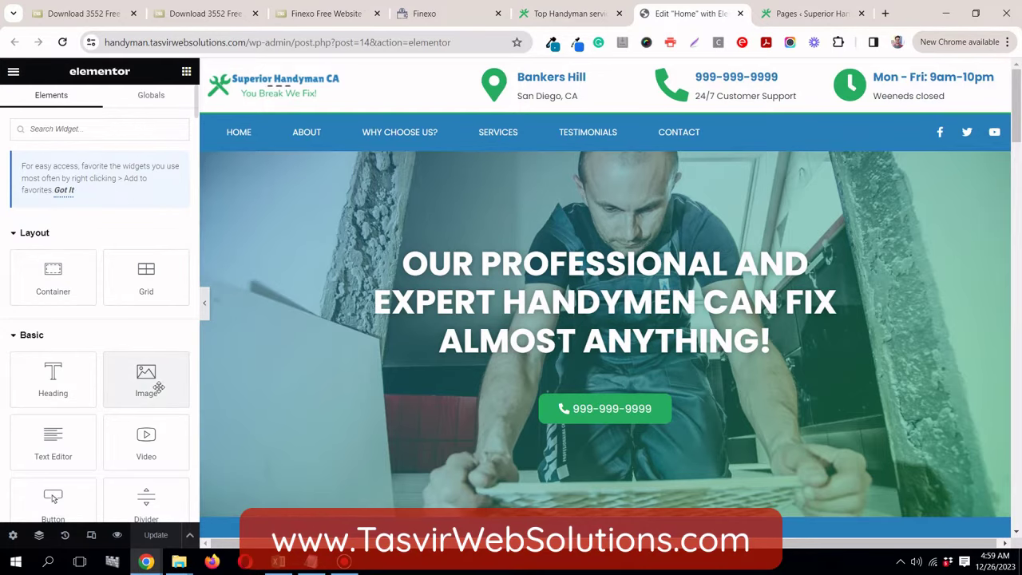
Step: Check index.html in the finexo-html folder, and highlight the Crypto Currency heading on the Finexo page in Chrome
mouse_move(180, 566)
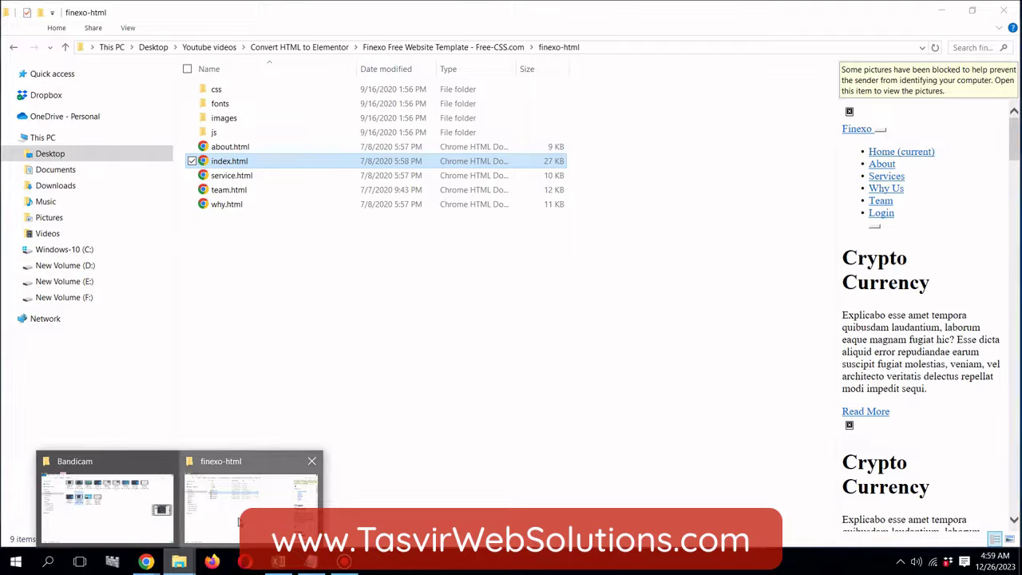
click(239, 519)
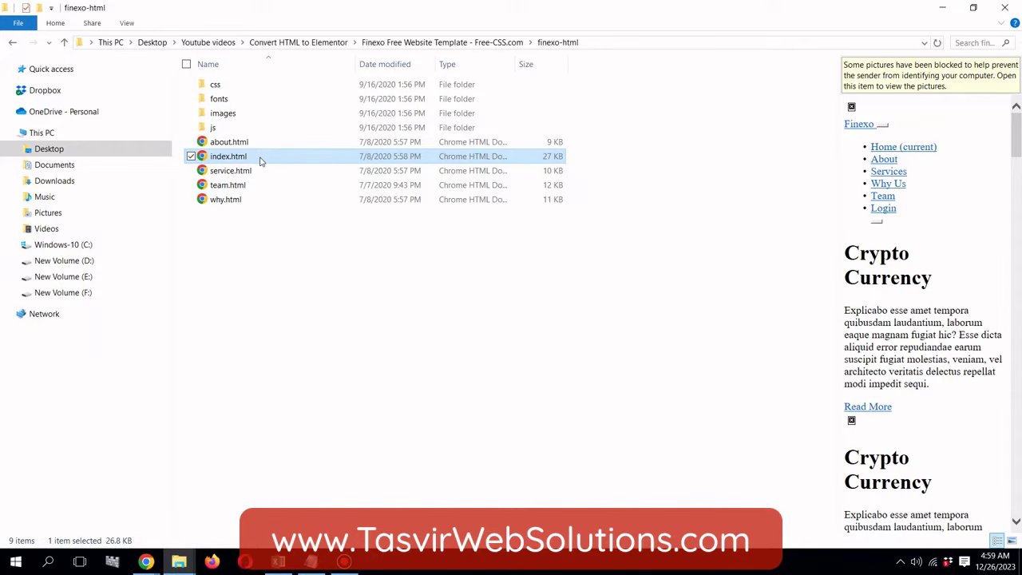
click(146, 562)
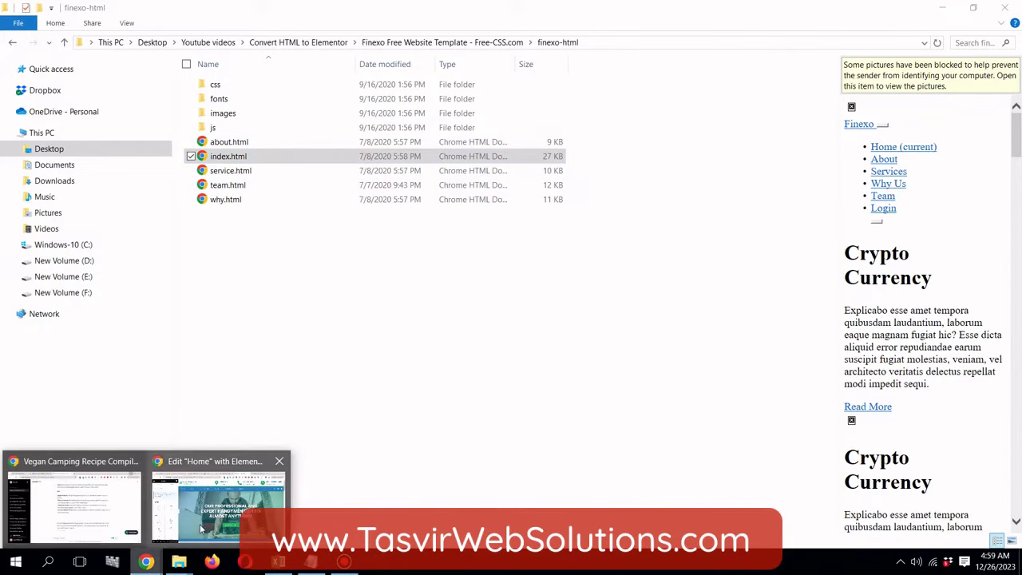
click(201, 529)
click(460, 14)
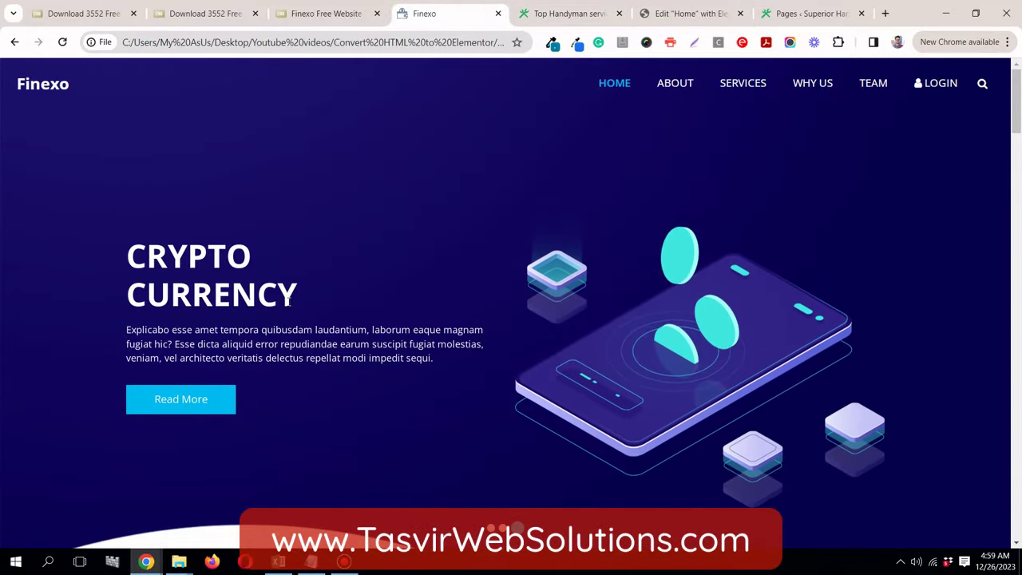
drag(297, 302, 125, 254)
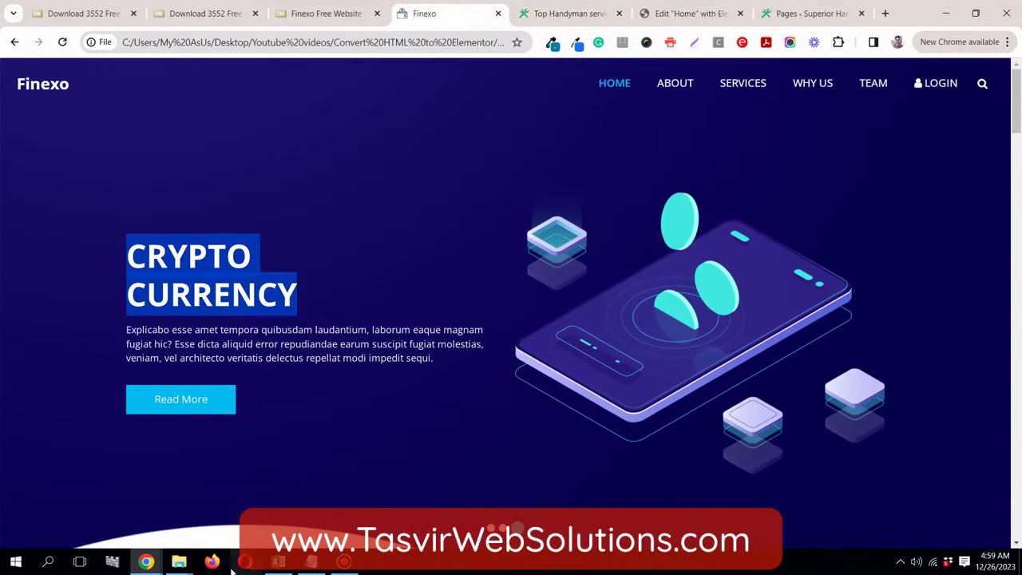
Step: Open index.html from the finexo-html folder in Sublime Text and locate the Crypto Currency heading in the slider section's code
click(179, 561)
click(250, 487)
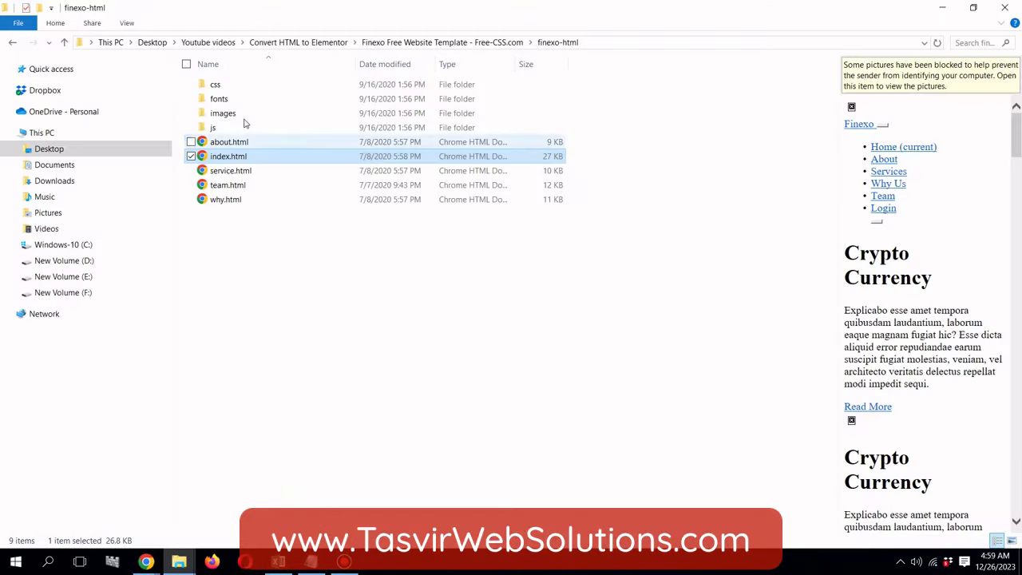
click(252, 155)
right_click(251, 156)
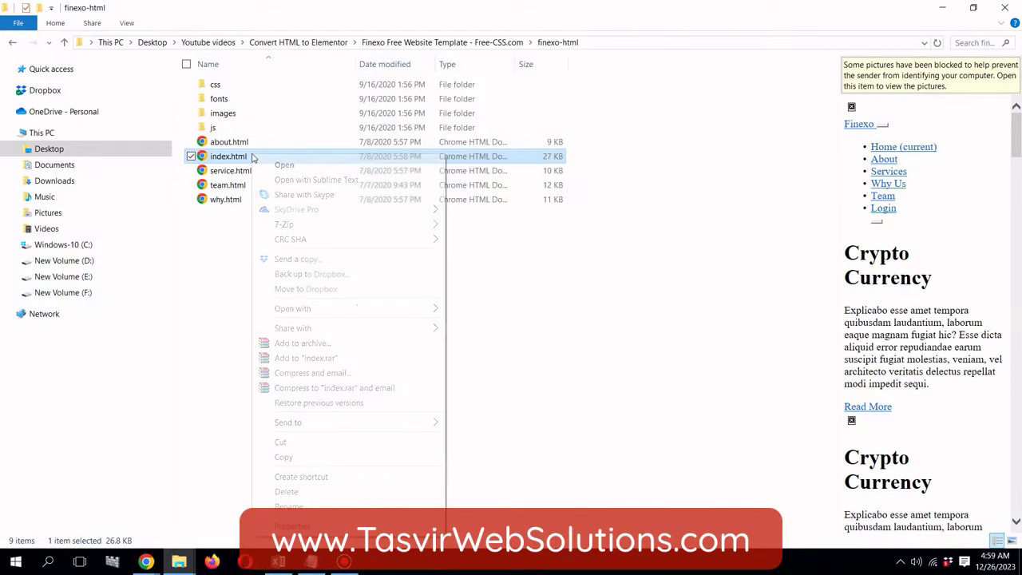
mouse_move(337, 309)
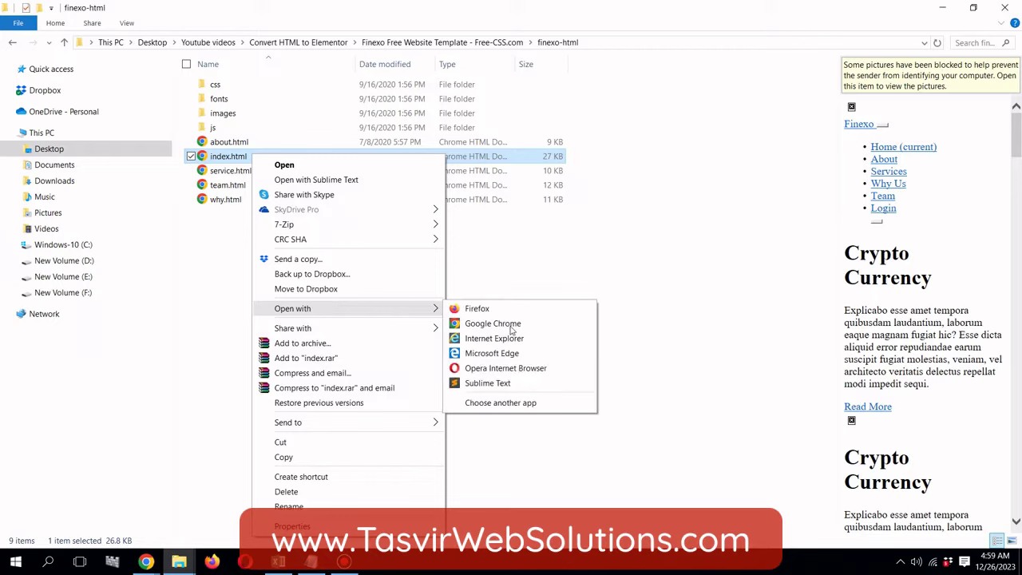
click(503, 385)
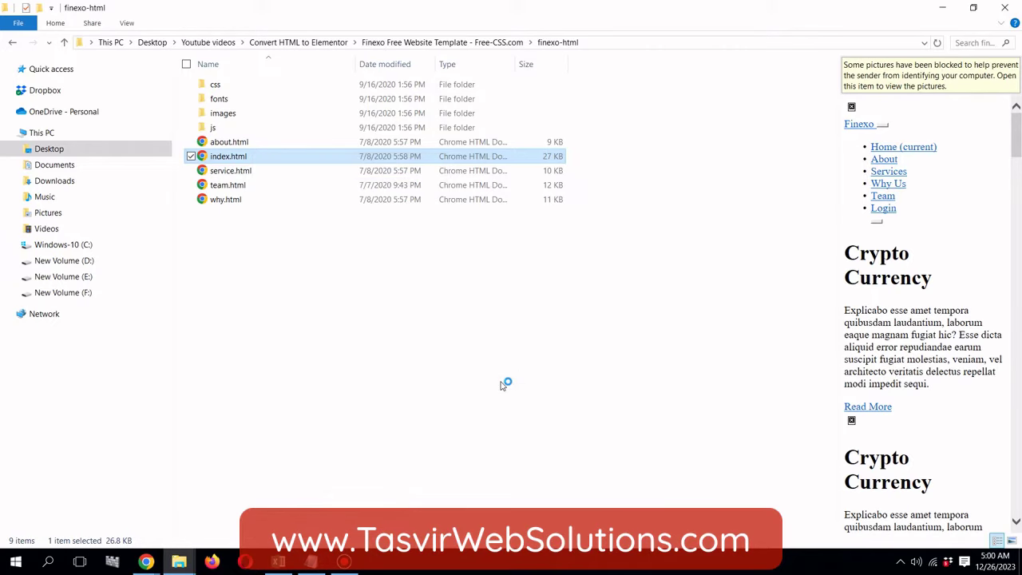
scroll(224, 138, up, 9)
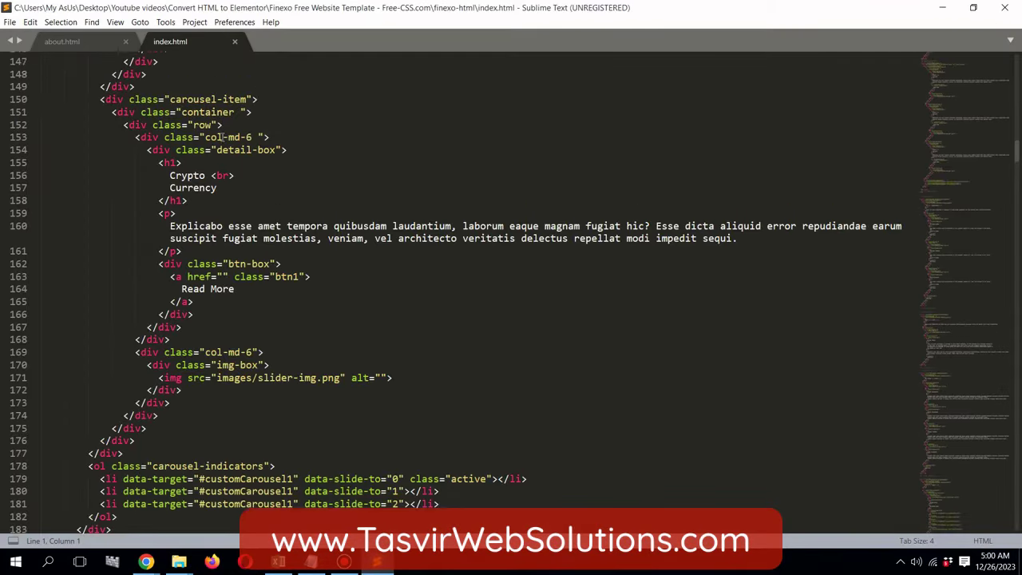
scroll(224, 138, up, 12)
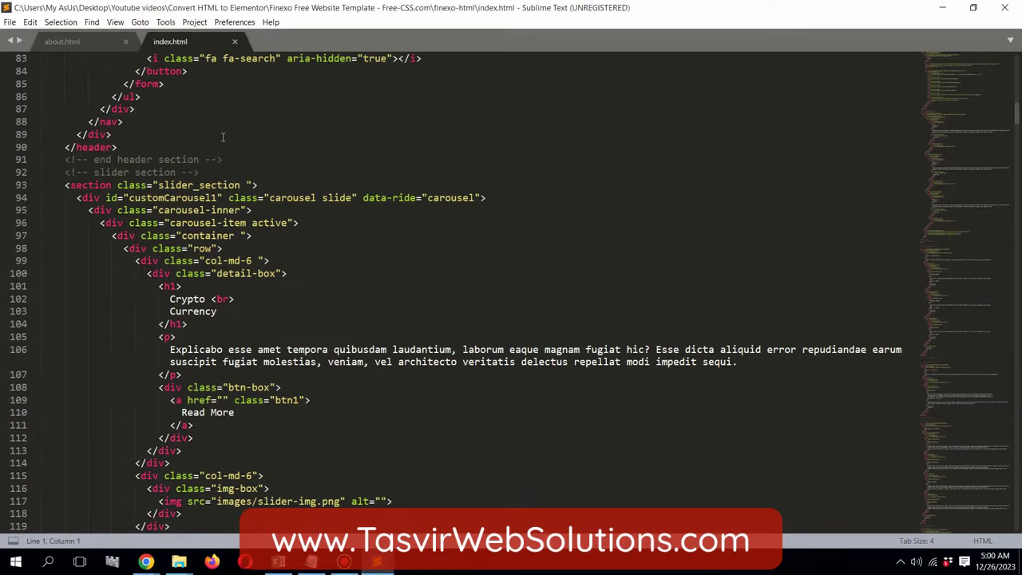
scroll(223, 137, up, 3)
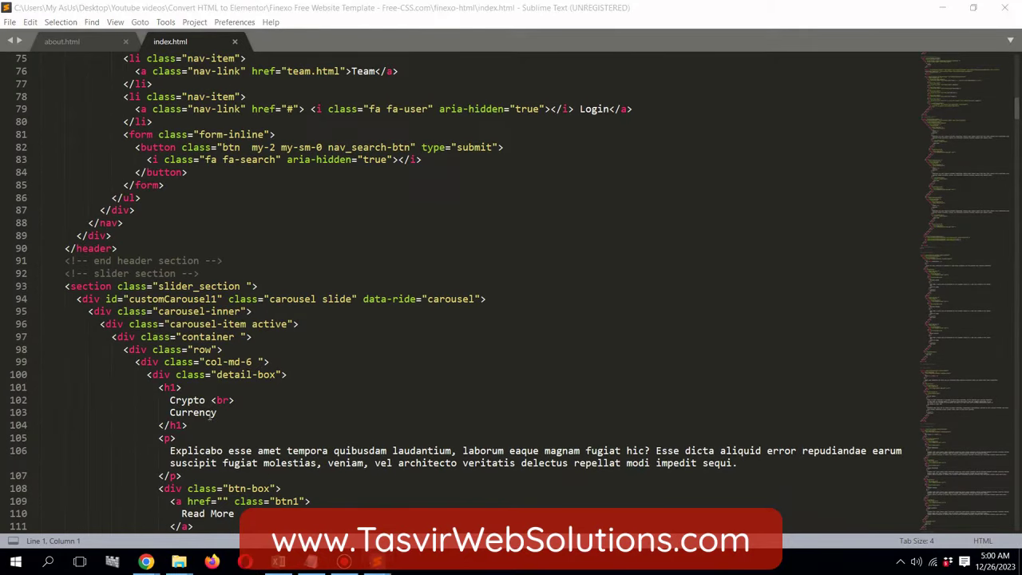
click(616, 218)
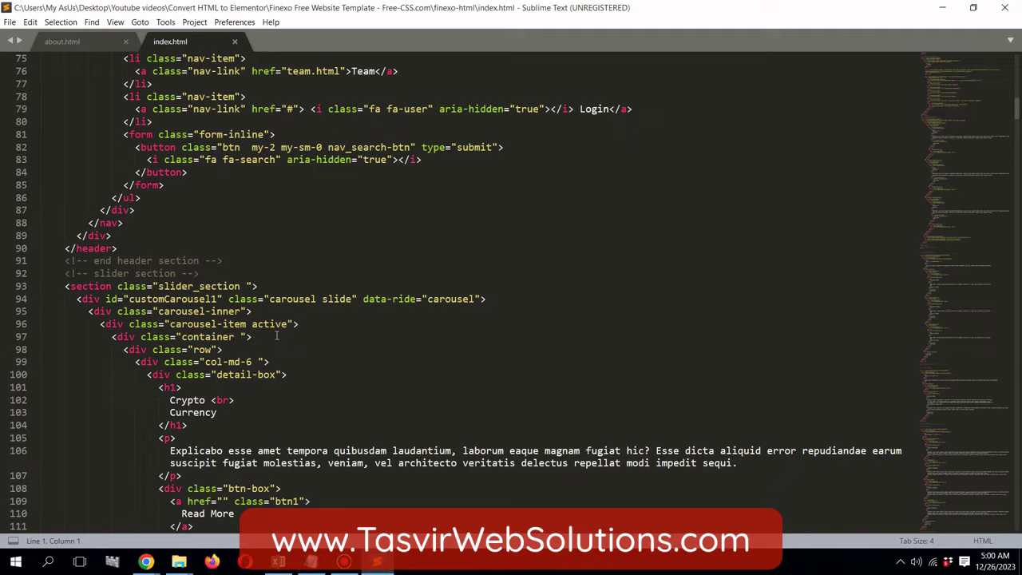
Step: Switch to the Elementor editor for the Home page in Chrome and append "Adding" to the hero heading
click(147, 562)
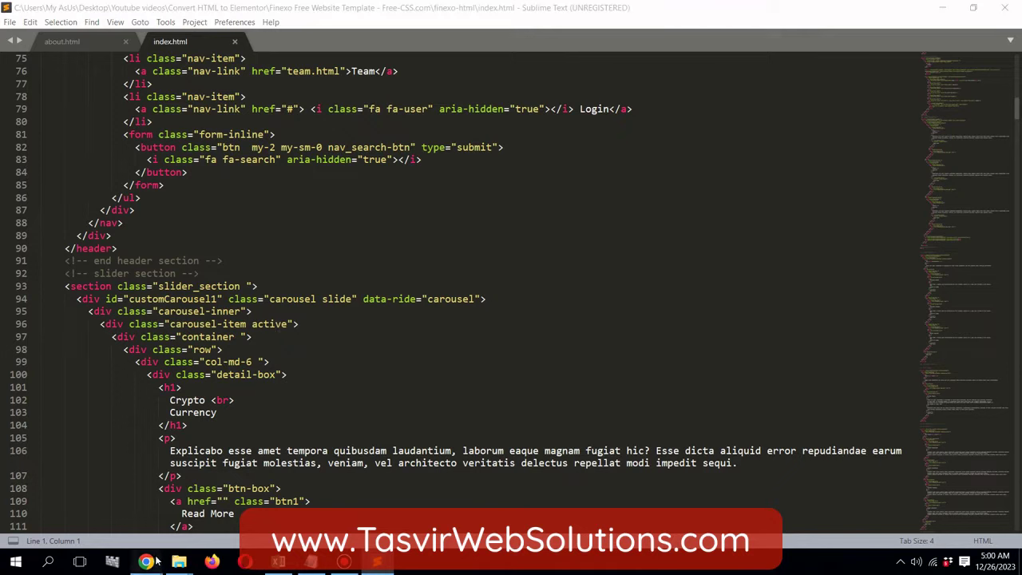
click(200, 515)
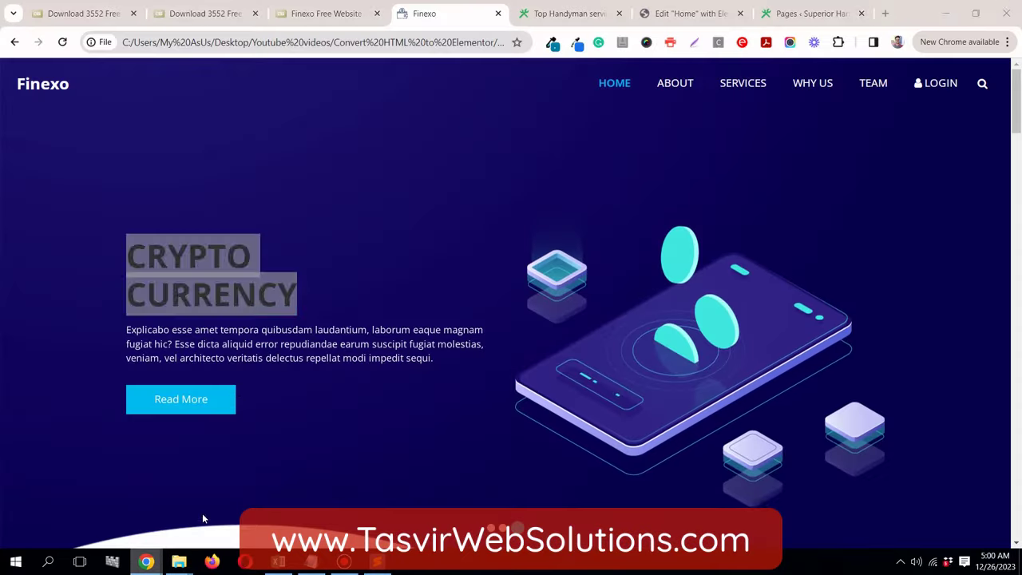
click(302, 299)
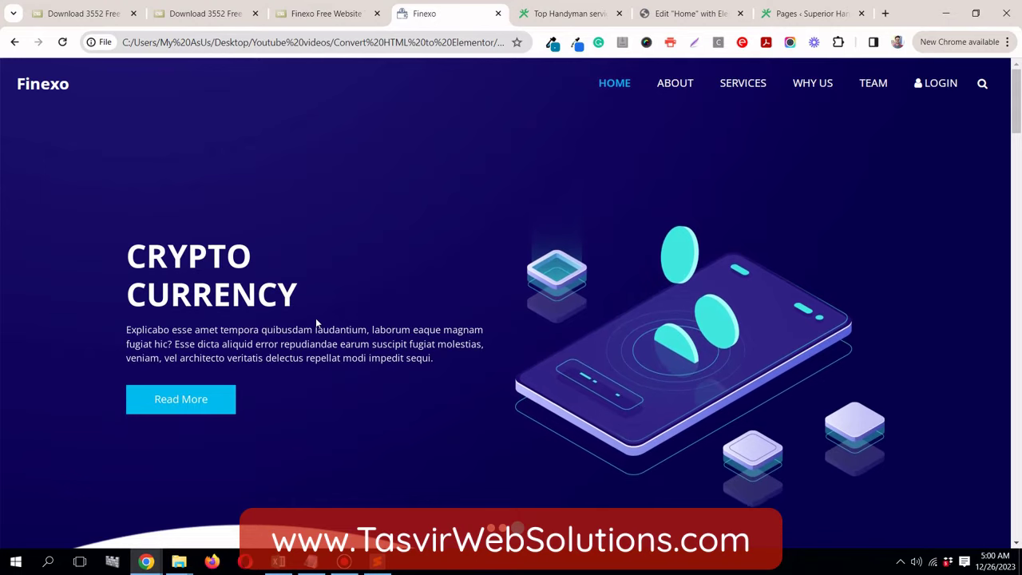
click(675, 13)
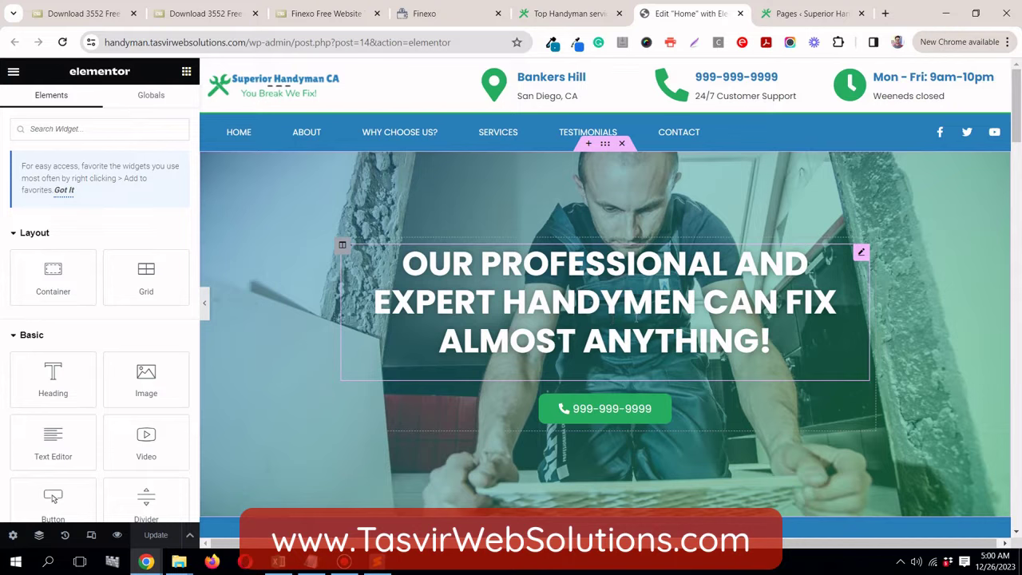
click(787, 341)
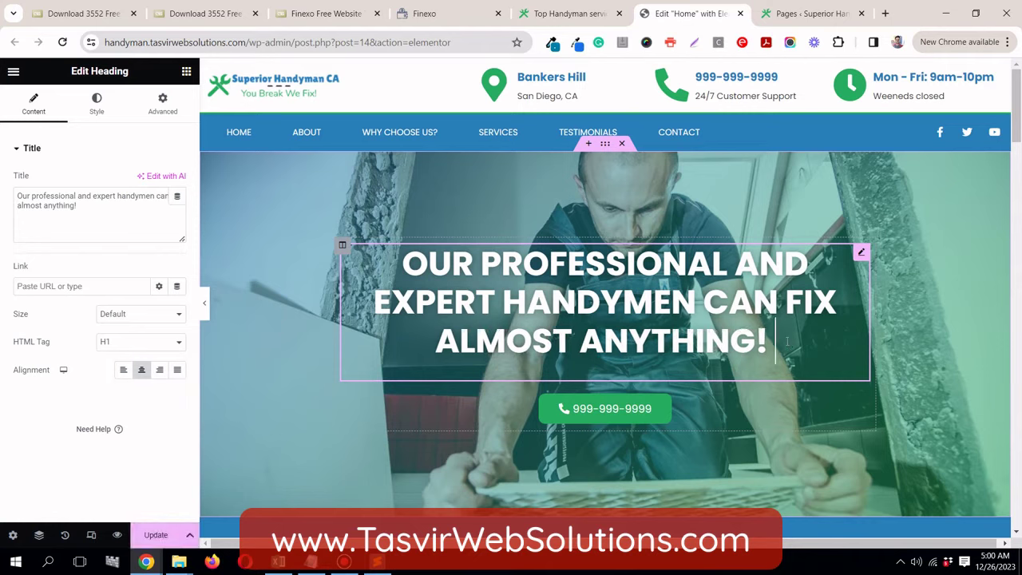
text(Add)
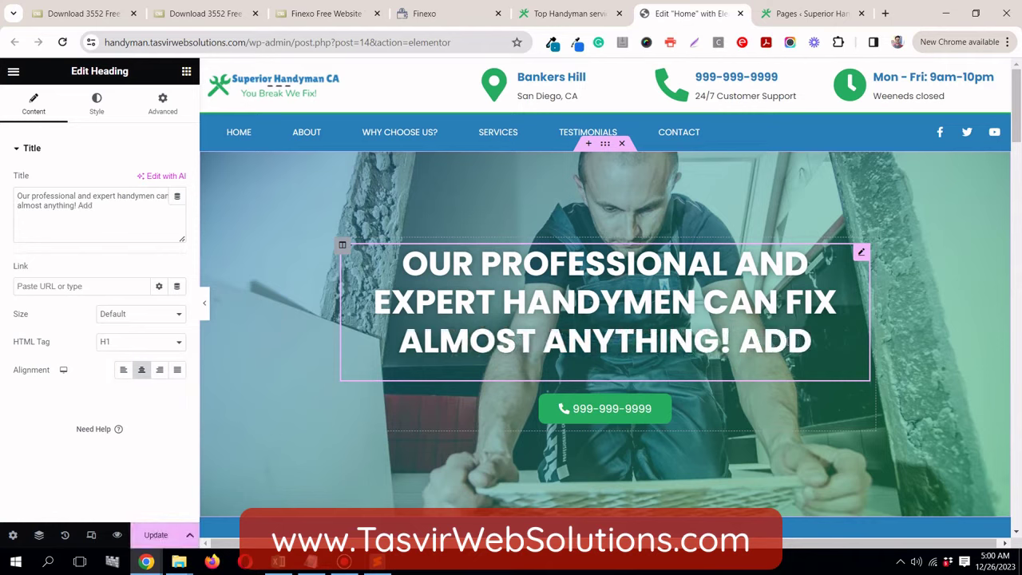
text(ing)
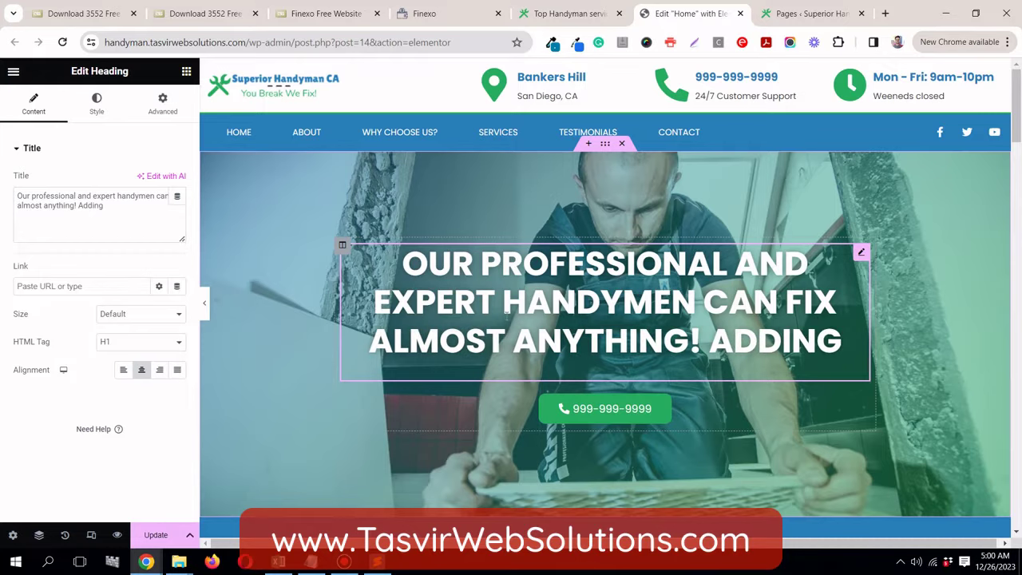
Step: Add a Text Editor widget between the hero heading and the phone button, with white global text color and centered alignment
click(186, 71)
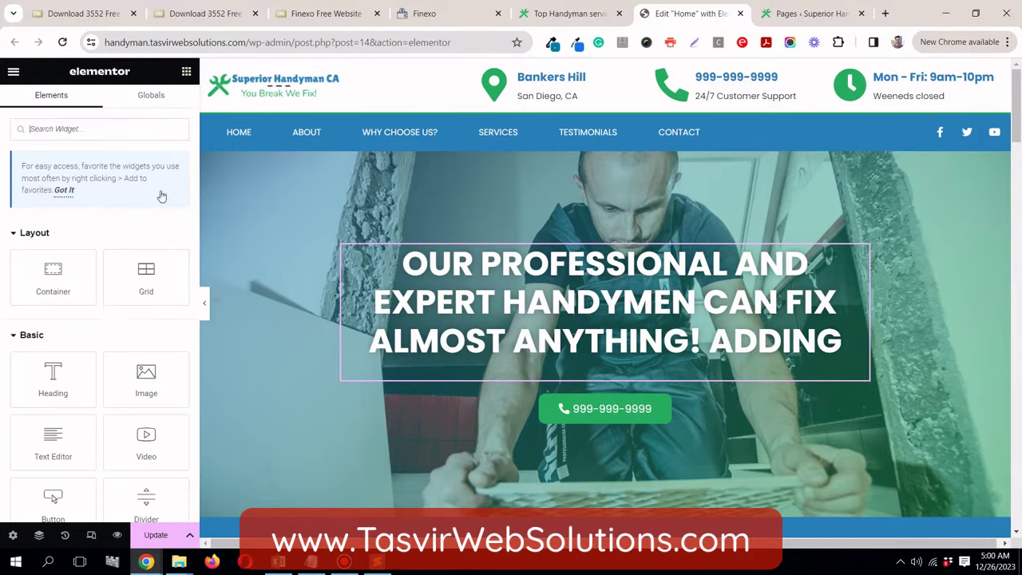
drag(53, 443, 582, 369)
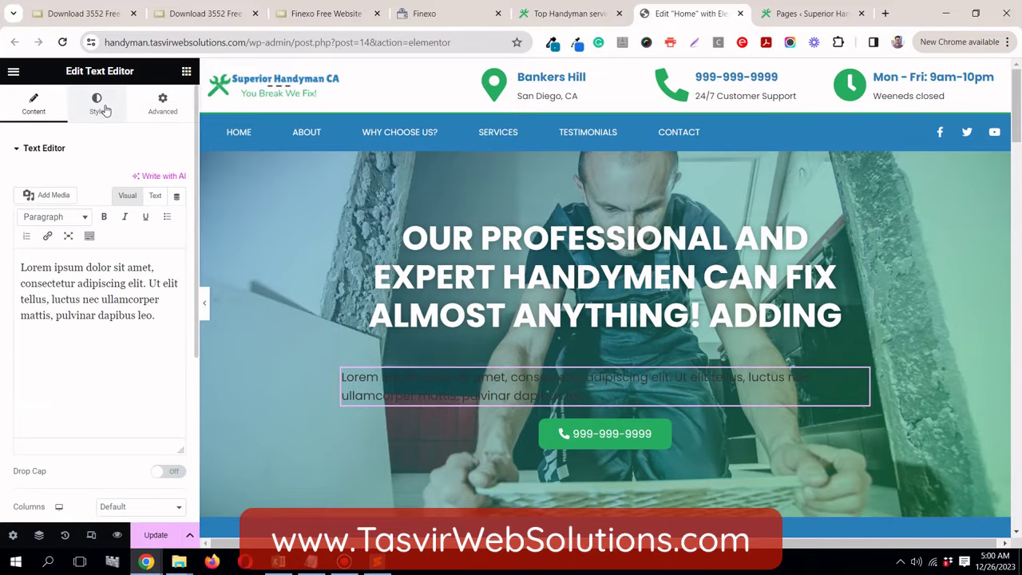
click(103, 110)
click(159, 208)
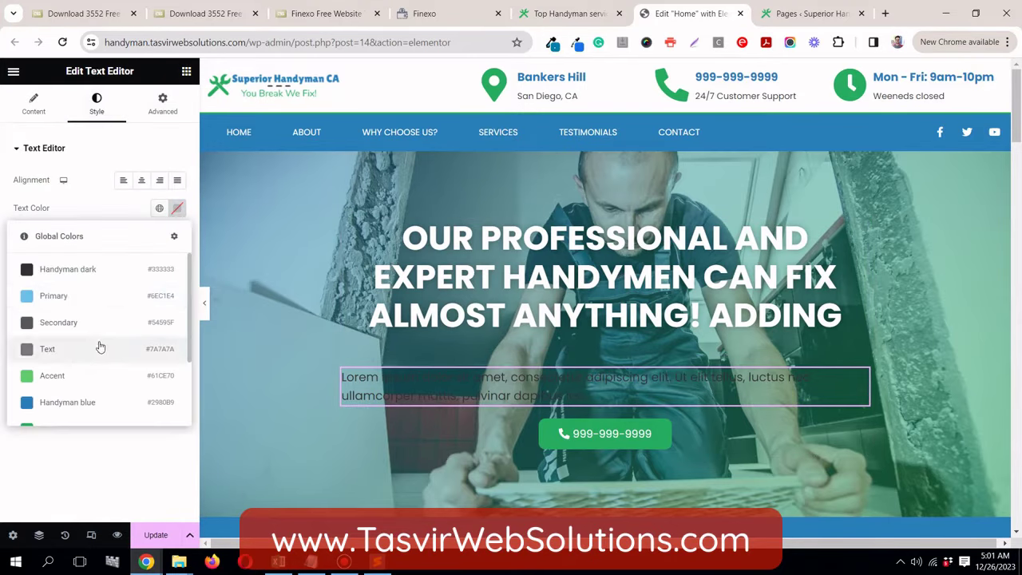
scroll(77, 375, down, 2)
click(72, 363)
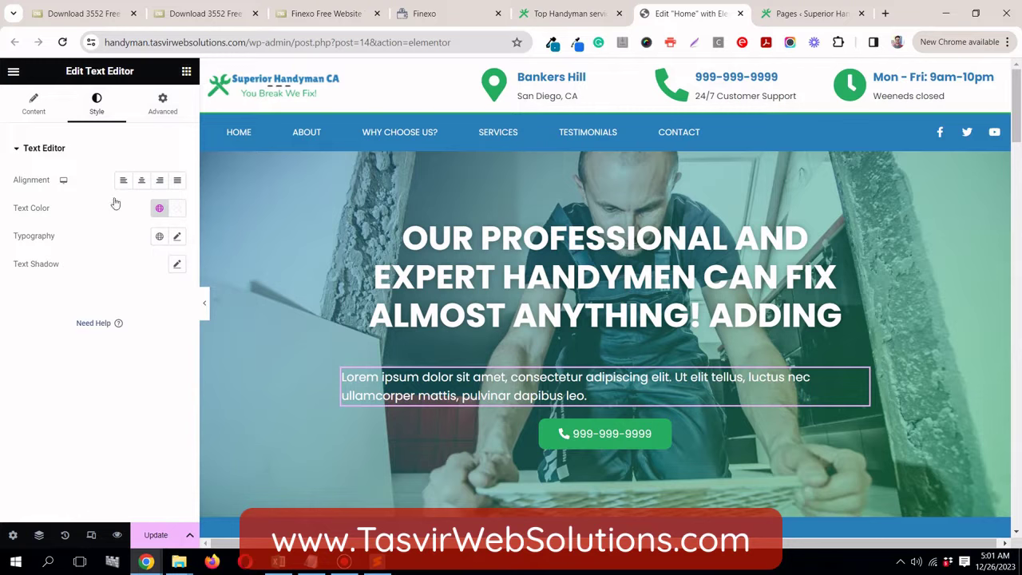
click(142, 179)
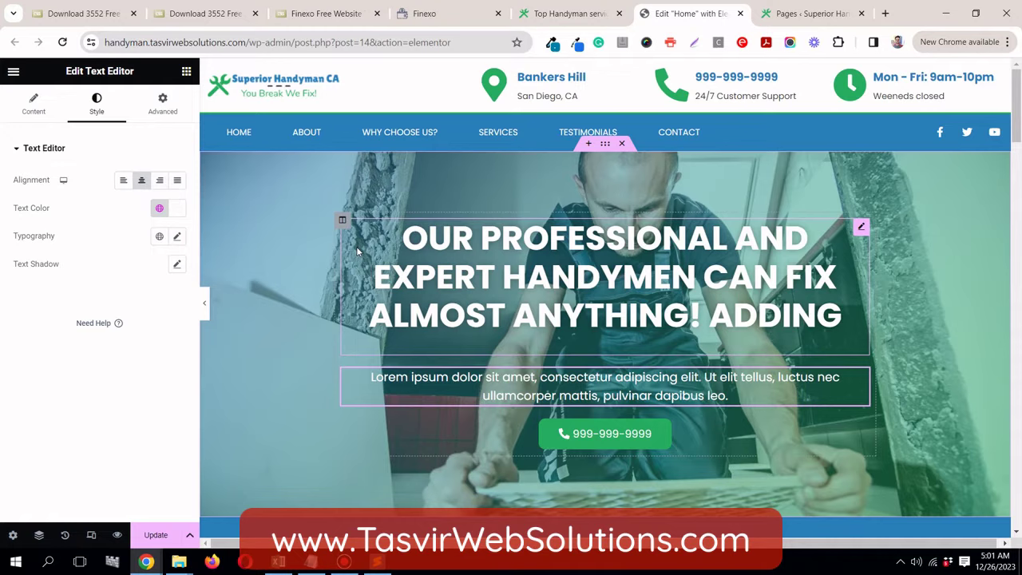
Step: Compare the static Finexo HTML page with the Home page in Elementor, reviewing the sections of both pages
click(403, 13)
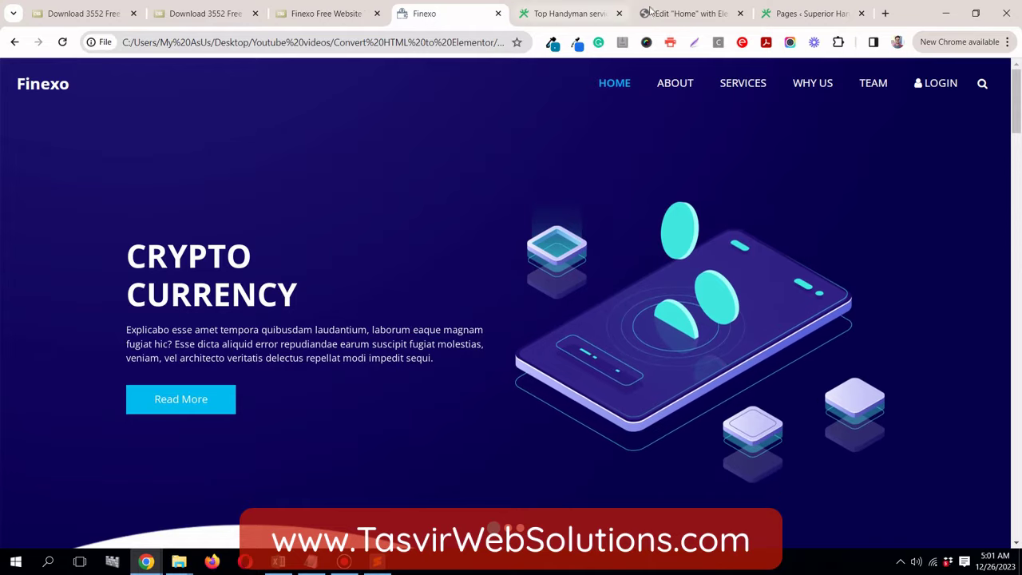
click(687, 14)
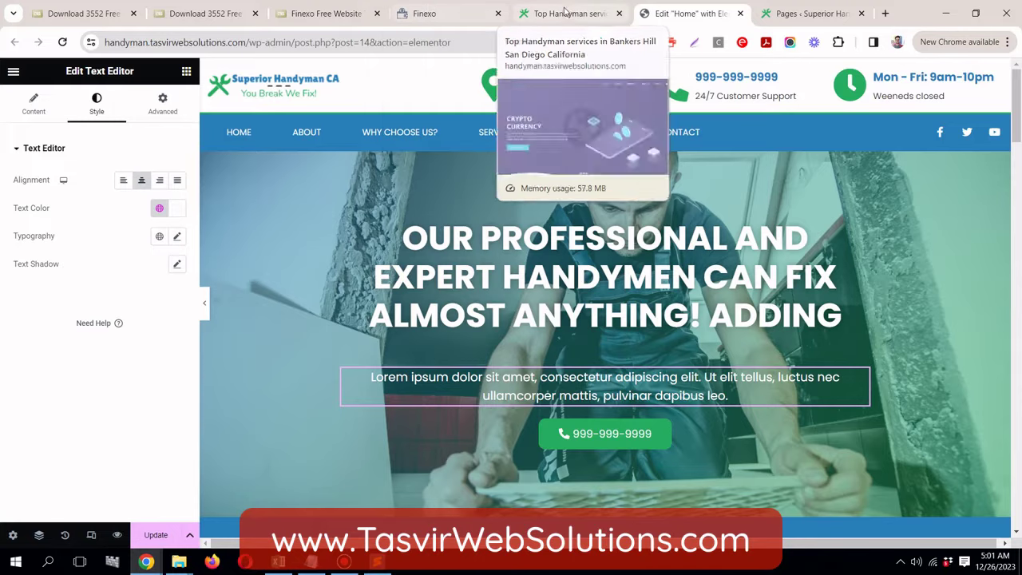
click(450, 16)
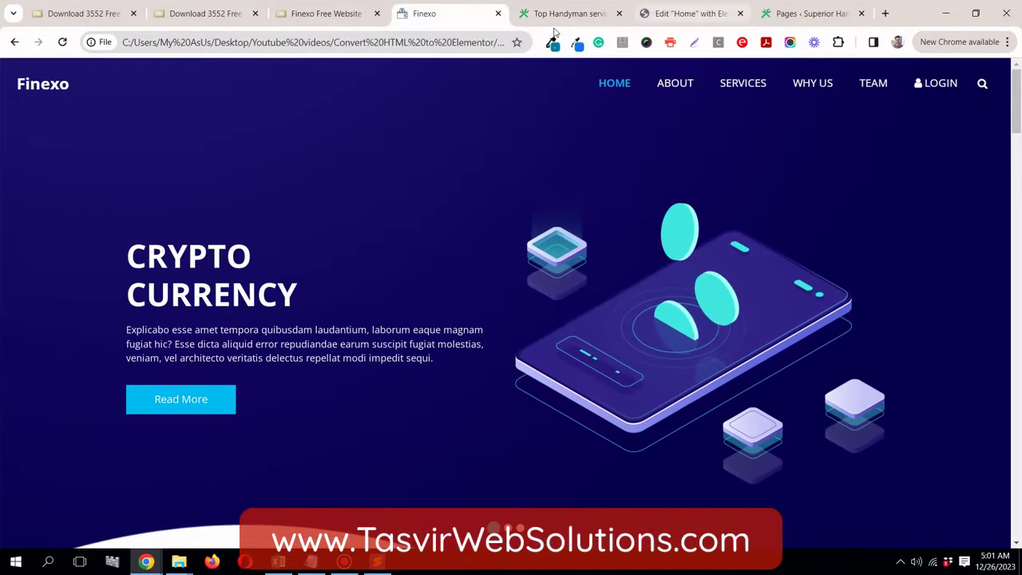
click(688, 14)
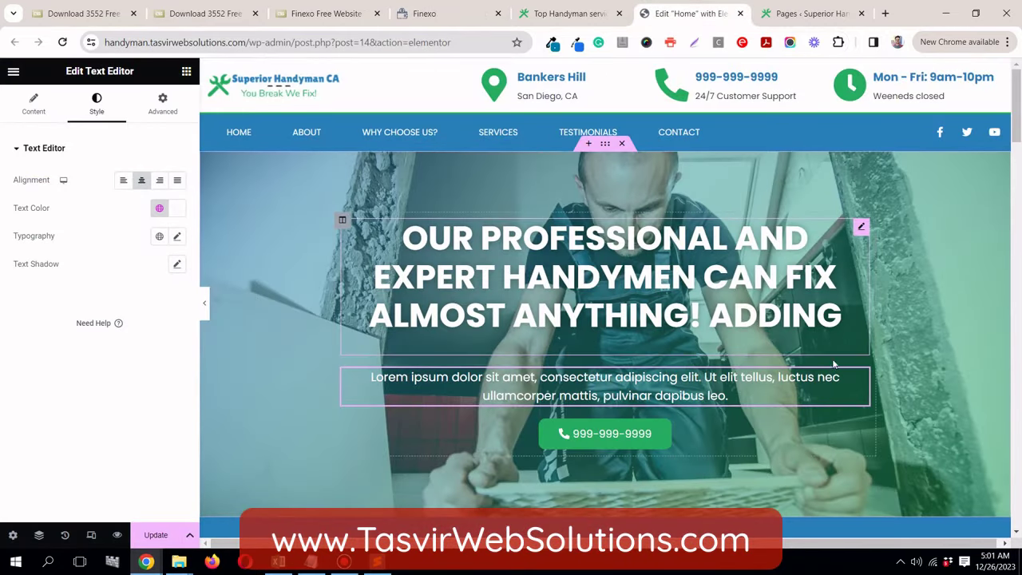
scroll(753, 328, down, 3)
scroll(753, 327, up, 3)
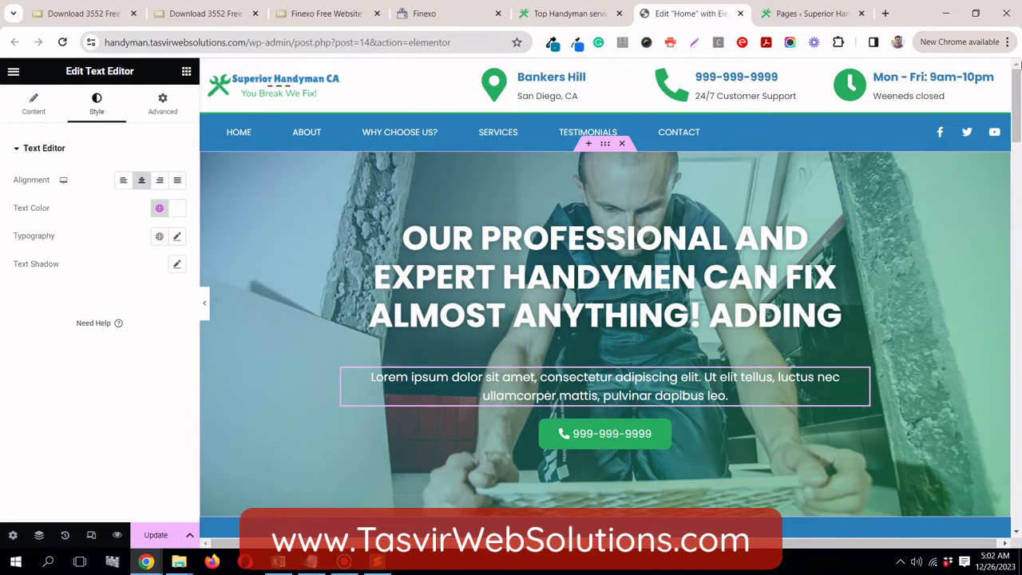
scroll(1020, 91, down, 20)
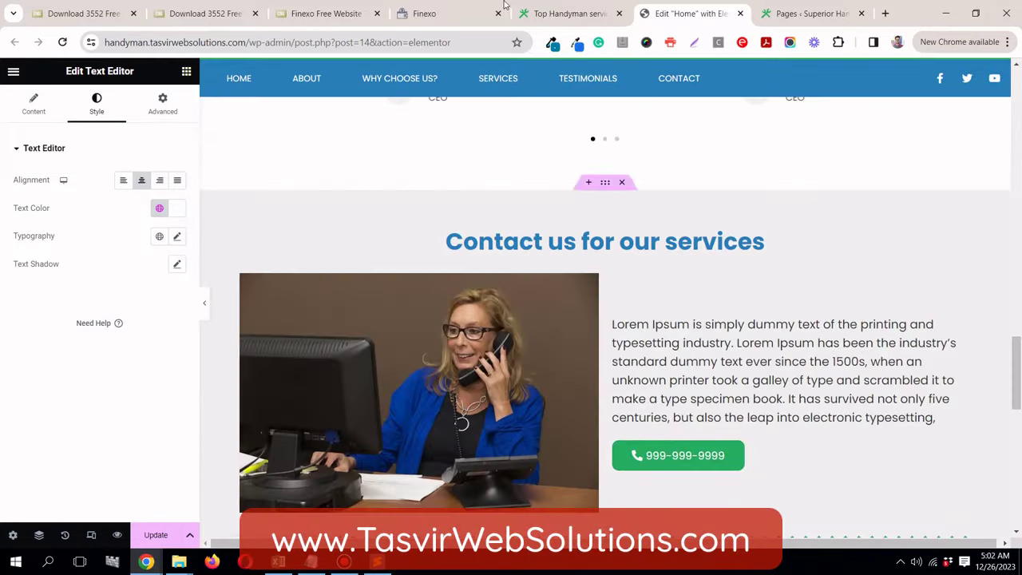
click(479, 11)
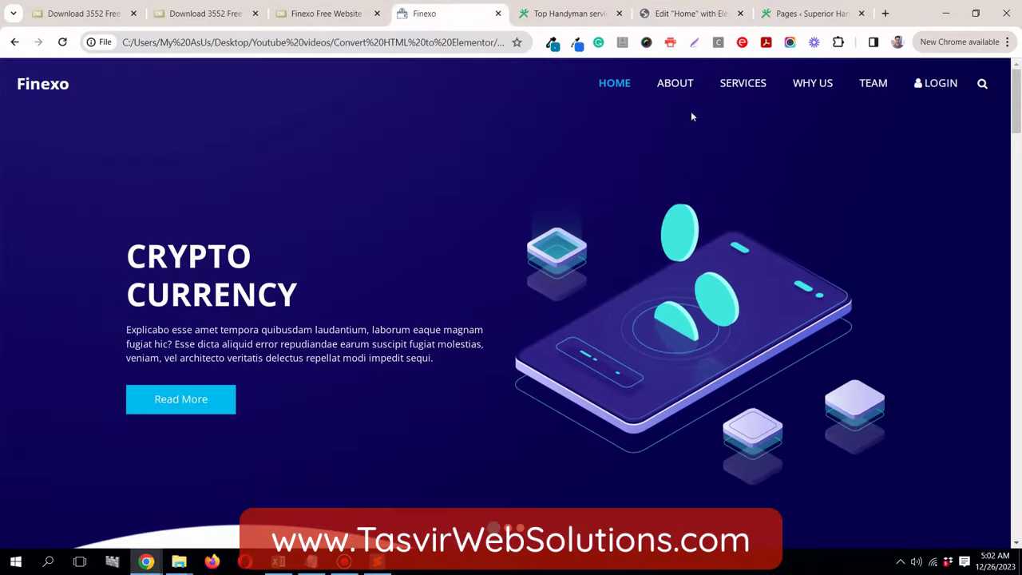
scroll(1020, 114, down, 20)
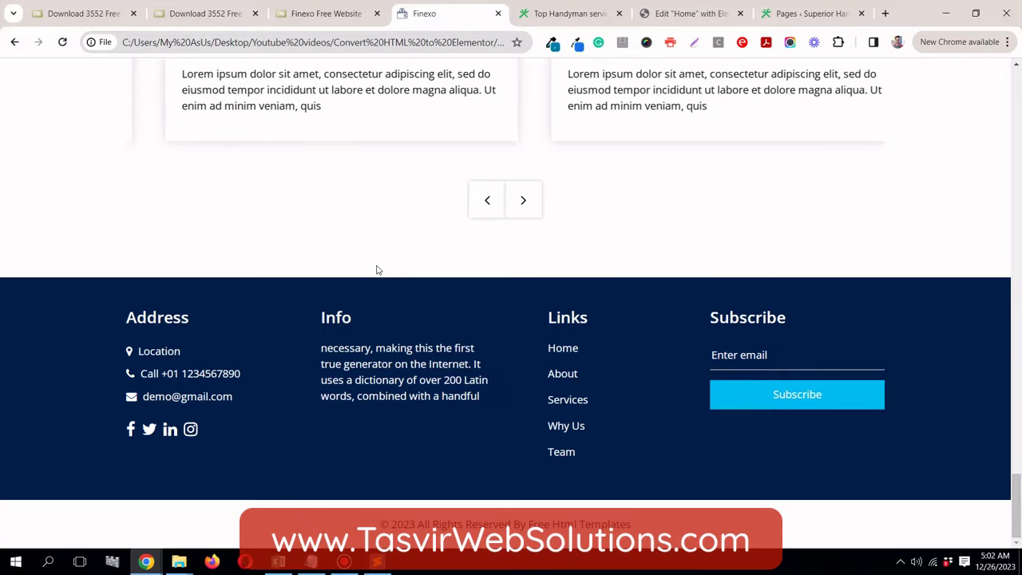
scroll(378, 270, up, 10)
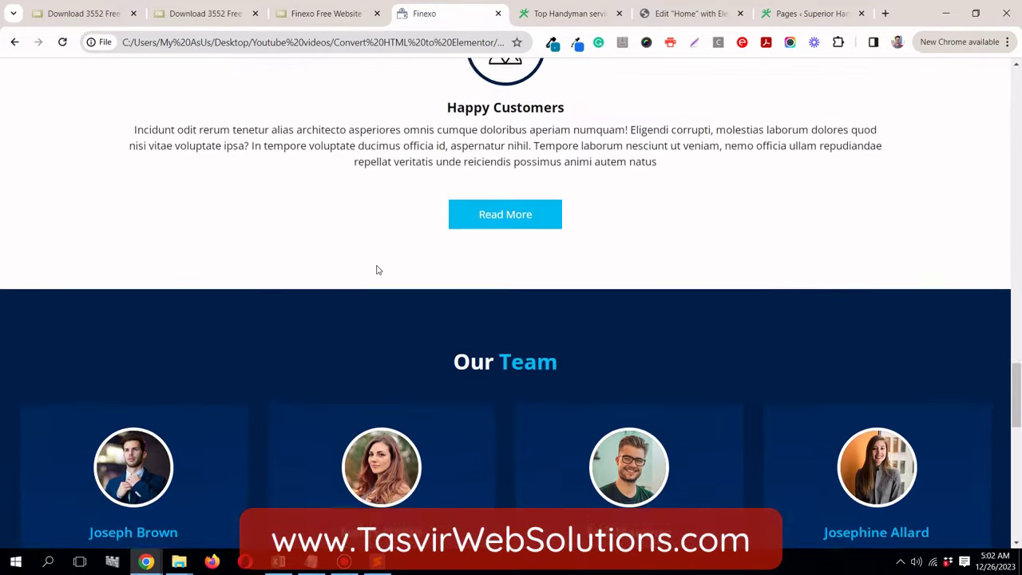
scroll(378, 270, up, 12)
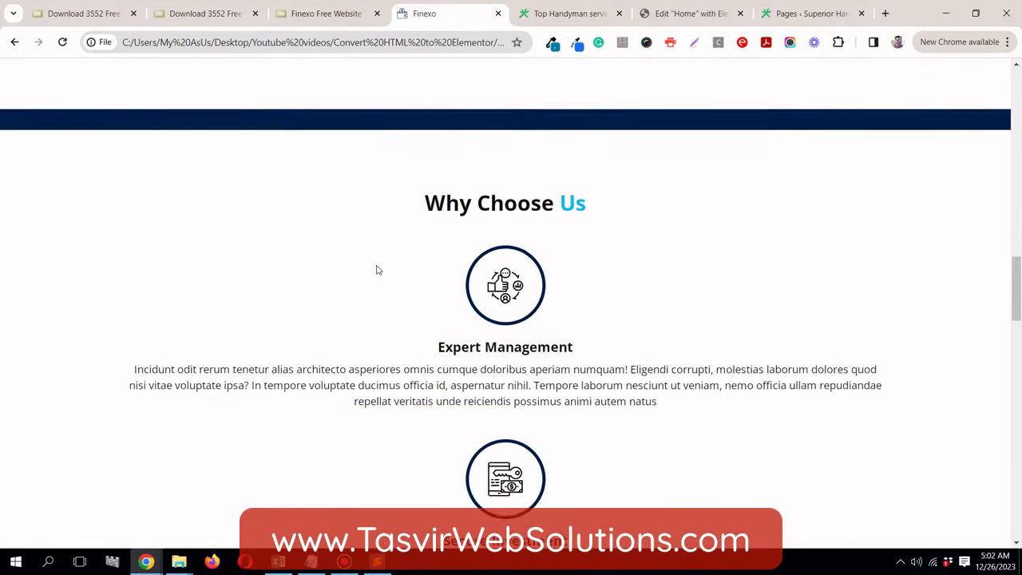
Step: Look over the static Finexo page from its hero section to the footer, checking it against the Elementor editor page
scroll(377, 270, up, 10)
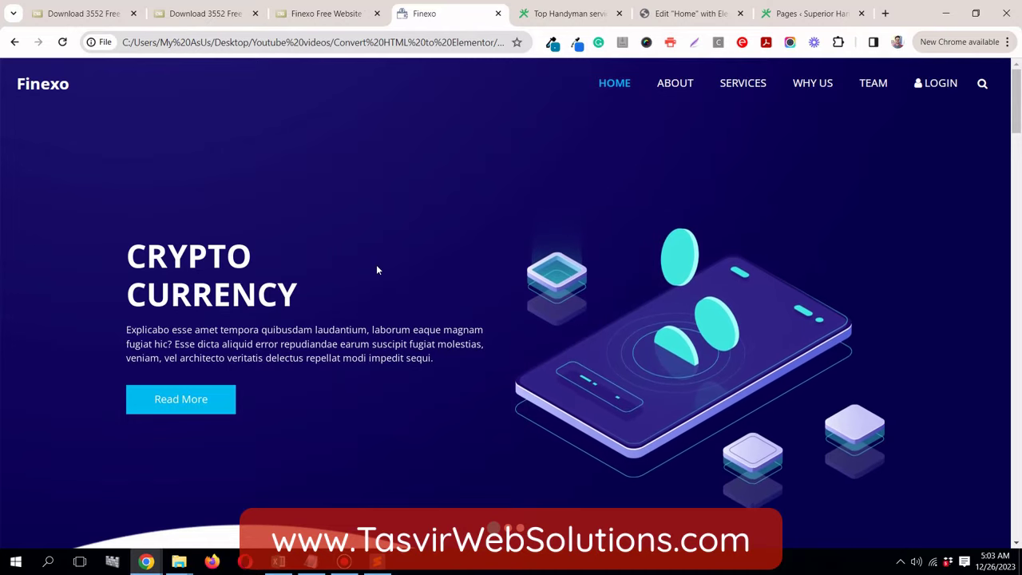
drag(1016, 101, 1016, 511)
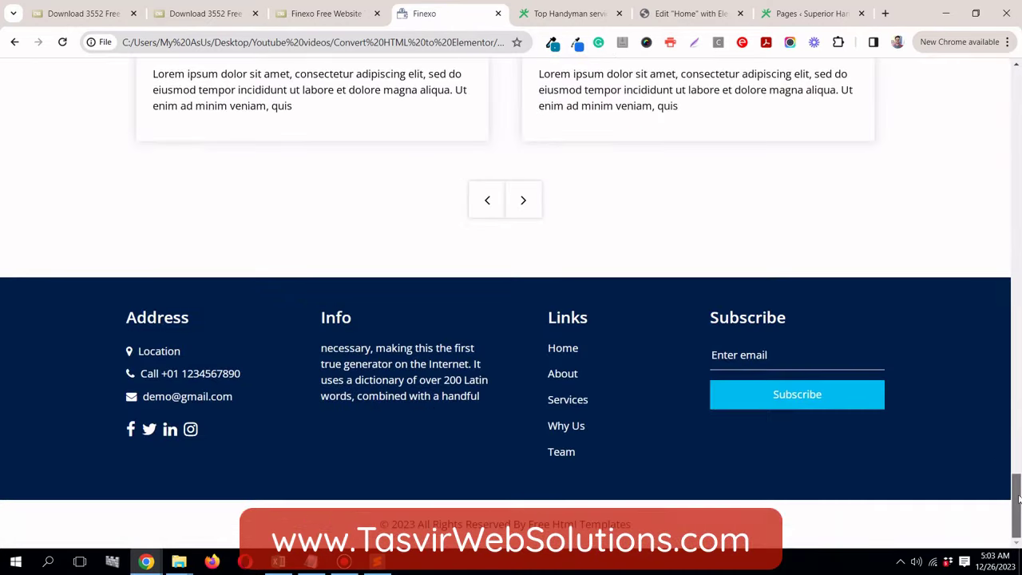
click(695, 14)
click(442, 14)
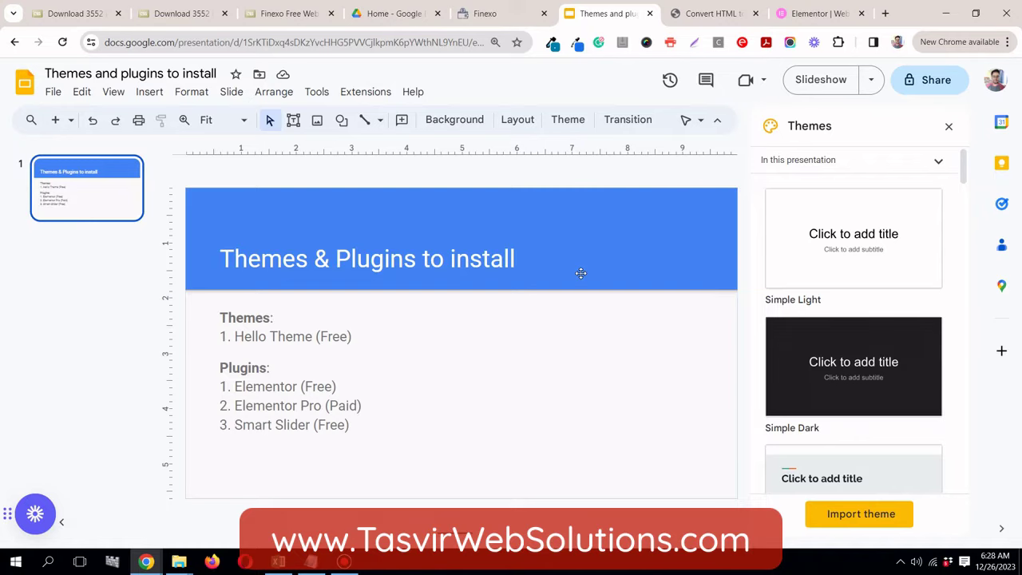
Step: Review the themes and plugins listed in the "Themes and plugins to install" presentation alongside the Finexo template page
click(483, 14)
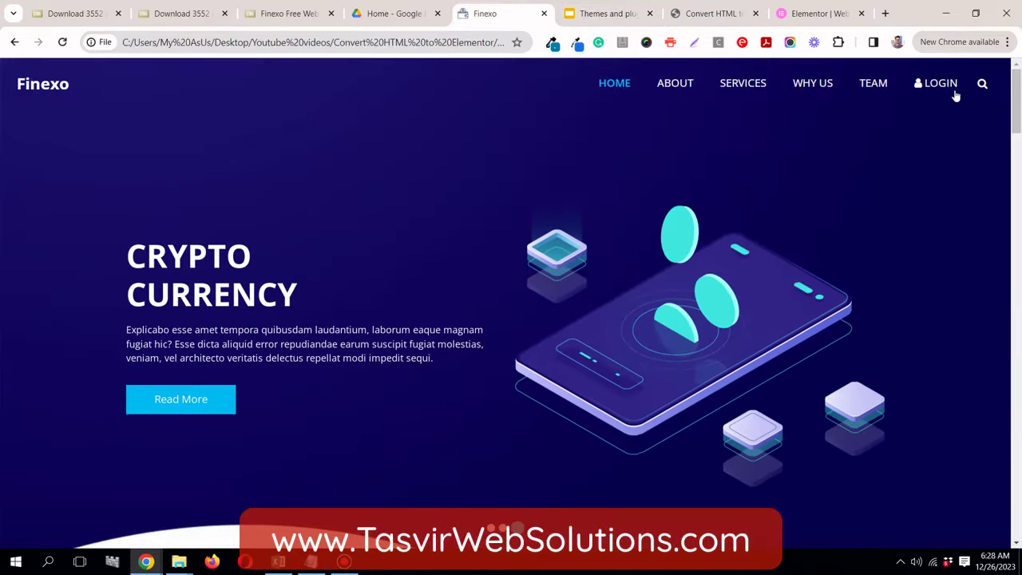
mouse_move(1019, 94)
mouse_down()
mouse_move(1019, 440)
mouse_move(1019, 88)
mouse_up()
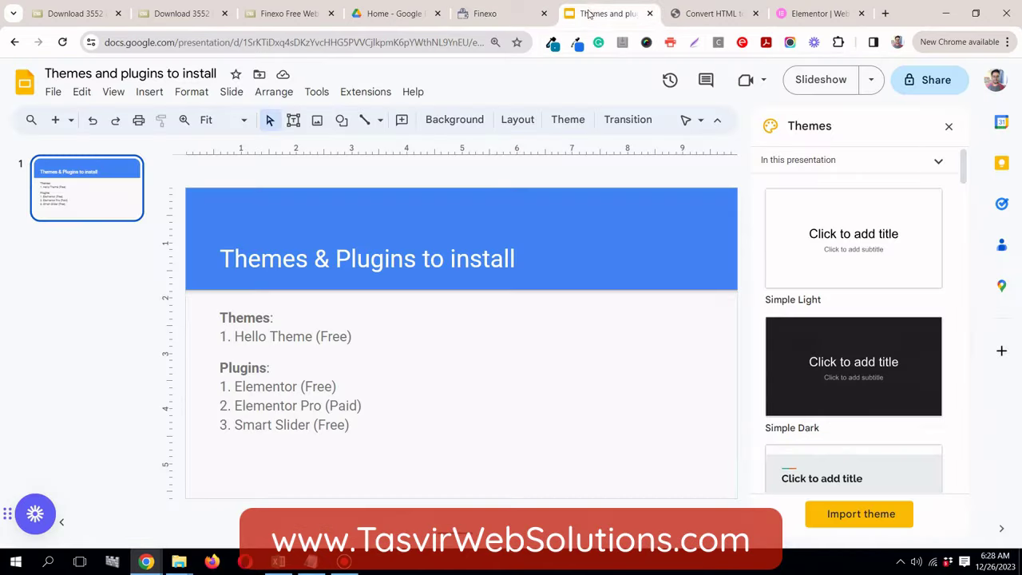
click(611, 14)
click(350, 405)
click(368, 406)
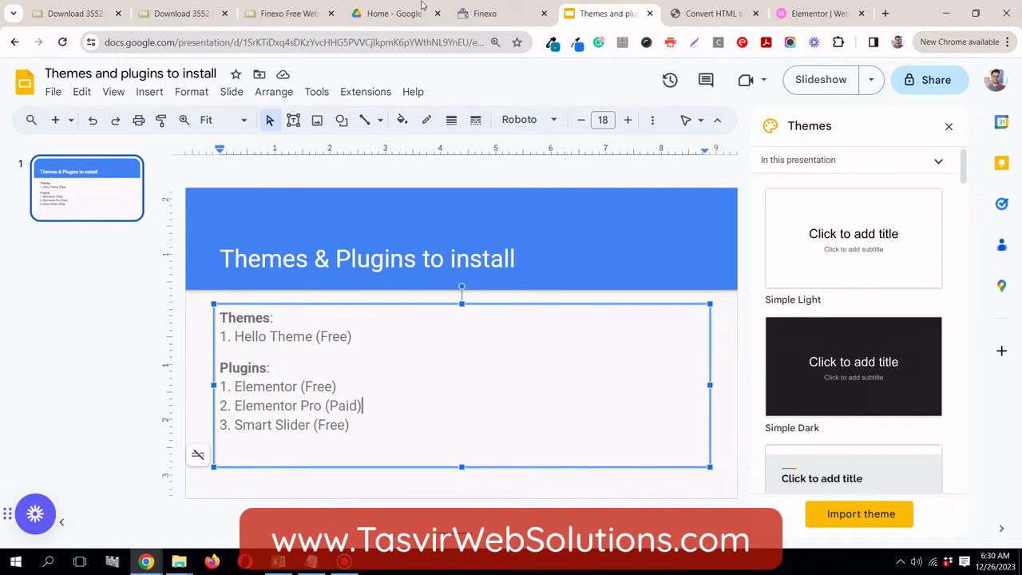
click(495, 13)
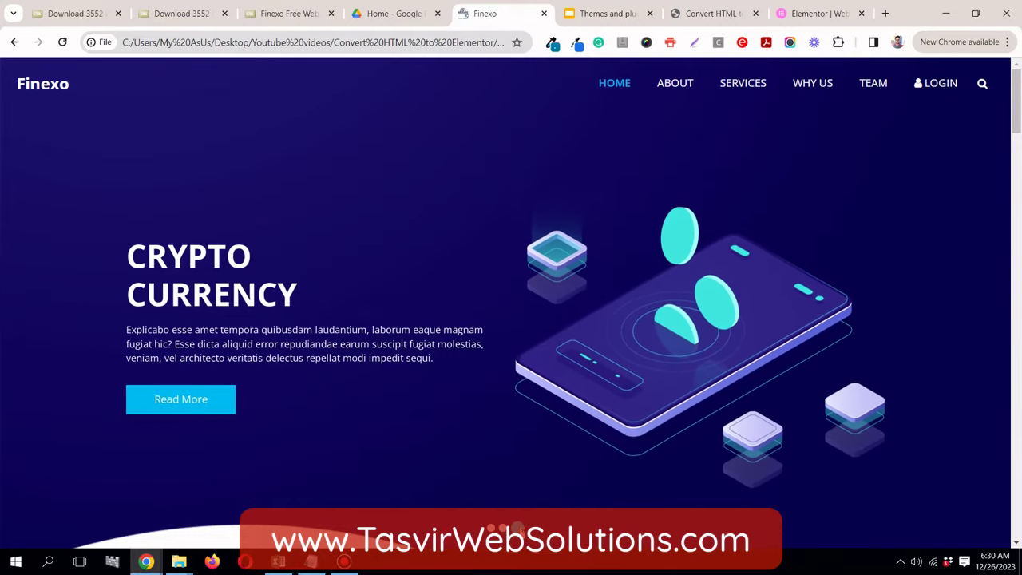
key(ctrl+Tab)
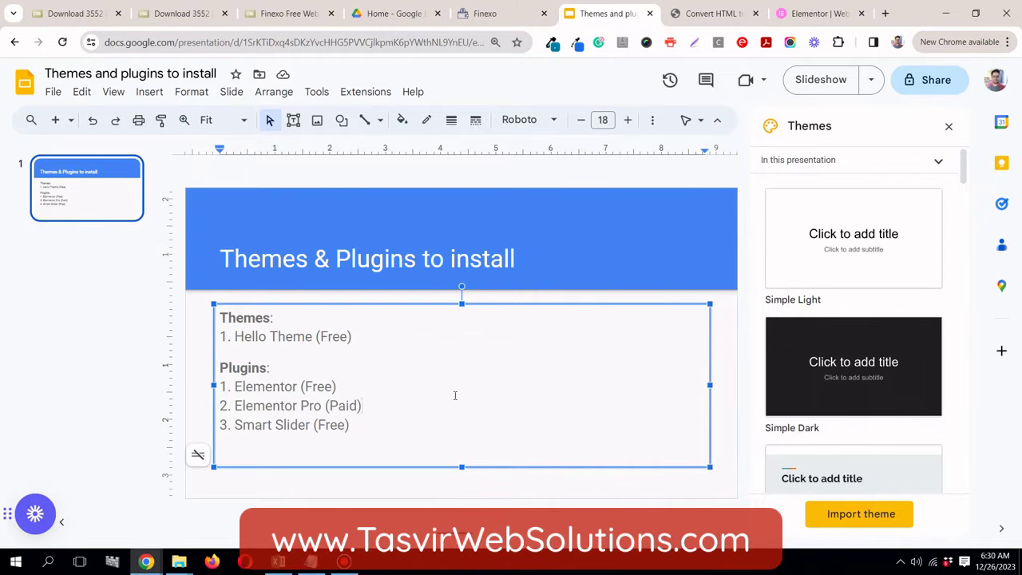
click(494, 17)
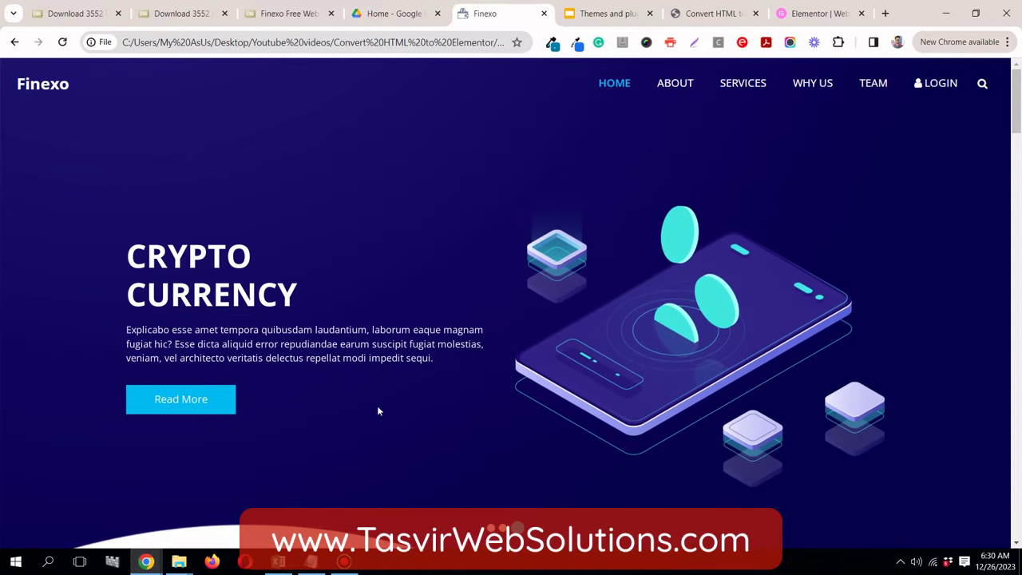
click(572, 16)
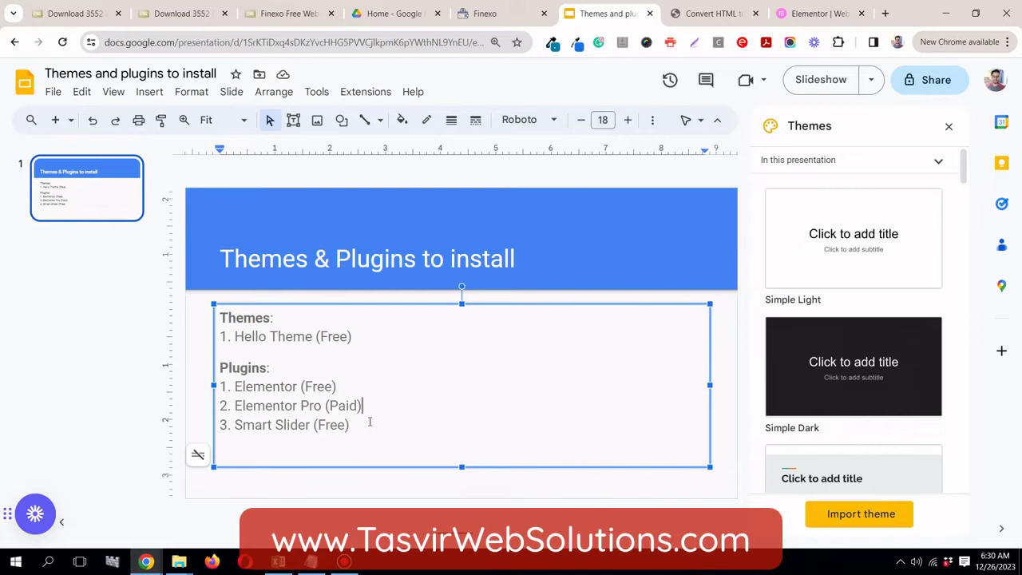
Step: Open the fresh Convert HTML to WordPress site and copy its web address, html.tasvirwebsolutions.com
click(692, 14)
drag(1017, 109, 1018, 76)
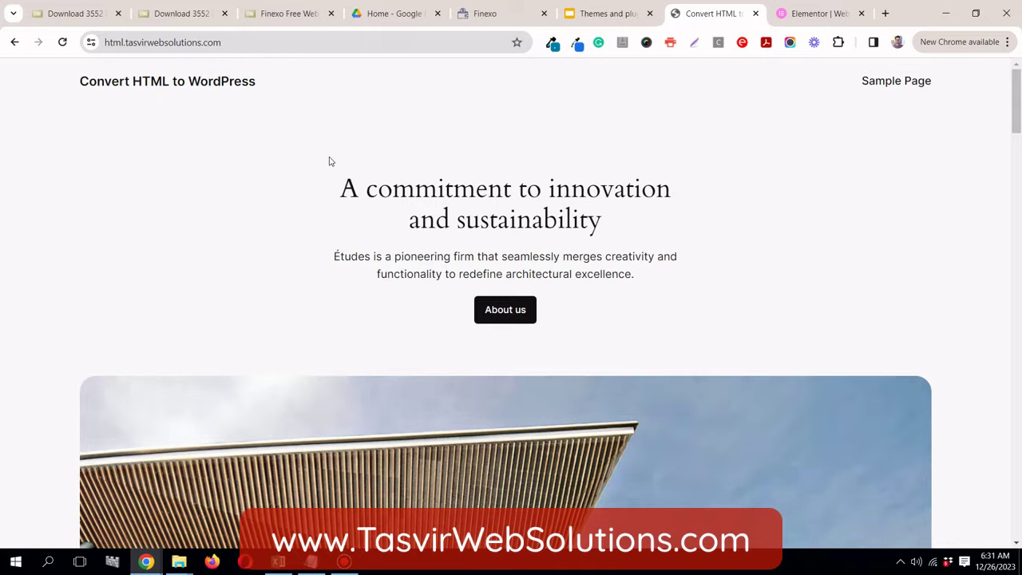
right_click(229, 43)
click(282, 131)
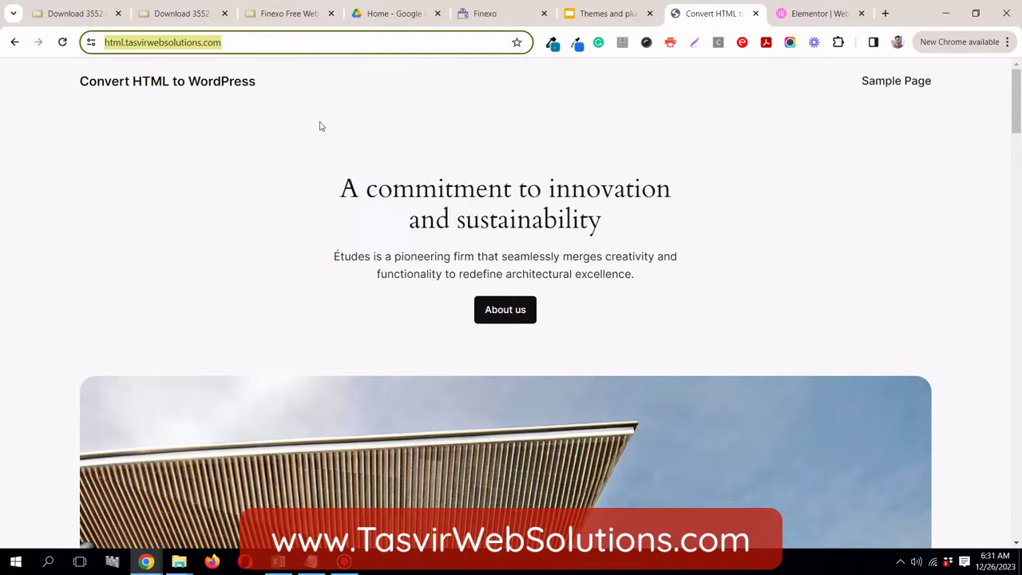
Step: Load html.tasvirwebsolutions.com/wp-admin in a new browser tab placed beside the Convert HTML to WordPress site
click(885, 14)
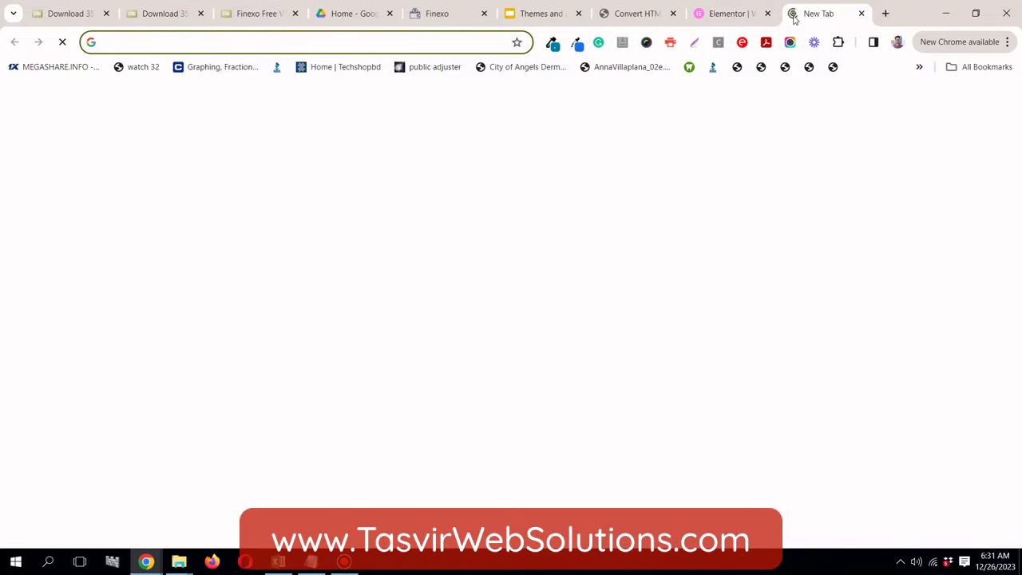
drag(790, 16, 703, 14)
right_click(470, 44)
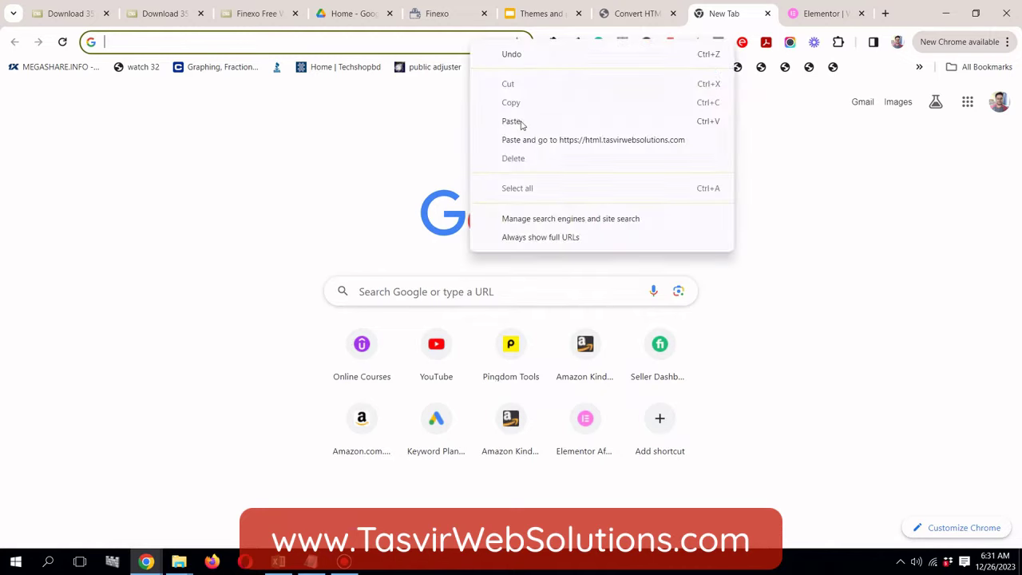
click(522, 121)
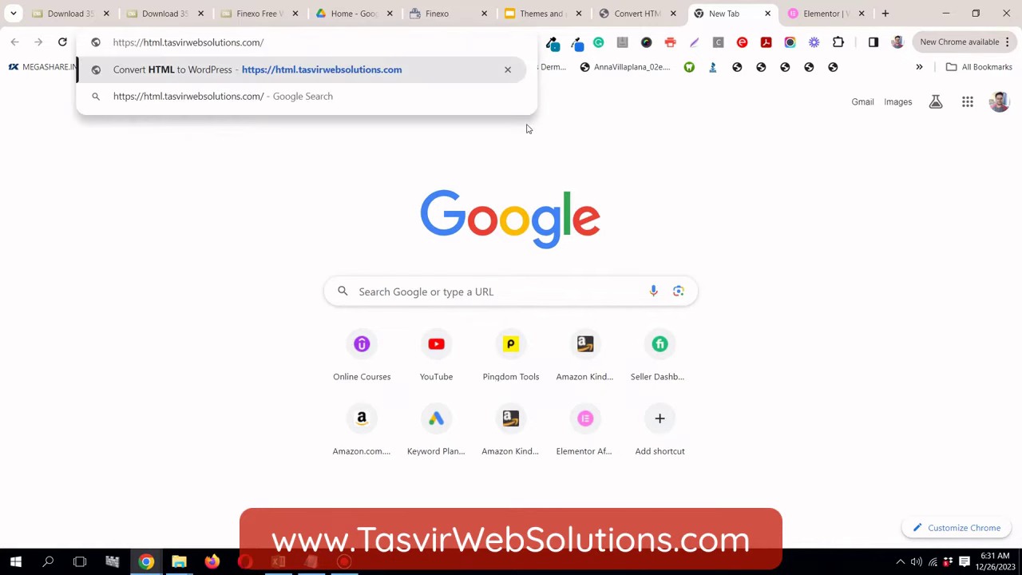
text(wp-a)
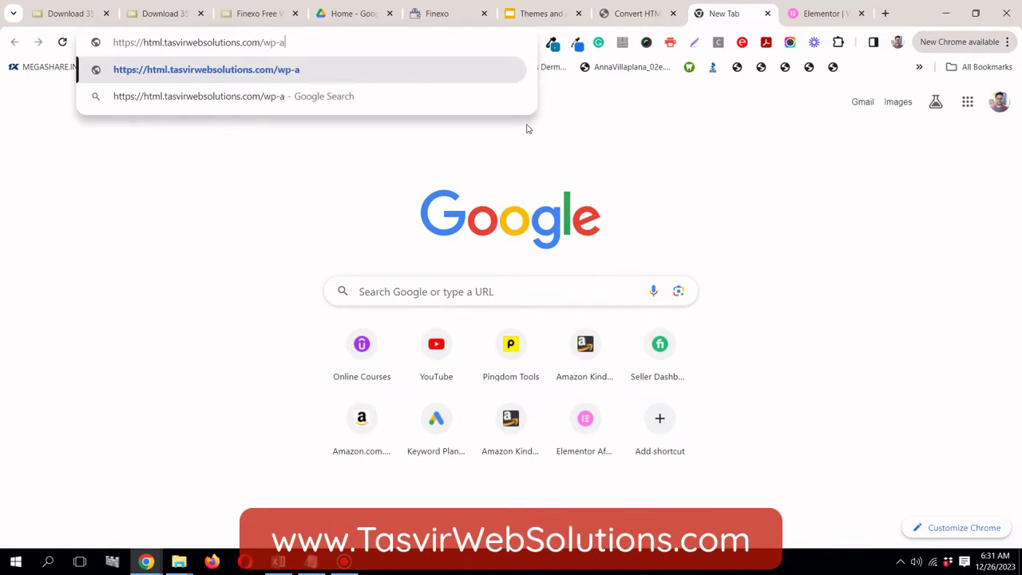
text(dmin)
key(Return)
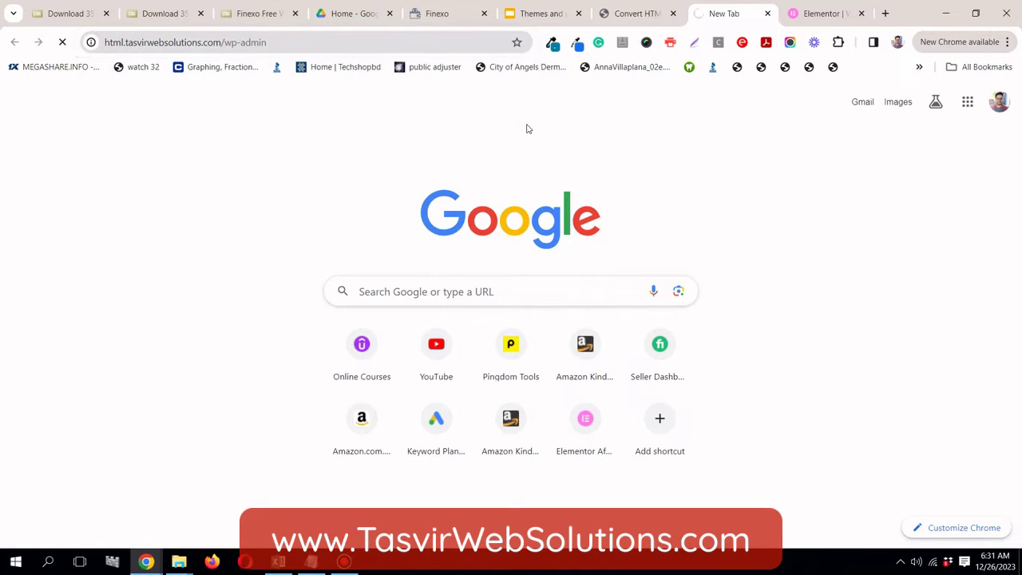
Step: Log in to WordPress with the saved username and account password, and place the dashboard tab ahead of the site's tab
click(633, 23)
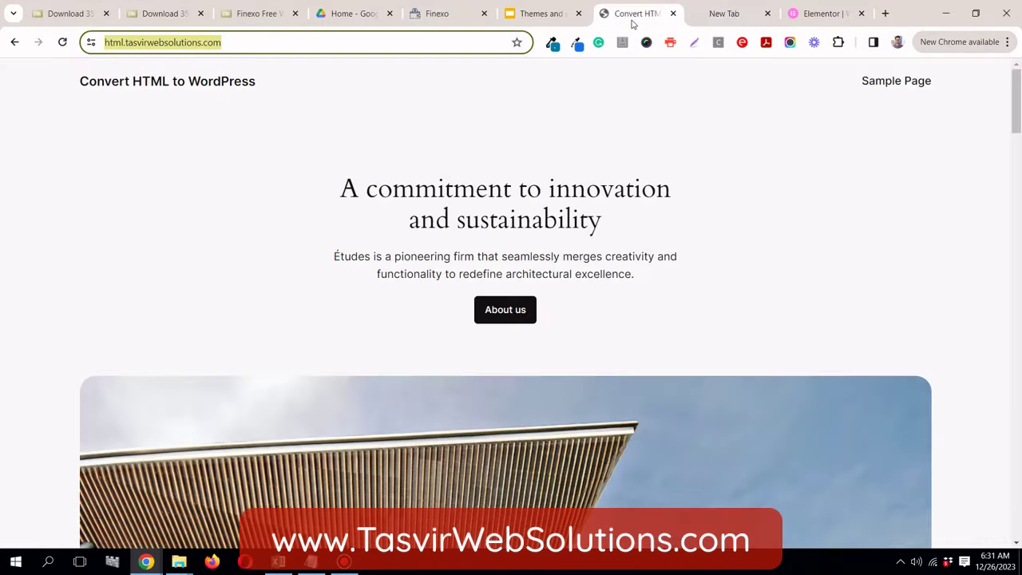
click(725, 14)
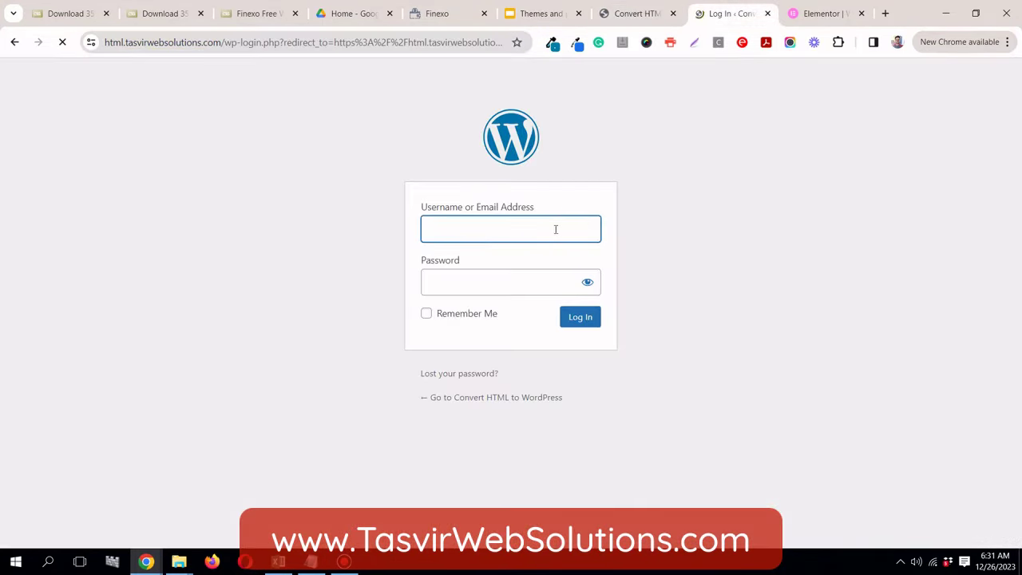
key(Return)
click(580, 318)
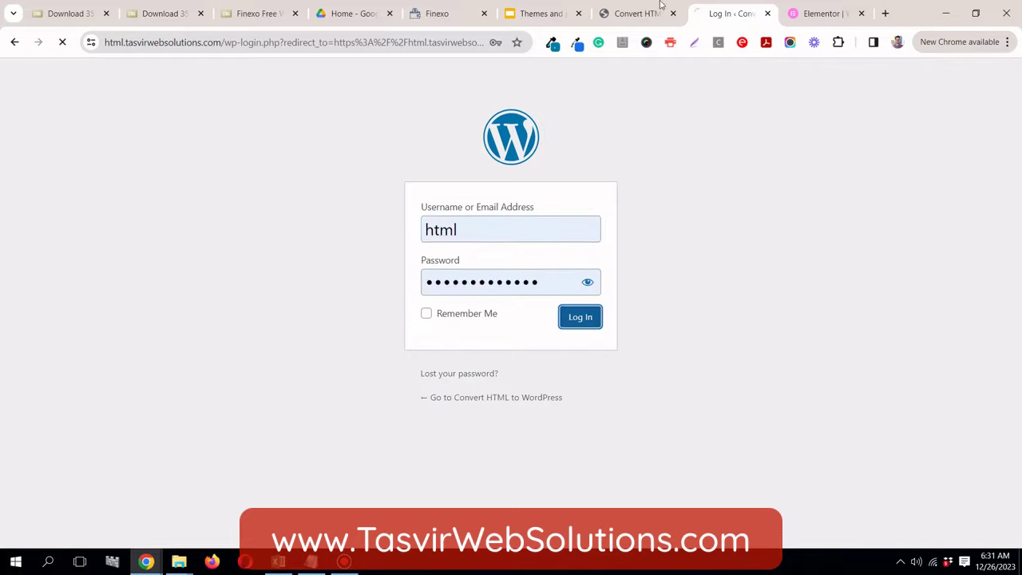
click(607, 16)
click(741, 24)
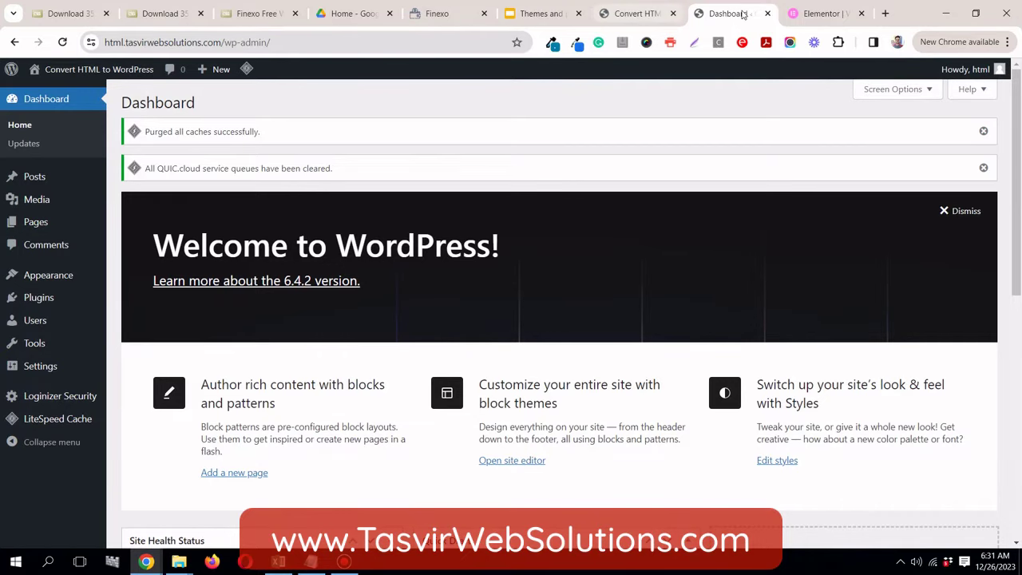
drag(743, 15, 648, 15)
Step: Check the theme listed in the presentation, and install and activate the Hello Elementor theme in WordPress
click(563, 13)
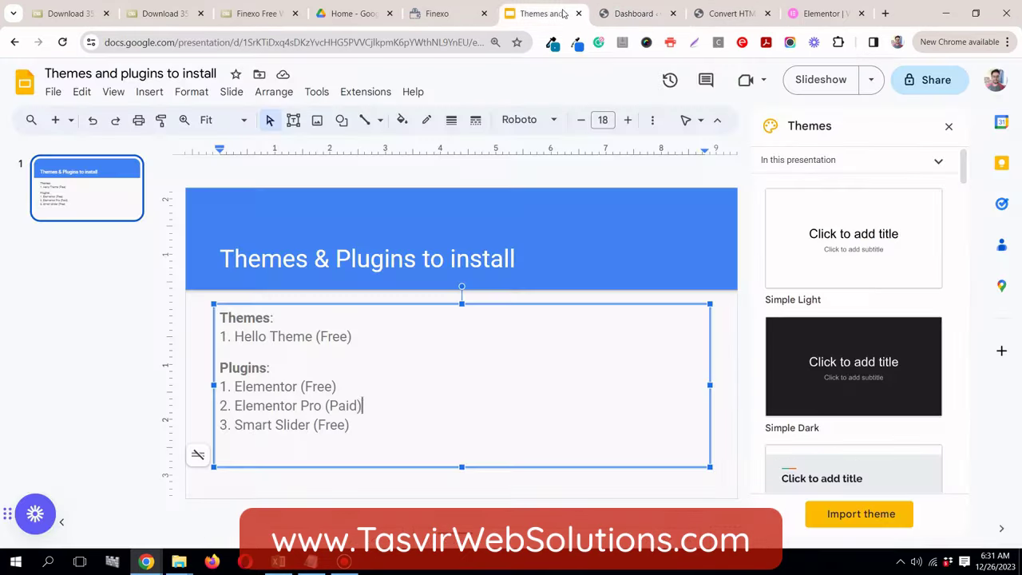
click(612, 15)
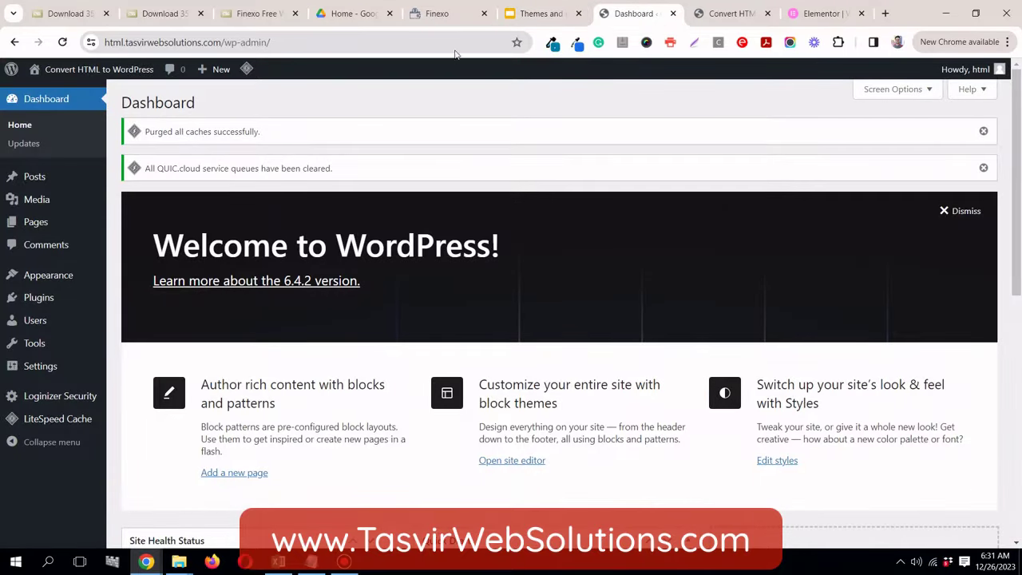
click(536, 20)
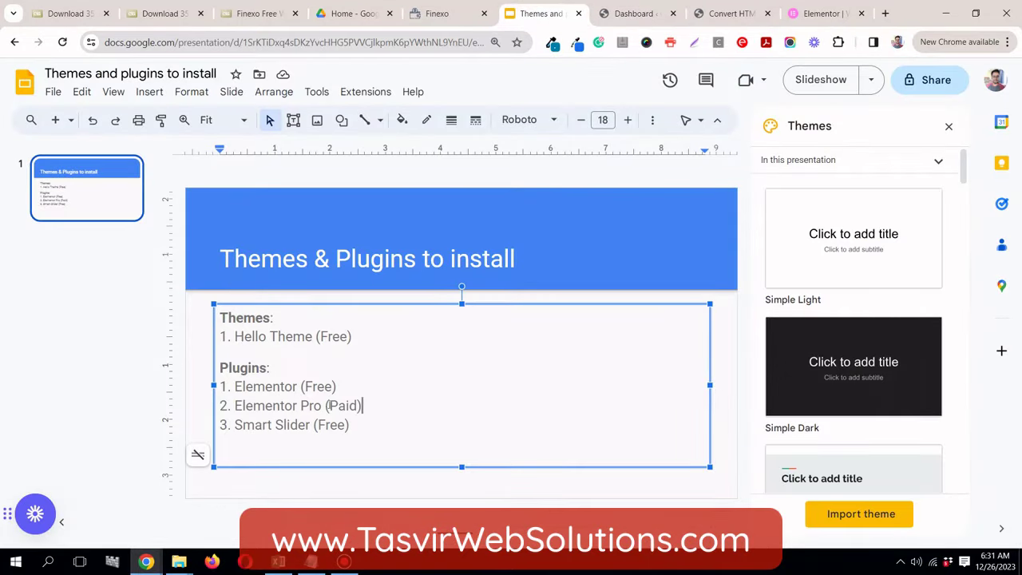
click(631, 14)
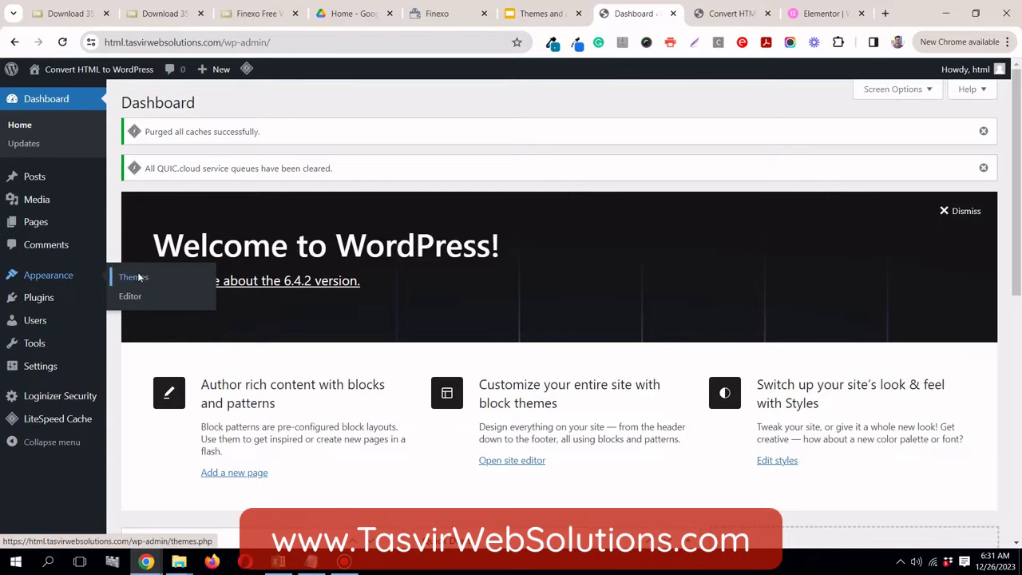
click(132, 276)
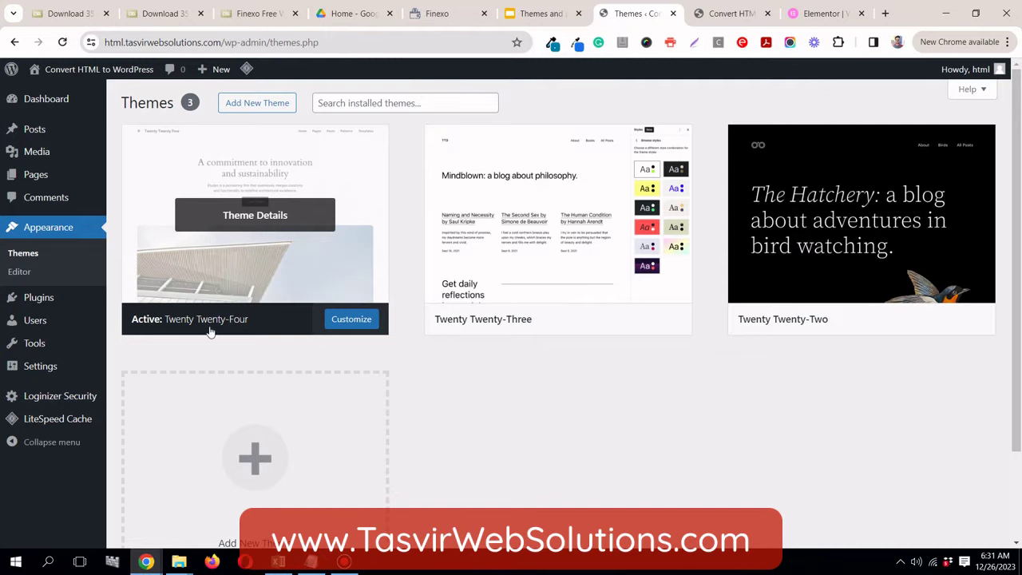
click(266, 110)
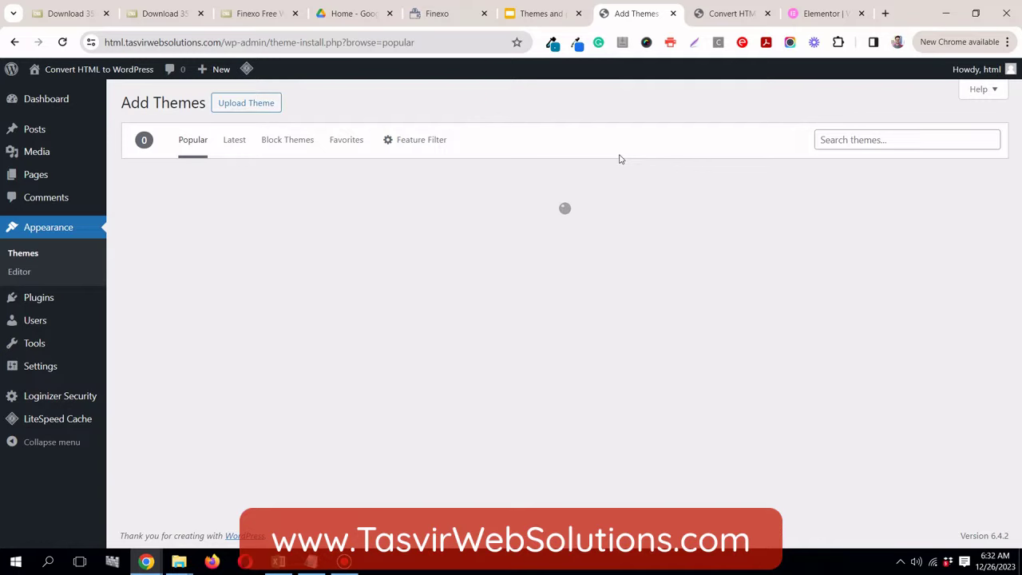
mouse_move(945, 275)
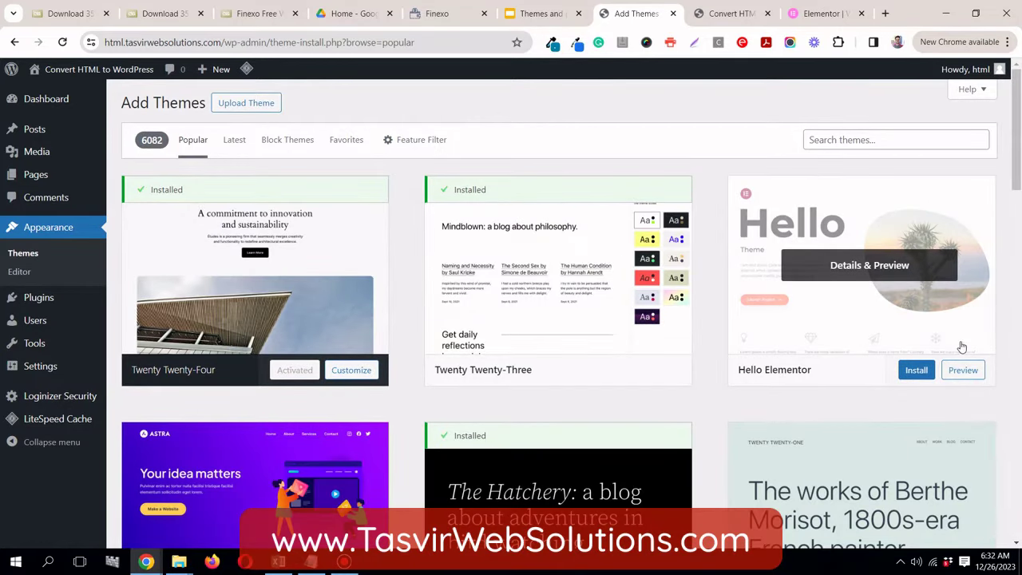
click(919, 371)
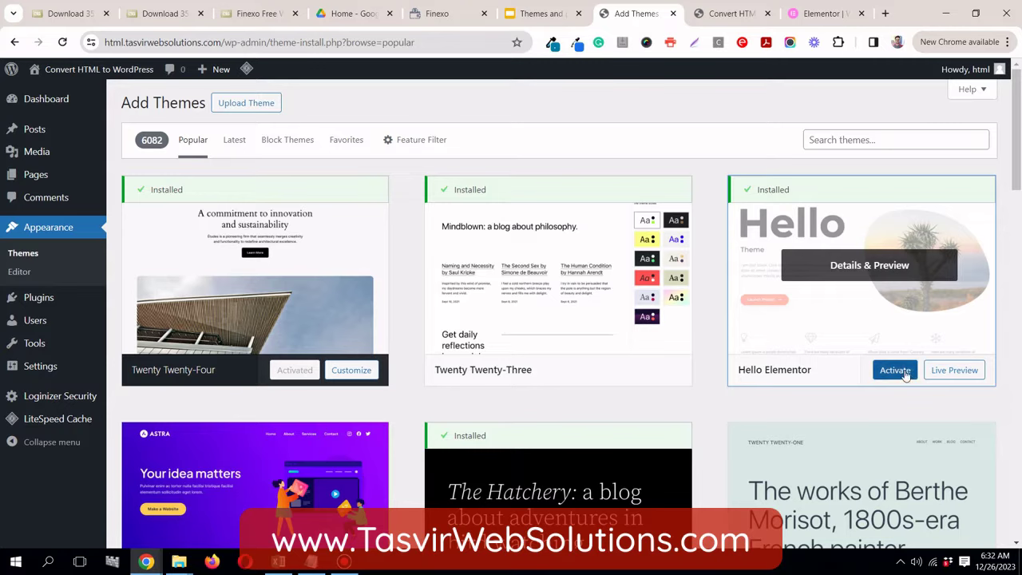
click(896, 371)
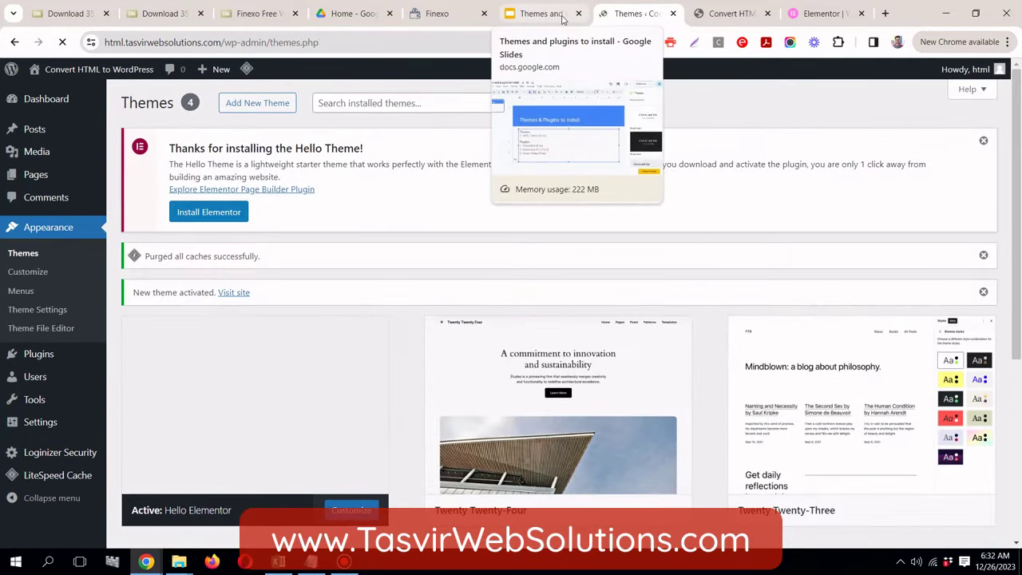
Step: Check the plugins listed in the presentation and review the installed plugins of the WordPress site
click(540, 13)
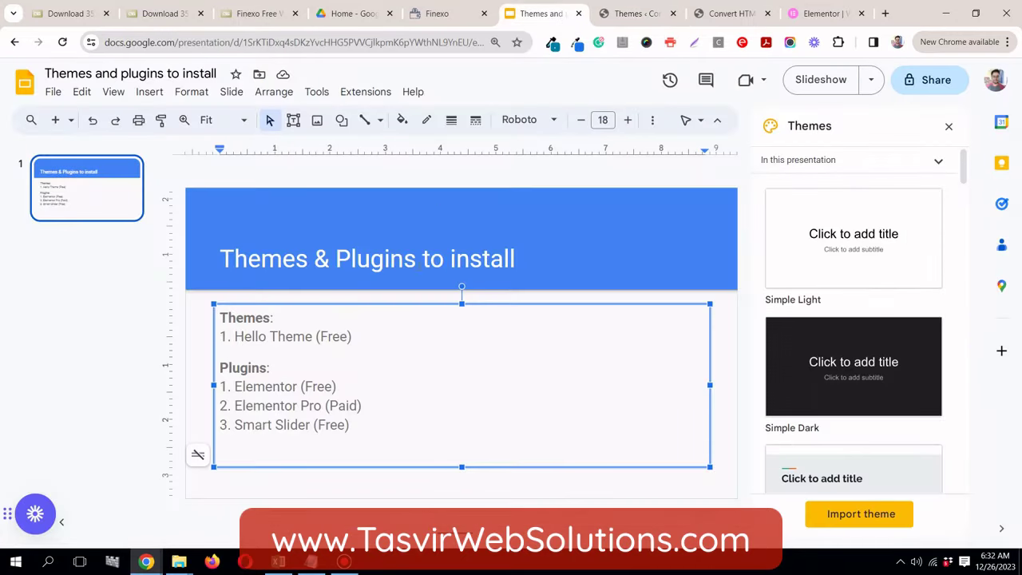
click(631, 14)
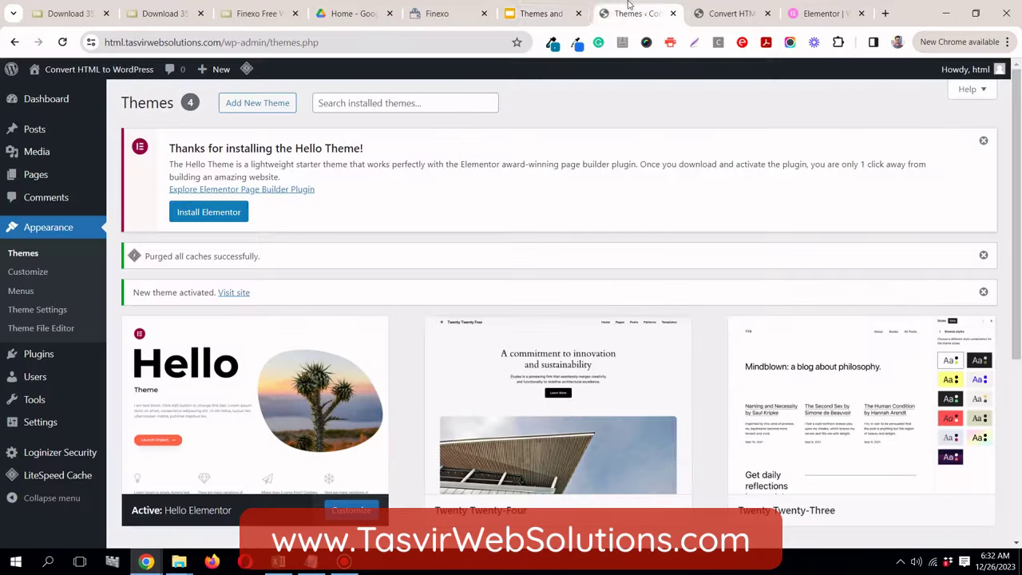
mouse_move(28, 364)
click(140, 354)
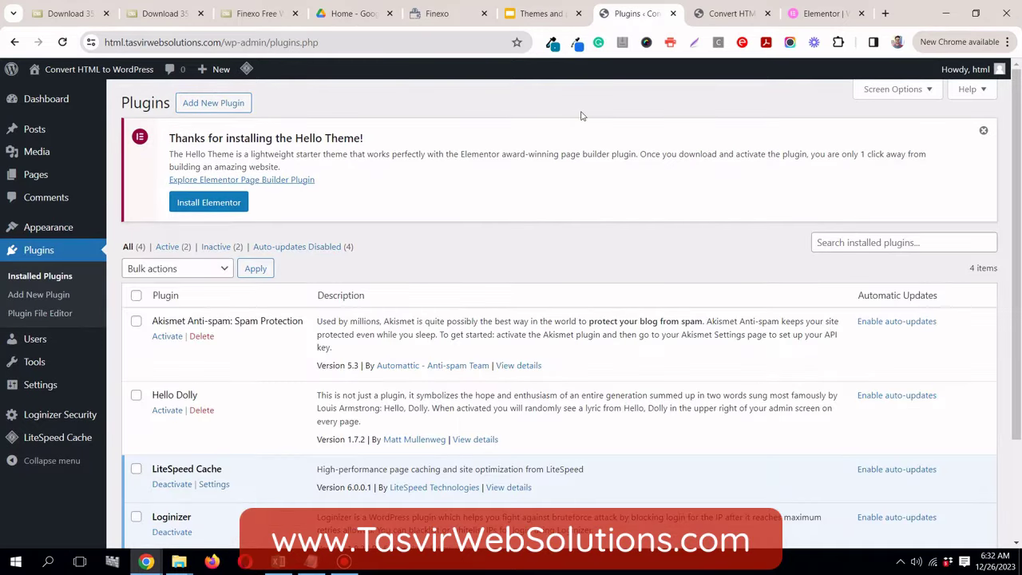
scroll(570, 130, down, 2)
scroll(457, 372, down, 1)
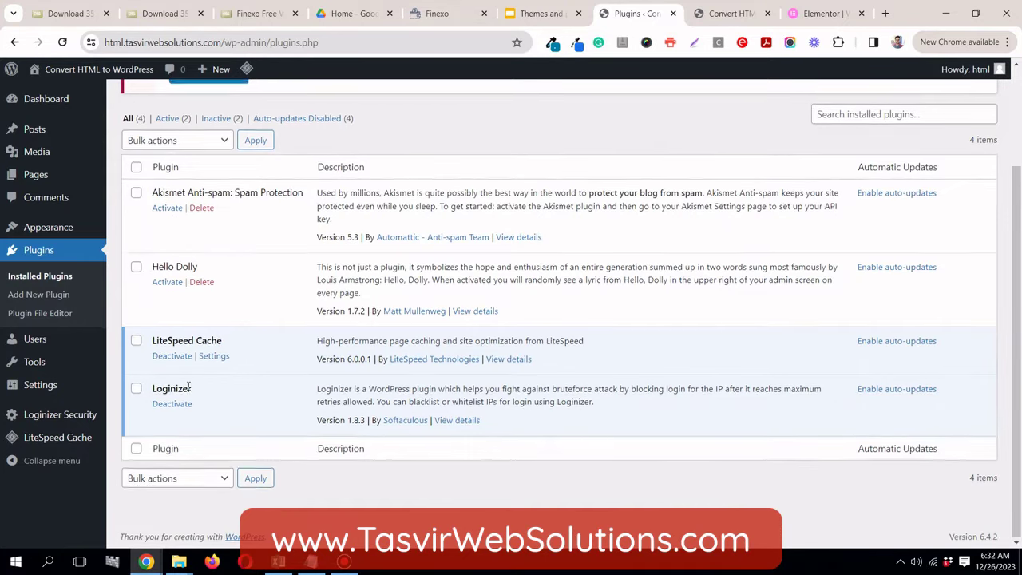
scroll(188, 388, up, 1)
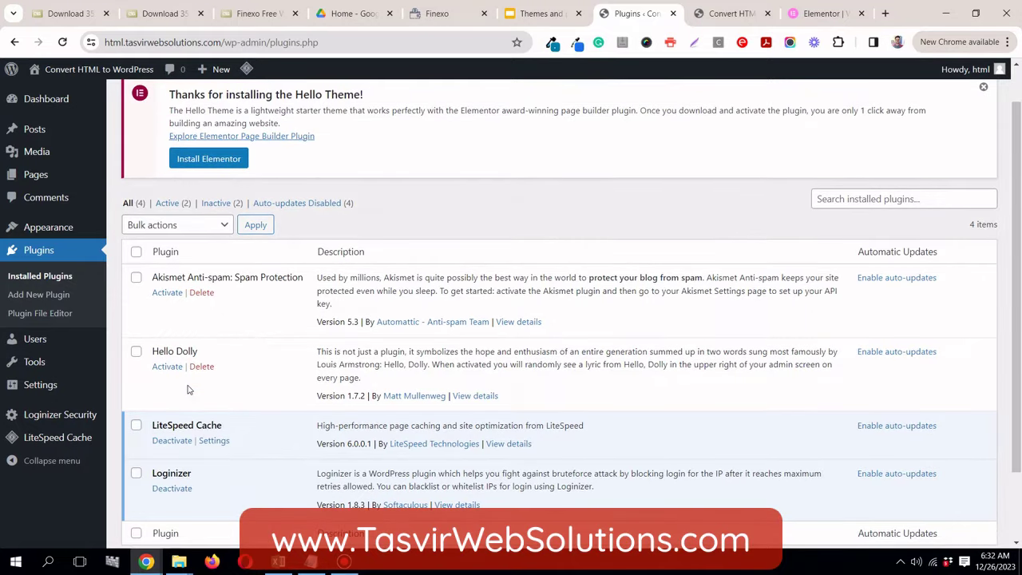
Step: Delete the inactive Hello Dolly and Akismet Anti-spam plugins from the WordPress site
scroll(189, 390, down, 1)
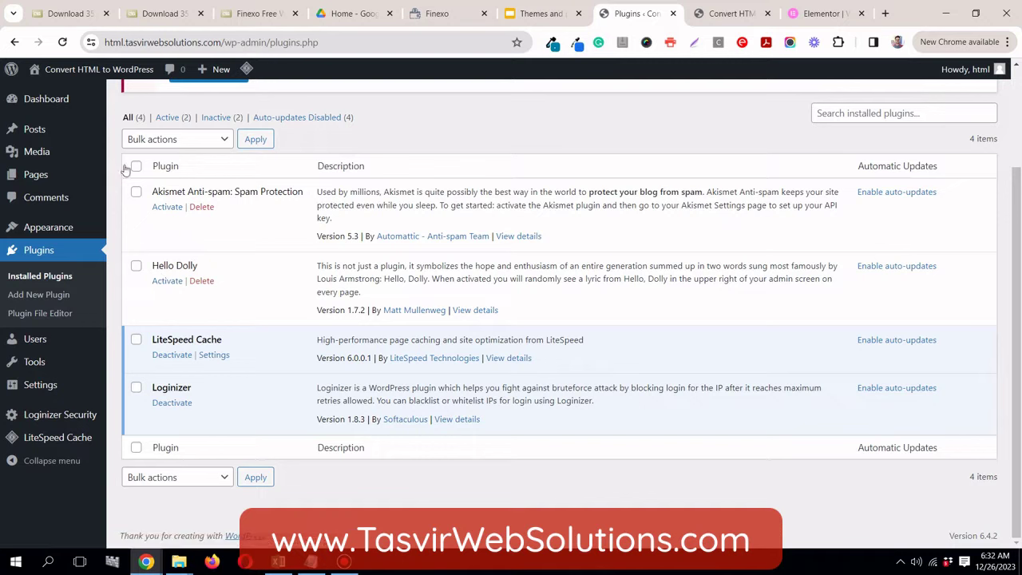
click(209, 281)
click(570, 133)
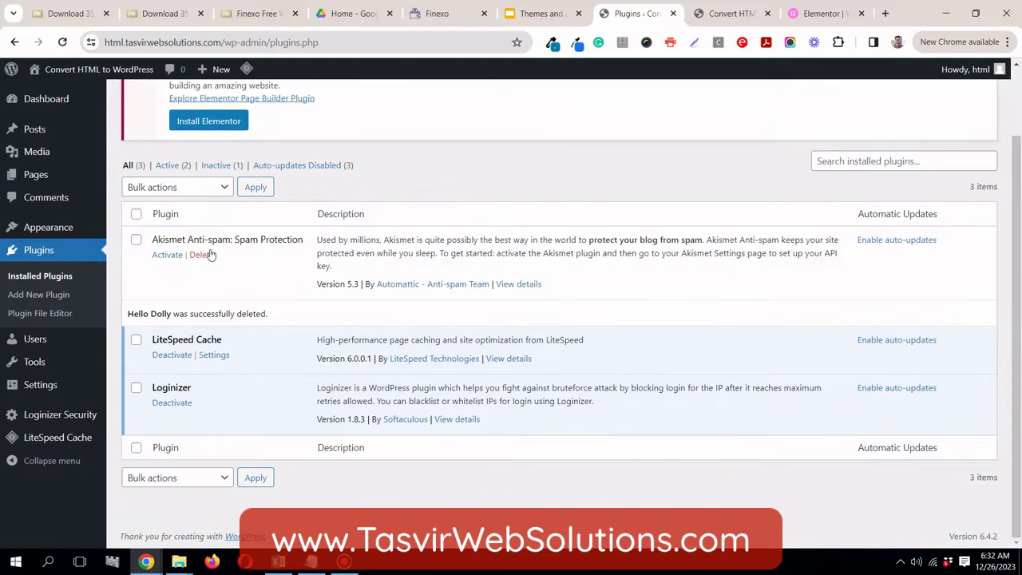
click(208, 254)
click(567, 138)
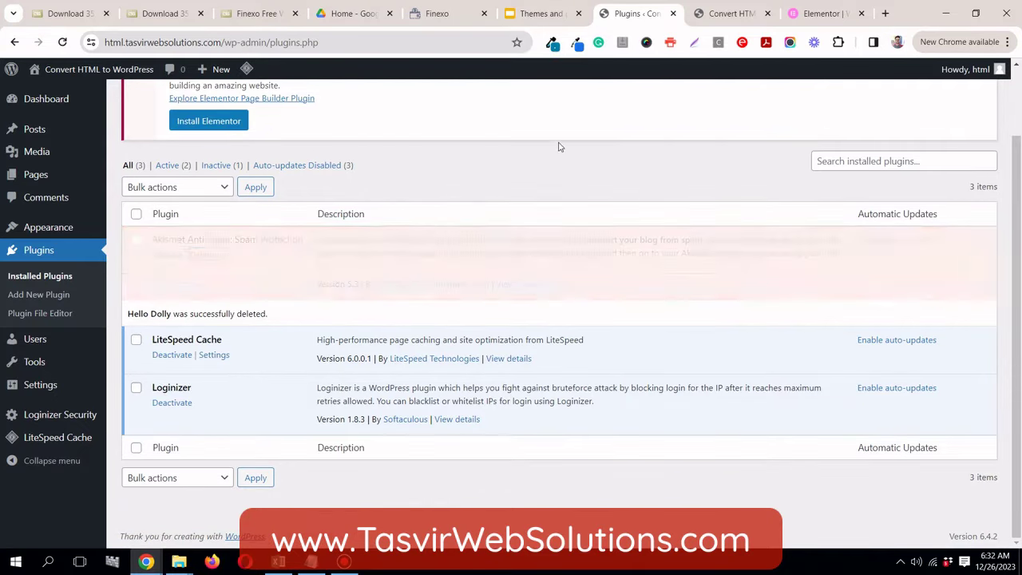
Step: Check the required plugins in the presentation, find the Elementor Website Builder plugin by searching for "elementor", and install and activate it
click(535, 13)
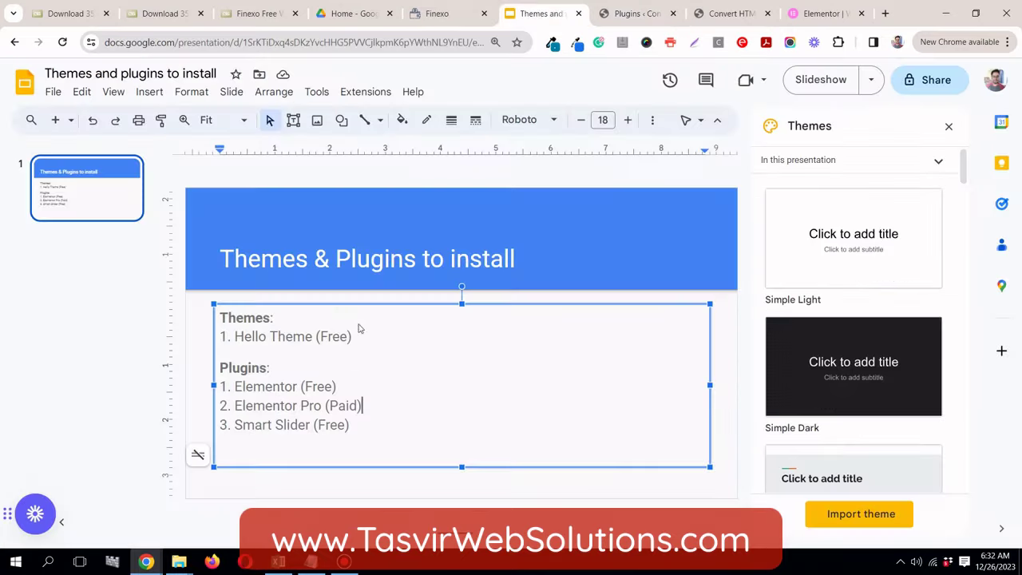
click(629, 14)
scroll(238, 234, up, 1)
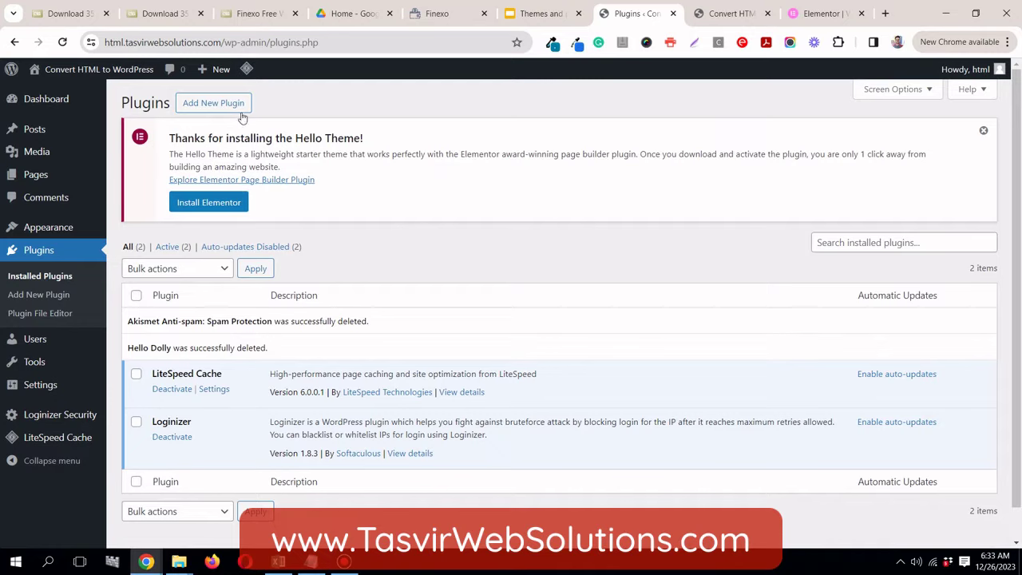
click(238, 108)
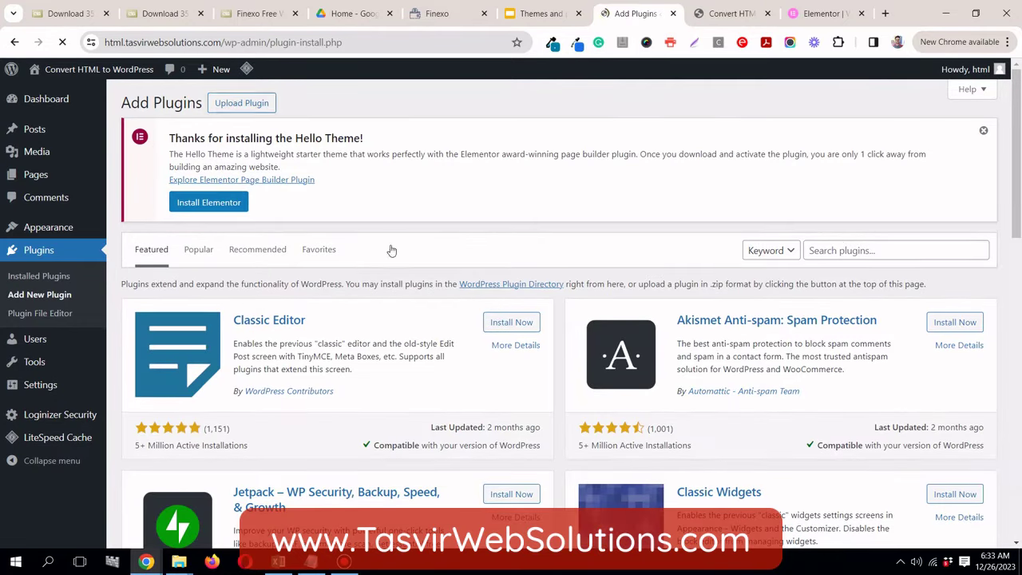
click(844, 250)
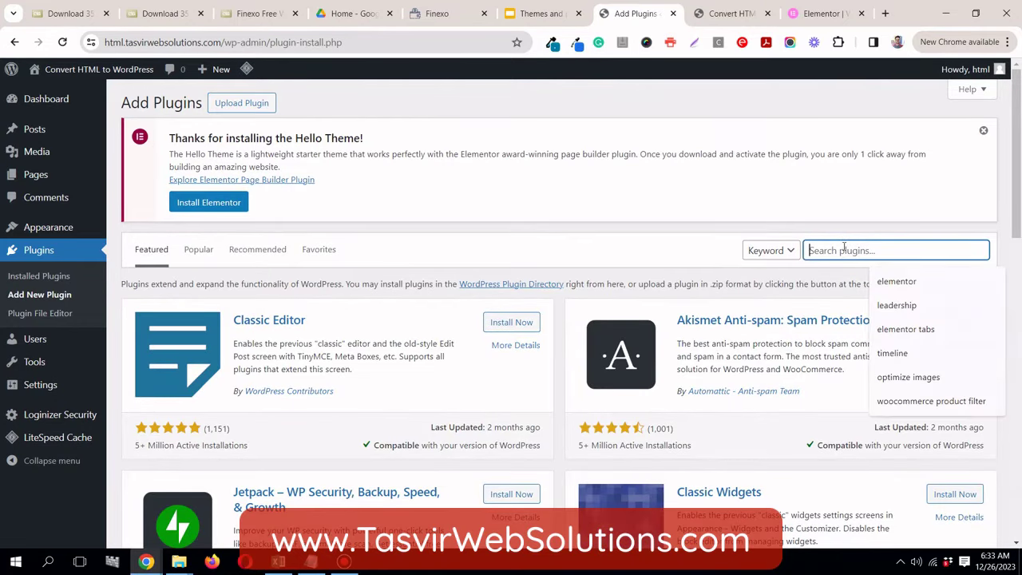
text(ele)
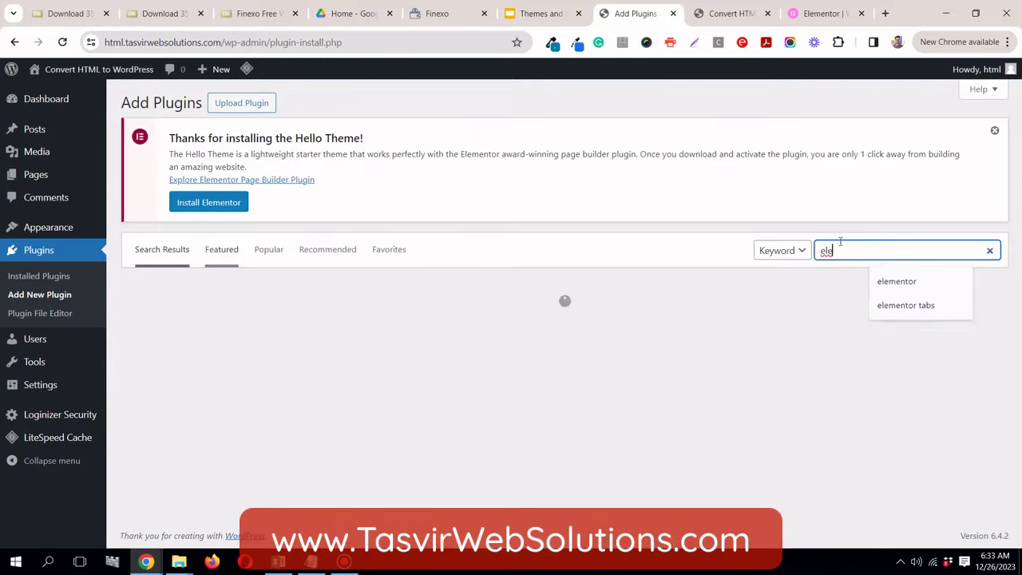
text(mentor)
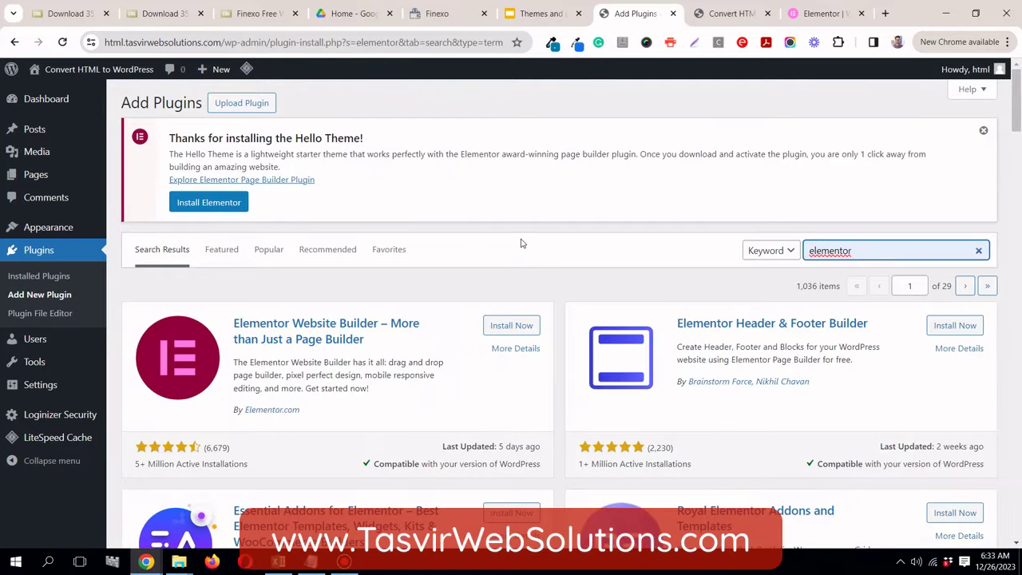
click(530, 331)
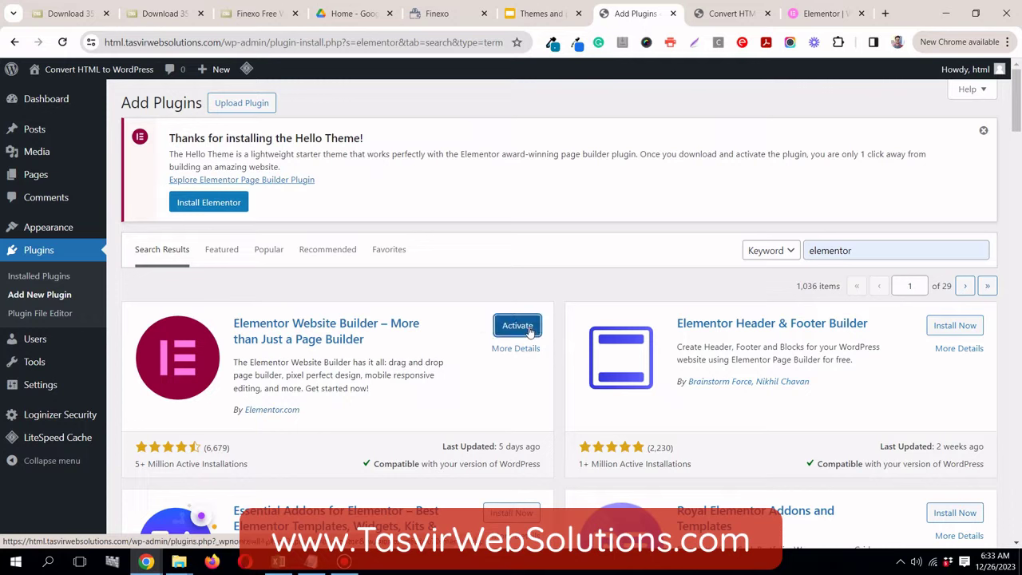
click(525, 329)
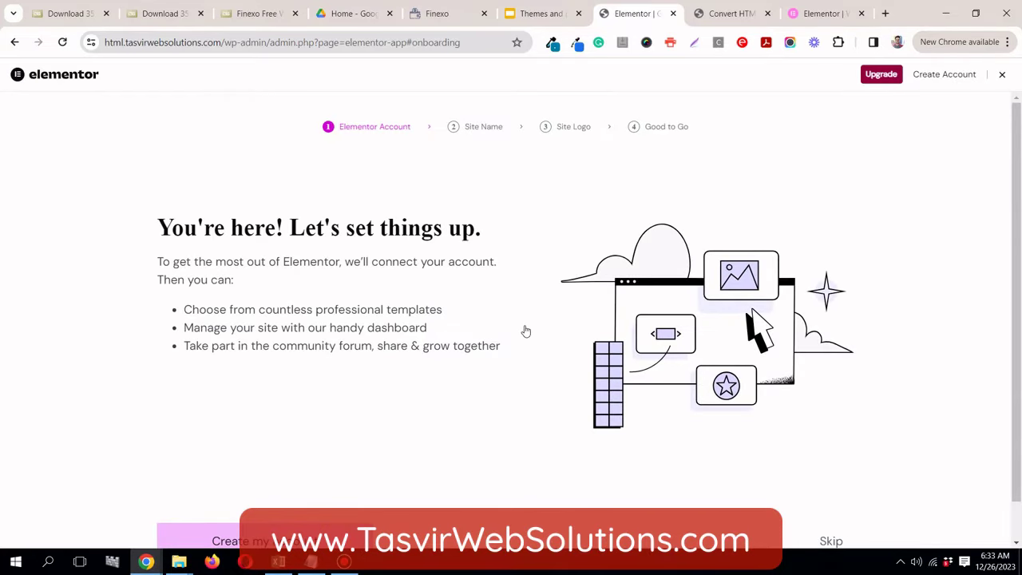
Step: Skip the account connection in the Elementor onboarding and exit the setup wizard to the WordPress dashboard
scroll(525, 331, down, 1)
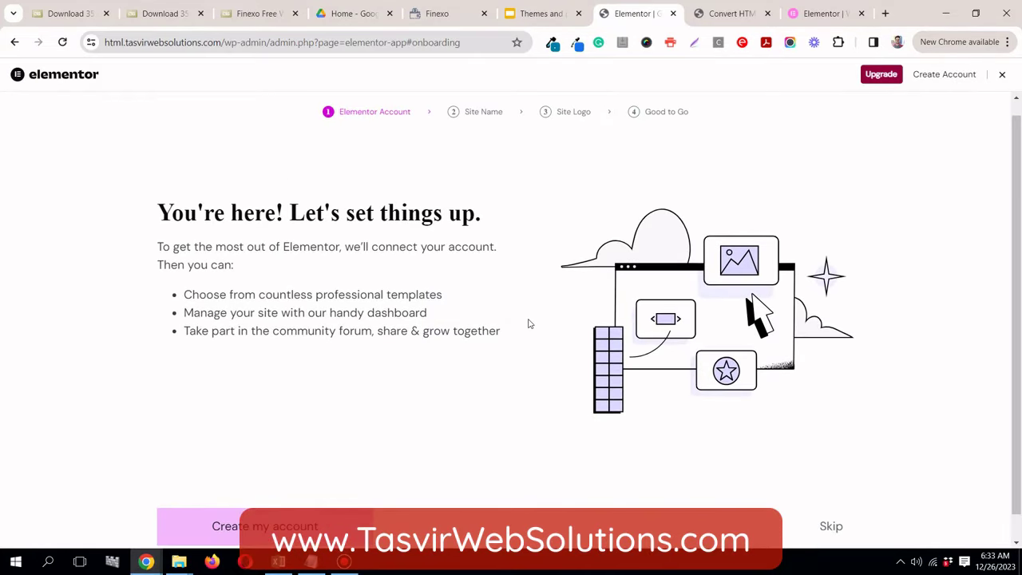
scroll(528, 324, down, 1)
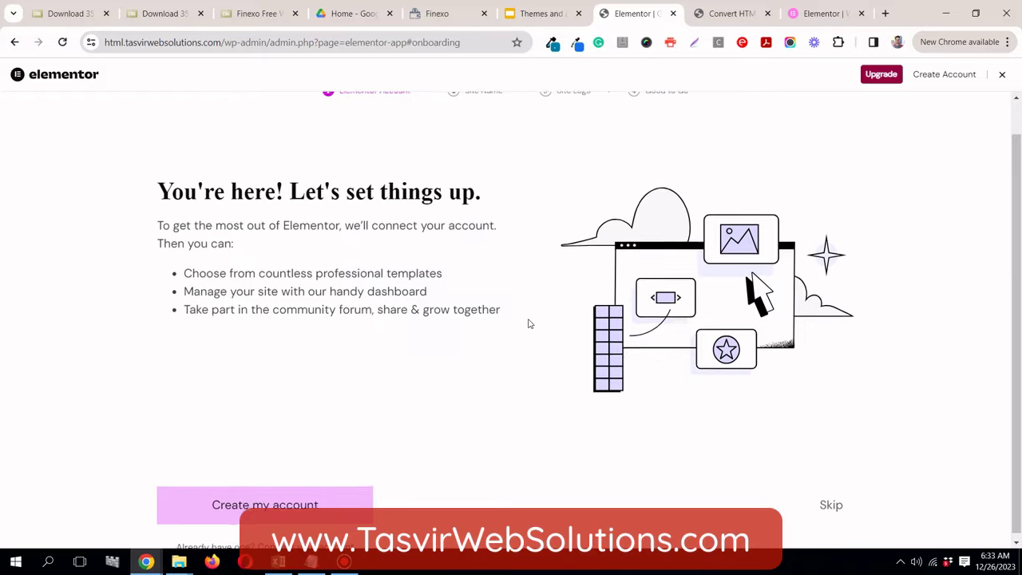
scroll(527, 323, up, 1)
scroll(838, 527, down, 1)
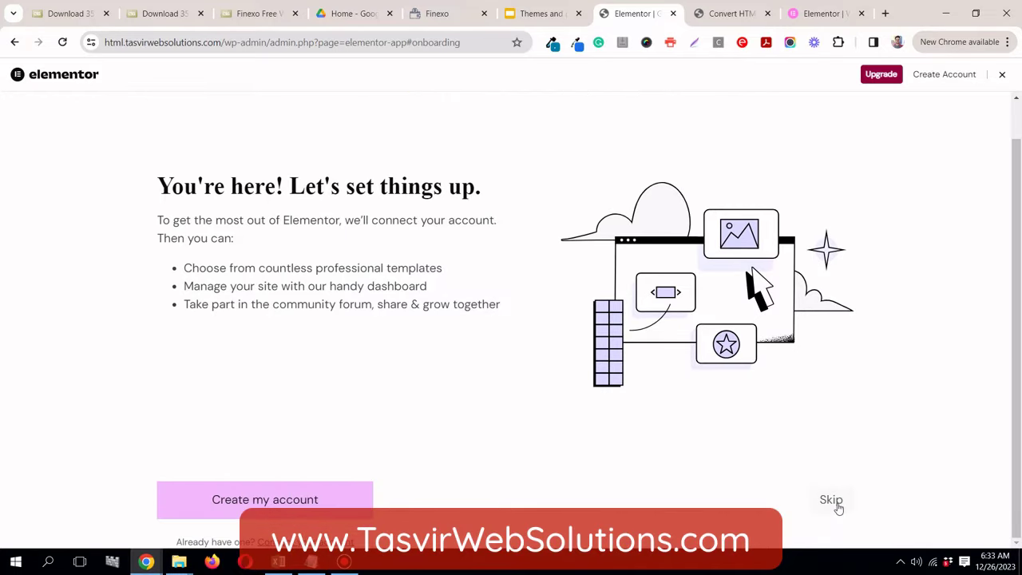
click(837, 507)
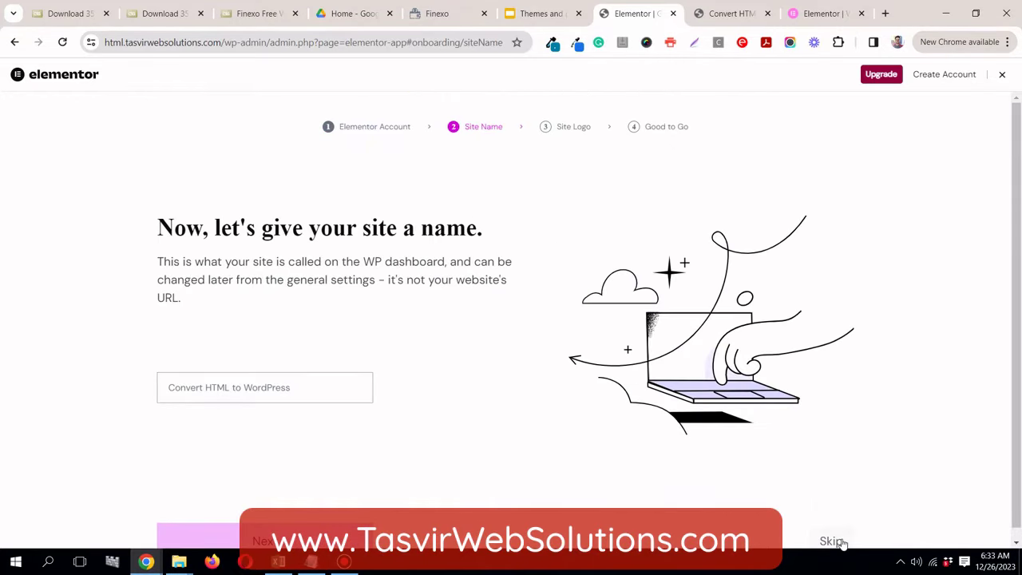
scroll(842, 543, down, 1)
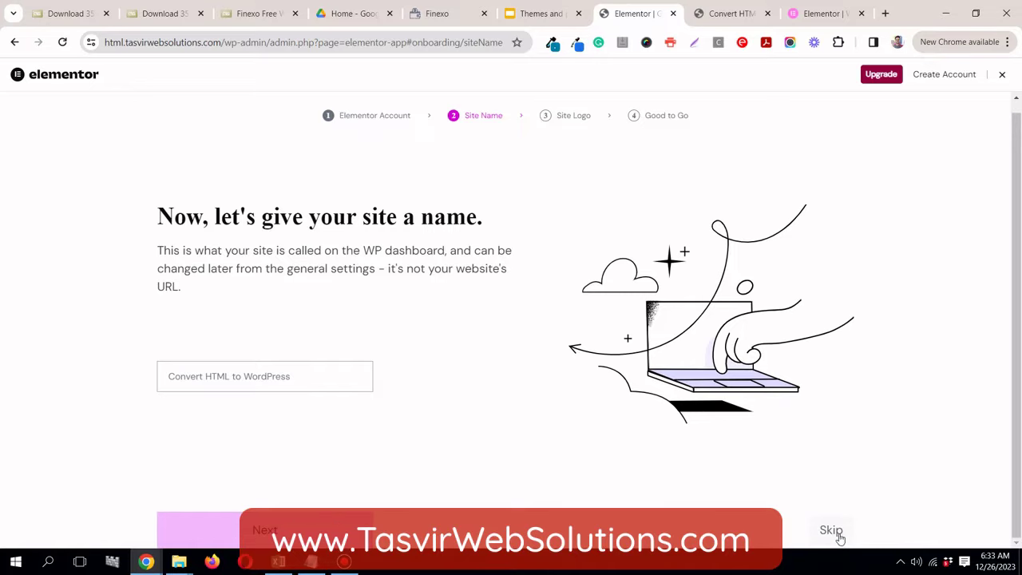
click(1004, 75)
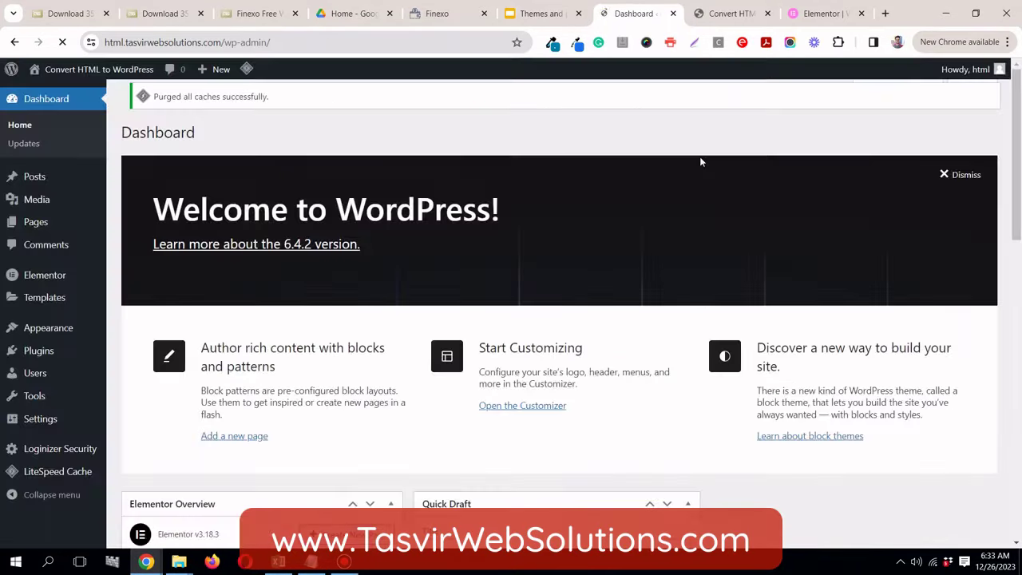
scroll(531, 203, down, 3)
scroll(543, 250, down, 2)
scroll(543, 248, up, 2)
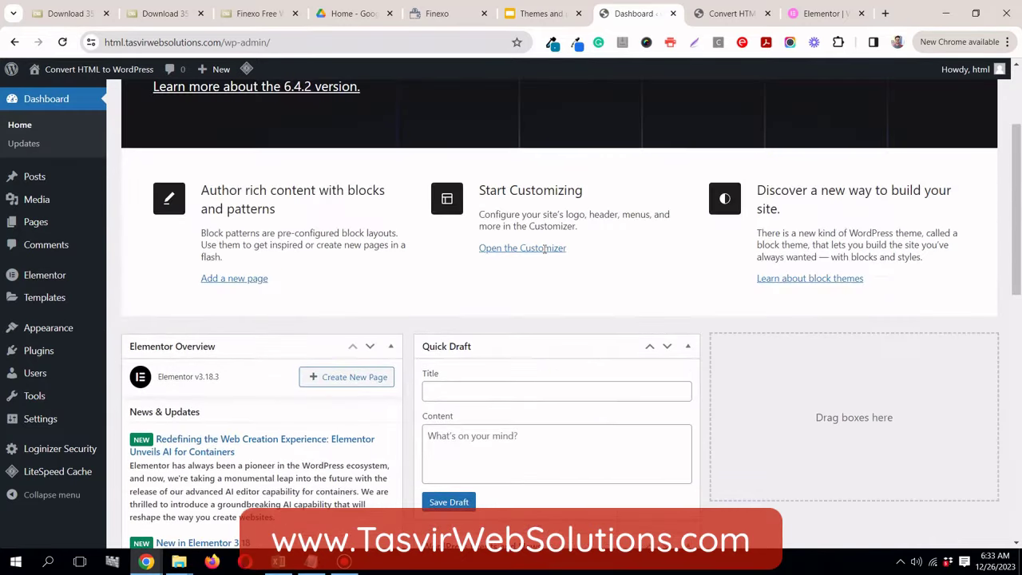
scroll(543, 248, up, 2)
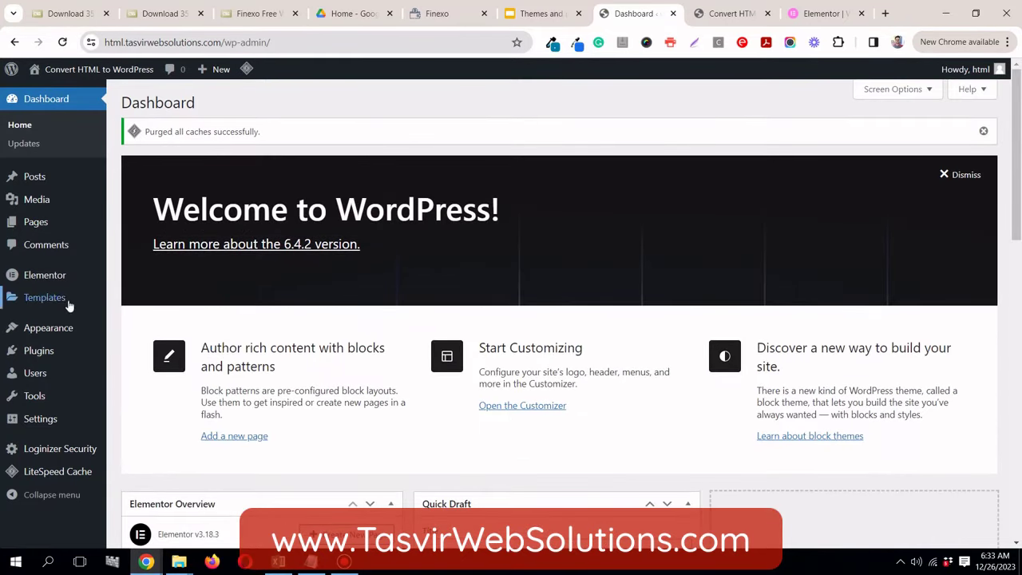
mouse_move(58, 283)
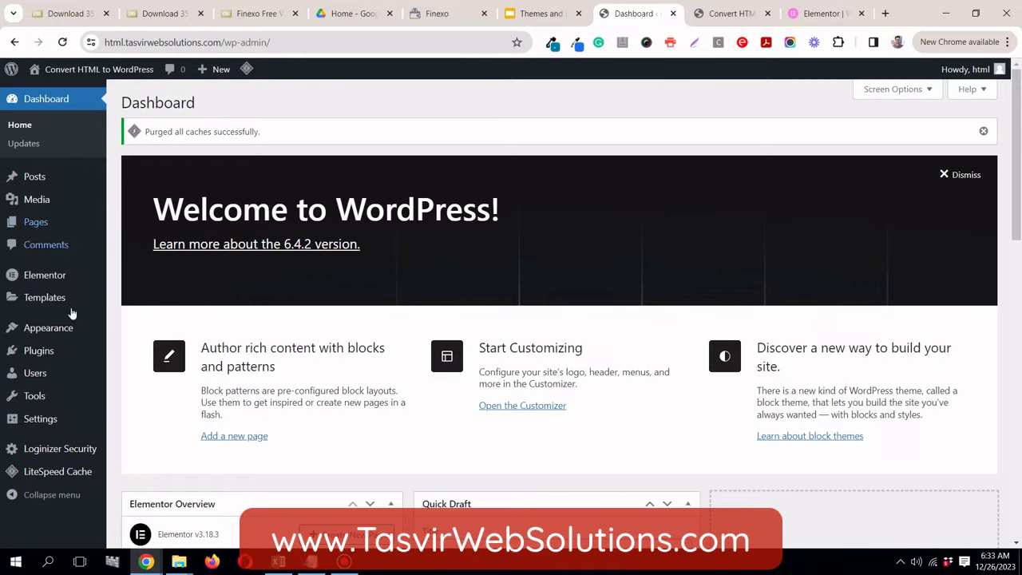
Step: Open the page for adding WordPress plugins, check the plugin list in the presentation, and search the directory for "smartslider"
mouse_move(54, 352)
click(146, 370)
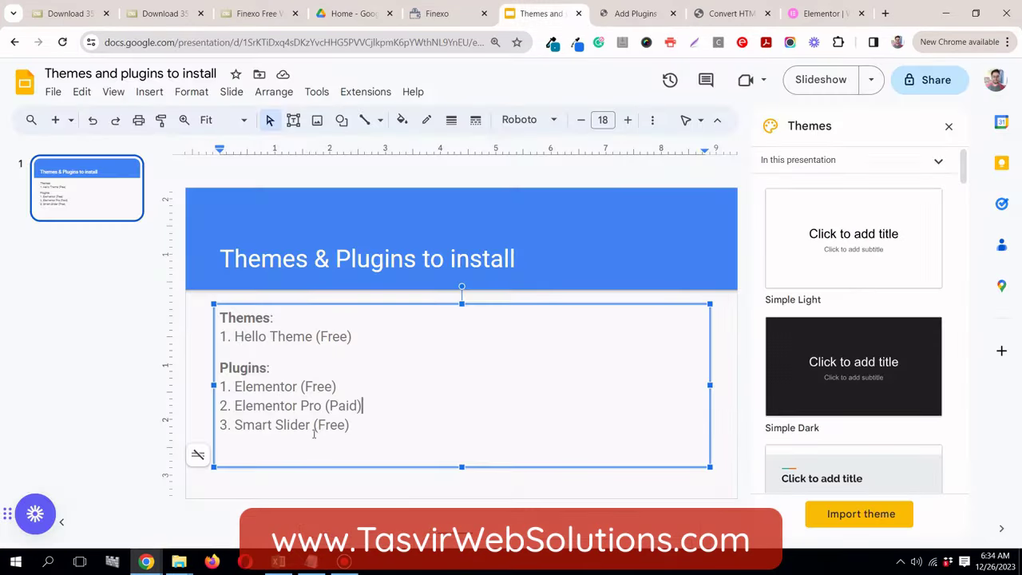
click(628, 13)
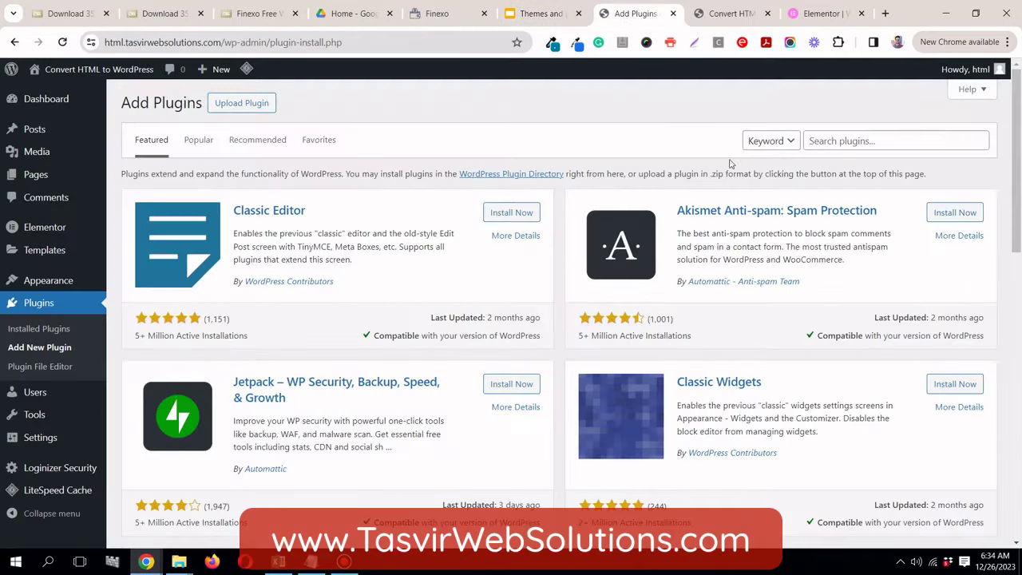
click(833, 142)
text(sma)
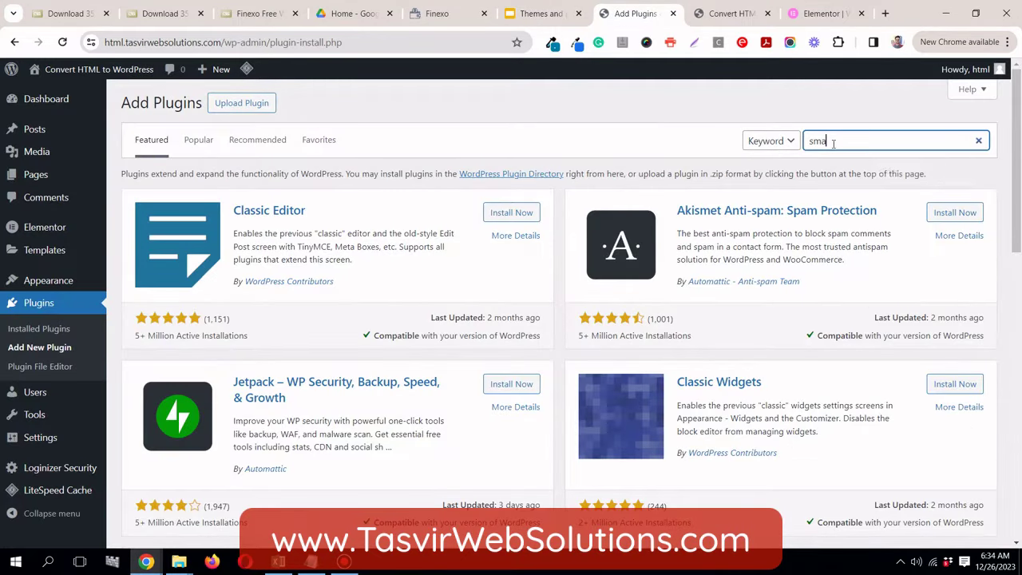
text(rtslider)
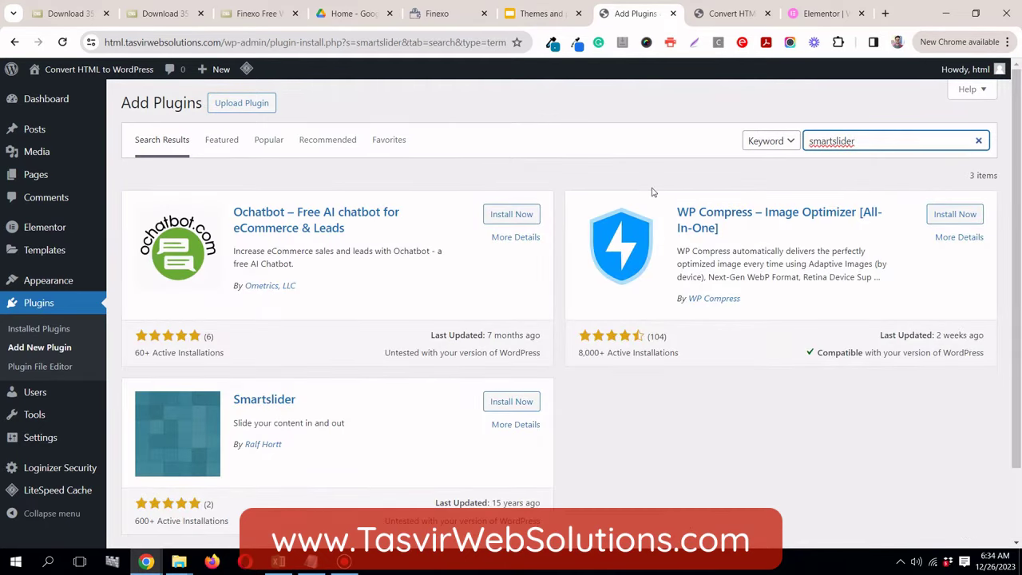
Step: Change the plugin search to "smart slider", and install and activate Smart Slider 3
key(BackSpace)
key(BackSpace)
key(BackSpace)
text(r)
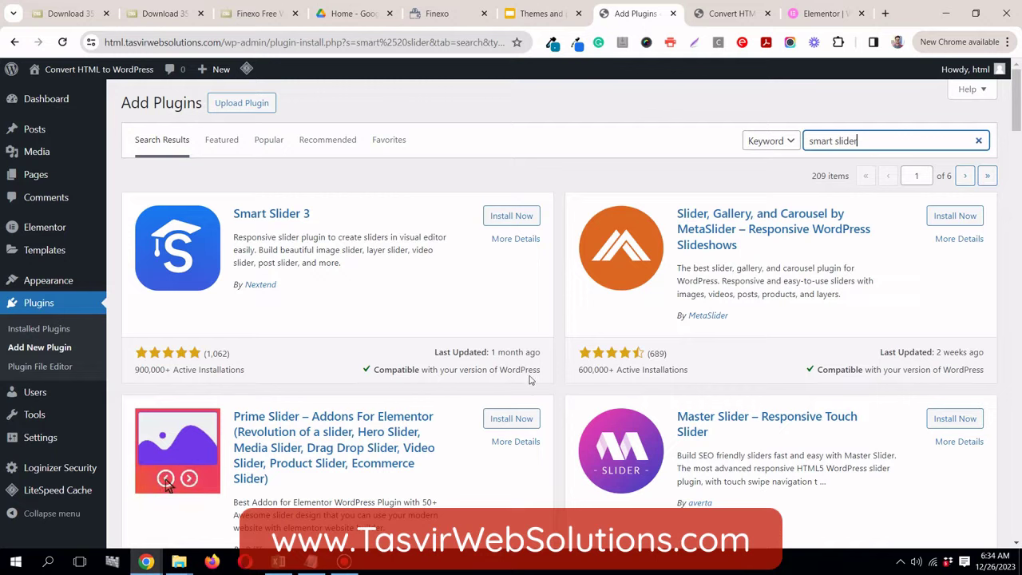
click(511, 215)
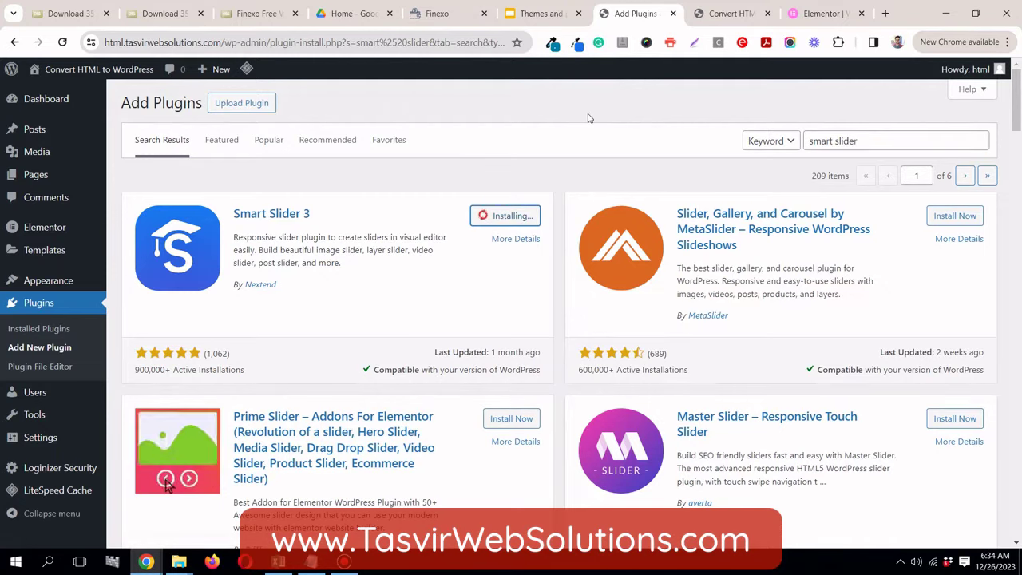
click(517, 215)
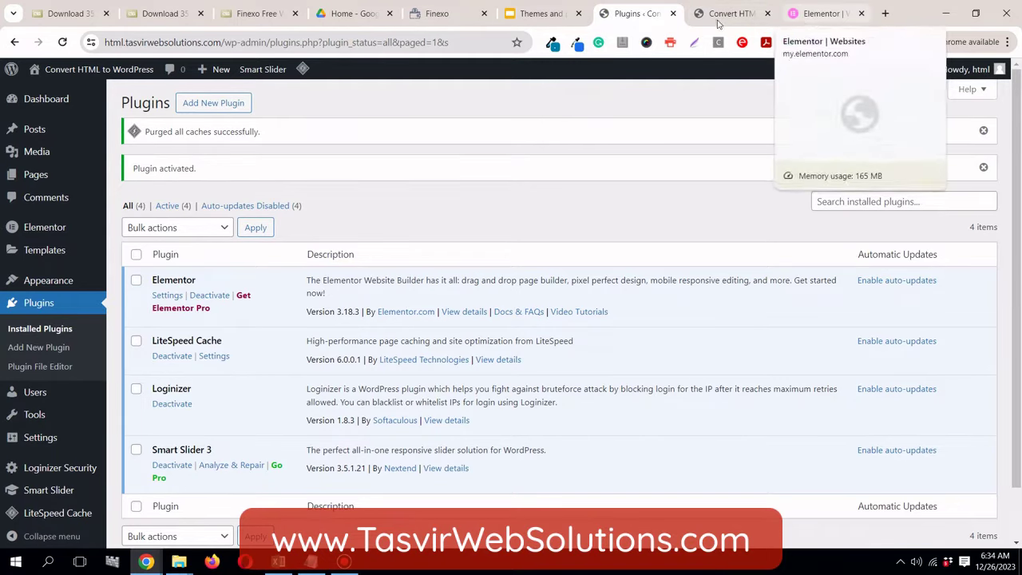
Step: Check the plugins listed in the presentation and download the Elementor Pro zip file from the Elementor account's websites page
click(536, 23)
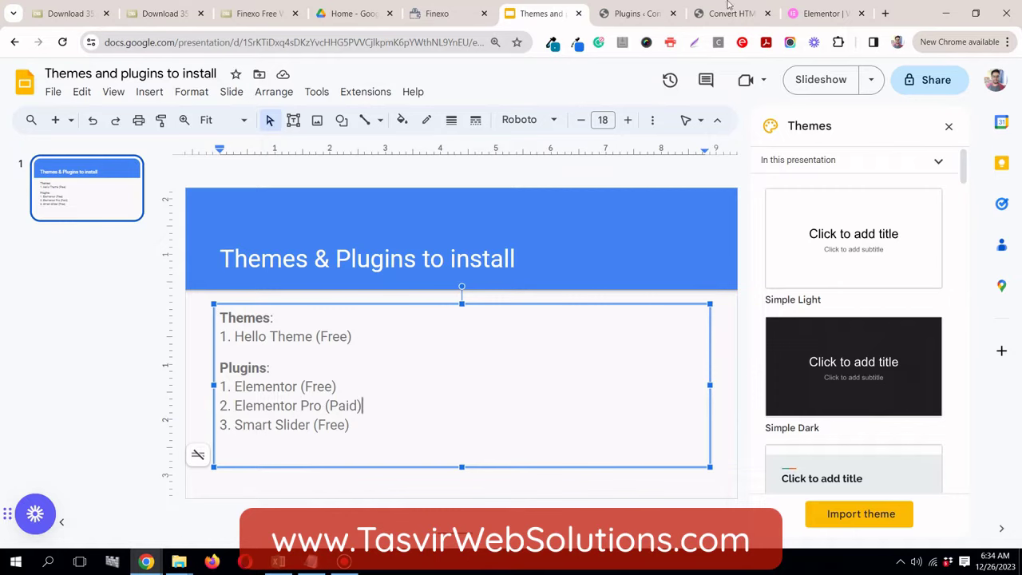
click(836, 16)
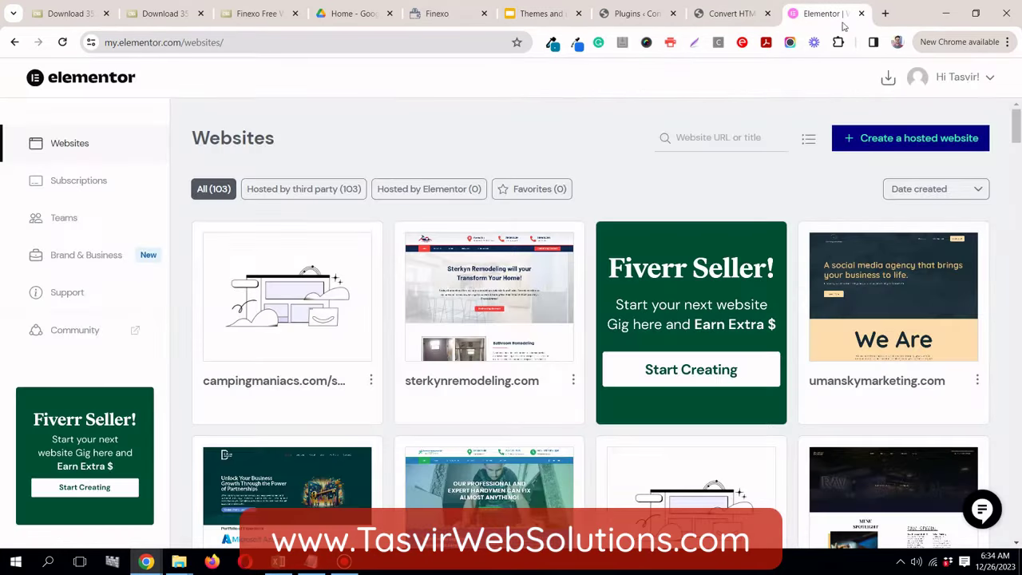
click(886, 78)
click(794, 136)
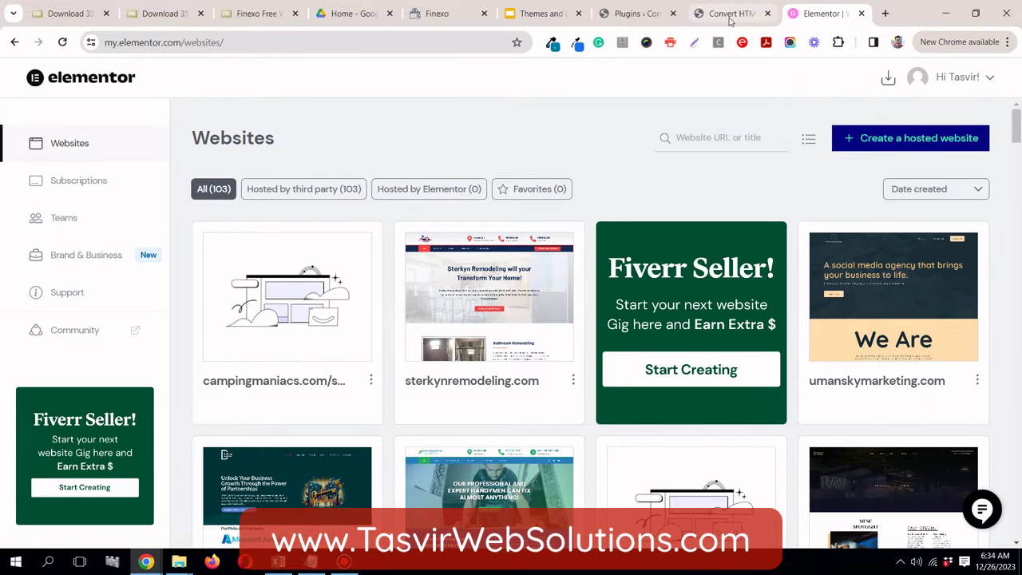
click(636, 13)
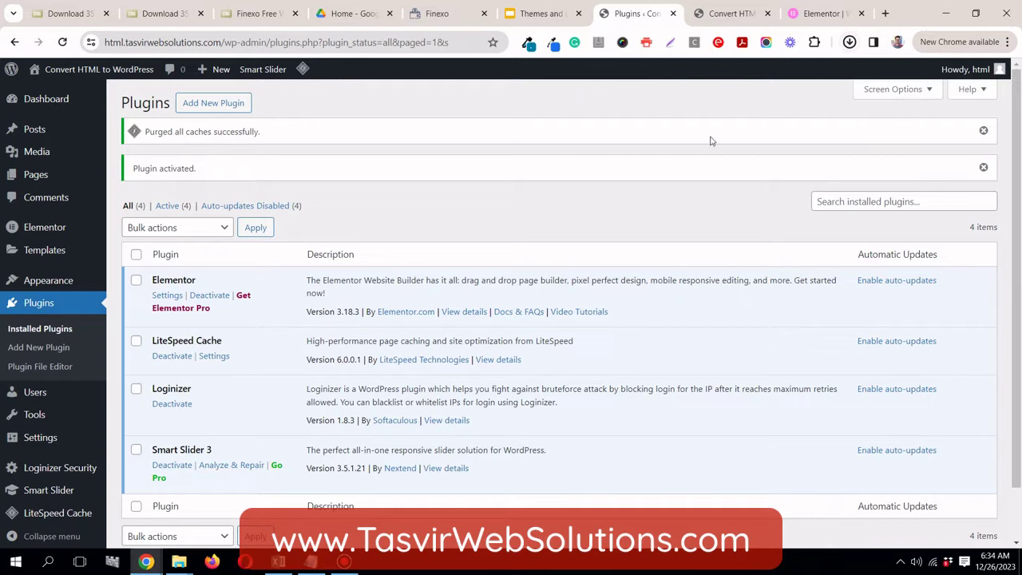
click(806, 13)
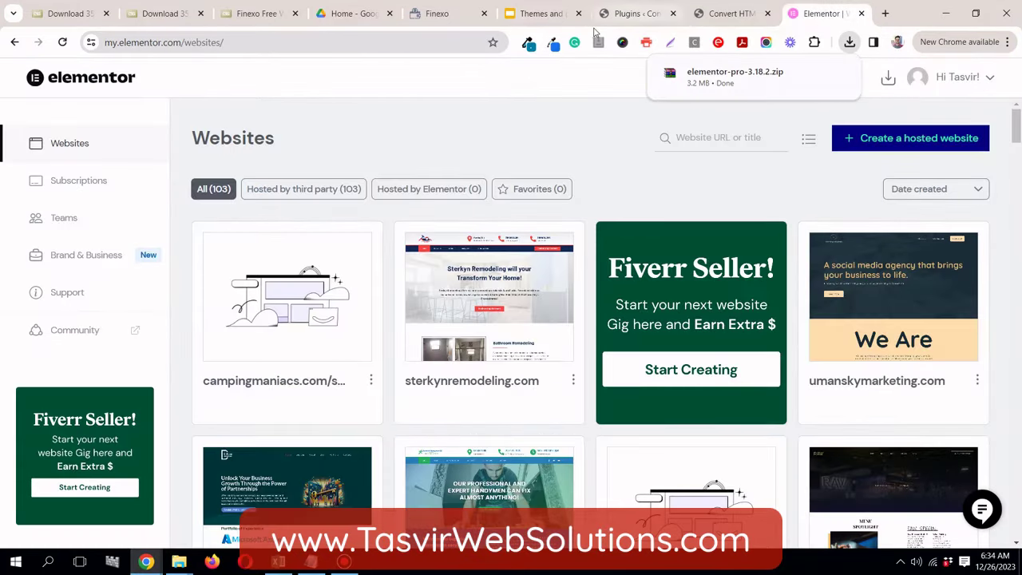
Step: Upload the downloaded elementor-pro-3.18.2.zip on the WordPress page for adding plugins and install it
click(642, 18)
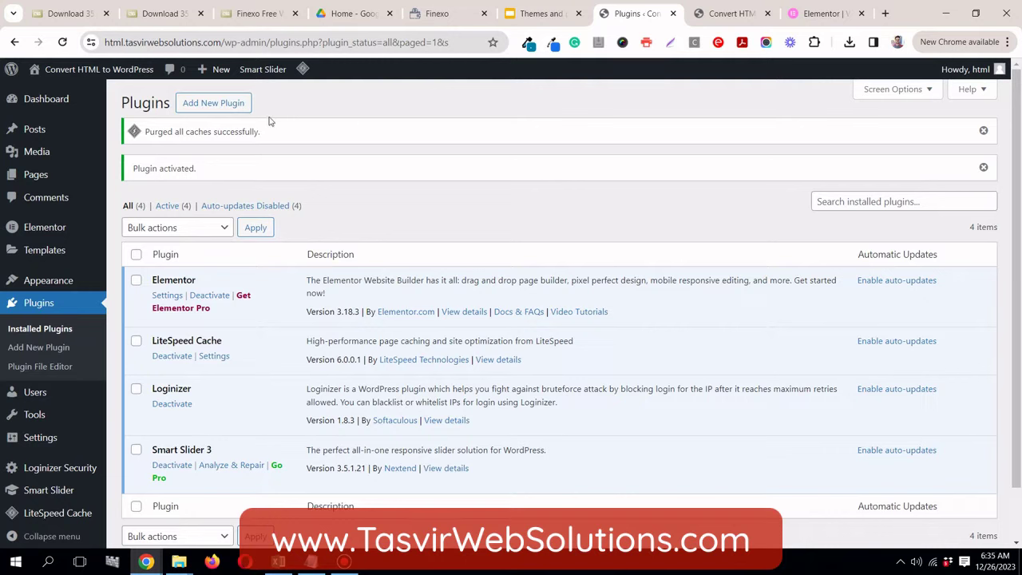
click(215, 103)
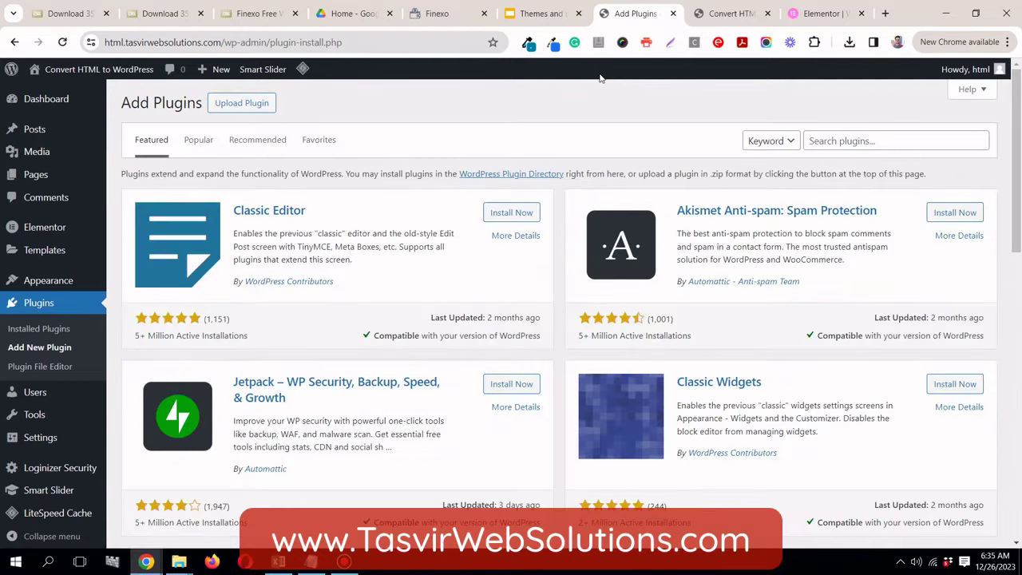
scroll(511, 163, down, 1)
scroll(511, 163, up, 1)
click(261, 105)
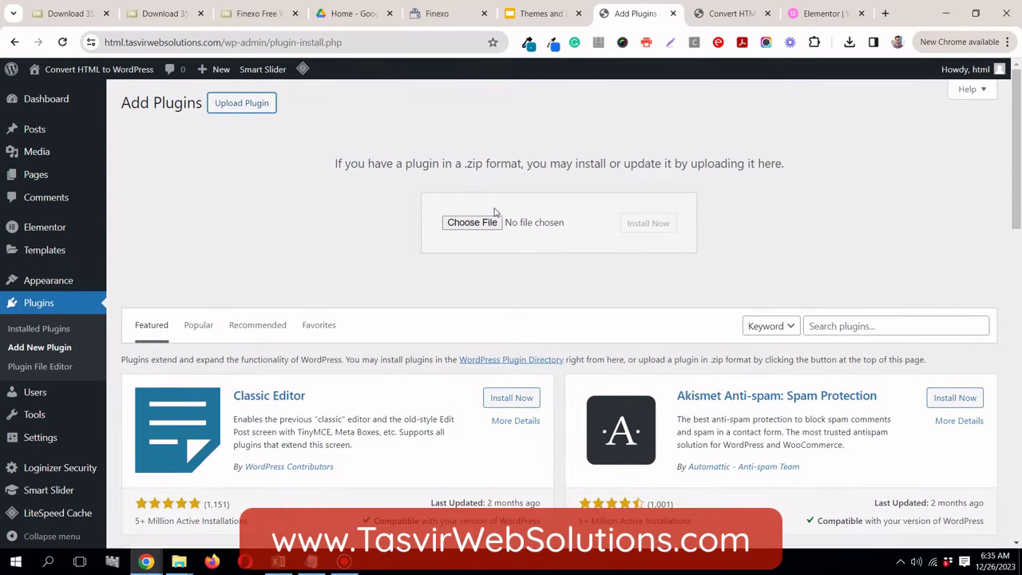
click(850, 42)
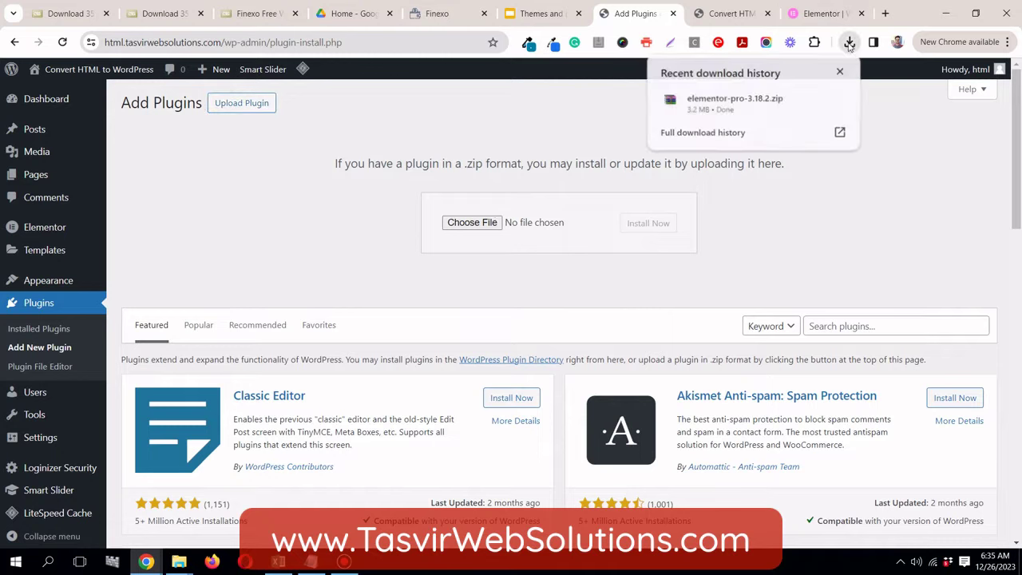
drag(721, 101, 489, 230)
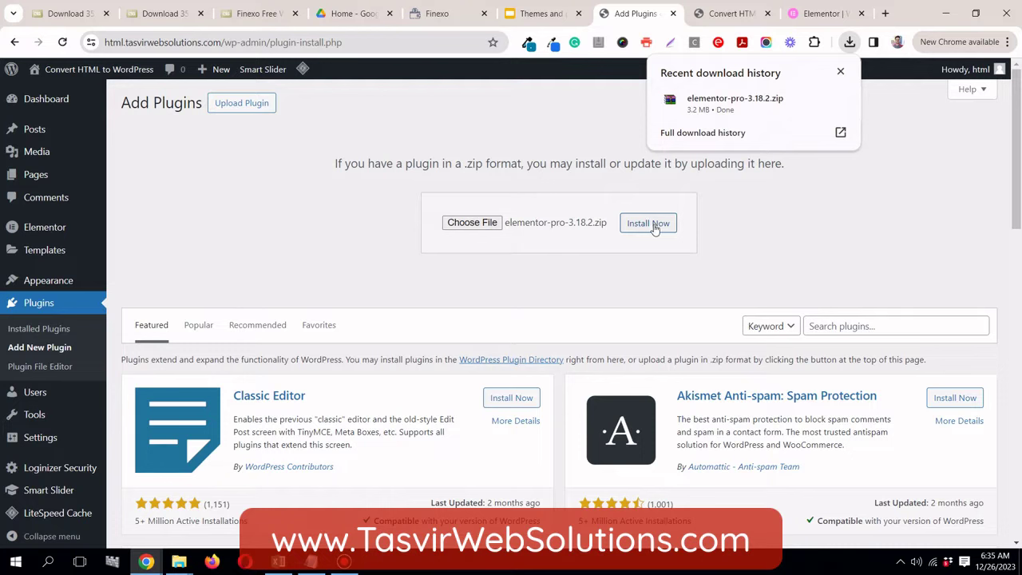
click(653, 226)
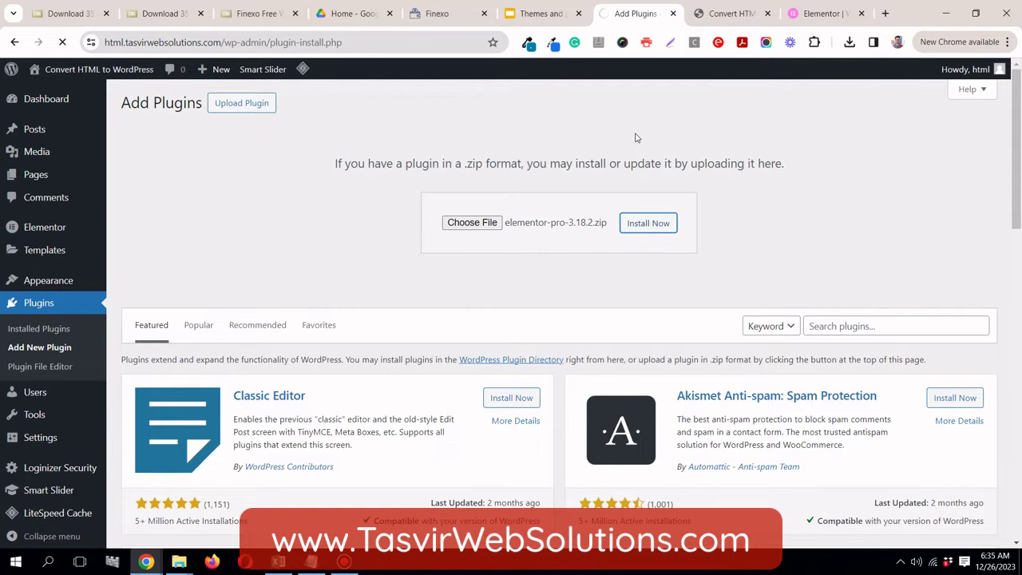
Step: Check the Elementor account's websites page during the installation, and activate the newly installed Elementor Pro plugin
click(792, 16)
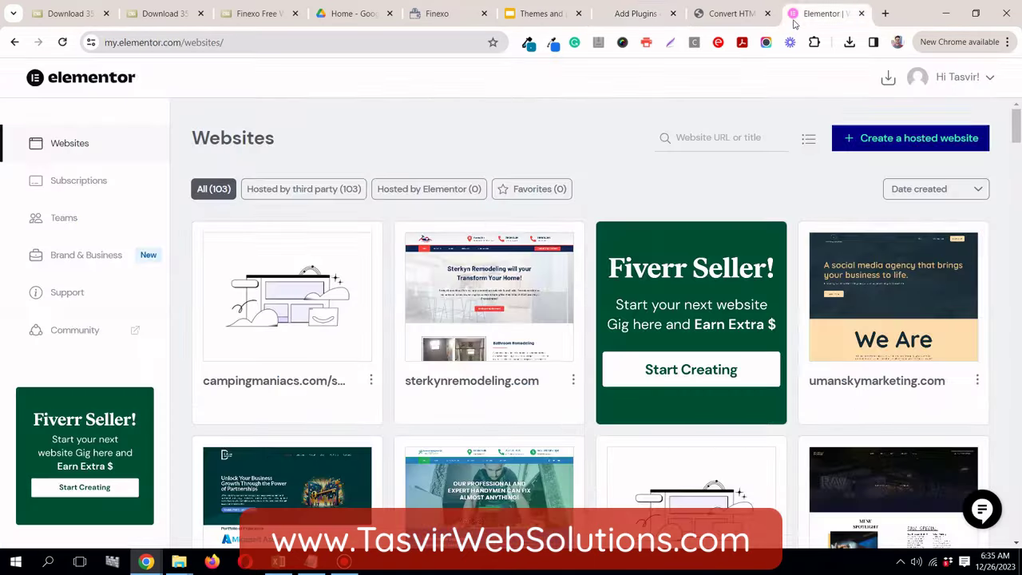
click(628, 16)
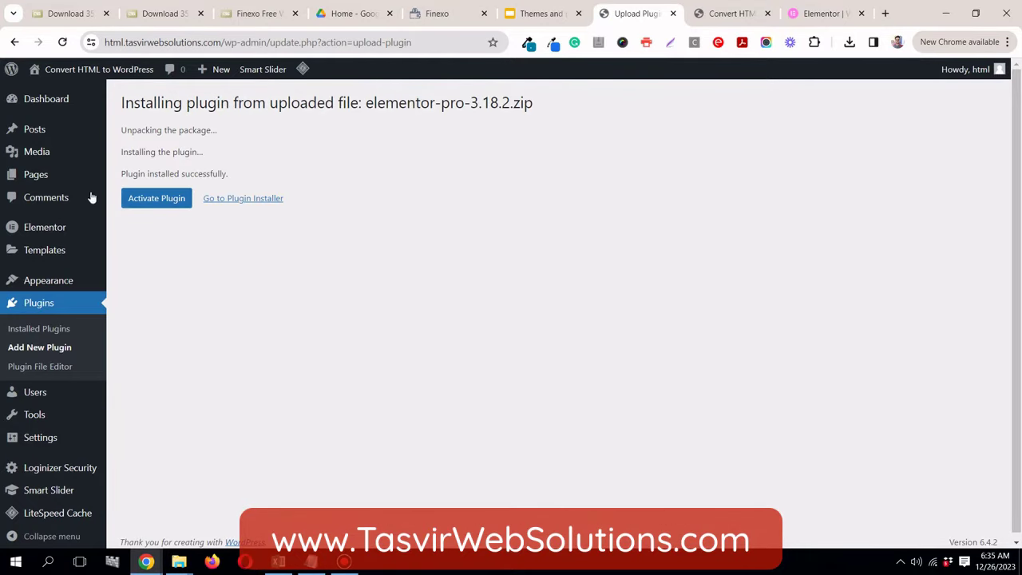
click(143, 197)
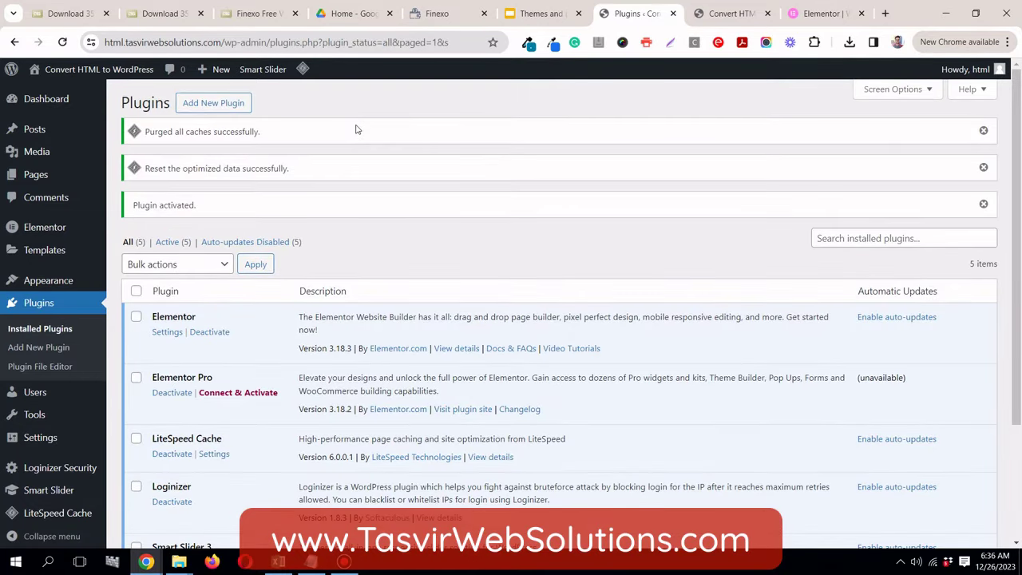
Step: Review the list of installed plugins and check the active theme among the installed themes
scroll(319, 208, down, 1)
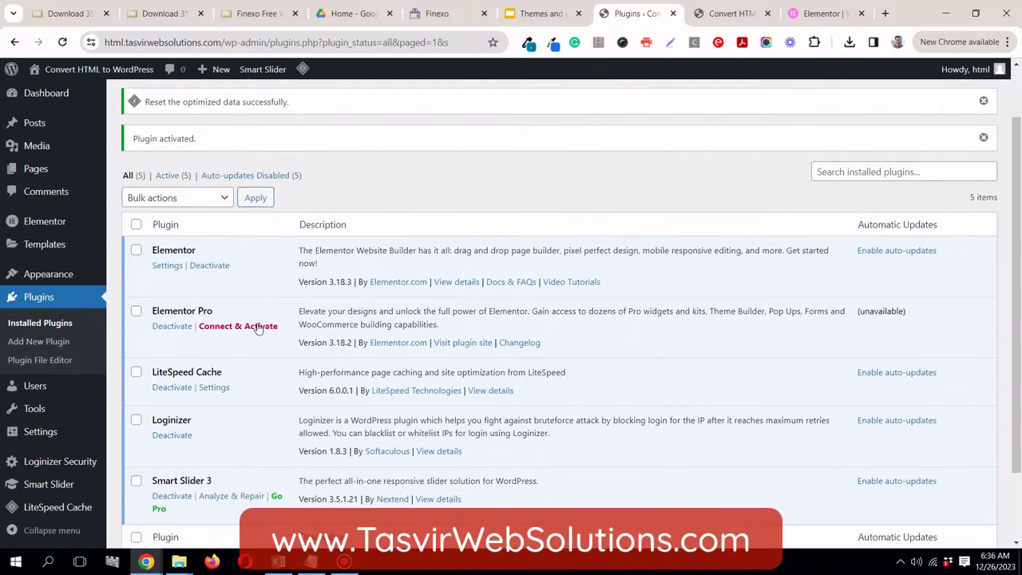
scroll(270, 333, down, 2)
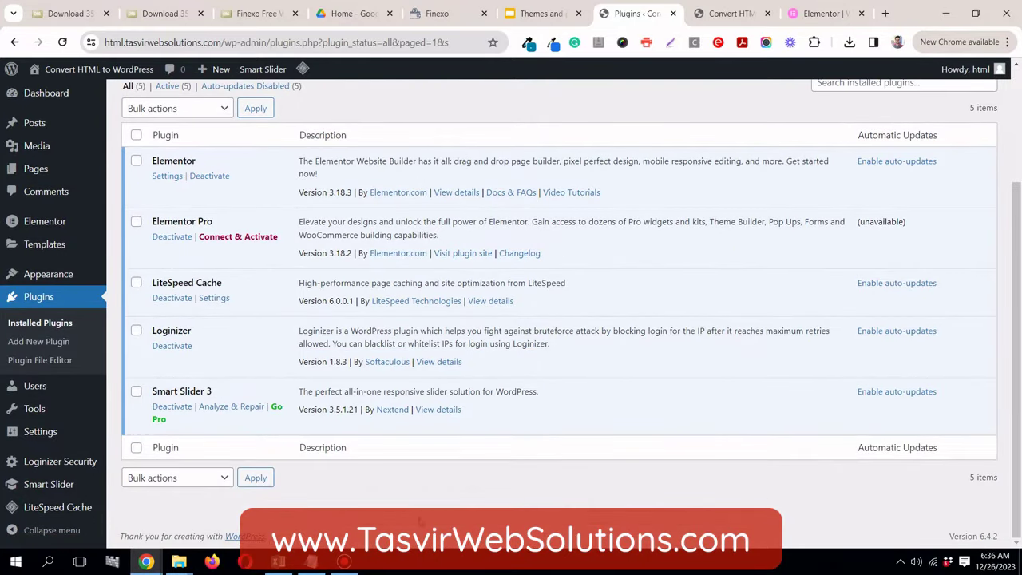
click(343, 562)
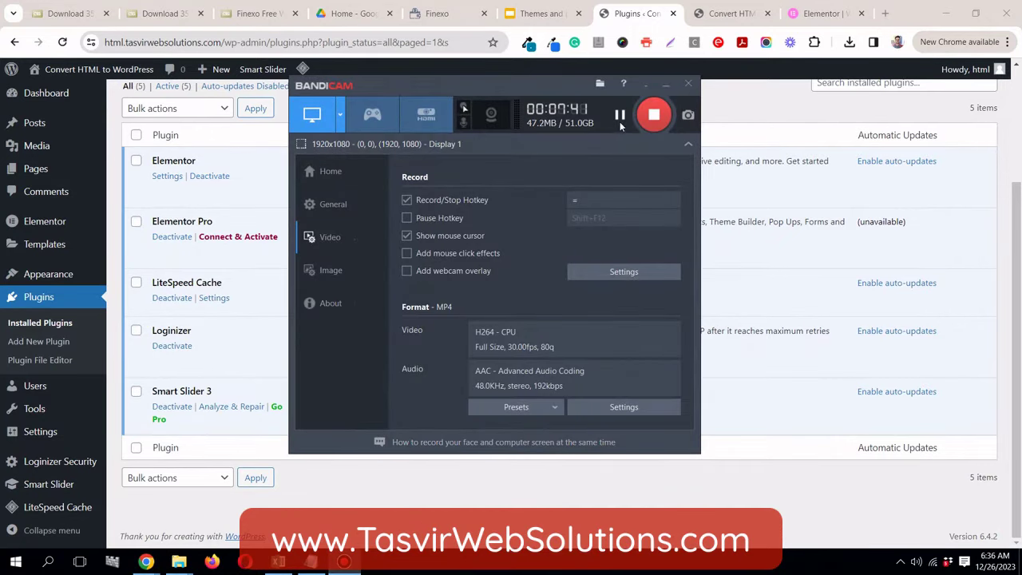
click(667, 85)
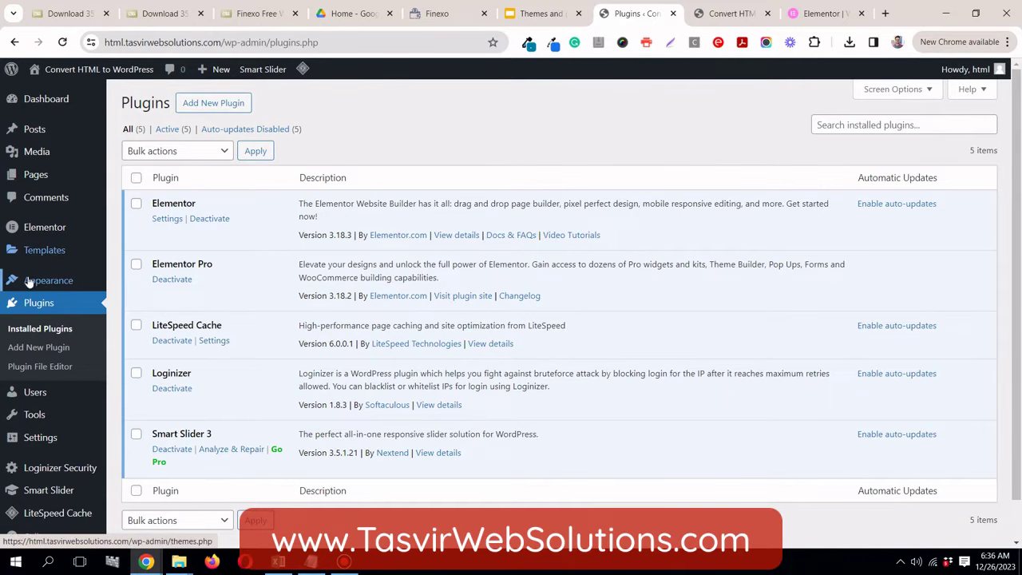
click(133, 281)
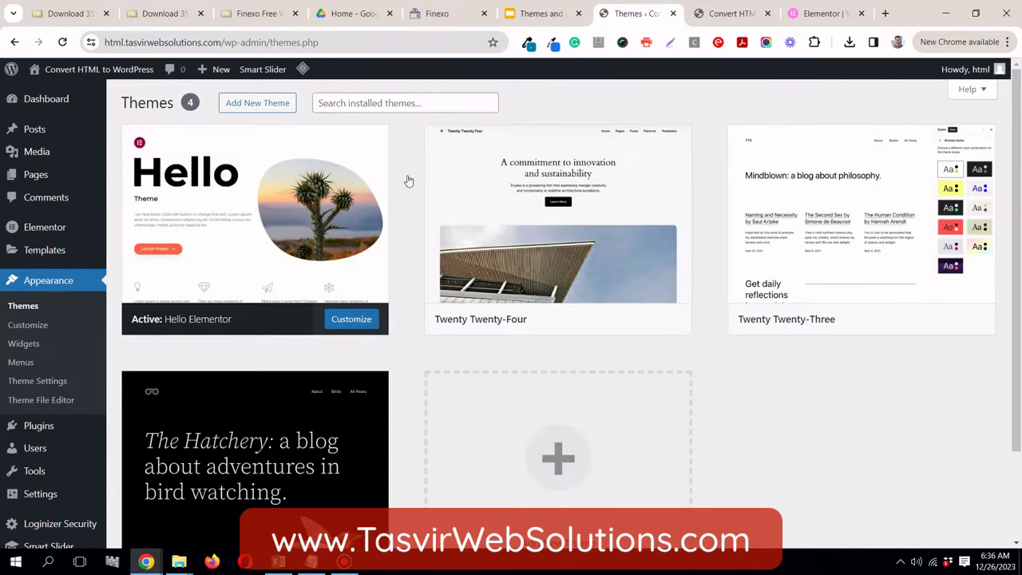
mouse_move(256, 225)
mouse_move(750, 191)
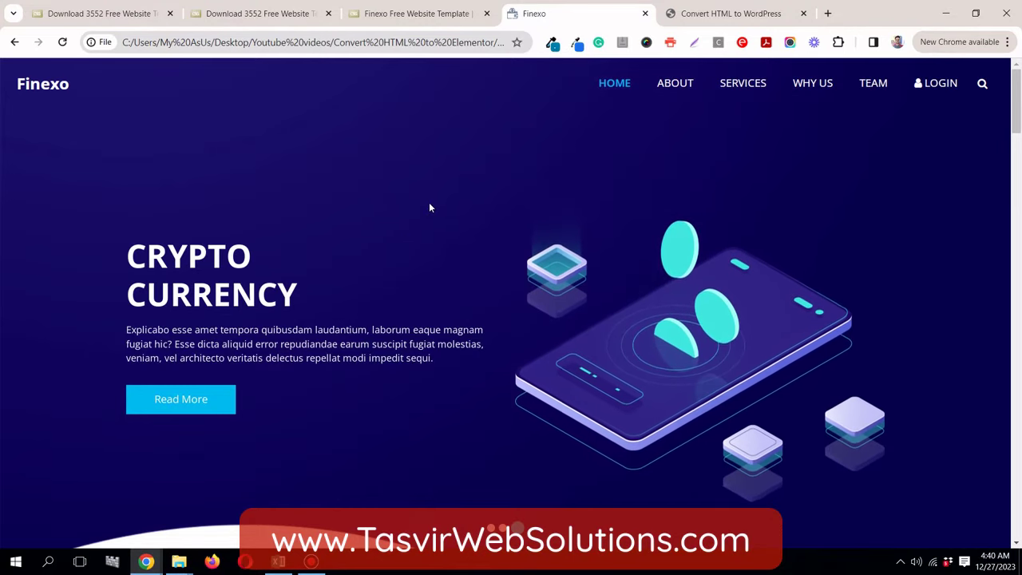
Step: Open the WordPress site's dashboard in a new browser tab, place it beside the Finexo template tab, and view the template
click(697, 19)
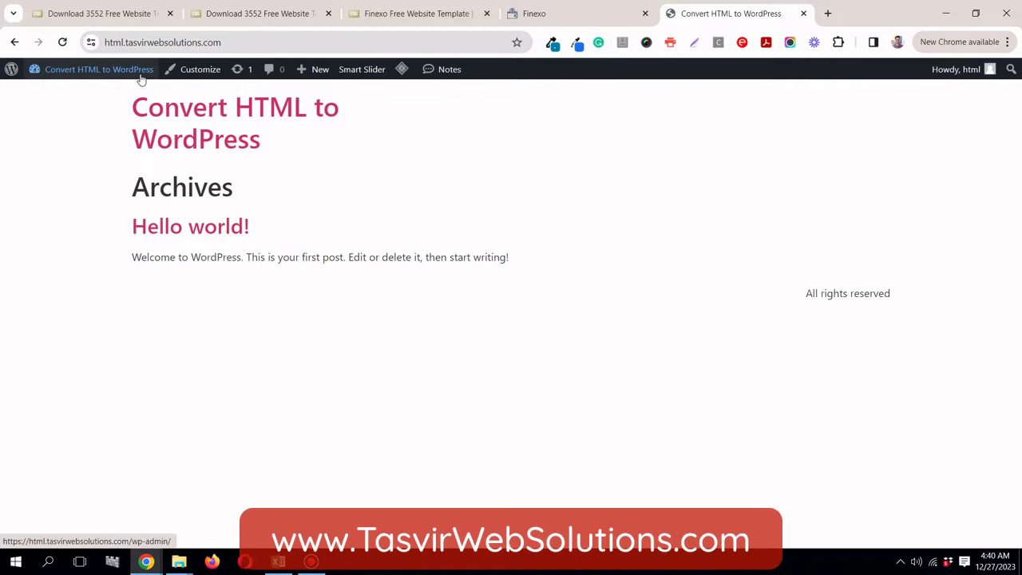
mouse_move(140, 78)
right_click(69, 96)
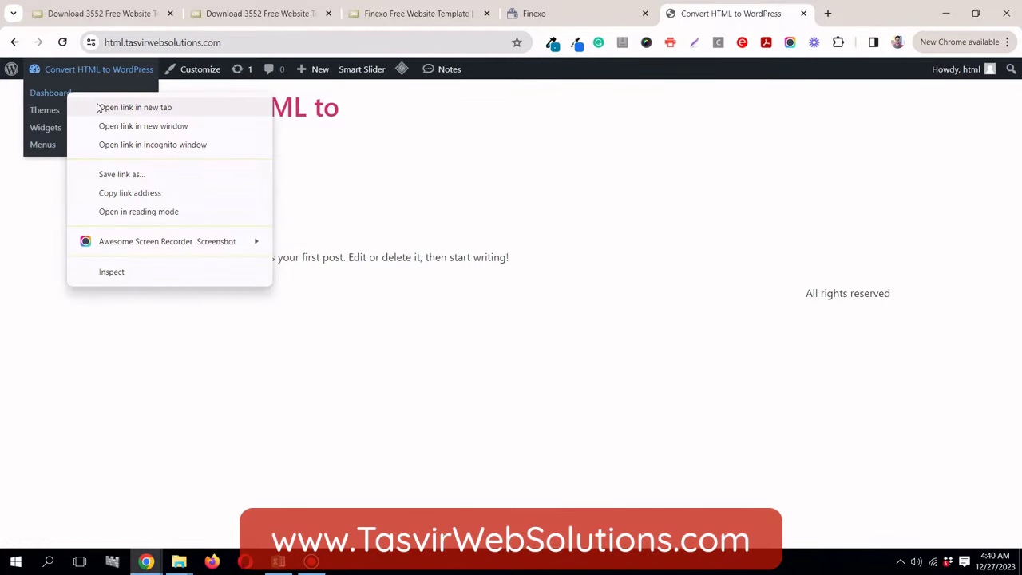
click(98, 108)
click(785, 16)
drag(784, 16, 620, 32)
click(535, 13)
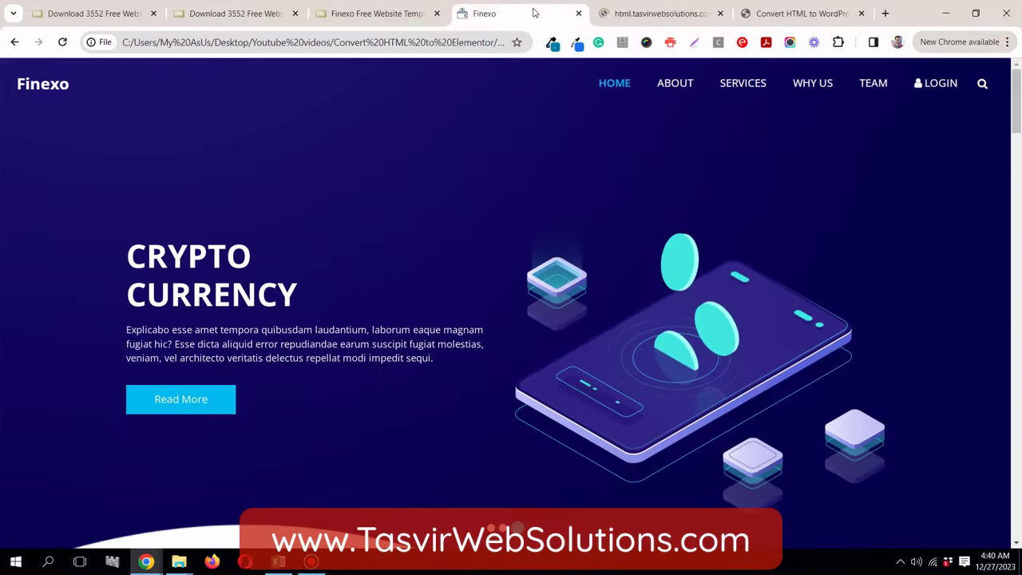
Step: Open Elementor's Theme Builder from the dashboard to look over the site parts, and close it
click(676, 15)
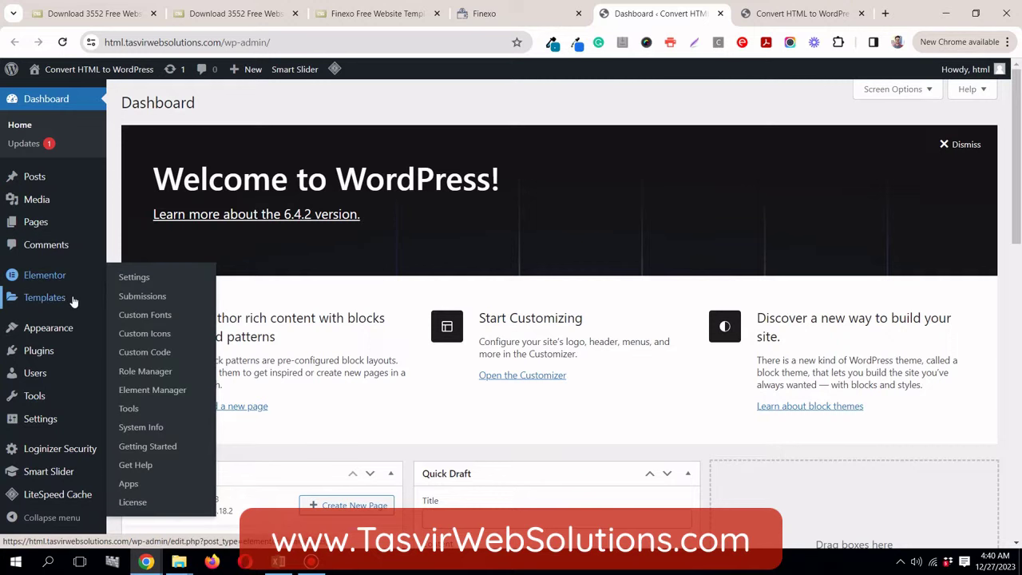
mouse_move(73, 301)
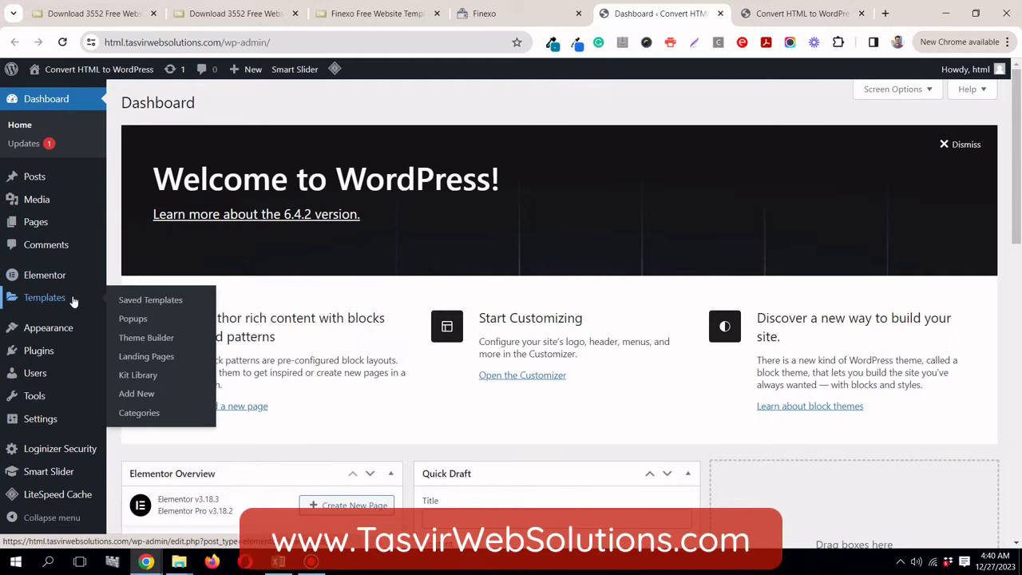
click(144, 343)
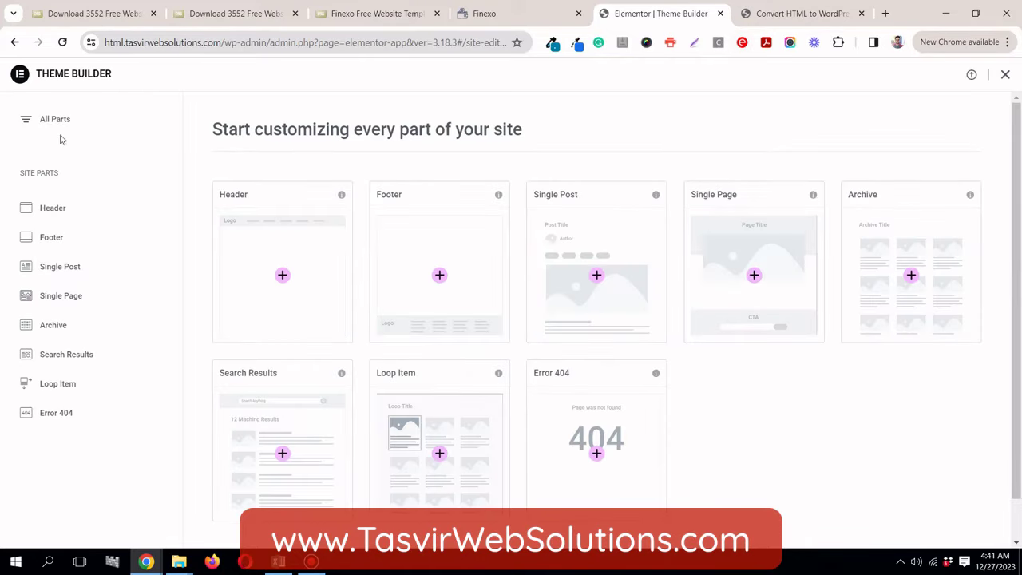
click(1006, 74)
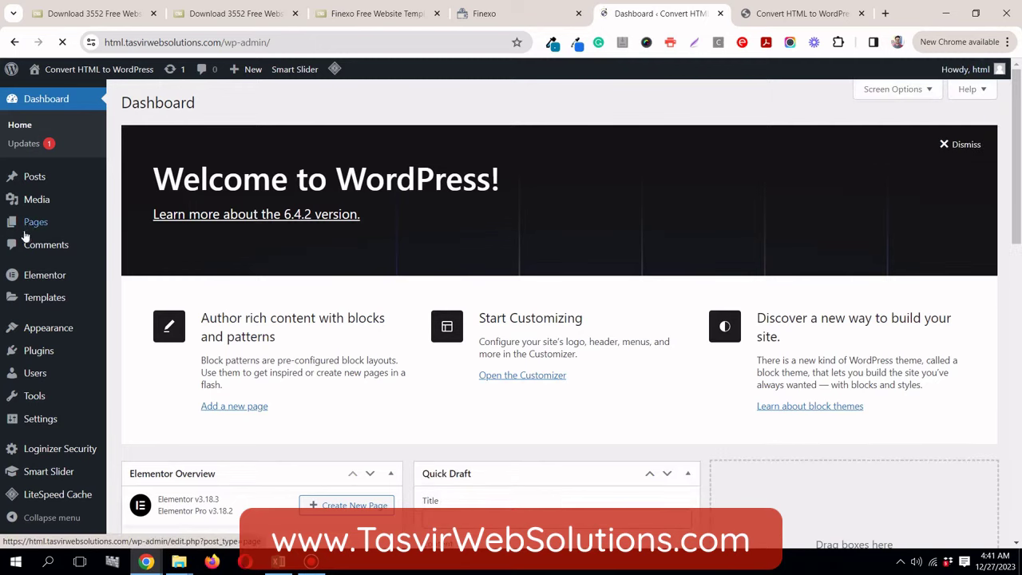
Step: Show the list of WordPress pages and open Sample Page for editing in a new tab placed beside the Finexo tab
mouse_move(62, 223)
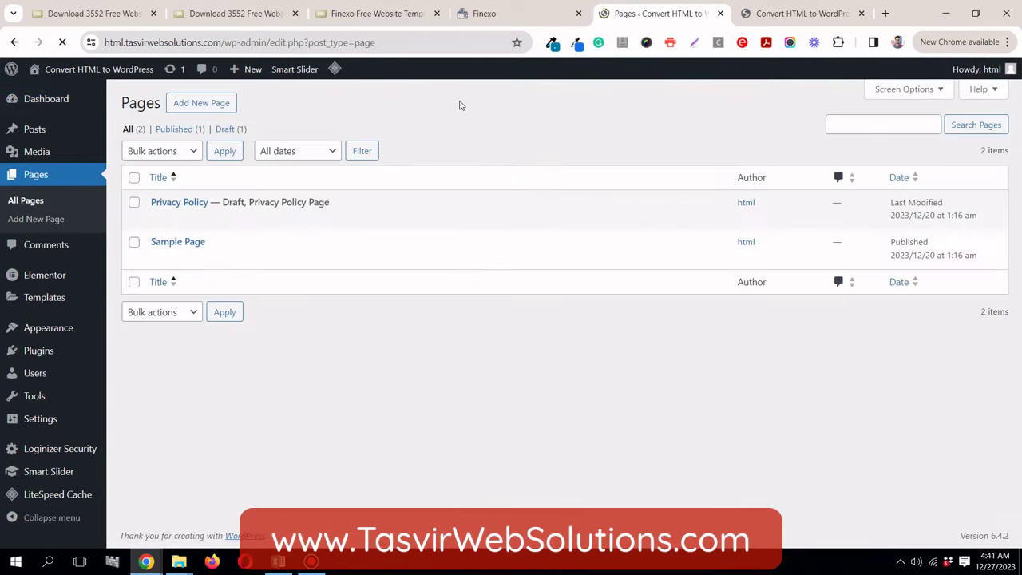
right_click(189, 247)
click(224, 252)
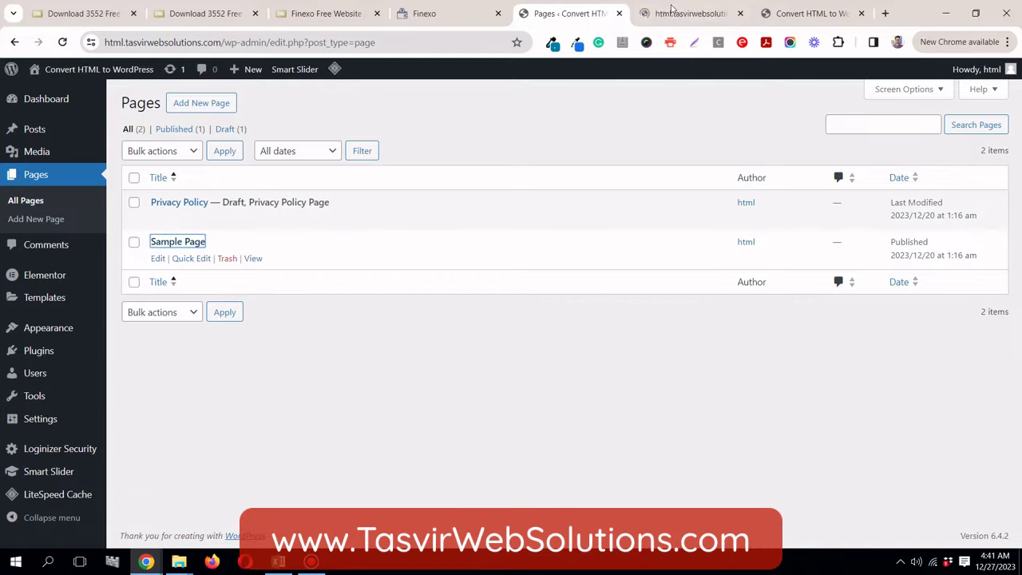
drag(695, 14, 437, 12)
click(437, 11)
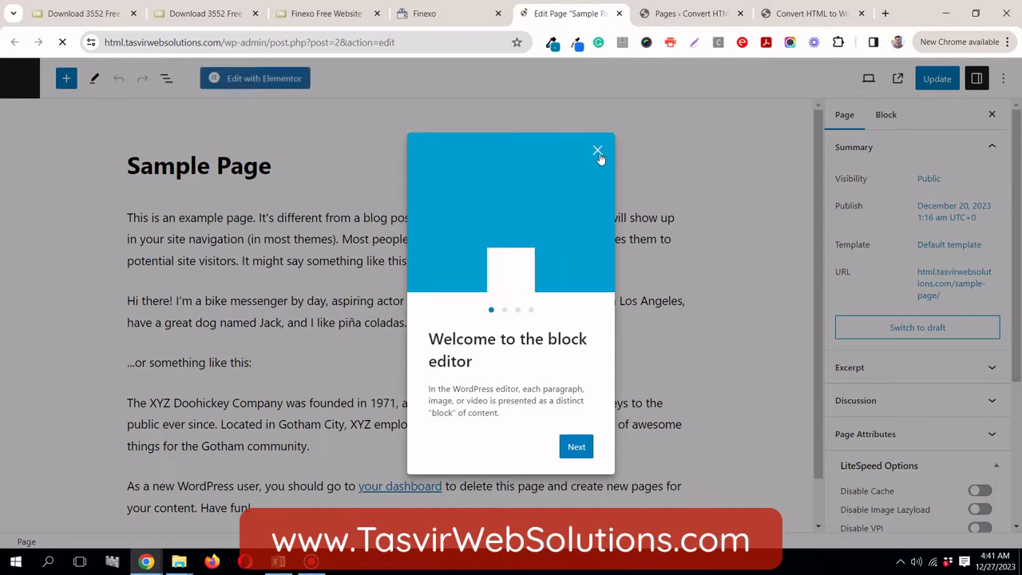
Step: Dismiss the block editor's welcome guide, delete all content blocks of Sample Page, and update the page
click(598, 153)
click(286, 293)
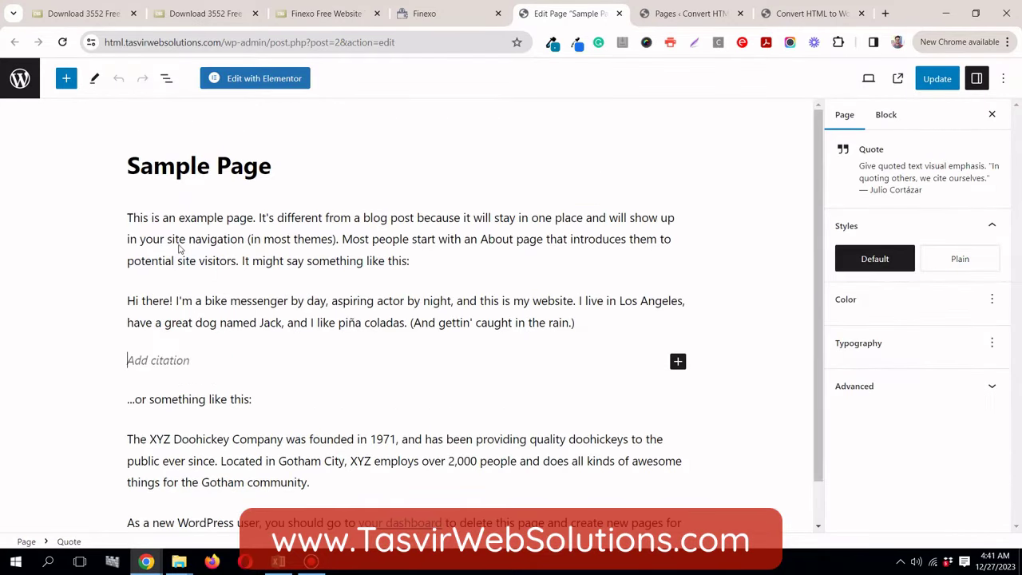
click(127, 218)
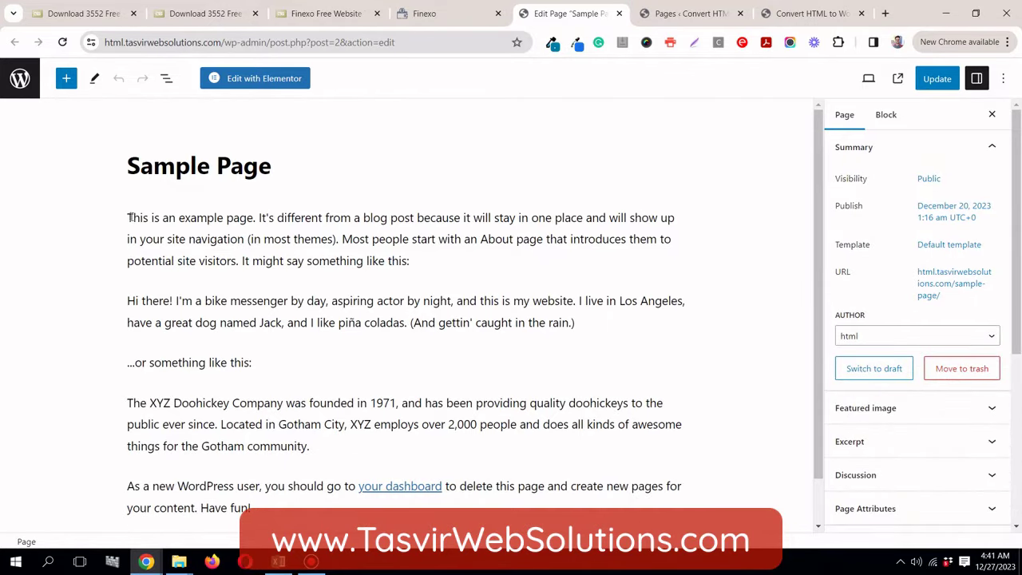
key(ctrl+a)
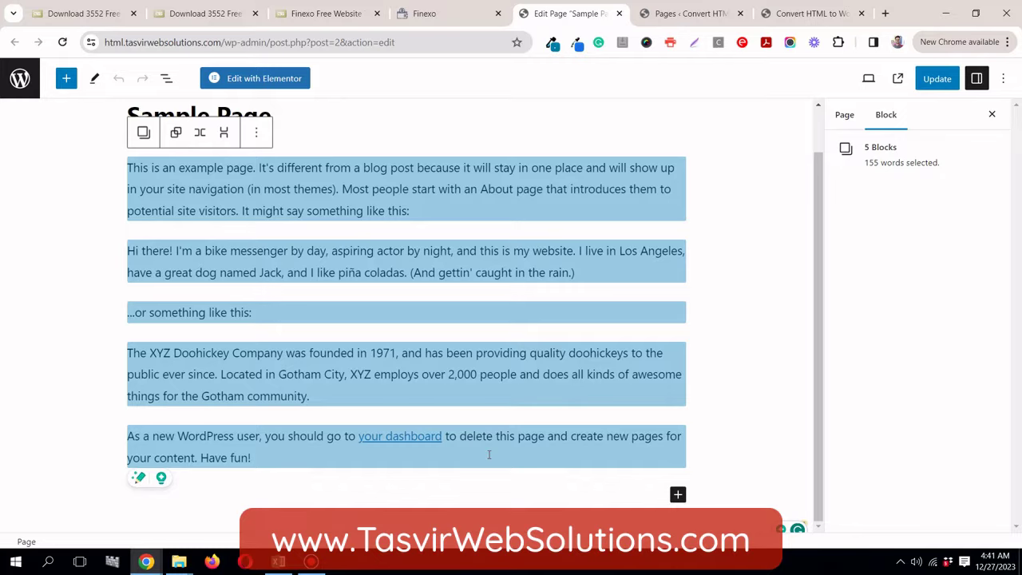
key(Delete)
click(303, 569)
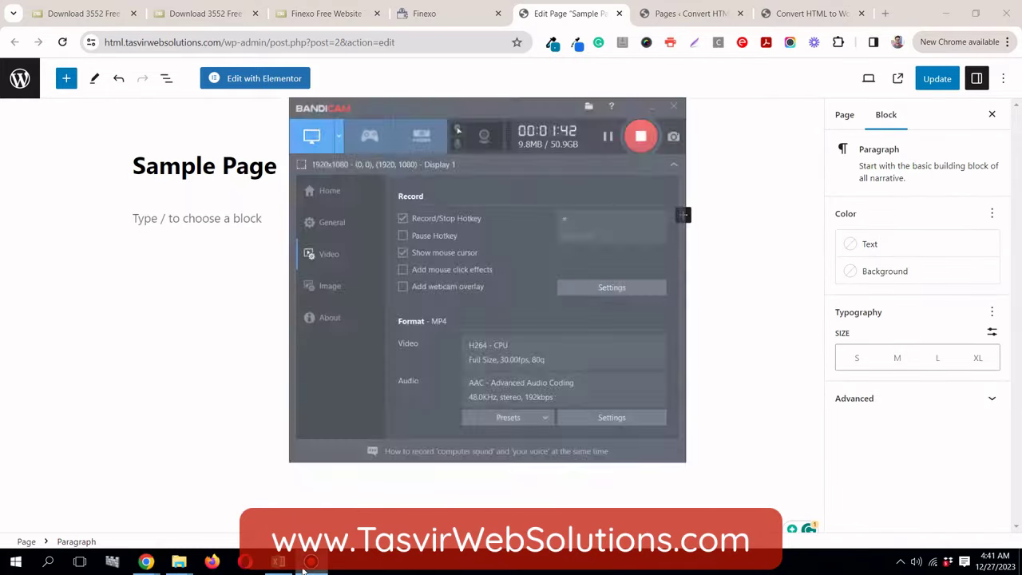
click(304, 568)
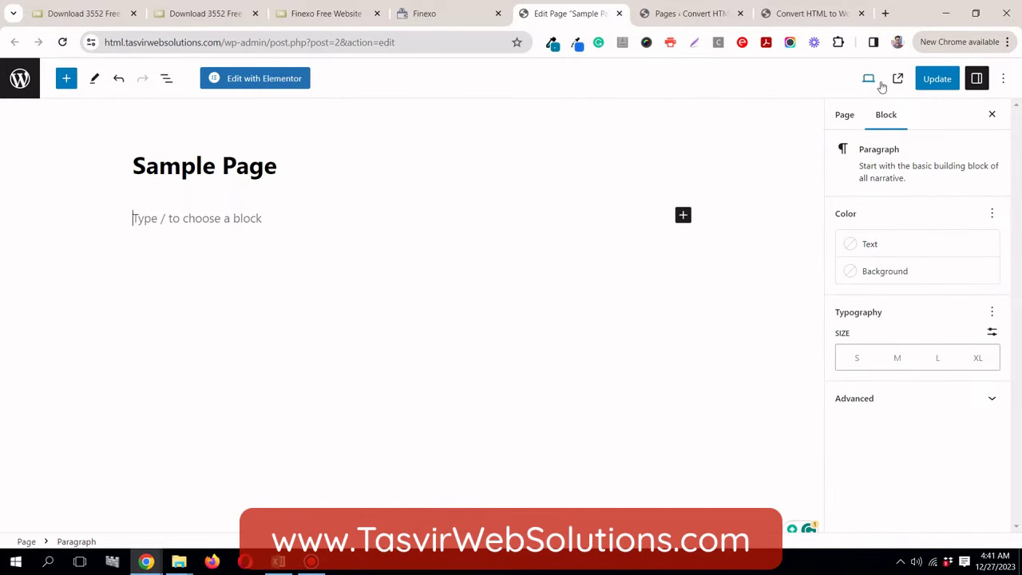
click(928, 89)
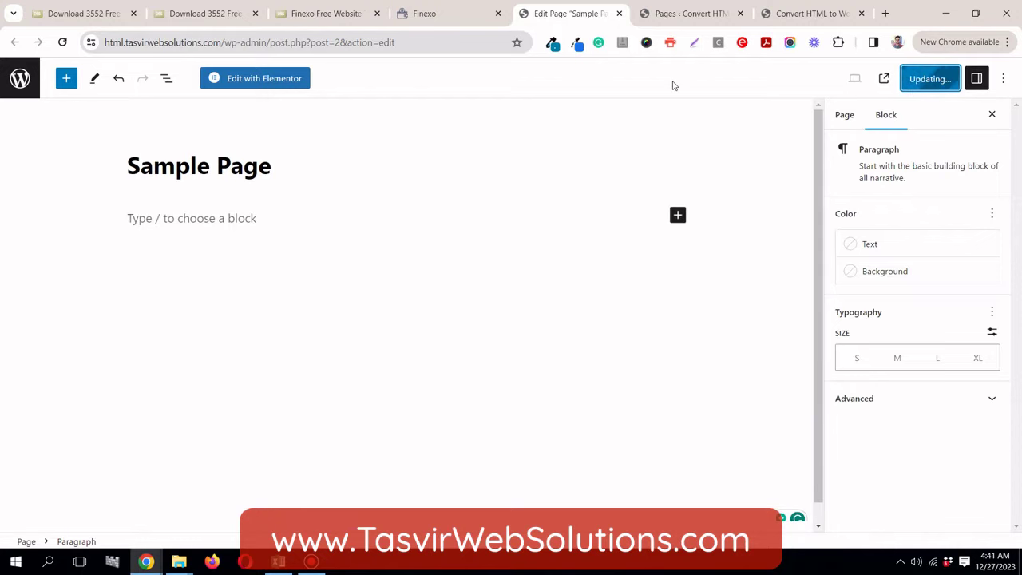
Step: Open Sample Page in the Elementor editor, and dismiss the Elementor AI announcement and the Navigator
click(279, 84)
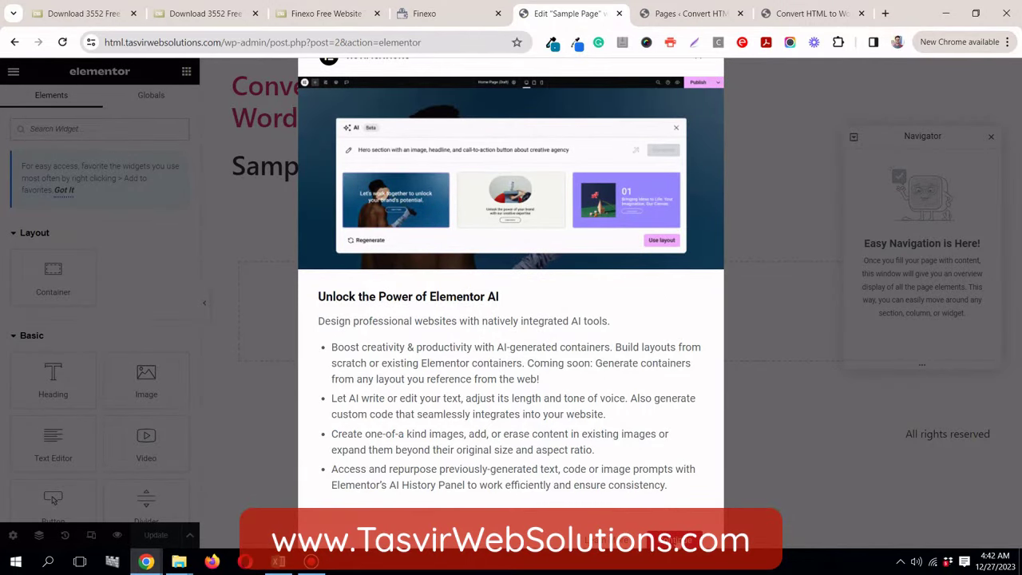
click(676, 541)
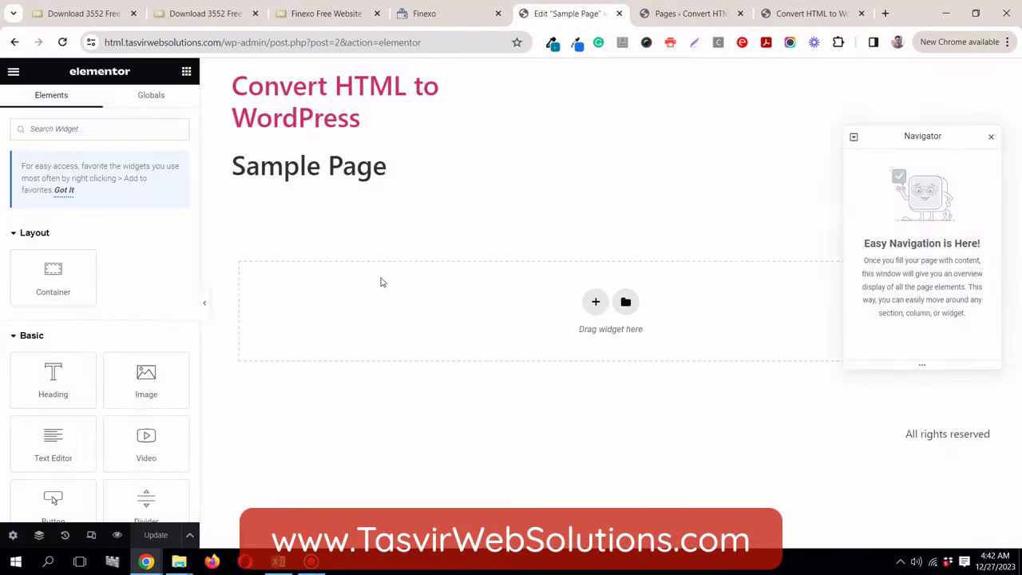
click(992, 137)
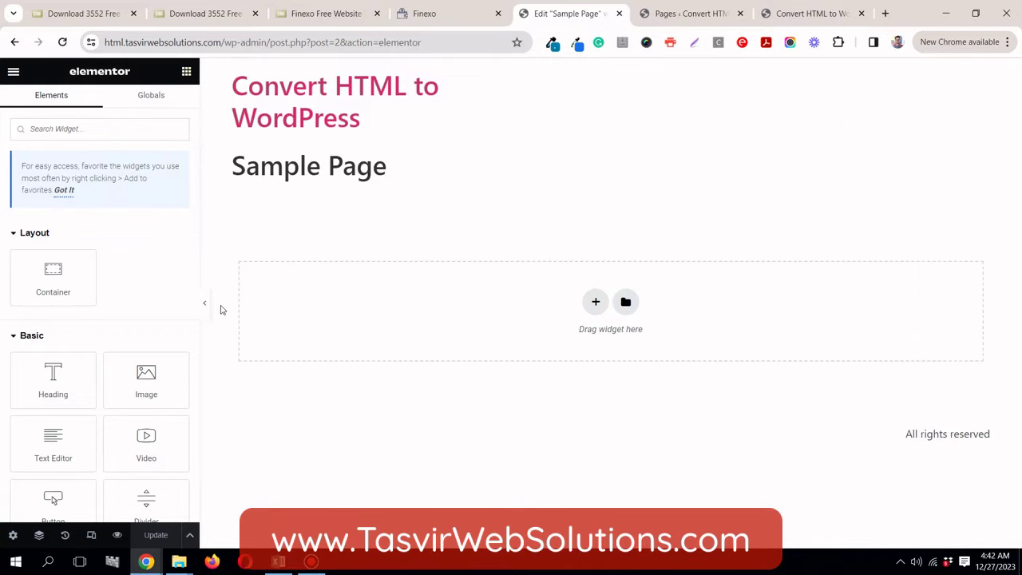
Step: Open the Global Fonts section of Elementor's Site Settings
click(13, 74)
click(12, 73)
click(13, 74)
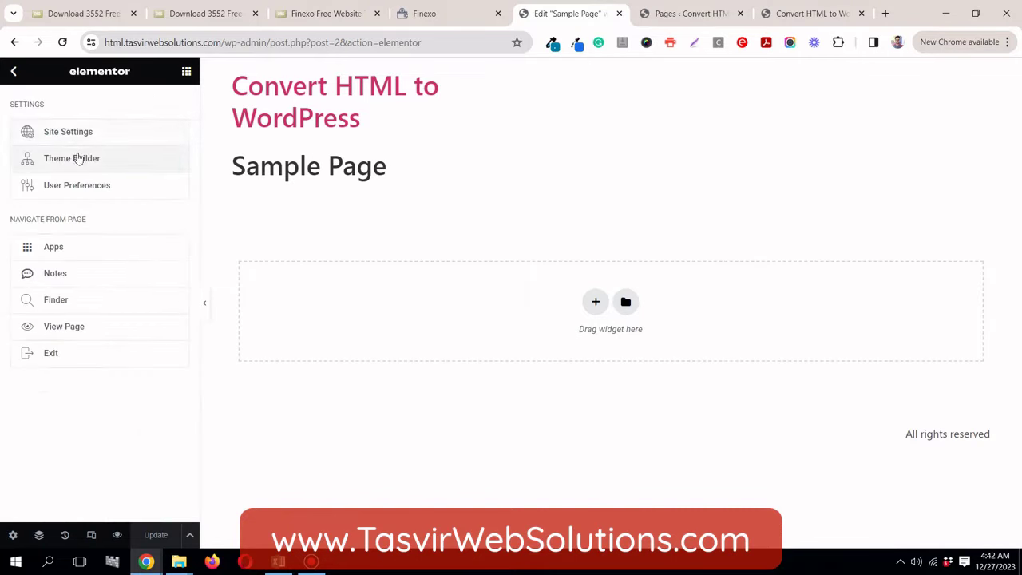
click(97, 131)
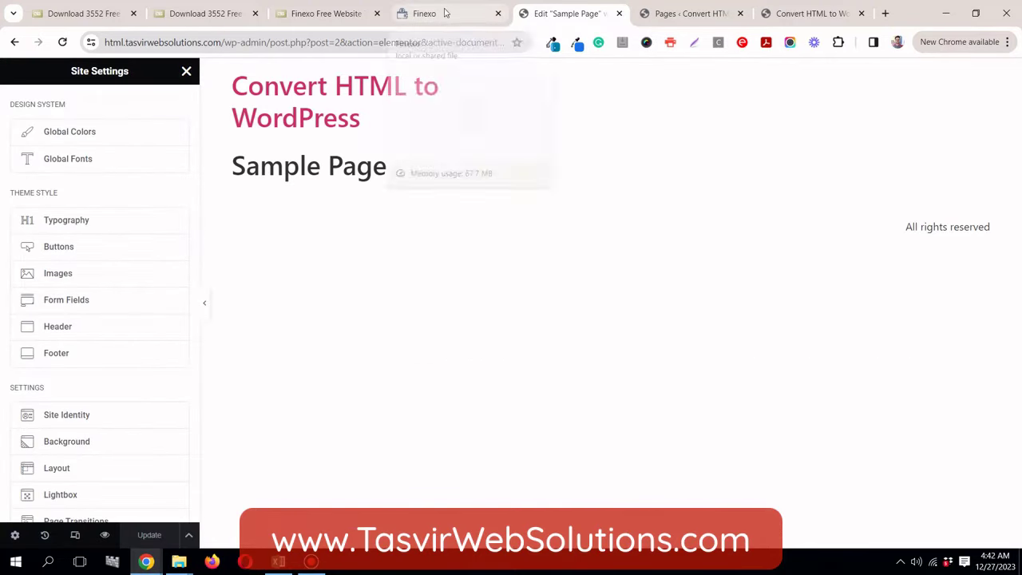
click(108, 164)
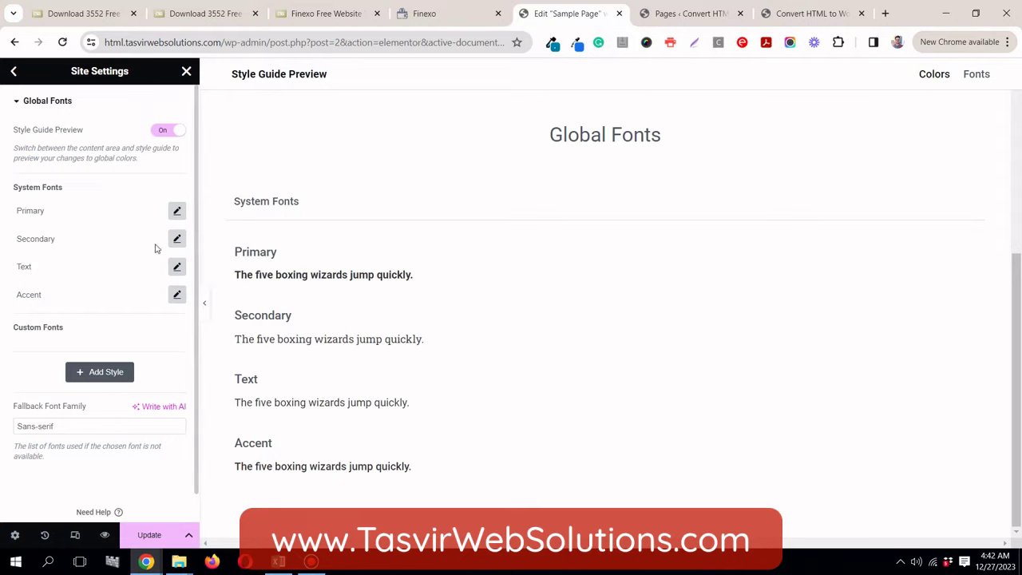
Step: Add a custom global font style and name it H1
click(121, 380)
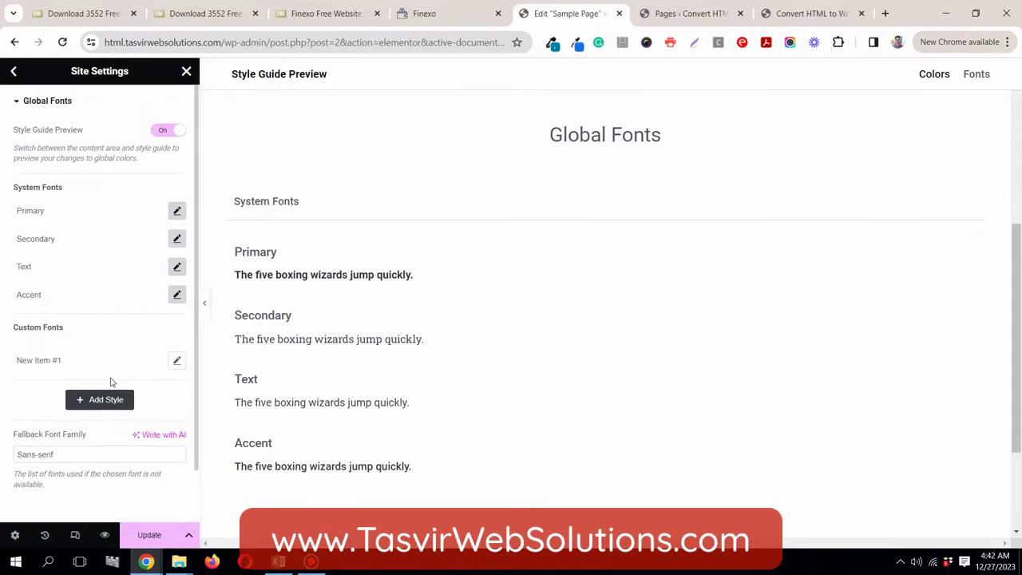
click(175, 362)
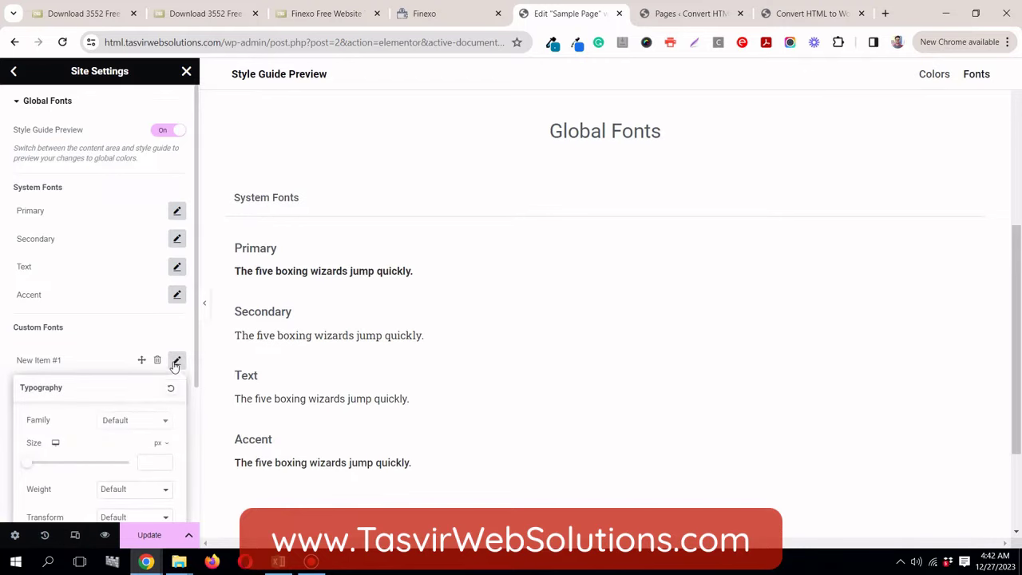
click(51, 359)
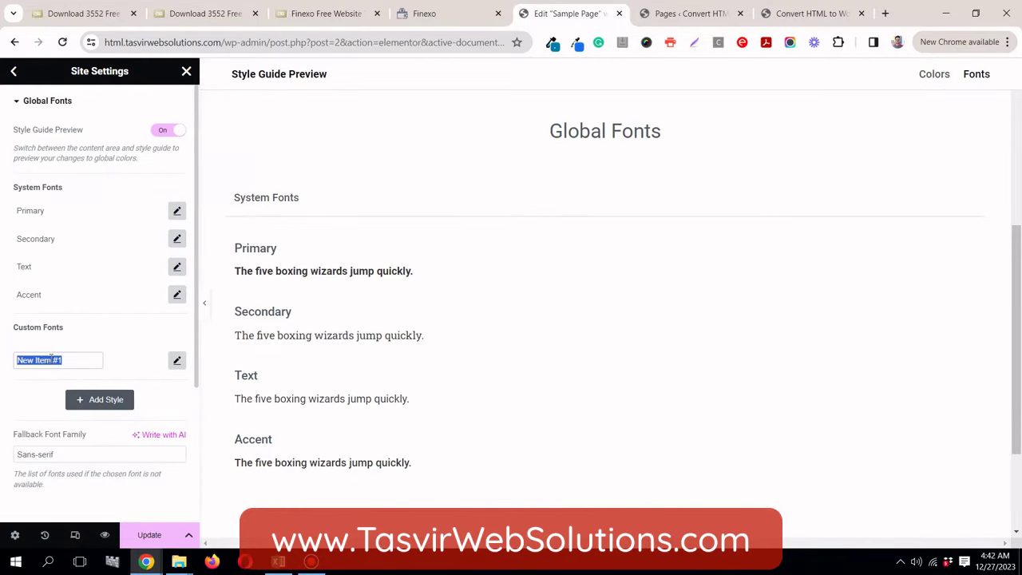
text(H1)
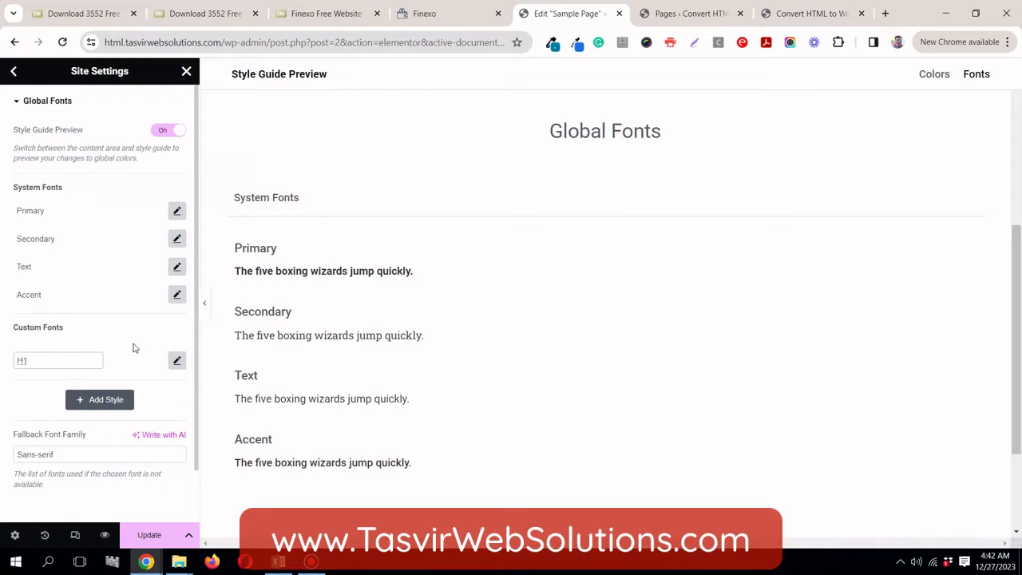
click(179, 361)
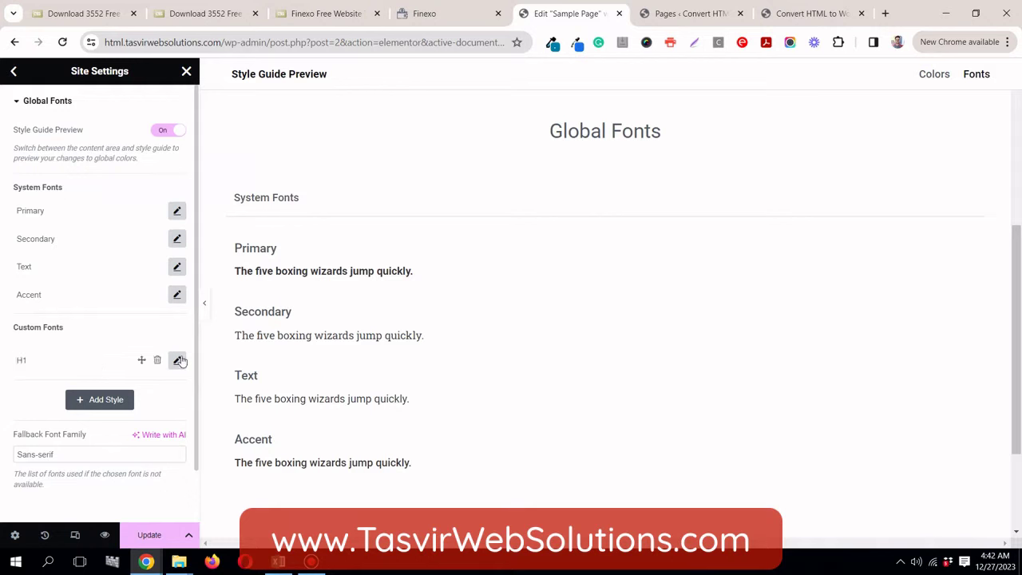
Step: Add two more custom global font styles named H2 and H3
click(118, 401)
double_click(65, 388)
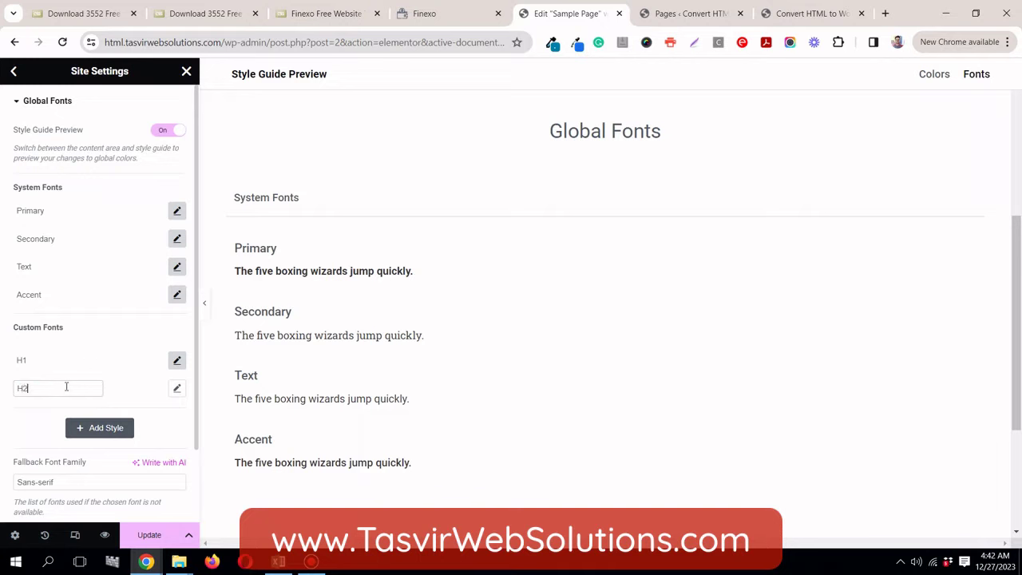
click(125, 427)
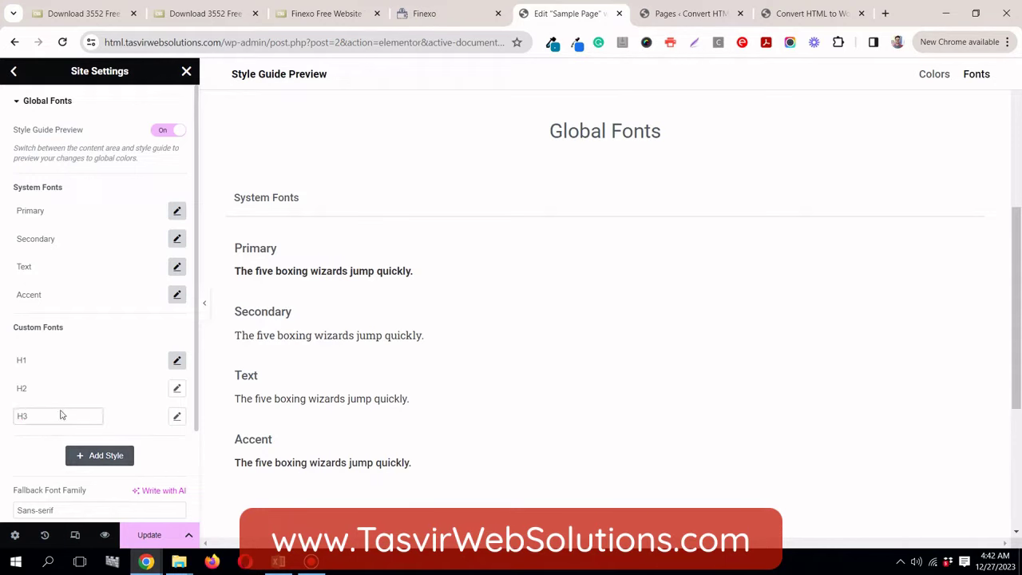
text(H3)
Step: Add custom global font styles named H4 and H5 below H3
scroll(61, 411, down, 2)
click(87, 343)
click(57, 329)
double_click(57, 330)
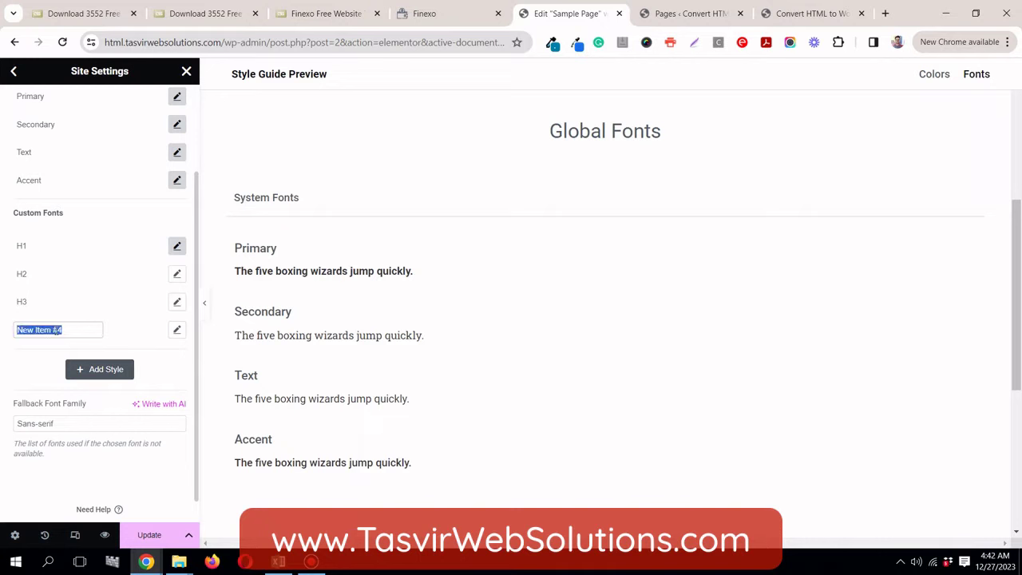
text(H4)
click(96, 369)
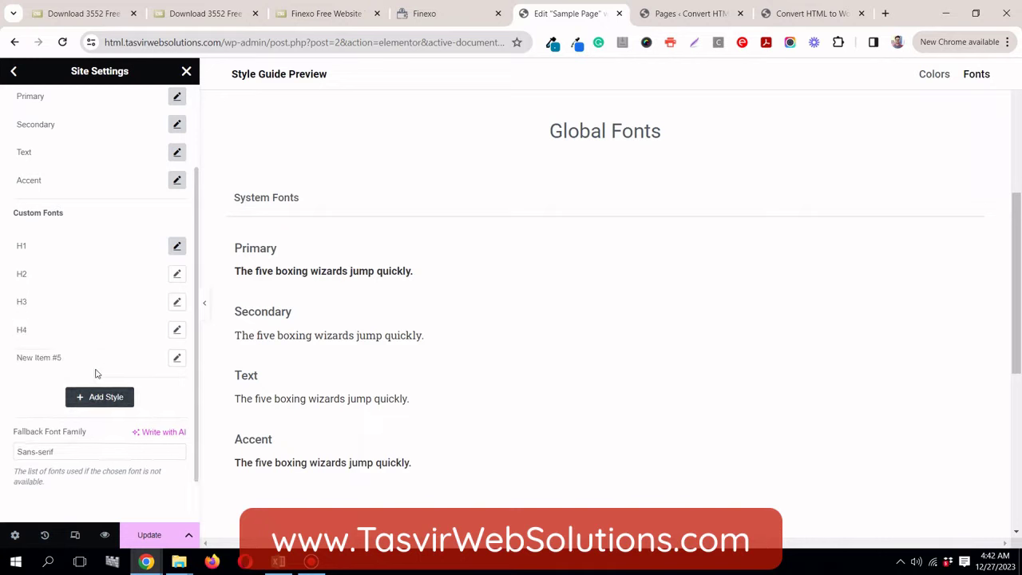
double_click(41, 357)
text(H5)
Step: Add custom global font styles named H6 and body to complete the list
click(116, 397)
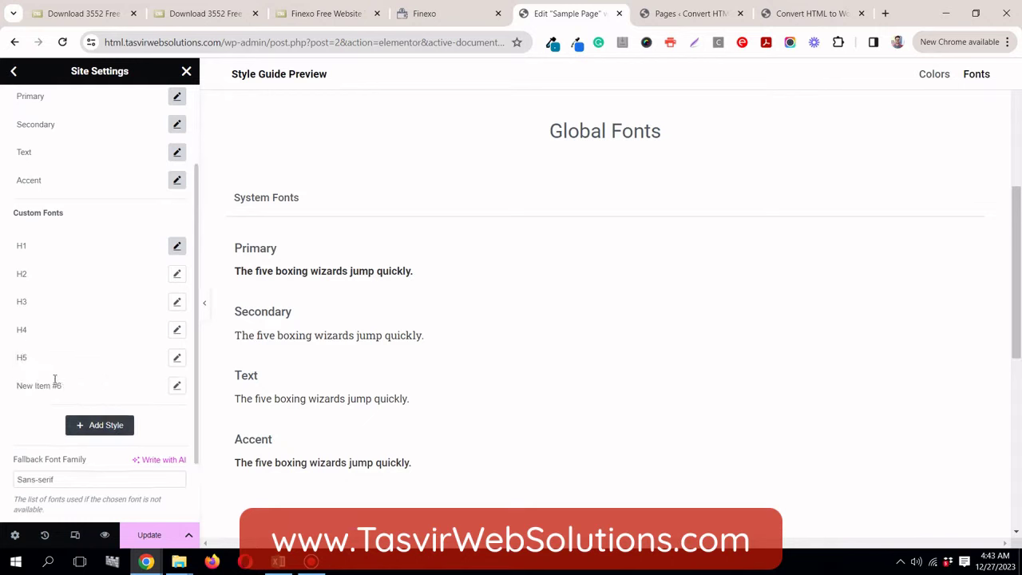
double_click(55, 382)
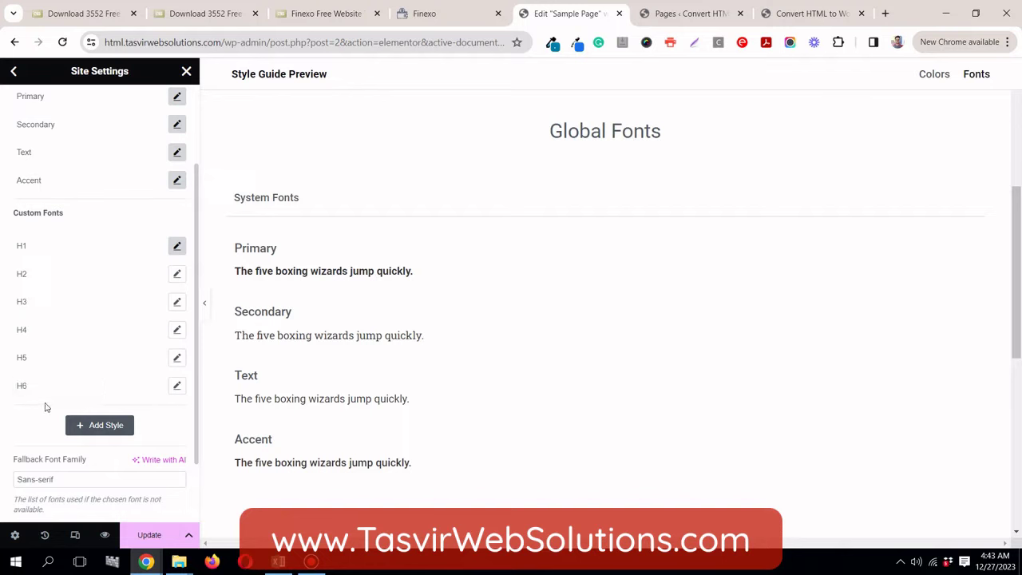
click(102, 427)
double_click(58, 414)
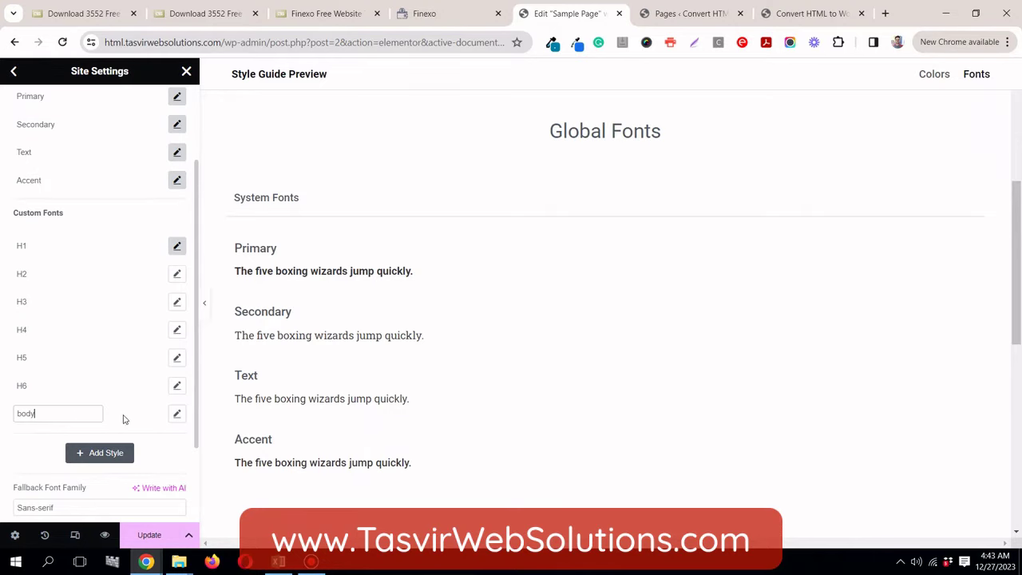
Step: Inspect the CRYPTO CURRENCY heading's styles and the services section of the Finexo home page, and close the developer tools
click(456, 15)
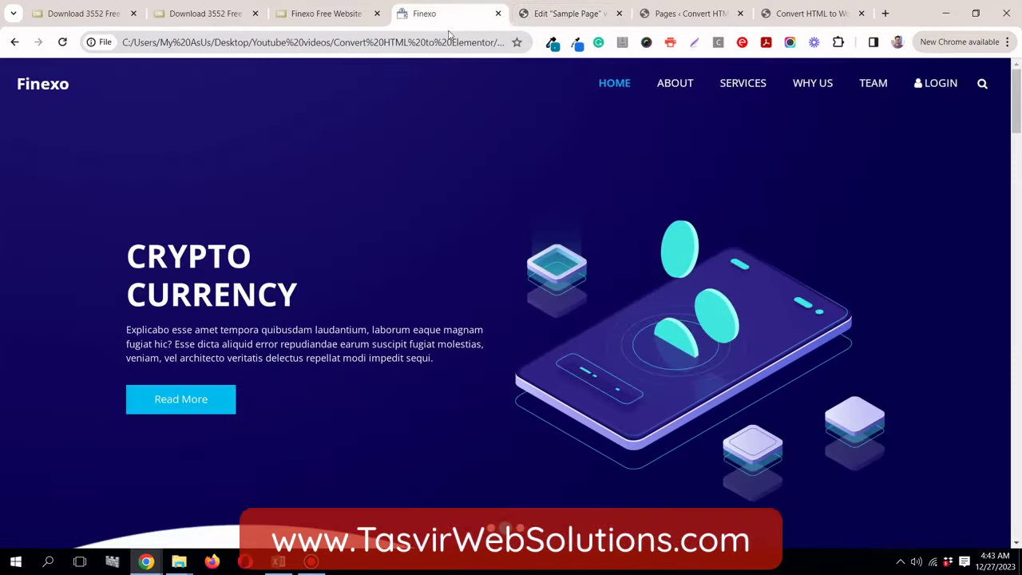
click(564, 15)
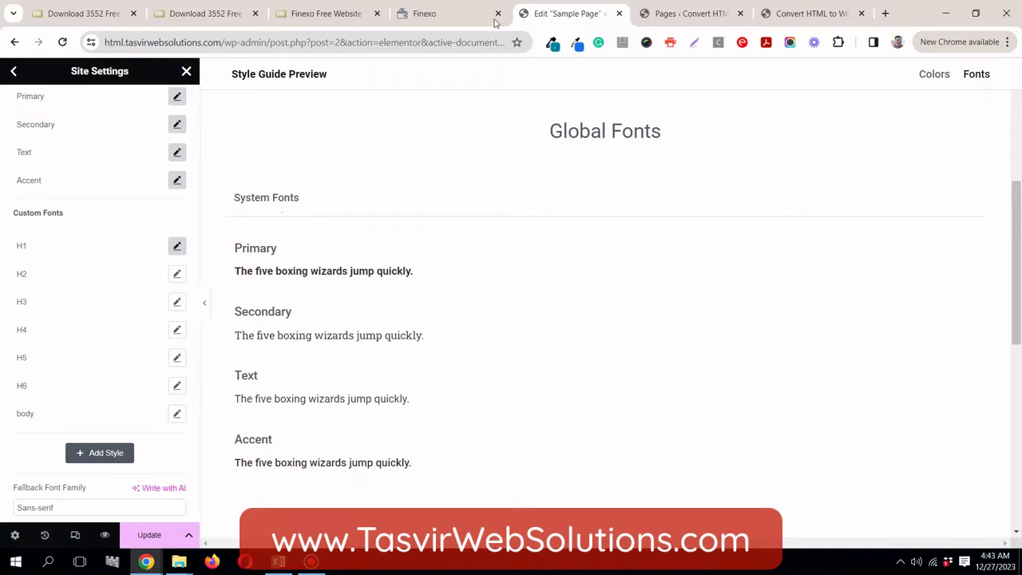
click(456, 15)
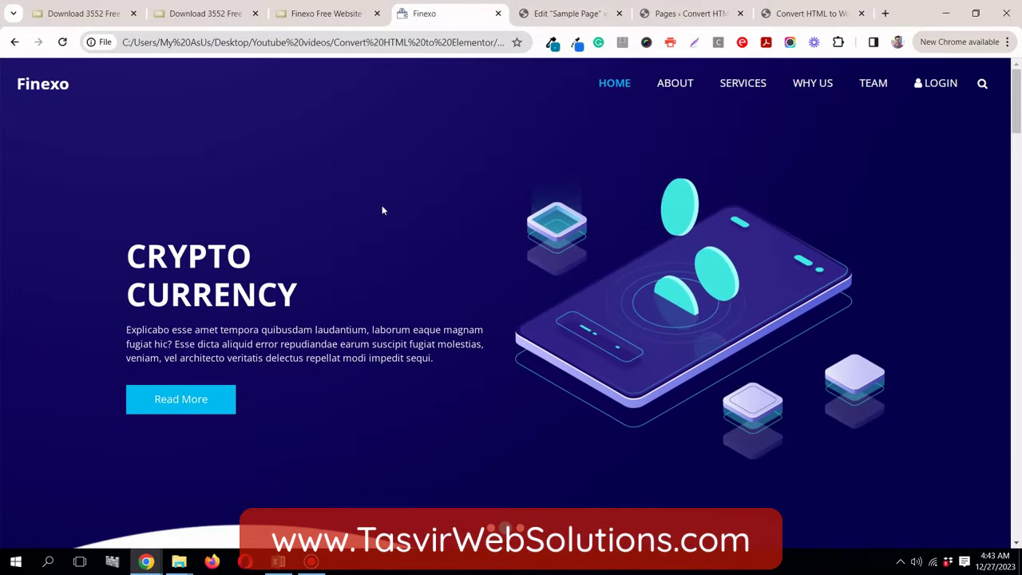
right_click(187, 265)
click(235, 432)
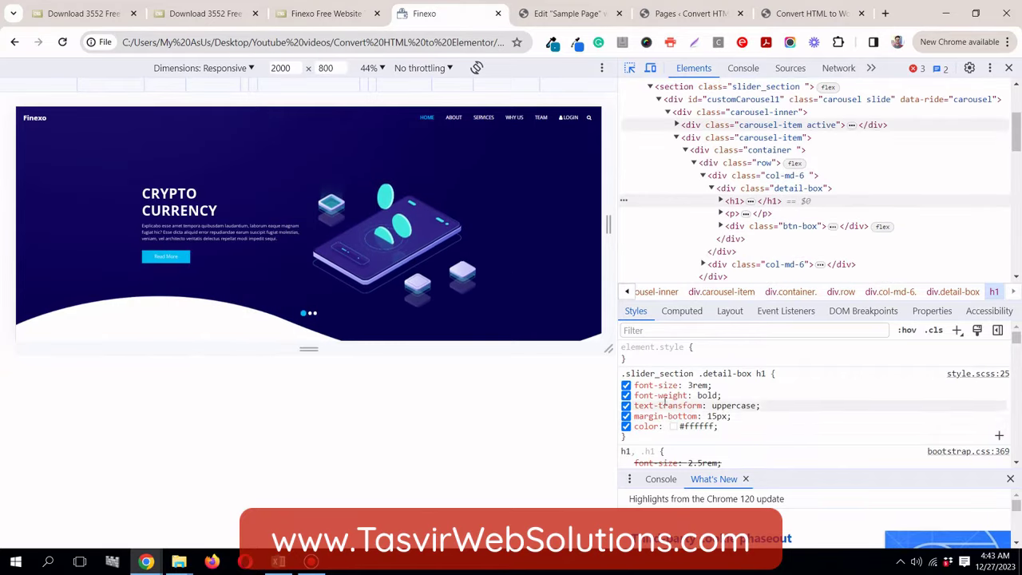
mouse_move(177, 210)
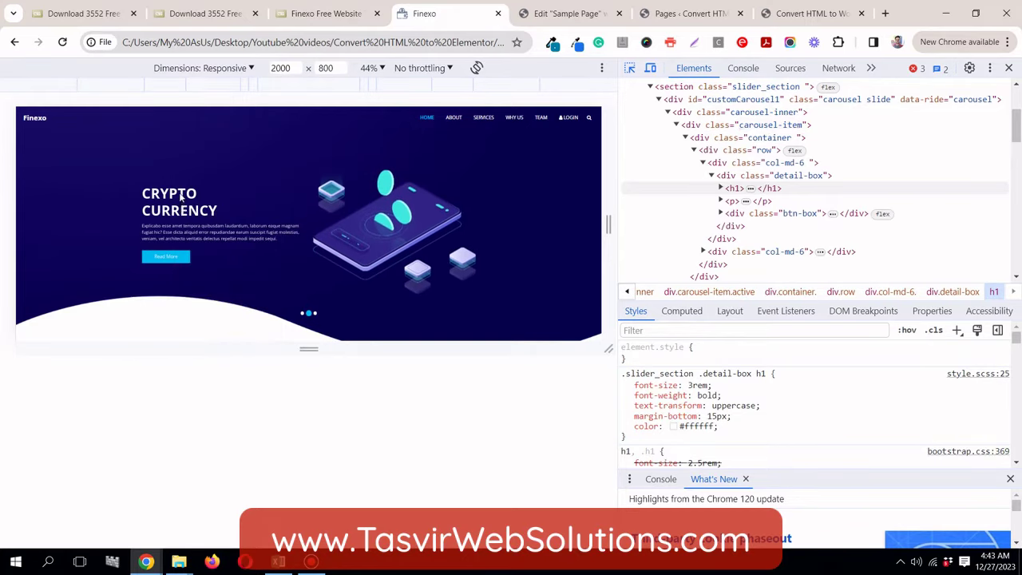
scroll(180, 197, down, 3)
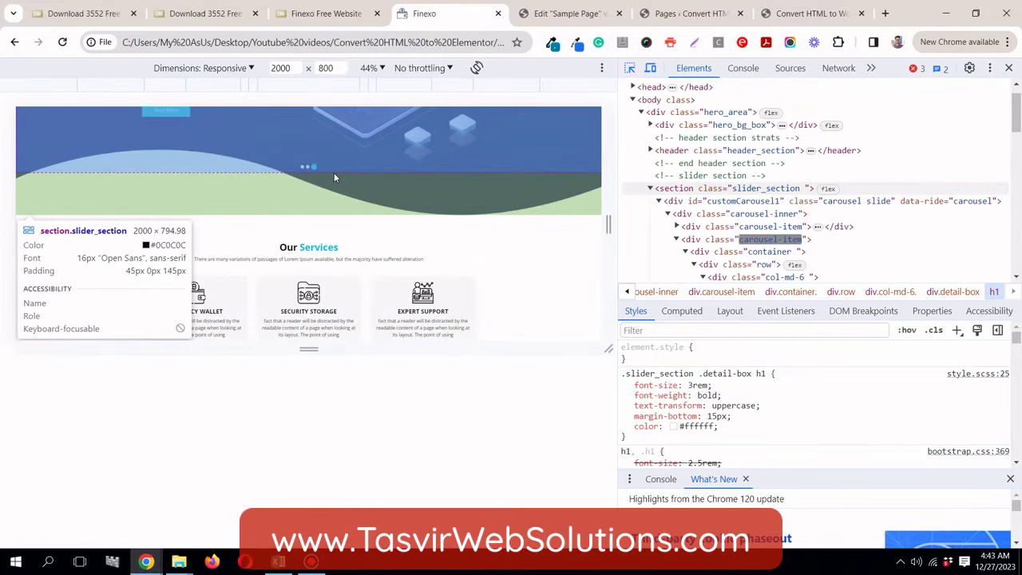
scroll(334, 173, up, 3)
scroll(331, 317, down, 4)
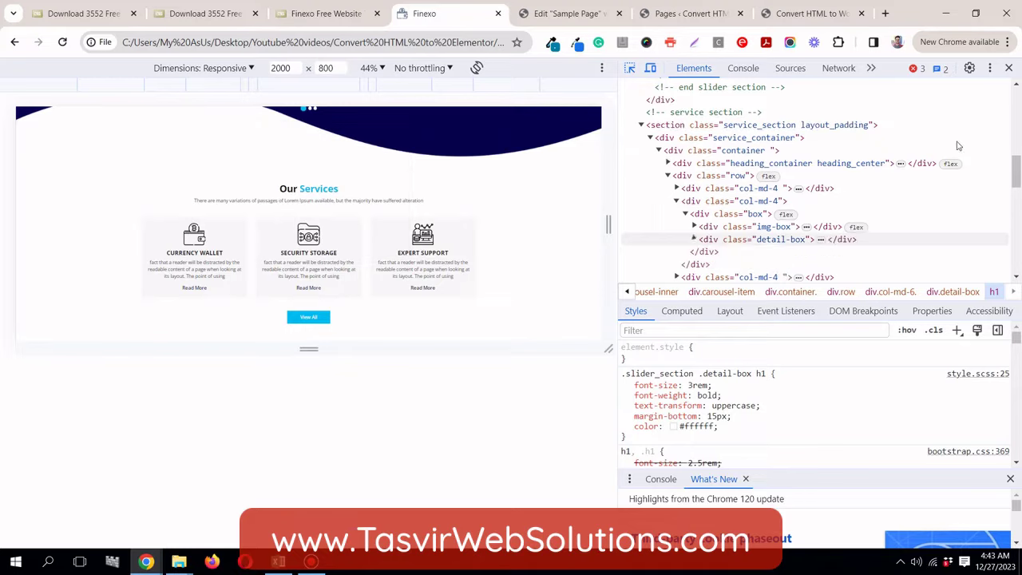
click(1009, 67)
scroll(427, 207, up, 5)
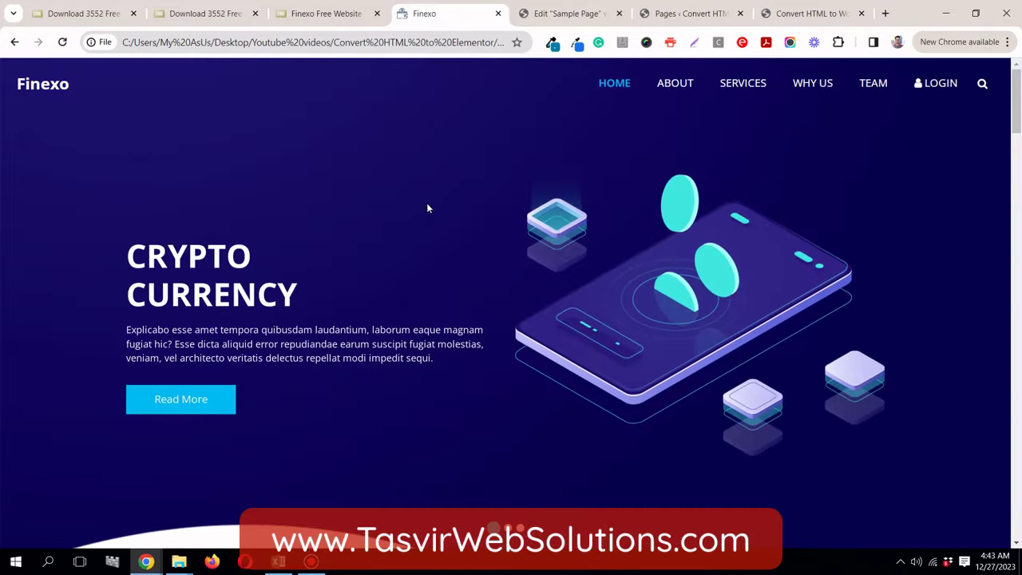
Step: View the Finexo About page and return to its home page, and review the custom fonts in Elementor's style guide preview
click(683, 88)
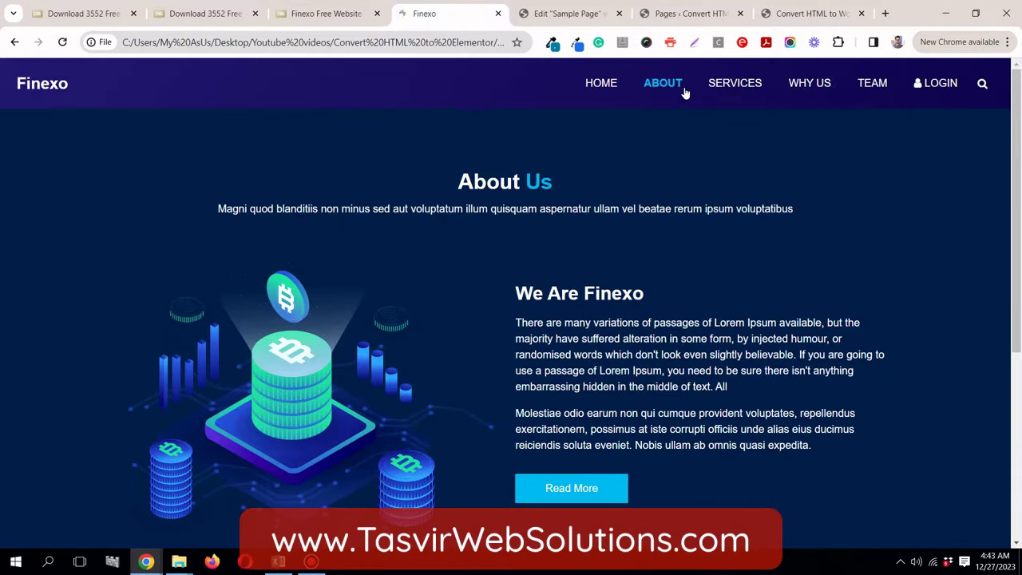
click(624, 85)
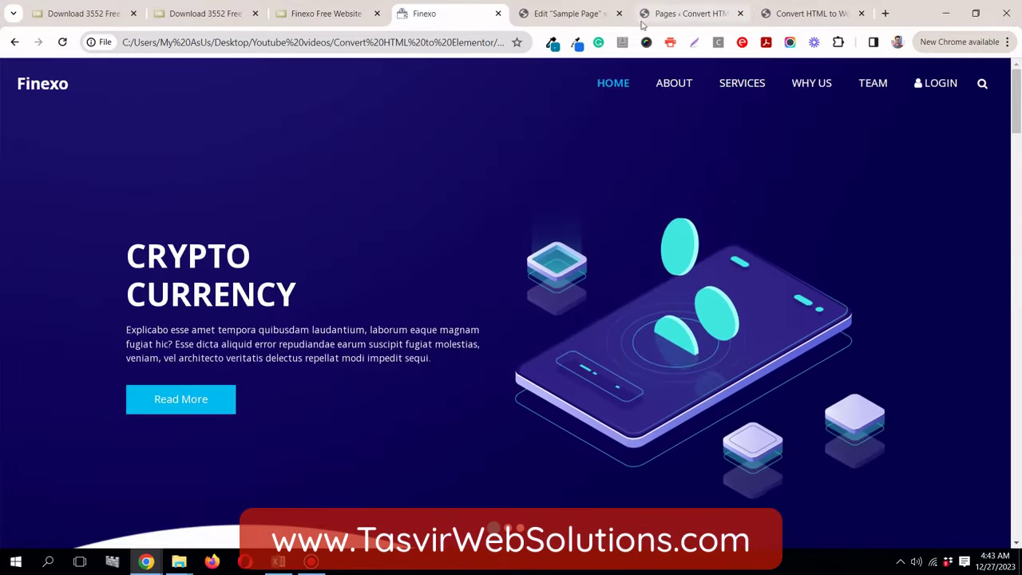
key(ctrl+Tab)
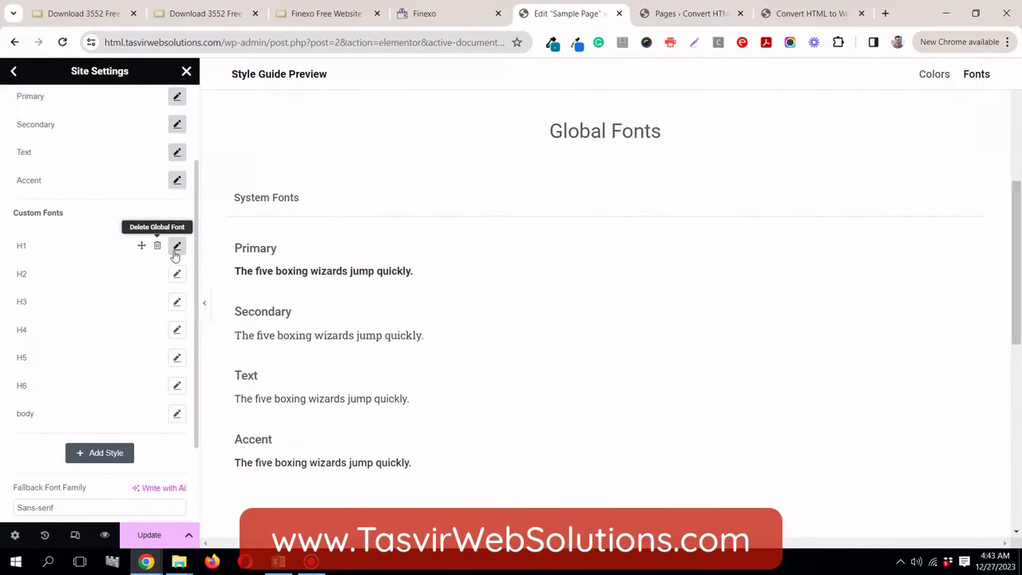
scroll(509, 254, down, 5)
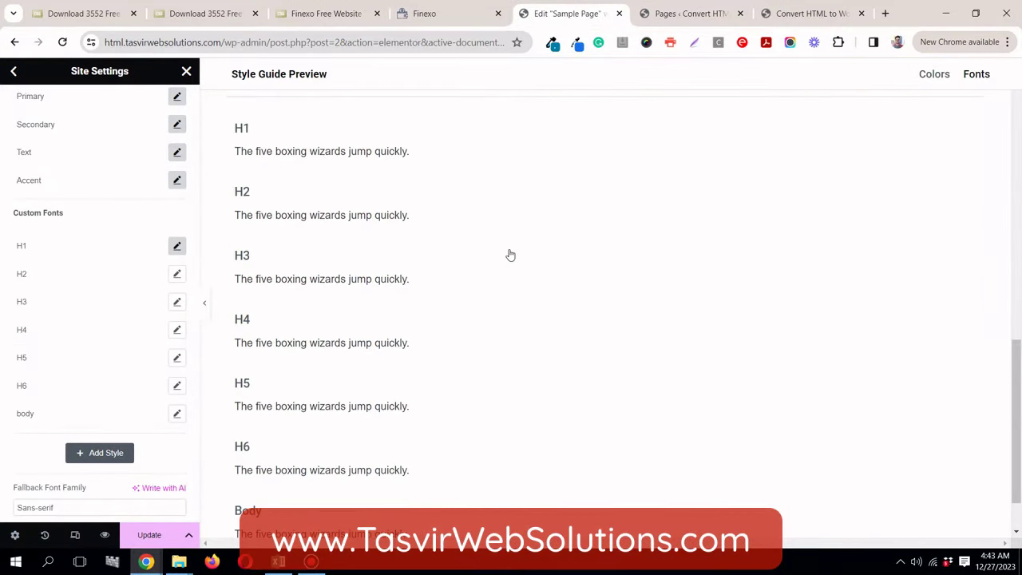
Step: Open the font family choices of the H1 custom style, and inspect the CRYPTO CURRENCY heading's font on the Finexo page
click(177, 245)
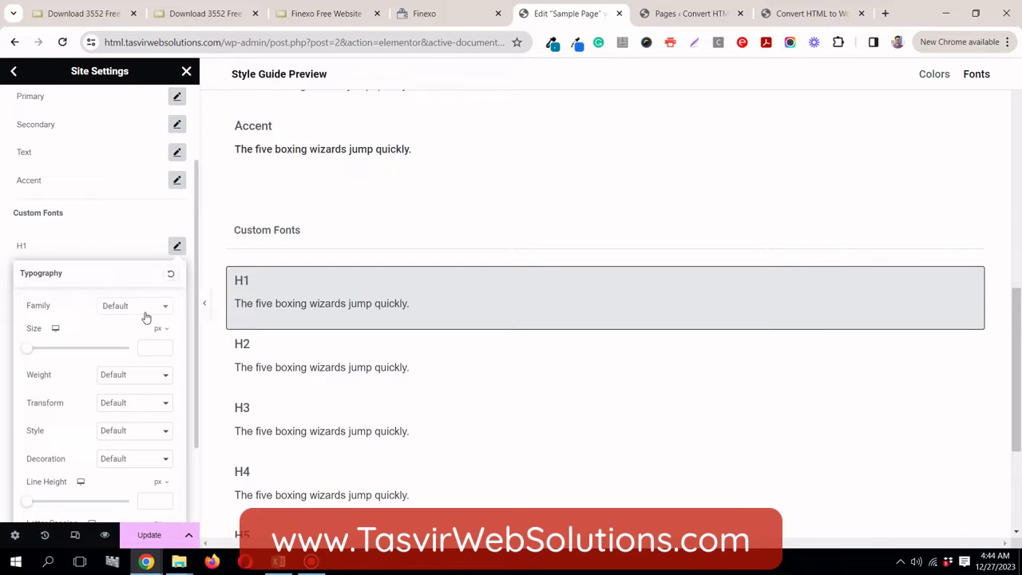
click(144, 311)
click(429, 23)
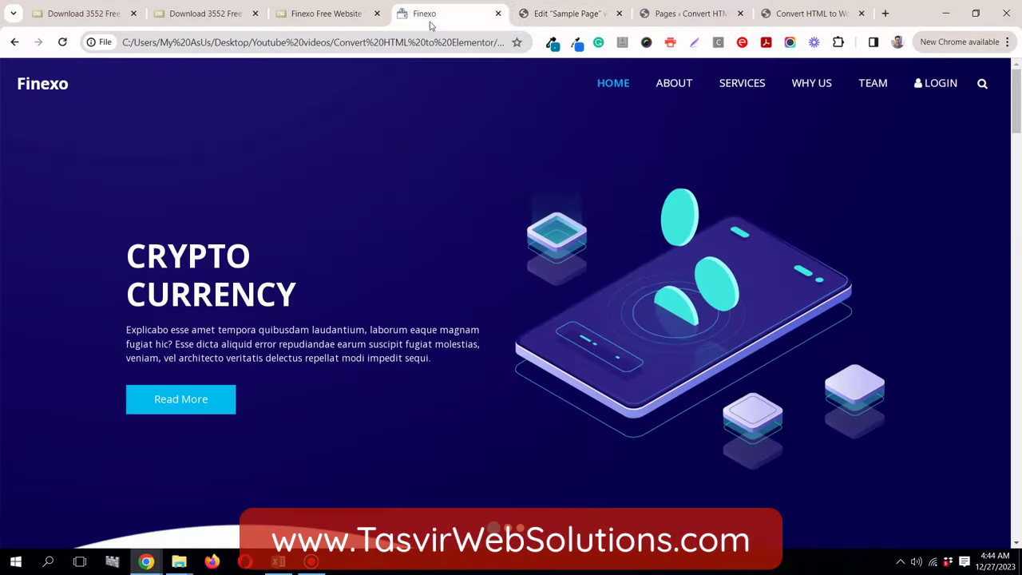
right_click(226, 291)
key(Escape)
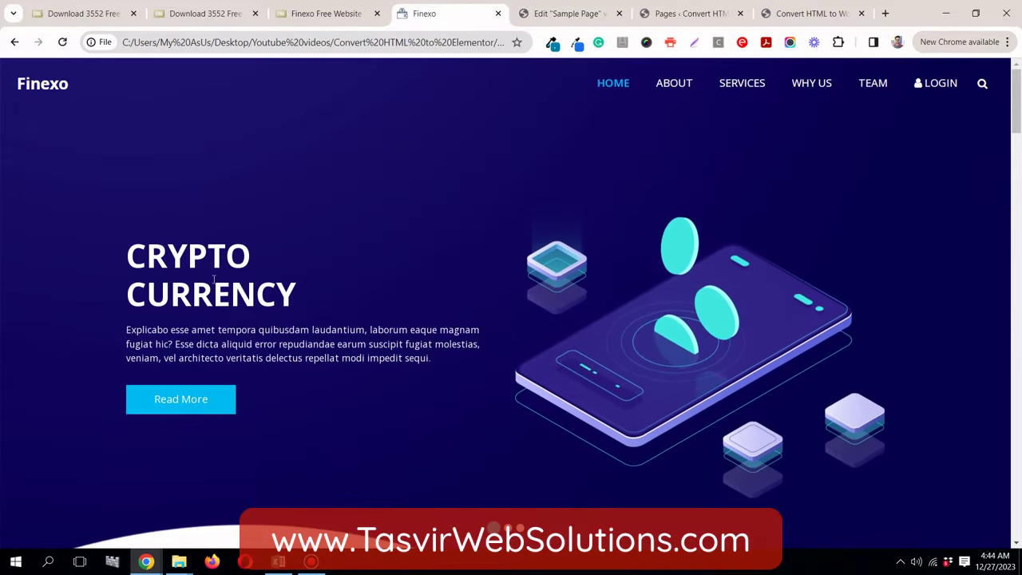
key(F12)
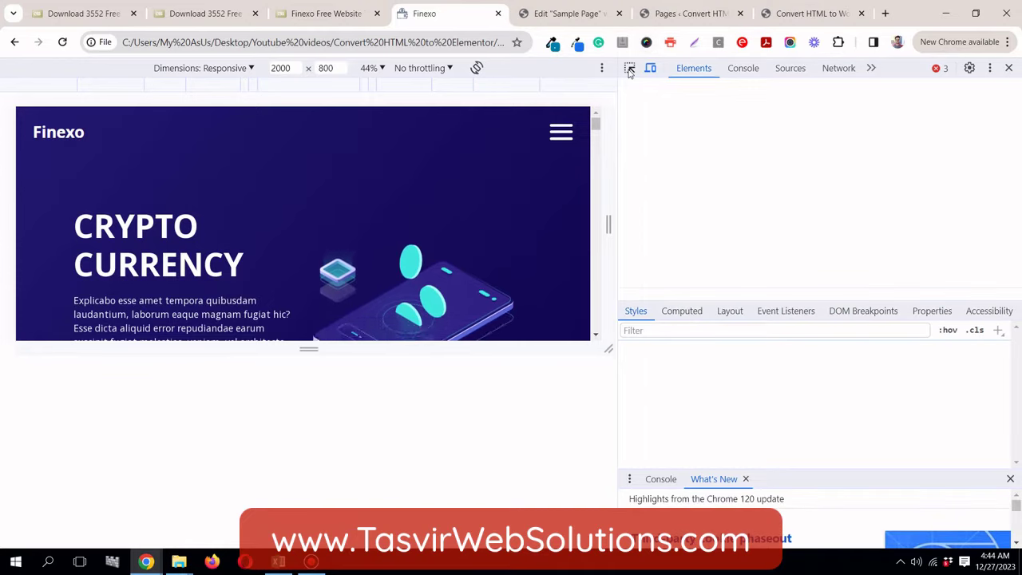
click(630, 69)
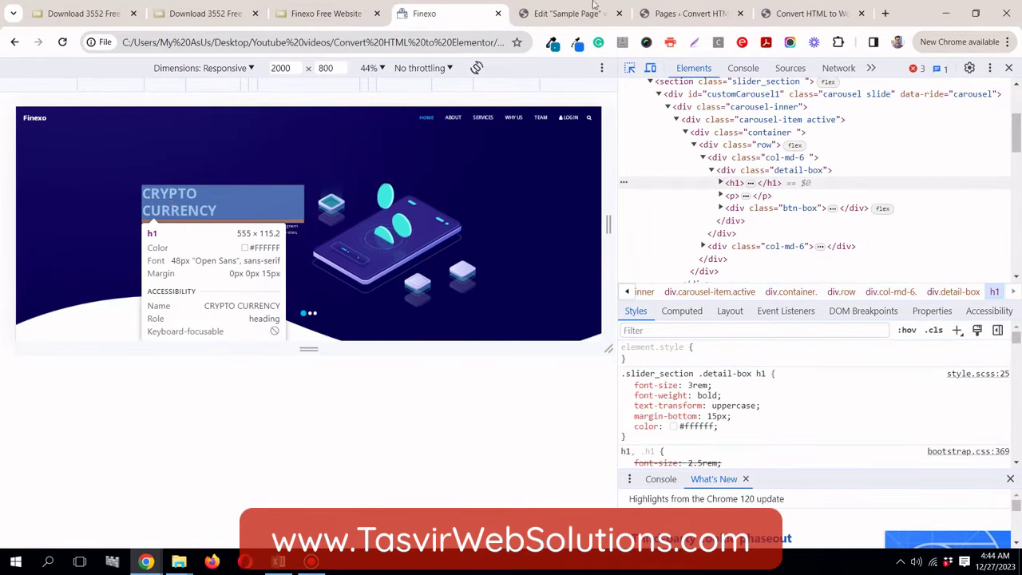
Step: Set the font family of the H1 custom style to Open Sans in Elementor
click(568, 13)
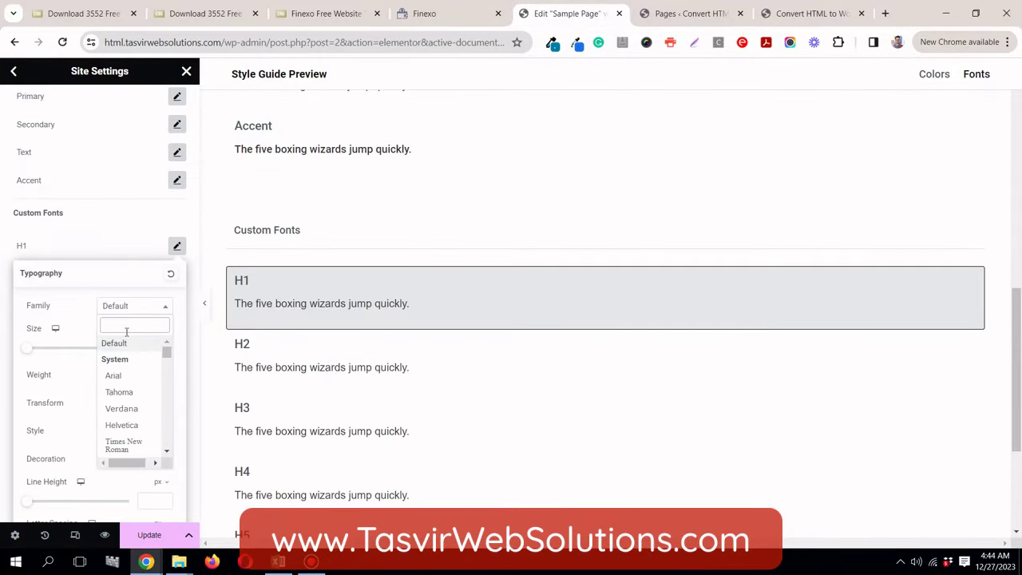
text(open)
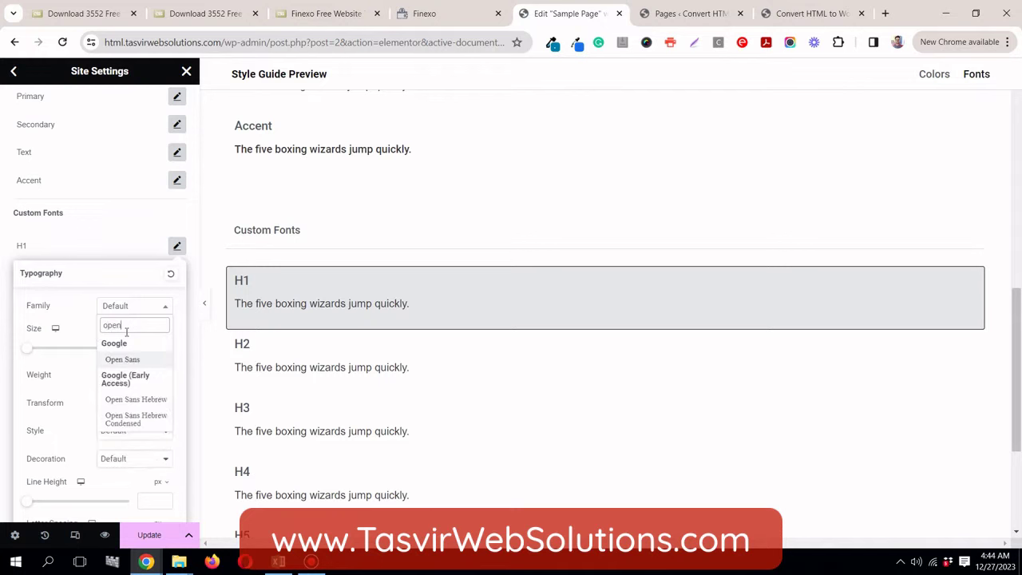
click(122, 360)
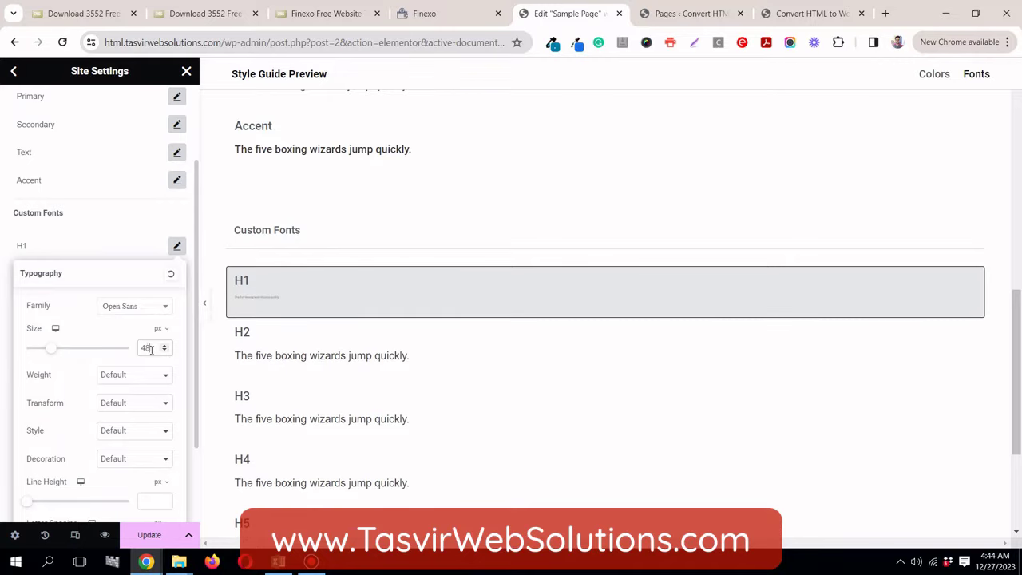
Step: Check the CRYPTO CURRENCY heading on the Finexo page, and set the H1 custom style's weight to Bold in Elementor
click(463, 14)
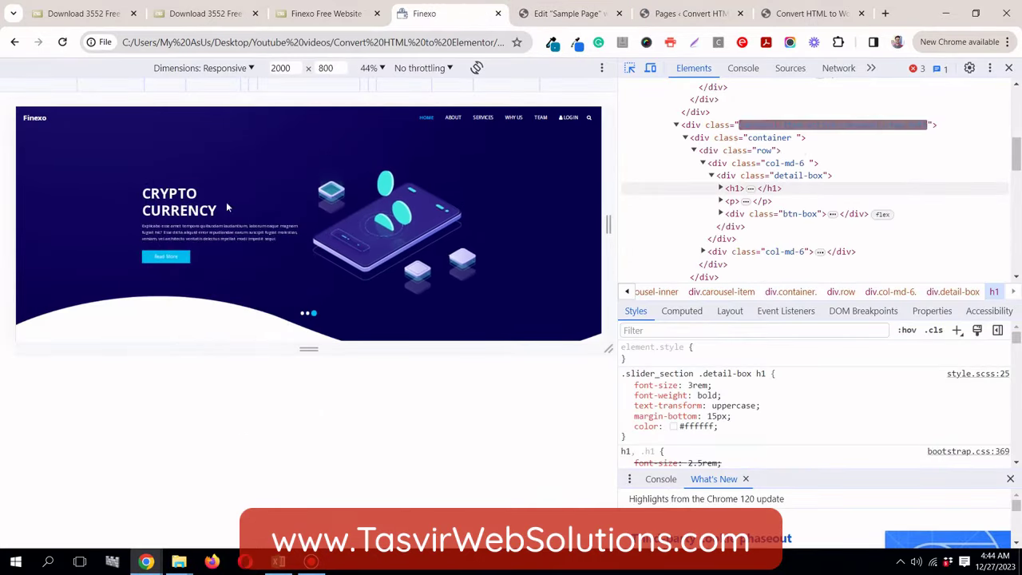
click(583, 13)
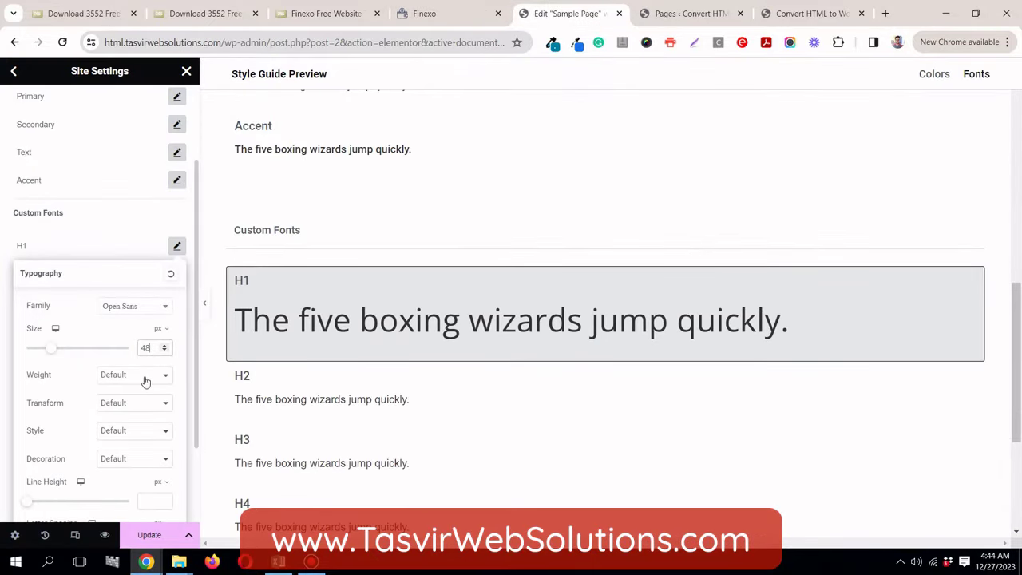
click(145, 375)
click(133, 501)
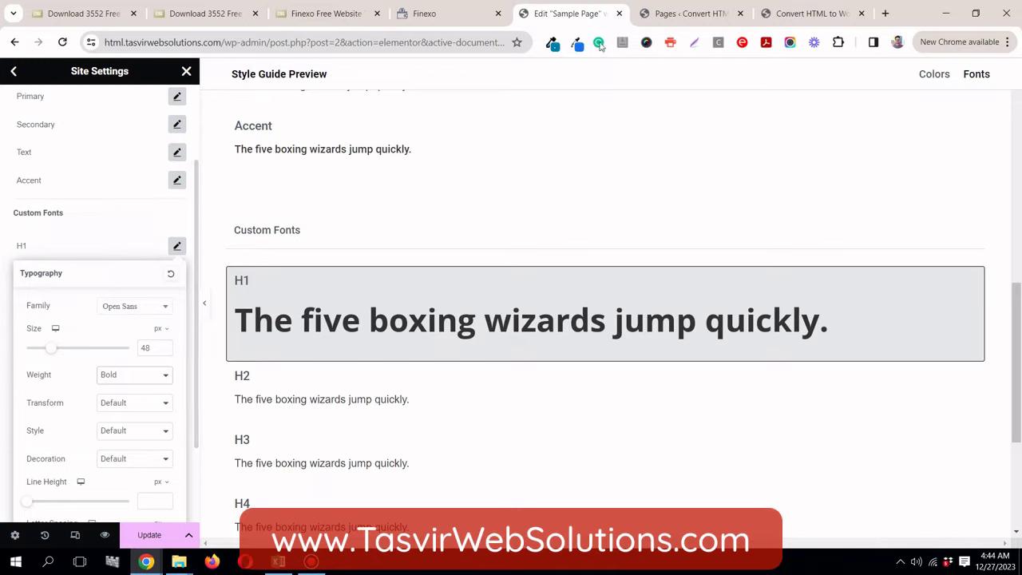
Step: Check the CRYPTO CURRENCY heading's text-transform on the Finexo page, and set the H1 custom style's transform to Uppercase in Elementor
click(477, 19)
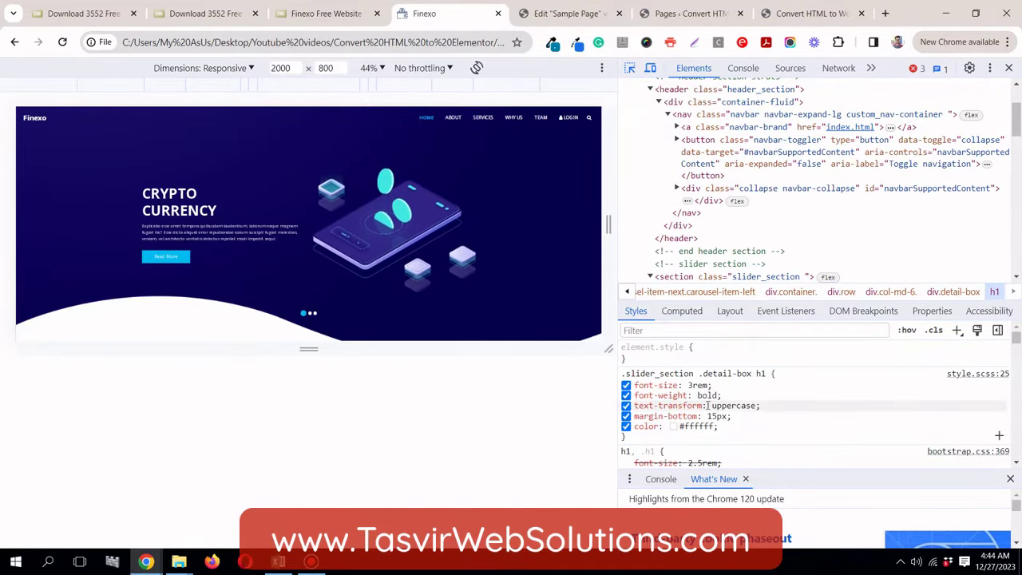
click(569, 13)
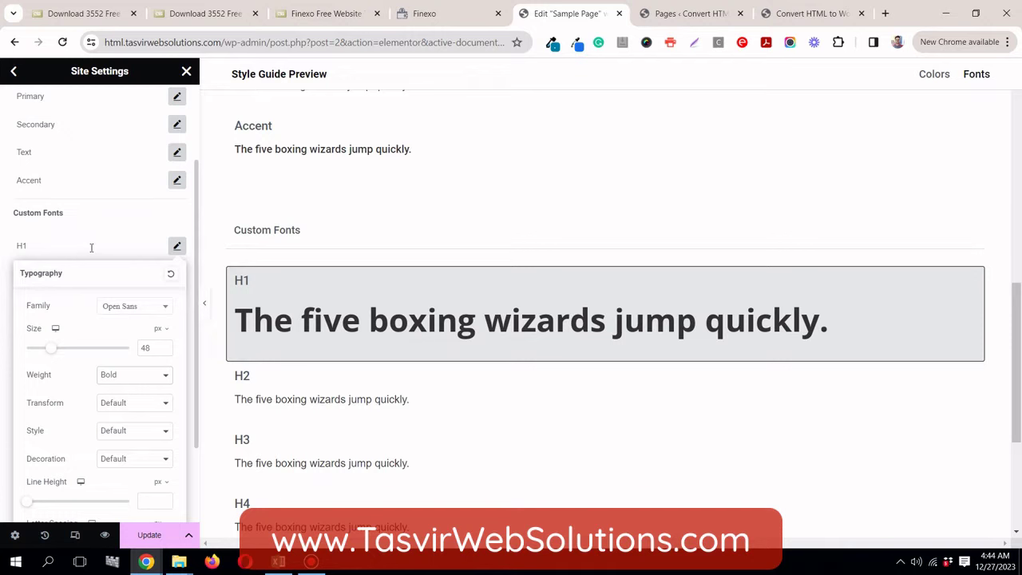
click(124, 406)
click(126, 421)
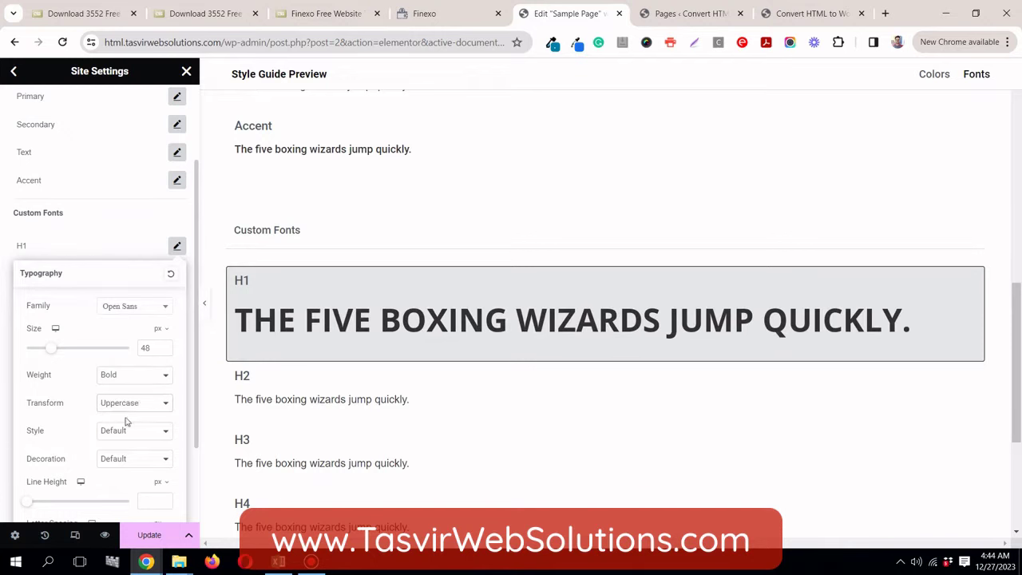
click(178, 246)
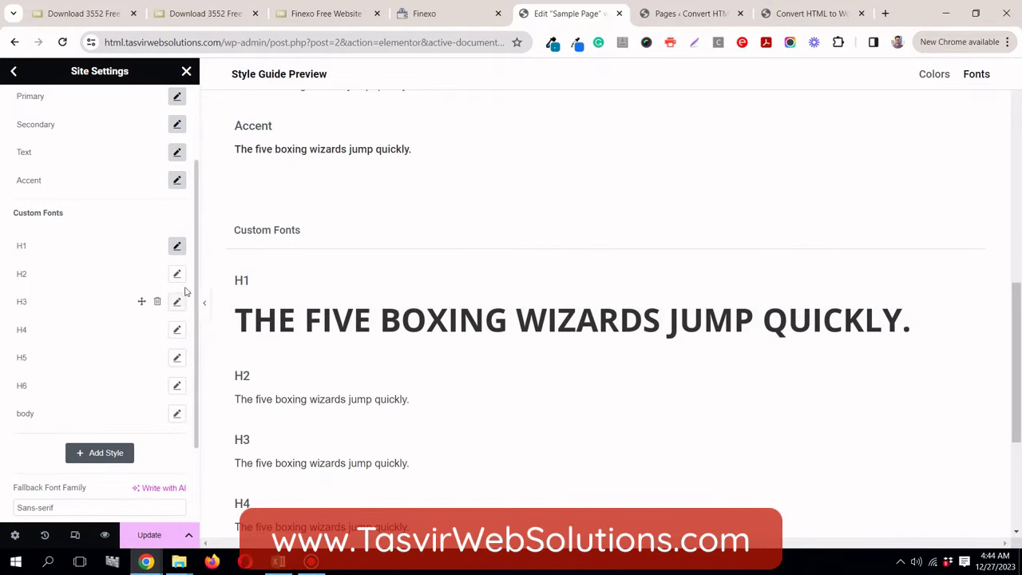
Step: Check the Our Services heading's font on the Finexo page, and set the H2 custom style to Open Sans at 32 px in Elementor
click(444, 19)
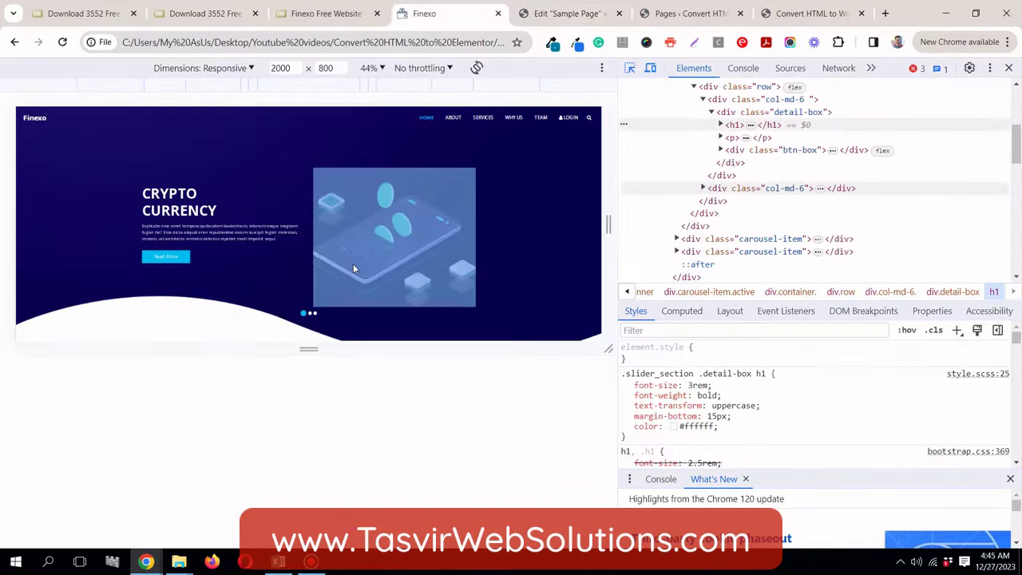
scroll(315, 216, down, 5)
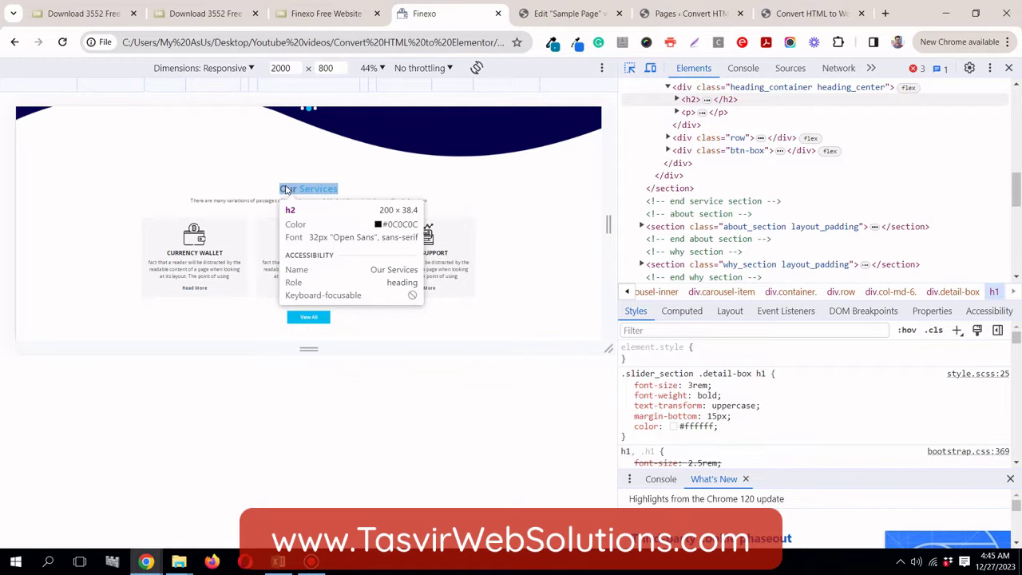
click(558, 12)
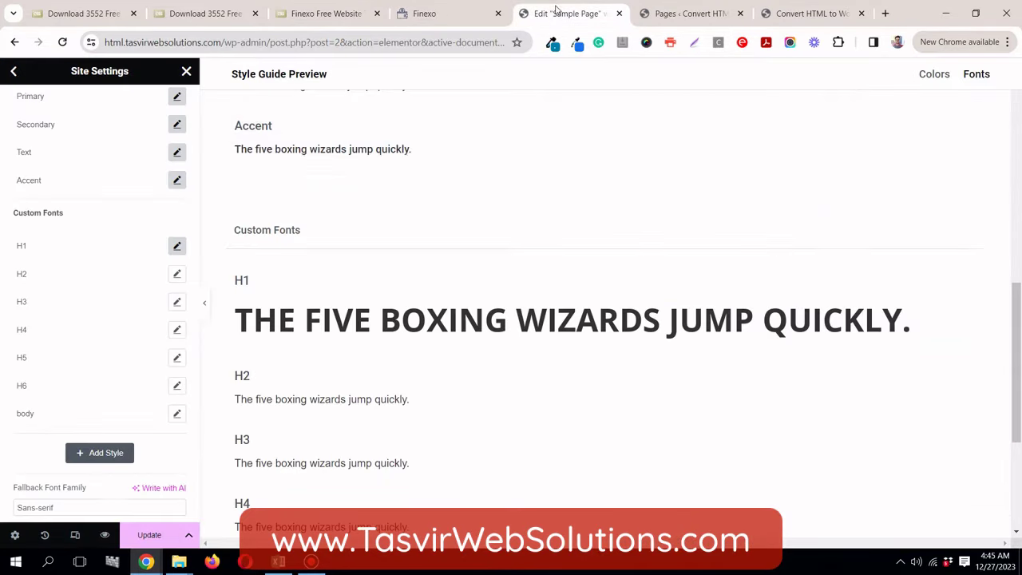
click(176, 273)
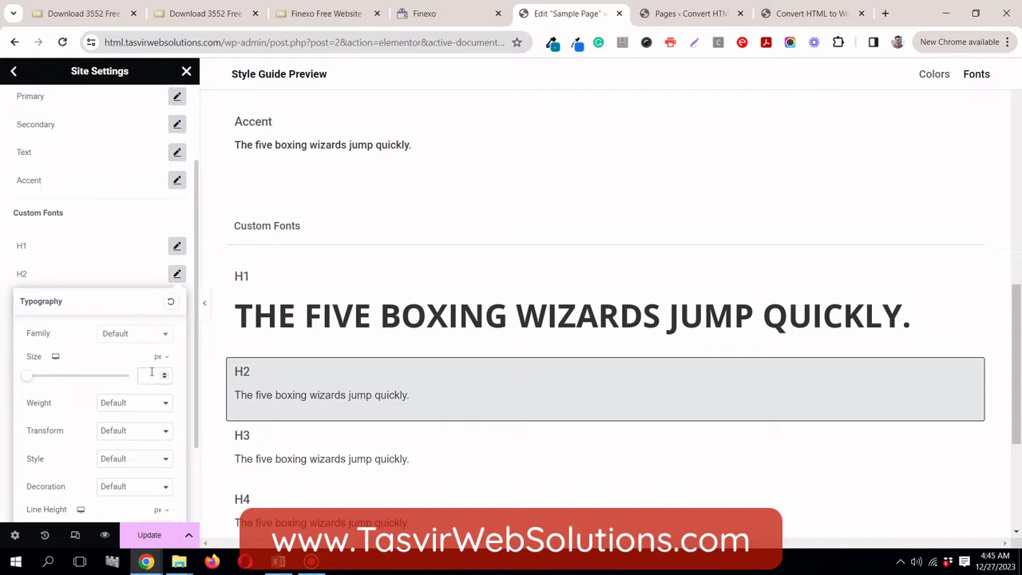
click(151, 371)
text(30)
click(152, 334)
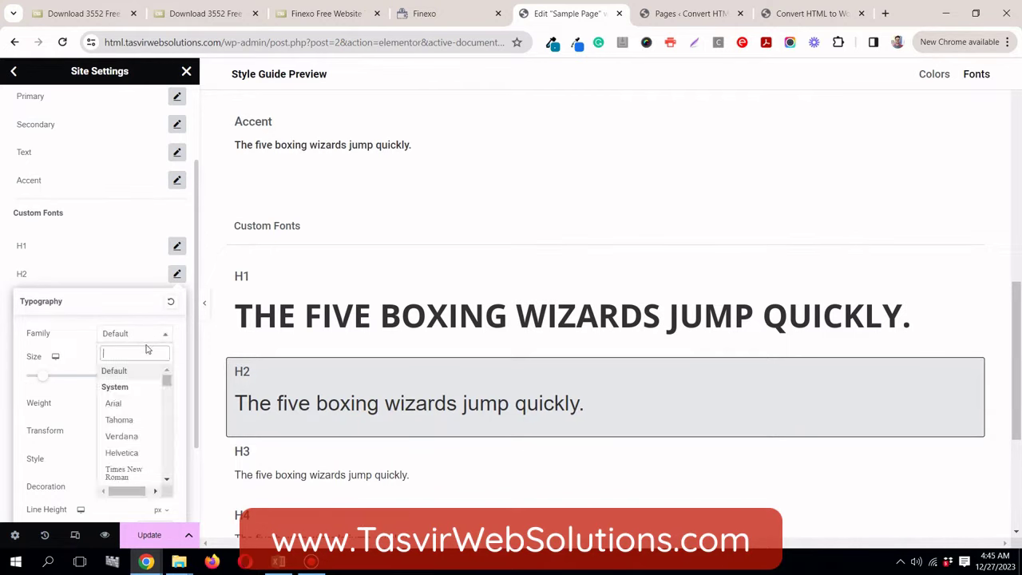
text(open)
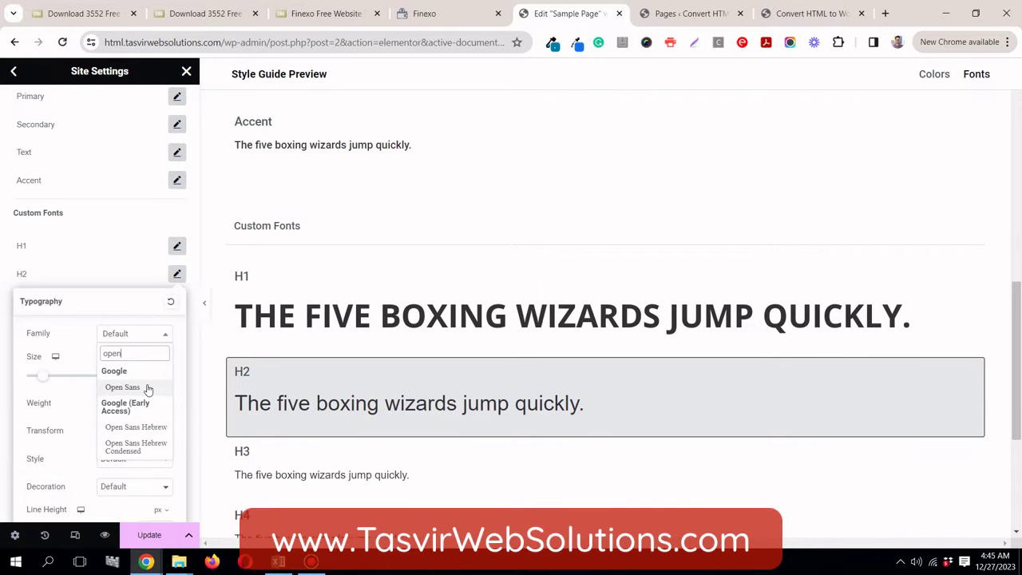
click(148, 389)
Step: Inspect the style rules of the Our Services heading on the Finexo page, compare them with the H2 custom style, and return to Elementor
click(323, 13)
click(400, 13)
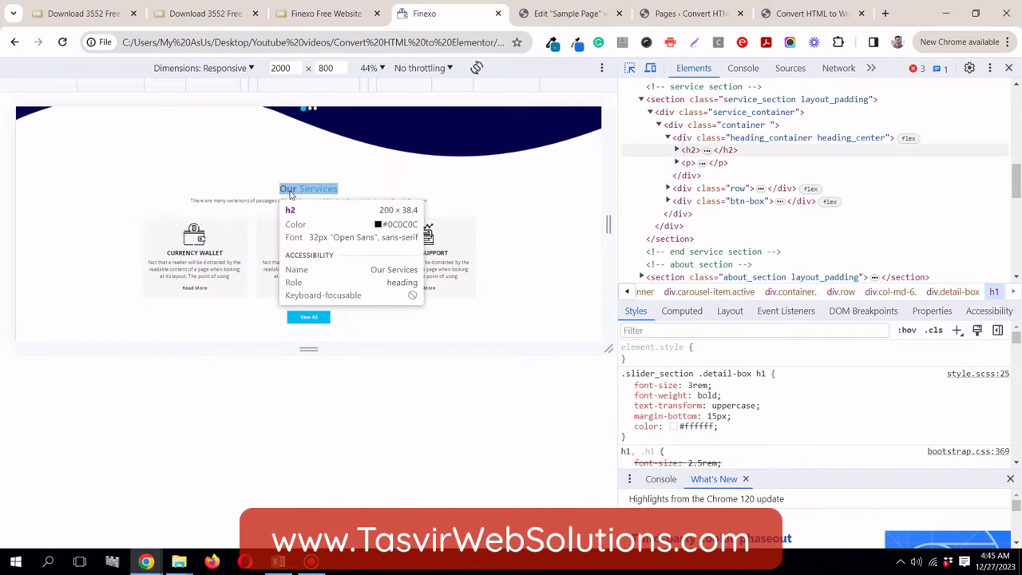
click(290, 195)
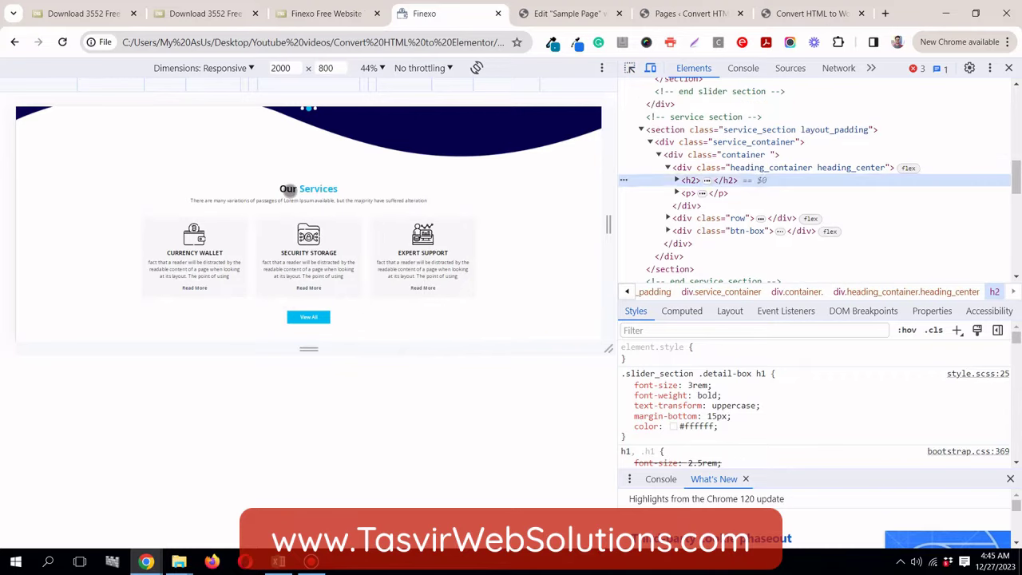
click(630, 68)
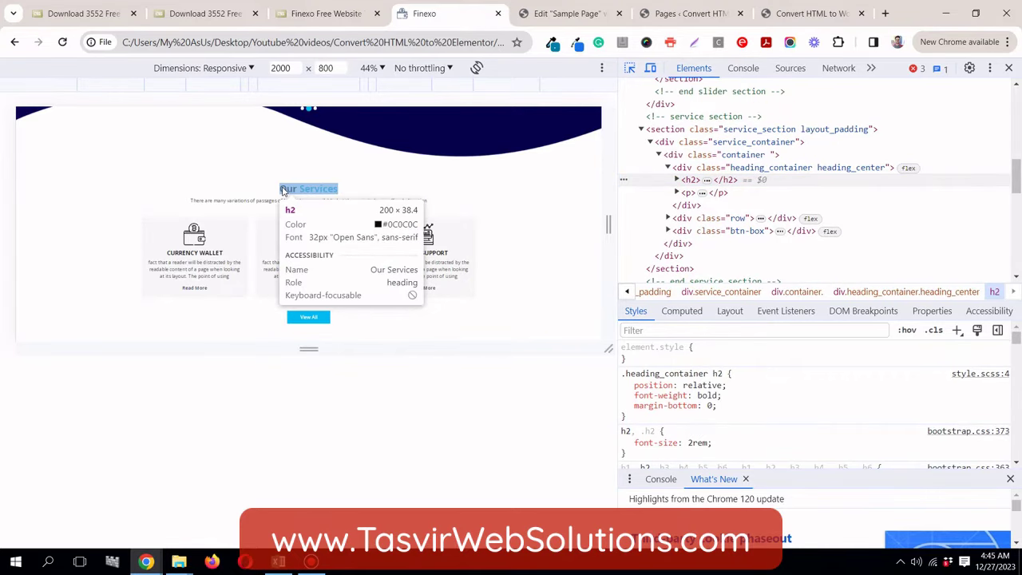
click(606, 15)
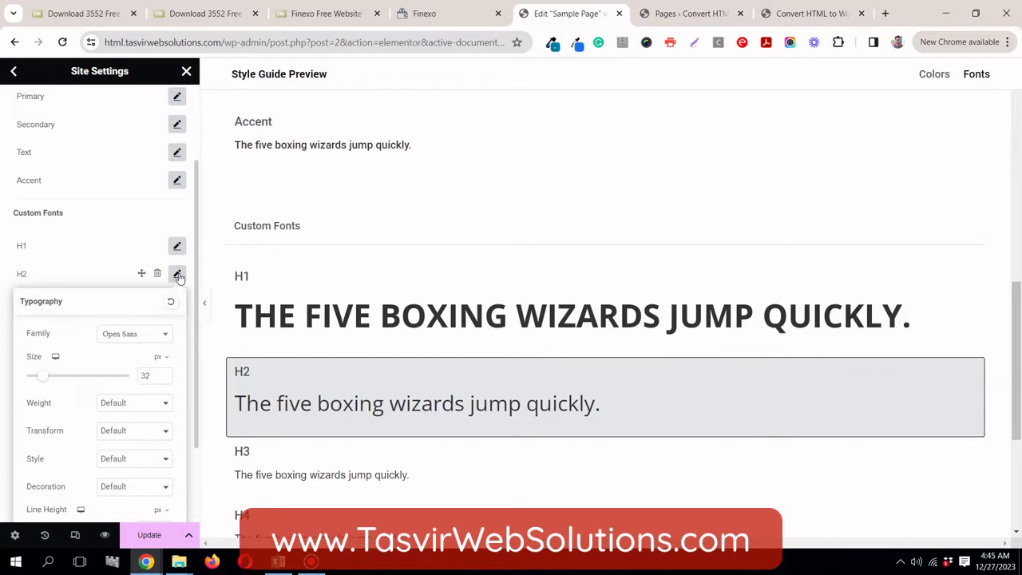
click(424, 14)
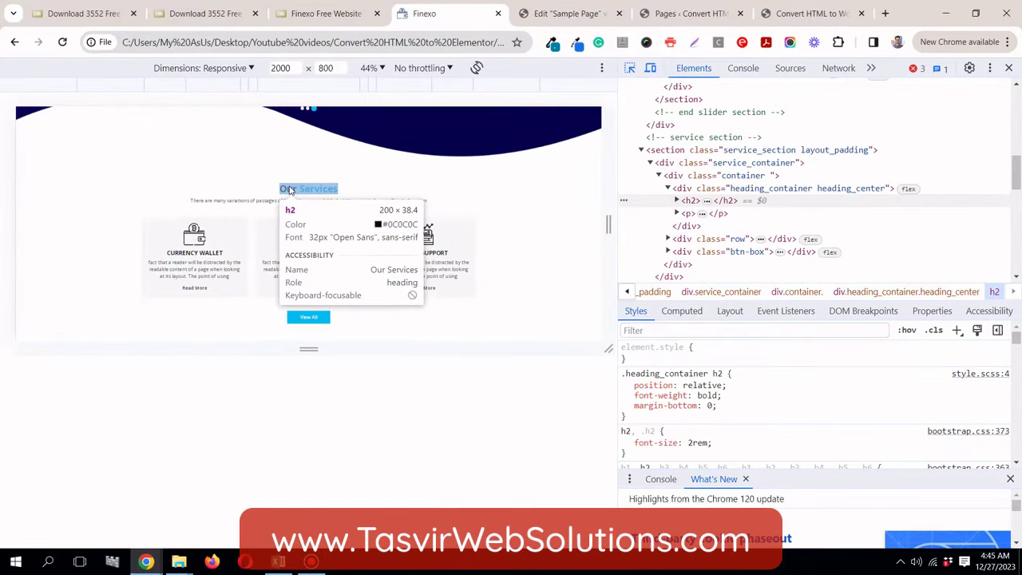
click(289, 190)
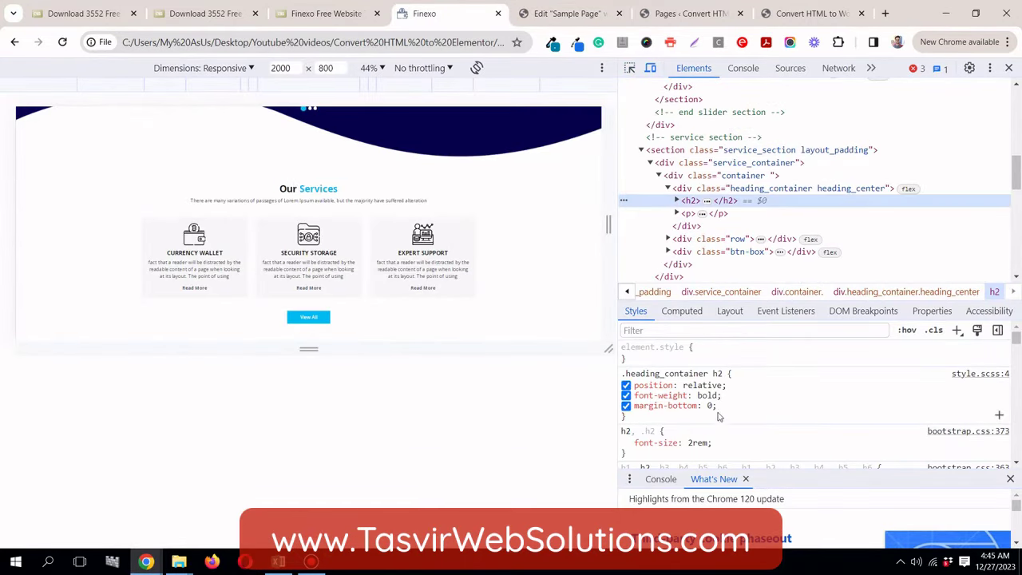
click(550, 14)
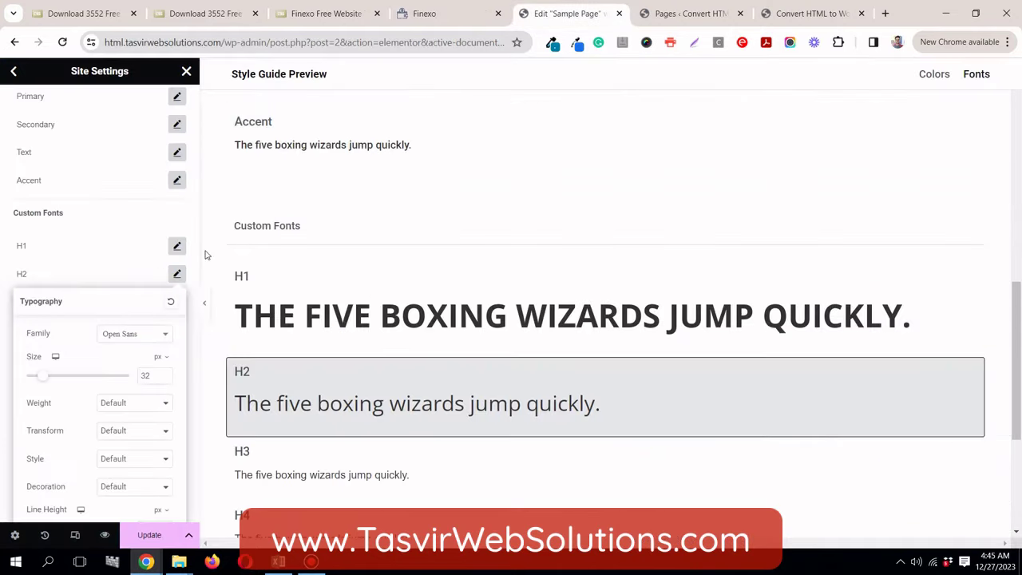
Step: Set the H2 custom style's weight to 700 (Bold) and close its typography settings
click(162, 403)
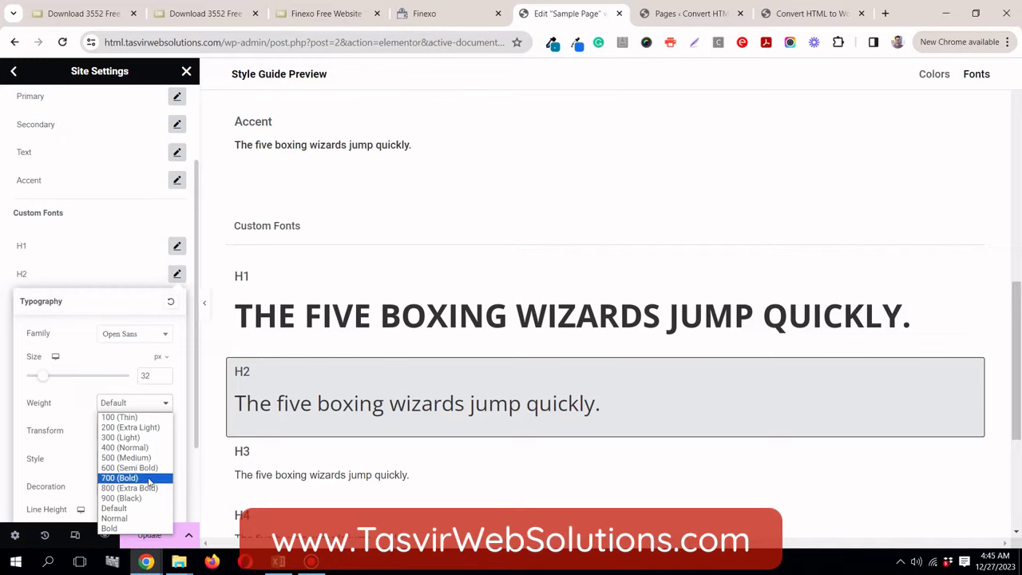
click(120, 478)
click(177, 274)
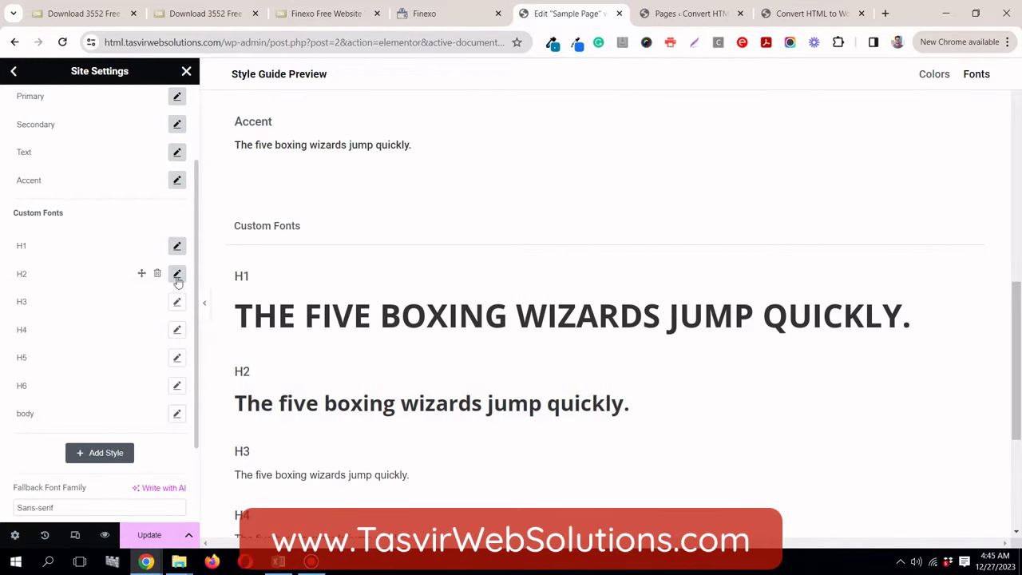
Step: Check the Security Storage heading's font on the Finexo page, and set the H5 custom style to Open Sans at 20 px in Elementor
click(439, 16)
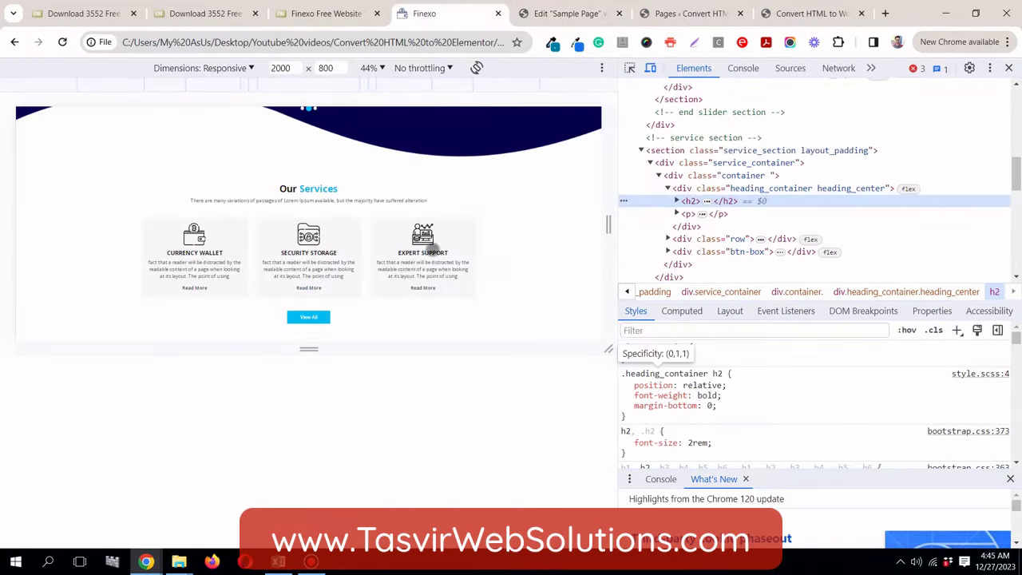
click(629, 68)
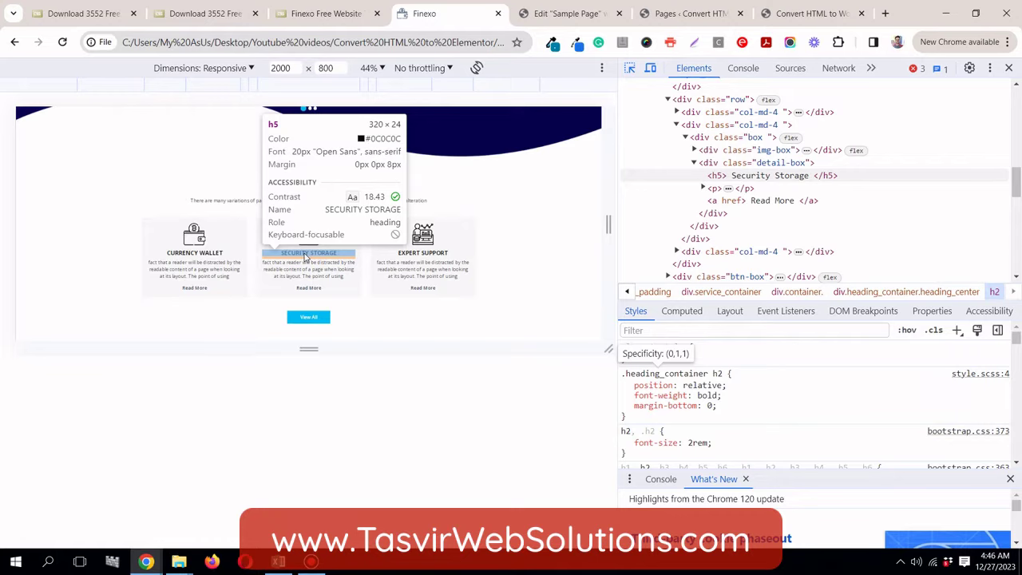
key(ctrl+Tab)
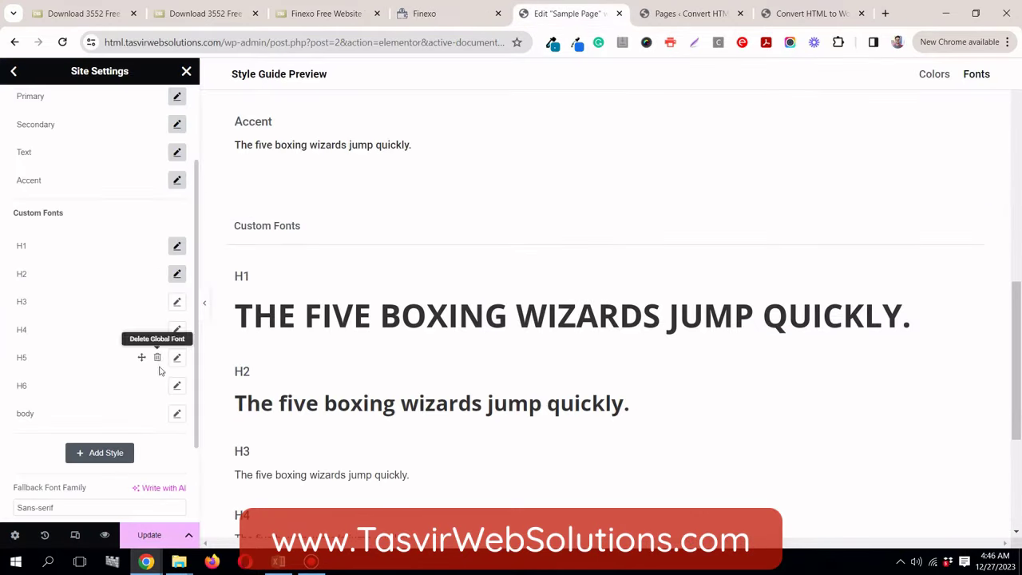
click(177, 358)
scroll(96, 388, down, 2)
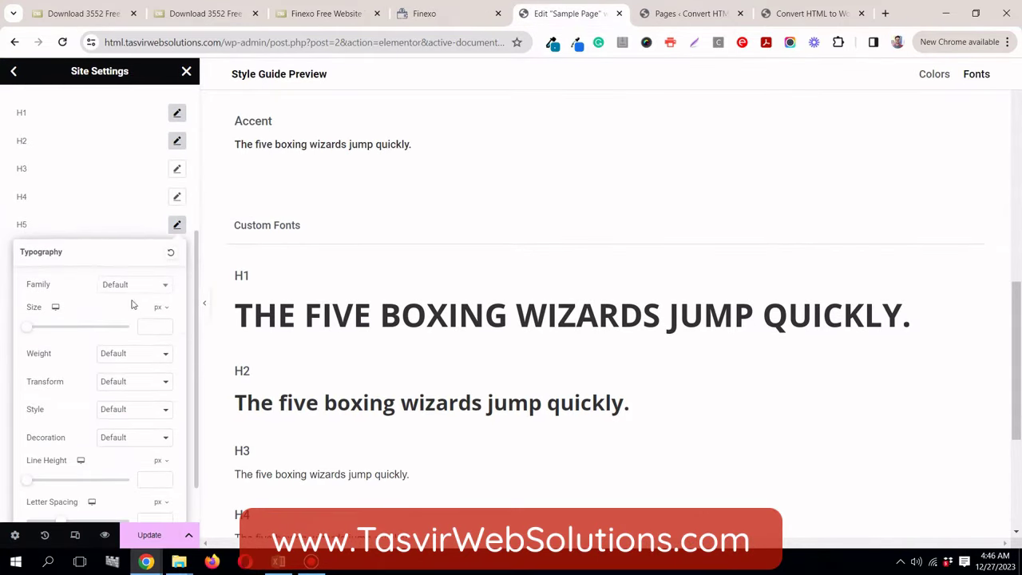
click(137, 286)
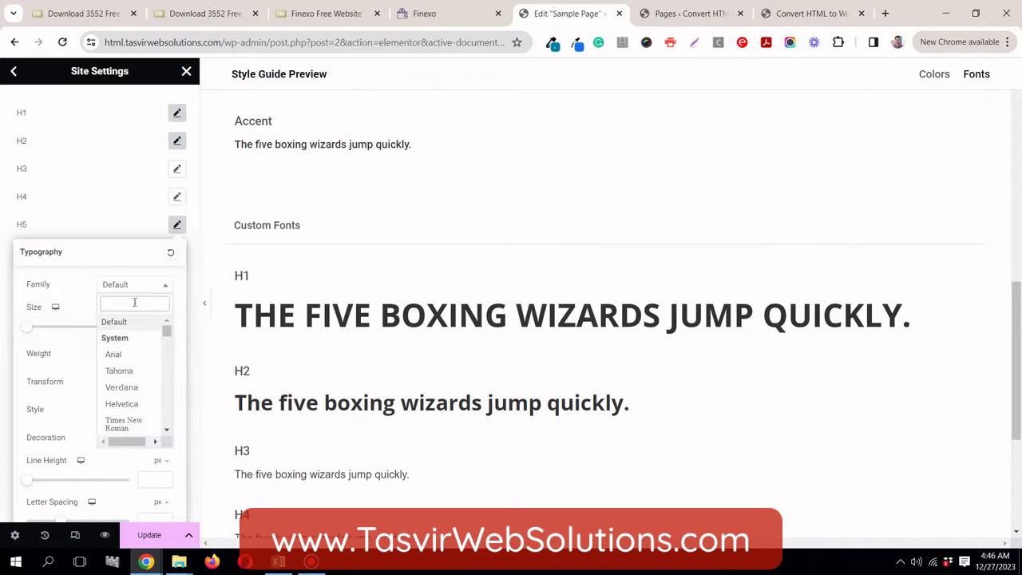
text(open)
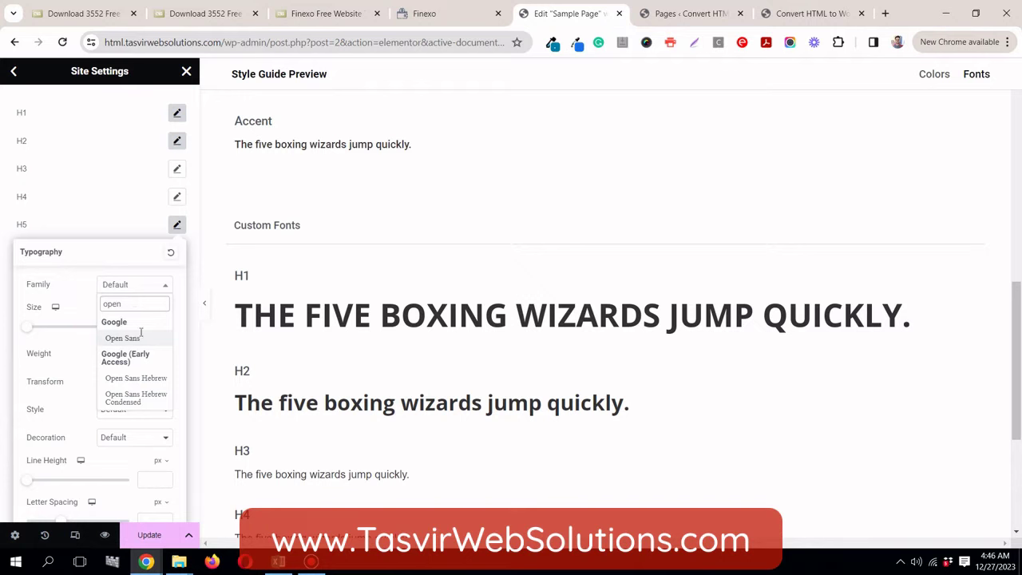
click(128, 338)
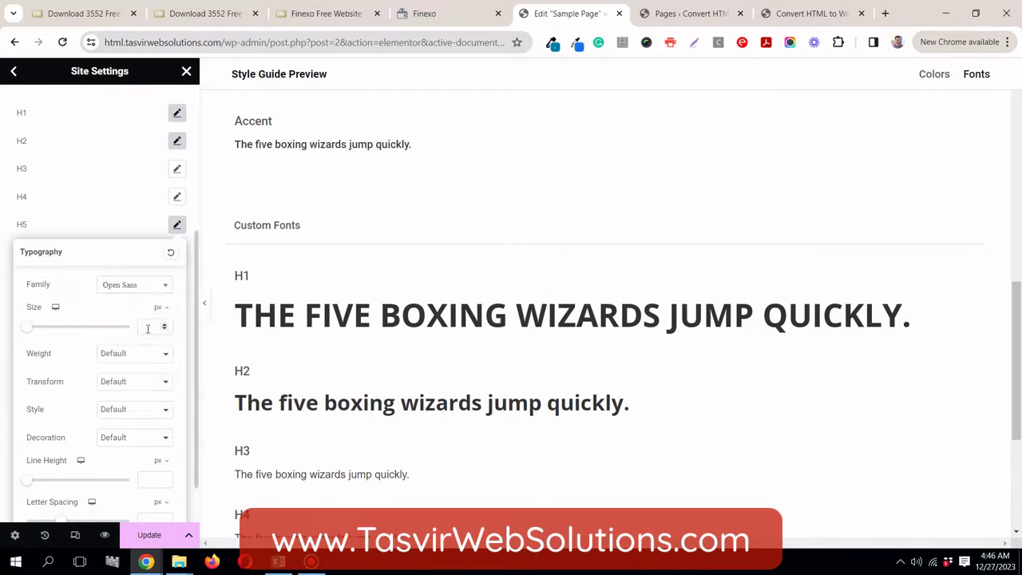
click(147, 327)
text(20)
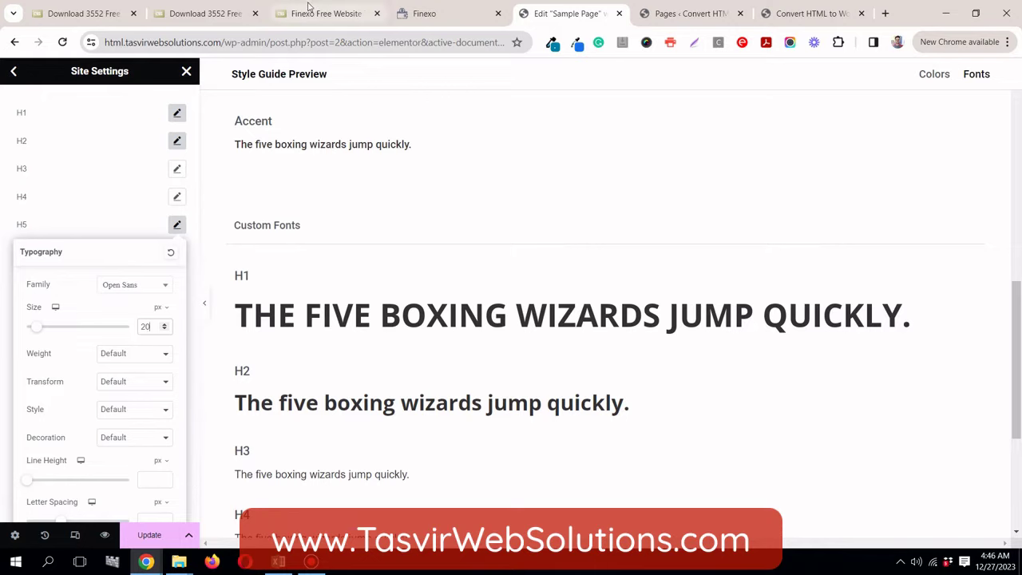
Step: Inspect the Security Storage heading's styles on the Finexo page, and set the H5 custom style's weight to Bold and transform to Uppercase in Elementor
click(401, 11)
click(308, 252)
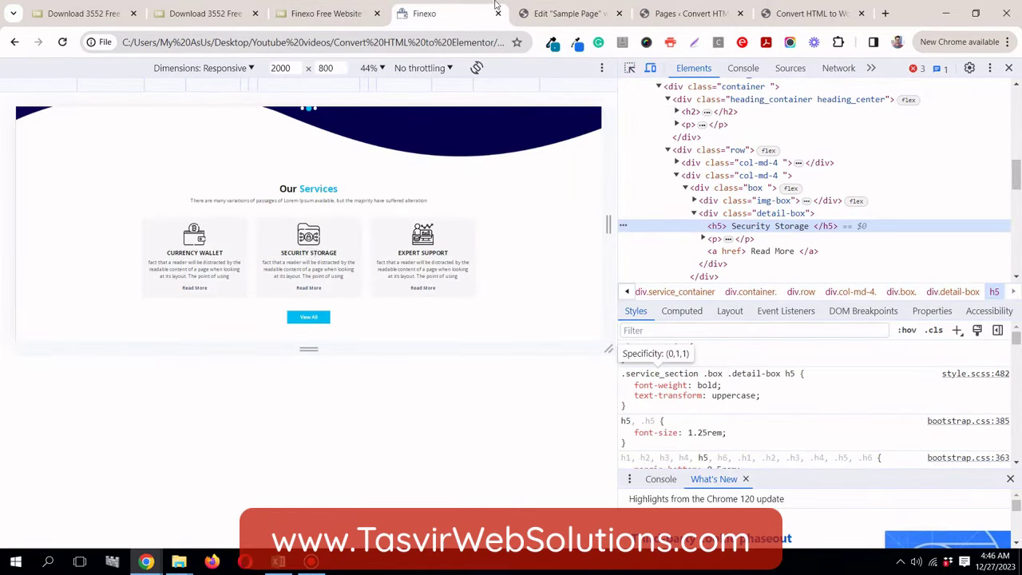
click(559, 12)
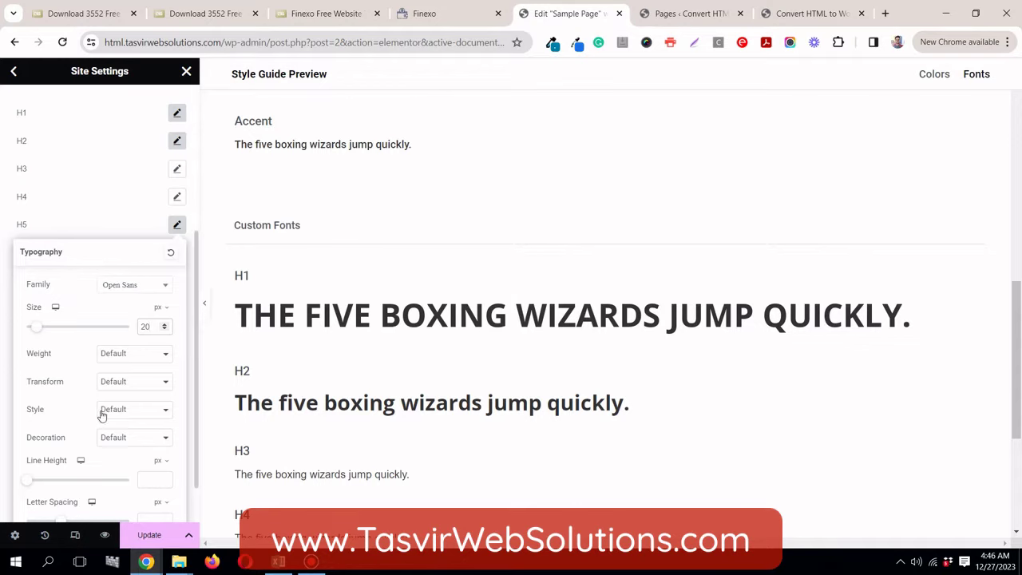
click(133, 354)
click(130, 479)
click(123, 383)
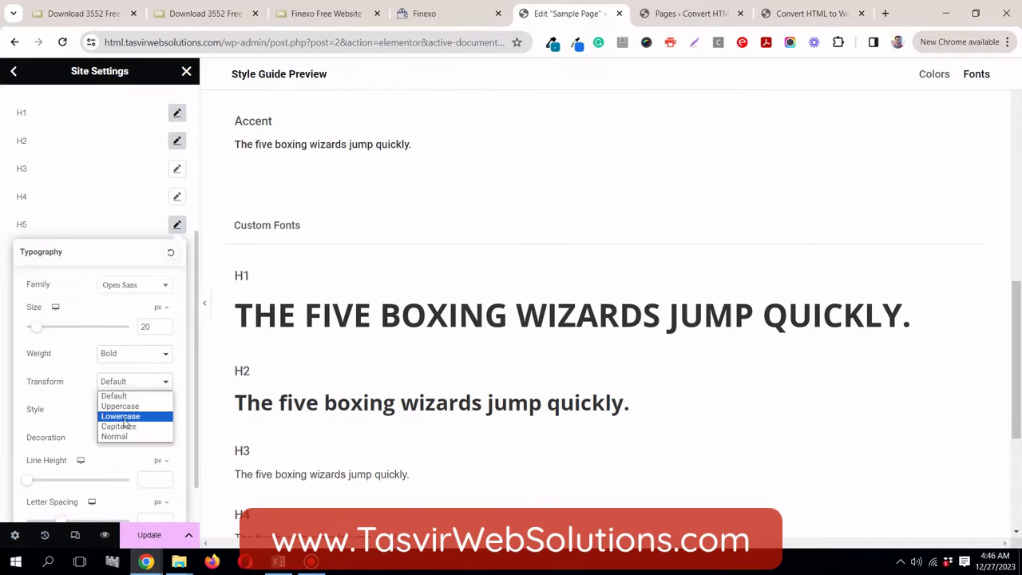
click(120, 405)
Step: Inspect the We Are Finexo heading in the About Us section of the Finexo page, and return to Elementor
click(408, 9)
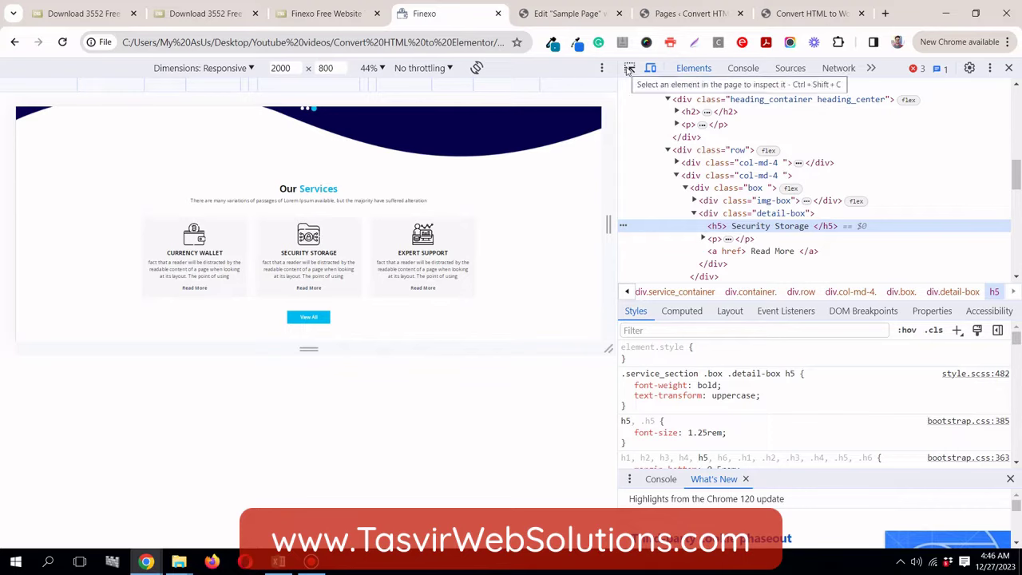
scroll(424, 189, down, 5)
scroll(432, 190, down, 2)
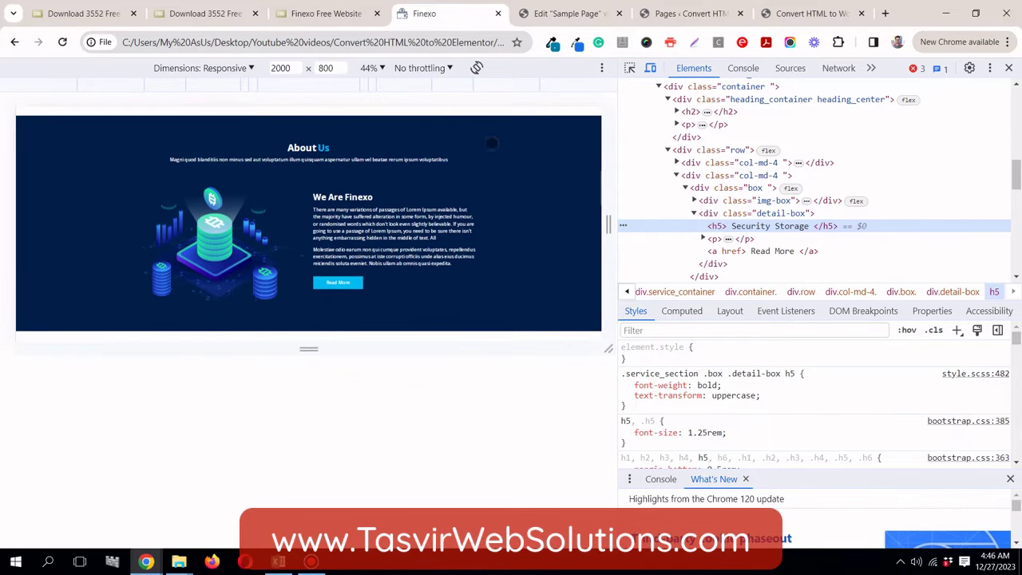
click(630, 69)
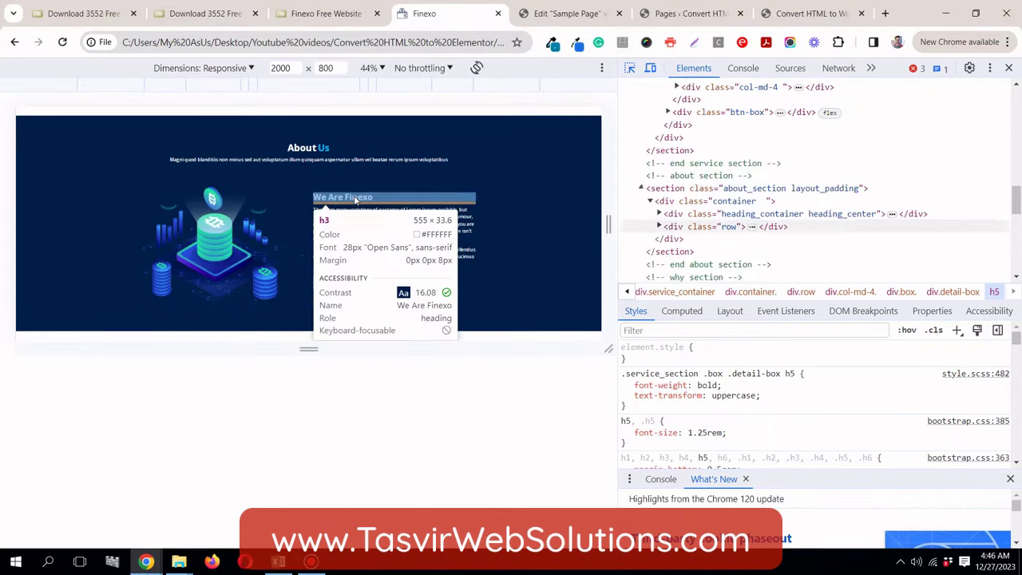
click(349, 204)
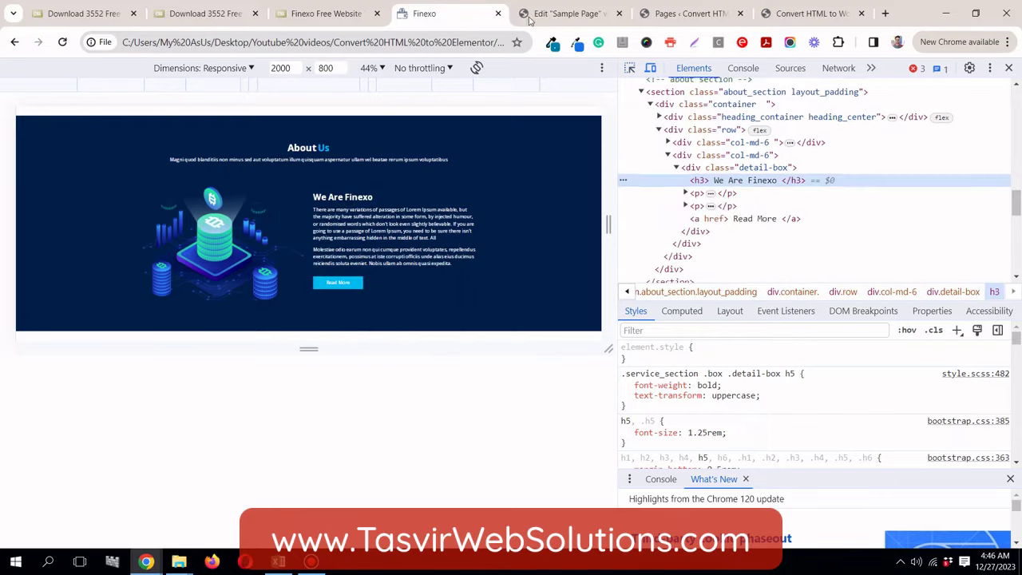
click(566, 14)
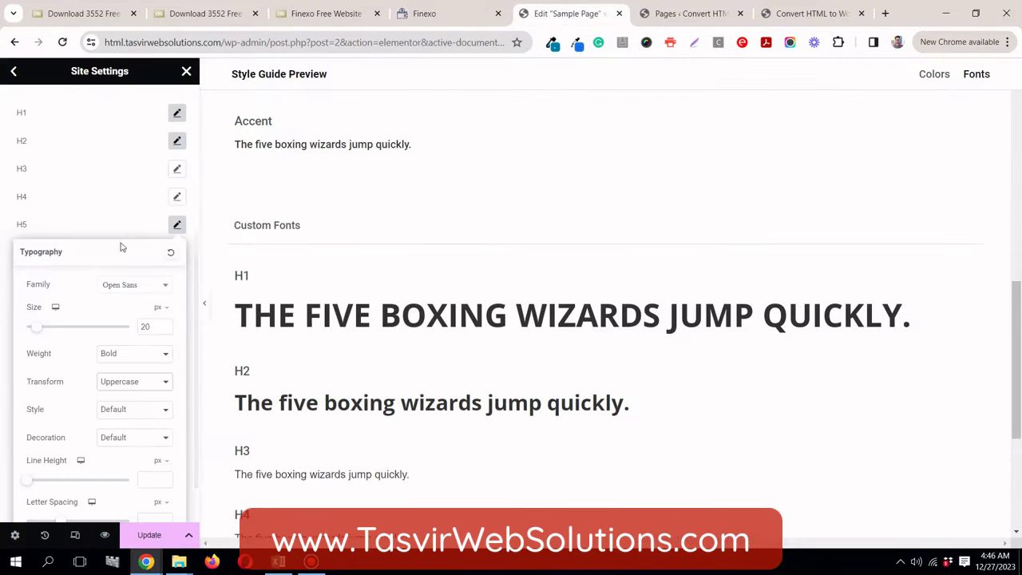
Step: Close the H5 typography settings and set the H3 custom style's font family to Open Sans
click(178, 226)
click(178, 167)
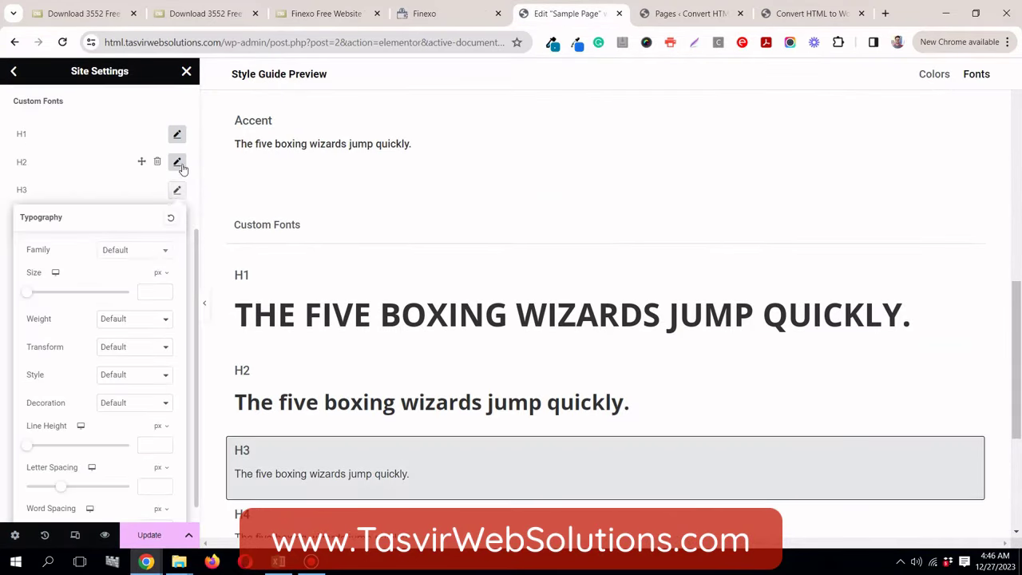
click(141, 254)
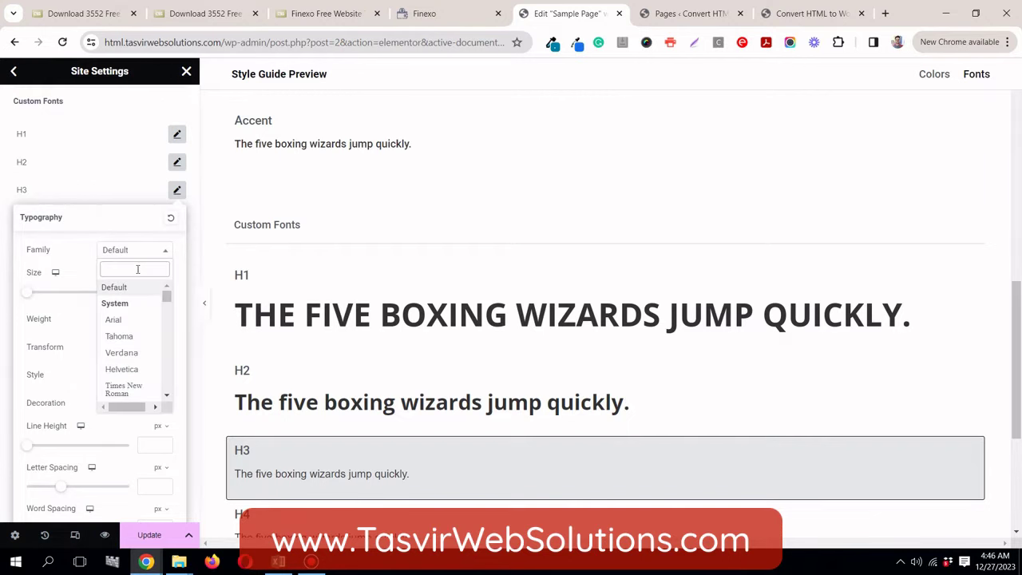
text(open)
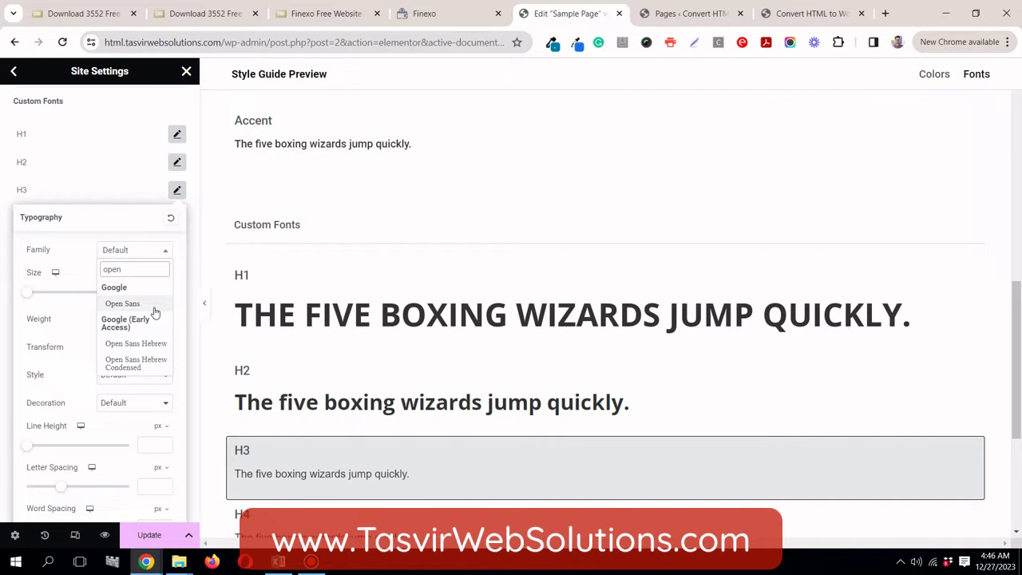
click(154, 306)
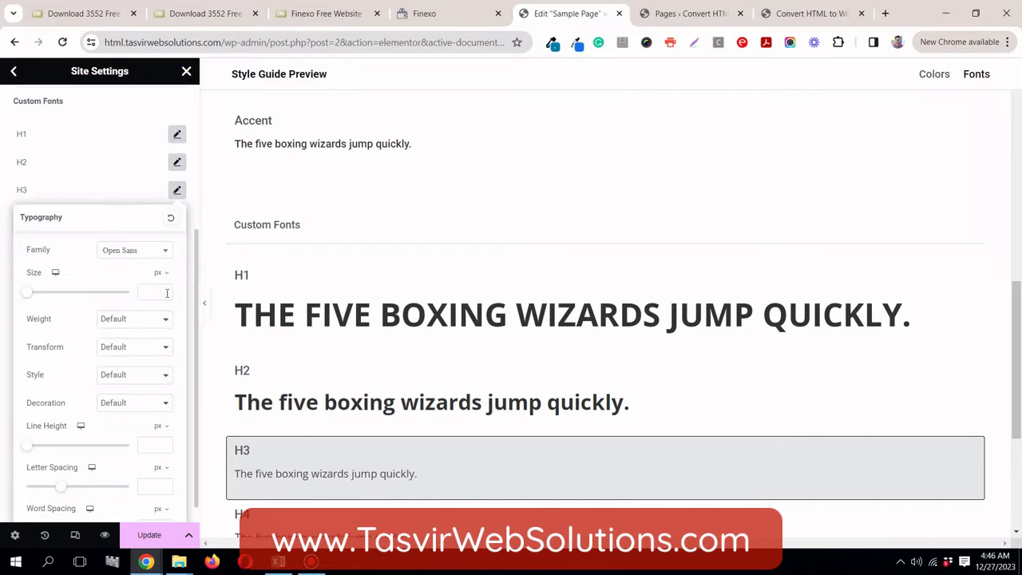
Step: Check the We Are Finexo heading's font size on the Finexo page, and set the H3 custom style's size to 28 px in Elementor
click(400, 16)
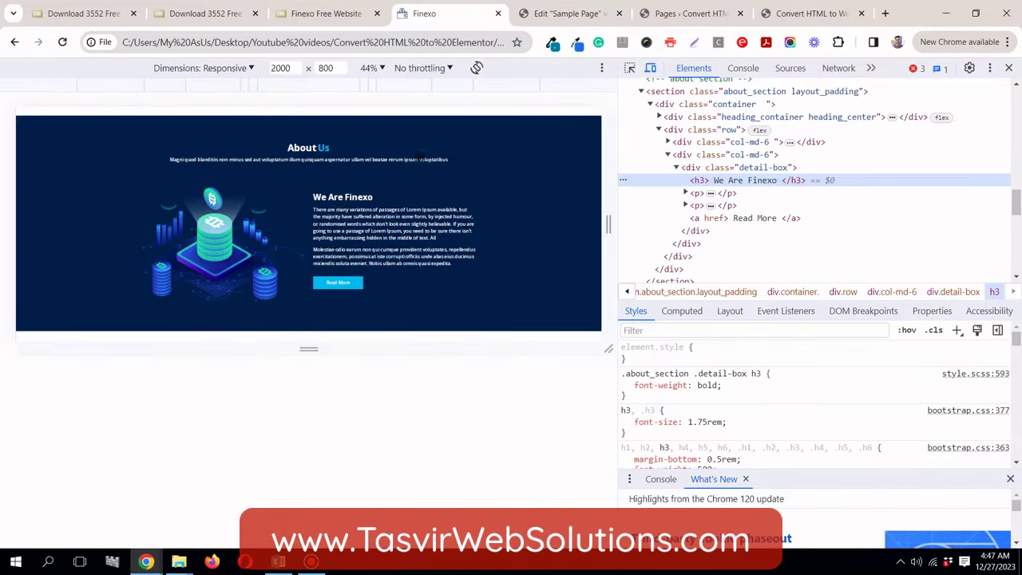
click(630, 68)
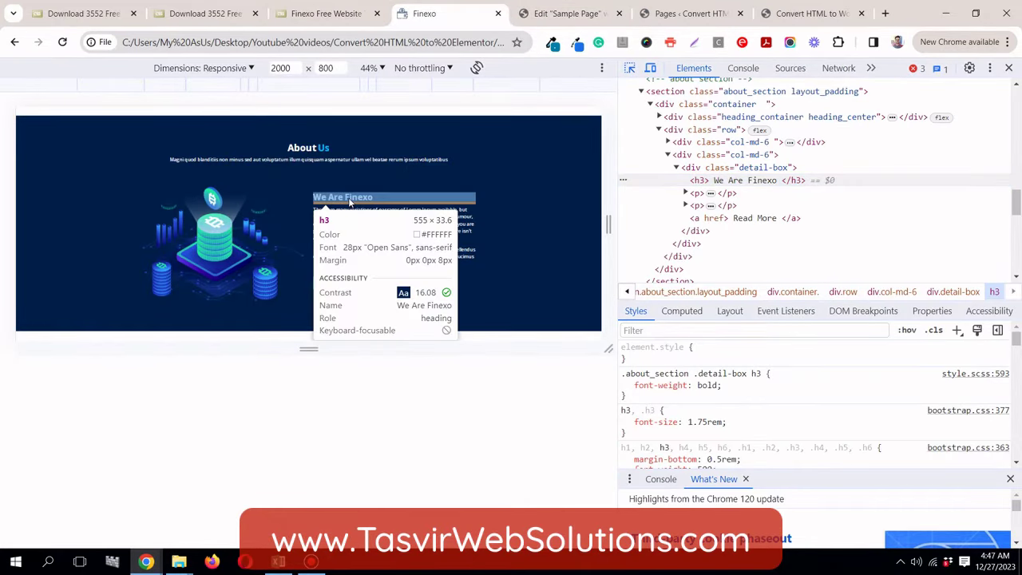
click(591, 16)
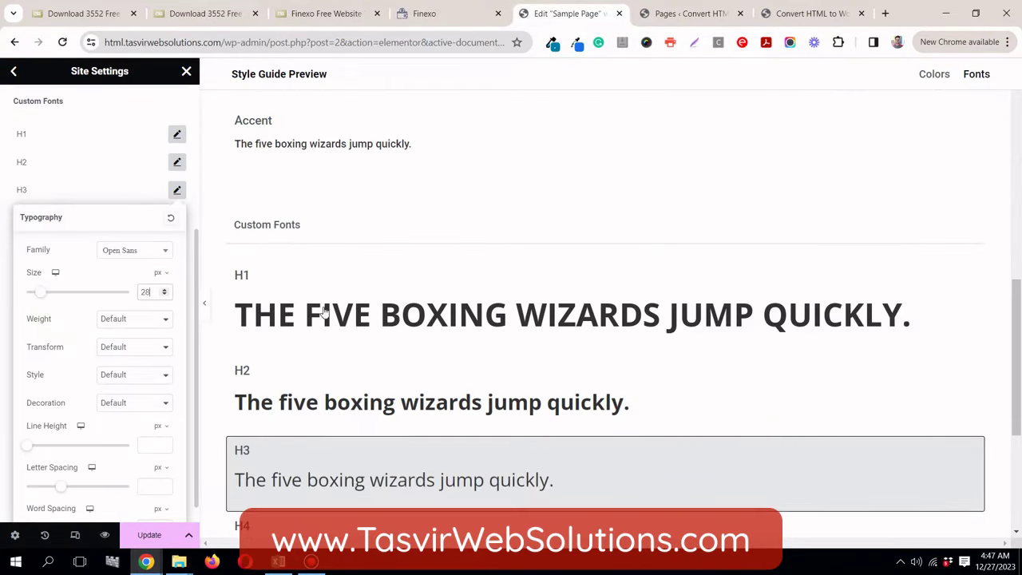
Step: Recheck the heading on the Finexo page, and set the H3 custom style's weight to Bold in Elementor
click(421, 16)
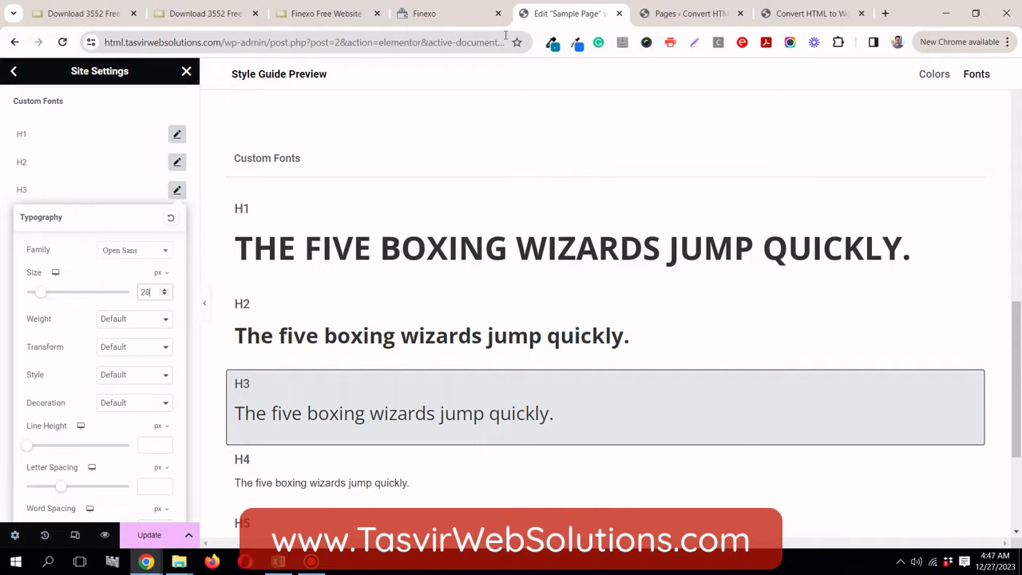
click(565, 14)
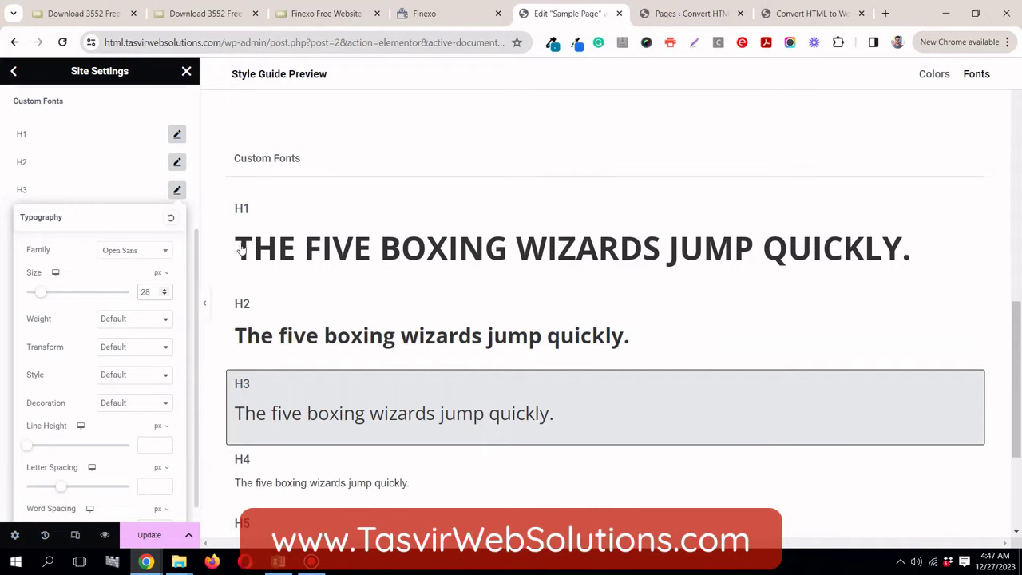
click(119, 323)
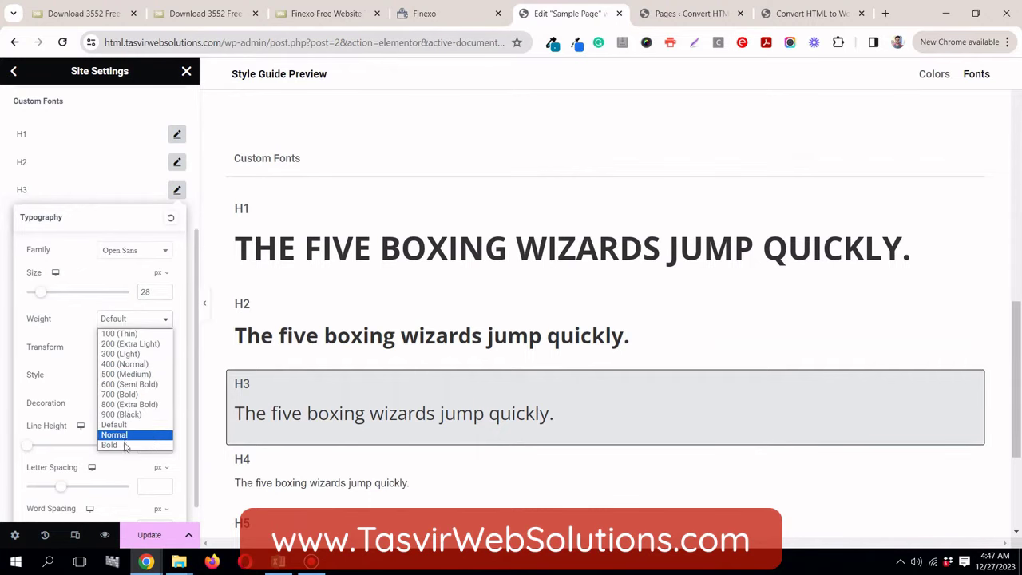
click(124, 448)
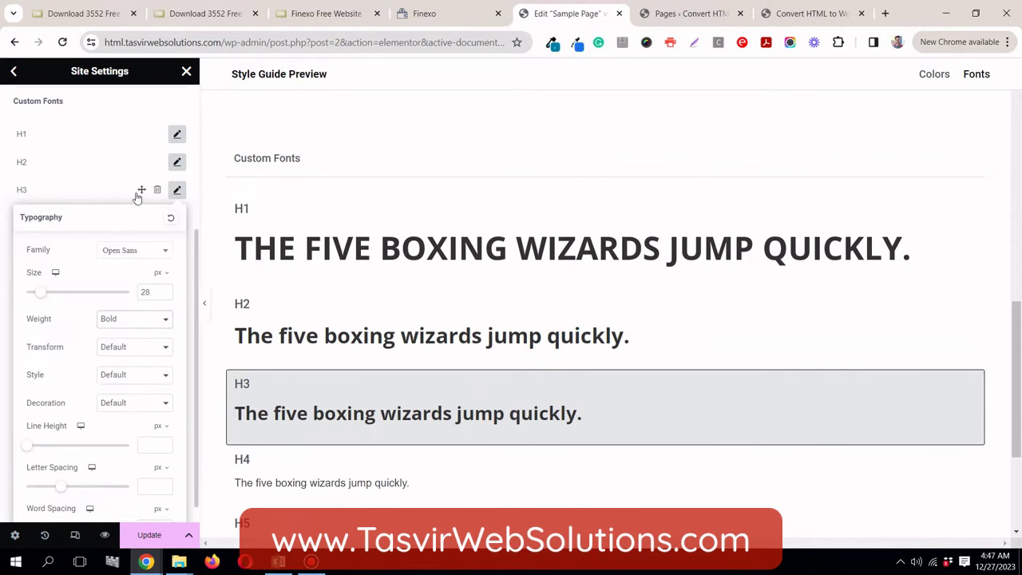
Step: Check the We Are Finexo heading's line height, set the H3 custom style's line height to 1.2 em in Elementor, and close its typography settings
click(416, 16)
mouse_move(371, 198)
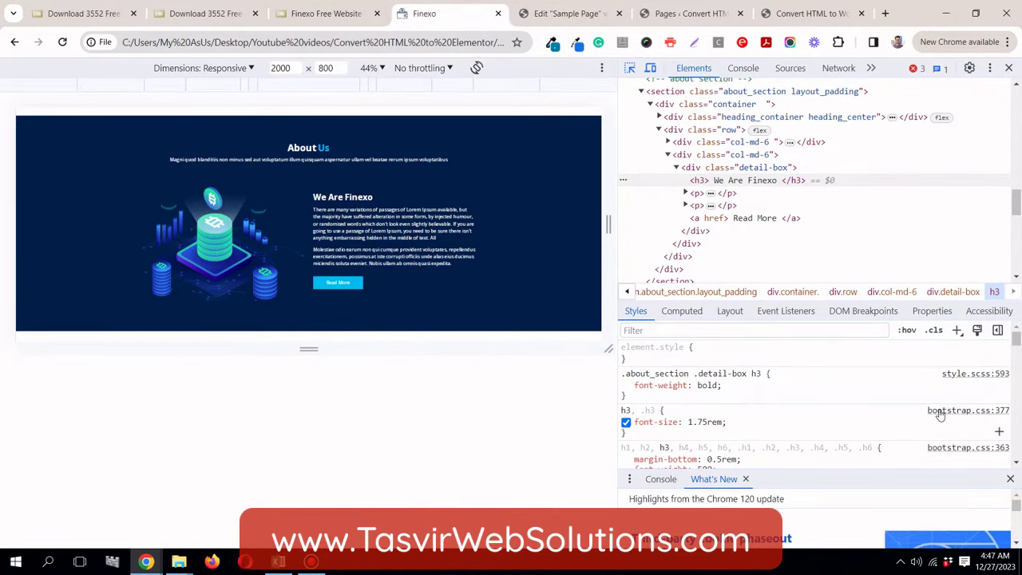
scroll(881, 414, down, 2)
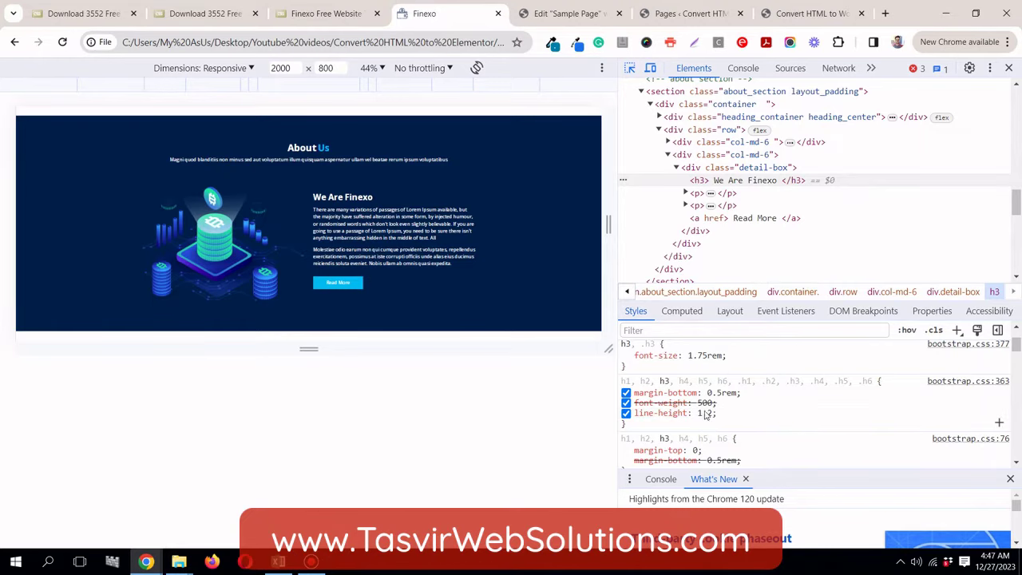
click(568, 14)
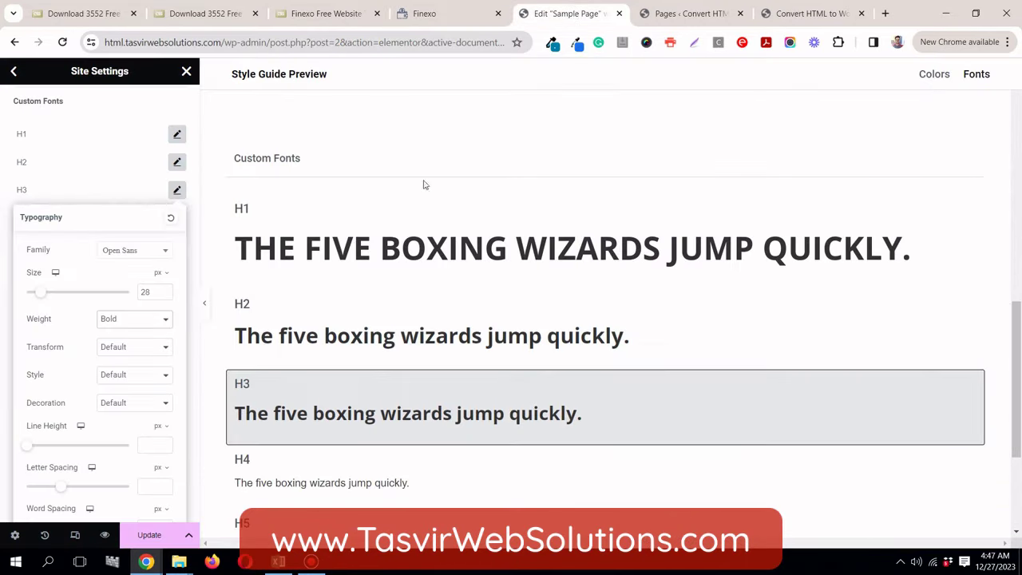
click(159, 445)
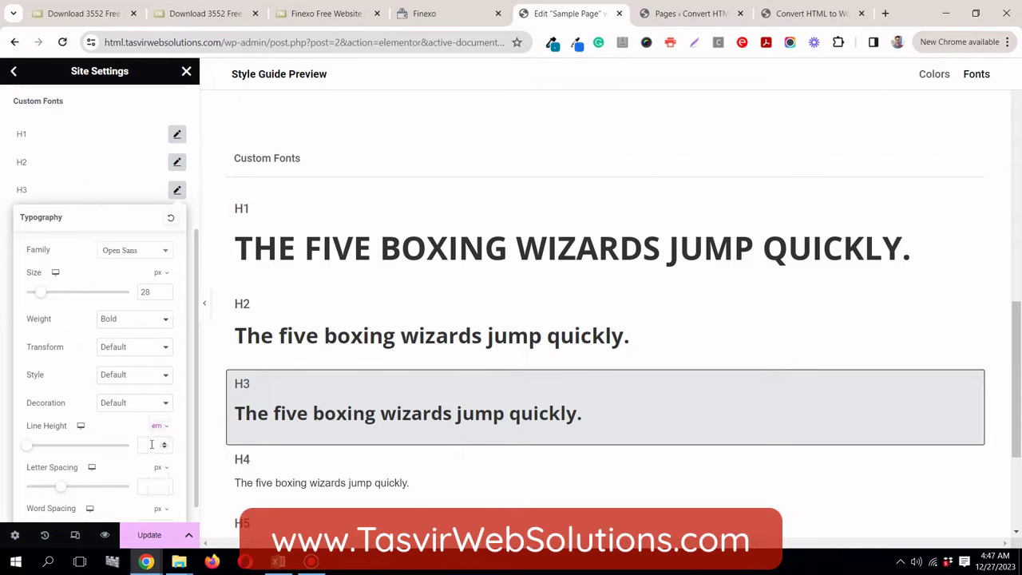
click(152, 445)
text(1)
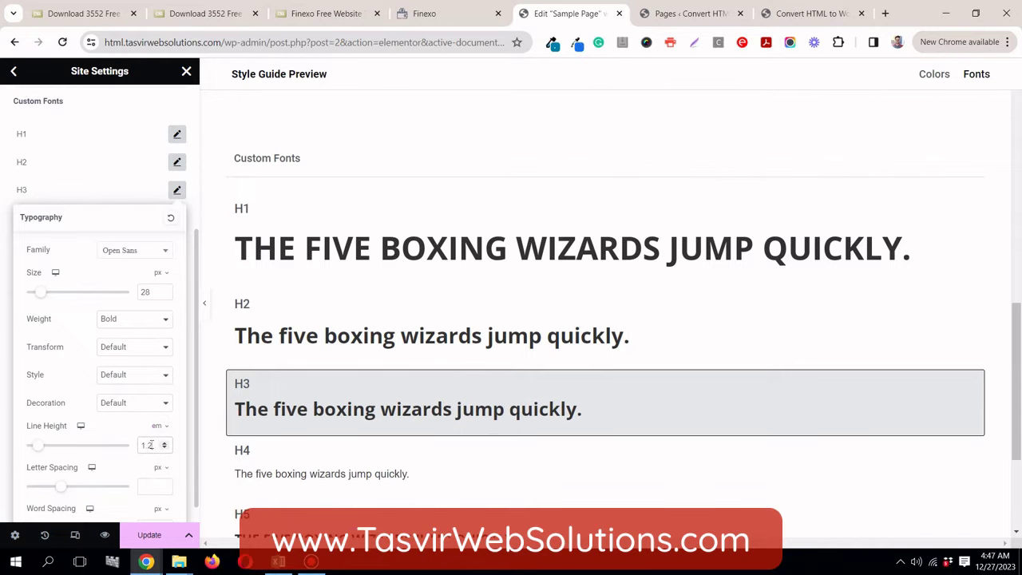
text(.2)
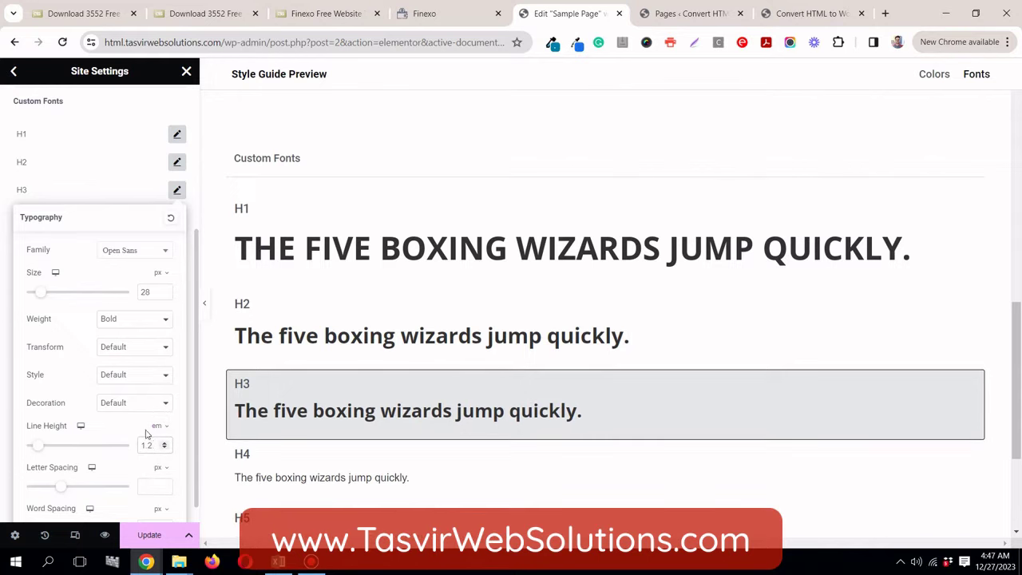
click(177, 192)
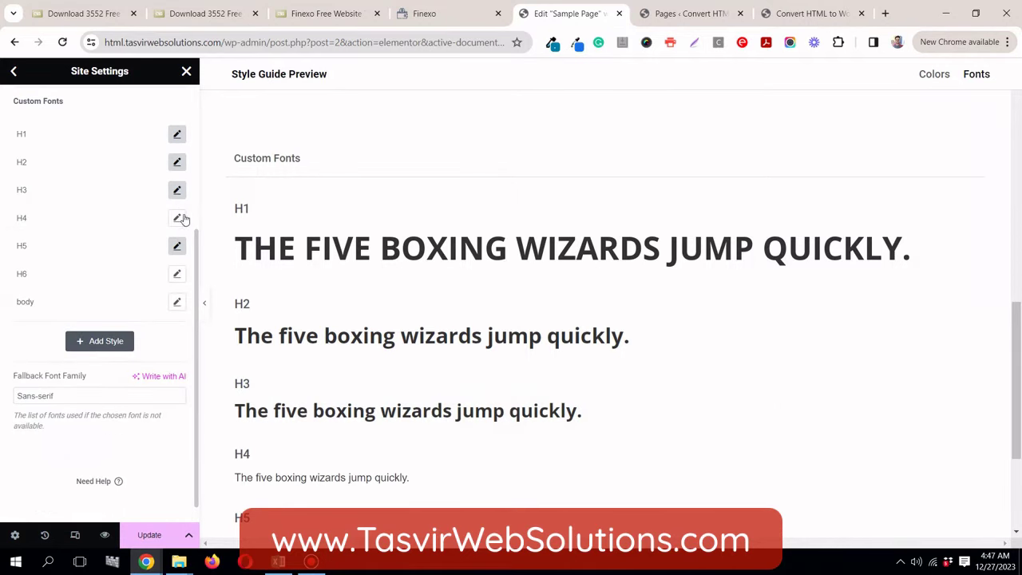
Step: Examine the heading tags in the remaining Finexo page sections, down to the footer, to find an H4 heading
click(431, 14)
scroll(399, 223, down, 5)
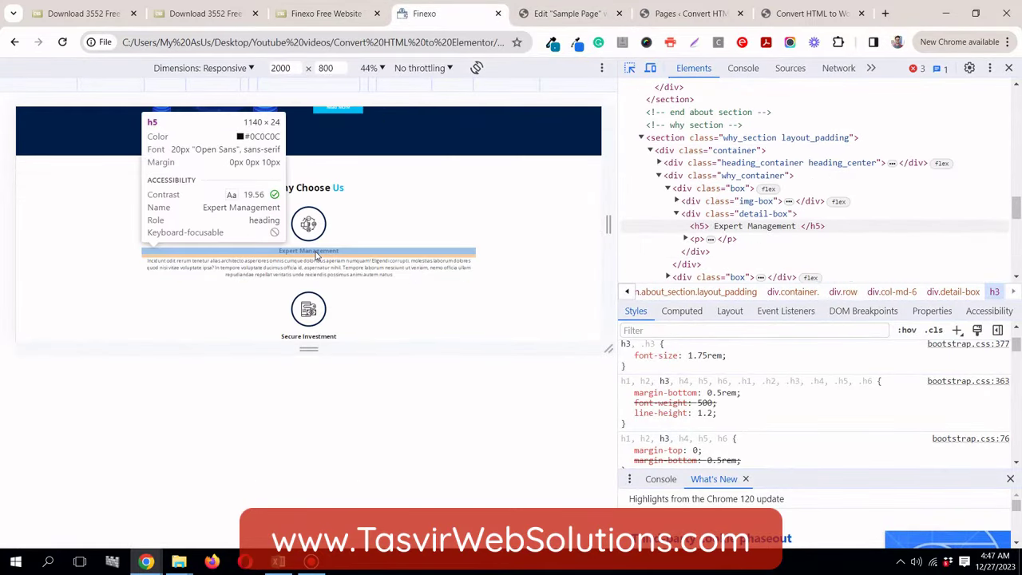
scroll(316, 251, down, 4)
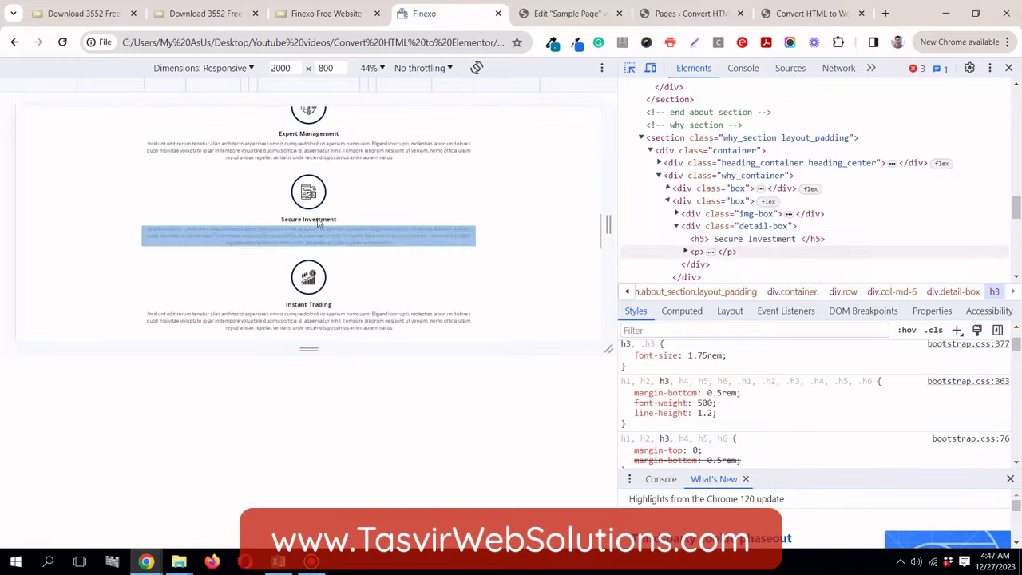
scroll(357, 242, down, 3)
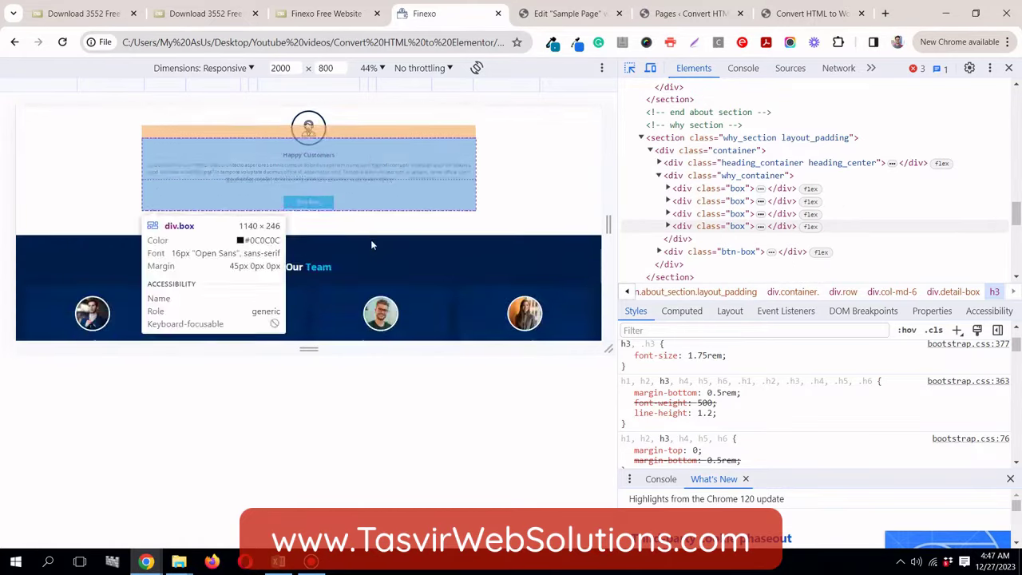
scroll(295, 266, down, 3)
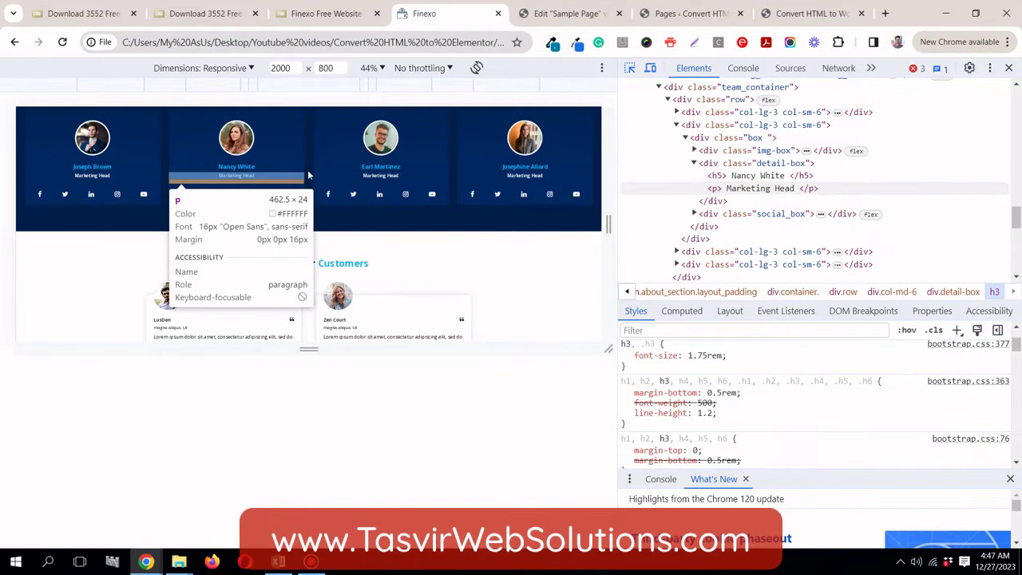
scroll(280, 182, down, 2)
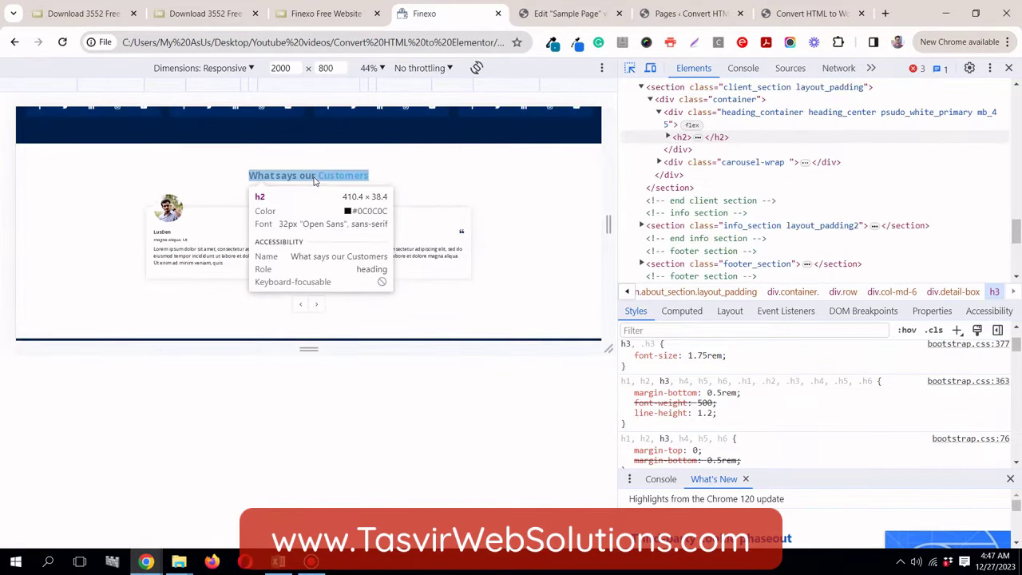
scroll(314, 182, down, 3)
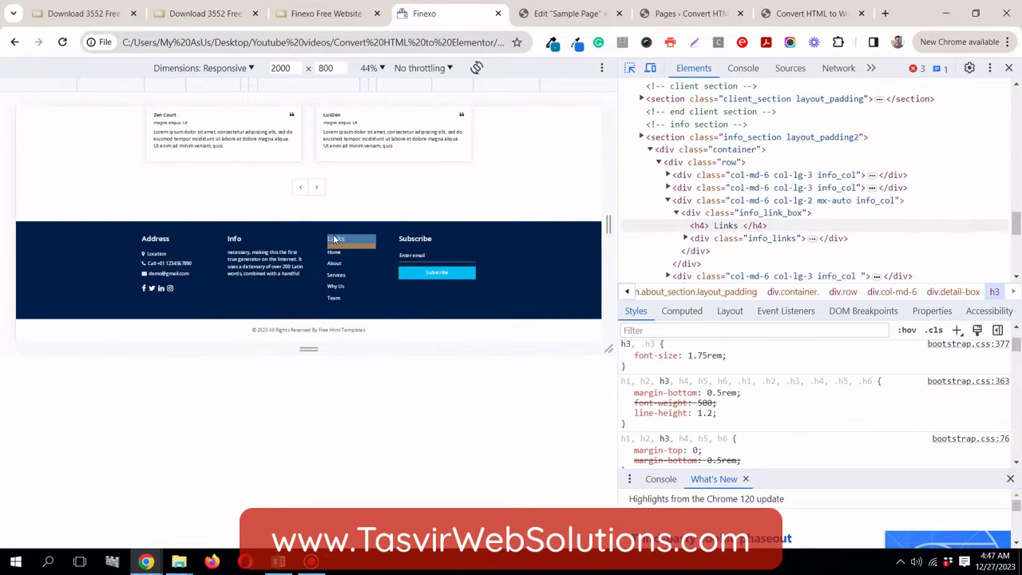
Step: Inspect the font size, weight and line height rules of the Subscribe and Address headings in the Finexo footer
click(411, 240)
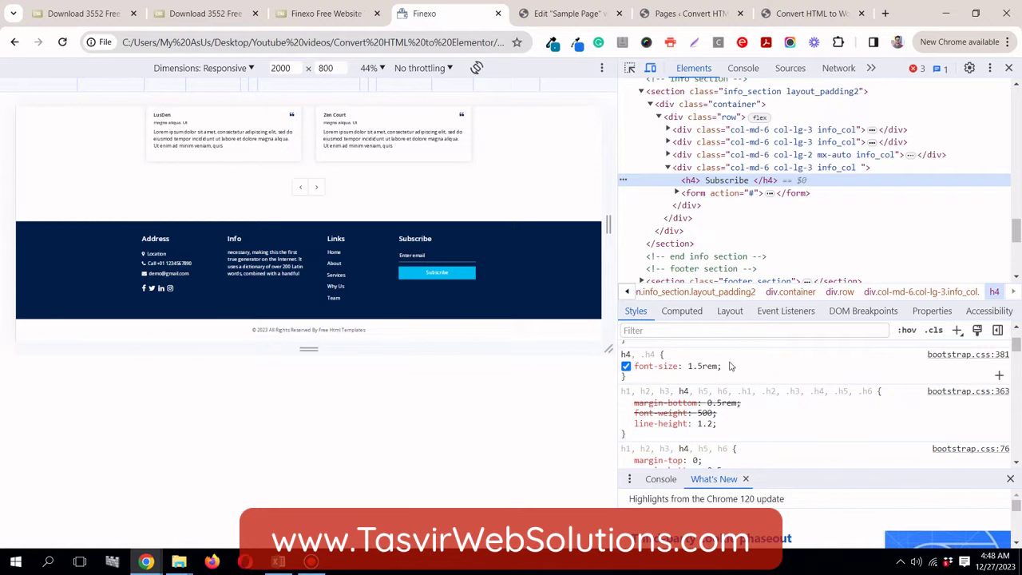
scroll(729, 389, down, 2)
scroll(728, 389, up, 3)
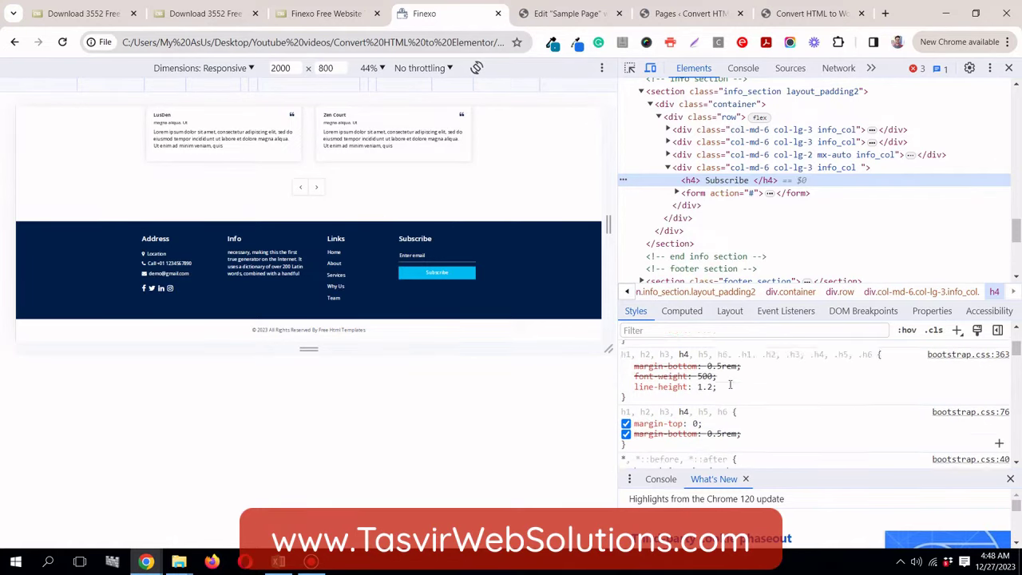
scroll(730, 386, down, 1)
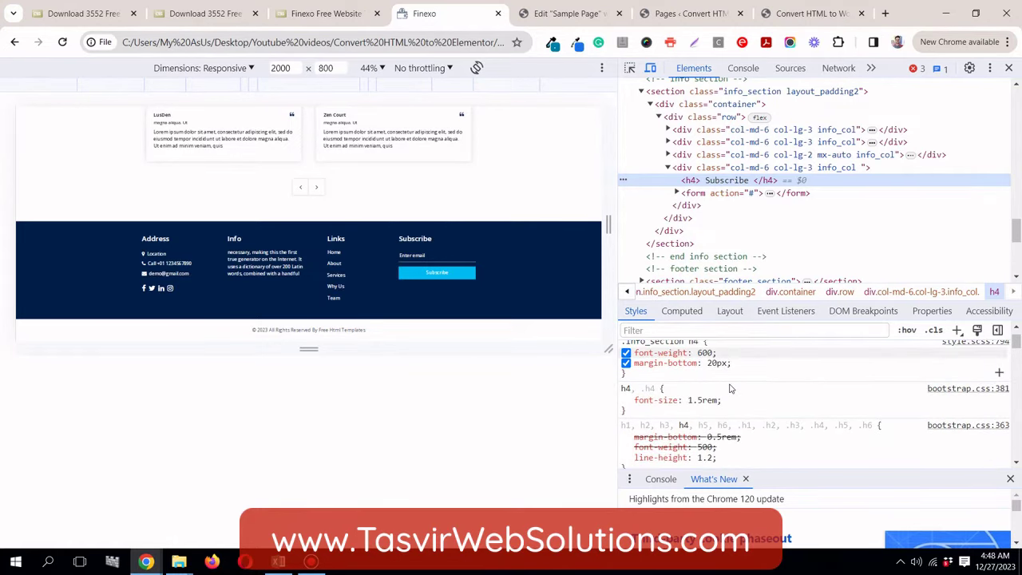
scroll(730, 385, up, 1)
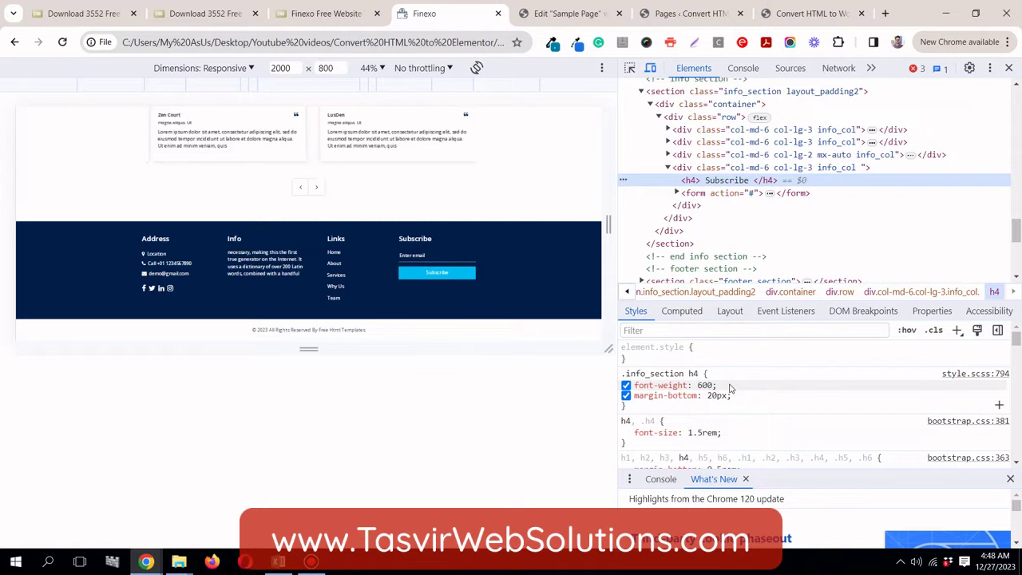
click(630, 70)
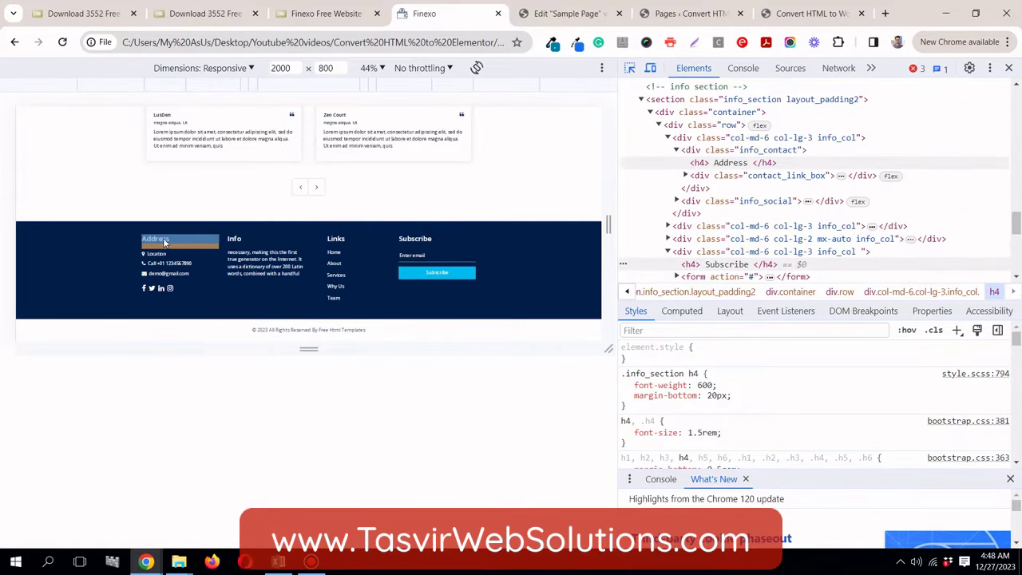
click(164, 241)
scroll(280, 237, up, 3)
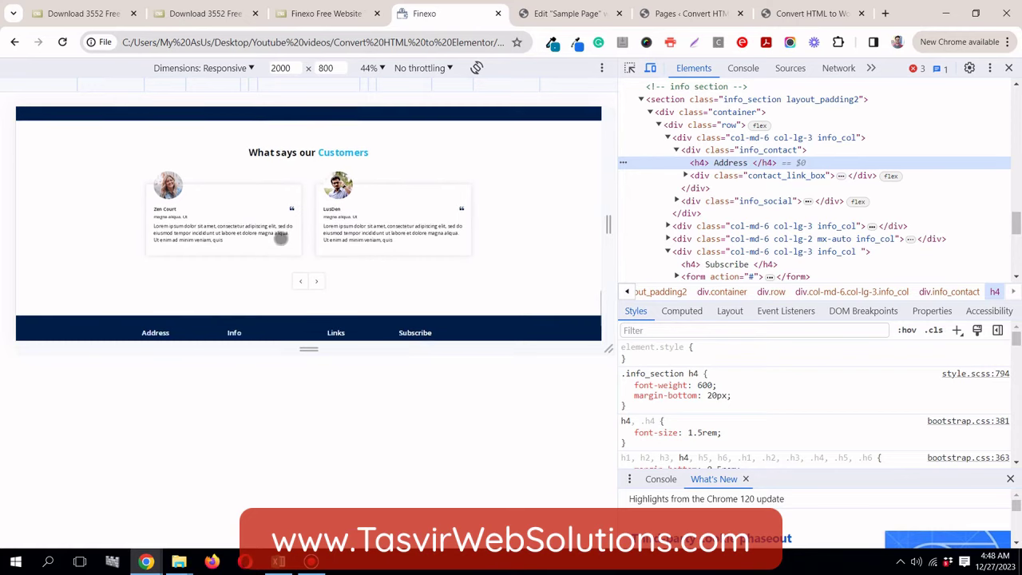
Step: Check the font of the Address heading in the Finexo footer, and set the H4 custom style's family to Open Sans in Elementor
scroll(525, 126, down, 2)
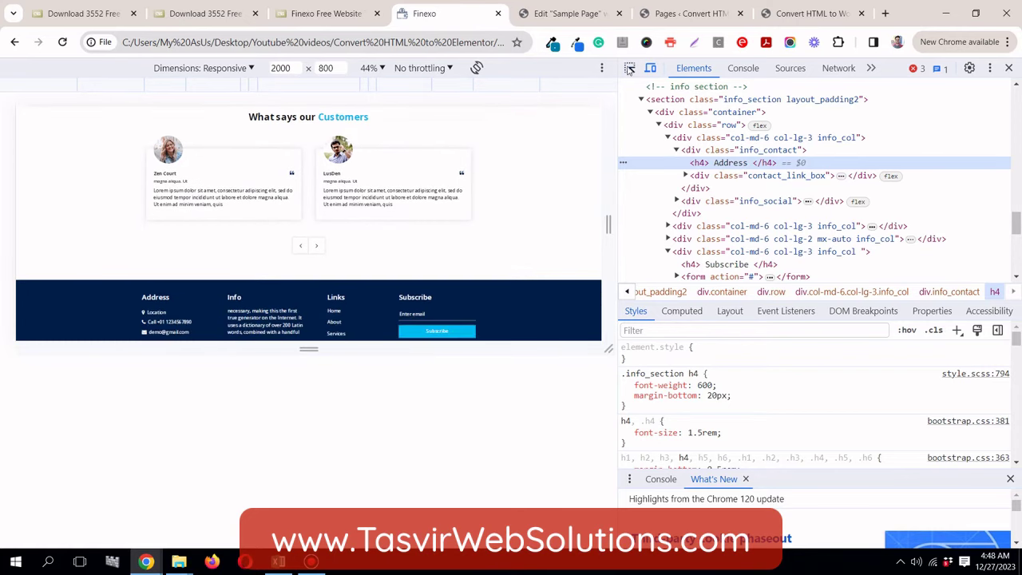
click(629, 69)
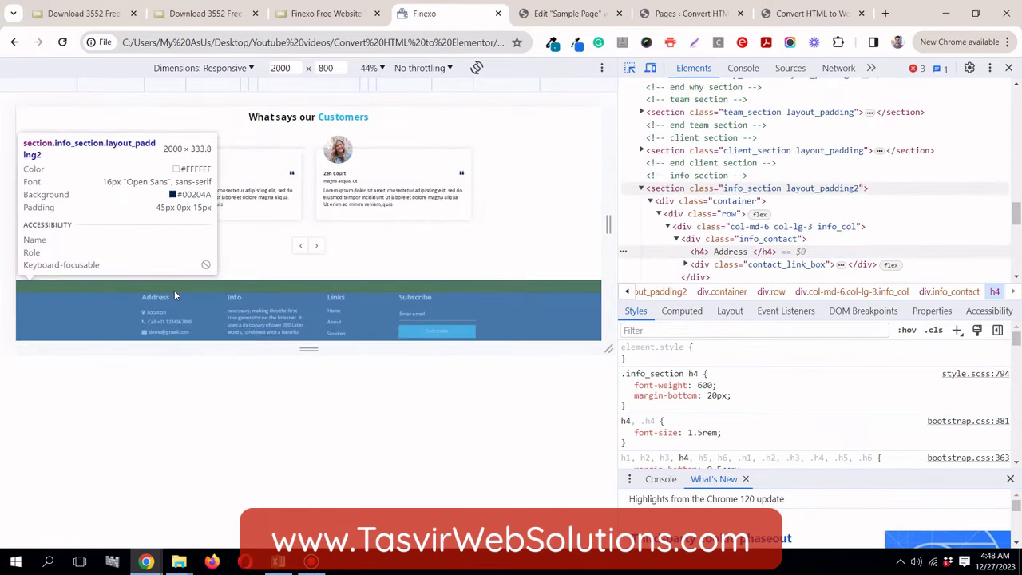
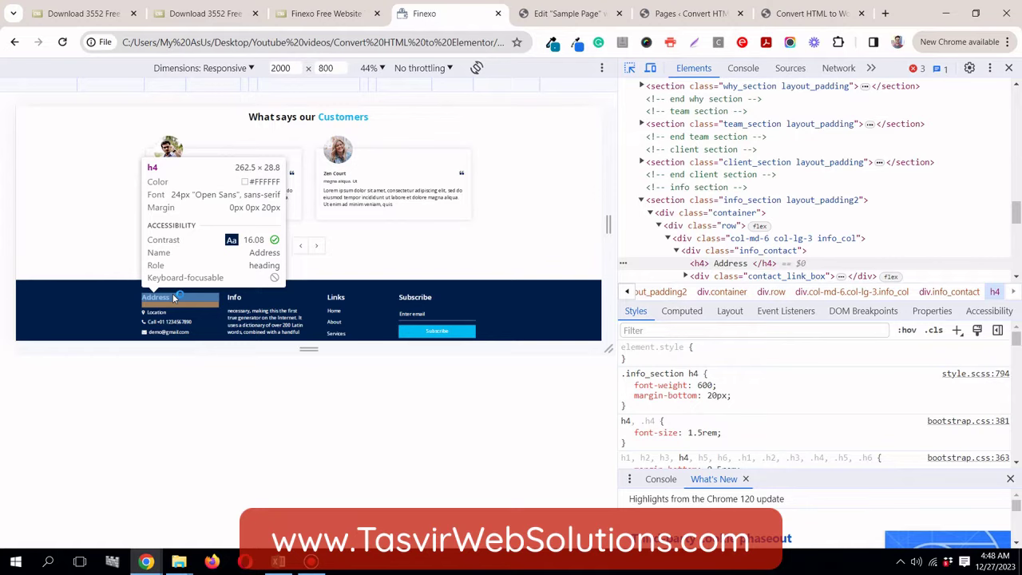
click(588, 17)
click(177, 219)
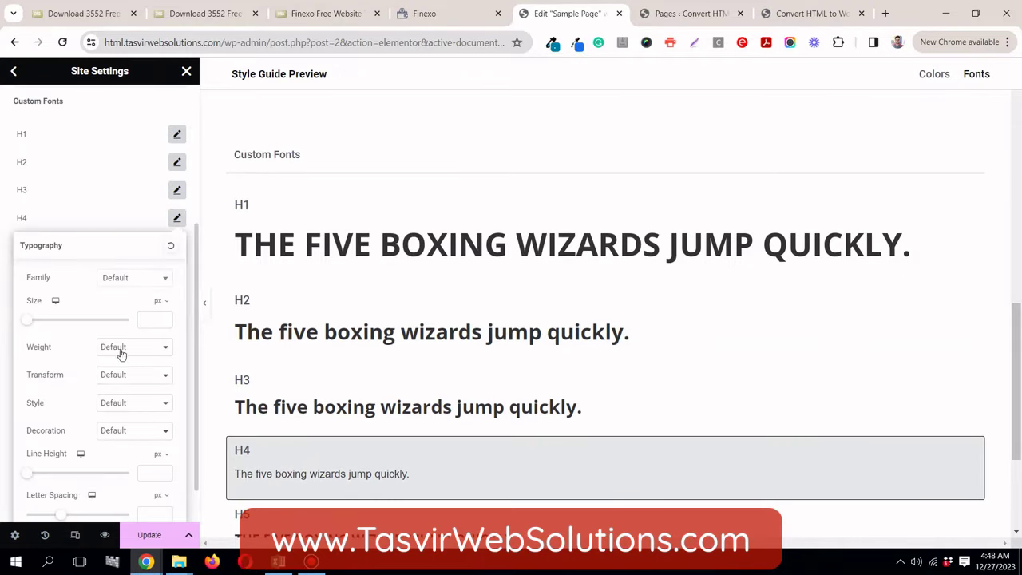
click(151, 283)
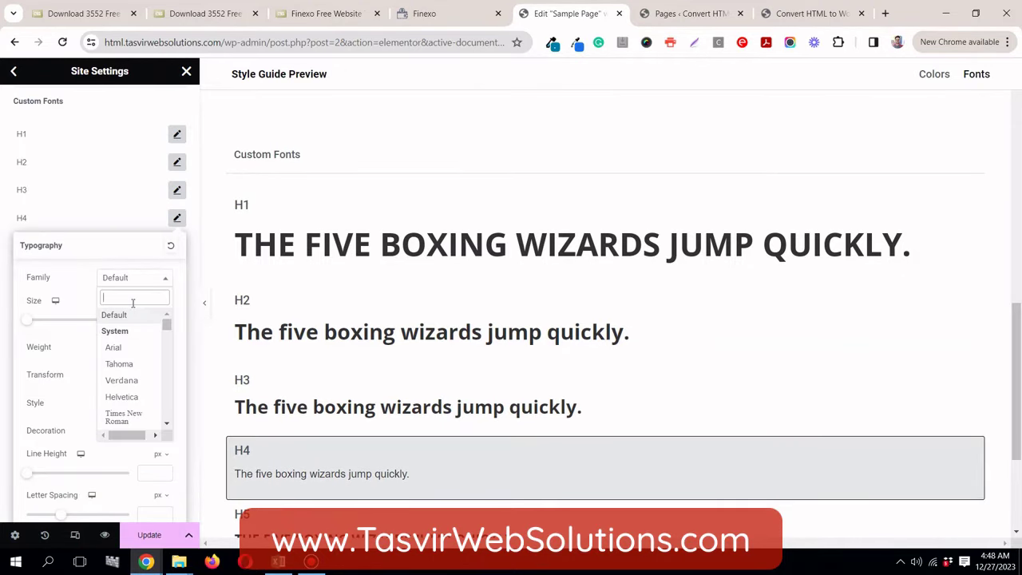
text(open)
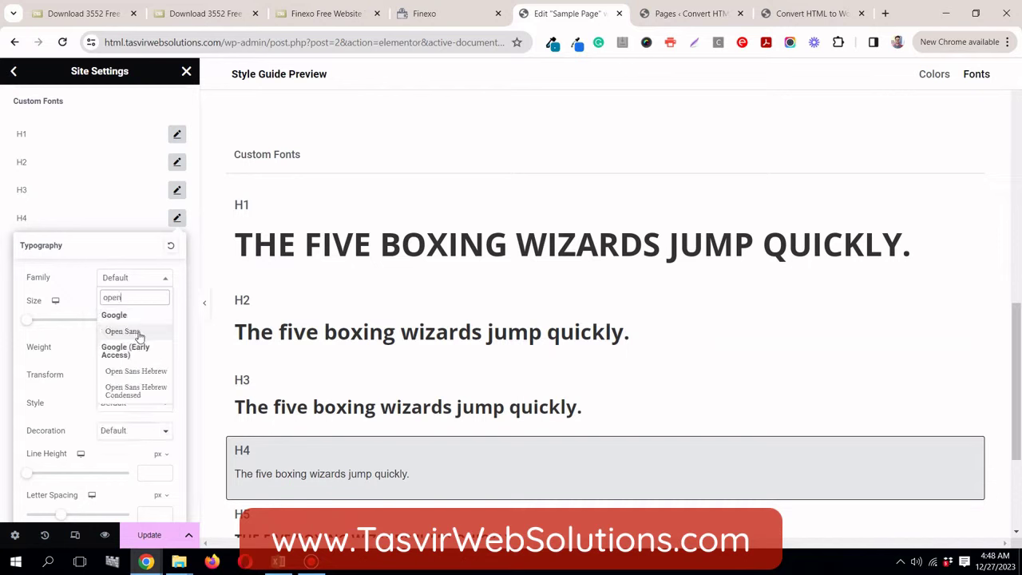
click(124, 332)
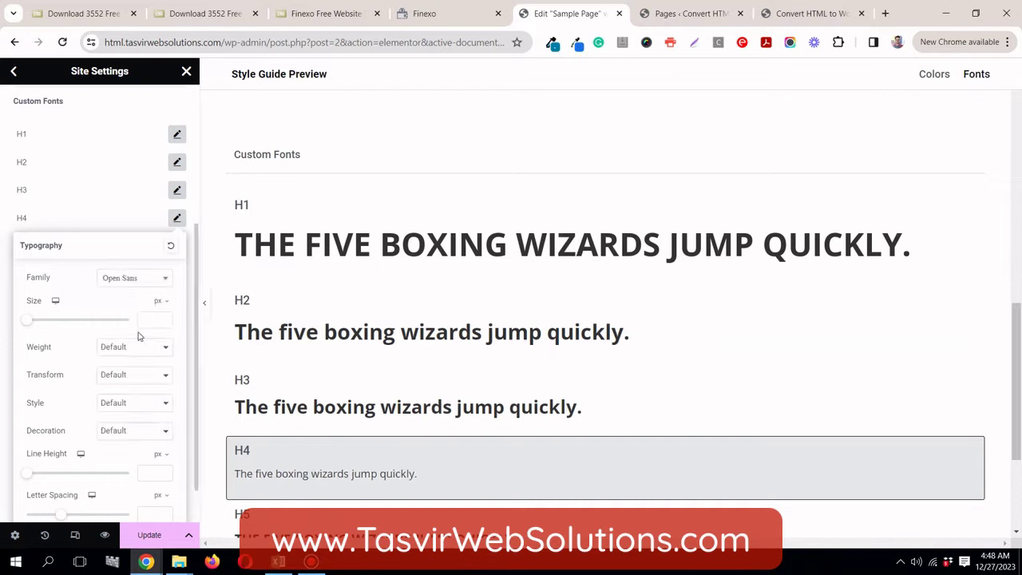
Step: Set the H4 custom style's size to 24 px and weight to 600 (Semi Bold), and close its typography settings
click(147, 320)
text(20)
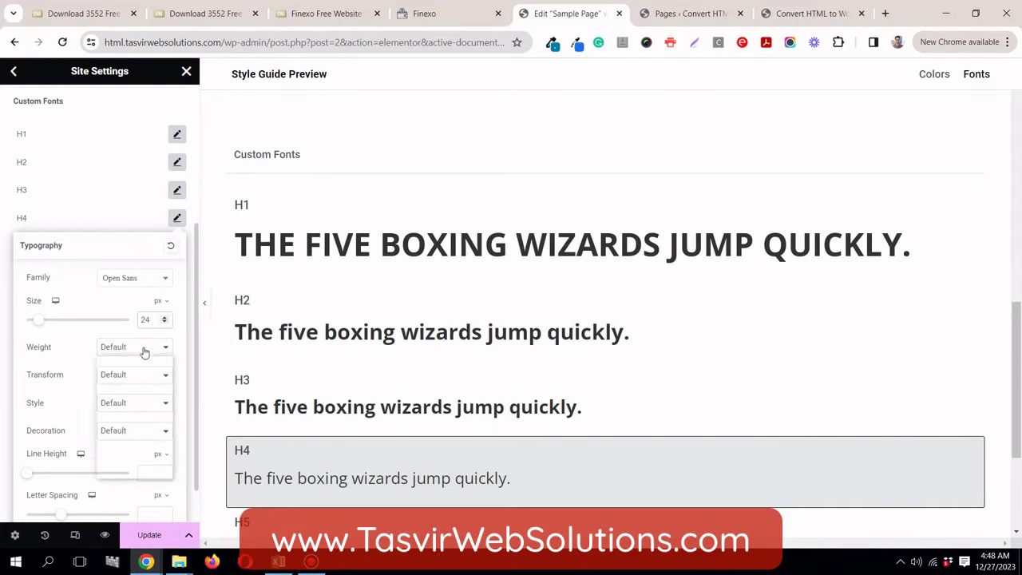
click(145, 354)
click(143, 416)
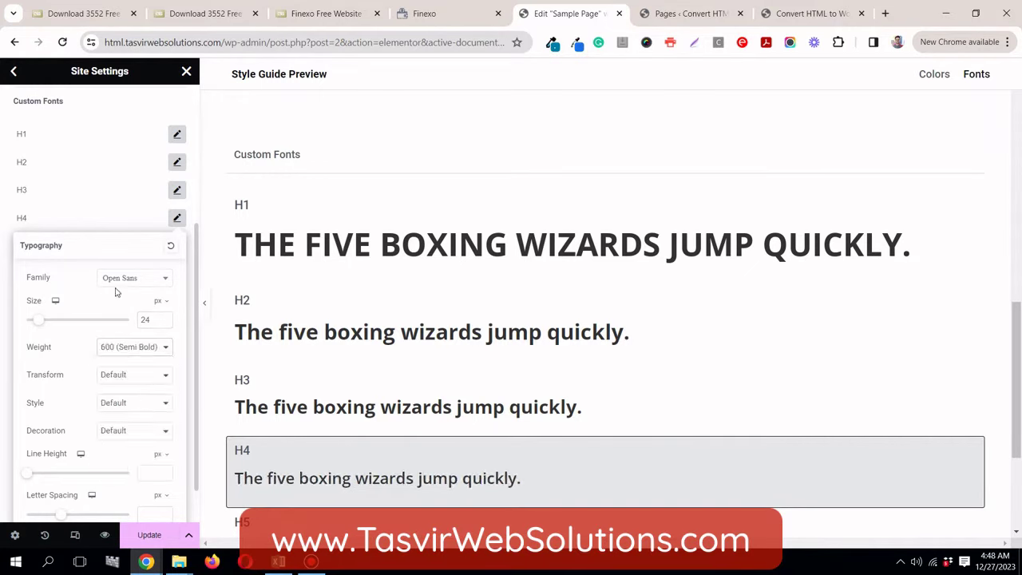
click(125, 228)
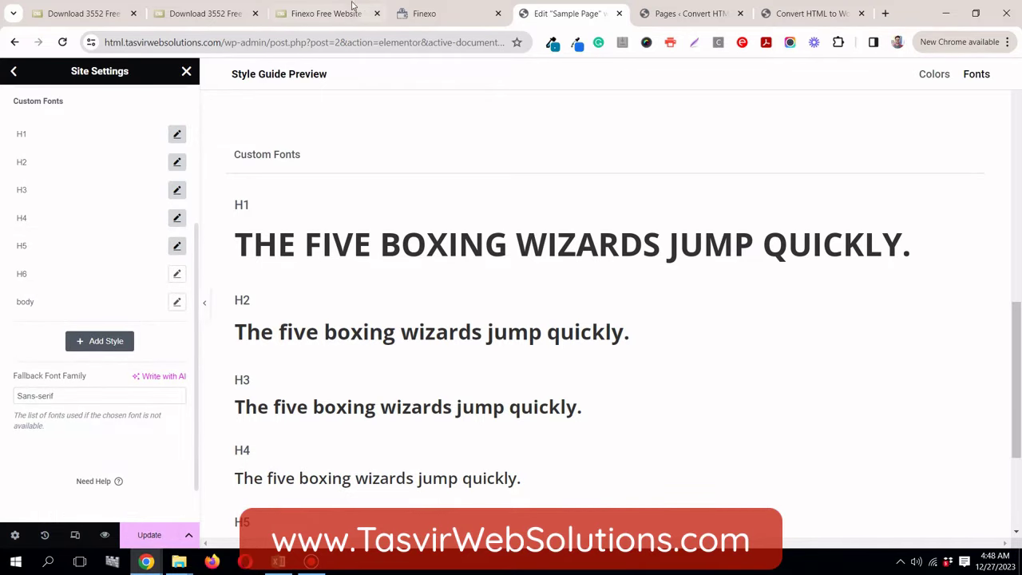
Step: Examine the text elements of the Finexo page from the footer up to the hero section, and close the developer tools
click(427, 13)
scroll(247, 299, down, 2)
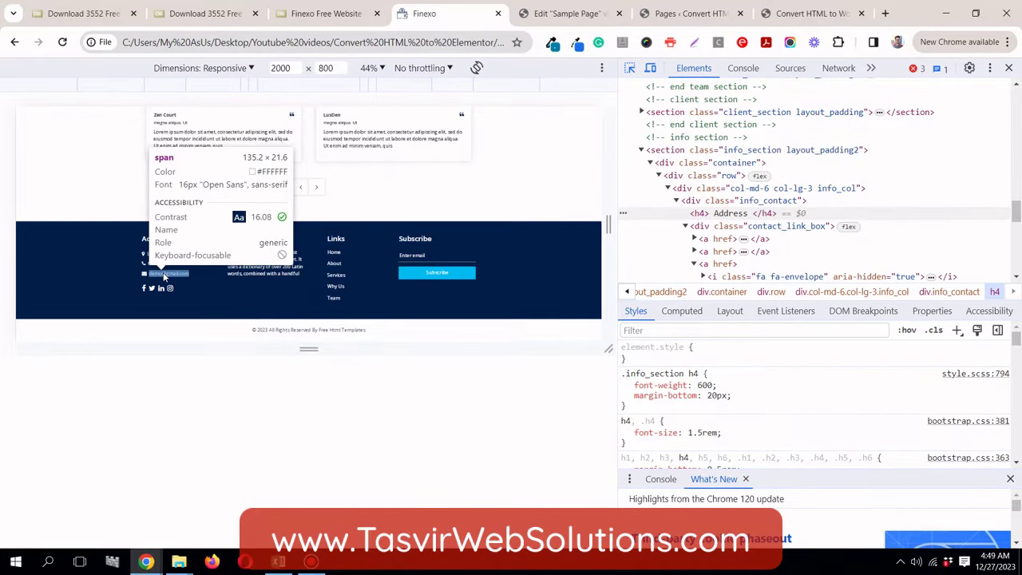
scroll(108, 254, up, 5)
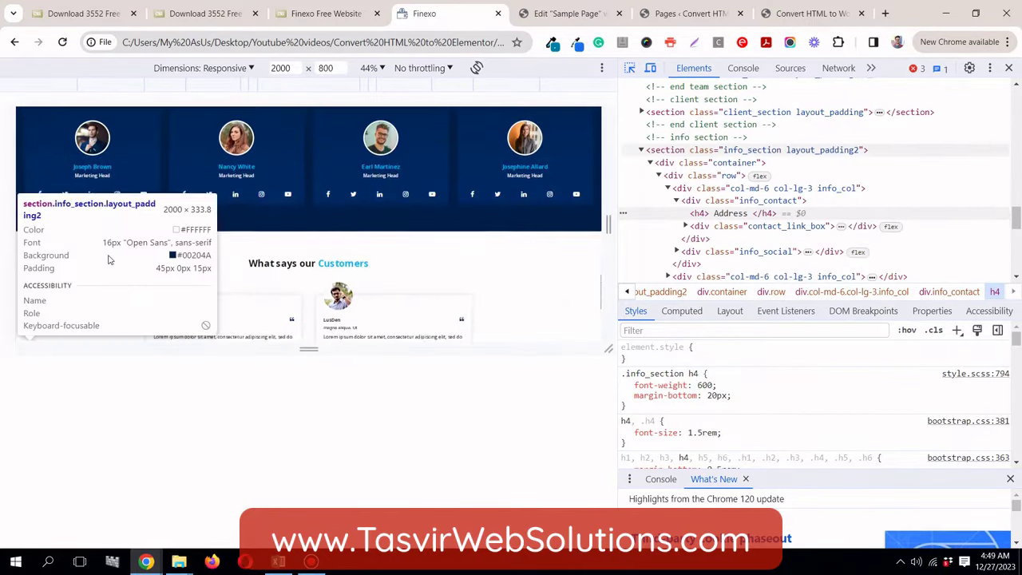
scroll(152, 240, up, 8)
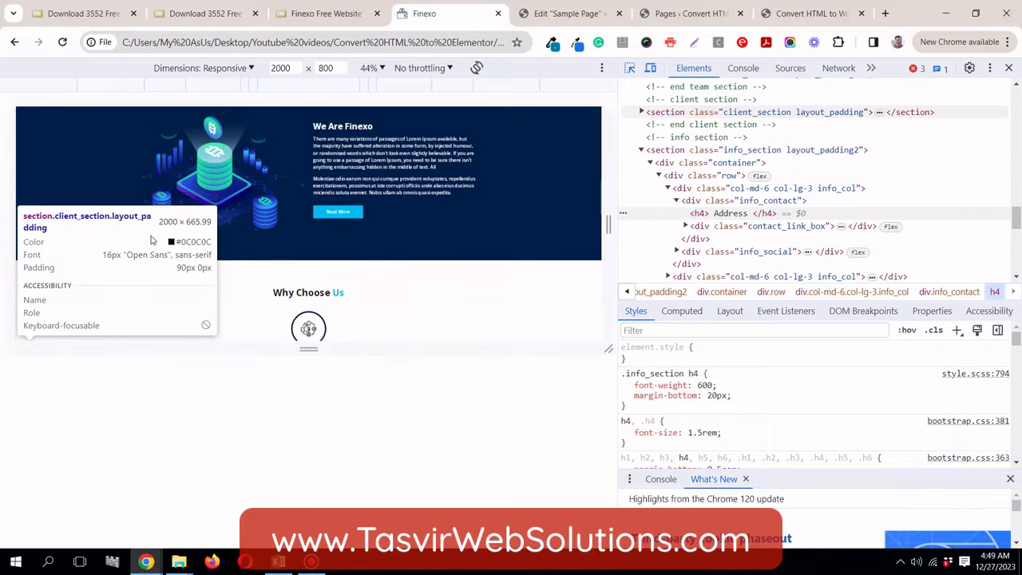
scroll(156, 237, up, 5)
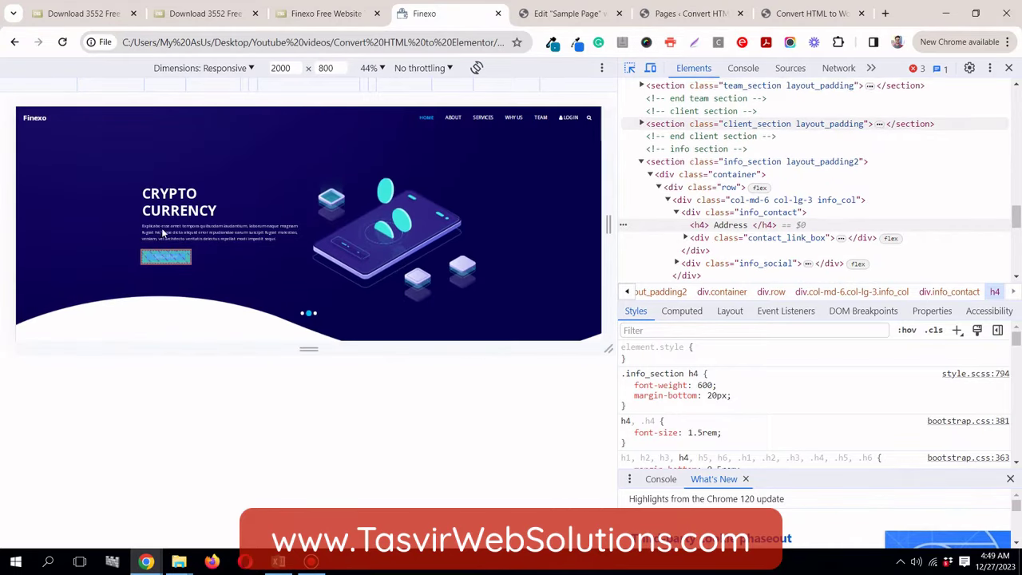
click(1008, 69)
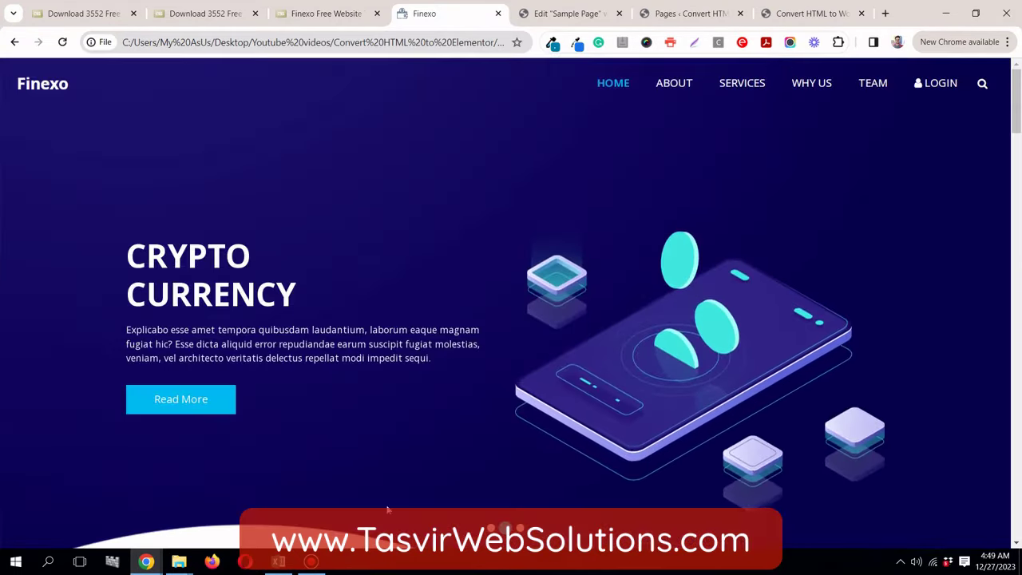
click(311, 562)
click(311, 562)
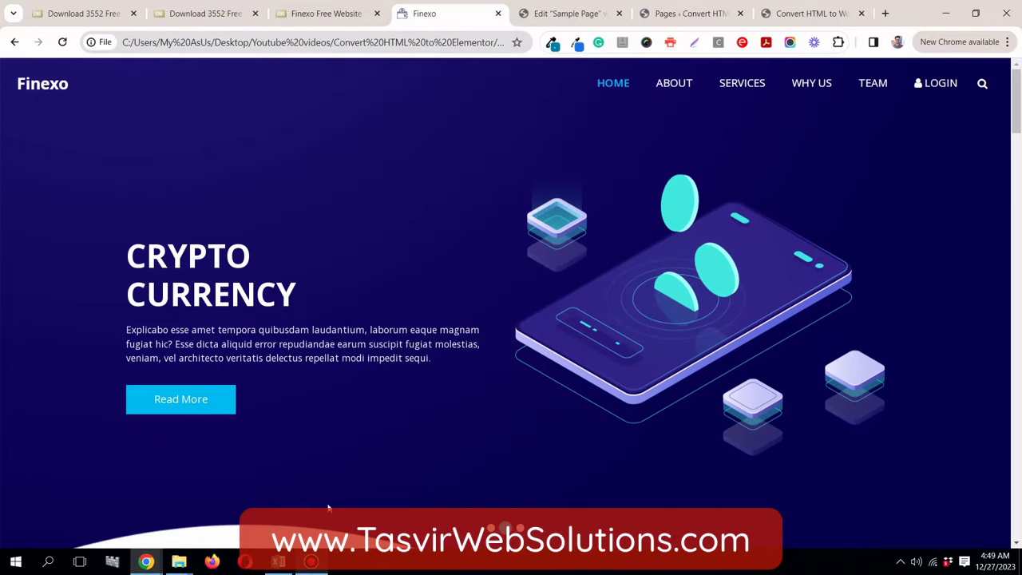
Step: Review the custom fonts down to Body in Elementor's style guide preview, and find body text in the Finexo page's Our Services section
click(563, 14)
scroll(320, 289, down, 3)
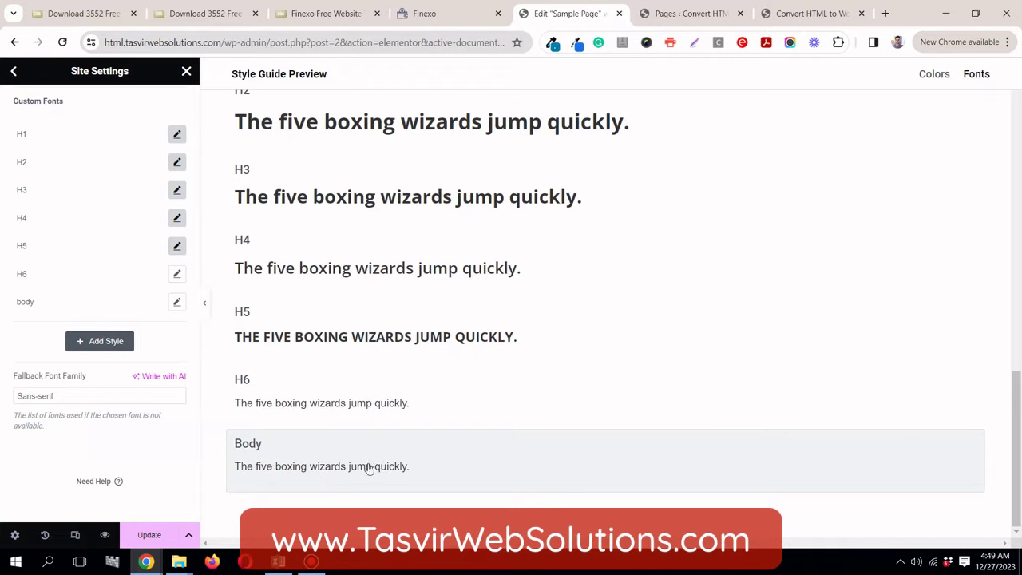
click(452, 15)
scroll(427, 192, down, 8)
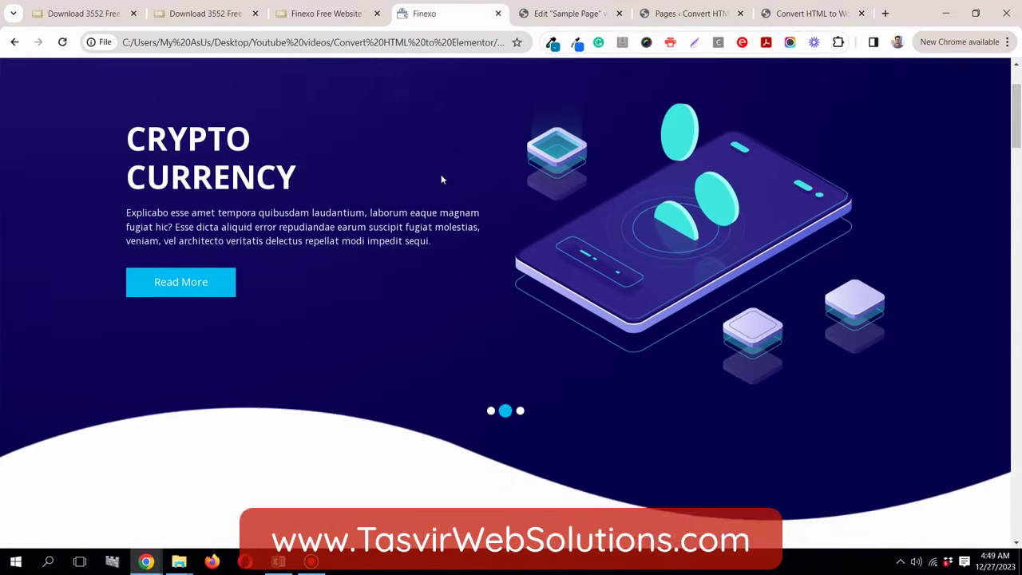
scroll(443, 175, down, 1)
scroll(391, 198, up, 2)
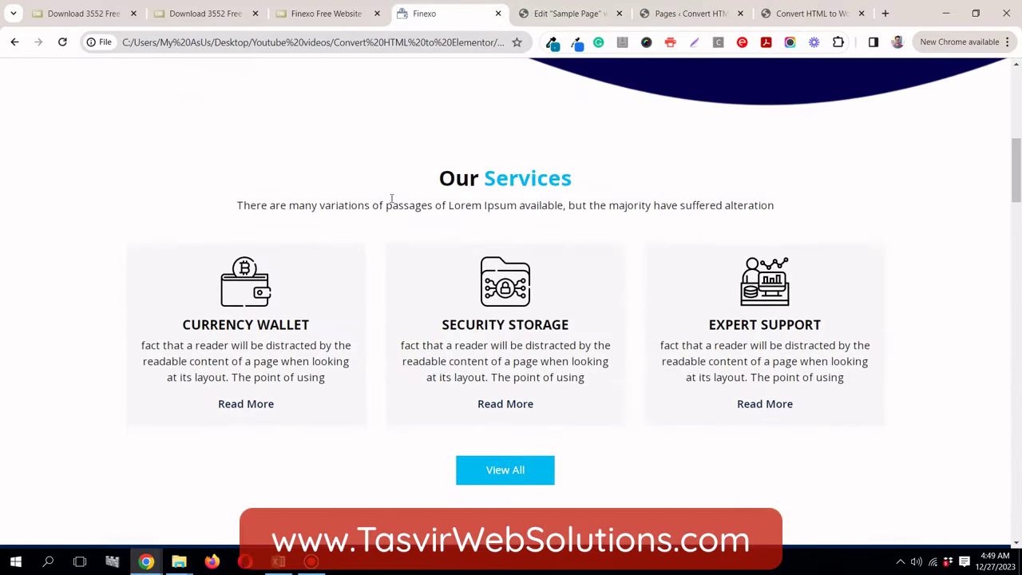
Step: Inspect the typography of the paragraph under the Our Services heading and of the Expert Support card's paragraph
right_click(390, 203)
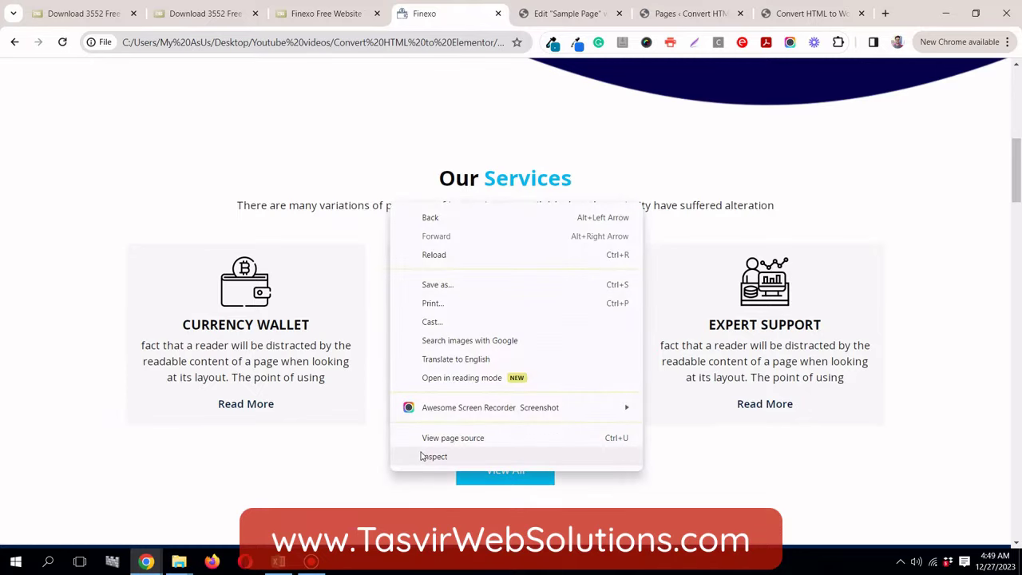
click(333, 403)
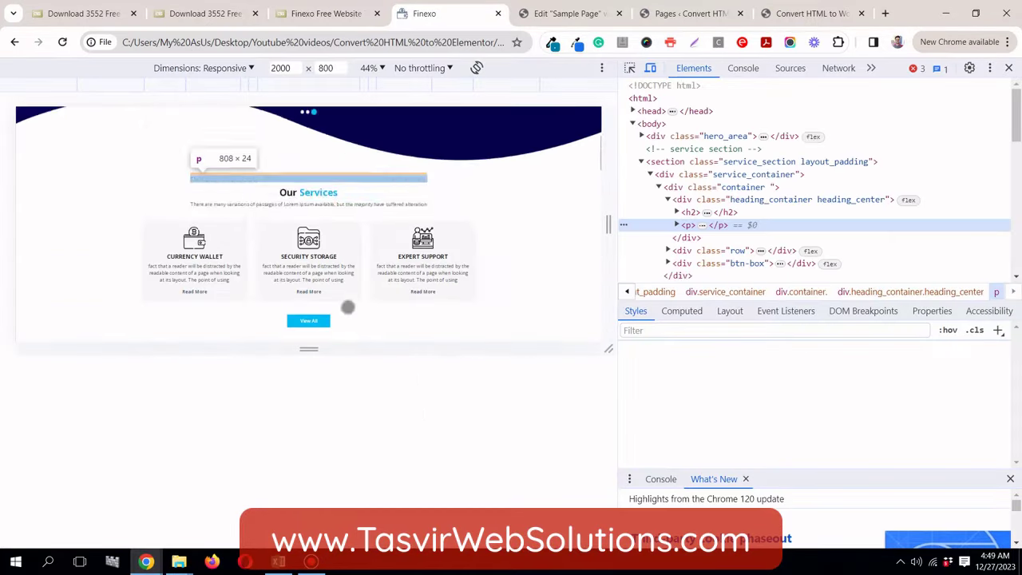
click(630, 69)
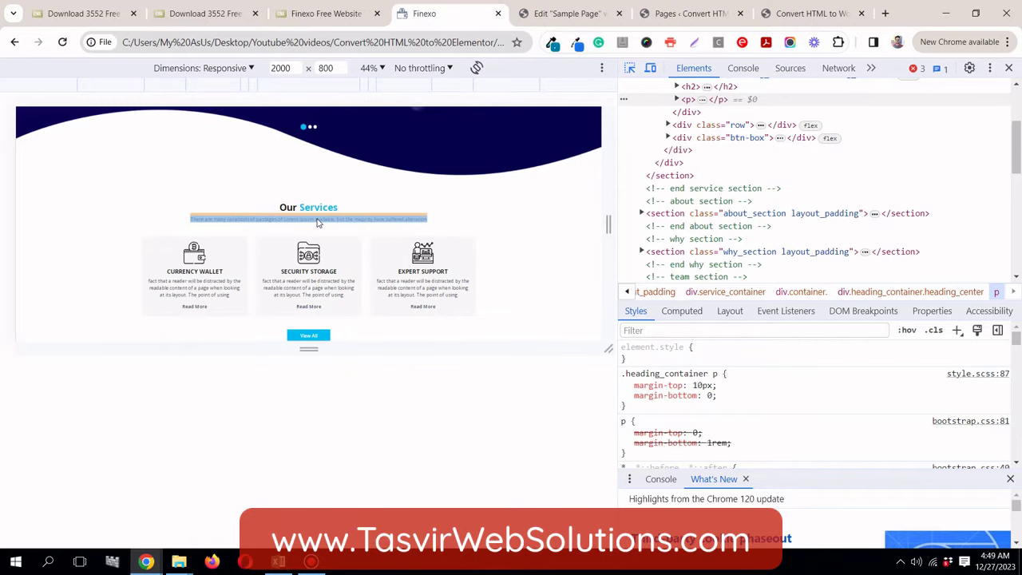
click(318, 220)
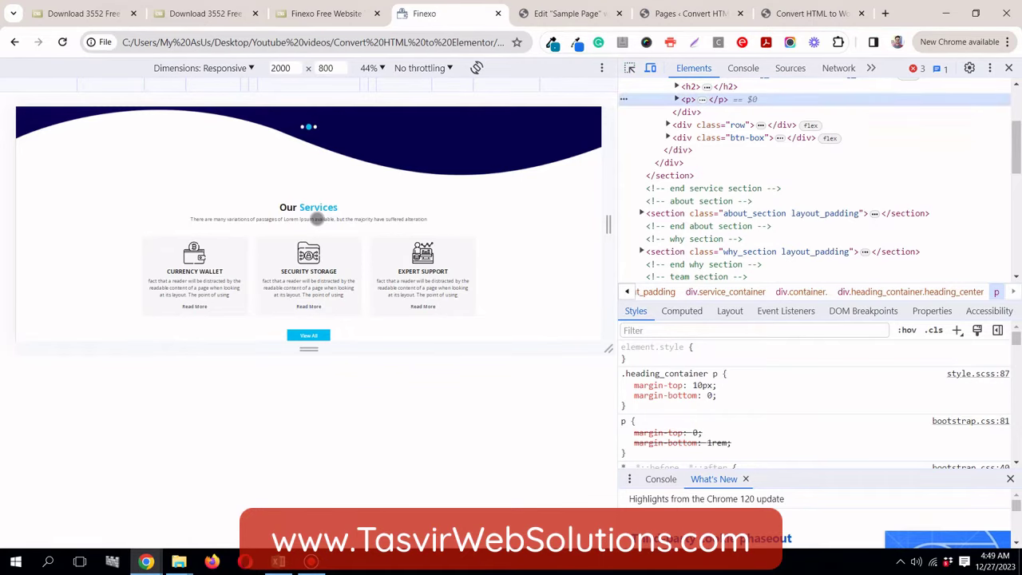
key(ctrl+shift+c)
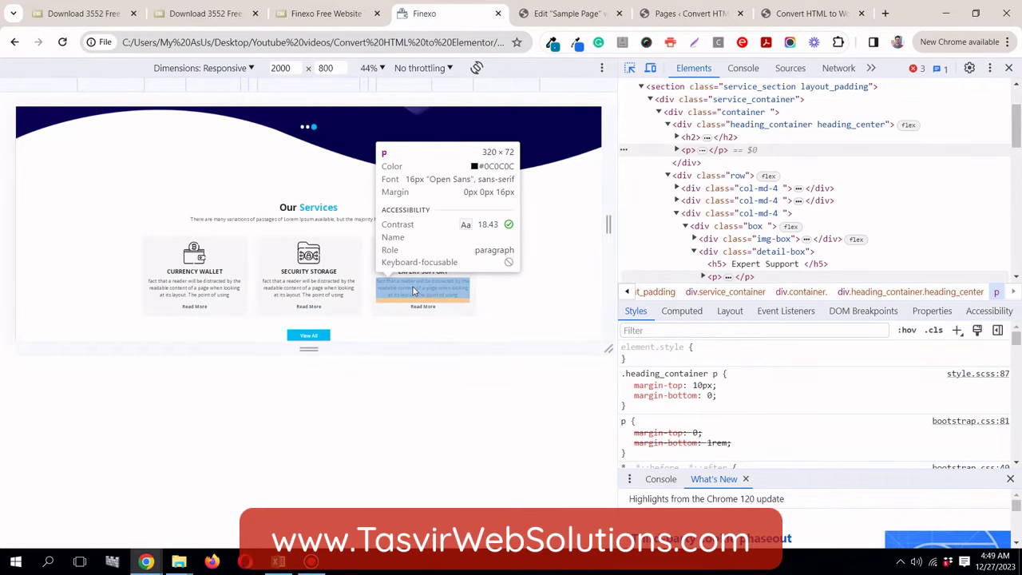
Step: Set the body custom style's family to Open Sans and its size to 16 px in Elementor
click(588, 14)
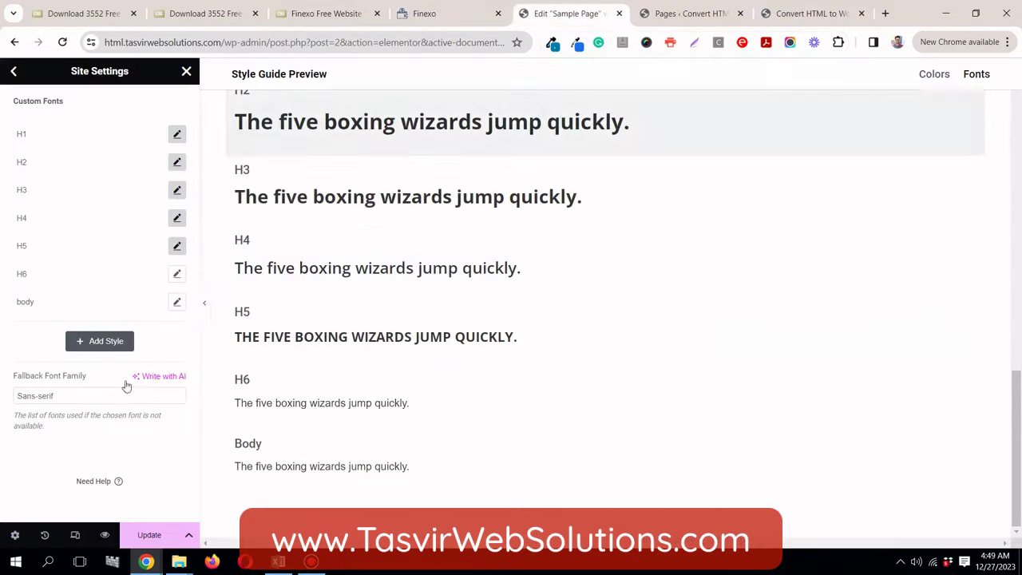
click(177, 303)
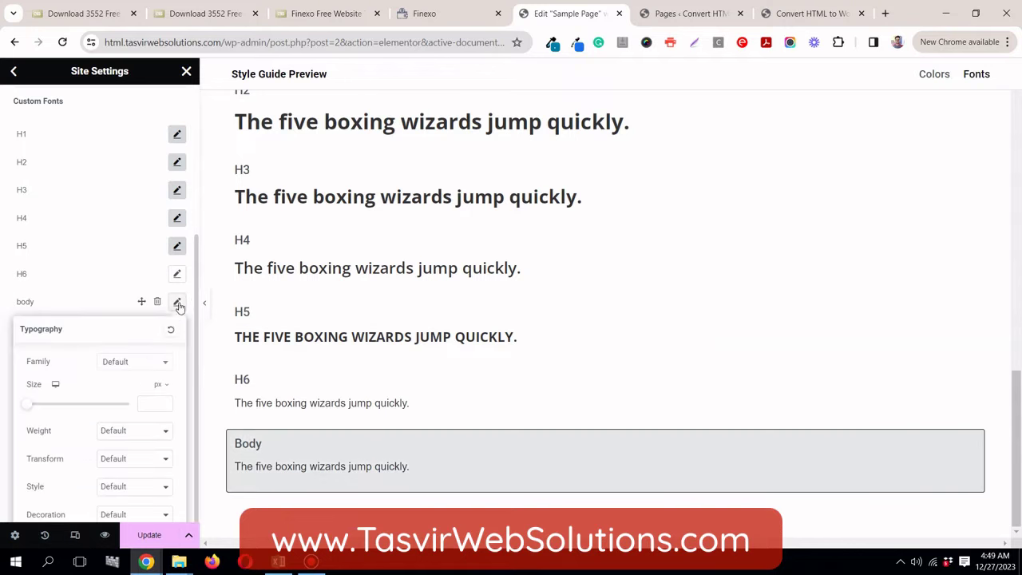
click(149, 370)
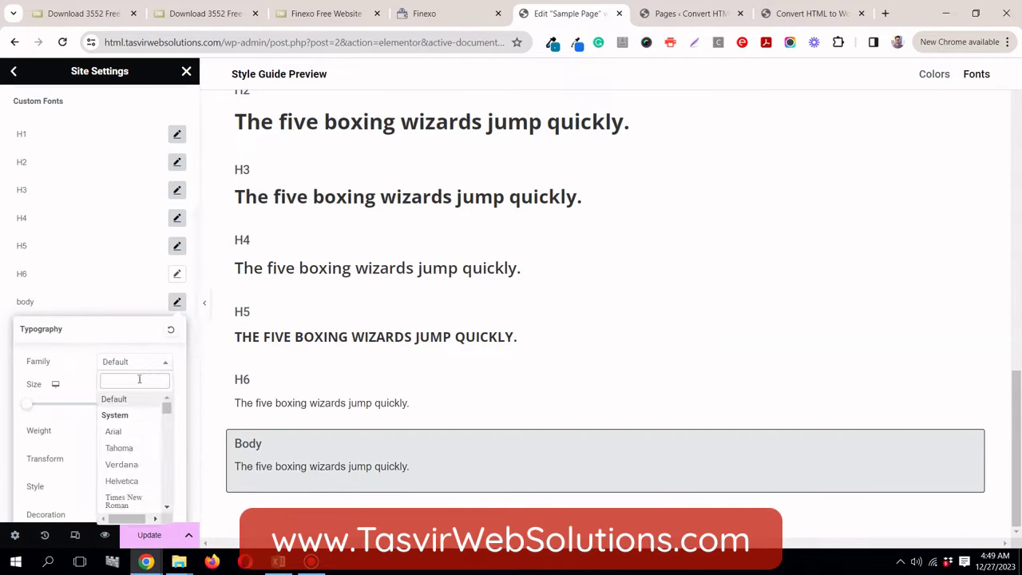
text(open)
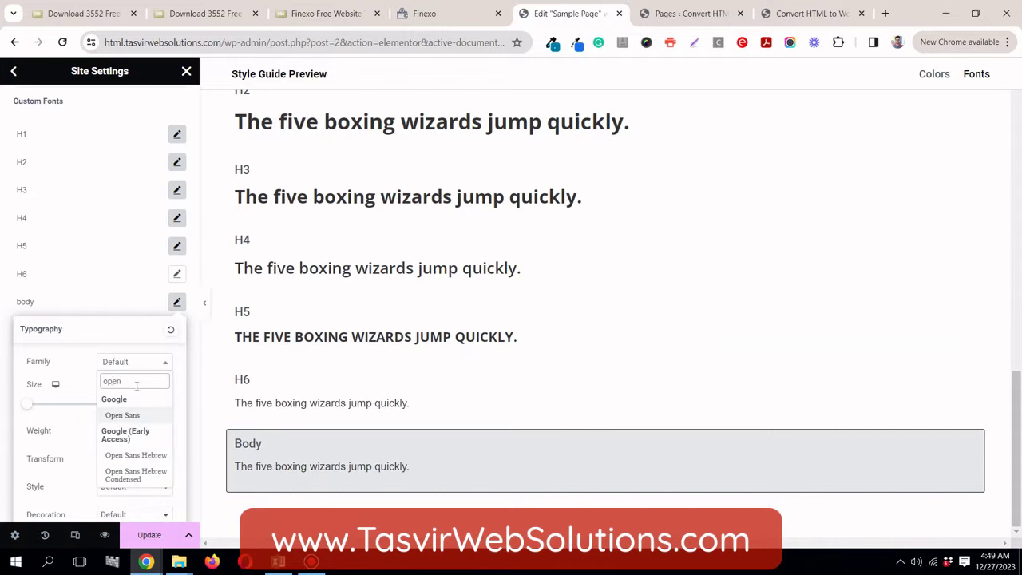
click(136, 416)
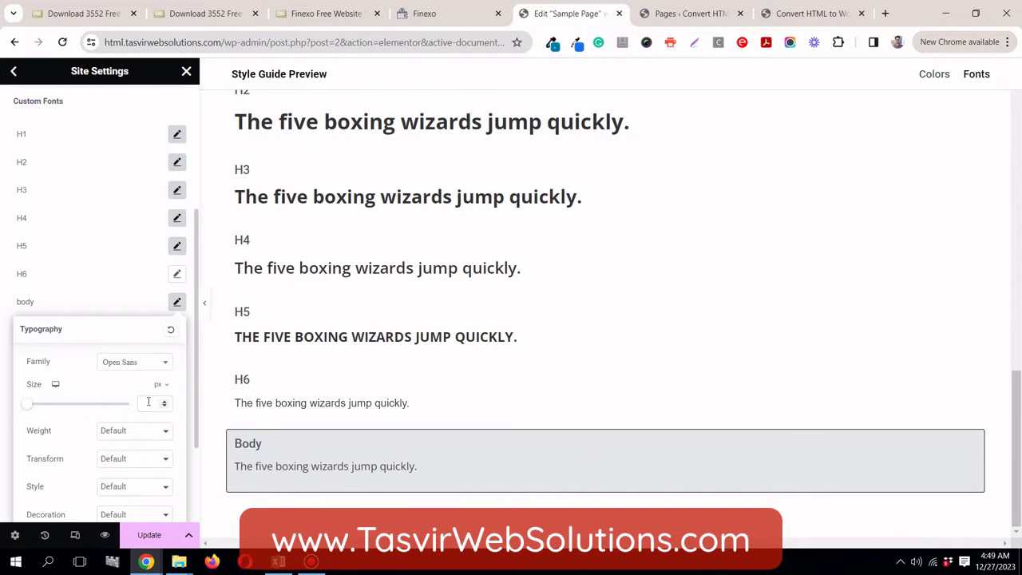
click(148, 401)
text(16)
Step: Inspect the Security Storage card's paragraph on the Finexo page for its inherited font size, weight and line height rules
click(424, 13)
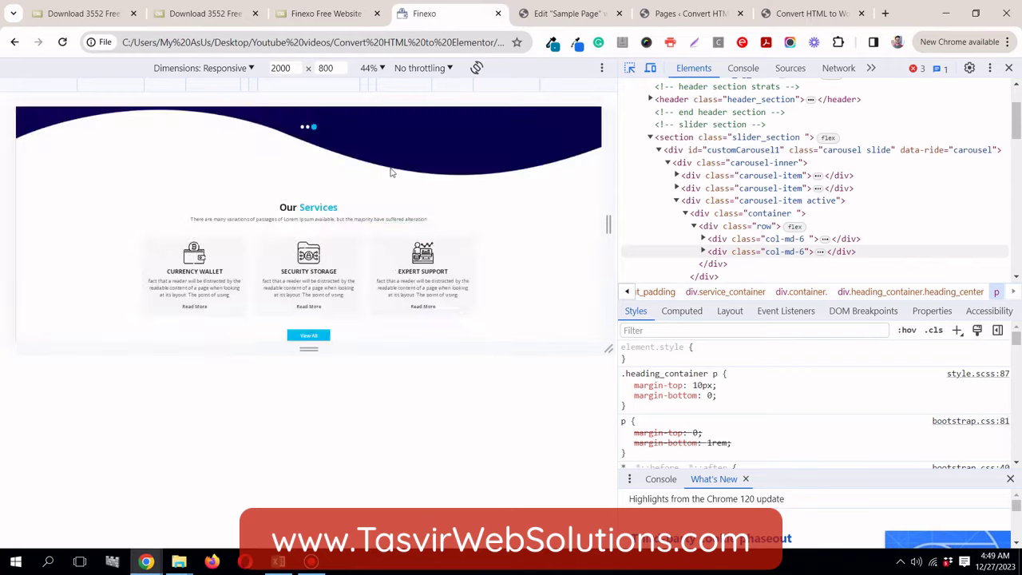
click(341, 289)
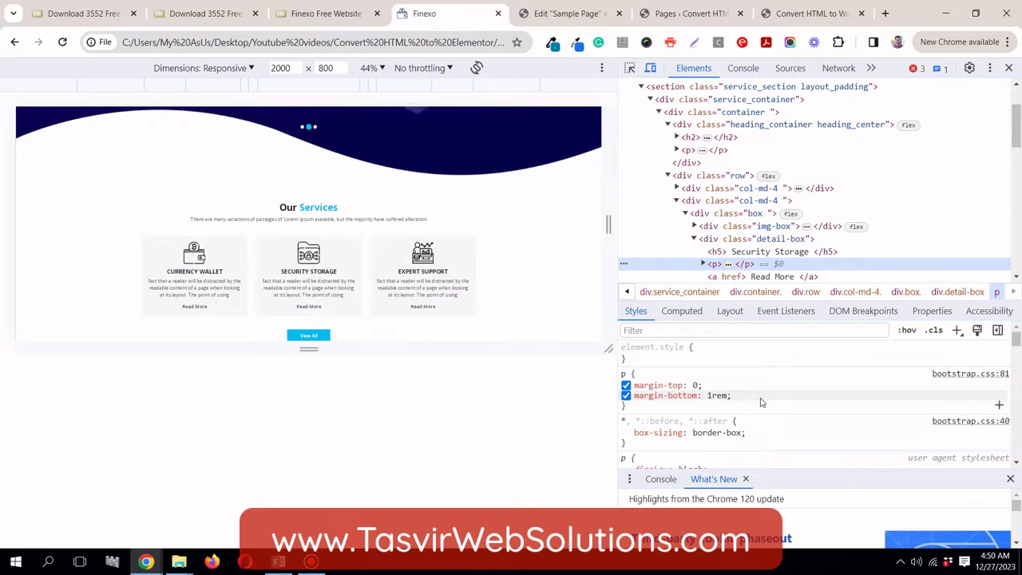
scroll(763, 412, down, 2)
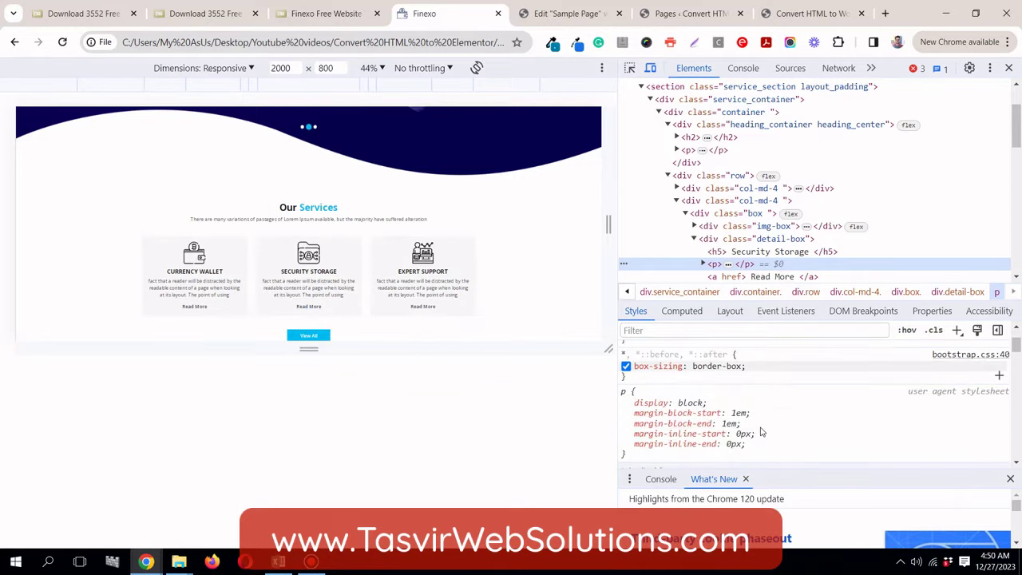
scroll(765, 423, down, 5)
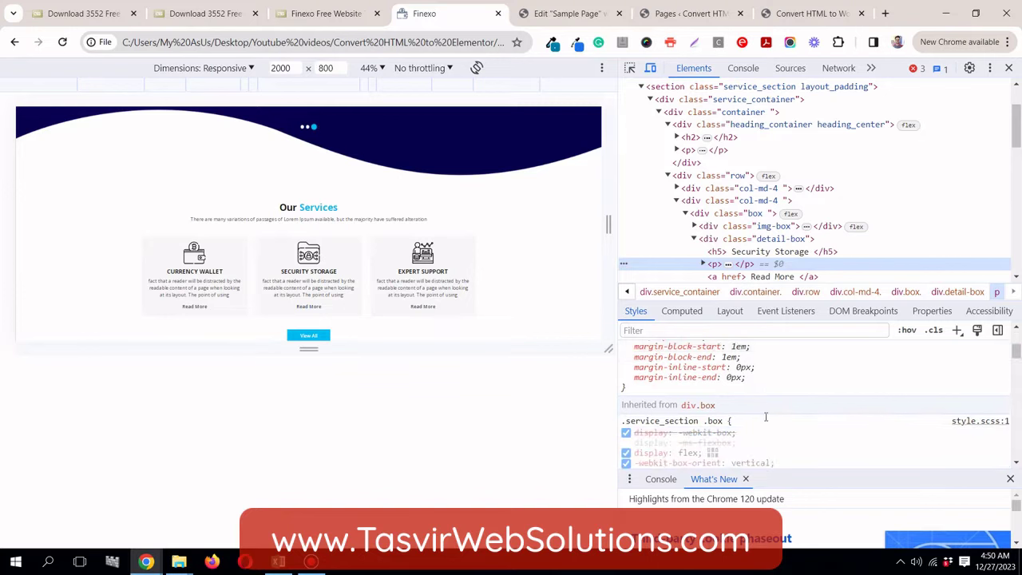
scroll(765, 421, down, 5)
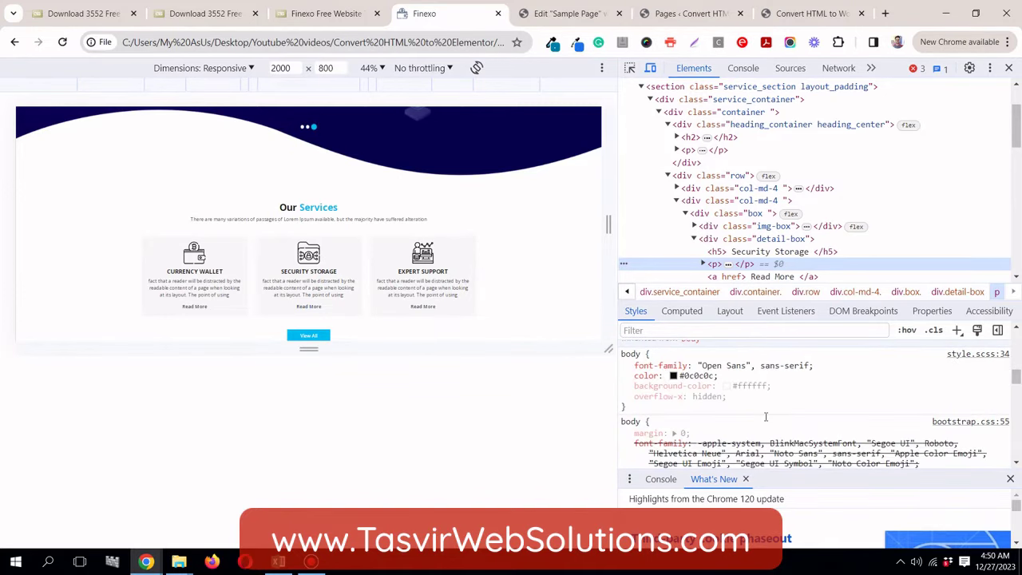
scroll(765, 416, down, 4)
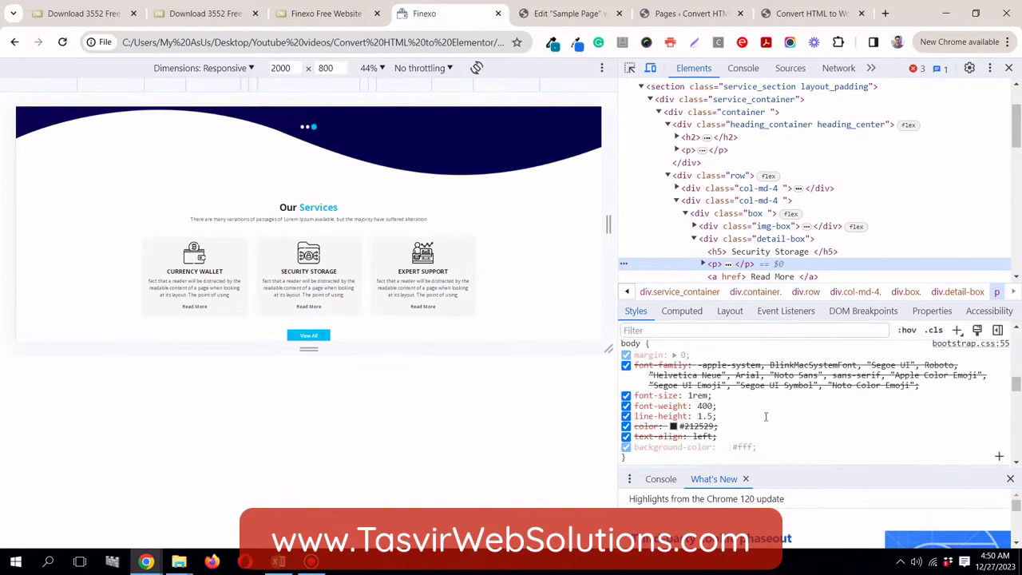
Step: Review the remaining inherited body and root CSS rules of the Security Storage card's paragraph
scroll(767, 420, up, 2)
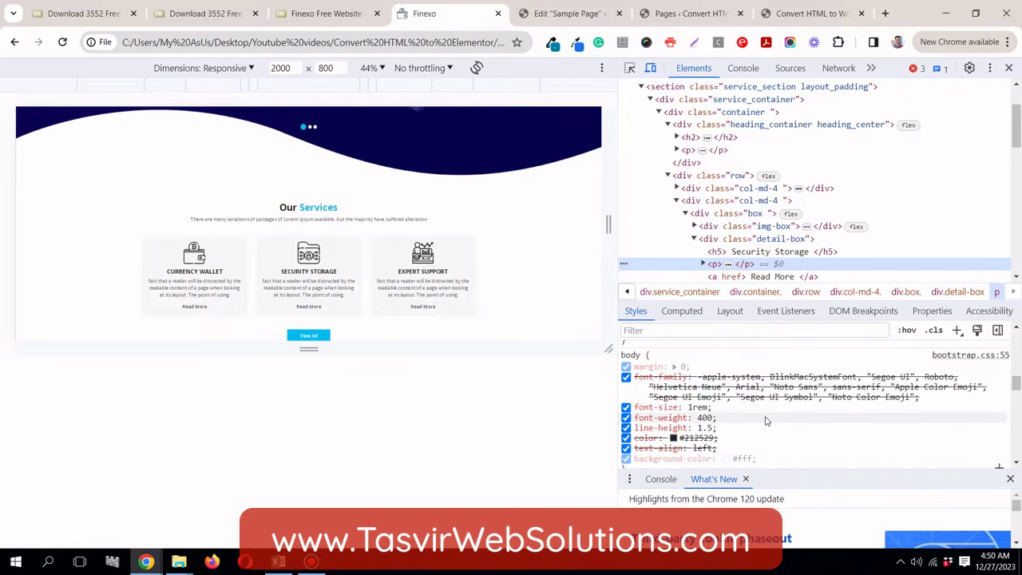
scroll(765, 421, down, 8)
scroll(765, 420, down, 2)
scroll(764, 417, up, 12)
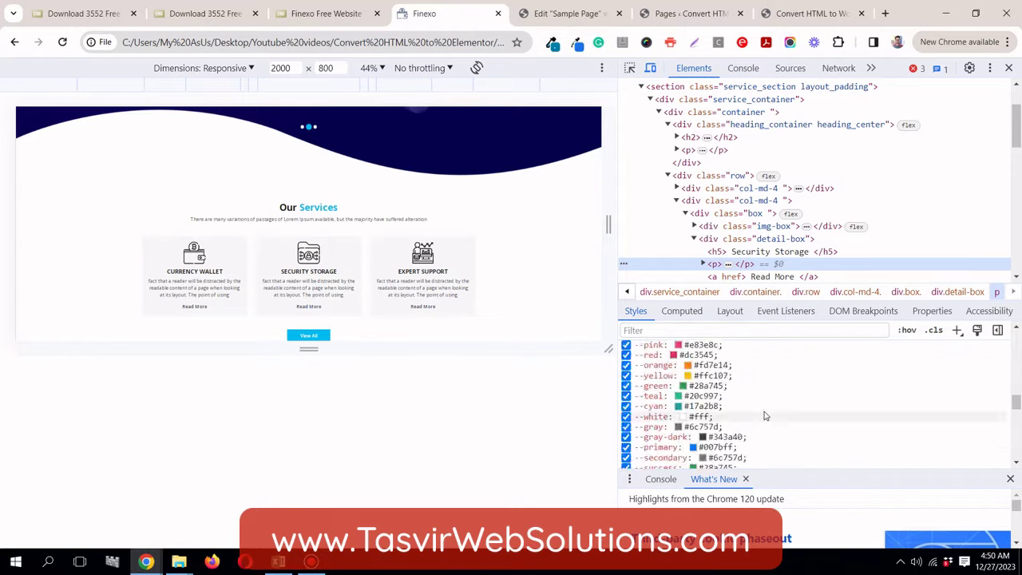
Step: Save the site settings in Elementor and set the H1 custom font's line height to 1.2 em
click(589, 15)
click(150, 534)
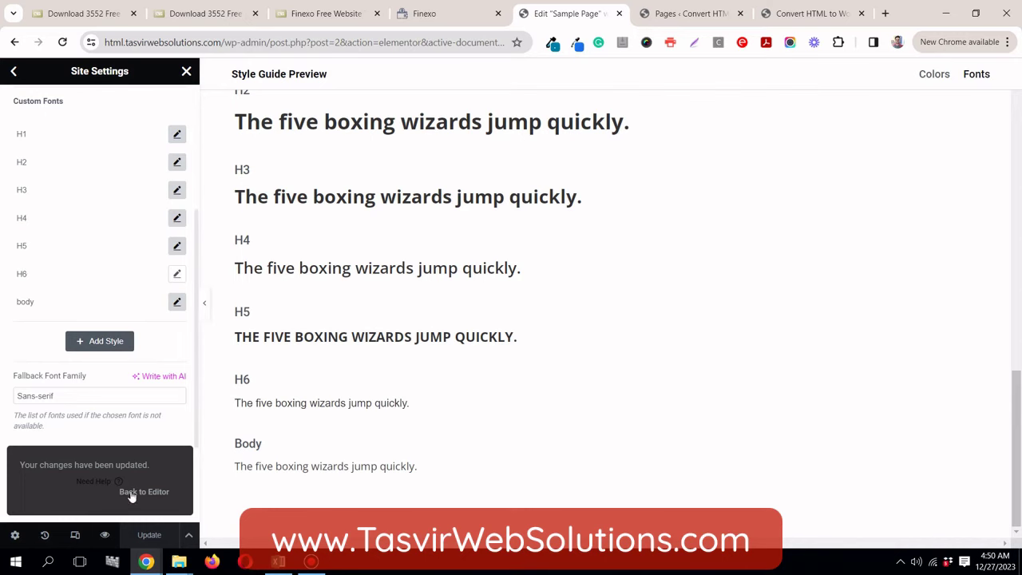
scroll(62, 335, up, 3)
scroll(296, 203, up, 3)
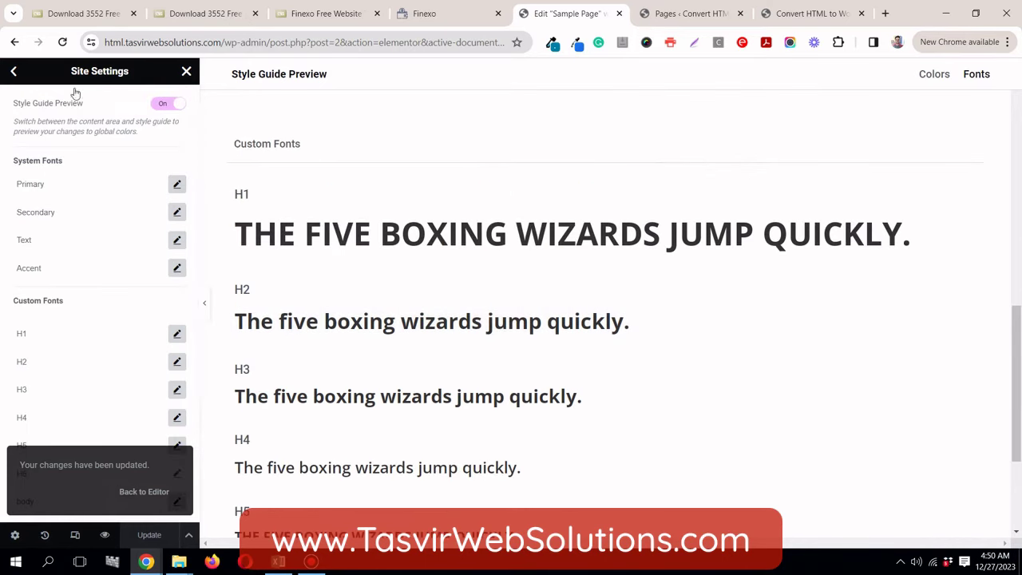
click(176, 334)
scroll(91, 326, down, 3)
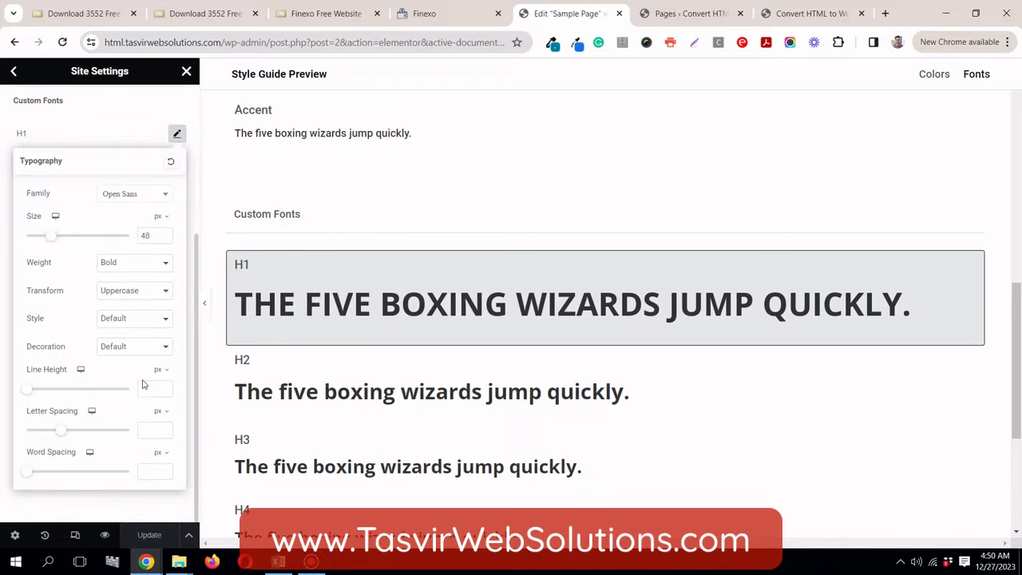
click(161, 369)
click(162, 388)
text(1.2)
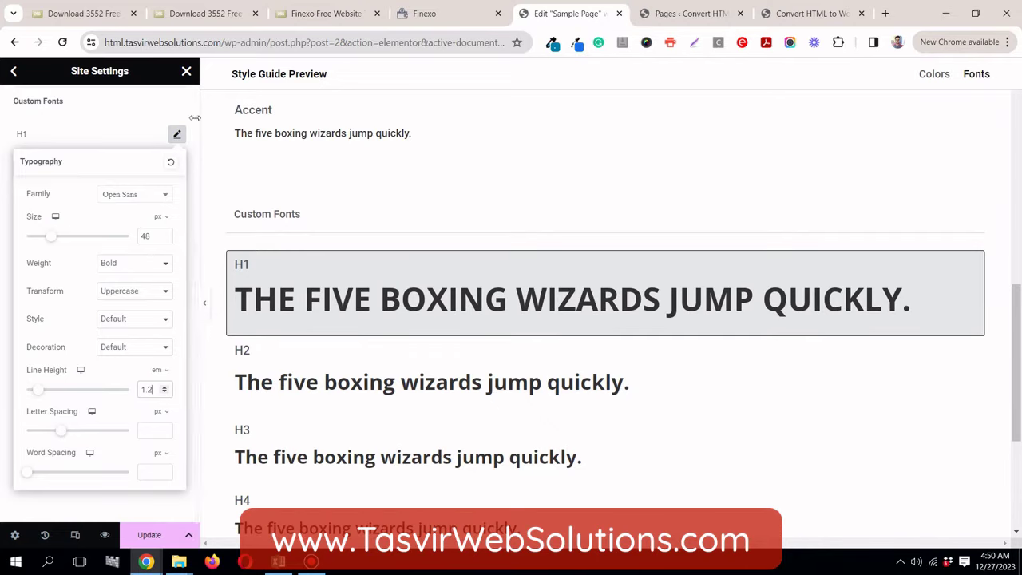
click(176, 134)
Step: Set the H2 custom font's line height to 1.5 em
click(177, 162)
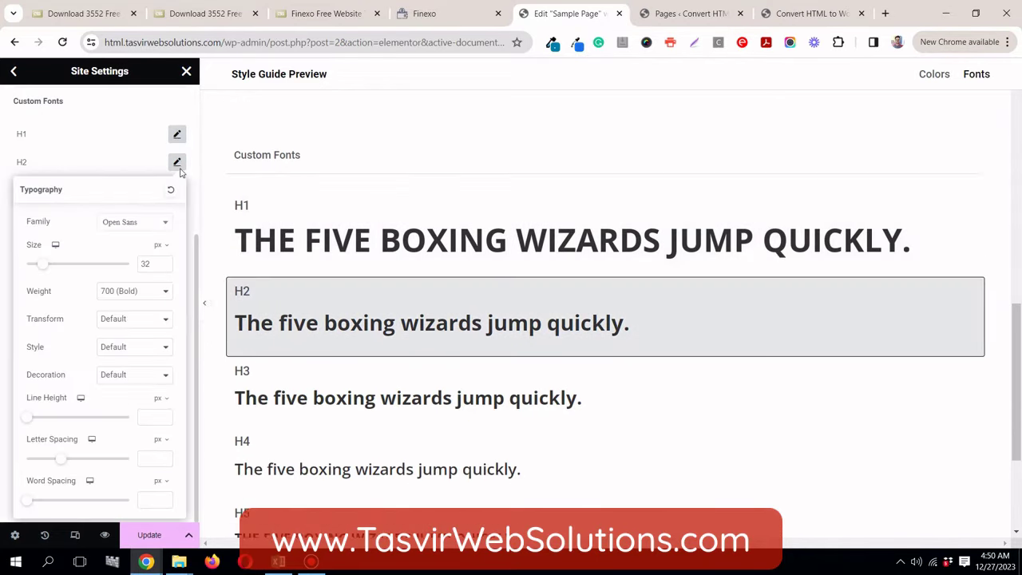
click(159, 398)
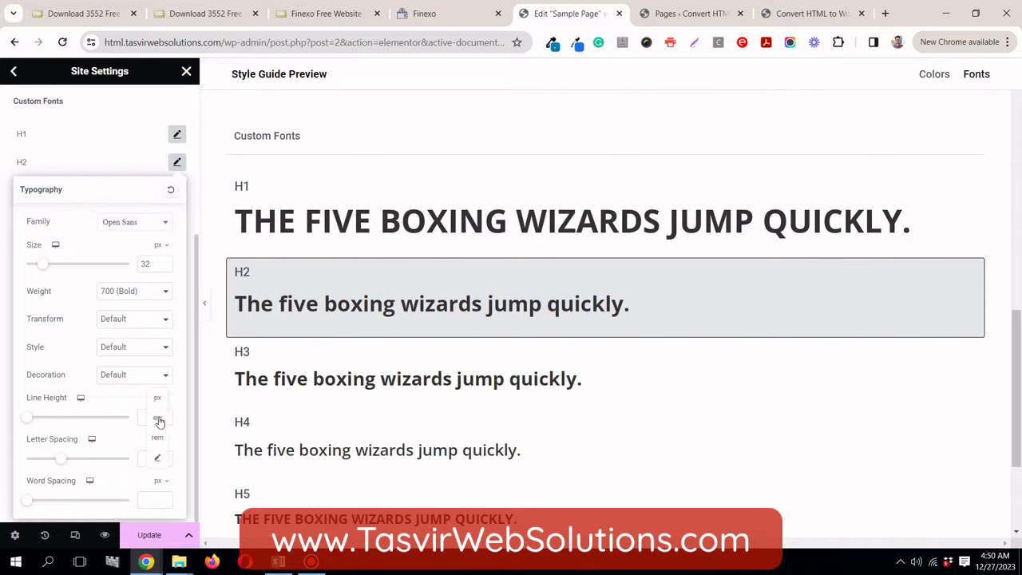
click(156, 418)
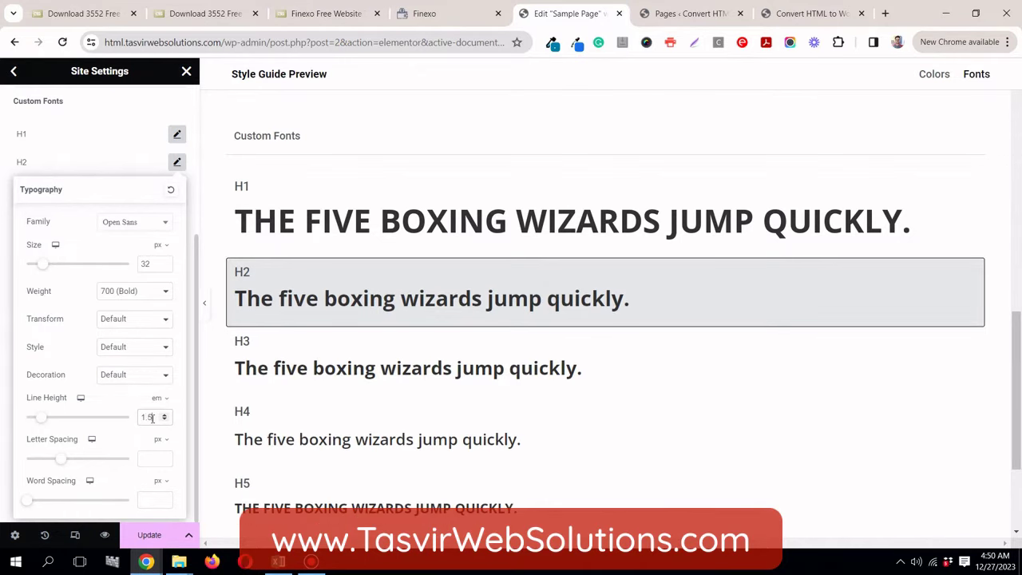
click(178, 162)
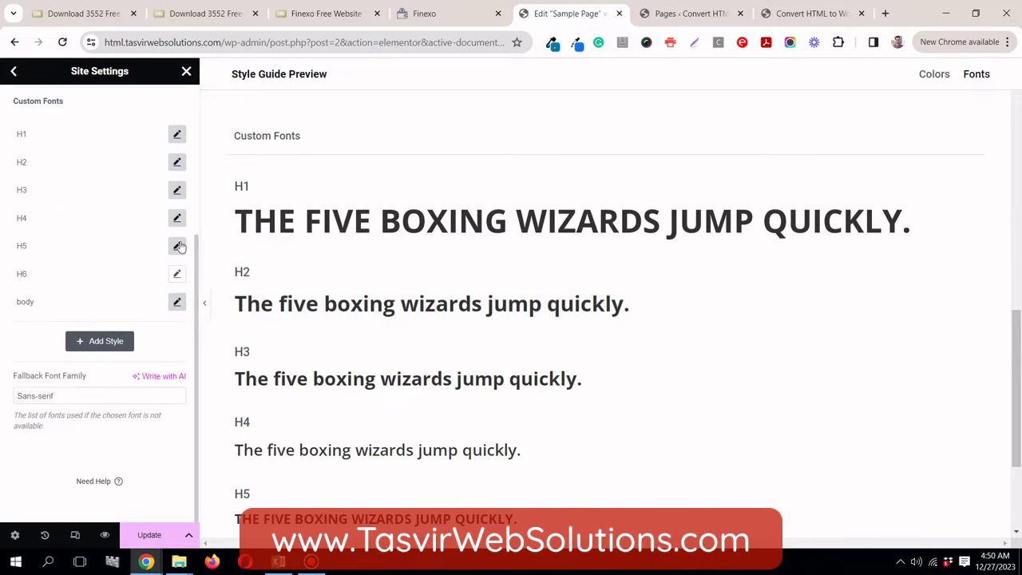
Step: Check the H3 custom font's line height and set the H4 custom font's line height to 1.2 em
click(177, 190)
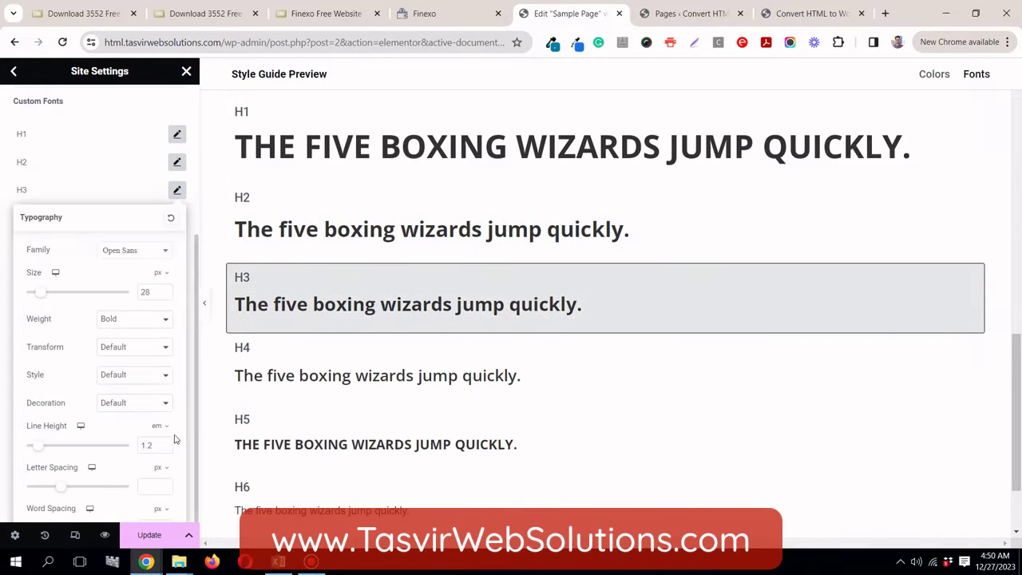
click(177, 191)
click(178, 218)
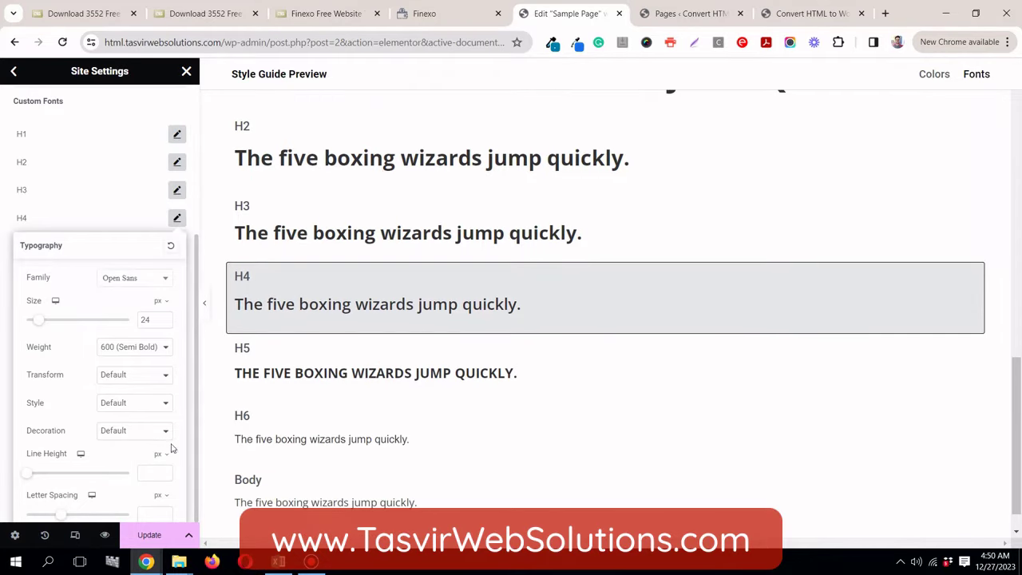
click(160, 469)
click(156, 471)
text(1.2)
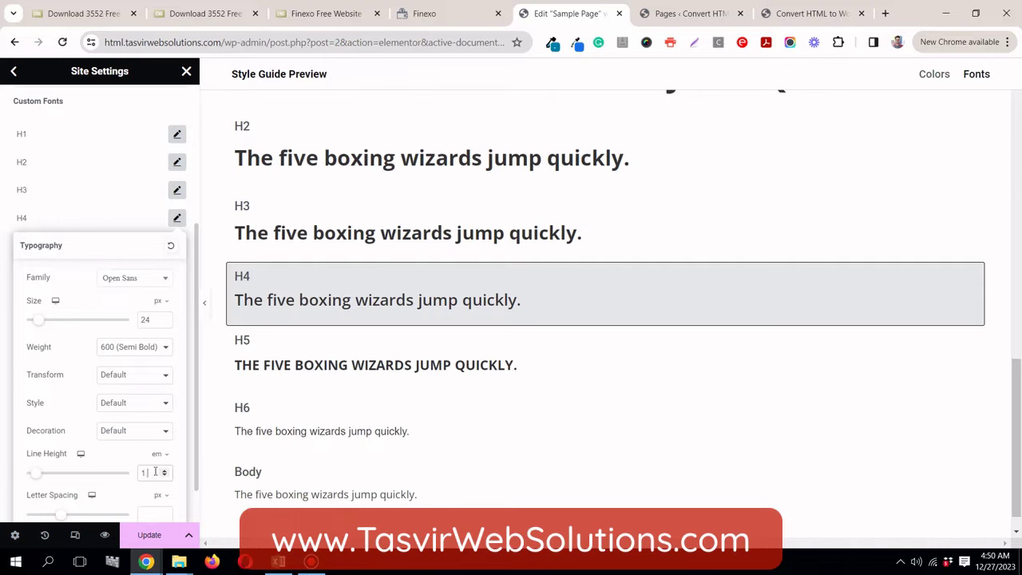
click(178, 219)
Step: Set the H5 custom font's line height to 1.2 em
click(178, 247)
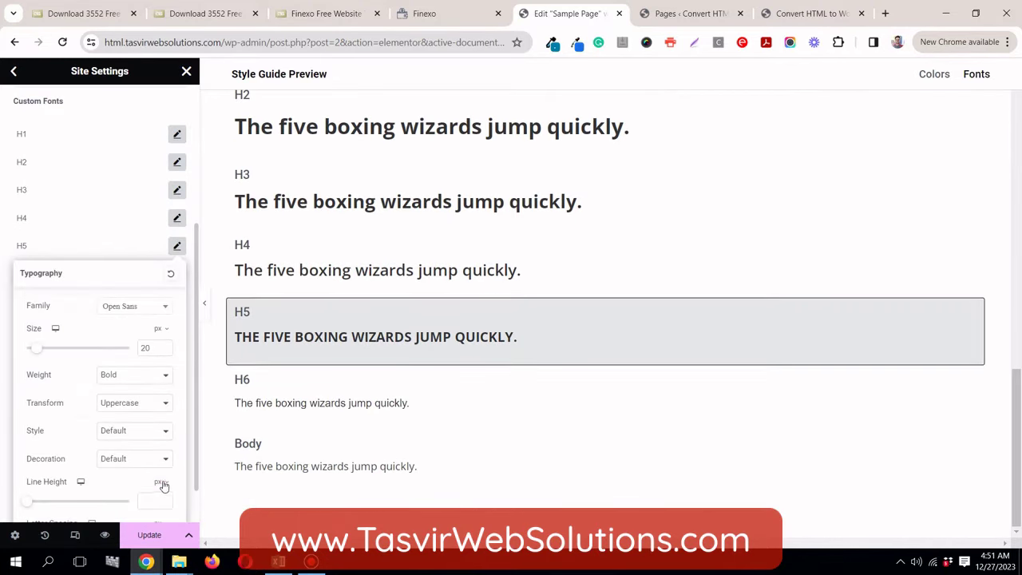
scroll(161, 473, down, 1)
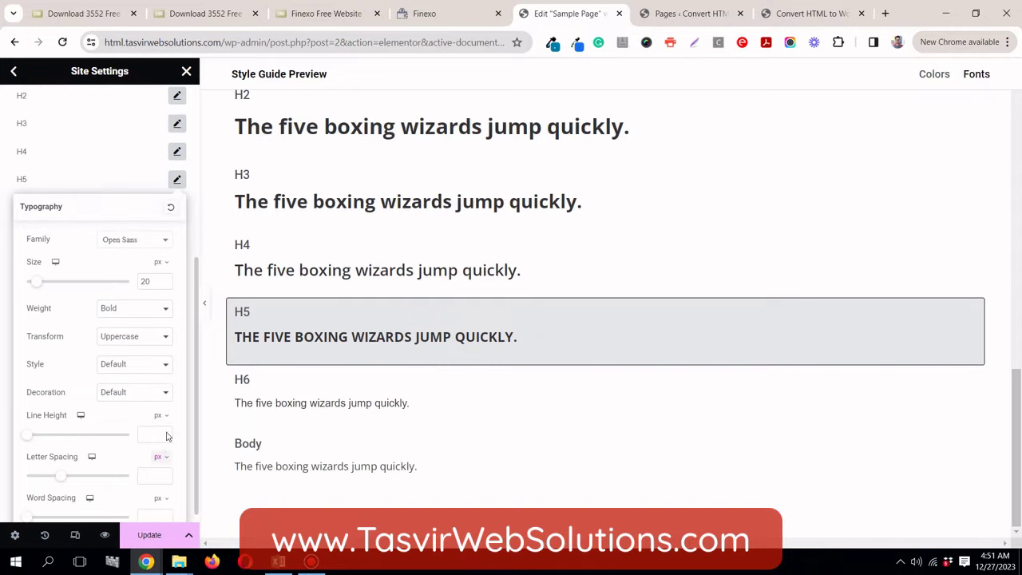
click(158, 436)
text(1.2)
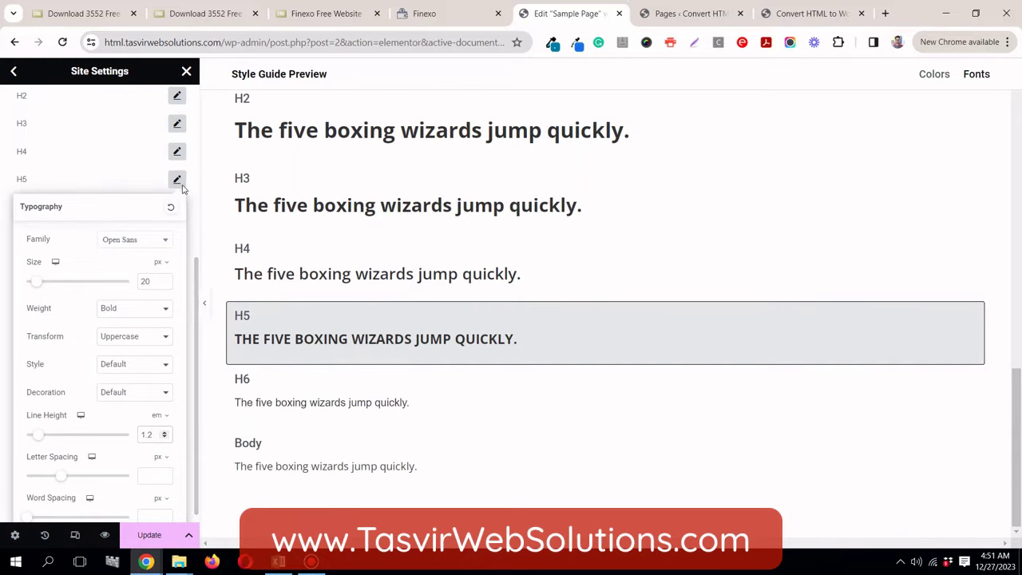
click(177, 181)
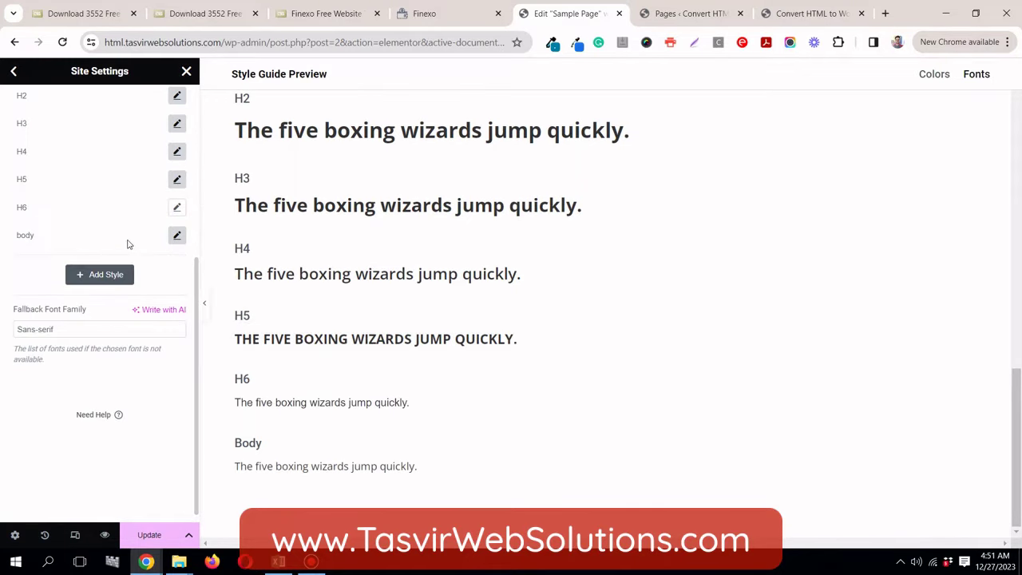
Step: Save the global font changes and review the custom fonts in the style guide preview
scroll(128, 244, up, 4)
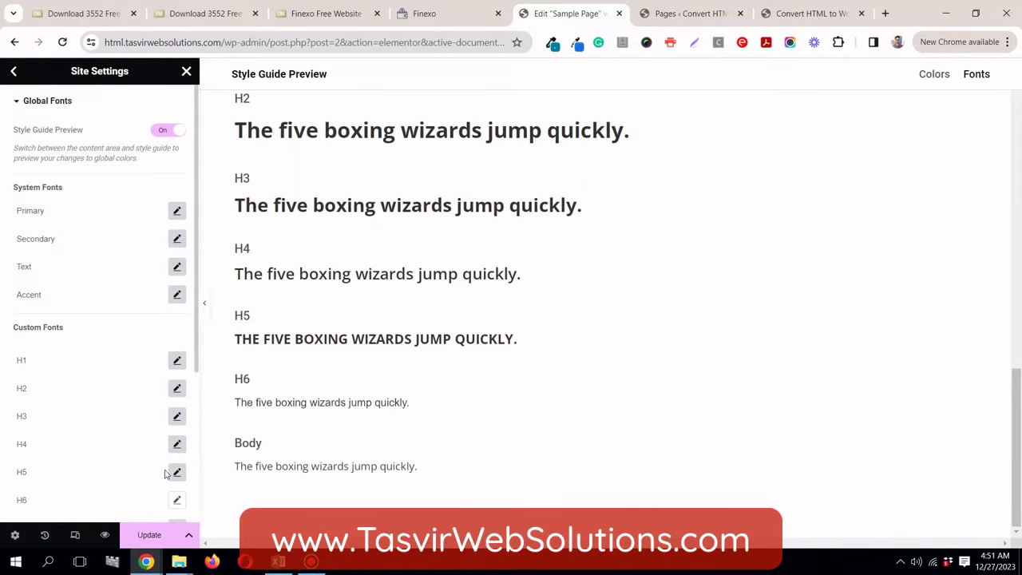
click(149, 535)
scroll(337, 335, up, 4)
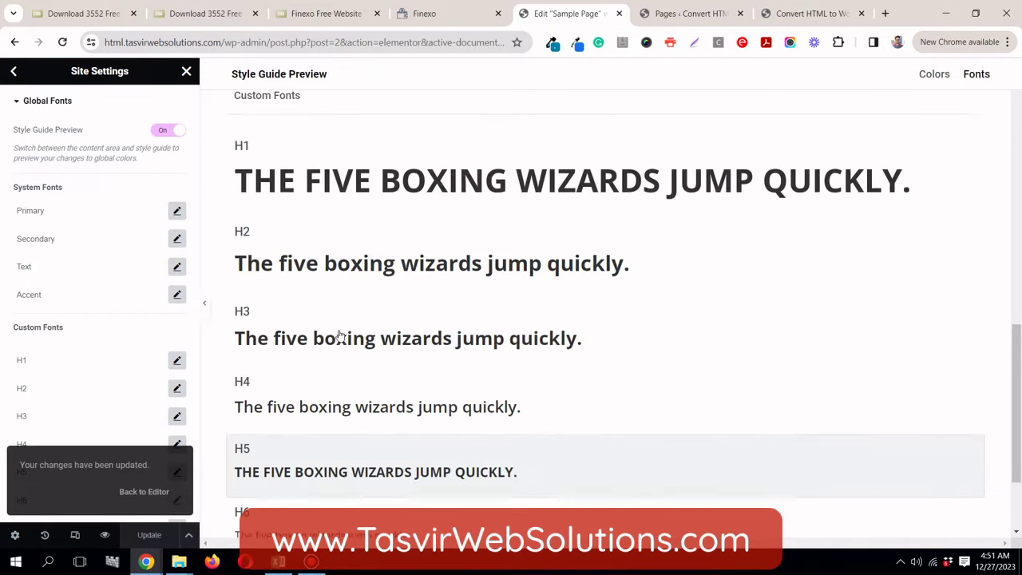
scroll(340, 335, up, 4)
scroll(339, 335, down, 7)
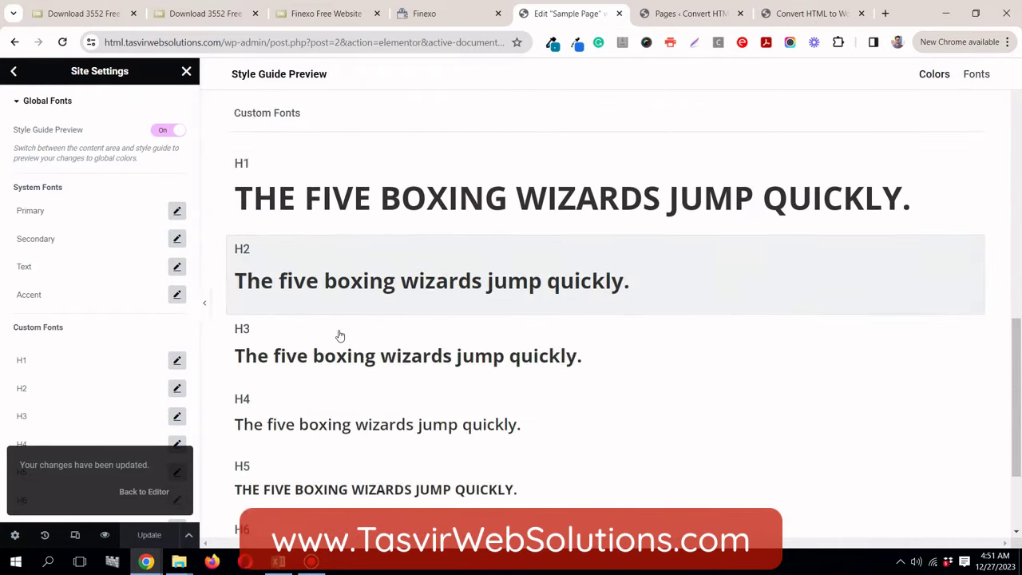
scroll(339, 336, down, 1)
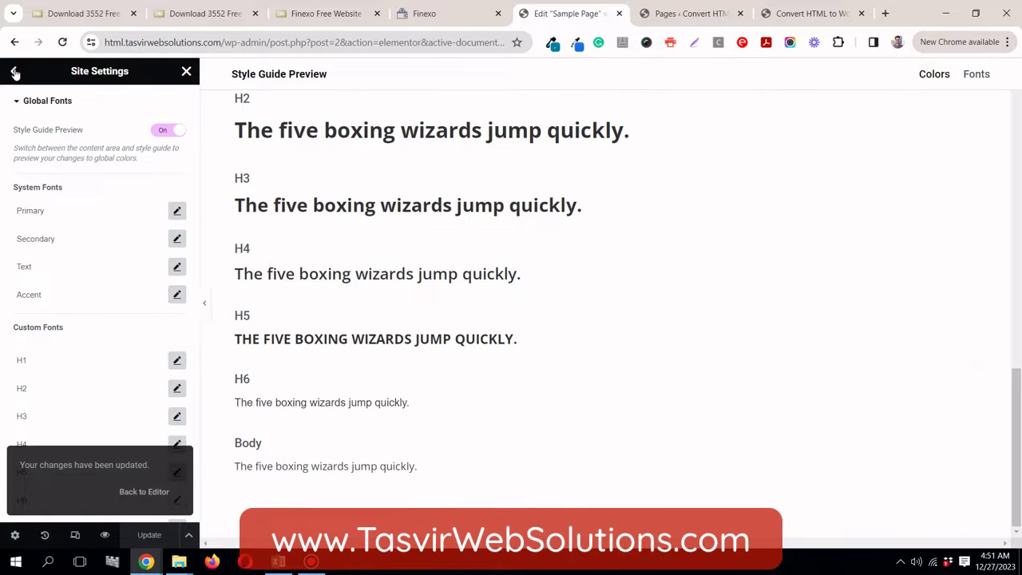
Step: Leave the site settings, add a column-direction container with a Heading widget to the Sample Page, and save the page
click(17, 73)
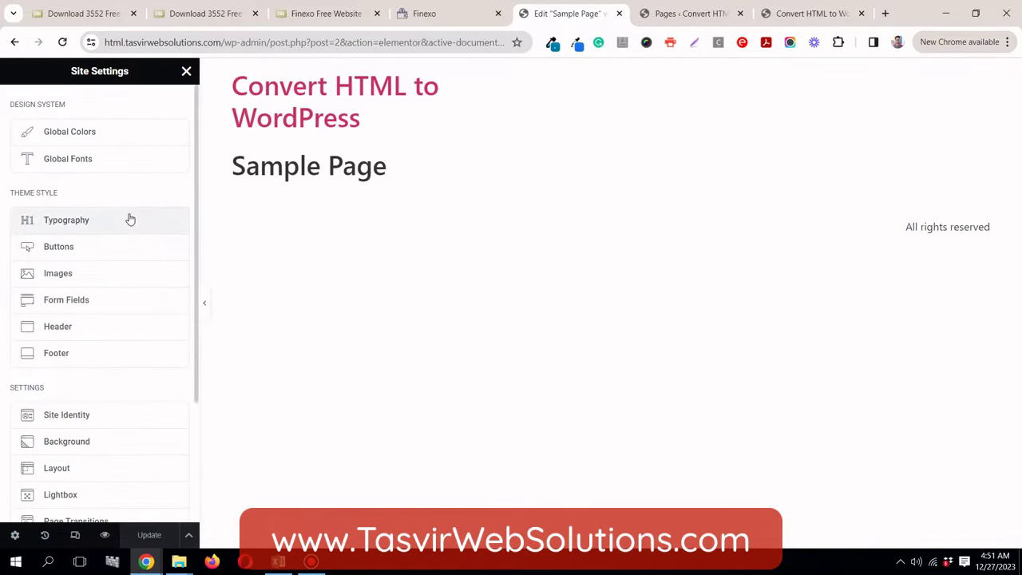
click(186, 72)
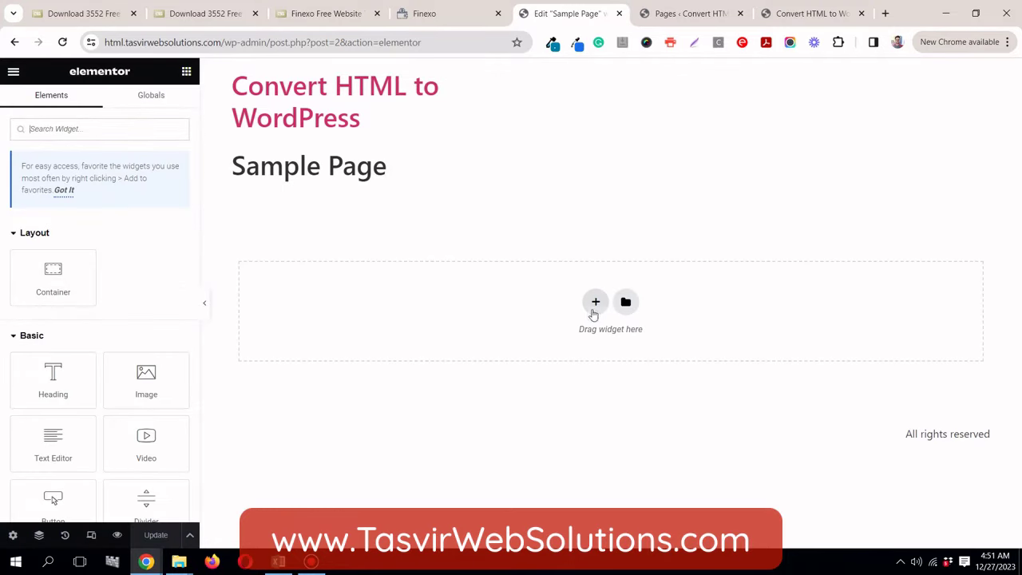
click(595, 303)
click(427, 332)
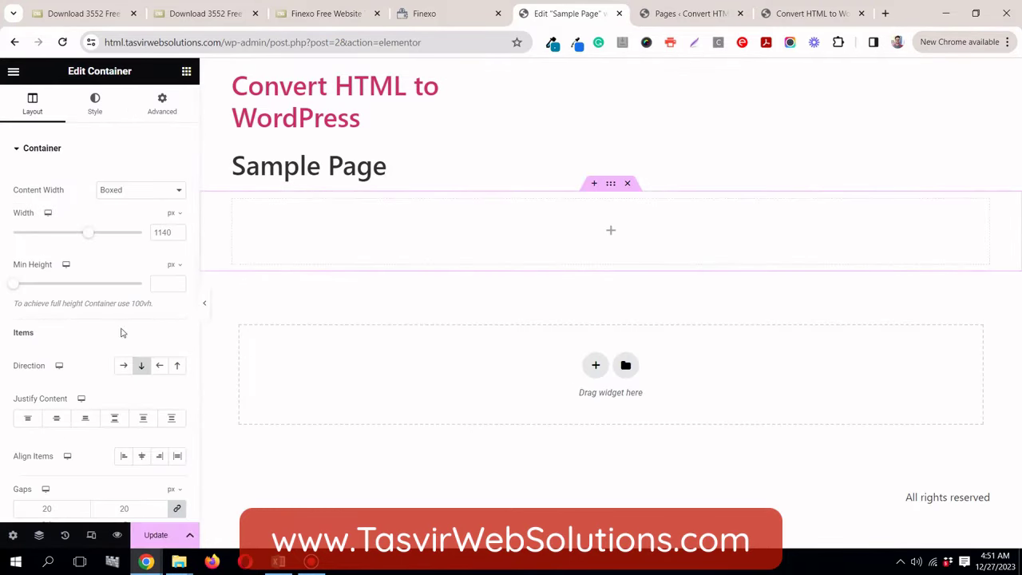
click(186, 72)
drag(75, 376, 495, 186)
drag(496, 228, 491, 254)
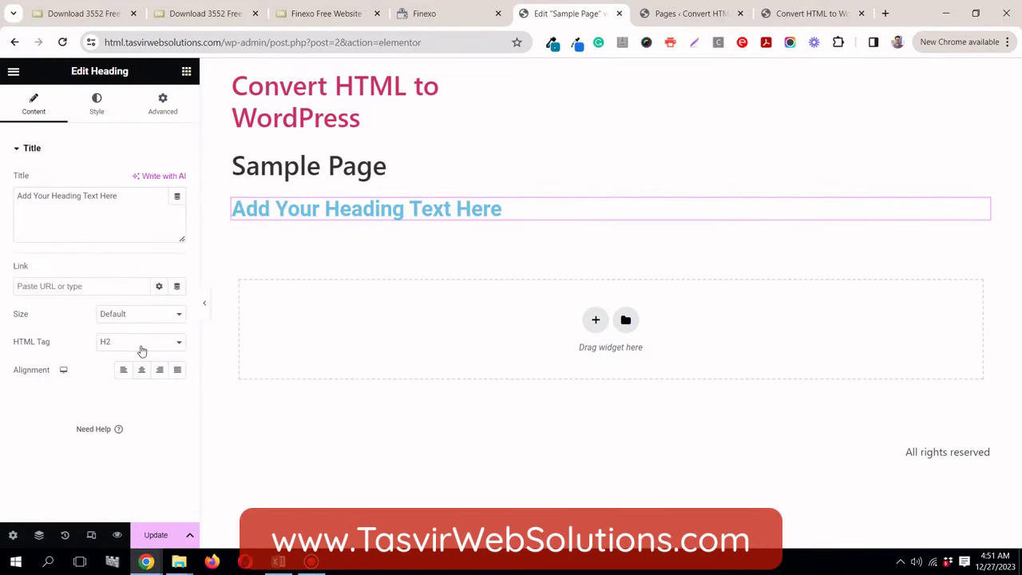
click(156, 533)
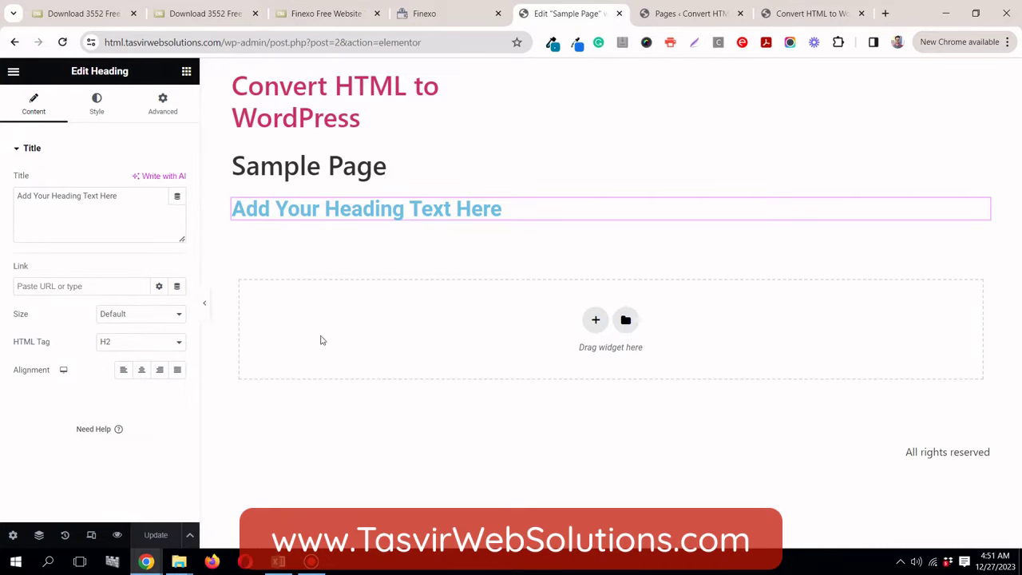
Step: Exit the Elementor editor with the exit destination This Post and return to the WordPress Pages list
click(15, 72)
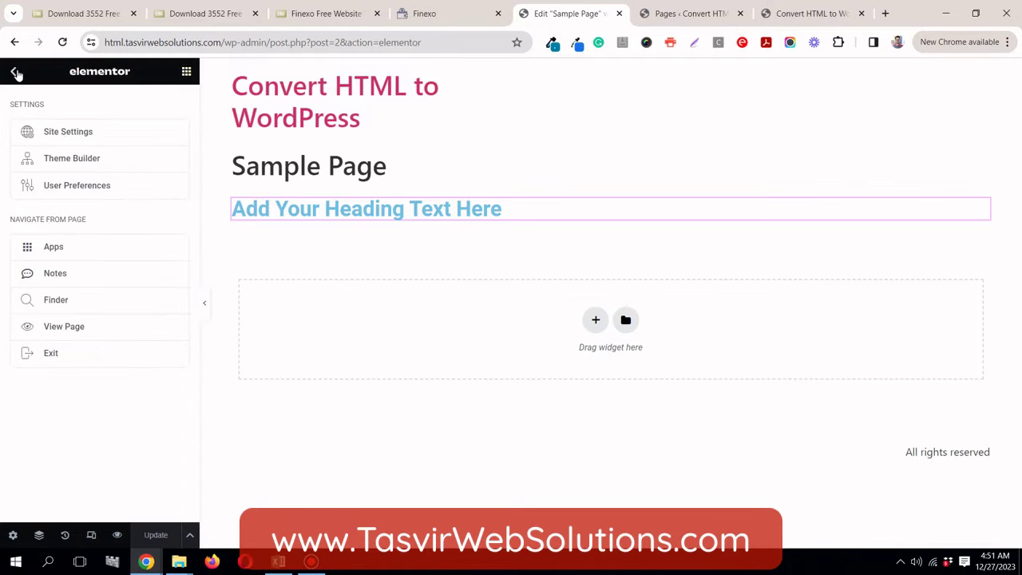
click(114, 356)
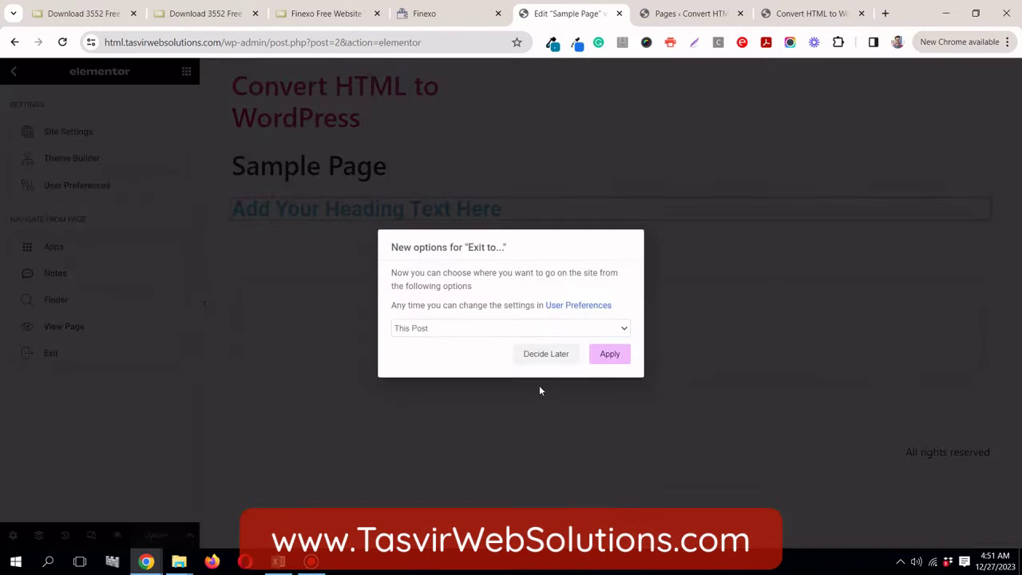
click(604, 355)
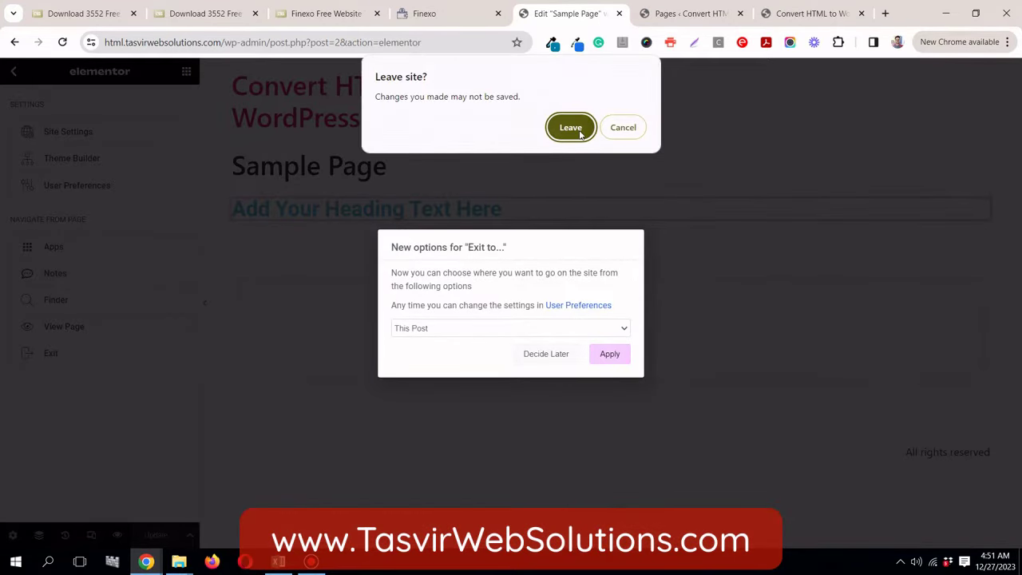
click(571, 129)
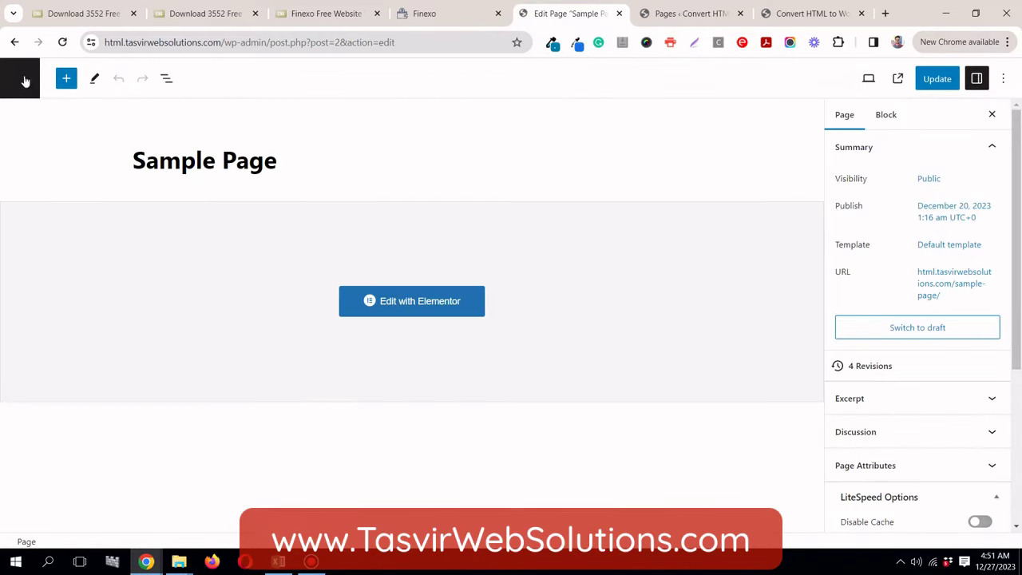
click(23, 83)
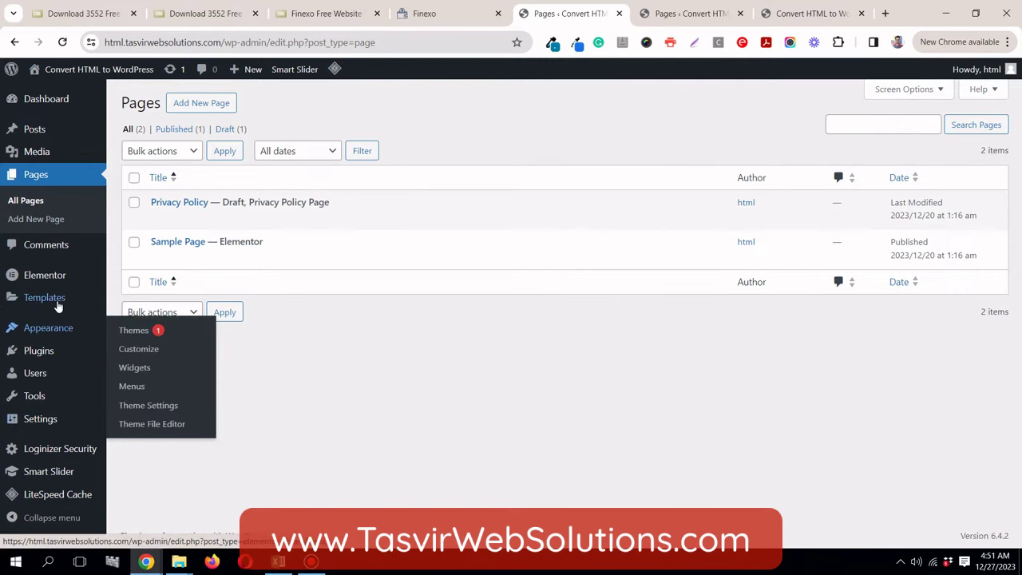
Step: In the general Elementor settings, enable Disable Default Colors and Disable Default Fonts, and save the changes
mouse_move(62, 288)
click(133, 256)
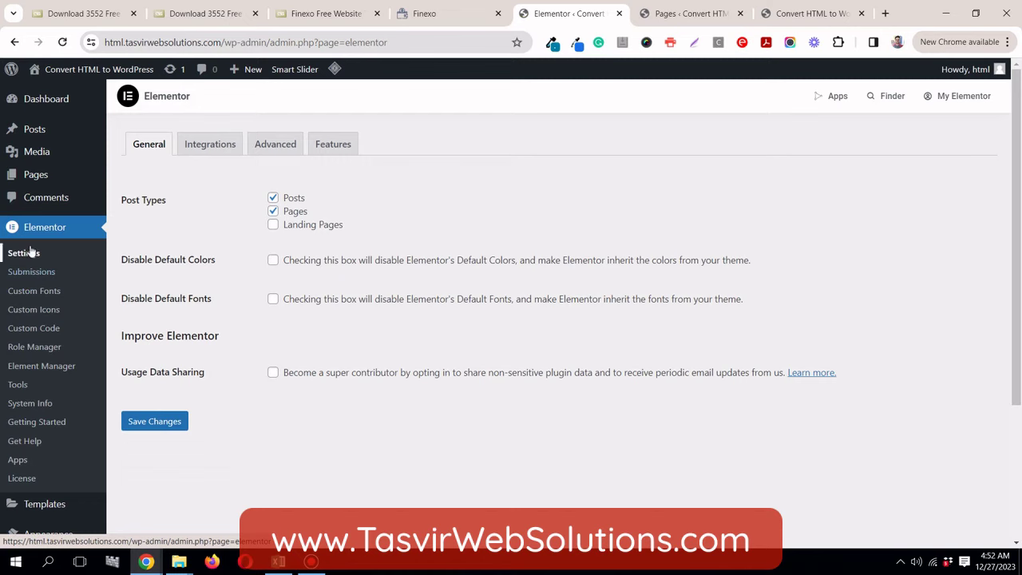
click(293, 147)
click(222, 144)
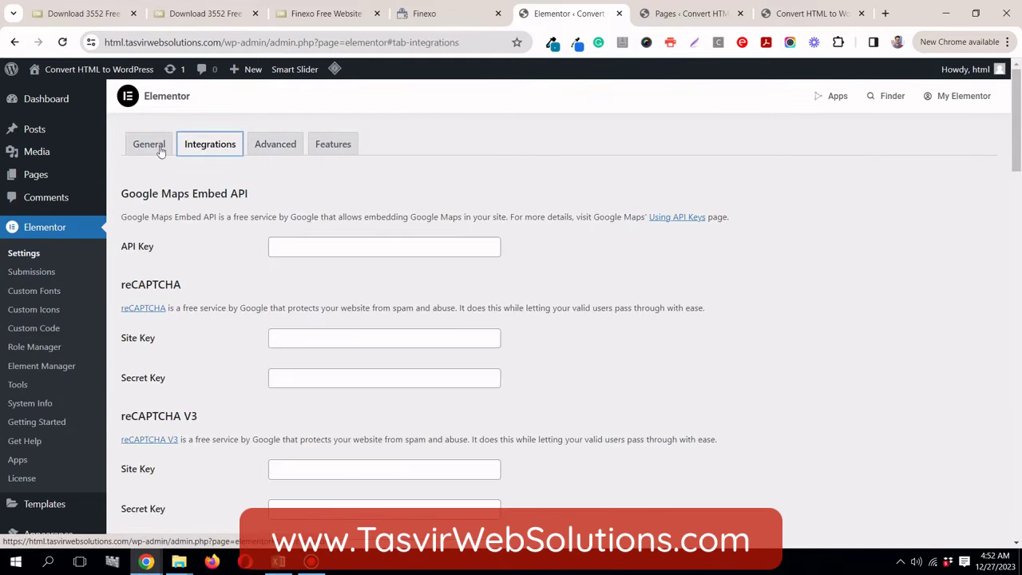
click(134, 149)
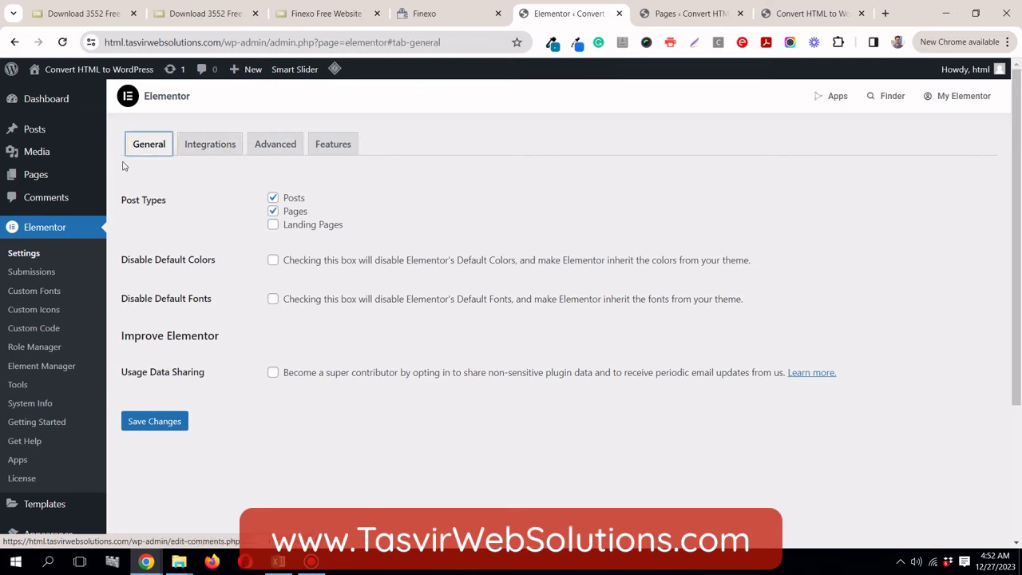
click(273, 262)
click(274, 303)
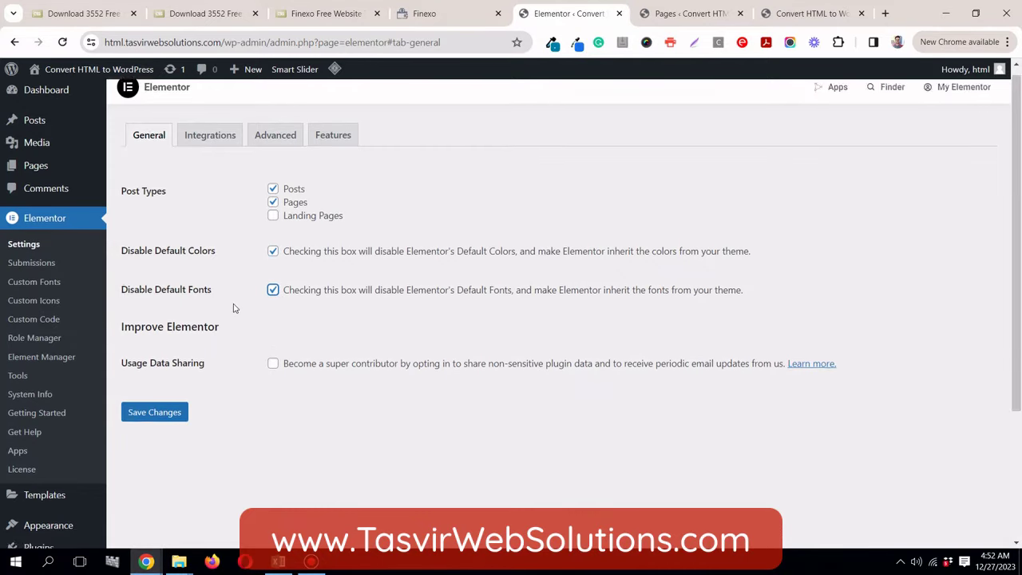
scroll(233, 306, down, 2)
click(164, 295)
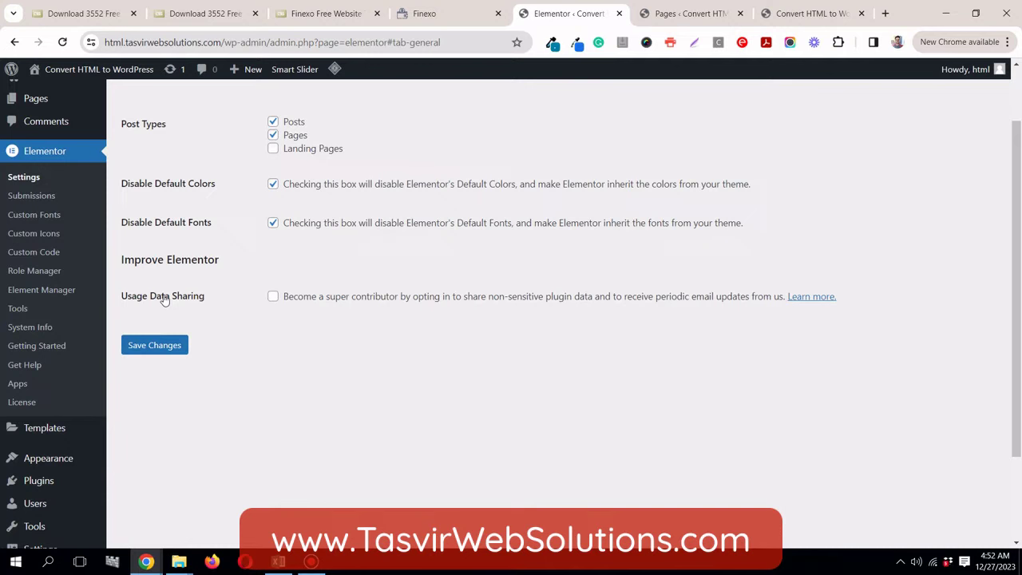
scroll(137, 281, up, 1)
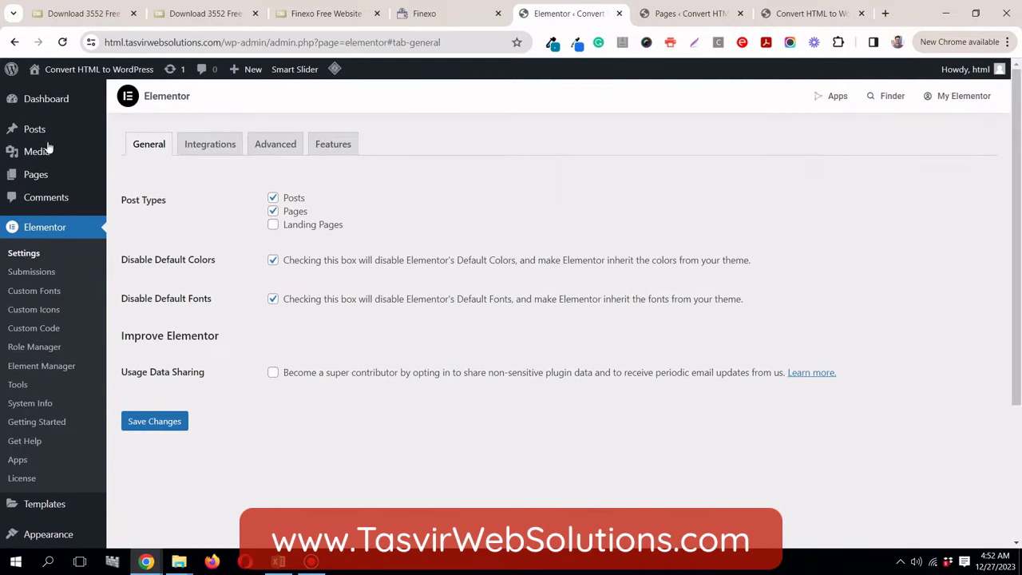
Step: Return to the Pages list and open Sample Page for editing with Elementor in a new browser tab
mouse_move(46, 176)
click(132, 177)
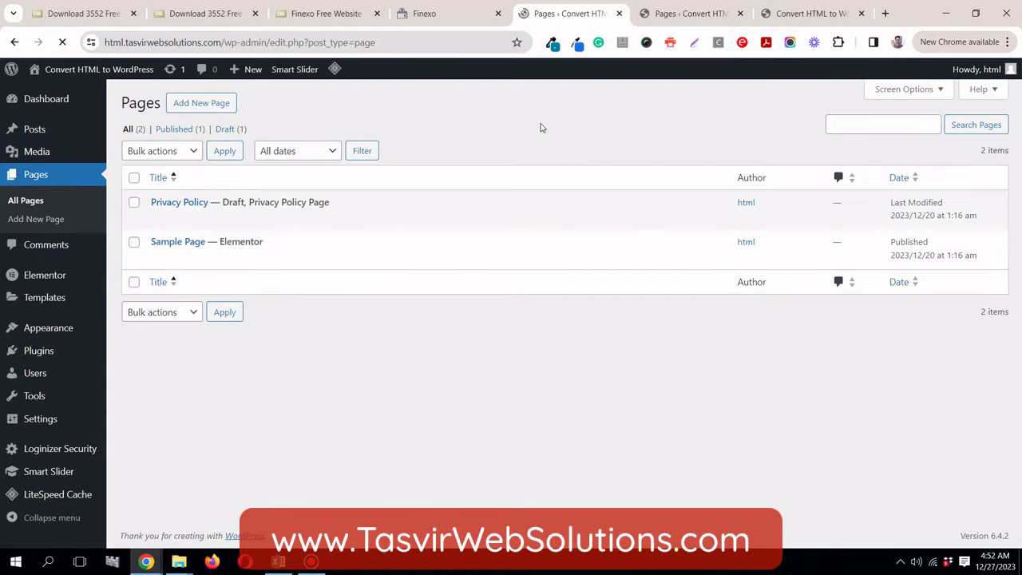
right_click(310, 261)
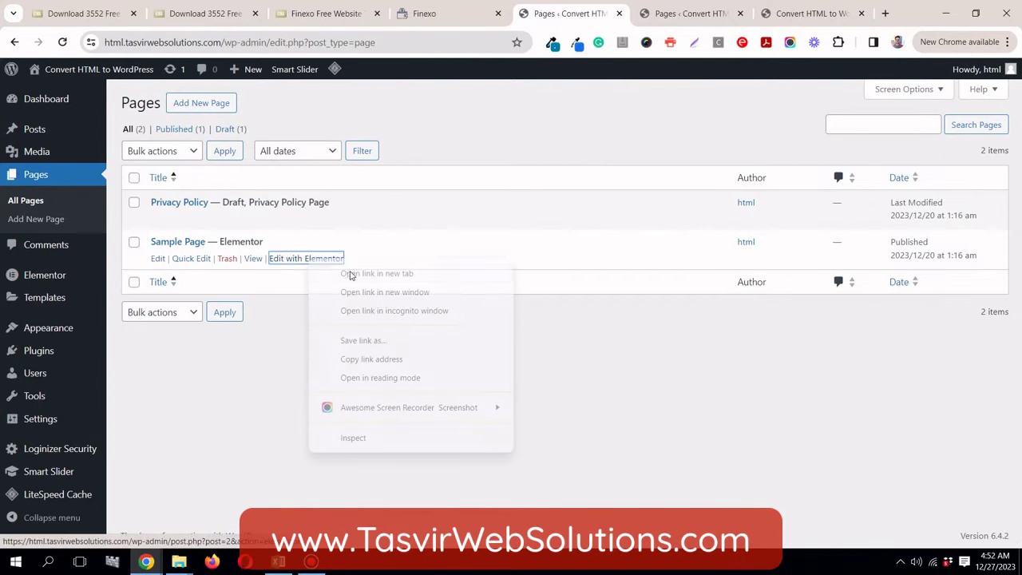
click(344, 275)
click(611, 13)
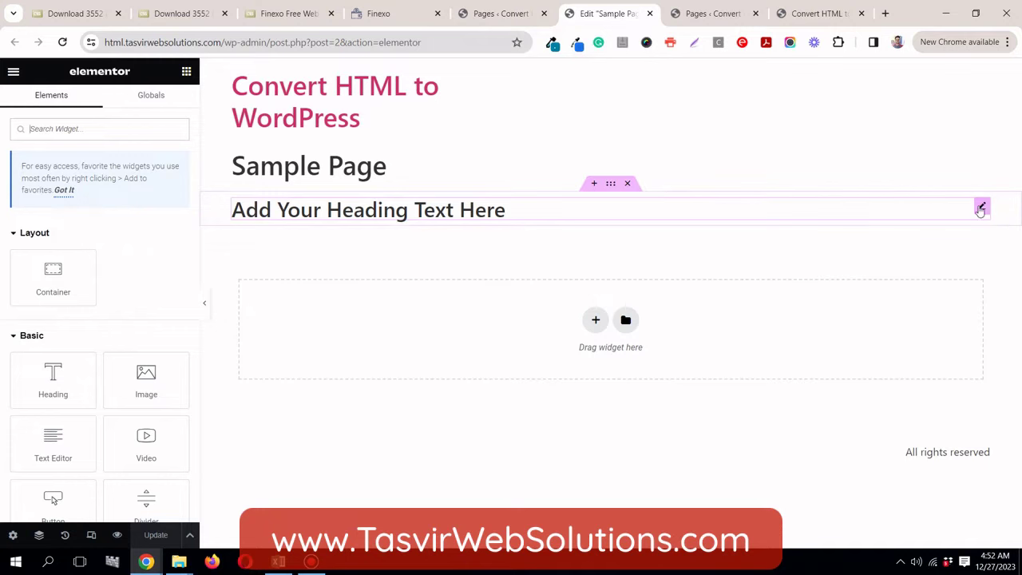
Step: Set the existing heading's HTML tag to H1 and add a second Heading widget below it with tag H2
click(981, 209)
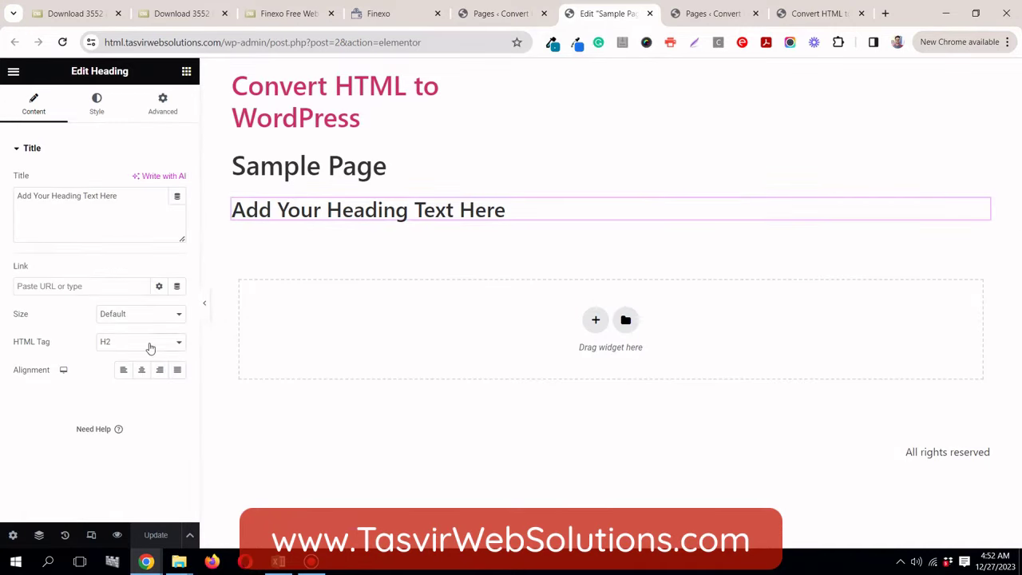
click(150, 347)
click(136, 357)
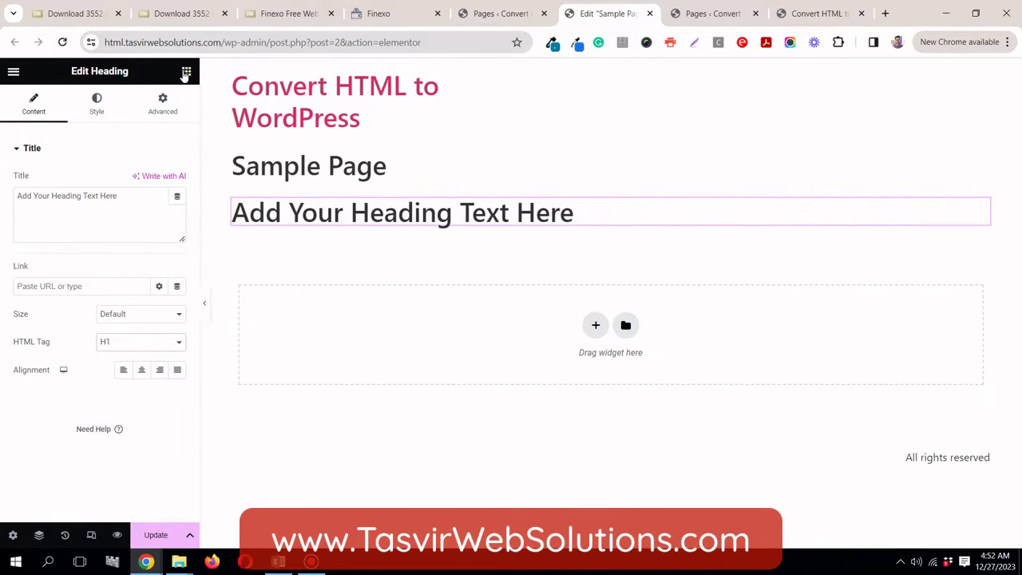
click(186, 72)
drag(53, 379, 338, 221)
click(120, 345)
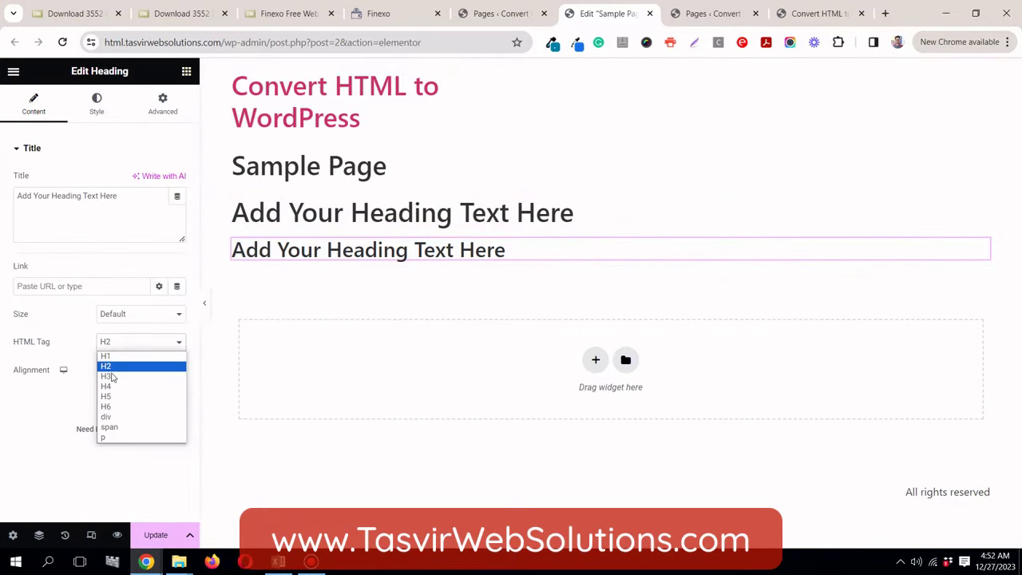
click(124, 364)
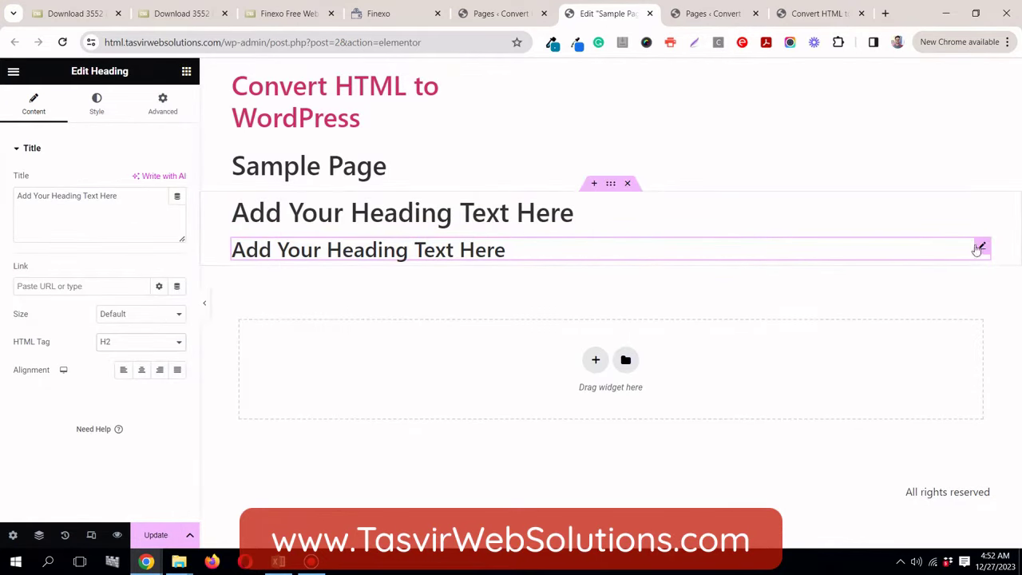
Step: Duplicate the last heading three times in succession, setting the copies' HTML tags to H3, H4 and H5
right_click(982, 249)
click(924, 285)
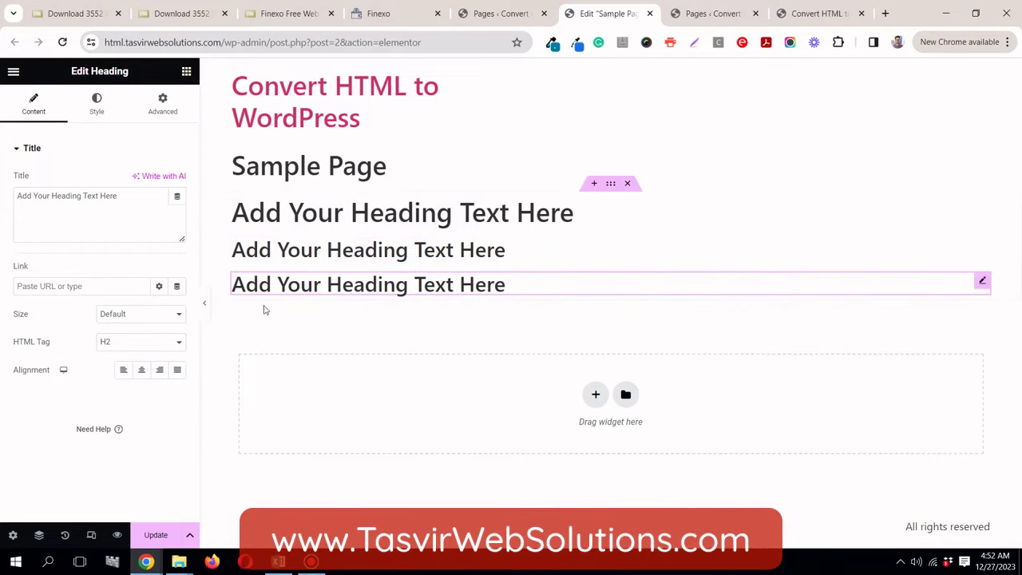
click(133, 344)
click(115, 374)
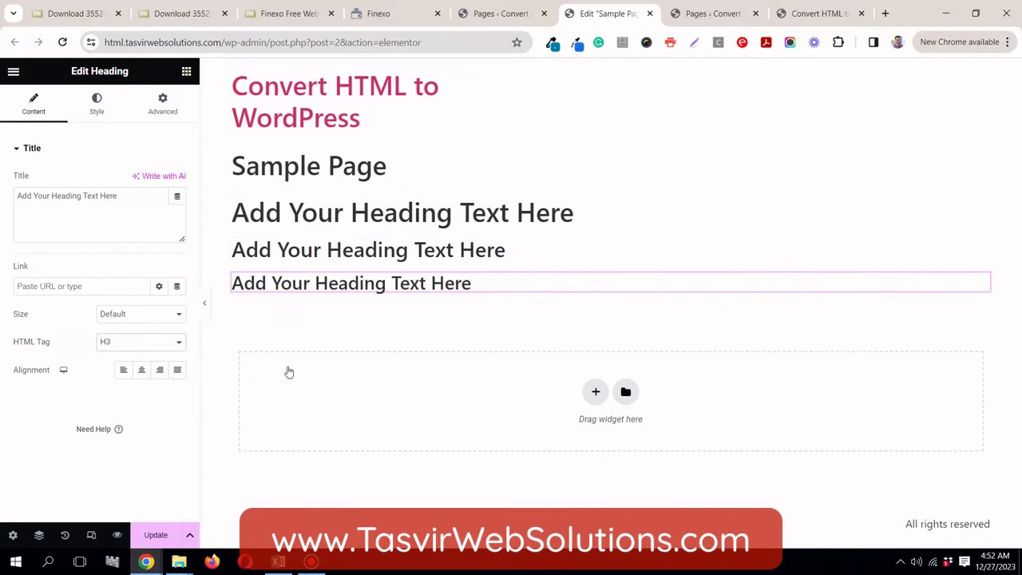
right_click(981, 281)
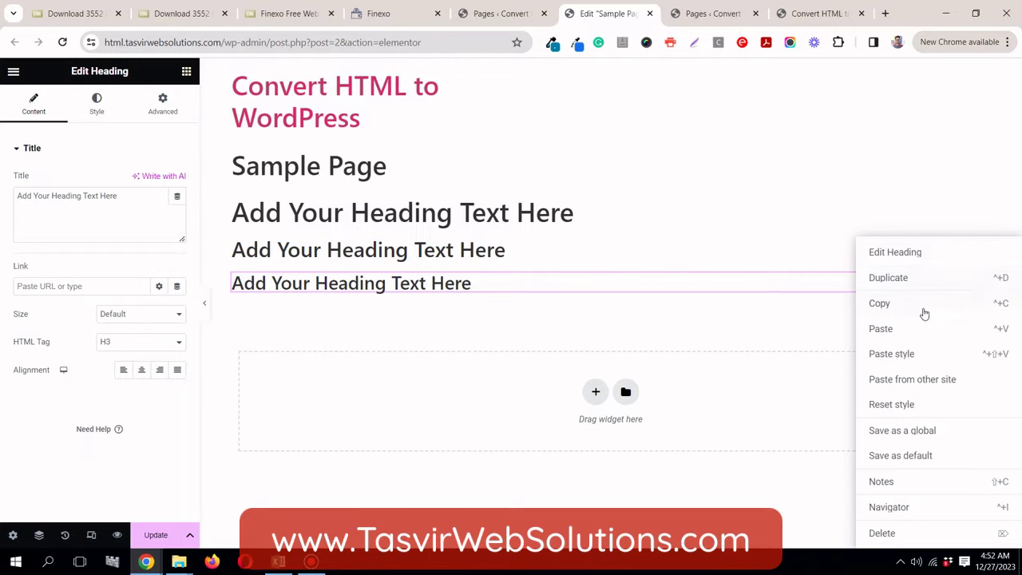
click(924, 286)
click(132, 344)
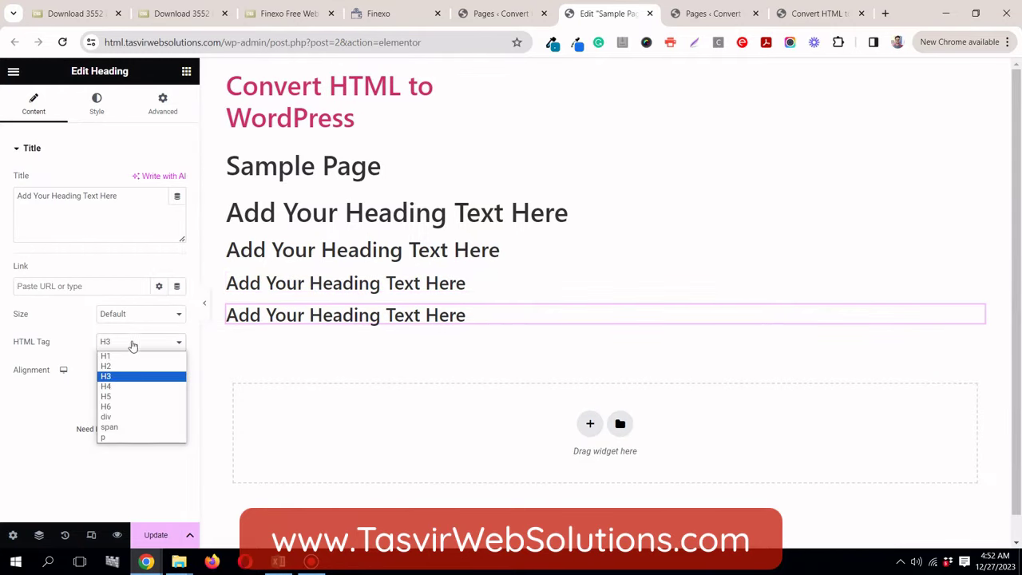
click(109, 388)
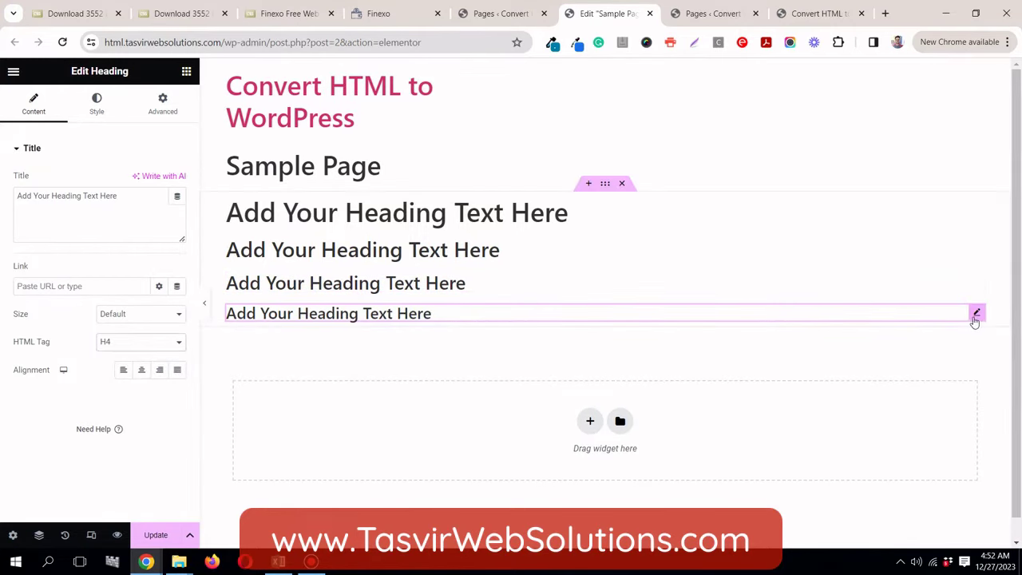
right_click(975, 316)
click(901, 277)
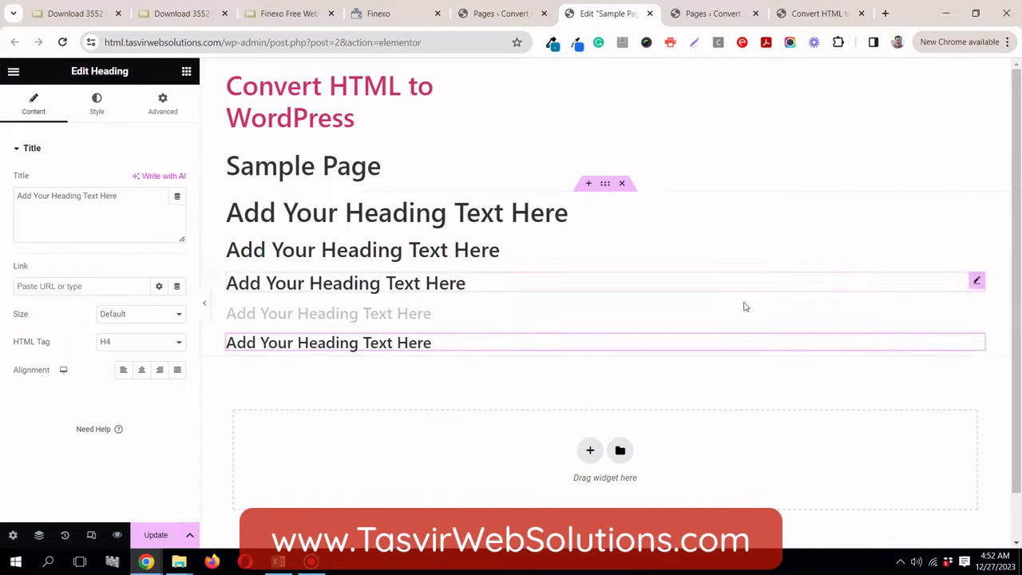
click(143, 342)
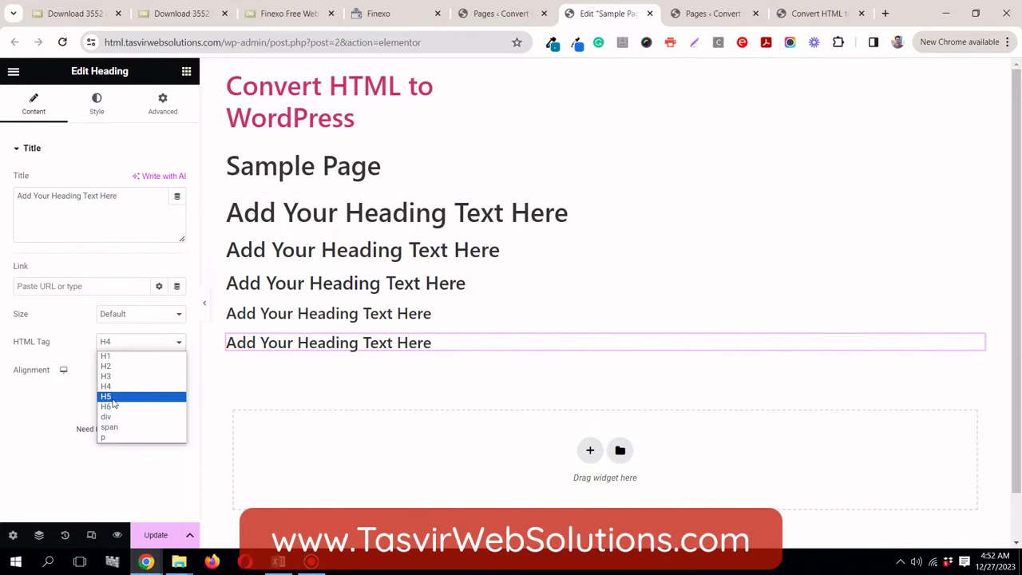
click(111, 396)
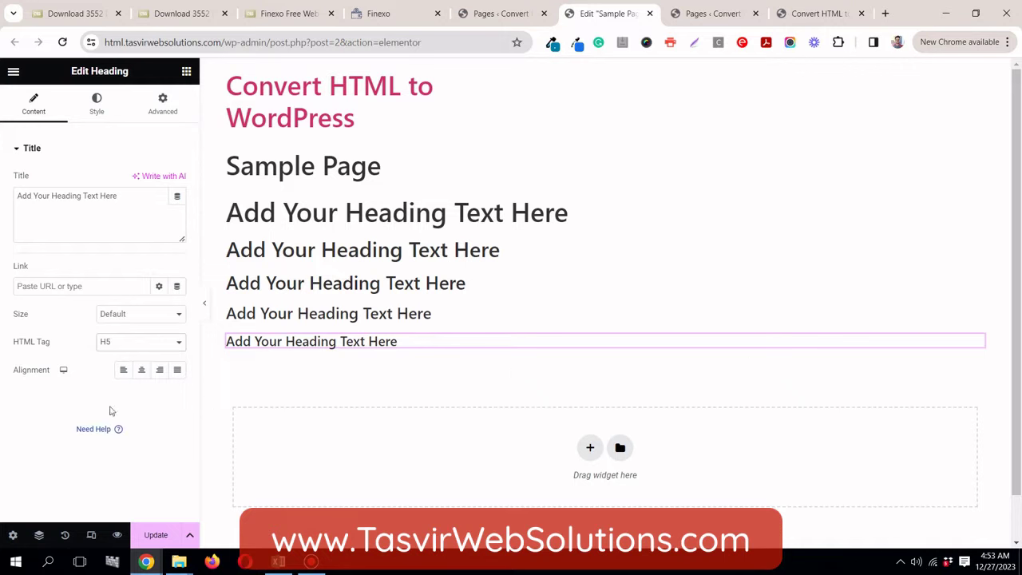
Step: Add a Button widget below the H5 heading and save the page
click(187, 73)
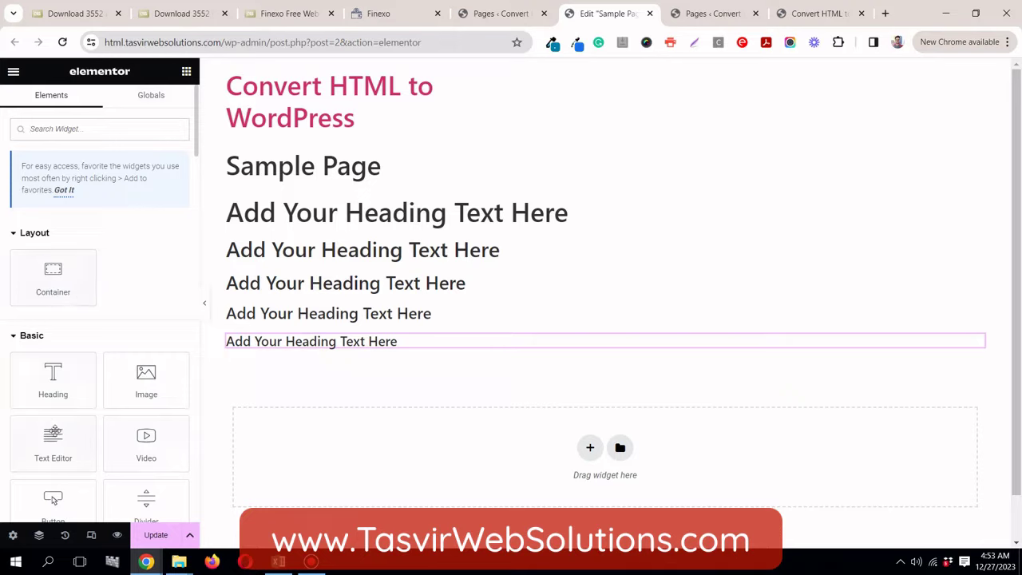
scroll(52, 479, down, 1)
drag(53, 435, 375, 349)
click(156, 534)
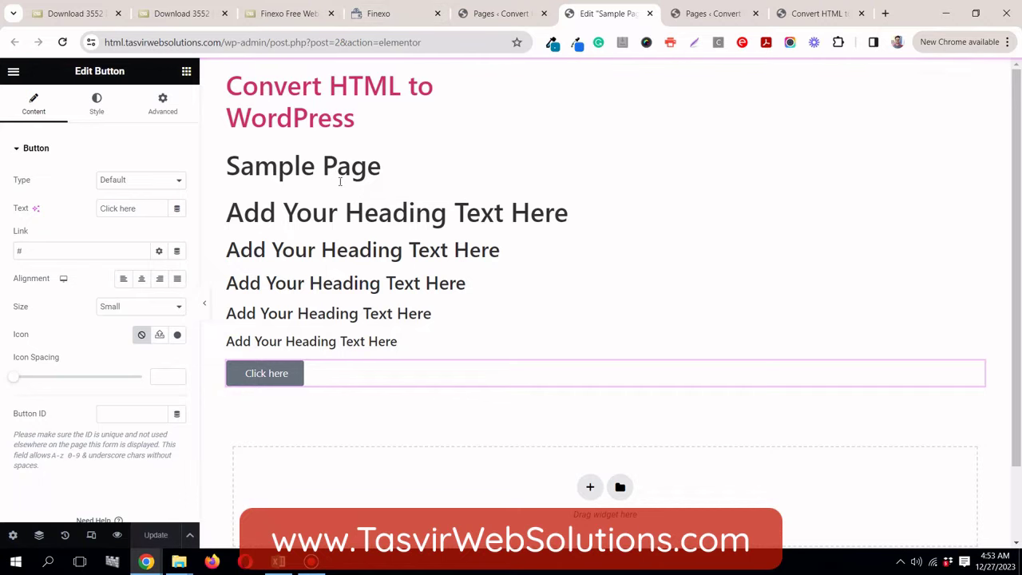
Step: Open Elementor's Site Settings and move the editor's browser tab next to the Finexo tab
click(14, 73)
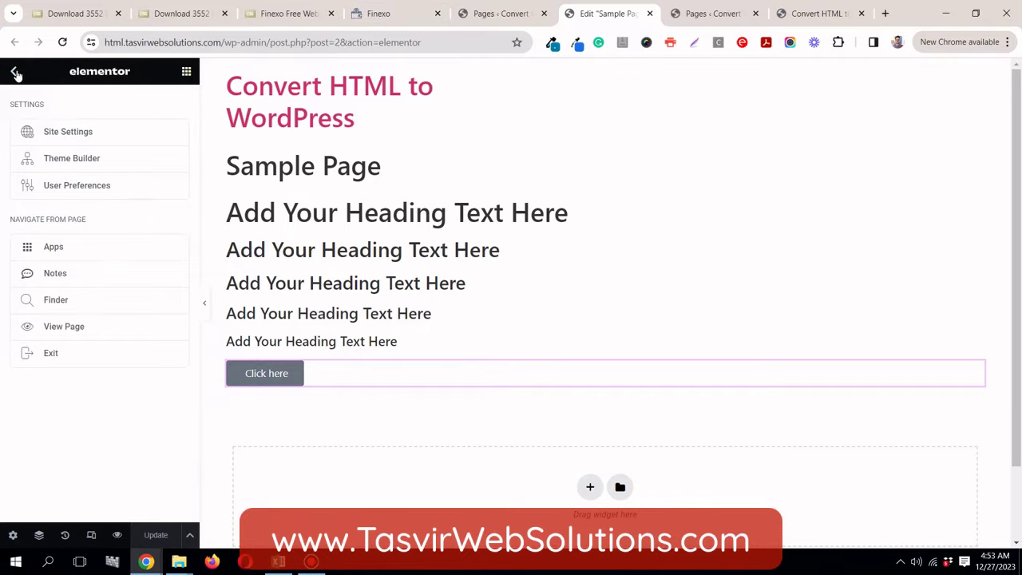
click(88, 136)
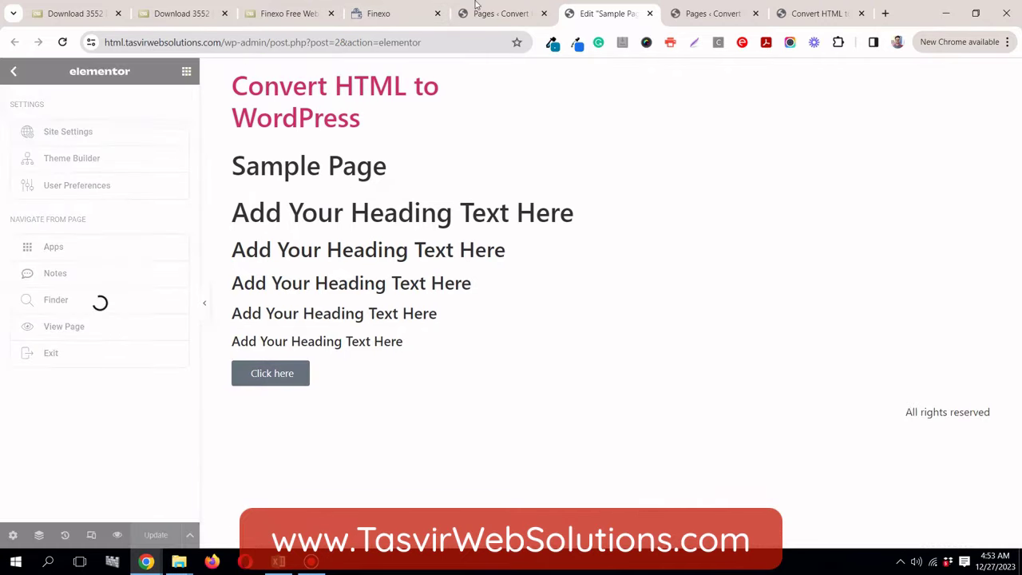
drag(603, 19, 511, 18)
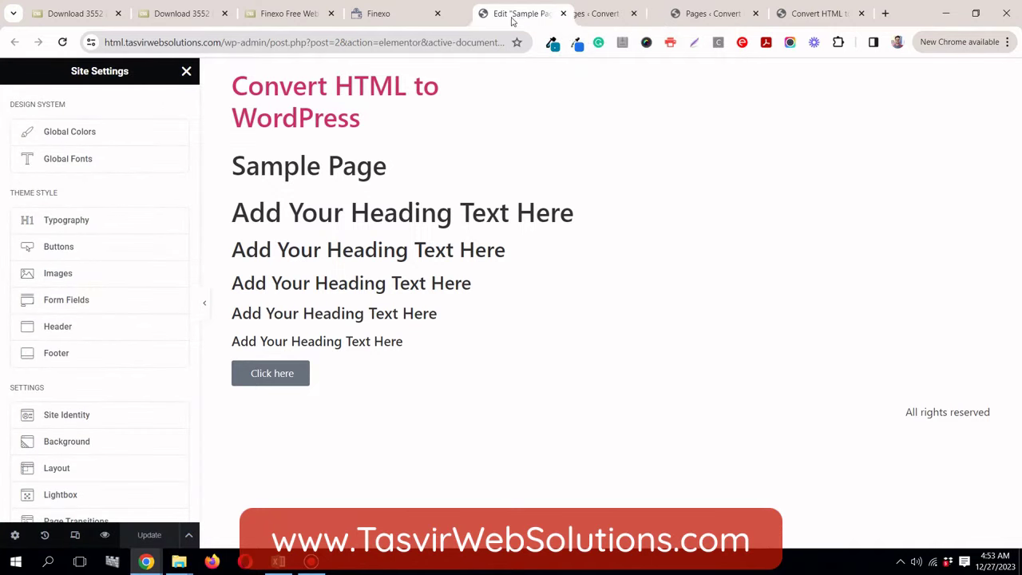
Step: Close the developer tools on the Finexo template page and view its hero section for reference
click(400, 20)
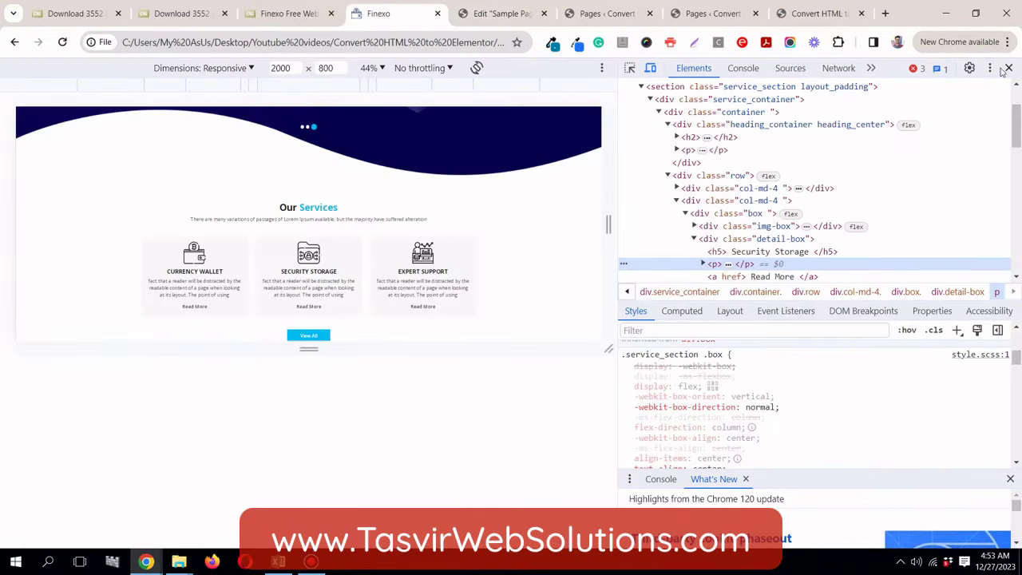
key(F12)
scroll(543, 245, up, 10)
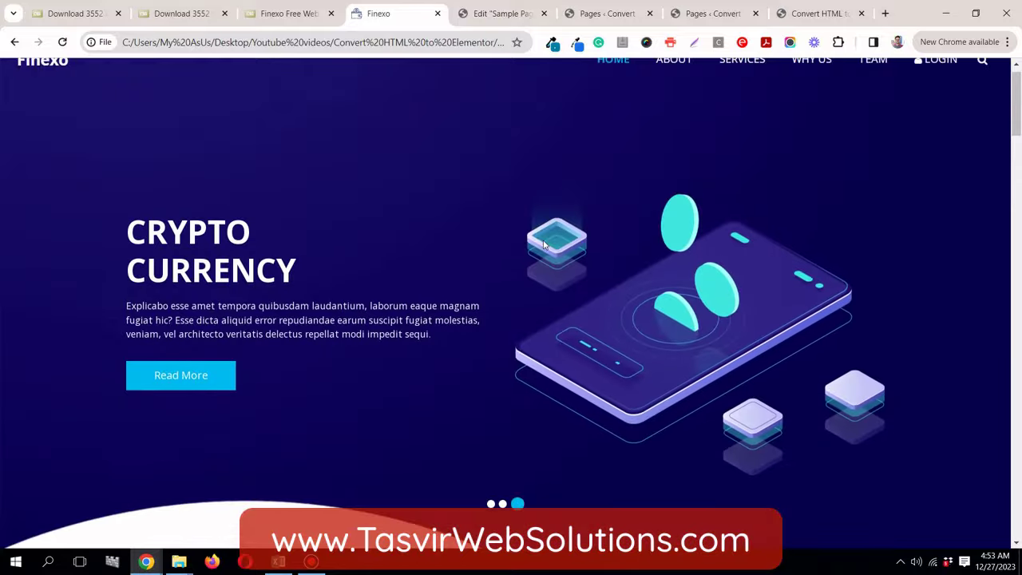
Step: Back in the Elementor Site Settings, assign the global font "body" to the Body typography and save the change
click(471, 16)
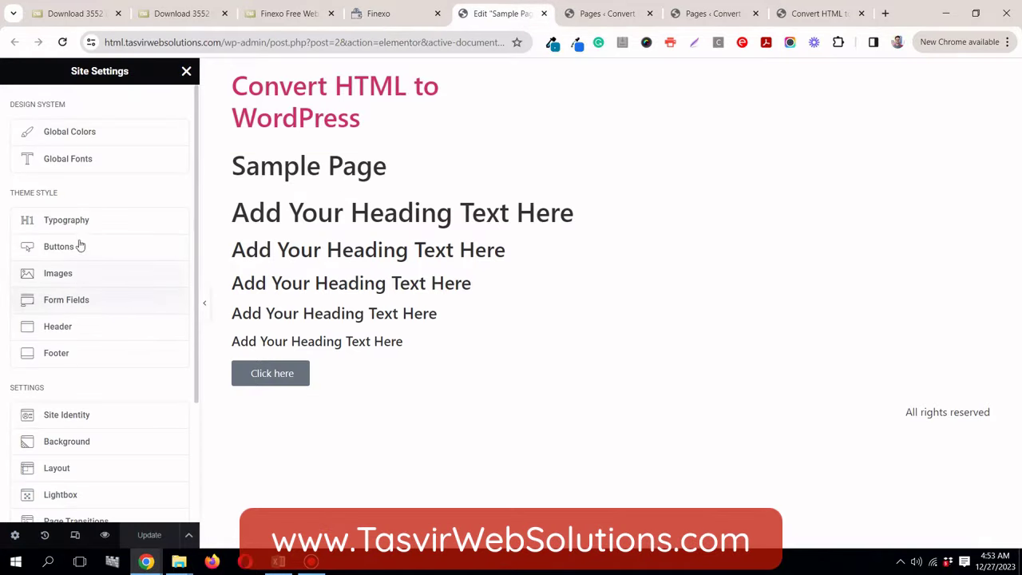
click(128, 226)
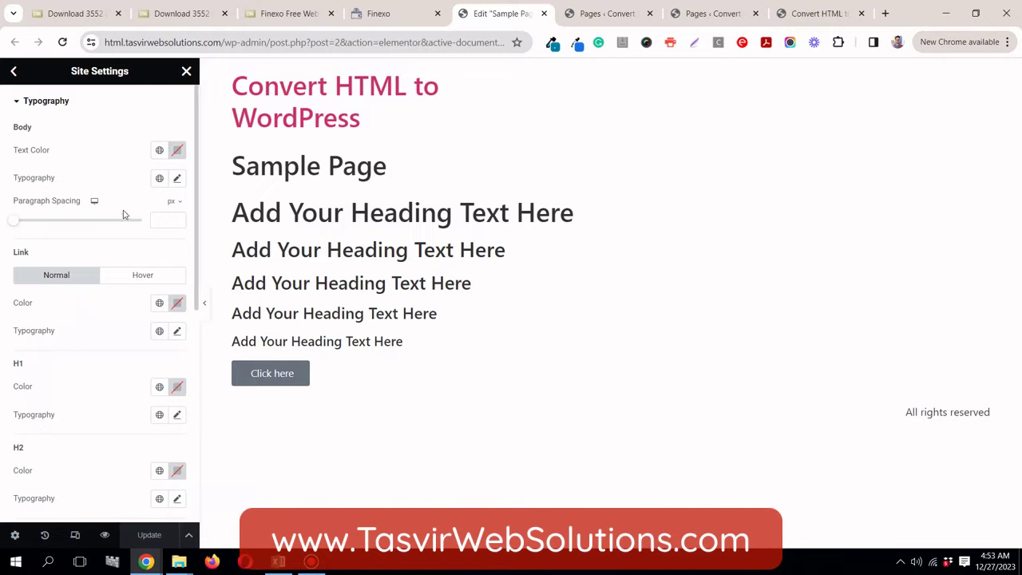
click(159, 179)
scroll(139, 275, down, 5)
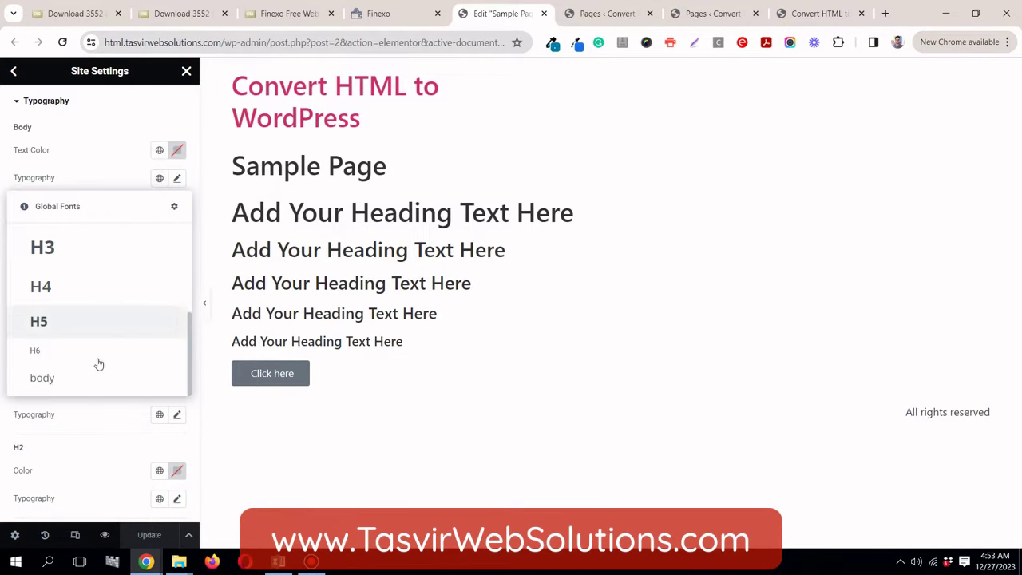
click(93, 377)
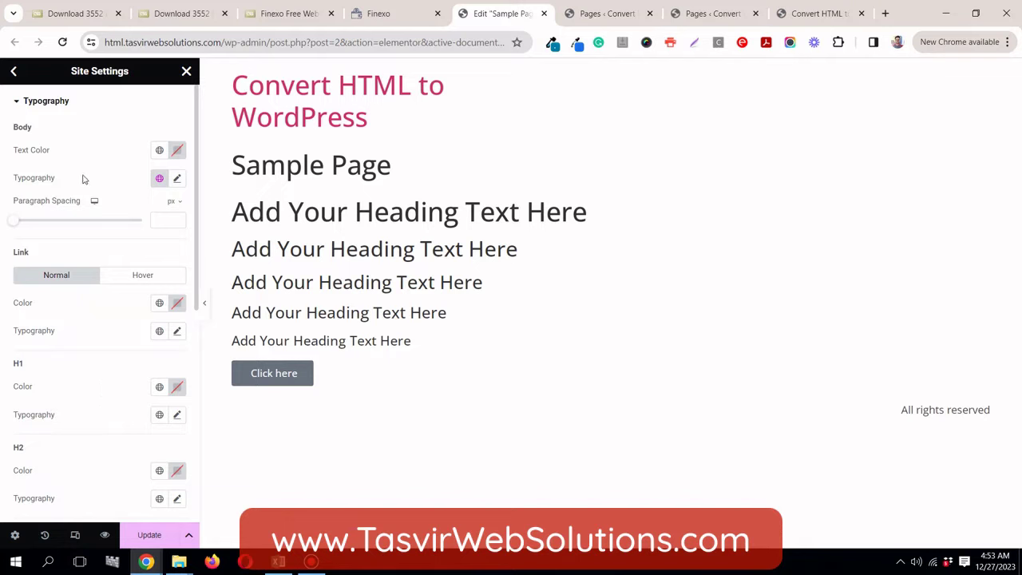
click(147, 534)
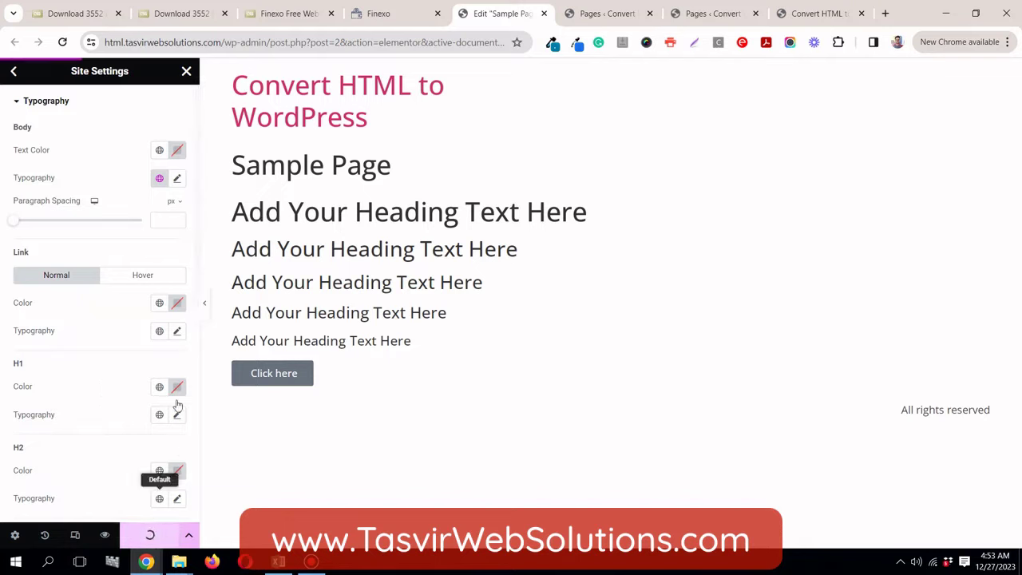
Step: Leave the Site Settings and add a Text Editor widget between the H5 heading and the button
click(186, 71)
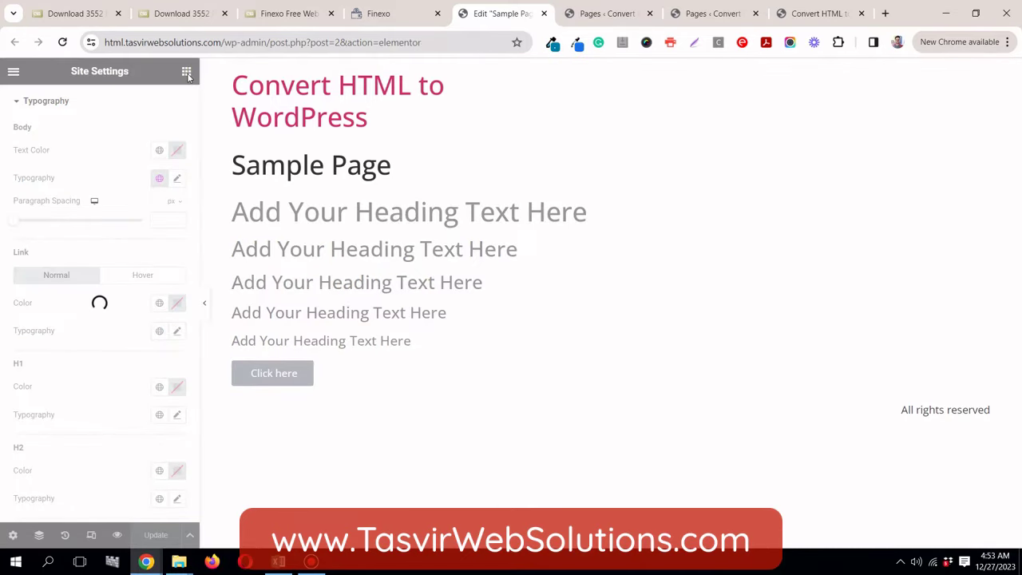
drag(75, 423, 313, 348)
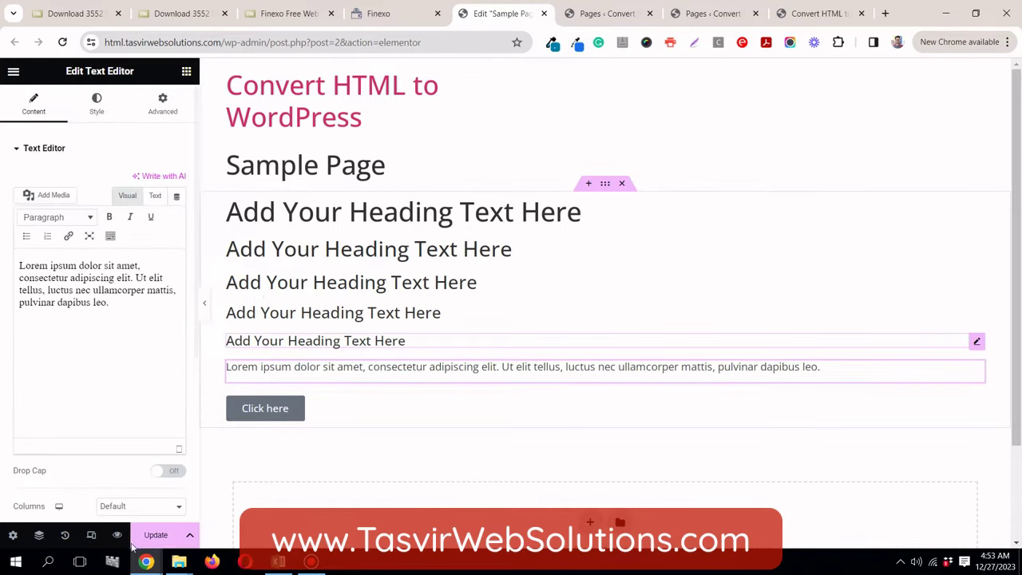
Step: Save the sample page and open the theme style Typography settings in Site Settings
click(154, 535)
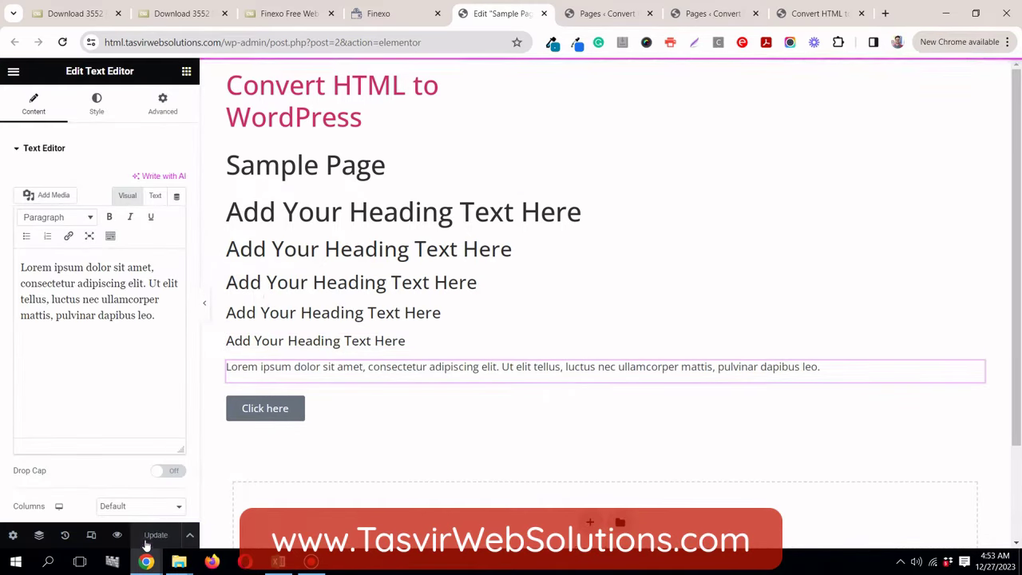
click(13, 71)
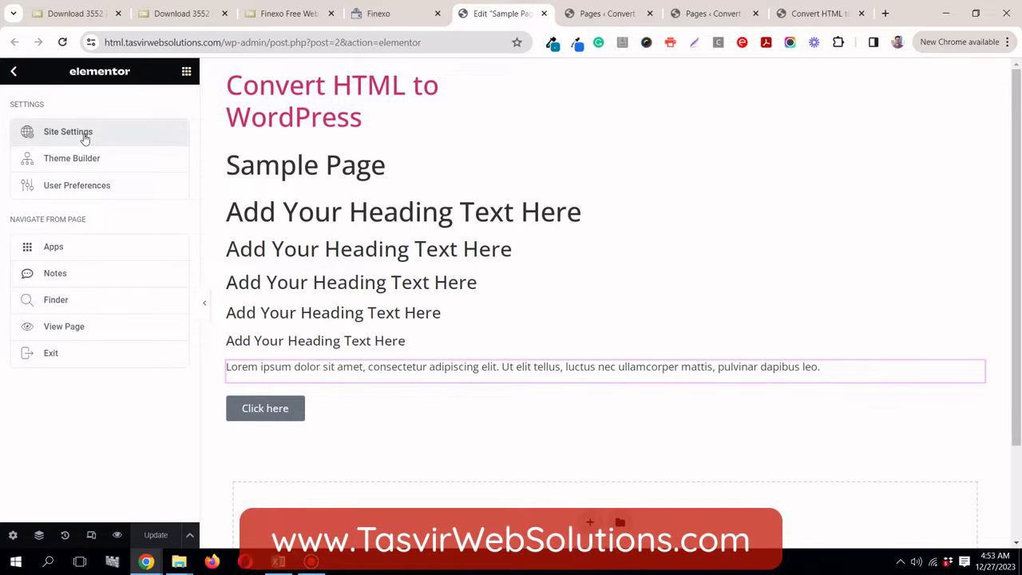
click(83, 135)
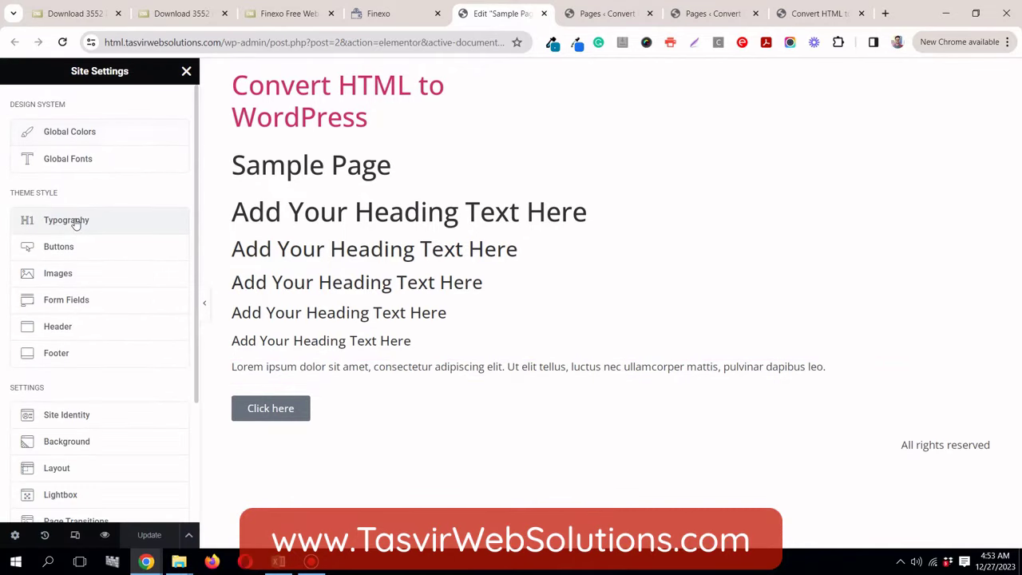
click(76, 224)
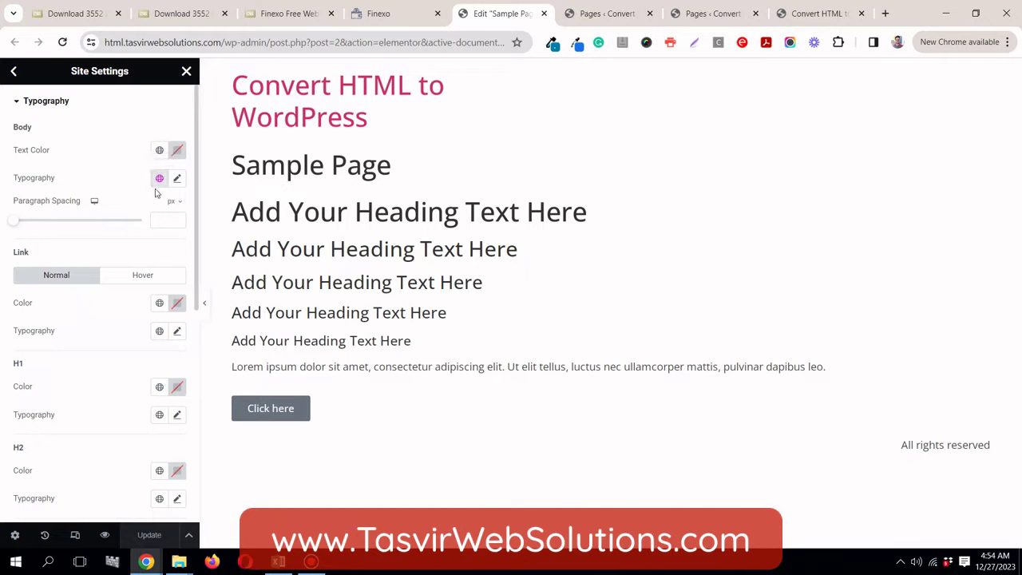
Step: On the Finexo template page, inspect the paragraph under Expert Management in the Why Choose Us section to check its text color
click(384, 19)
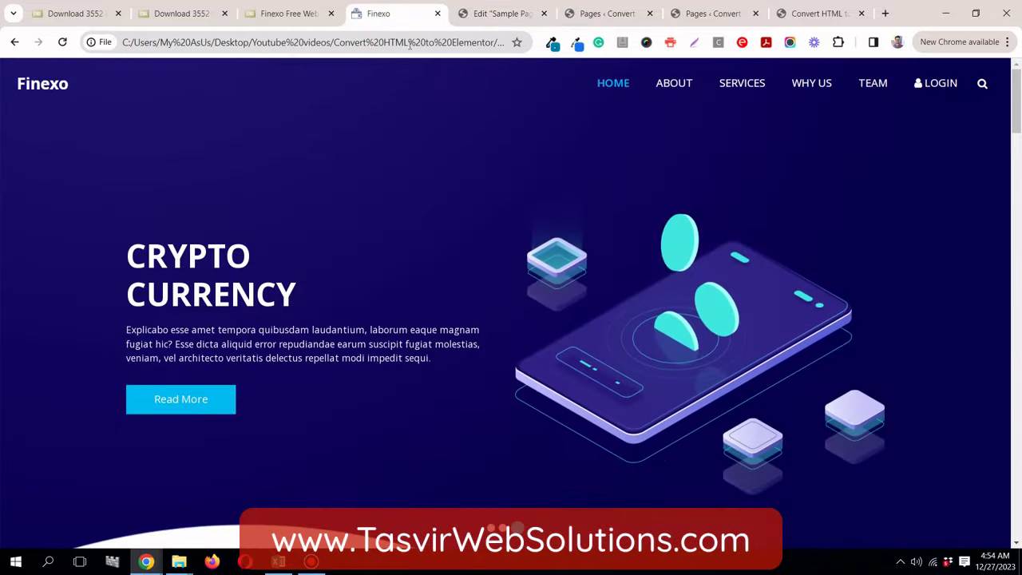
scroll(292, 297, down, 6)
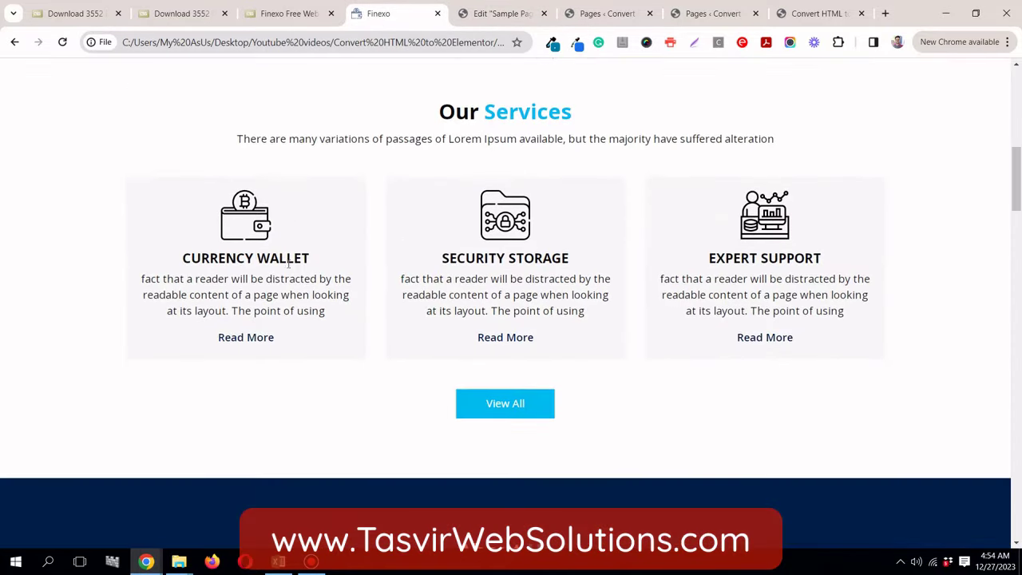
right_click(281, 261)
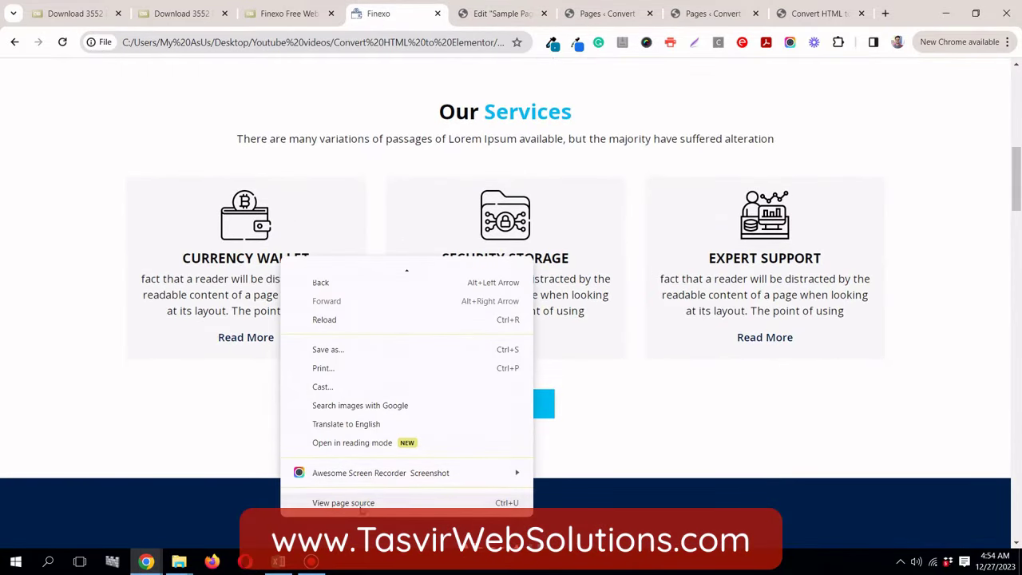
scroll(364, 503, up, 1)
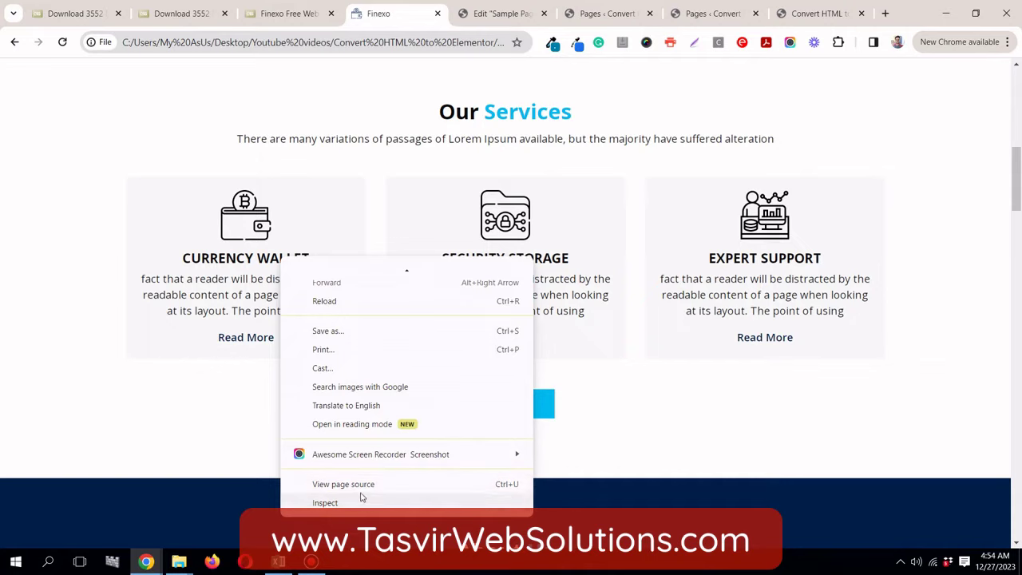
click(325, 503)
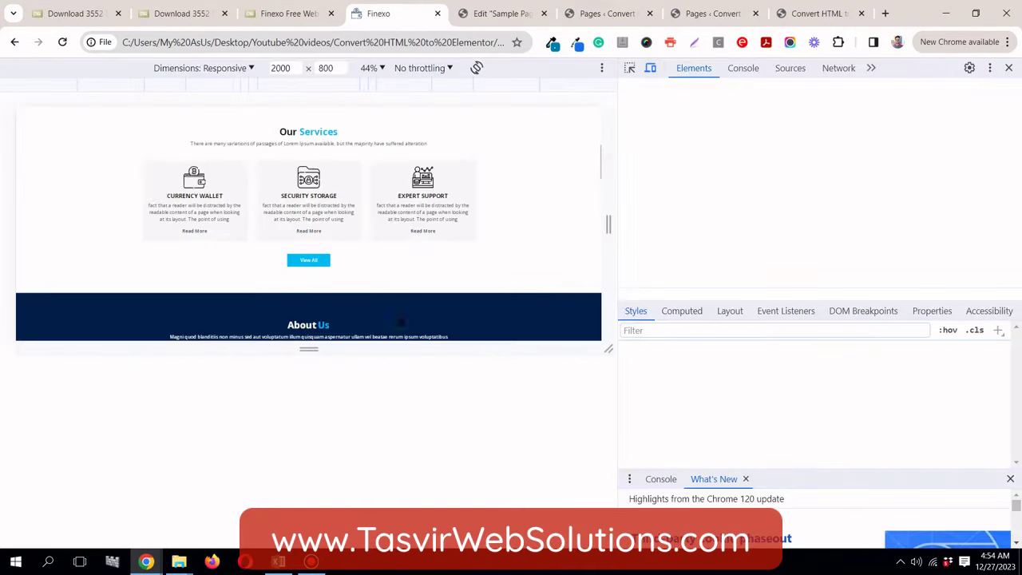
click(629, 68)
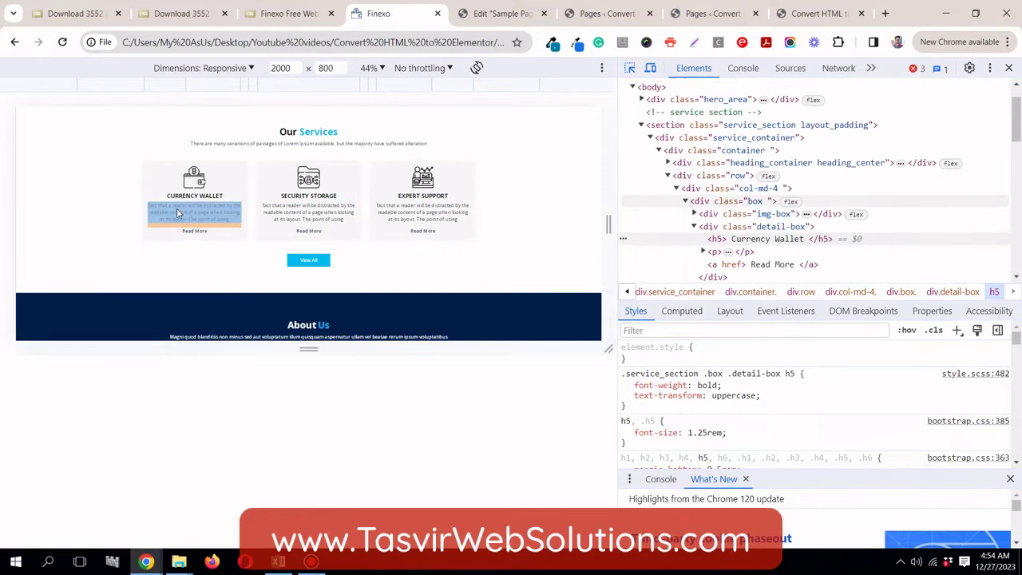
scroll(213, 211, down, 5)
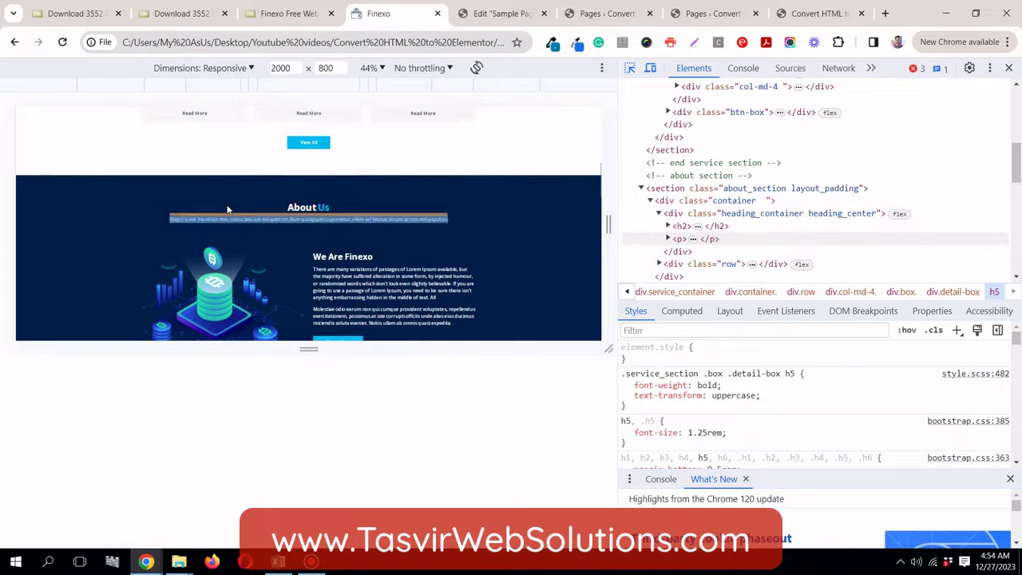
scroll(284, 275, down, 1)
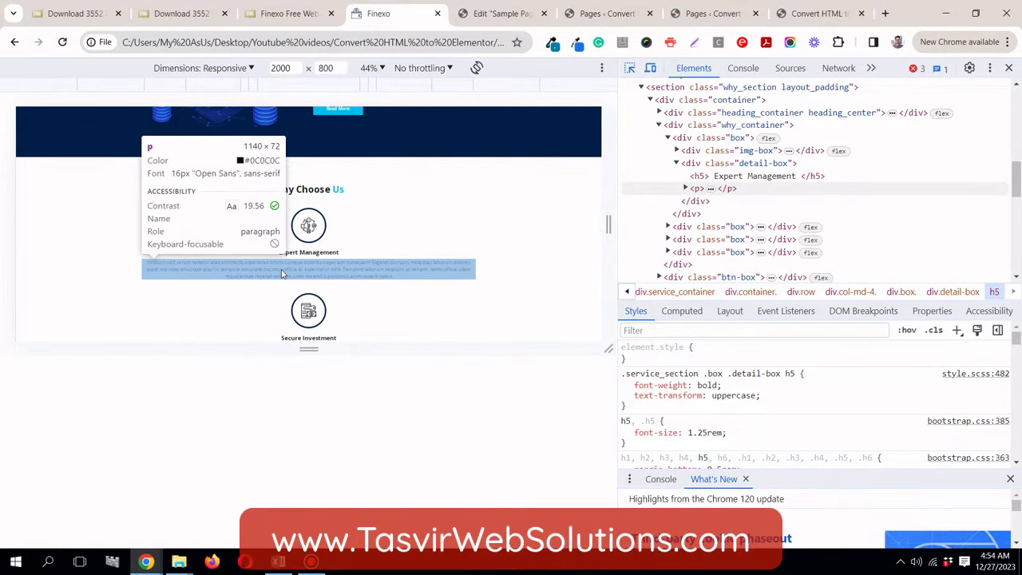
click(281, 273)
Step: Back in the Elementor Site Settings, set the Body text color to #0C0C0C
click(483, 14)
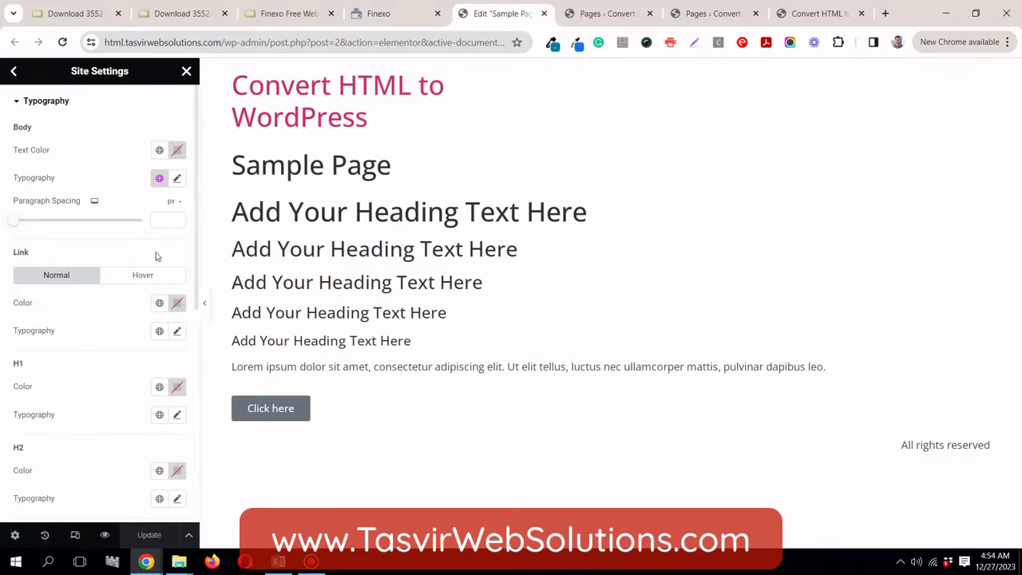
click(178, 151)
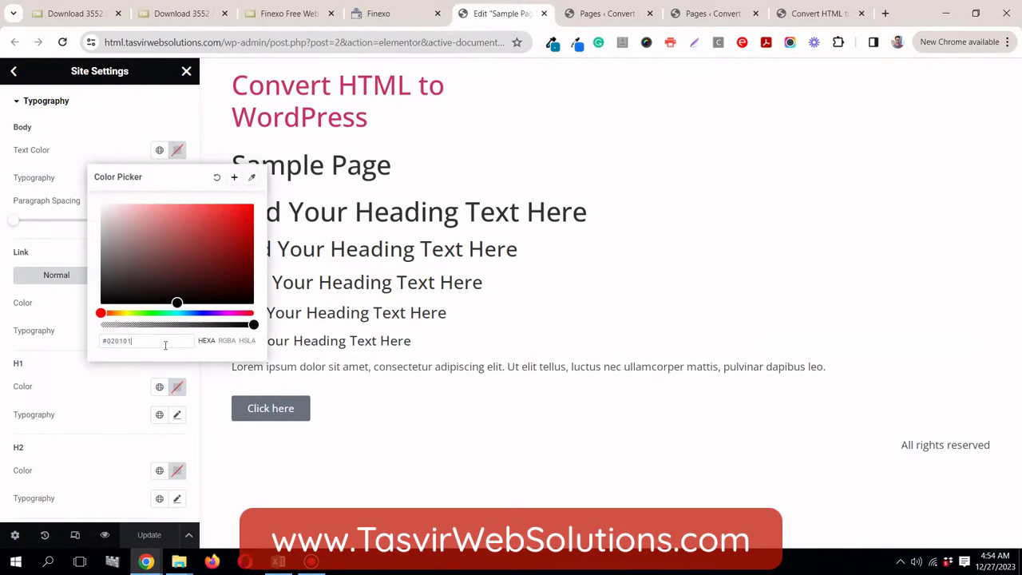
text(0c0)
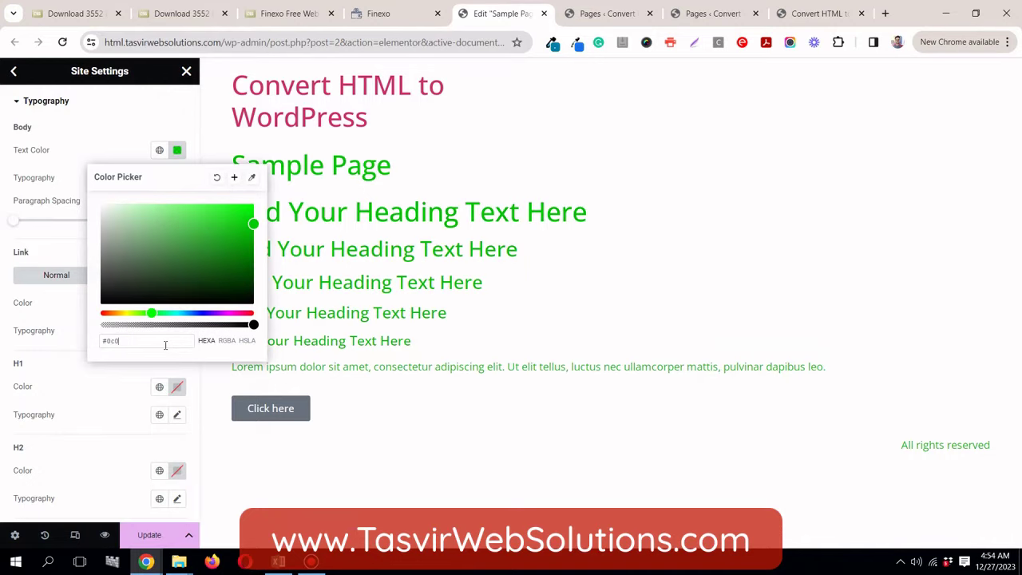
text(c0c)
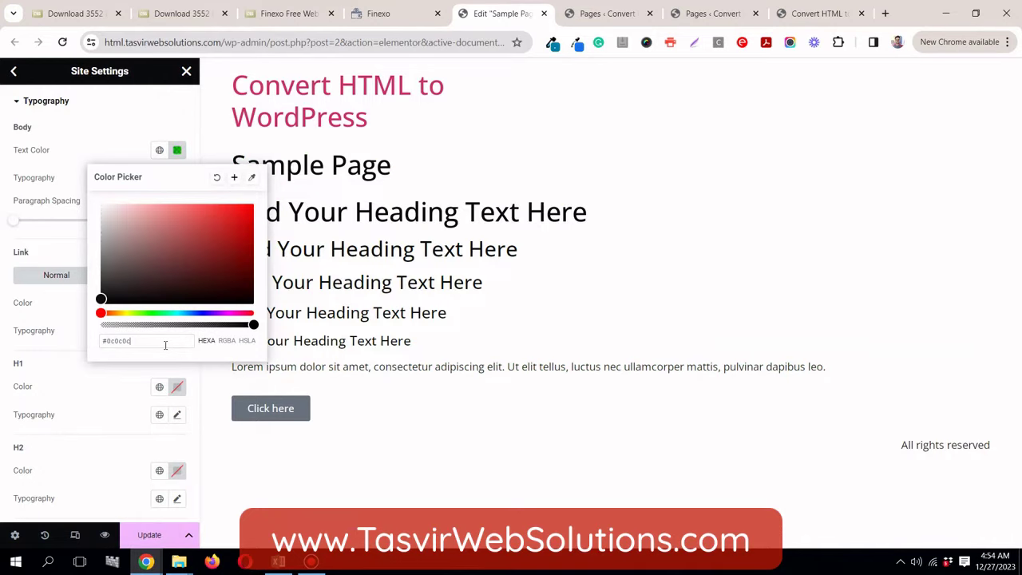
click(54, 246)
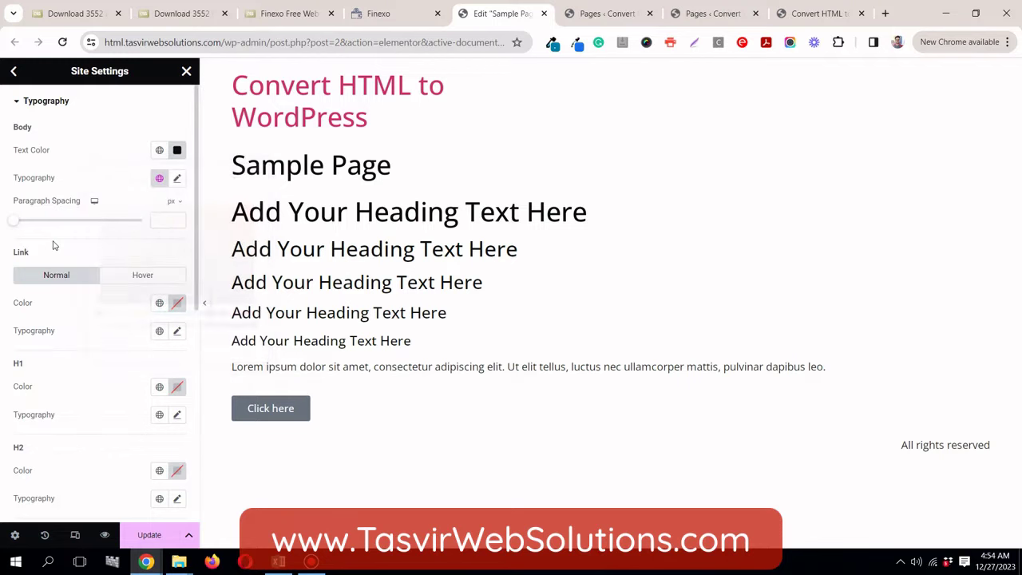
Step: Create a new global color named "dark" from the Body text color
click(177, 150)
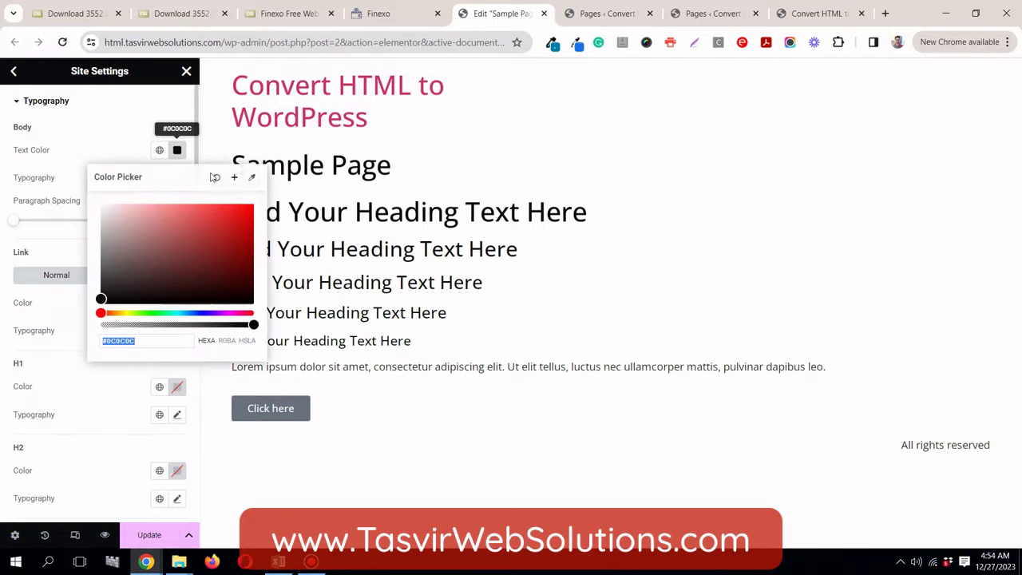
click(235, 177)
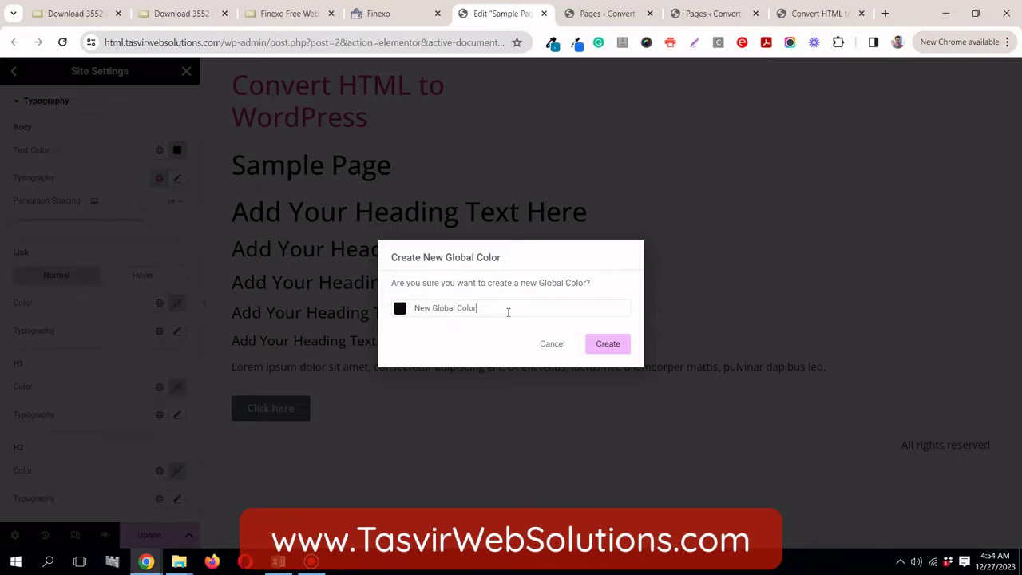
text(dark)
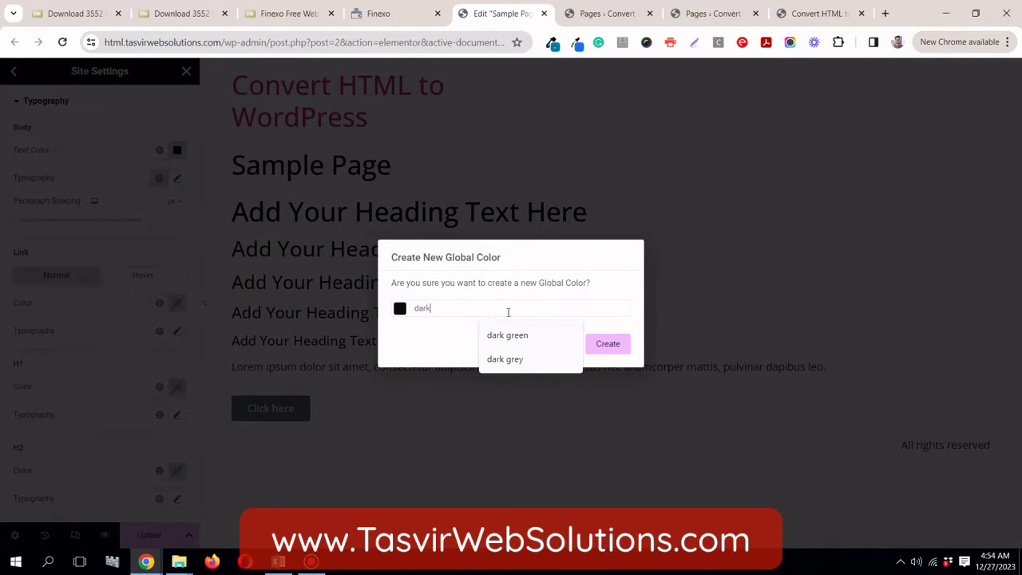
click(617, 347)
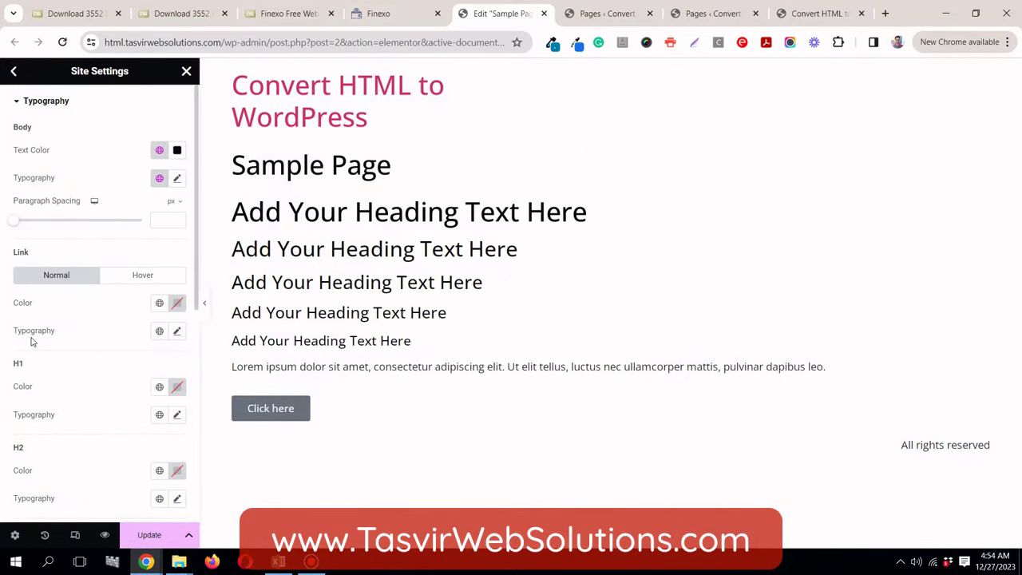
Step: Assign the global font "H1" and the global color "dark" to the H1 theme style
scroll(32, 343, down, 1)
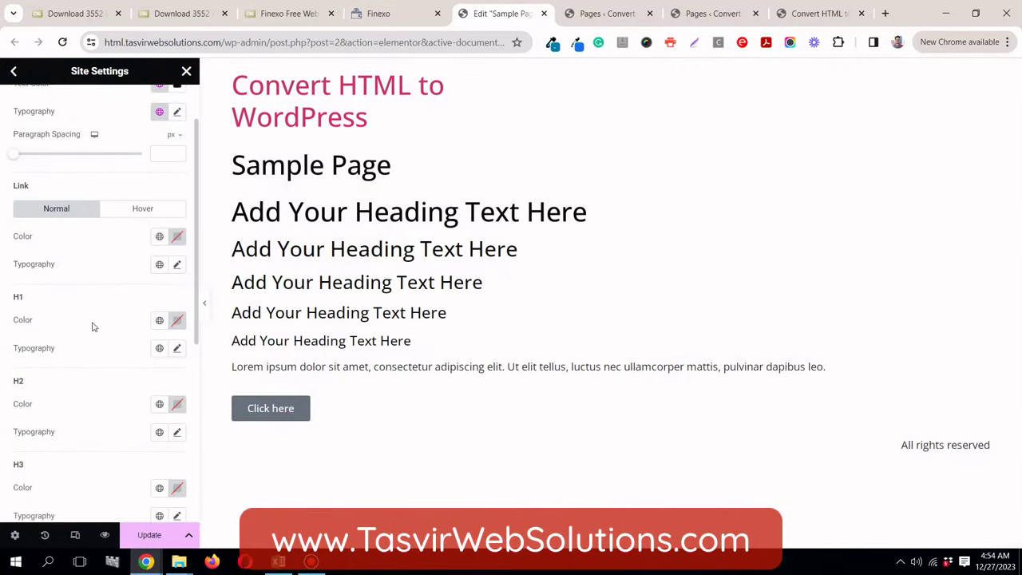
click(160, 349)
scroll(90, 320, down, 2)
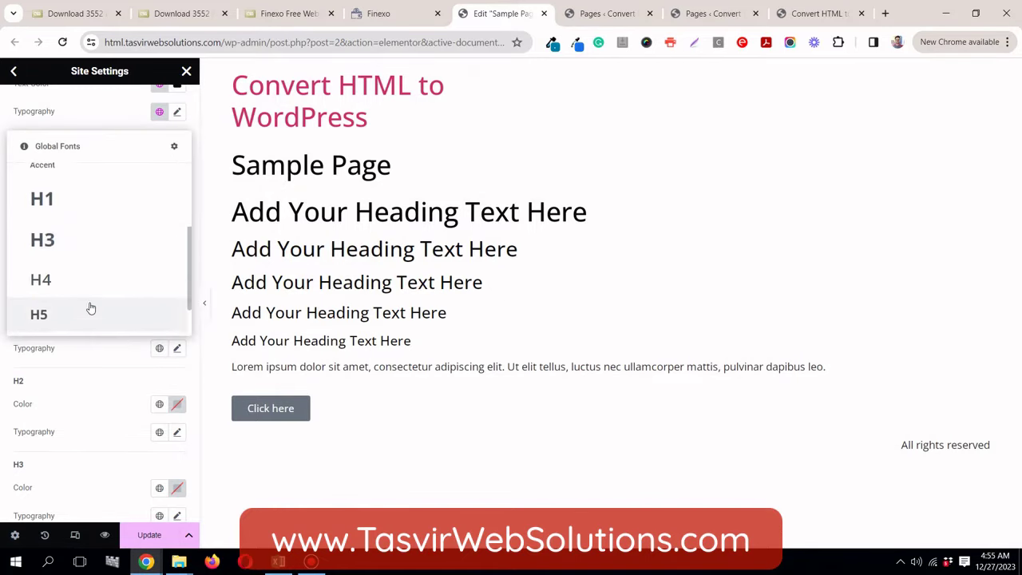
click(88, 216)
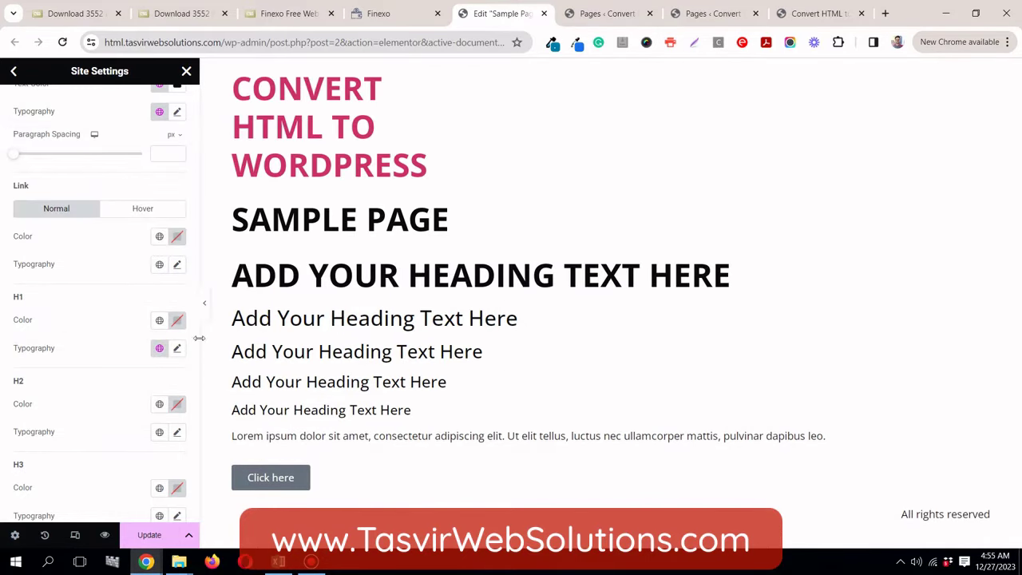
click(159, 321)
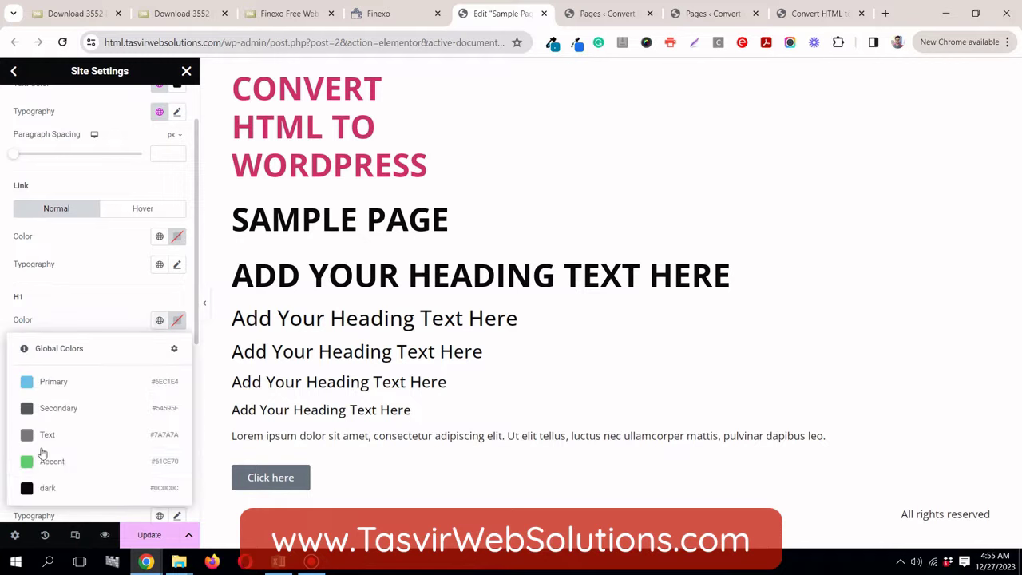
click(60, 485)
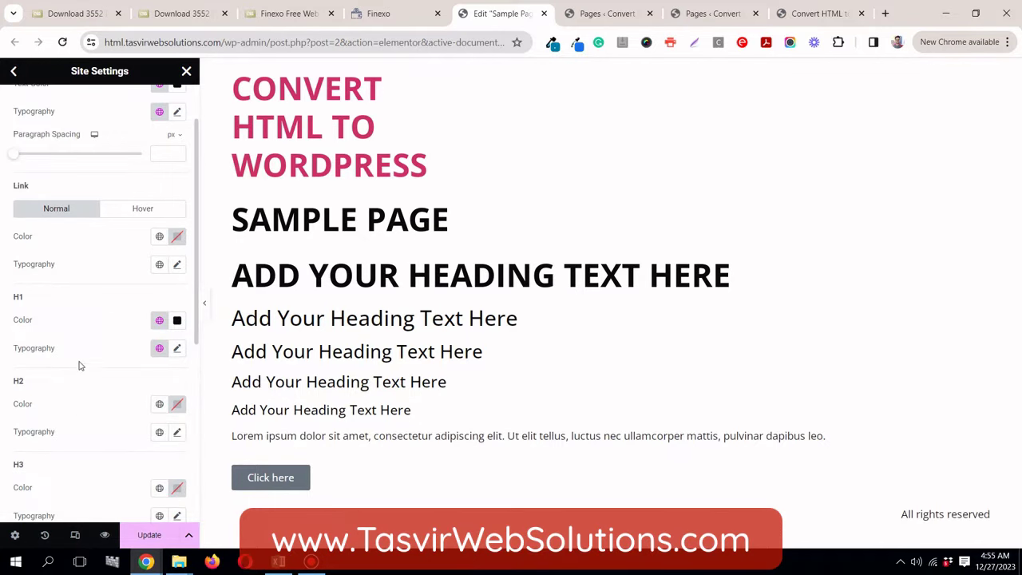
Step: Assign the global font "H2" to the H2 typography
scroll(79, 365, down, 1)
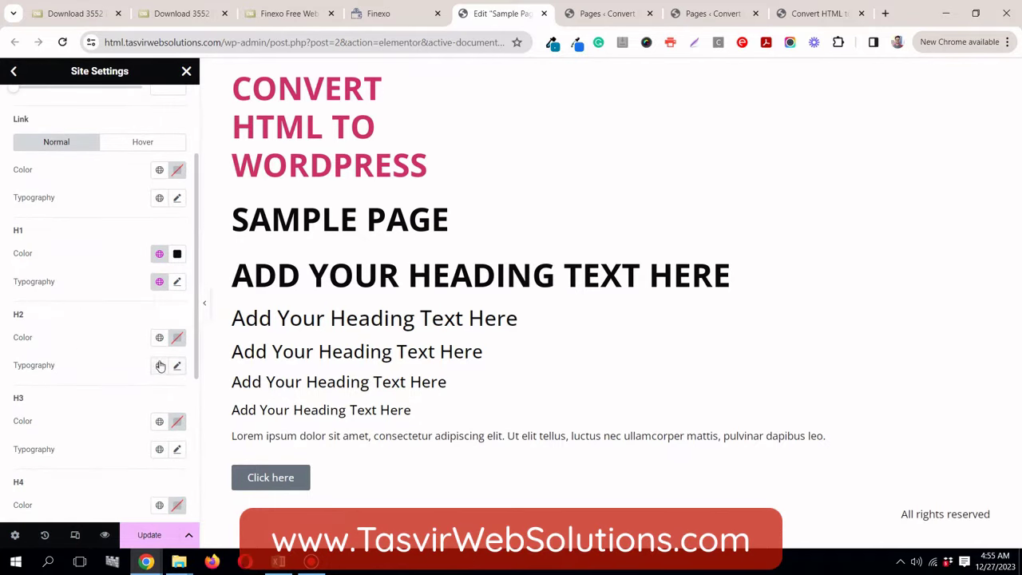
click(160, 366)
scroll(100, 307, down, 2)
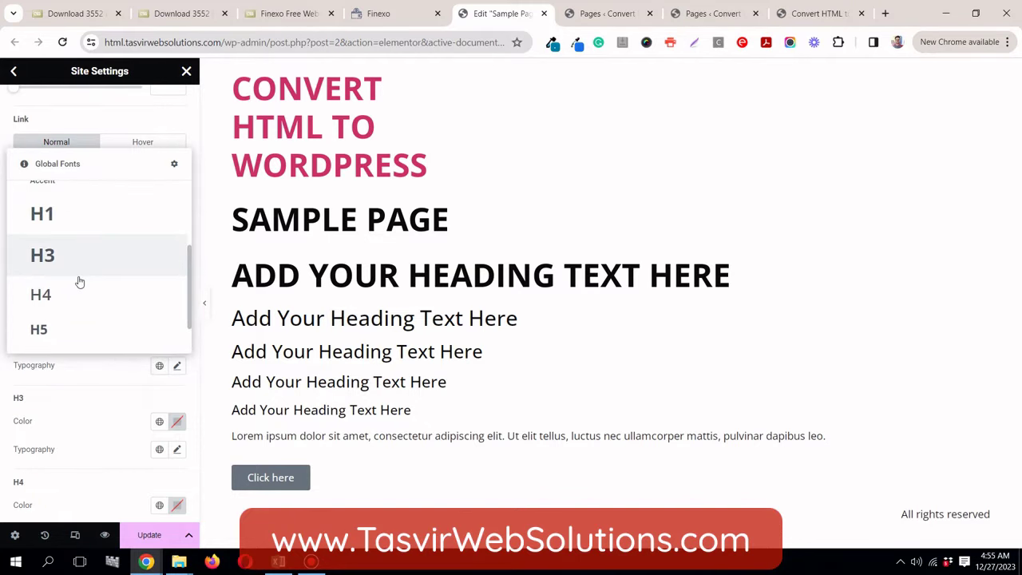
scroll(80, 282, up, 4)
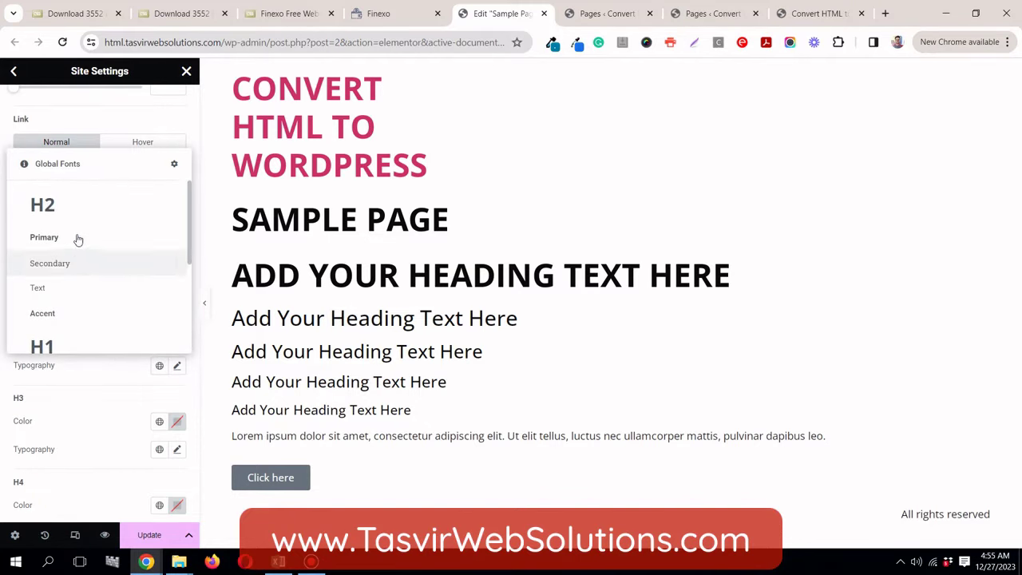
click(84, 212)
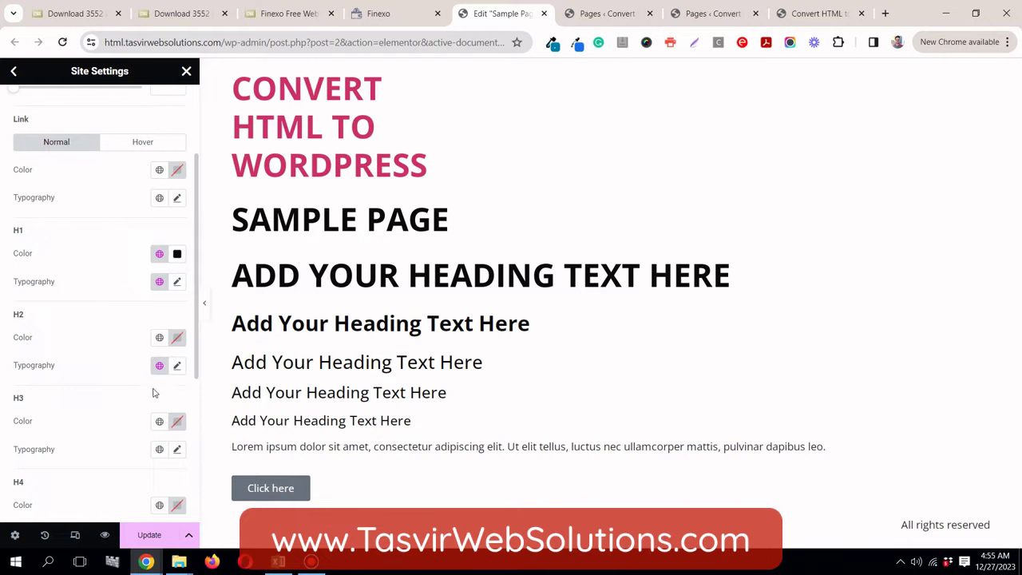
Step: Apply the dark global colour to the H2 and H3 heading styles and the H3 global font to the H3 typography
click(159, 337)
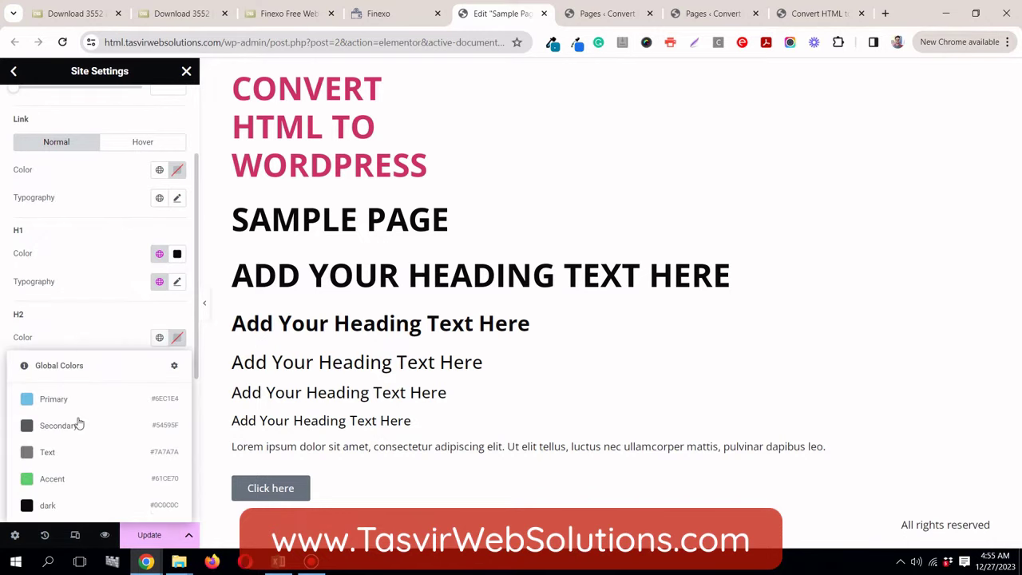
click(87, 509)
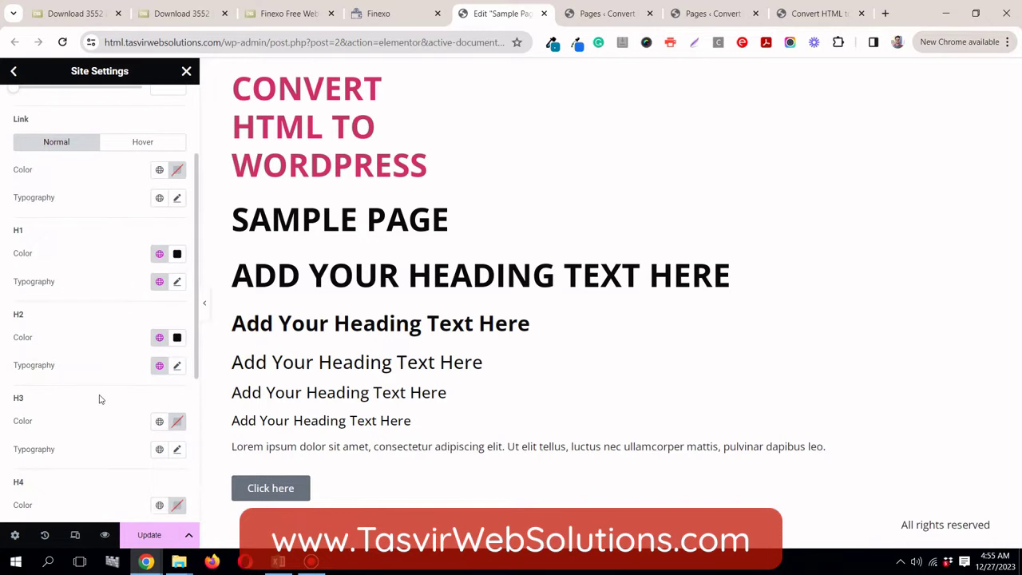
scroll(156, 373, down, 3)
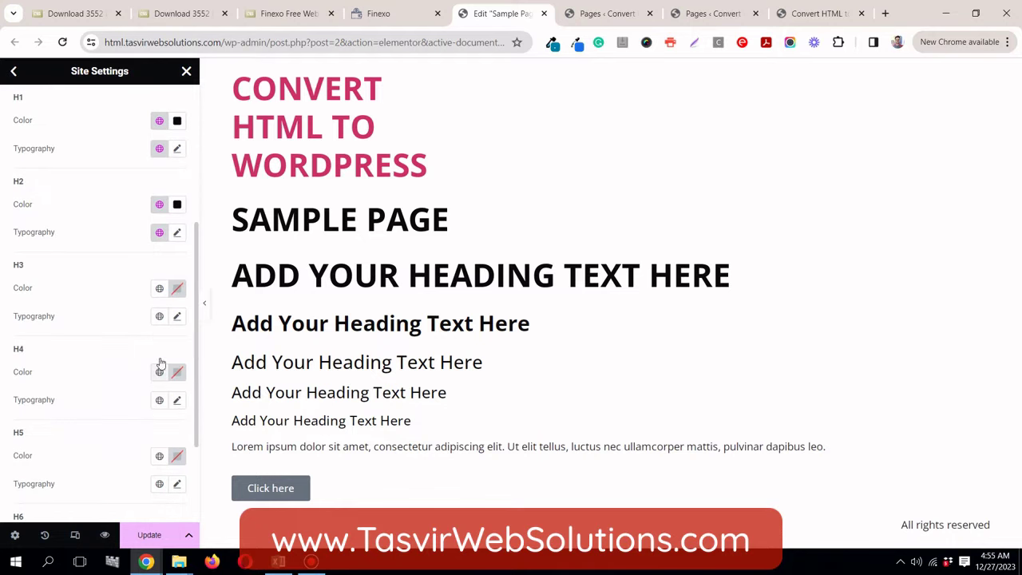
click(160, 317)
scroll(103, 429, down, 4)
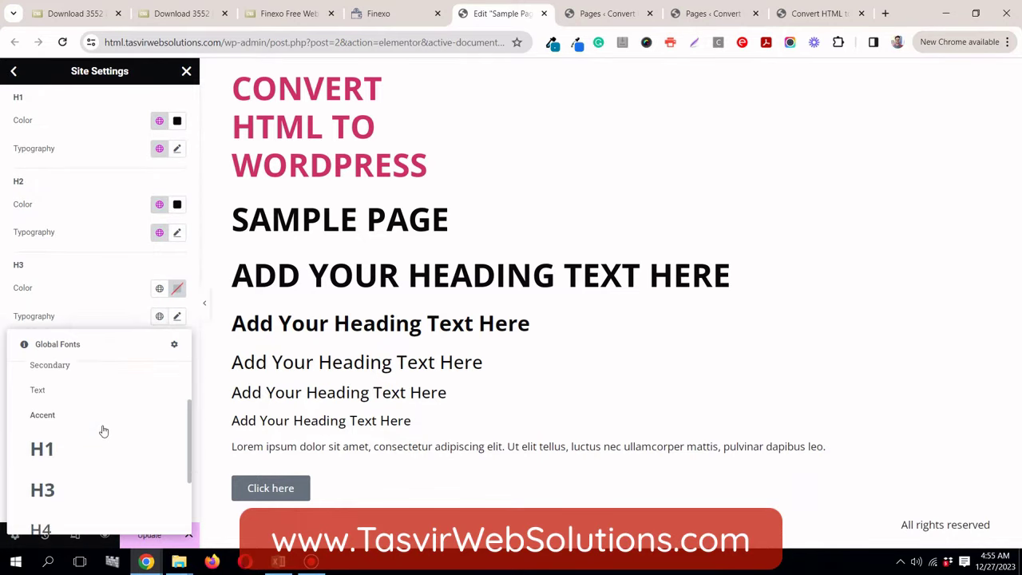
click(72, 395)
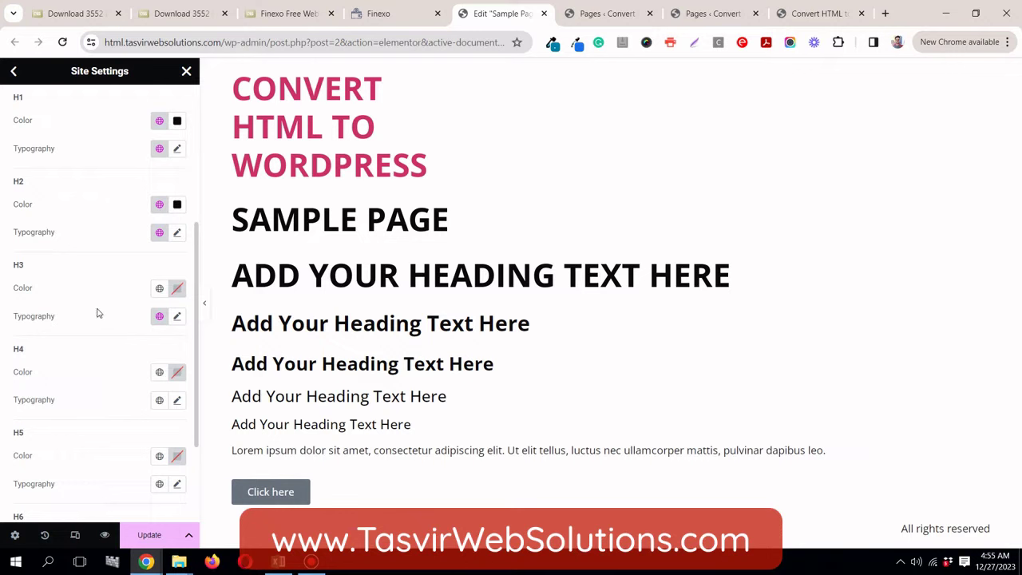
click(160, 291)
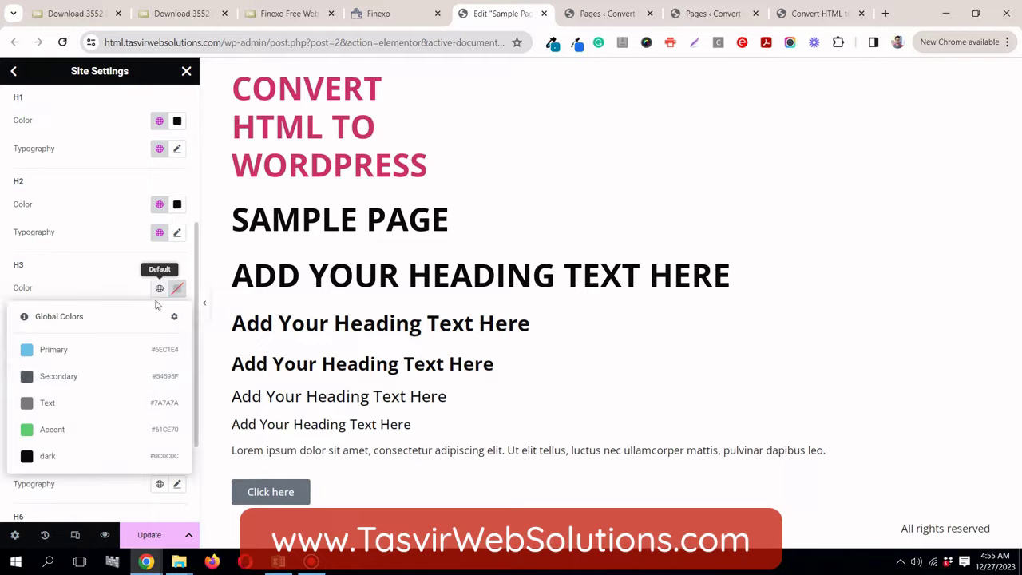
click(96, 455)
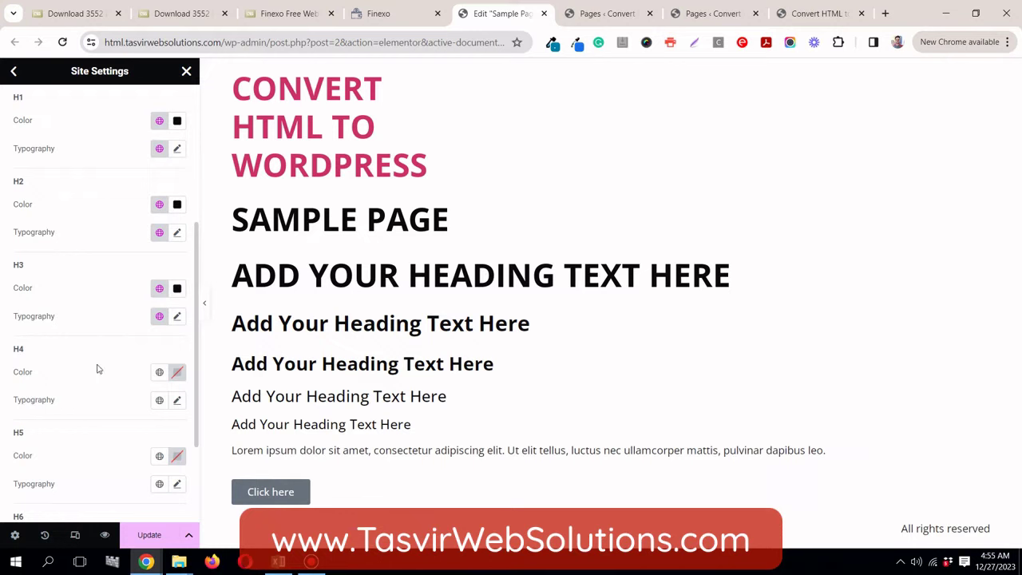
Step: Give the H4 heading style the H4 global font and the dark global colour
scroll(140, 348, down, 1)
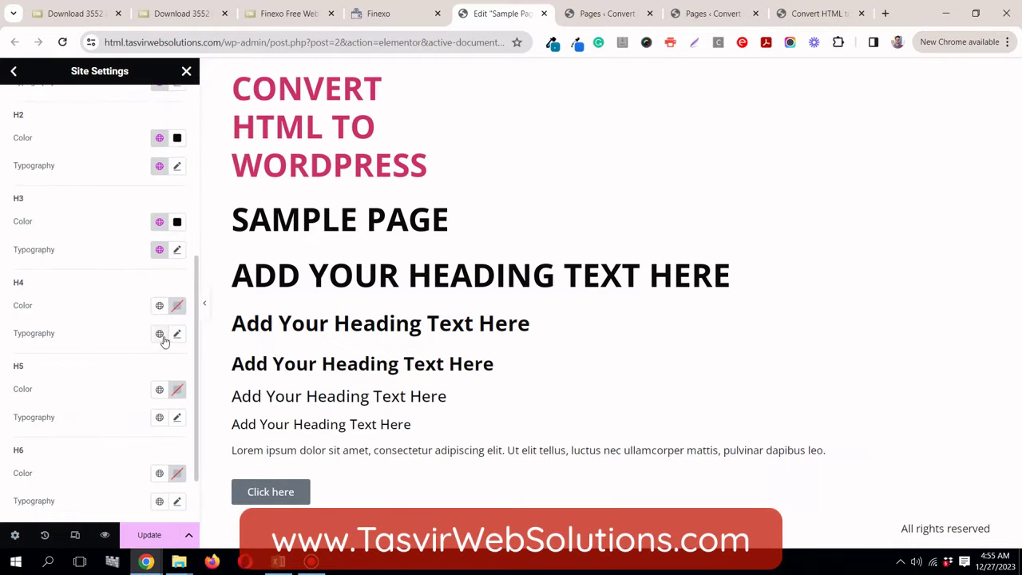
click(160, 333)
scroll(80, 267, down, 3)
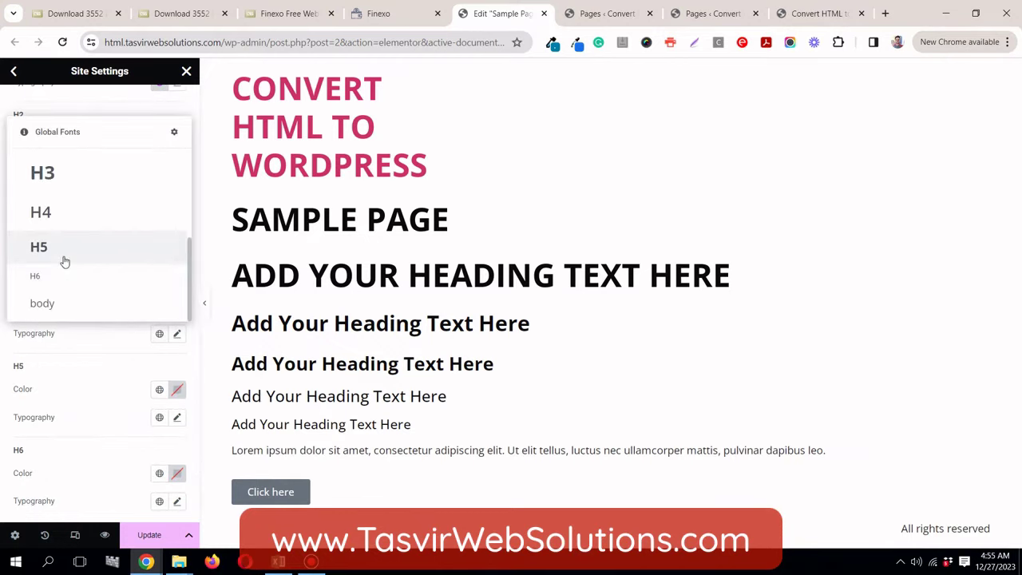
click(59, 224)
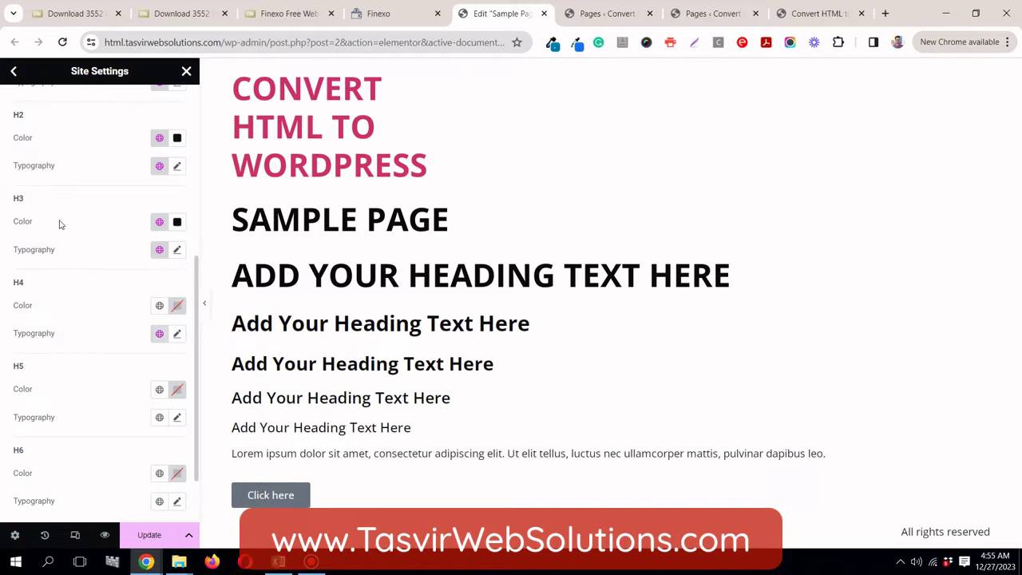
click(159, 305)
click(71, 474)
Step: Give the H5 heading style the H5 global font and dark global colour, and save the updated site settings
scroll(66, 323, down, 2)
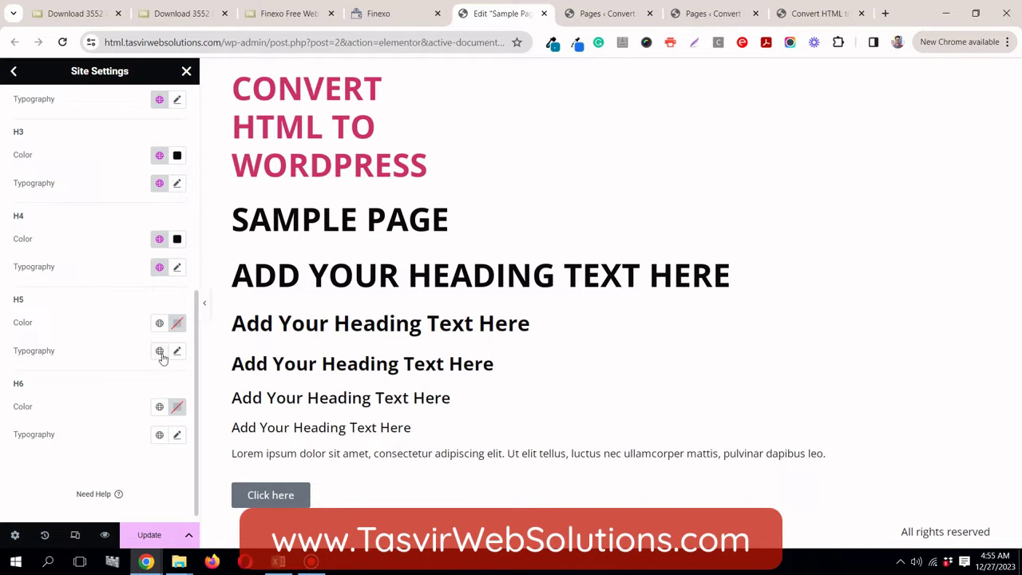
click(159, 352)
scroll(90, 308, down, 4)
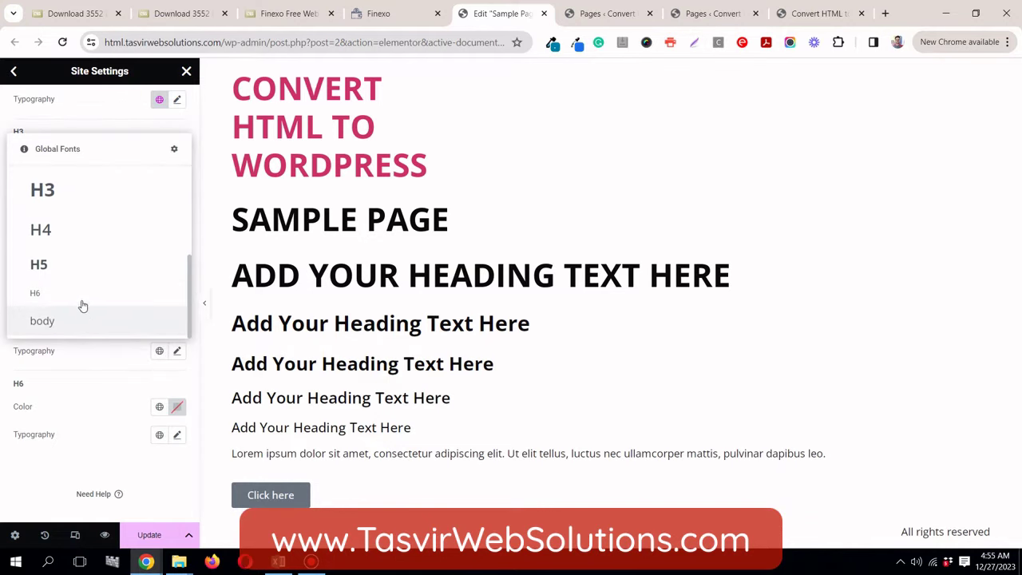
click(74, 271)
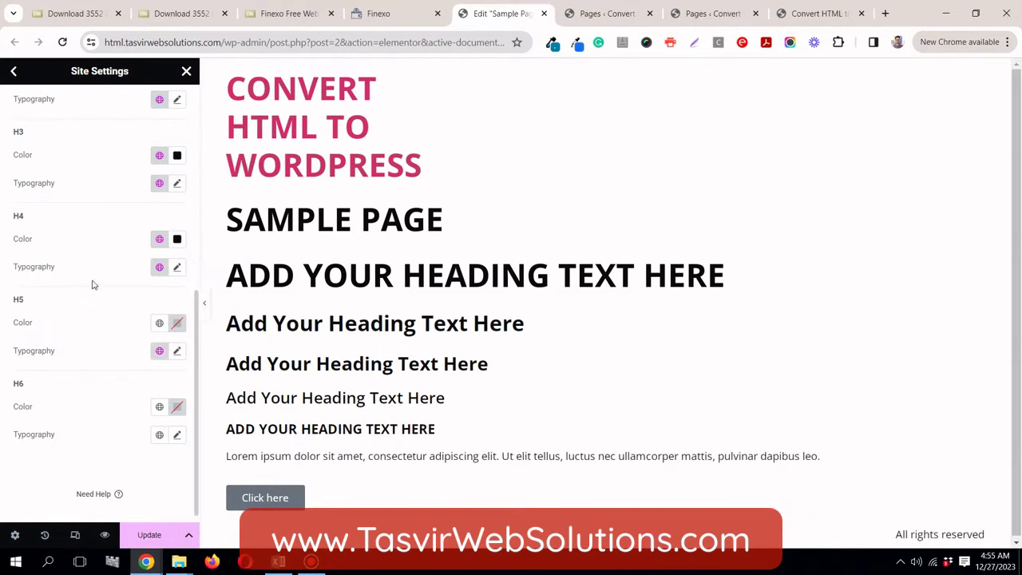
click(159, 324)
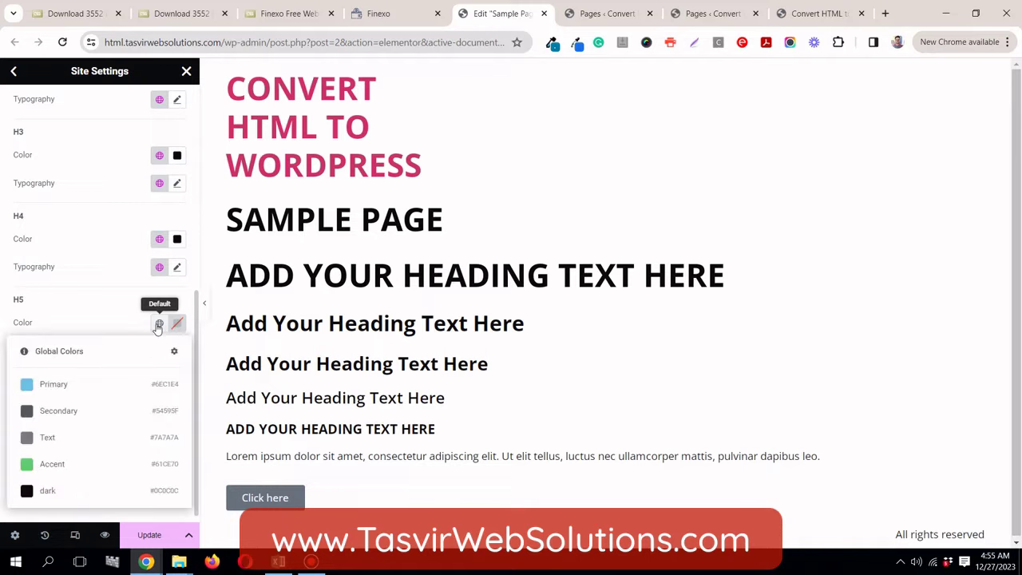
click(101, 491)
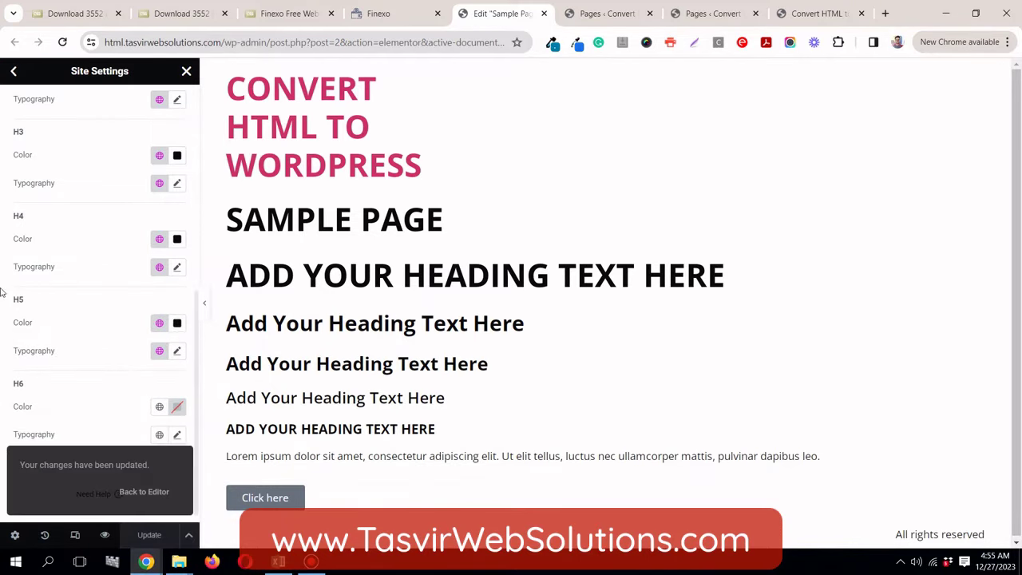
scroll(3, 292, up, 5)
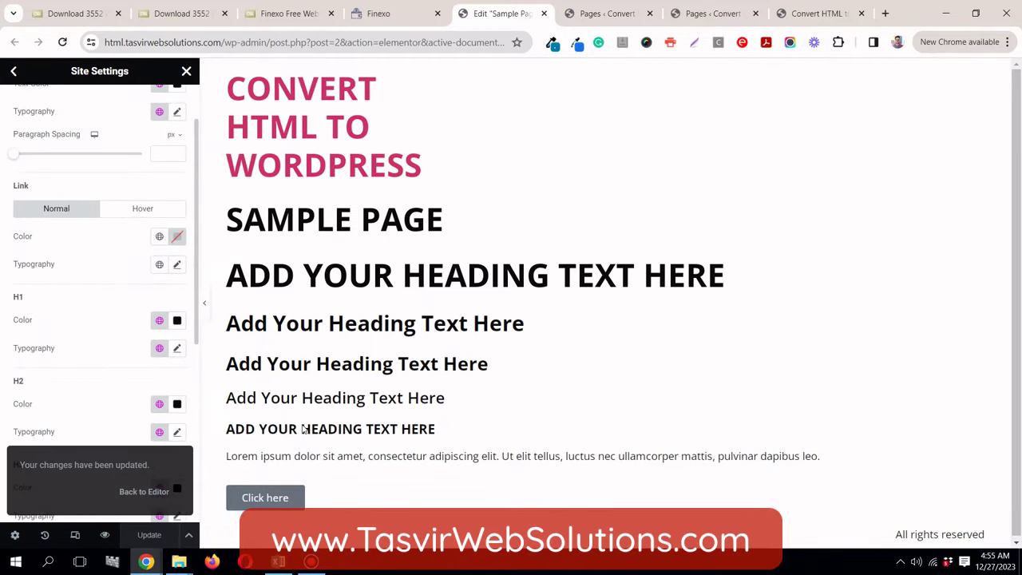
click(14, 73)
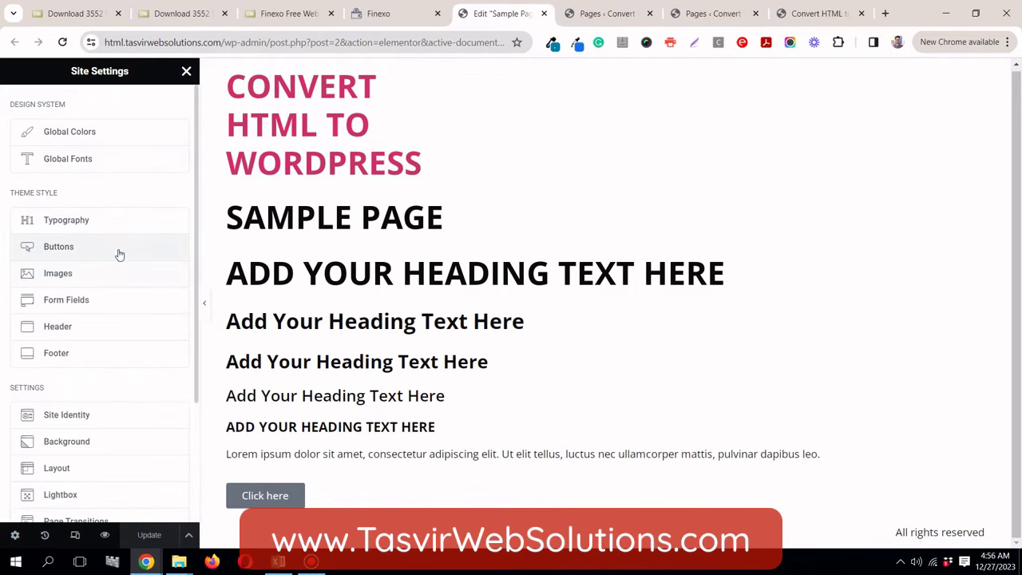
Step: Examine the button styles across the whole Finexo HTML template page, from the hero and services sections to the footer
click(374, 13)
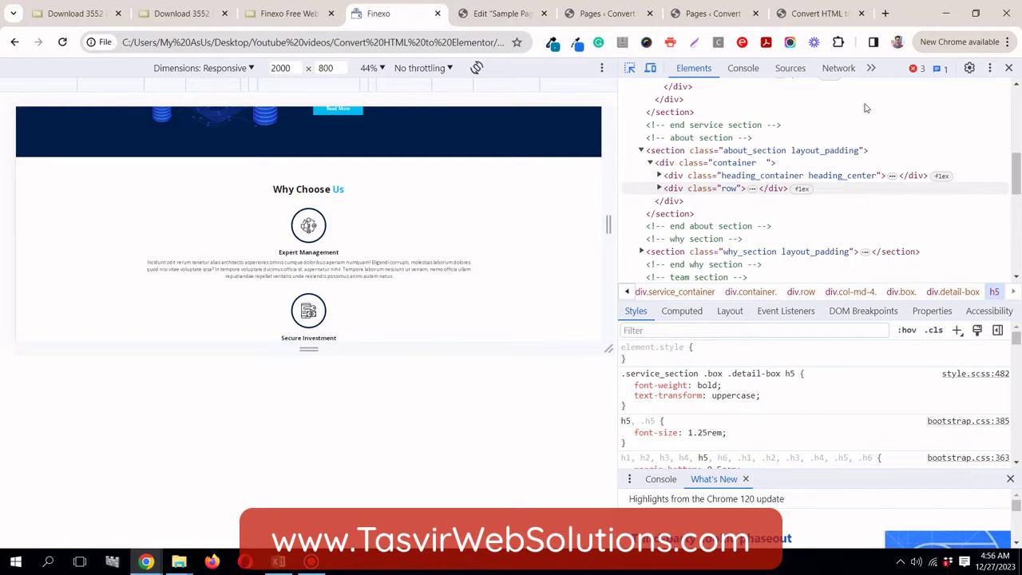
click(1009, 68)
scroll(248, 249, up, 7)
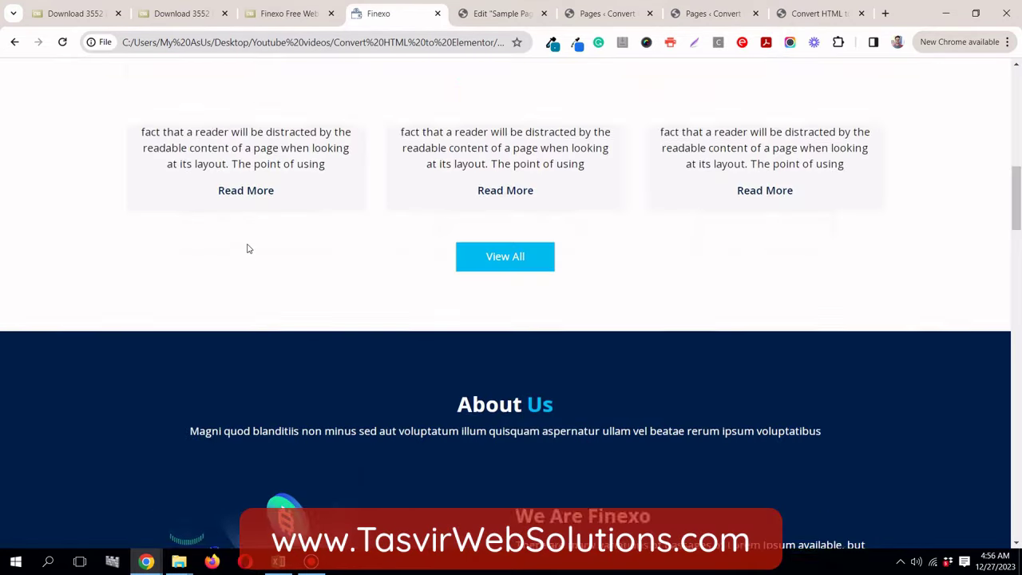
scroll(248, 249, down, 1)
scroll(248, 249, down, 3)
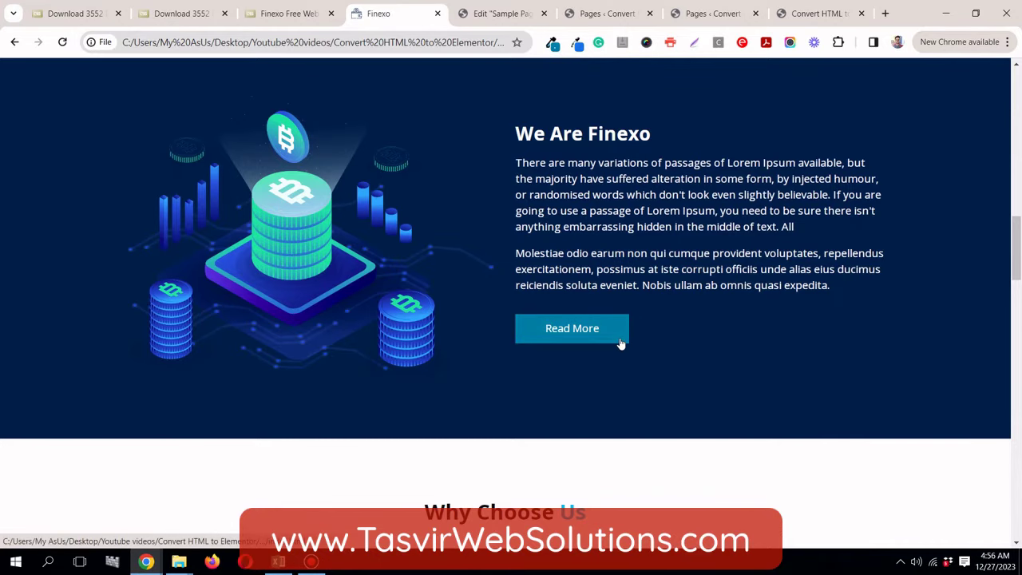
scroll(620, 343, up, 7)
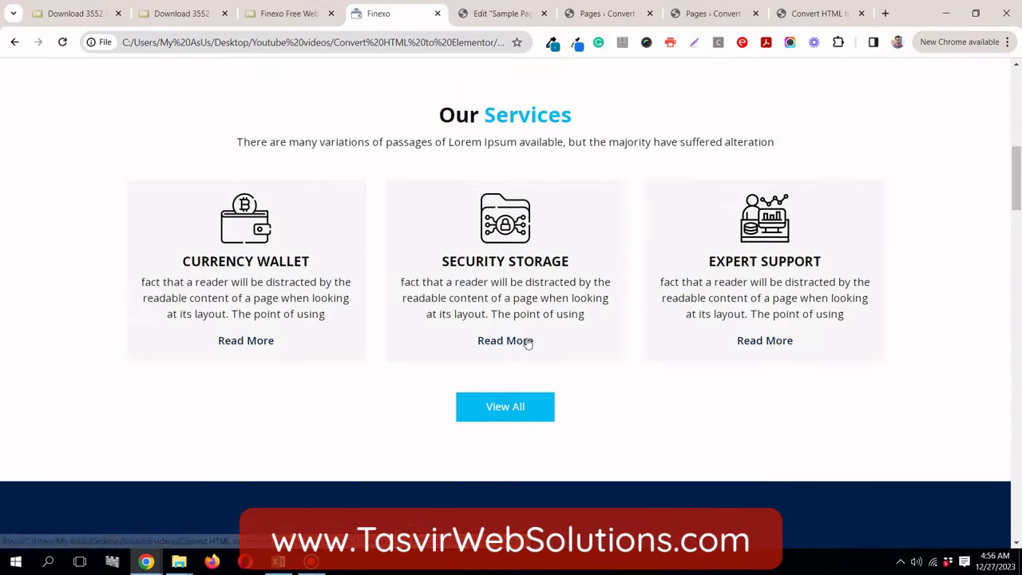
click(531, 413)
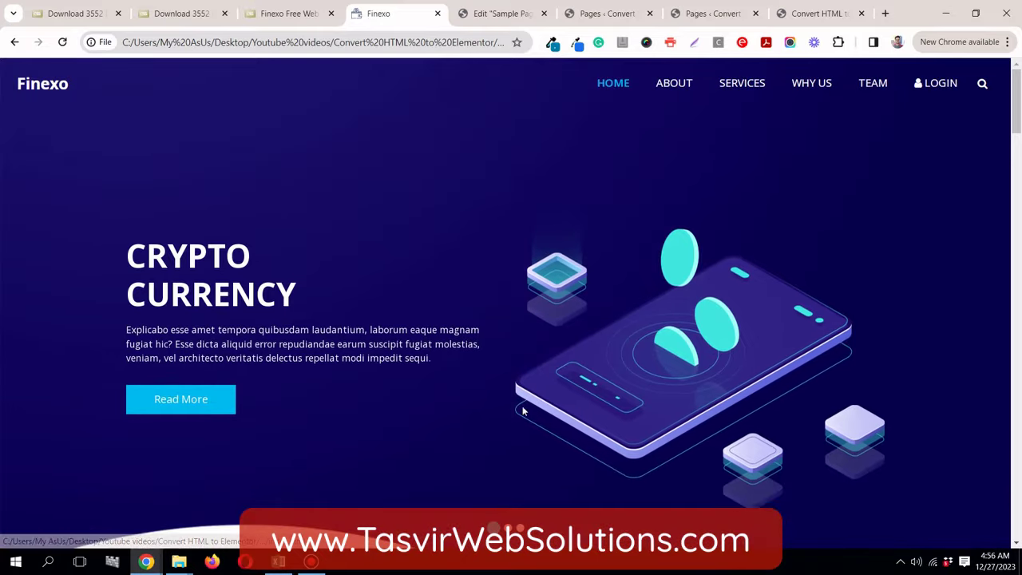
scroll(270, 410, down, 5)
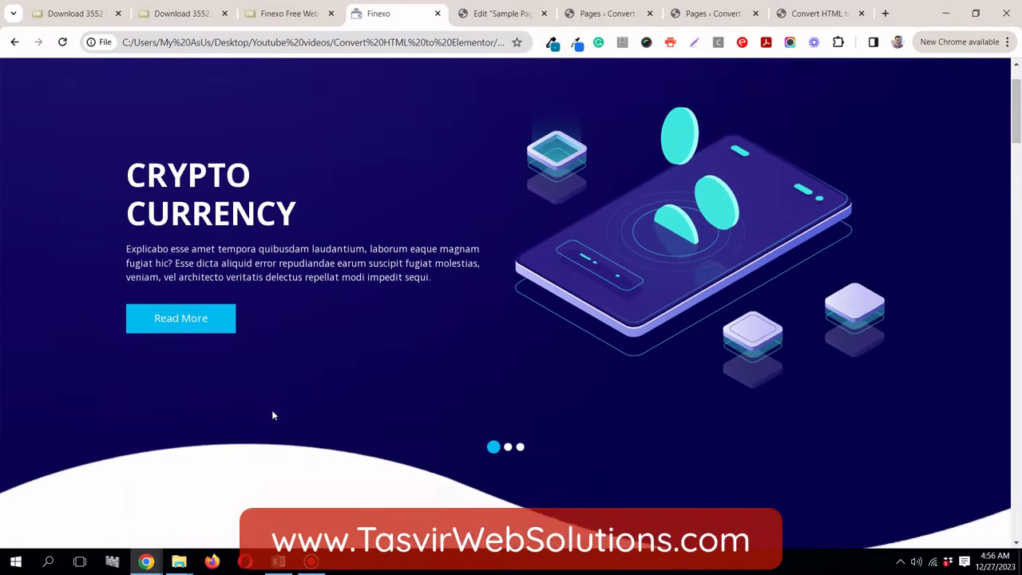
scroll(273, 410, down, 12)
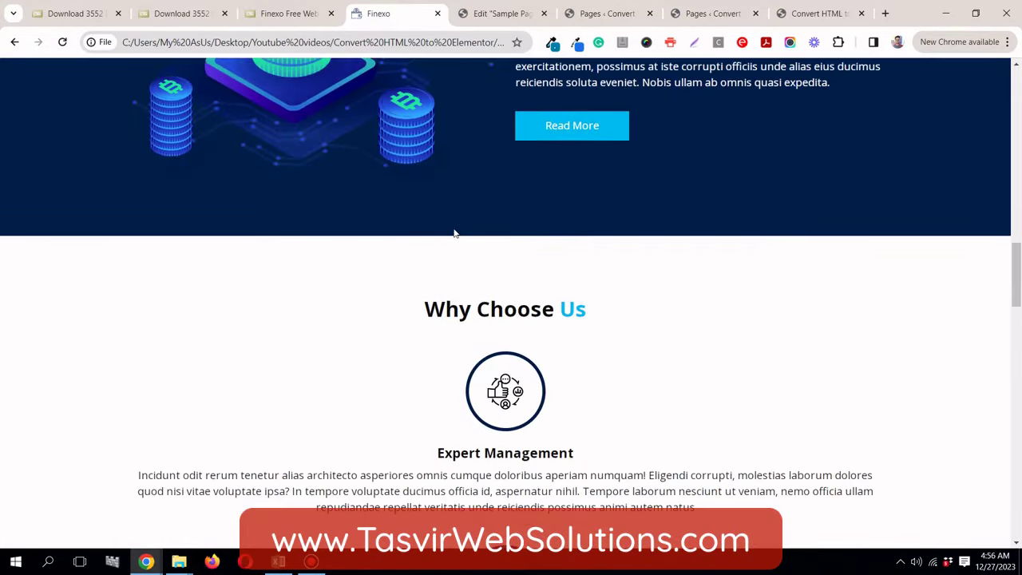
scroll(639, 240, down, 10)
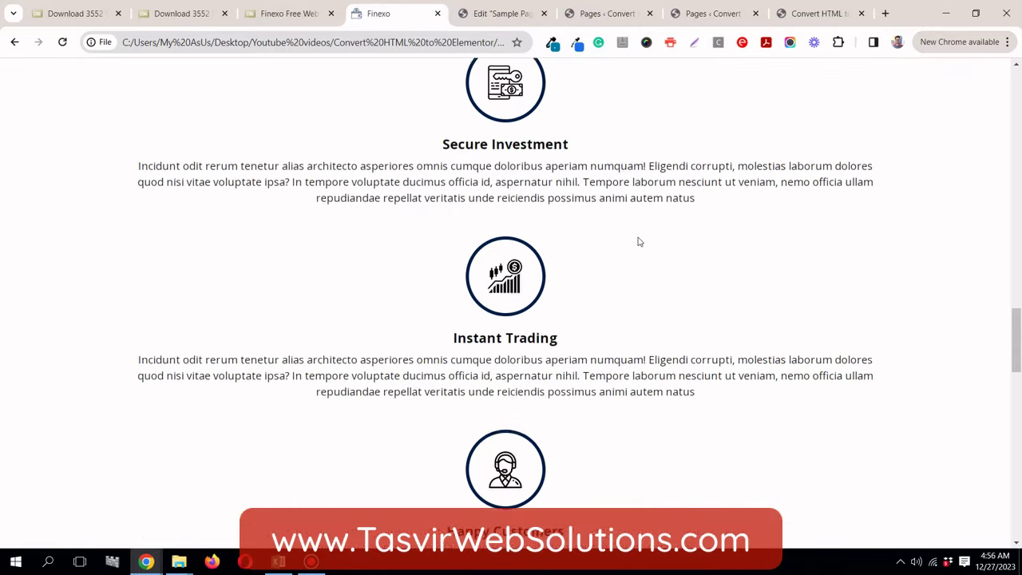
scroll(548, 160, down, 2)
scroll(743, 205, down, 4)
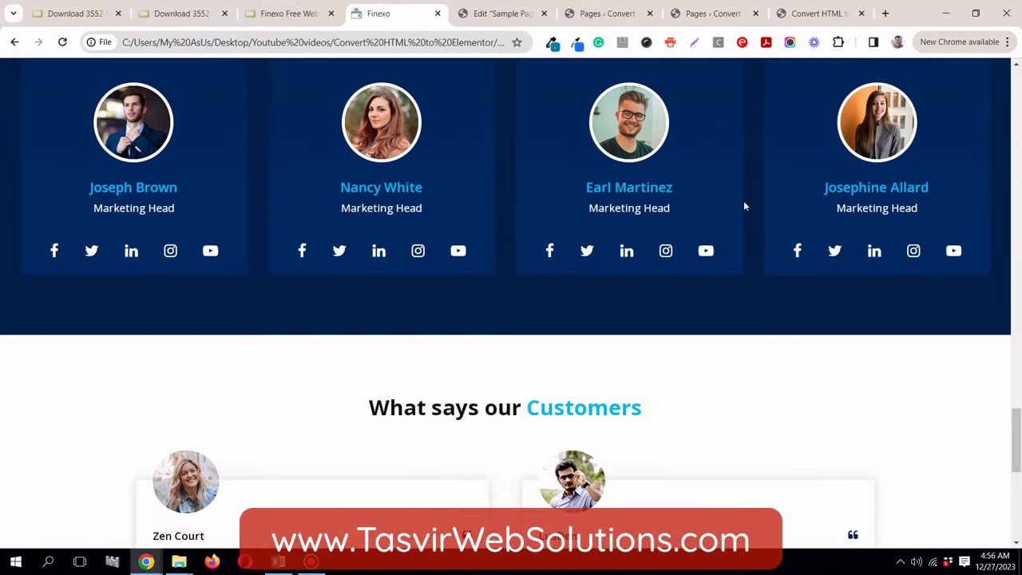
scroll(744, 205, down, 6)
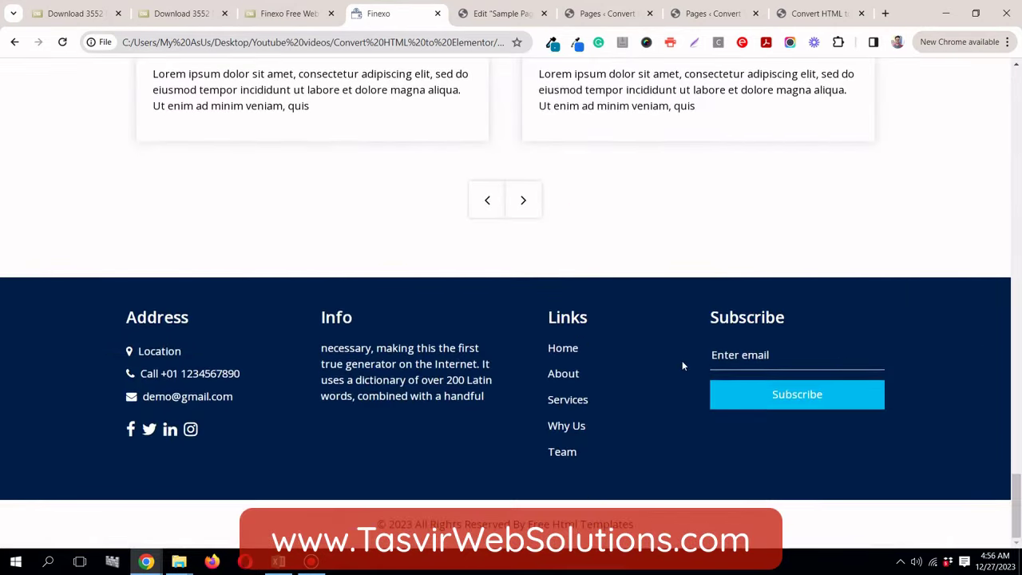
scroll(686, 365, up, 6)
scroll(683, 365, up, 20)
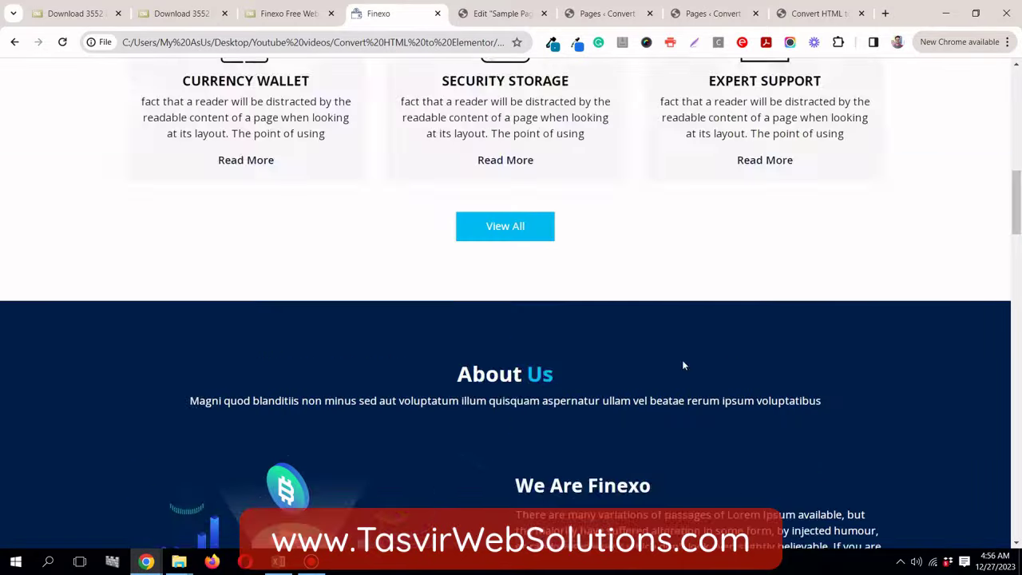
scroll(683, 365, up, 4)
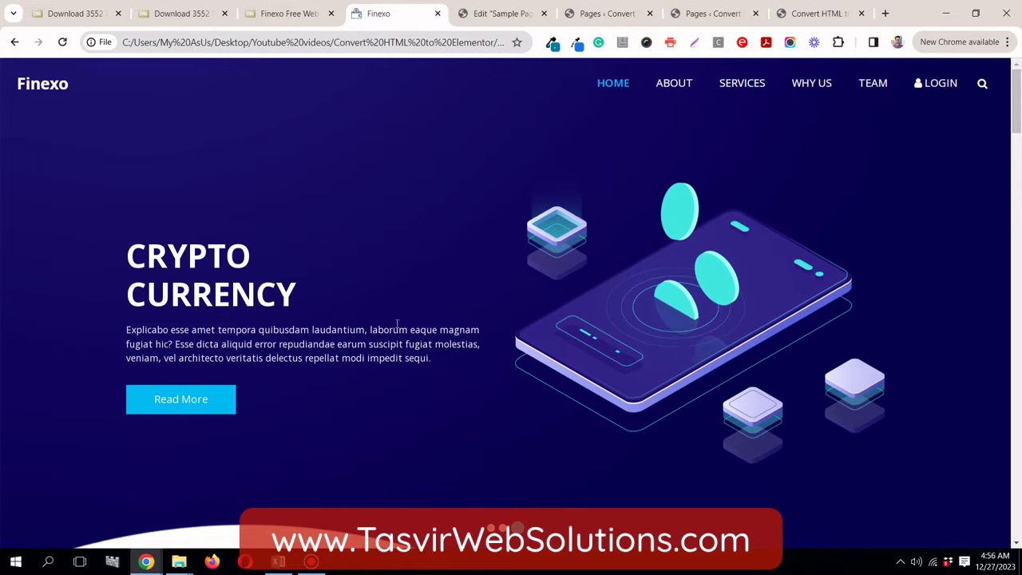
Step: Return to the Sample Page editor and open the Buttons theme style settings
click(487, 13)
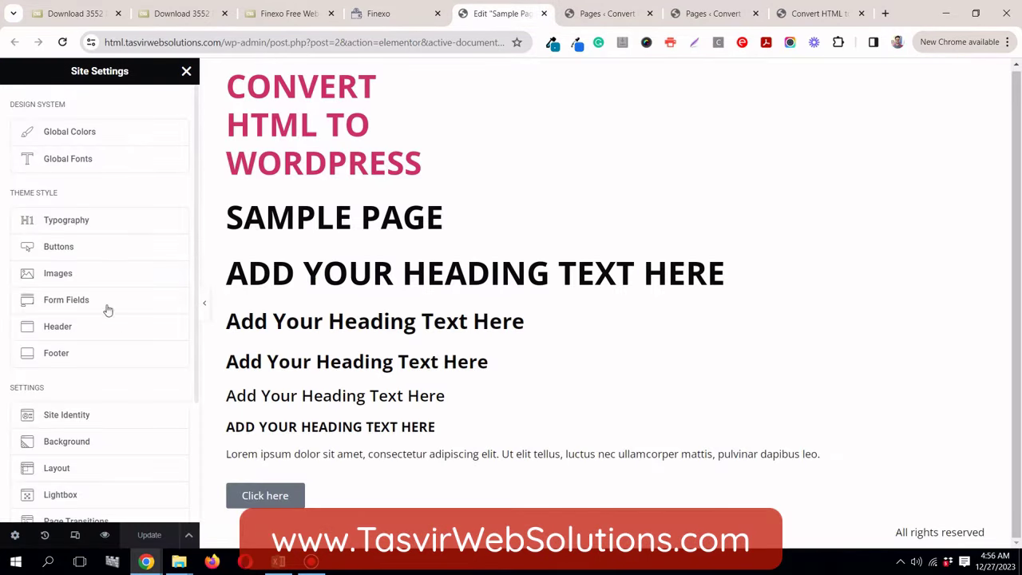
click(98, 248)
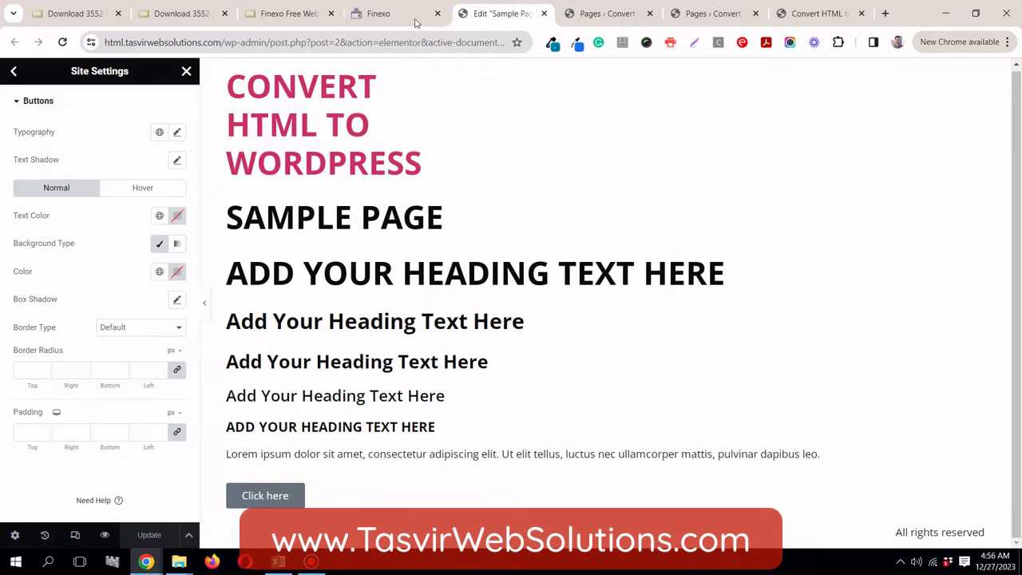
Step: Inspect the hero's Read More button on the Finexo page, copy its background colour code, and return to the Sample Page editor
click(387, 15)
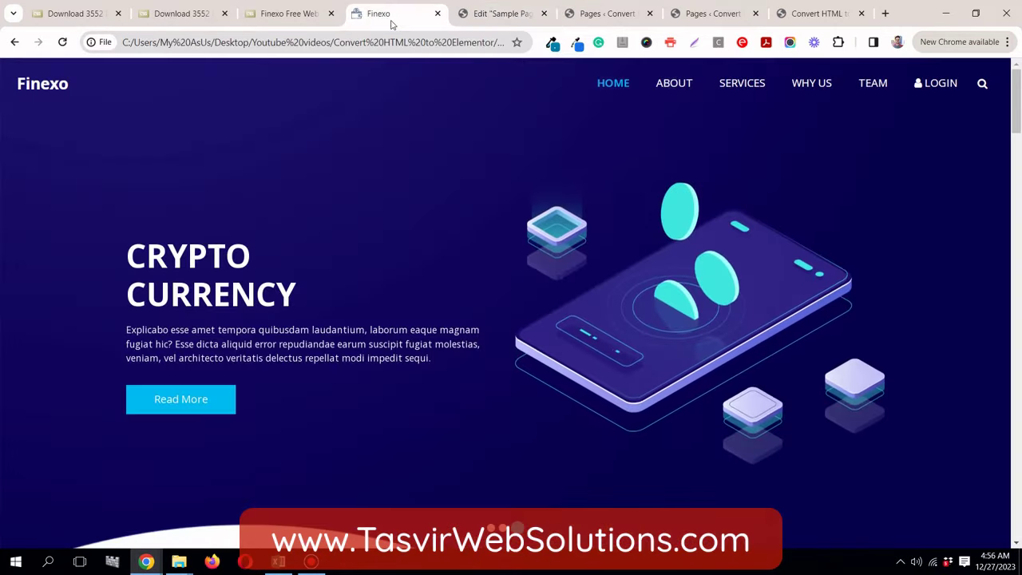
right_click(229, 406)
click(275, 391)
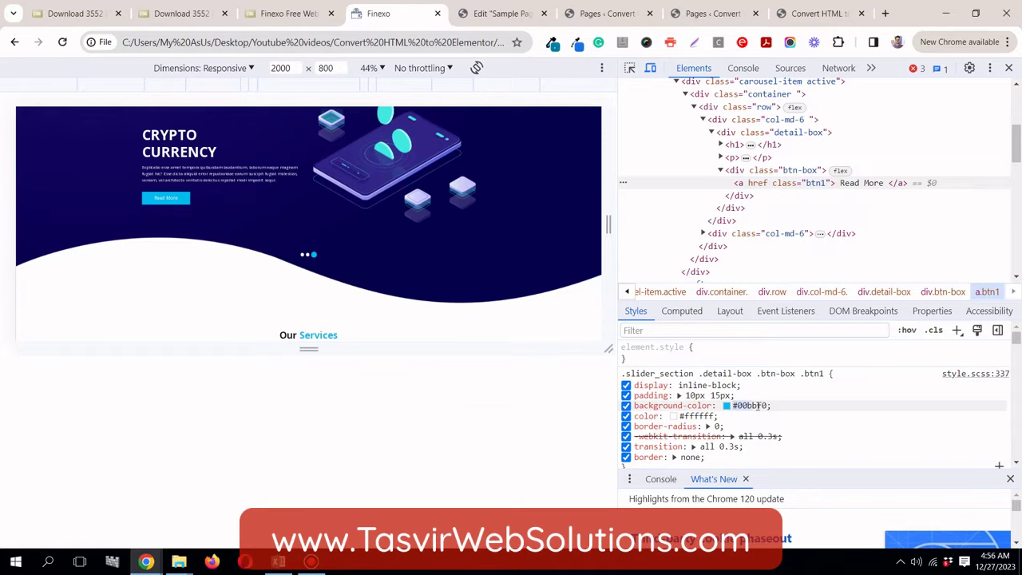
right_click(755, 405)
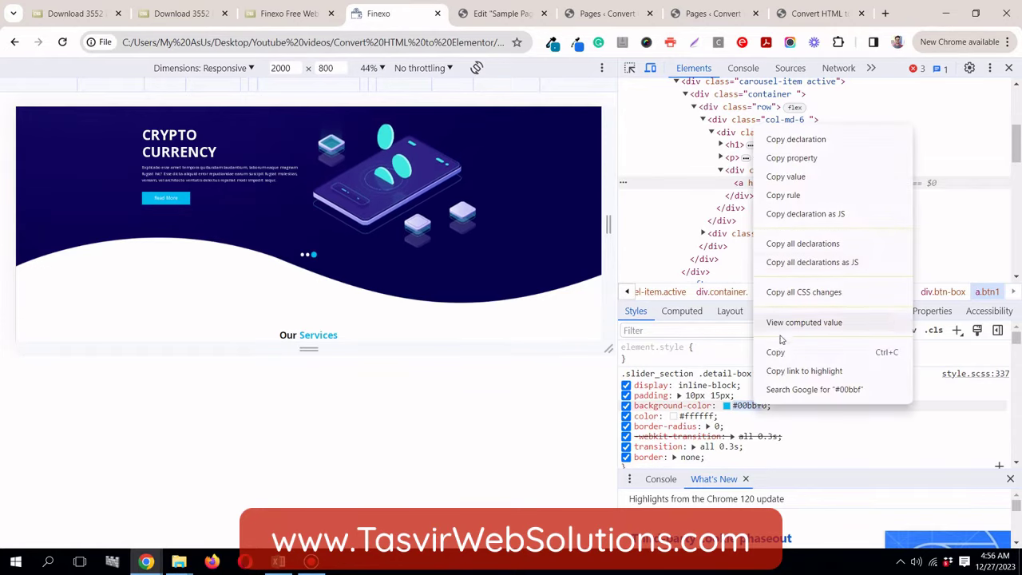
click(776, 352)
click(489, 13)
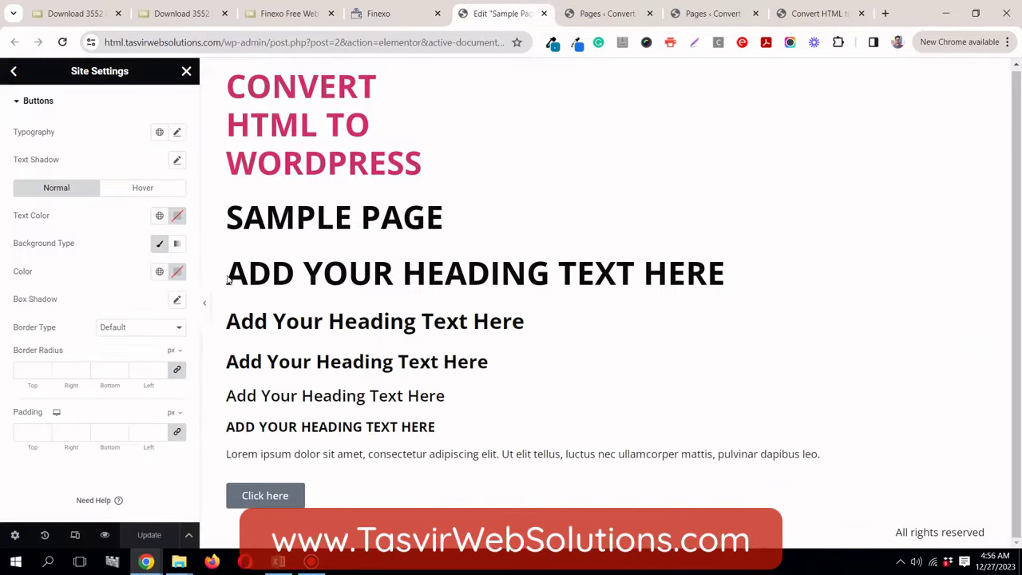
Step: Try to set the normal button background colour to the copied code #00bbf
click(178, 274)
triple_click(187, 462)
right_click(182, 466)
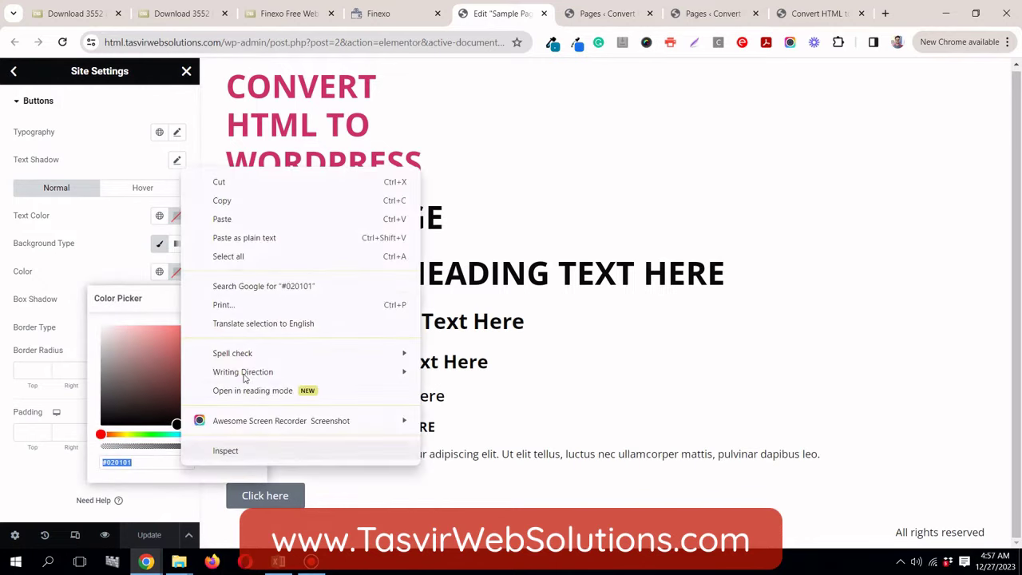
click(256, 223)
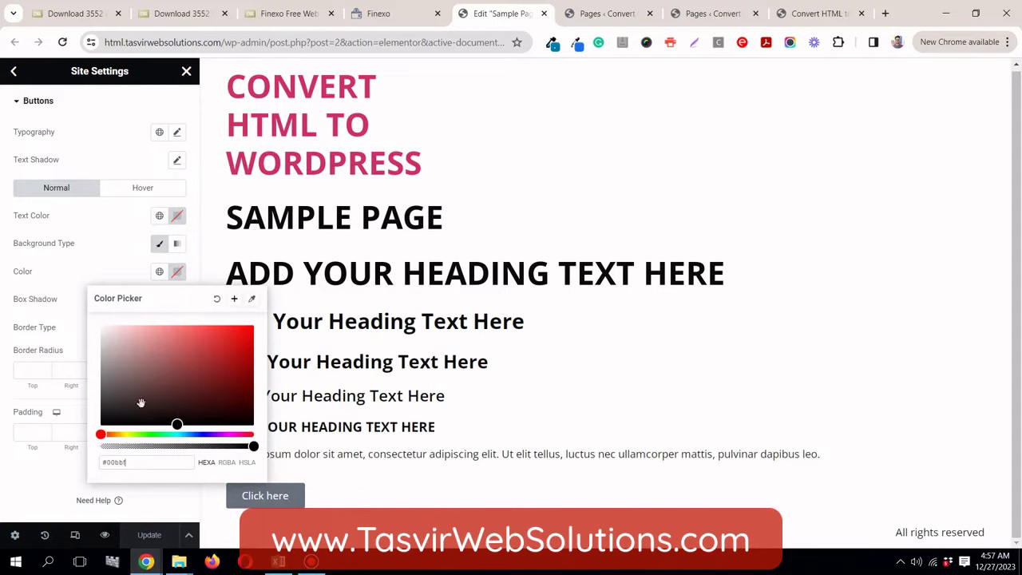
click(120, 284)
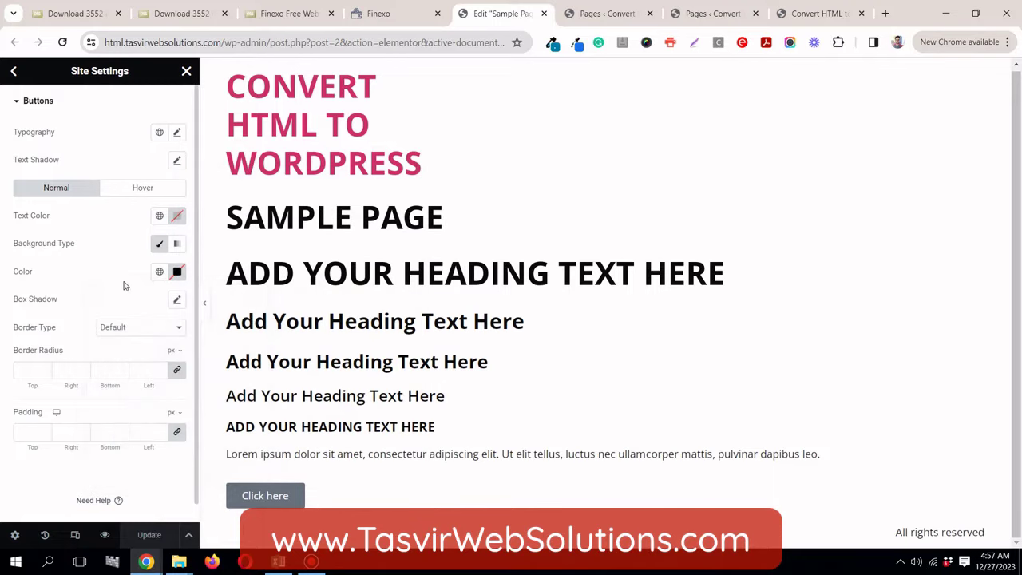
click(178, 273)
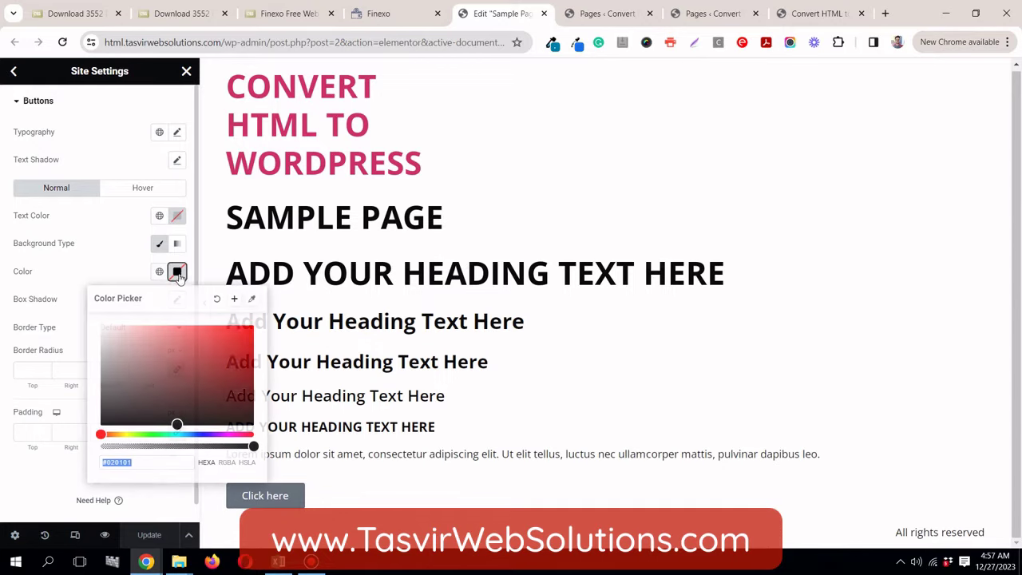
right_click(160, 463)
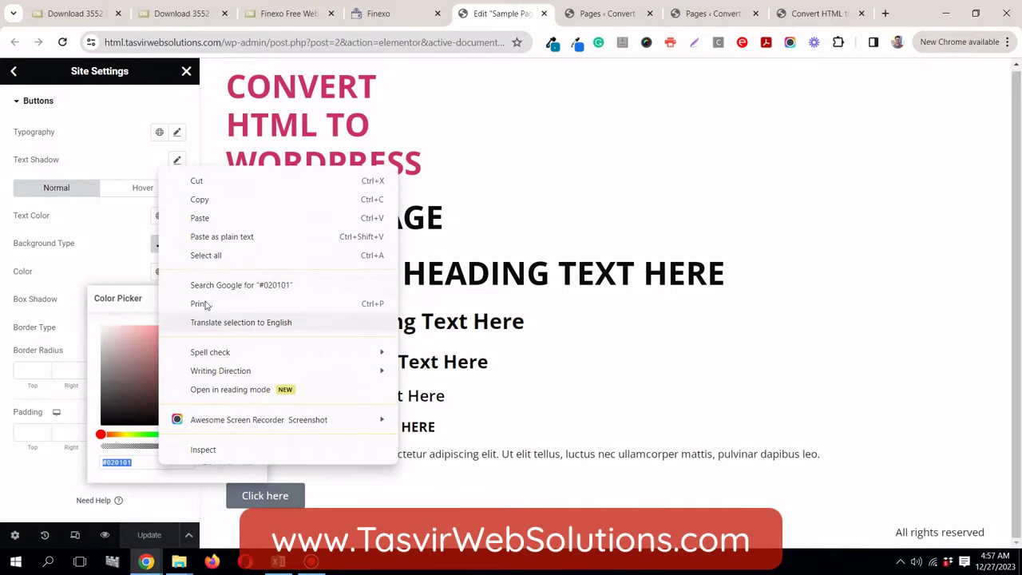
click(214, 220)
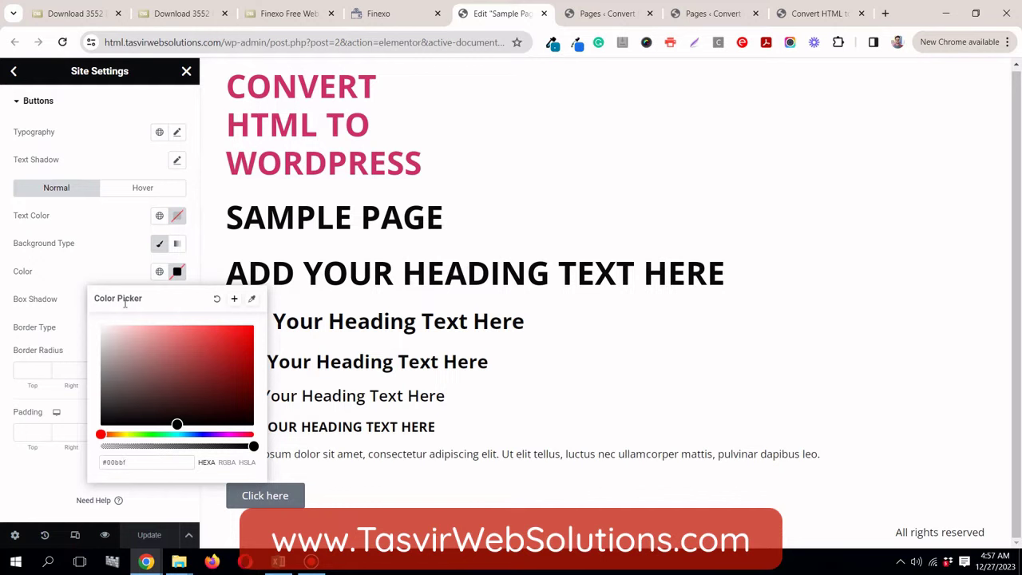
click(77, 289)
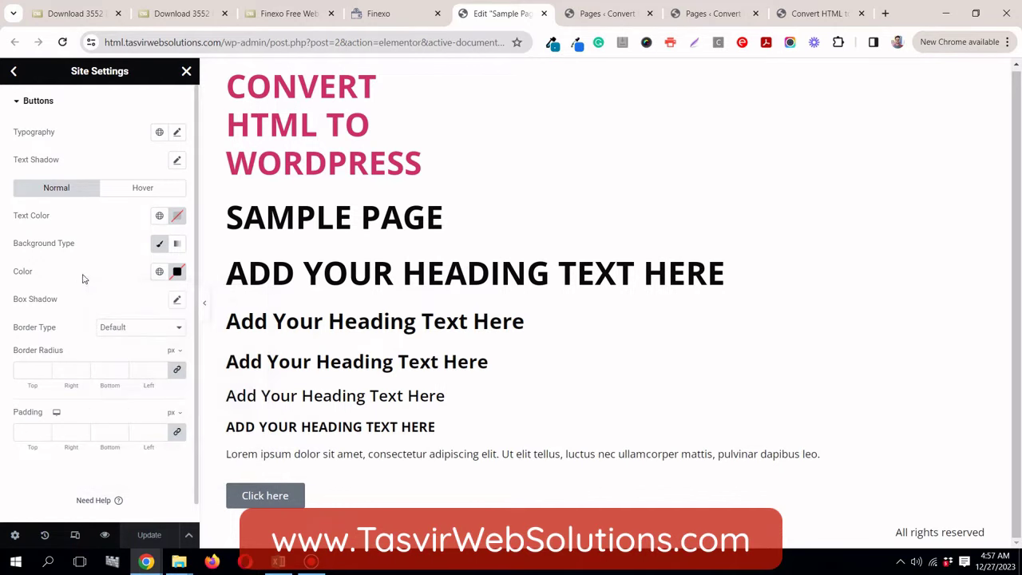
Step: Apply the #6EC1E4 global colour to the normal button background and try replacing it with the code #00bbf
click(160, 273)
click(105, 336)
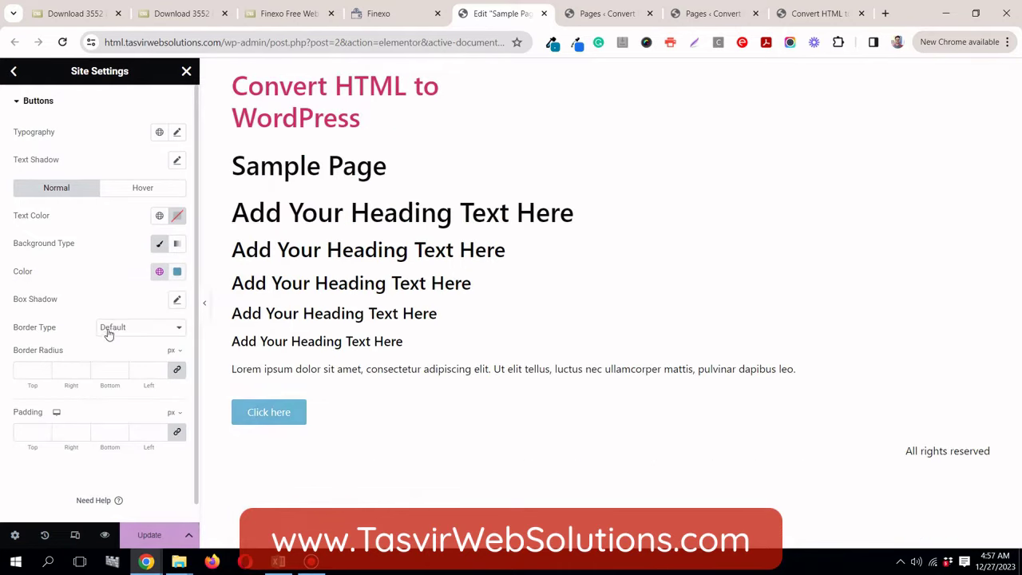
click(176, 273)
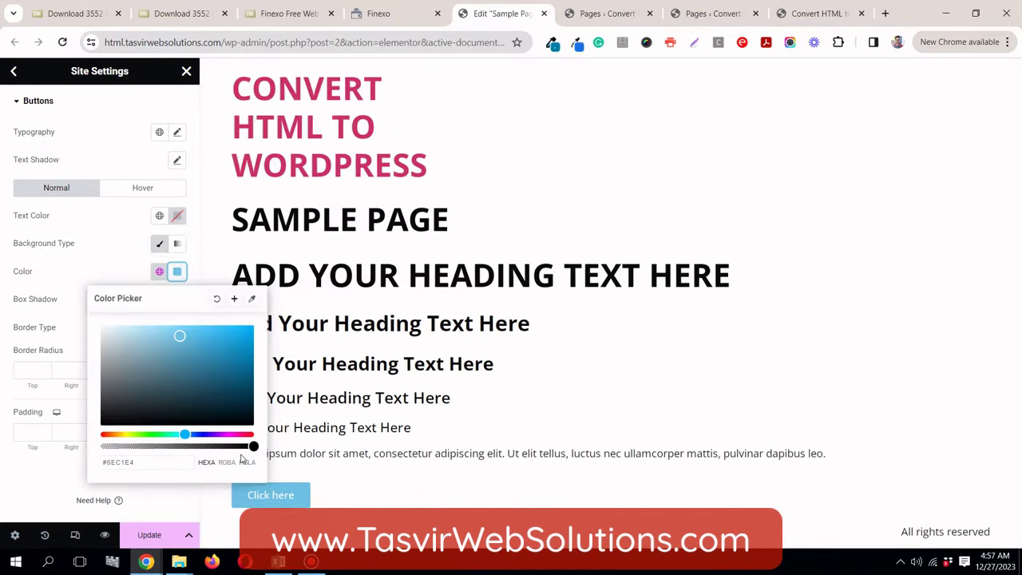
right_click(158, 460)
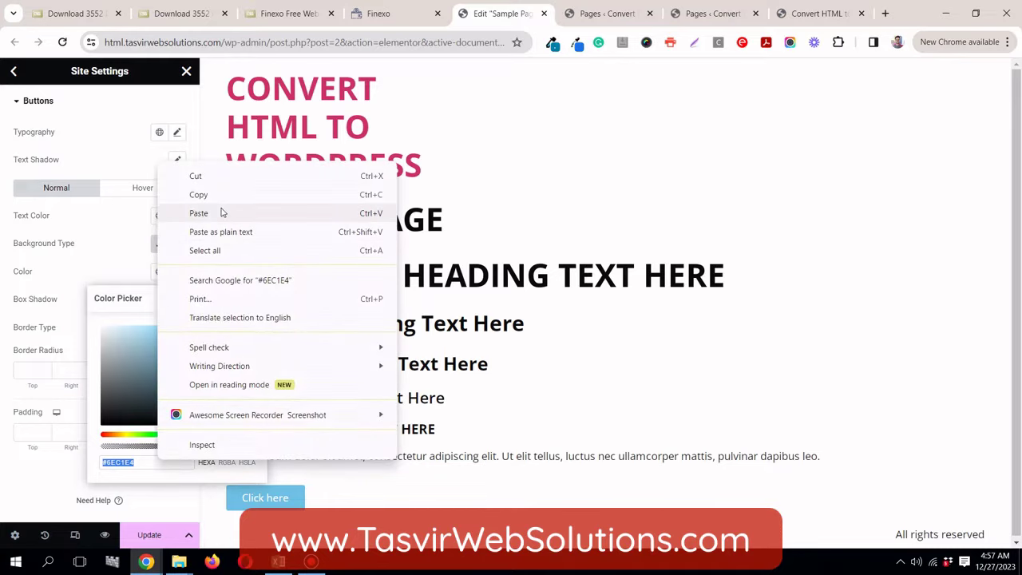
click(198, 214)
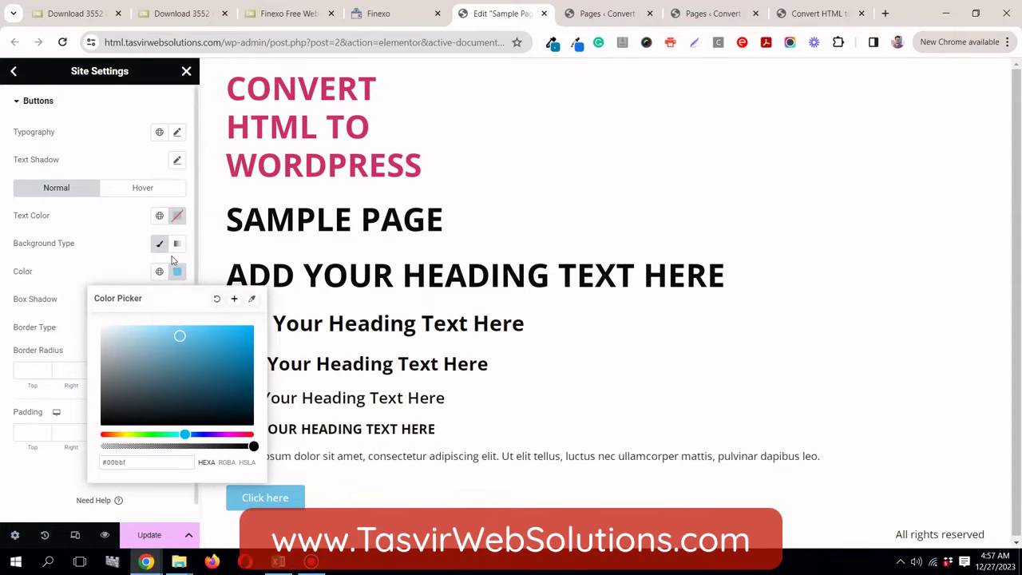
click(102, 261)
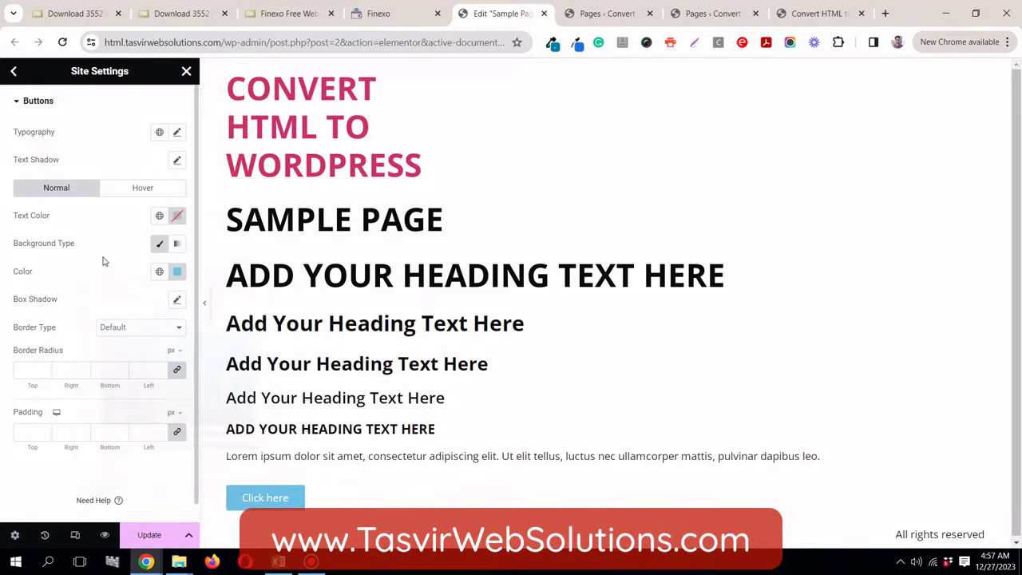
Step: Copy the hero Read More button's complete background colour code, #00bbf0, from the Finexo page and return to the Sample Page editor
click(378, 14)
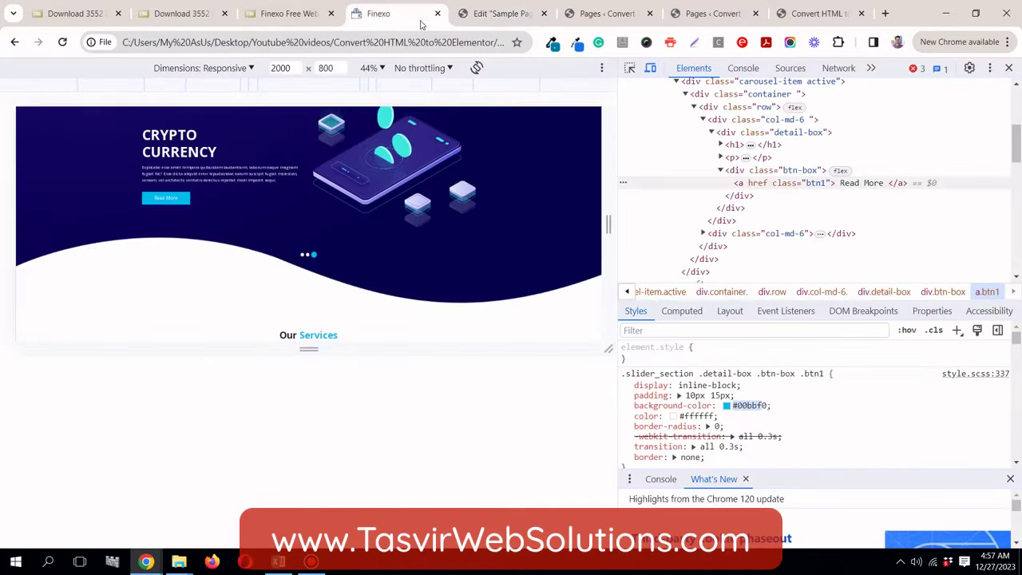
click(749, 405)
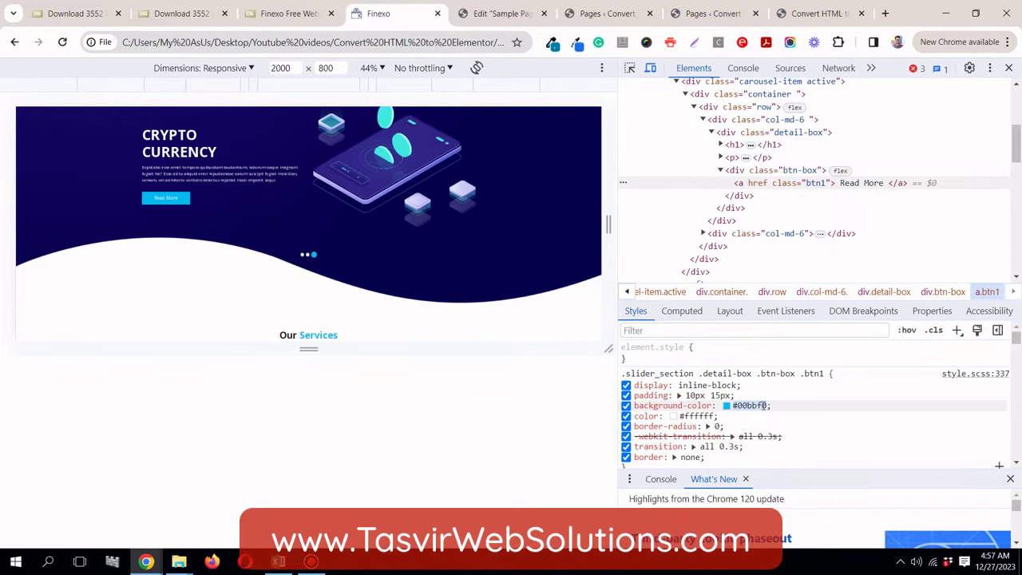
right_click(755, 405)
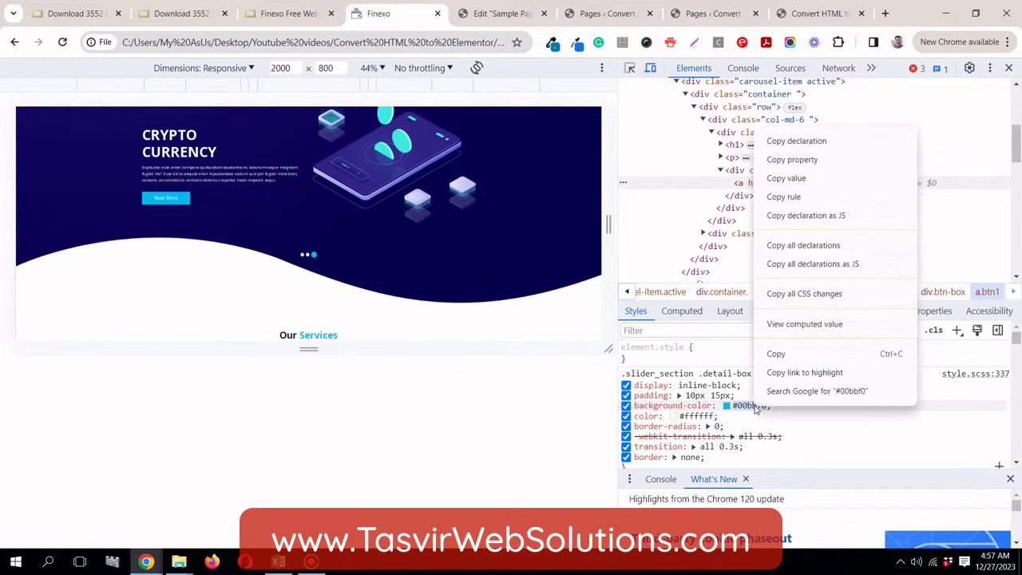
click(776, 353)
click(507, 14)
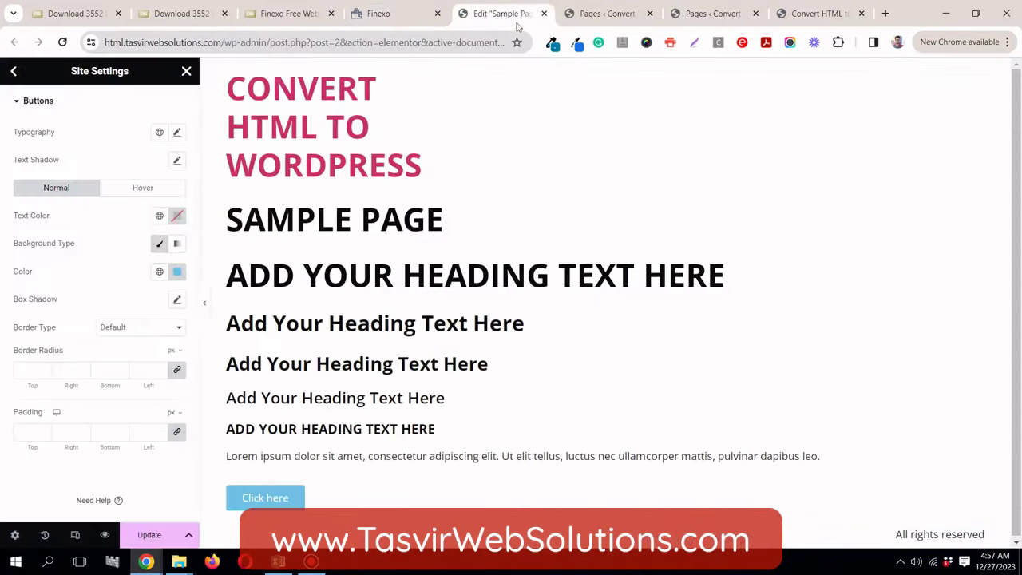
Step: Set the normal button background colour to #00bbf0 and save it as a global colour named "light blue"
click(177, 273)
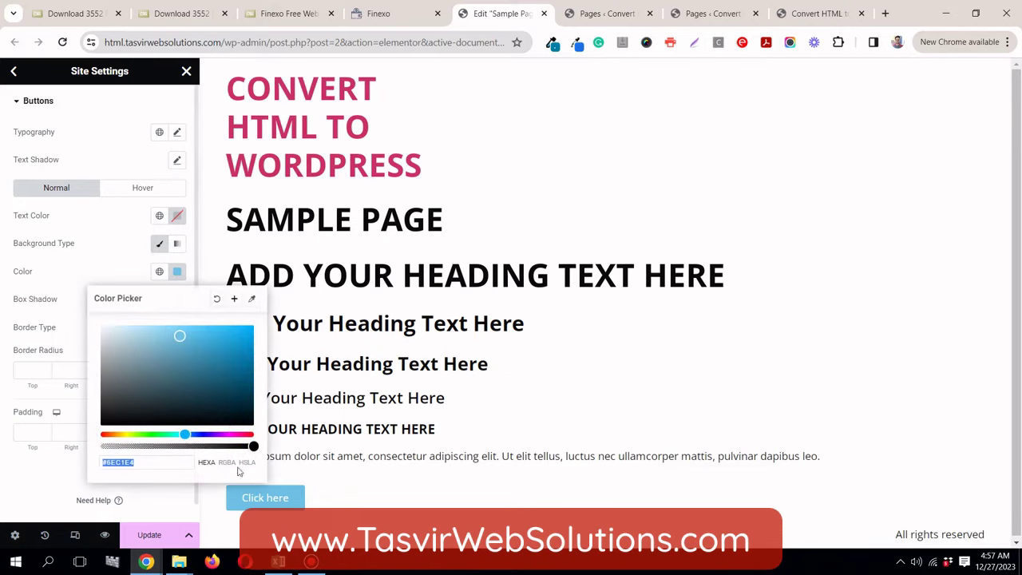
right_click(178, 464)
click(236, 228)
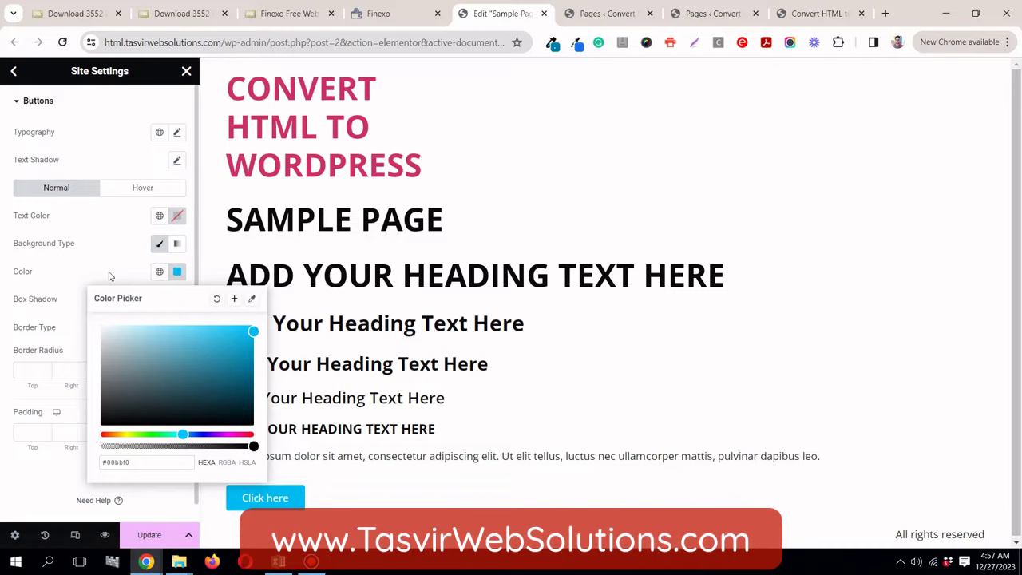
click(234, 300)
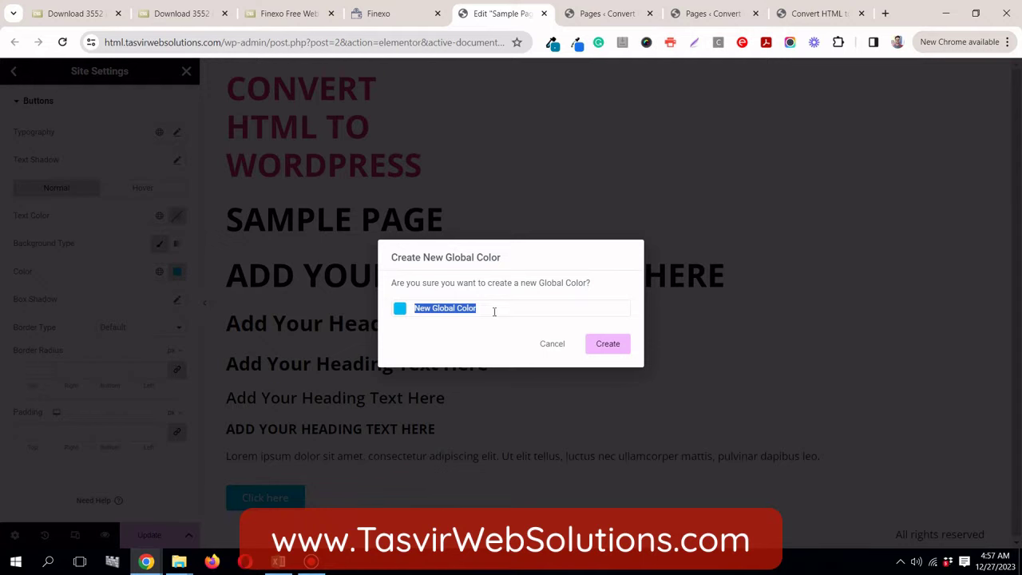
text(dar)
key(BackSpace)
key(BackSpace)
key(BackSpace)
text(light blue)
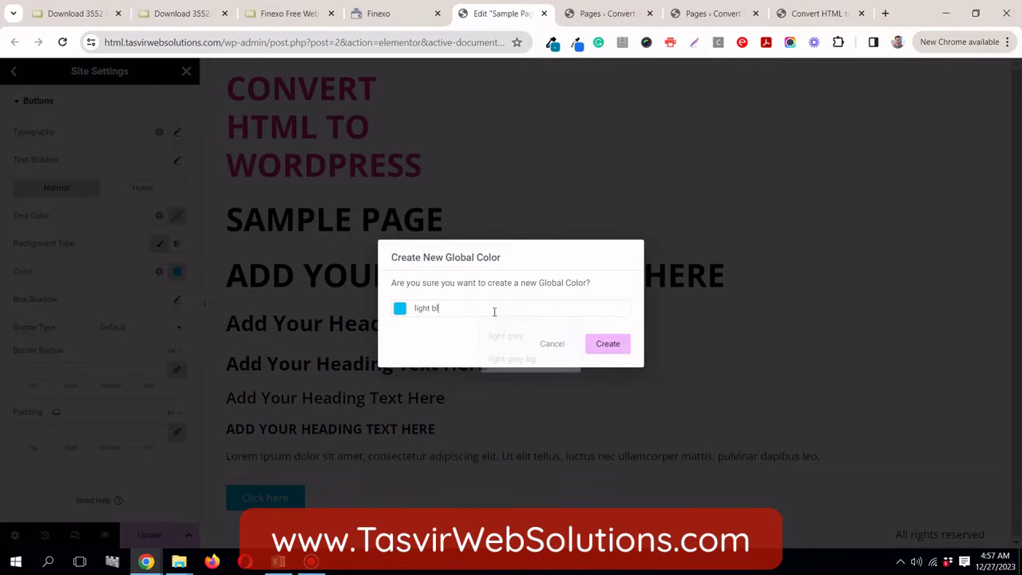
click(594, 345)
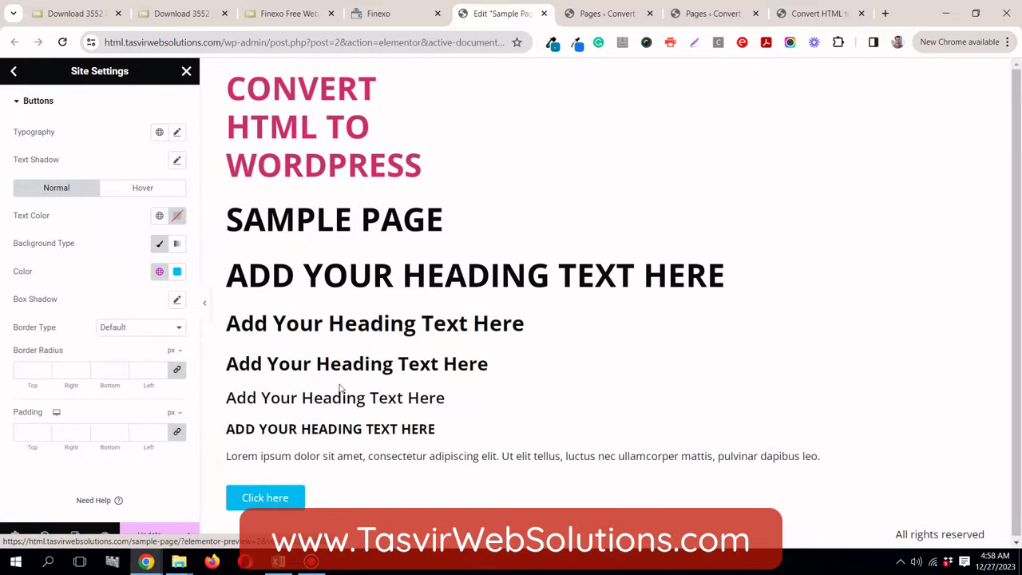
Step: Close the inspector on the Finexo page, sample the Read More button's hover colour with ColorZilla, and return to the Sample Page editor
click(435, 13)
scroll(945, 175, up, 3)
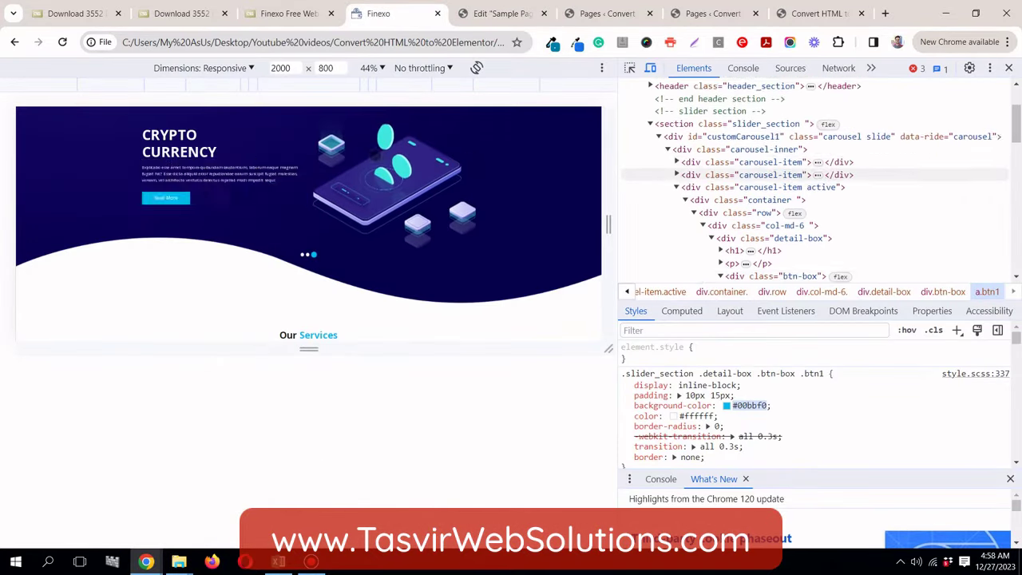
click(1008, 68)
scroll(227, 271, up, 2)
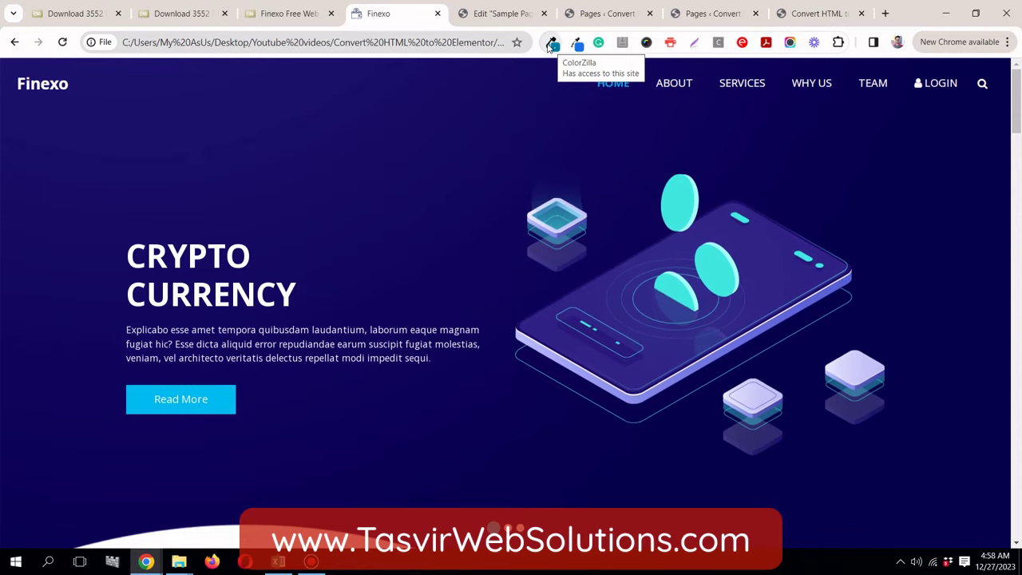
click(551, 44)
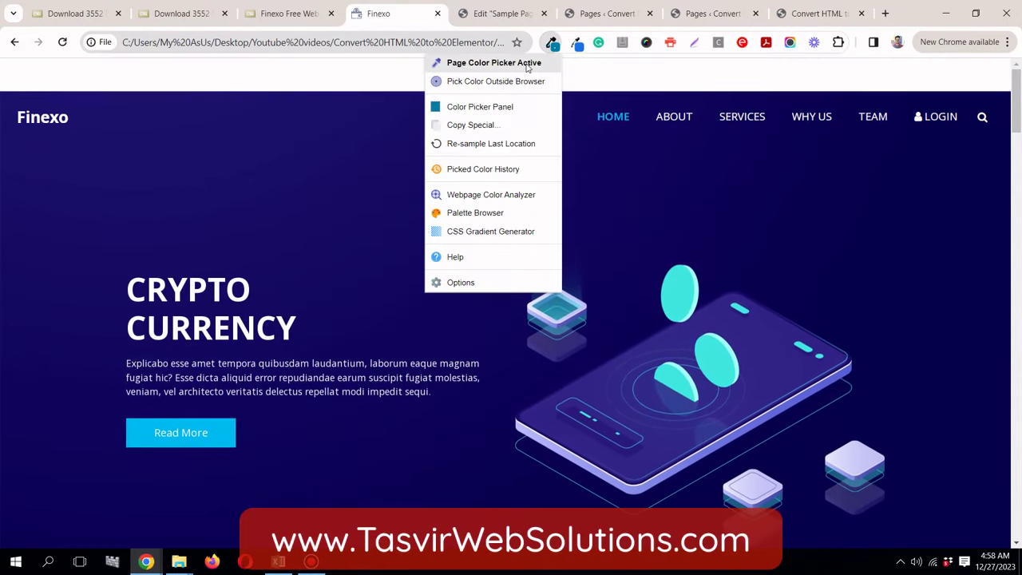
click(527, 64)
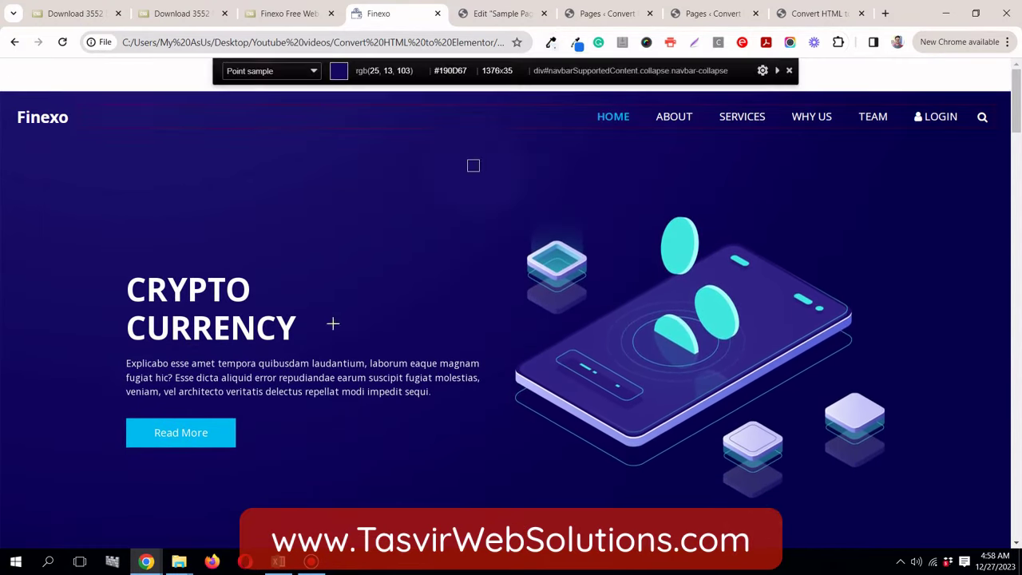
click(217, 428)
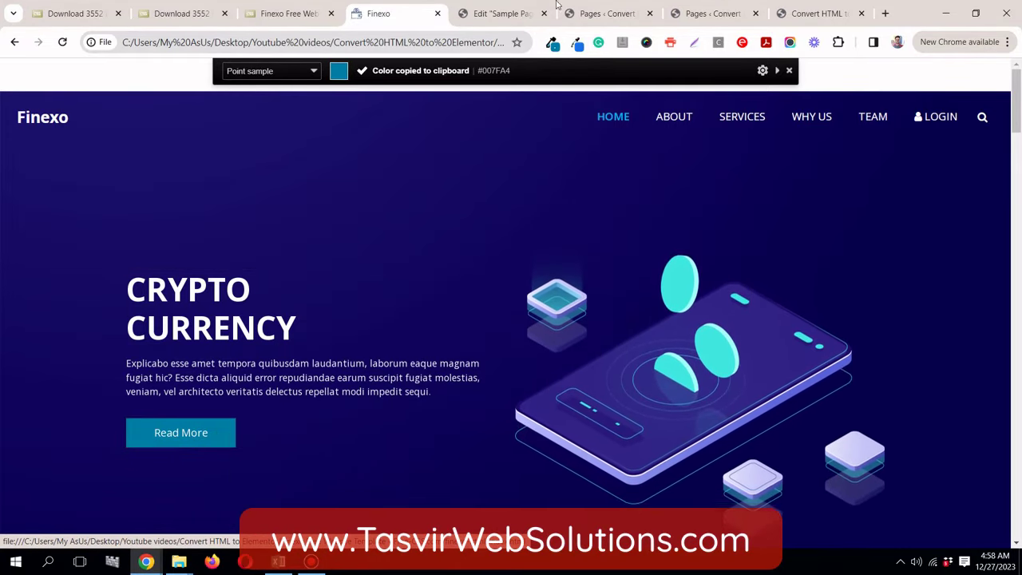
click(533, 21)
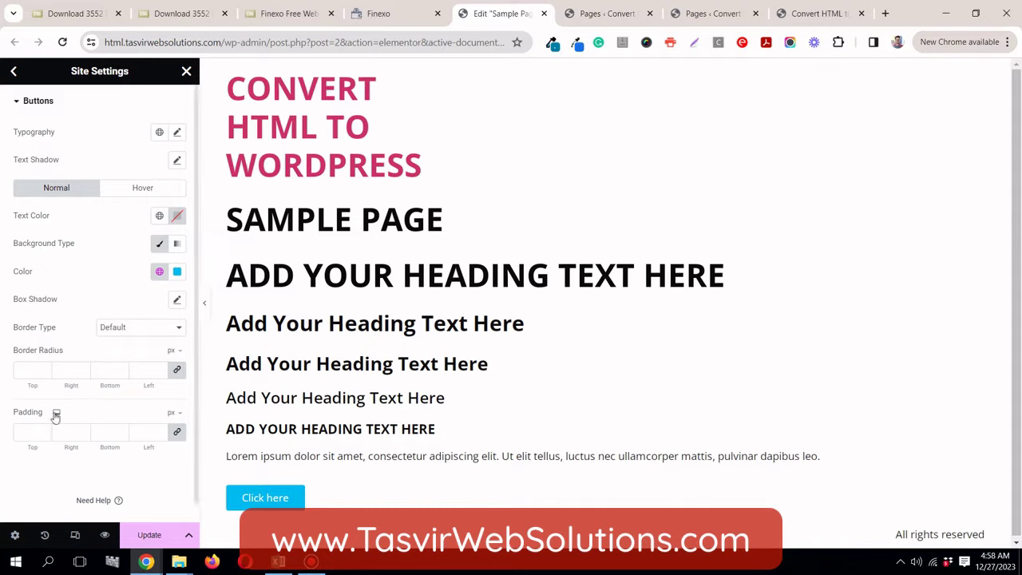
Step: Set the button hover background to the sampled colour #007FA4 and save it as a global colour named "dark blue"
click(142, 192)
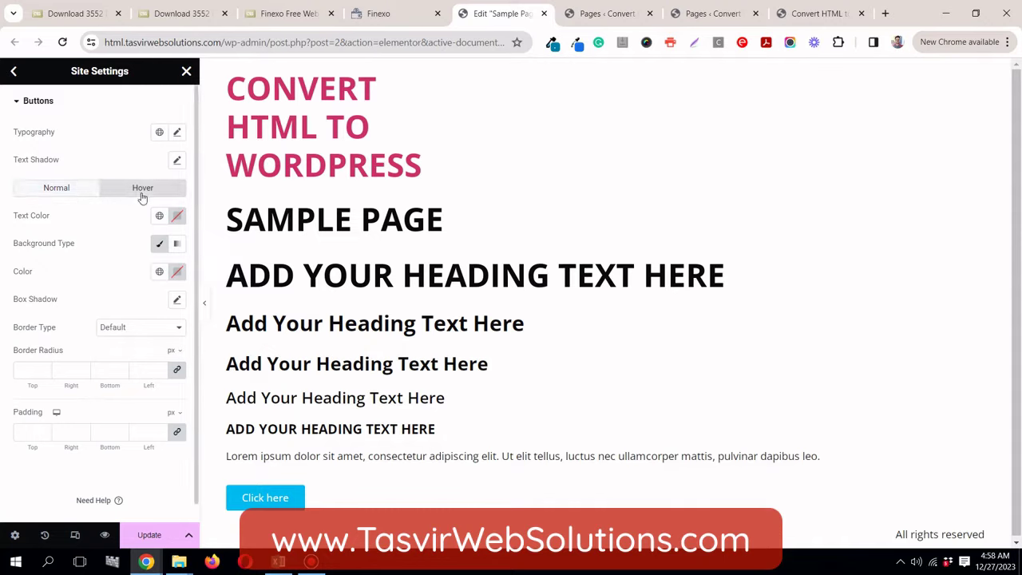
click(178, 273)
right_click(200, 462)
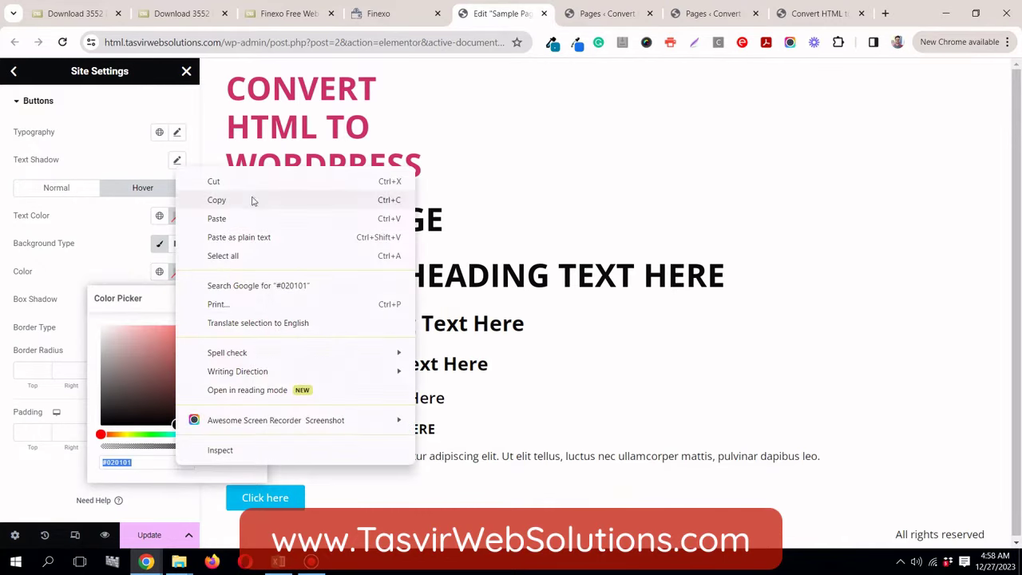
click(240, 219)
click(235, 298)
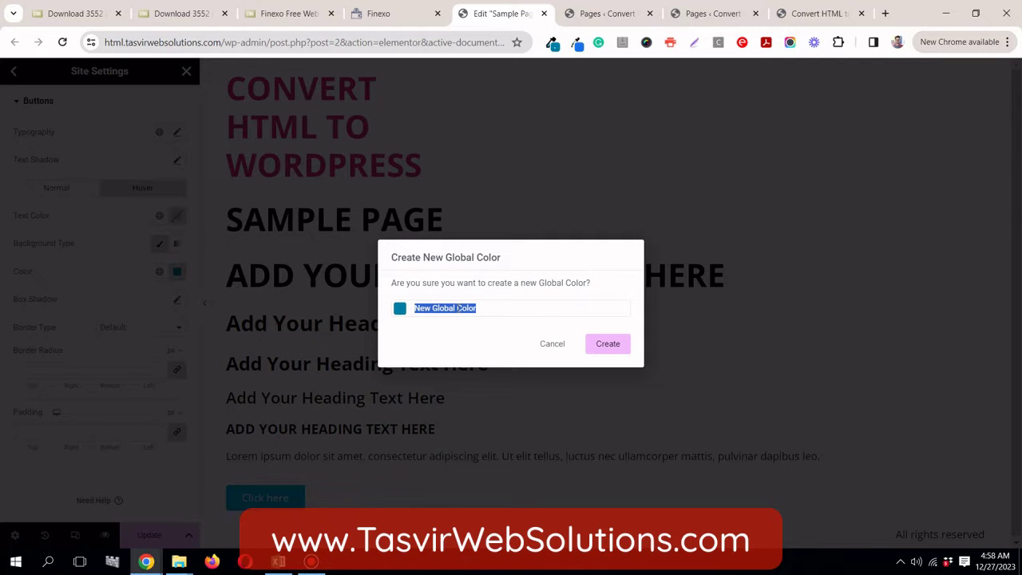
text(dark )
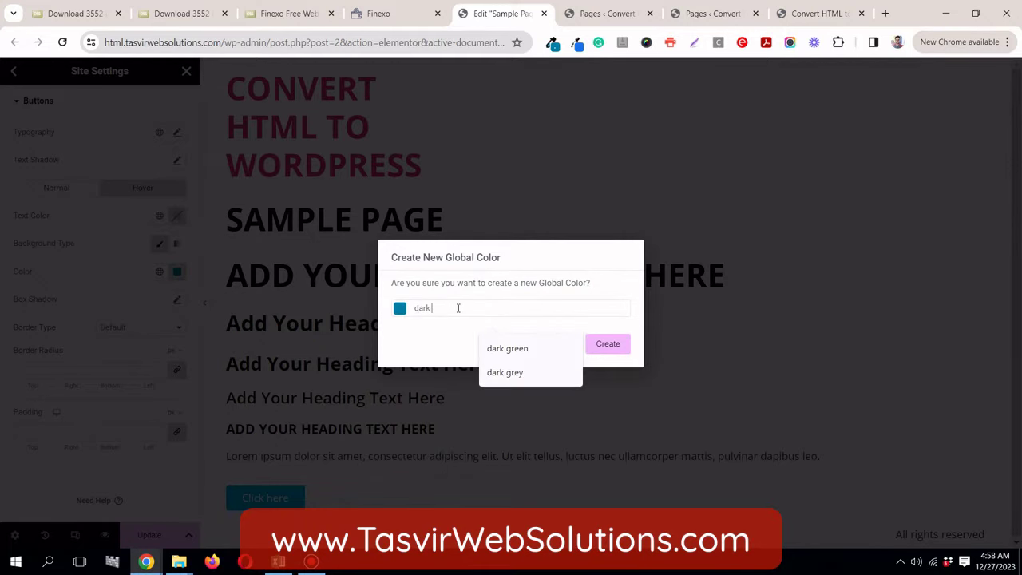
text(blue)
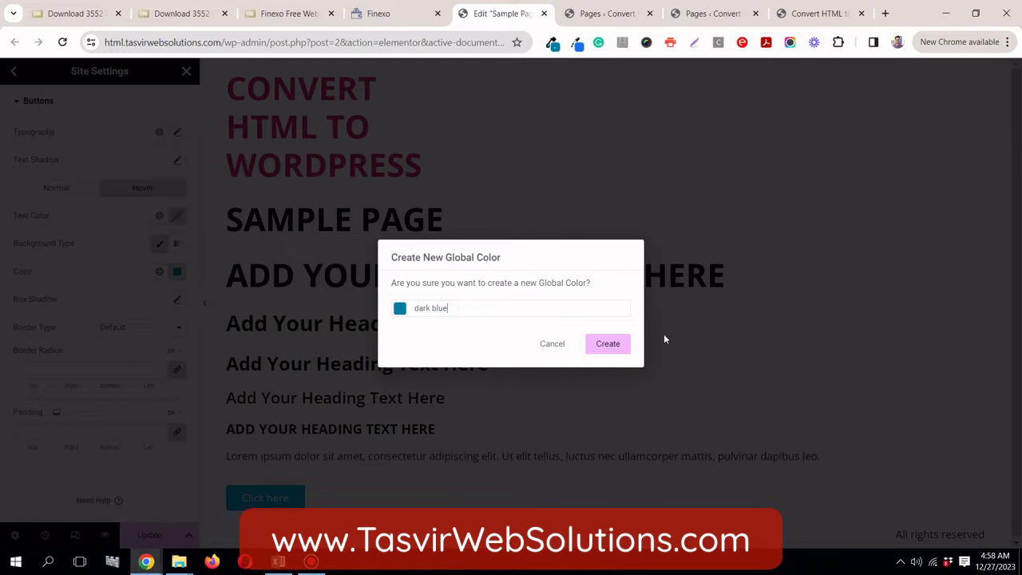
click(625, 344)
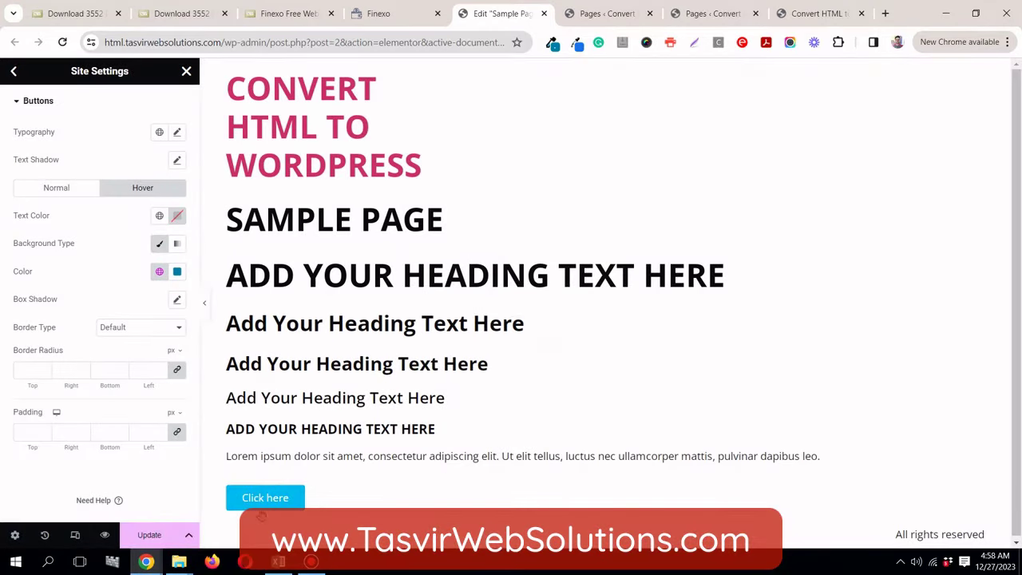
Step: Inspect the hero Read More button on the Finexo page and review its CSS rules
click(403, 14)
right_click(201, 397)
click(261, 389)
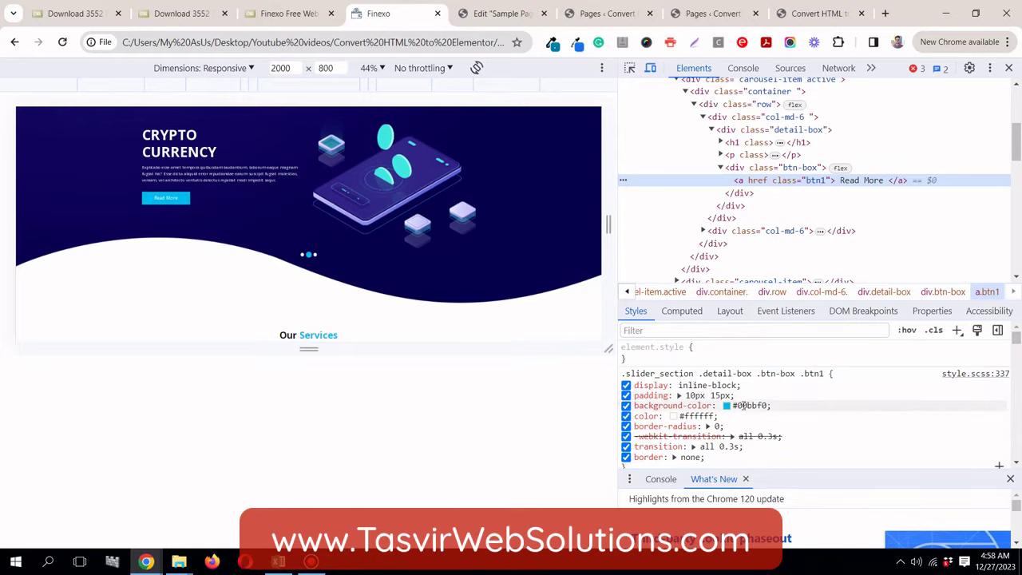
scroll(743, 406, down, 5)
scroll(743, 405, down, 2)
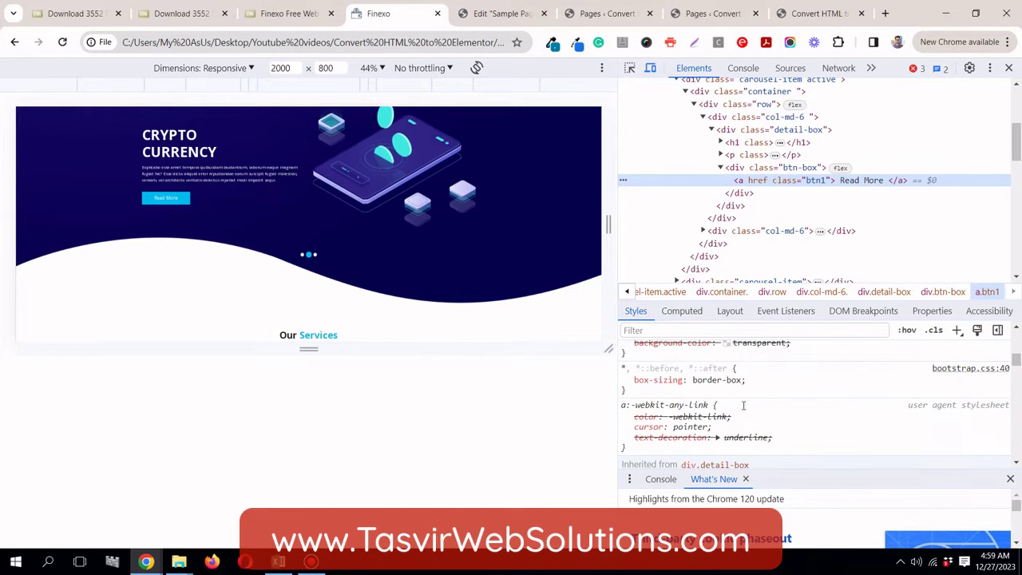
scroll(742, 406, up, 8)
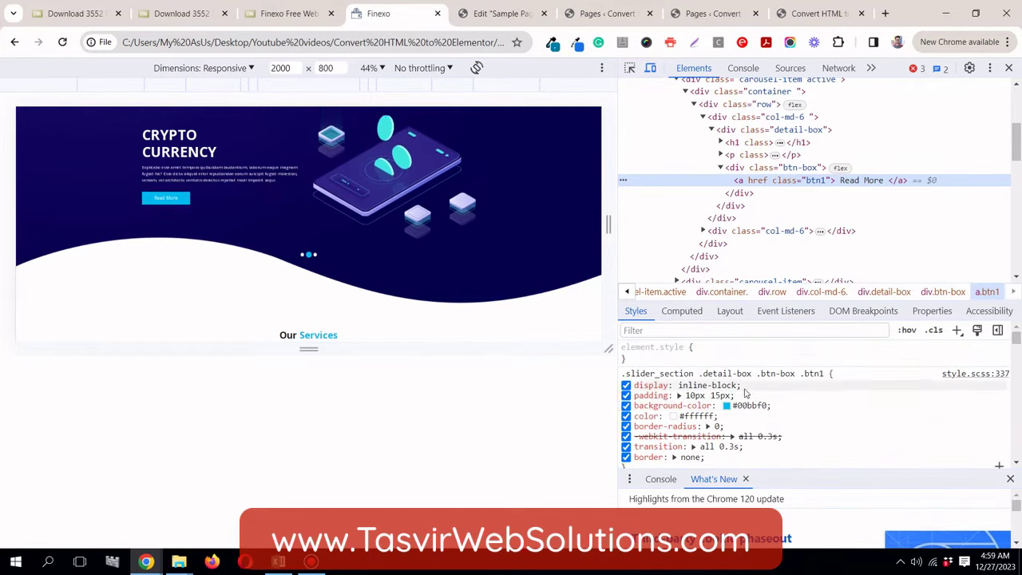
click(630, 70)
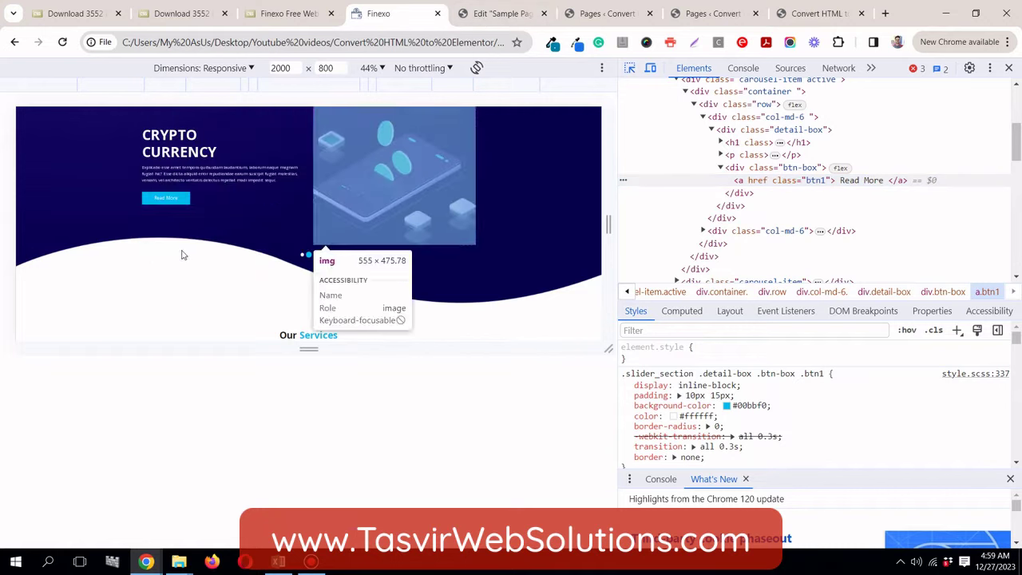
click(170, 201)
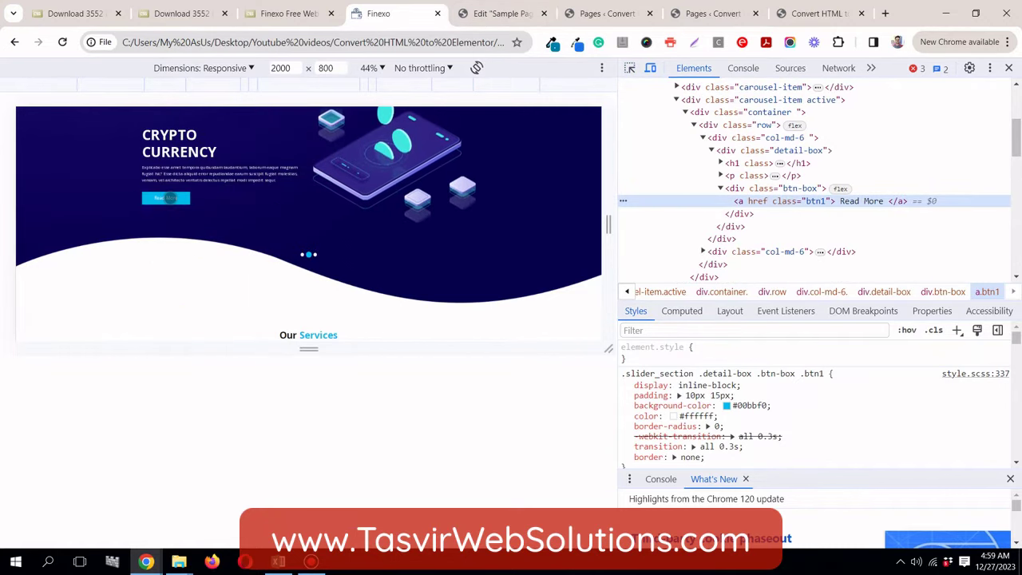
Step: Inspect the View All button below the Finexo service cards, close the inspector, and return to the Sample Page editor
scroll(174, 196, down, 3)
scroll(174, 196, down, 3)
key(ctrl+shift+c)
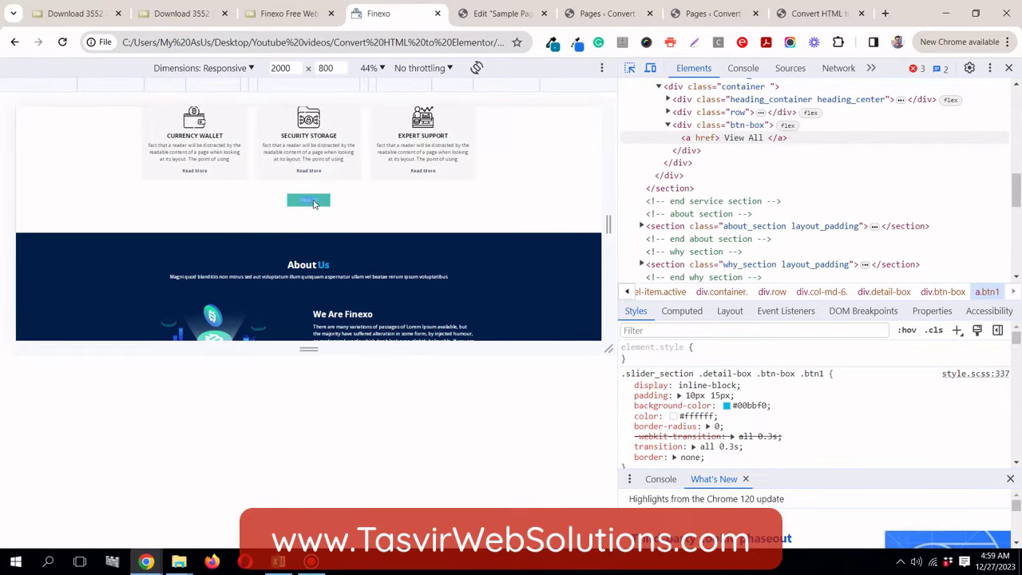
click(314, 203)
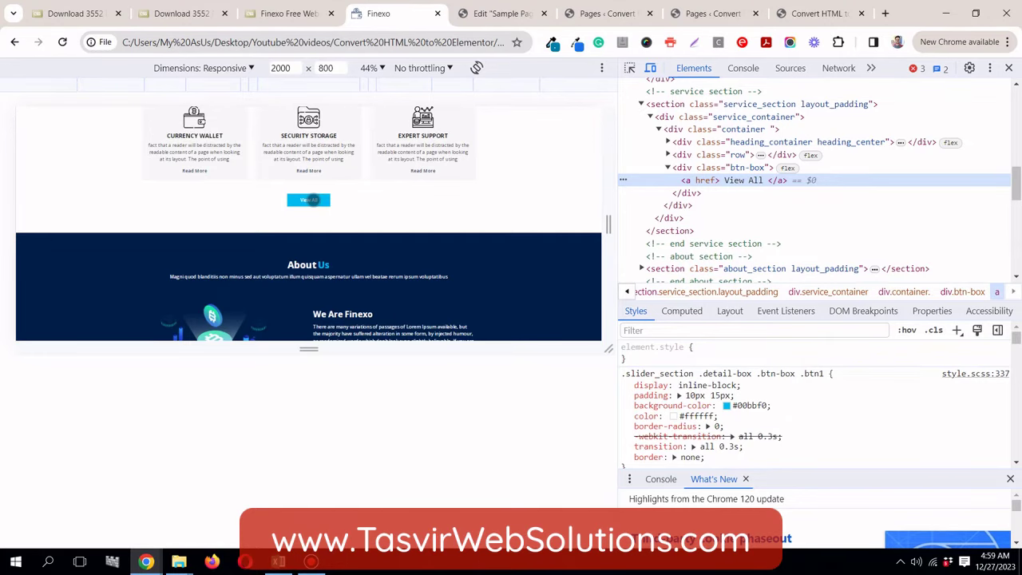
click(1009, 68)
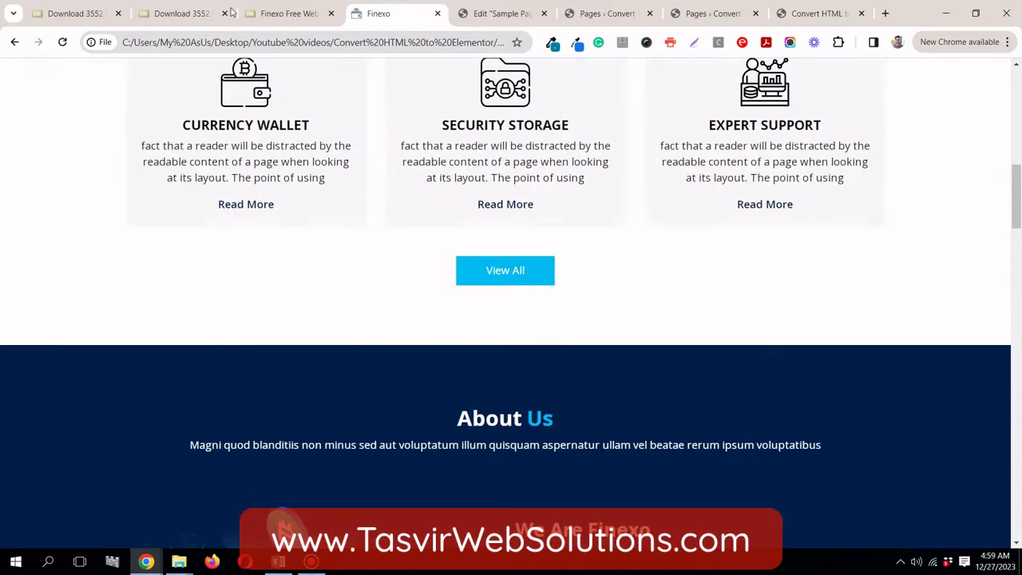
click(501, 13)
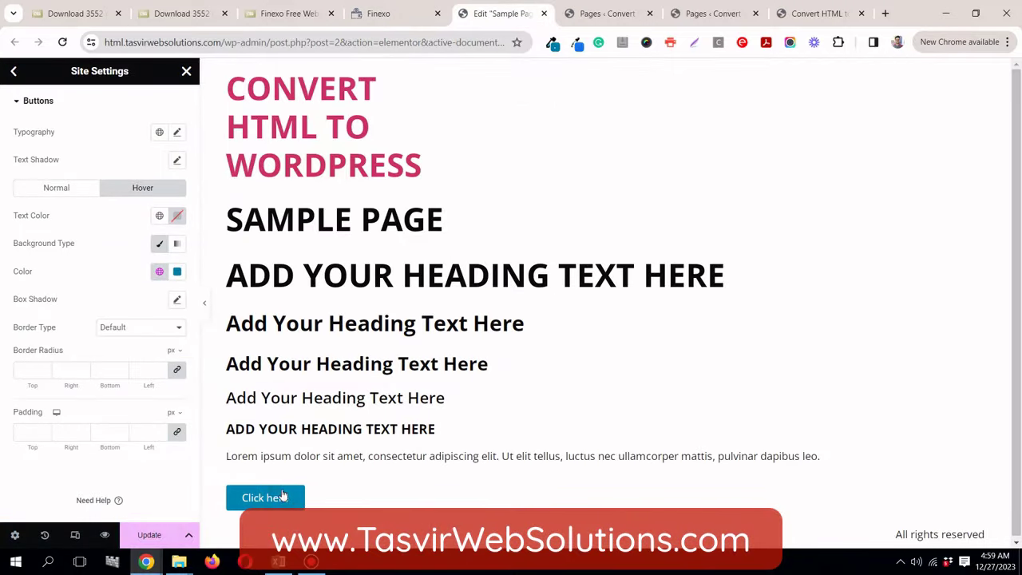
Step: Set the button hover text colour to #fff, save it as a global colour named "white", and update the site settings
click(177, 216)
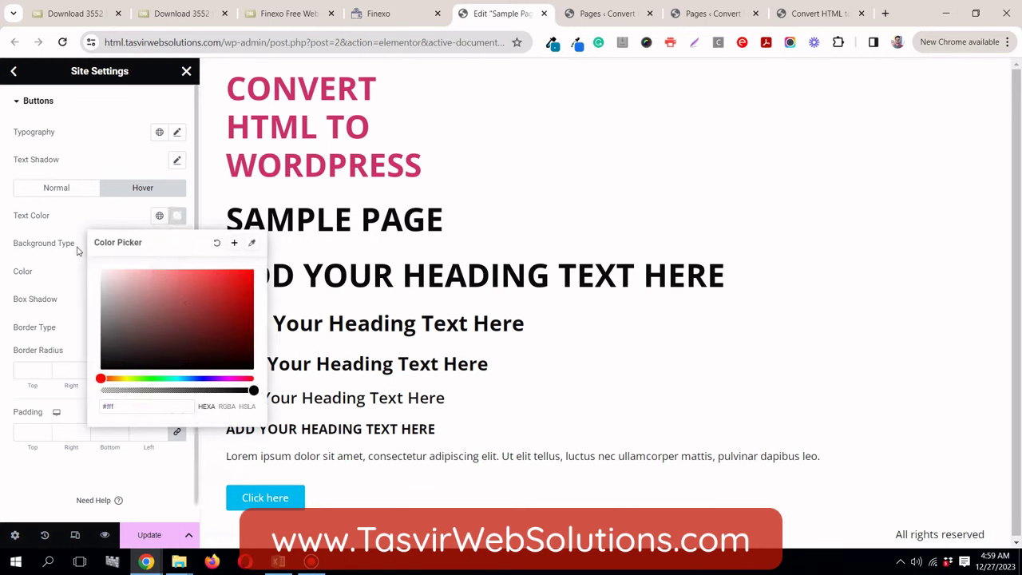
click(176, 216)
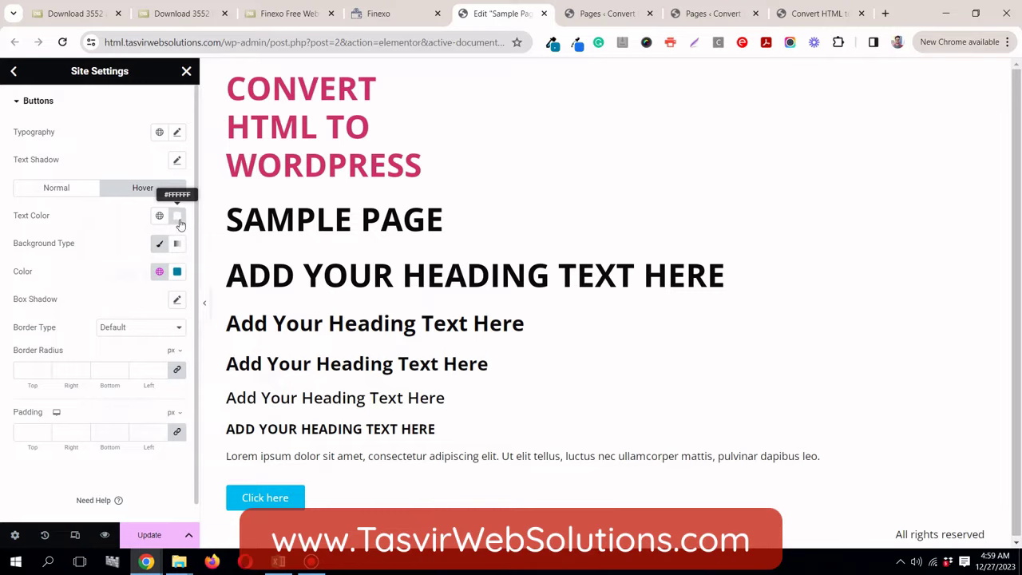
click(177, 216)
click(237, 244)
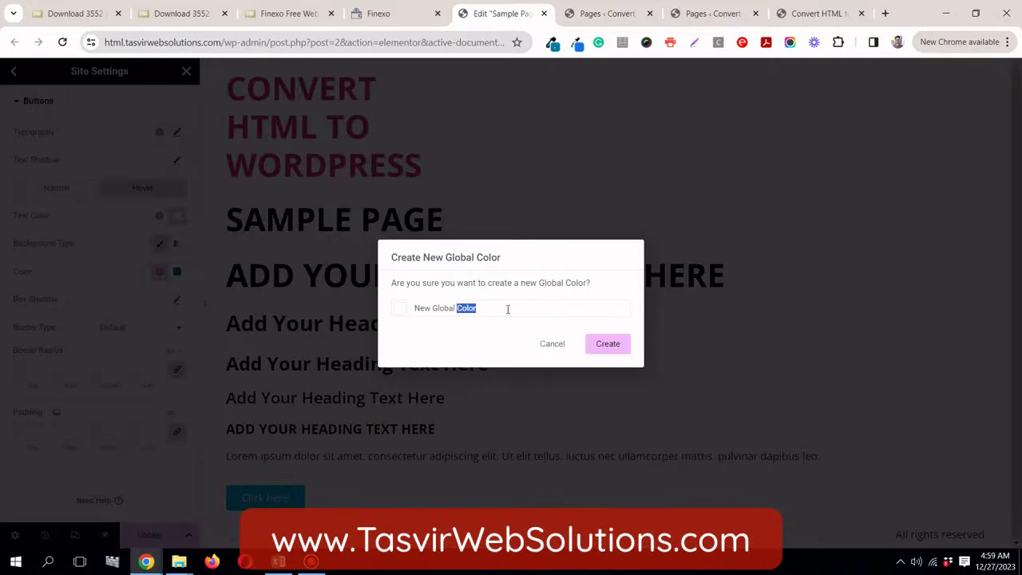
text(white)
click(599, 348)
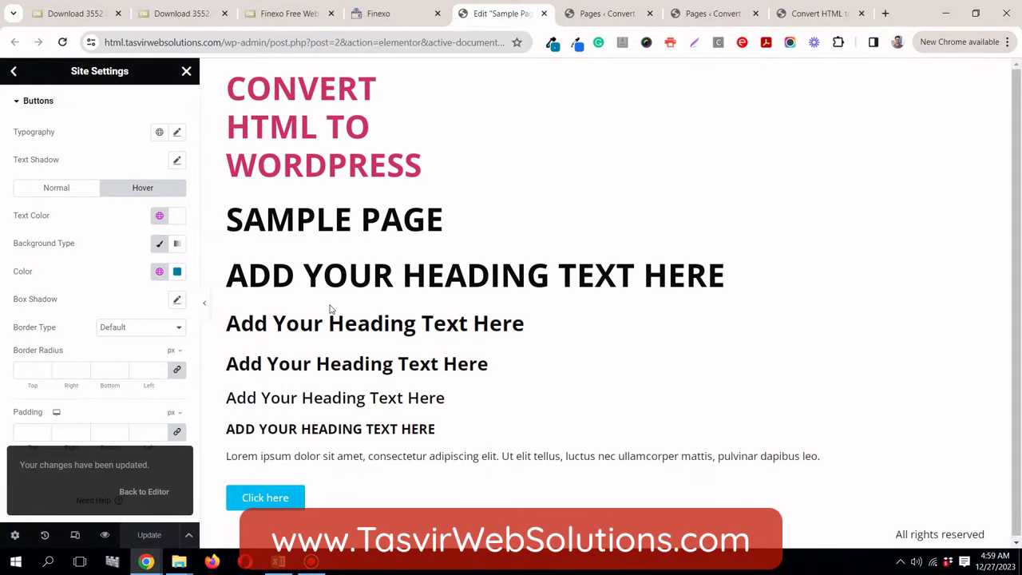
Step: Look through the Finexo homepage's lower sections, from the service cards past Happy Customers and Our Team
click(397, 14)
scroll(458, 265, down, 10)
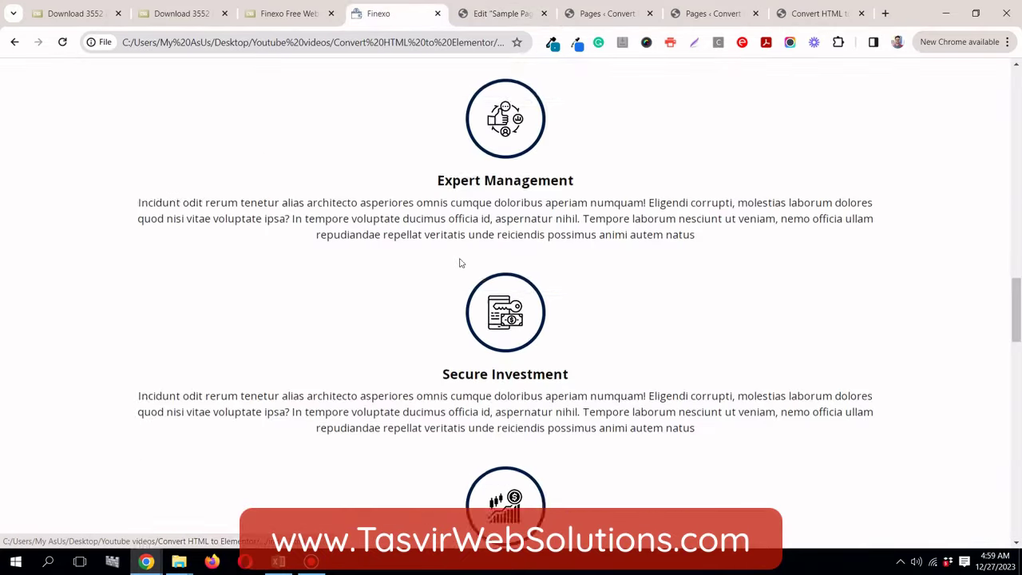
scroll(460, 262, down, 7)
scroll(460, 262, up, 7)
scroll(460, 263, down, 4)
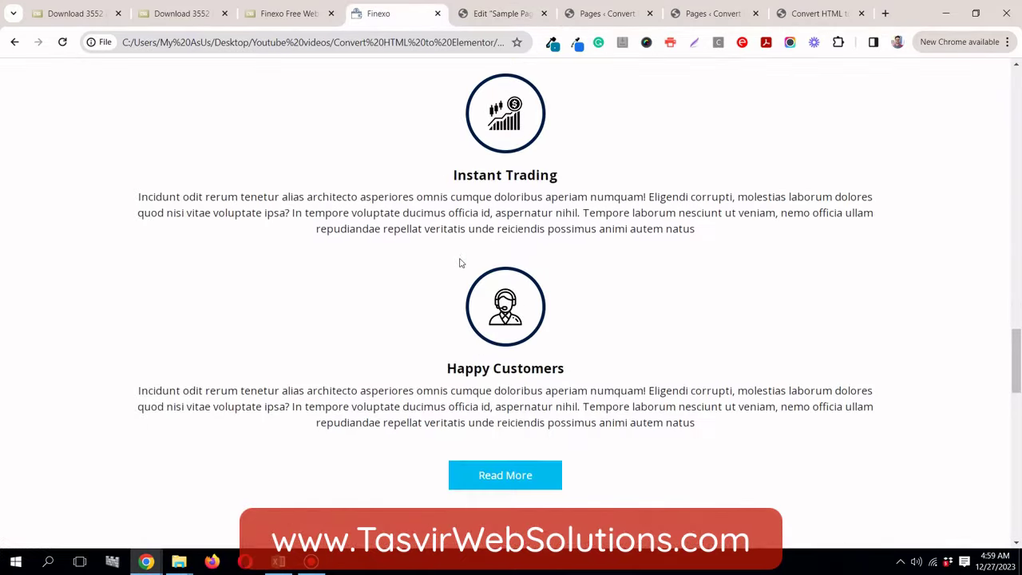
scroll(460, 263, down, 8)
scroll(460, 260, up, 3)
scroll(460, 260, down, 4)
scroll(459, 262, up, 7)
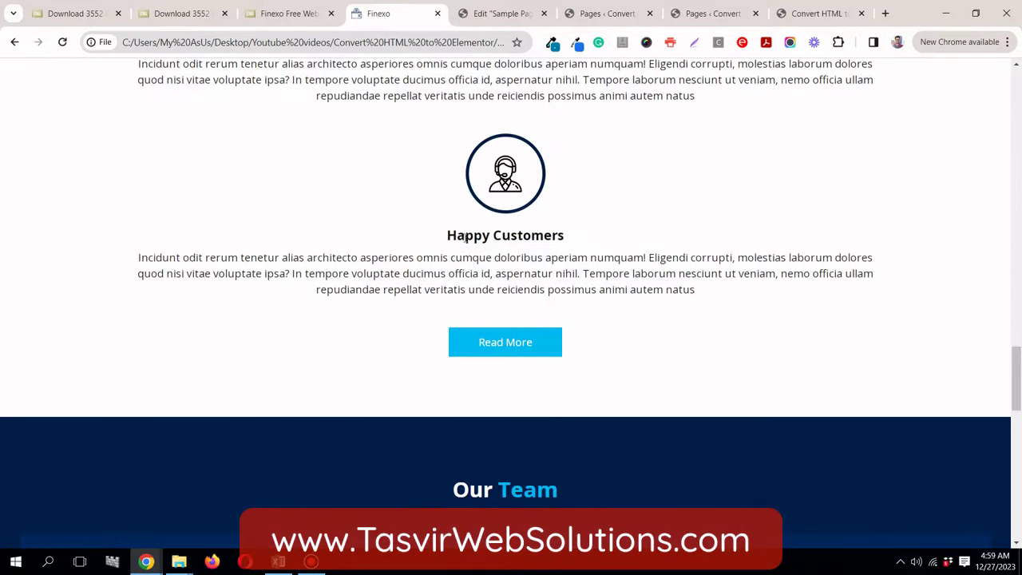
Step: Inspect the Happy Customers paragraph's colour and font on the Finexo page, and close the inspector
right_click(542, 265)
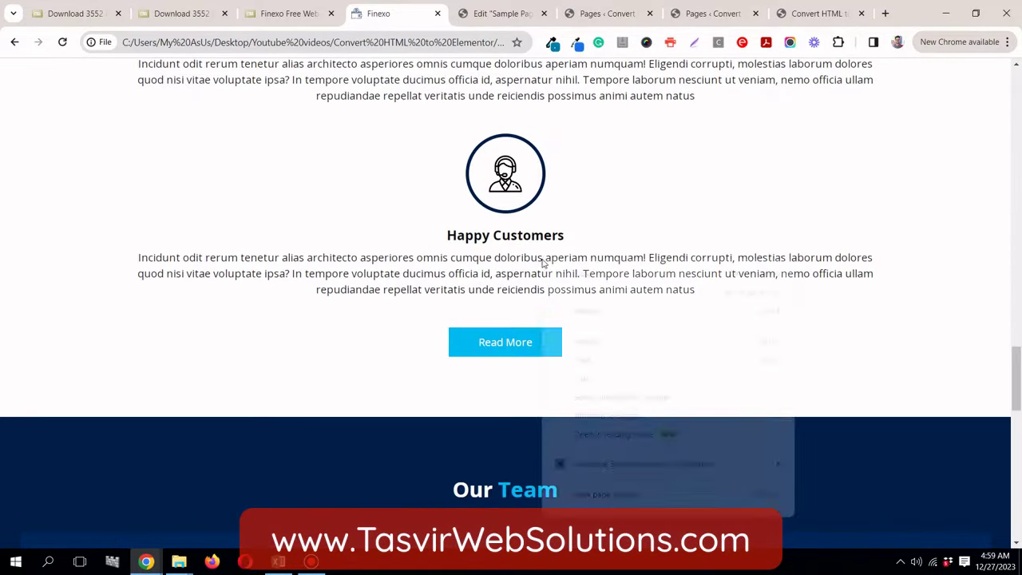
click(629, 505)
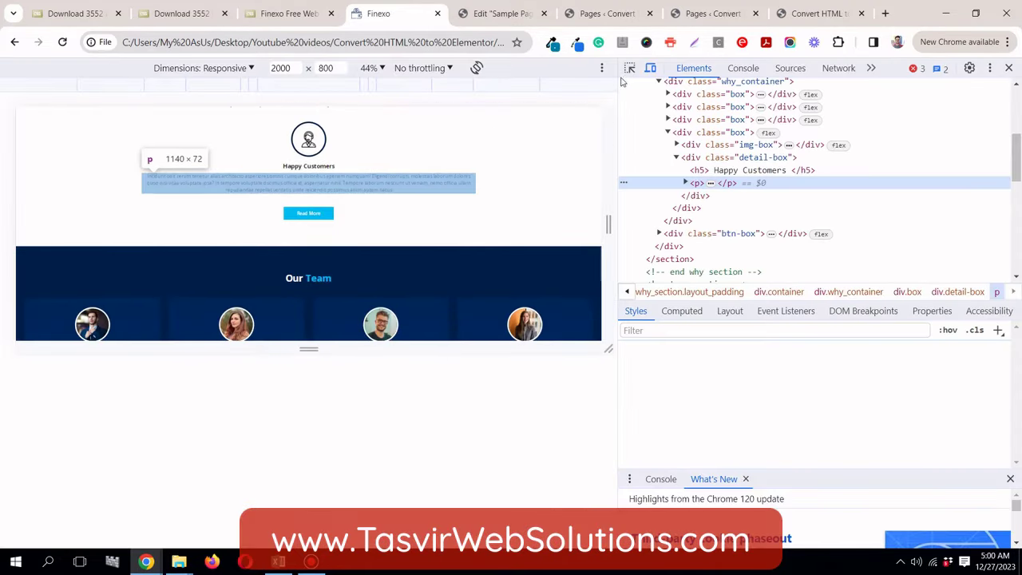
click(628, 69)
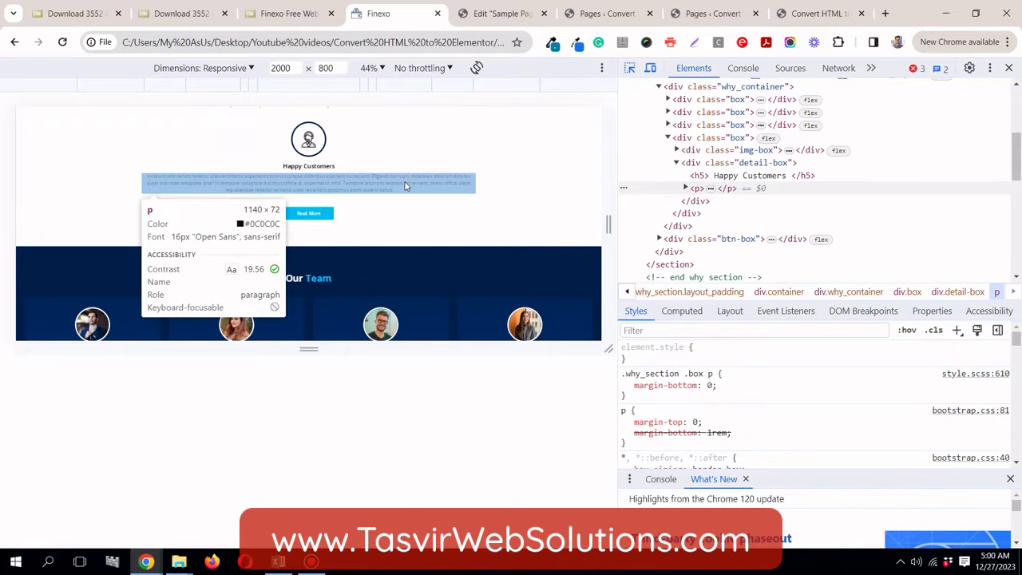
scroll(405, 186, down, 6)
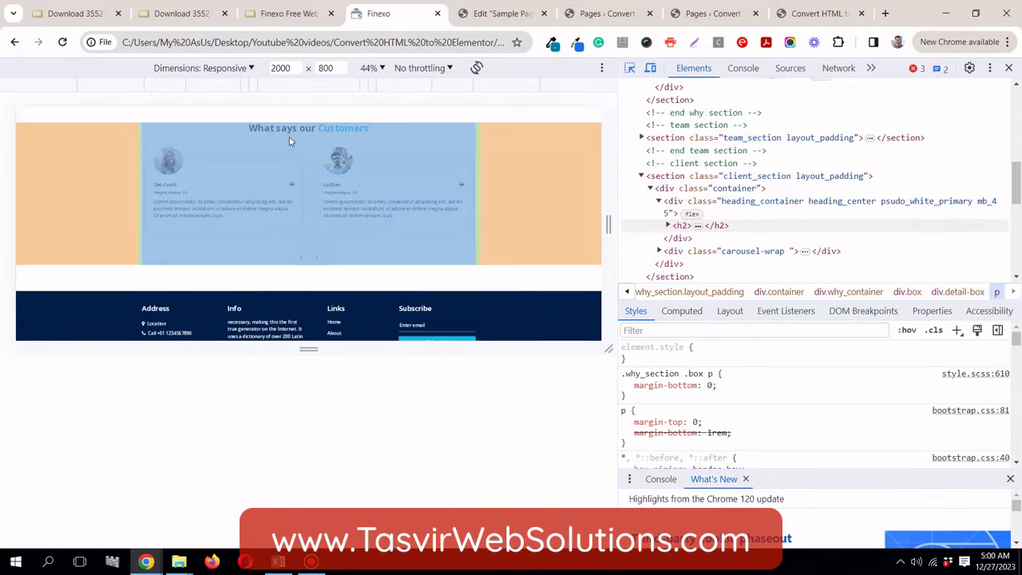
scroll(296, 145, down, 2)
click(1010, 69)
scroll(374, 177, up, 8)
scroll(373, 177, up, 10)
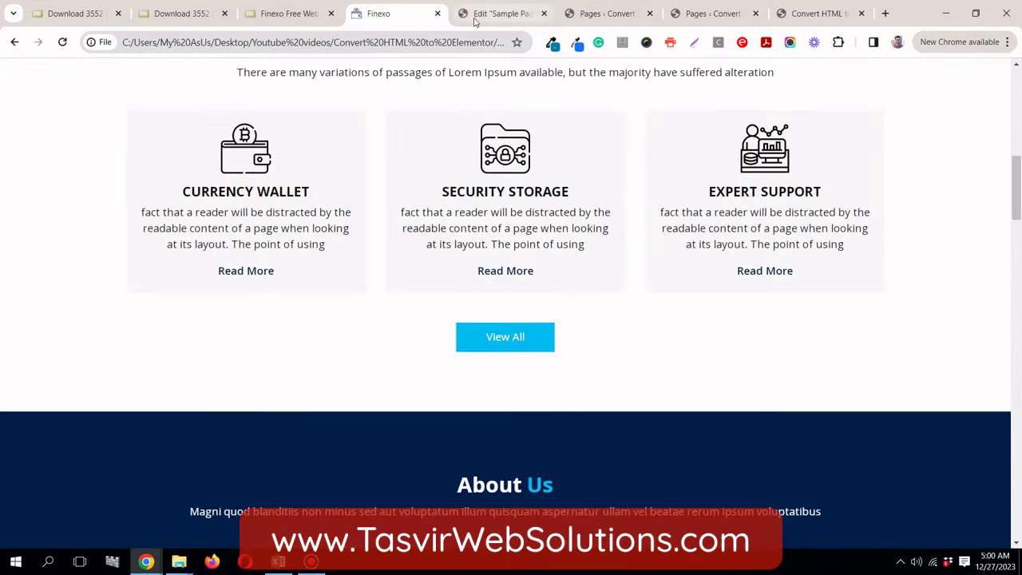
Step: Return to the Sample Page editor and preview the headings and button with the settings sidebar hidden, then restore it
key(ctrl+Tab)
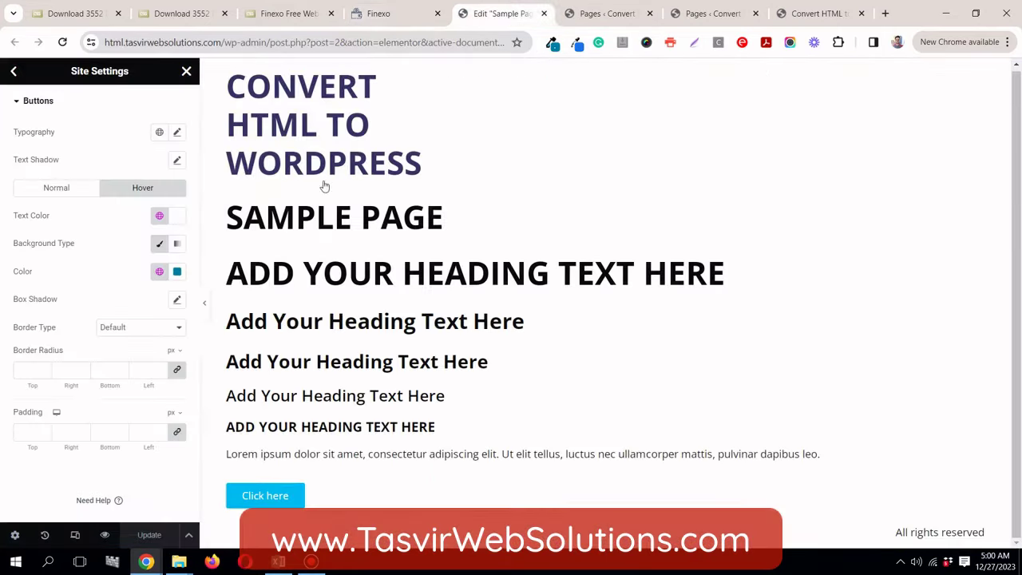
click(206, 307)
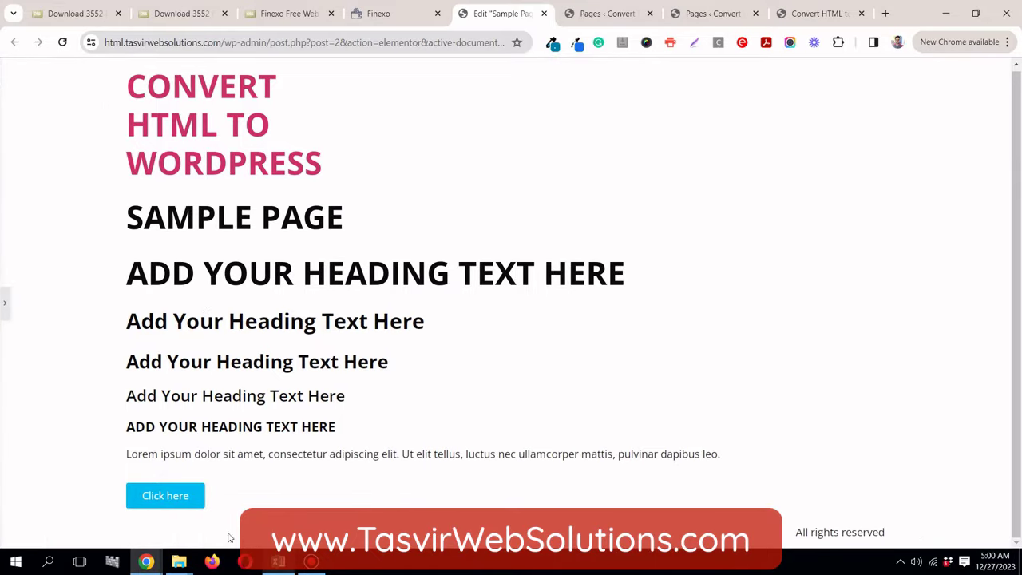
click(5, 306)
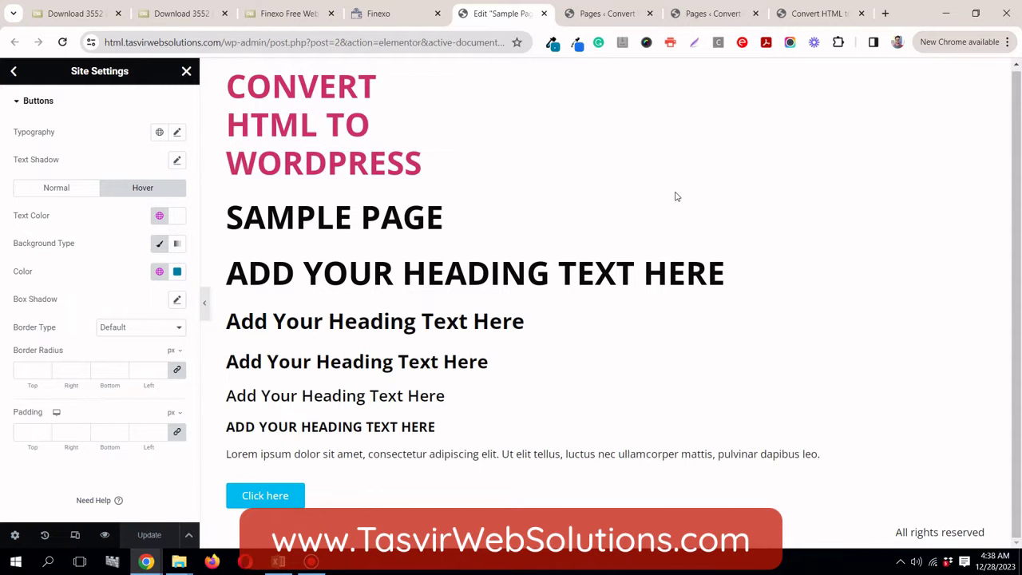
Step: Review the Finexo homepage's layout from header to footer, view its About page, and go back to the homepage
click(404, 17)
scroll(871, 383, down, 6)
scroll(885, 360, up, 14)
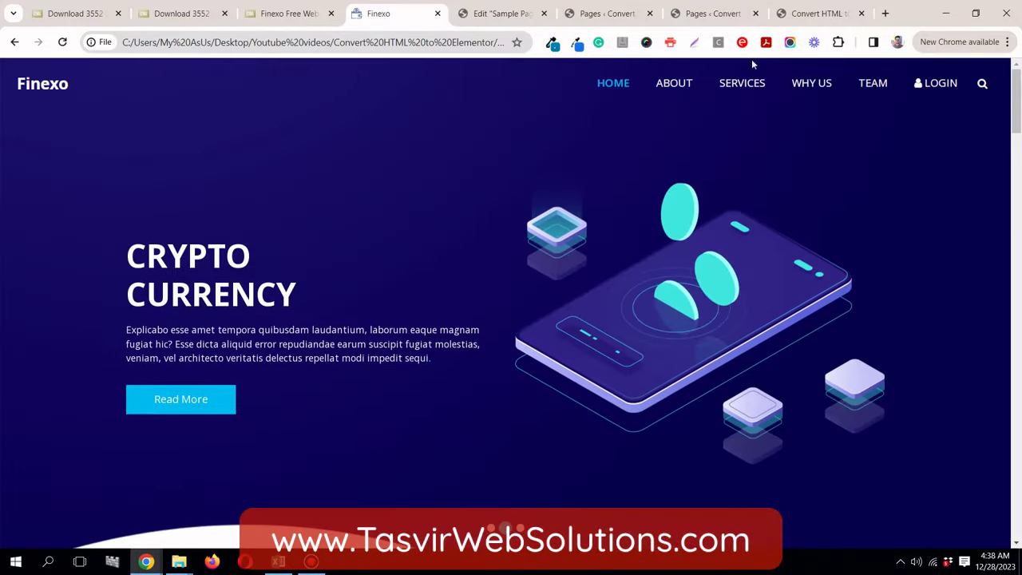
drag(1017, 119, 1020, 559)
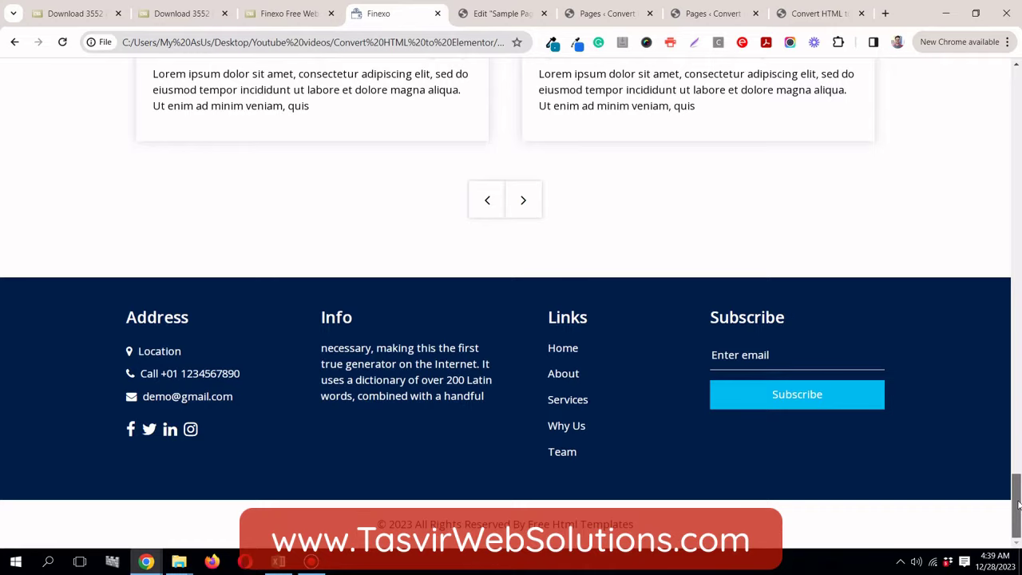
drag(1018, 503, 1018, 217)
scroll(1017, 217, up, 15)
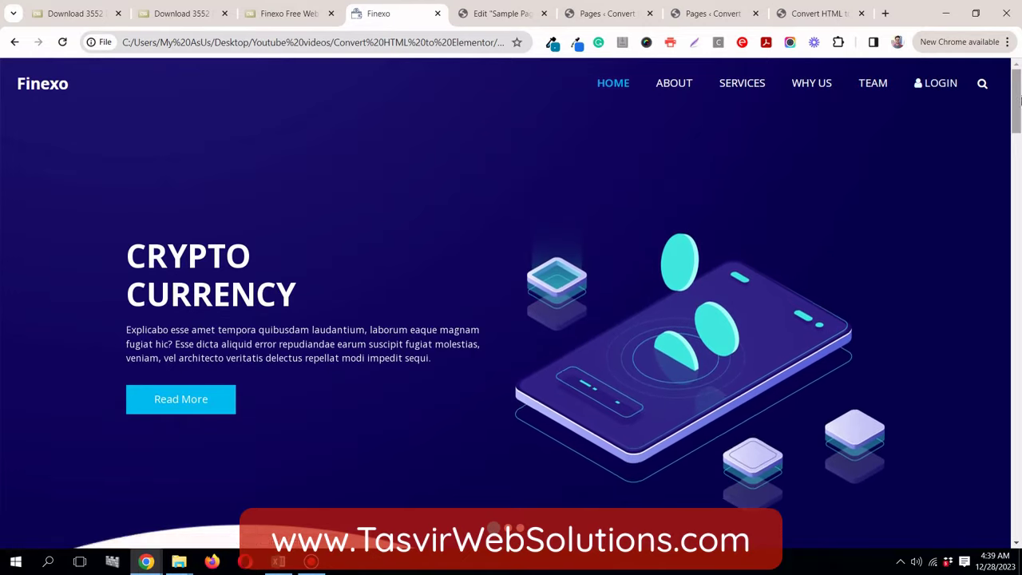
drag(1016, 104, 1019, 521)
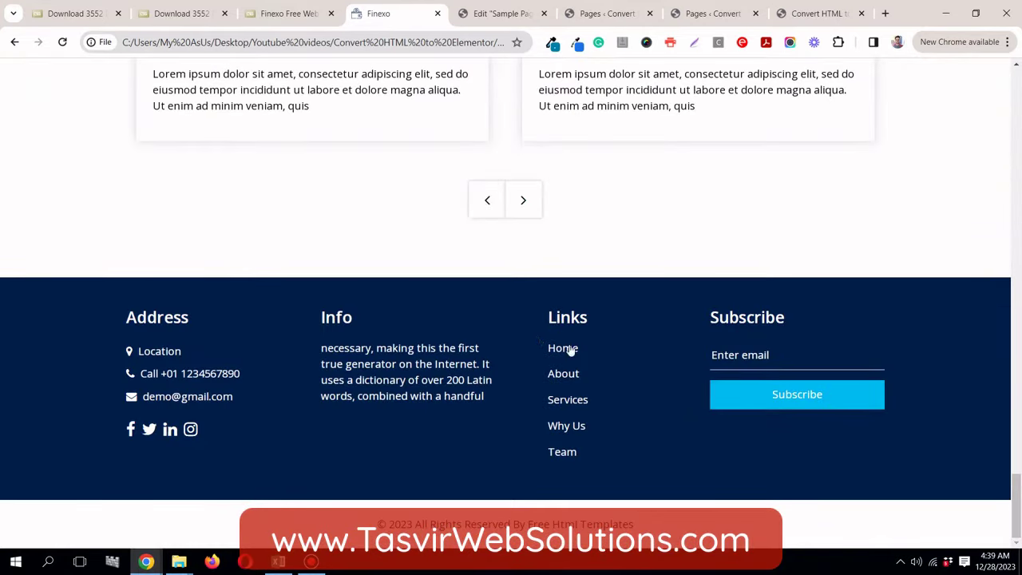
drag(1019, 476, 1019, 73)
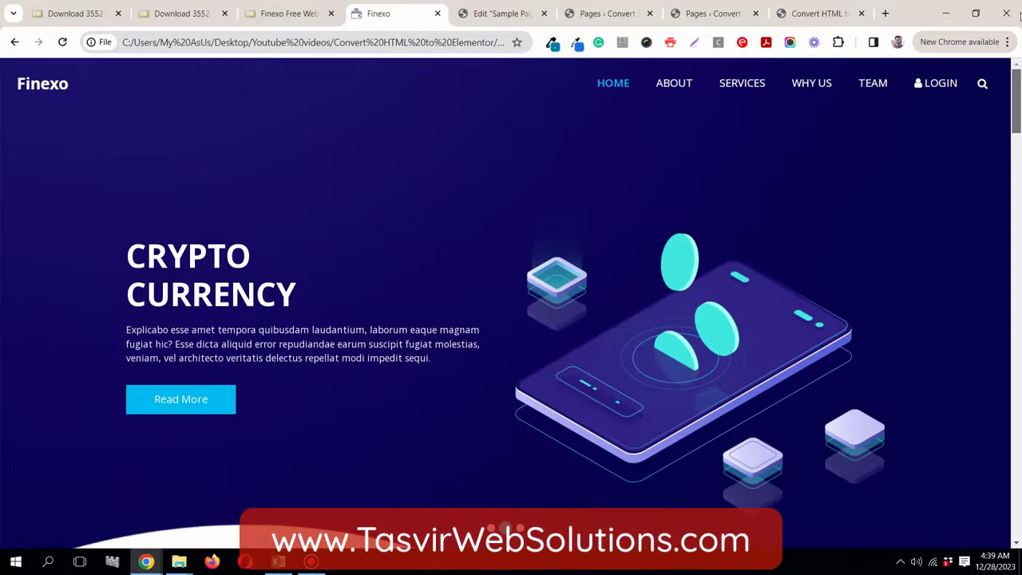
click(681, 86)
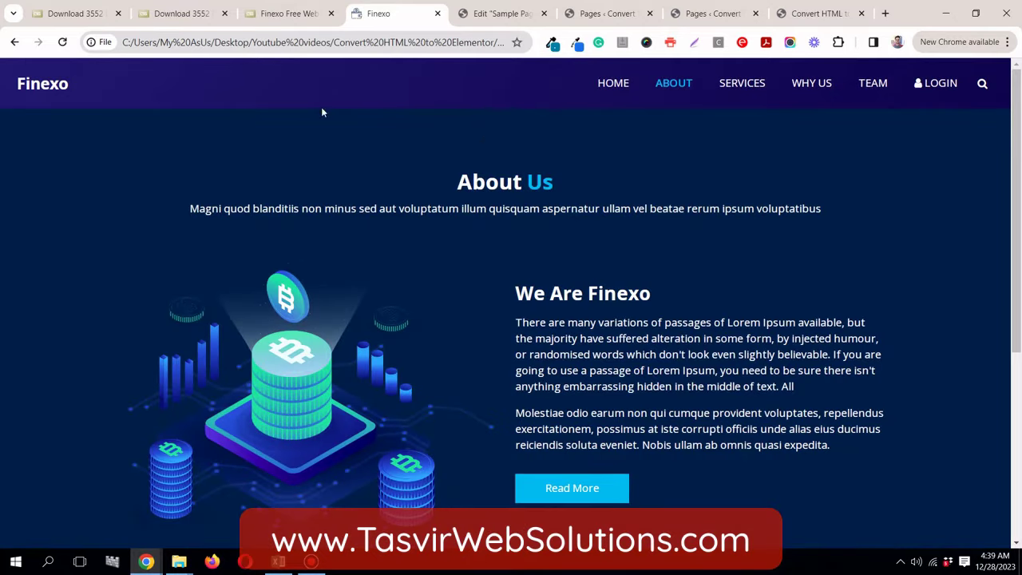
click(42, 87)
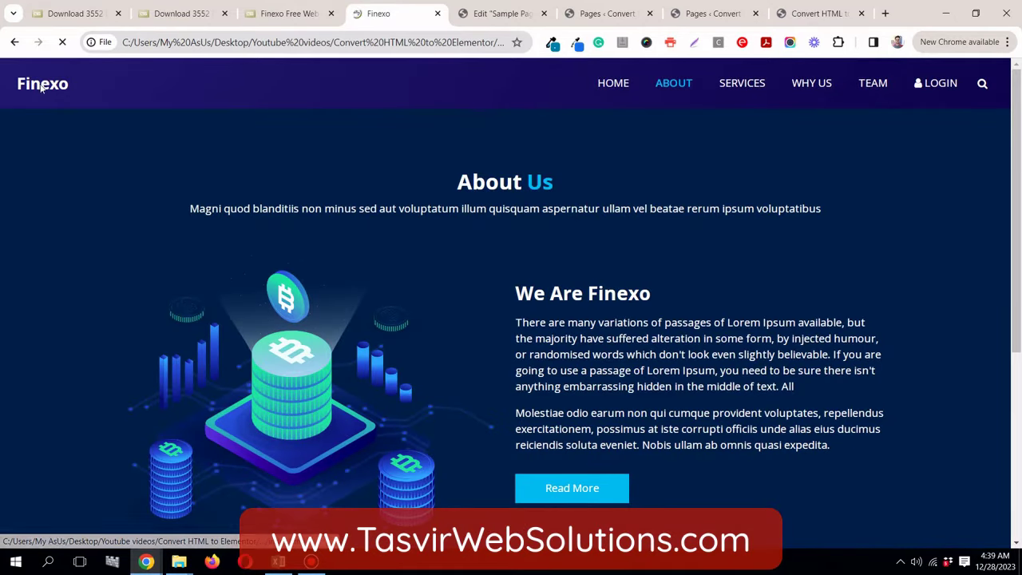
Step: Close the Sample Page editor, start a new page from the WordPress Pages list, and return to the Finexo page
click(485, 17)
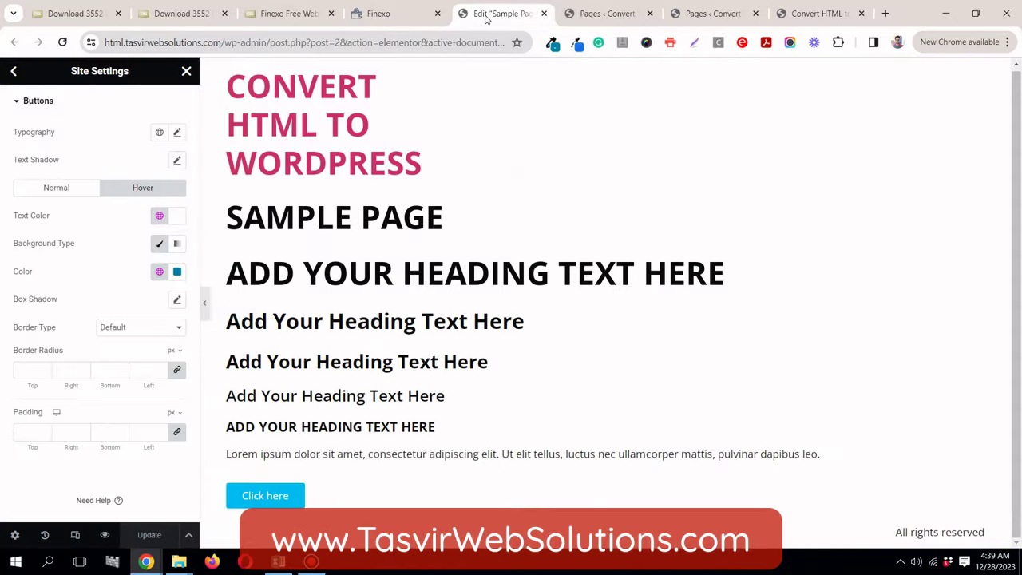
click(544, 14)
click(401, 20)
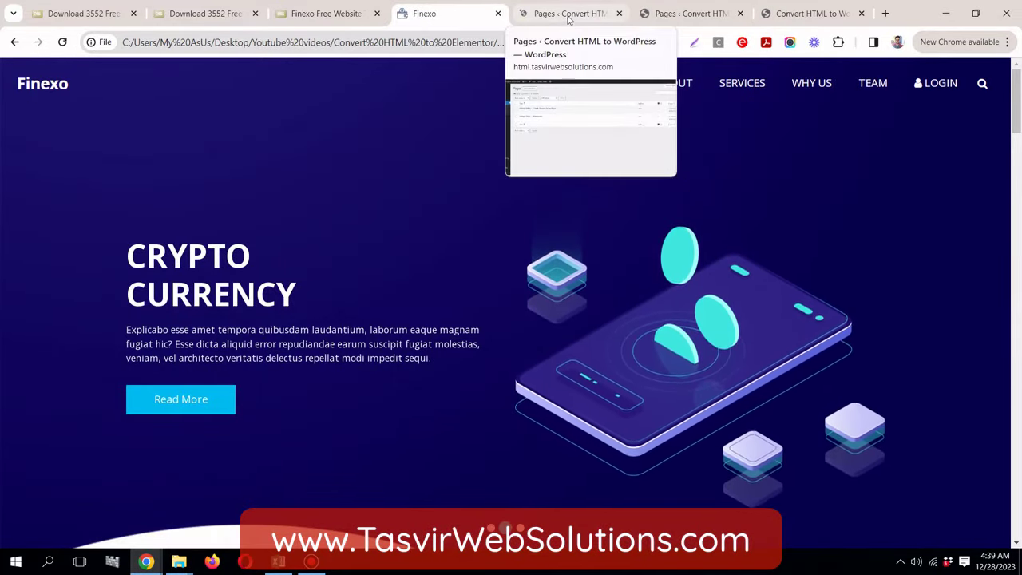
click(569, 18)
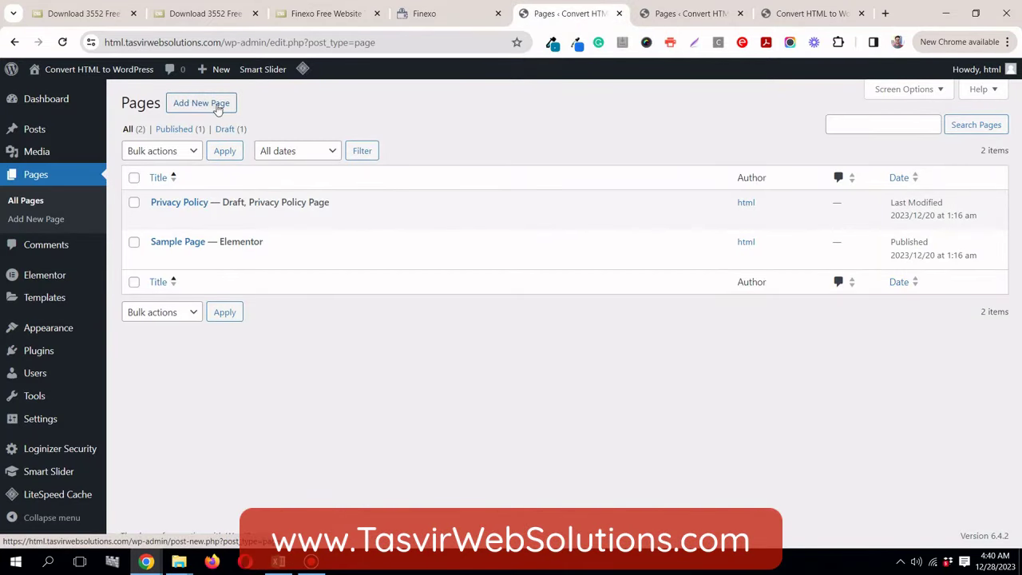
click(424, 13)
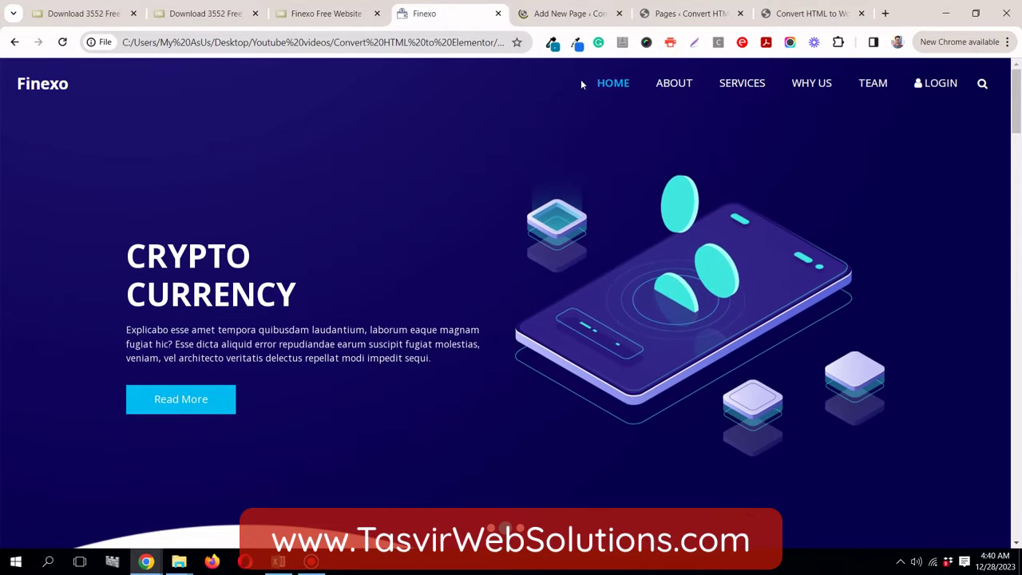
Step: Return to the new WordPress page, title it Home, and publish it
click(562, 15)
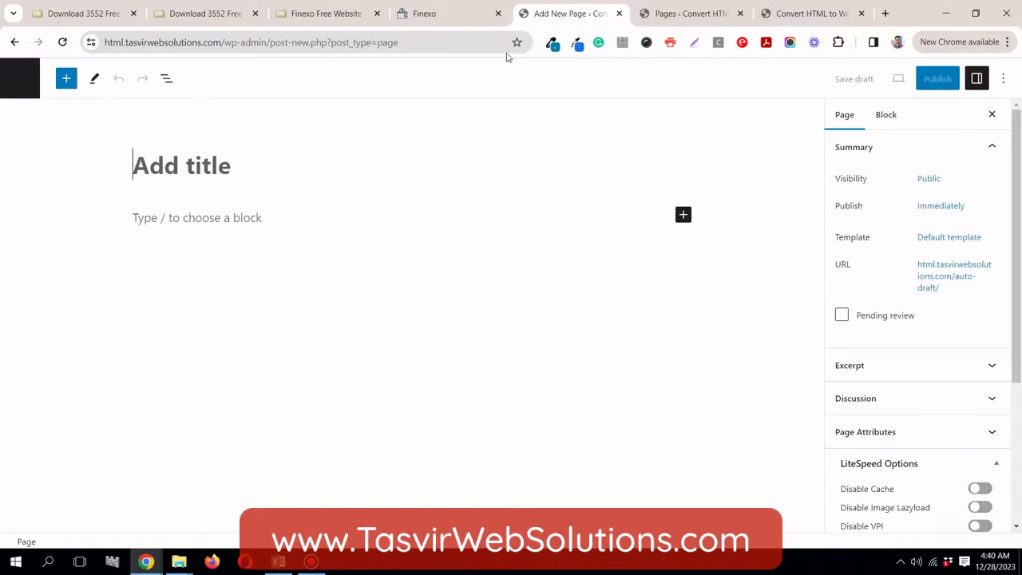
click(180, 179)
text(Home)
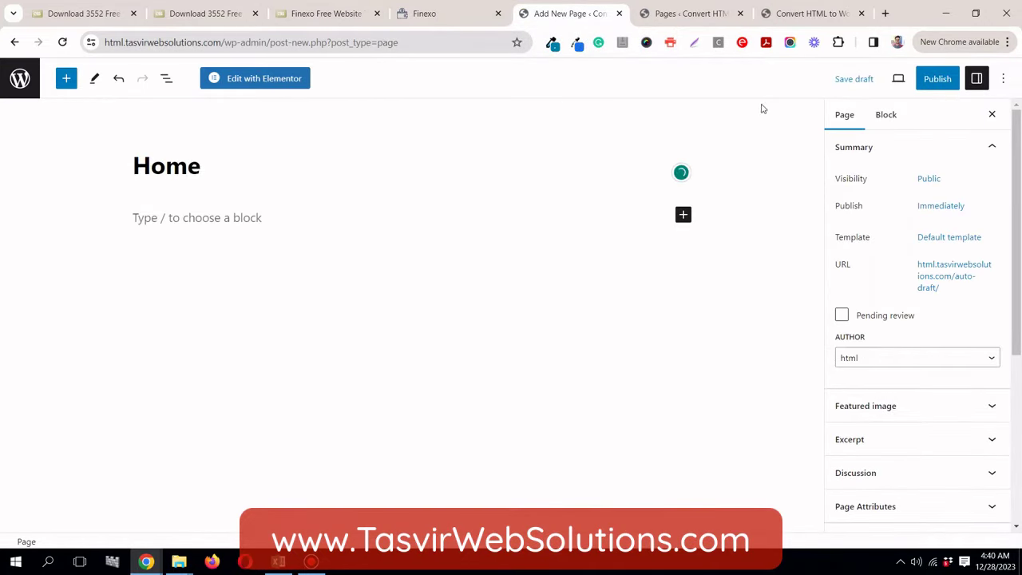
click(941, 86)
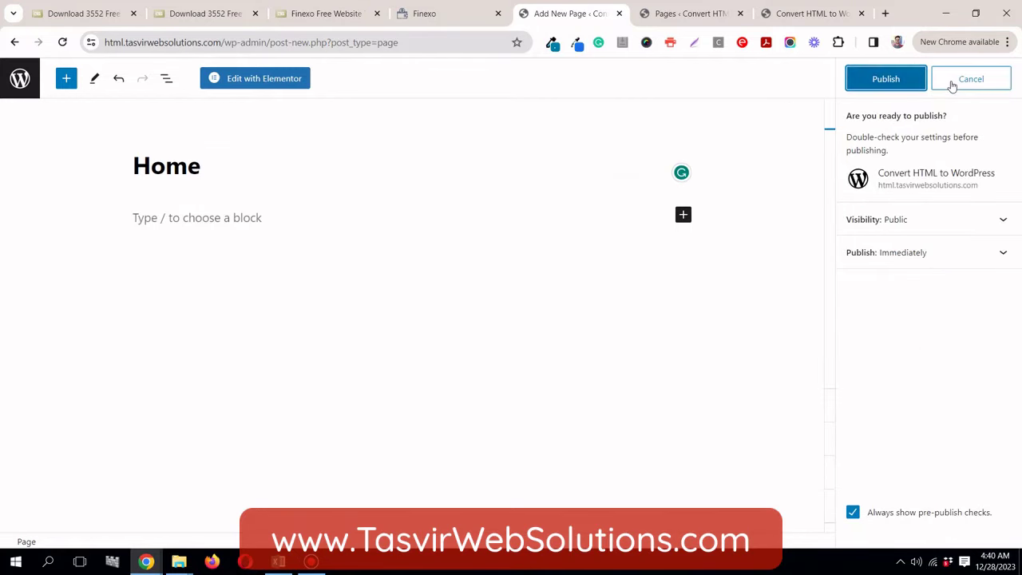
click(881, 78)
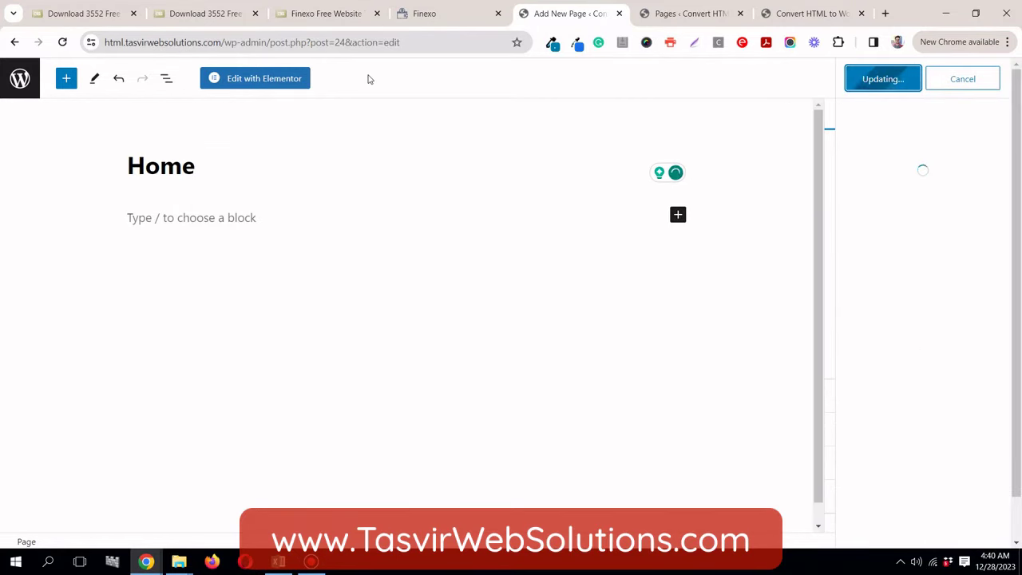
Step: Go back to the Pages list, add a new page titled About to match the Finexo navigation, and publish it
click(20, 83)
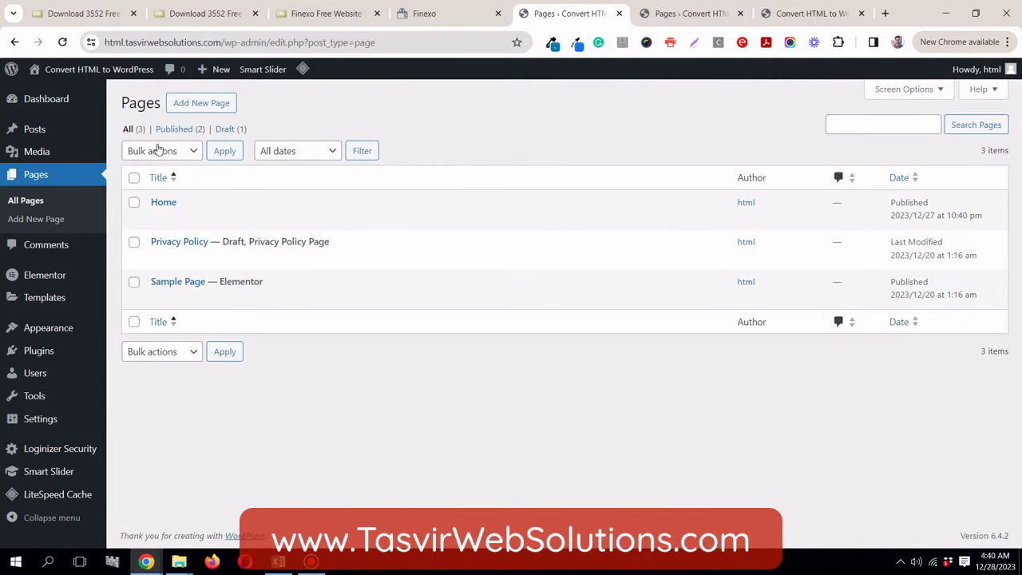
click(202, 102)
click(424, 14)
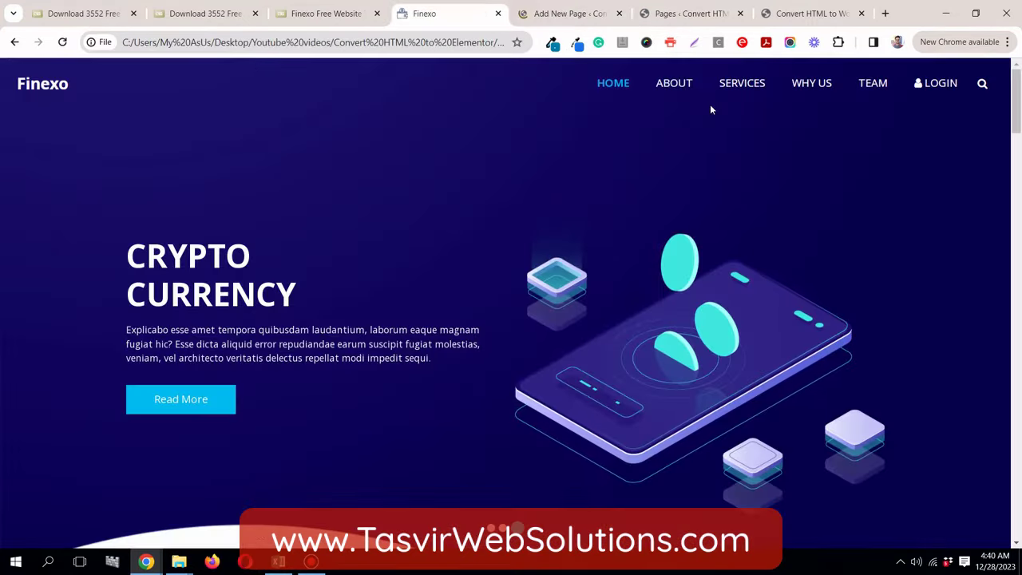
click(567, 19)
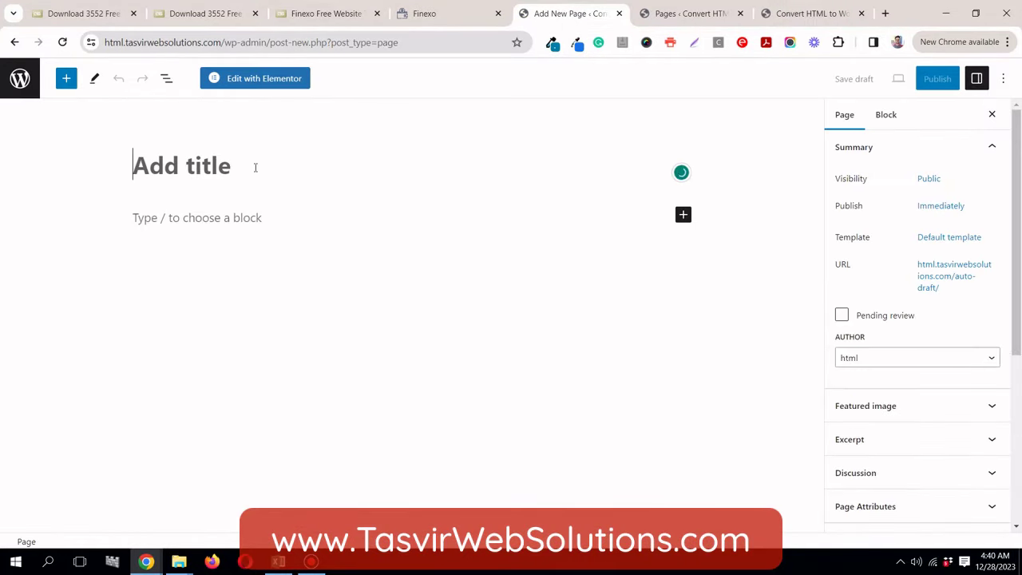
text(About)
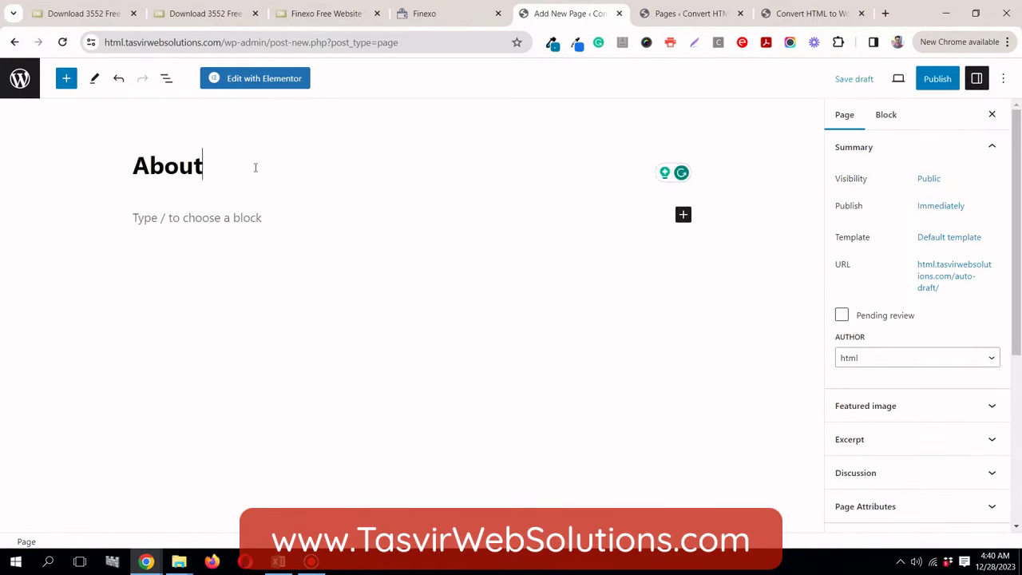
click(932, 80)
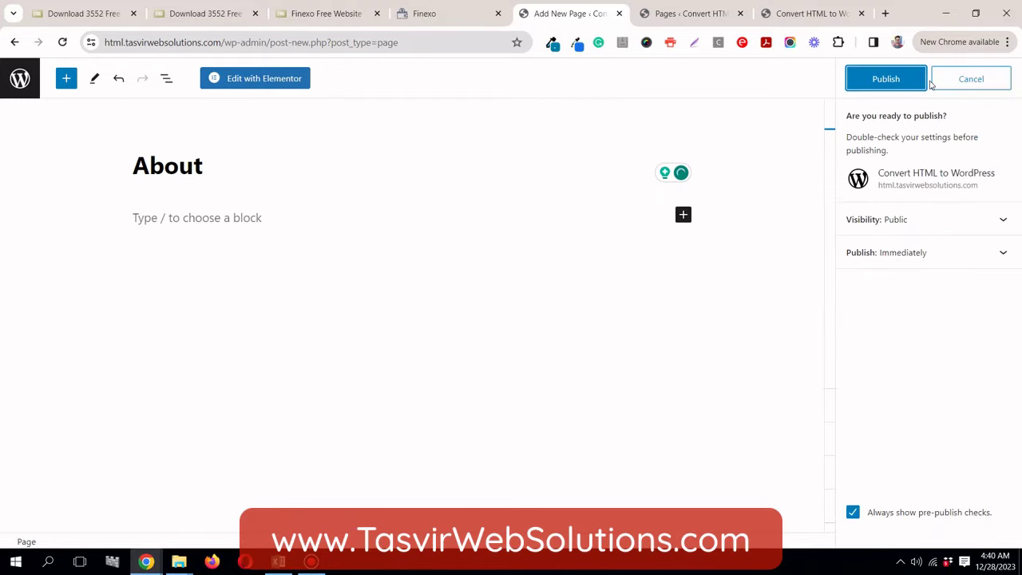
click(908, 81)
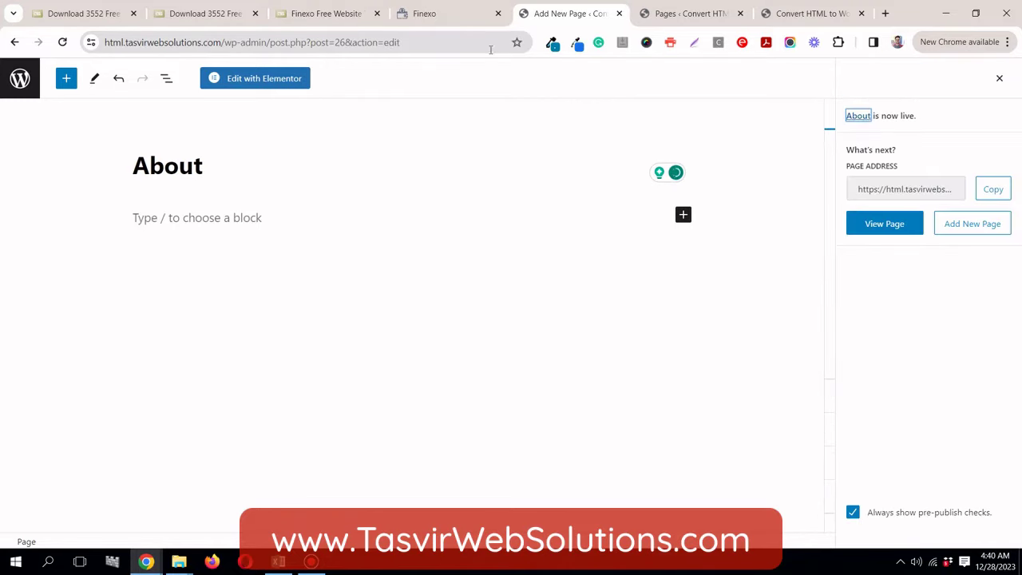
Step: Check the Finexo navigation for the next page name, then create and publish a WordPress page titled Services
click(447, 13)
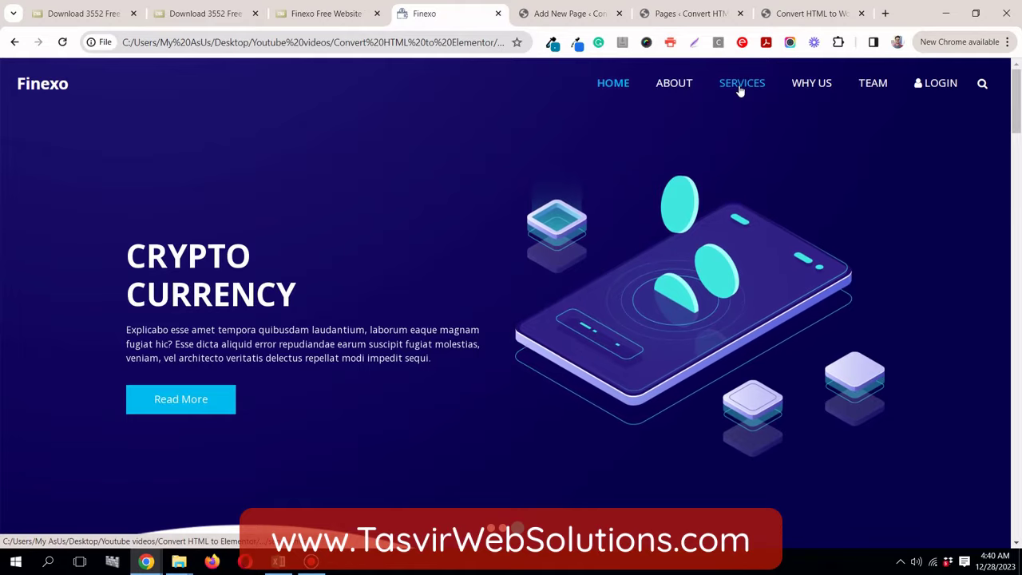
click(571, 14)
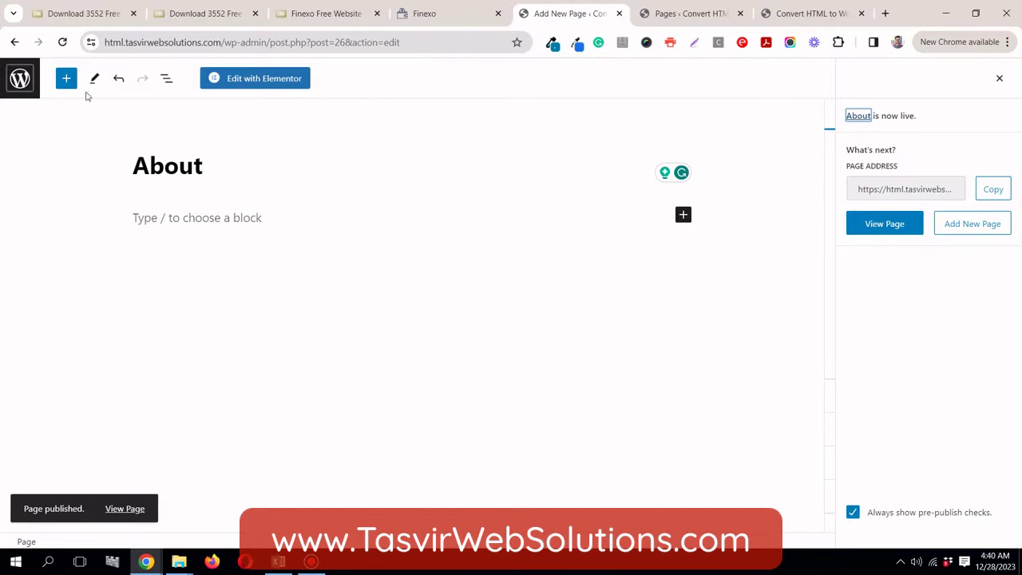
click(9, 88)
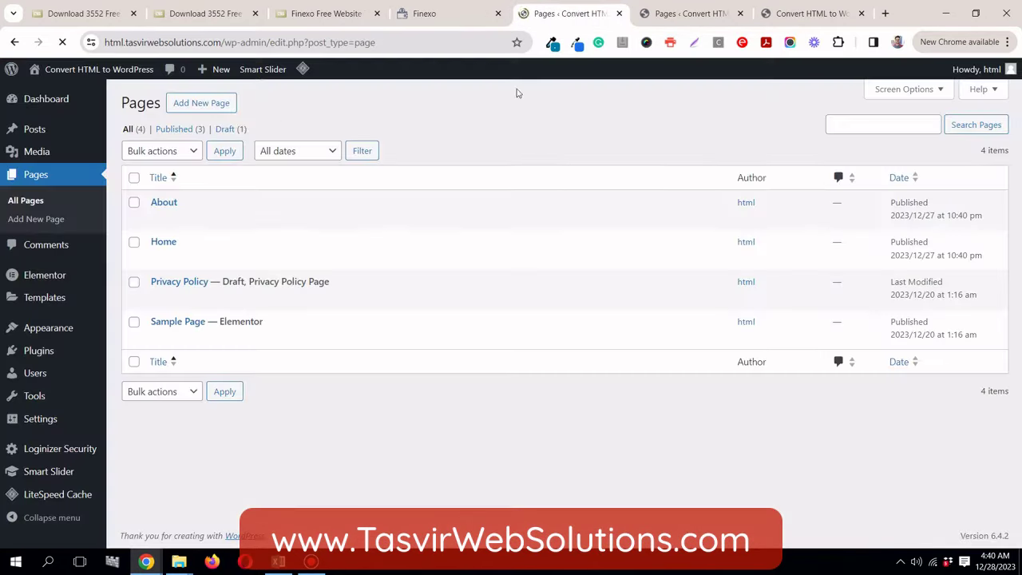
click(225, 108)
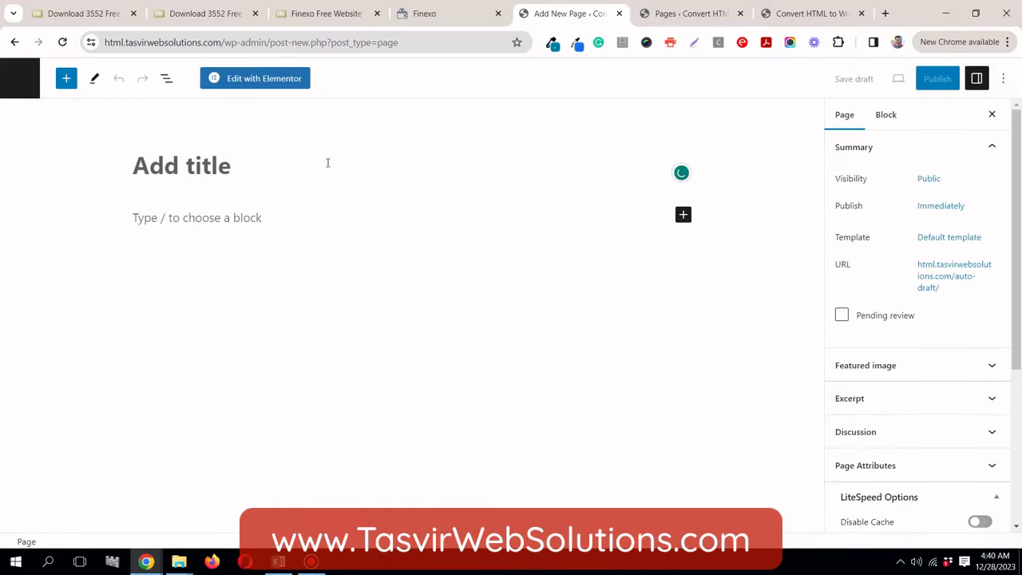
text(Services)
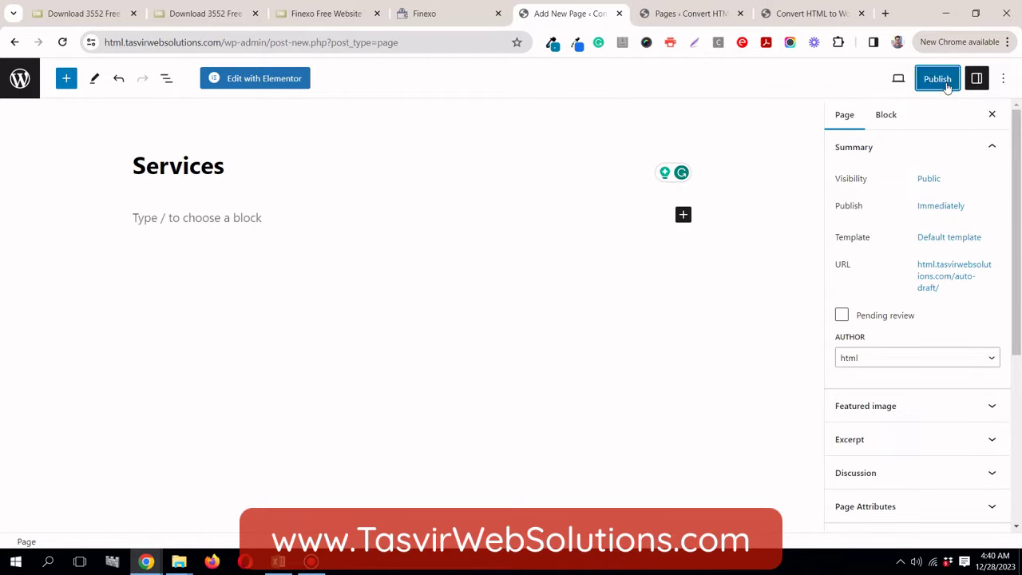
click(938, 79)
click(887, 78)
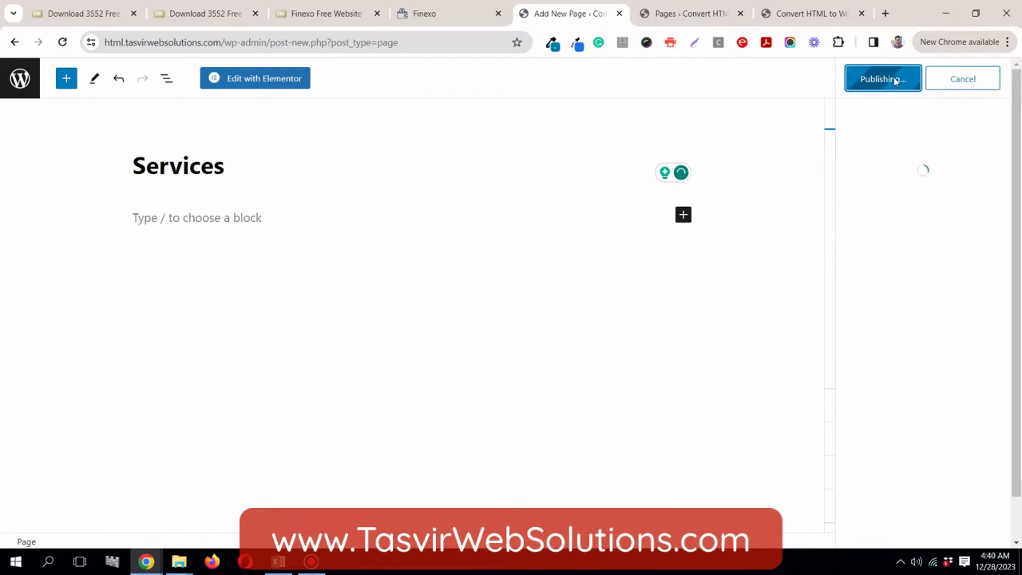
Step: Check the Finexo navigation again, then title a new WordPress page Why Us and publish it
click(459, 14)
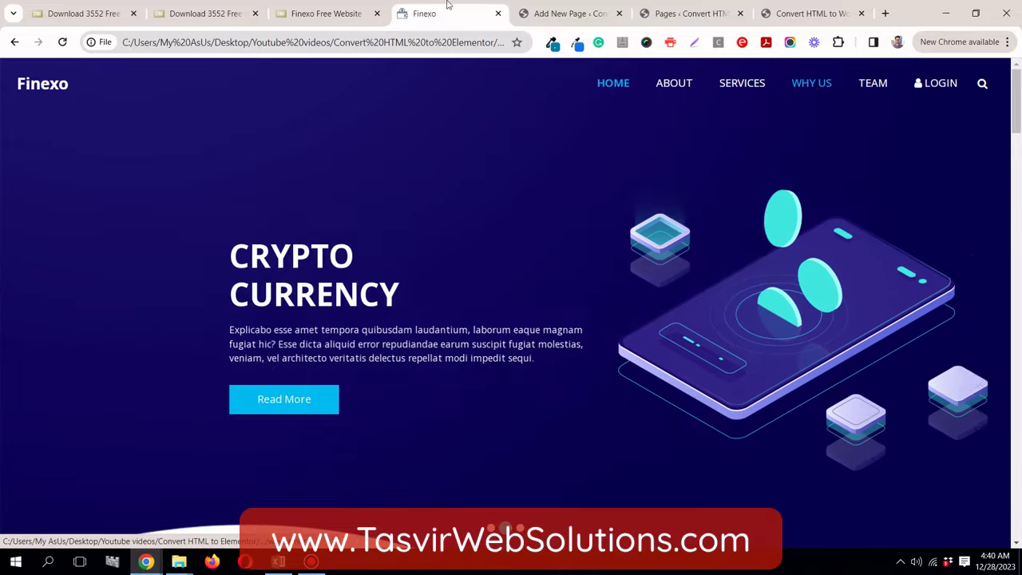
click(535, 14)
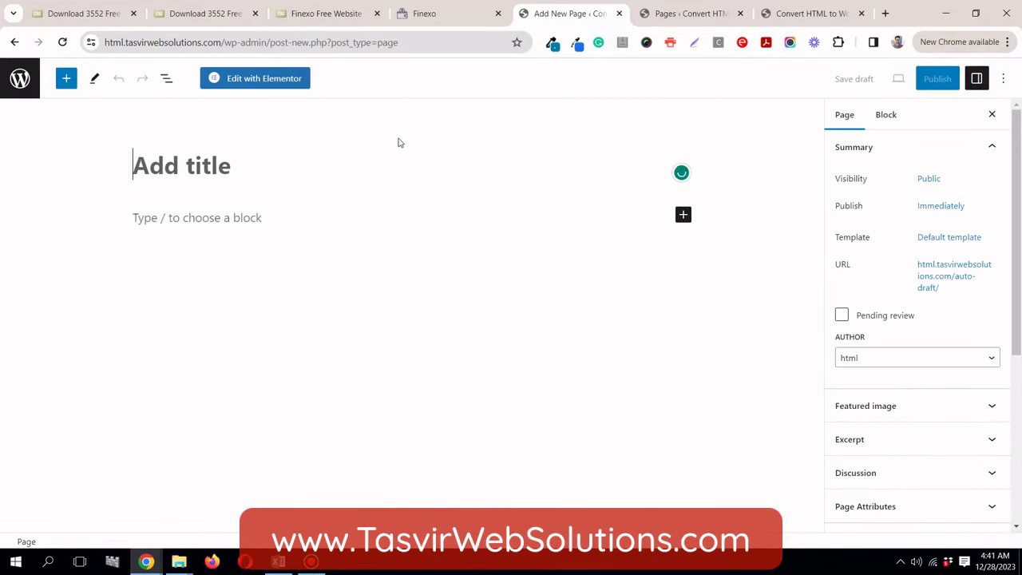
text(Why Us)
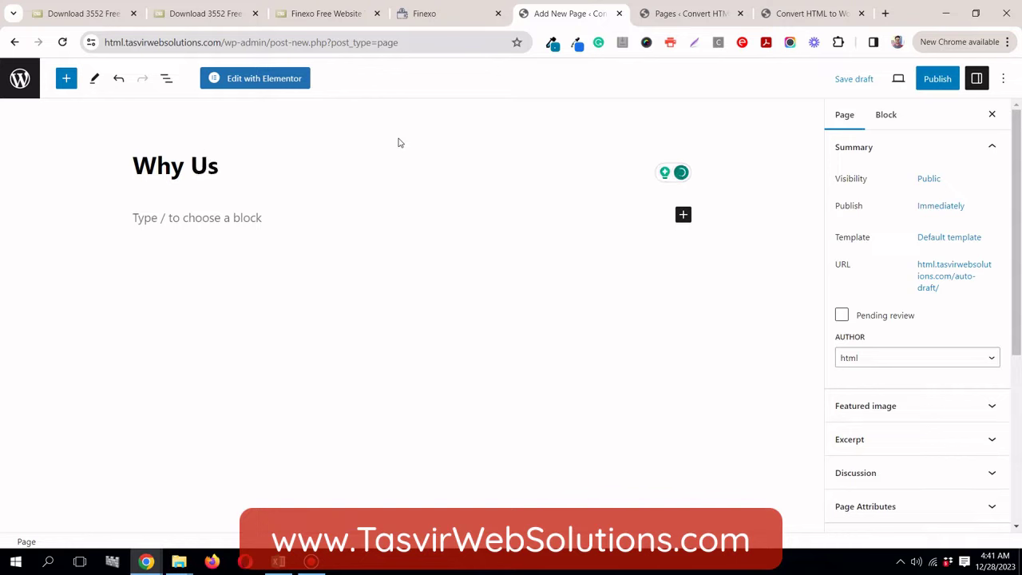
click(938, 78)
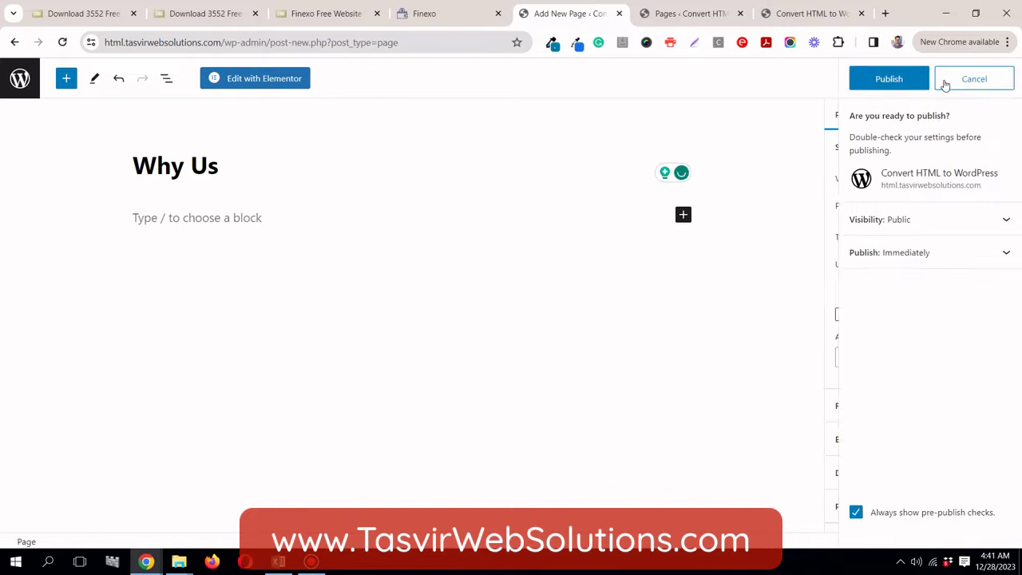
click(894, 79)
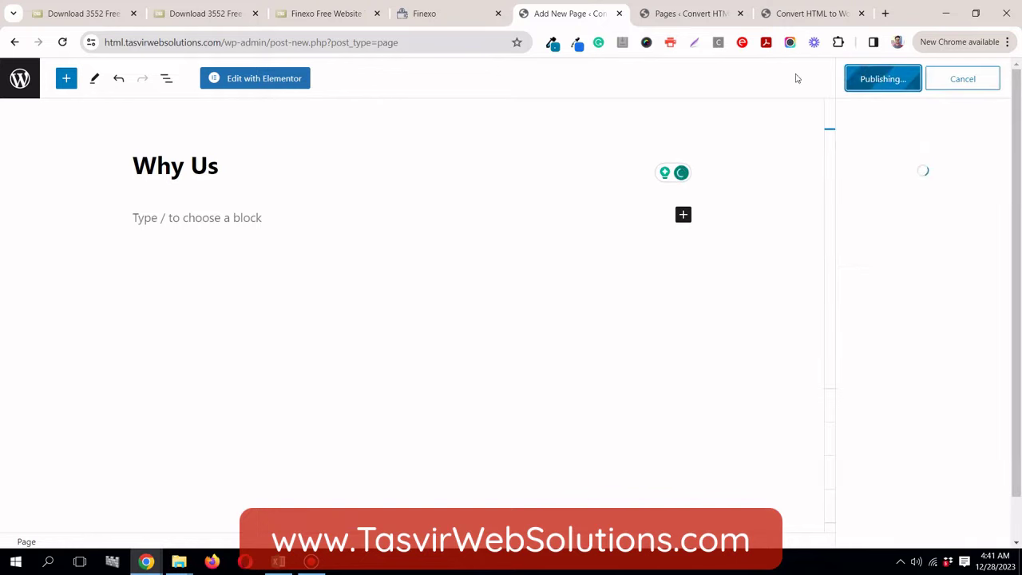
Step: From the Pages list, add a new page titled Team as in the Finexo navigation, and publish it
click(24, 86)
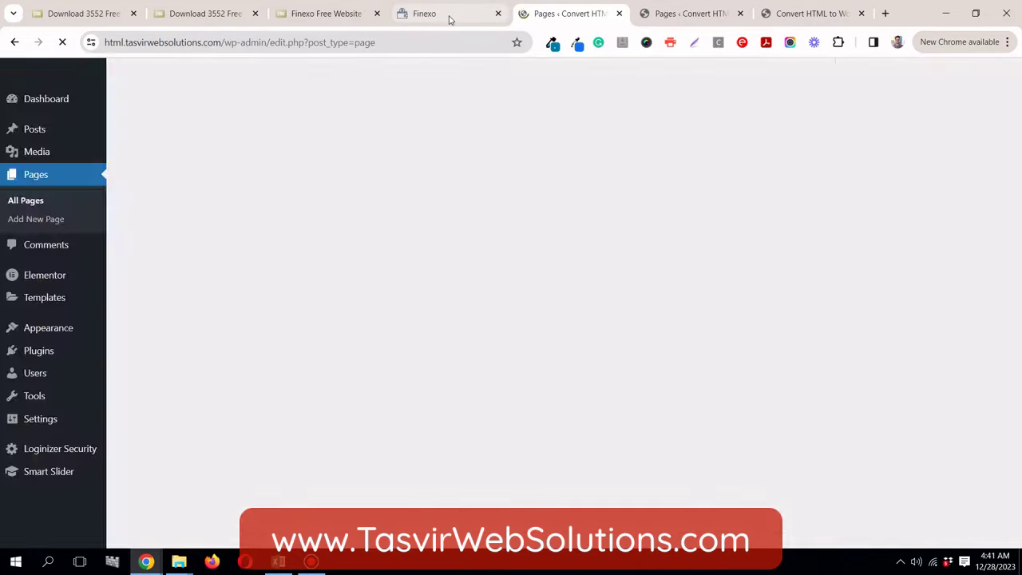
click(397, 14)
click(568, 16)
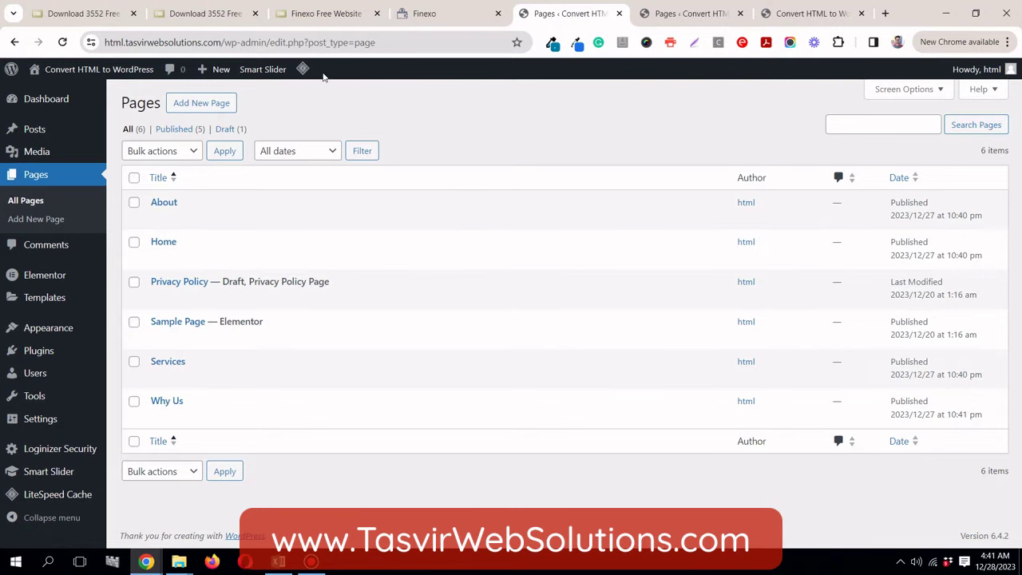
click(227, 104)
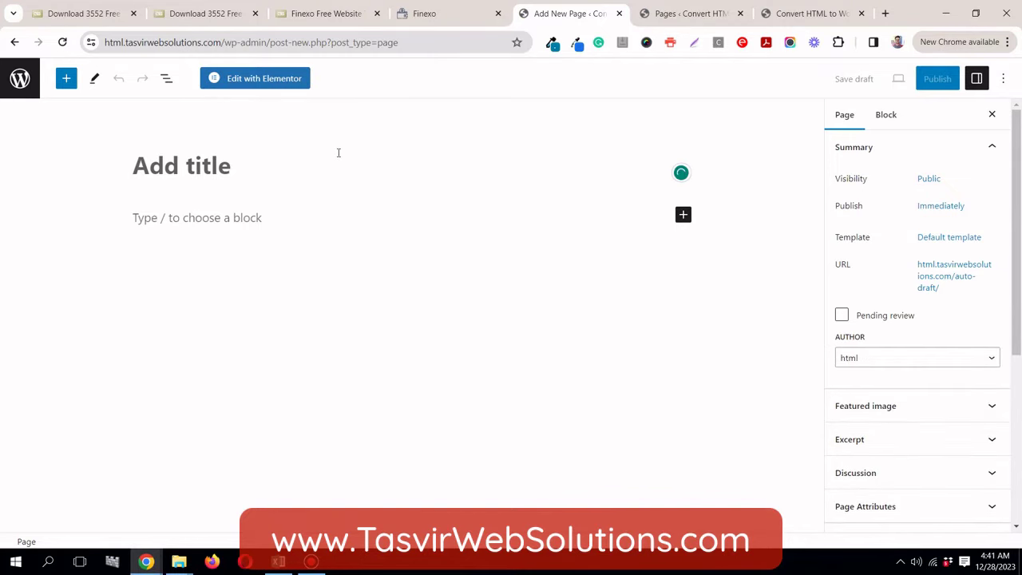
text(Team)
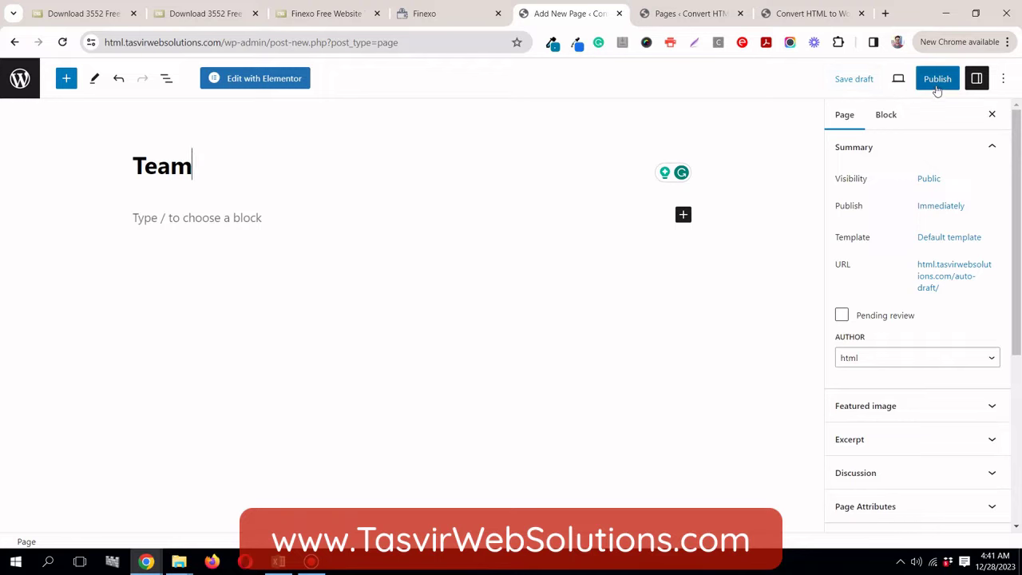
click(934, 88)
click(883, 83)
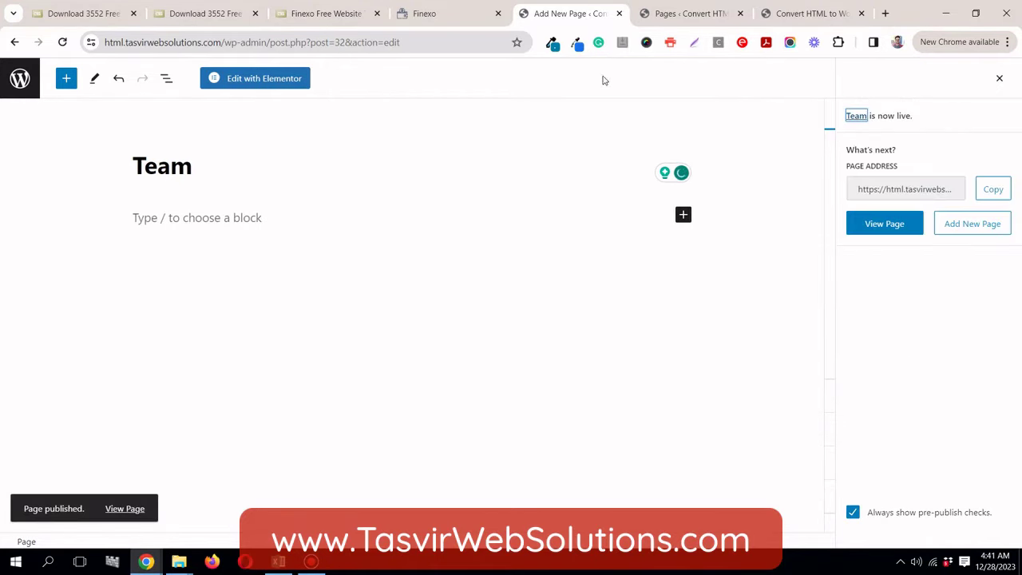
Step: Leave the Team page's editor, look over the Finexo homepage down to its footer links, and return to the WordPress Pages list
click(20, 77)
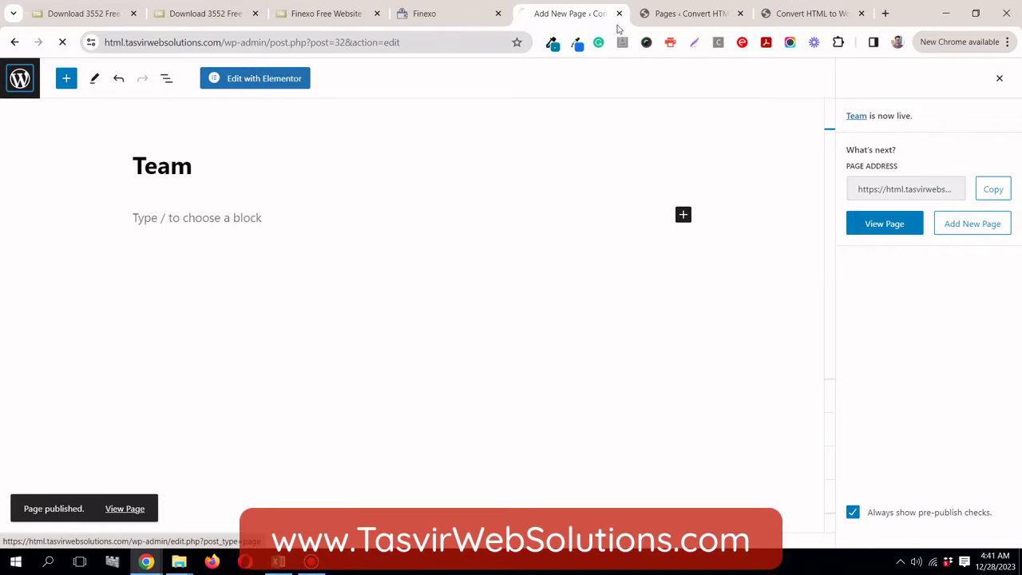
click(421, 15)
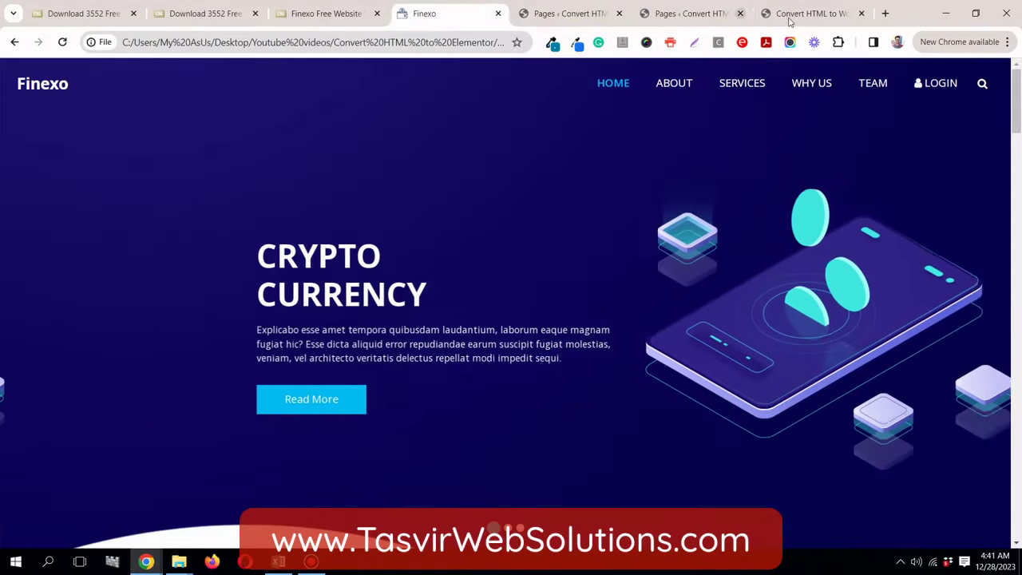
drag(1019, 122, 1017, 527)
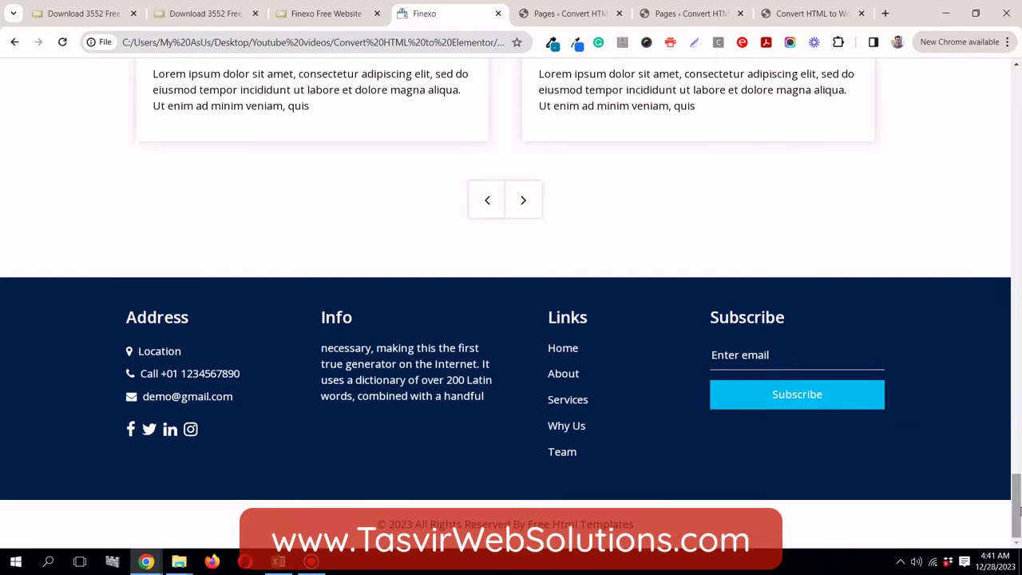
drag(1020, 512, 1015, 100)
click(572, 15)
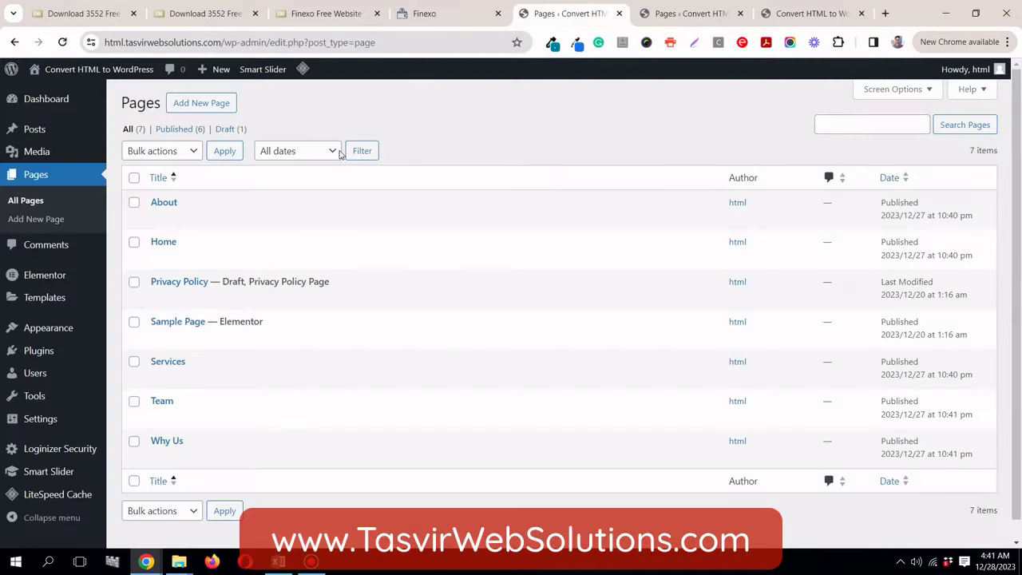
Step: Create a WordPress navigation menu named Main Menu and add the Team, Why Us, Services, About and Home pages to it
mouse_move(75, 332)
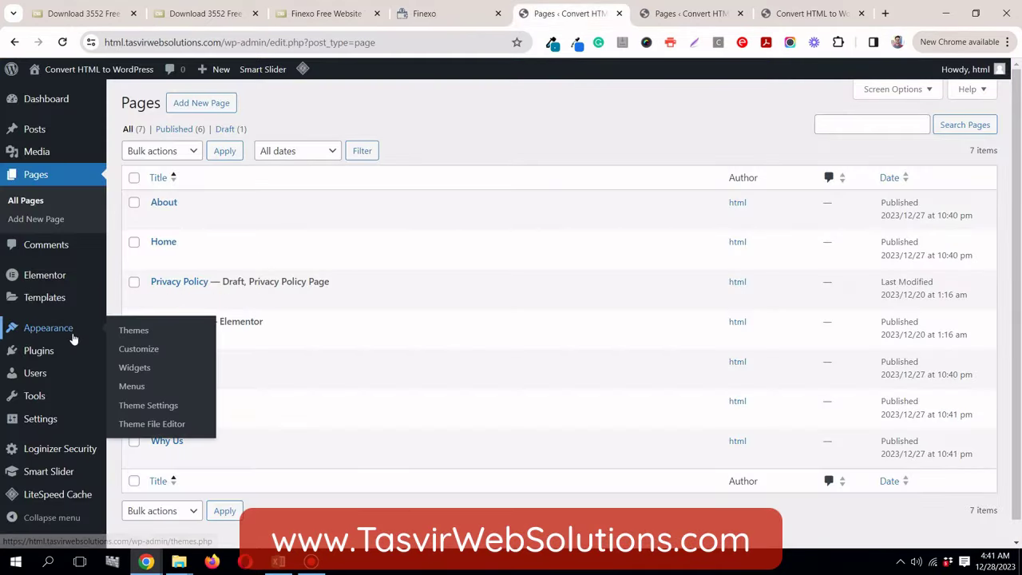
click(131, 386)
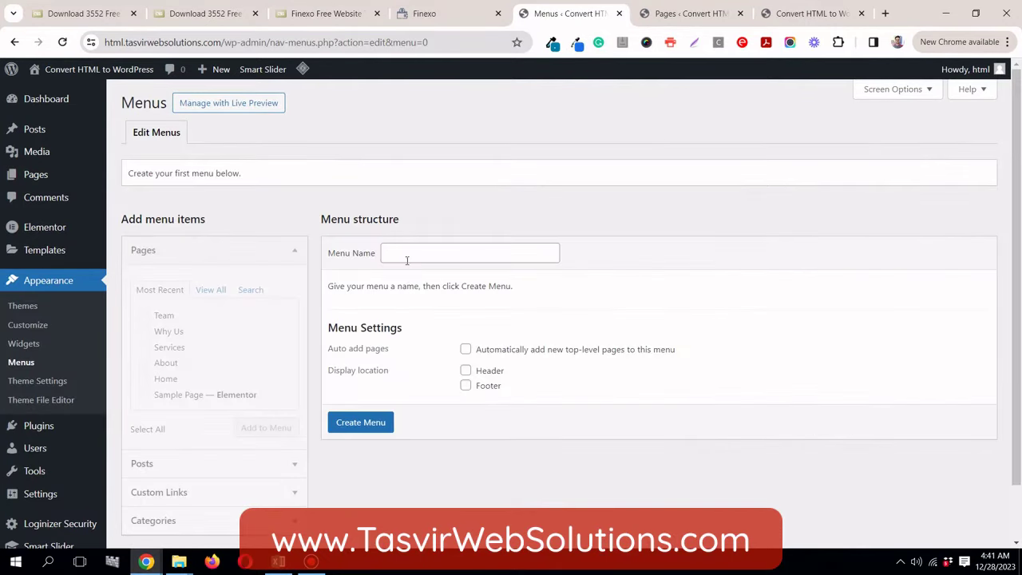
click(411, 254)
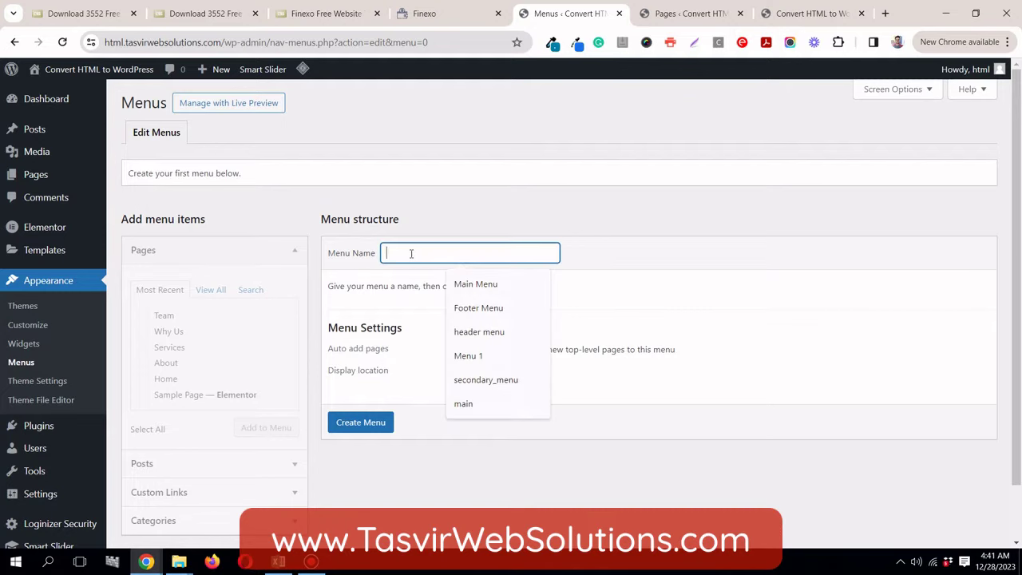
click(232, 199)
scroll(235, 199, down, 1)
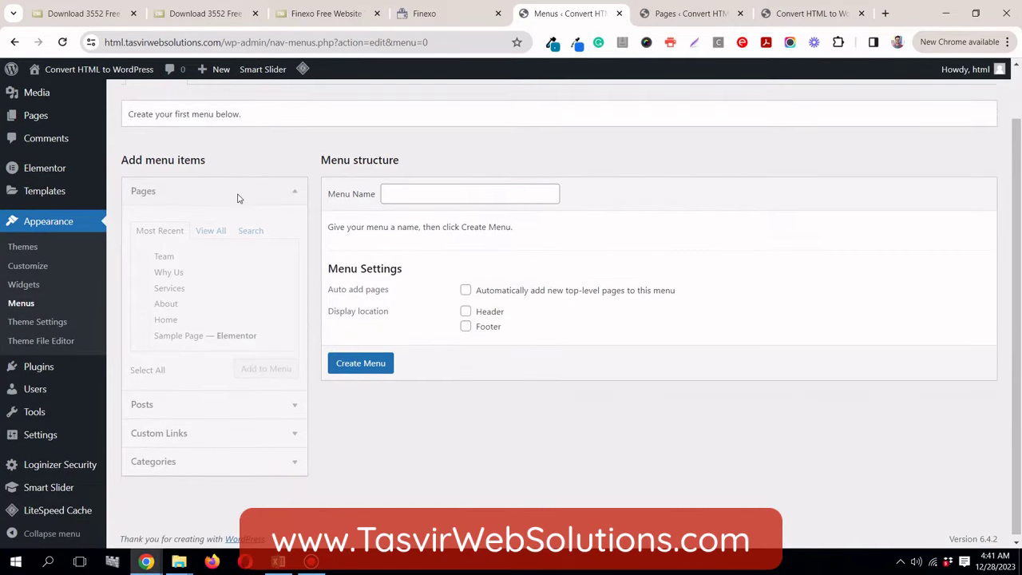
scroll(238, 199, up, 1)
click(407, 252)
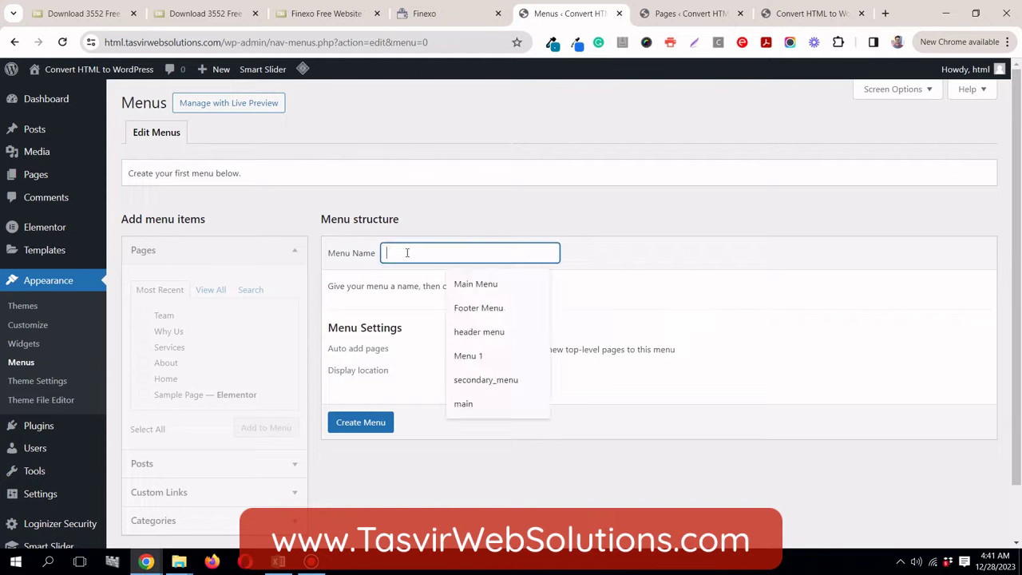
click(457, 285)
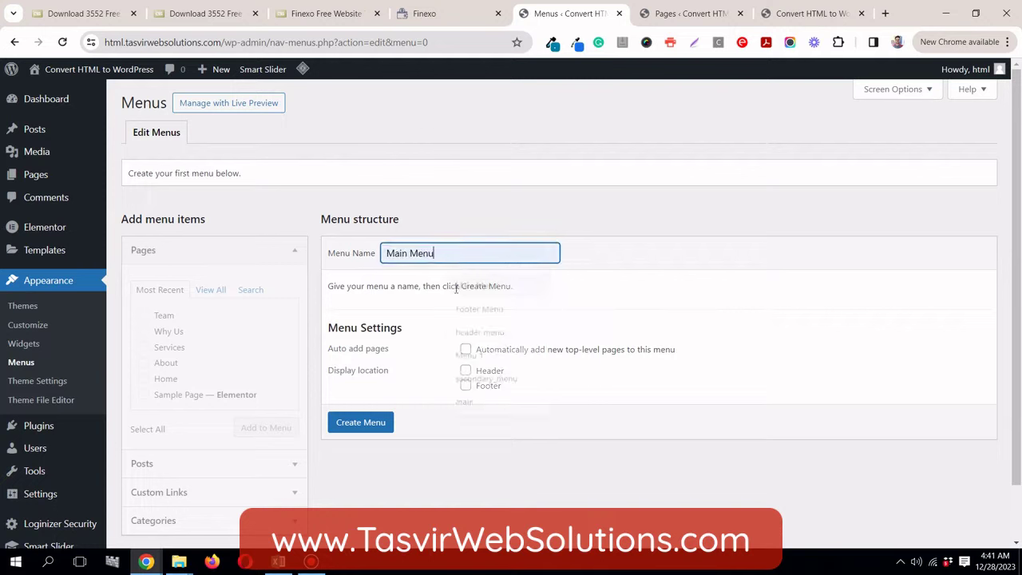
click(377, 429)
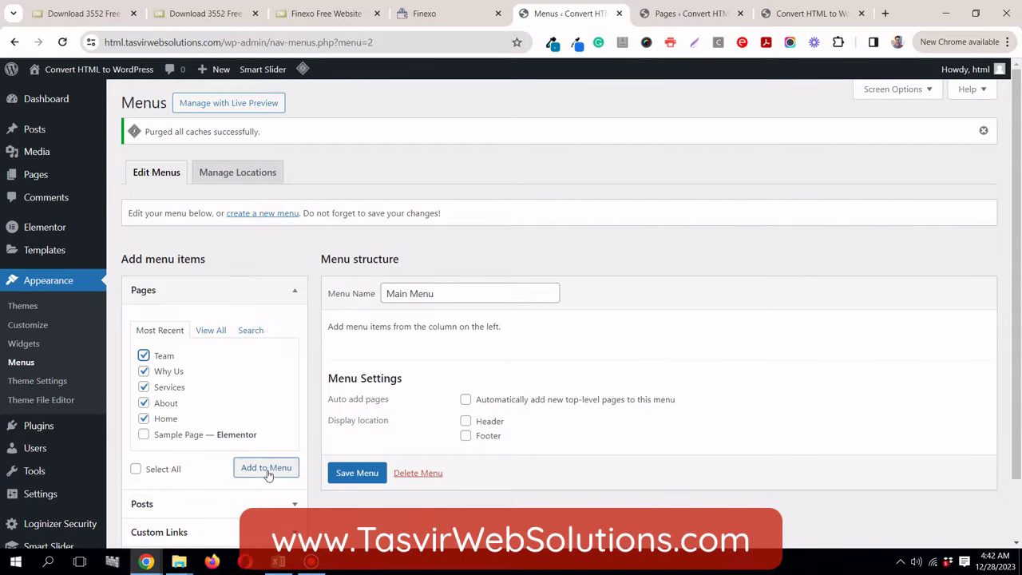
Step: Following the Finexo navigation order, move Home to first place and About to second in Main Menu
click(450, 19)
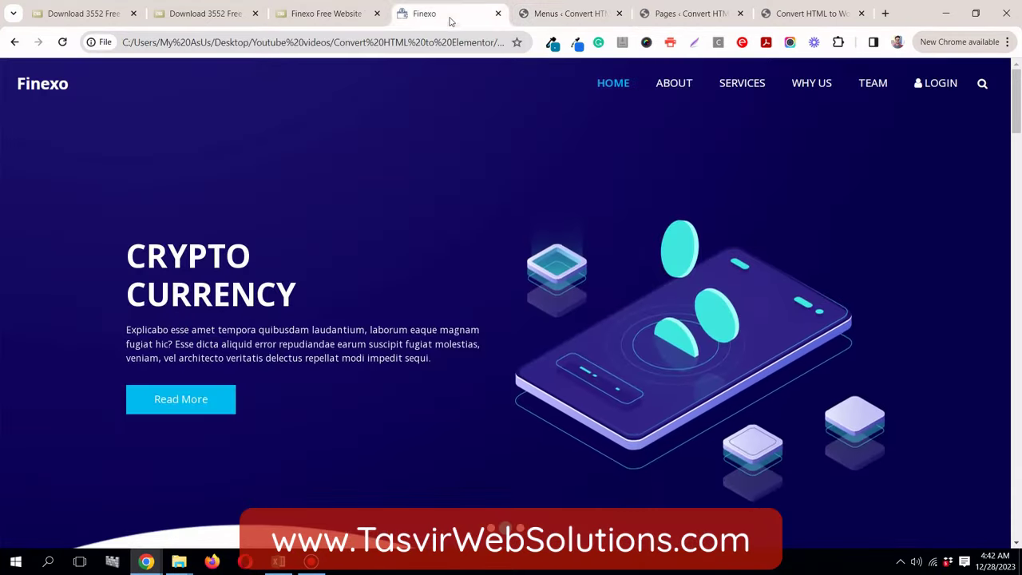
click(555, 17)
scroll(389, 462, down, 3)
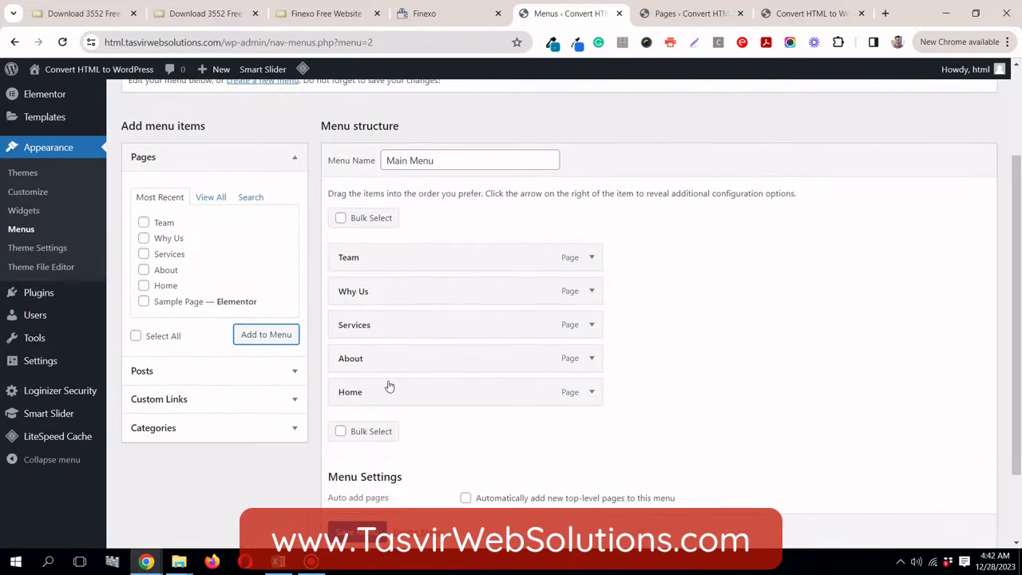
drag(392, 395, 389, 261)
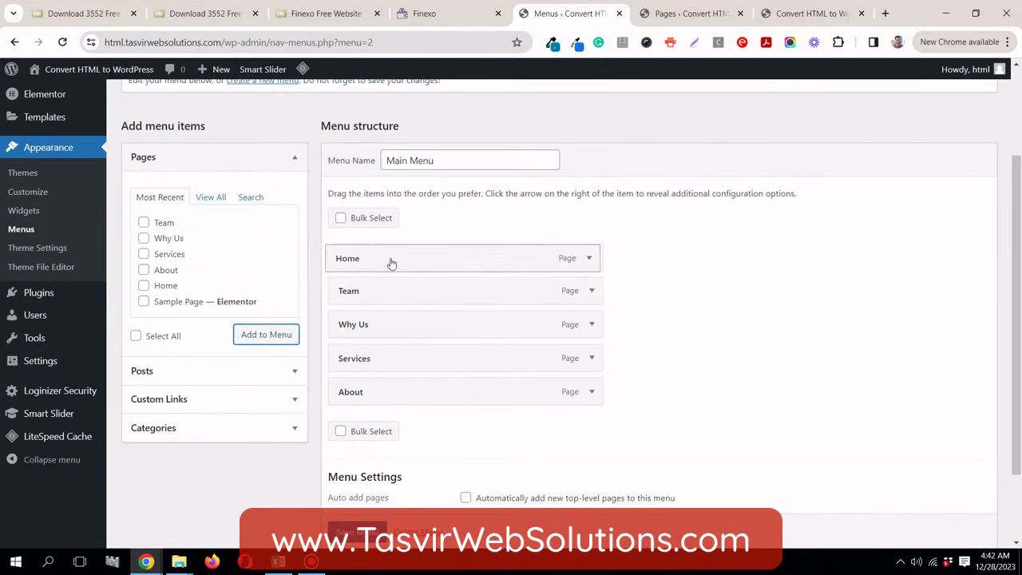
click(451, 15)
click(564, 18)
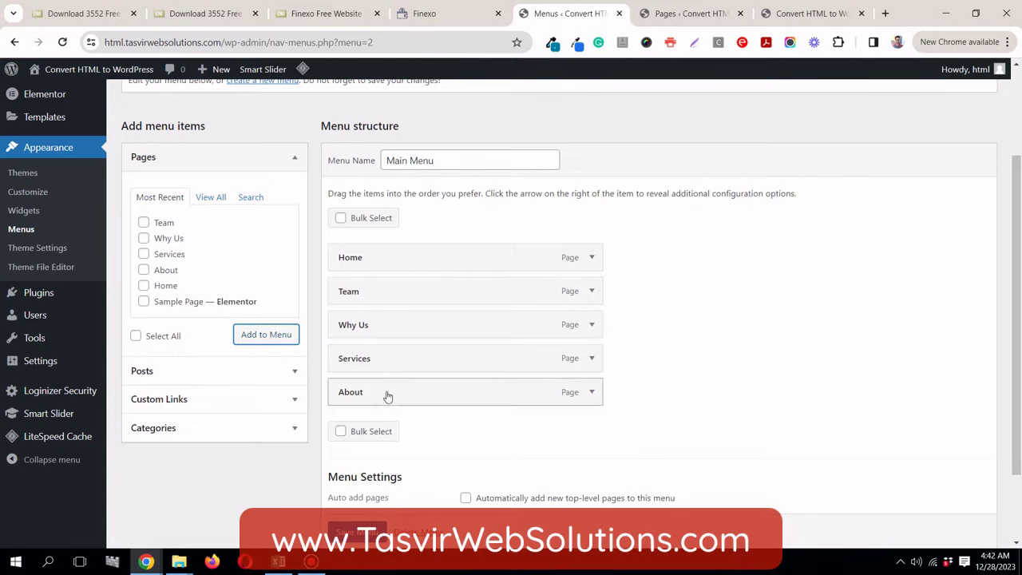
drag(388, 397, 385, 292)
Step: Place Services third and Why Us above Team as in the Finexo navigation, then save Main Menu
click(432, 12)
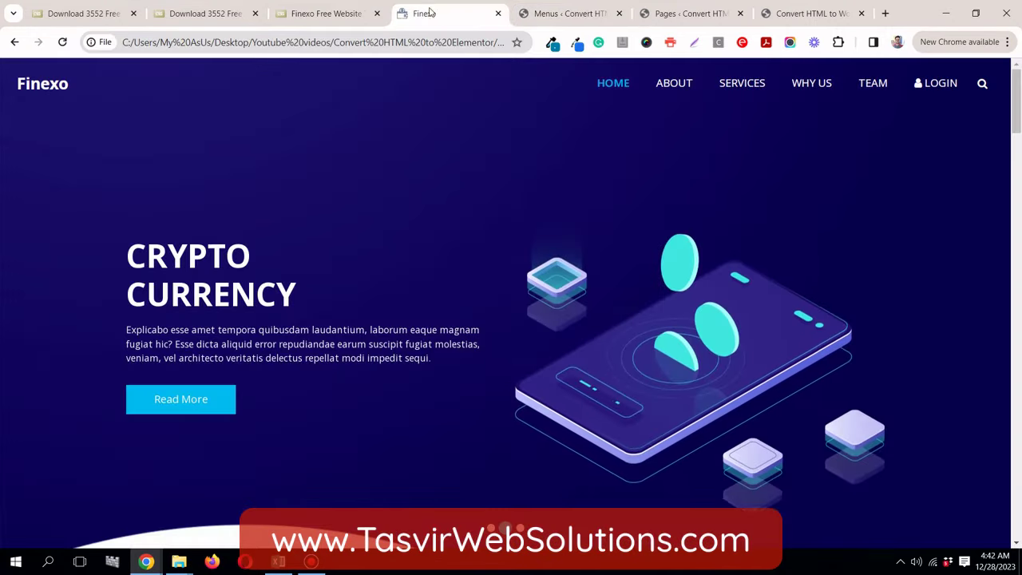
click(548, 16)
drag(376, 397, 385, 325)
click(431, 13)
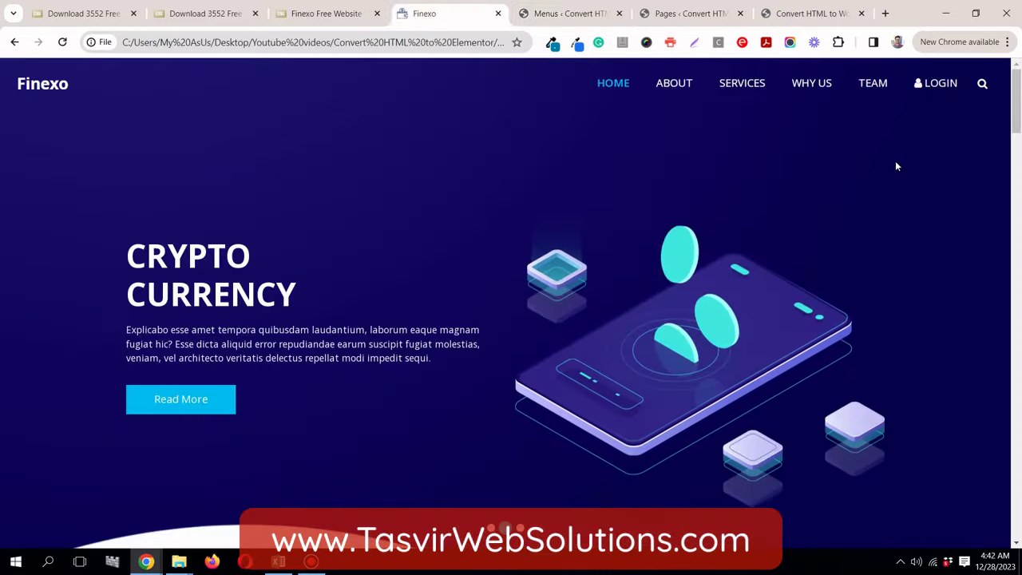
click(555, 11)
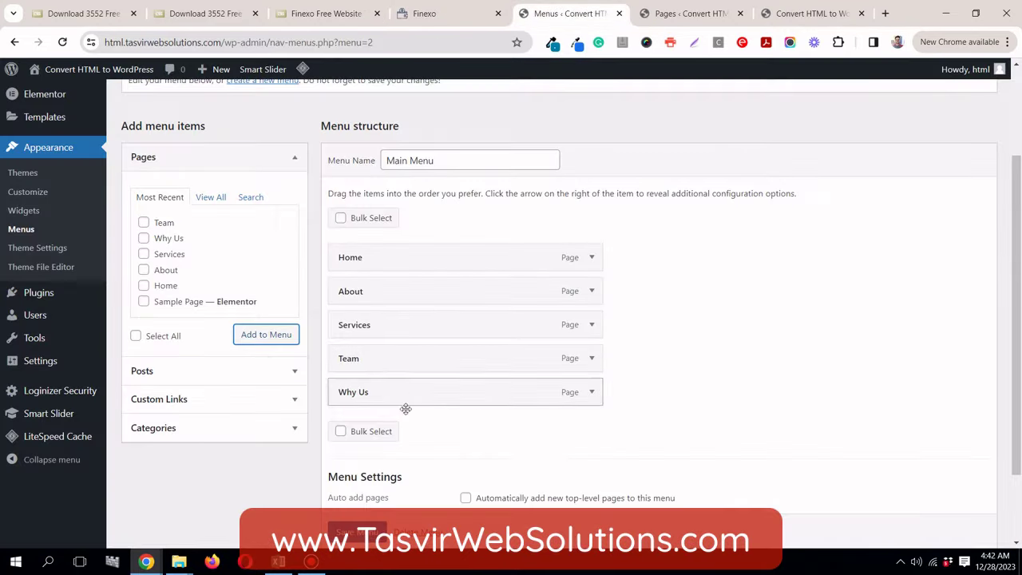
drag(406, 397, 418, 365)
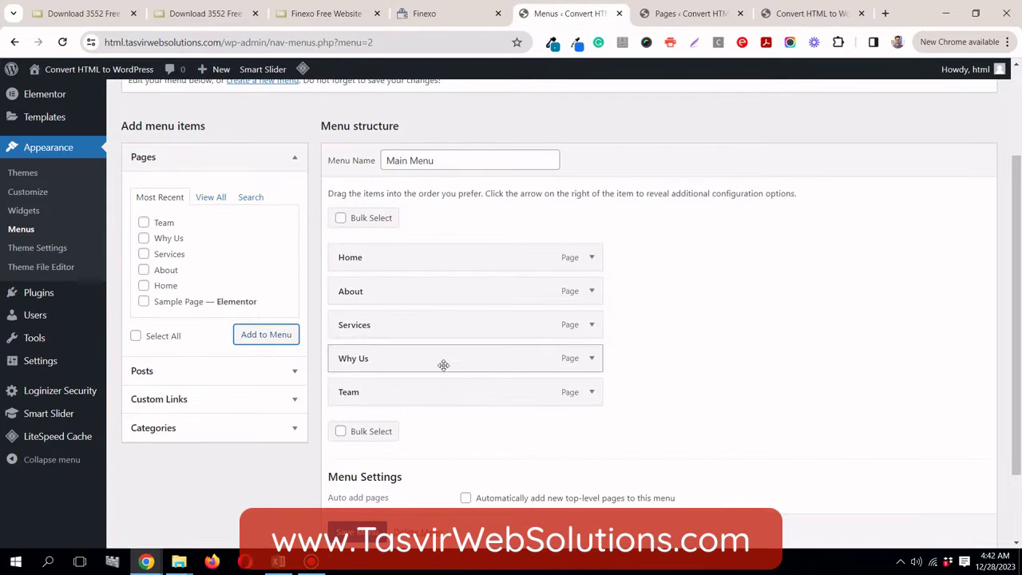
scroll(742, 405, down, 1)
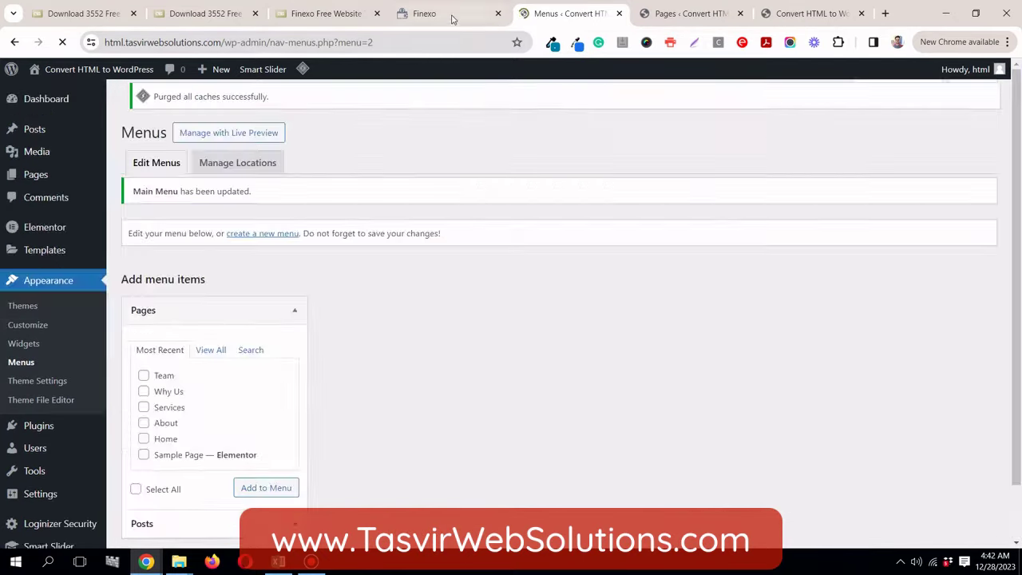
Step: Review the Finexo homepage down to its footer, then return to WordPress and go to the Theme Builder templates
click(452, 16)
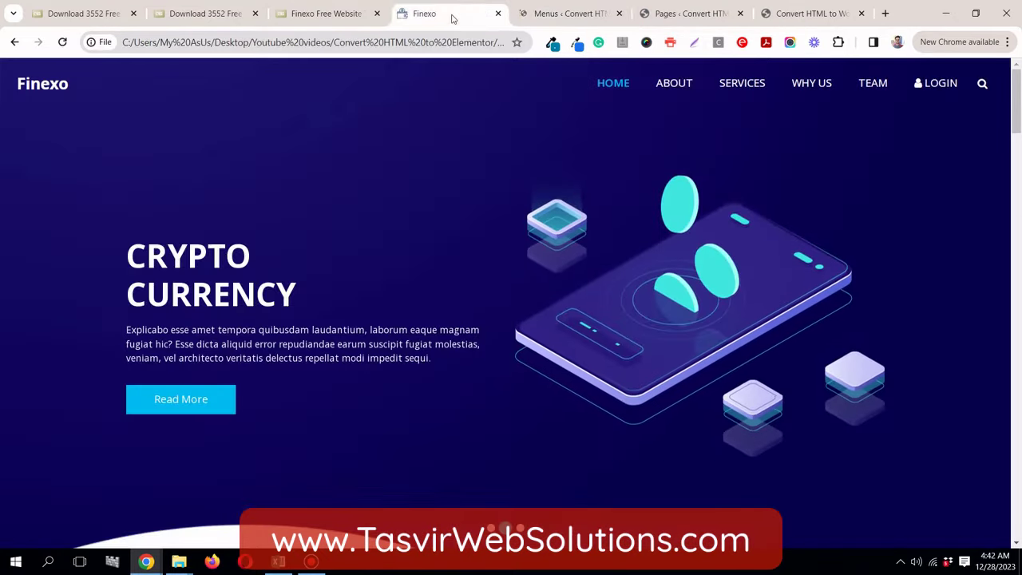
scroll(511, 151, down, 3)
scroll(521, 151, down, 15)
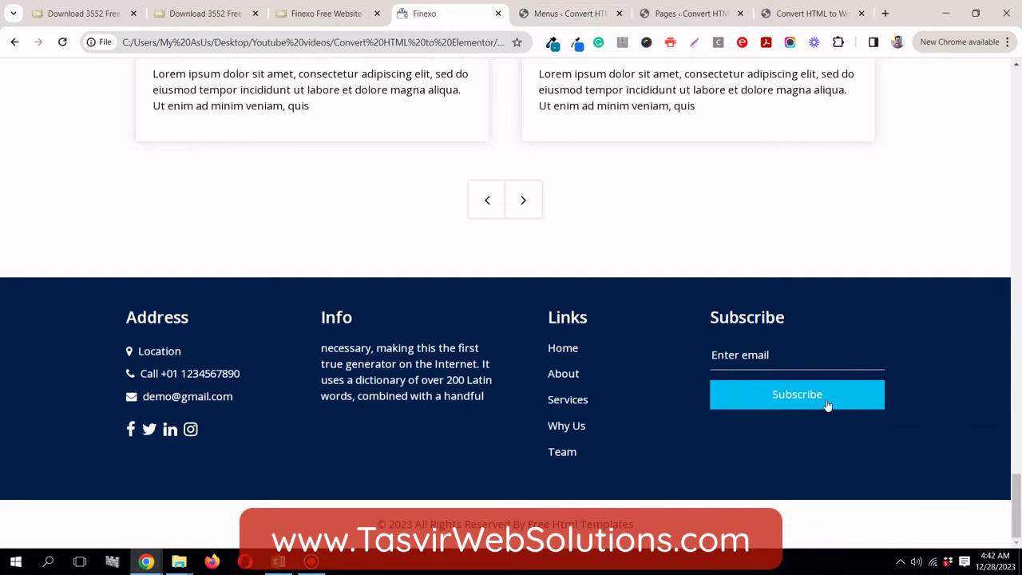
click(563, 13)
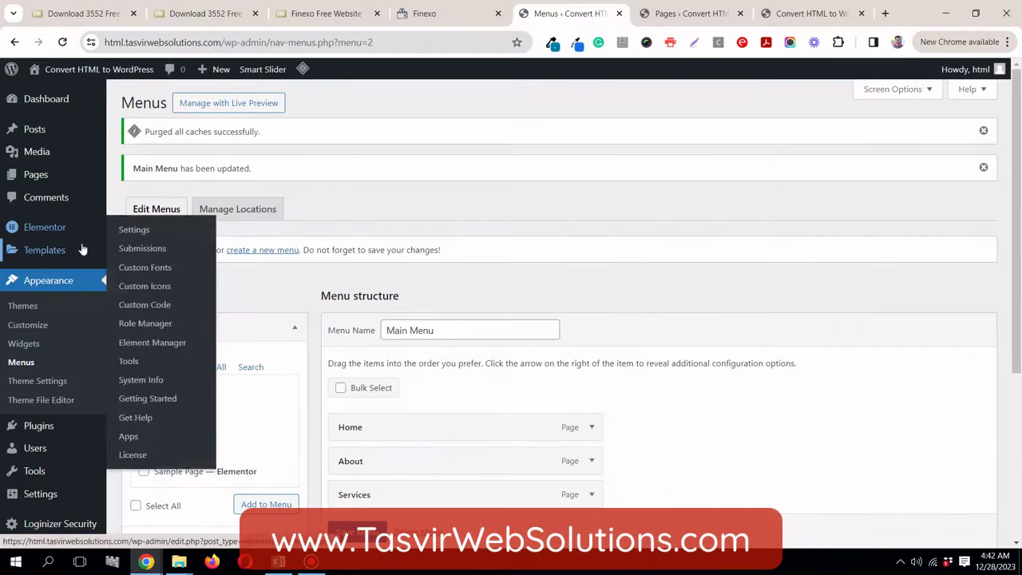
mouse_move(68, 250)
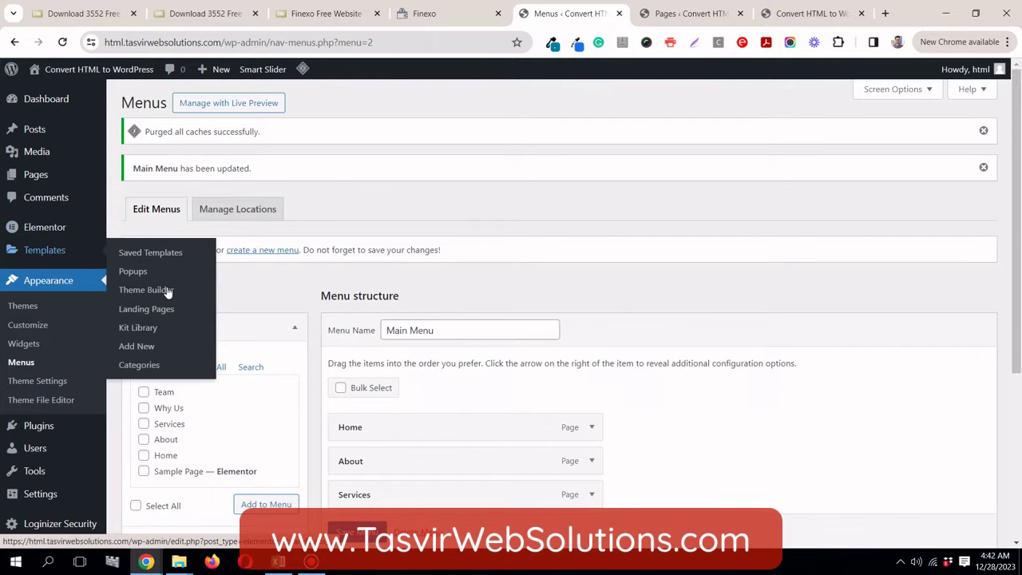
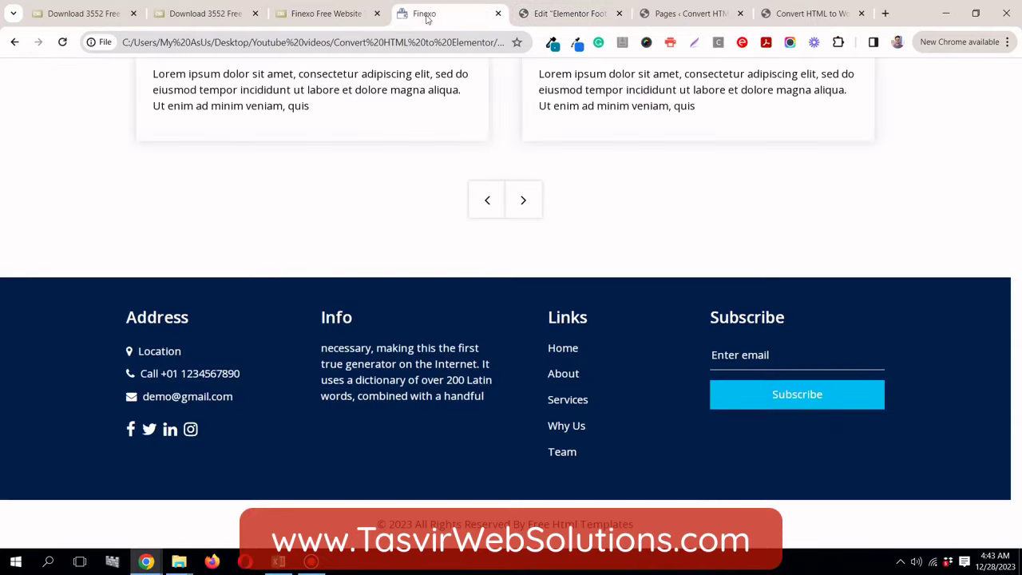
Step: Check the empty Elementor footer container, then examine the Finexo homepage's team, customers and footer sections as reference
click(545, 17)
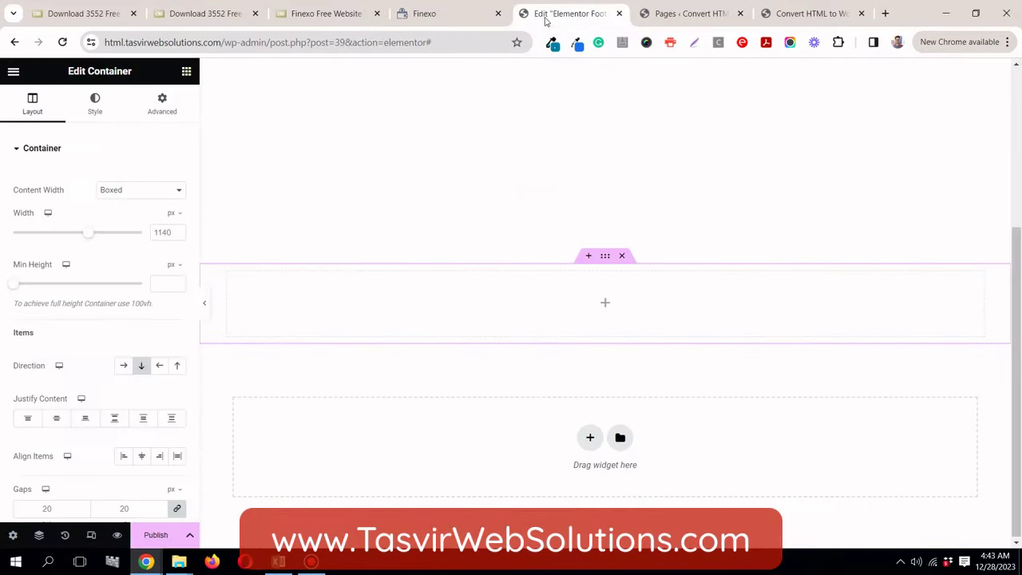
click(450, 13)
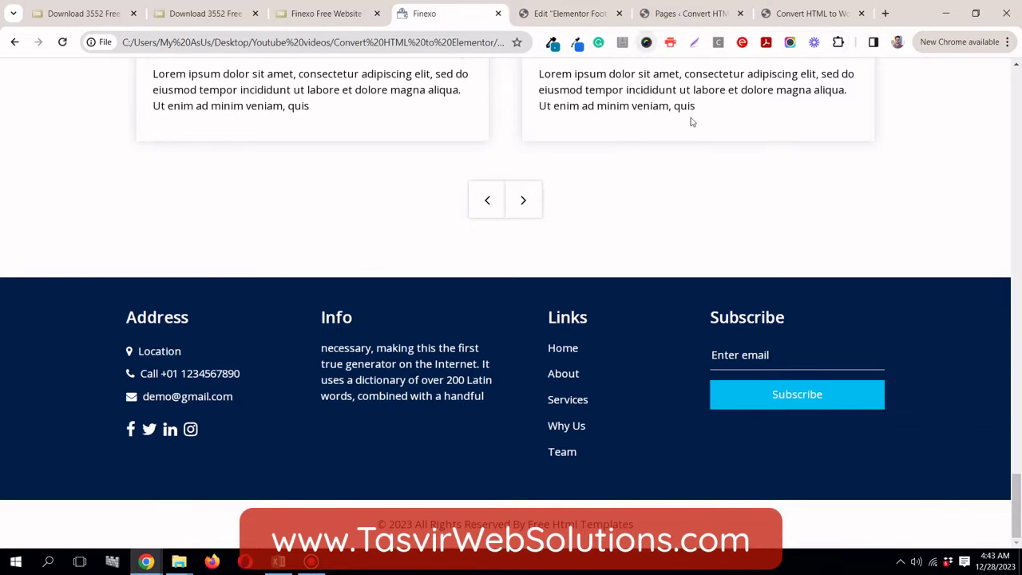
scroll(668, 187, up, 10)
scroll(668, 187, down, 4)
scroll(668, 186, down, 6)
scroll(666, 187, up, 10)
scroll(666, 187, down, 12)
scroll(666, 187, up, 6)
scroll(666, 182, up, 1)
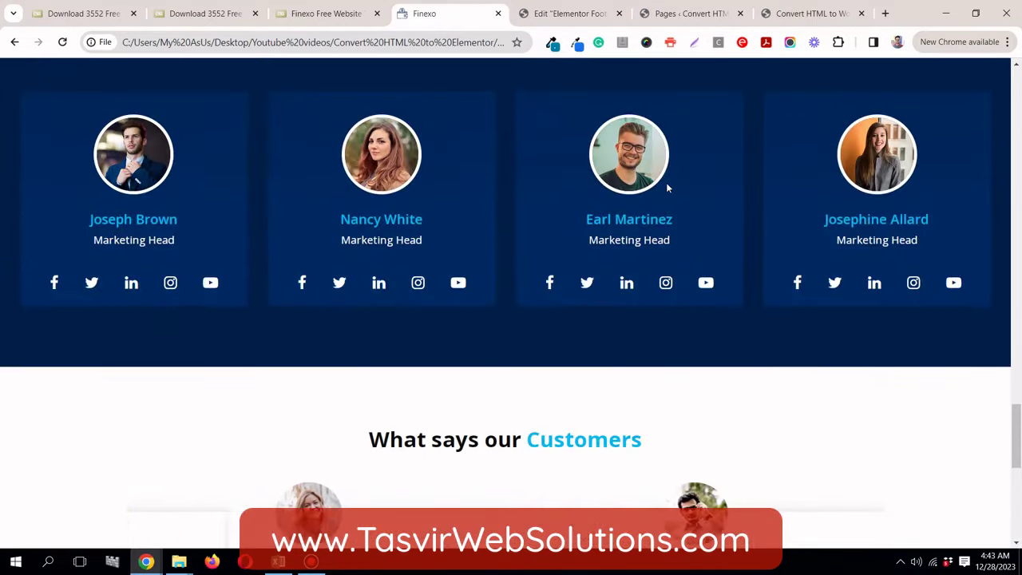
scroll(666, 182, down, 7)
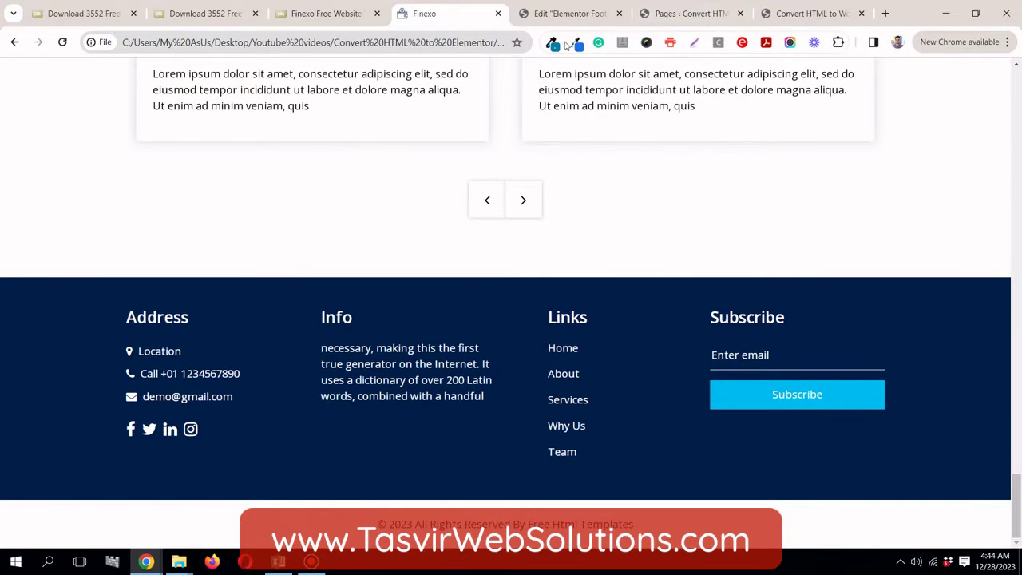
Step: Sample the Finexo footer's dark blue background with the page color picker and copy its code #00204A
click(549, 44)
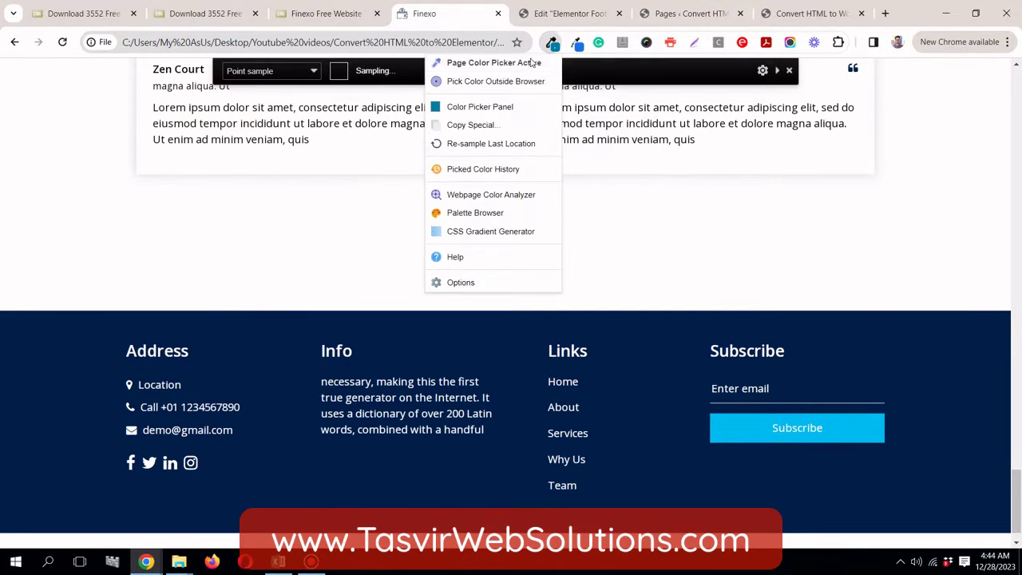
click(503, 125)
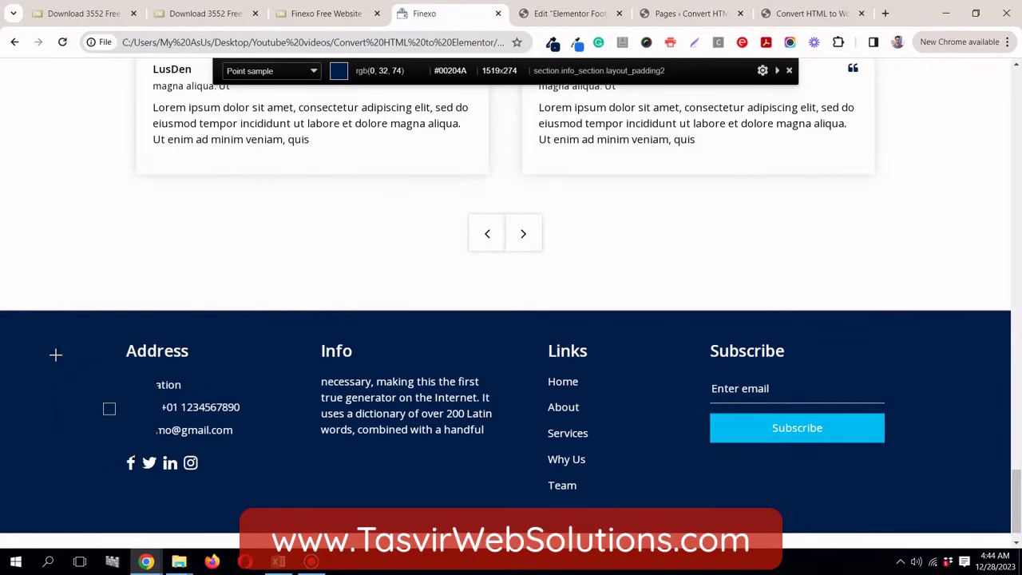
click(57, 360)
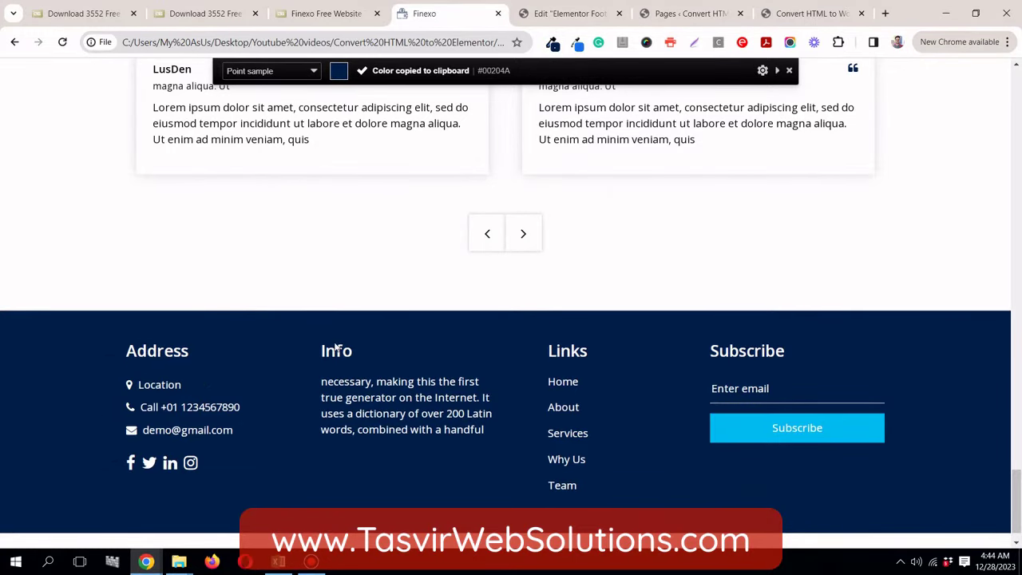
Step: Give the empty footer container a solid background in the copied Finexo dark blue, #00204A
scroll(336, 348, up, 10)
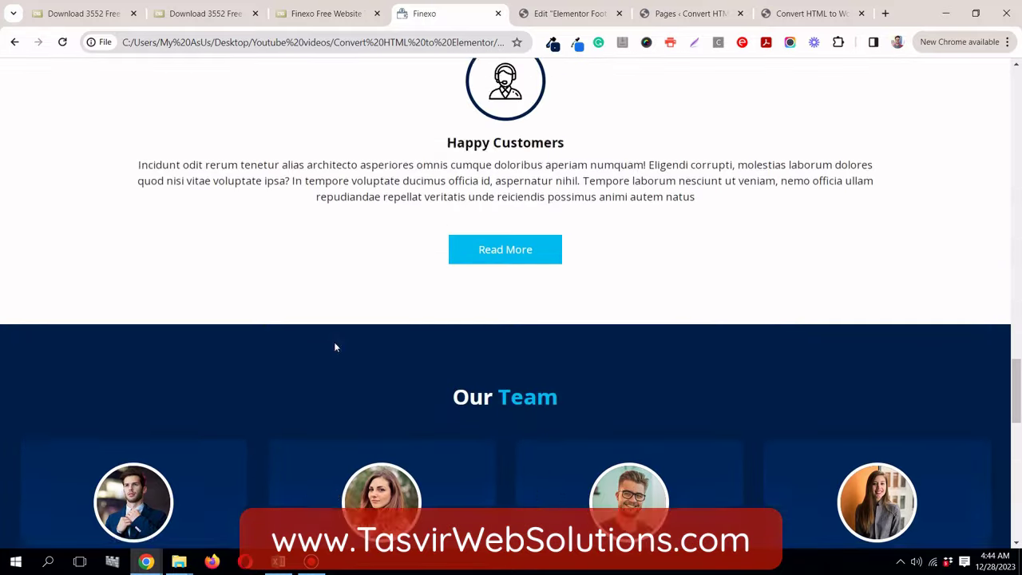
scroll(335, 347, up, 15)
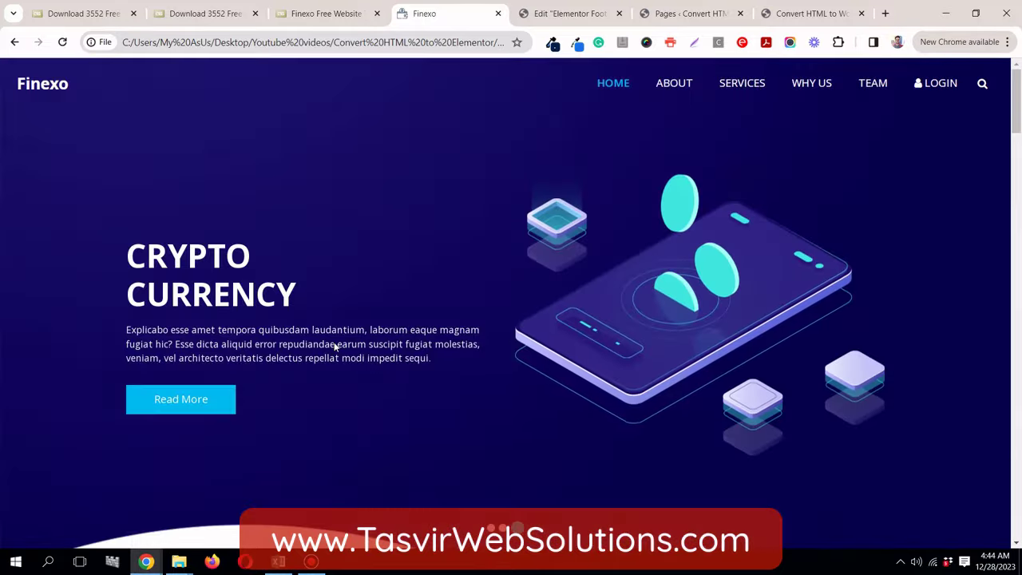
scroll(336, 346, down, 10)
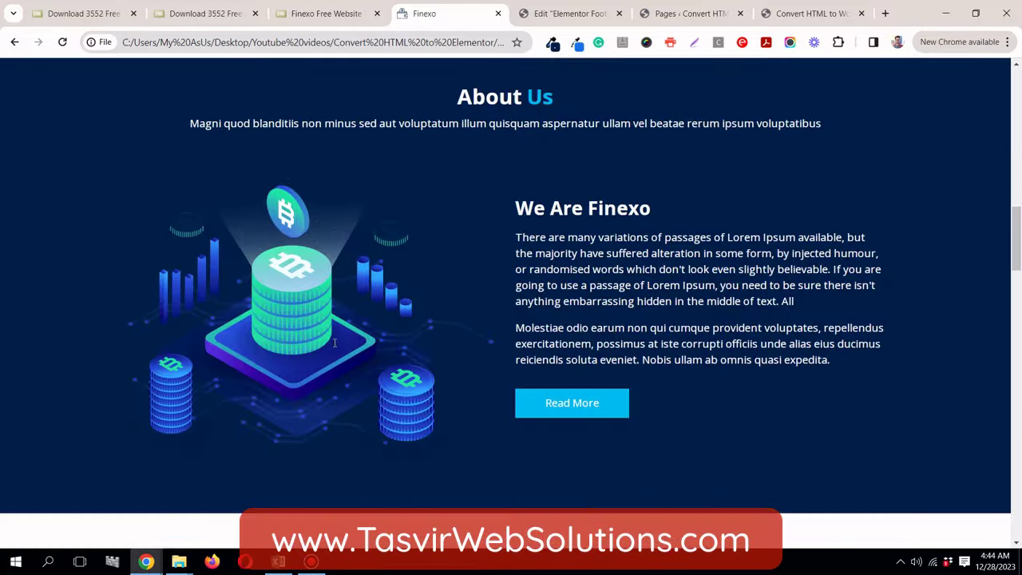
scroll(334, 344, down, 15)
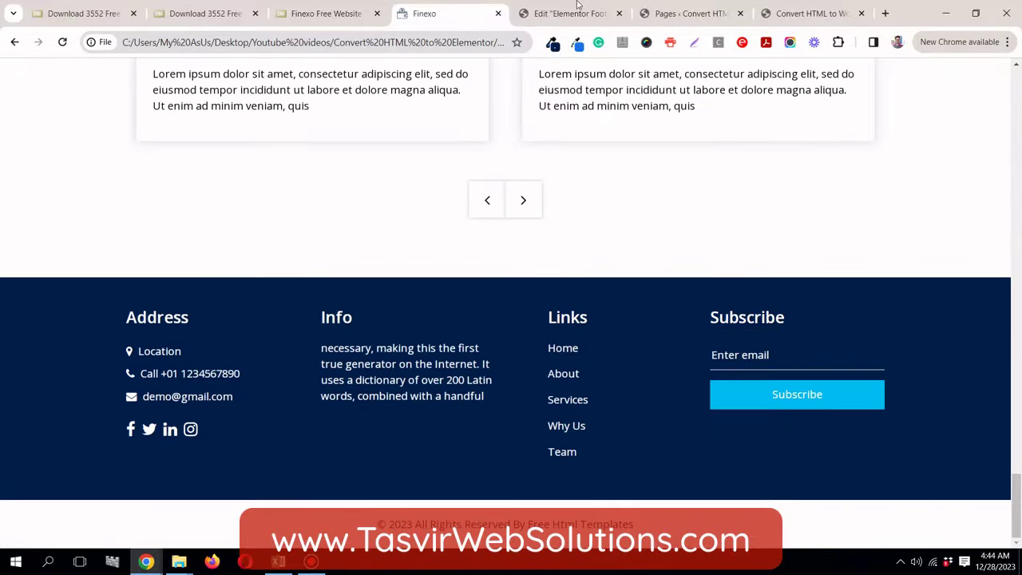
click(578, 7)
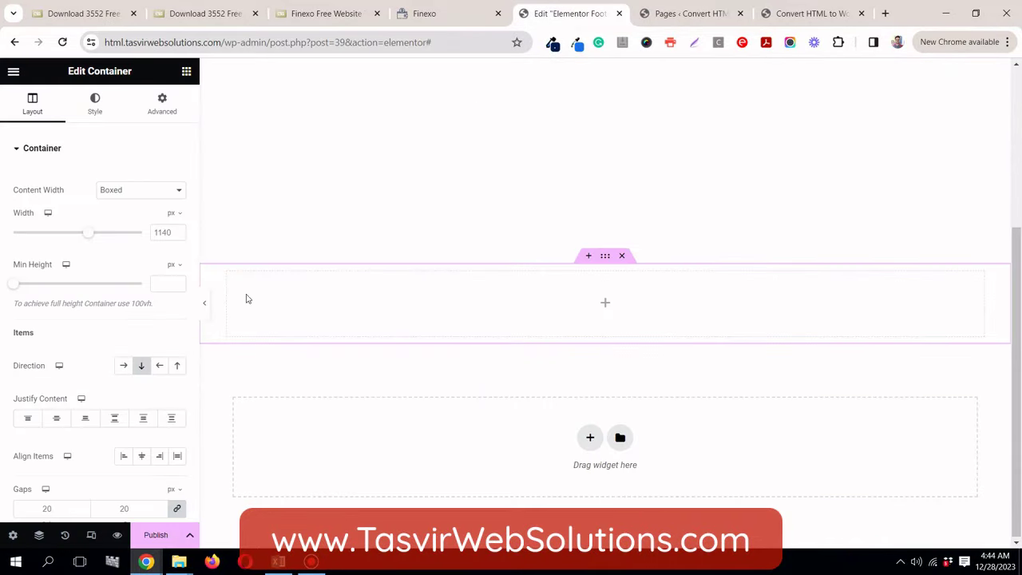
click(95, 112)
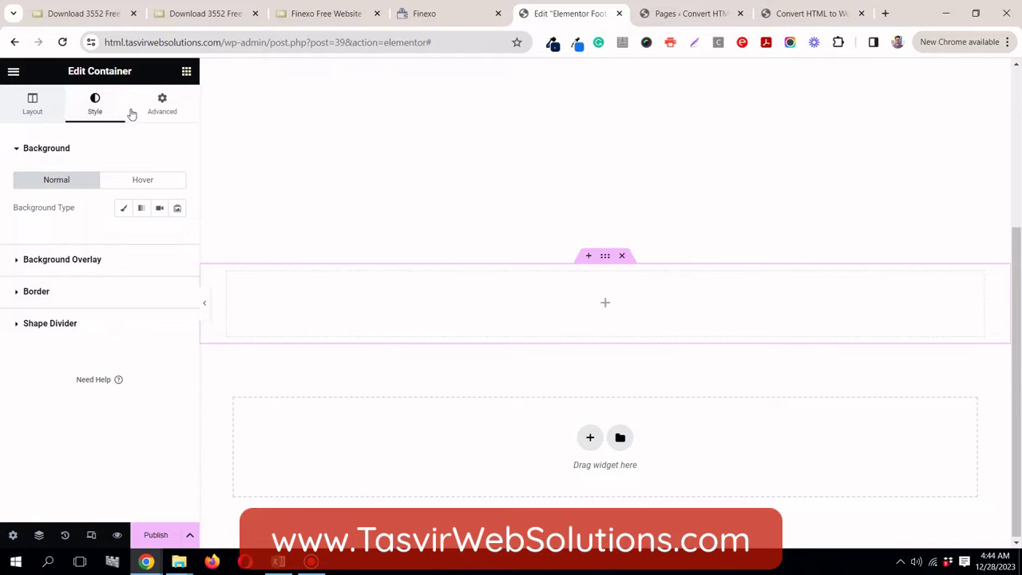
click(128, 209)
click(176, 235)
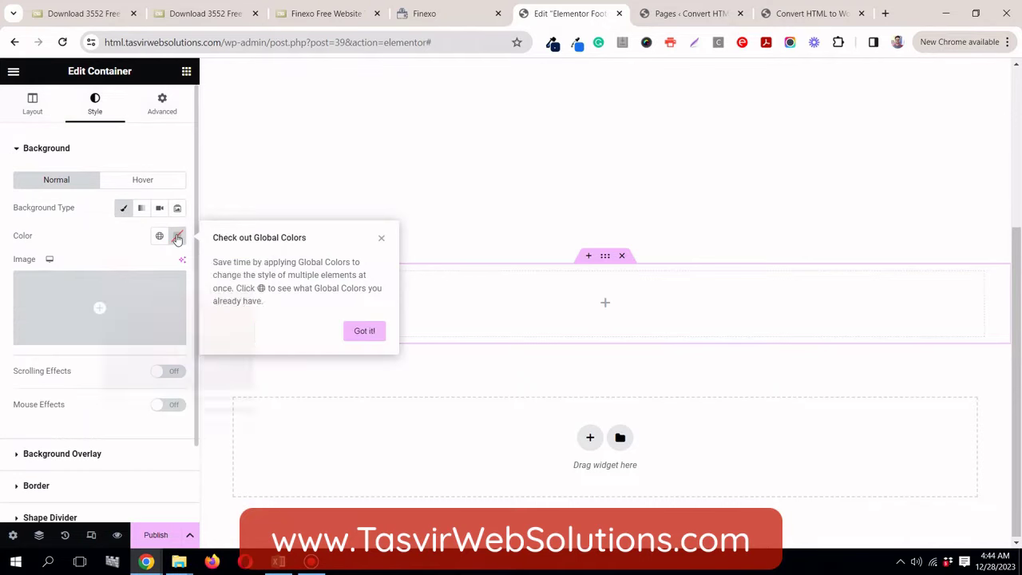
click(381, 237)
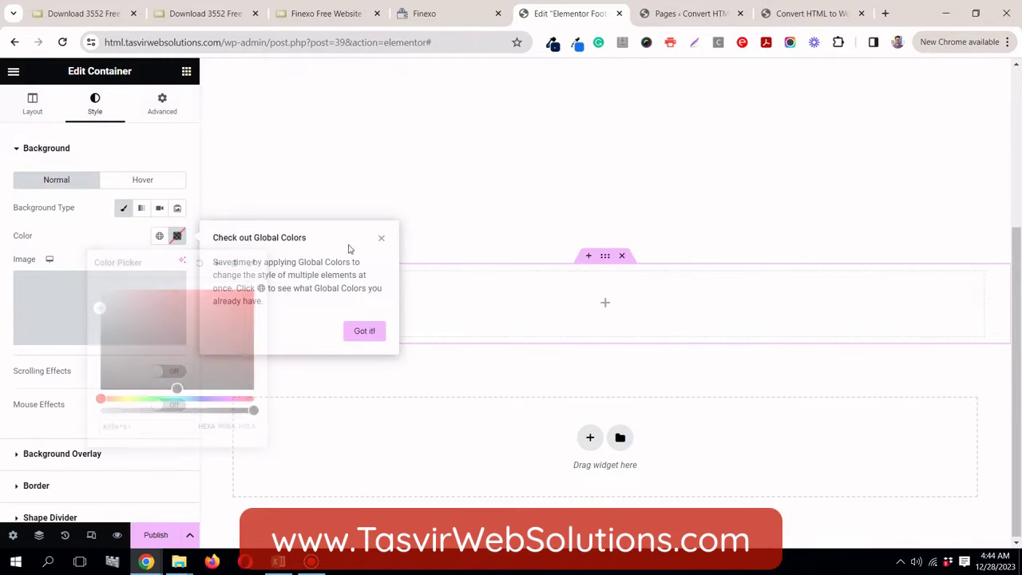
click(177, 235)
right_click(186, 426)
click(249, 182)
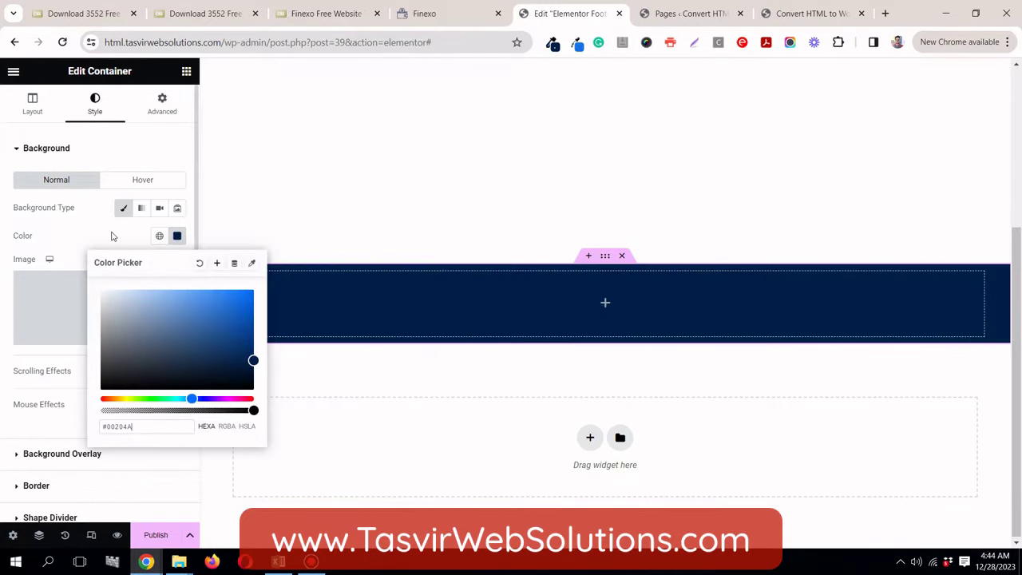
click(632, 297)
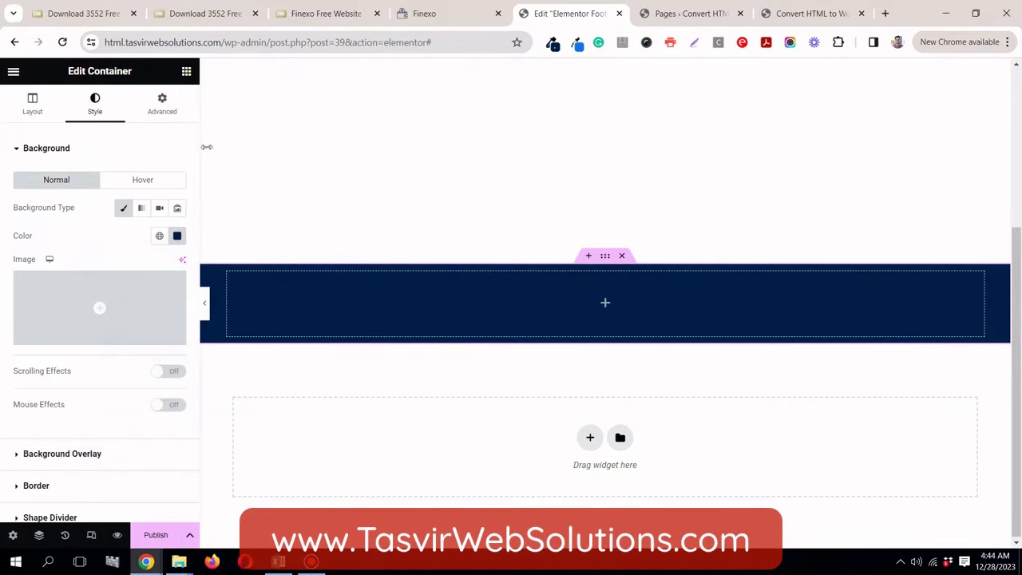
click(447, 14)
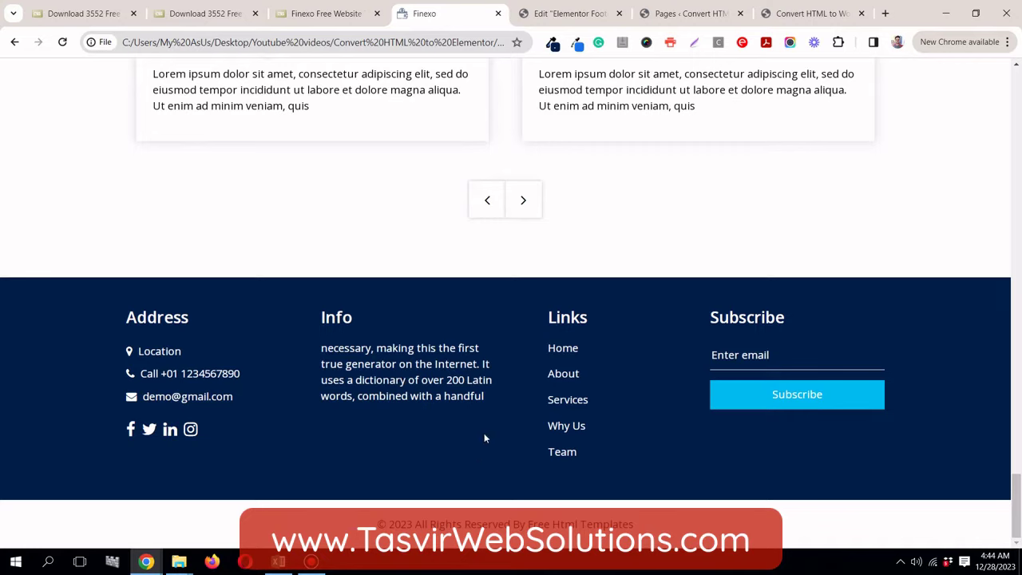
click(559, 14)
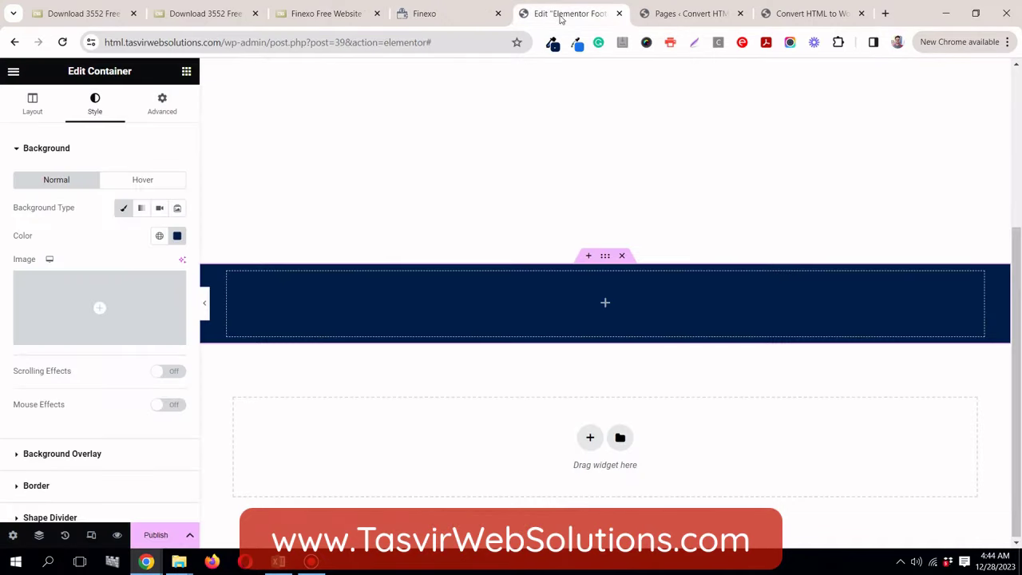
click(177, 235)
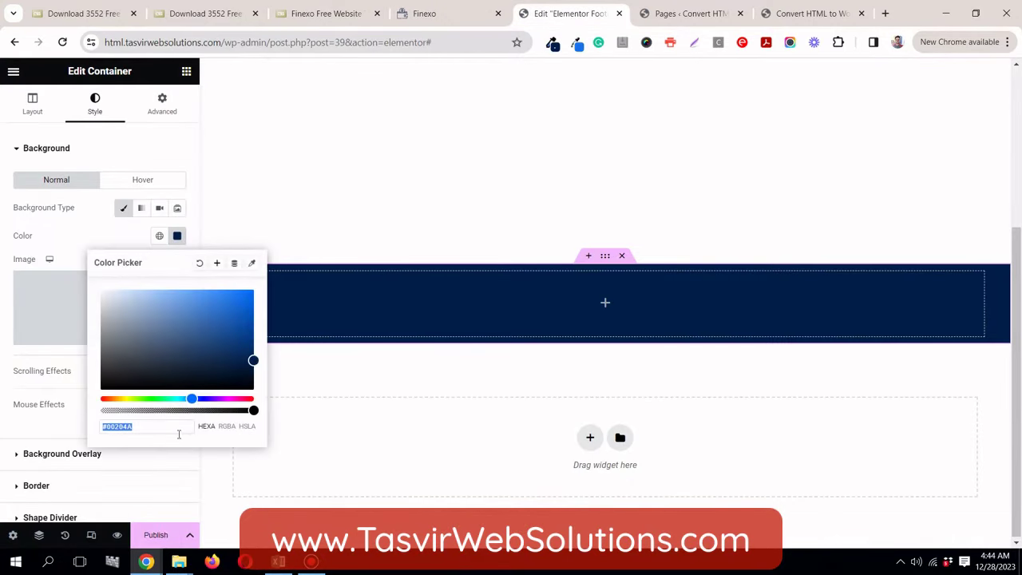
click(216, 267)
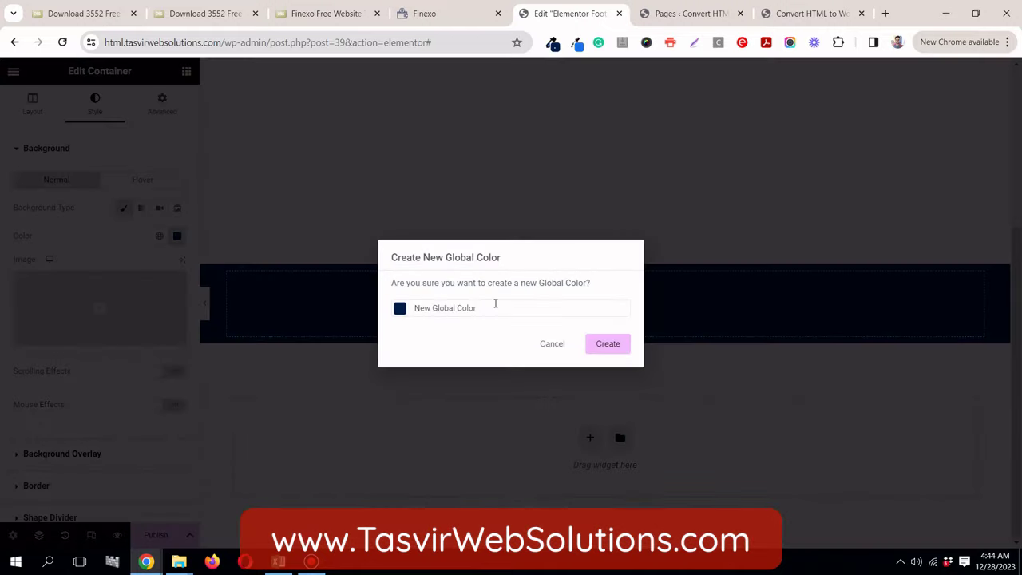
click(551, 341)
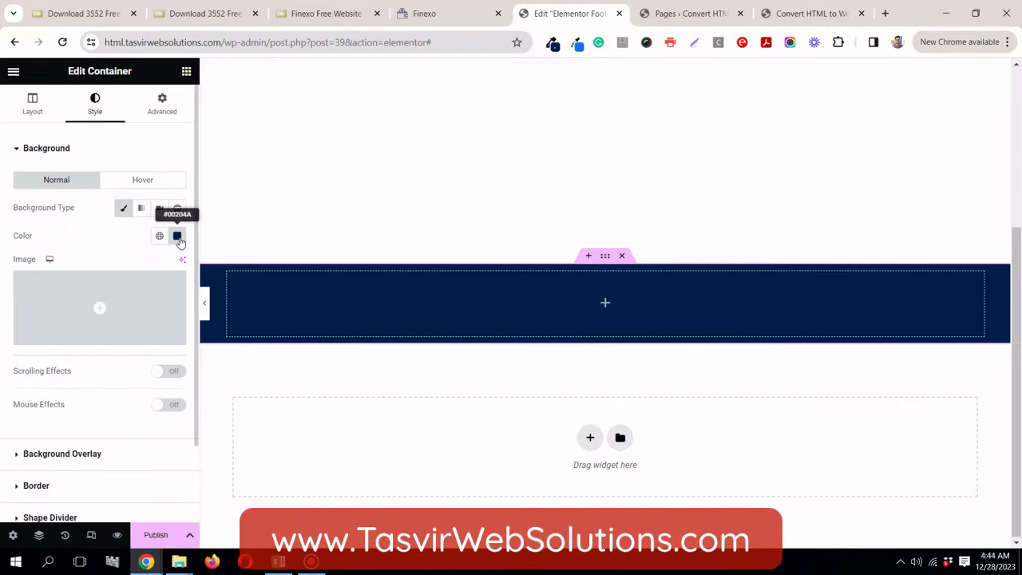
Step: Save the footer container's background color as a new global color named "Navy blue v1"
click(177, 237)
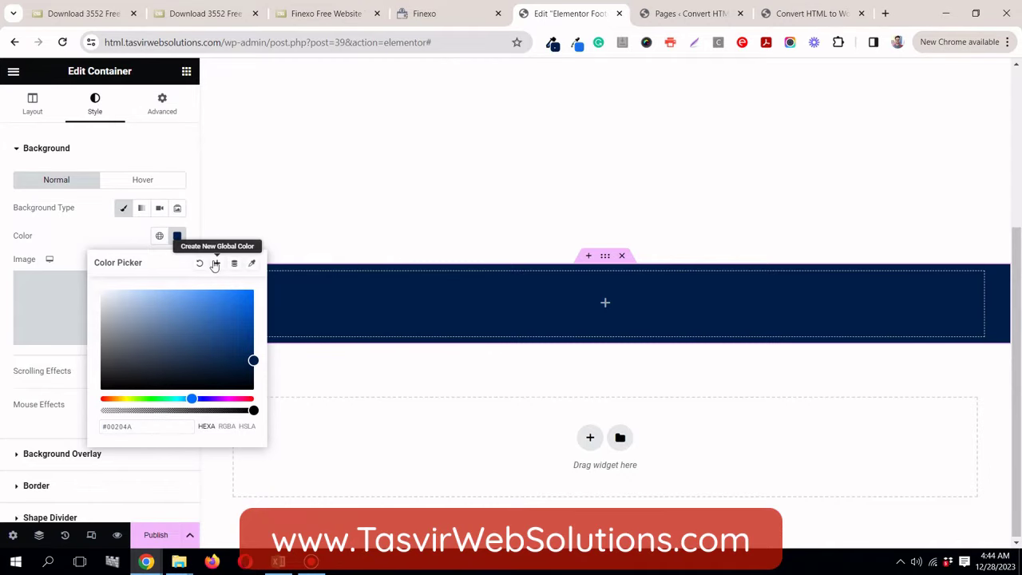
click(216, 264)
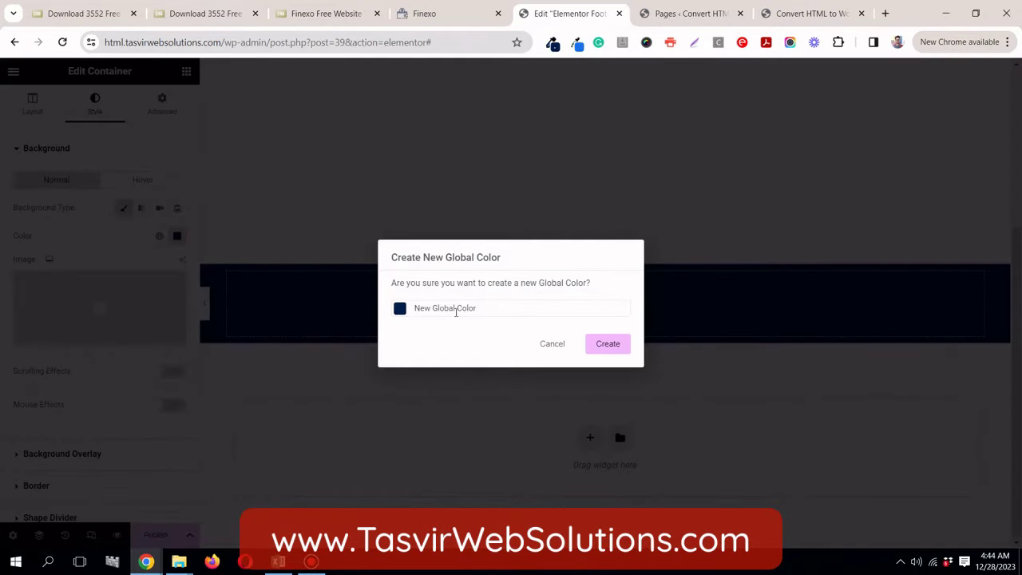
triple_click(456, 311)
text(Navy blue v1)
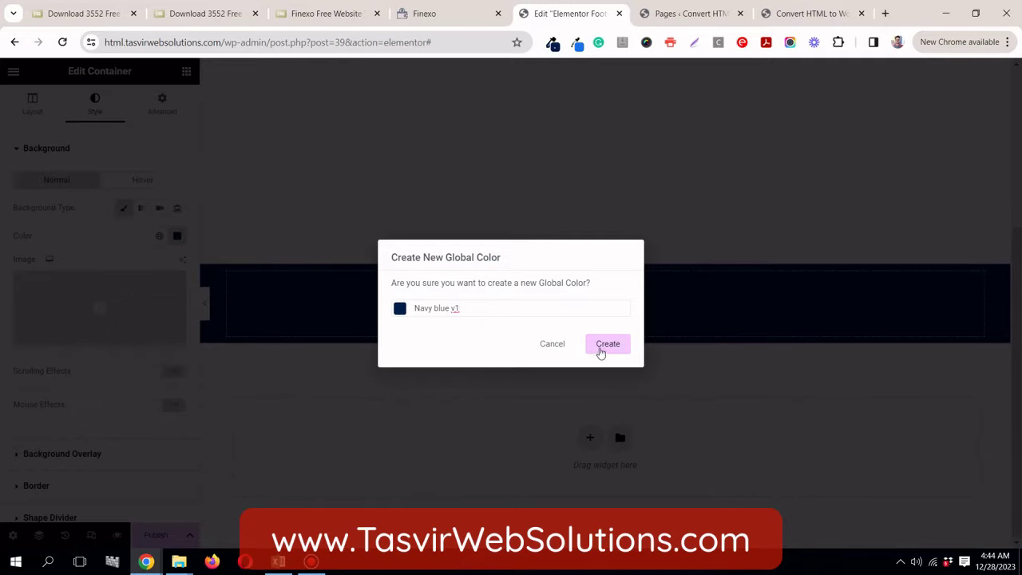
click(602, 350)
Step: Compare the Finexo homepage's team, customers and footer sections with the footer container in the Elementor editor
scroll(538, 279, up, 3)
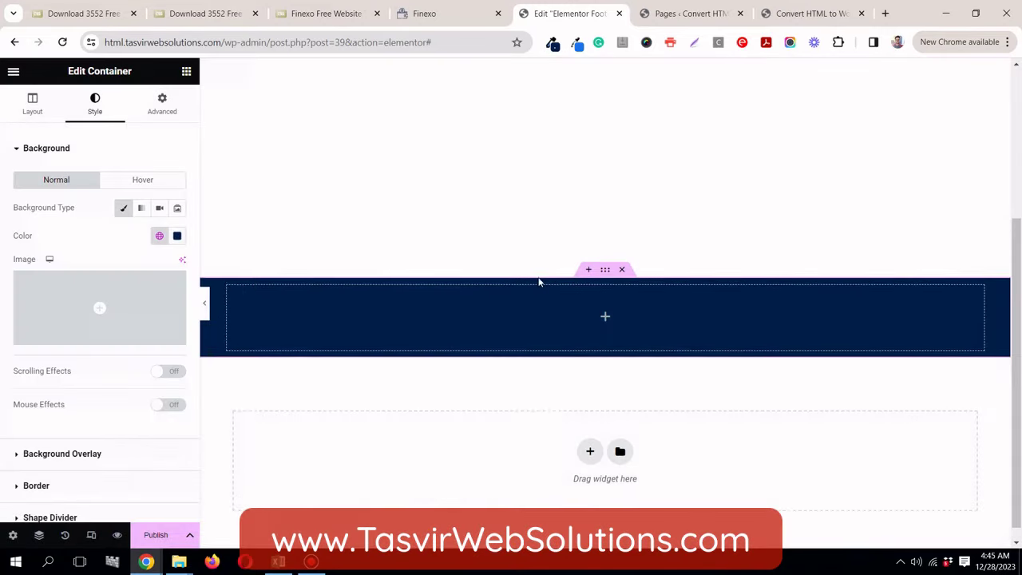
click(452, 11)
scroll(463, 265, up, 15)
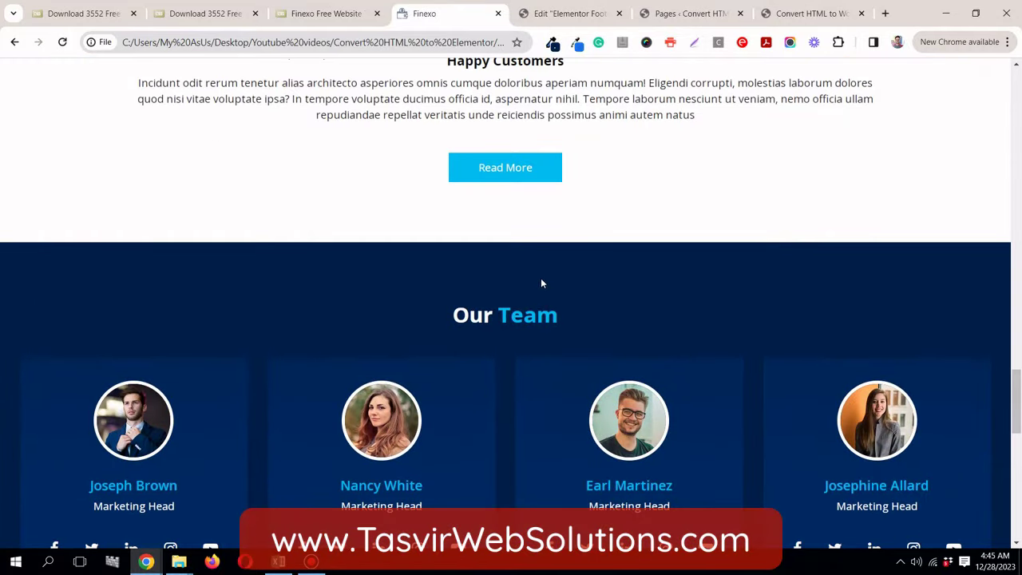
scroll(541, 283, down, 6)
scroll(532, 273, up, 4)
scroll(532, 279, down, 6)
scroll(528, 292, up, 4)
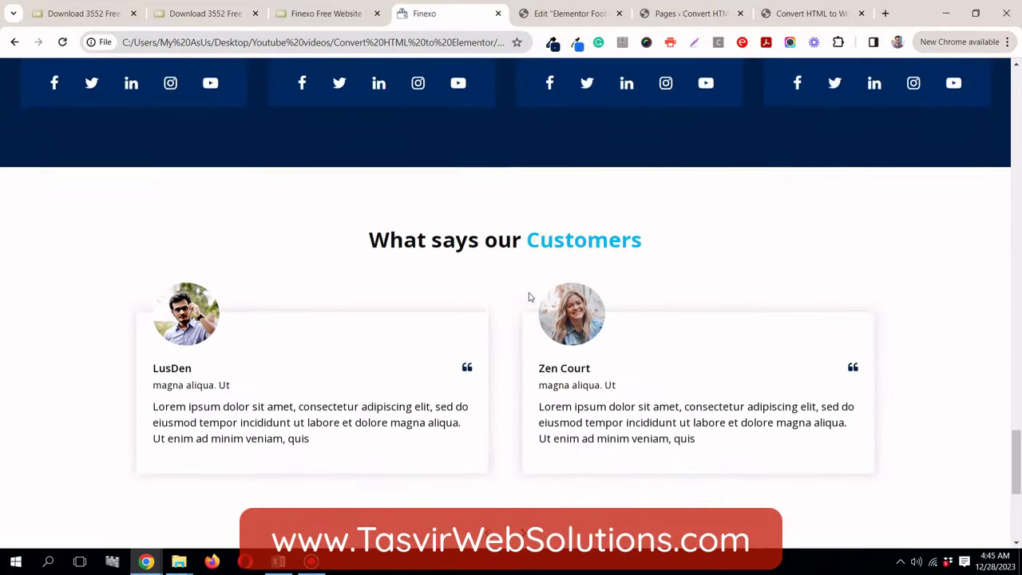
scroll(529, 279, up, 2)
scroll(551, 400, down, 6)
scroll(543, 354, up, 6)
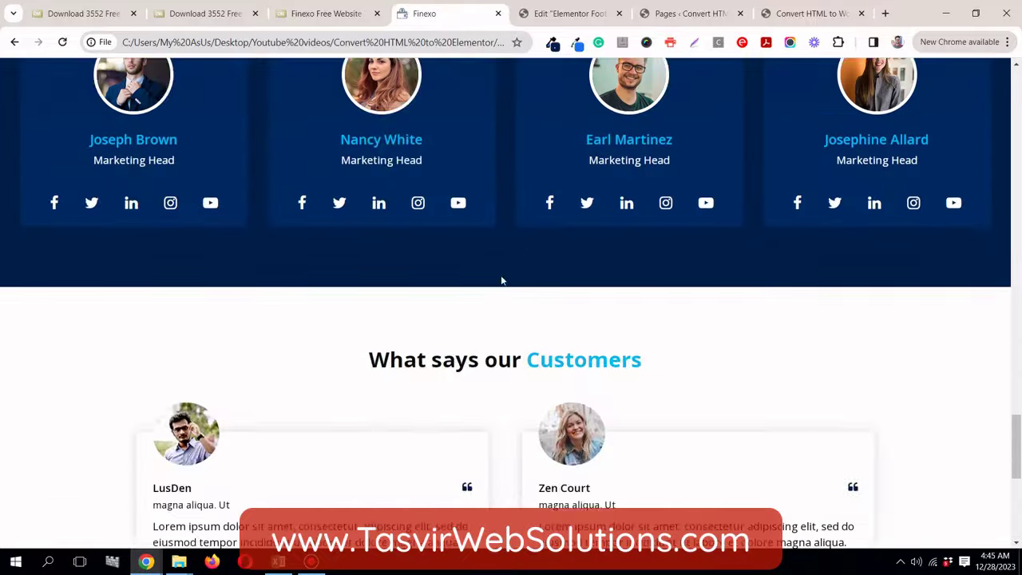
scroll(501, 281, up, 2)
click(588, 16)
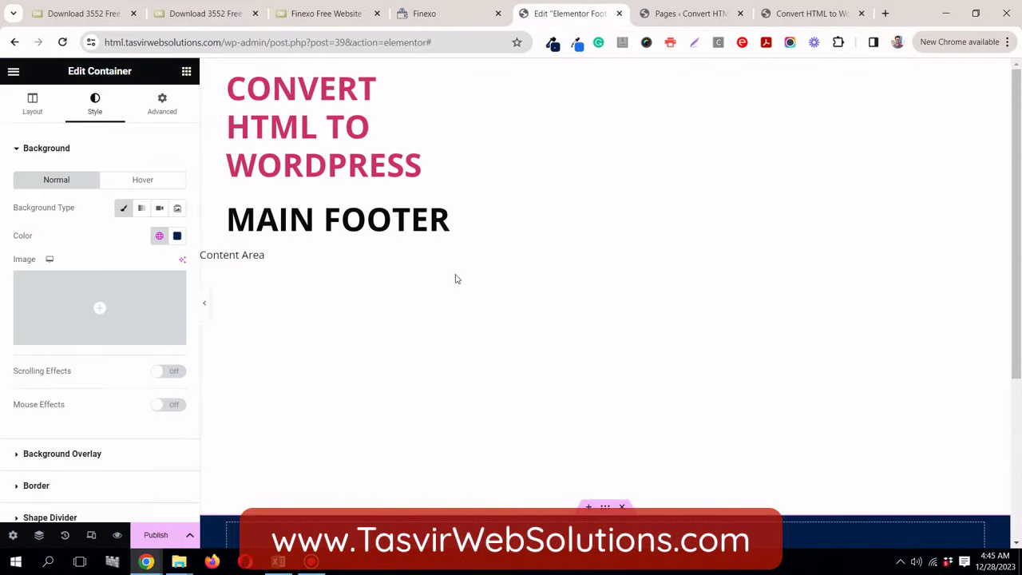
scroll(457, 278, down, 3)
click(431, 14)
scroll(519, 184, down, 5)
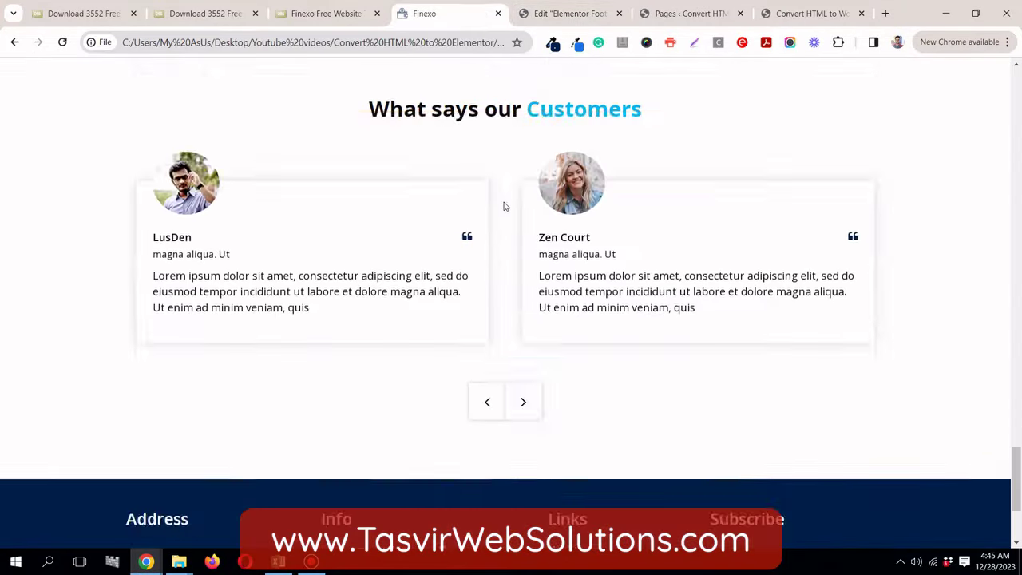
scroll(511, 216, down, 3)
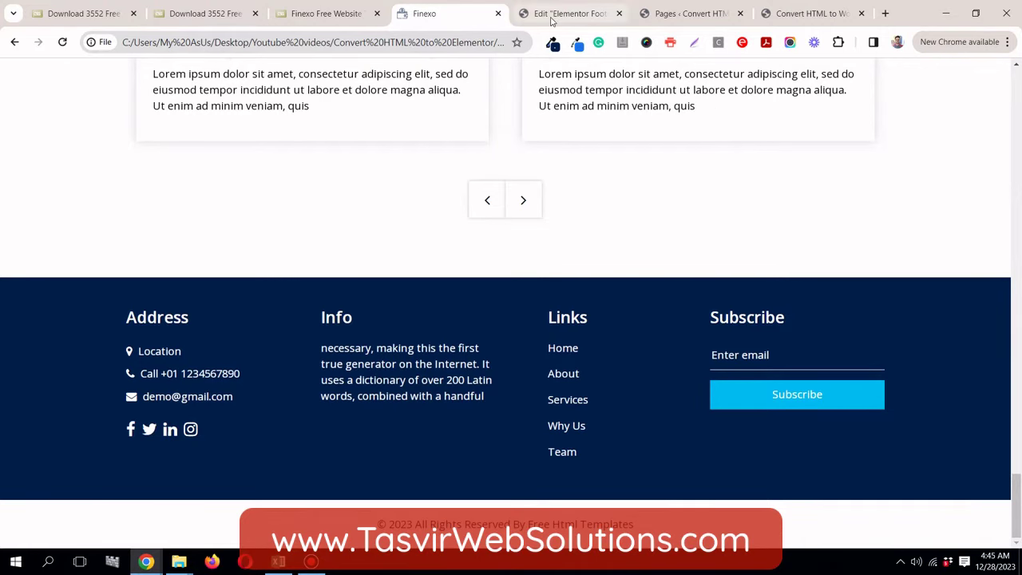
click(519, 14)
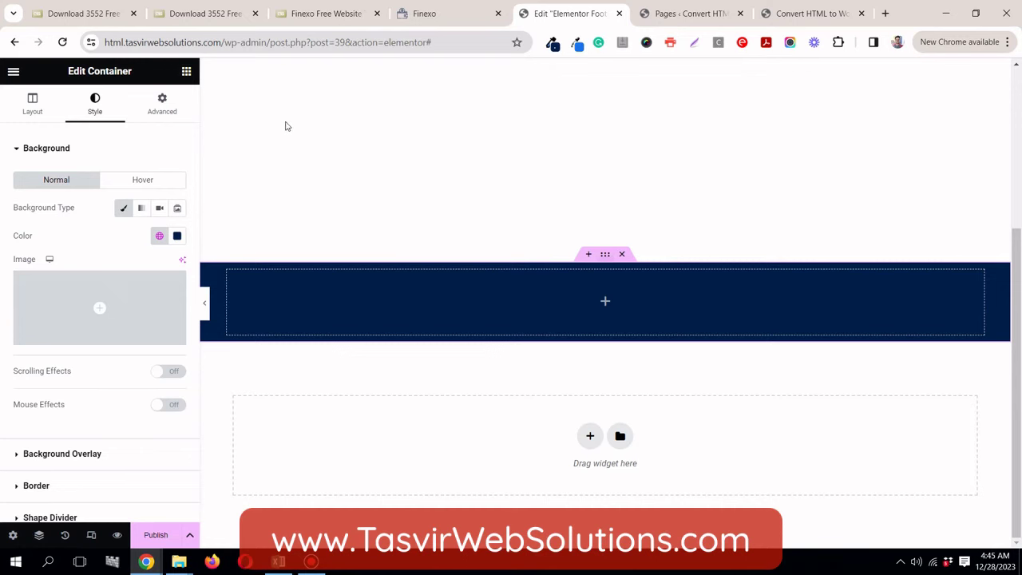
Step: Unlink the footer container's padding values and set its top padding to 50 px
click(162, 104)
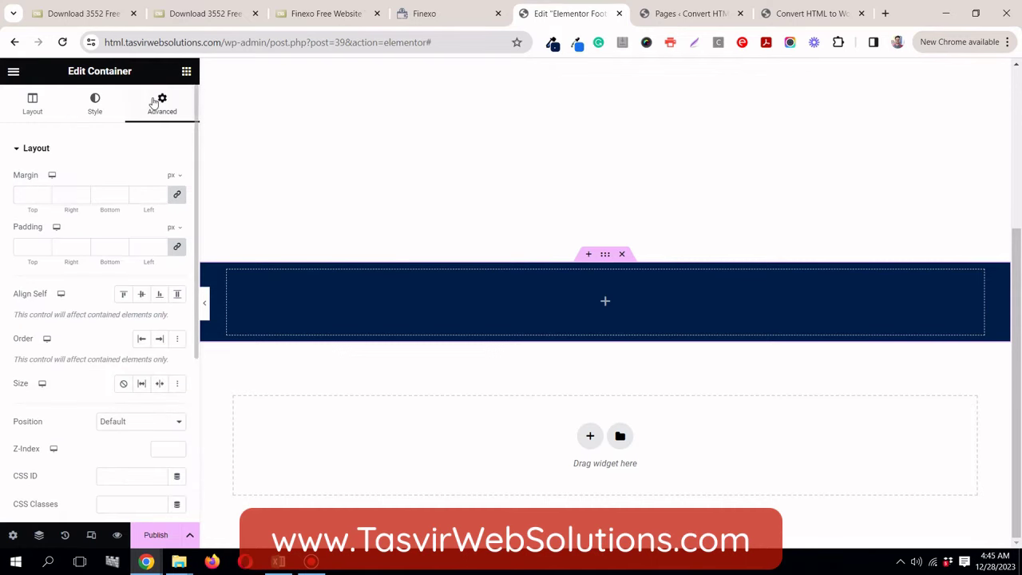
click(176, 248)
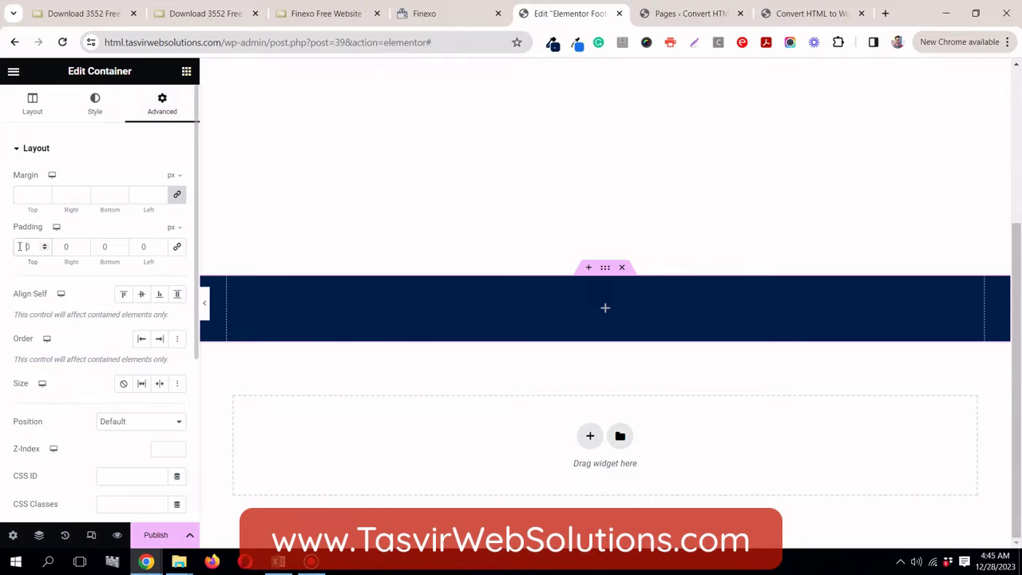
click(20, 247)
text(3)
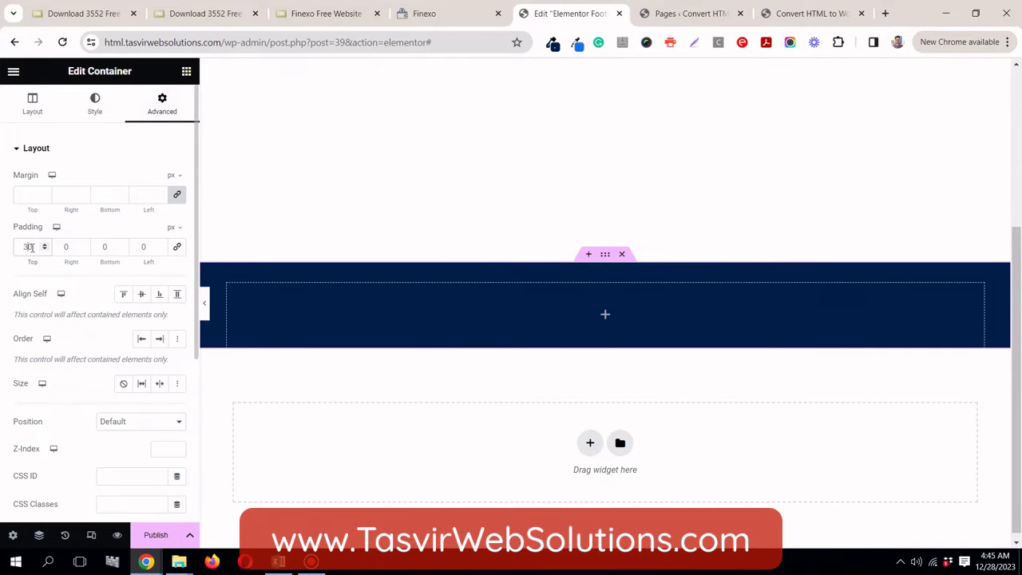
key(BackSpace)
text(5)
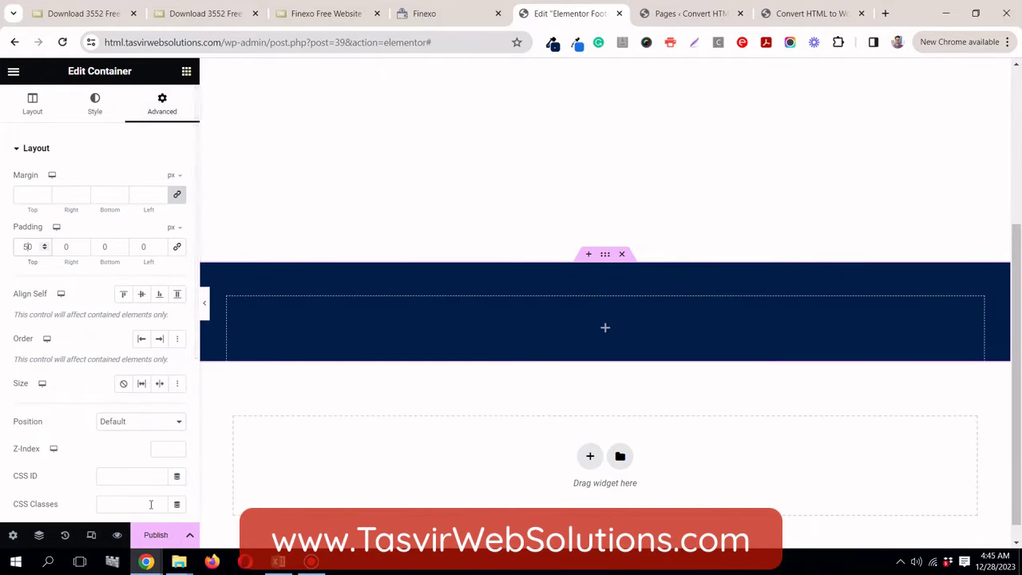
click(311, 561)
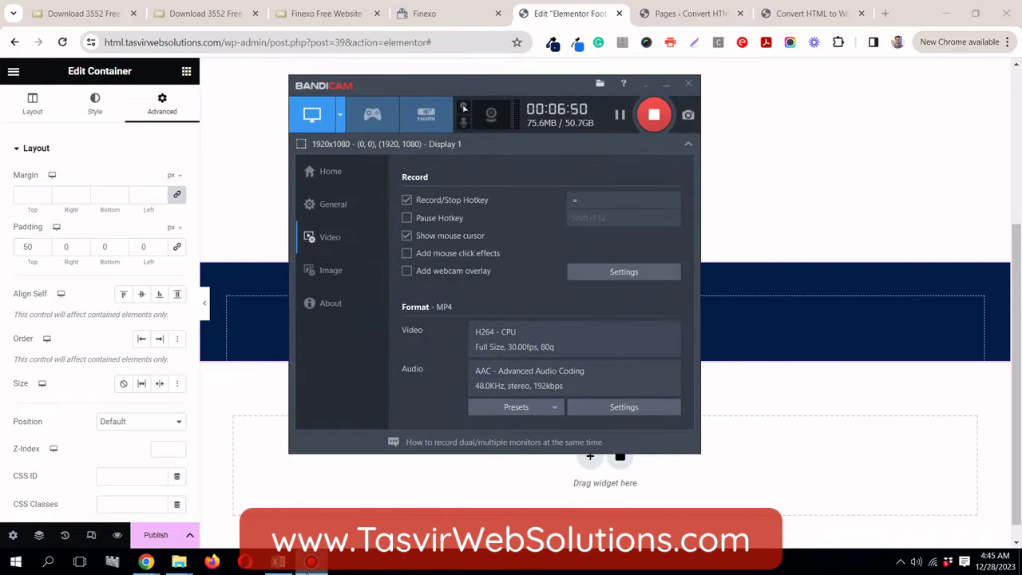
click(310, 561)
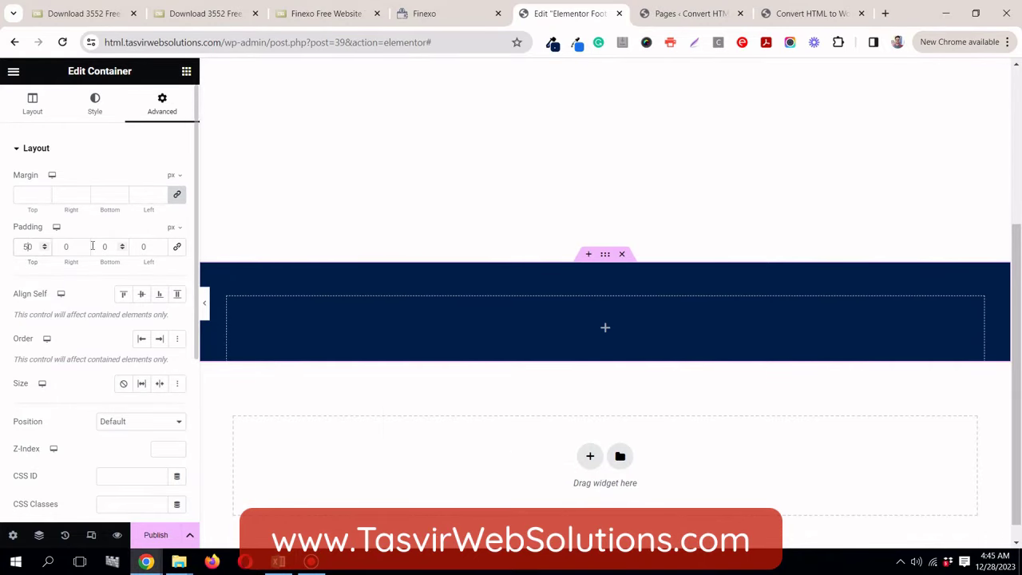
Step: Set the footer container's bottom padding to 50 px and save the footer template as a draft
click(429, 15)
click(517, 14)
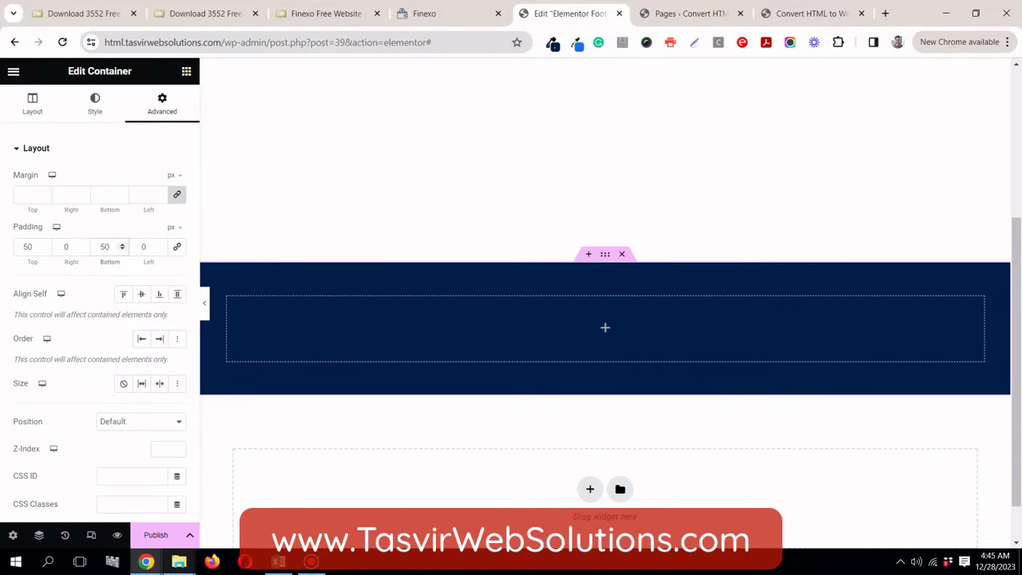
click(193, 539)
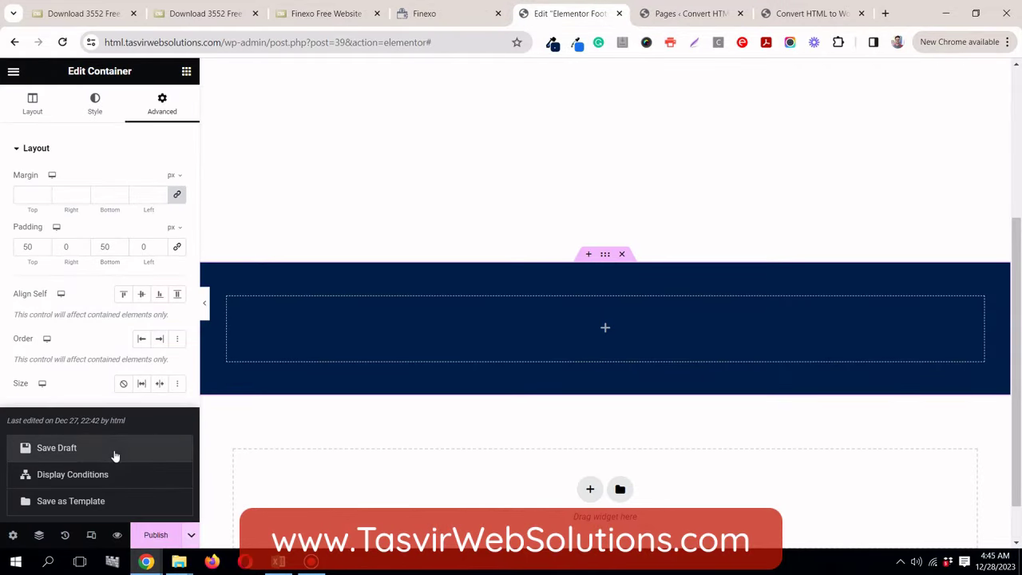
click(114, 452)
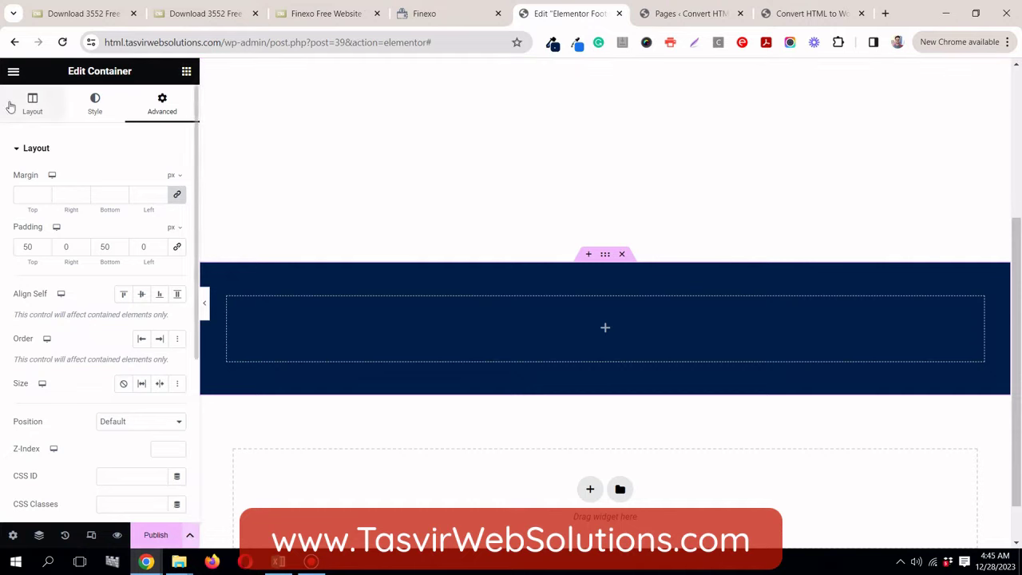
Step: Examine the section layout and content width across the Finexo homepage, from the footer up to the services section
click(12, 73)
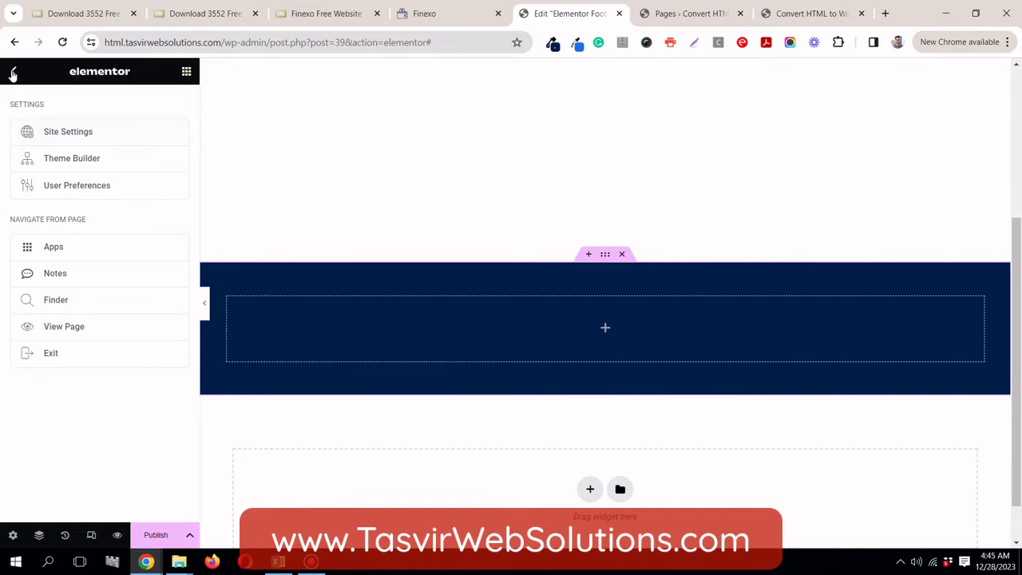
click(438, 13)
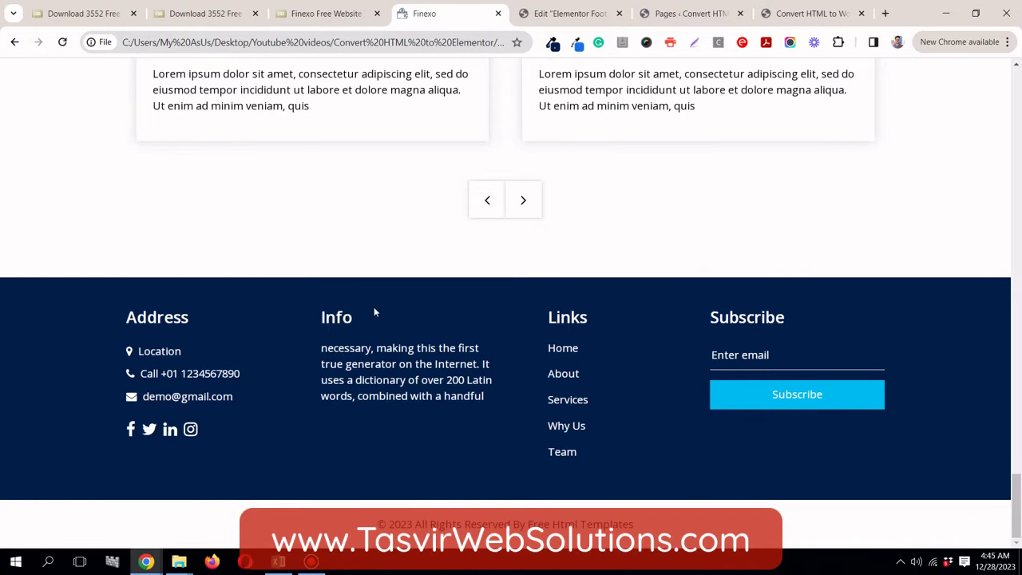
scroll(373, 307, up, 8)
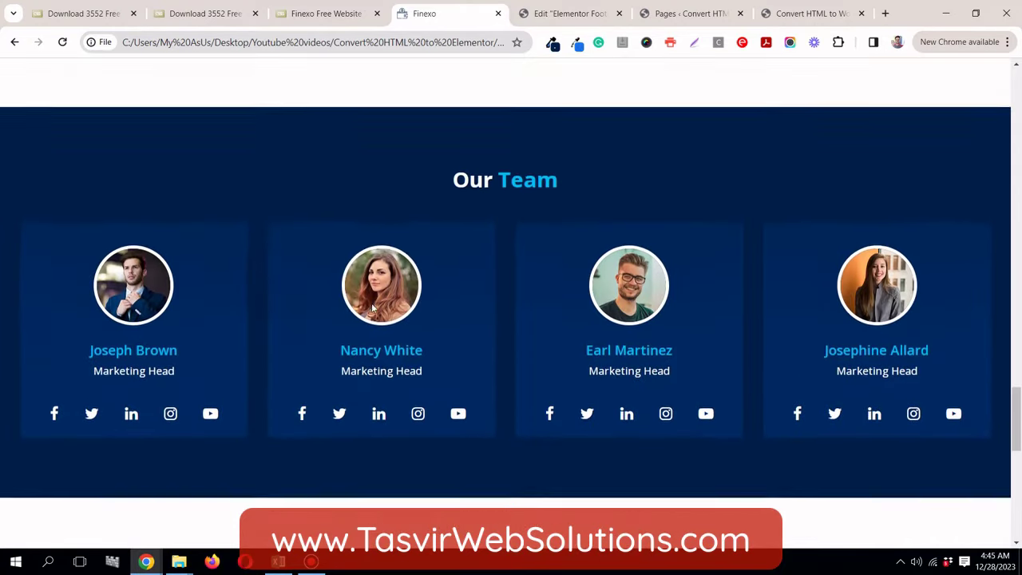
scroll(374, 306, up, 2)
scroll(374, 306, down, 2)
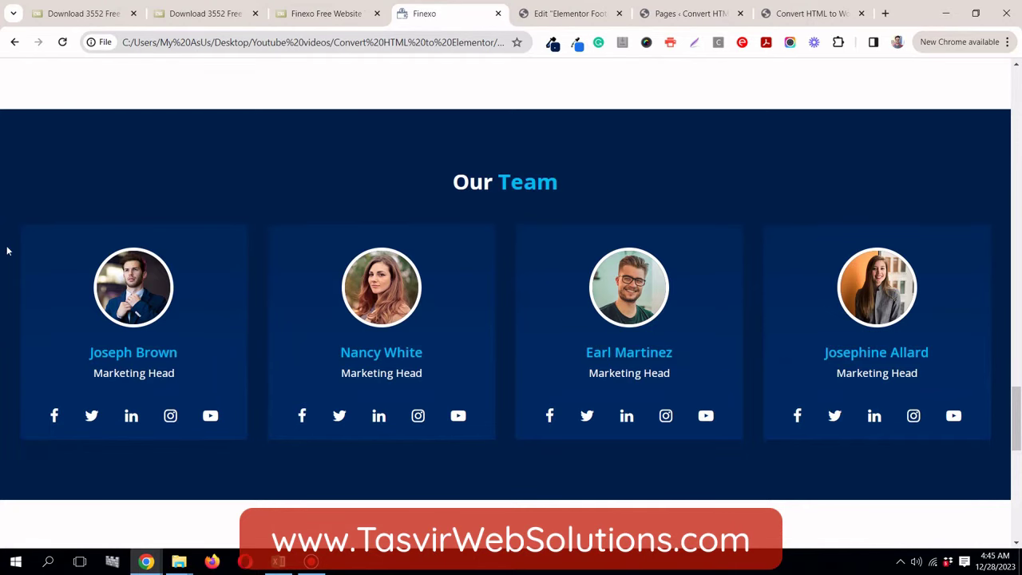
scroll(757, 201, up, 15)
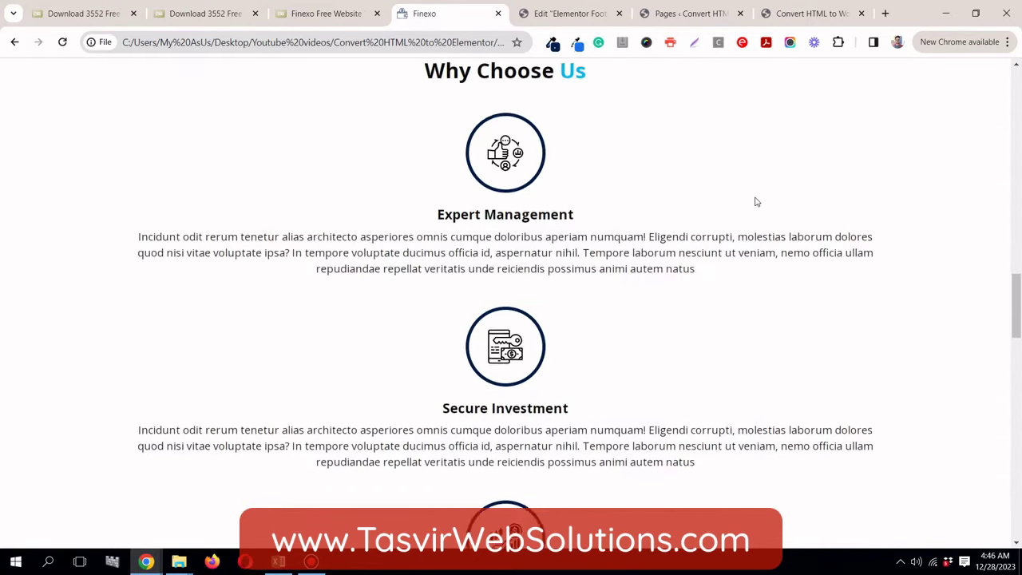
scroll(755, 201, up, 4)
scroll(755, 201, down, 2)
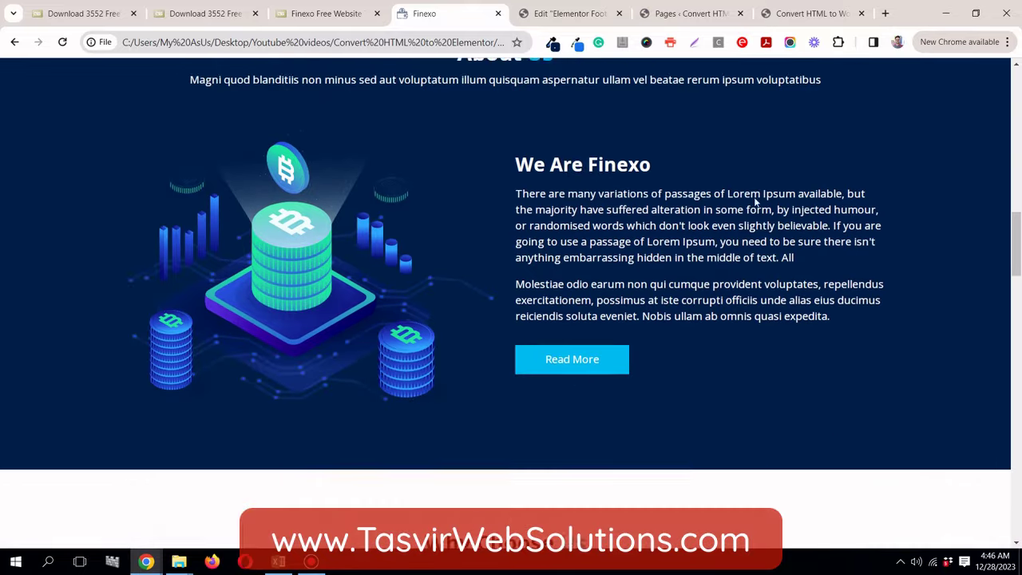
scroll(755, 201, up, 1)
scroll(207, 194, up, 1)
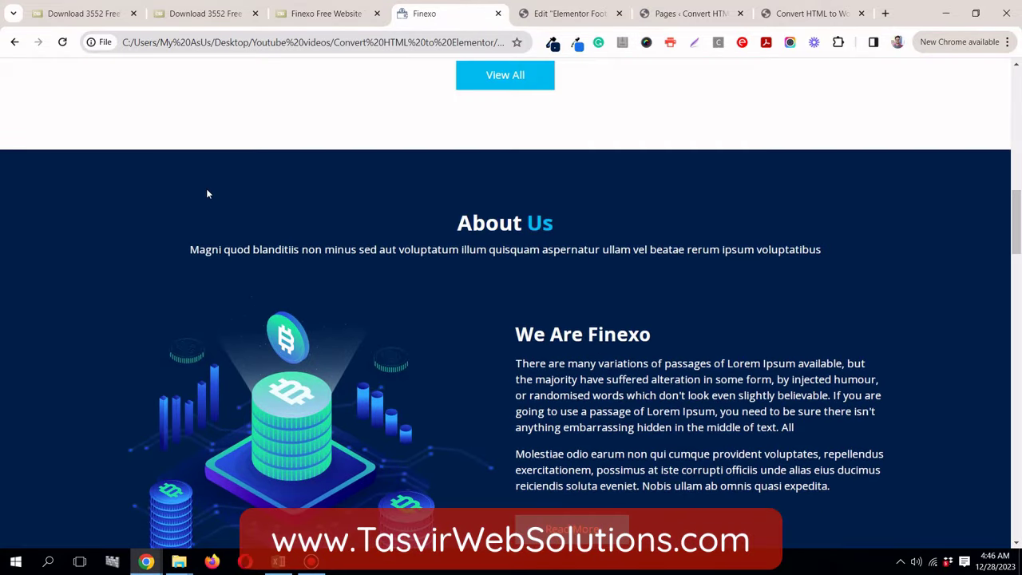
scroll(123, 185, down, 1)
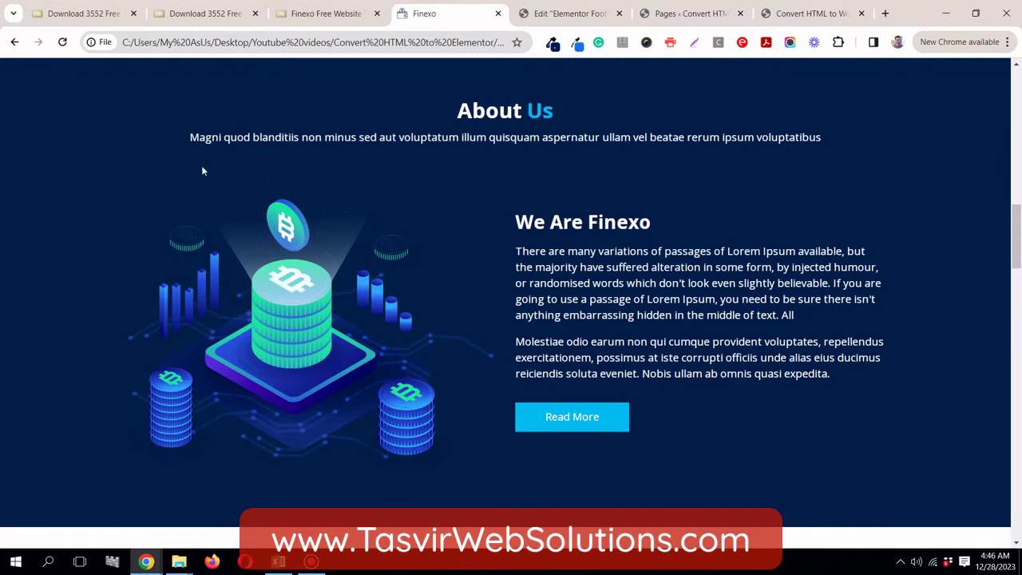
scroll(858, 177, up, 5)
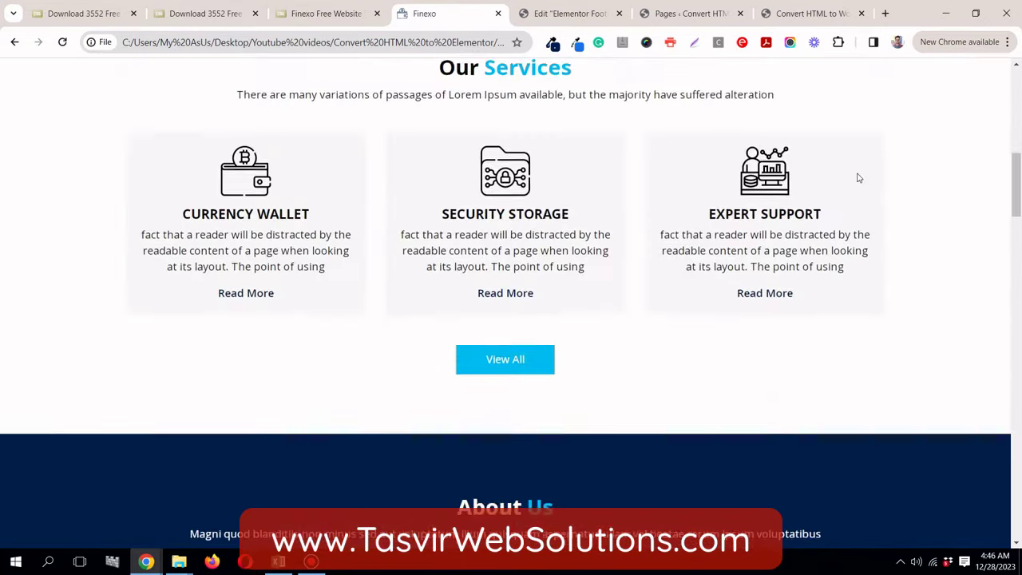
scroll(858, 177, down, 9)
drag(1017, 276, 1016, 499)
click(563, 13)
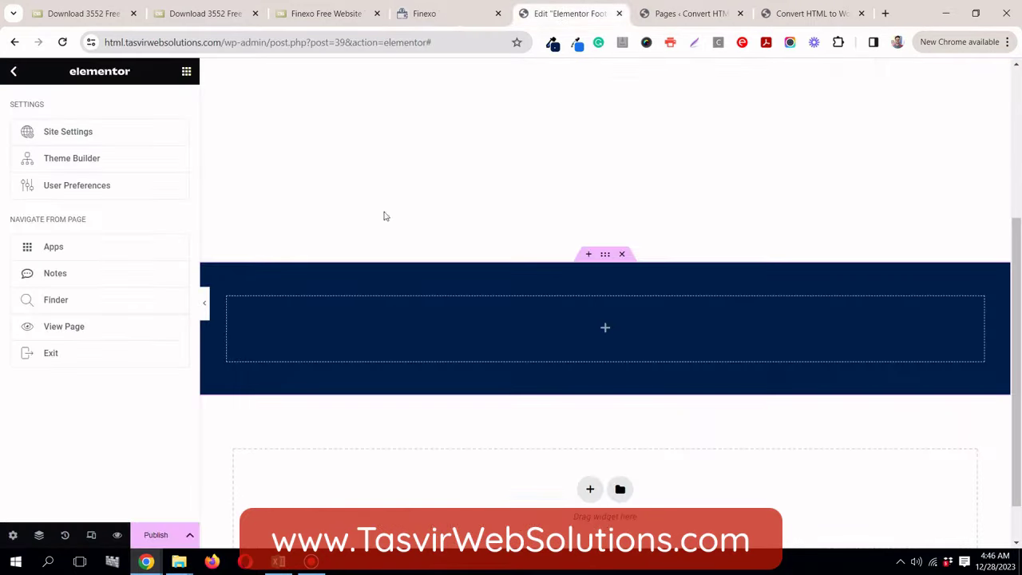
Step: Set the site-wide content width to 1200 px in the layout site settings and update the settings
click(130, 137)
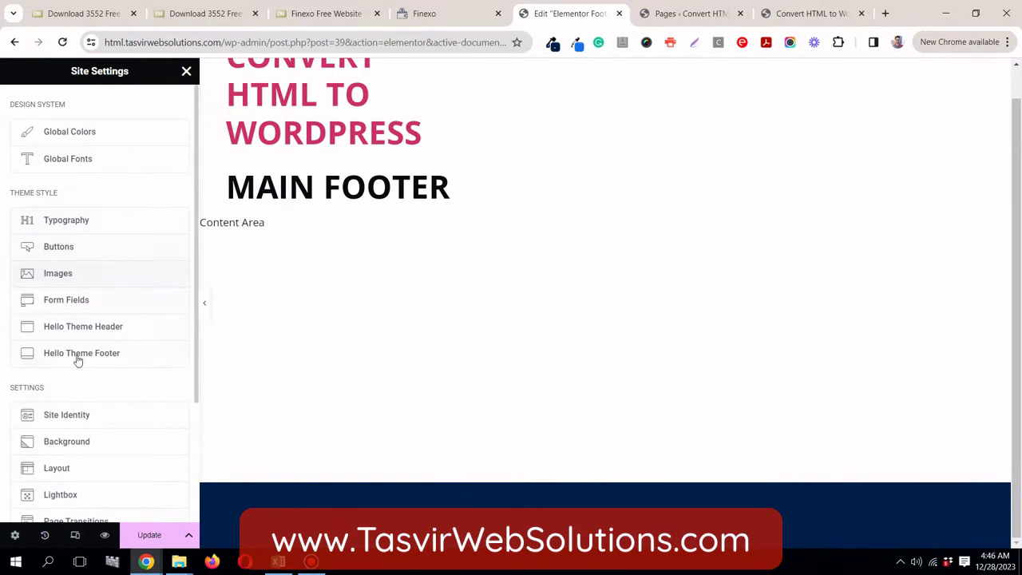
click(87, 468)
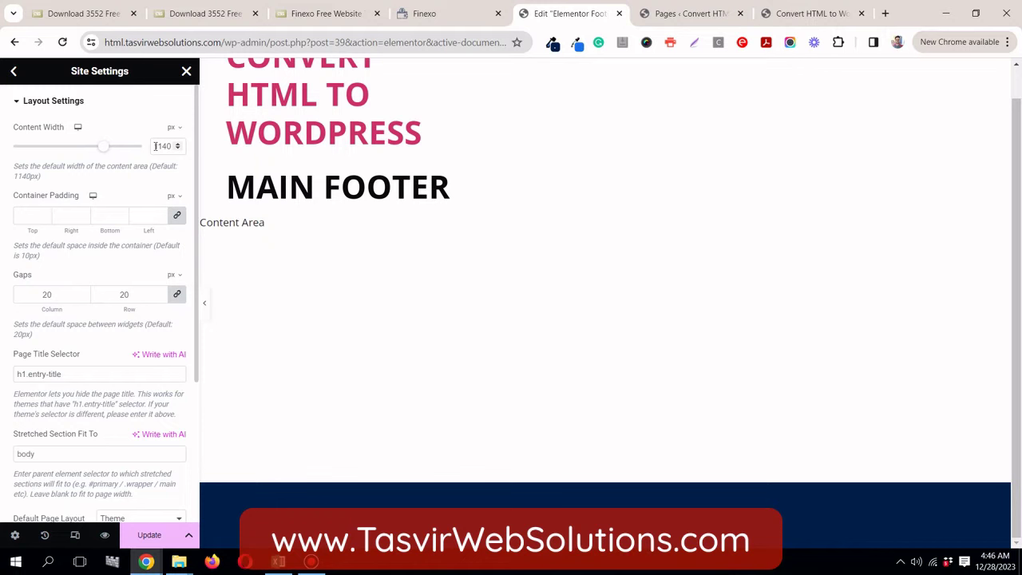
double_click(156, 145)
key(BackSpace)
text(1200)
click(149, 535)
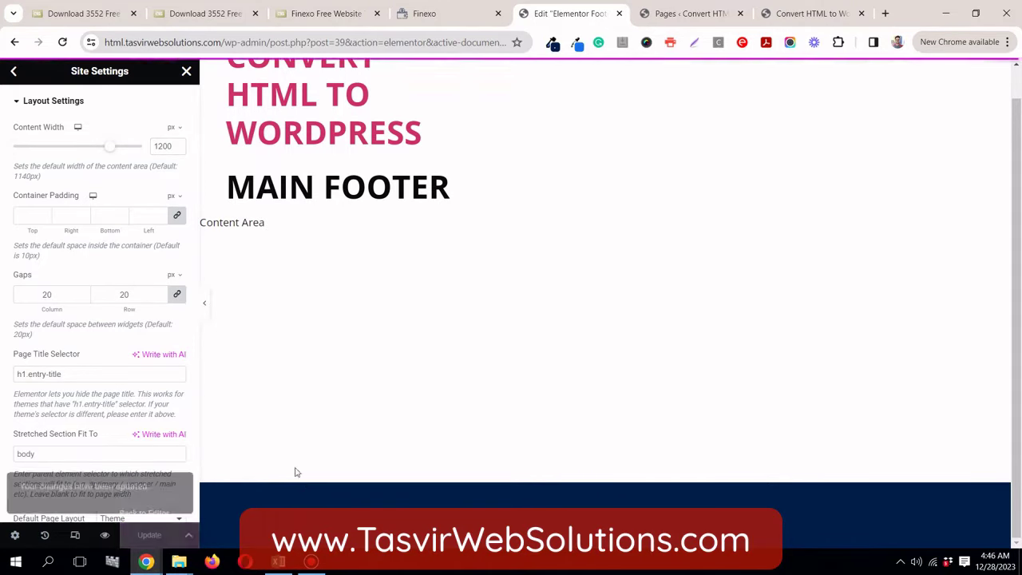
click(186, 71)
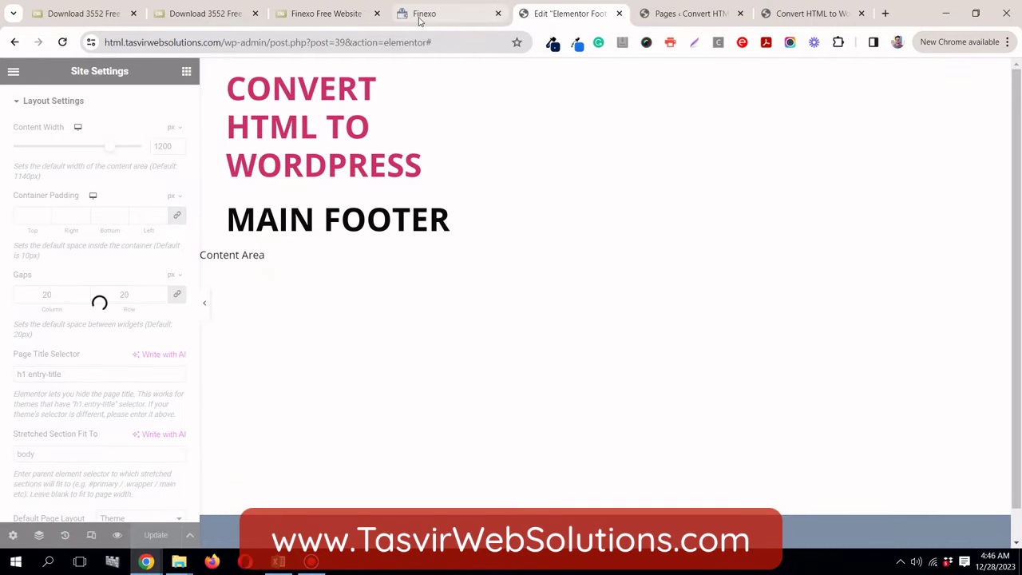
Step: Check the Finexo footer's columns and add a nested container inside the navy footer container
click(391, 19)
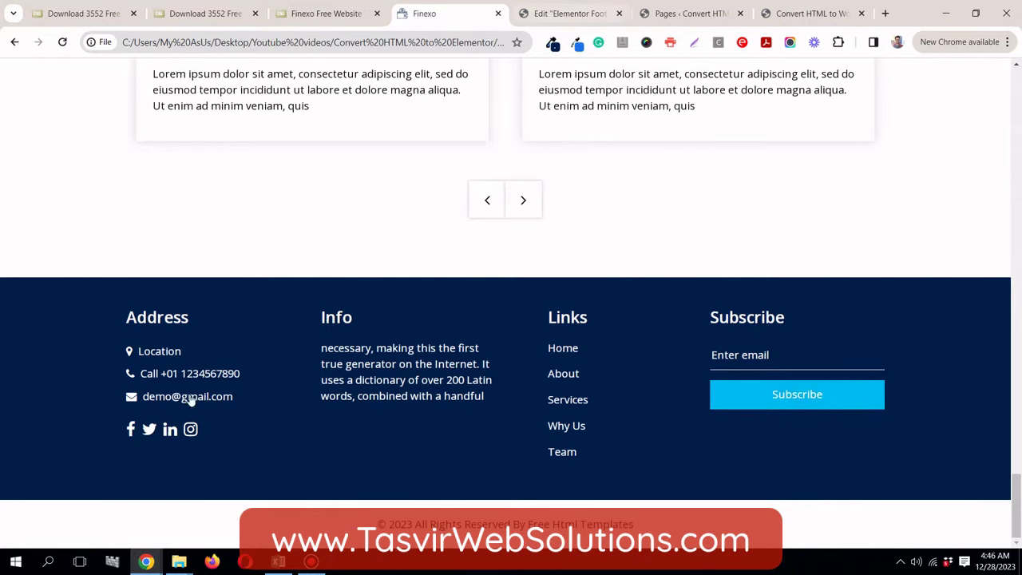
click(539, 18)
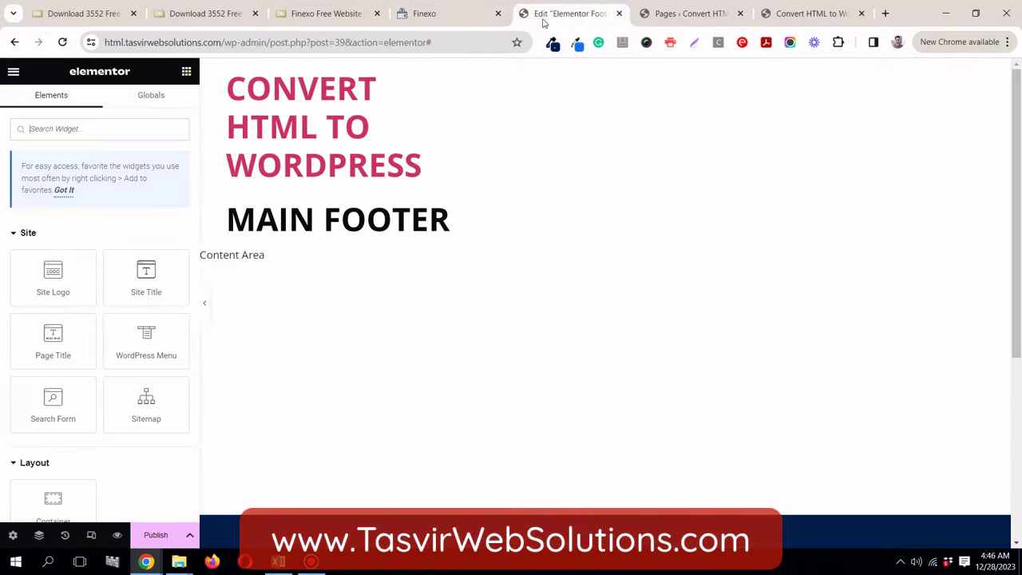
scroll(502, 278, down, 4)
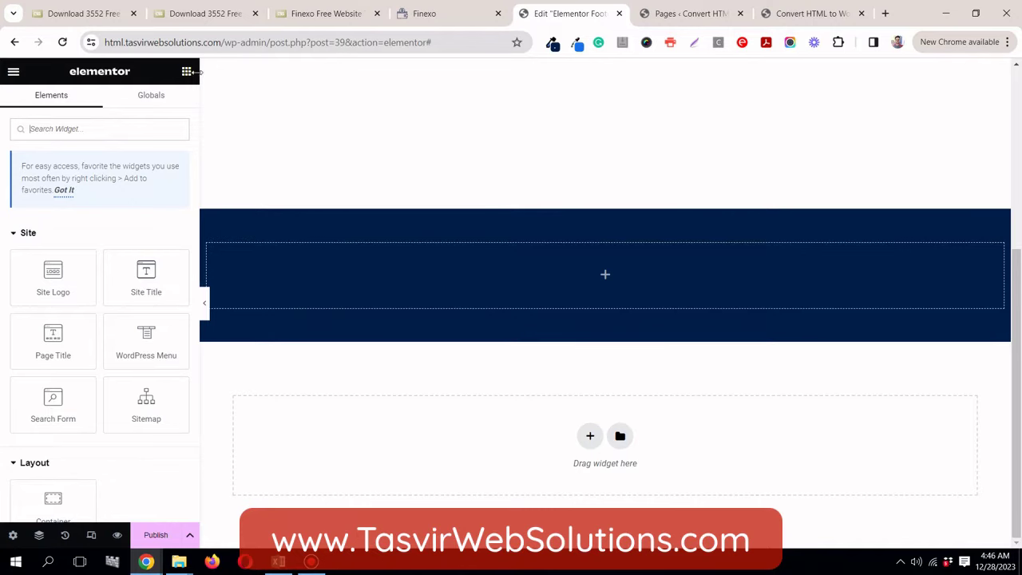
scroll(62, 363, down, 1)
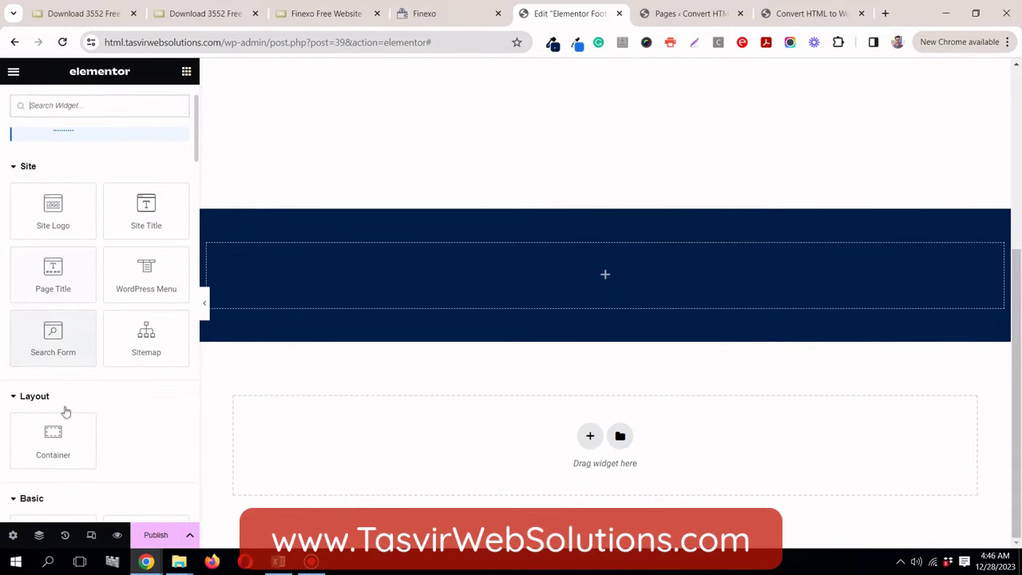
drag(62, 440, 374, 279)
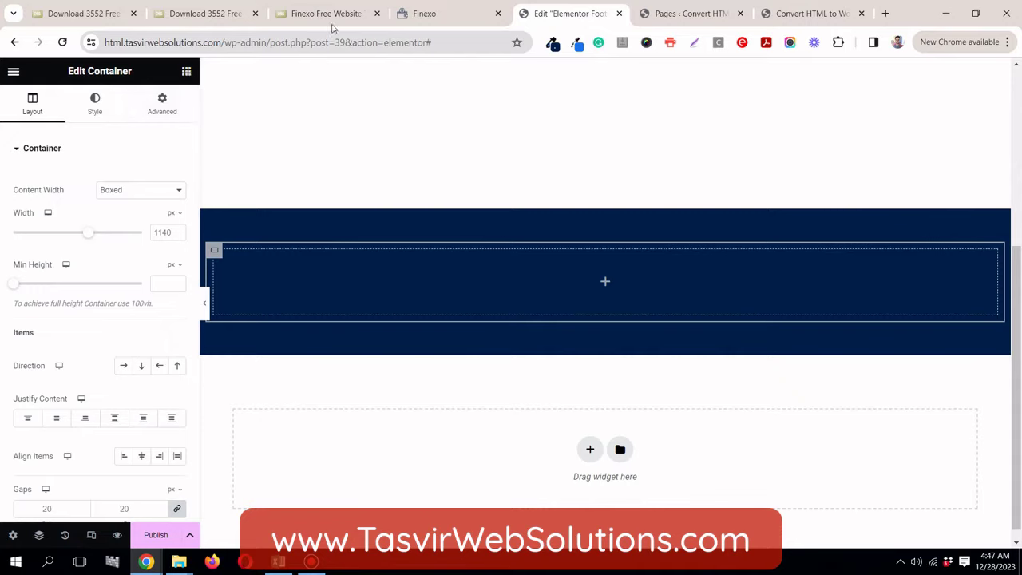
Step: Inspect the HTML tag and font styling of the Address heading in the Finexo page's footer
click(416, 15)
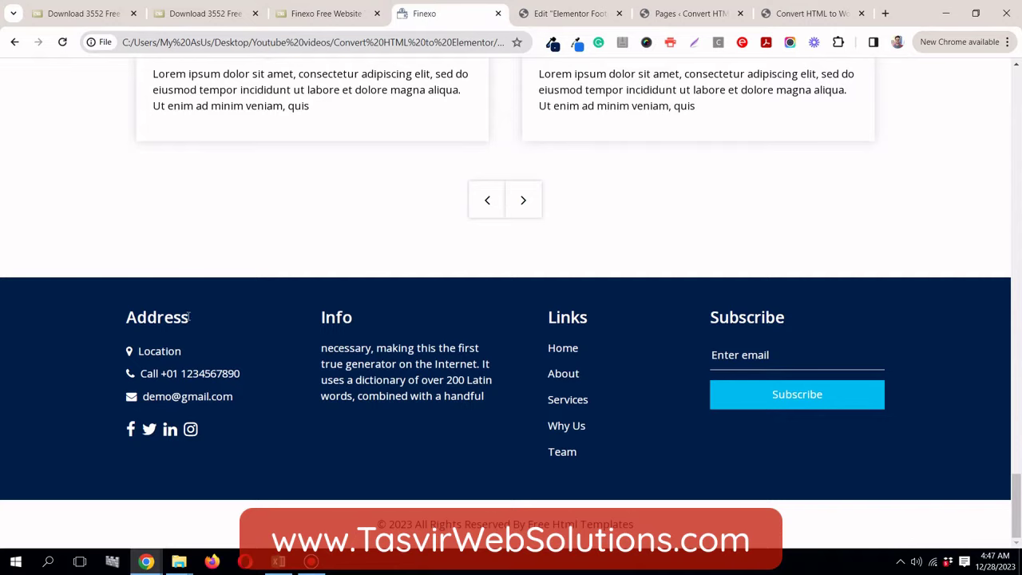
drag(189, 317, 117, 317)
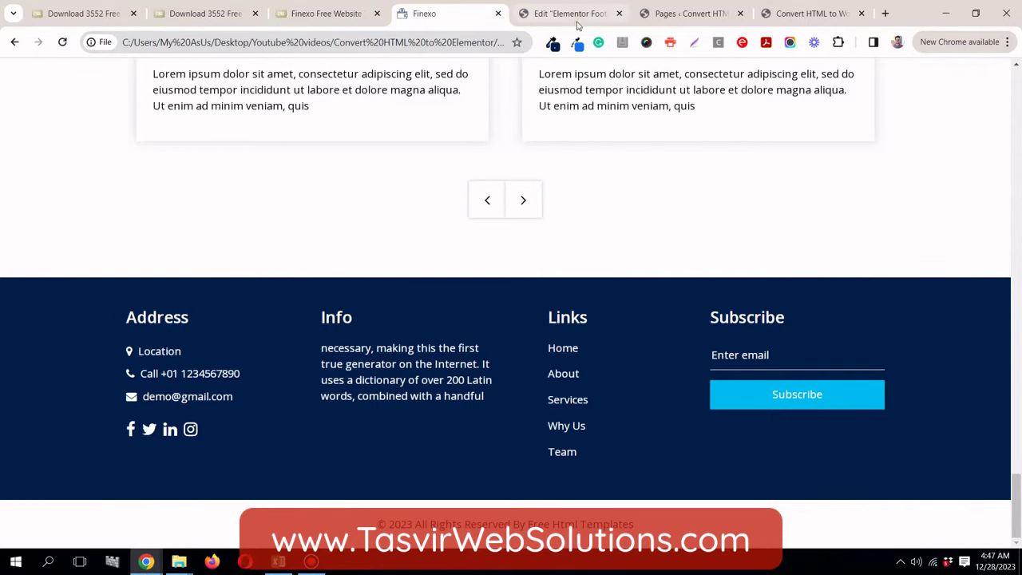
click(574, 15)
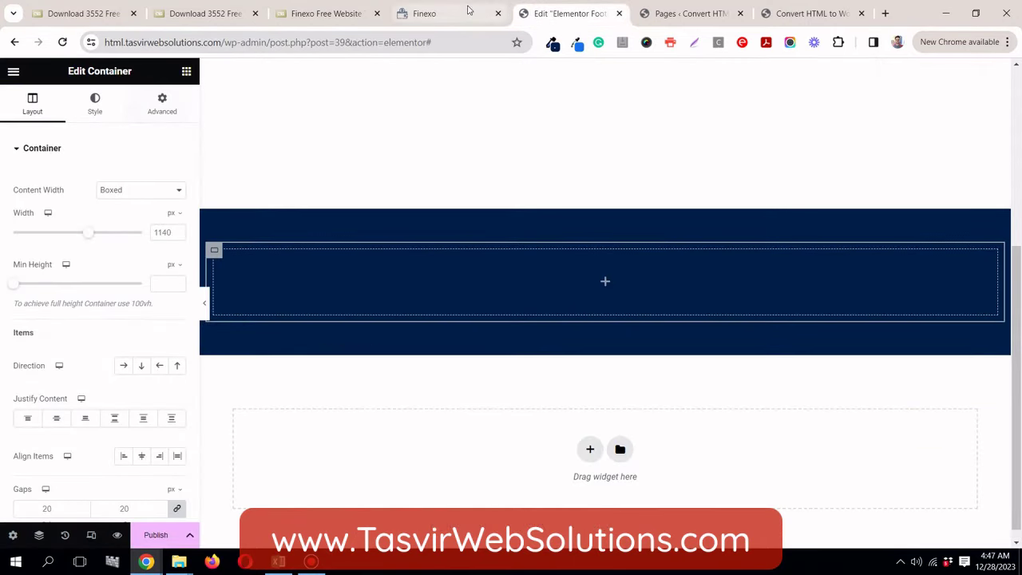
click(470, 12)
right_click(166, 311)
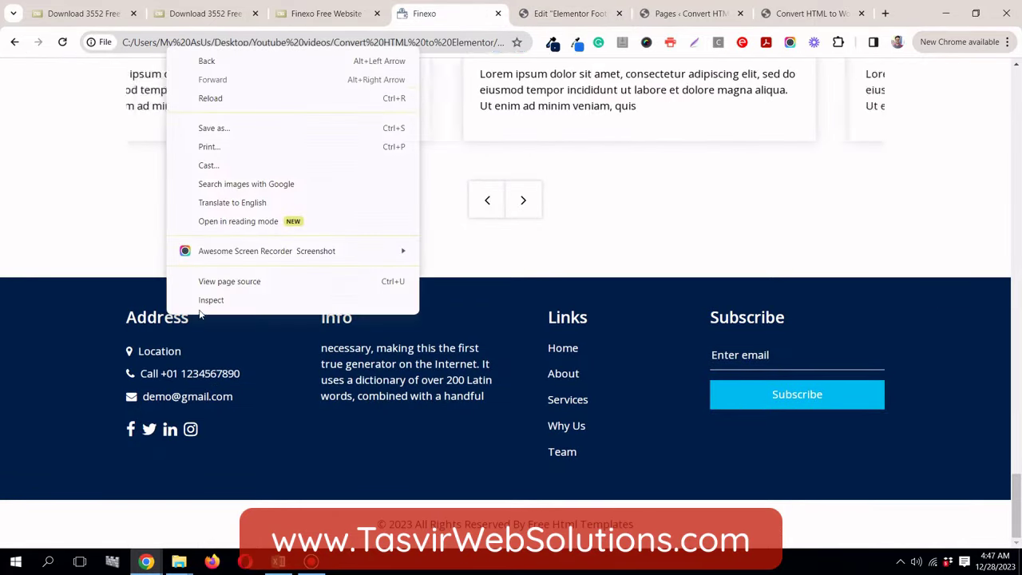
click(203, 301)
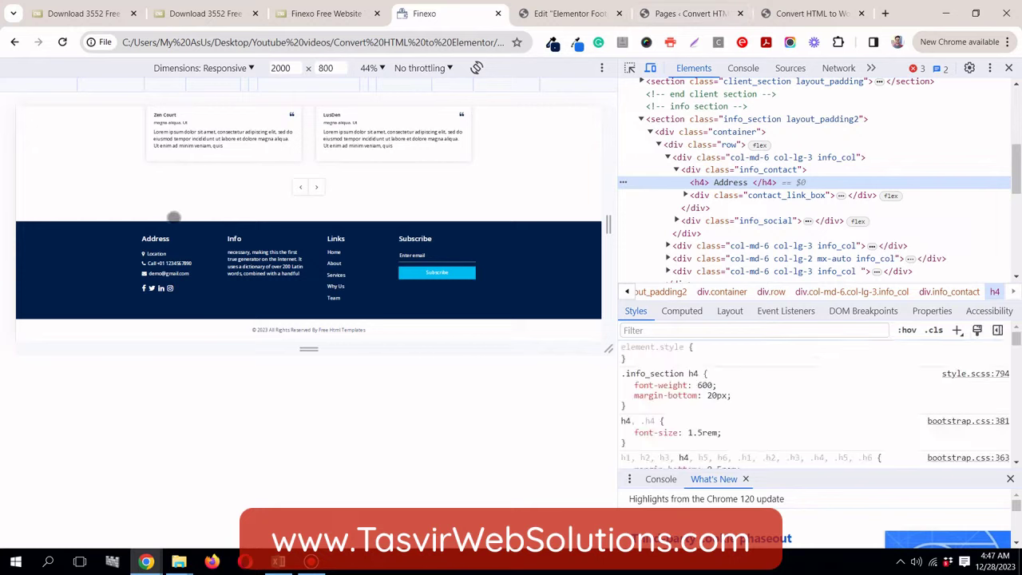
click(630, 70)
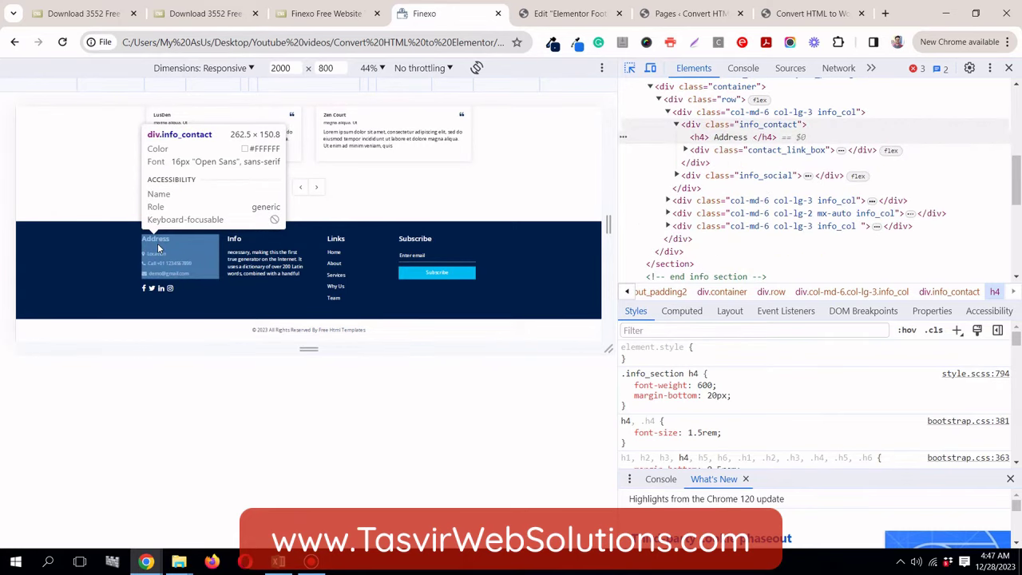
scroll(165, 252, up, 2)
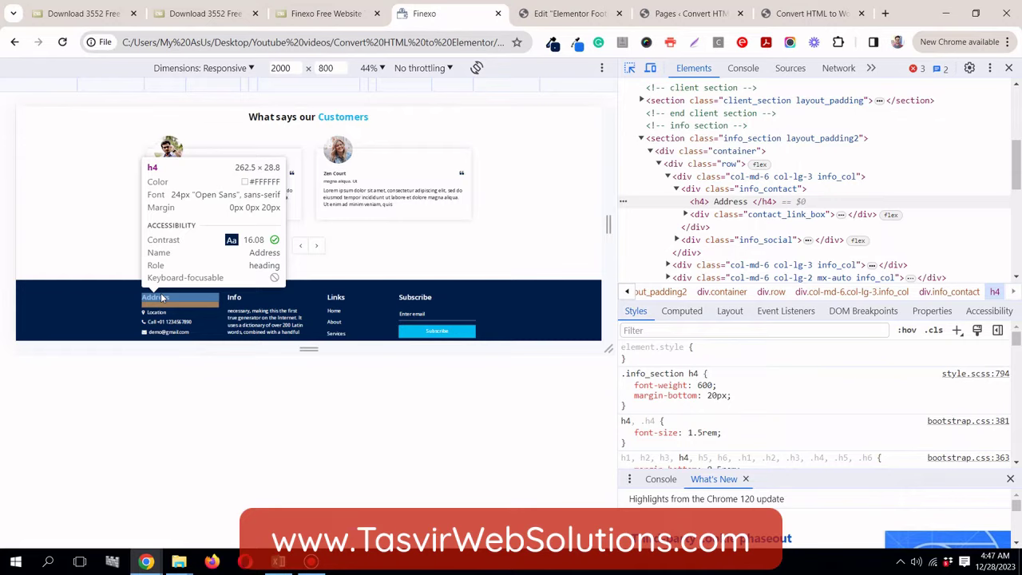
Step: Add a Heading widget inside the nested footer container in the Elementor editor and set its HTML tag to H4
click(559, 13)
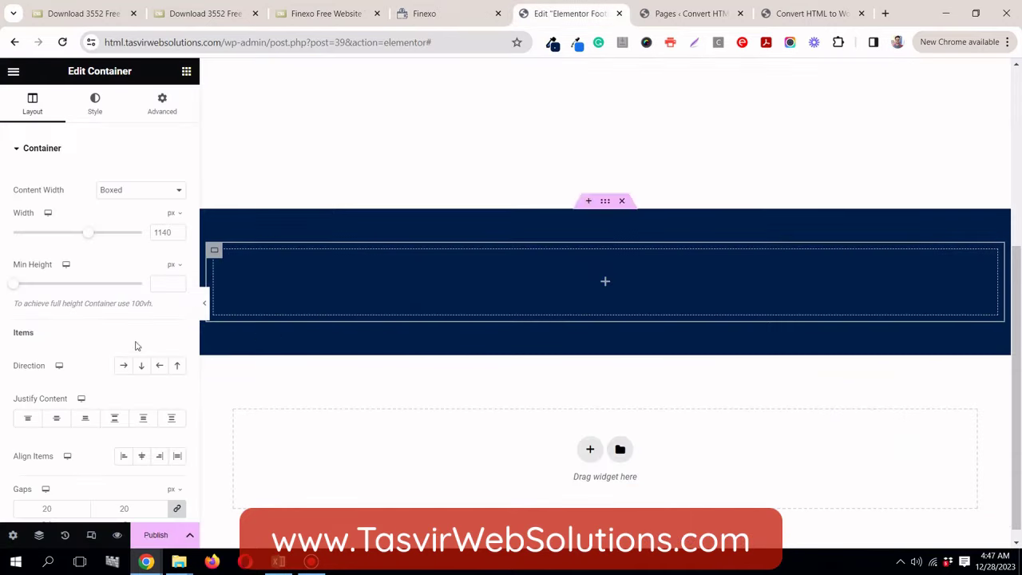
click(187, 72)
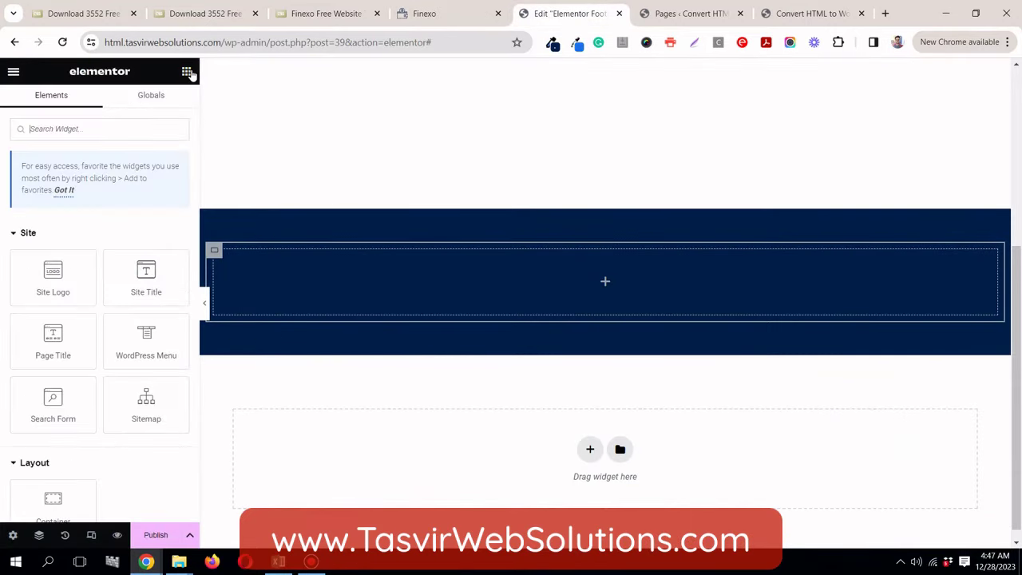
scroll(91, 372, down, 2)
drag(62, 474, 316, 286)
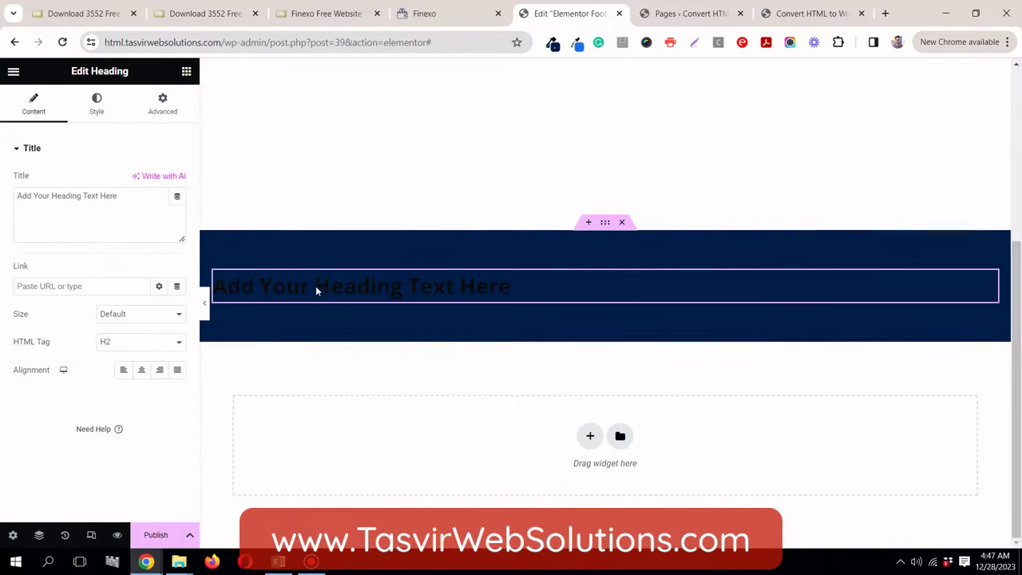
click(143, 350)
click(121, 387)
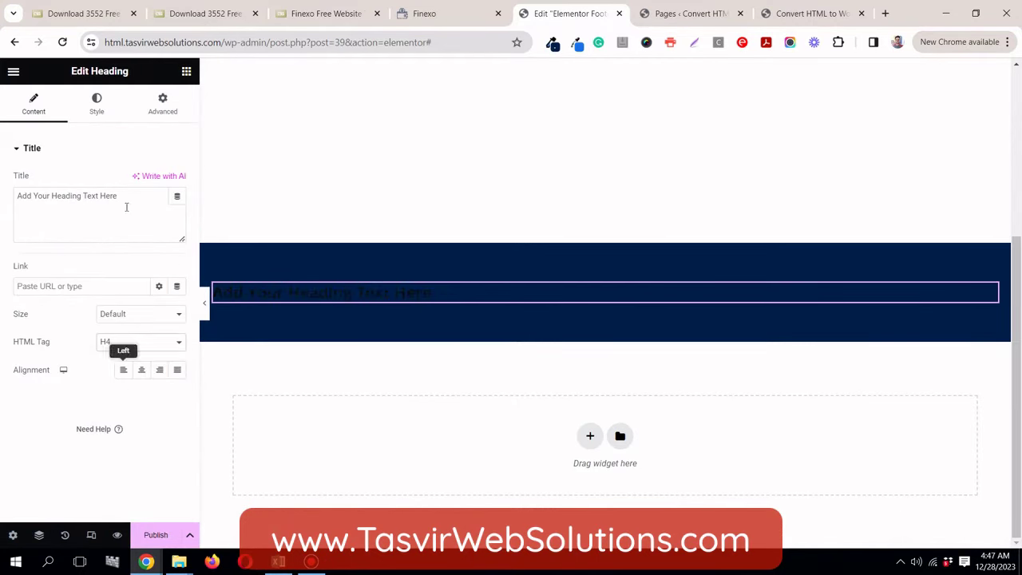
Step: Set the footer heading's text color to the white global color
click(97, 112)
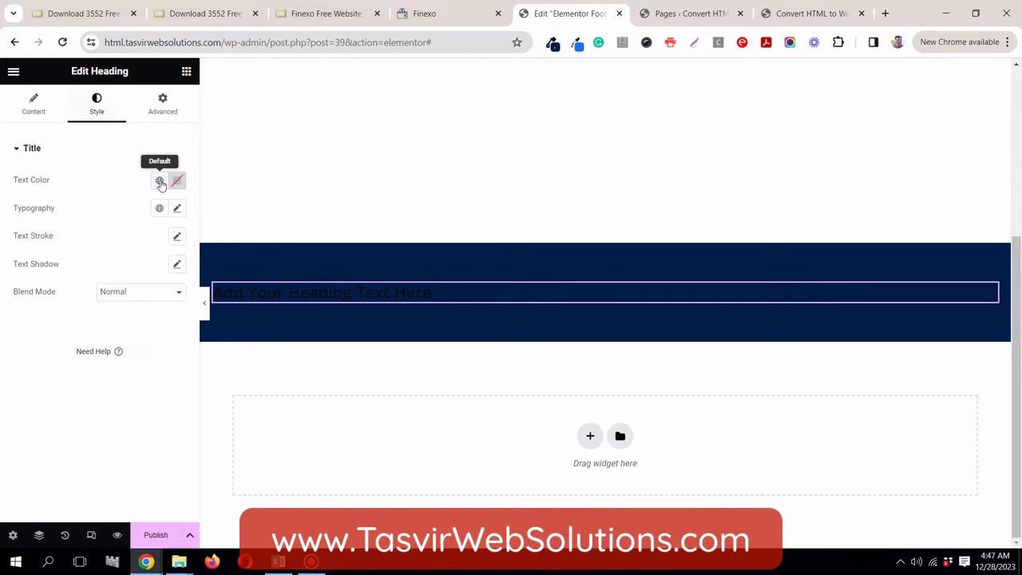
click(159, 180)
scroll(101, 335, down, 2)
click(87, 357)
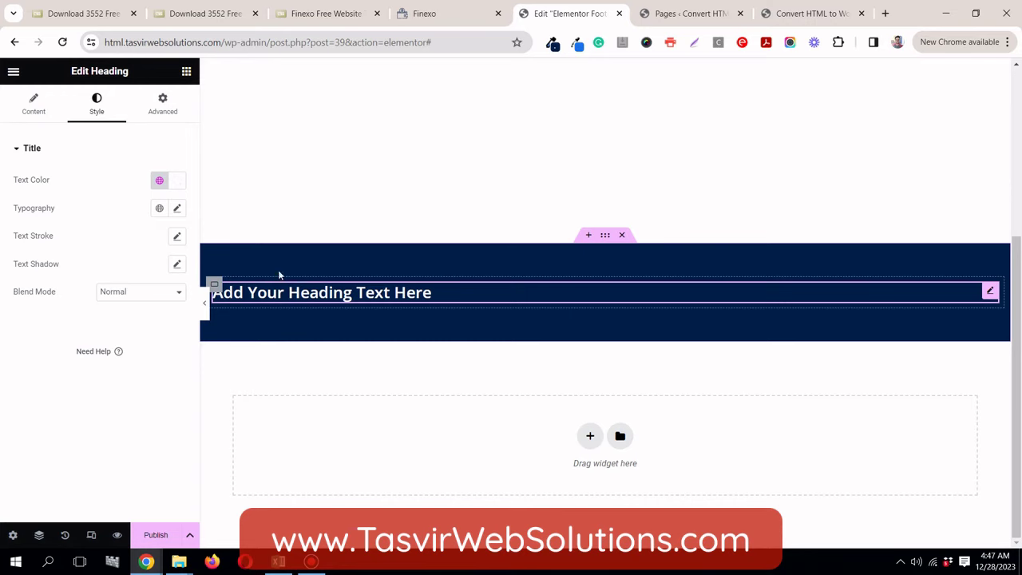
Step: Check the contact entries in the original Finexo footer and add an Icon List widget below the footer heading in the Elementor editor
click(426, 13)
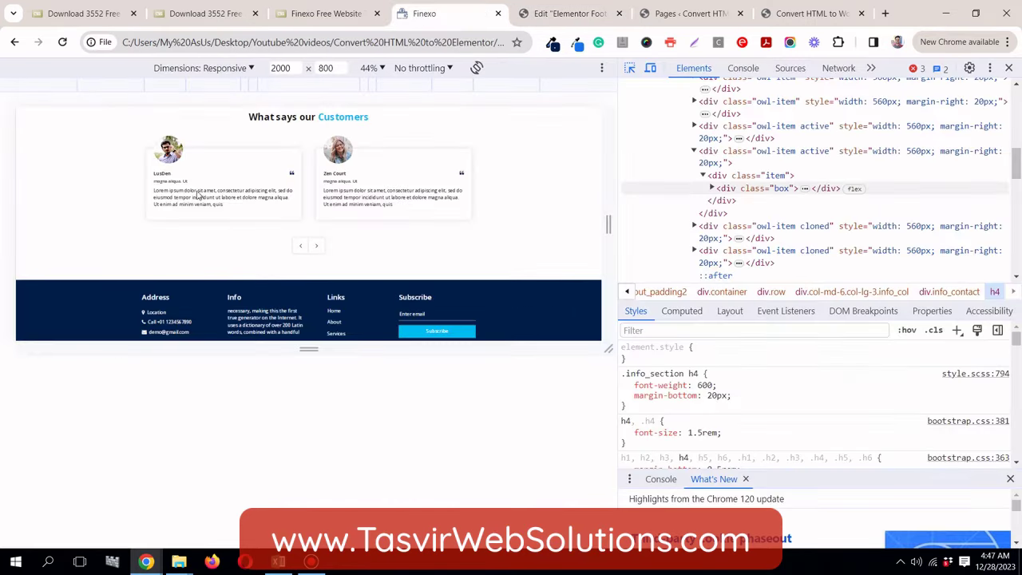
scroll(198, 196, down, 2)
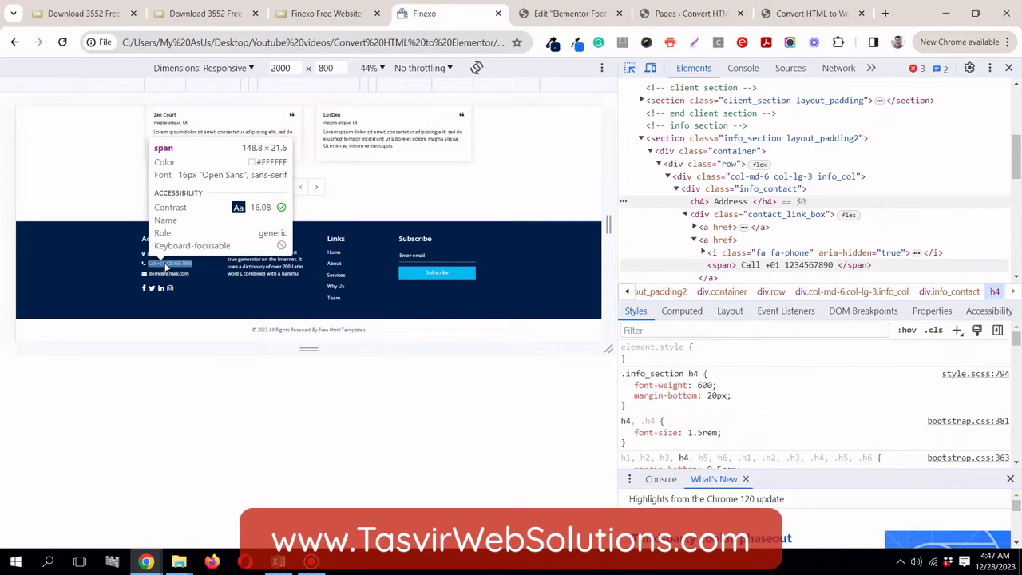
click(534, 16)
click(187, 72)
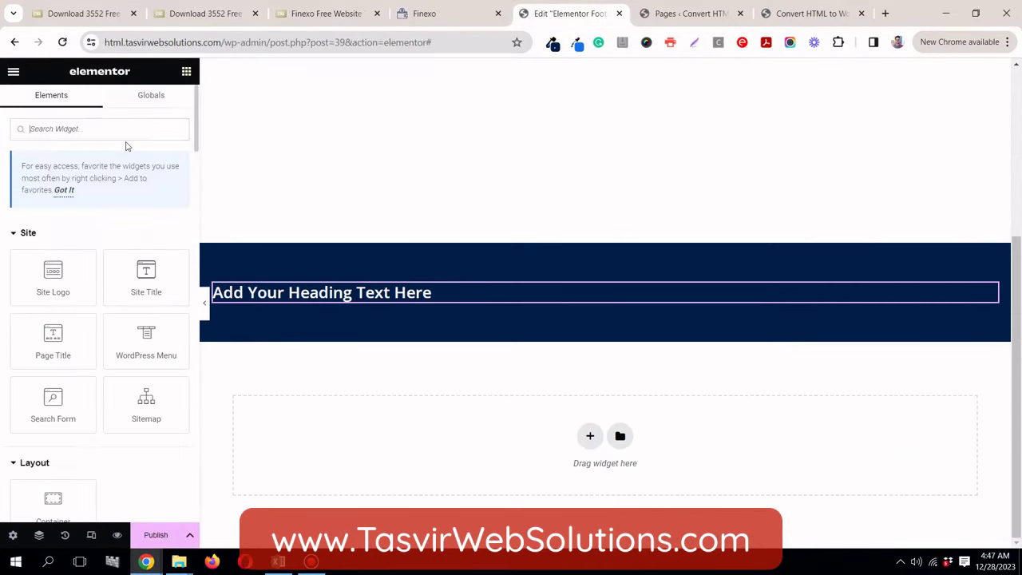
text(list)
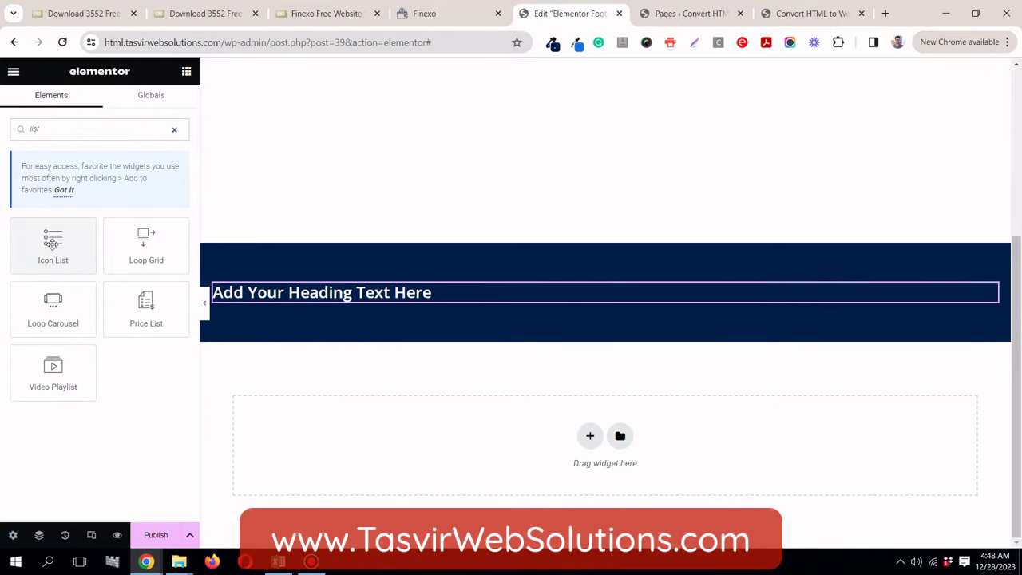
drag(52, 243, 313, 301)
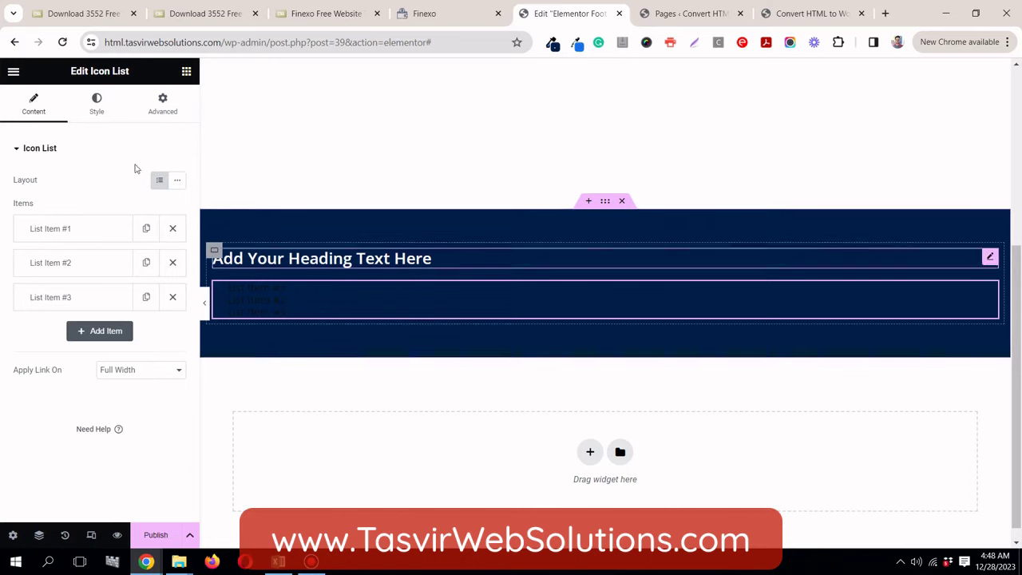
Step: Set the icon list's icon color to the white global color
click(96, 104)
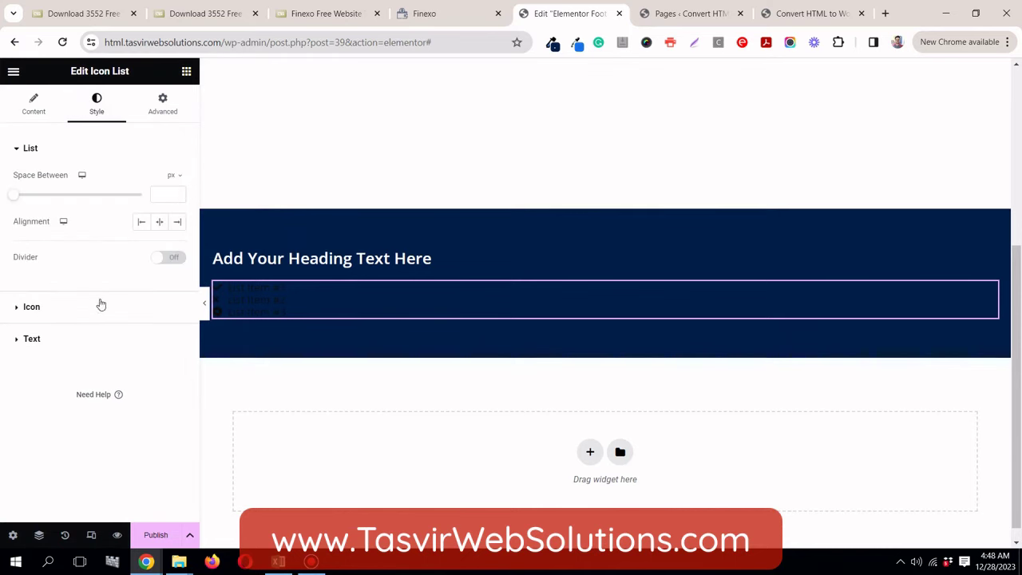
click(101, 305)
click(156, 241)
scroll(104, 368, down, 1)
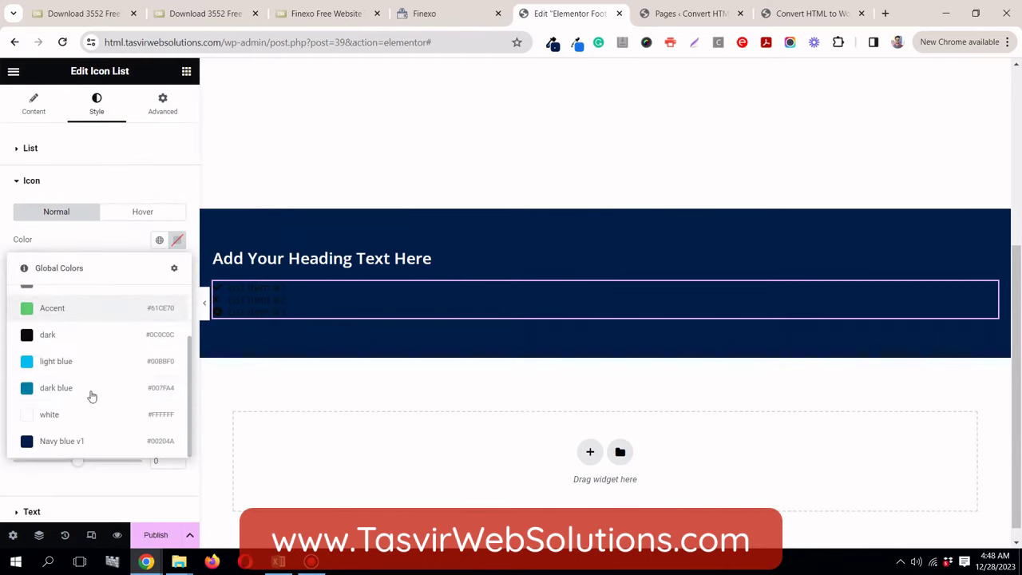
click(83, 415)
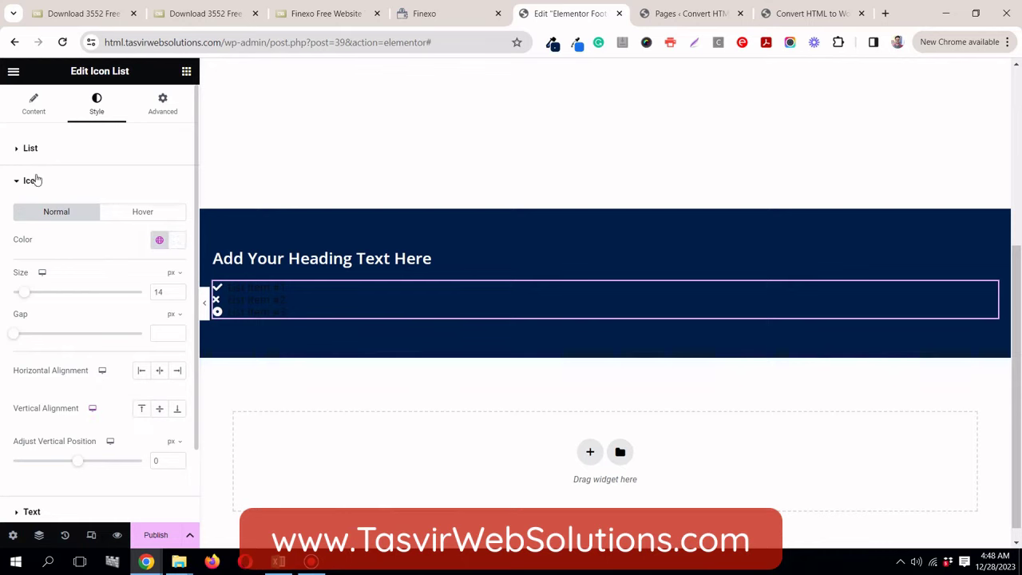
Step: Set the icon list's text color to the white global color
click(33, 180)
click(53, 216)
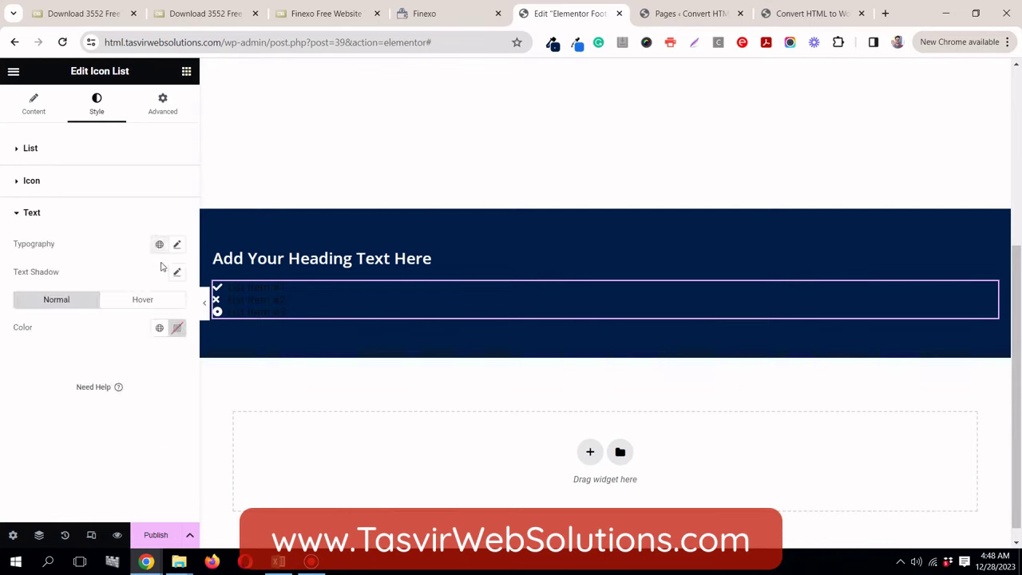
click(159, 328)
scroll(83, 495, down, 2)
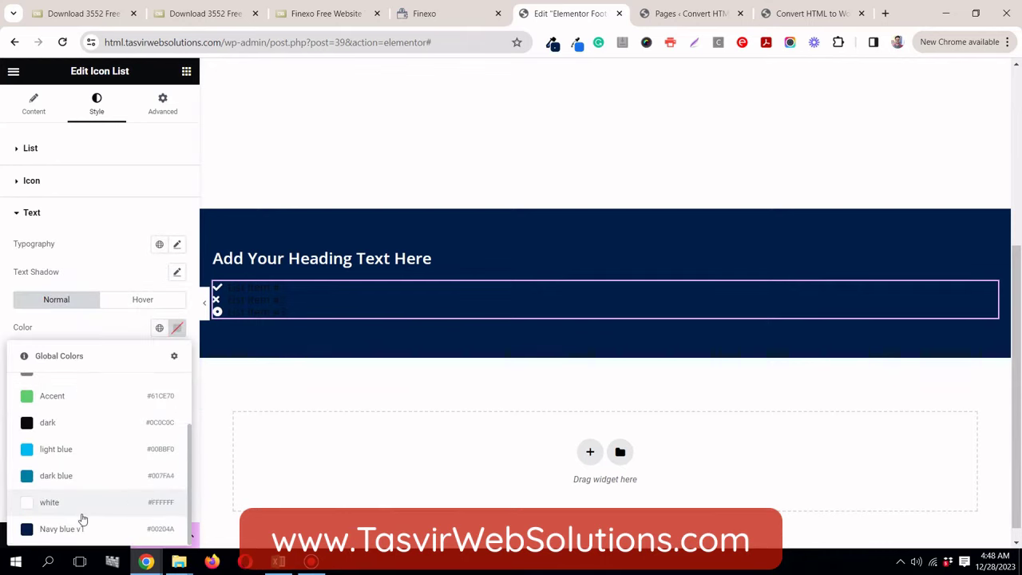
click(83, 503)
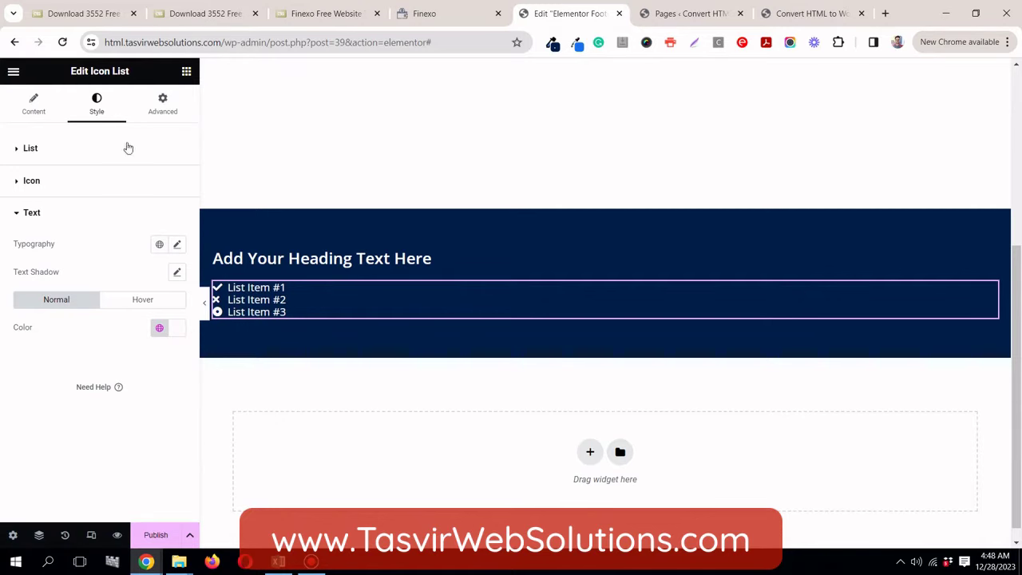
Step: Inspect the Location entry in the original Finexo page's footer and copy its text from the markup
click(447, 8)
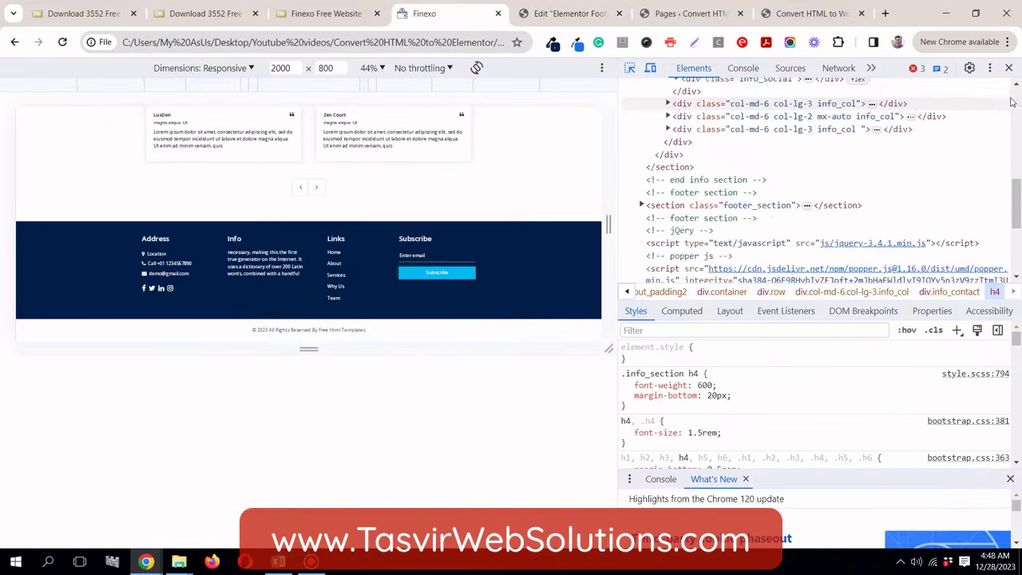
click(1008, 68)
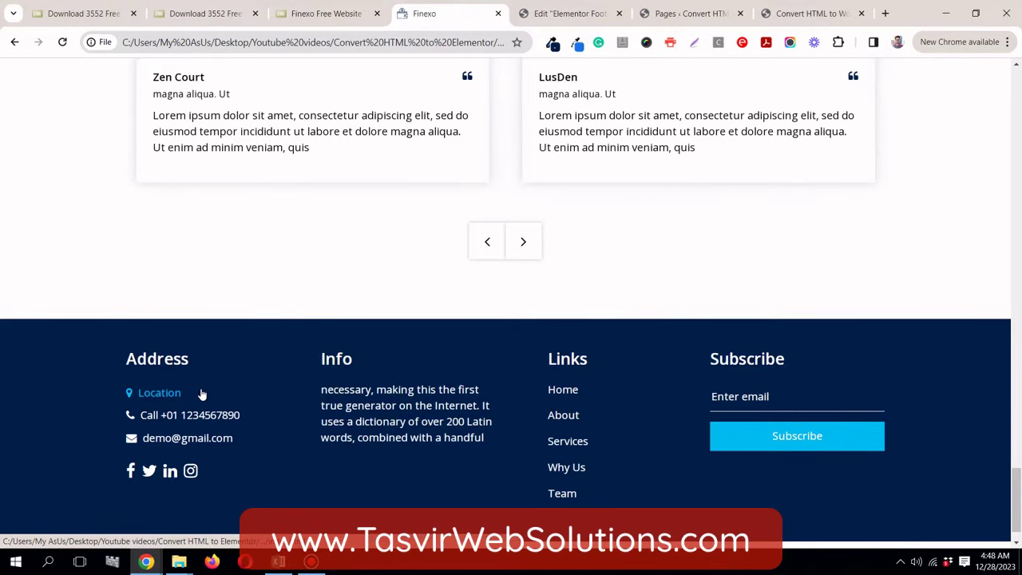
click(575, 13)
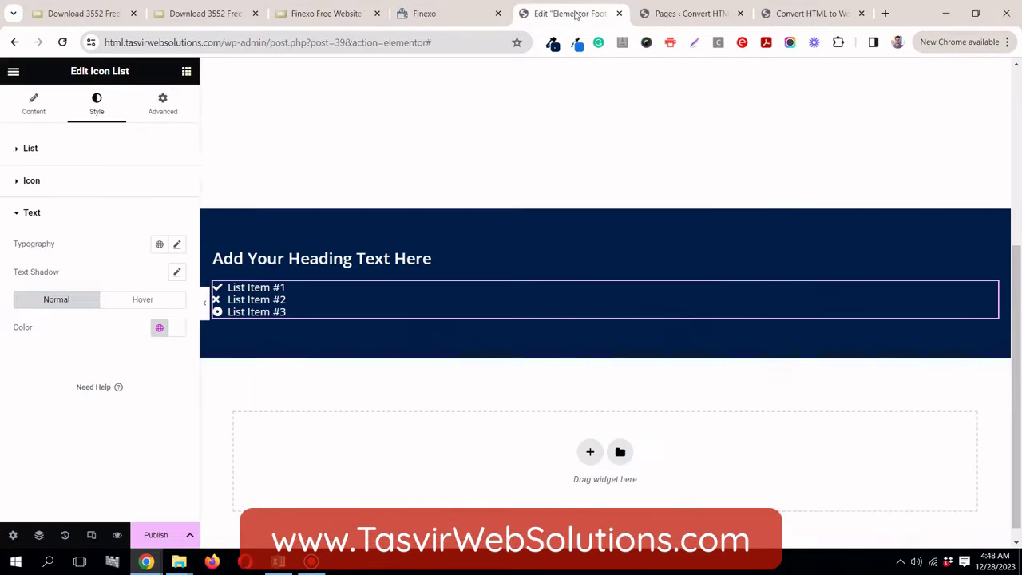
click(447, 14)
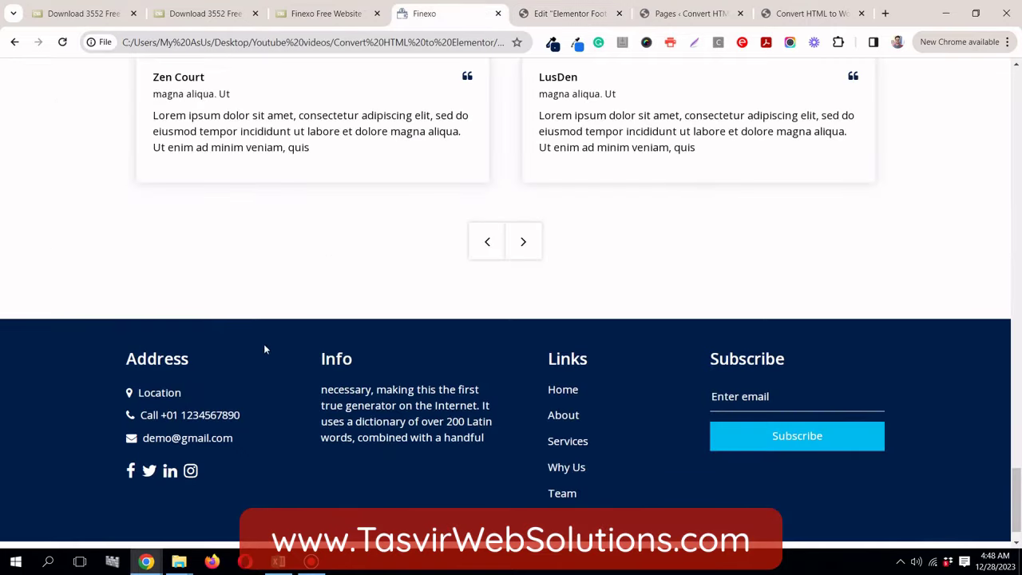
right_click(177, 398)
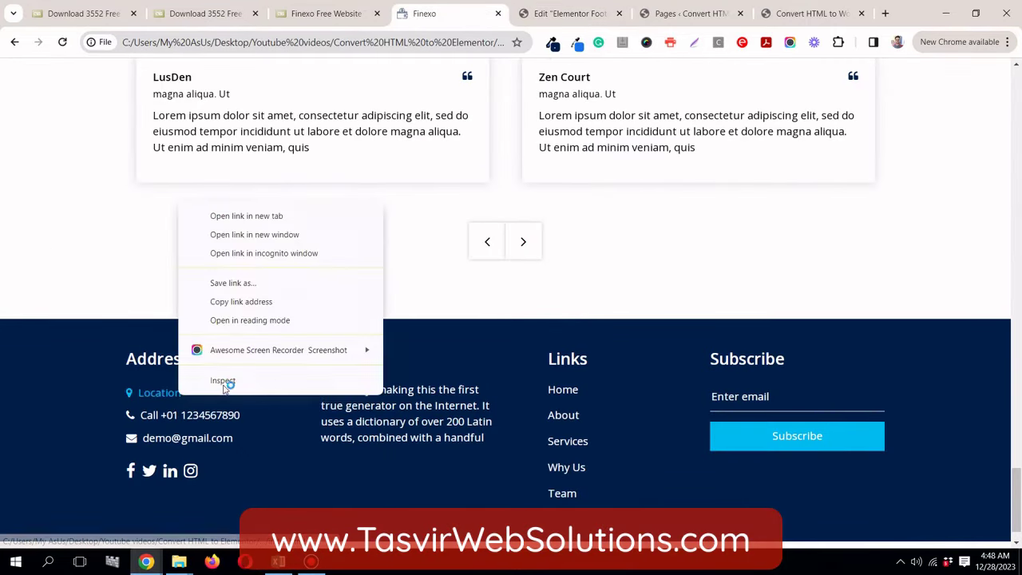
key(Escape)
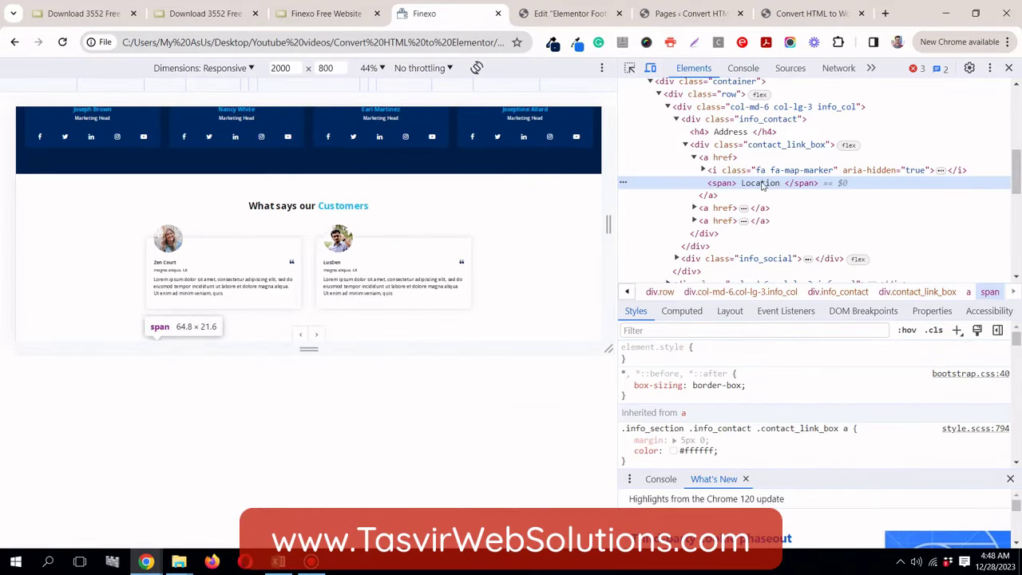
right_click(772, 183)
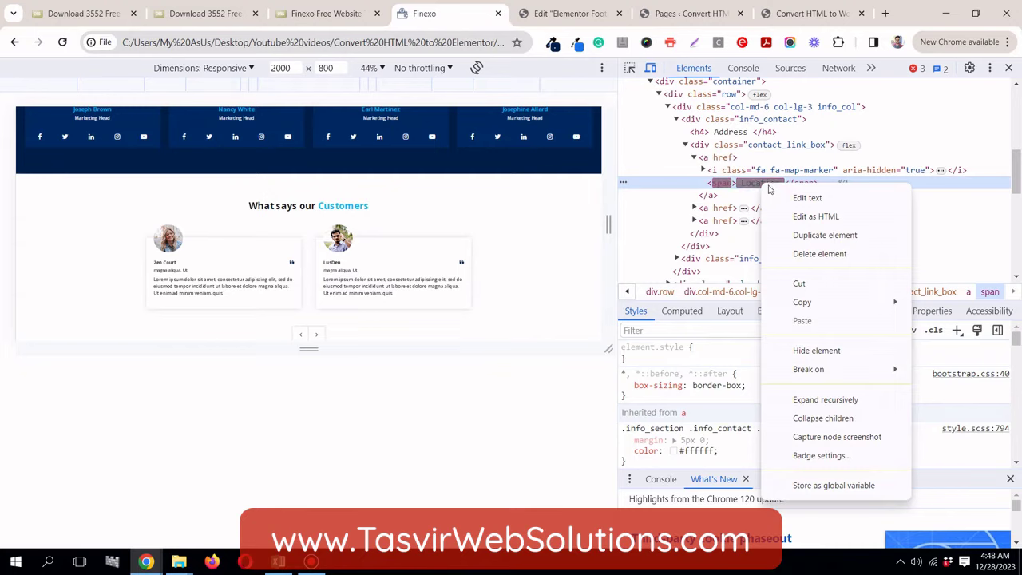
click(807, 198)
key(ctrl+c)
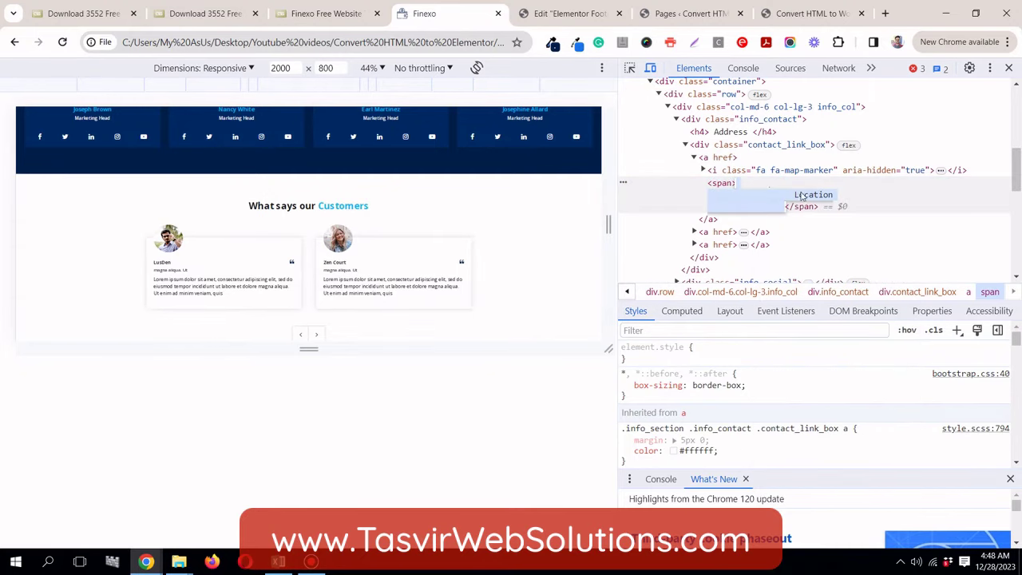
Step: Replace the first icon list item's text with the copied "Location" in the Elementor editor
click(586, 14)
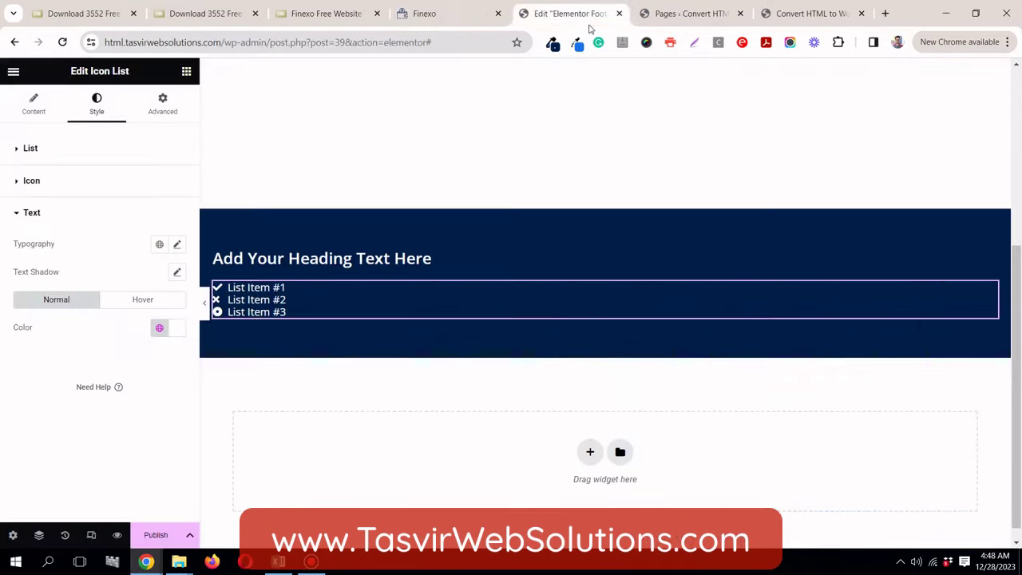
click(29, 108)
click(72, 231)
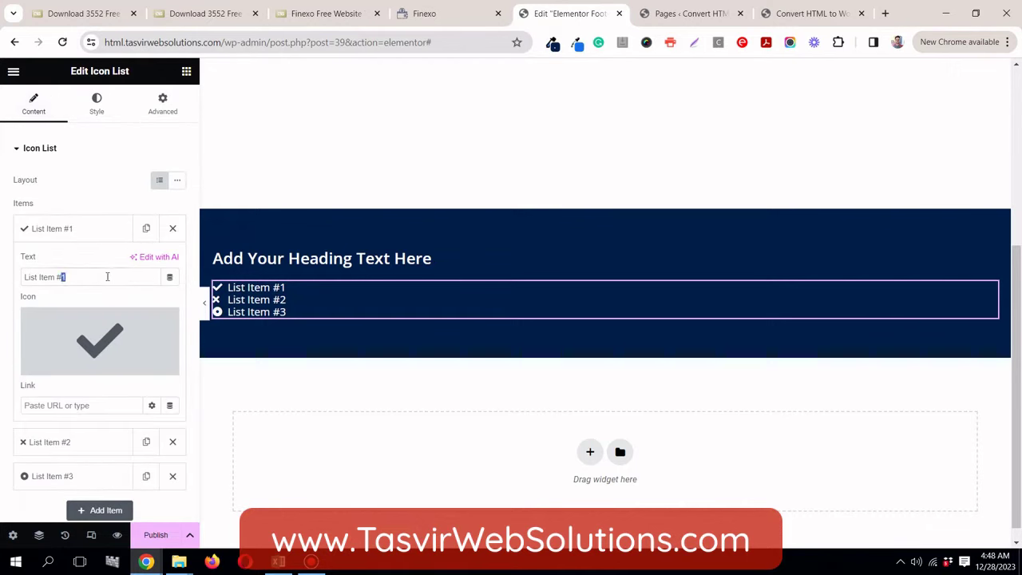
right_click(134, 278)
click(187, 347)
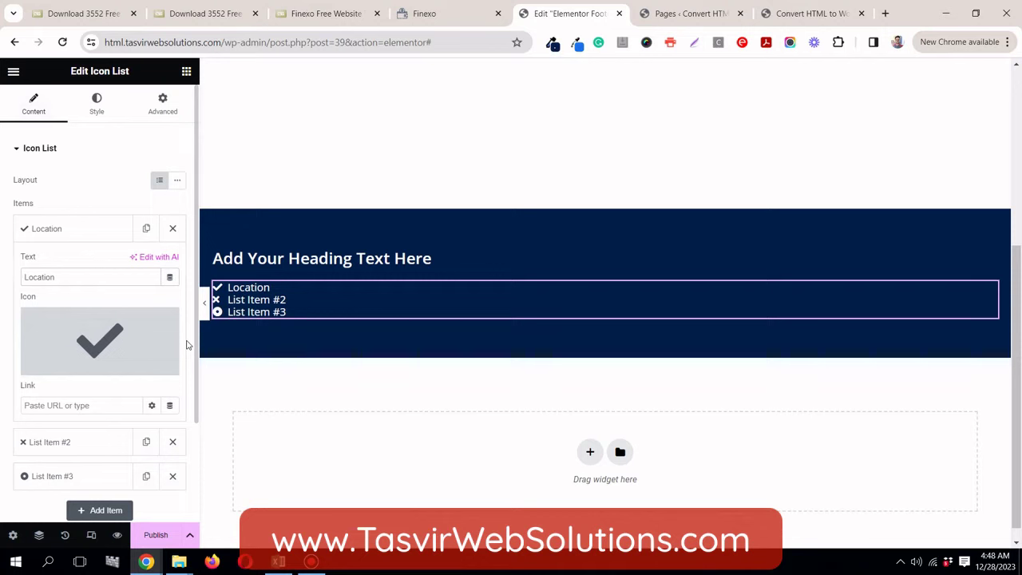
Step: Check the Location icon in the original Finexo footer and give the first list item the matching map marker icon
click(424, 14)
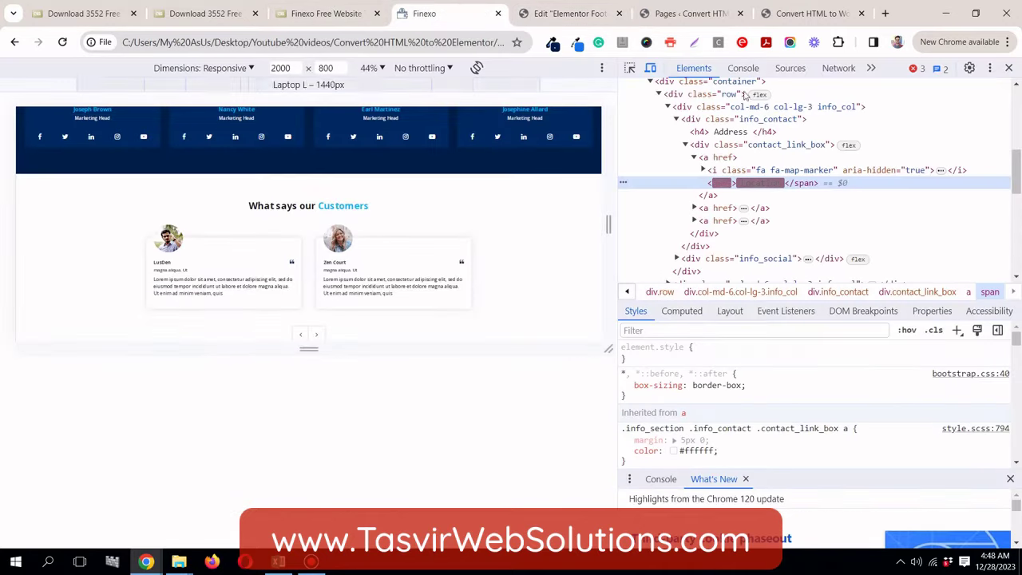
click(1009, 67)
scroll(79, 338, down, 5)
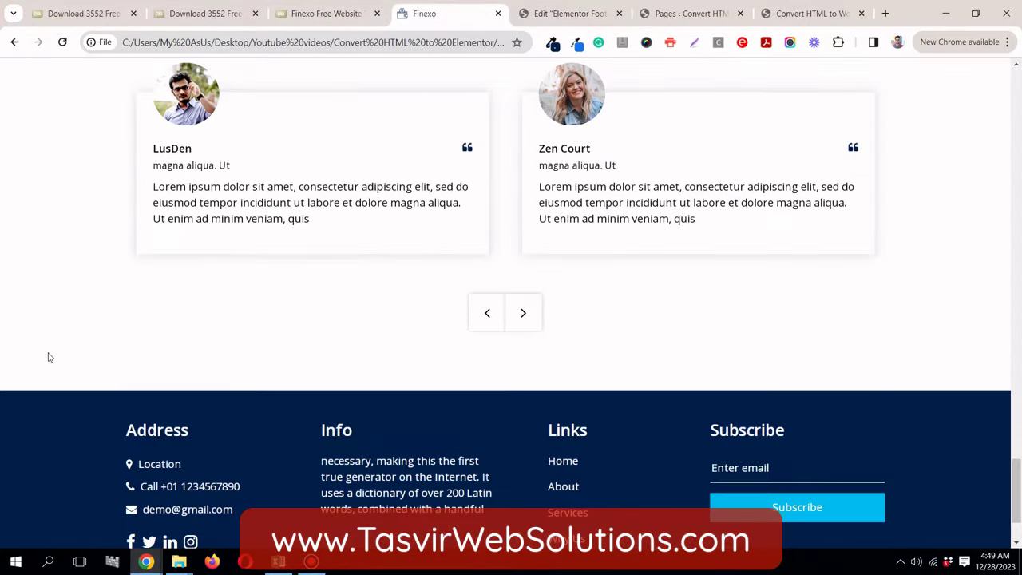
click(559, 14)
click(125, 332)
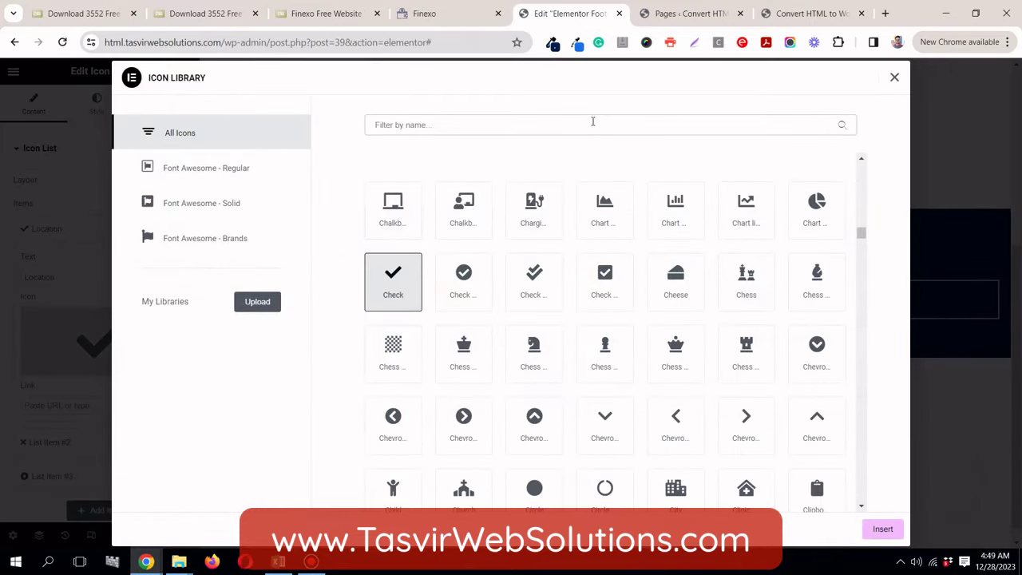
click(592, 121)
text(map)
click(757, 220)
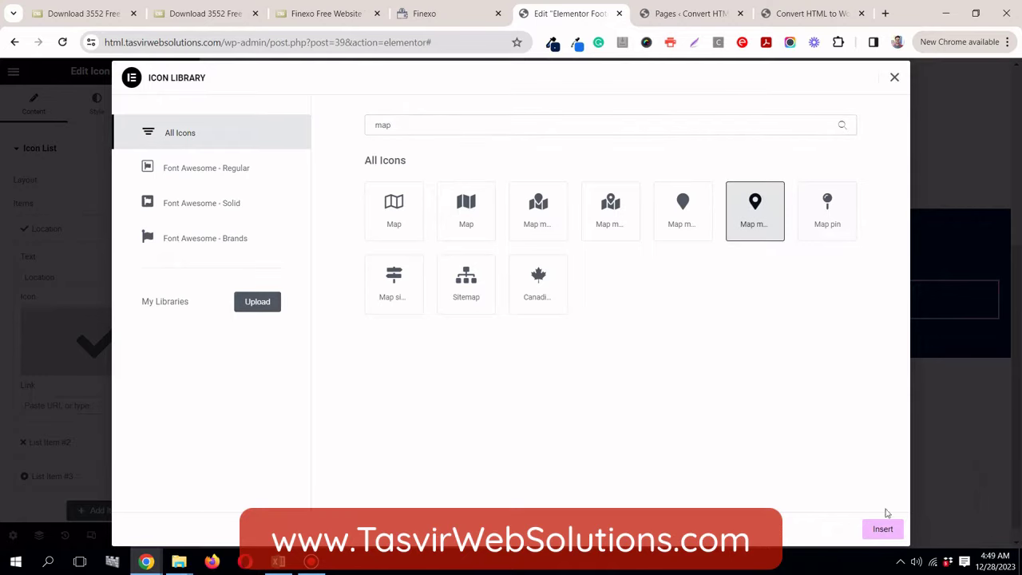
click(884, 528)
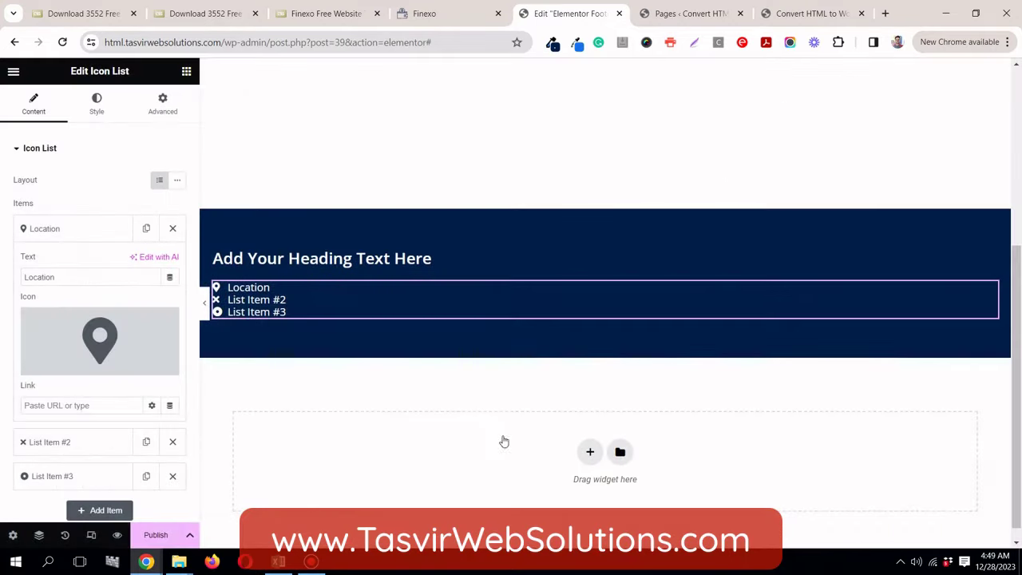
Step: Expand the second icon list item and copy the call entry's text from the Finexo page's footer markup
click(80, 233)
click(80, 262)
click(424, 13)
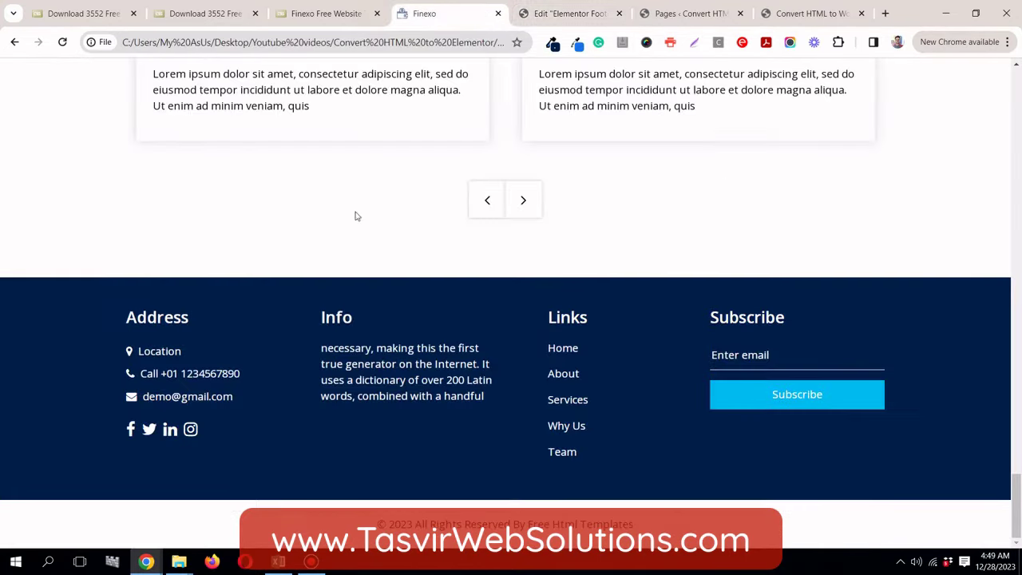
right_click(222, 377)
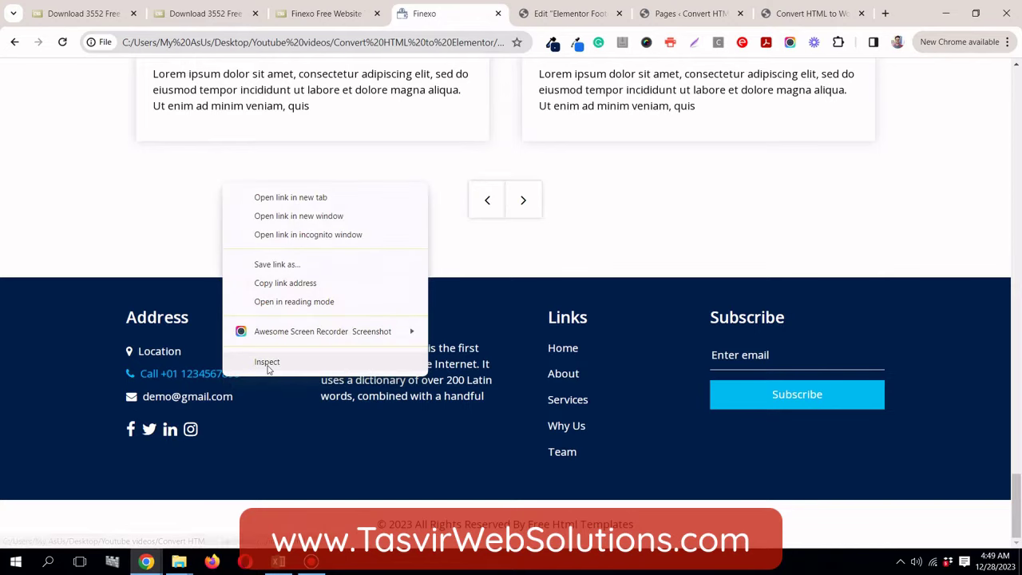
click(268, 365)
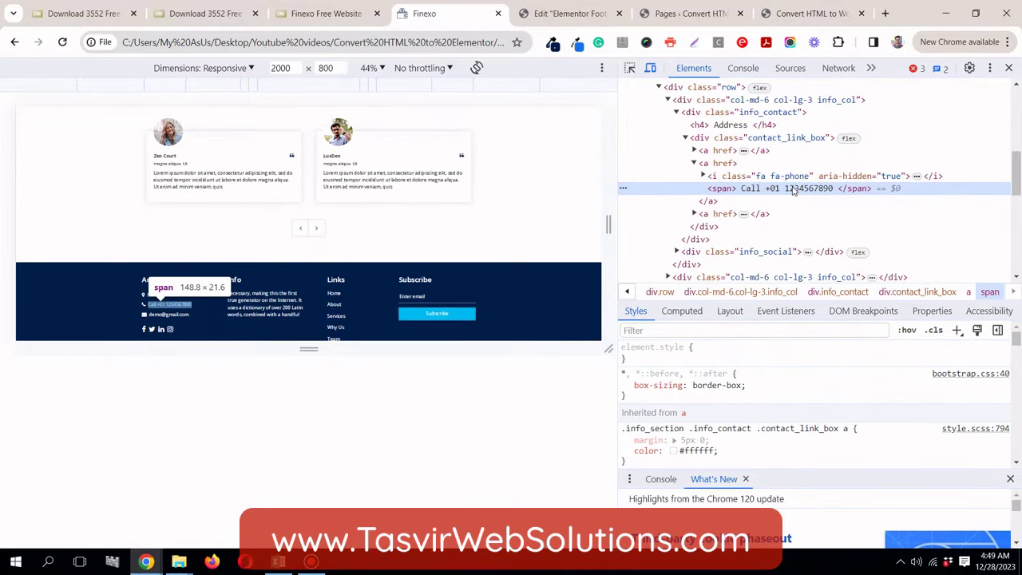
double_click(793, 189)
key(ctrl+c)
Step: Replace the second icon list item's text with the copied call line containing the phone number
click(570, 14)
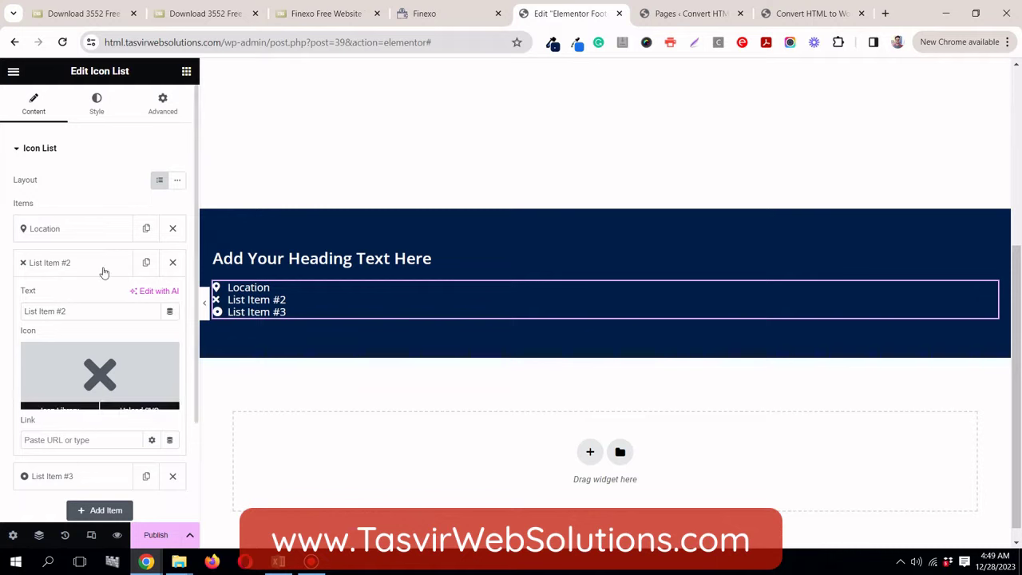
click(103, 311)
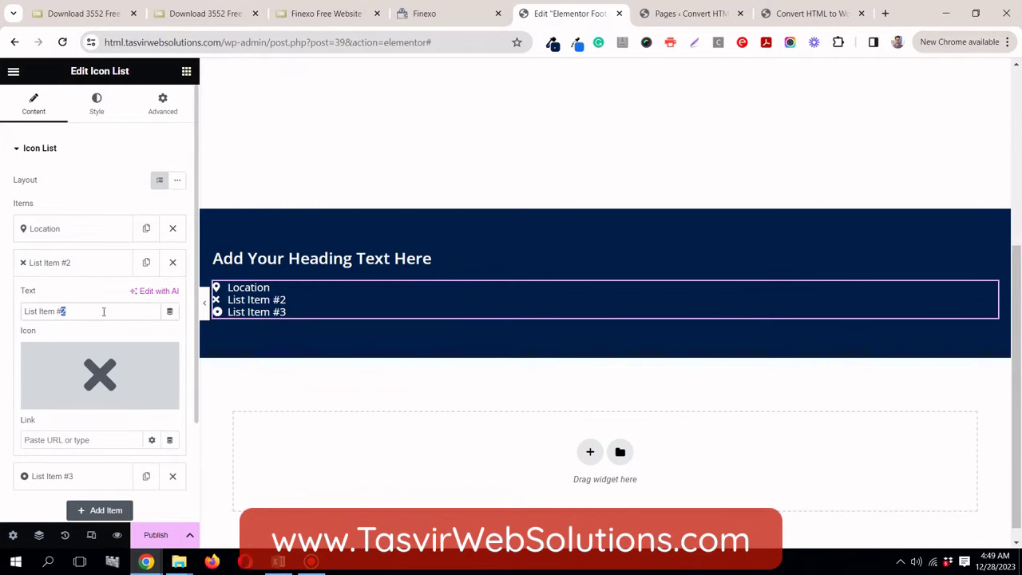
triple_click(104, 311)
right_click(104, 312)
click(124, 104)
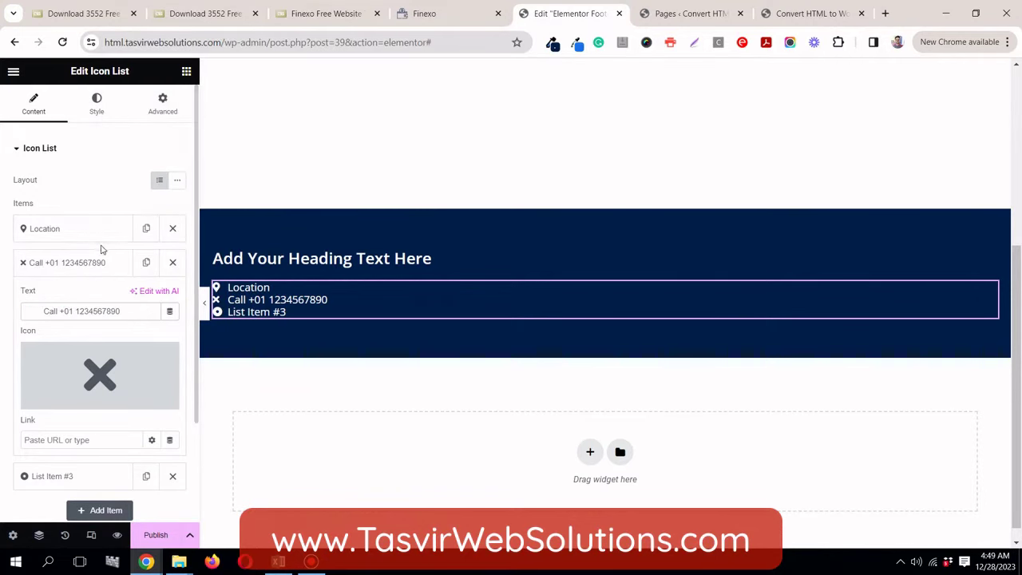
Step: Check the call entry's icon in the original Finexo footer and give the second list item the matching phone icon
click(76, 264)
click(95, 263)
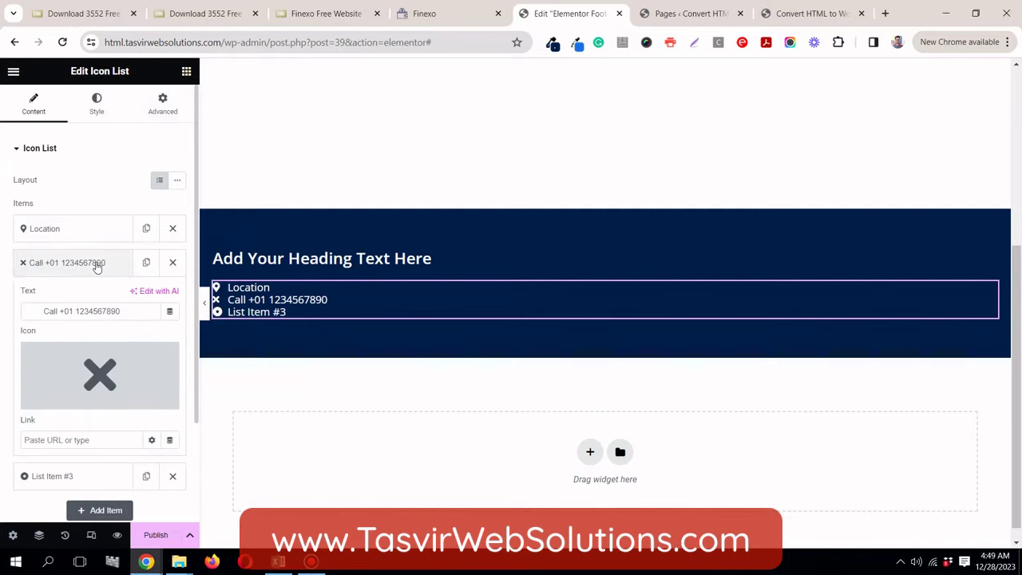
click(98, 365)
click(424, 13)
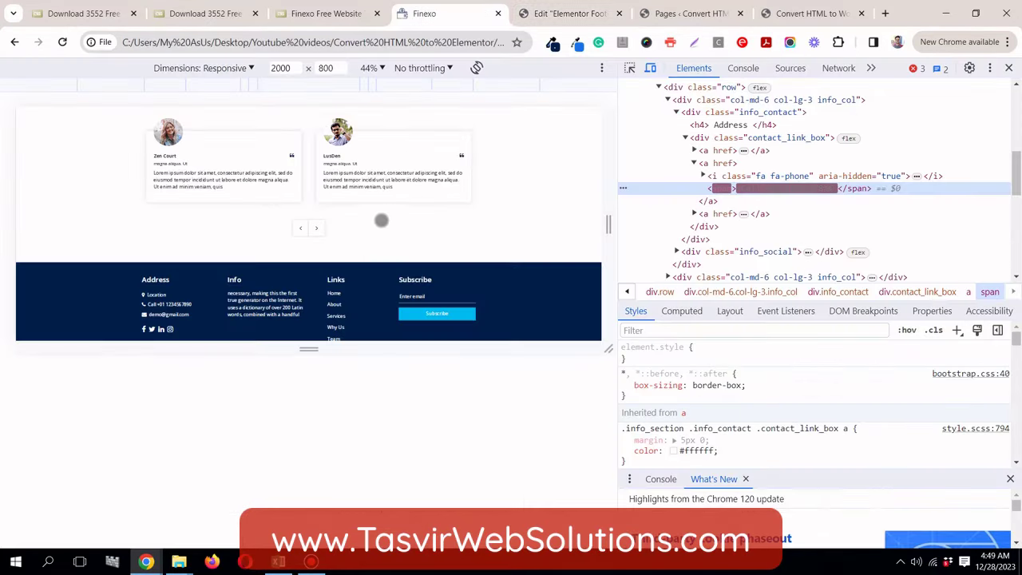
click(1010, 67)
scroll(277, 444, down, 6)
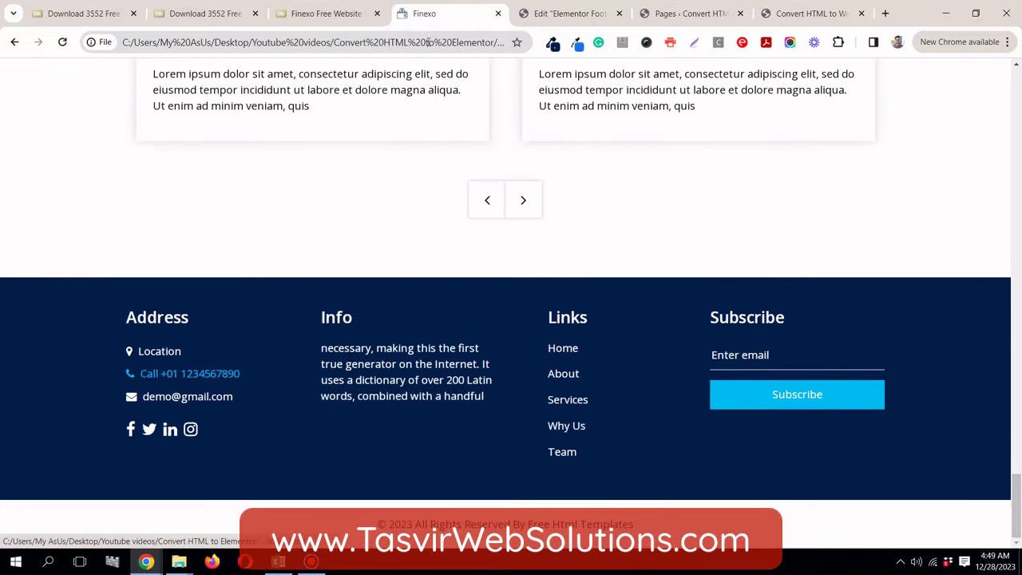
click(569, 13)
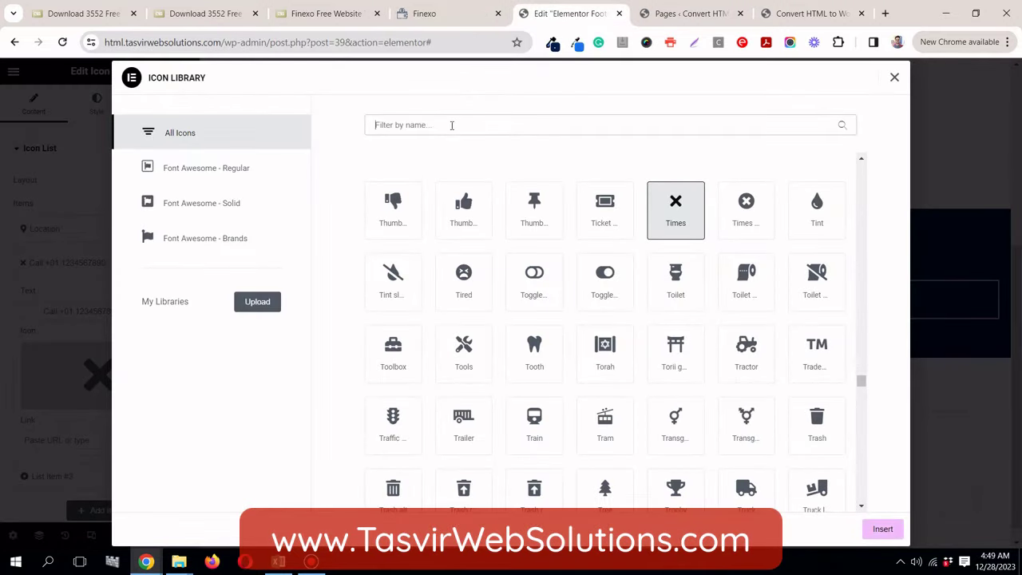
text(phone)
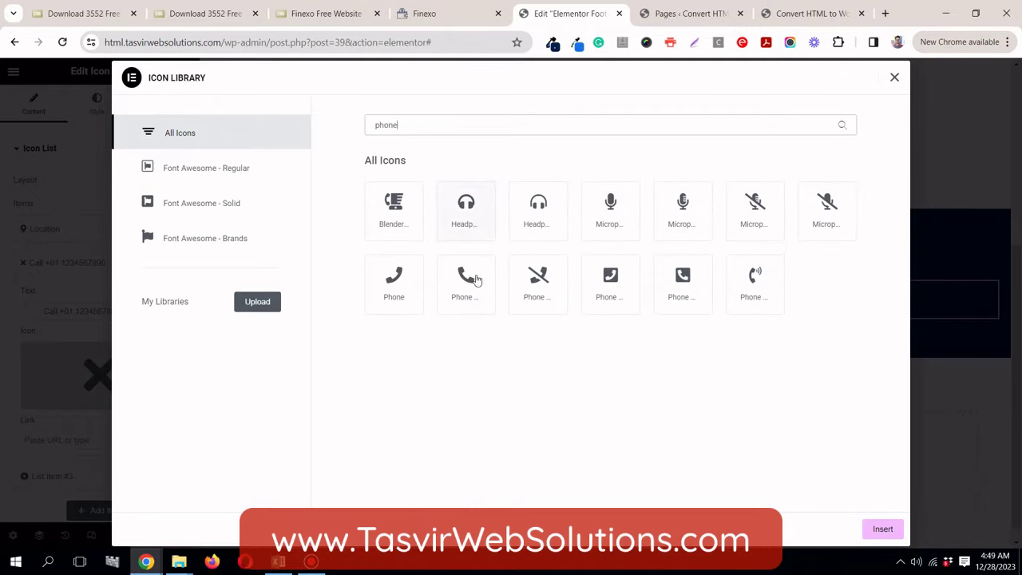
click(474, 280)
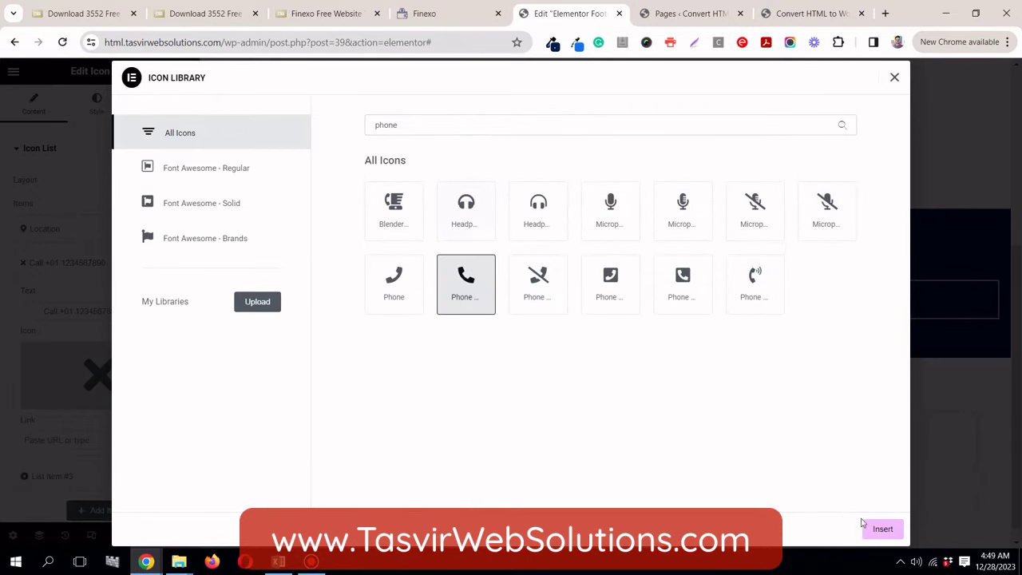
click(881, 533)
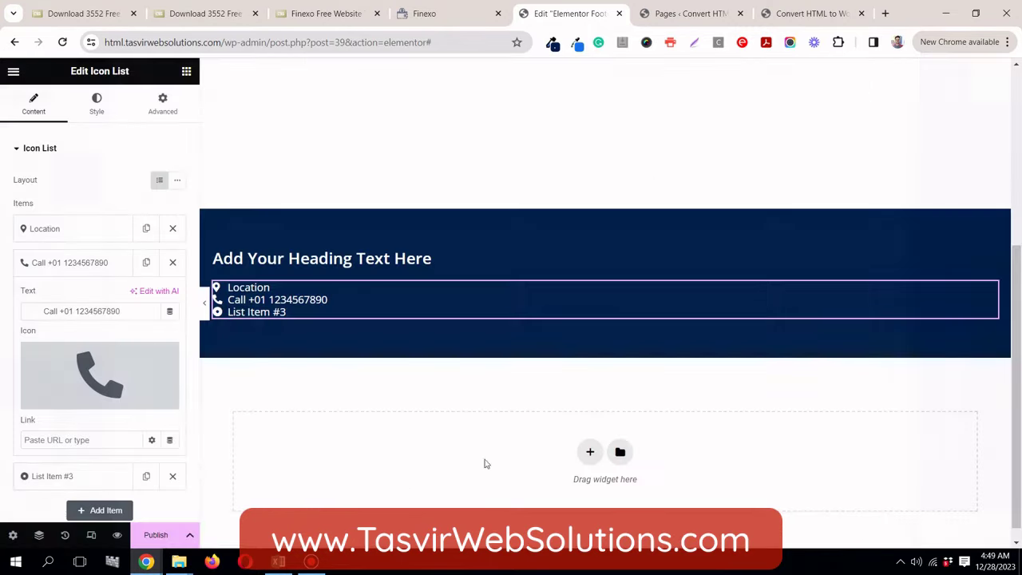
Step: Expand the third icon list item and copy the e-mail entry's text from the Finexo page's footer markup
click(55, 263)
click(86, 304)
click(448, 13)
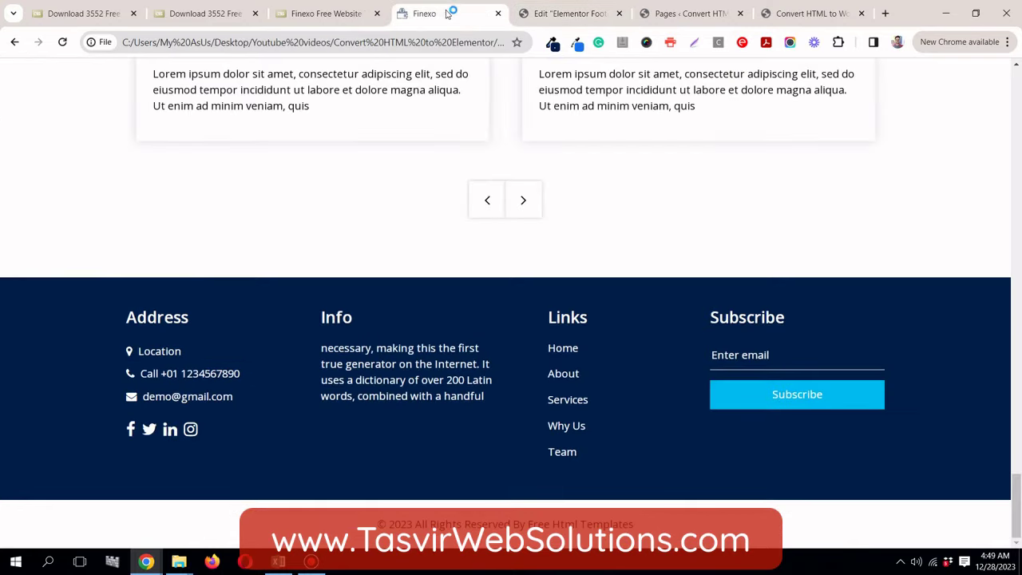
right_click(192, 396)
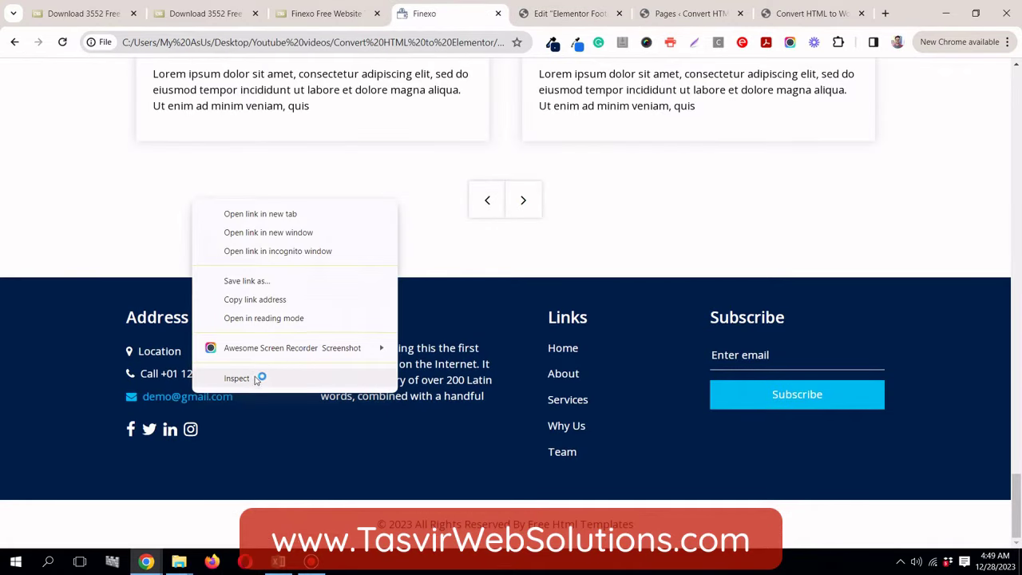
click(252, 379)
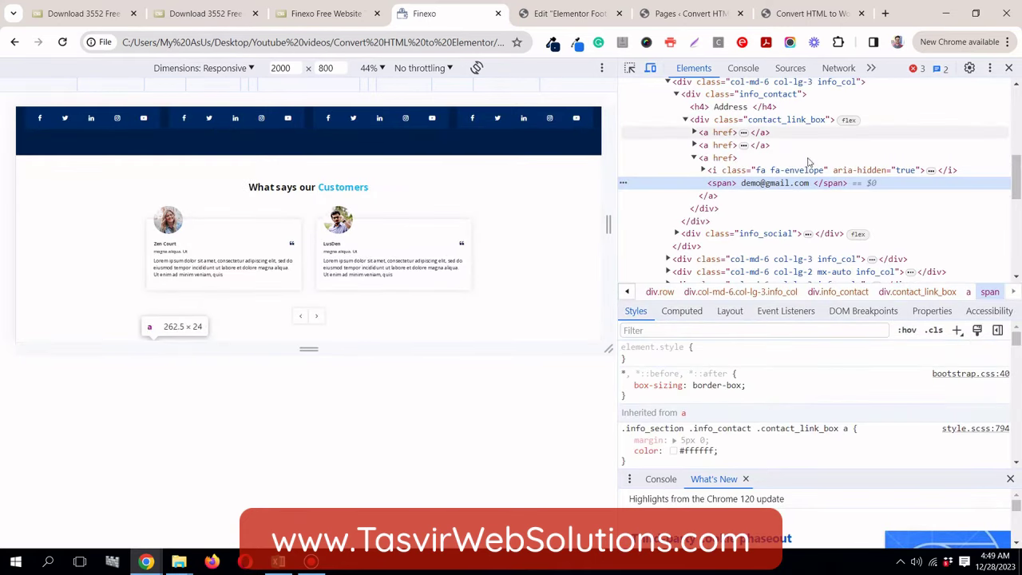
right_click(783, 189)
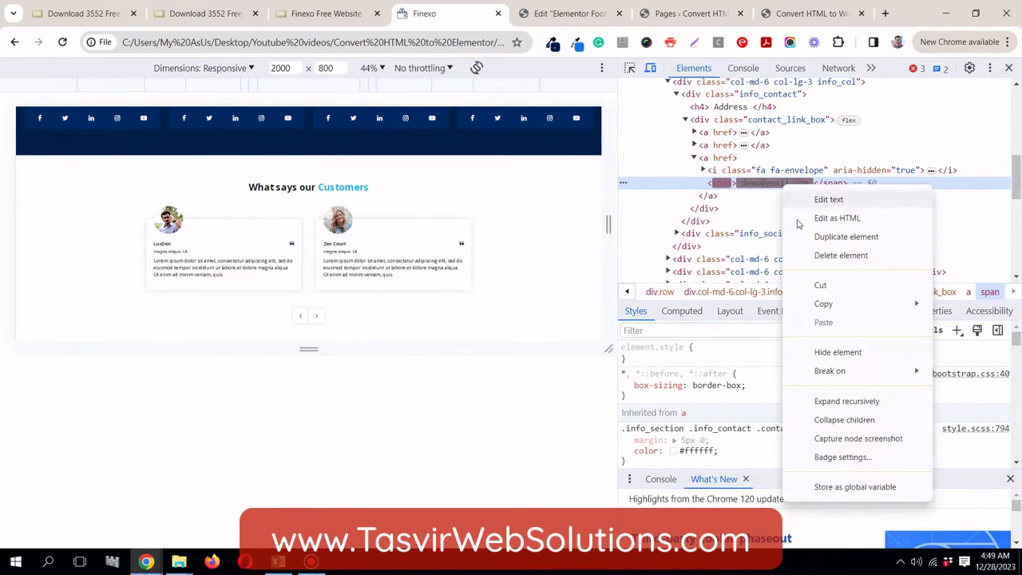
click(781, 188)
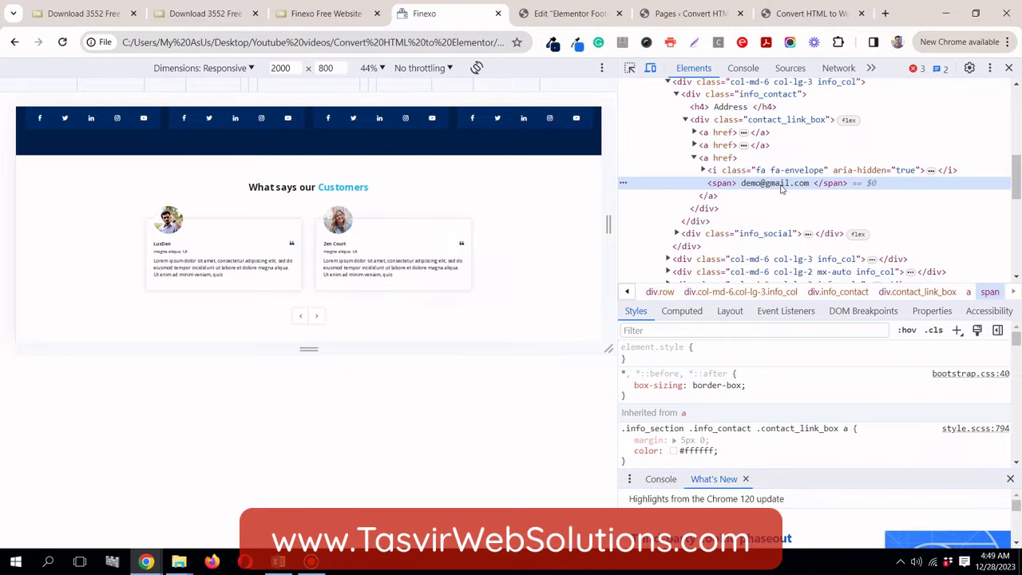
double_click(782, 188)
key(ctrl+c)
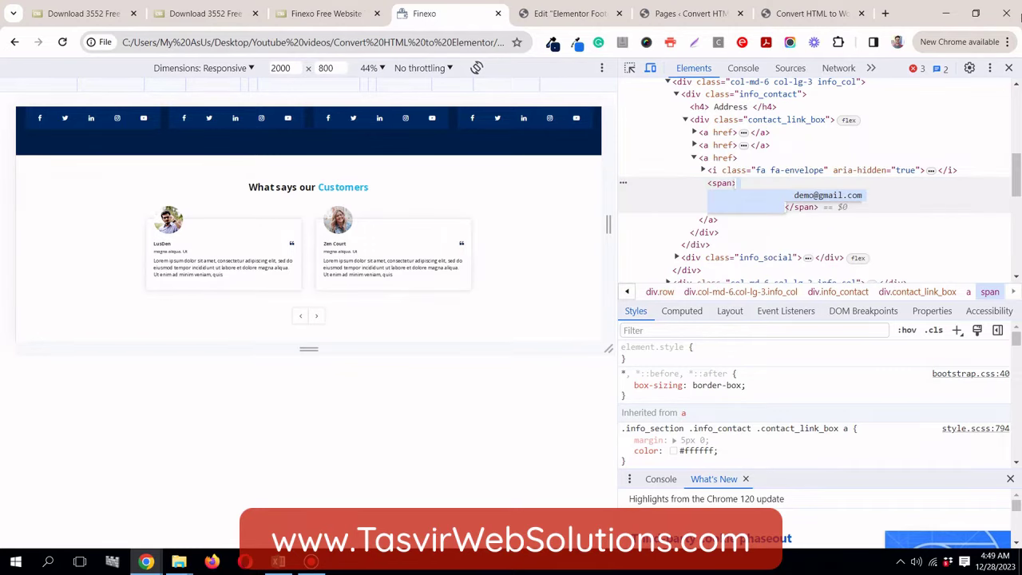
click(1009, 68)
Step: Replace the third icon list item's text with the copied e-mail address as plain text
click(568, 14)
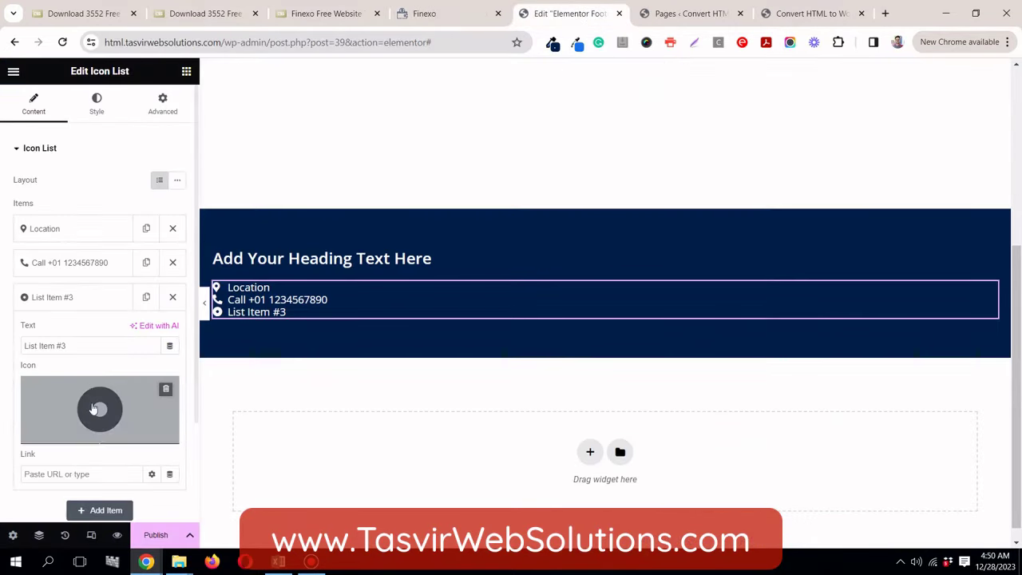
triple_click(80, 347)
right_click(80, 347)
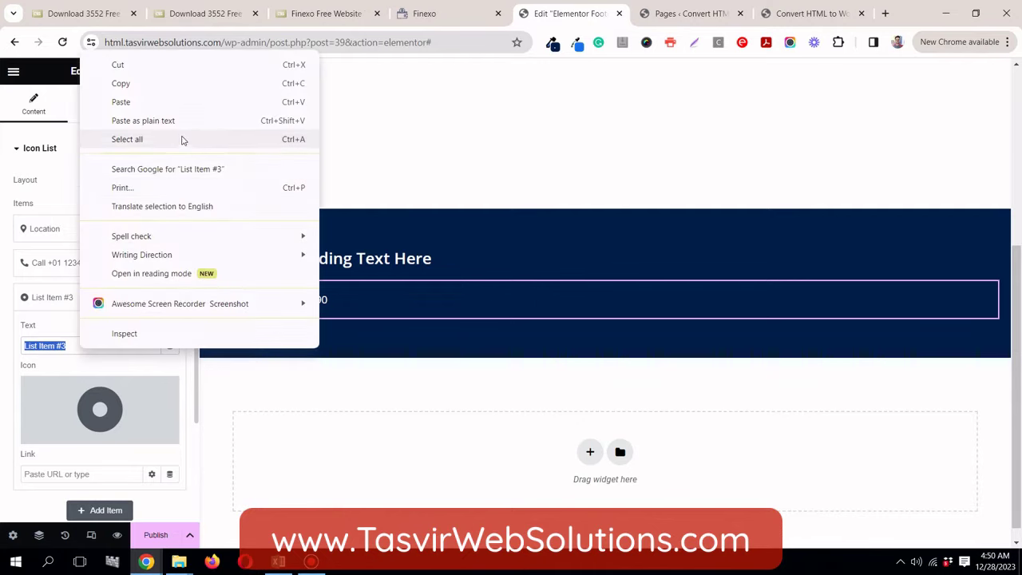
click(159, 120)
Step: Check the e-mail entry's icon in the original footer and give the third list item the solid Envelope icon
click(61, 433)
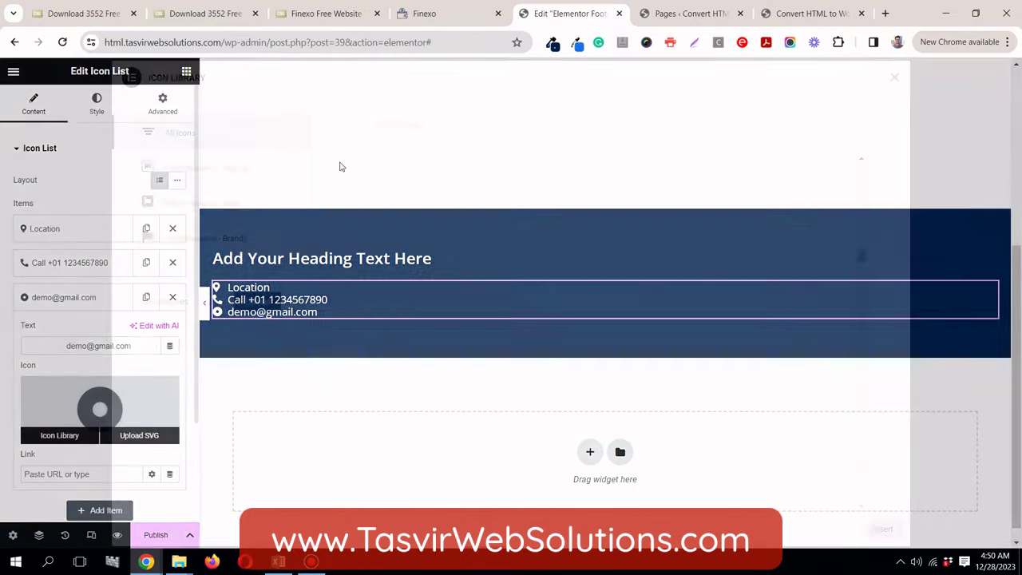
click(444, 13)
scroll(204, 341, down, 5)
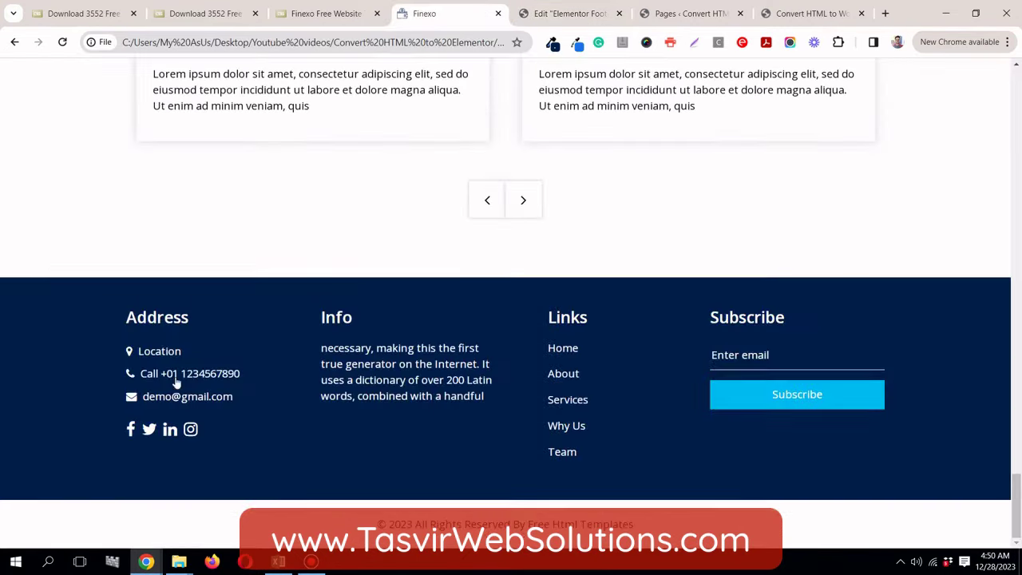
click(583, 13)
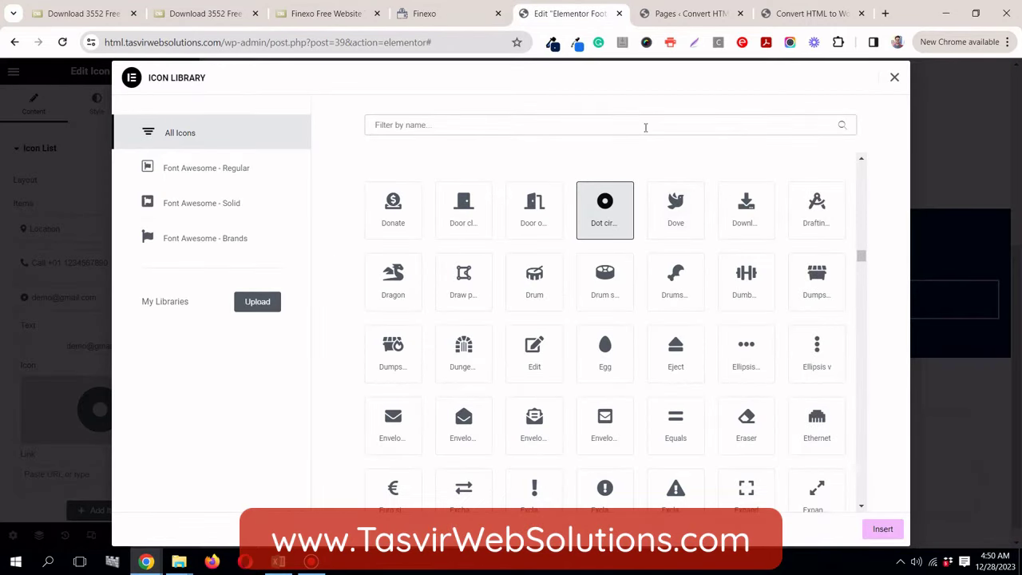
click(645, 126)
text(enve)
click(551, 232)
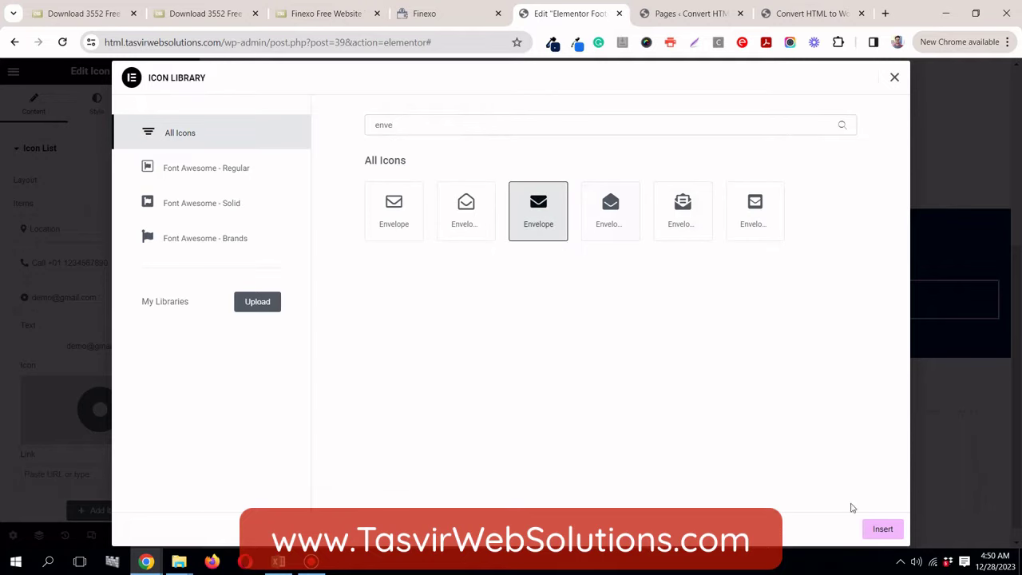
click(892, 535)
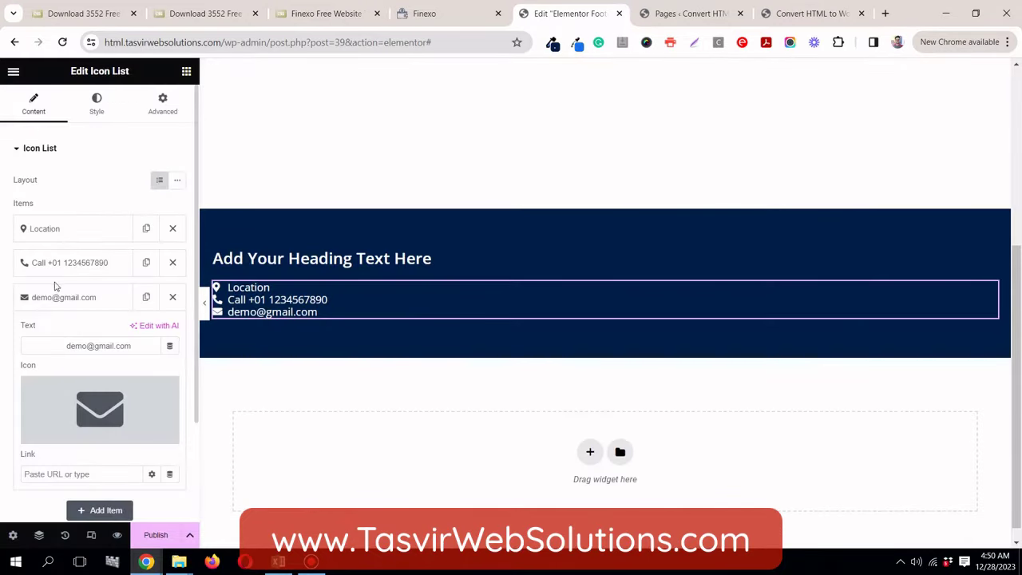
Step: Compare the contact entries' spacing with the original footer and set the icon list's Space Between to 10 px
click(398, 14)
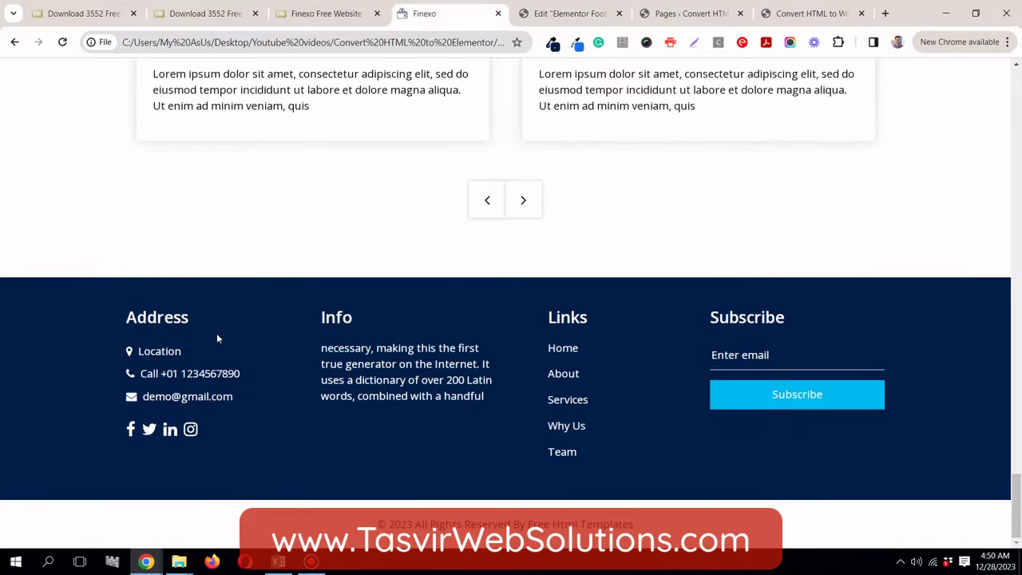
click(582, 13)
click(97, 104)
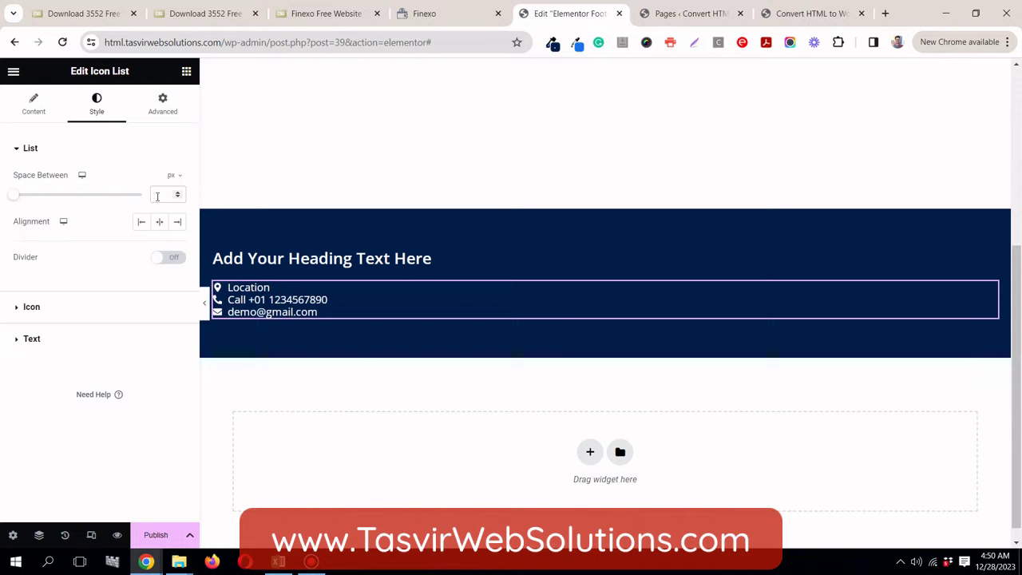
click(157, 195)
text(10)
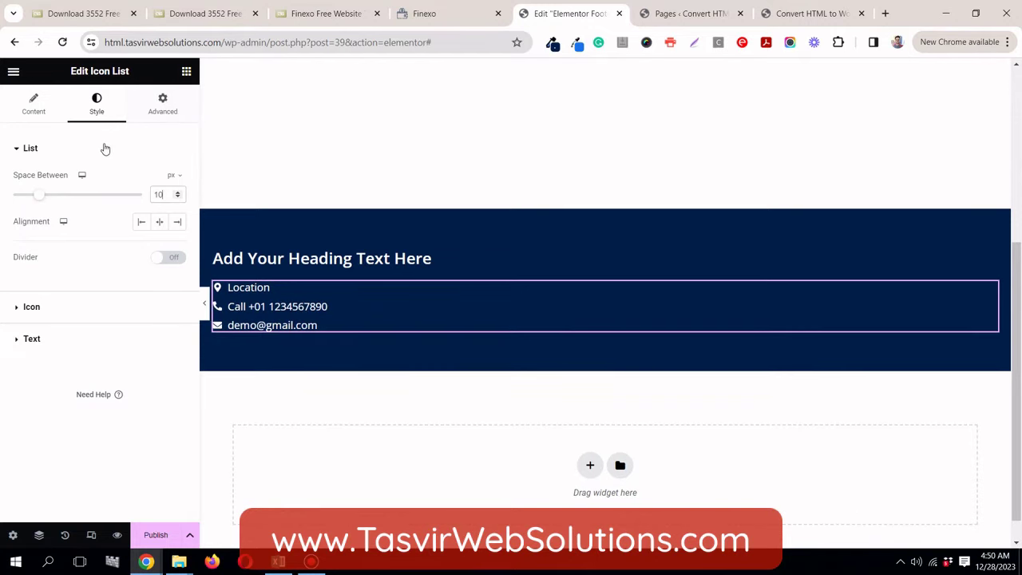
Step: Check the contact links' hover effect in the original footer and set the list text's hover color to the global light blue
click(460, 14)
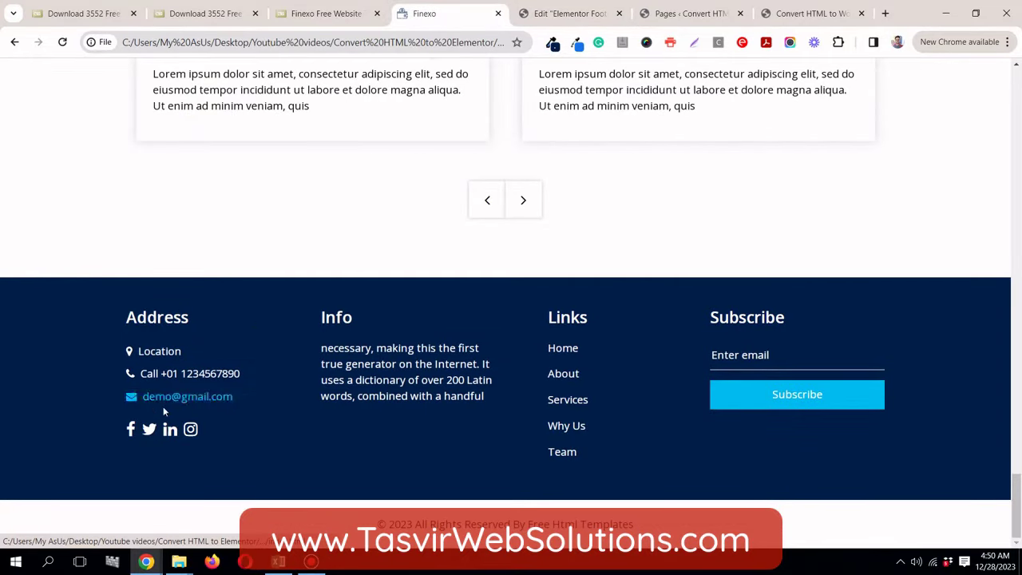
click(537, 16)
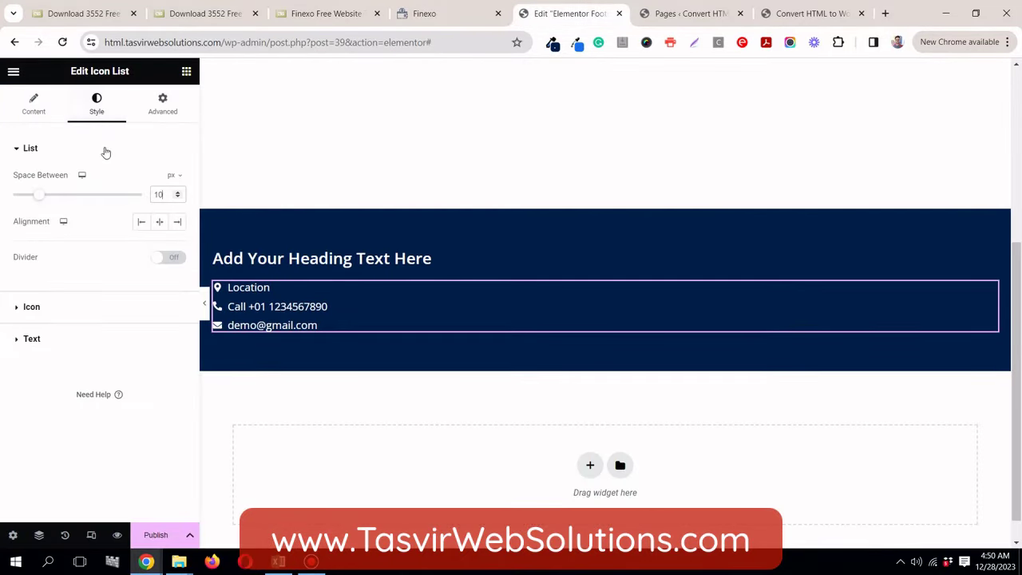
click(59, 345)
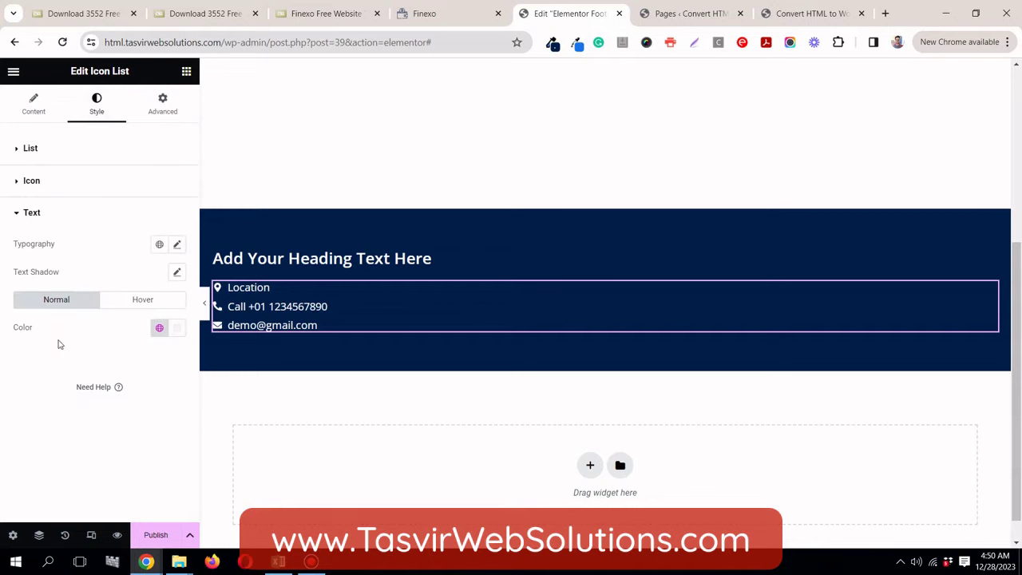
click(142, 299)
click(159, 328)
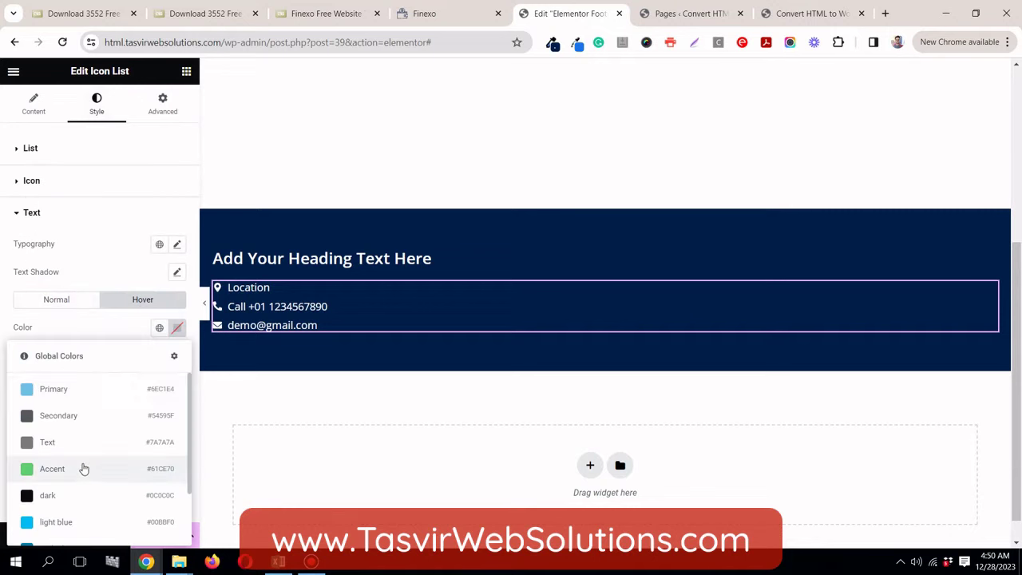
scroll(84, 468, down, 2)
click(80, 452)
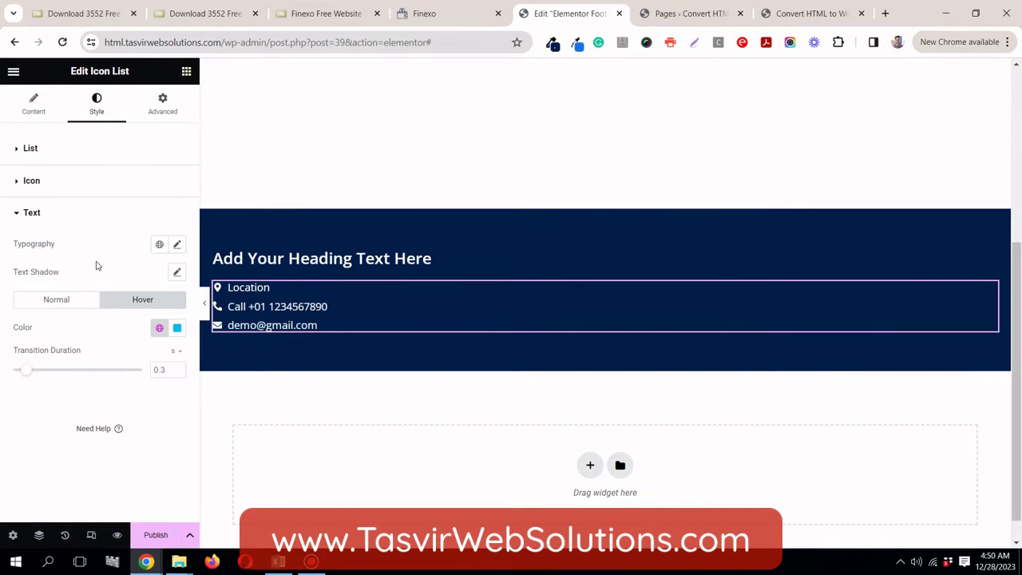
Step: Set the list icons' hover color to the global light blue
click(48, 212)
click(71, 190)
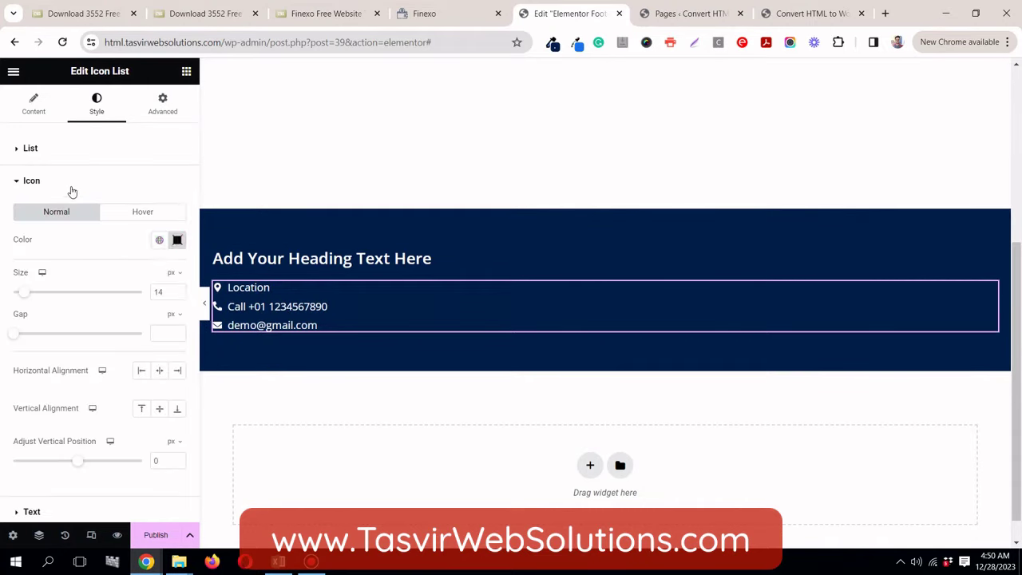
click(152, 212)
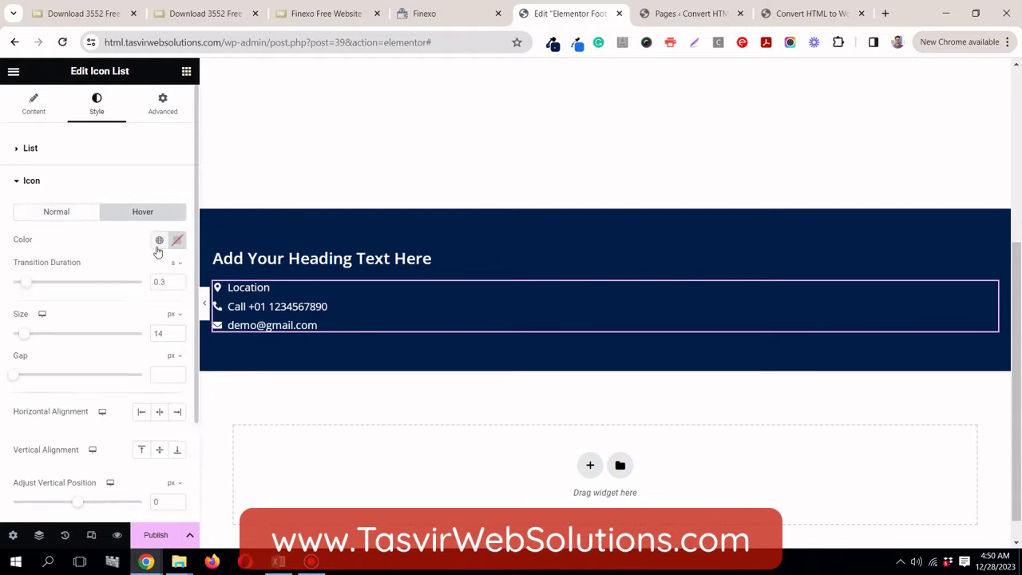
click(159, 241)
scroll(98, 467, down, 2)
scroll(80, 433, down, 2)
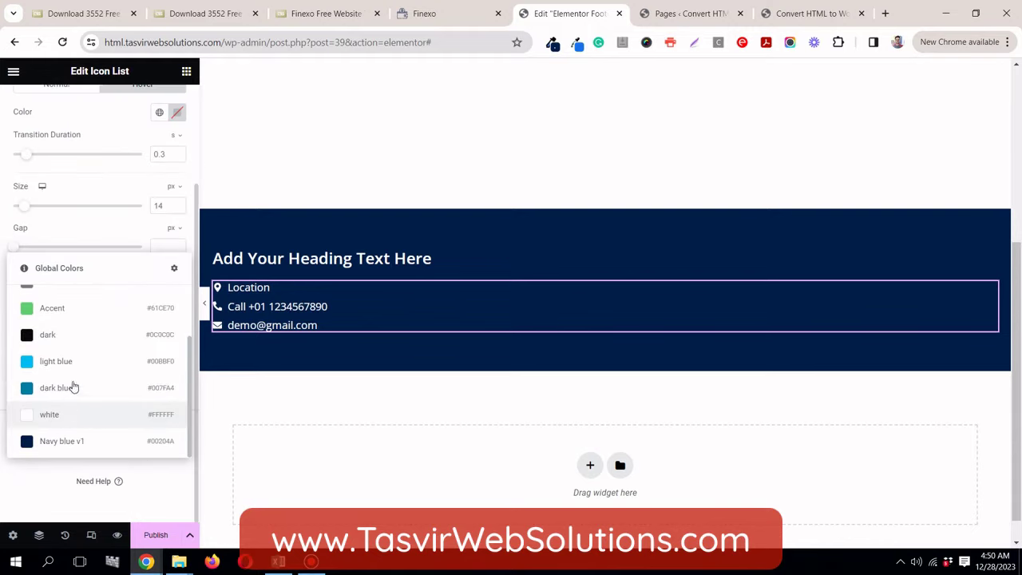
click(80, 361)
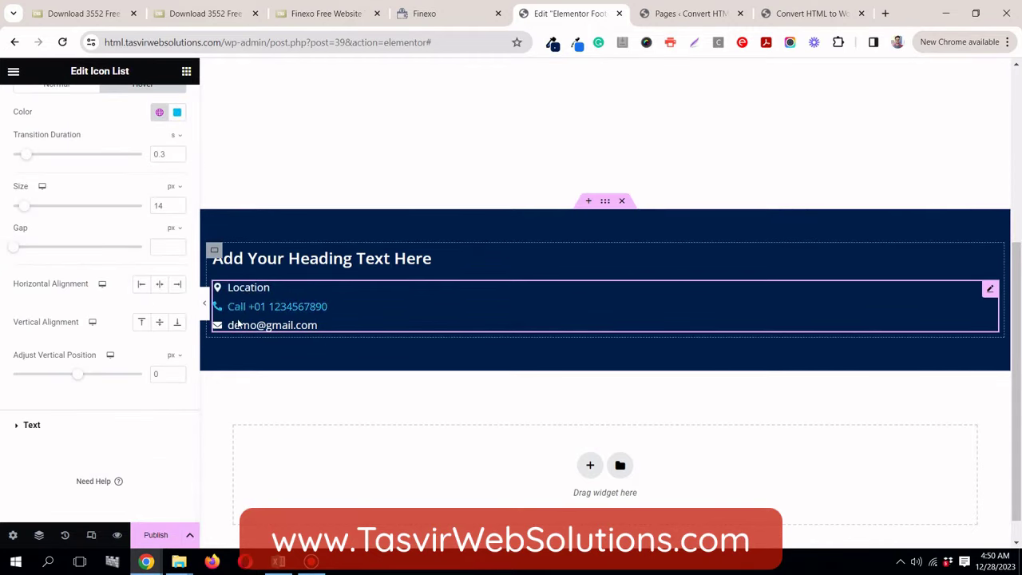
Step: Check the original footer's social icons, then add a left-aligned Social Icons widget below the contact icon list
scroll(93, 206, up, 2)
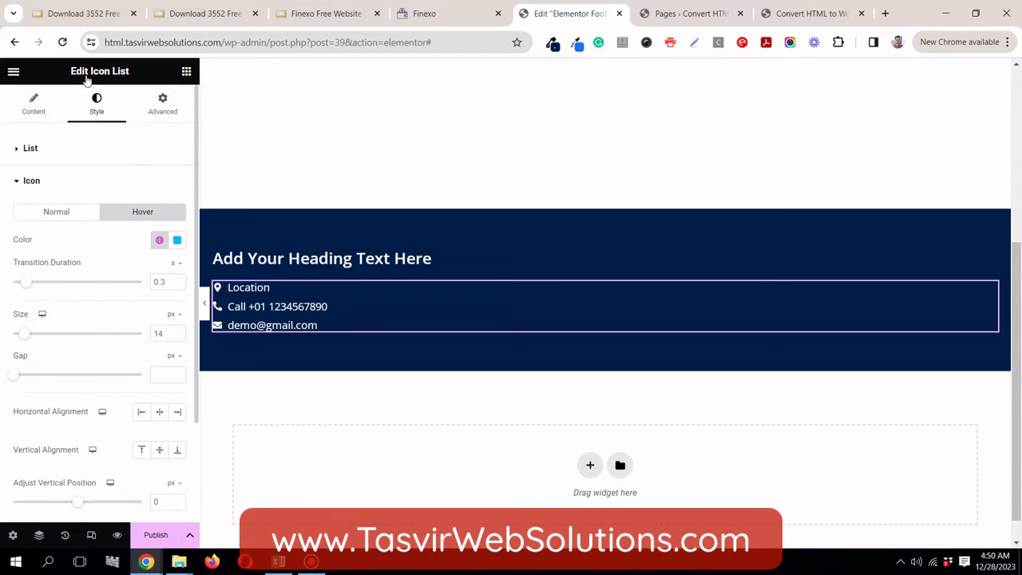
click(449, 15)
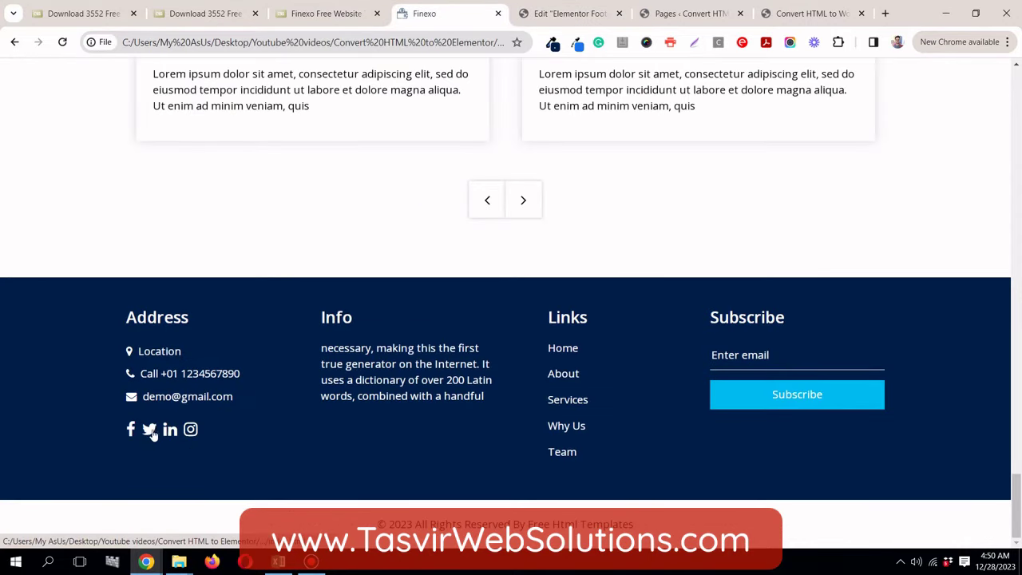
click(531, 12)
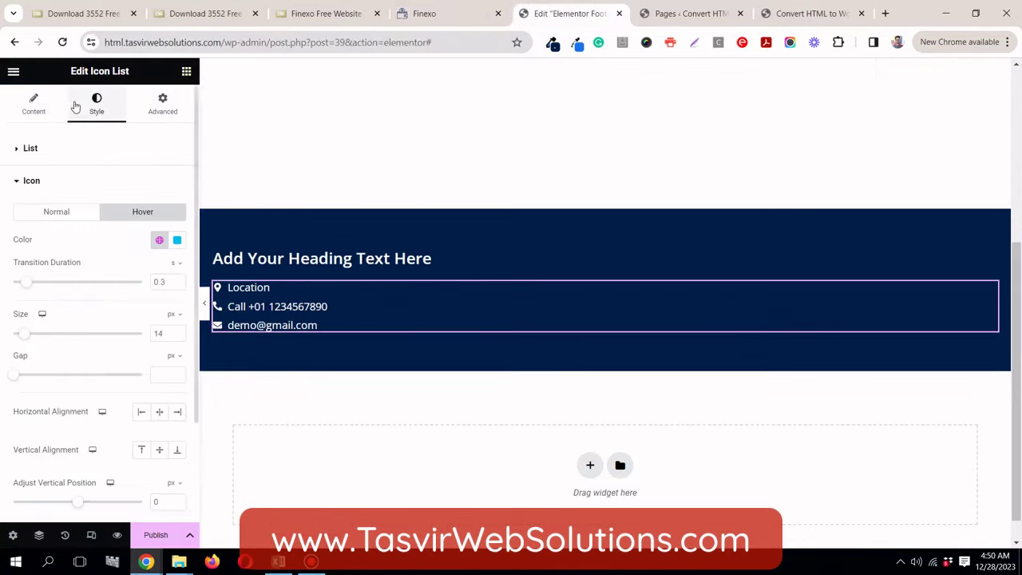
click(186, 73)
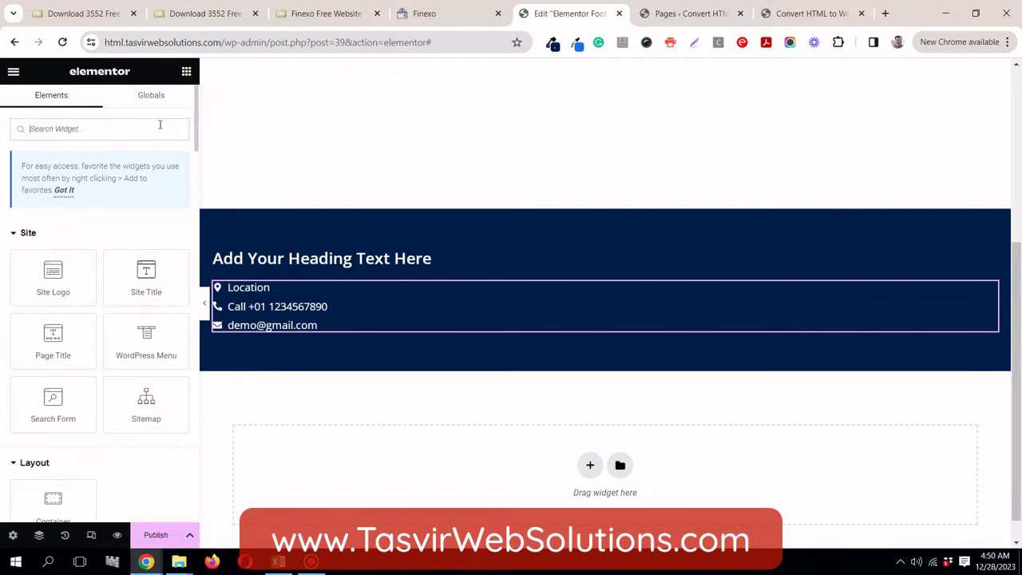
text(soci)
drag(53, 243, 274, 335)
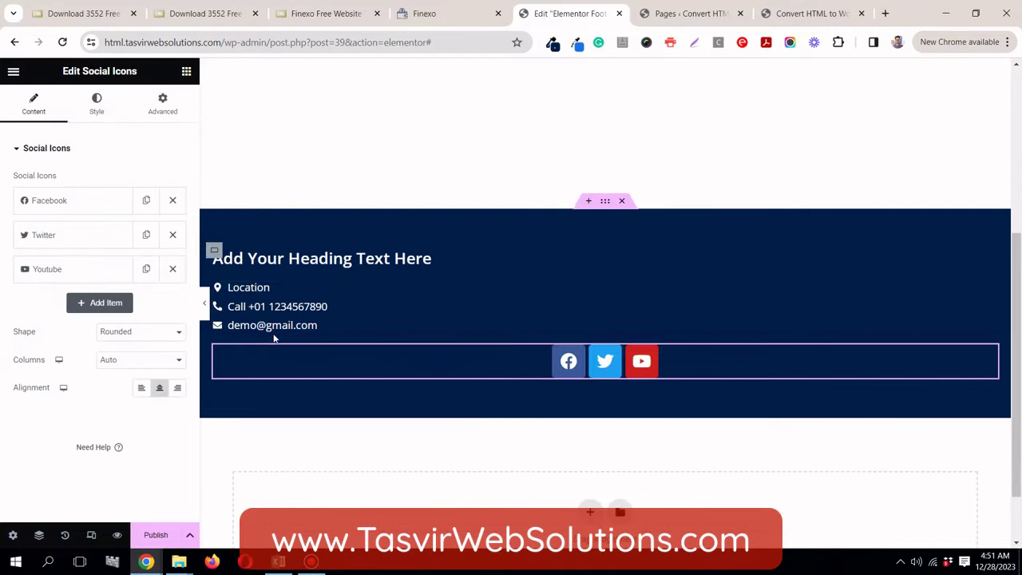
click(142, 388)
Step: Compare with the original footer and replace the first social item's icon with the plain Facebook F icon
click(400, 13)
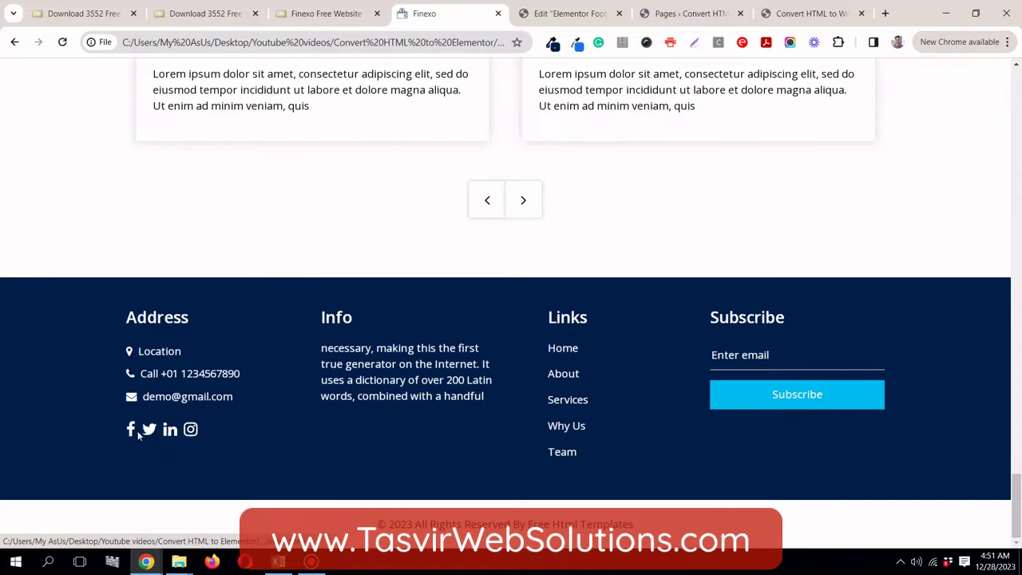
click(592, 15)
click(75, 203)
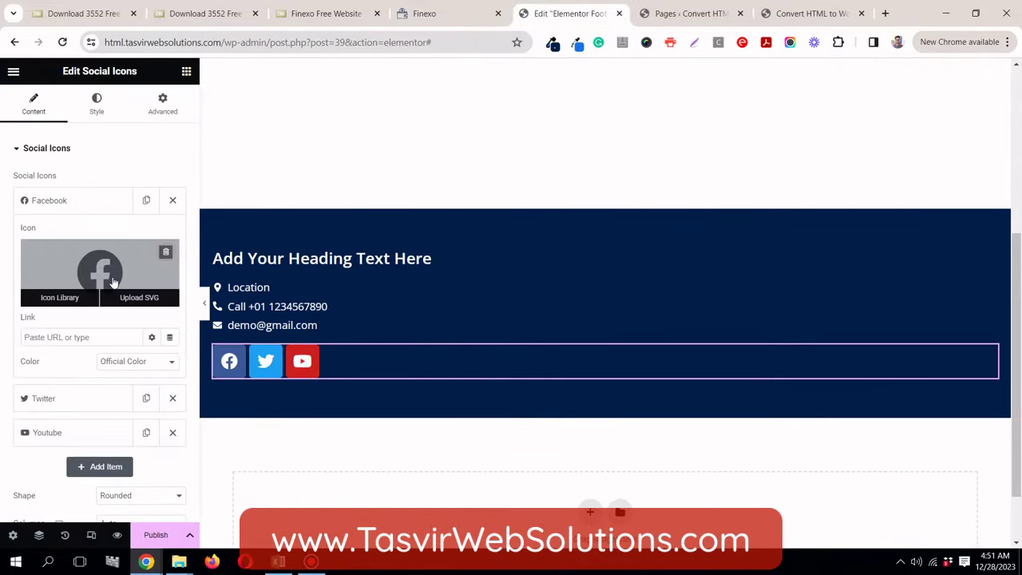
click(164, 253)
click(153, 264)
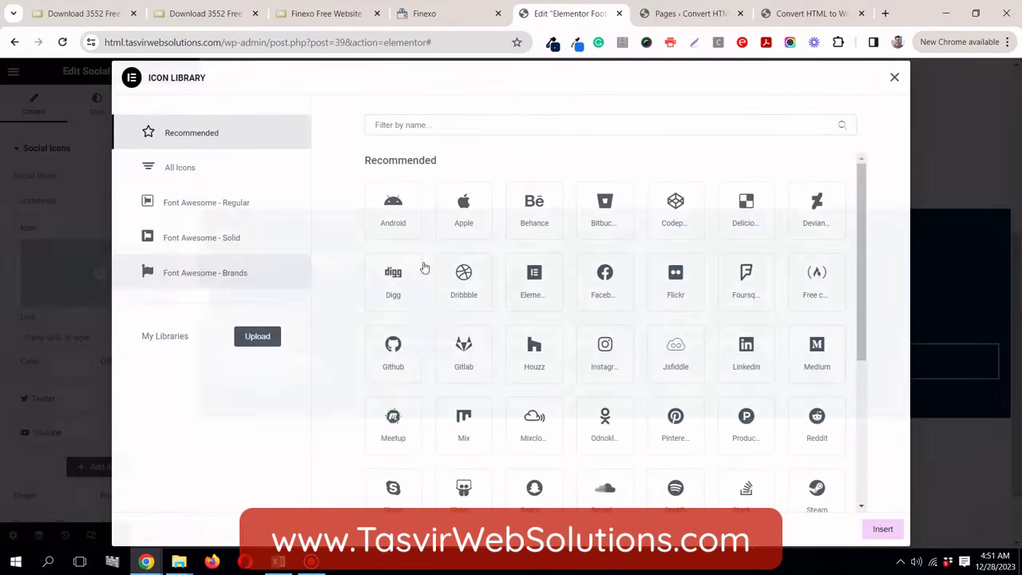
click(457, 125)
text(fa)
click(268, 180)
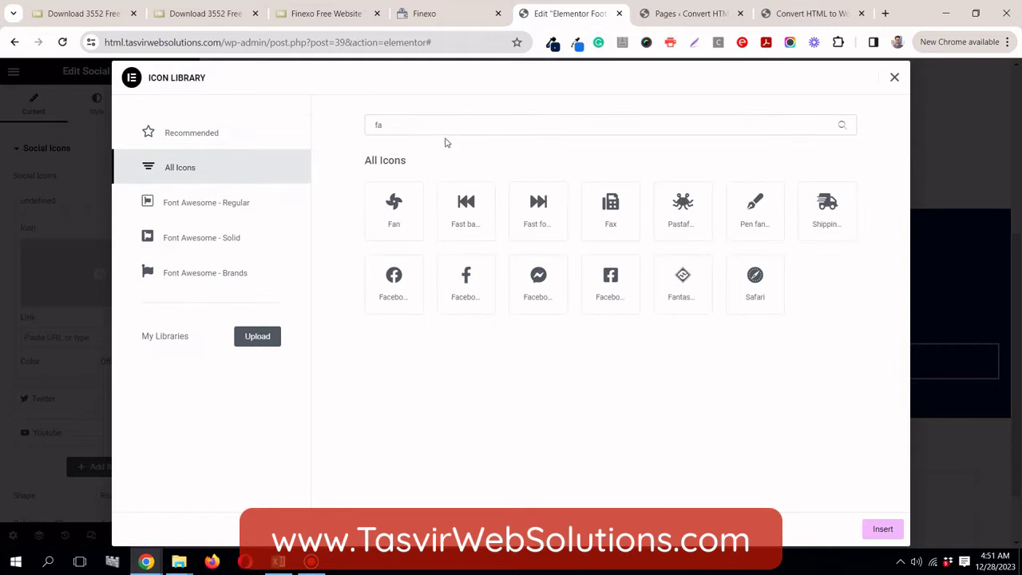
click(466, 282)
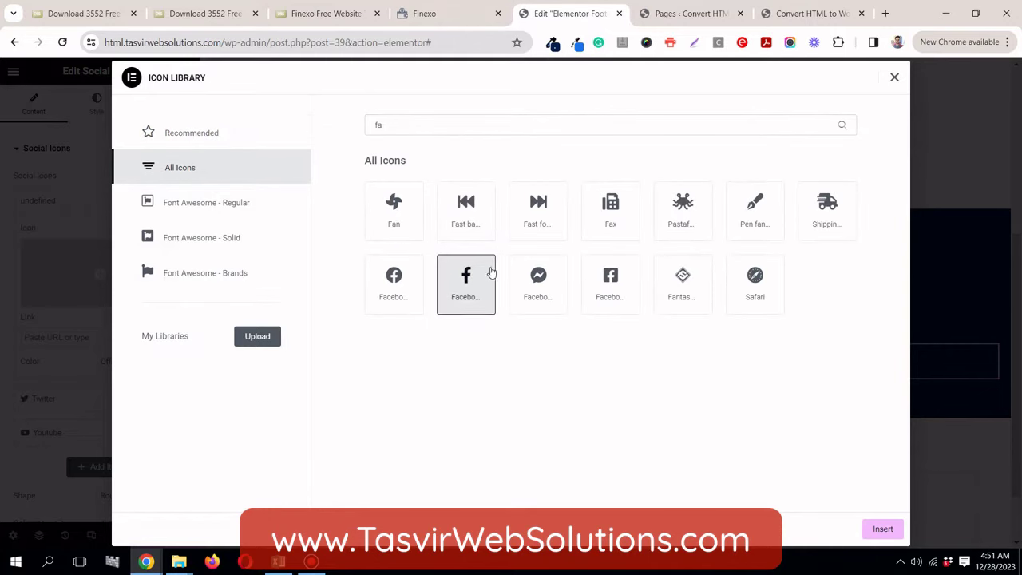
click(881, 529)
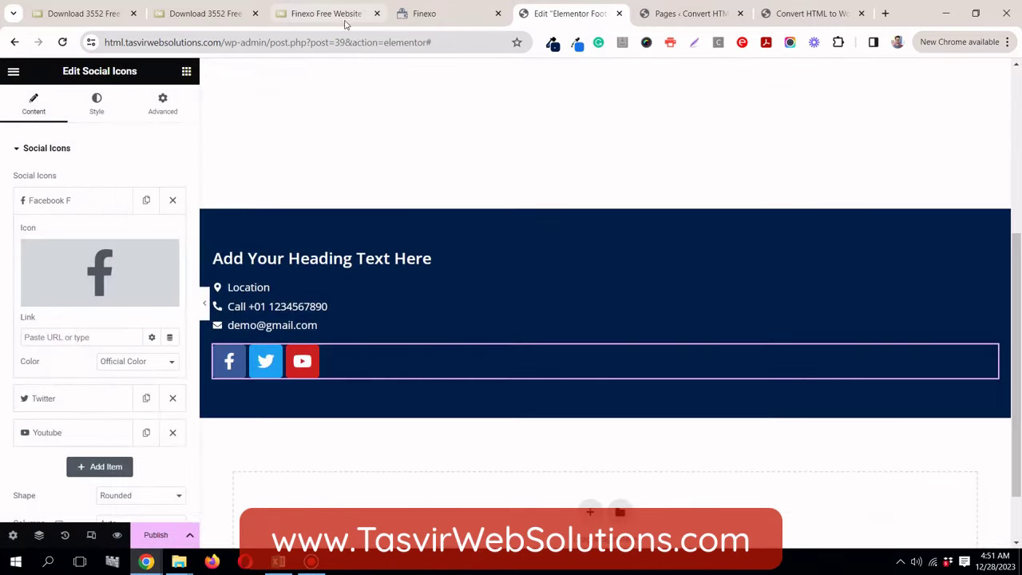
Step: Look for an X icon for the second social item and reinsert the Twitter bird icon
click(424, 13)
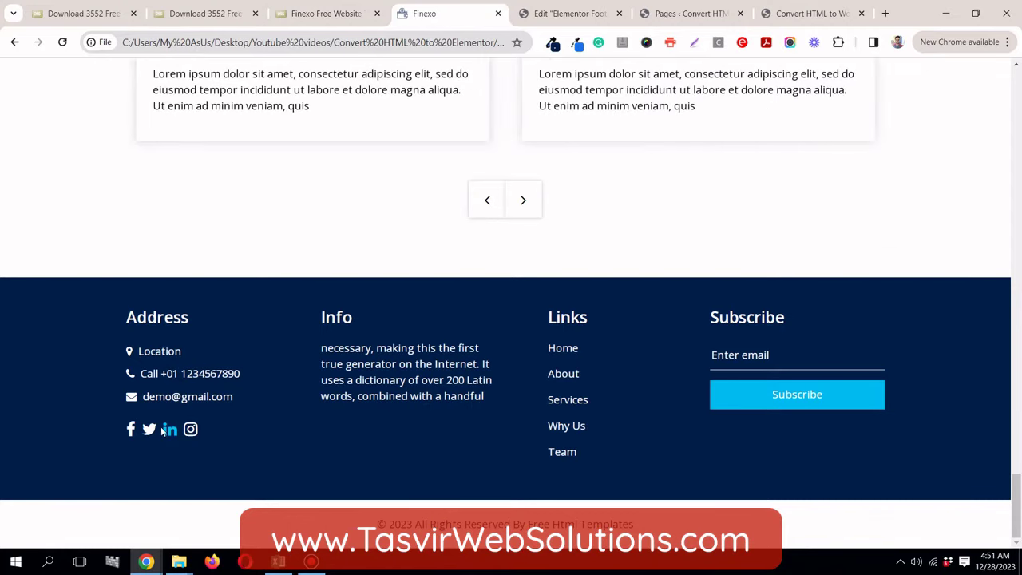
click(566, 15)
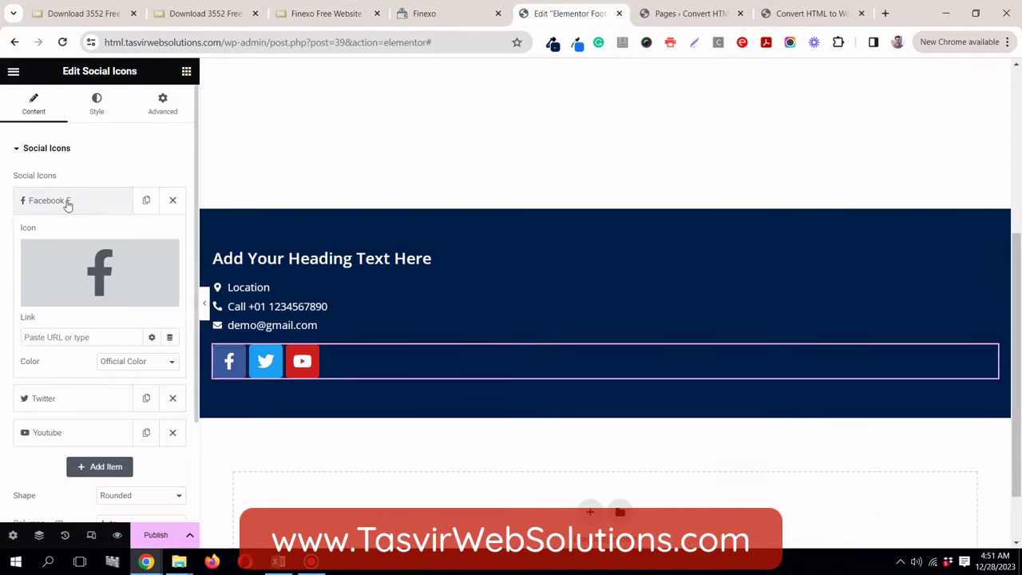
click(64, 201)
click(90, 236)
click(103, 314)
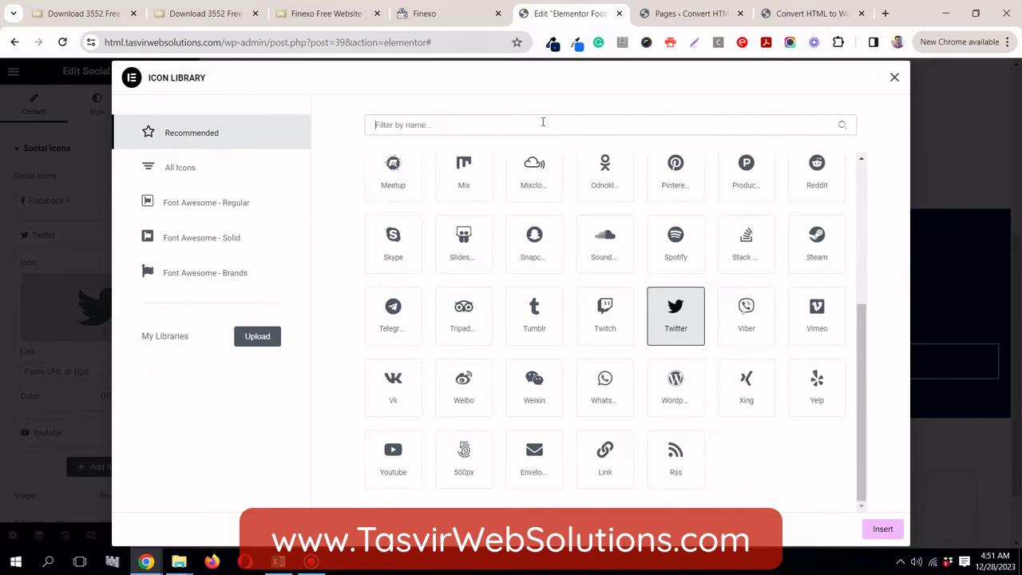
click(542, 124)
text(x)
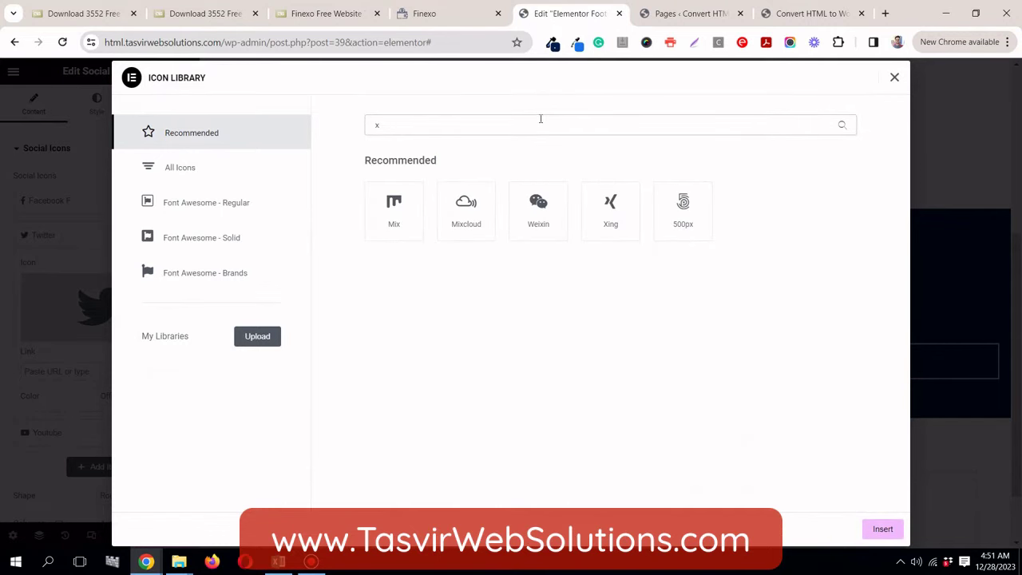
key(BackSpace)
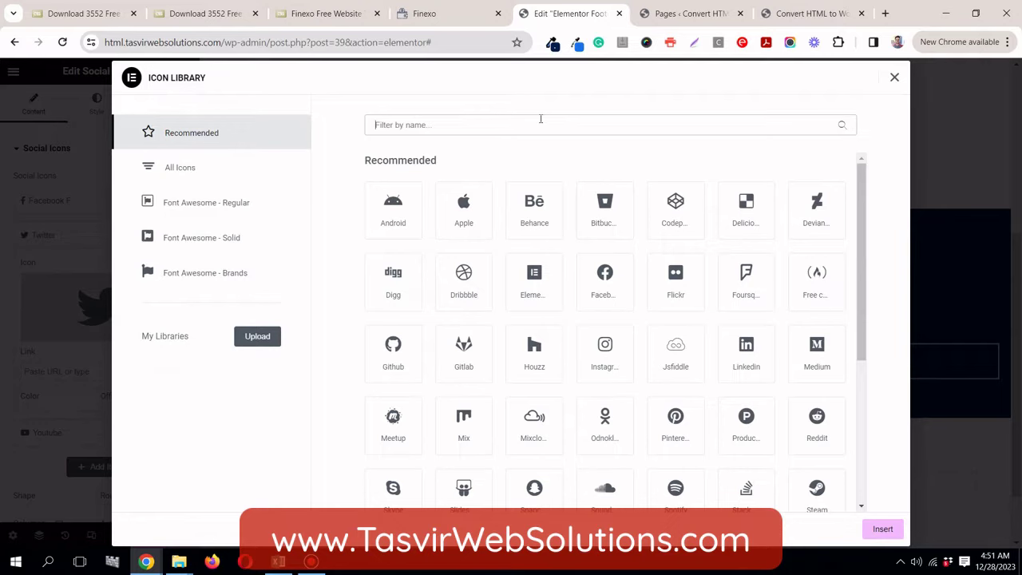
text(twi)
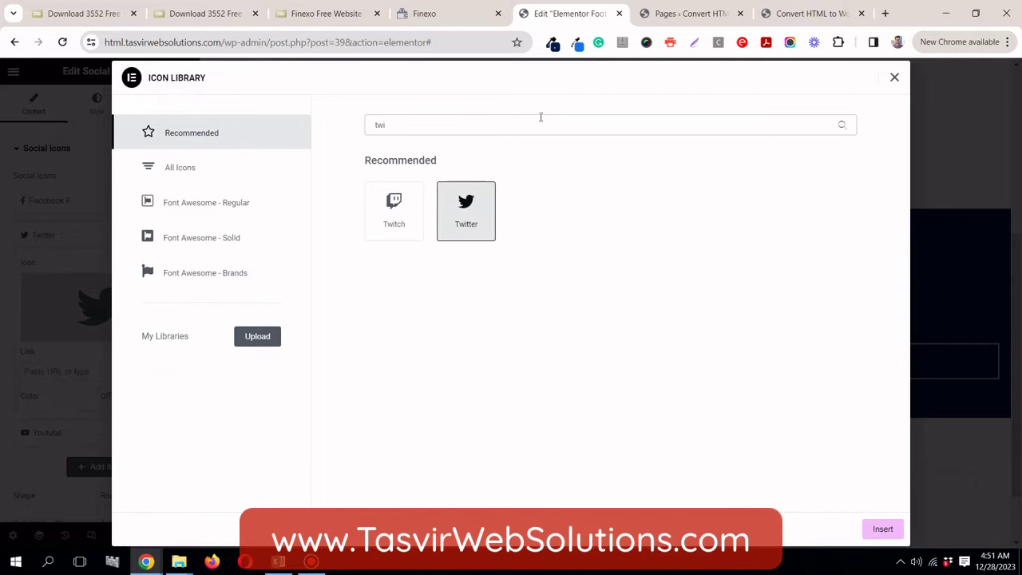
click(882, 528)
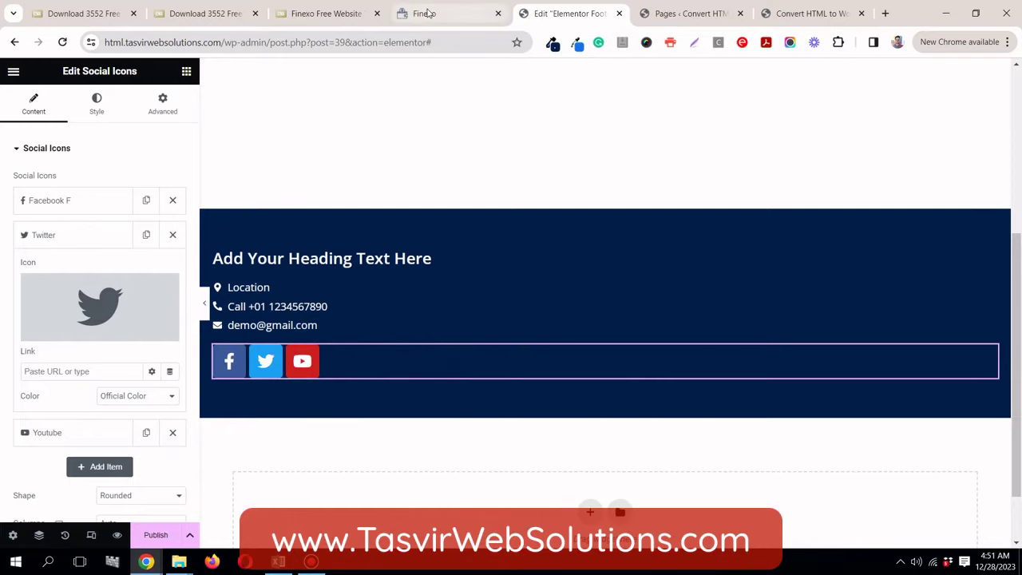
Step: Check the third social icon in the original footer and replace the Youtube item's icon with Linkedin In
click(428, 13)
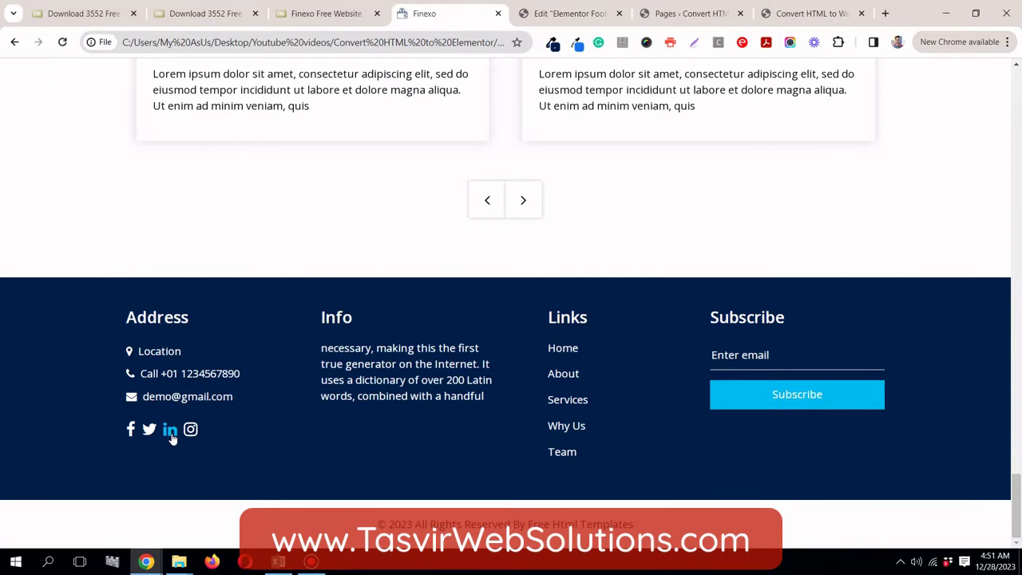
click(569, 14)
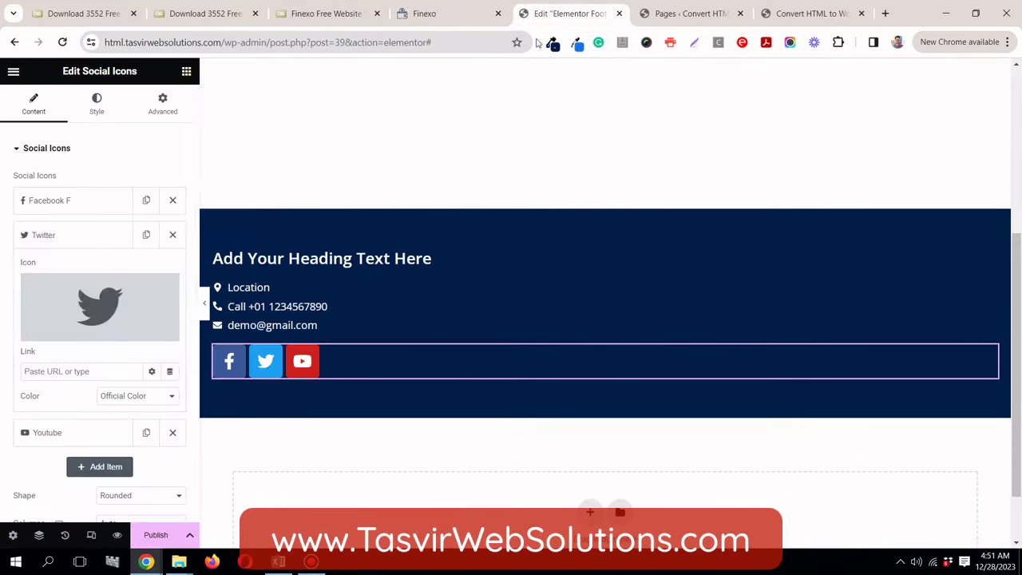
click(85, 240)
click(84, 269)
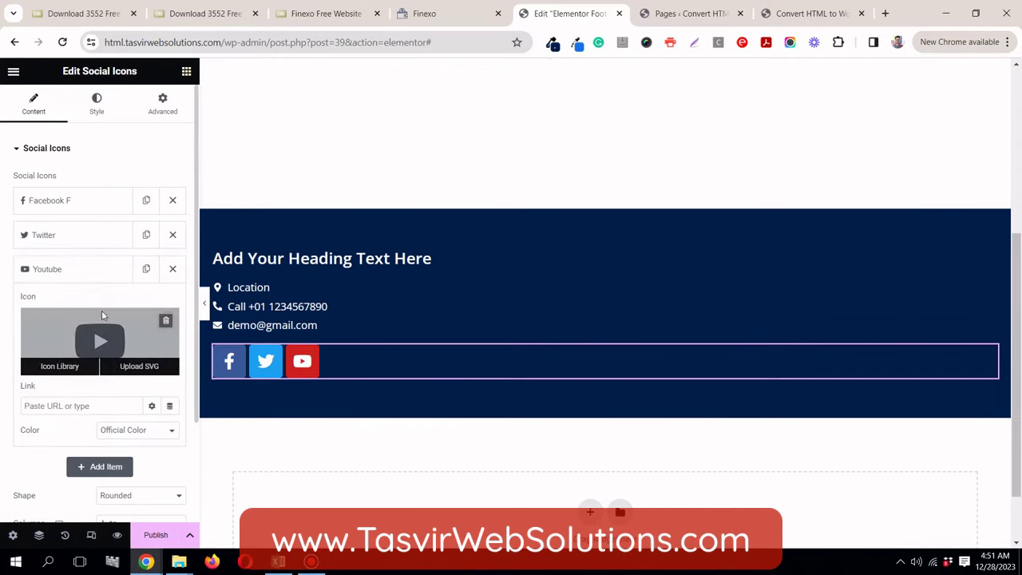
click(101, 314)
click(486, 125)
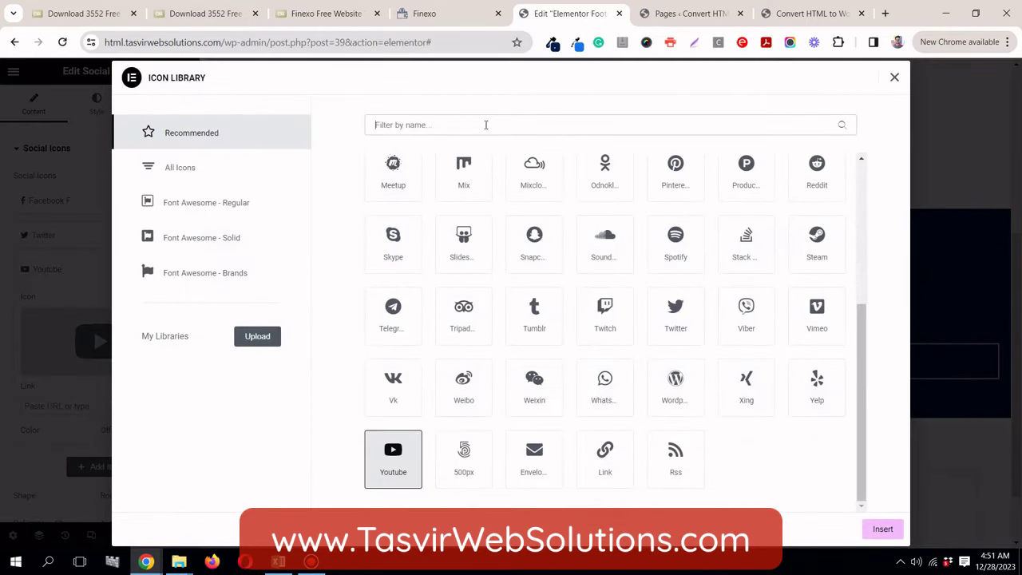
text(link)
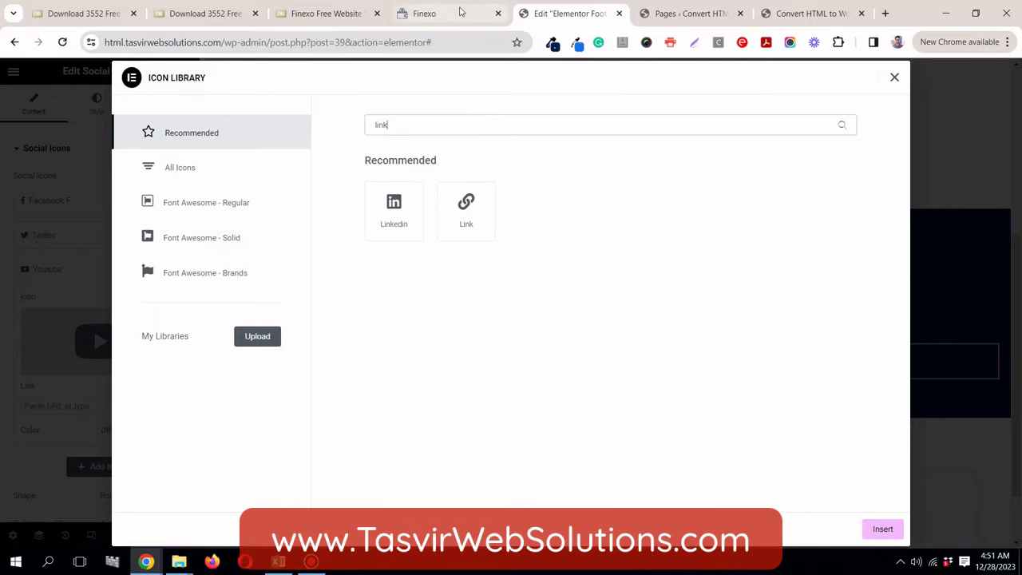
click(461, 11)
click(563, 13)
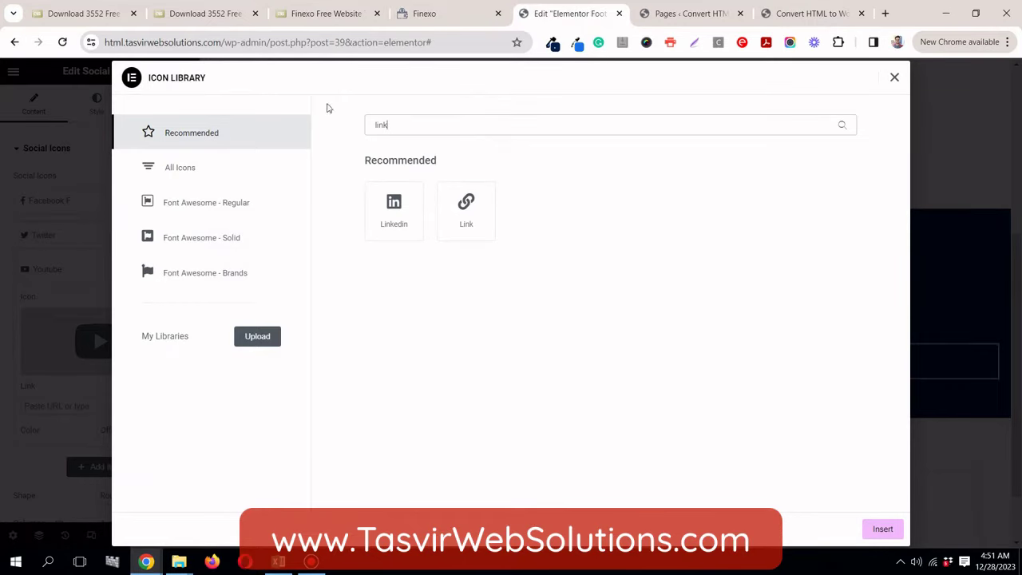
click(198, 170)
click(763, 210)
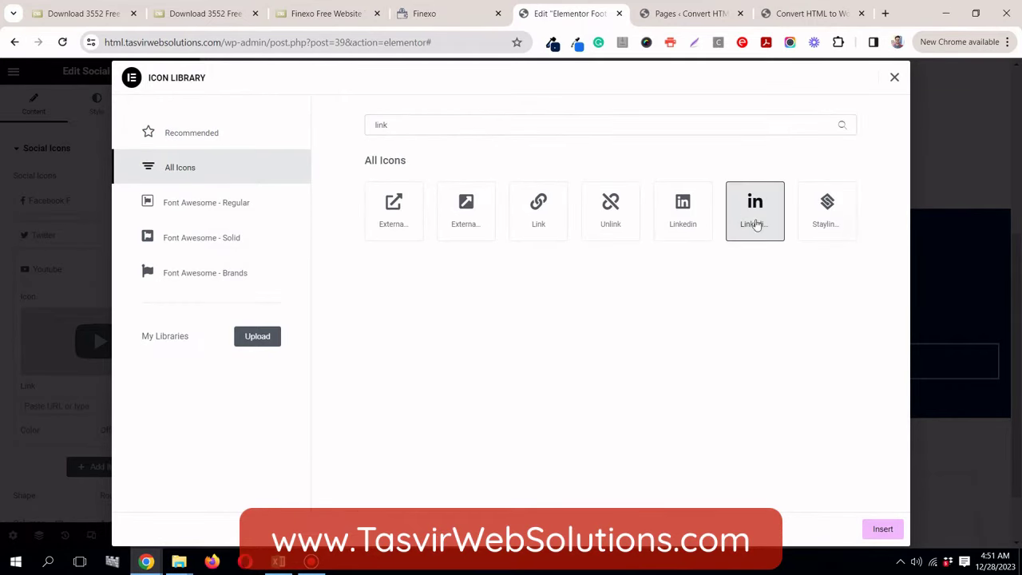
click(882, 529)
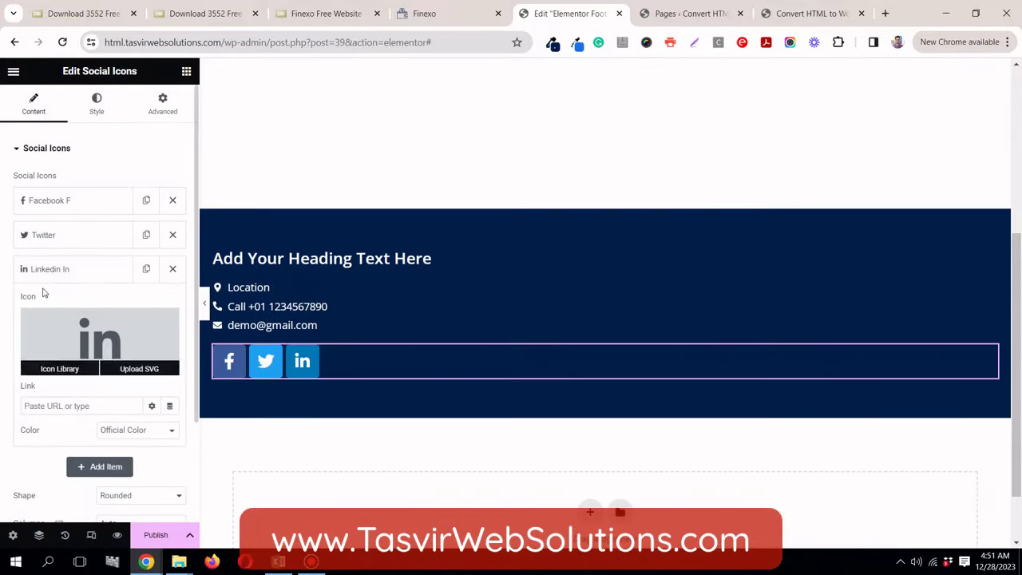
click(104, 269)
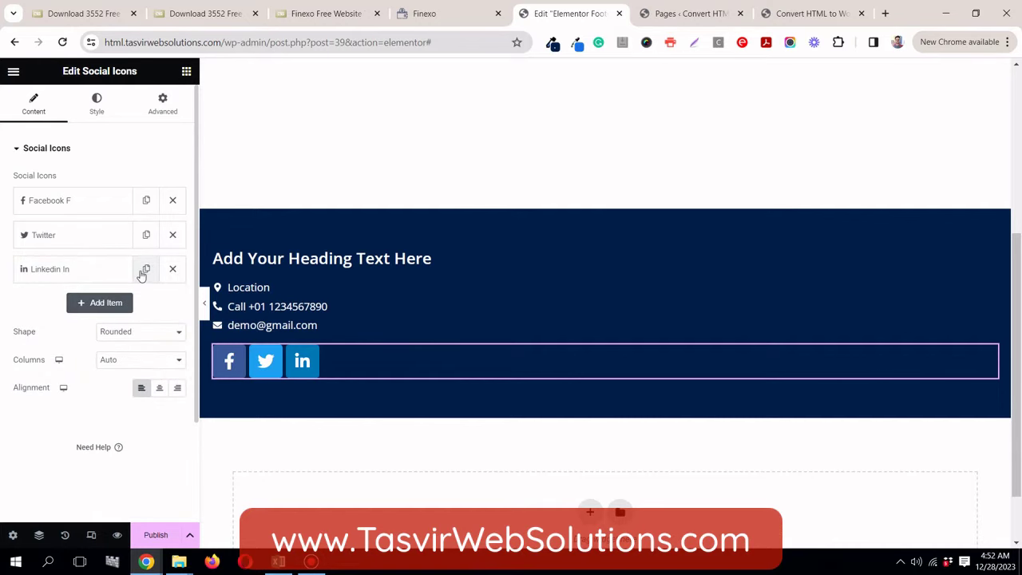
Step: Duplicate the Linkedin In item and give the copy the Instagram icon, matching the original footer's fourth icon
click(145, 269)
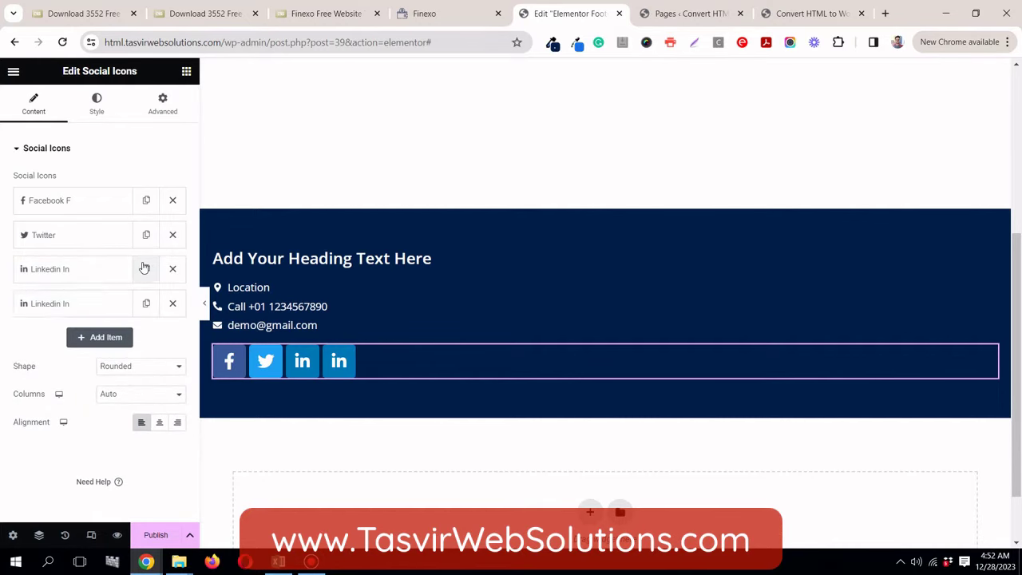
click(98, 303)
click(459, 13)
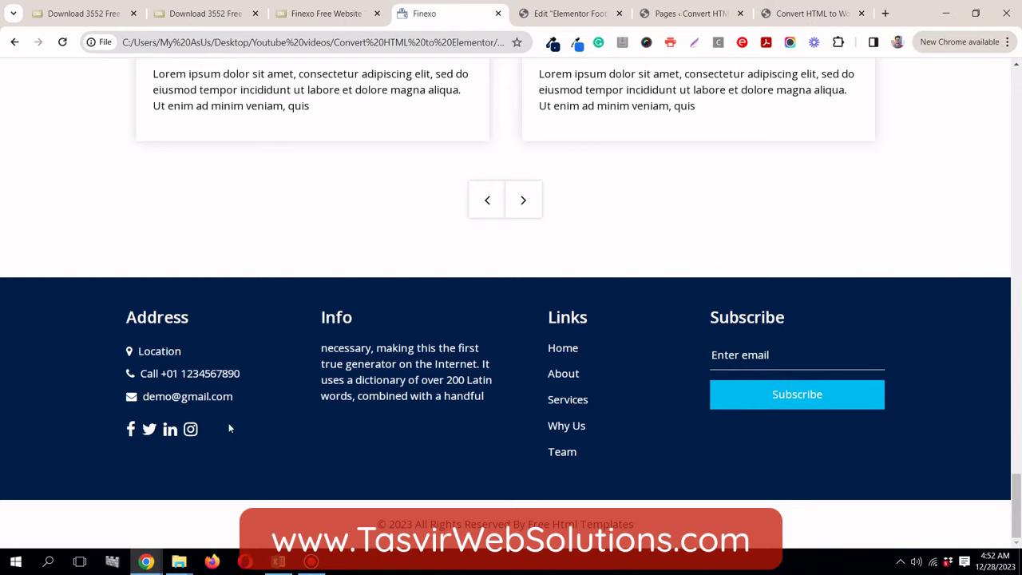
click(620, 6)
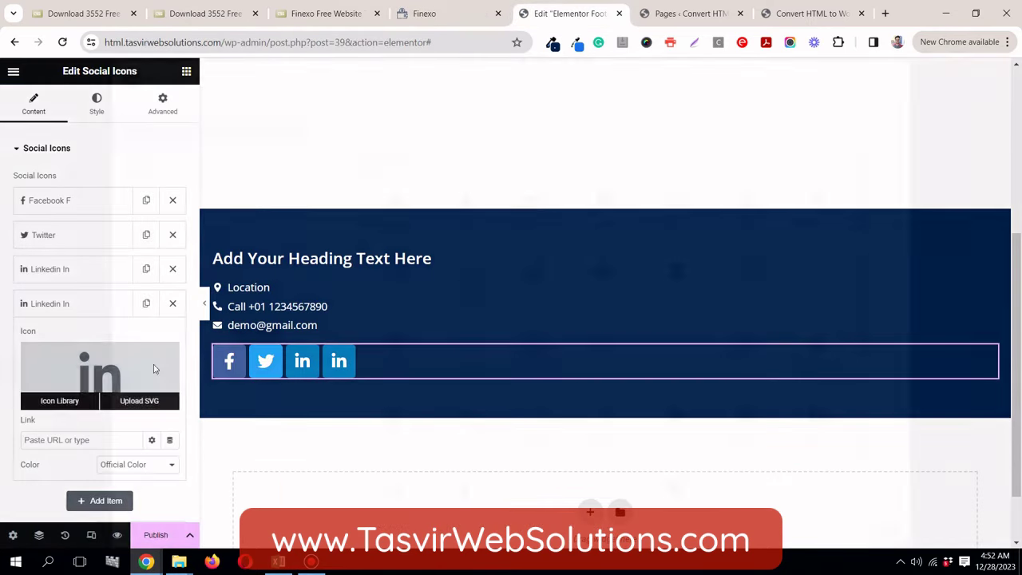
click(155, 367)
click(460, 129)
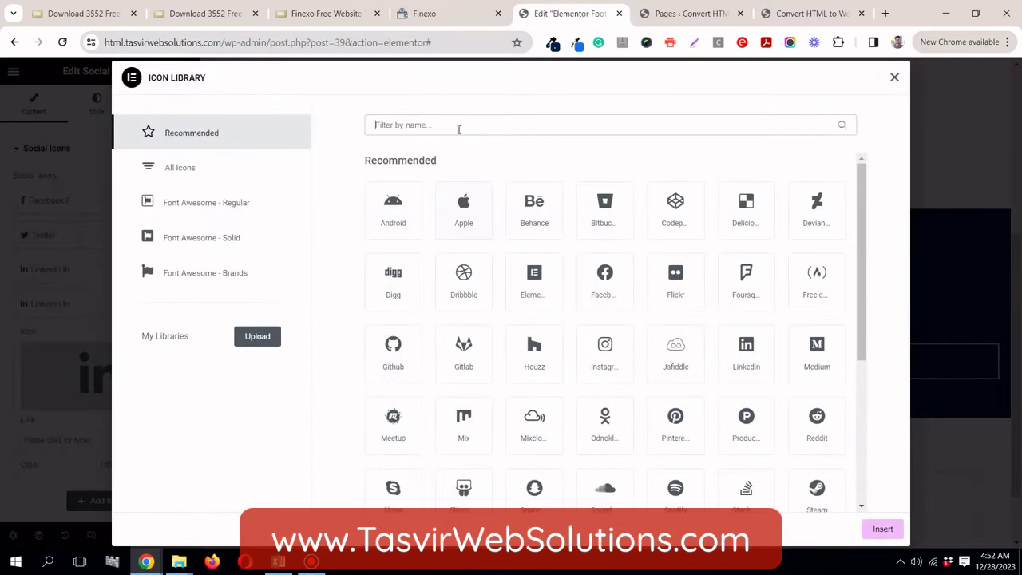
text(ins)
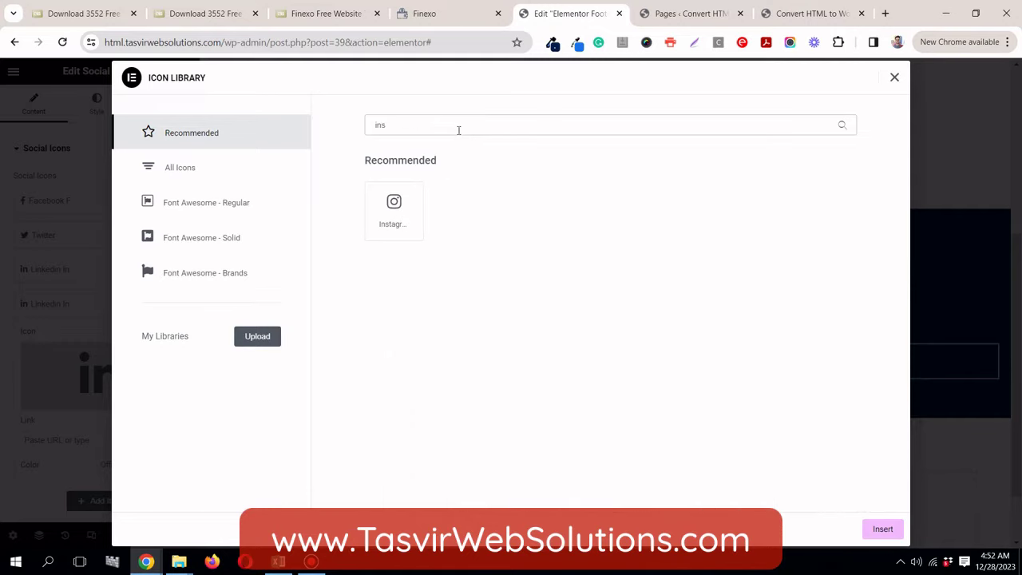
click(400, 200)
click(882, 528)
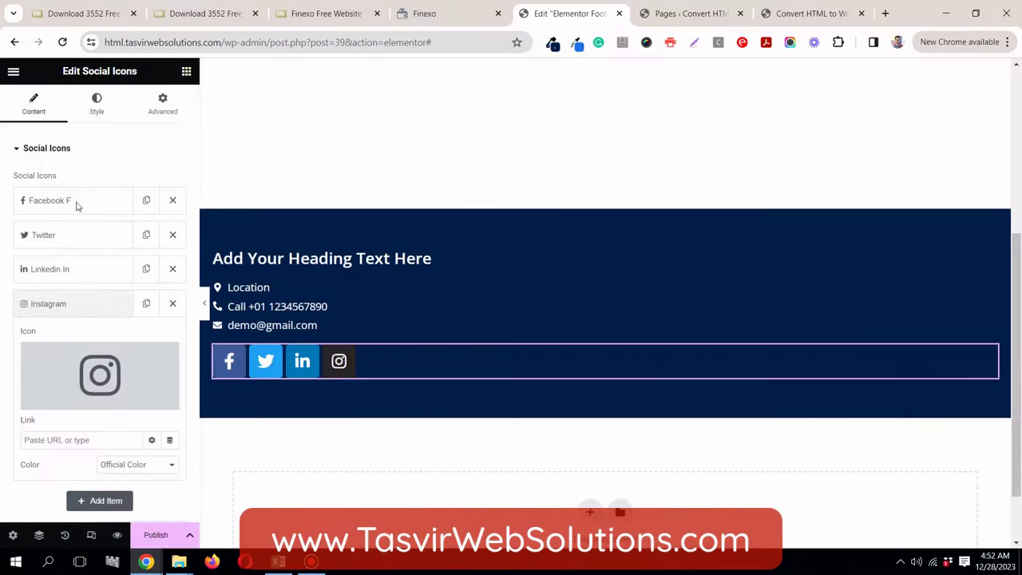
click(99, 304)
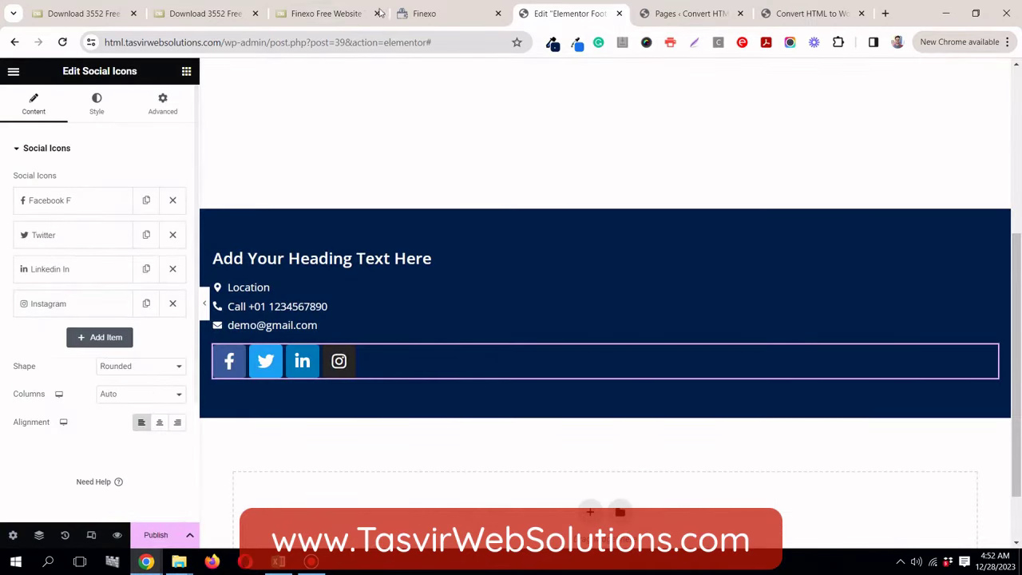
Step: Compare the social icons with the original footer and set their padding to 0 px
click(431, 13)
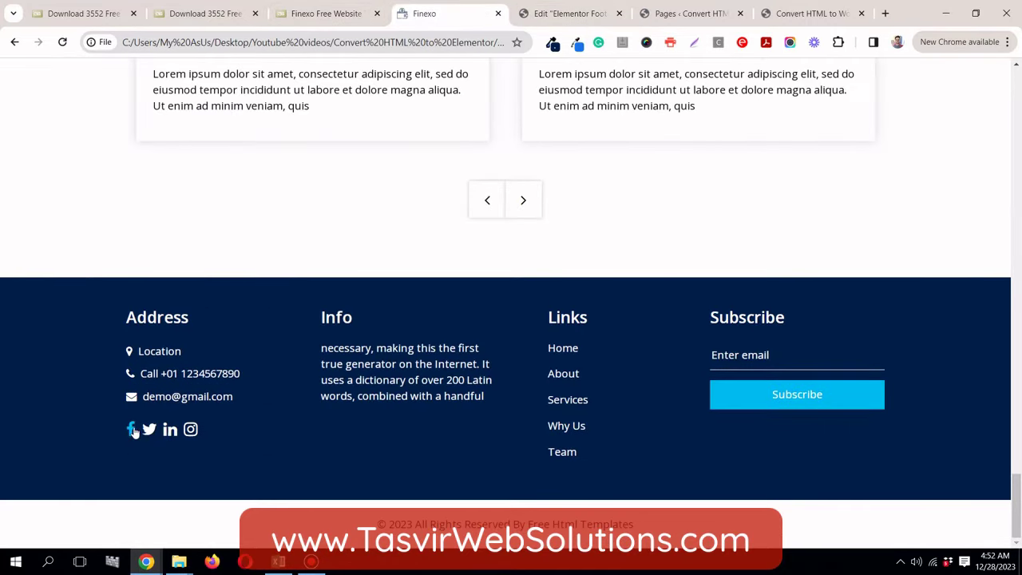
click(541, 10)
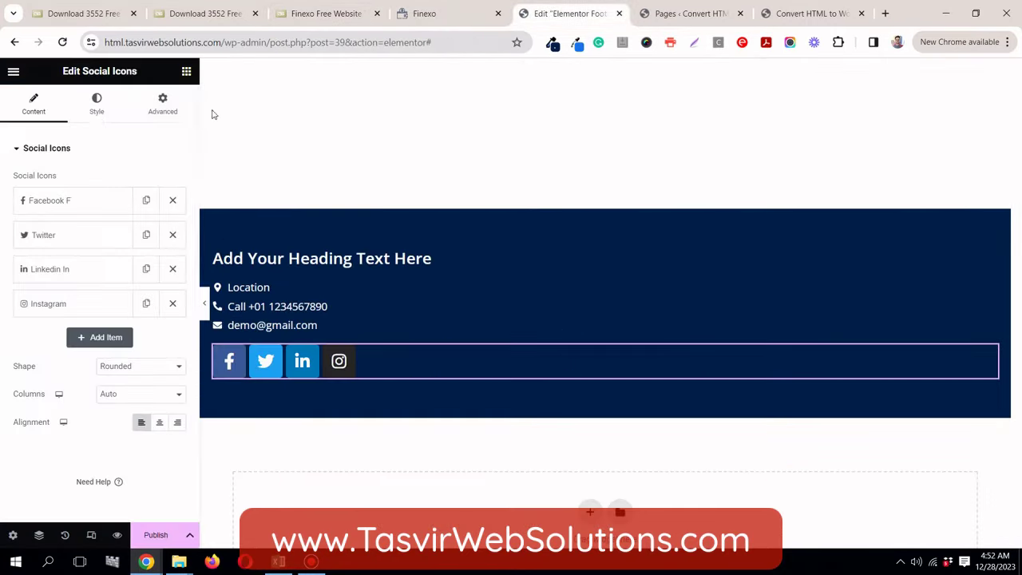
click(97, 108)
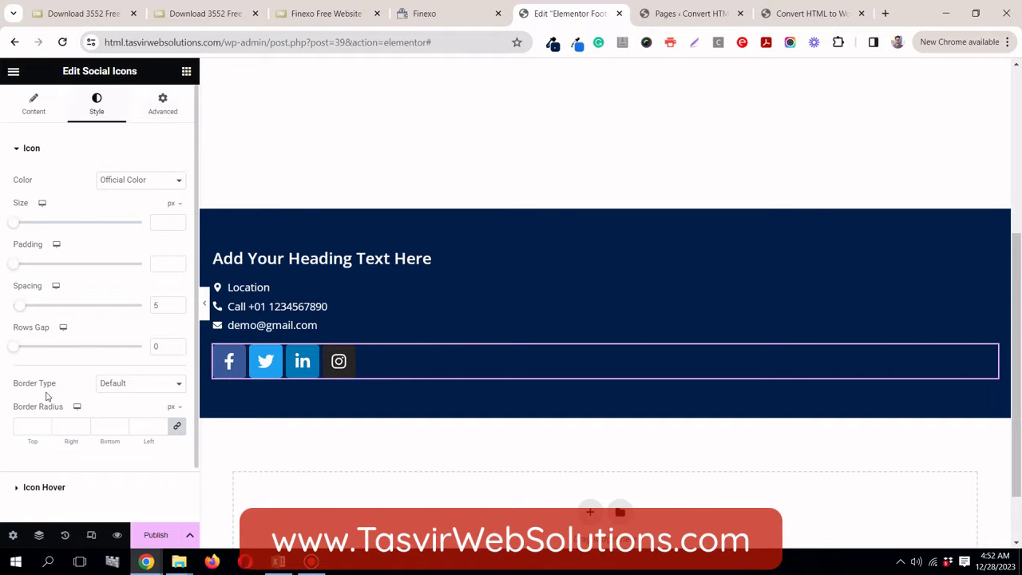
scroll(74, 432, down, 1)
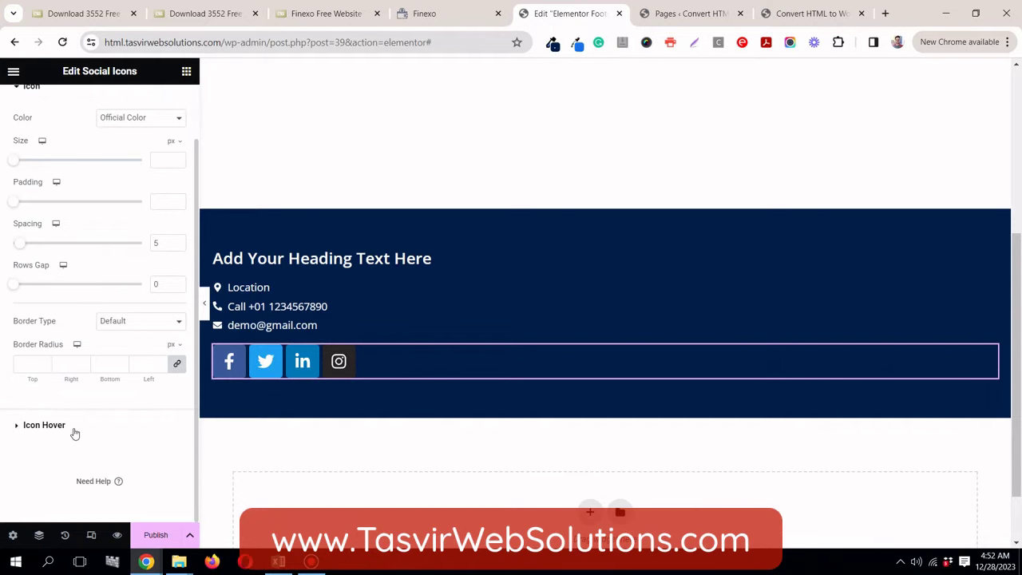
scroll(74, 364, up, 1)
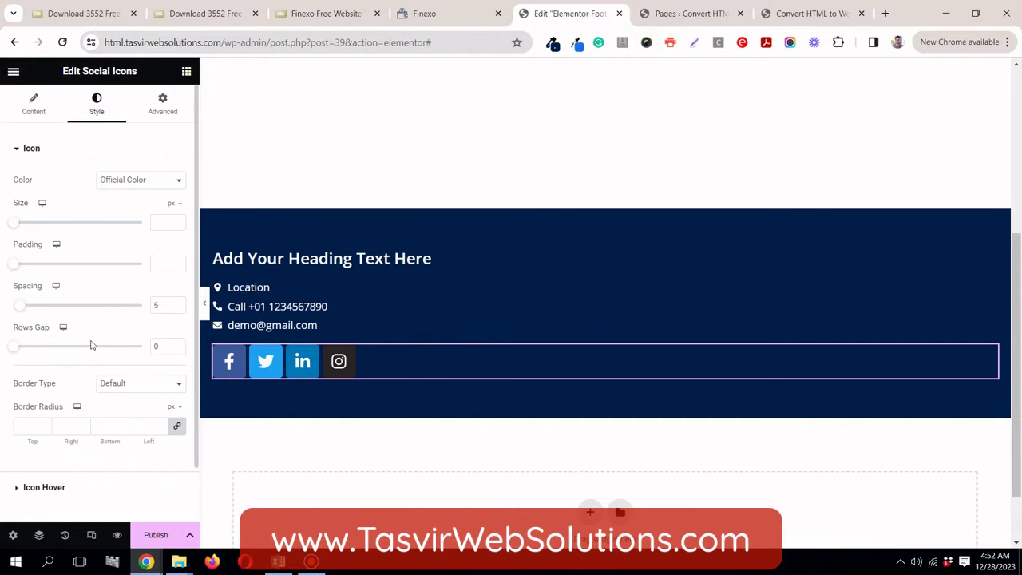
click(167, 266)
text(0)
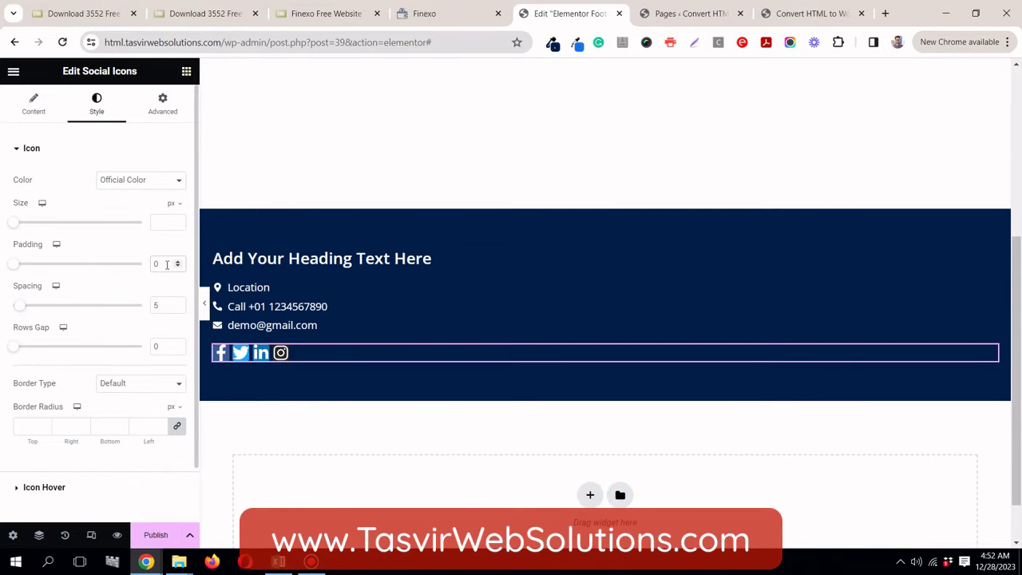
Step: Switch the social icons to custom color and make the primary color fully transparent with rgba(2, 1, 1, 0)
click(134, 184)
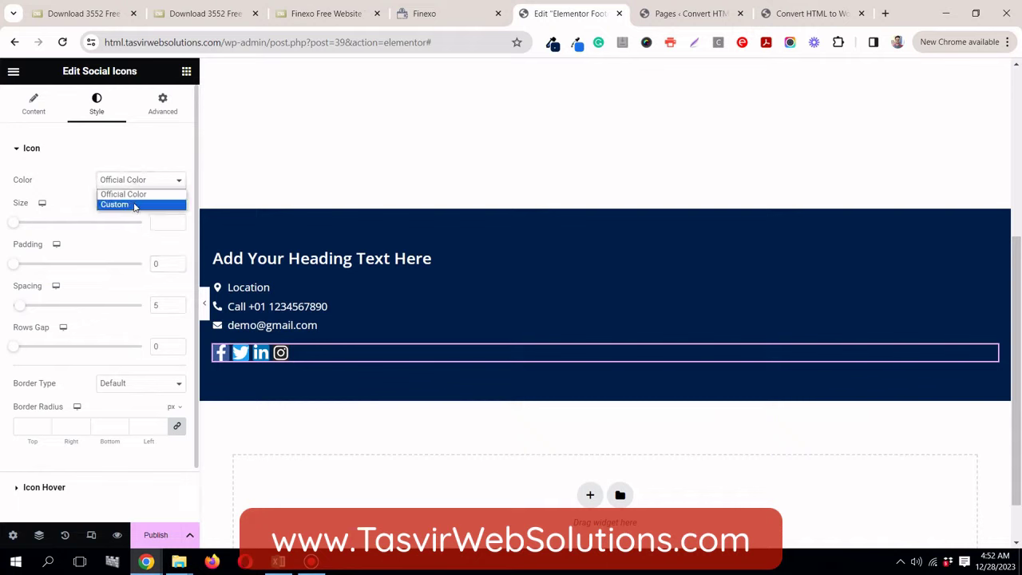
click(135, 206)
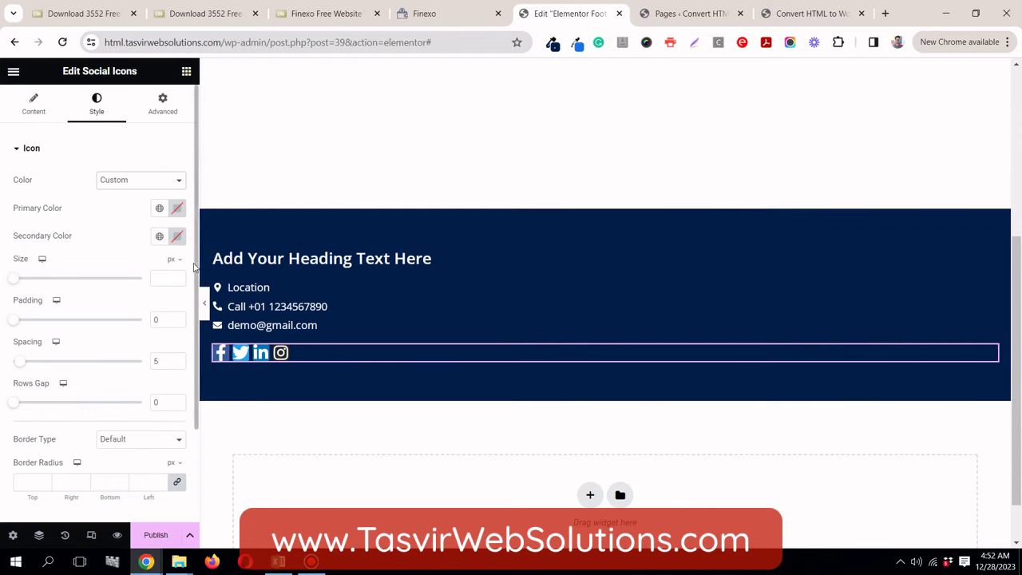
click(177, 209)
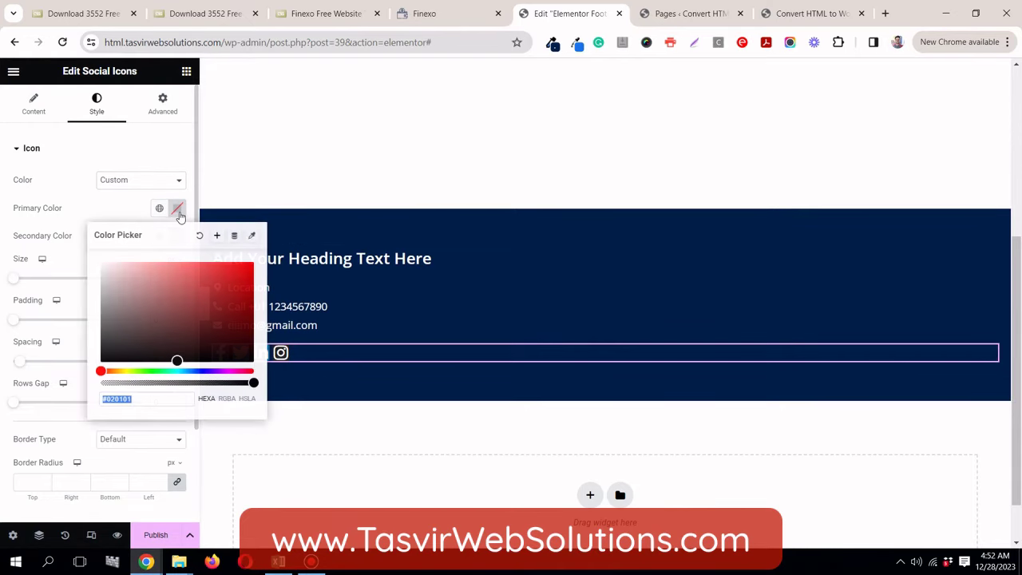
click(179, 213)
click(177, 210)
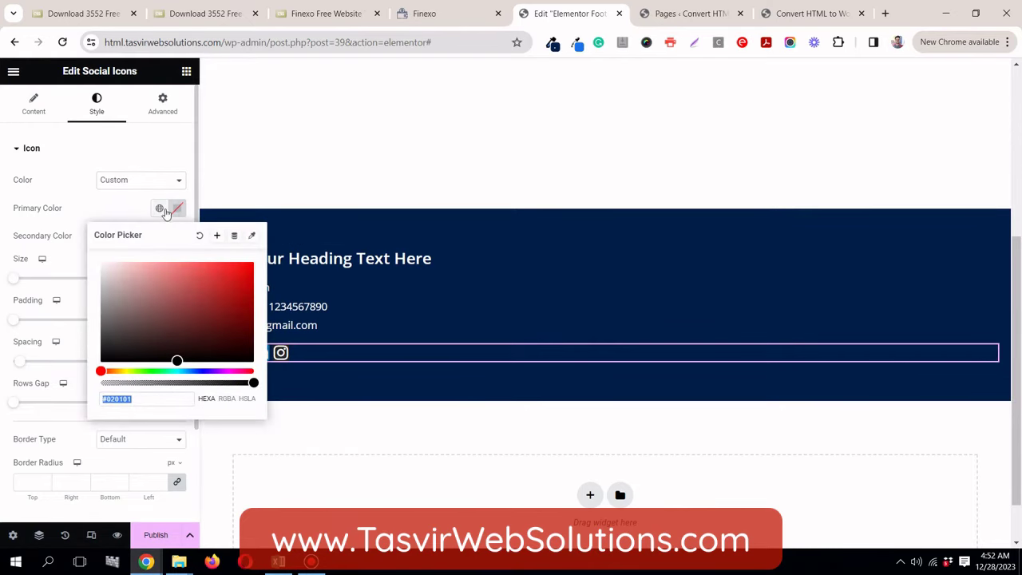
click(159, 208)
scroll(126, 333, down, 2)
scroll(121, 320, up, 3)
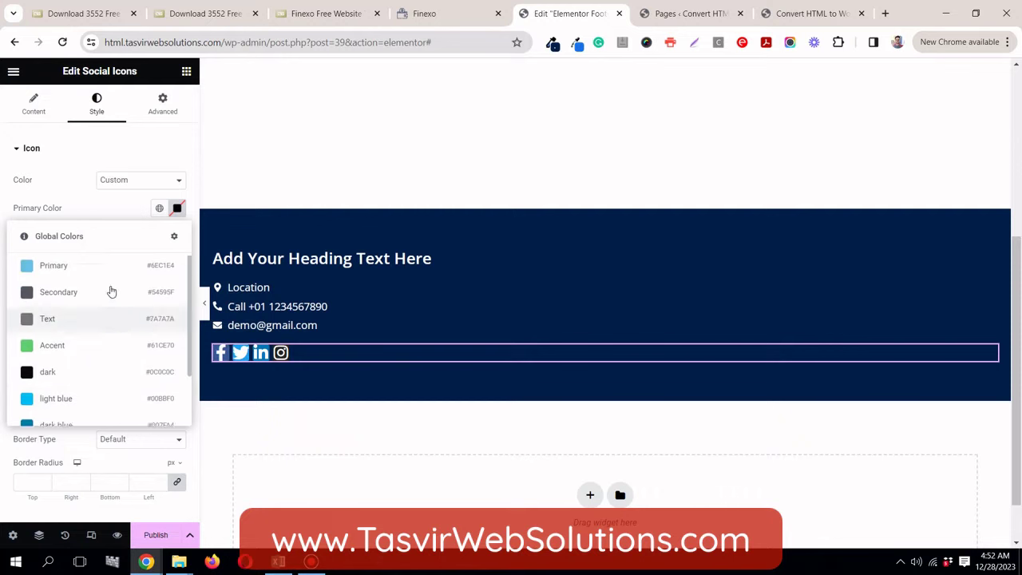
click(179, 212)
click(177, 209)
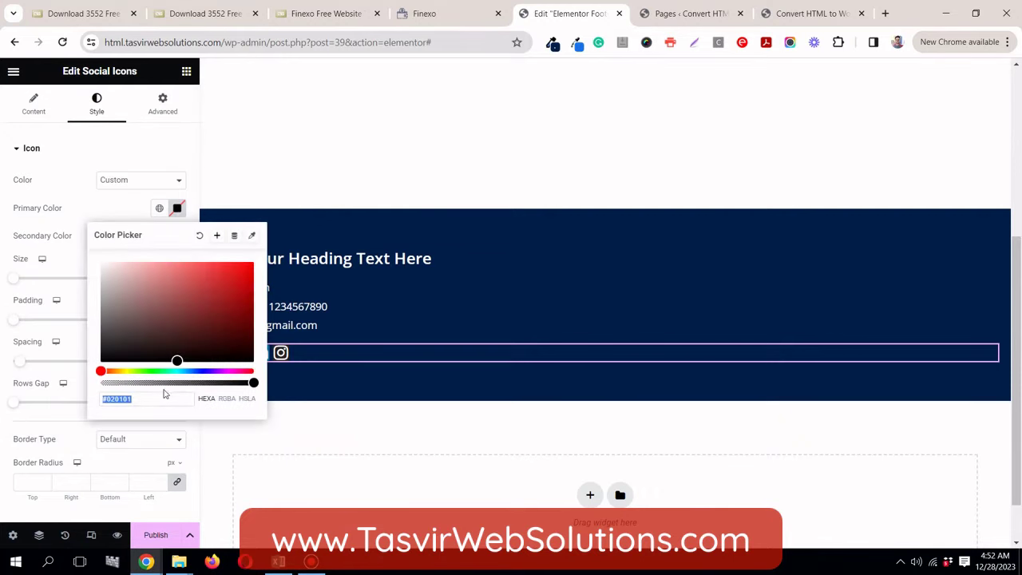
click(164, 397)
click(230, 400)
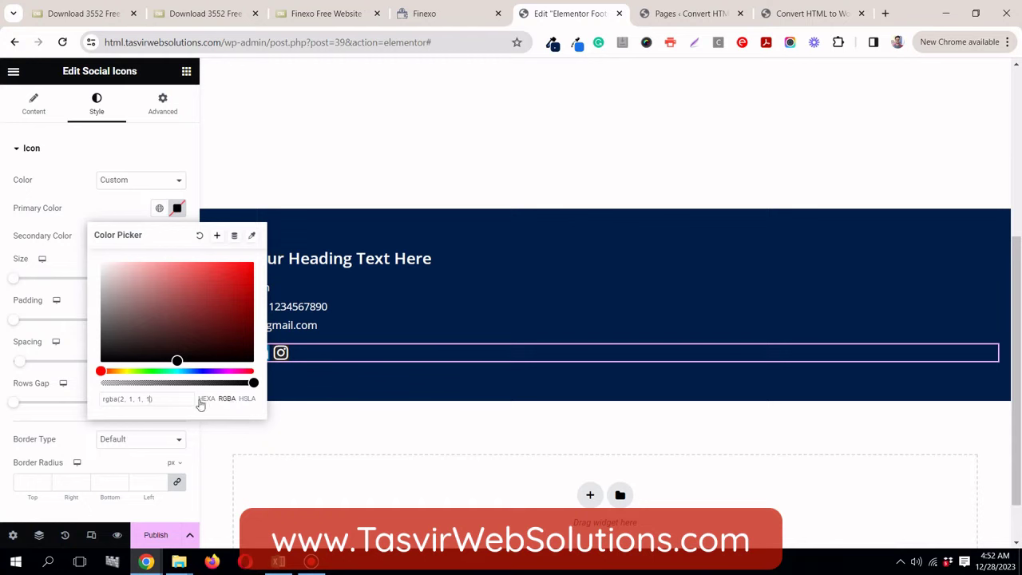
key(BackSpace)
text(0)
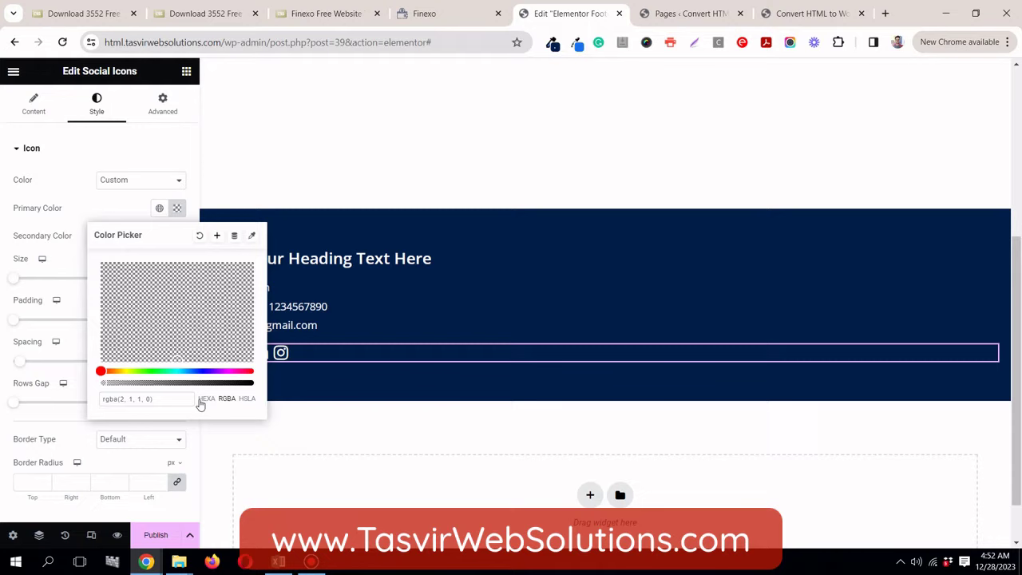
click(72, 212)
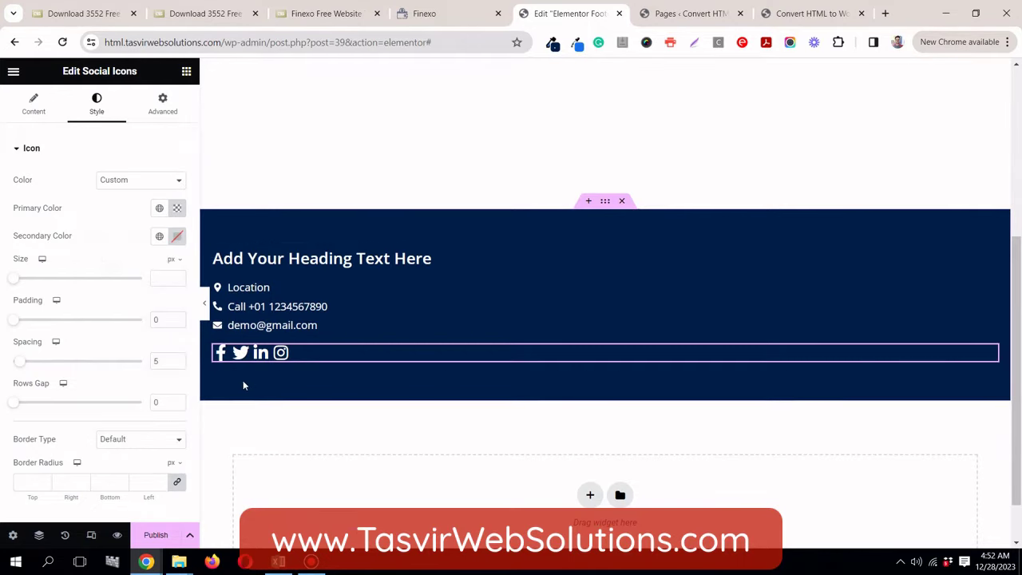
Step: Compare with the original footer, set the social icons' spacing to 10 px and view the footer at full width
click(456, 14)
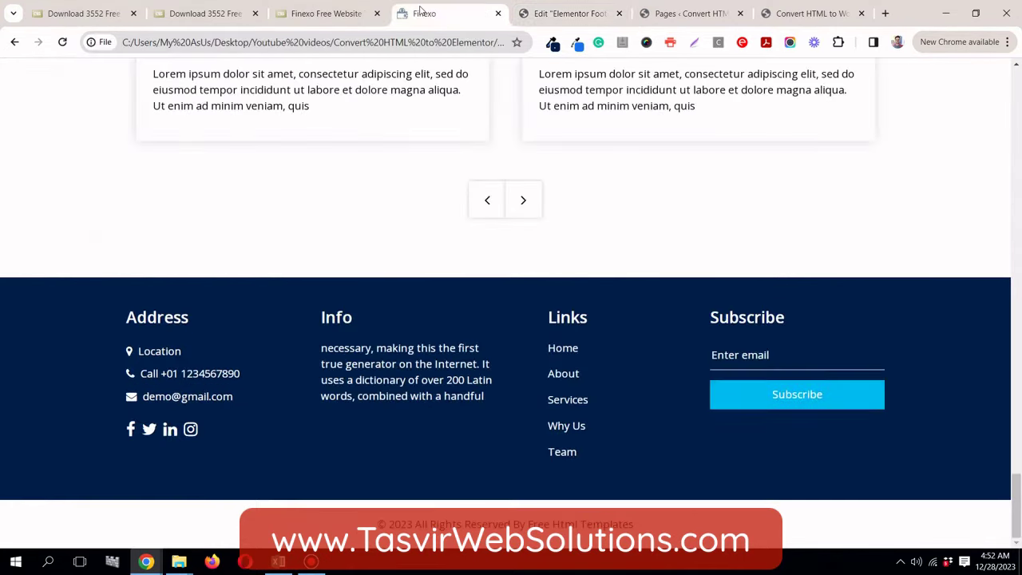
click(563, 16)
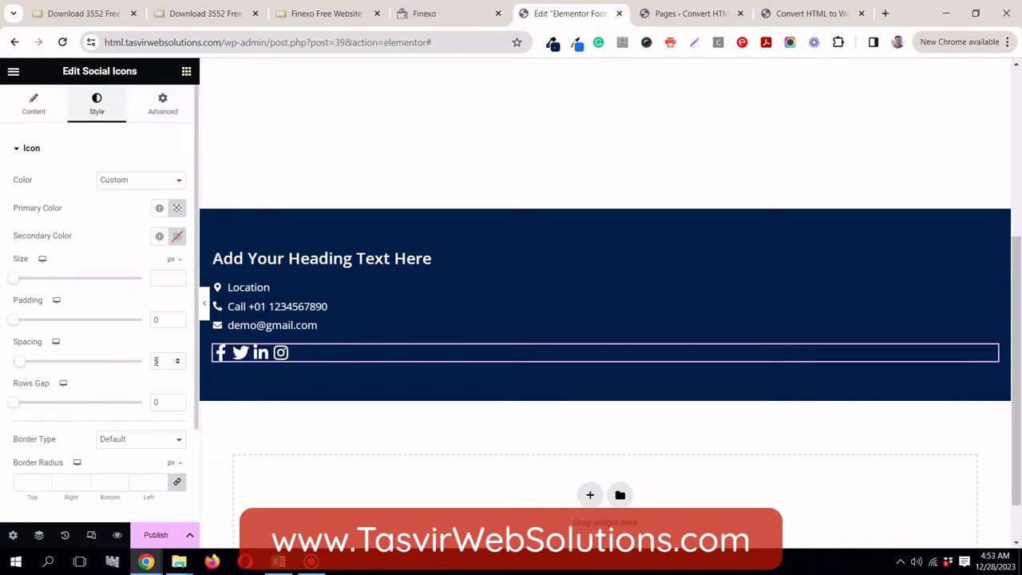
click(167, 362)
text(10)
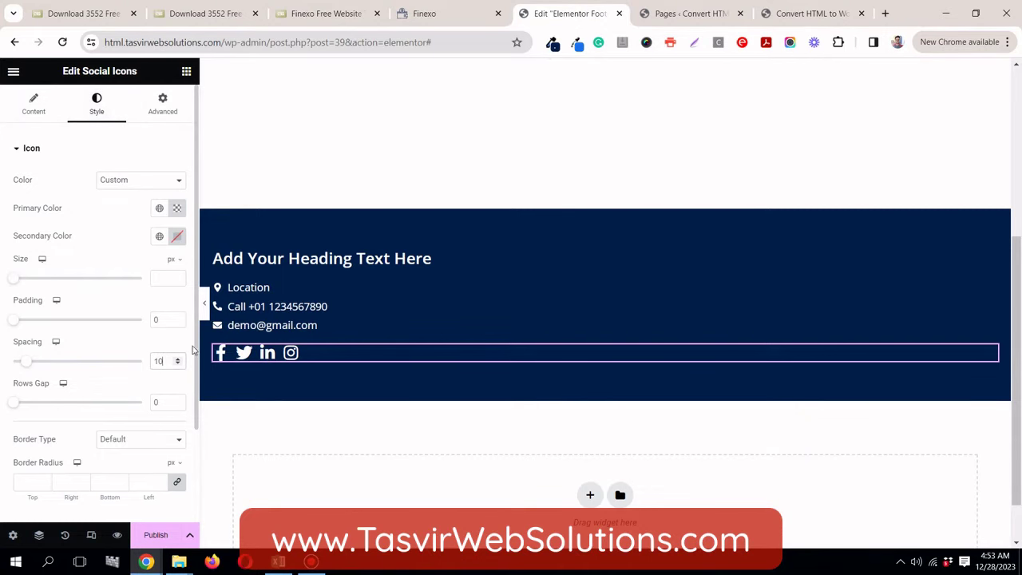
click(204, 304)
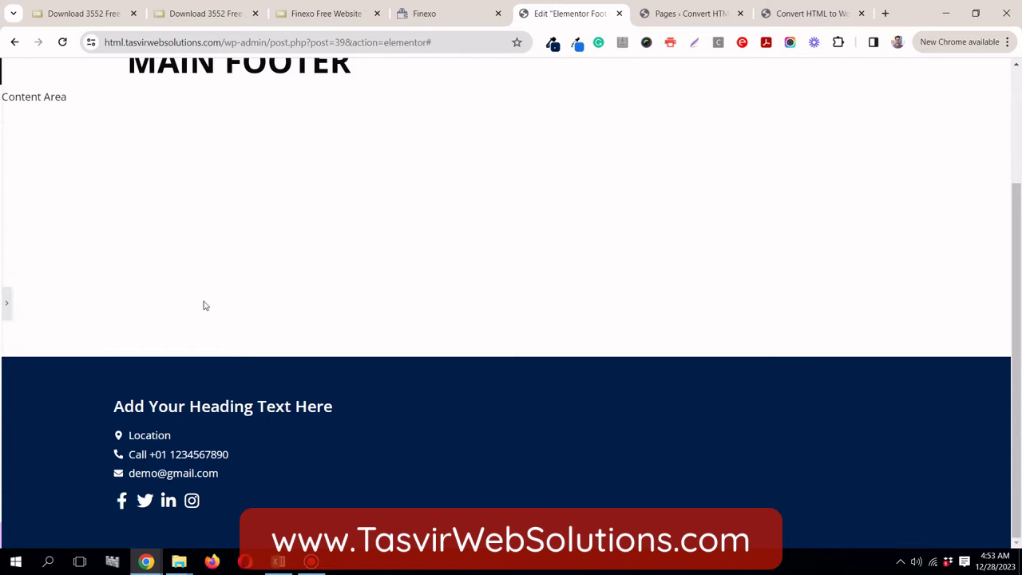
scroll(205, 306, down, 2)
click(7, 303)
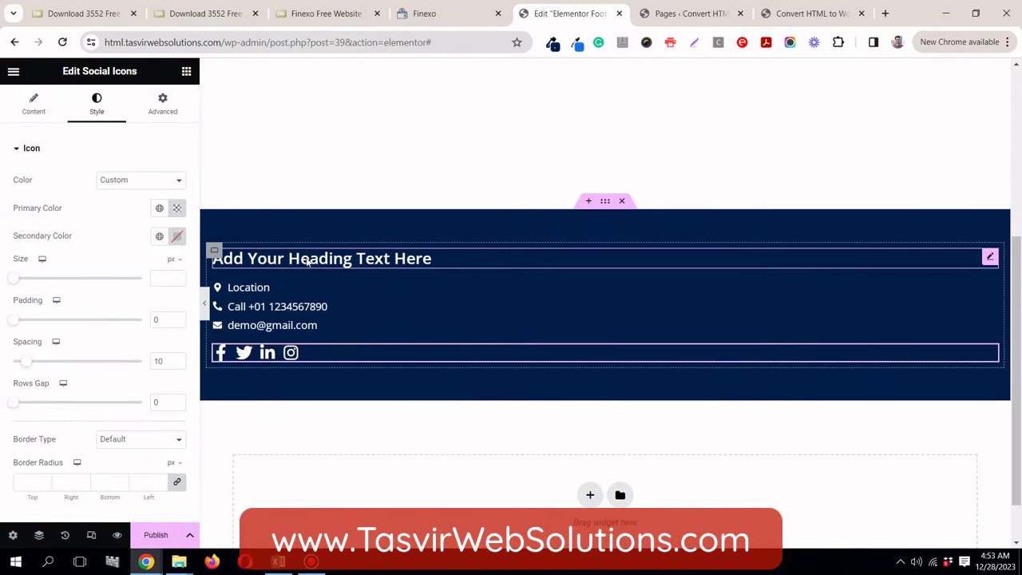
Step: Copy the Address heading from the original footer, replace the footer heading's placeholder title with it and view the result at full width
click(447, 14)
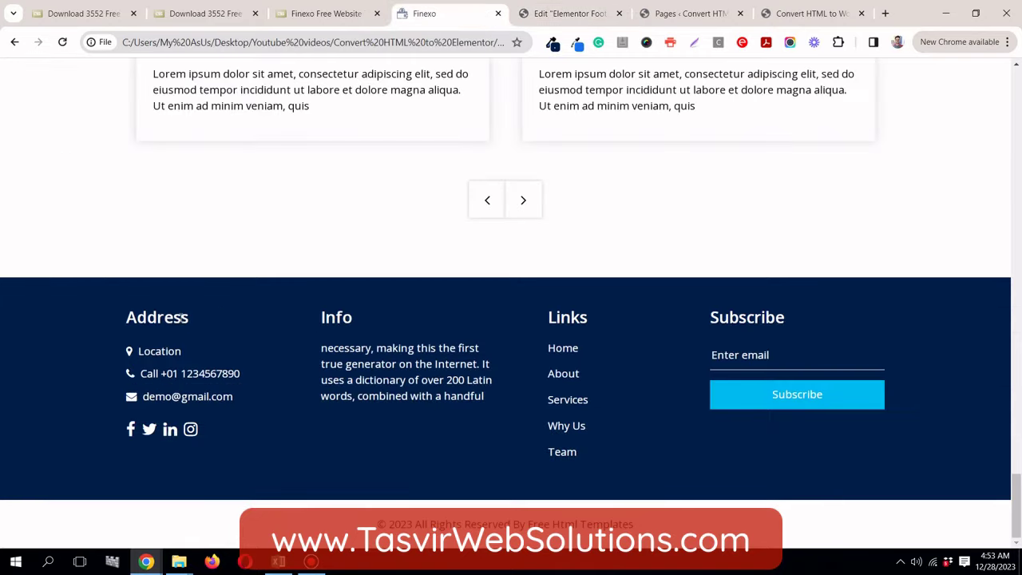
double_click(182, 317)
right_click(181, 317)
click(209, 333)
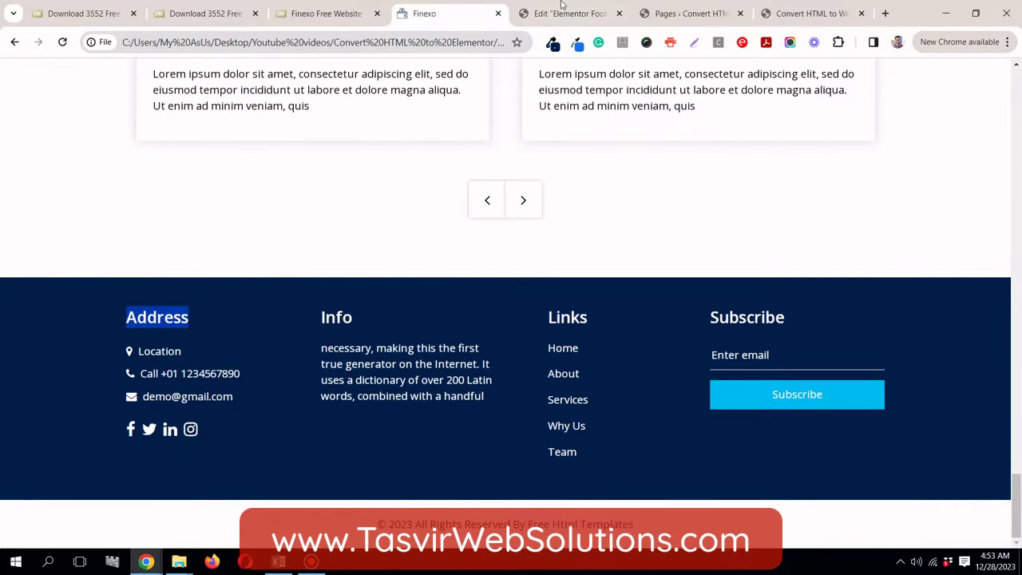
click(563, 14)
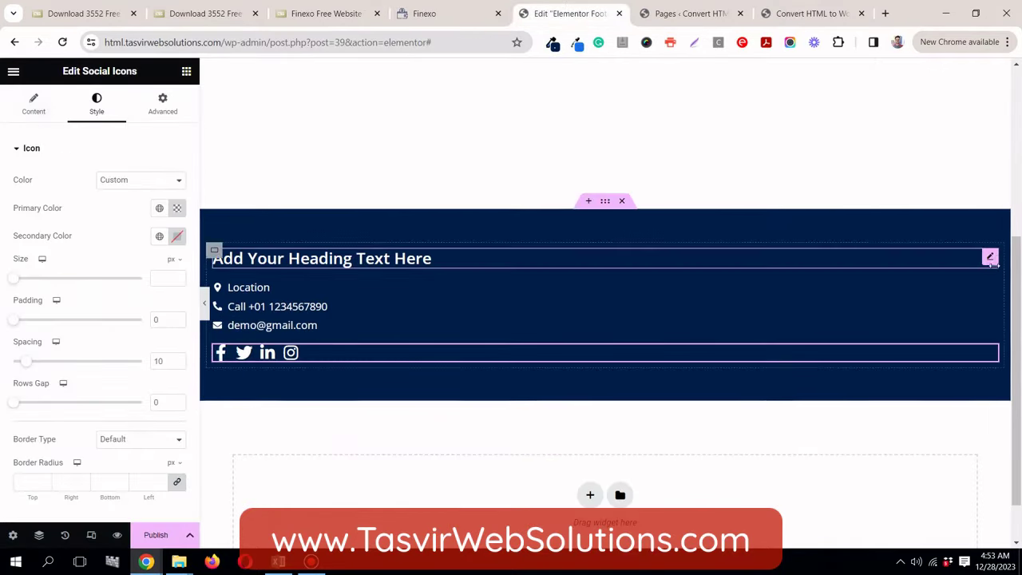
click(991, 258)
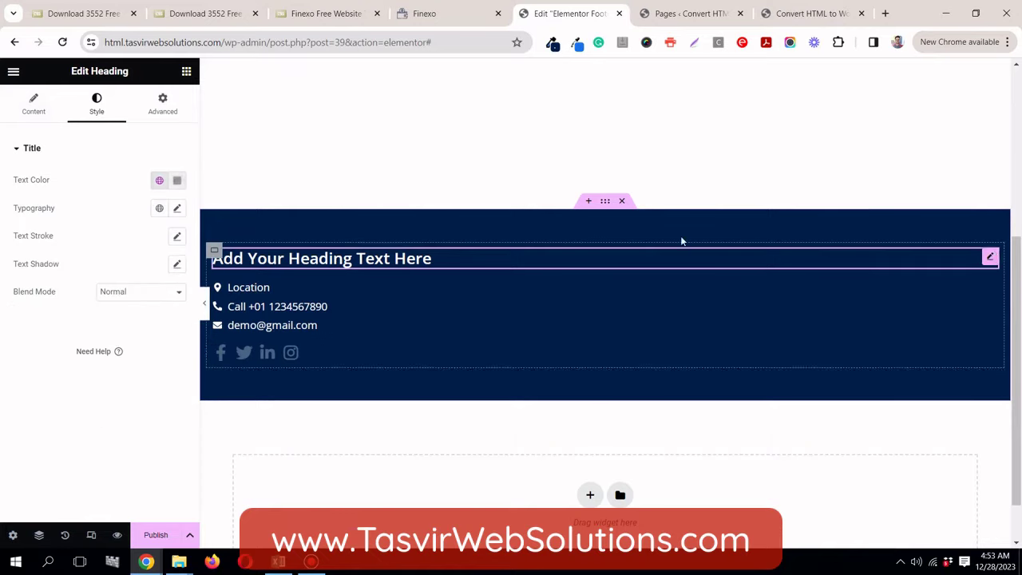
click(17, 101)
triple_click(98, 196)
right_click(95, 198)
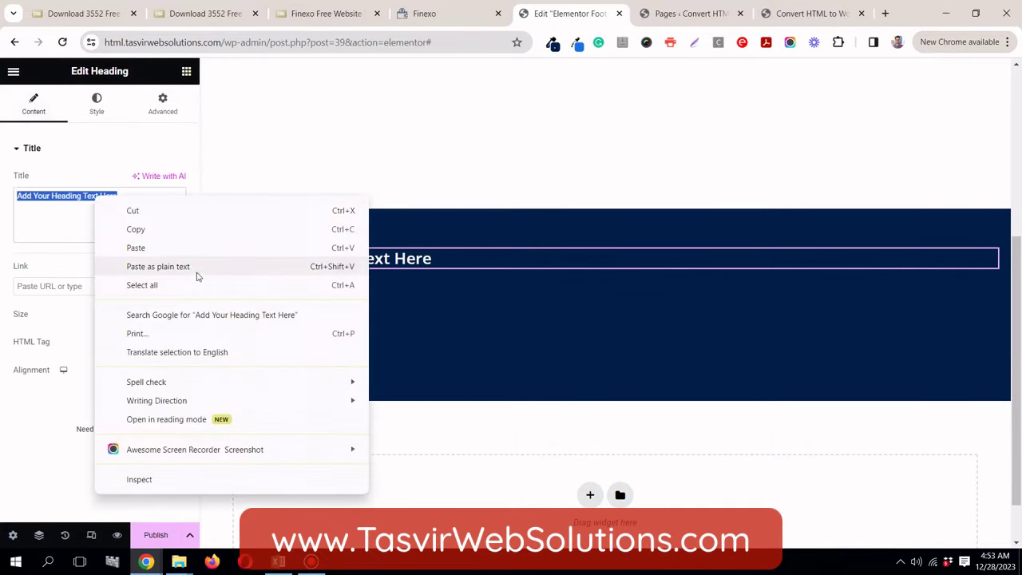
click(196, 266)
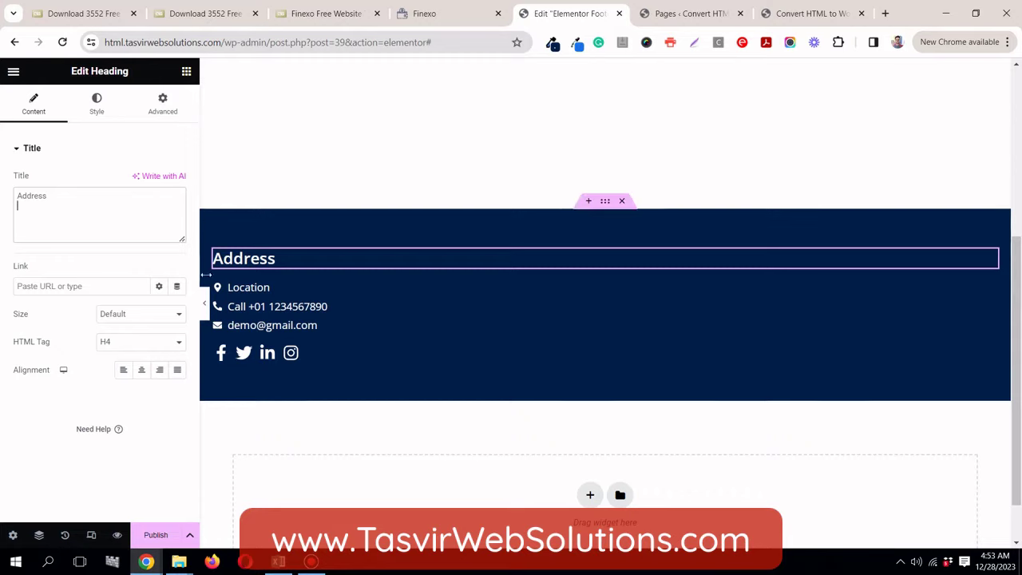
click(204, 306)
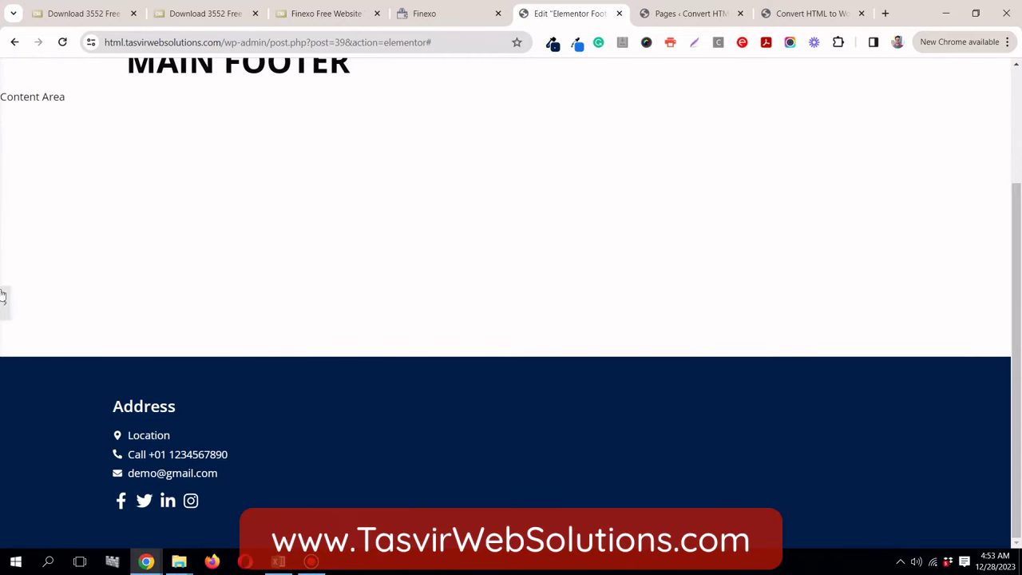
click(3, 297)
Step: Review the original footer's columns and the container structure, and duplicate the inner container holding the Address heading, contact list and social icons
key(ctrl+shift+Tab)
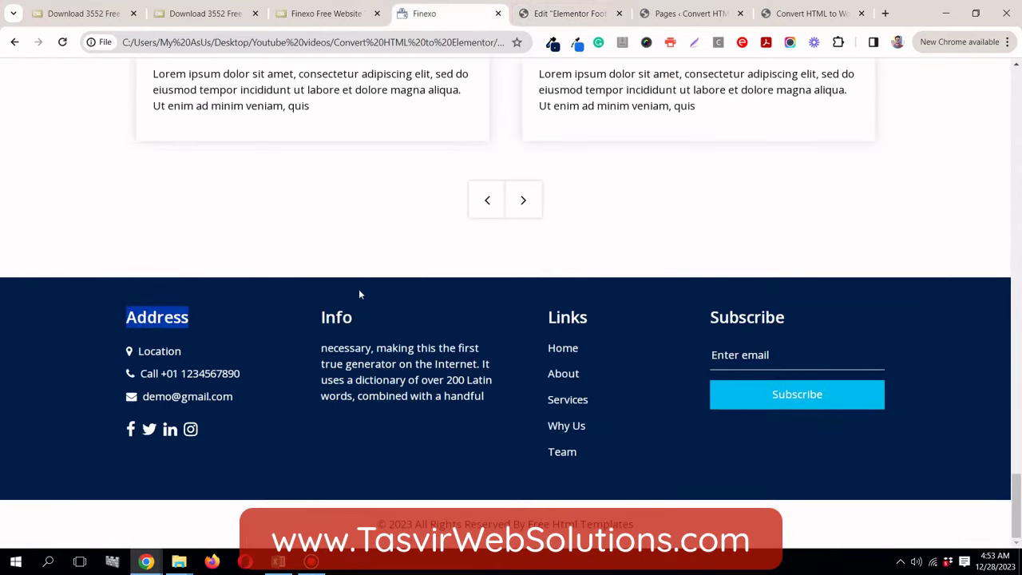
click(693, 347)
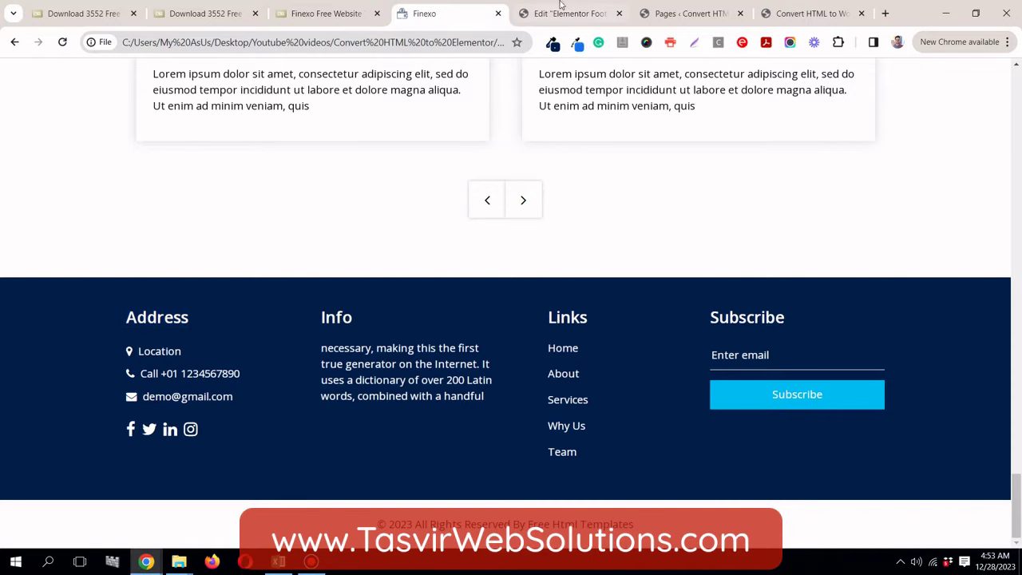
click(557, 10)
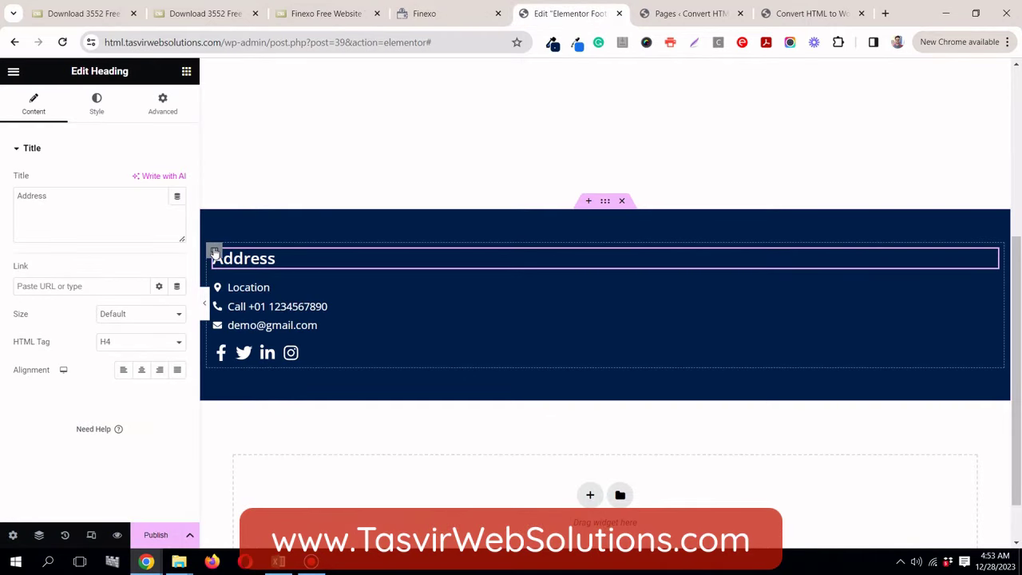
click(214, 252)
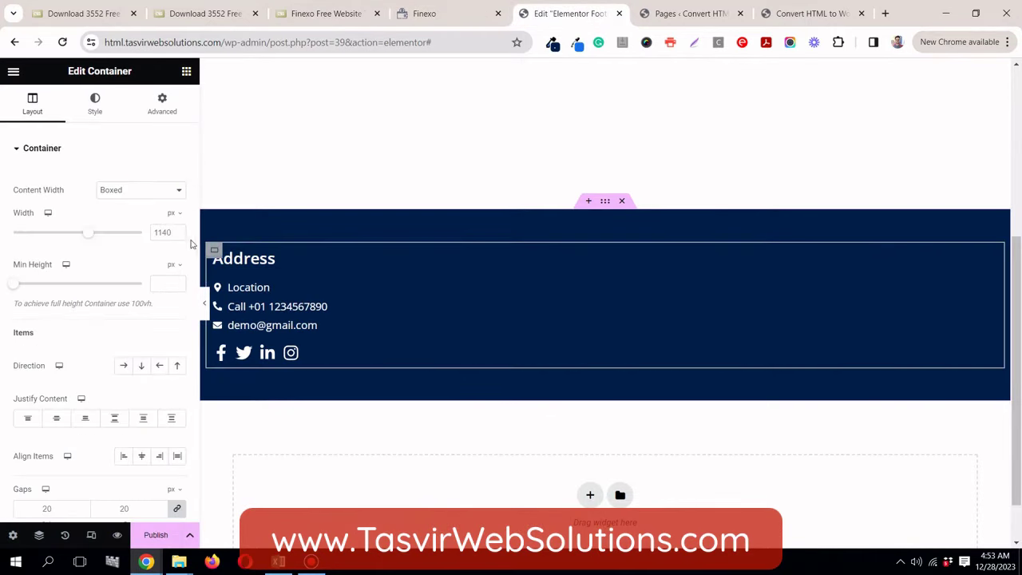
click(39, 535)
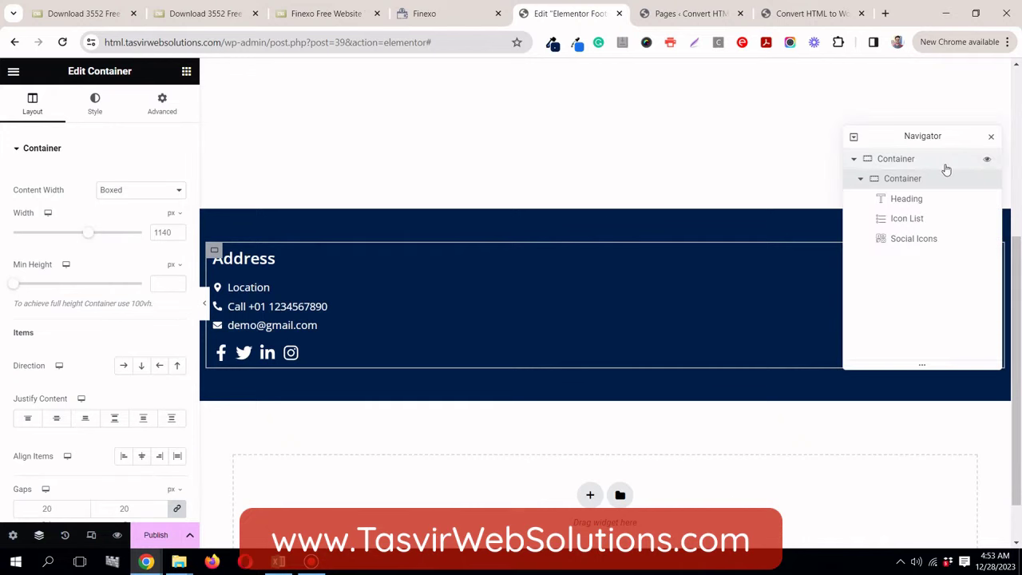
click(861, 184)
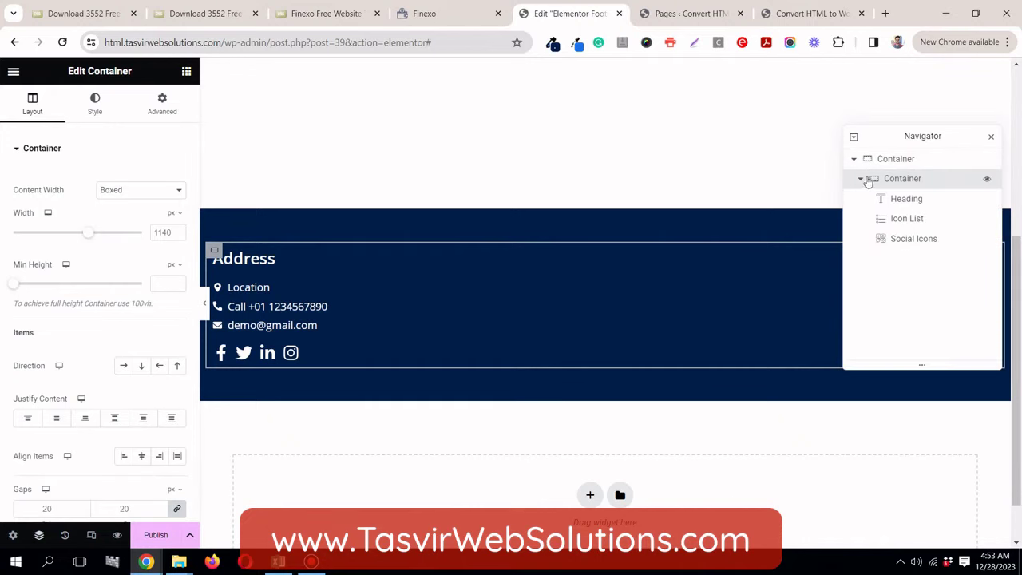
click(992, 137)
mouse_move(609, 205)
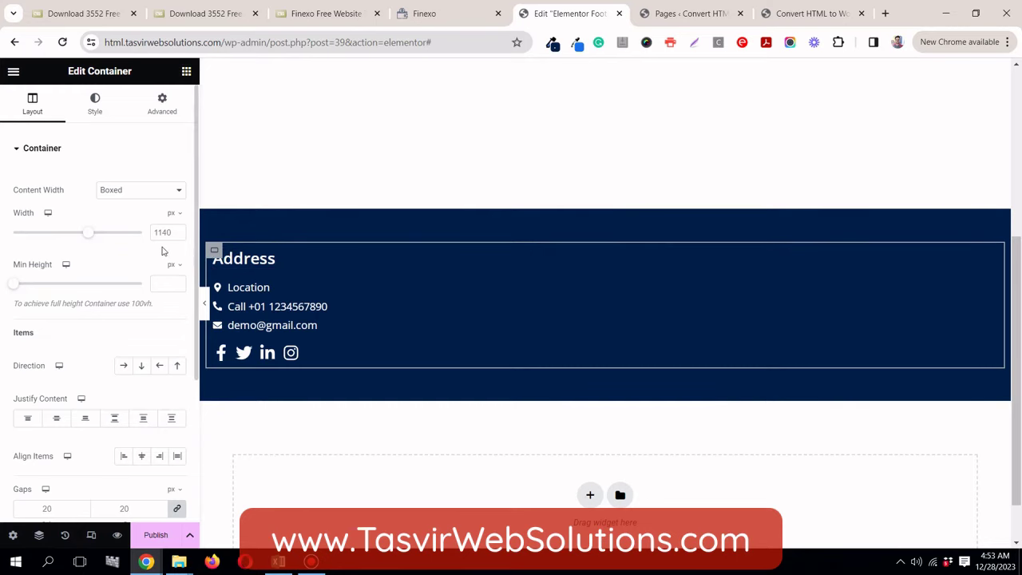
right_click(214, 253)
click(244, 252)
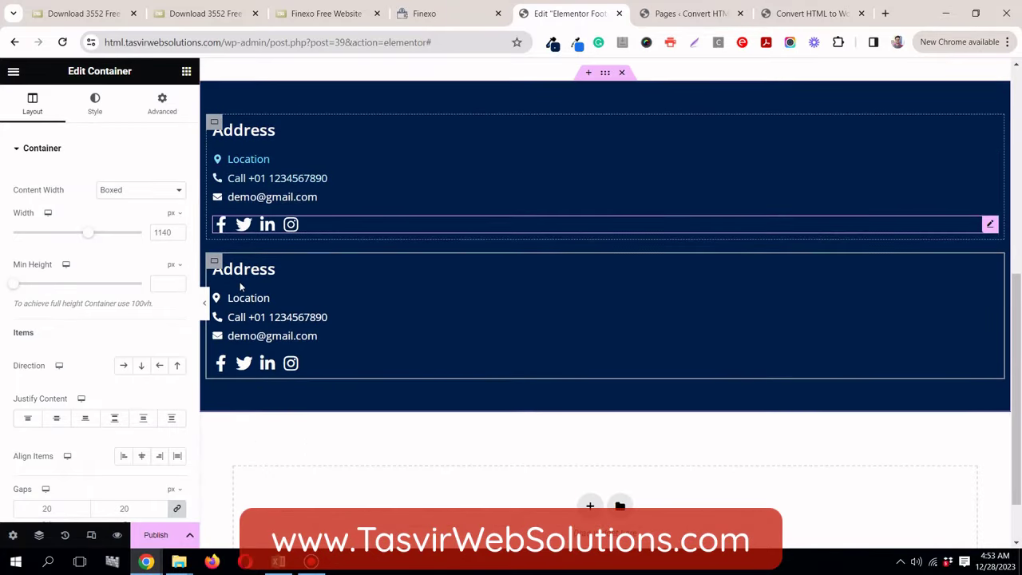
Step: Duplicate the inner Address container two more times so the footer has four column containers
right_click(216, 264)
click(242, 252)
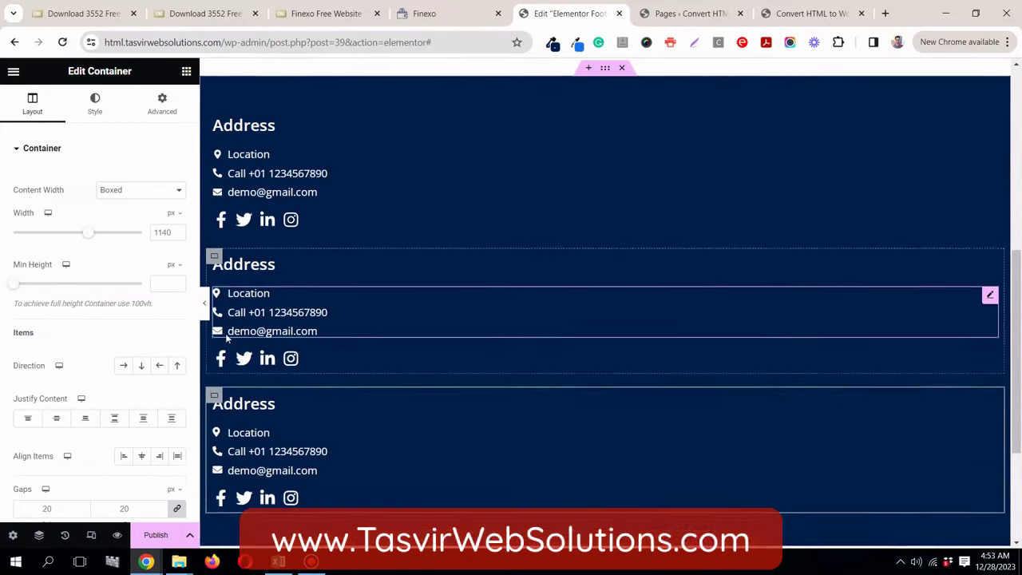
scroll(241, 272, down, 2)
right_click(214, 263)
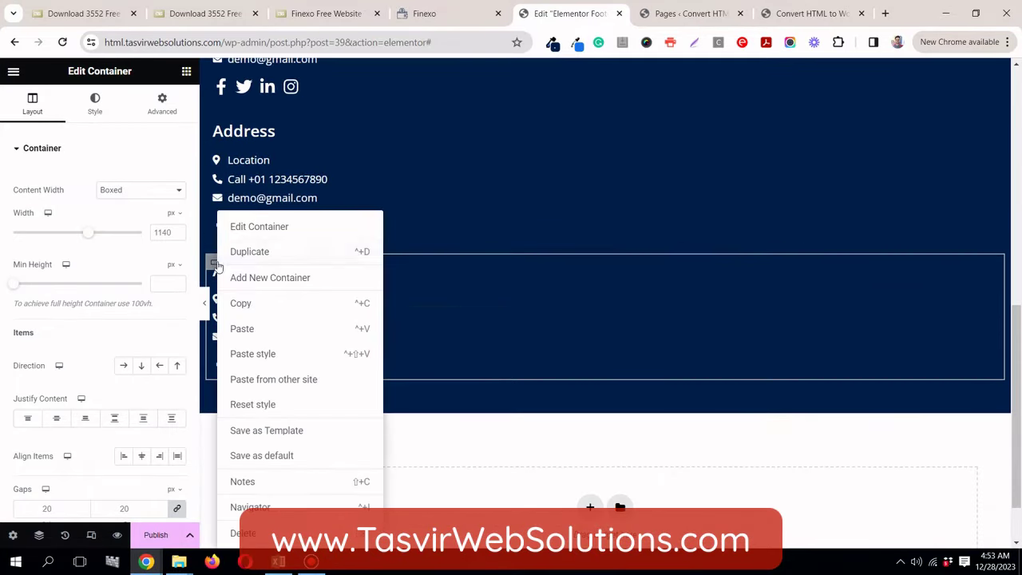
click(270, 252)
scroll(449, 296, up, 3)
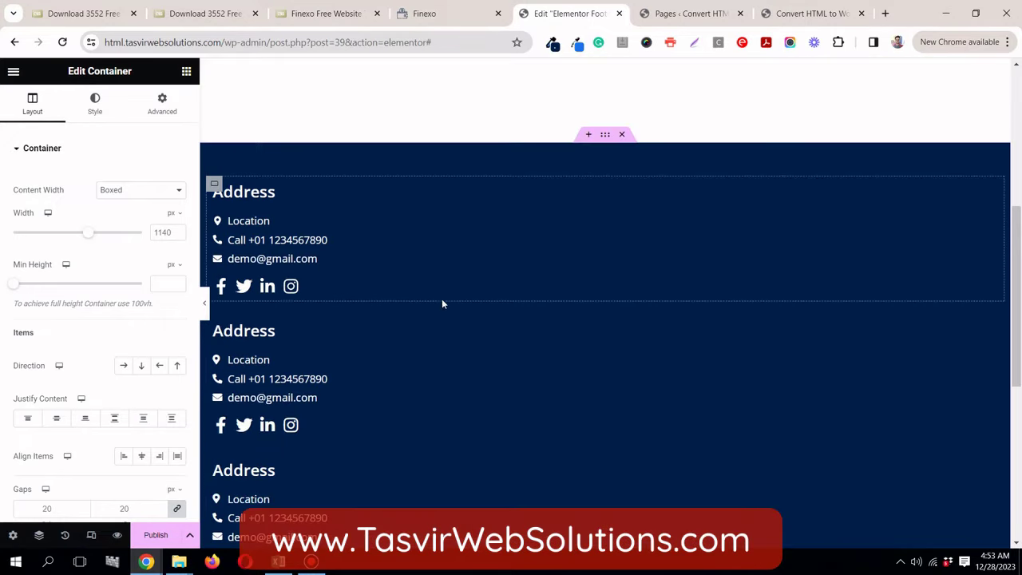
Step: Compare with the original footer's column arrangement and open the layout settings of the outer footer container
click(442, 14)
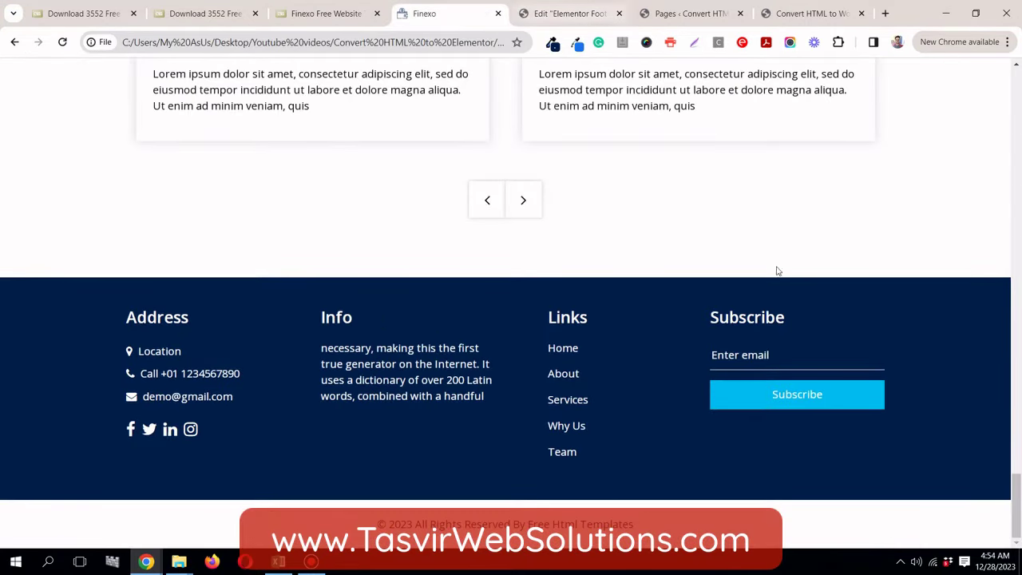
click(569, 13)
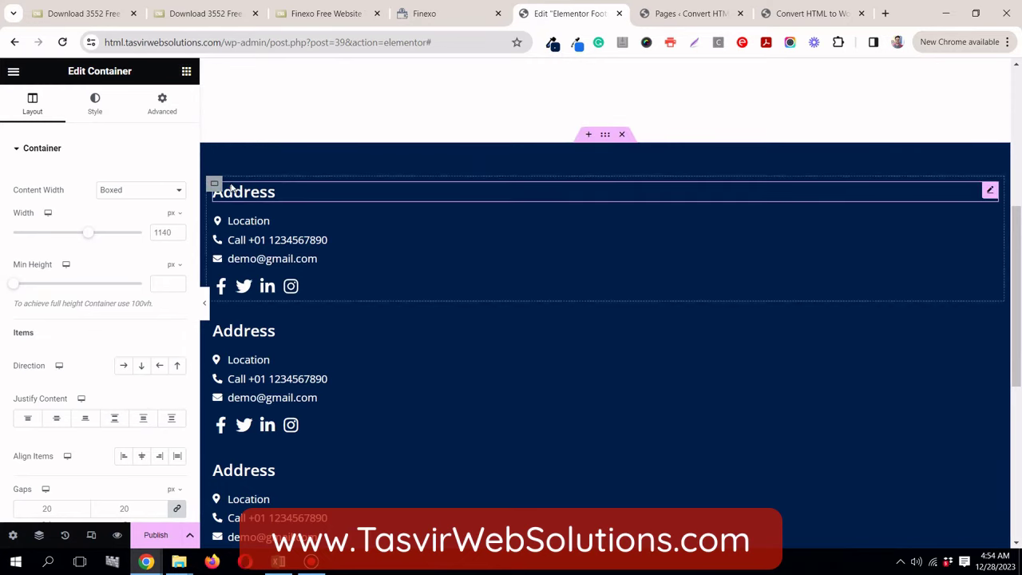
click(605, 136)
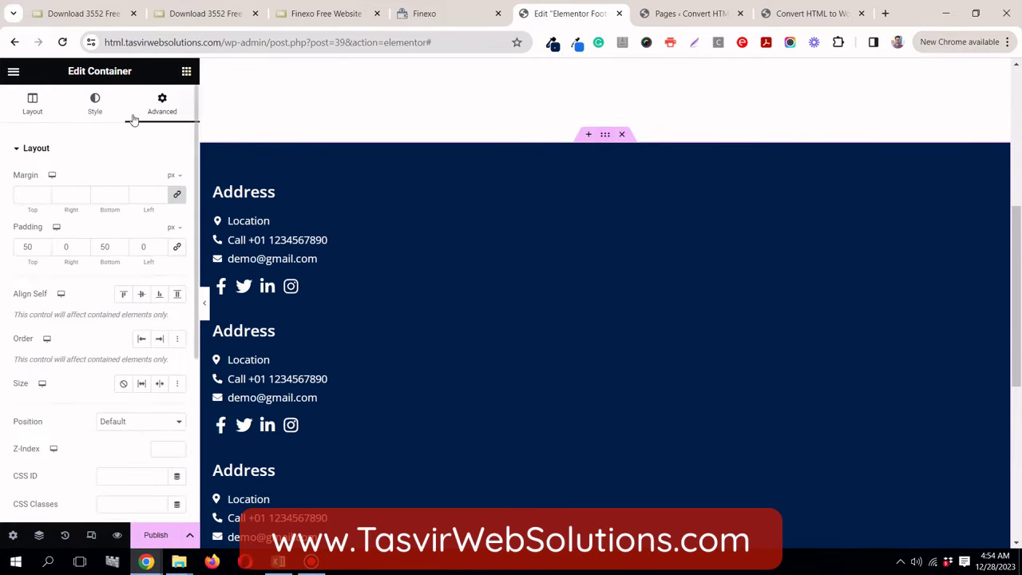
click(29, 108)
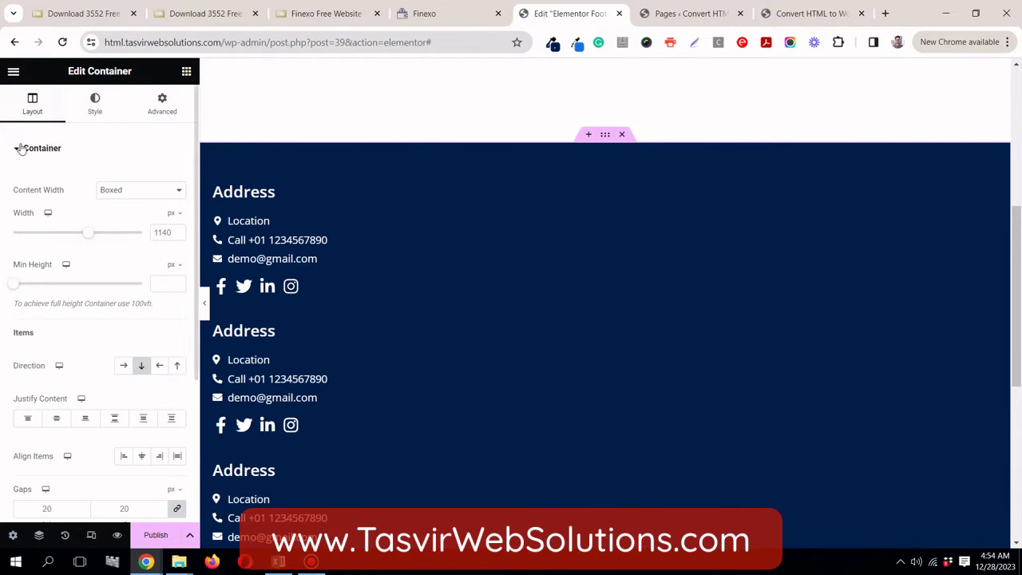
Step: Set the footer container's direction to a horizontal row and preview the four columns at full width
scroll(14, 365, down, 5)
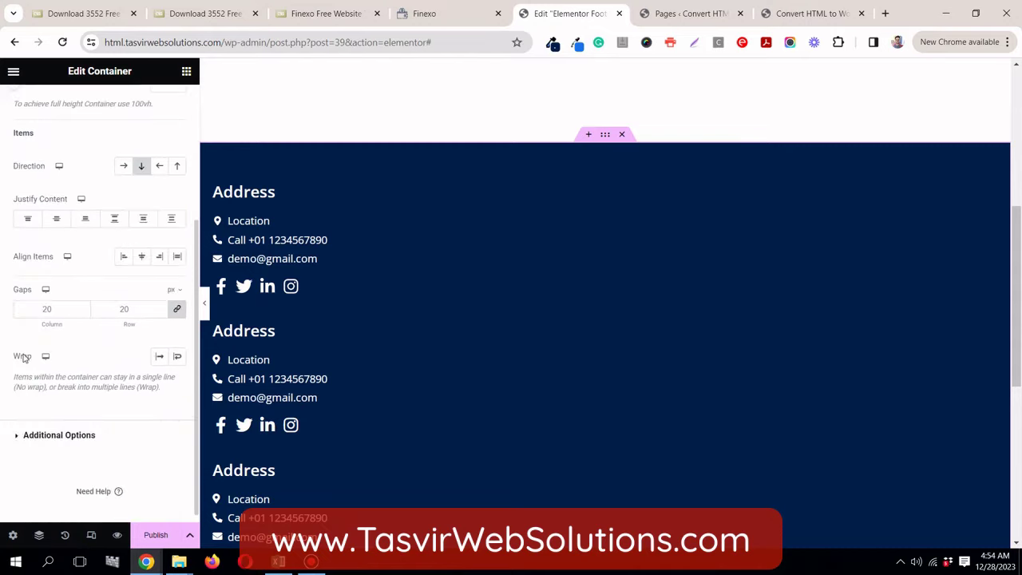
scroll(28, 358, up, 2)
click(123, 234)
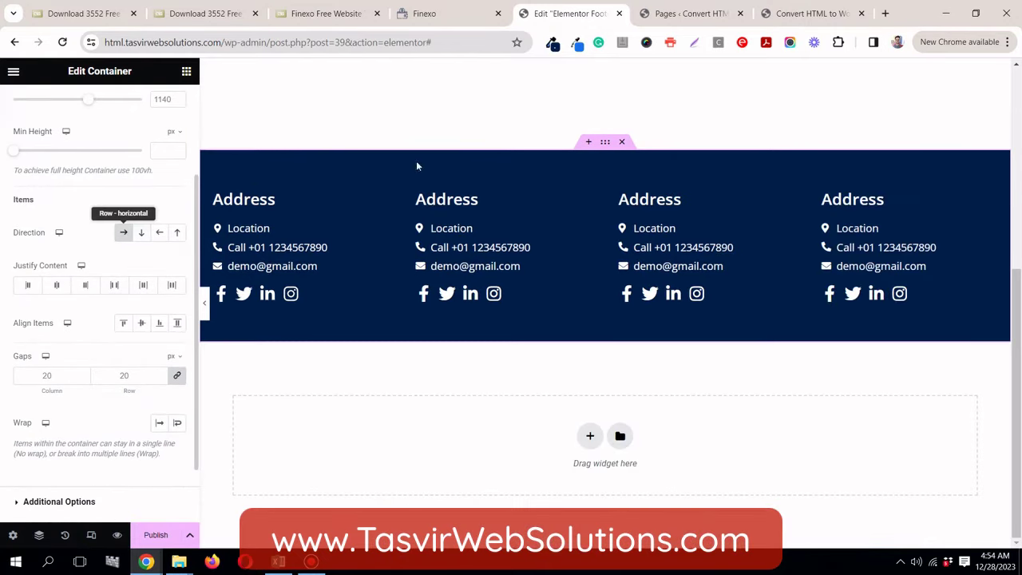
scroll(206, 308, up, 3)
click(204, 305)
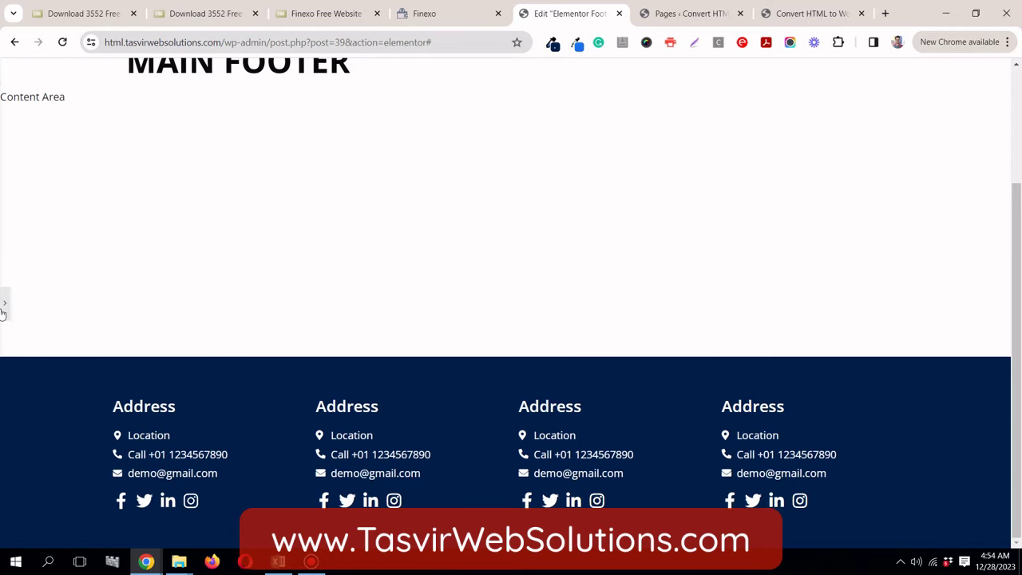
scroll(4, 308, down, 3)
click(4, 303)
Step: Replace the second column's heading with "Info", copied from the footer on the Finexo template page
click(424, 14)
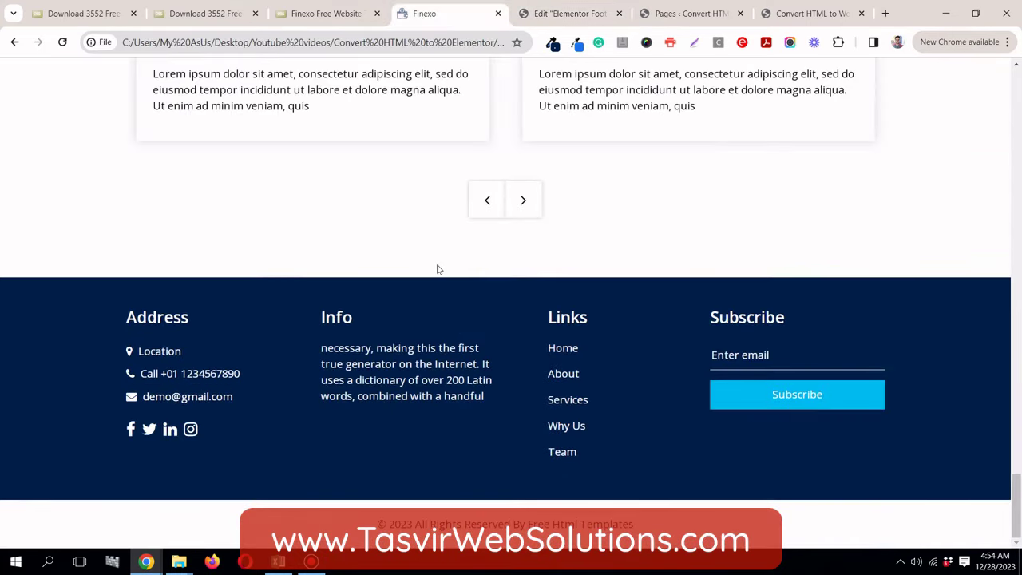
double_click(344, 317)
right_click(345, 318)
click(375, 331)
click(542, 16)
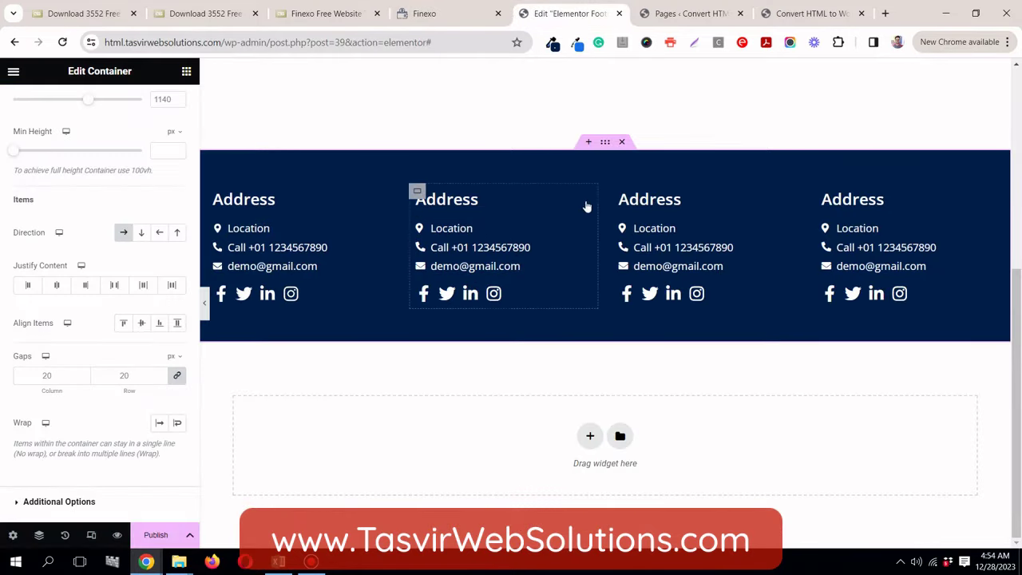
click(584, 198)
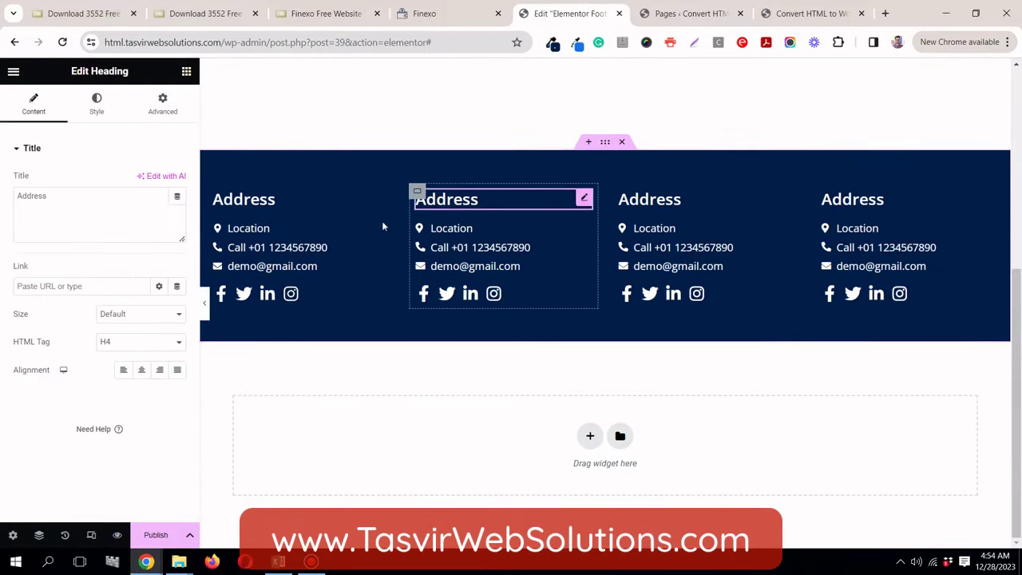
double_click(48, 196)
right_click(48, 195)
click(154, 266)
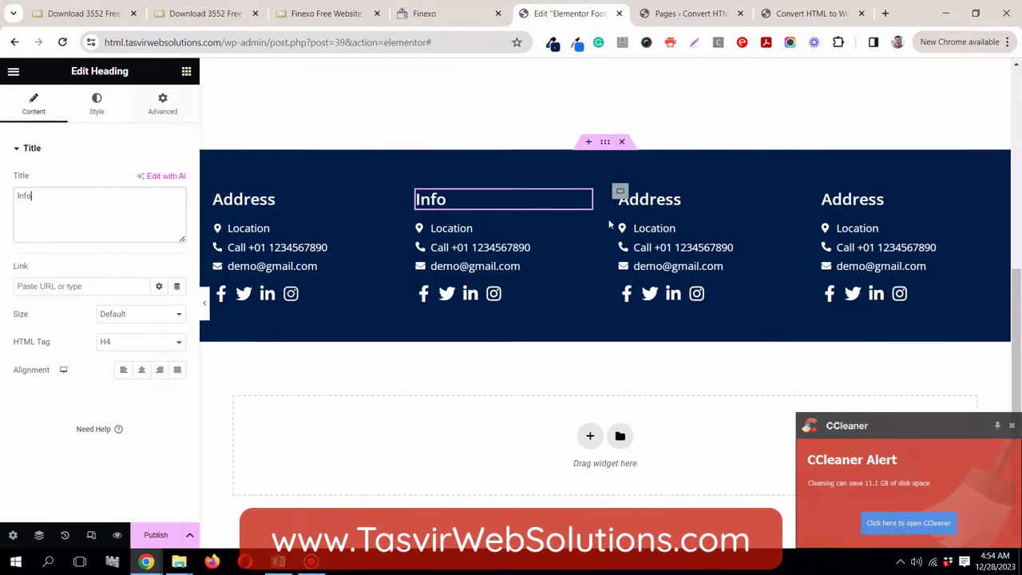
Step: Delete the icon list and the social icons from the Info column
right_click(583, 229)
click(609, 519)
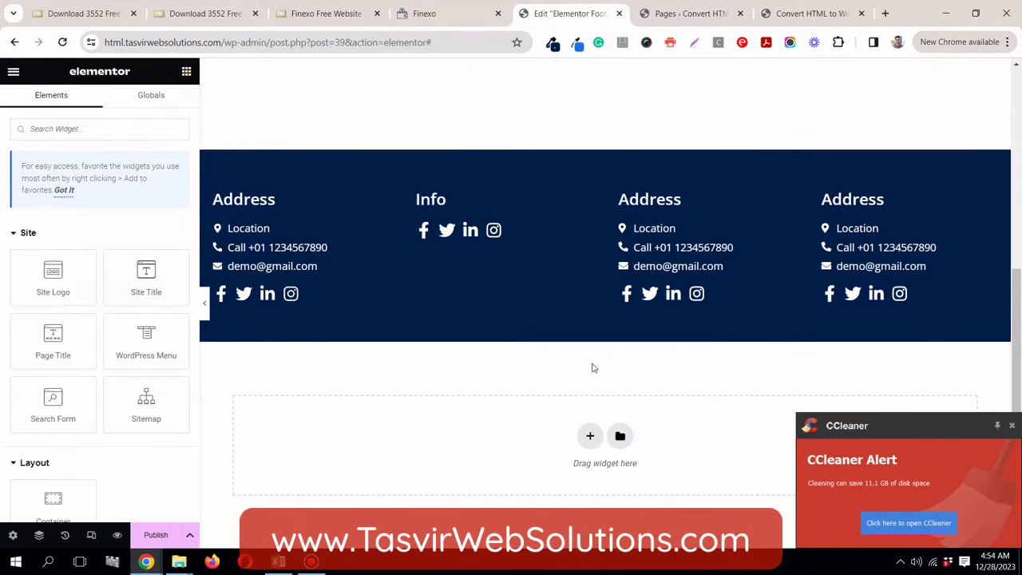
right_click(587, 231)
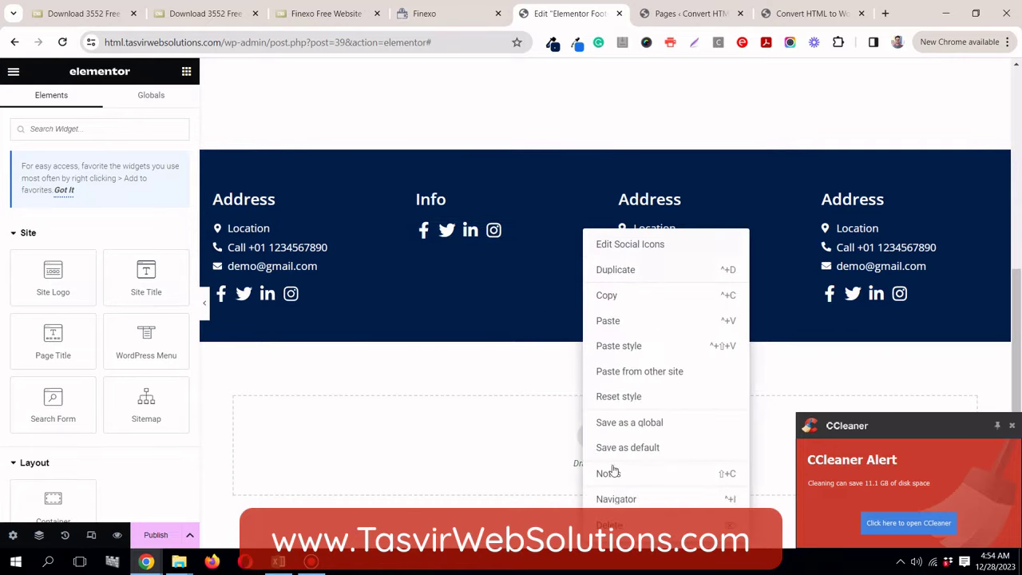
click(608, 524)
Step: Add a Text Editor widget below the Info heading and set its text colour to the global white
scroll(79, 350, down, 1)
scroll(79, 349, down, 2)
drag(63, 471, 461, 200)
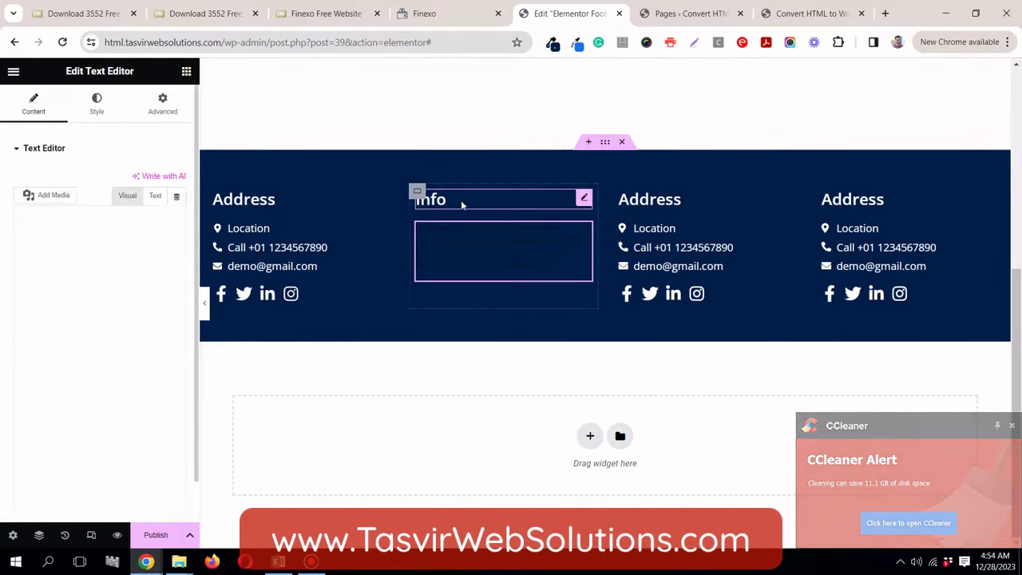
click(96, 104)
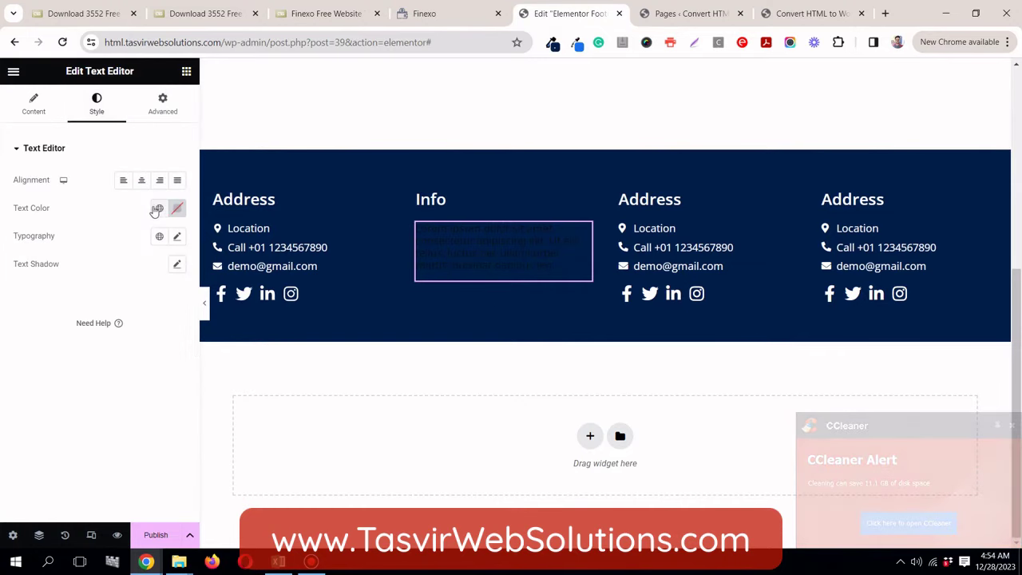
click(159, 207)
scroll(125, 347, down, 2)
click(103, 377)
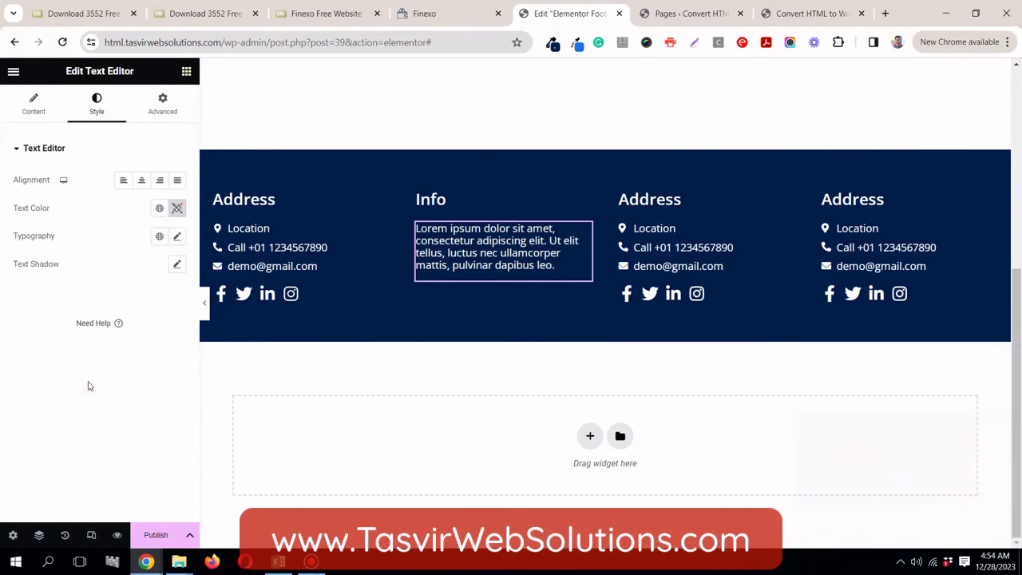
Step: Replace the Info column's placeholder text with the Info paragraph from the Finexo template footer, pasted as plain text
click(429, 14)
drag(486, 397, 310, 348)
right_click(391, 361)
click(422, 189)
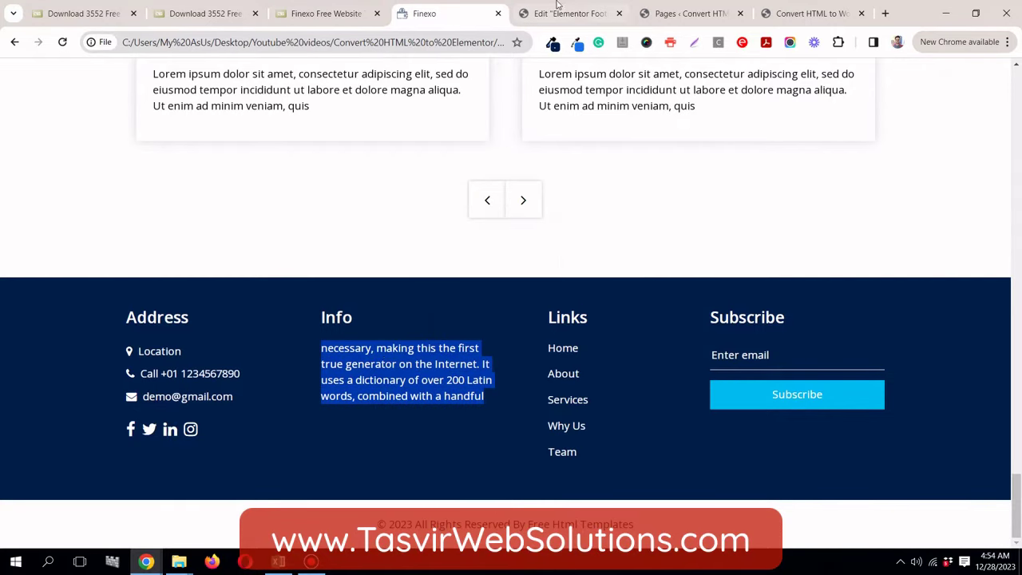
click(567, 14)
click(16, 110)
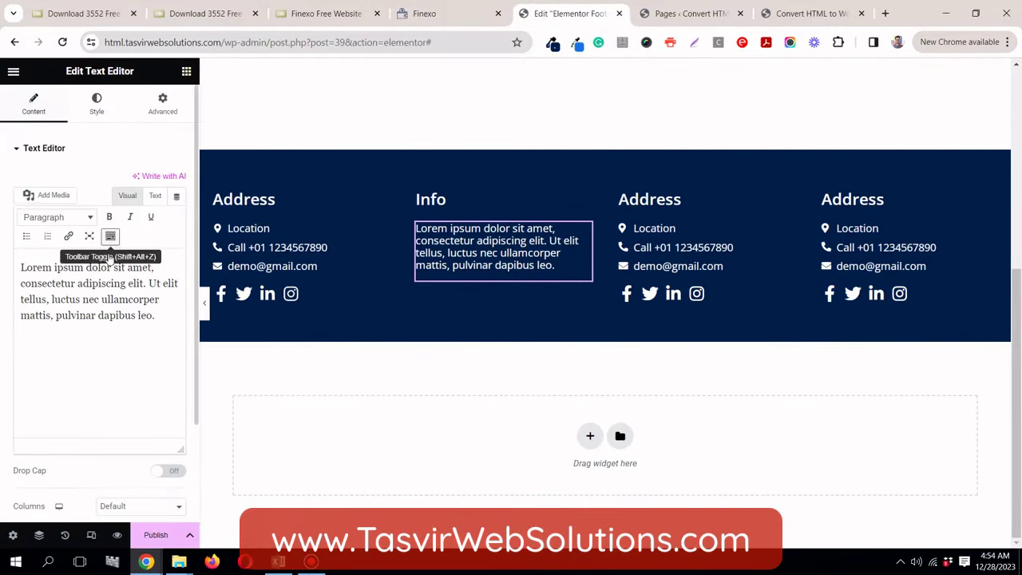
click(110, 283)
key(ctrl+a)
right_click(109, 283)
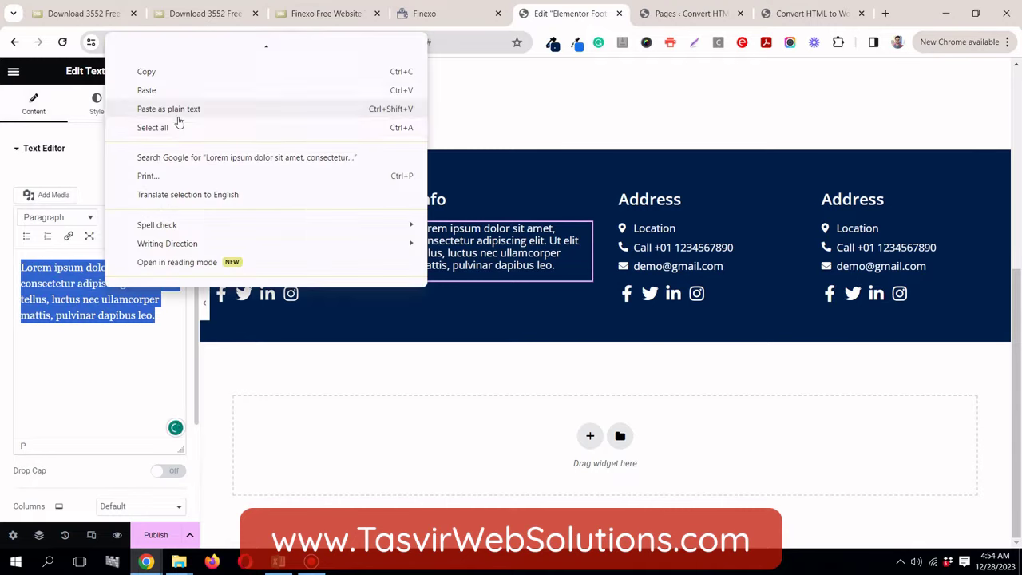
click(177, 108)
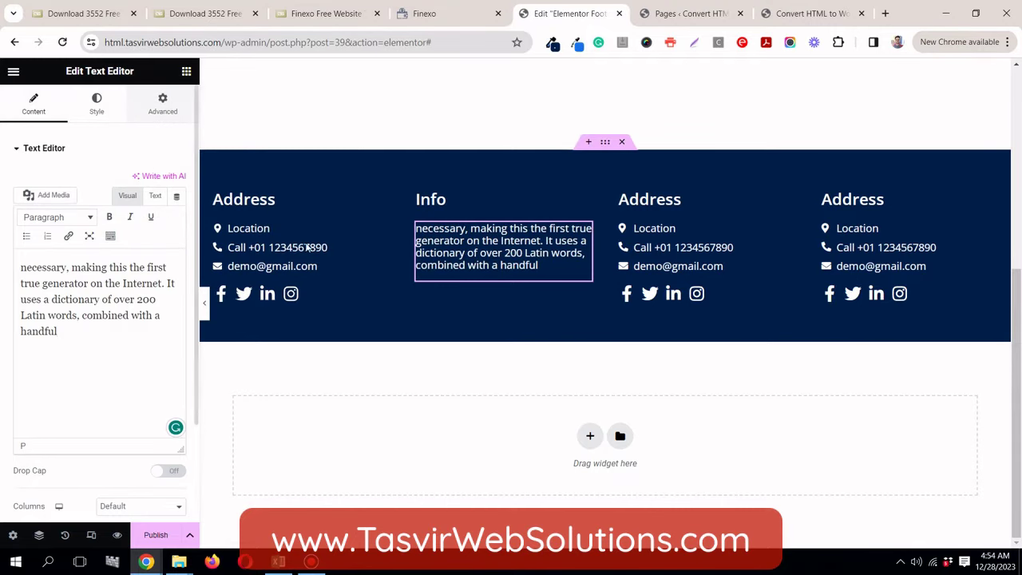
Step: Replace the third column's heading with "Links", copied from the Finexo template footer
click(431, 13)
double_click(552, 317)
right_click(552, 318)
click(590, 333)
click(551, 14)
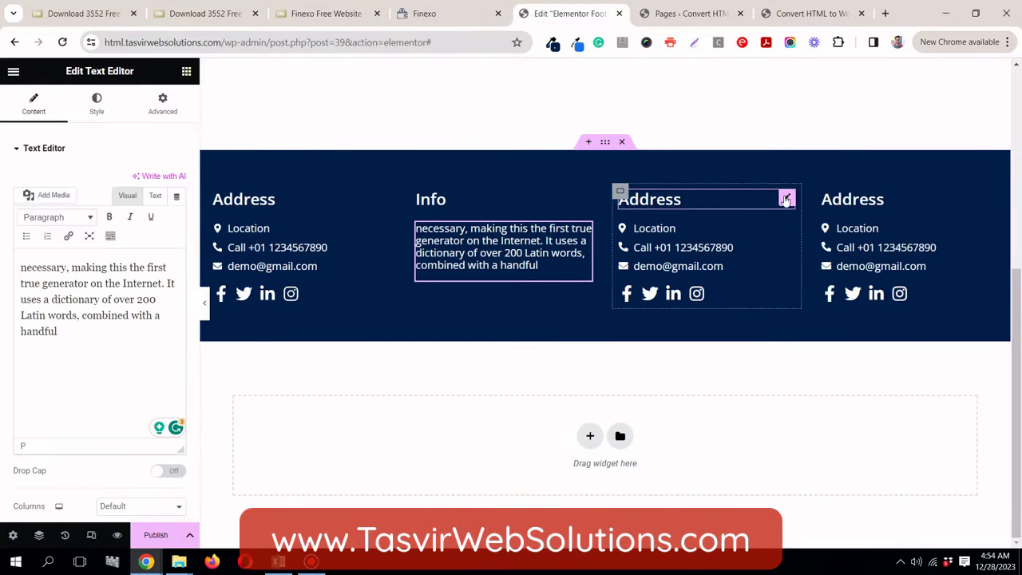
click(786, 199)
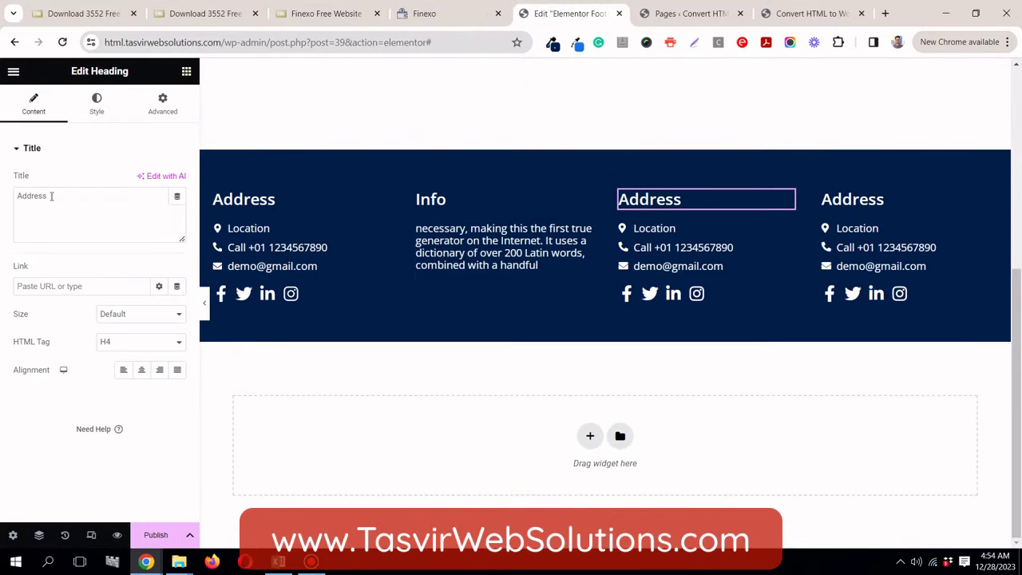
right_click(72, 202)
click(107, 268)
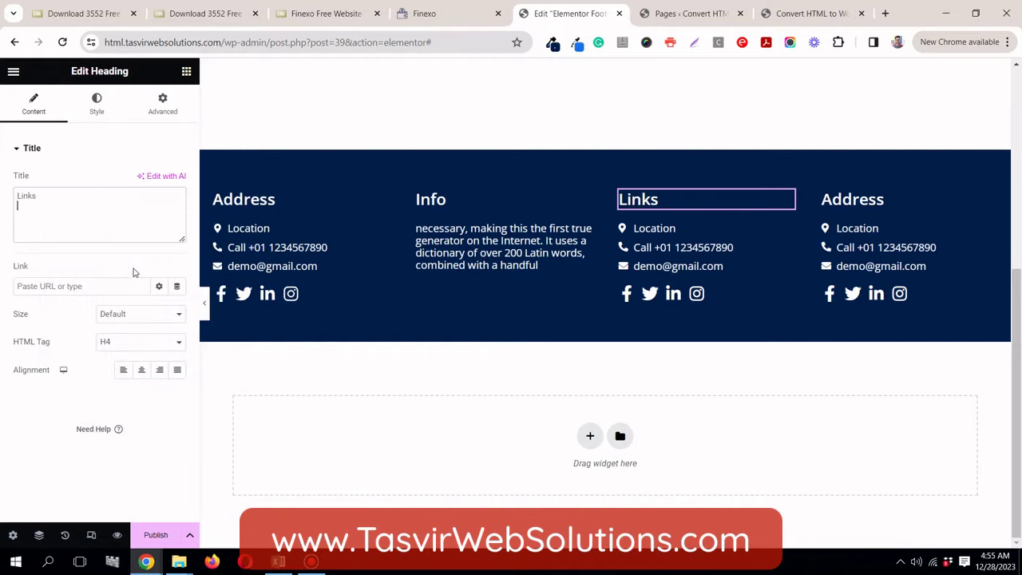
Step: Remove the social icons and the icon list from the Links column
right_click(786, 293)
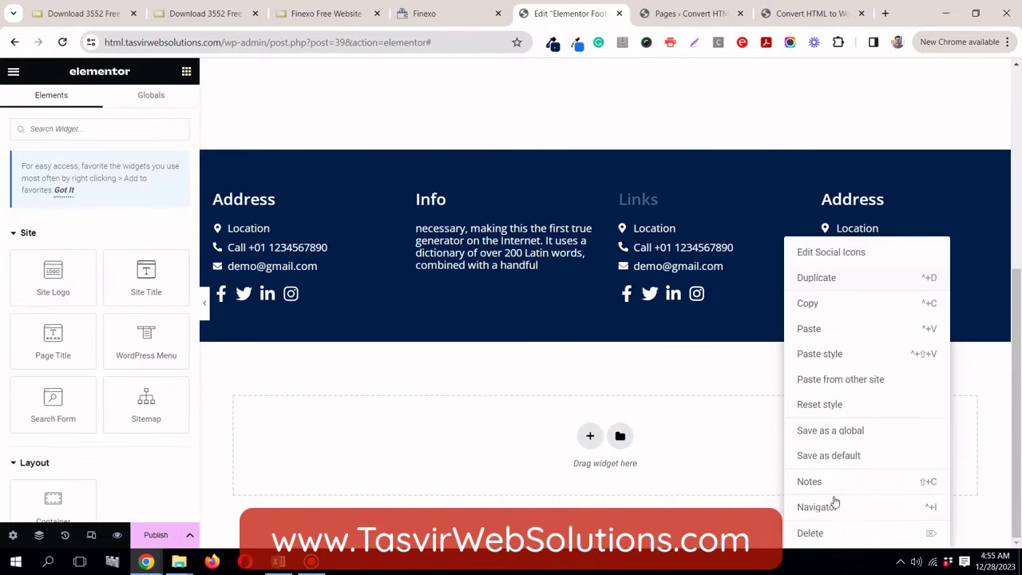
click(839, 542)
right_click(791, 239)
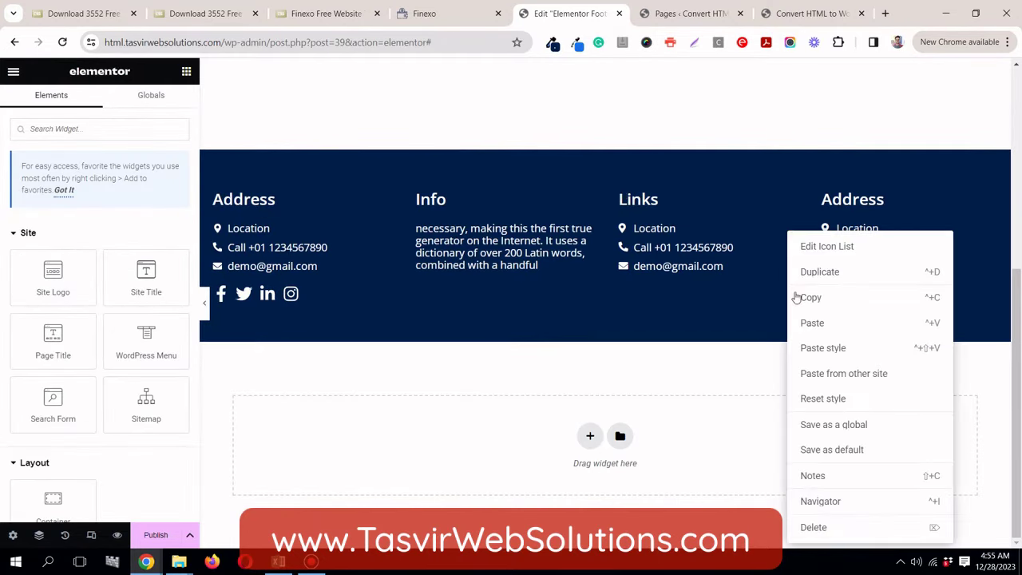
click(825, 530)
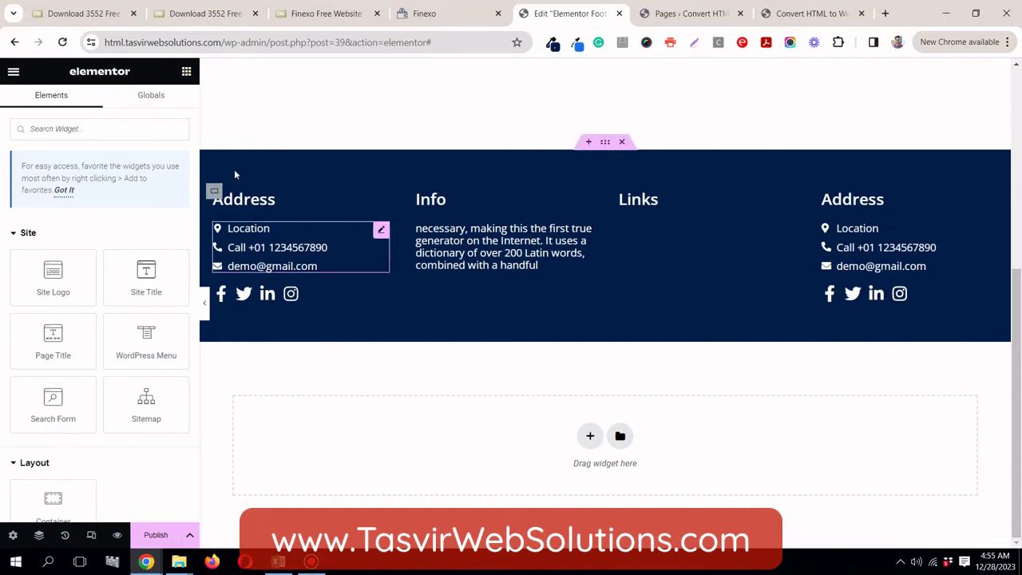
Step: Search the widgets for "menu" and add a WordPress Menu widget below the Links heading
click(145, 126)
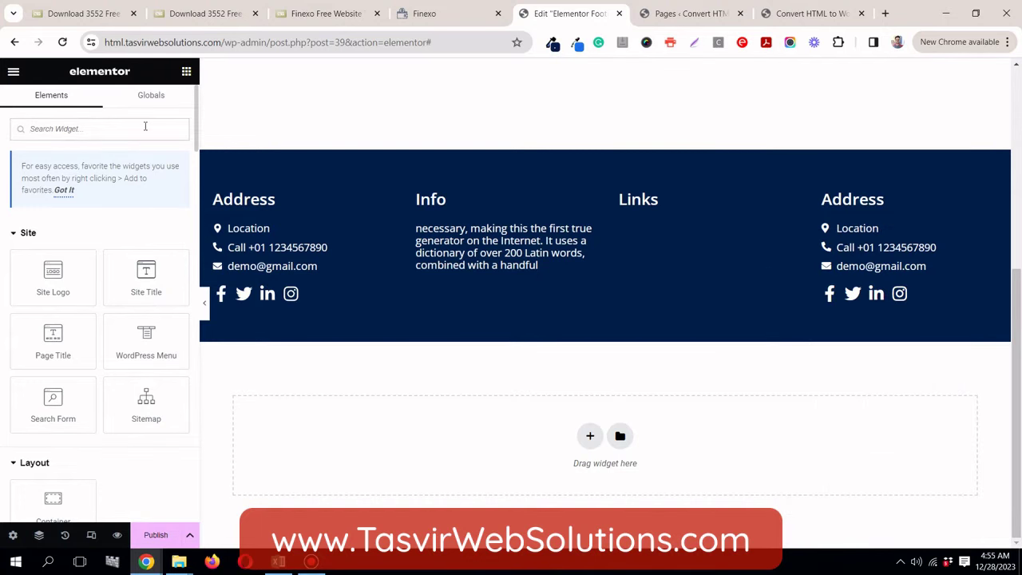
text(menu)
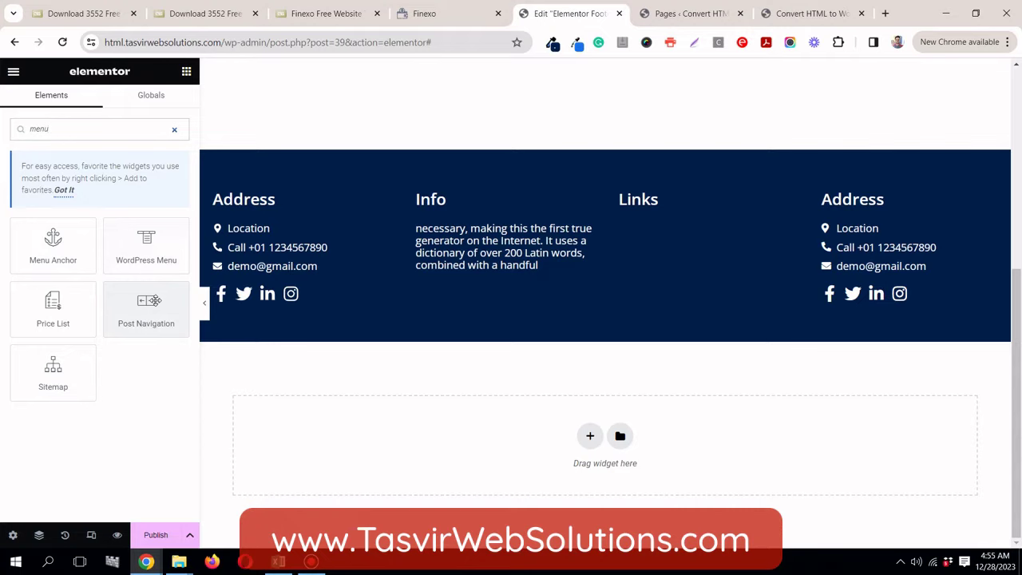
drag(147, 253, 627, 208)
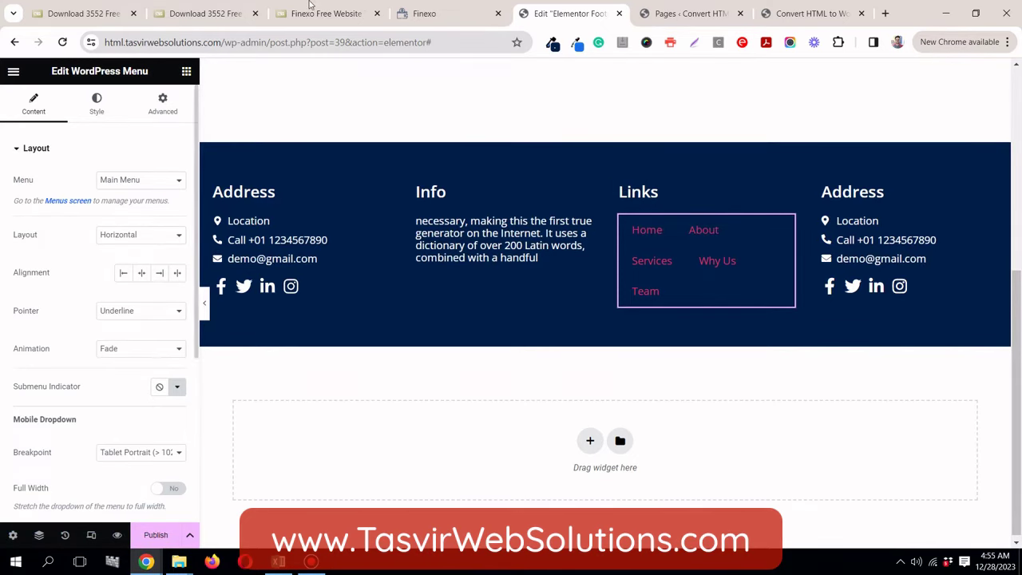
Step: Check the footer links on the Finexo template page and set the Links column menu's layout to Vertical
click(447, 13)
click(569, 373)
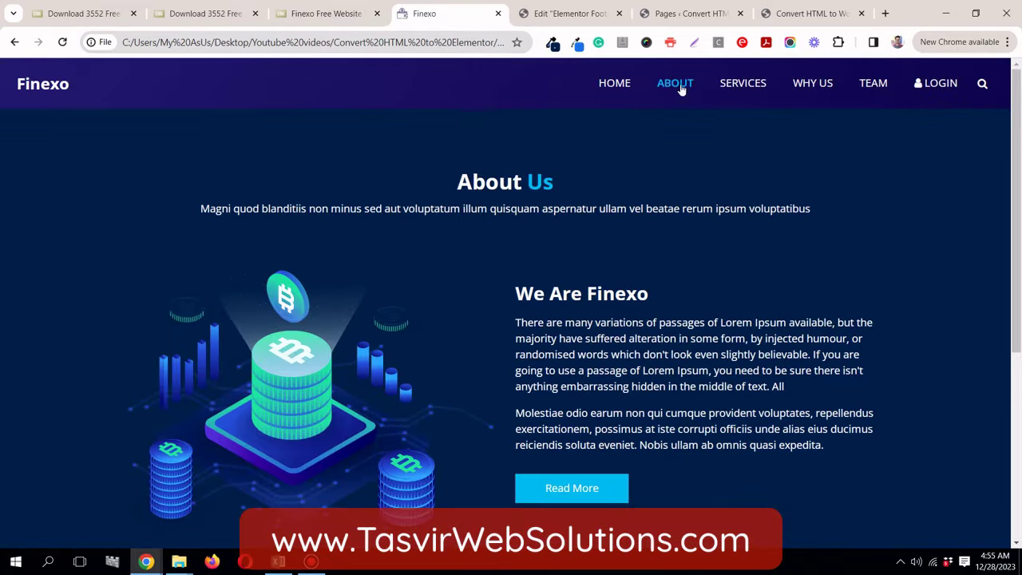
click(630, 85)
scroll(573, 237, down, 6)
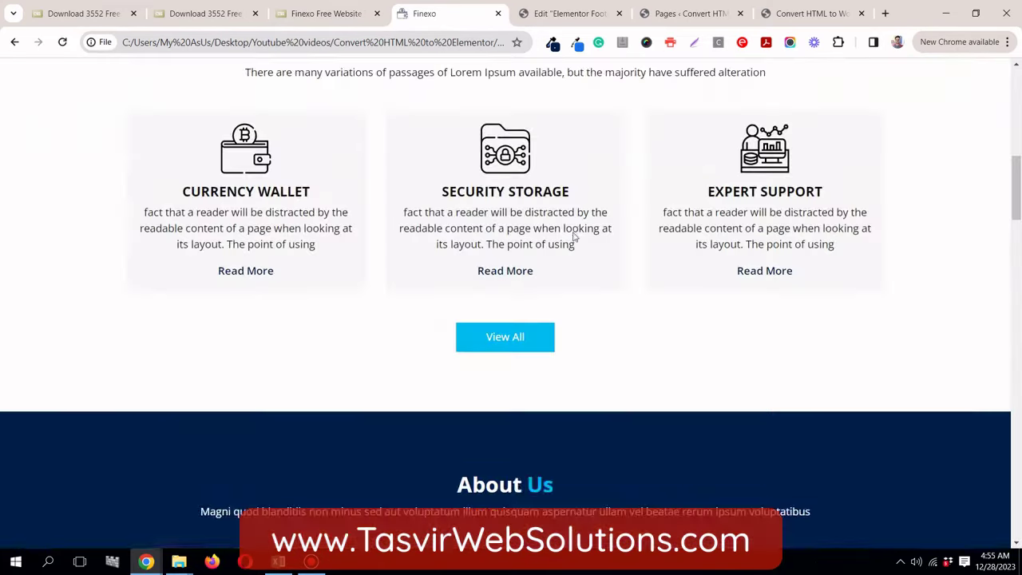
scroll(573, 237, down, 15)
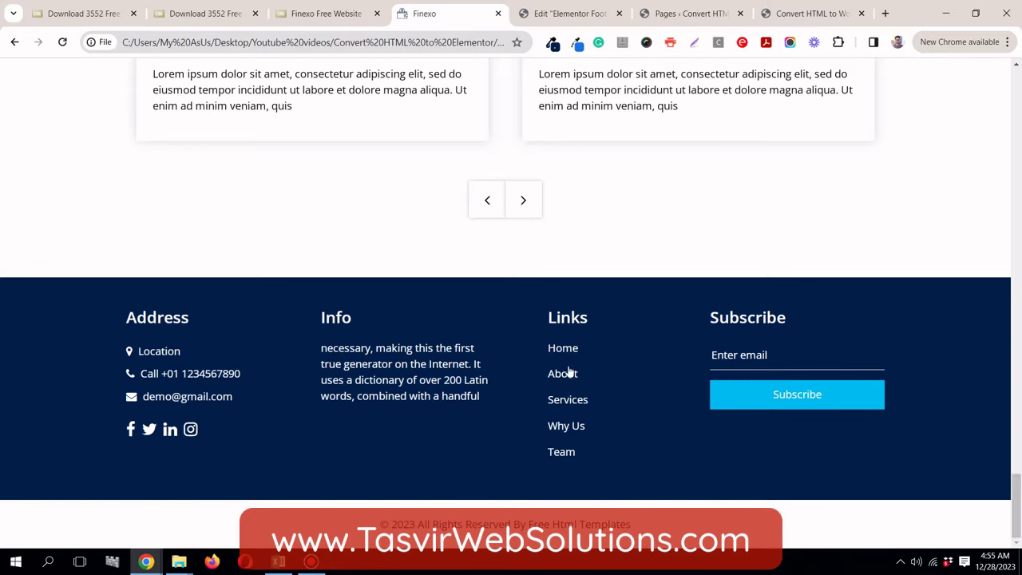
click(557, 21)
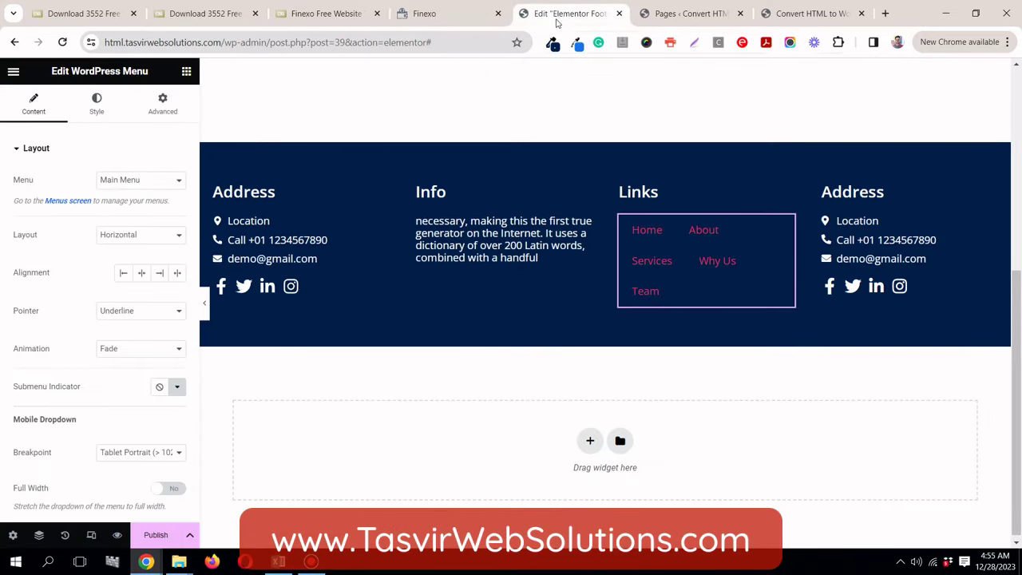
click(133, 244)
click(123, 262)
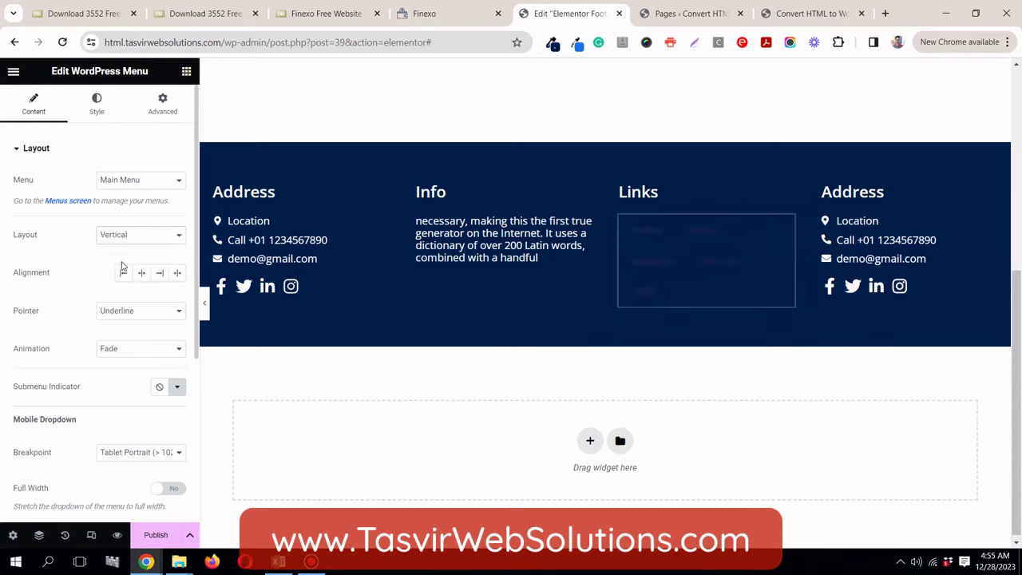
Step: Set the menu's horizontal and vertical padding to 0 px and the space between items to 10 px
scroll(87, 379, down, 3)
scroll(87, 379, up, 3)
click(114, 111)
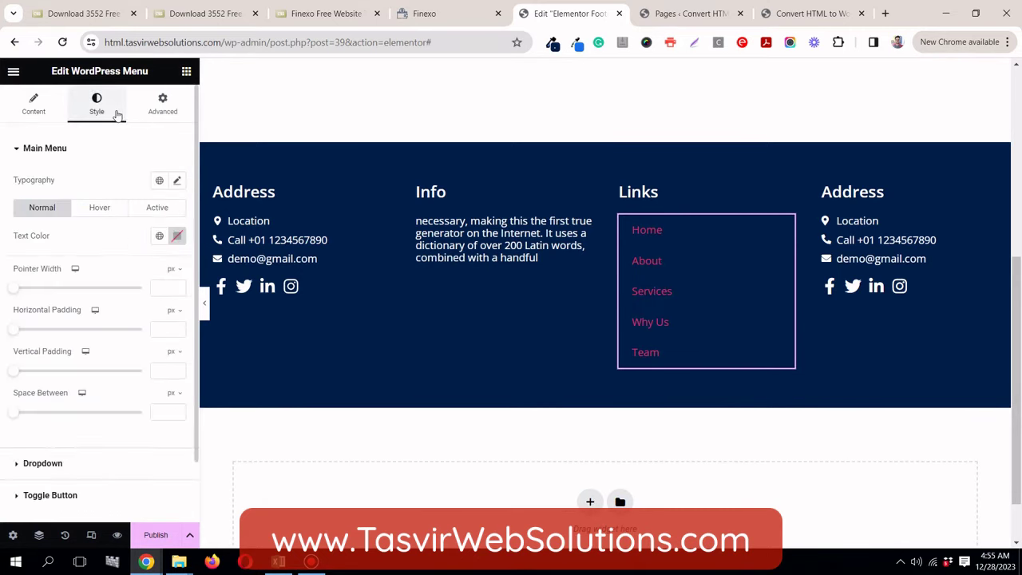
click(18, 334)
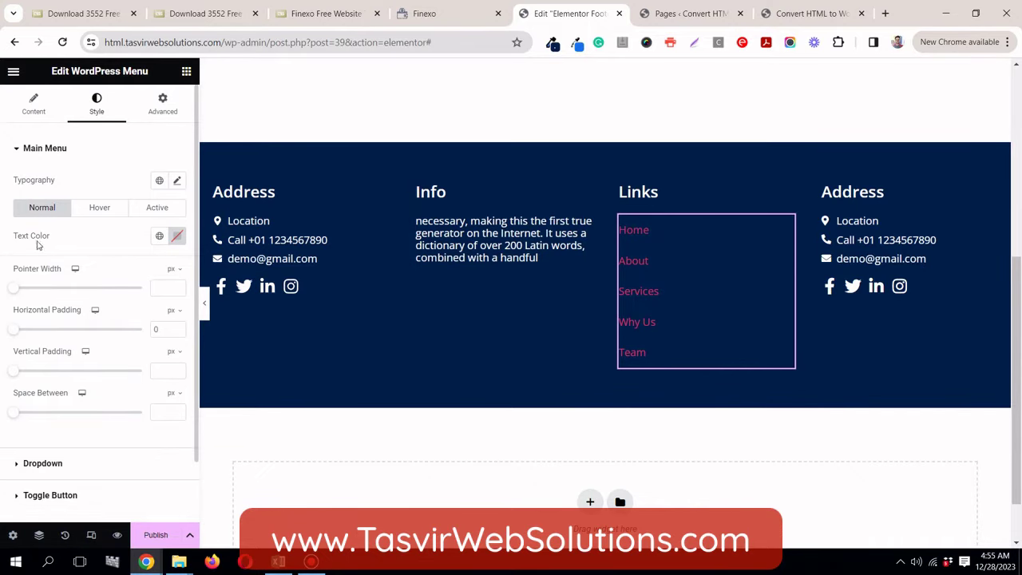
click(20, 372)
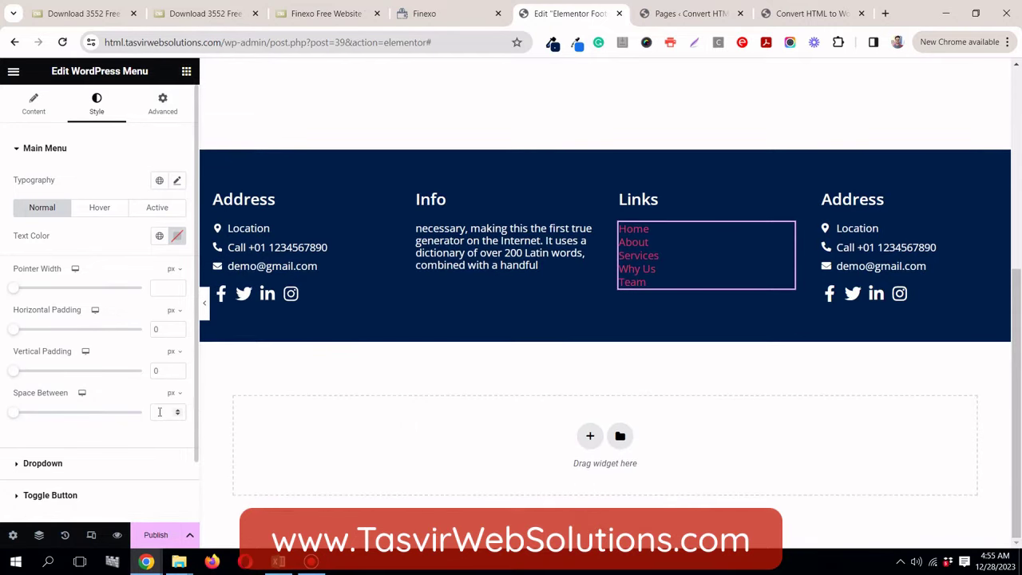
text(1)
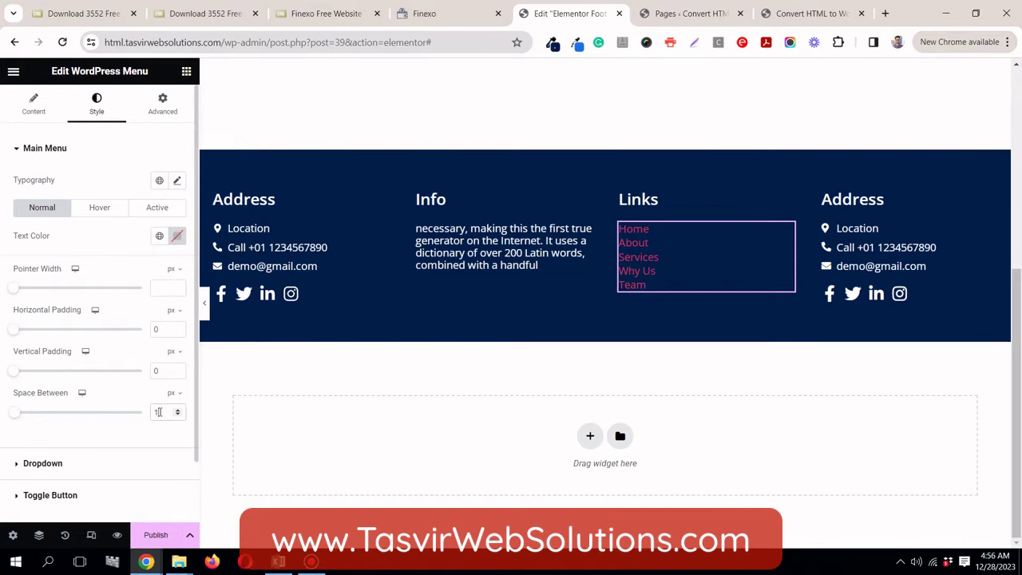
text(0)
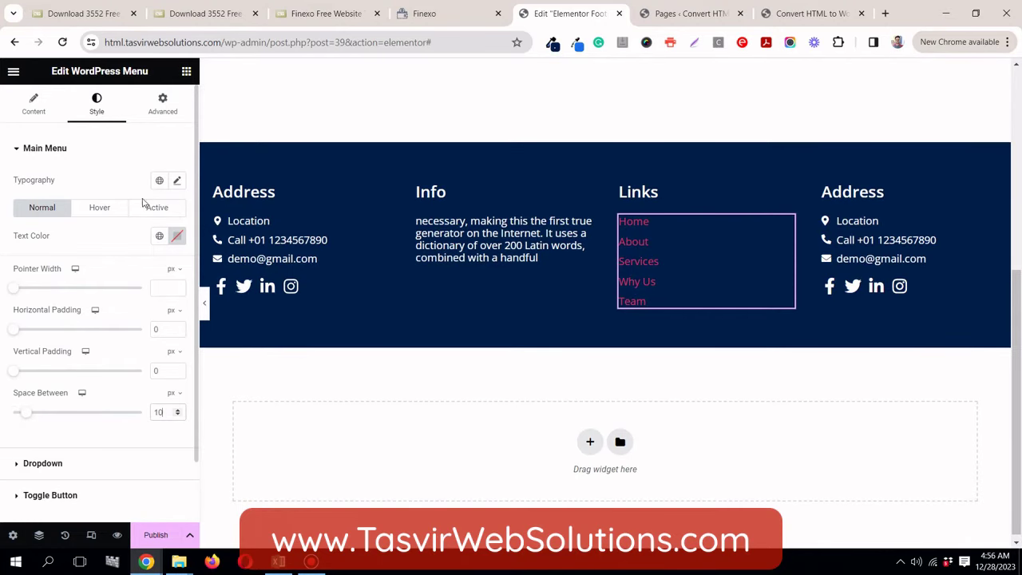
Step: Set the Links menu's text color to the global white and its hover text color to the global light blue
click(159, 236)
scroll(80, 422, down, 2)
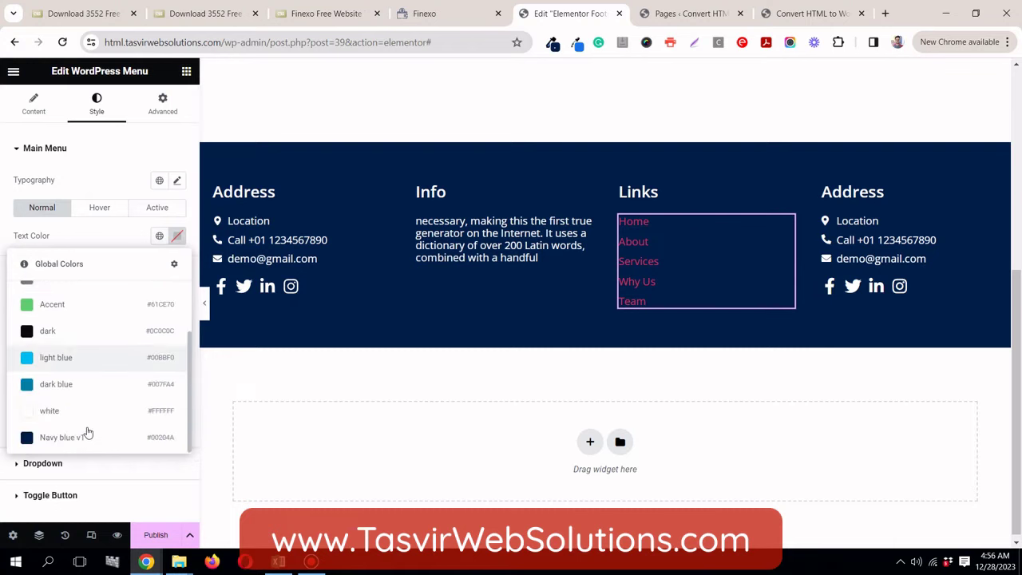
click(69, 417)
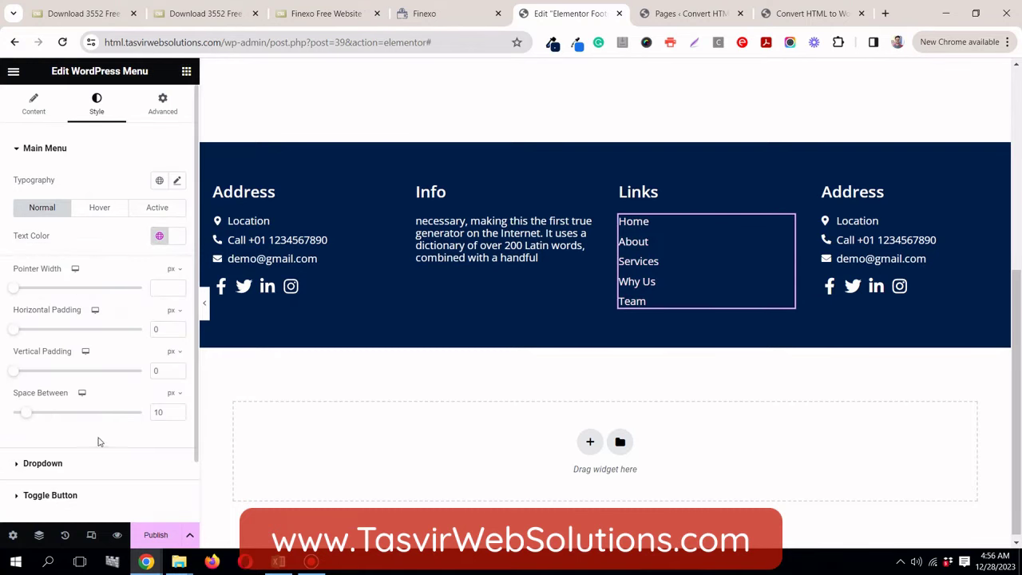
click(111, 207)
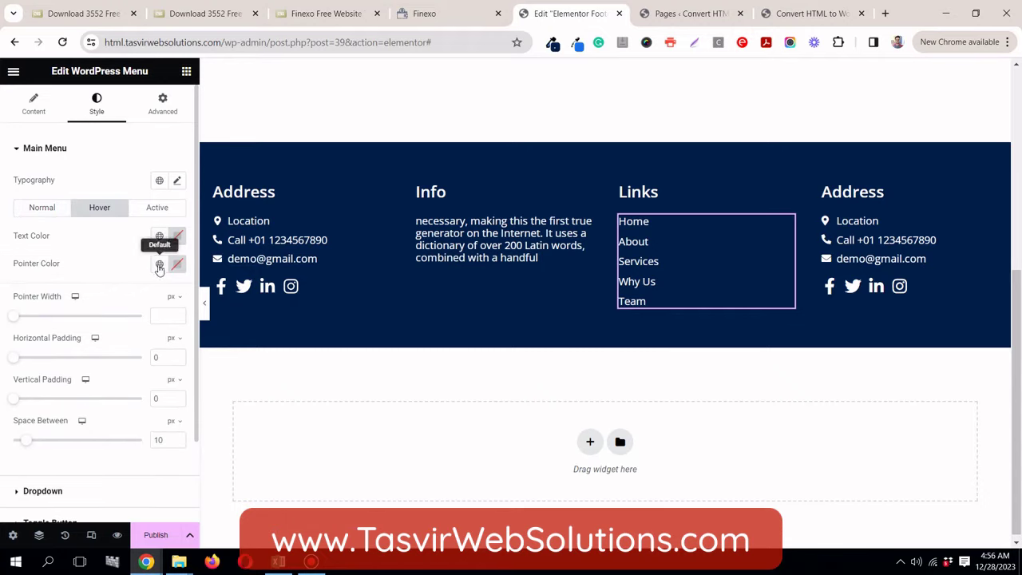
click(159, 236)
scroll(80, 407, down, 2)
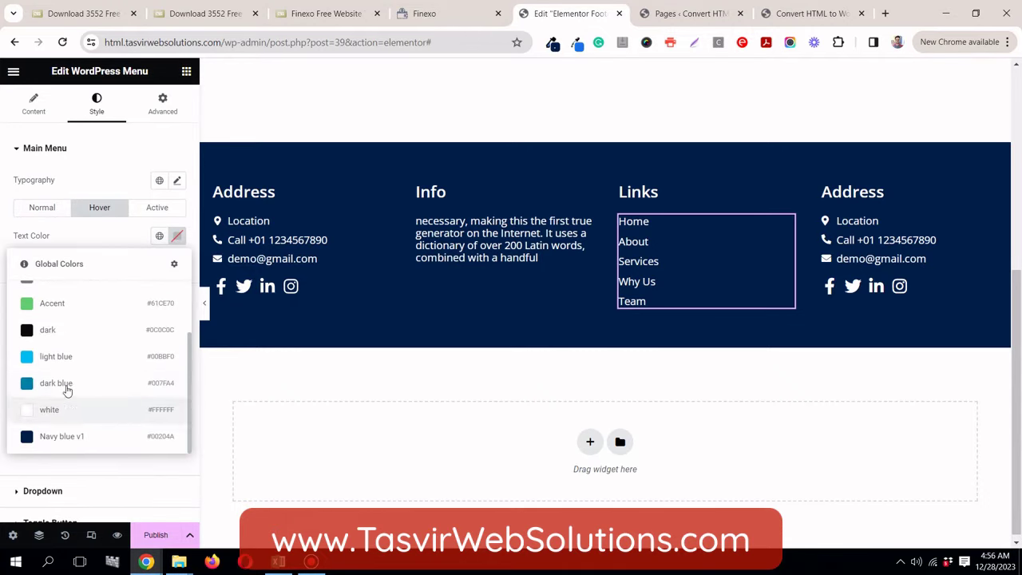
click(67, 361)
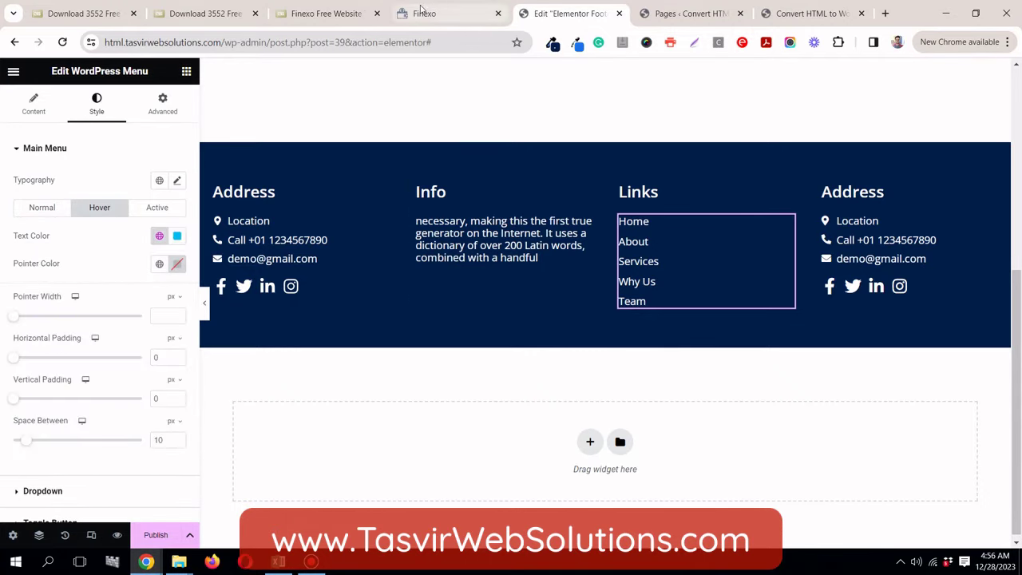
Step: Check the link styling on the Finexo template page and set the Links menu's pointer to None
click(424, 14)
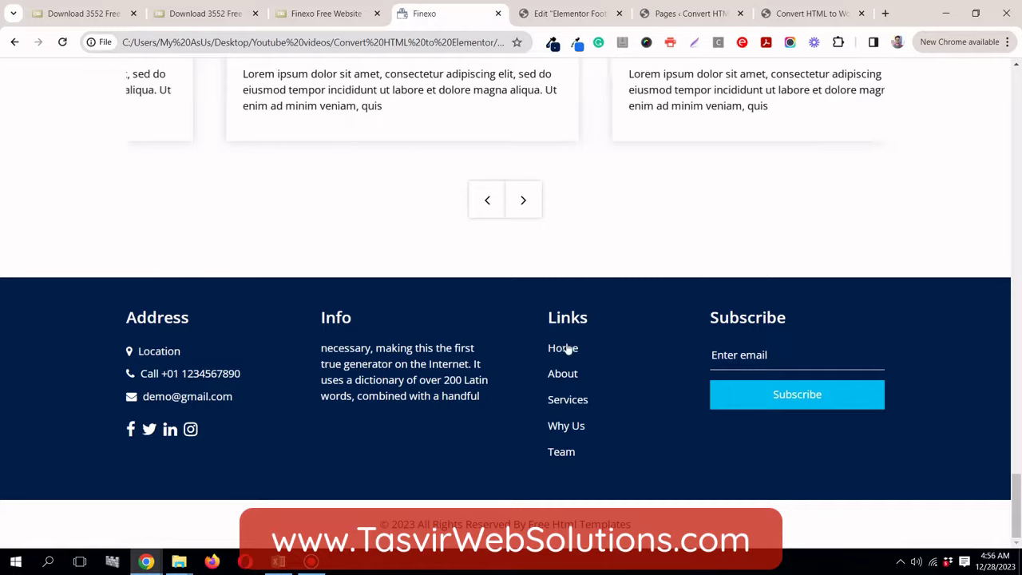
click(559, 14)
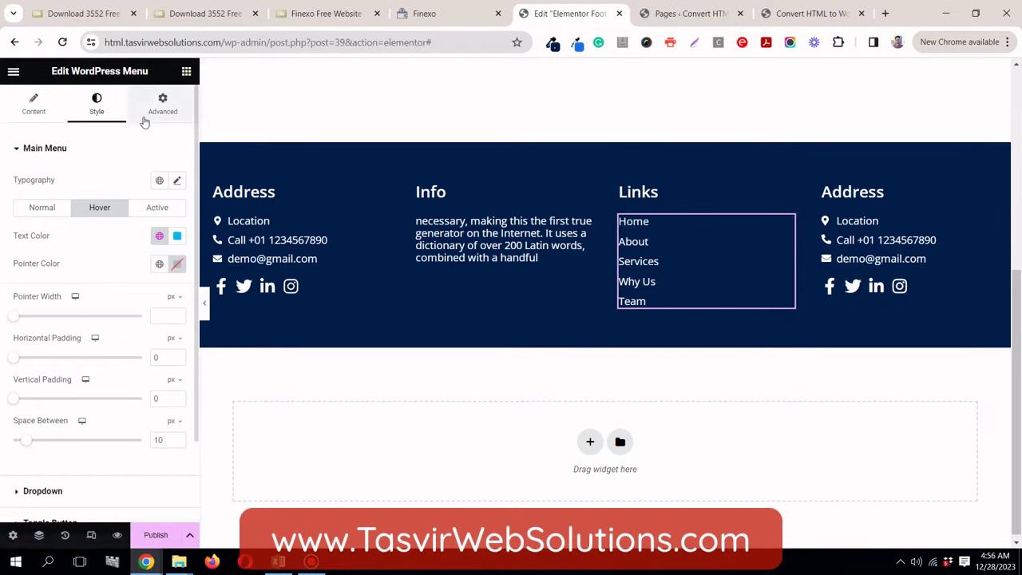
click(54, 117)
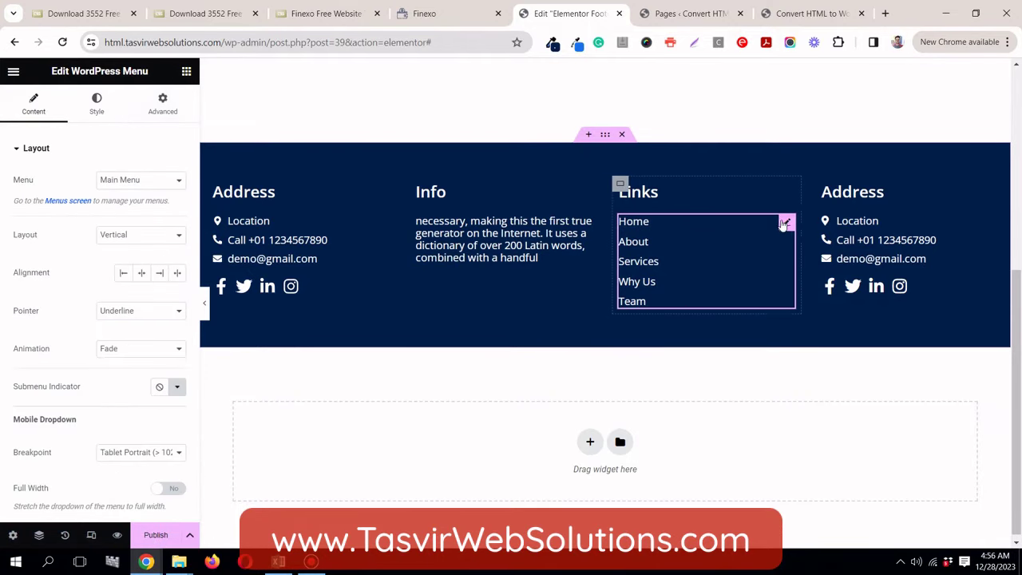
click(148, 312)
click(116, 324)
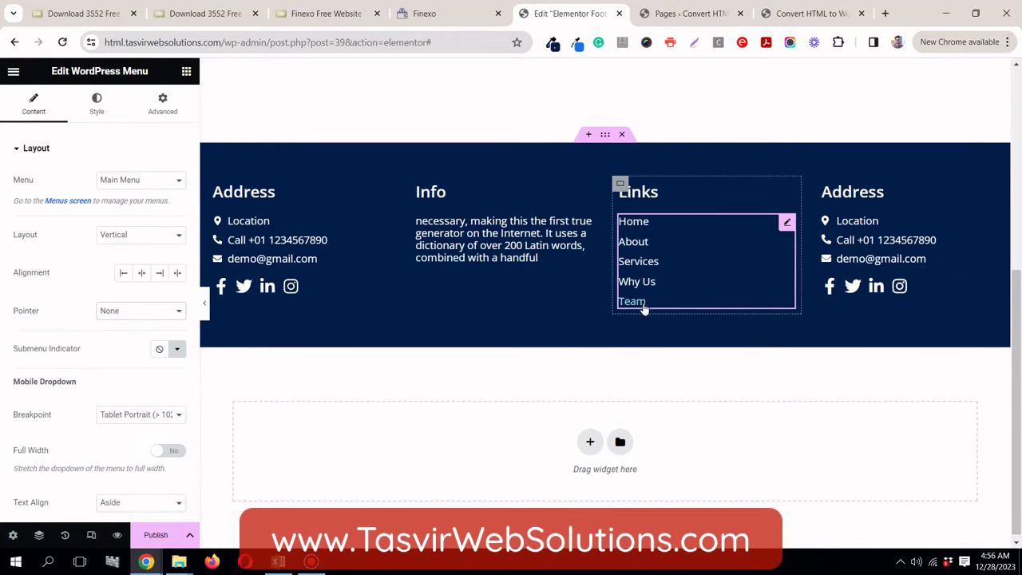
Step: Compare the Info paragraph with the Finexo template footer and give it a custom width of 253 px
click(621, 186)
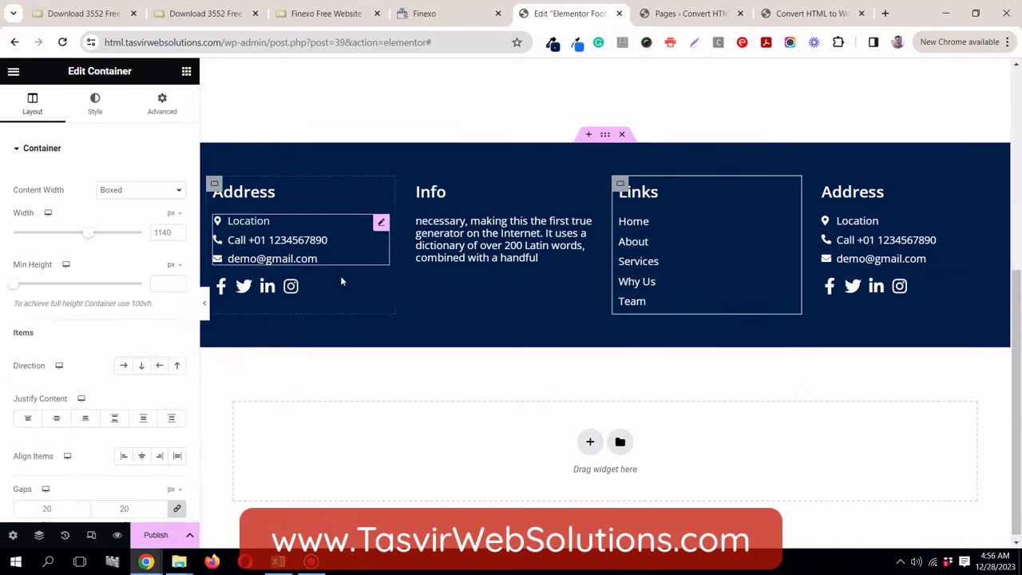
click(486, 7)
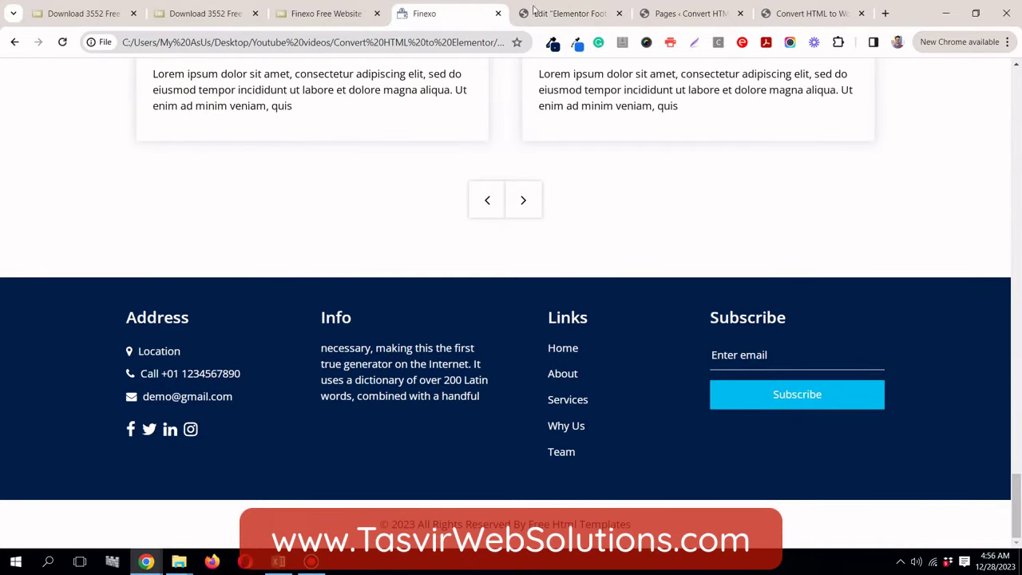
click(588, 14)
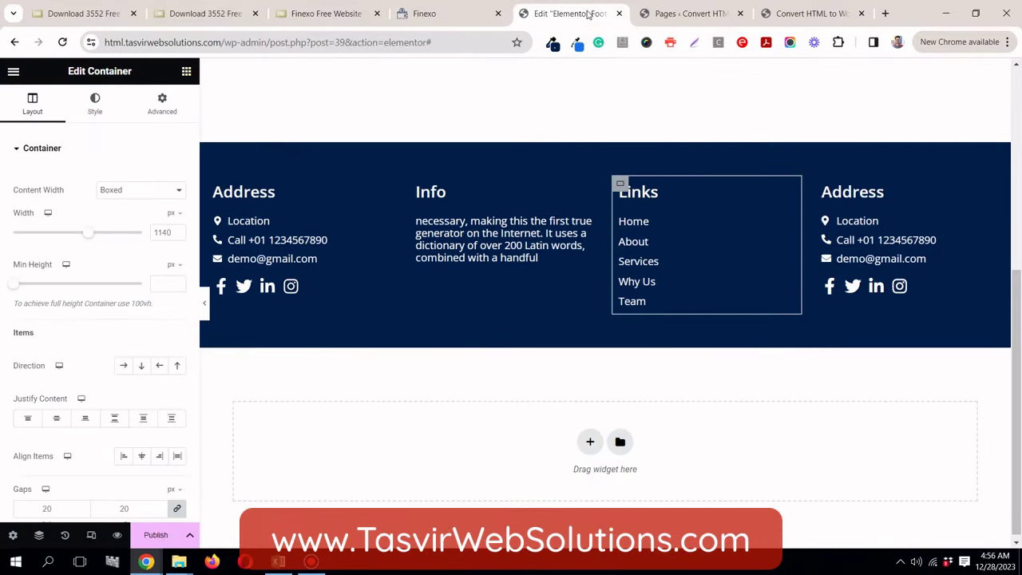
click(586, 223)
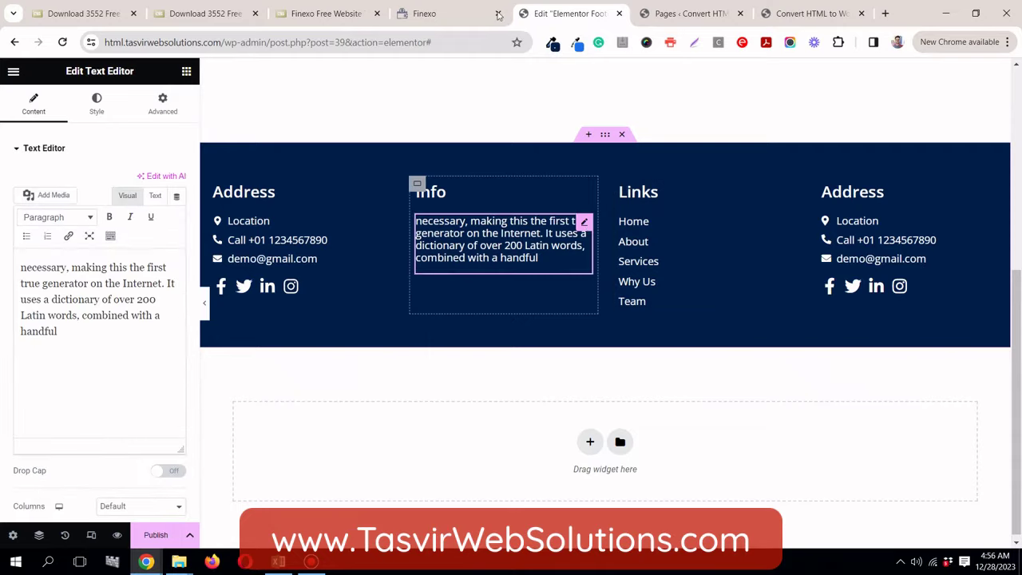
click(461, 14)
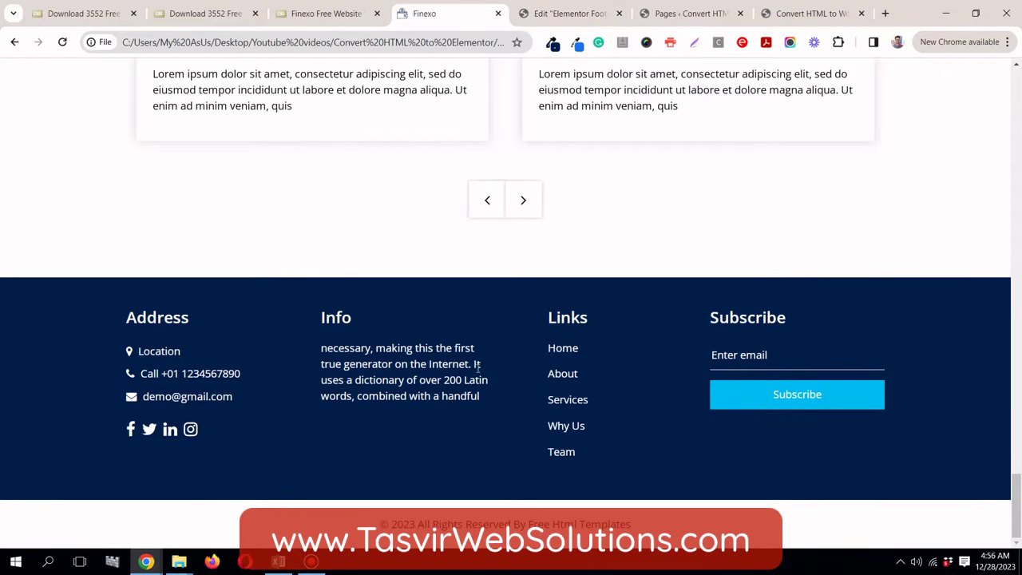
click(589, 13)
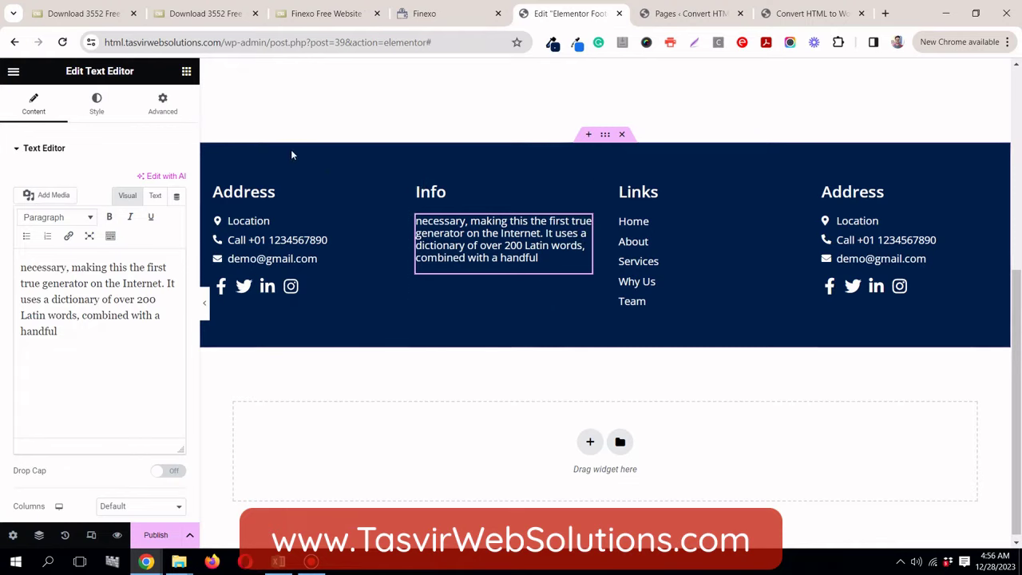
click(169, 107)
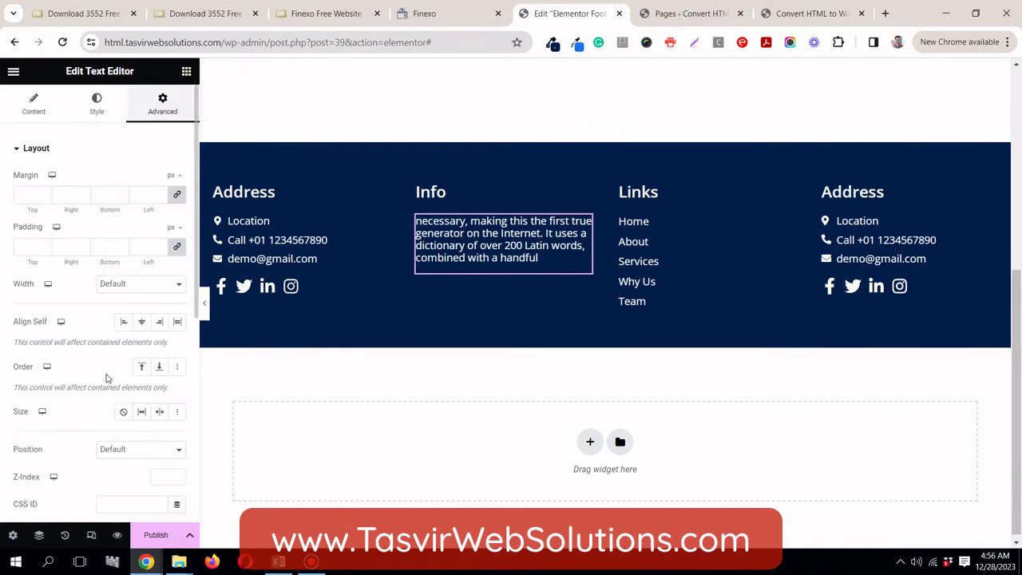
click(120, 286)
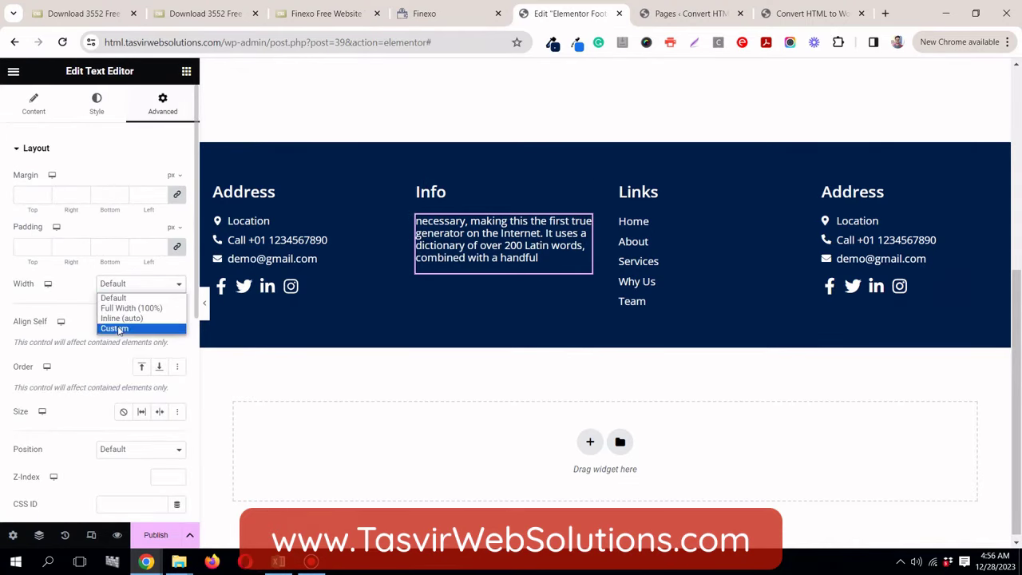
click(120, 329)
click(176, 319)
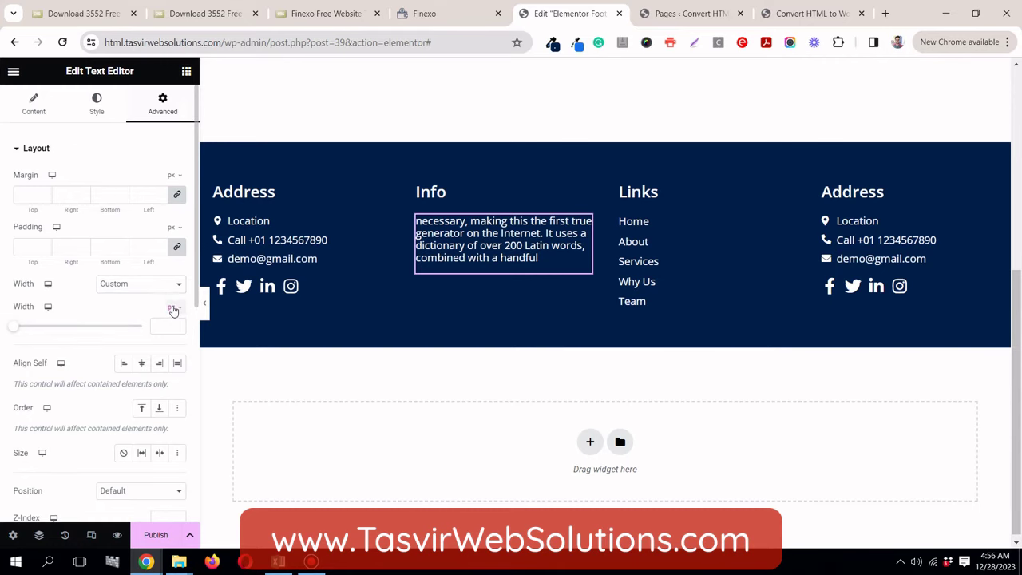
drag(13, 329, 46, 329)
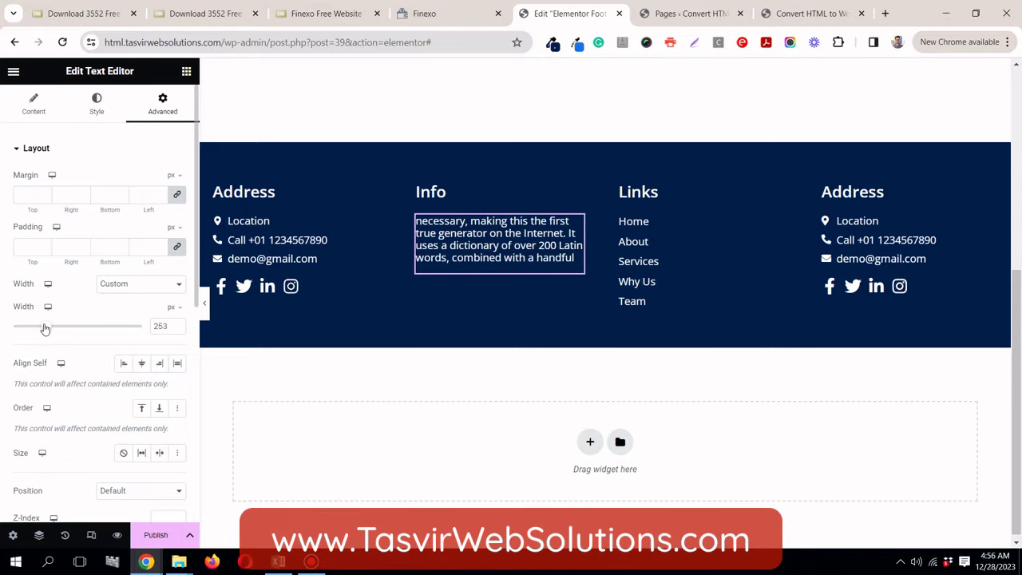
Step: Preview the footer at full width and compare its columns with the Finexo template page
click(207, 306)
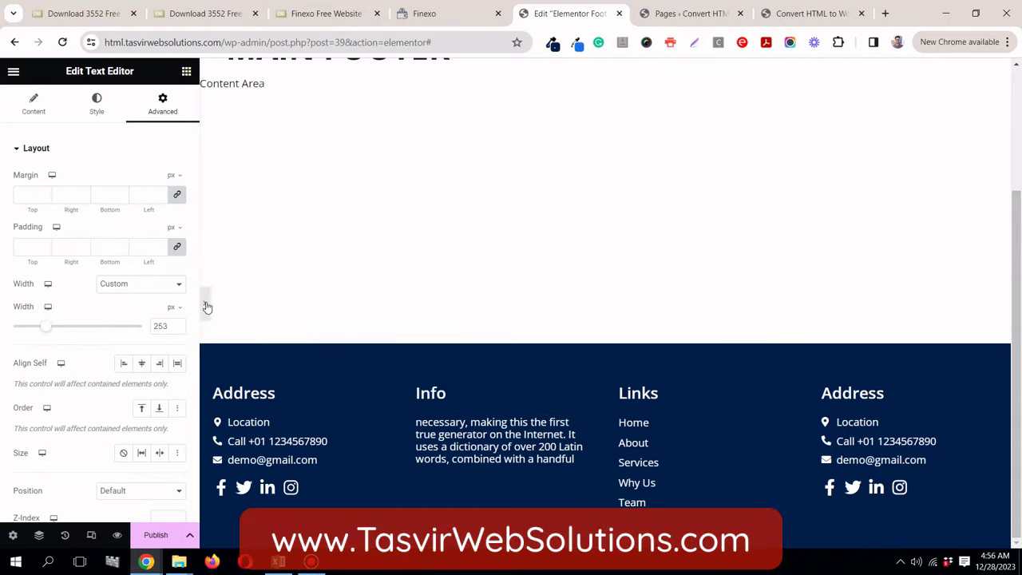
click(451, 17)
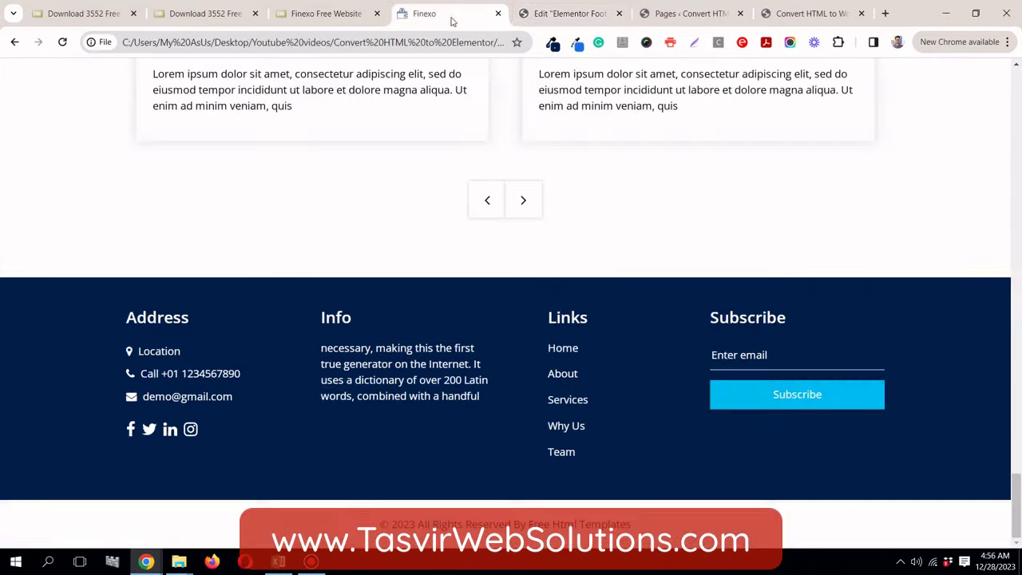
click(571, 16)
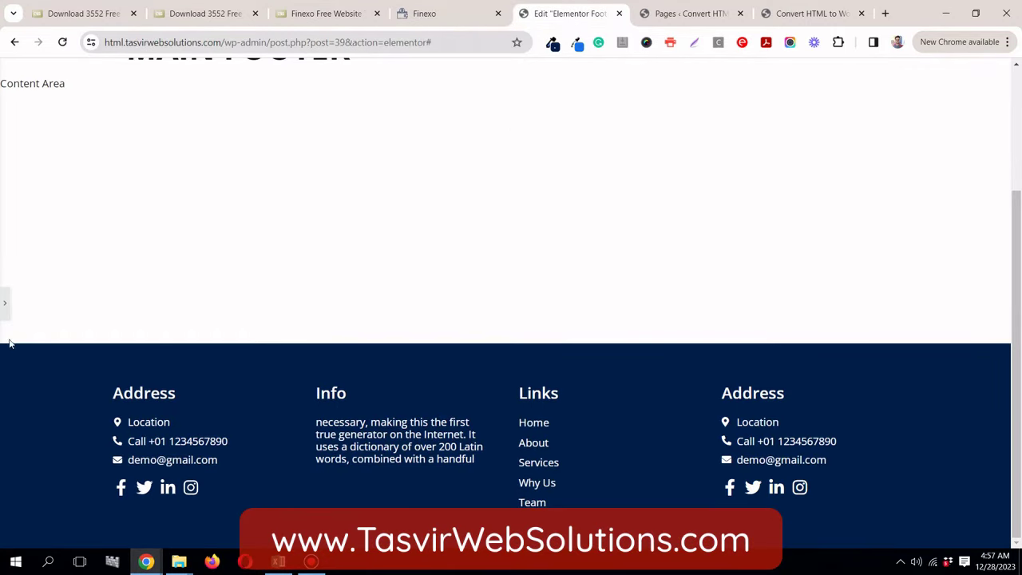
click(2, 306)
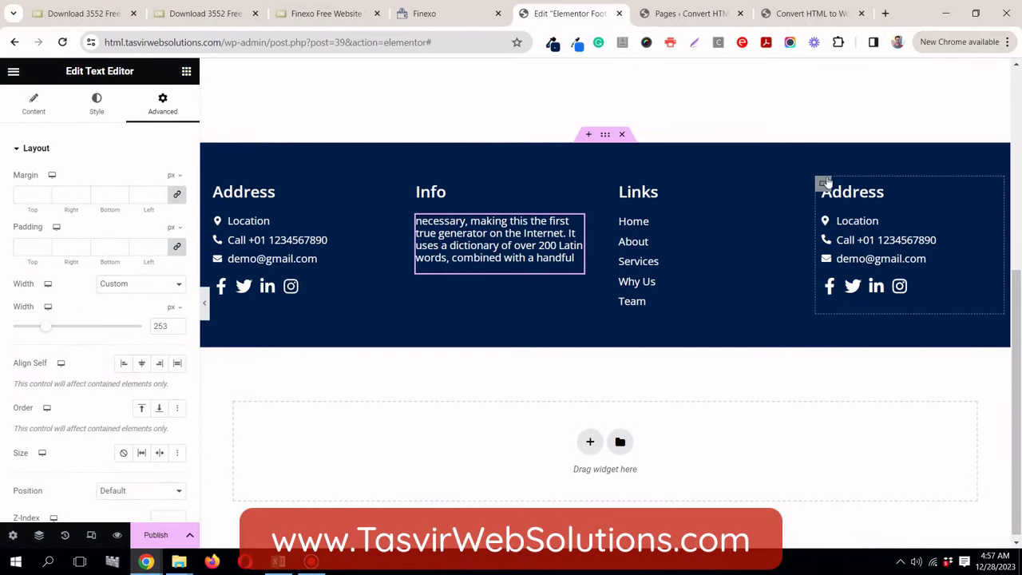
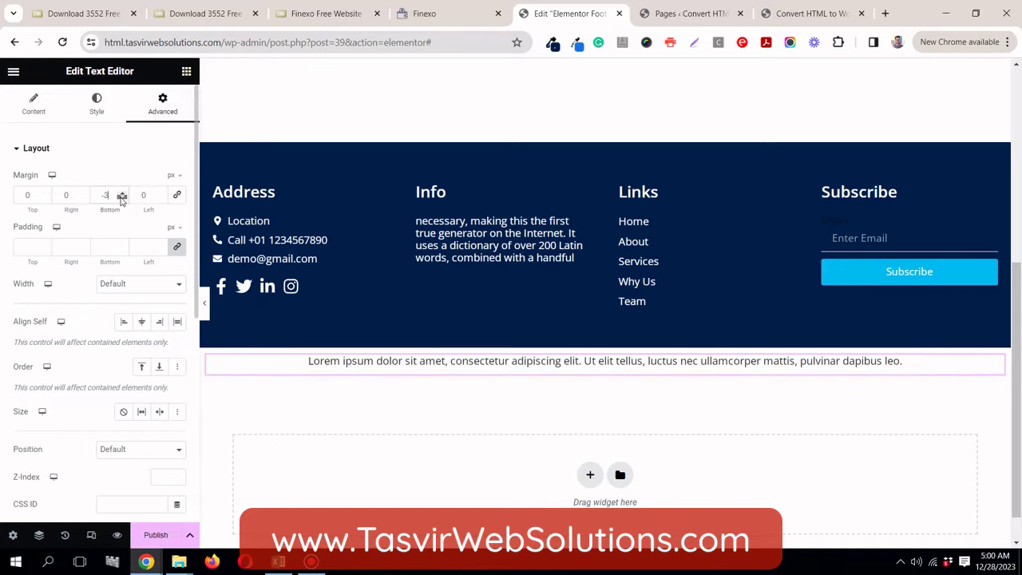
Step: Set the bottom margin of the placeholder text under the footer columns to -11 px
click(122, 198)
click(123, 198)
click(122, 198)
click(122, 198)
click(122, 198)
click(122, 198)
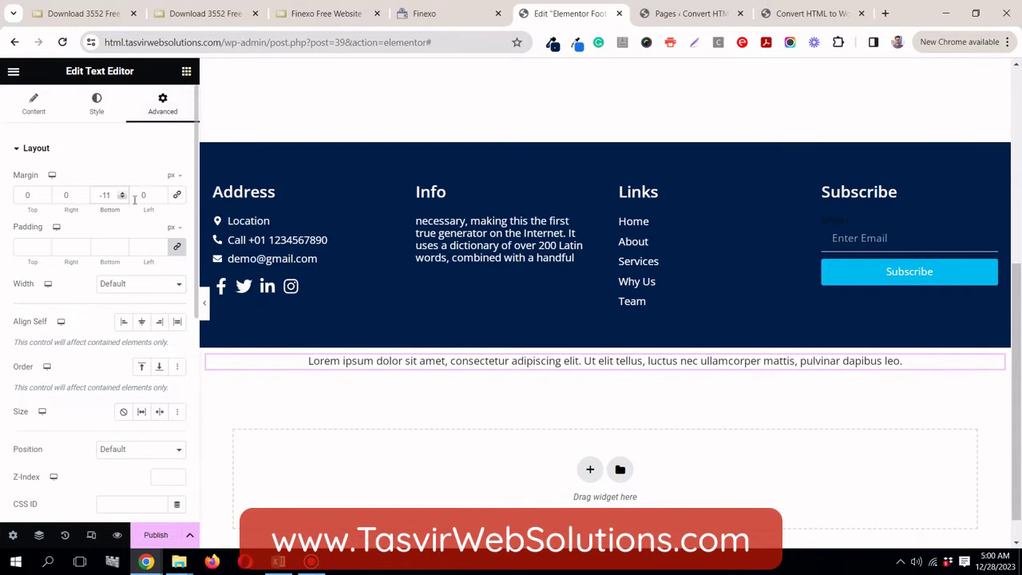
Step: Replace the placeholder text with the Finexo template's copyright line, "© 2023 All Rights Reserved By Free Html Templates"
click(448, 14)
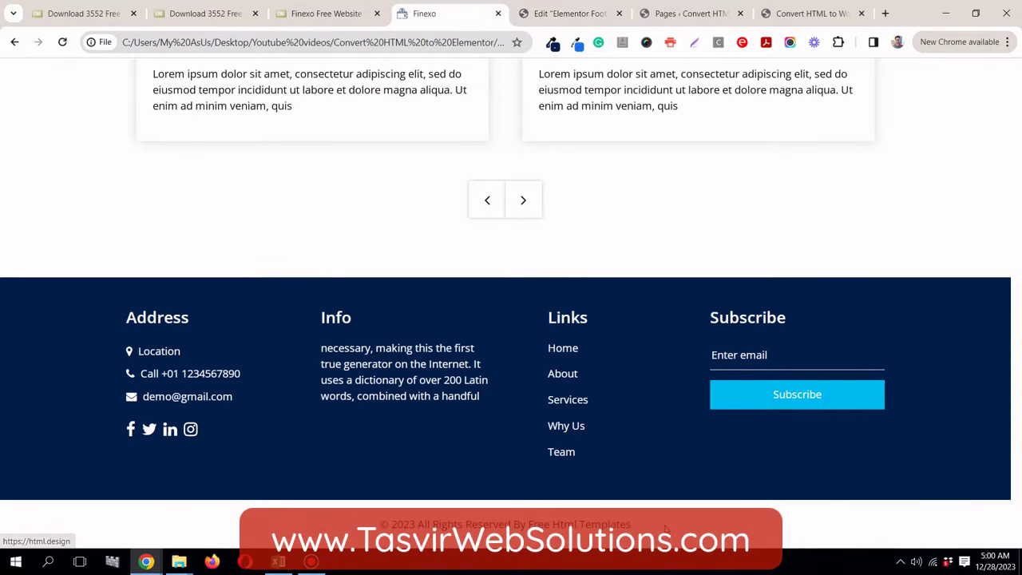
drag(632, 524, 377, 525)
right_click(401, 523)
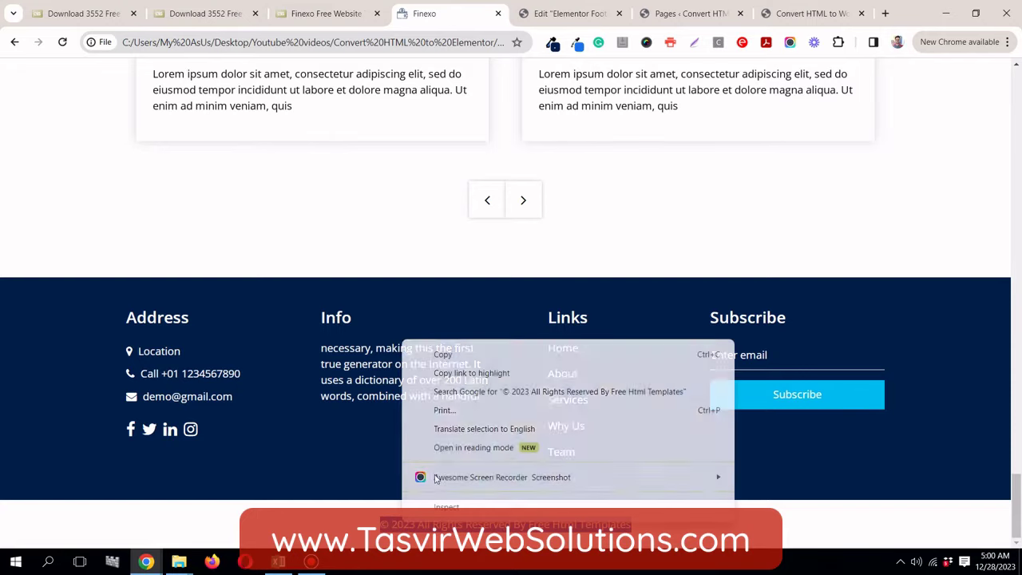
click(475, 352)
click(592, 19)
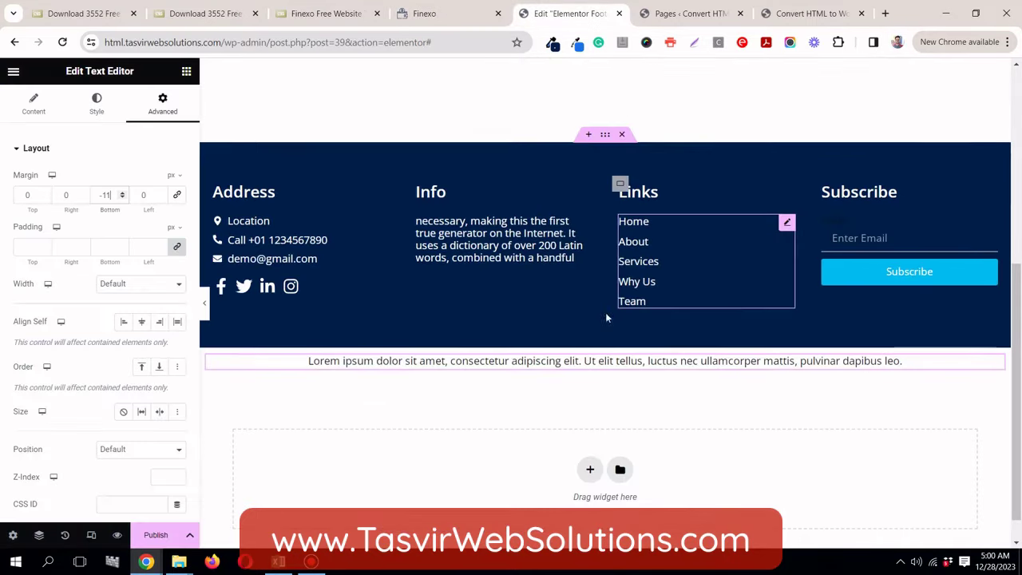
click(10, 108)
key(ctrl+a)
right_click(114, 307)
click(183, 101)
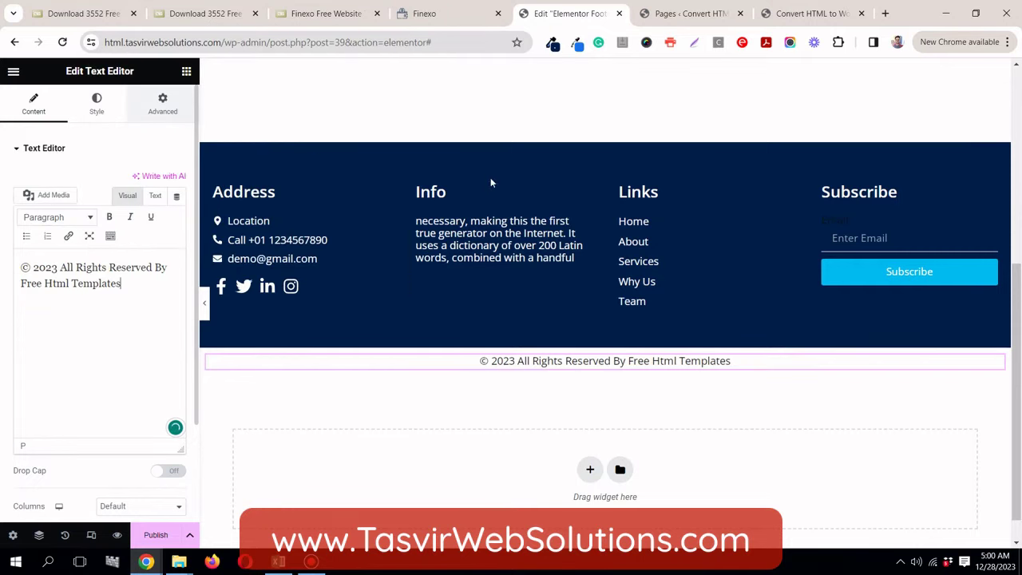
Step: Set the copyright container's top and bottom padding to 15 px each
drag(605, 349, 604, 345)
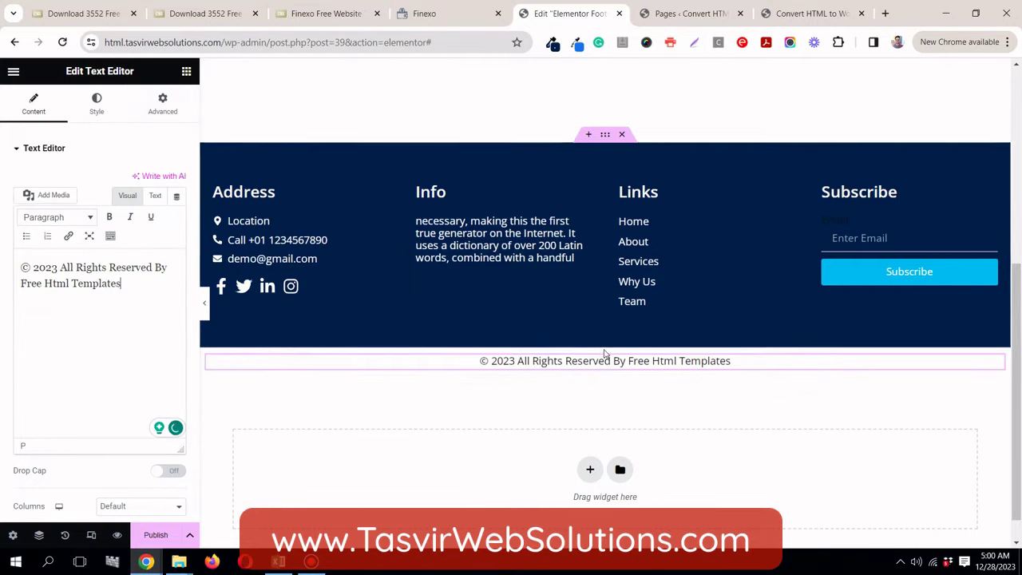
click(605, 344)
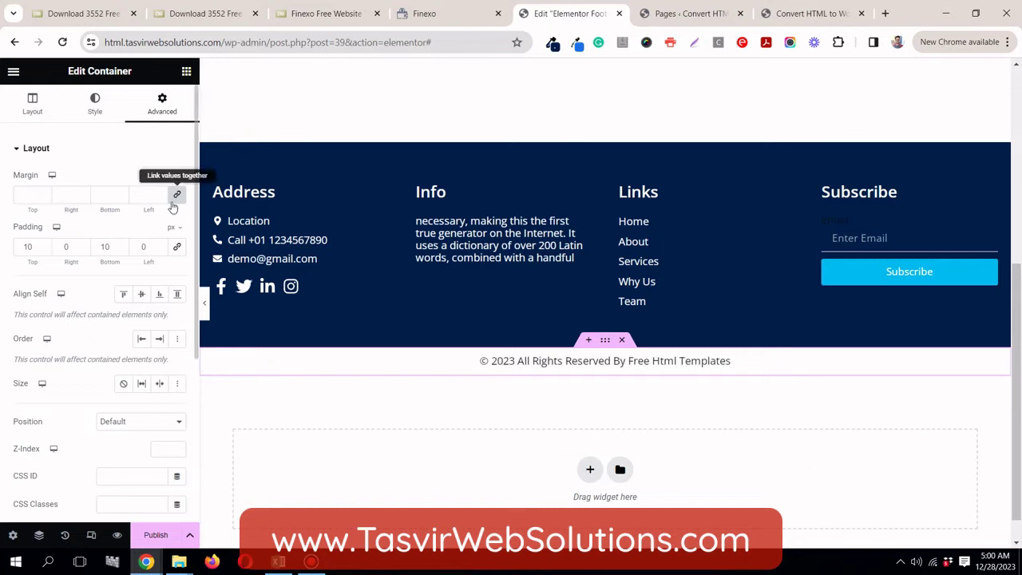
click(45, 247)
click(45, 247)
click(45, 248)
click(44, 248)
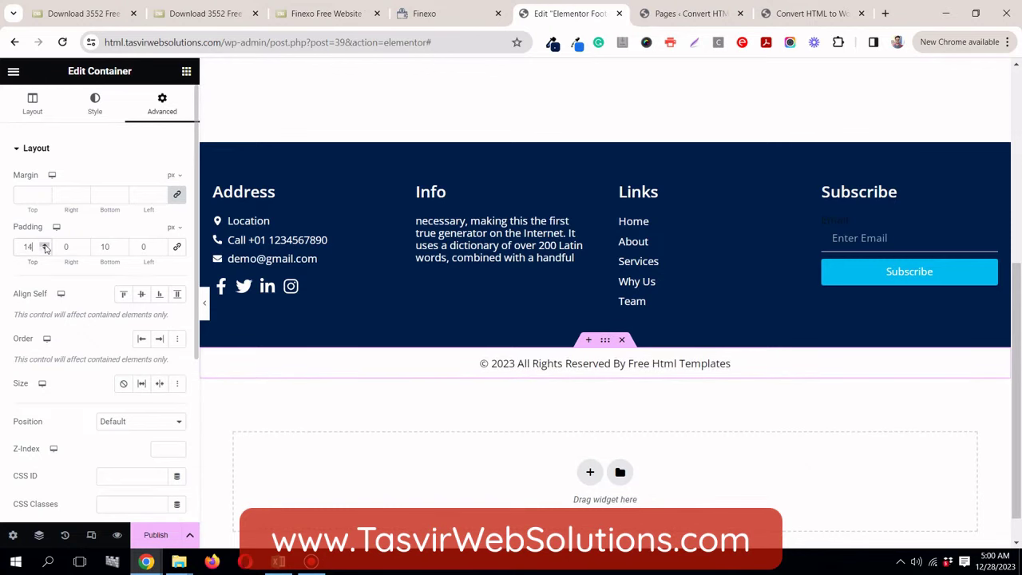
click(45, 247)
click(122, 246)
click(122, 246)
click(122, 246)
click(122, 246)
click(123, 246)
Step: Preview the footer with its copyright bar at full width and look over the Subscribe form
click(204, 304)
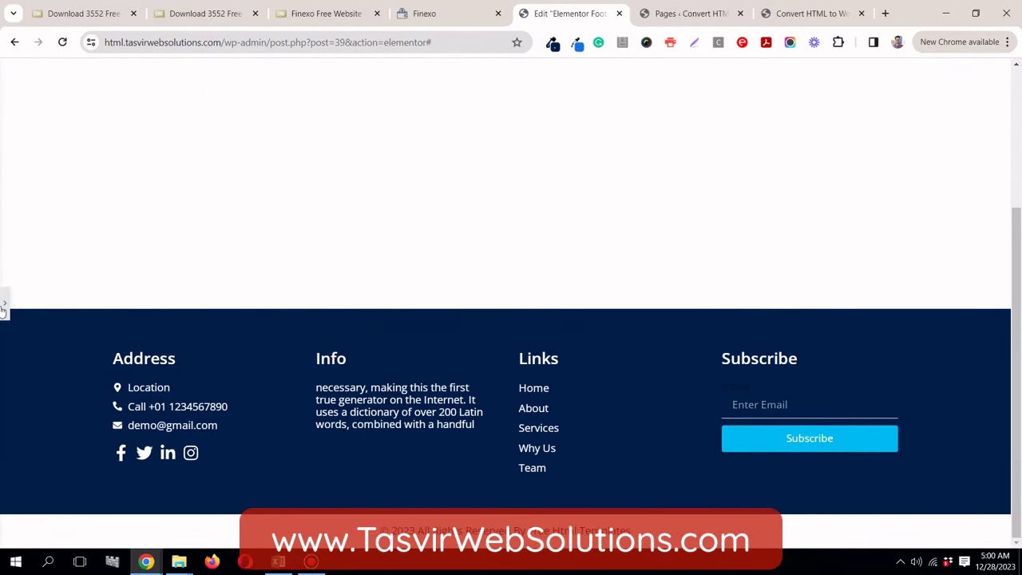
click(4, 306)
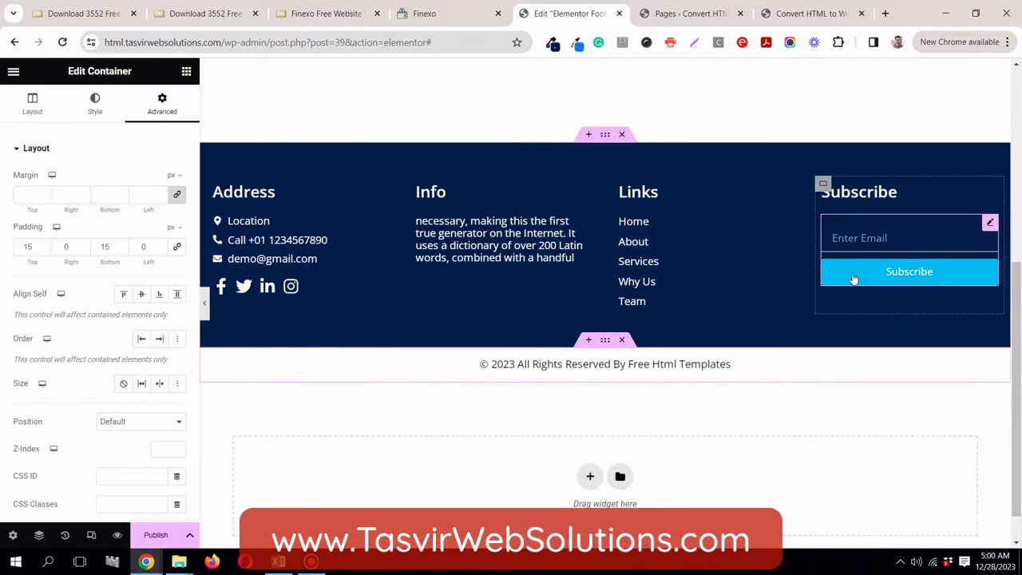
scroll(853, 279, up, 2)
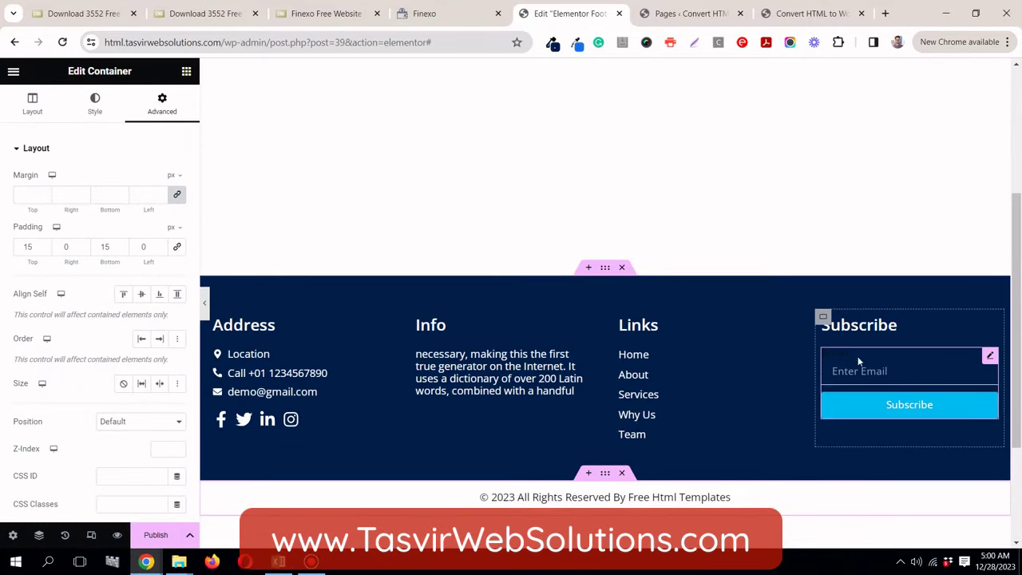
Step: Hide the field label of the Subscribe form and check the footer at full width
click(990, 356)
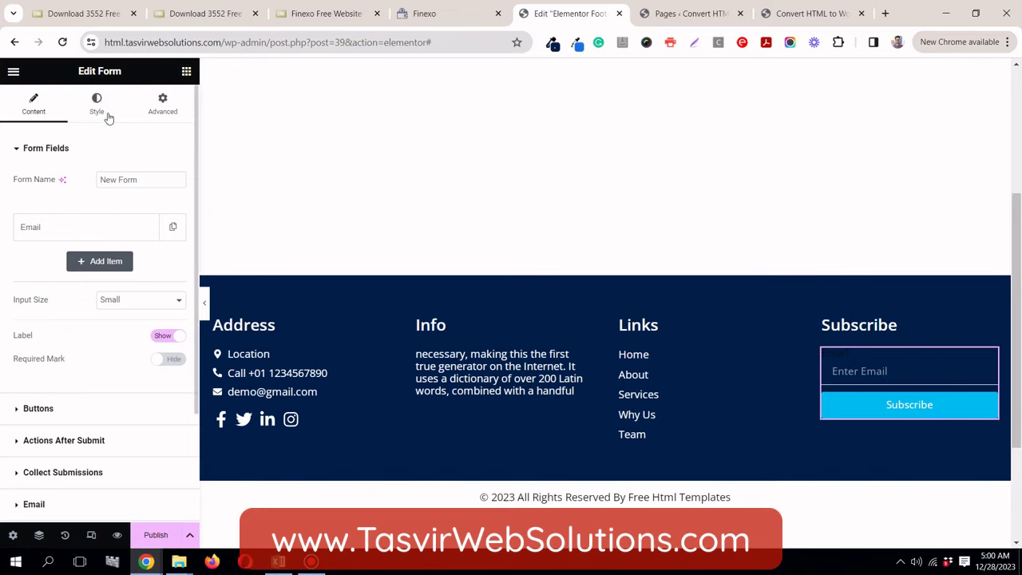
click(164, 336)
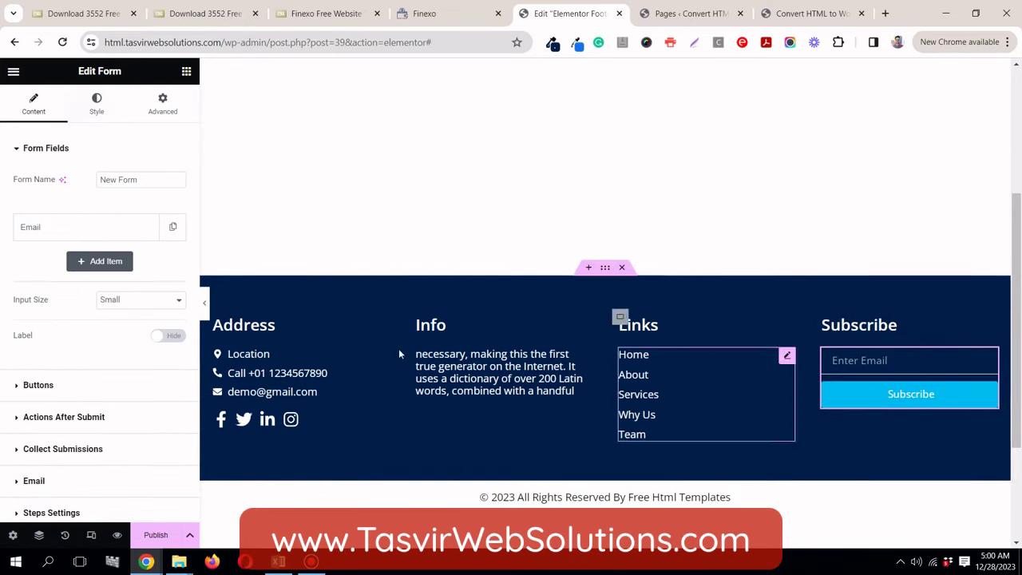
click(205, 307)
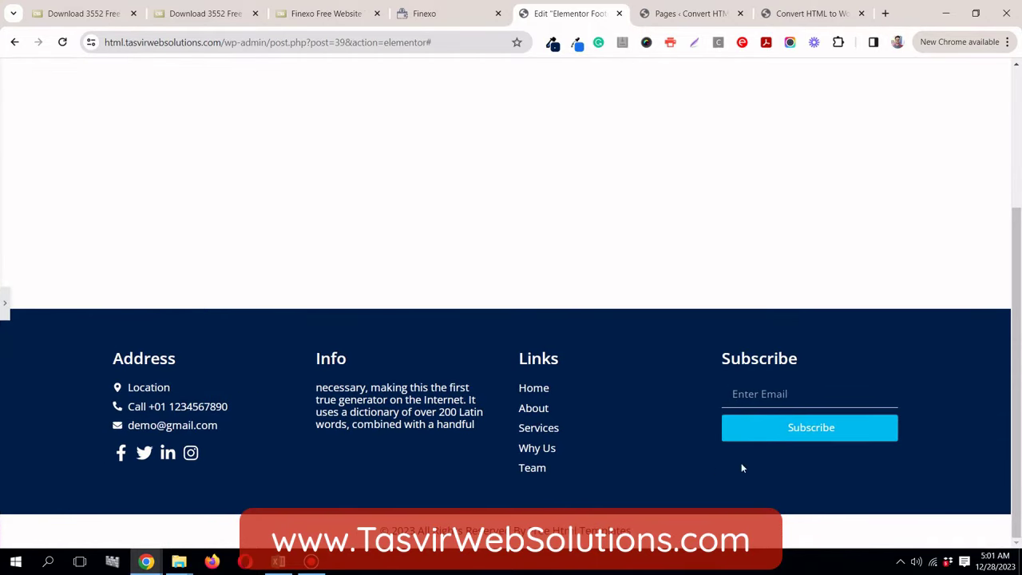
click(2, 307)
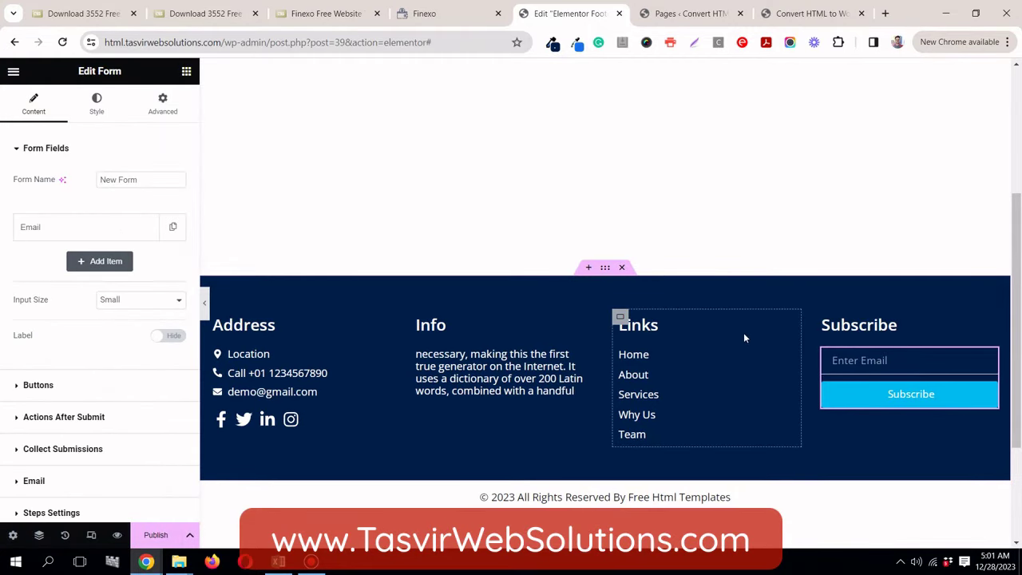
Step: Set the Links column container's padding to 10 px top, right and bottom, and 30 px left
click(621, 317)
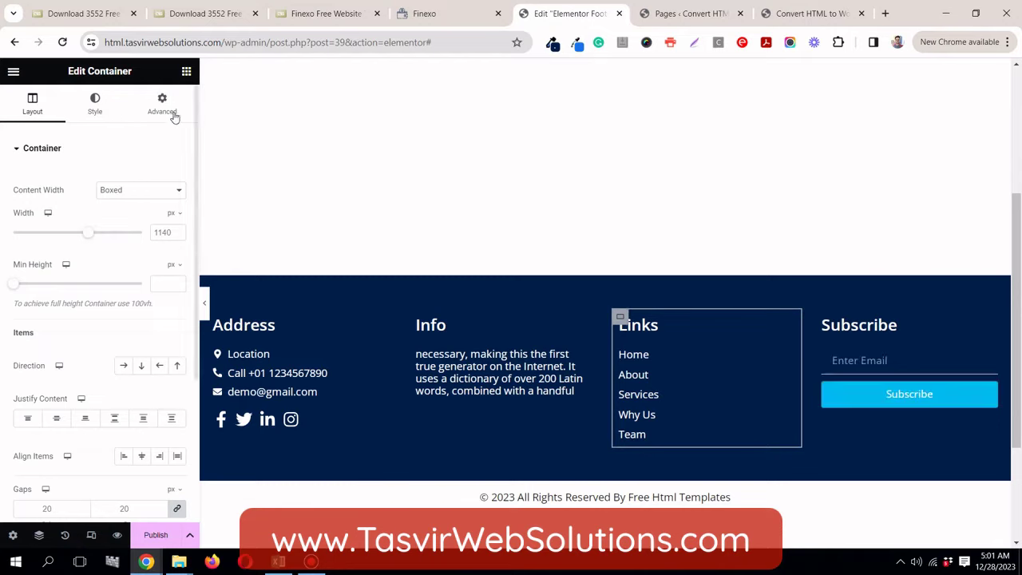
click(168, 108)
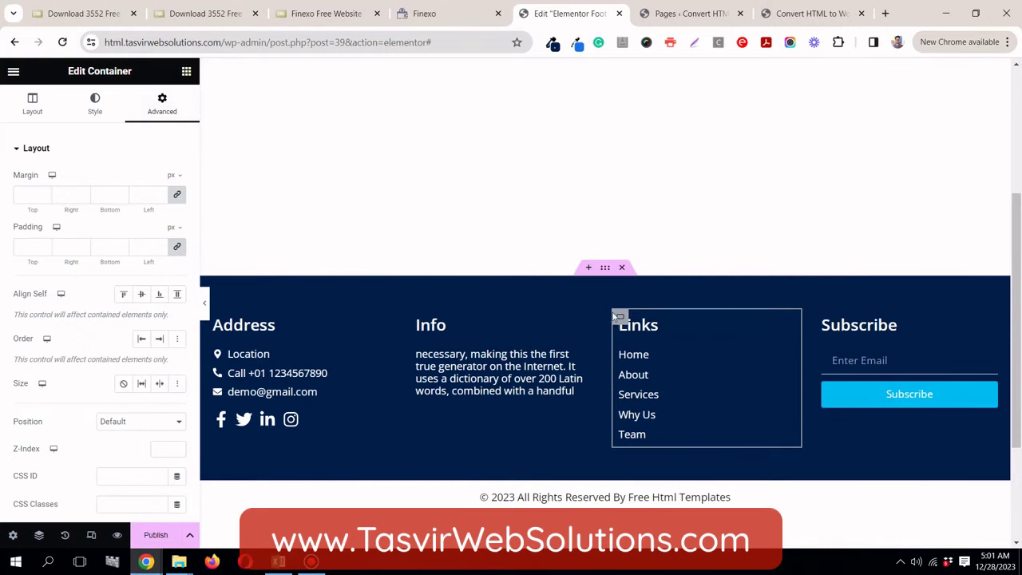
click(177, 247)
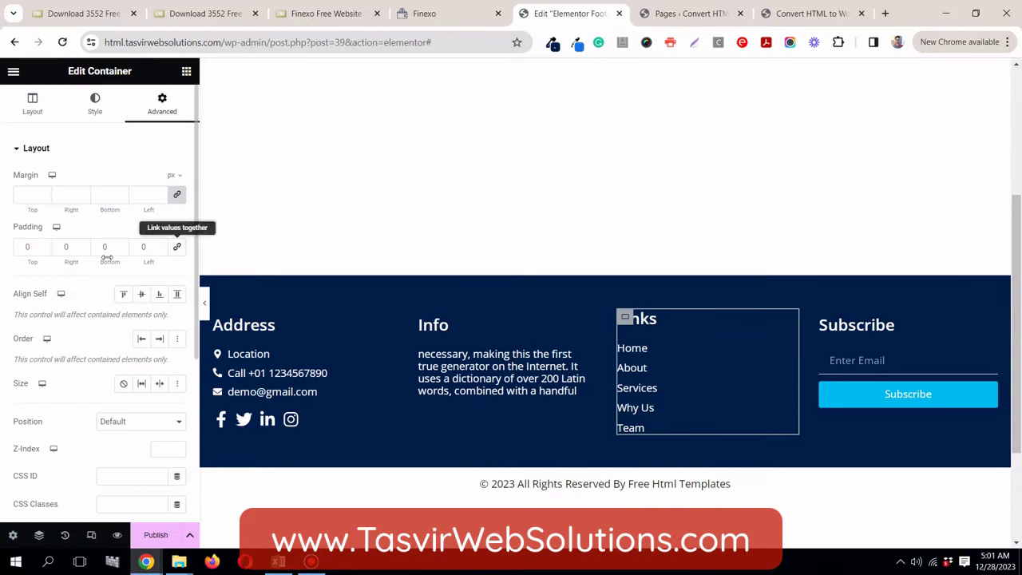
click(18, 246)
text(1)
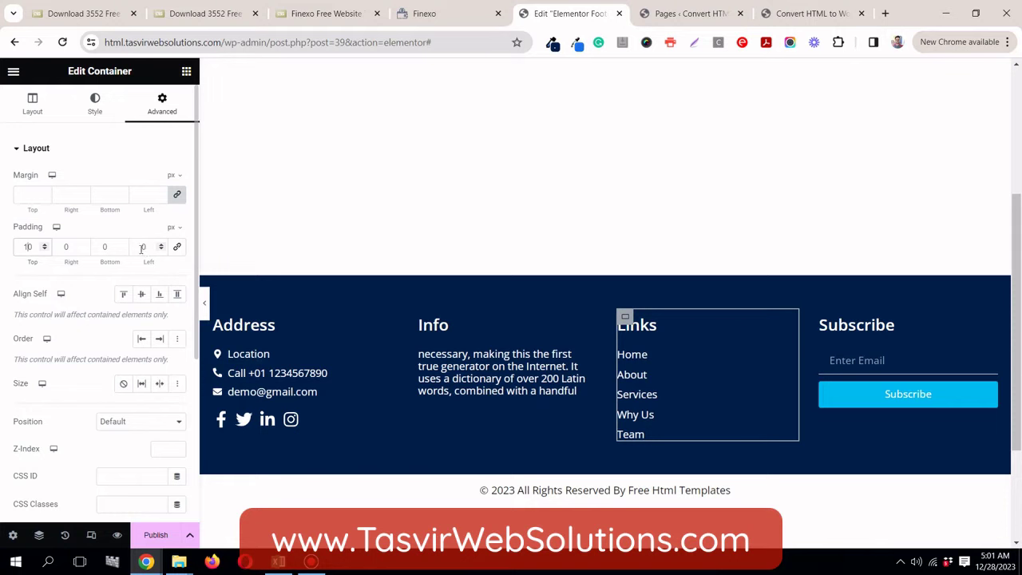
click(64, 246)
text(1)
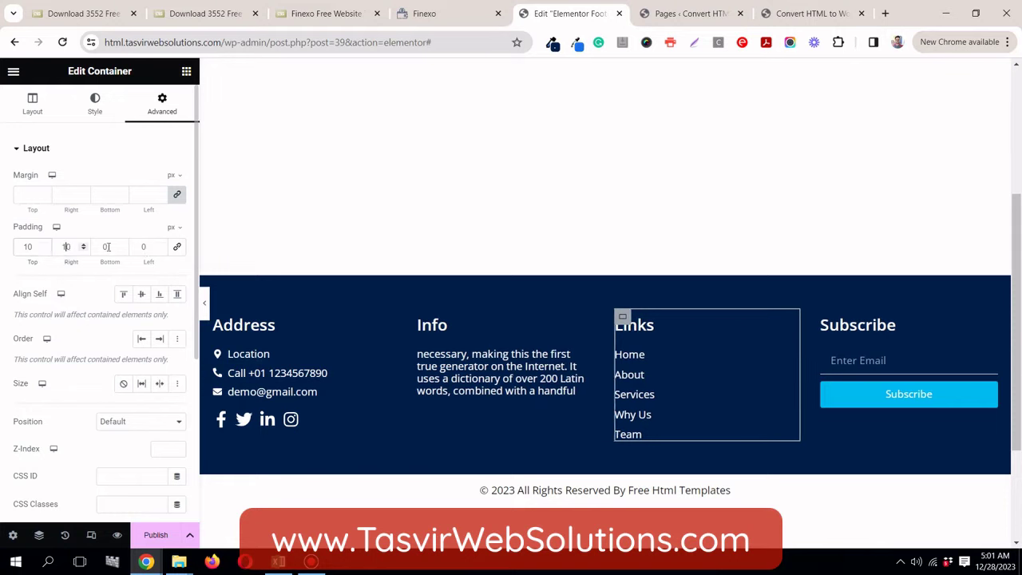
click(97, 246)
text(1)
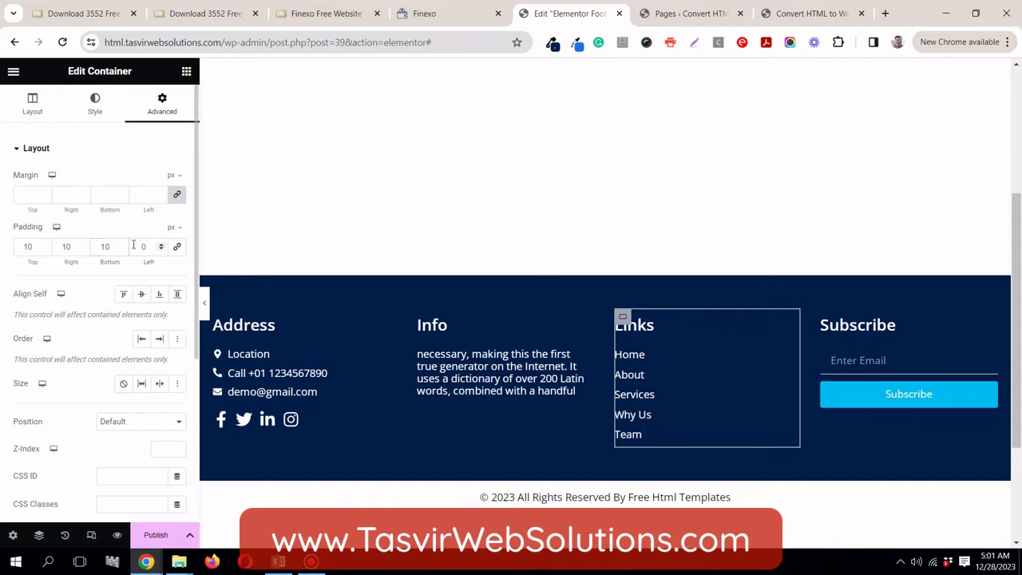
text(2)
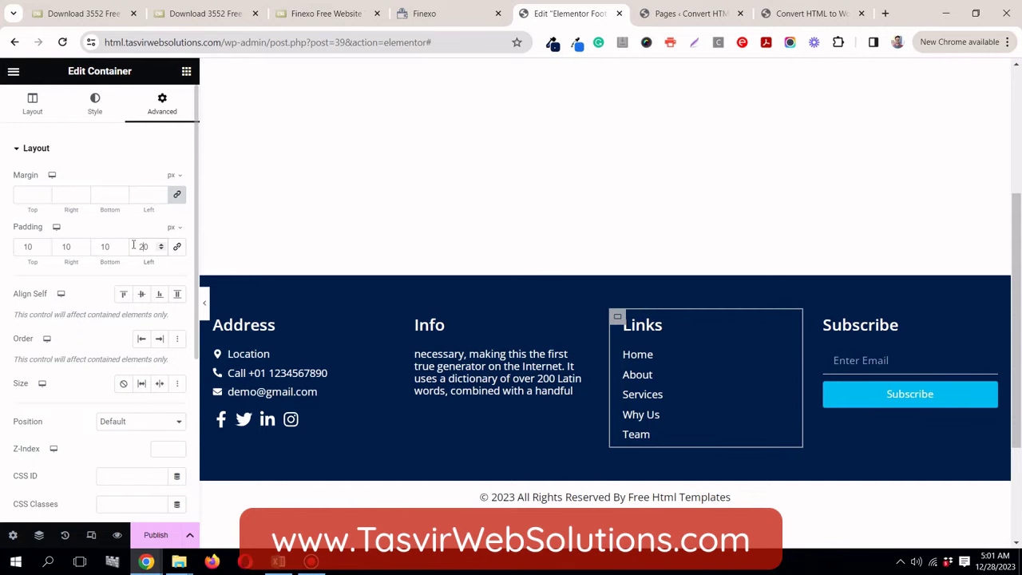
key(BackSpace)
text(3)
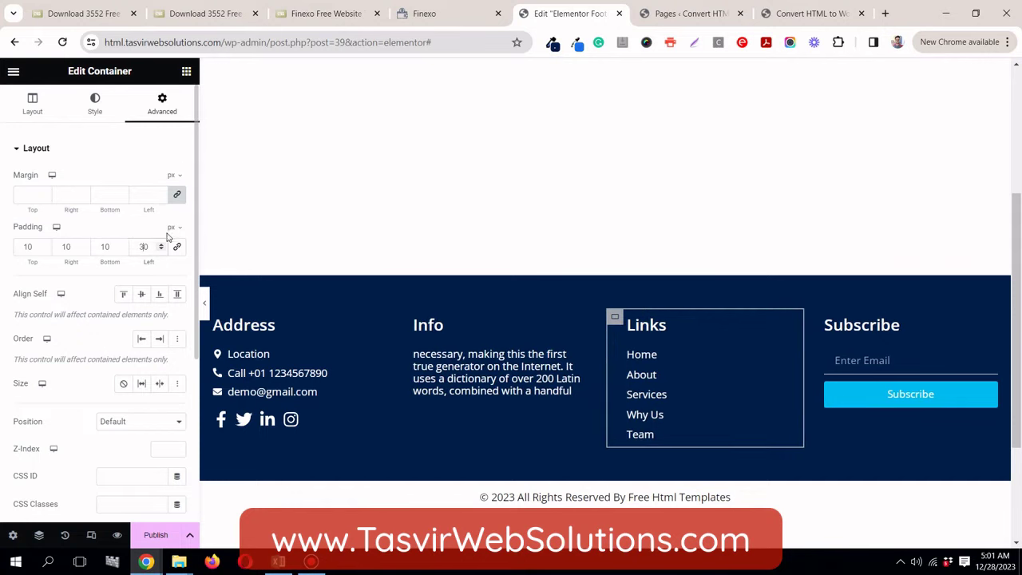
Step: Compare the Links column's position at full width with the Finexo template's footer
click(205, 304)
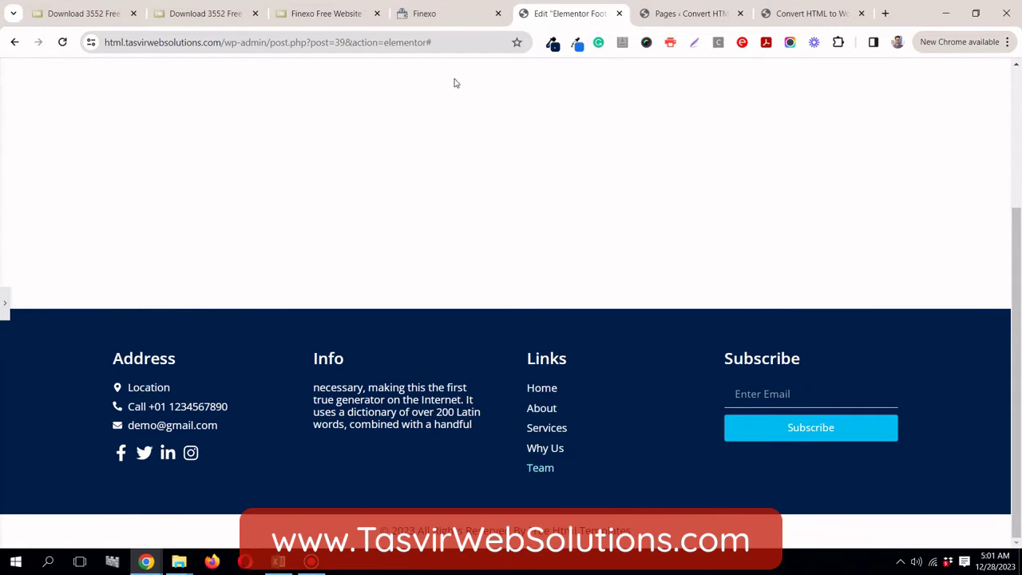
click(452, 16)
key(ctrl+Tab)
key(ctrl+shift+Tab)
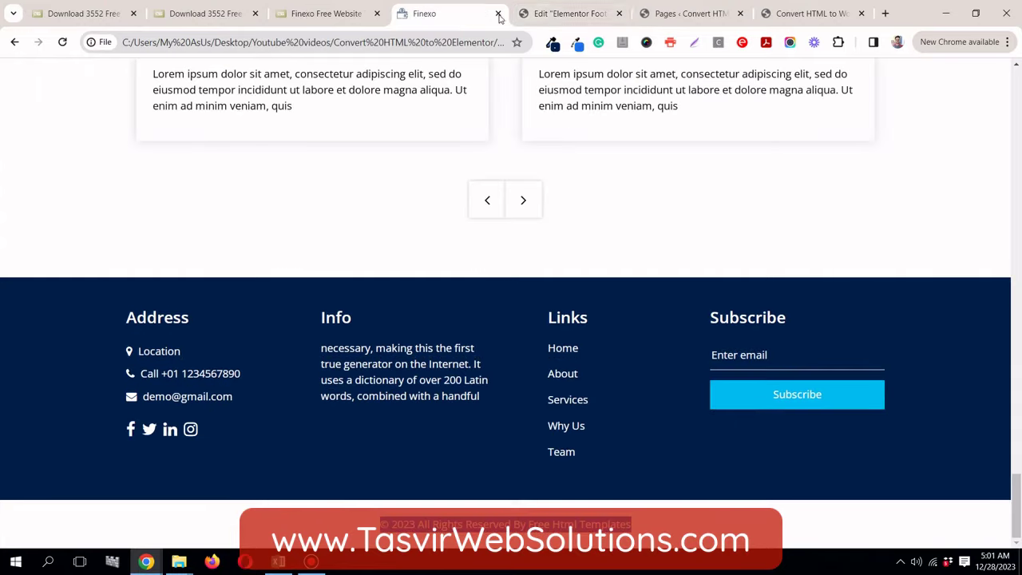
click(553, 18)
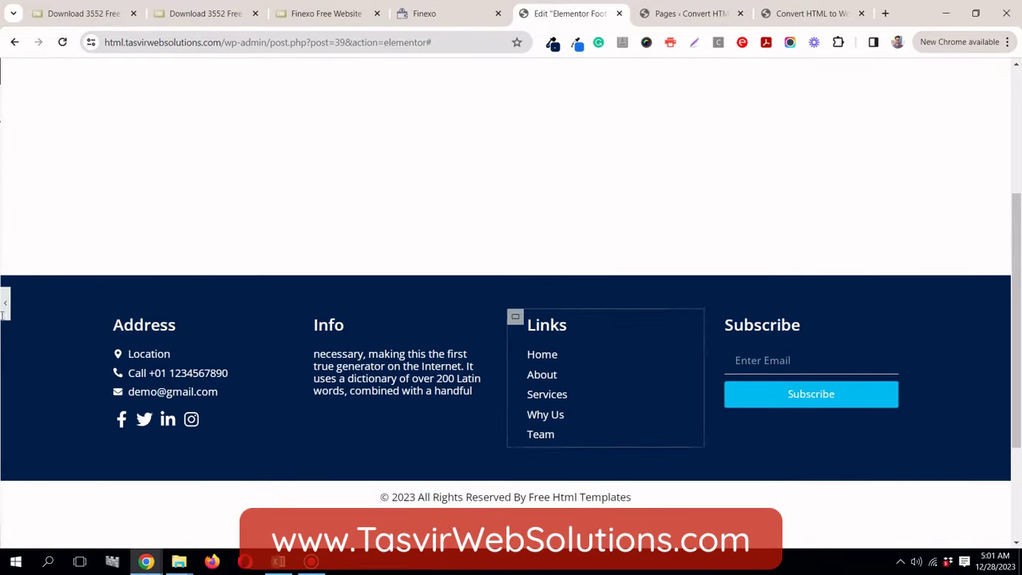
click(4, 303)
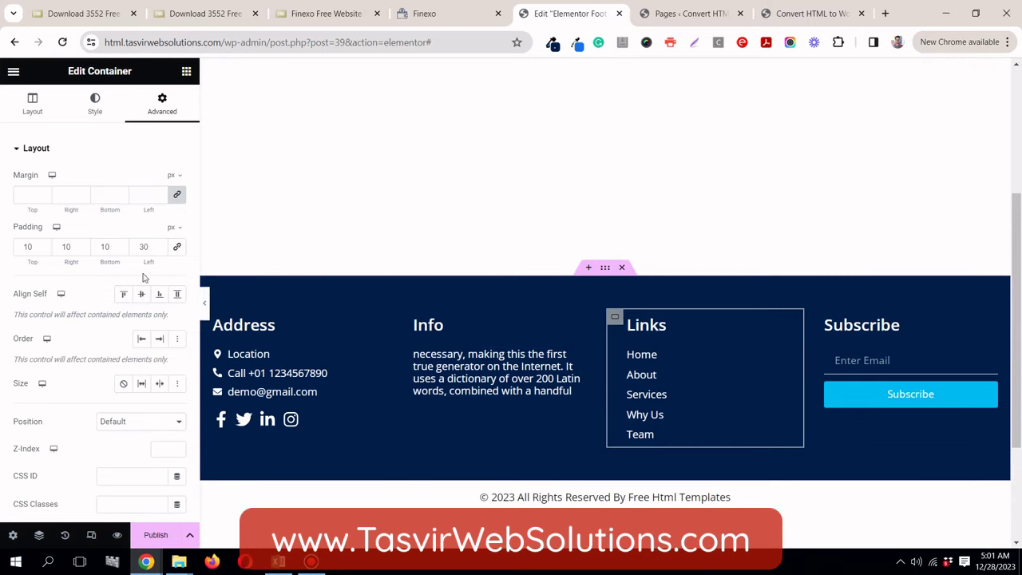
Step: Increase the Links column container's left padding to 40 px
click(160, 245)
click(159, 245)
click(160, 245)
click(160, 245)
click(160, 245)
click(159, 245)
click(159, 245)
click(160, 245)
click(160, 245)
click(159, 245)
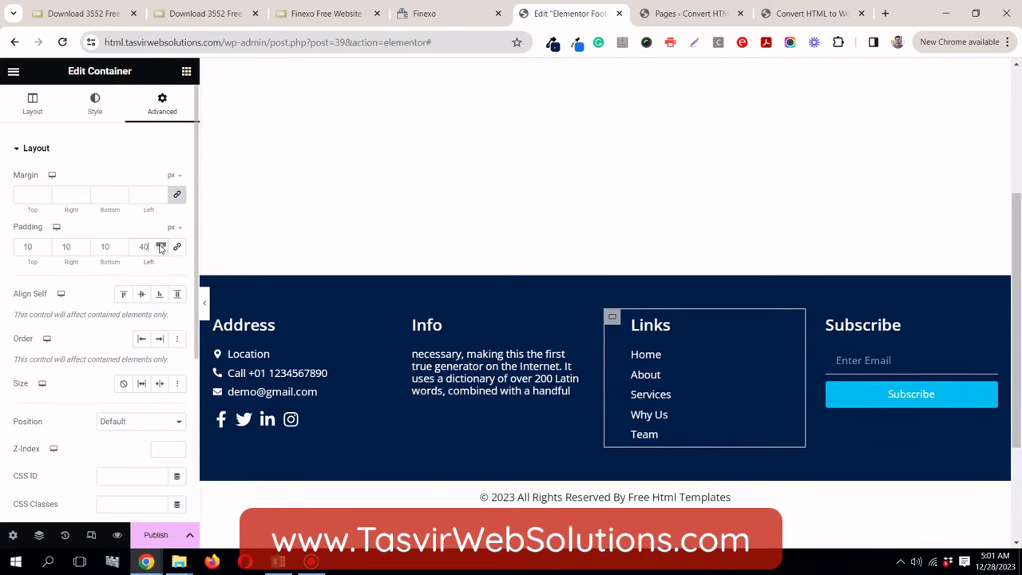
Step: Compare the spacing of all four footer columns with the original Finexo footer once more
click(204, 304)
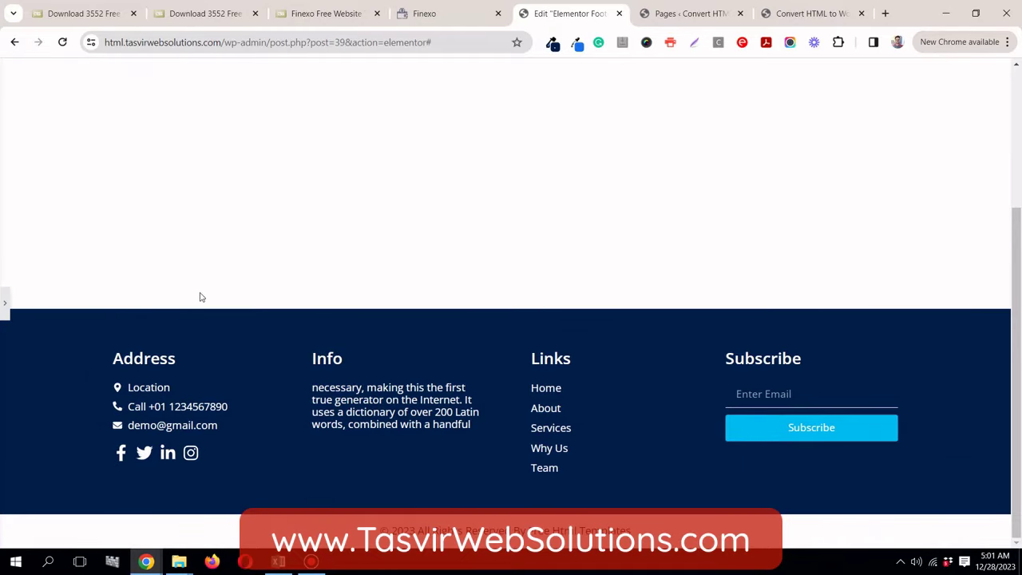
click(448, 14)
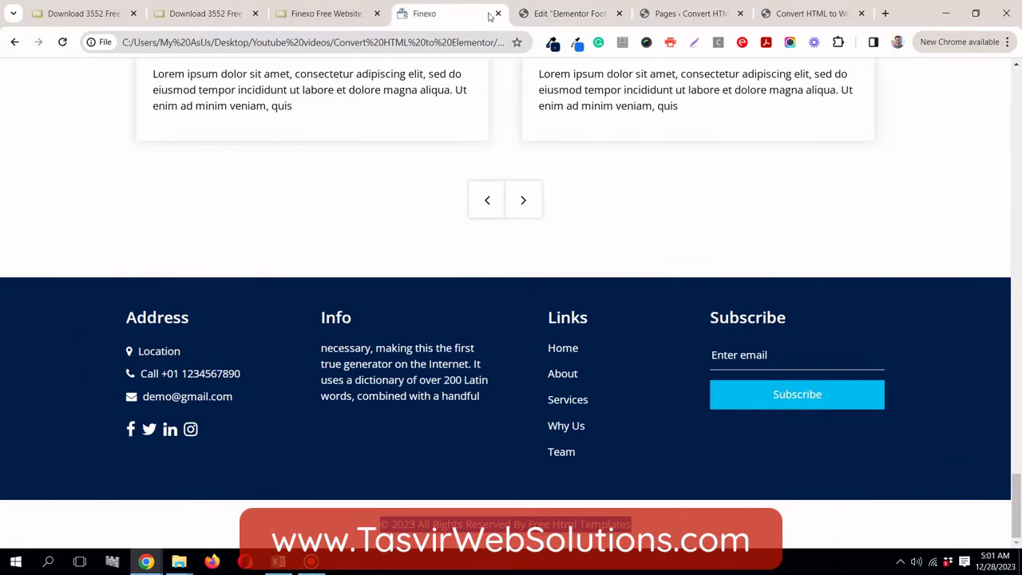
click(561, 16)
click(470, 17)
click(553, 17)
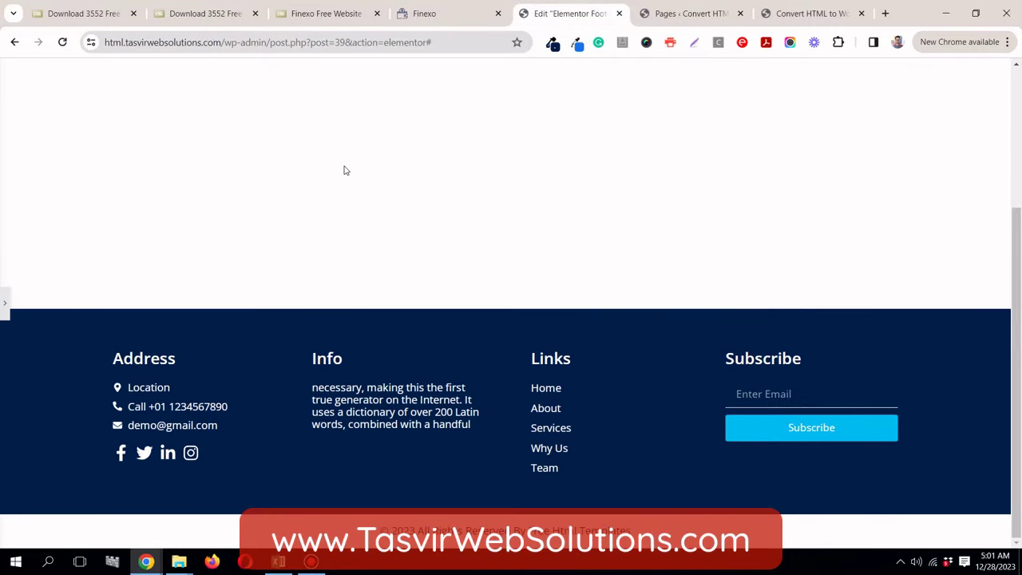
click(4, 306)
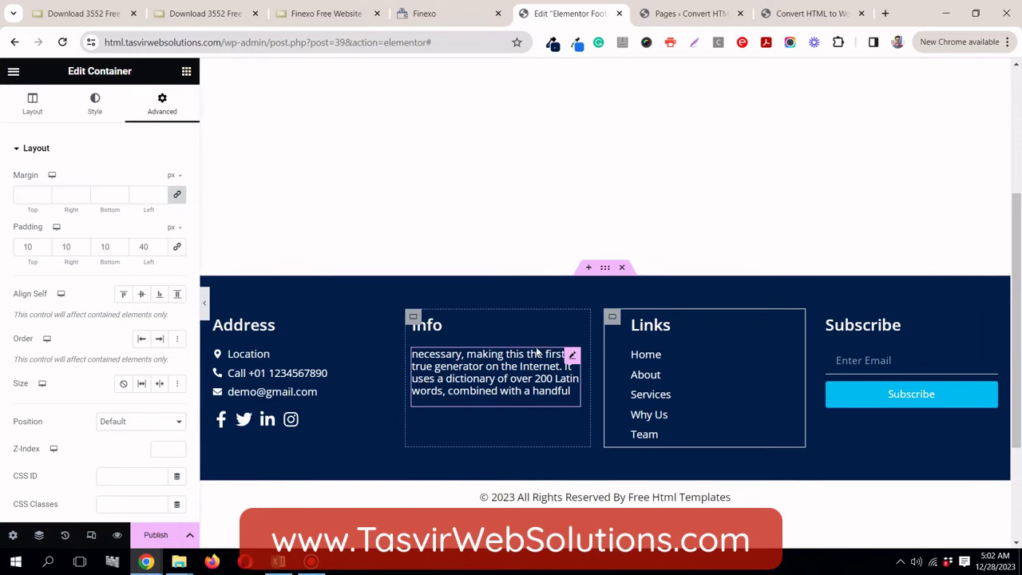
Step: In the tablet view, set the Links menu's mobile dropdown breakpoint to None
click(91, 535)
click(552, 71)
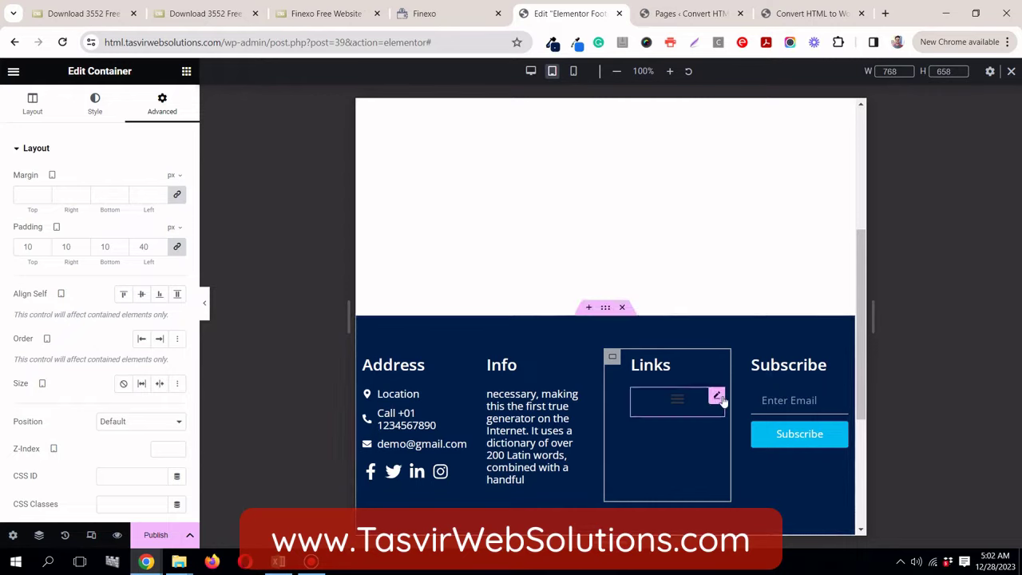
click(682, 408)
click(677, 401)
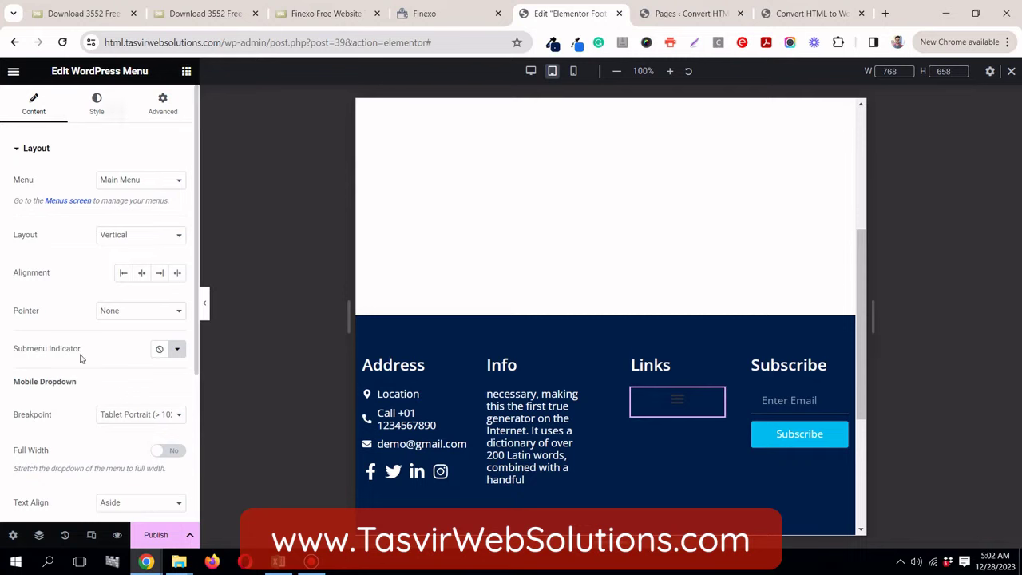
click(118, 420)
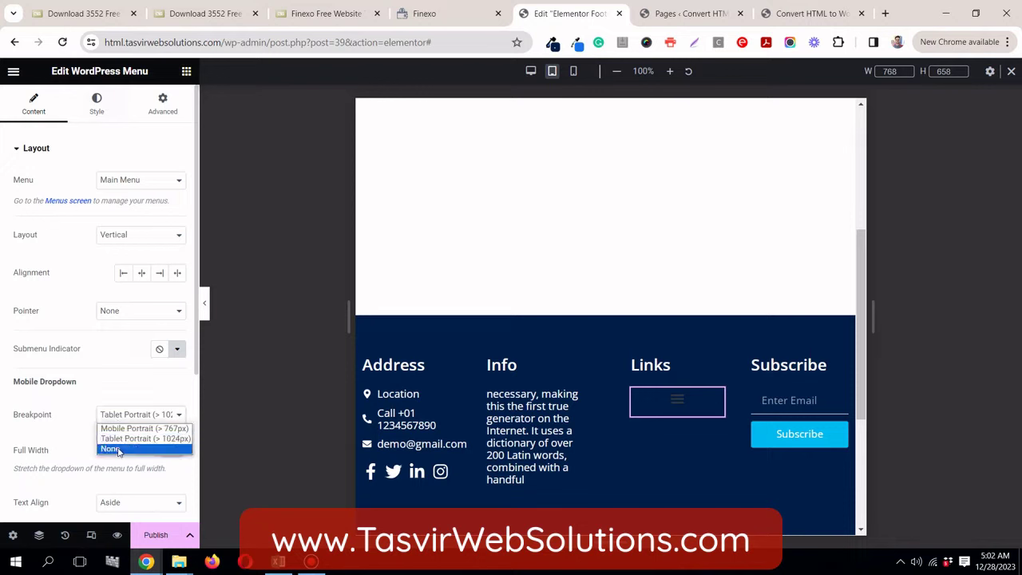
click(121, 447)
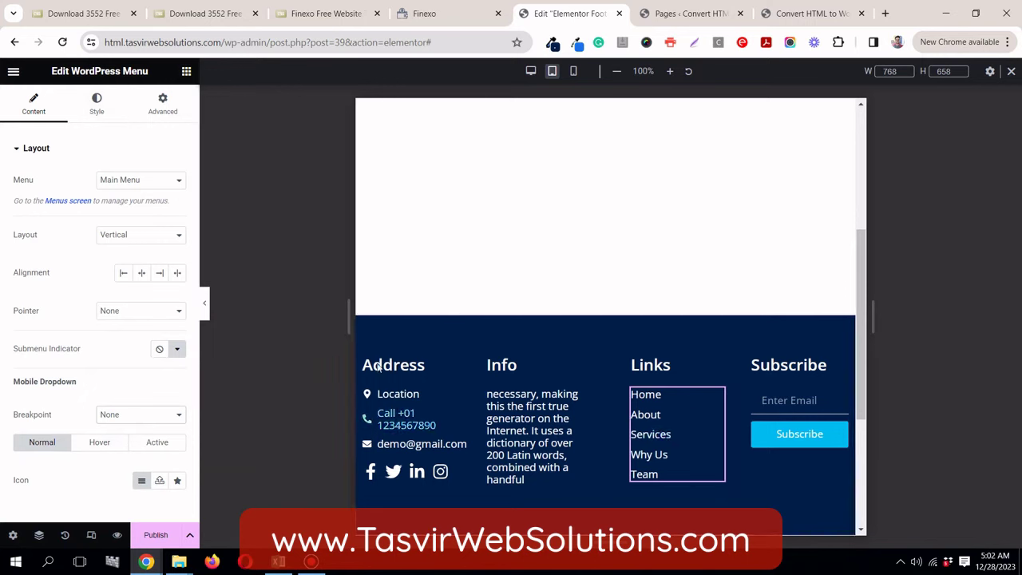
Step: In the mobile view, set the Links column container's padding to 10 px on all sides
click(575, 73)
scroll(632, 283, down, 5)
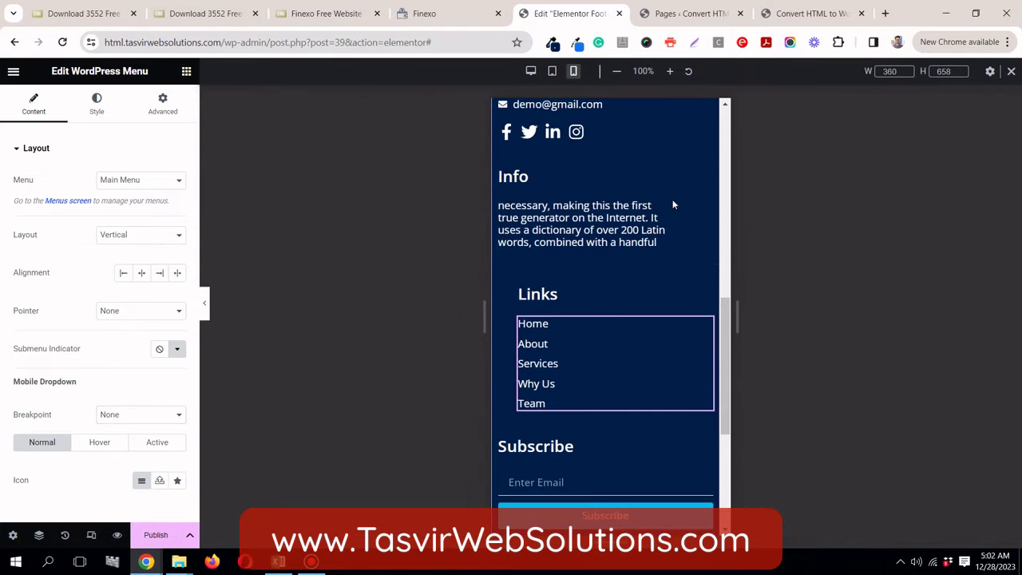
scroll(657, 201, up, 3)
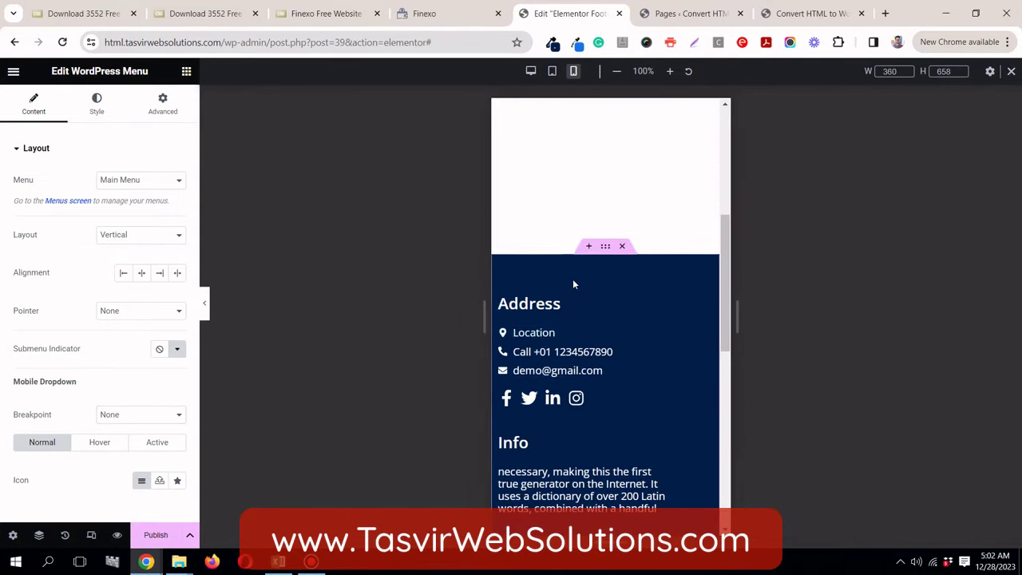
scroll(572, 278, down, 1)
scroll(579, 267, down, 2)
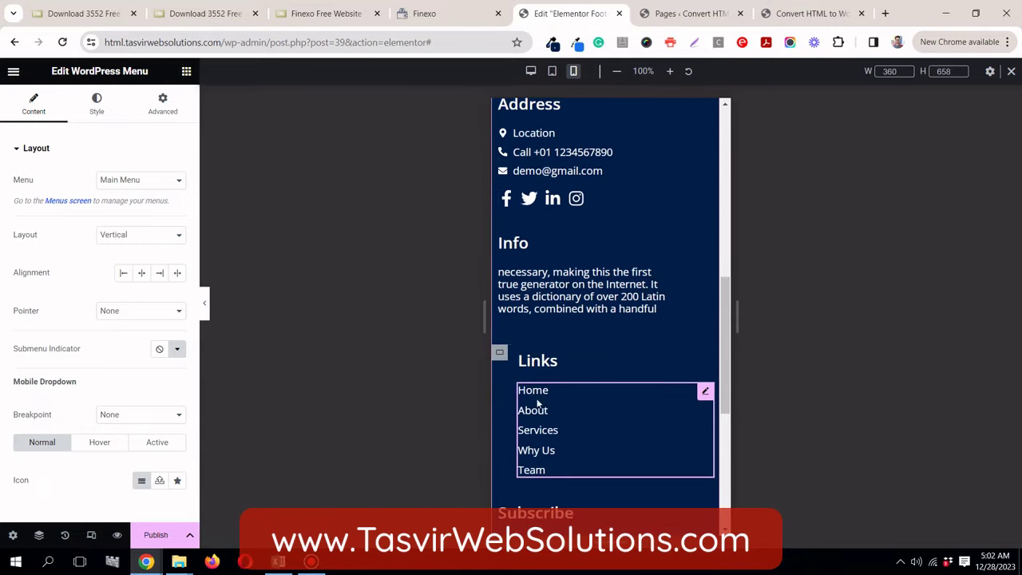
click(499, 352)
click(162, 103)
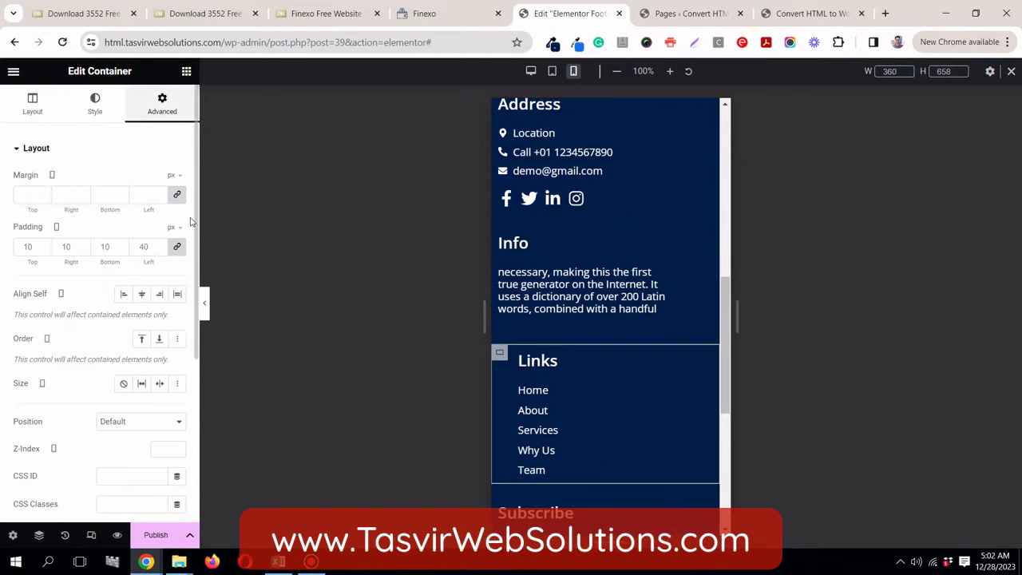
click(161, 251)
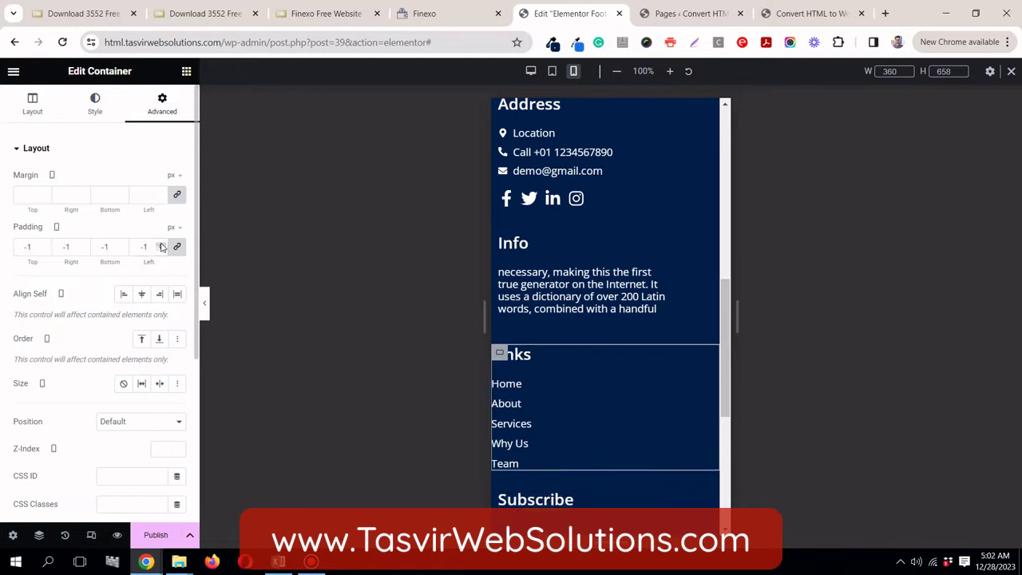
click(160, 244)
text(10)
Step: Look over the whole footer in the mobile view, from the Address column down to the copyright line
scroll(678, 266, up, 2)
scroll(677, 255, down, 1)
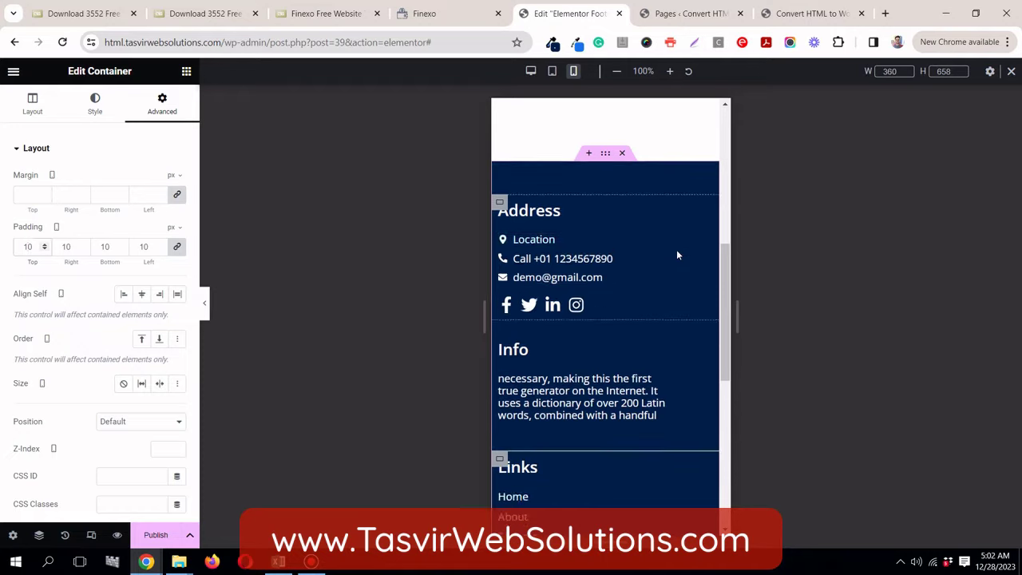
scroll(677, 250, down, 5)
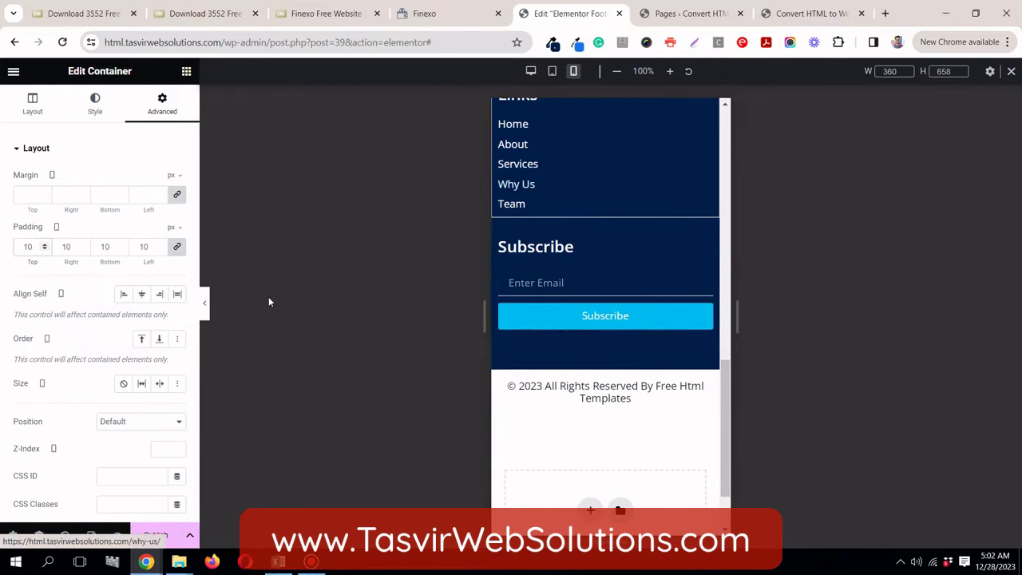
scroll(678, 274, up, 5)
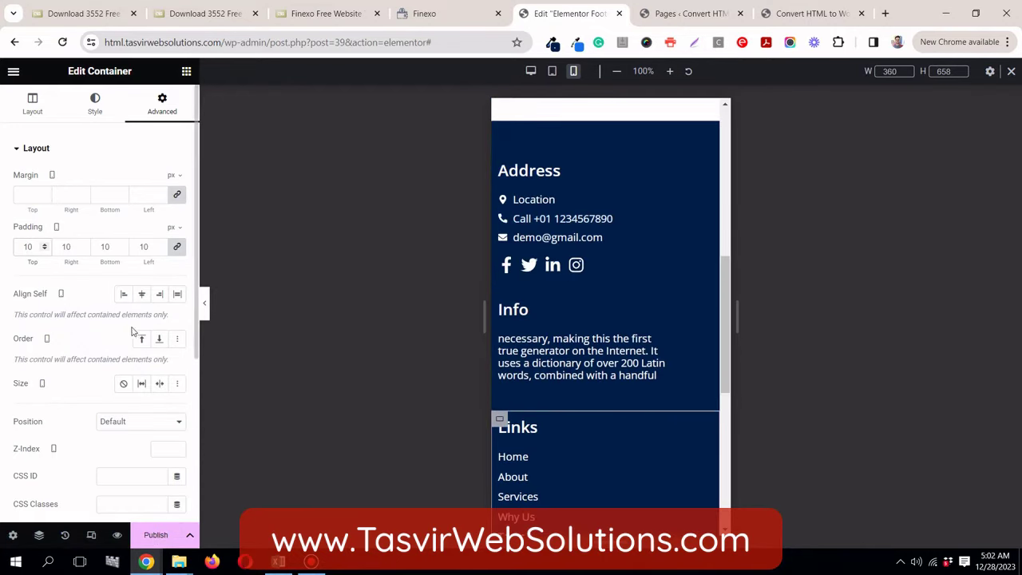
click(205, 301)
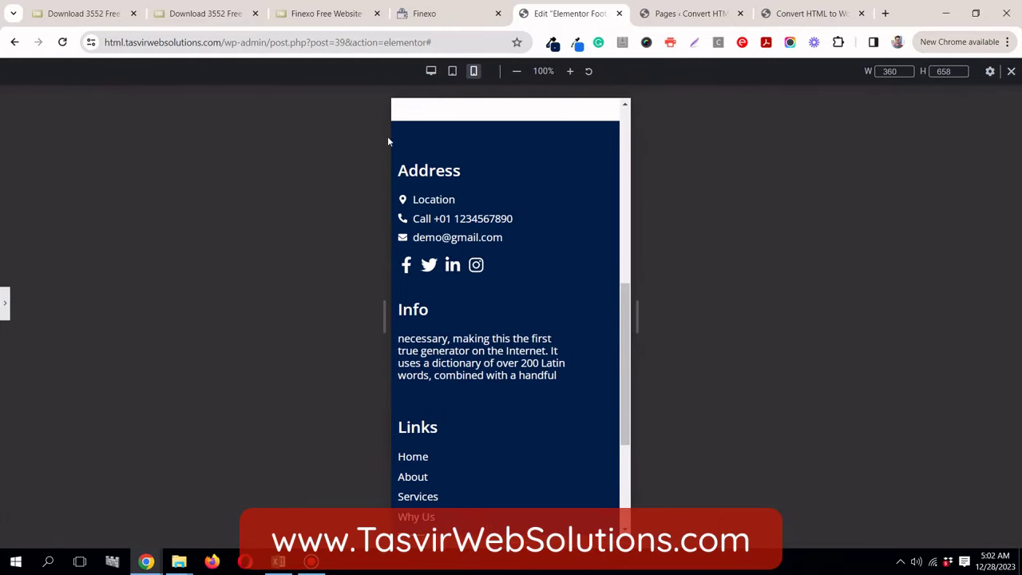
scroll(526, 174, down, 3)
scroll(526, 176, up, 2)
scroll(526, 175, up, 1)
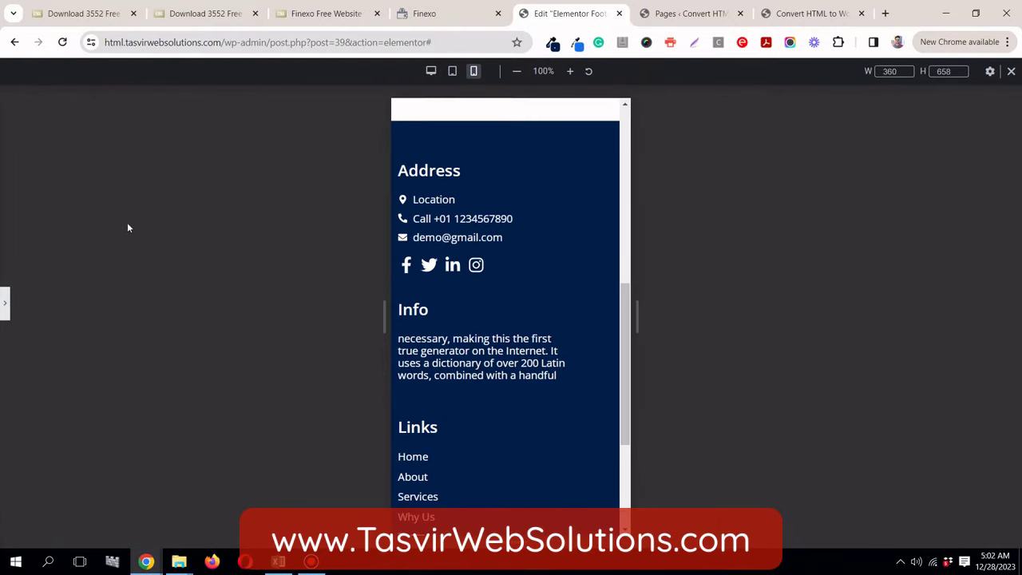
Step: Return to the desktop view and publish the footer template with the display condition Include Entire Site
click(431, 72)
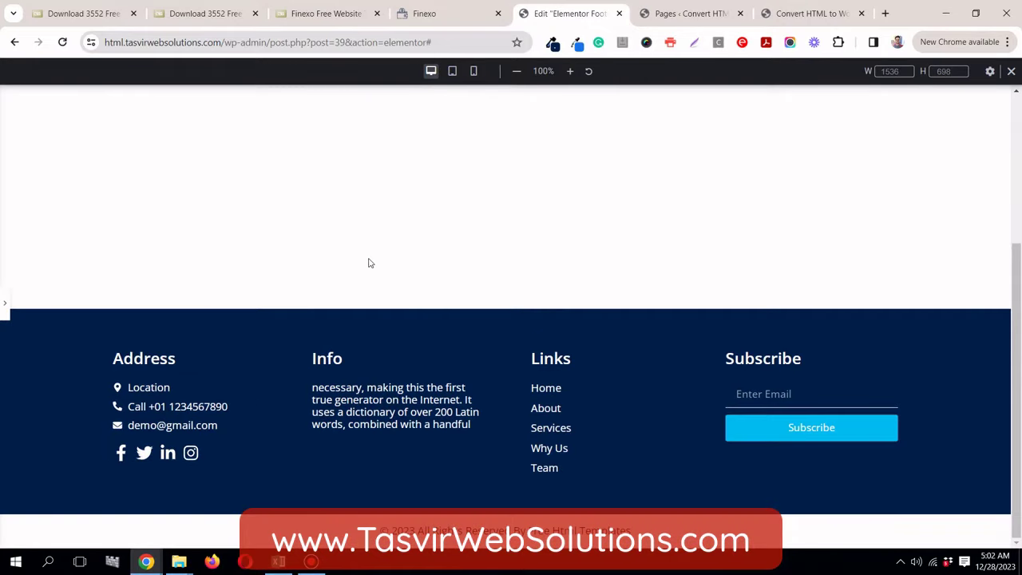
click(4, 305)
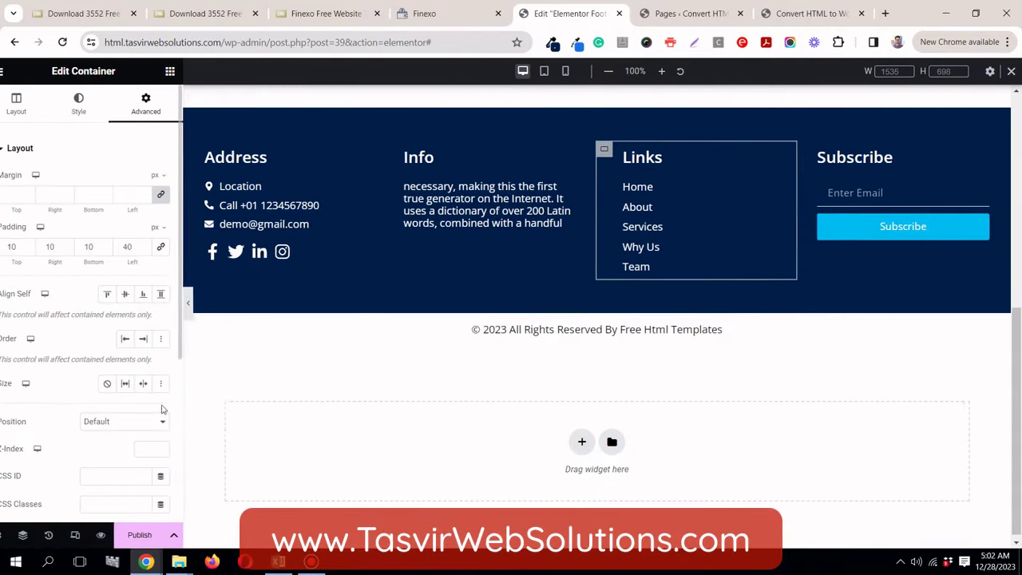
click(157, 535)
click(509, 387)
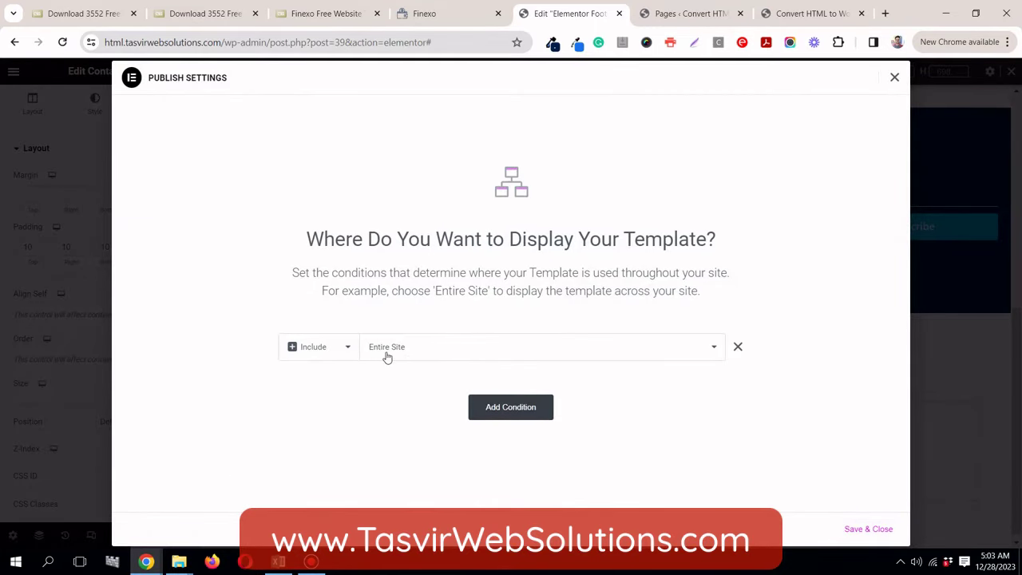
click(880, 532)
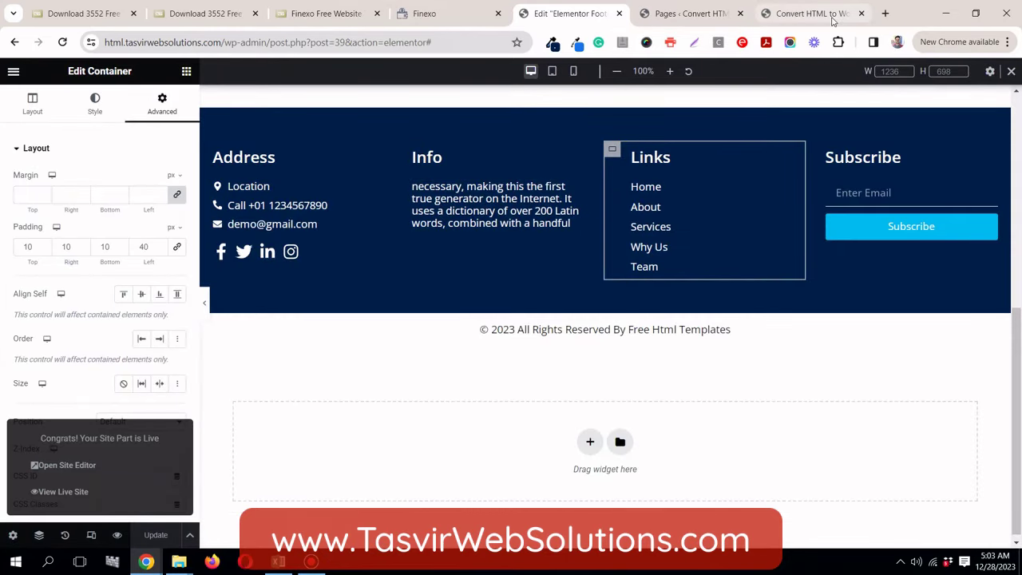
Step: Check the published footer on the live site's front page, down to the copyright line
click(833, 21)
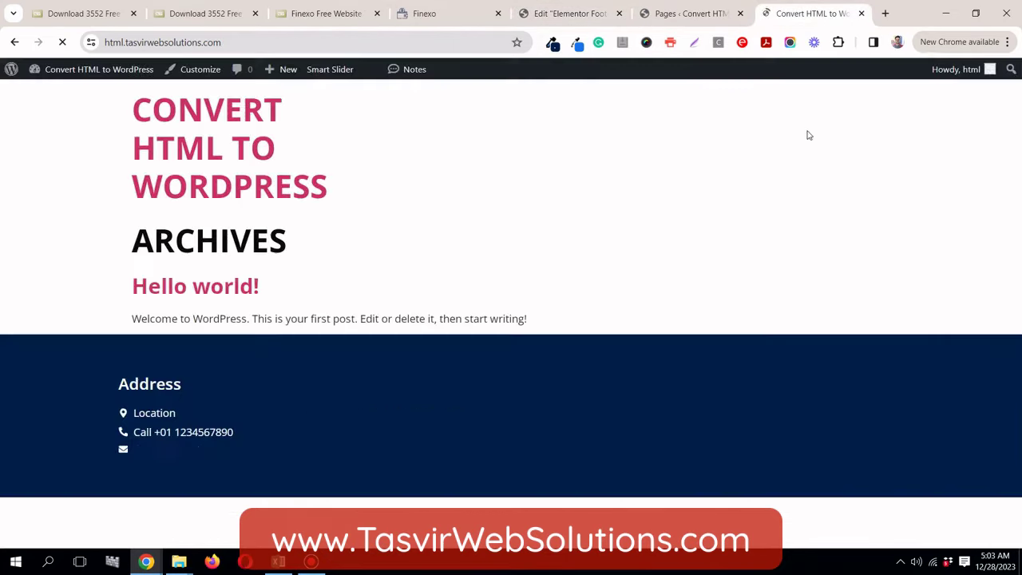
scroll(469, 467, down, 1)
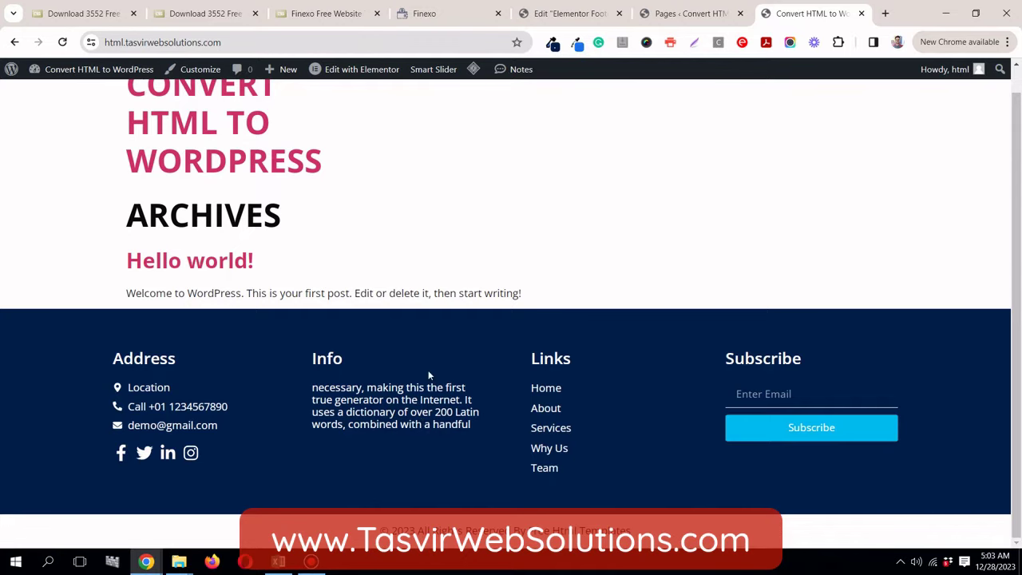
scroll(436, 350, up, 1)
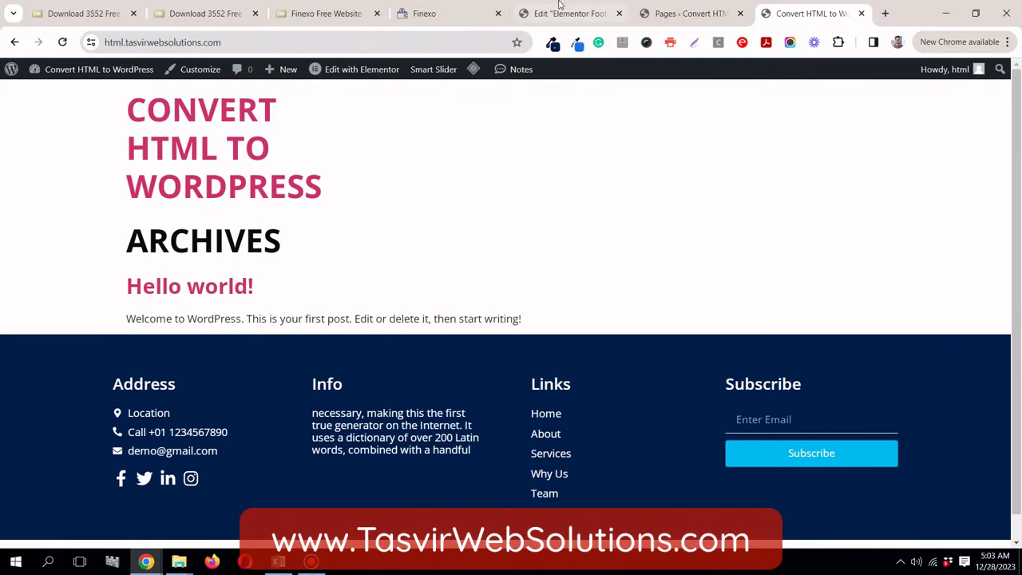
Step: Look over the original Finexo page's sections from the footer up to the header and hero area
click(467, 17)
click(469, 16)
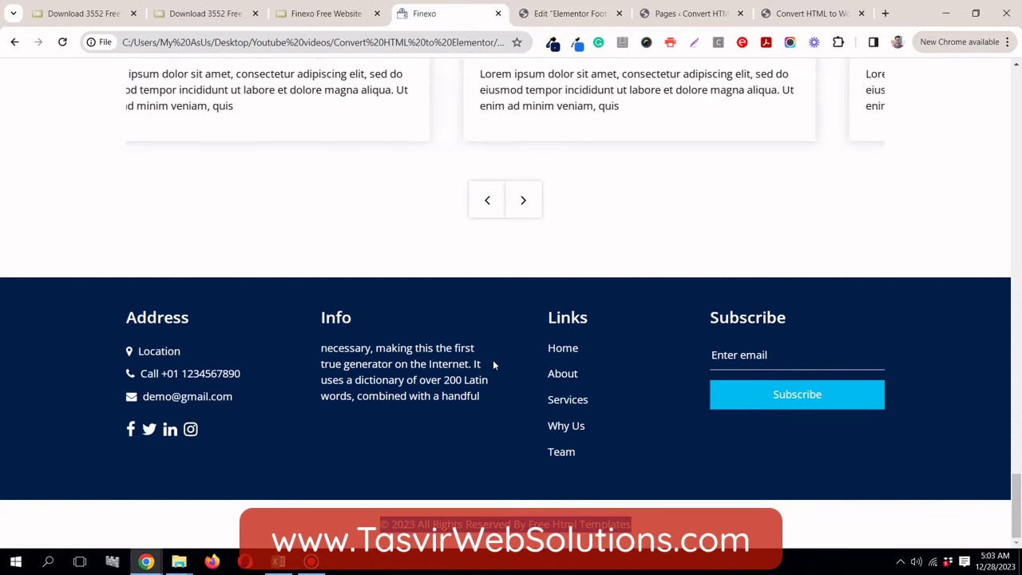
scroll(466, 243, up, 20)
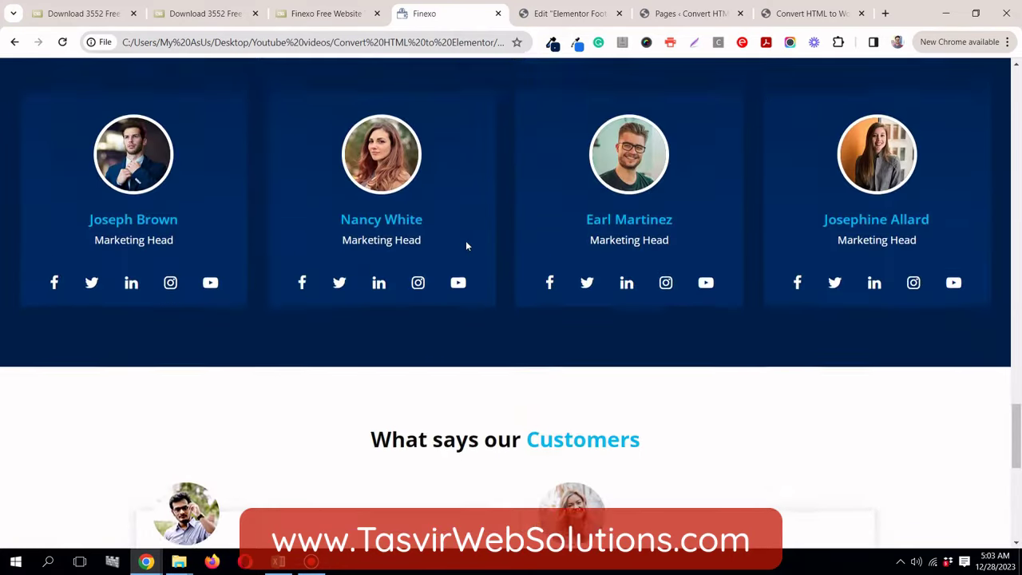
scroll(466, 242, up, 8)
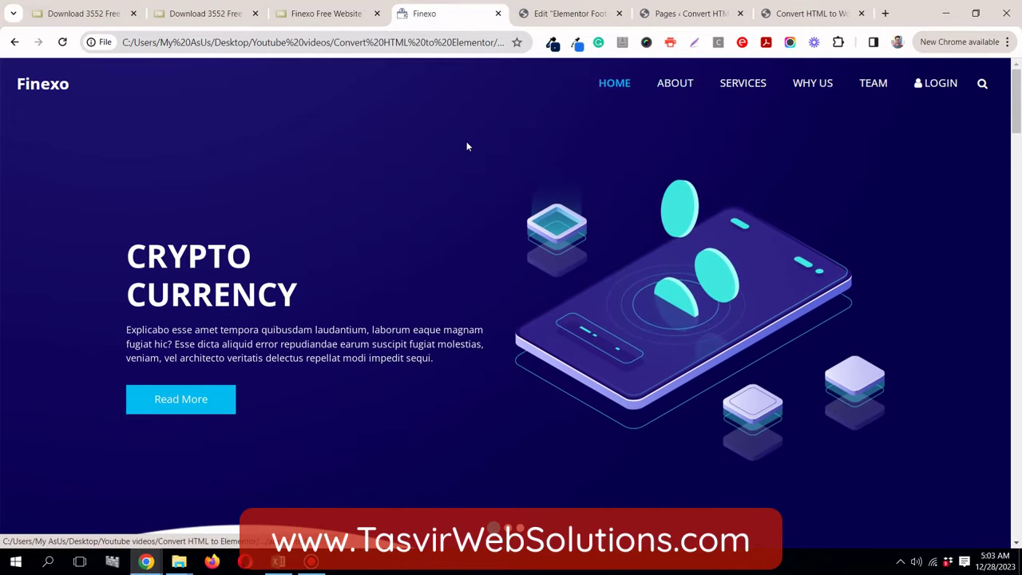
scroll(466, 146, down, 5)
scroll(466, 146, down, 15)
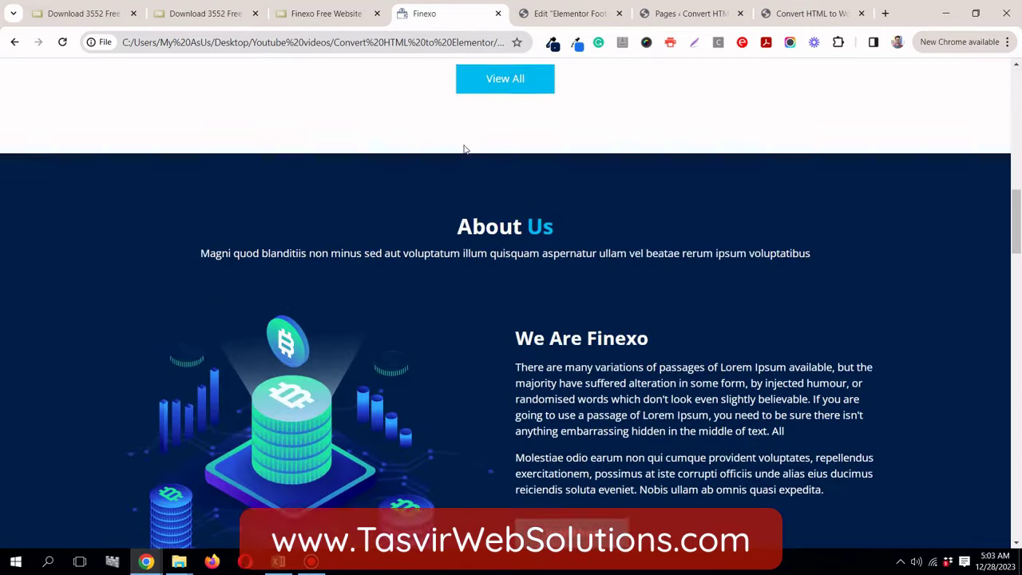
scroll(459, 157, down, 7)
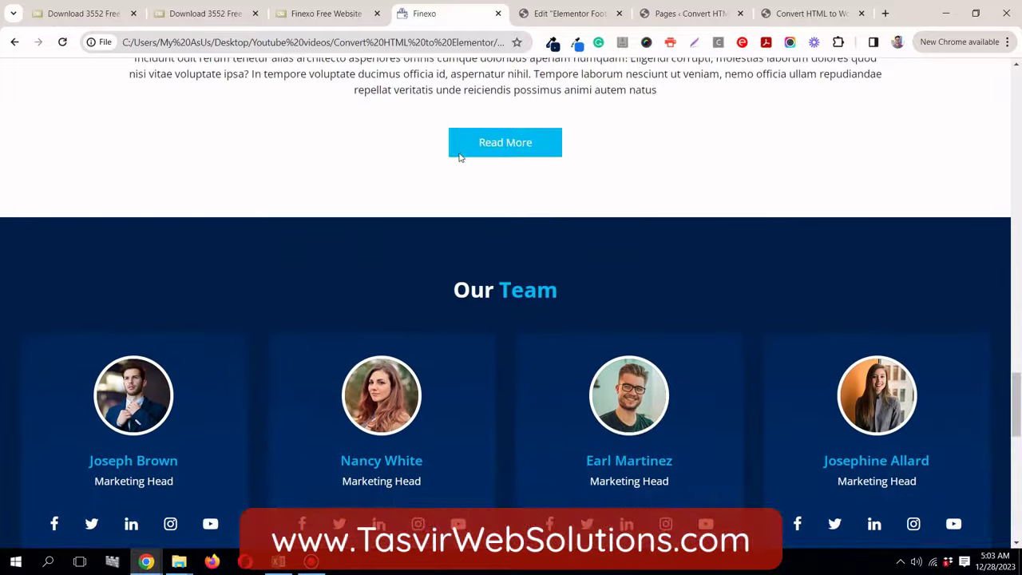
scroll(459, 155, up, 5)
scroll(459, 158, down, 4)
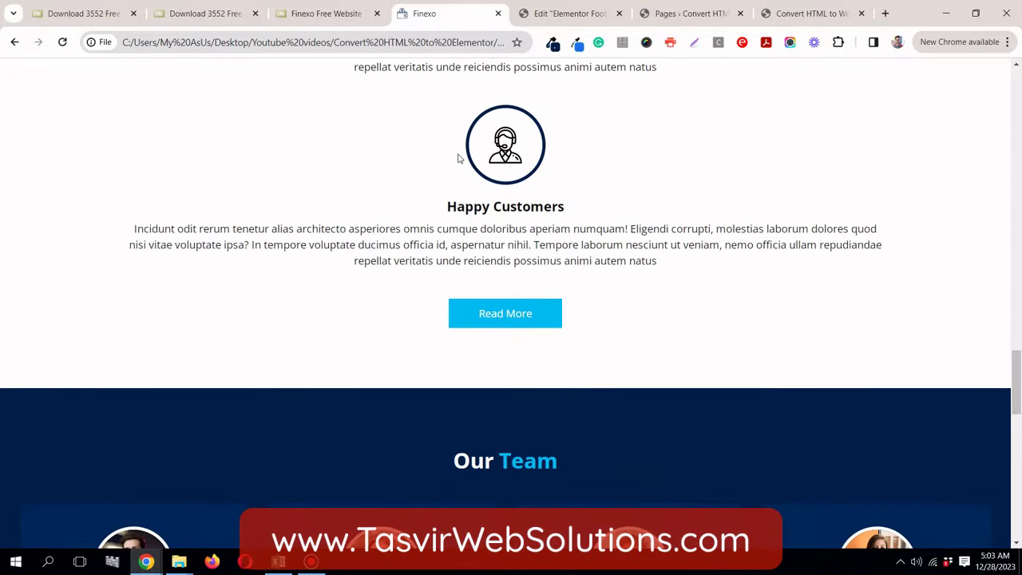
drag(1017, 431, 1017, 74)
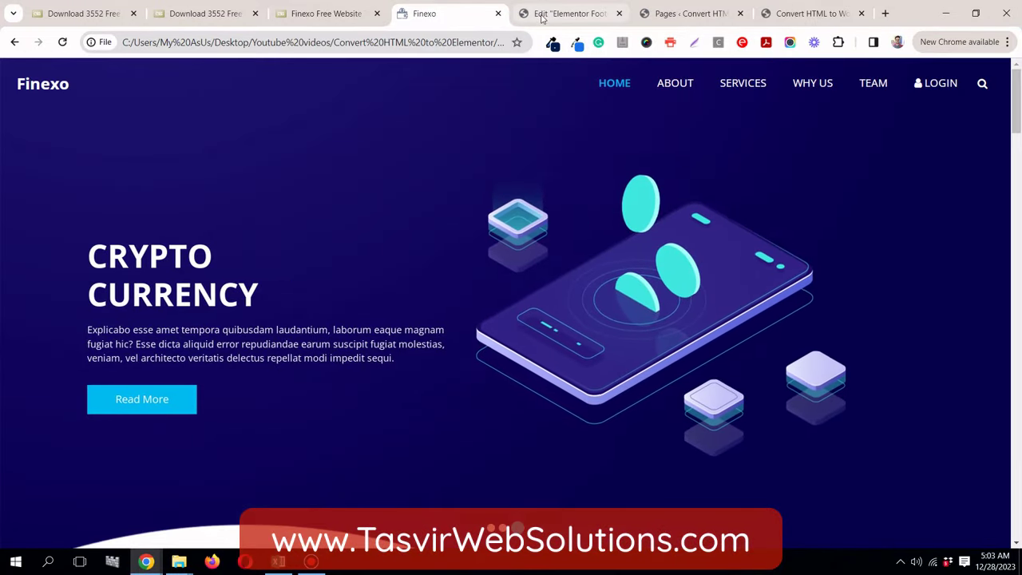
click(544, 17)
click(453, 20)
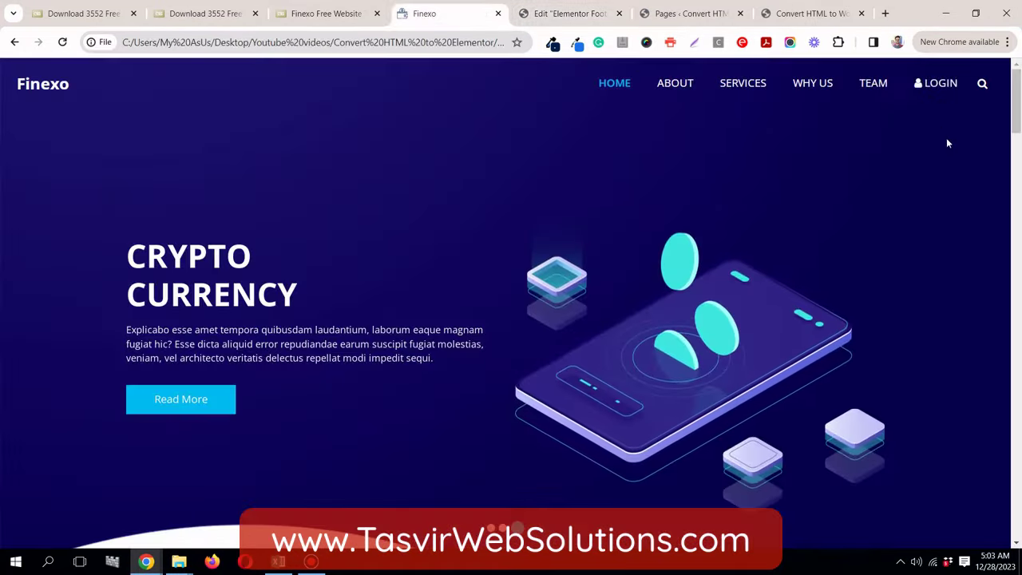
mouse_move(1016, 118)
mouse_down()
mouse_move(1017, 527)
mouse_move(1017, 119)
mouse_up()
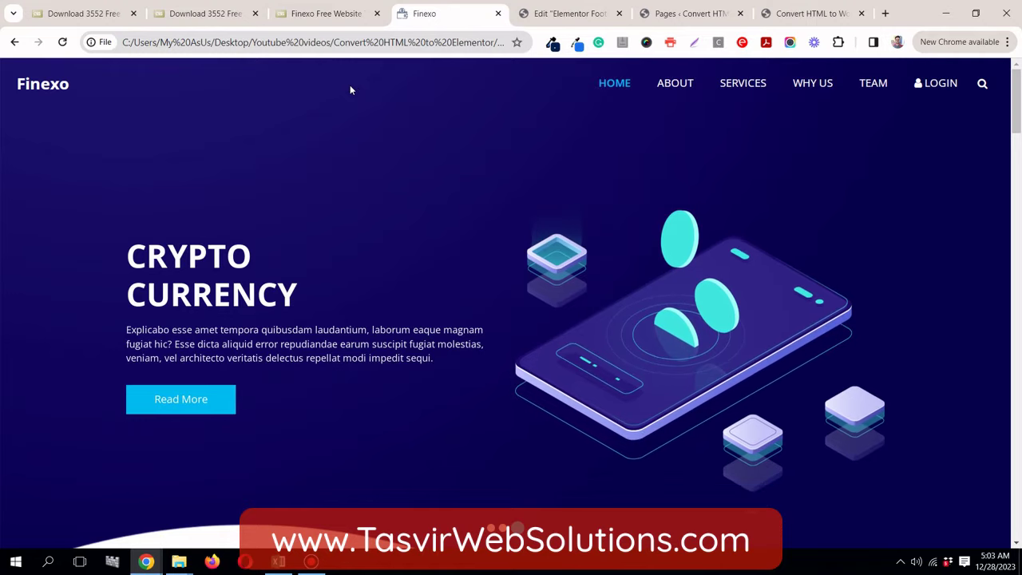
Step: Exit the footer editor and create a new header template in the Theme Builder, starting without a library block
click(588, 15)
scroll(536, 222, up, 6)
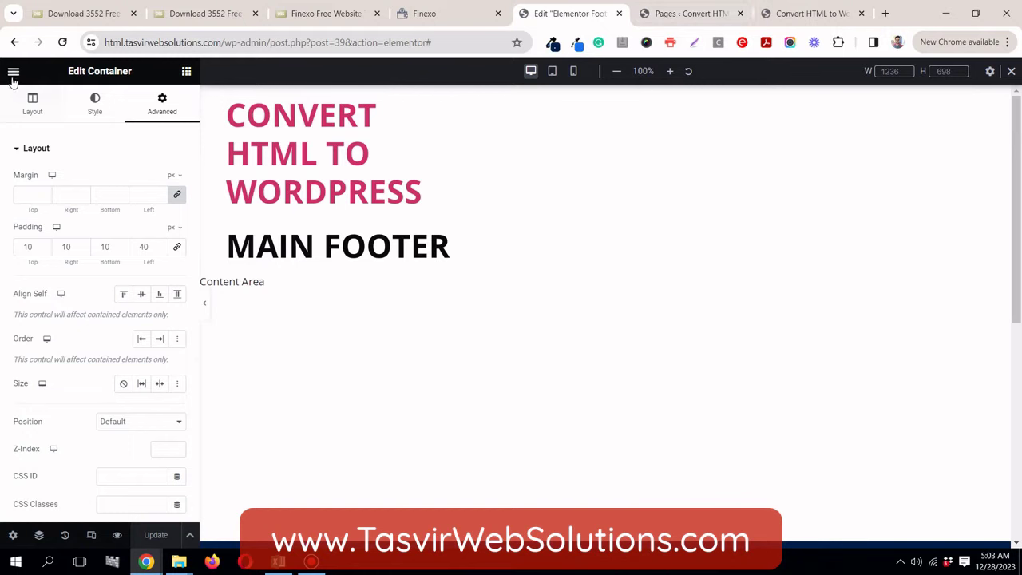
click(13, 73)
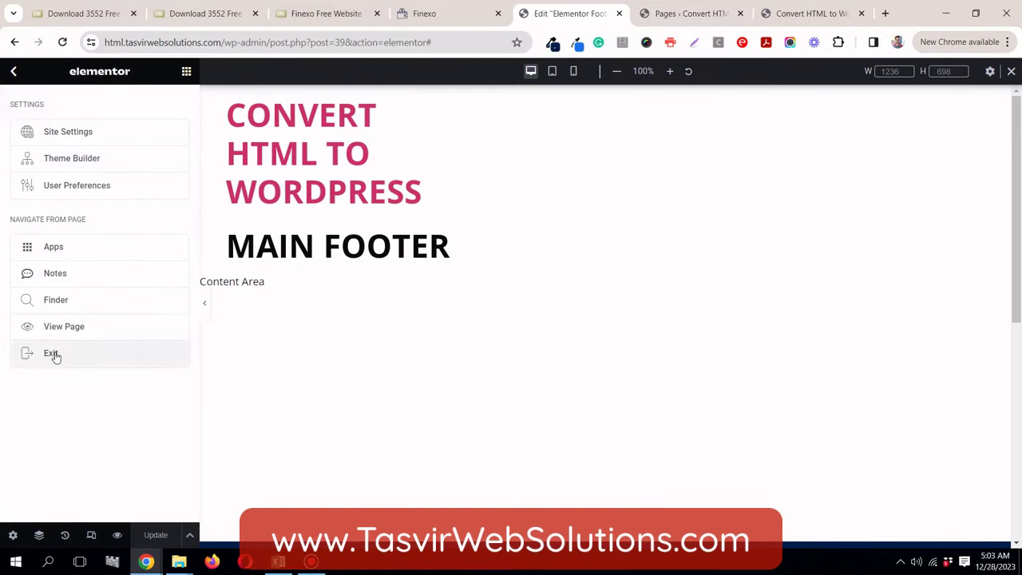
click(99, 354)
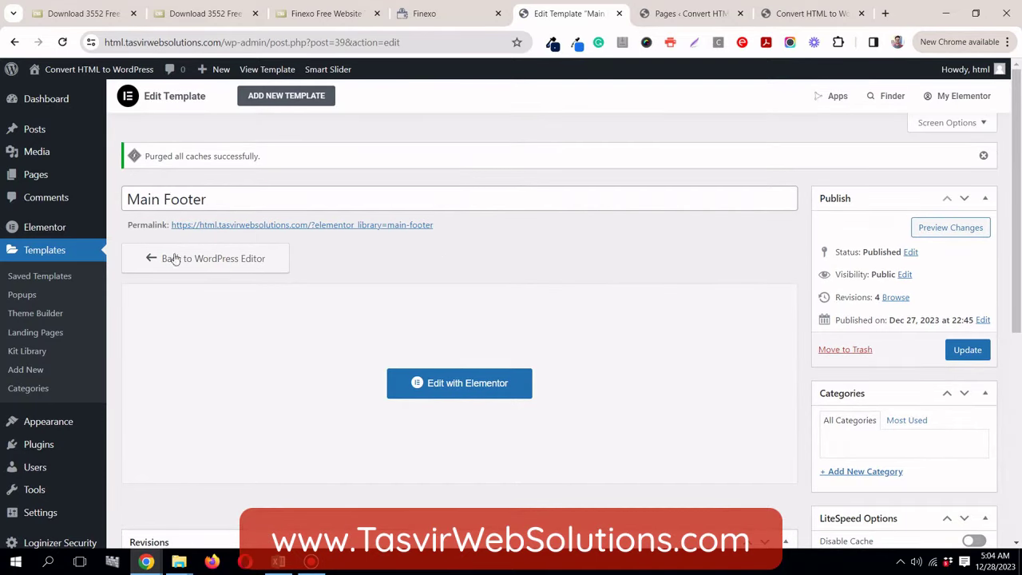
click(51, 314)
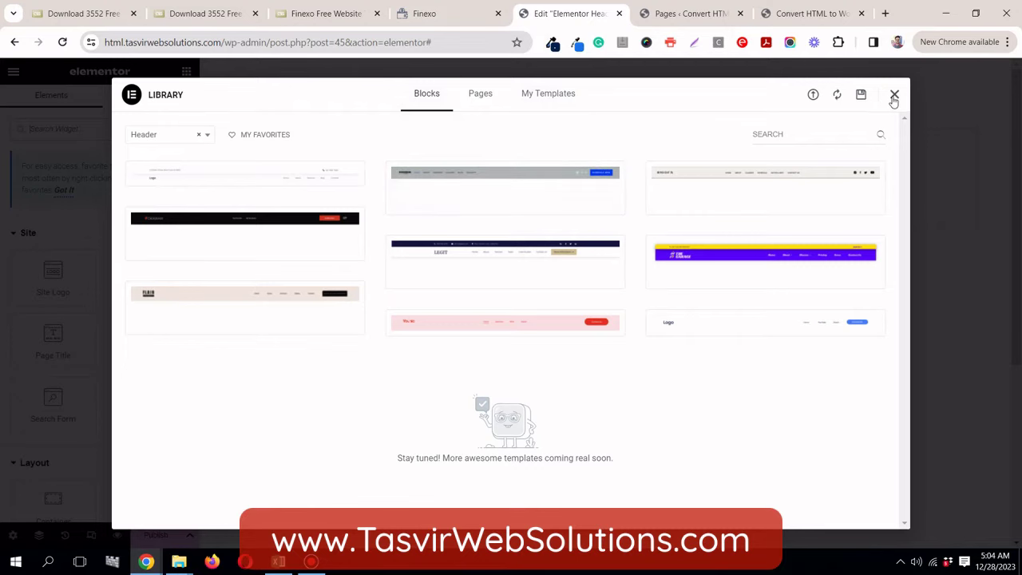
click(894, 95)
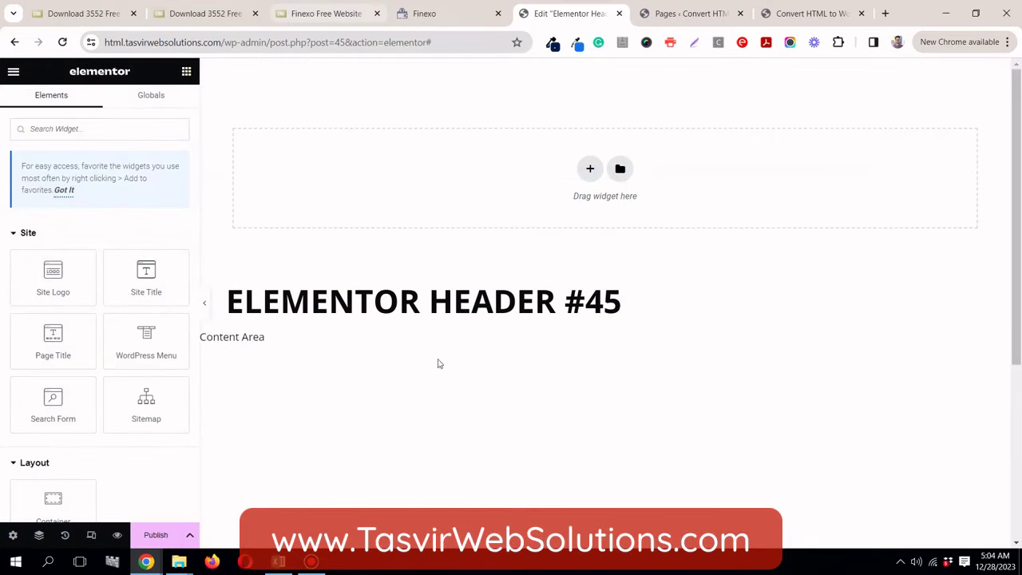
Step: Title the new header template "Main Header"
click(13, 535)
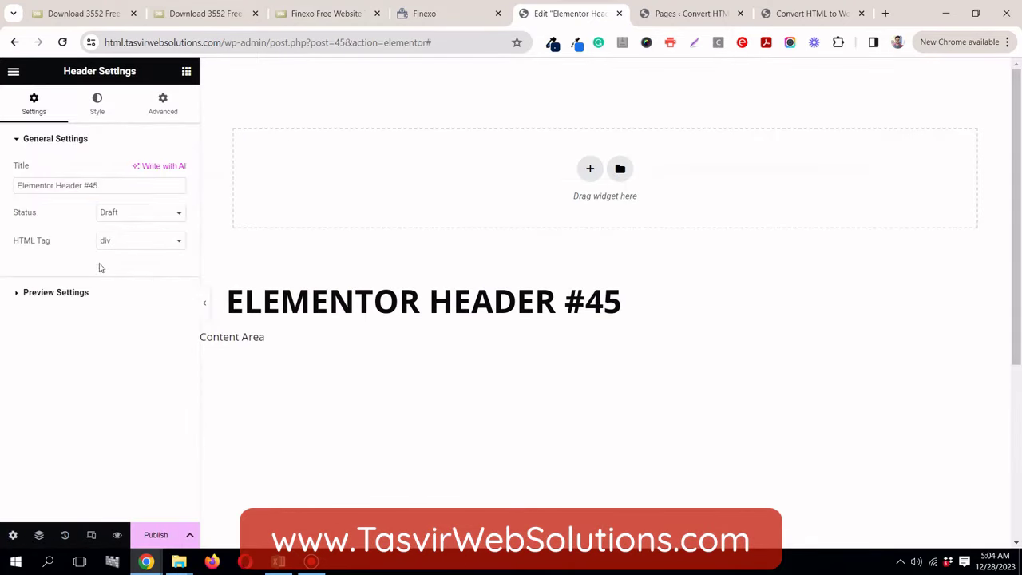
triple_click(129, 186)
text(Mai)
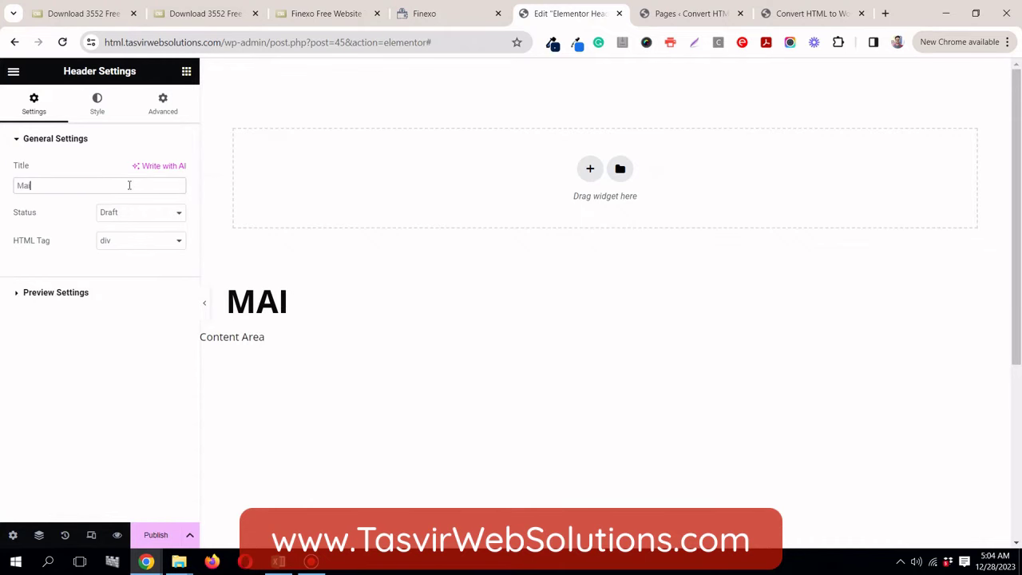
text(n Header)
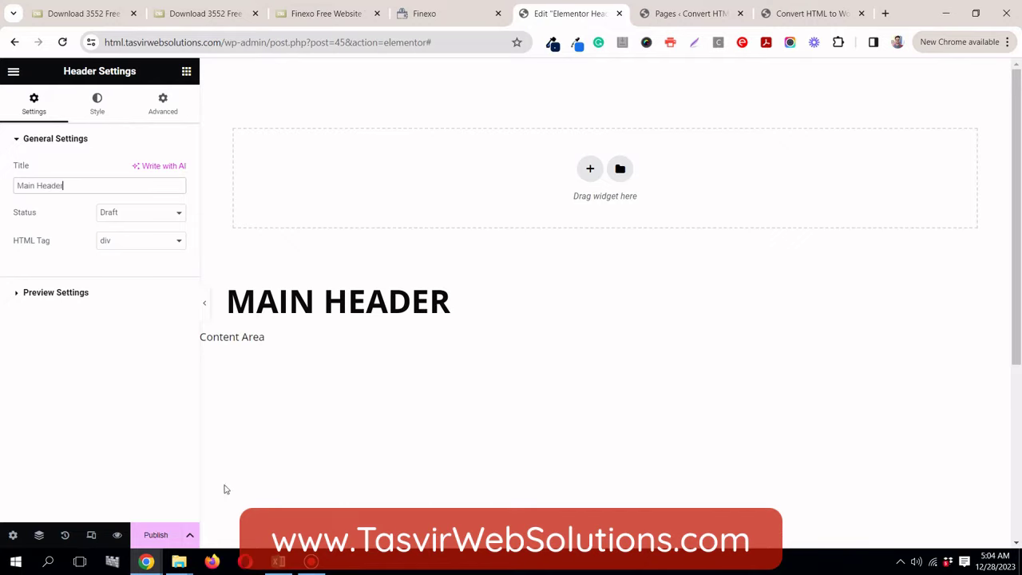
click(310, 563)
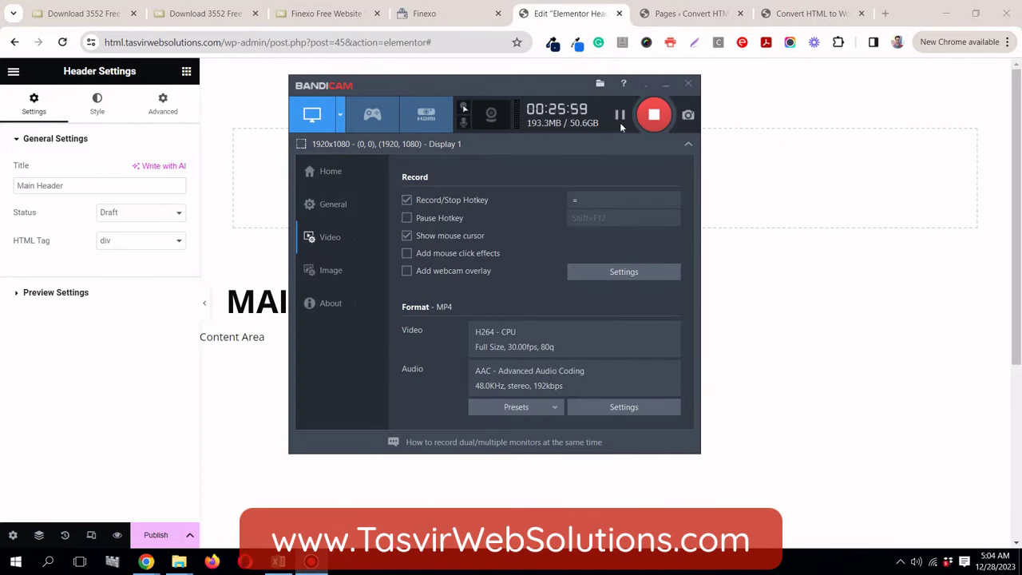
click(667, 85)
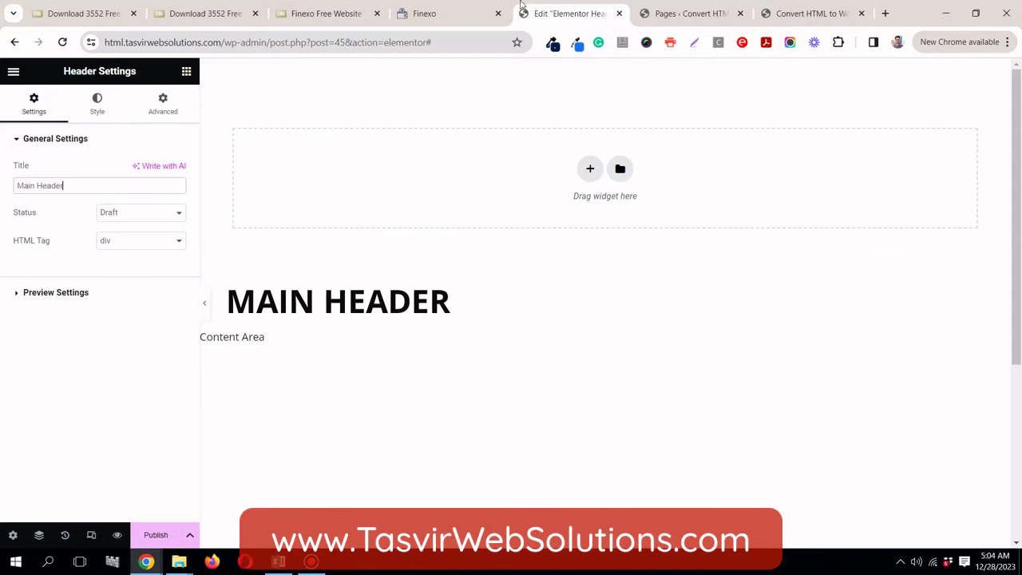
Step: Save the background image behind the original Finexo header as hero-bg.png in the Brain Poems folder
click(443, 15)
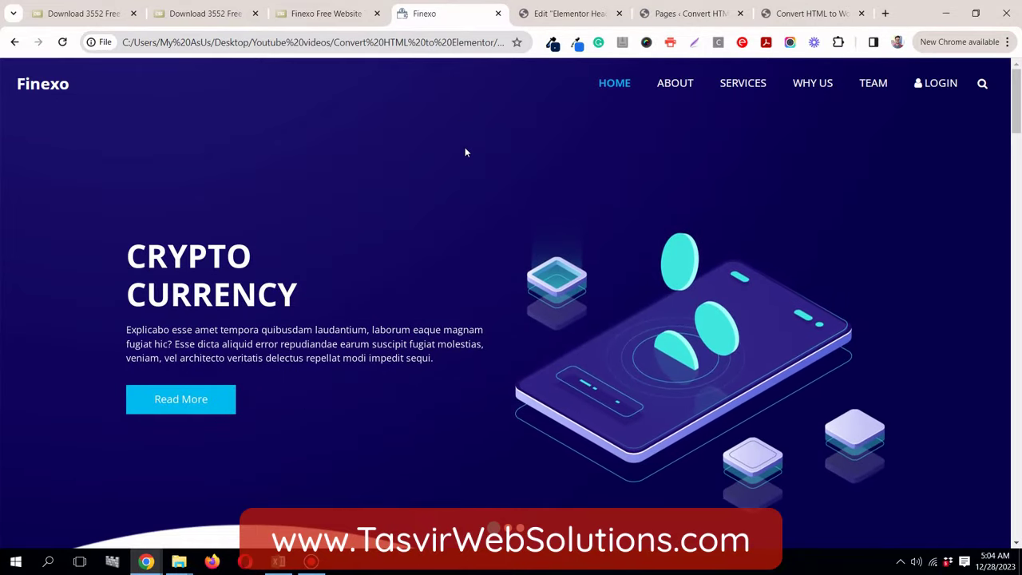
scroll(464, 147, down, 3)
scroll(465, 147, up, 3)
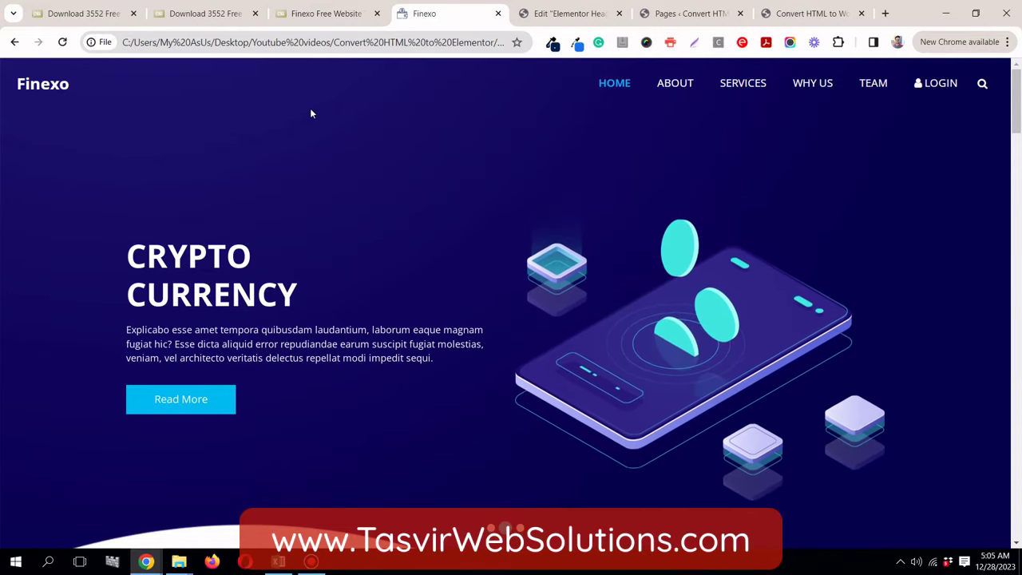
right_click(50, 86)
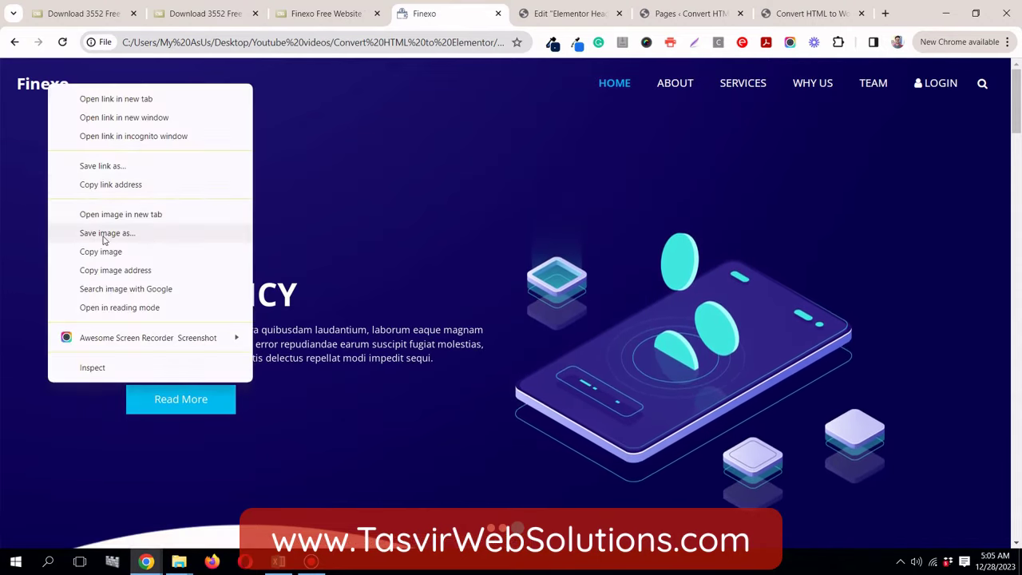
click(184, 232)
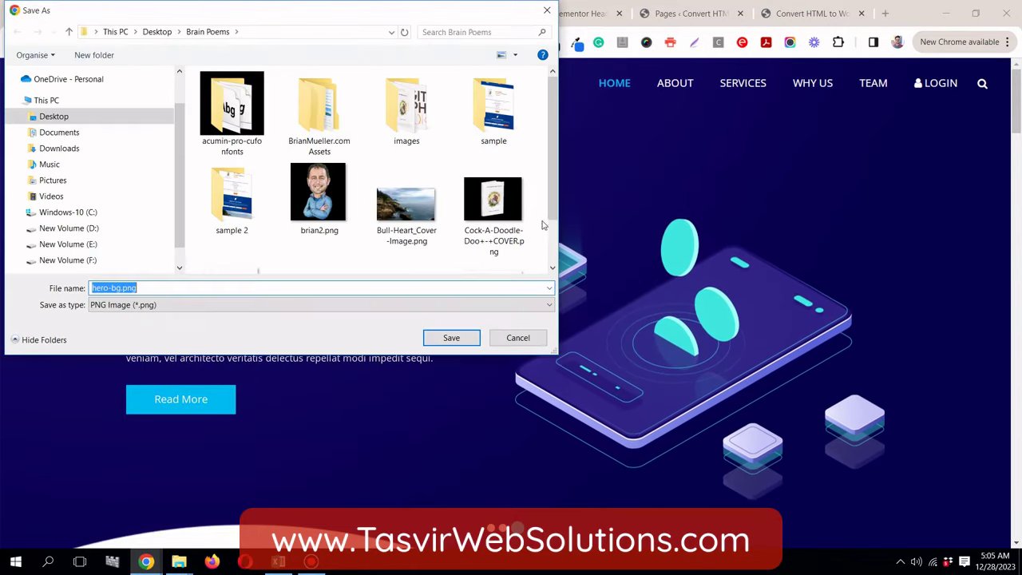
click(450, 338)
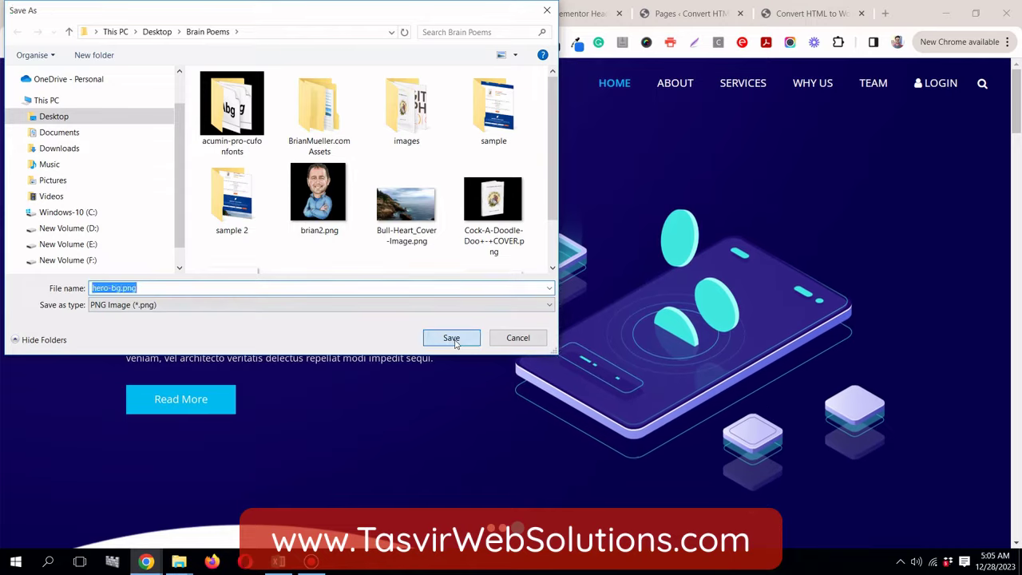
click(681, 16)
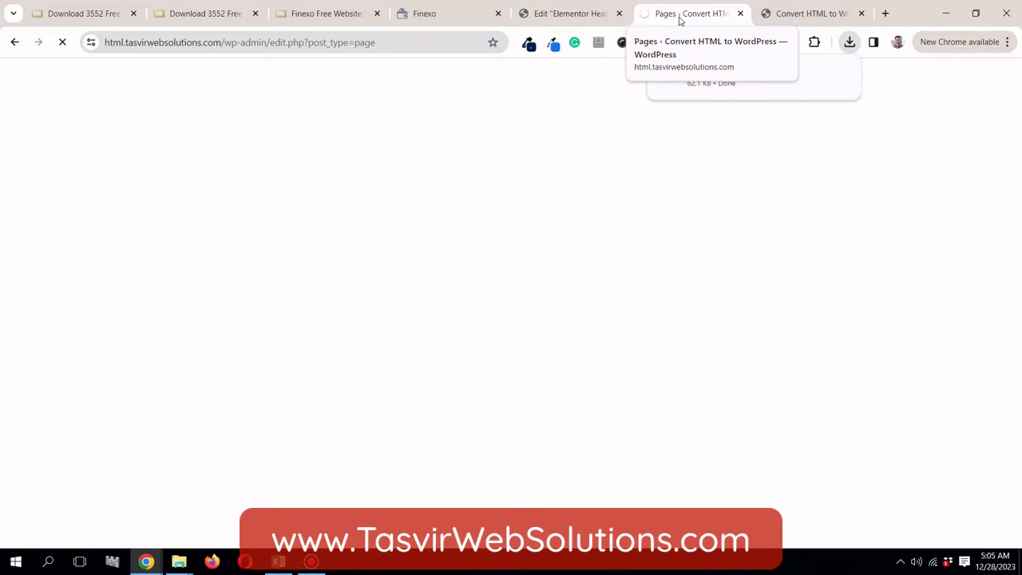
click(595, 21)
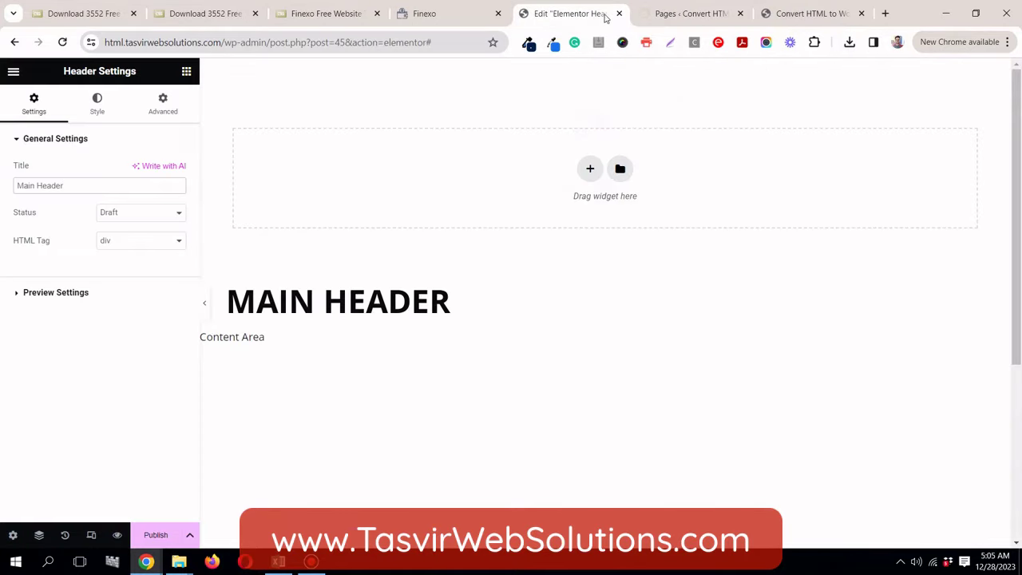
click(711, 23)
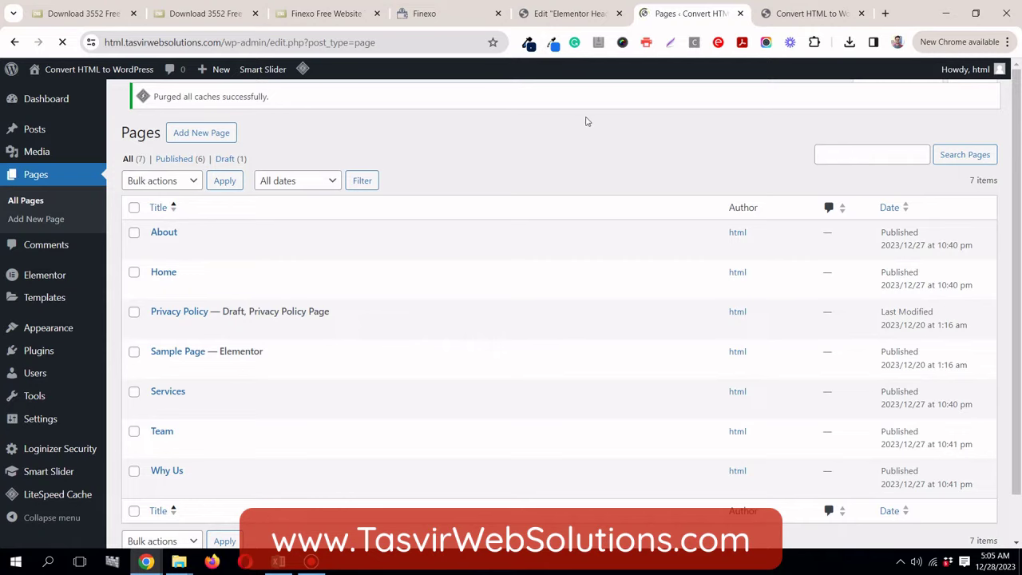
scroll(585, 121, down, 1)
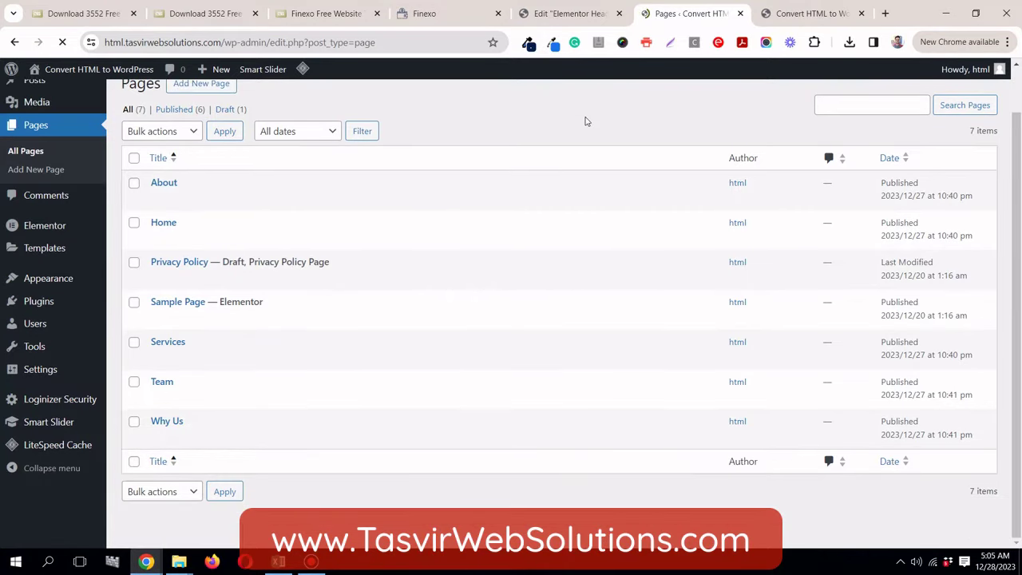
scroll(586, 122, up, 1)
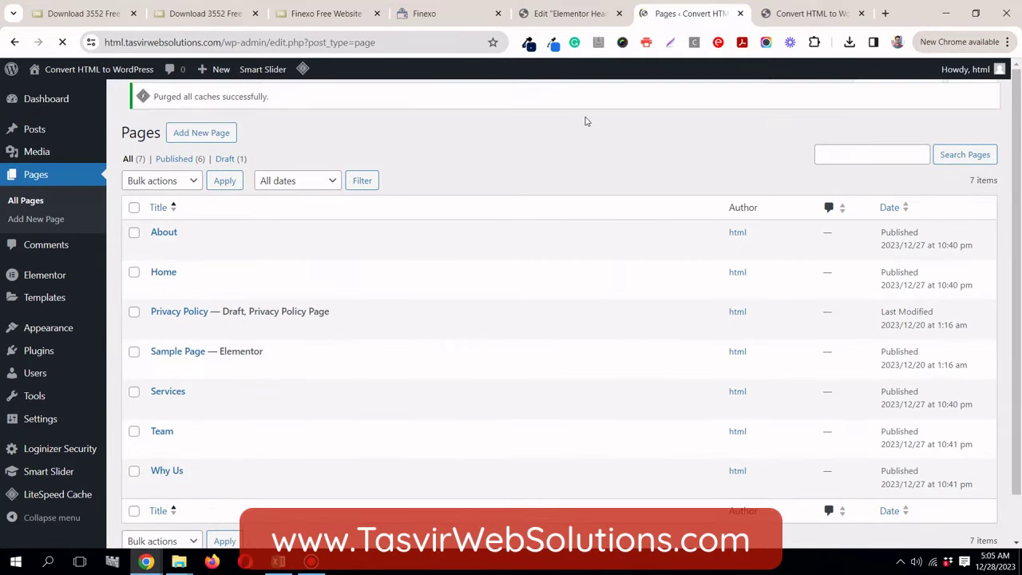
mouse_move(537, 12)
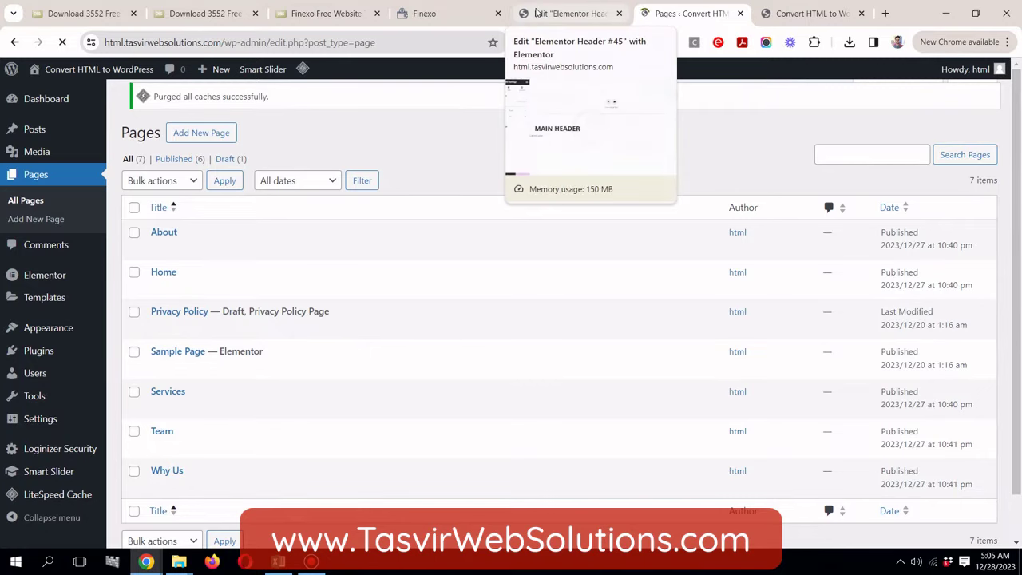
click(537, 13)
Step: Try to open the Appearance page of the WordPress admin and reload it
click(668, 16)
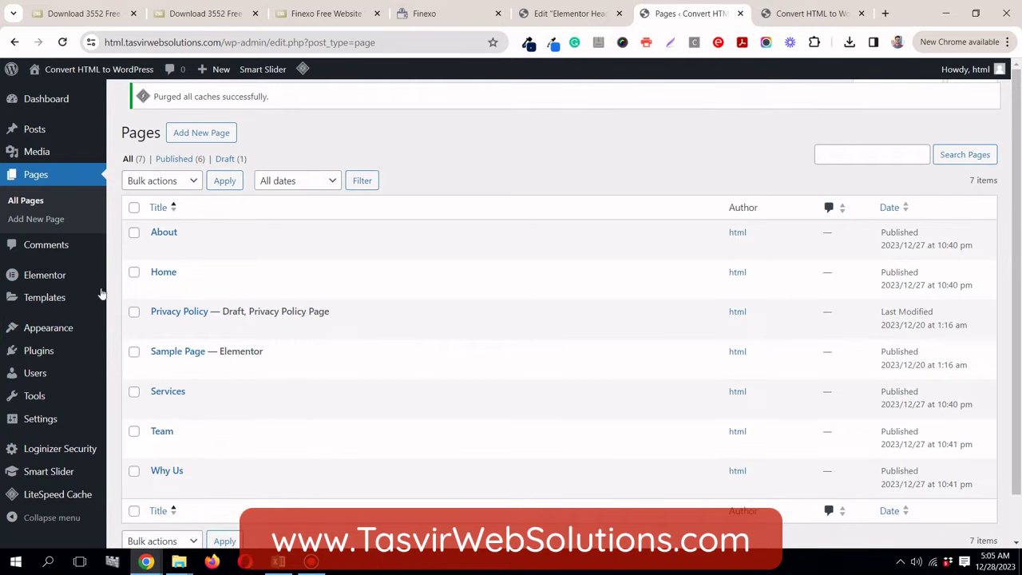
scroll(71, 329, down, 1)
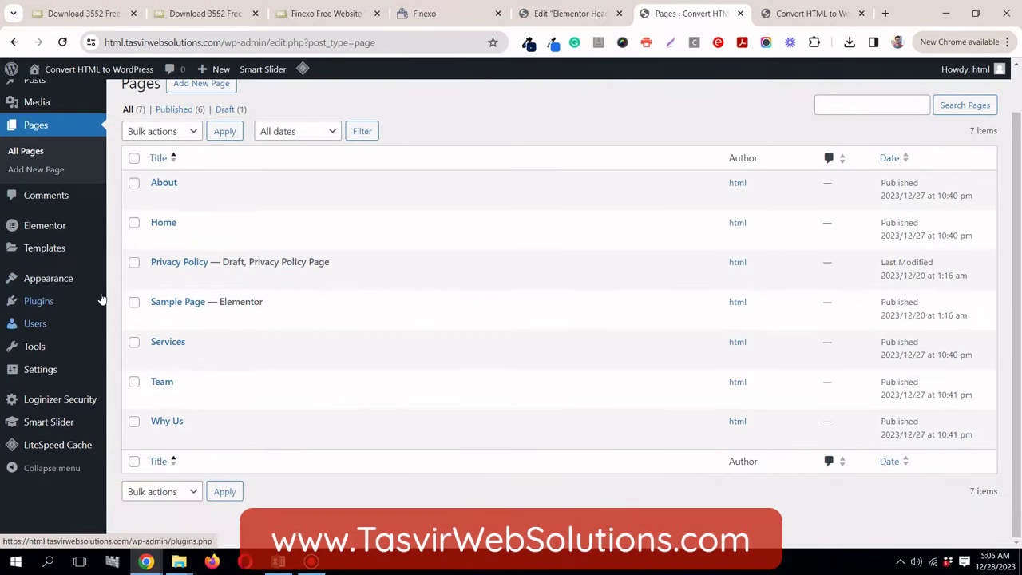
scroll(80, 335, up, 1)
click(81, 334)
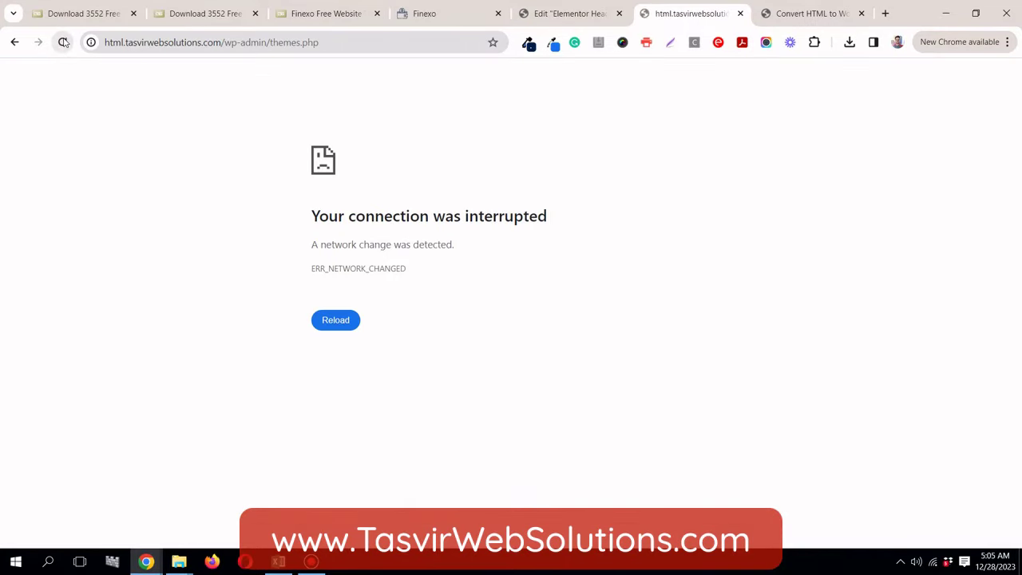
click(64, 42)
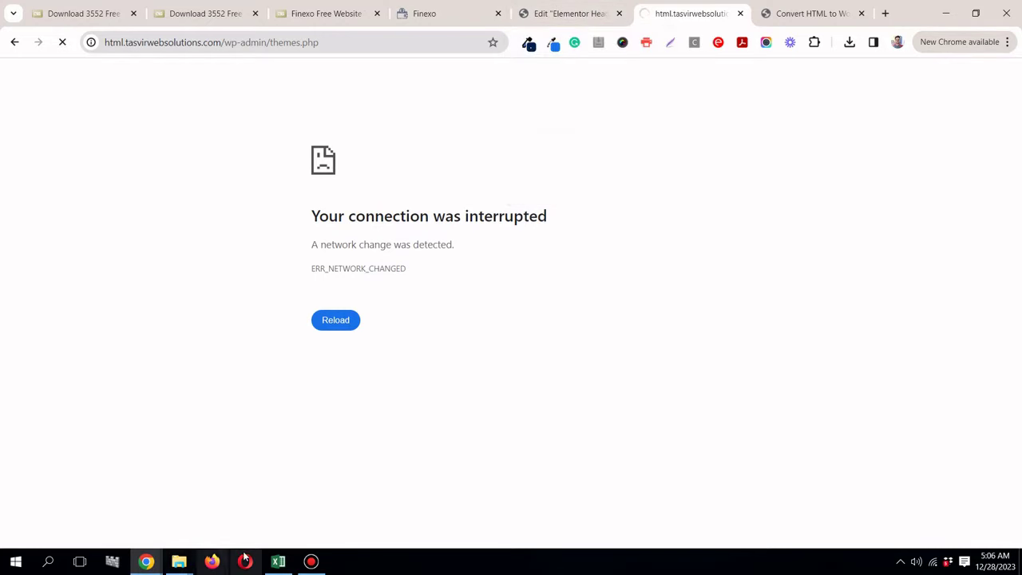
click(311, 561)
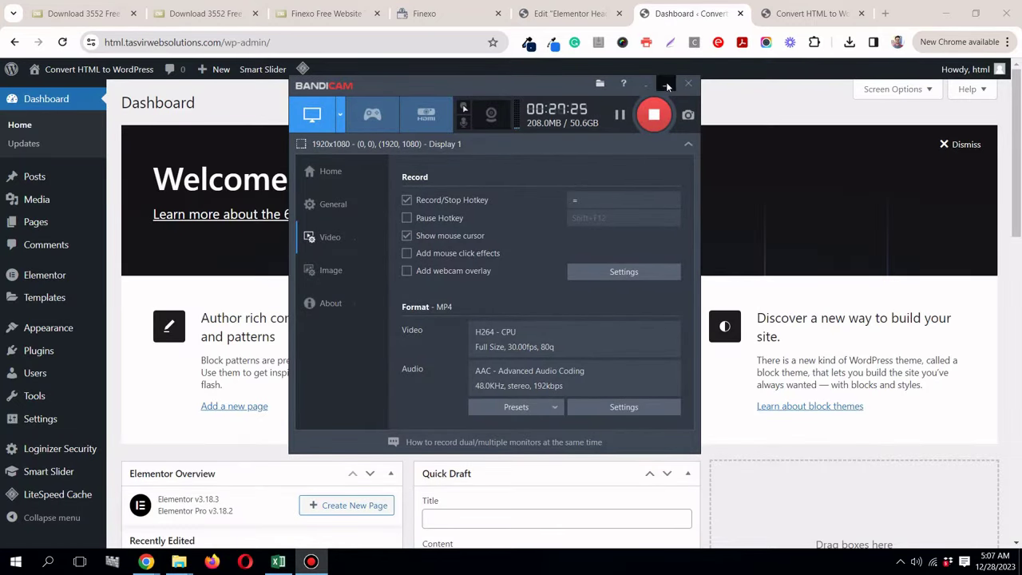
click(667, 85)
Step: Open the site's Customizer in a new browser tab and move that tab ahead of the dashboard tab
mouse_move(50, 328)
right_click(138, 349)
click(240, 174)
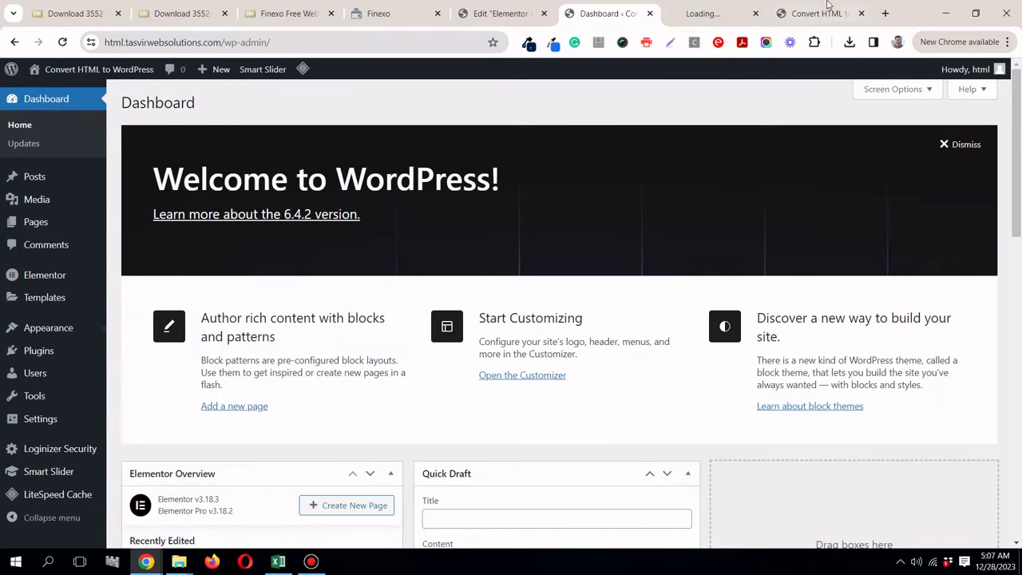
click(718, 16)
drag(699, 19, 595, 19)
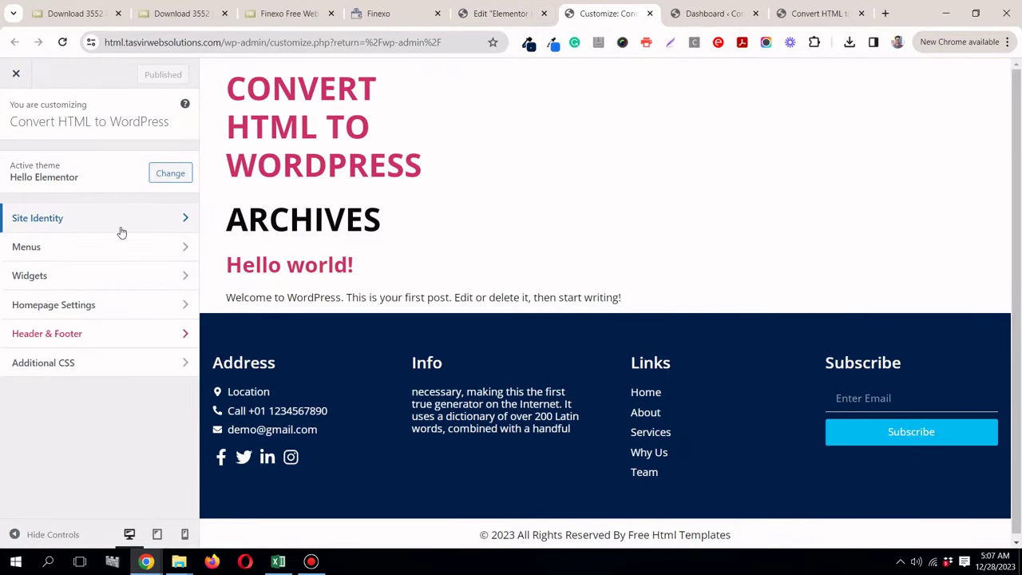
Step: Upload the downloaded hero-bg.png to the media library through the Site Identity logo selector
click(123, 226)
click(147, 183)
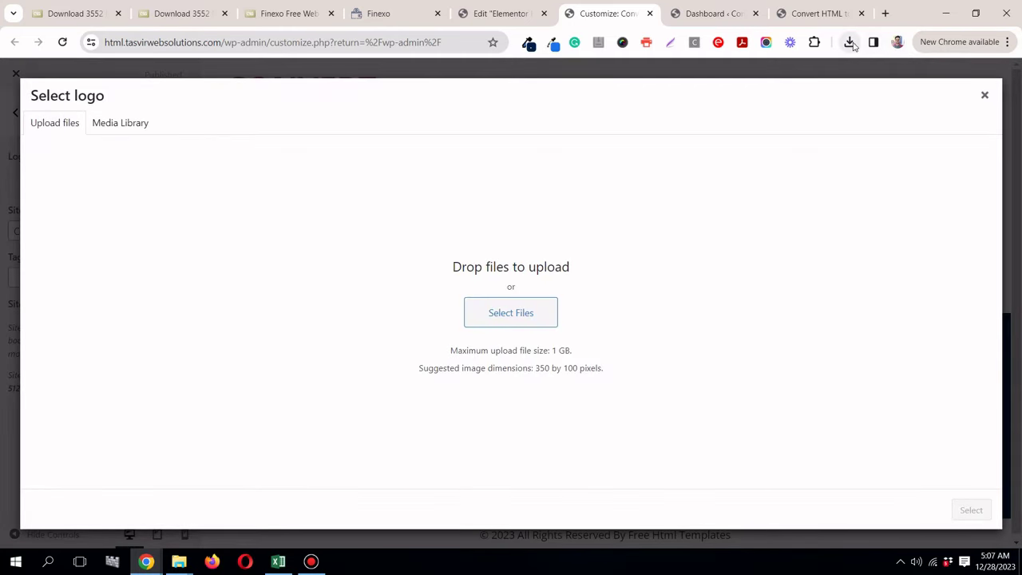
click(852, 44)
drag(741, 107, 485, 152)
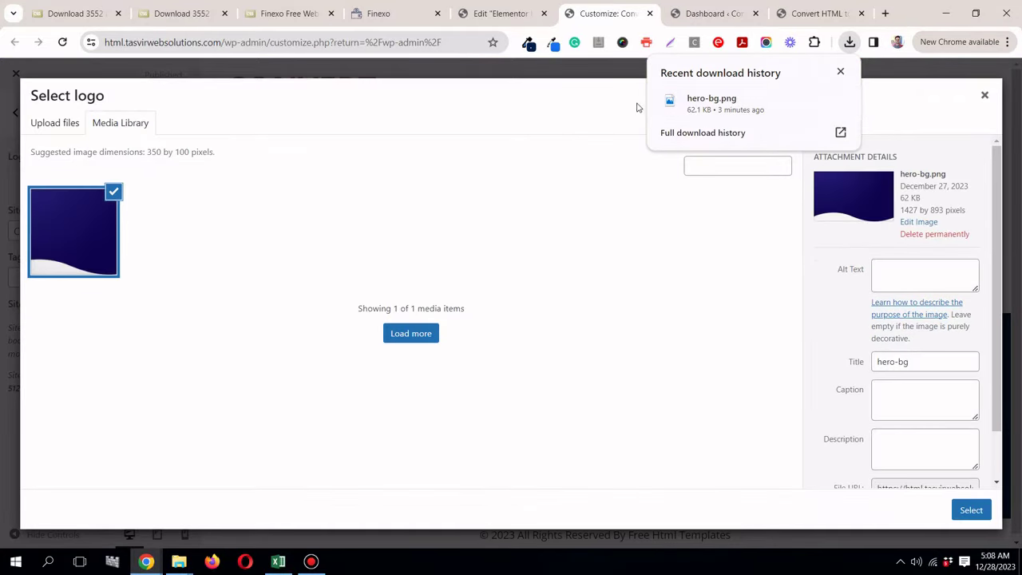
Step: View the image found at the Finexo logo of the original page in a separate tab and close it
click(373, 16)
right_click(58, 83)
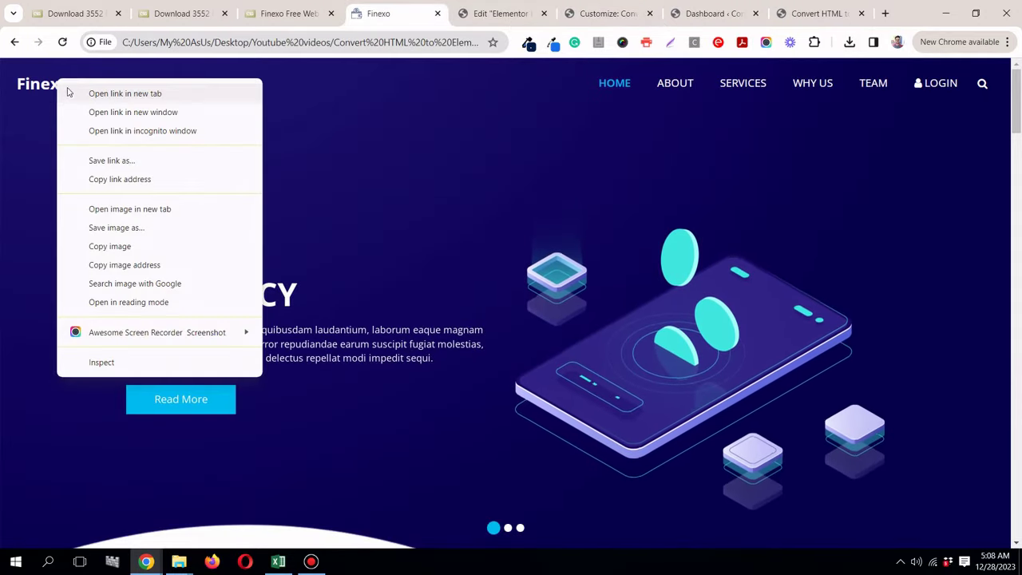
click(112, 209)
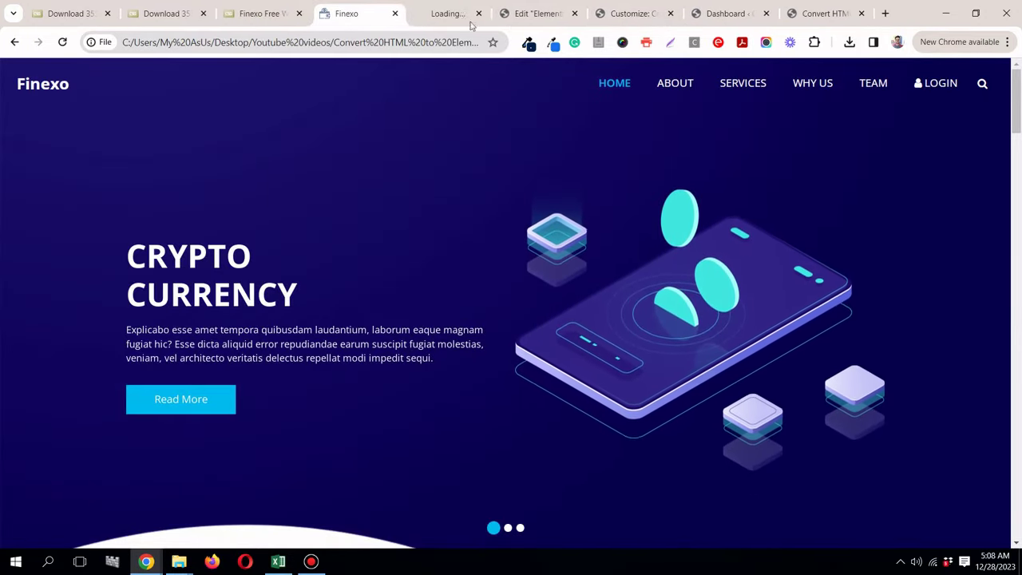
click(446, 14)
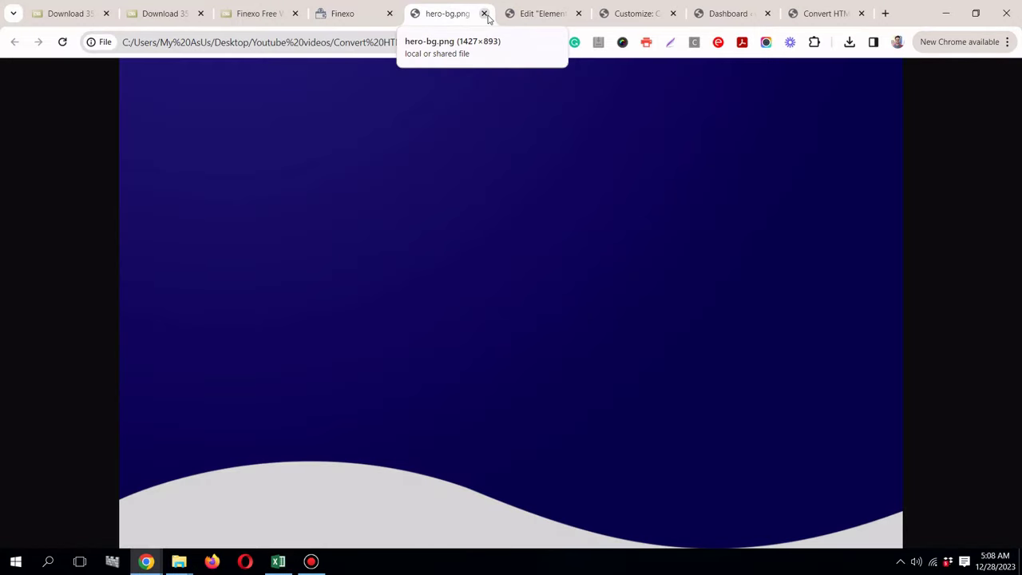
click(484, 14)
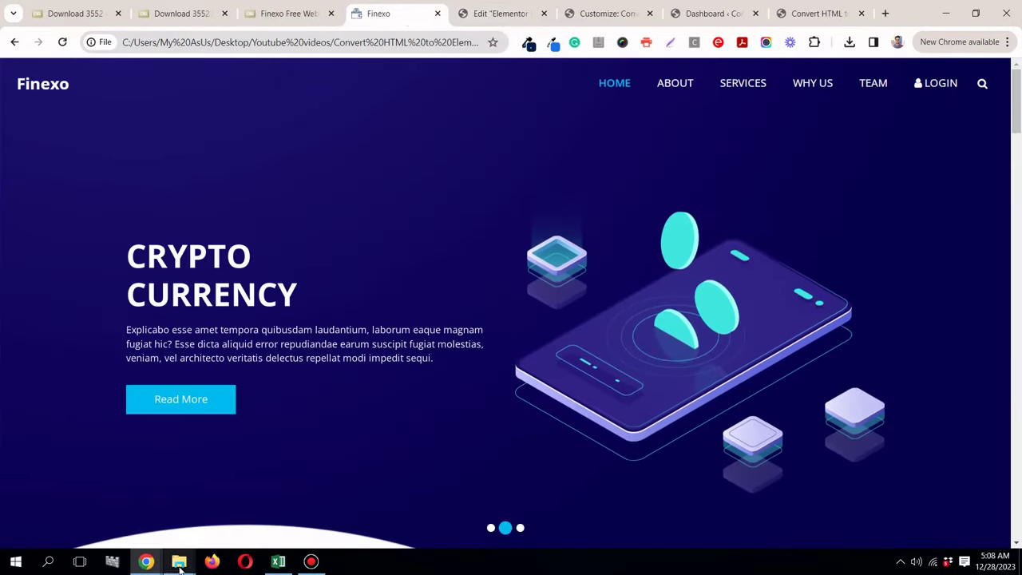
Step: Look through the images folder of the finexo-html template in File Explorer for a logo file
mouse_move(180, 567)
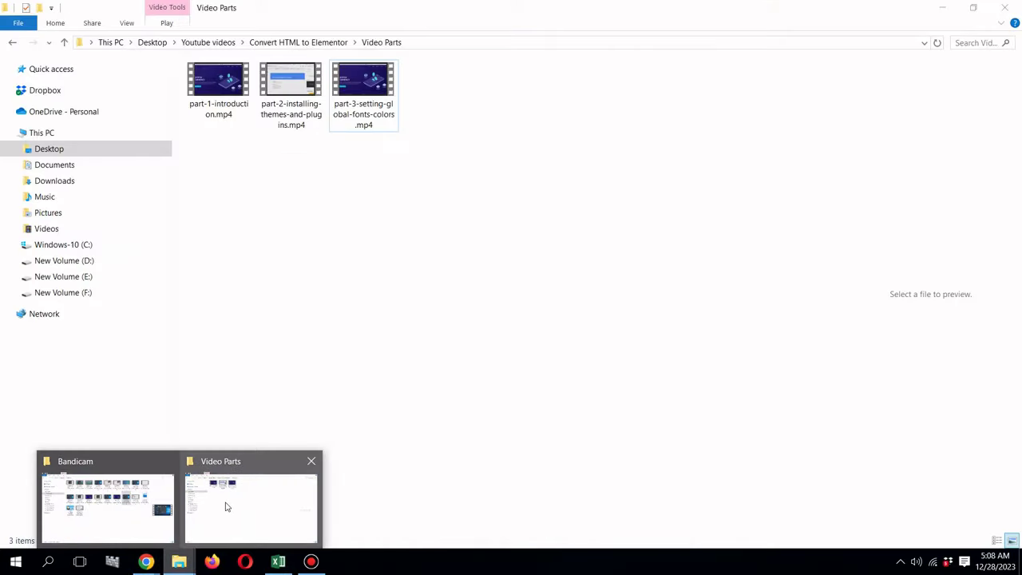
click(224, 500)
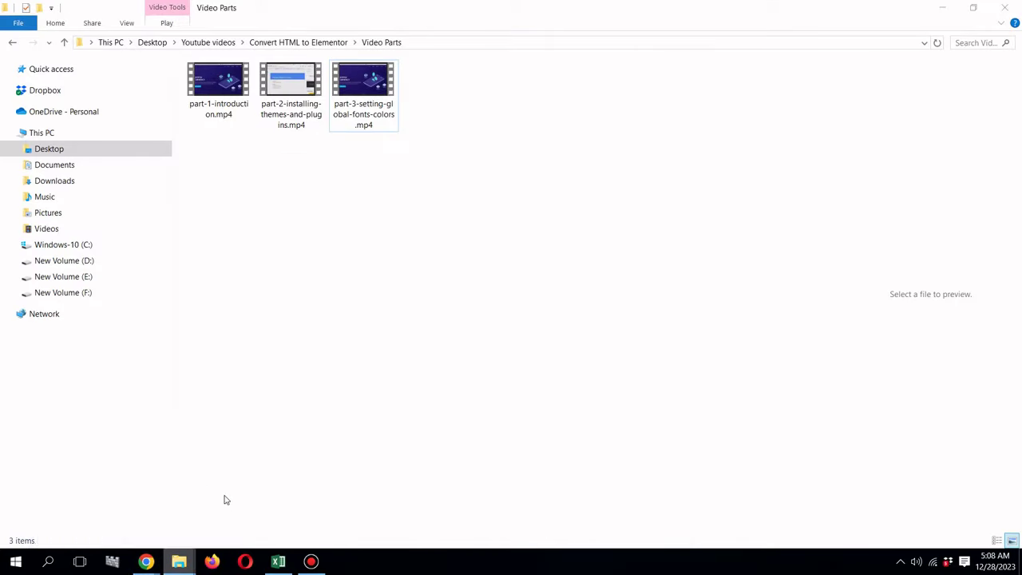
click(309, 42)
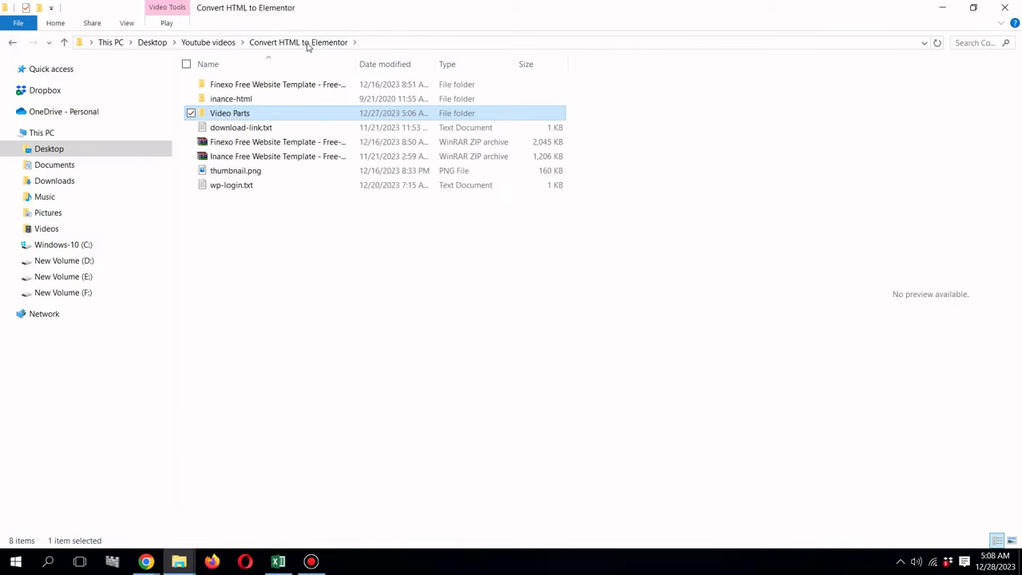
double_click(279, 84)
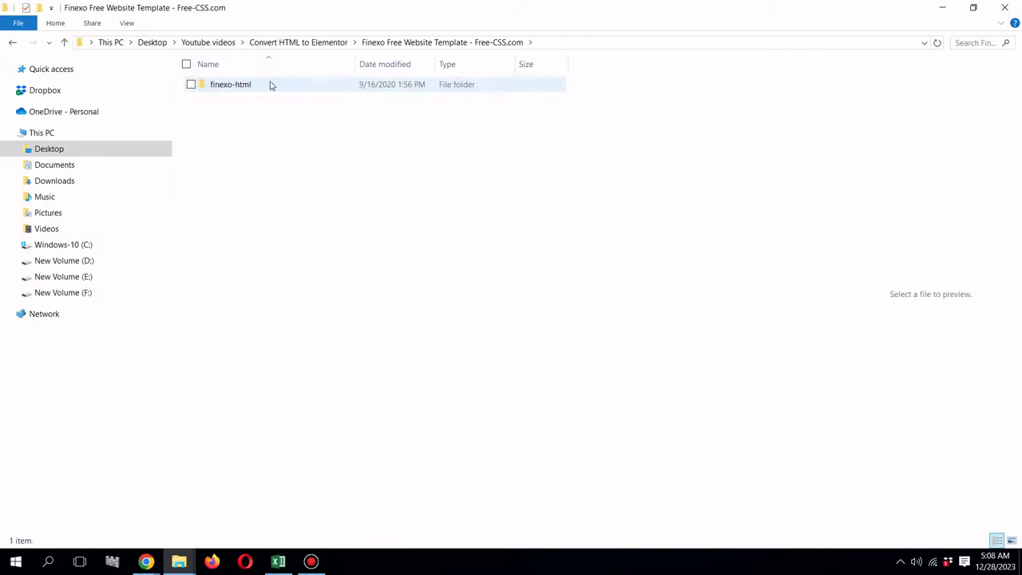
double_click(272, 85)
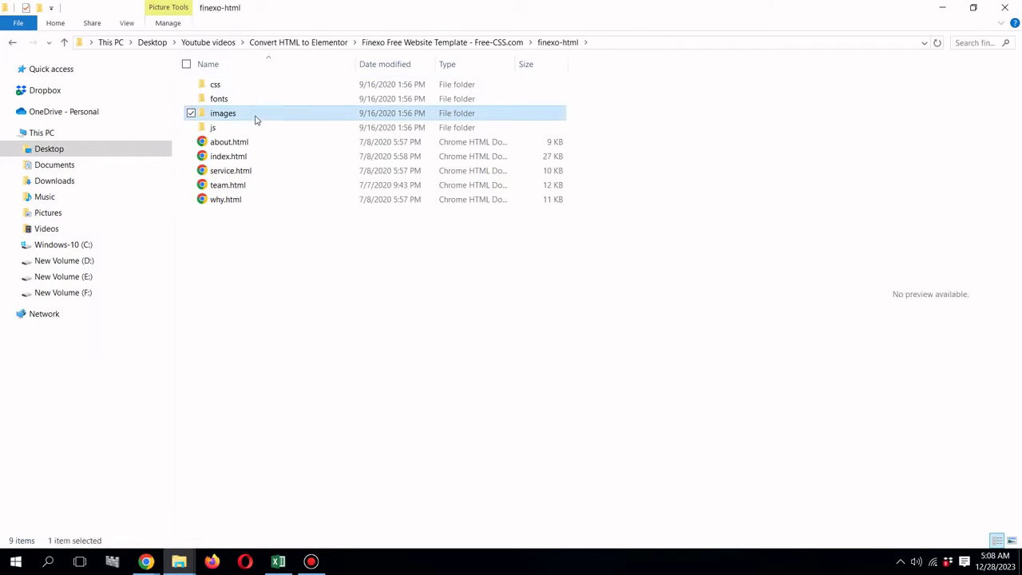
double_click(258, 116)
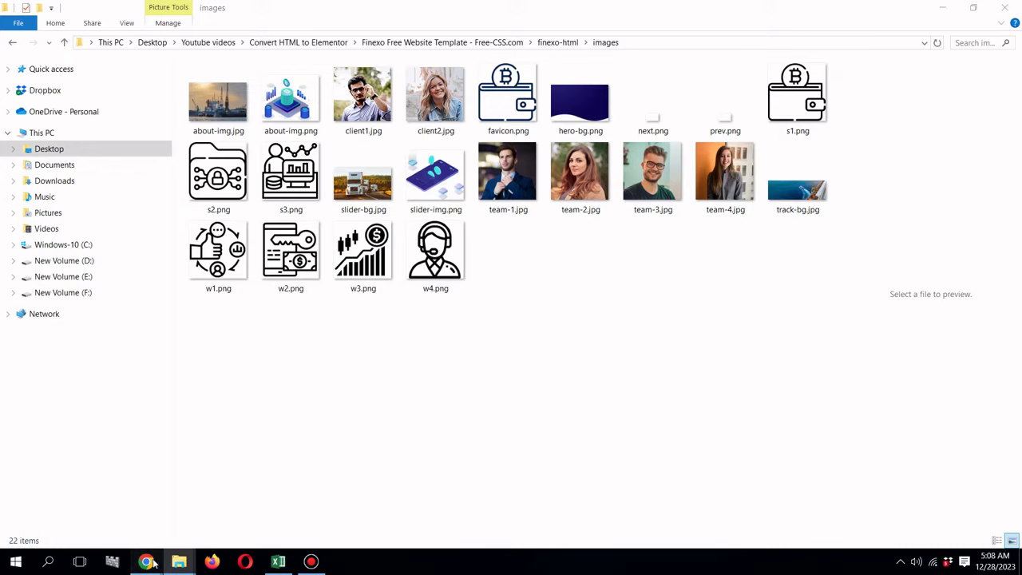
Step: Back in Chrome, inspect the Finexo logo element in the original page's header and close the developer tools
mouse_move(148, 562)
click(243, 513)
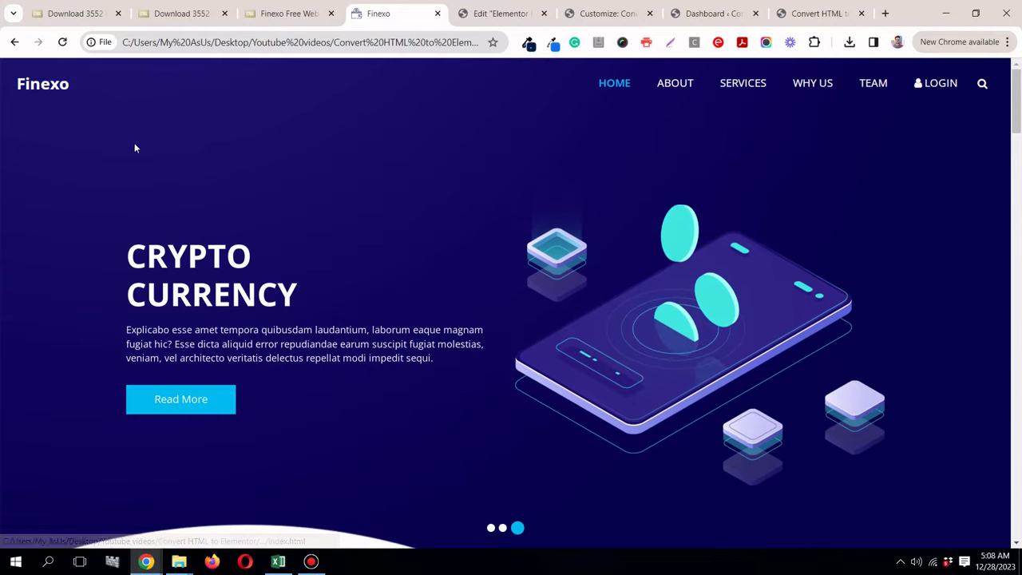
right_click(67, 89)
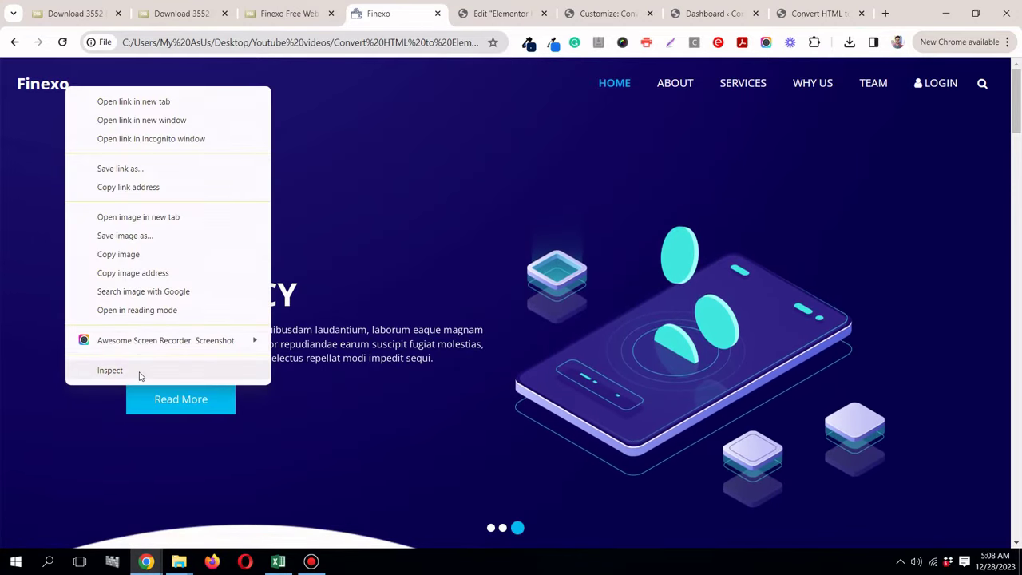
key(Escape)
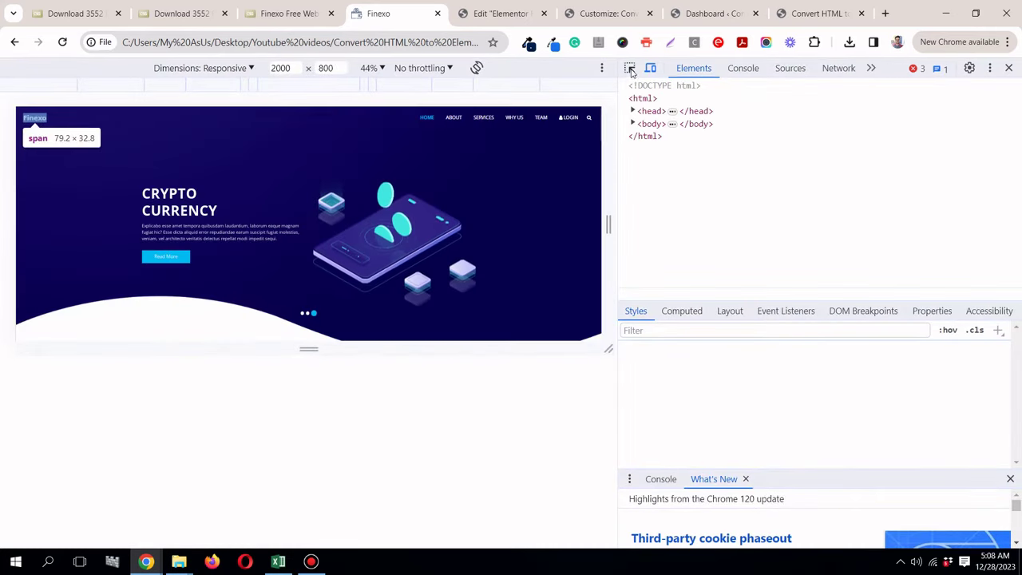
click(631, 70)
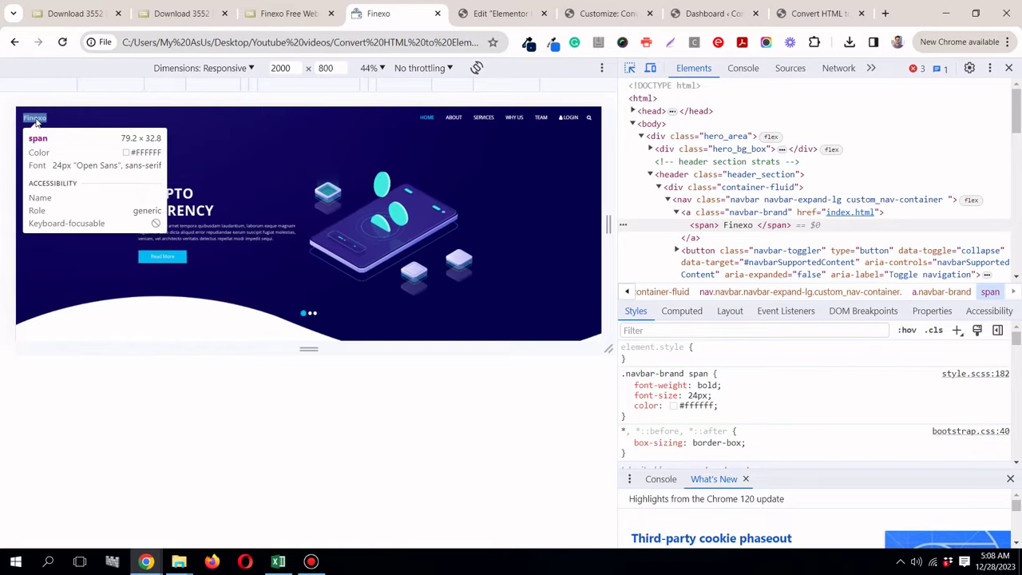
click(1009, 69)
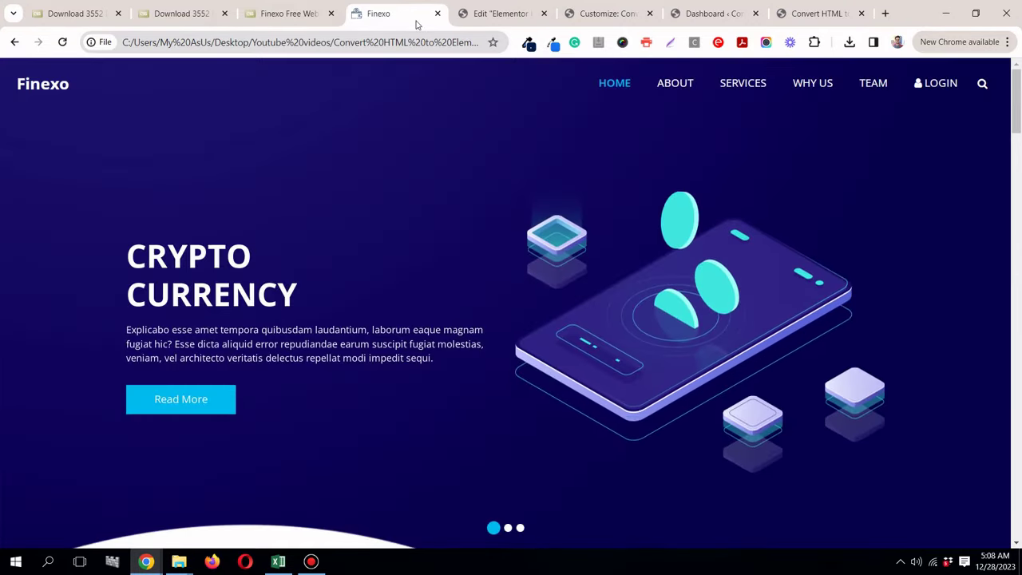
Step: Add a container with two equal columns to the Main Header template
click(499, 13)
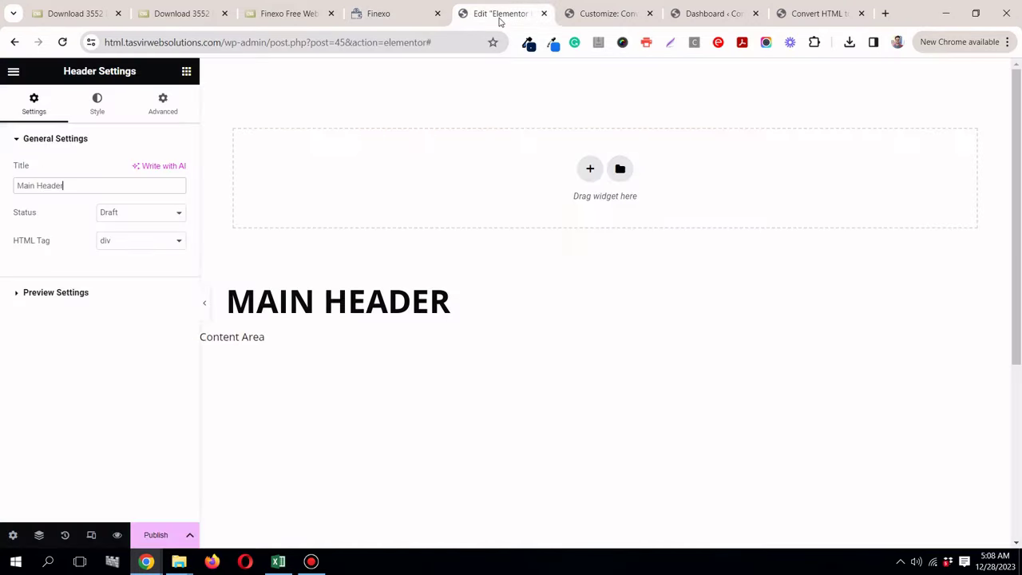
click(381, 13)
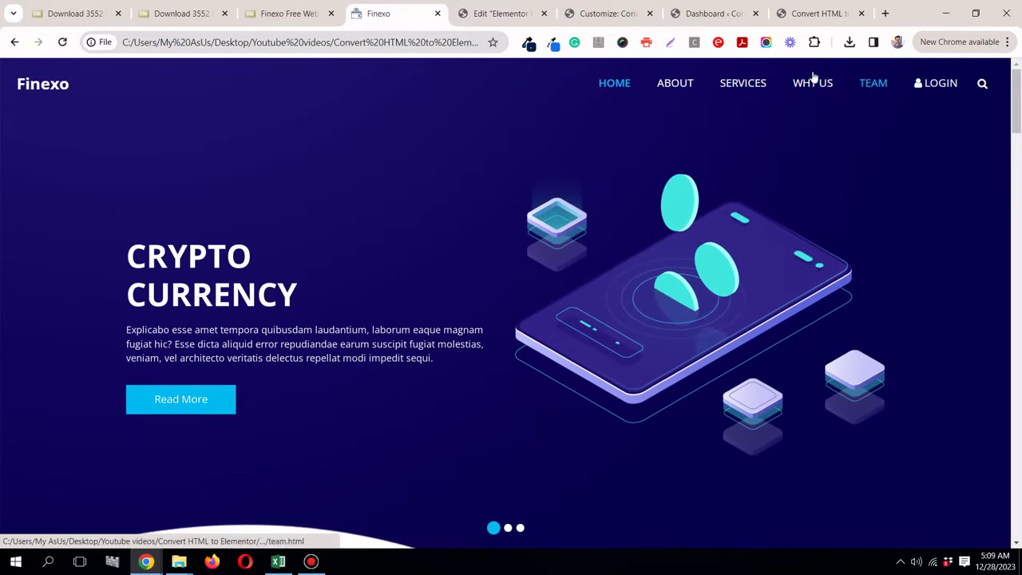
click(483, 14)
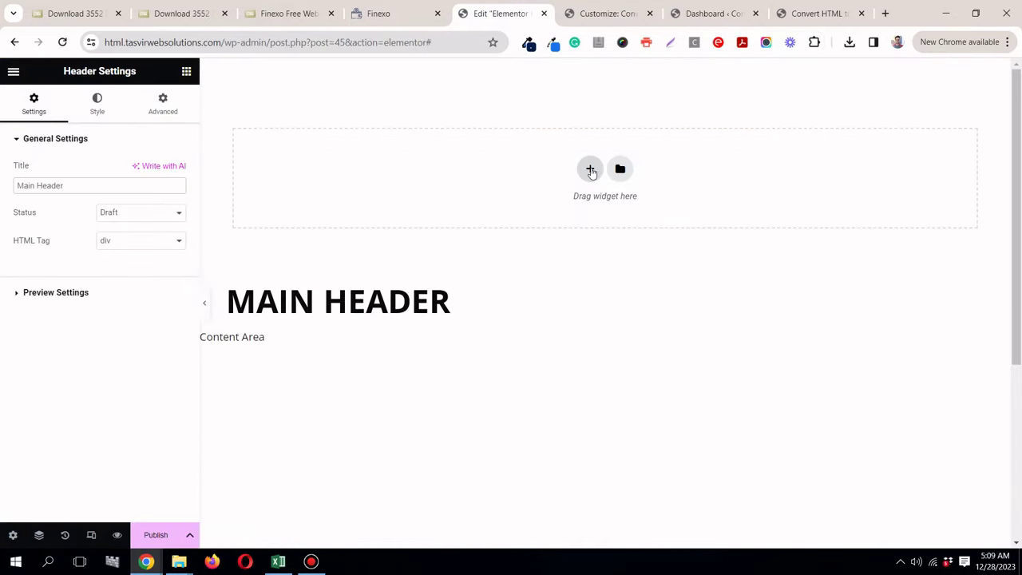
click(590, 170)
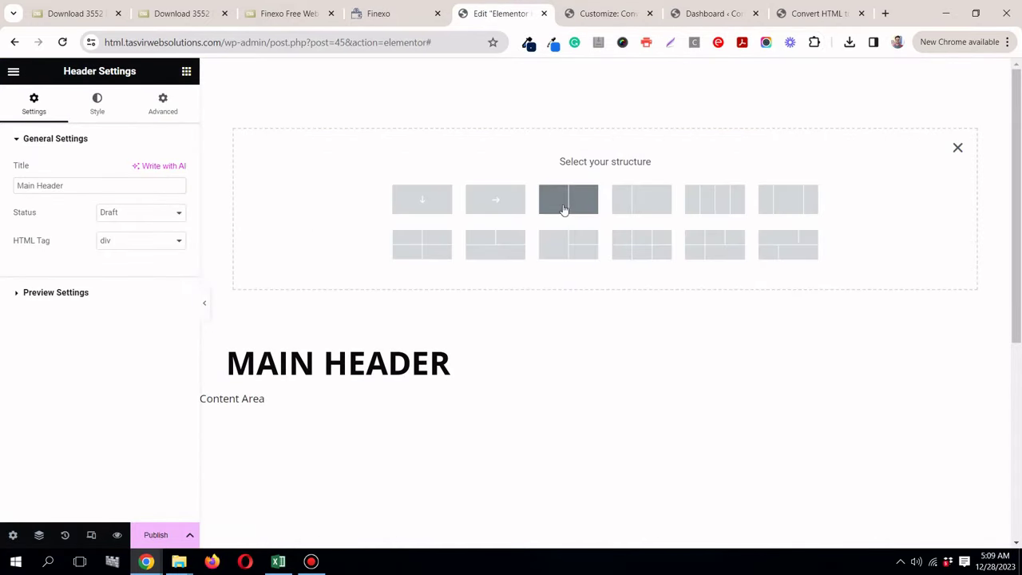
click(572, 207)
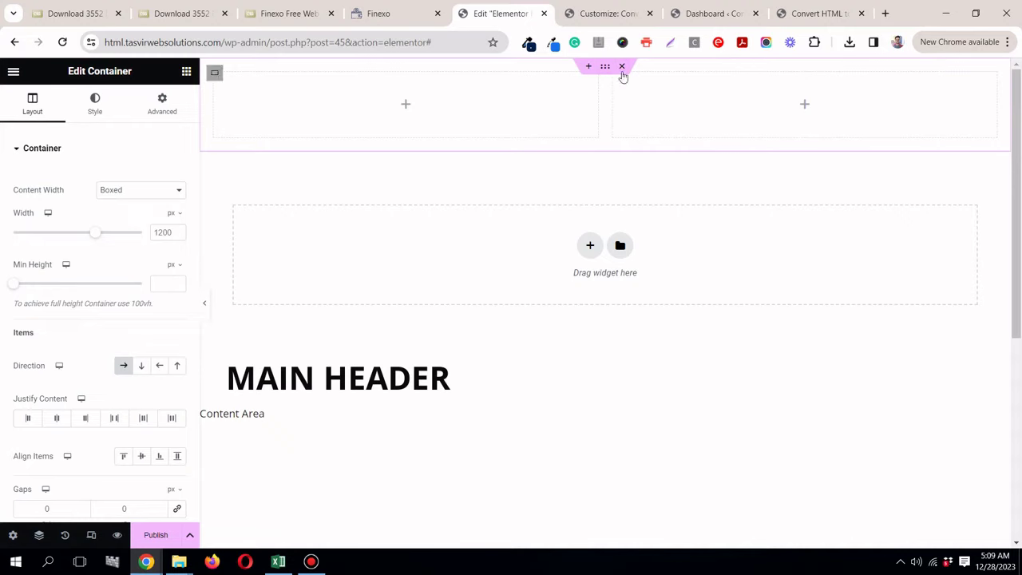
Step: Sample the header's dark blue background colour, #170B63, from the original Finexo page with the colour picker extension
click(406, 19)
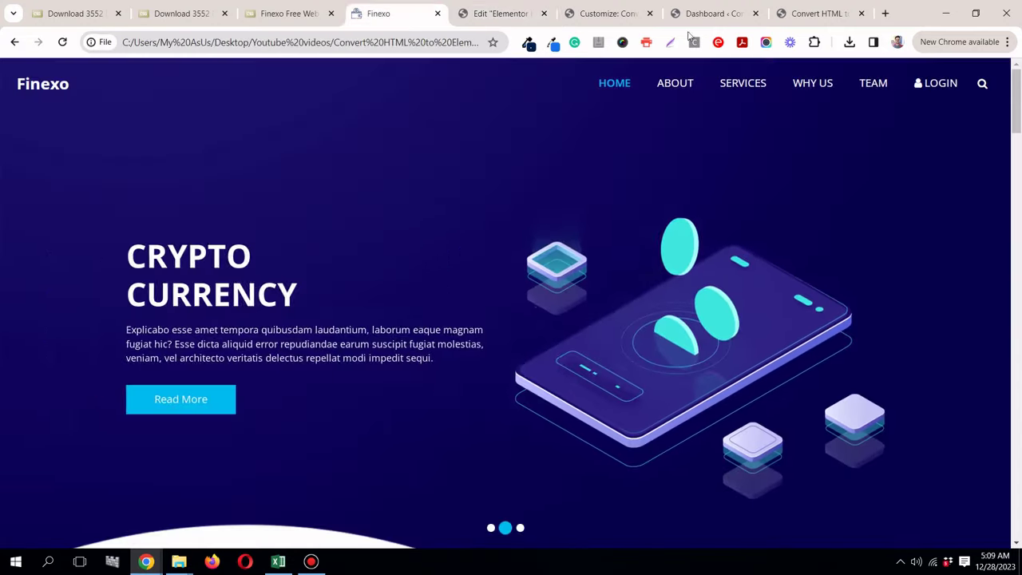
click(529, 44)
click(508, 63)
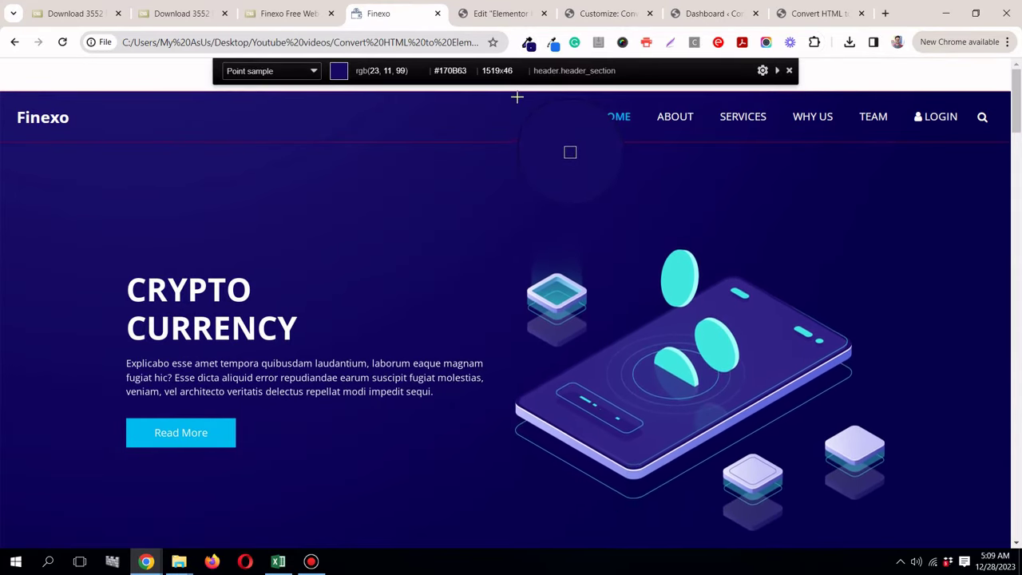
click(517, 97)
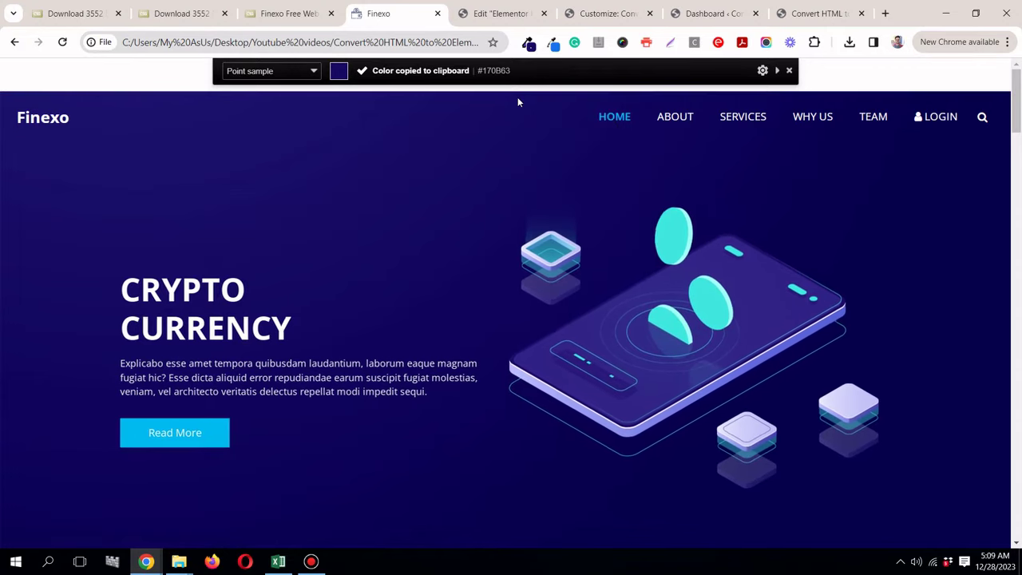
Step: Back in the Main Header template, give the outer container a classic background in the copied colour #170B63
click(509, 11)
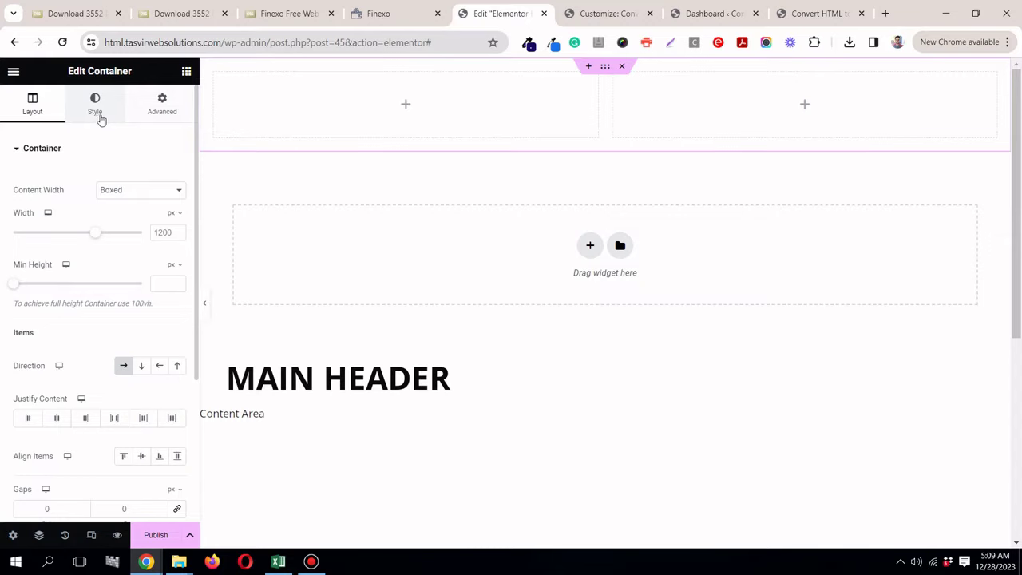
click(124, 208)
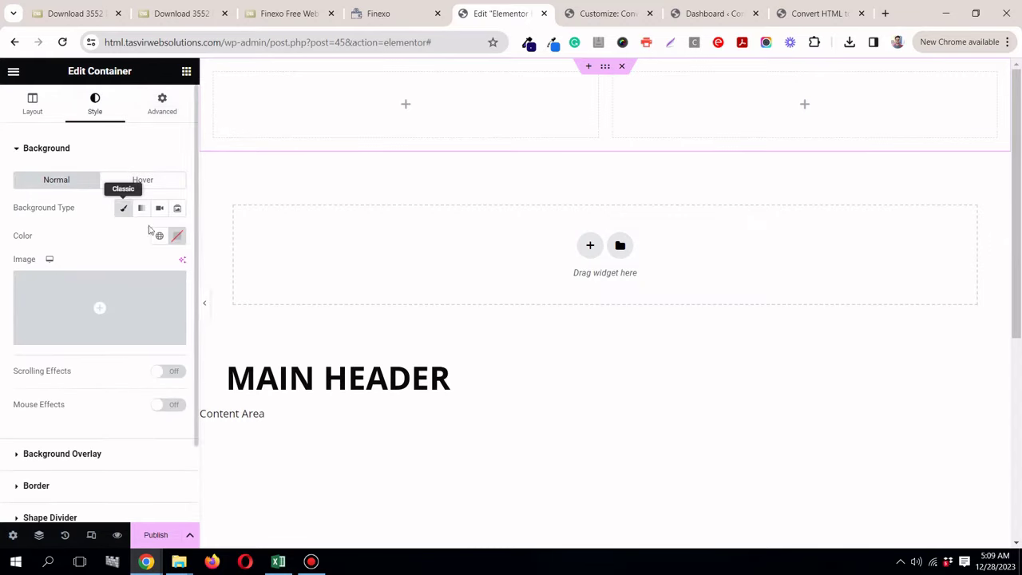
click(177, 237)
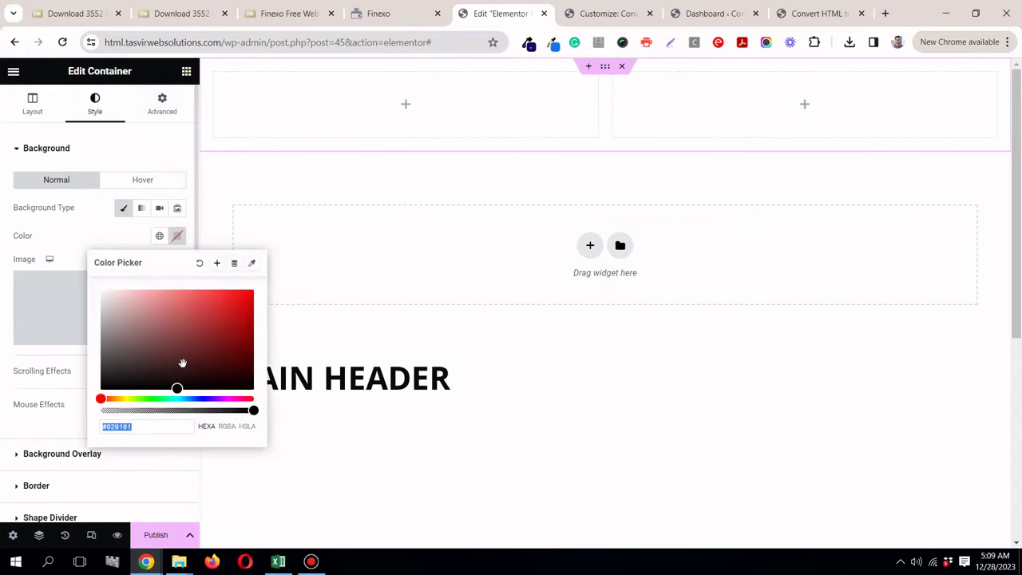
right_click(154, 428)
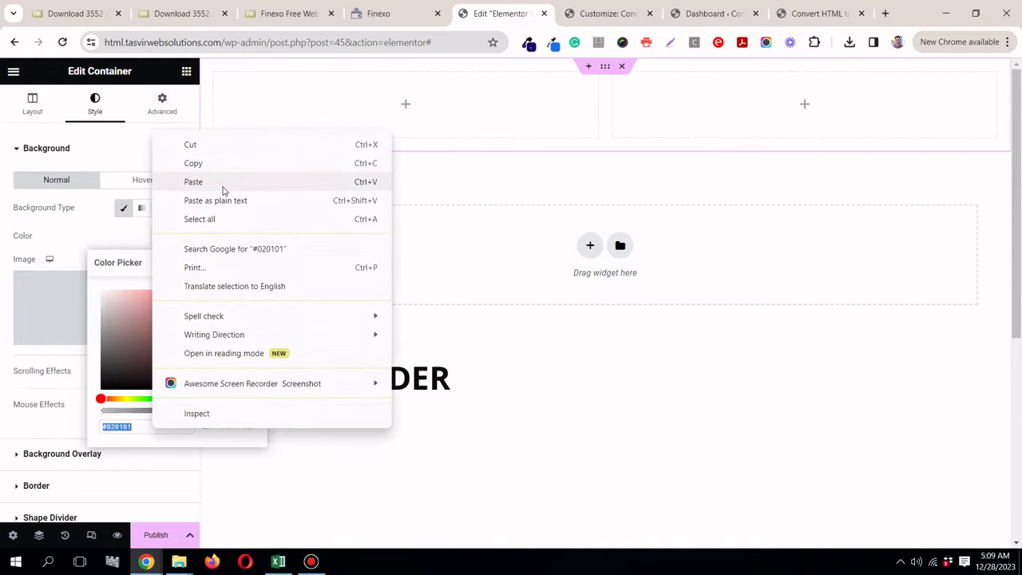
click(224, 183)
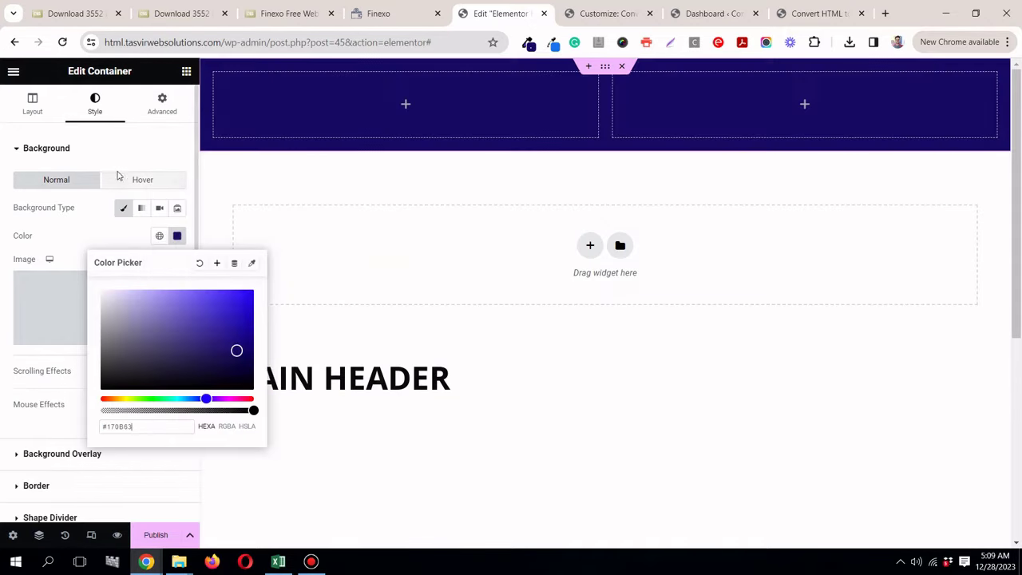
click(108, 227)
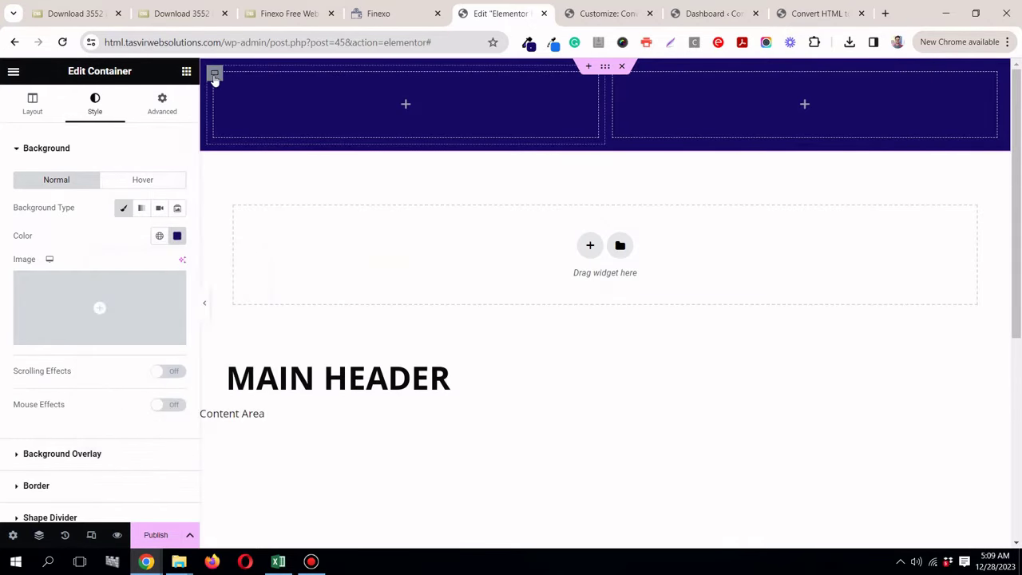
Step: Set the width of the header container's first column to 15%
click(214, 75)
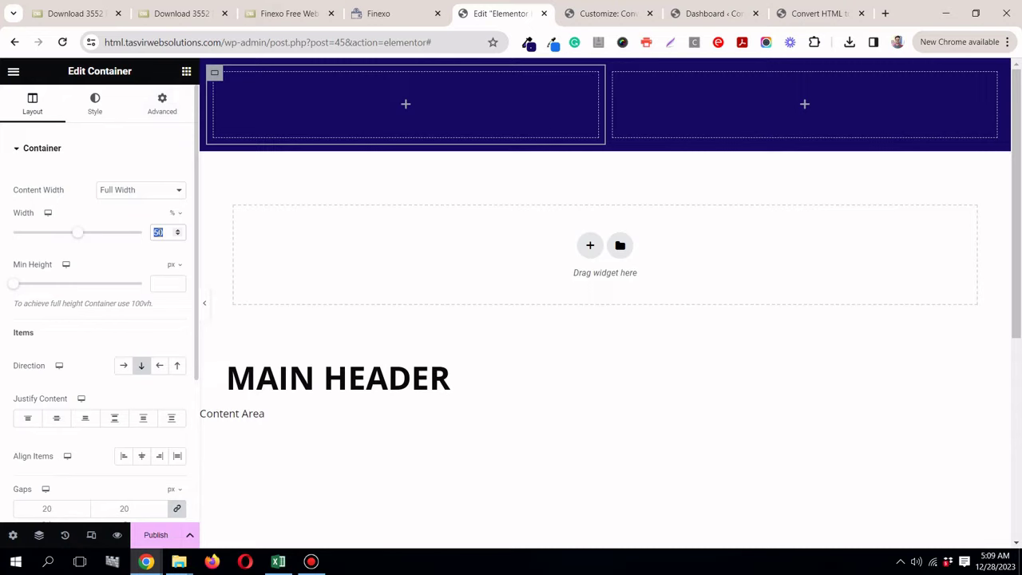
text(20)
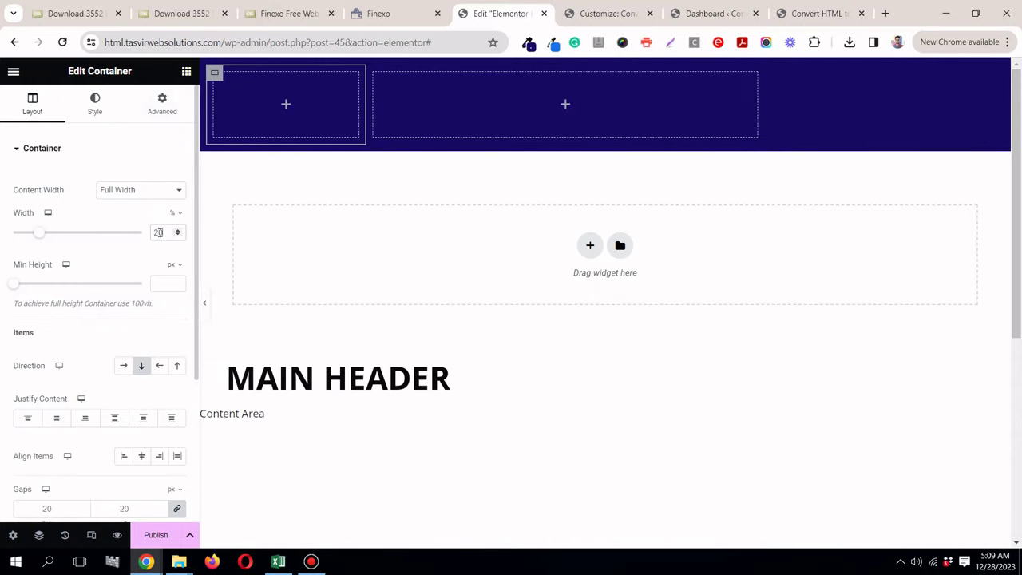
key(BackSpace)
key(BackSpace)
text(15)
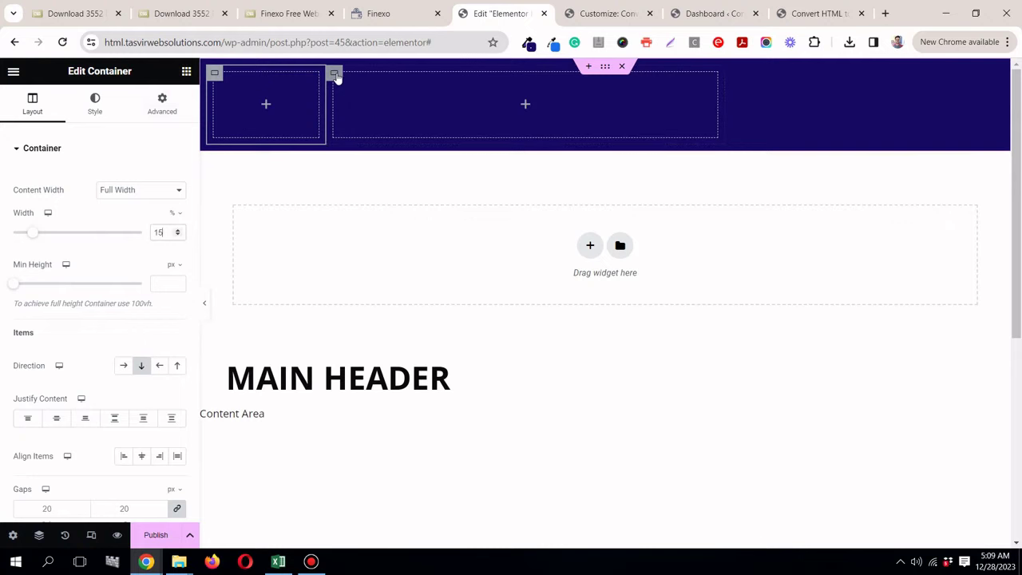
Step: Set the second column's width to 85%, checking the header layout on the original Finexo page
click(335, 74)
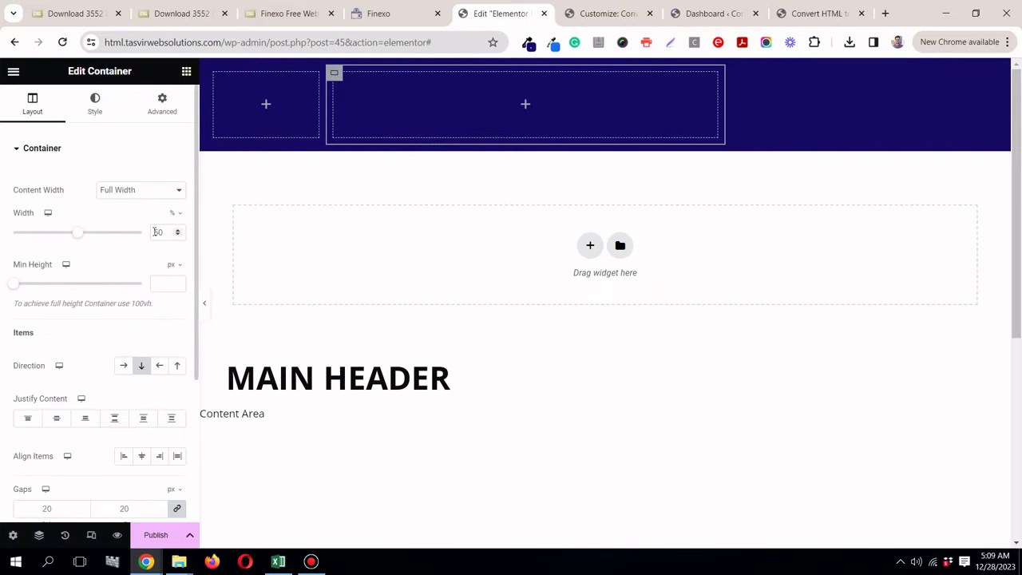
text(1)
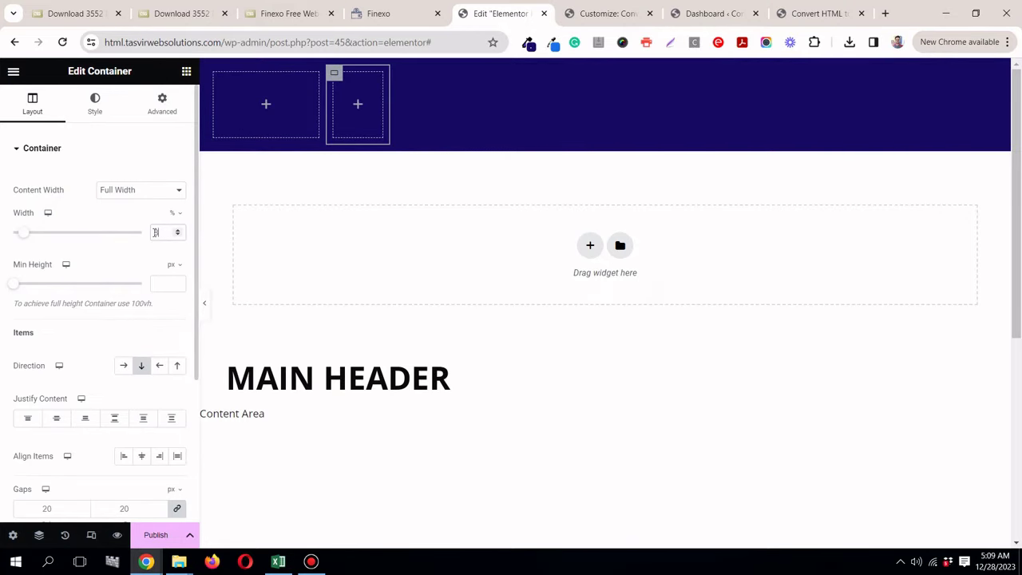
text(00)
click(423, 12)
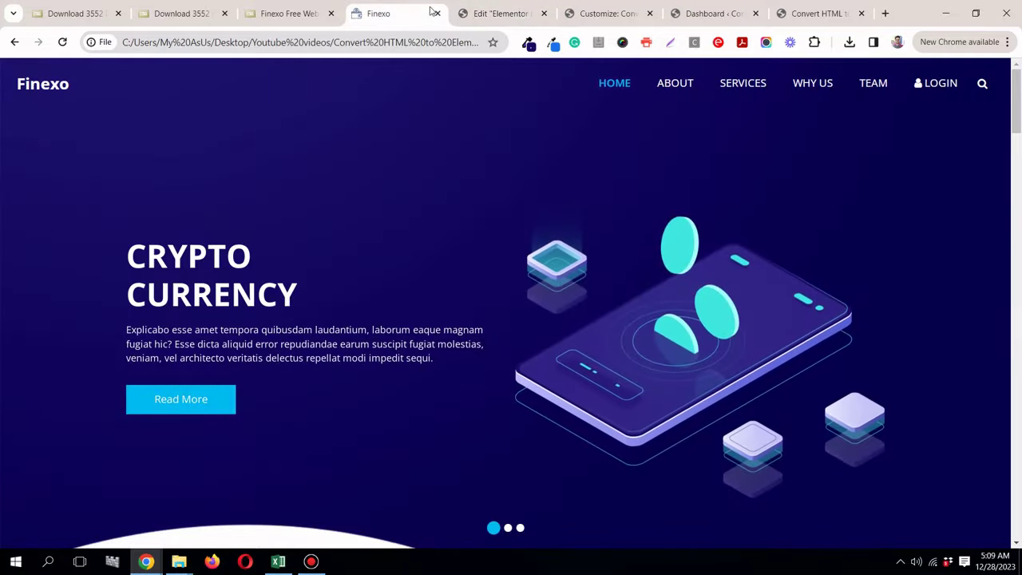
click(495, 12)
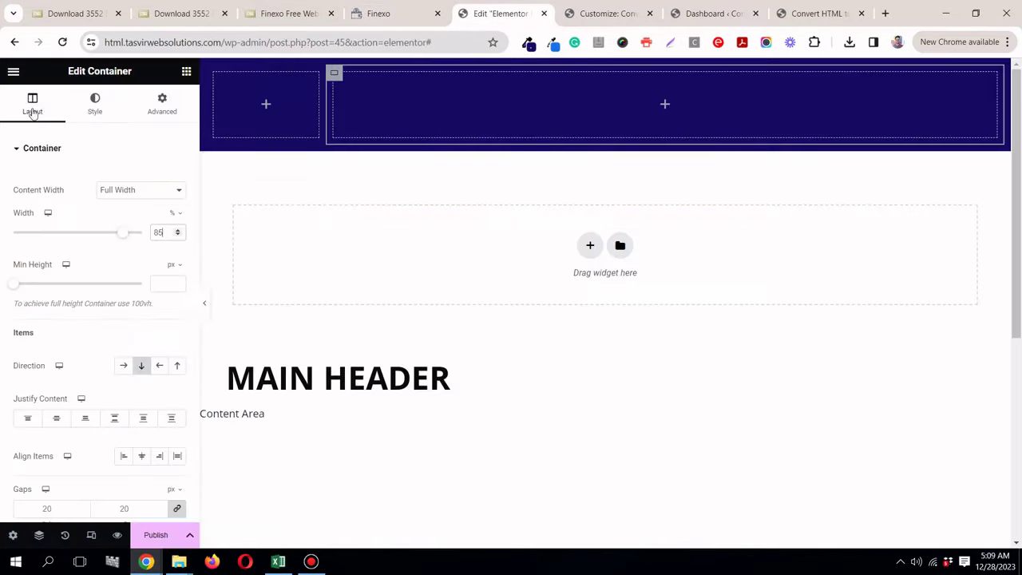
Step: Add a Heading widget to the narrow first column and apply the global white colour to its text
click(187, 73)
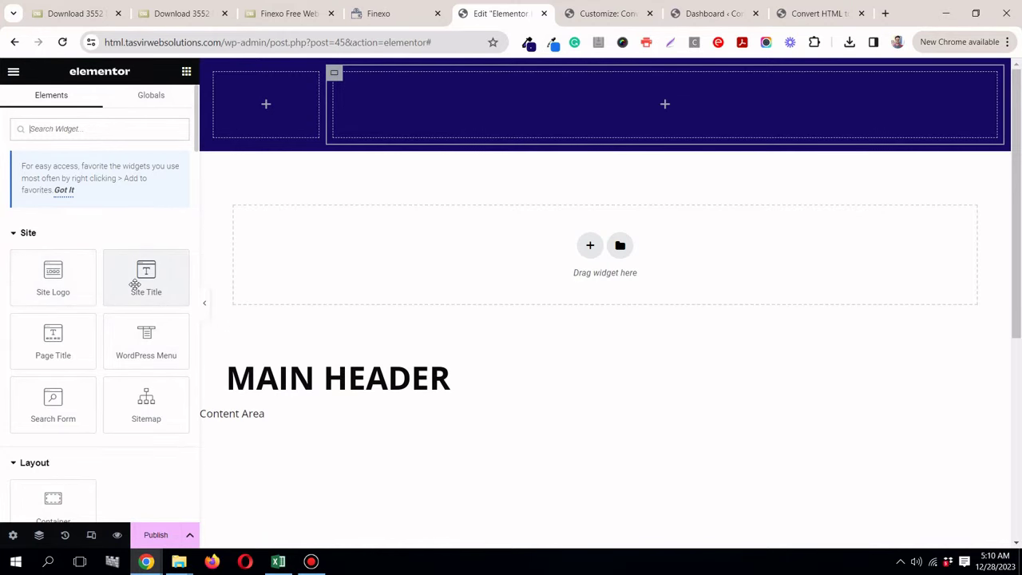
scroll(91, 349, down, 3)
drag(62, 486, 280, 110)
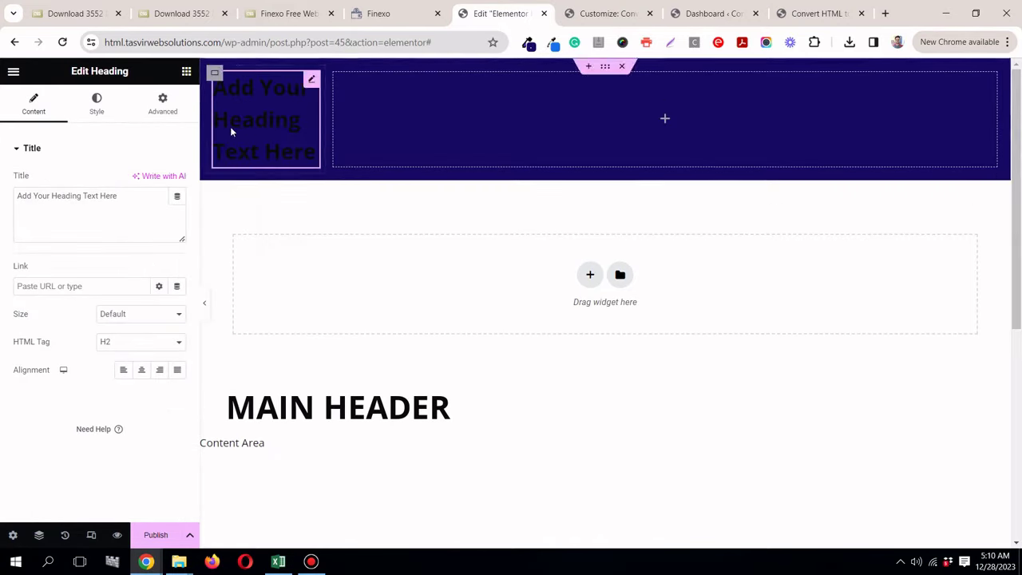
click(96, 104)
click(160, 182)
scroll(96, 345, down, 2)
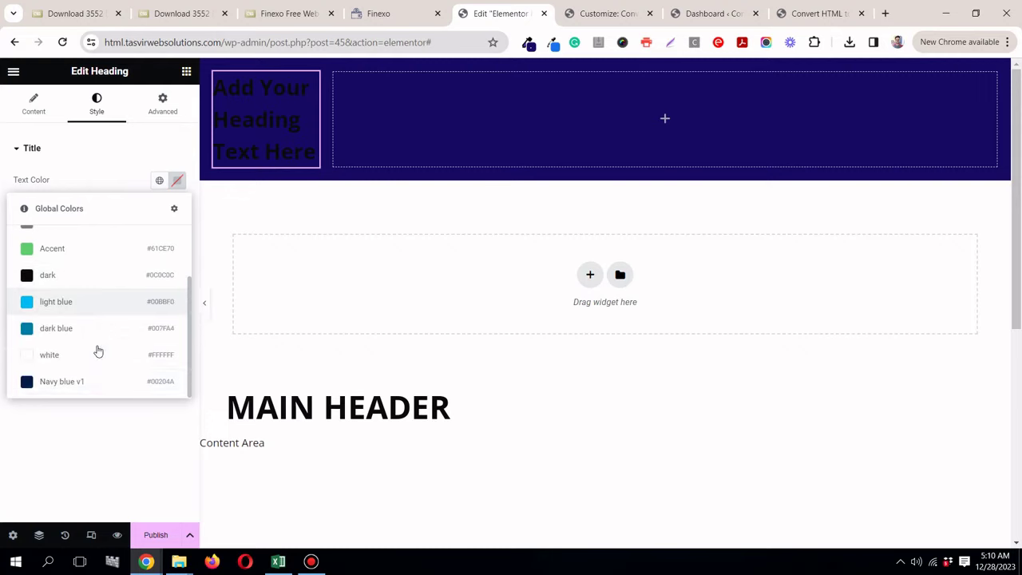
click(84, 356)
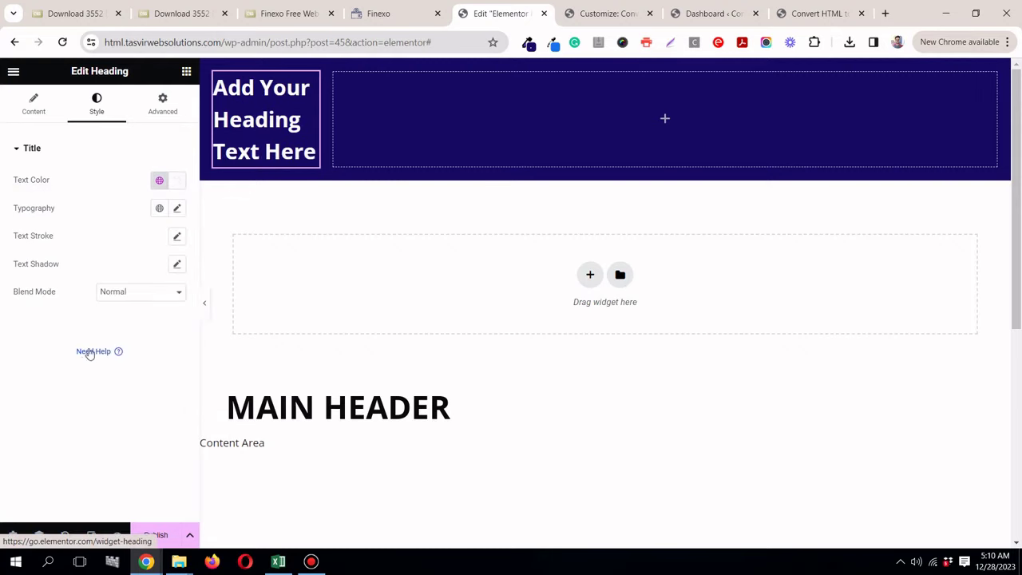
Step: Apply the global H4 font to the heading and check its typography settings
click(159, 209)
scroll(100, 372, down, 3)
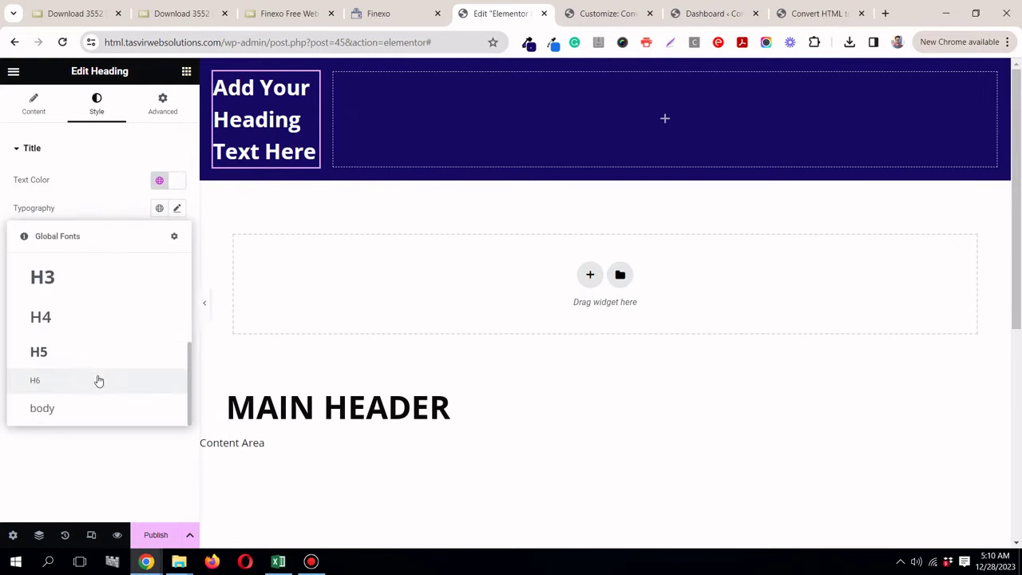
click(76, 329)
click(177, 209)
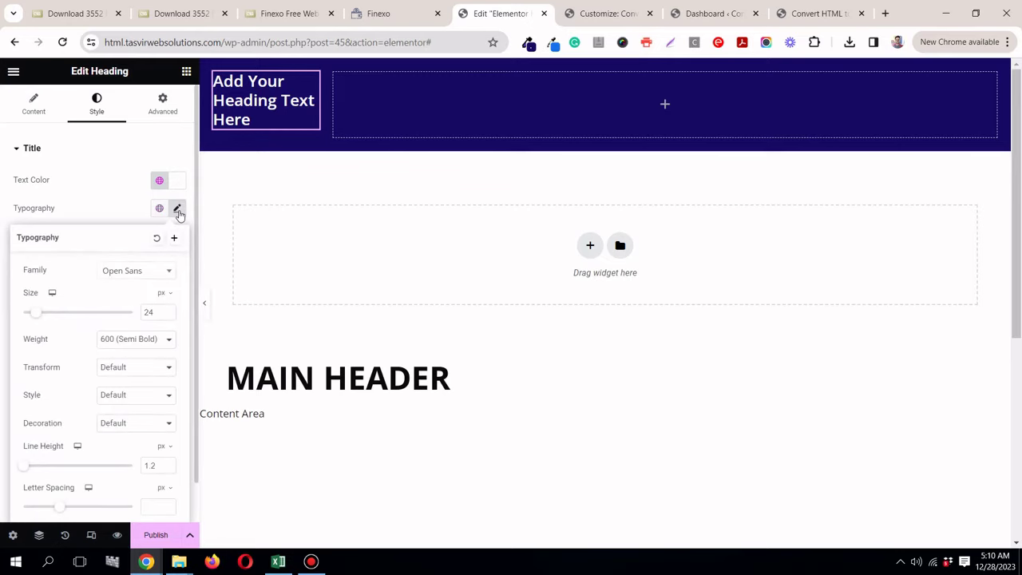
click(177, 209)
Step: Copy the logo text "Finexo" from the original page and use it to replace the heading's placeholder title
click(380, 13)
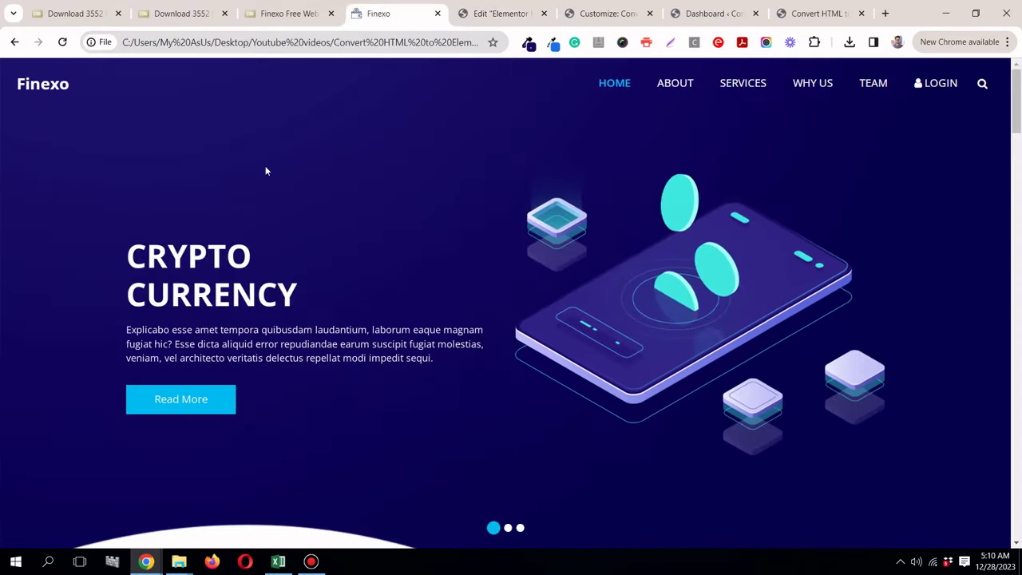
drag(104, 84, 28, 88)
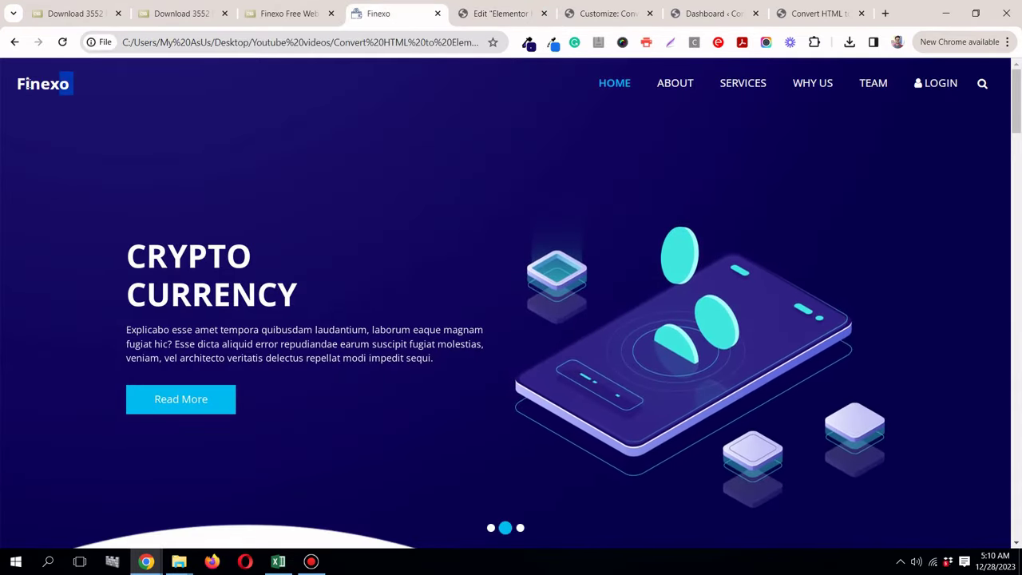
right_click(28, 88)
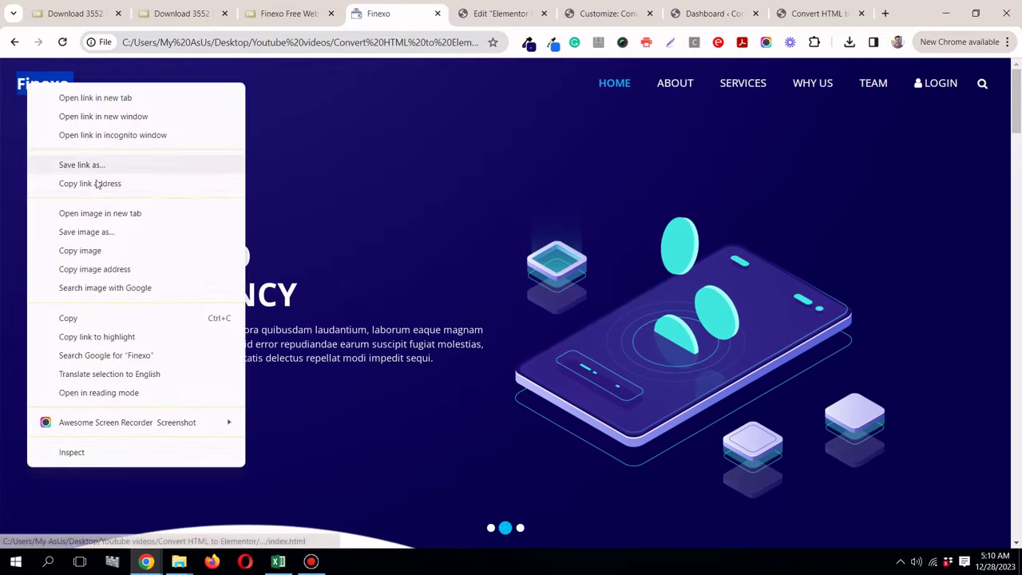
click(102, 317)
click(507, 6)
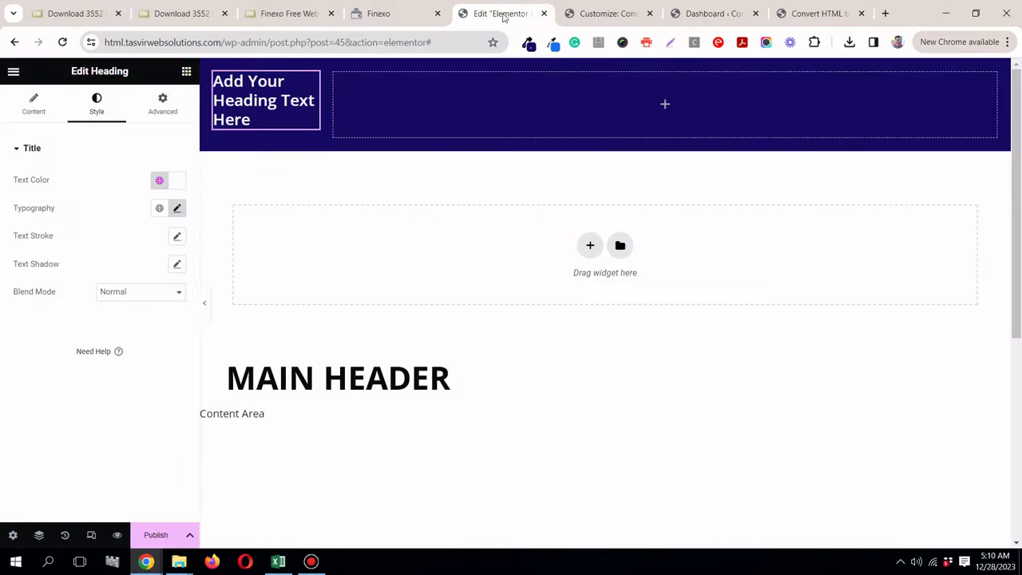
click(13, 99)
triple_click(86, 200)
right_click(87, 199)
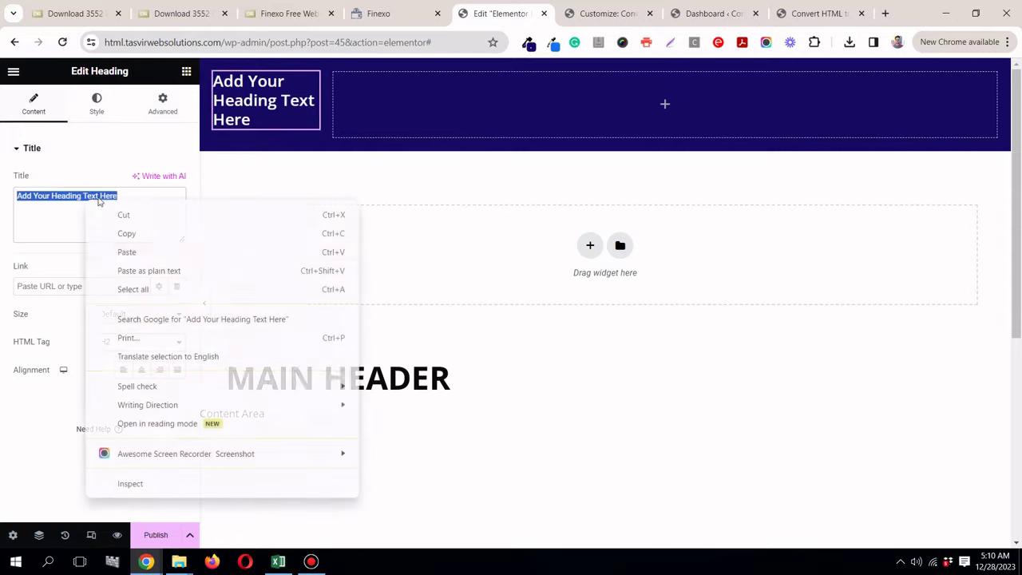
click(163, 274)
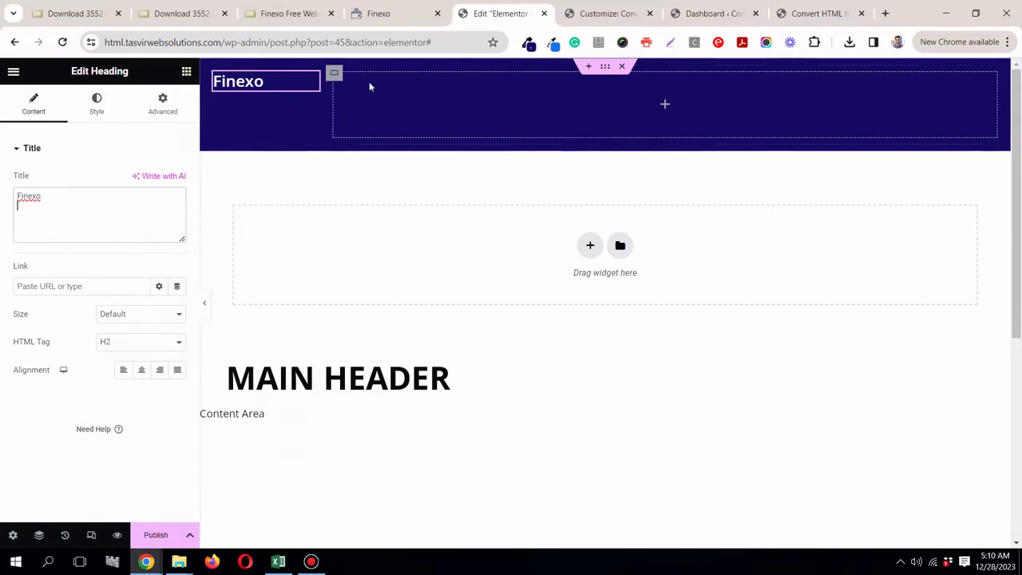
Step: Compare the heading with the original page's logo, set its font weight to 700 (Bold), and return to its content settings
click(389, 15)
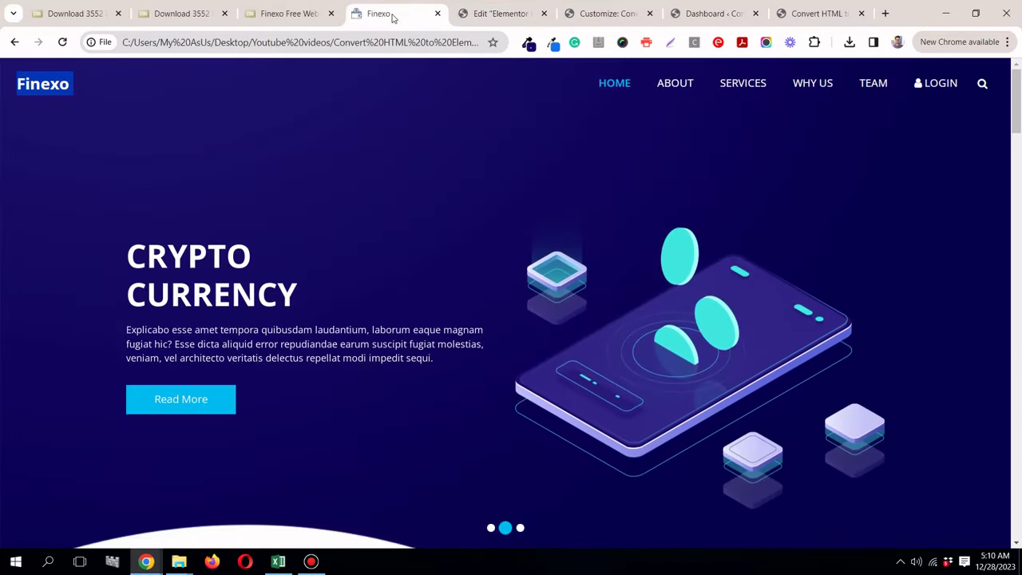
click(361, 140)
click(494, 14)
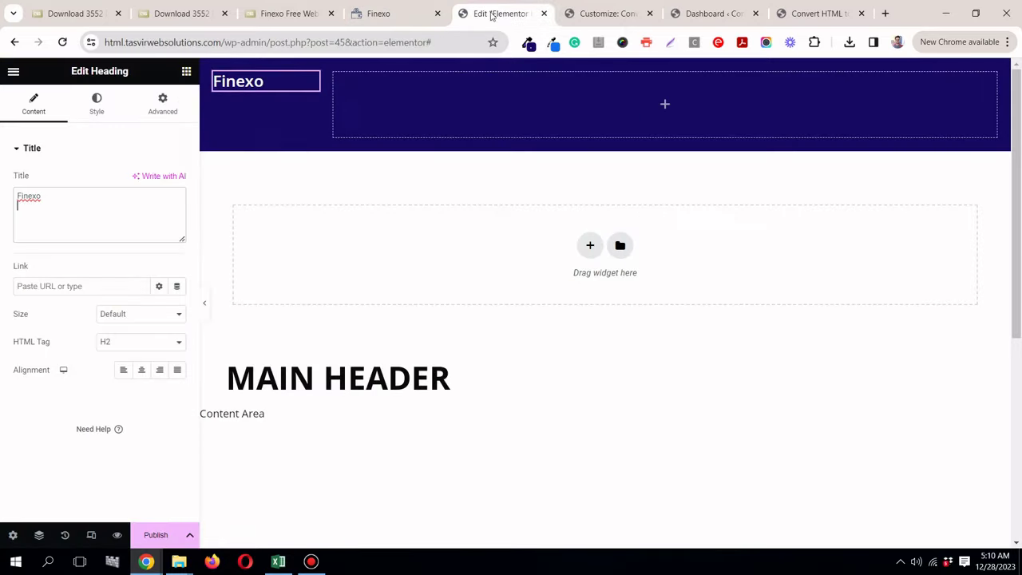
click(99, 111)
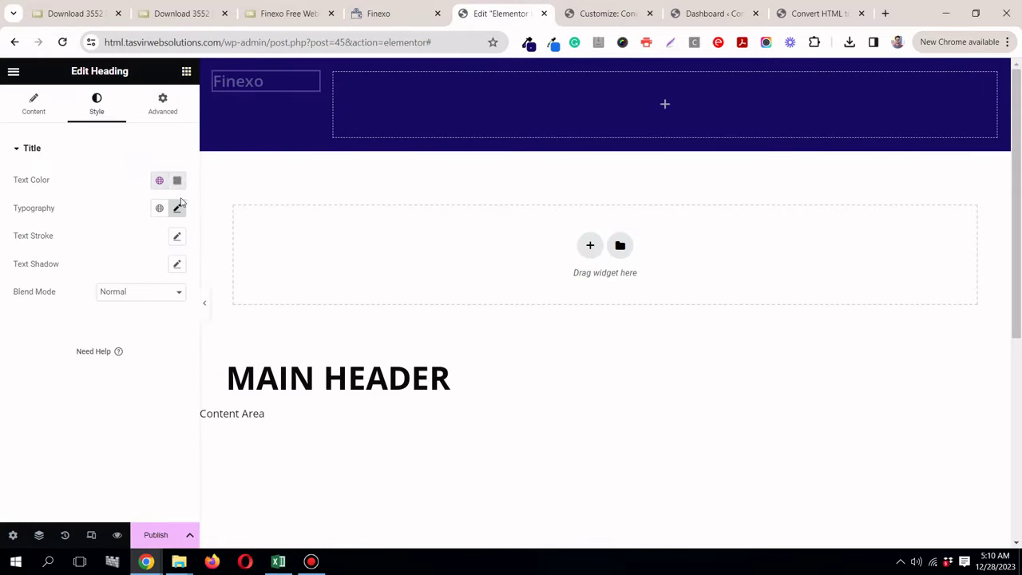
click(178, 209)
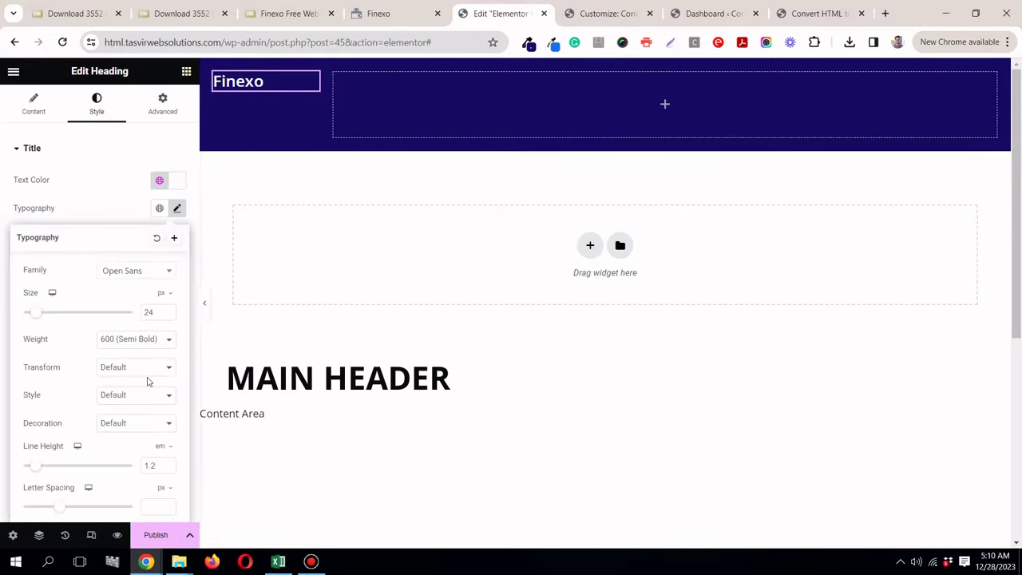
click(156, 342)
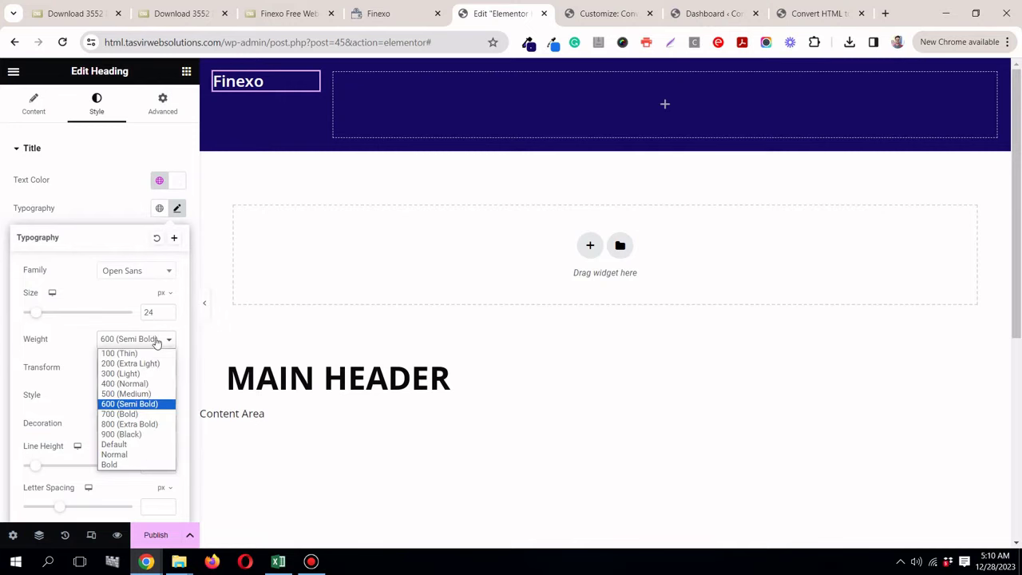
click(140, 420)
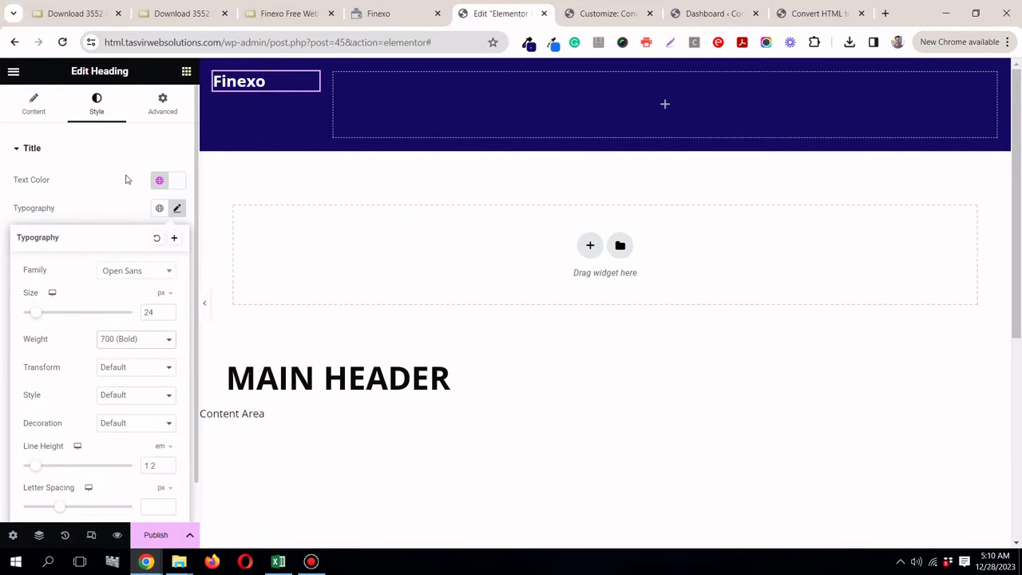
click(33, 105)
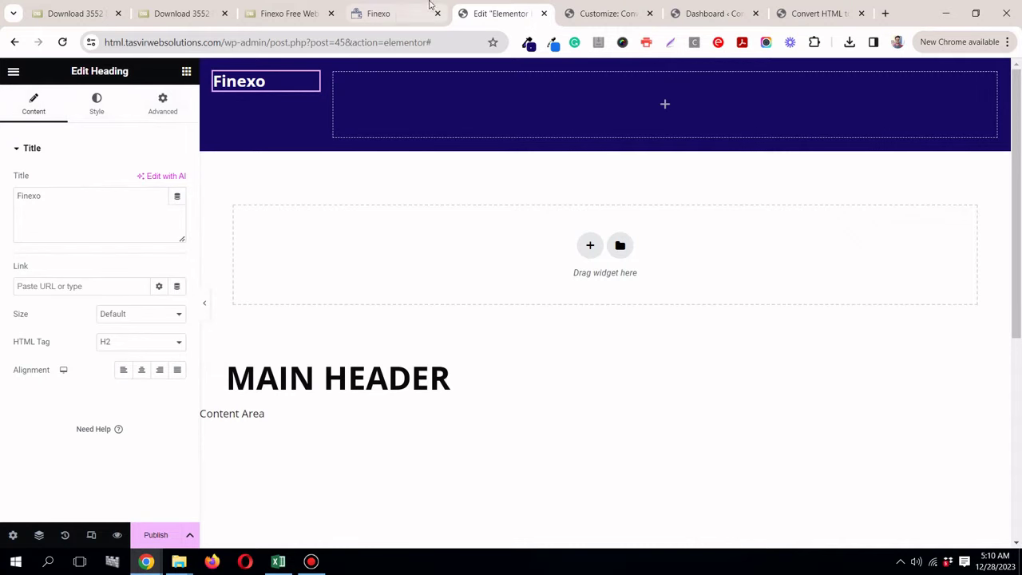
Step: Link the Finexo heading to the dynamic Site URL and check the navigation on the original page
click(177, 287)
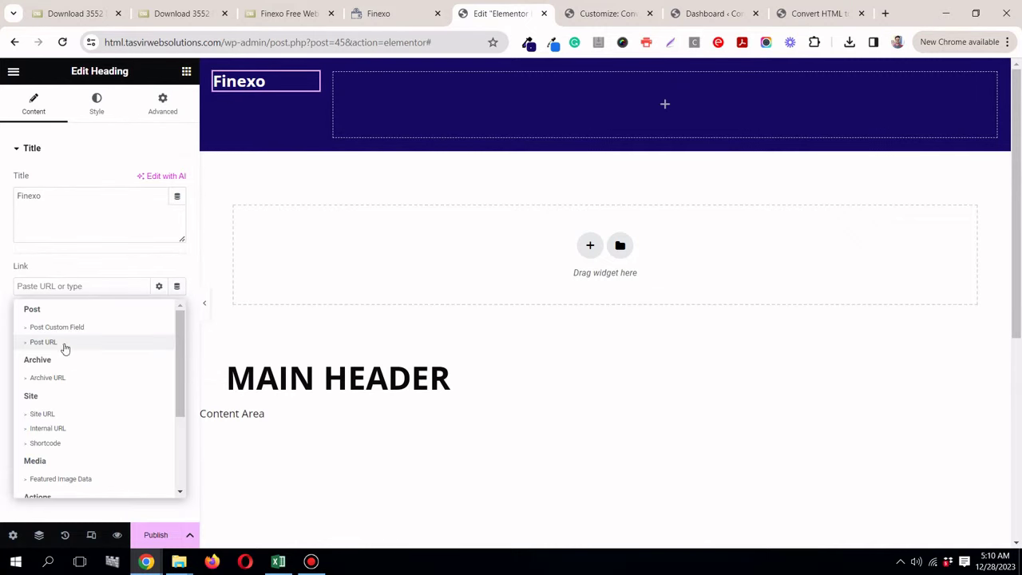
click(46, 416)
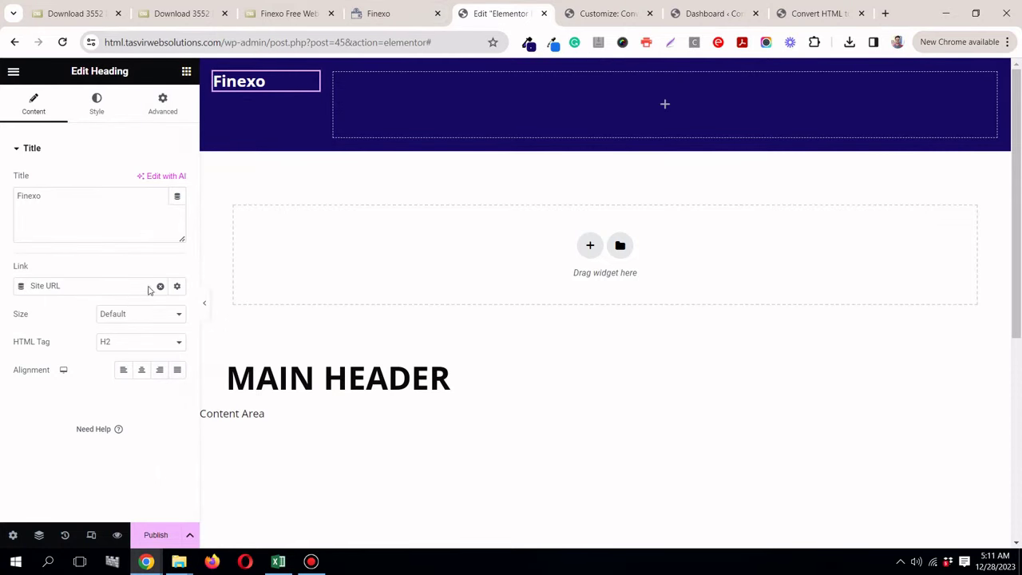
click(413, 22)
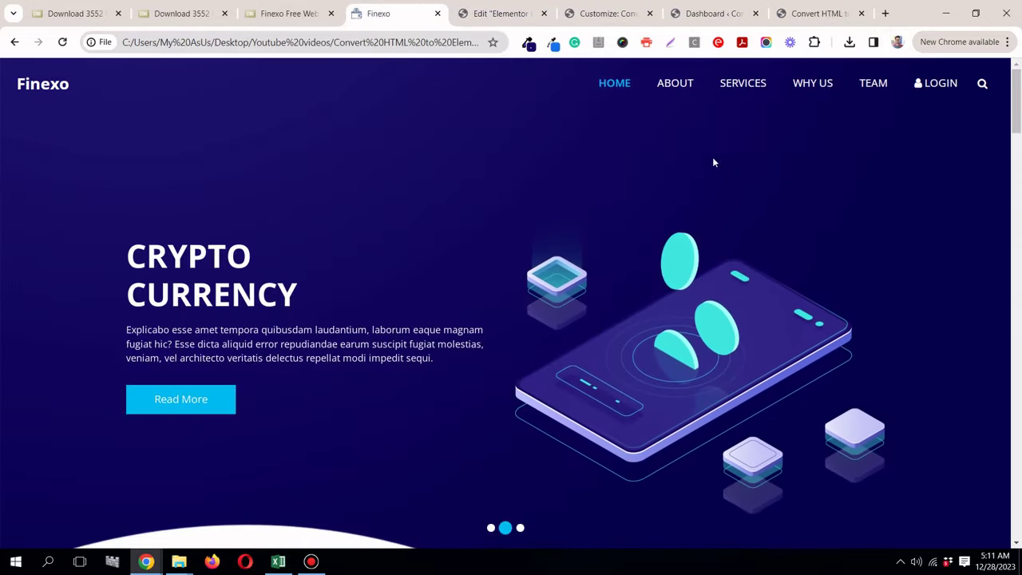
click(500, 14)
Step: Find the WordPress Menu widget, add it to the wide second column, and compare it with the original navigation
click(185, 72)
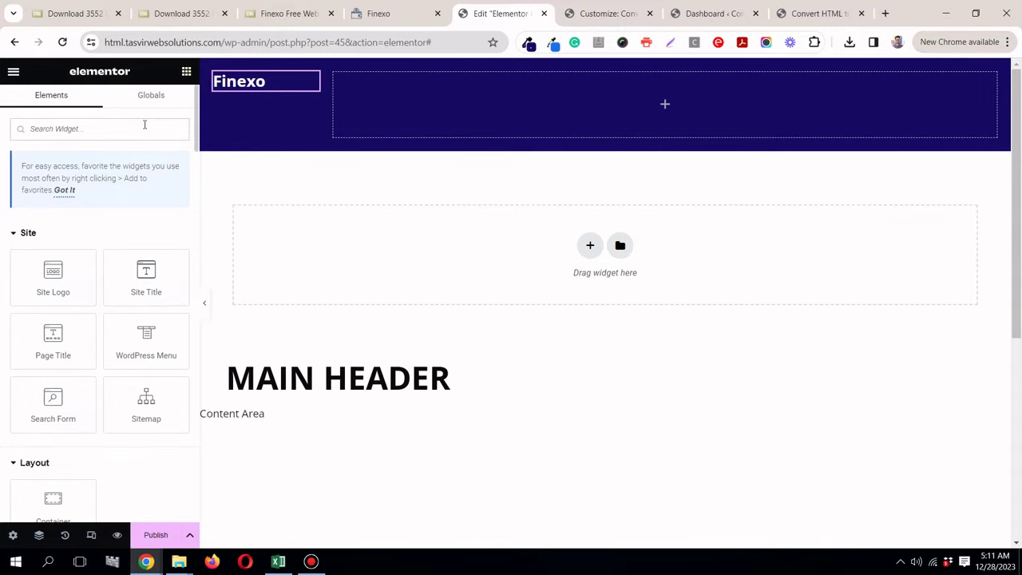
click(145, 128)
text(menu)
drag(130, 254, 526, 110)
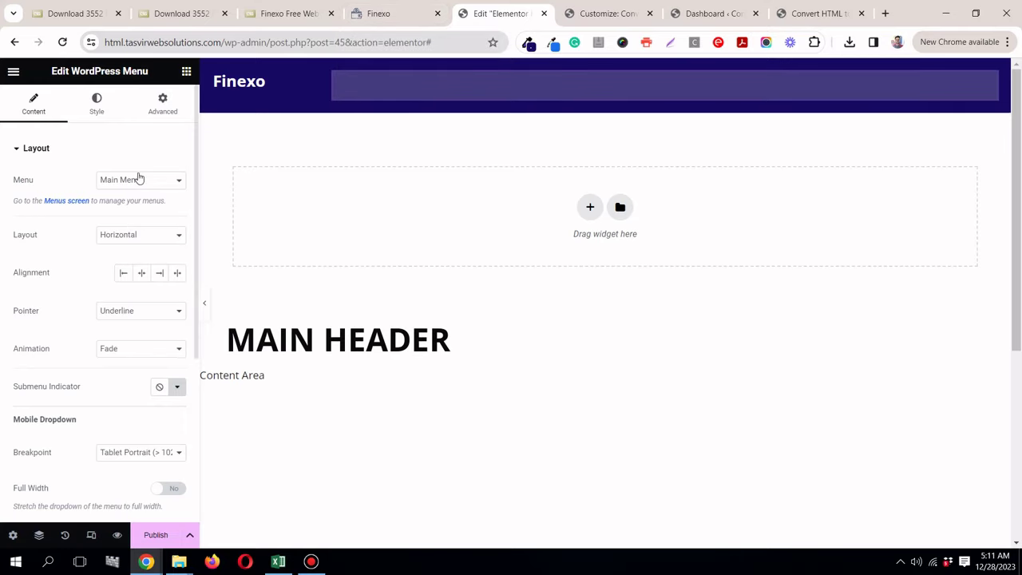
click(411, 16)
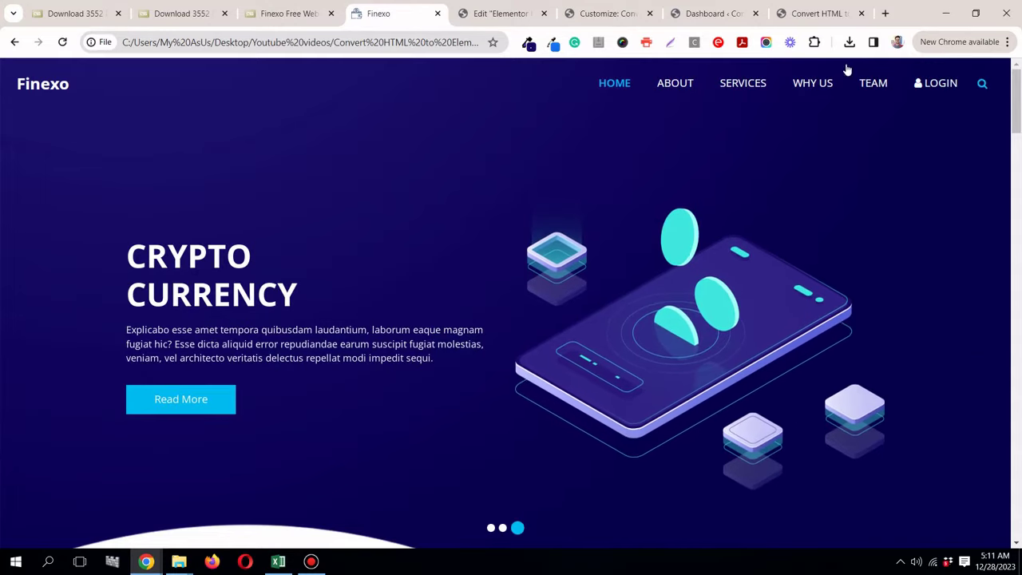
click(462, 12)
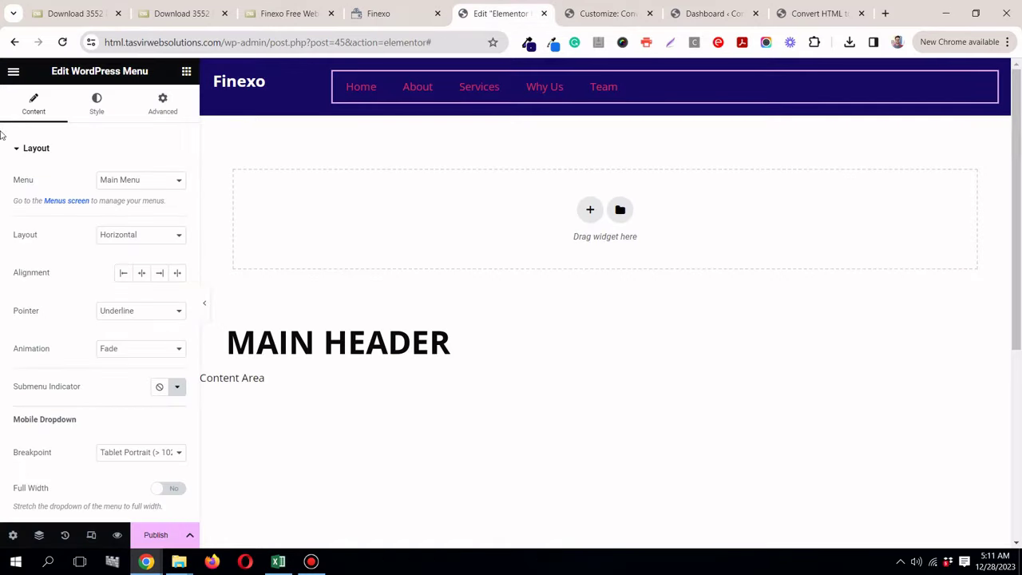
Step: Apply the global white colour to the menu's normal text
click(99, 106)
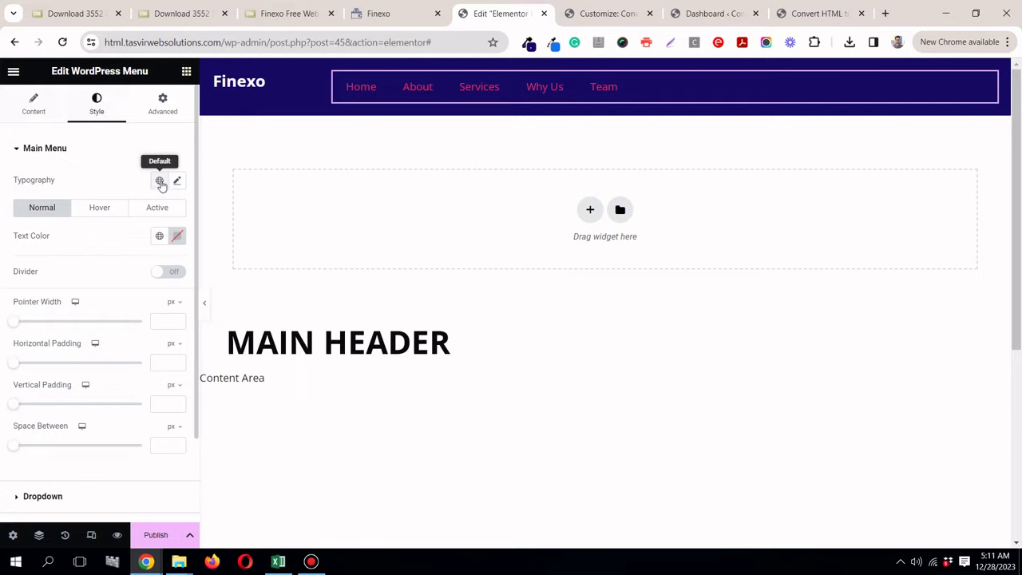
click(162, 237)
scroll(91, 359, down, 2)
click(83, 413)
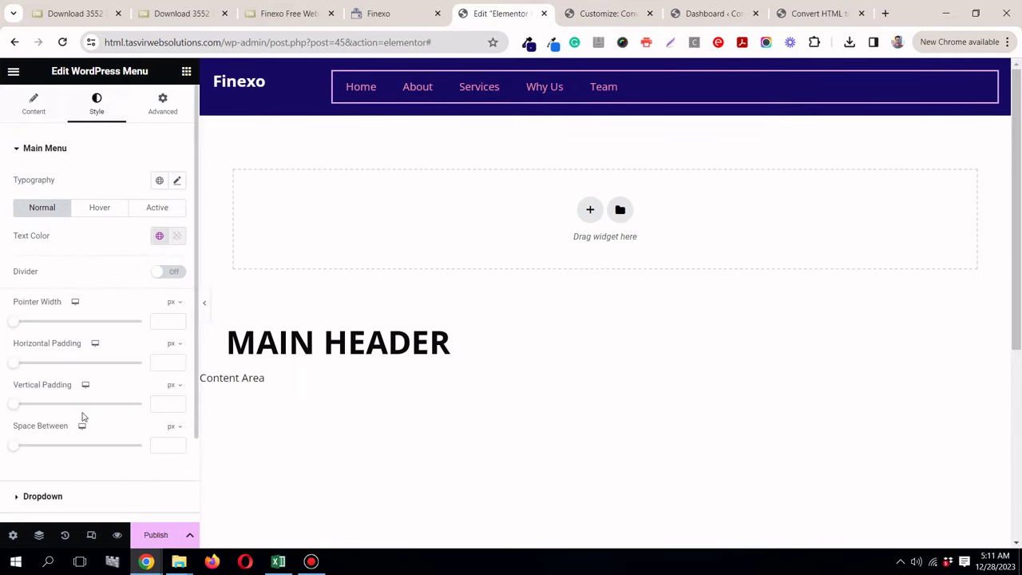
Step: Set the menu typography's text transform to Uppercase
click(179, 182)
click(124, 350)
click(119, 366)
key(ctrl+shift+Tab)
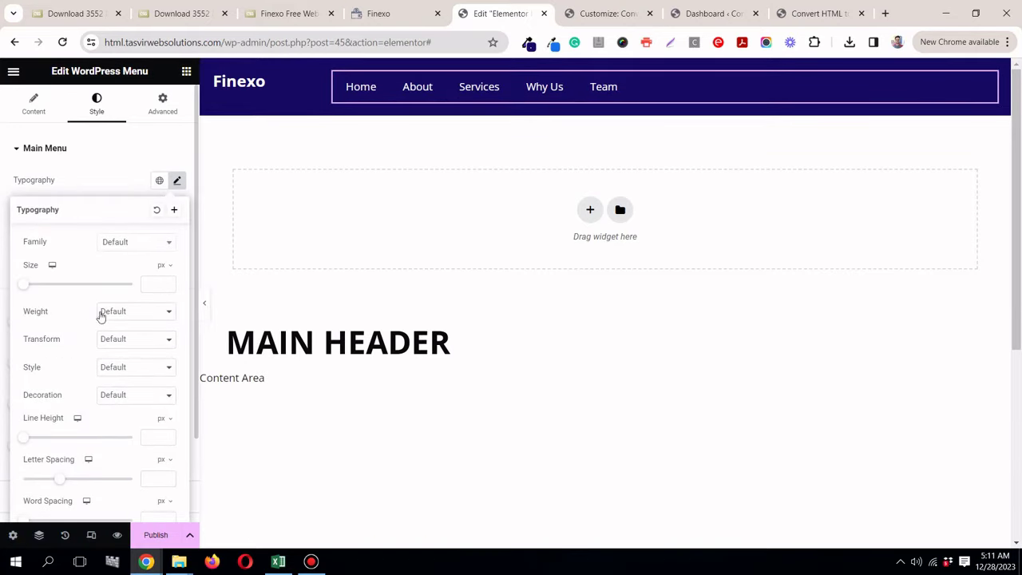
click(123, 344)
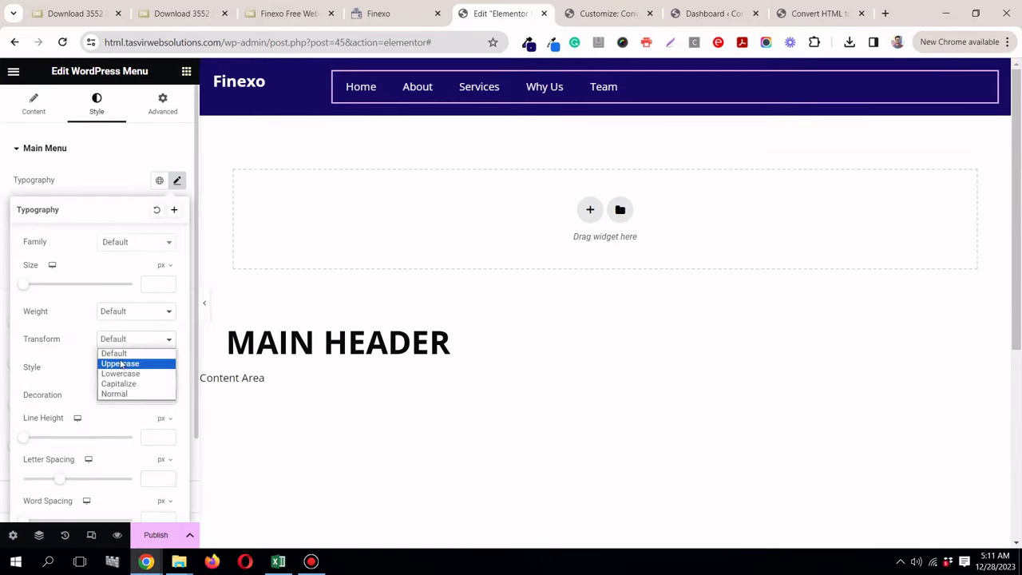
click(122, 364)
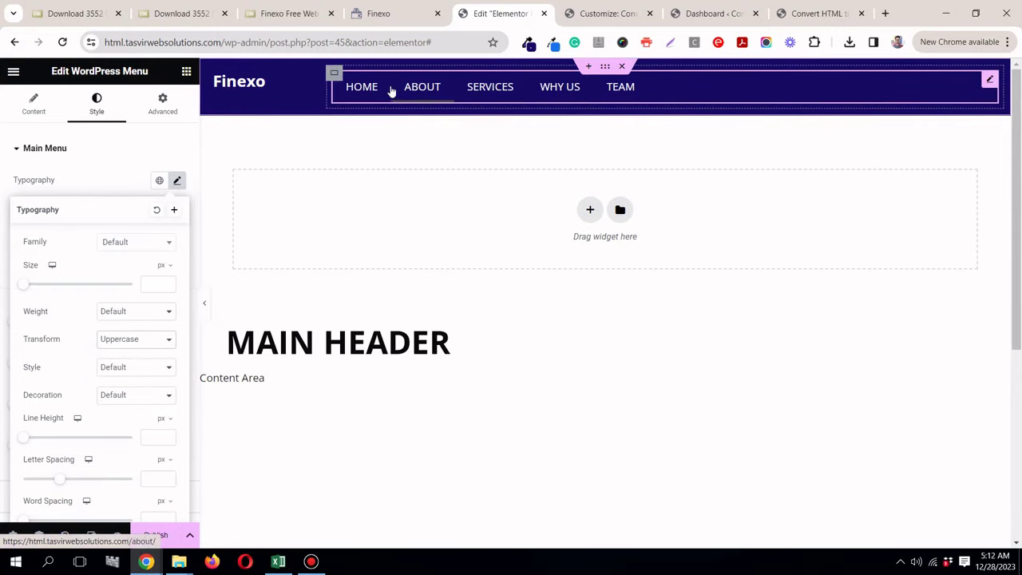
click(134, 177)
Step: Apply the global light blue colour to the menu's hover and active text
click(111, 214)
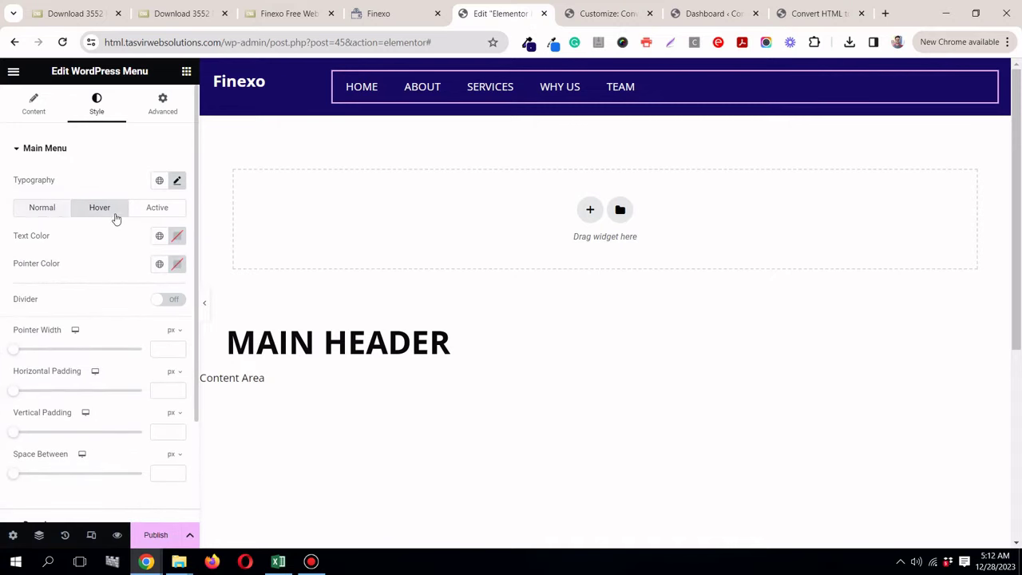
click(158, 237)
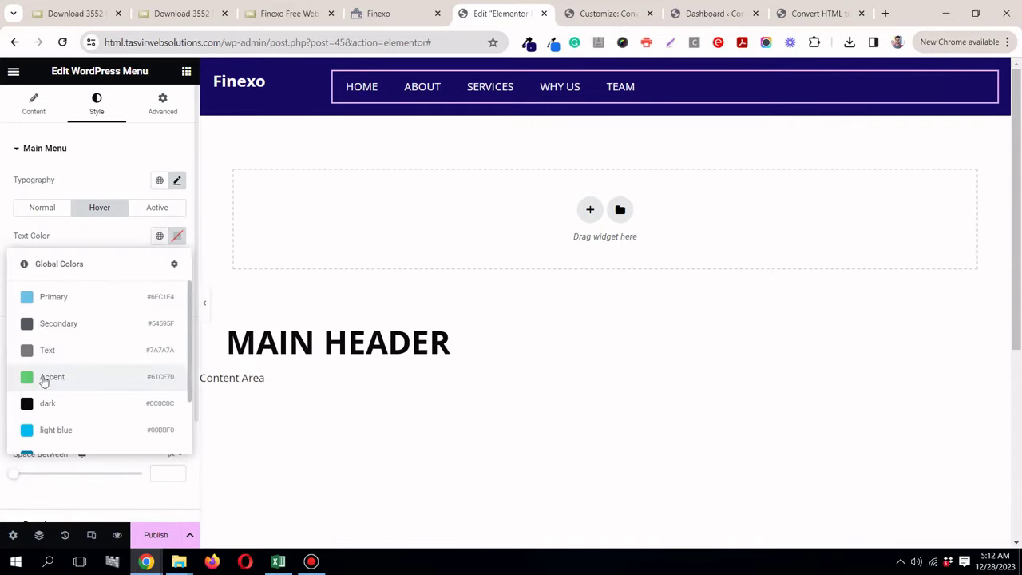
click(62, 431)
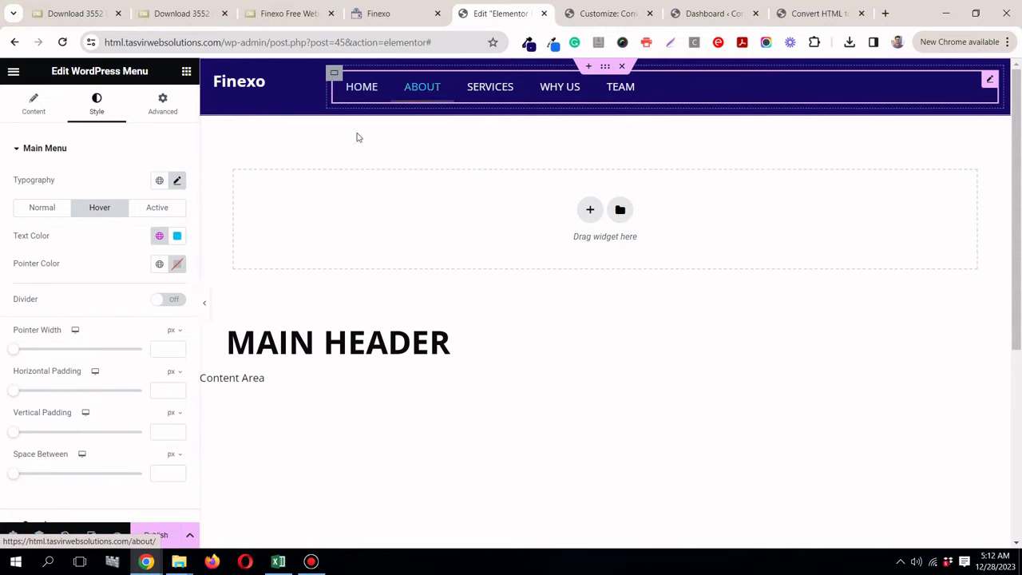
click(156, 207)
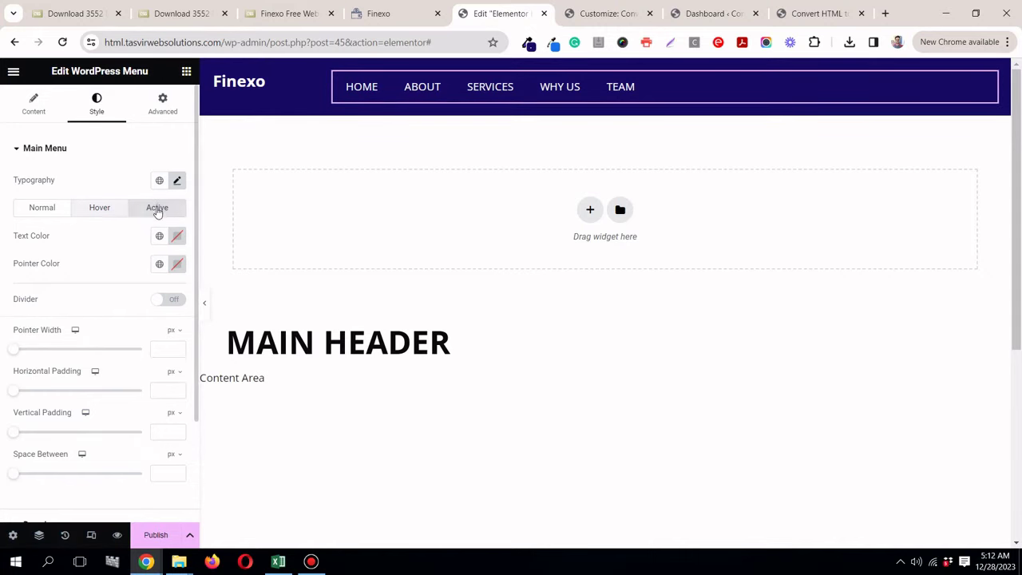
click(159, 236)
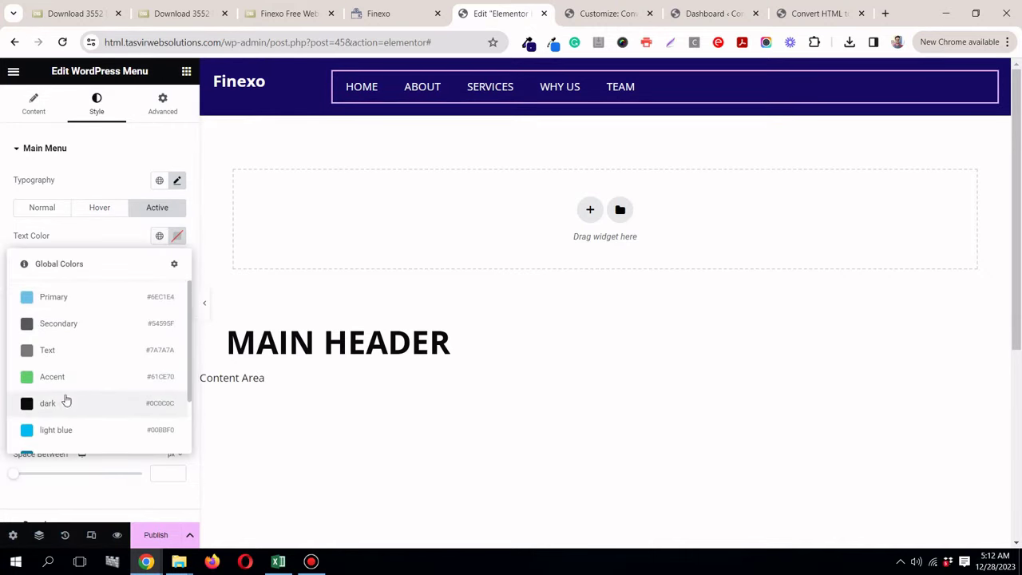
click(66, 432)
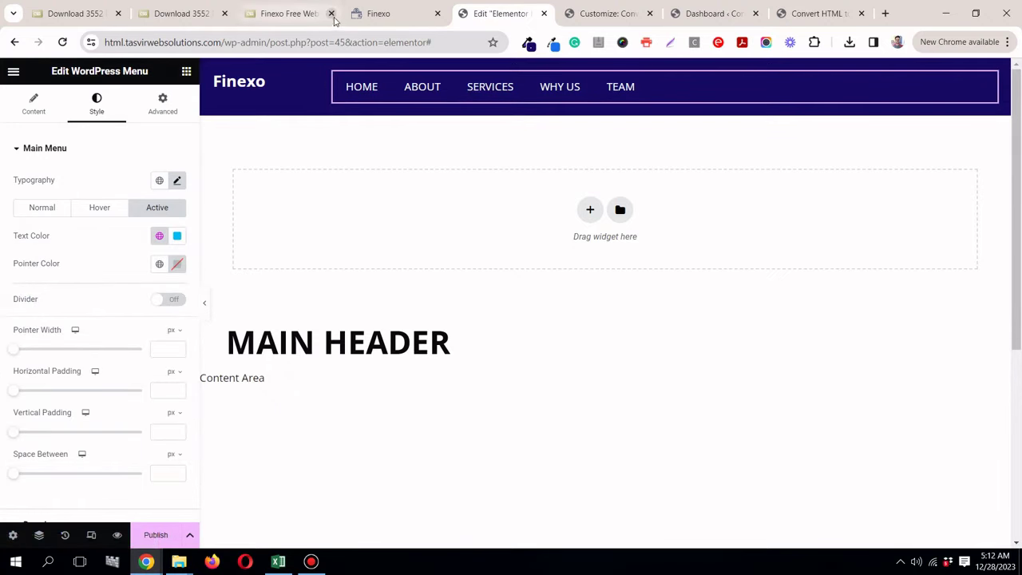
Step: Set the menu's pointer to None in its layout settings
click(35, 107)
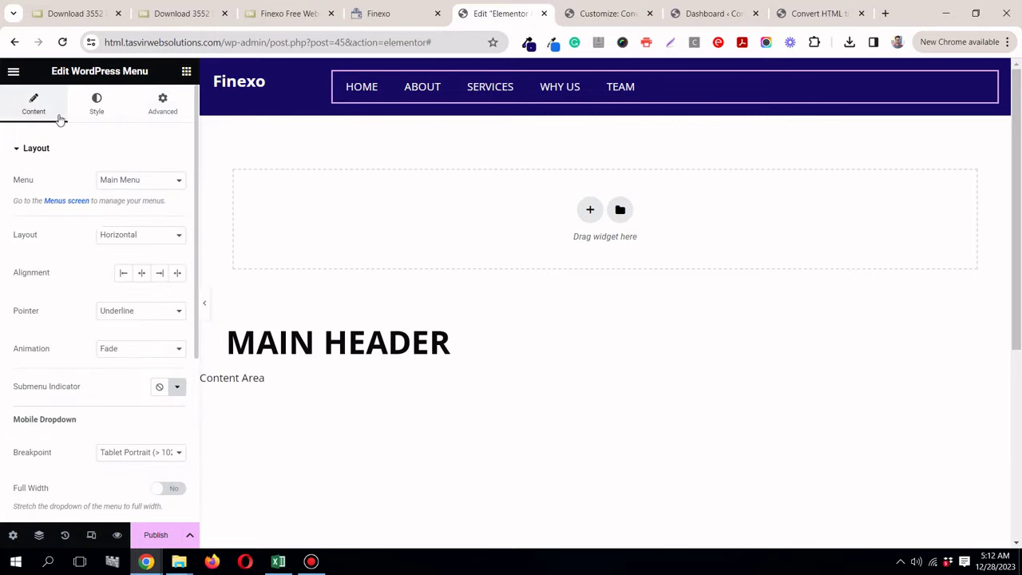
click(124, 316)
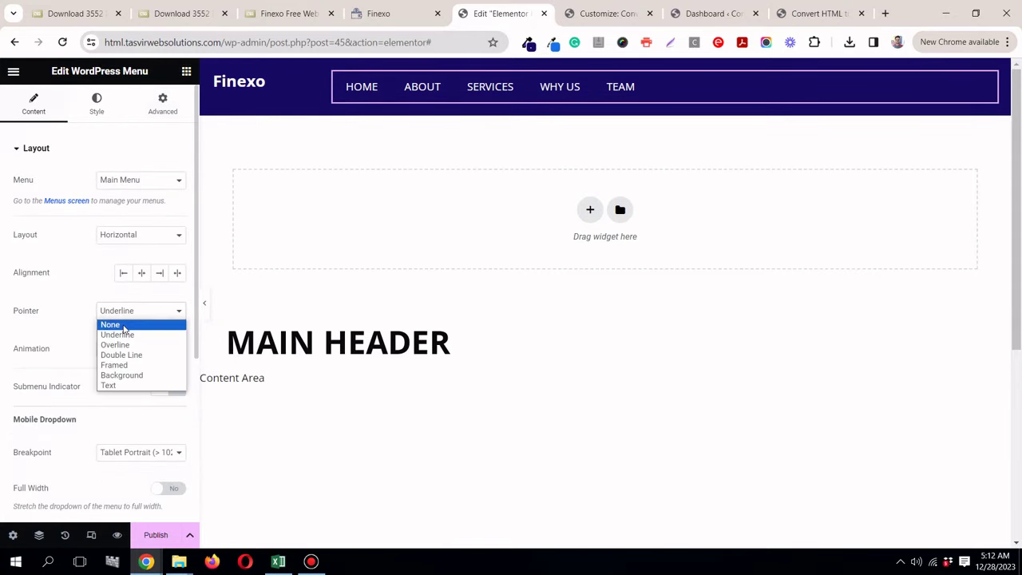
click(124, 326)
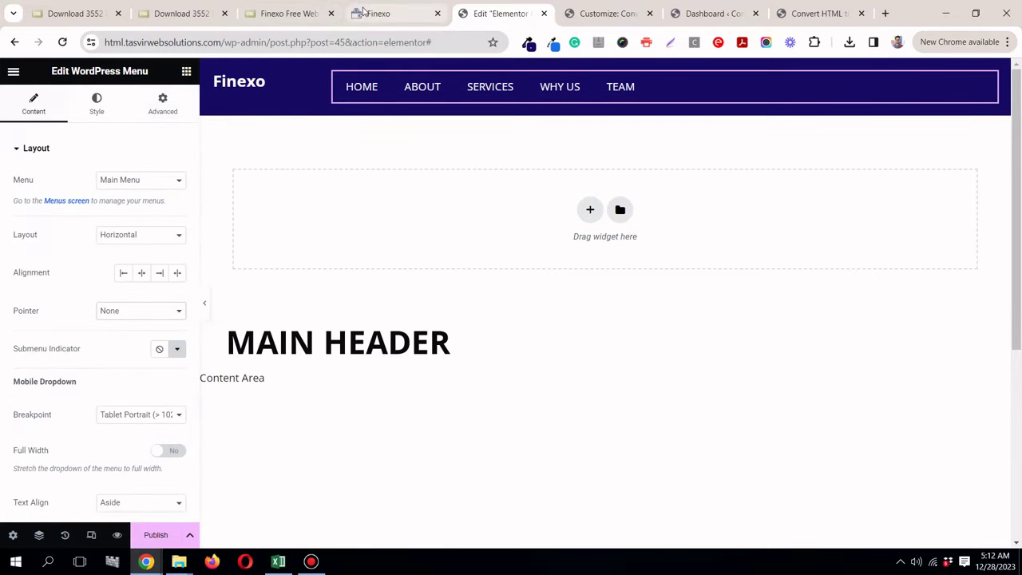
Step: Check the Login item on the original page and add an Icon List widget below the menu in the second column
click(391, 14)
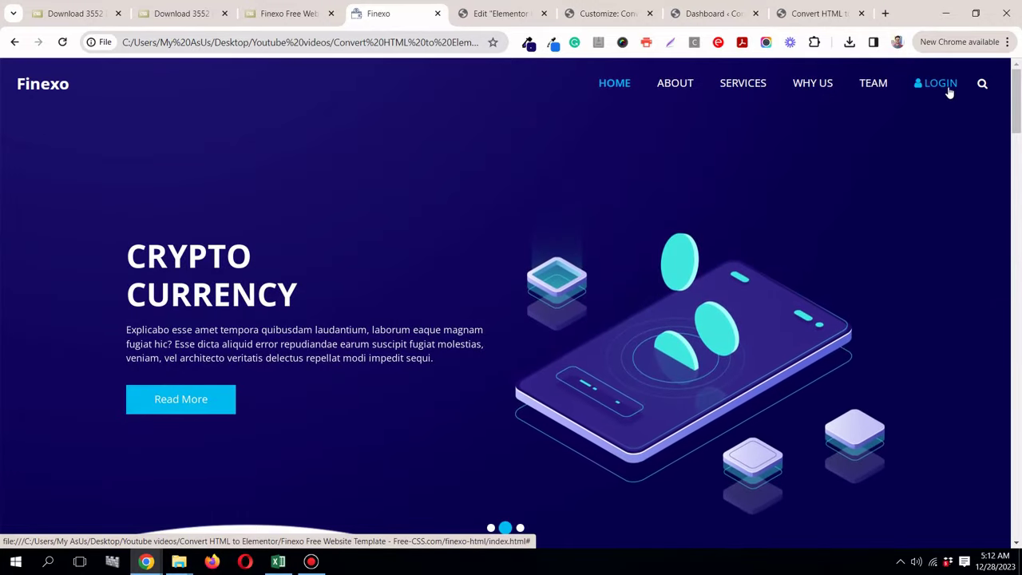
click(499, 14)
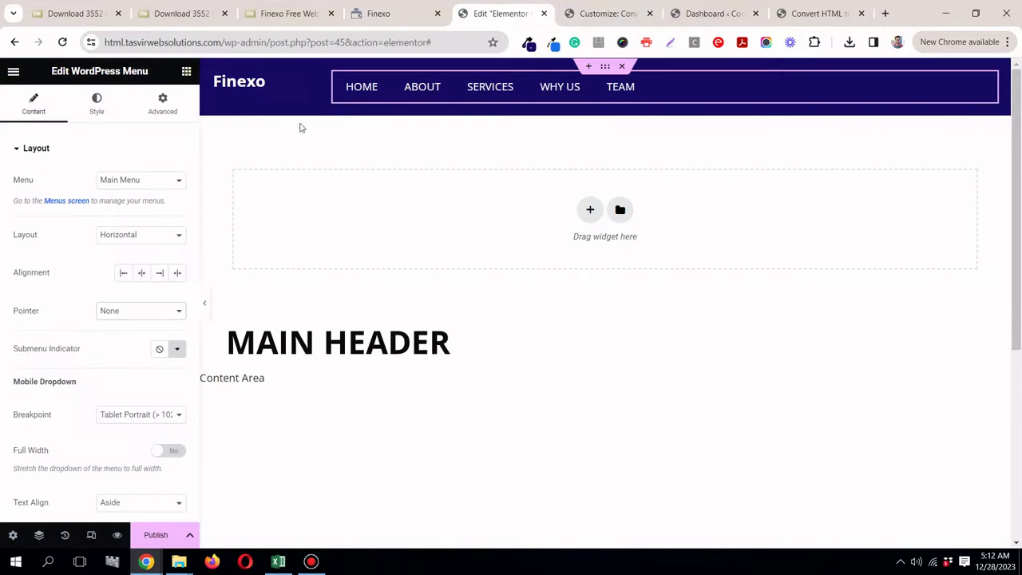
click(186, 71)
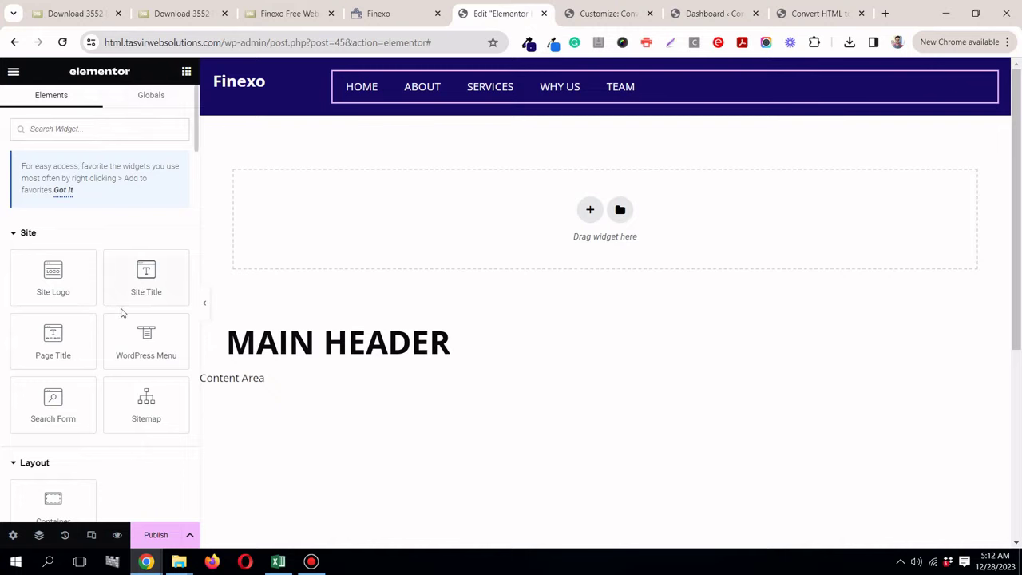
scroll(123, 308, down, 2)
text(list)
drag(58, 253, 495, 101)
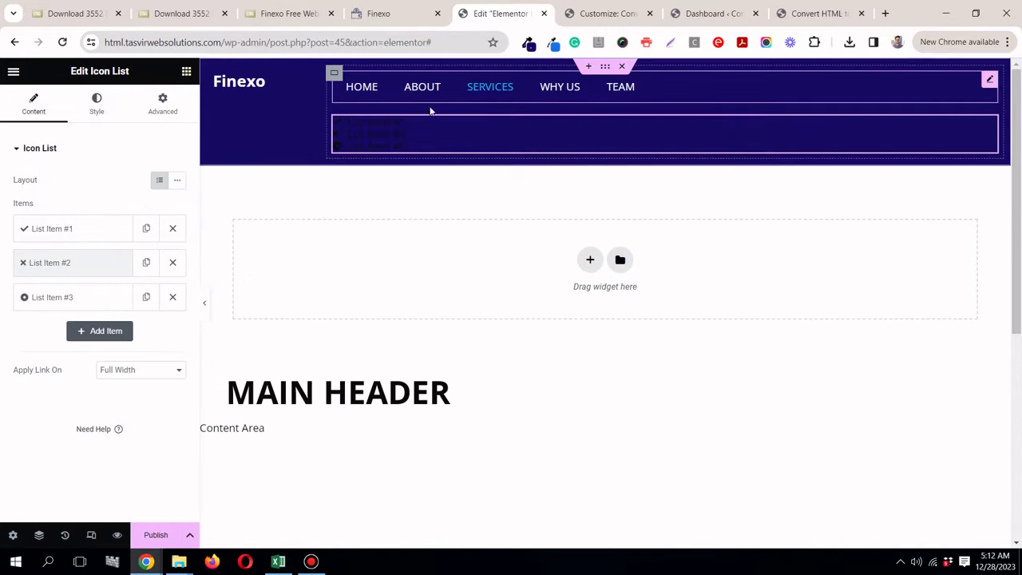
Step: Remove the second and third items from the icon list, comparing it with the original header
click(388, 14)
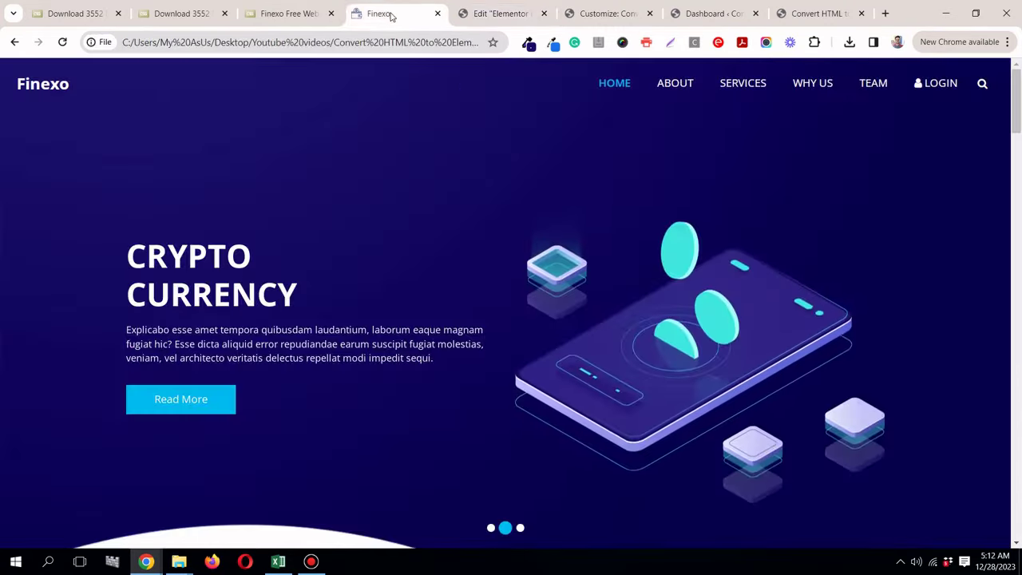
click(492, 15)
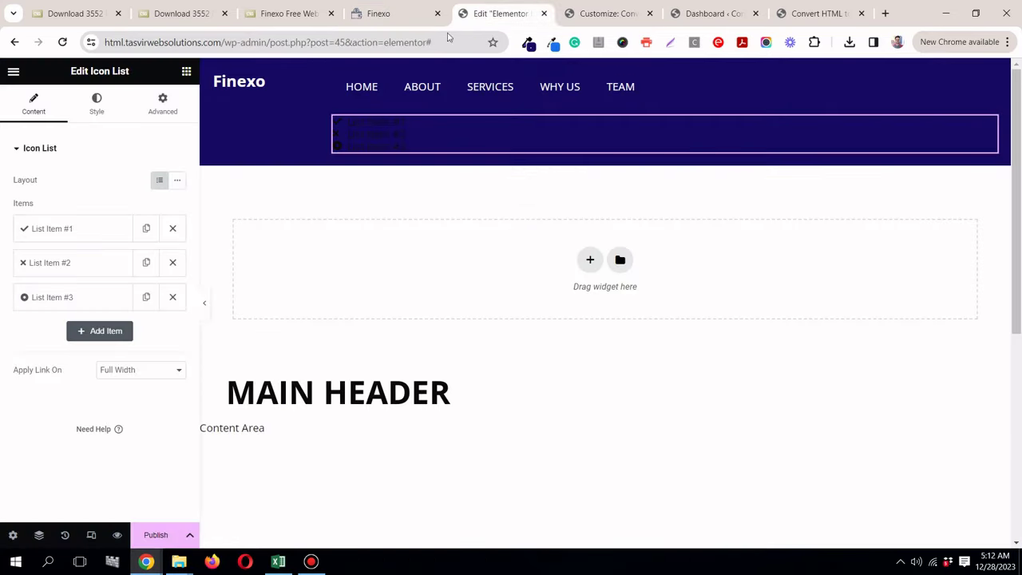
click(172, 296)
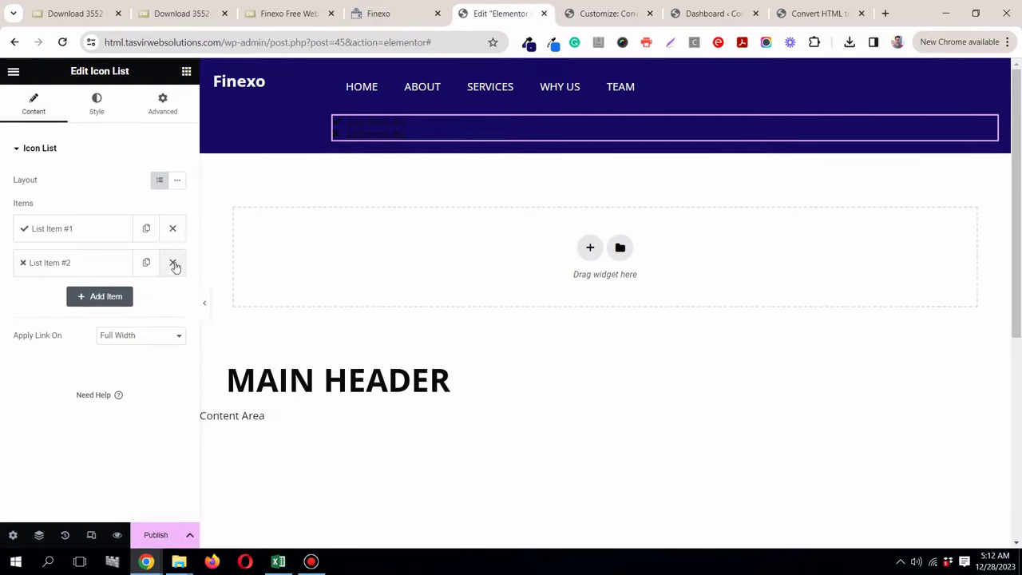
click(173, 262)
click(373, 14)
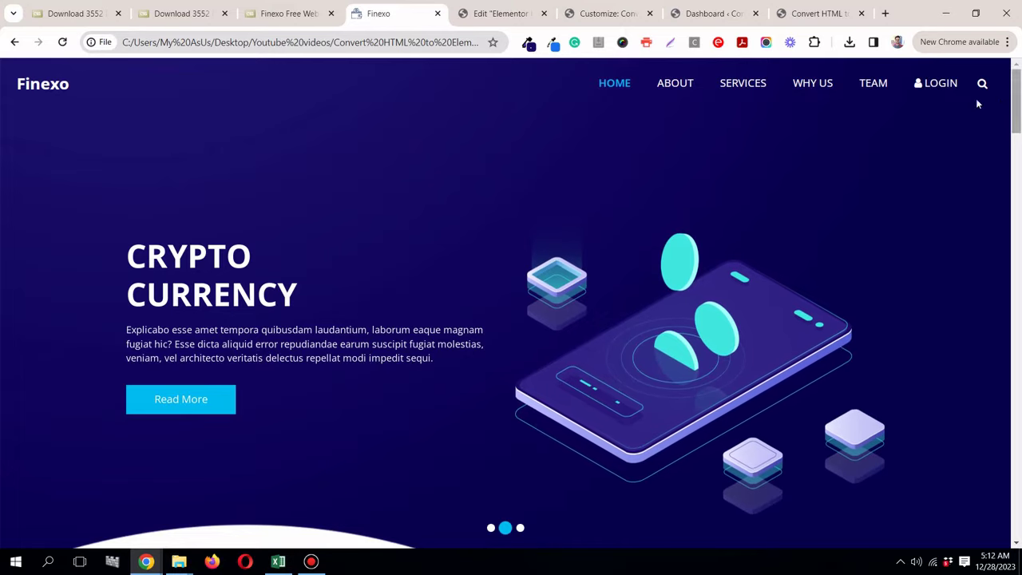
click(491, 15)
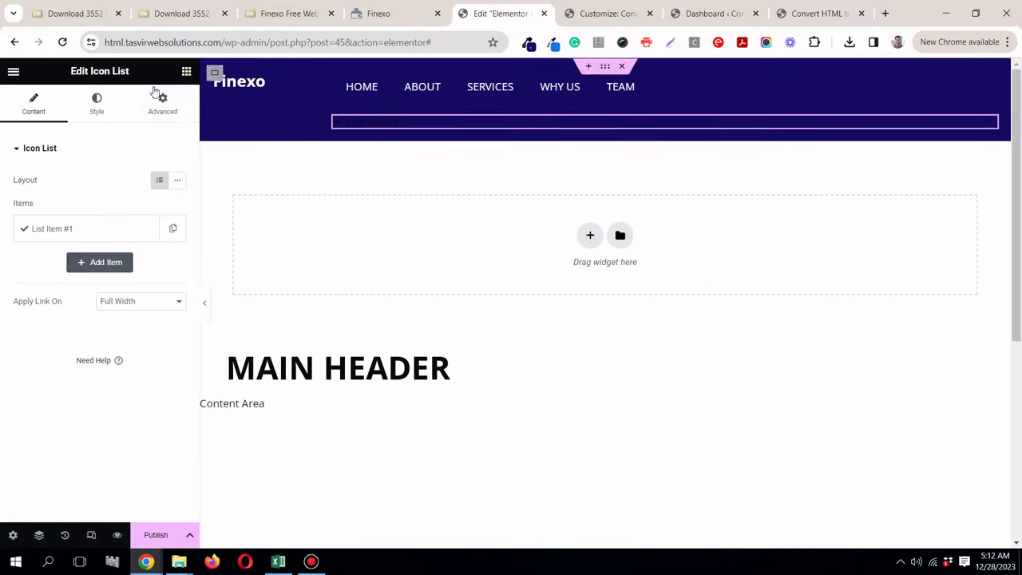
Step: Change the remaining list item's text to "Login" and check the matching icon on the original page
click(103, 231)
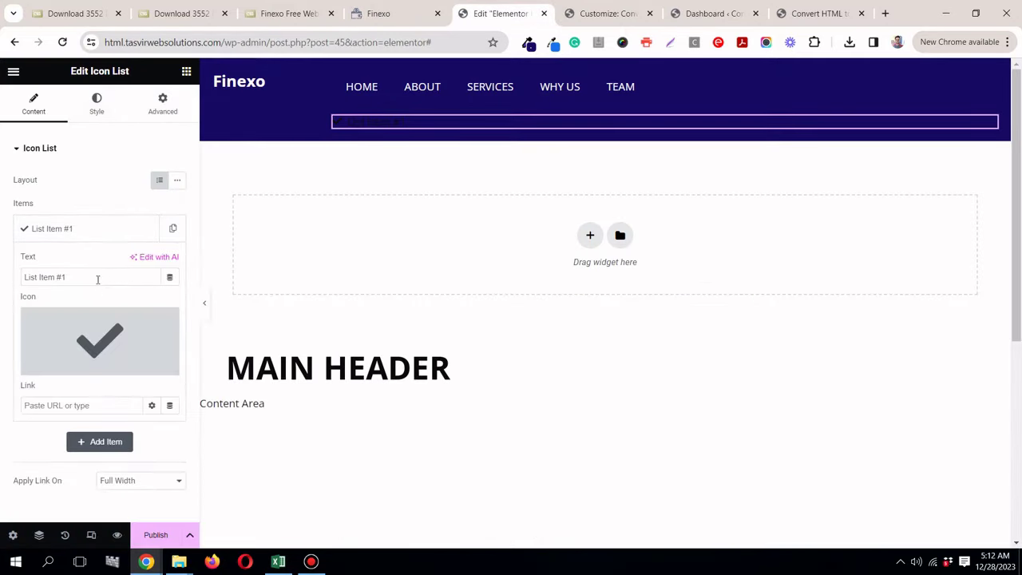
text(Login)
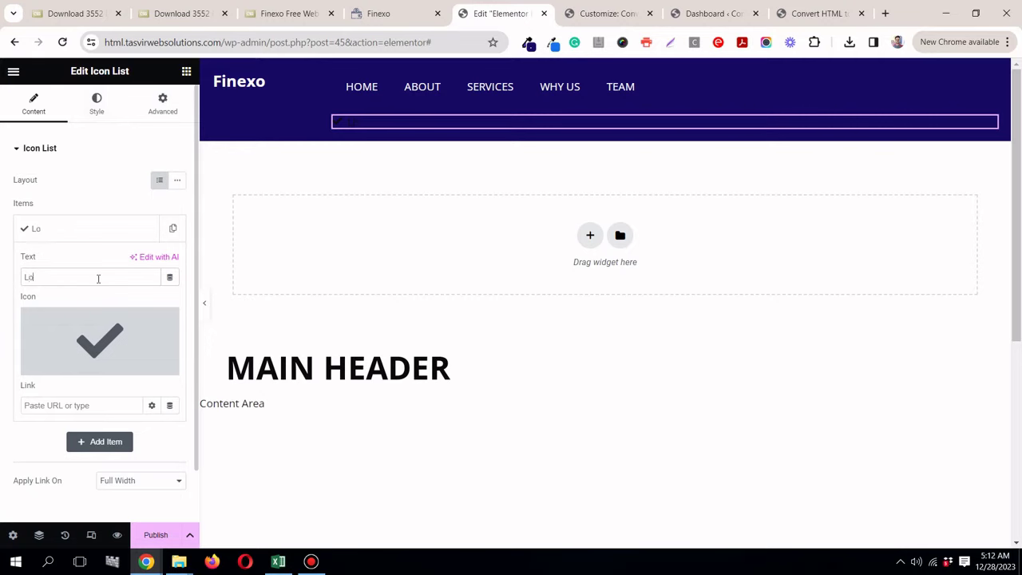
click(311, 562)
click(309, 562)
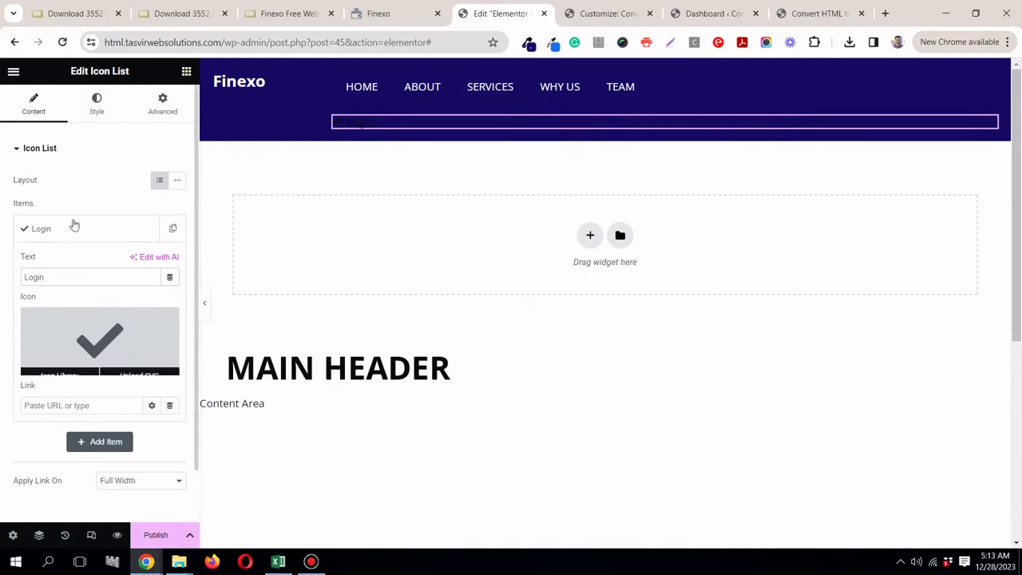
click(378, 14)
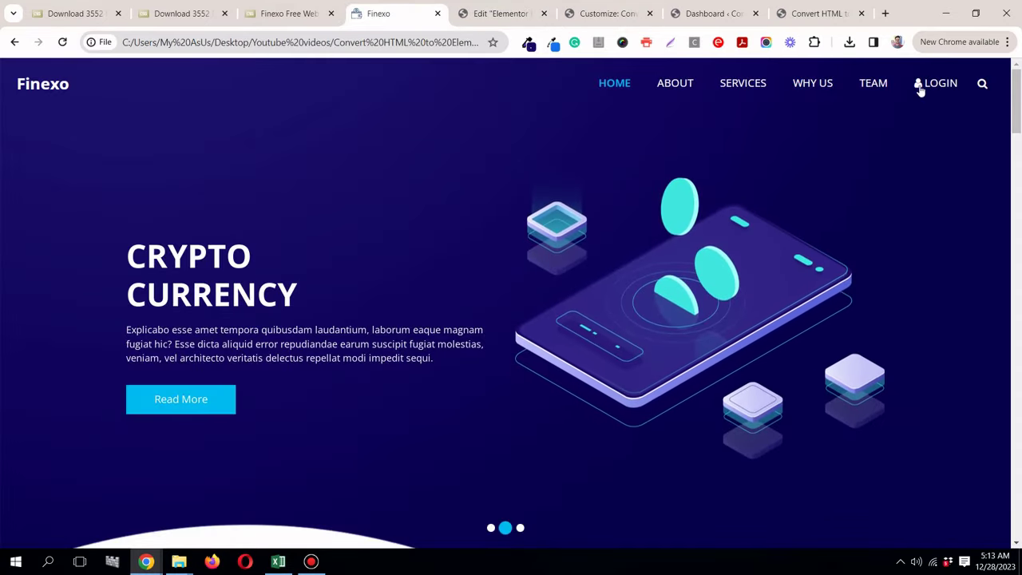
click(469, 18)
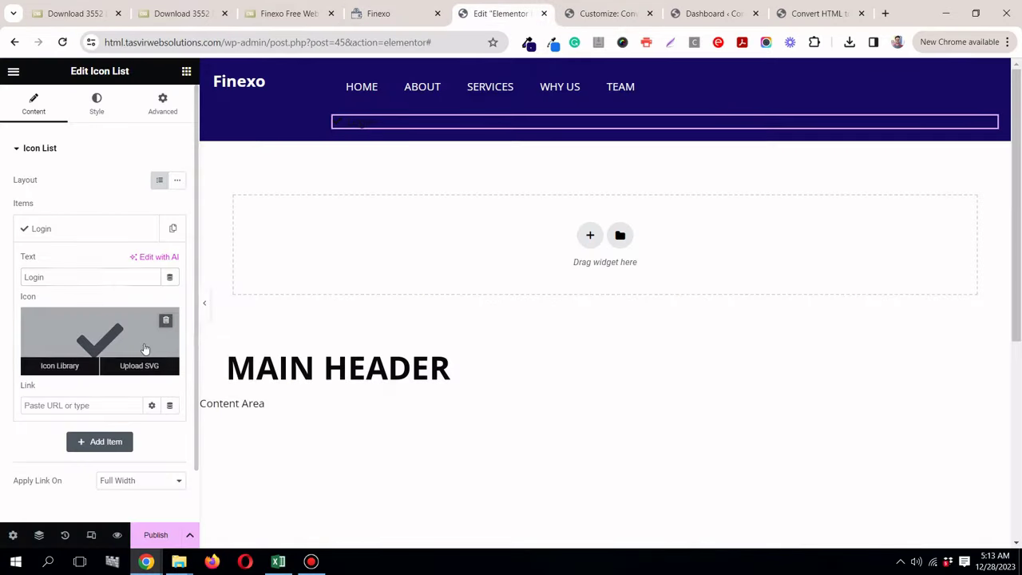
Step: Replace the Login item's check mark with the solid User icon from the icon library
click(56, 364)
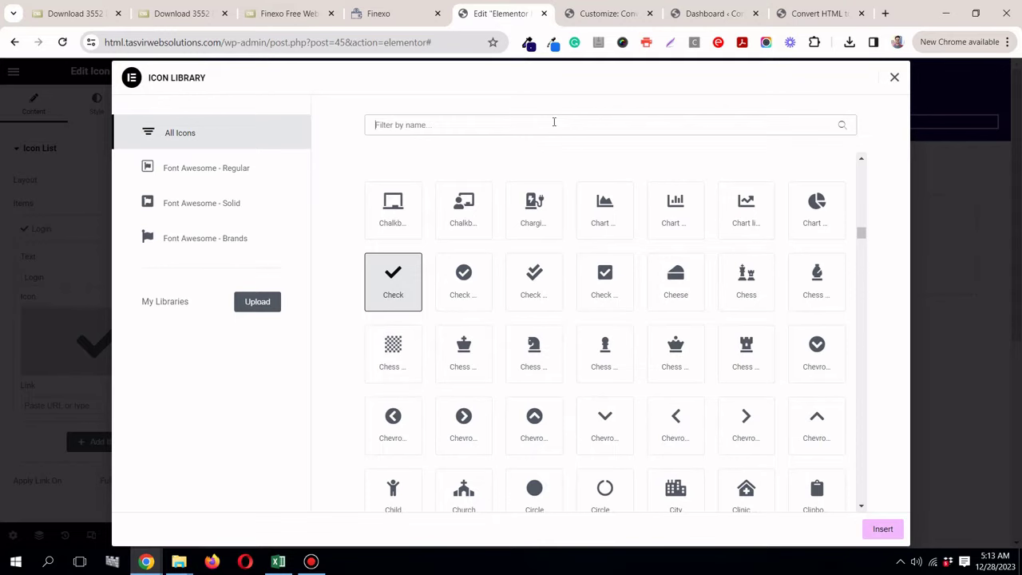
click(554, 122)
text(user)
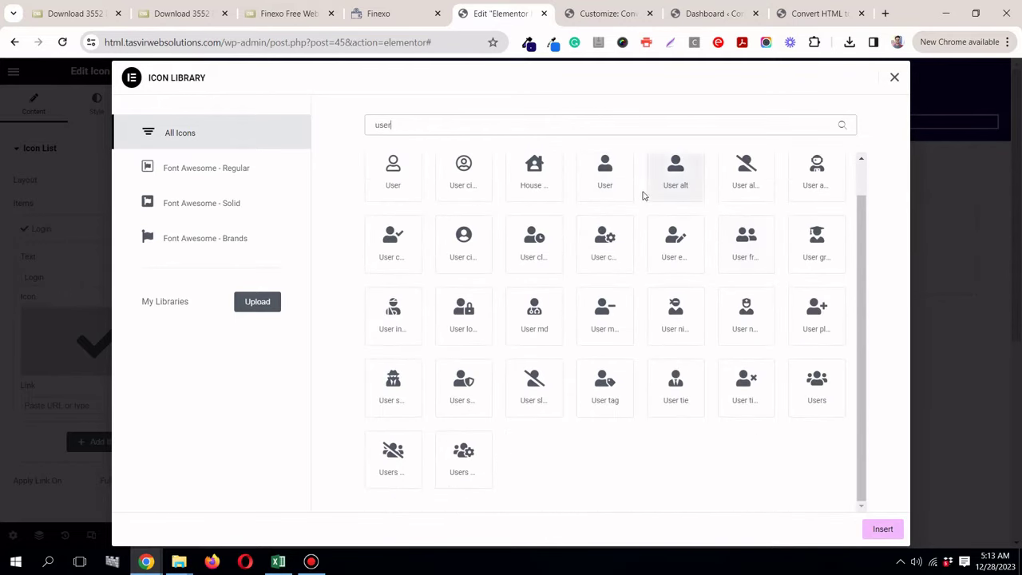
click(613, 190)
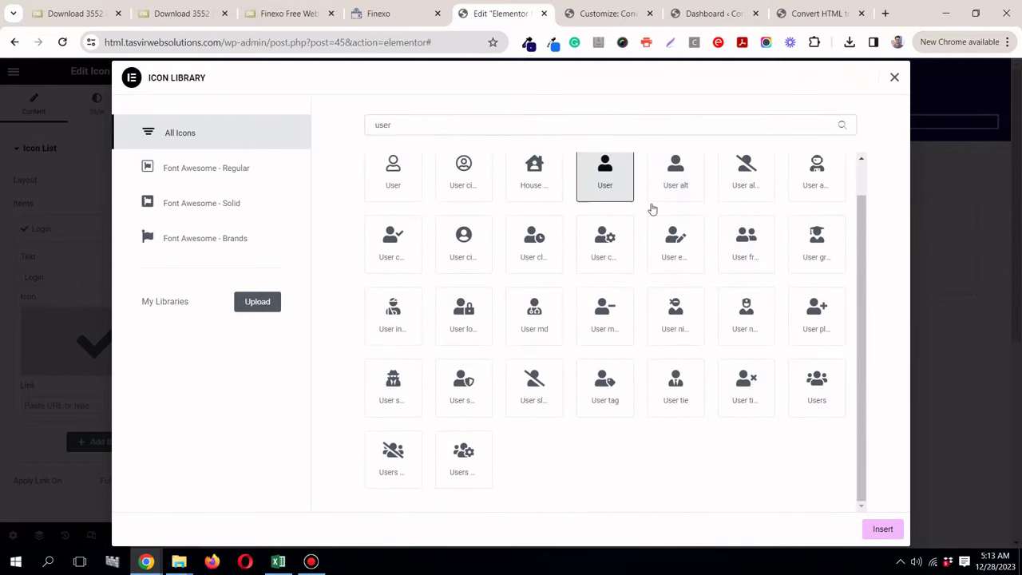
click(883, 529)
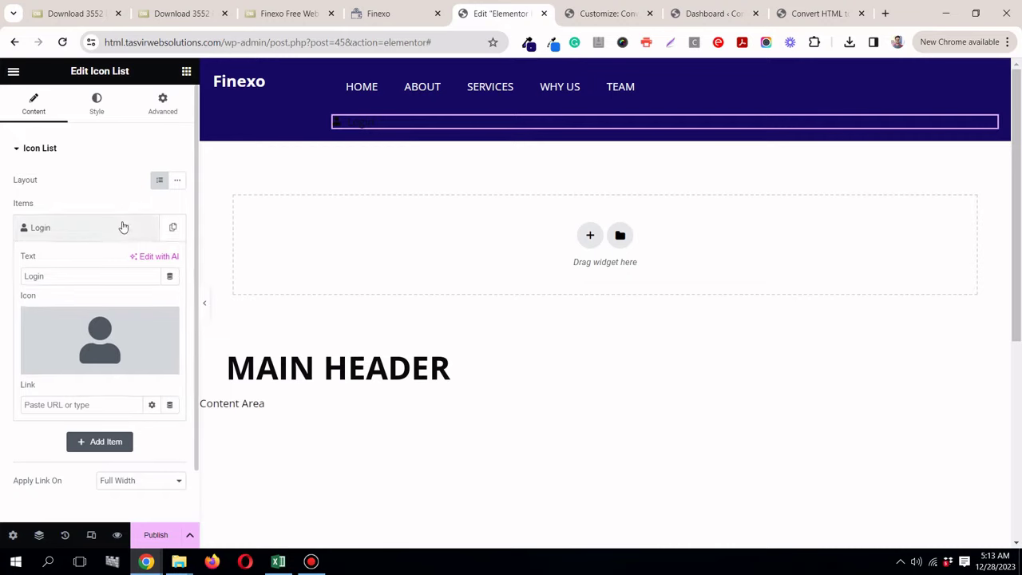
Step: Set the Login icon's normal color to the global white
click(109, 110)
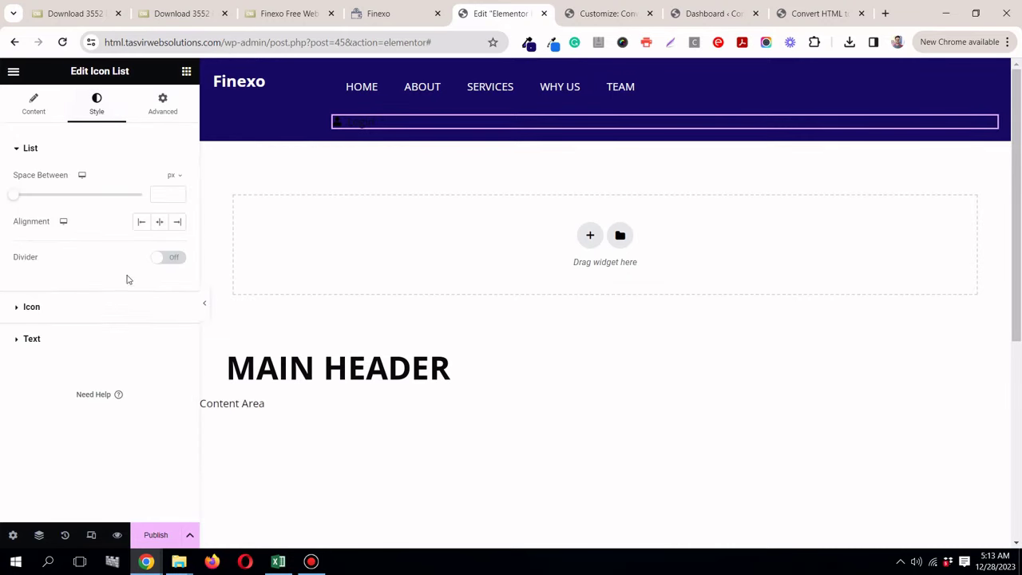
click(100, 305)
click(158, 244)
scroll(105, 392, down, 3)
click(91, 415)
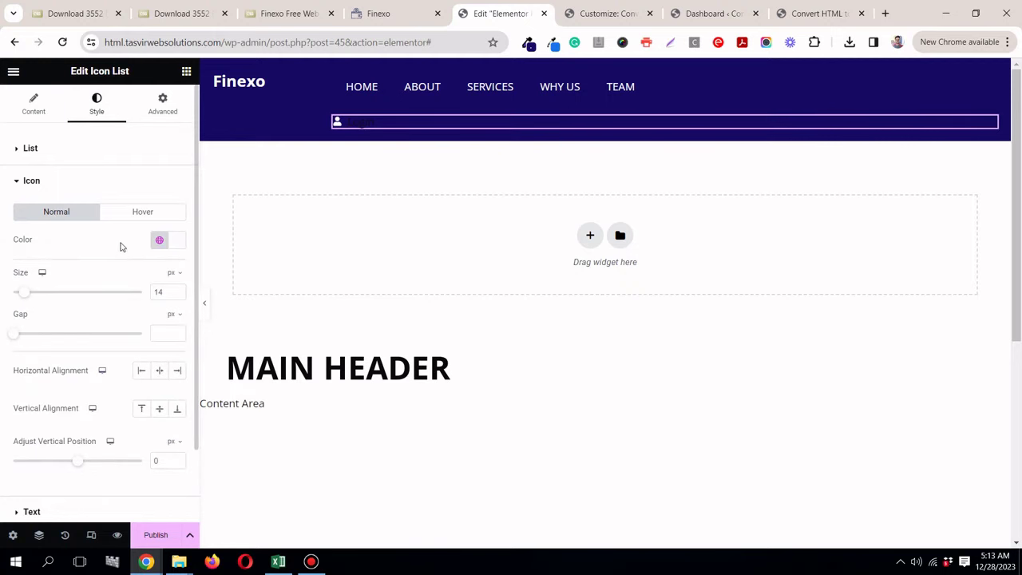
Step: Set the Login text's normal color to the global white
click(86, 183)
click(85, 214)
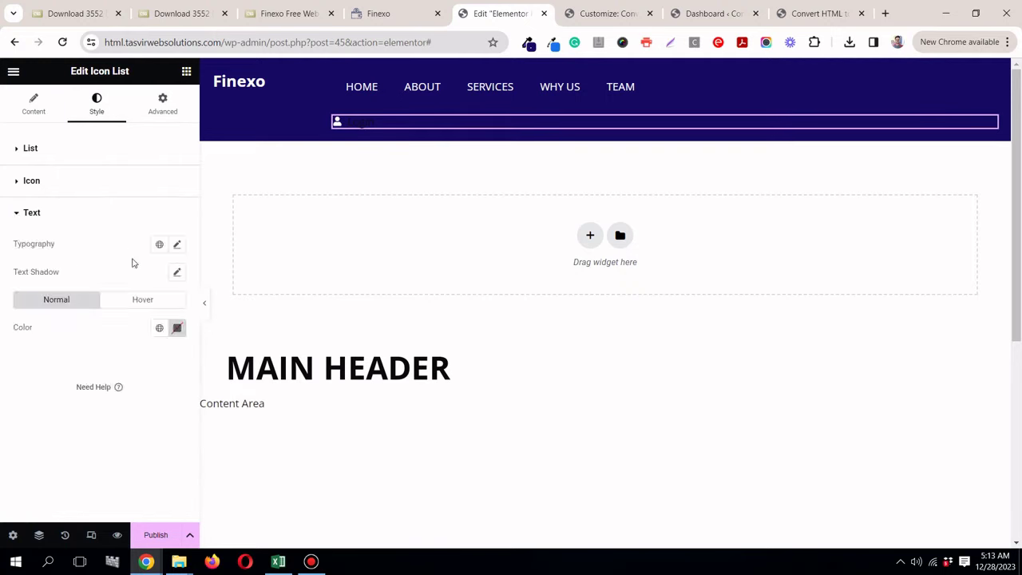
click(159, 328)
scroll(98, 519, down, 3)
click(95, 496)
Step: Set the Login text's typography transform to Uppercase
click(177, 246)
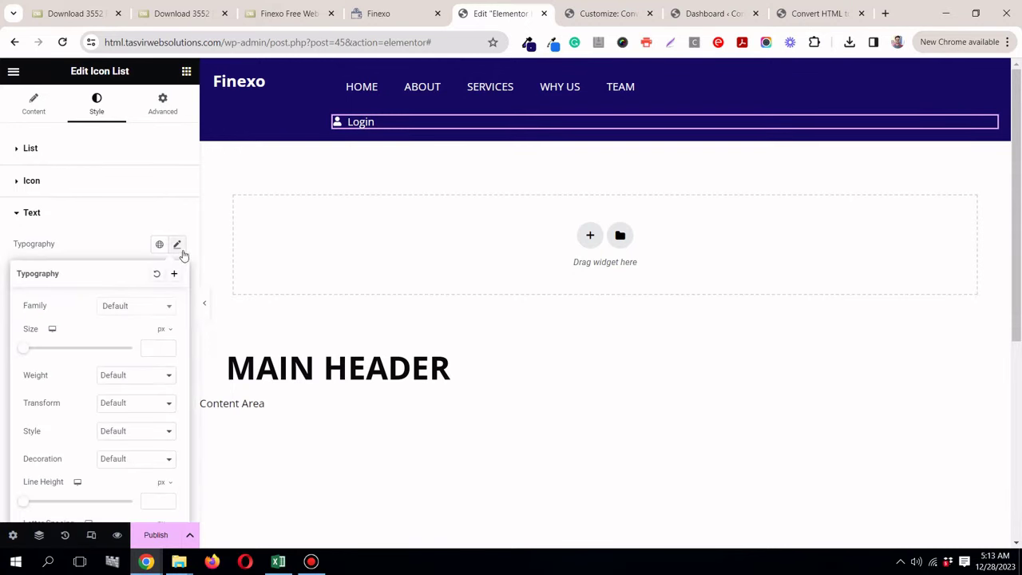
click(128, 405)
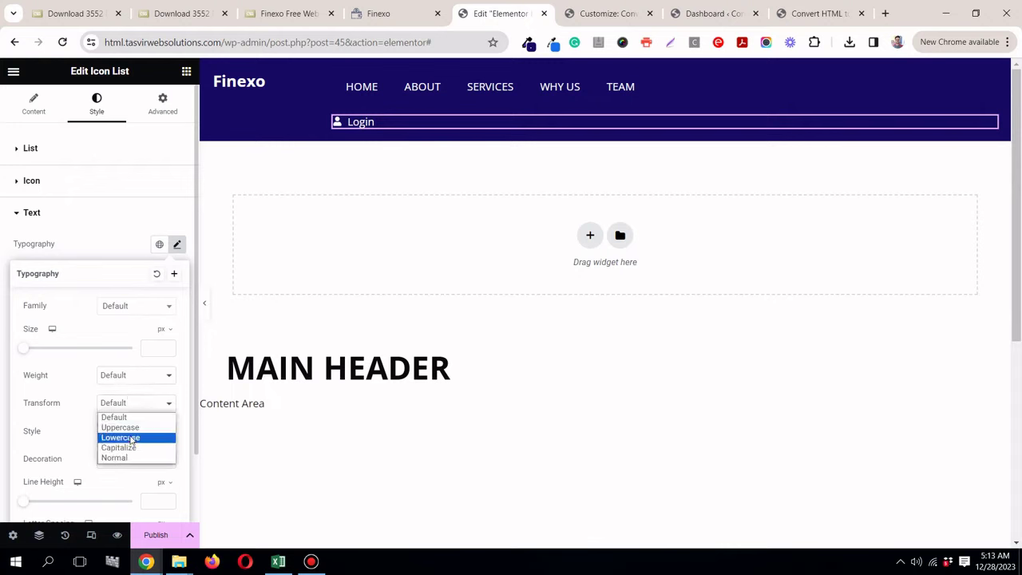
click(133, 427)
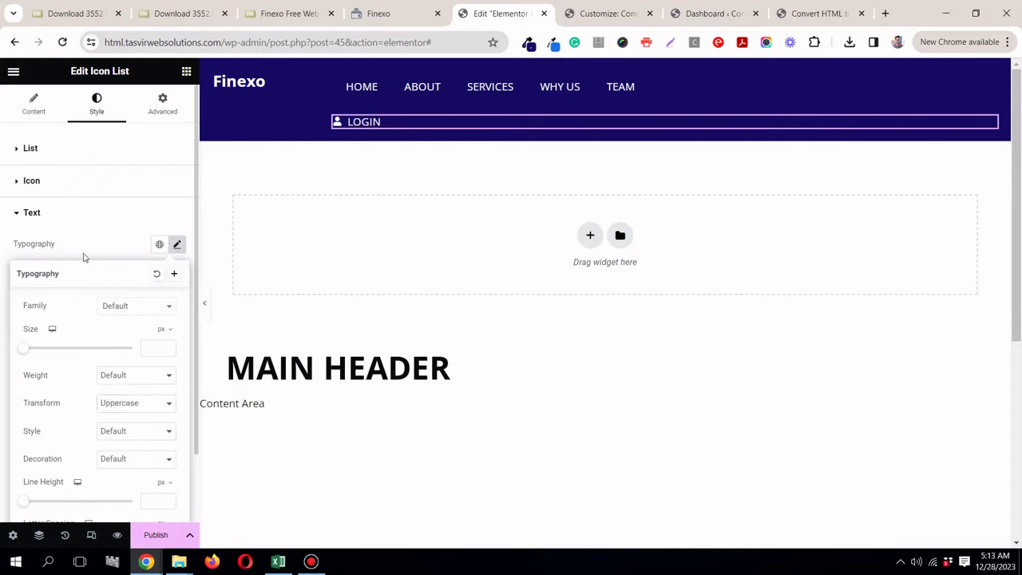
click(135, 258)
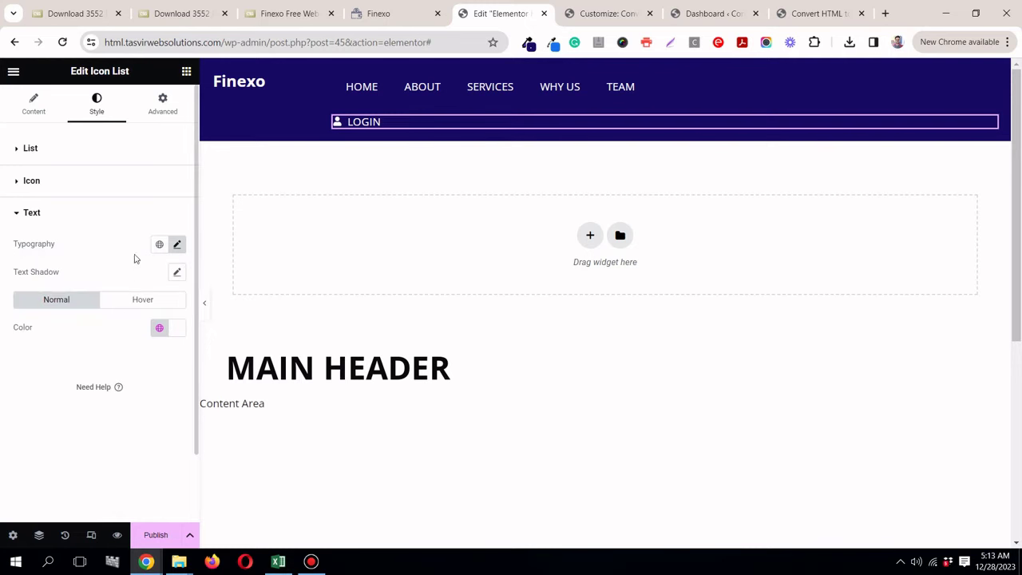
Step: Set the Login text's hover color to the global light blue
click(139, 307)
click(159, 327)
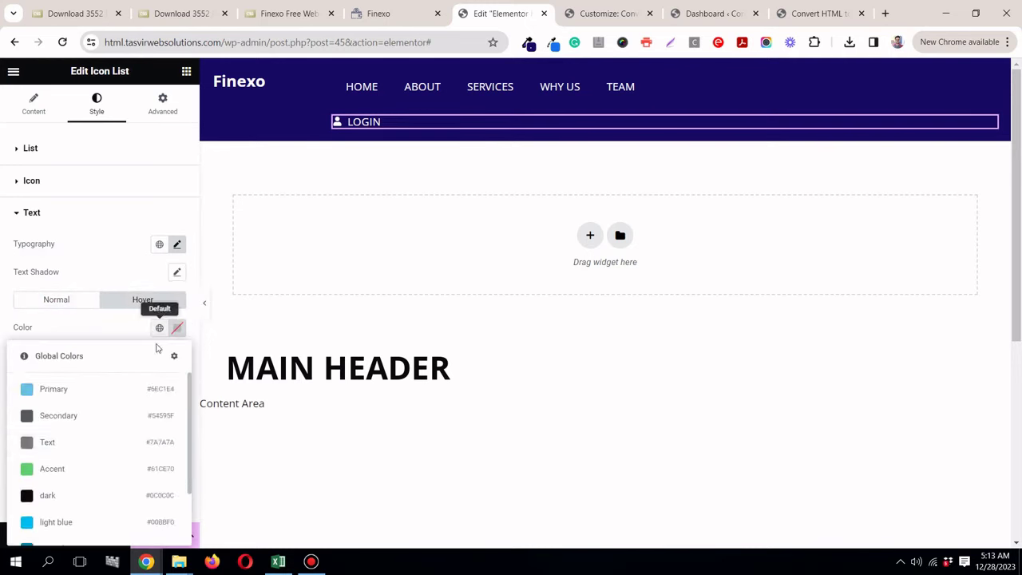
scroll(131, 474, down, 2)
click(94, 455)
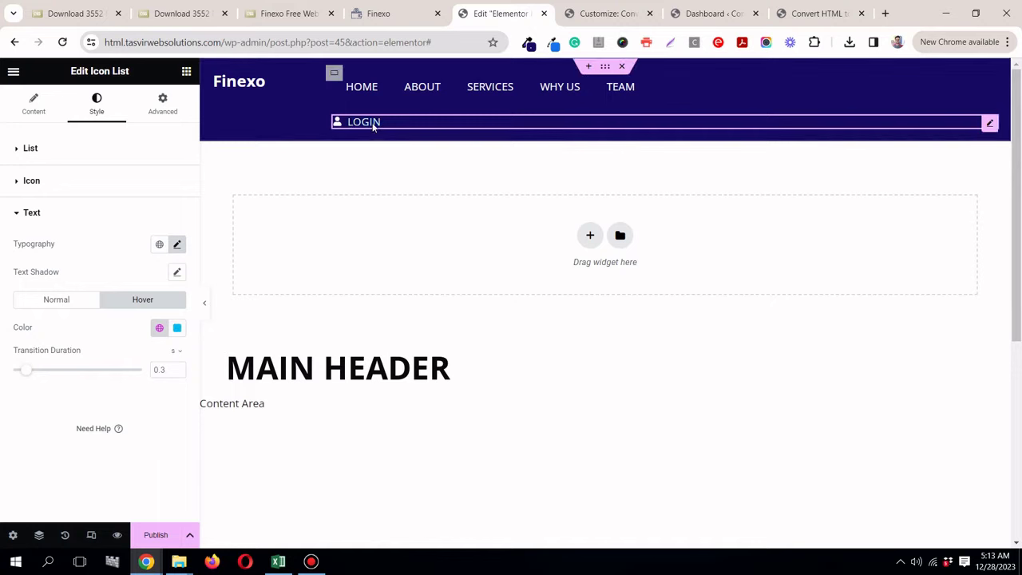
Step: Set the Login icon's hover color to the global light blue
click(119, 191)
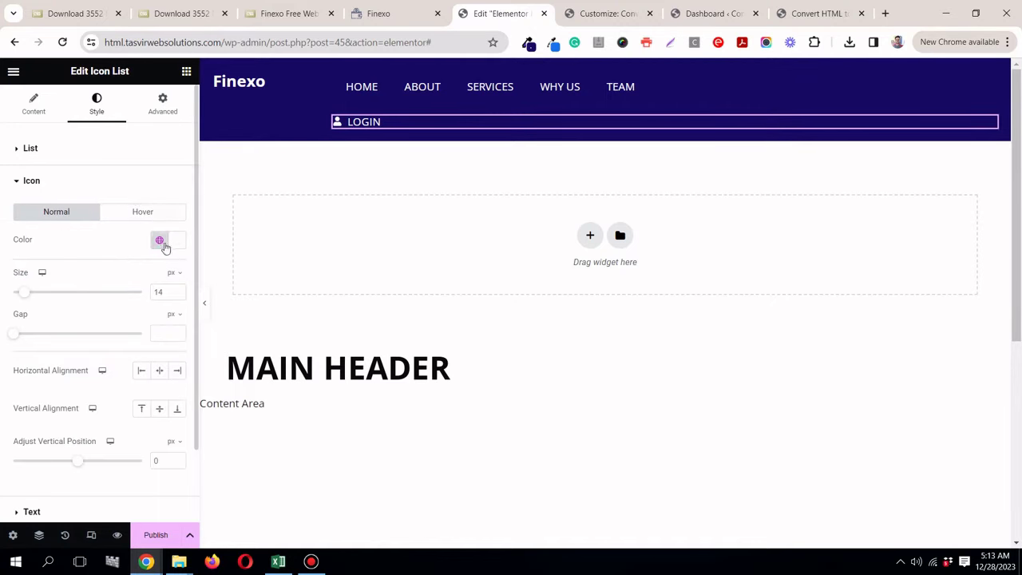
click(152, 212)
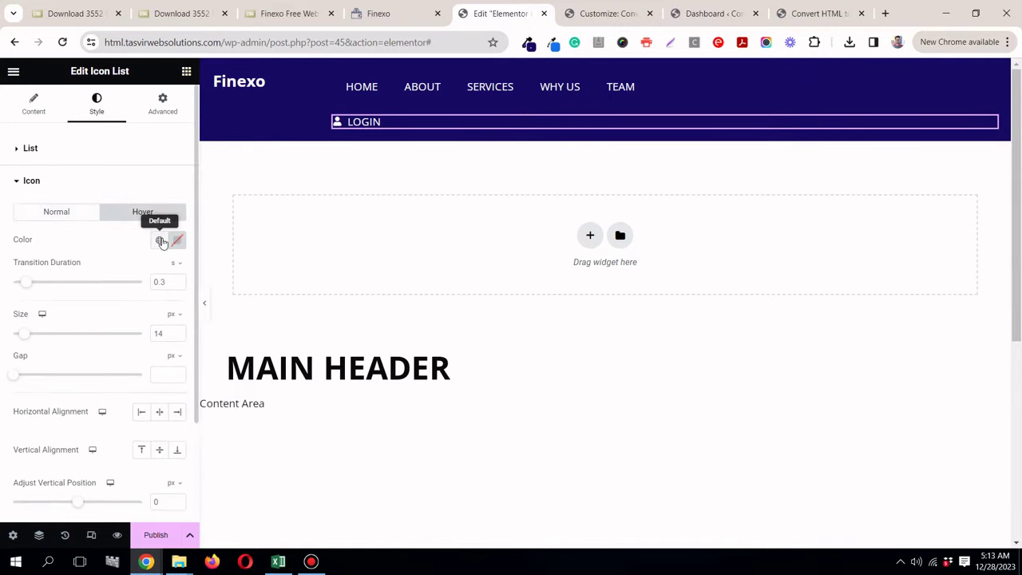
click(159, 239)
scroll(92, 411, down, 2)
click(80, 367)
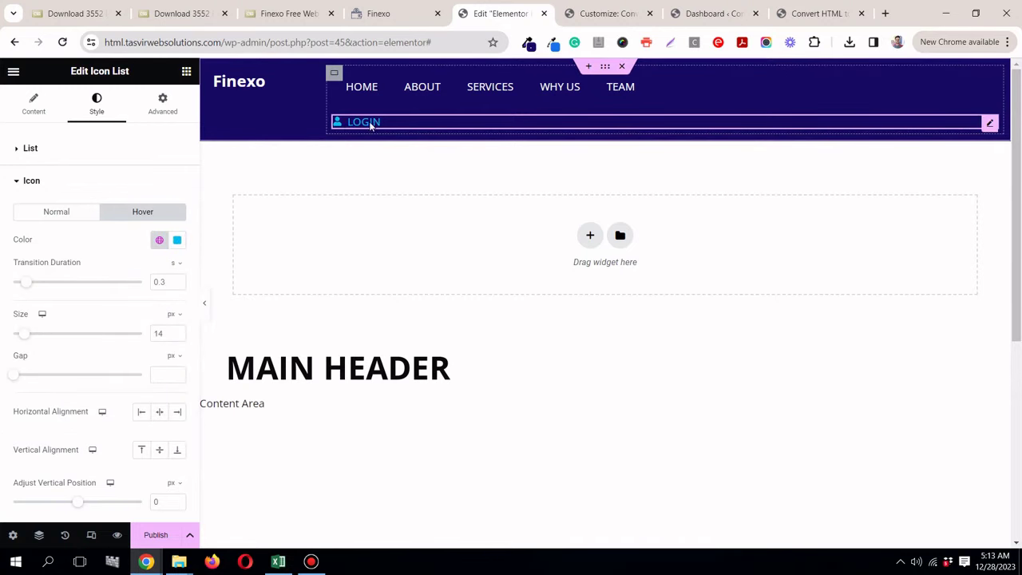
click(50, 106)
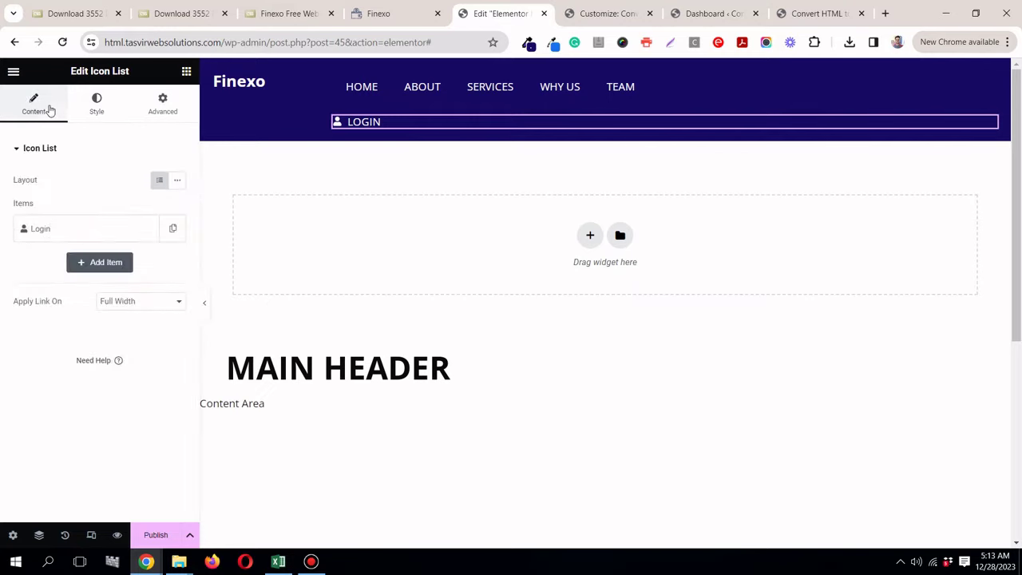
click(75, 232)
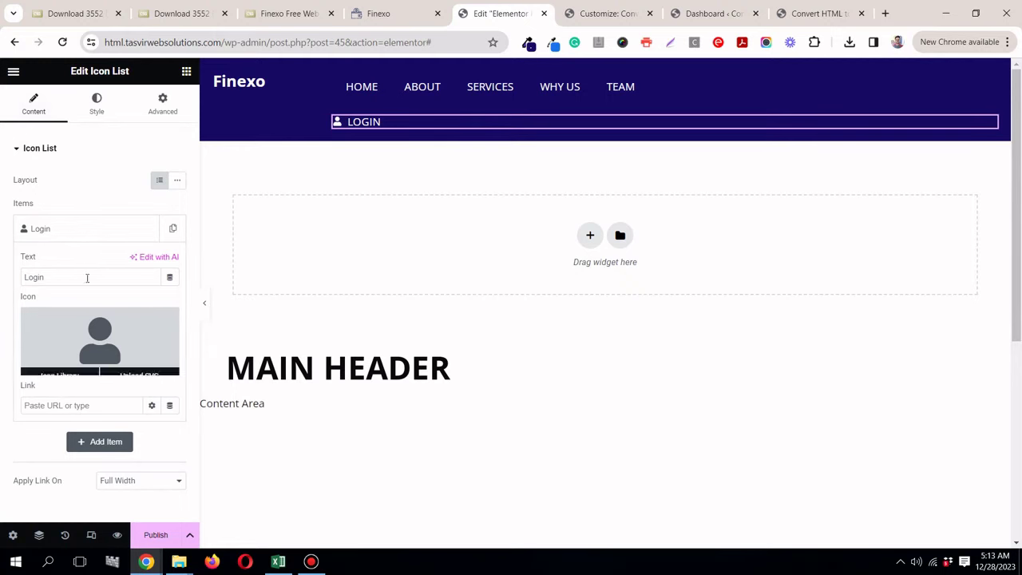
click(79, 237)
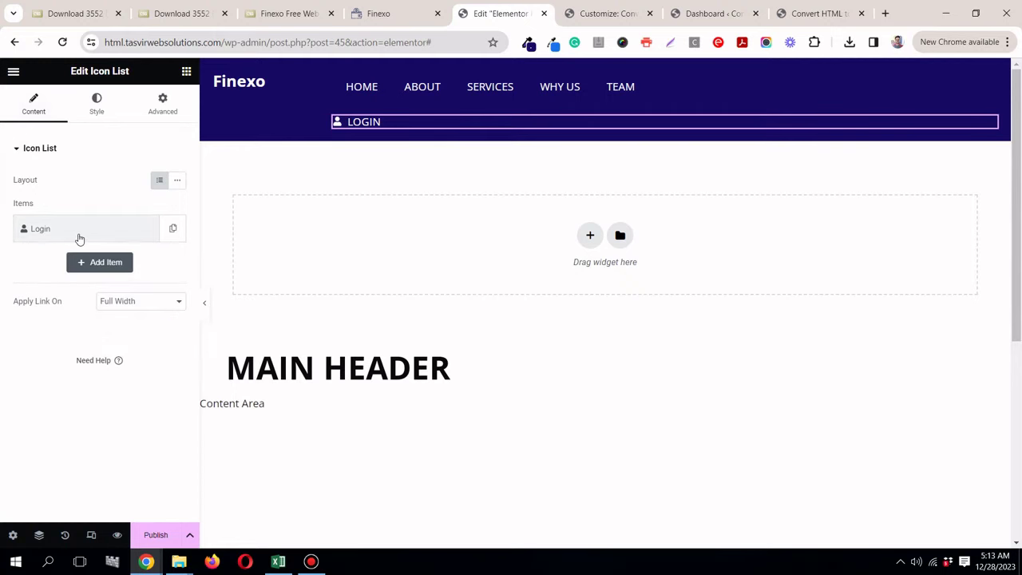
Step: Check the search icon on the original page and add a Search Form widget below the Login item
click(384, 14)
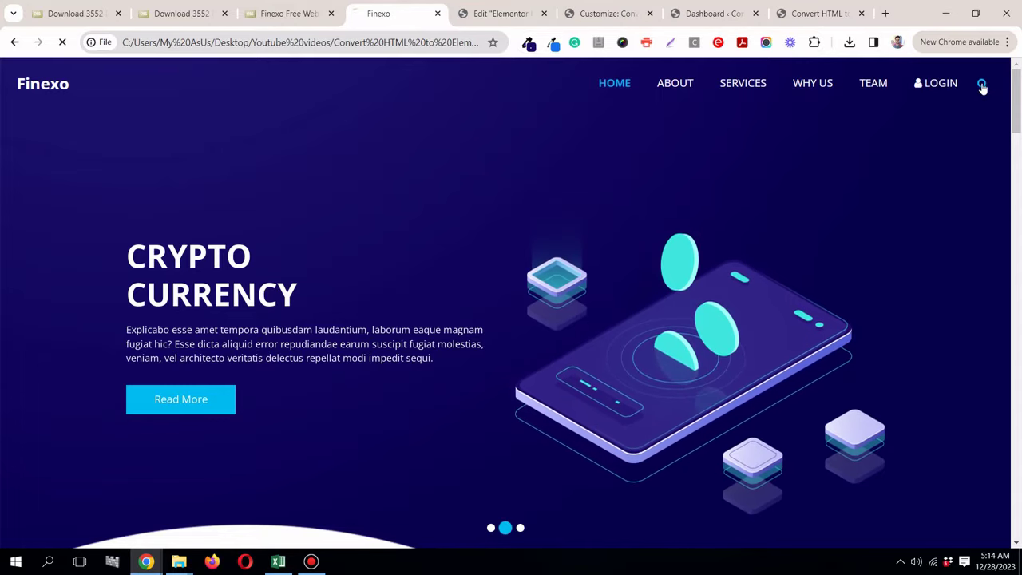
key(F5)
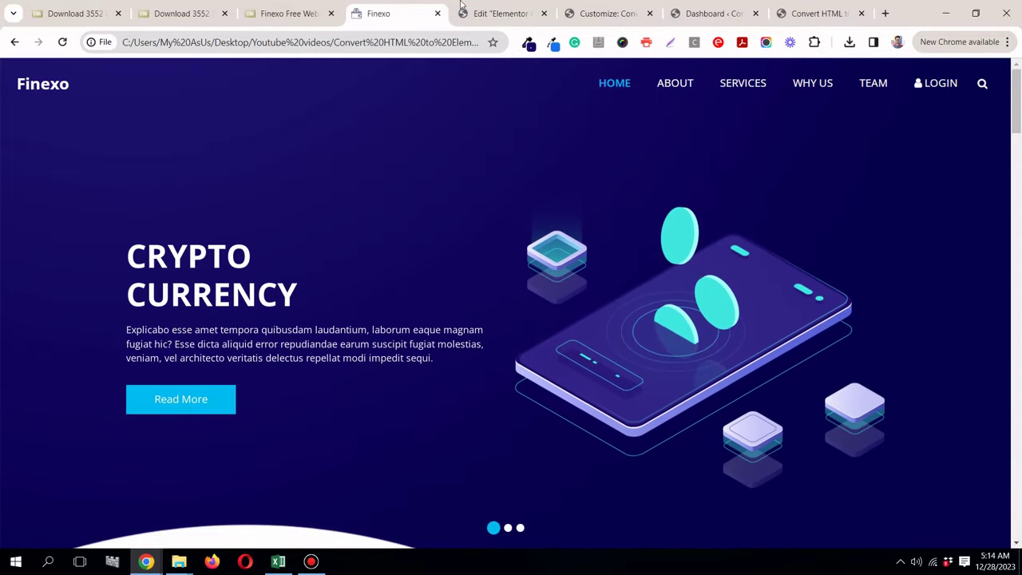
click(501, 13)
click(186, 72)
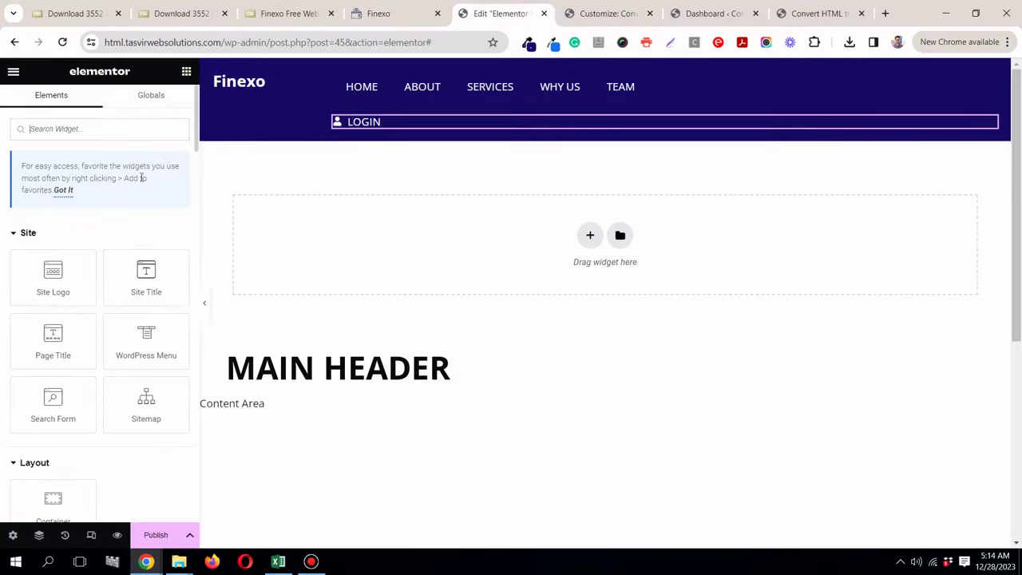
click(132, 129)
text(sea)
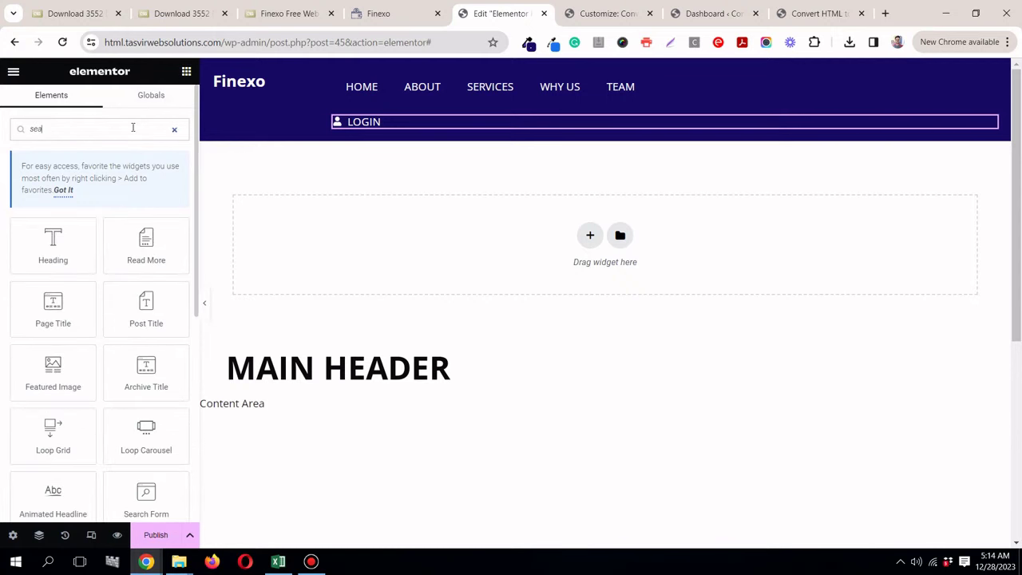
text(rc)
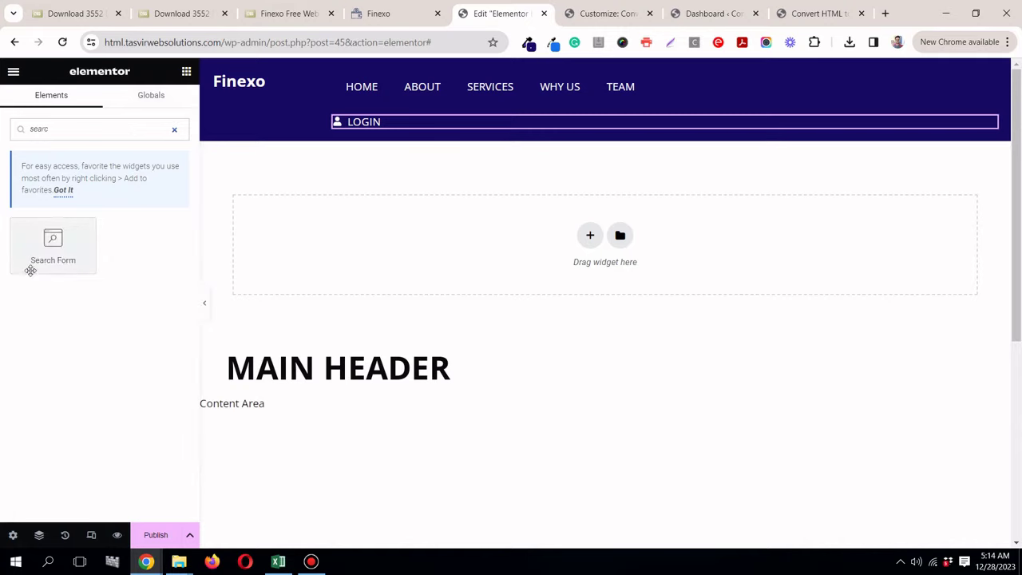
drag(30, 269, 435, 109)
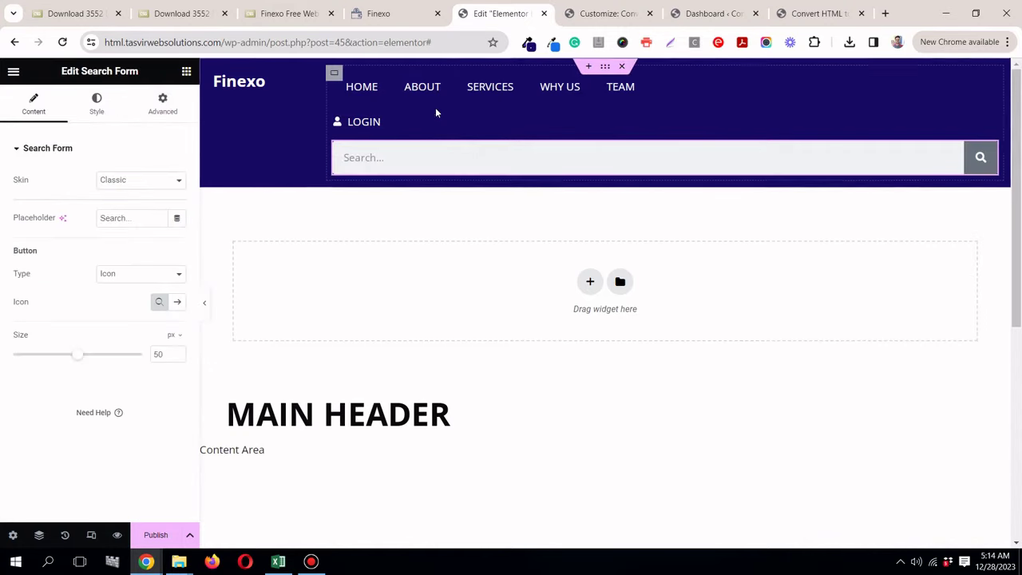
Step: Try the Minimal skin on the search form, set it to Full Screen and compare with the original header
click(165, 181)
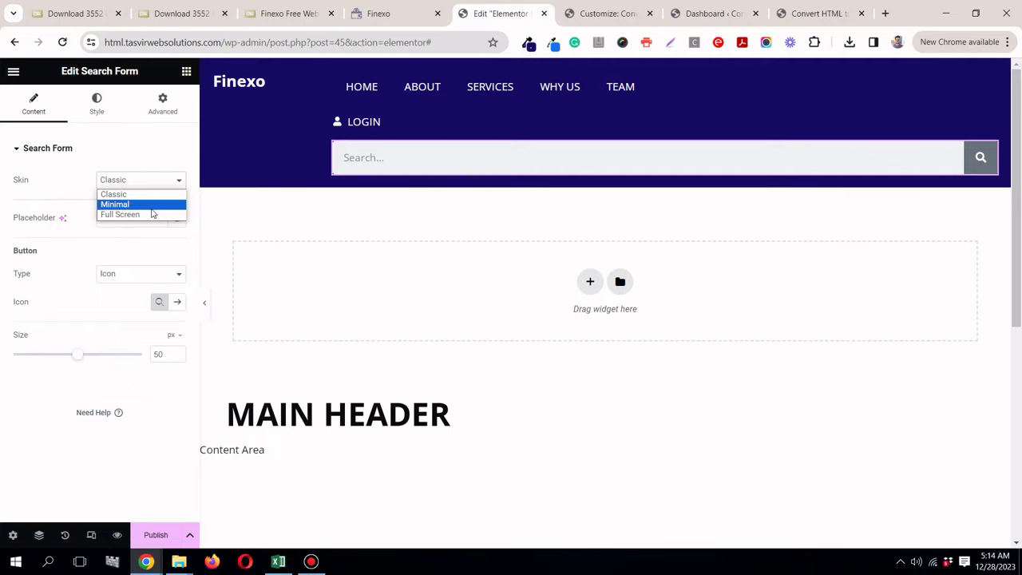
click(152, 204)
click(152, 182)
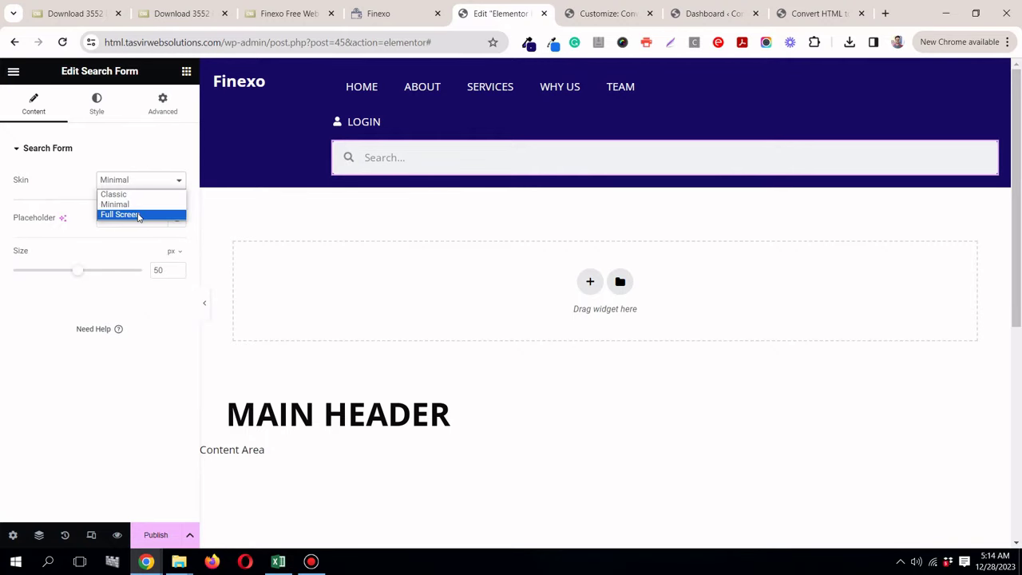
click(139, 215)
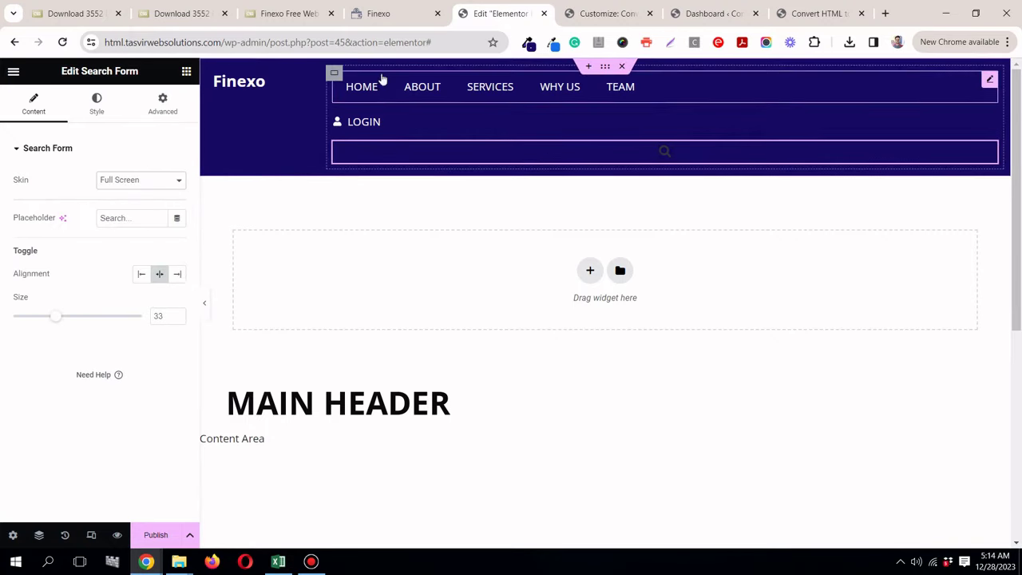
click(395, 14)
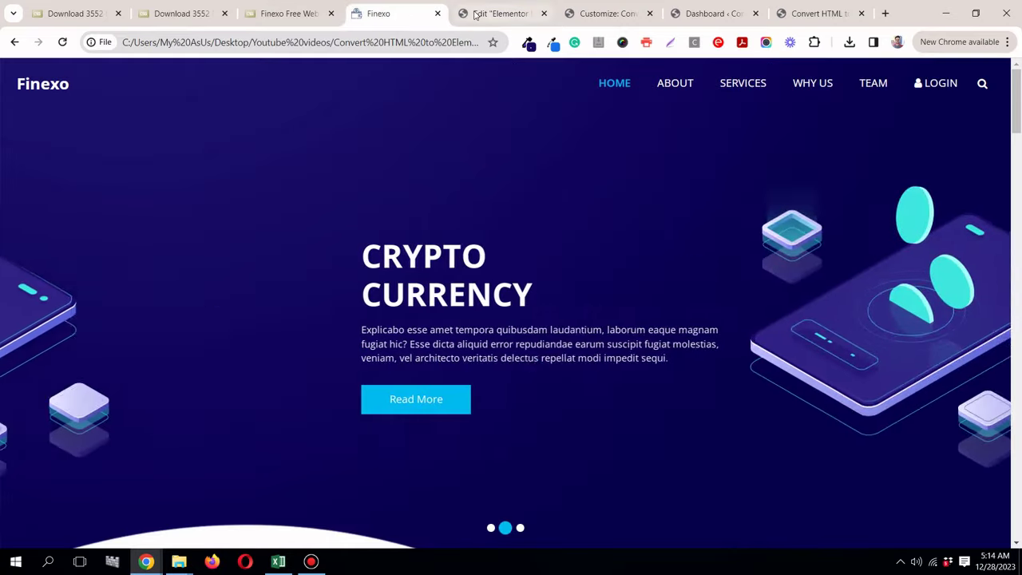
click(476, 14)
Step: Set the search form's input text color to the global white
click(117, 110)
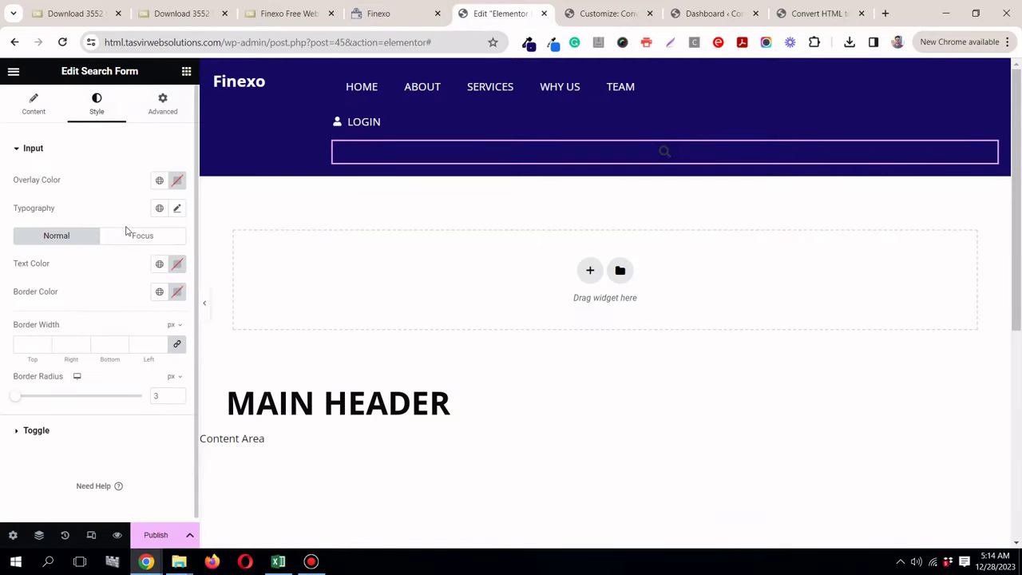
click(159, 265)
scroll(68, 436, down, 2)
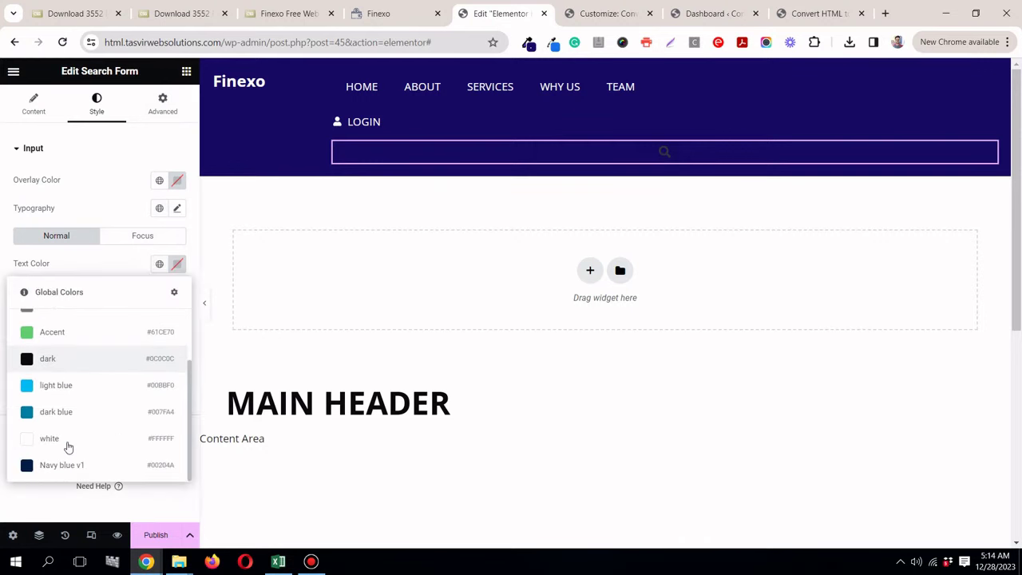
click(68, 445)
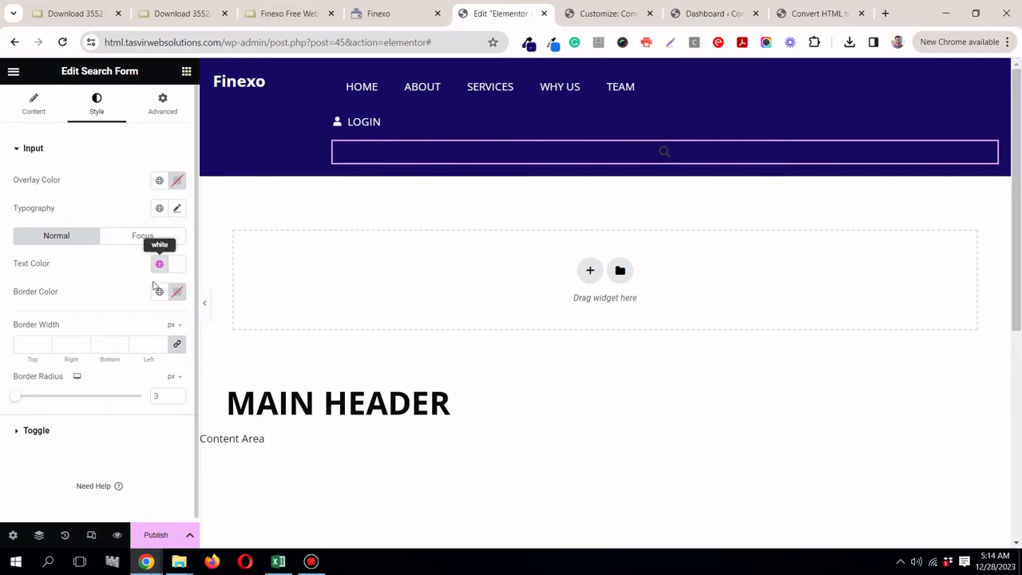
Step: Set the search toggle's normal color to the global white and test the full-screen search overlay
click(74, 437)
click(160, 240)
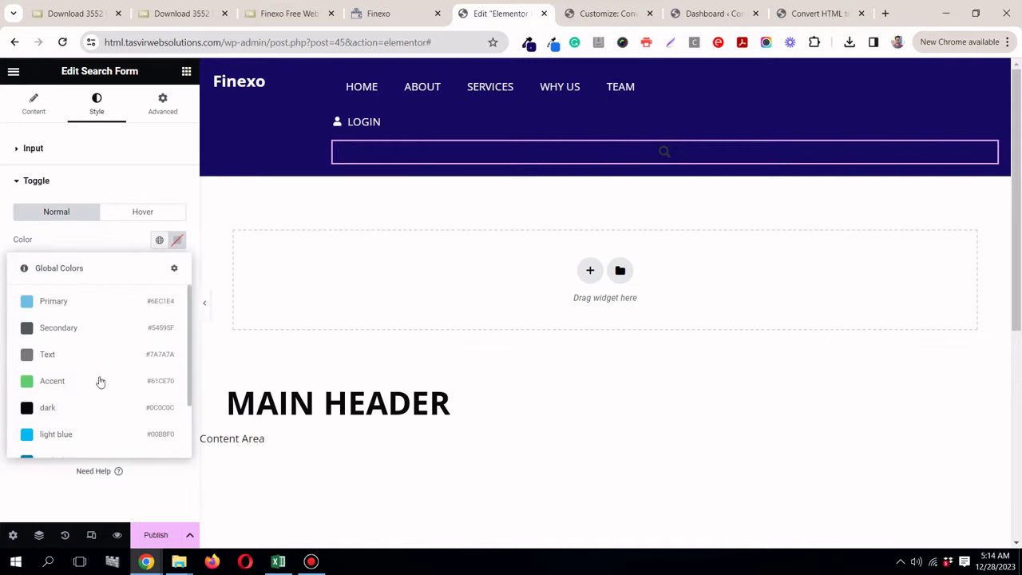
scroll(70, 435, down, 2)
click(69, 418)
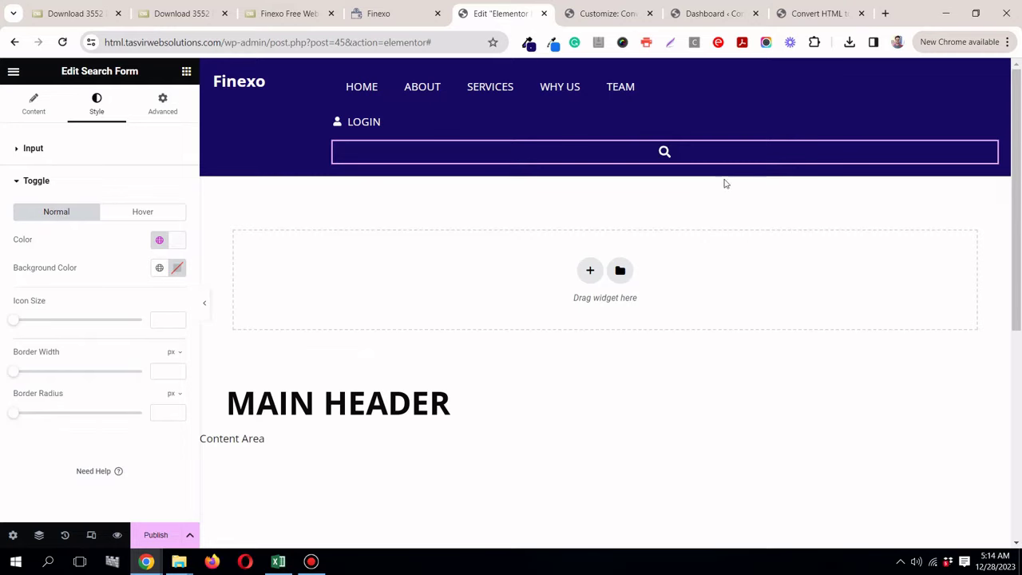
click(664, 152)
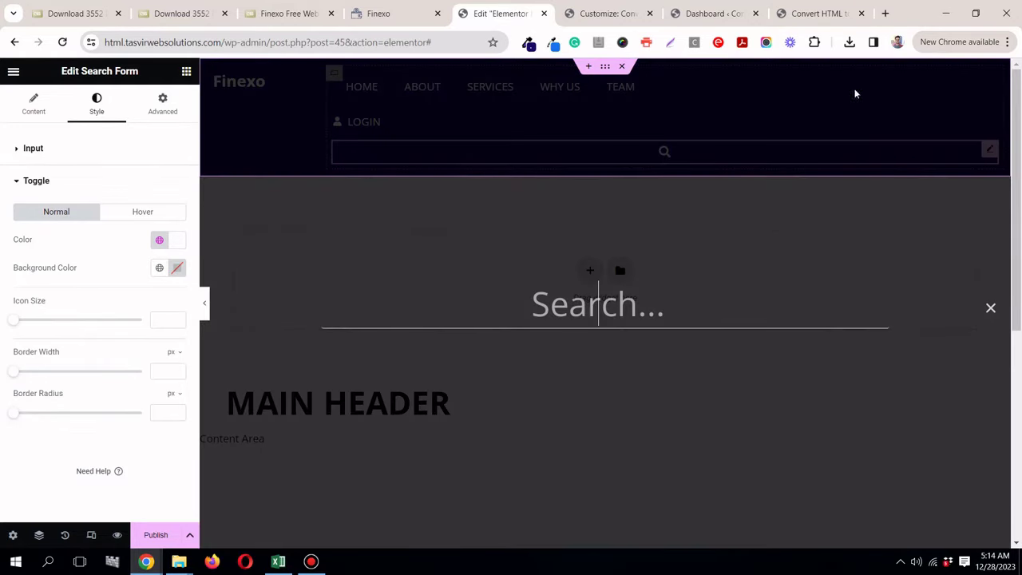
Step: Close the search overlay and set the direction of the container holding the menu, Login item and search icon to row
click(991, 309)
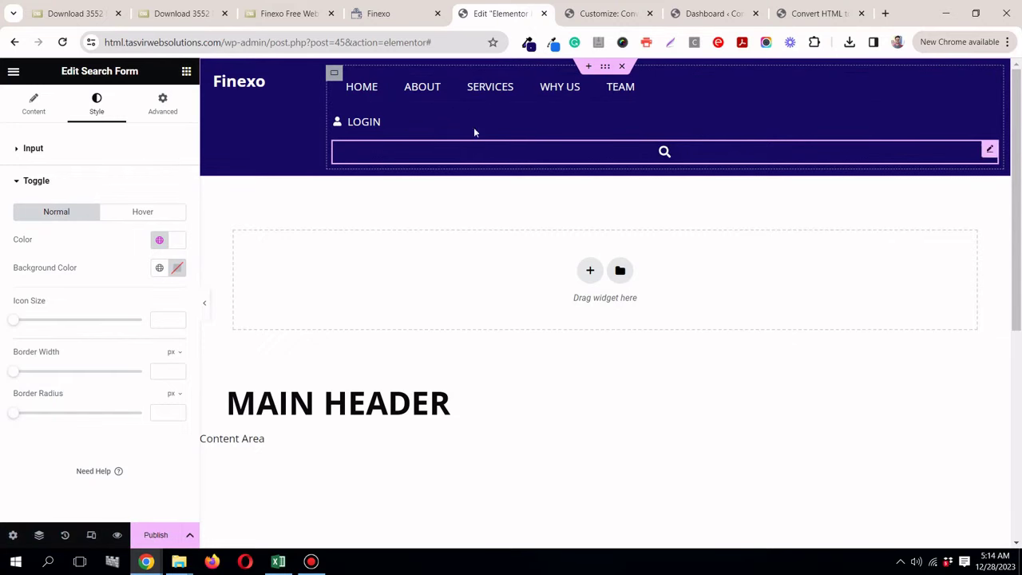
click(334, 73)
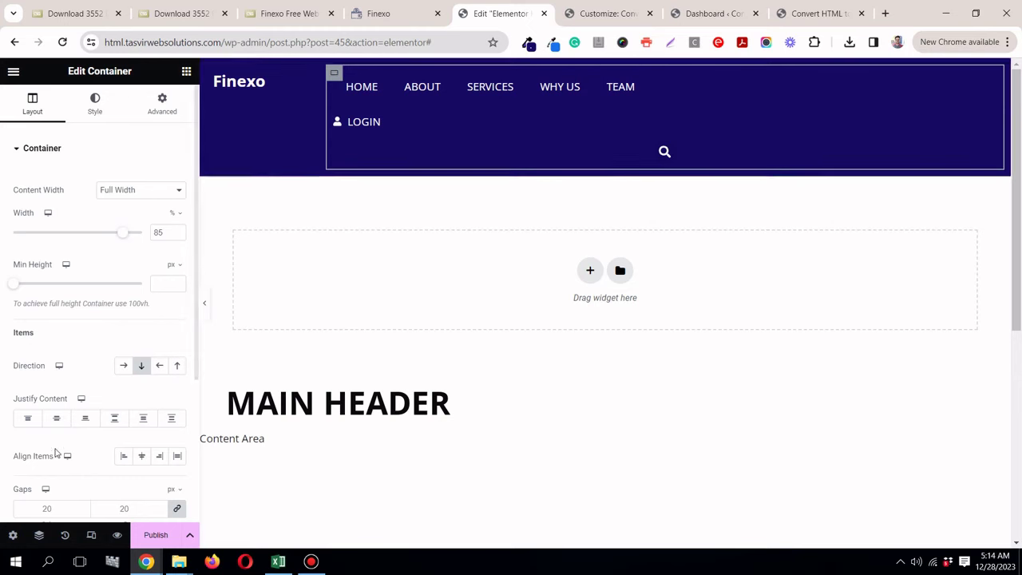
click(125, 368)
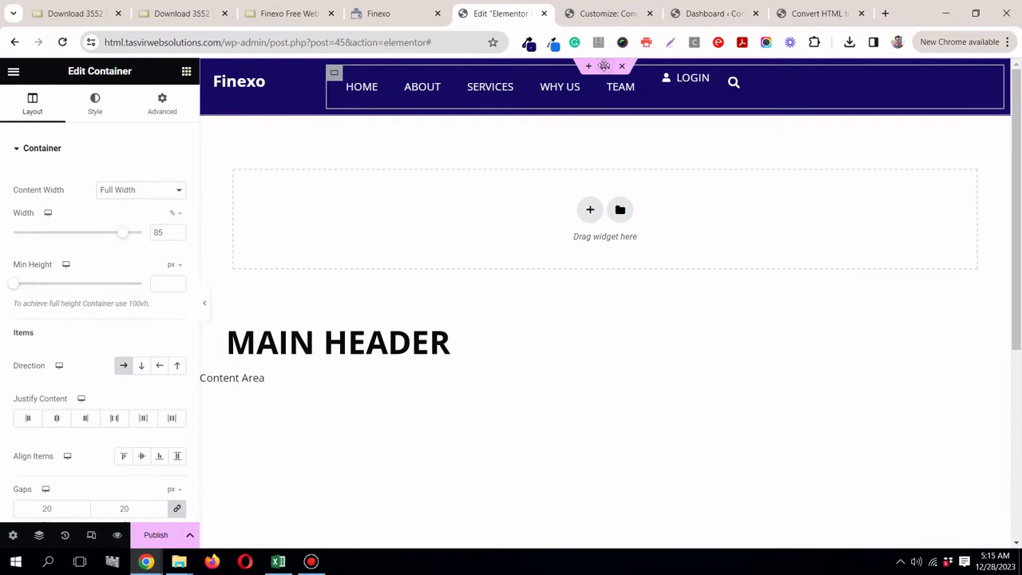
Step: Align the items of the outer header container to the vertical center
click(95, 104)
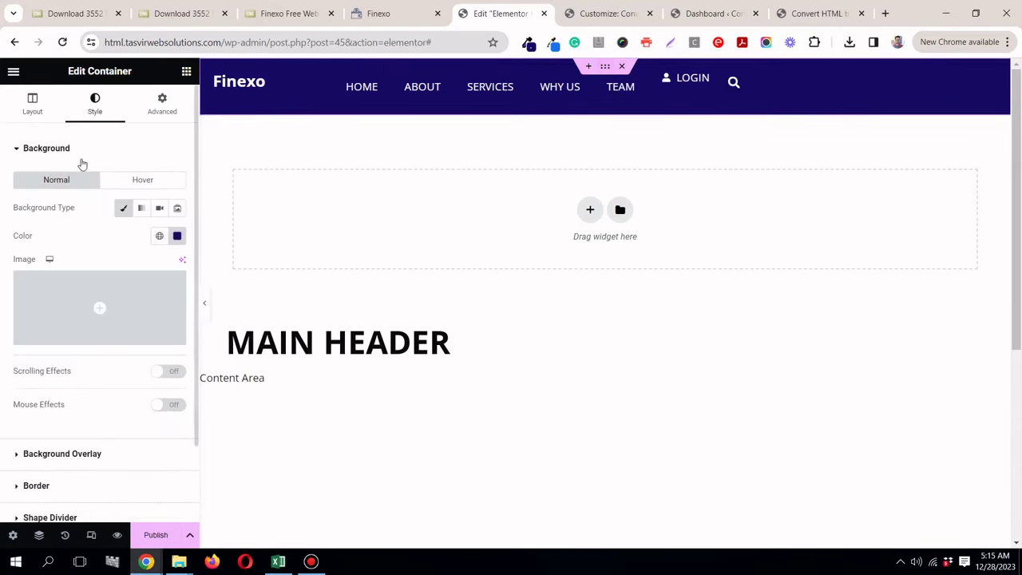
click(39, 110)
scroll(95, 421, down, 1)
scroll(127, 403, up, 1)
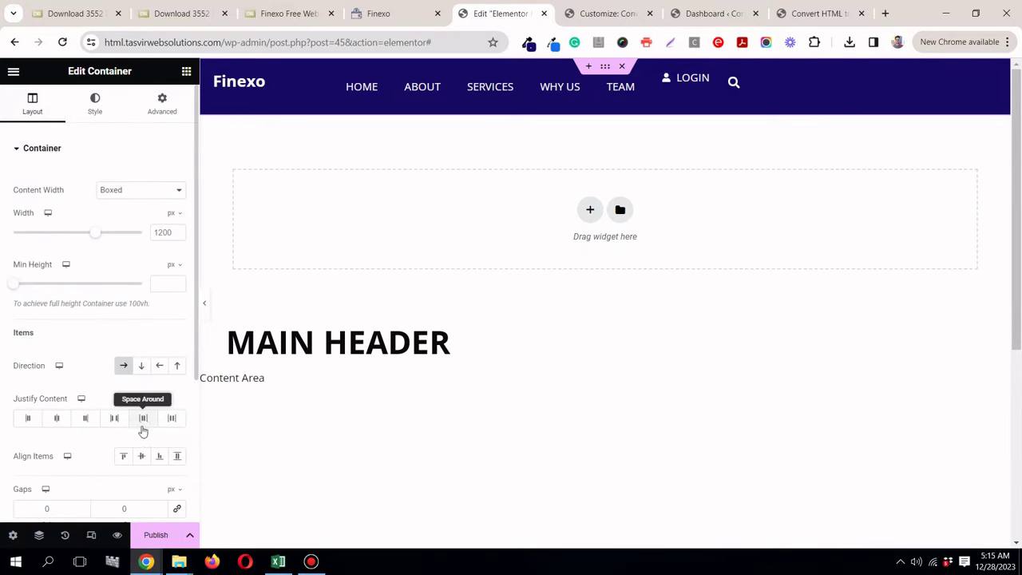
click(144, 460)
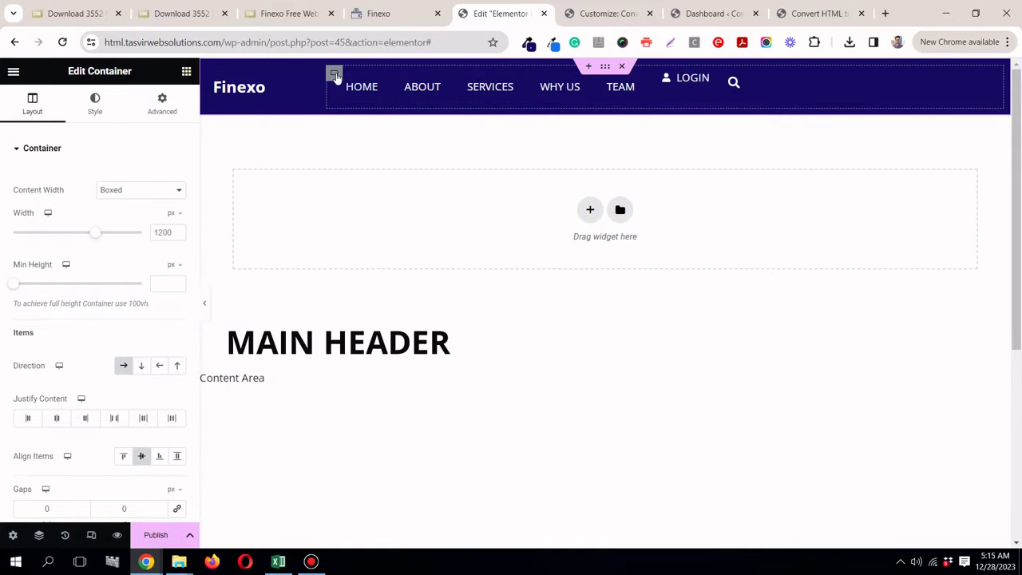
Step: Center the items of the inner menu container vertically and justify its content to the end
click(335, 75)
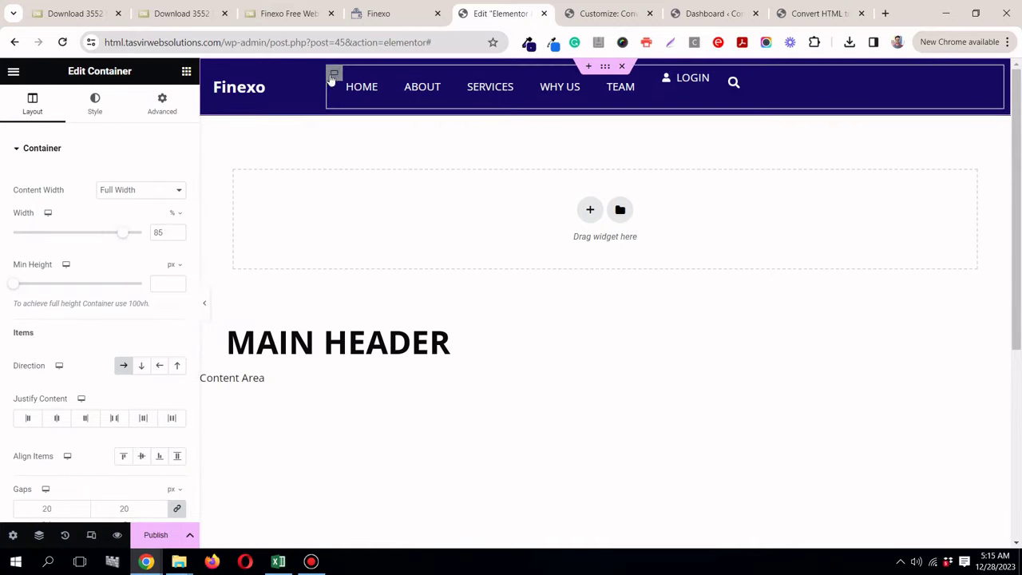
click(141, 456)
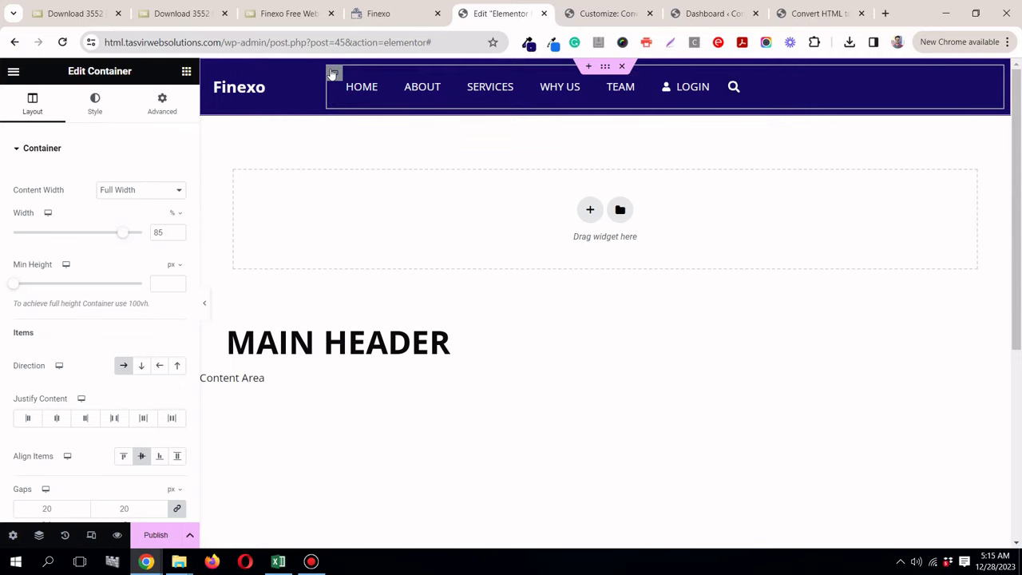
click(84, 419)
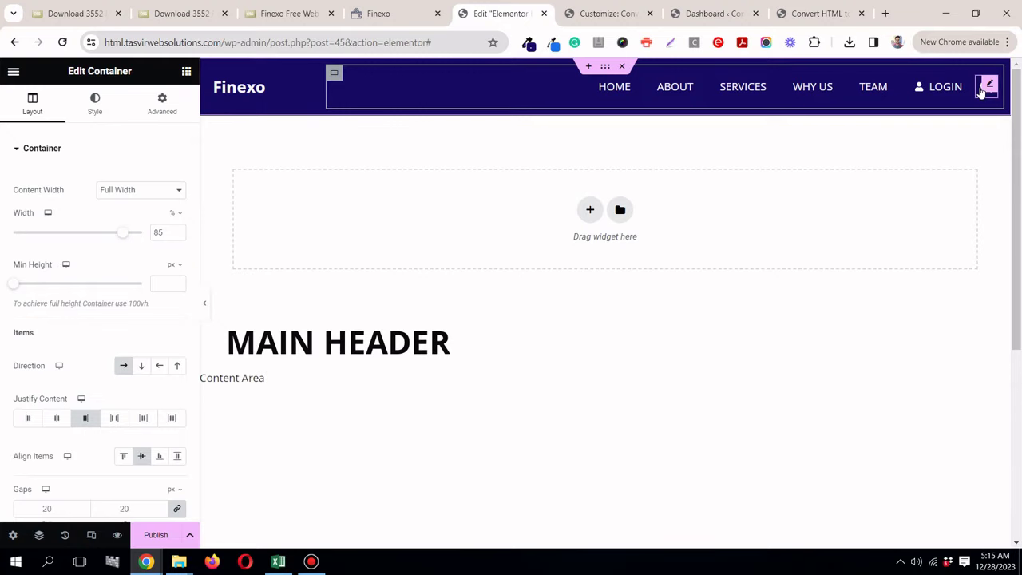
Step: Preview the header at full page width and compare its layout with the original Finexo page, inspecting the original's content width
click(208, 305)
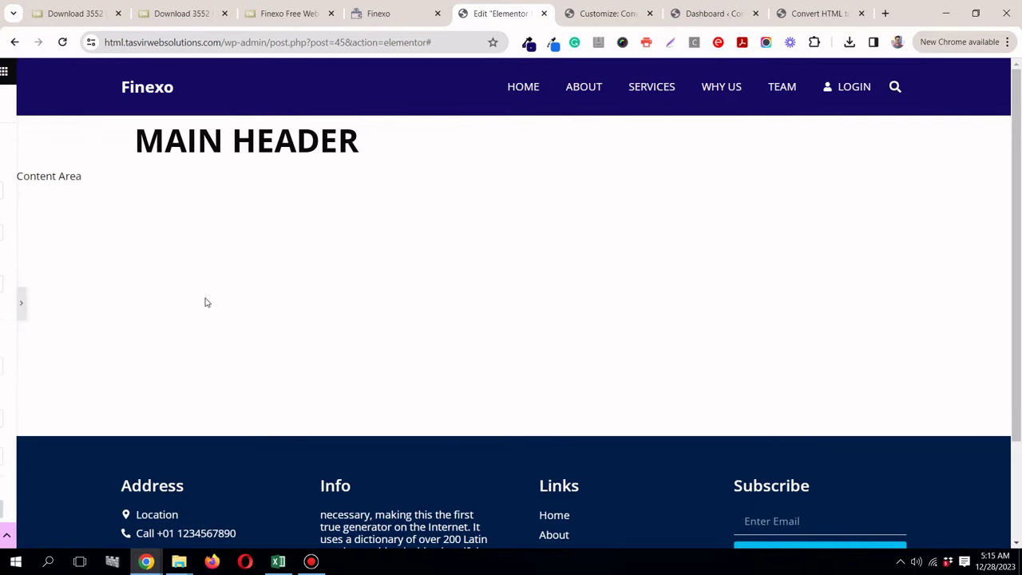
click(409, 18)
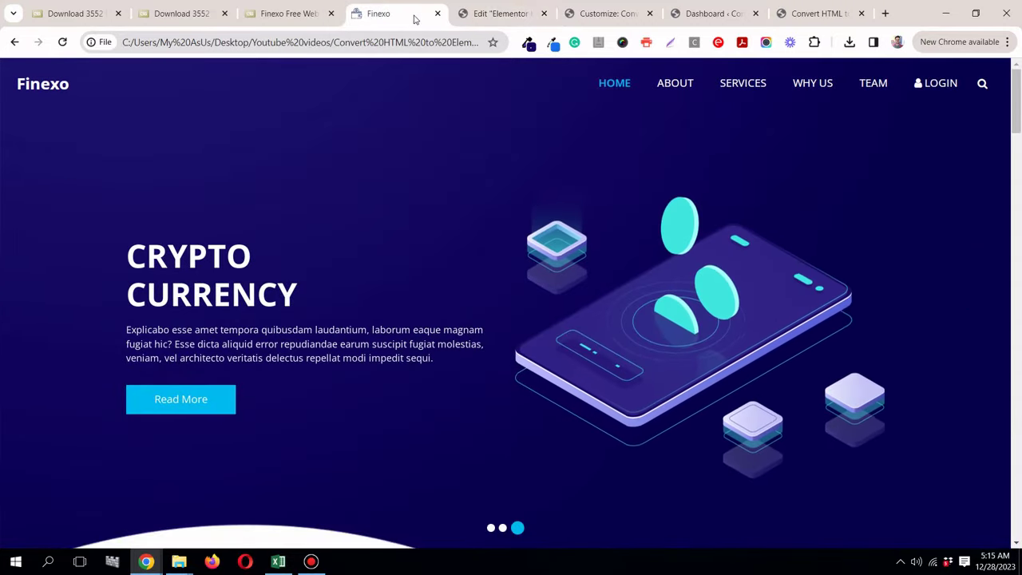
click(518, 18)
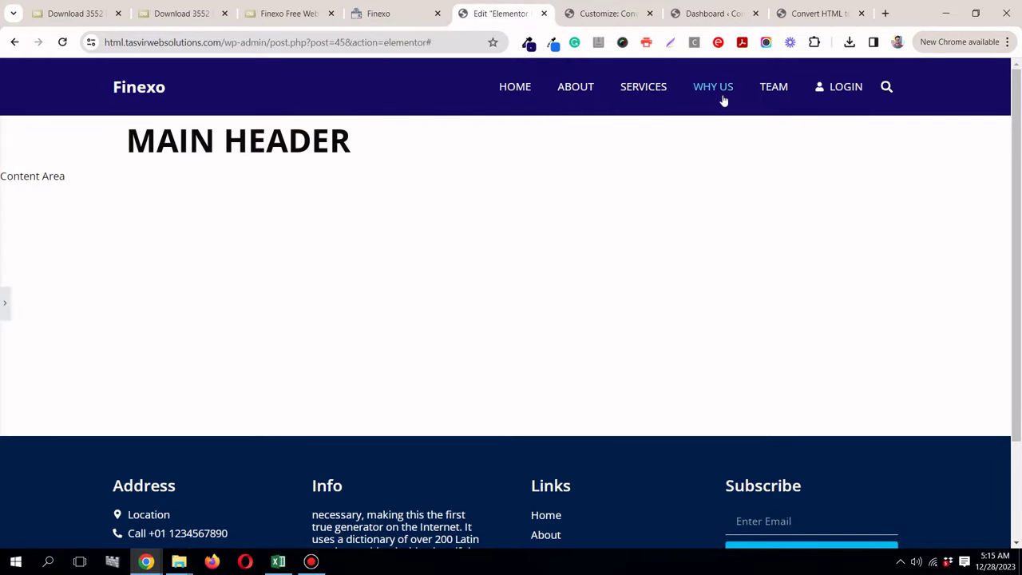
click(412, 14)
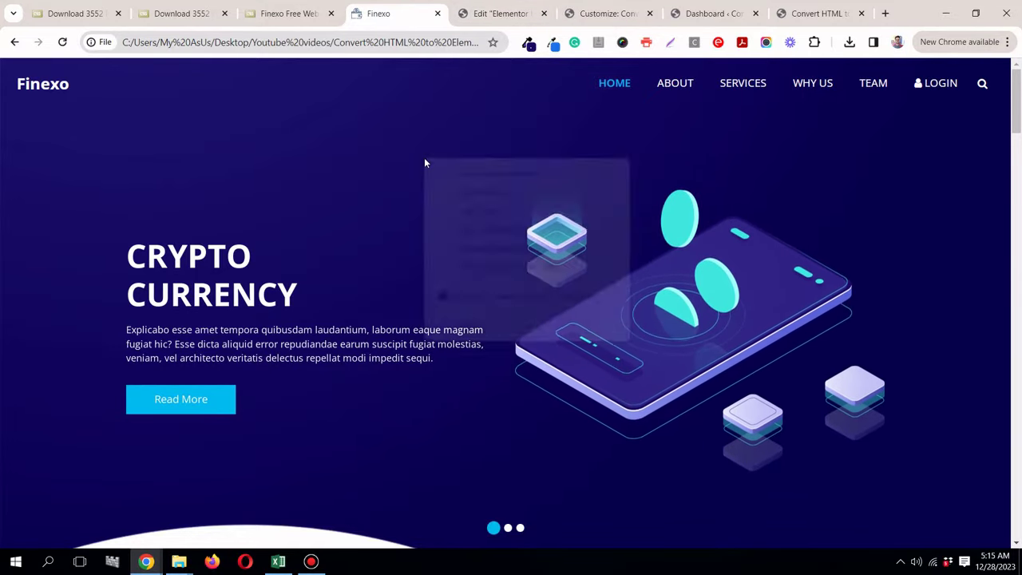
click(474, 326)
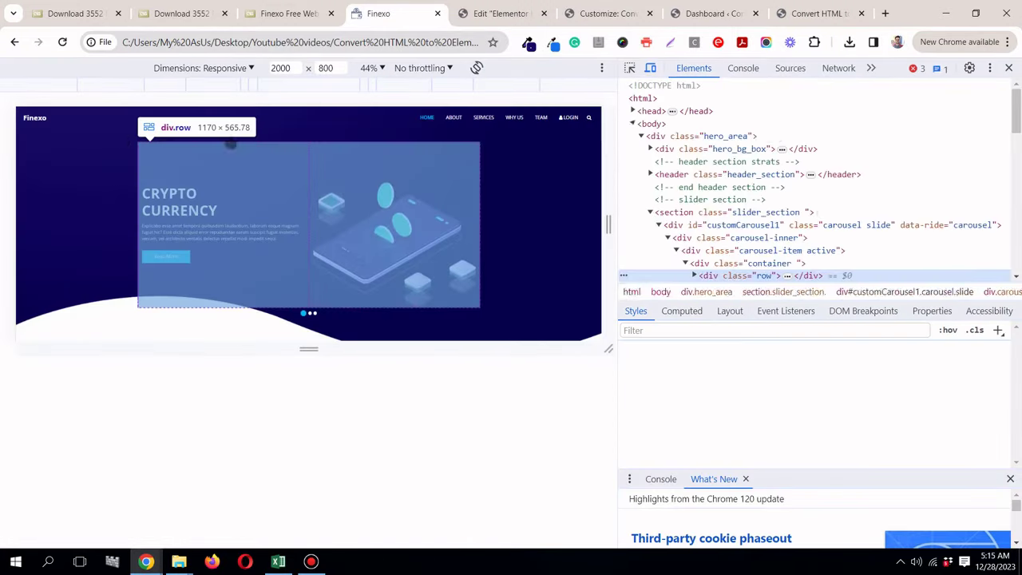
click(1008, 68)
click(479, 13)
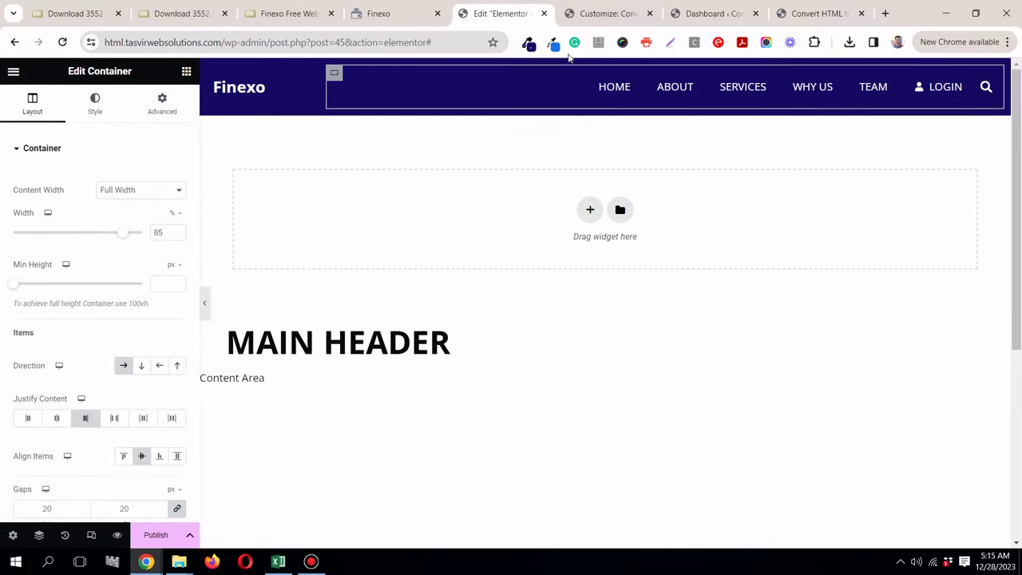
Step: Set the outer header container's content width to Full Width, preview it, and test the full-screen search overlay
mouse_move(605, 66)
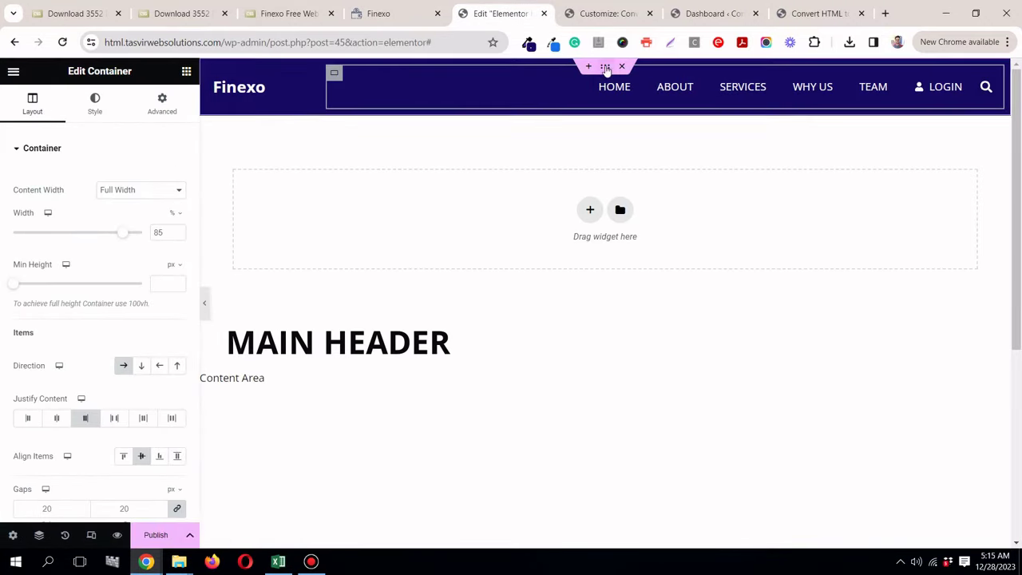
click(606, 70)
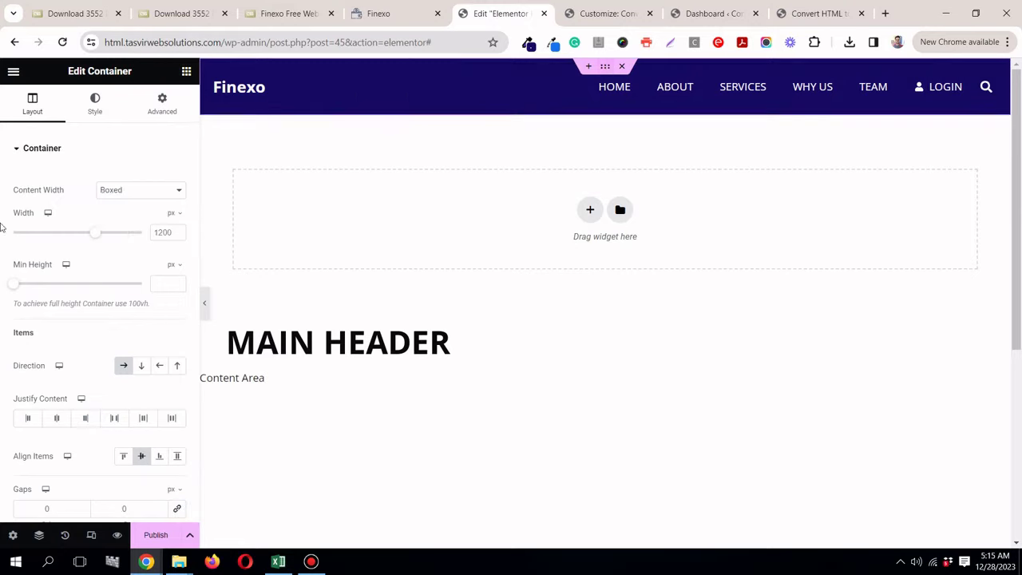
click(125, 193)
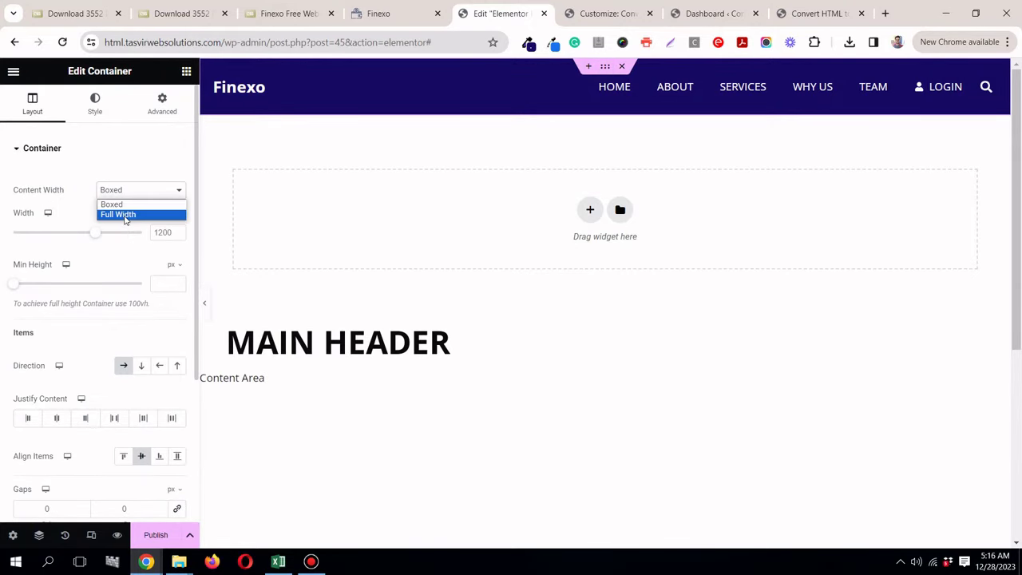
click(125, 215)
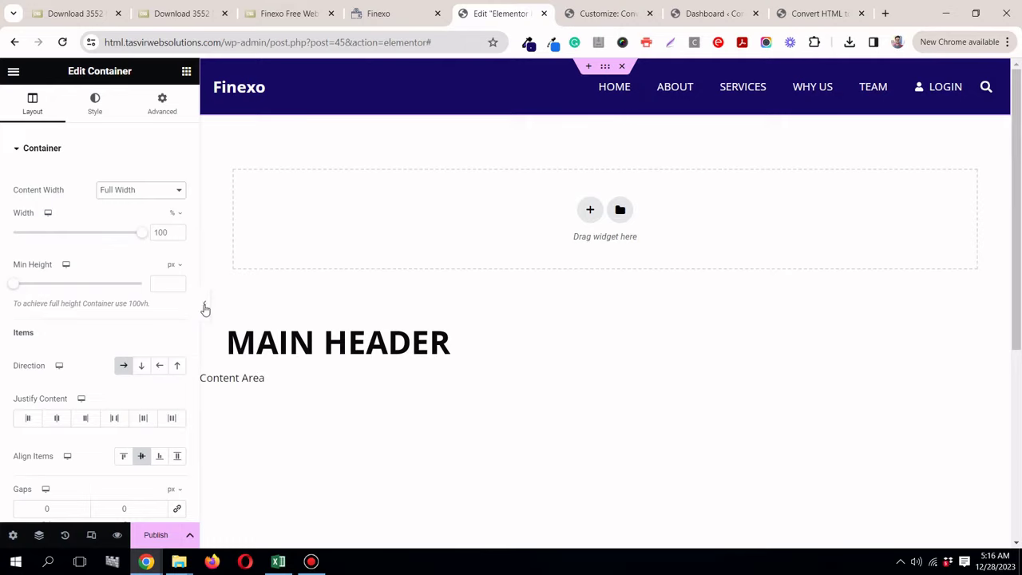
click(205, 308)
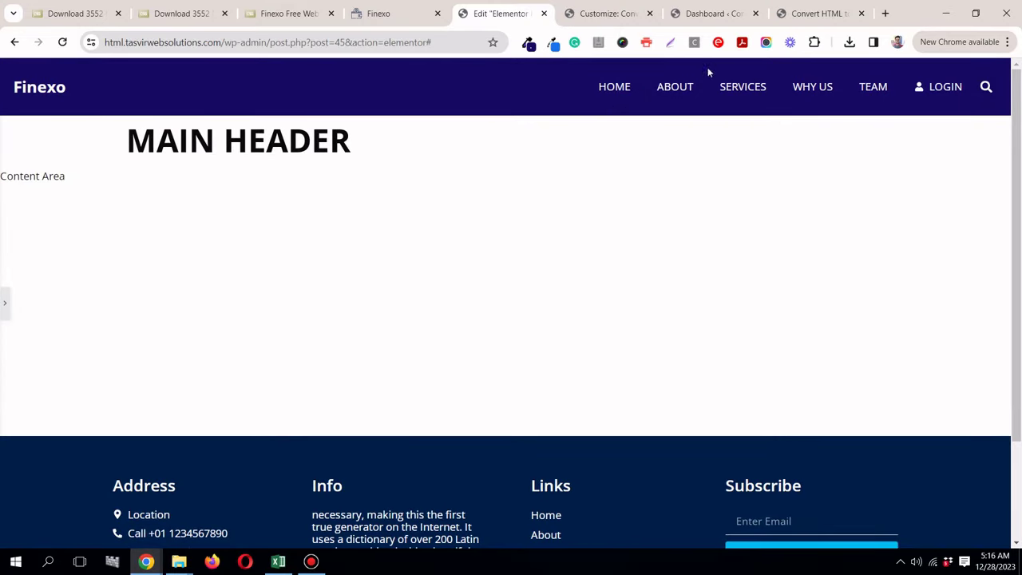
click(988, 90)
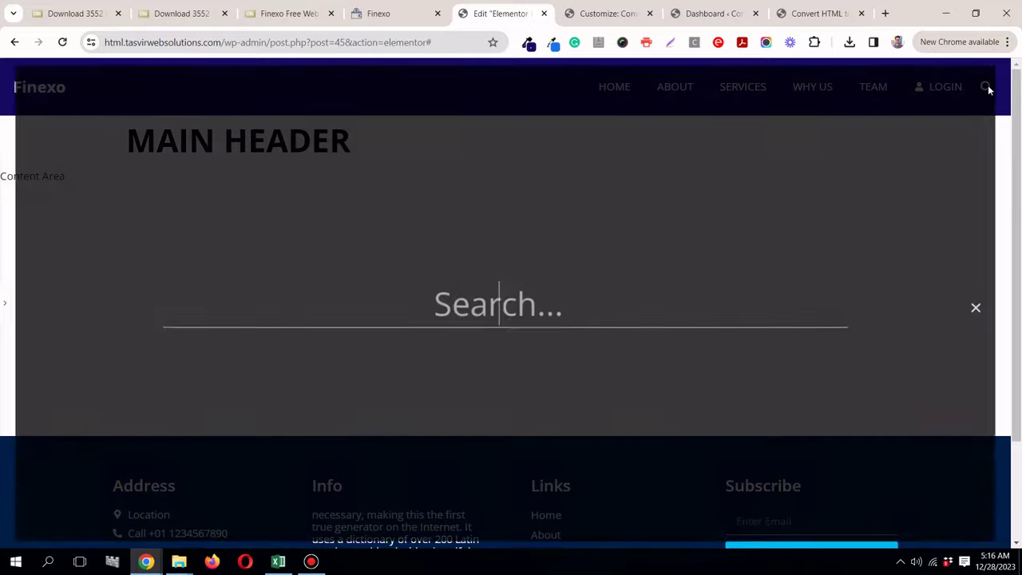
click(992, 310)
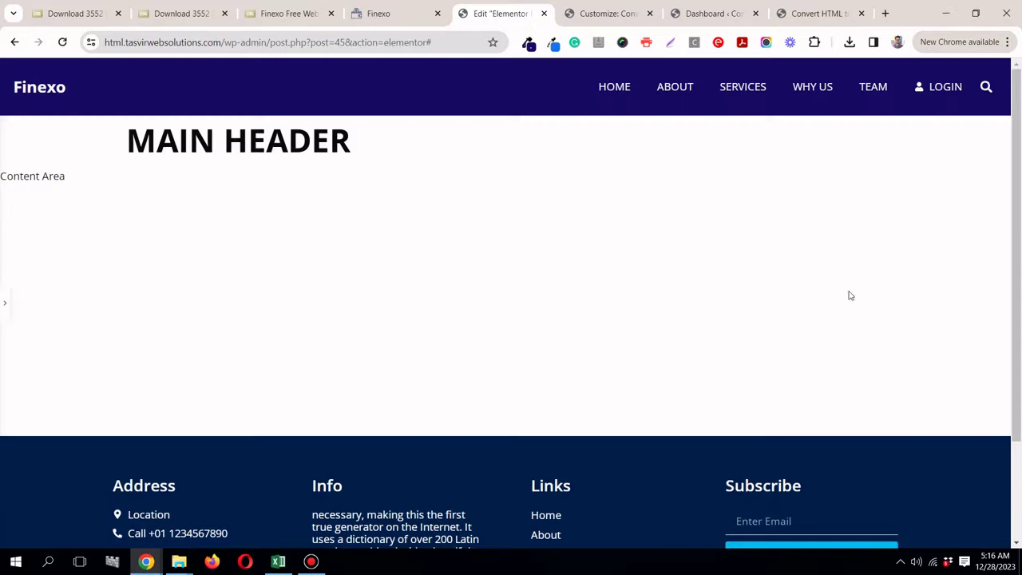
click(6, 302)
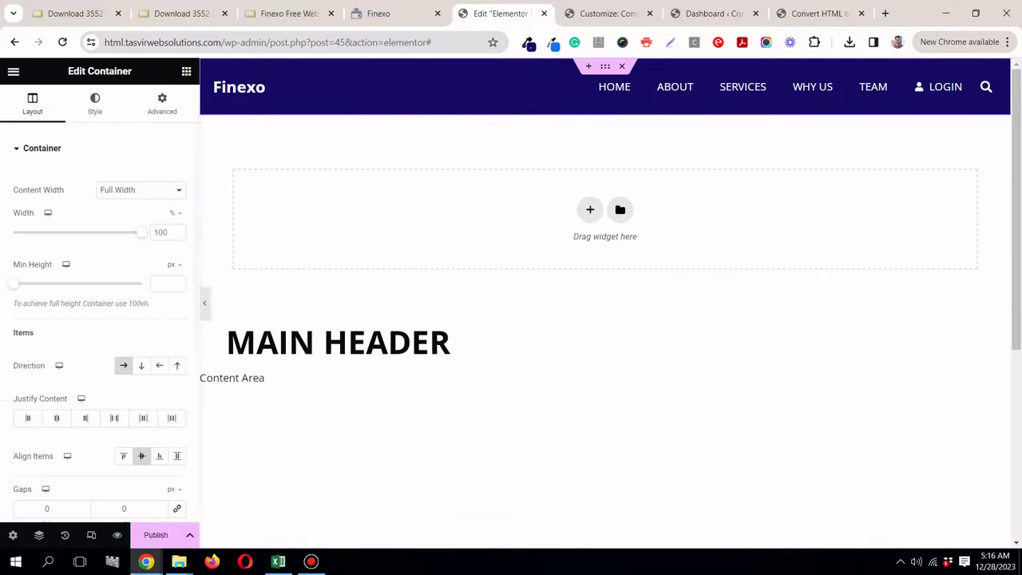
Step: Switch to the tablet preview and set the menu toggle button's normal color to the global white
click(93, 537)
click(552, 71)
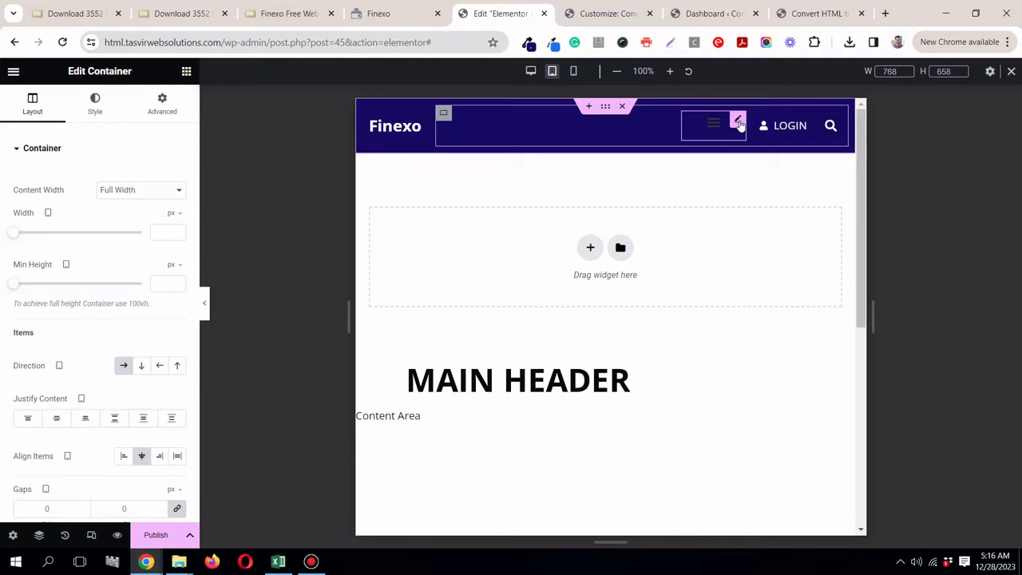
click(738, 121)
click(97, 103)
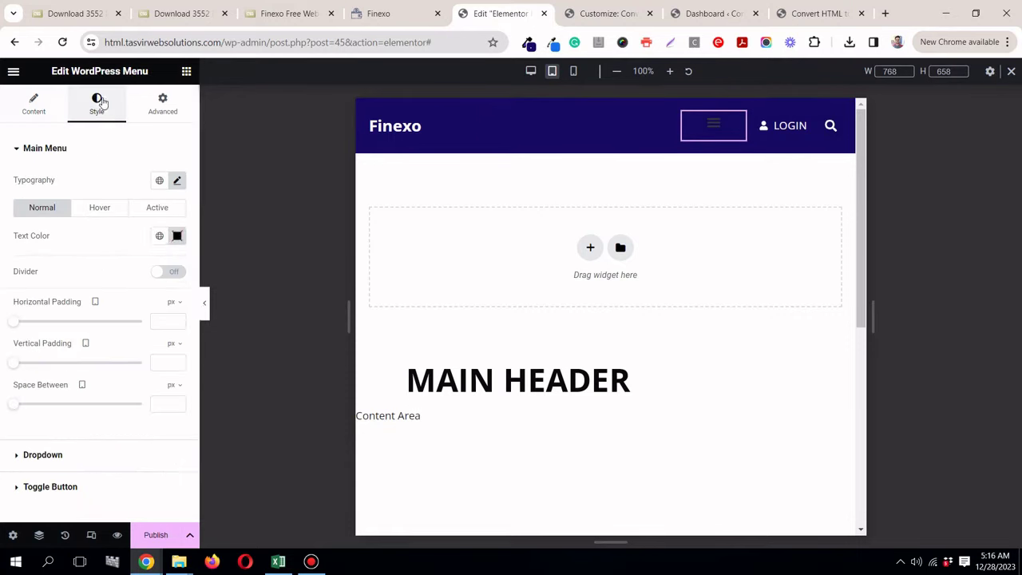
scroll(96, 375, down, 2)
click(87, 430)
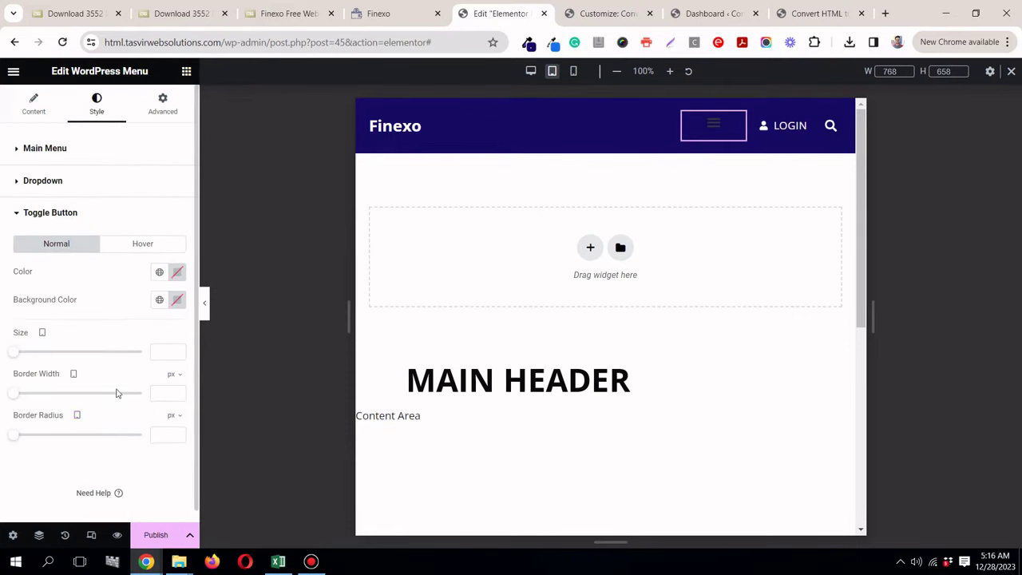
click(159, 273)
scroll(88, 475, down, 2)
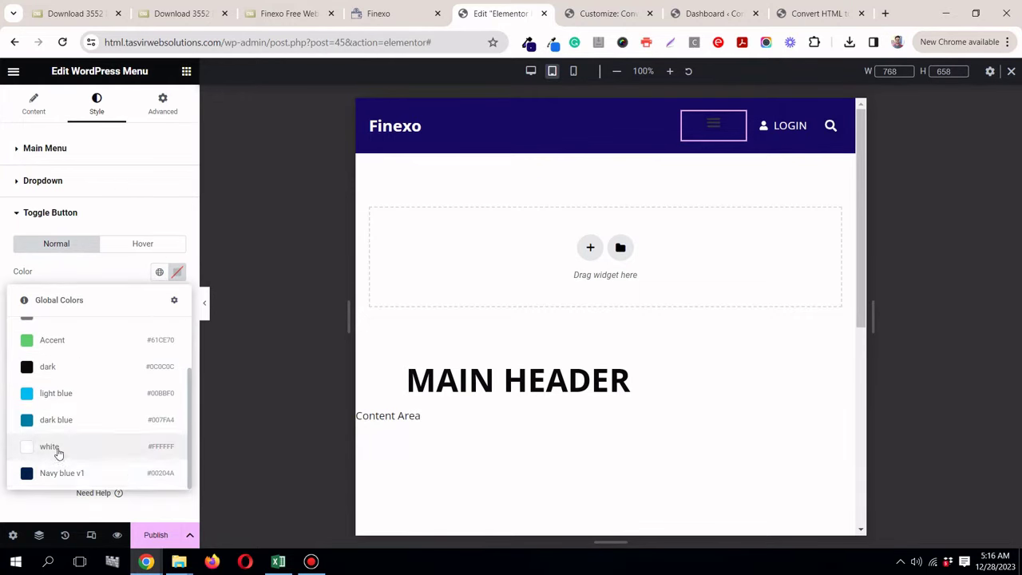
click(58, 452)
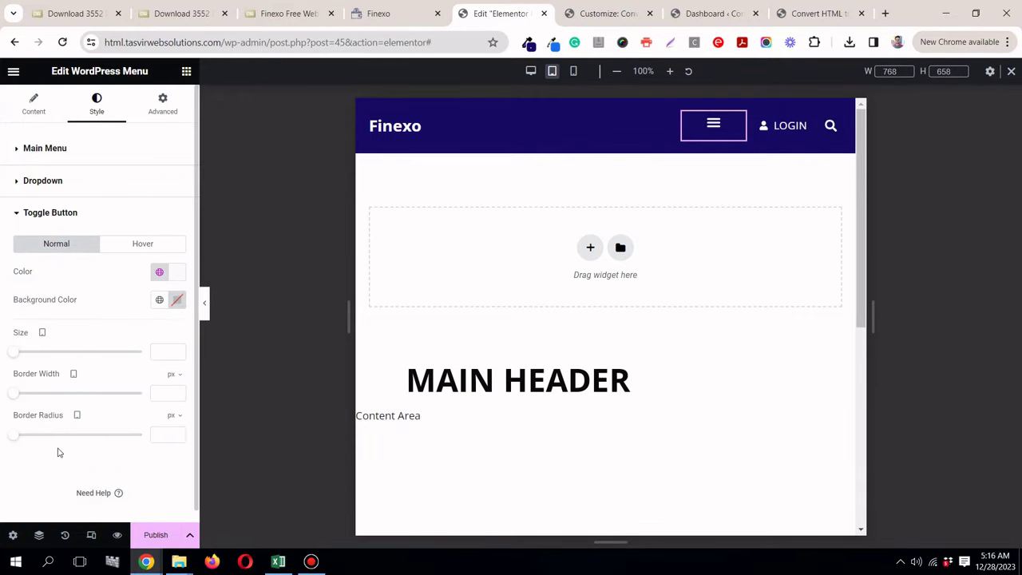
Step: Test the hamburger menu in the tablet preview, enable Full Width for its mobile dropdown, and open the dropdown again
click(711, 128)
click(704, 130)
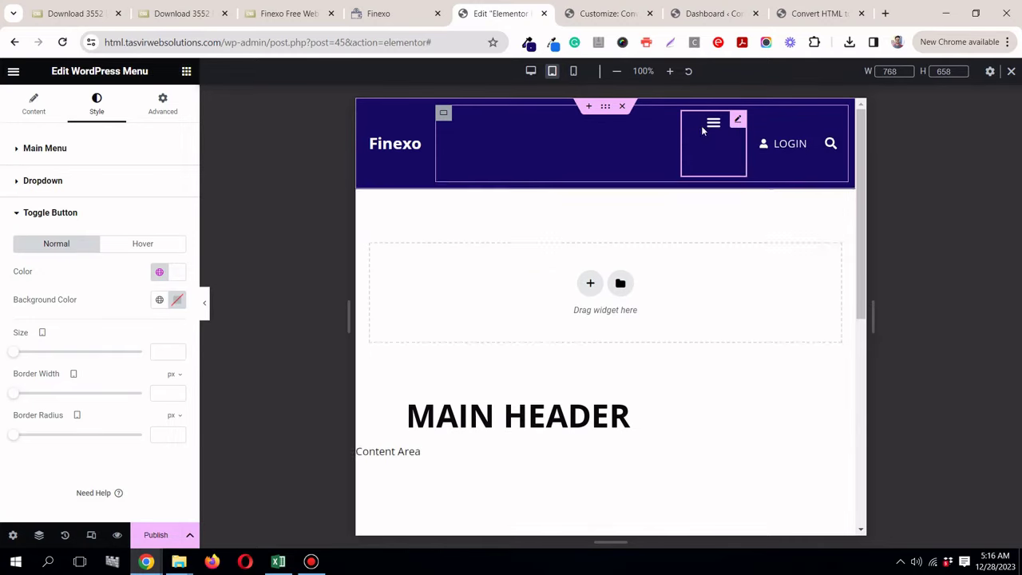
click(33, 104)
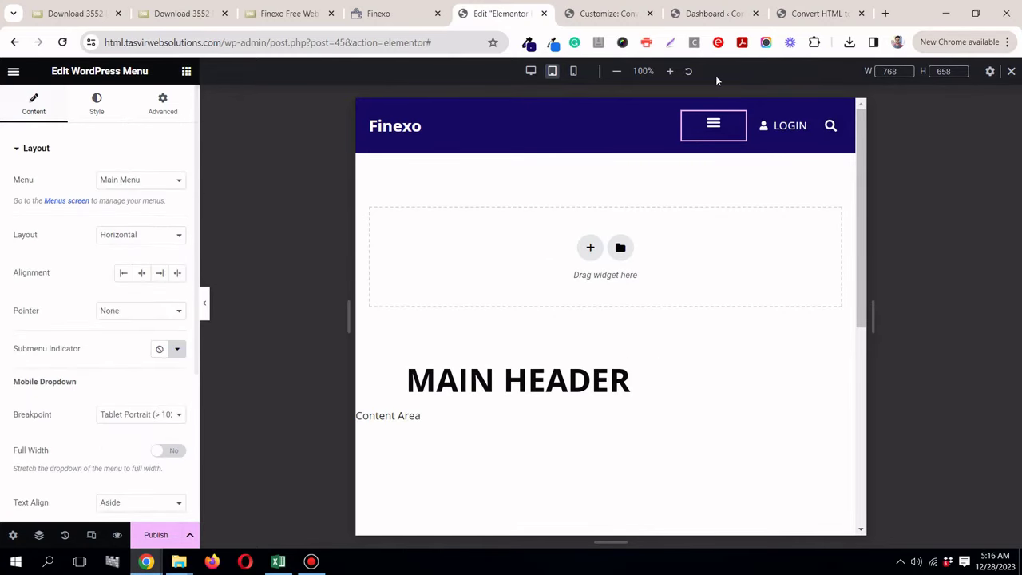
click(713, 126)
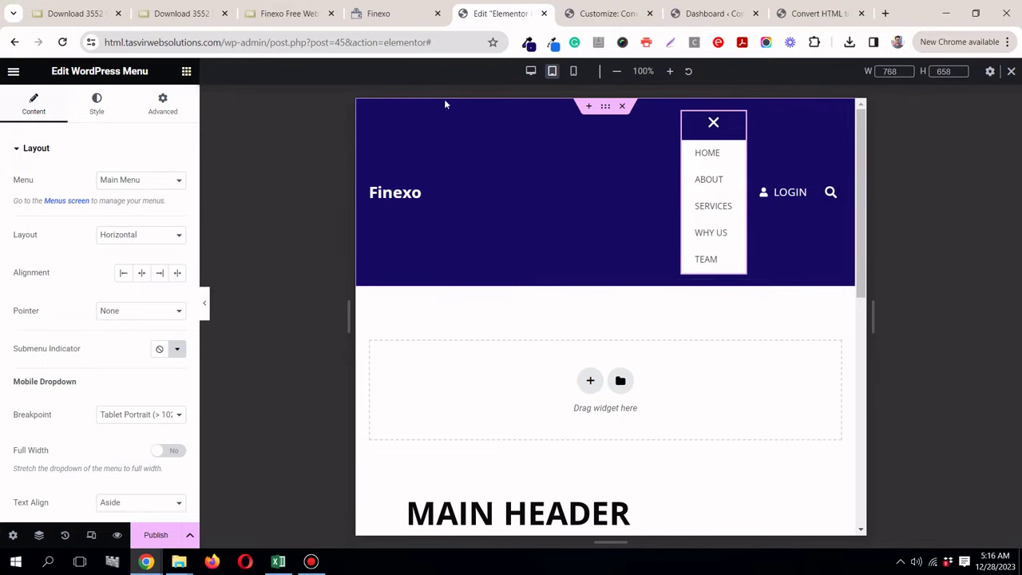
click(712, 132)
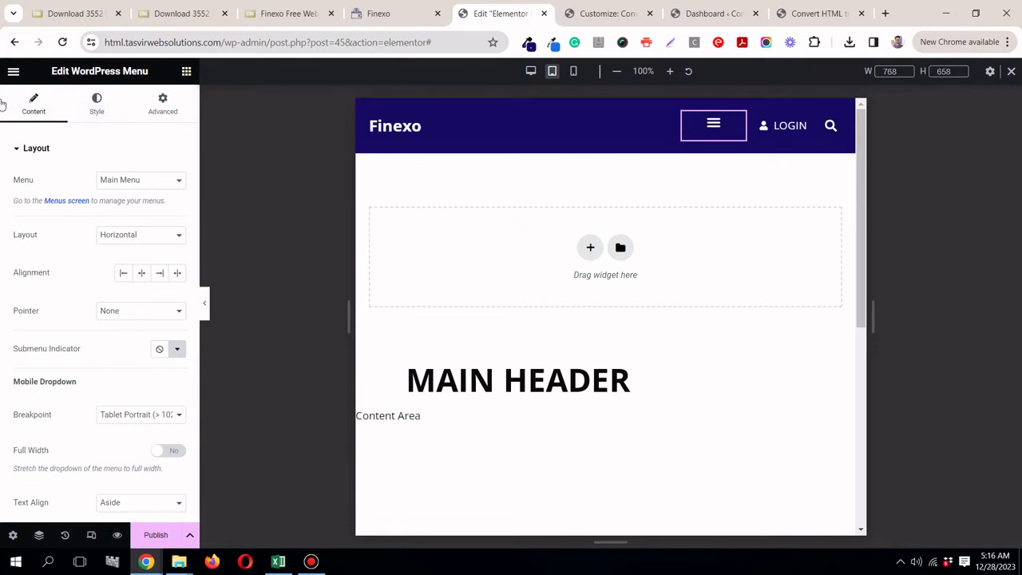
scroll(114, 390, down, 1)
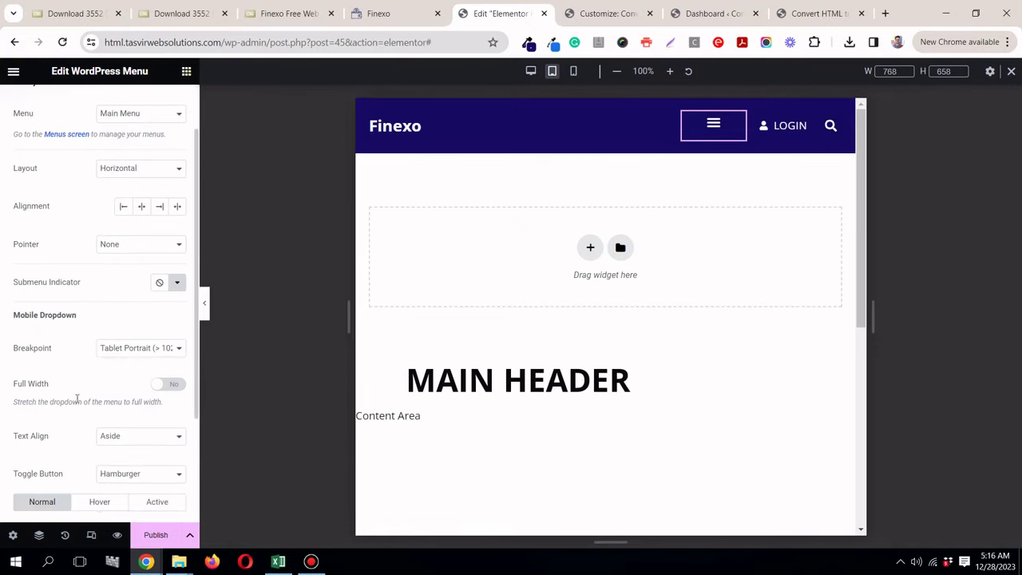
click(169, 385)
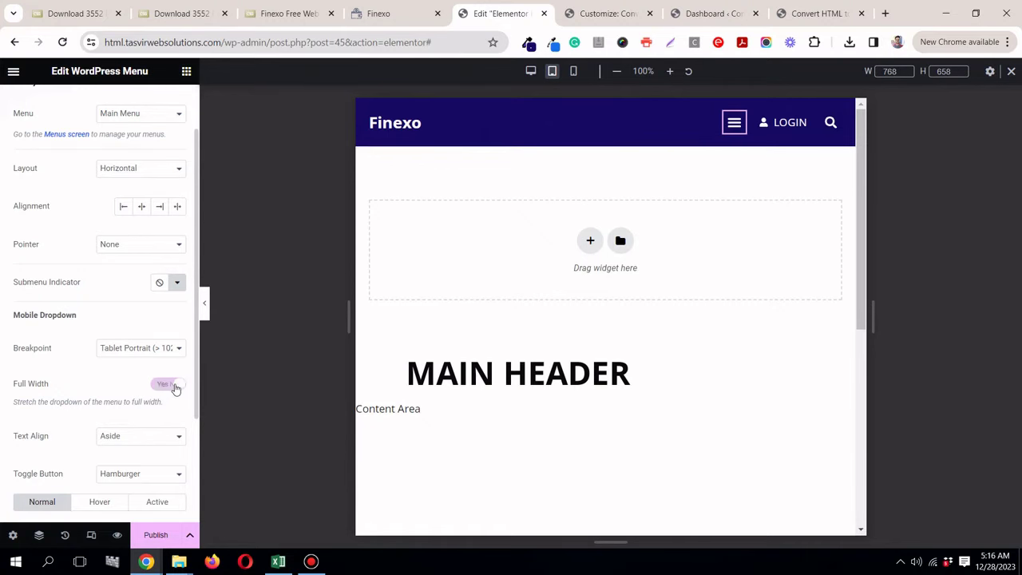
click(734, 130)
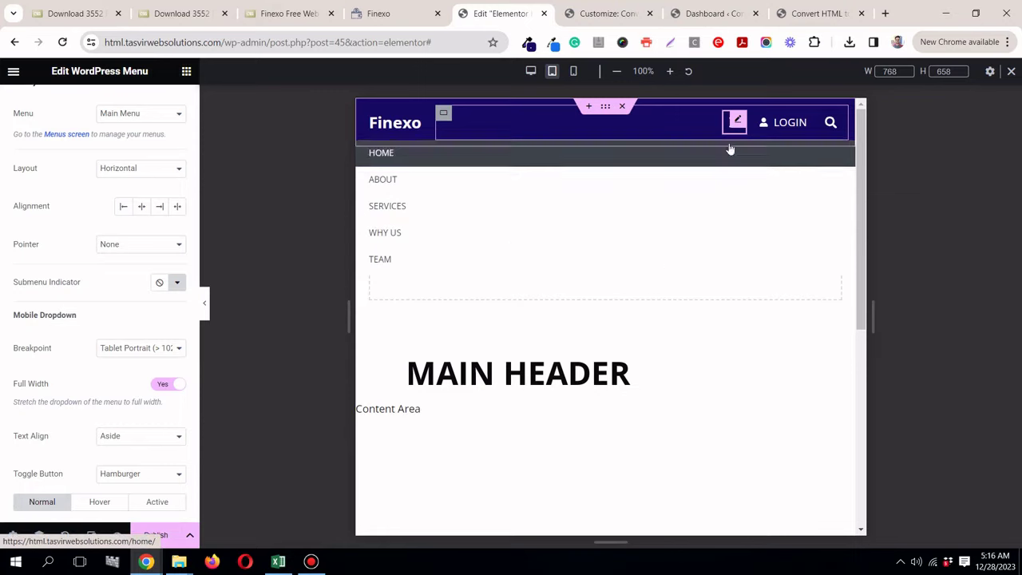
Step: Set the menu dropdown's hover background to the global navy blue (#00204A) and check it on the open tablet menu
click(730, 130)
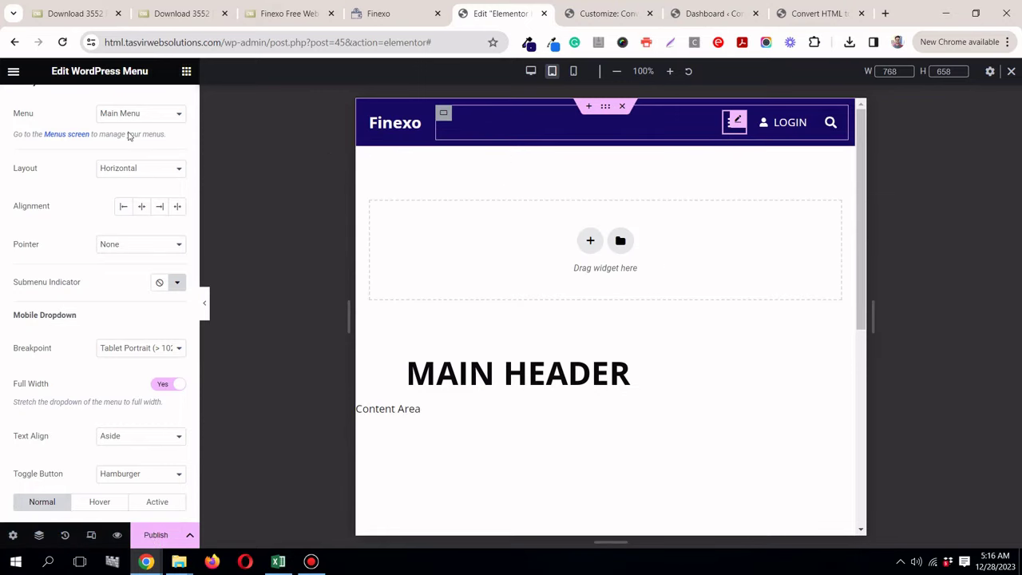
scroll(120, 120, up, 2)
click(119, 105)
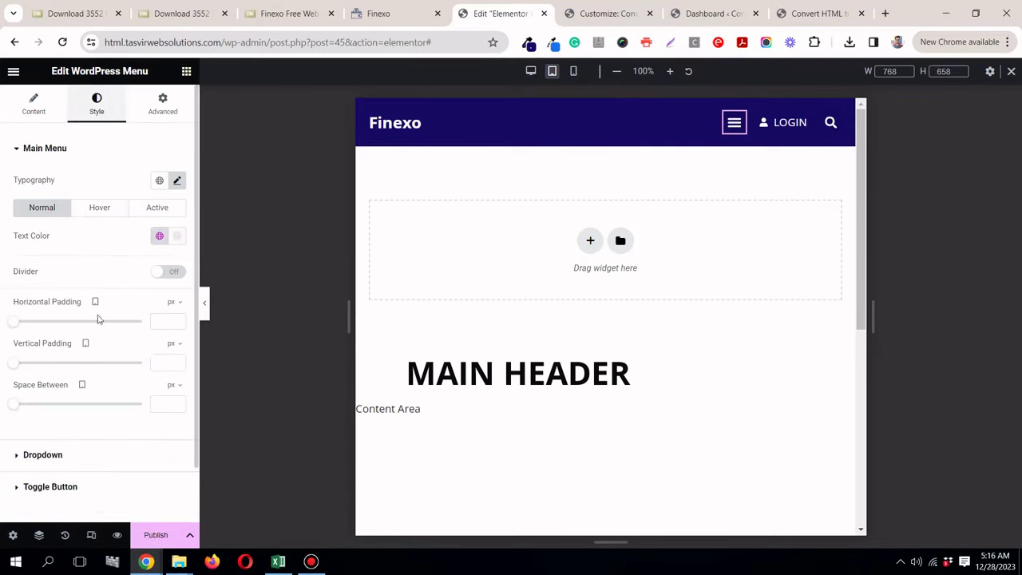
scroll(94, 344, down, 1)
click(84, 402)
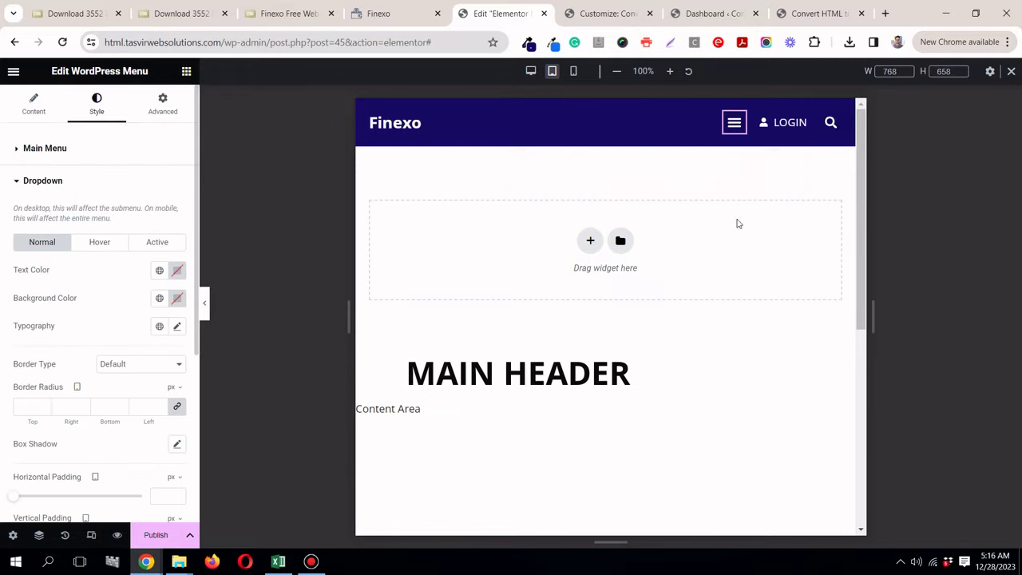
click(734, 122)
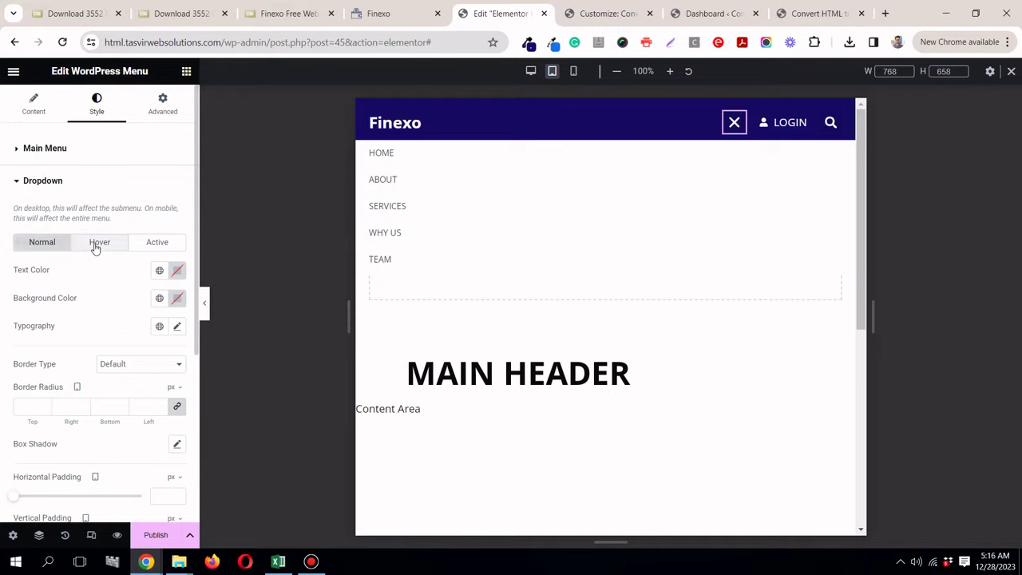
click(96, 244)
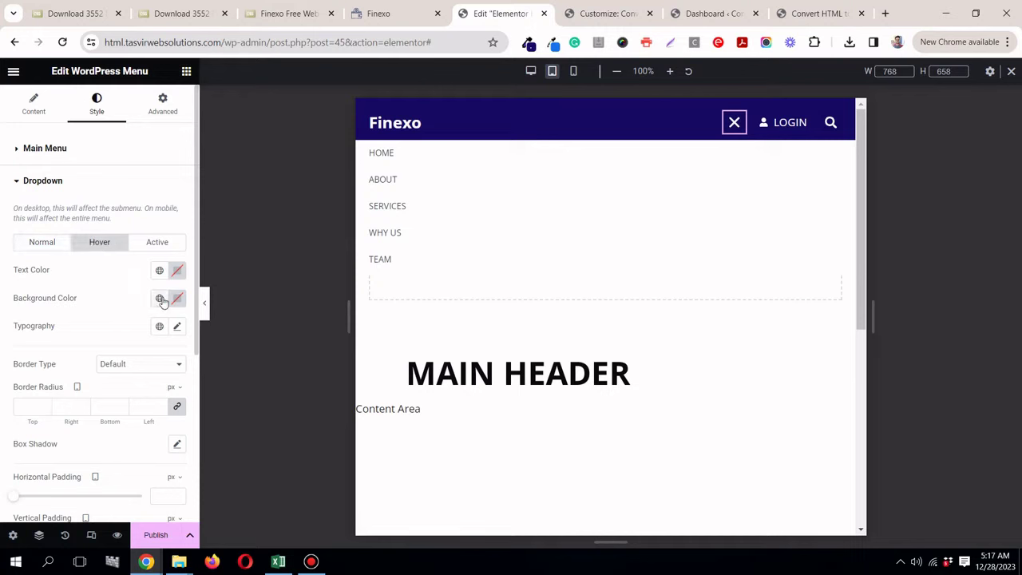
click(160, 299)
scroll(54, 467, down, 2)
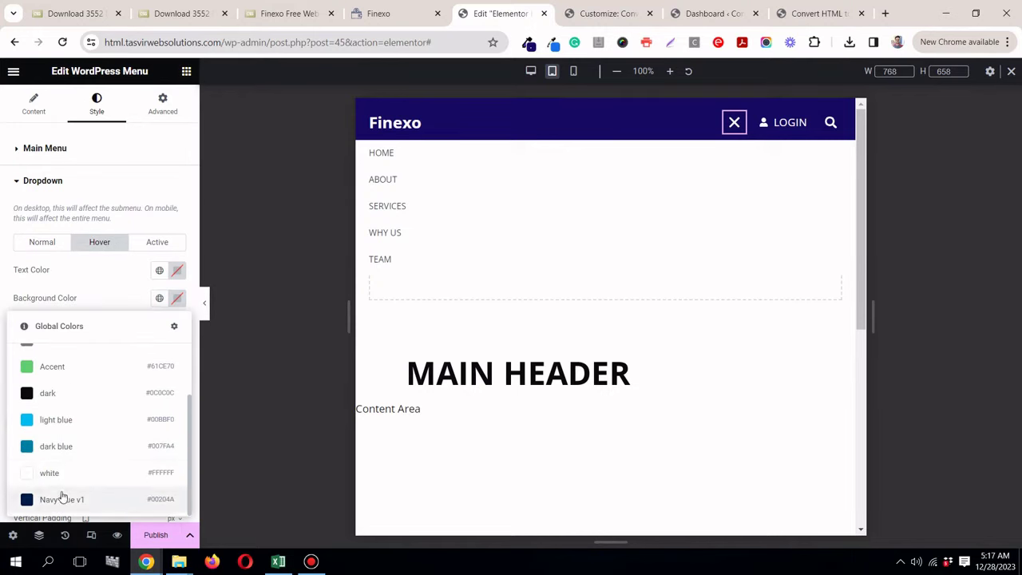
click(62, 499)
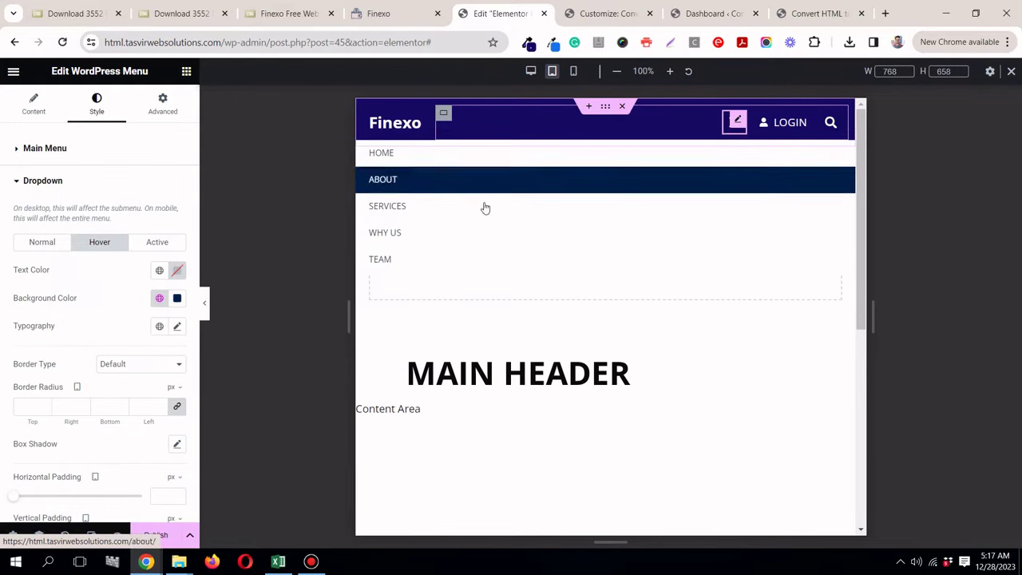
click(48, 179)
click(734, 123)
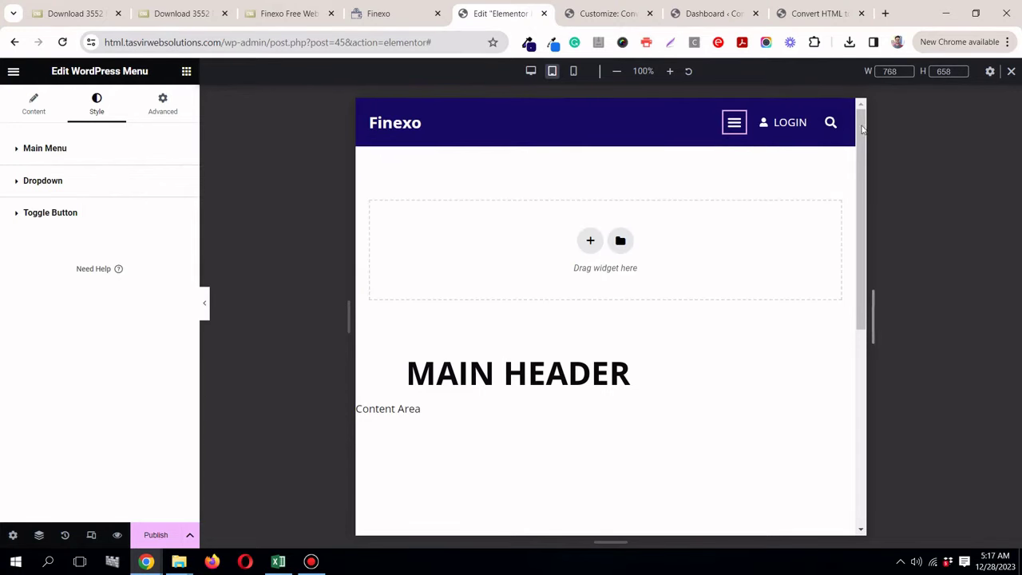
Step: Switch to the mobile portrait preview and set the Finexo logo container's width to 30%
click(574, 73)
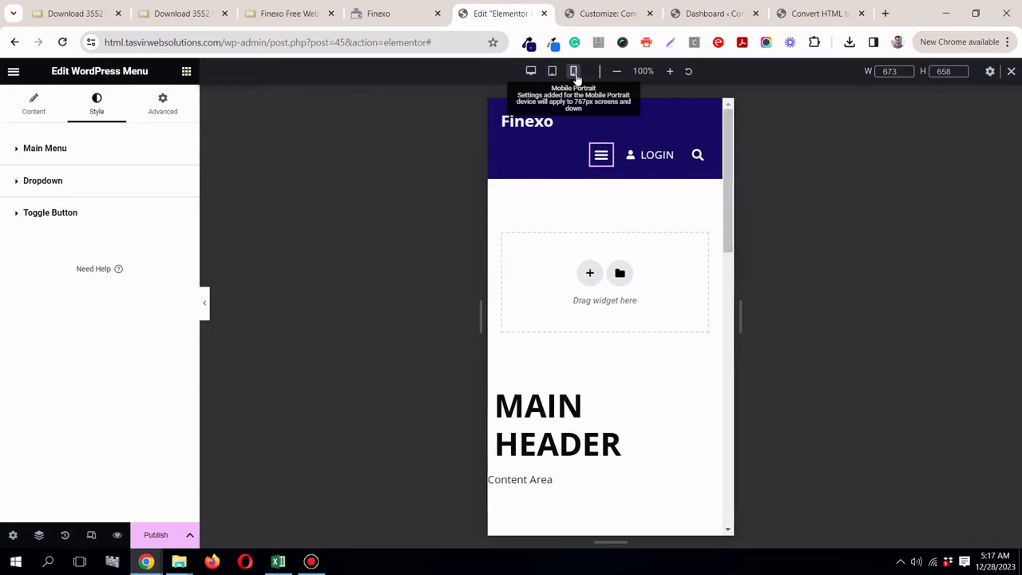
click(508, 114)
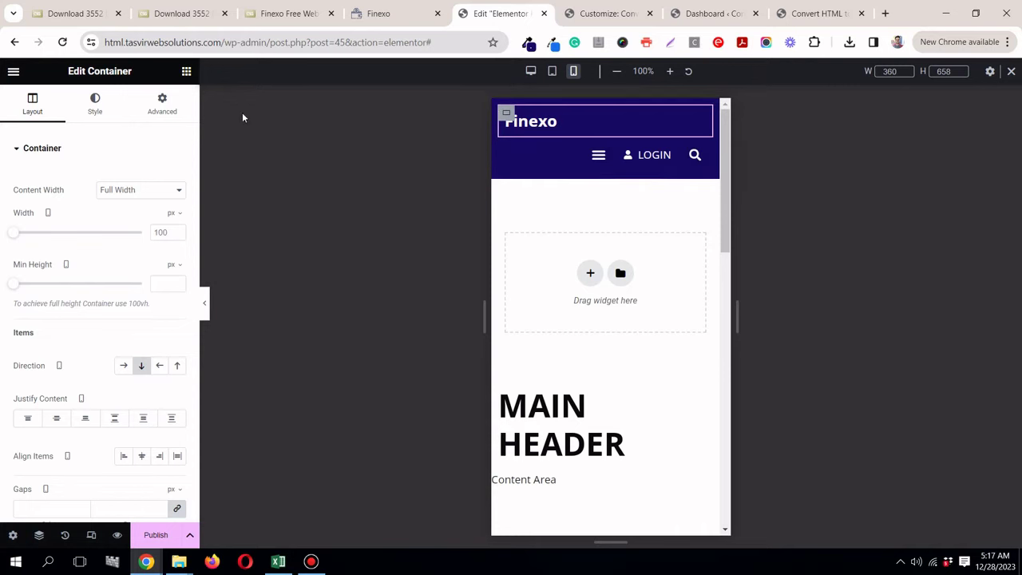
click(173, 234)
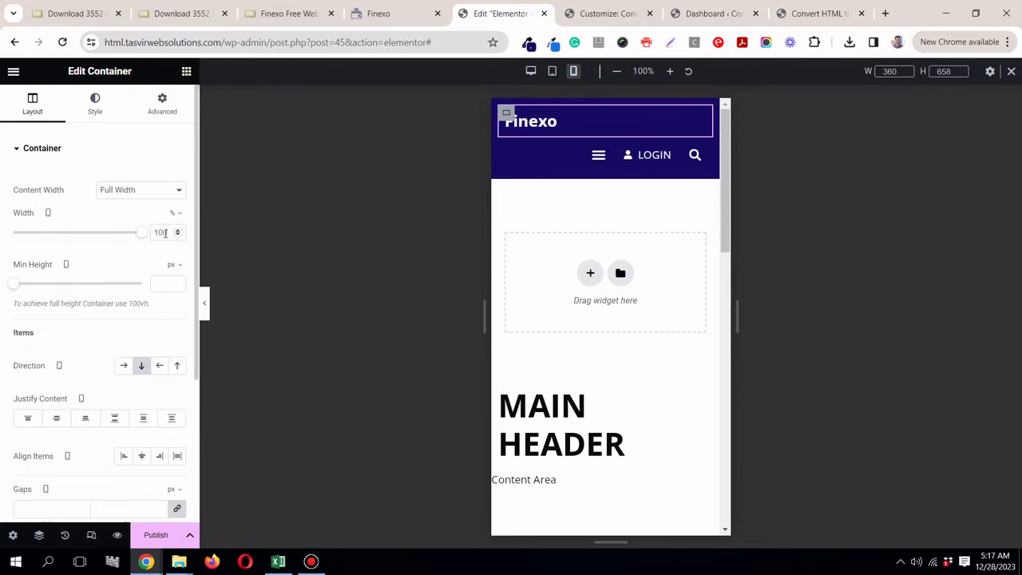
text(59)
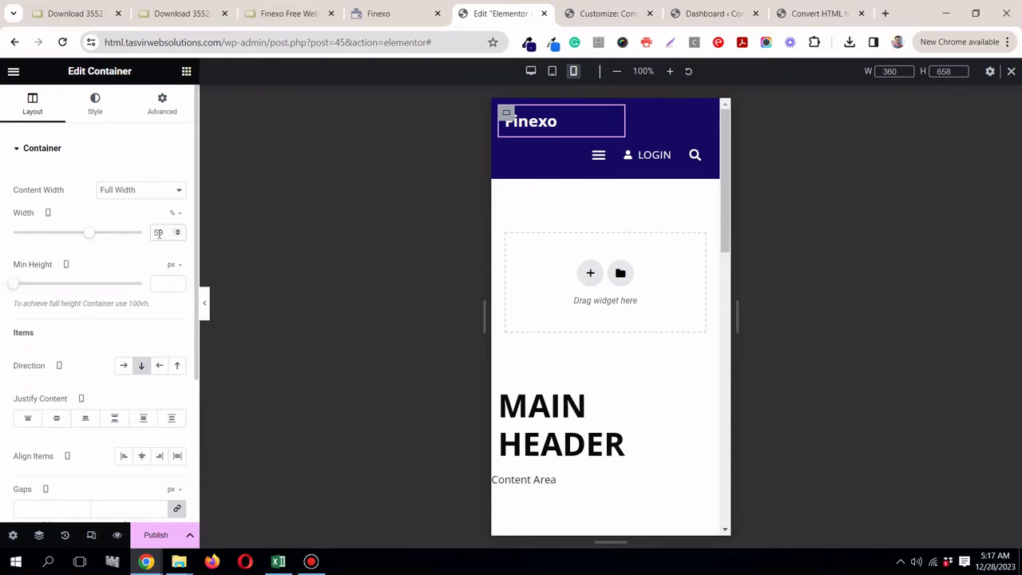
text(30)
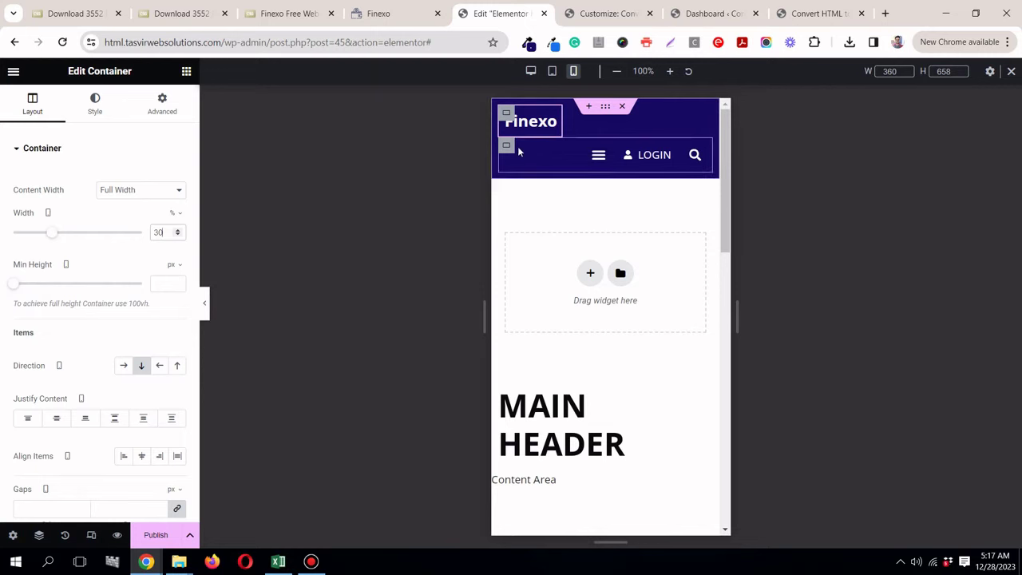
Step: Set the mobile width of the container holding the menu, login and search to 70%
click(509, 148)
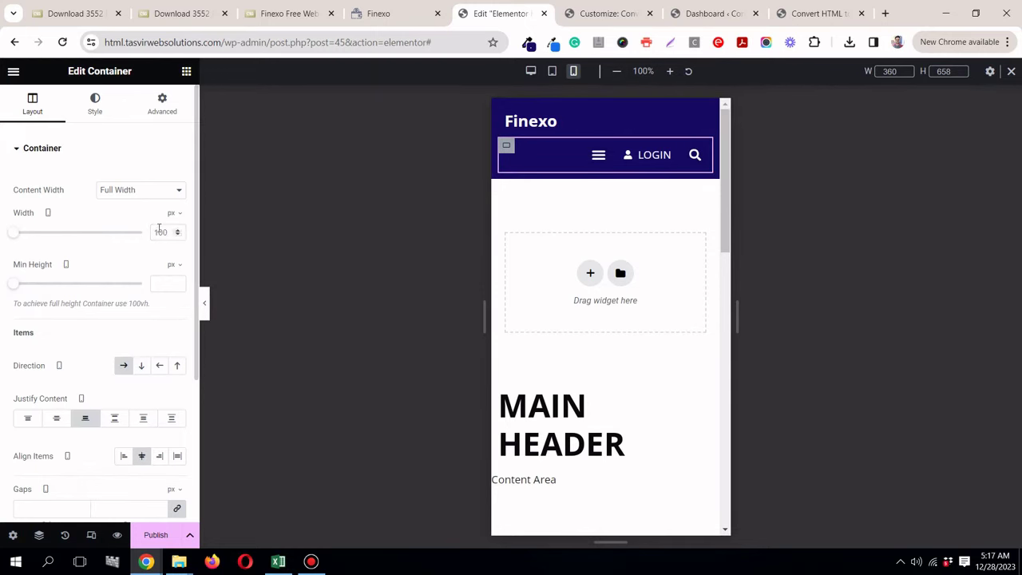
click(180, 214)
click(171, 229)
text(70)
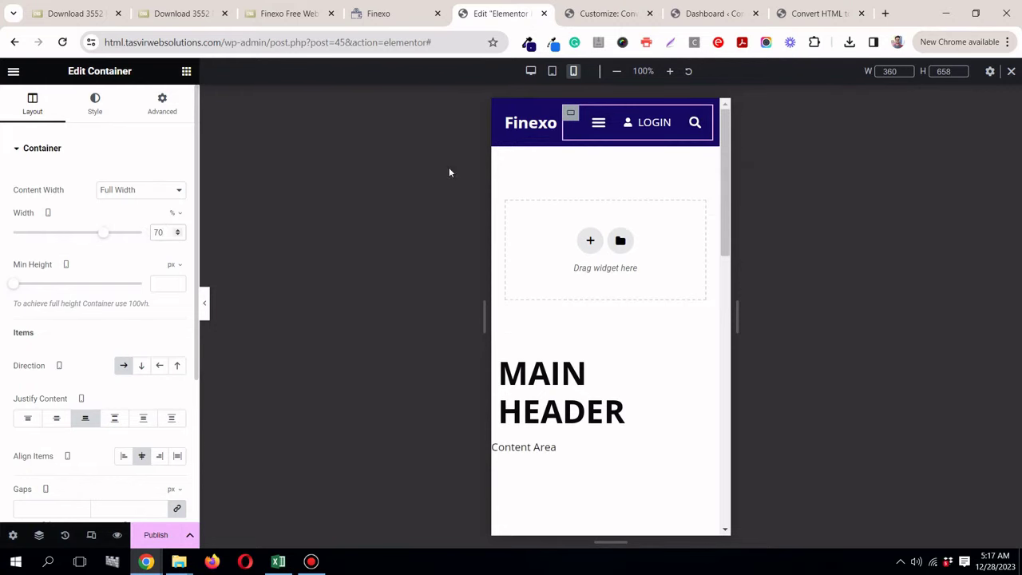
Step: Test the hamburger menu and search overlay in the mobile preview, and check the header in the tablet and desktop previews
click(598, 136)
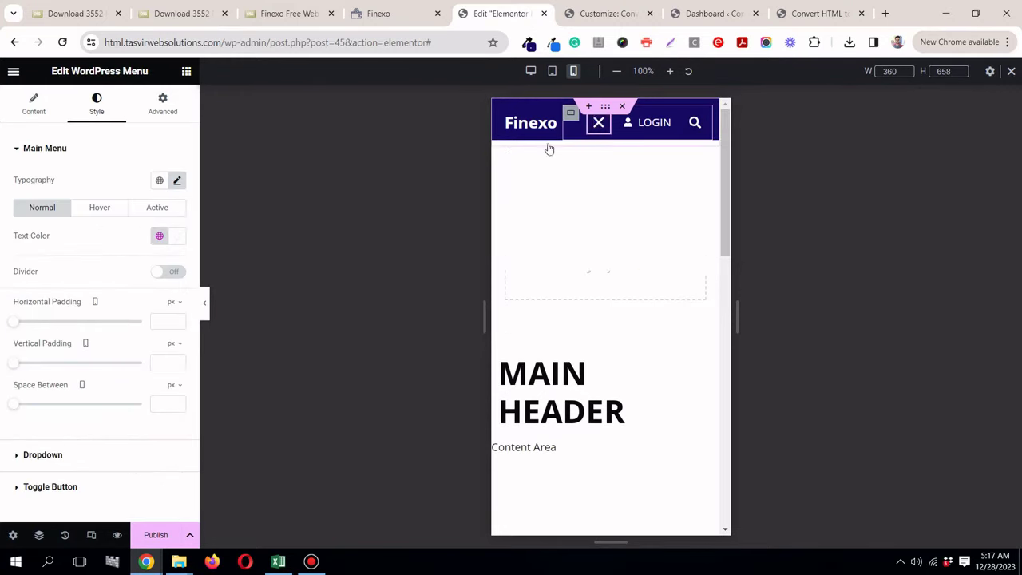
click(596, 134)
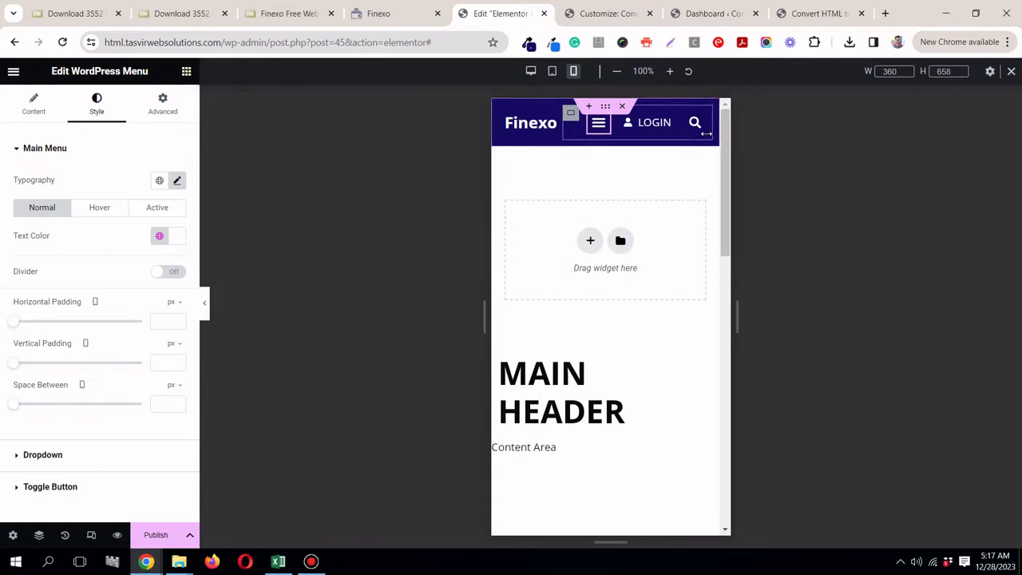
click(694, 135)
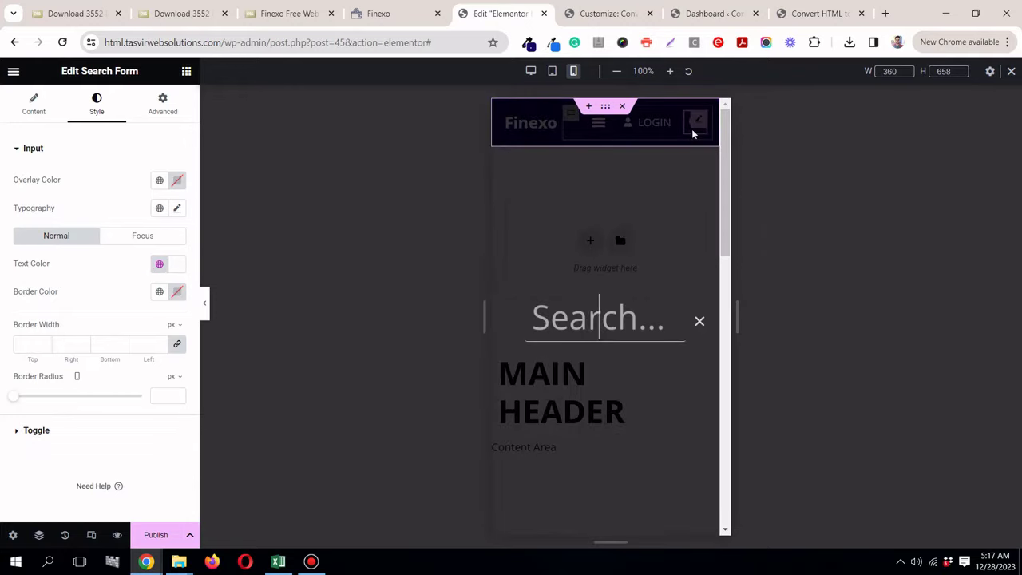
click(702, 321)
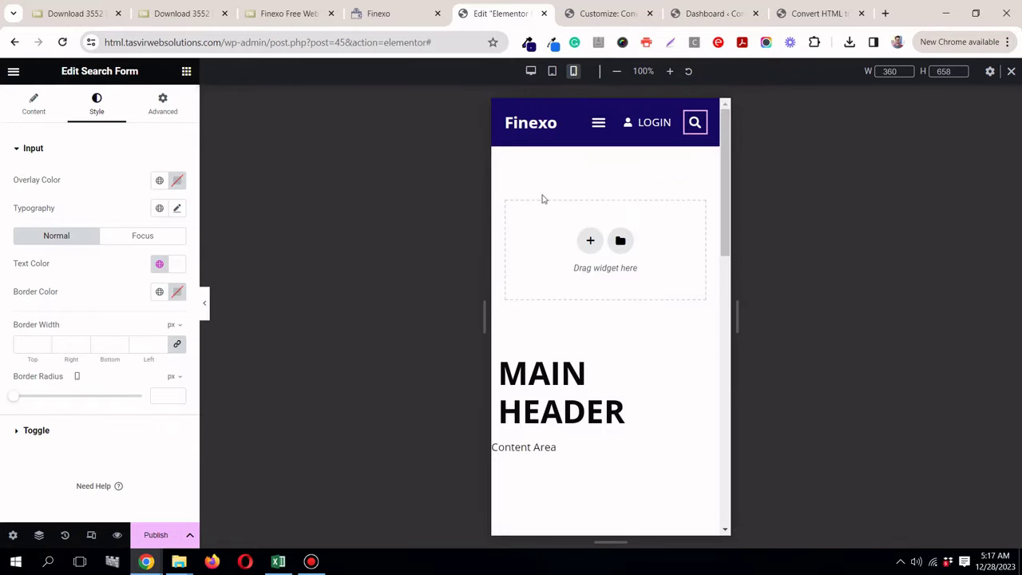
click(552, 71)
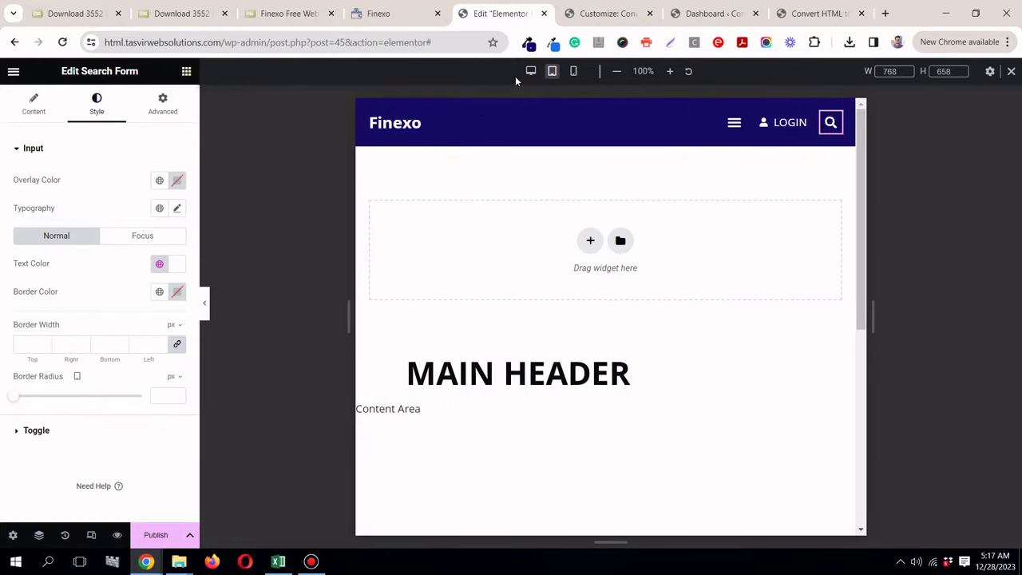
click(530, 72)
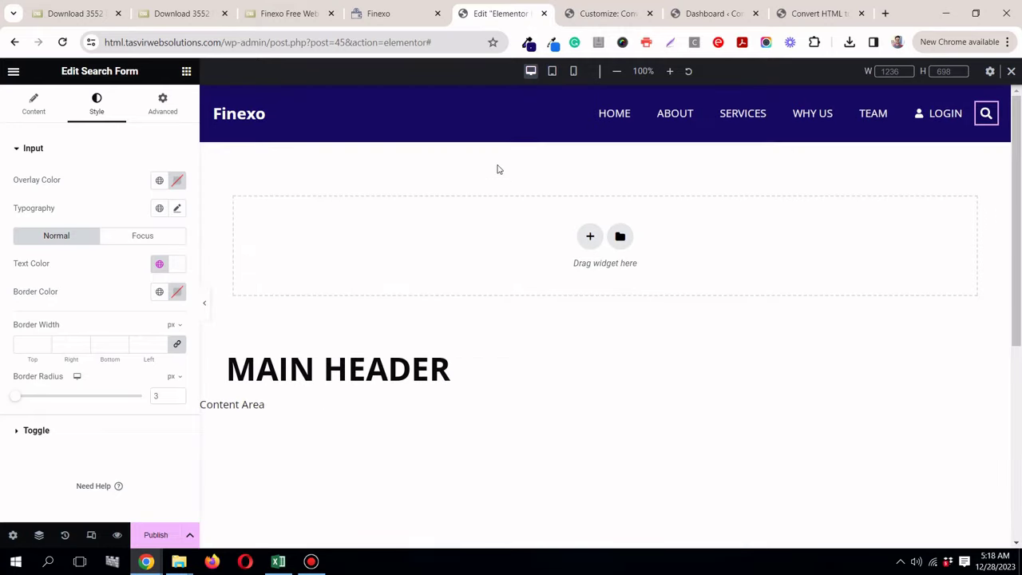
scroll(559, 279, down, 1)
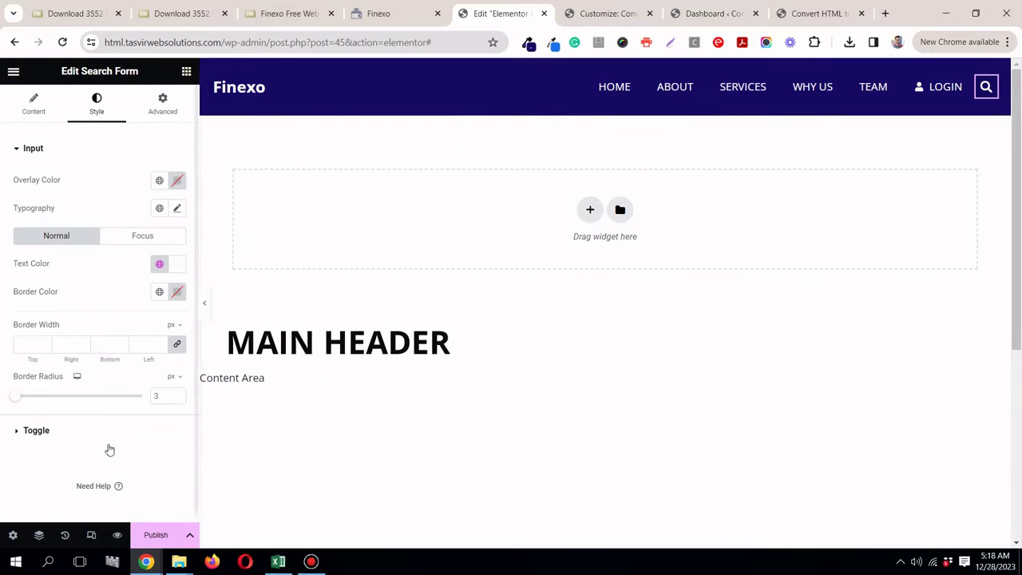
Step: Publish the header template with an Include display condition for the Entire Site
click(164, 533)
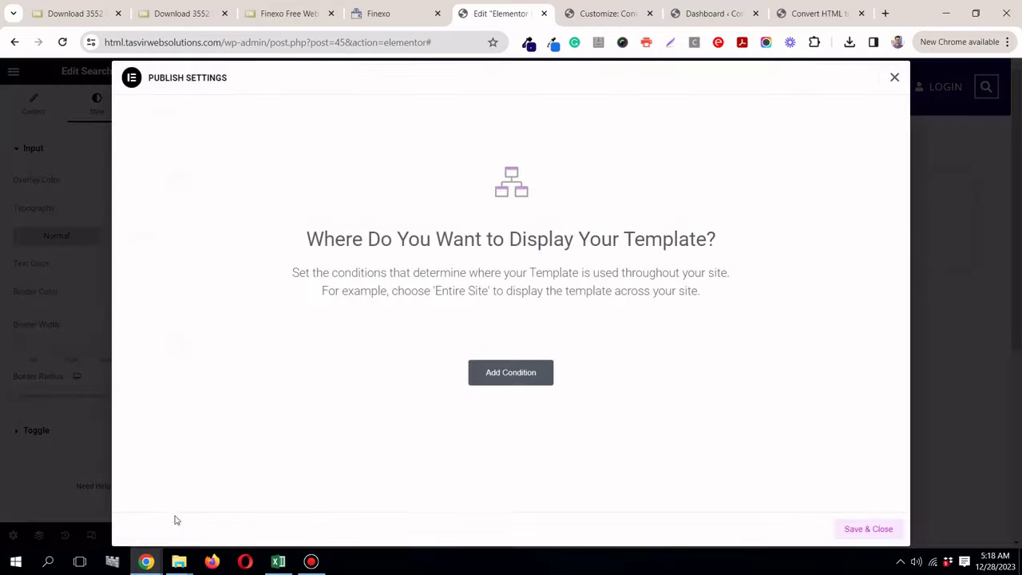
click(517, 382)
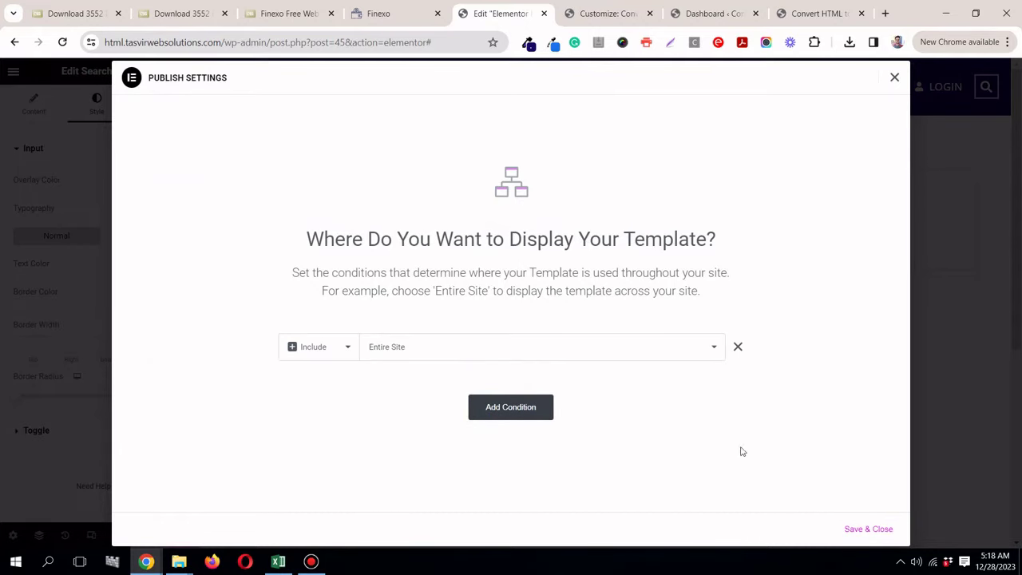
click(893, 532)
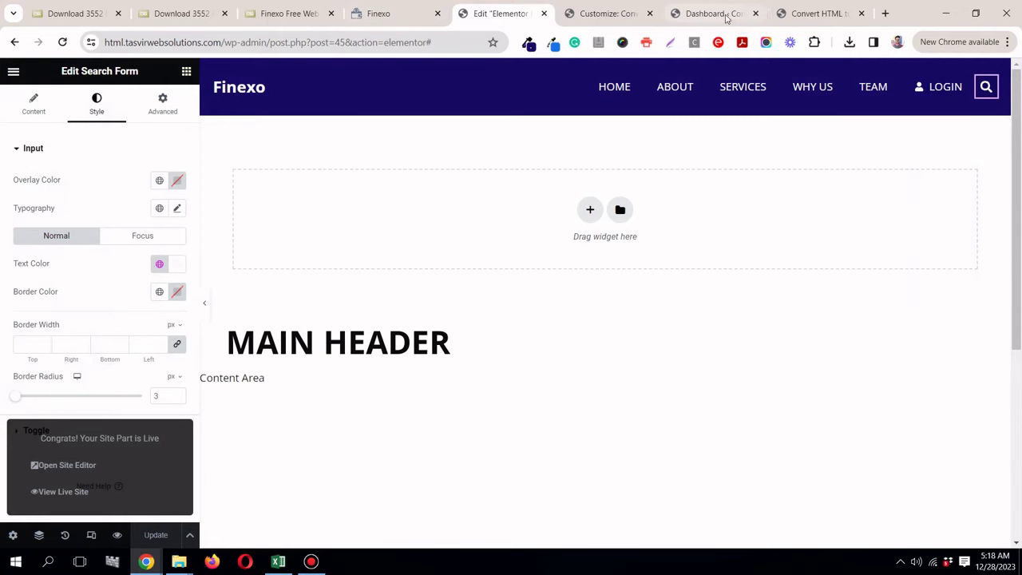
Step: Check the published header on the live site by visiting the Home, About, Services and Why Us pages
click(828, 14)
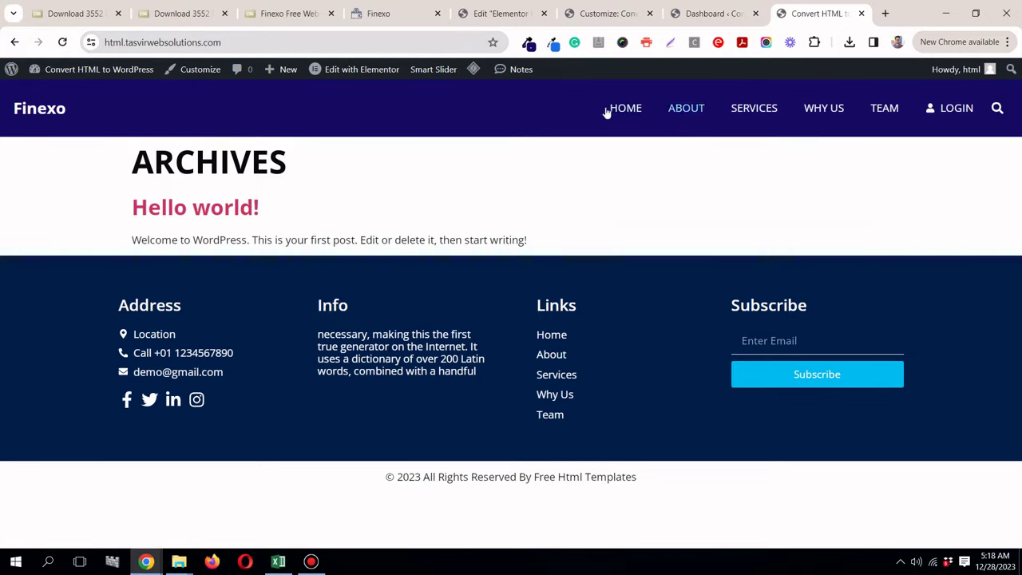
click(640, 116)
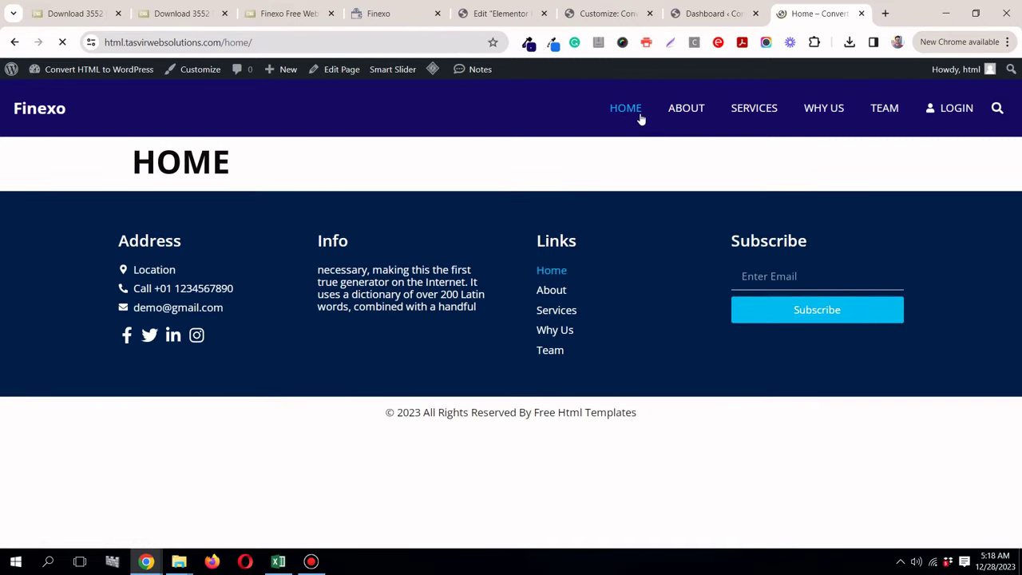
click(696, 110)
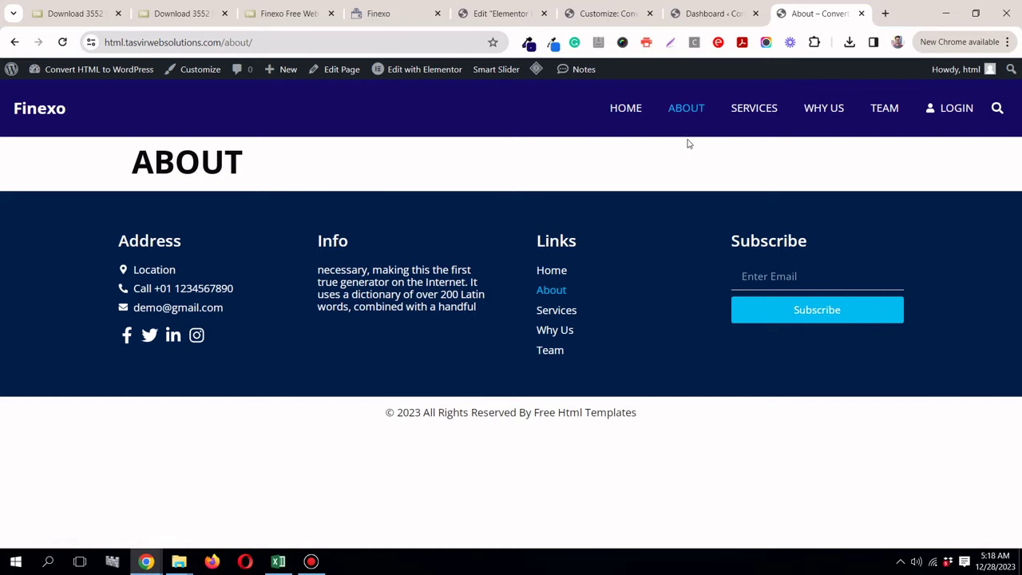
click(767, 113)
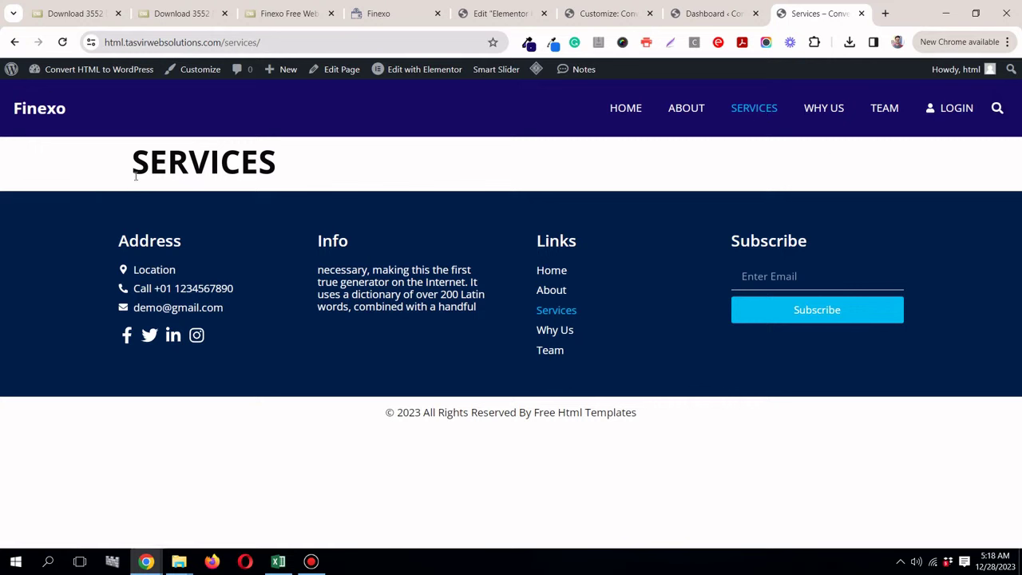
click(833, 109)
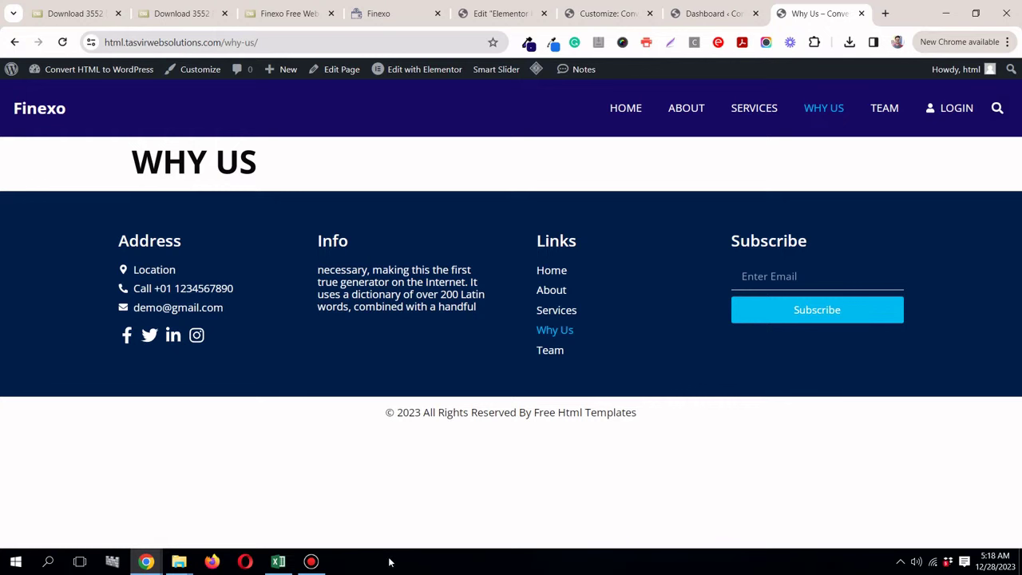
click(328, 571)
click(327, 571)
click(327, 571)
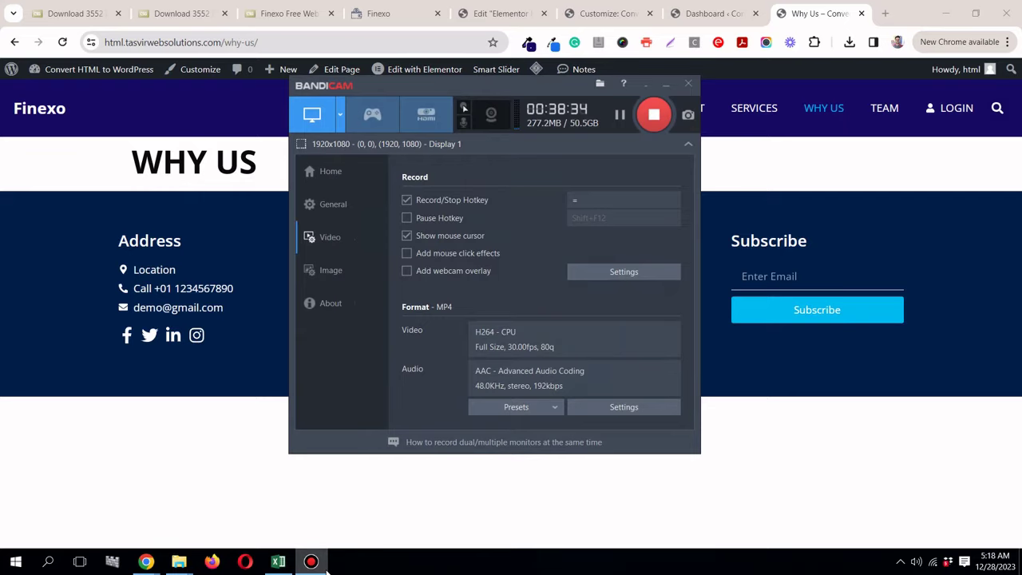
click(327, 571)
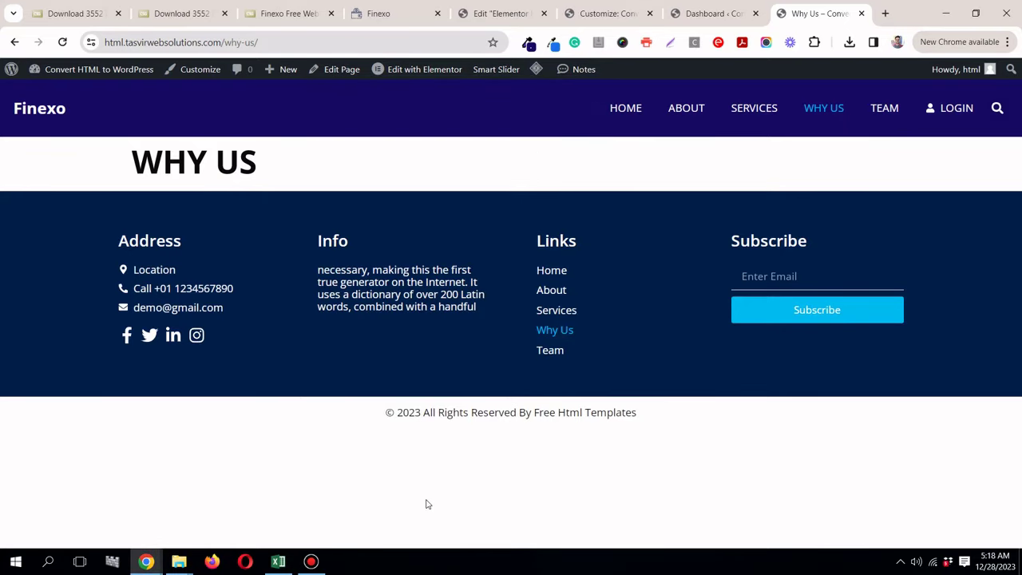
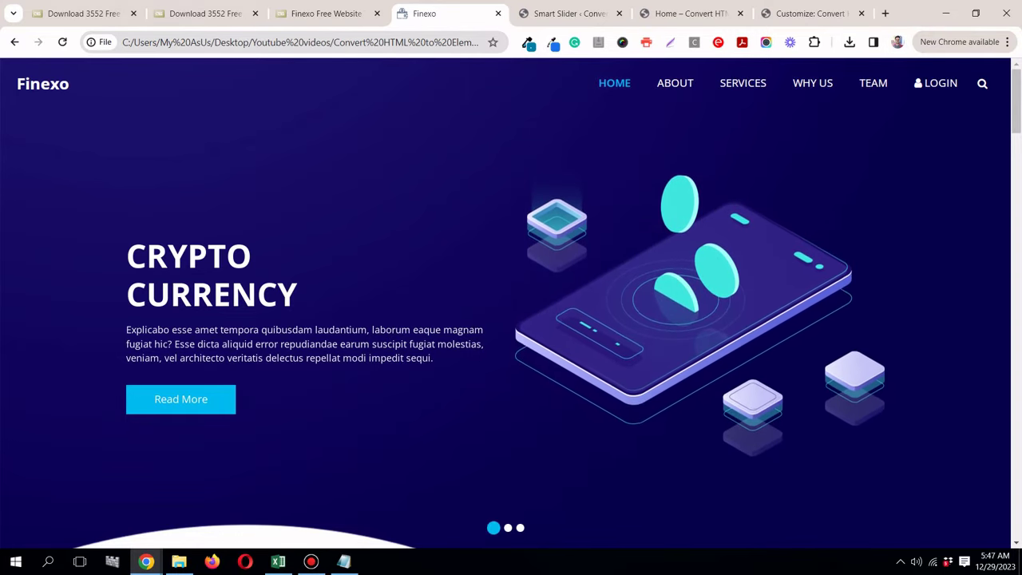
Step: Examine the second and third slides of the hero slider on the original Finexo page
click(507, 529)
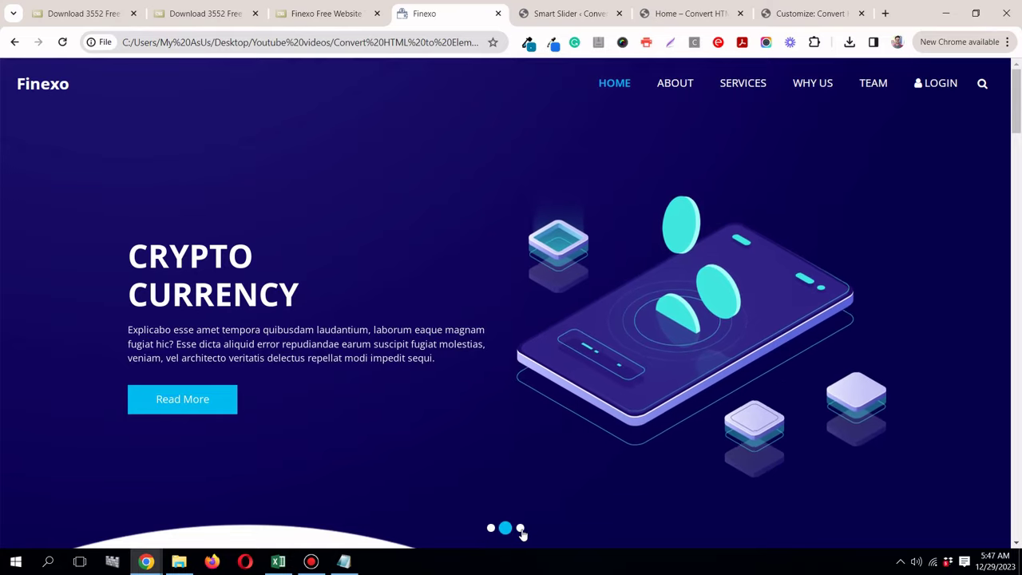
click(519, 529)
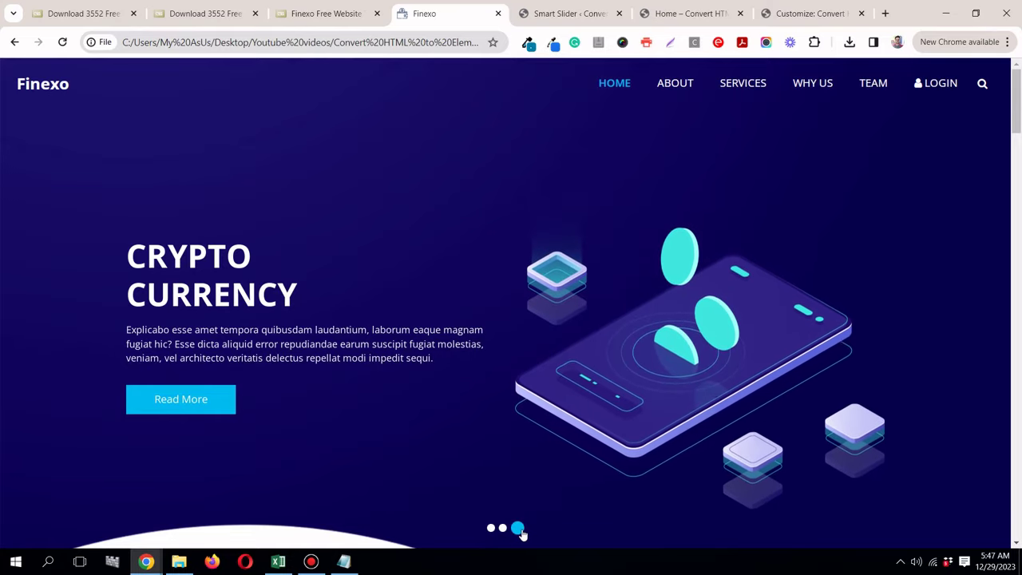
click(310, 562)
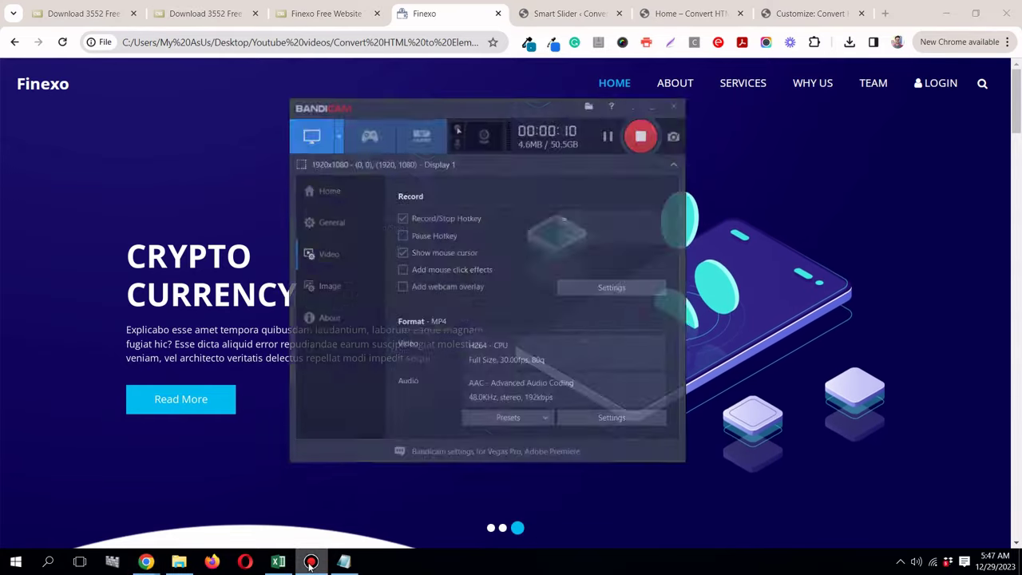
click(311, 562)
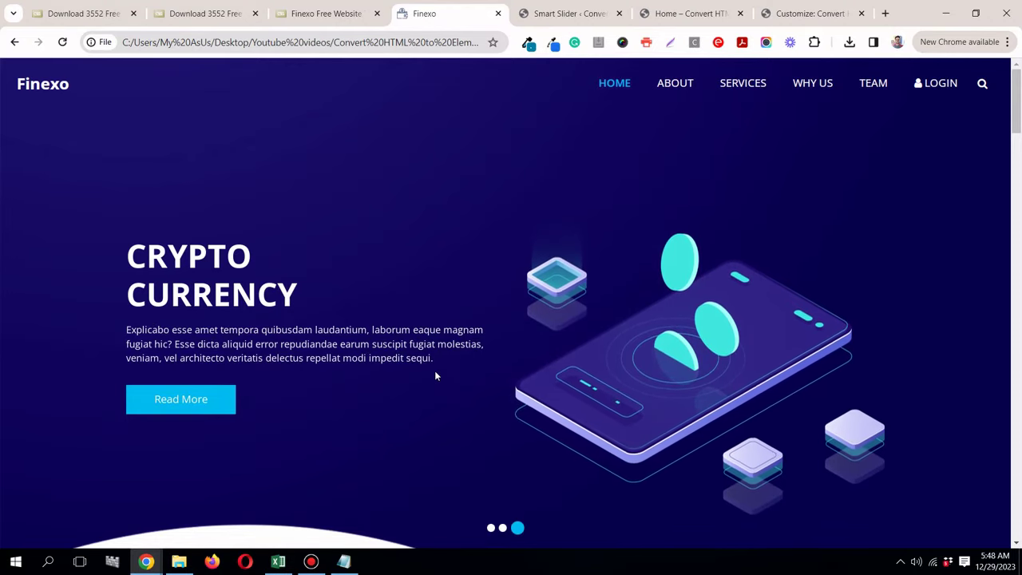
Step: Examine the original Finexo hero slider's layout and the curved edge beneath it as reference for the Smart Slider project
mouse_move(571, 18)
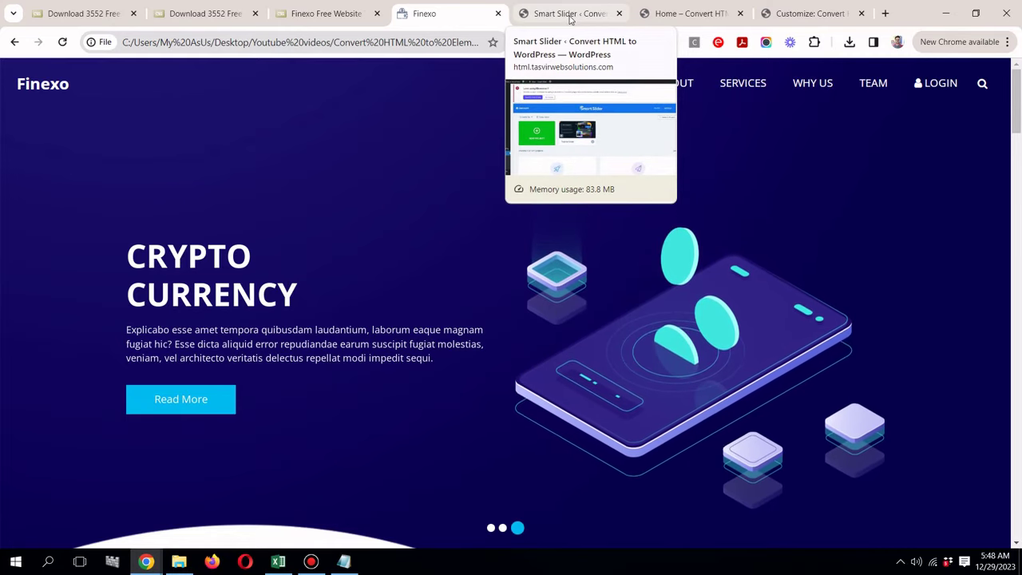
click(571, 17)
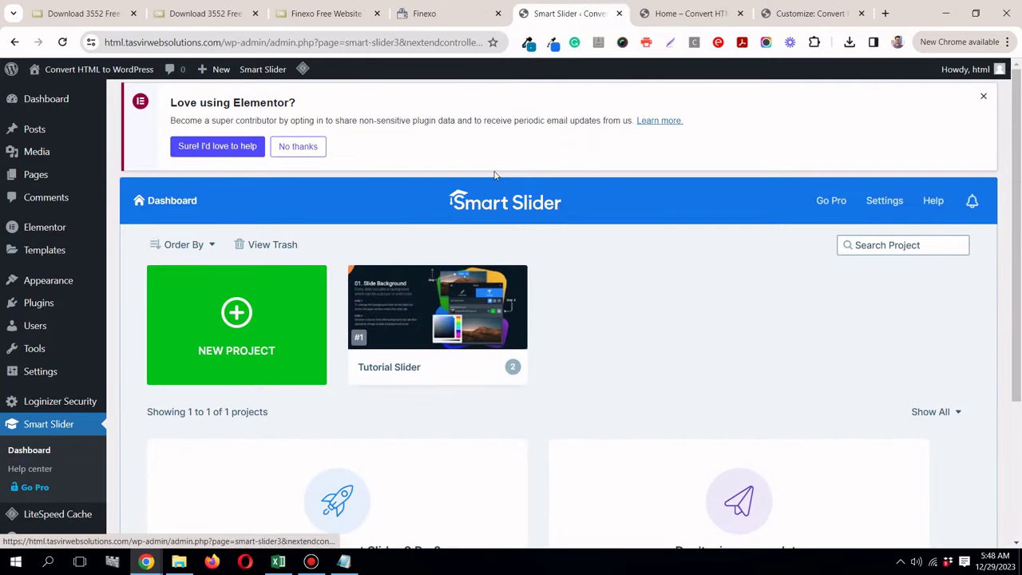
click(477, 19)
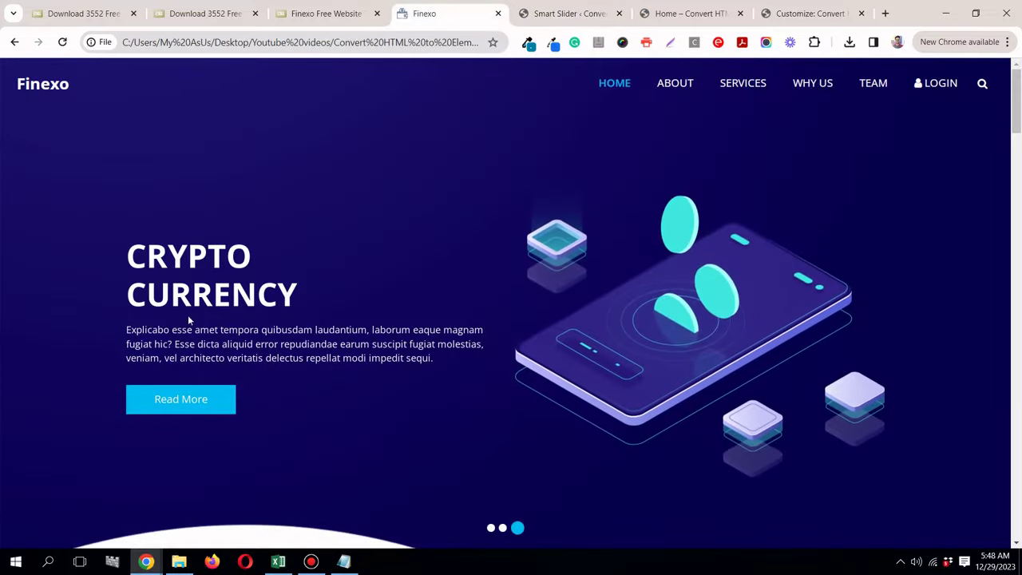
scroll(646, 422, down, 3)
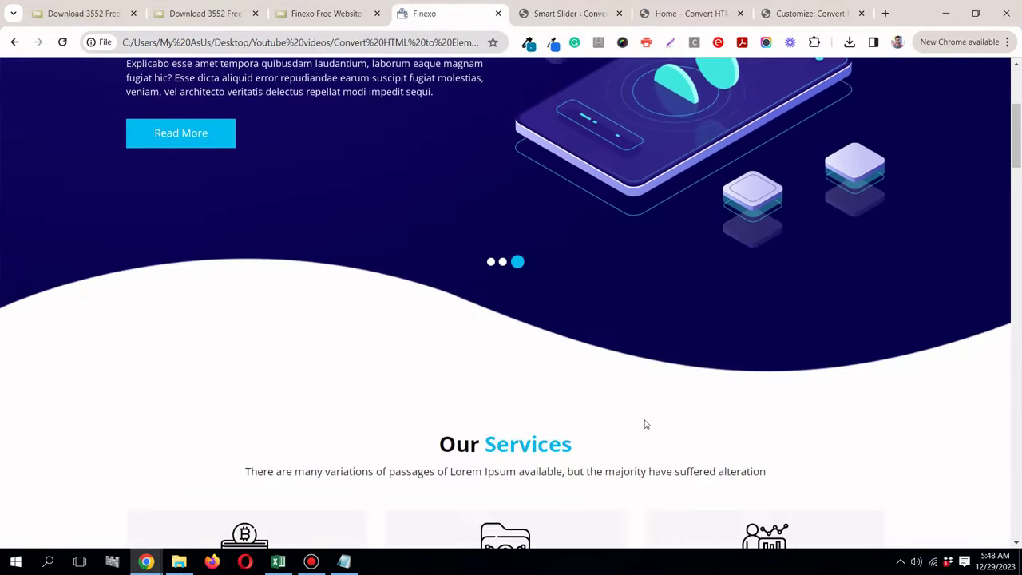
scroll(645, 423, up, 1)
scroll(644, 419, up, 2)
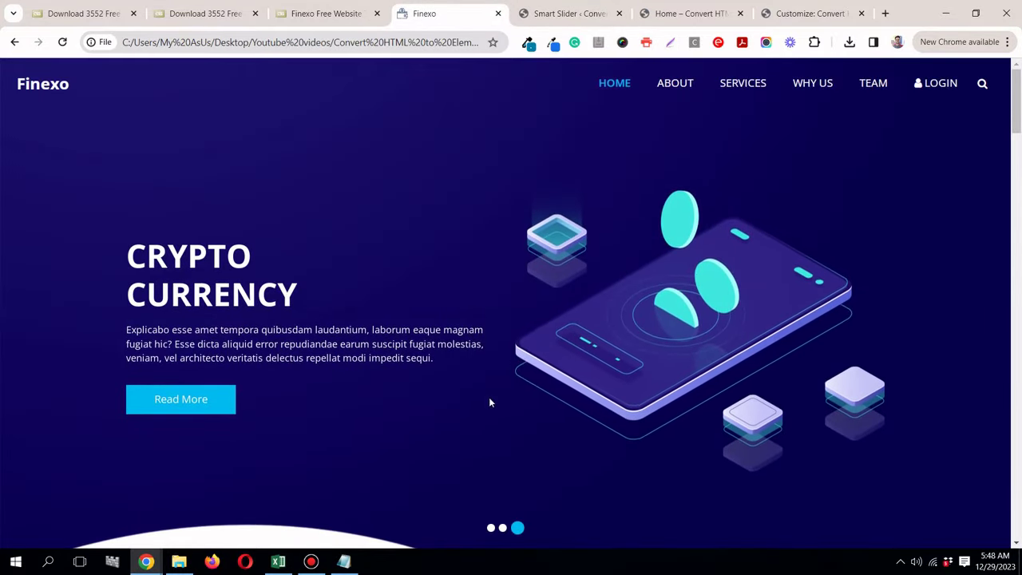
Step: Create a new project in Smart Slider, starting with a template
click(573, 18)
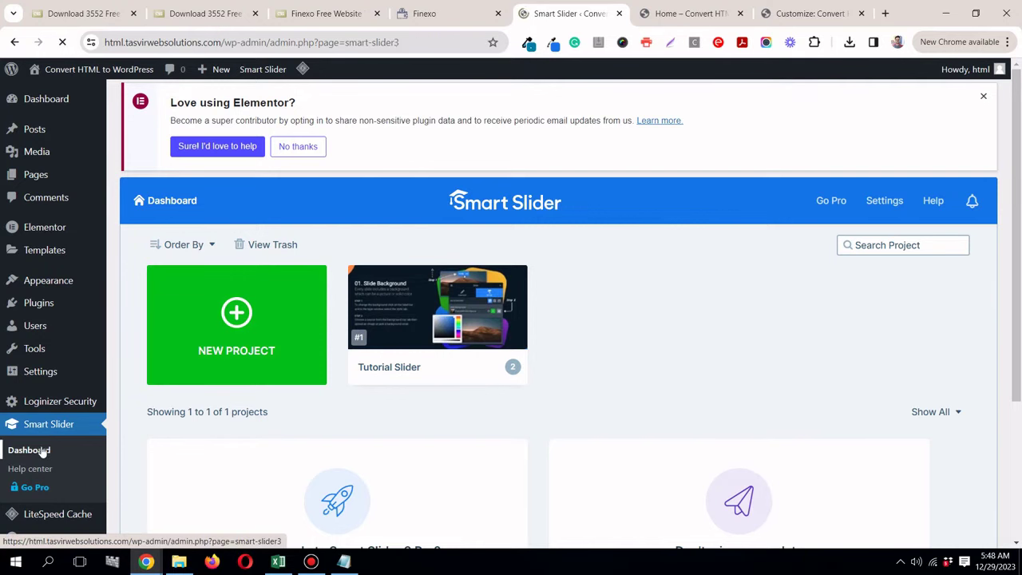
scroll(483, 437, down, 2)
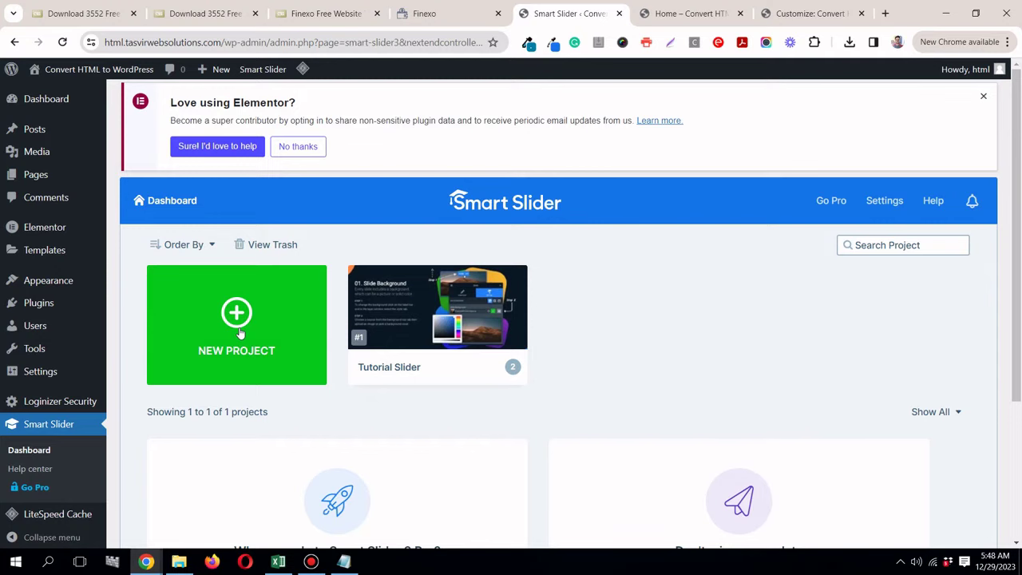
click(241, 334)
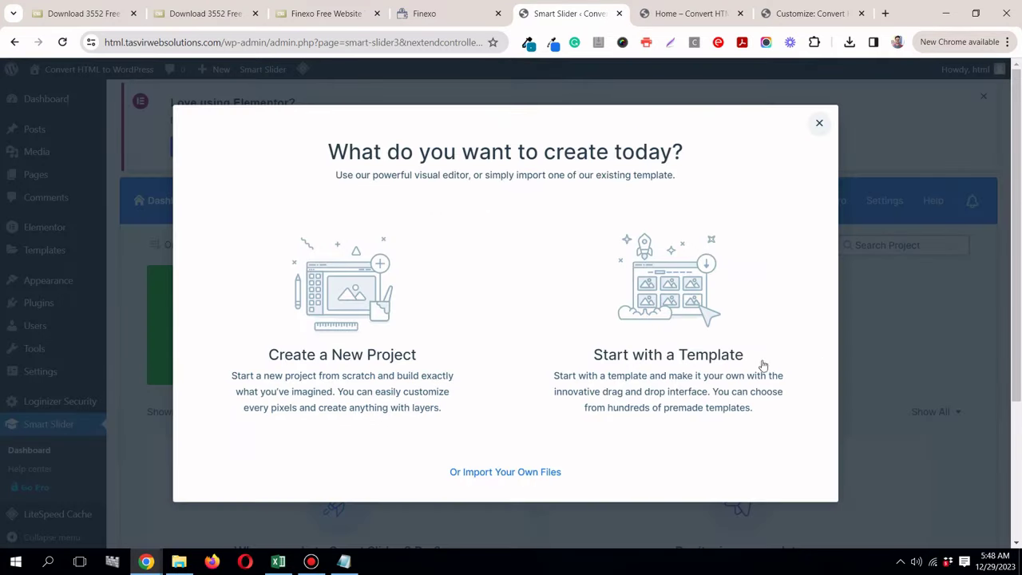
click(705, 344)
Step: Find a template matching the original Finexo hero layout and import the free Gradient Slider
scroll(530, 217, down, 2)
scroll(538, 227, down, 6)
scroll(538, 227, up, 6)
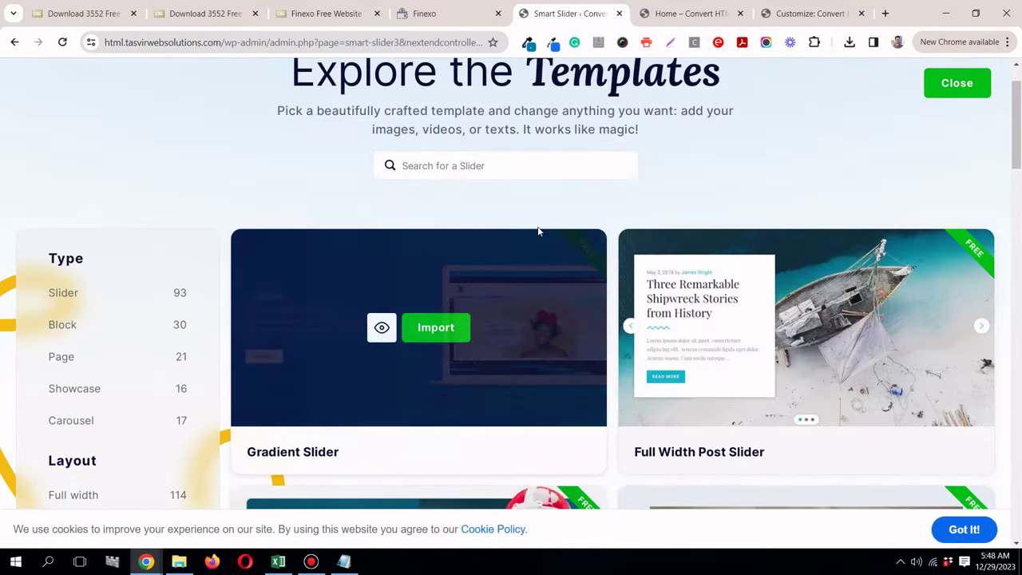
scroll(783, 147, up, 1)
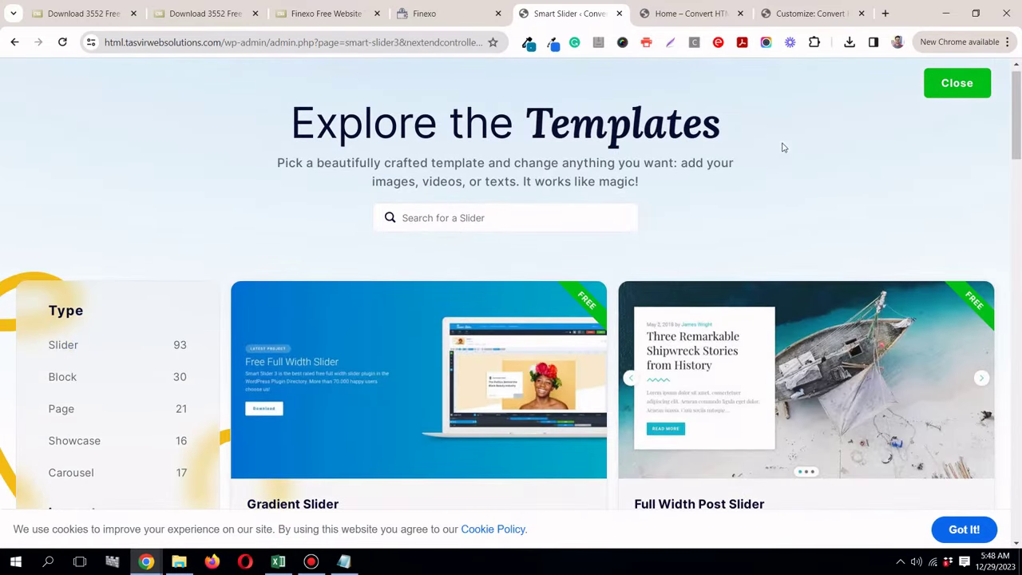
scroll(783, 148, down, 1)
mouse_move(503, 360)
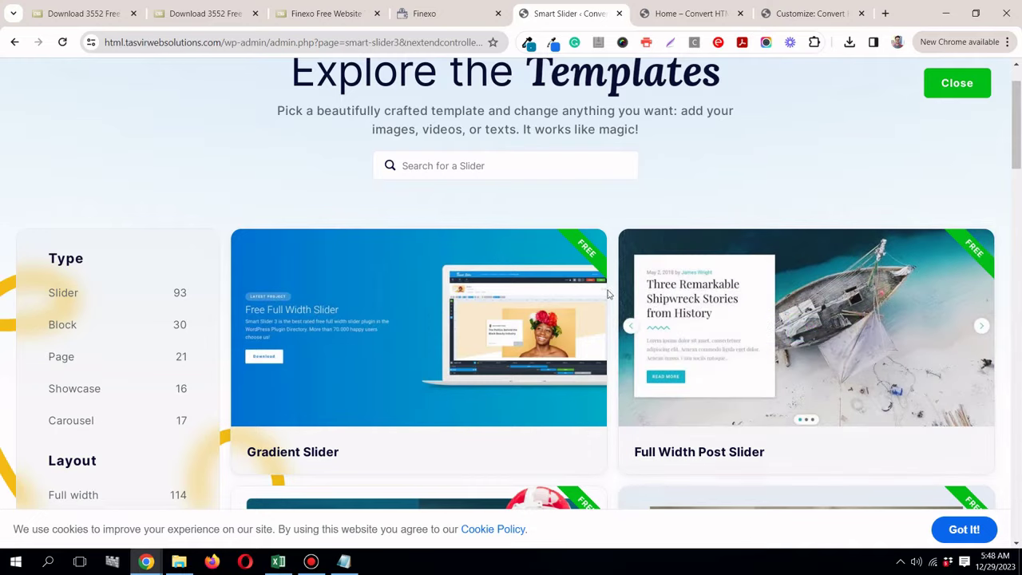
mouse_move(604, 295)
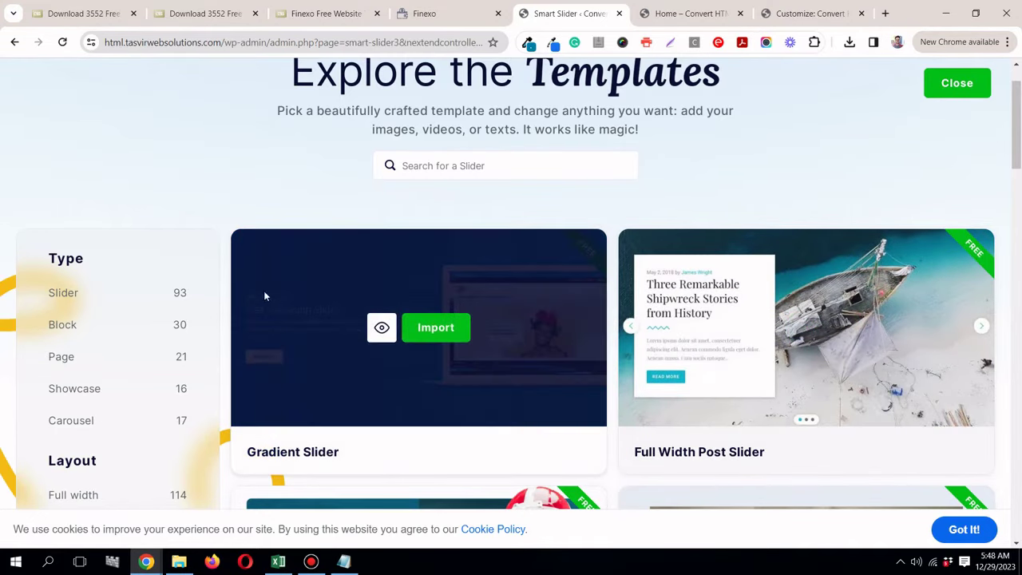
click(463, 17)
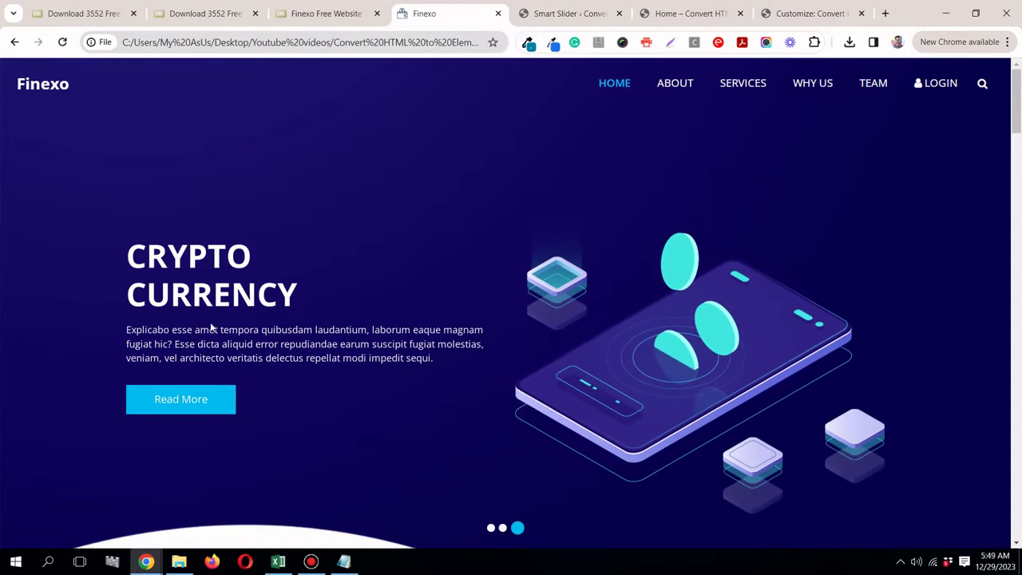
click(556, 11)
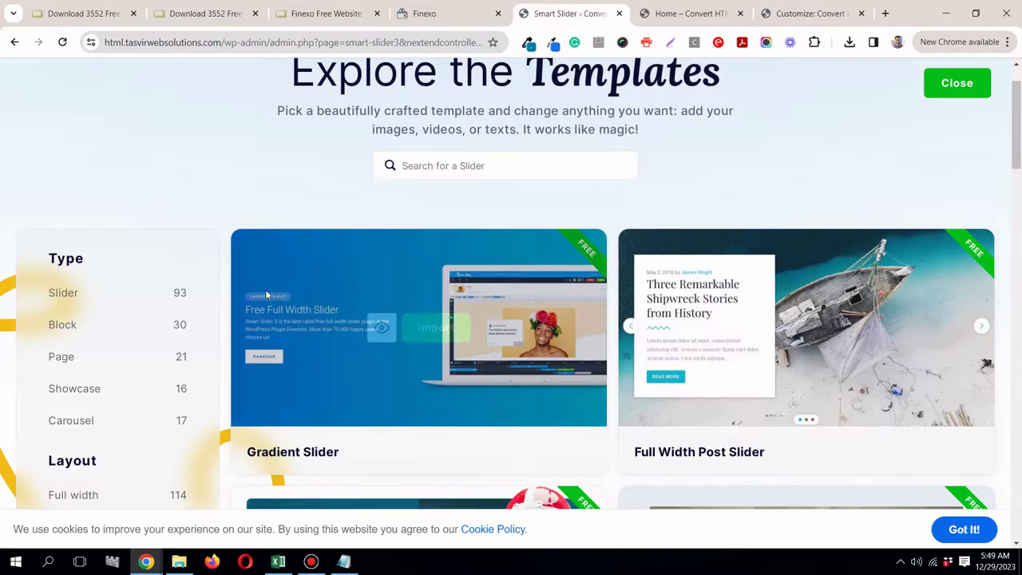
mouse_move(278, 337)
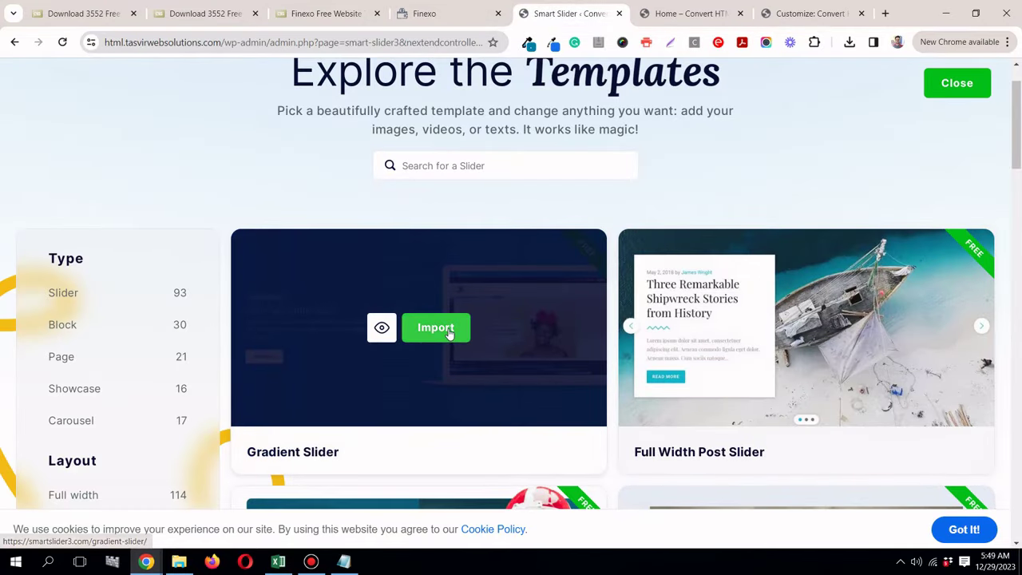
click(450, 331)
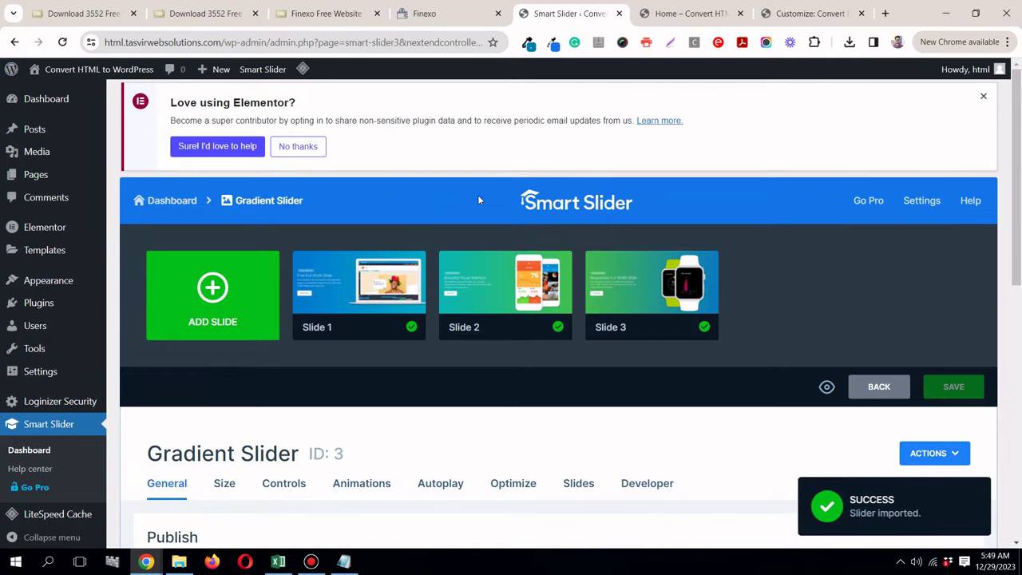
Step: Review the imported Gradient Slider's slides and general settings, and compare them with the original Finexo hero
scroll(478, 195, down, 2)
scroll(479, 199, down, 1)
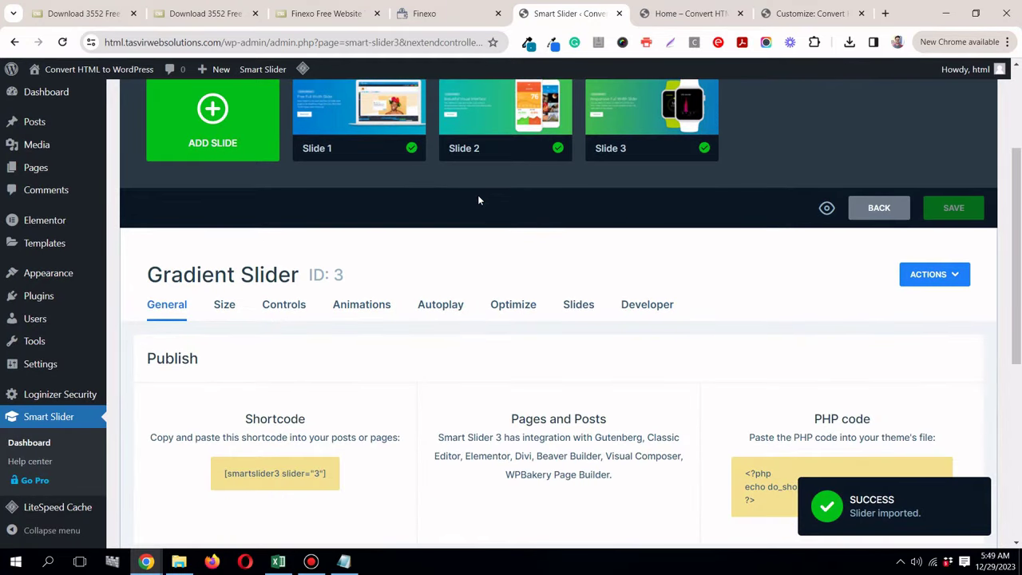
scroll(477, 194, up, 3)
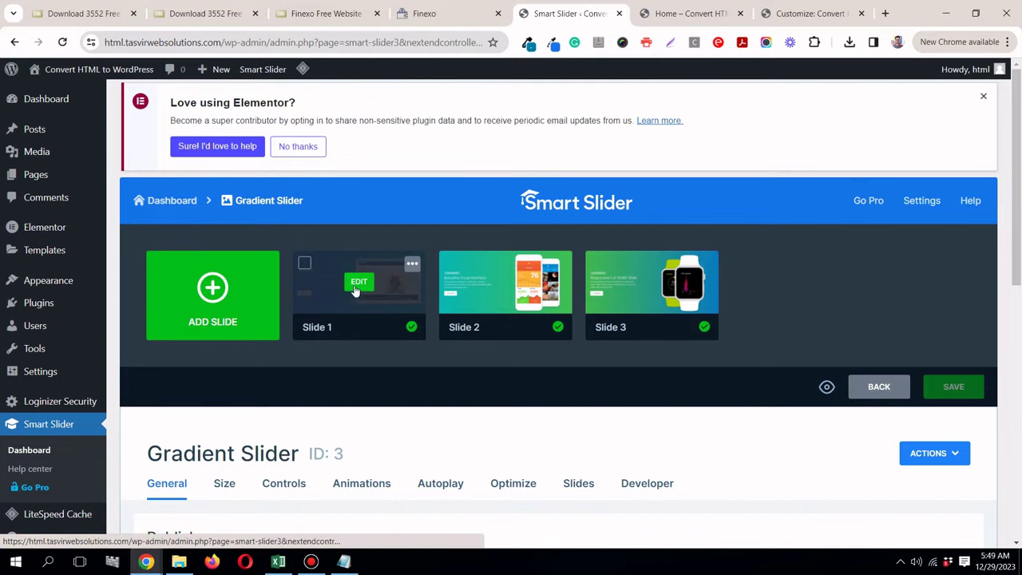
click(440, 16)
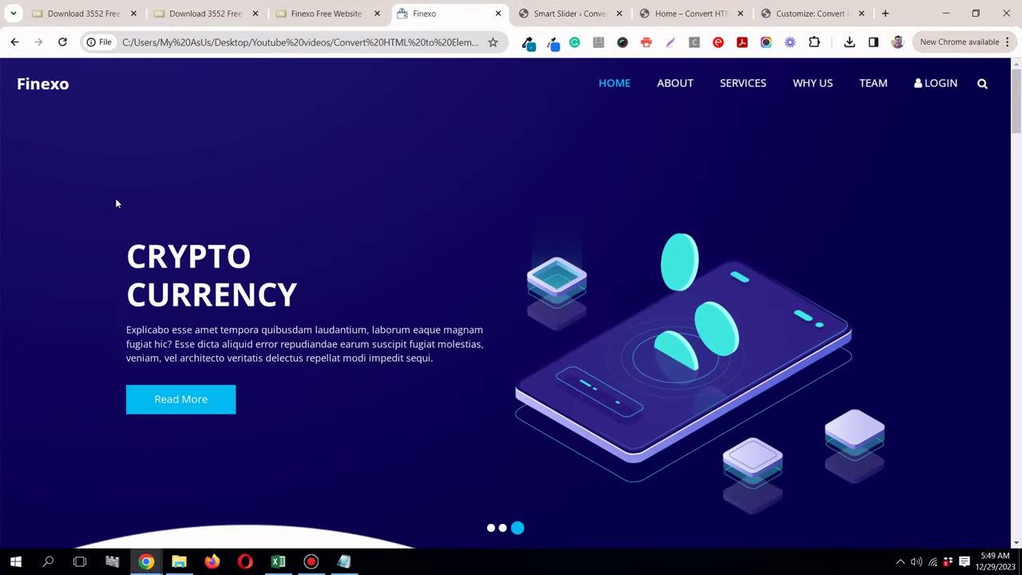
click(557, 13)
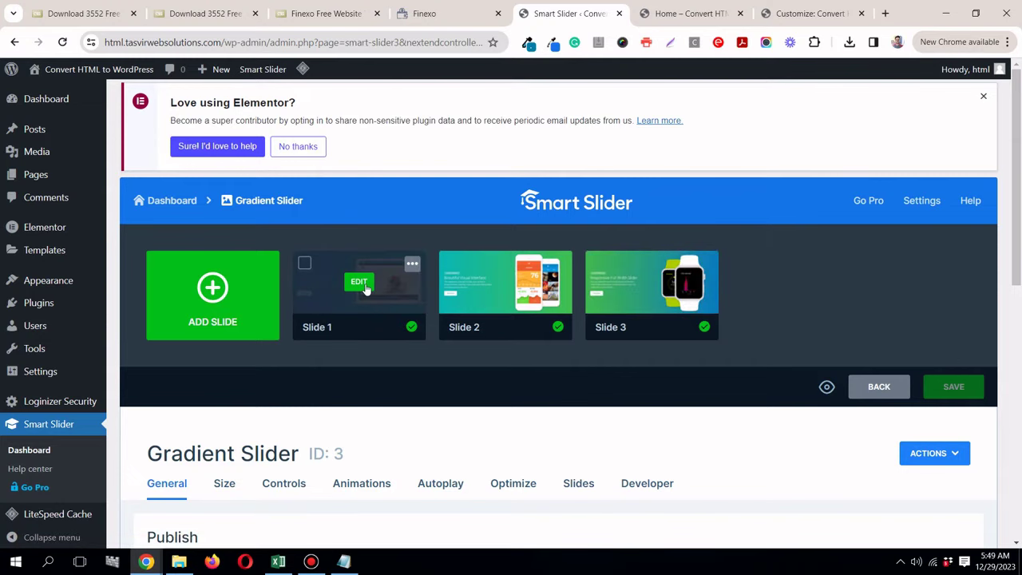
Step: Open Slide 1 of the Gradient Slider for editing and return to the original Finexo hero for reference
scroll(364, 289, down, 5)
scroll(363, 288, up, 5)
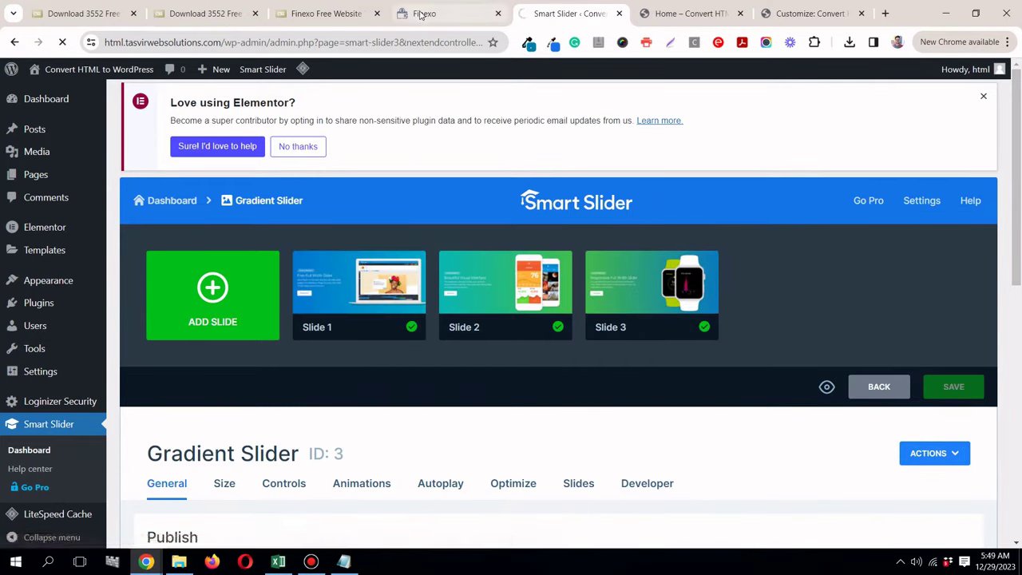
key(ctrl+shift+Tab)
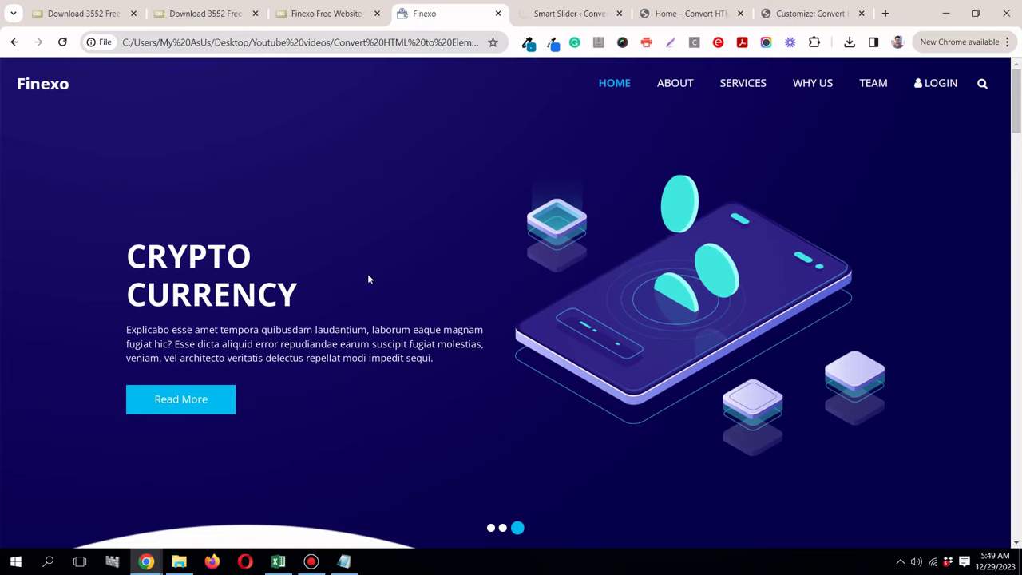
Step: Copy the header's background colour #170B63 from the Home page with the colour picker and return to the Smart Slider editor
click(549, 21)
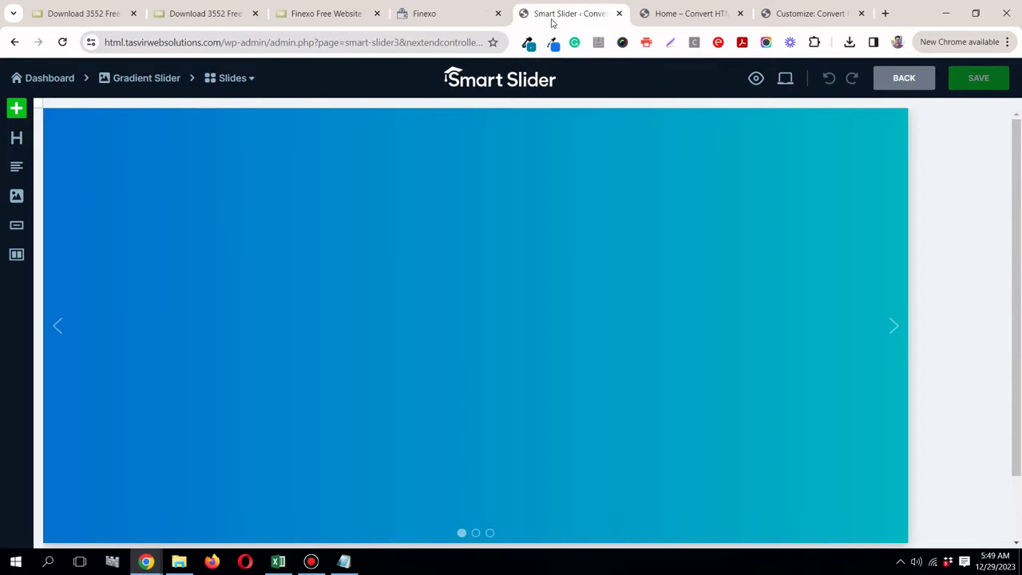
click(361, 137)
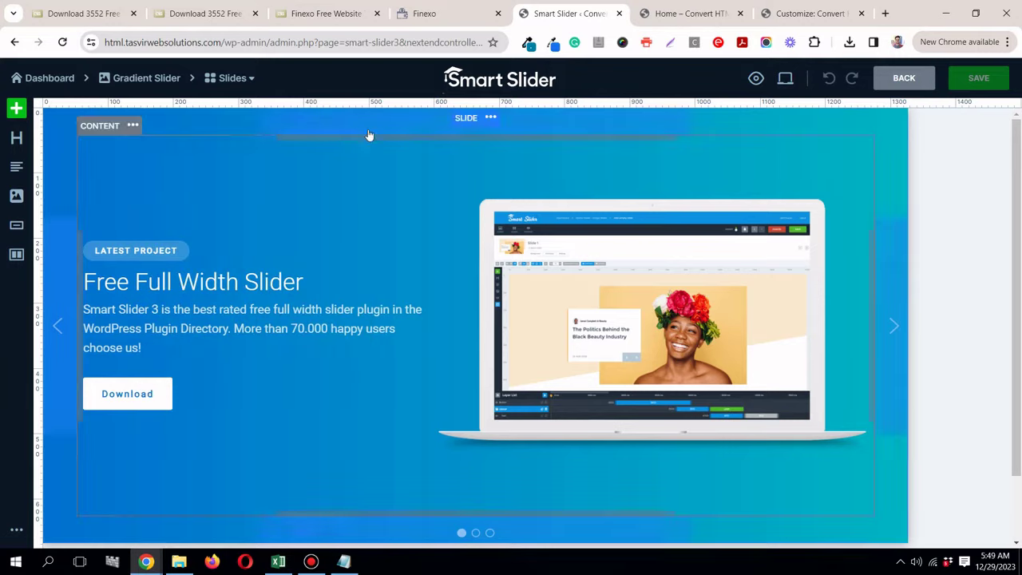
click(678, 13)
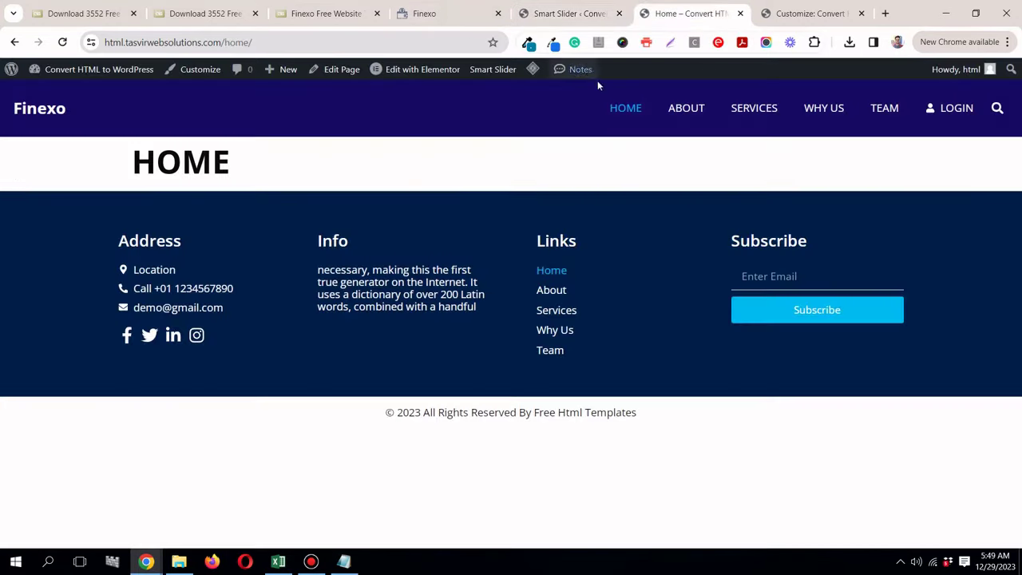
click(528, 44)
click(487, 63)
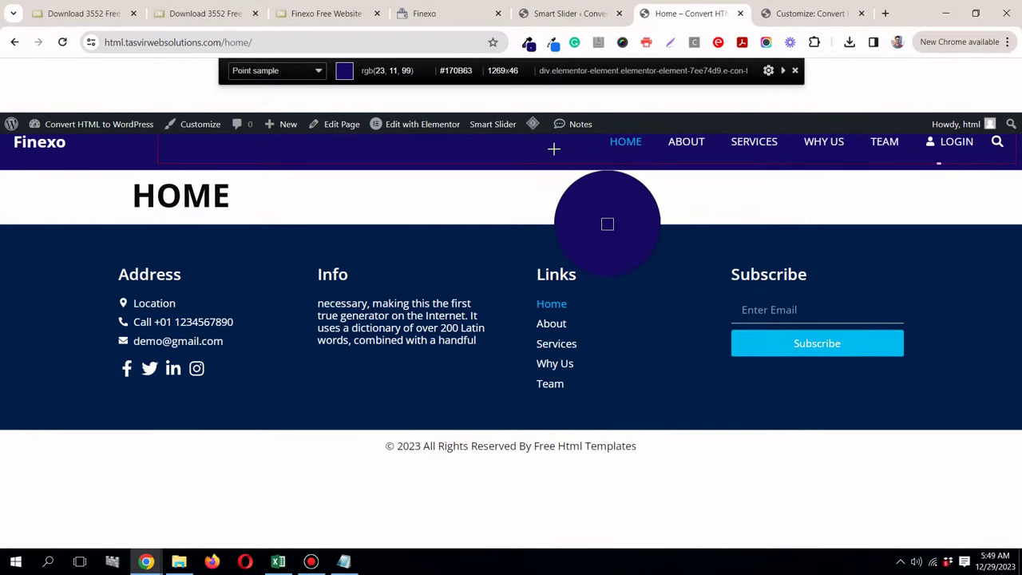
click(554, 148)
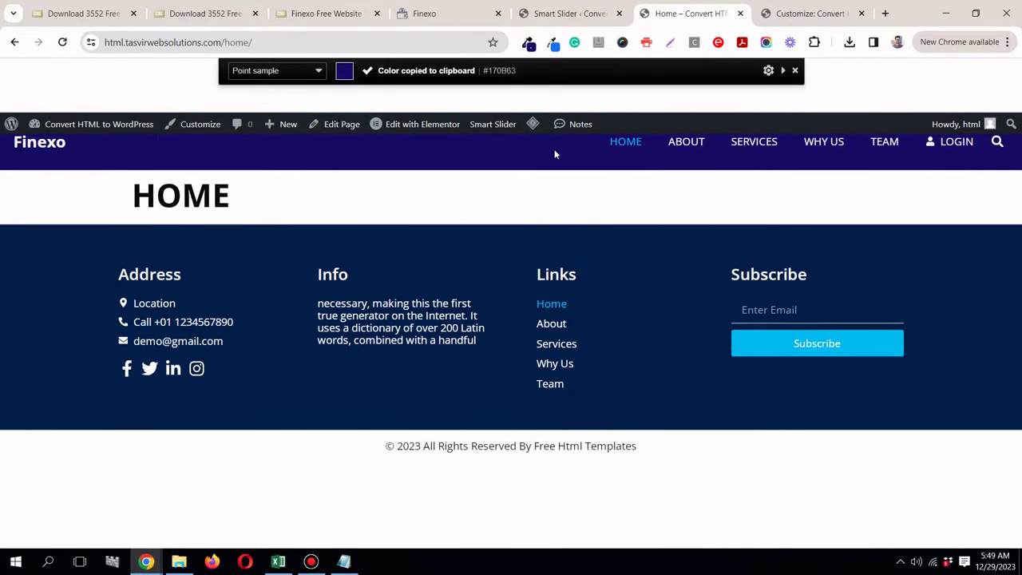
click(570, 14)
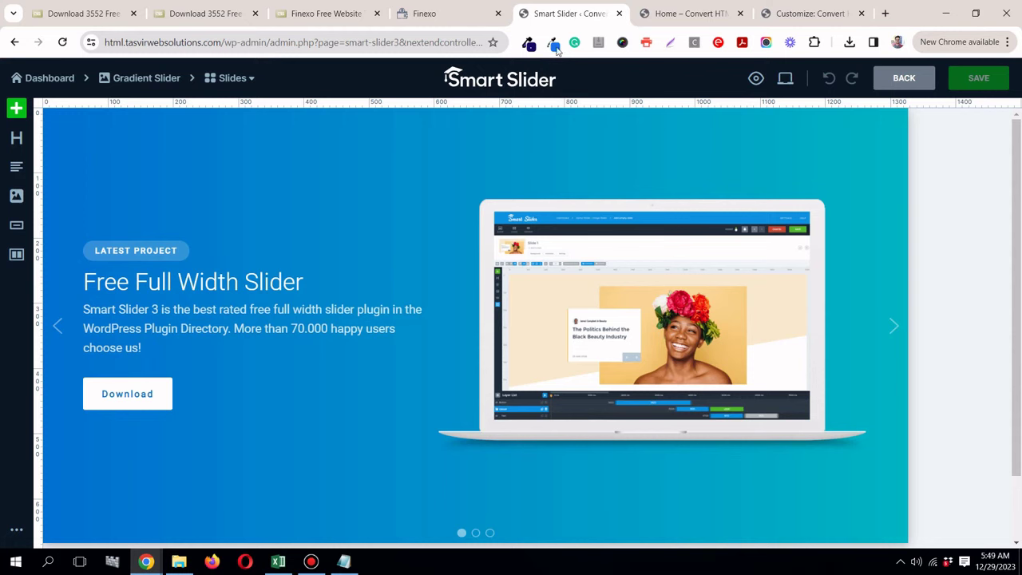
click(445, 182)
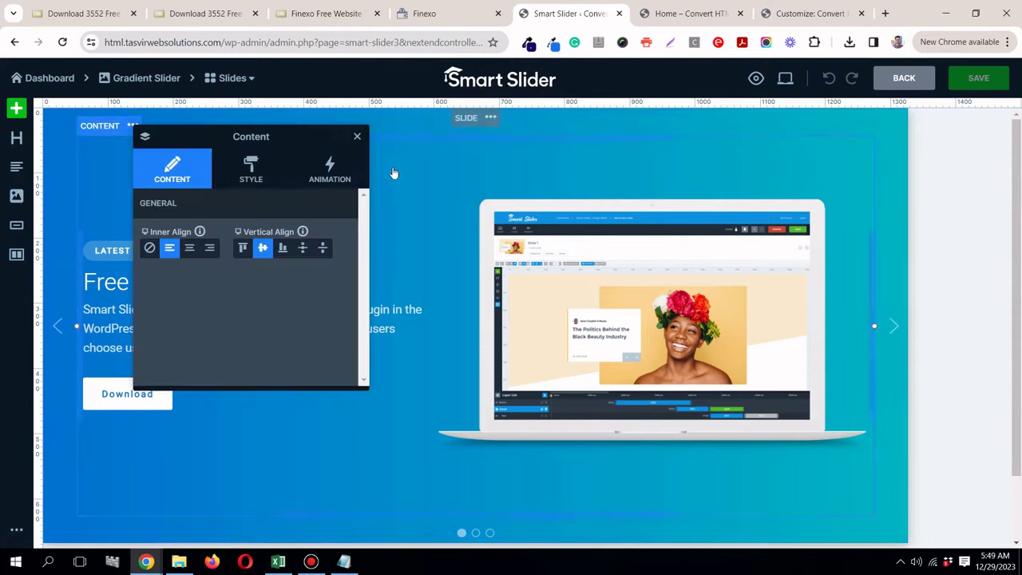
click(250, 177)
scroll(220, 240, down, 2)
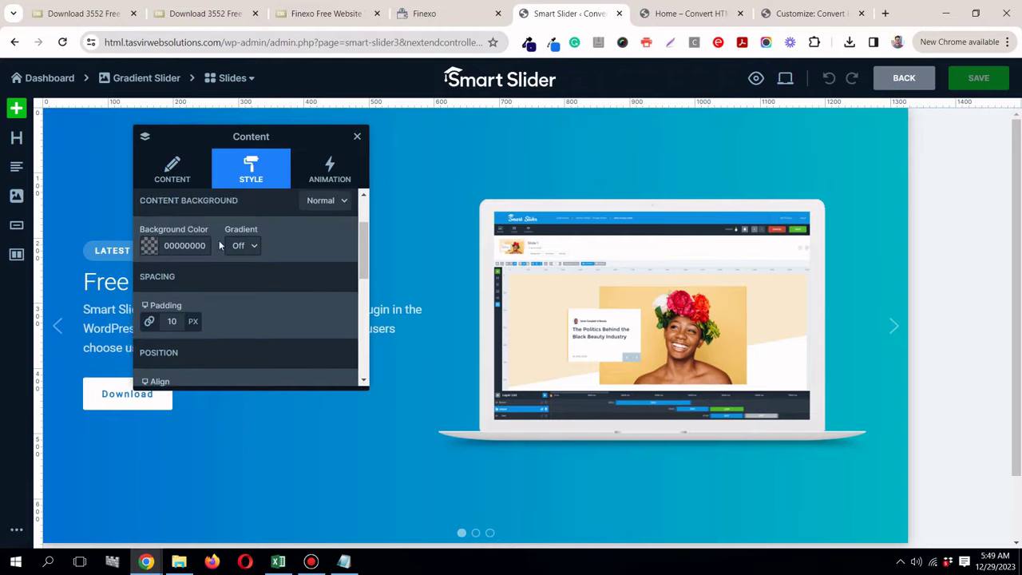
scroll(240, 256, up, 2)
click(358, 138)
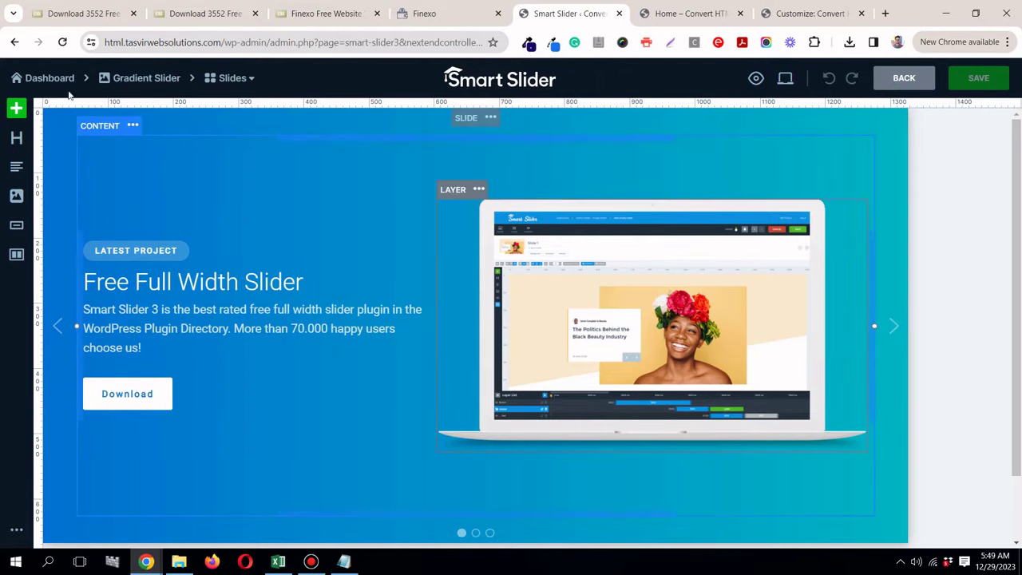
Step: Turn off the slide background's gradient and set its colour to the copied #170B63
click(58, 131)
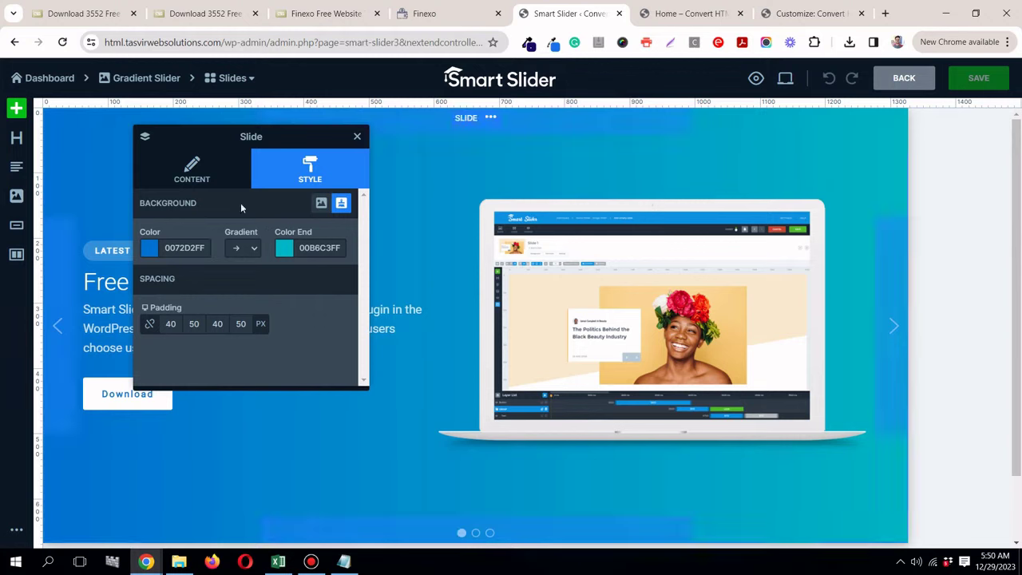
click(254, 252)
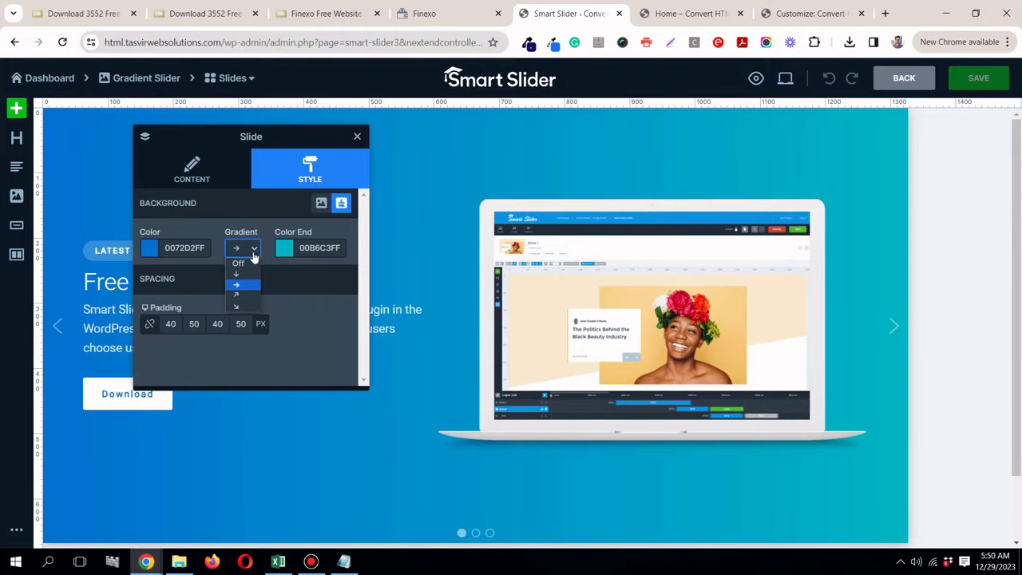
click(239, 263)
click(150, 249)
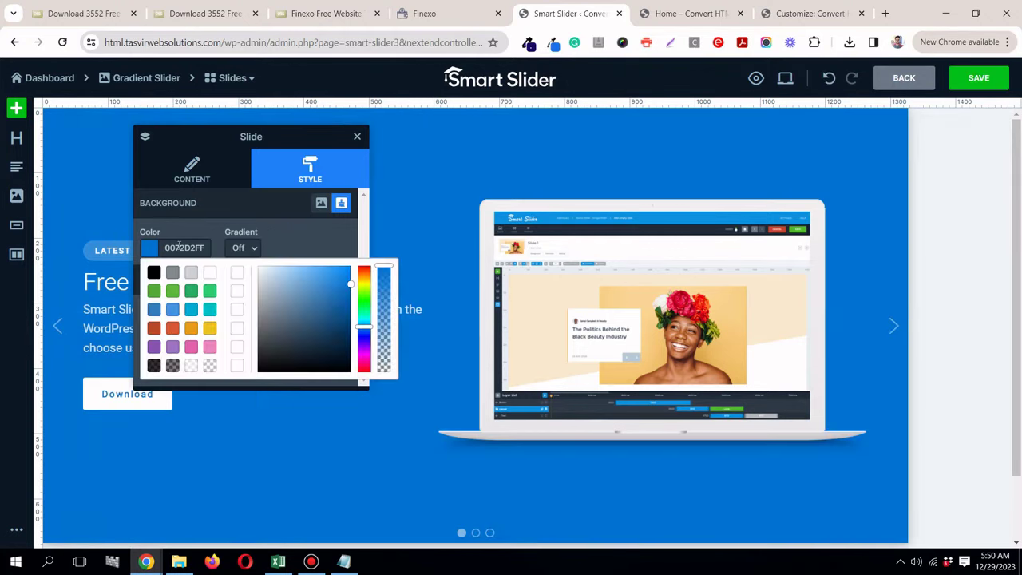
click(179, 249)
right_click(170, 247)
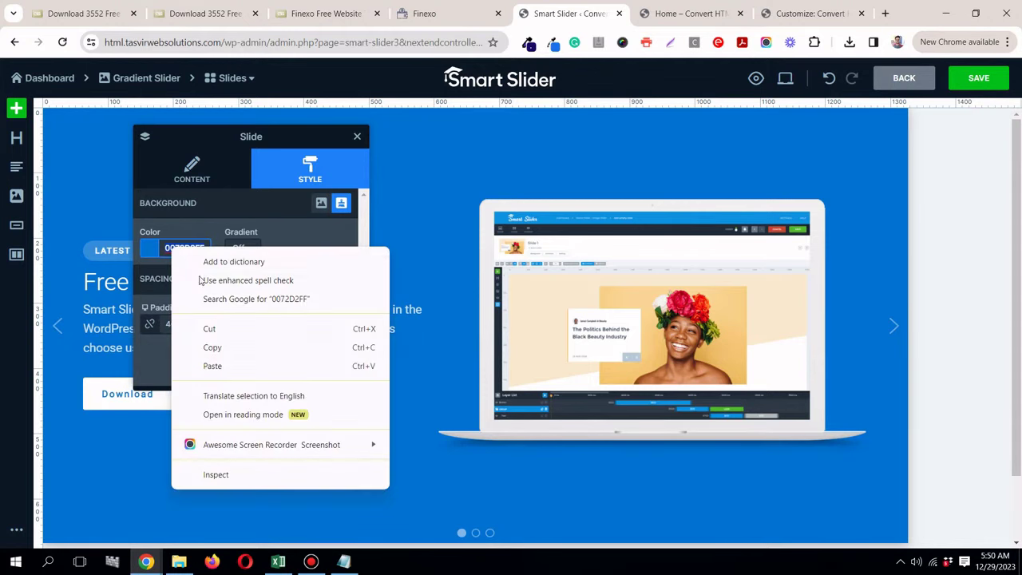
click(225, 369)
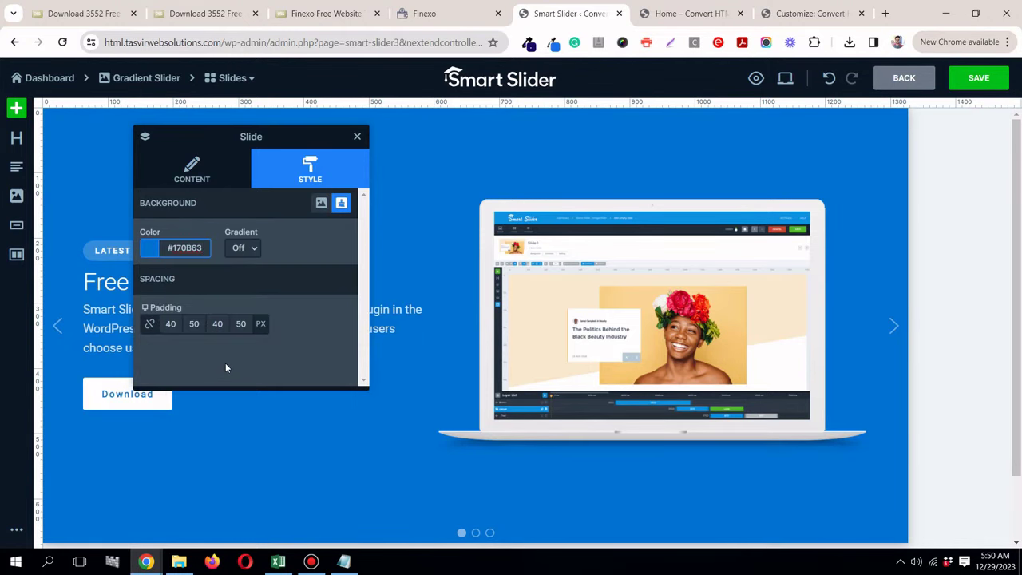
key(Return)
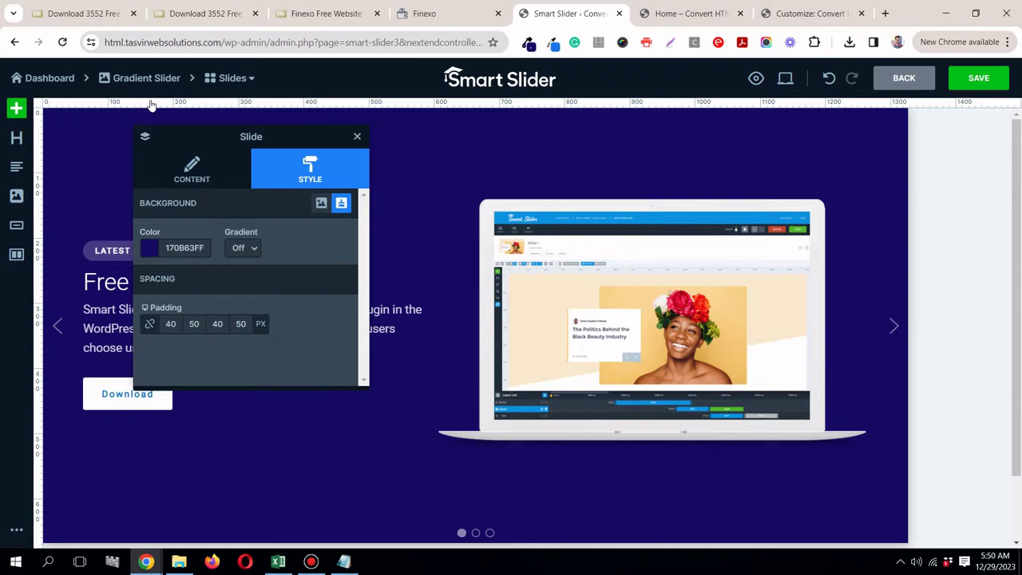
click(357, 137)
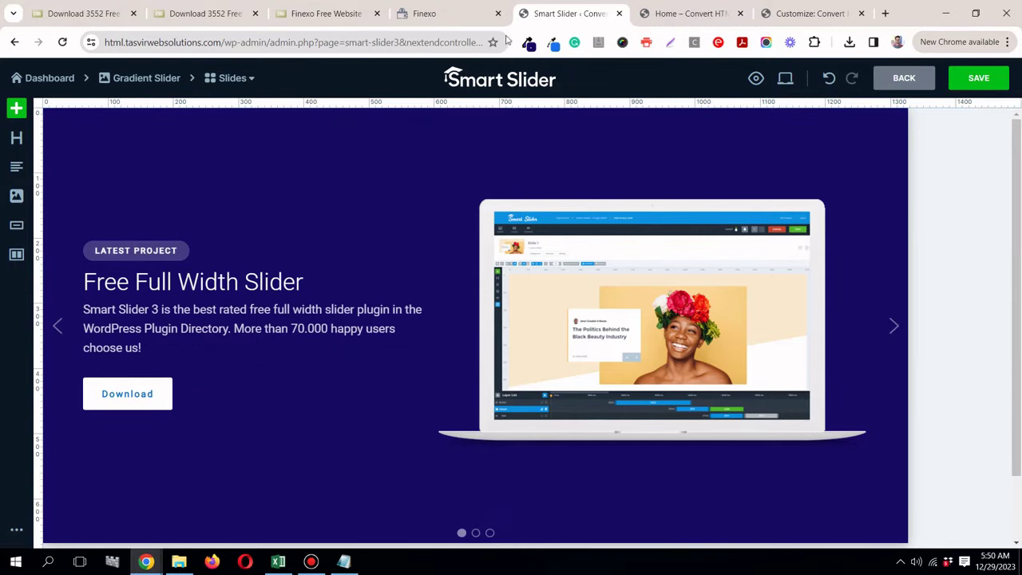
Step: Compare the slide with the Finexo template's hero section and delete the "LATEST PROJECT" button layer
click(444, 21)
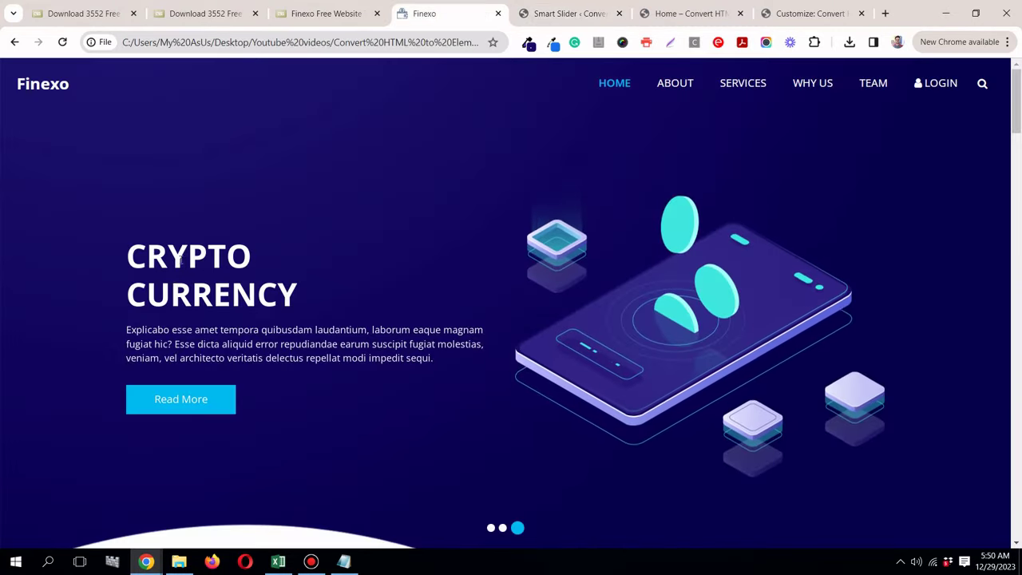
click(542, 18)
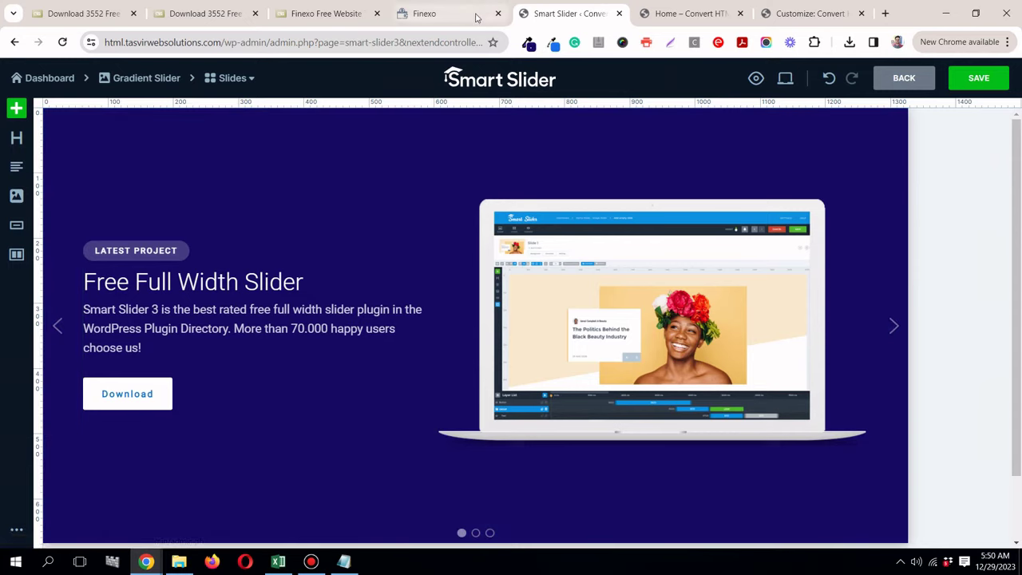
click(432, 14)
click(567, 14)
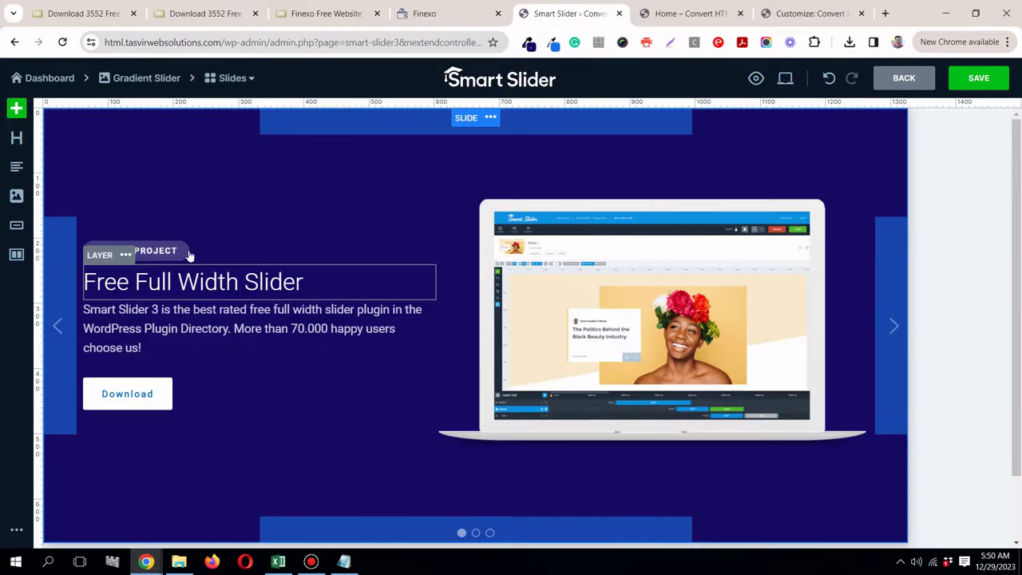
click(187, 254)
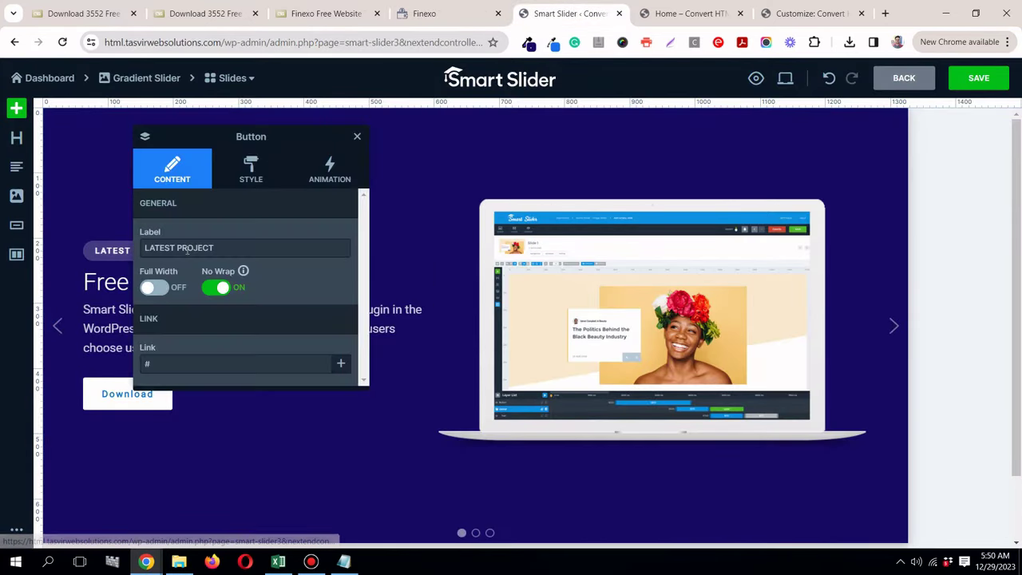
click(358, 137)
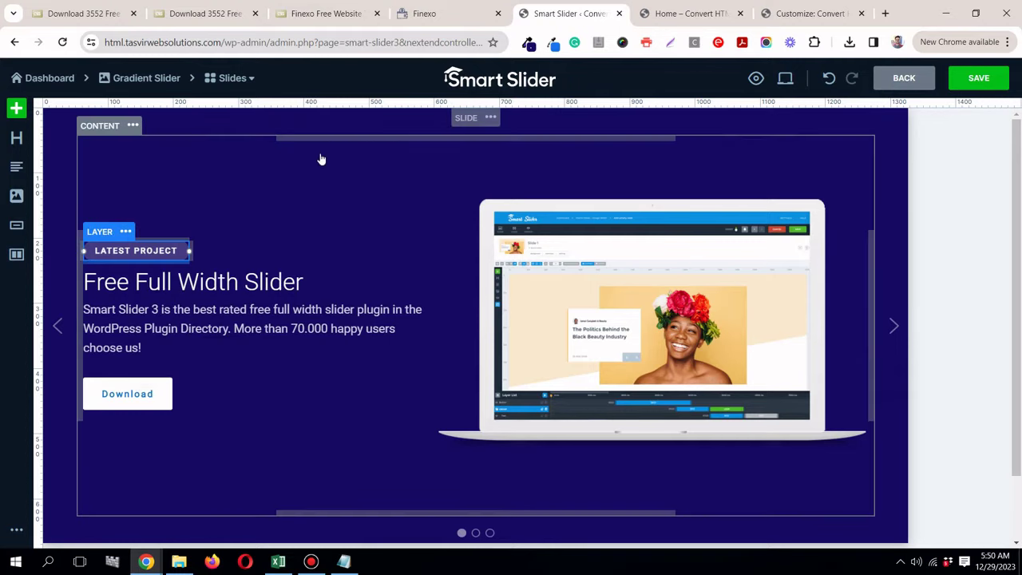
right_click(177, 252)
click(206, 355)
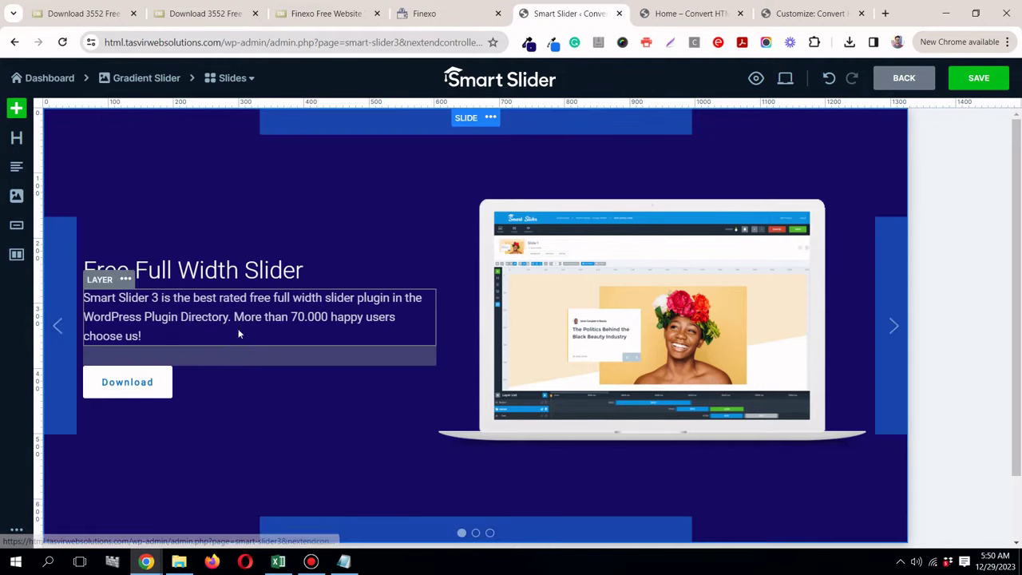
Step: Try to replace the slide heading "Free Full Width Slider" with the "CRYPTO CURRENCY" text copied from the Finexo template page
click(467, 18)
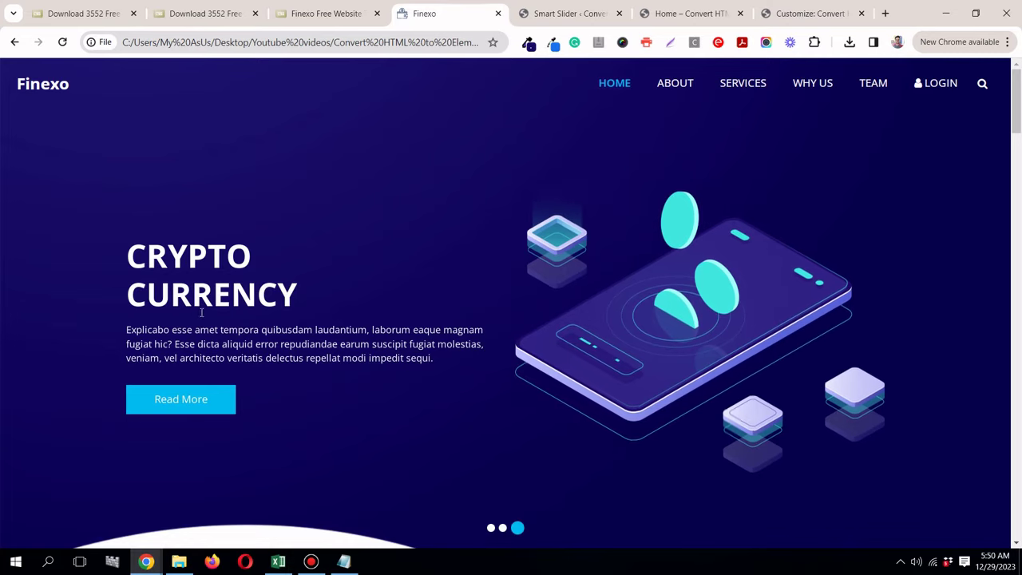
drag(296, 297, 190, 272)
right_click(190, 272)
click(239, 388)
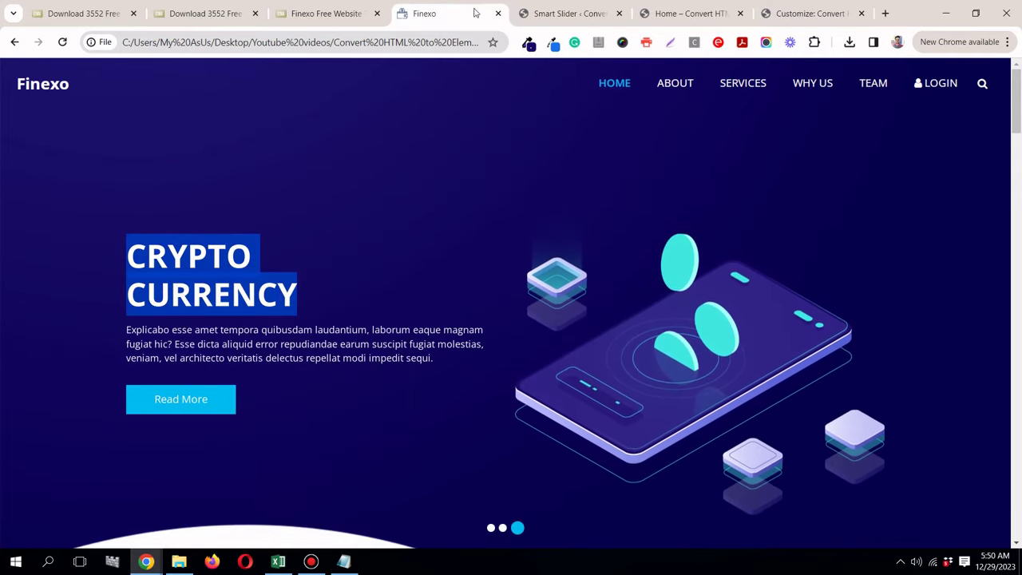
click(572, 16)
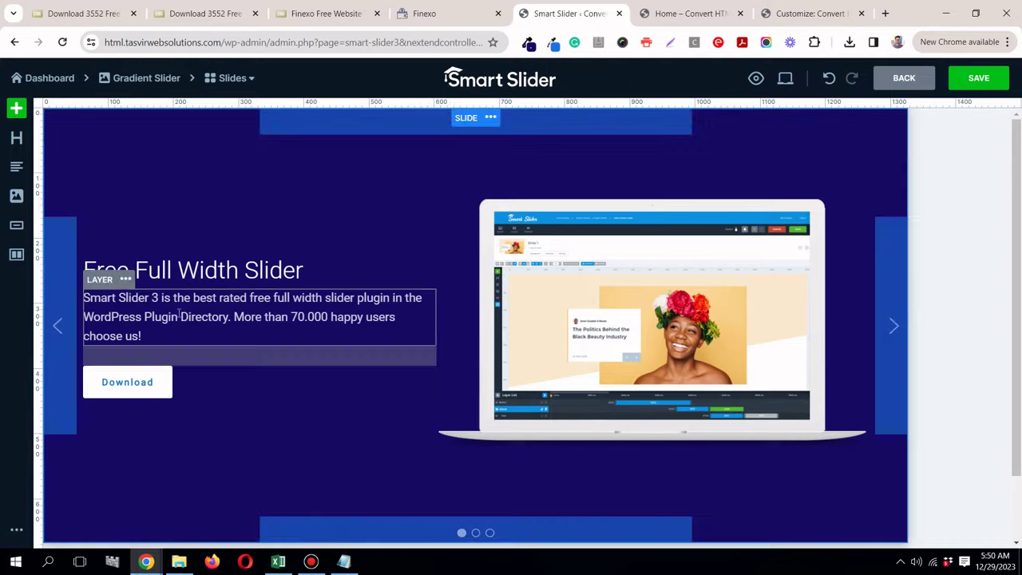
click(200, 275)
triple_click(217, 249)
right_click(225, 252)
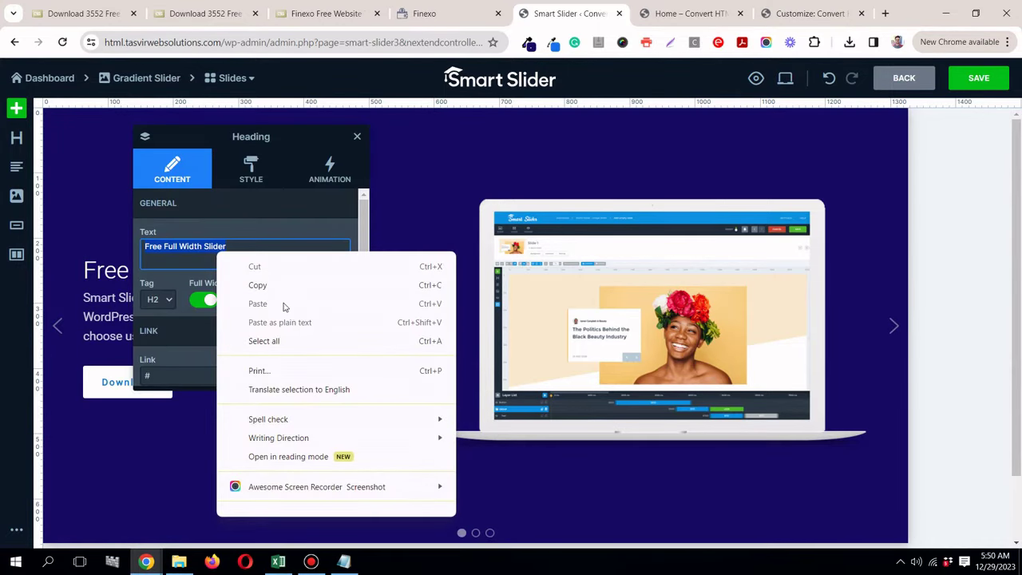
right_click(182, 244)
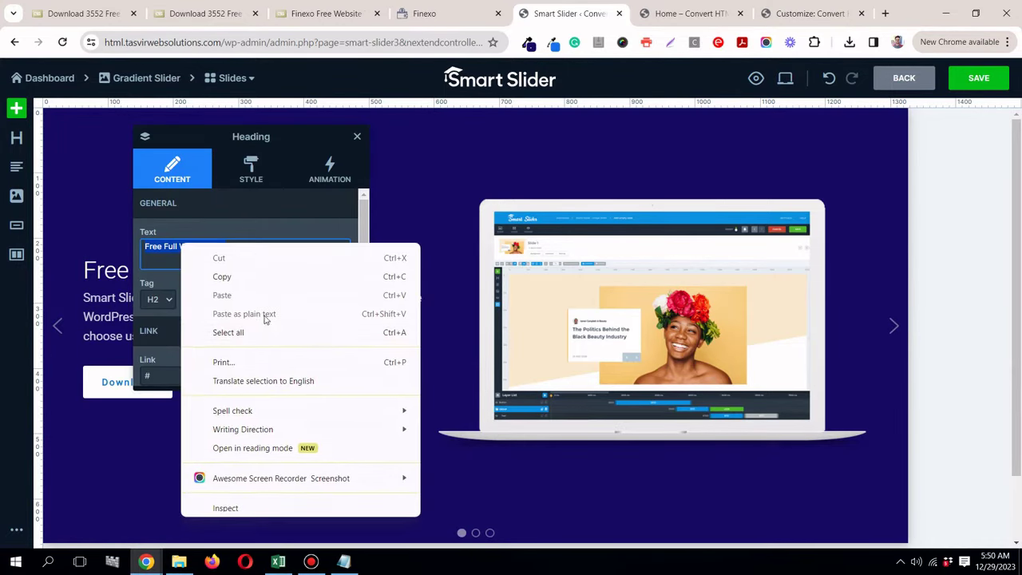
Step: Copy the "CRYPTO CURRENCY" heading from the Finexo page again and retry pasting it into the slide's heading text
click(407, 14)
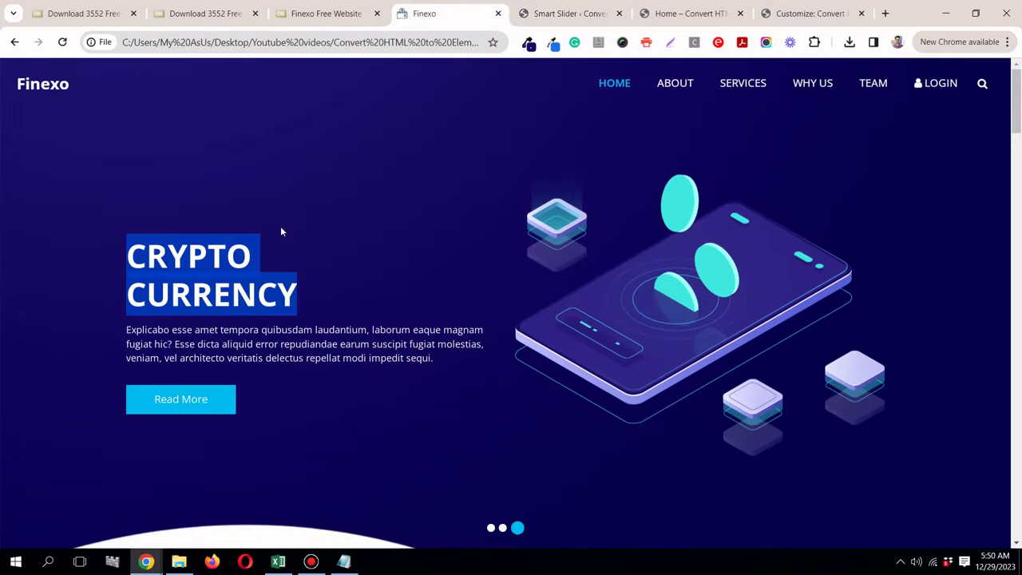
right_click(242, 270)
click(288, 389)
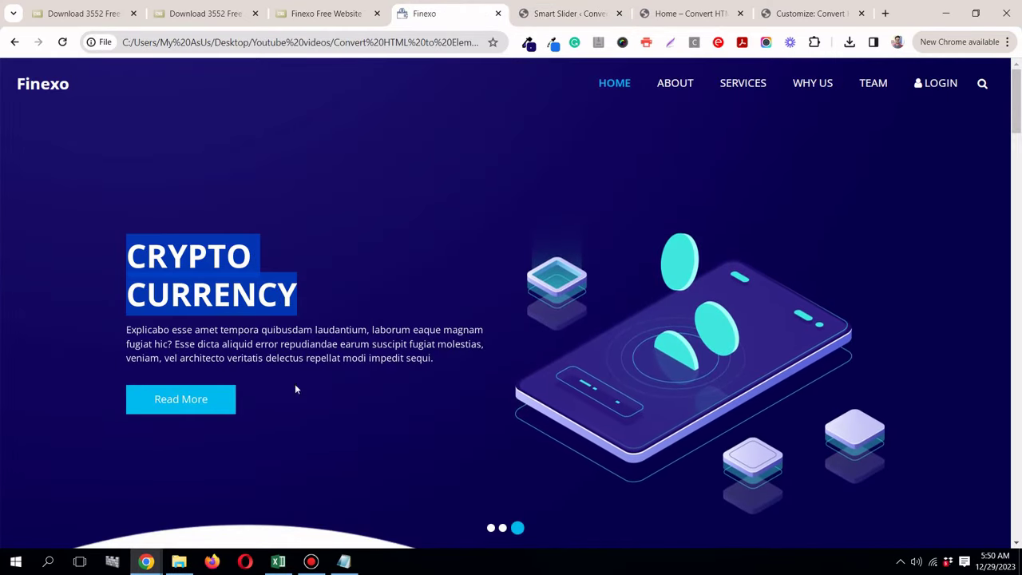
key(ctrl+Tab)
right_click(185, 246)
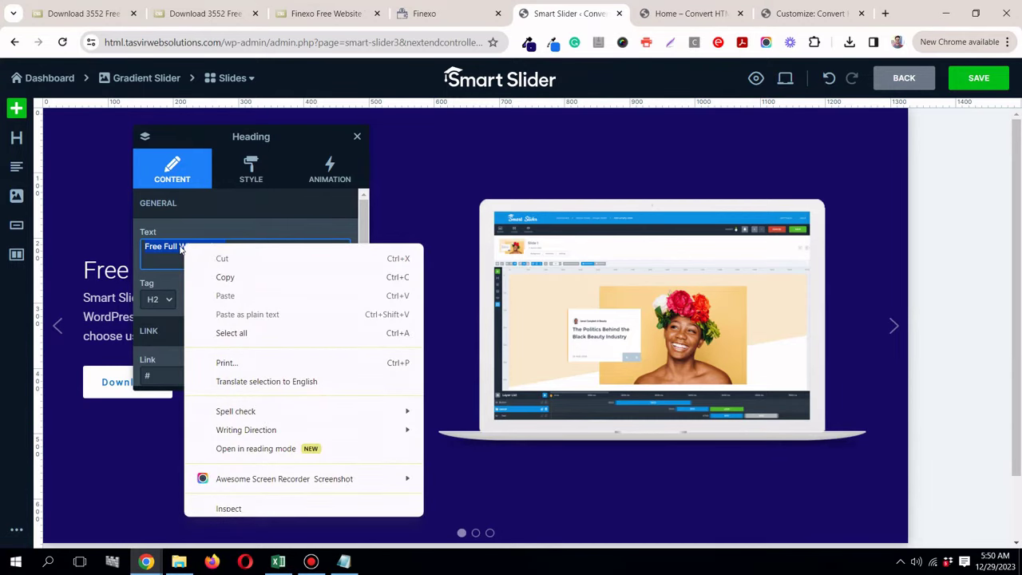
key(Escape)
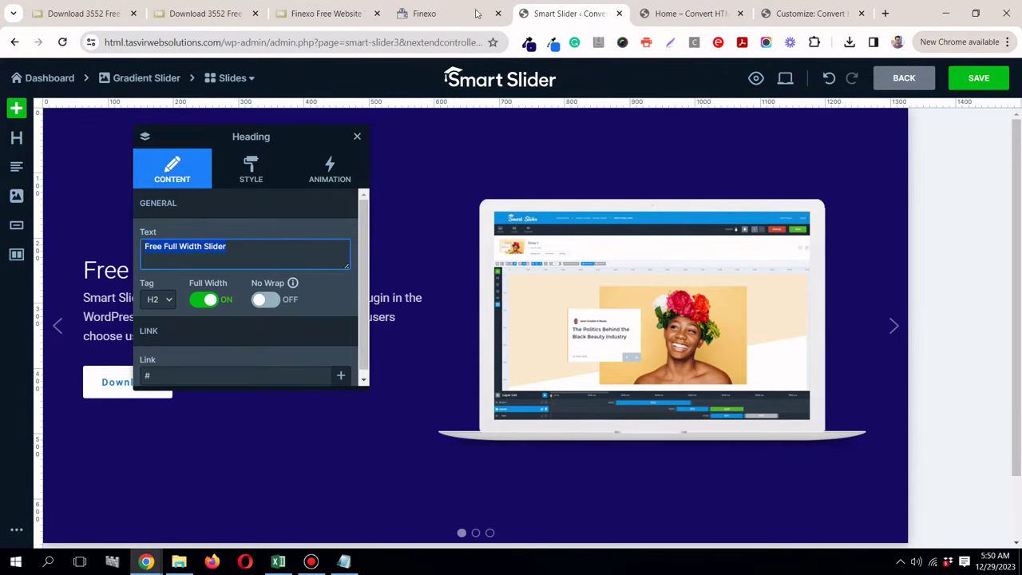
Step: Try to copy "CRYPTO" from the Finexo page's hero heading and paste it over the slide's heading text
click(447, 13)
click(301, 310)
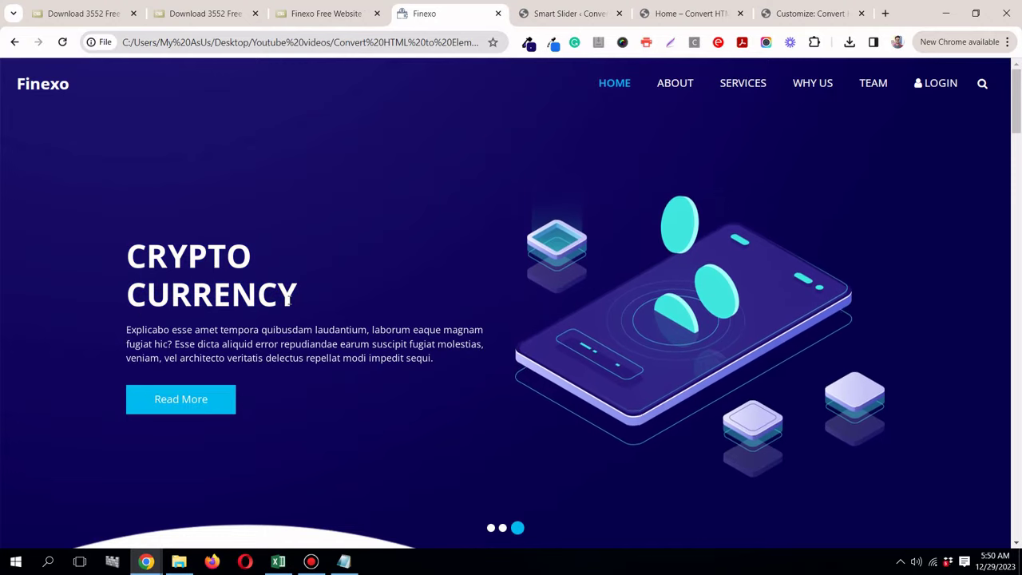
click(312, 564)
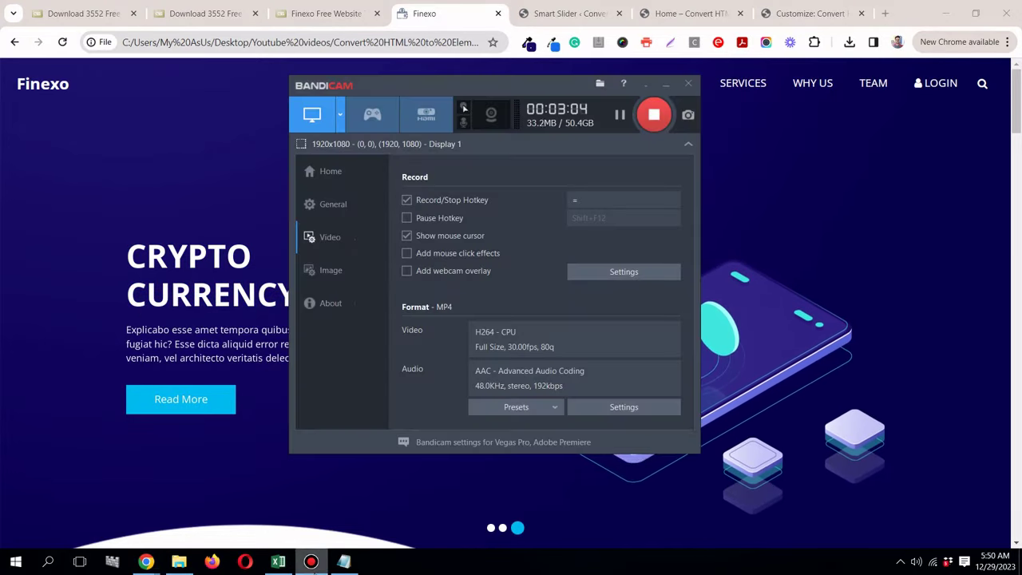
click(312, 564)
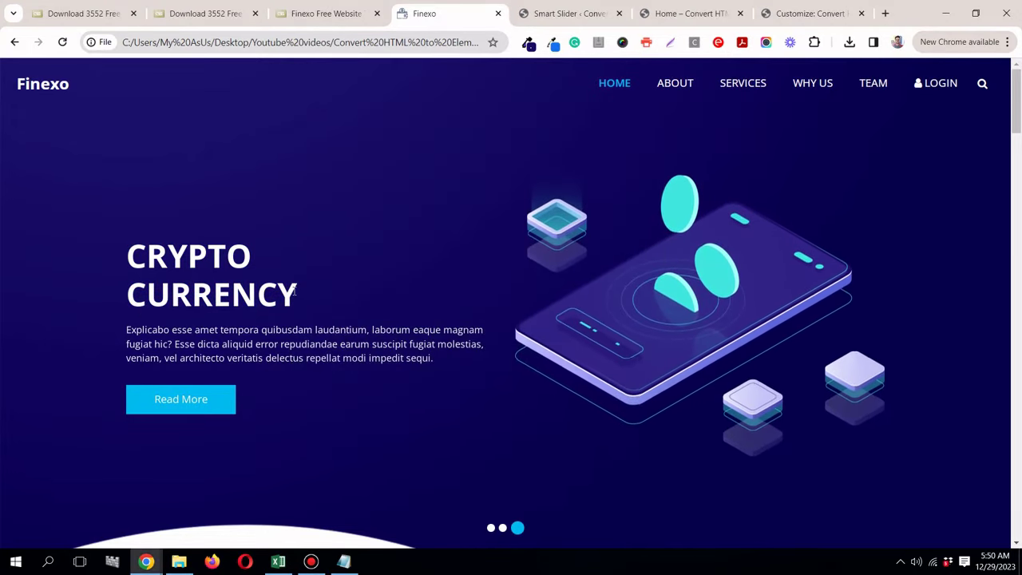
double_click(297, 289)
click(207, 256)
double_click(208, 256)
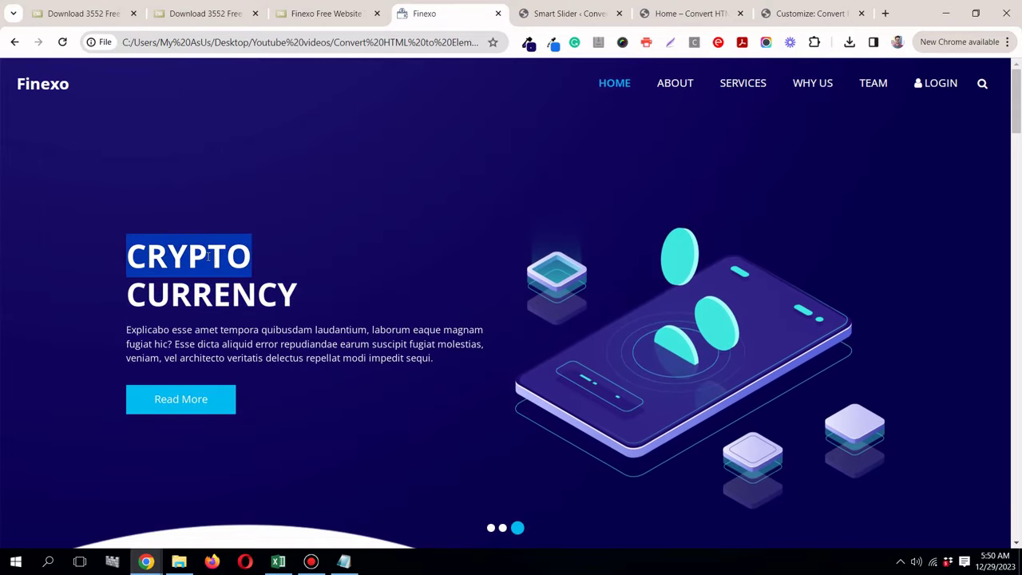
right_click(210, 256)
click(261, 375)
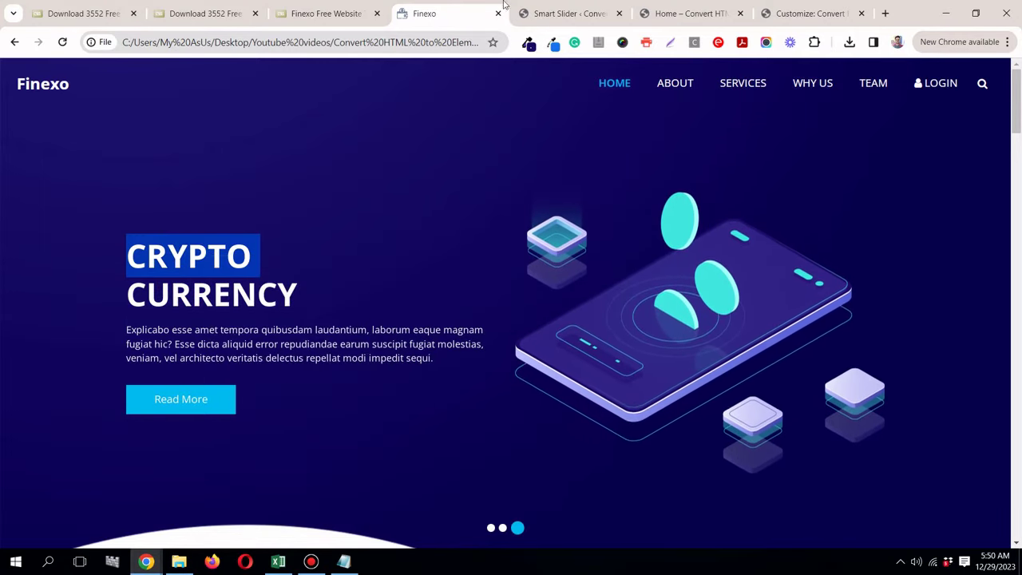
key(ctrl+Tab)
right_click(178, 247)
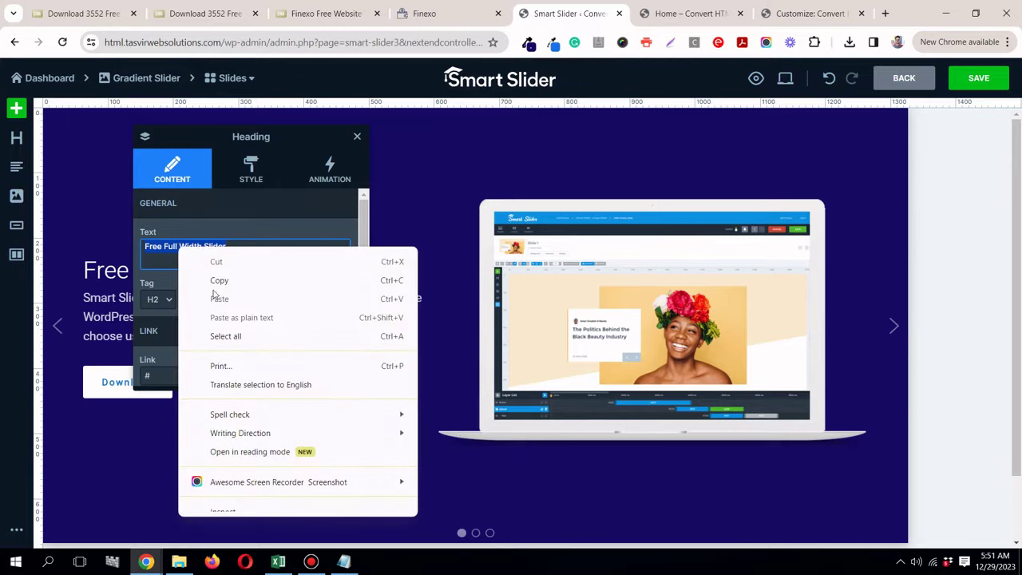
click(438, 16)
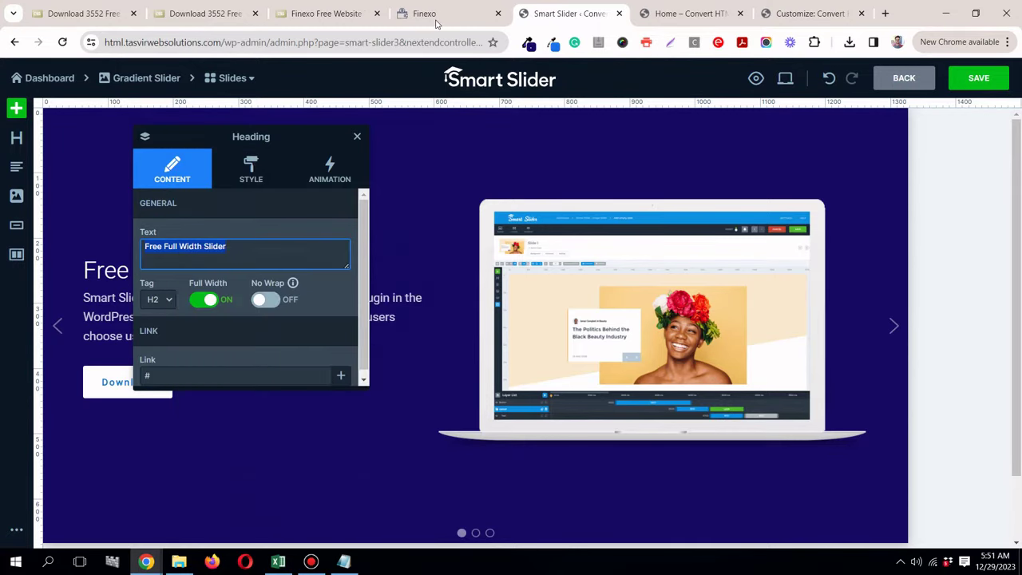
Step: Check the hero heading's wording on the Finexo page and replace the slide's heading text with "CRYPTO CURRENCY"
click(439, 16)
click(286, 290)
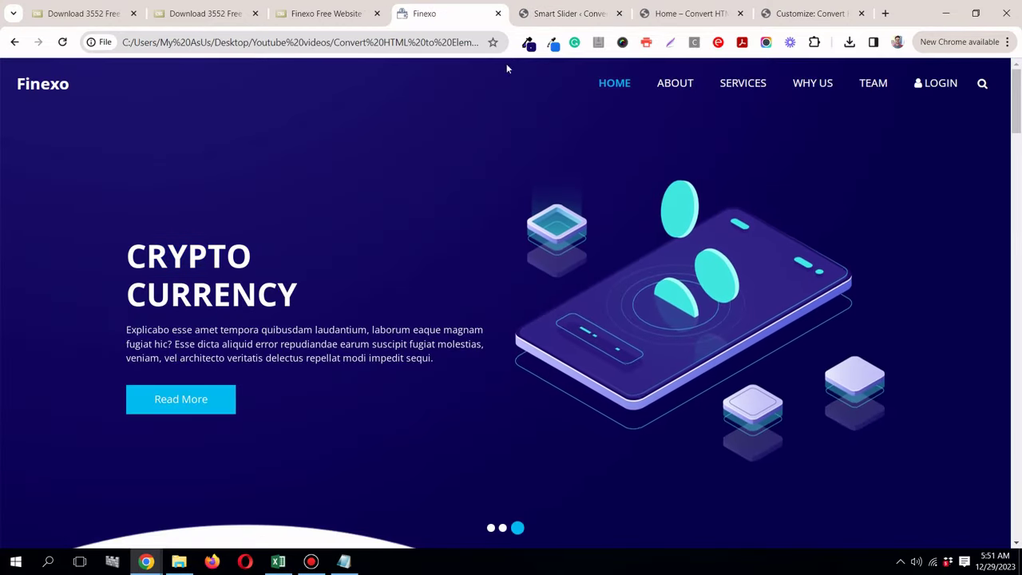
click(554, 16)
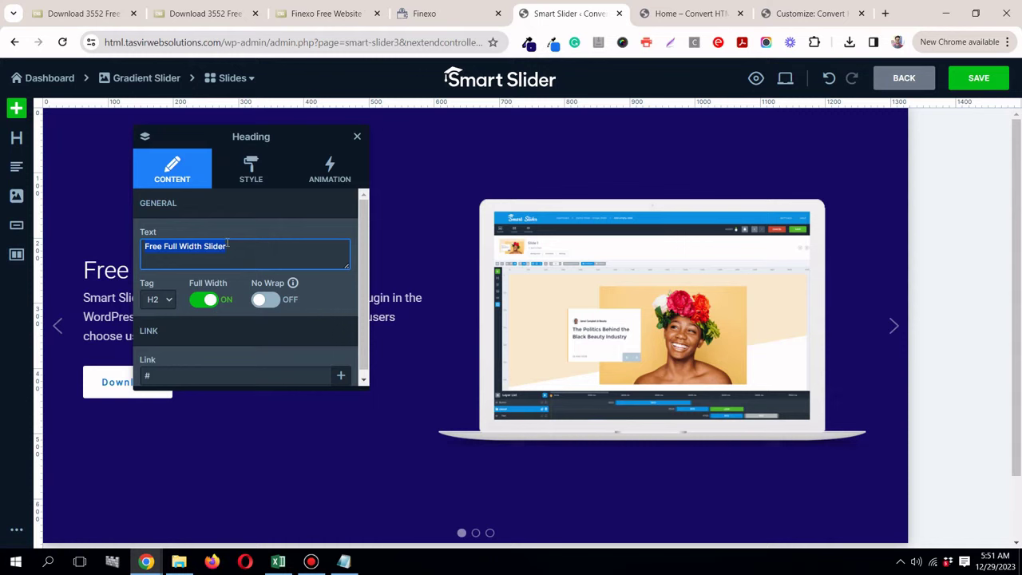
click(236, 246)
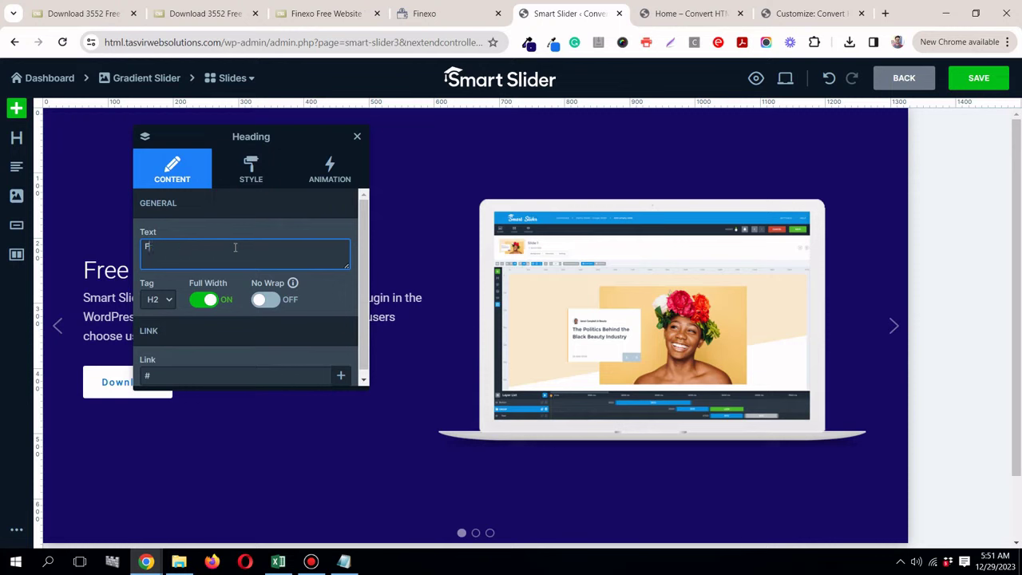
text(CRYPTO CURRENCY)
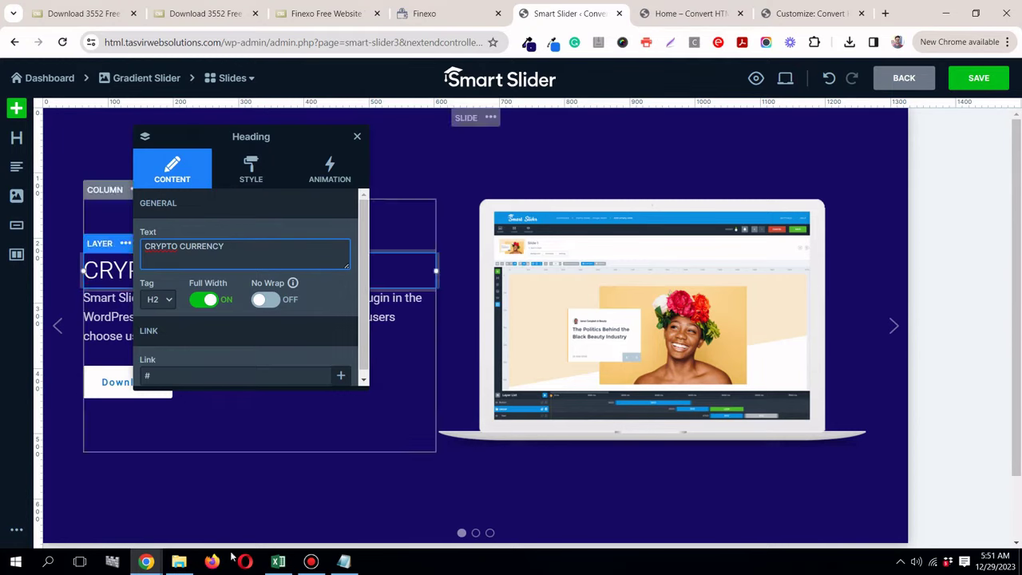
click(306, 562)
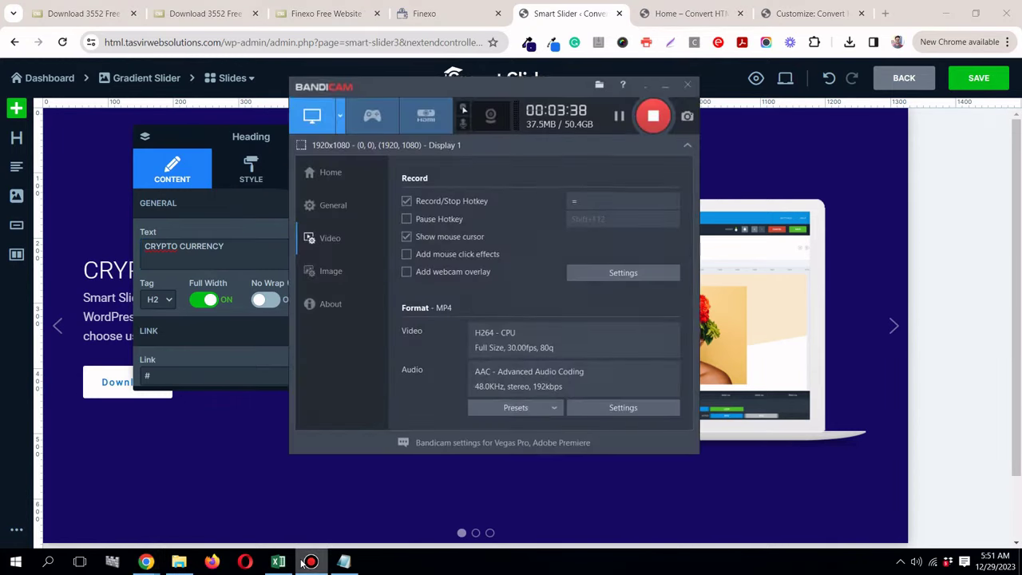
click(304, 562)
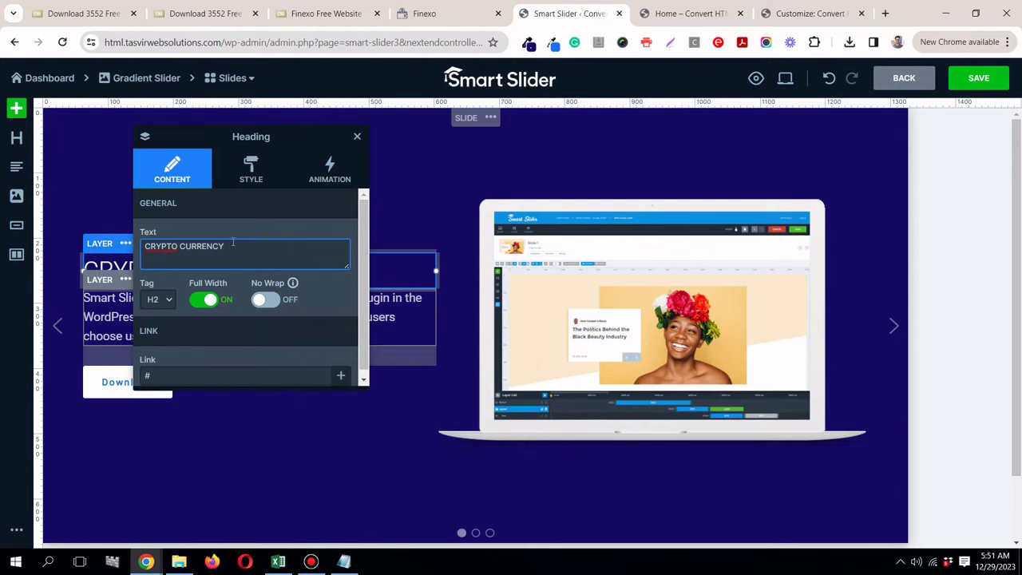
Step: Inspect the "CRYPTO CURRENCY" heading on the Finexo page to read its font family, size and weight
click(444, 14)
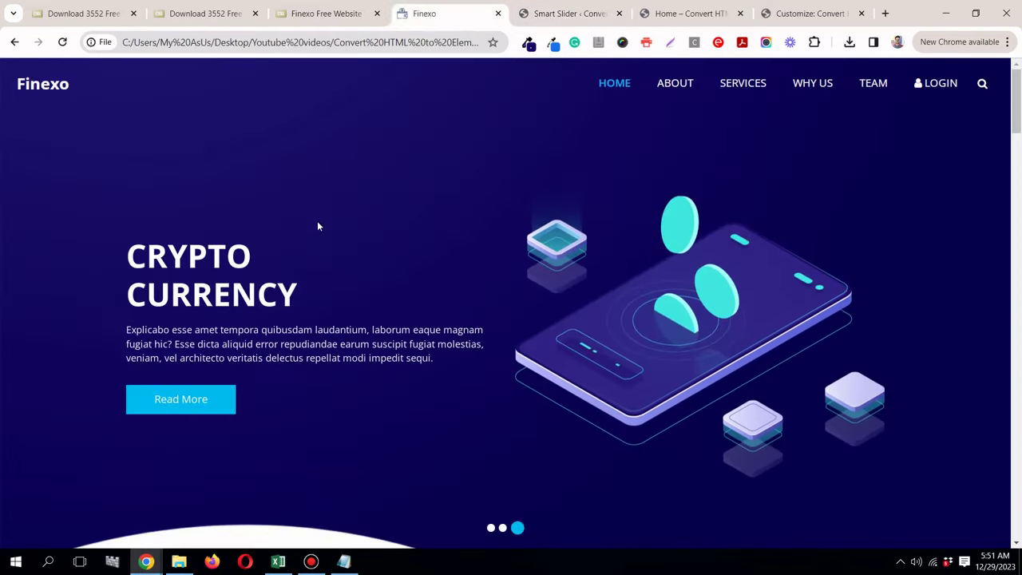
right_click(254, 297)
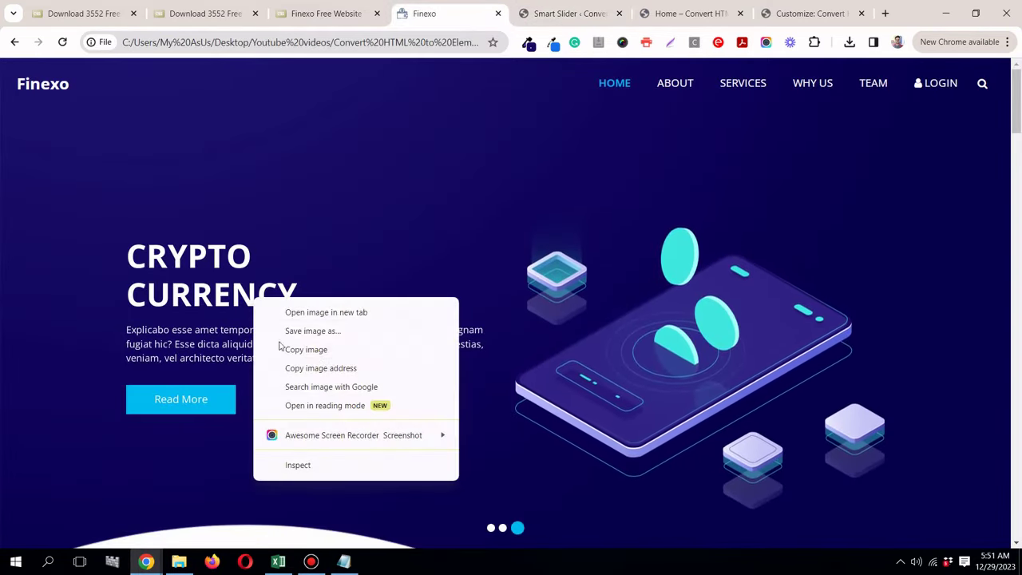
click(318, 467)
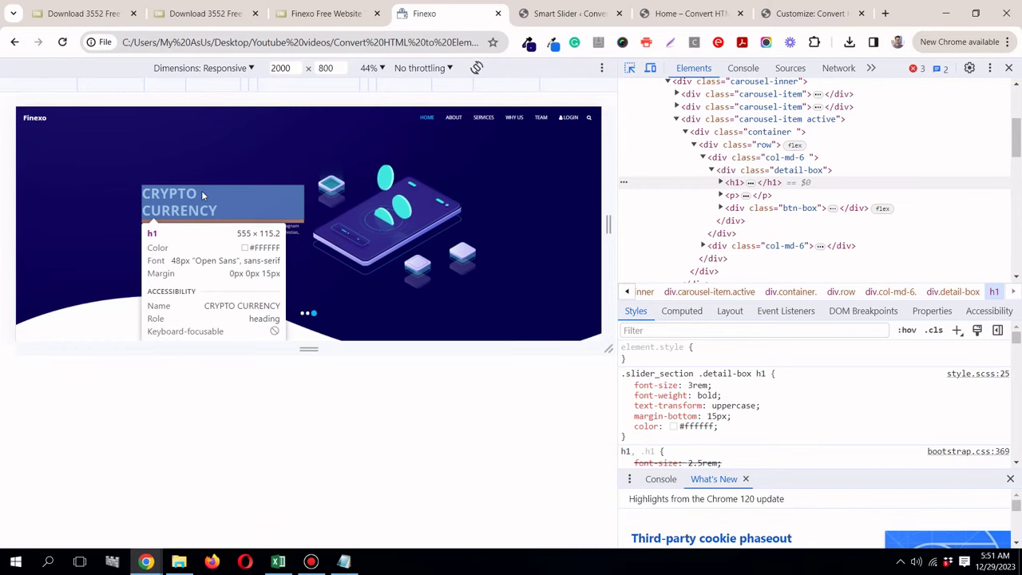
Step: Set the slide heading's font family to open sans and its font weight to 700 - Bold
click(627, 10)
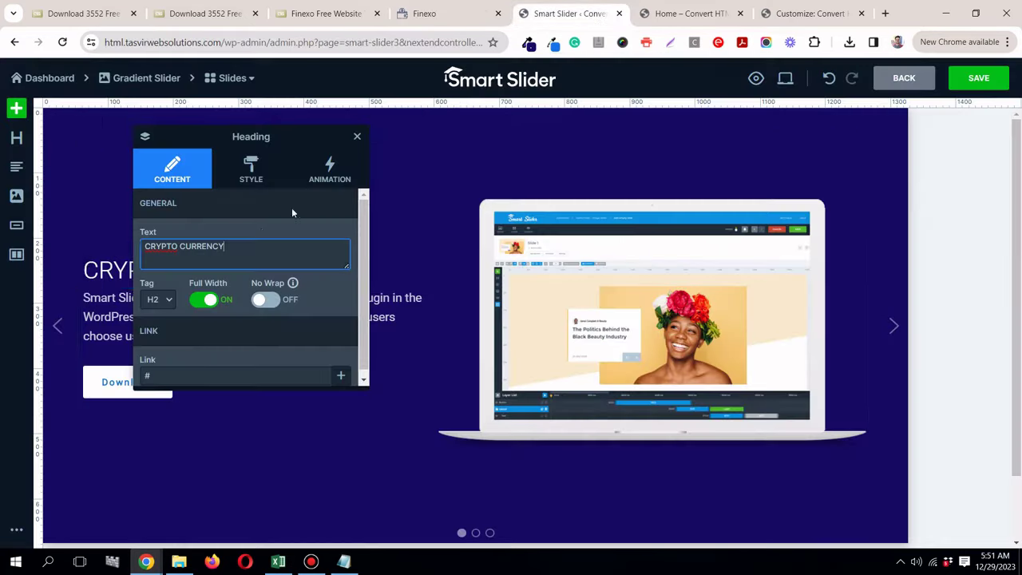
click(250, 170)
click(208, 277)
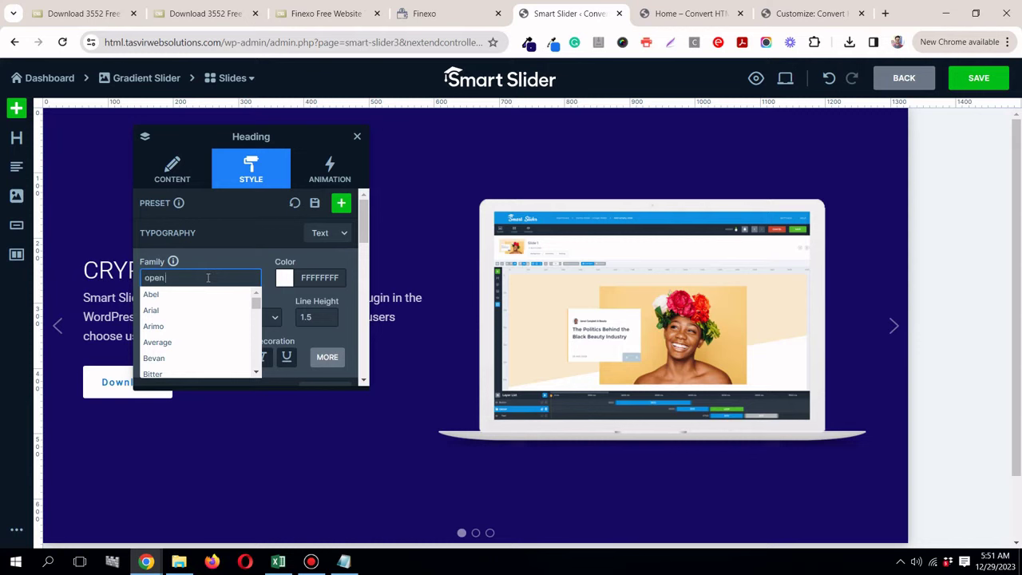
key(Return)
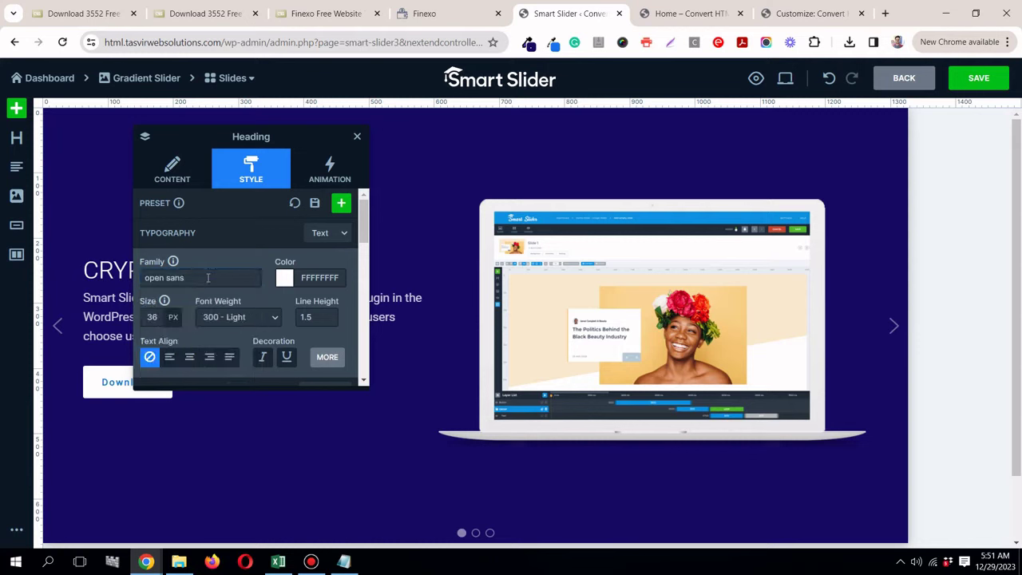
click(238, 320)
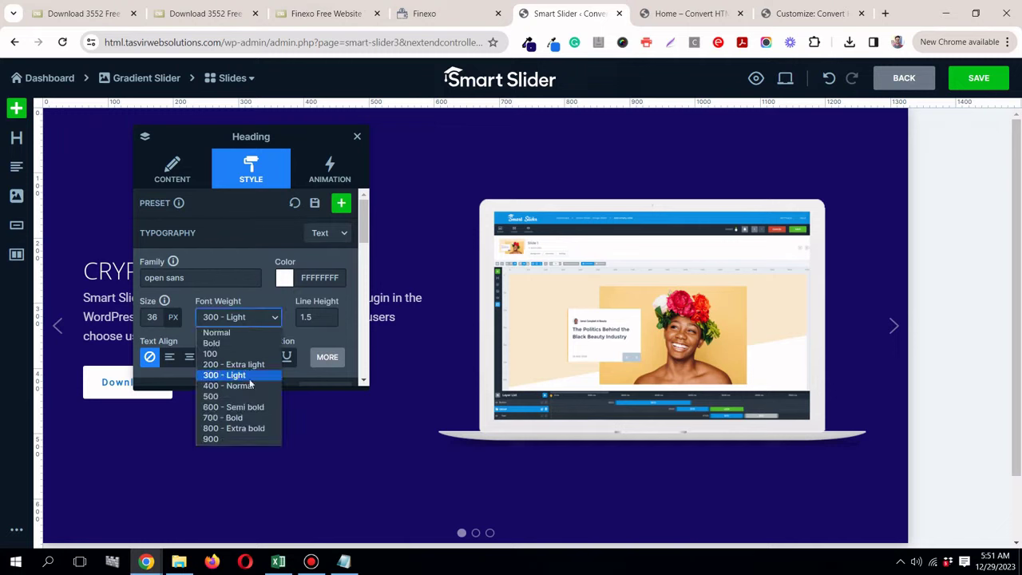
click(228, 417)
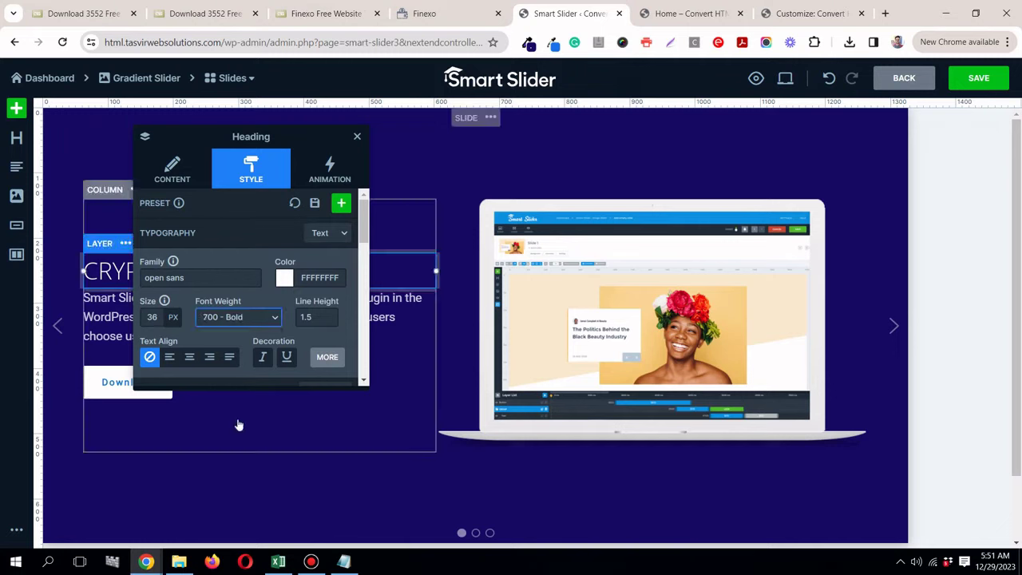
Step: Set the slide heading's font size to 48 px and its line height to 1.2
click(155, 316)
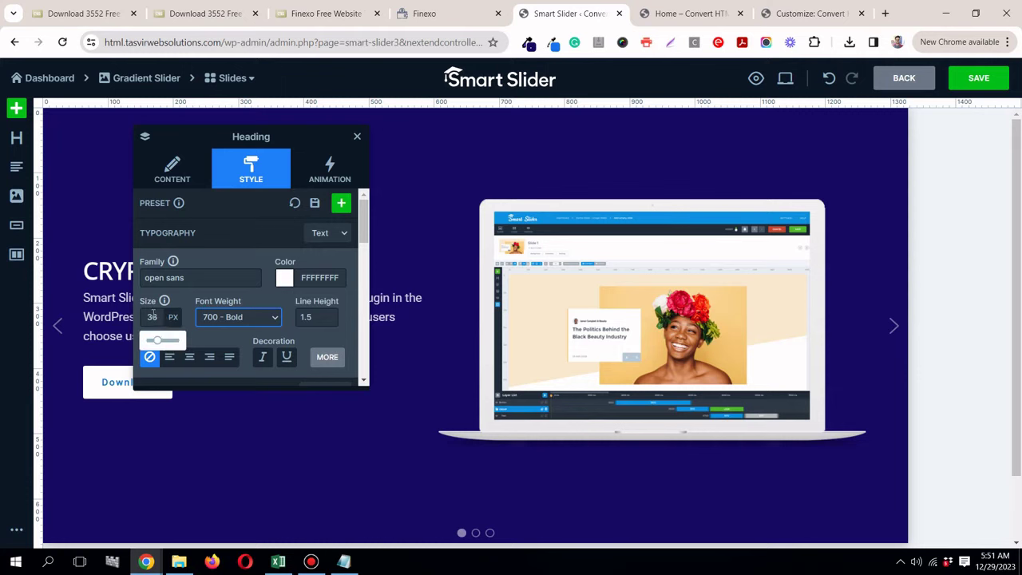
double_click(152, 317)
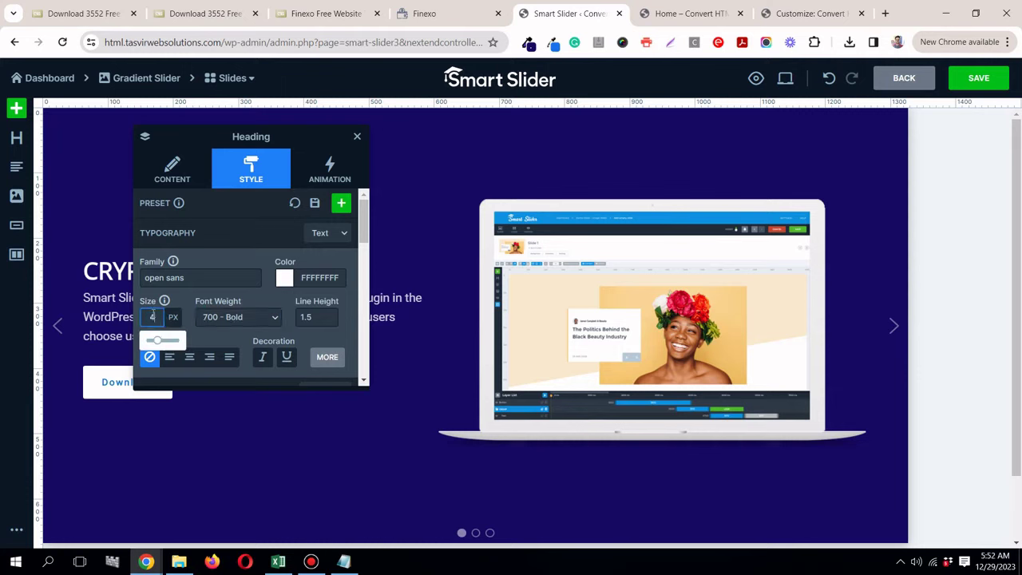
text(48)
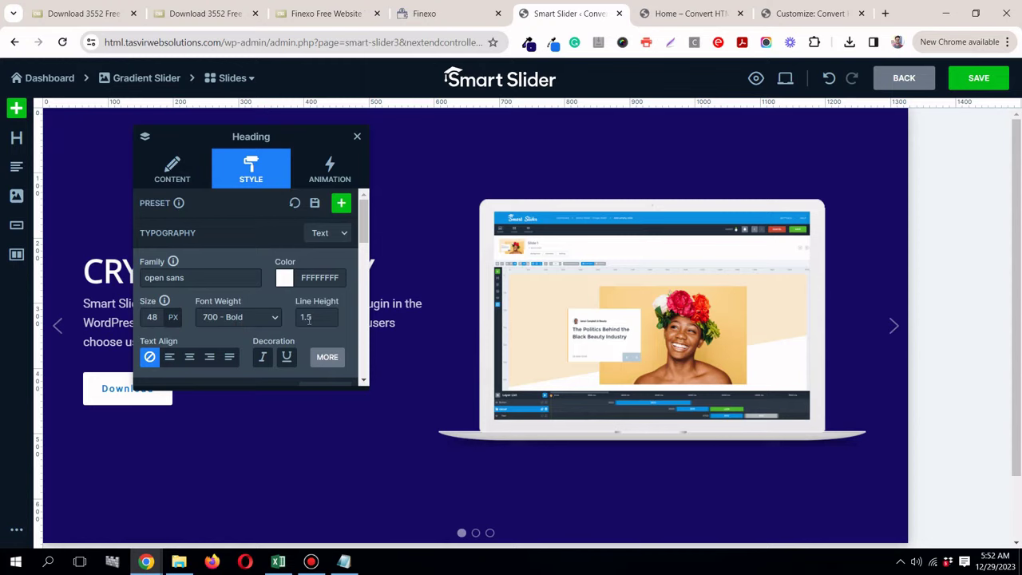
click(326, 318)
click(316, 254)
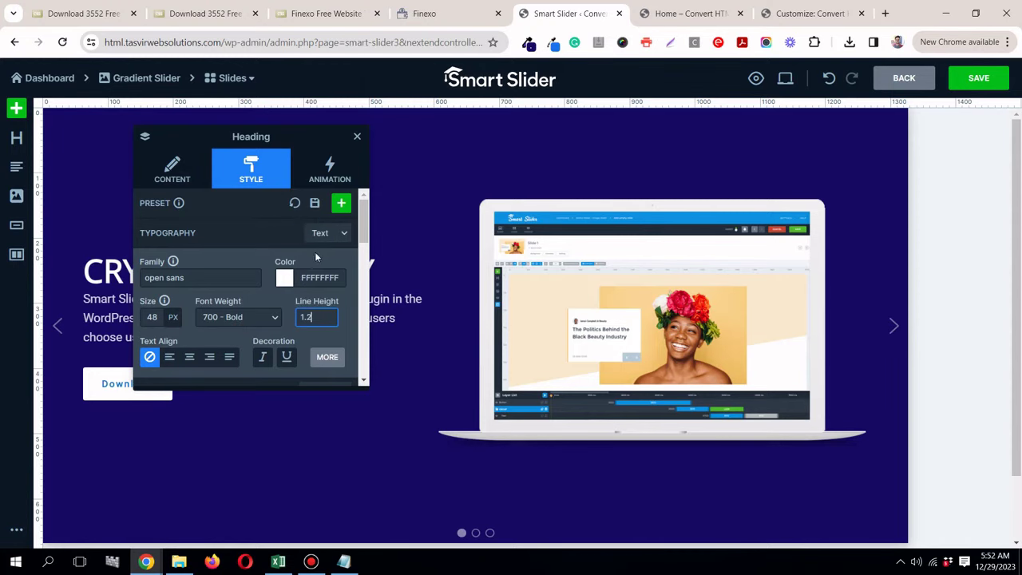
click(312, 561)
click(312, 561)
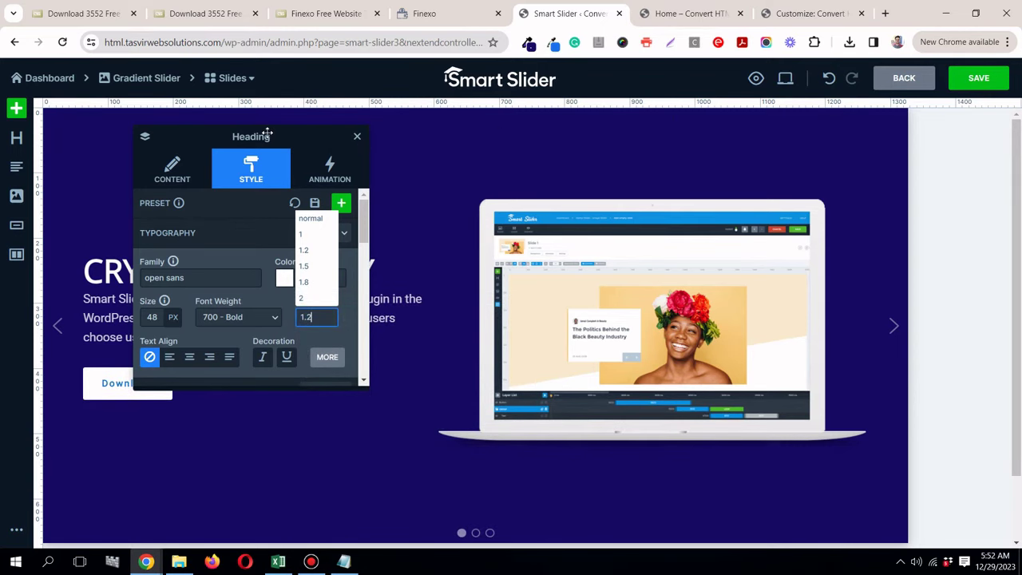
Step: Compare the slide heading with the Finexo hero heading and insert a <br> line break between "CRYPTO" and "CURRENCY"
drag(277, 137, 597, 202)
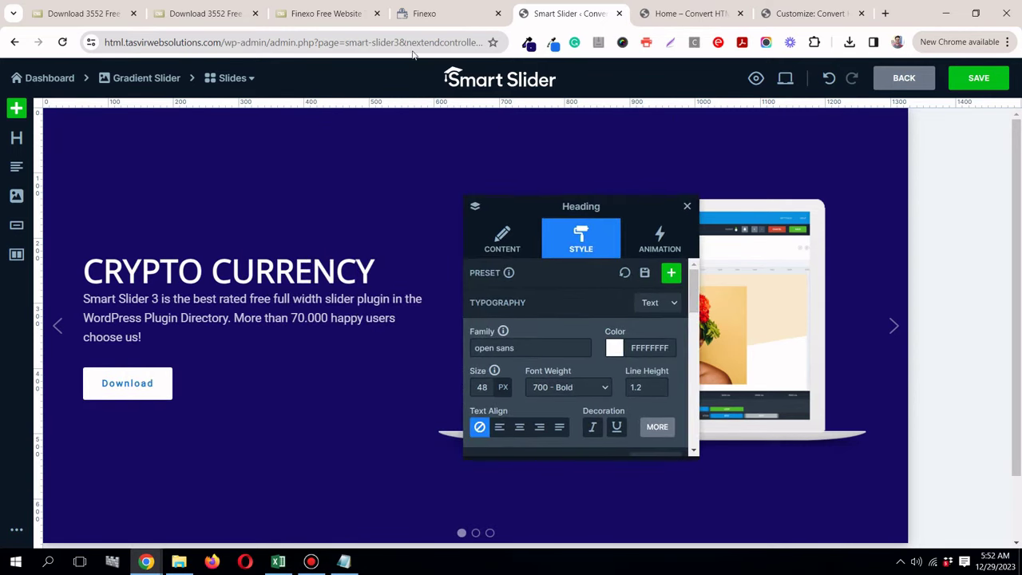
click(447, 13)
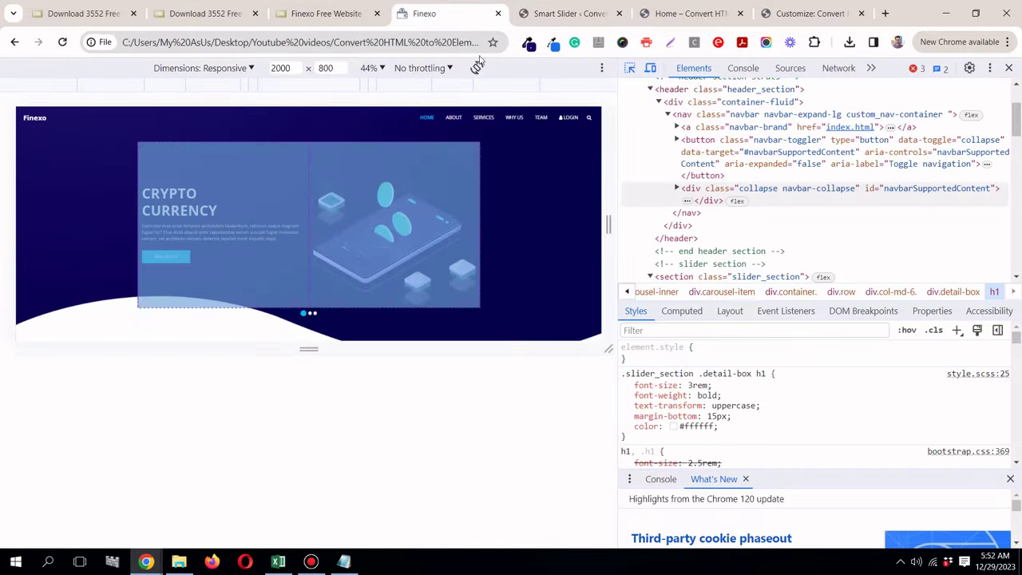
click(569, 14)
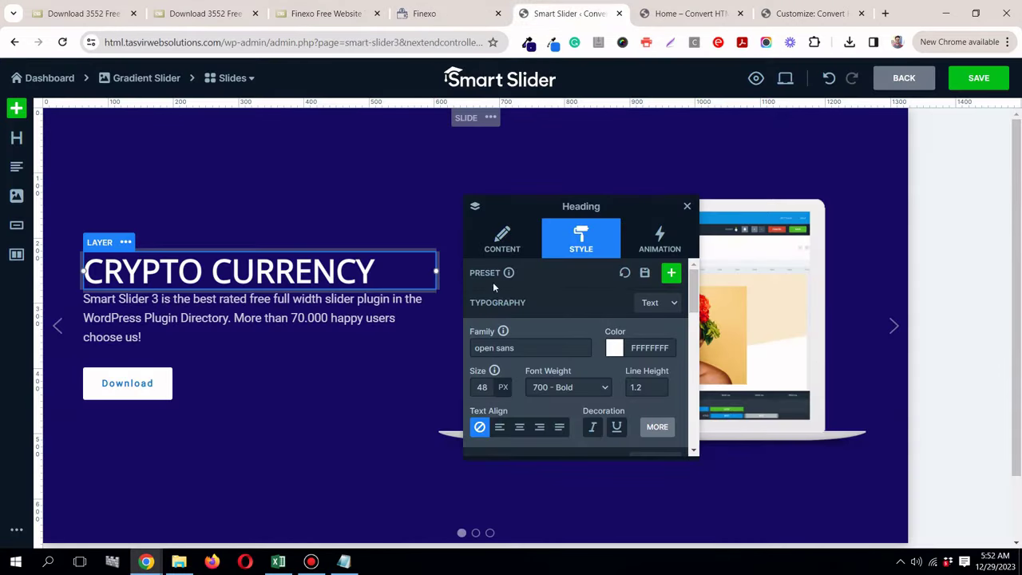
click(509, 233)
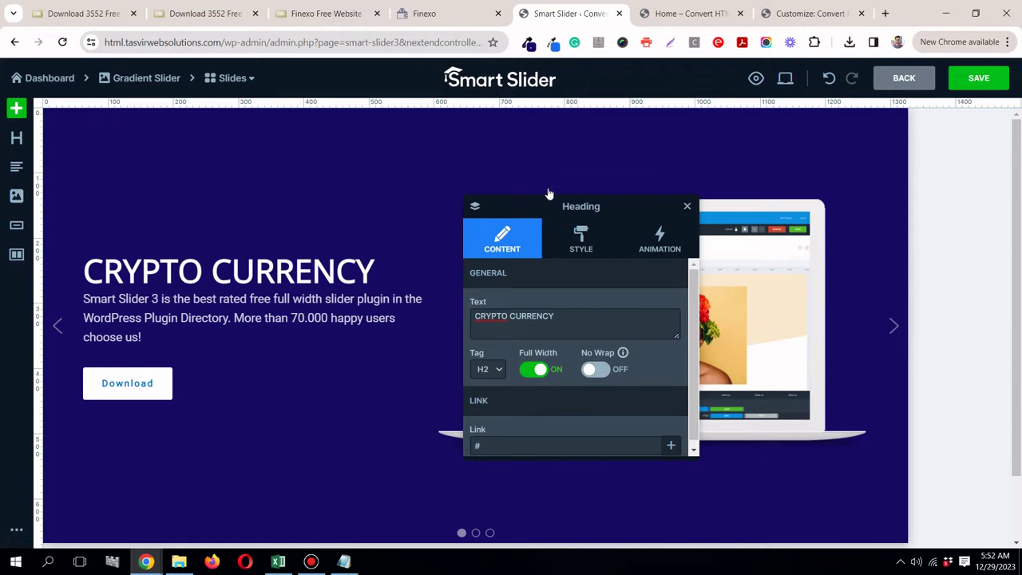
click(503, 190)
drag(532, 207, 476, 204)
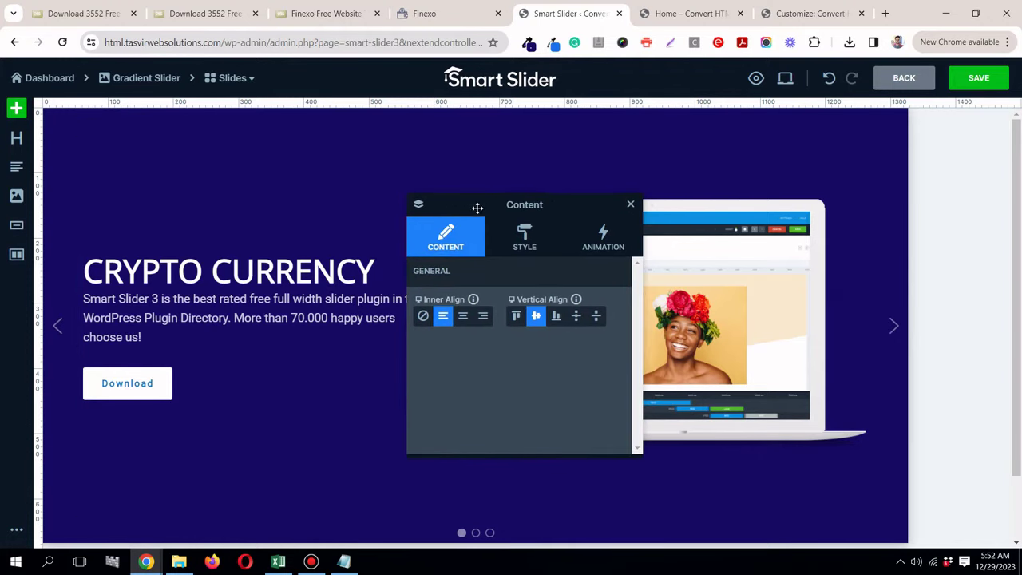
click(271, 281)
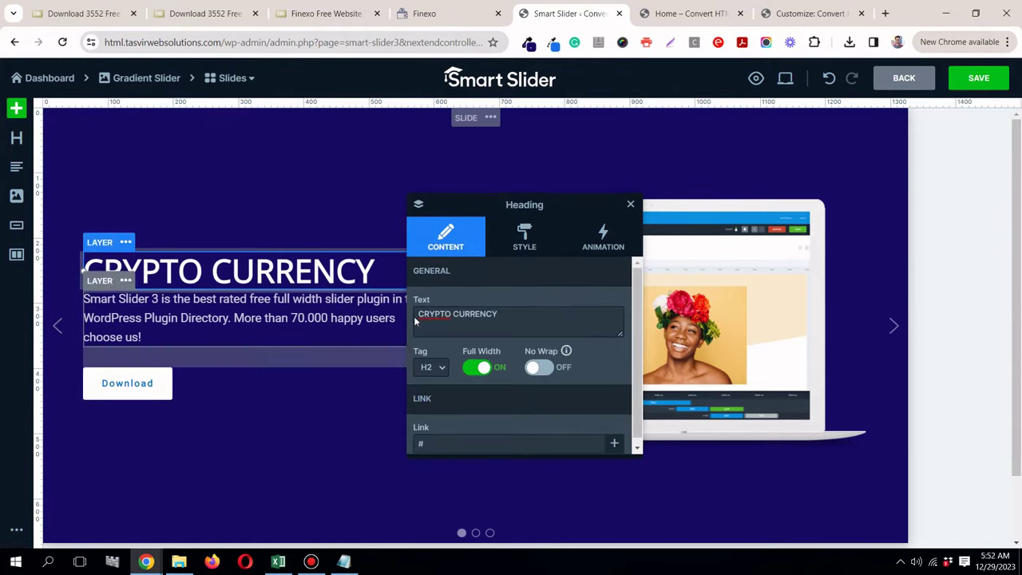
click(454, 313)
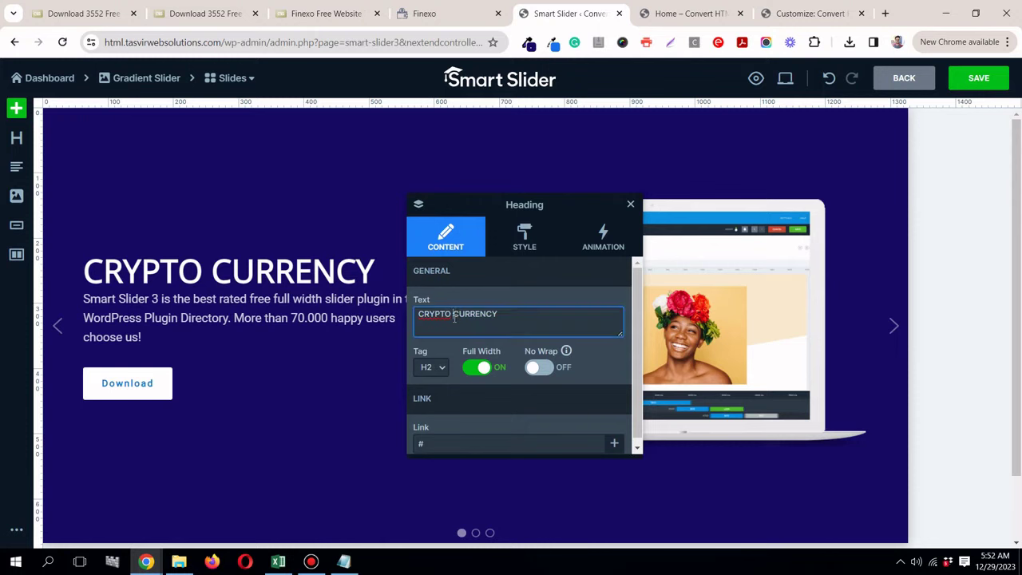
text(<br>)
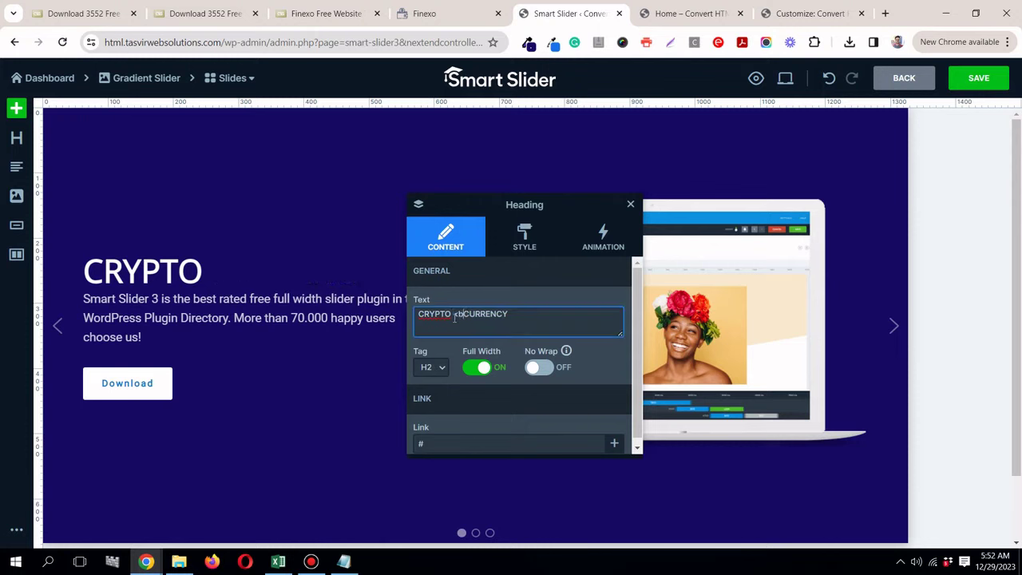
text(>)
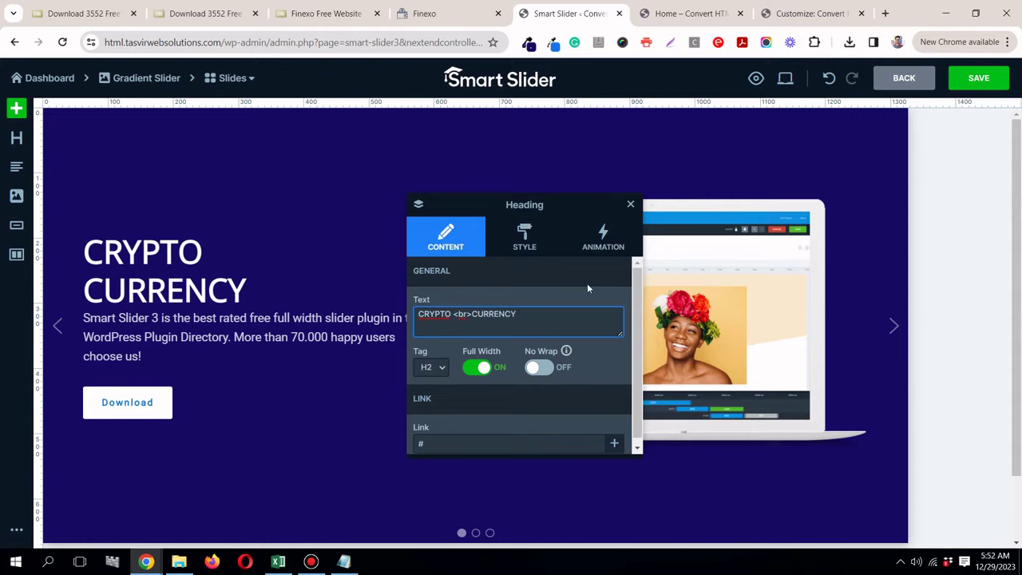
Step: Copy the paragraph under the "CRYPTO CURRENCY" heading on the Finexo page
click(630, 207)
click(434, 13)
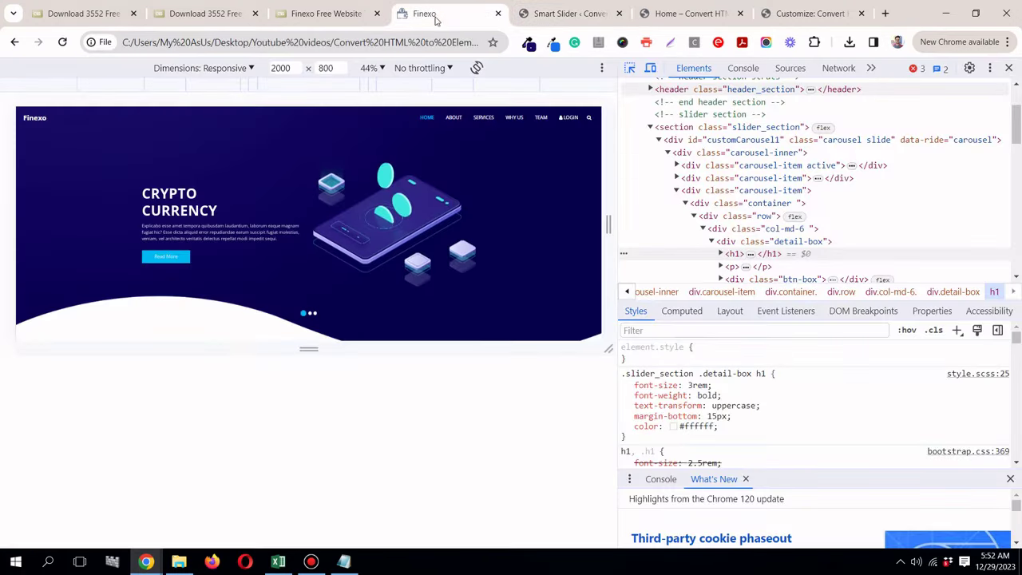
click(1009, 68)
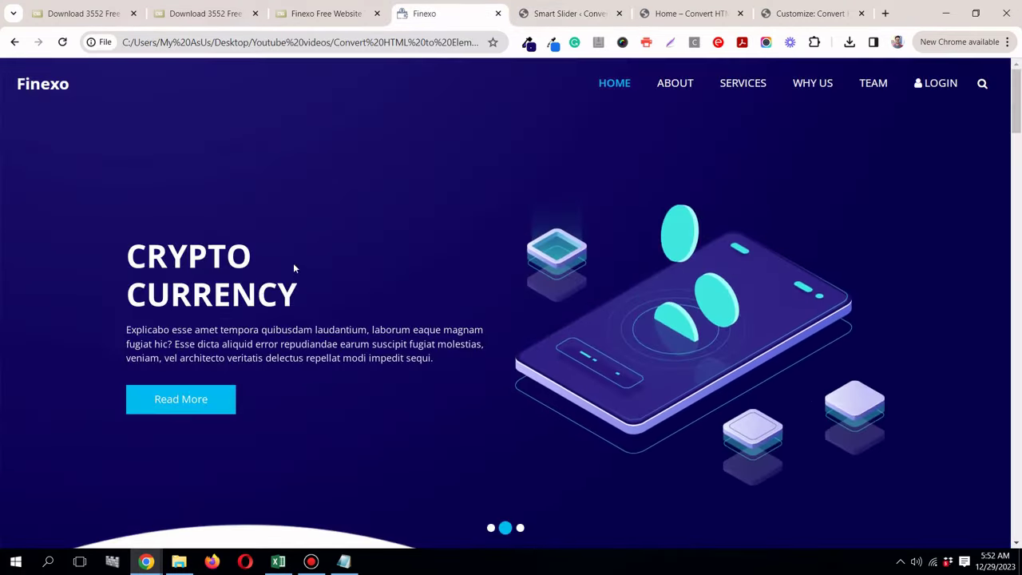
drag(437, 358, 94, 340)
right_click(263, 347)
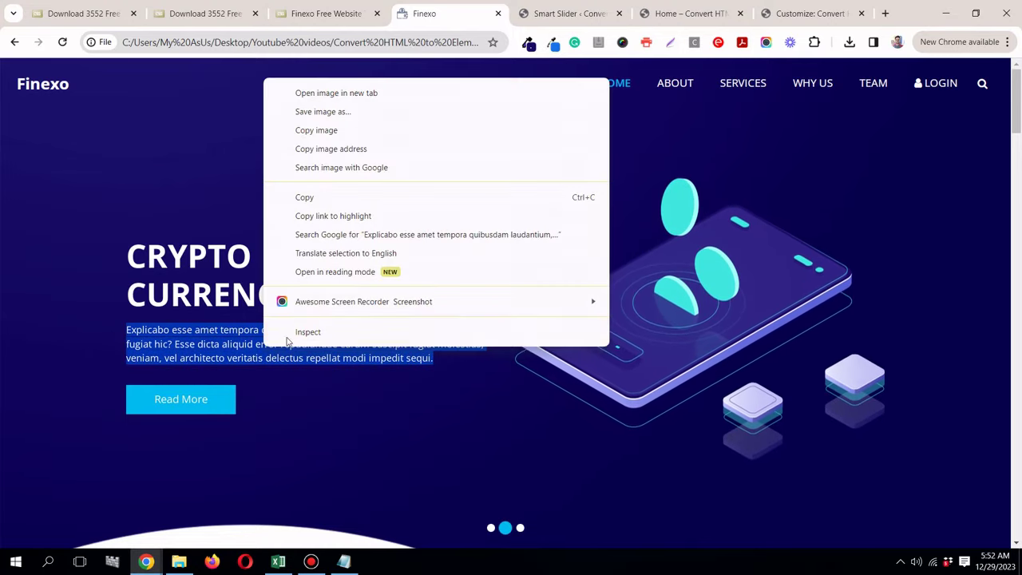
click(305, 197)
Step: Replace the slide's paragraph text with the copied Finexo paragraph as plain text and compare it with the Finexo page
click(567, 13)
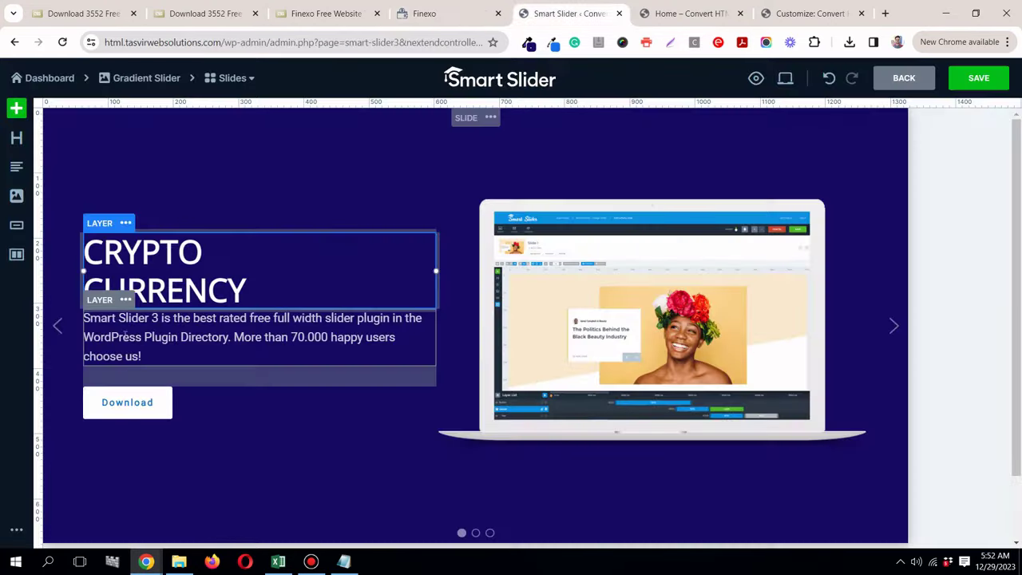
click(153, 322)
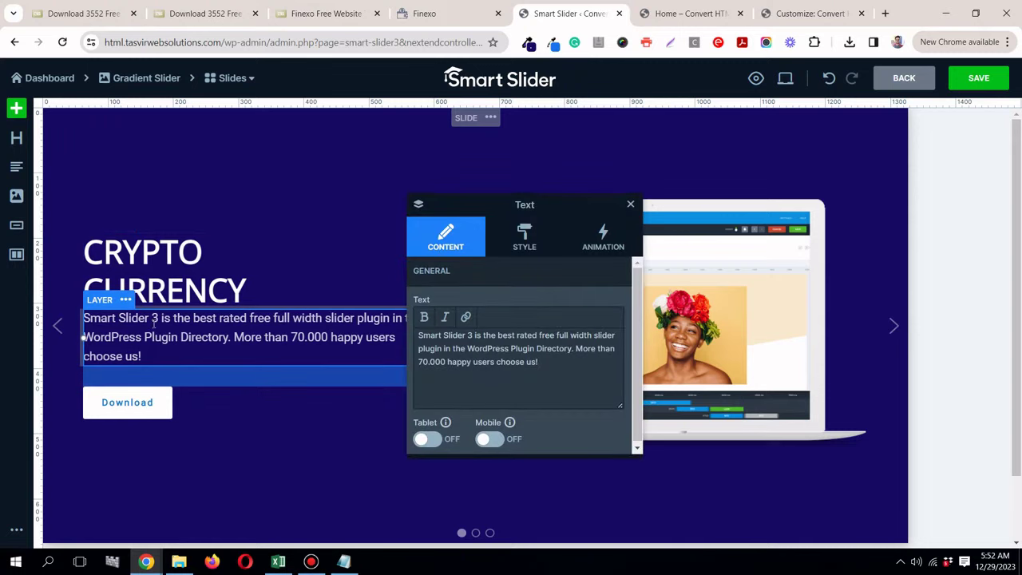
click(547, 361)
key(ctrl+a)
right_click(539, 360)
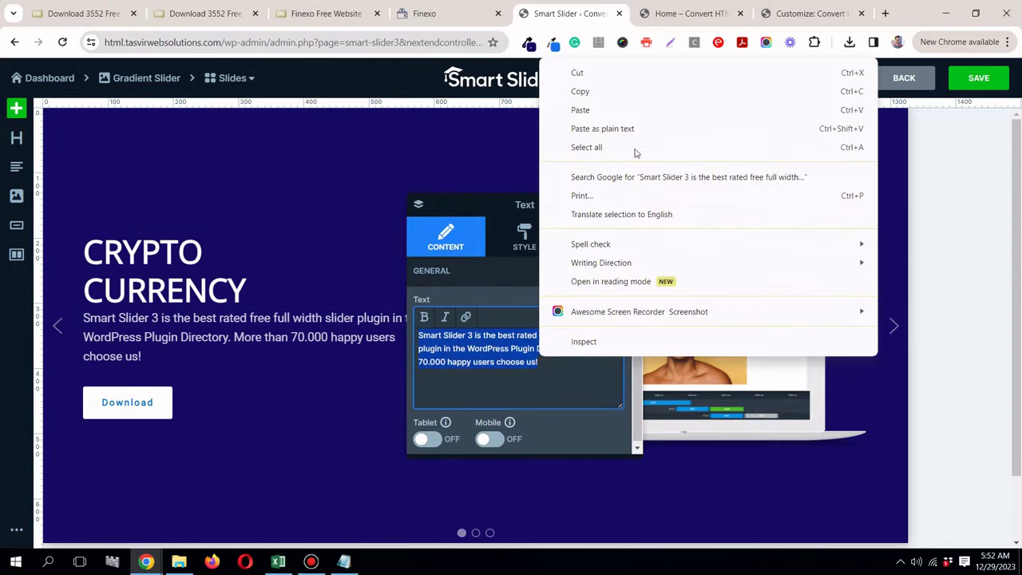
click(630, 131)
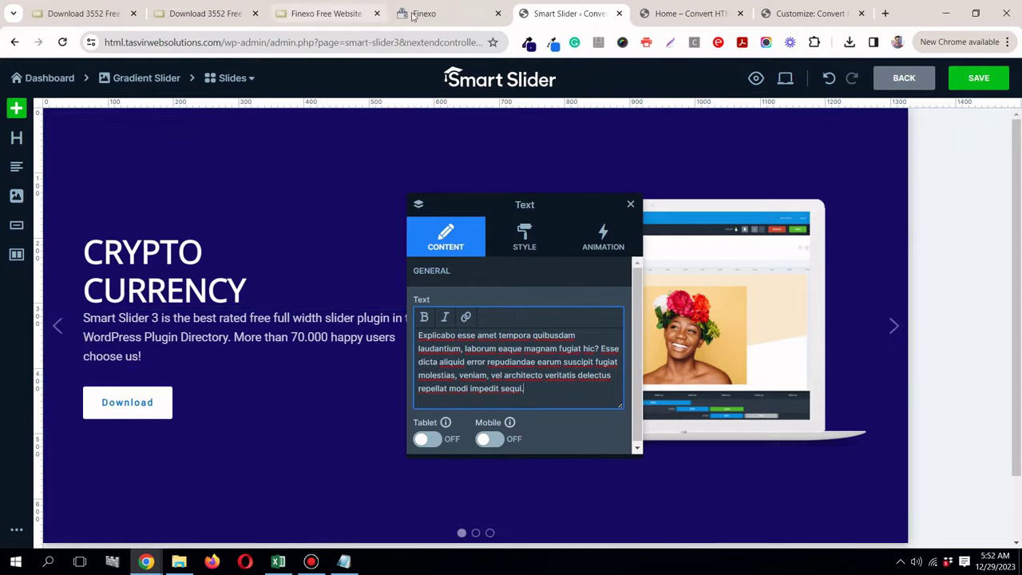
click(441, 7)
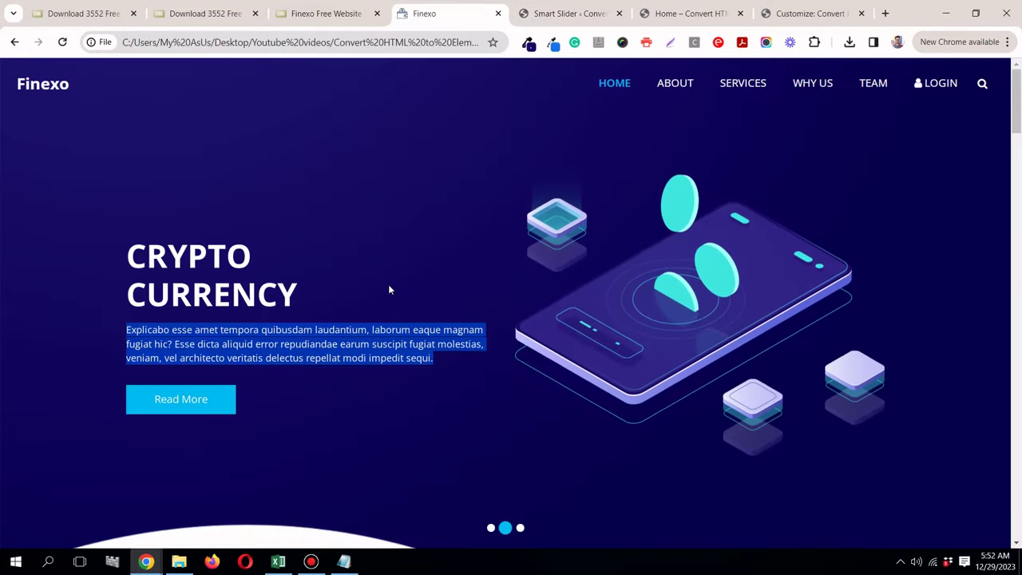
click(392, 306)
click(569, 11)
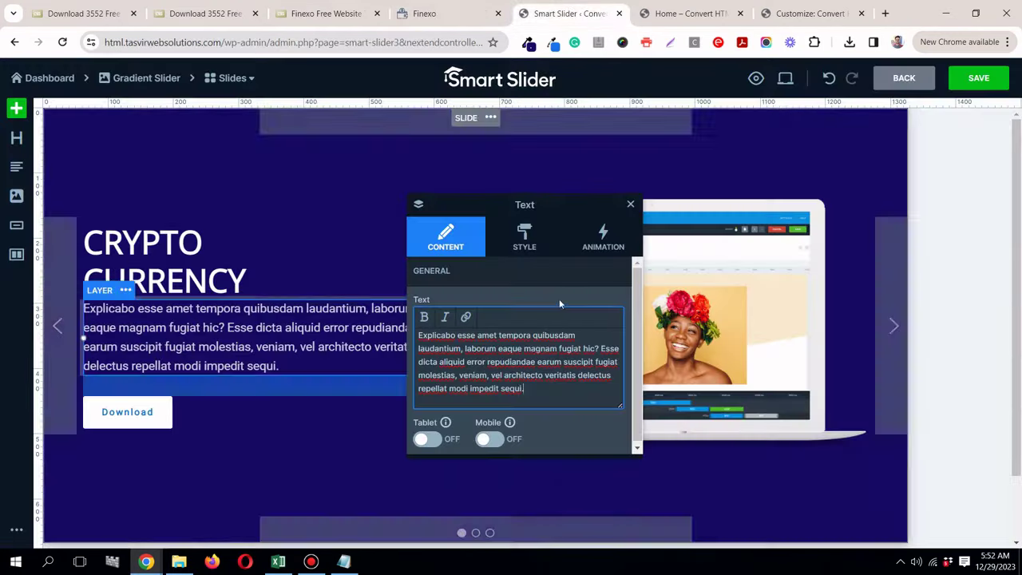
Step: Set the slide paragraph's font family to open sans and its font size to 16 px
click(541, 250)
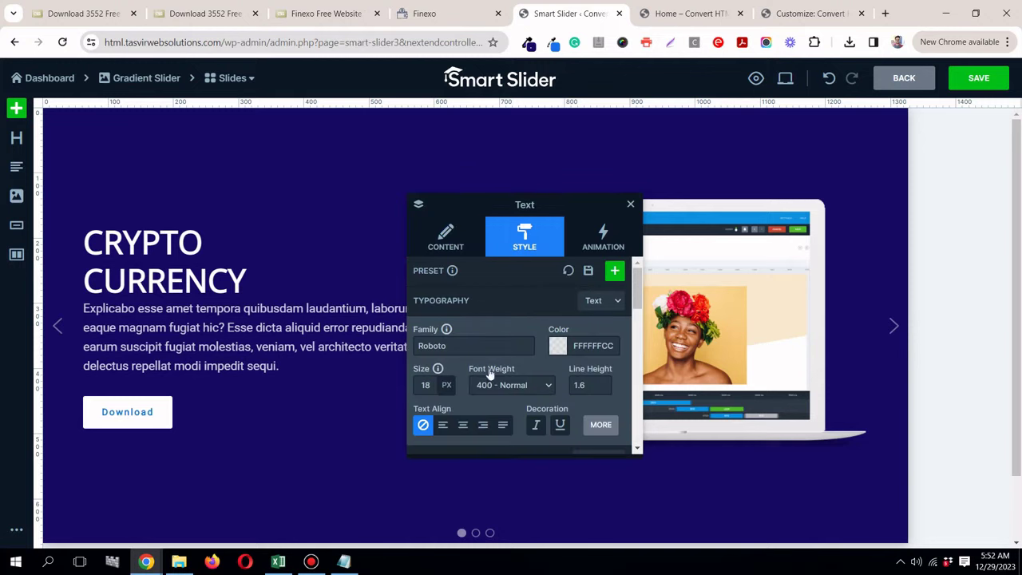
click(485, 346)
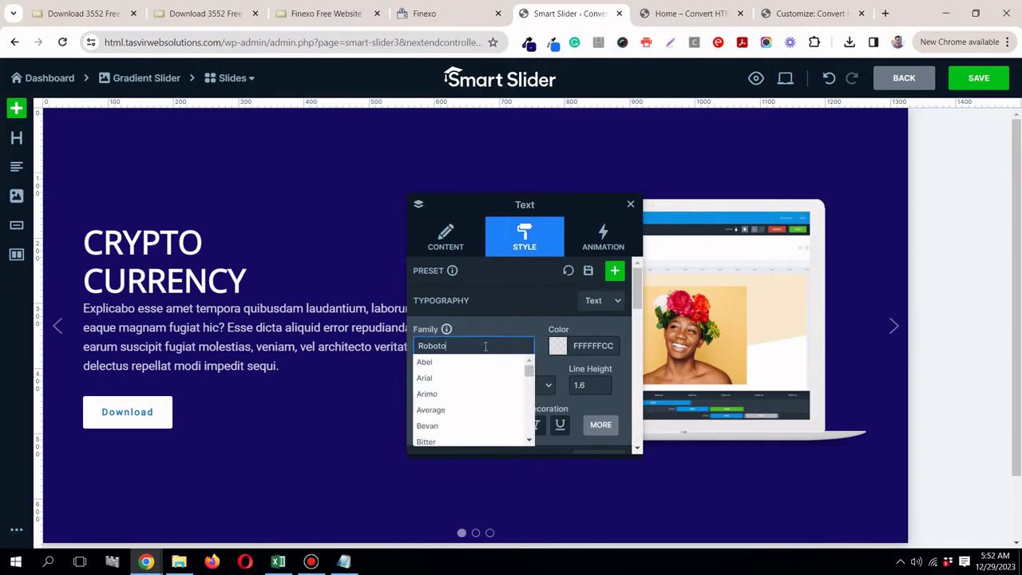
key(BackSpace)
key(Return)
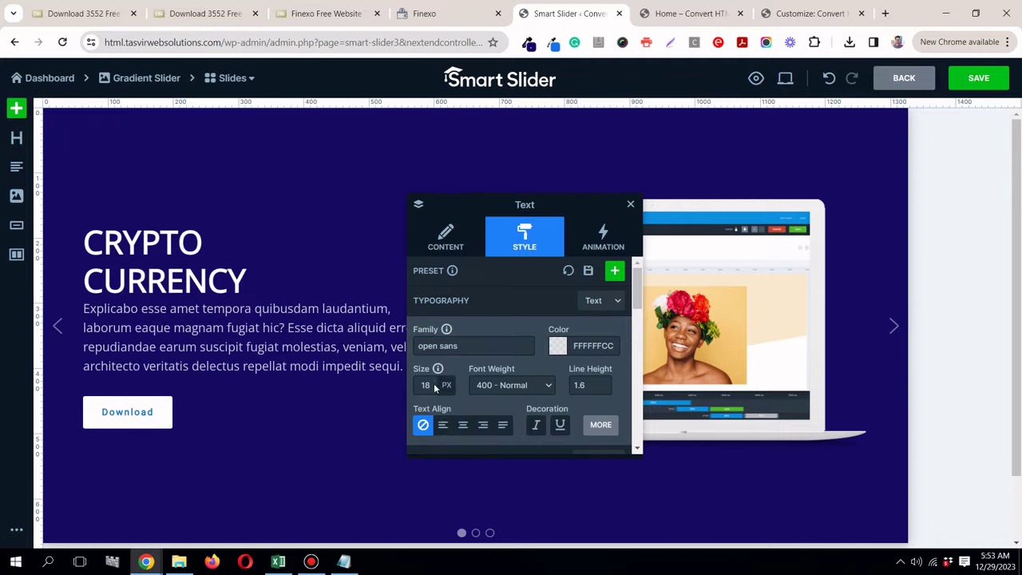
click(432, 385)
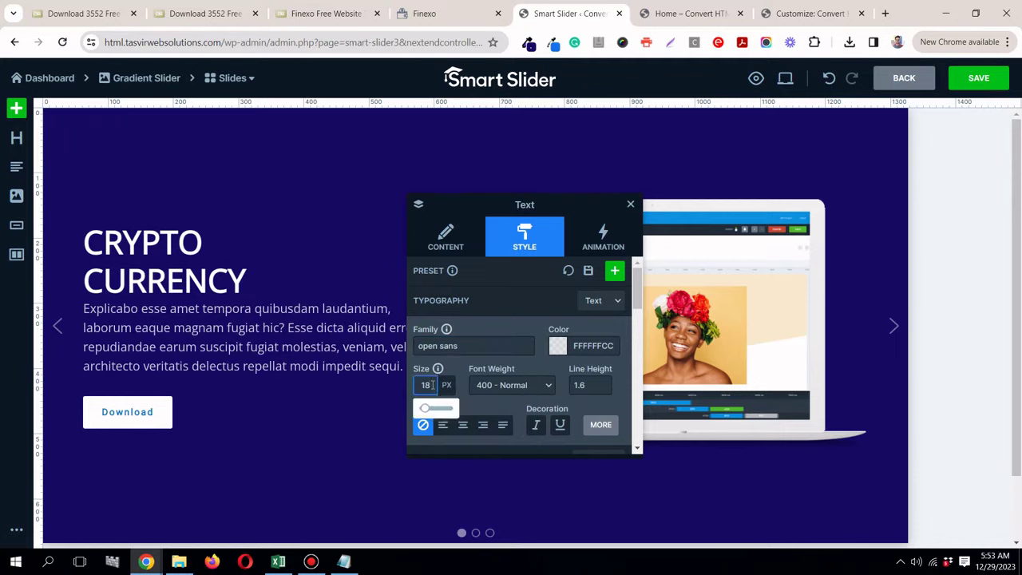
text(16)
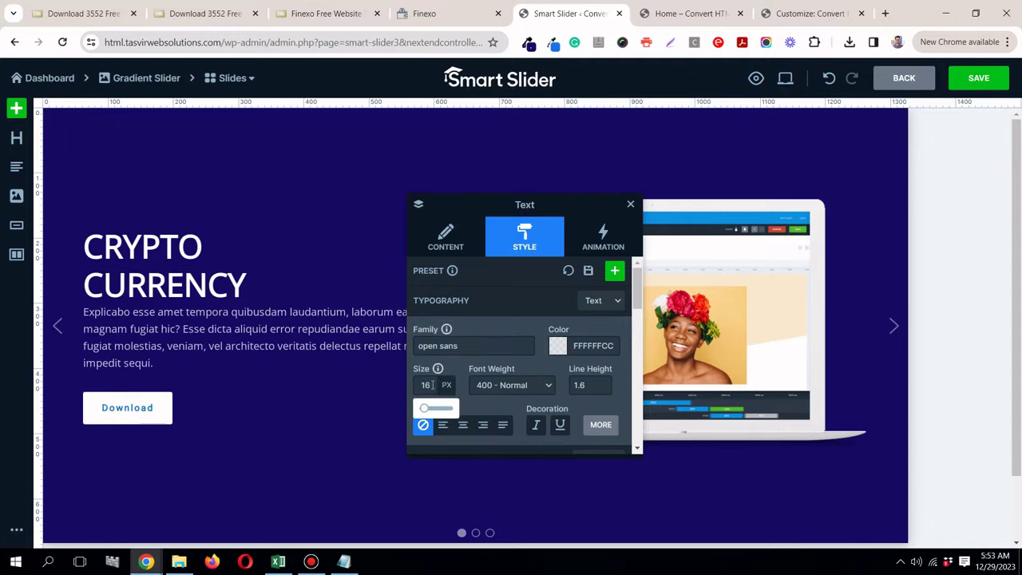
Step: Set the slide paragraph's text color to solid white (FFFFFFFF) and add a small gap above the paragraph layer
click(557, 346)
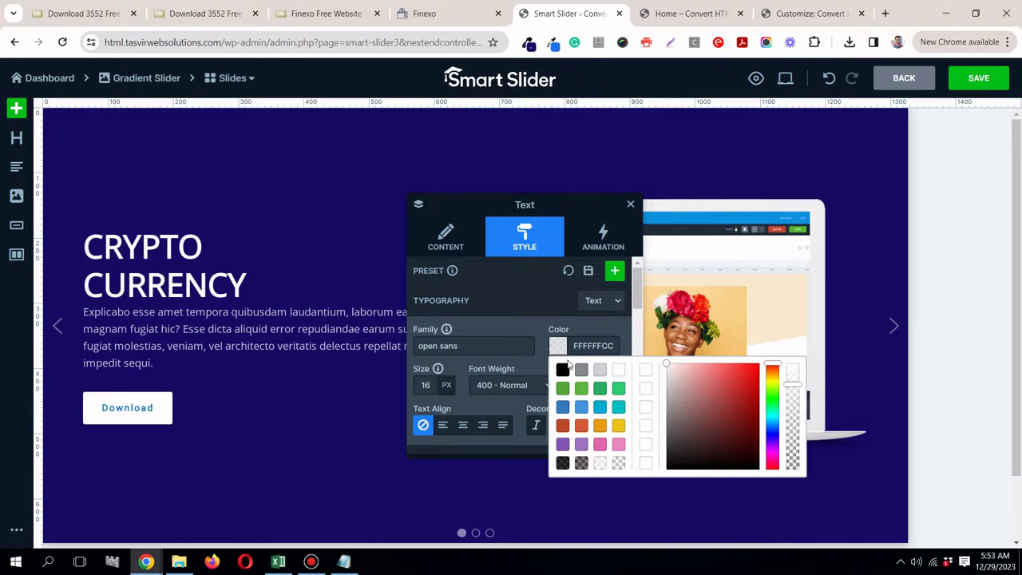
click(617, 371)
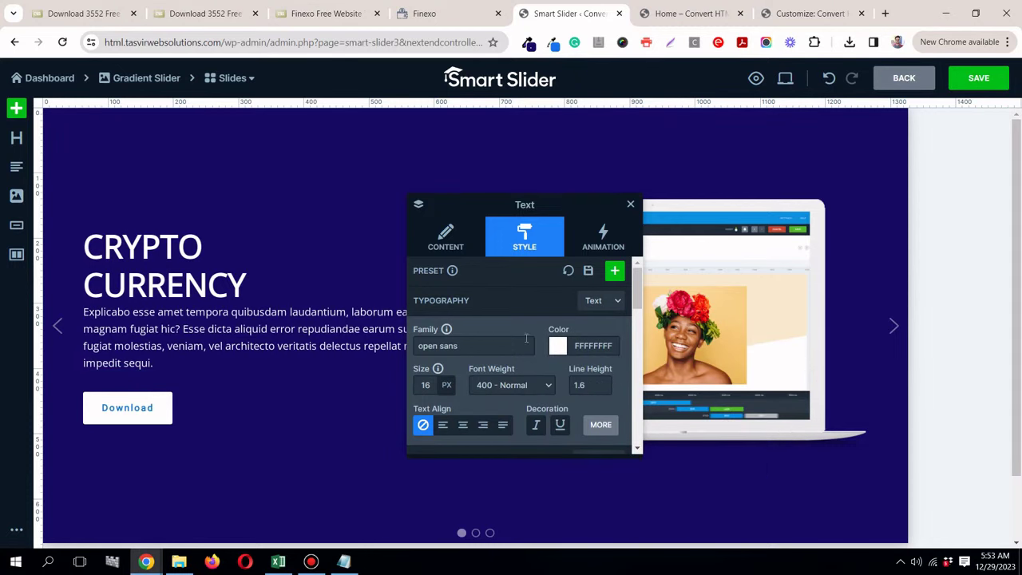
click(631, 205)
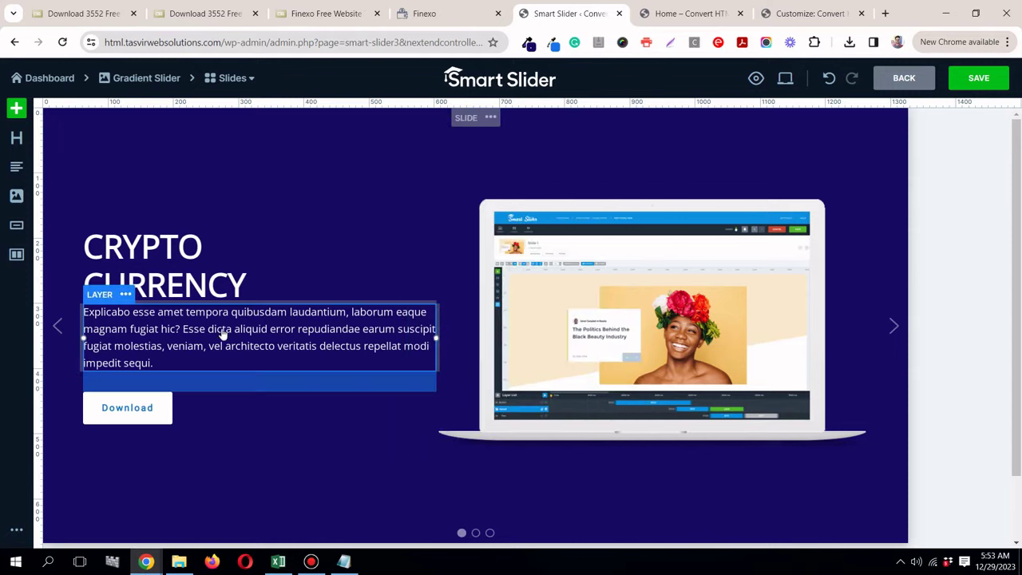
drag(227, 302, 229, 311)
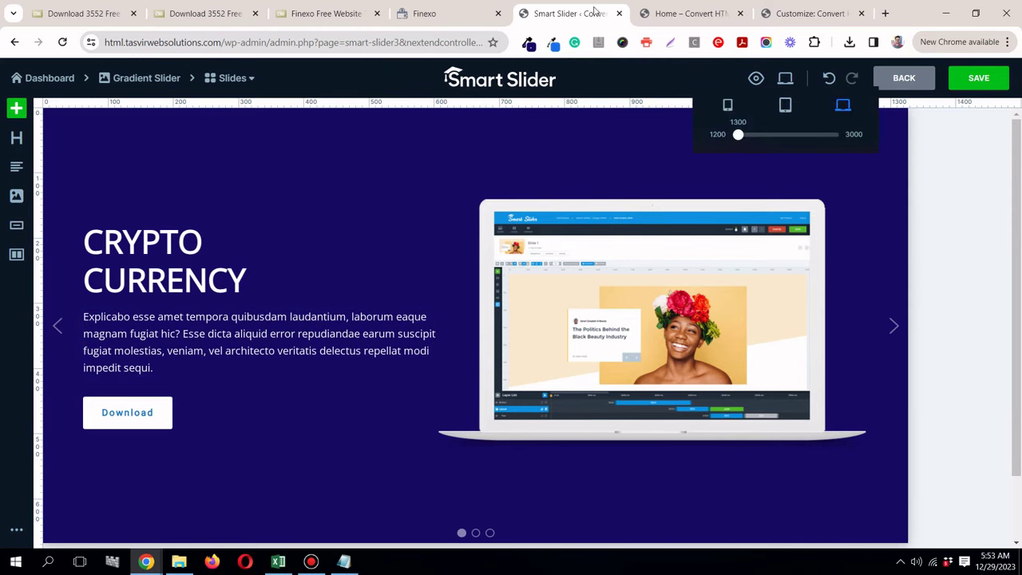
click(431, 14)
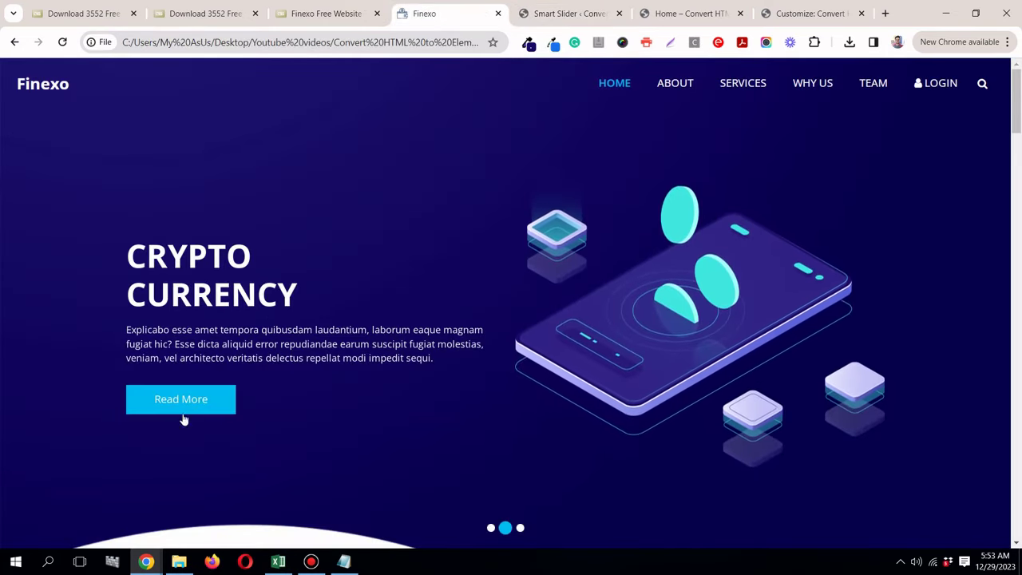
key(ctrl+Tab)
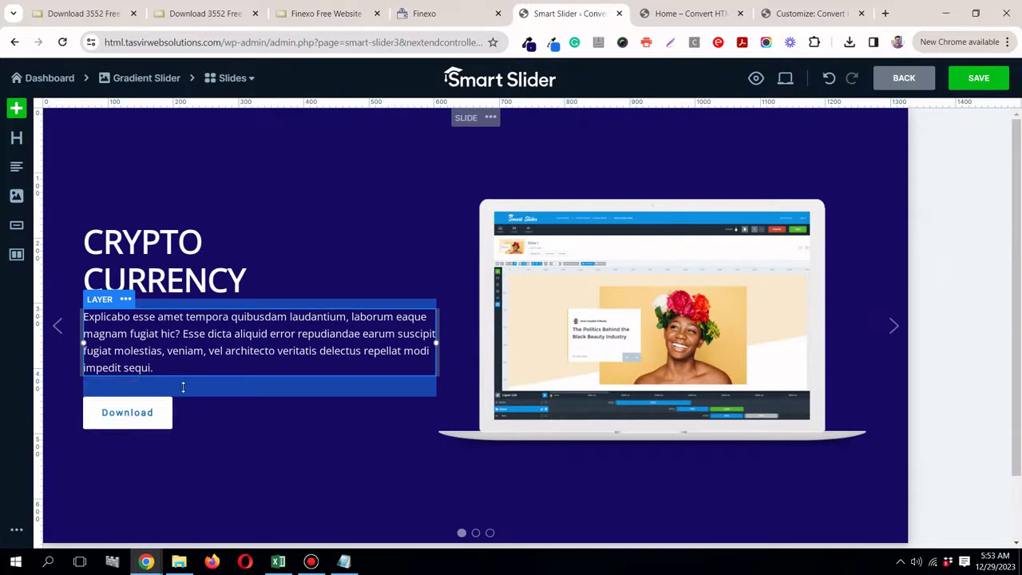
click(128, 420)
click(456, 344)
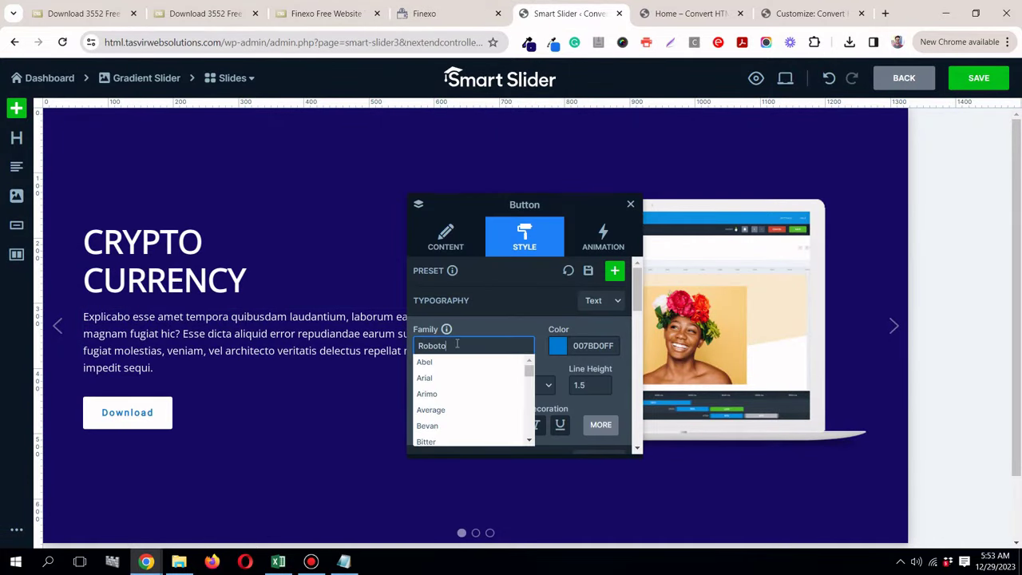
double_click(457, 343)
text(Read More)
Step: Inspect the "Read More" button on the Finexo page to read its styles
click(424, 14)
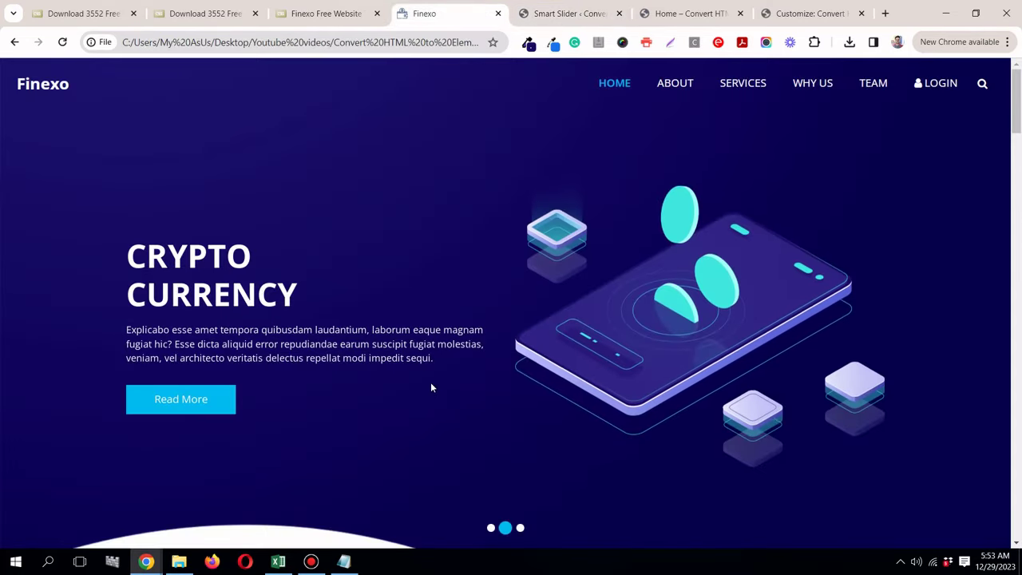
right_click(228, 413)
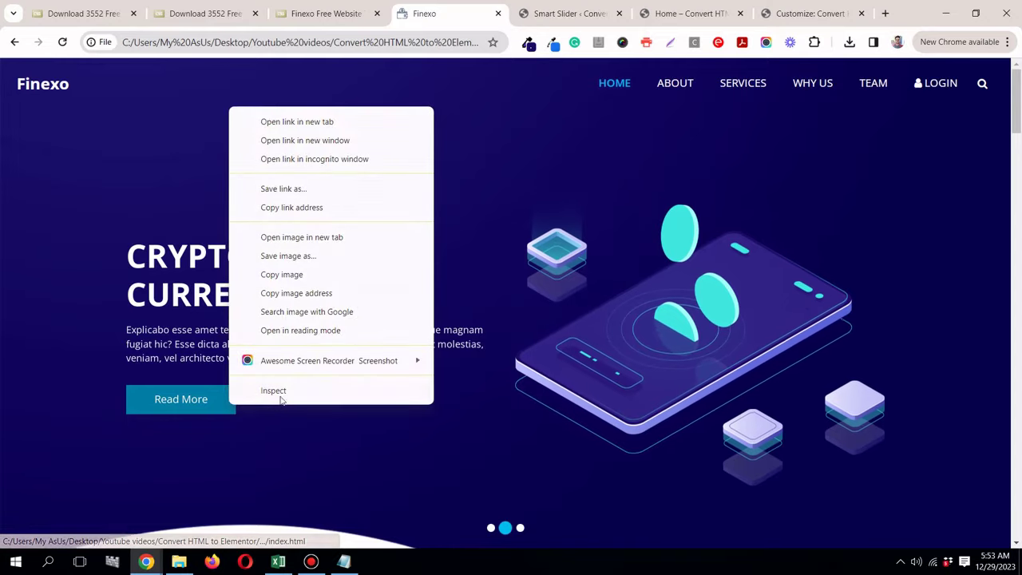
click(282, 397)
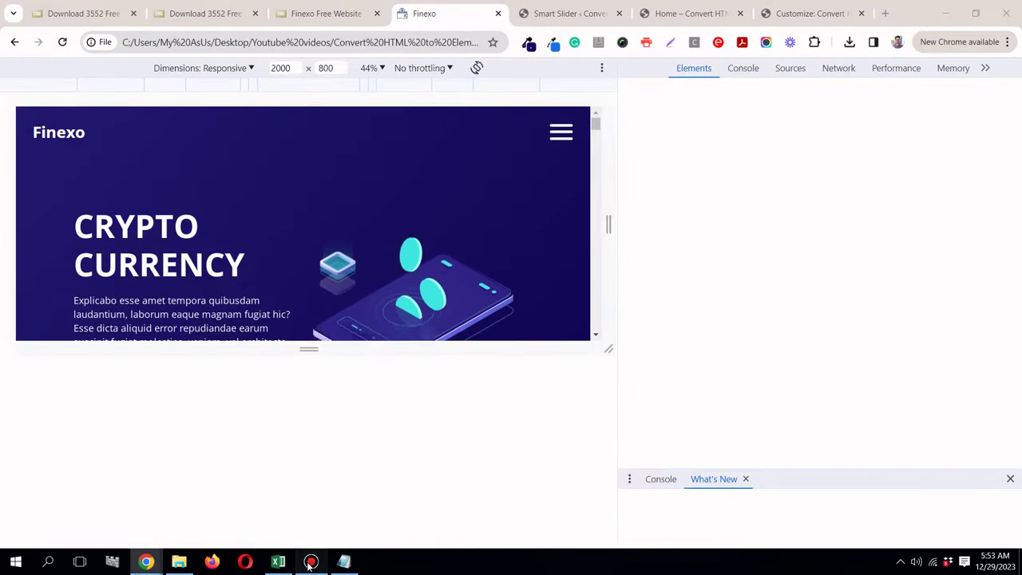
click(309, 564)
click(309, 564)
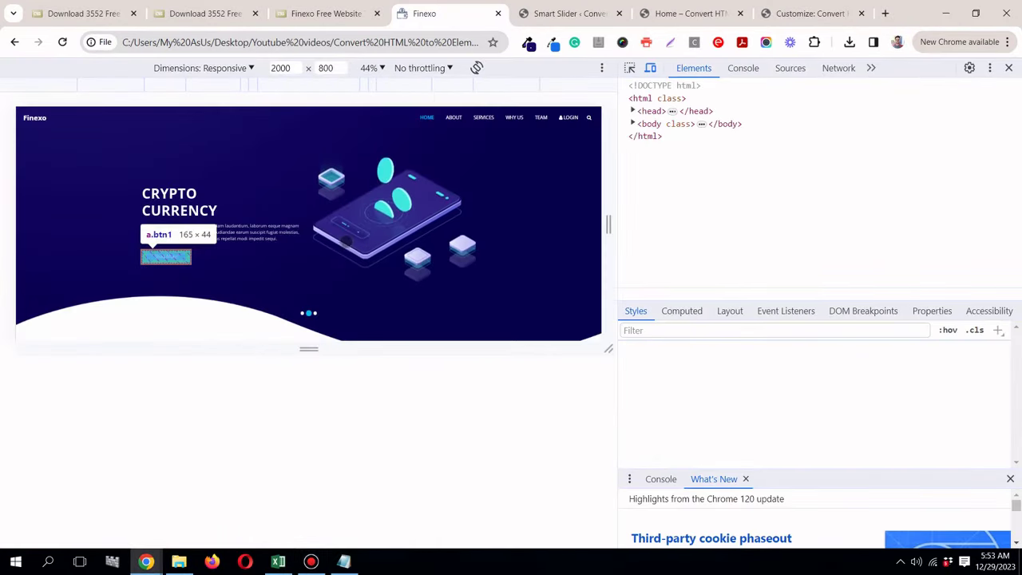
click(310, 561)
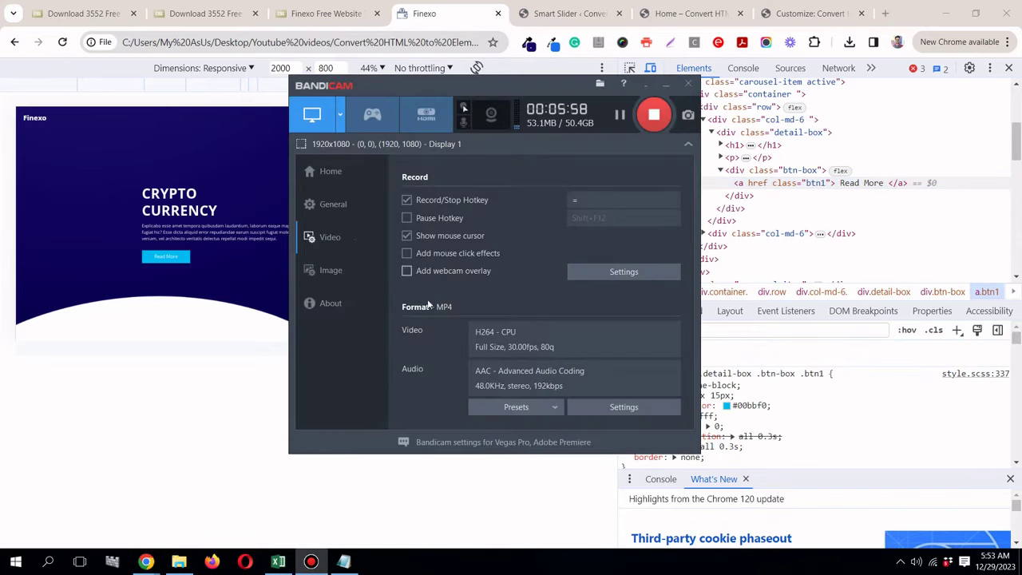
click(311, 561)
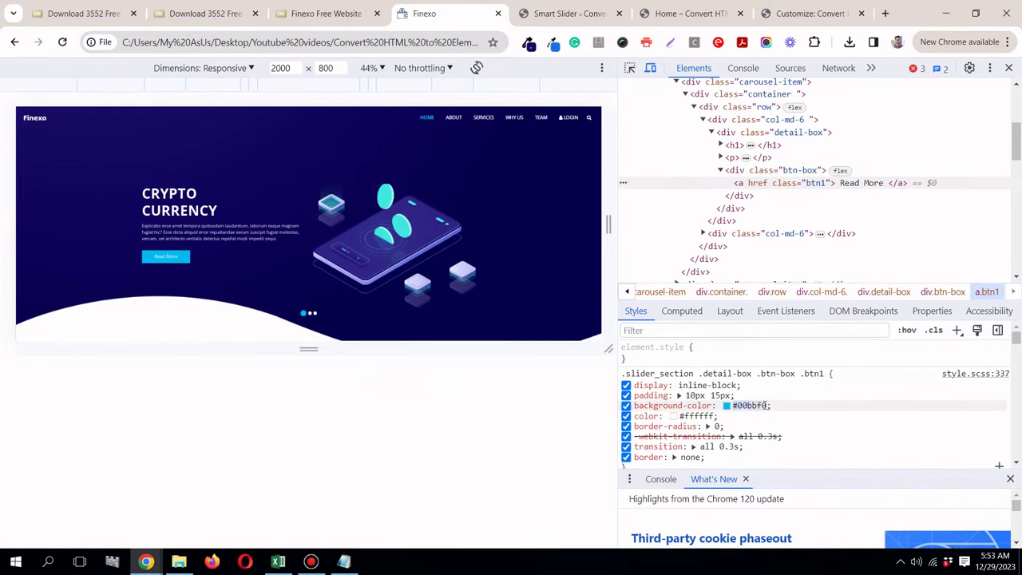
Step: Copy the "Read More" button's background color value #00bbf0 from its CSS and close the page inspector
right_click(755, 407)
click(771, 354)
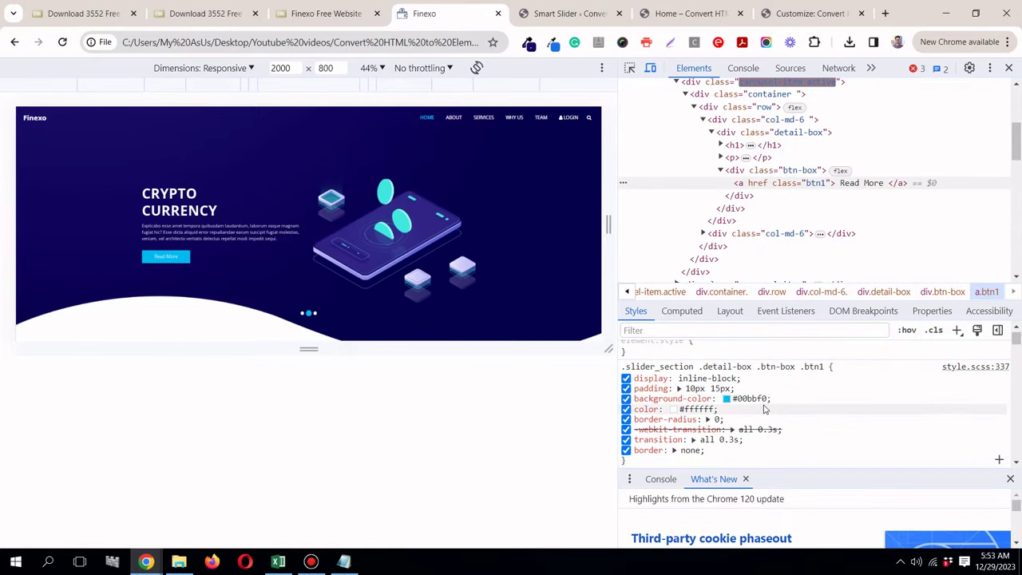
click(748, 398)
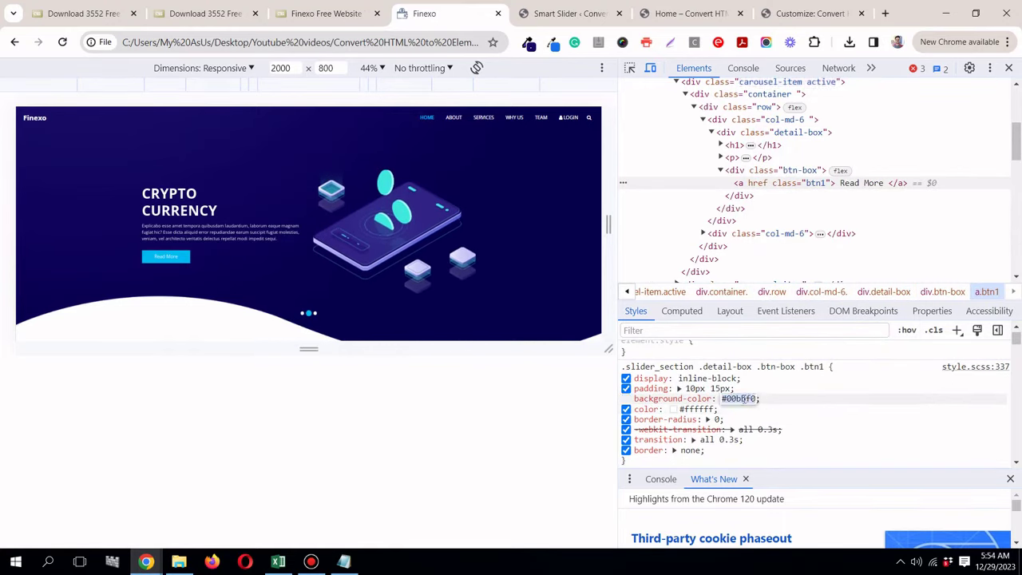
right_click(744, 398)
click(787, 288)
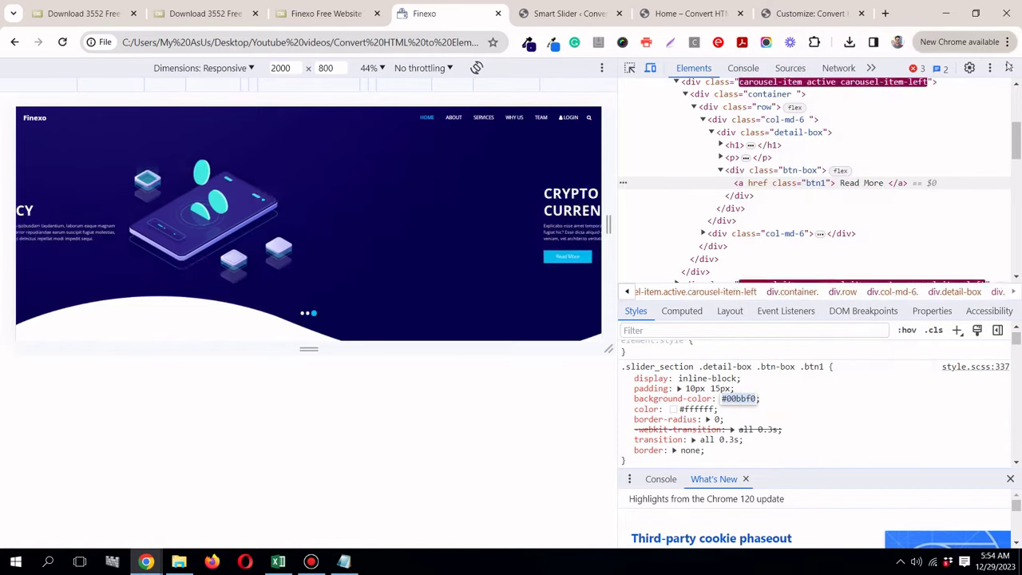
click(1009, 68)
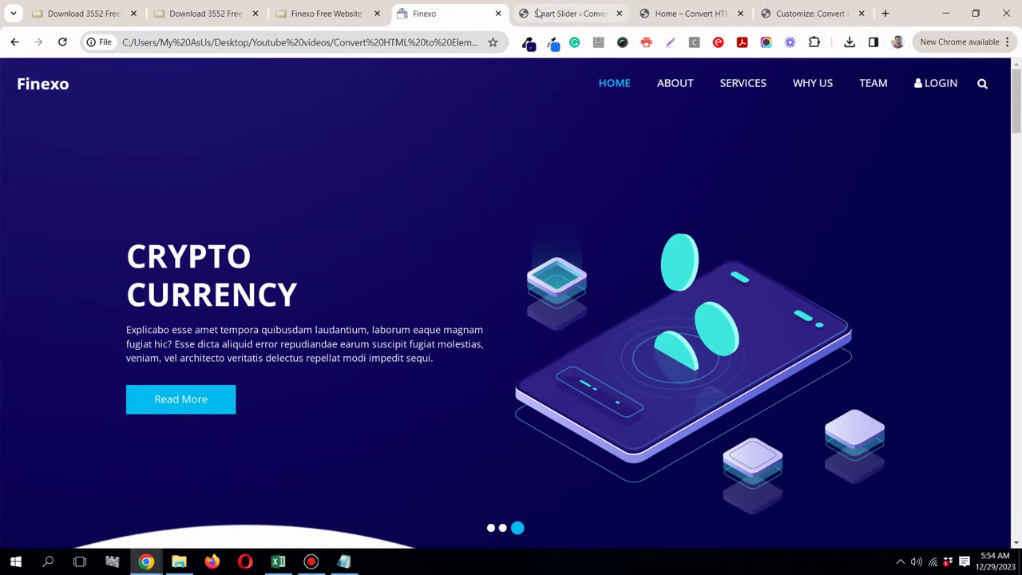
Step: Set the font family of the slide's Download button to open sans
click(563, 13)
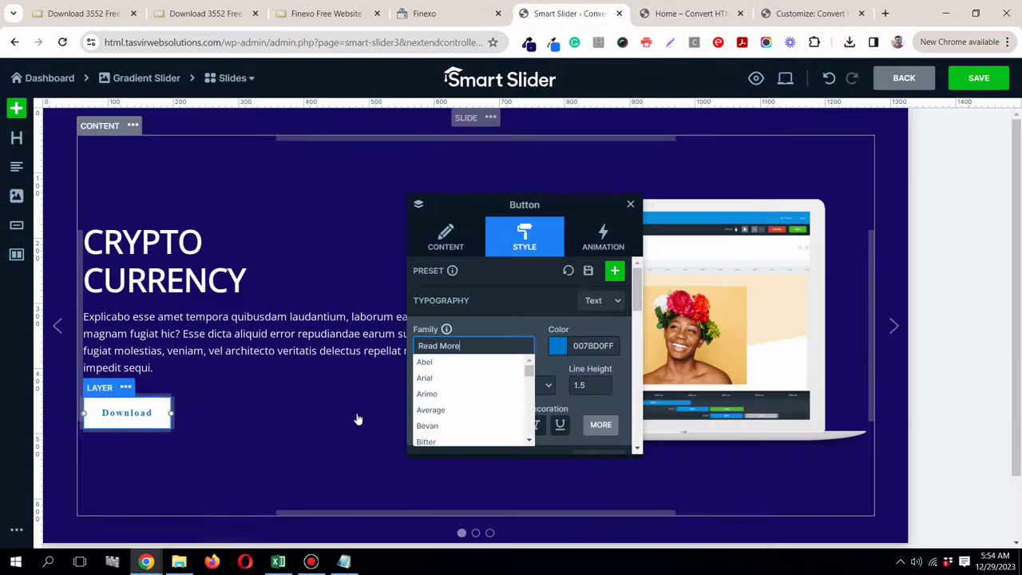
click(164, 415)
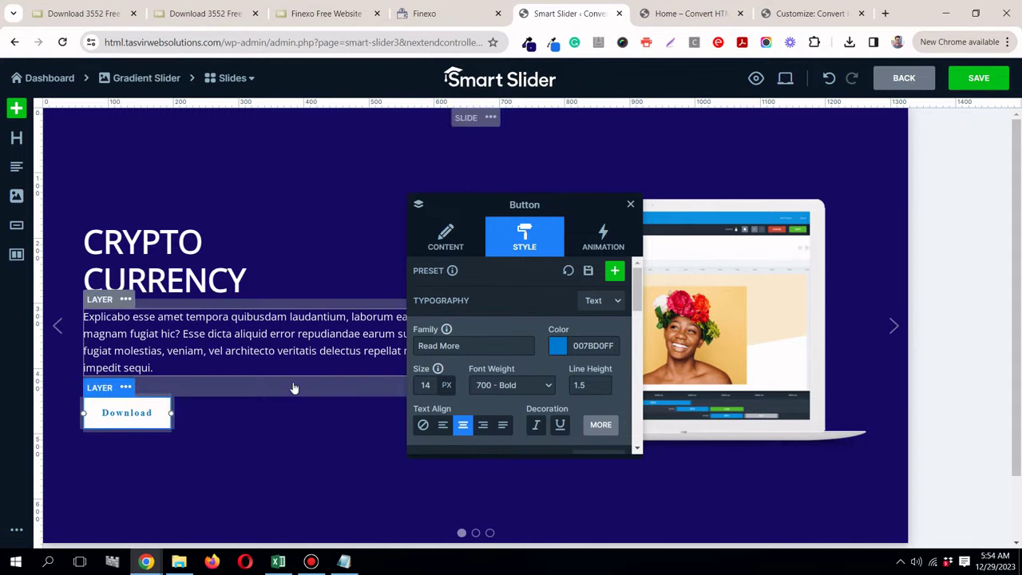
click(481, 345)
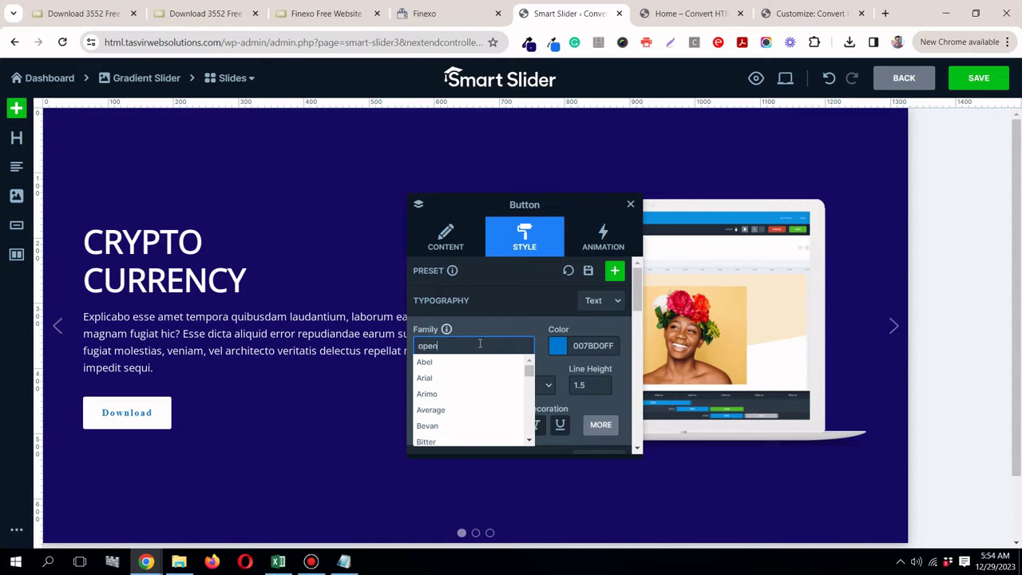
click(475, 289)
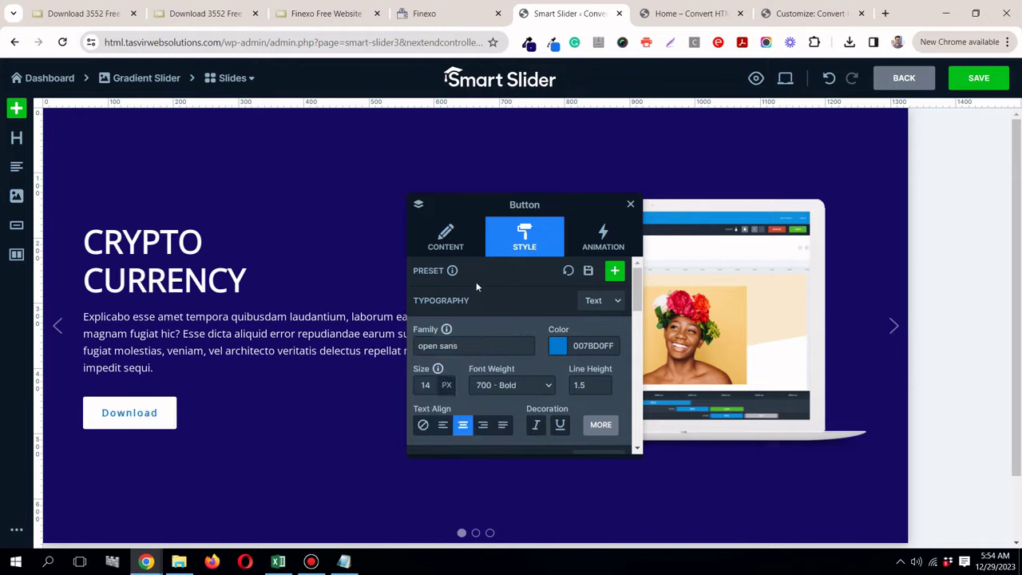
Step: Change the label of the slide's Download button to "Read More"
click(430, 244)
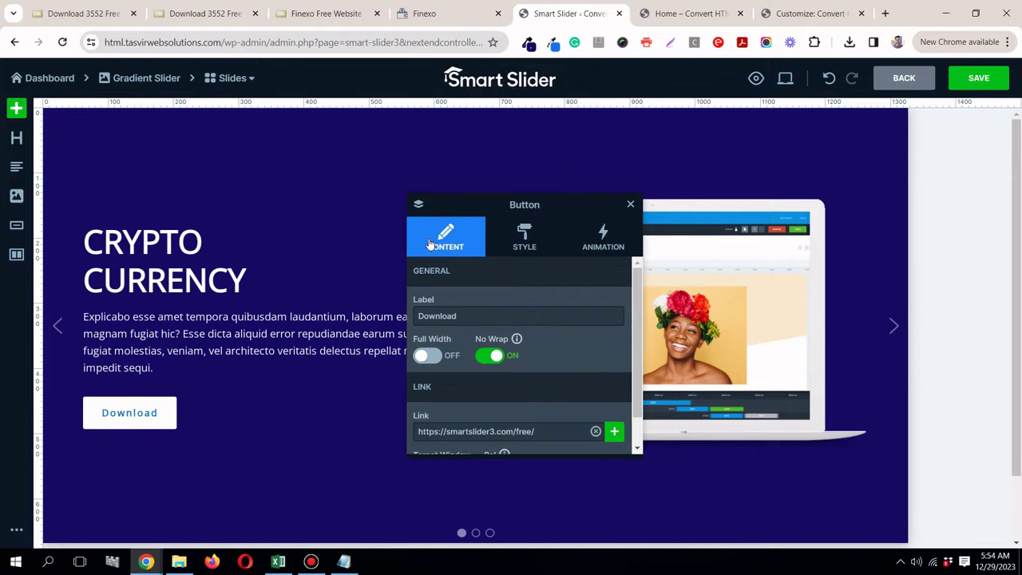
double_click(470, 318)
text(Read )
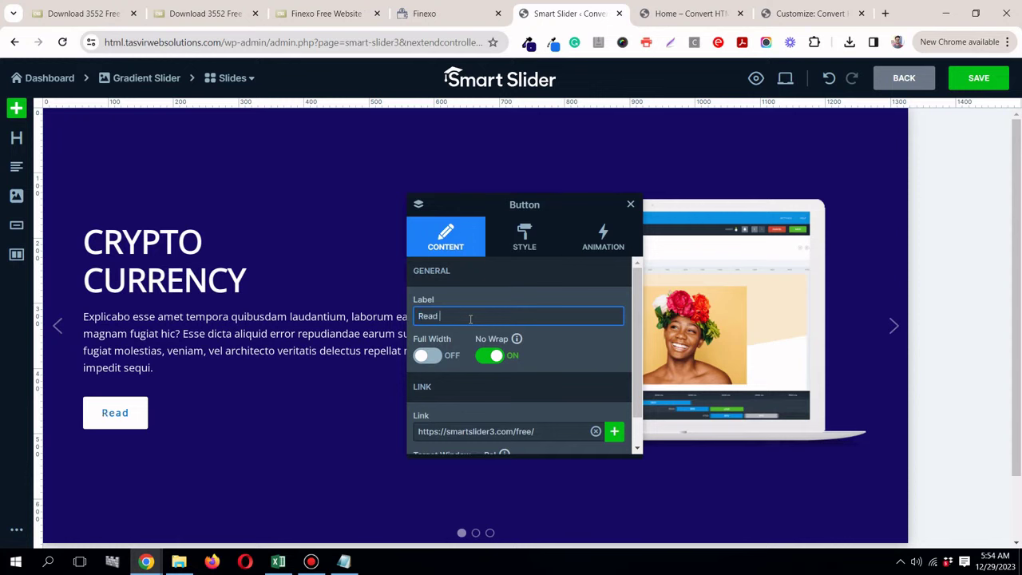
text(More)
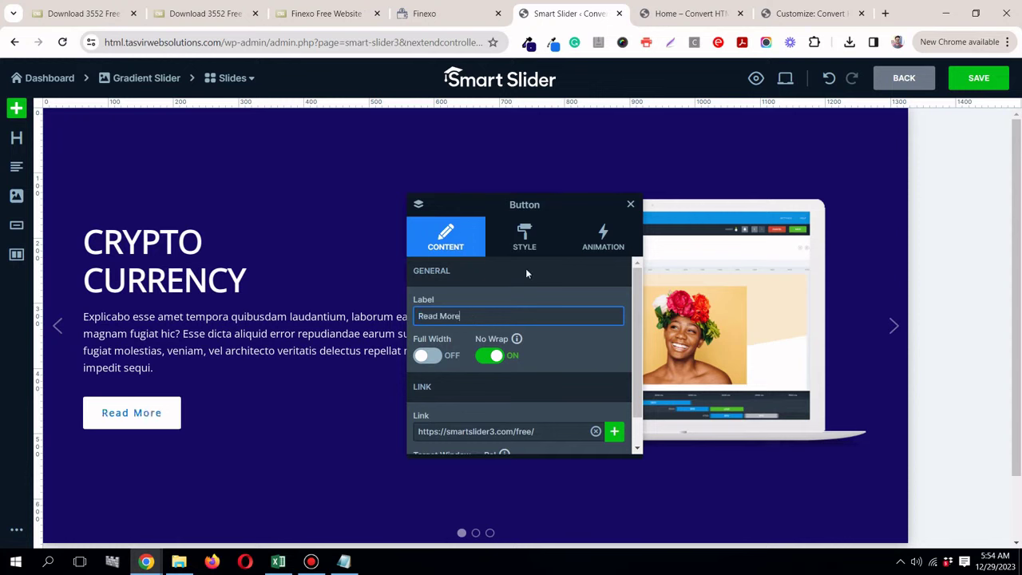
scroll(490, 306, down, 1)
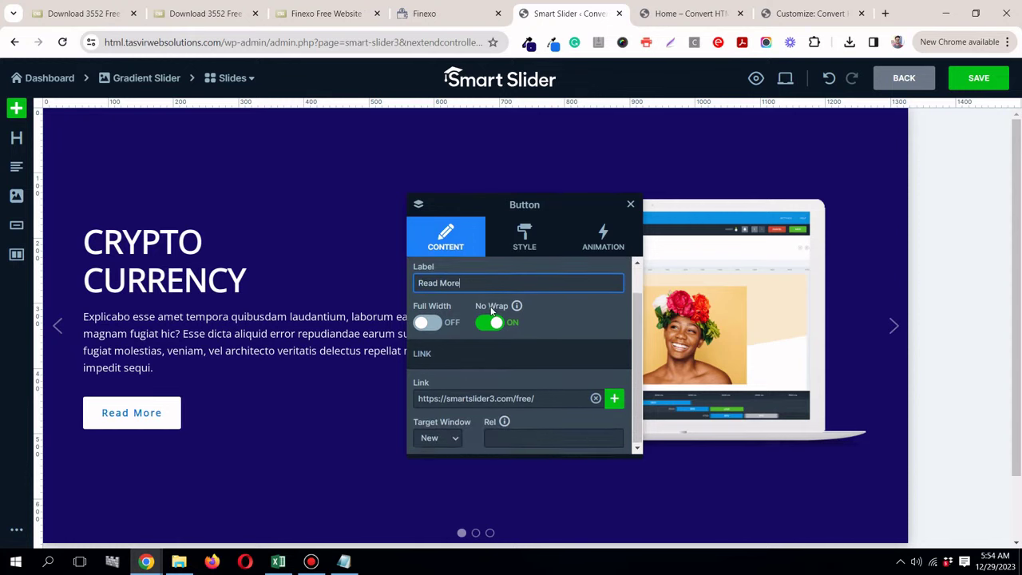
Step: Set the Read More button's font size to 16 px and its font weight to 400 - Normal
click(517, 244)
click(433, 385)
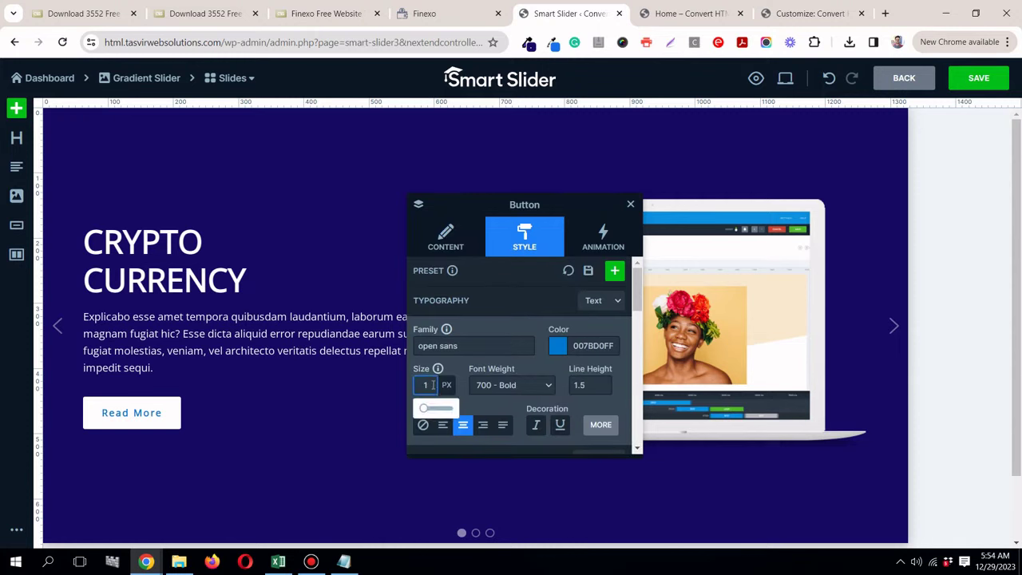
text(6)
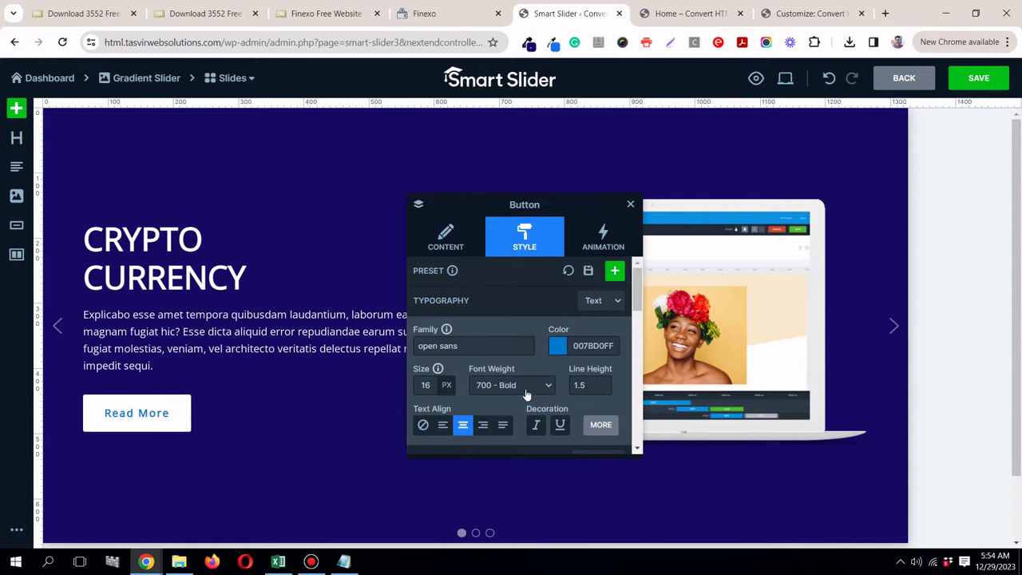
click(523, 389)
click(506, 454)
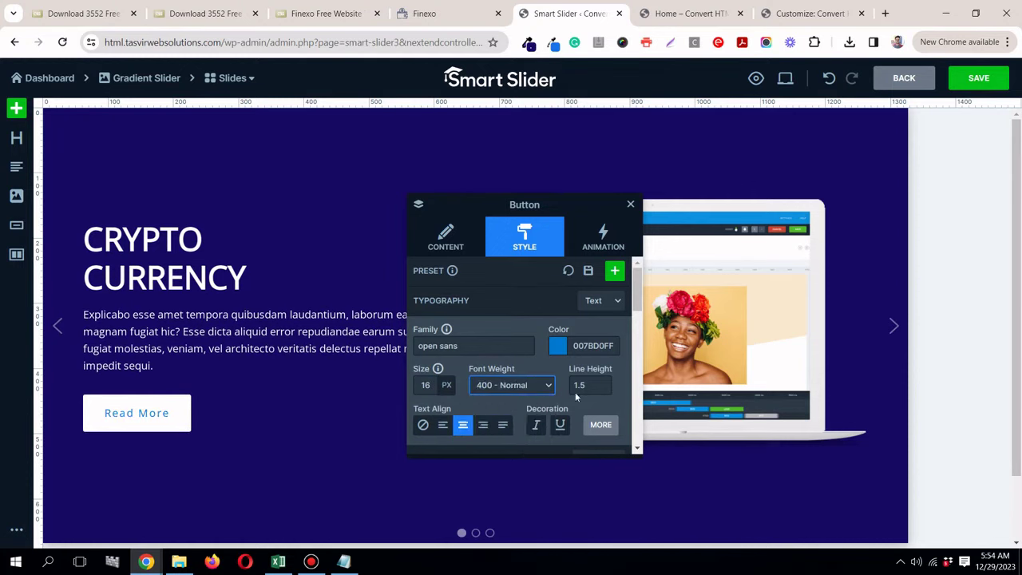
Step: Replace the Read More button's normal background color with the copied value #00BBF0
scroll(548, 345, down, 3)
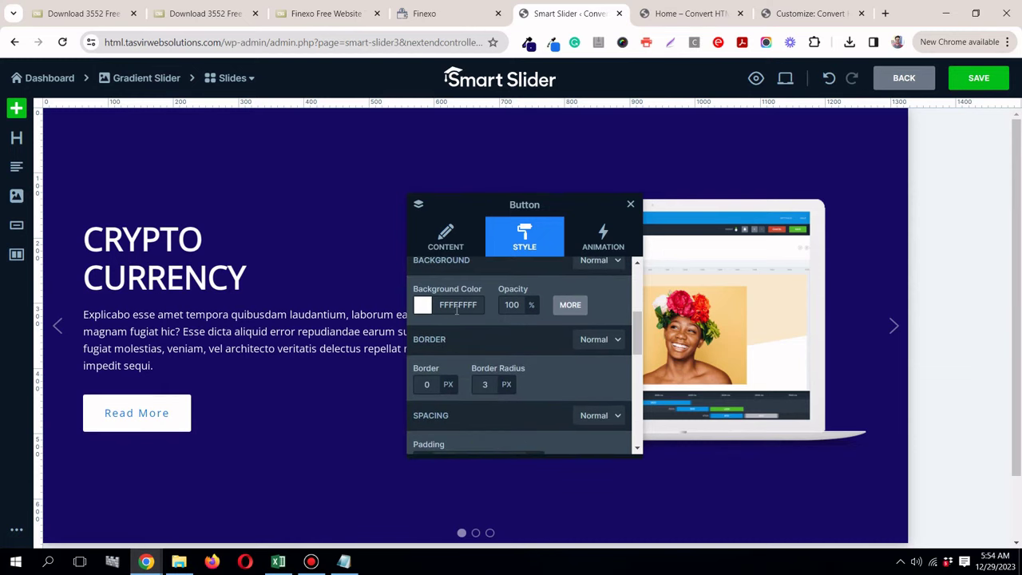
click(459, 305)
double_click(460, 305)
right_click(461, 308)
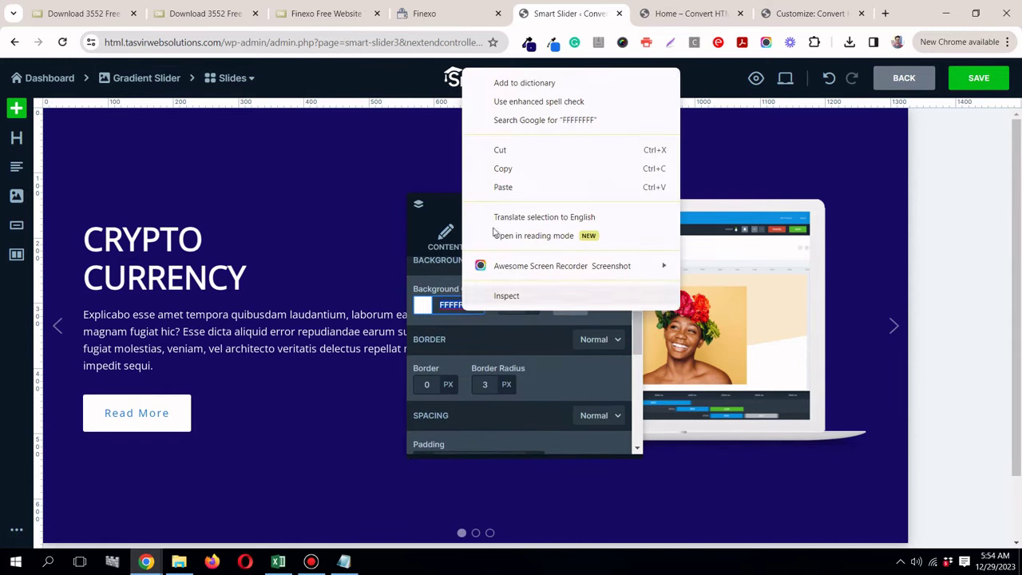
click(503, 187)
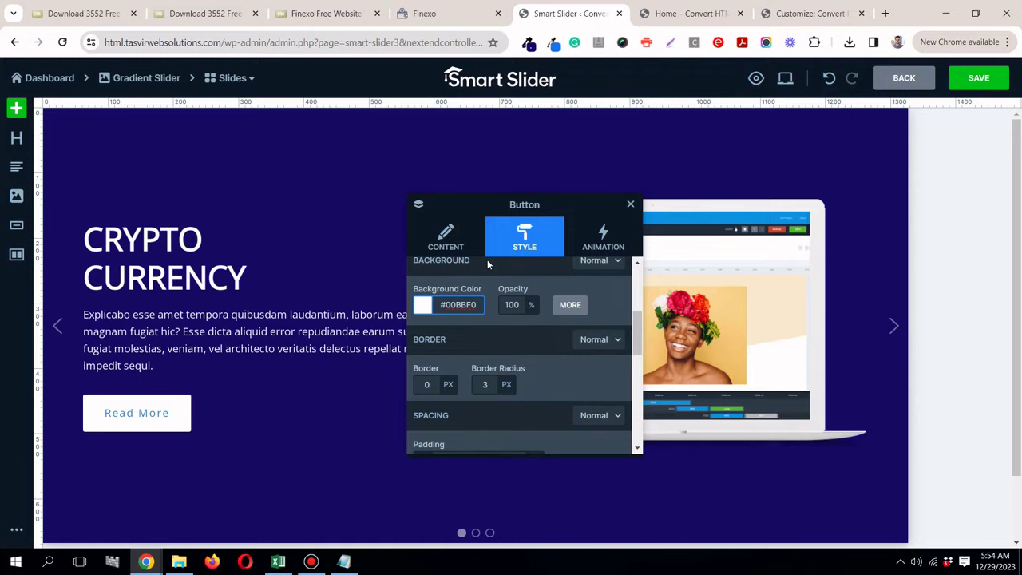
key(Return)
Step: Set the Read More button's text color to solid white (FFFFFFFF)
scroll(519, 344, up, 4)
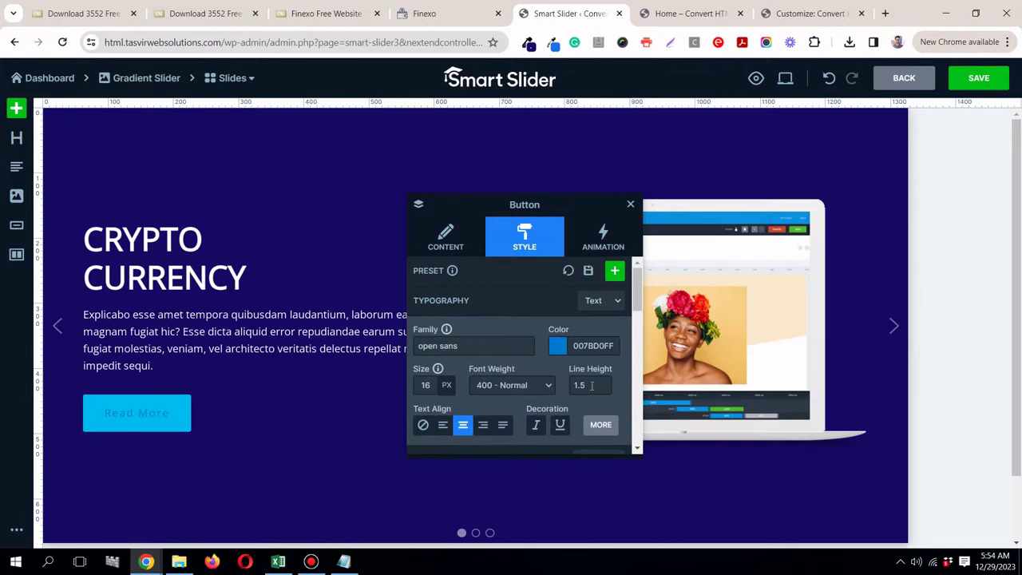
click(591, 384)
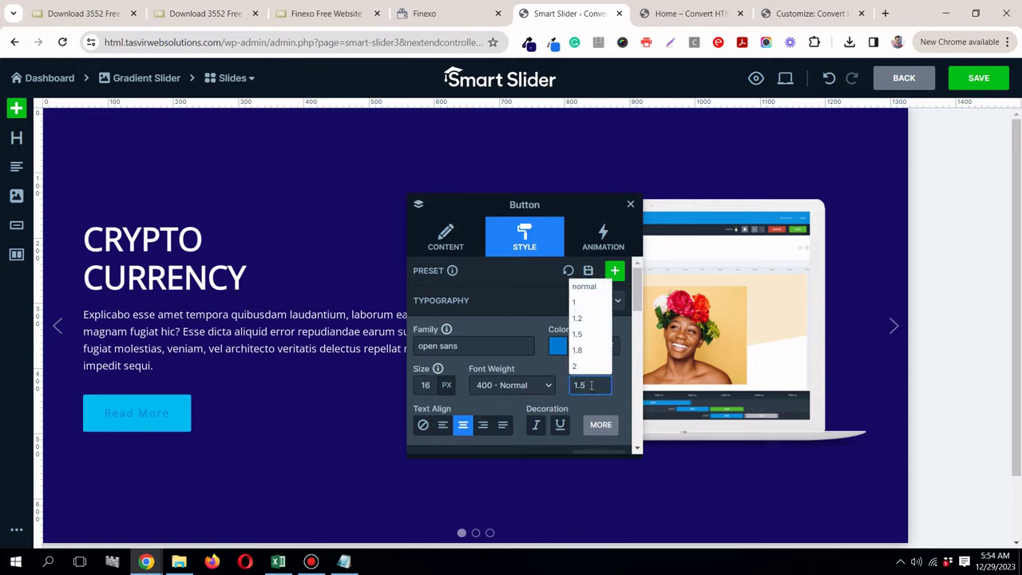
mouse_move(429, 385)
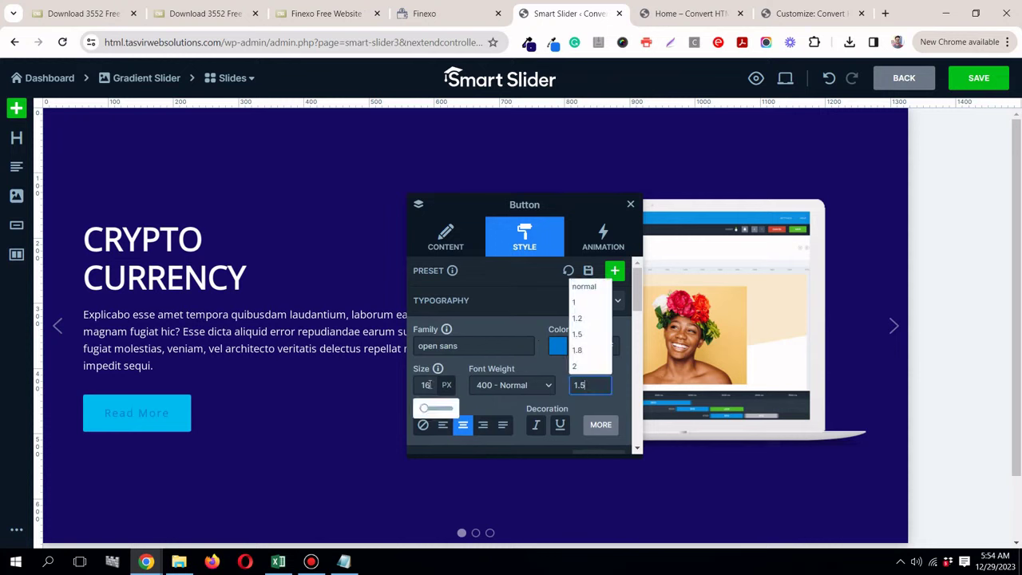
click(543, 358)
click(557, 347)
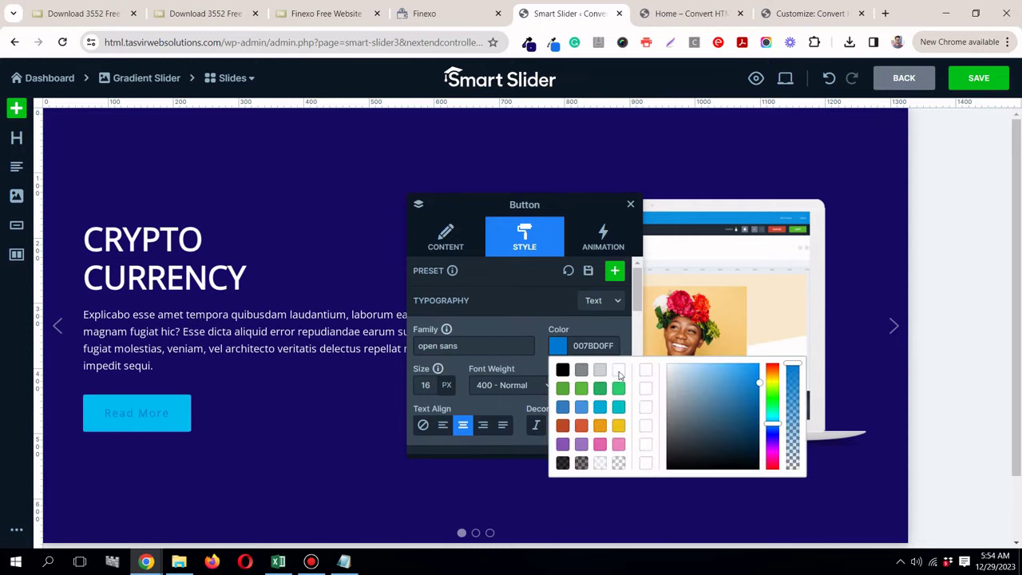
click(619, 371)
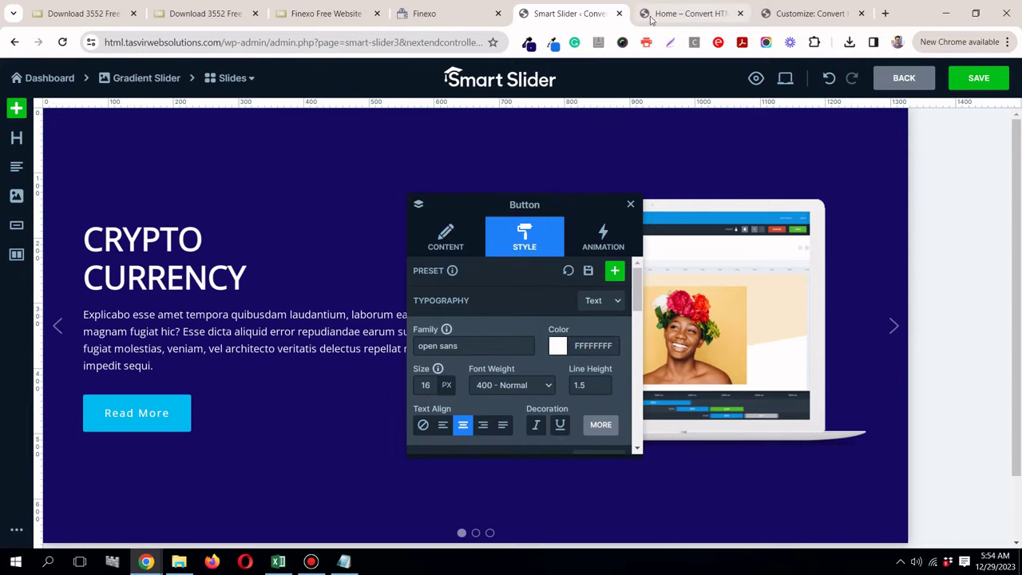
click(312, 563)
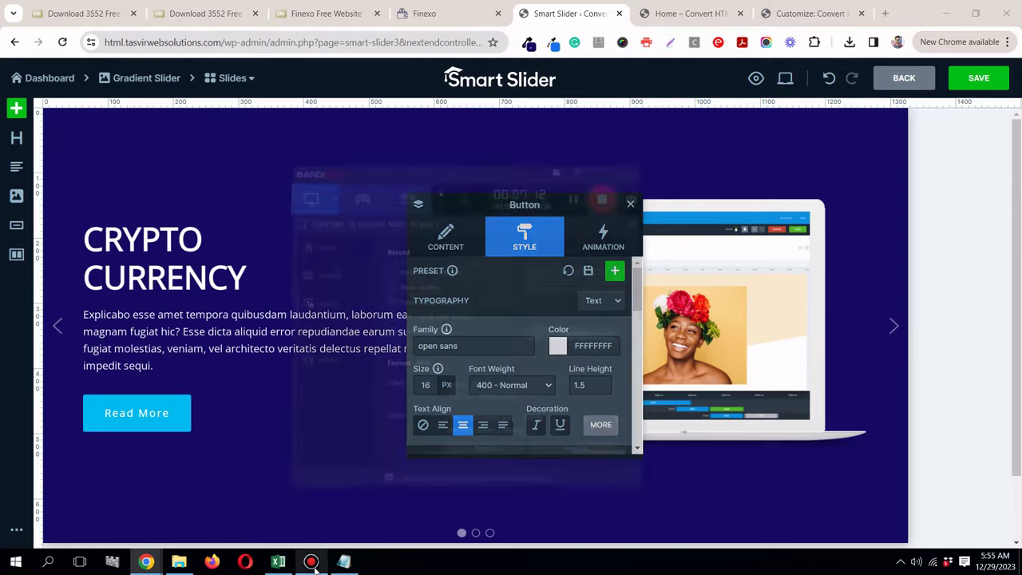
click(312, 563)
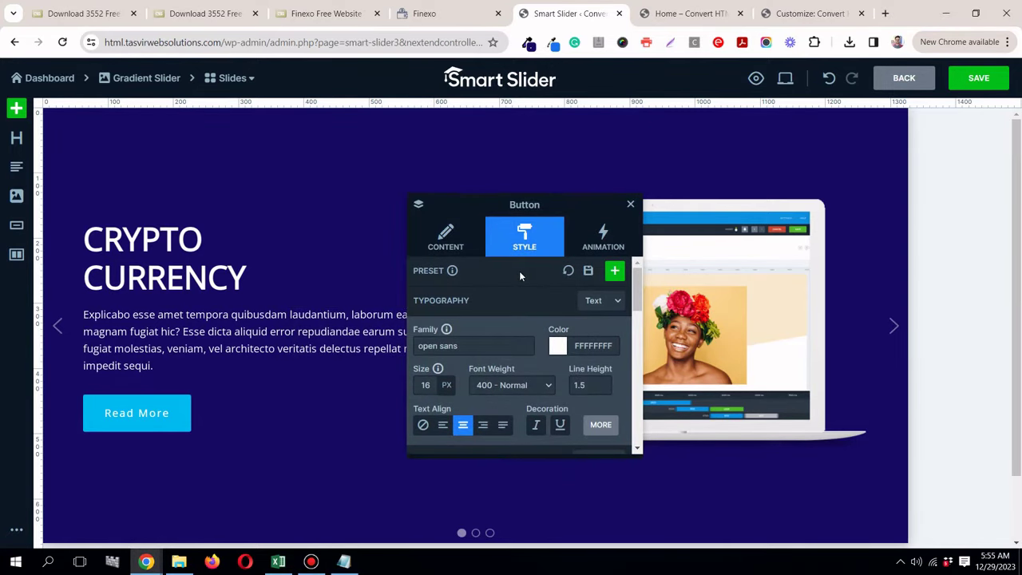
Step: Sample the Read More button's hover color #007FA4 on the Finexo page with the color picker extension
click(474, 20)
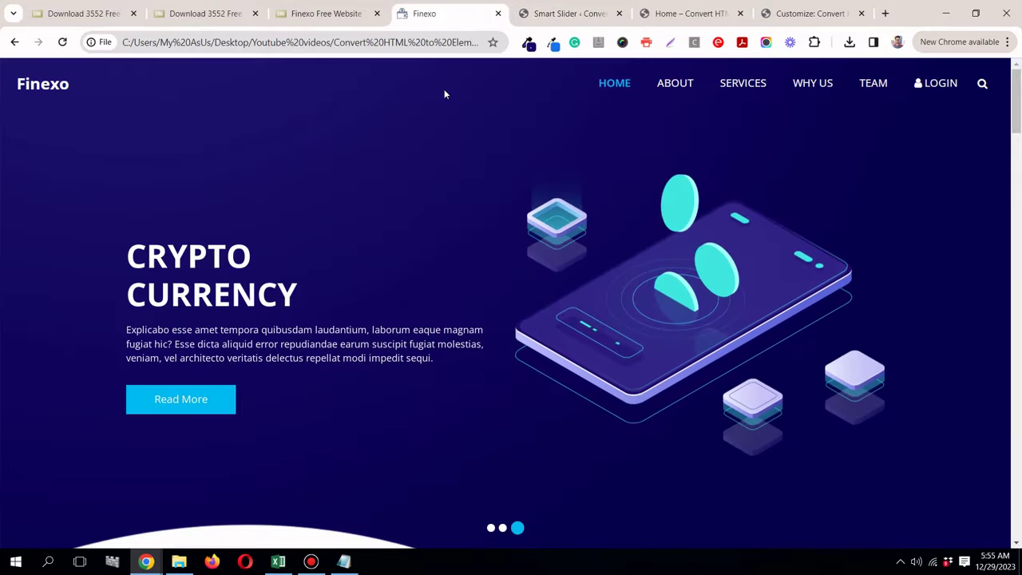
click(528, 44)
click(488, 64)
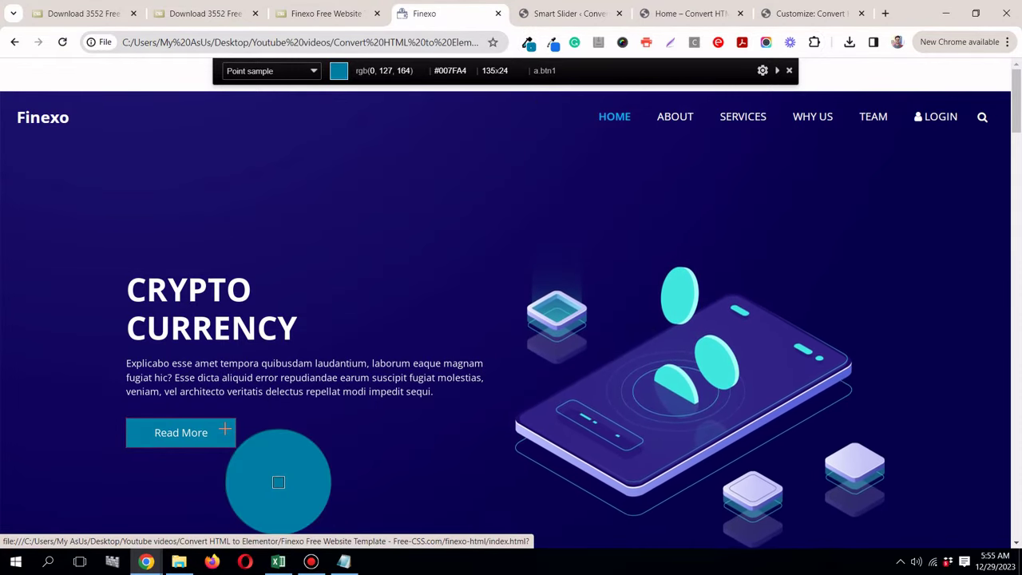
click(225, 429)
Step: Set the hover background color of the slide's Read More button to the sampled #007FA4 and close the button's settings
click(547, 15)
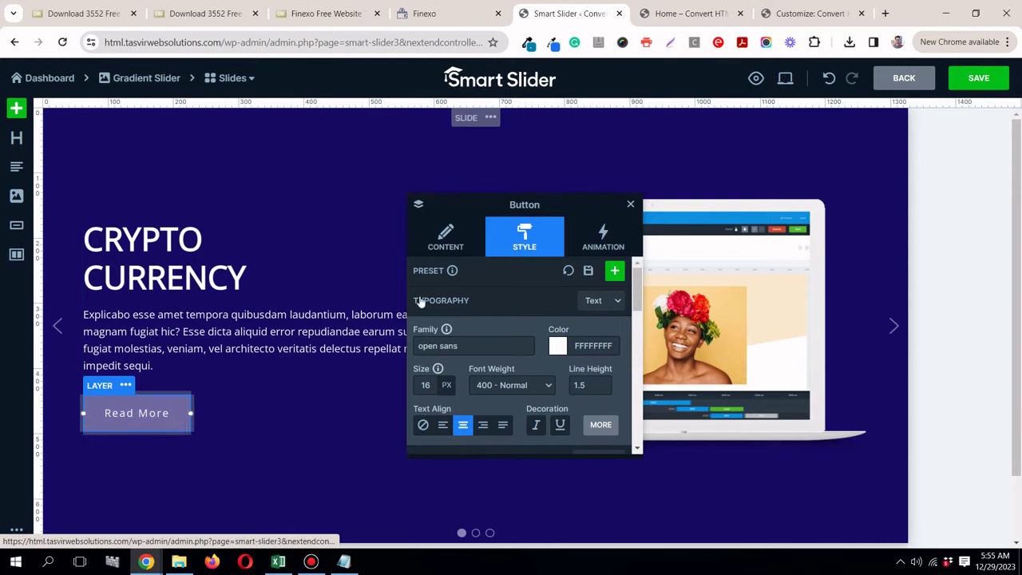
scroll(515, 311, down, 3)
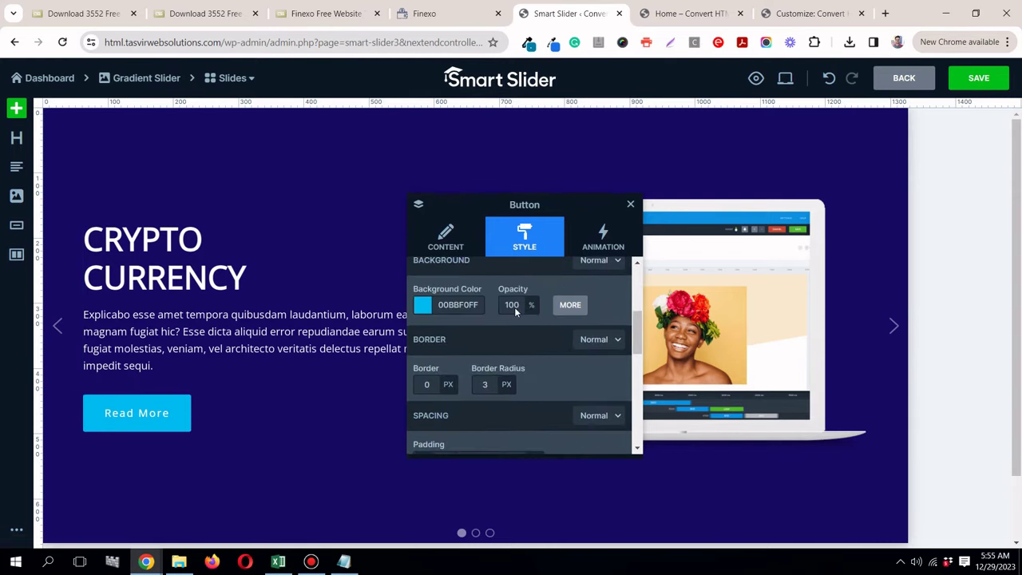
scroll(518, 312, down, 3)
scroll(519, 319, up, 5)
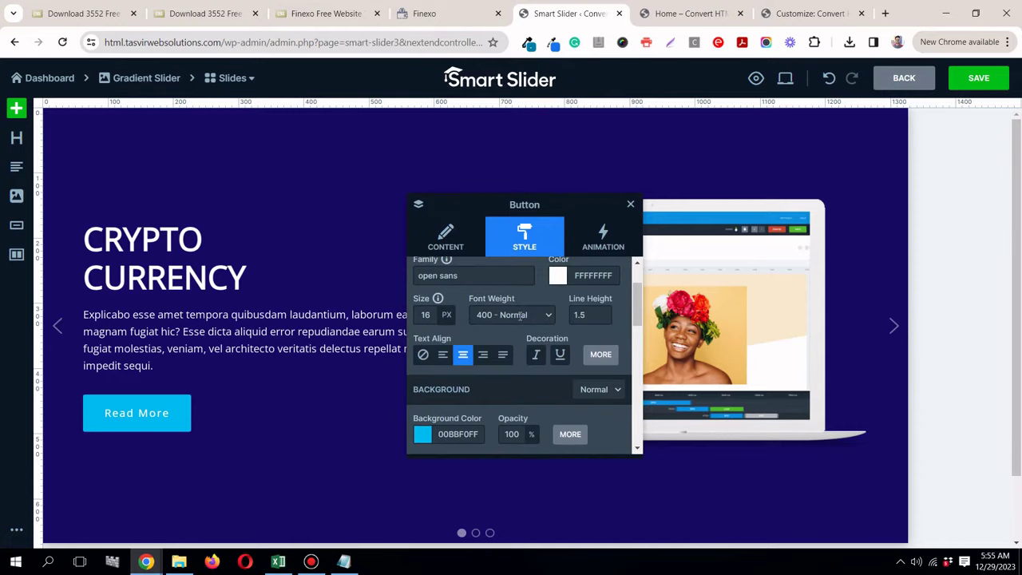
scroll(520, 319, down, 1)
click(595, 328)
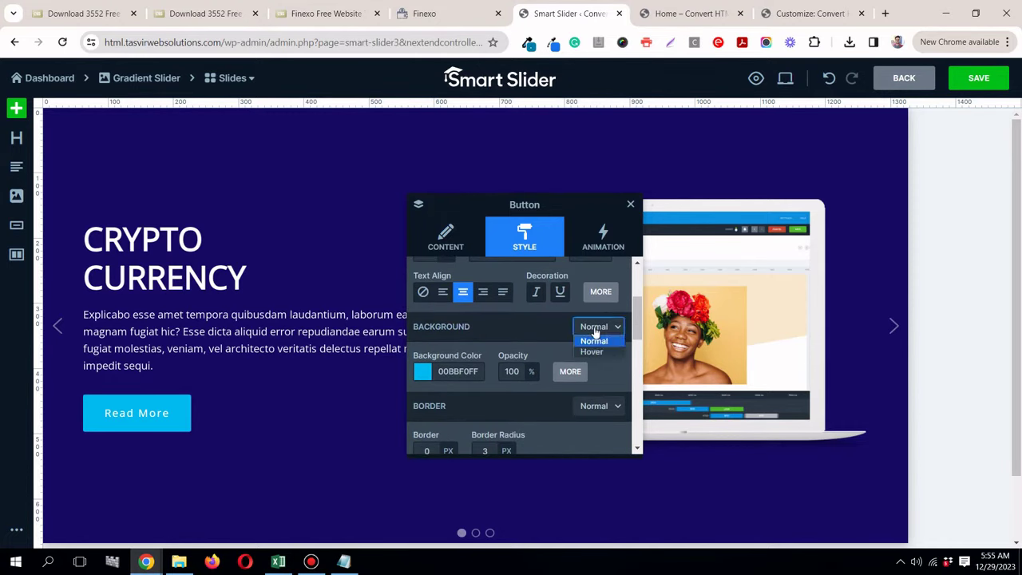
click(592, 352)
double_click(452, 372)
right_click(452, 374)
click(488, 126)
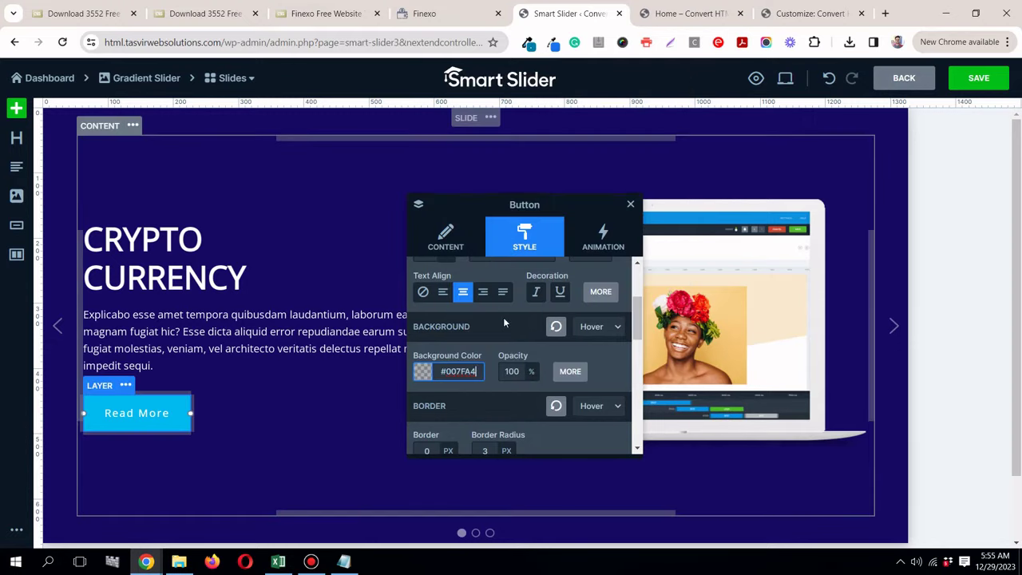
click(623, 377)
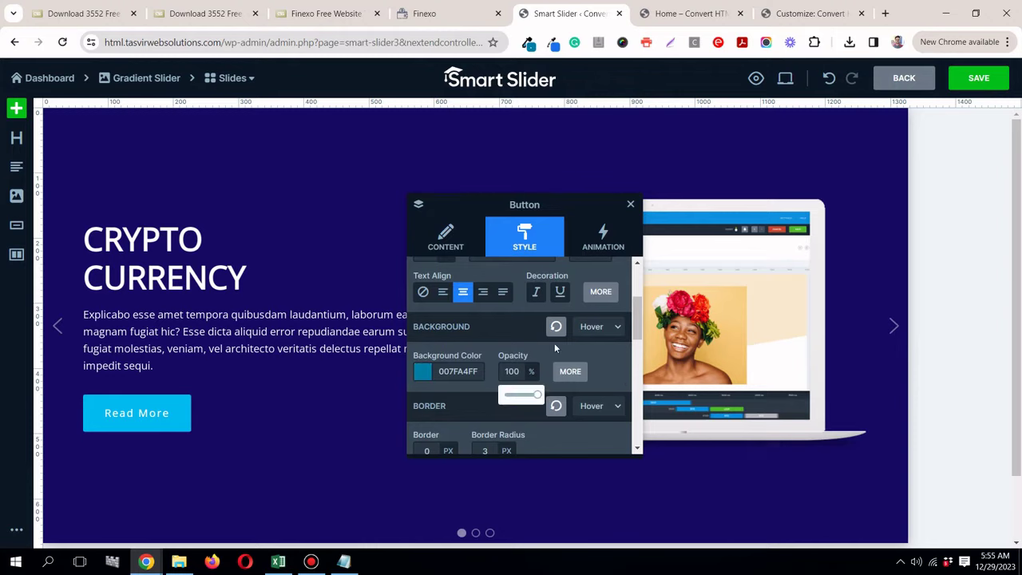
click(630, 206)
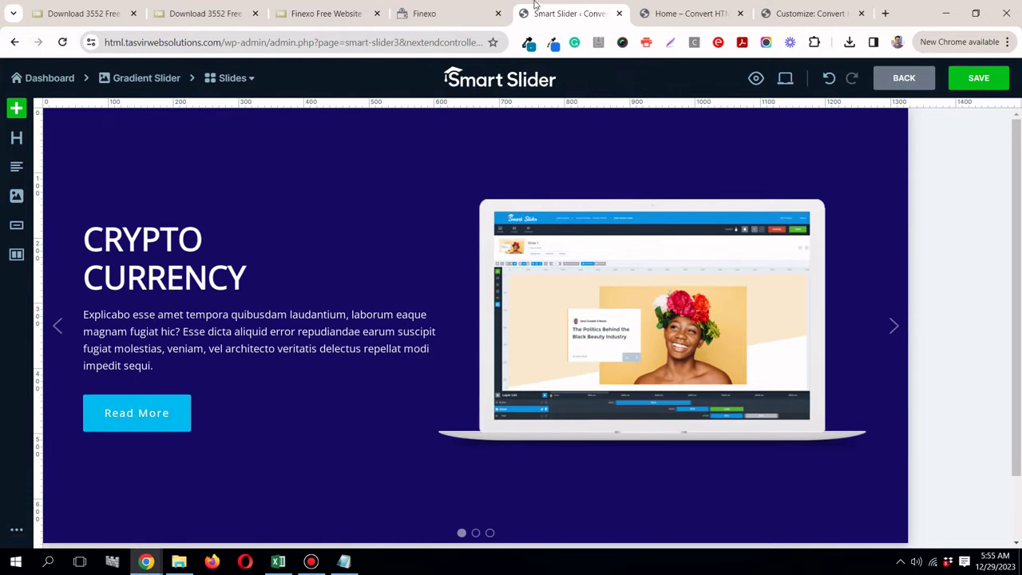
Step: Save the phone illustration from the Finexo page's hero slider to the computer
click(447, 13)
right_click(651, 293)
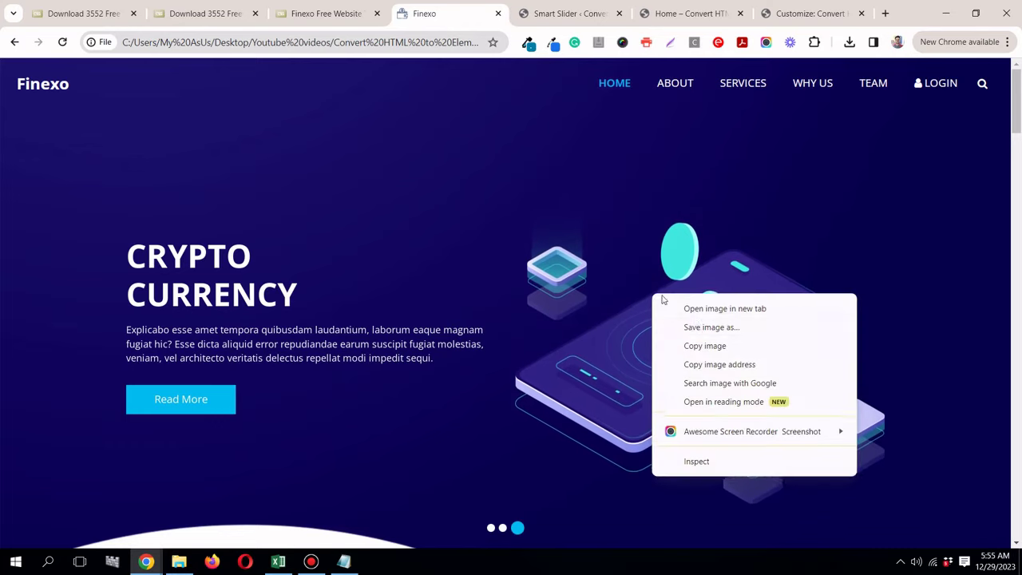
click(703, 327)
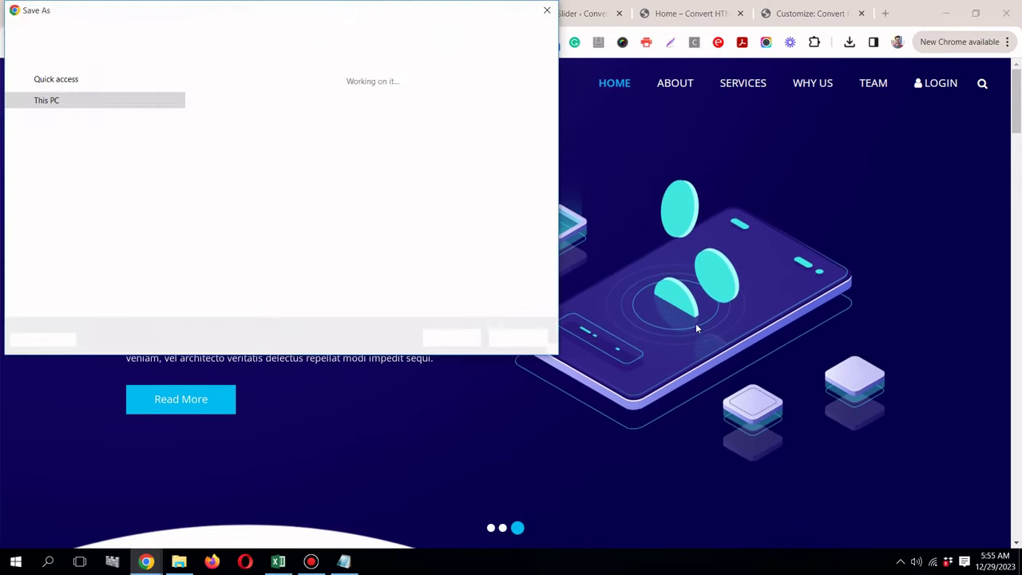
click(438, 338)
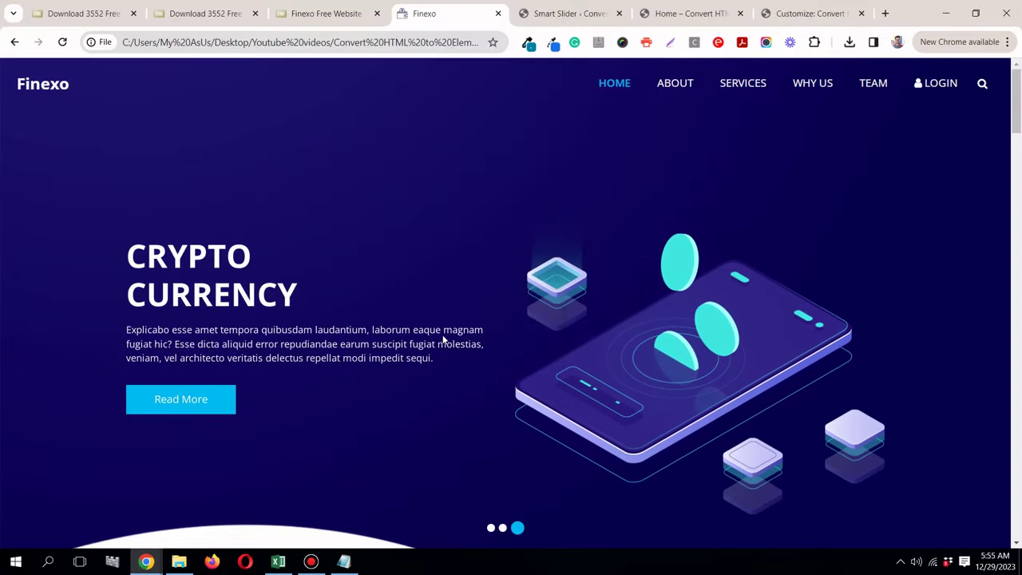
Step: Clear the laptop picture from the slide's image layer in Smart Slider and open the media library for a replacement
click(570, 14)
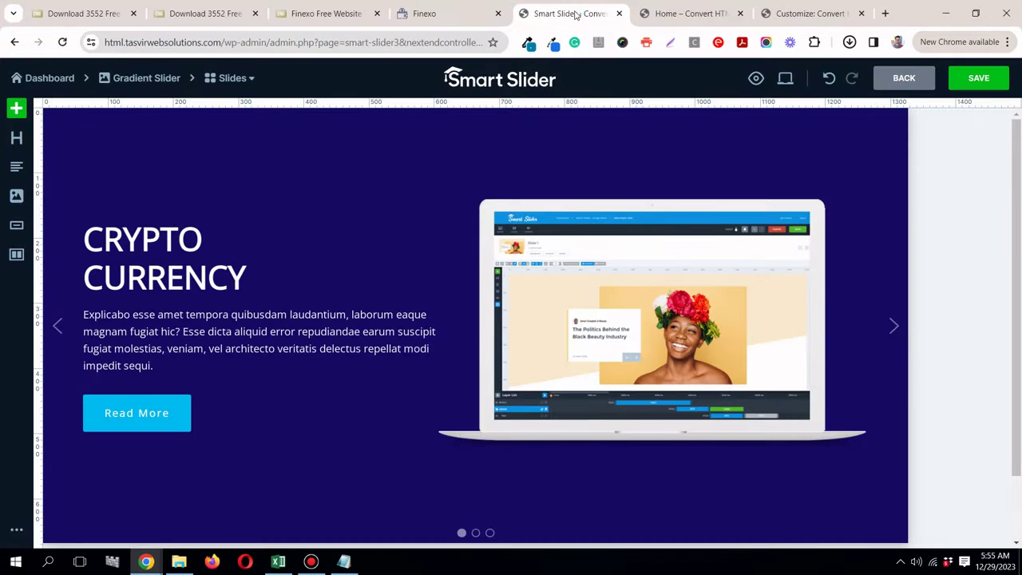
click(646, 293)
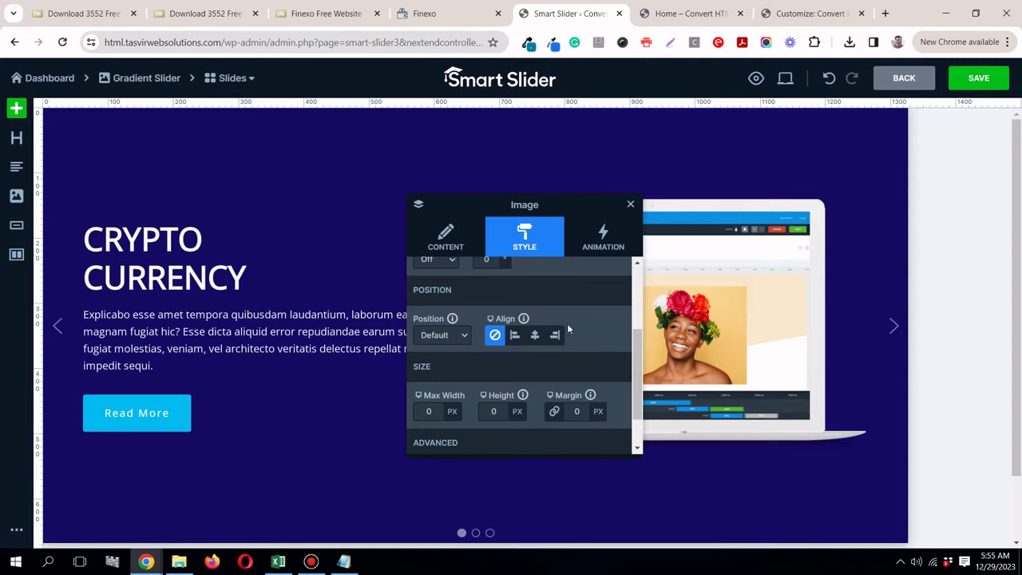
click(466, 248)
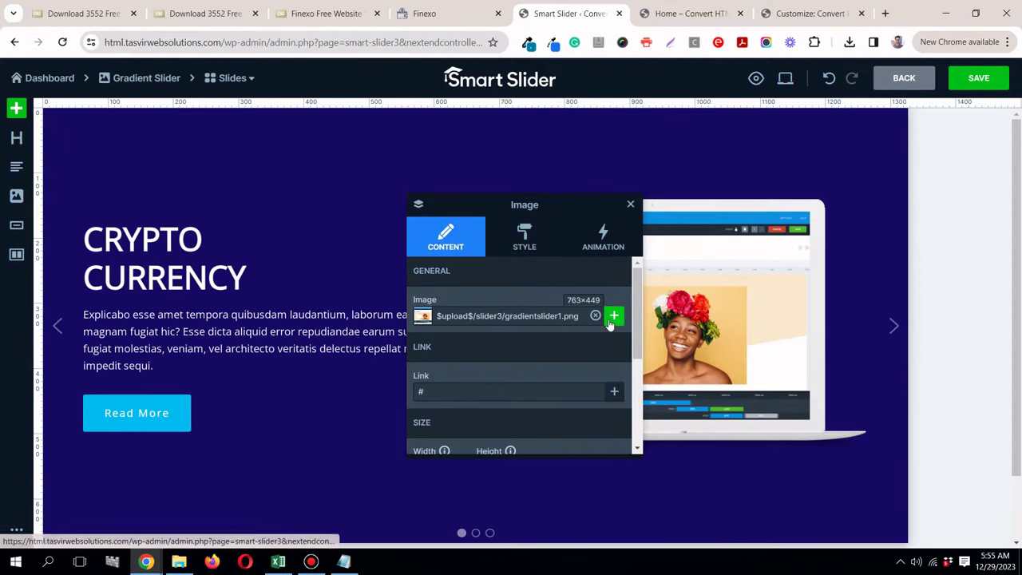
click(596, 316)
click(614, 317)
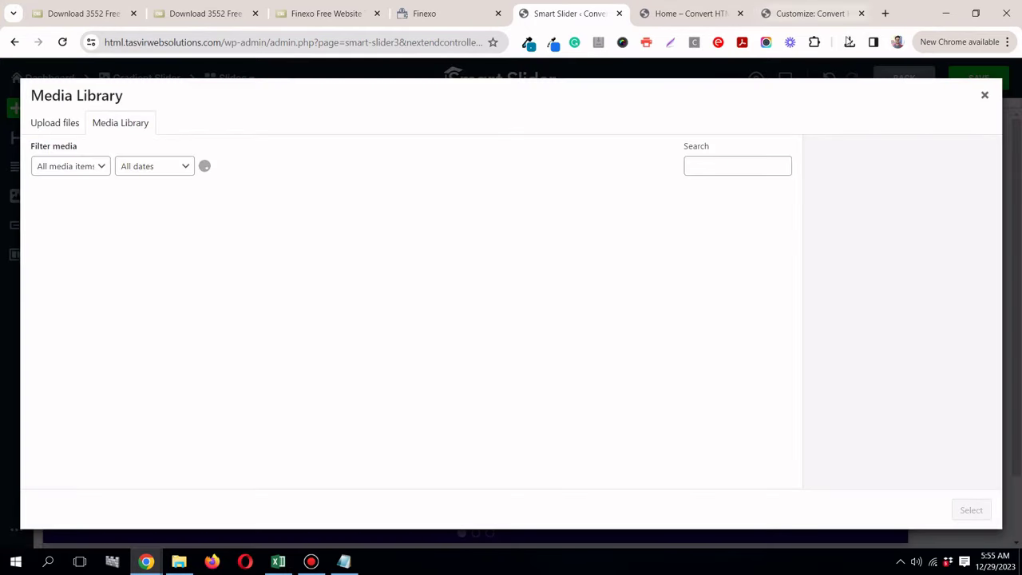
Step: Try to upload the downloaded slider-img (2).png to the media library
click(849, 42)
drag(723, 106, 445, 119)
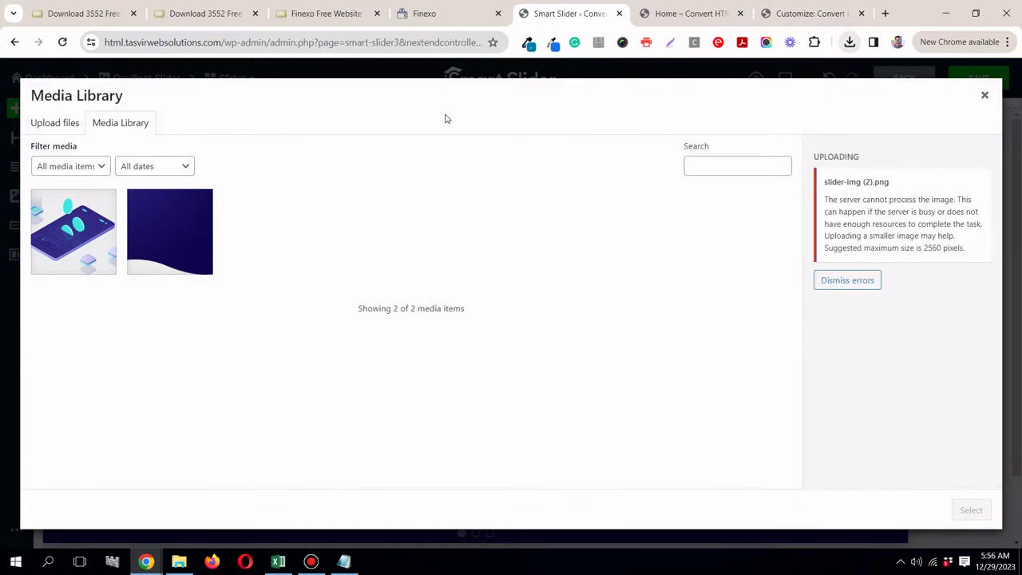
Step: Use the existing slider-img-1.png phone illustration as the slide's image layer picture and close the layer's settings
click(63, 254)
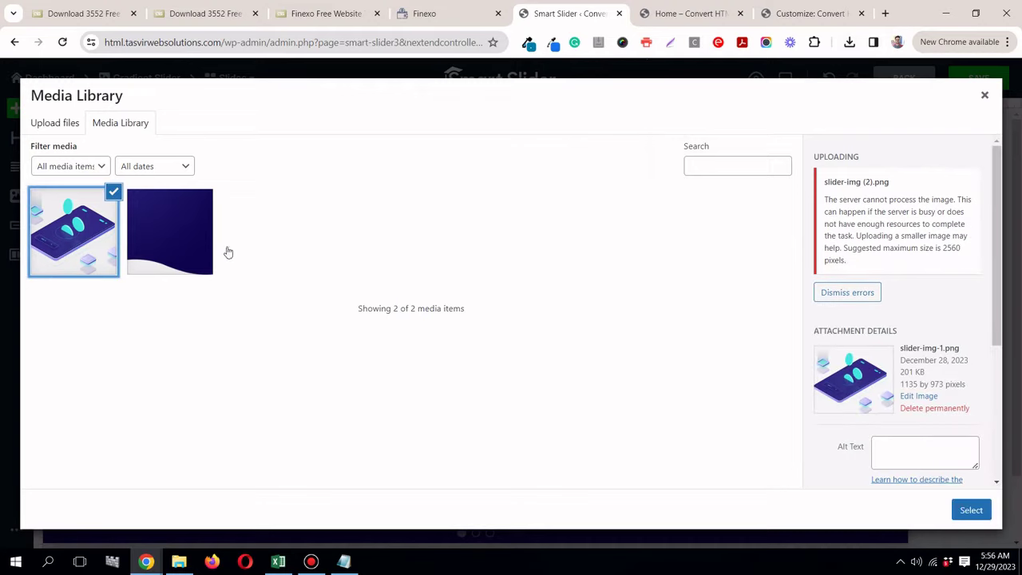
click(971, 509)
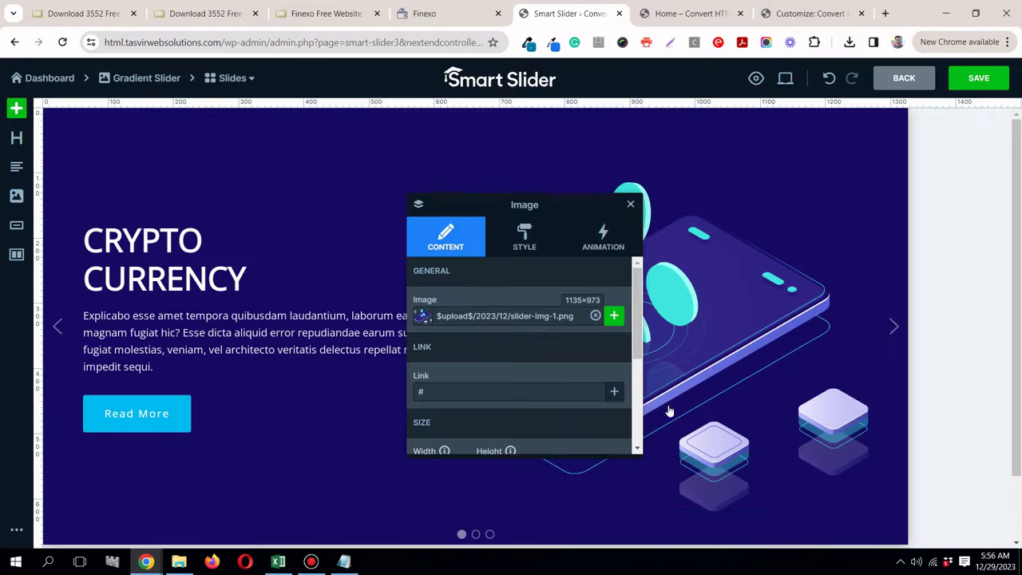
click(631, 206)
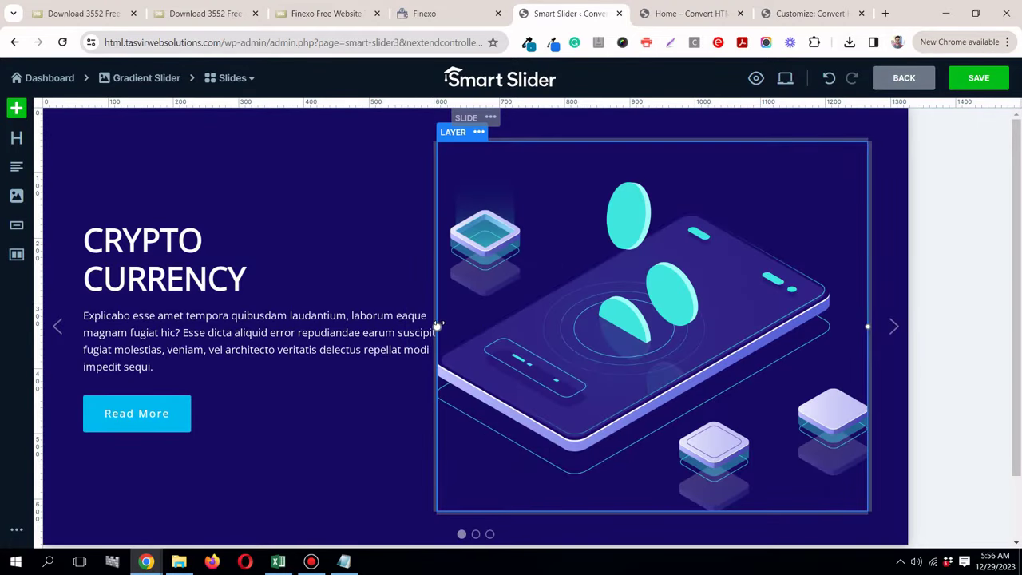
Step: Shrink the phone image layer slightly by narrowing it, and compare the slide with the Finexo page's hero section
drag(438, 325, 468, 323)
click(474, 16)
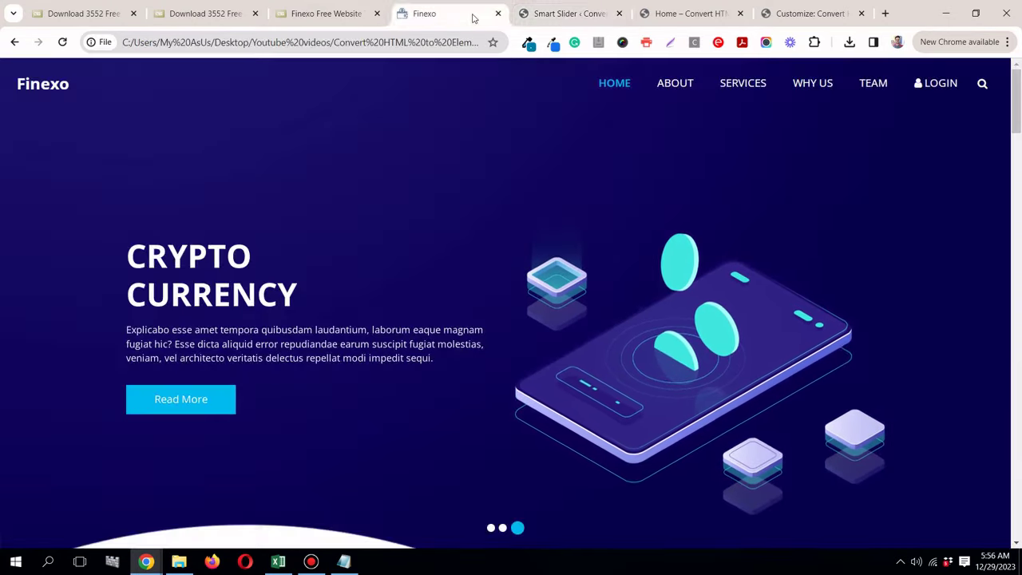
click(583, 13)
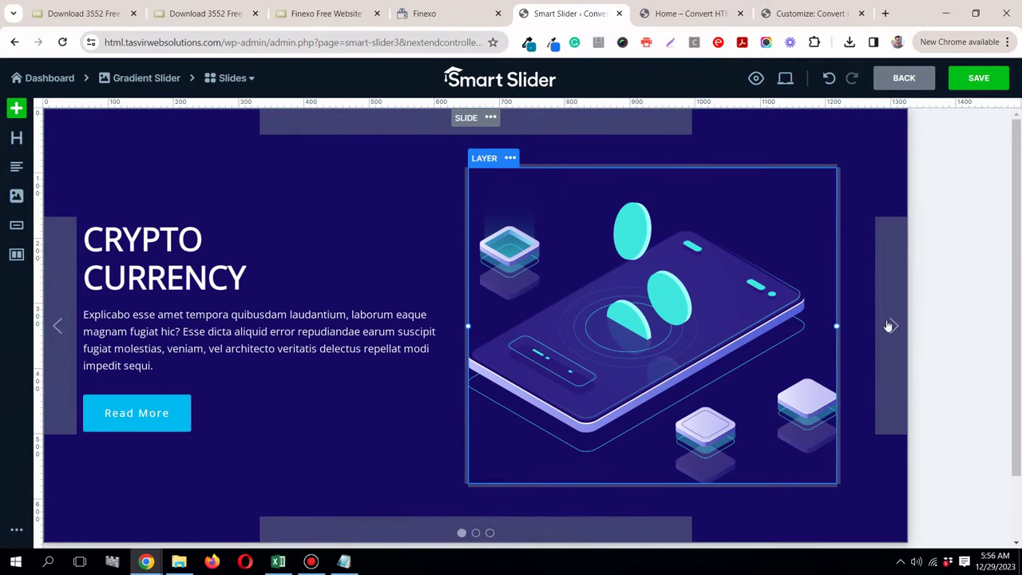
Step: Set the slide's right and left padding to 0 px and close the slide settings
scroll(811, 256, down, 2)
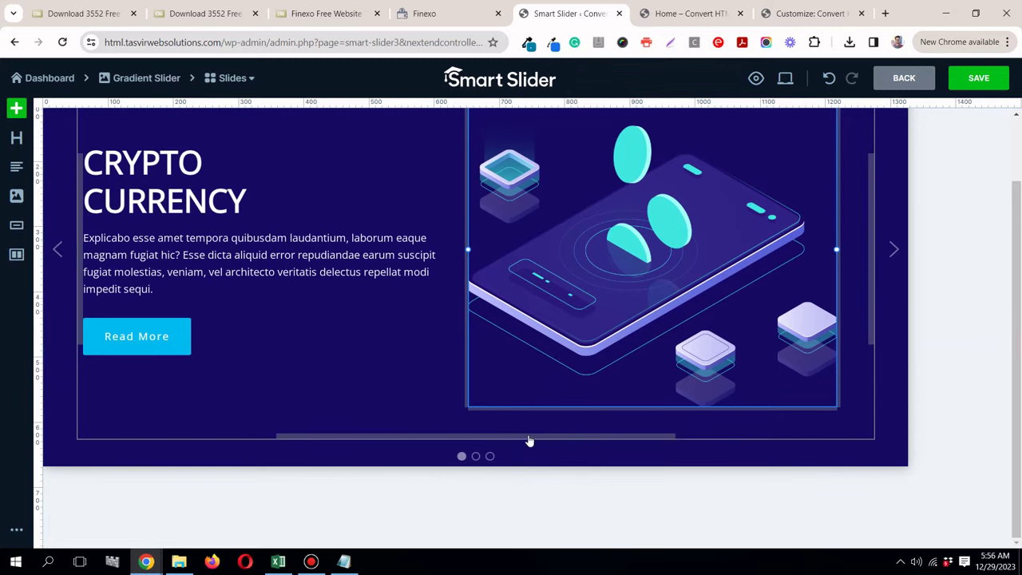
click(905, 266)
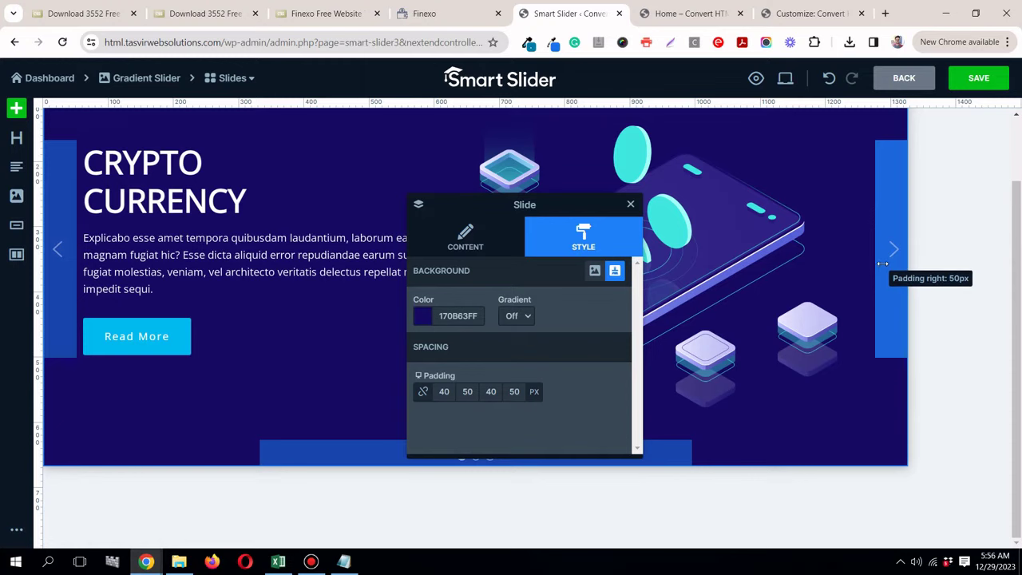
drag(899, 261, 934, 264)
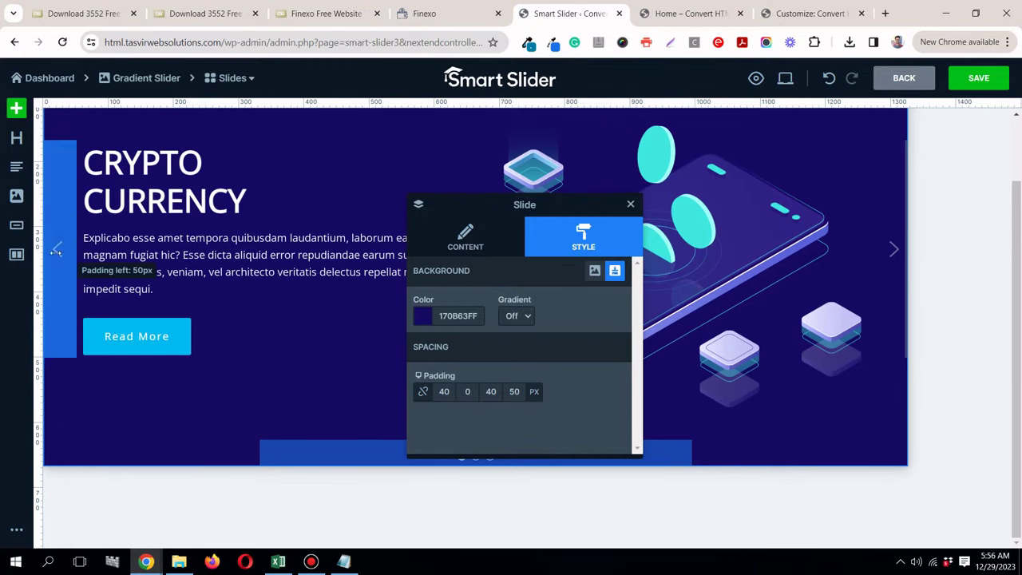
drag(77, 259, 24, 254)
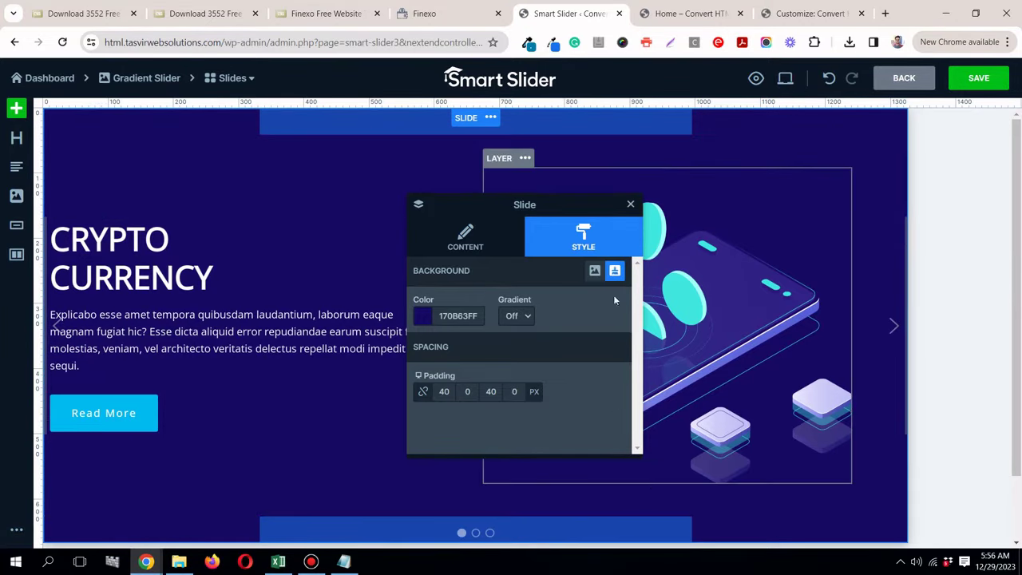
click(631, 207)
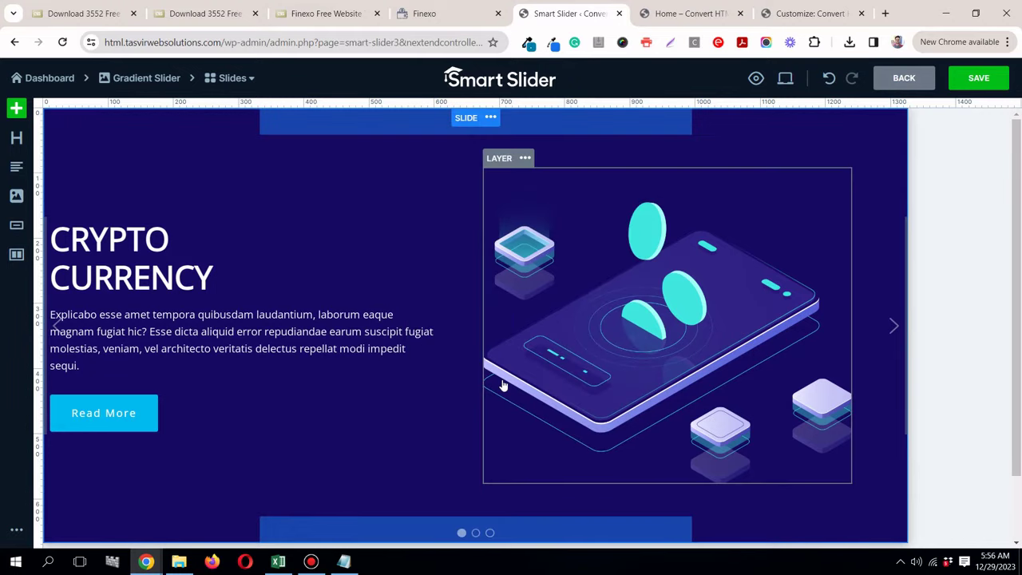
Step: Check the slide's desktop layout, then examine it in the tablet view
scroll(505, 387, down, 1)
scroll(506, 388, up, 1)
scroll(593, 292, down, 1)
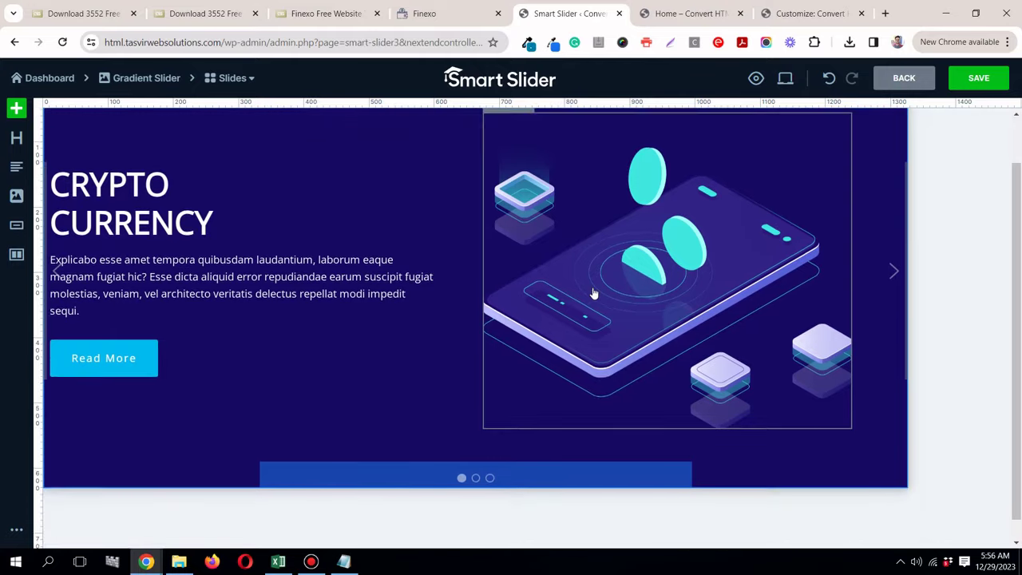
scroll(593, 294, up, 1)
click(785, 78)
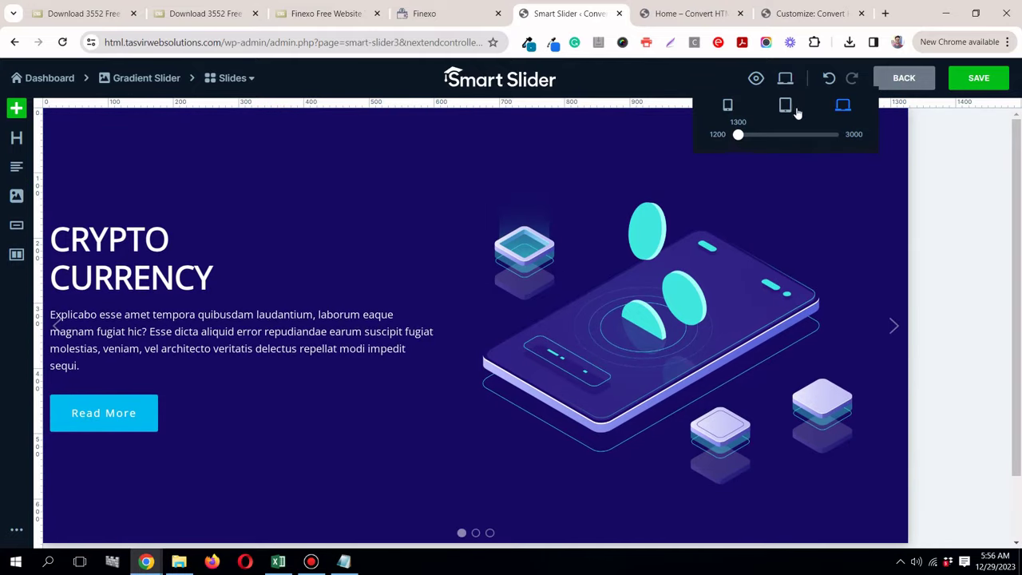
click(786, 106)
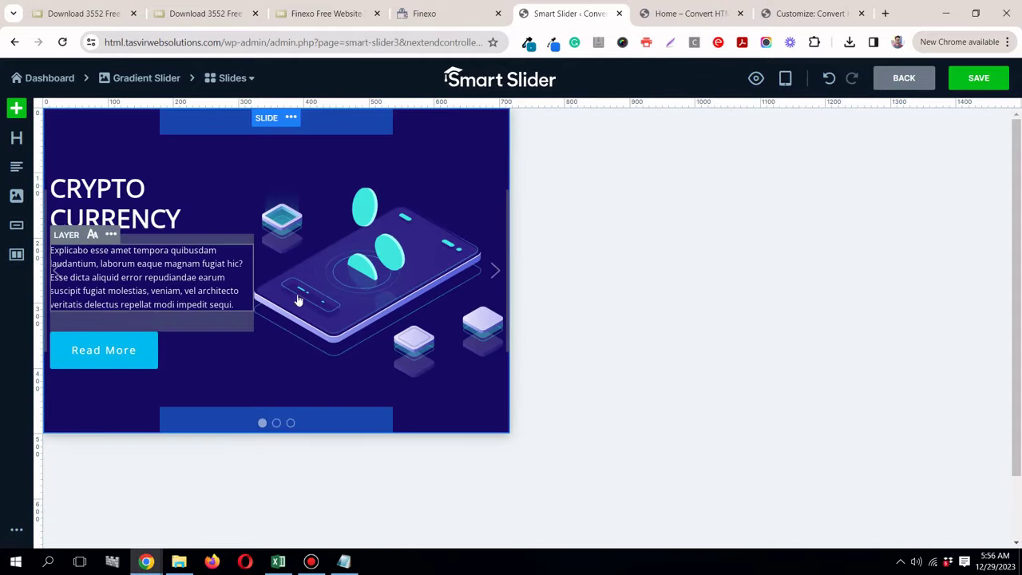
Step: Increase the slide's top and bottom padding in the mobile view and save the slide
mouse_move(786, 84)
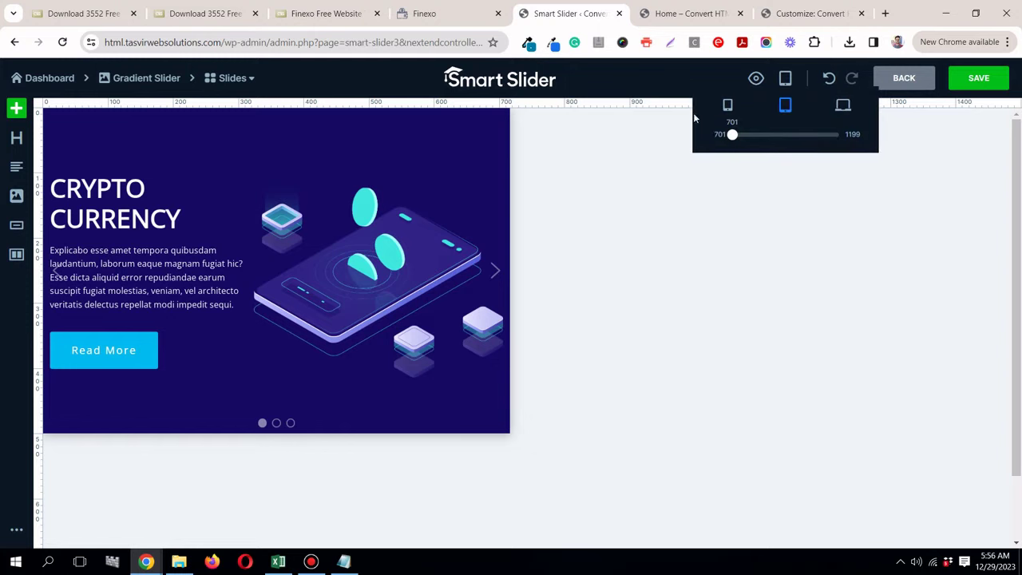
click(727, 110)
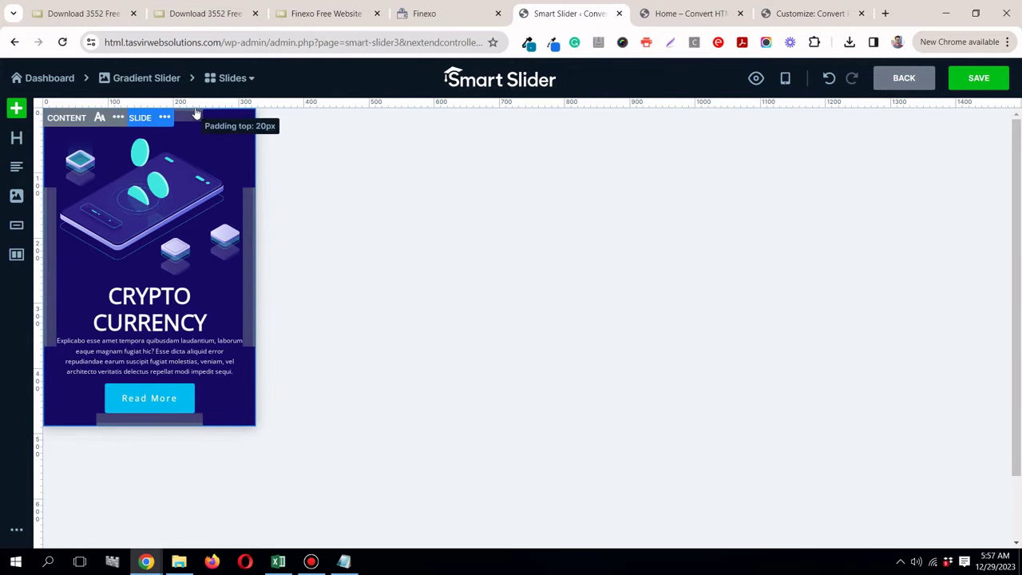
drag(194, 112, 192, 137)
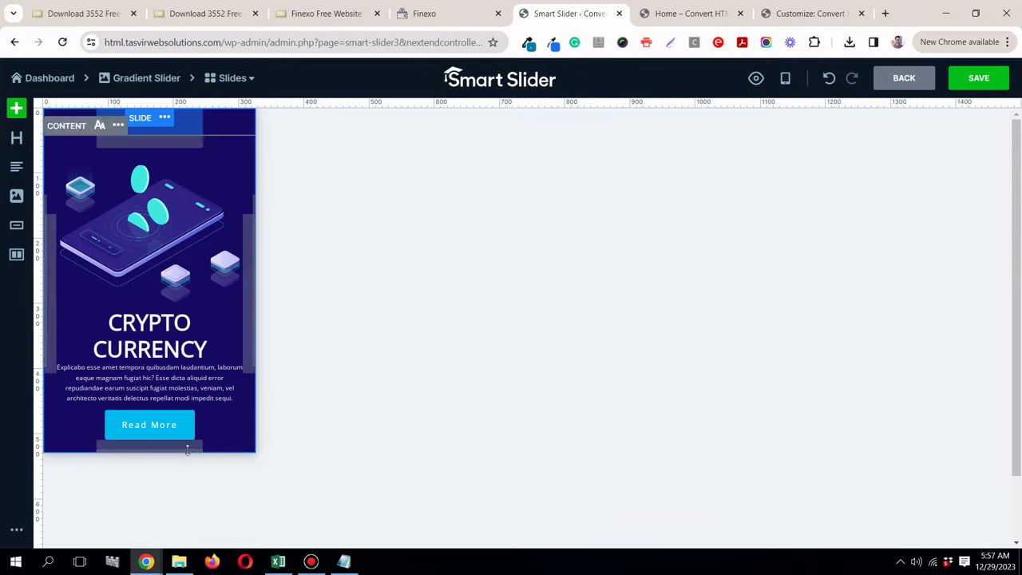
drag(187, 450, 193, 479)
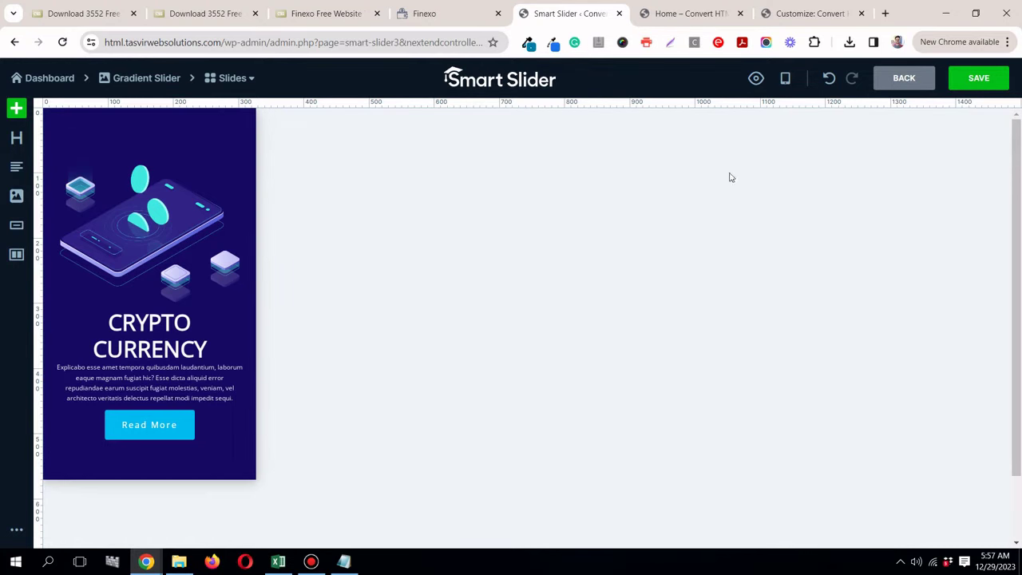
click(966, 83)
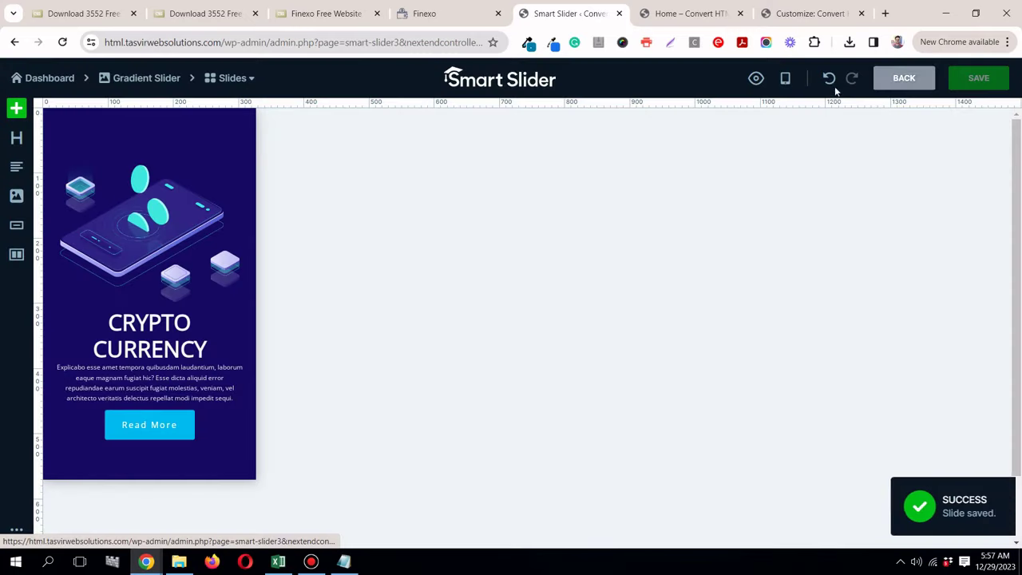
Step: Switch the slide back to the desktop view and return to the Gradient Slider overview
click(787, 79)
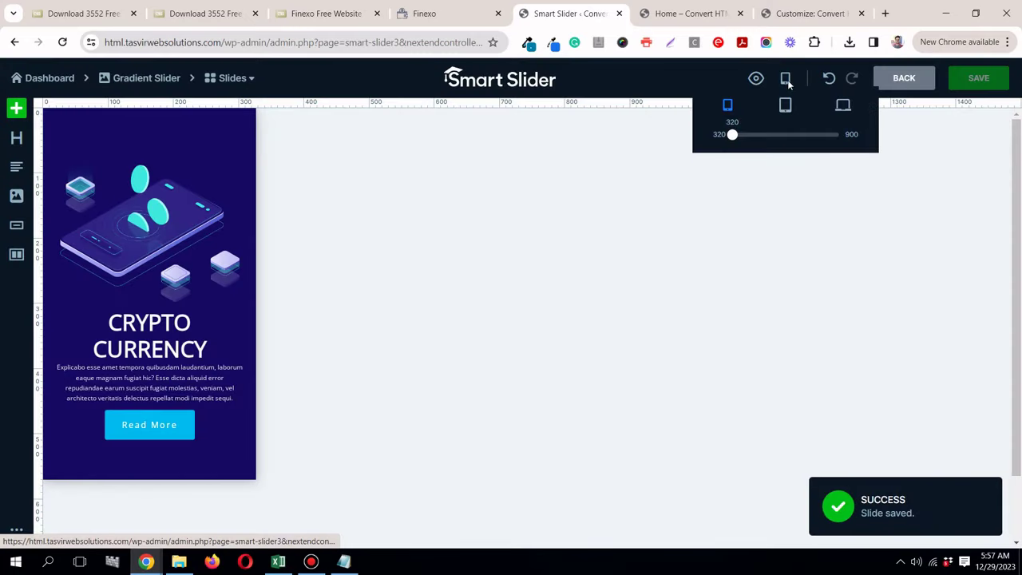
click(847, 113)
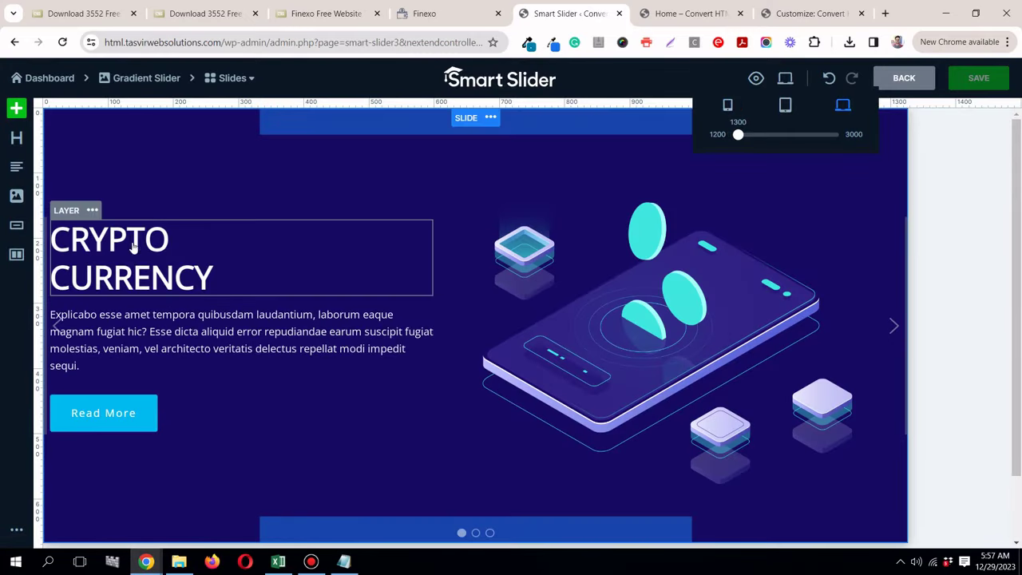
scroll(164, 253, up, 1)
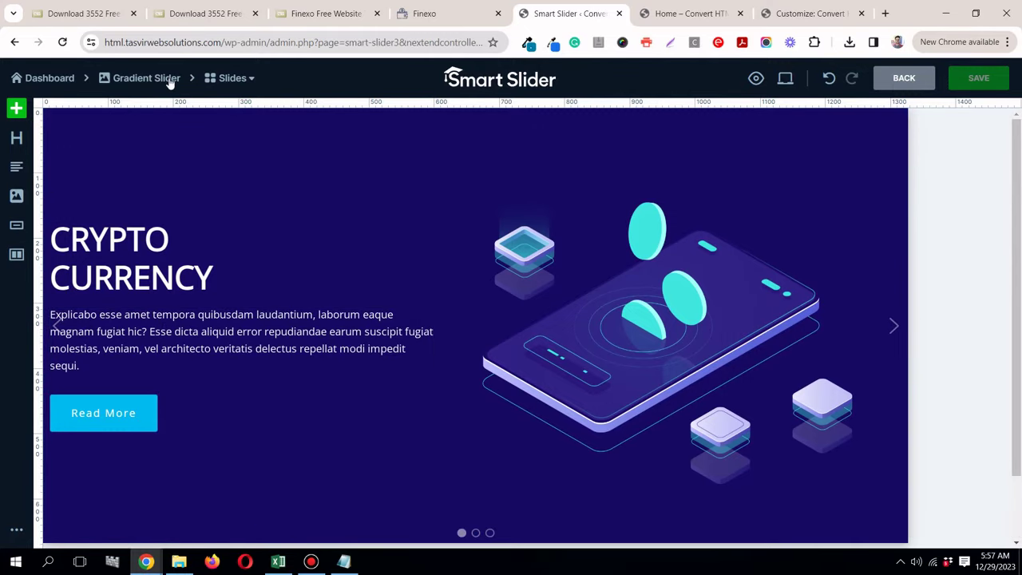
click(170, 80)
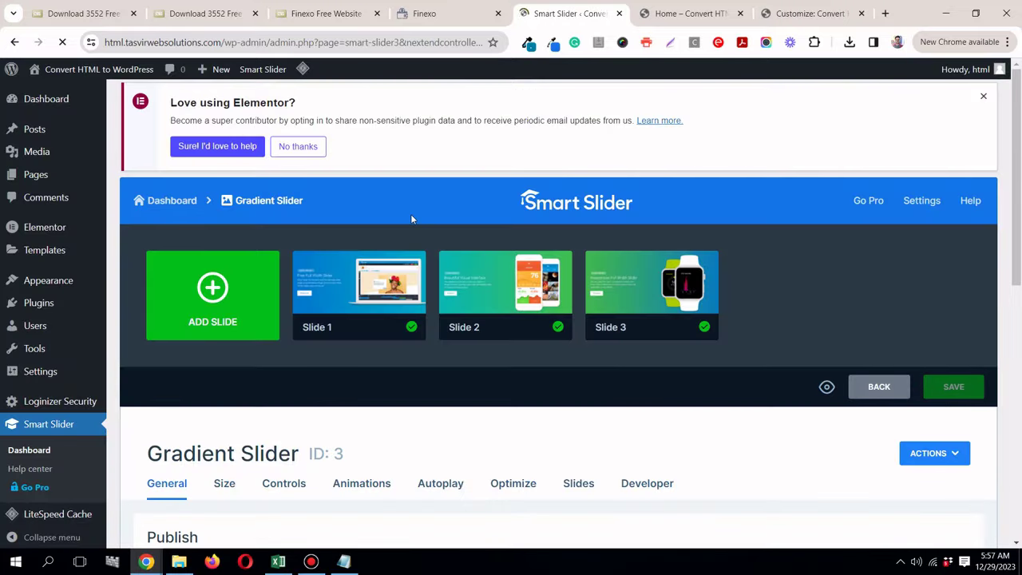
scroll(410, 216, down, 2)
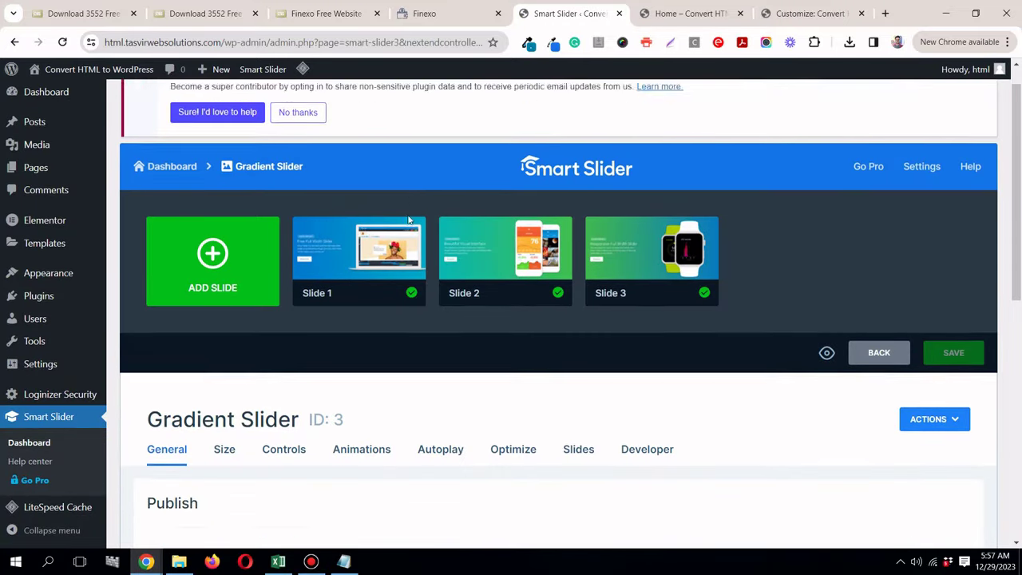
scroll(559, 228, up, 2)
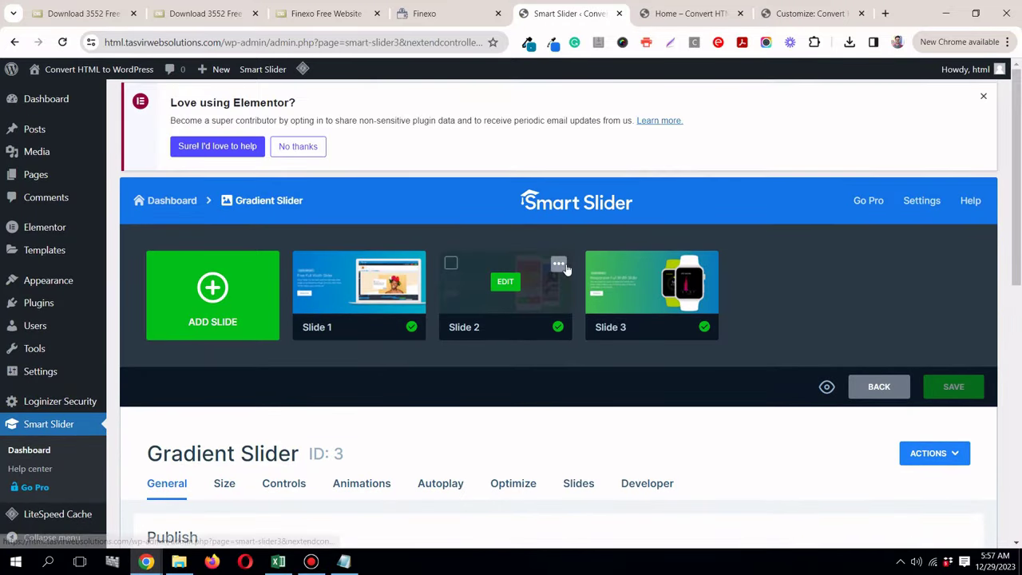
Step: Delete Slide 2 and Slide 3 from the Gradient Slider
click(558, 263)
click(531, 385)
click(580, 378)
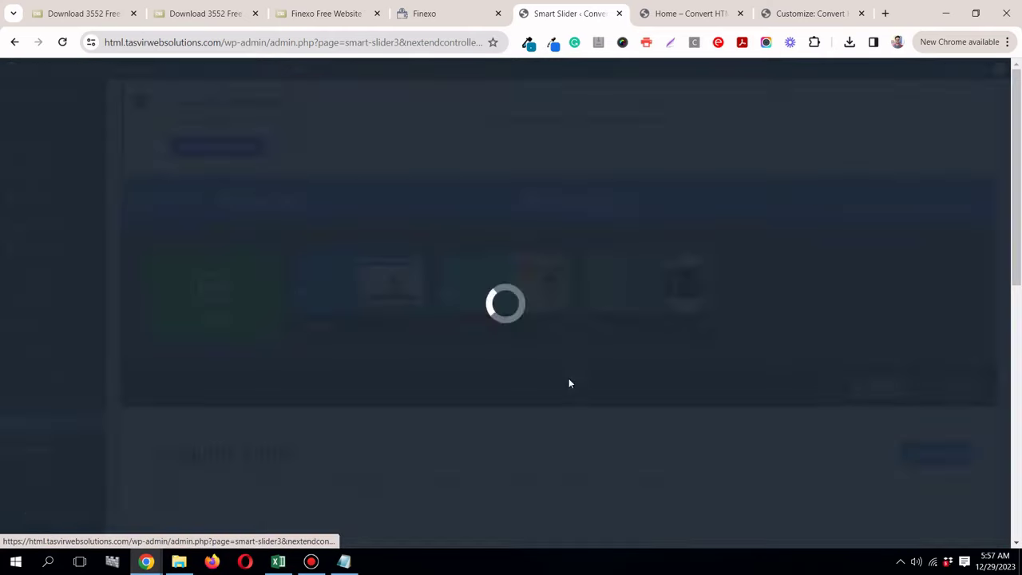
click(559, 263)
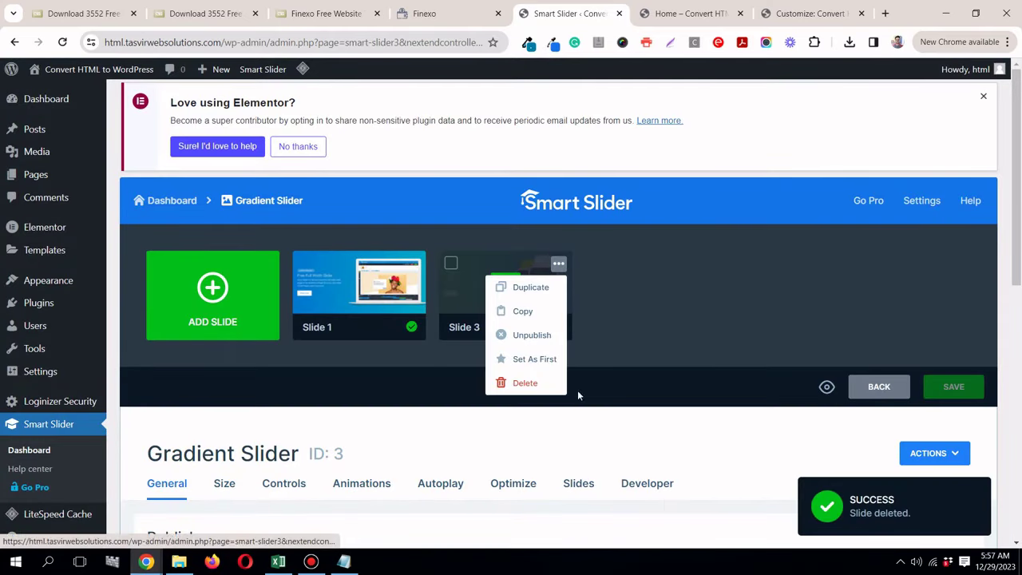
click(530, 385)
click(547, 383)
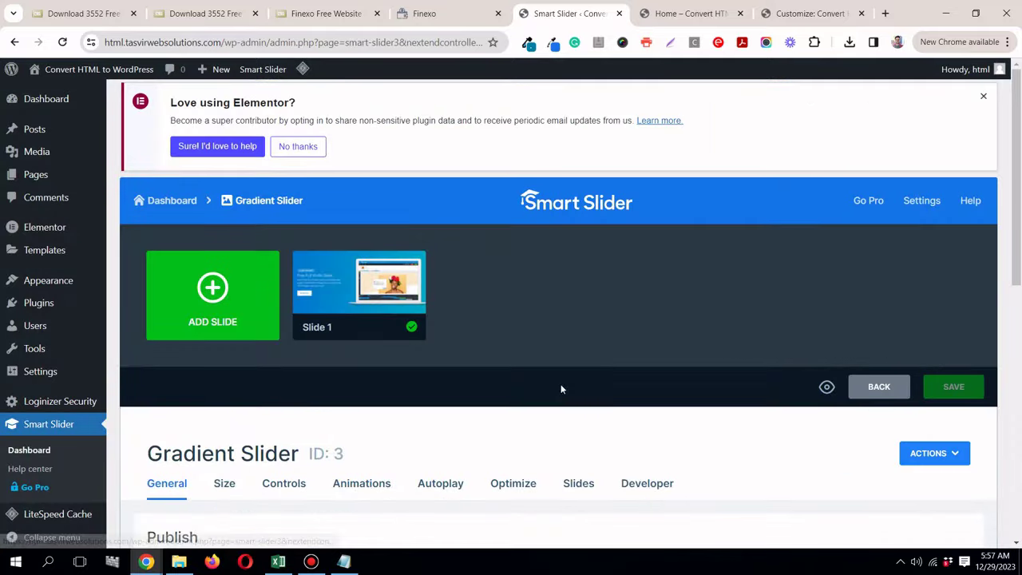
Step: Check the Finexo hero's slides, then duplicate Slide 1 twice in the Gradient Slider
click(432, 14)
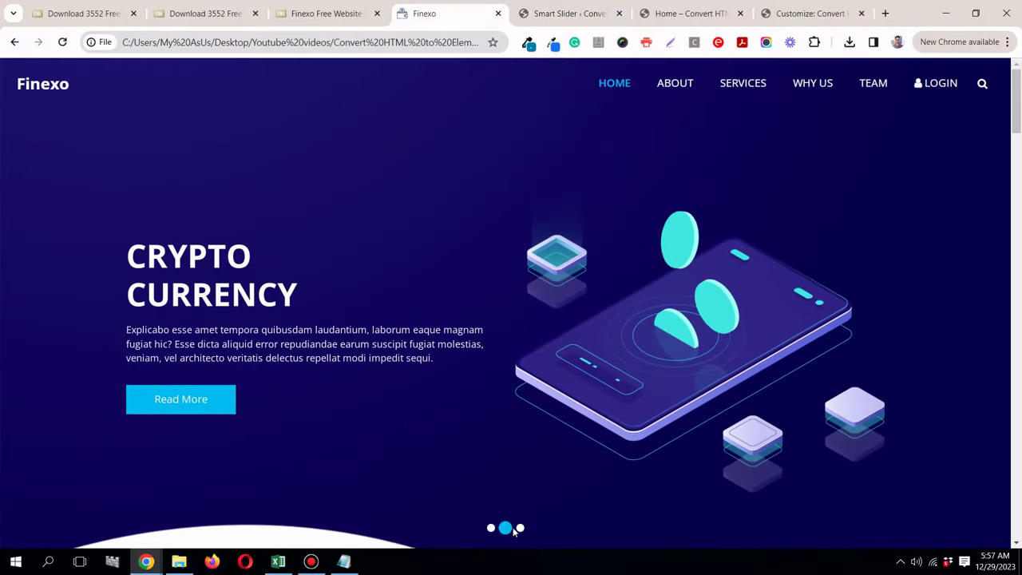
click(572, 18)
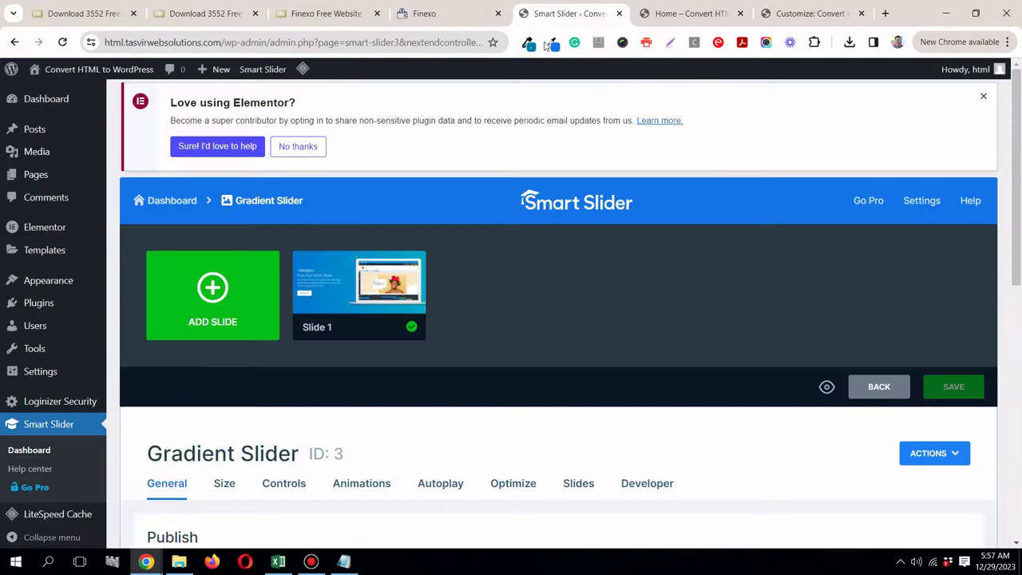
mouse_move(389, 307)
click(412, 264)
click(403, 292)
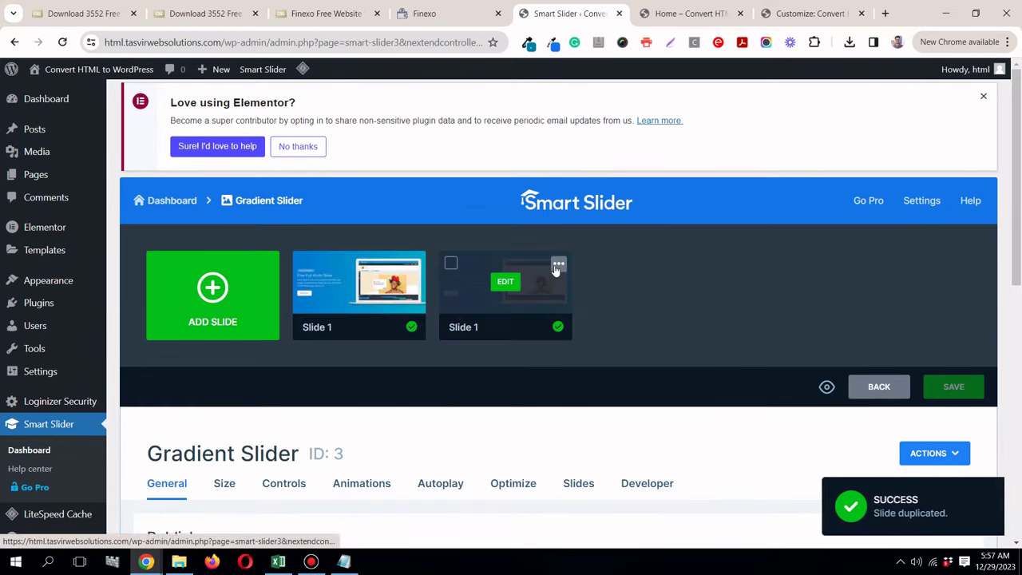
click(559, 266)
click(543, 287)
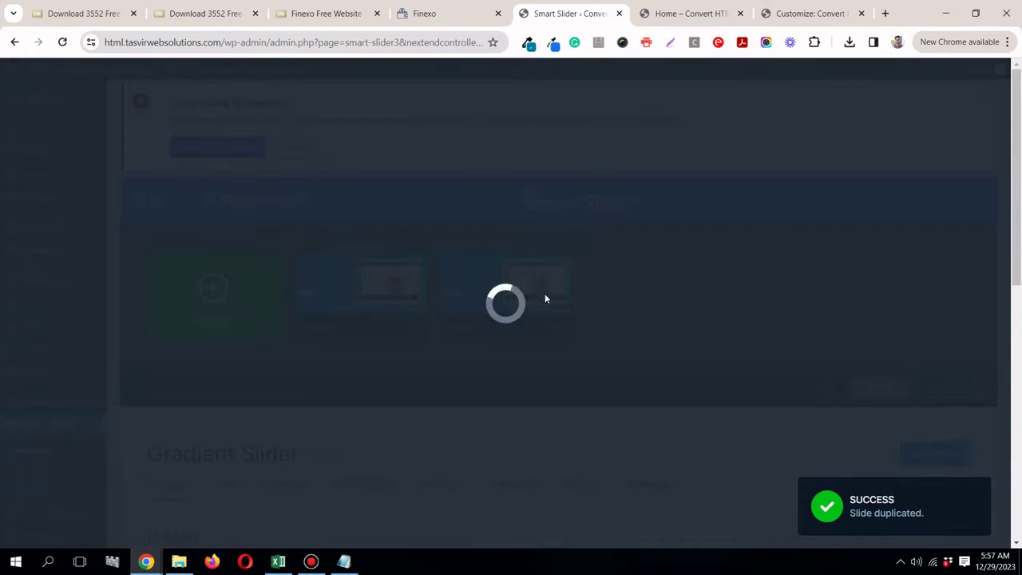
click(312, 561)
click(311, 562)
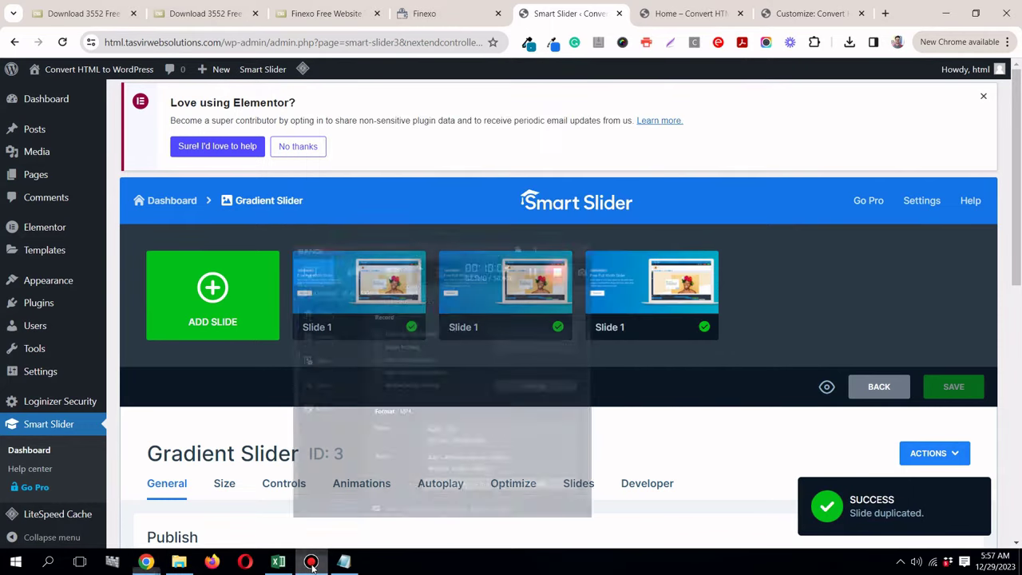
click(312, 562)
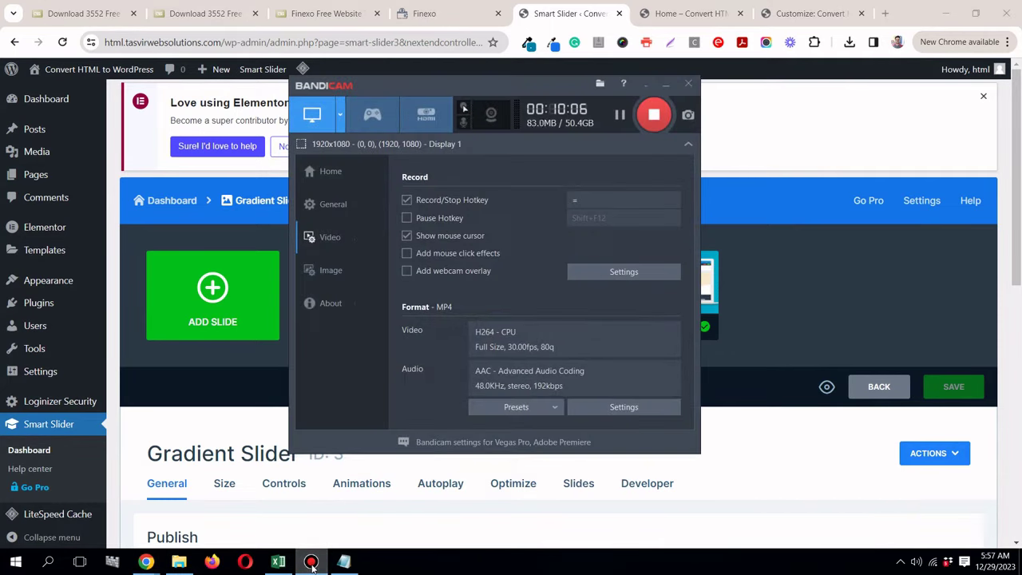
click(311, 561)
scroll(658, 180, down, 3)
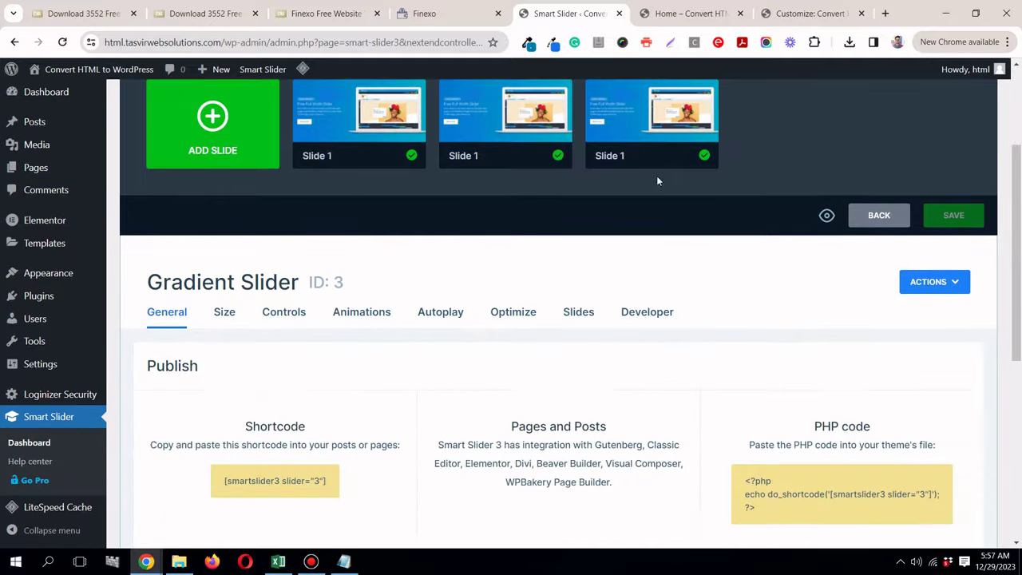
scroll(657, 182, down, 3)
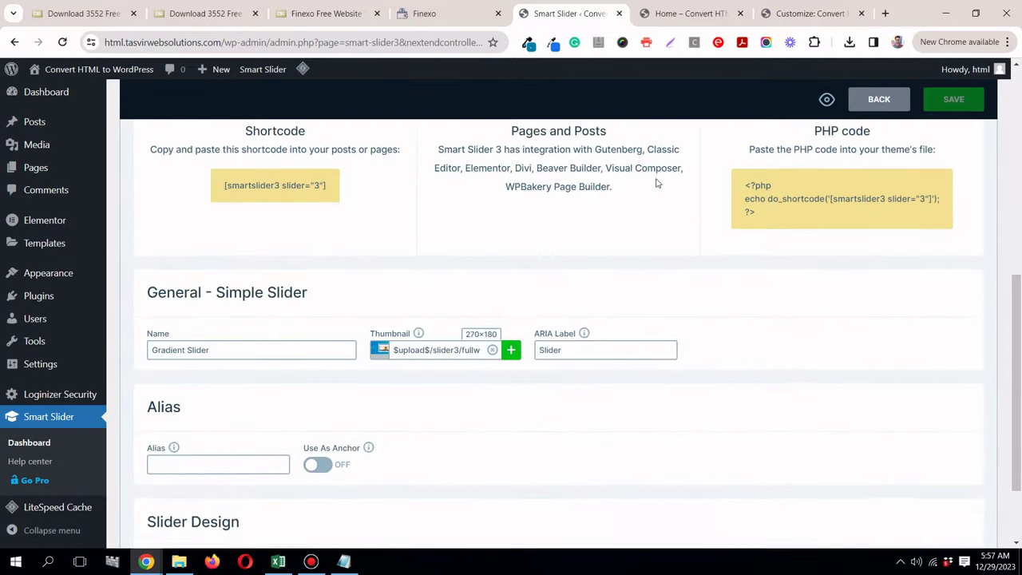
Step: Set the Gradient Slider's width to 1200 px in its size settings
scroll(657, 183, down, 1)
scroll(657, 183, up, 6)
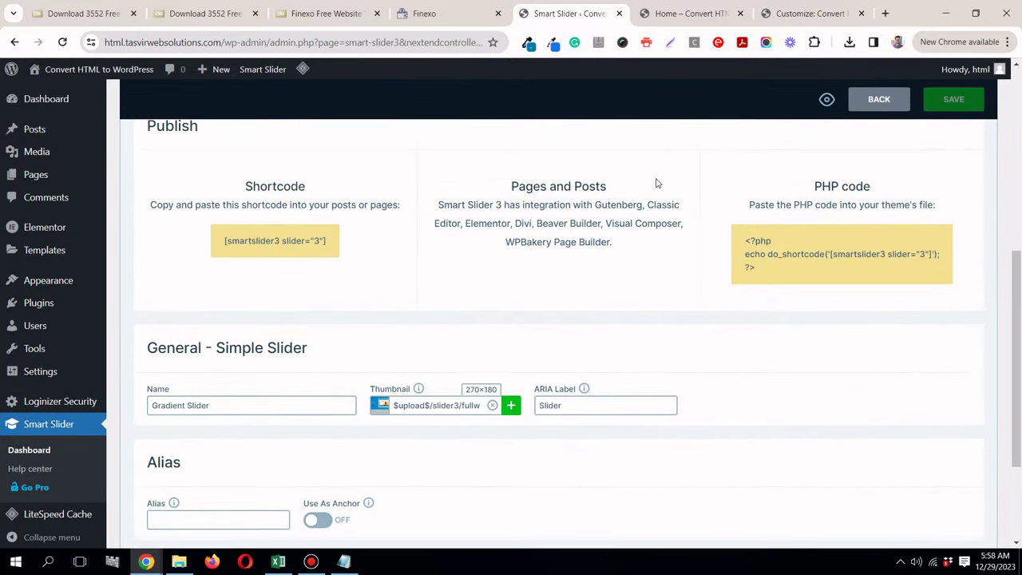
click(226, 381)
scroll(416, 231, down, 2)
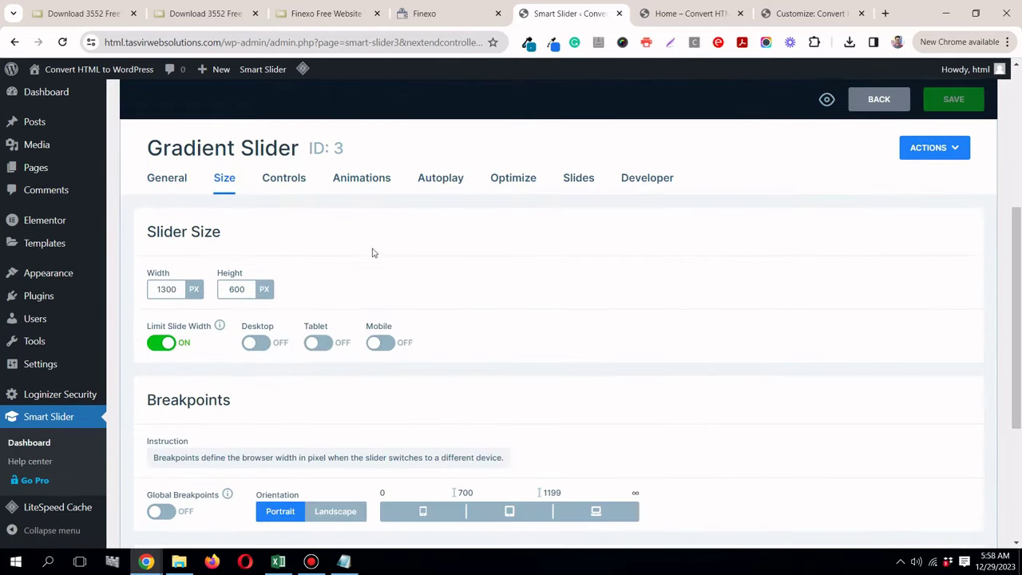
click(176, 289)
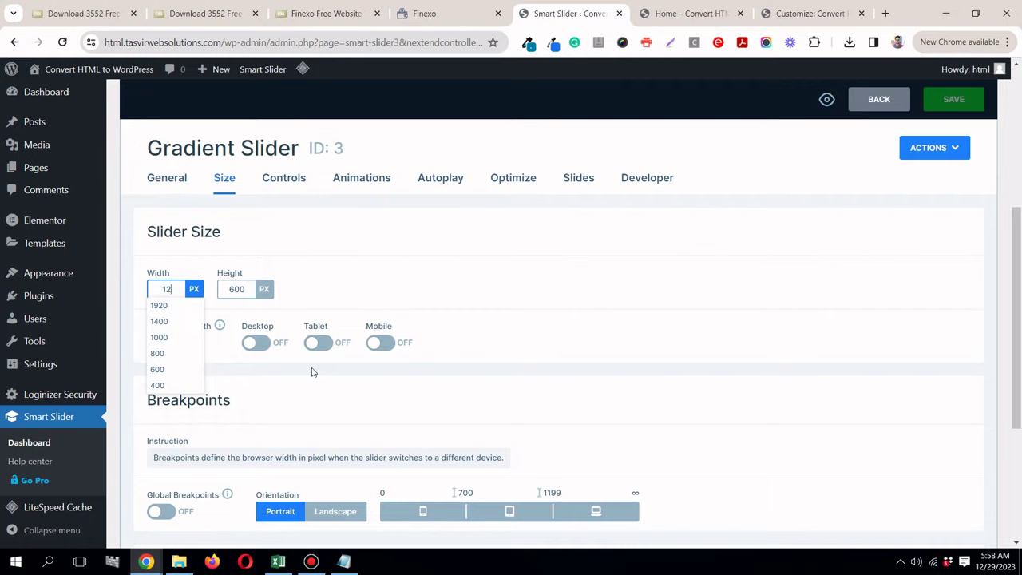
click(359, 279)
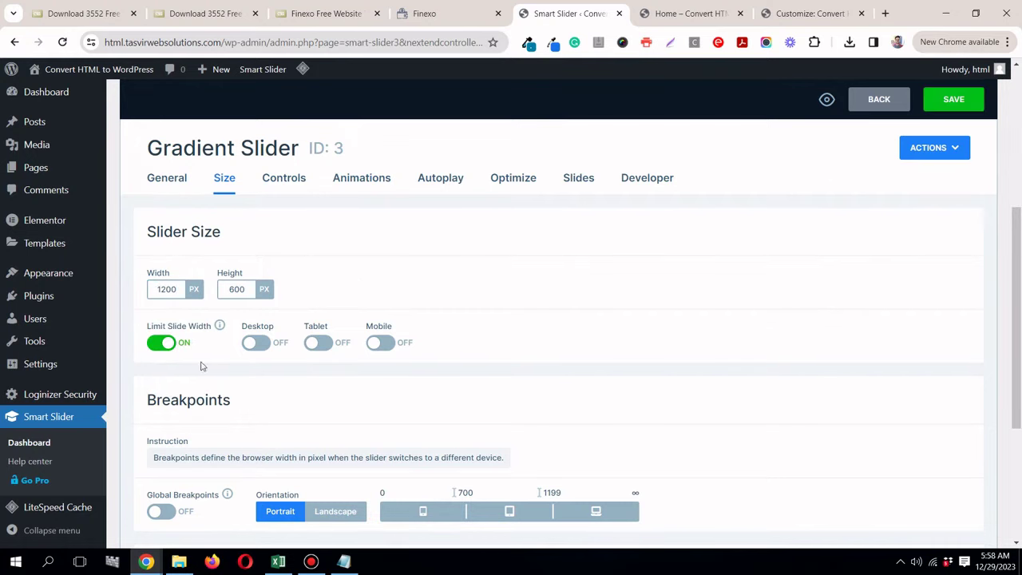
Step: Compare the slider's full width layout with the Finexo template's hero, then save the slider
scroll(224, 368, down, 3)
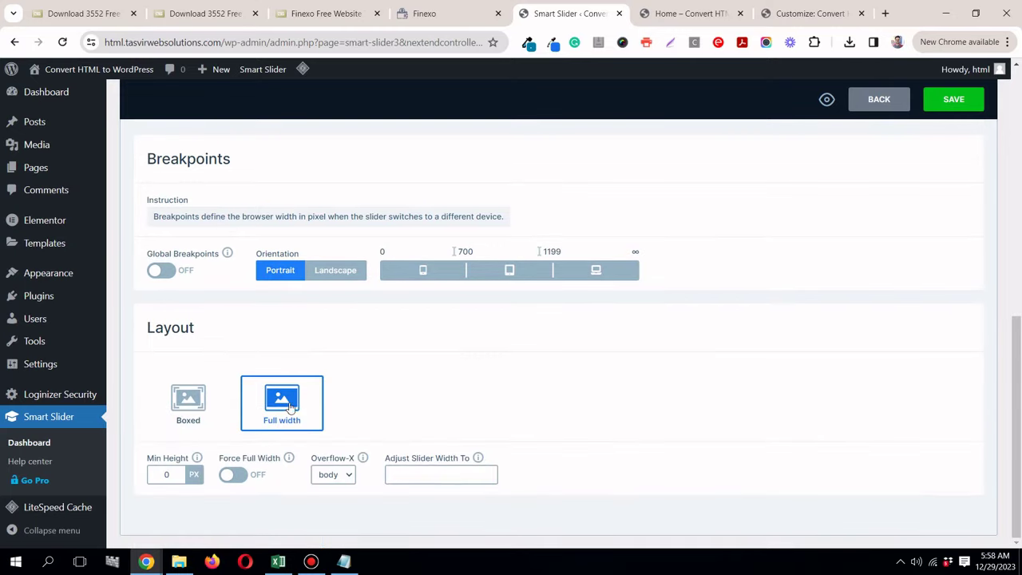
click(450, 16)
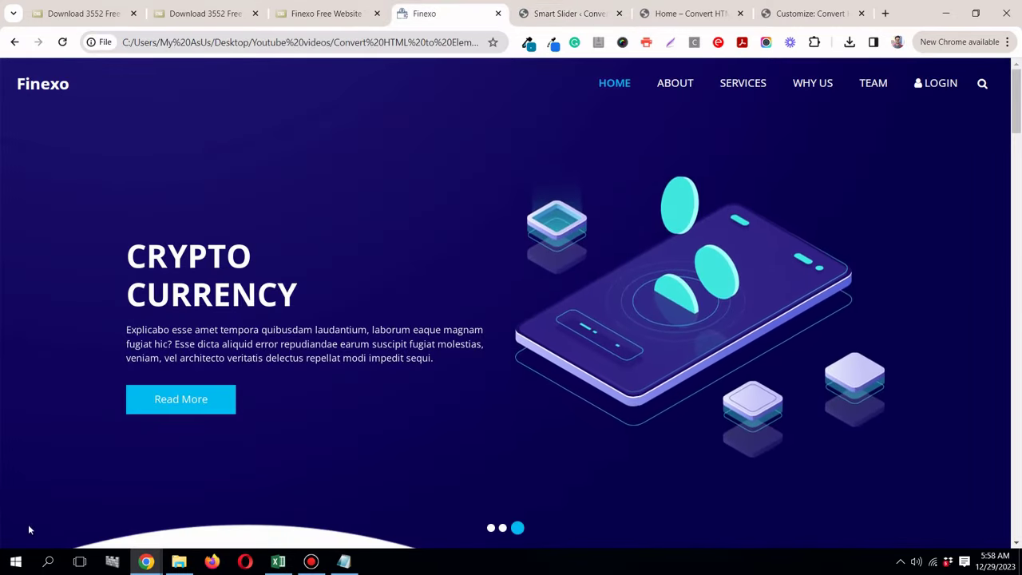
click(543, 14)
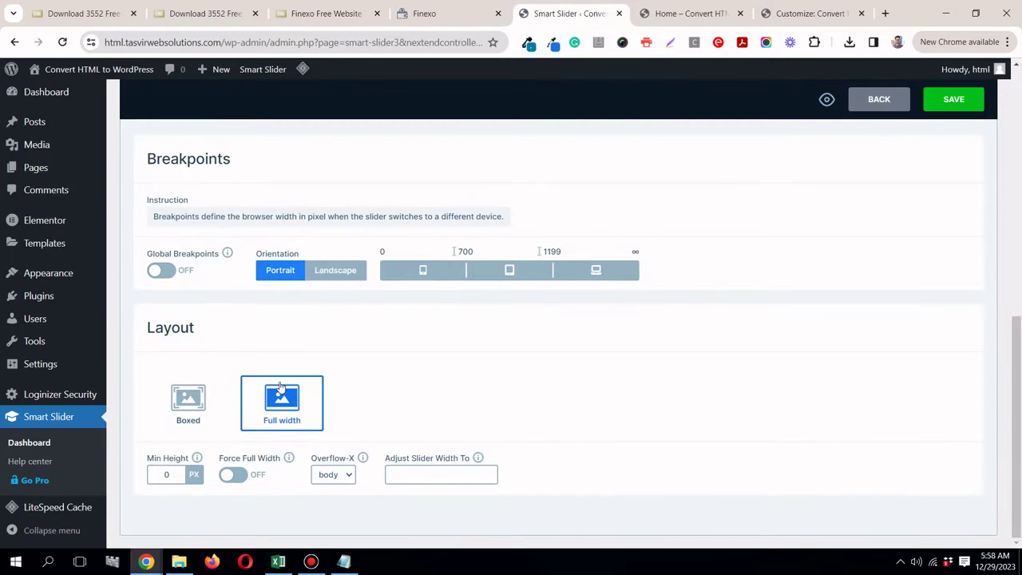
scroll(368, 411, up, 10)
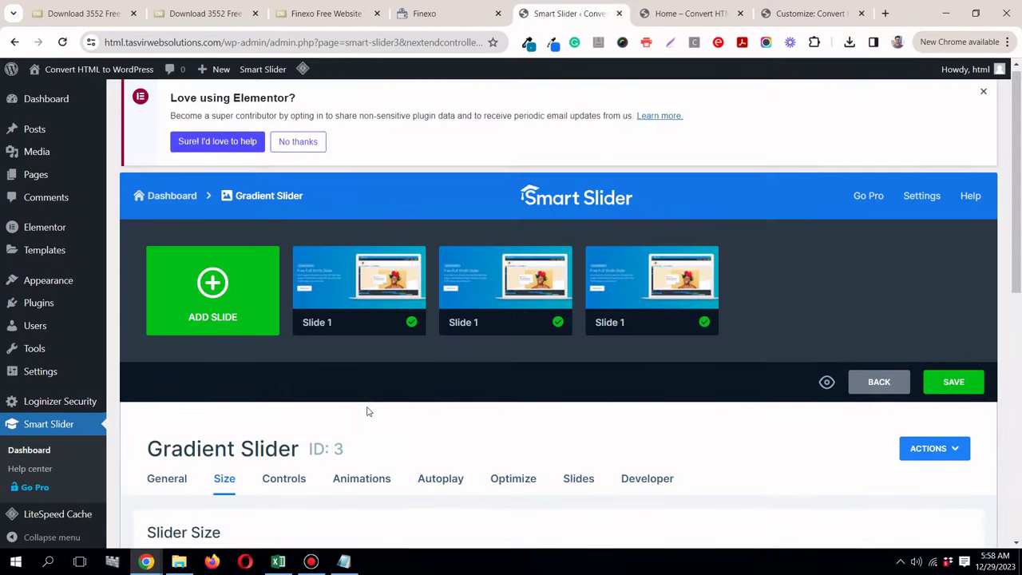
click(968, 387)
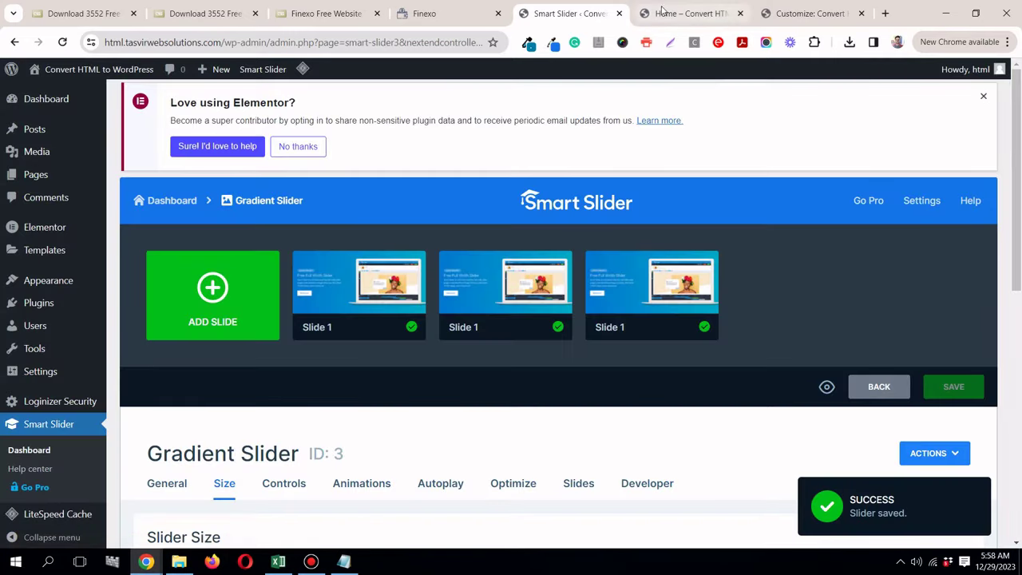
Step: Reload the site's Home page and open it for editing with Elementor in a new tab placed beside the Smart Slider tab
click(688, 13)
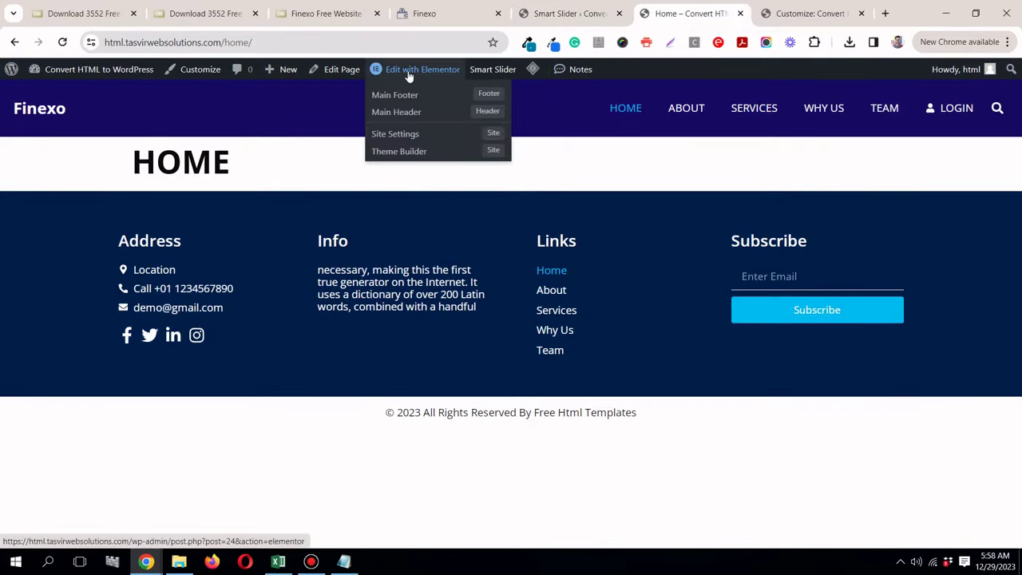
click(63, 42)
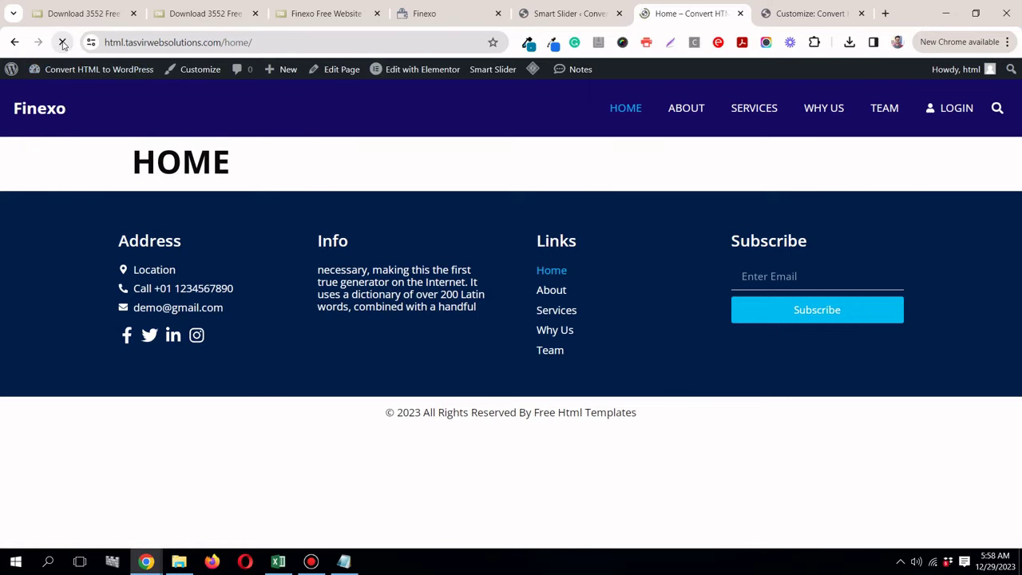
right_click(408, 72)
click(455, 82)
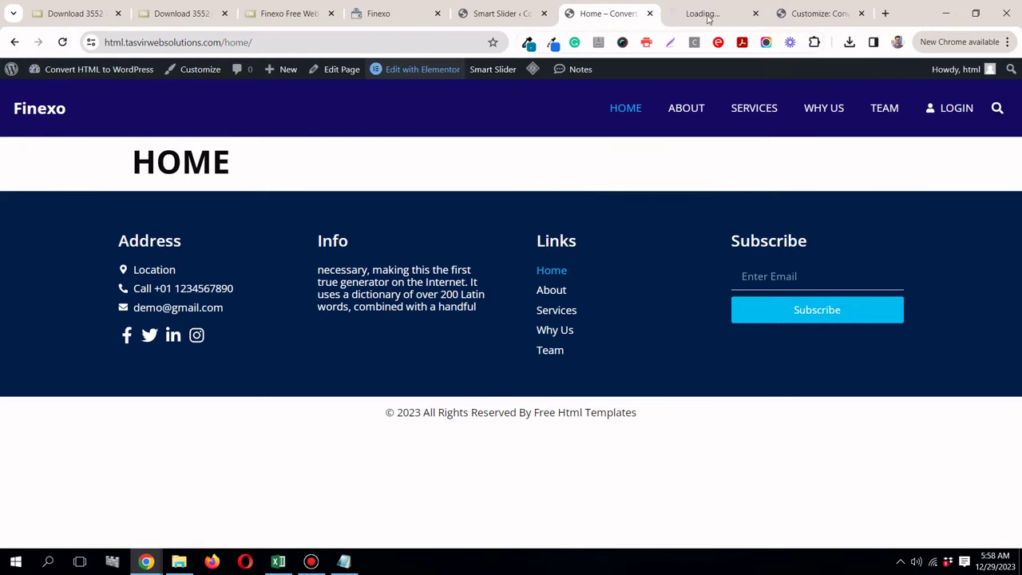
click(662, 18)
drag(661, 17, 604, 17)
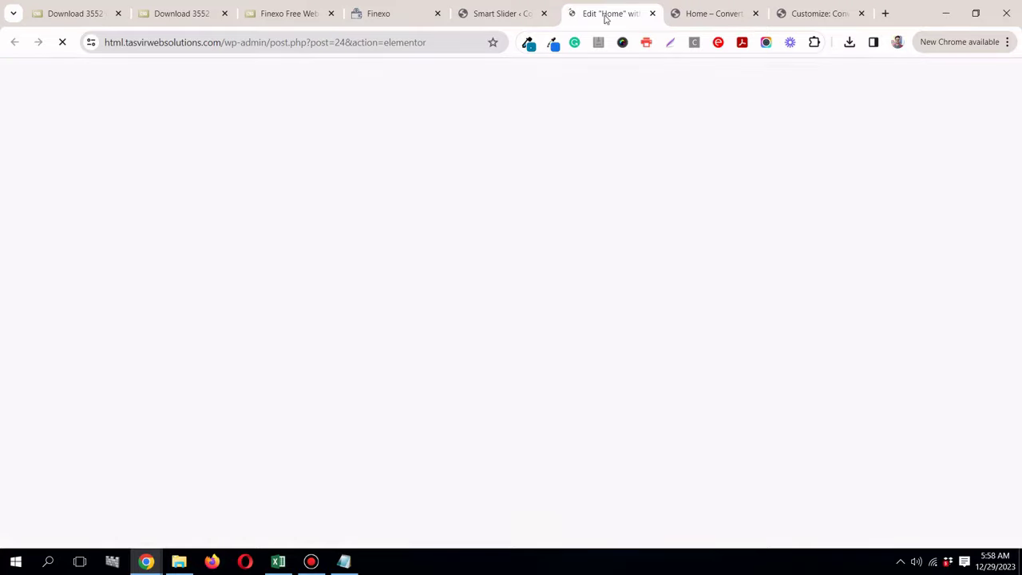
click(494, 15)
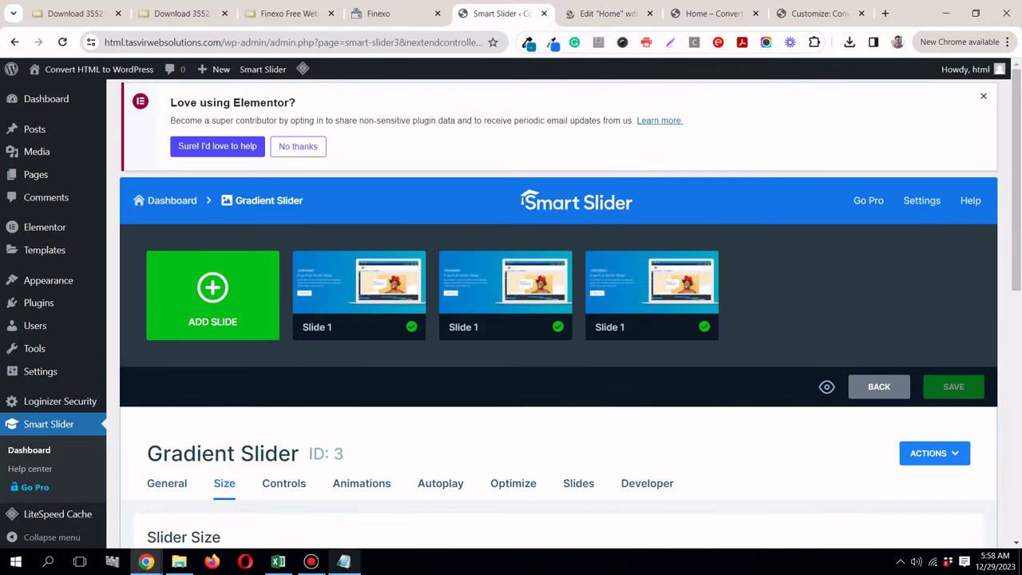
click(312, 563)
click(315, 564)
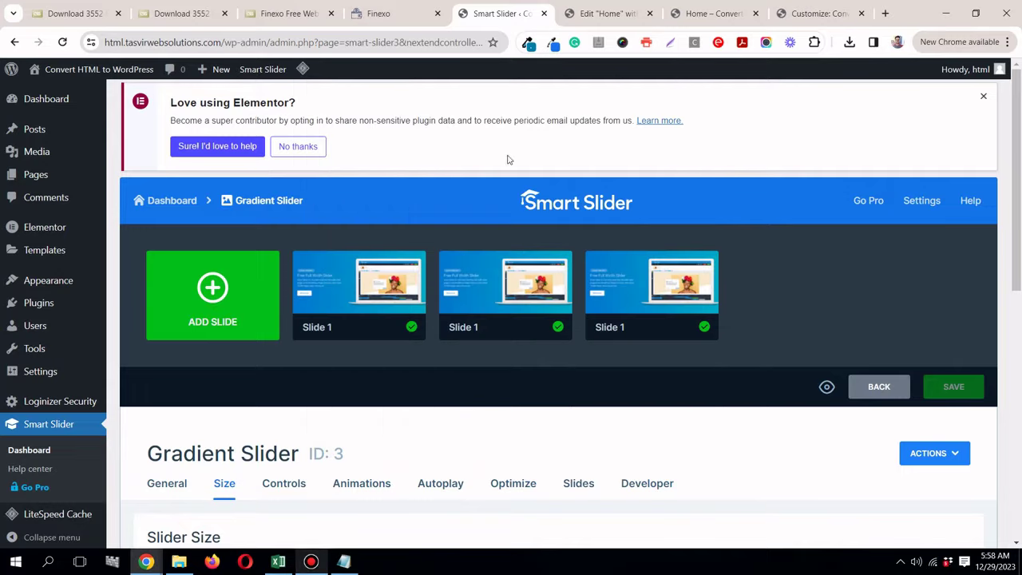
Step: Switch to the Elementor editor and hide the Home page's title in the page settings
click(588, 13)
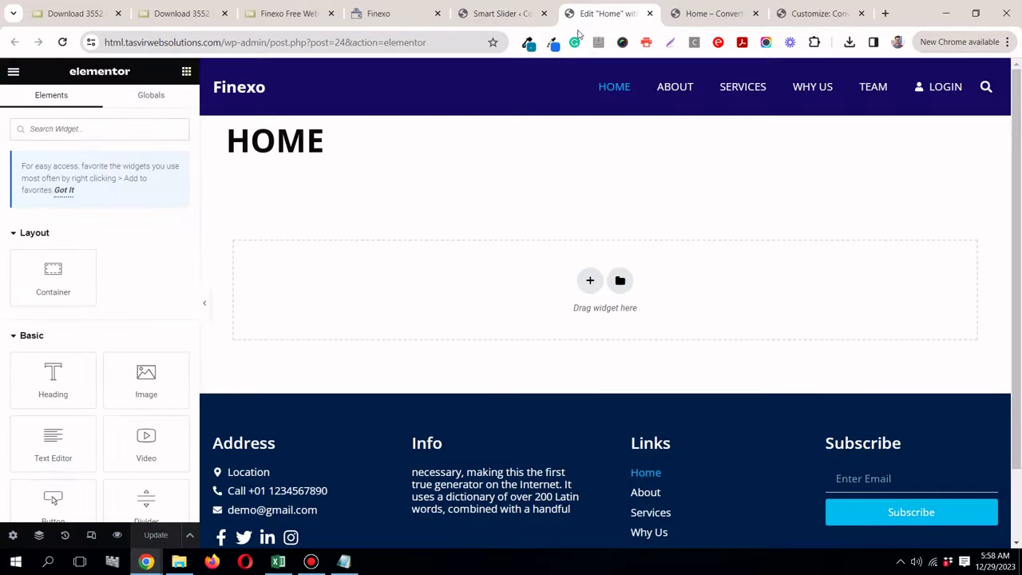
click(12, 537)
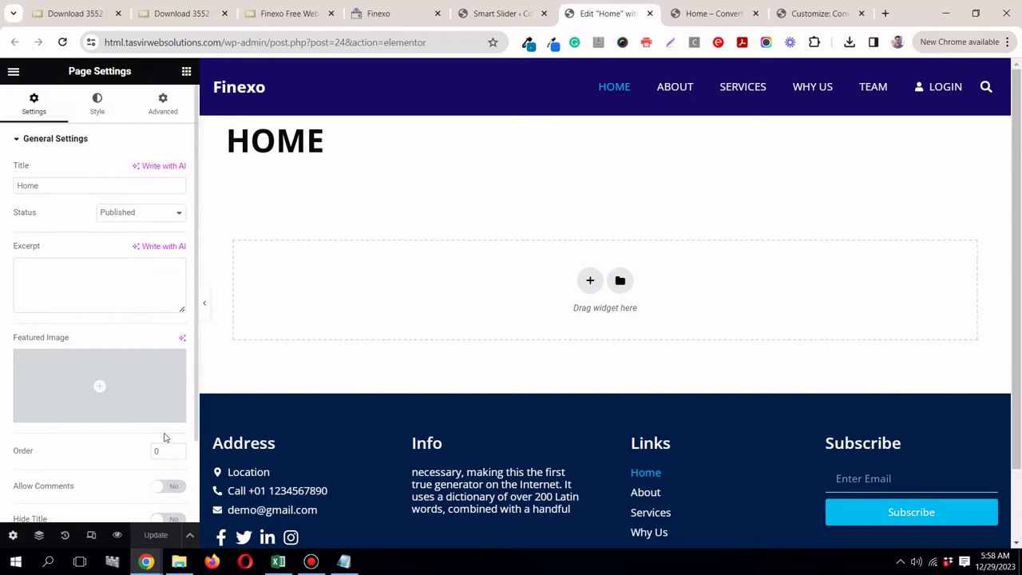
scroll(152, 423, down, 2)
click(175, 424)
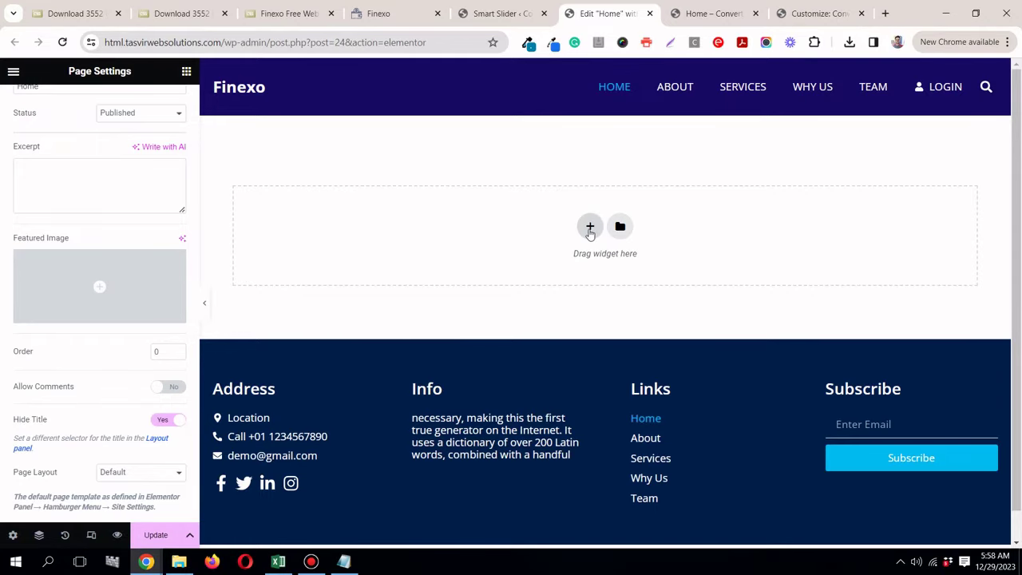
Step: Add a single-column container to the Home page and insert a Smart Slider widget in it showing the Gradient Slider
click(590, 229)
click(435, 265)
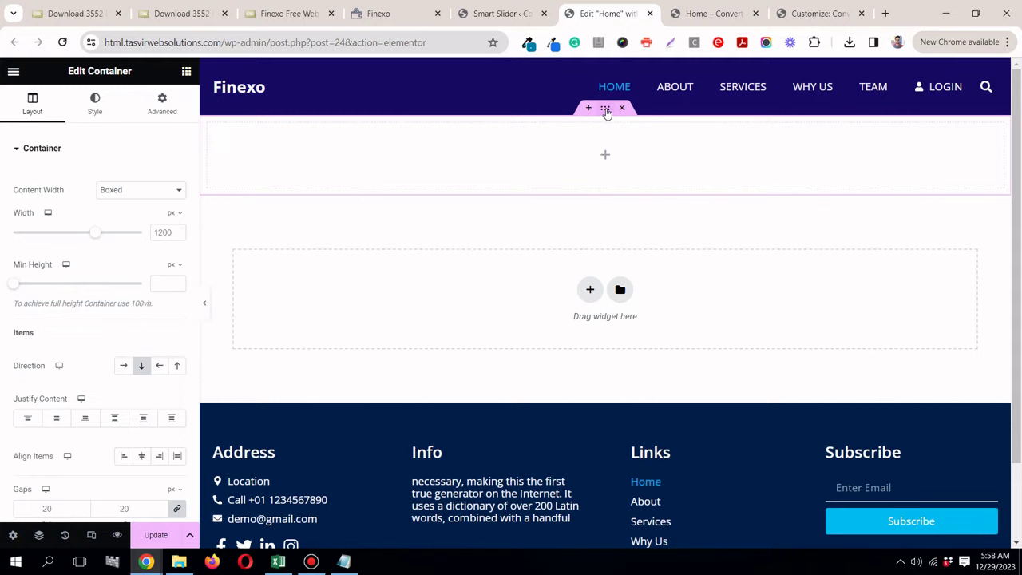
click(187, 71)
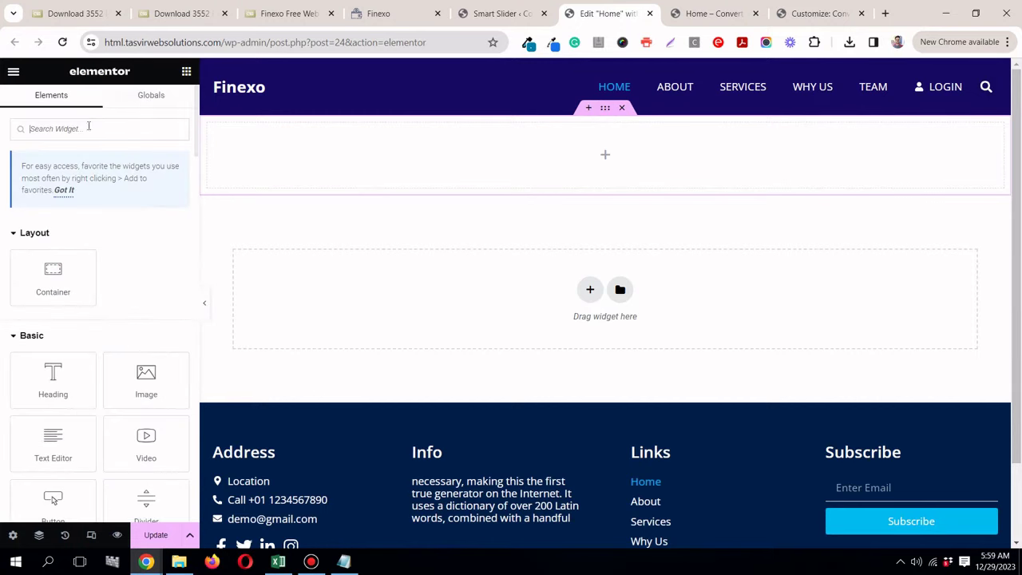
text(smart)
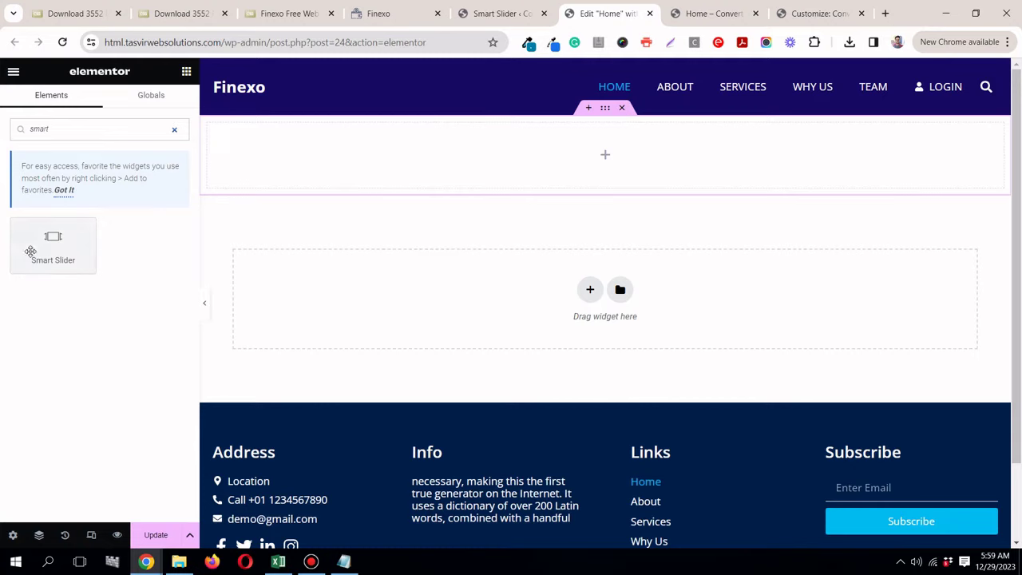
drag(34, 251, 450, 176)
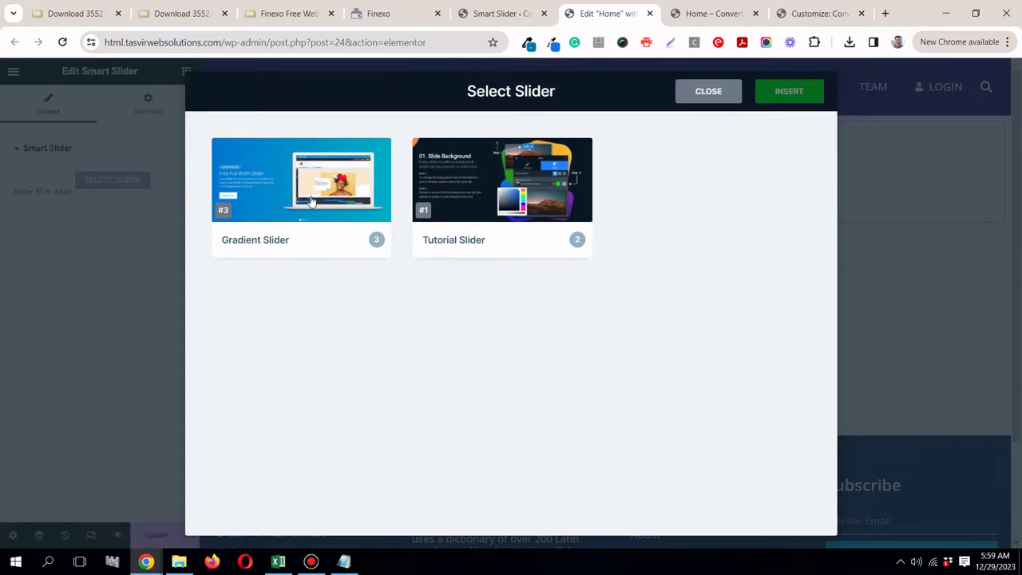
click(313, 195)
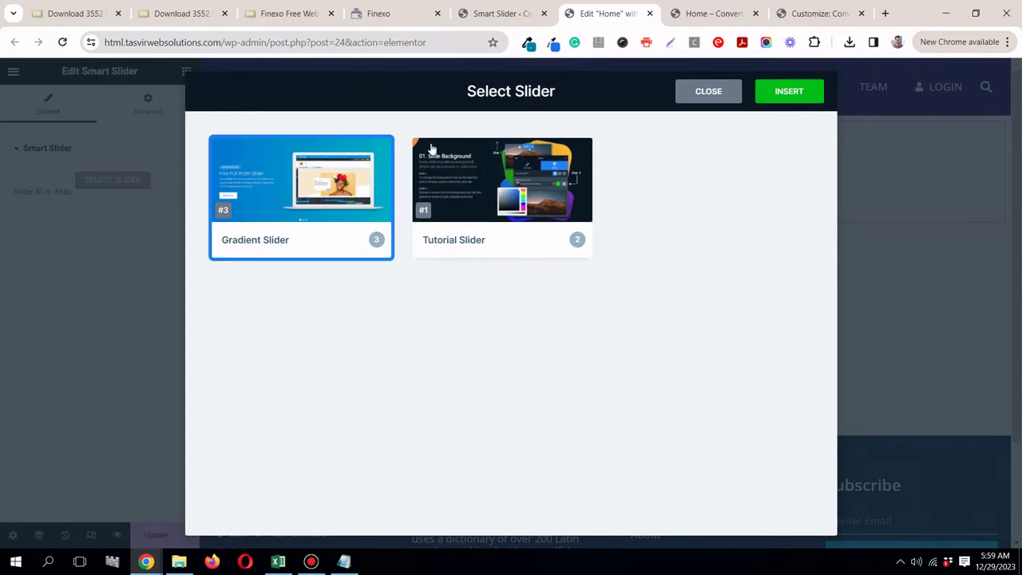
click(808, 94)
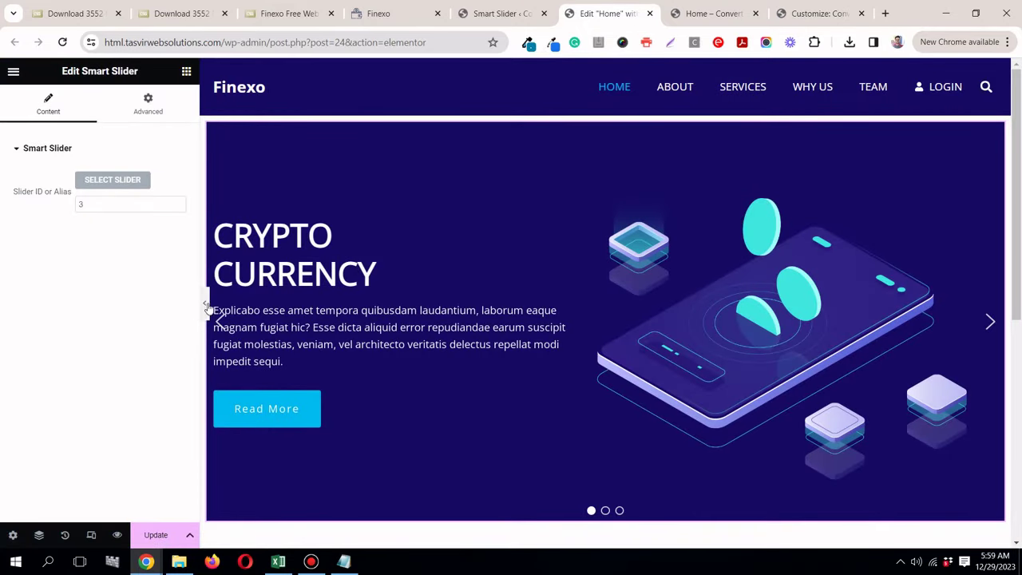
Step: Set the slider container's content width to Full Width and preview the page across the whole window
click(205, 302)
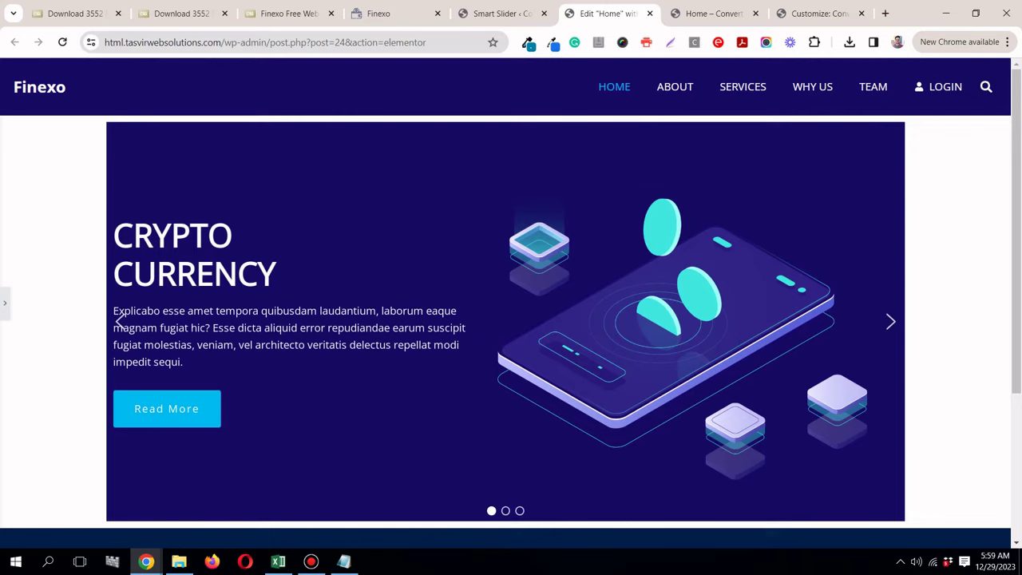
click(4, 302)
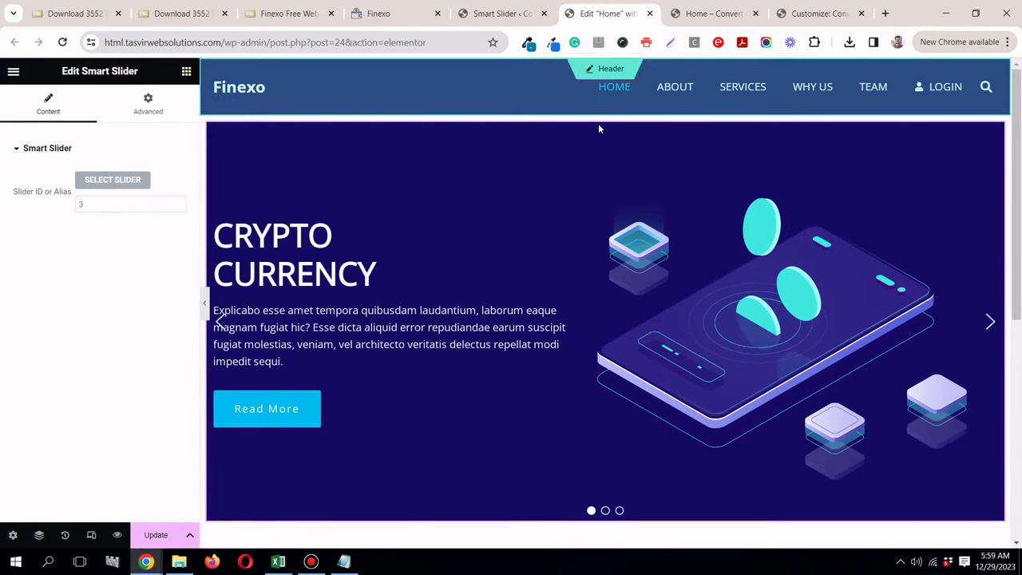
click(606, 110)
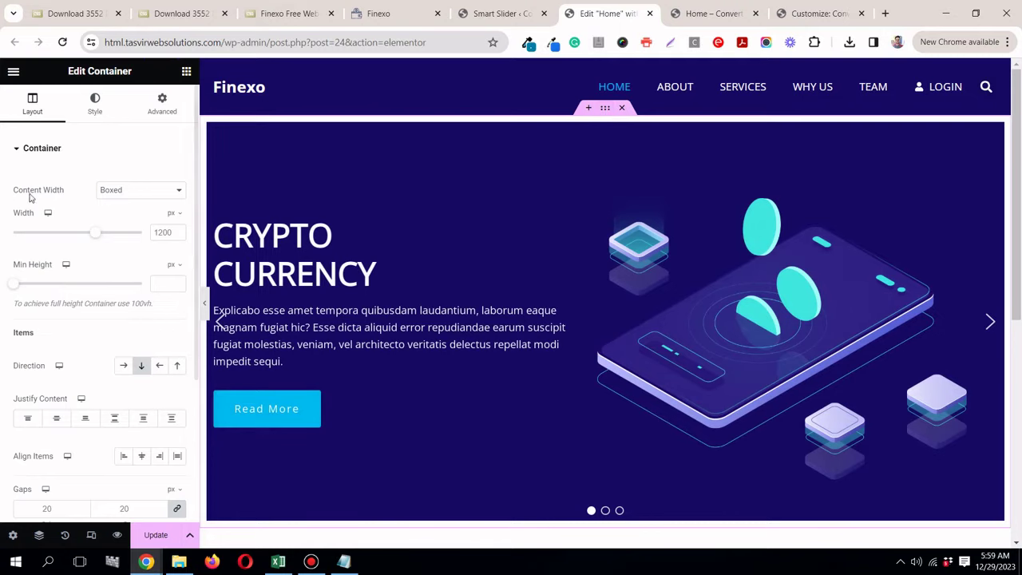
click(140, 192)
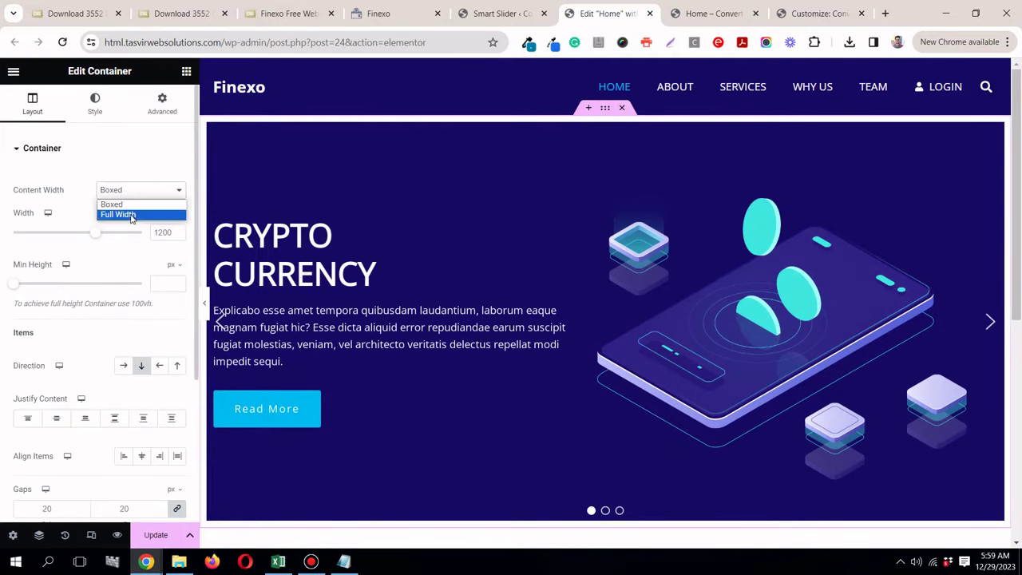
click(132, 215)
click(205, 309)
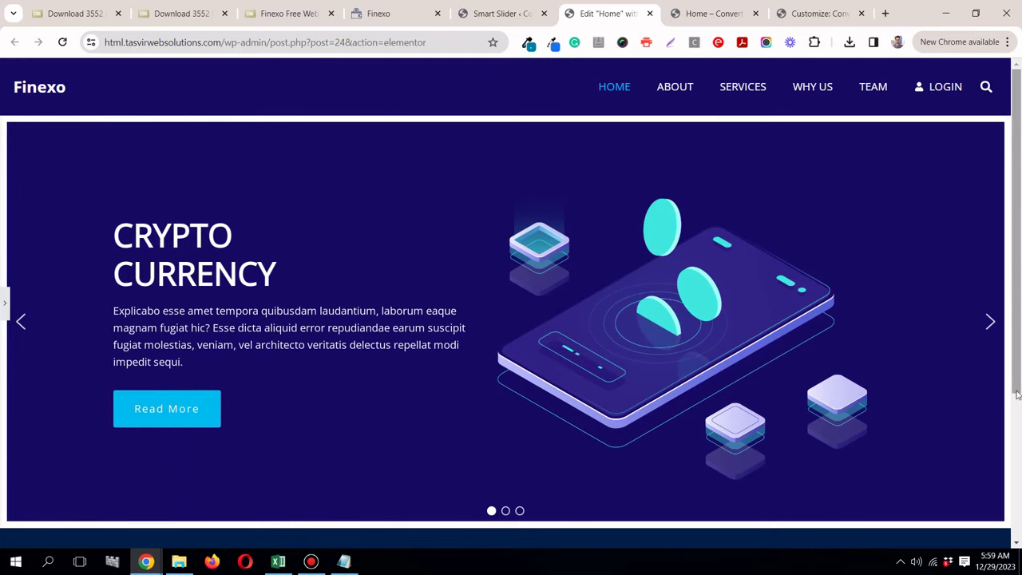
click(3, 299)
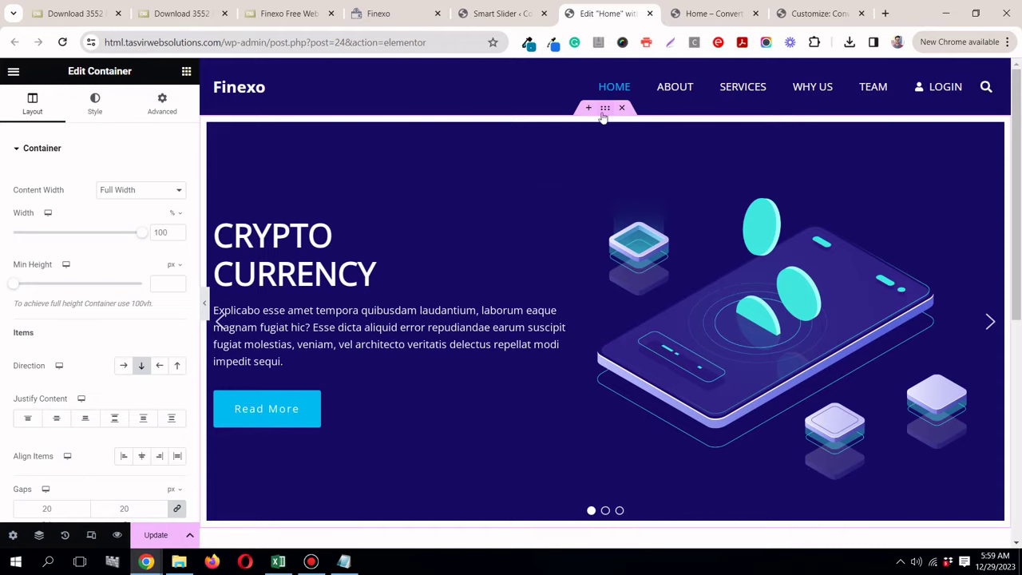
Step: Set the container's padding to 0 on all sides, preview the result and update the Home page
click(164, 107)
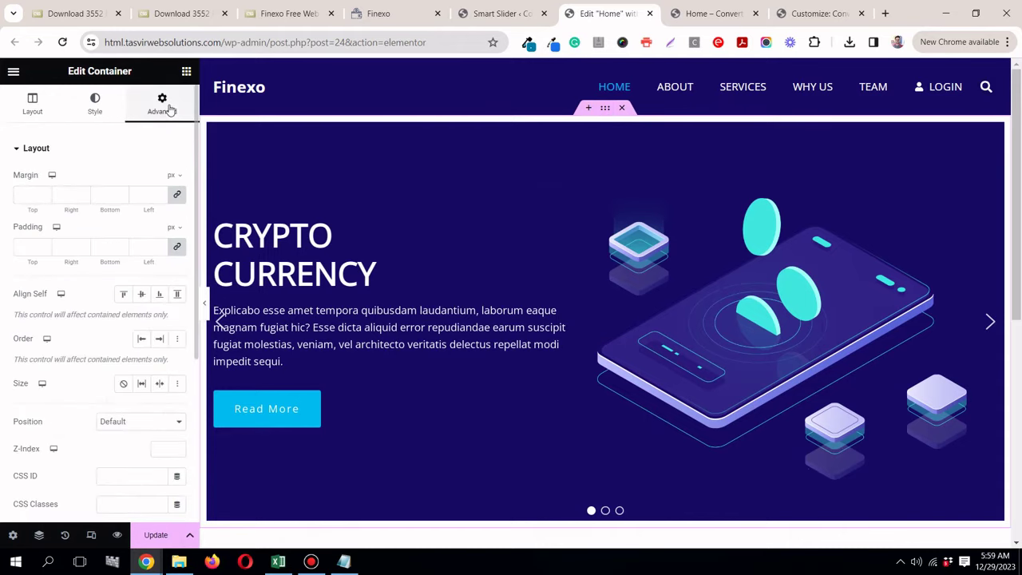
click(178, 248)
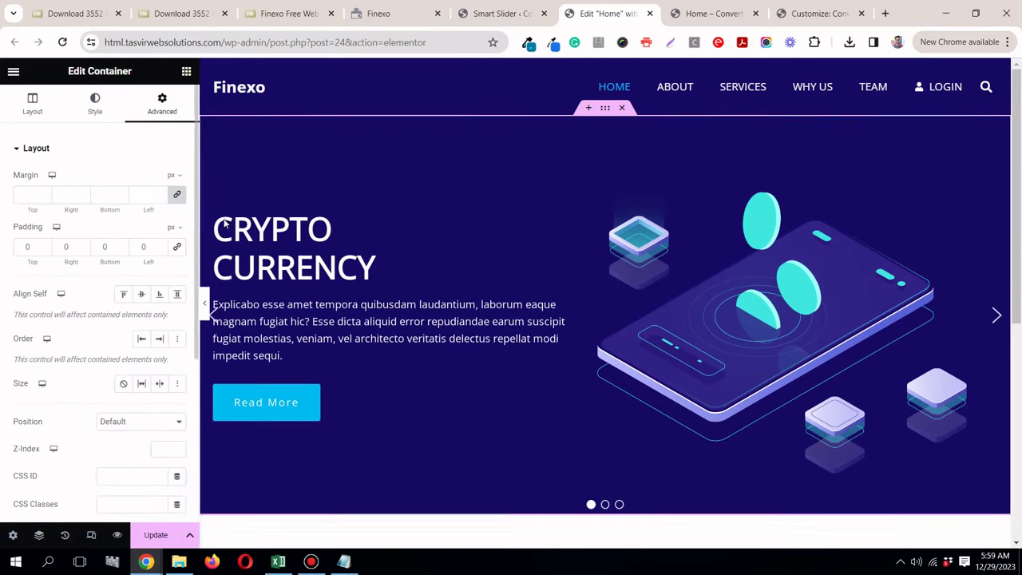
click(205, 303)
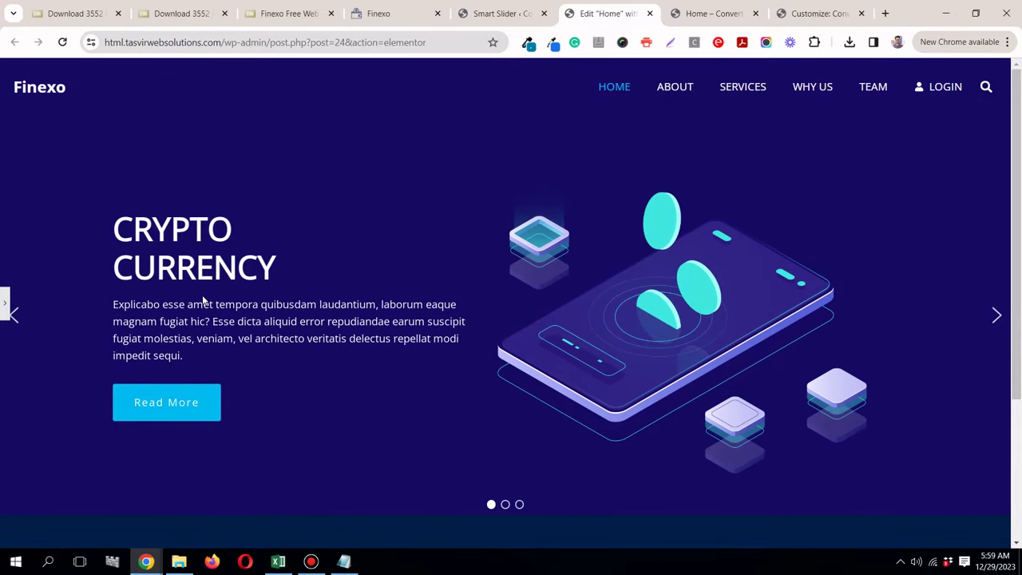
click(5, 302)
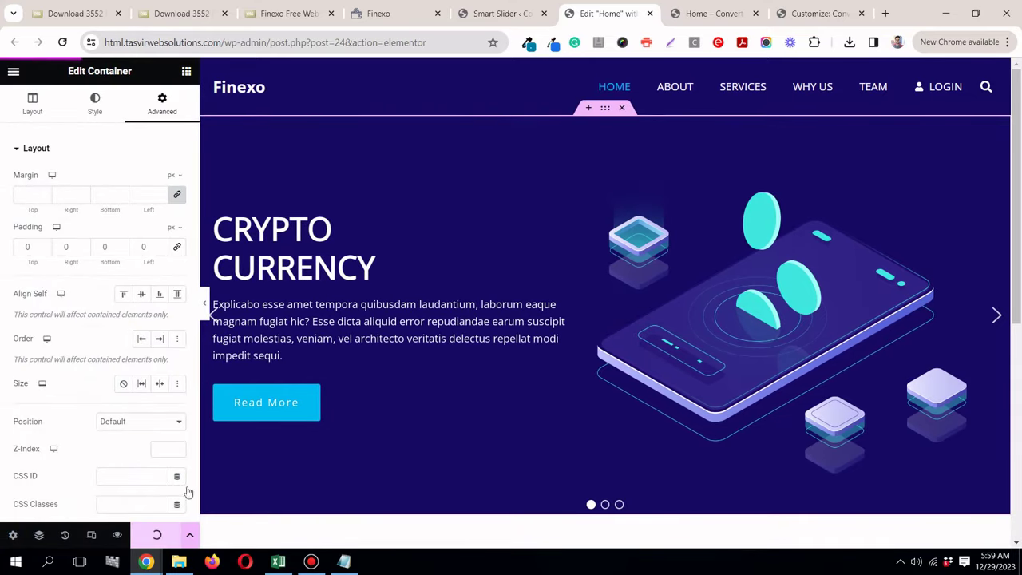
Step: Compare the Finexo template's hero slider with the Home page in the Elementor editor
click(492, 15)
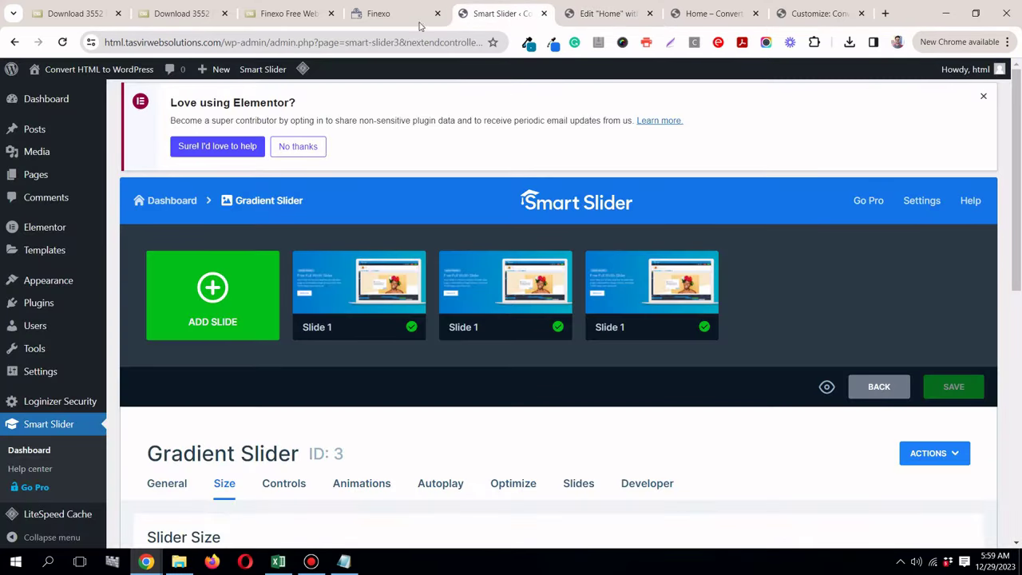
click(402, 19)
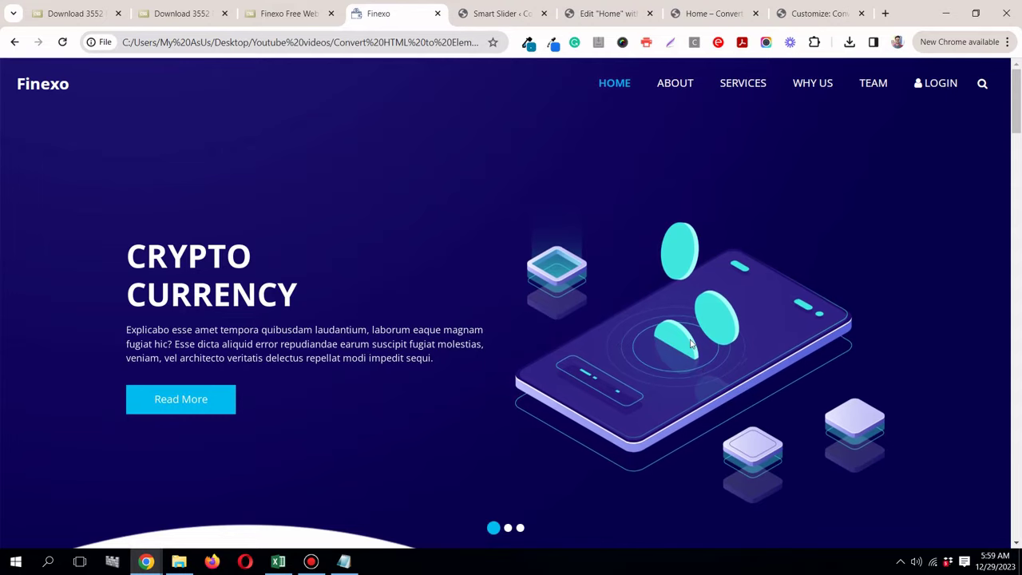
click(601, 14)
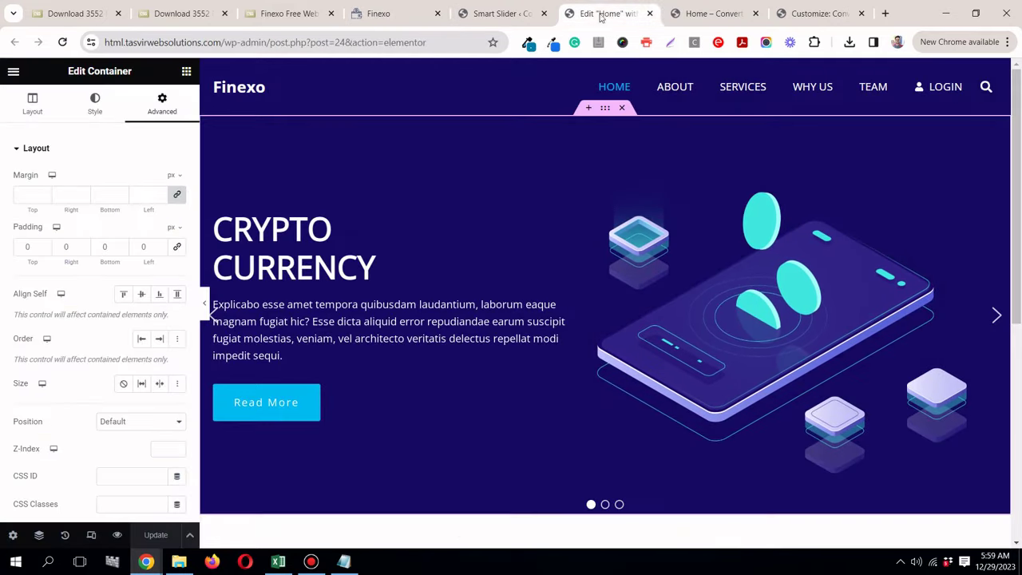
Step: Open the Gradient Slider's first slide in Smart Slider and check the animation options of its phone image layer
click(497, 14)
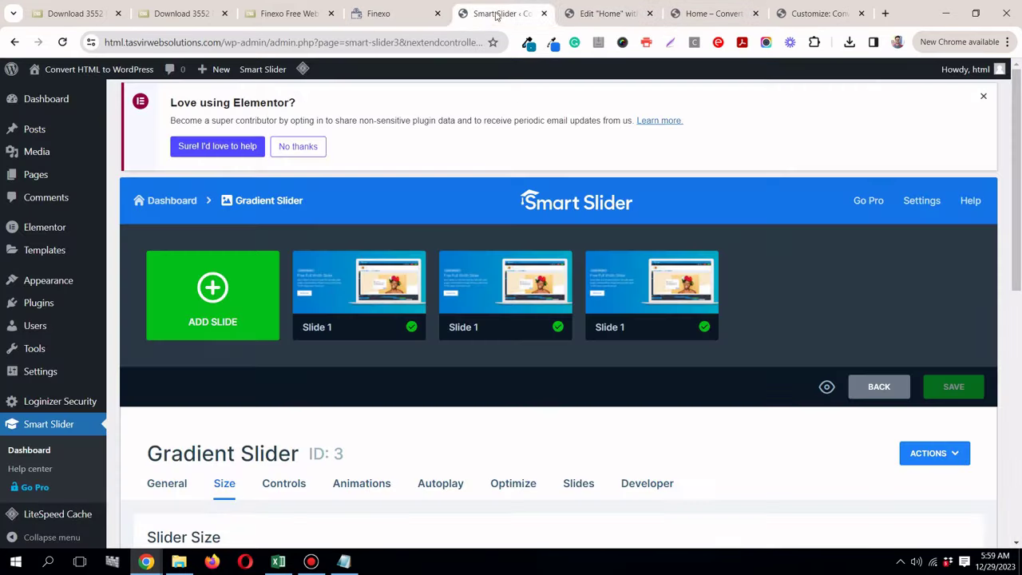
click(397, 281)
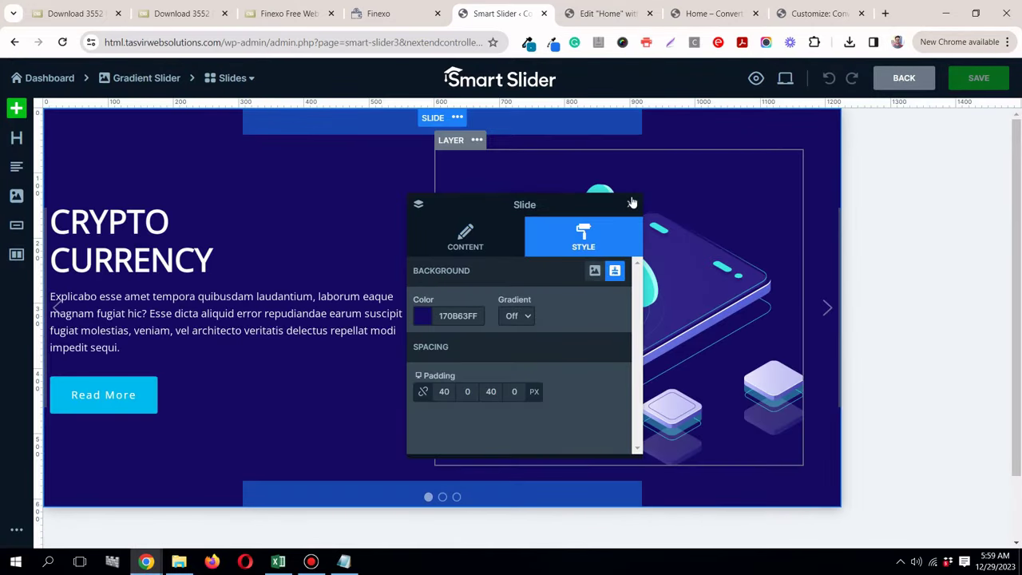
click(675, 273)
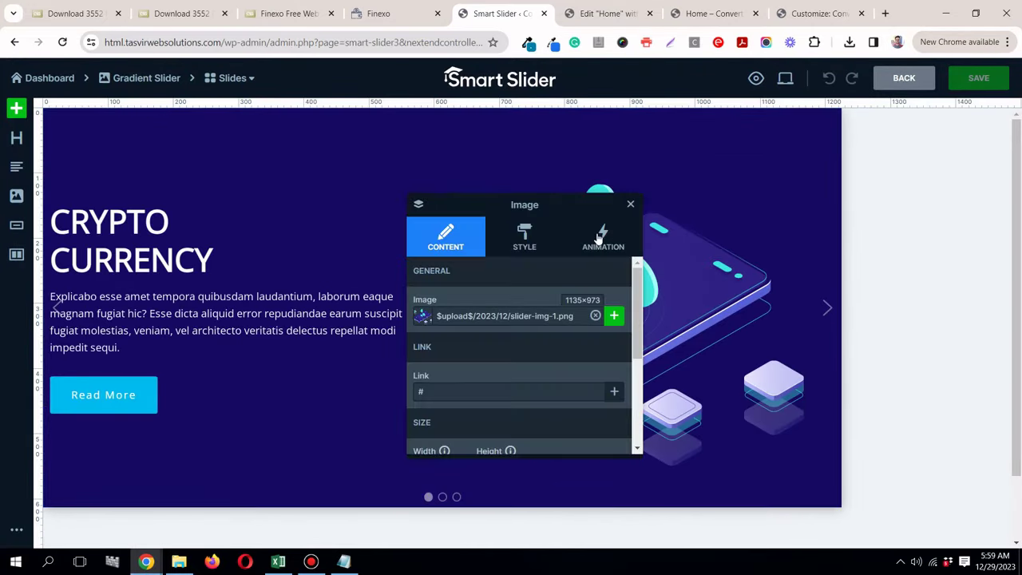
click(599, 238)
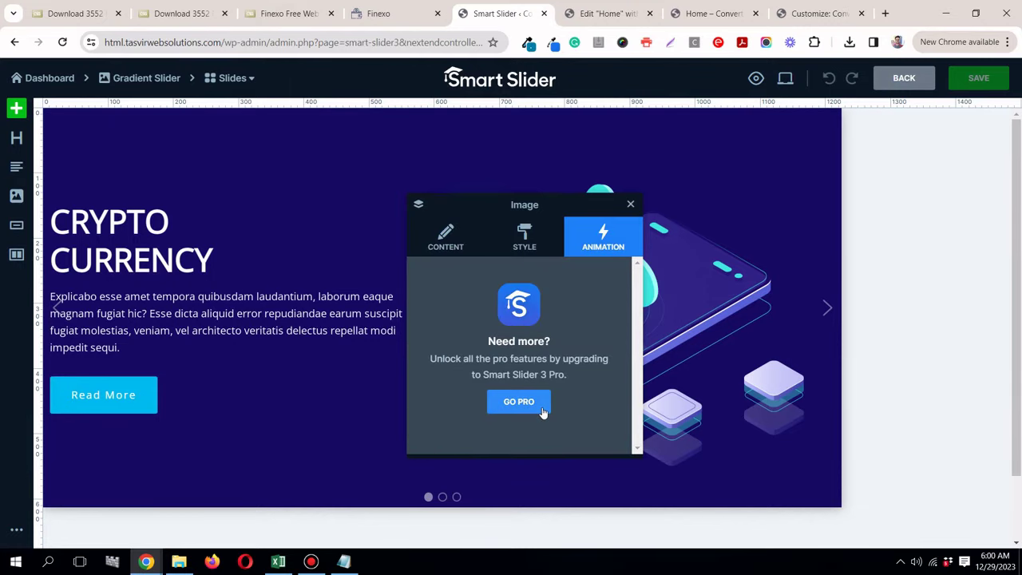
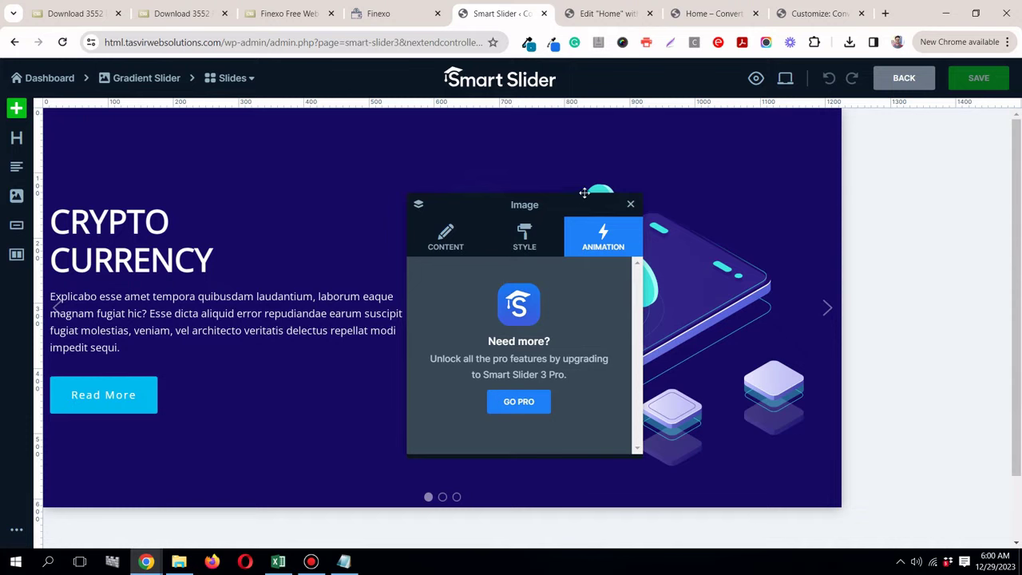
click(631, 206)
Step: Preview the Home page's slider across the whole window in the Elementor editor, and return to the slide in Smart Slider
click(604, 13)
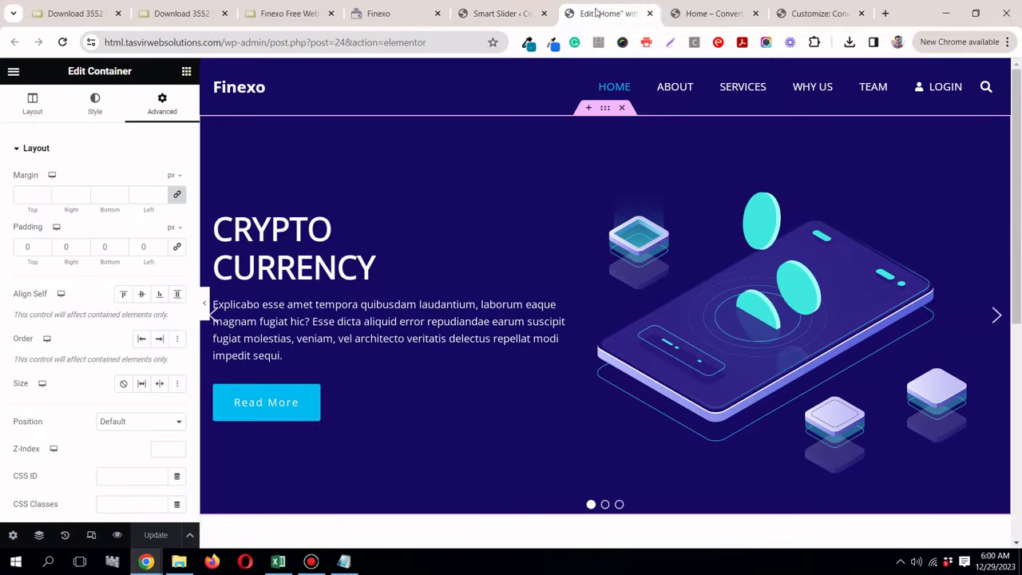
click(204, 304)
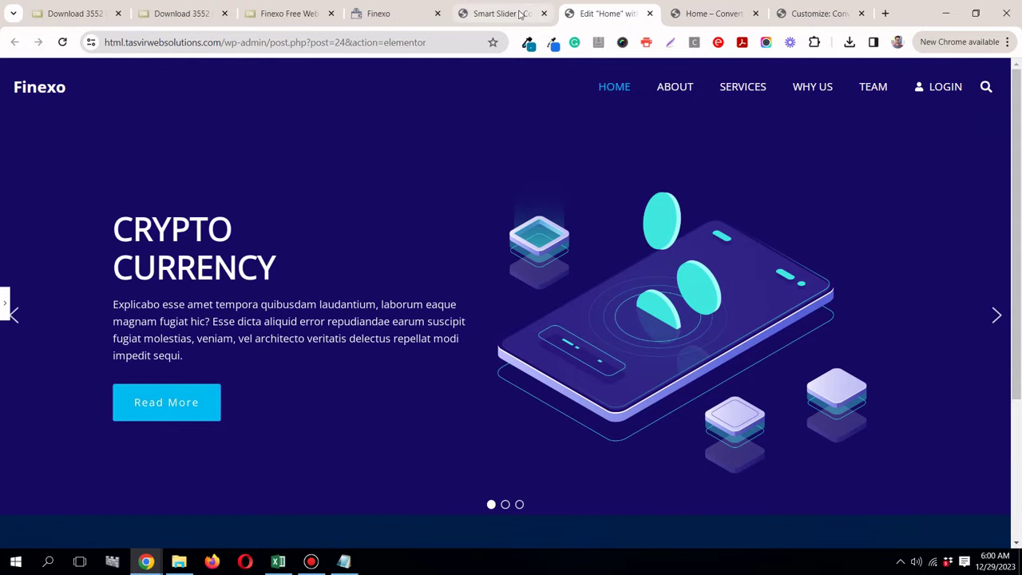
click(519, 13)
scroll(471, 224, down, 1)
scroll(465, 187, up, 1)
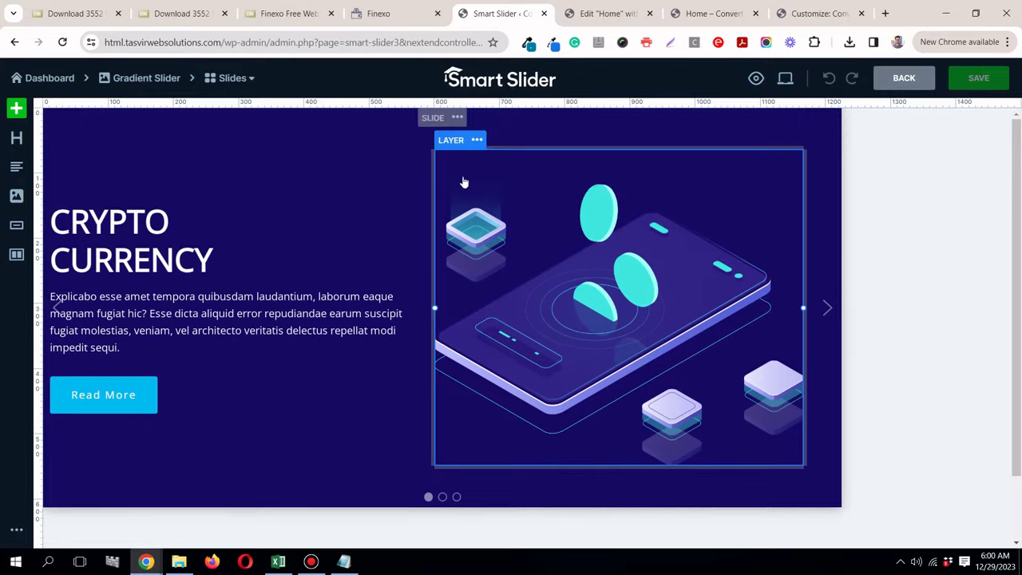
Step: Go back to the Gradient Slider's settings and review its size, arrow and bullet options
click(147, 78)
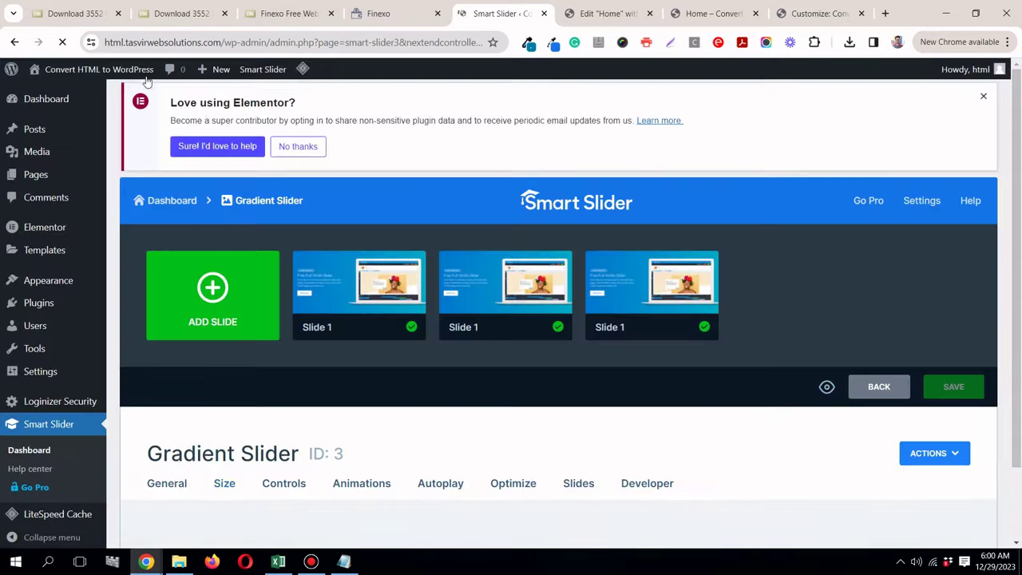
scroll(502, 304, down, 3)
scroll(501, 304, down, 2)
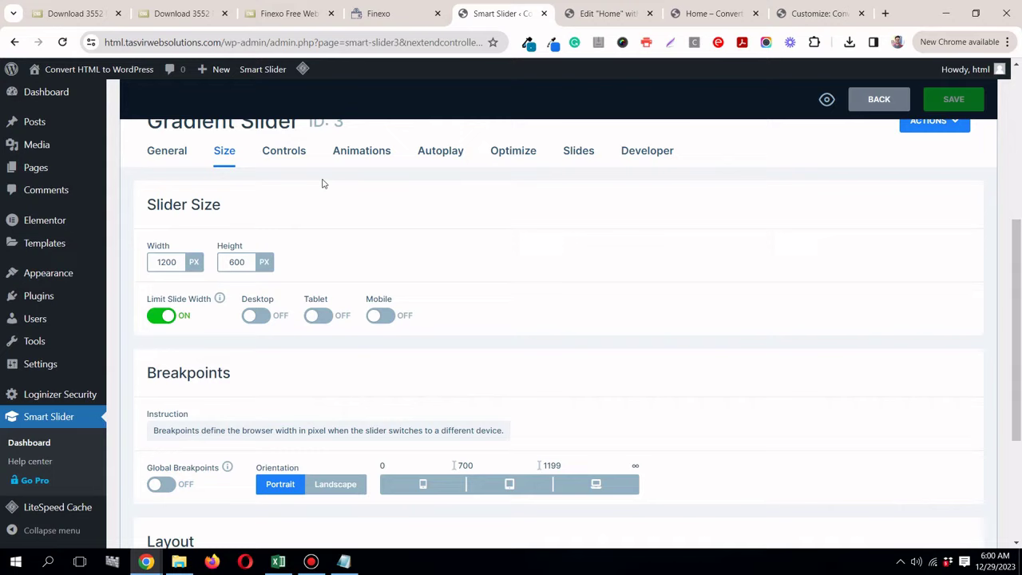
click(284, 151)
scroll(296, 158, down, 3)
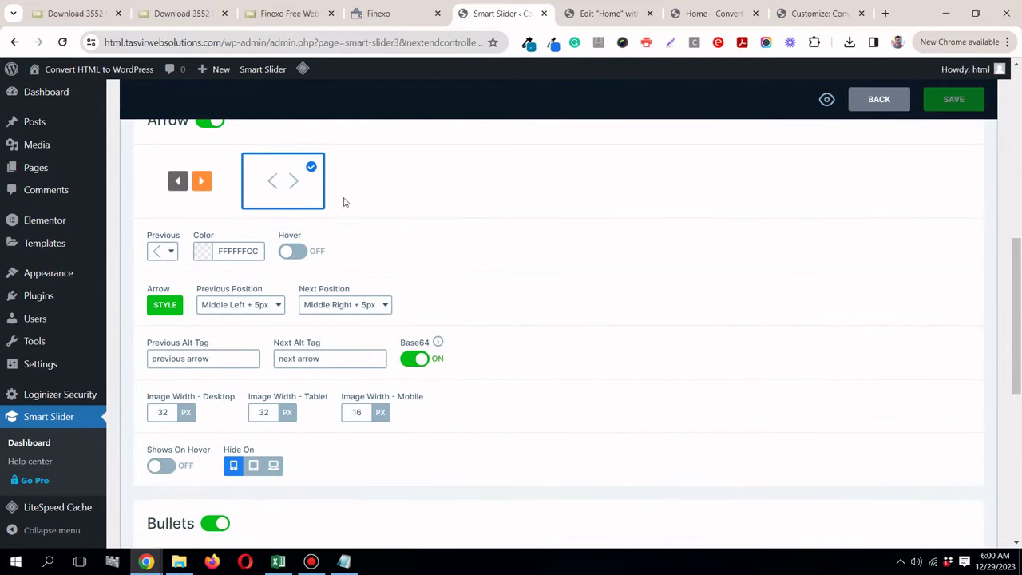
scroll(351, 208, down, 3)
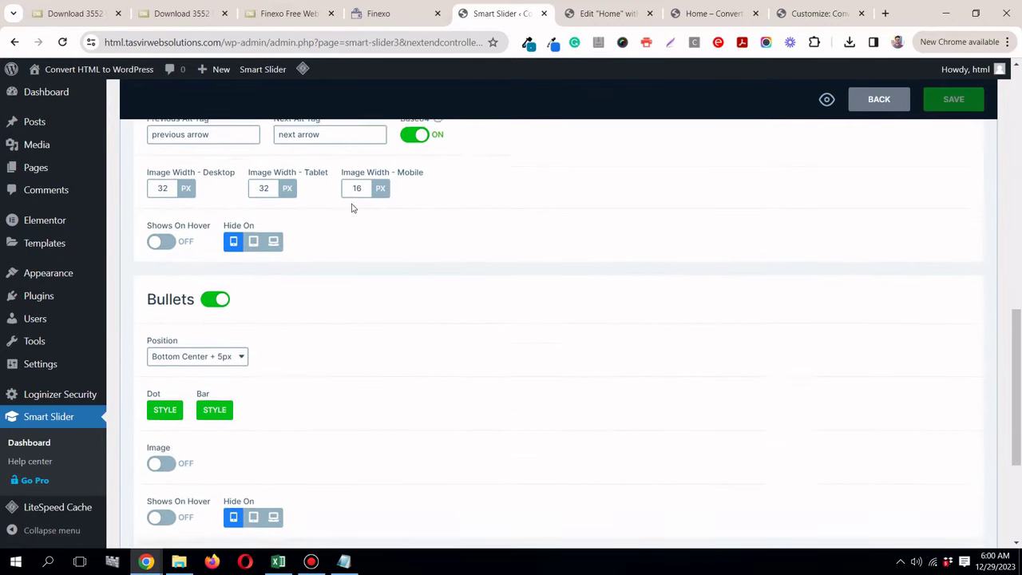
click(311, 564)
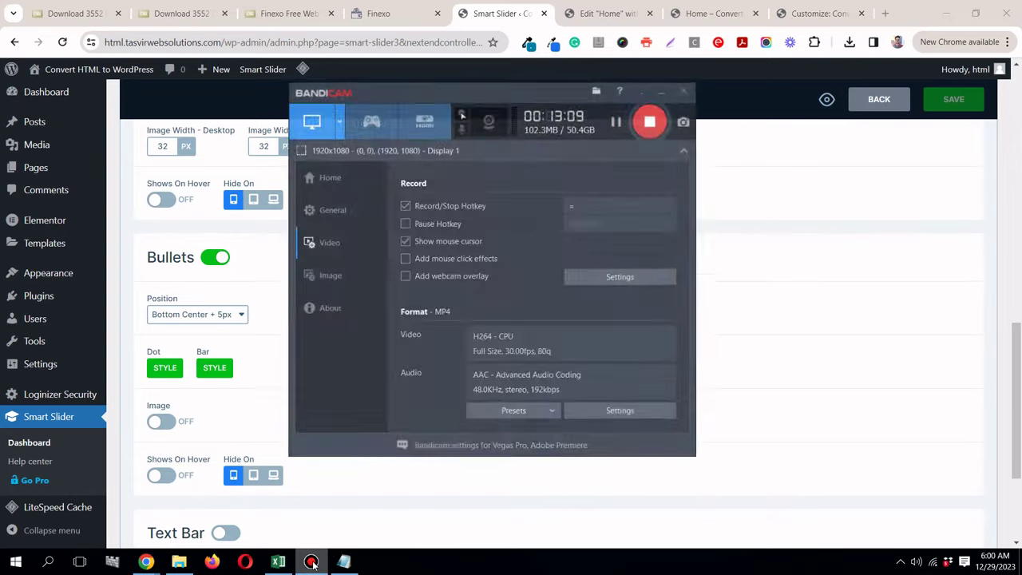
click(311, 564)
scroll(312, 260, down, 2)
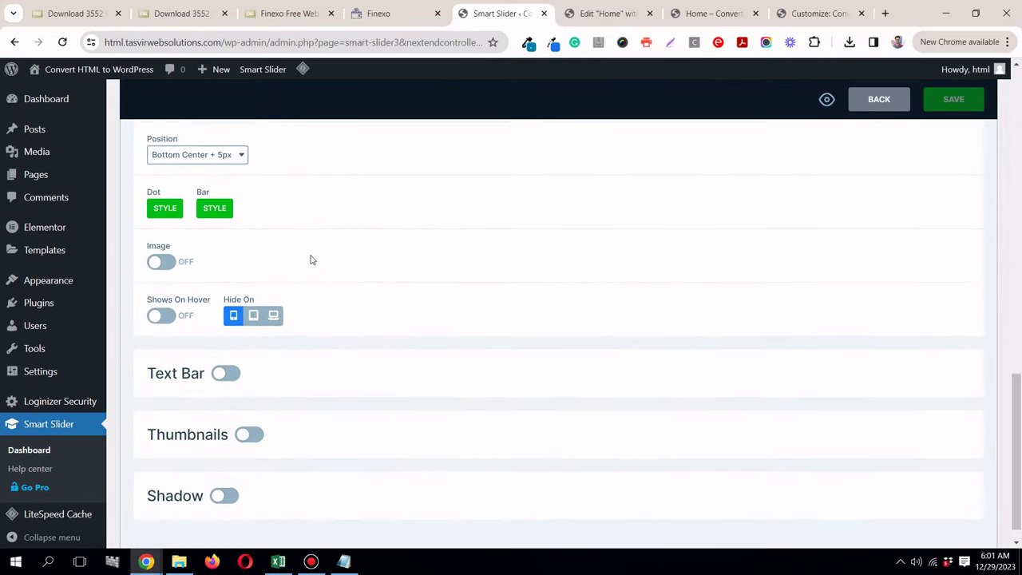
scroll(311, 260, up, 3)
scroll(312, 256, up, 5)
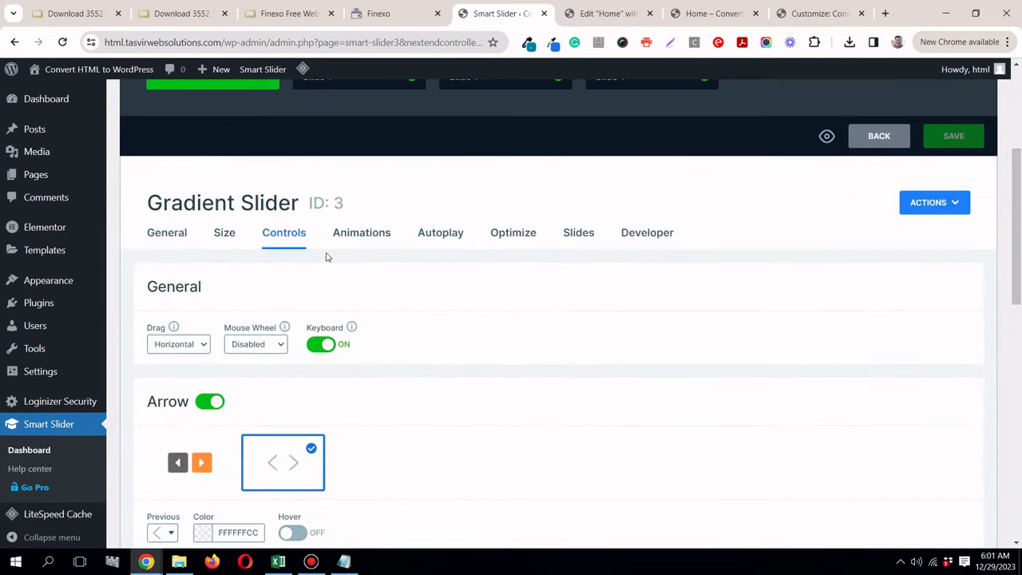
Step: Enable autoplay for the Gradient Slider with a slide duration of 5000 ms and save the slider
click(364, 236)
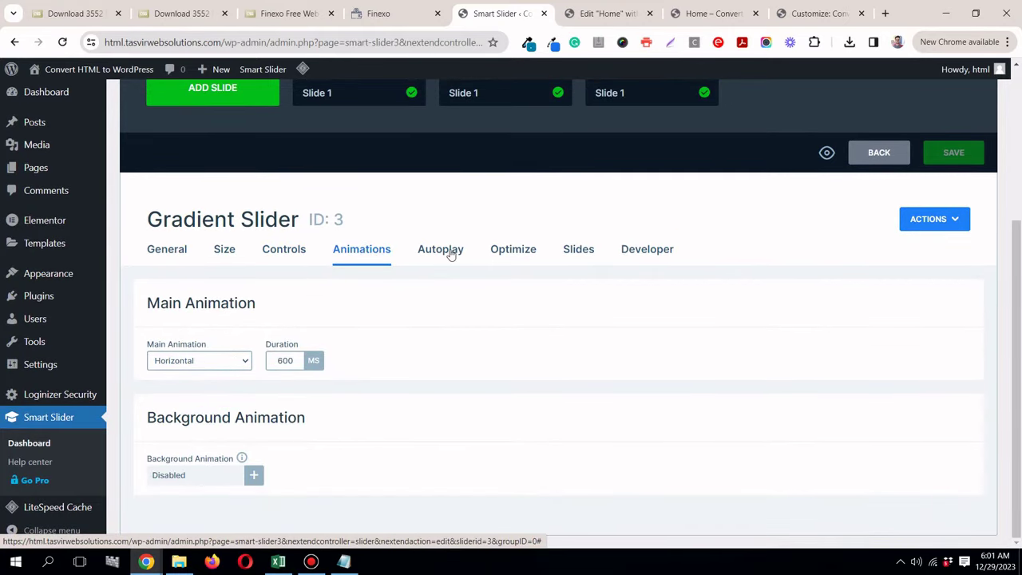
click(451, 253)
click(232, 451)
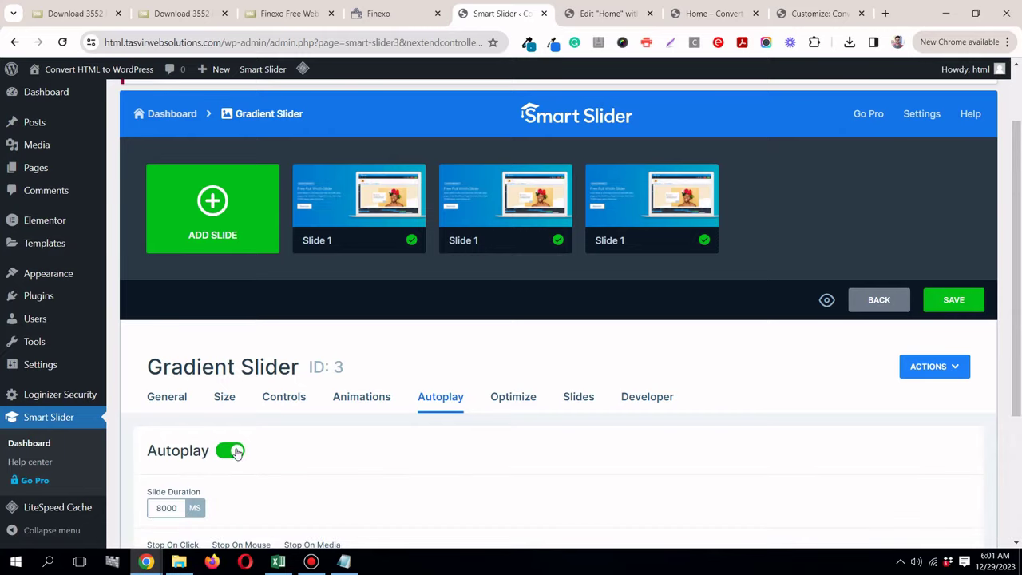
scroll(279, 345, down, 2)
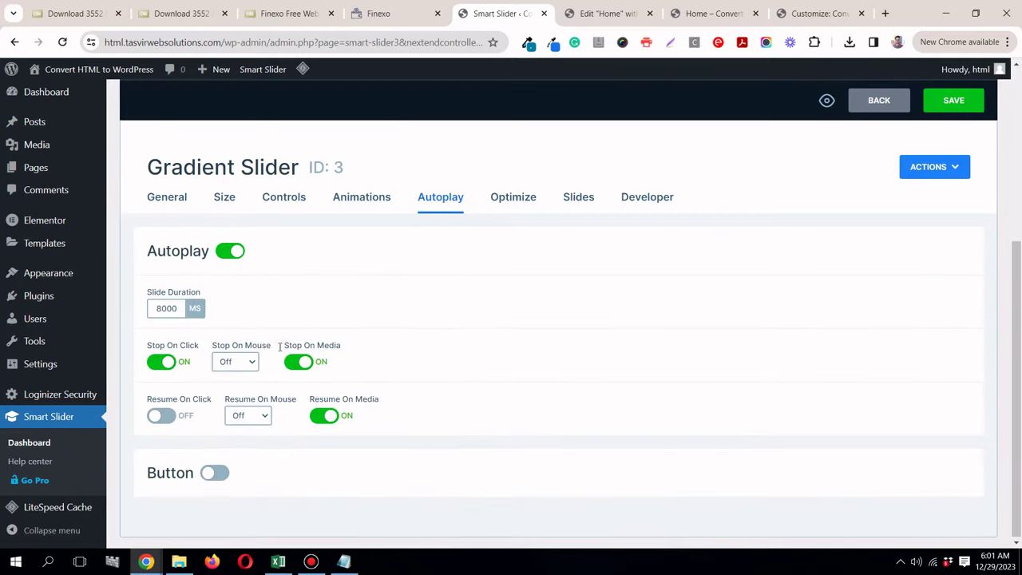
double_click(172, 310)
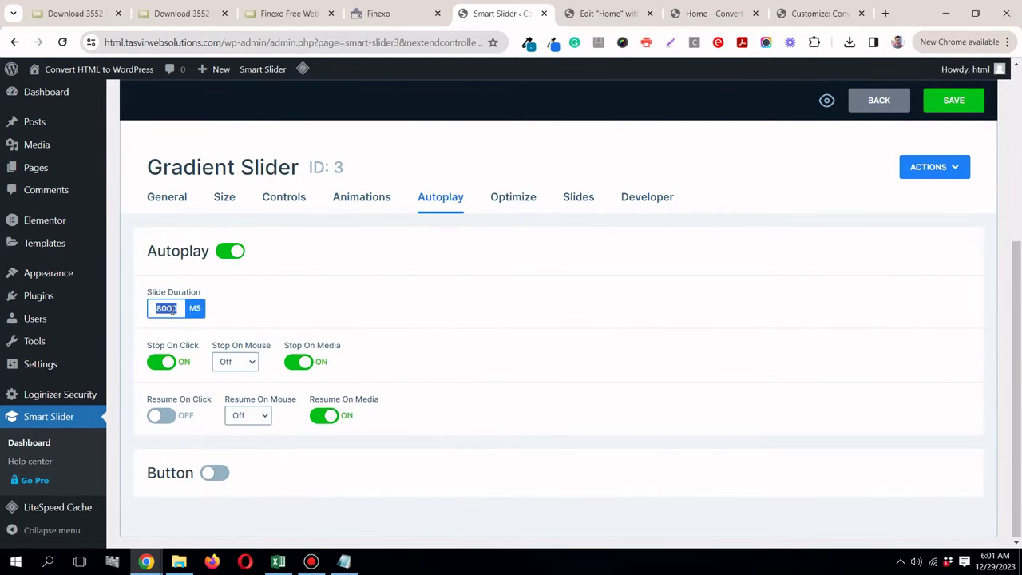
key(BackSpace)
text(5000)
click(215, 312)
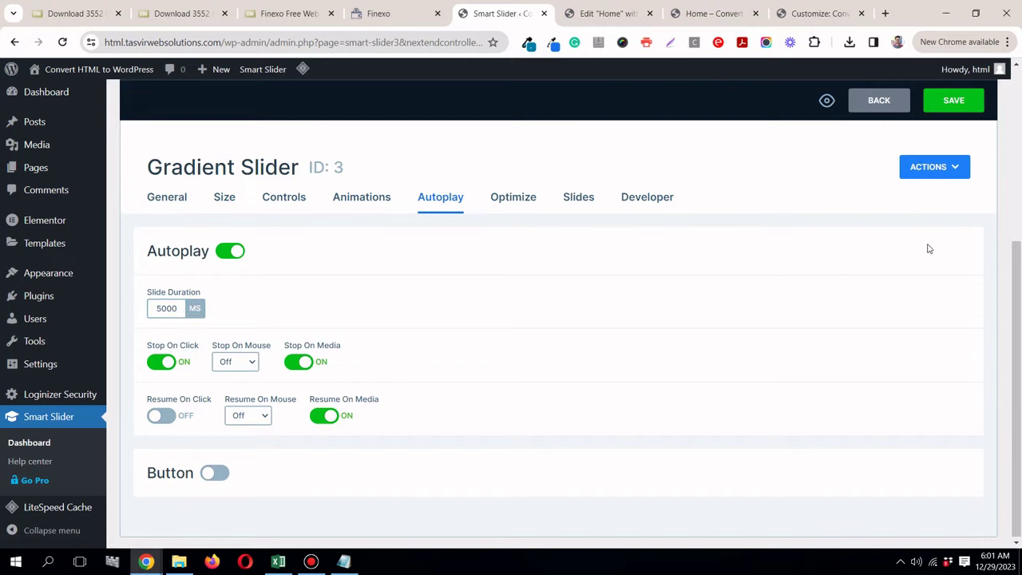
click(954, 101)
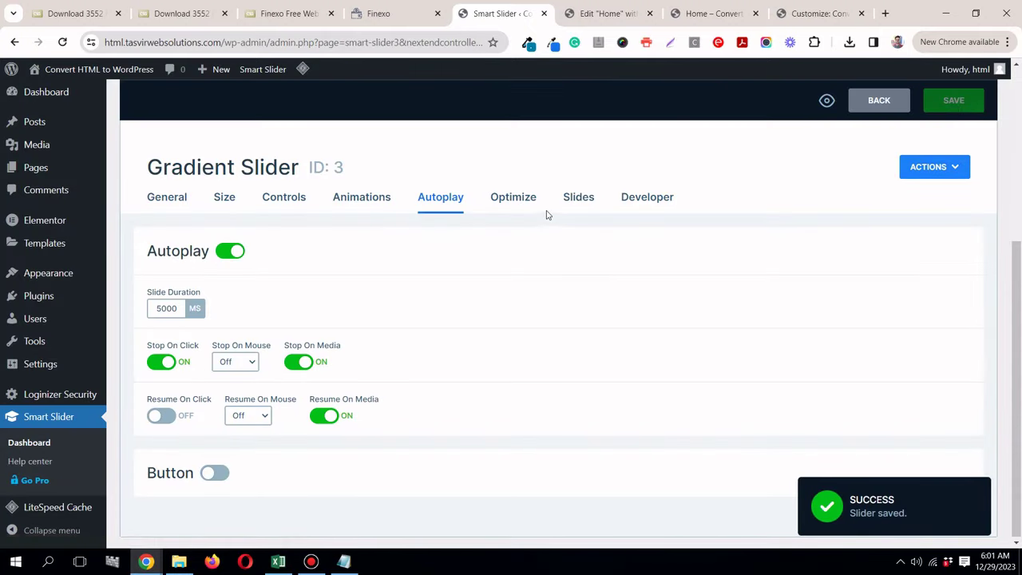
Step: Reload the live Home page and check the hero slider by switching to its second and third slides
click(706, 12)
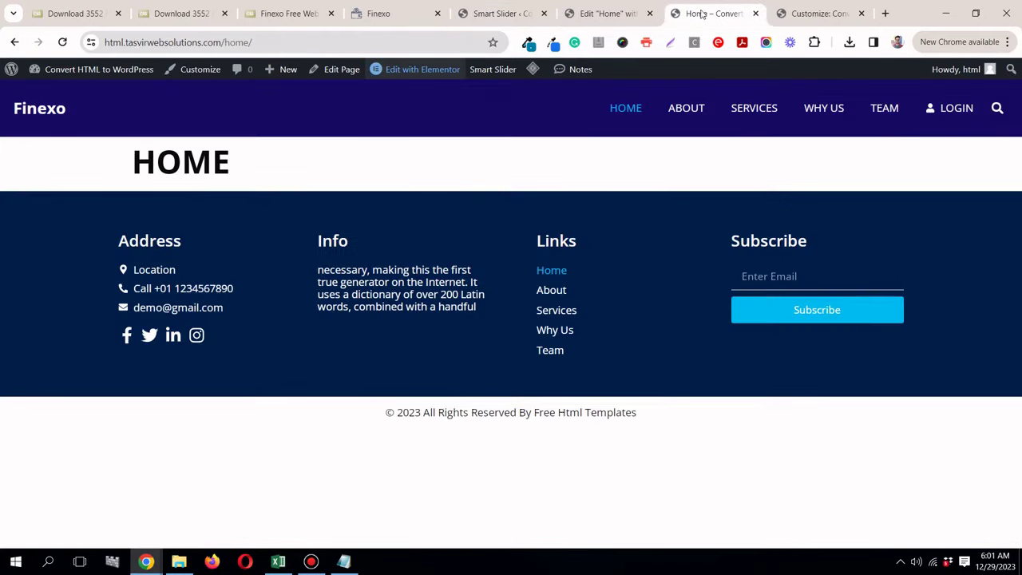
click(599, 13)
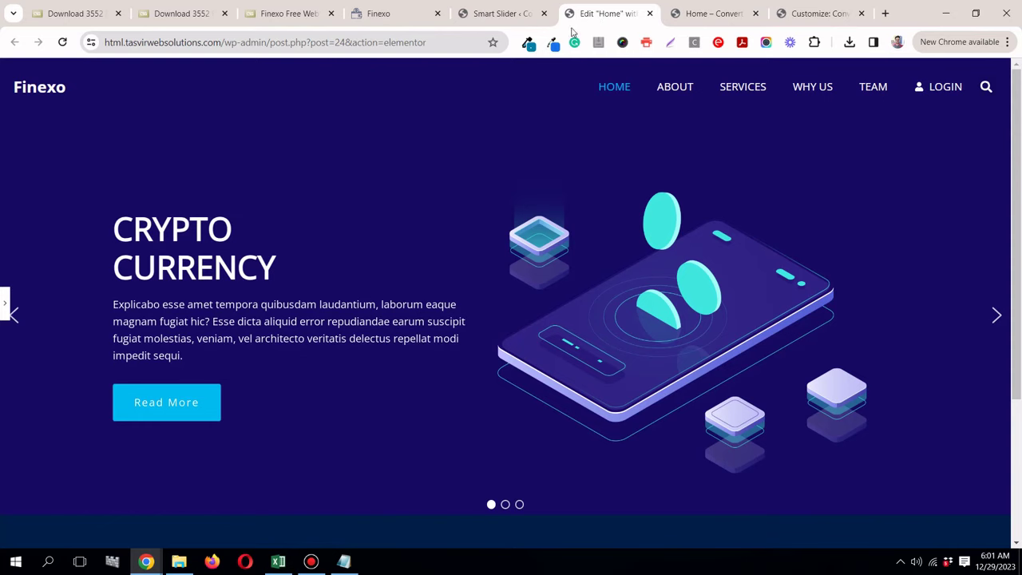
click(707, 14)
click(62, 41)
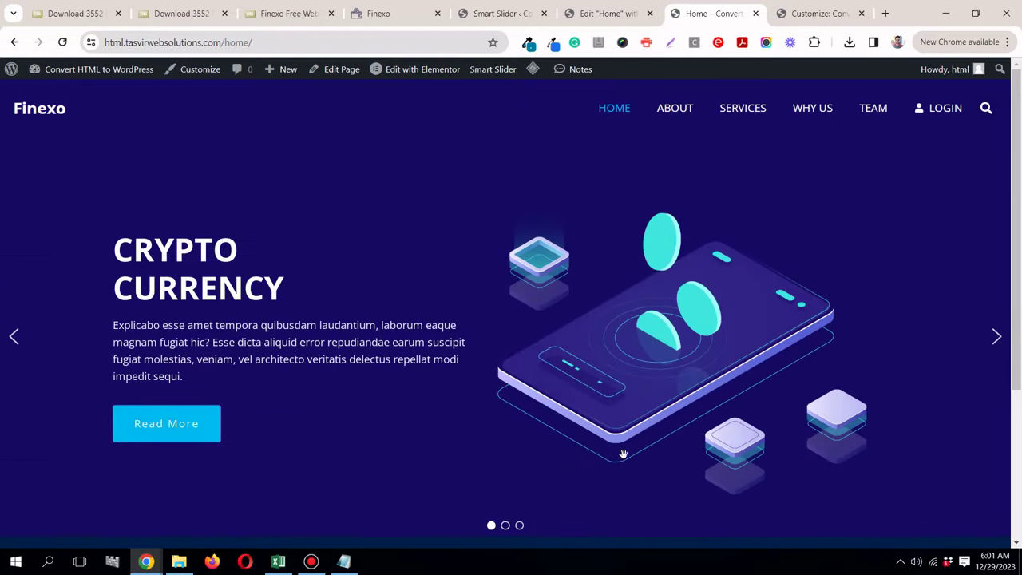
click(506, 525)
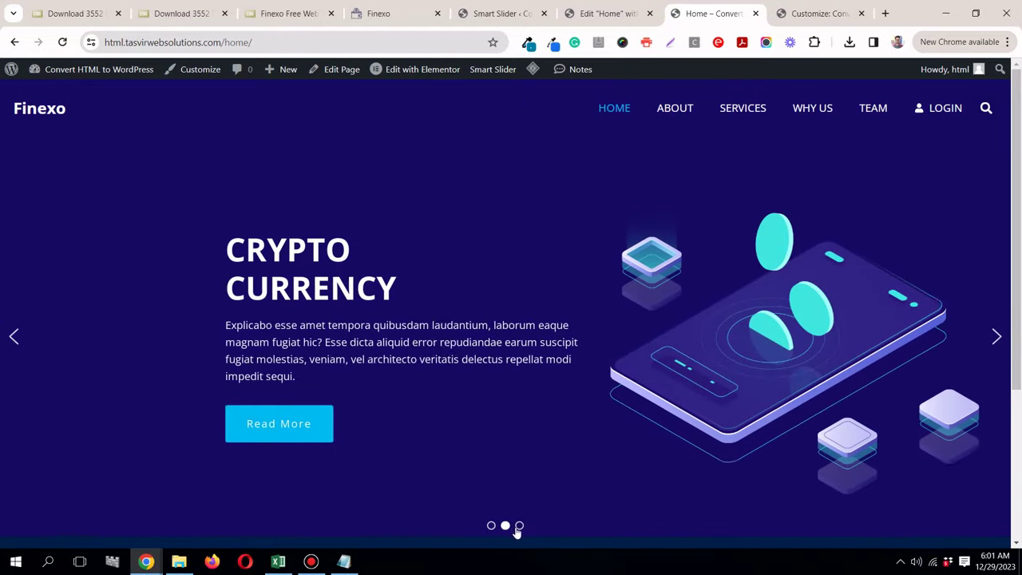
click(520, 526)
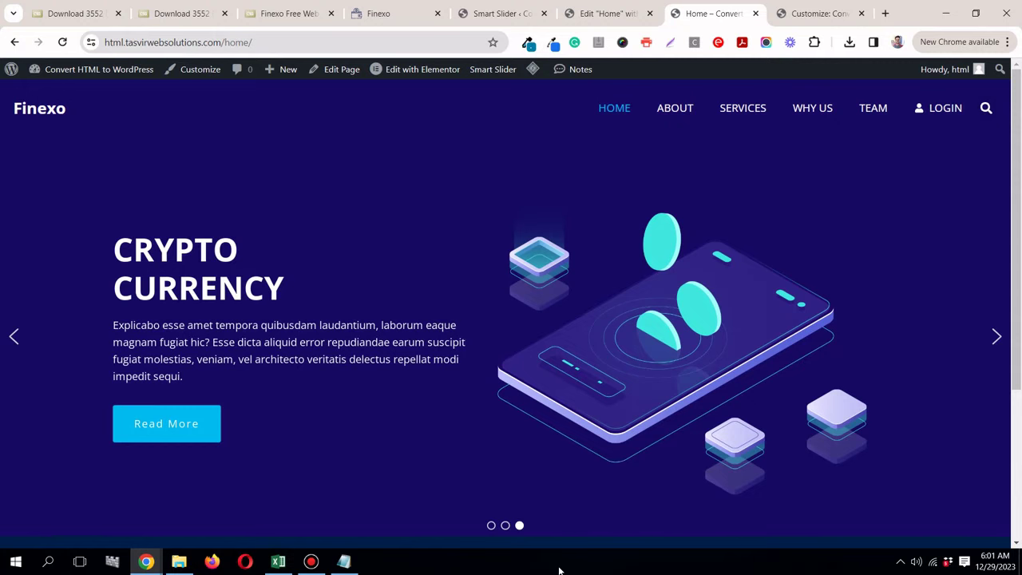
Step: Recheck the Gradient Slider's autoplay settings and reload the live Home page again
click(495, 14)
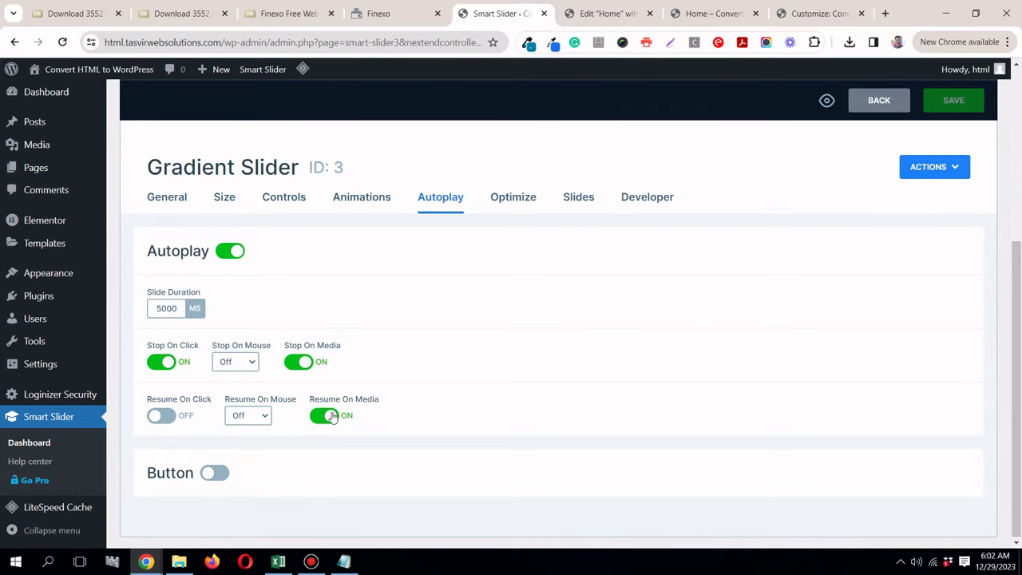
scroll(784, 224, up, 2)
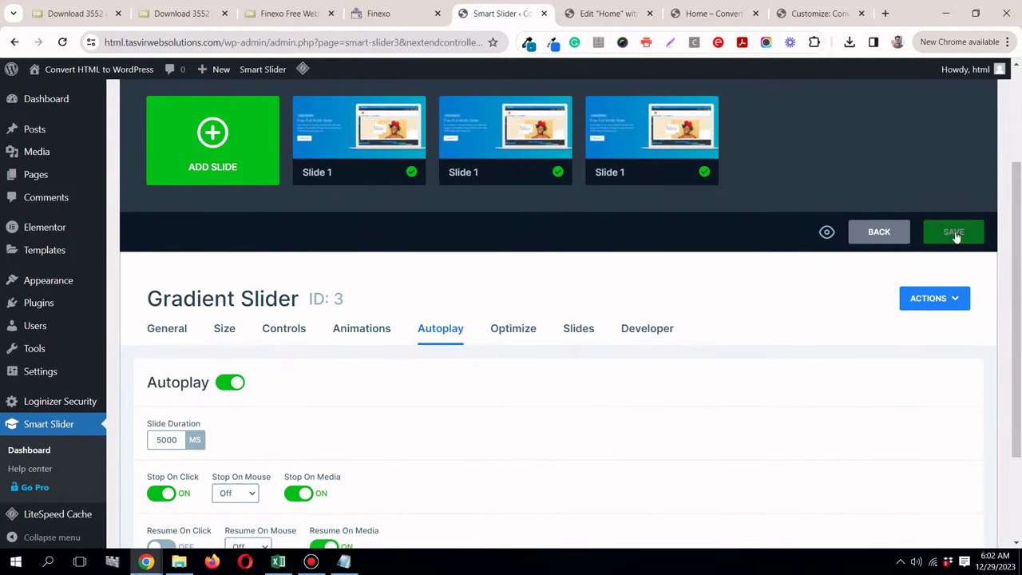
click(740, 15)
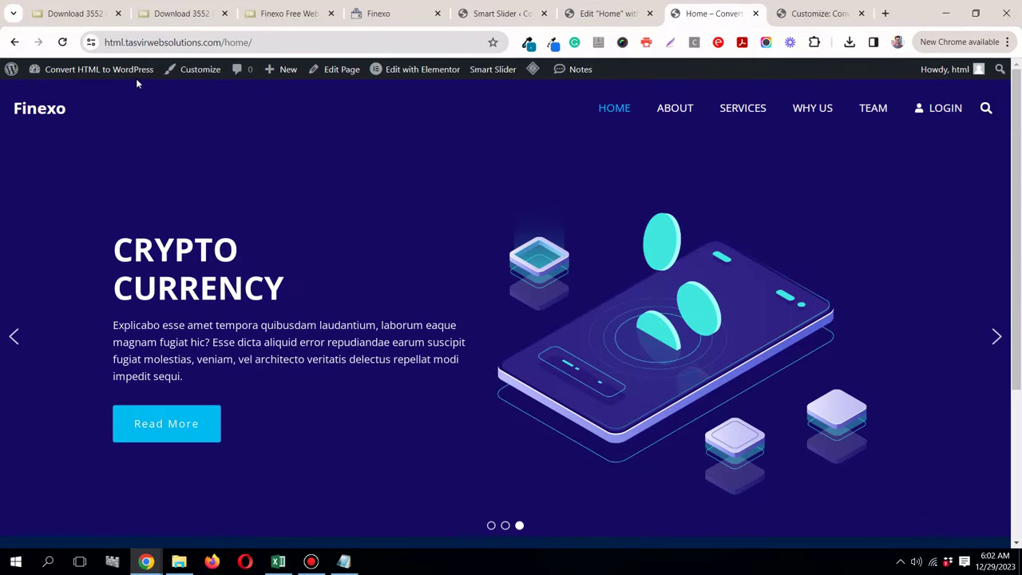
click(62, 42)
Step: Review the Gradient Slider's size, layout, animation and autoplay settings in Smart Slider
mouse_move(590, 7)
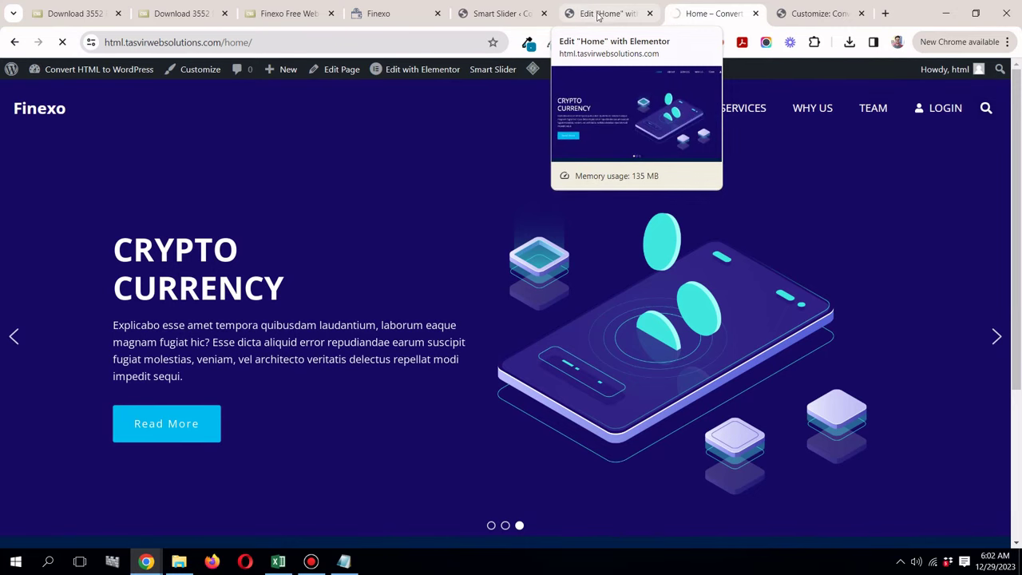
click(597, 14)
click(502, 13)
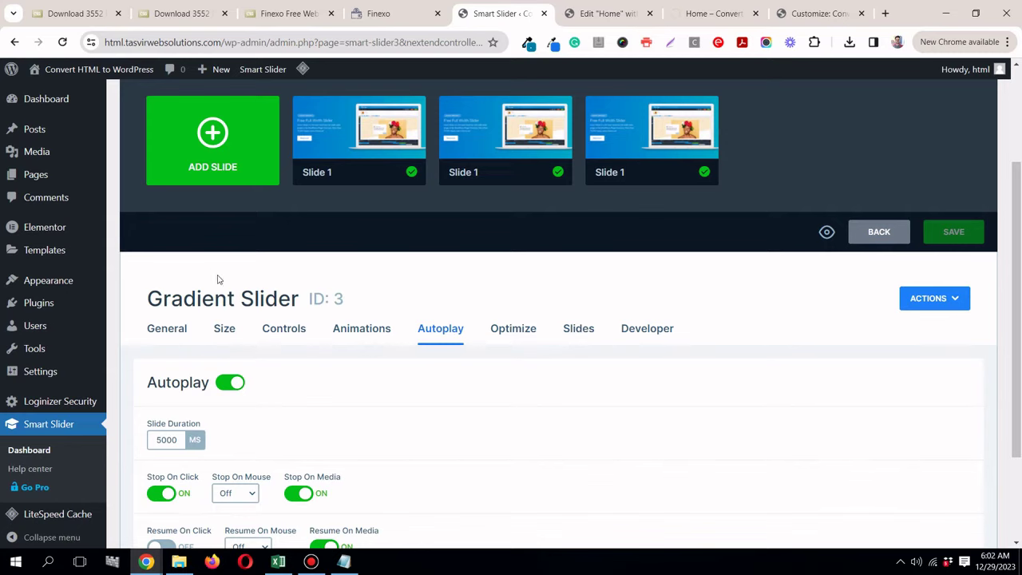
click(225, 329)
scroll(227, 337, down, 5)
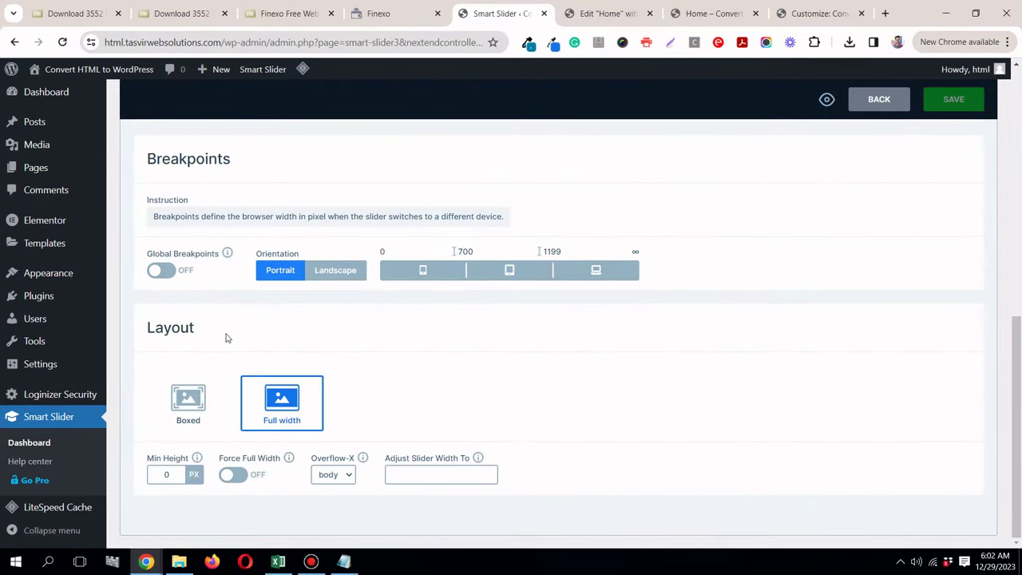
scroll(236, 332, up, 5)
click(371, 203)
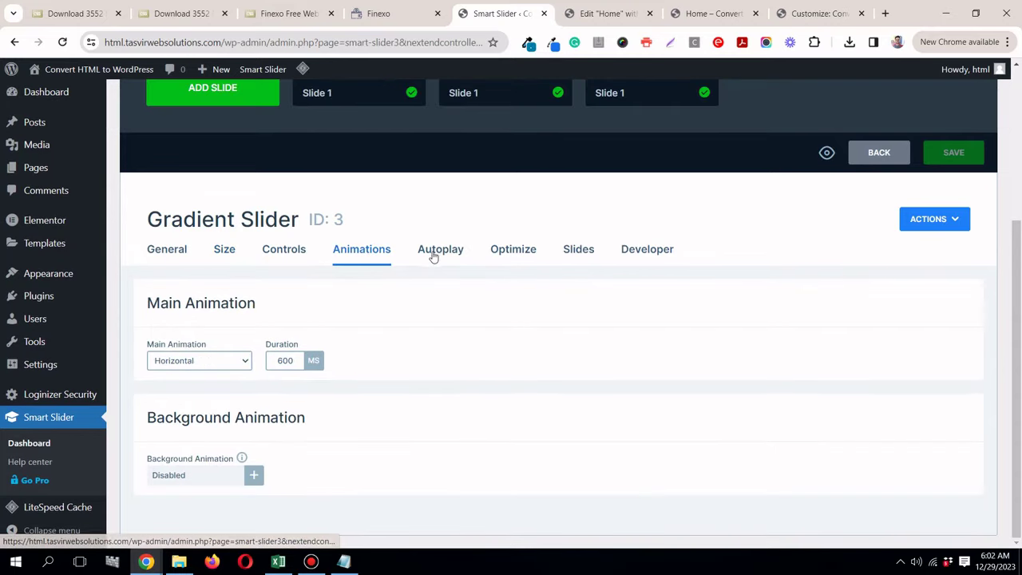
click(432, 253)
scroll(431, 257, down, 1)
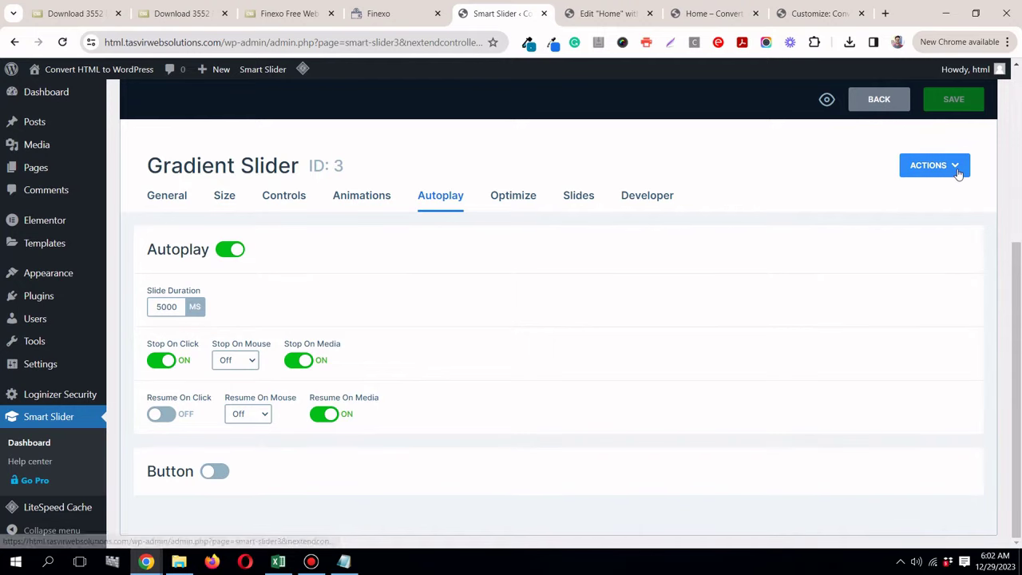
Step: Return to the live Home page and check the hero slider by switching to its third and first slides
click(703, 12)
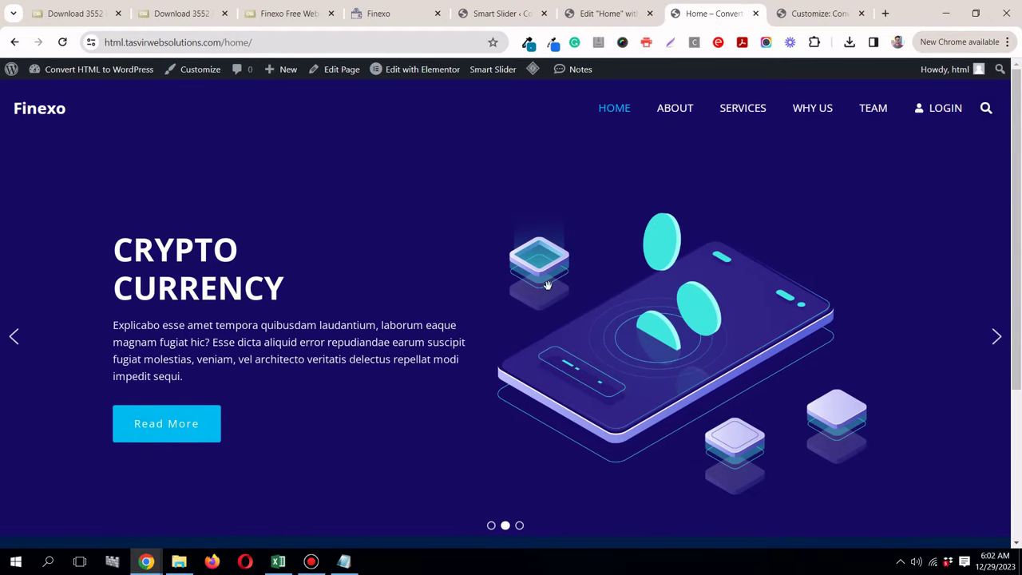
click(519, 526)
click(491, 525)
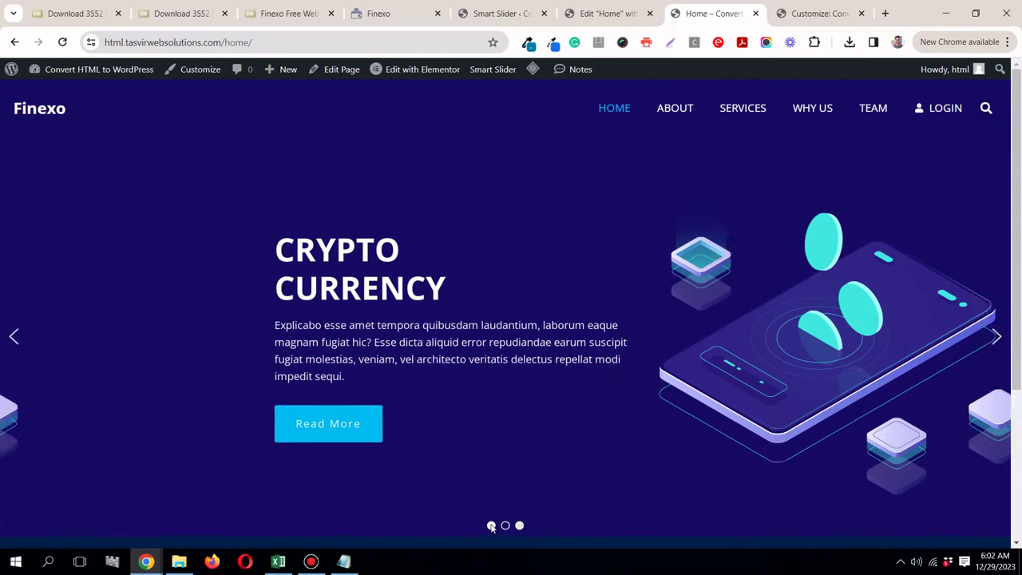
Step: Inspect the live Home page in the iPhone XR device preview, expand and collapse the mobile menu, and close the inspection
right_click(431, 194)
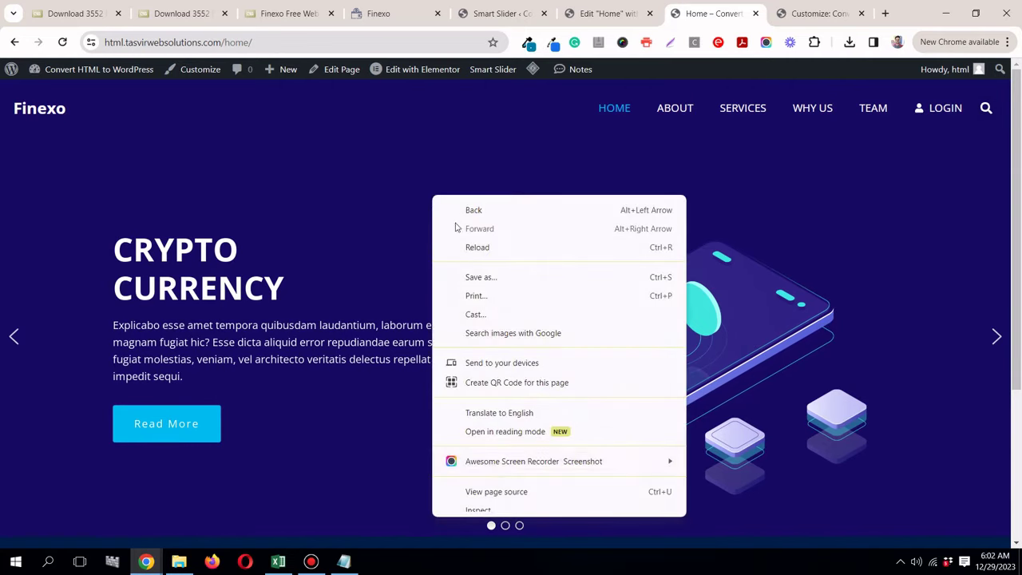
click(483, 503)
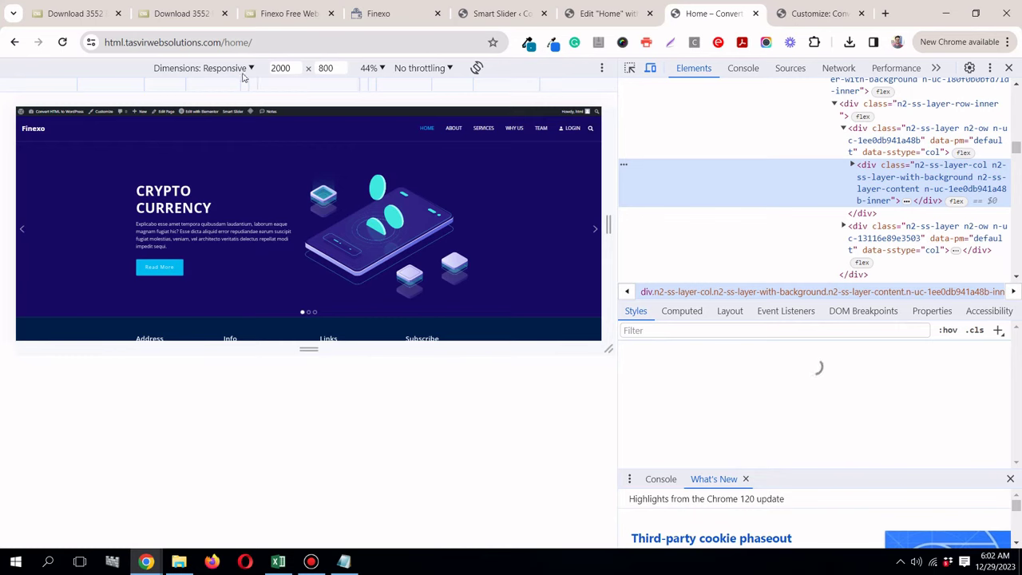
click(243, 71)
click(240, 141)
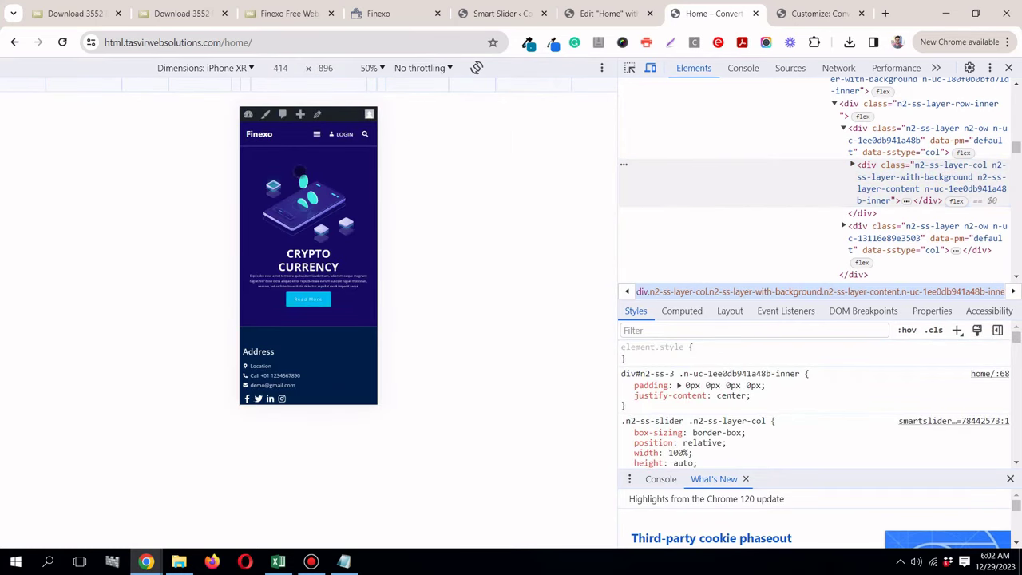
click(316, 134)
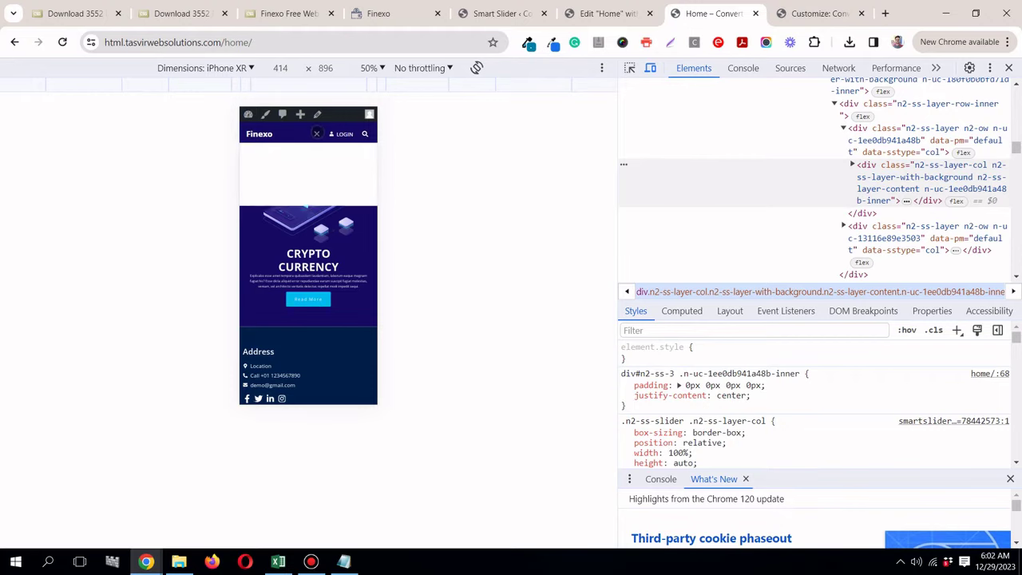
click(316, 134)
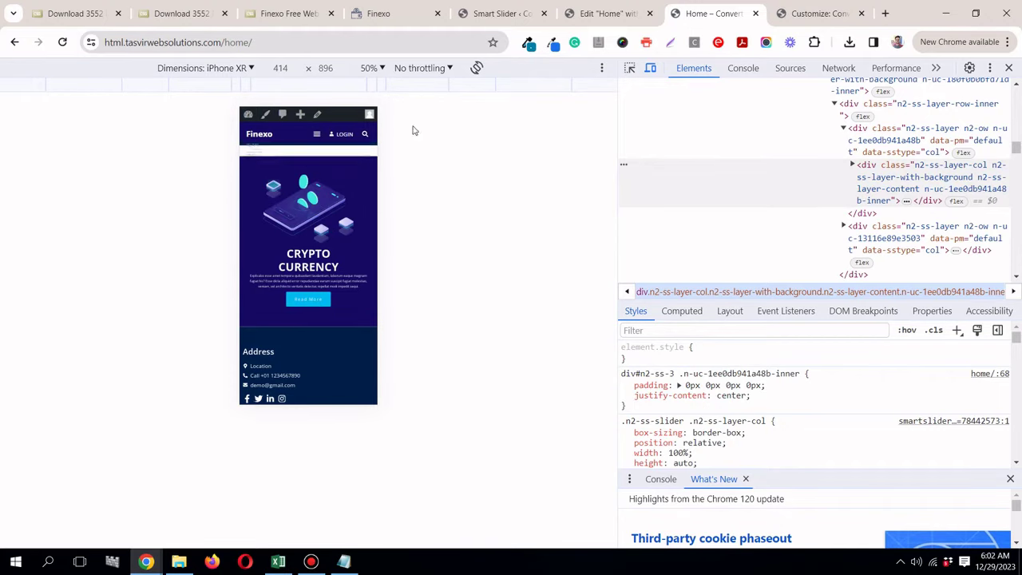
click(1008, 68)
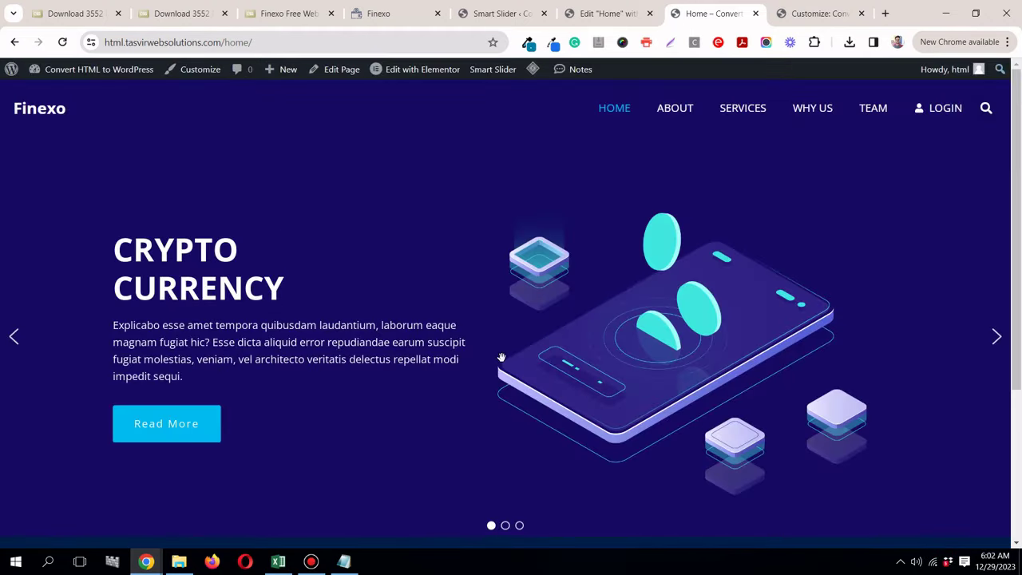
Step: Check the desktop hero slider by switching through its second and third slides and back to the first
click(505, 526)
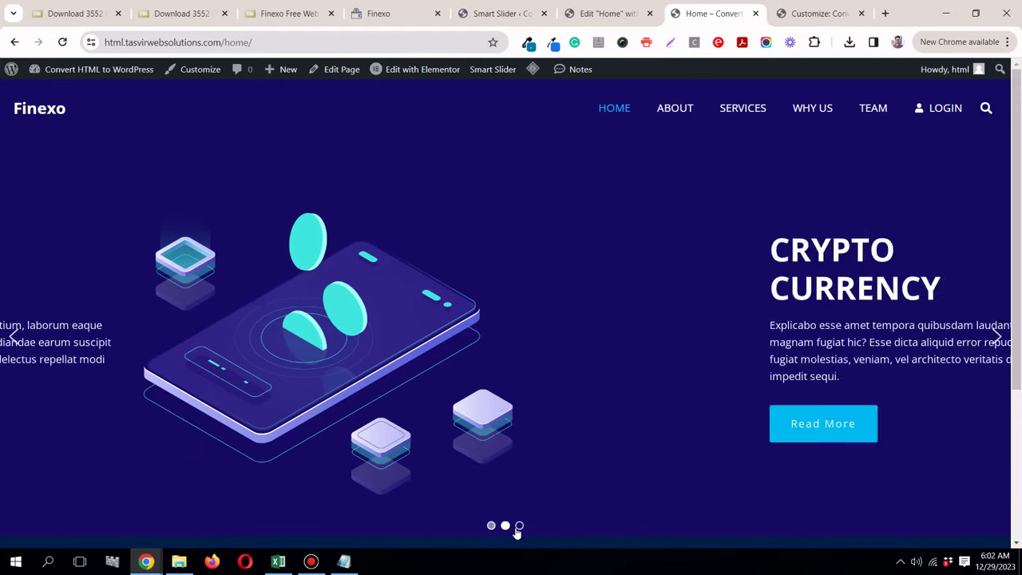
click(520, 526)
click(504, 526)
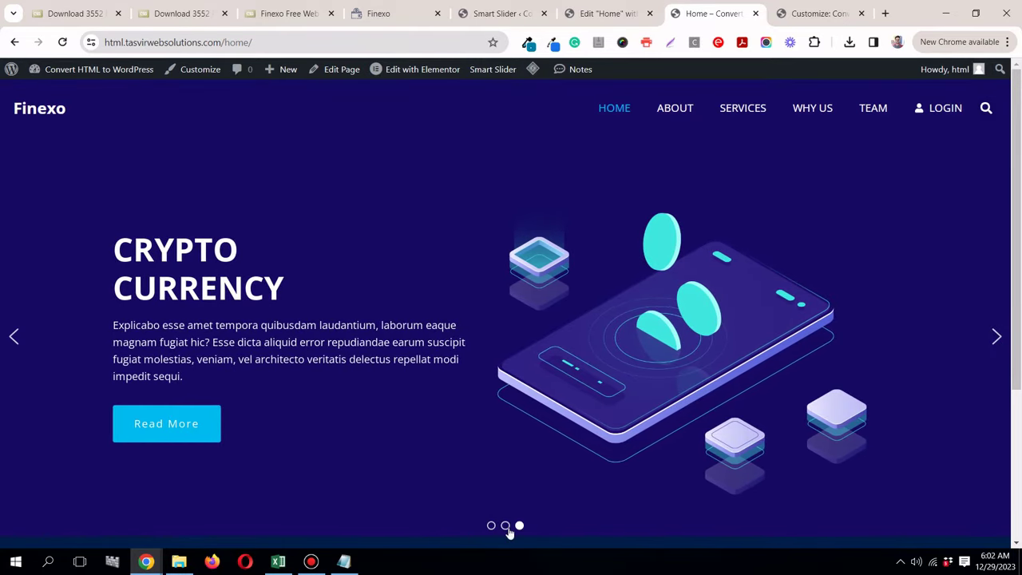
click(491, 525)
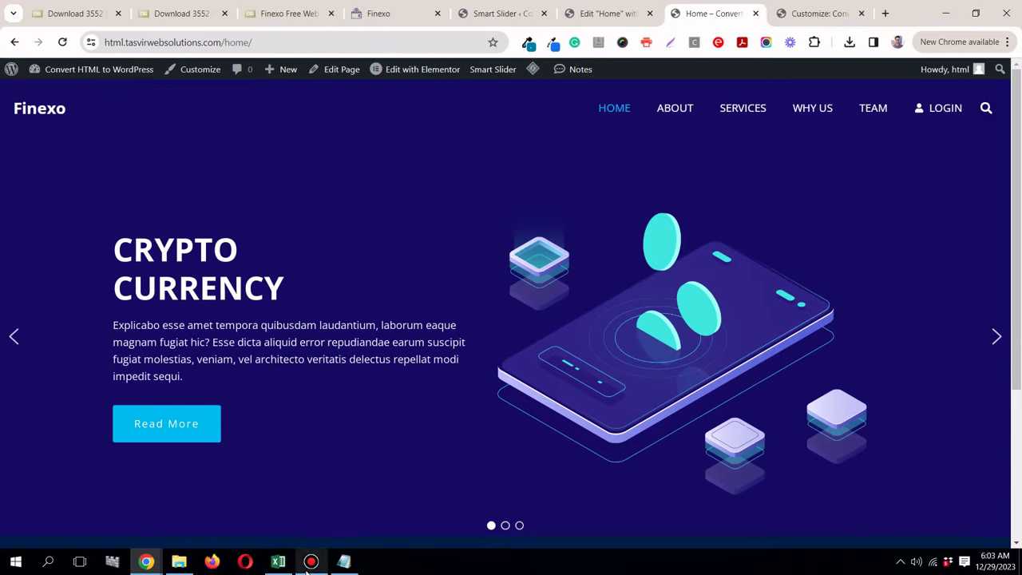
click(310, 564)
click(634, 91)
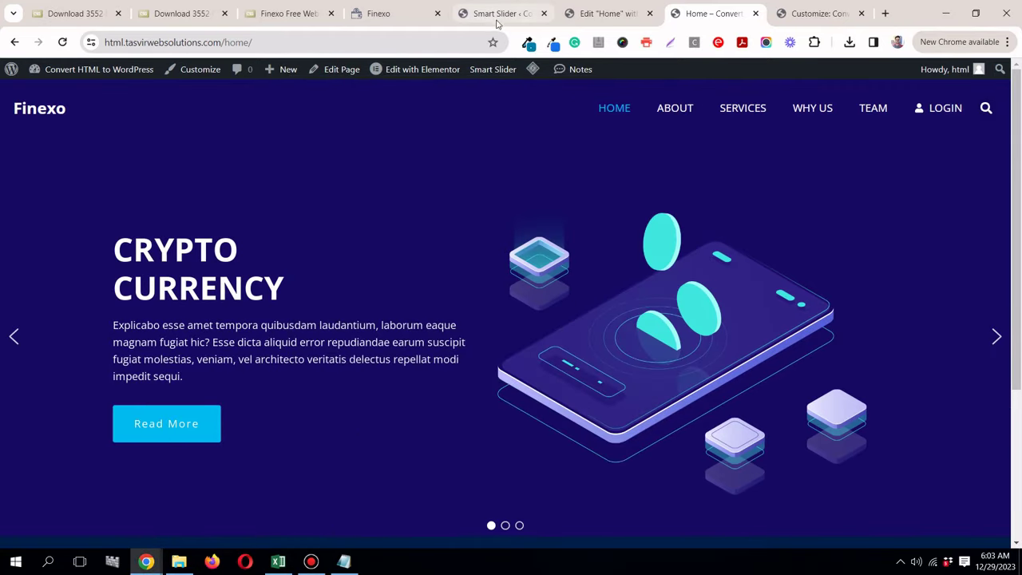
Step: Examine the original Finexo template page's sections below the hero, from Our Services through Our Team, and return to its start
click(369, 13)
scroll(377, 187, down, 3)
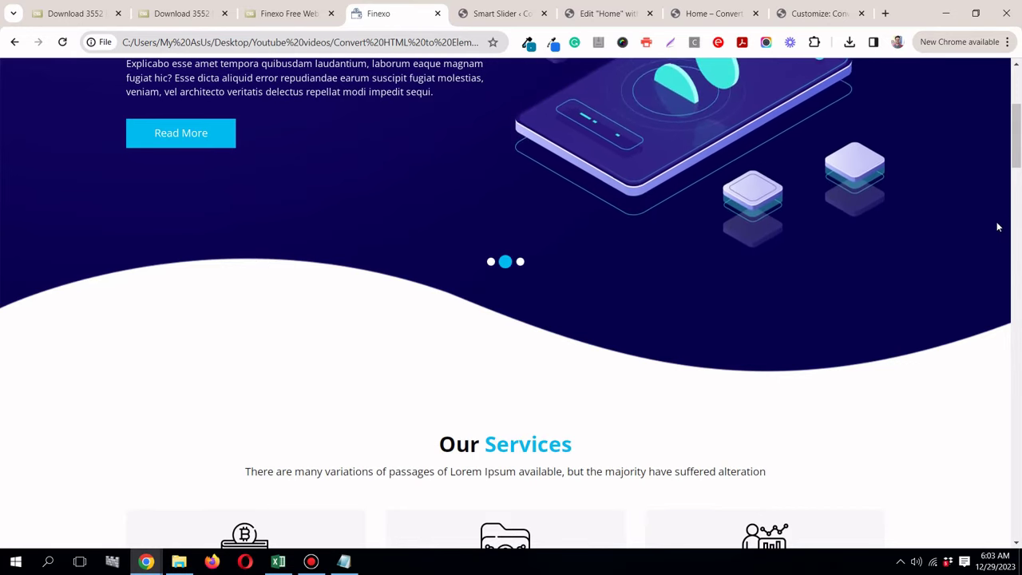
scroll(810, 248, down, 4)
scroll(479, 224, up, 3)
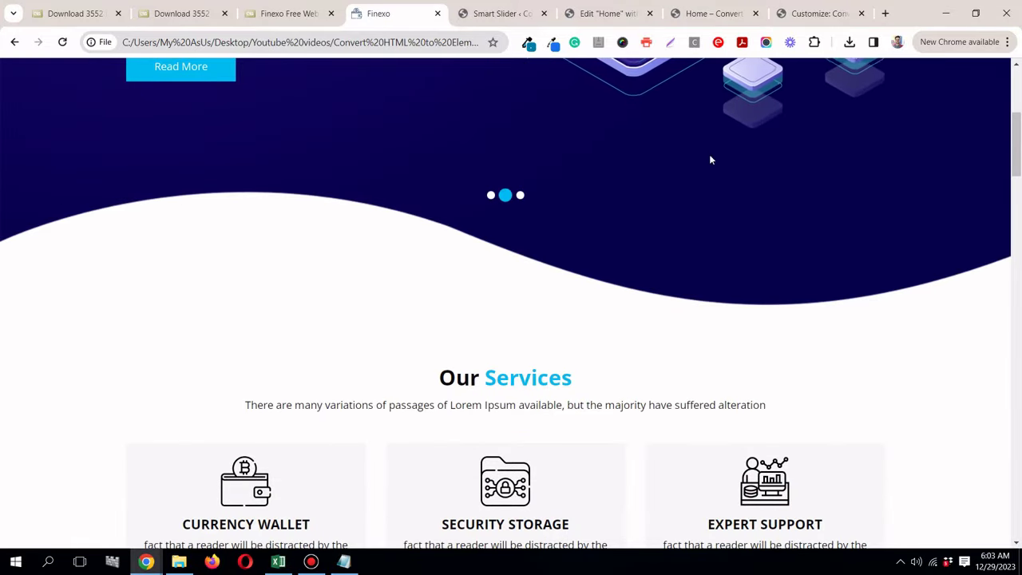
scroll(982, 171, down, 6)
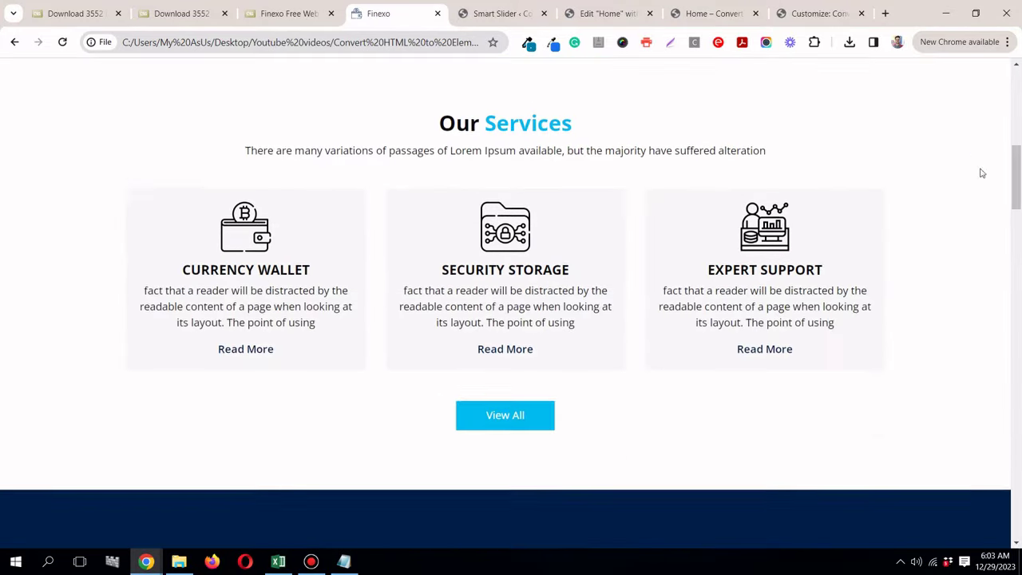
scroll(878, 155, up, 4)
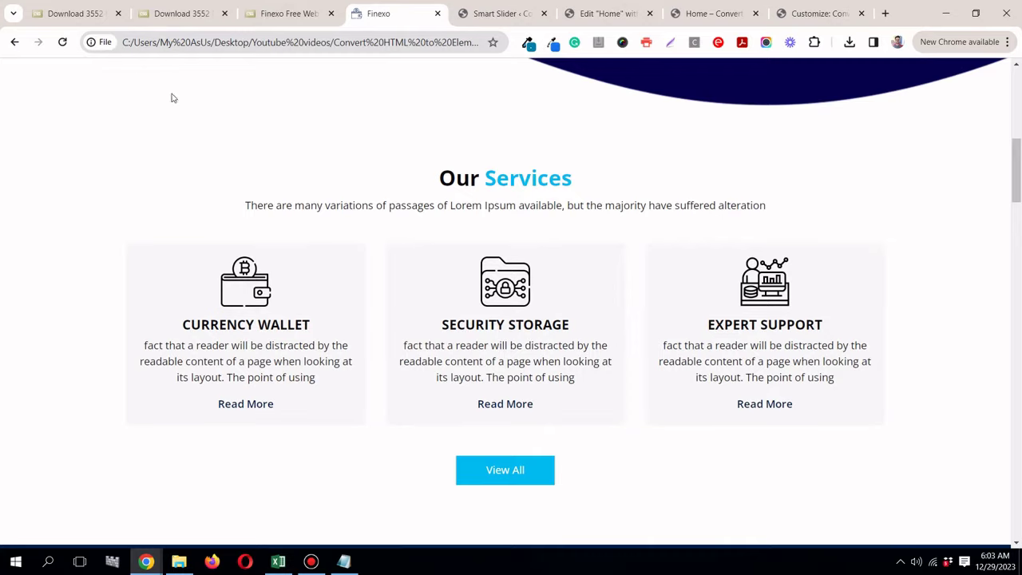
scroll(781, 226, down, 10)
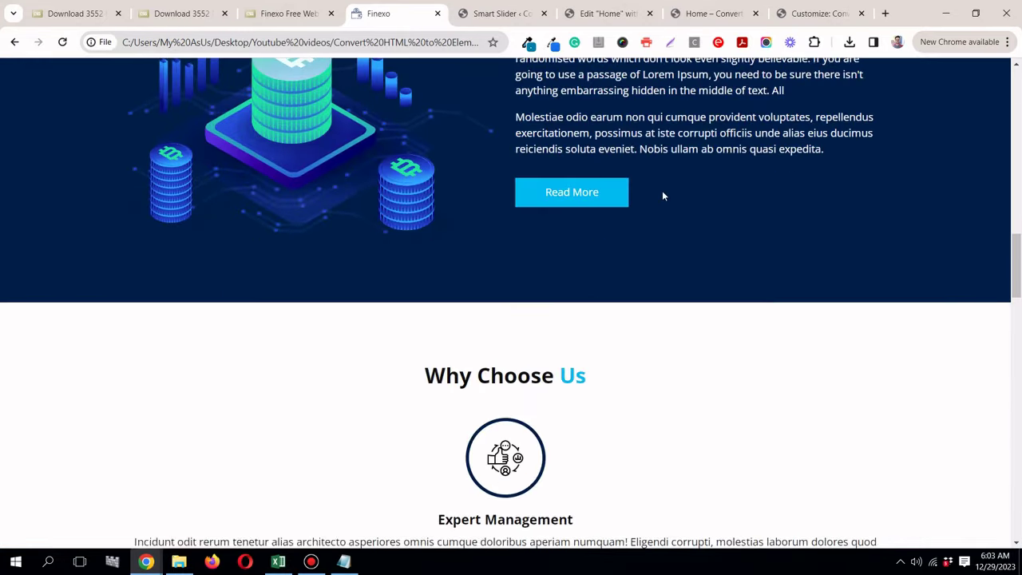
scroll(662, 195, down, 16)
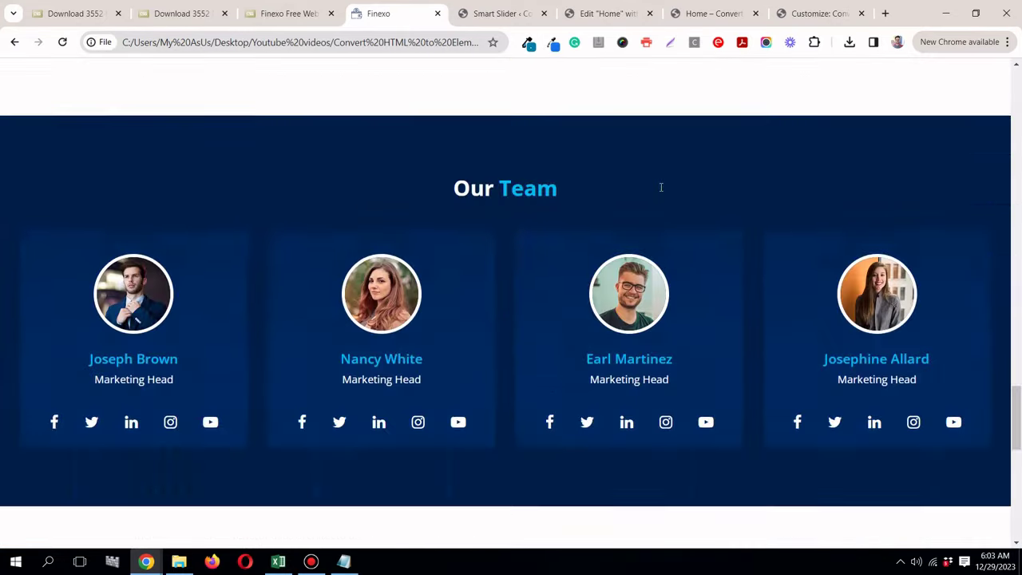
scroll(664, 192, down, 8)
scroll(1020, 195, up, 20)
scroll(1021, 194, up, 15)
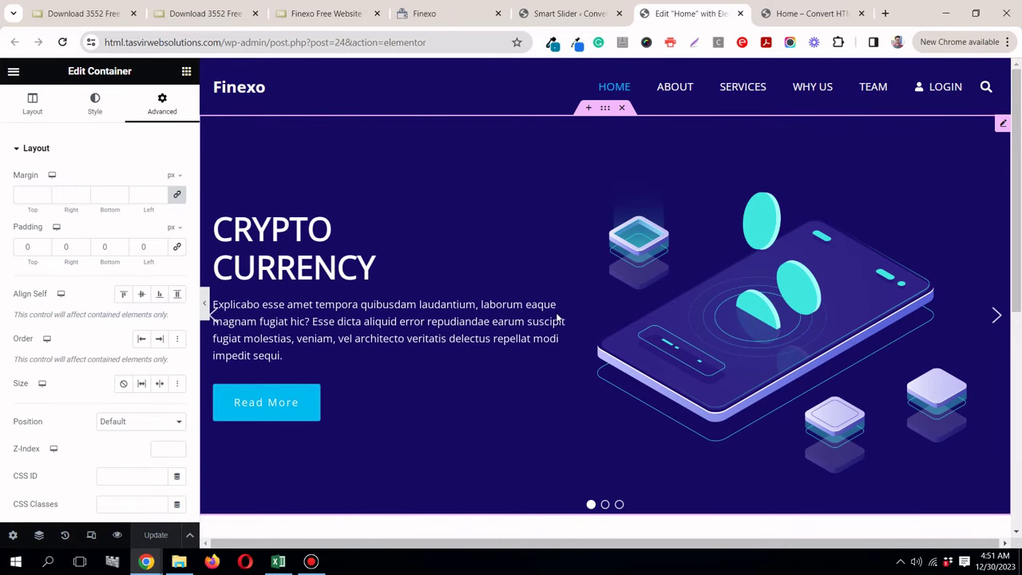
Step: Place the Elementor Home editor tab beside the Finexo template tab and compare the template's curved hero bottom edge with the editor page
scroll(440, 383, down, 4)
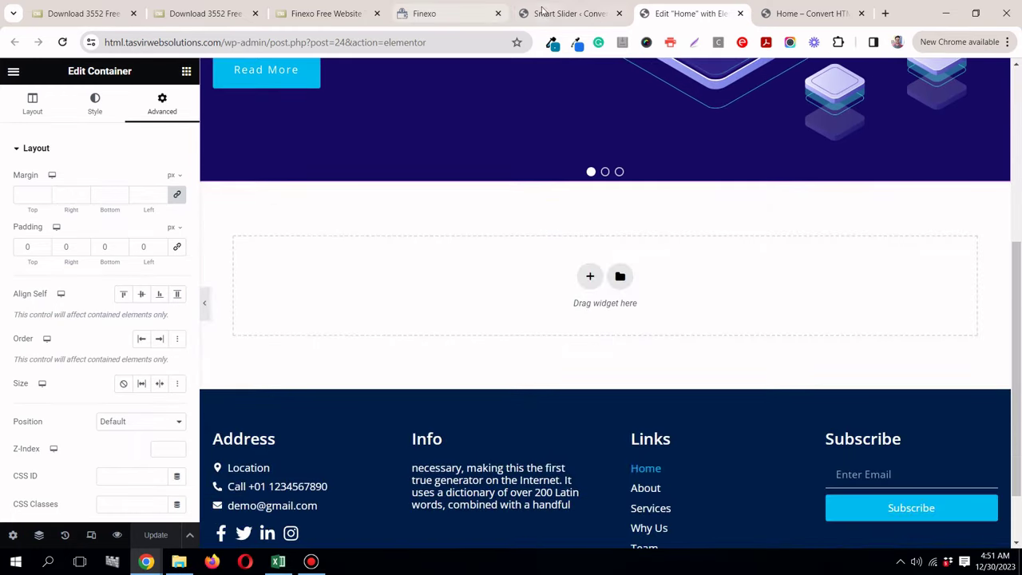
drag(663, 13, 563, 13)
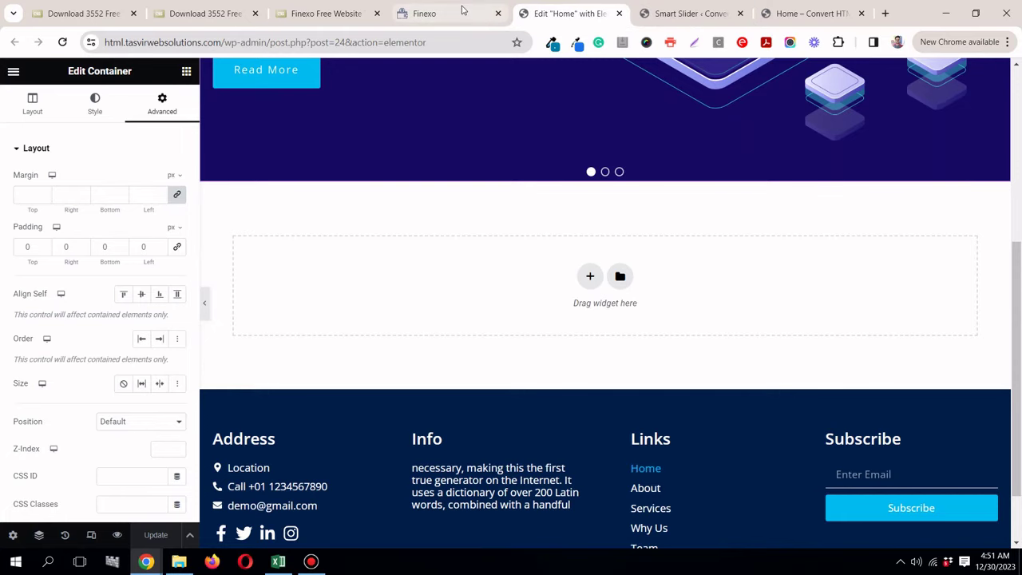
click(462, 11)
scroll(586, 207, down, 3)
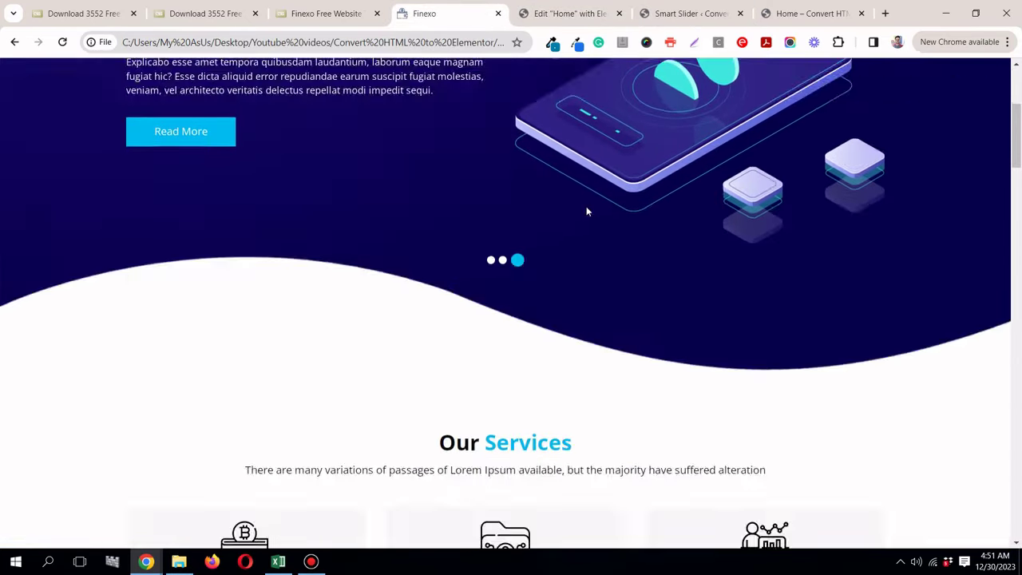
scroll(586, 211, up, 3)
scroll(586, 211, down, 2)
click(568, 13)
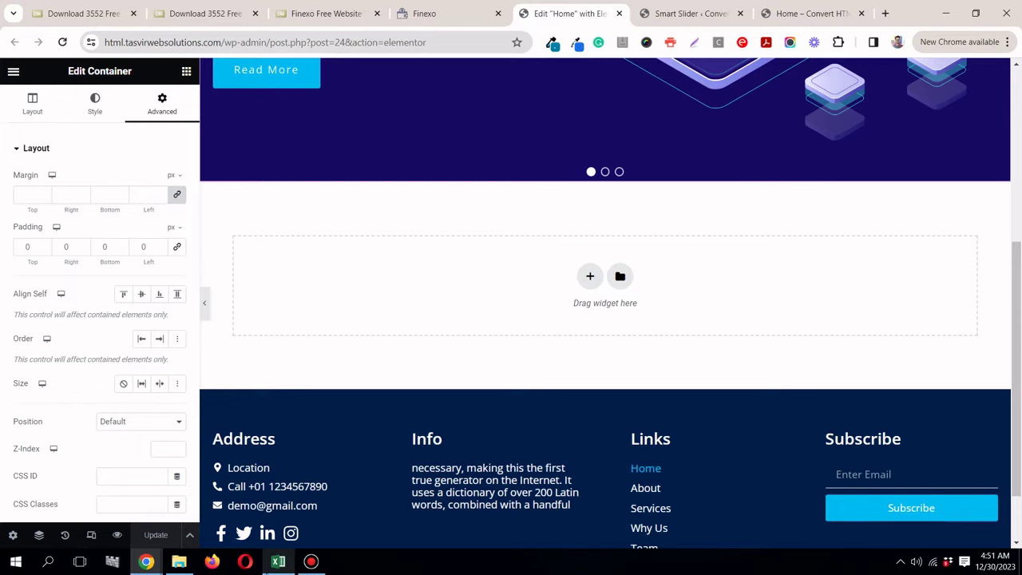
click(311, 562)
click(311, 562)
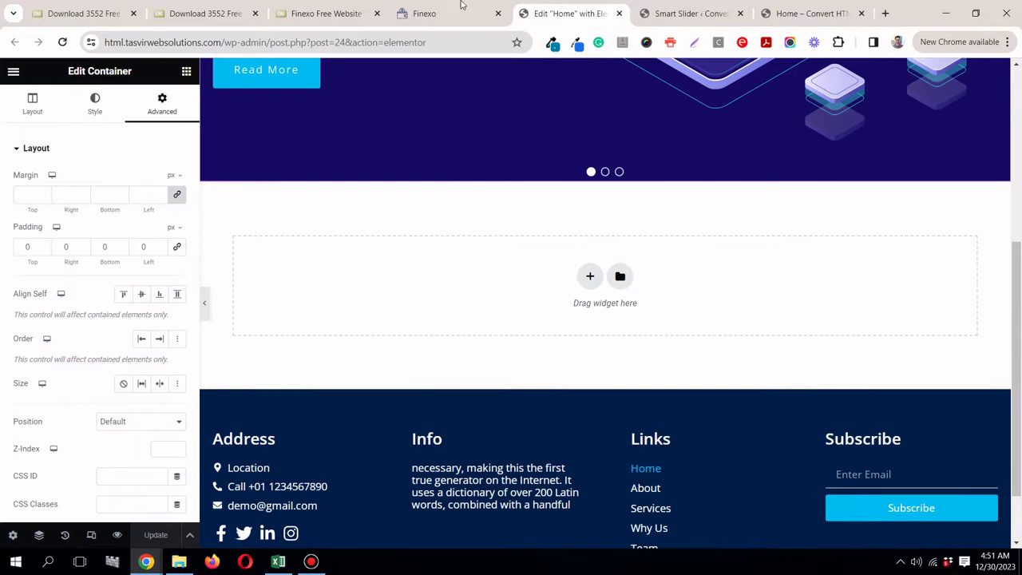
Step: Look at the template's hero curve again and add a single-column, downward-direction container below the hero slider in Elementor
click(453, 14)
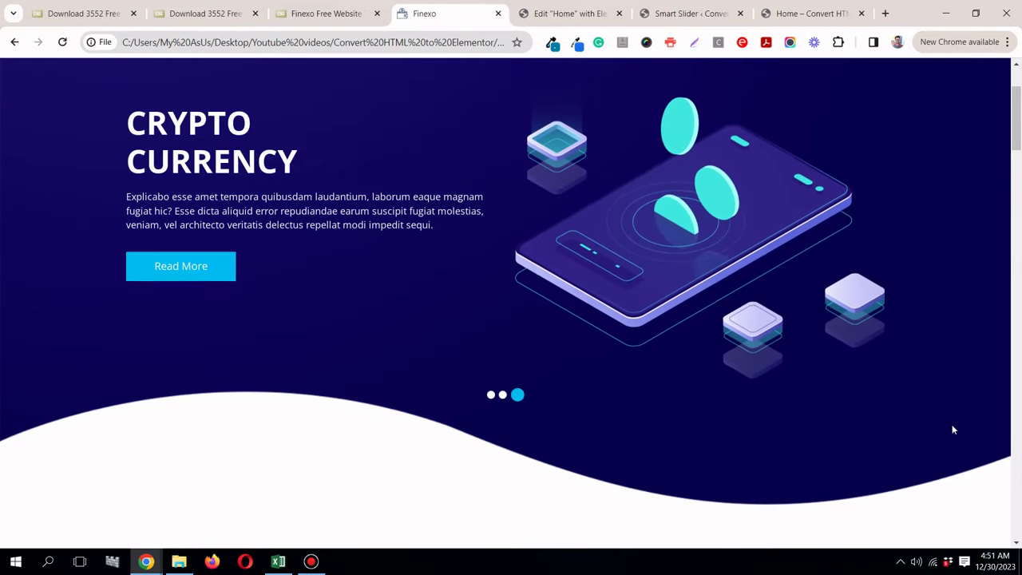
click(543, 13)
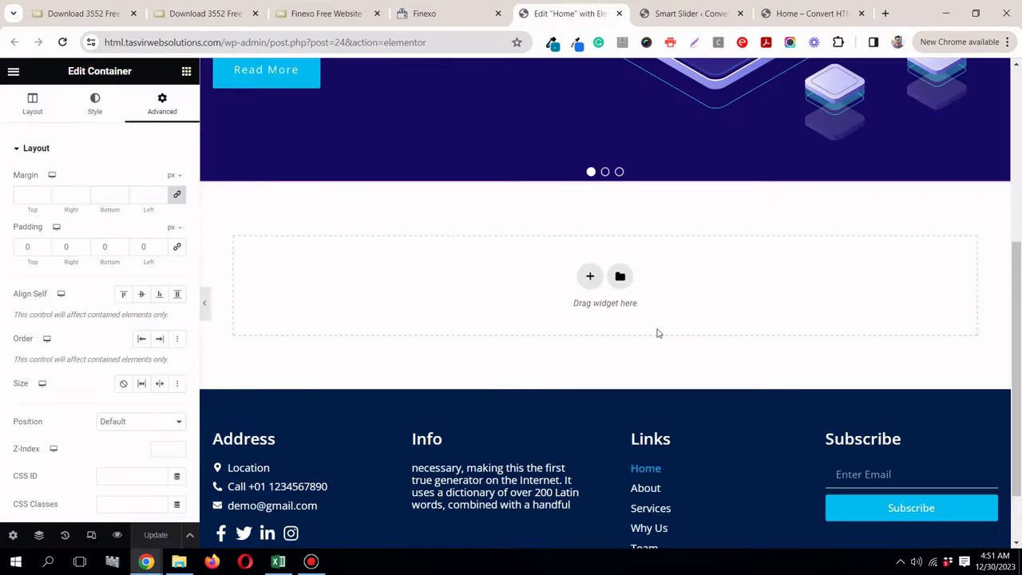
click(591, 277)
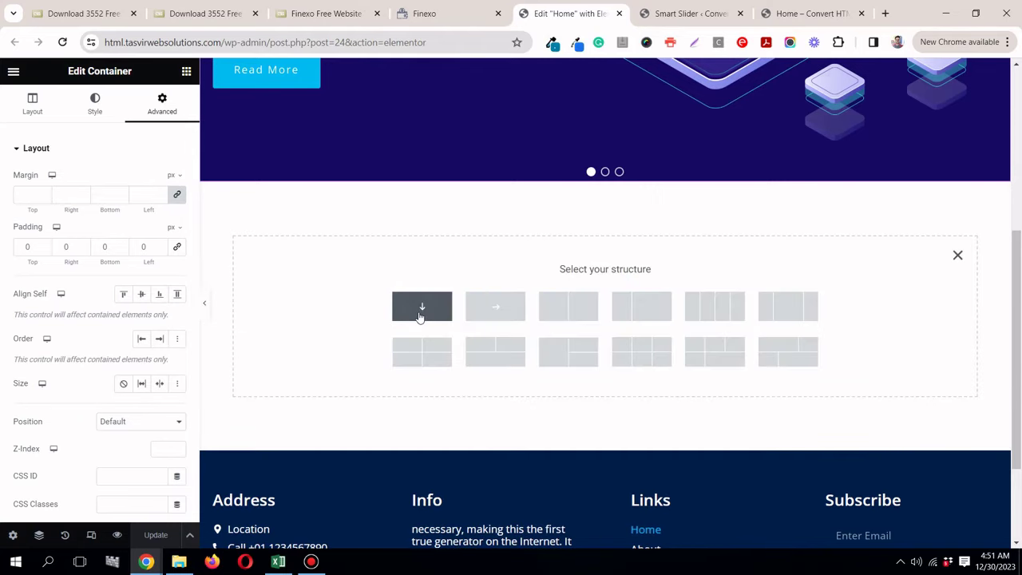
click(422, 307)
Step: Sample the hero slider's dark blue background colour #170B63 with the page color picker
scroll(431, 296, up, 5)
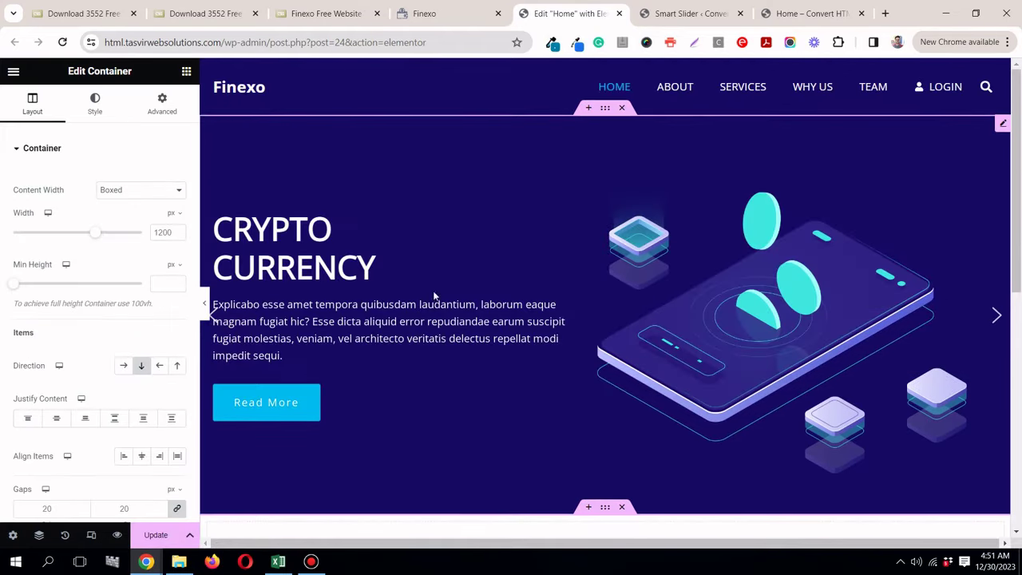
click(554, 45)
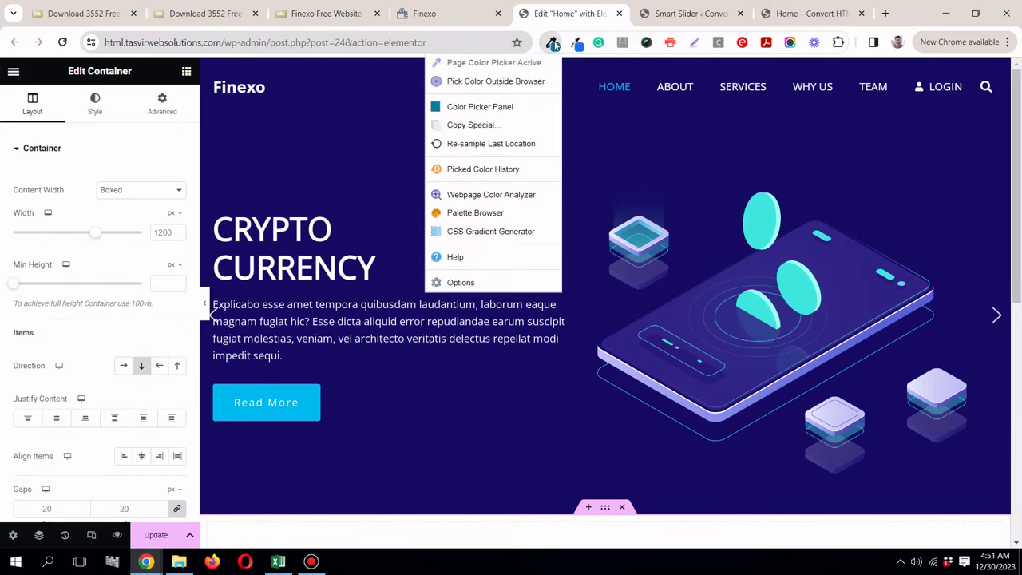
click(521, 67)
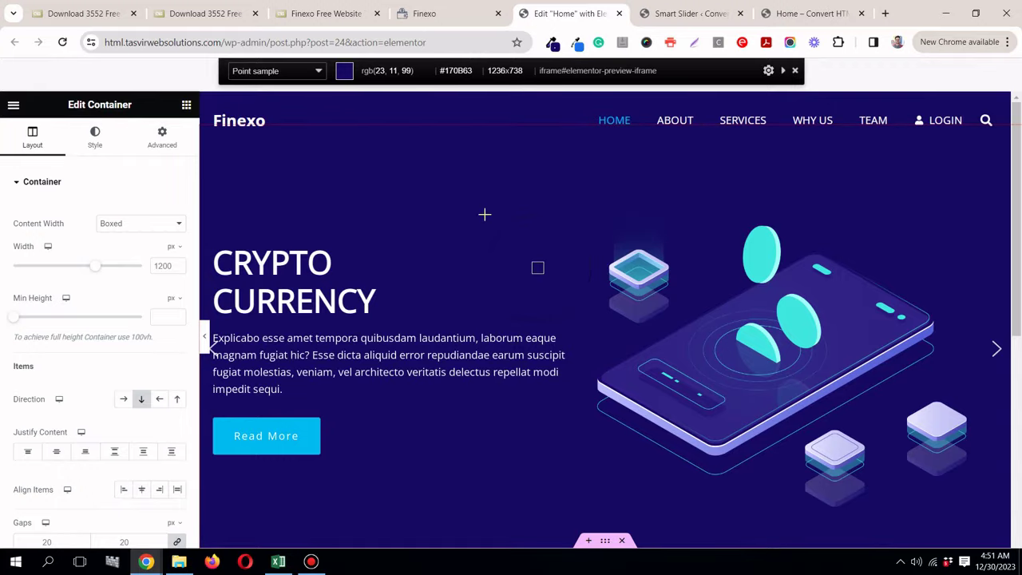
click(484, 214)
Step: Give the new container below the hero a classic background in colour #170B63
scroll(484, 215, down, 3)
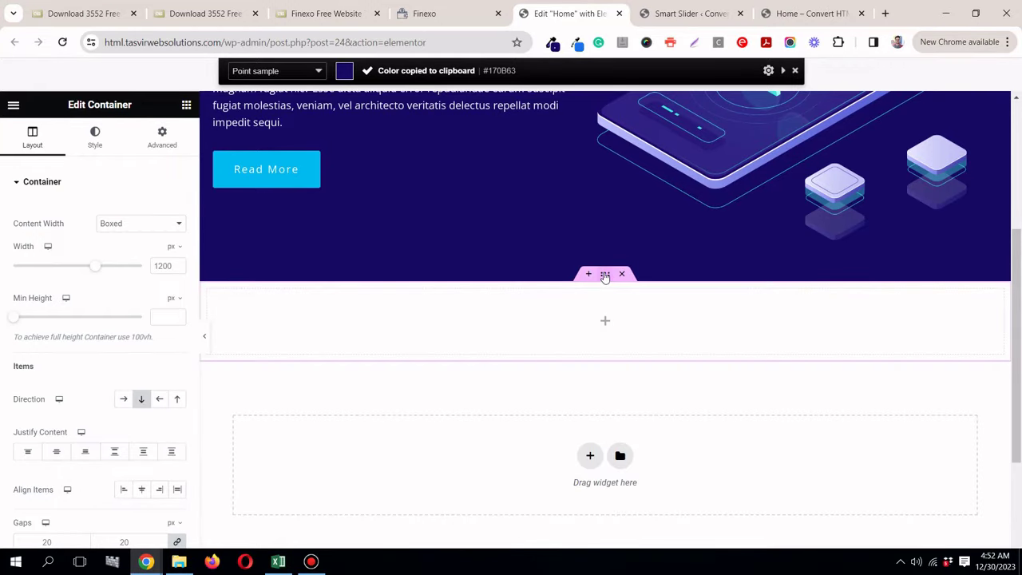
click(98, 112)
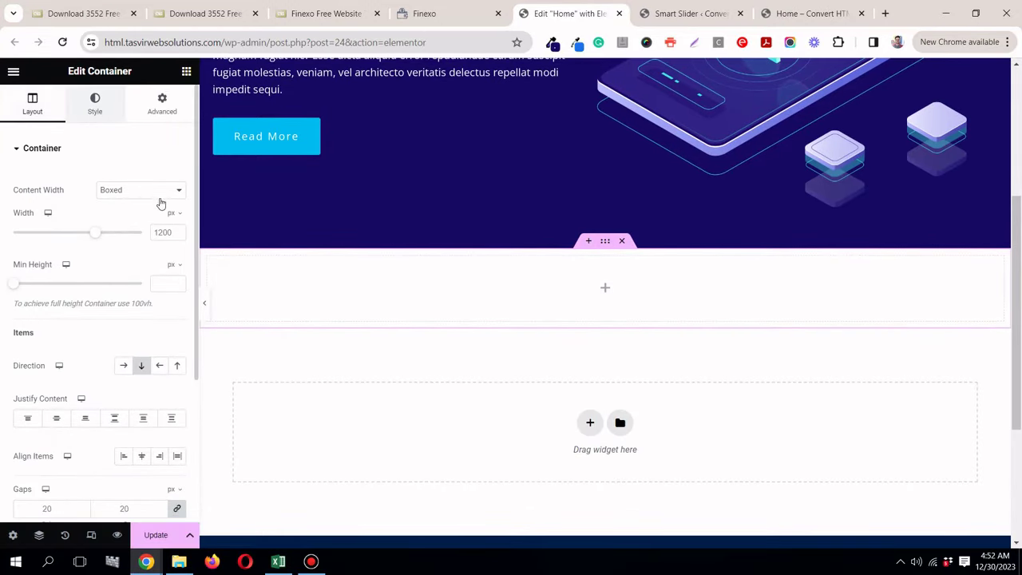
click(125, 209)
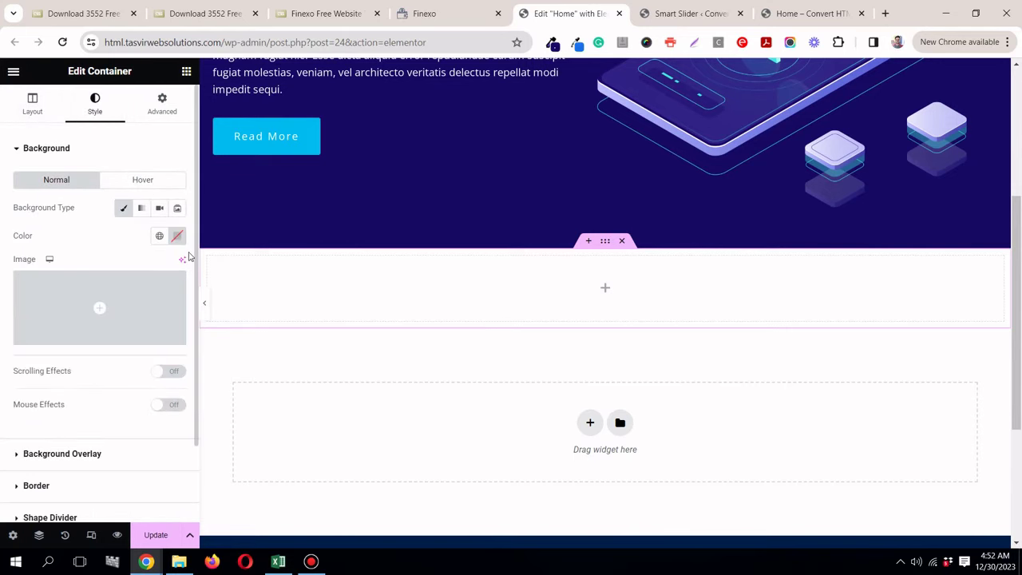
click(177, 238)
right_click(153, 429)
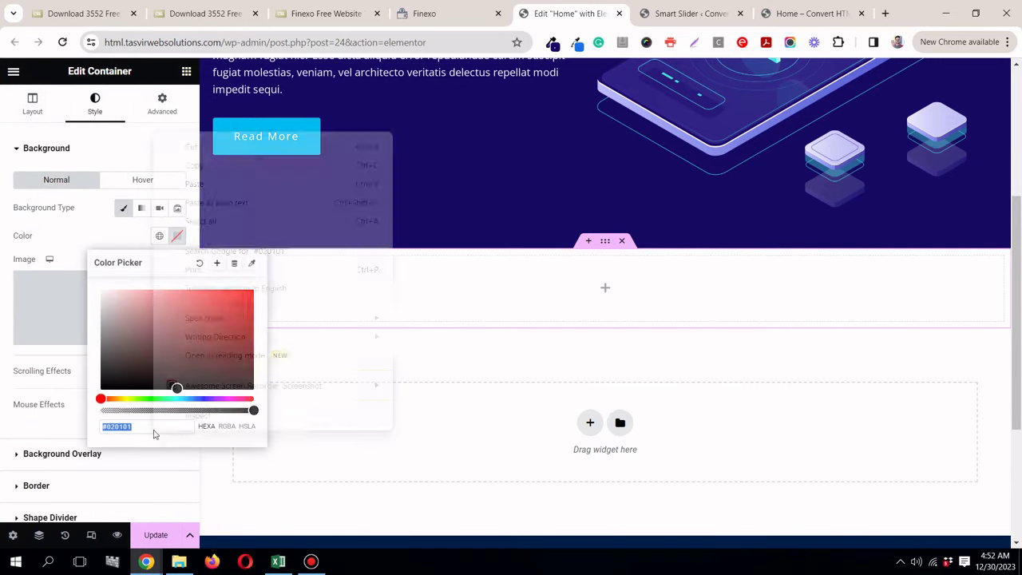
click(198, 188)
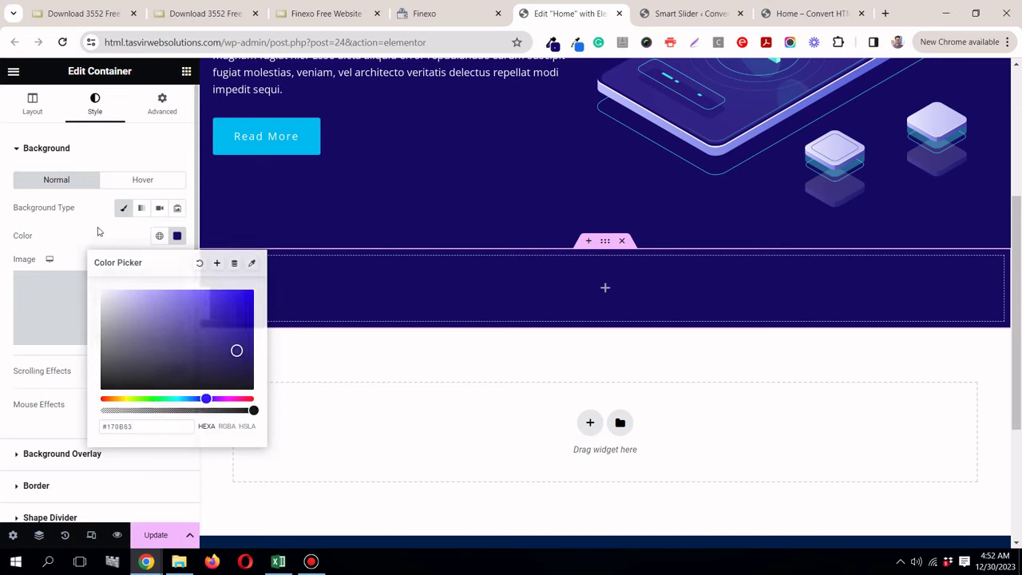
click(598, 274)
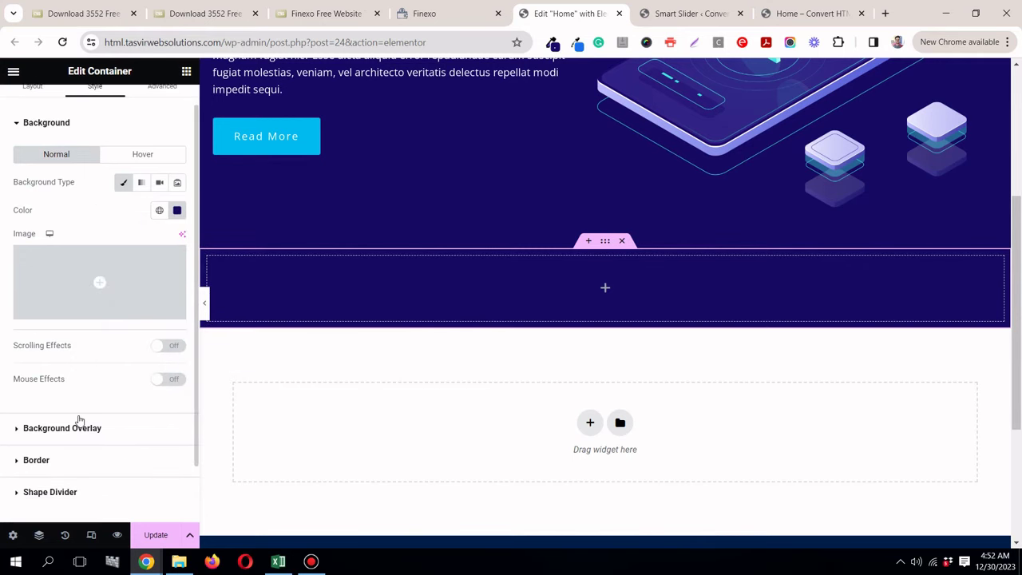
Step: Try a Waves shape divider on the container's top edge with the flip and invert options, and set its type back to None
scroll(79, 463, down, 1)
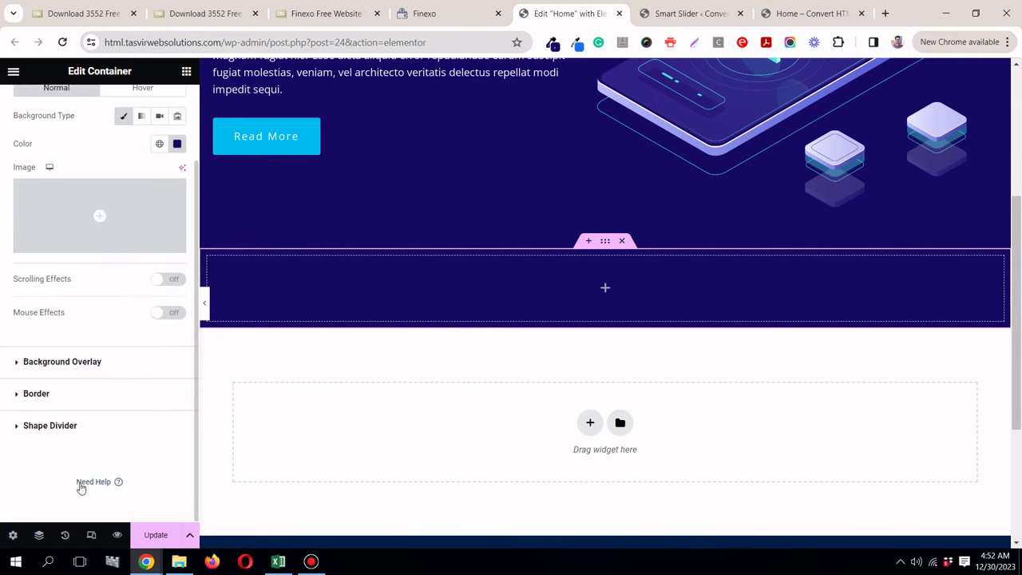
click(70, 423)
click(134, 310)
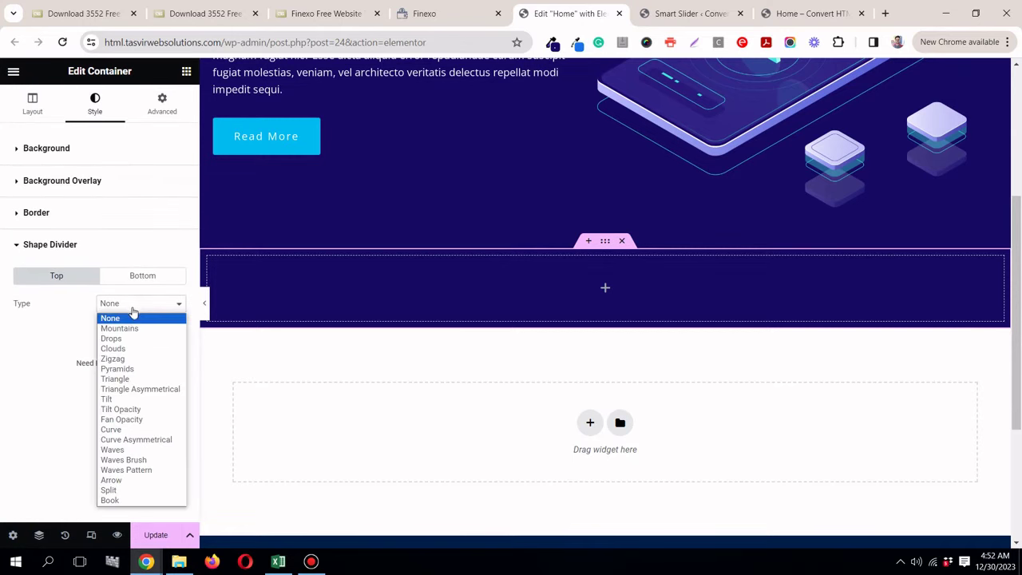
click(132, 452)
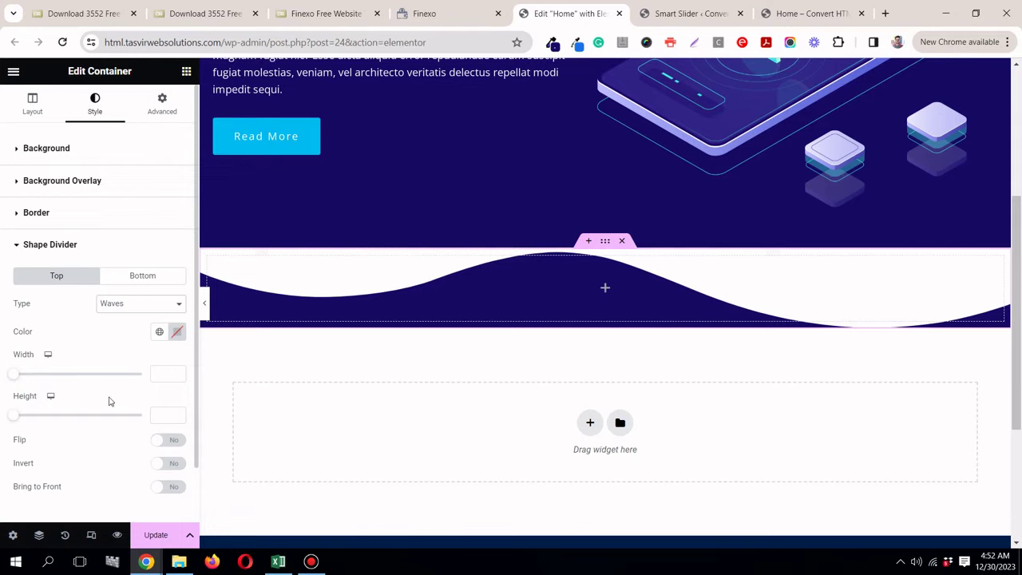
scroll(110, 401, down, 1)
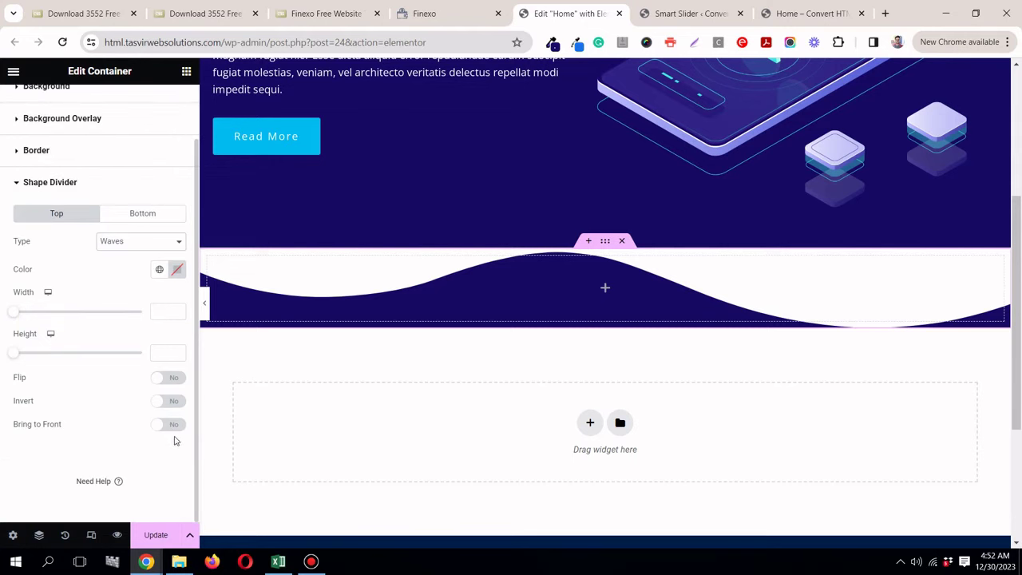
click(179, 377)
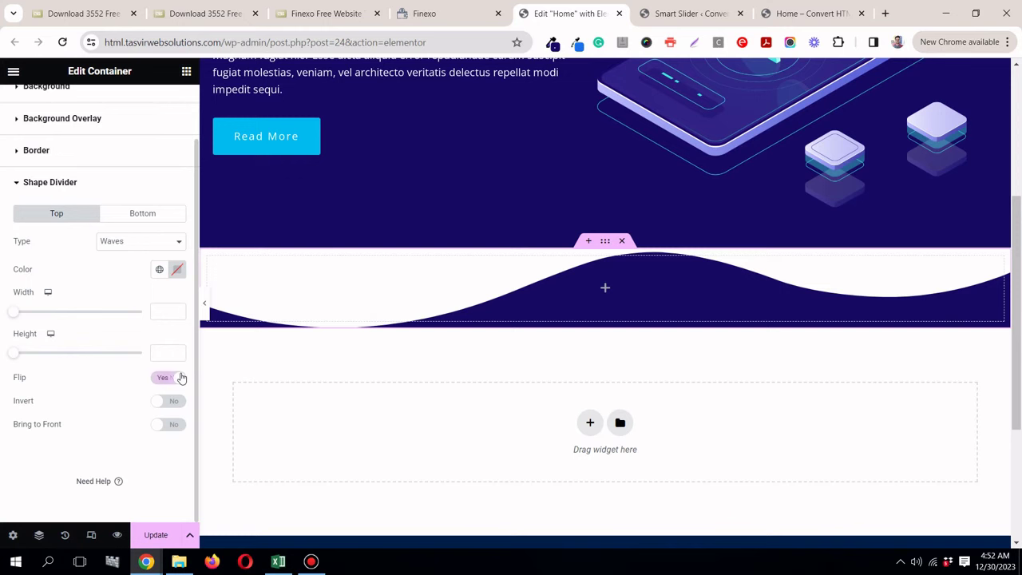
click(180, 377)
click(168, 402)
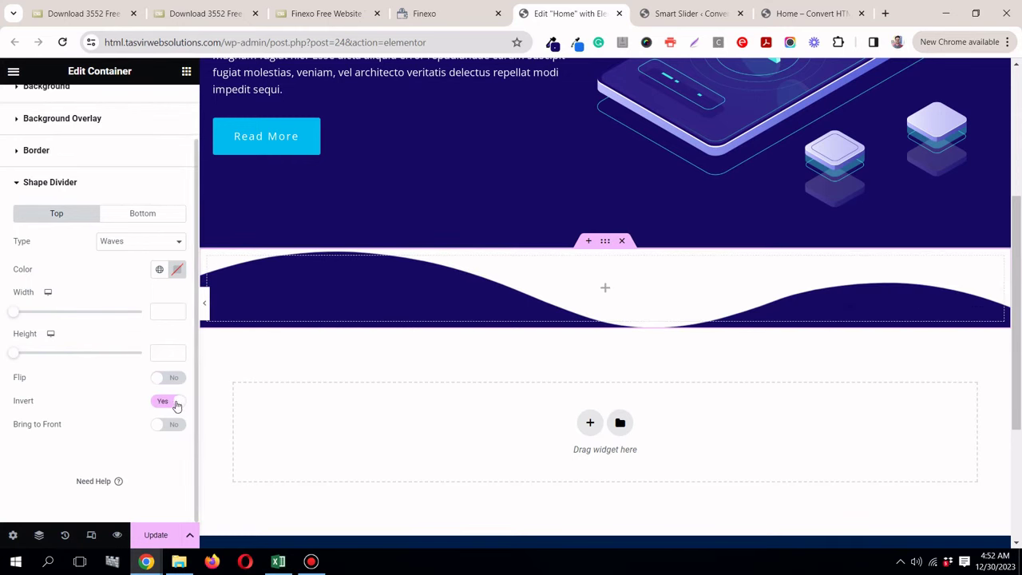
click(177, 403)
click(177, 403)
click(128, 251)
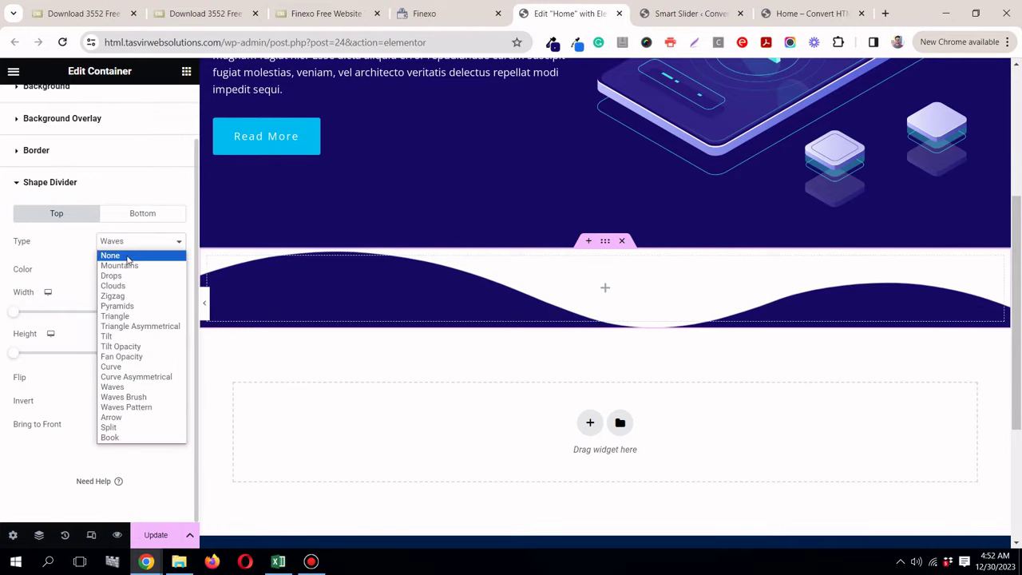
click(126, 257)
Step: Add a Waves shape divider to the bottom edge of the container
click(148, 279)
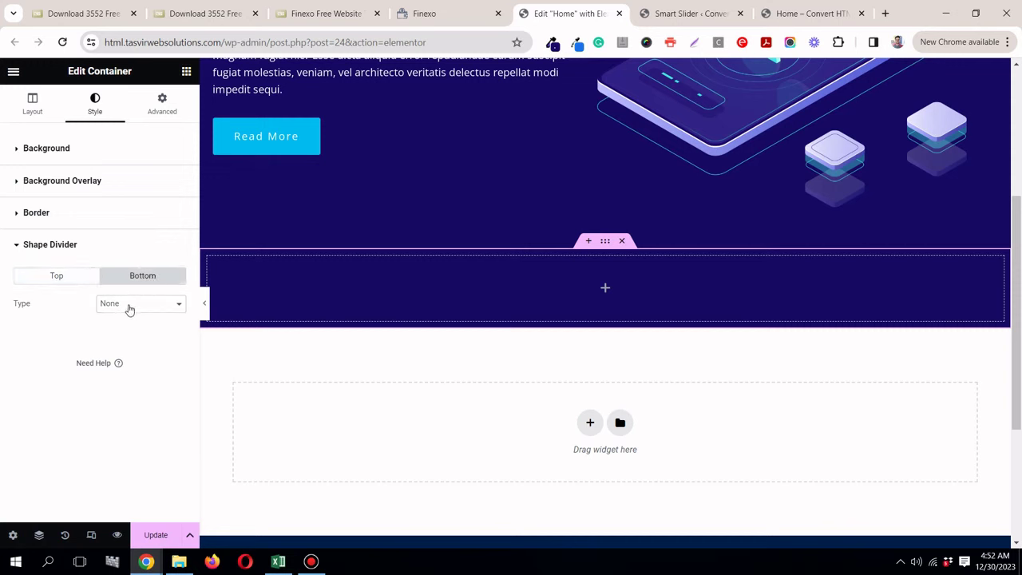
click(129, 310)
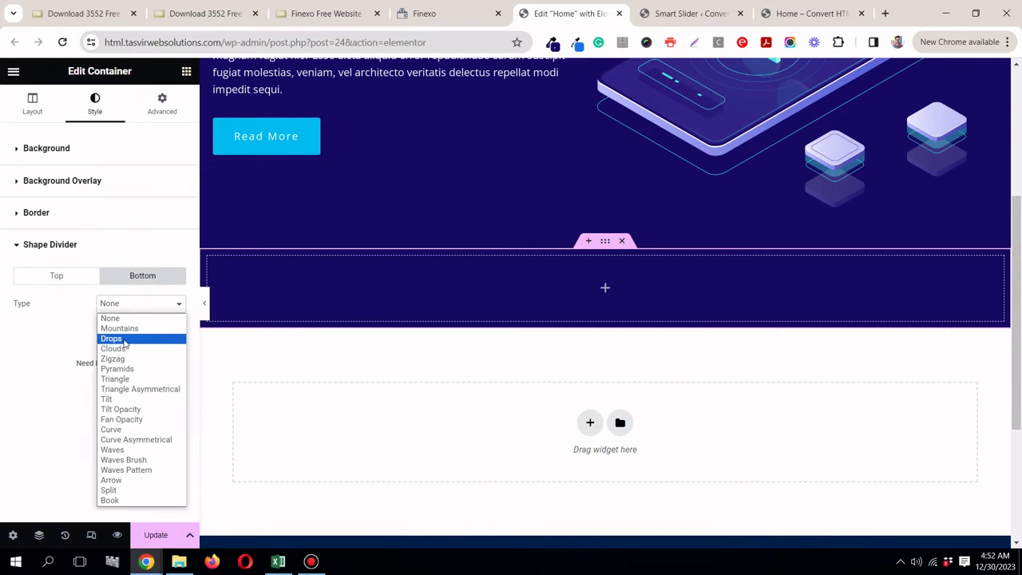
click(133, 451)
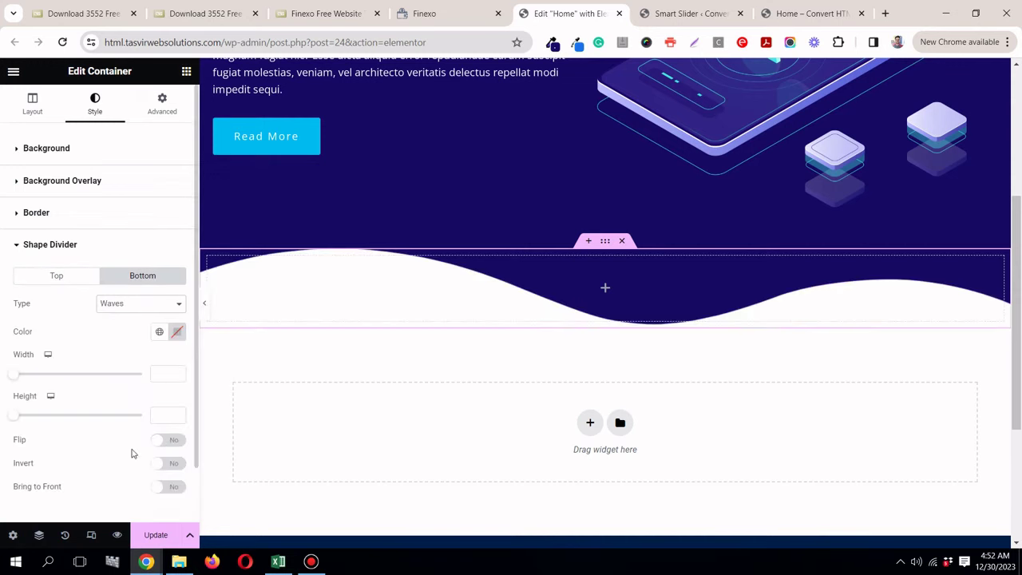
Step: Preview the page at full width and check how the wave joins the hero slider and the footer
click(204, 304)
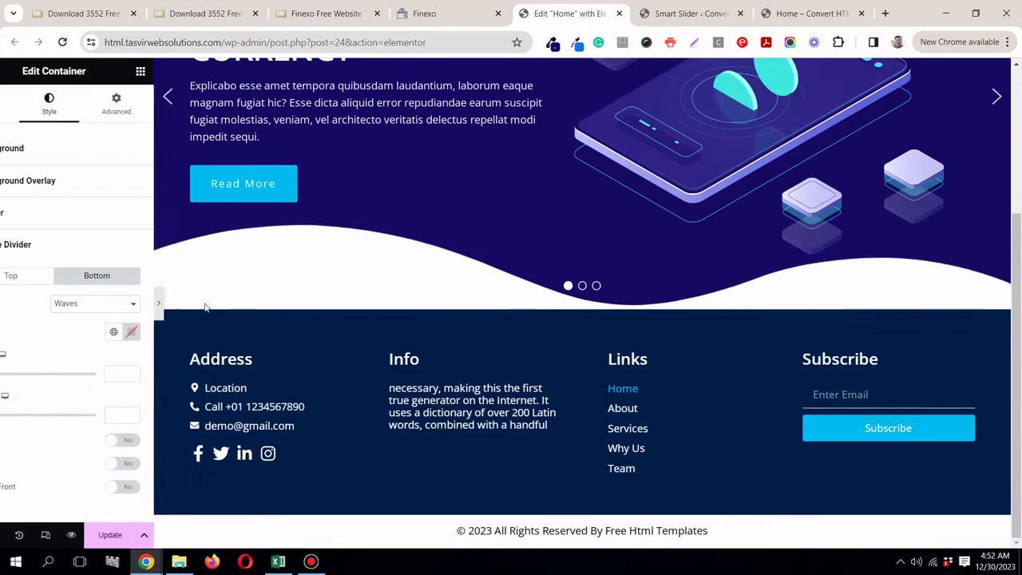
scroll(244, 267, up, 3)
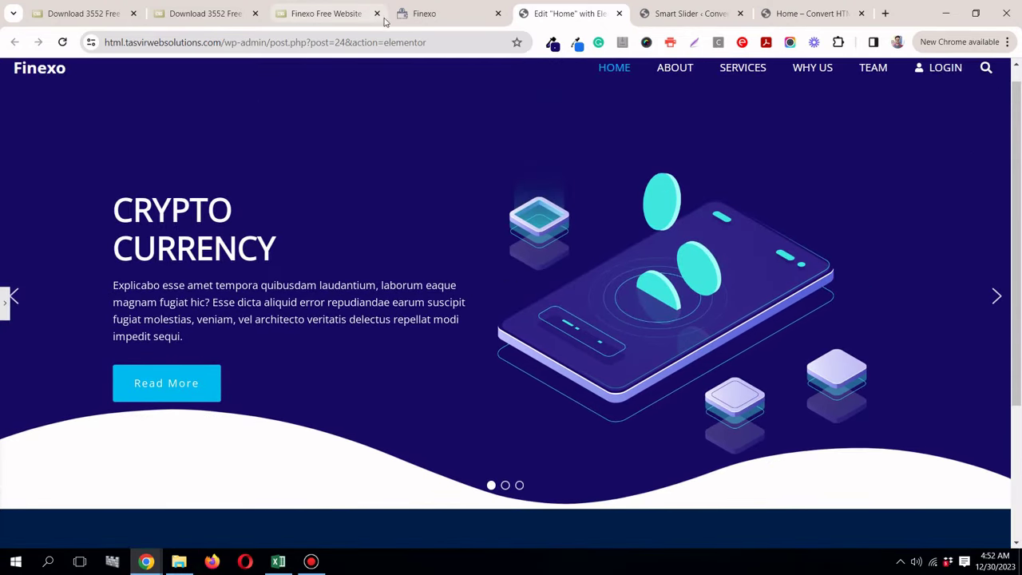
scroll(382, 324, down, 3)
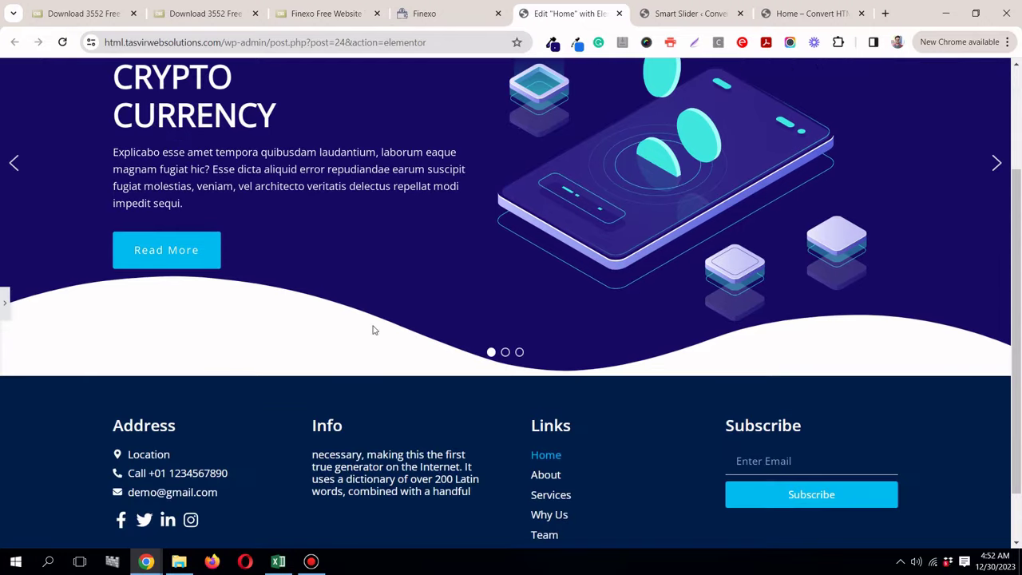
click(3, 294)
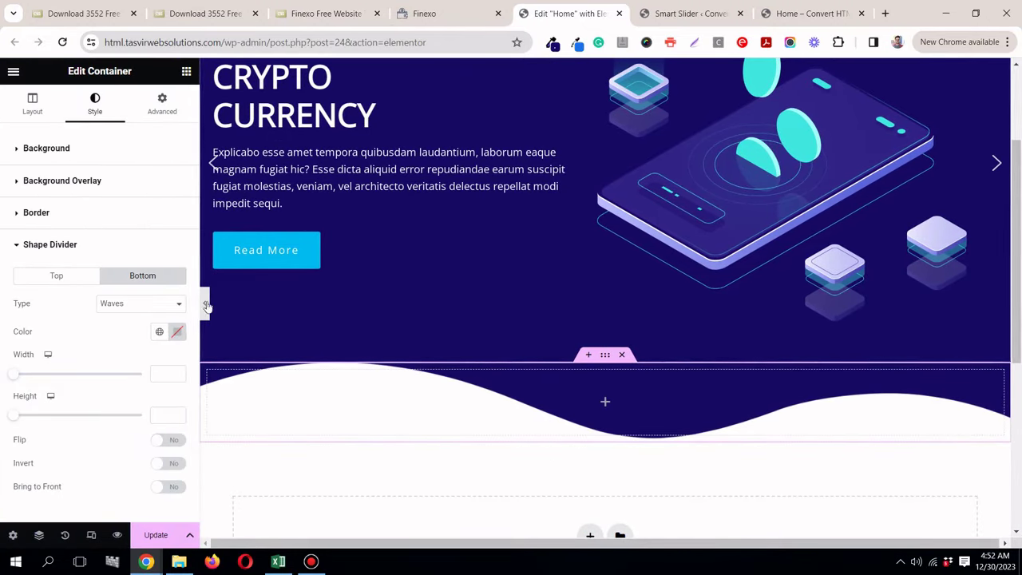
click(204, 304)
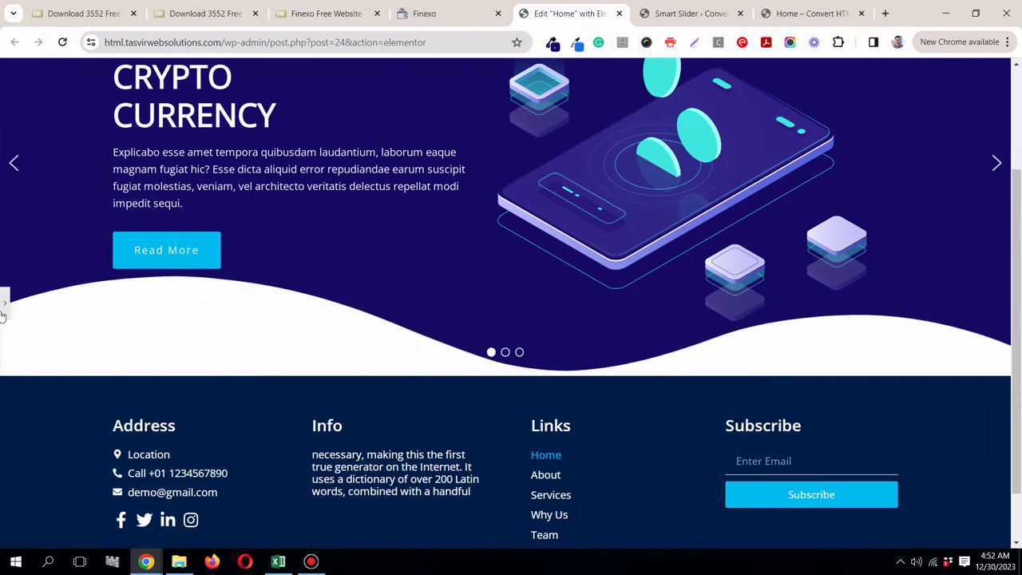
scroll(148, 324, up, 3)
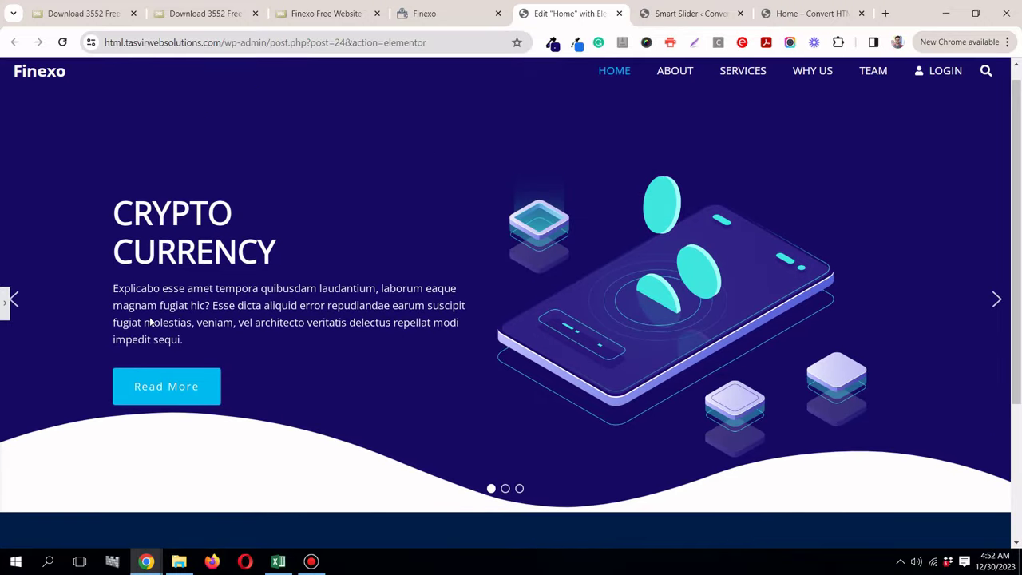
click(4, 303)
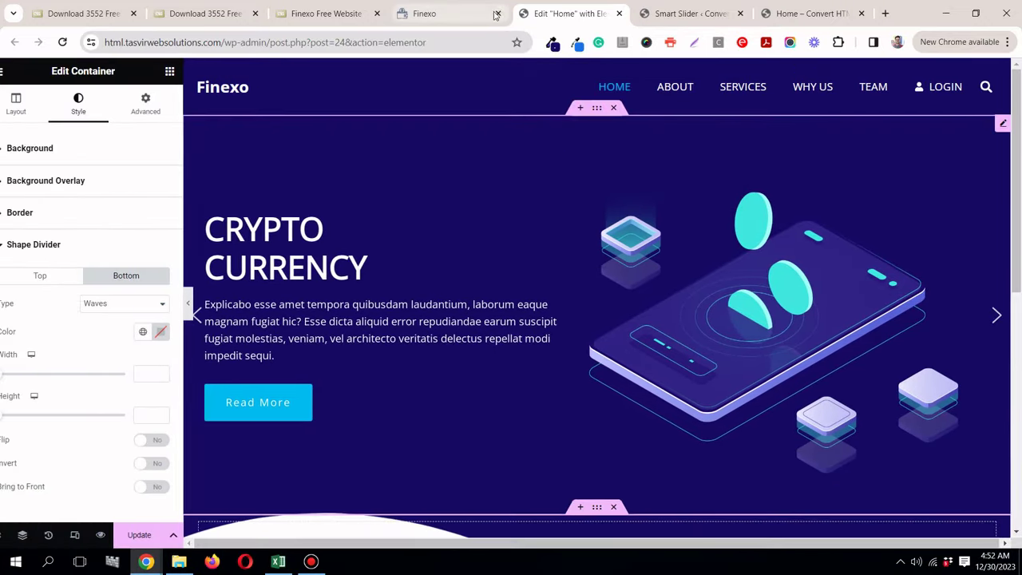
Step: Compare the template's hero curve with the wave divider in a full-width preview of the Elementor page
click(479, 13)
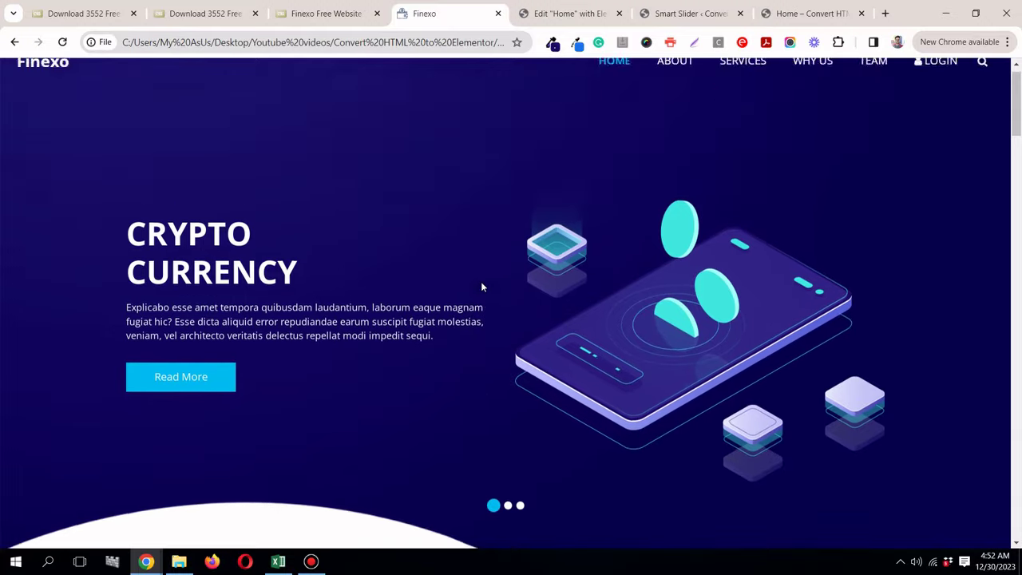
scroll(482, 286, down, 1)
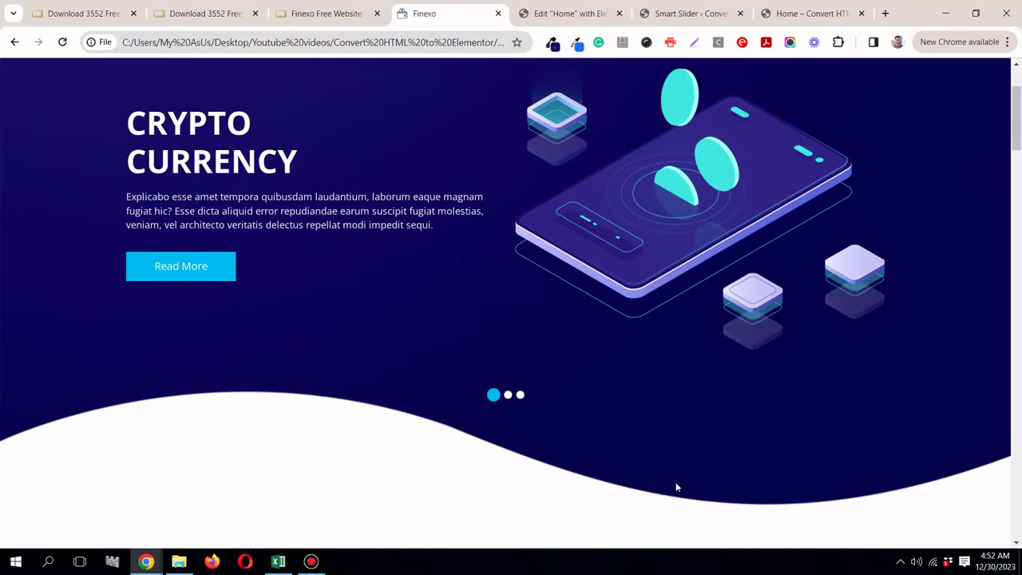
click(561, 13)
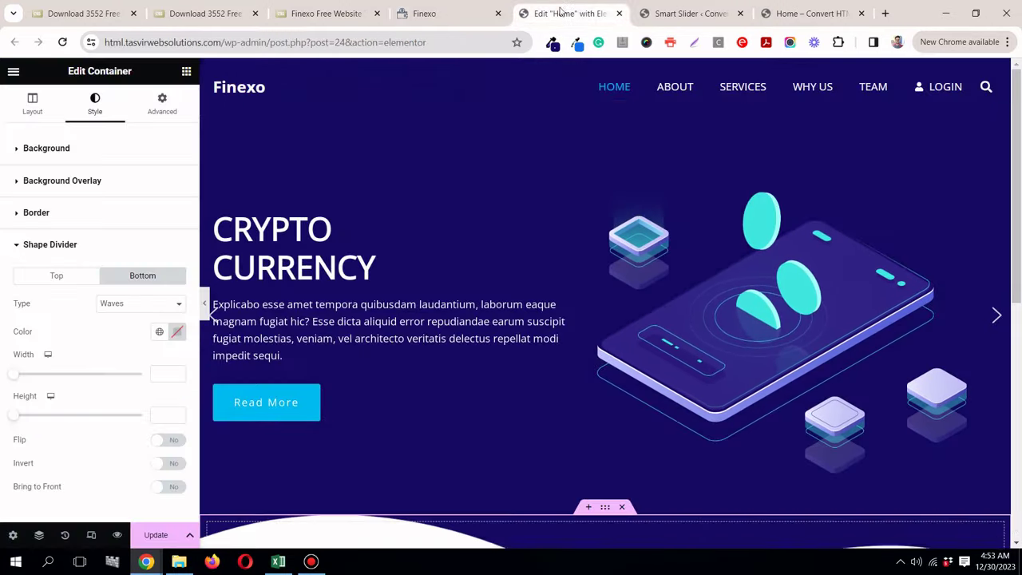
scroll(501, 130, down, 3)
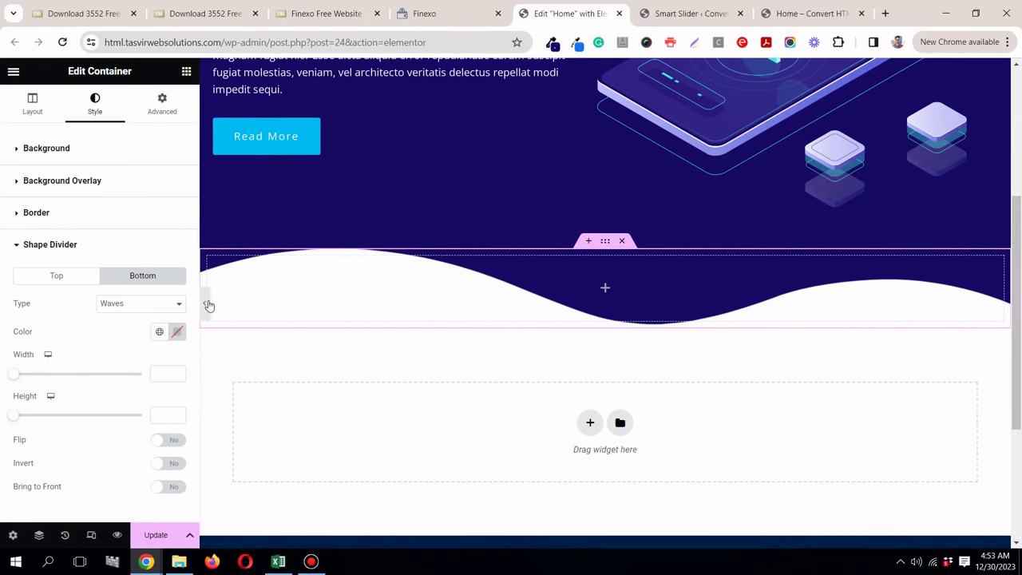
click(208, 306)
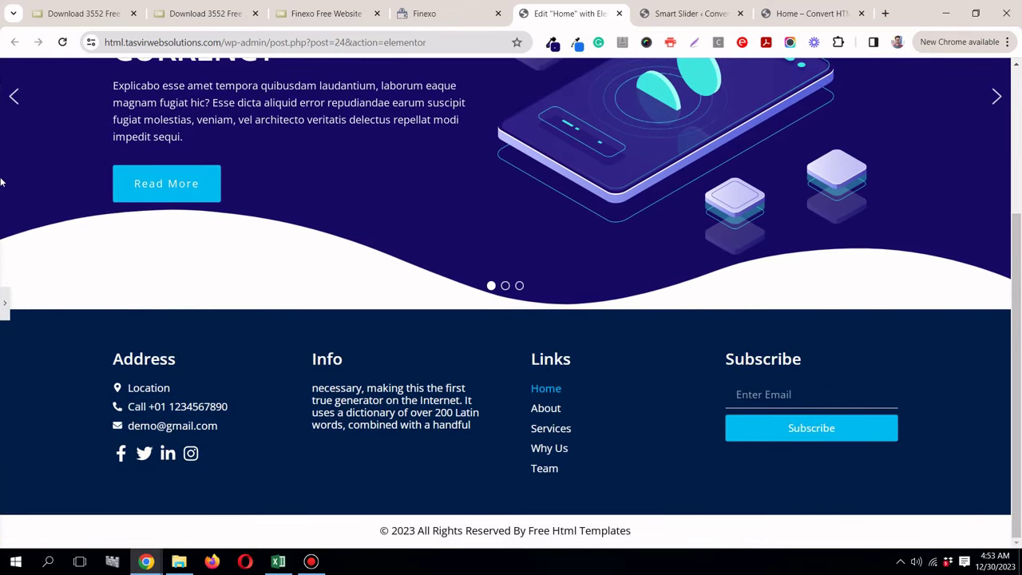
click(3, 306)
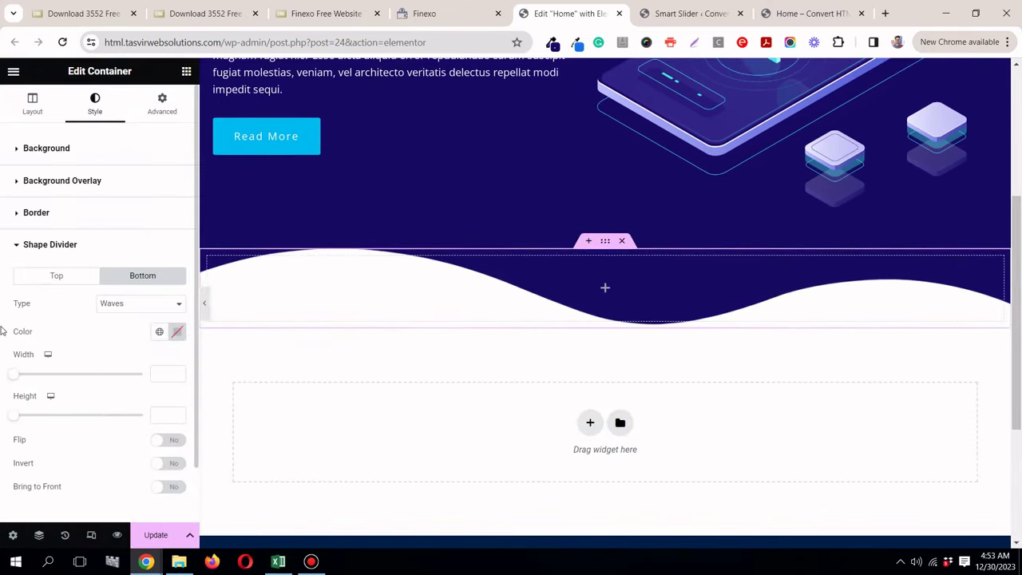
Step: Set the bottom wave divider's height to 90 and check it in the full-width preview
drag(15, 420, 37, 416)
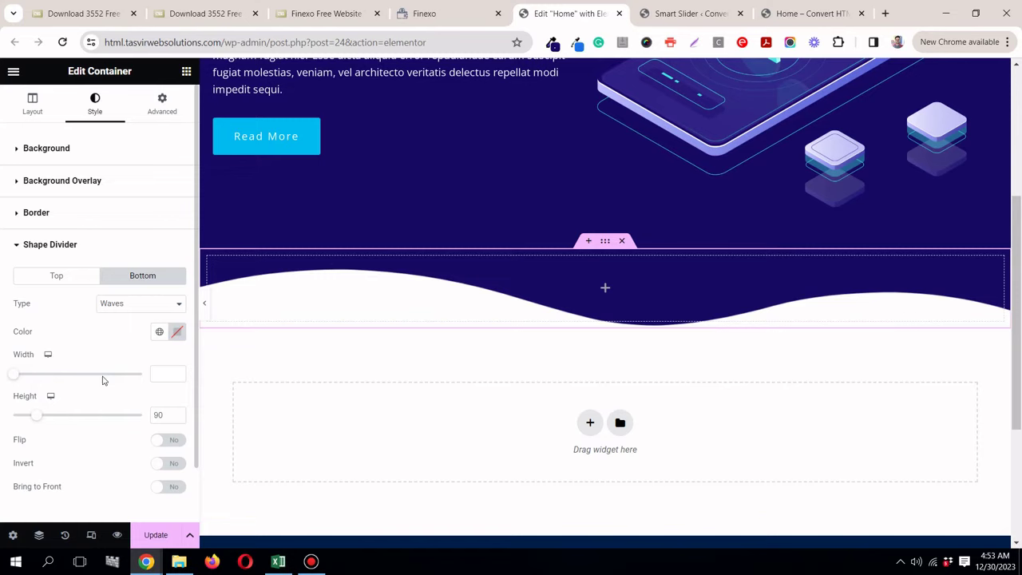
click(205, 310)
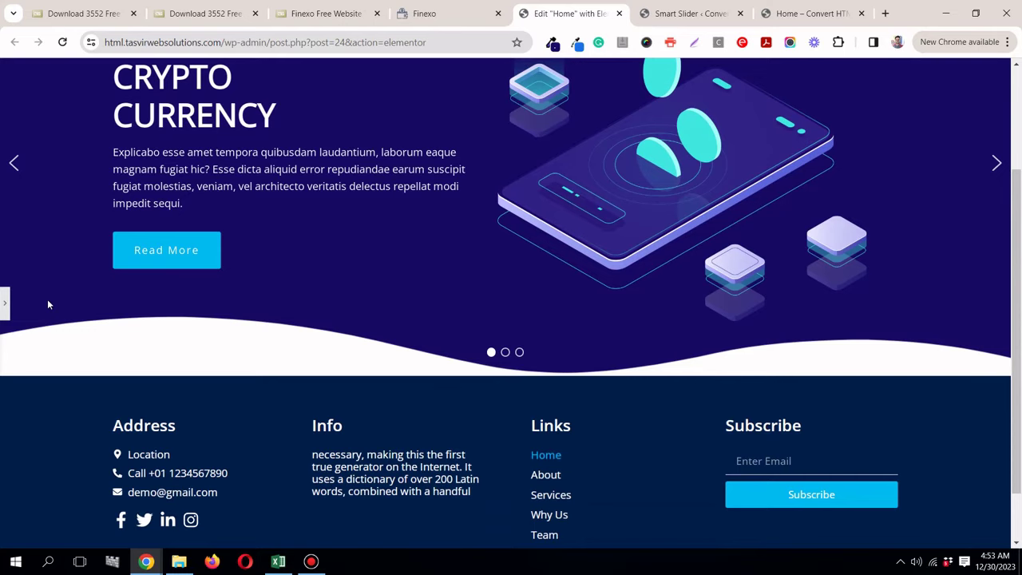
click(4, 310)
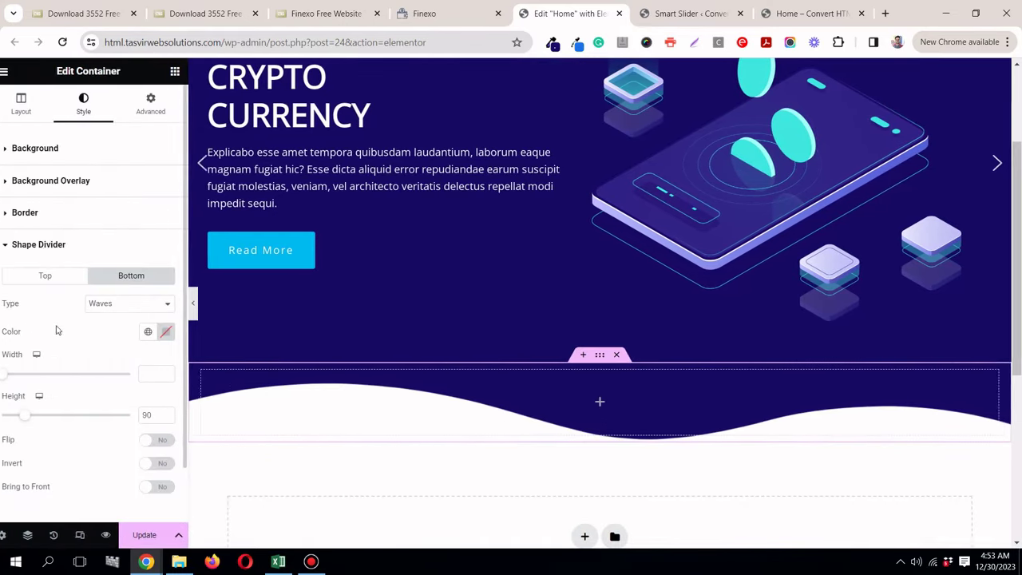
Step: Set the bottom wave divider's width to 104 and compare its curve with the template's hero in a full-width preview
drag(17, 380, 19, 379)
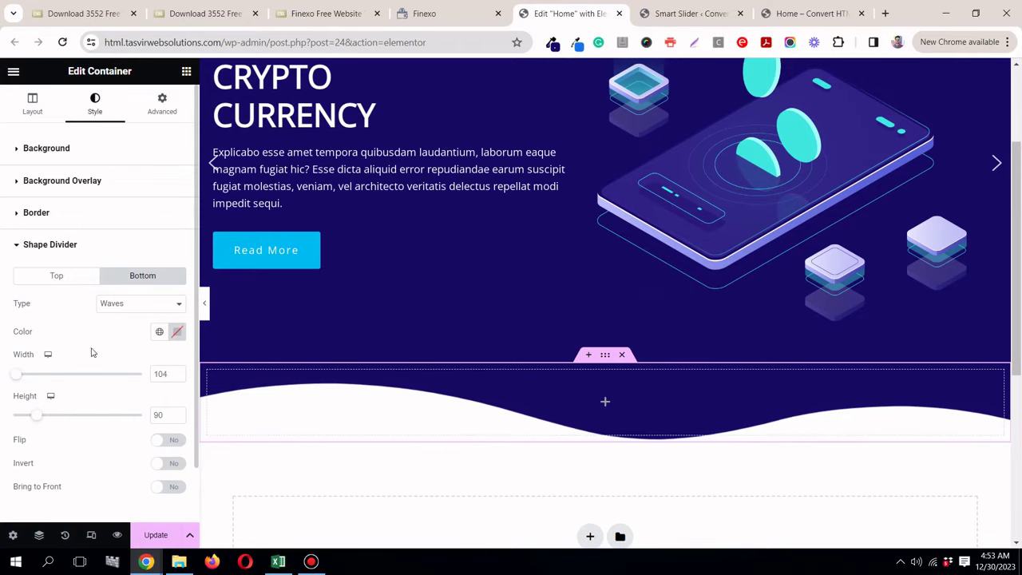
click(204, 306)
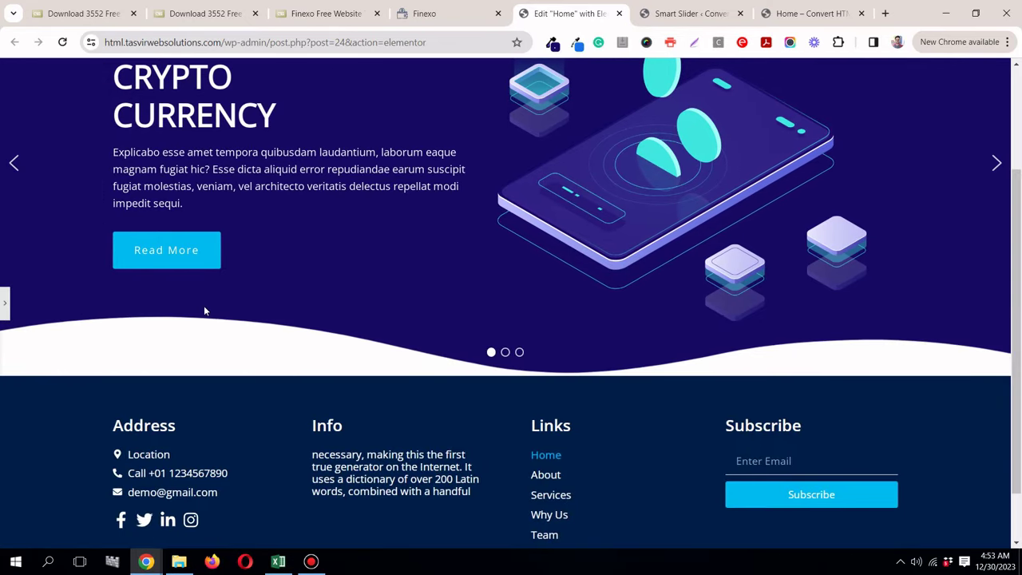
click(420, 15)
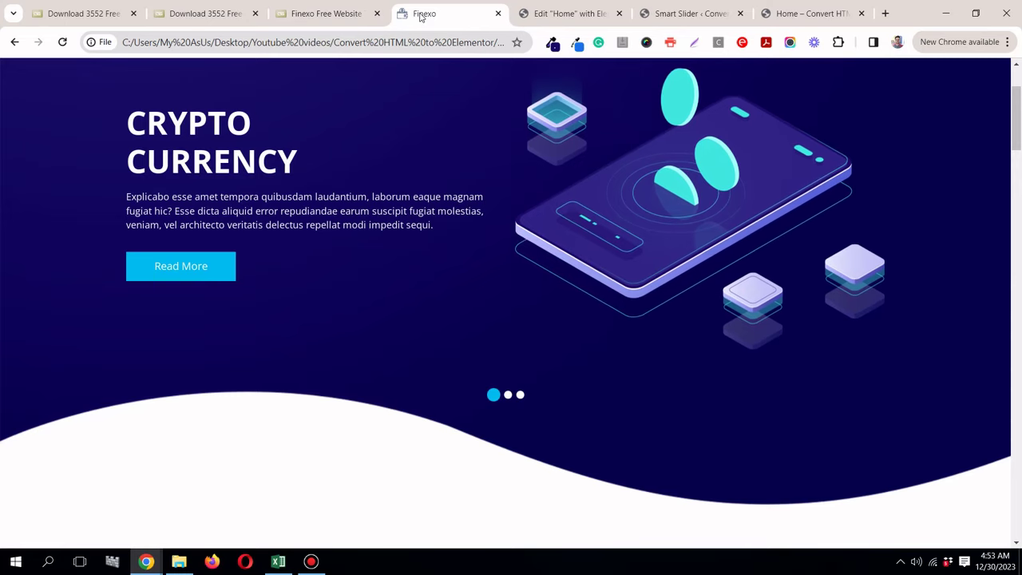
click(542, 24)
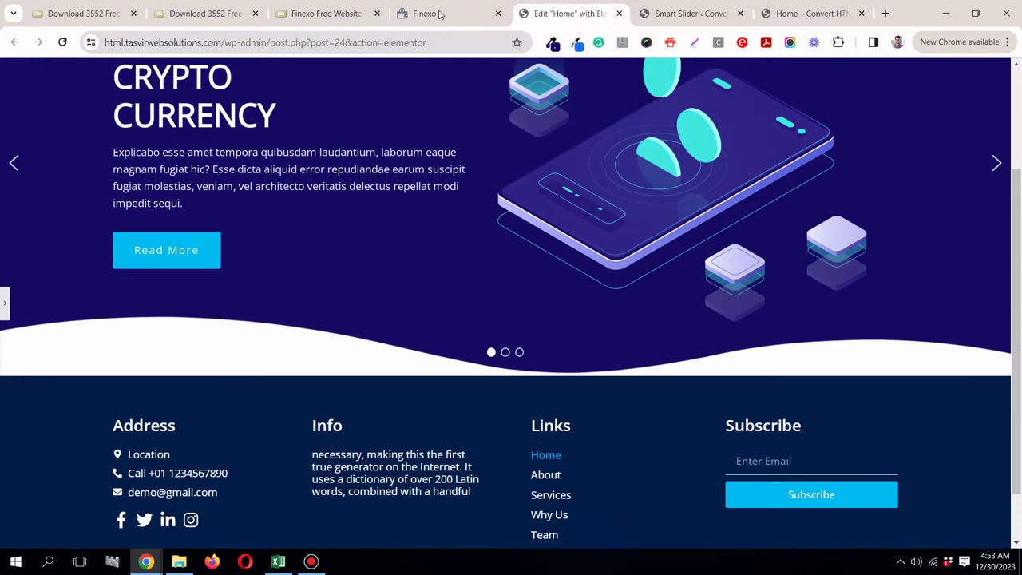
click(438, 13)
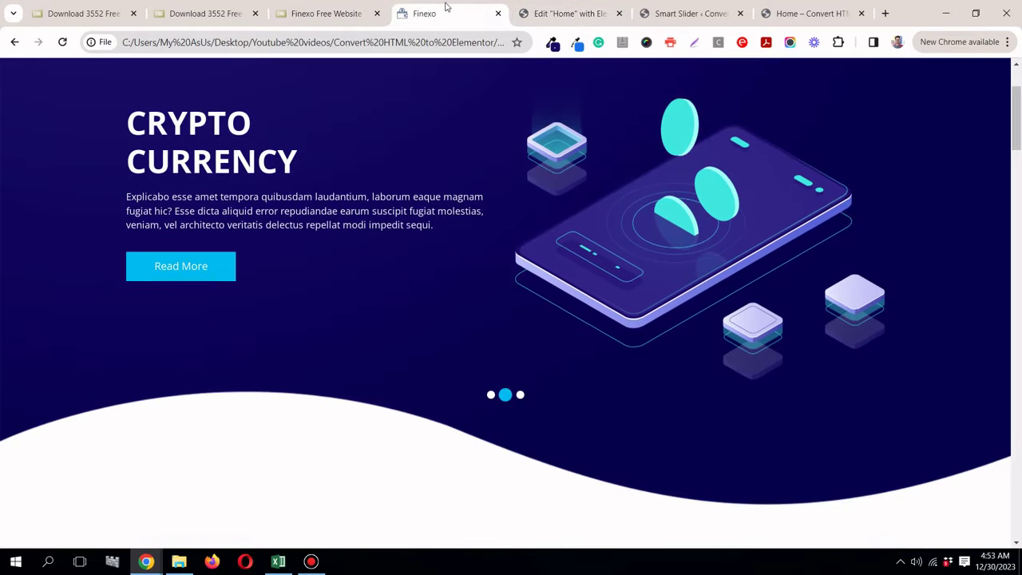
click(548, 17)
click(4, 308)
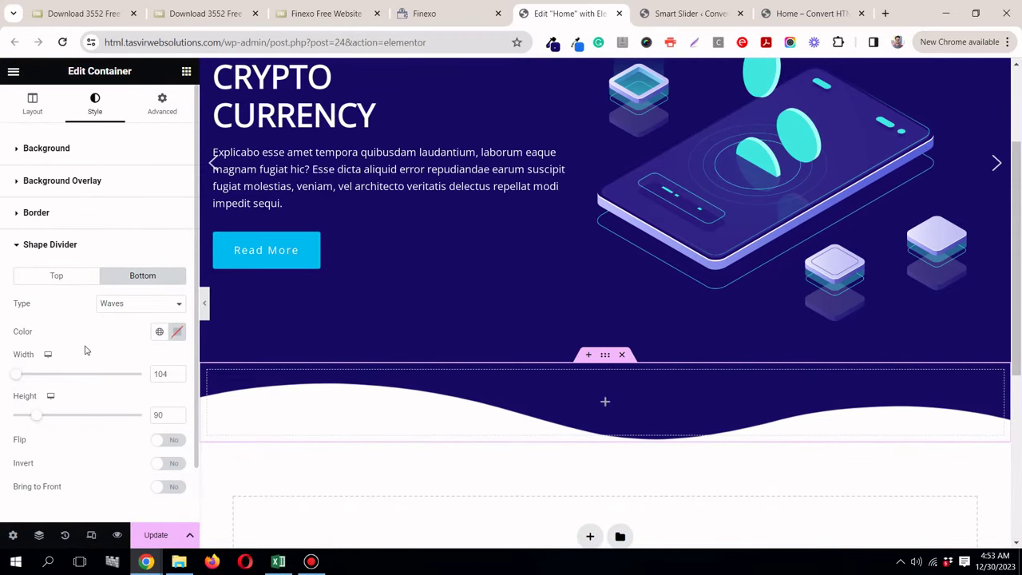
Step: Try flipping and inverting the bottom wave divider to match the template's curve, and restore both options to off
scroll(104, 356, down, 1)
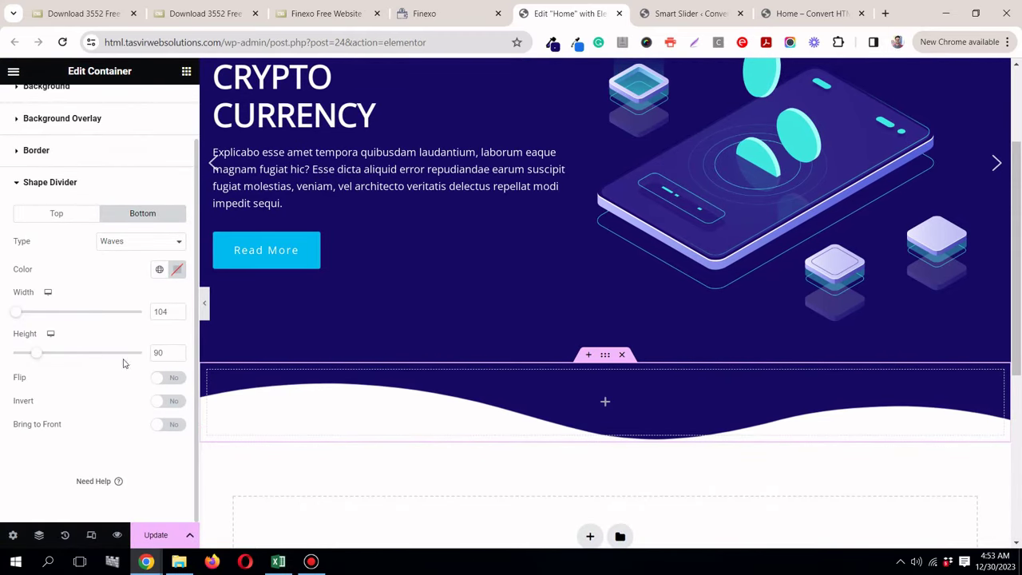
click(162, 380)
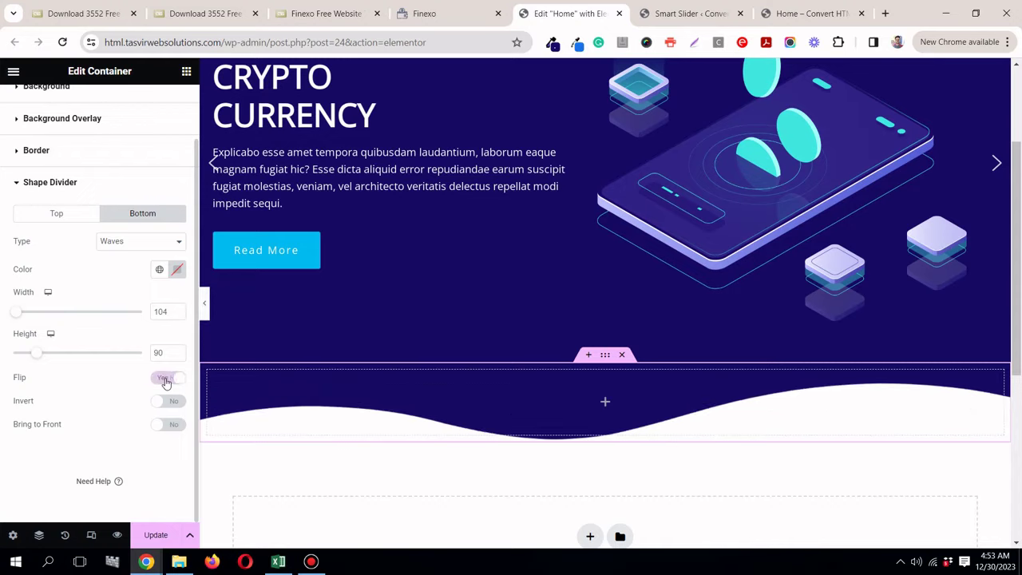
click(468, 11)
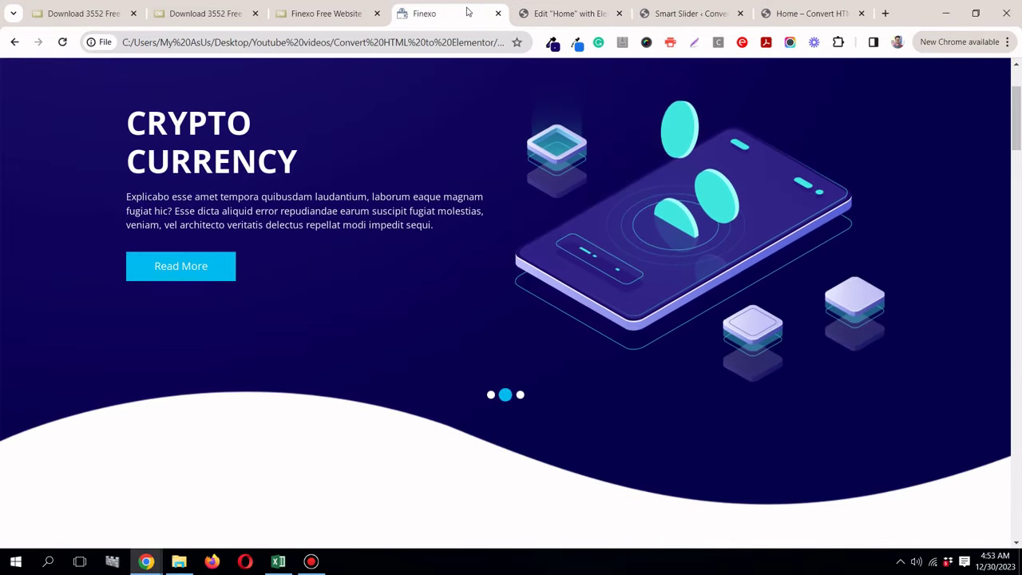
click(565, 14)
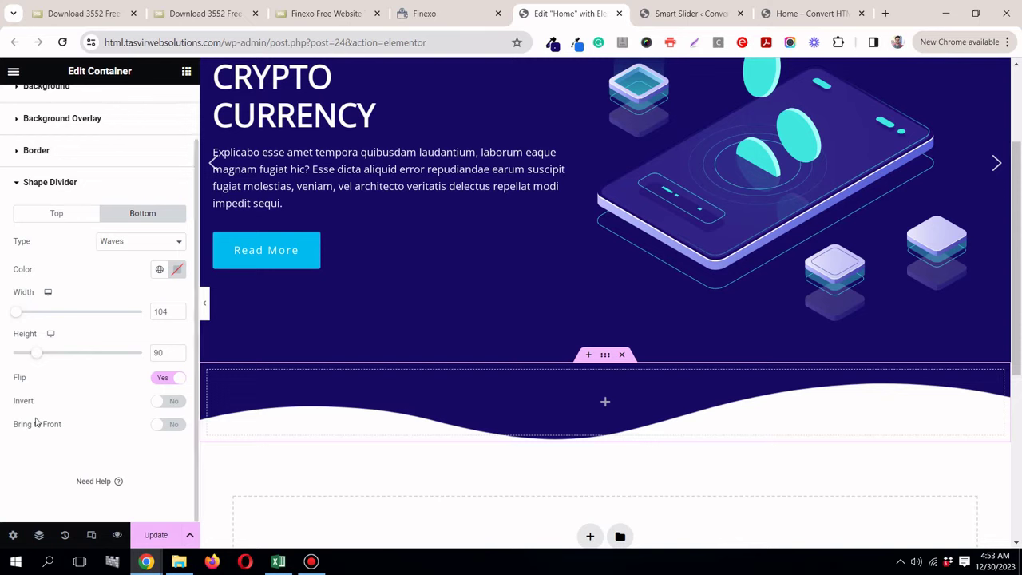
click(166, 401)
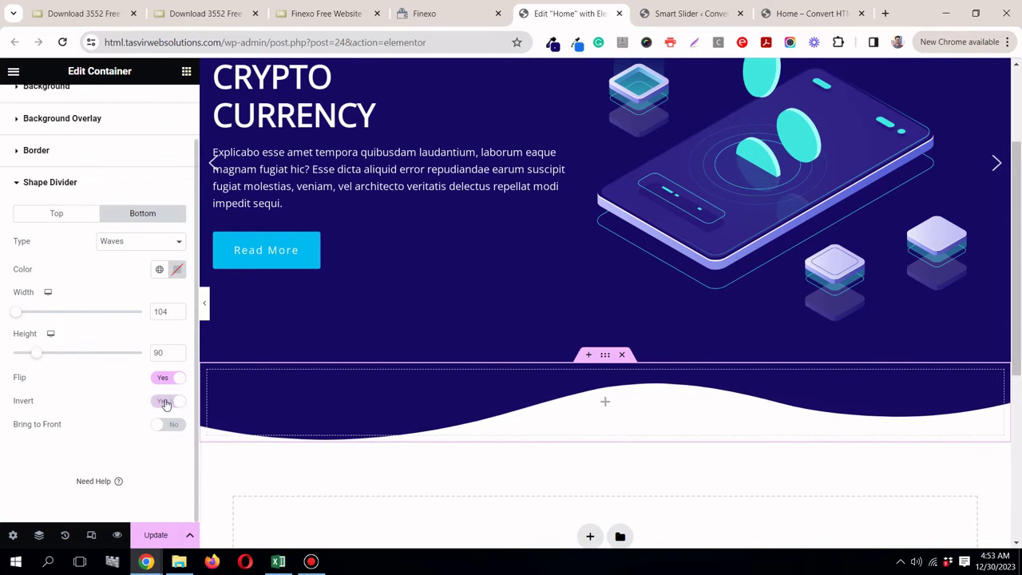
click(166, 403)
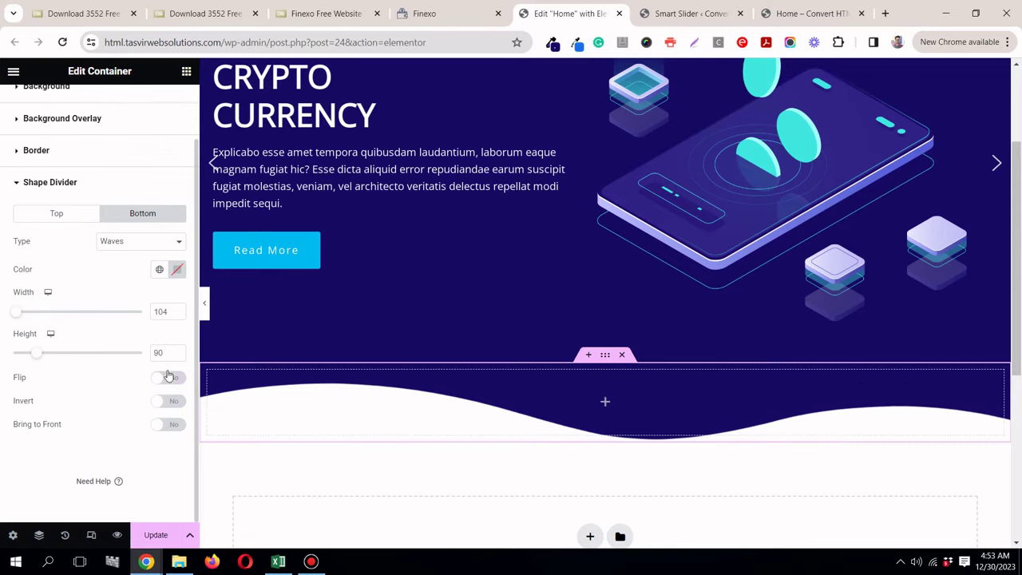
Step: Check the wave divider below the hero slider in a full-width preview of the page
click(205, 304)
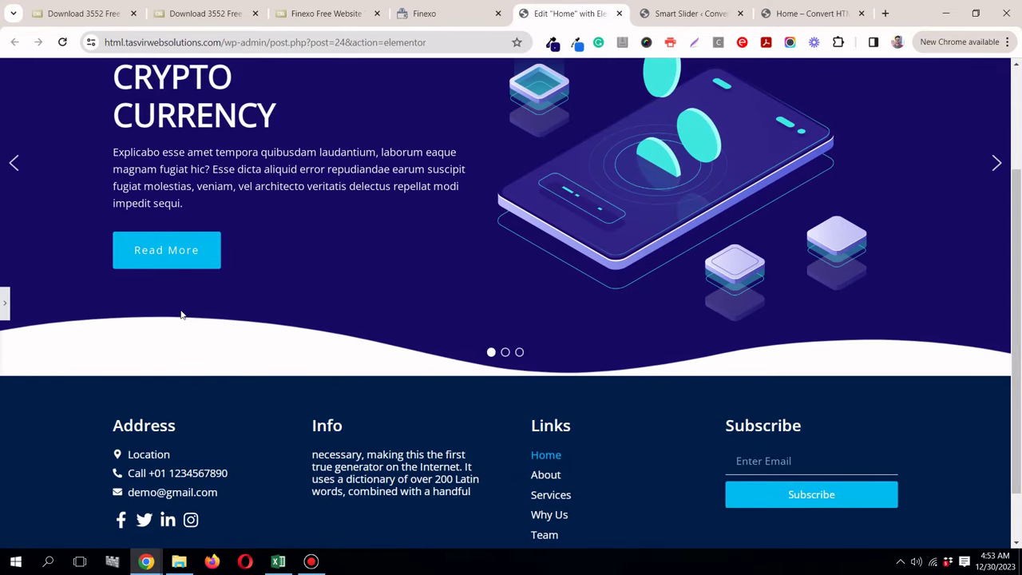
scroll(182, 313, up, 1)
scroll(182, 313, up, 1)
scroll(182, 315, down, 1)
scroll(183, 317, up, 1)
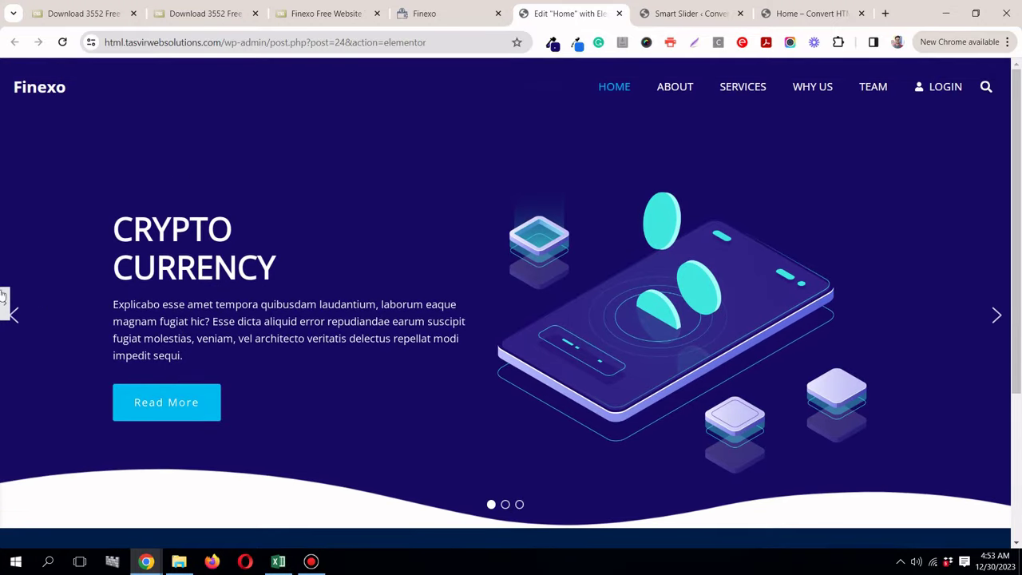
click(3, 301)
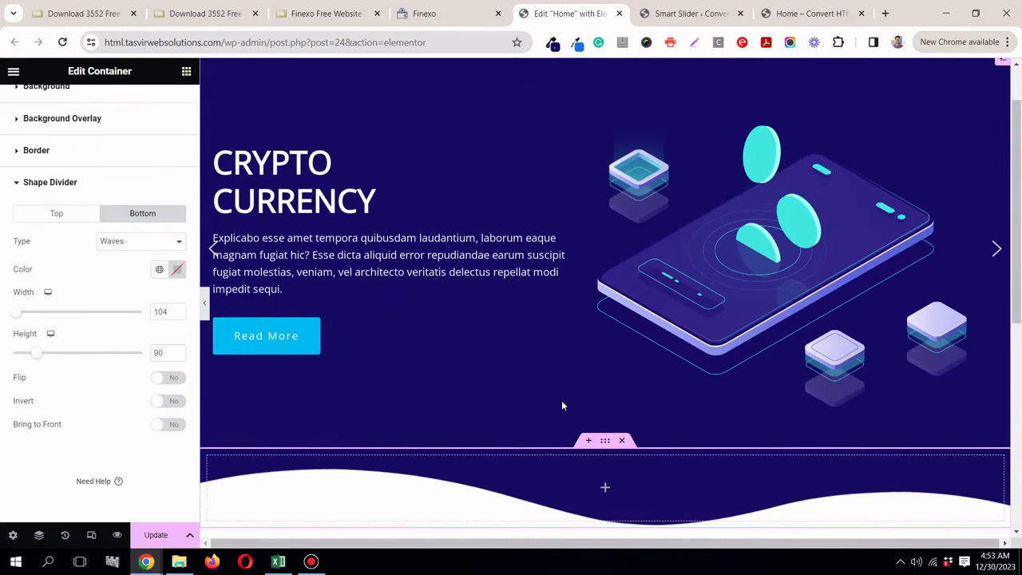
Step: Set the wave container's minimum height to 112 px and check it in the full-width preview
scroll(591, 343, down, 1)
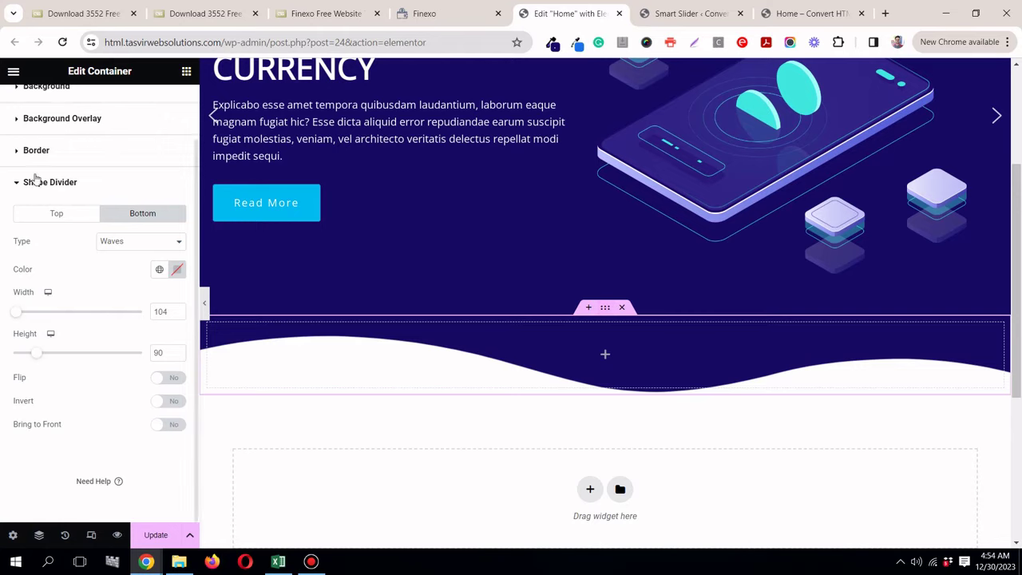
scroll(39, 180, up, 2)
click(32, 103)
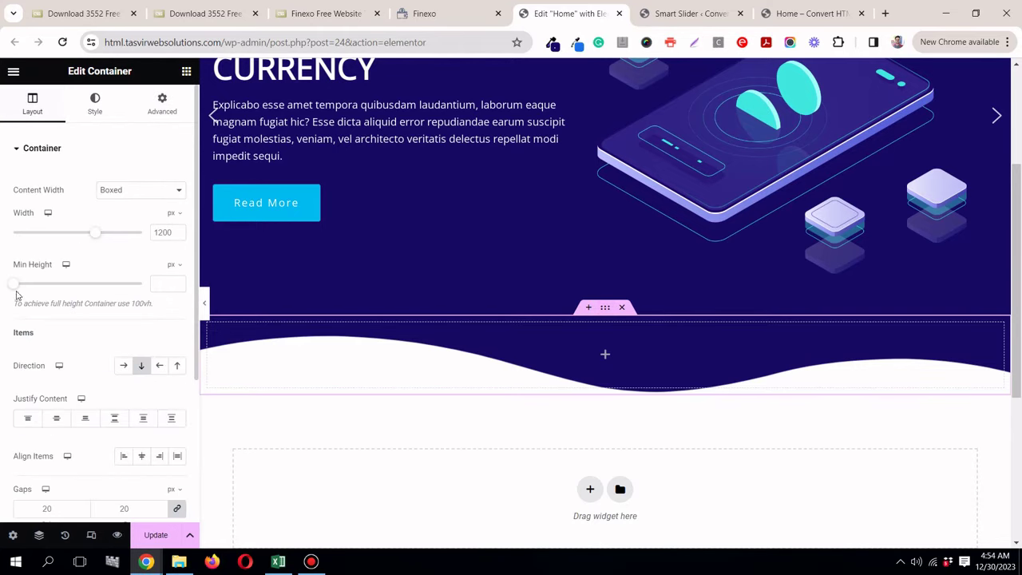
drag(22, 289, 24, 289)
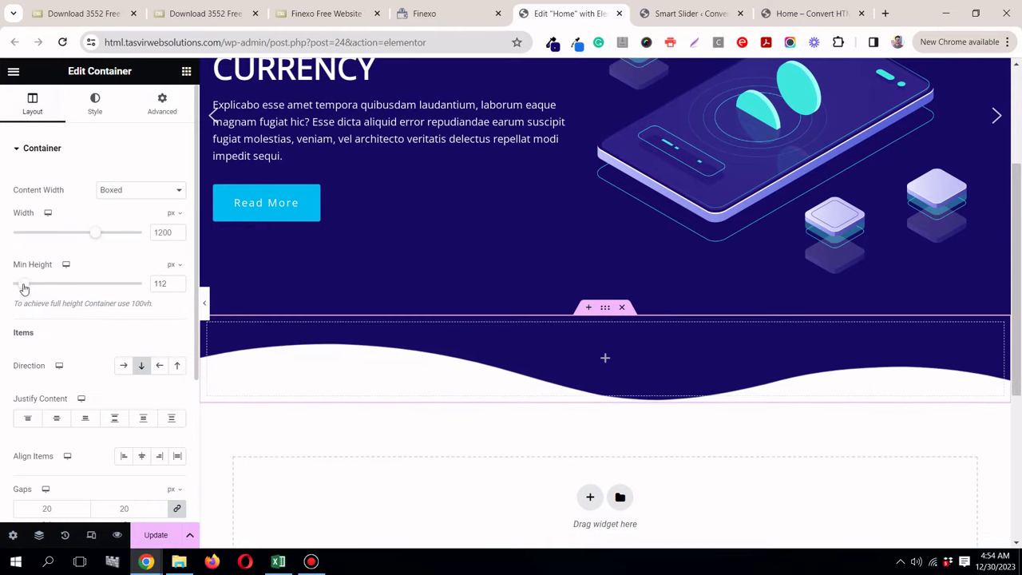
click(204, 303)
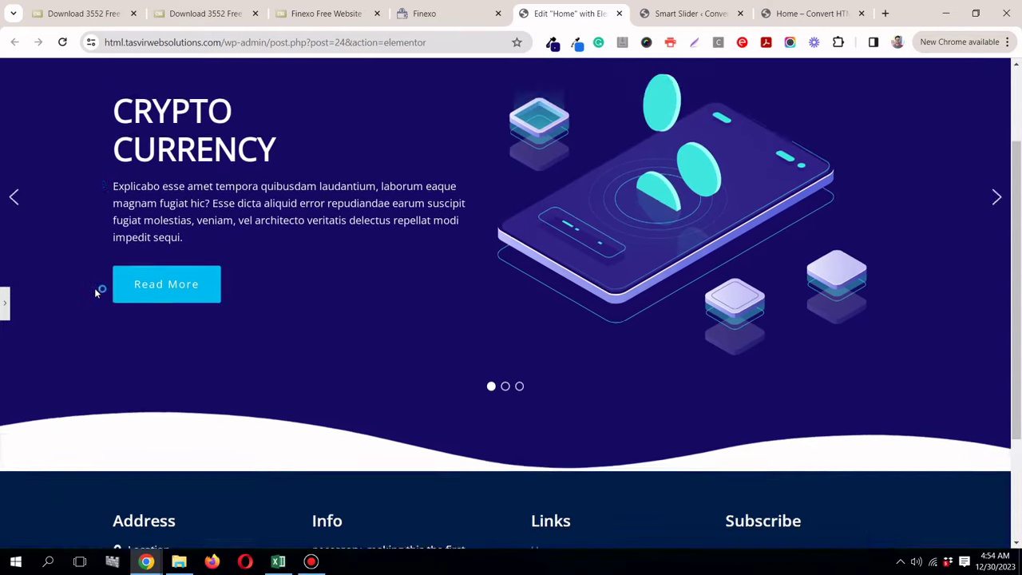
click(4, 300)
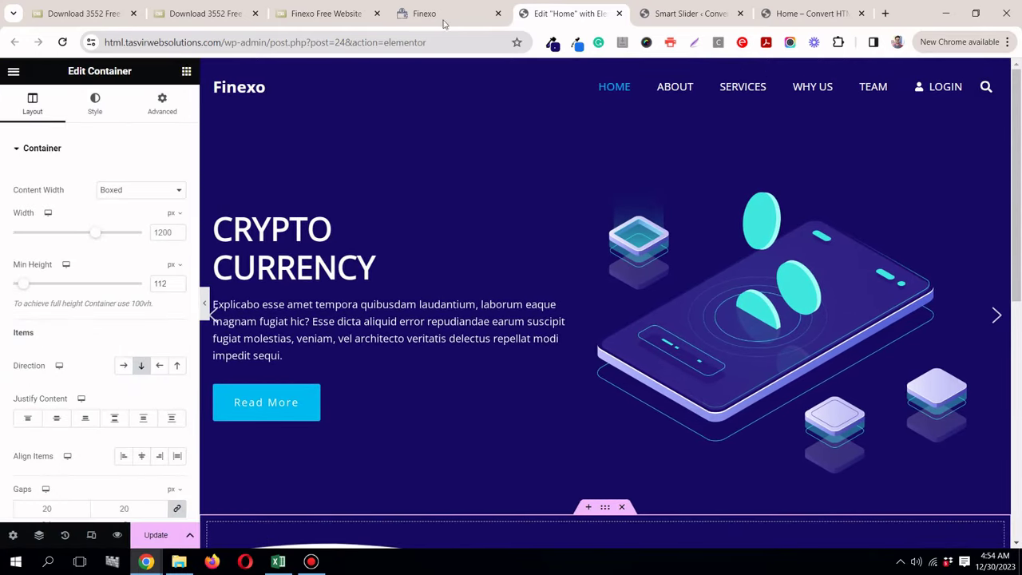
Step: Review the template's Our Services section and add an empty column-direction container below the wave container in Elementor
click(424, 13)
scroll(462, 328, down, 5)
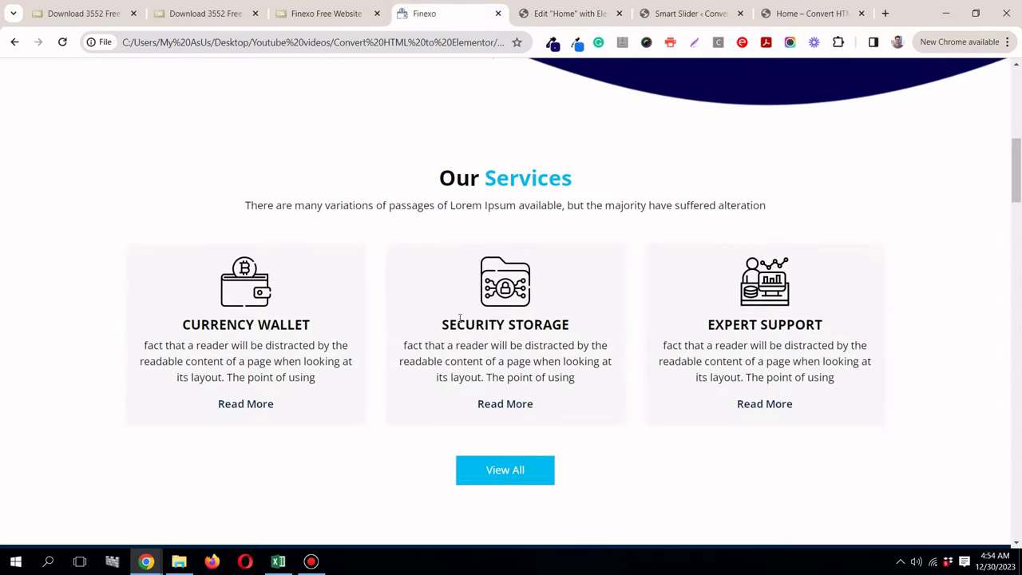
scroll(460, 318, down, 1)
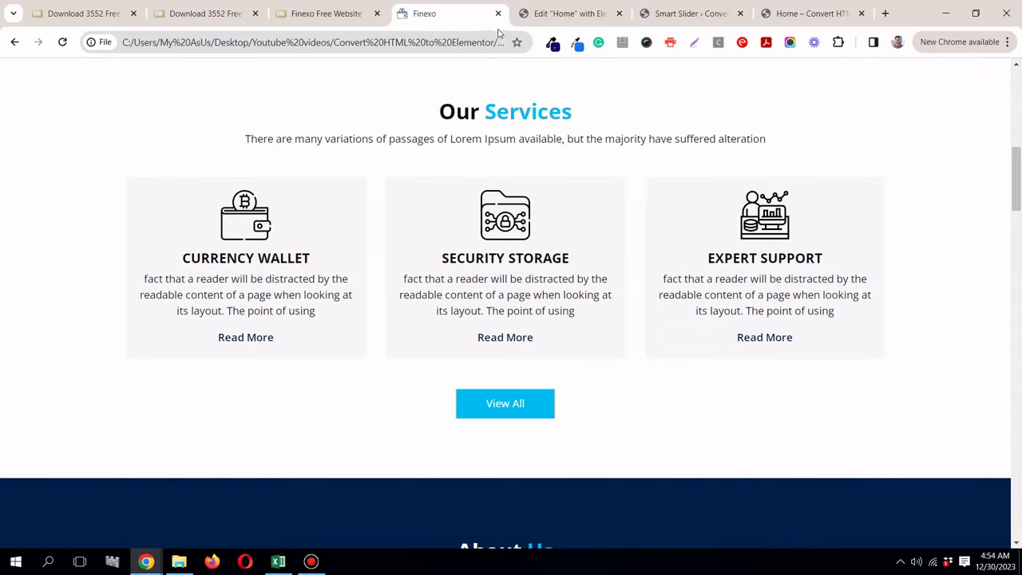
click(575, 14)
scroll(563, 423, down, 3)
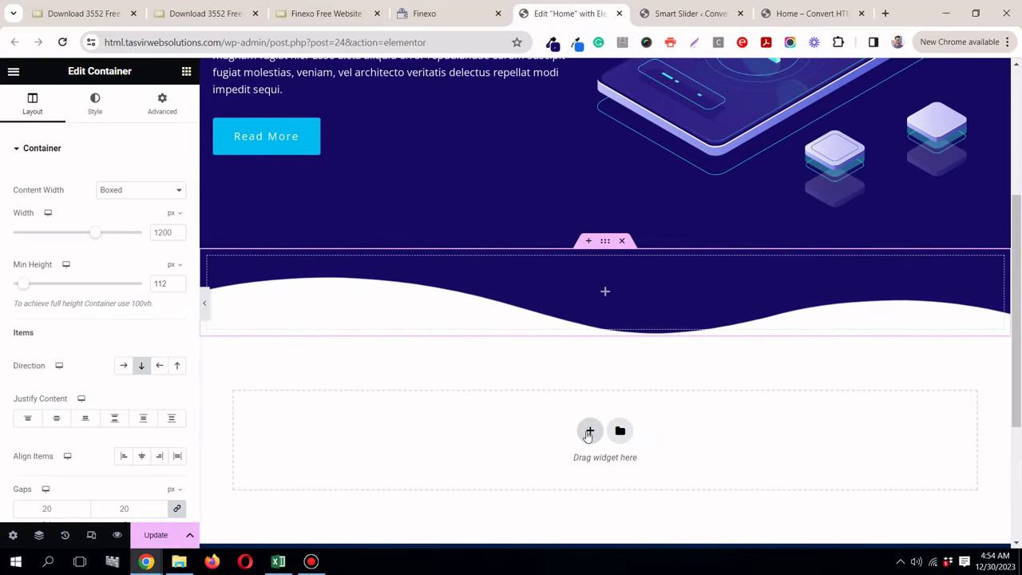
click(590, 431)
click(422, 461)
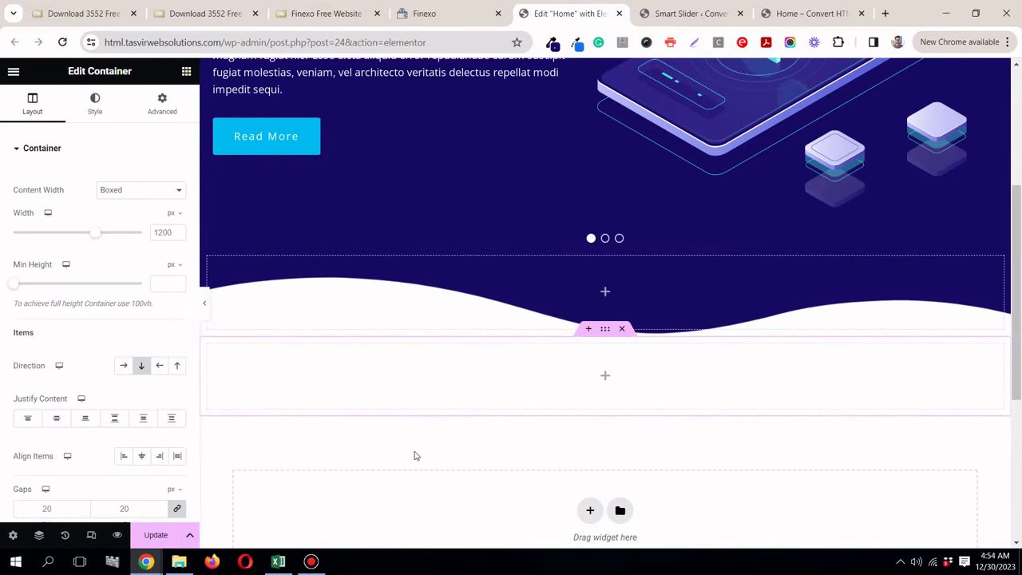
Step: Add a Heading widget to the new container and centre its text
click(186, 72)
drag(50, 388, 593, 394)
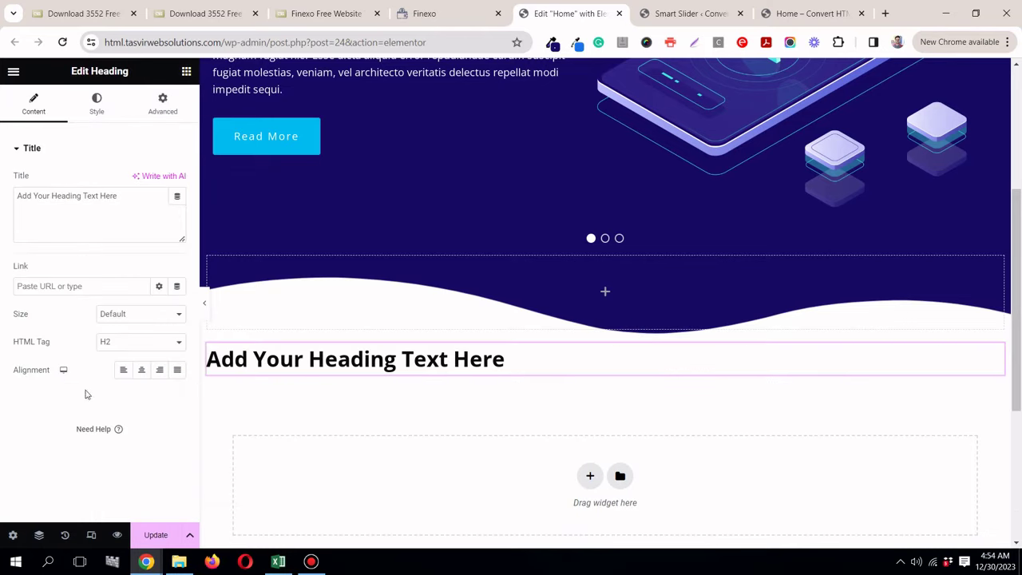
click(142, 372)
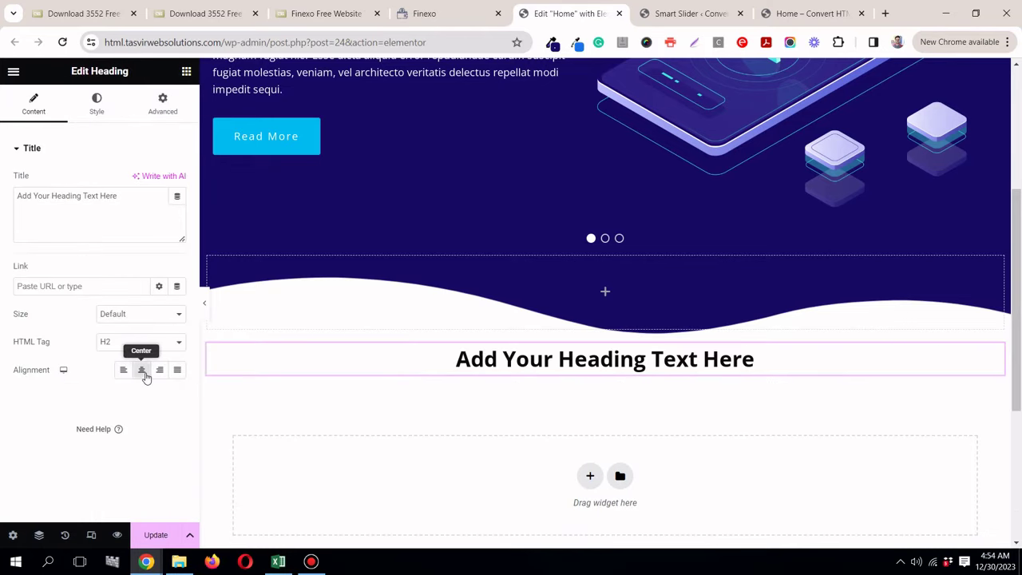
Step: Copy the "Our Services" heading from the template and paste it as plain text into the new heading's title
click(415, 17)
triple_click(559, 118)
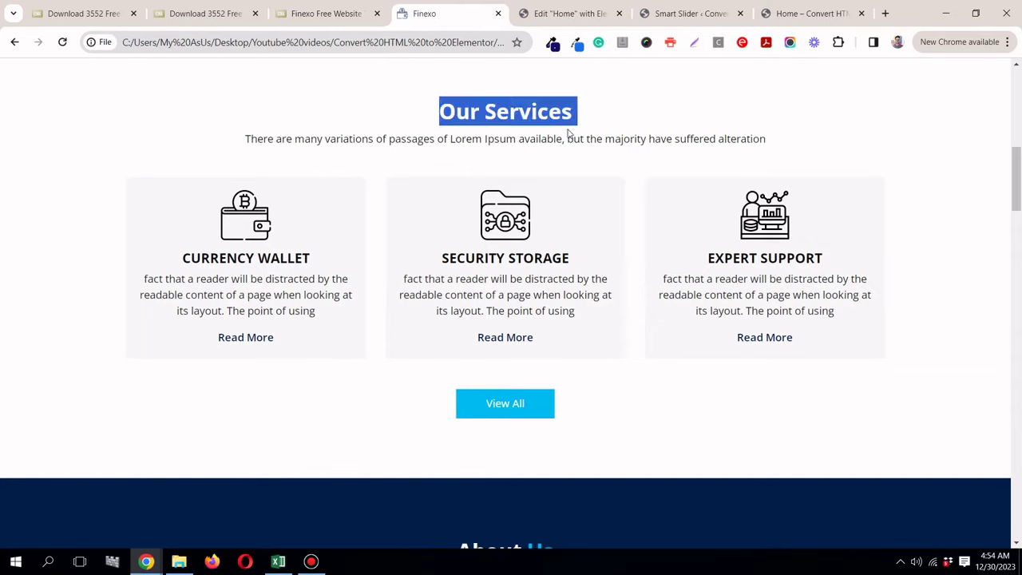
right_click(559, 120)
click(589, 133)
click(568, 13)
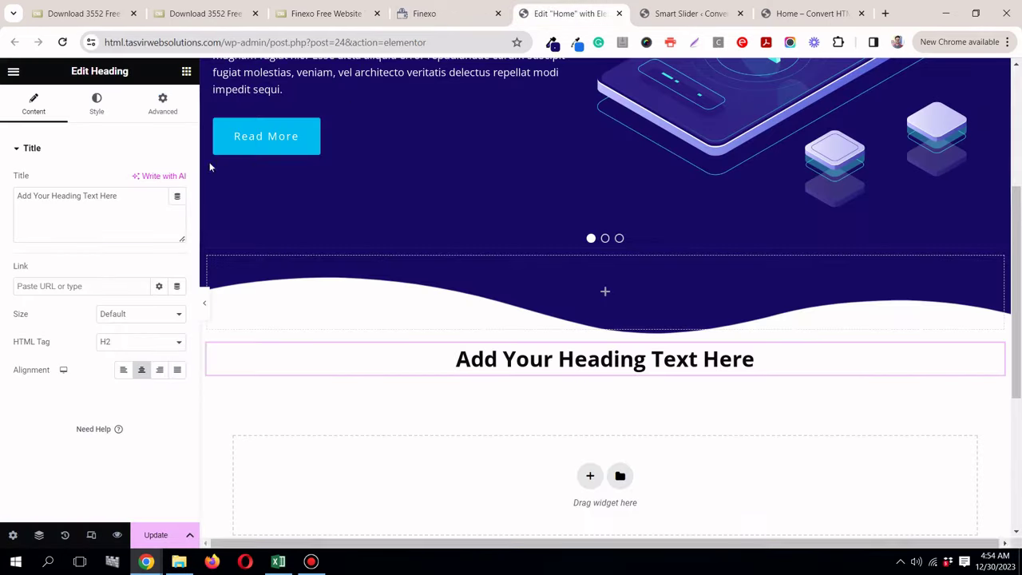
triple_click(81, 197)
right_click(81, 197)
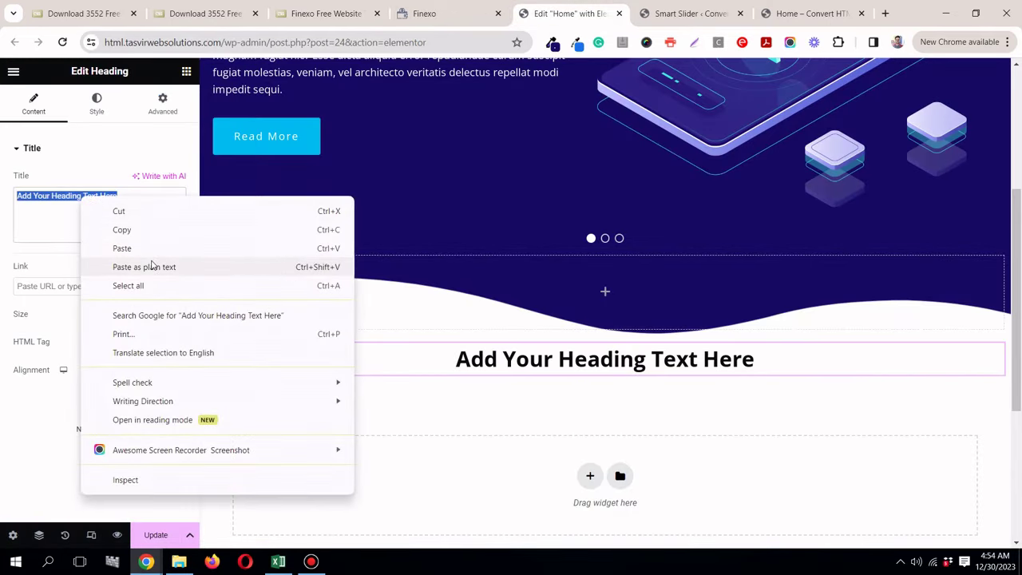
click(152, 265)
Step: Sample the blue colour #00BBF0 from the word "Services" in the template's heading and copy its code
click(428, 16)
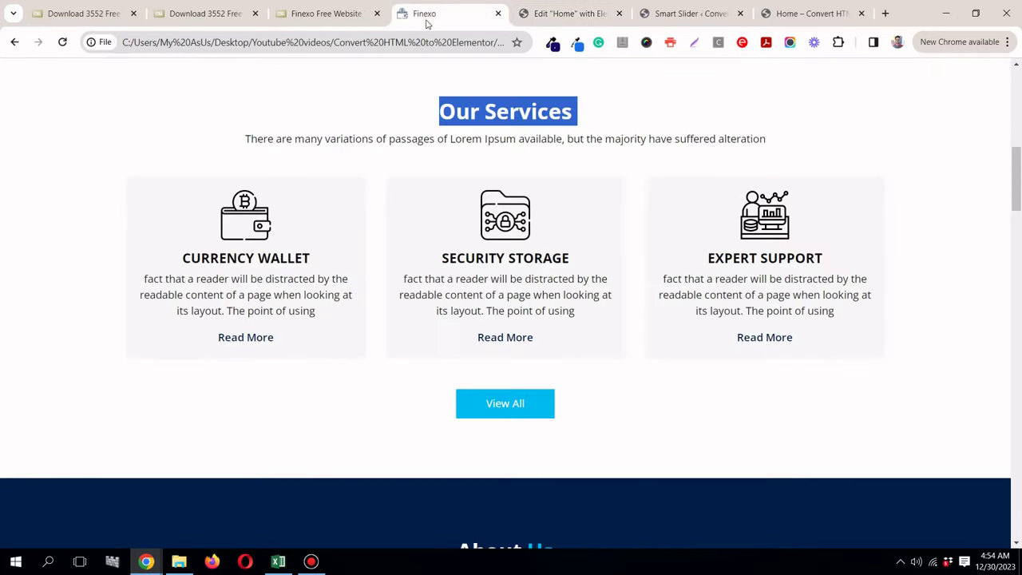
click(685, 135)
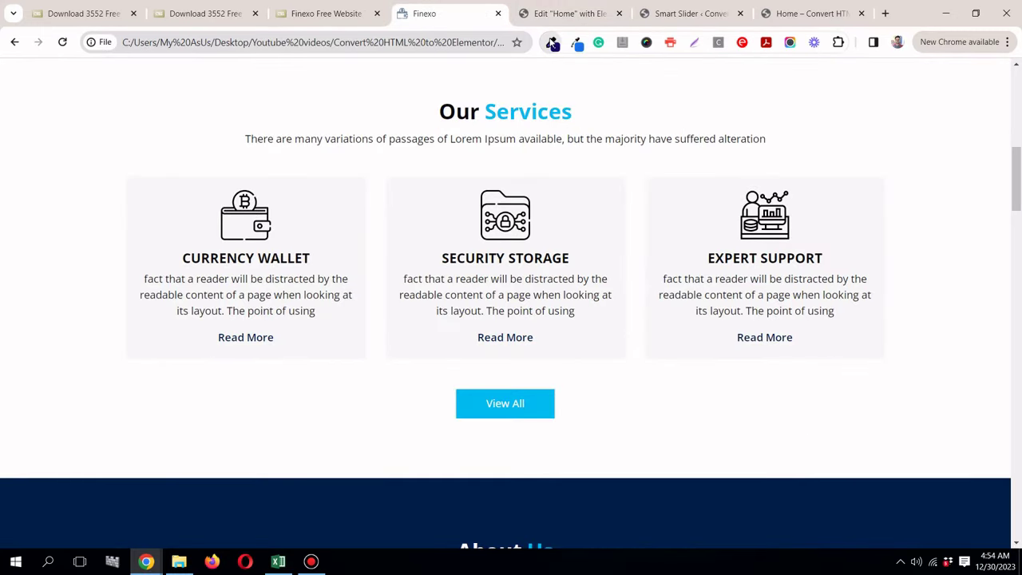
click(553, 42)
click(497, 91)
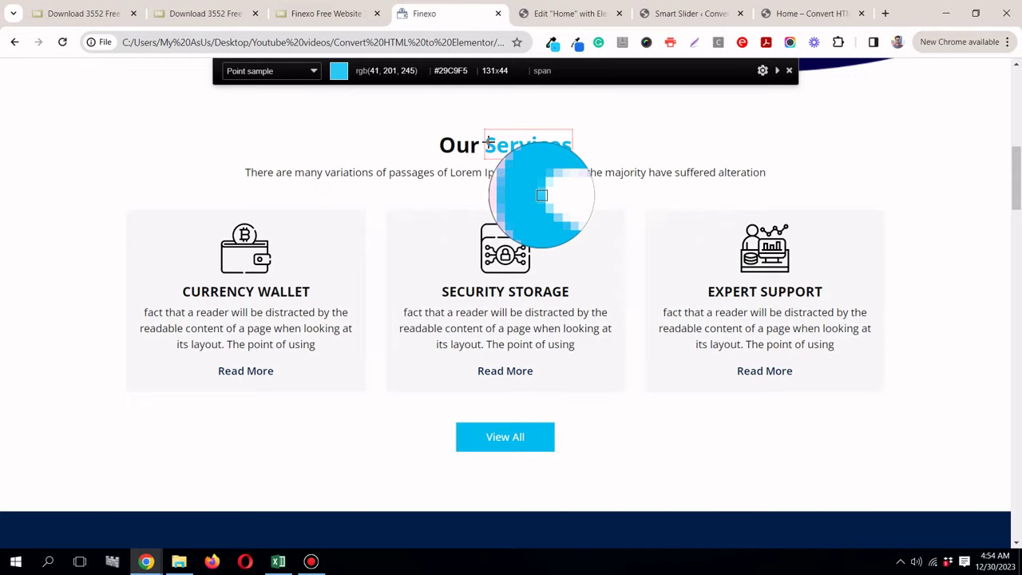
click(541, 195)
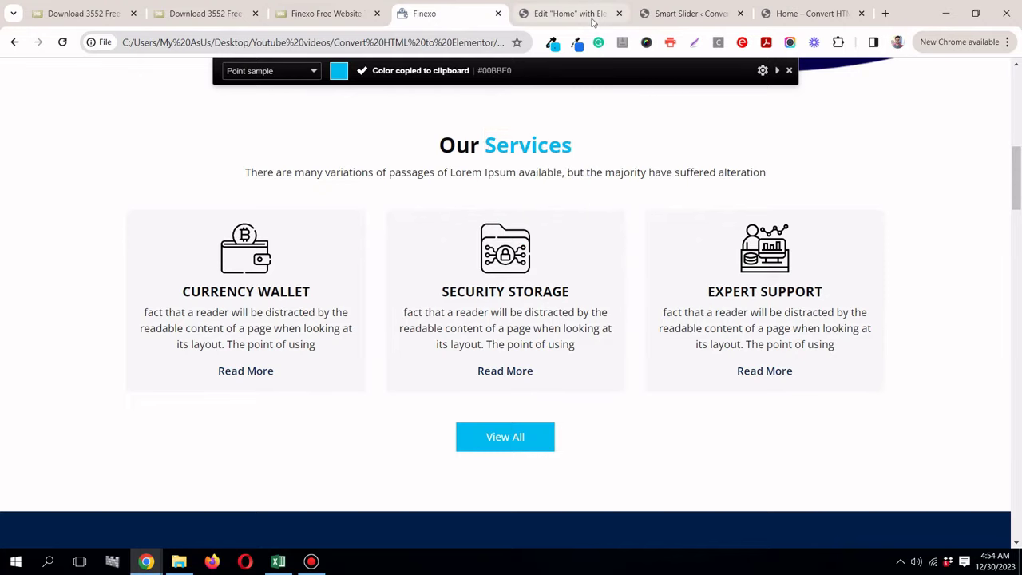
click(541, 195)
Step: Wrap the word "Services" in the Elementor heading's title in a <span> tag and add the attribute name style to its opening tag
click(592, 21)
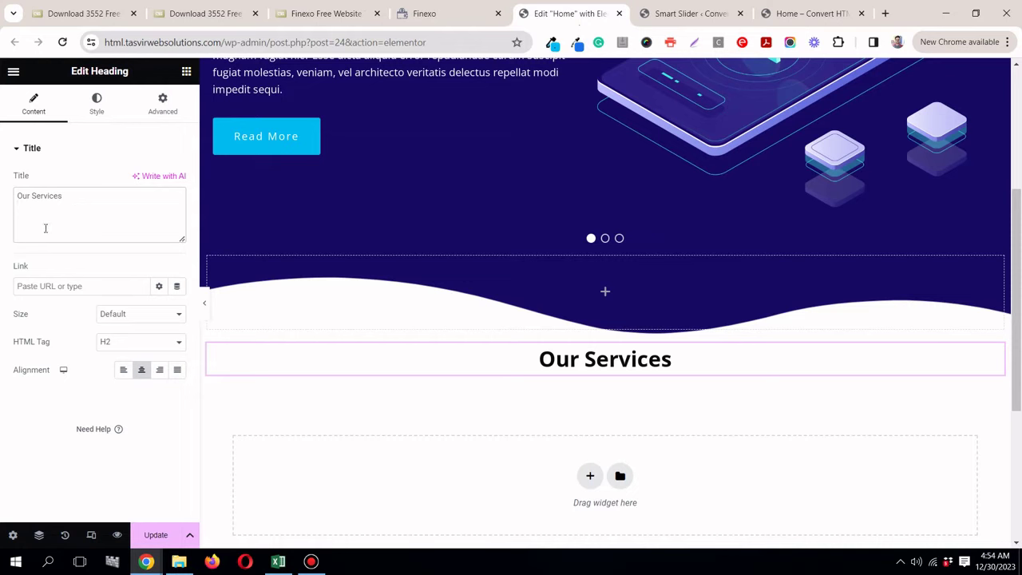
text(<span)
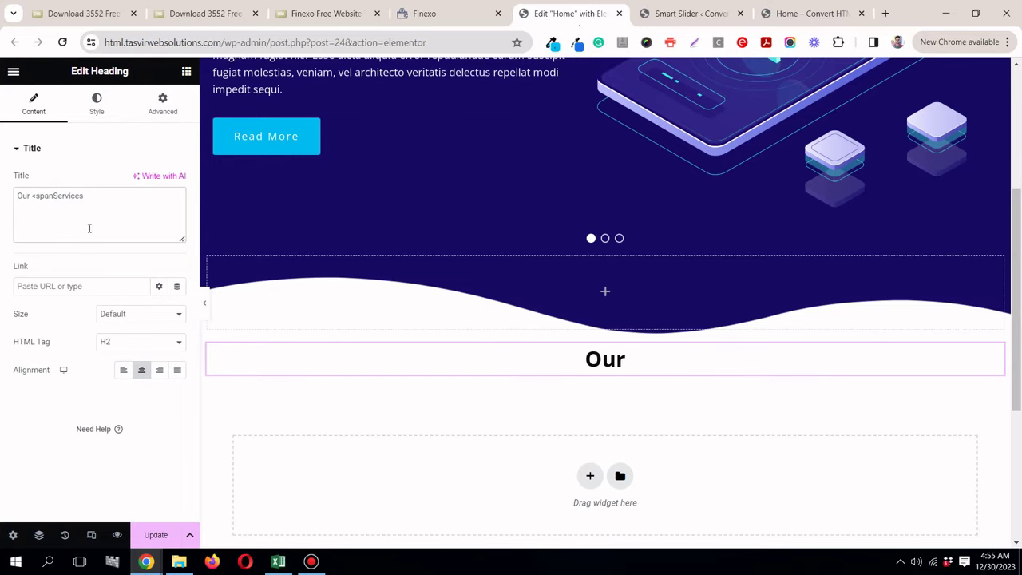
click(311, 562)
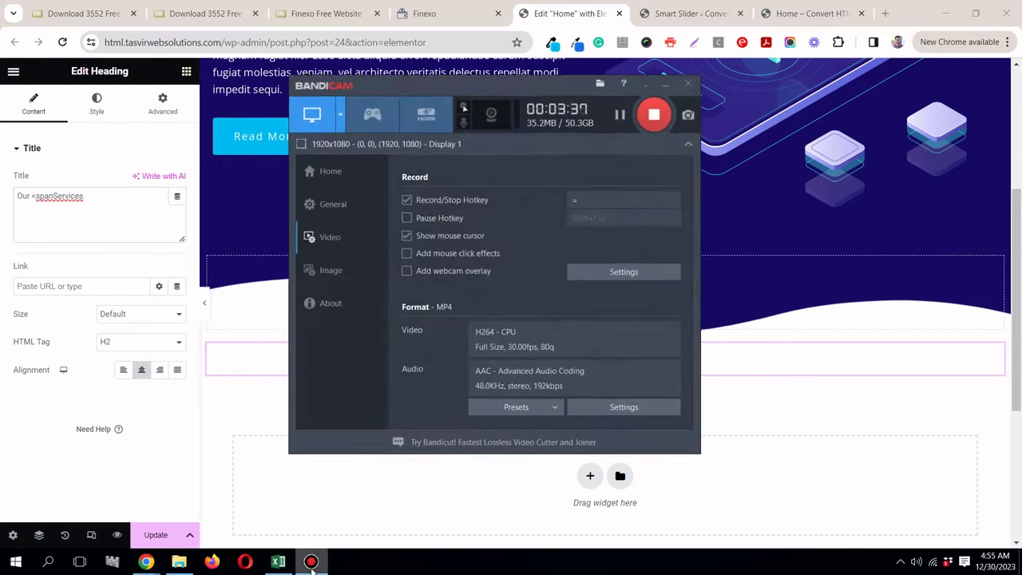
click(311, 562)
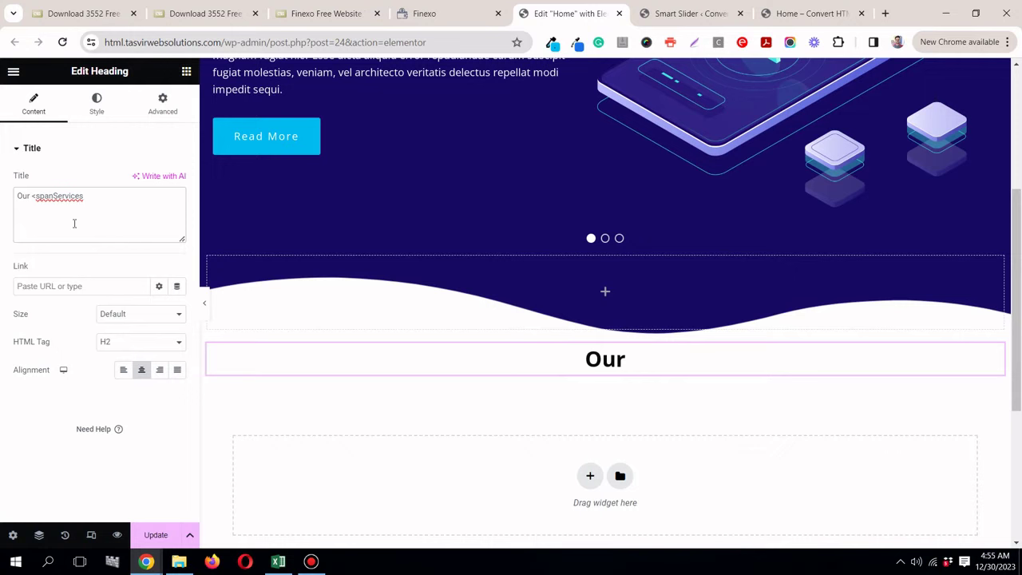
text(>)
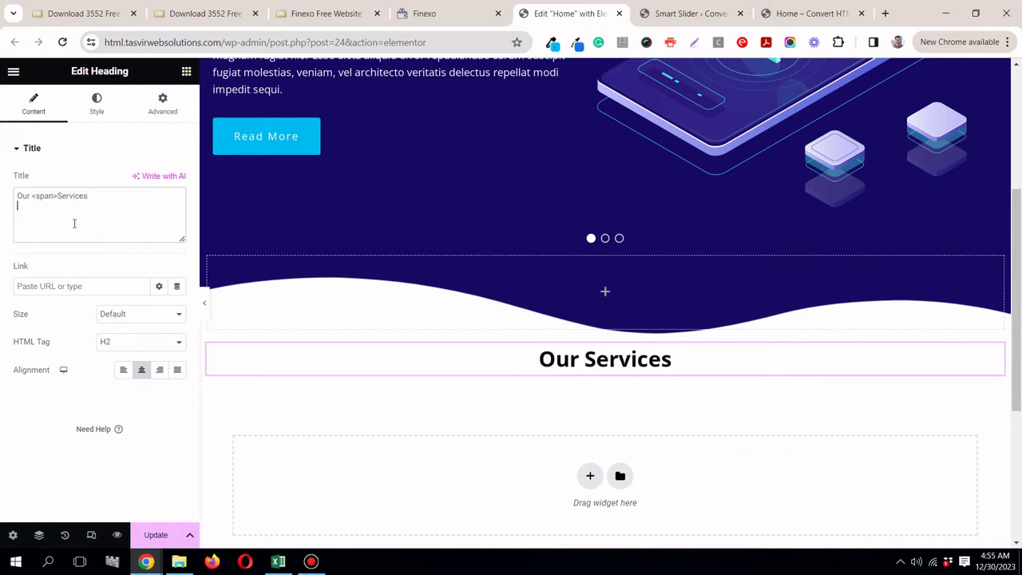
text(<)
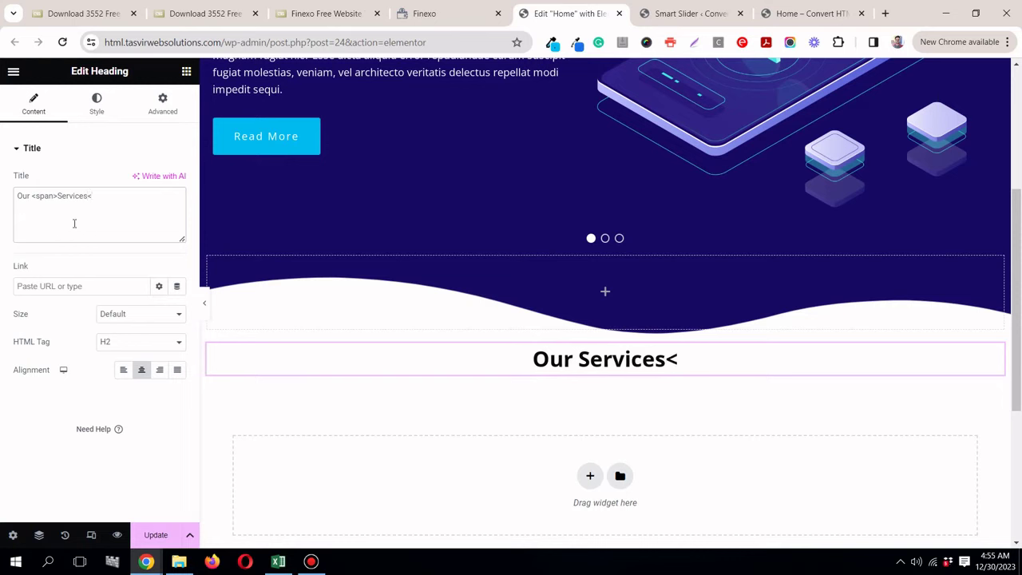
text(/span>)
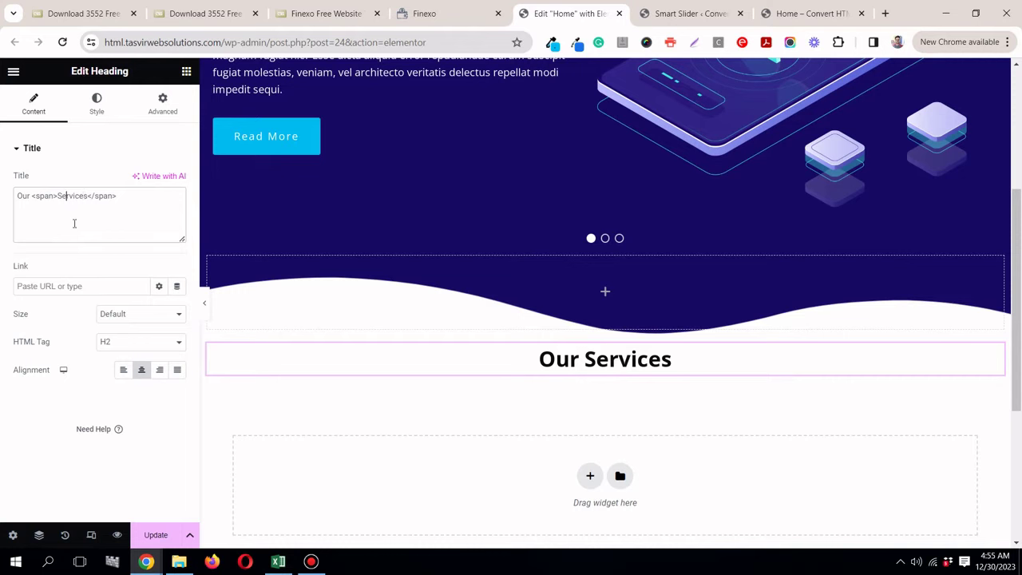
text(style)
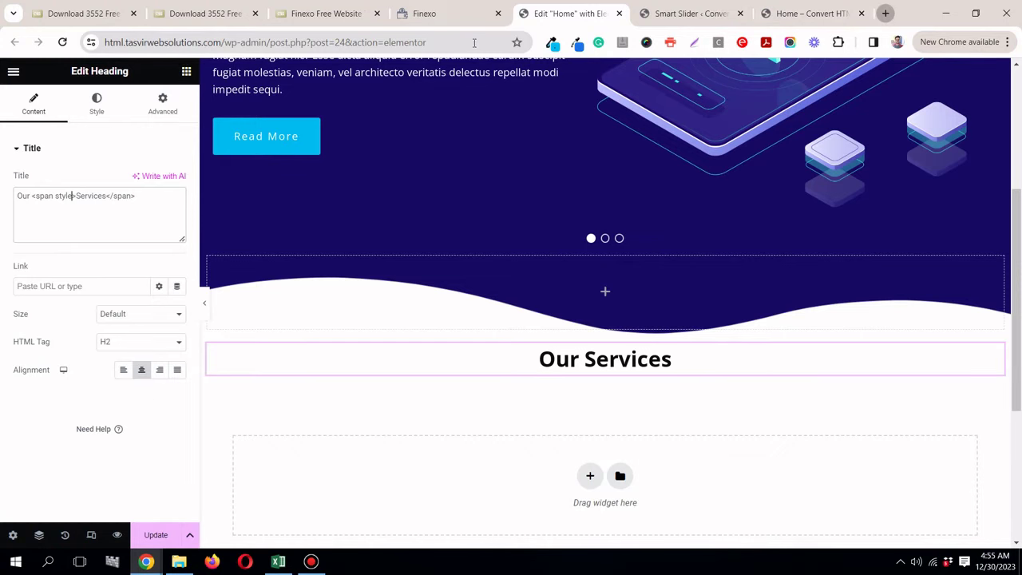
Step: Search Google in a new browser tab for "equal to symbol" and copy the = sign from the result
key(ctrl+t)
click(473, 42)
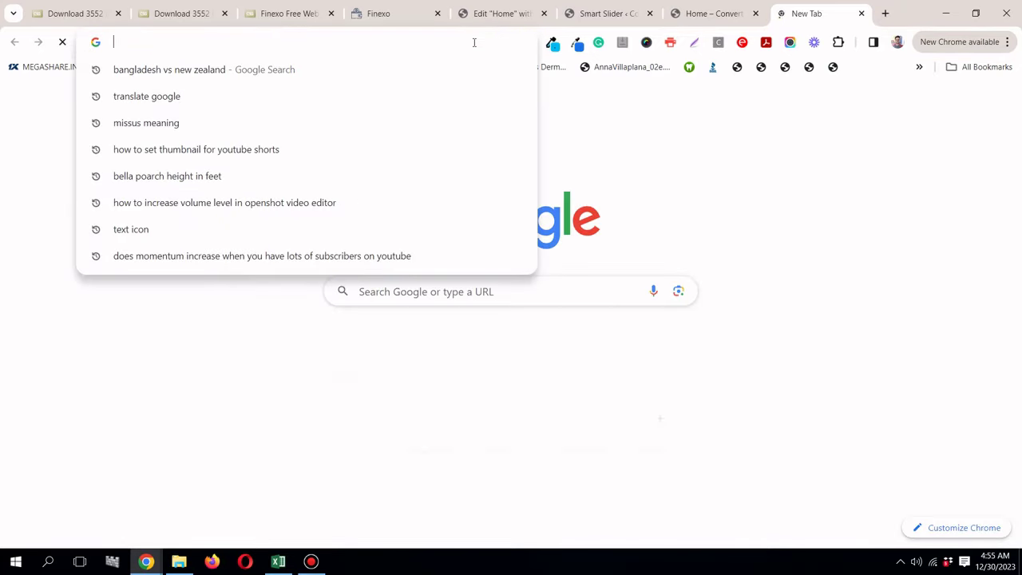
text(eyq)
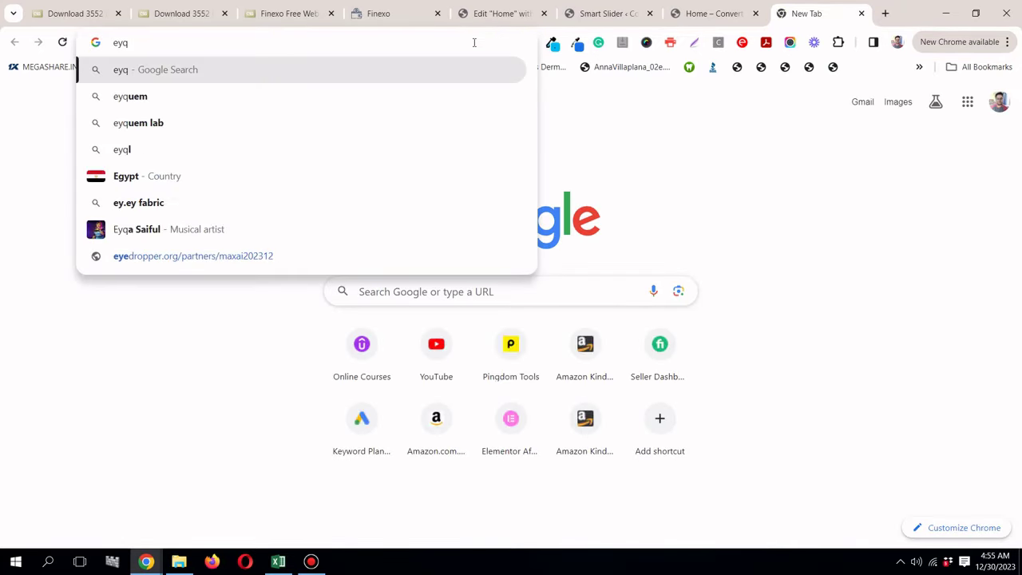
key(BackSpace)
key(BackSpace)
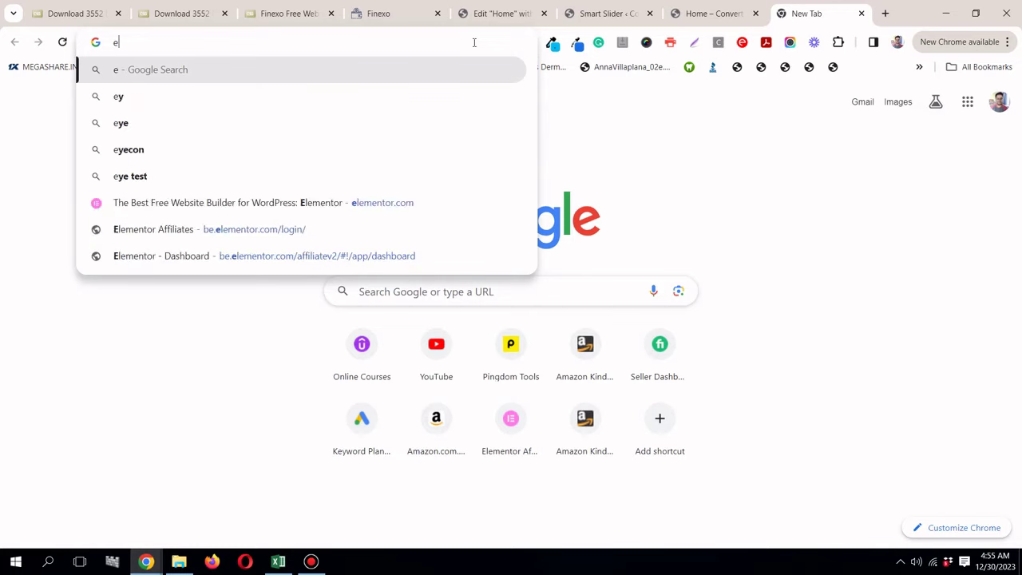
text(quak)
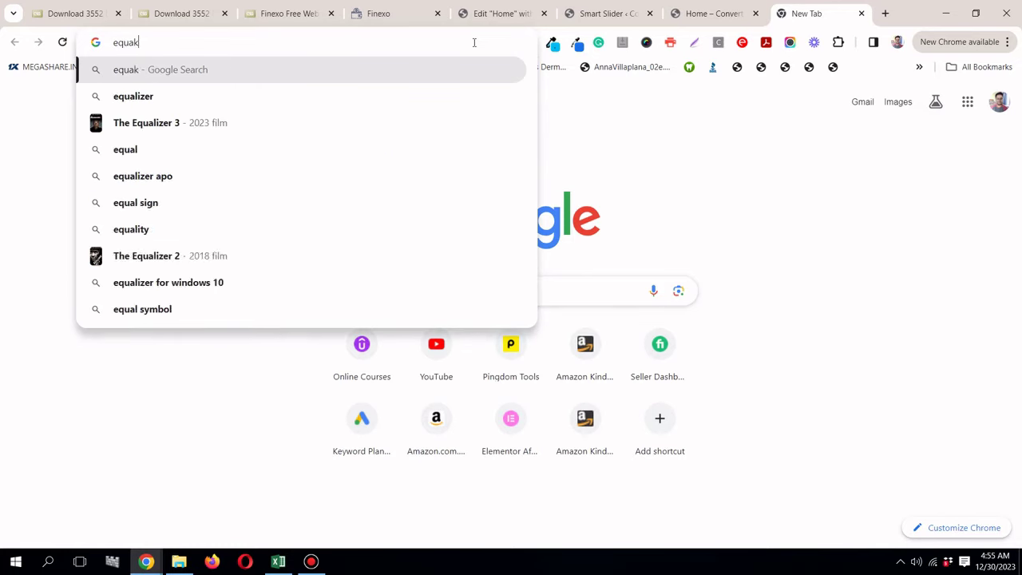
key(BackSpace)
text(l to)
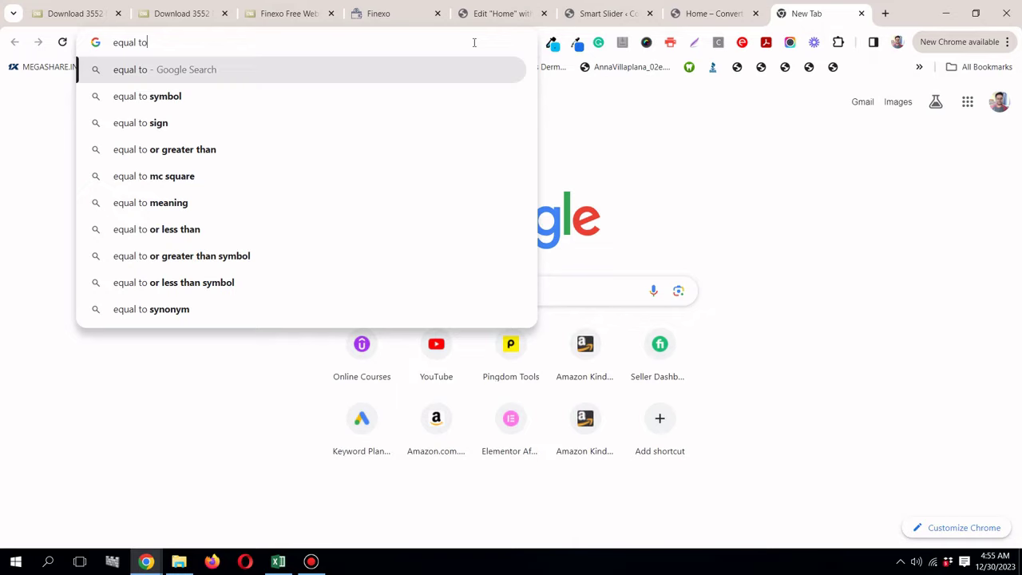
key(Down)
key(Return)
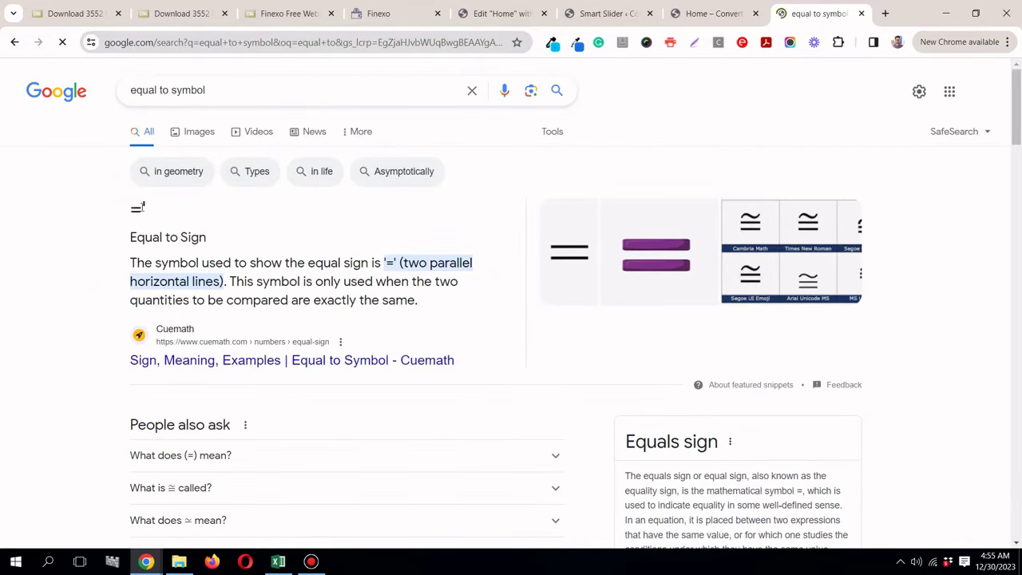
double_click(134, 206)
right_click(136, 208)
click(159, 222)
Step: Paste the = sign after style in the heading's span tag and begin its quoted value with the color property
click(501, 14)
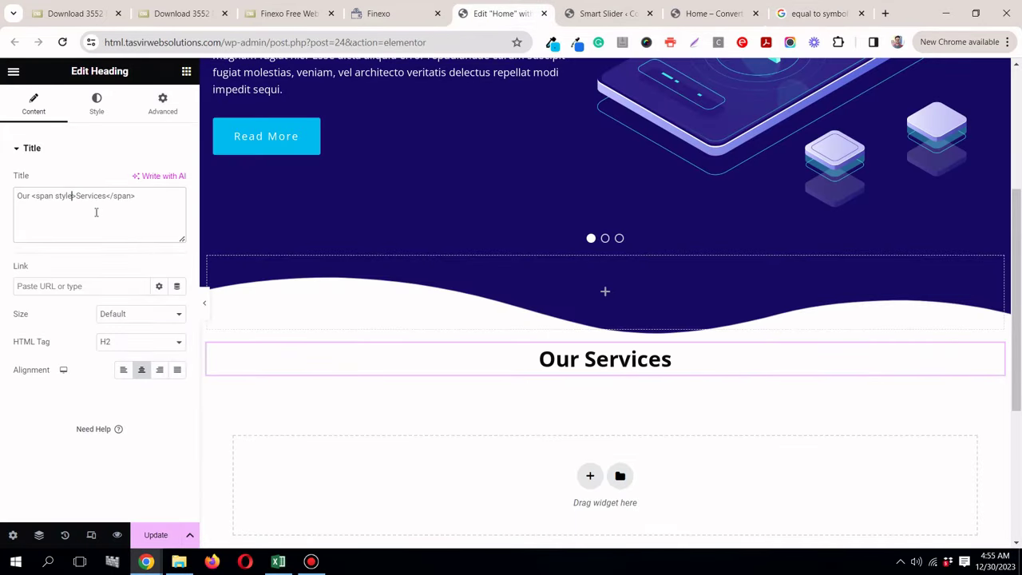
key(ctrl+v)
text(")
text(colo)
text(r)
text(:#)
Step: Sample the blue of the word "Services" in the Finexo template's heading again and copy its colour code
click(676, 13)
click(396, 18)
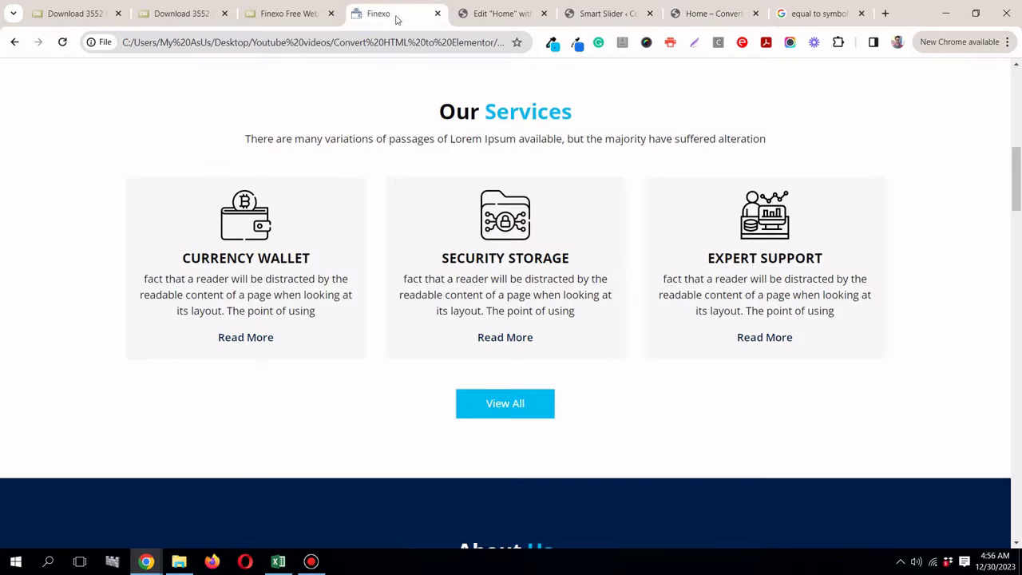
scroll(629, 170, up, 8)
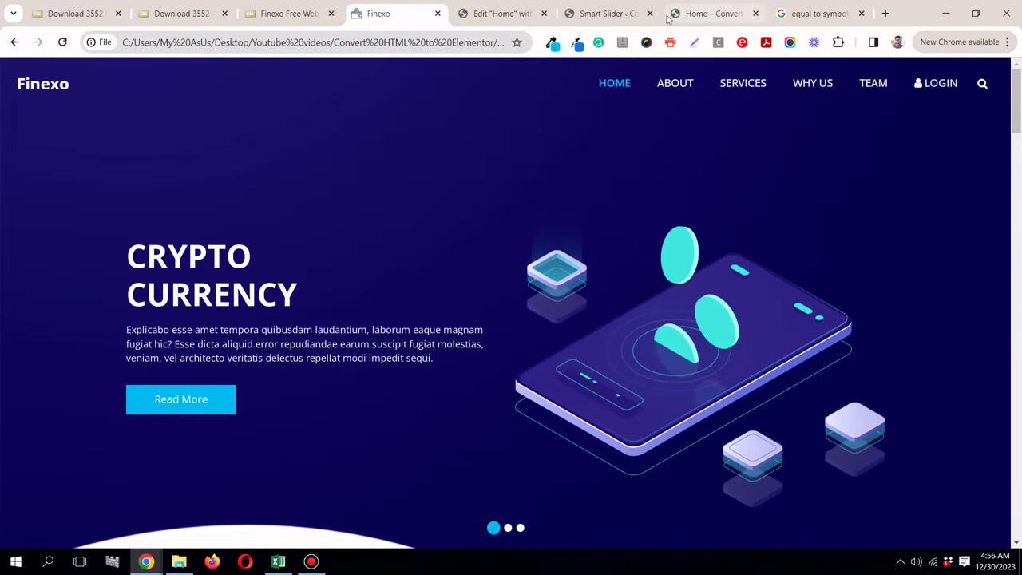
click(552, 41)
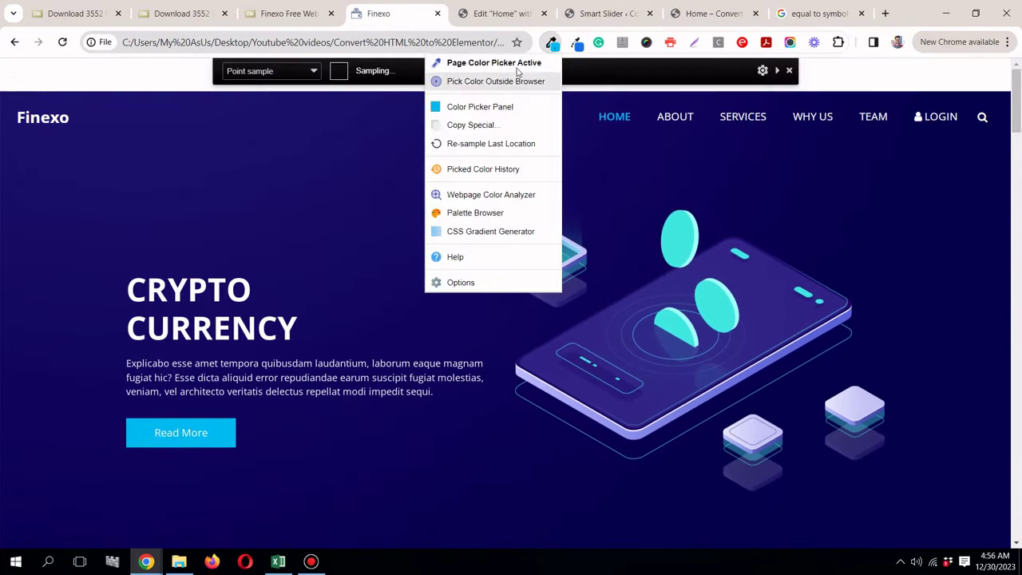
click(517, 64)
scroll(330, 365, down, 8)
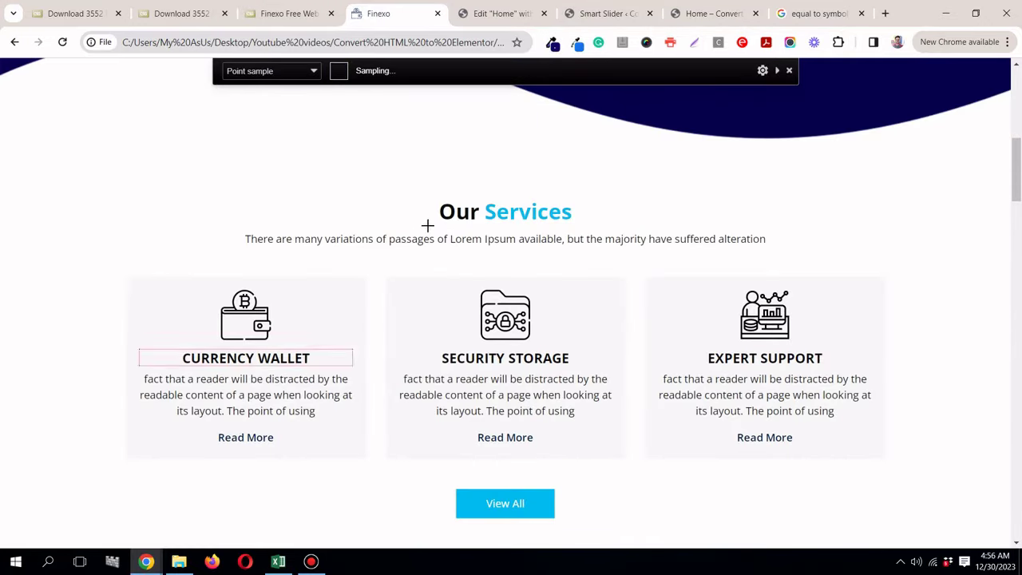
click(491, 206)
Step: Paste #00BBF0 as the color value in the Elementor heading's span style and end it with a semicolon
click(501, 13)
text(:">Services</span>)
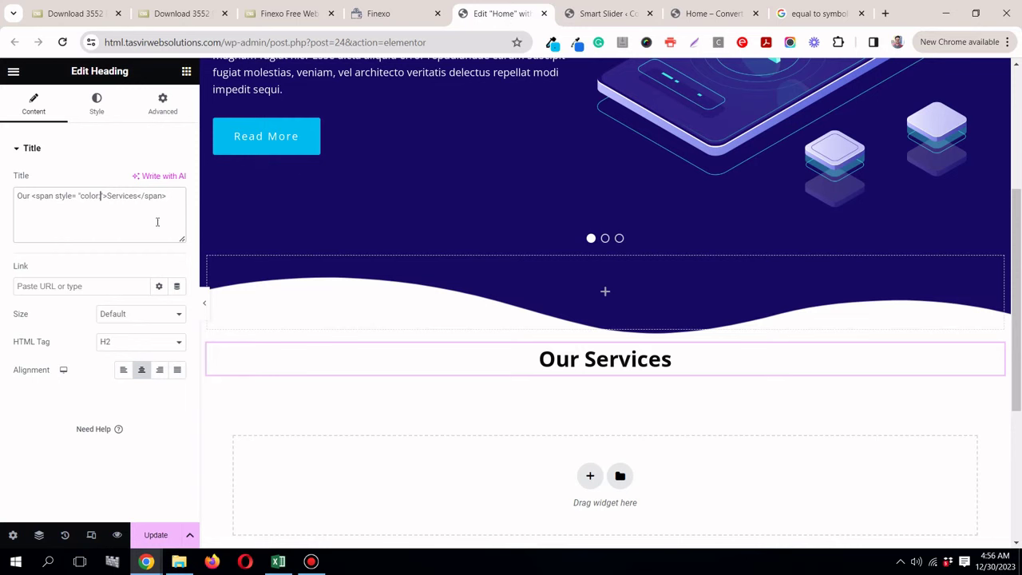
key(ctrl+v)
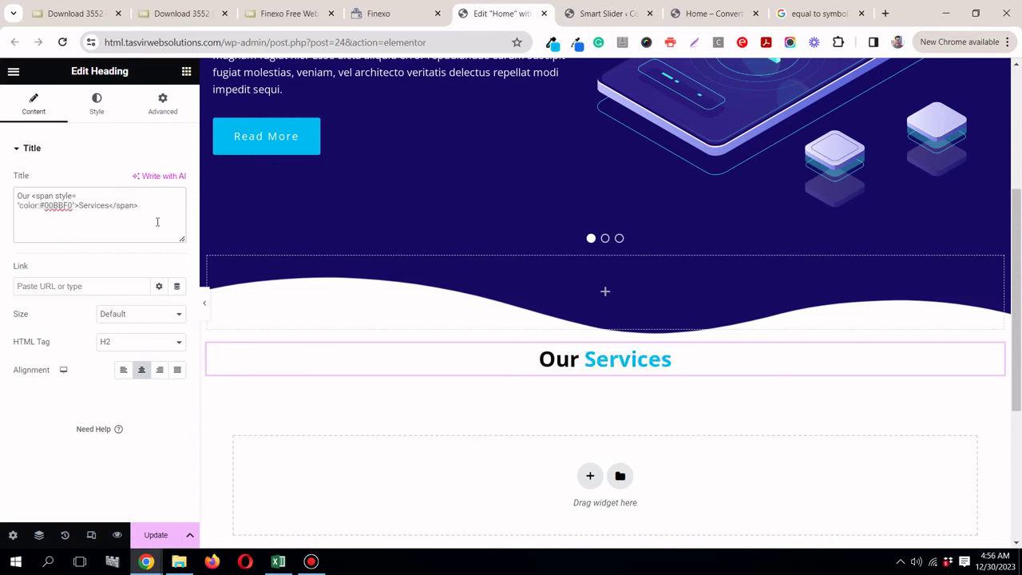
text(;)
click(310, 562)
click(308, 562)
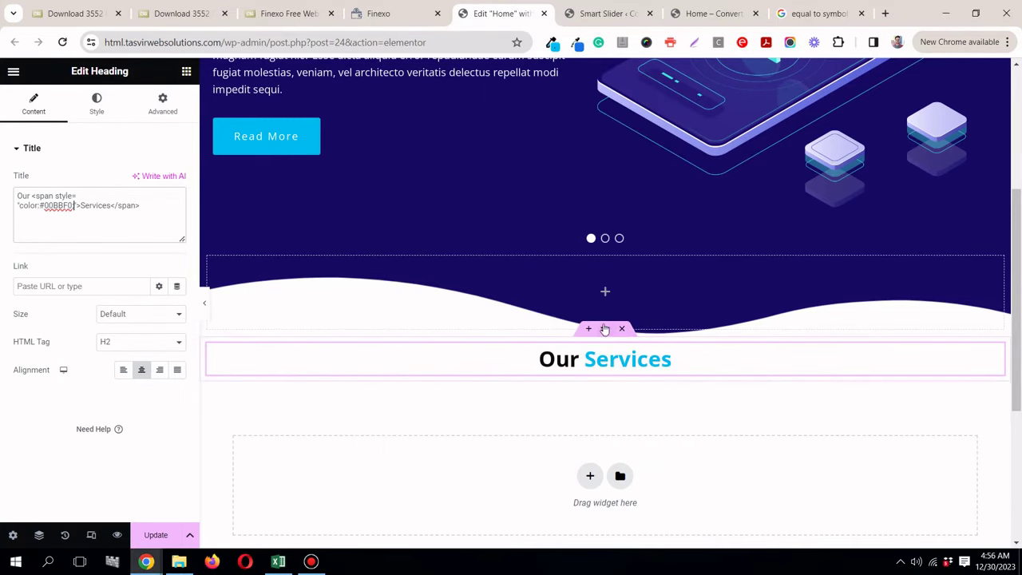
Step: Unlink the padding values of the container holding the Our Services heading and set its top padding to 50 px
click(605, 329)
click(165, 102)
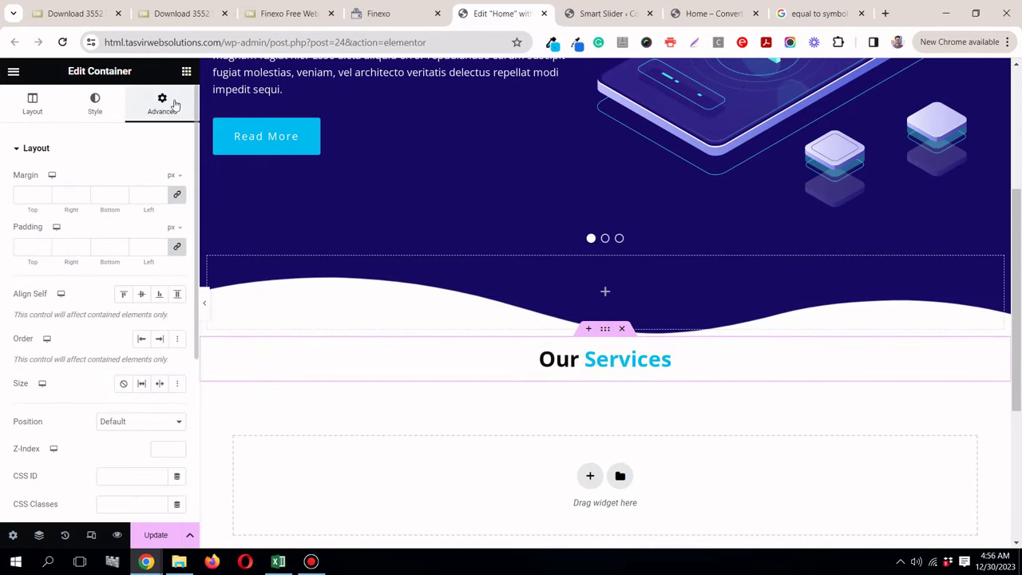
click(179, 248)
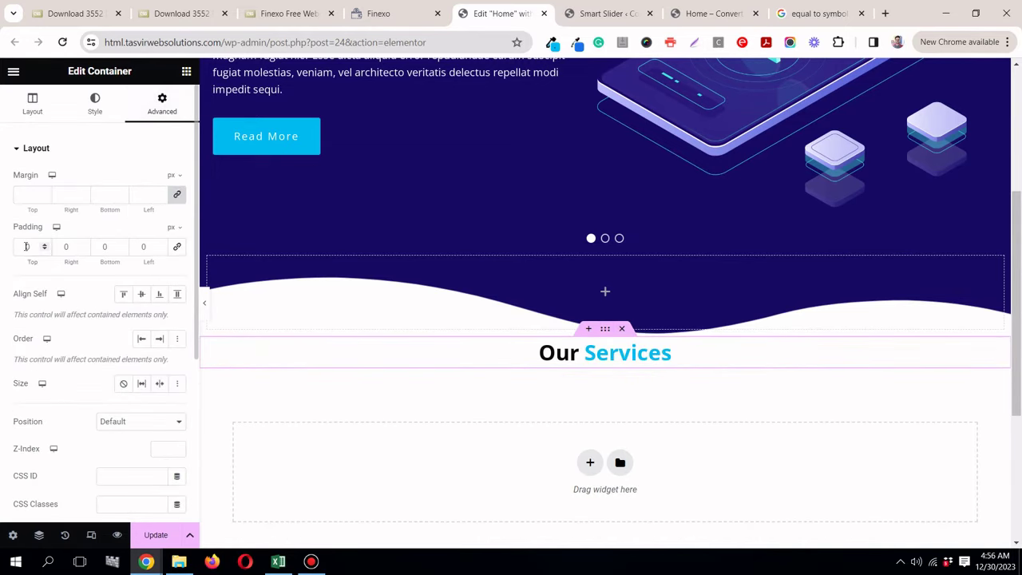
drag(22, 260, 22, 254)
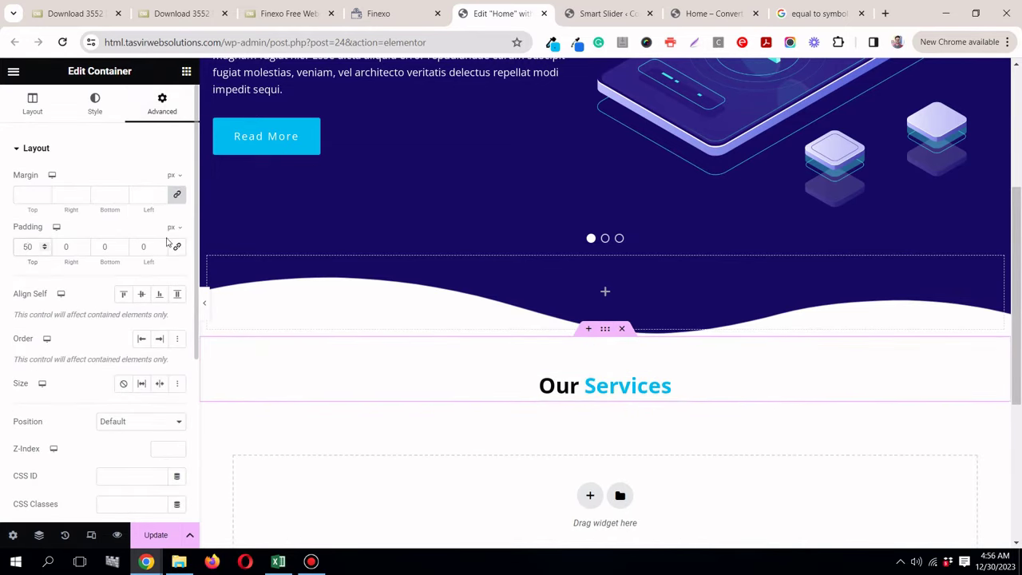
Step: Copy the "There are many variations of passages of Lorem Ipsum available..." line under the template's Our Services heading
click(396, 14)
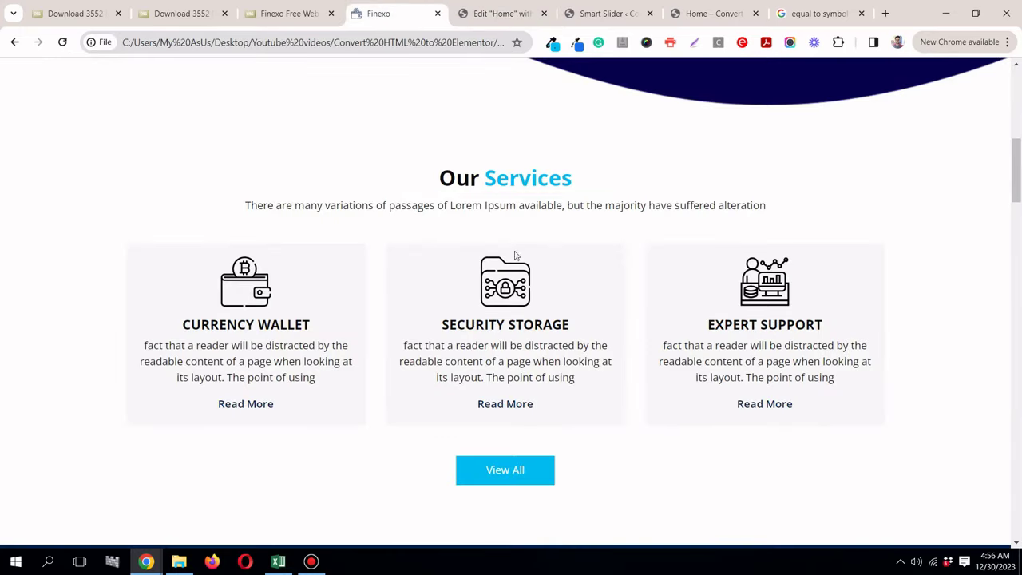
triple_click(503, 209)
right_click(503, 209)
click(523, 218)
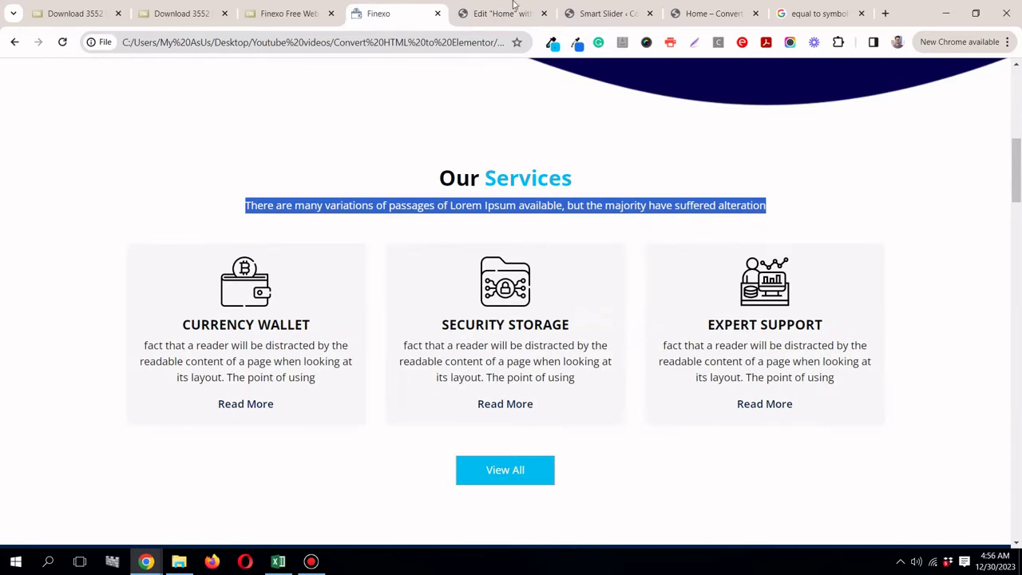
Step: Add a Text Editor widget below the Our Services heading in Elementor, centre its text and preview the section at full width
click(499, 14)
click(185, 72)
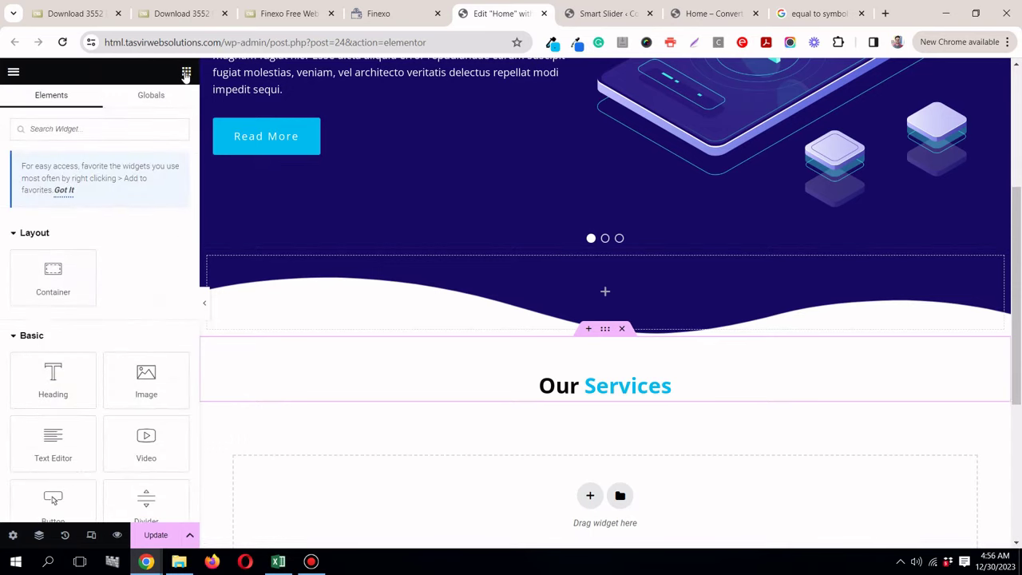
drag(65, 455, 527, 421)
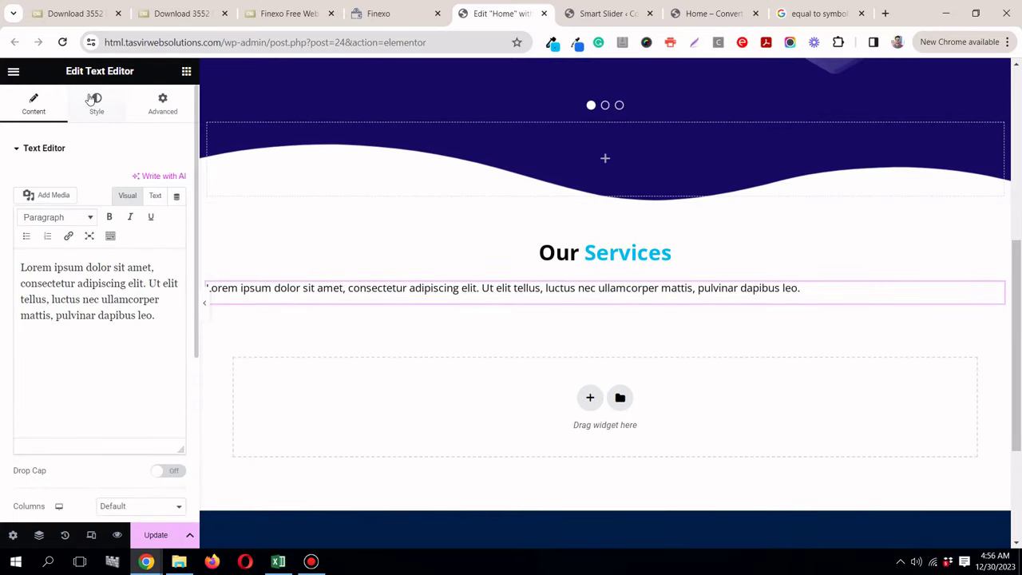
click(96, 103)
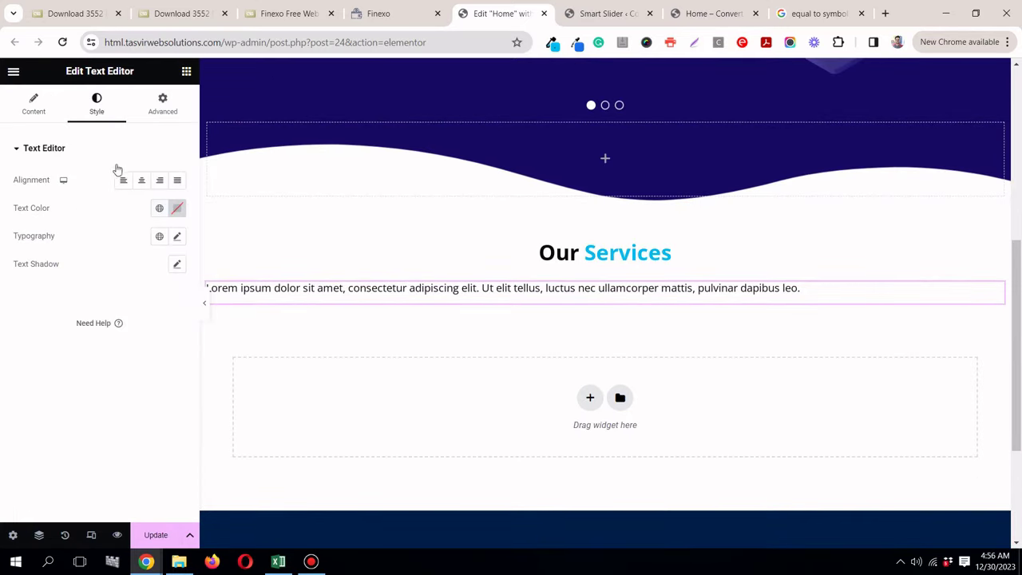
click(138, 182)
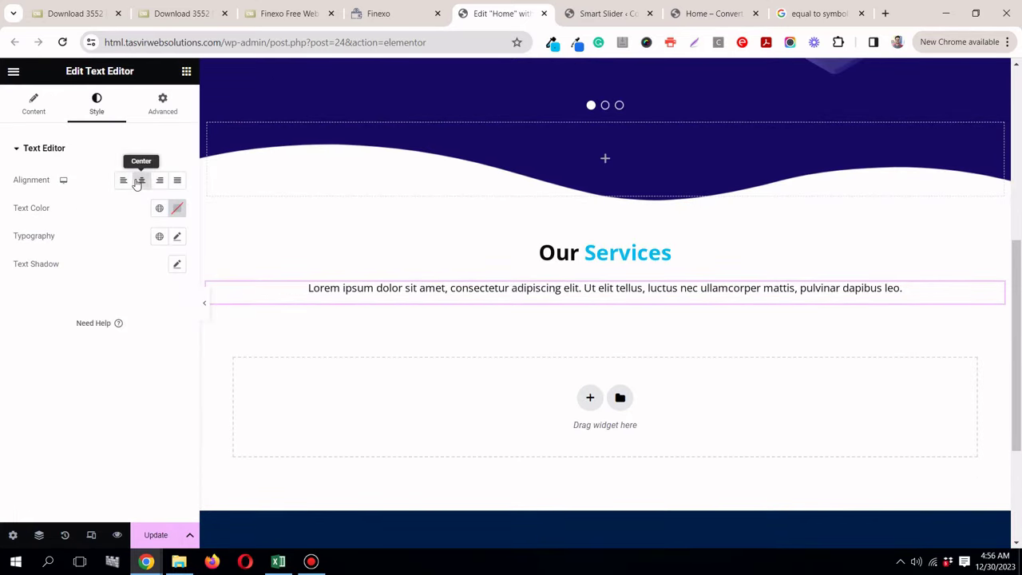
click(204, 308)
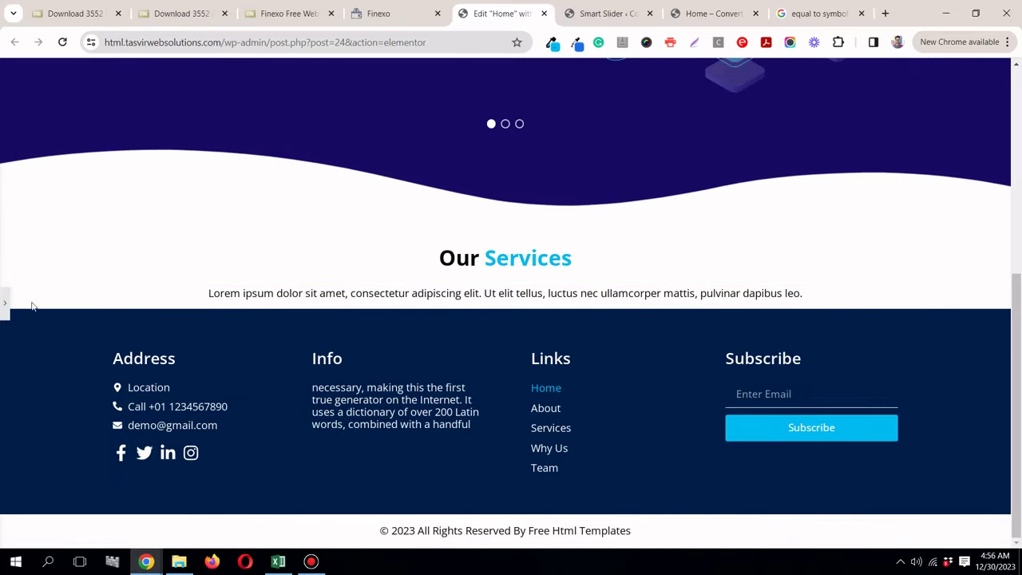
click(4, 300)
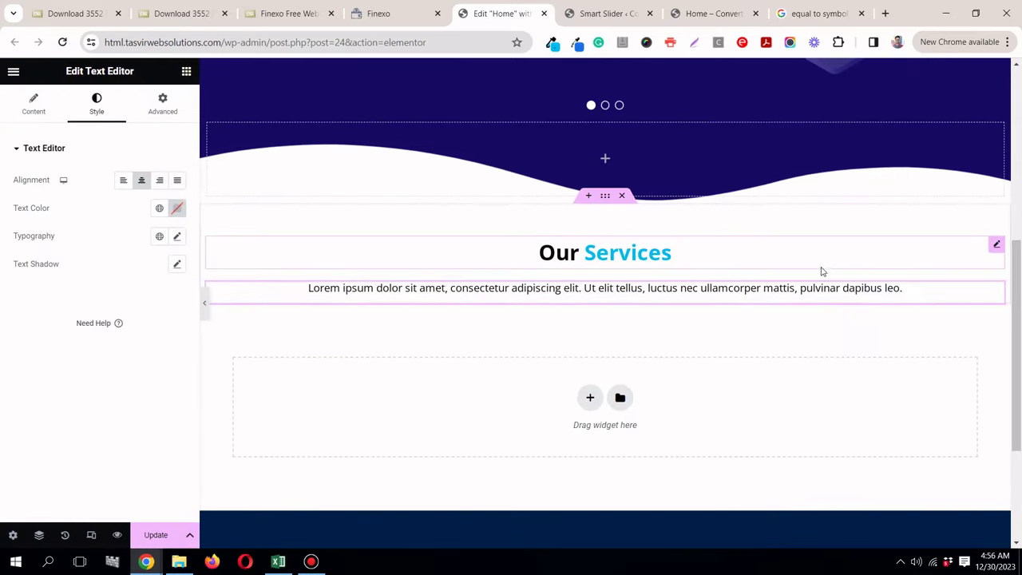
Step: Unlink the margins of the "Our Services" heading and set its bottom margin to -16 px, using the Finexo reference page for comparison
click(397, 13)
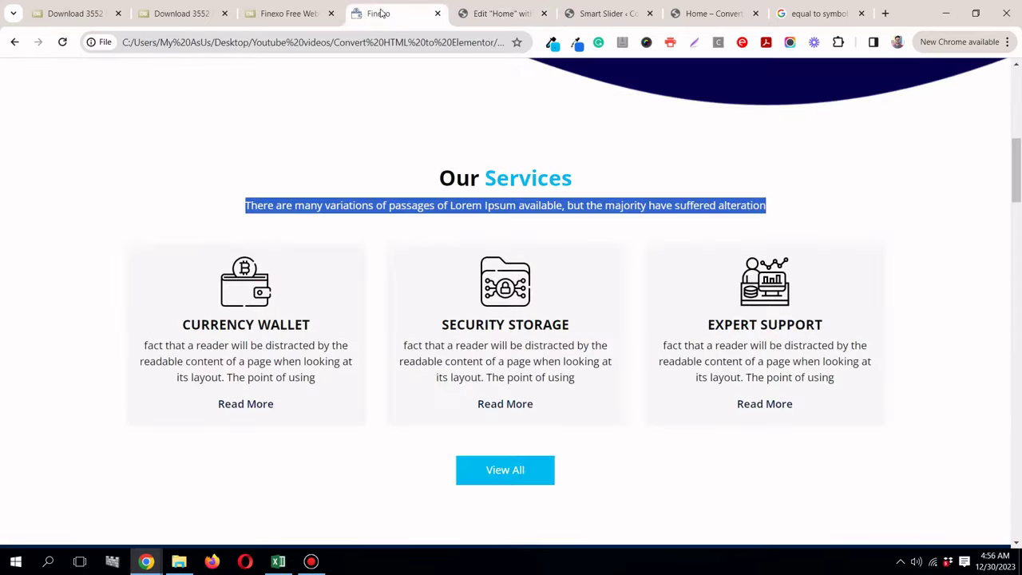
click(672, 183)
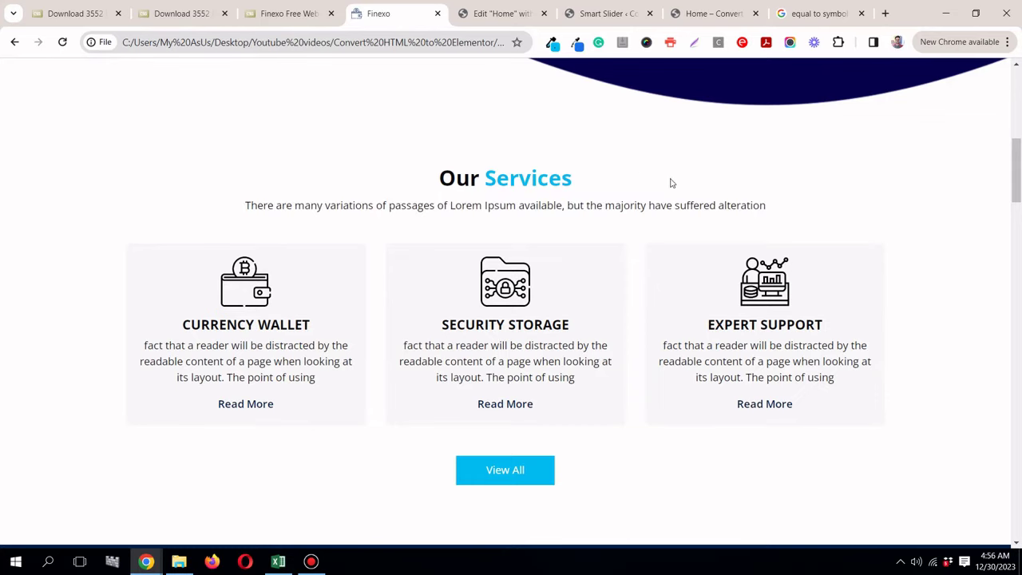
click(499, 14)
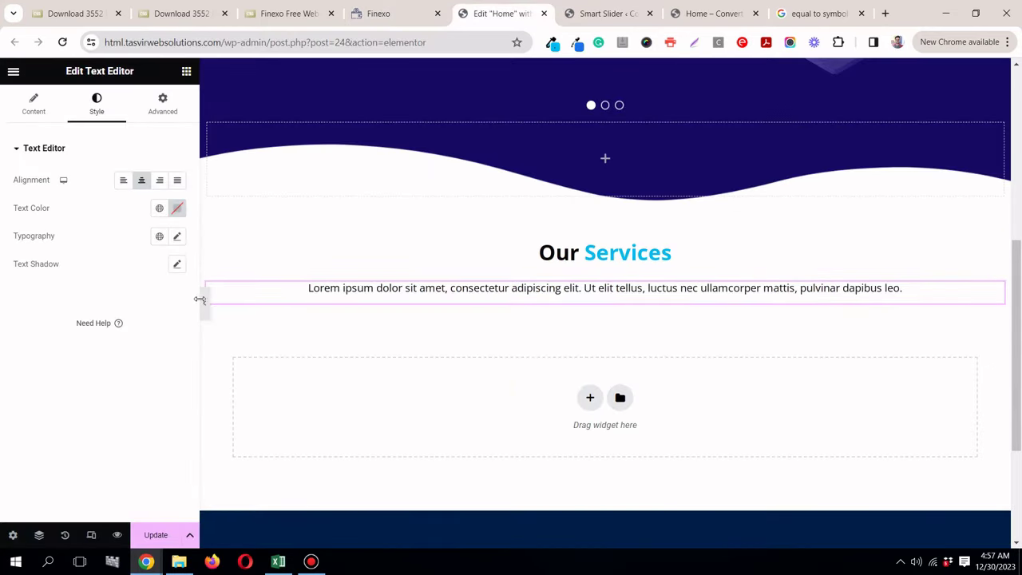
click(205, 306)
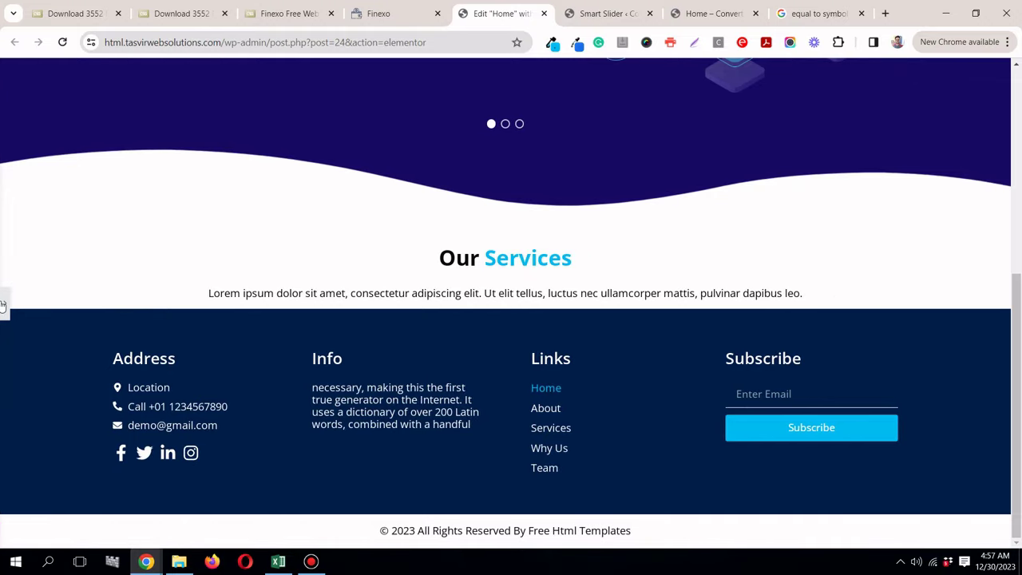
click(3, 302)
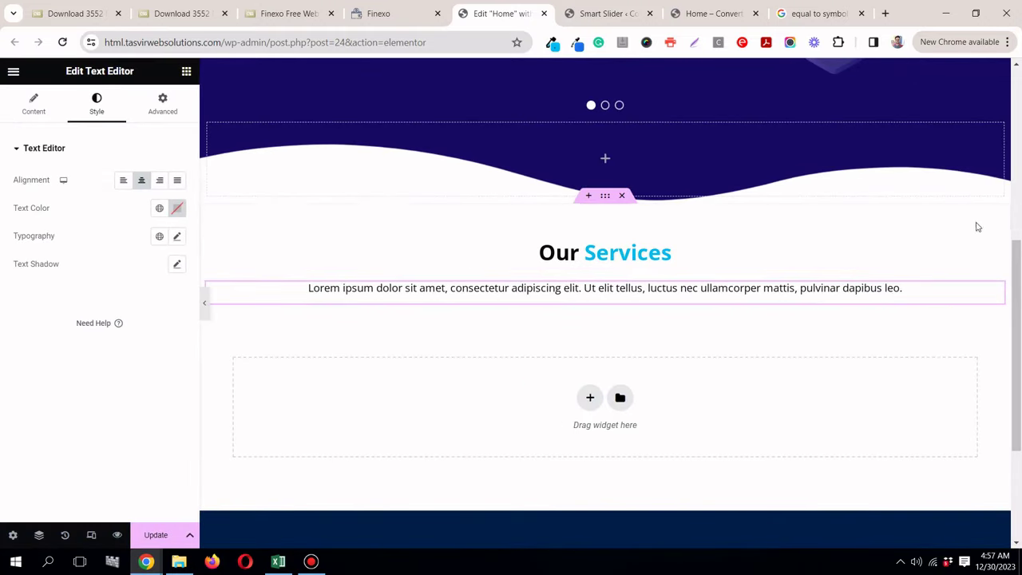
click(995, 246)
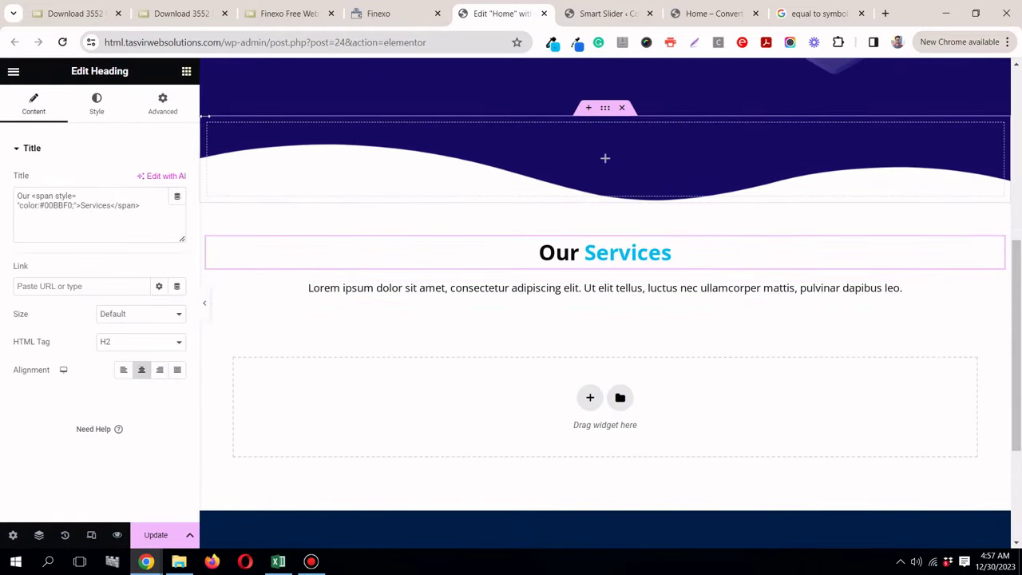
click(164, 108)
click(176, 194)
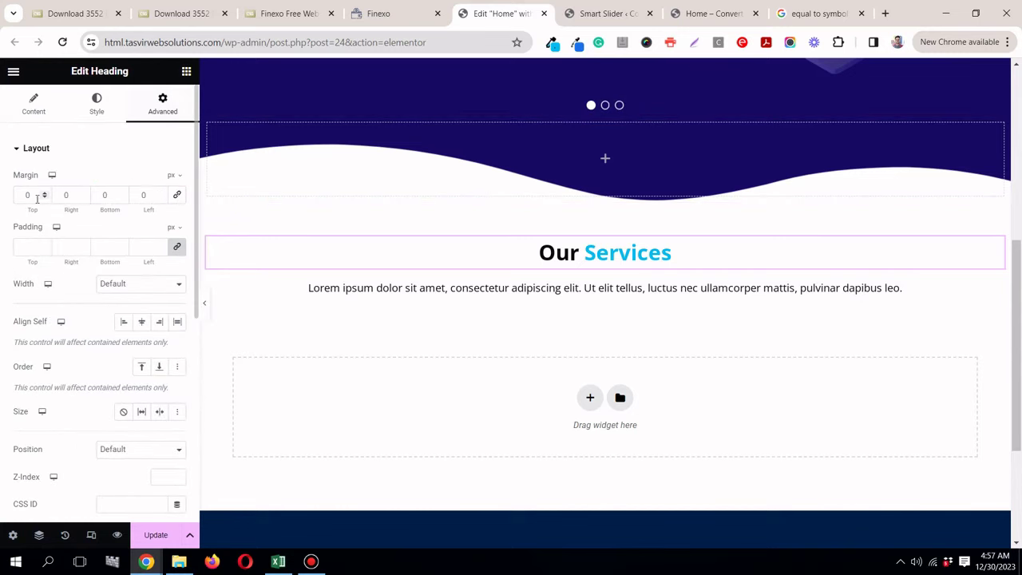
drag(44, 198, 44, 193)
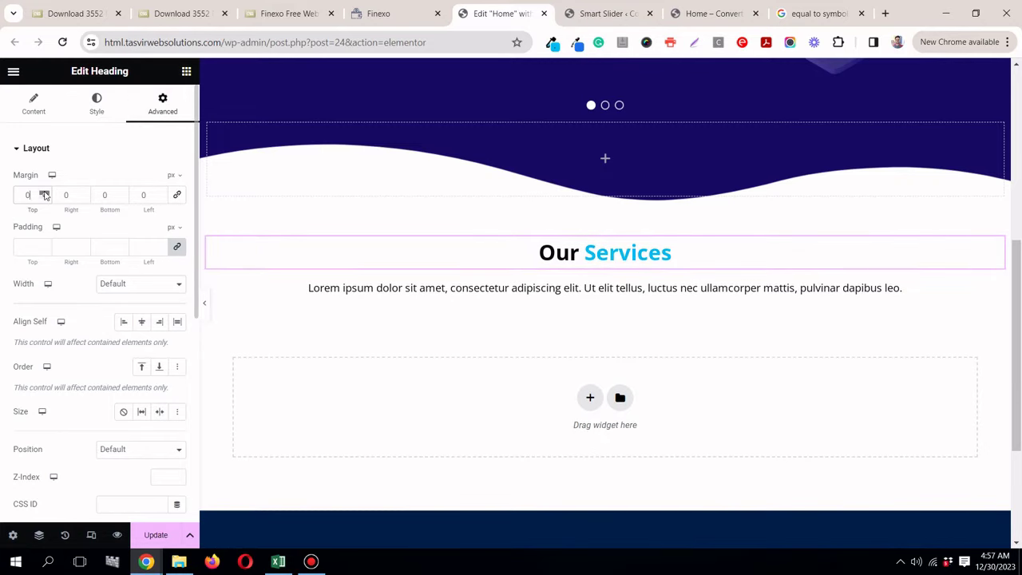
drag(123, 199, 123, 201)
click(123, 196)
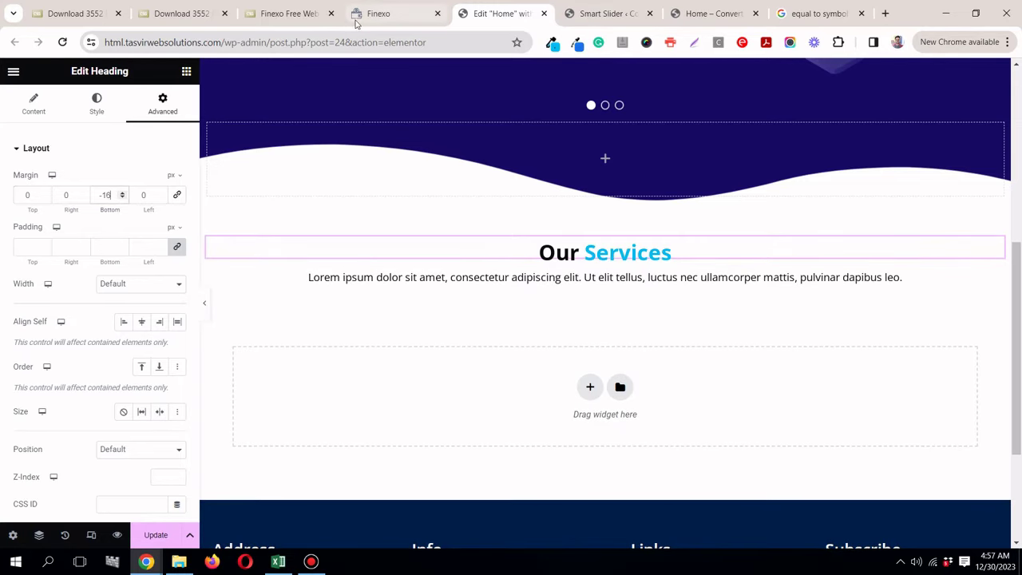
Step: Add a new single-column container with vertical direction below the services description text
click(363, 17)
scroll(474, 179, down, 2)
scroll(475, 179, up, 3)
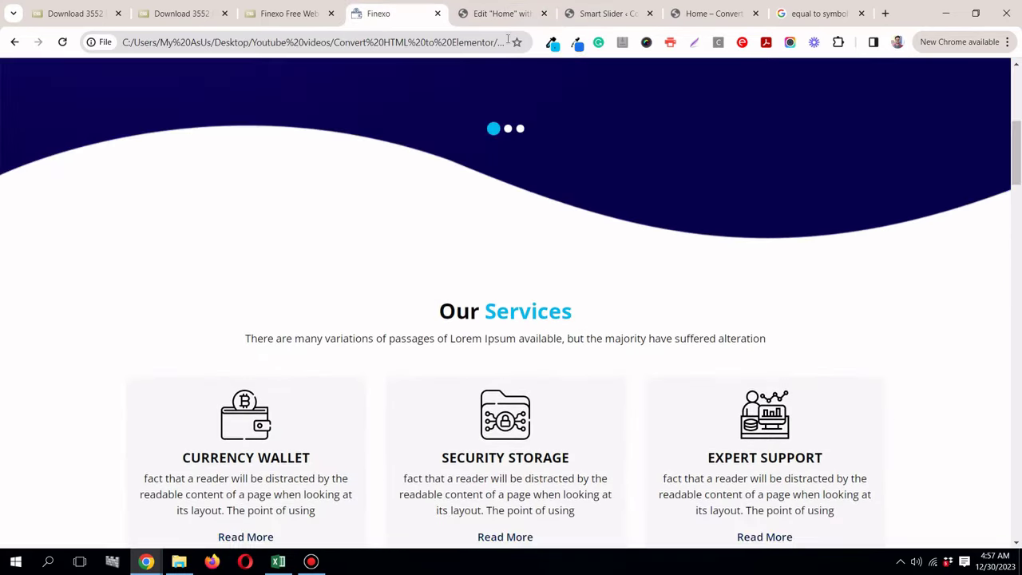
click(498, 13)
click(589, 386)
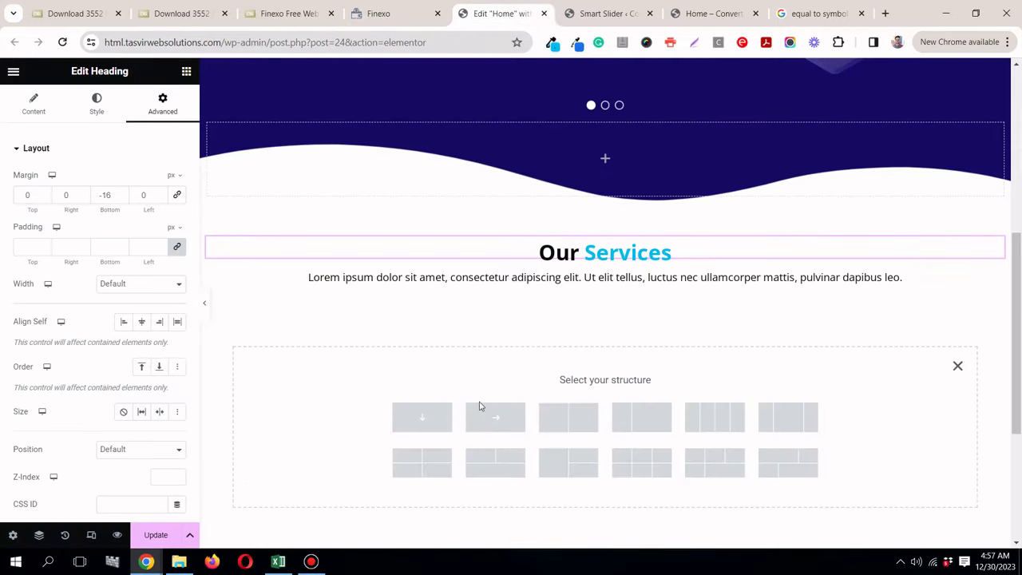
click(424, 416)
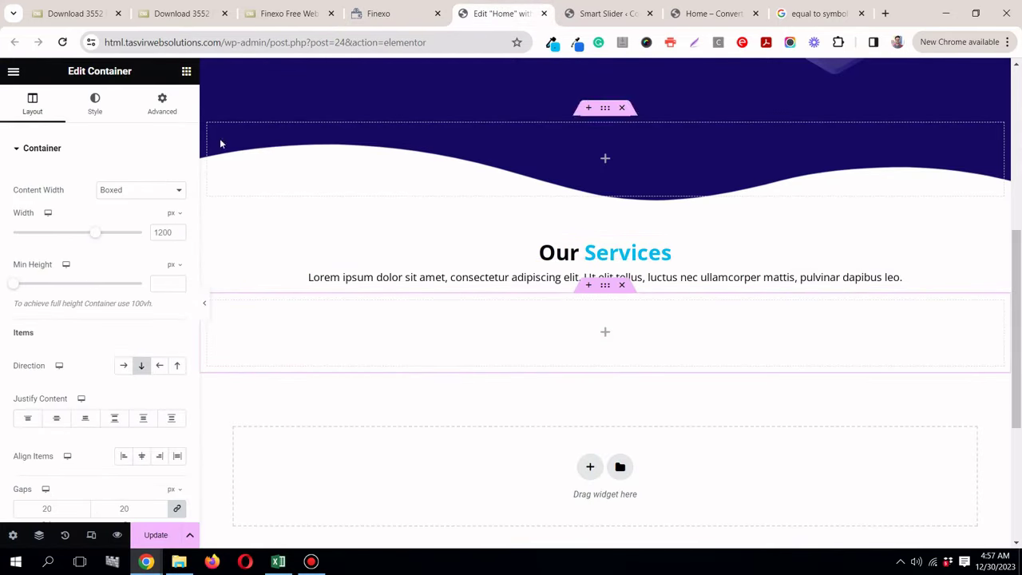
Step: Nest a Container element inside the new empty container, following the card layout of the Finexo reference page
click(186, 72)
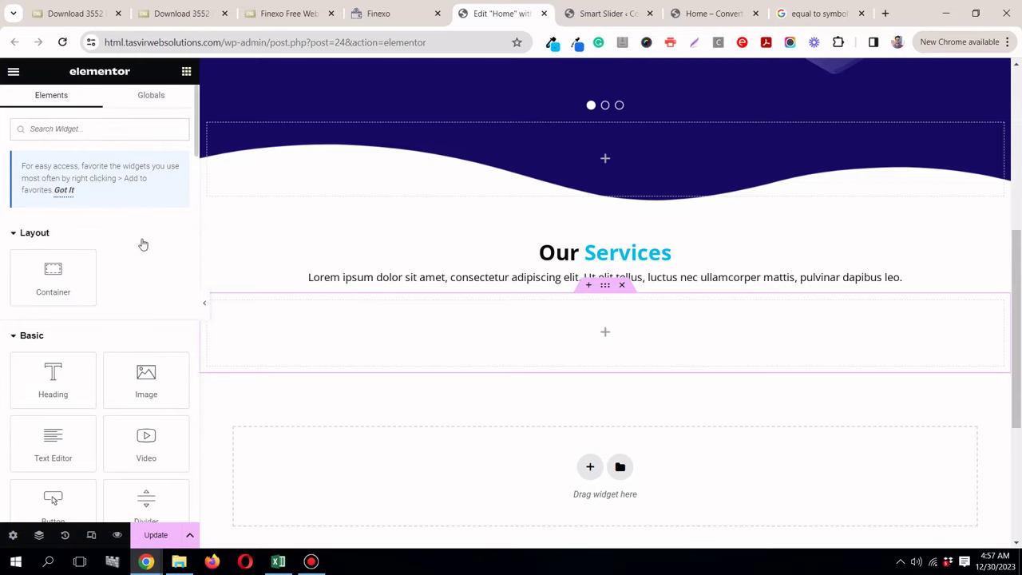
click(359, 22)
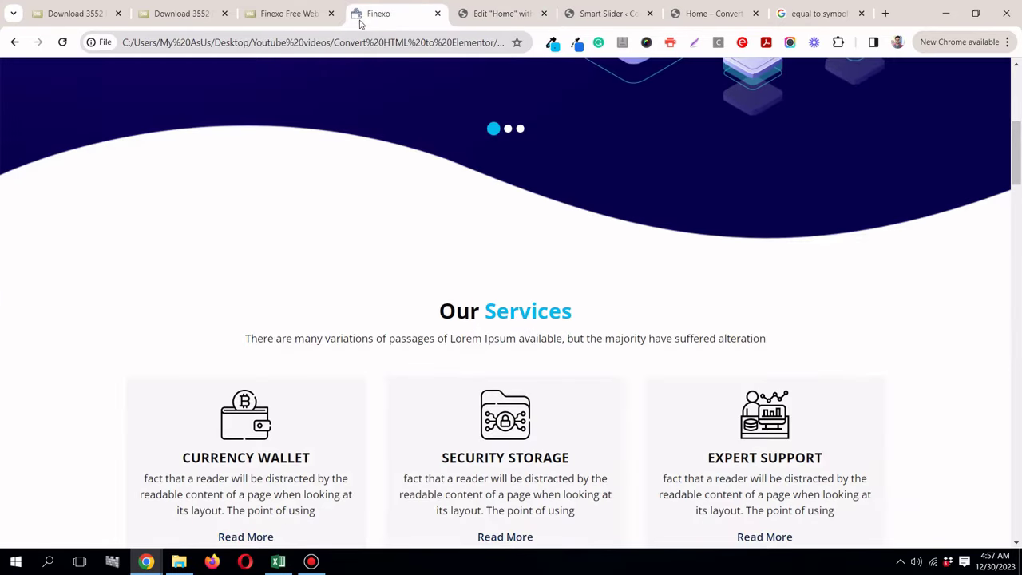
scroll(447, 308, down, 2)
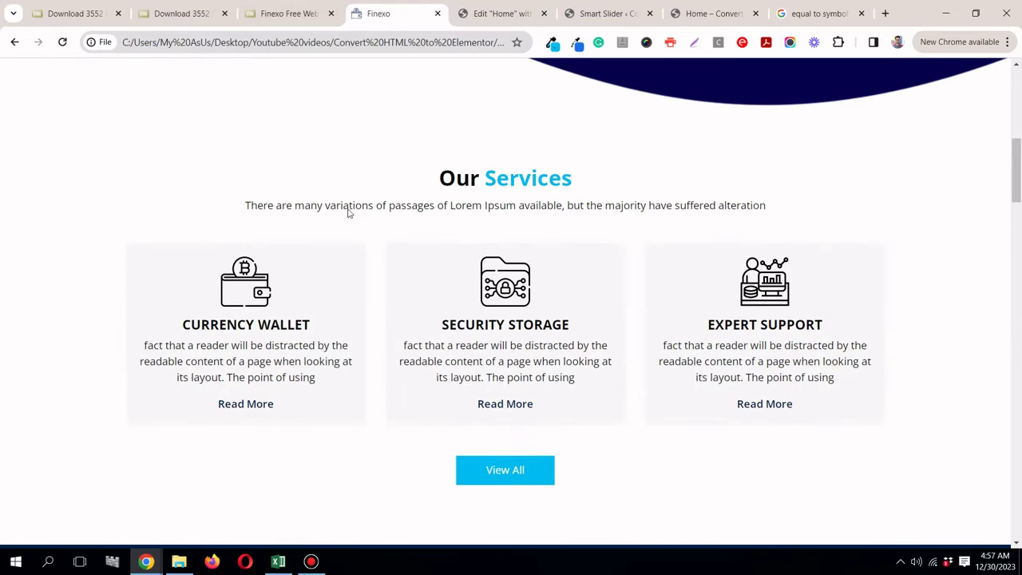
click(502, 13)
drag(54, 272, 715, 338)
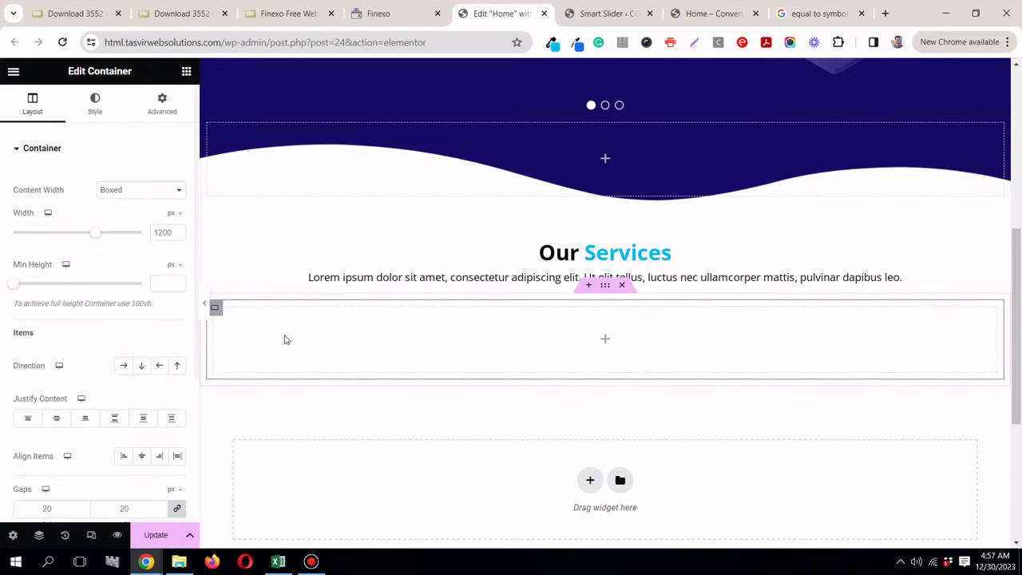
Step: Sample the Currency Wallet card's background color #F8F8F9 on the Finexo page with the page color picker
click(396, 19)
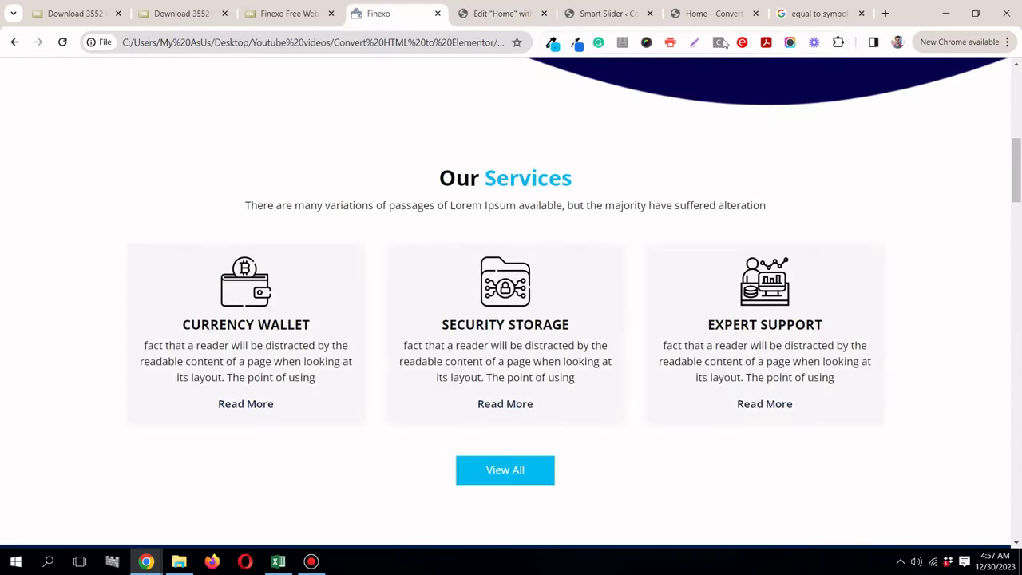
click(552, 42)
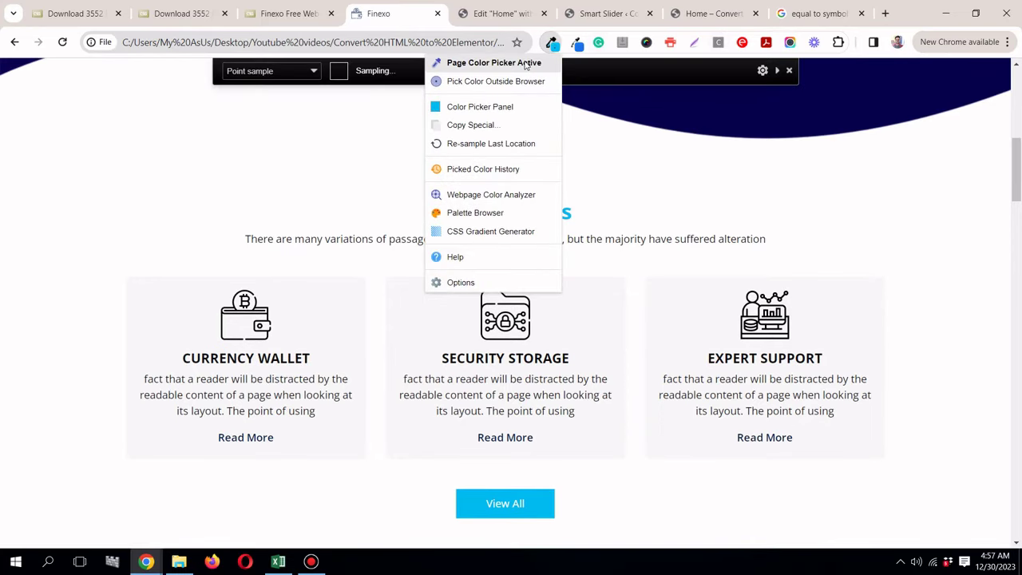
click(479, 63)
click(306, 294)
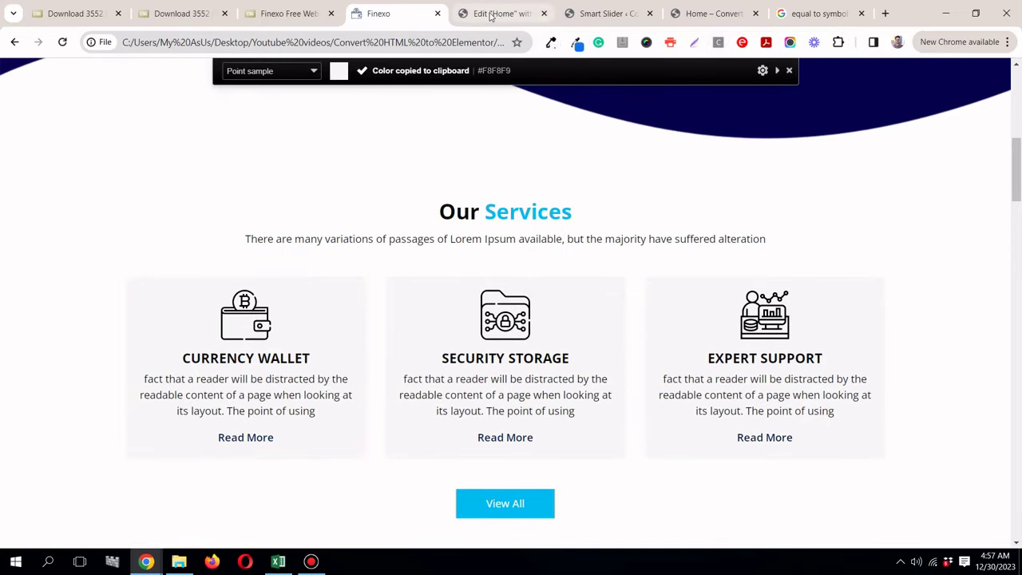
Step: Give the nested container a classic background filled with the color copied from the reference card
click(501, 13)
click(93, 104)
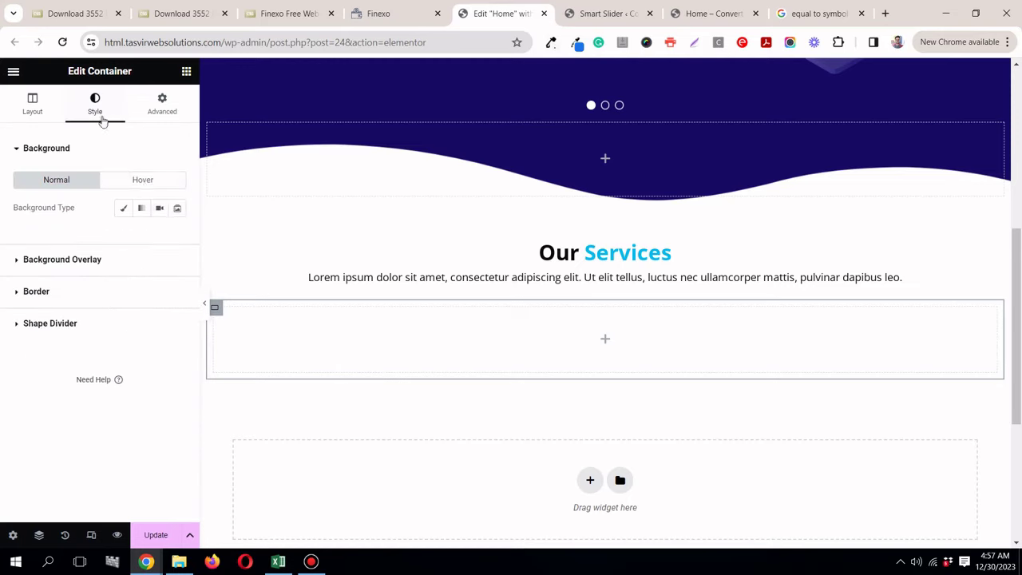
click(124, 208)
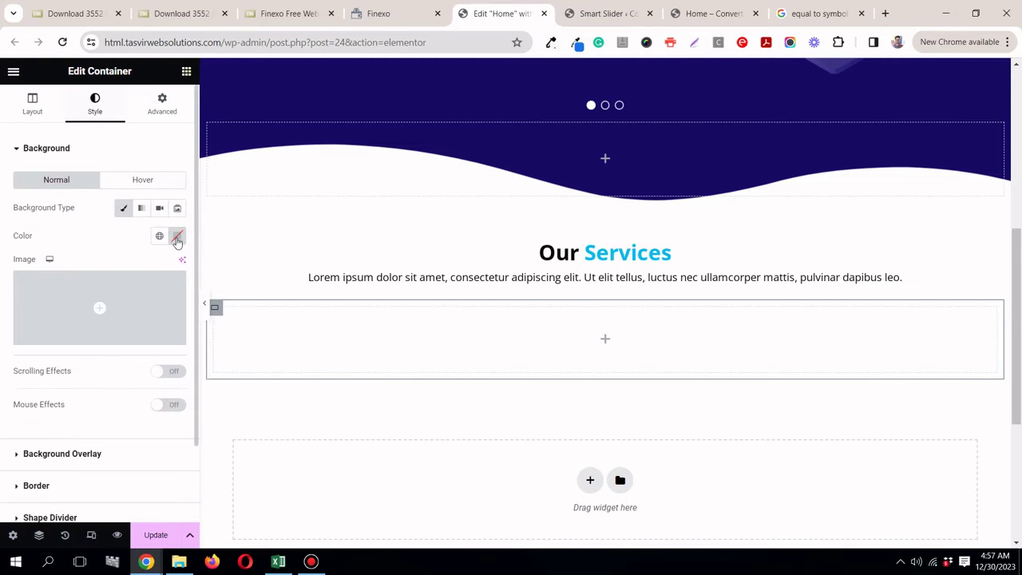
click(177, 238)
right_click(160, 428)
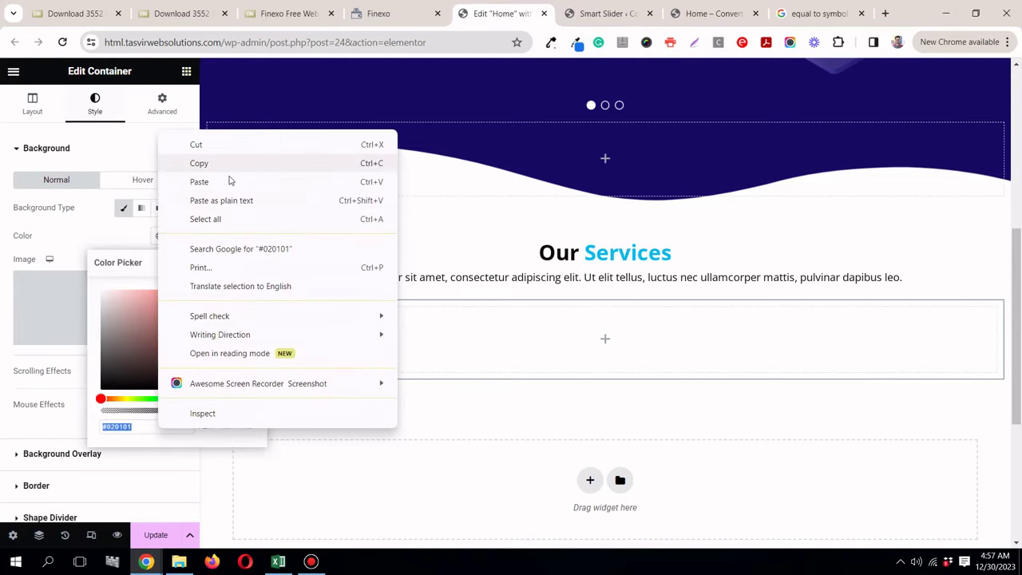
click(198, 182)
click(126, 244)
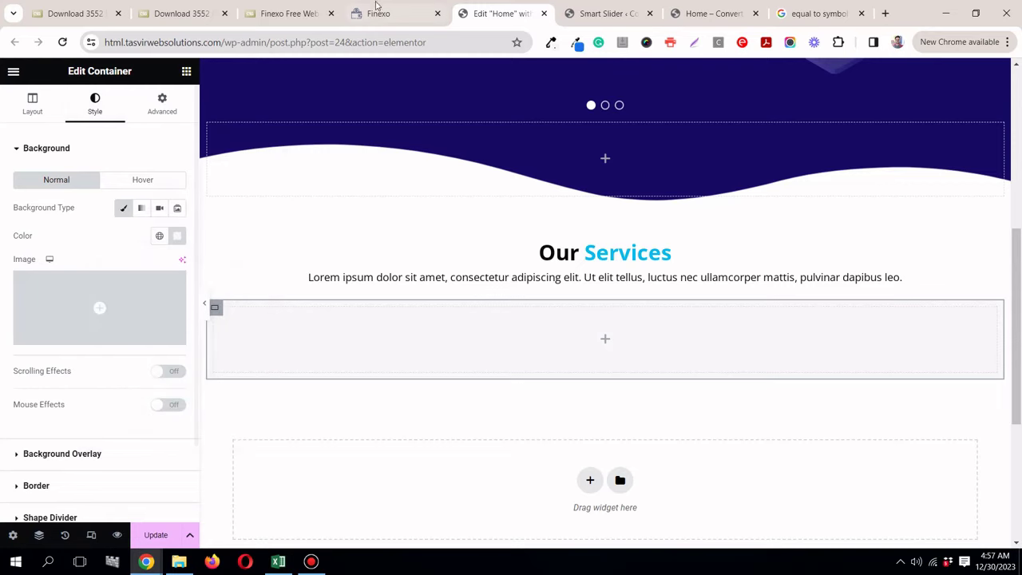
Step: Save the Currency Wallet icon from the Finexo page as s1.png in the Brain Poems folder
click(378, 8)
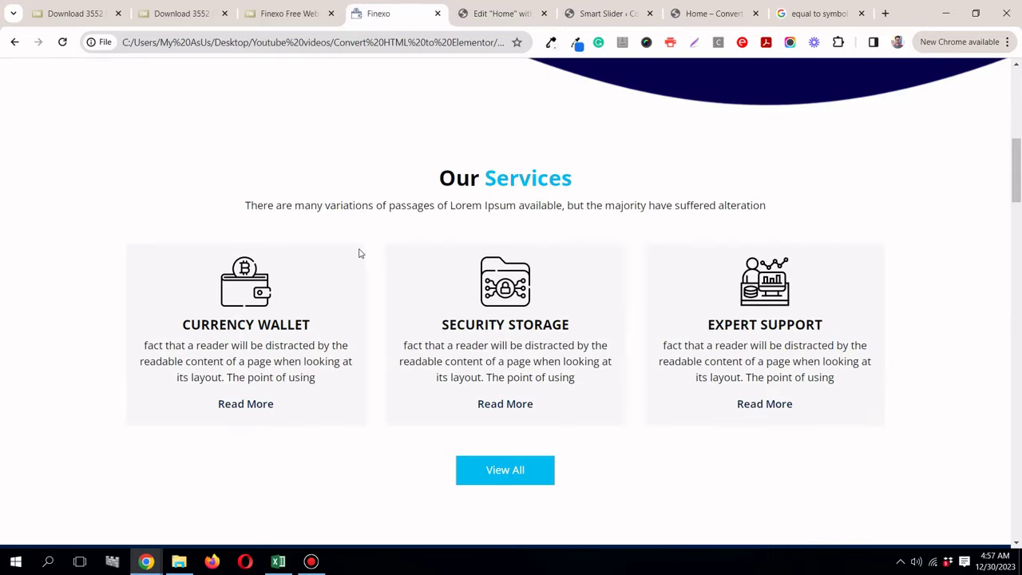
right_click(252, 301)
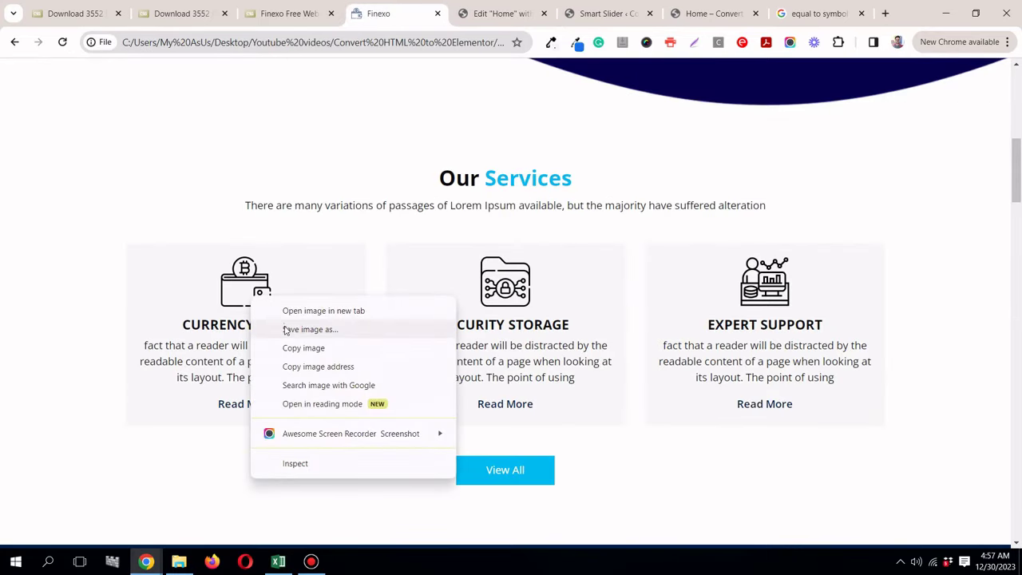
click(286, 330)
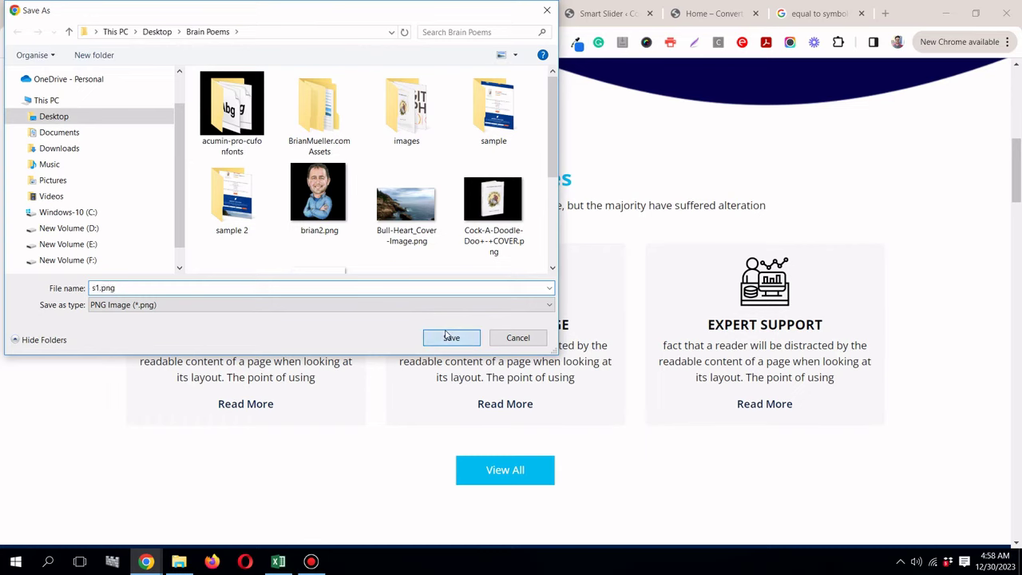
click(450, 337)
Step: Add an Image widget inside the nested container of the Home page
click(507, 15)
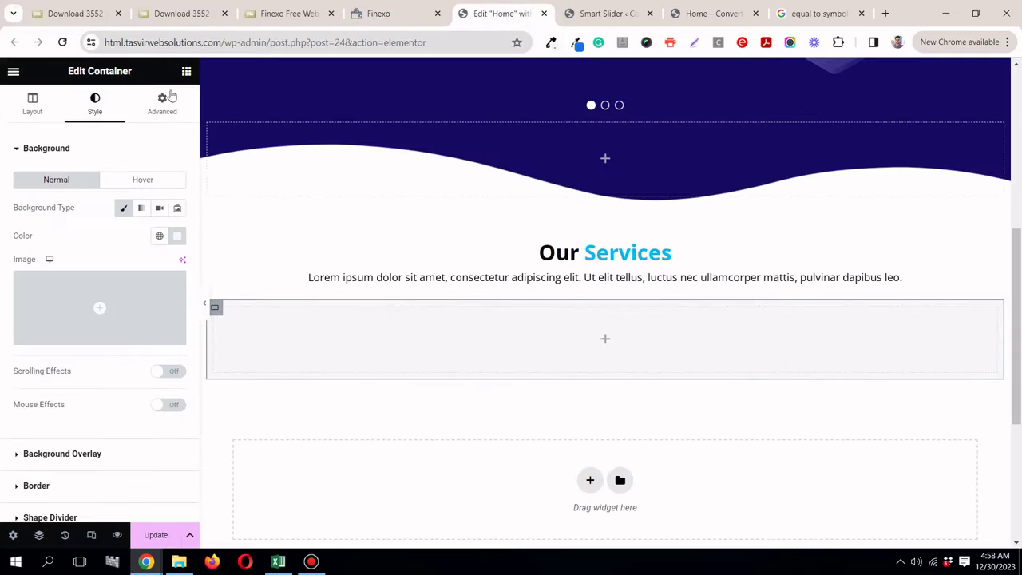
key(ctrl+shift+Tab)
click(508, 16)
drag(141, 391, 349, 347)
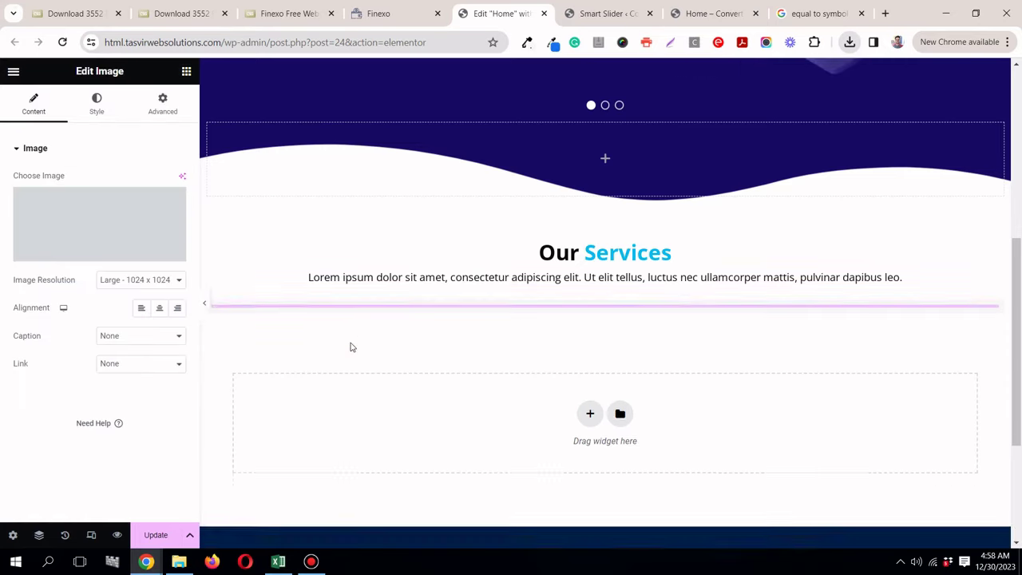
Step: Try to upload the downloaded s1.png to the media library for the Image widget, and close the media dialog
click(51, 210)
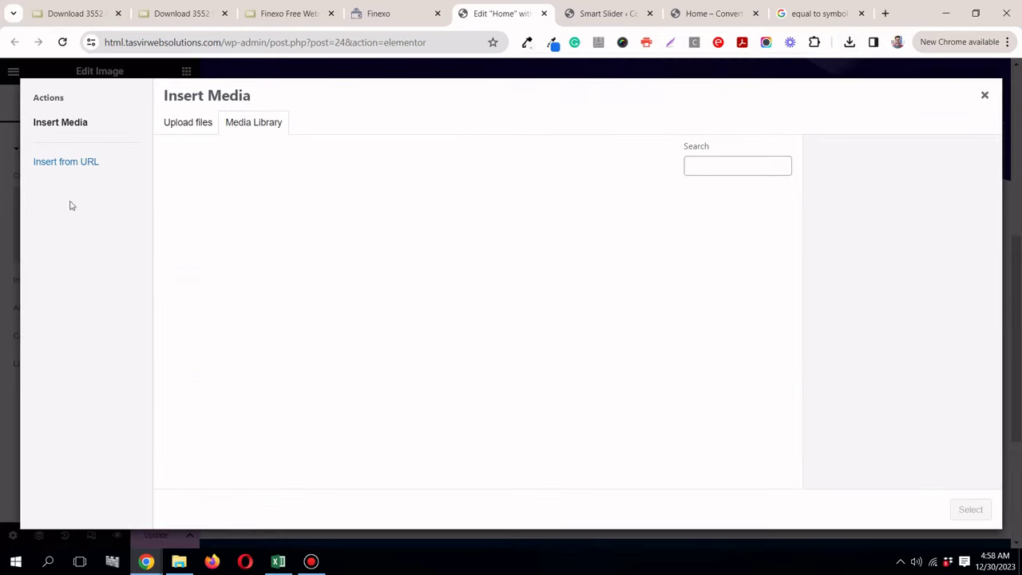
click(849, 42)
drag(746, 107, 513, 136)
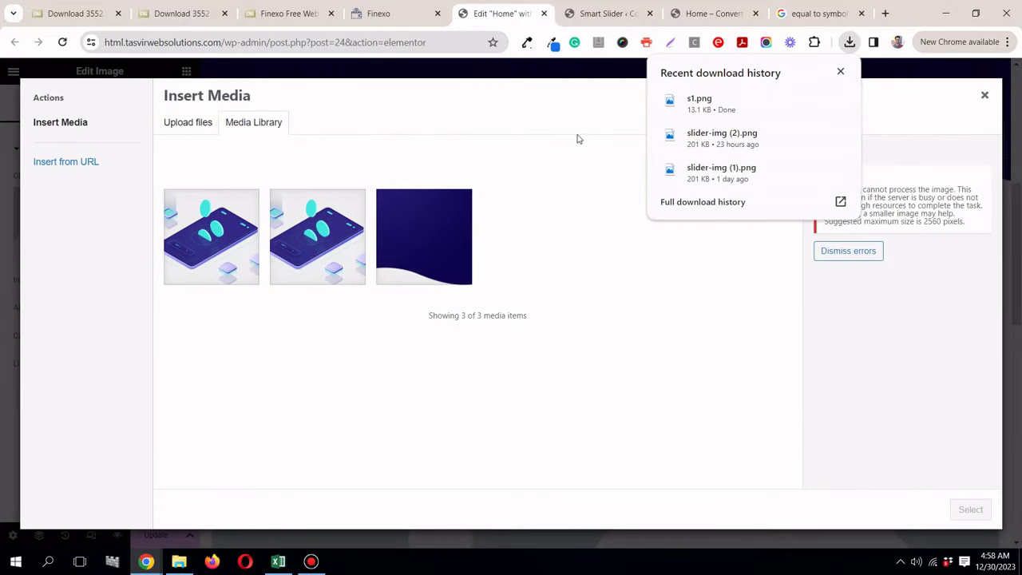
drag(797, 109, 524, 201)
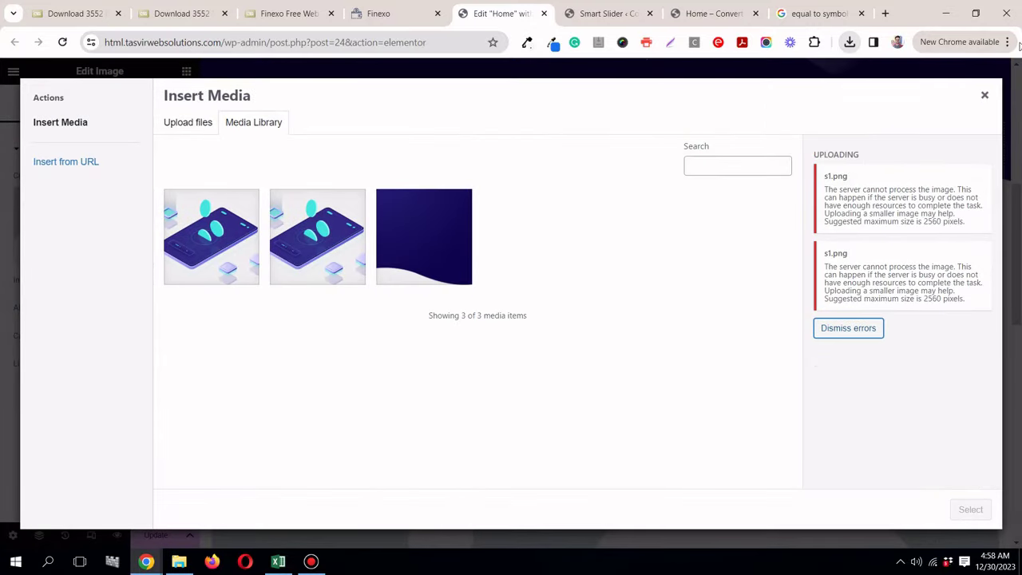
click(985, 95)
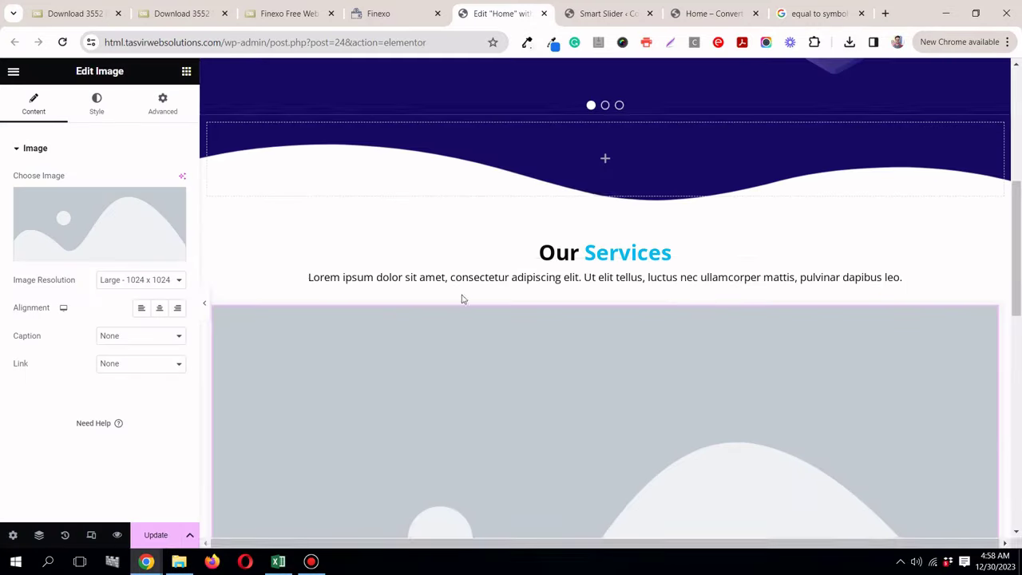
Step: Save the Home page changes, reload the Elementor editor and return to the placeholder image under "Our Services"
click(162, 535)
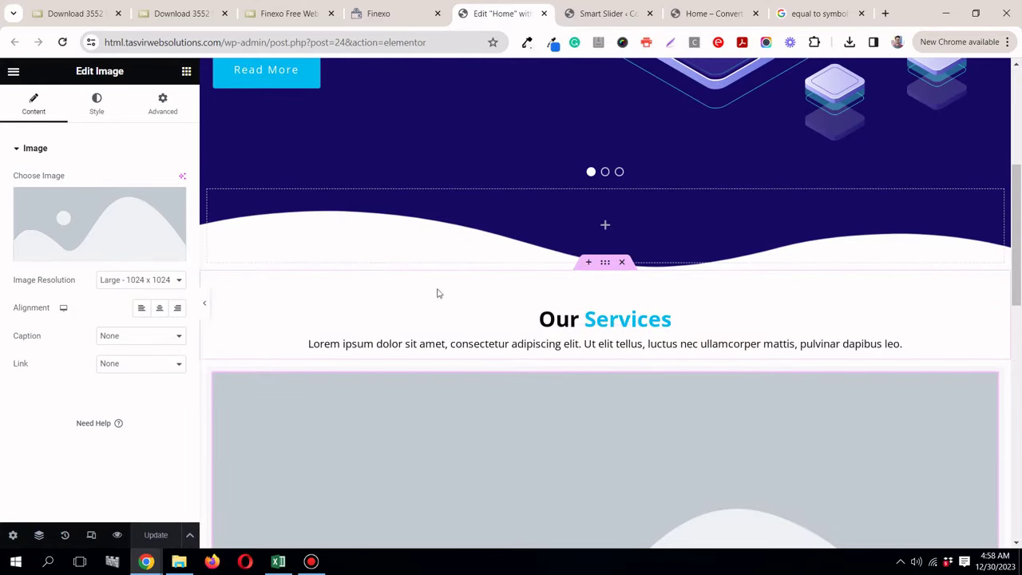
click(62, 42)
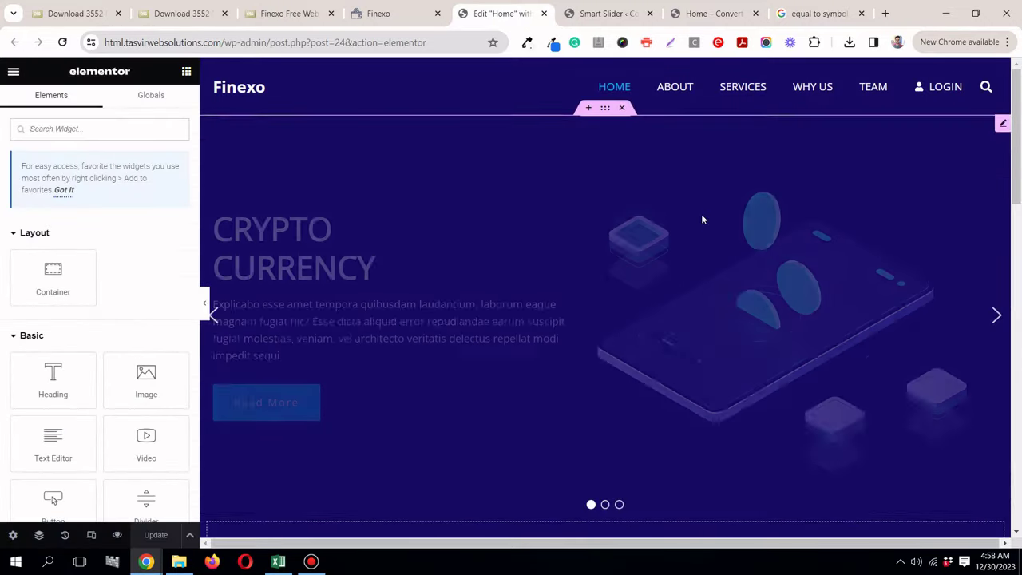
scroll(701, 216, down, 8)
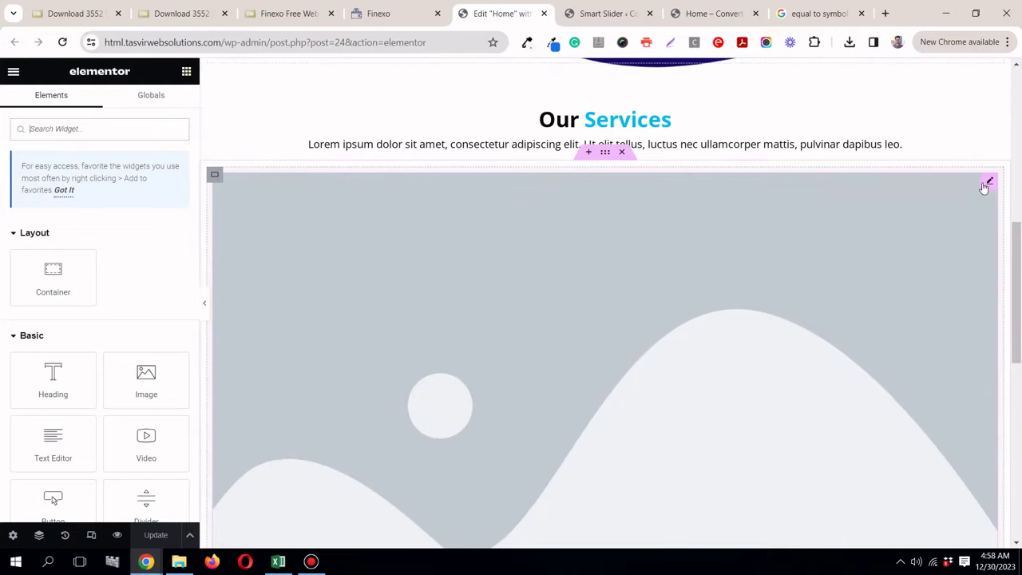
Step: Upload the downloaded s1.png to the media library and insert it into the Image widget under "Our Services"
click(987, 183)
click(50, 231)
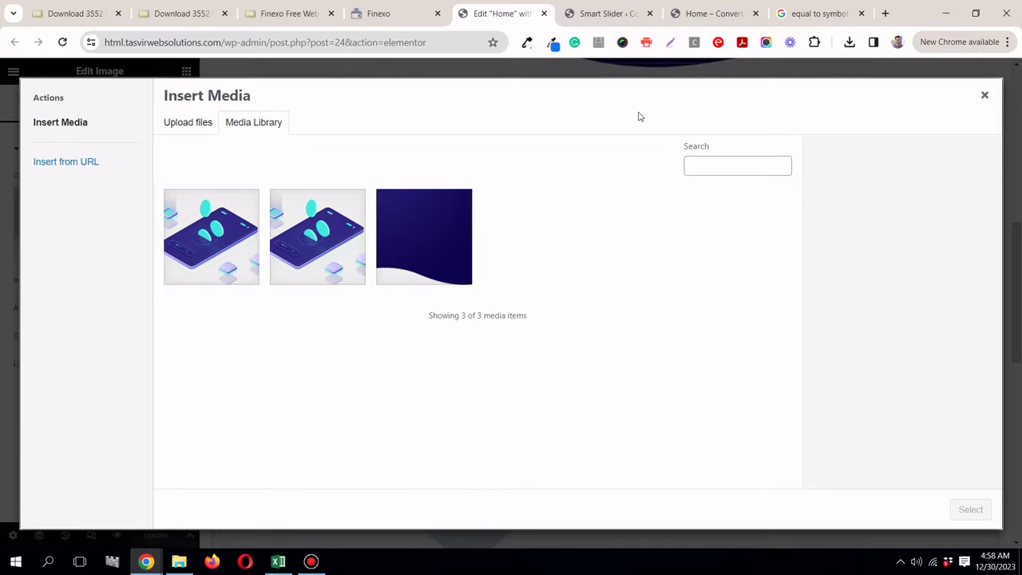
click(850, 41)
drag(764, 100, 380, 207)
click(531, 137)
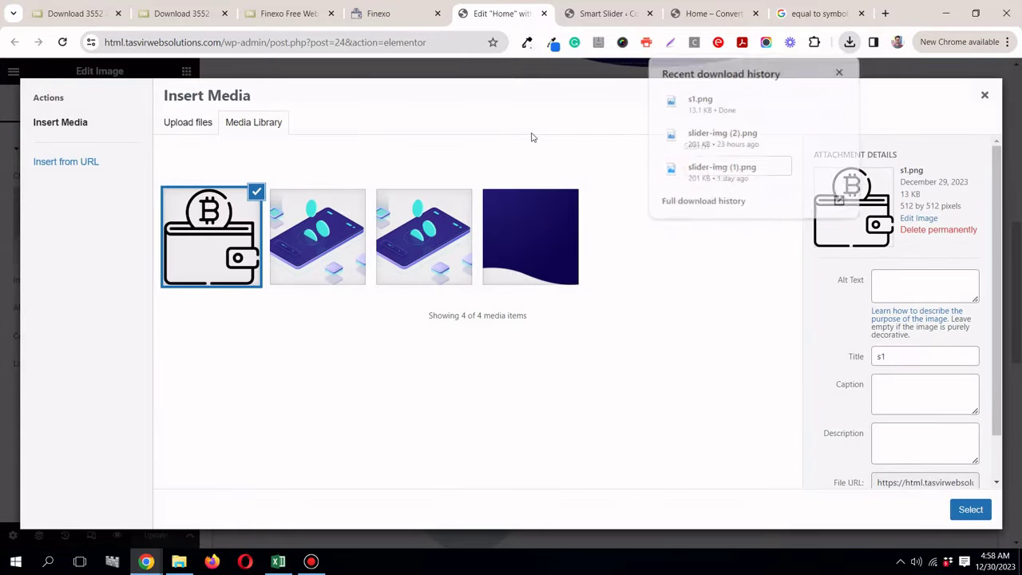
click(969, 512)
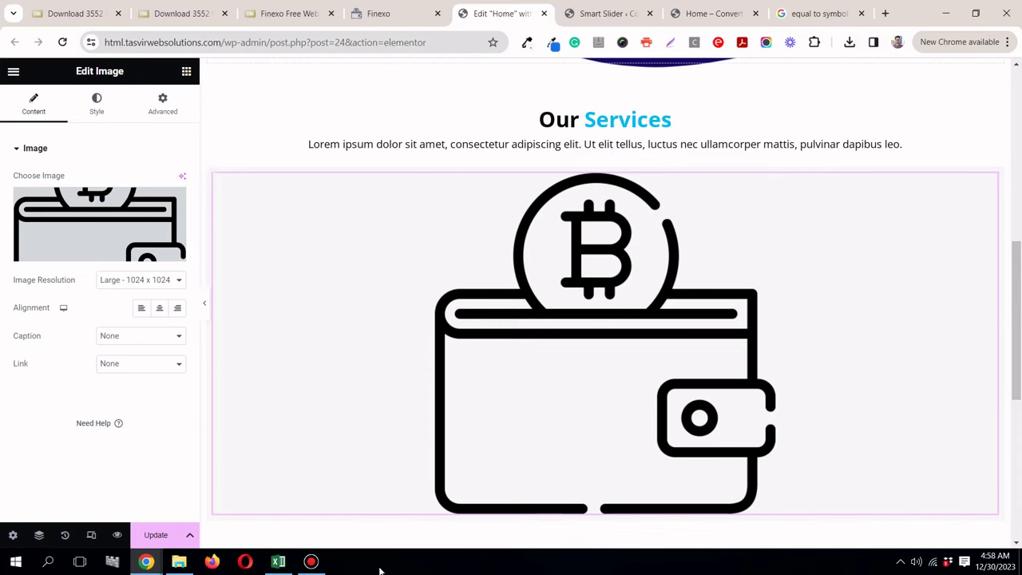
click(313, 563)
click(312, 563)
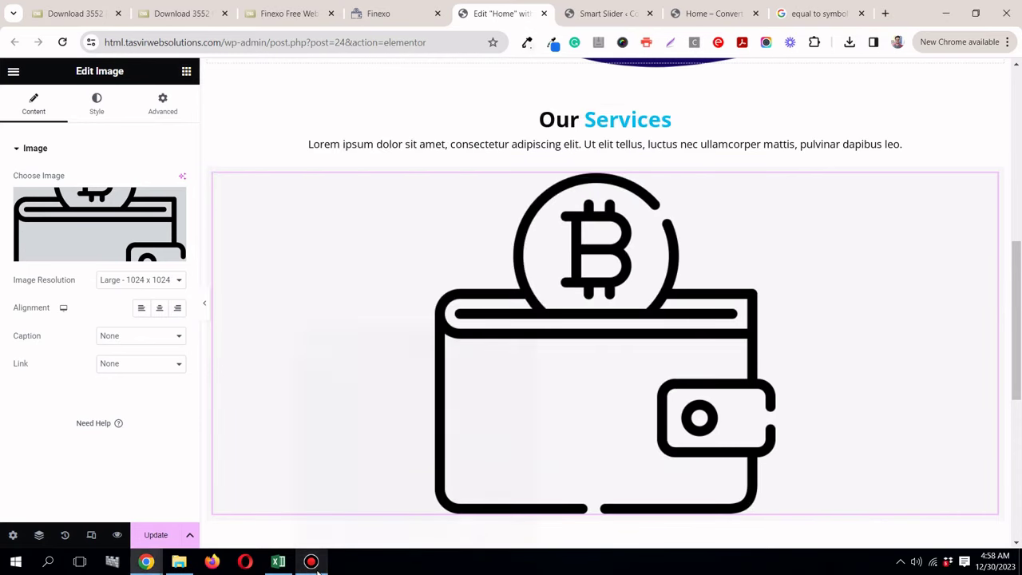
click(312, 562)
click(316, 563)
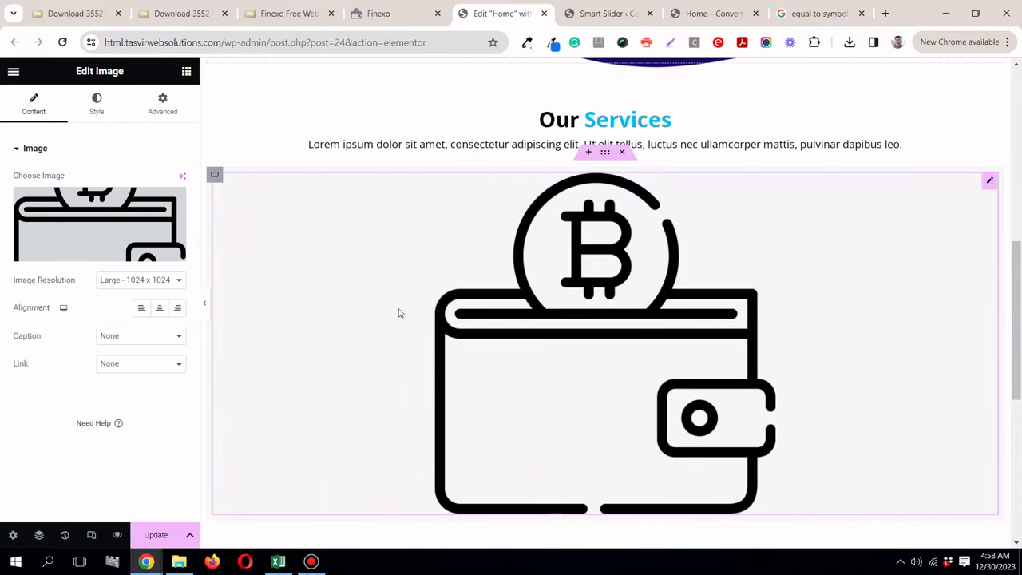
Step: Set the wallet image's width to 65 px, checking its size against the Finexo page
click(97, 108)
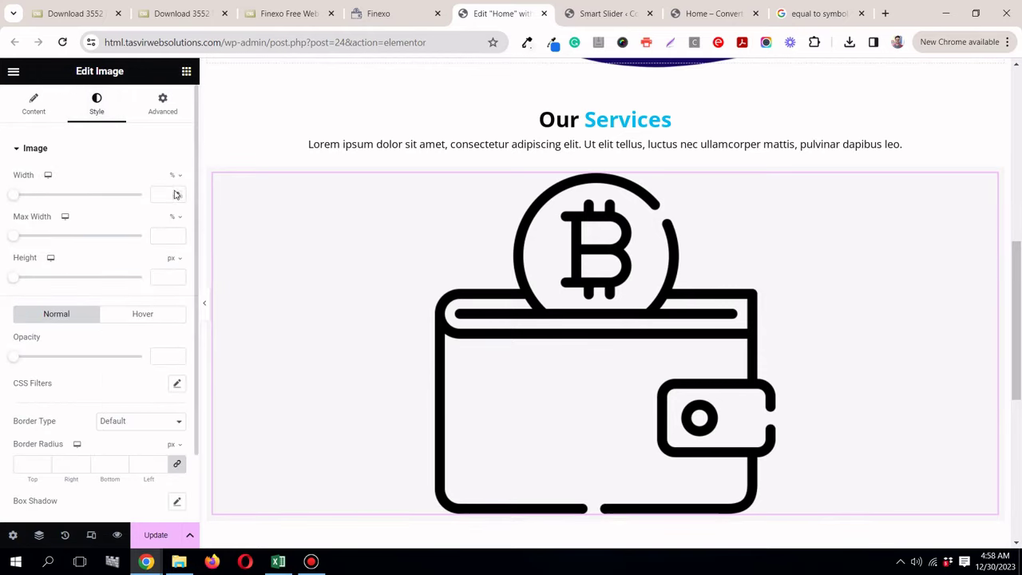
mouse_move(178, 185)
click(166, 193)
text(5)
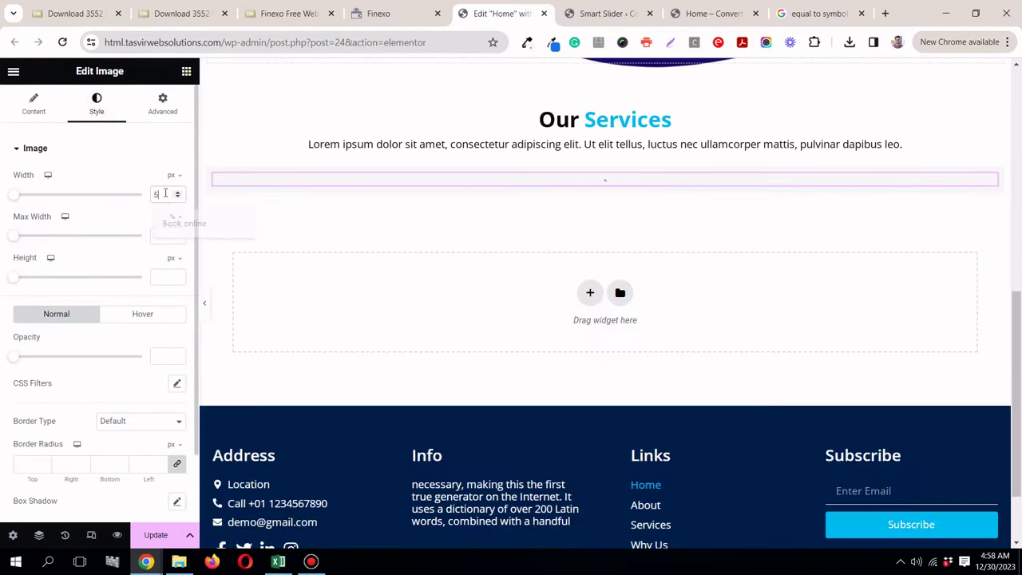
text(0)
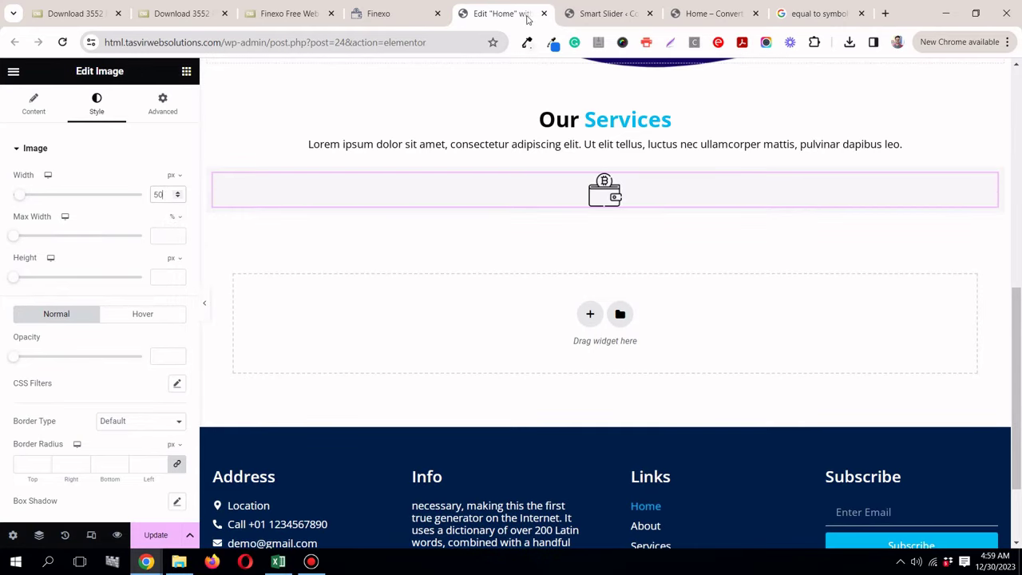
click(391, 14)
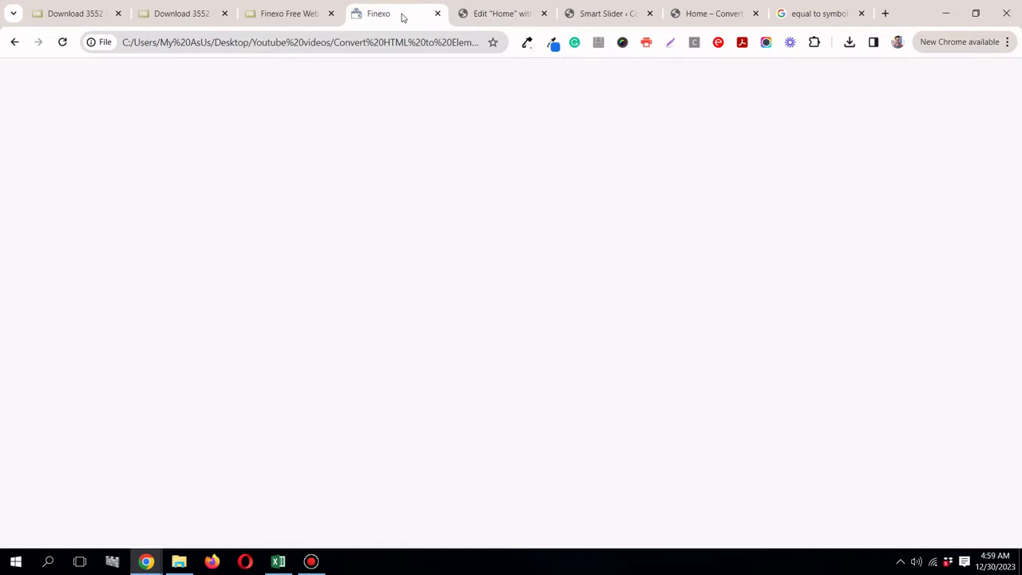
click(495, 13)
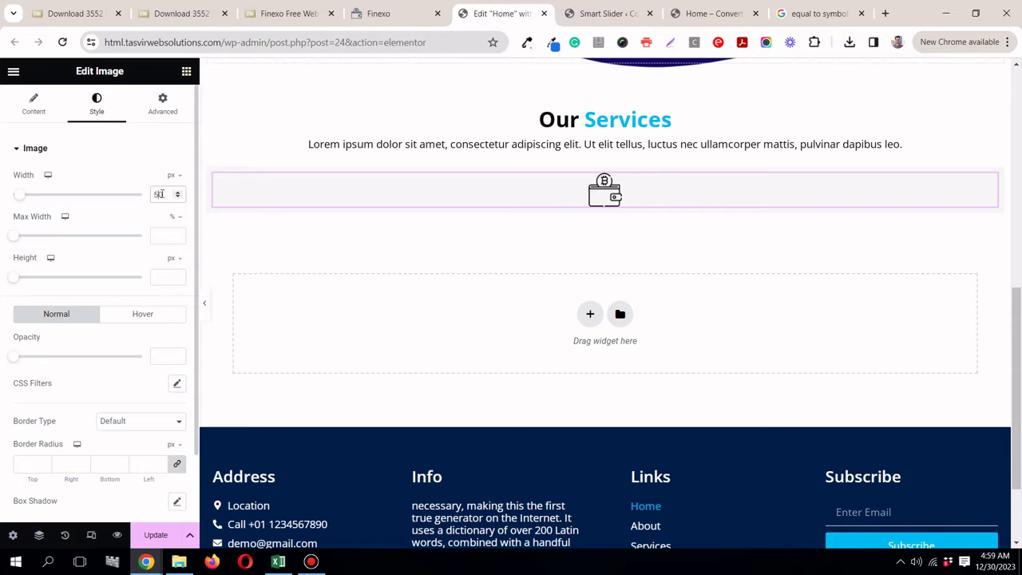
text(65)
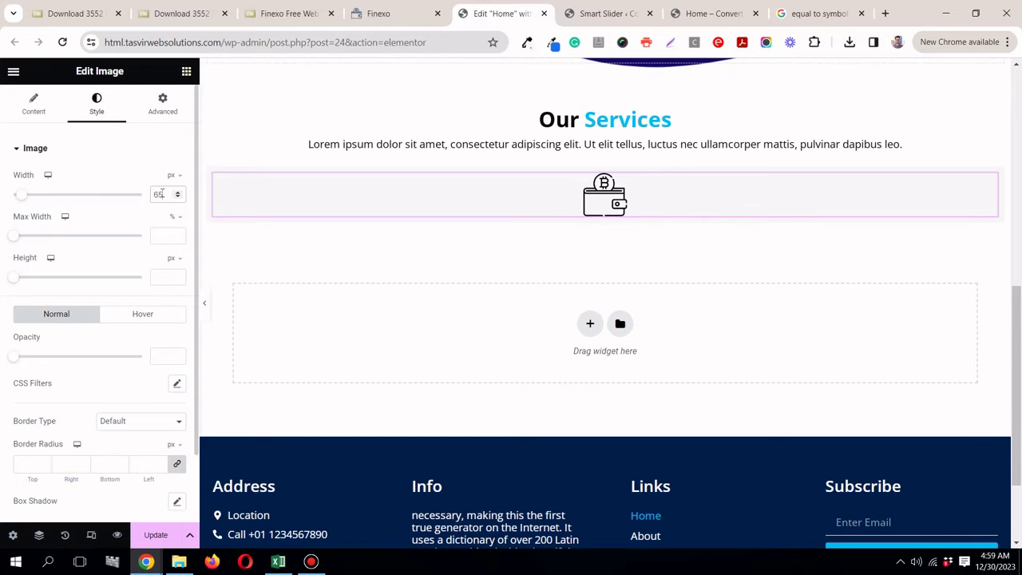
Step: Inspect the "Currency Wallet" heading on the Finexo page in the developer tools, using the Responsive device size
click(381, 16)
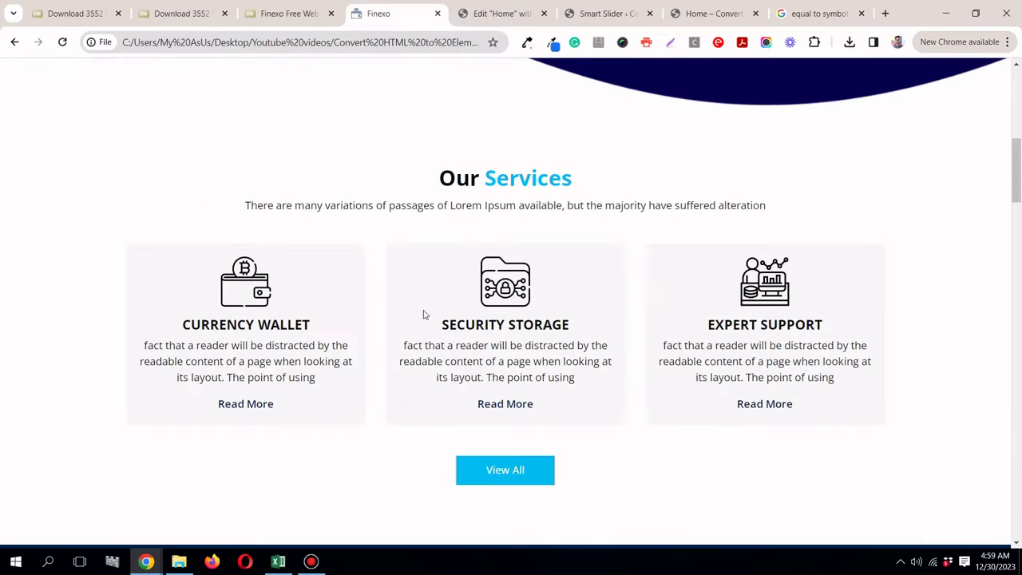
triple_click(274, 324)
right_click(274, 326)
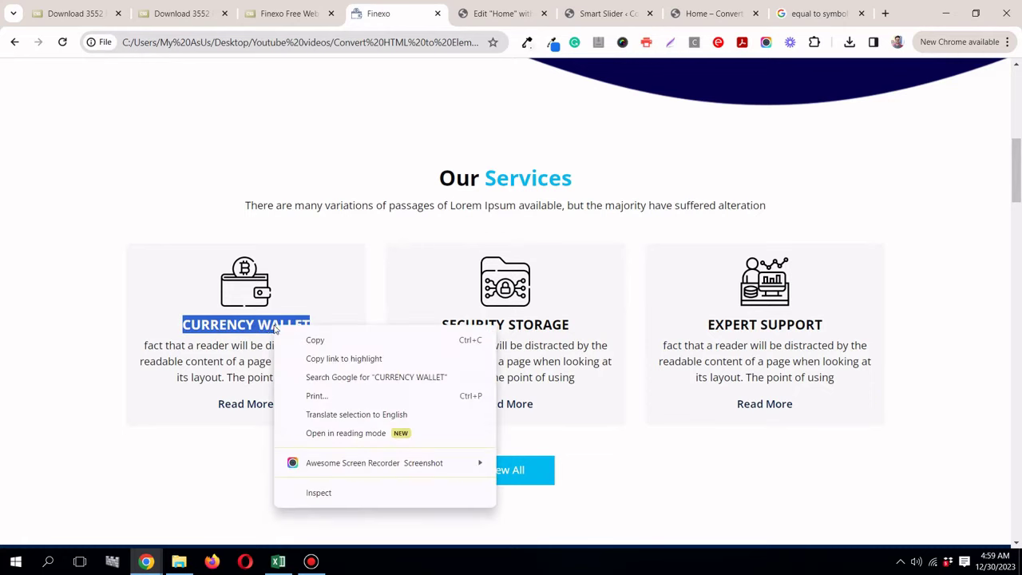
click(315, 340)
click(290, 335)
right_click(287, 333)
key(Escape)
right_click(282, 323)
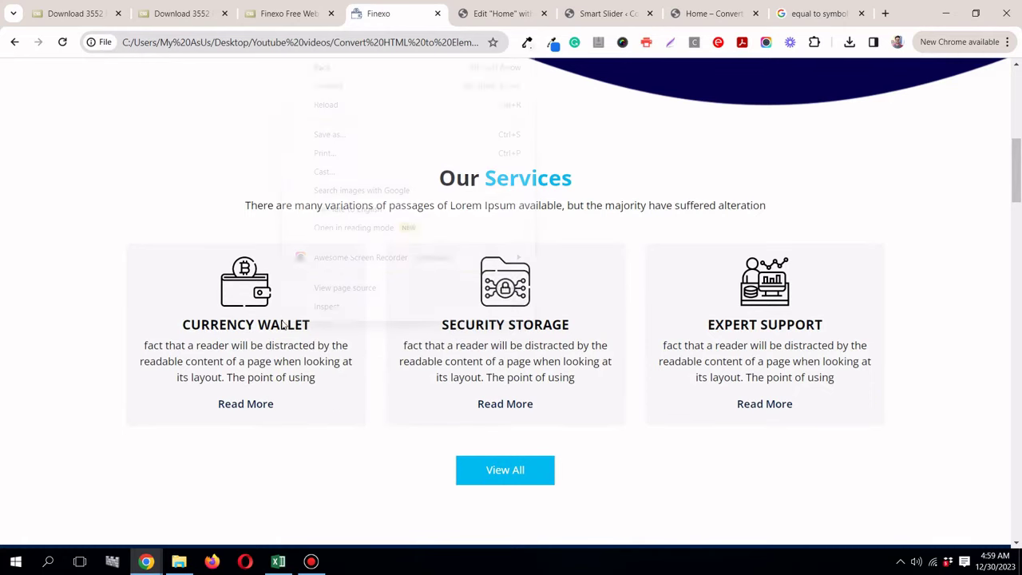
click(327, 308)
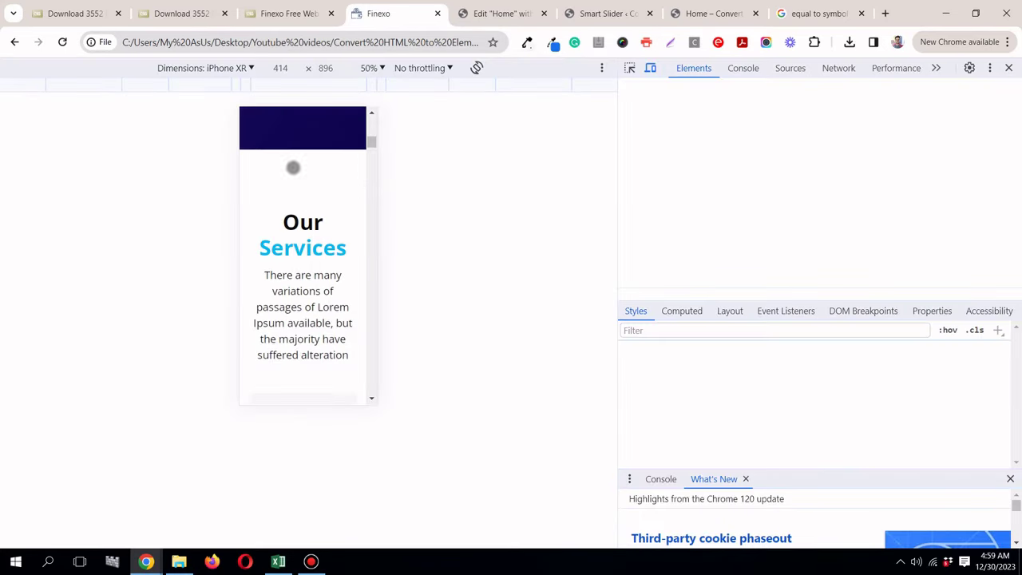
click(214, 68)
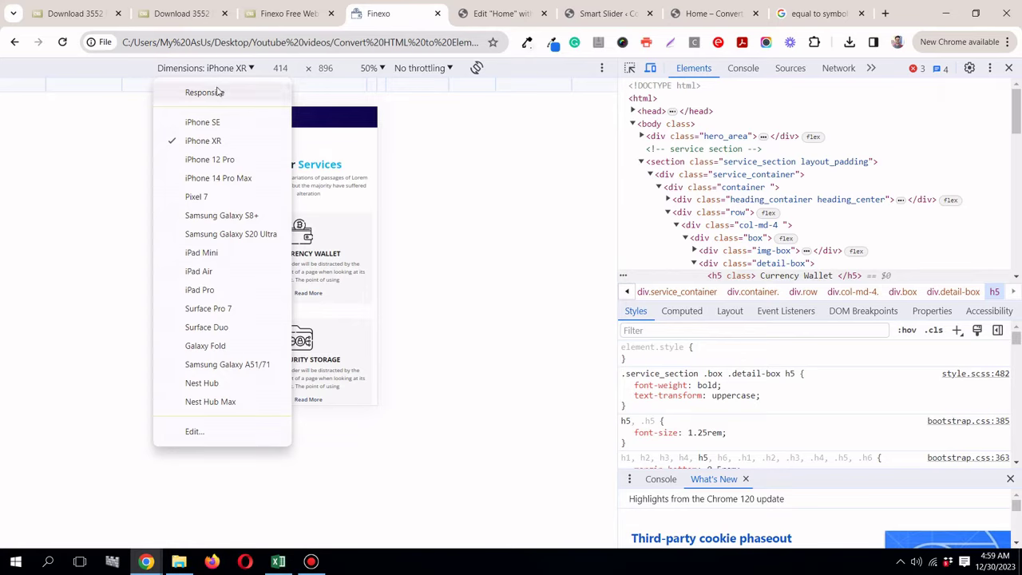
click(220, 90)
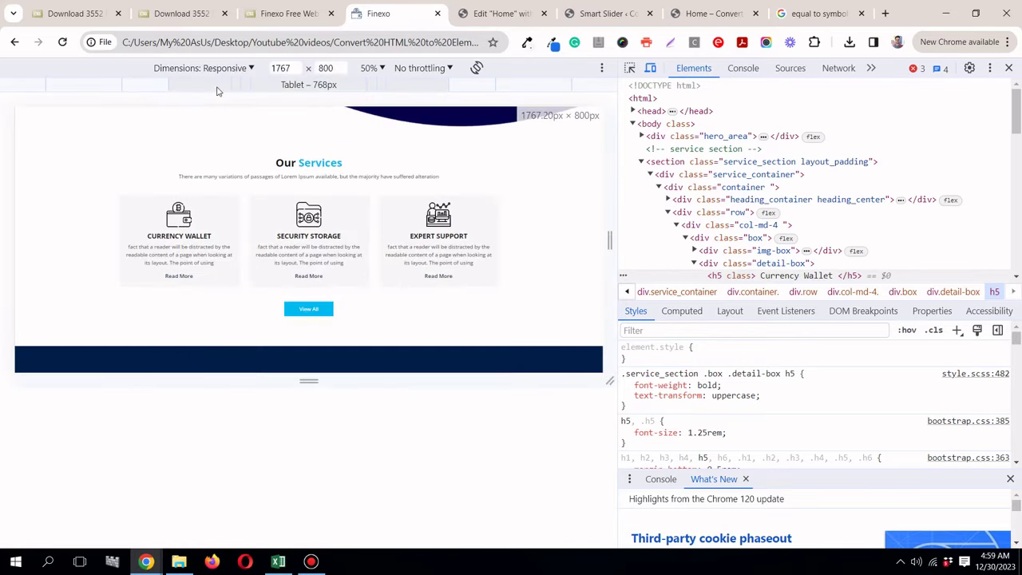
Step: Pick the "Security Storage" heading with the element inspector to examine its tag and styles, and close the developer tools
click(629, 69)
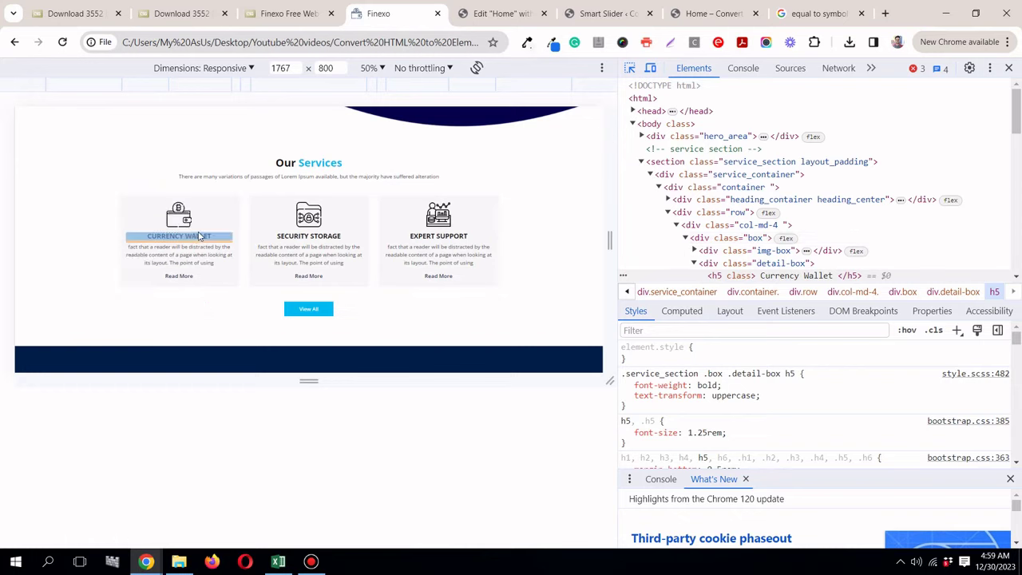
click(339, 237)
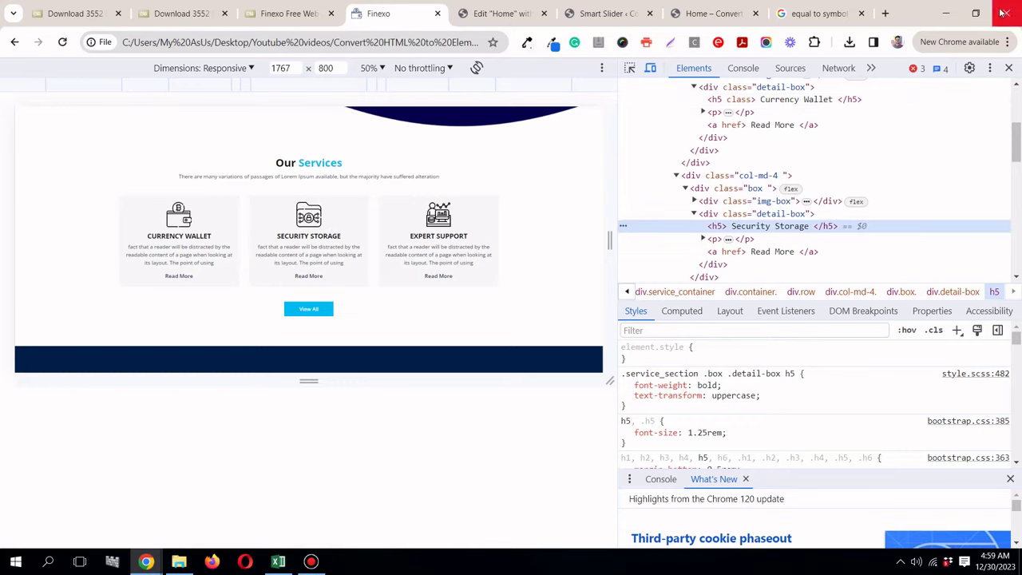
click(1009, 68)
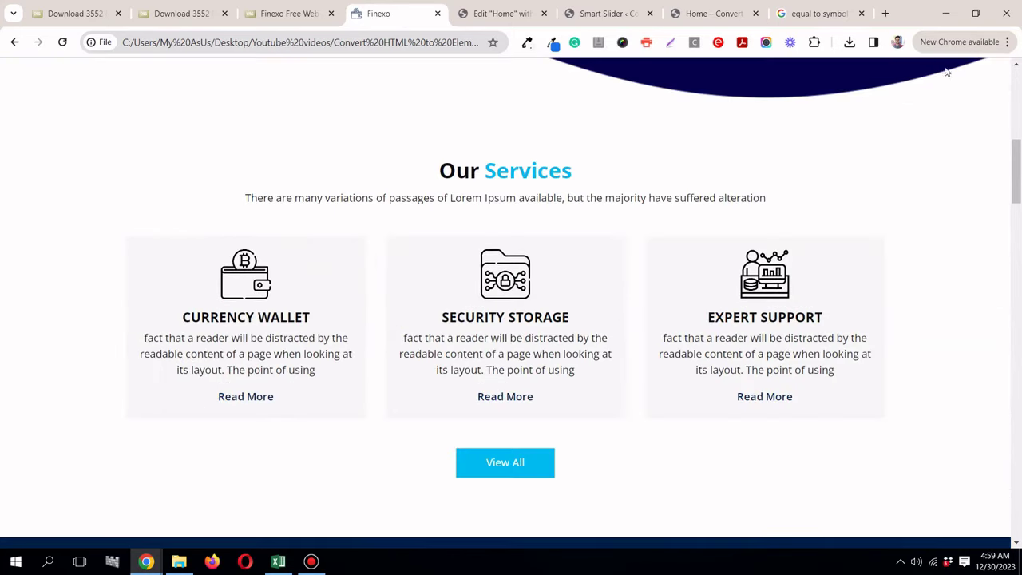
Step: Return to the Elementor editor and add a Heading widget below the wallet image
click(479, 20)
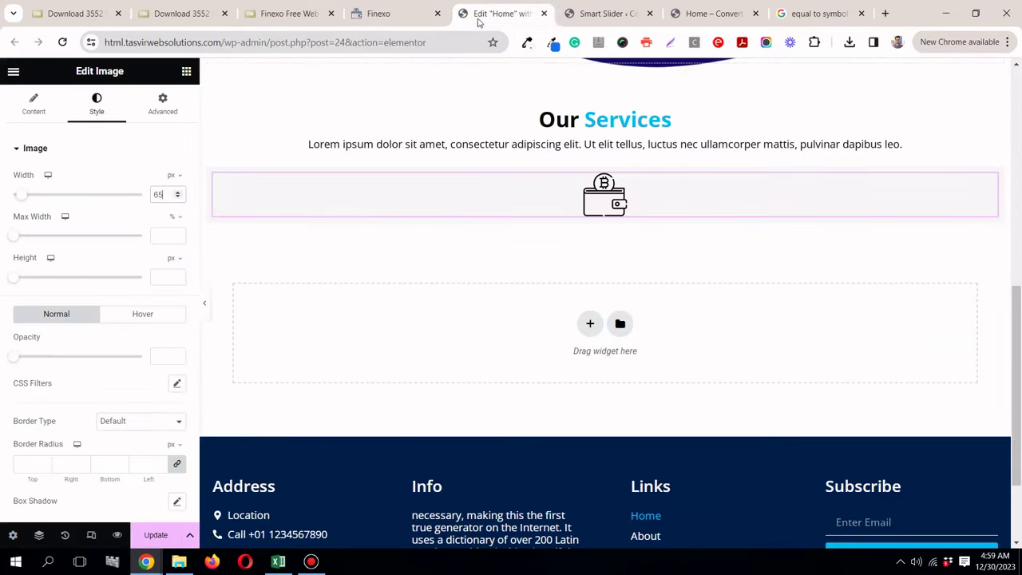
click(186, 71)
drag(73, 389, 652, 219)
Step: Examine the service card headings' HTML tag, font and margin again with the element inspector on the Finexo page
click(379, 13)
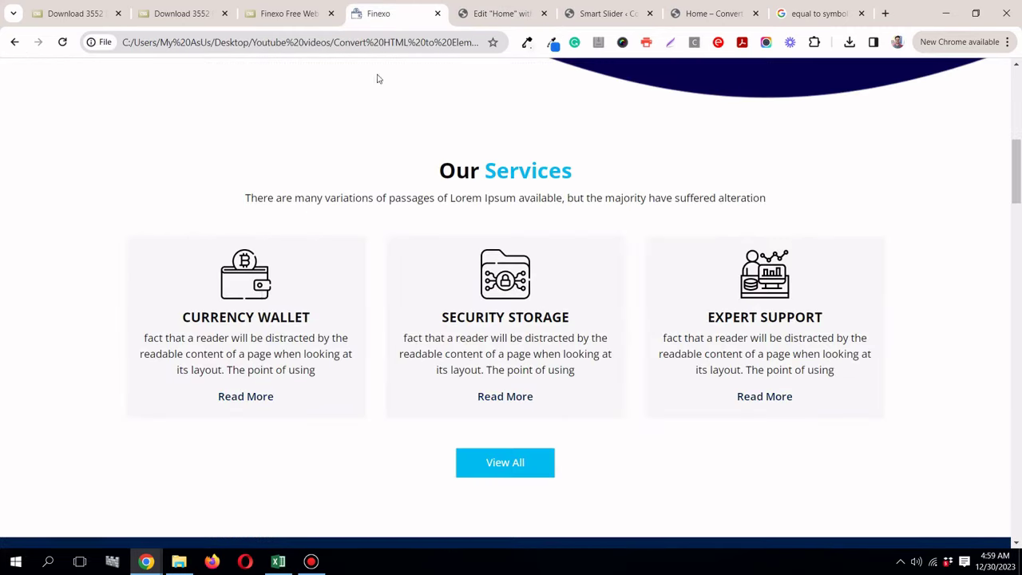
right_click(260, 316)
click(311, 304)
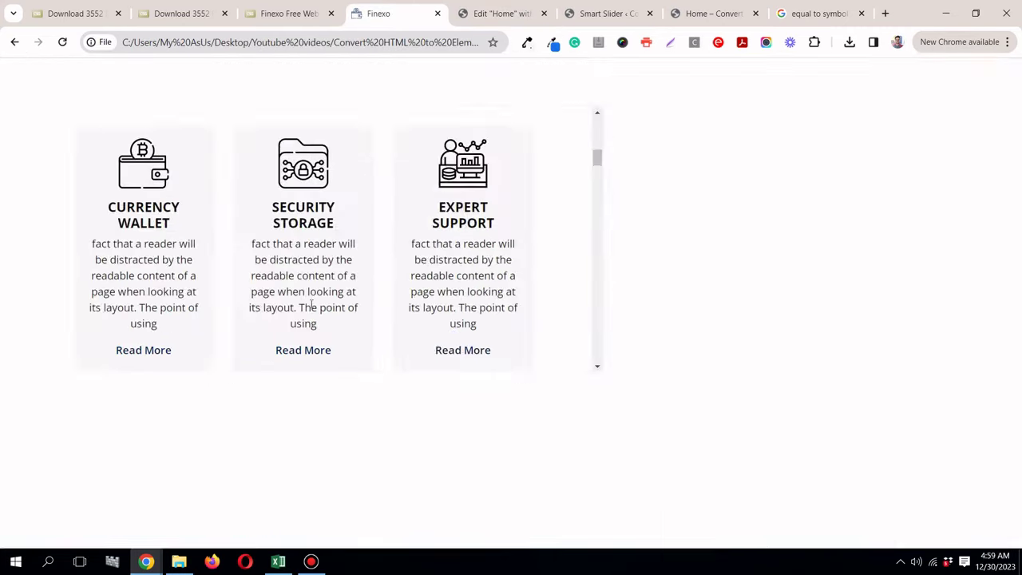
click(630, 70)
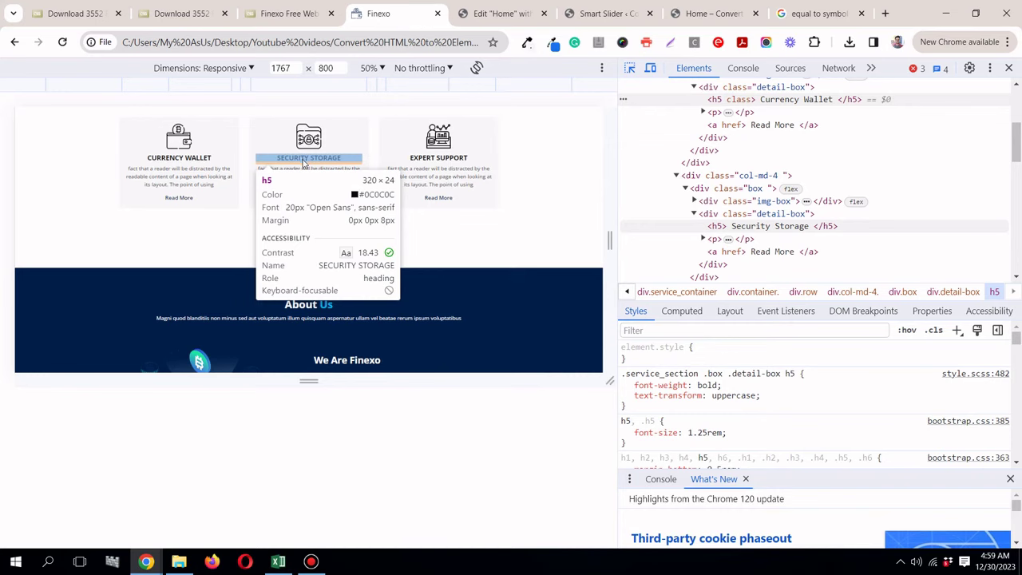
Step: Set the new Elementor heading's HTML tag to H5 and align it to the center
click(499, 13)
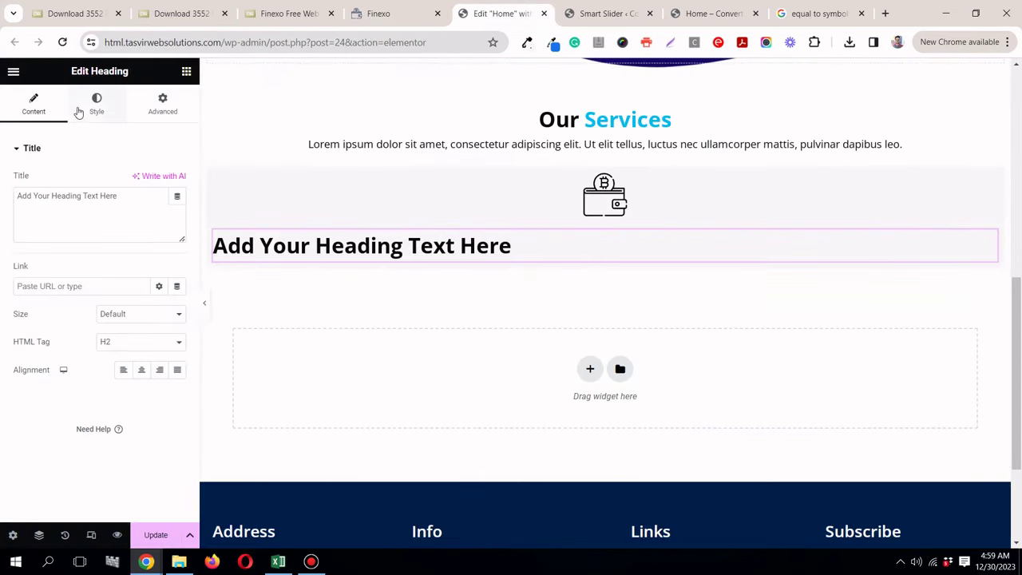
click(126, 343)
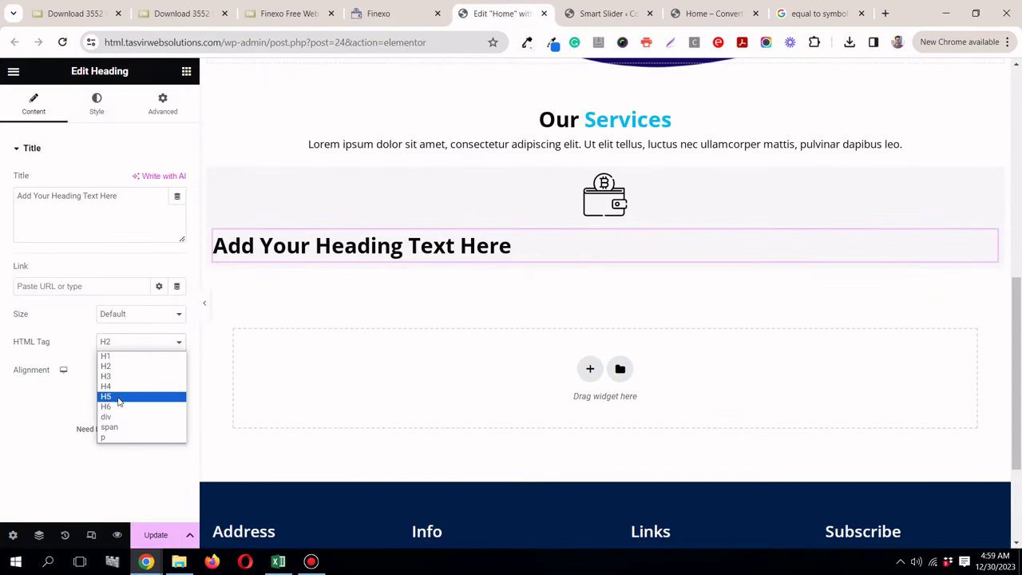
click(118, 397)
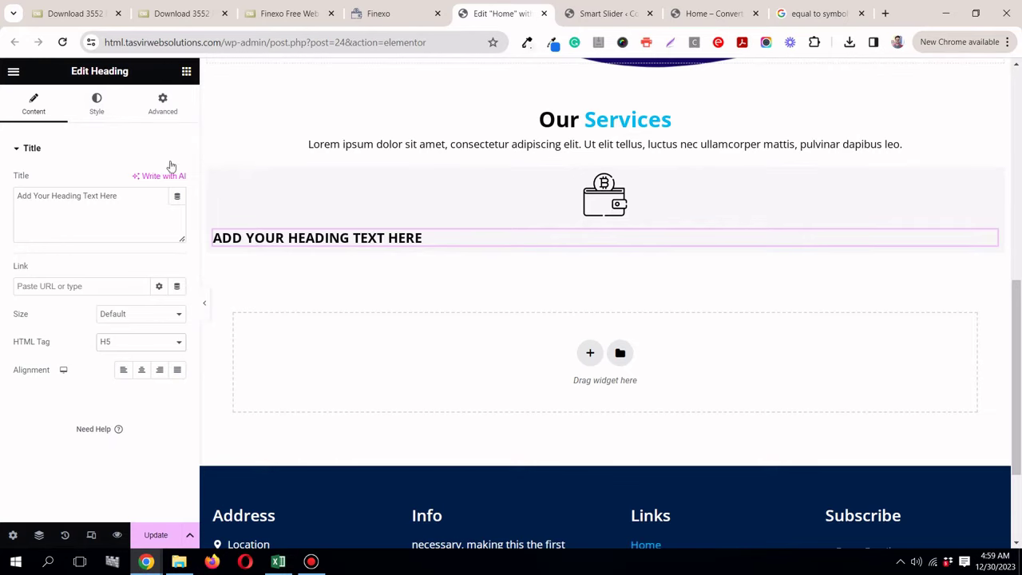
click(141, 371)
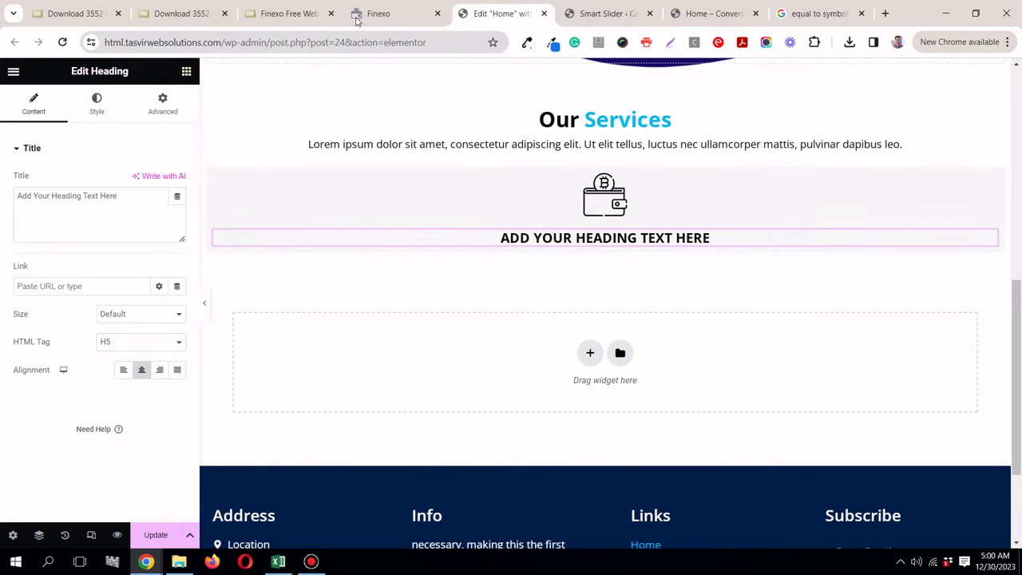
Step: Copy "CURRENCY WALLET" from the Finexo page and paste it as plain text over the placeholder title of the new heading
click(356, 19)
key(F12)
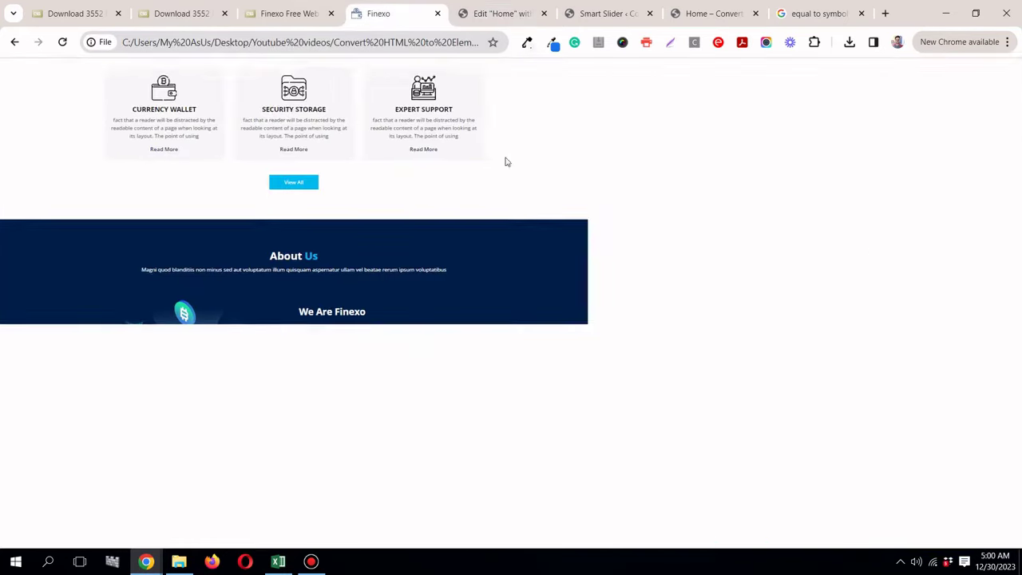
drag(184, 163, 310, 164)
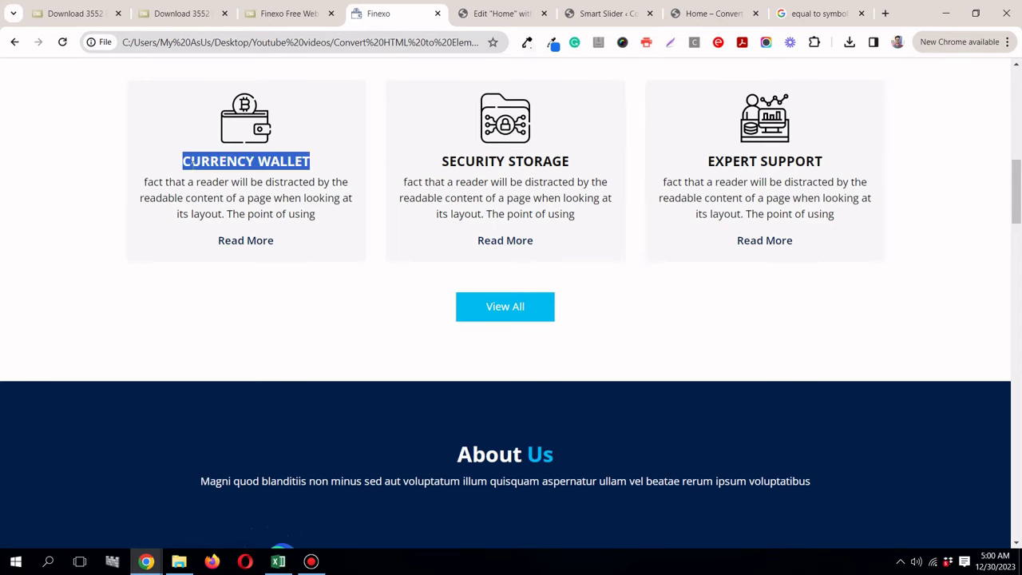
right_click(191, 172)
click(220, 179)
click(479, 13)
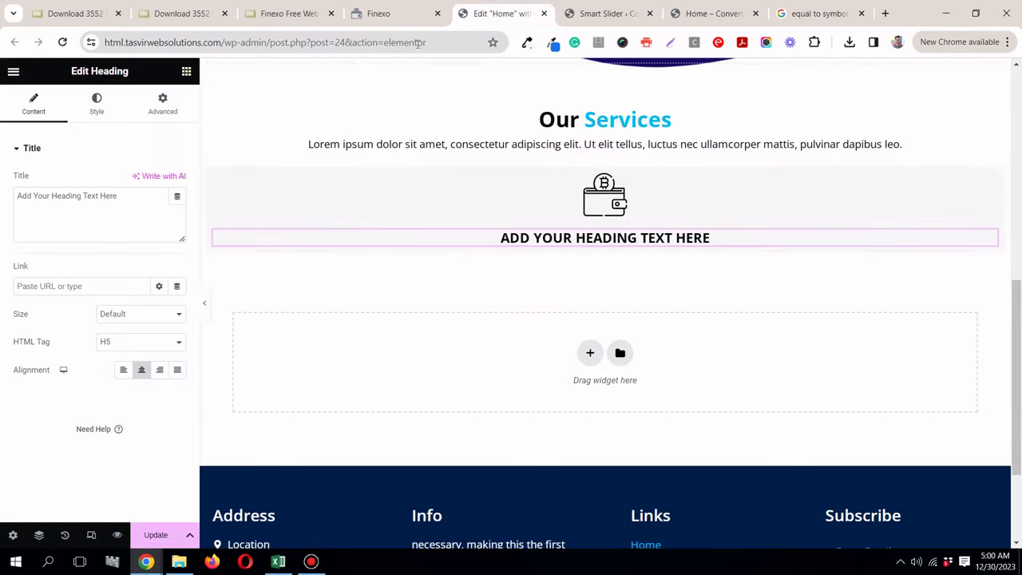
triple_click(123, 194)
right_click(128, 195)
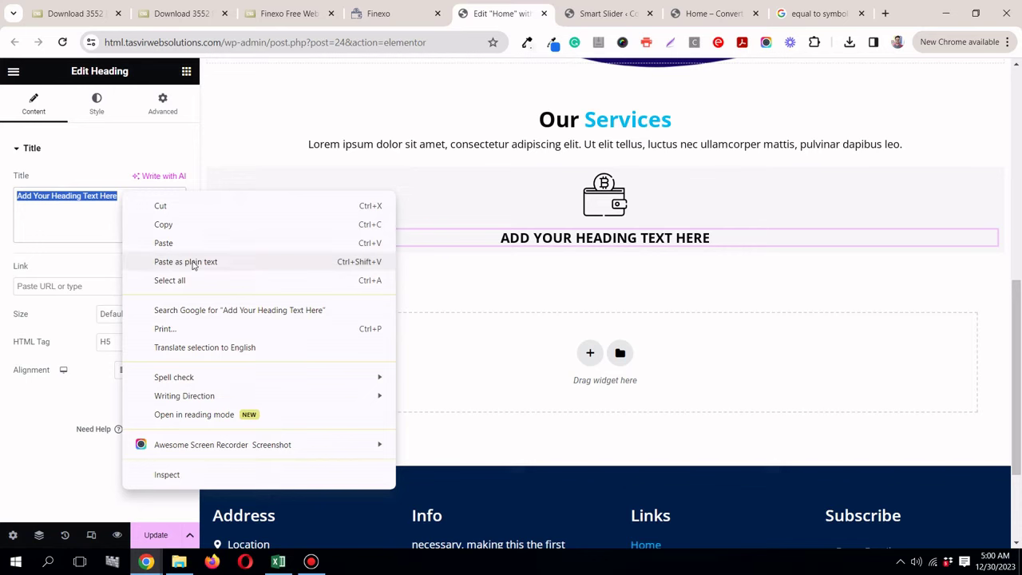
click(199, 263)
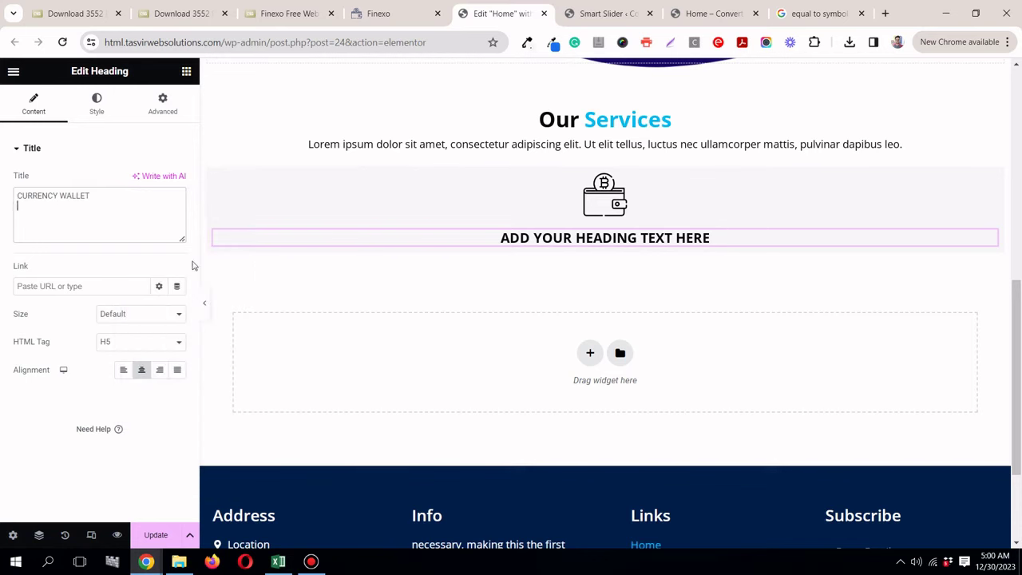
click(437, 15)
right_click(922, 14)
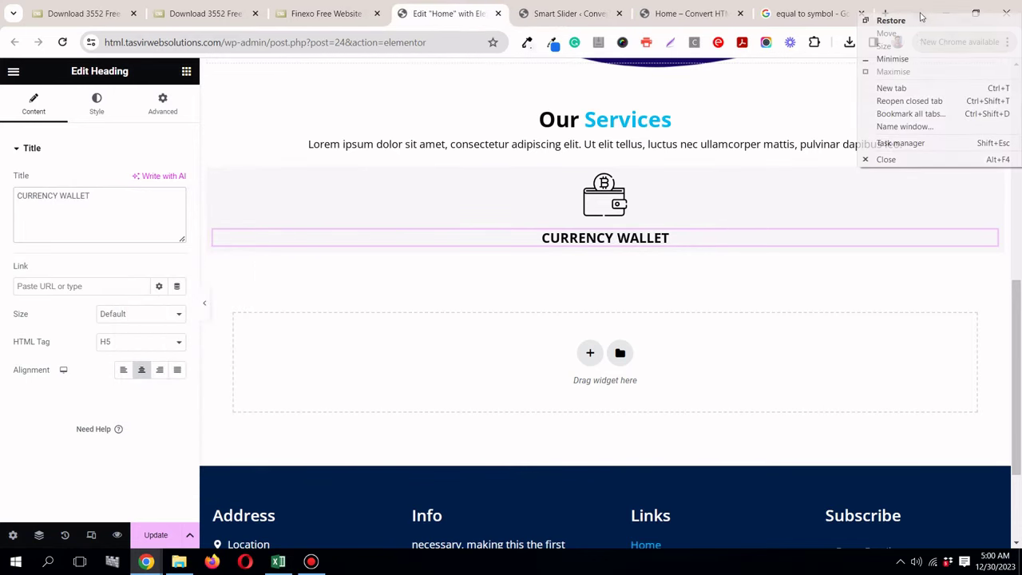
click(910, 101)
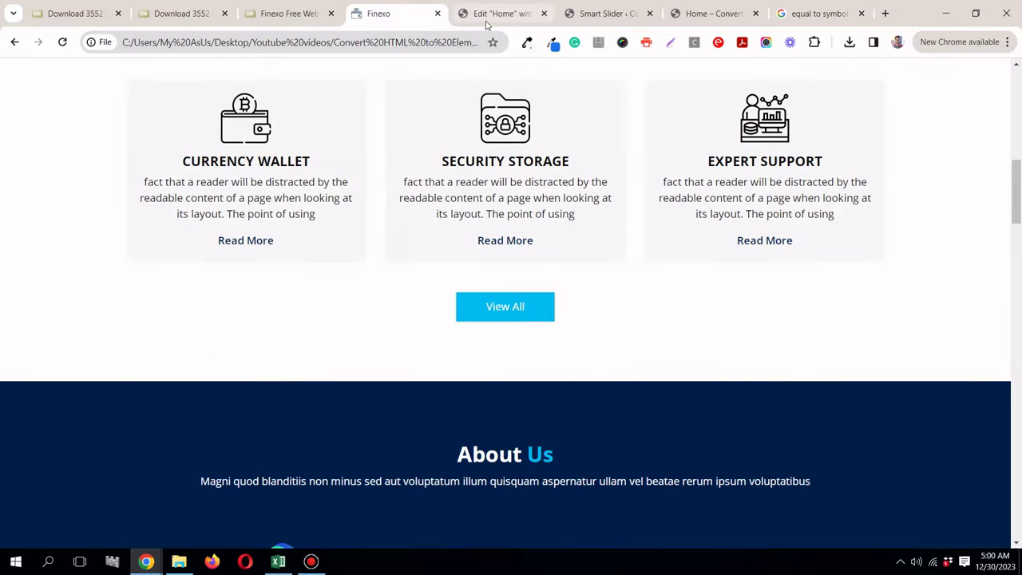
Step: Return to the Elementor editor and add a Text Editor widget below the CURRENCY WALLET heading
click(487, 17)
click(186, 71)
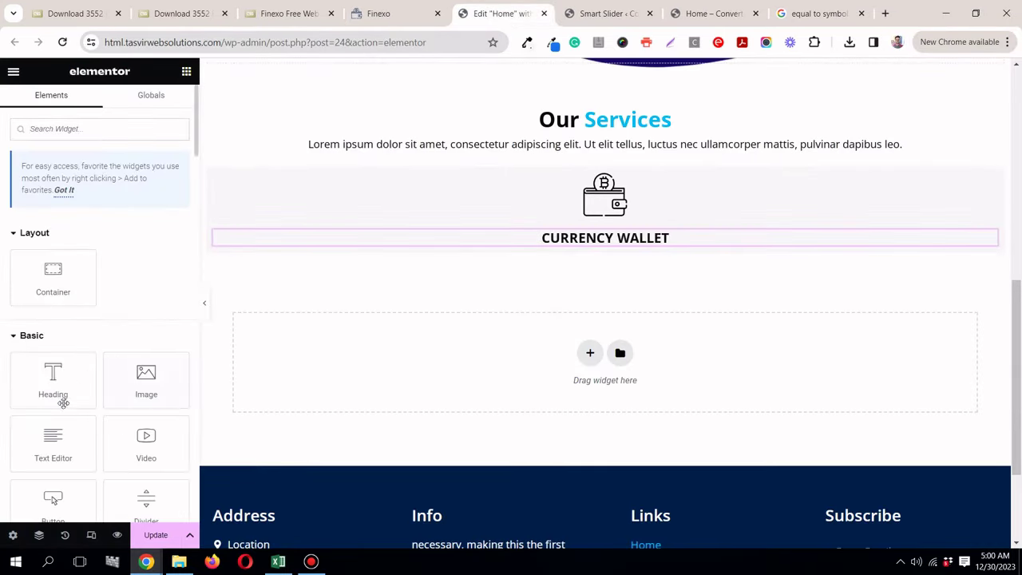
drag(76, 434, 567, 251)
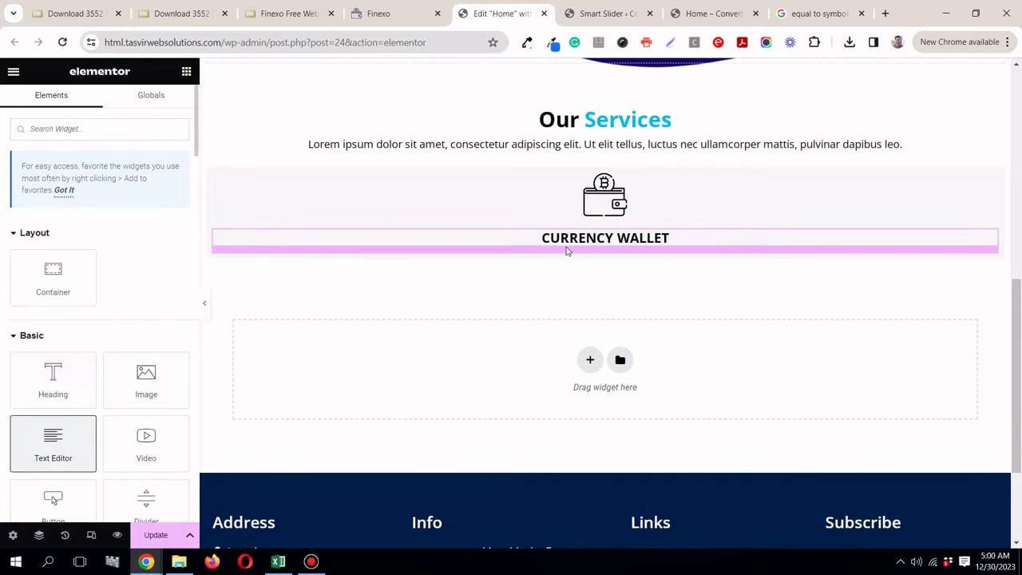
Step: Copy the Currency Wallet card's paragraph from the Finexo page and paste it as plain text over the new text widget's placeholder
click(413, 14)
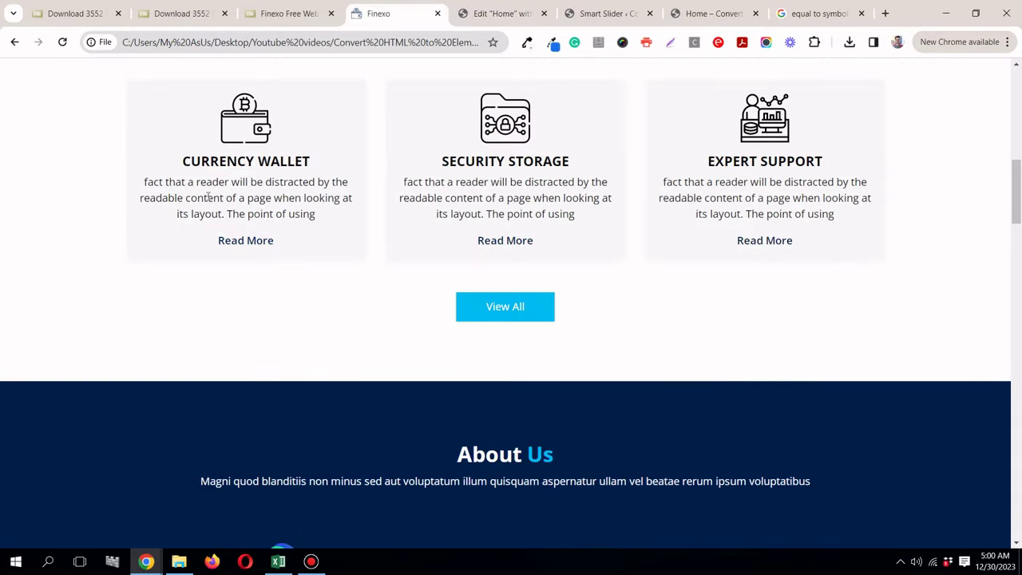
drag(140, 186, 315, 214)
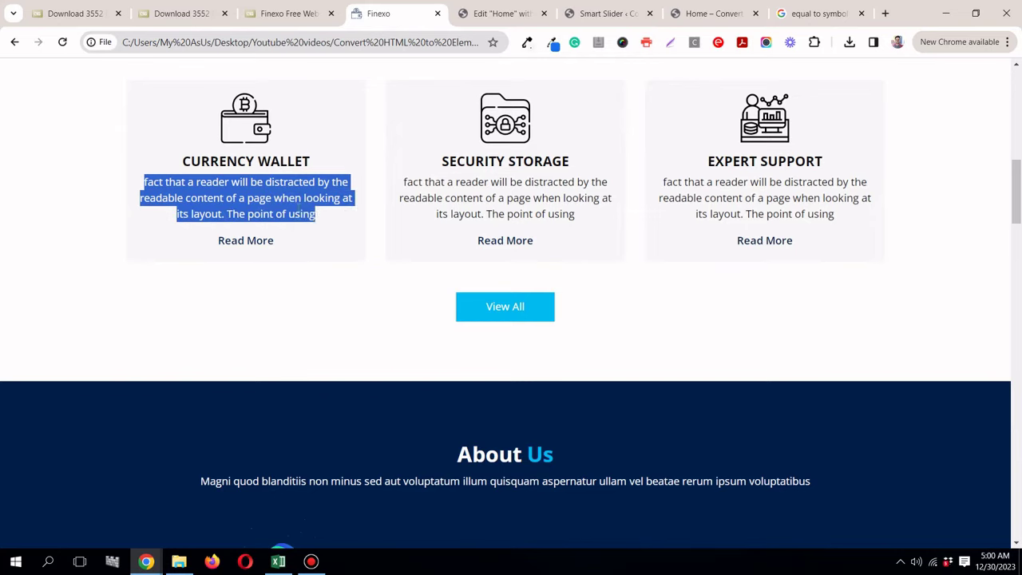
right_click(297, 270)
click(328, 283)
click(523, 6)
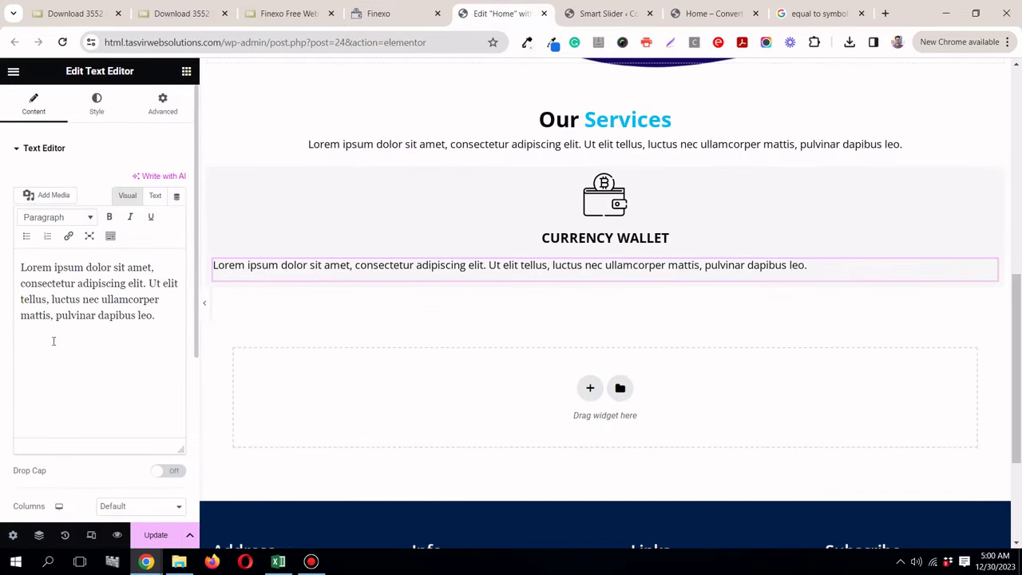
triple_click(78, 316)
right_click(78, 319)
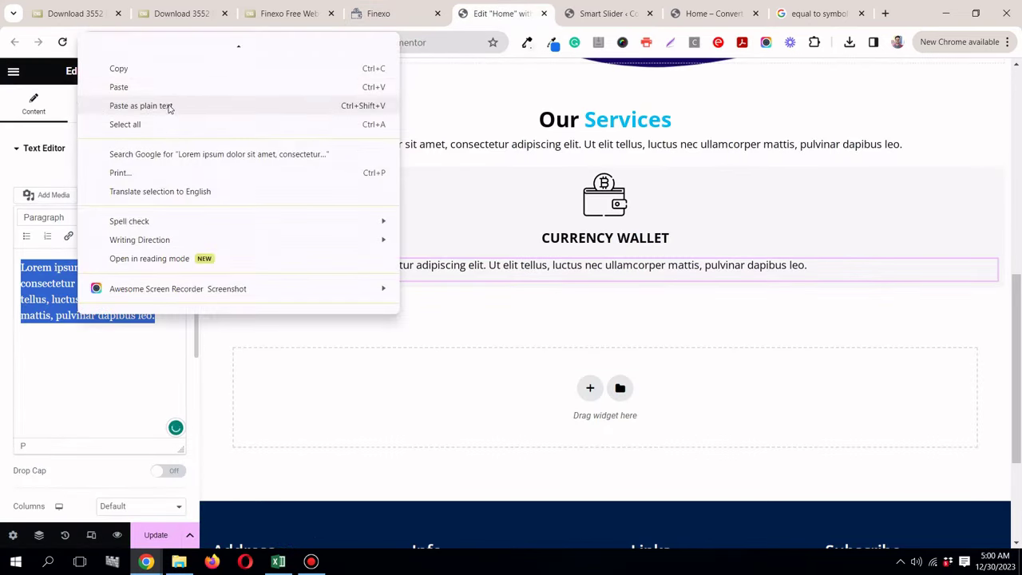
click(166, 104)
Step: Align the card paragraph to the center and compare it with the Finexo page's service cards
click(96, 108)
click(142, 181)
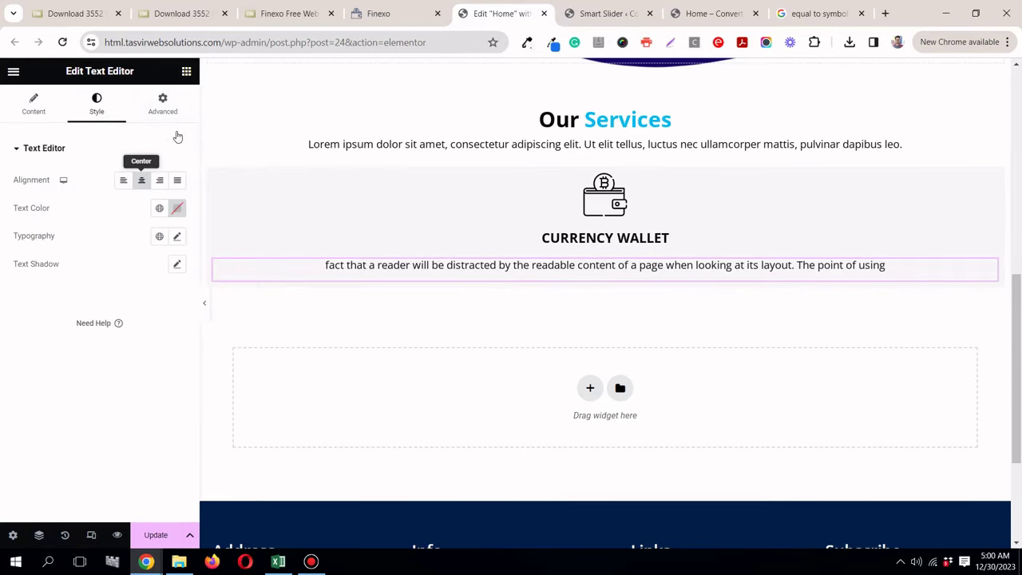
click(371, 13)
click(371, 205)
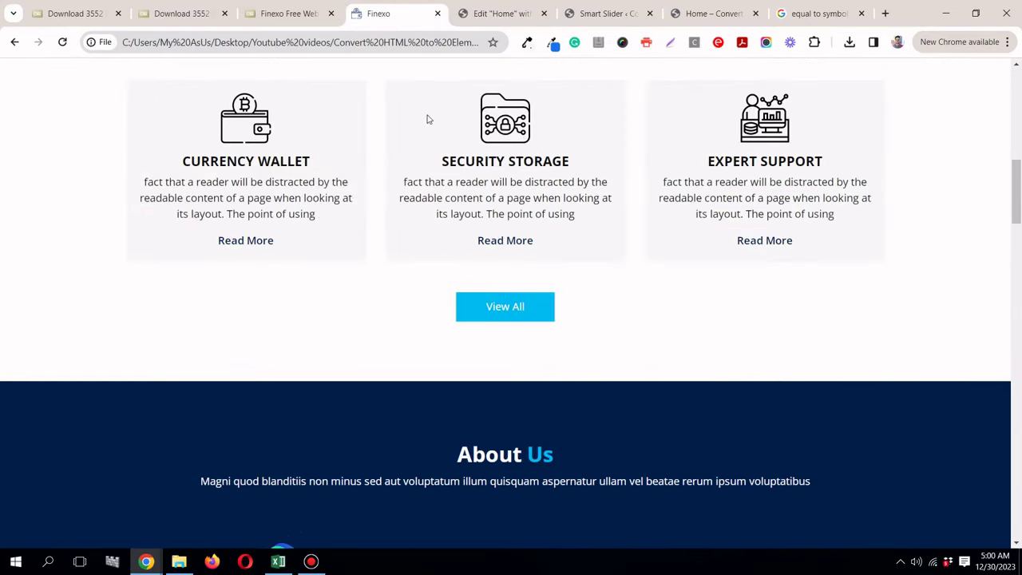
Step: Return to the Elementor editor and add a center-aligned Button widget below the card paragraph
click(503, 14)
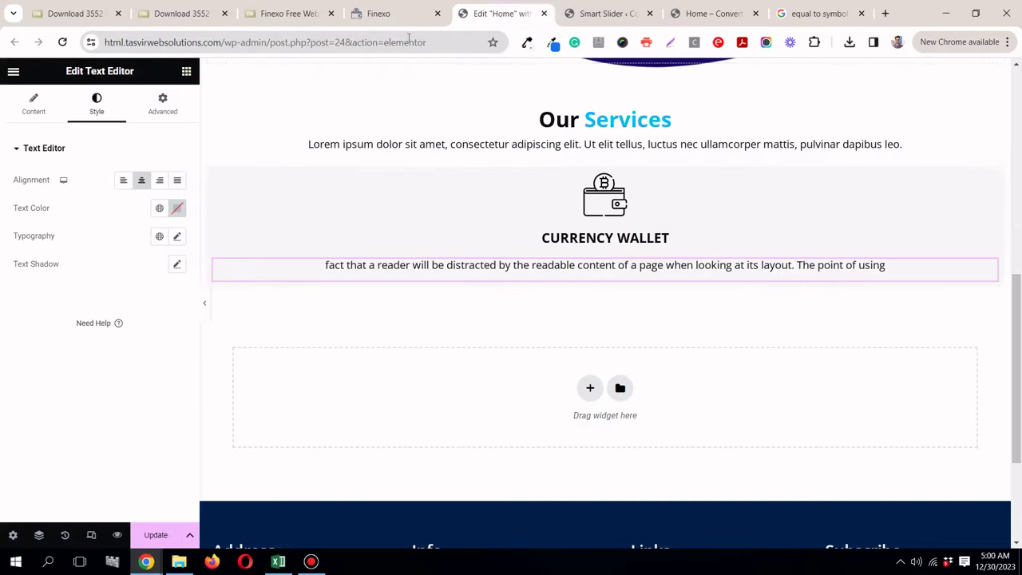
click(186, 71)
scroll(69, 423, down, 5)
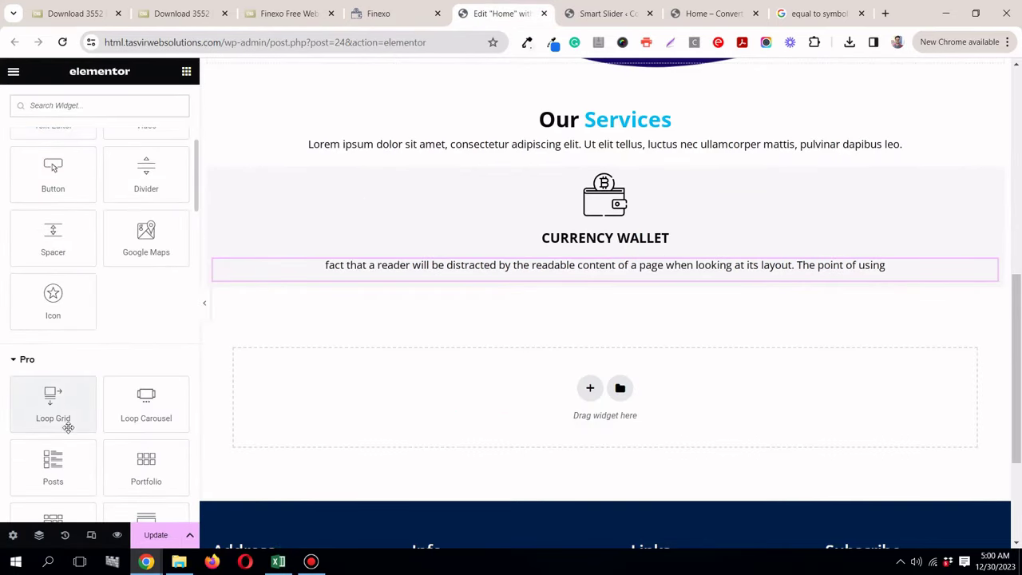
scroll(48, 417, up, 3)
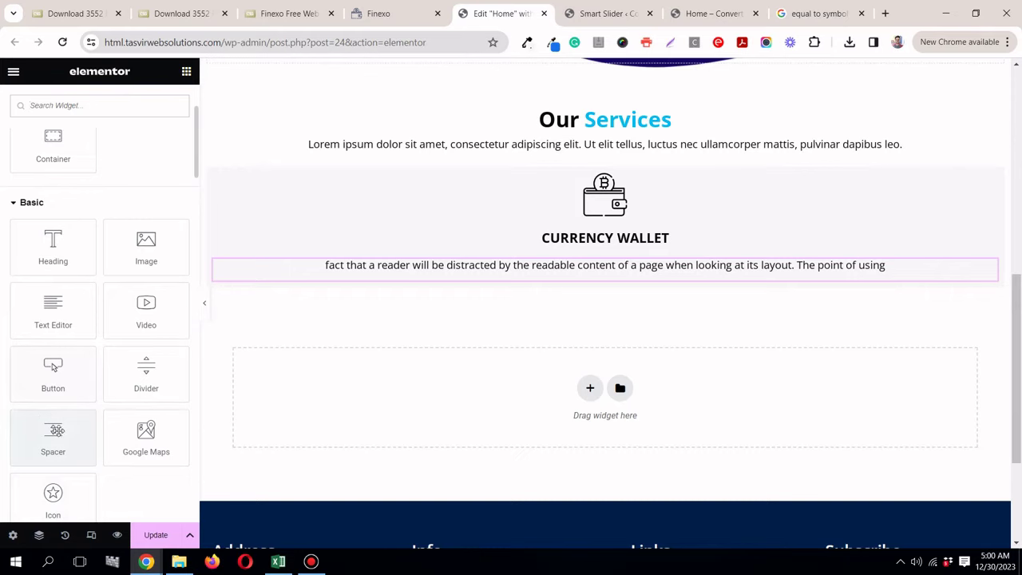
drag(53, 368, 612, 289)
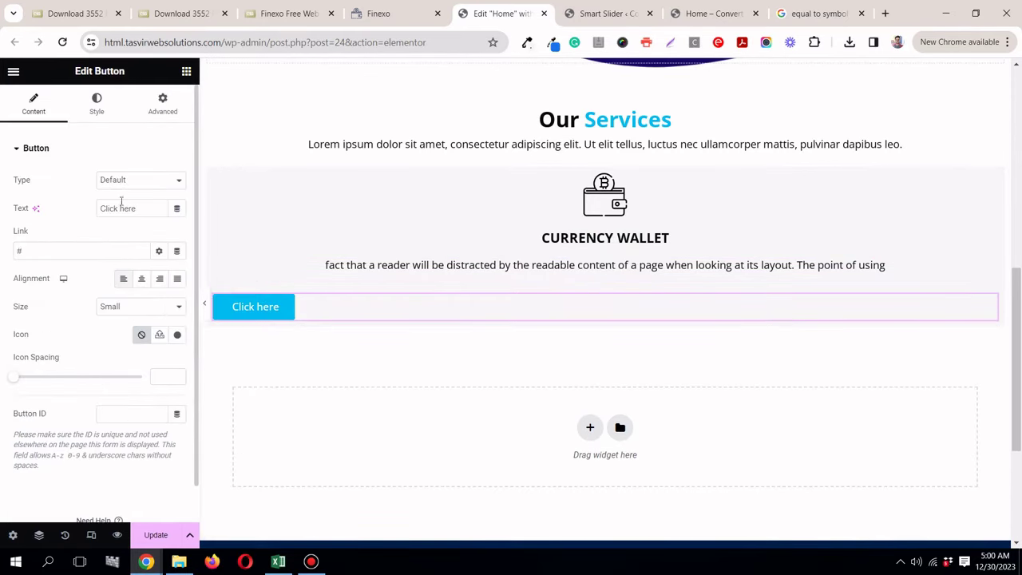
click(142, 278)
Step: Check the card's link label on the Finexo page and set the new button's text to "Read More"
click(403, 16)
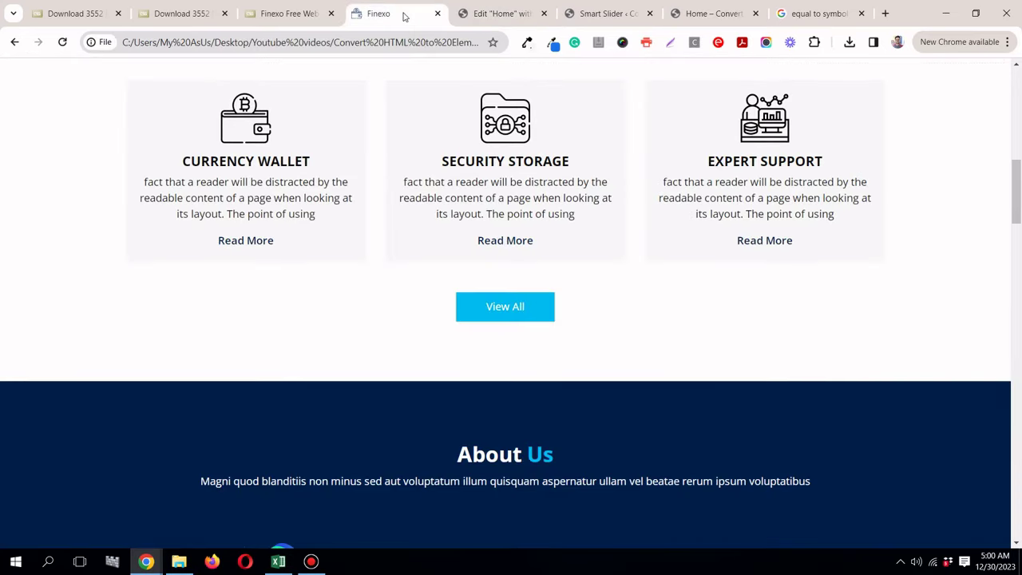
click(509, 19)
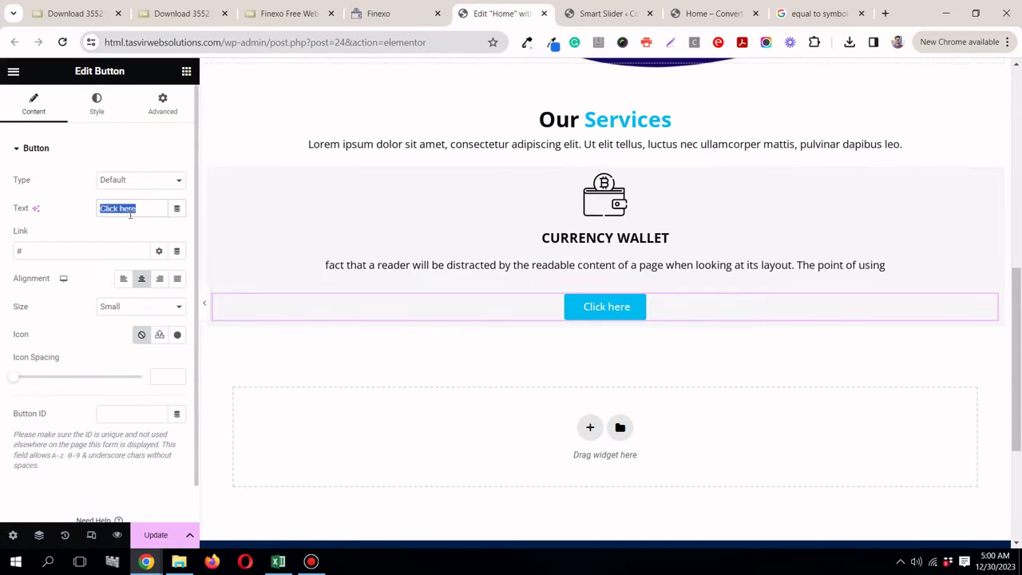
text(Read)
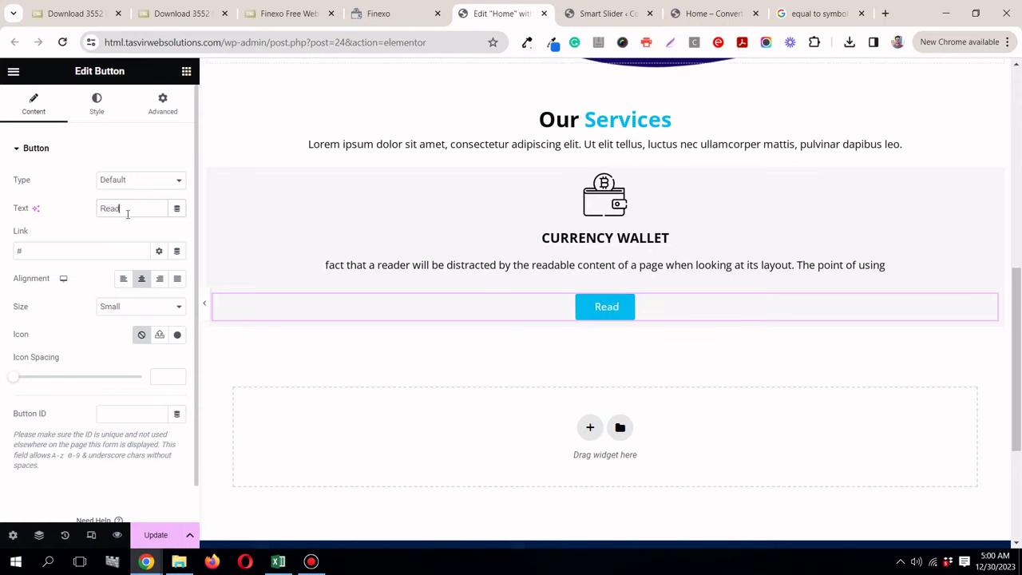
text( More)
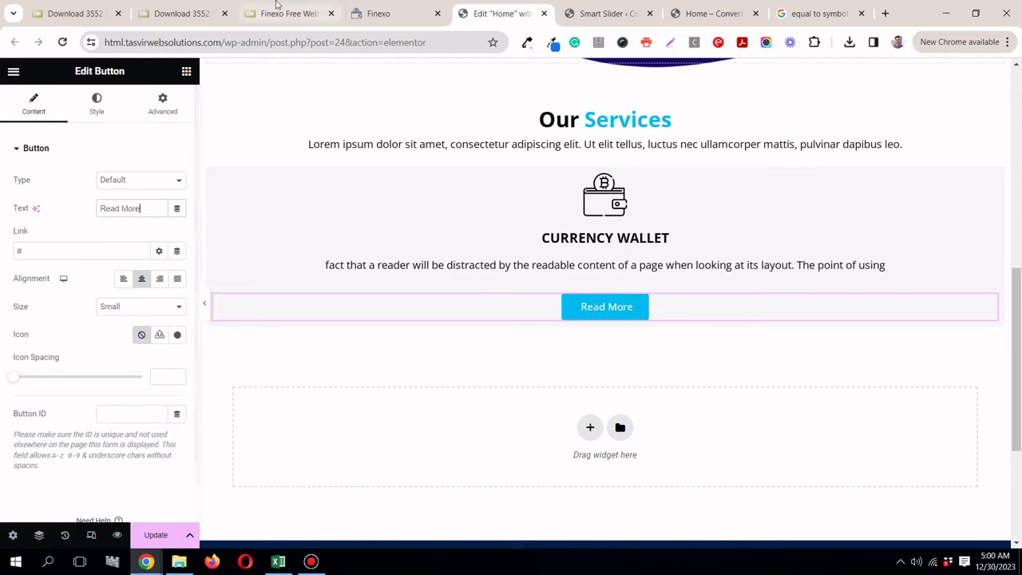
Step: Examine the color, font and weight of the Currency Wallet card's Read More link with the element inspector on the Finexo page
click(375, 13)
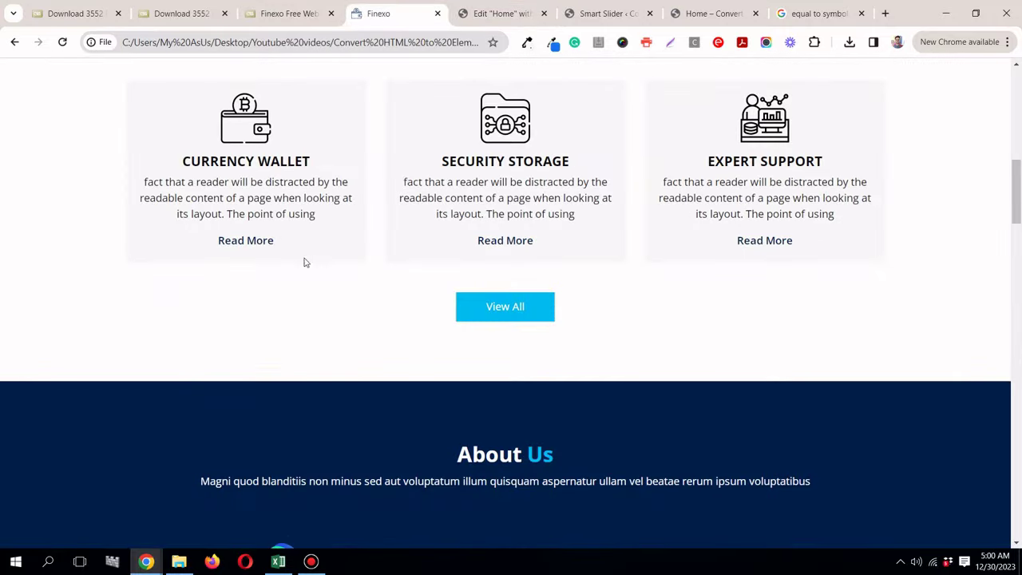
right_click(267, 244)
click(329, 424)
scroll(353, 210, up, 1)
click(630, 69)
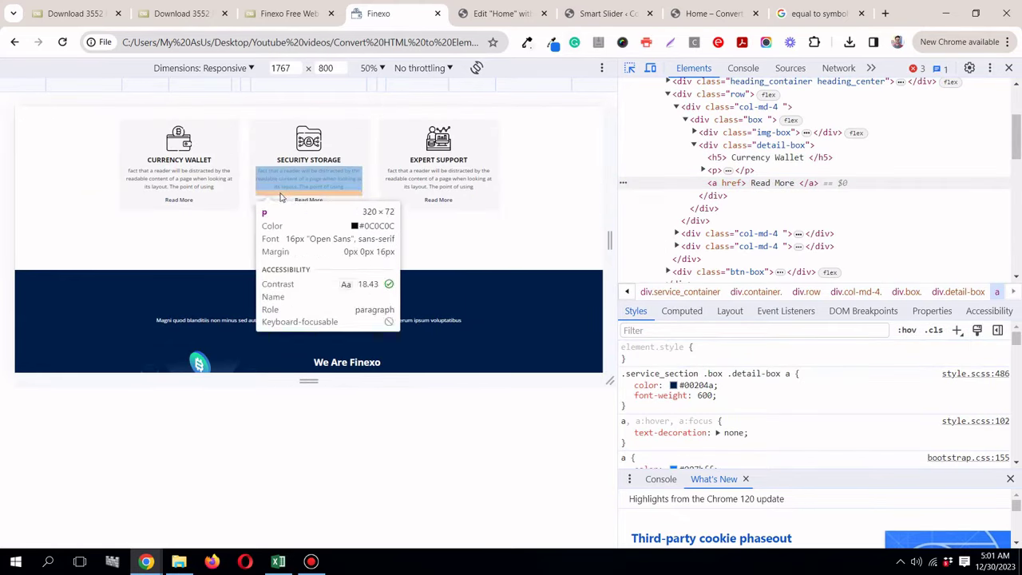
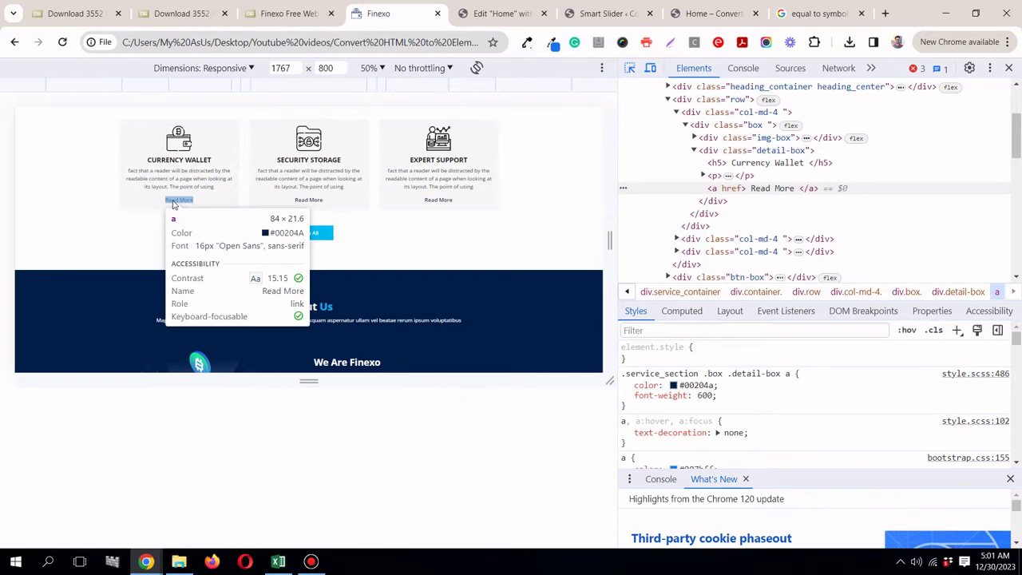
Step: Return to the Elementor editor and set the Read More button's font weight to 600 (Semi Bold)
click(499, 13)
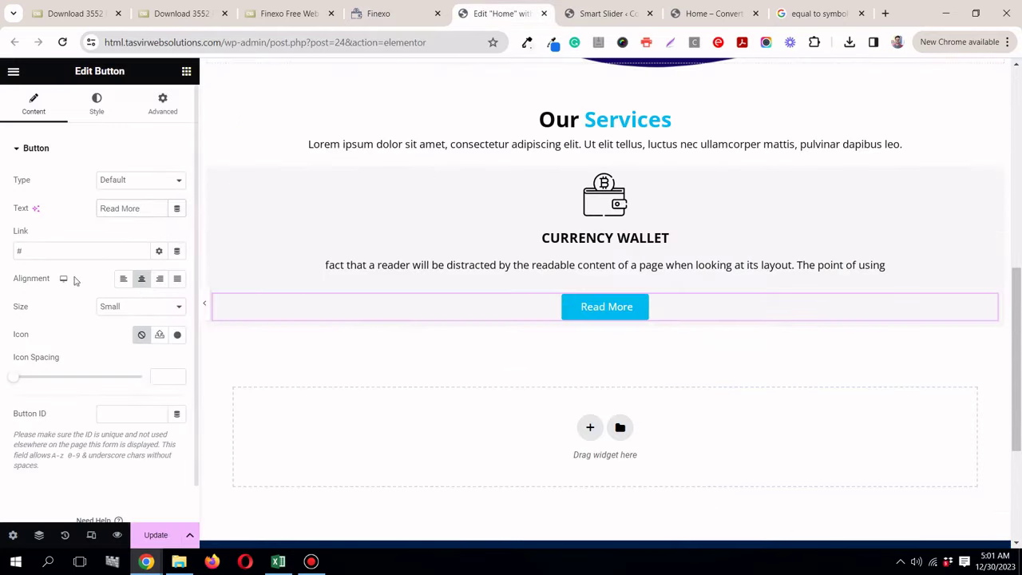
click(97, 106)
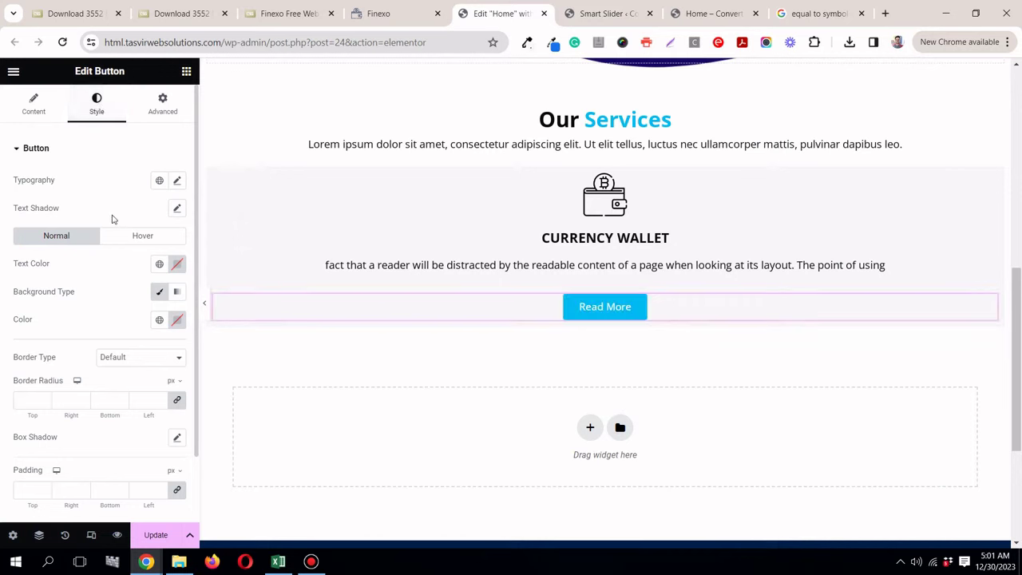
click(178, 181)
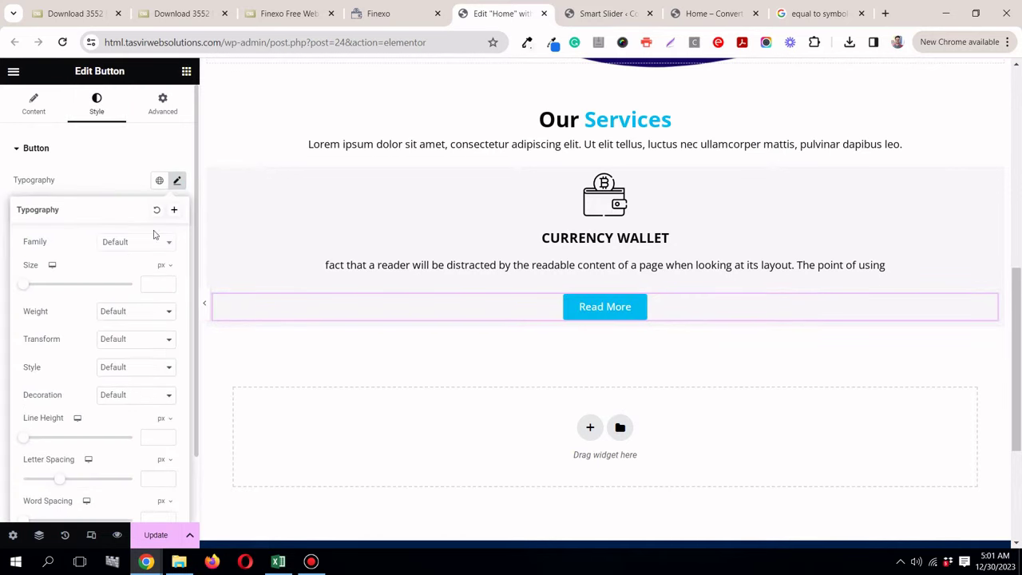
click(142, 313)
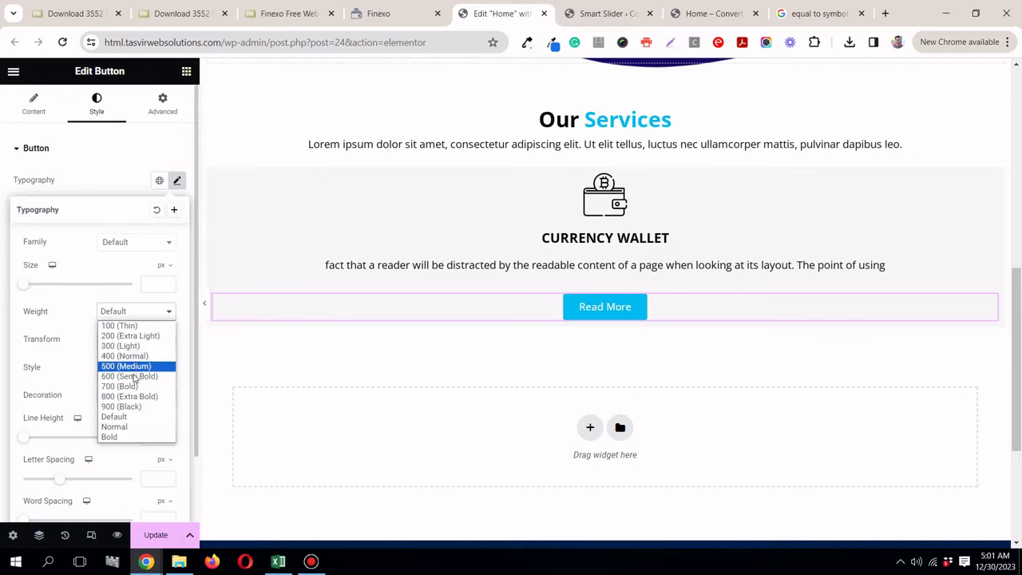
click(134, 376)
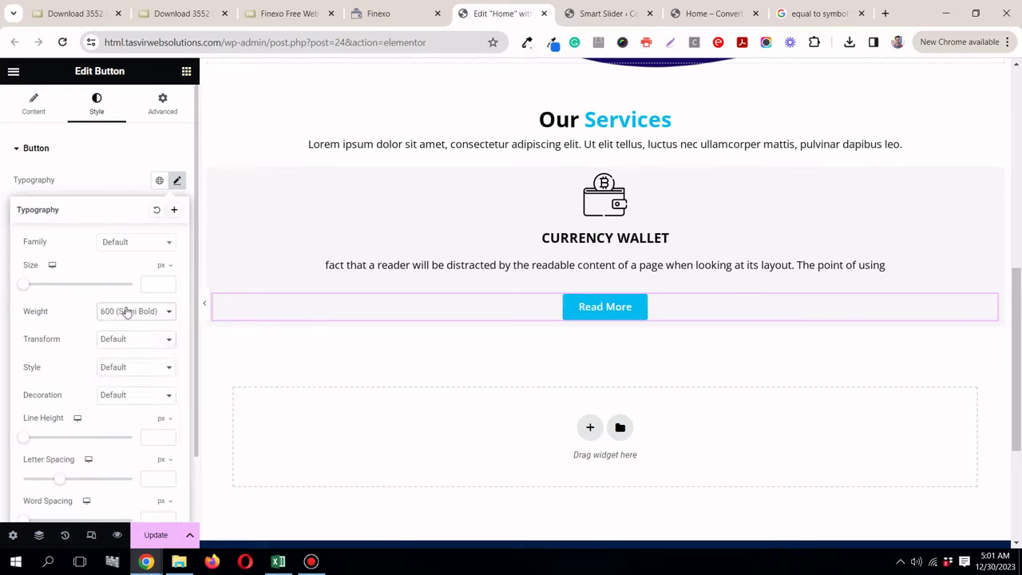
click(117, 185)
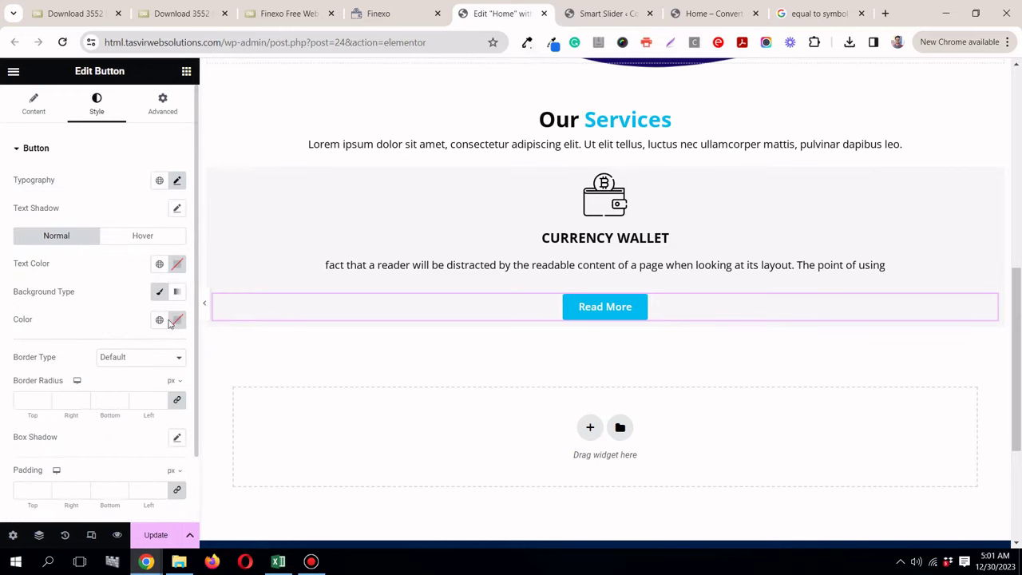
Step: Set the Read More button's border radius and padding to 0 px on all sides
click(178, 399)
scroll(176, 413, down, 1)
click(176, 413)
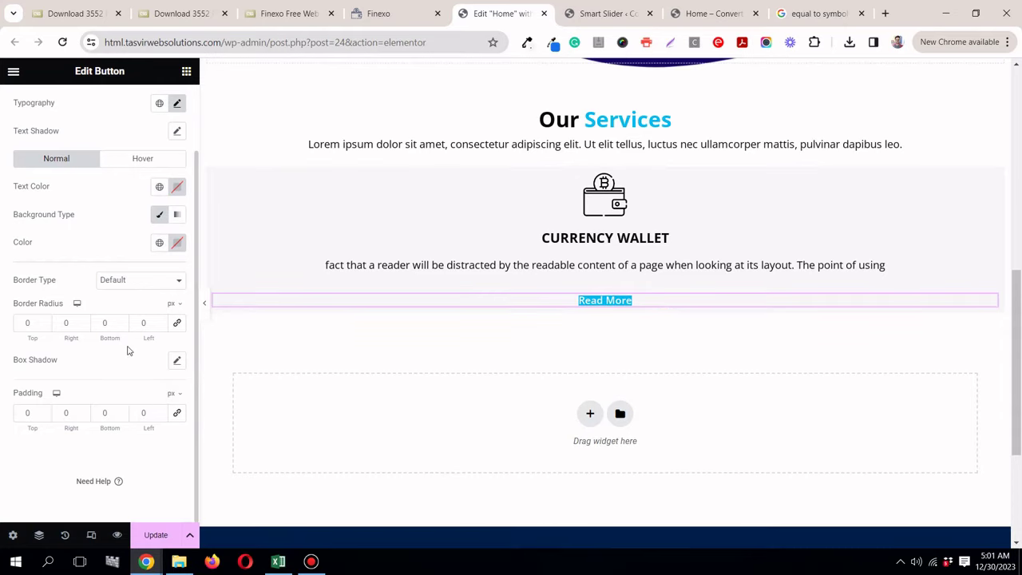
Step: Give the Read More button the global black background color #0C0C0C and reduce its opacity to fully transparent
scroll(124, 308, up, 1)
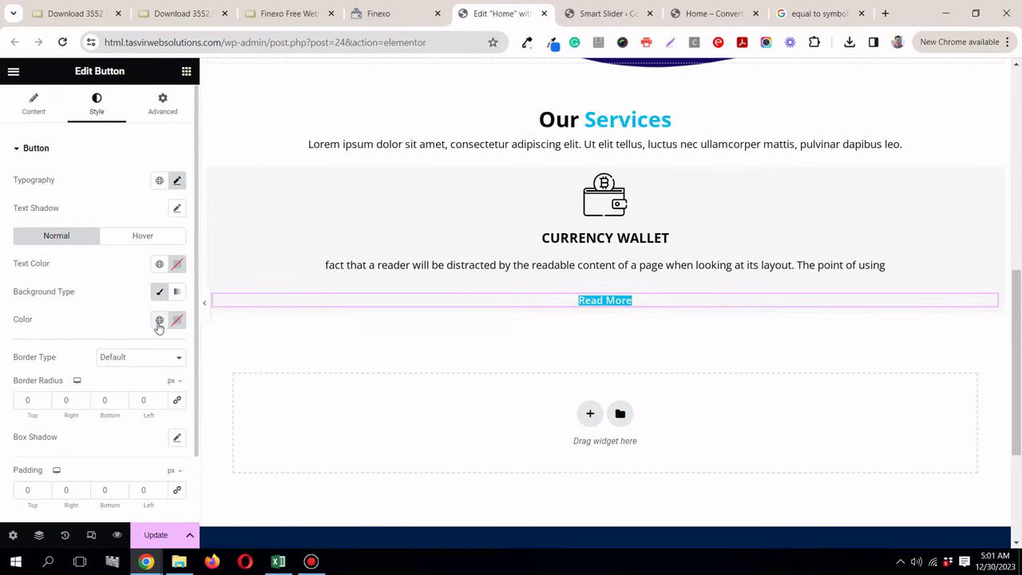
click(159, 320)
click(85, 486)
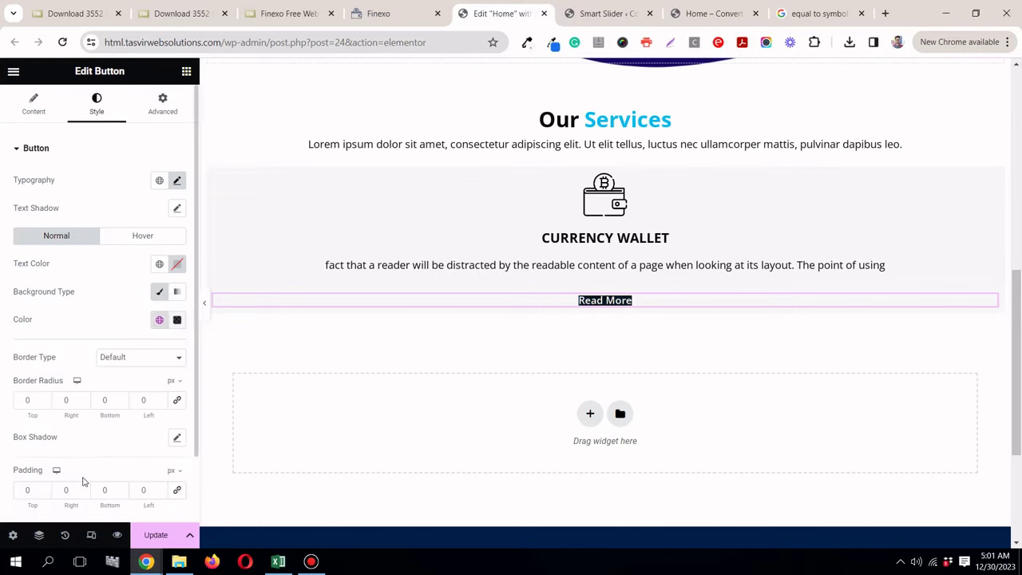
click(177, 323)
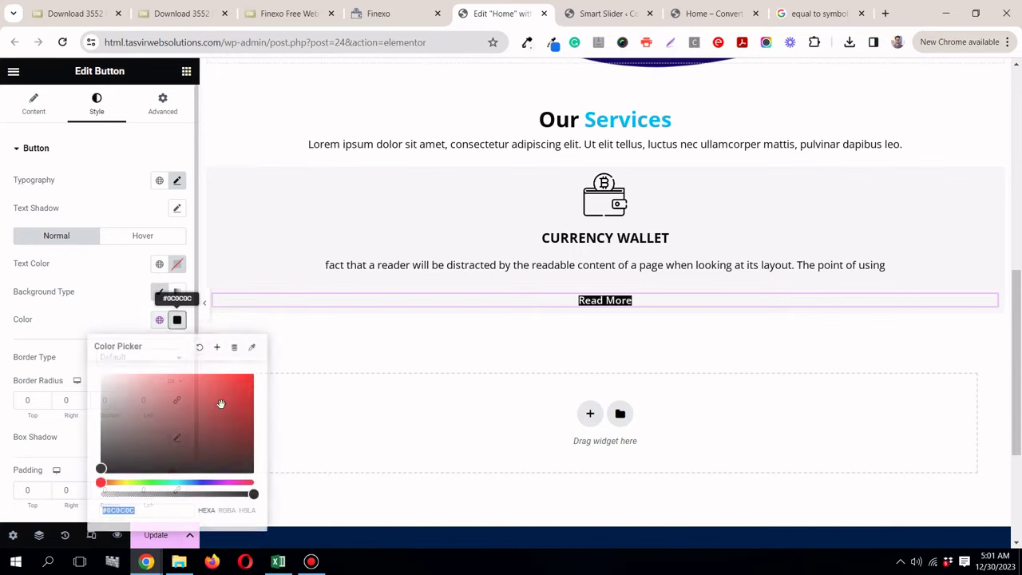
drag(253, 495, 99, 497)
click(109, 319)
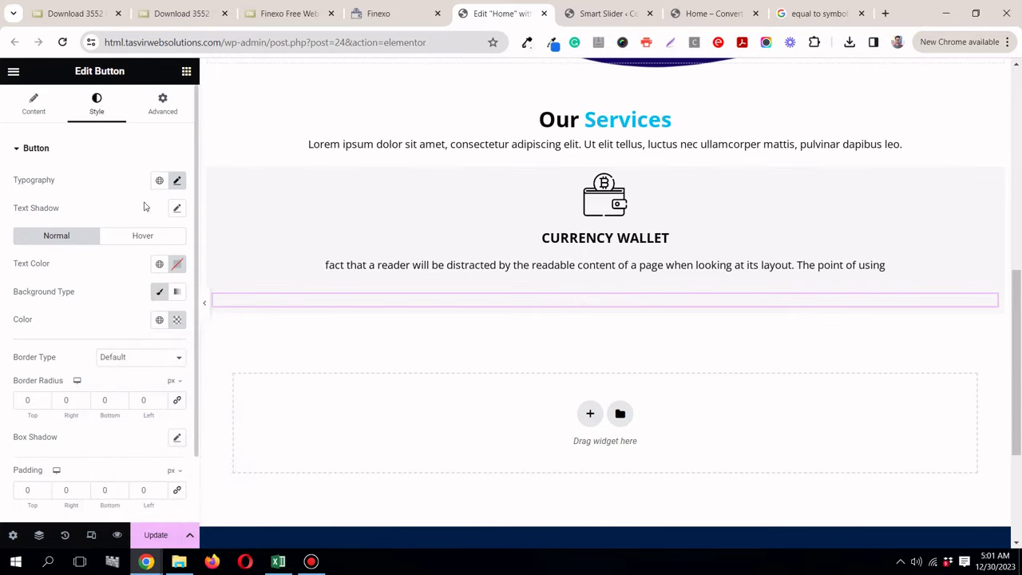
Step: Apply the global black color to the Read More button's text and preview the card with the editing panel hidden
scroll(107, 294, down, 2)
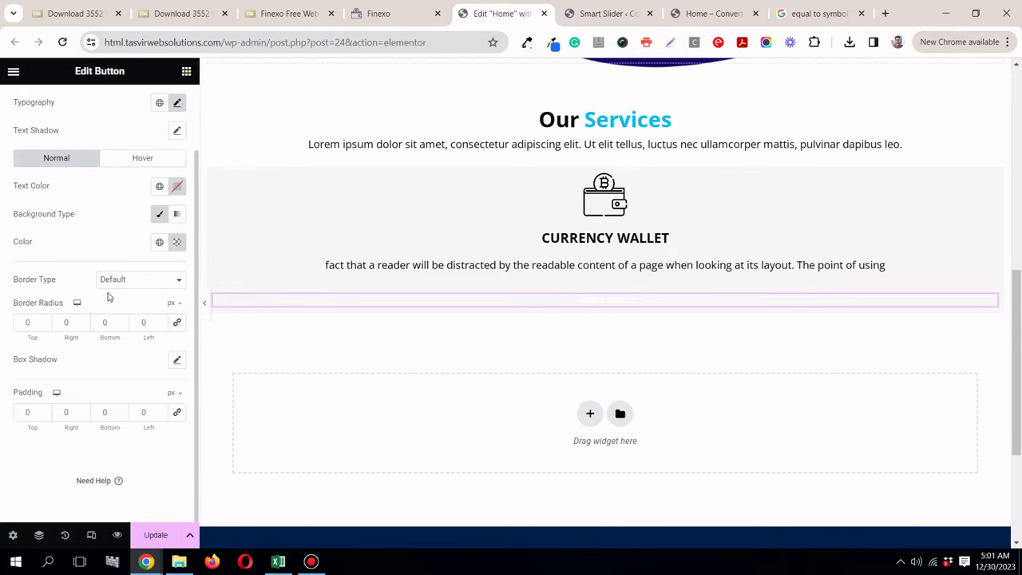
scroll(109, 297, up, 1)
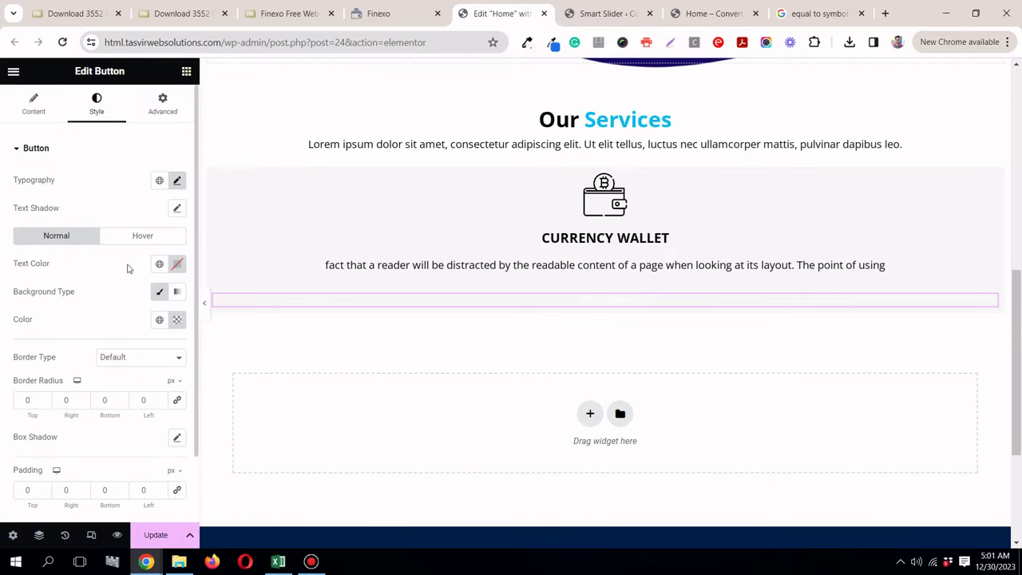
click(177, 265)
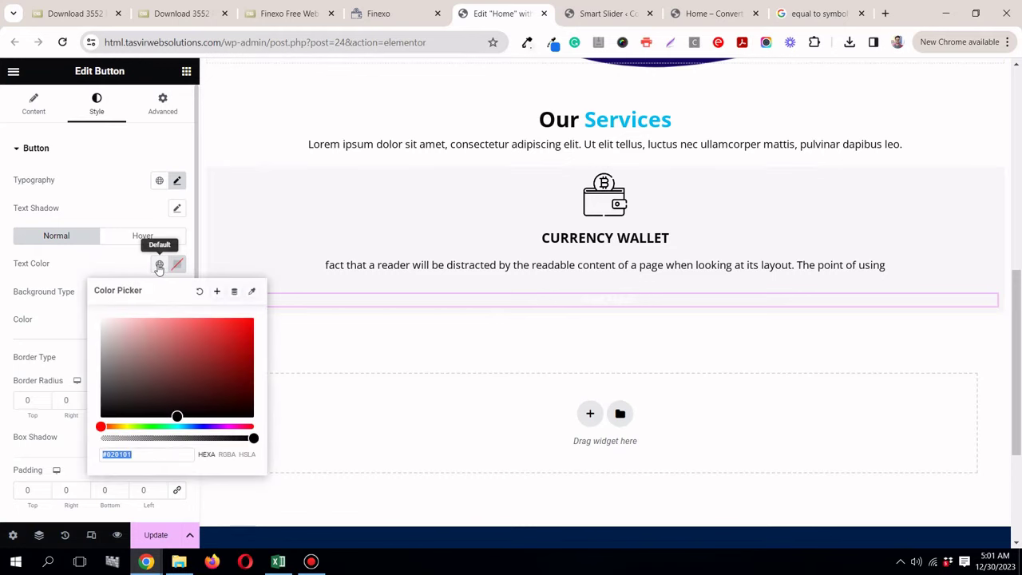
click(159, 266)
click(84, 429)
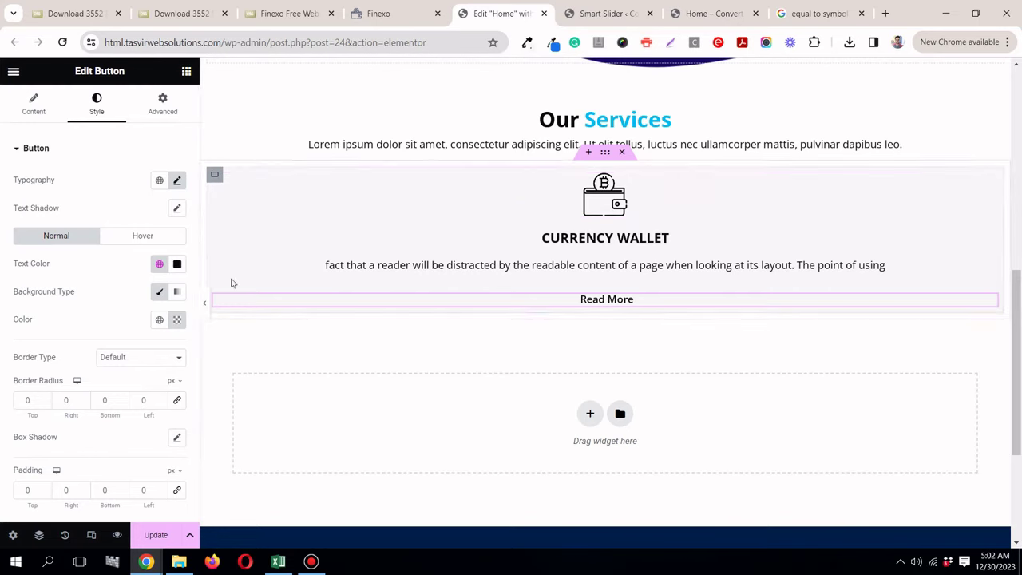
click(205, 304)
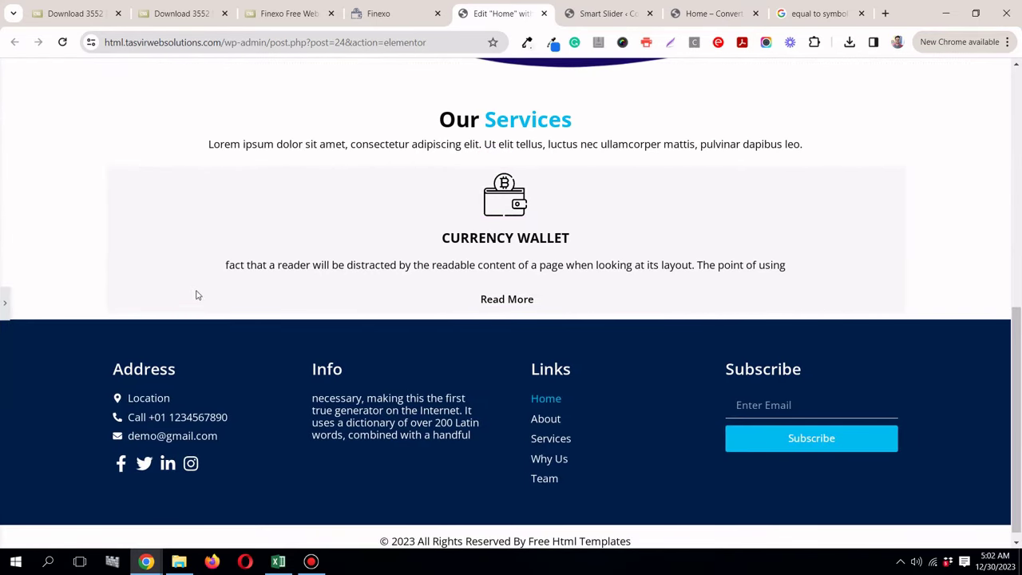
Step: Close the developer tools on the original Finexo page, then set the Read More button's hover text color to global light blue #00BBF0 in Elementor
click(364, 15)
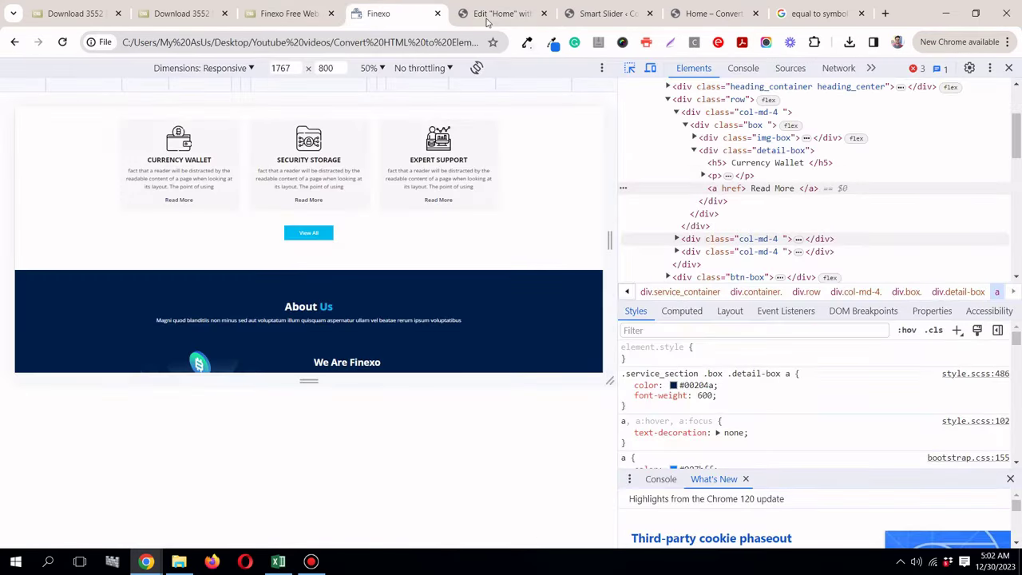
click(1009, 68)
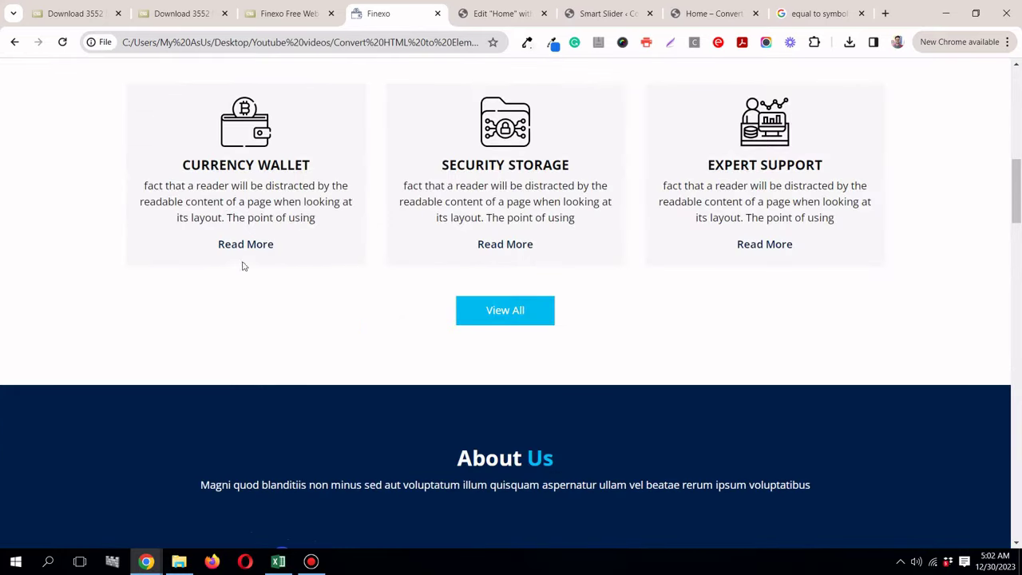
click(499, 13)
click(7, 305)
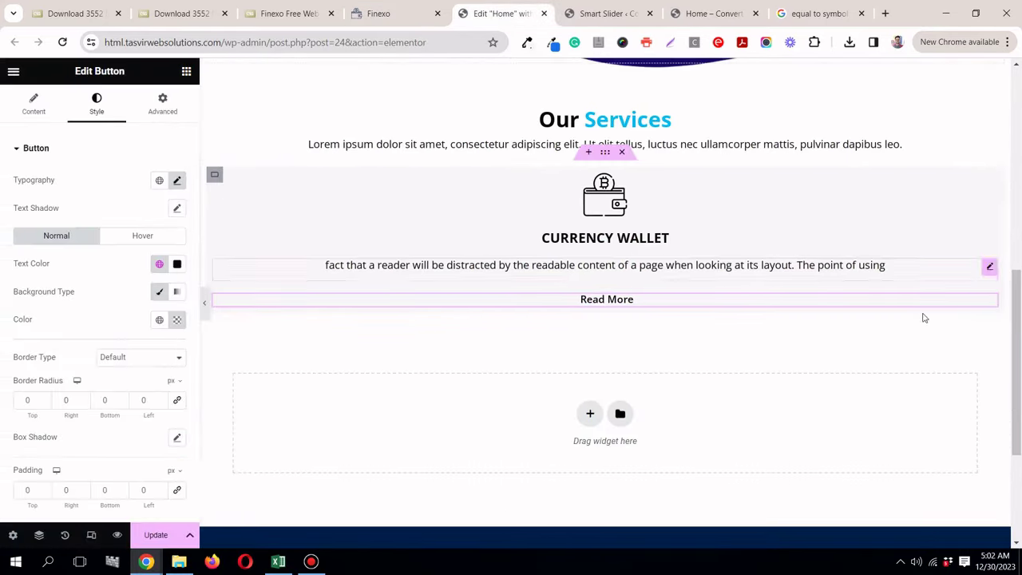
click(166, 238)
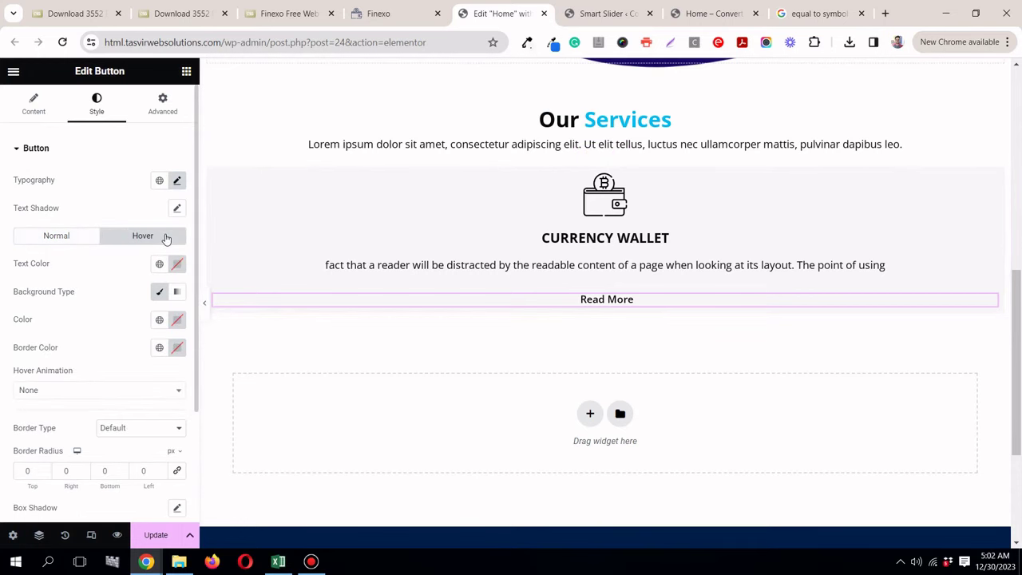
click(160, 265)
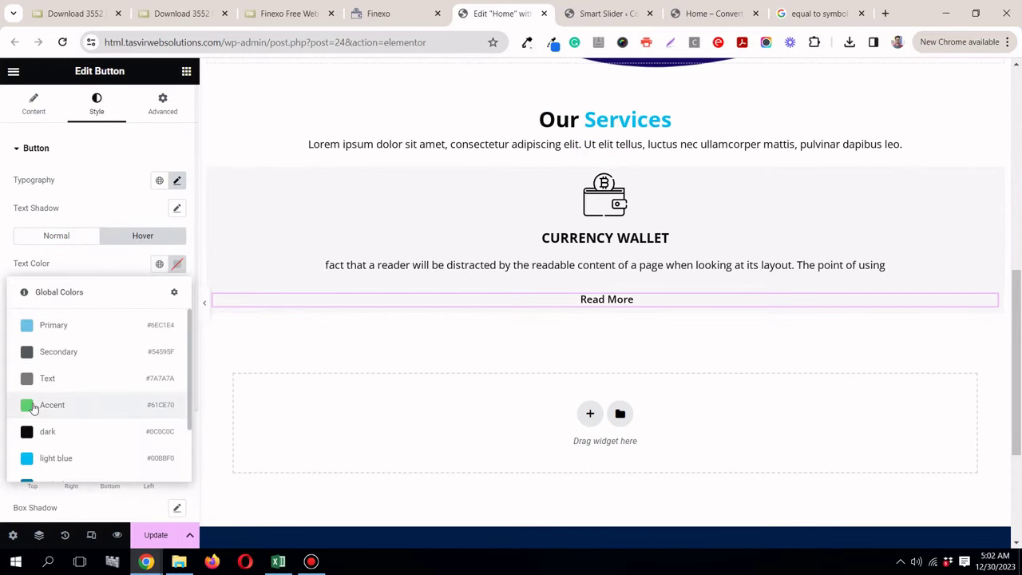
click(44, 459)
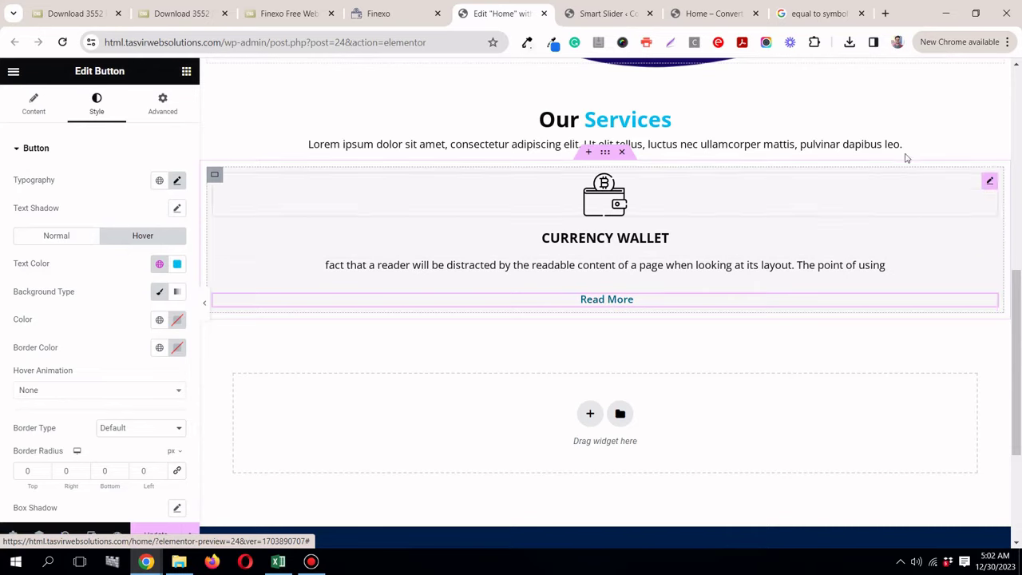
Step: Compare with the original section, set the card's parent container padding to 30 px top and 0 px elsewhere, and preview it
click(395, 14)
scroll(488, 192, up, 3)
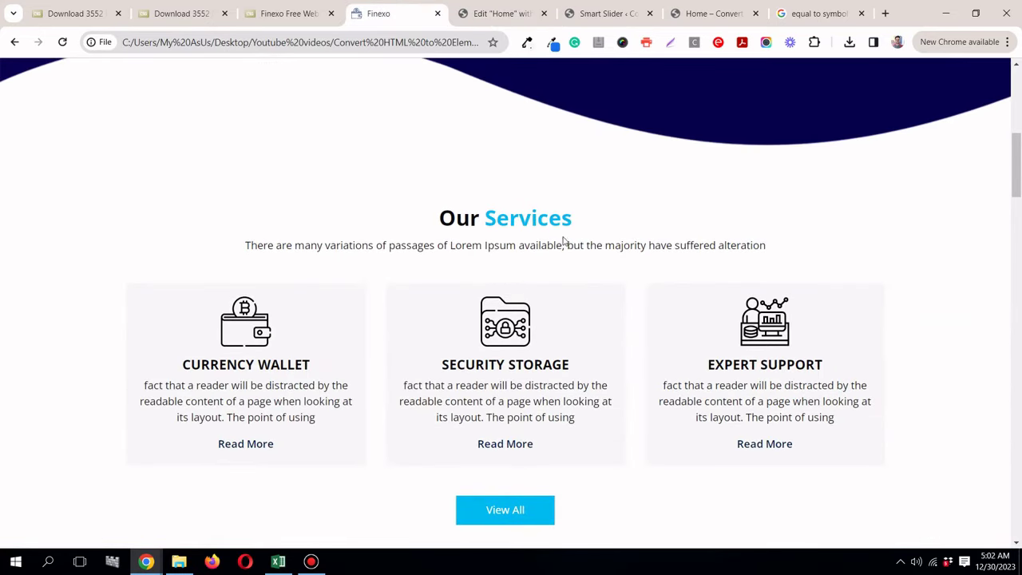
click(520, 14)
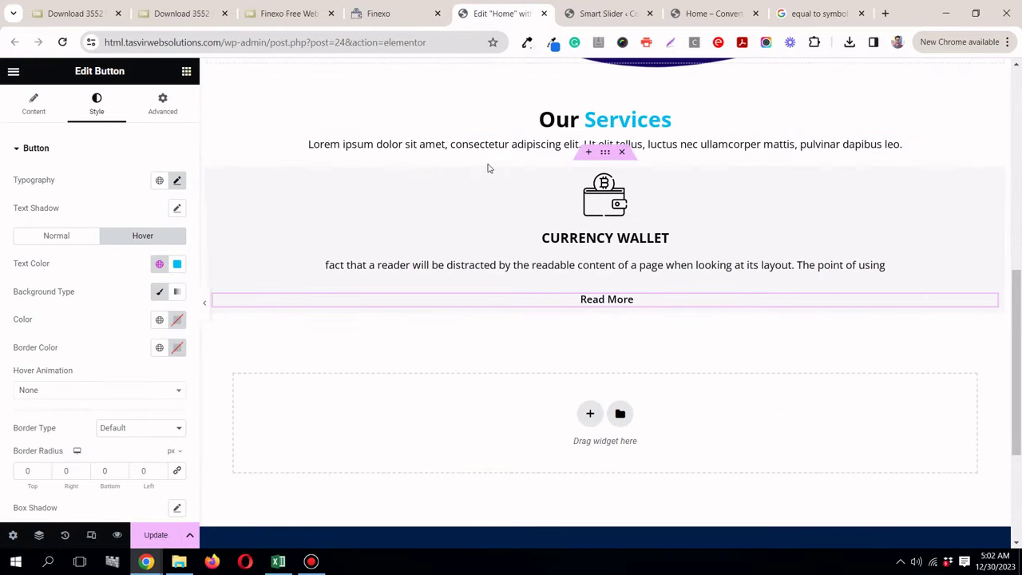
click(604, 154)
click(178, 107)
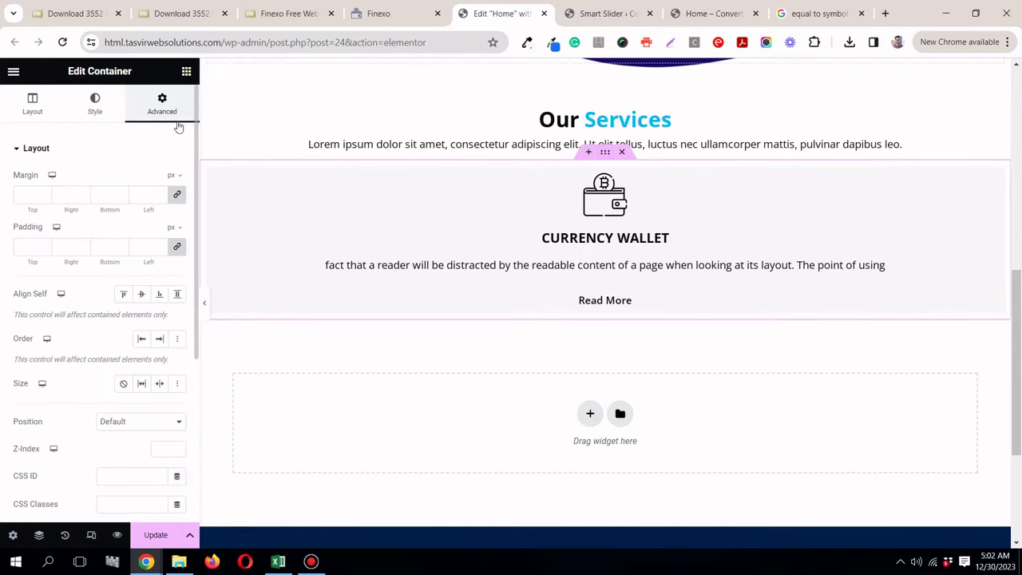
click(177, 247)
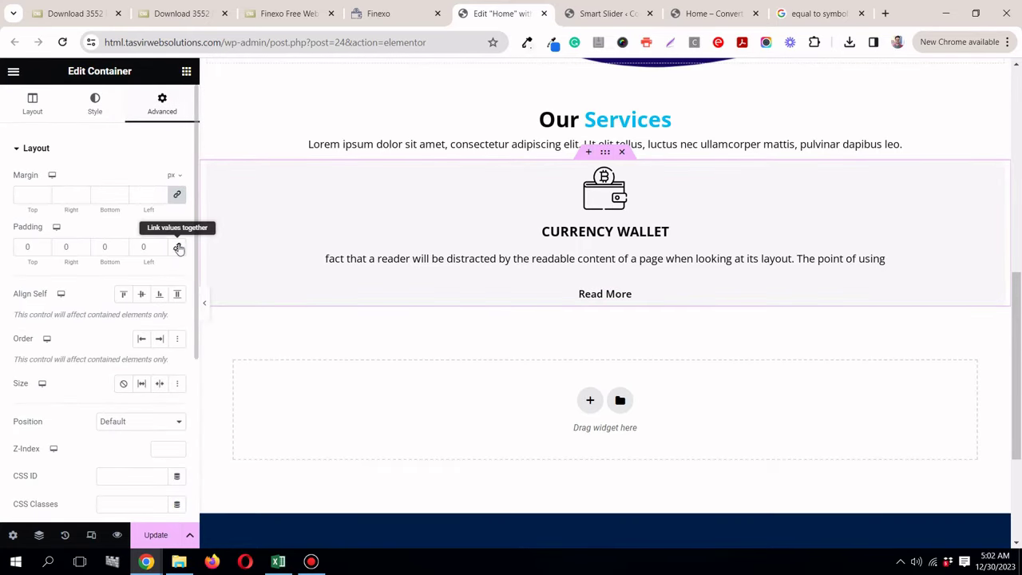
click(20, 248)
text(3)
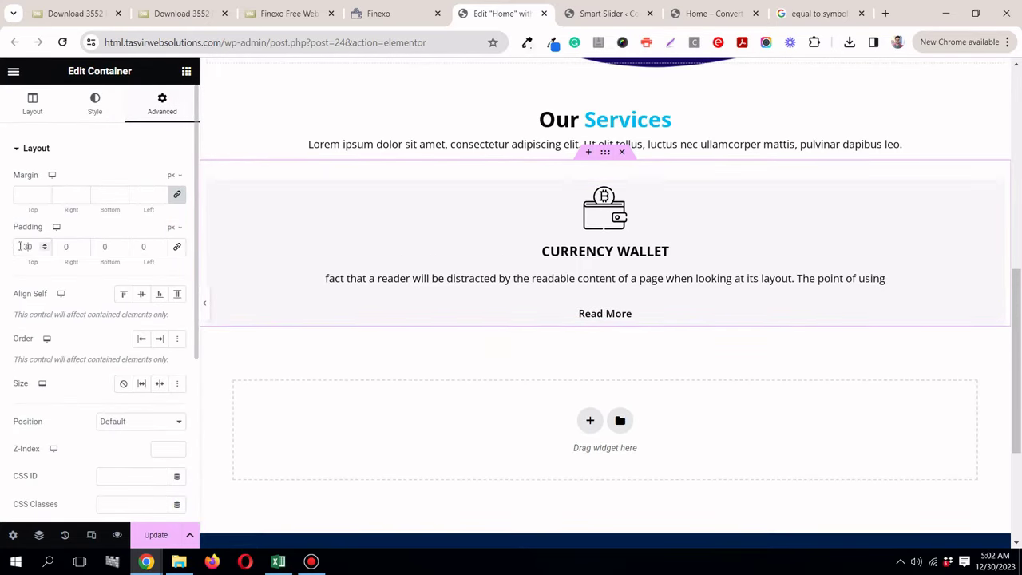
click(203, 304)
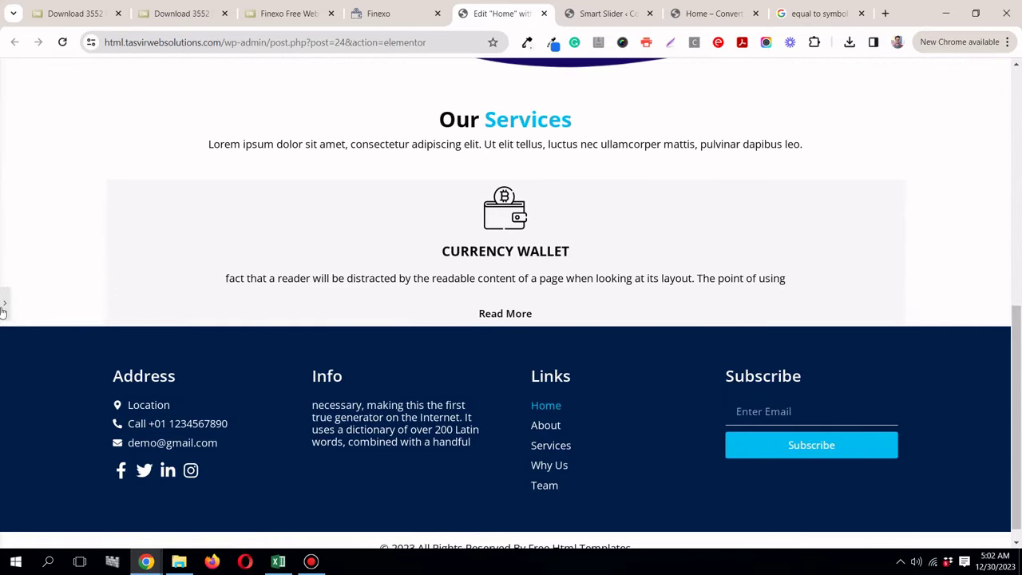
click(4, 305)
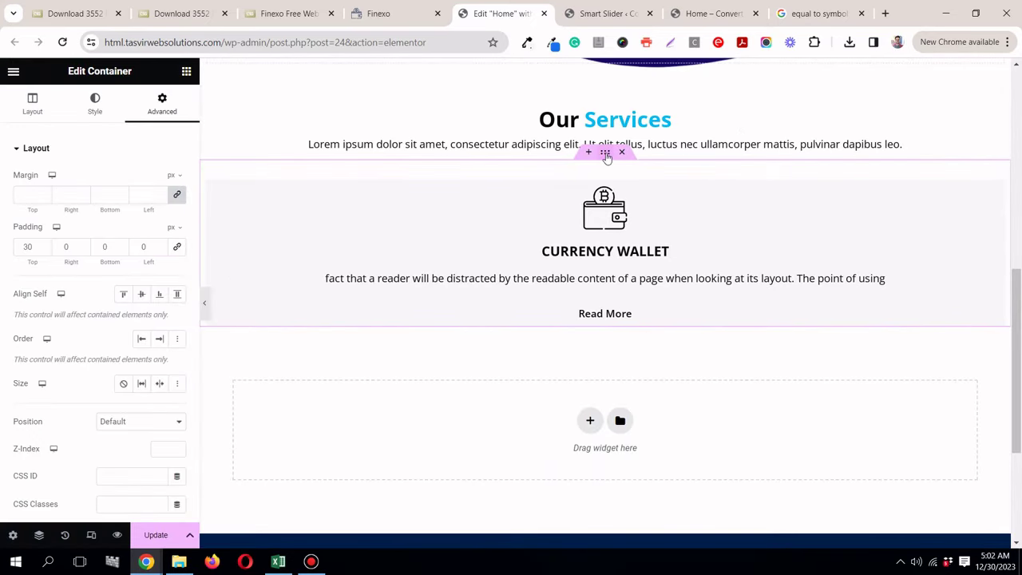
Step: Check the original's card layout and duplicate the Currency Wallet card container twice to make three cards
click(385, 12)
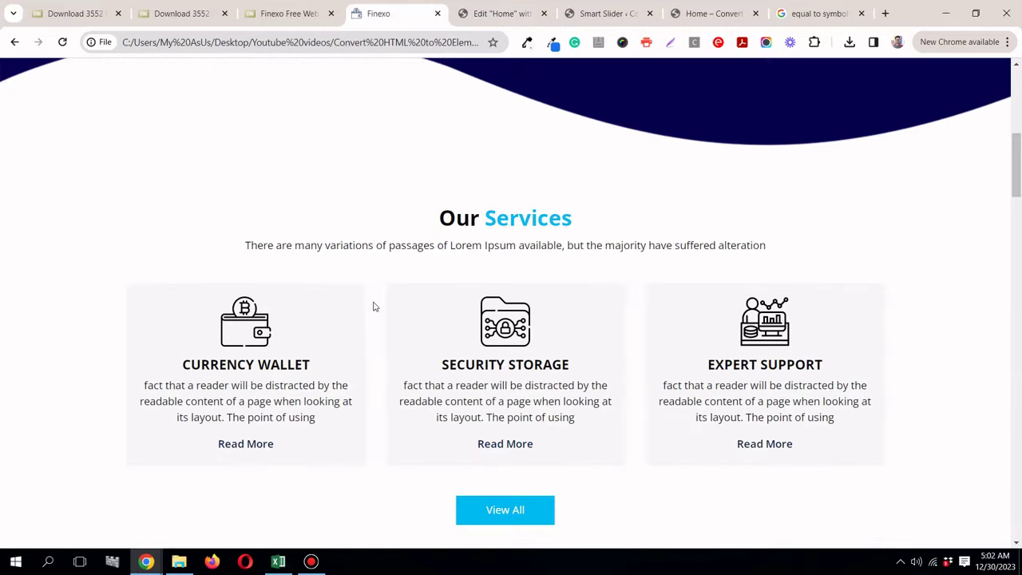
click(496, 11)
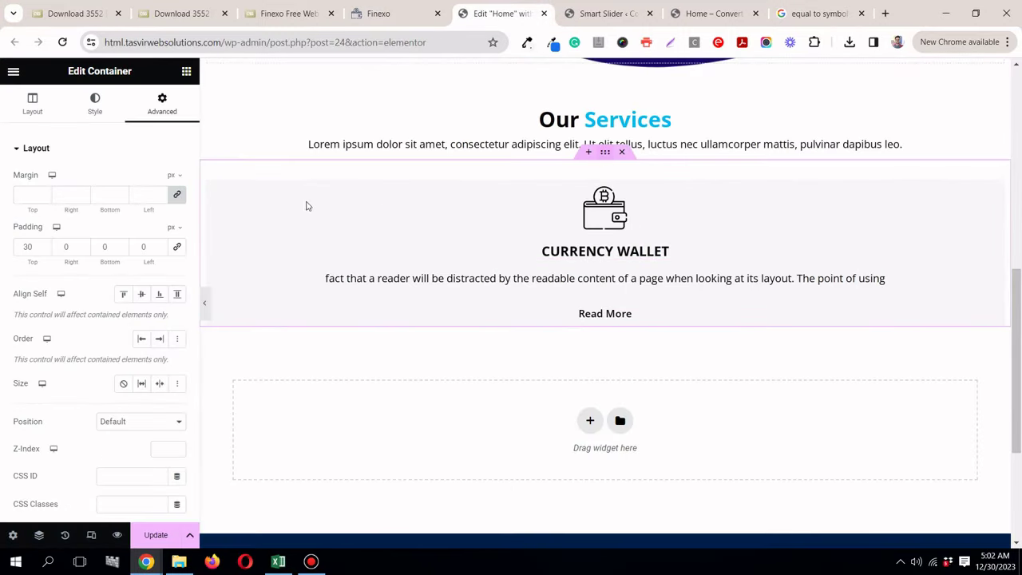
right_click(214, 188)
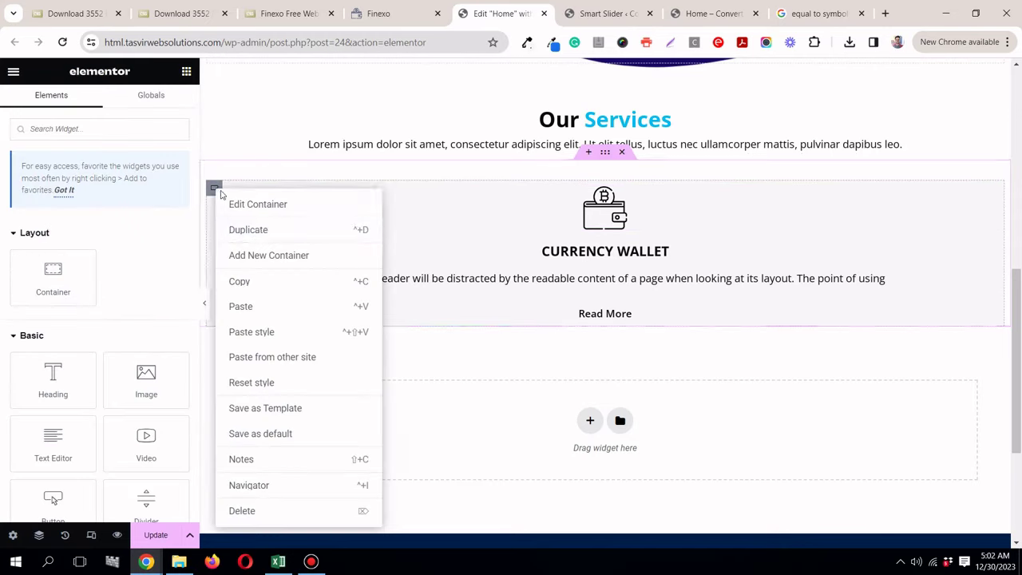
click(257, 231)
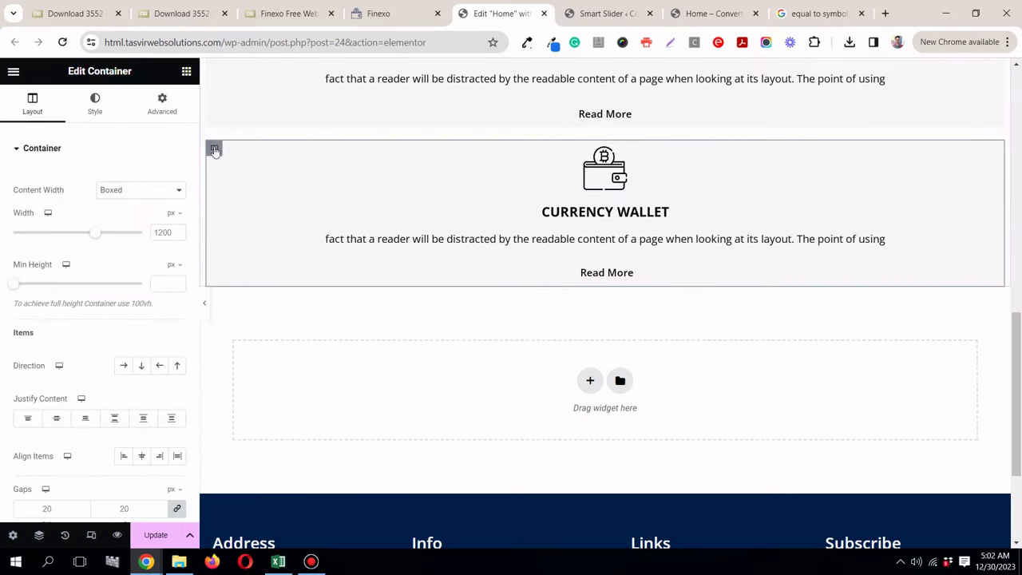
right_click(214, 150)
click(245, 184)
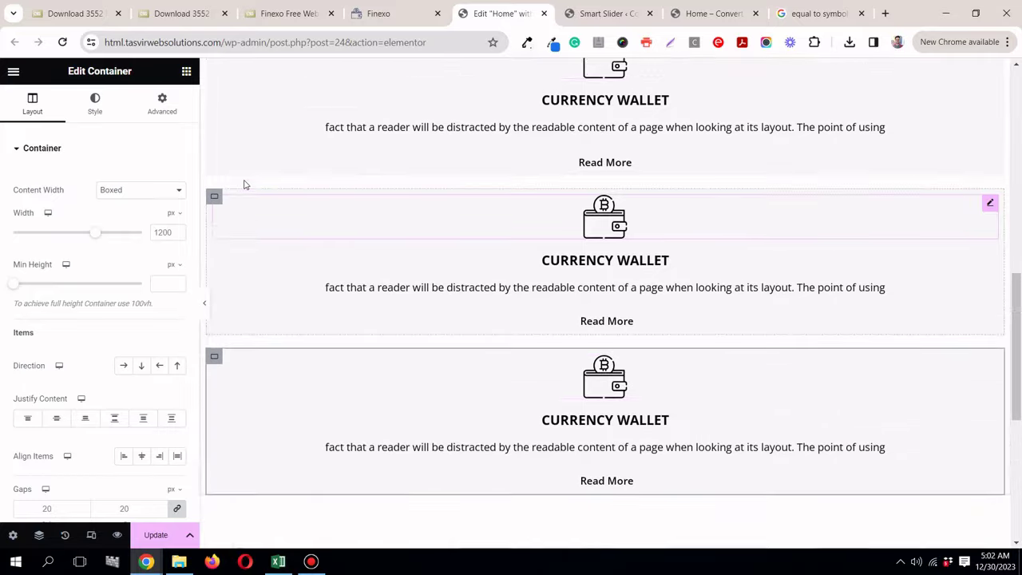
Step: Set the cards' parent container direction to Row - horizontal and preview the section with the editing panel hidden
scroll(612, 155, up, 2)
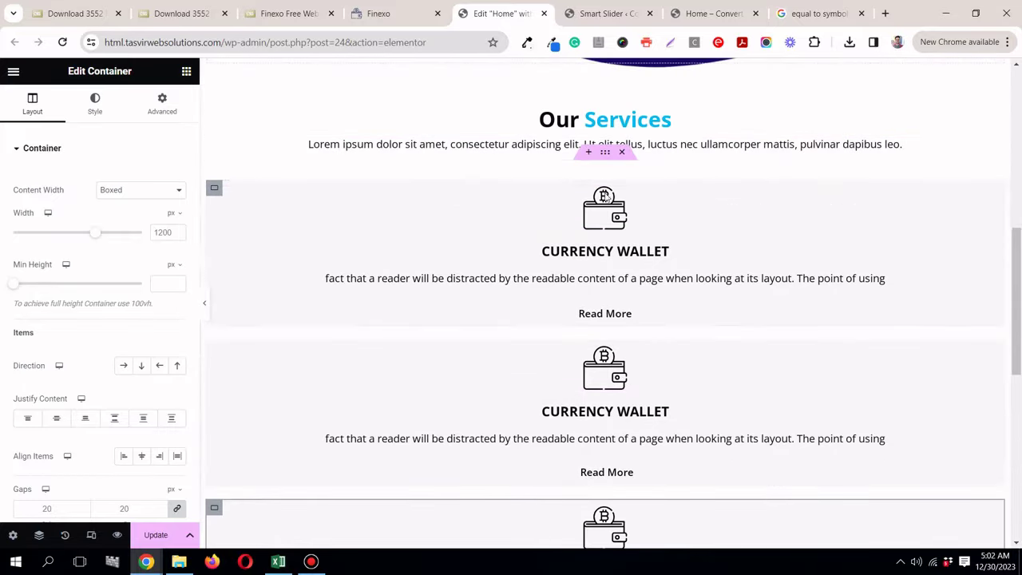
click(605, 153)
click(20, 108)
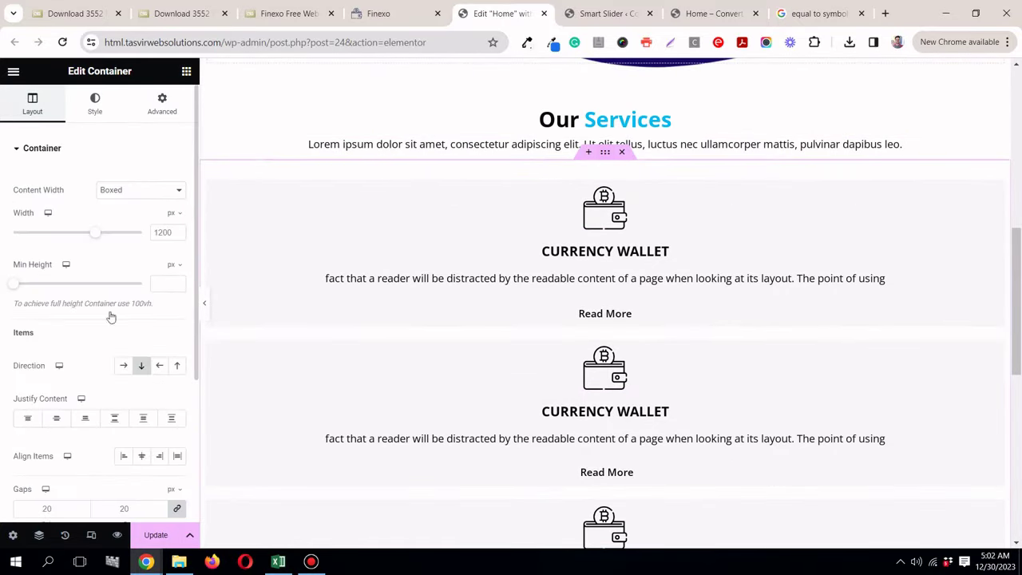
click(122, 367)
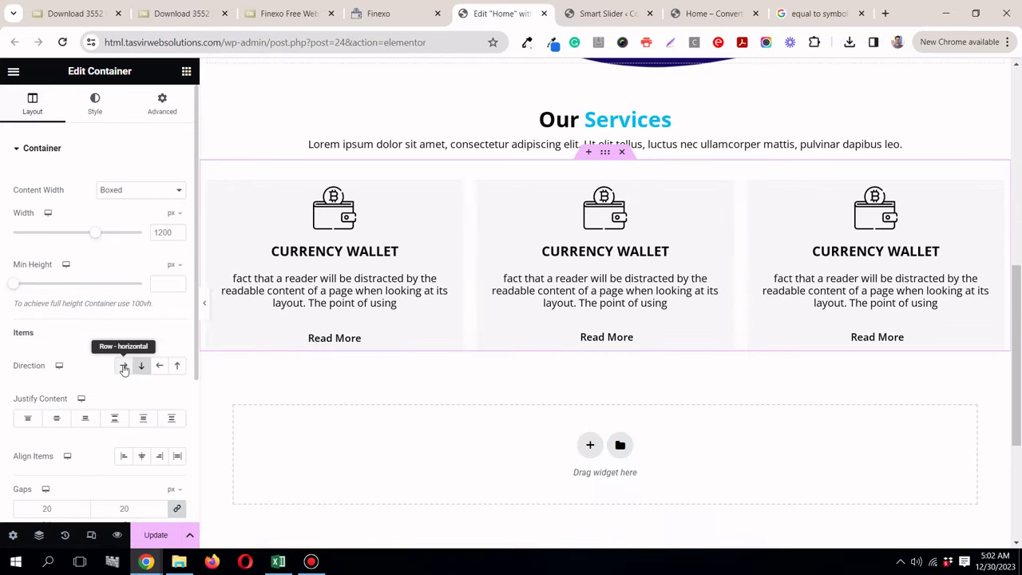
click(205, 313)
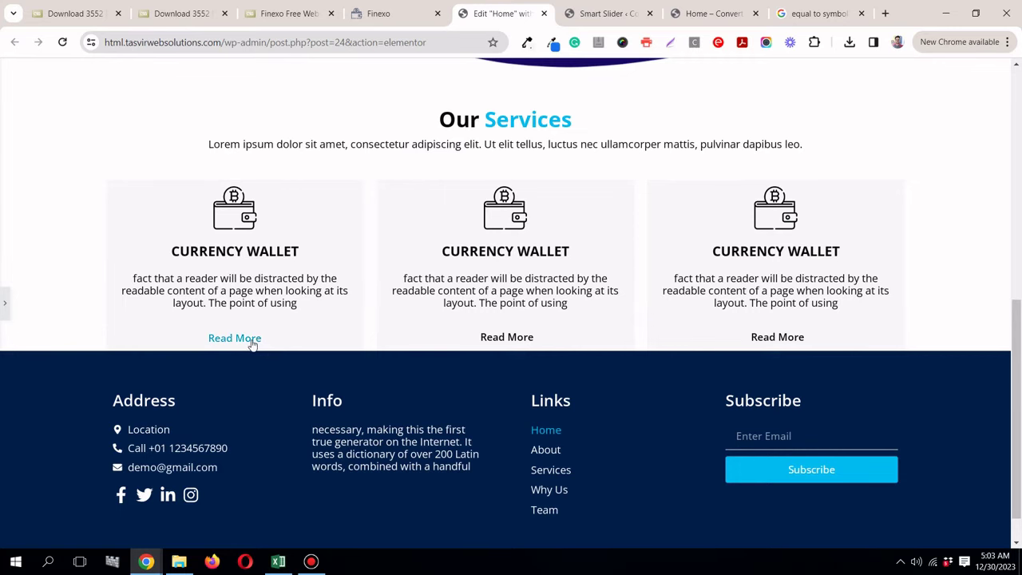
click(4, 304)
Step: Save the Security Storage icon image from the original Finexo page to the computer
click(375, 14)
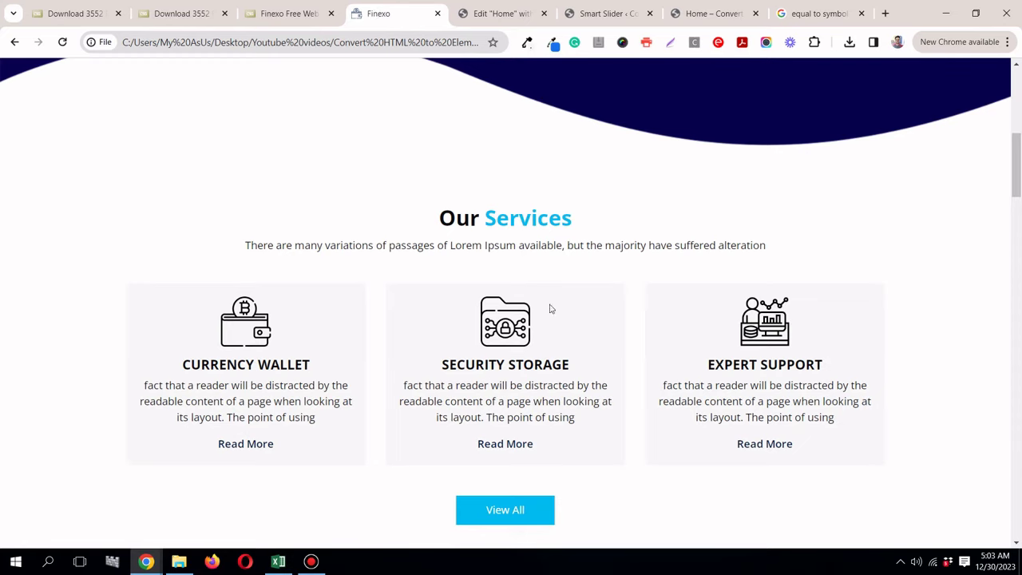
scroll(566, 277, down, 1)
right_click(505, 261)
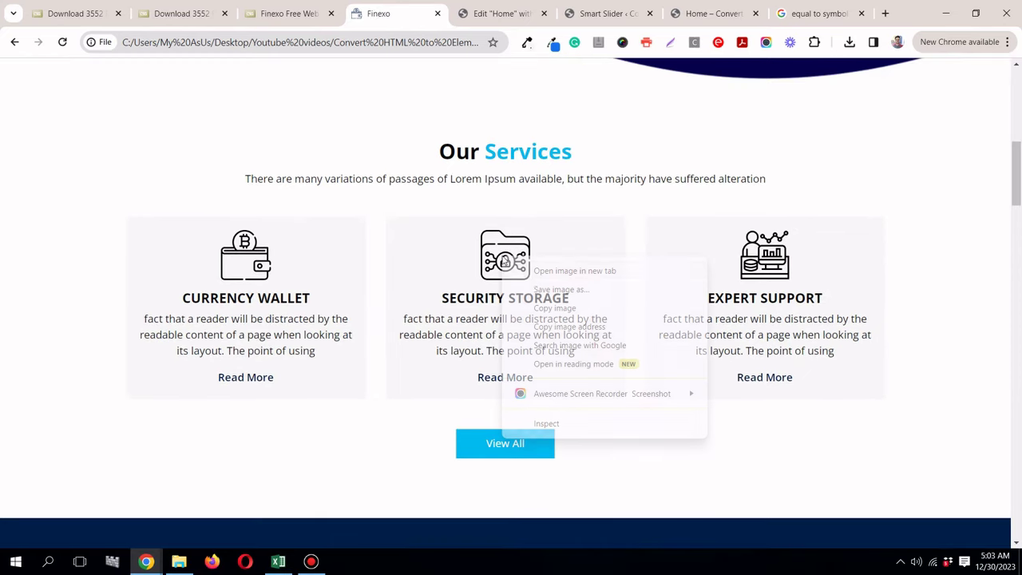
click(535, 289)
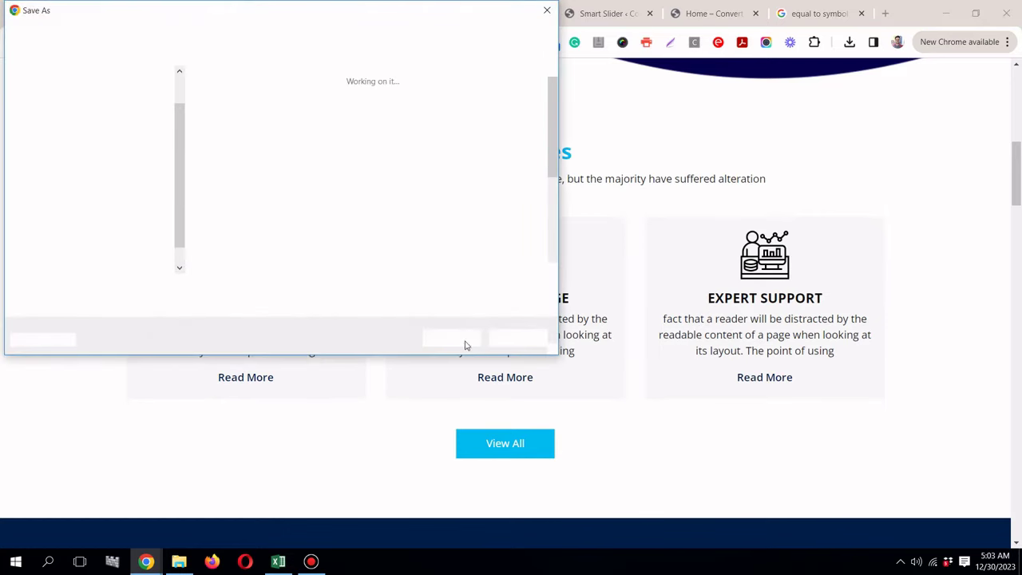
click(452, 340)
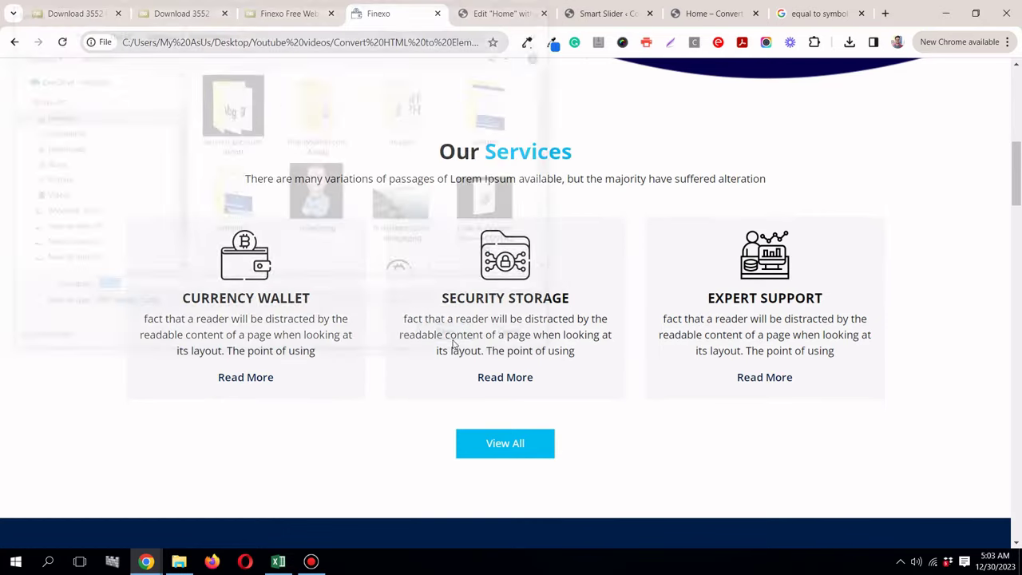
Step: Return to the Elementor editor, upload s2.png to the media library and use it as the middle card's image
click(484, 16)
click(719, 194)
click(68, 211)
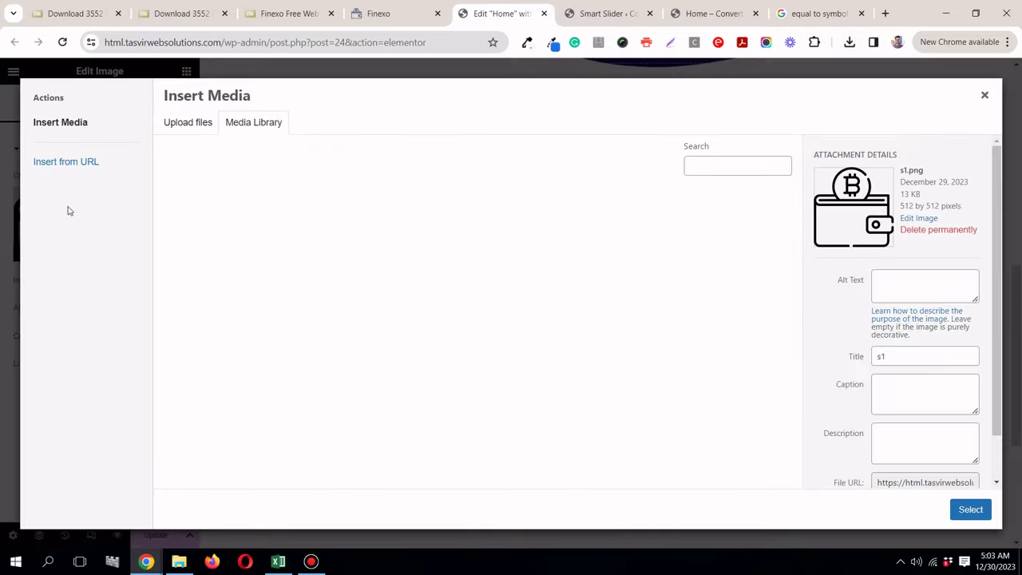
click(849, 42)
drag(734, 113, 527, 152)
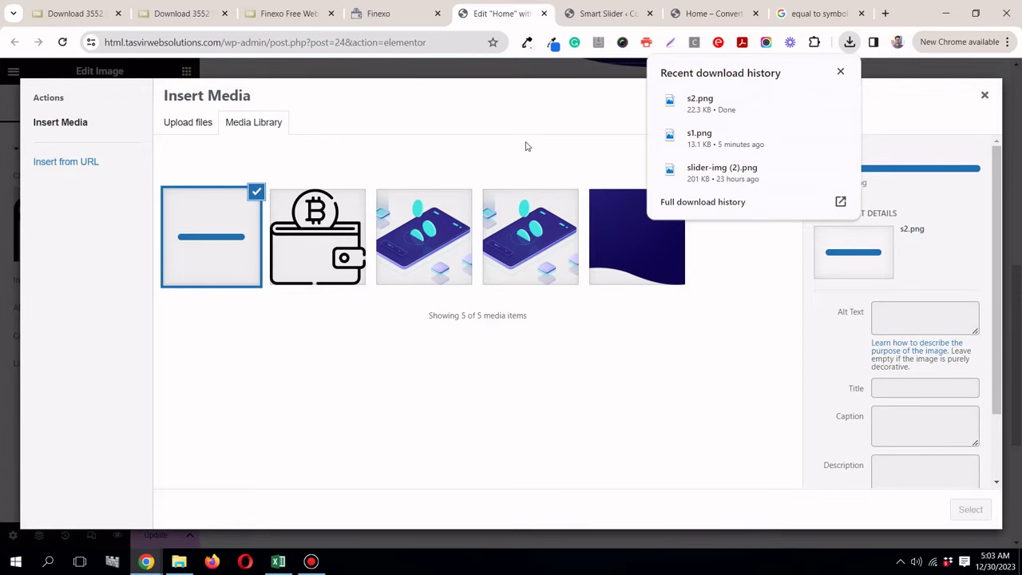
click(525, 145)
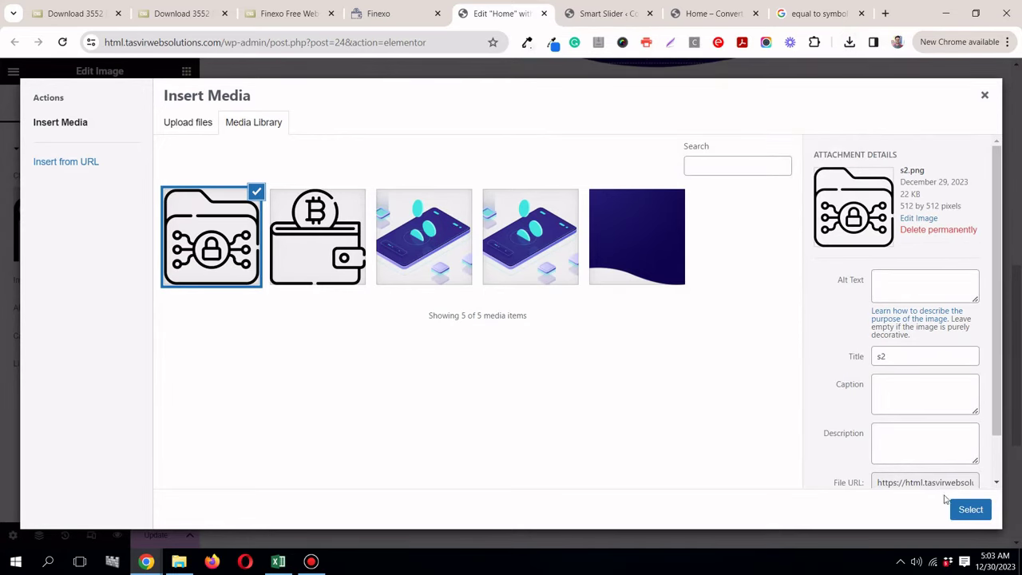
click(970, 511)
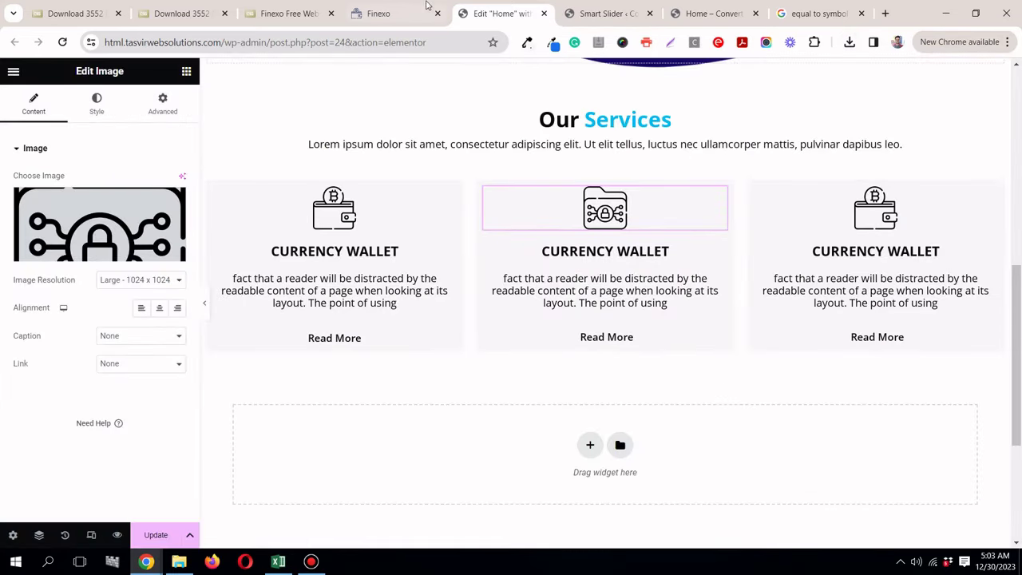
Step: Copy the "SECURITY STORAGE" heading from the original page and paste it as the middle card's title
click(407, 16)
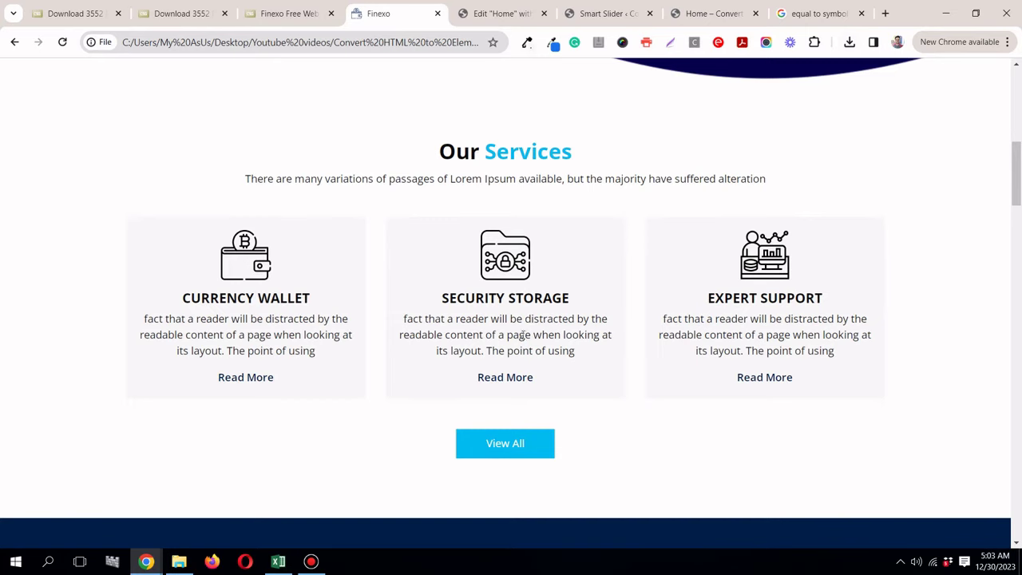
triple_click(520, 300)
right_click(520, 307)
click(555, 317)
click(495, 14)
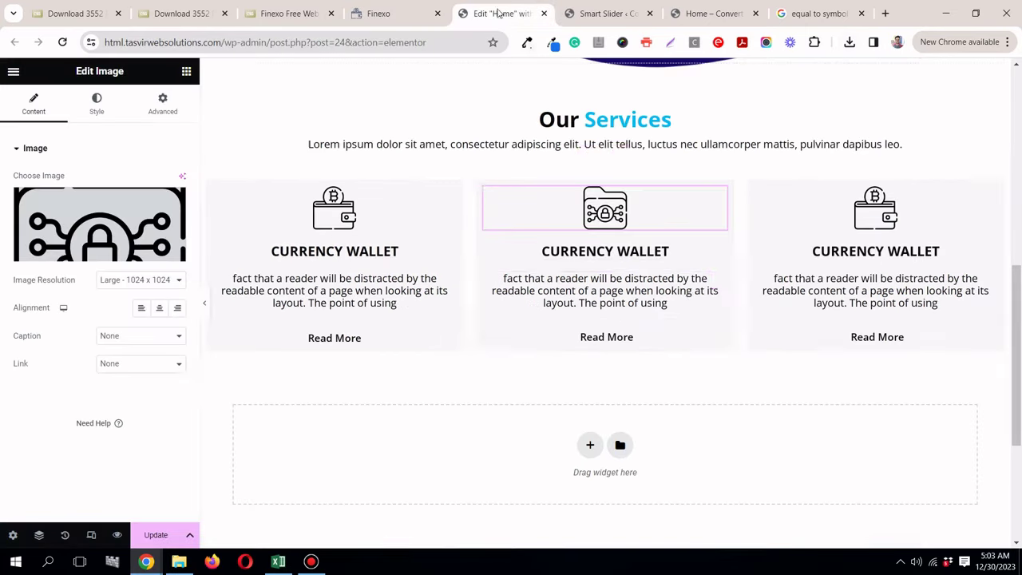
click(718, 252)
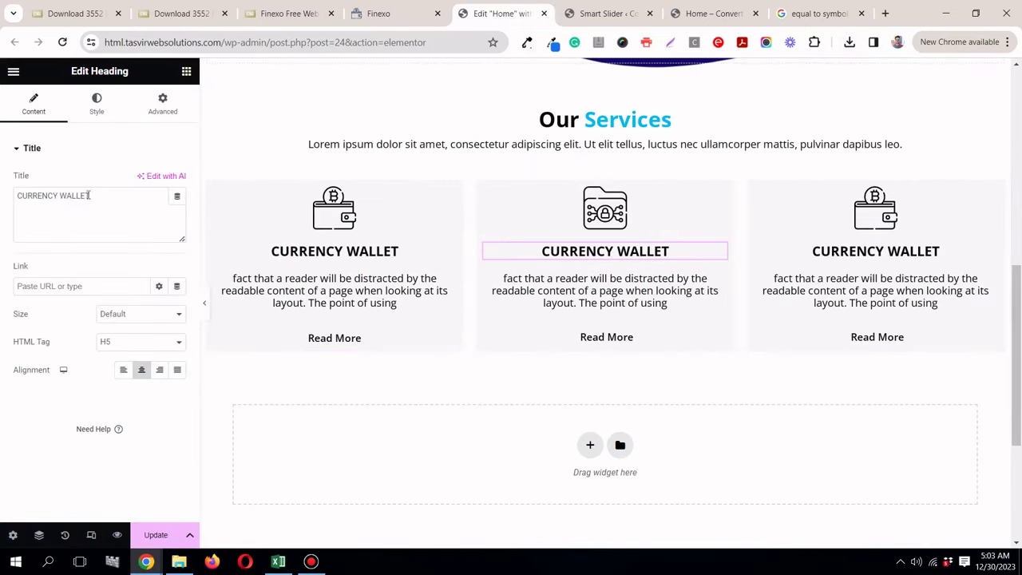
triple_click(89, 194)
right_click(89, 197)
click(159, 263)
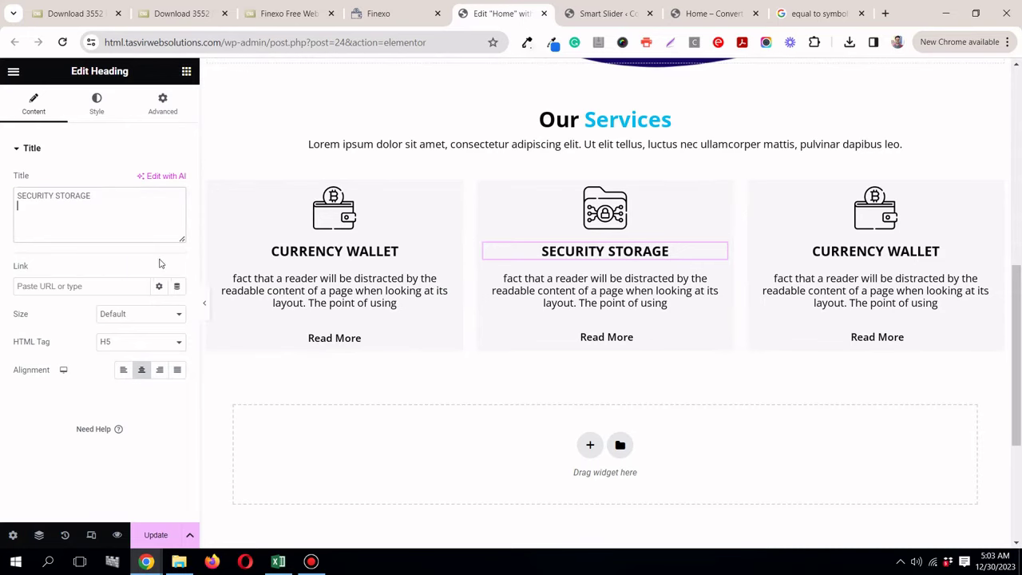
Step: Copy the Security Storage card's description from the original page and paste it over the middle card's text in Elementor
click(363, 12)
click(508, 329)
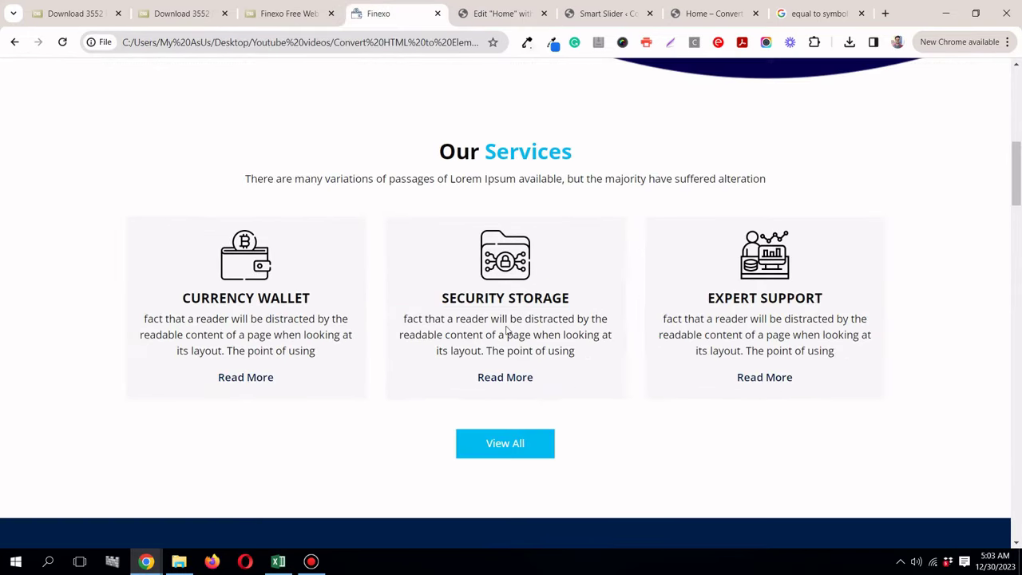
mouse_move(404, 315)
mouse_down()
mouse_move(588, 365)
mouse_move(452, 318)
mouse_move(408, 318)
mouse_up()
right_click(559, 350)
click(575, 354)
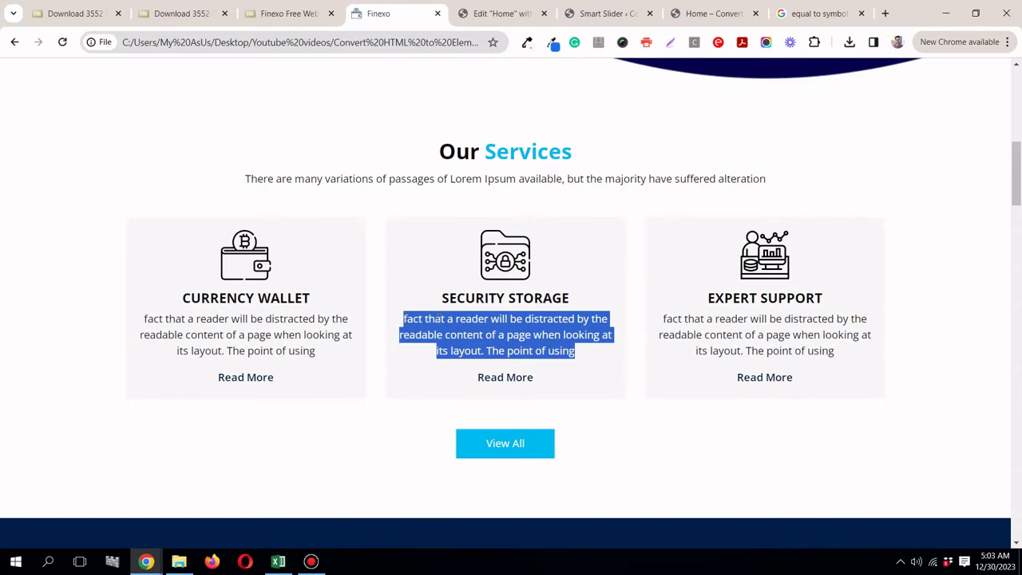
right_click(439, 318)
click(479, 331)
click(499, 13)
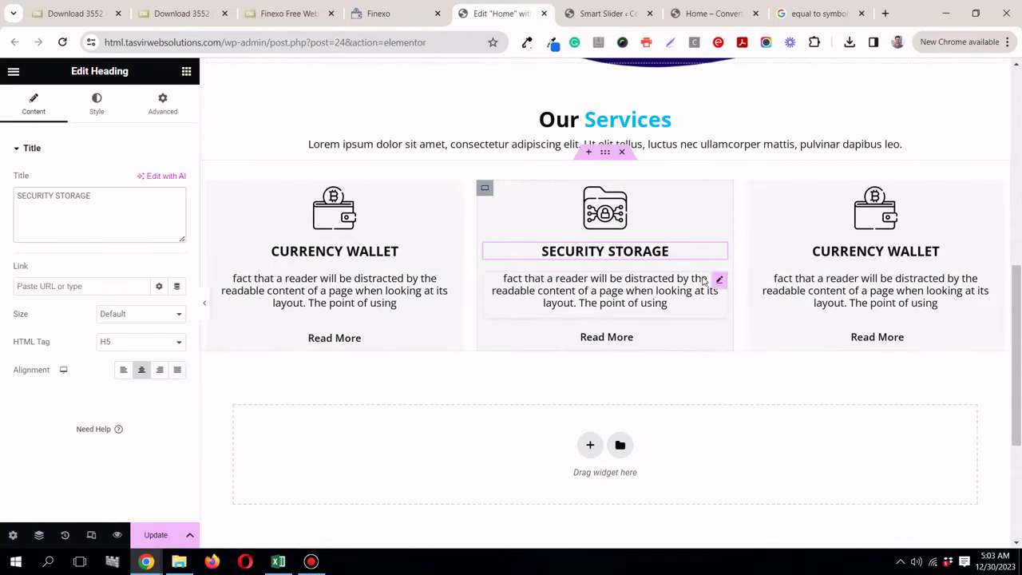
click(715, 279)
key(ctrl+a)
right_click(96, 272)
click(160, 341)
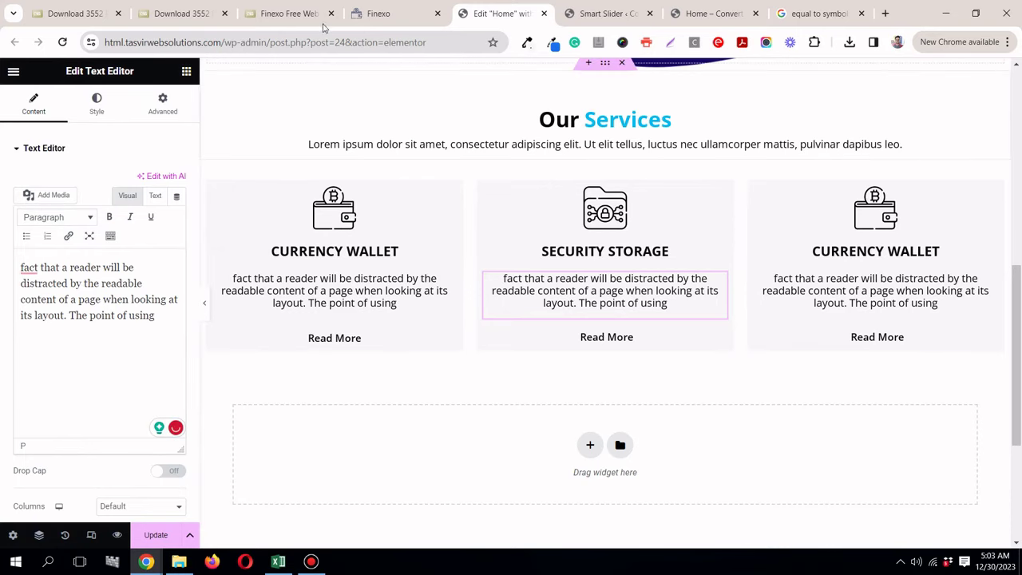
Step: Save the Expert Support icon image from the original Finexo page to the computer
click(400, 13)
click(715, 341)
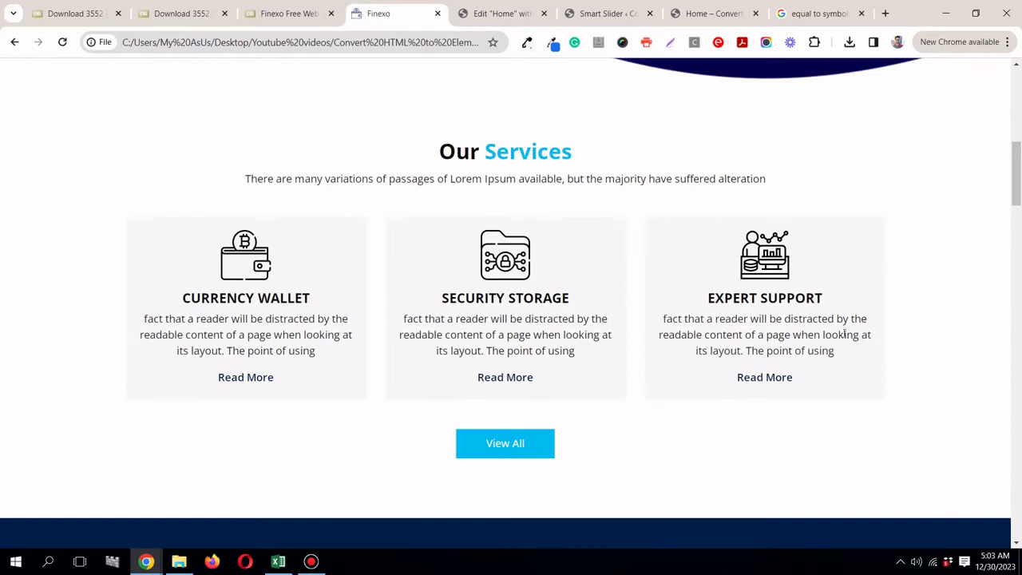
right_click(769, 263)
click(798, 291)
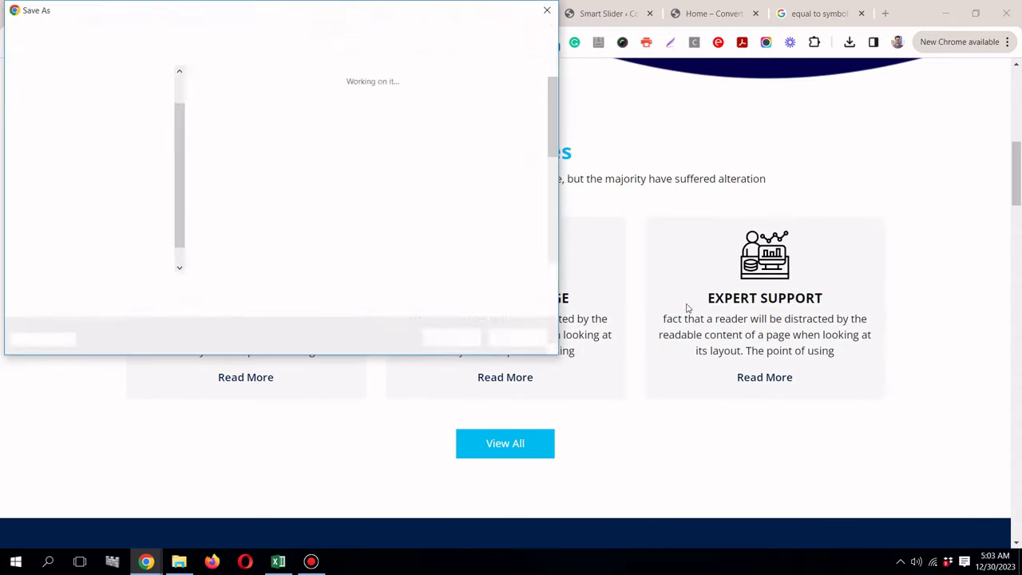
click(452, 338)
Step: Return to the Elementor editor, upload s3.png to the media library and use it as the third card's image
click(508, 14)
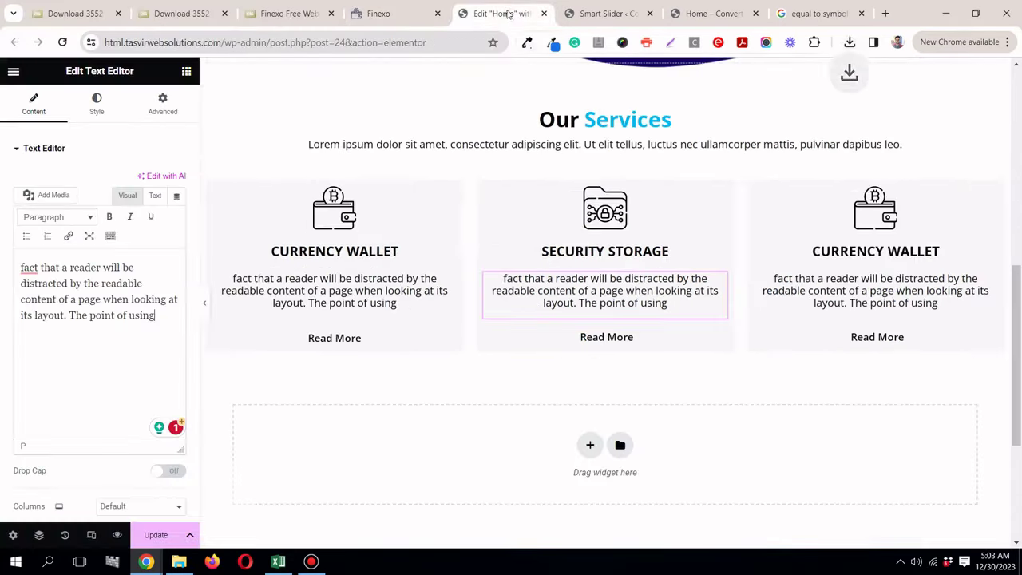
click(990, 199)
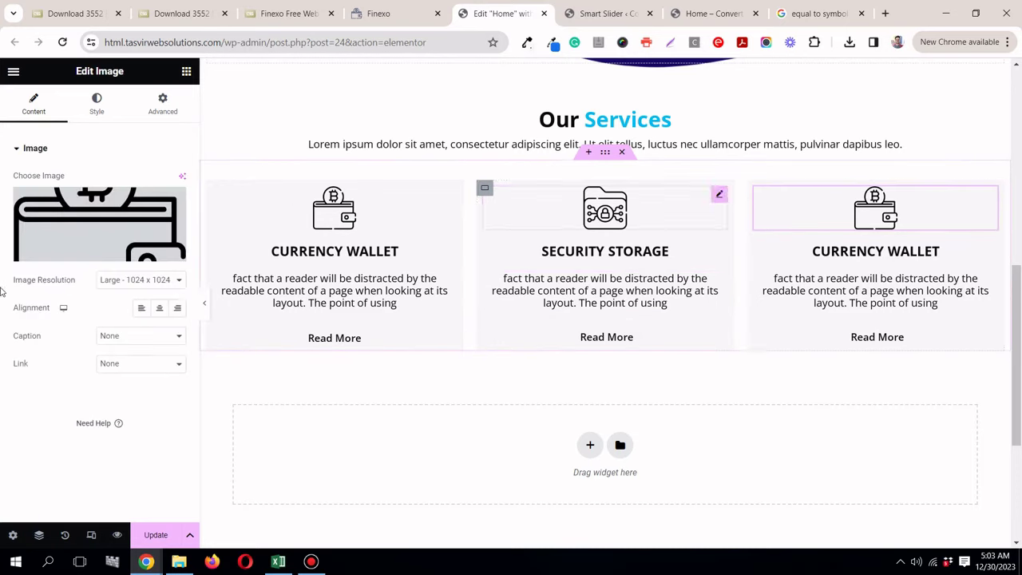
click(54, 238)
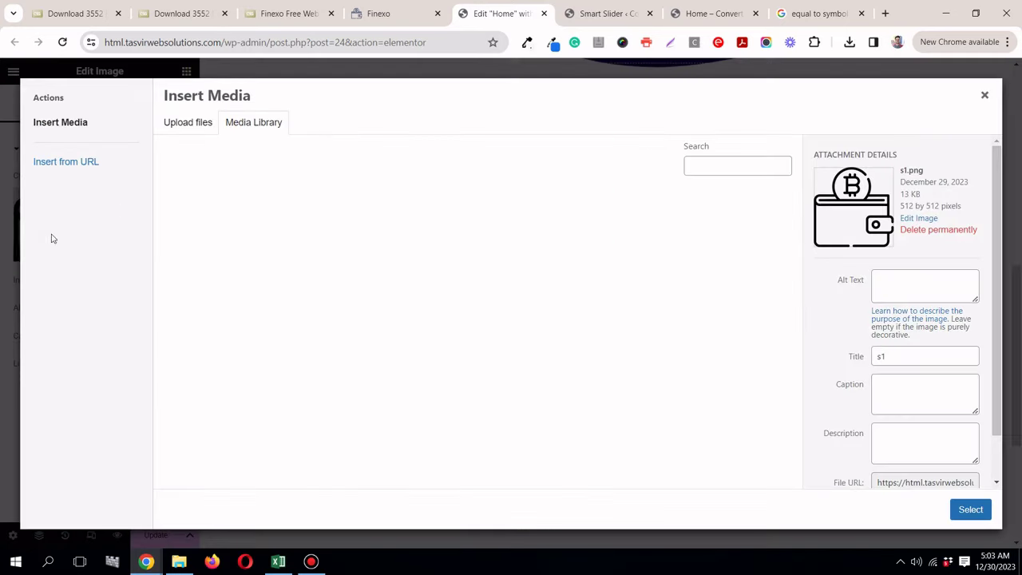
click(850, 42)
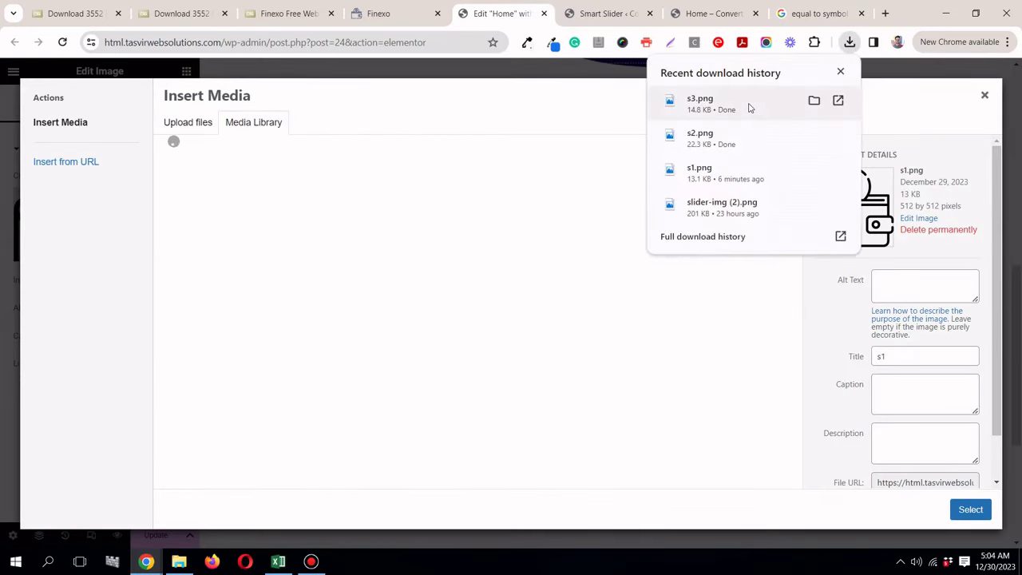
drag(726, 102, 502, 114)
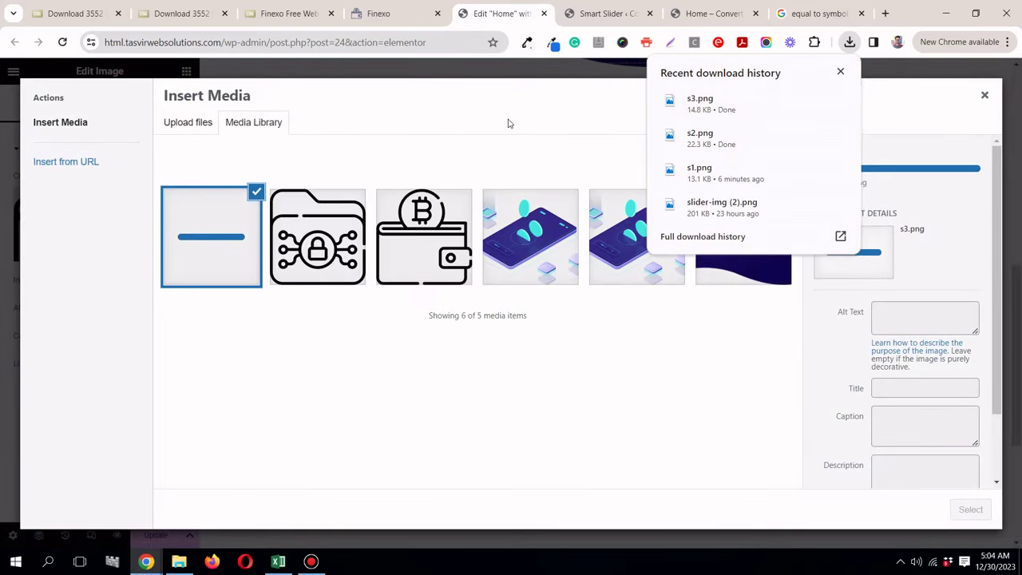
click(971, 510)
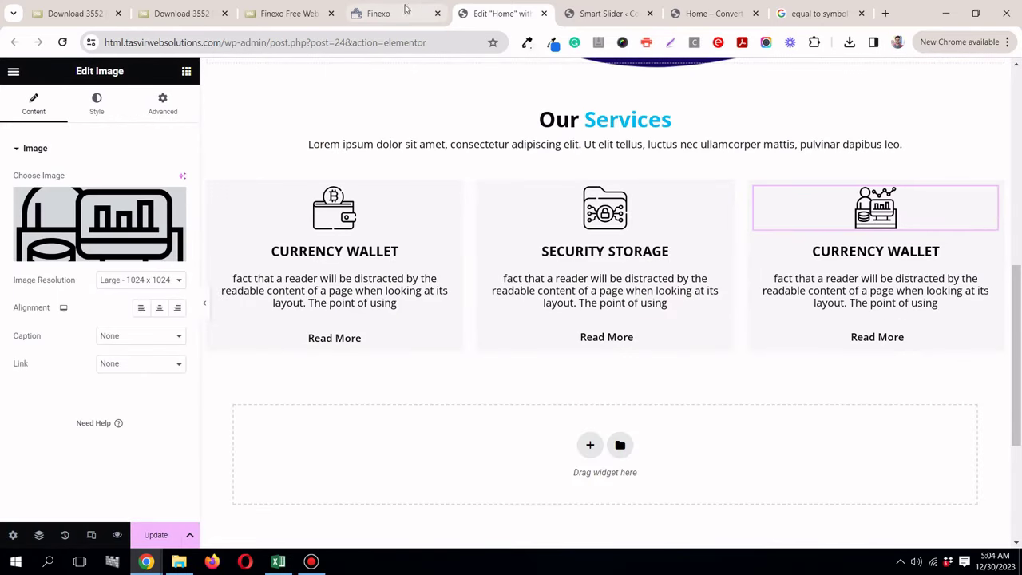
Step: Copy the "EXPERT SUPPORT" heading from the original page and paste it as plain text into the third card's title
click(391, 13)
triple_click(784, 296)
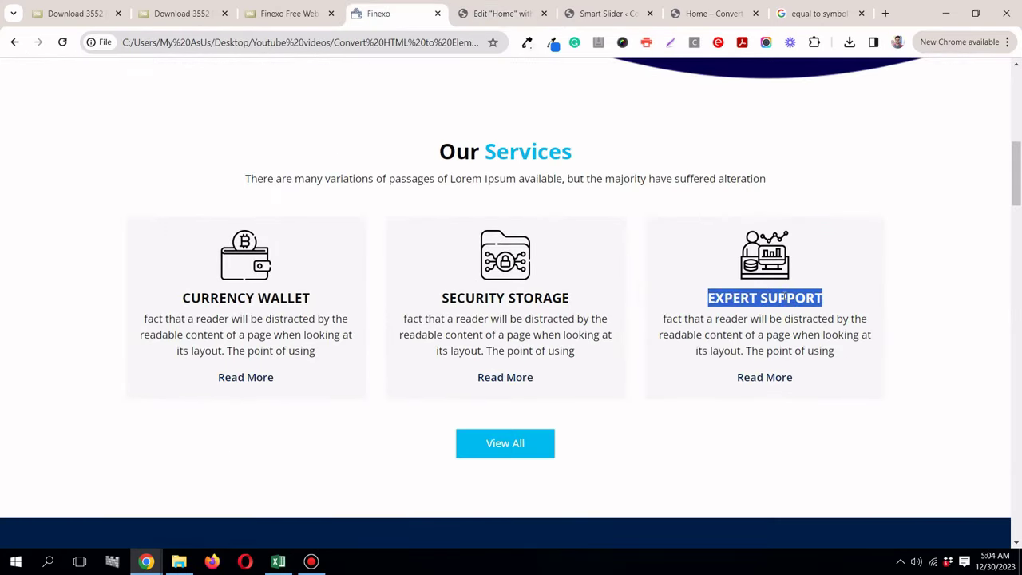
right_click(781, 301)
click(815, 312)
click(493, 11)
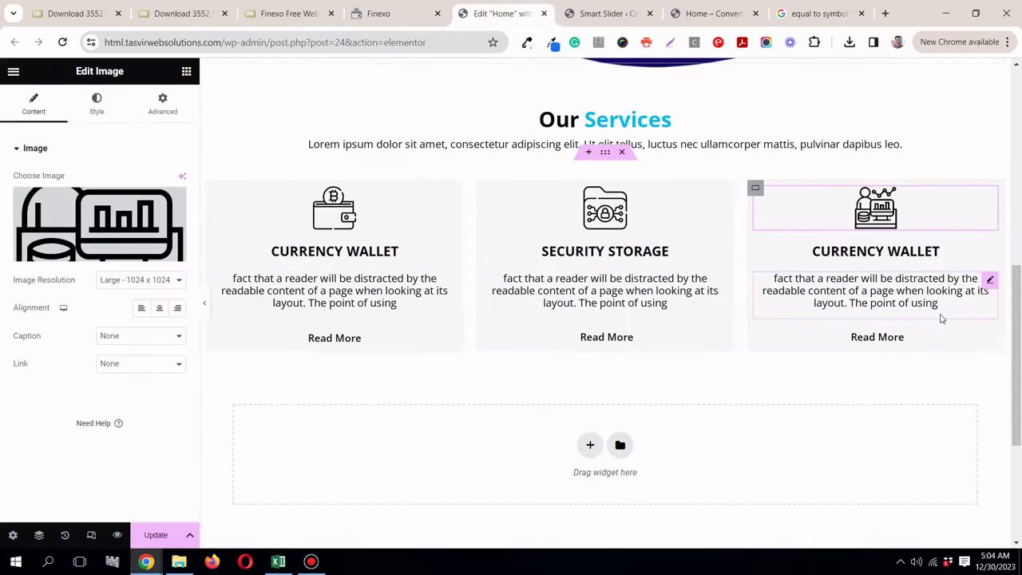
click(972, 252)
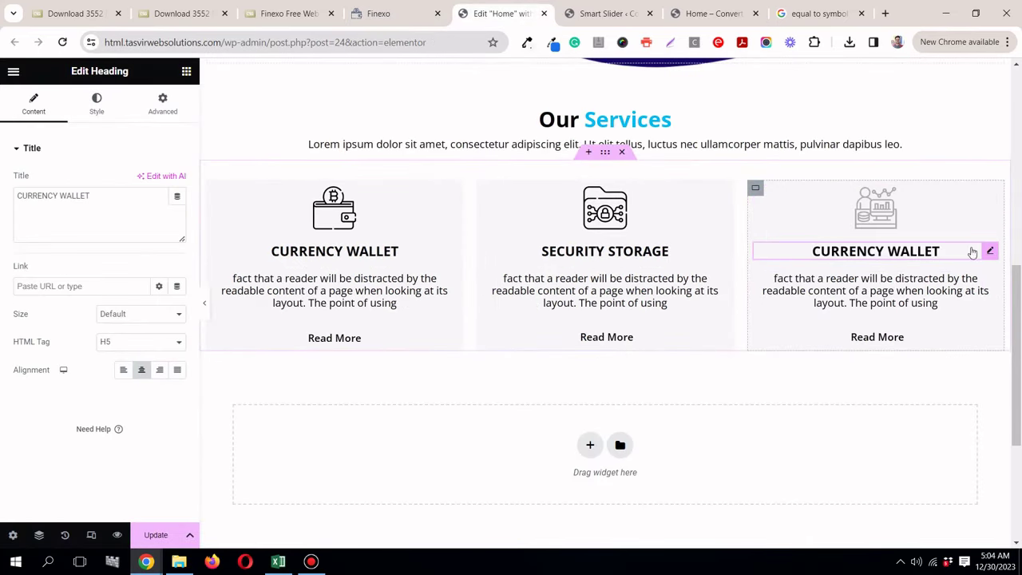
triple_click(53, 198)
right_click(52, 200)
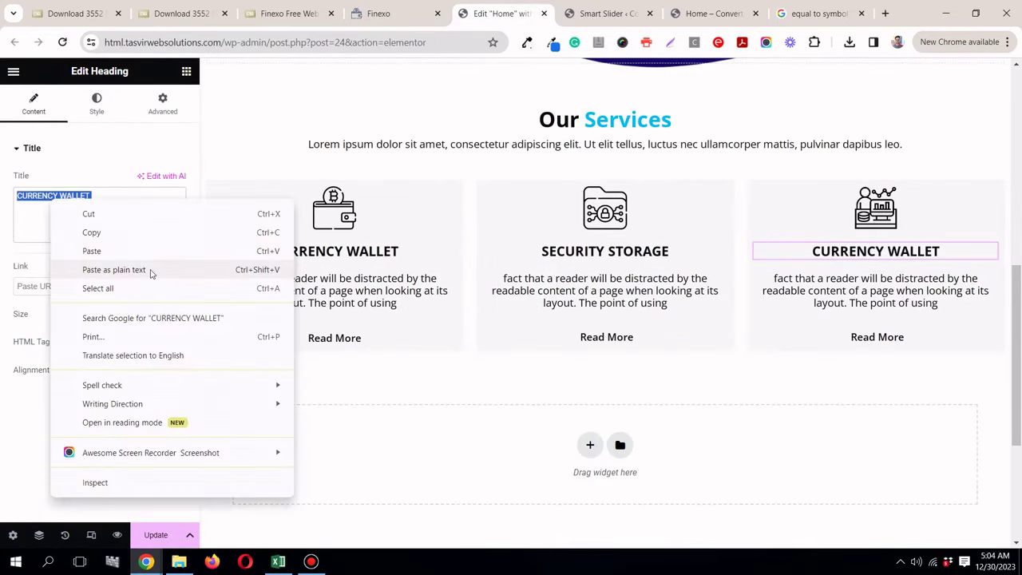
click(151, 271)
Step: Preview the three finished cards with the editing panel hidden, and update the page
click(207, 304)
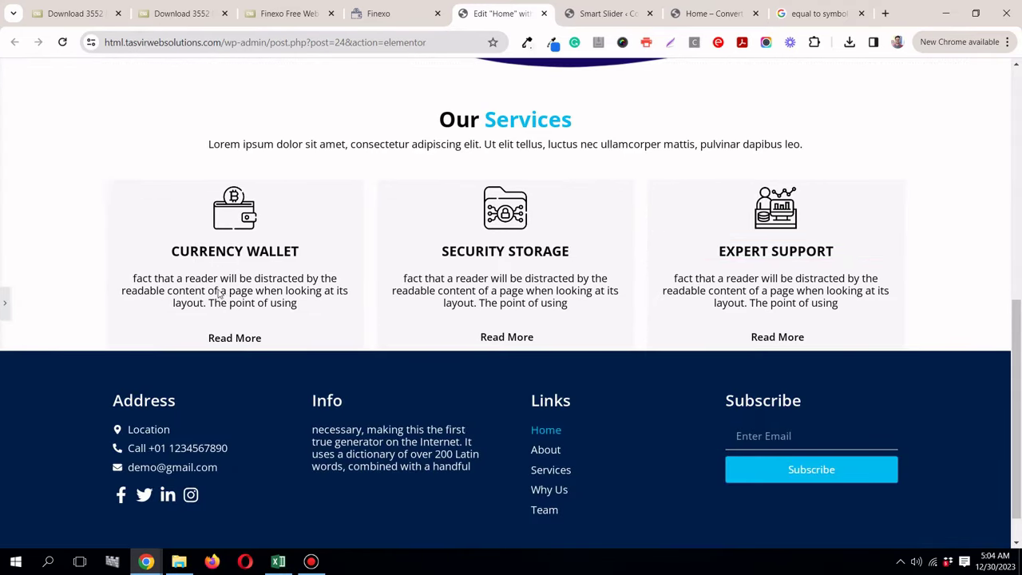
click(4, 301)
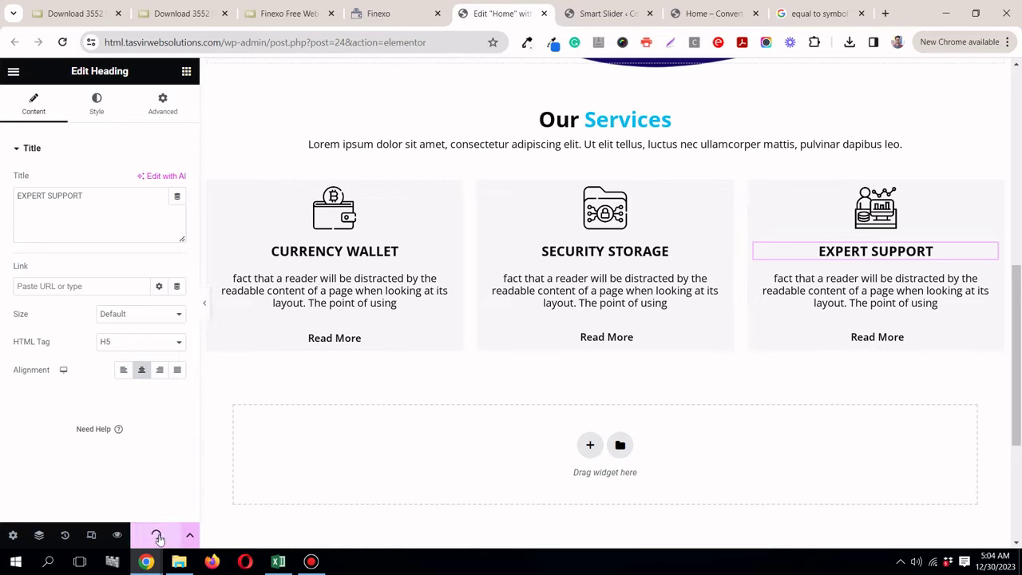
Step: Check the area below the cards on the original page, and add a column container with a Button widget below the cards in Elementor
click(427, 11)
scroll(430, 298, down, 3)
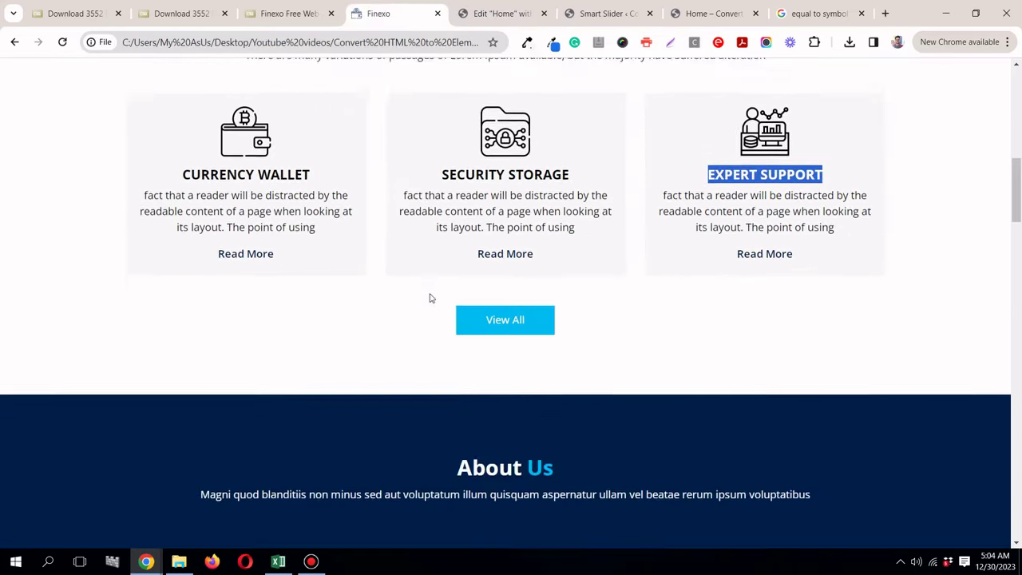
scroll(430, 298, up, 2)
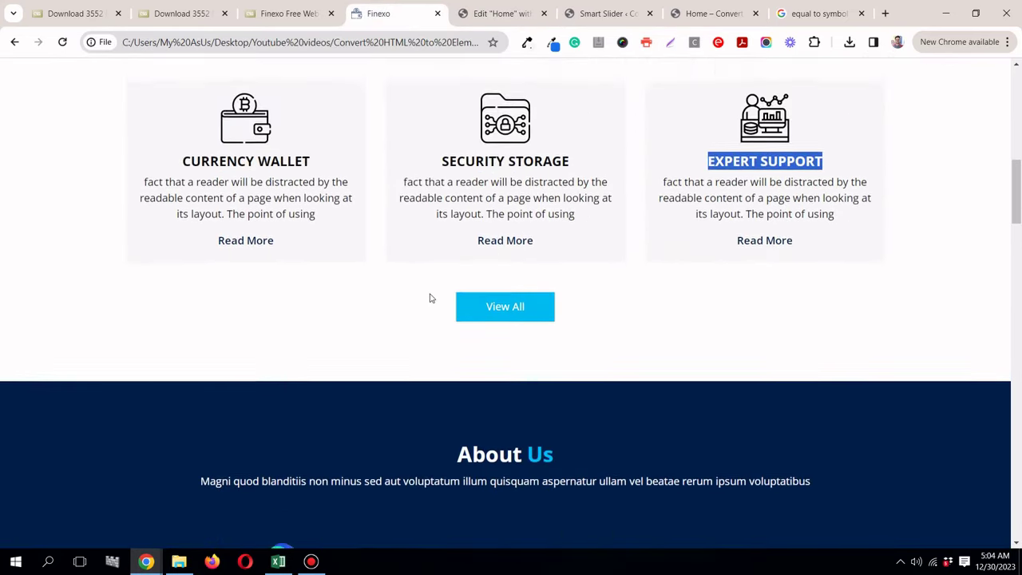
scroll(430, 298, down, 1)
click(482, 14)
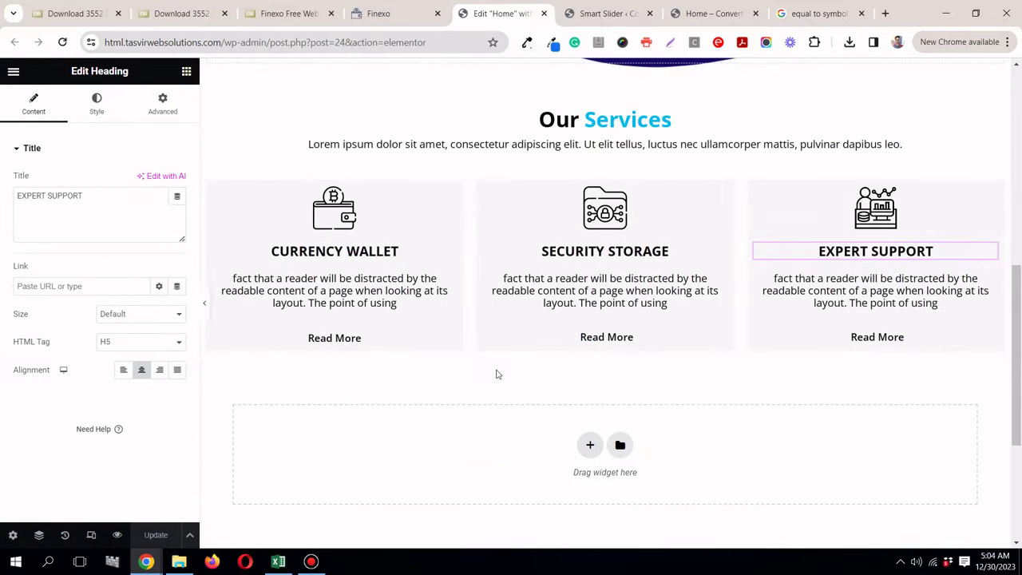
click(587, 446)
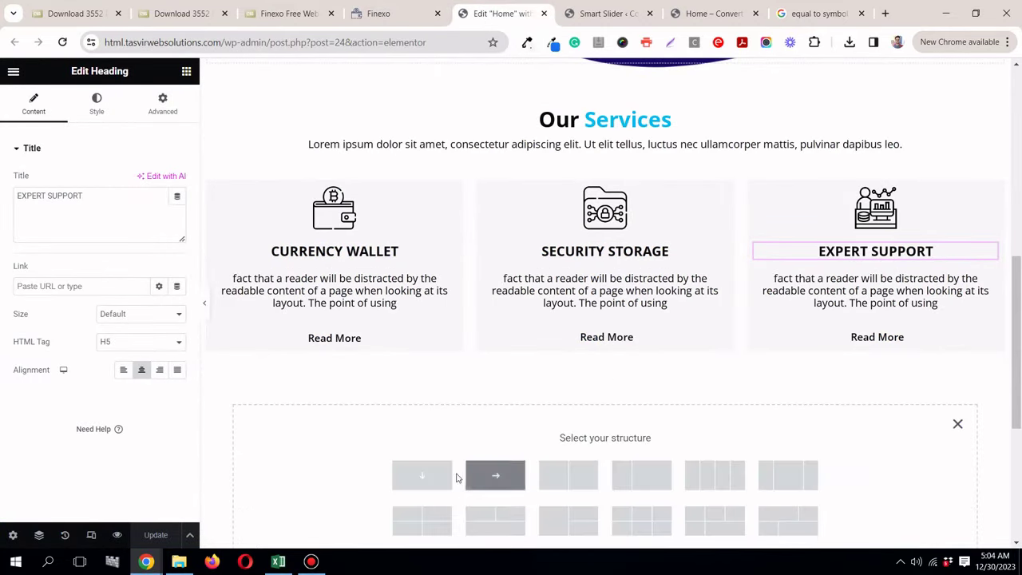
click(423, 467)
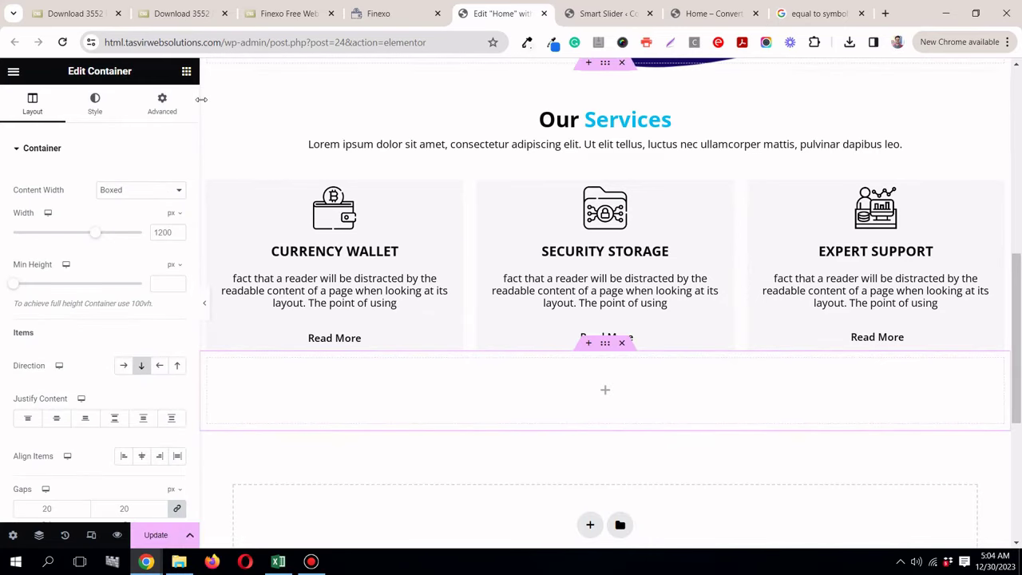
click(186, 71)
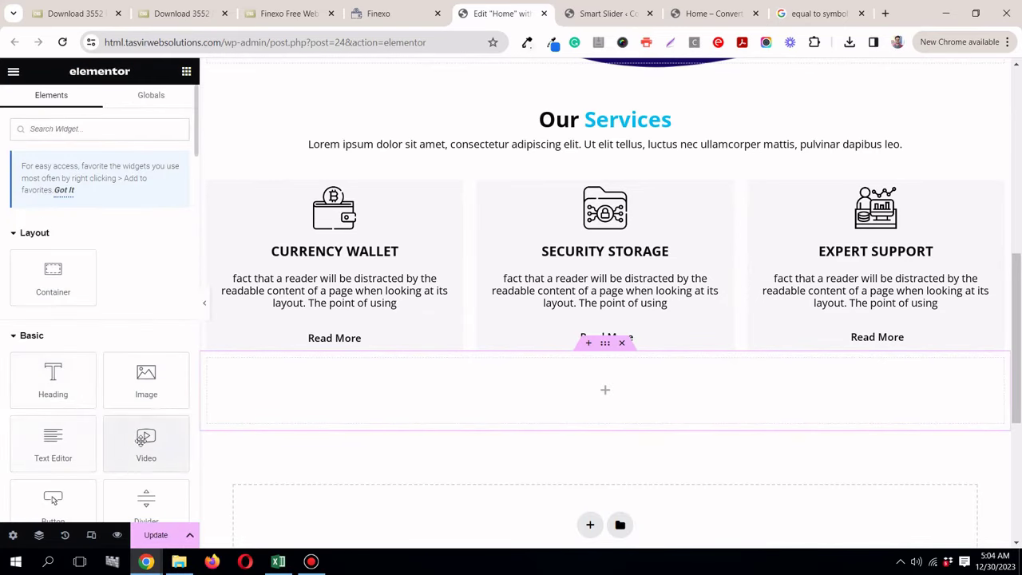
drag(53, 499, 654, 384)
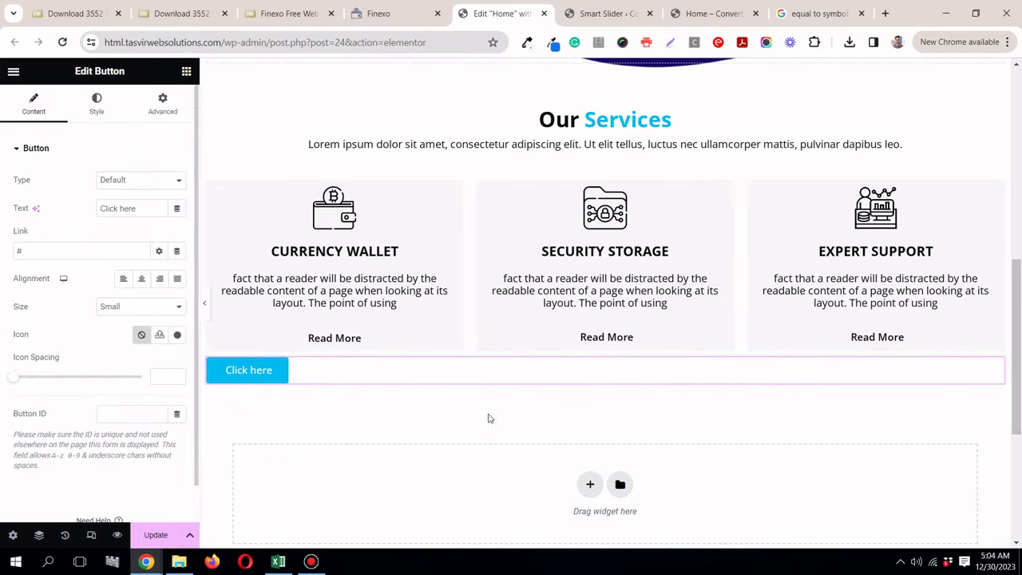
Step: Center the new button and set its text to "View All" as on the original page
click(141, 277)
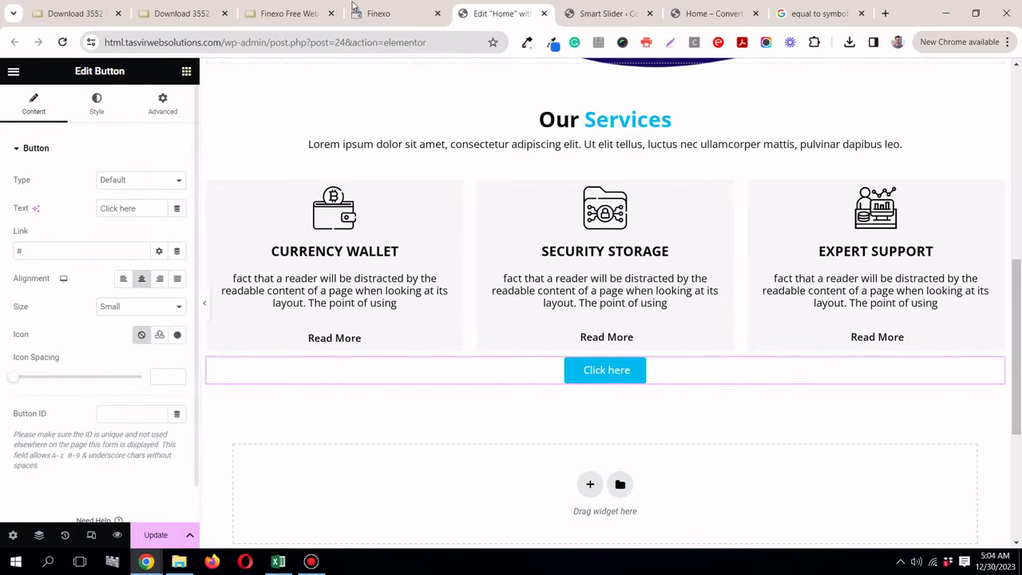
click(384, 14)
click(497, 14)
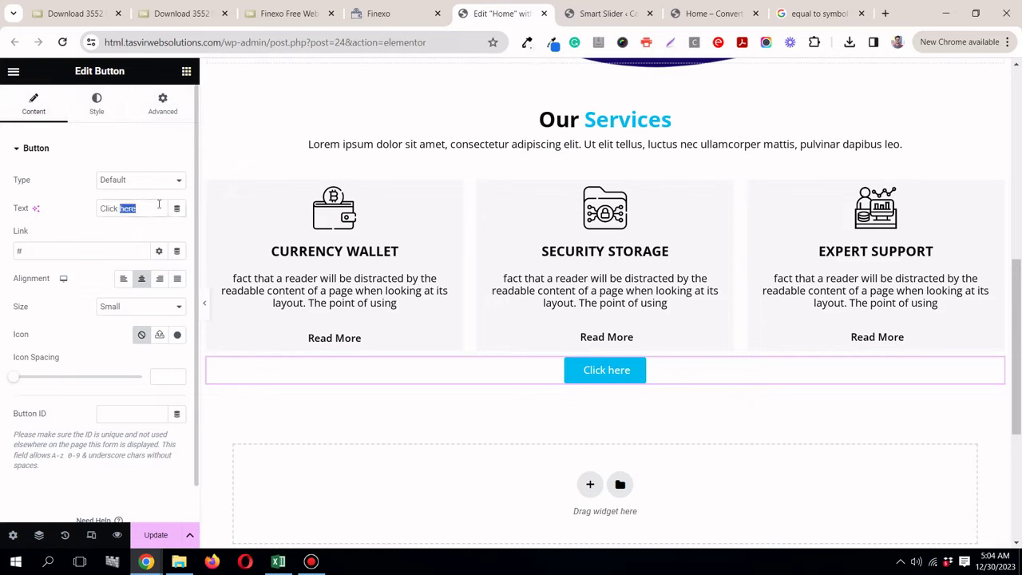
text(Vie)
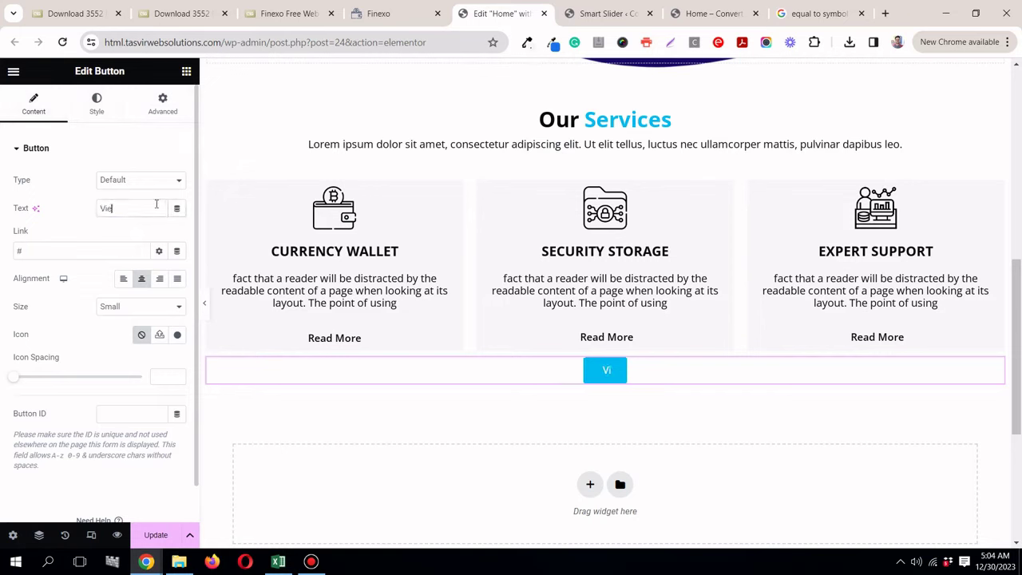
text(w All)
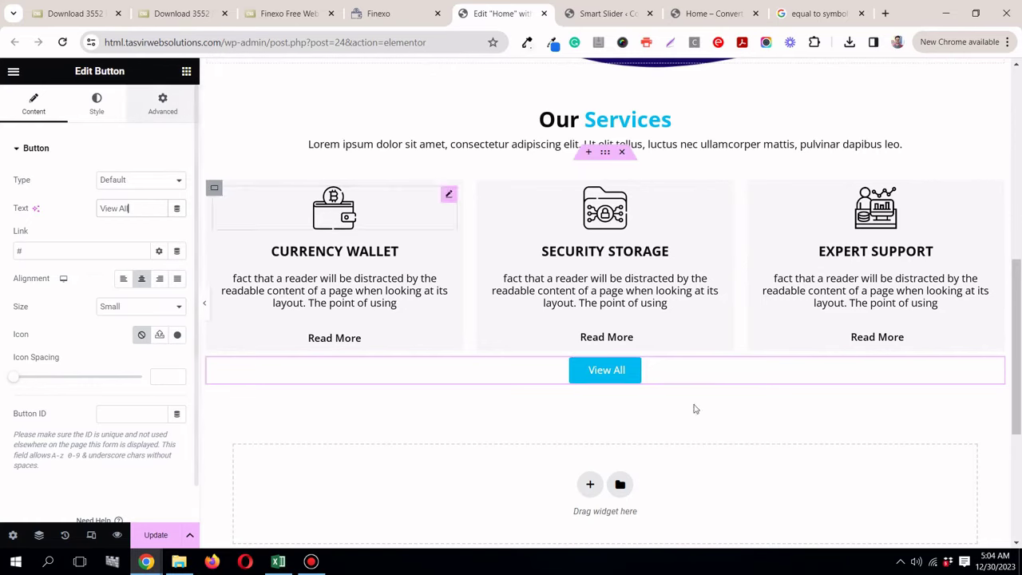
Step: Give the button's container a top margin of 30 px and a bottom padding of 50 px, with all other sides at 0
click(607, 345)
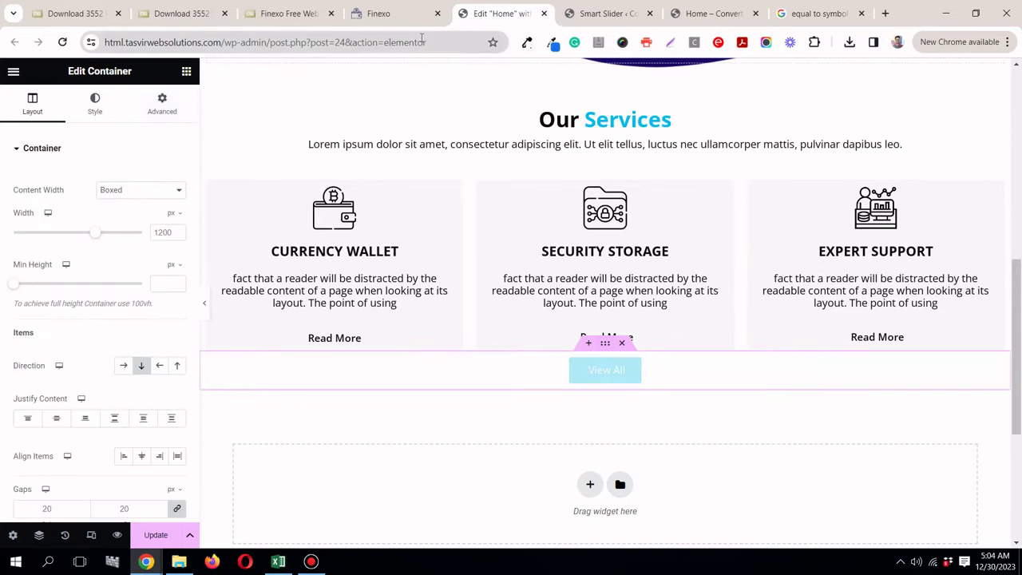
click(403, 16)
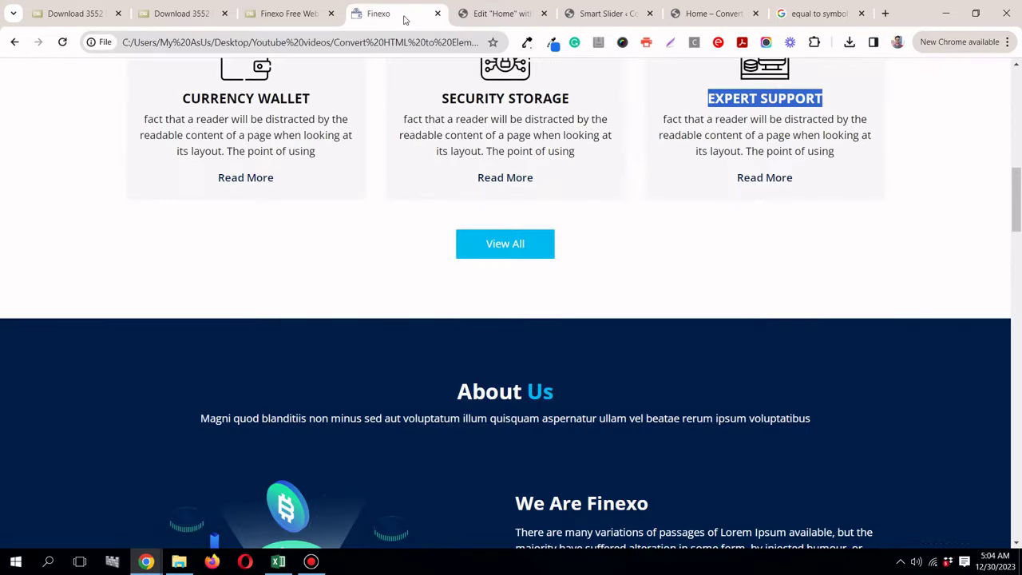
click(479, 16)
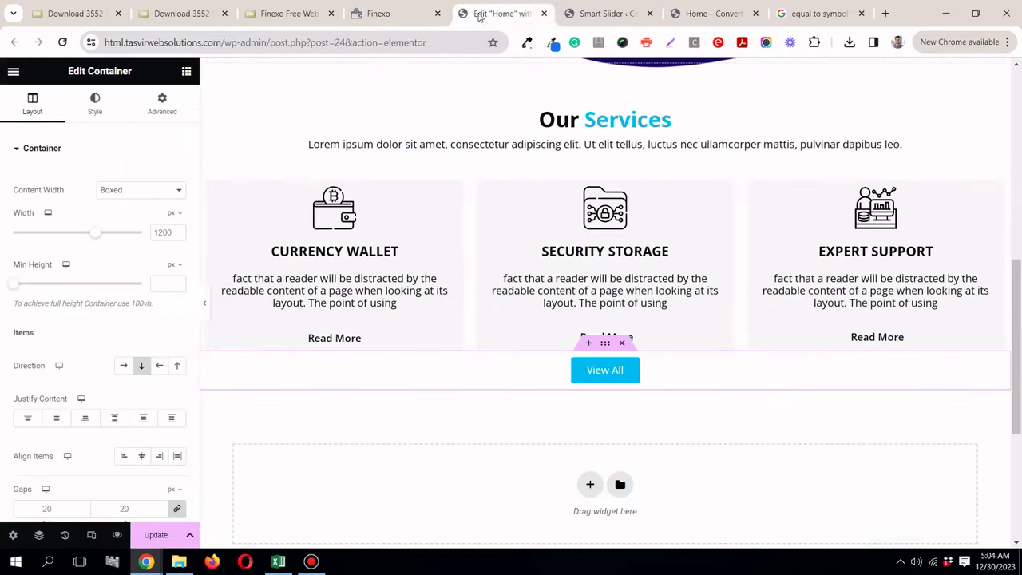
click(177, 117)
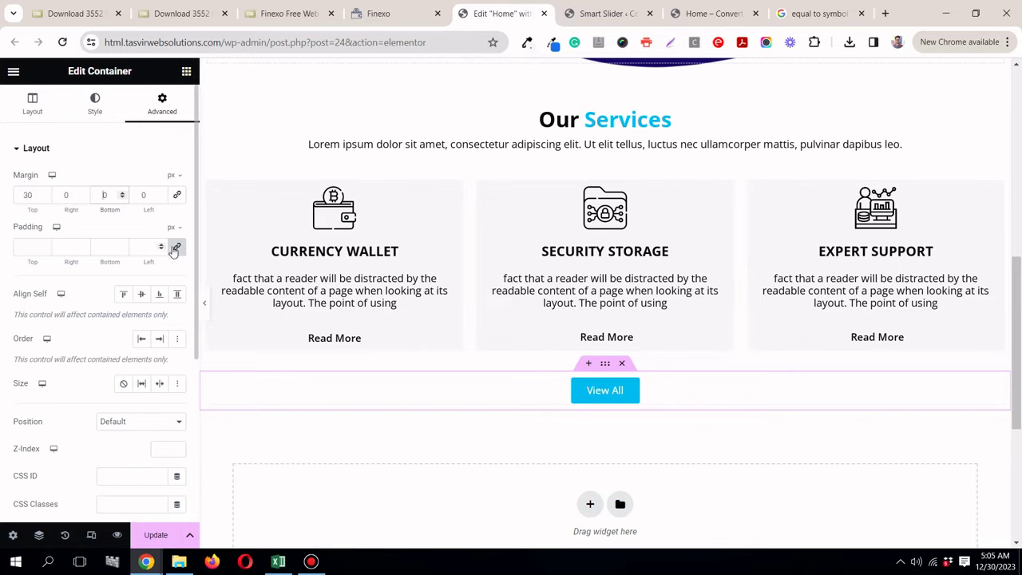
click(176, 247)
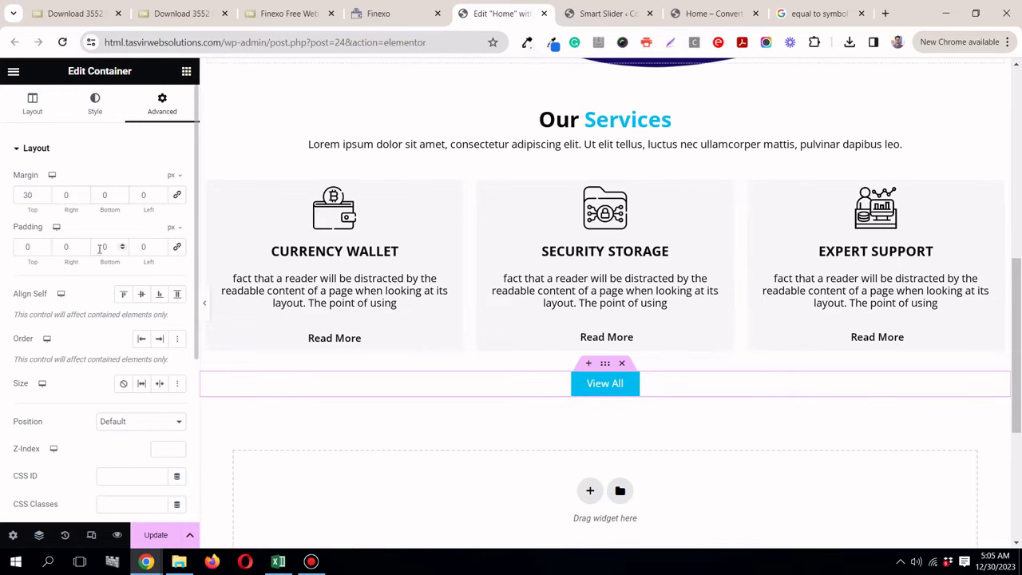
text(5)
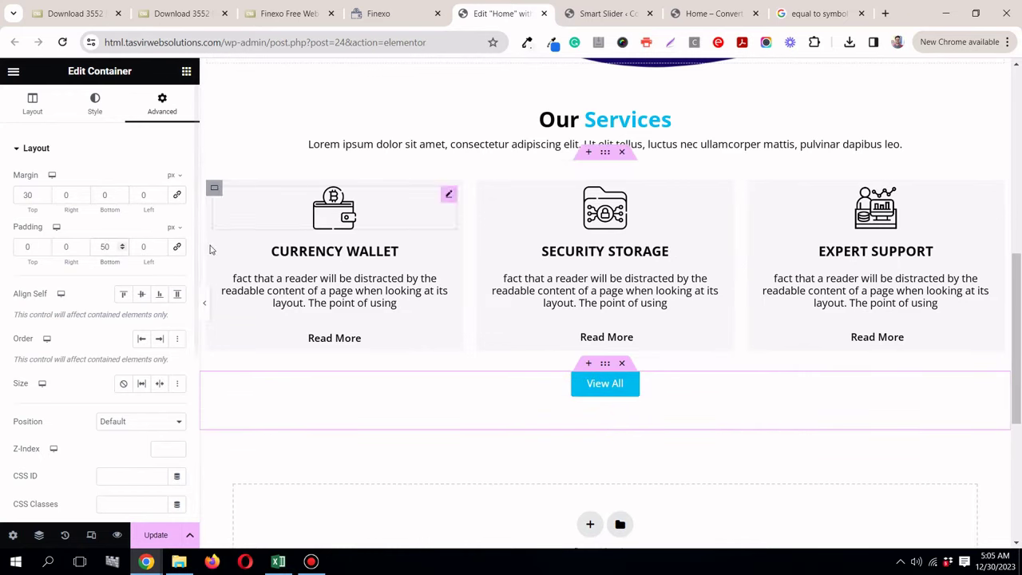
Step: Preview the slider and the finished services section with the editing panel hidden, and update the page
click(206, 306)
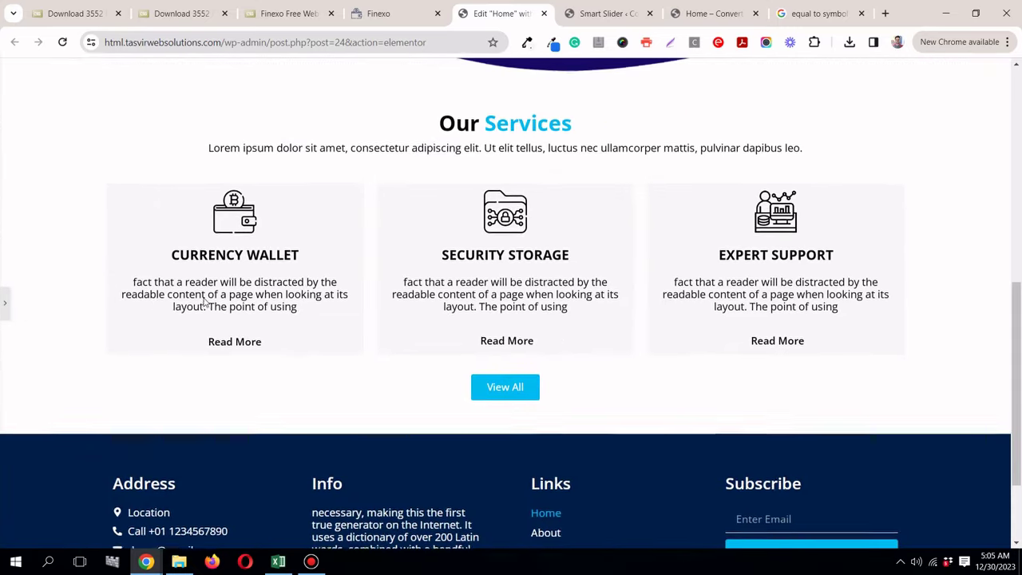
scroll(204, 303, up, 2)
scroll(204, 302, up, 5)
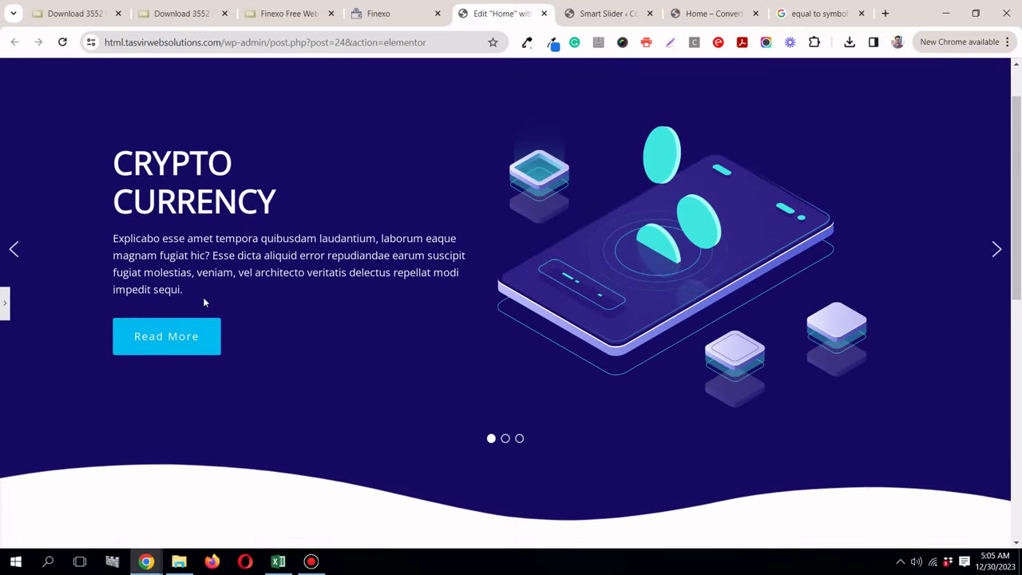
scroll(206, 301, down, 7)
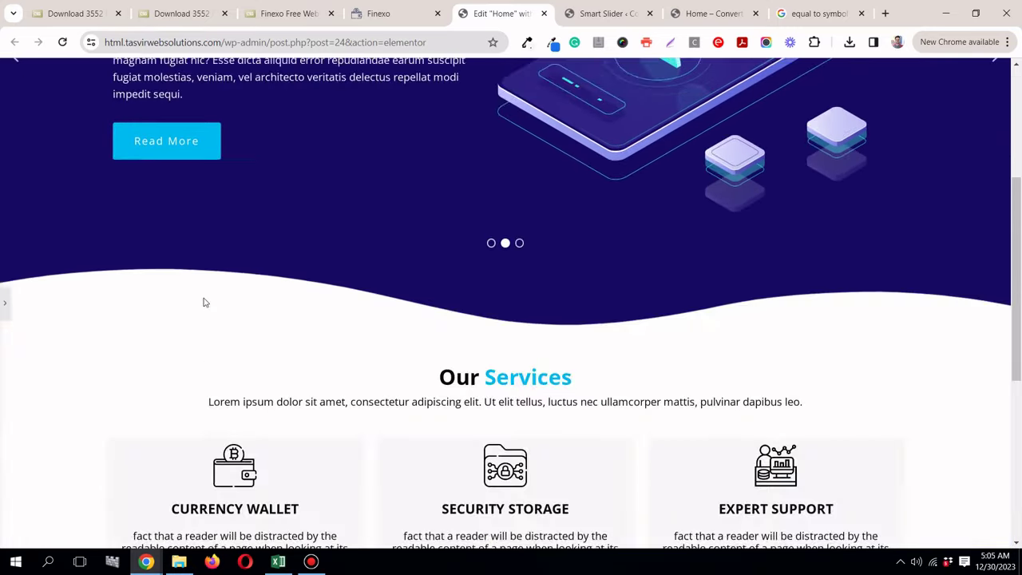
click(2, 299)
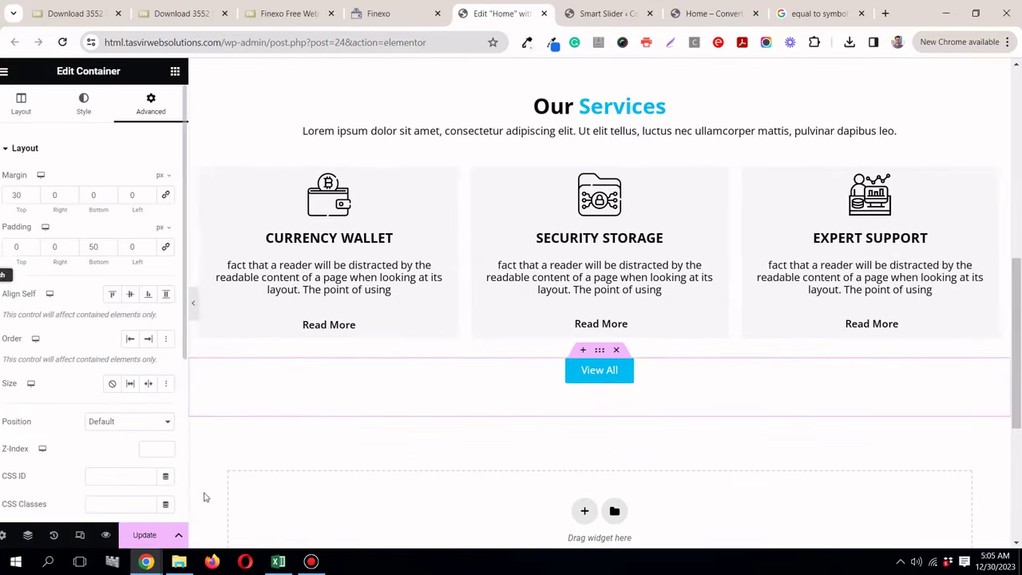
Step: Check the About Us section on the original page, and paste a copy of the "Our Services" heading container below the View All button in Elementor
click(391, 14)
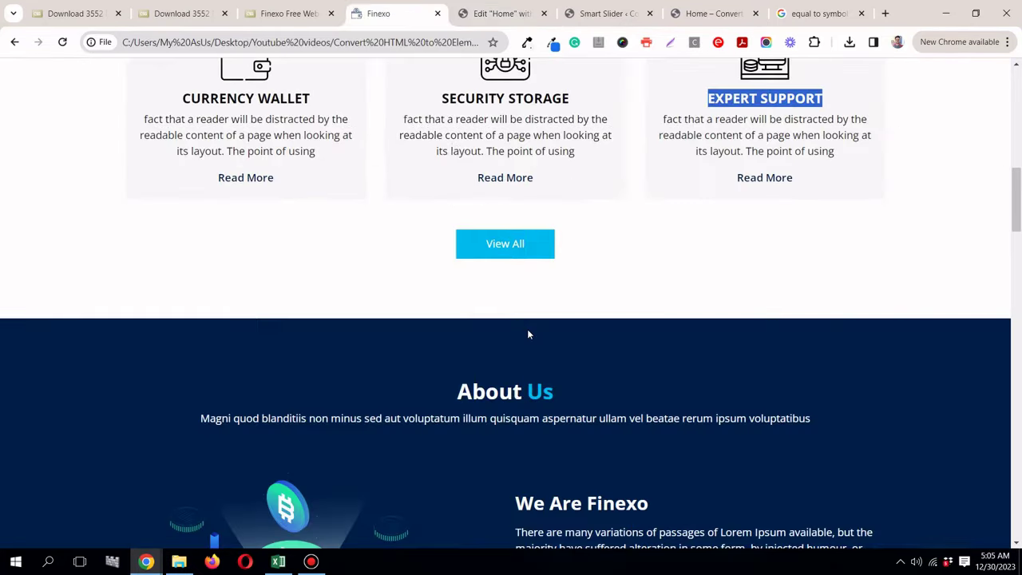
scroll(527, 329, down, 5)
scroll(527, 329, up, 2)
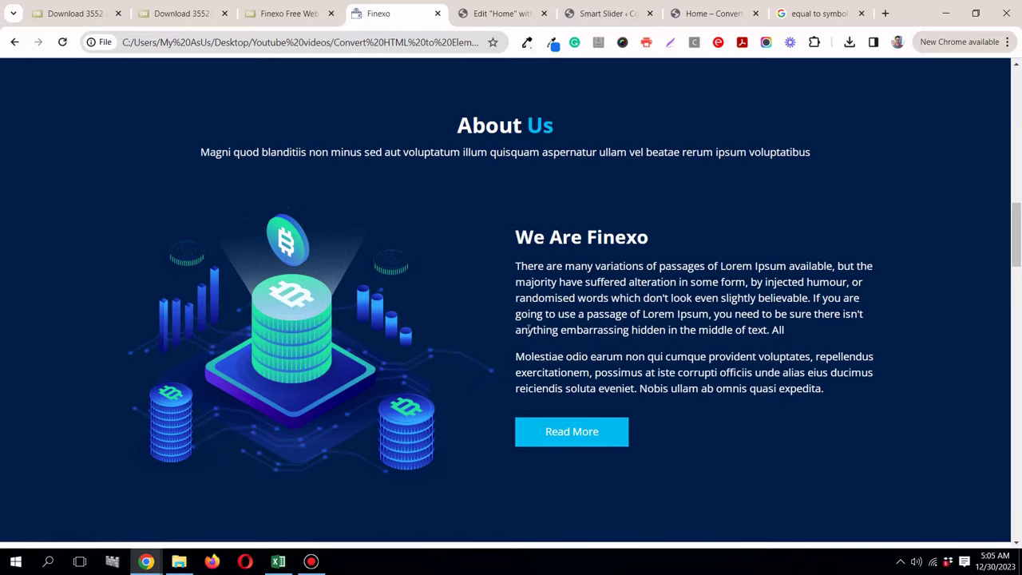
click(495, 13)
scroll(603, 255, up, 3)
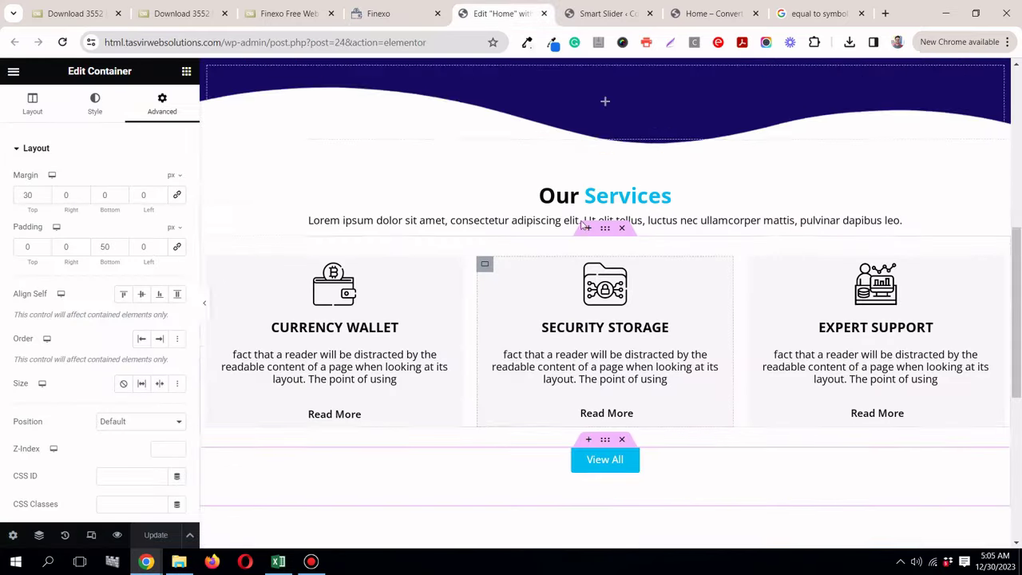
scroll(603, 260, down, 2)
scroll(604, 200, up, 1)
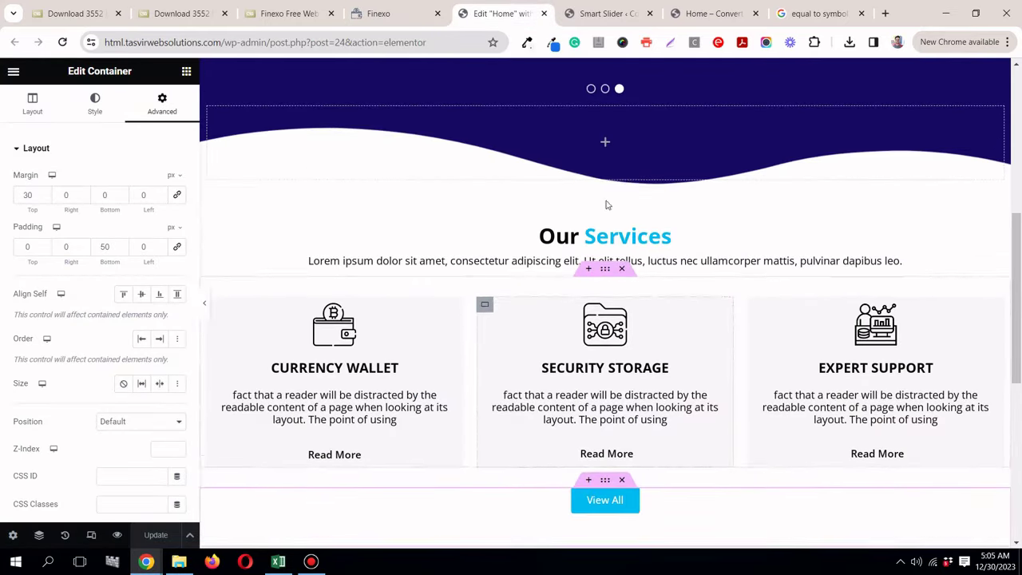
right_click(604, 182)
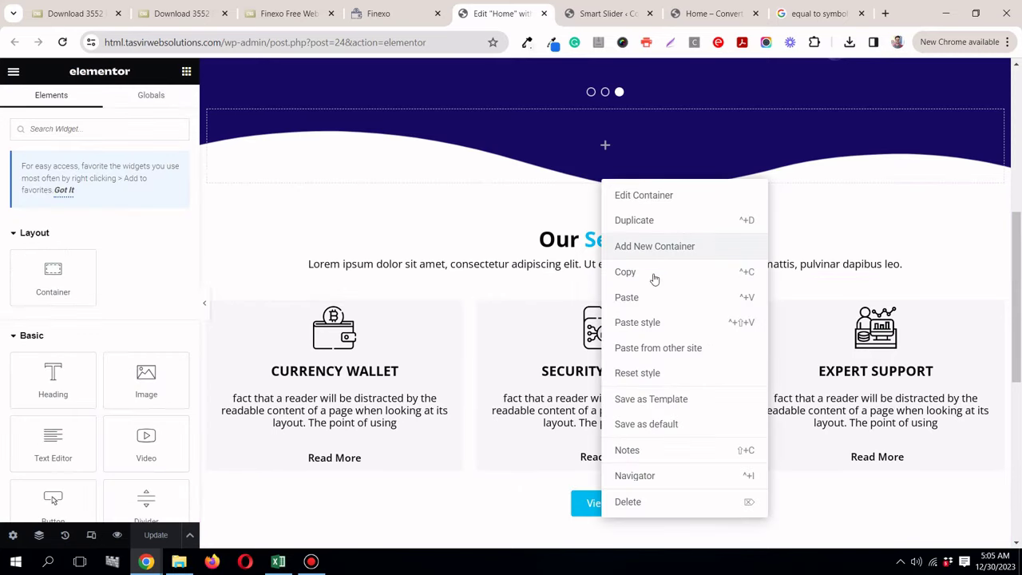
click(652, 274)
scroll(607, 255, down, 4)
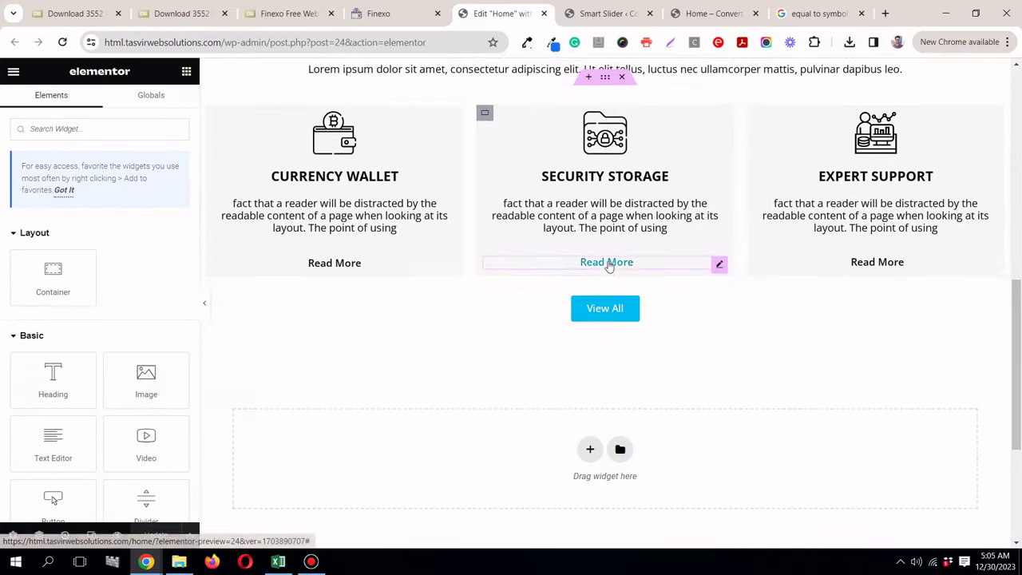
right_click(538, 293)
click(561, 307)
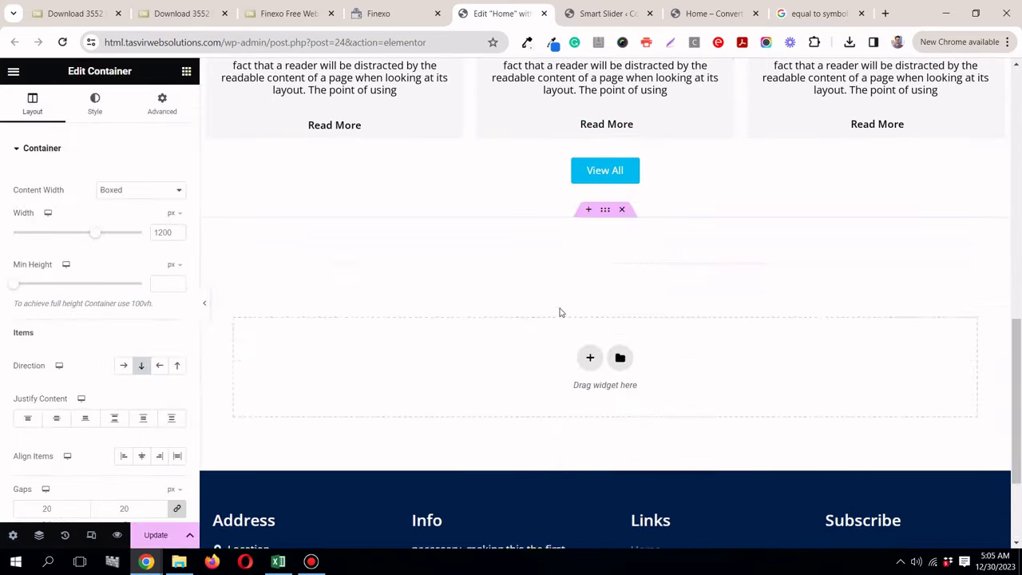
Step: Sample the About Us section's dark blue background color #00204A on the original page with the page color picker
click(410, 11)
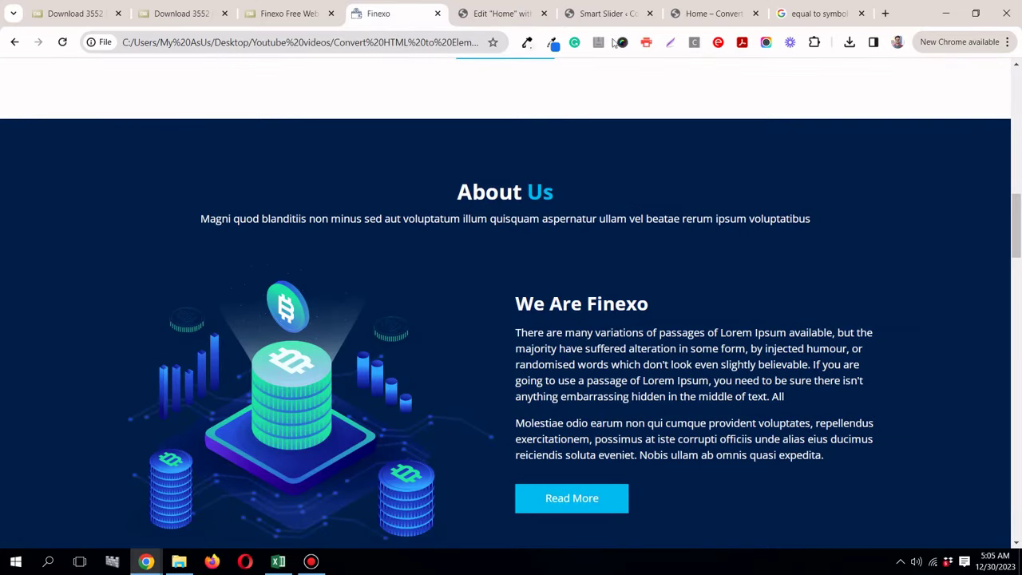
click(525, 45)
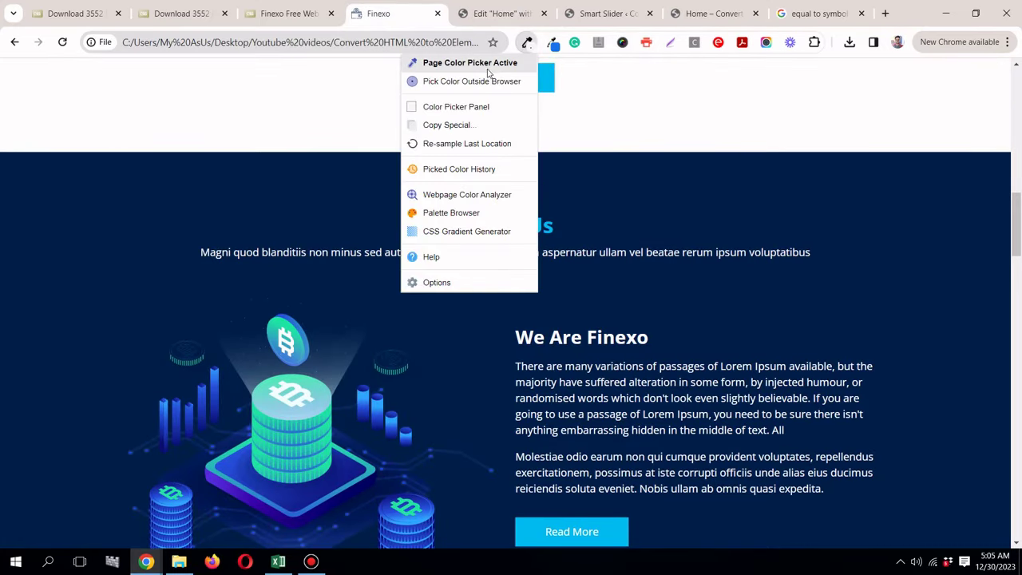
click(487, 64)
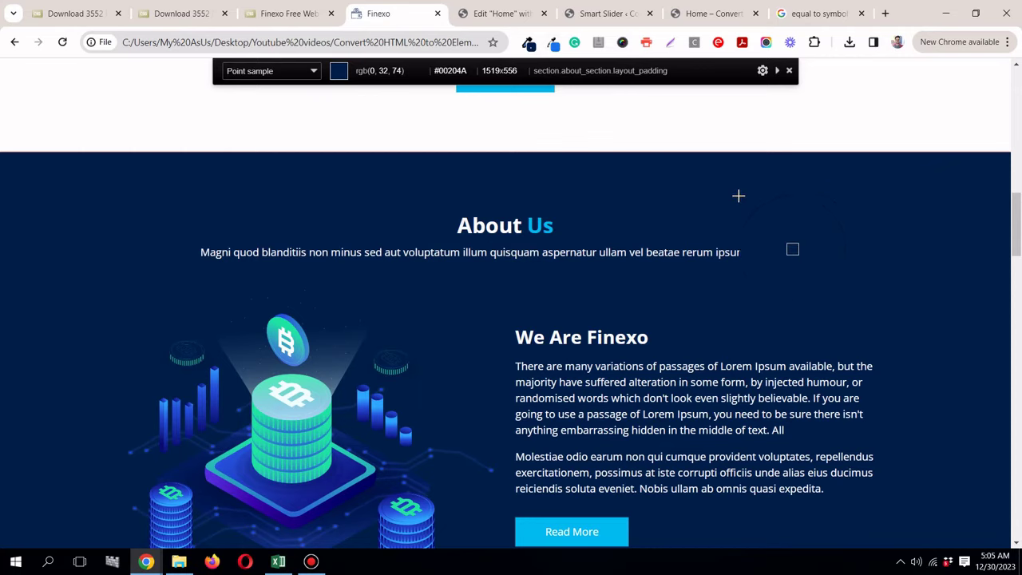
click(738, 196)
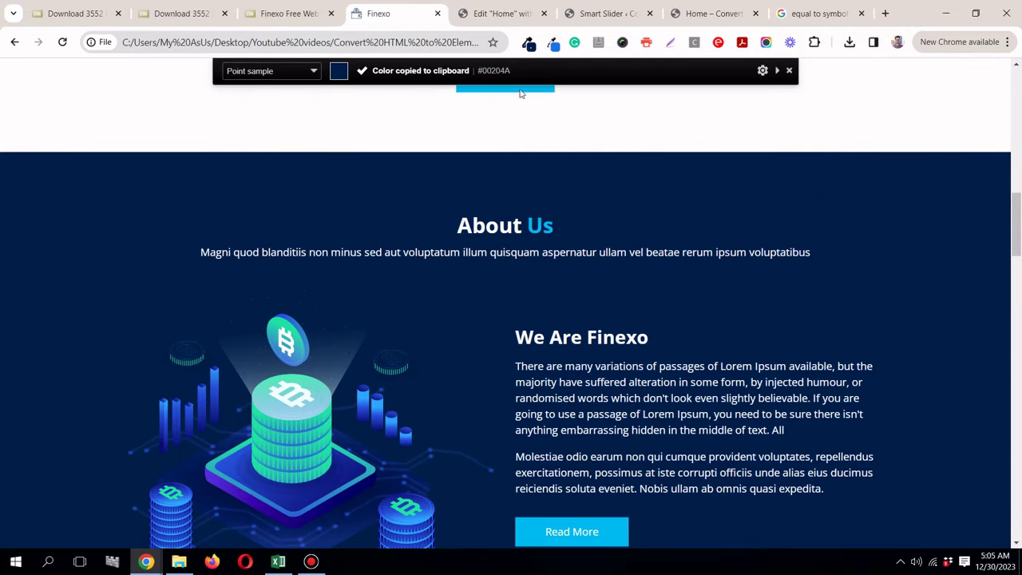
Step: Give the copied heading container in Elementor a classic background with the color #00204A
click(495, 14)
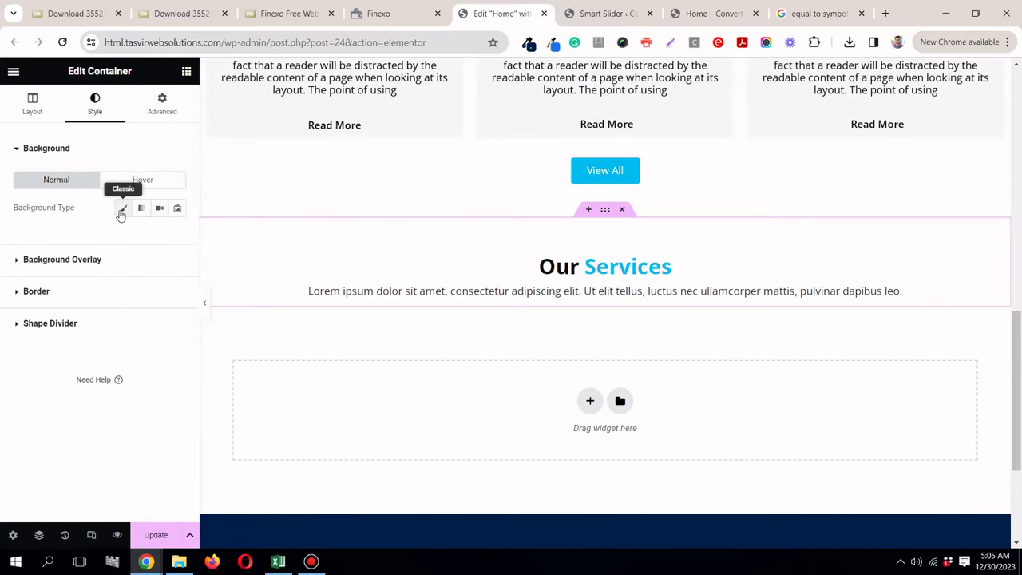
click(124, 208)
click(178, 236)
right_click(184, 427)
click(223, 183)
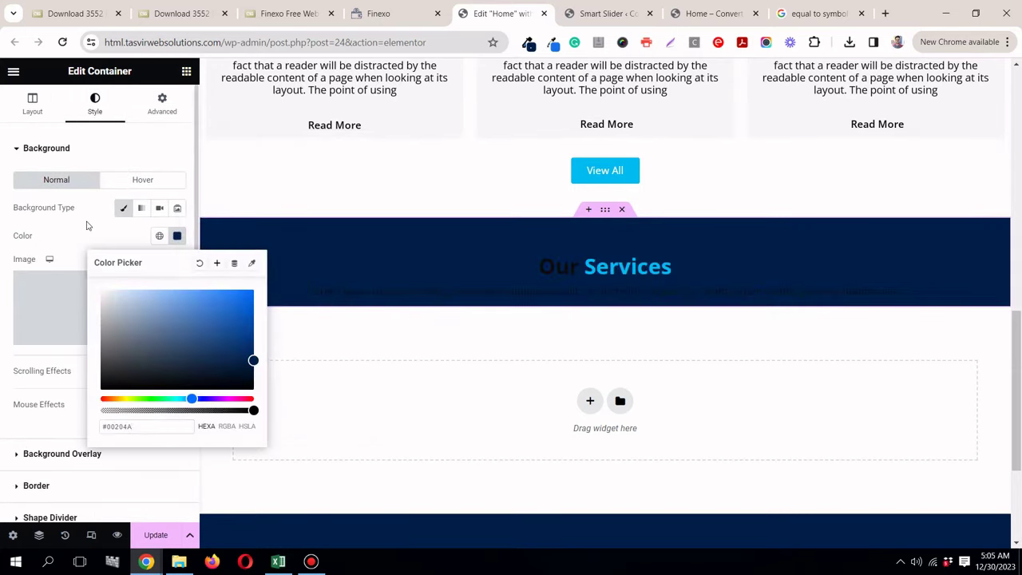
click(339, 225)
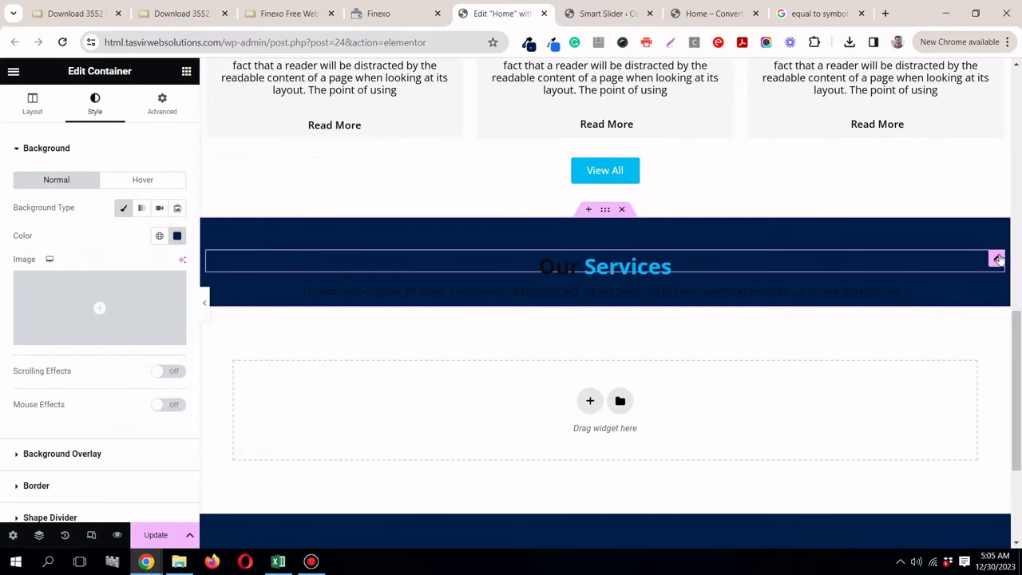
Step: Set the copied "Our Services" heading's text color to the global white
click(997, 259)
click(107, 113)
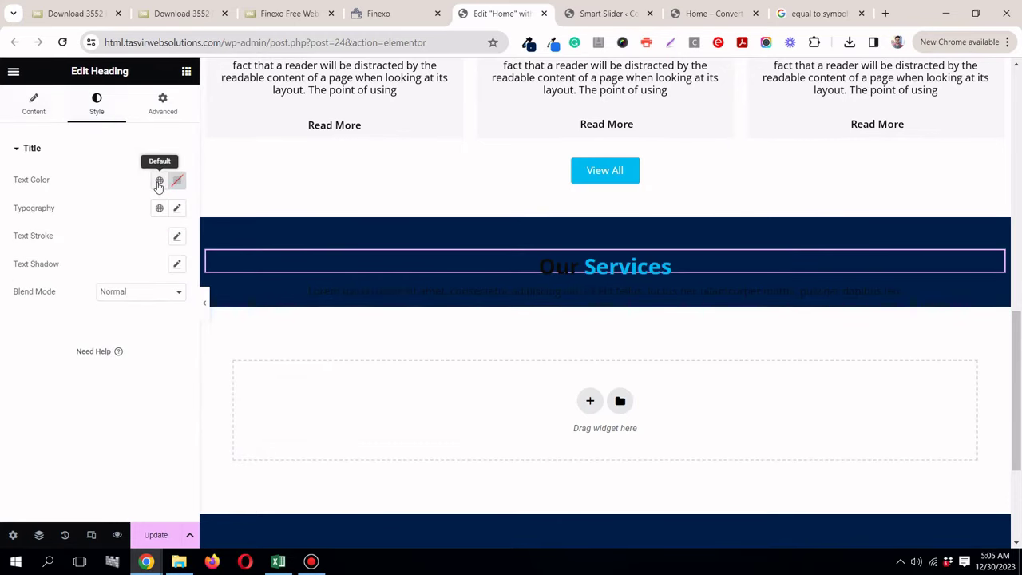
click(159, 181)
scroll(91, 344, down, 3)
click(78, 358)
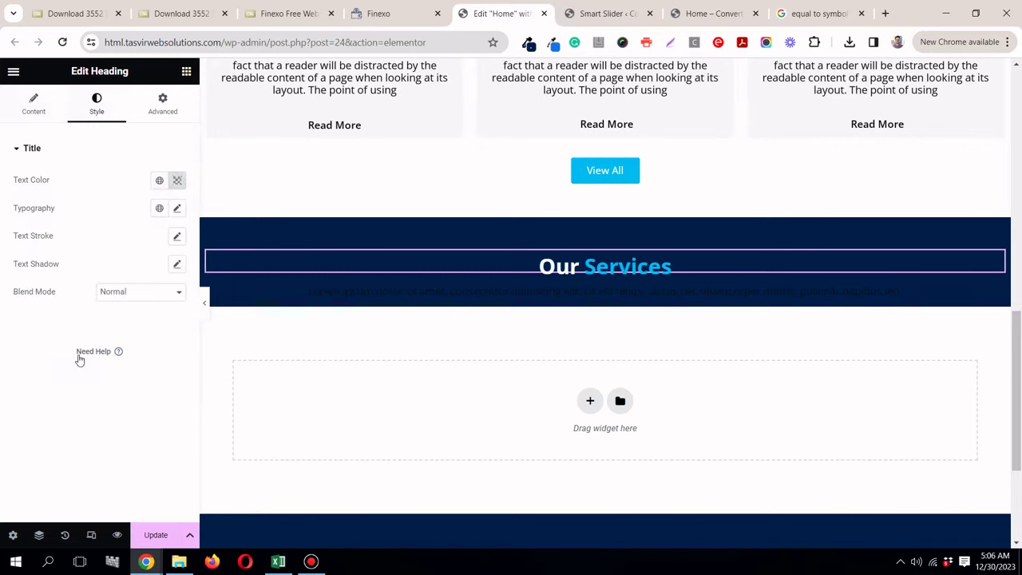
Step: Copy "About" from the original page's heading and replace "Our" with it in the copied heading's title
click(390, 13)
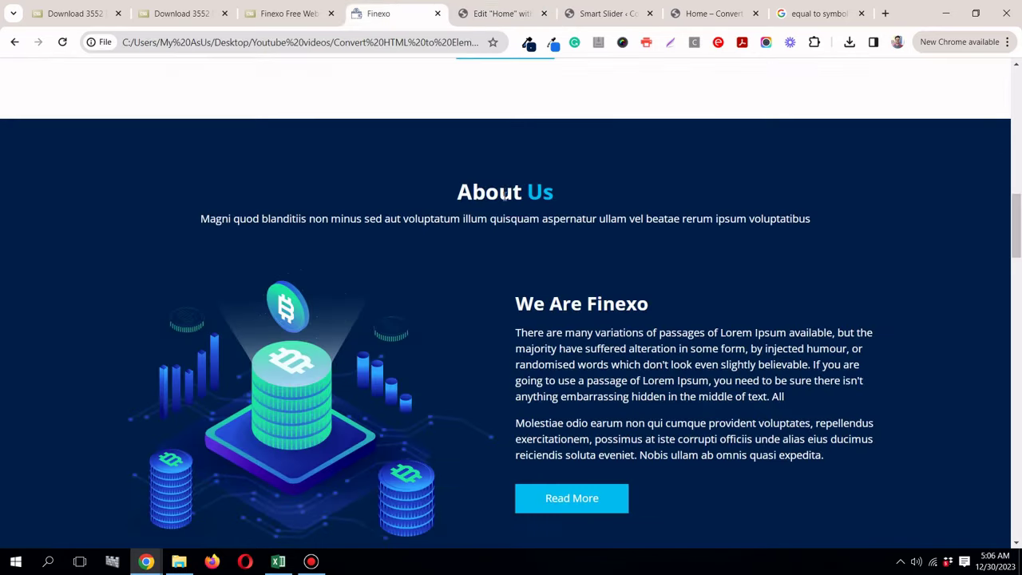
drag(521, 192, 455, 193)
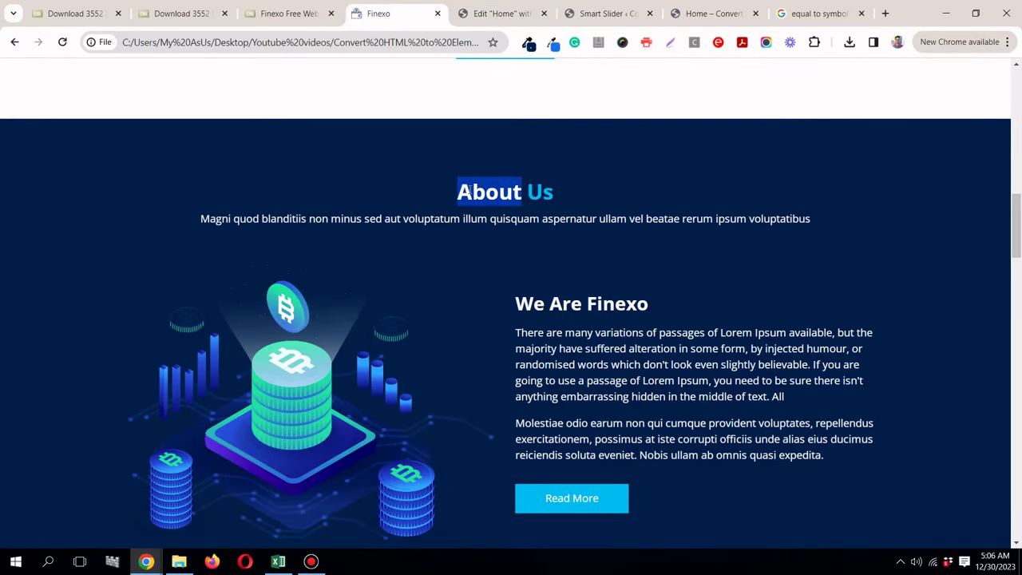
right_click(492, 189)
click(519, 206)
click(511, 8)
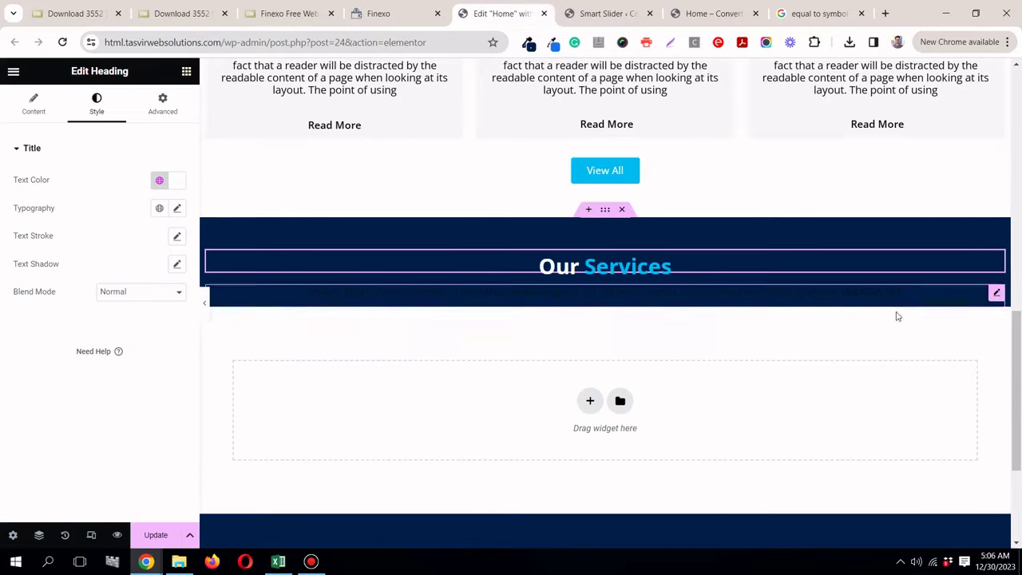
click(25, 104)
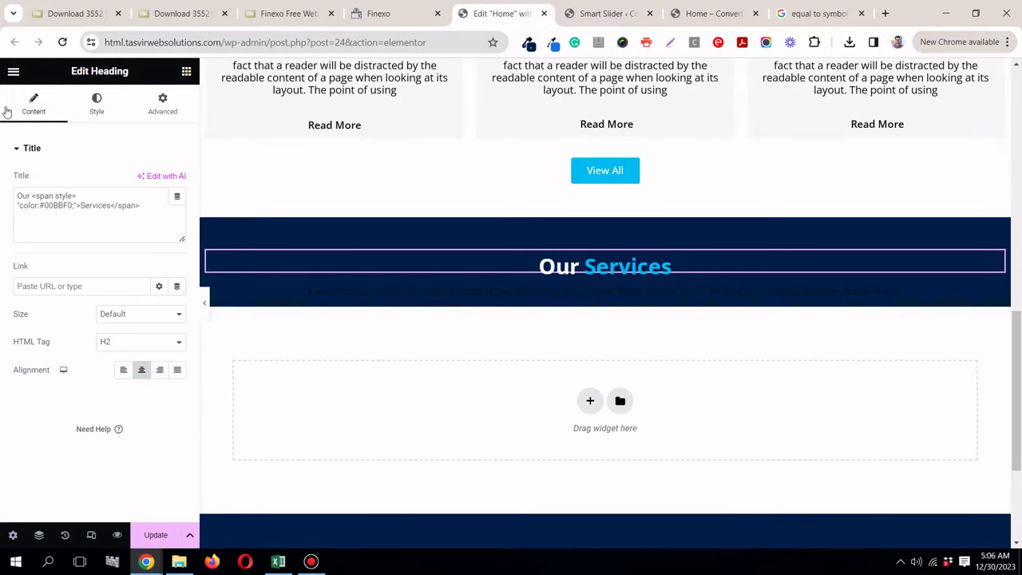
right_click(27, 196)
click(95, 246)
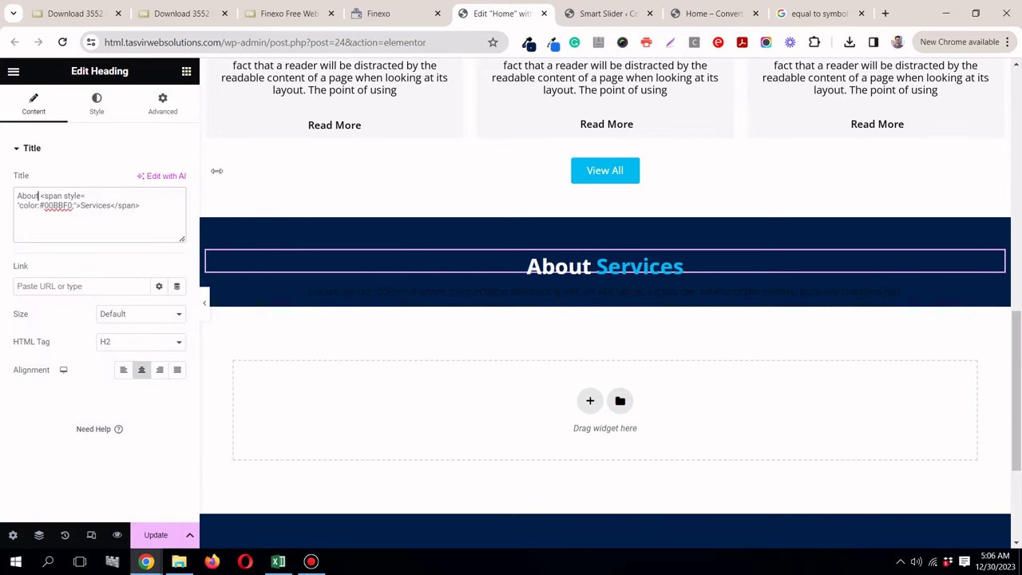
Step: Copy "Us" from the original page's heading and replace "Services" with it inside the title's colored span
click(376, 14)
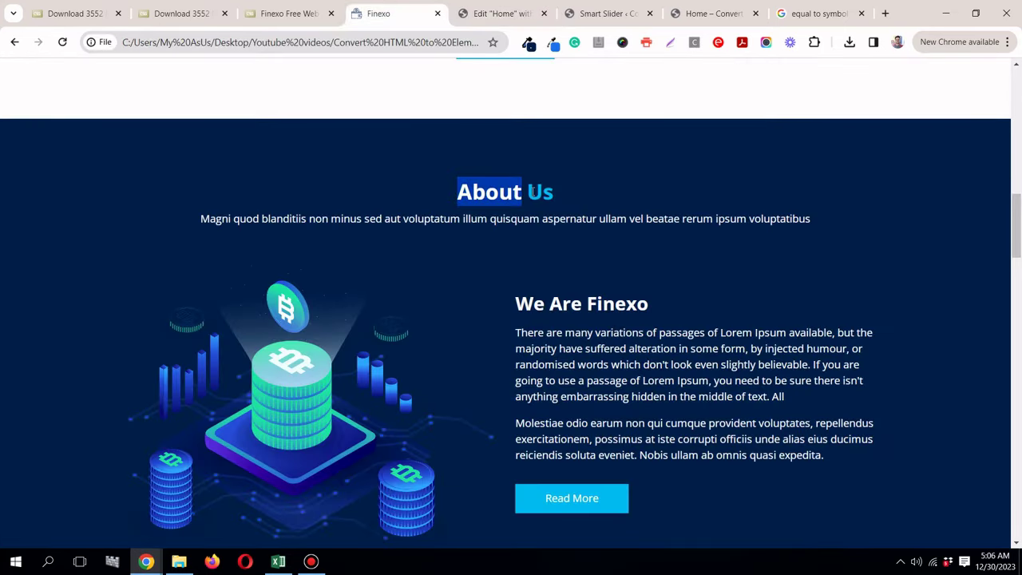
drag(527, 193, 543, 193)
right_click(547, 196)
click(571, 209)
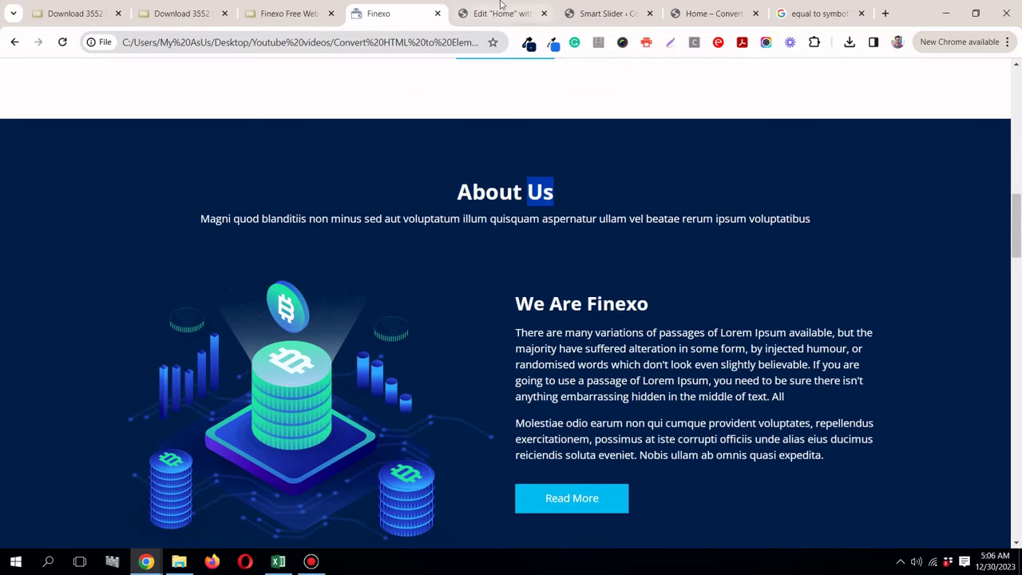
click(499, 13)
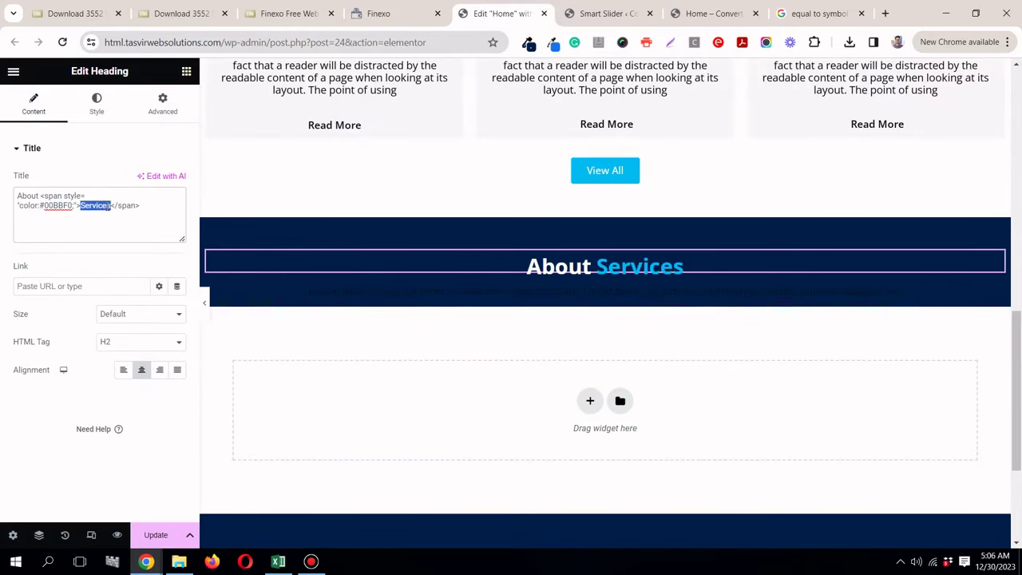
right_click(115, 210)
click(157, 260)
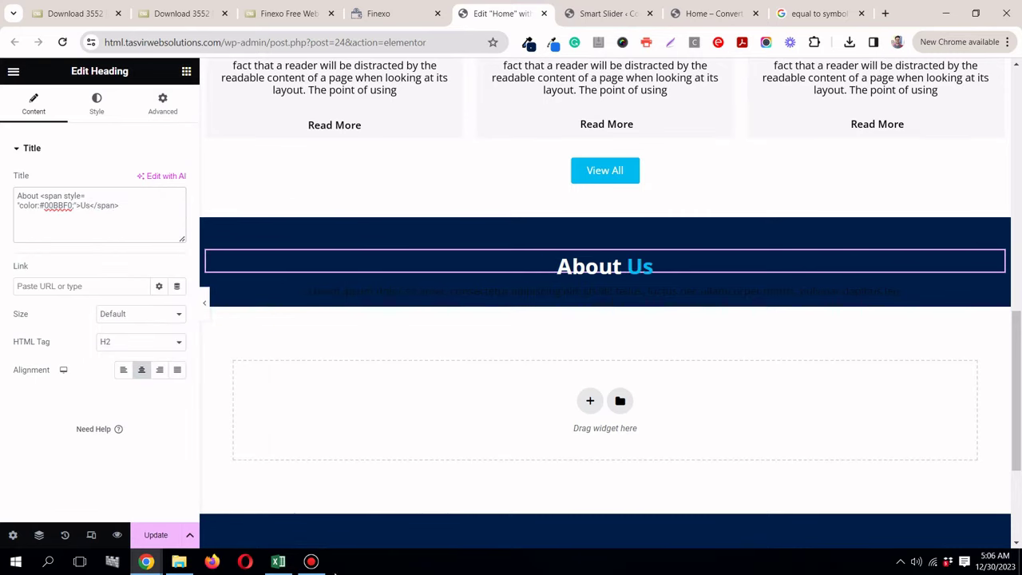
click(317, 564)
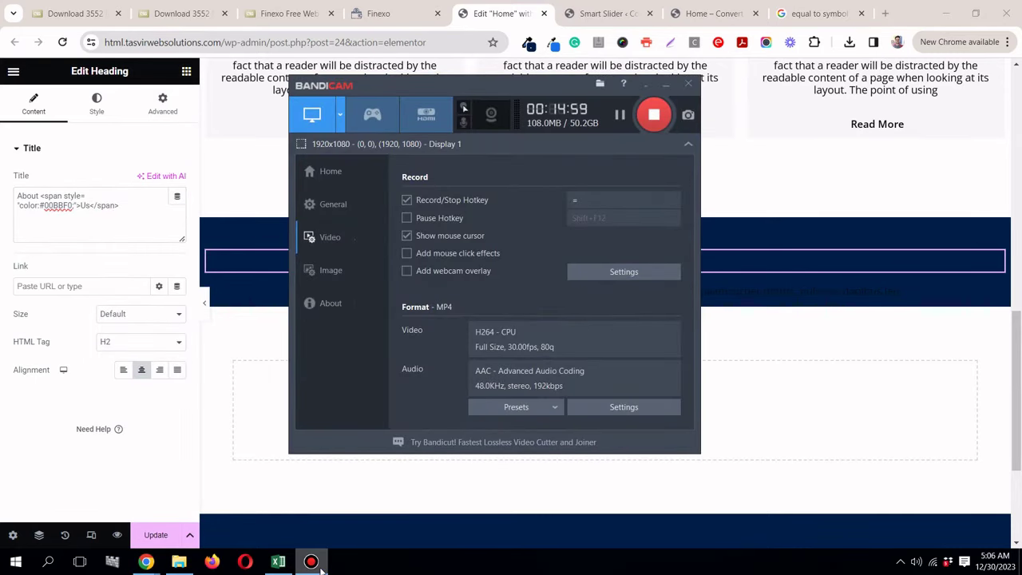
click(318, 564)
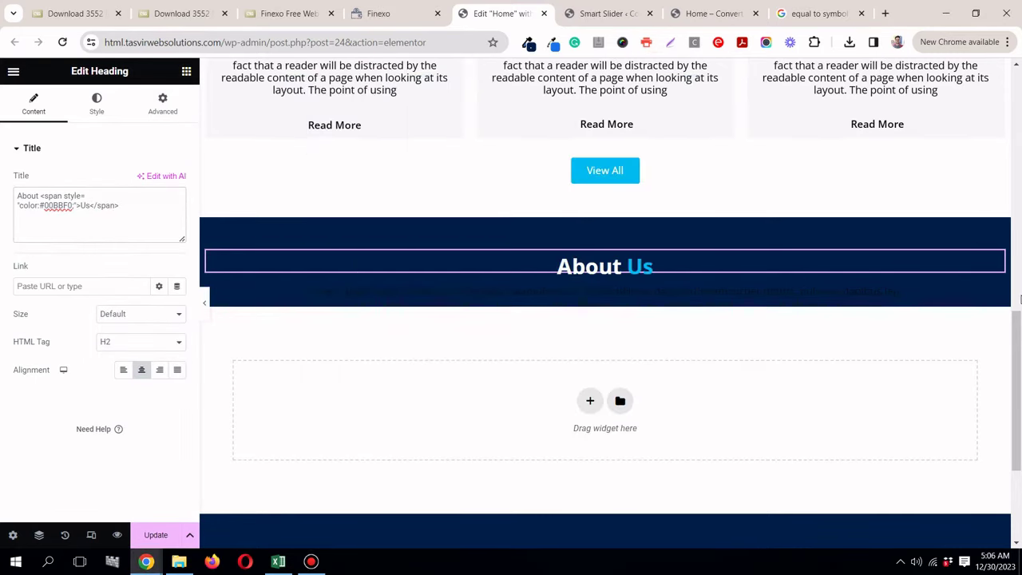
Step: Set the text color of the paragraph below the "About Us" heading to the global white
click(996, 295)
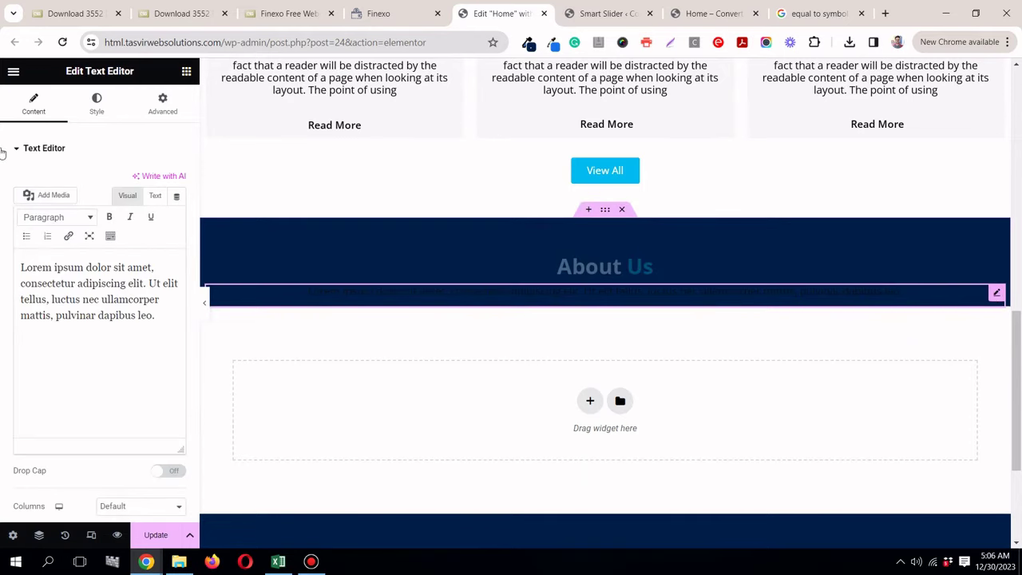
click(96, 108)
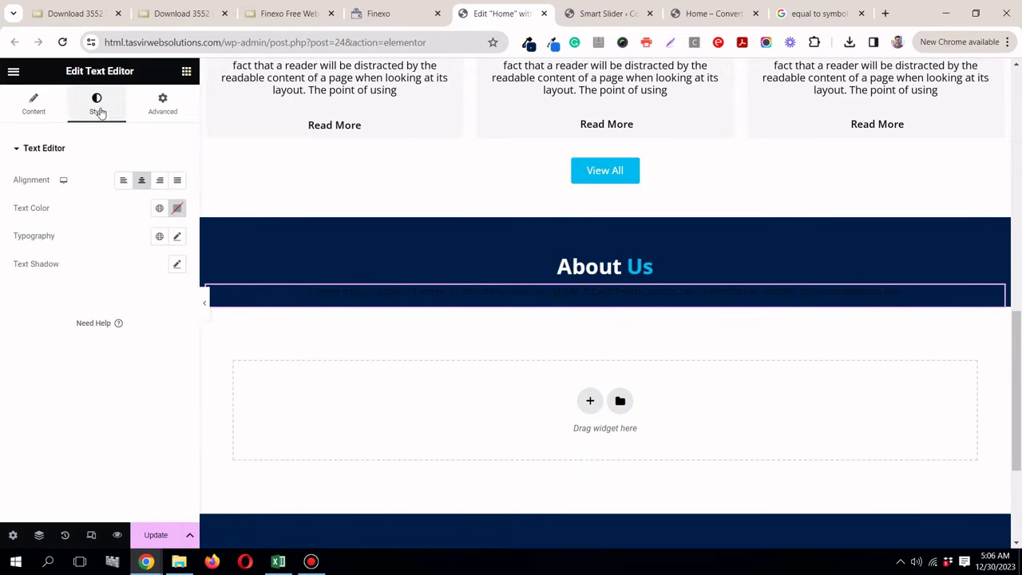
click(159, 208)
scroll(94, 391, down, 2)
click(92, 383)
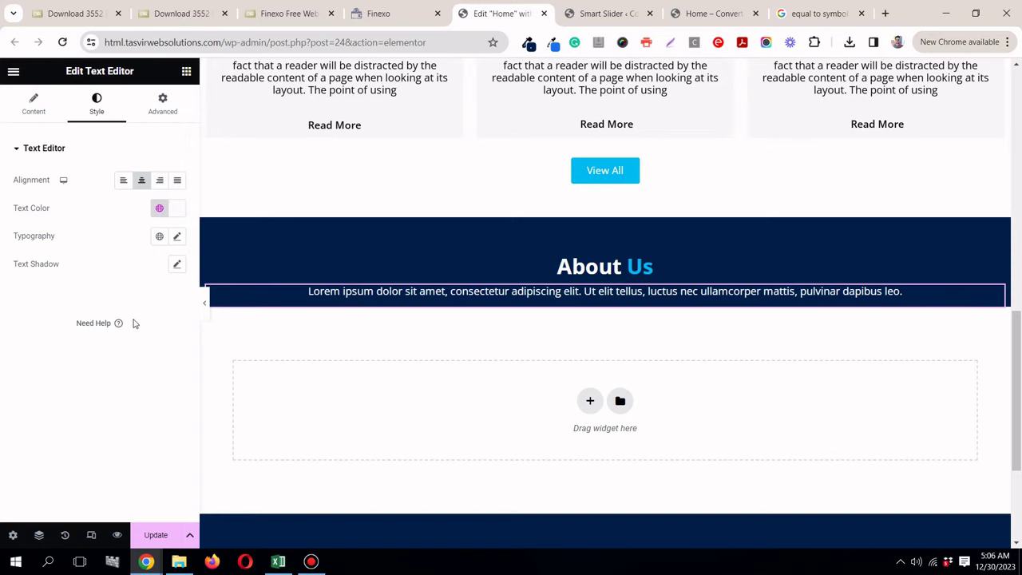
Step: Add a single-column container with vertical direction directly below the "About Us" heading section
click(383, 13)
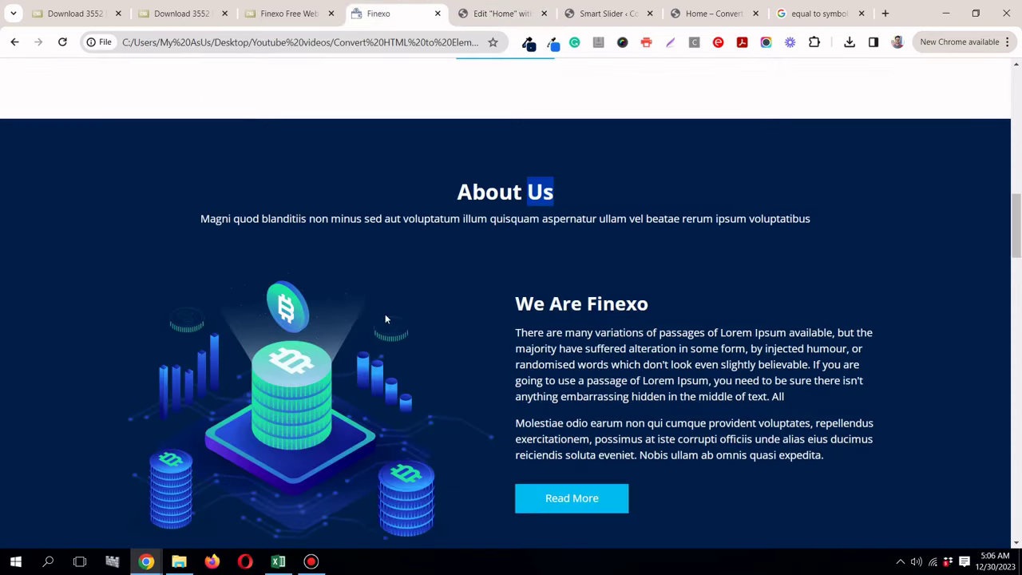
scroll(375, 312, down, 3)
click(501, 13)
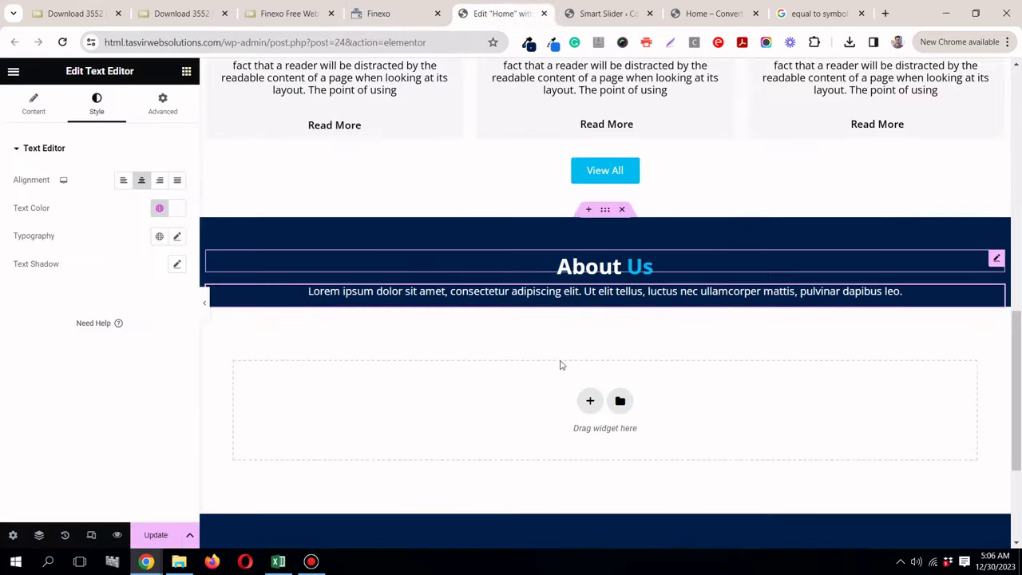
click(591, 407)
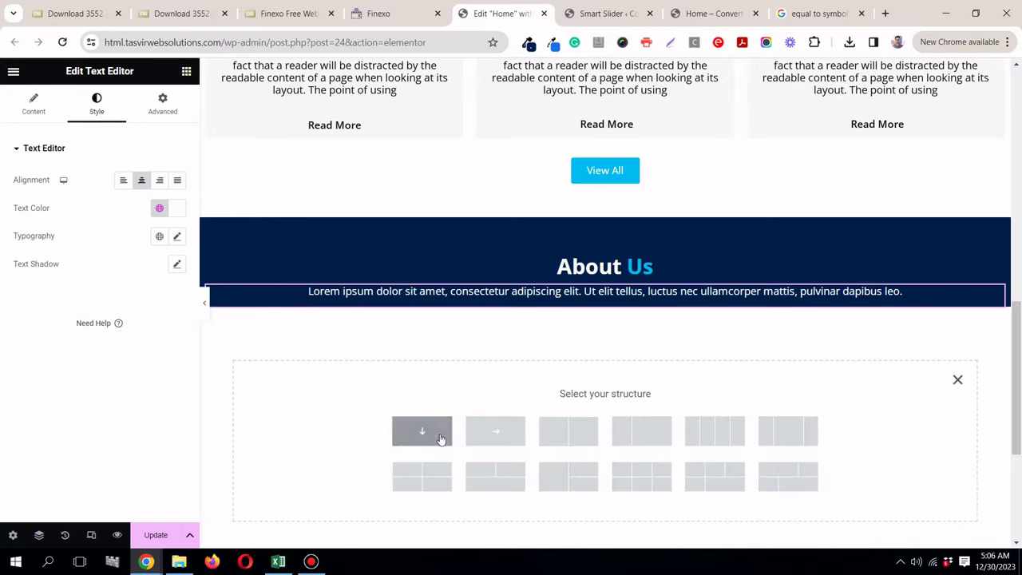
click(440, 436)
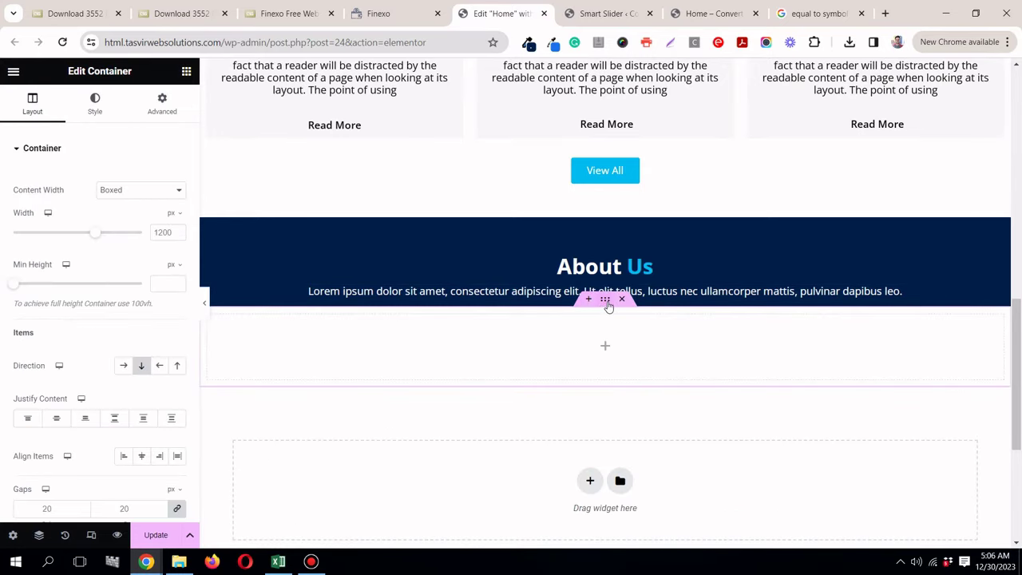
Step: Unlink the new container's margin and padding sides and set its padding to 30 px top and 50 px bottom
click(364, 13)
scroll(447, 200, up, 2)
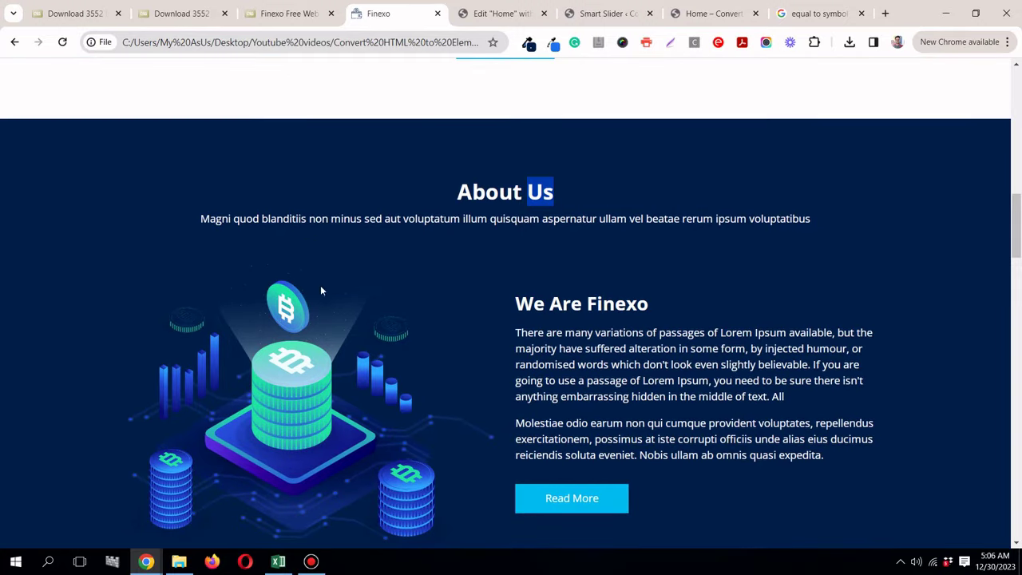
click(483, 14)
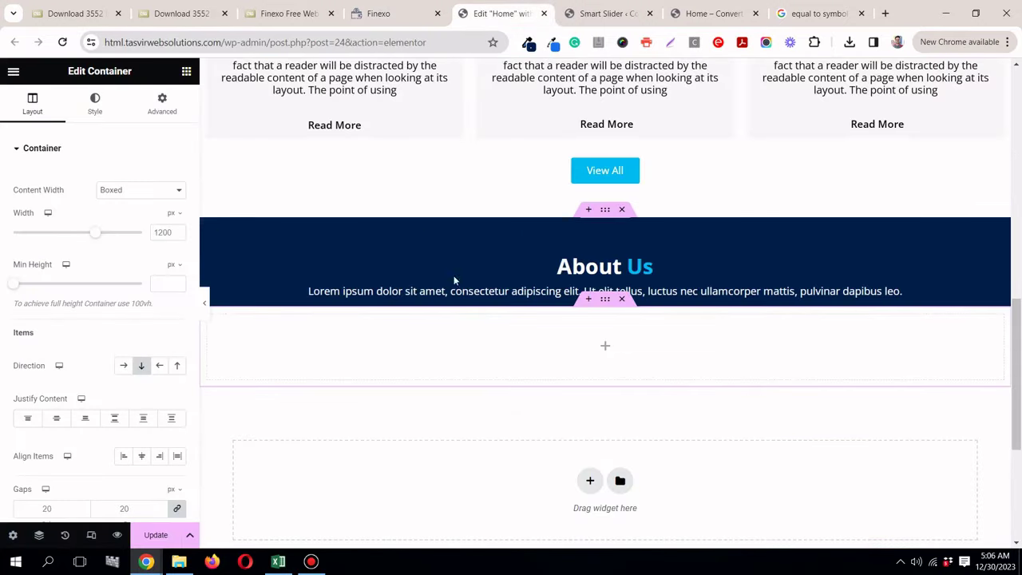
click(161, 112)
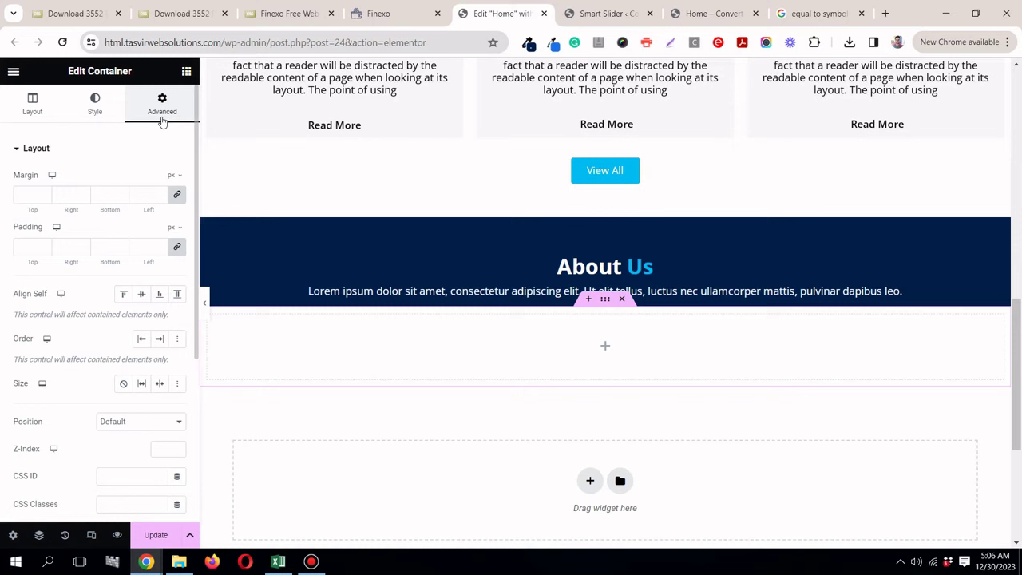
click(177, 197)
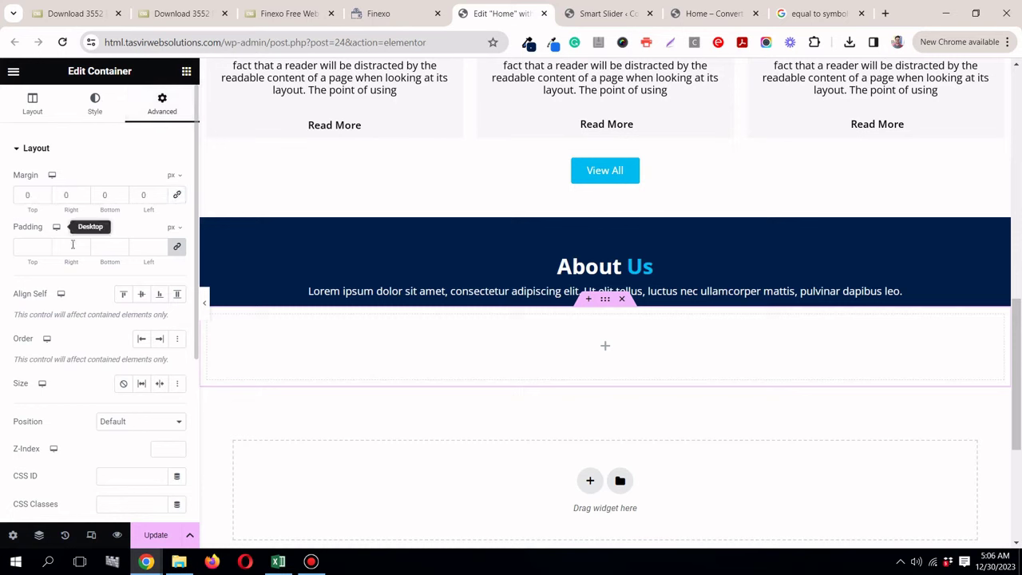
click(177, 246)
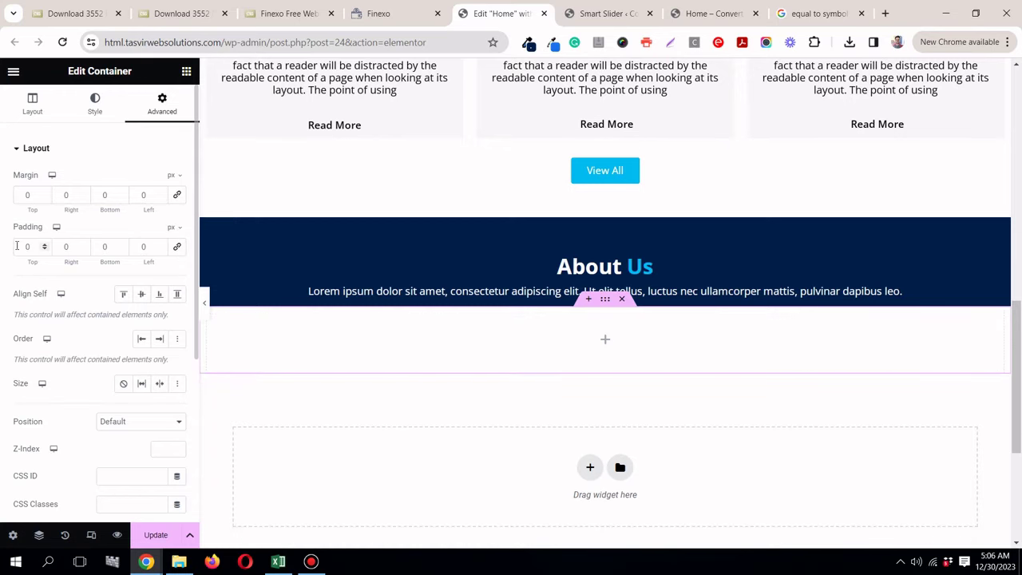
text(30)
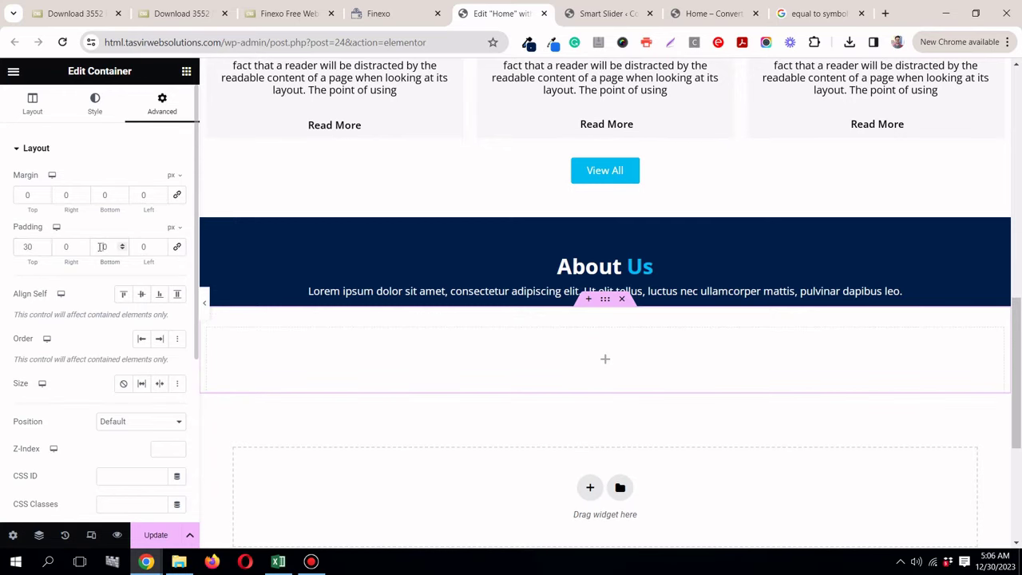
text(50)
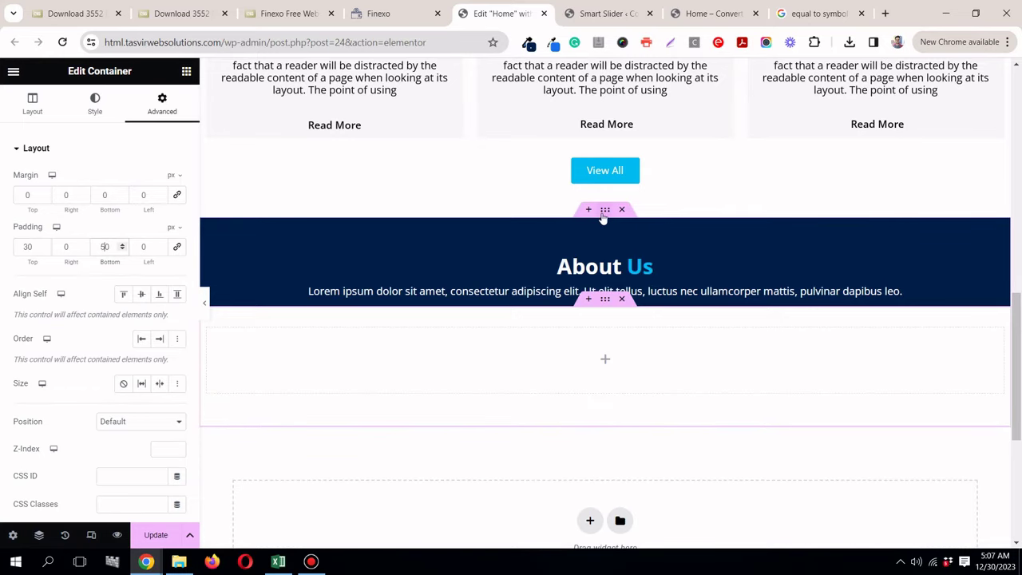
Step: Copy the background color code #00204A from the "About Us" heading container
click(95, 105)
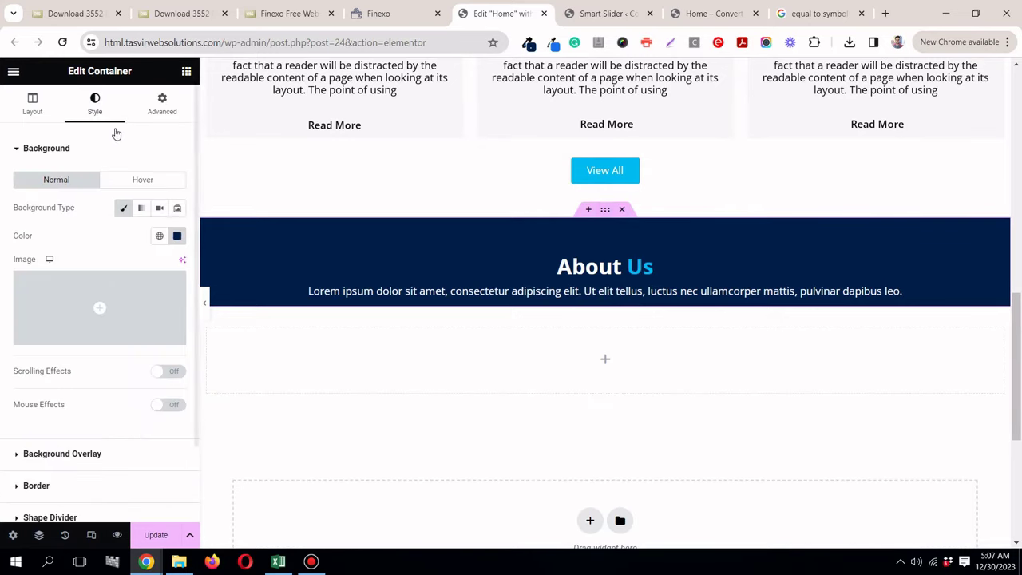
click(177, 235)
right_click(162, 424)
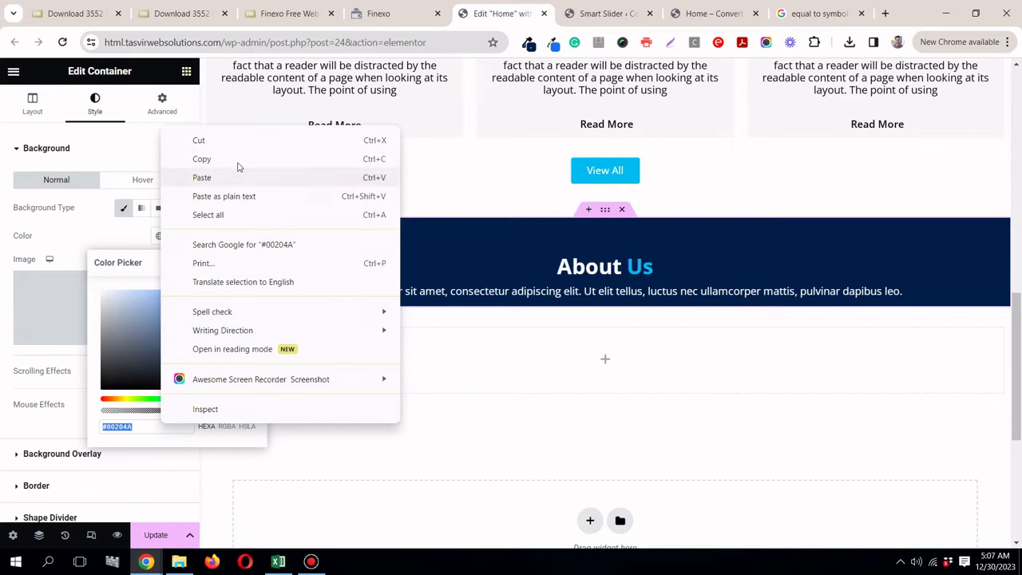
click(200, 158)
click(155, 242)
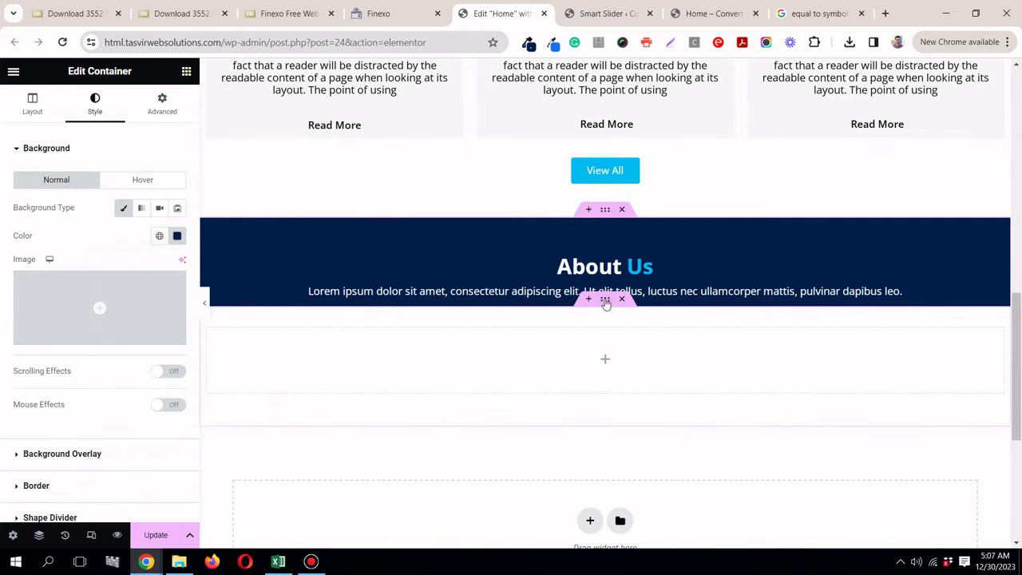
Step: Give the empty container below the "About Us" heading a classic background with the copied color #00204A
click(162, 103)
click(95, 104)
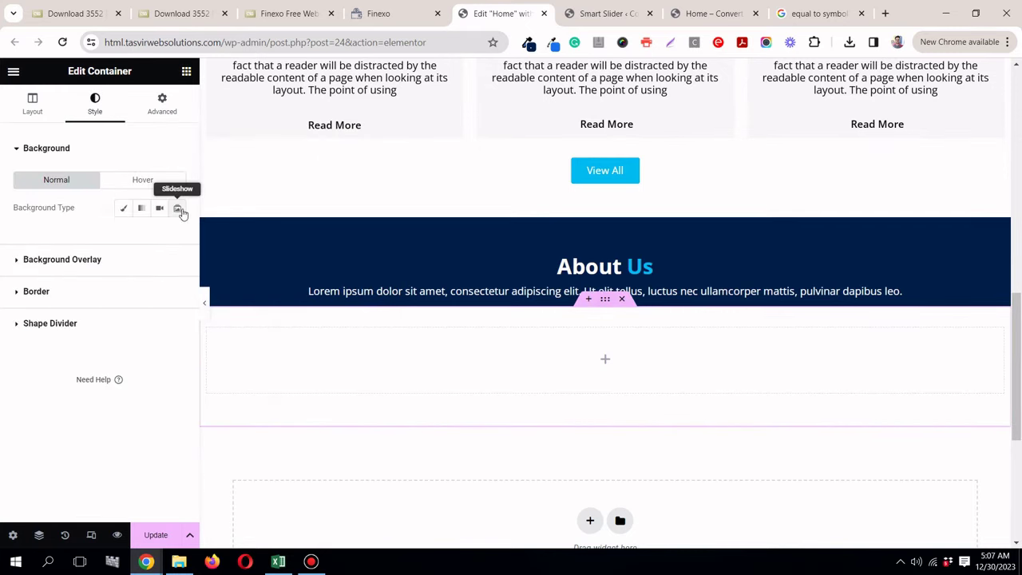
click(123, 207)
click(177, 237)
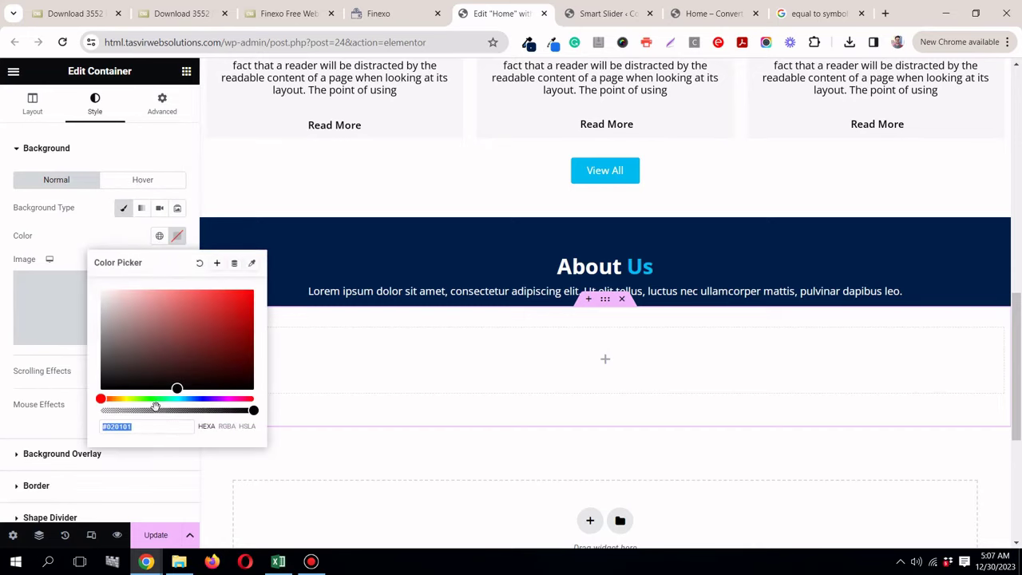
right_click(154, 423)
click(187, 194)
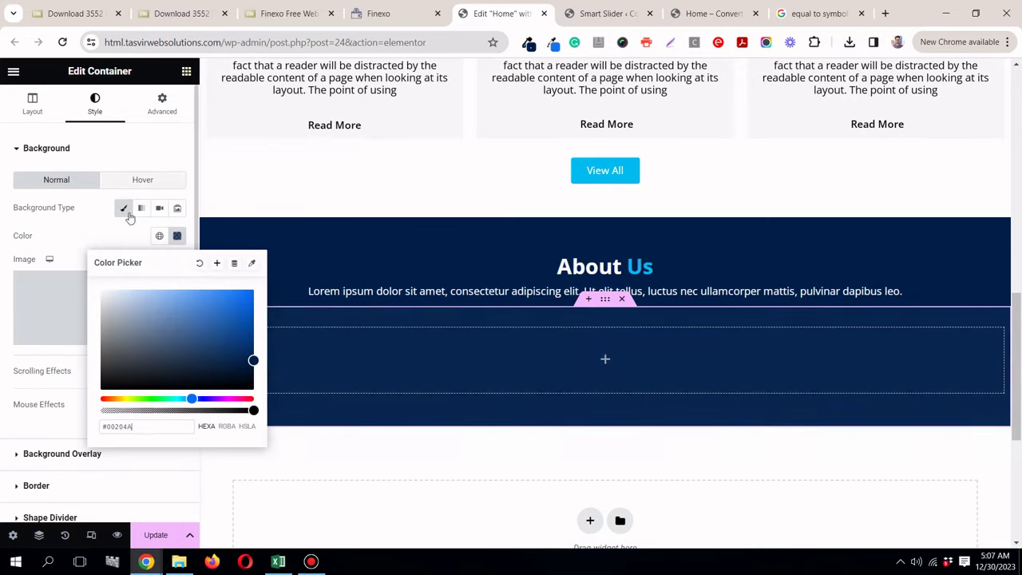
click(96, 240)
Step: Place an Image widget in the empty dark blue container and open the media library to choose its picture
click(399, 13)
key(ctrl+Tab)
click(404, 14)
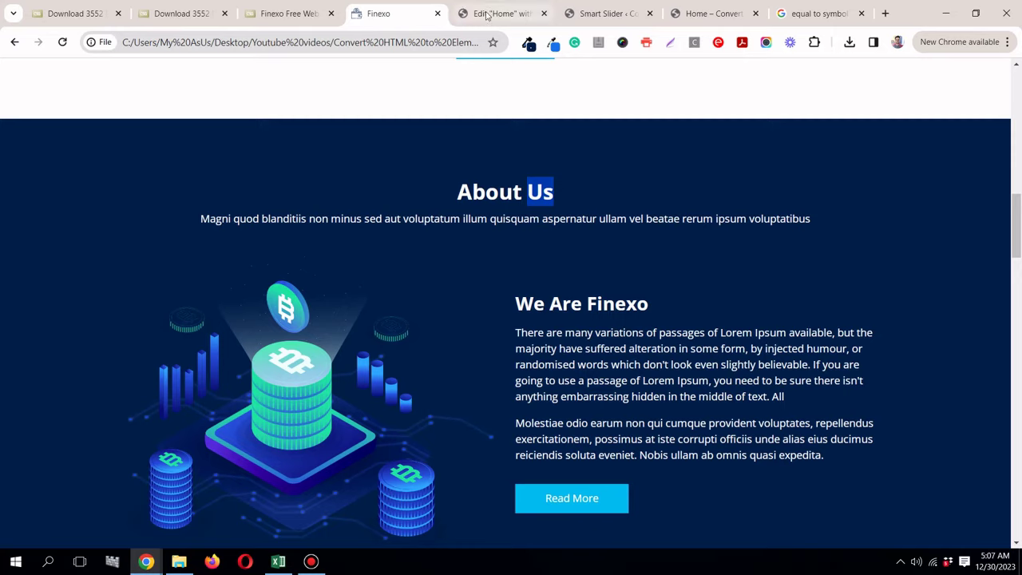
click(462, 13)
click(185, 72)
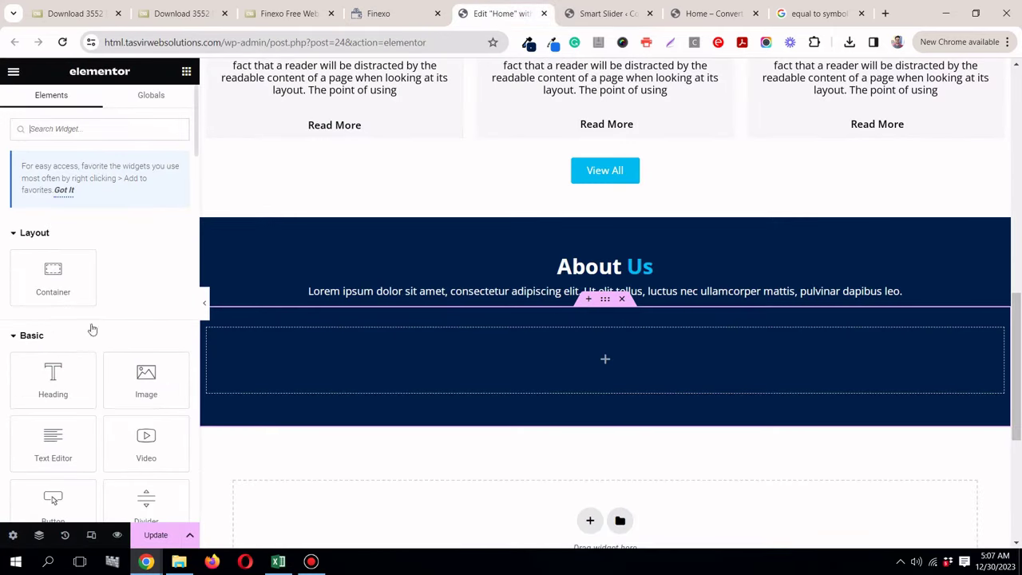
drag(146, 377, 468, 356)
click(135, 203)
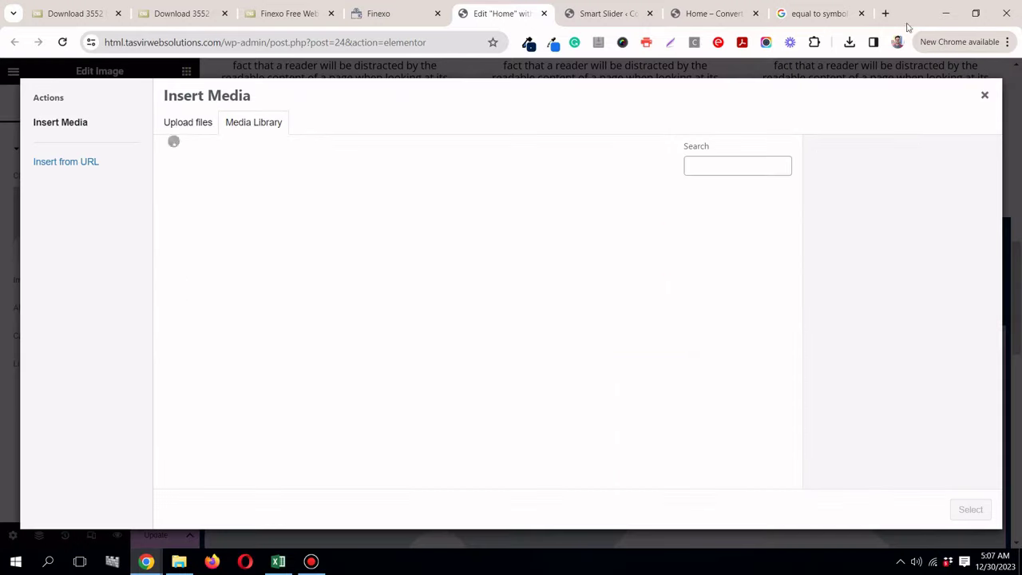
Step: Save the coin illustration from the original page's About Us section as about-img.png
click(397, 13)
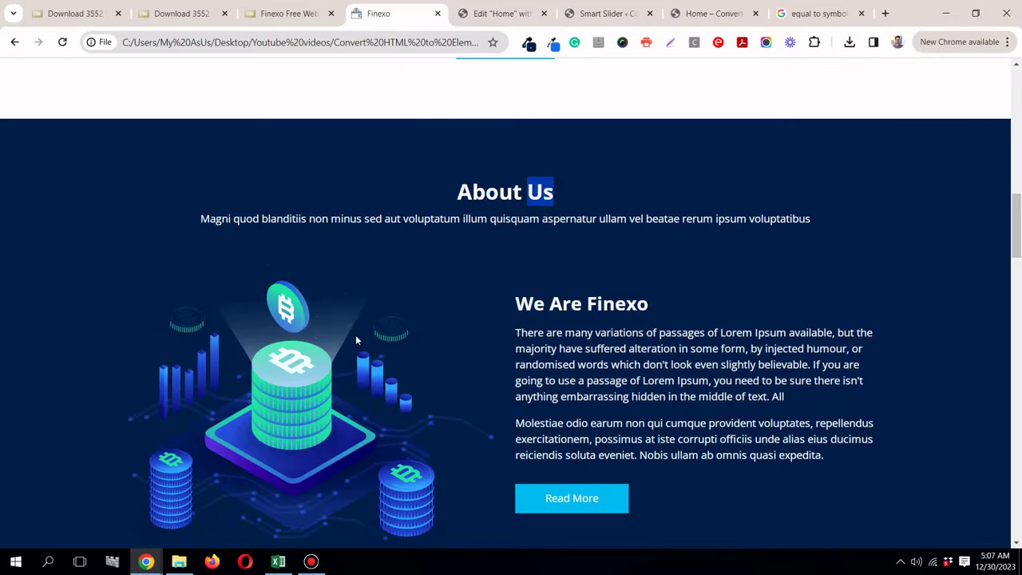
scroll(352, 327, up, 1)
scroll(345, 312, down, 5)
scroll(344, 302, up, 3)
right_click(343, 299)
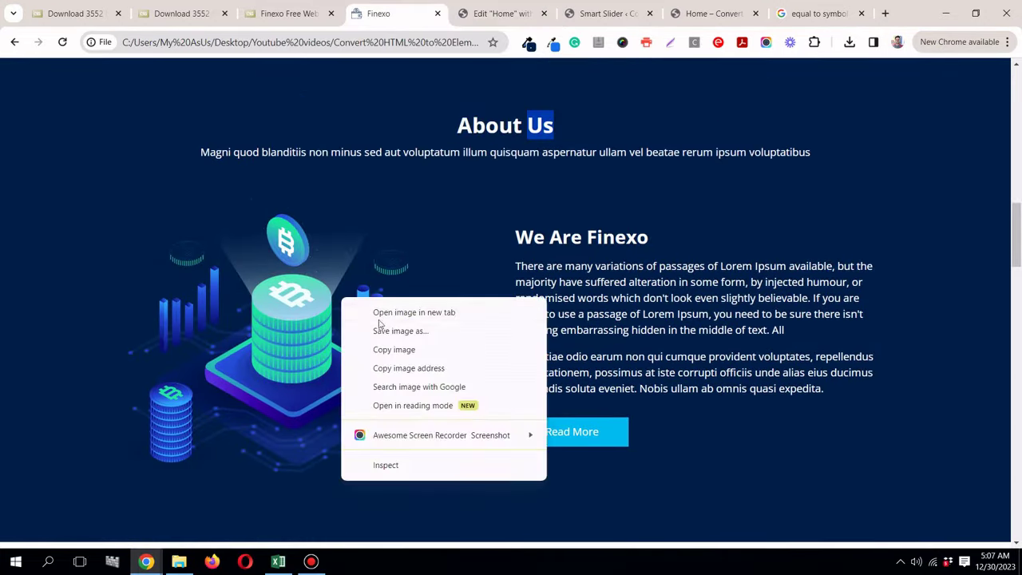
click(382, 329)
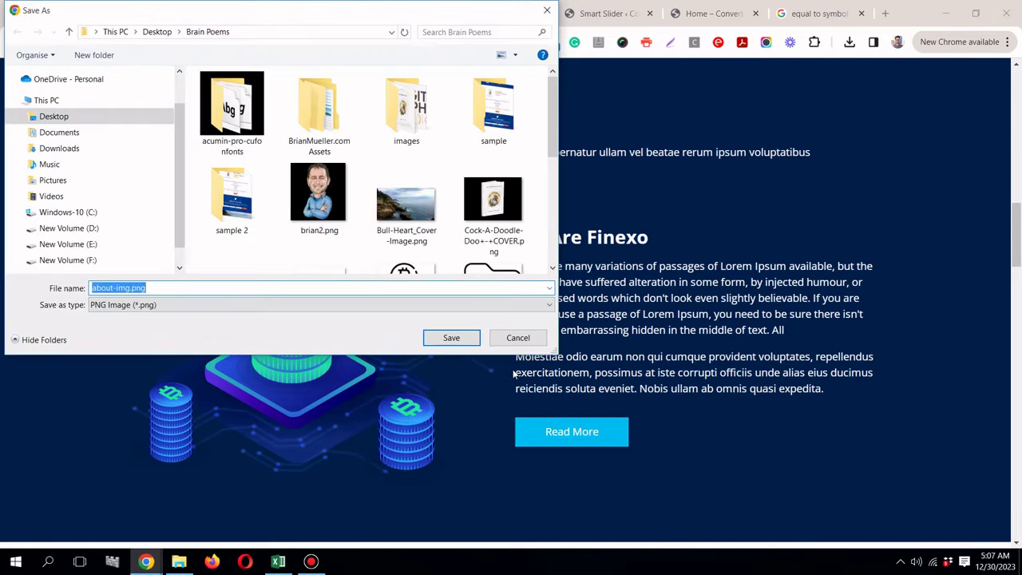
click(452, 338)
Step: Upload the downloaded about-img.png to the media library and insert it into the Image widget
click(506, 10)
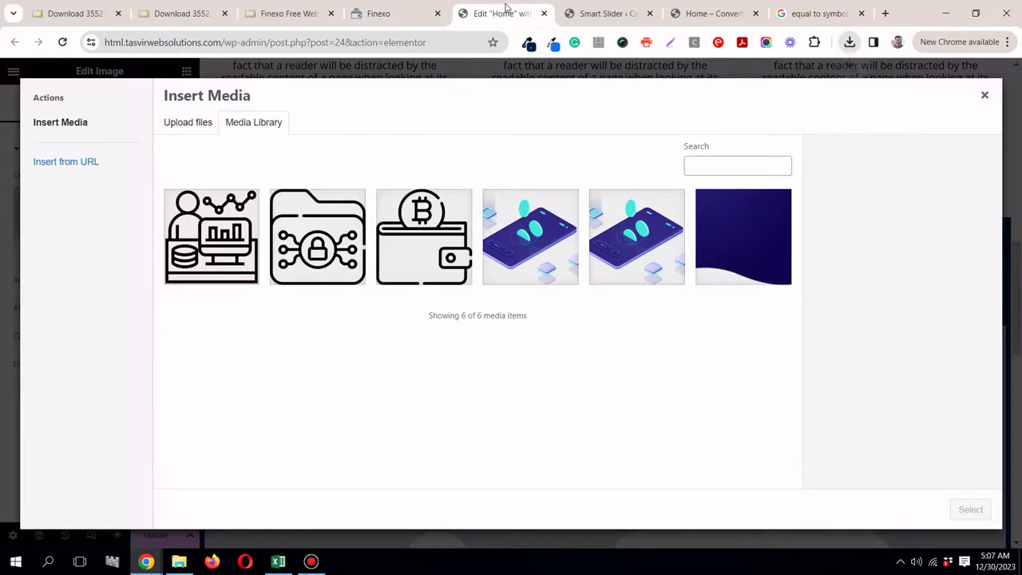
click(850, 42)
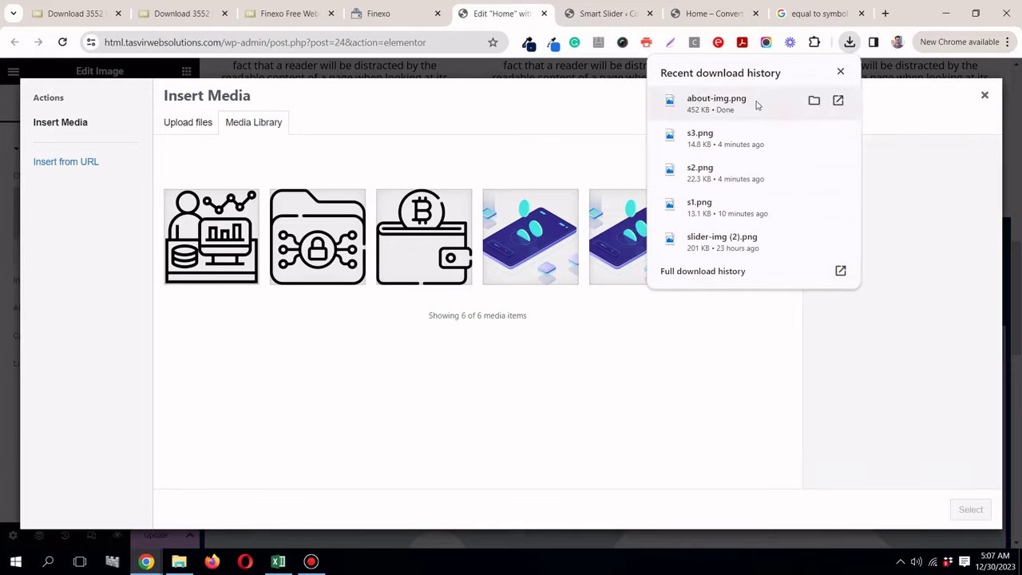
drag(758, 102, 505, 141)
drag(716, 98, 505, 143)
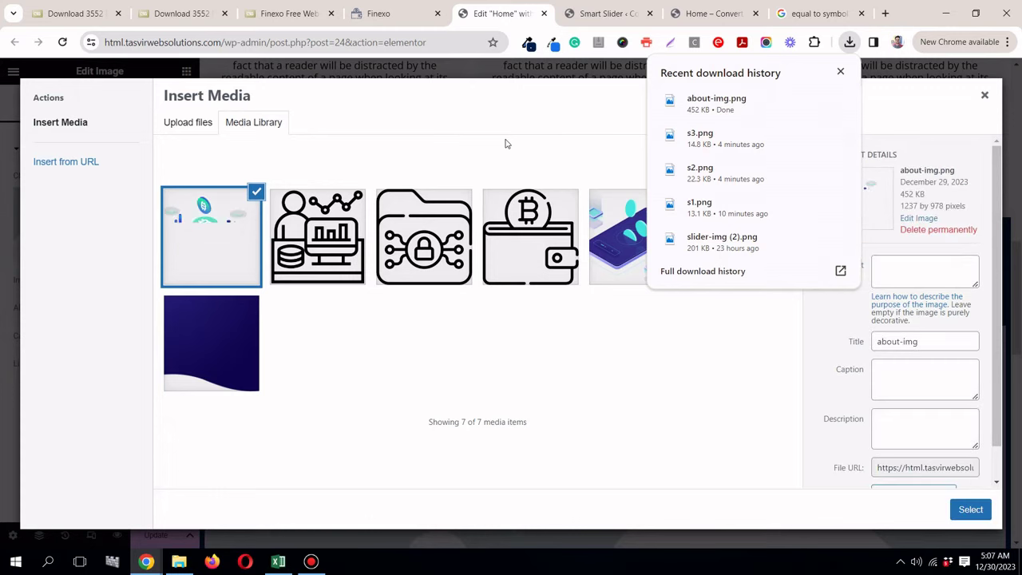
click(983, 509)
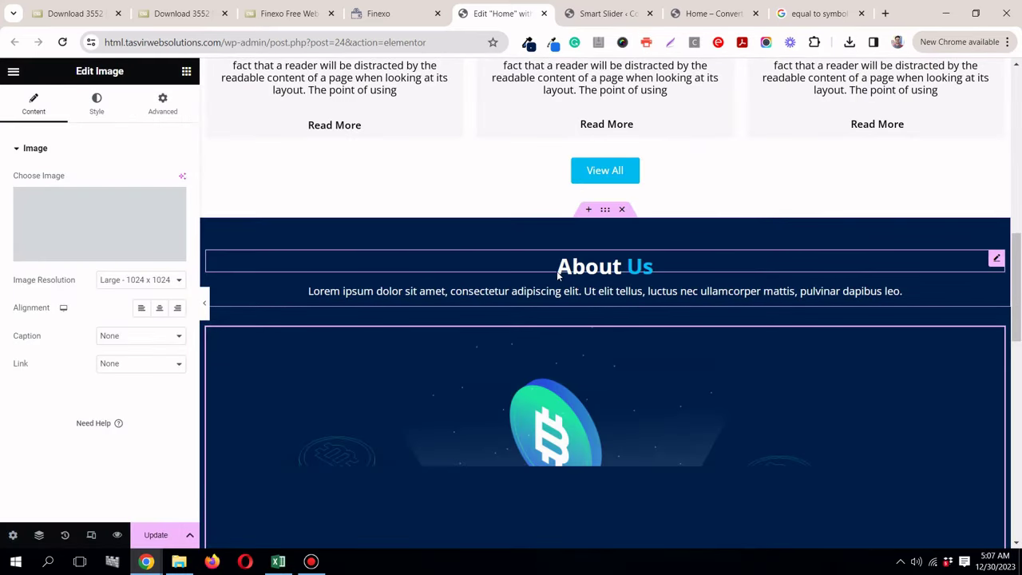
Step: Add an inner container below the coin illustration inside the dark blue About Us container
scroll(558, 274, down, 8)
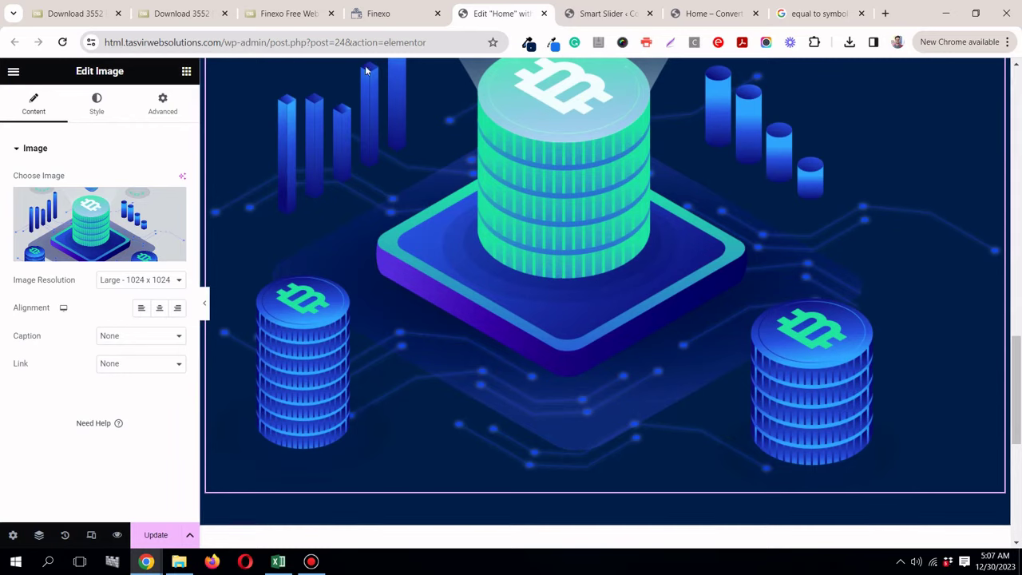
click(186, 71)
scroll(80, 275, down, 3)
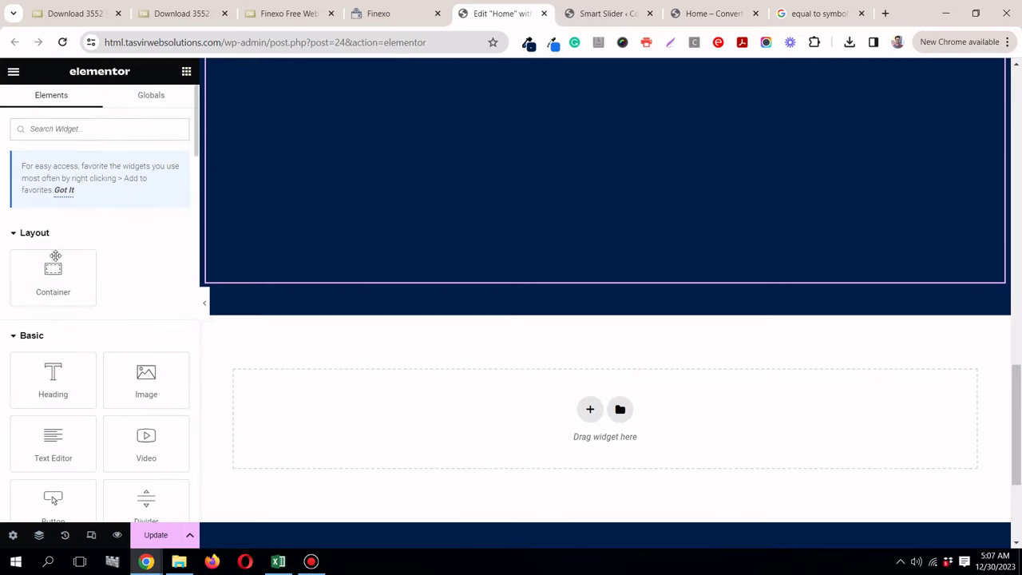
drag(53, 275, 563, 263)
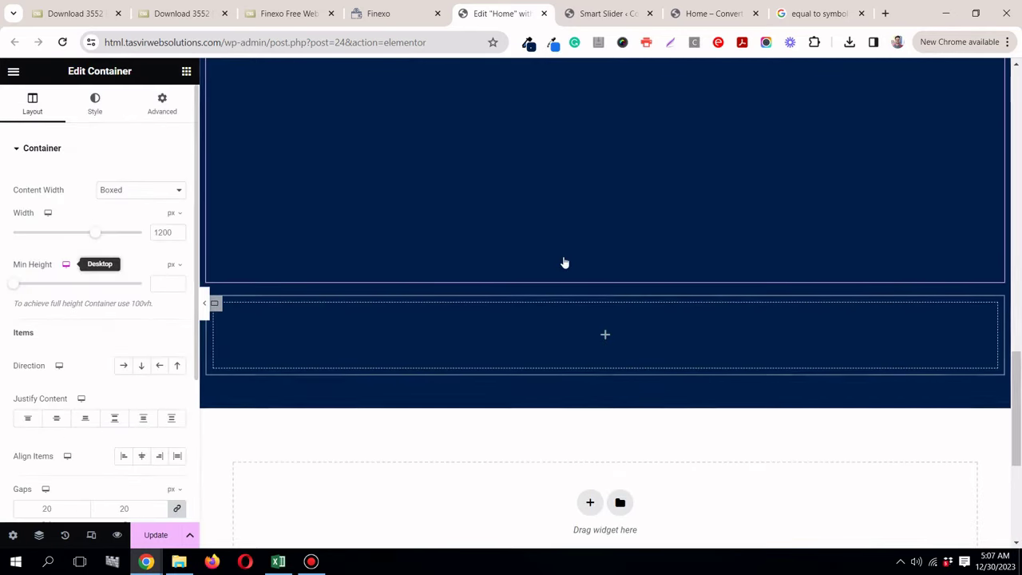
Step: Inspect the HTML tag and styles of the "We Are Finexo" heading on the original Finexo page
click(397, 21)
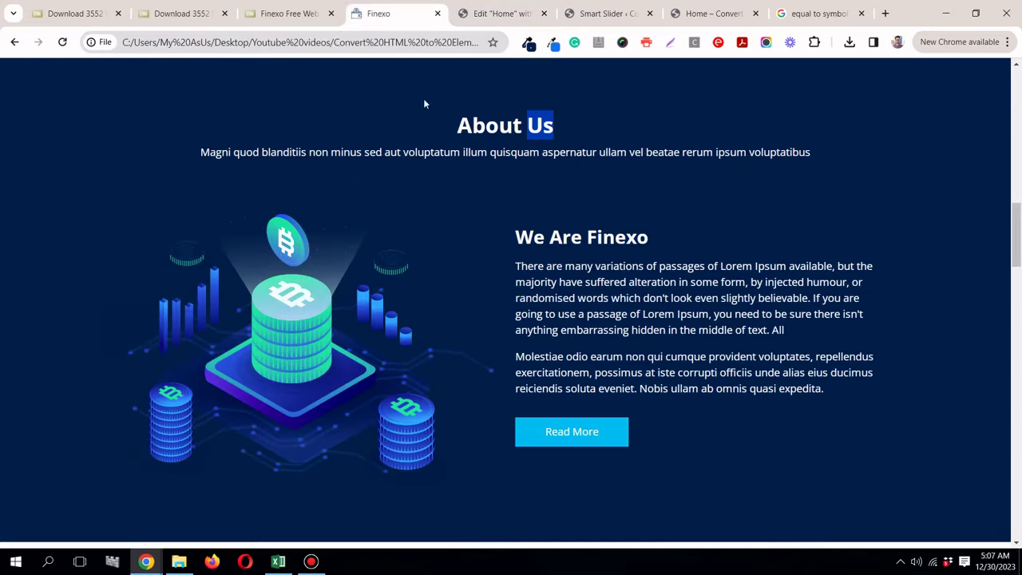
click(477, 11)
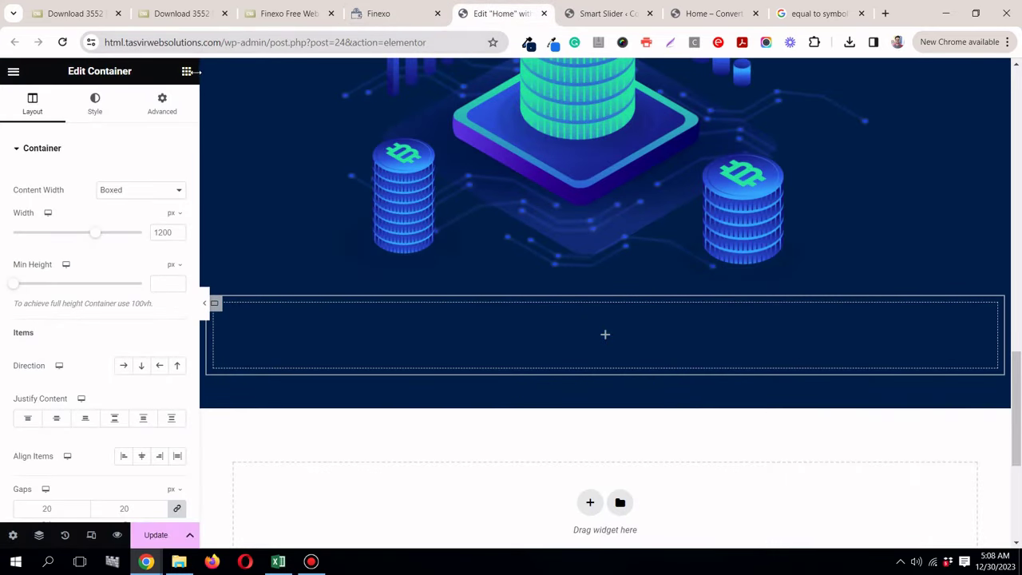
click(391, 14)
click(644, 237)
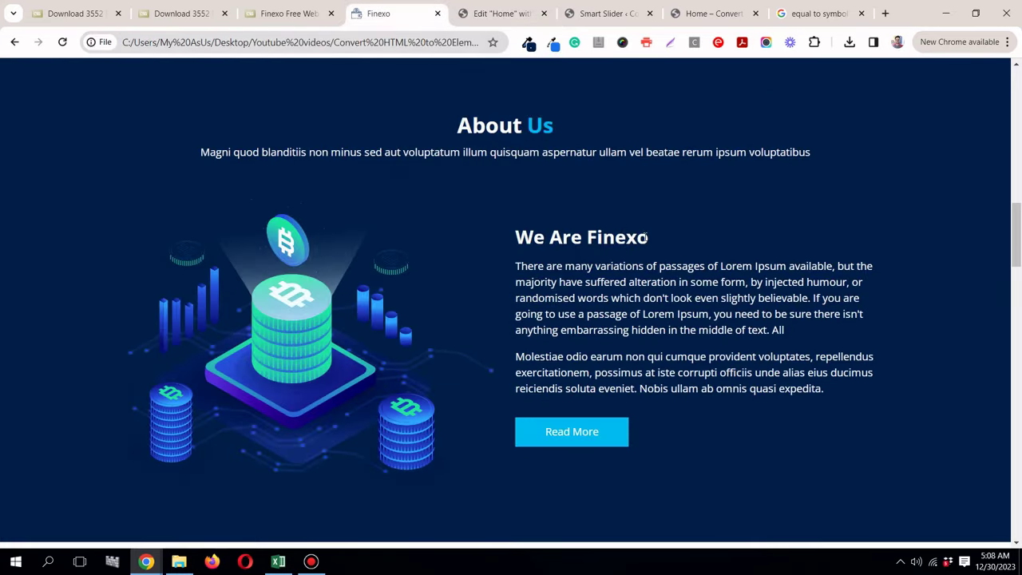
right_click(620, 238)
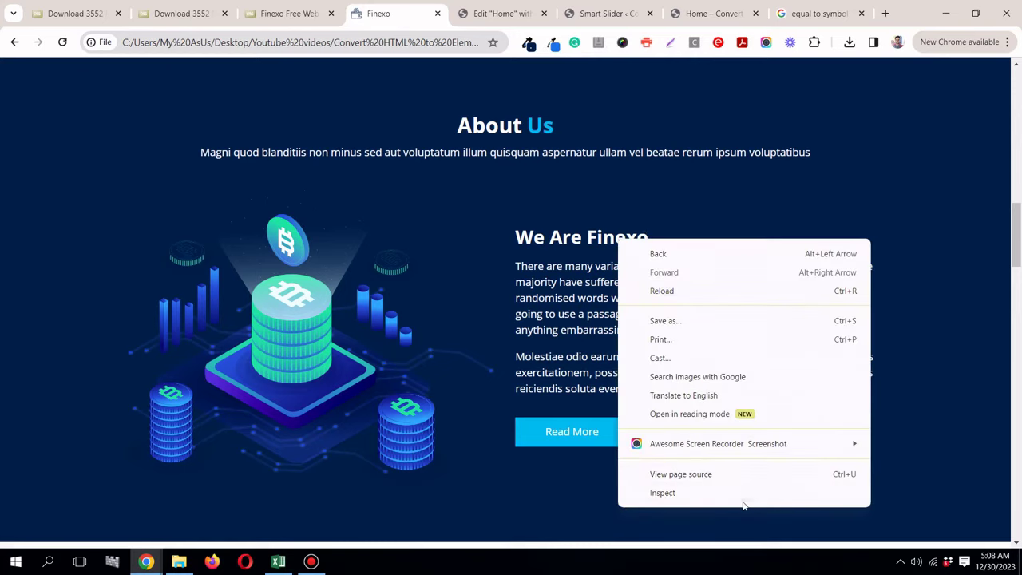
click(743, 495)
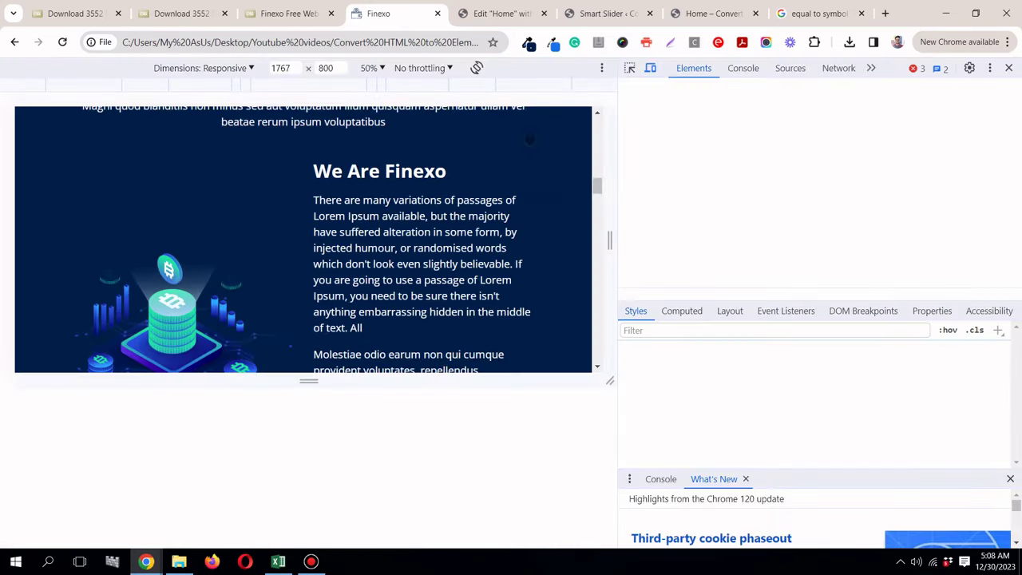
click(630, 69)
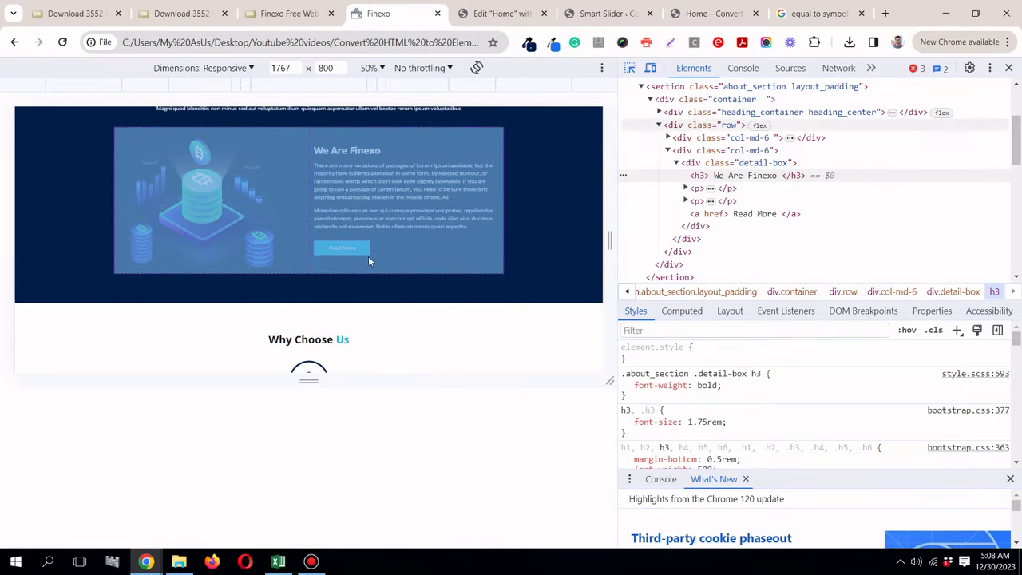
click(368, 257)
click(1009, 68)
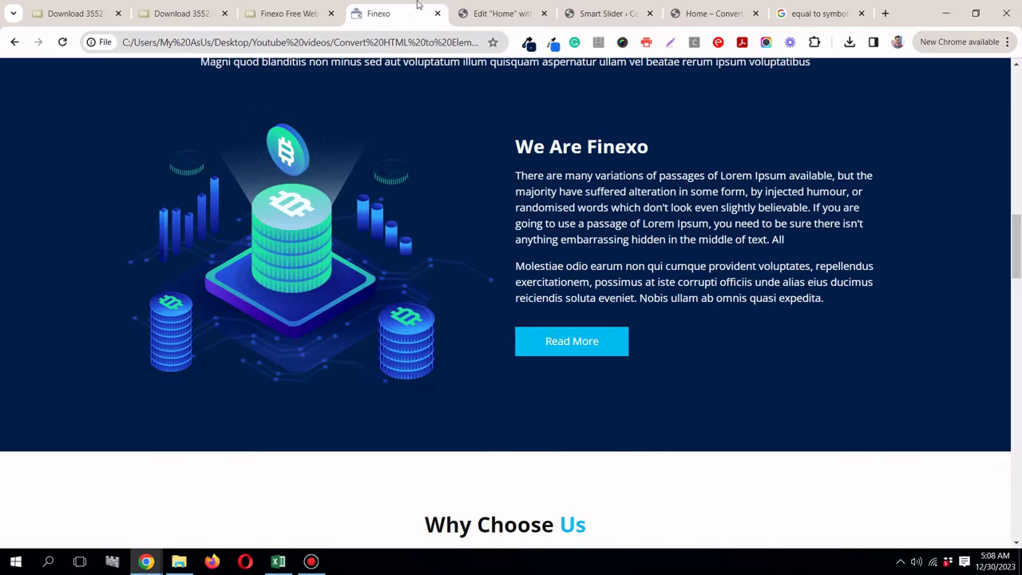
Step: Add a Heading widget to the empty inner container below the coin illustration and set its HTML tag to H3
click(499, 14)
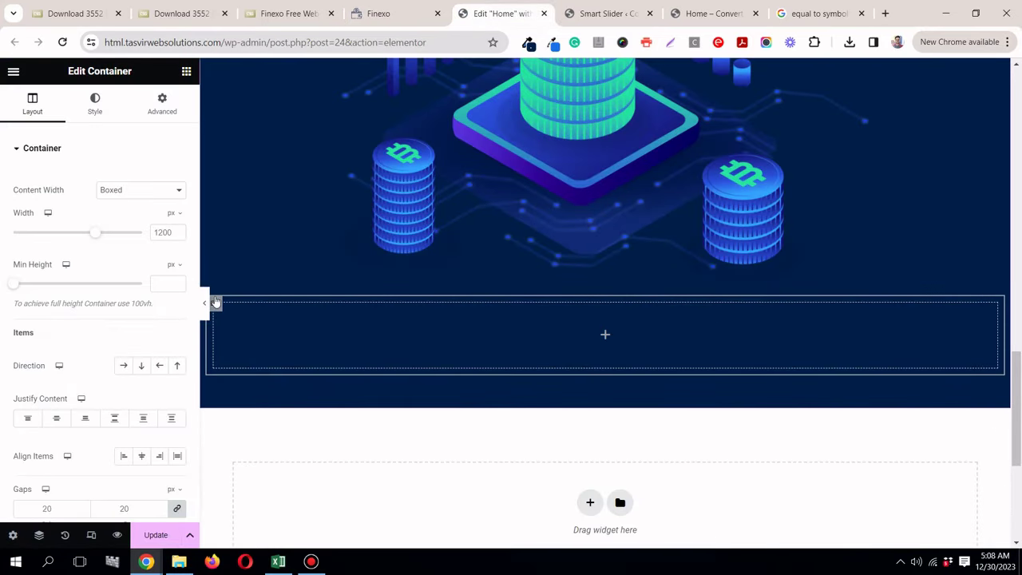
click(187, 71)
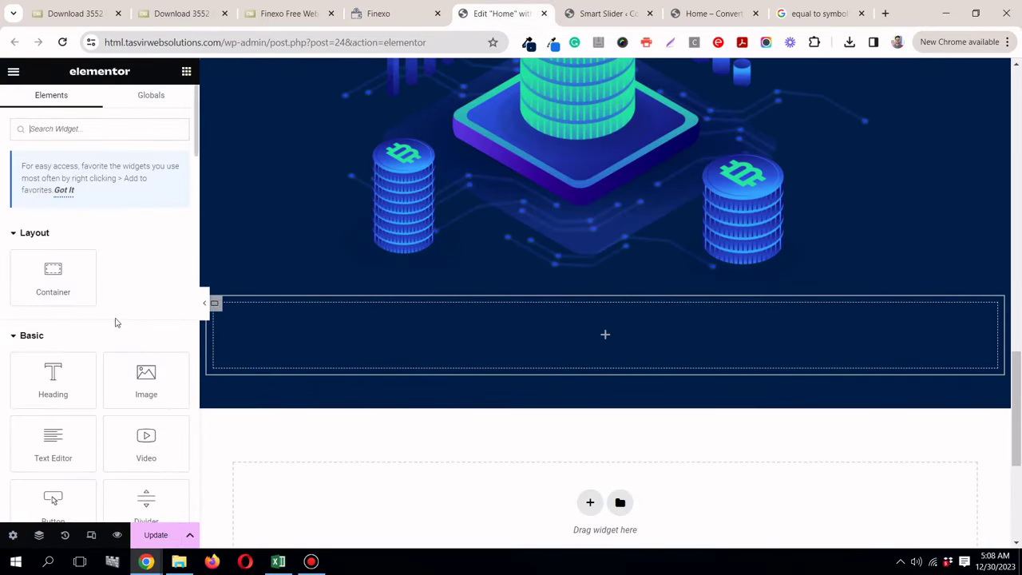
drag(86, 373, 356, 338)
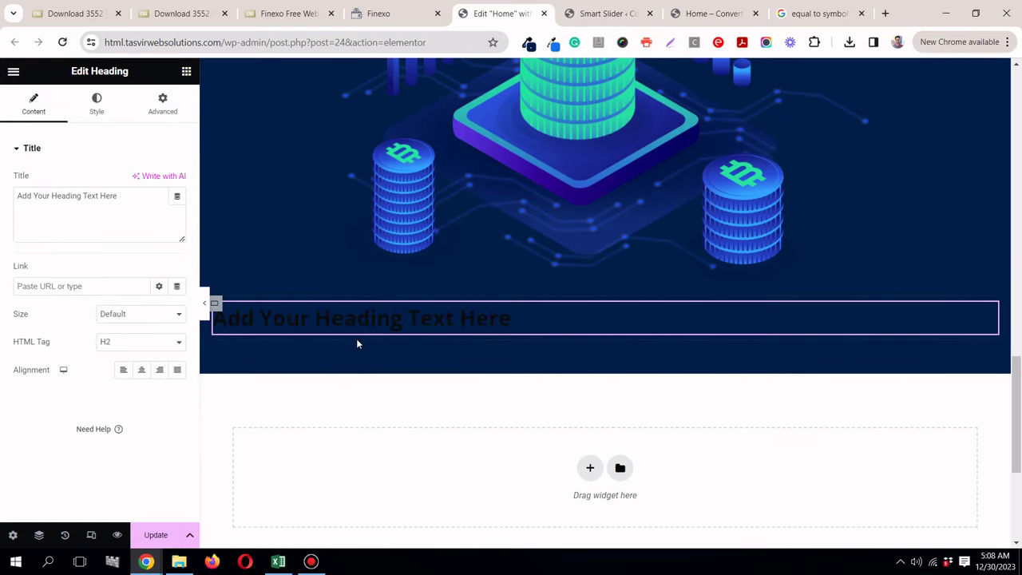
click(97, 106)
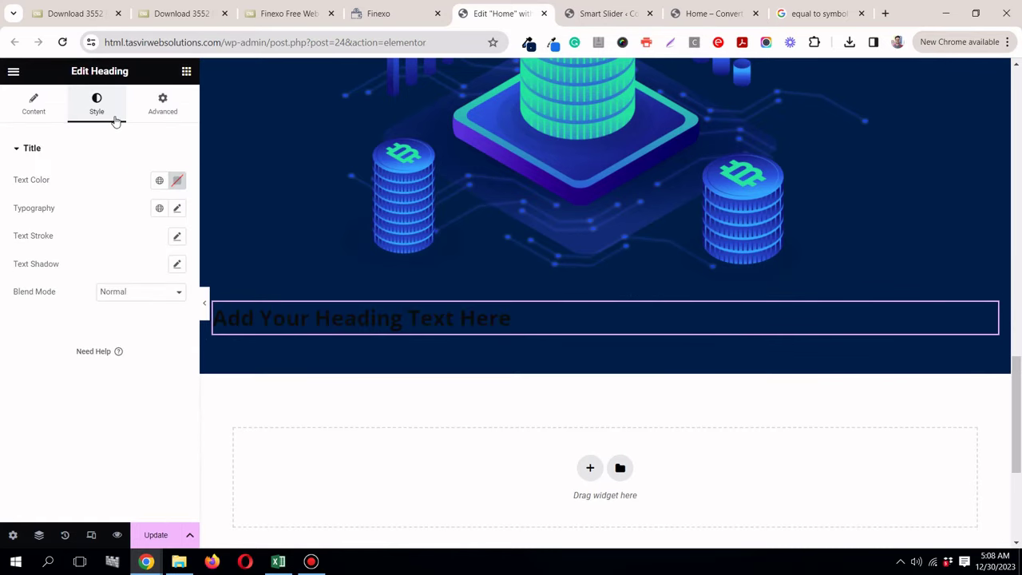
click(38, 112)
click(108, 343)
click(107, 376)
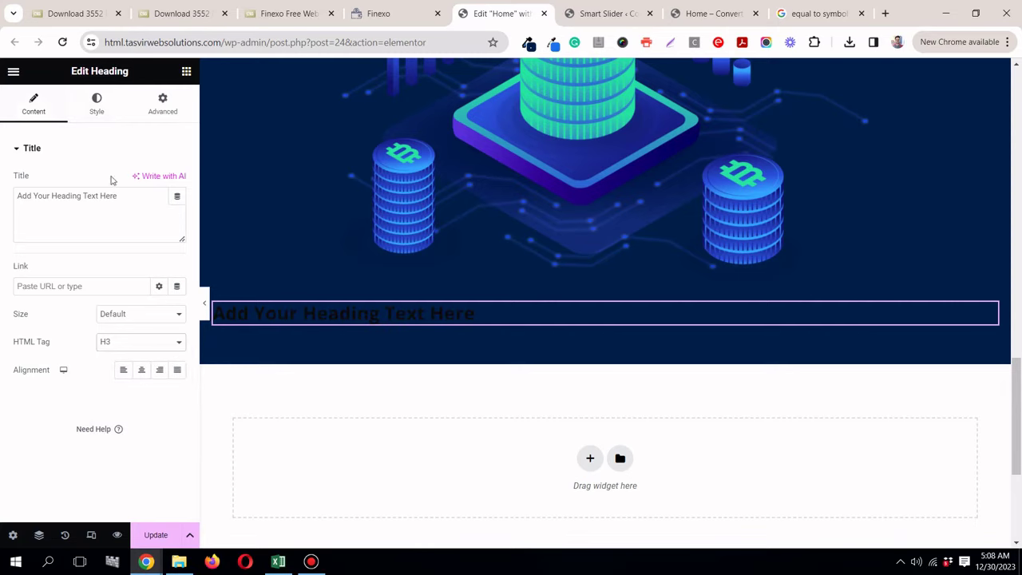
Step: Apply the global white color to the new heading's text
click(97, 107)
click(159, 181)
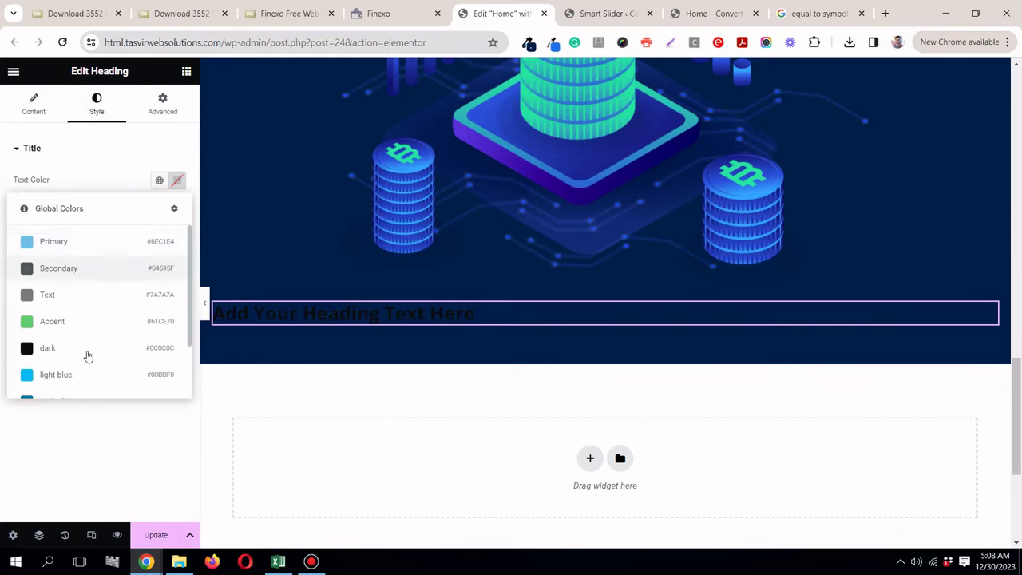
scroll(83, 367, down, 1)
click(80, 361)
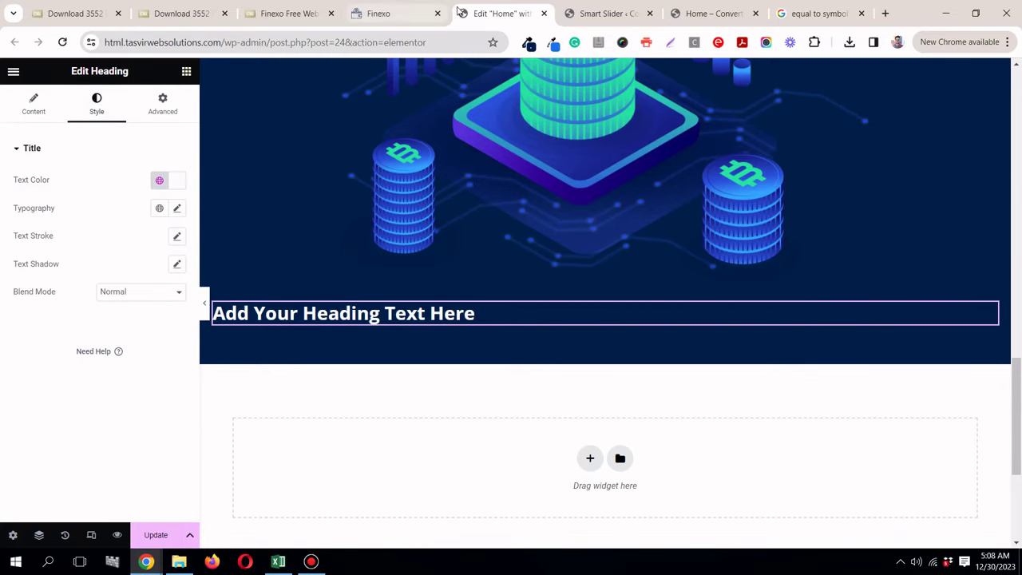
Step: Copy the "We Are Finexo" heading text from the original page and use it as the new heading's title
click(396, 16)
triple_click(627, 157)
right_click(625, 152)
click(651, 162)
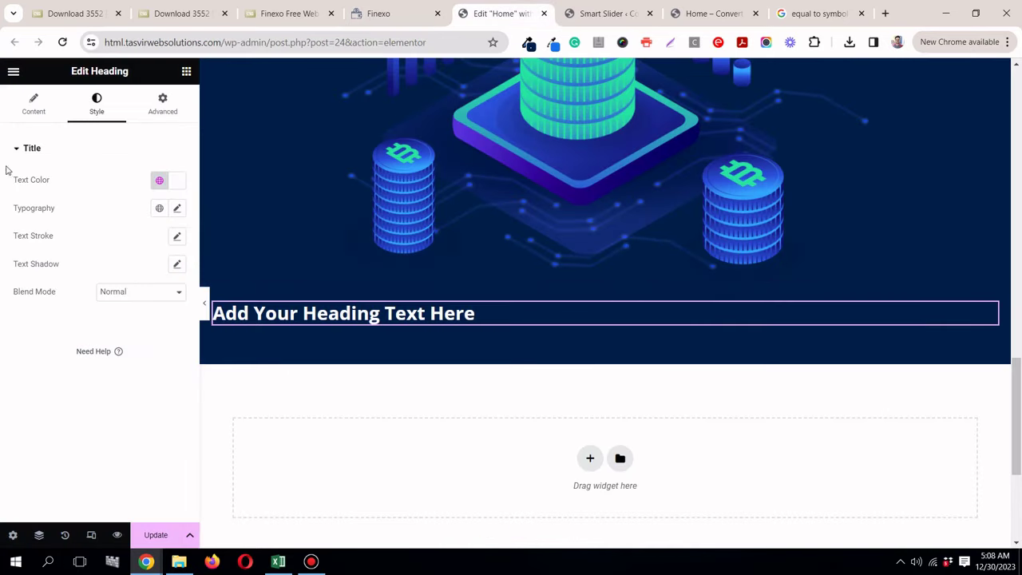
click(21, 115)
triple_click(103, 200)
right_click(103, 199)
click(155, 269)
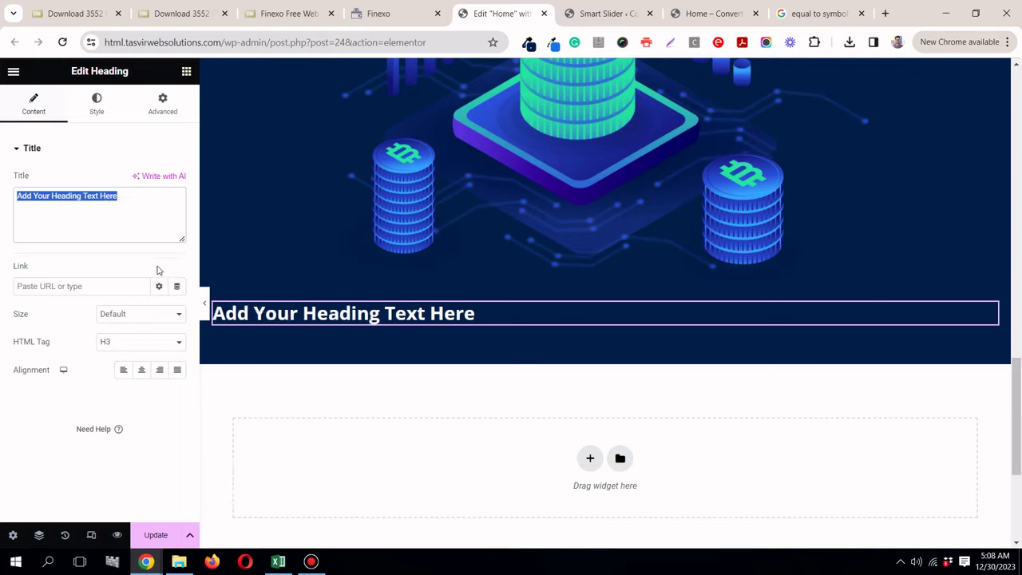
Step: Add a Text Editor widget below the "We Are Finexo" heading and apply the global white color to its text
click(186, 73)
drag(78, 449, 334, 325)
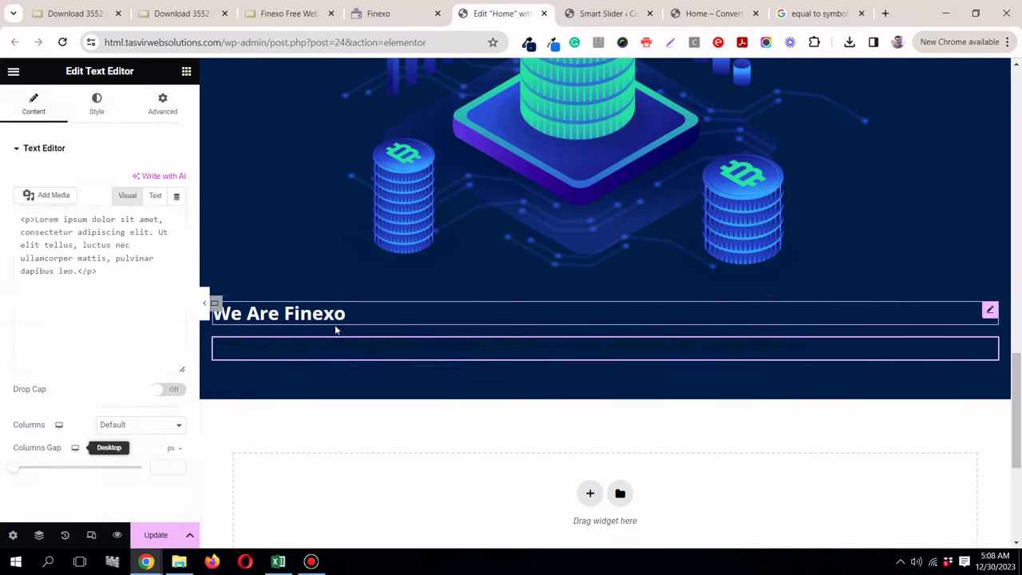
click(100, 110)
click(159, 208)
scroll(68, 373, down, 1)
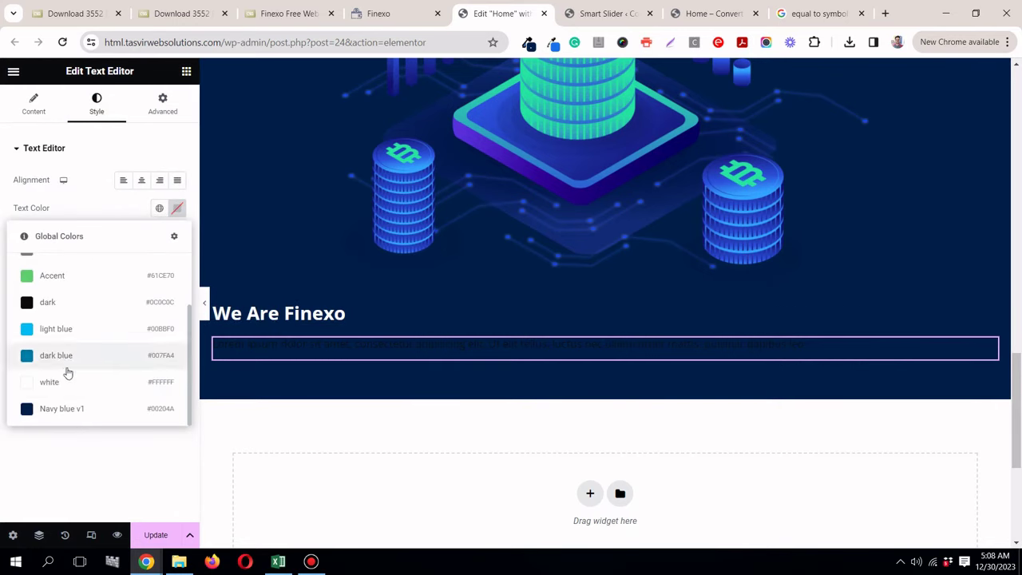
click(67, 382)
Step: Replace the text widget's placeholder with the two paragraphs copied from below "We Are Finexo" on the original page
click(392, 14)
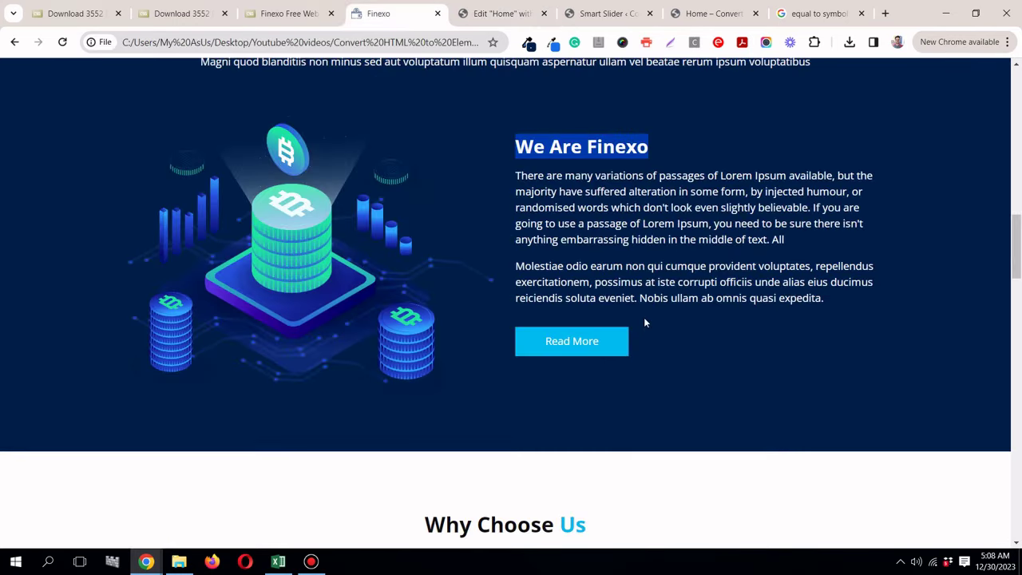
drag(834, 297, 512, 172)
click(496, 14)
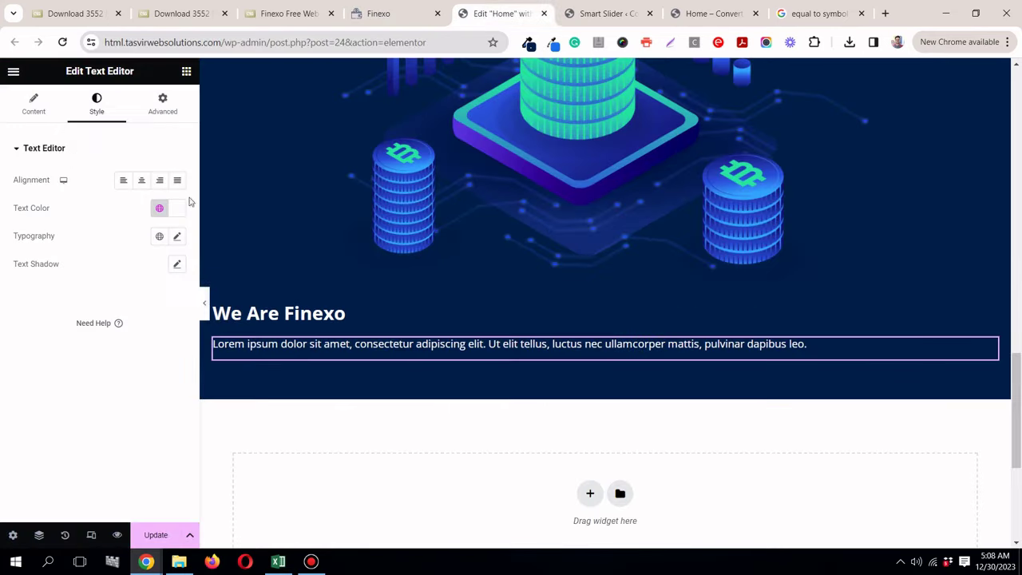
click(35, 105)
triple_click(93, 300)
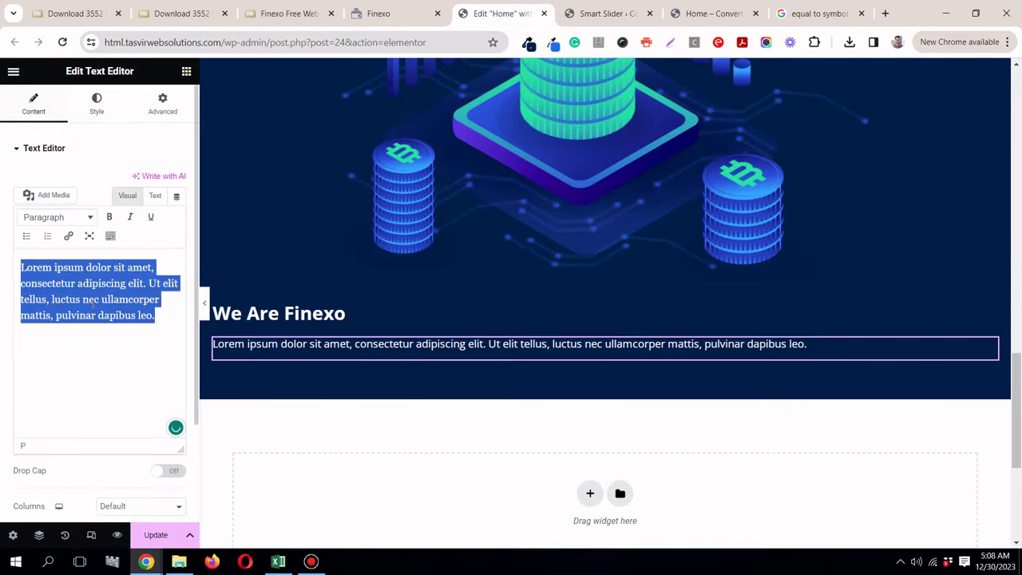
right_click(93, 302)
click(154, 103)
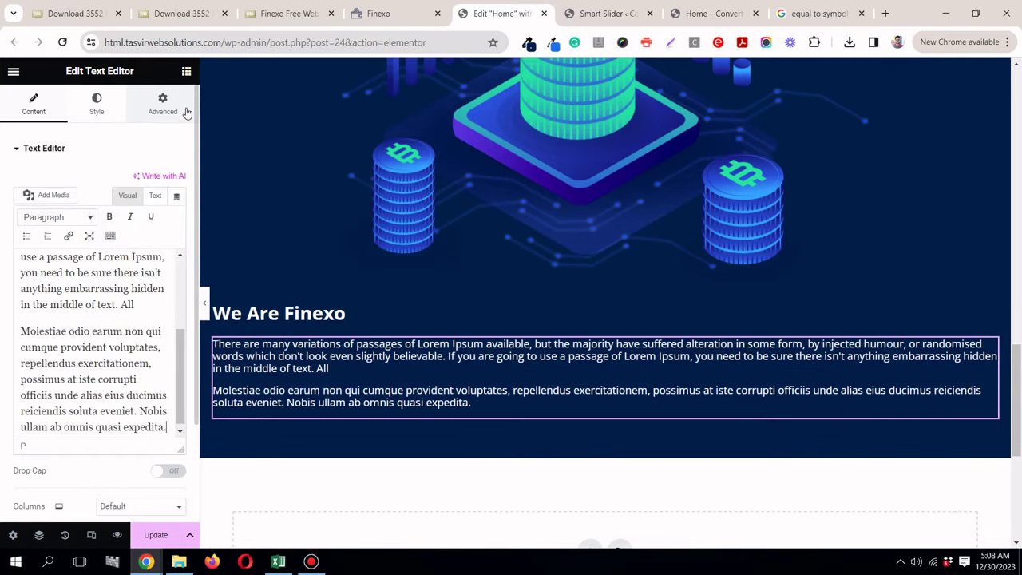
Step: Add a Button widget below the two paragraphs and set its text to "Read More"
click(186, 71)
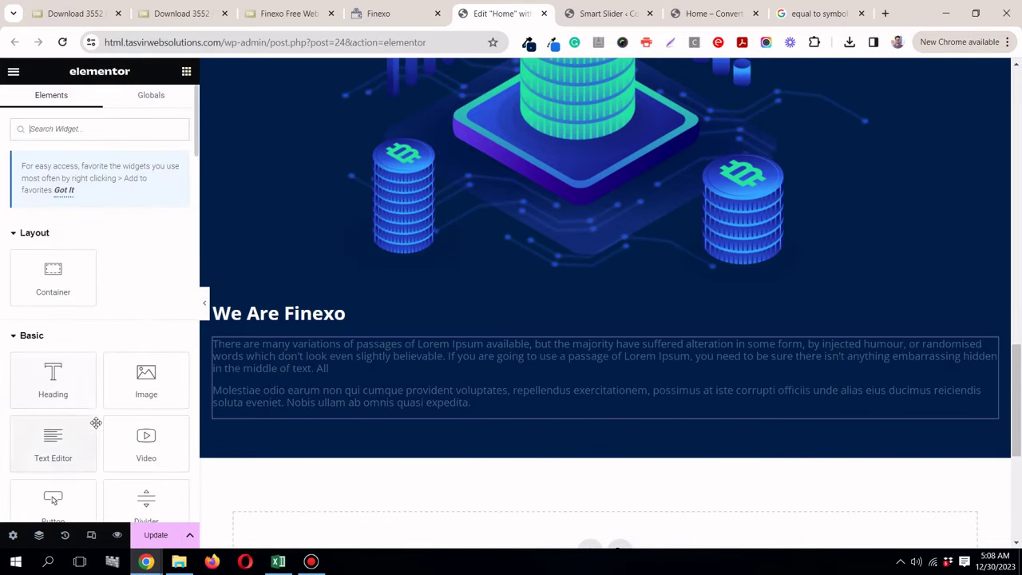
scroll(52, 499, down, 3)
drag(53, 365, 445, 396)
click(395, 14)
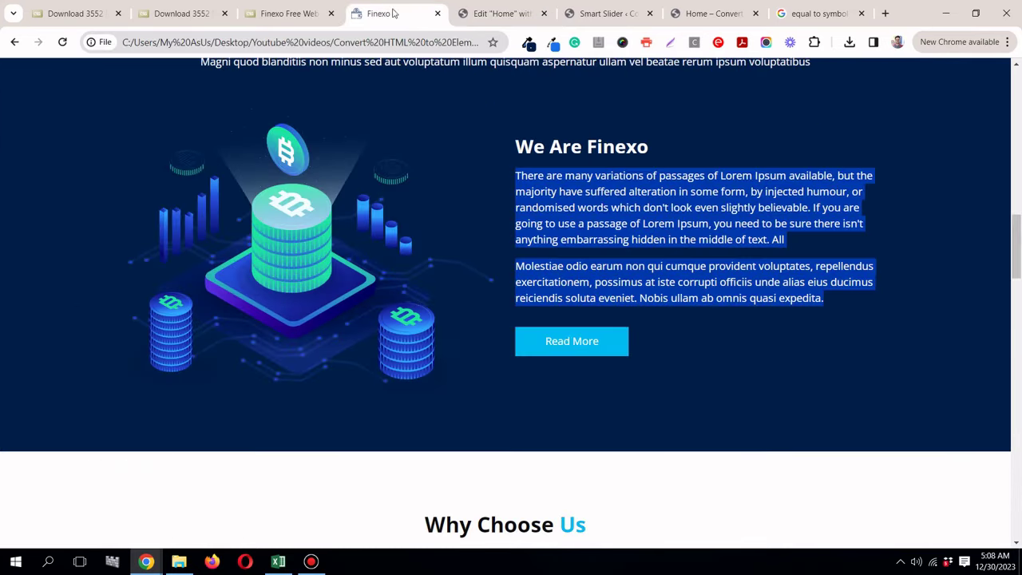
click(678, 315)
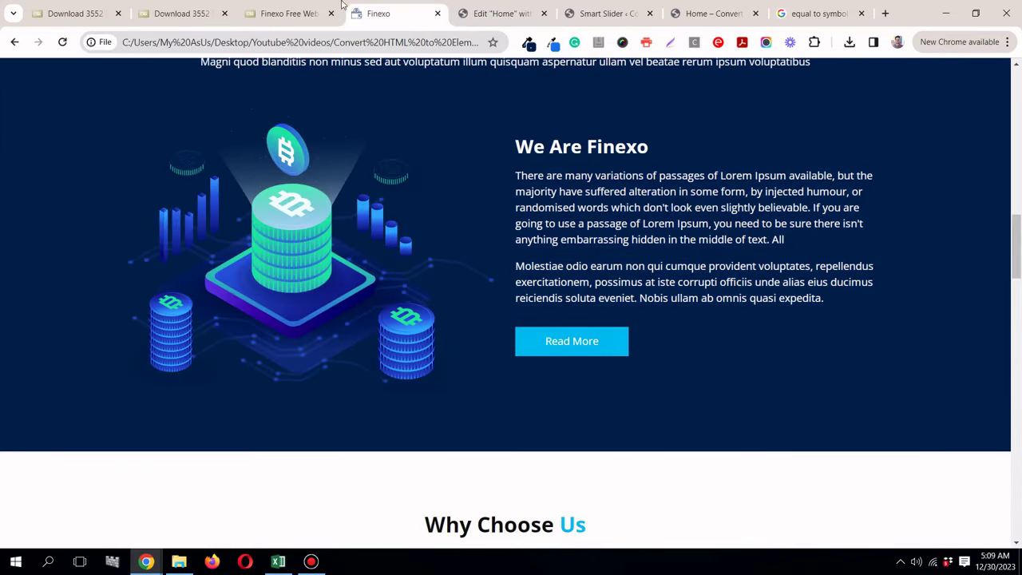
click(482, 12)
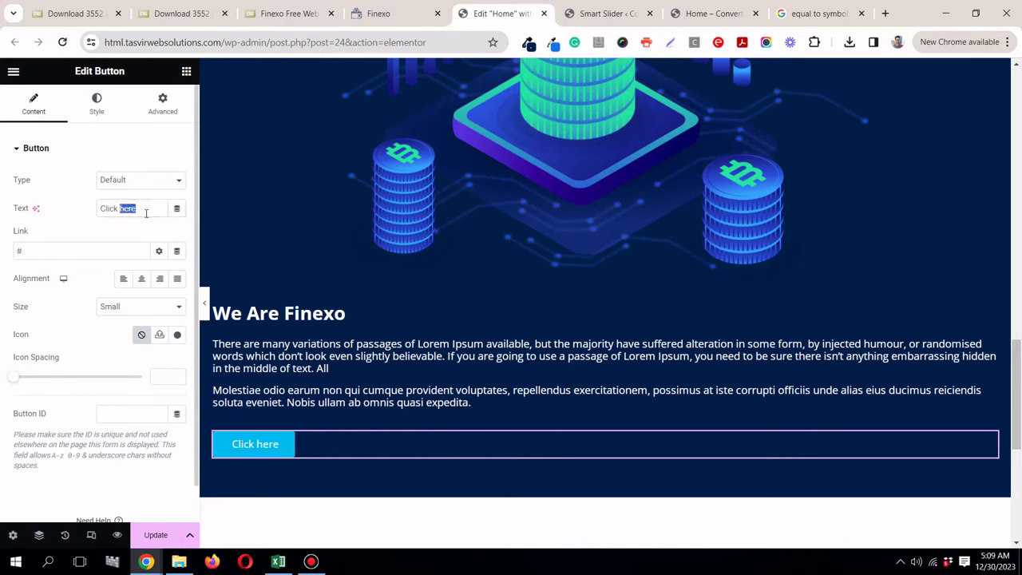
text(Read More)
Step: Set the direction of the container holding the coin image and text to a horizontal row
scroll(424, 184, up, 6)
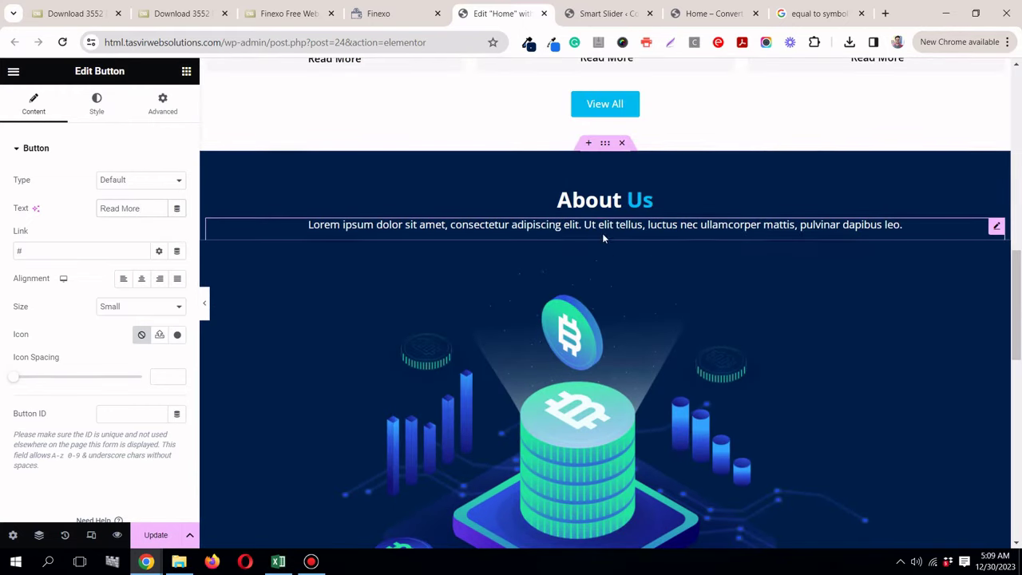
click(605, 233)
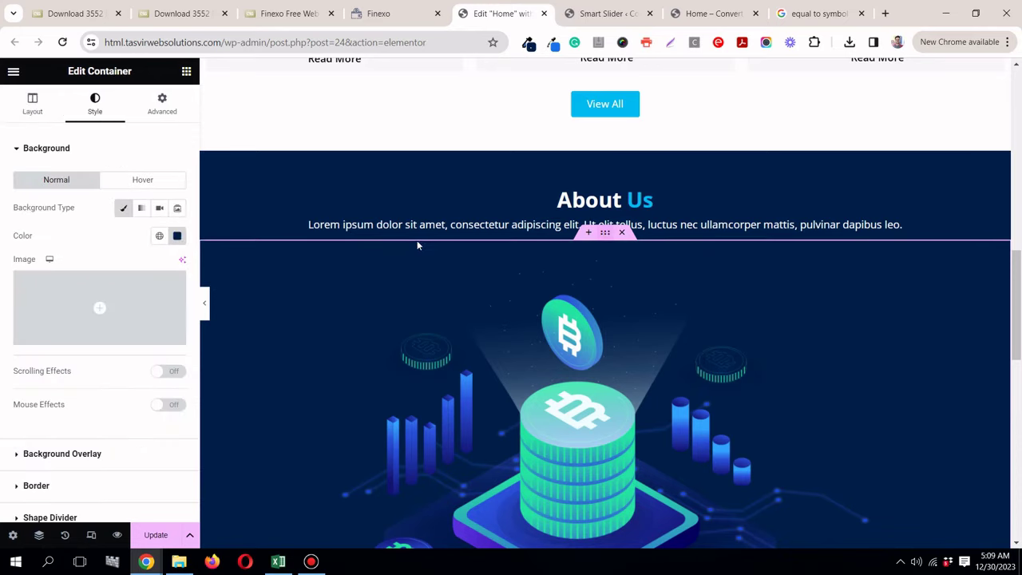
click(32, 104)
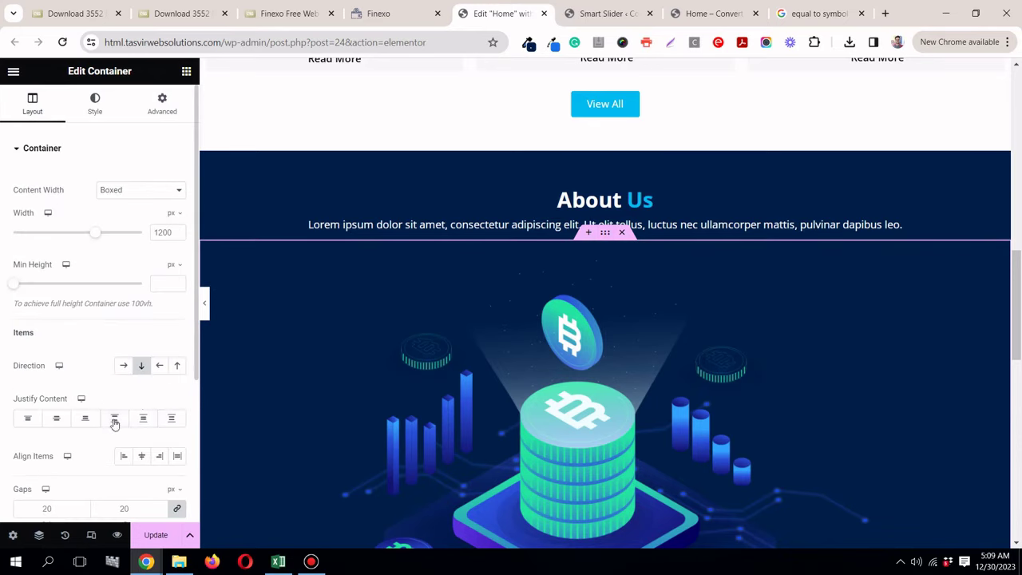
click(123, 367)
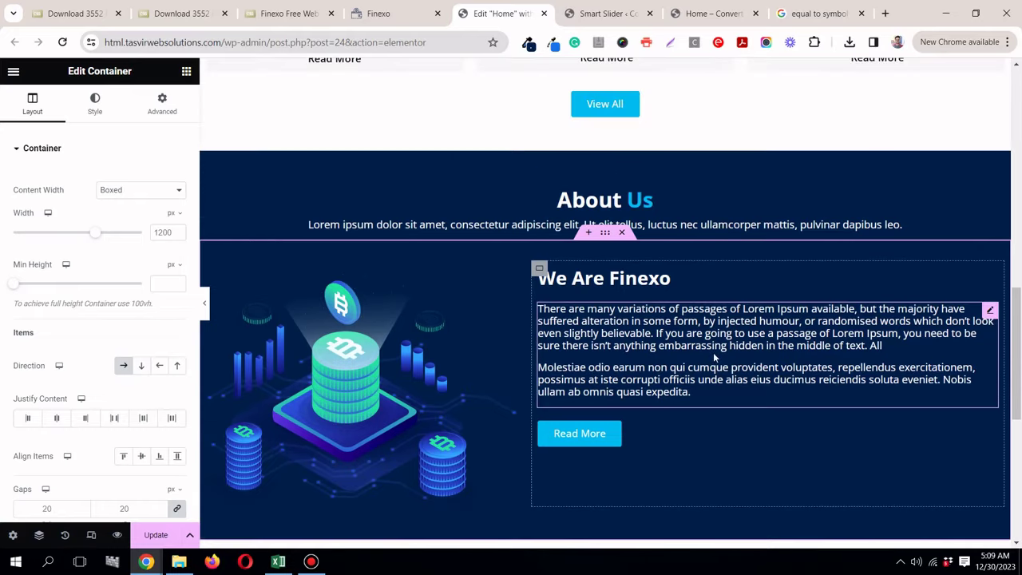
Step: Compare the About Us section with the original page and give the coin illustration a custom width of 50%
scroll(716, 343, down, 2)
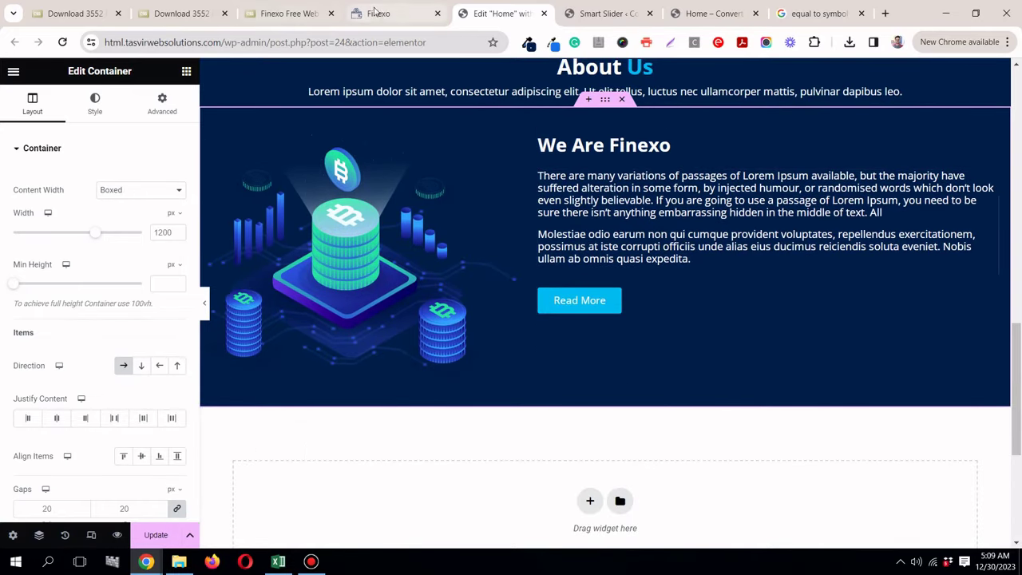
click(376, 14)
scroll(684, 250, up, 2)
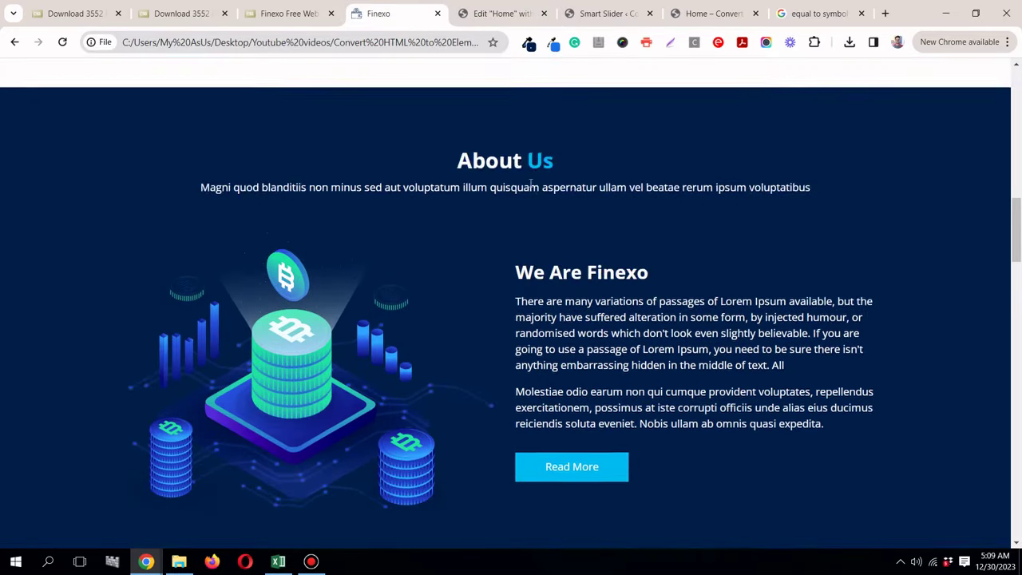
click(503, 14)
scroll(578, 206, up, 3)
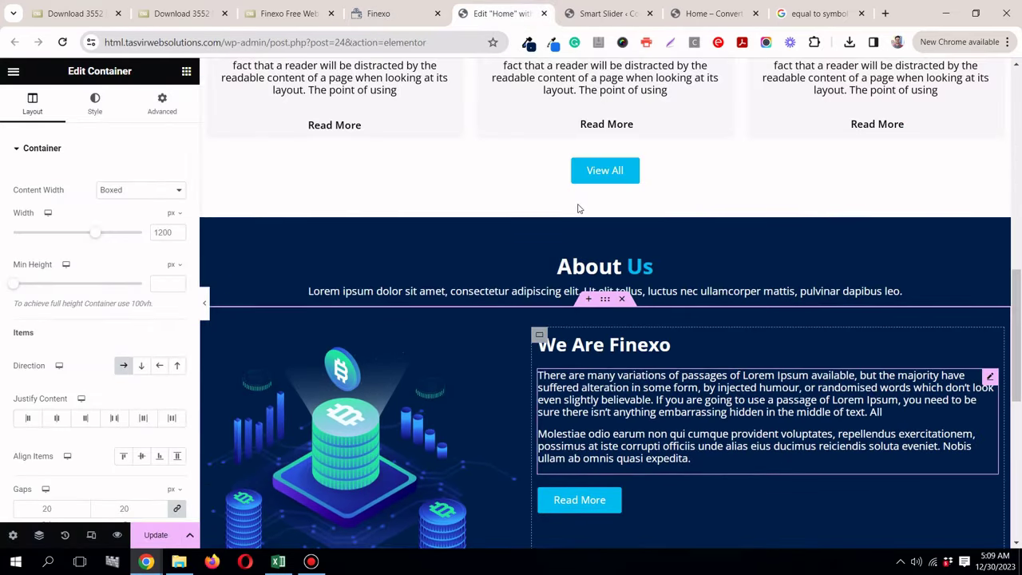
scroll(577, 208, down, 2)
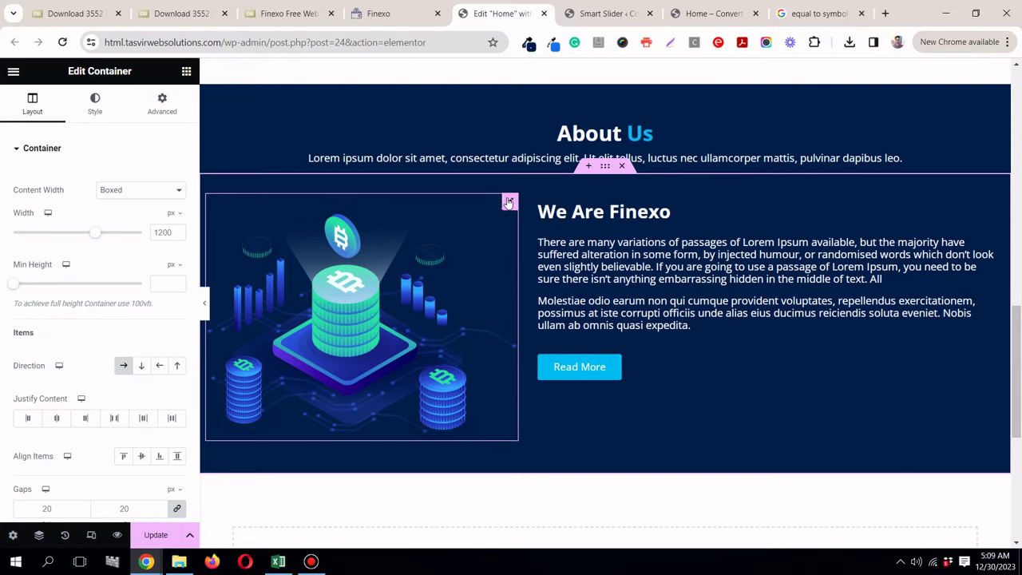
click(509, 202)
click(164, 105)
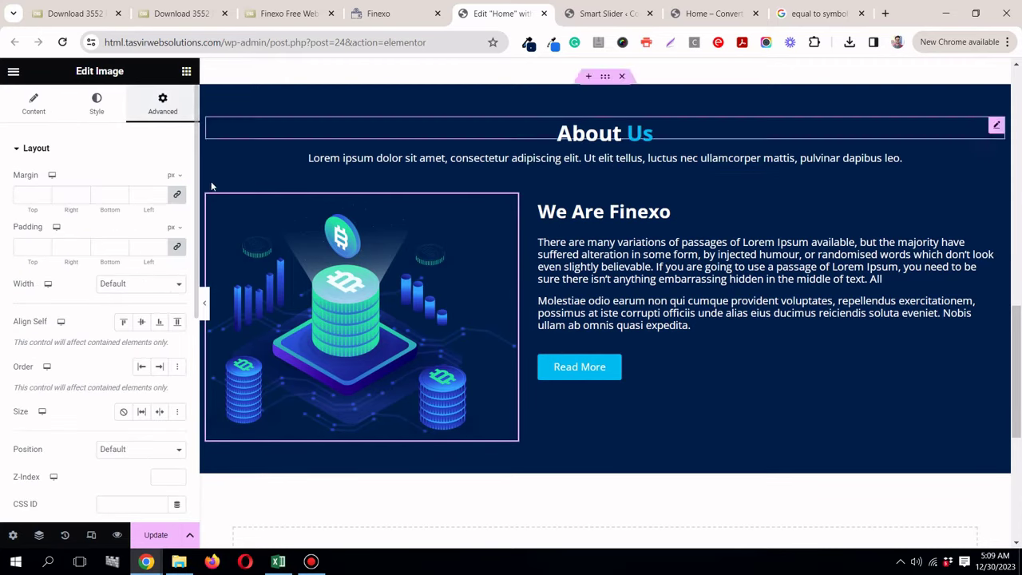
click(177, 286)
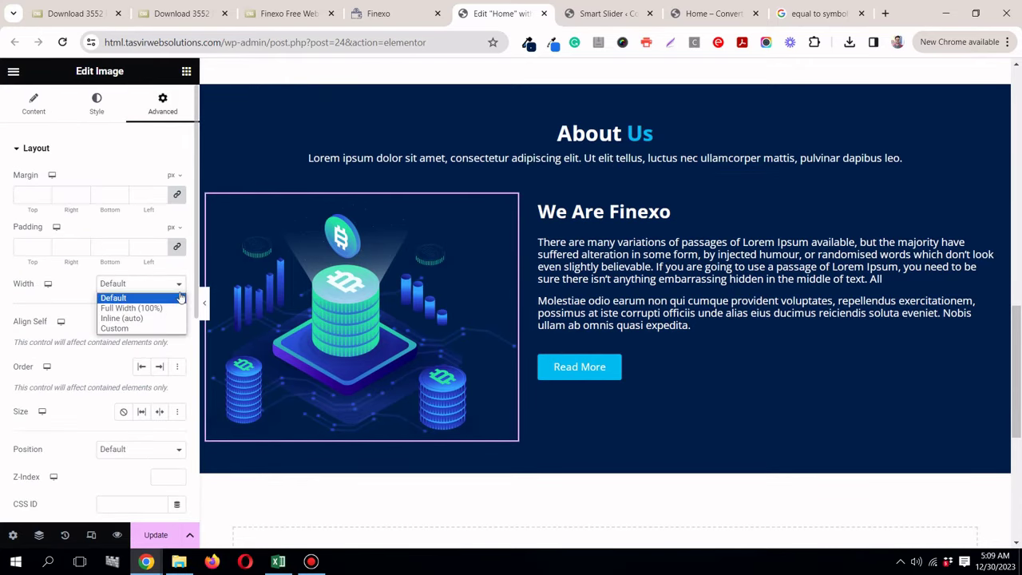
click(147, 329)
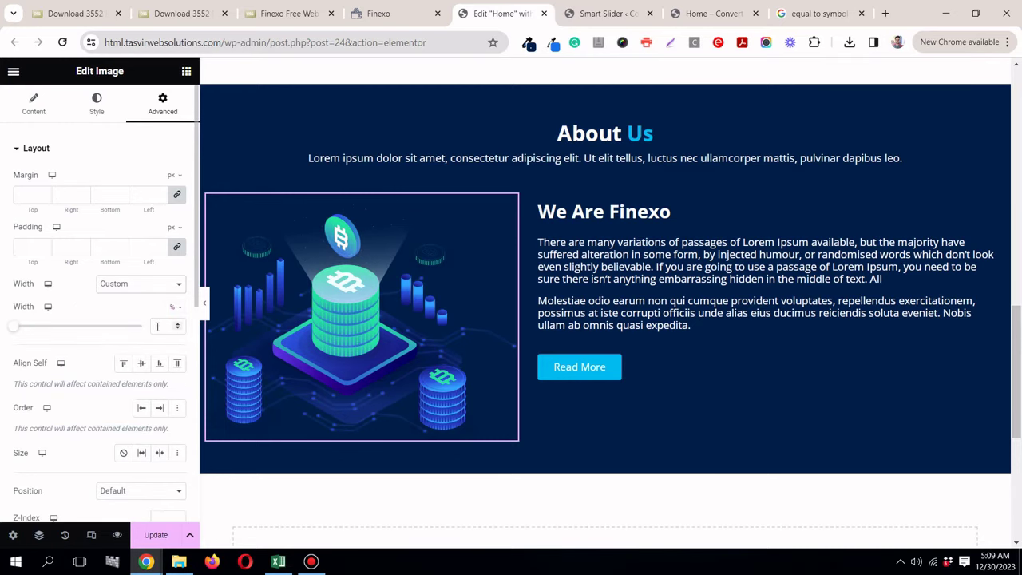
text(50)
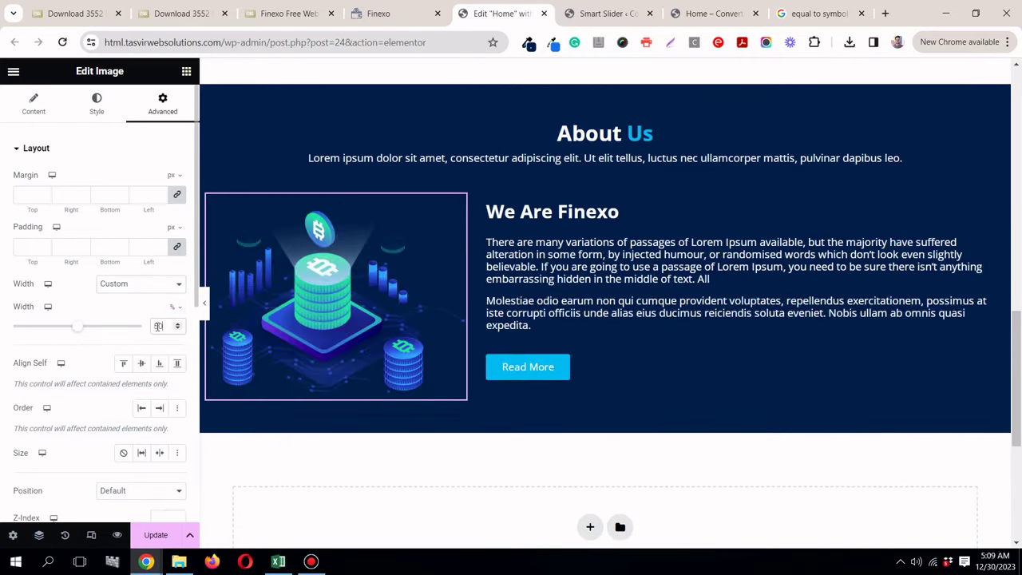
Step: Set the container holding the "We Are Finexo" text to full-width content with a width of 50%
click(487, 203)
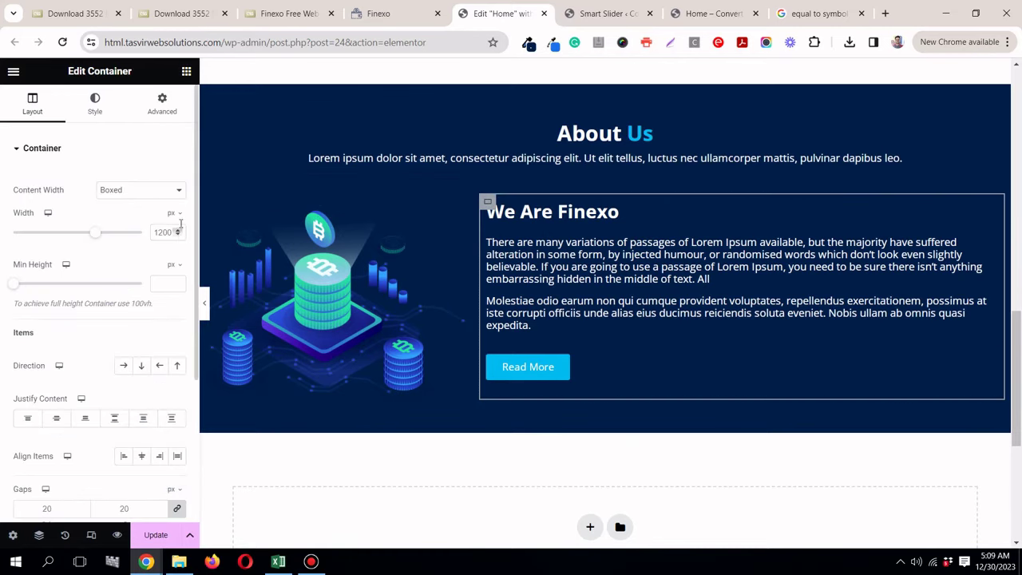
click(164, 194)
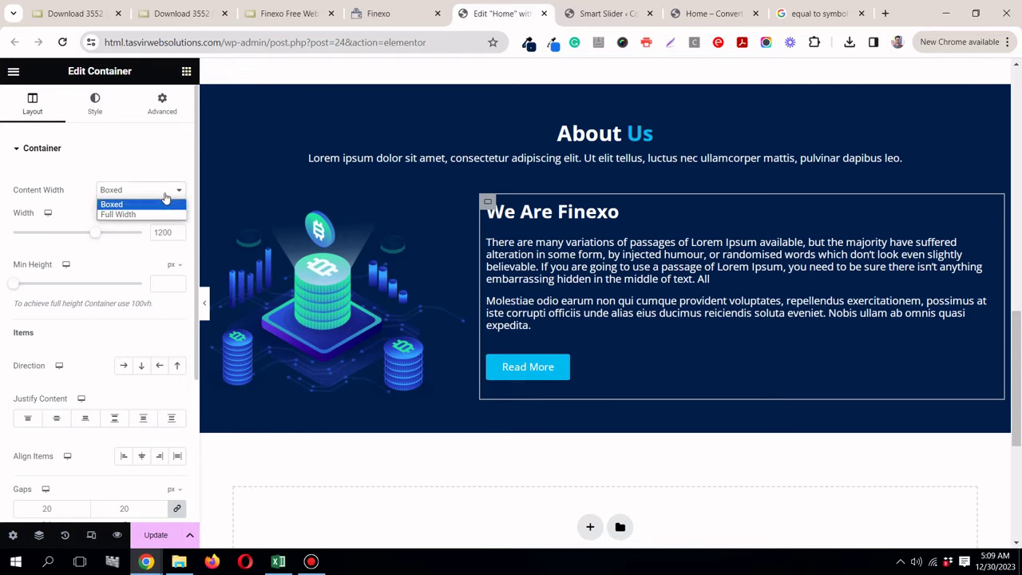
click(146, 214)
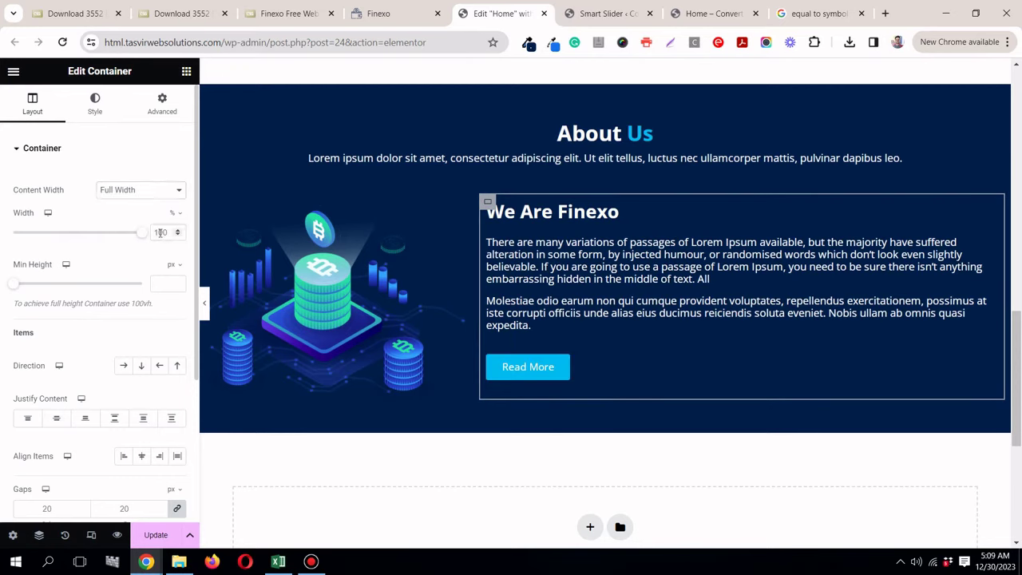
text(50)
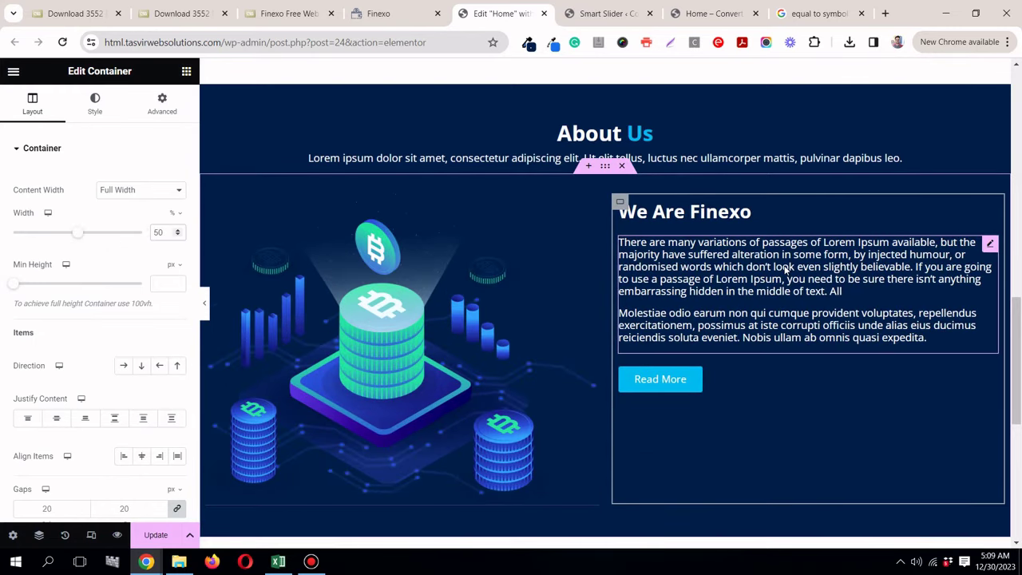
scroll(785, 269, down, 3)
scroll(785, 269, up, 3)
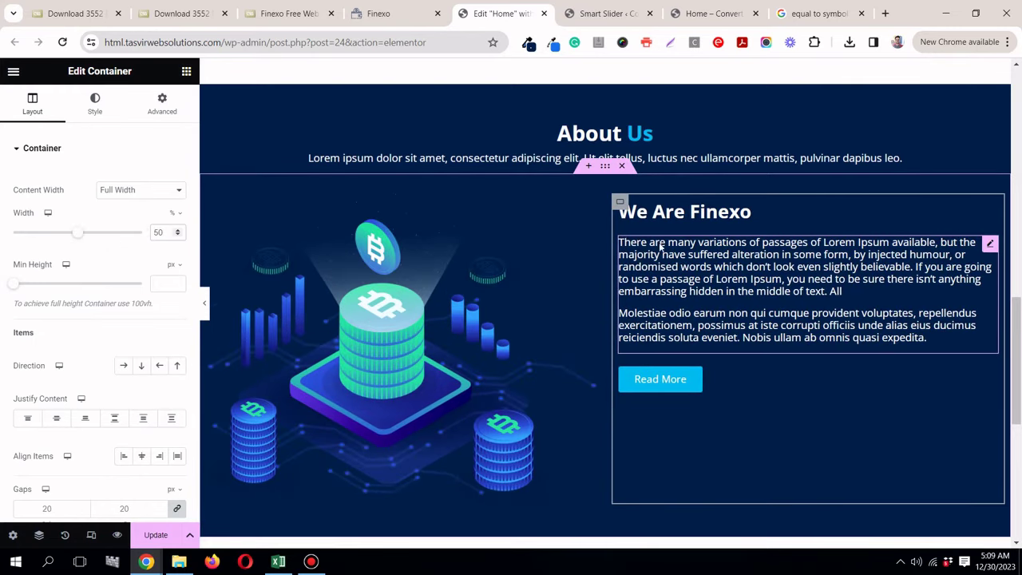
Step: Align the items of the row container holding the illustration and text to center, and compare the layout with the original page
click(604, 167)
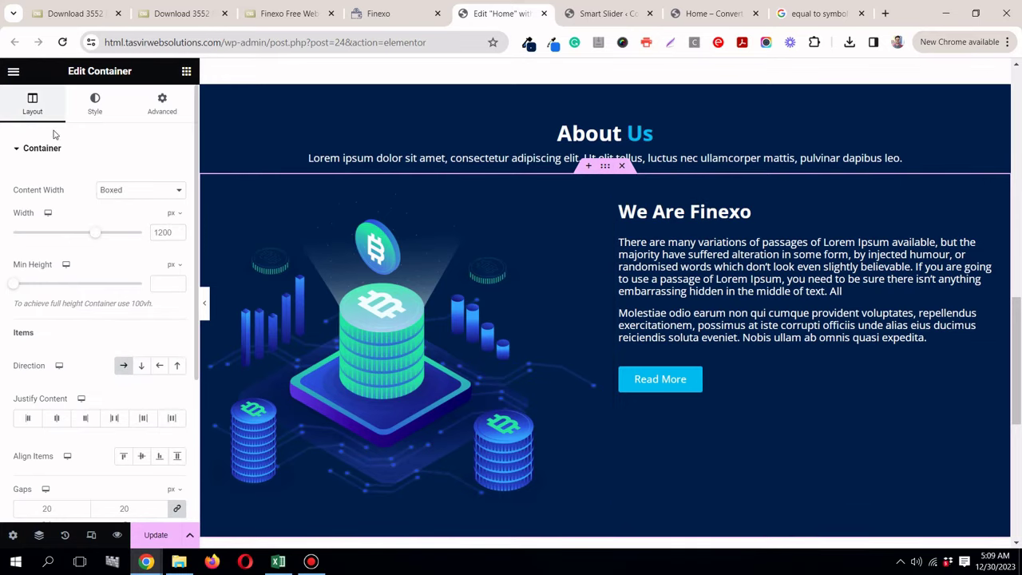
click(145, 459)
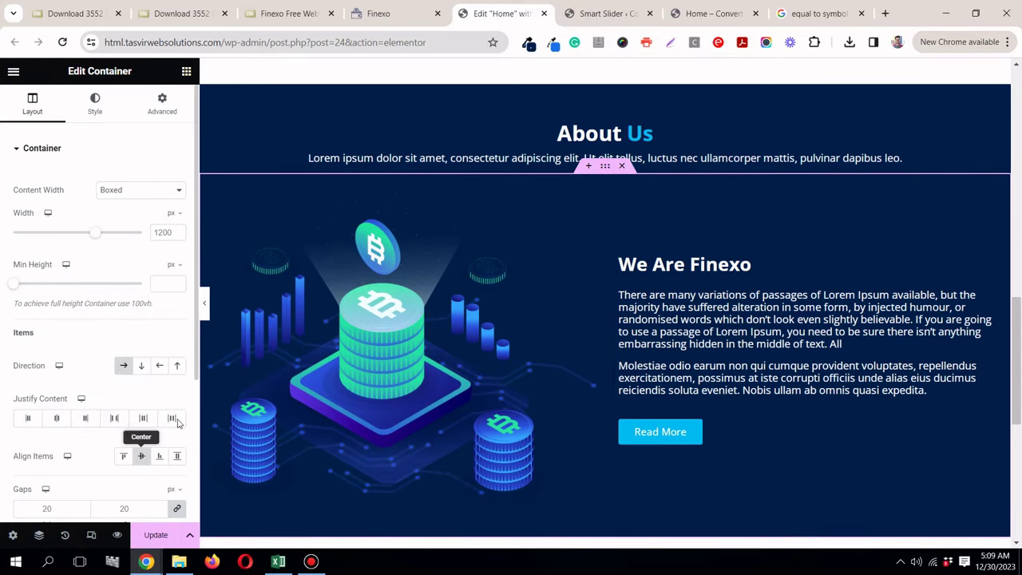
click(205, 304)
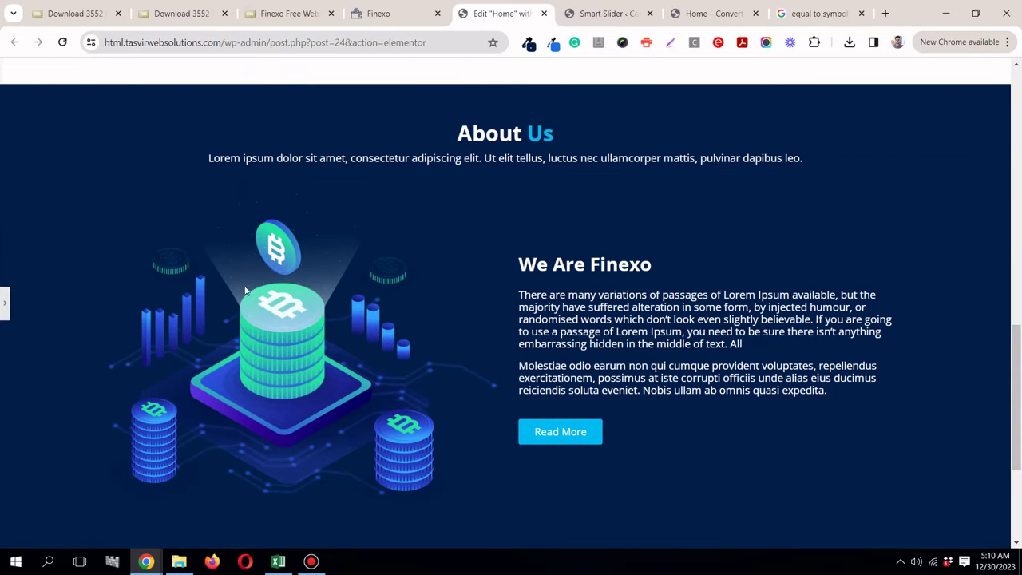
click(423, 11)
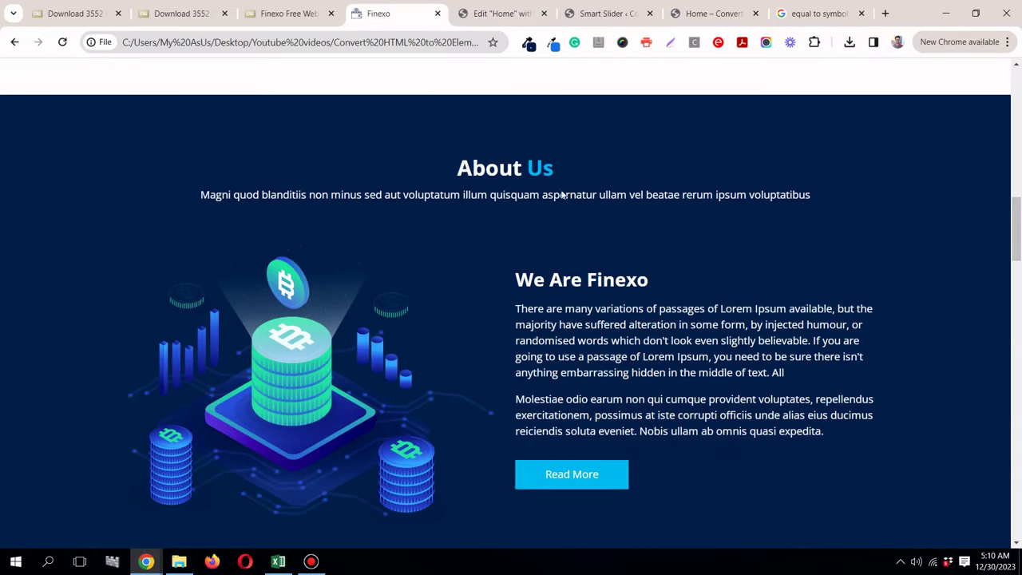
click(487, 13)
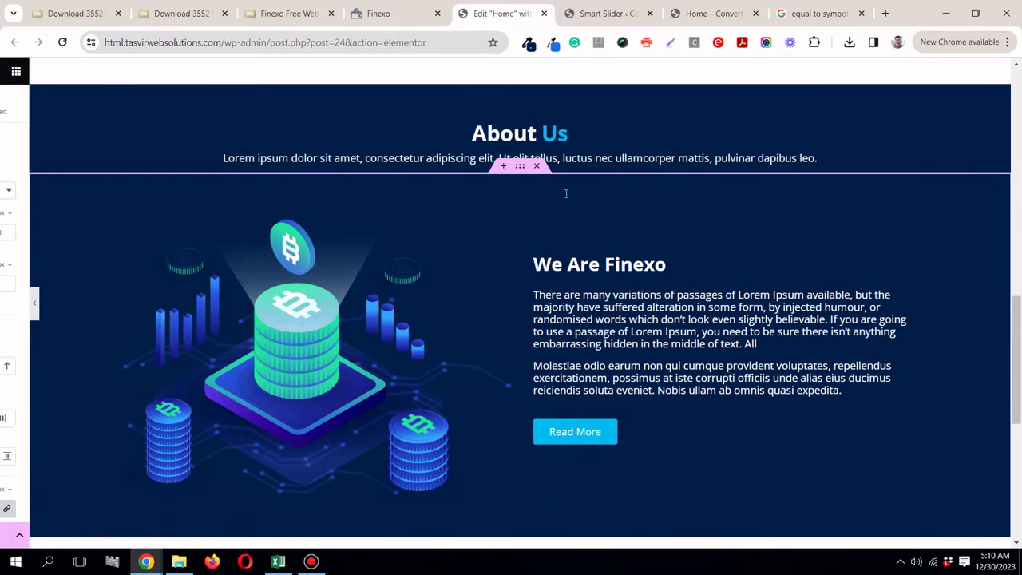
Step: Set the boxed width of the illustration-and-text row container to 1000 px and compare it with the original page
click(569, 192)
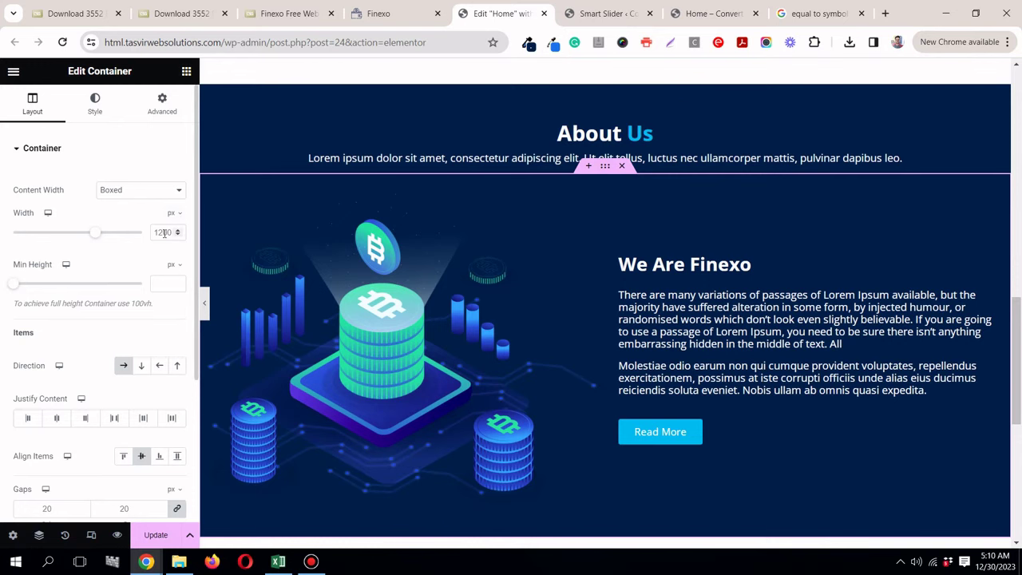
click(165, 232)
key(ctrl+a)
text(1000)
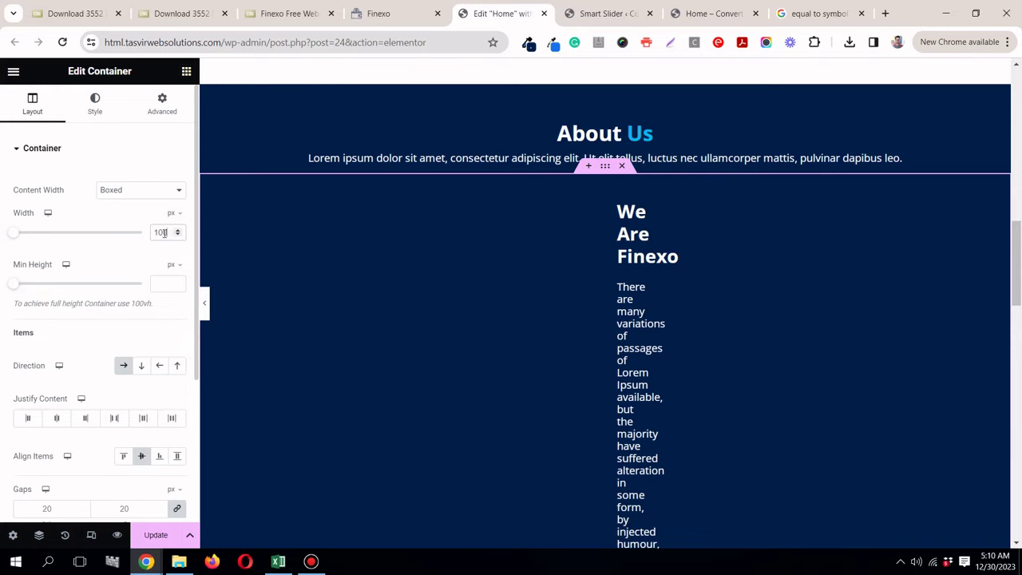
click(385, 13)
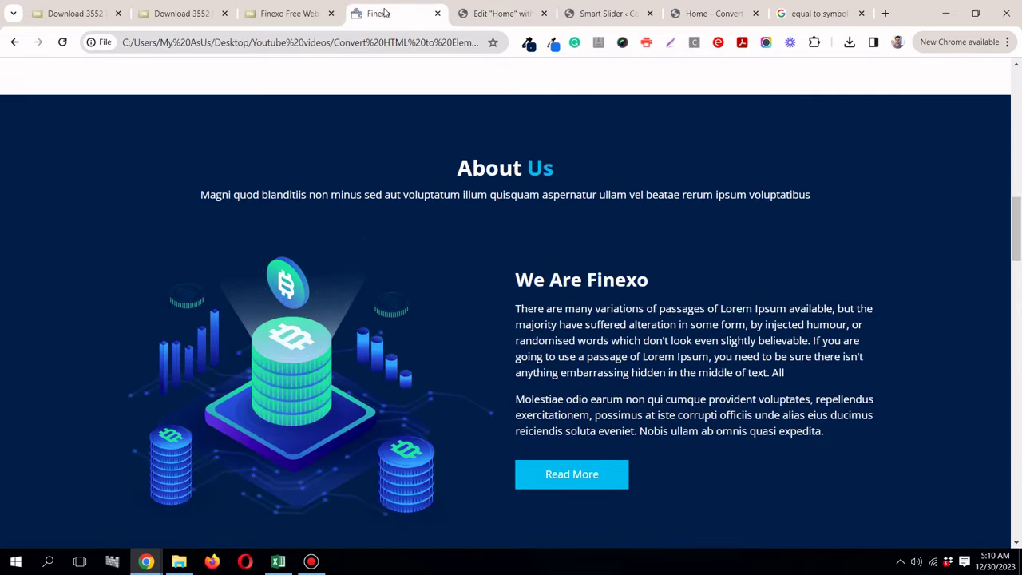
click(495, 14)
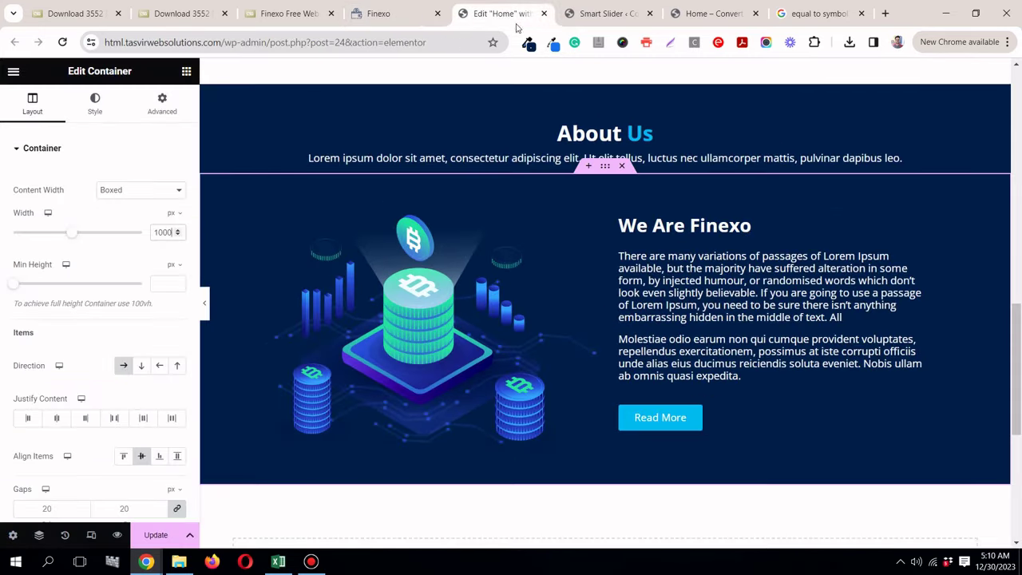
Step: Replace the text below "We Are Finexo" with a fresh copy of the corresponding text from the original page
click(383, 14)
drag(517, 308, 843, 445)
right_click(804, 425)
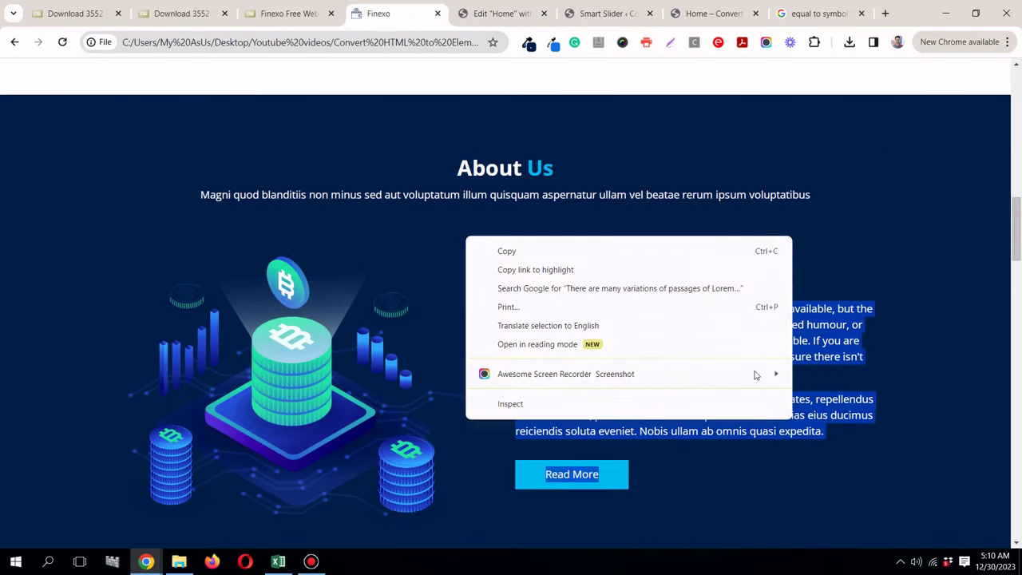
click(603, 253)
click(489, 9)
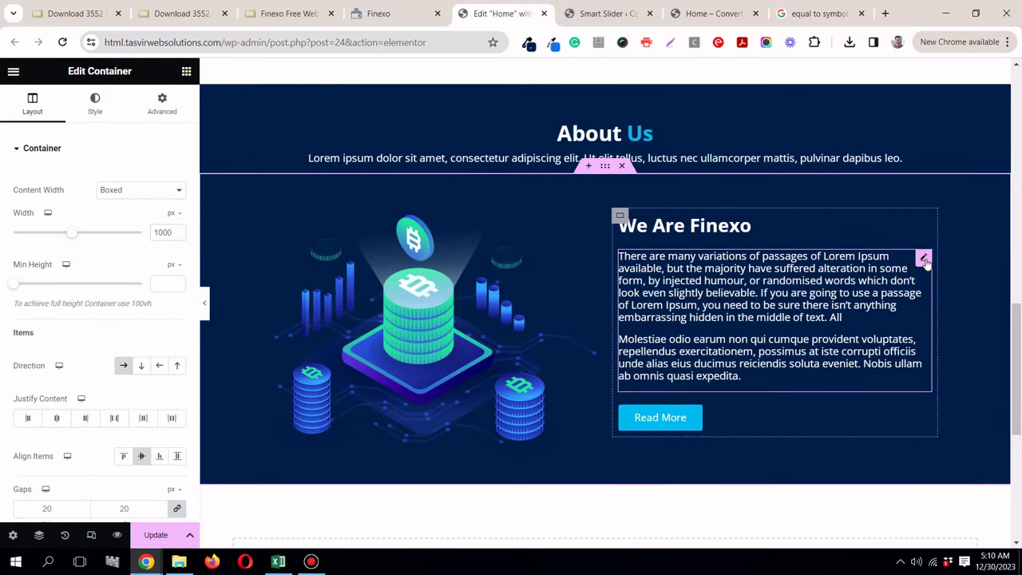
click(924, 259)
click(137, 326)
key(ctrl+a)
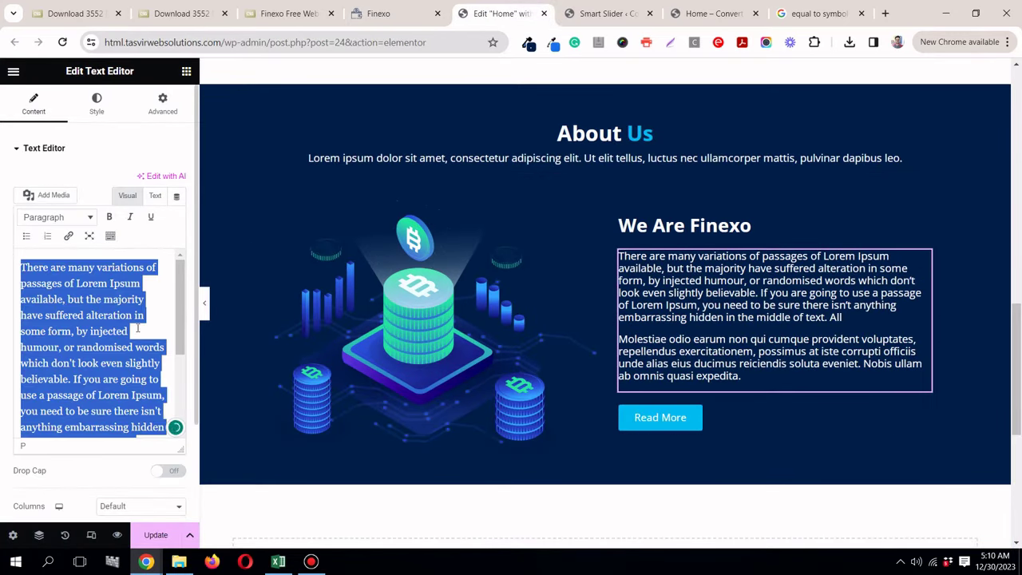
right_click(137, 328)
click(238, 118)
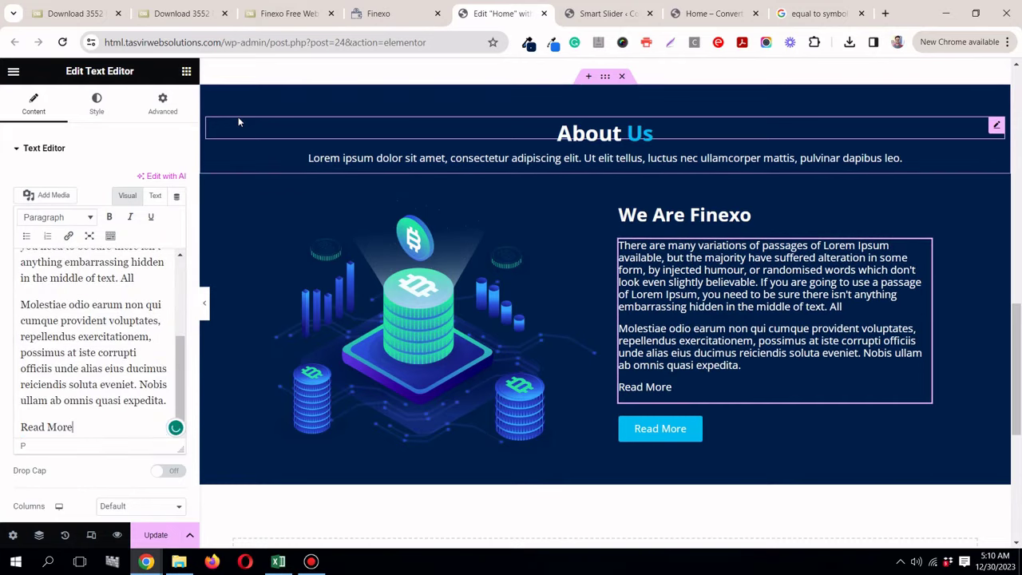
Step: Delete the extra "Read More" line at the end of the pasted paragraphs
triple_click(76, 429)
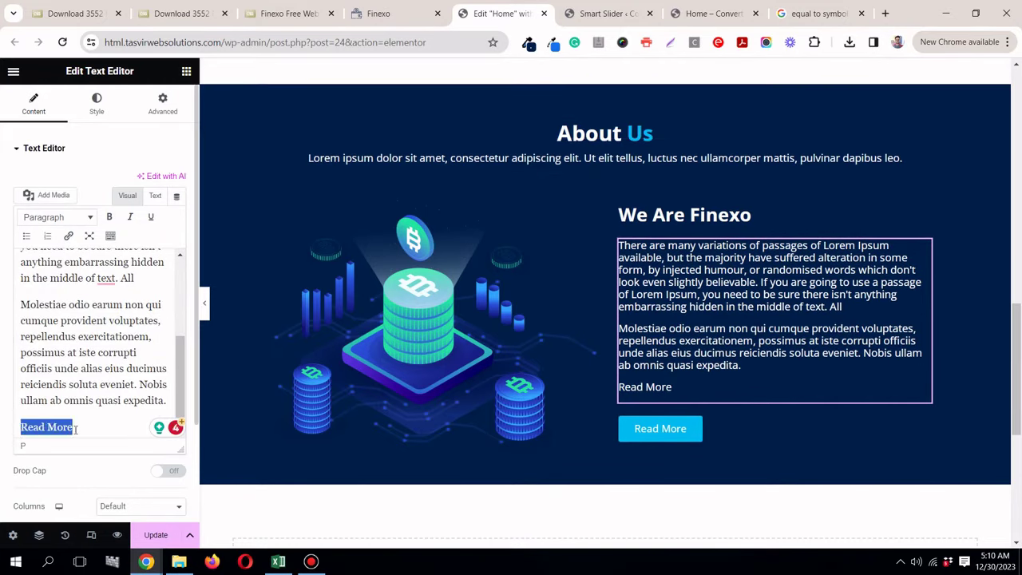
key(BackSpace)
key(BackSpace)
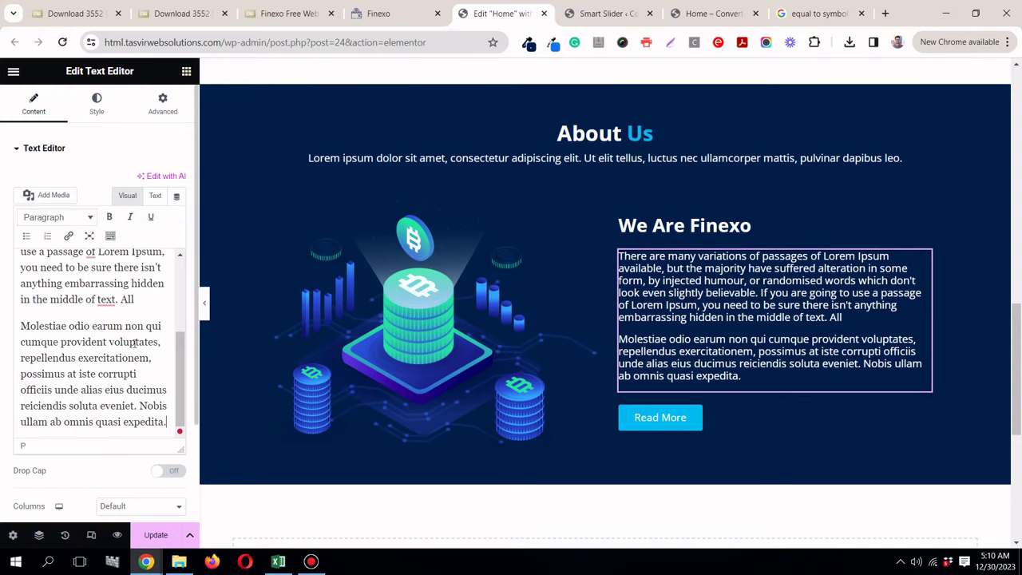
Step: Check the original layout, set the row container's boxed width to 1100 px, and update the page
click(385, 16)
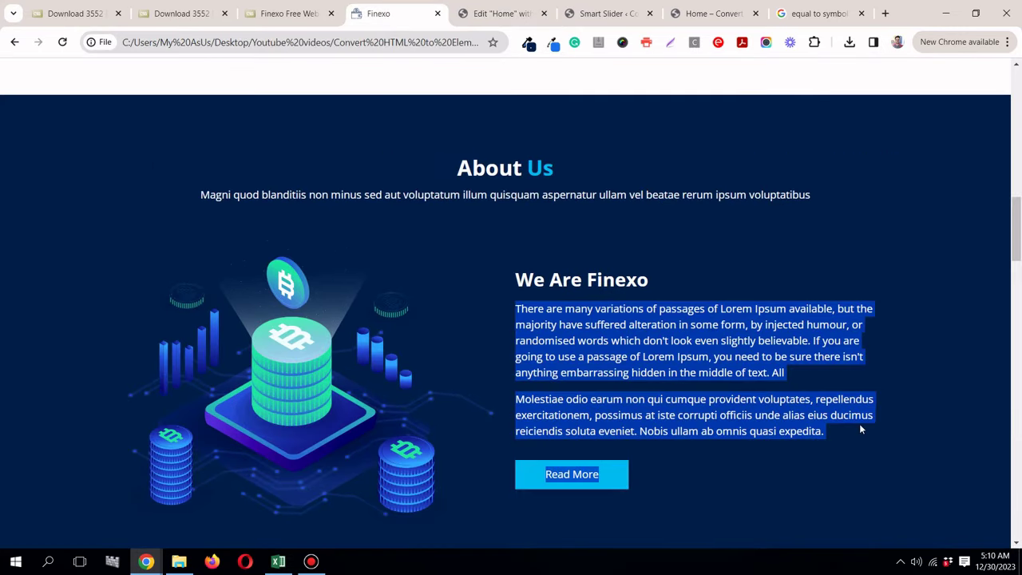
click(832, 342)
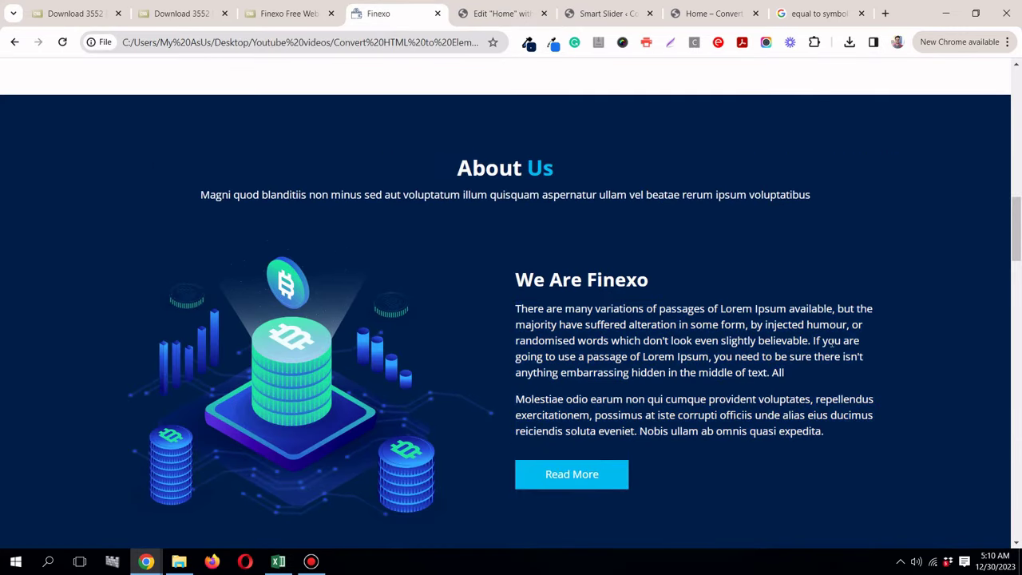
click(493, 16)
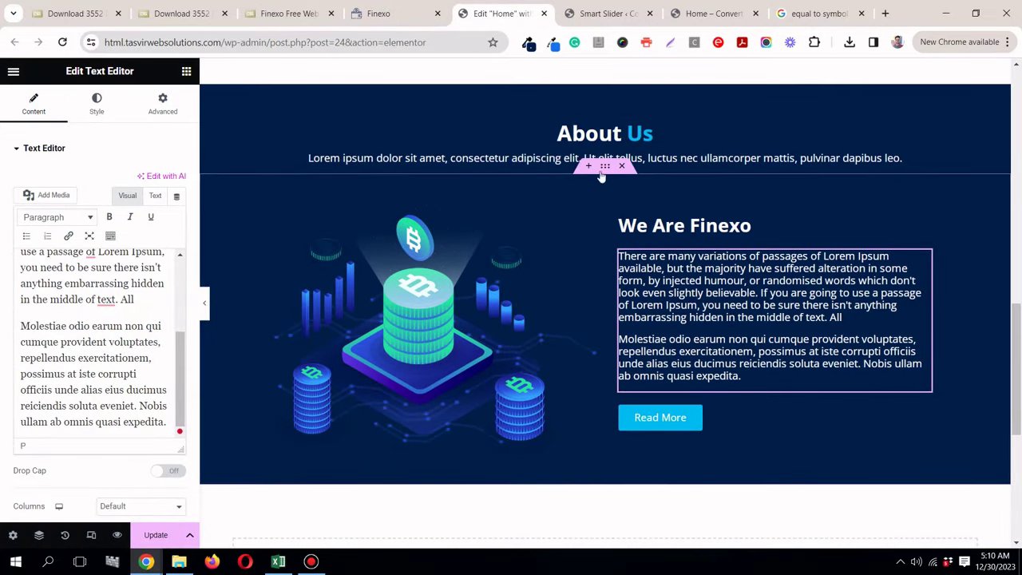
click(604, 166)
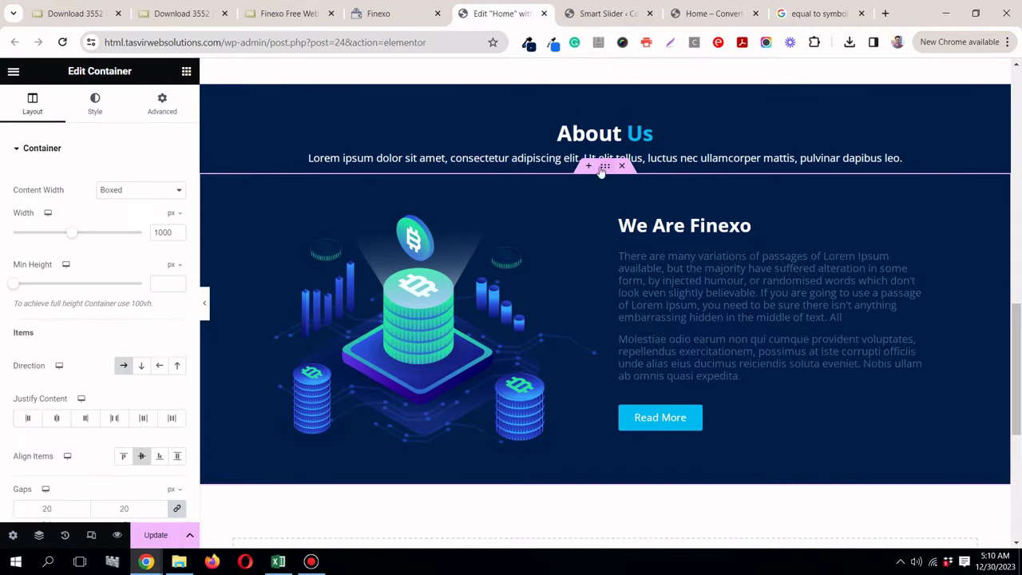
double_click(163, 233)
text(1100)
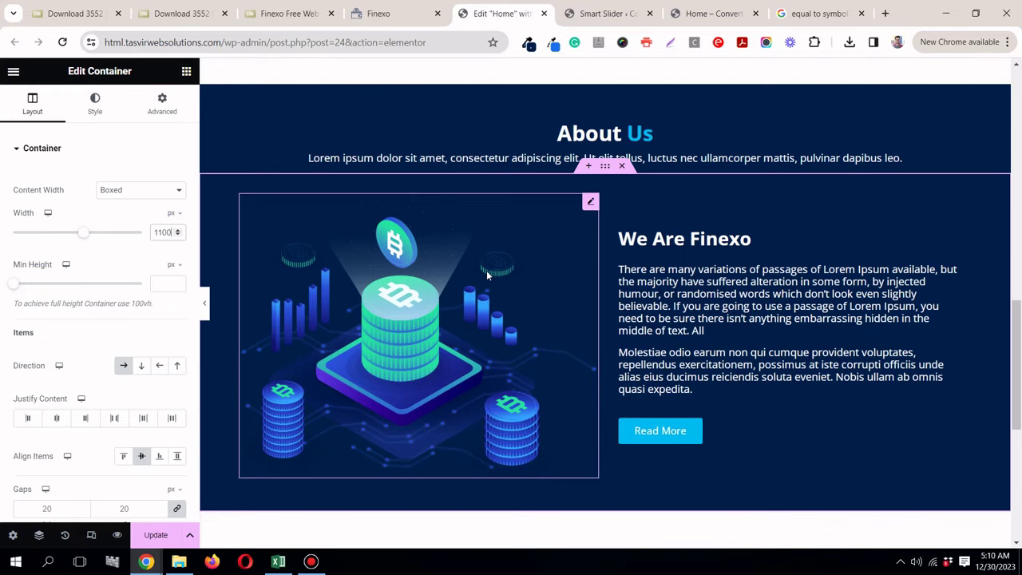
click(159, 537)
Step: Examine the layout of the Why Choose Us section on the original page and compare it with the sections already rebuilt
click(383, 14)
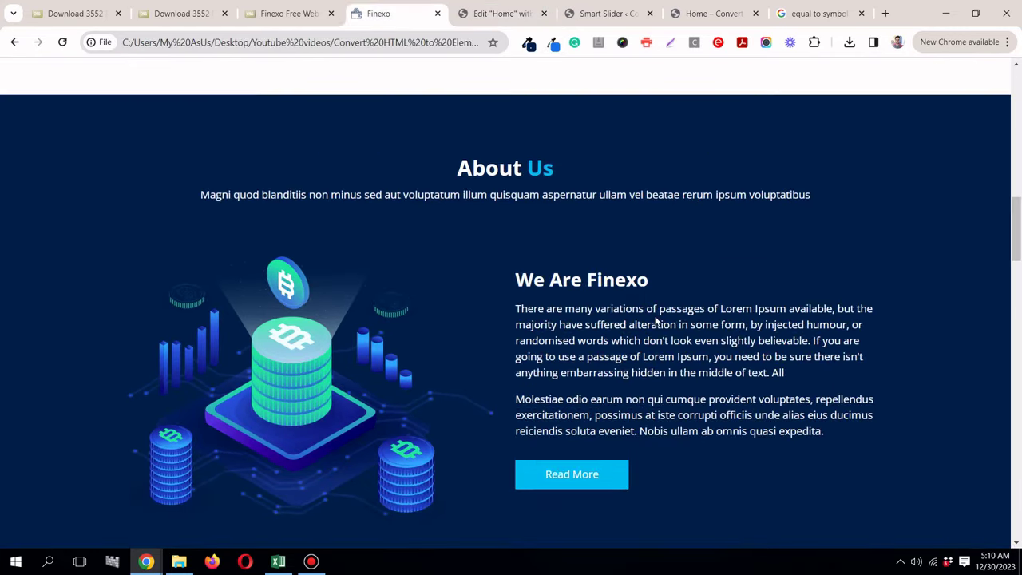
scroll(657, 321, down, 4)
scroll(656, 321, down, 4)
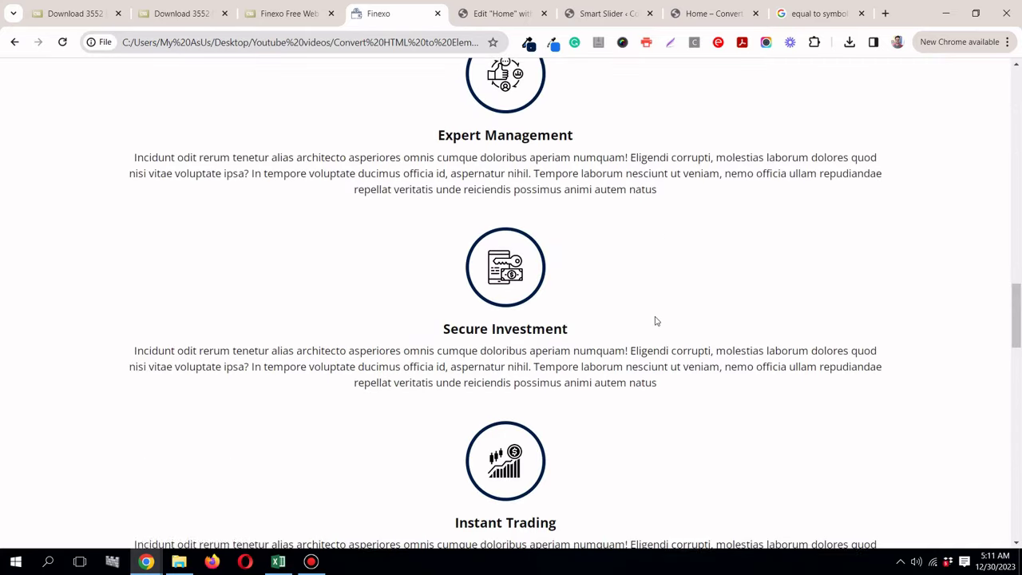
scroll(657, 321, down, 2)
scroll(657, 321, down, 2)
scroll(657, 321, up, 2)
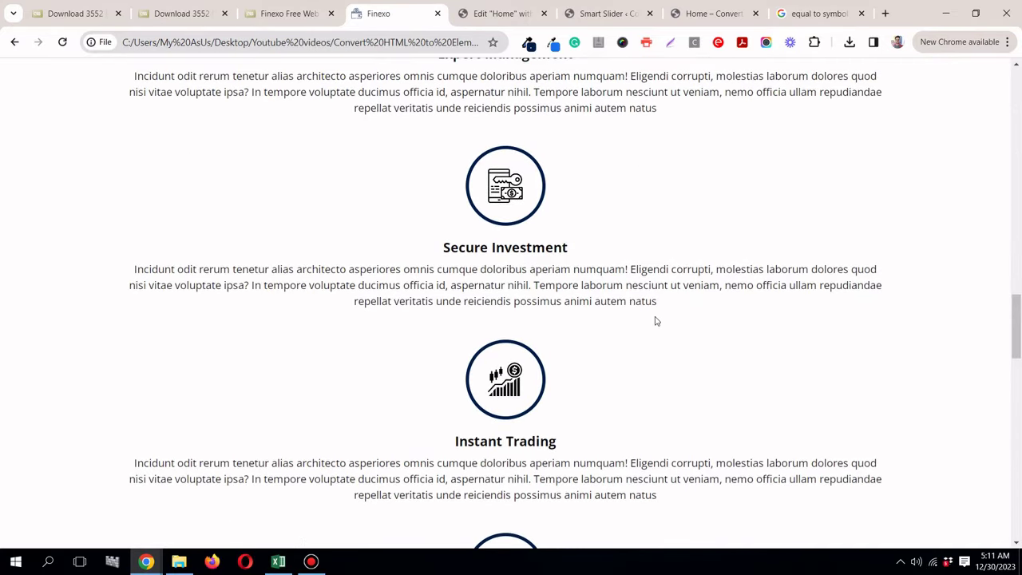
scroll(656, 321, down, 1)
scroll(656, 321, up, 6)
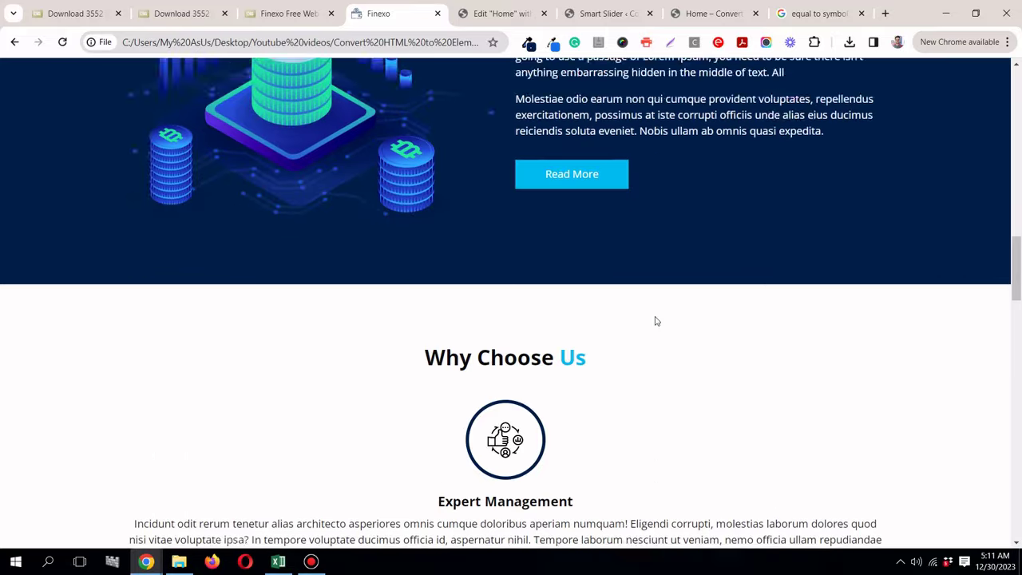
scroll(656, 321, up, 2)
scroll(655, 316, down, 4)
click(506, 17)
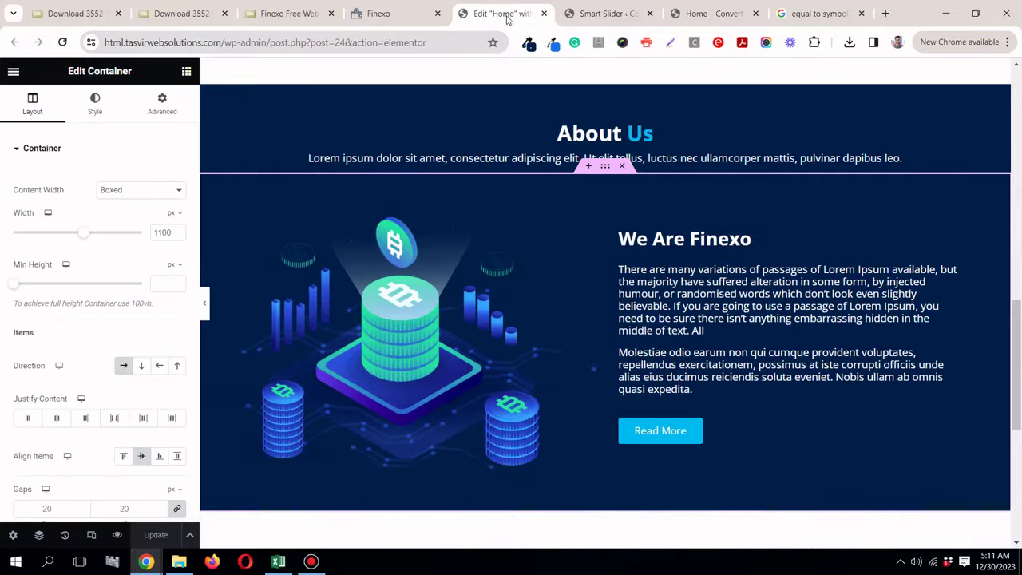
scroll(565, 268, up, 5)
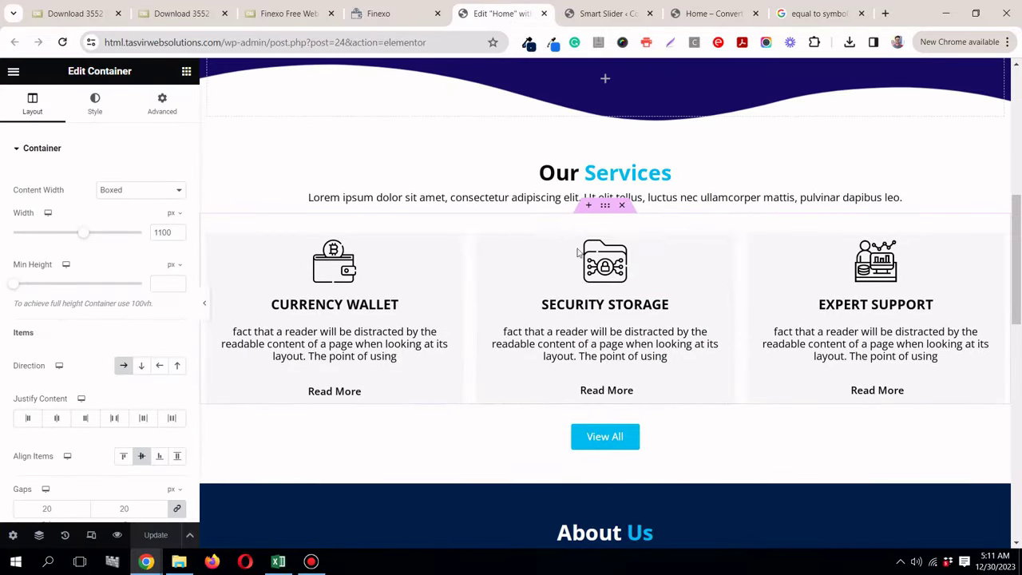
click(393, 13)
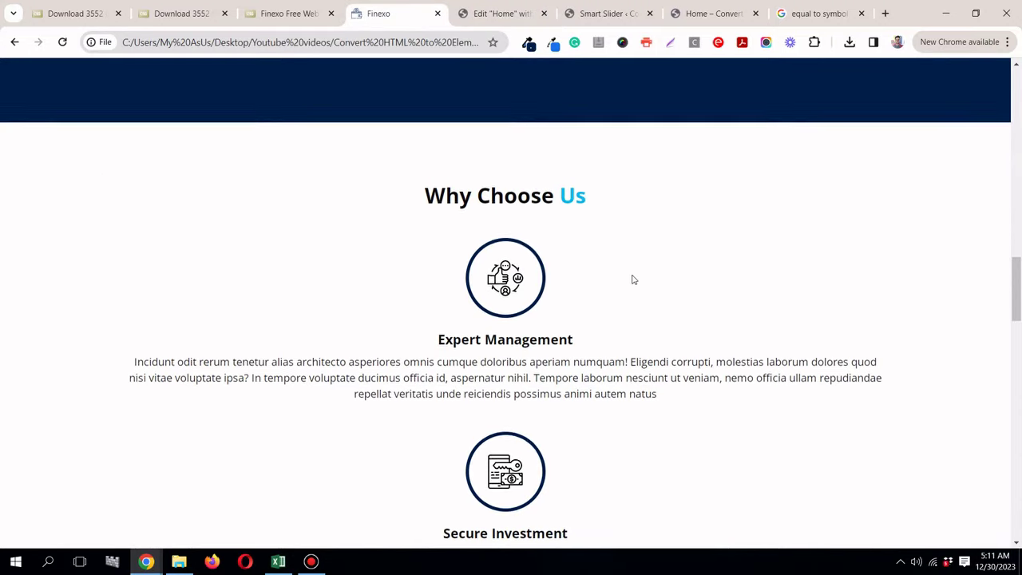
scroll(632, 279, down, 1)
scroll(632, 279, down, 3)
scroll(632, 279, up, 2)
scroll(632, 279, down, 1)
scroll(631, 279, down, 8)
scroll(632, 279, up, 7)
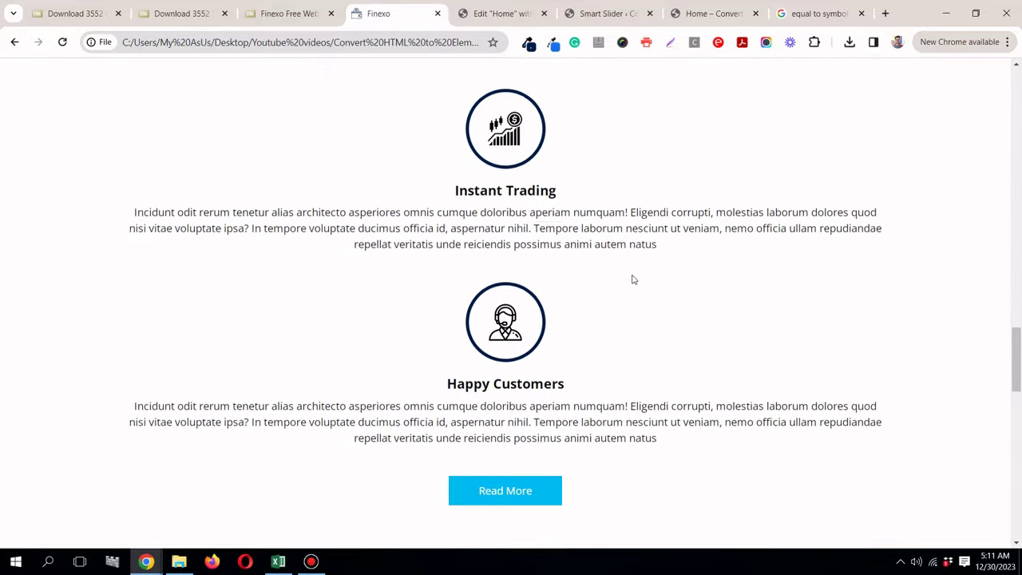
scroll(631, 279, up, 3)
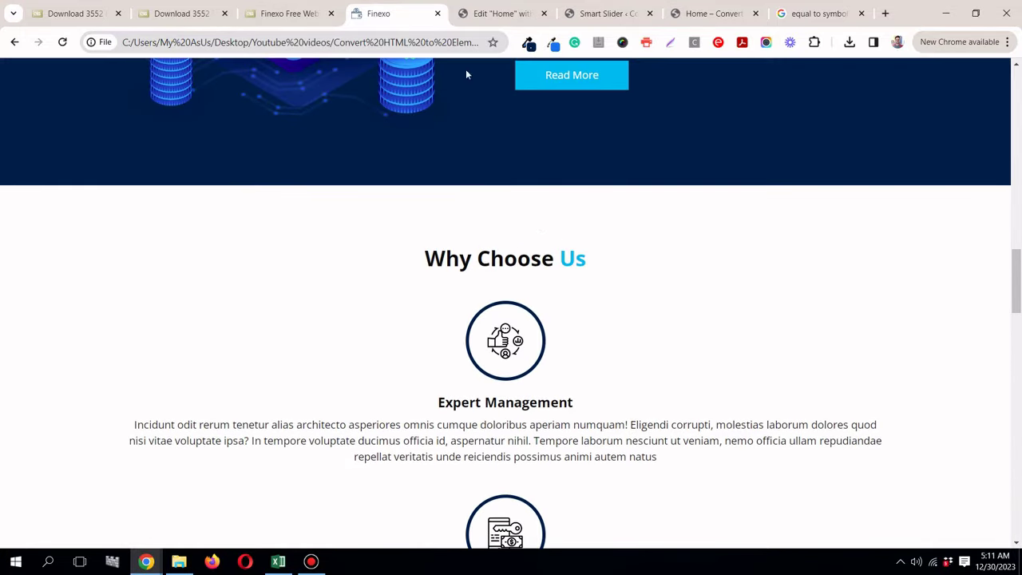
Step: Add a new single-column container below the About Us section of the rebuilt page
click(498, 22)
scroll(593, 326, down, 1)
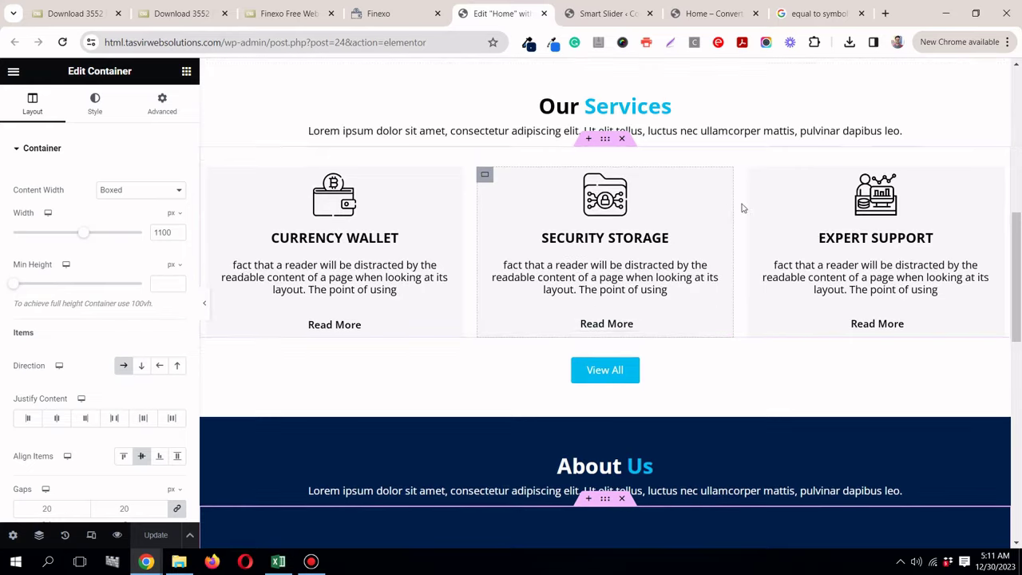
scroll(726, 256, down, 3)
scroll(726, 255, down, 4)
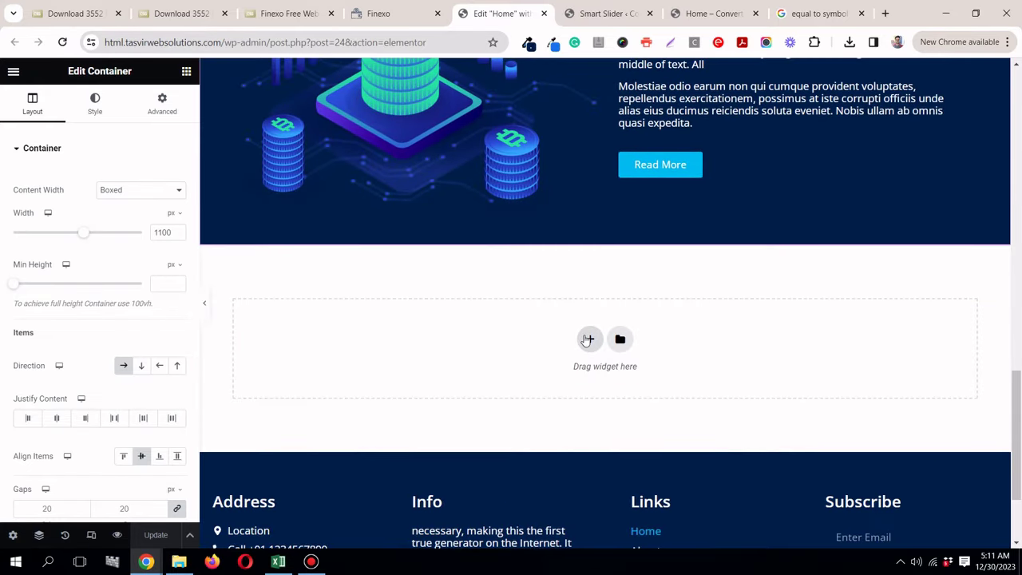
click(589, 338)
click(437, 379)
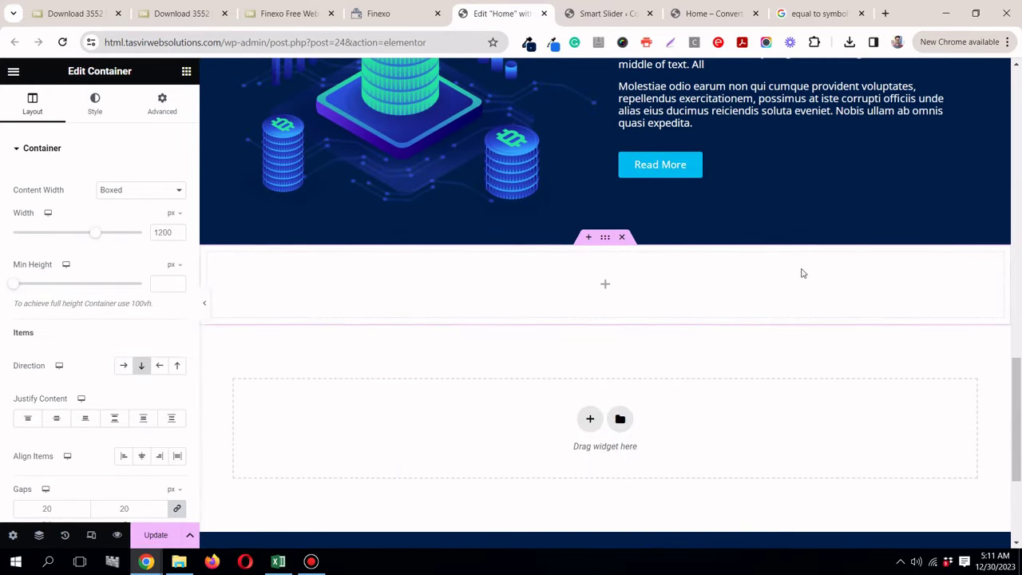
Step: Copy the "Our Services" heading and paste it into the new empty container below About Us
scroll(803, 274, up, 5)
scroll(803, 274, up, 6)
scroll(839, 292, down, 2)
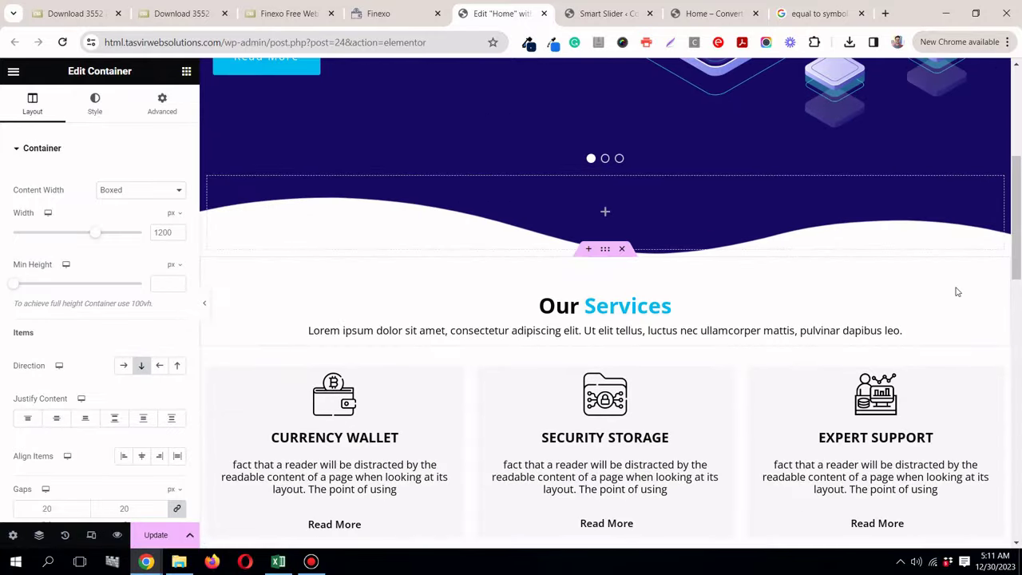
right_click(998, 301)
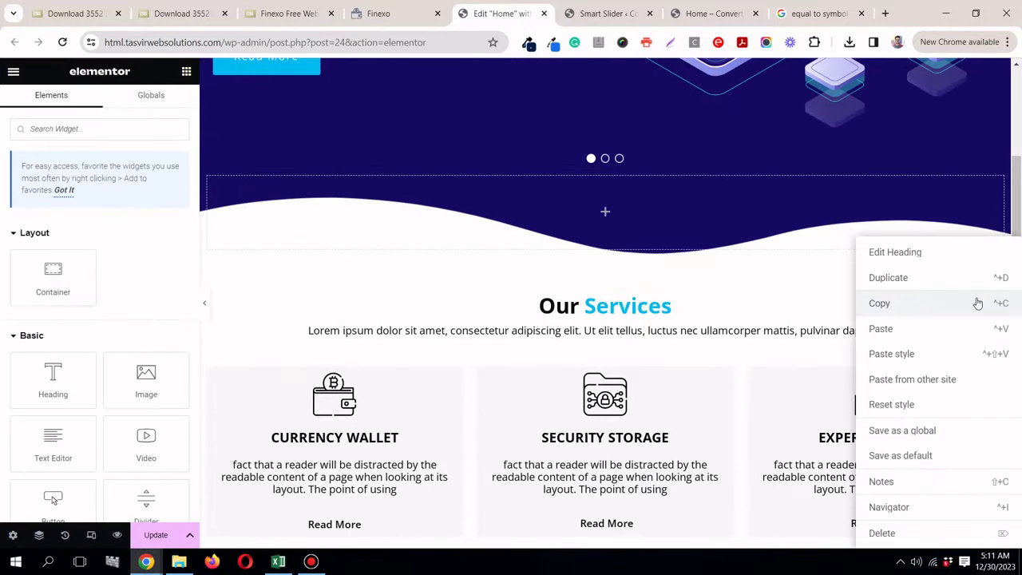
click(908, 307)
scroll(908, 310, down, 10)
scroll(908, 312, up, 1)
right_click(632, 195)
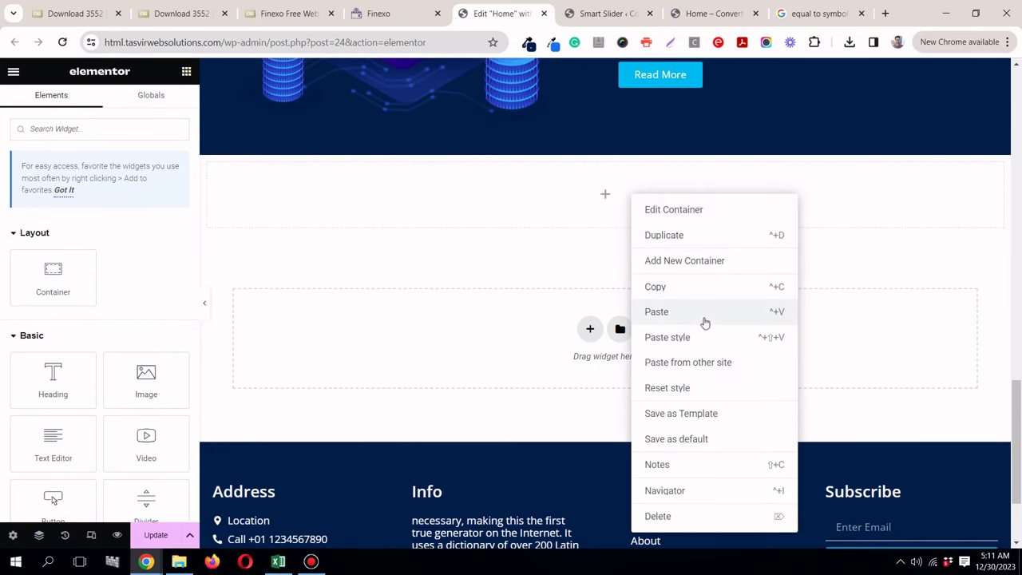
click(705, 322)
Step: Check the original spacing and set the new container's unlinked padding to 50 px top, 30 px bottom and 0 on both sides
click(414, 16)
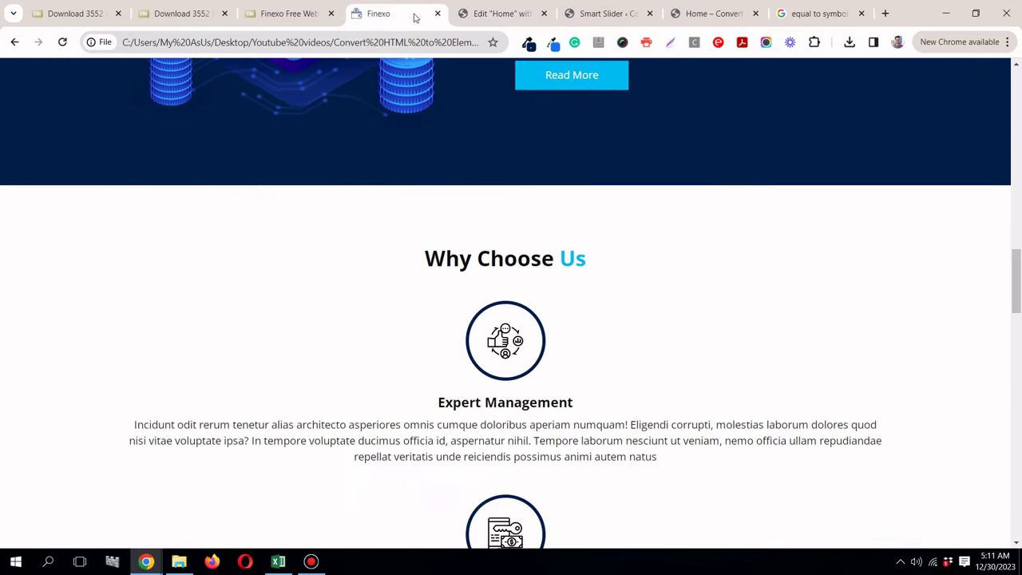
click(476, 15)
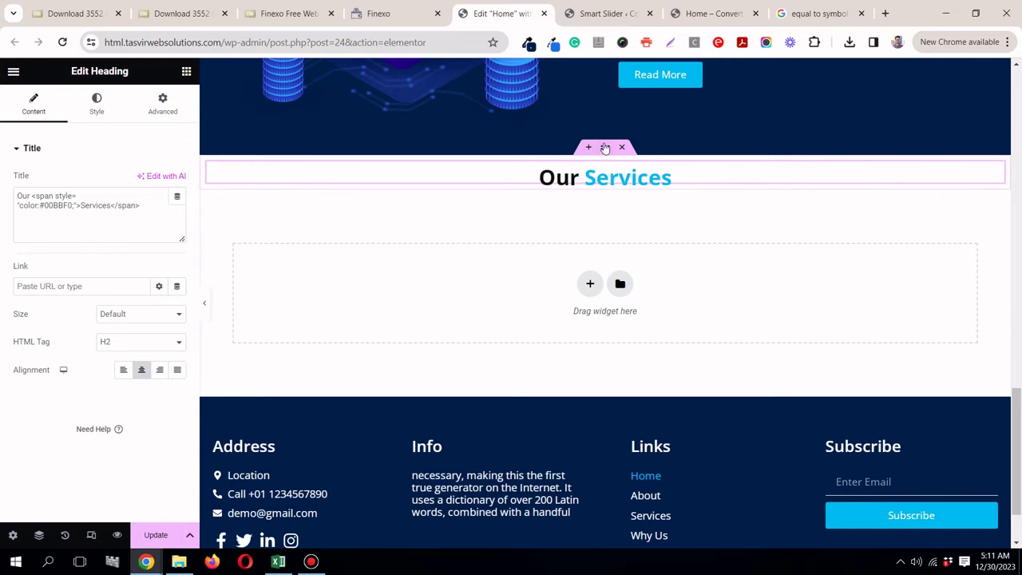
click(605, 148)
click(178, 112)
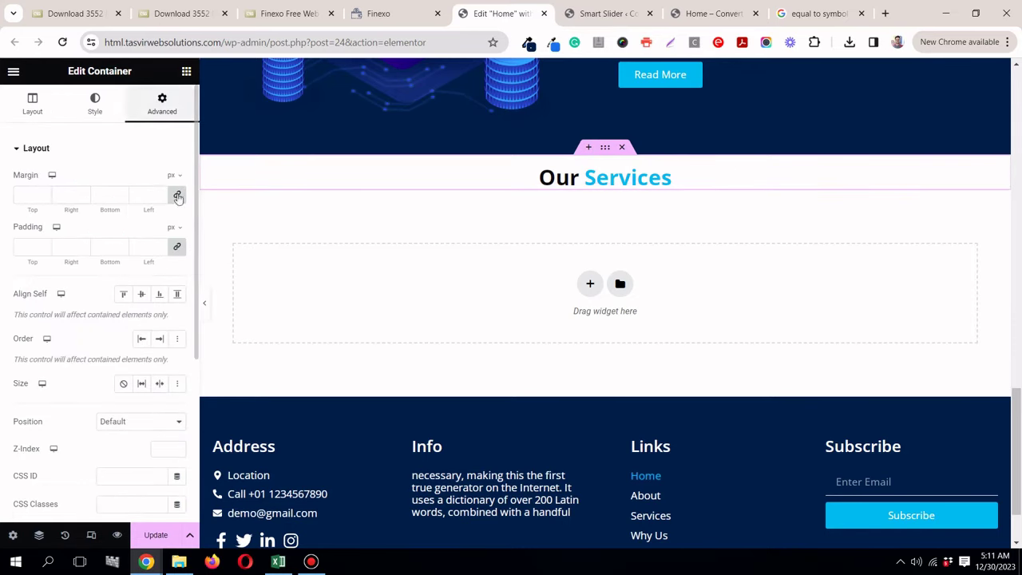
click(179, 248)
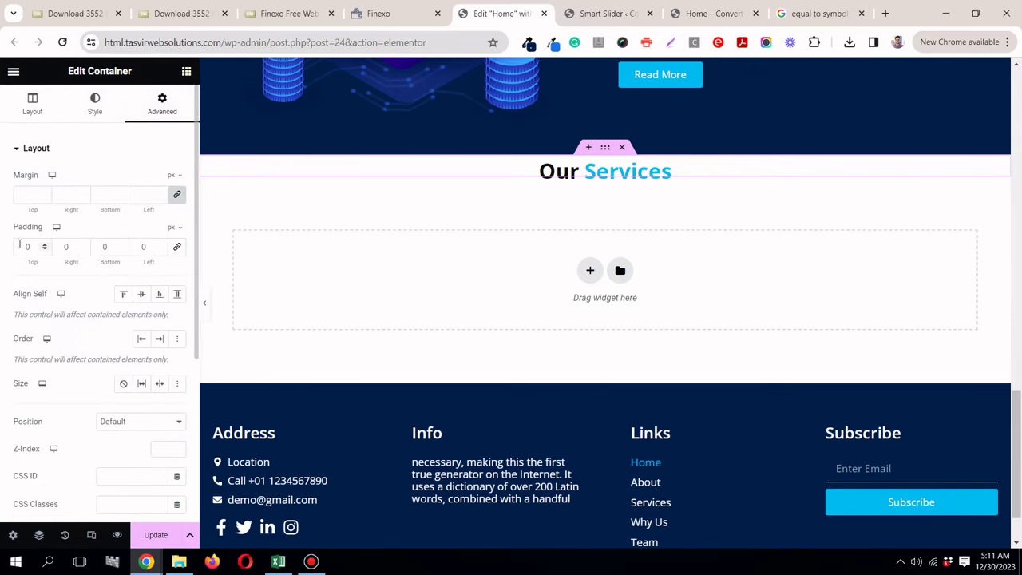
click(369, 14)
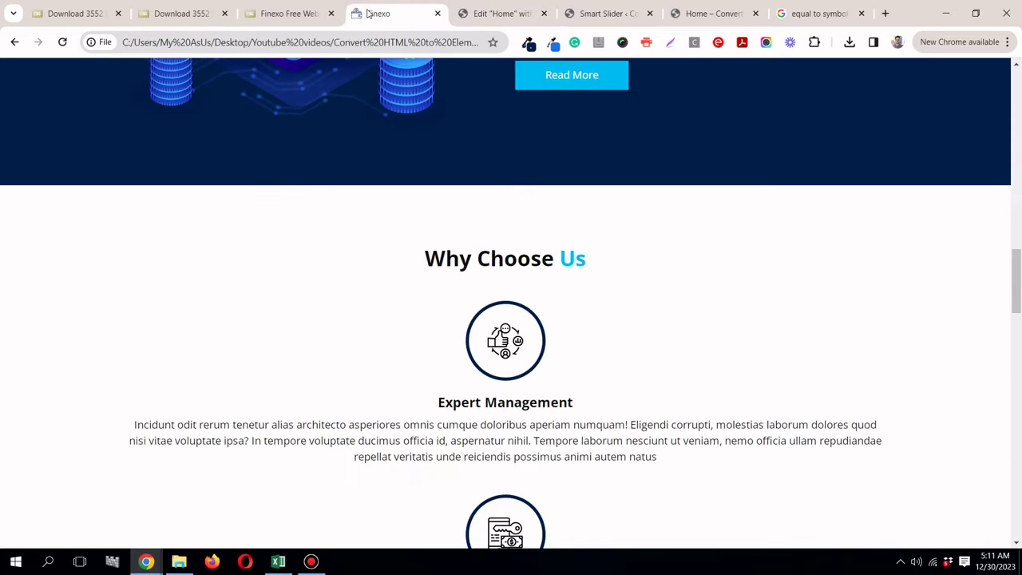
click(486, 15)
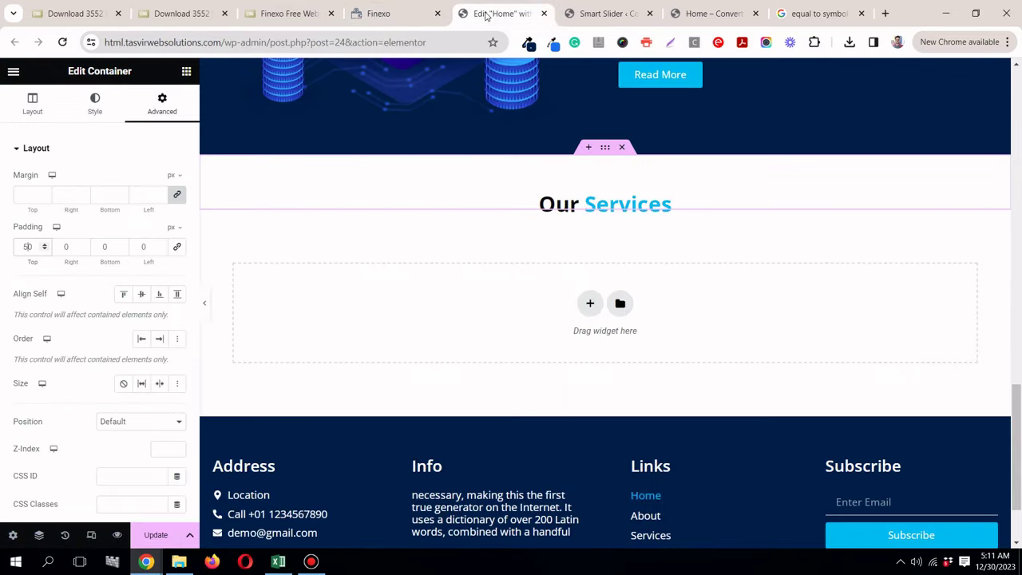
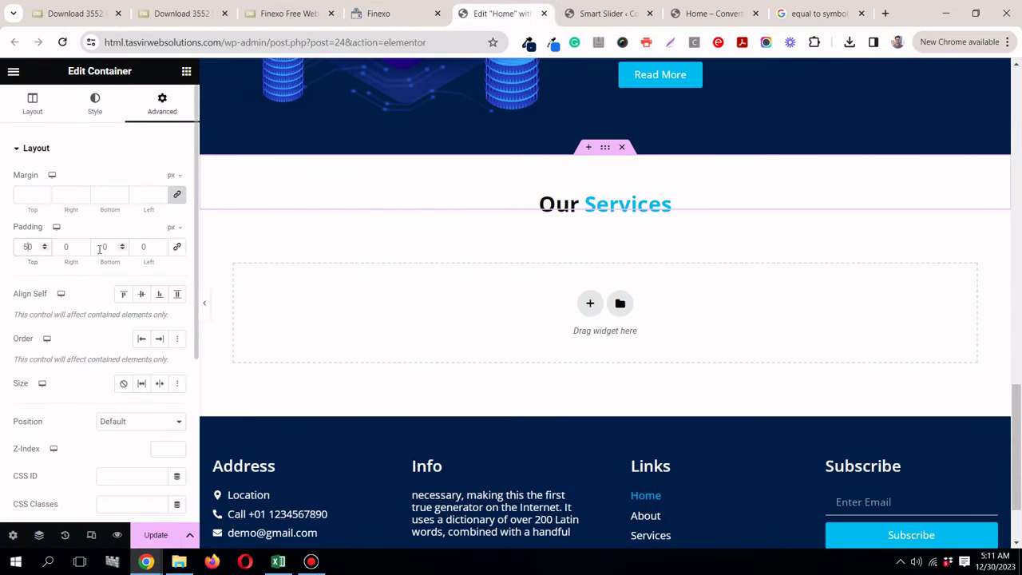
Step: Copy "Why Choose" from the original page and replace "Our" with it in the pasted heading
click(415, 11)
drag(426, 258, 556, 254)
click(529, 268)
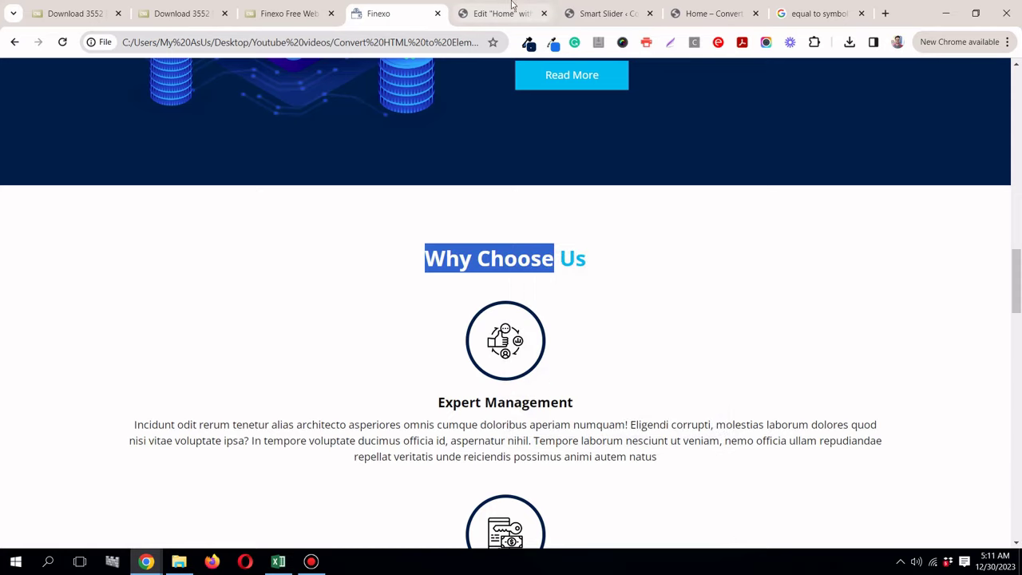
click(495, 14)
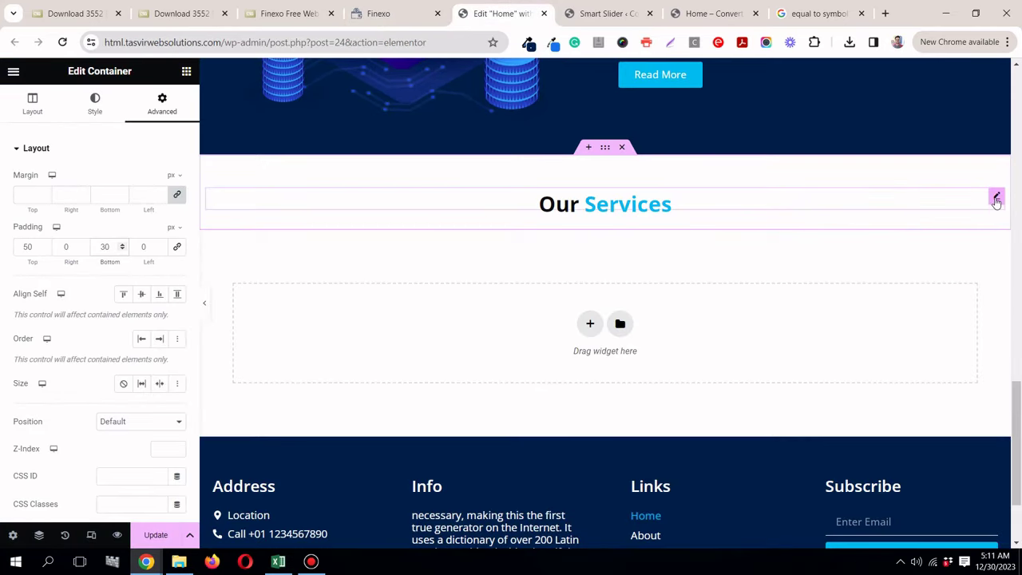
click(996, 198)
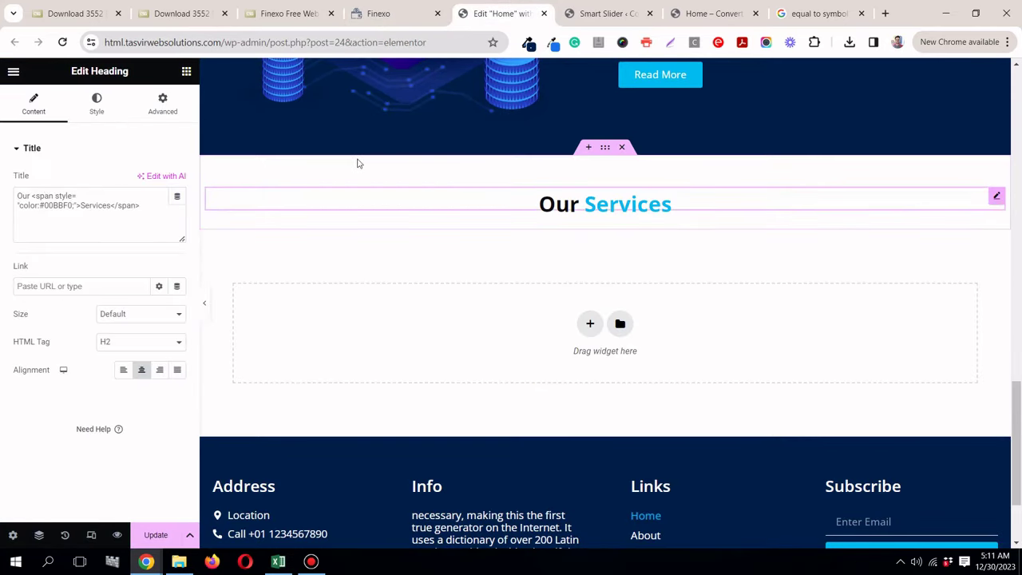
double_click(23, 196)
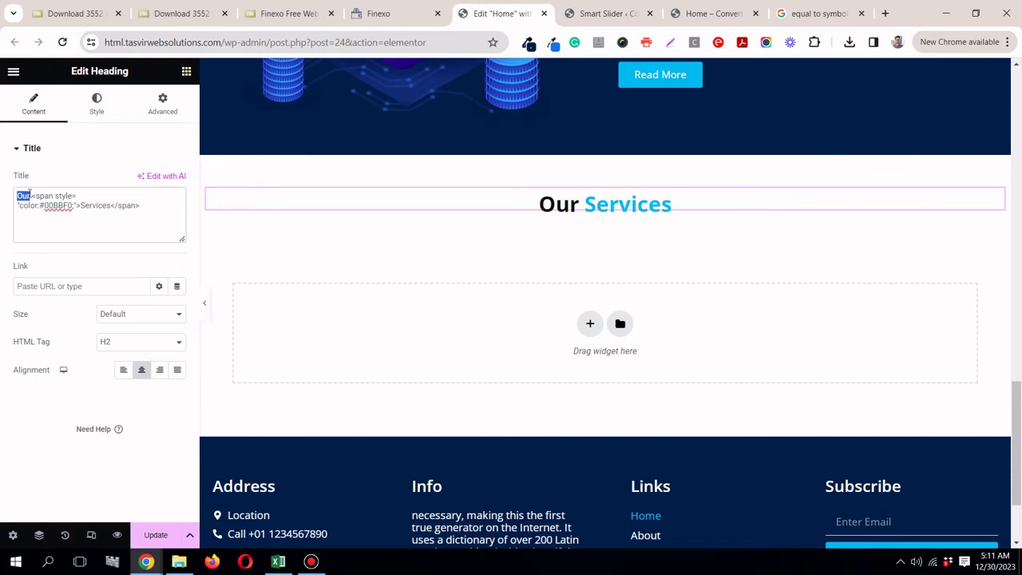
right_click(31, 196)
click(69, 245)
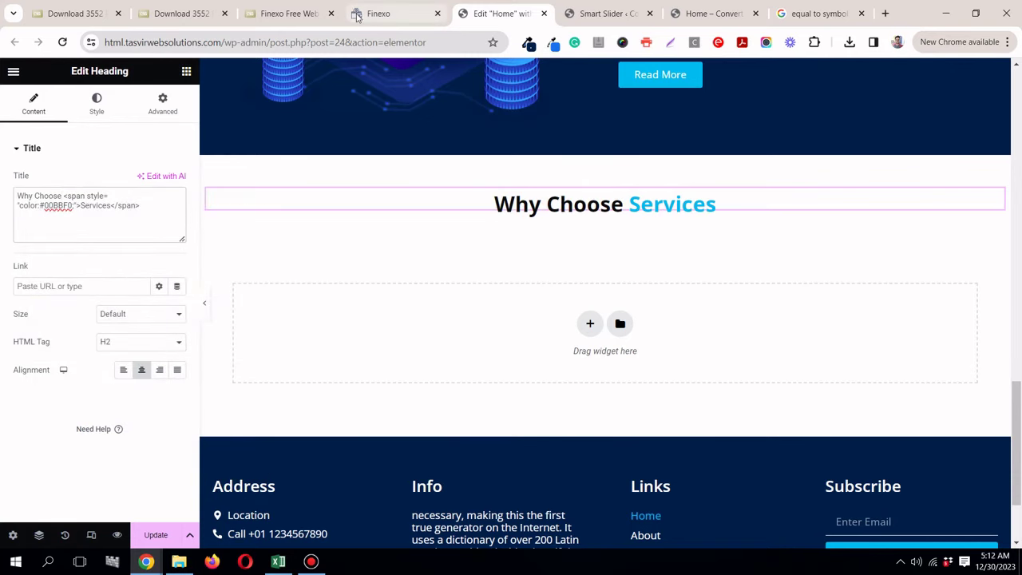
Step: Copy "Us" from the original heading and replace the coloured word "Services" with it in the new heading
click(357, 15)
drag(562, 259, 586, 262)
right_click(573, 261)
click(598, 274)
click(514, 24)
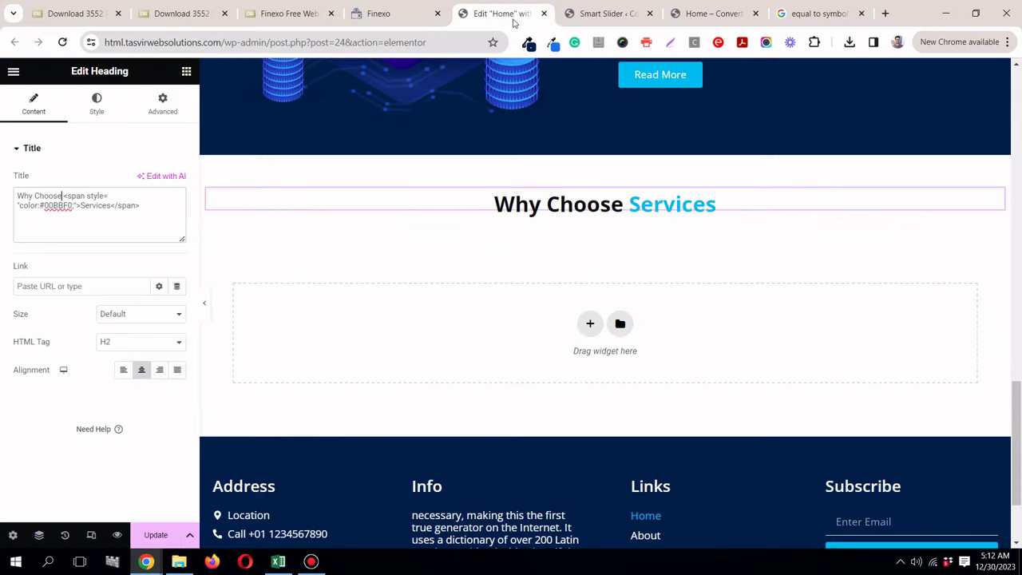
drag(111, 206, 86, 206)
right_click(95, 206)
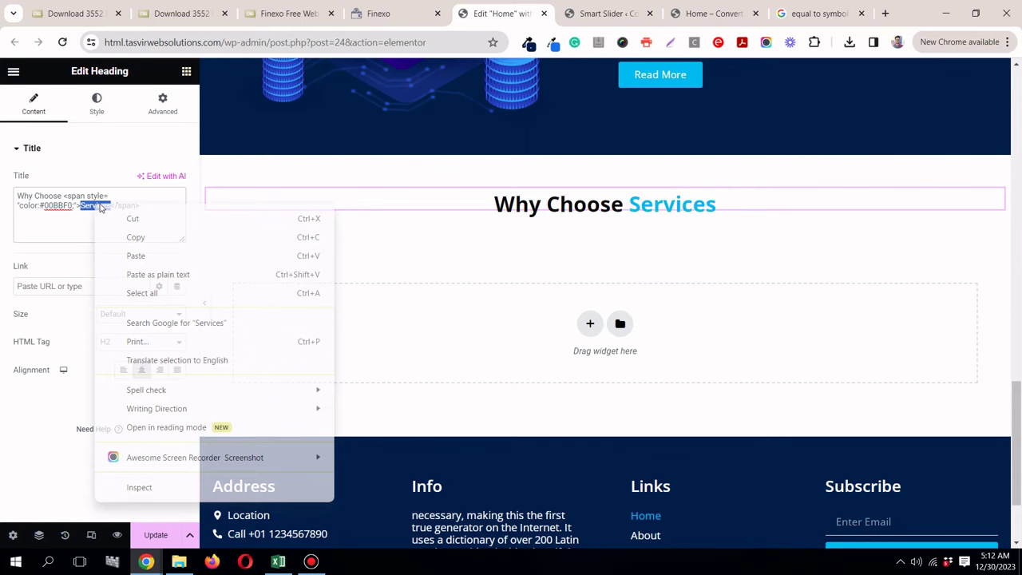
click(138, 252)
Step: Add an Image Box widget below the "Why Choose Us" heading and compare it with the original section
click(375, 14)
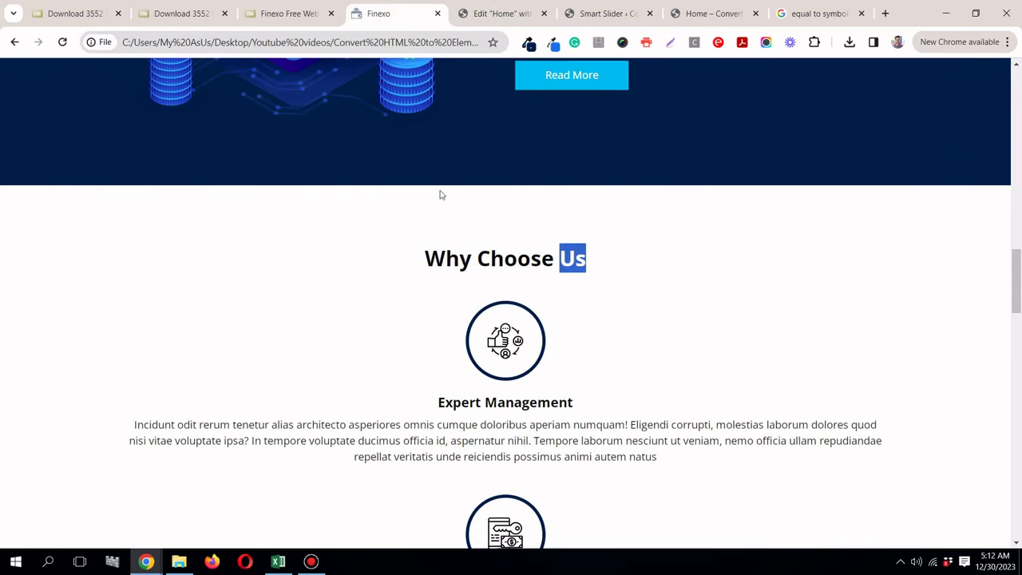
click(444, 257)
scroll(446, 254, down, 2)
click(503, 13)
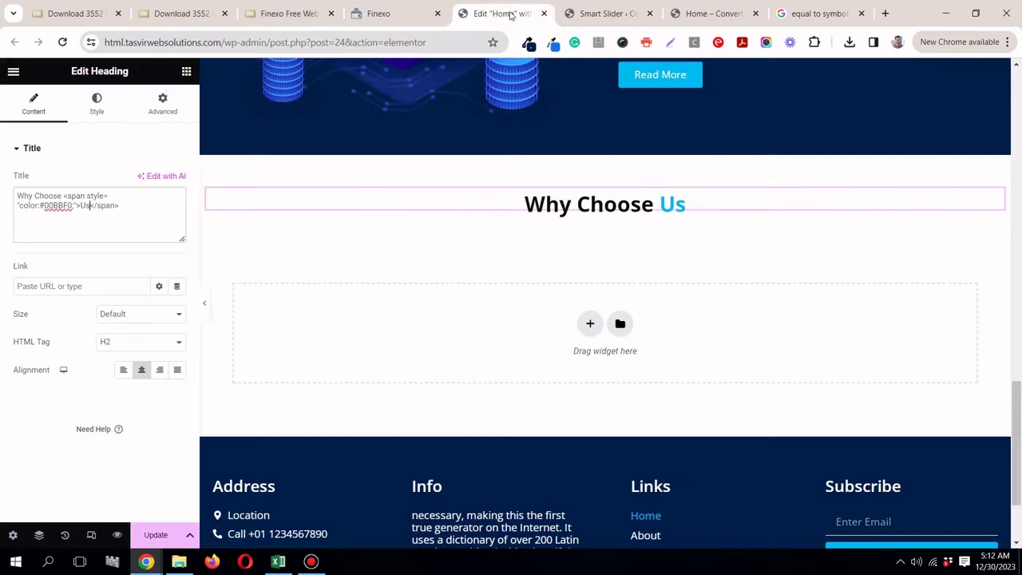
click(186, 74)
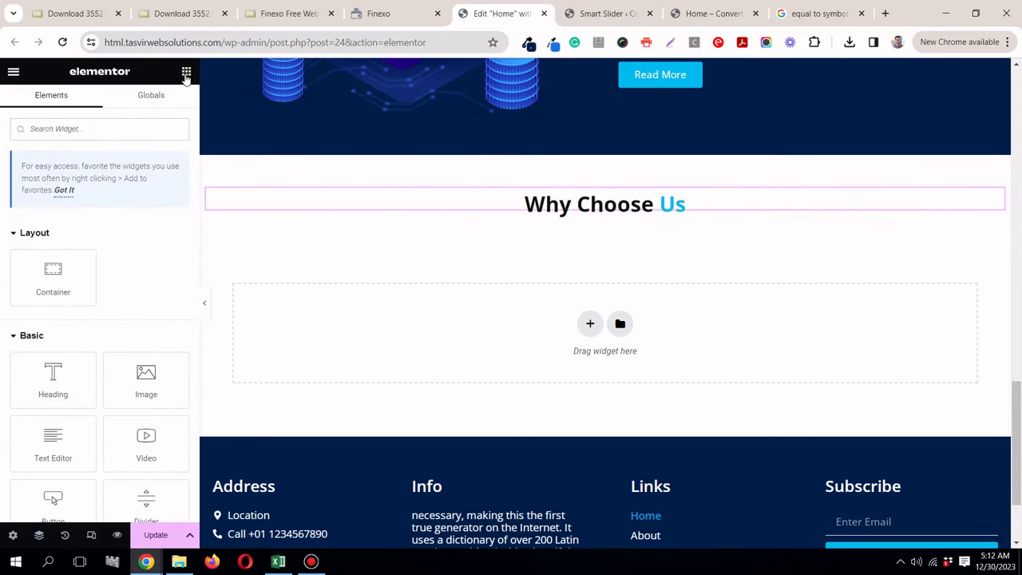
text(image)
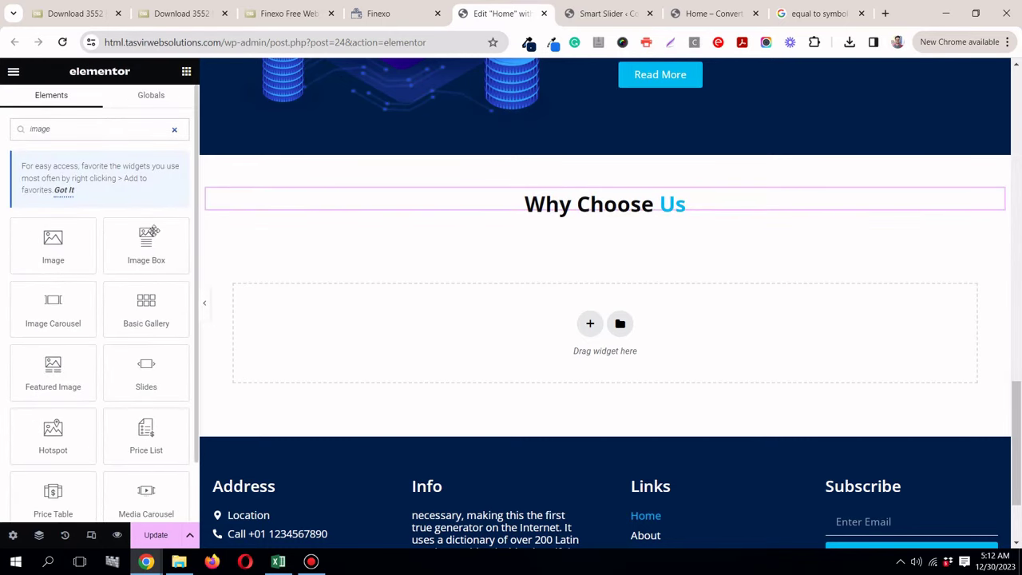
drag(150, 233, 654, 214)
scroll(705, 269, down, 4)
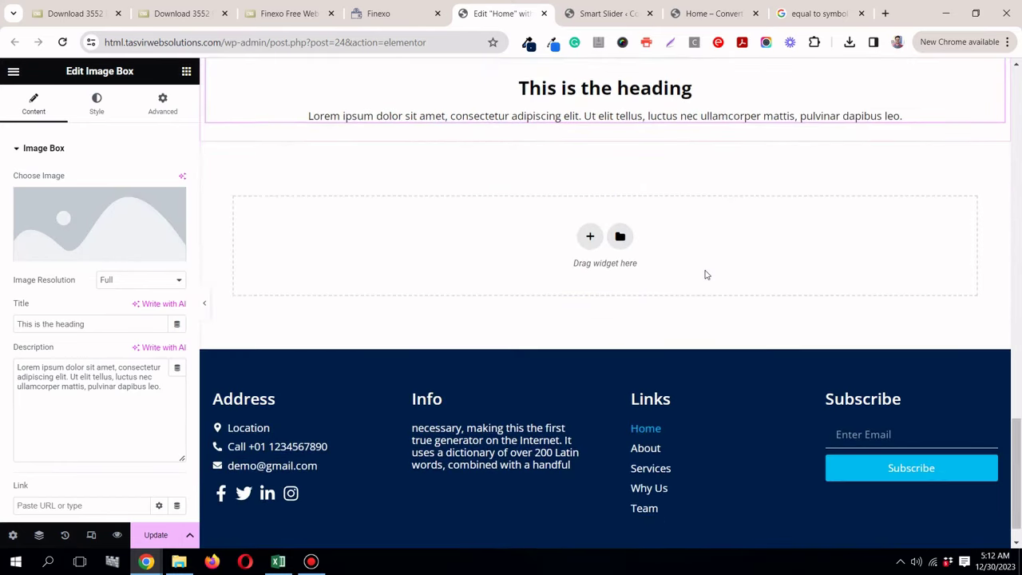
scroll(705, 274, up, 4)
click(415, 17)
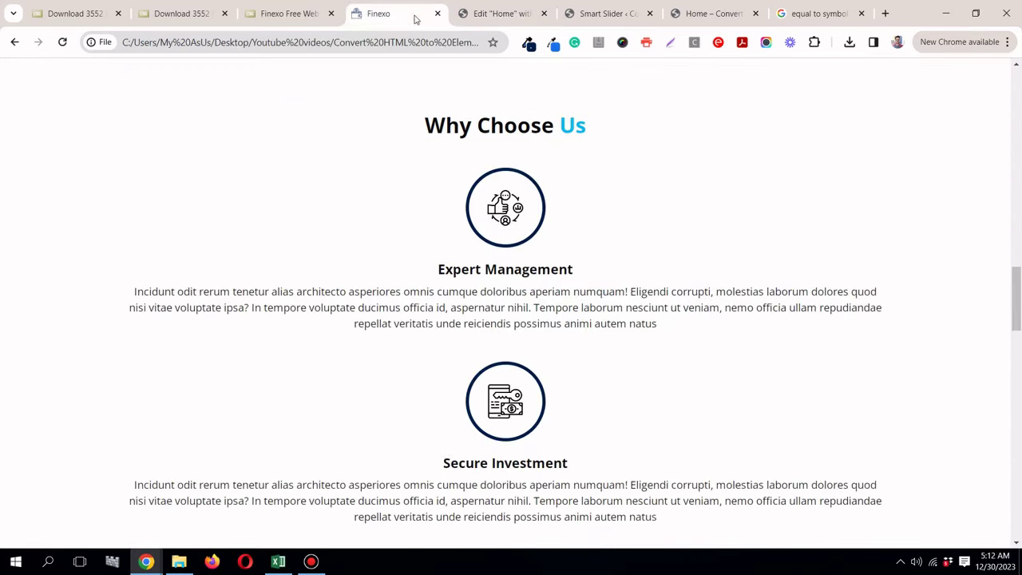
Step: Look through the image box's image and content style options, including title spacing and typography
click(476, 13)
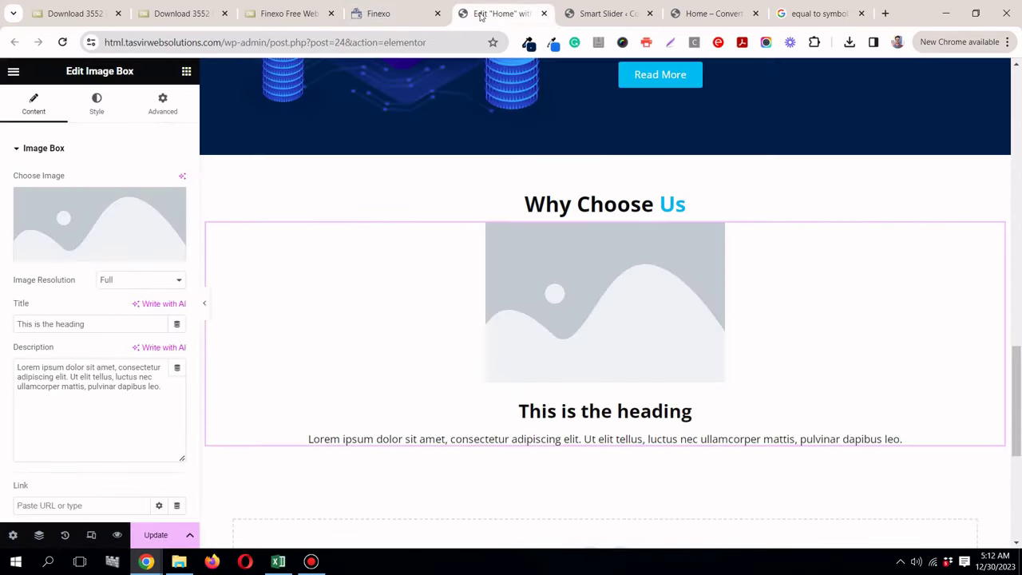
click(98, 105)
click(84, 257)
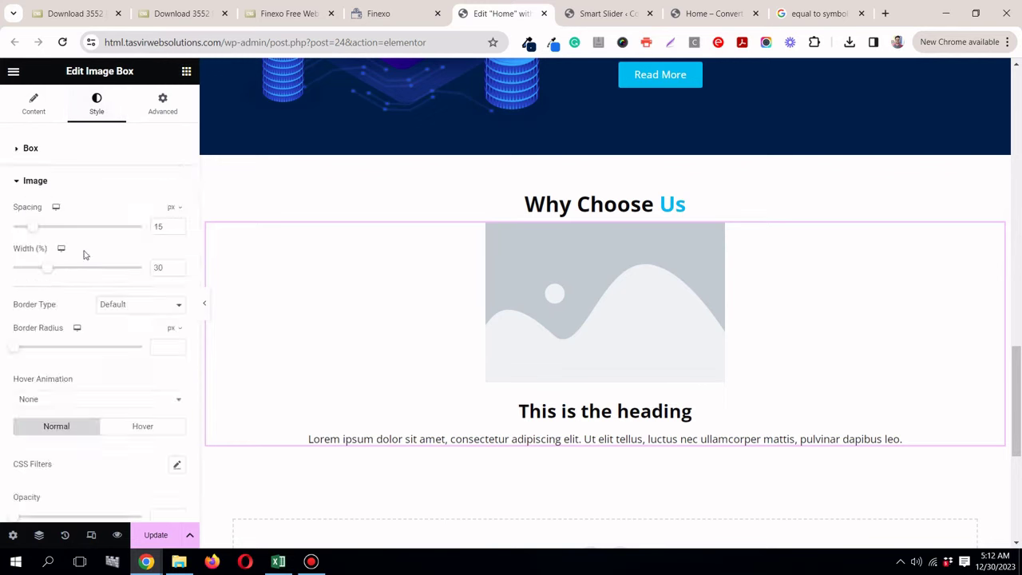
click(84, 257)
click(84, 258)
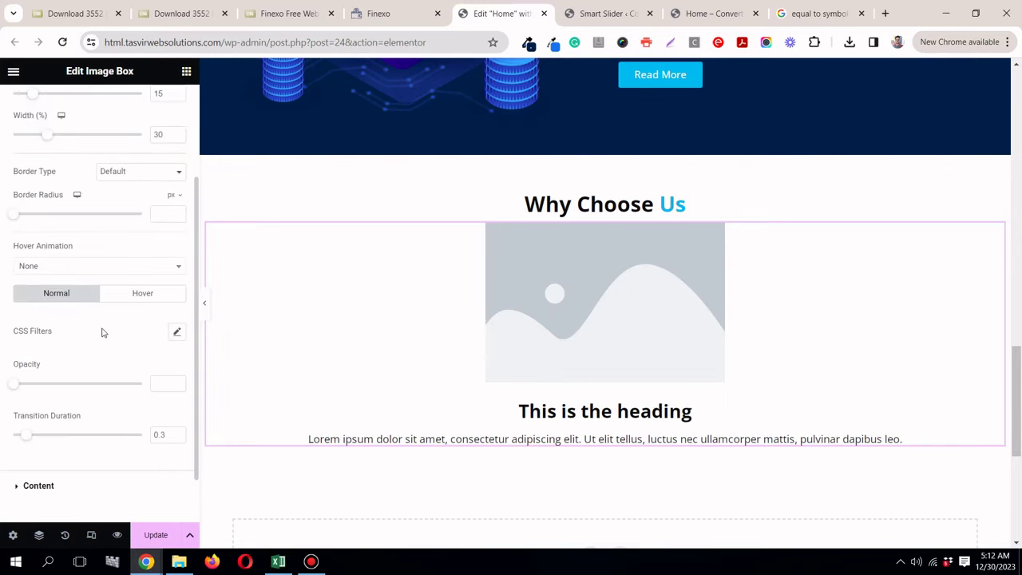
click(73, 427)
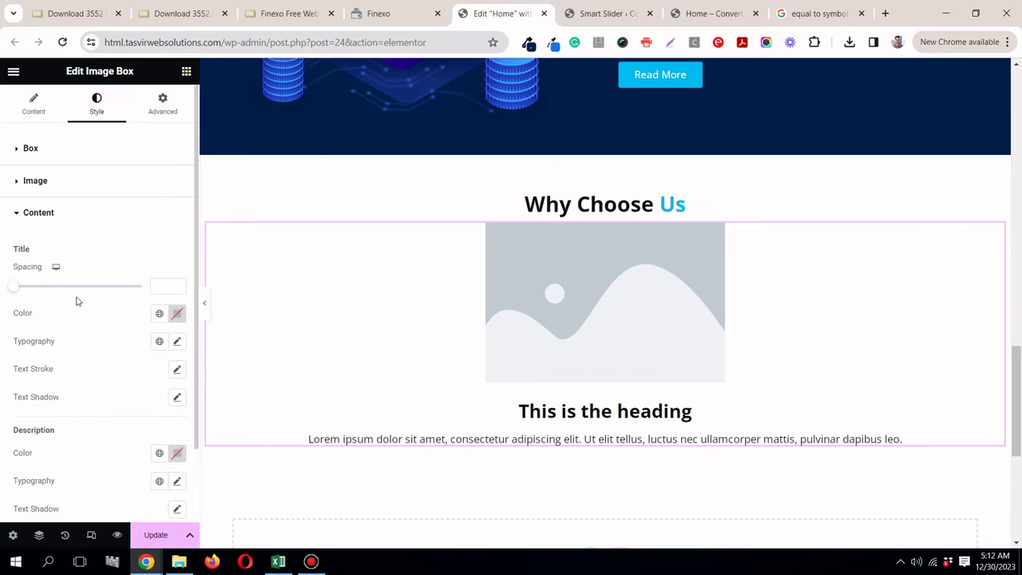
scroll(78, 301, down, 1)
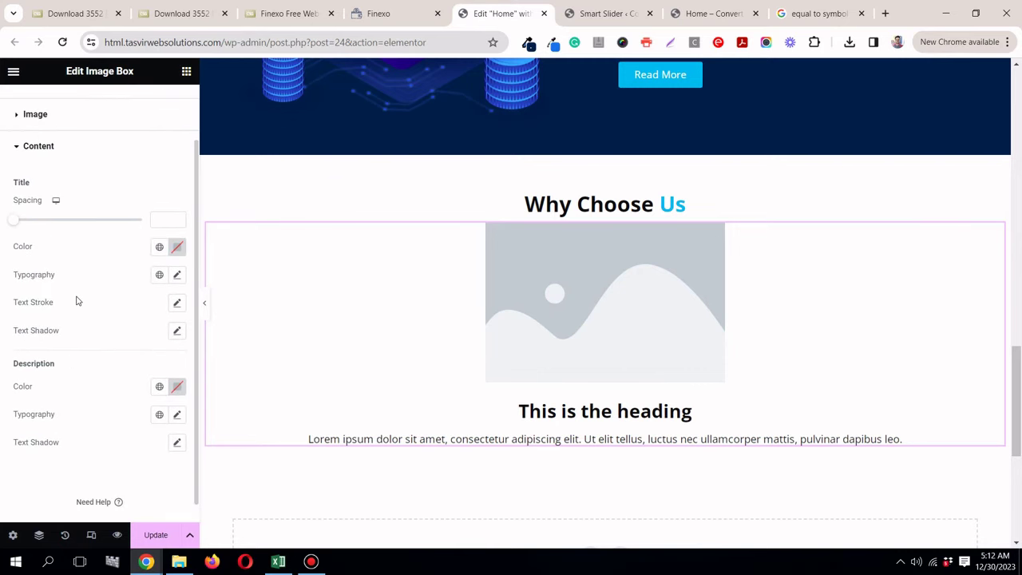
scroll(78, 299, up, 1)
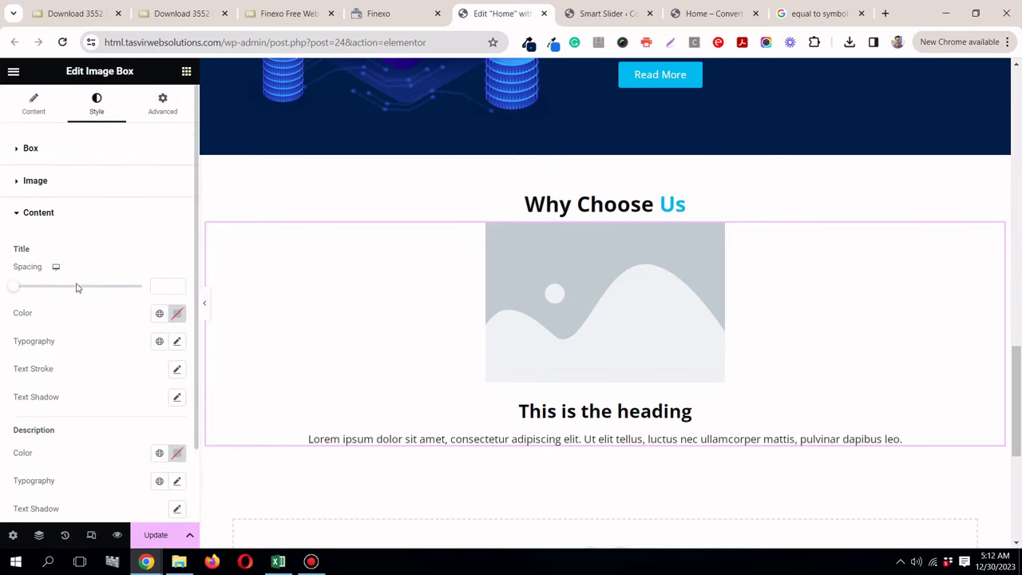
Step: Save the Expert Management icon from the original page as w1.png
click(372, 16)
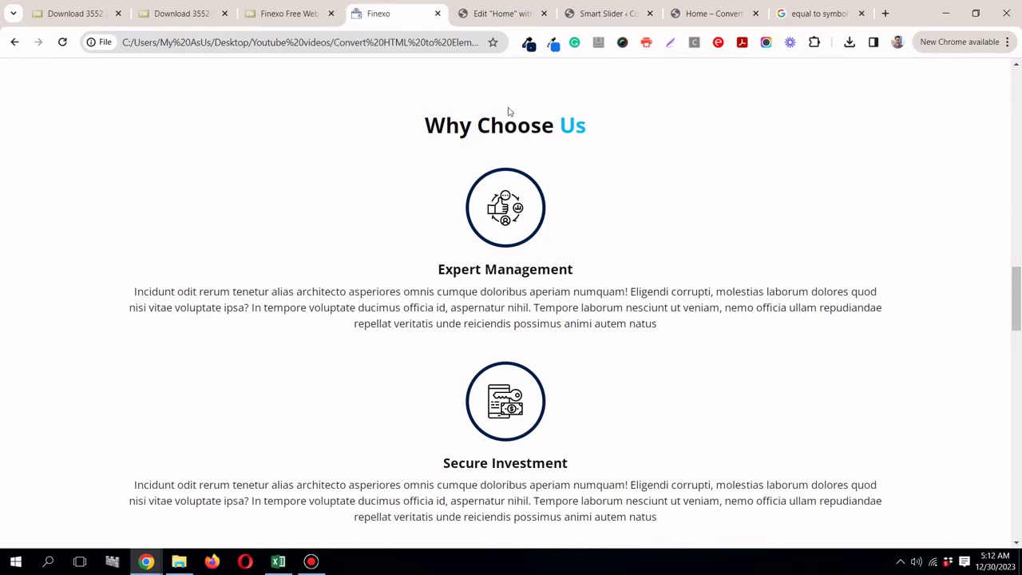
right_click(519, 212)
click(542, 244)
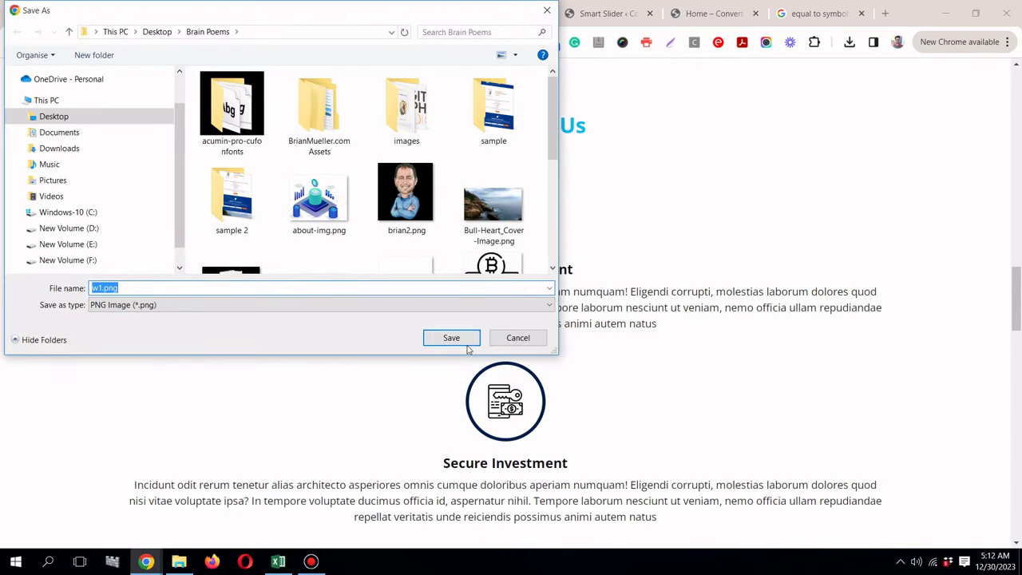
click(463, 342)
Step: Upload w1.png from the recent downloads to the media library and use it as the image box's picture
click(489, 16)
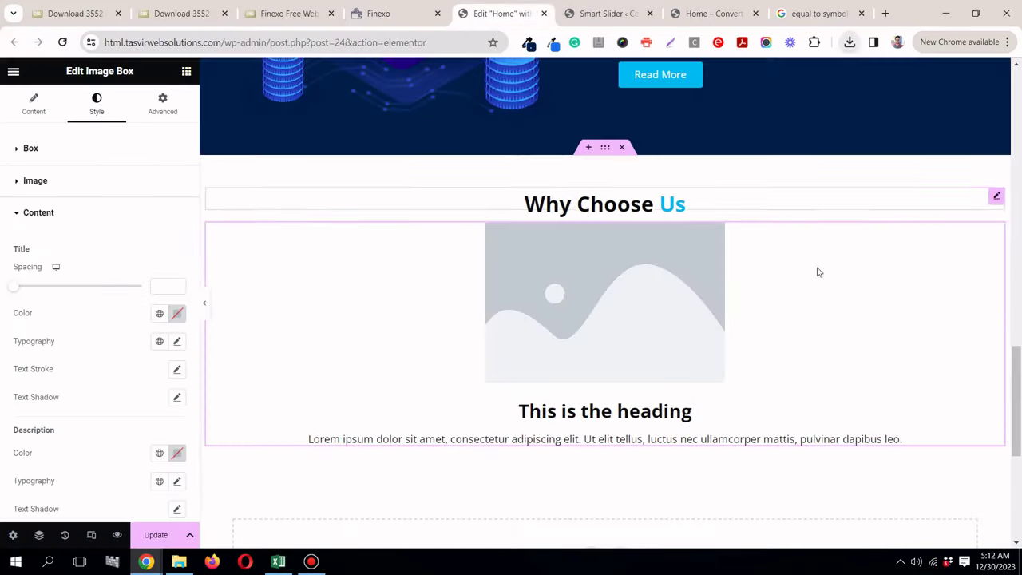
click(45, 120)
click(116, 227)
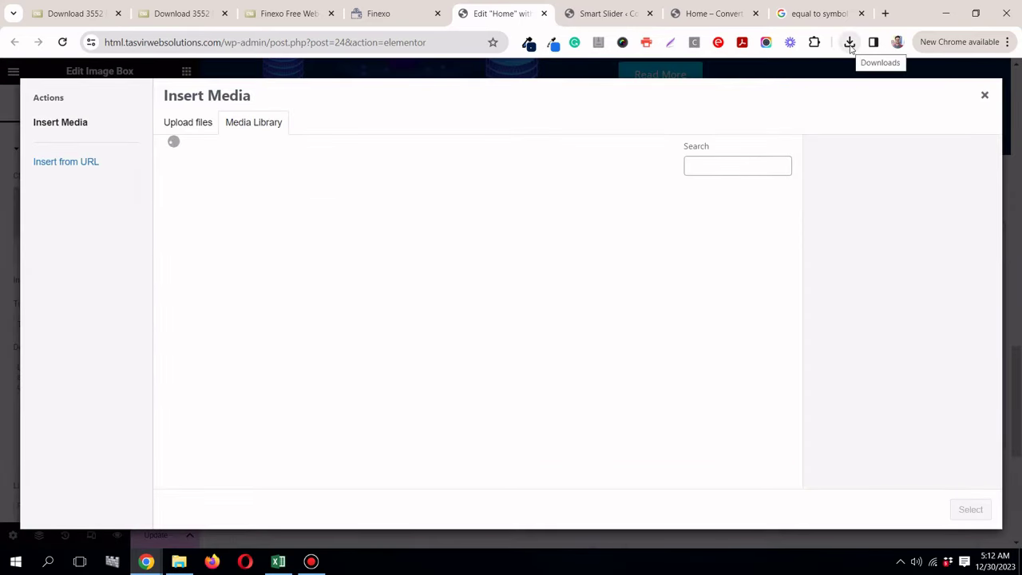
click(850, 43)
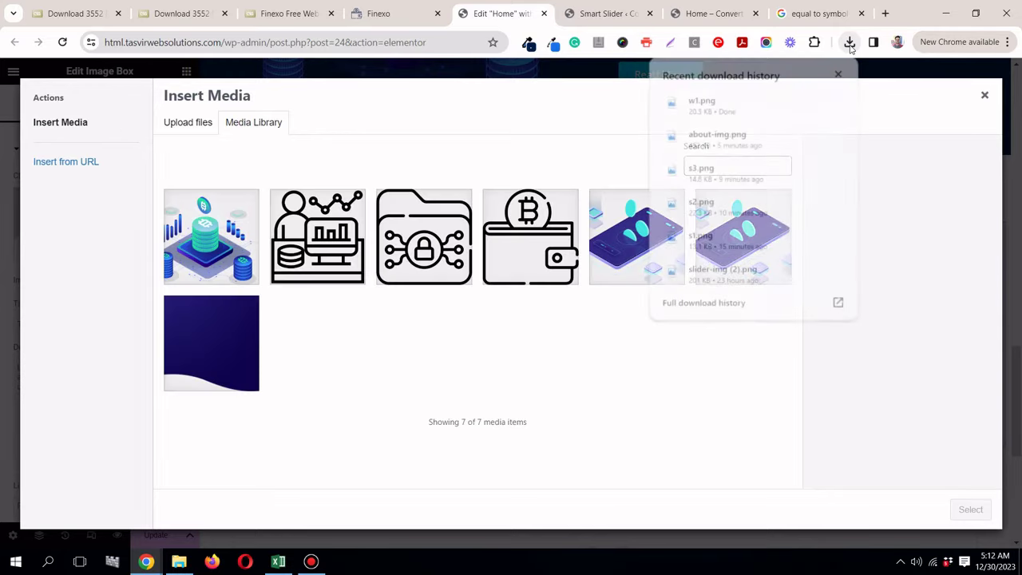
drag(767, 112, 513, 162)
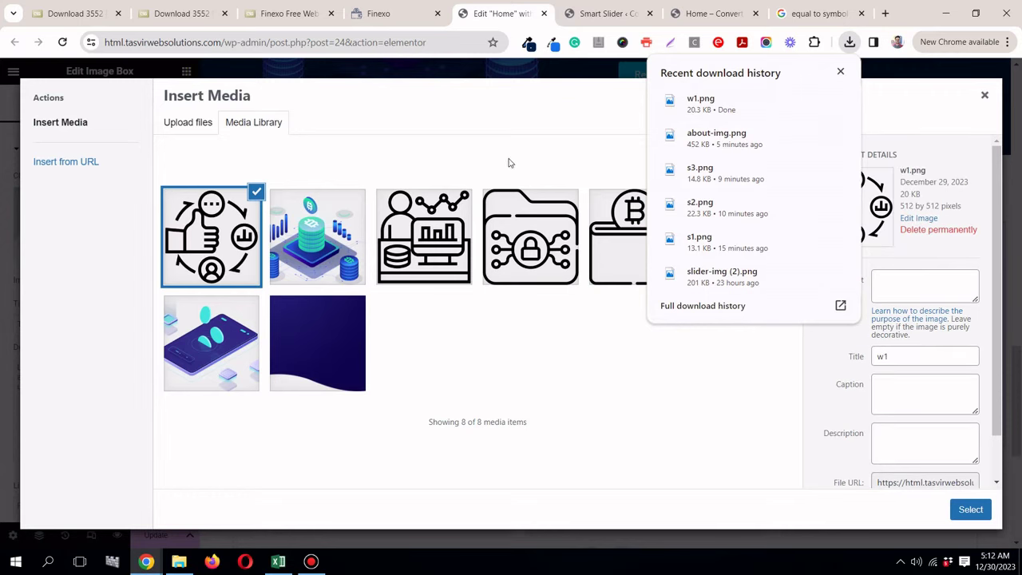
click(528, 151)
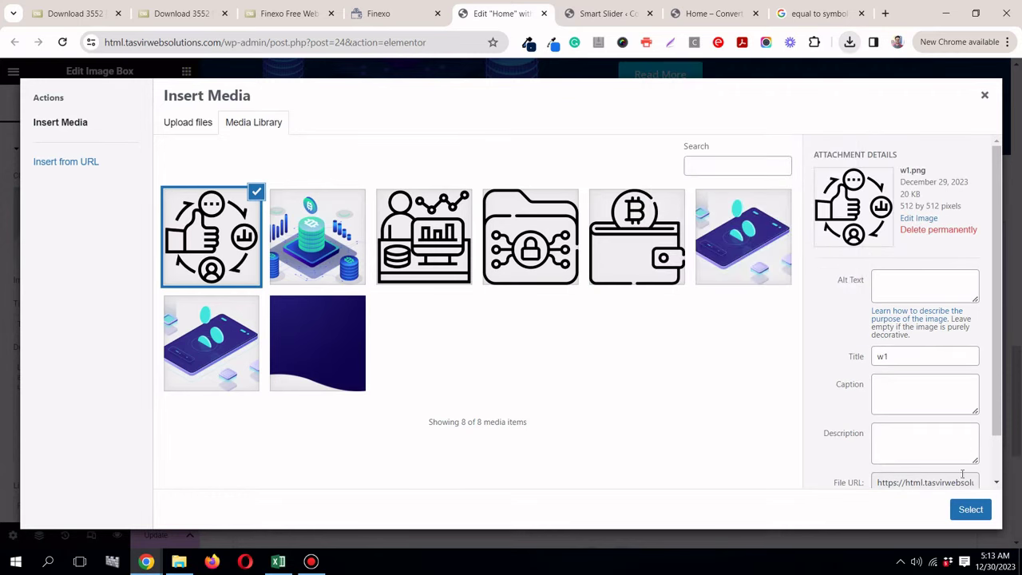
click(971, 510)
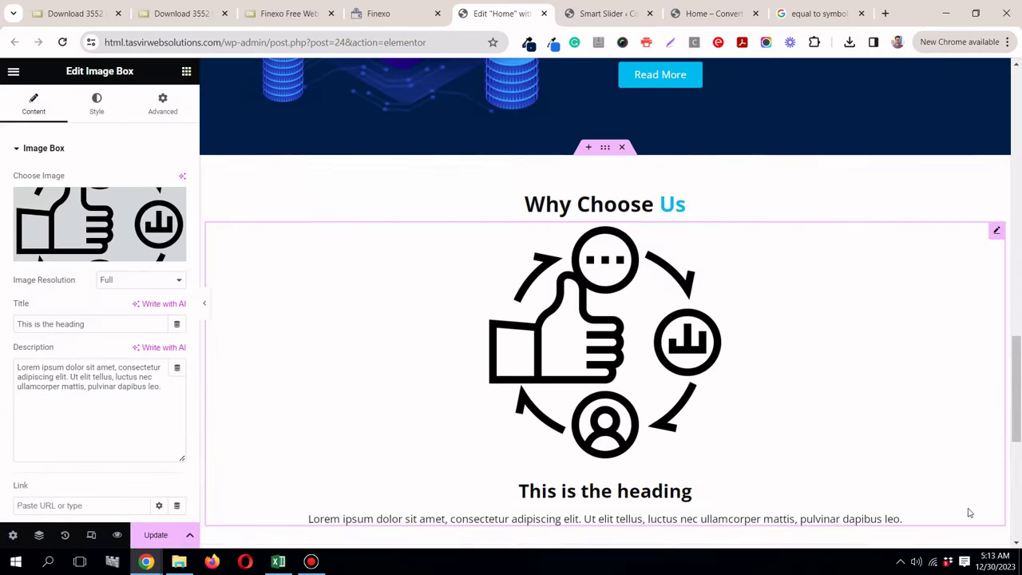
Step: Compare the icon size with the original page and set the image box's image width to 8%
click(385, 12)
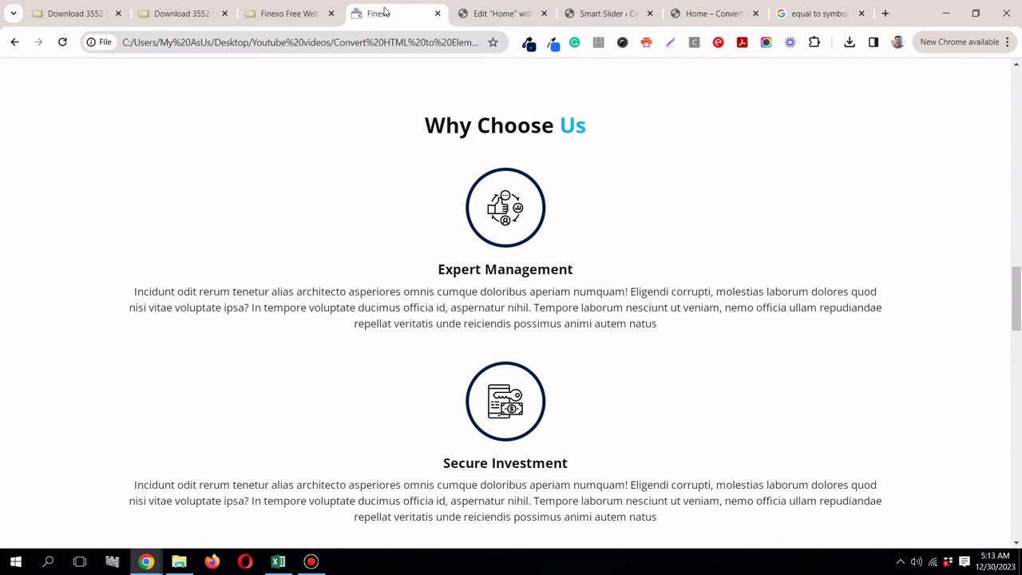
click(490, 16)
click(95, 119)
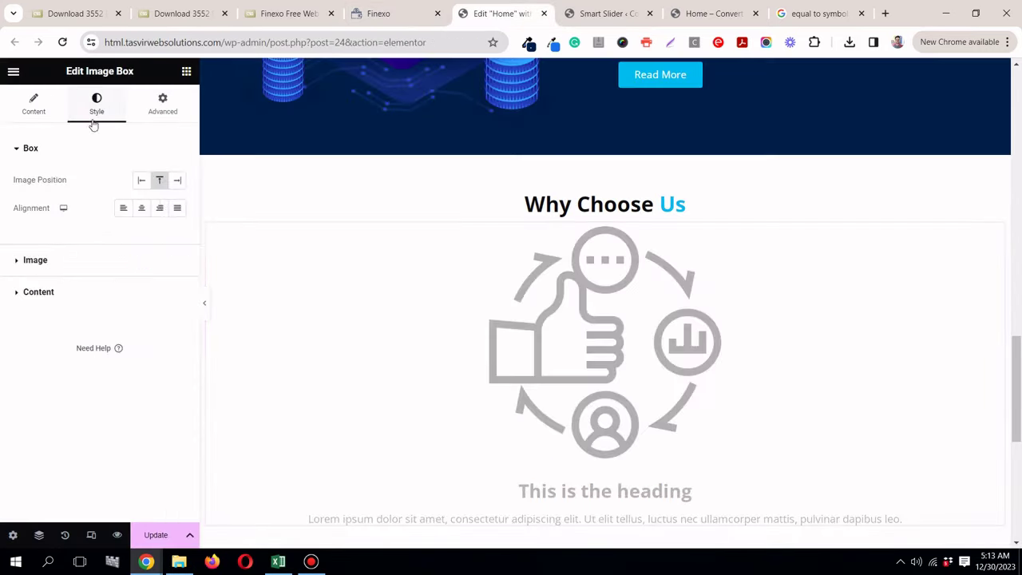
click(101, 262)
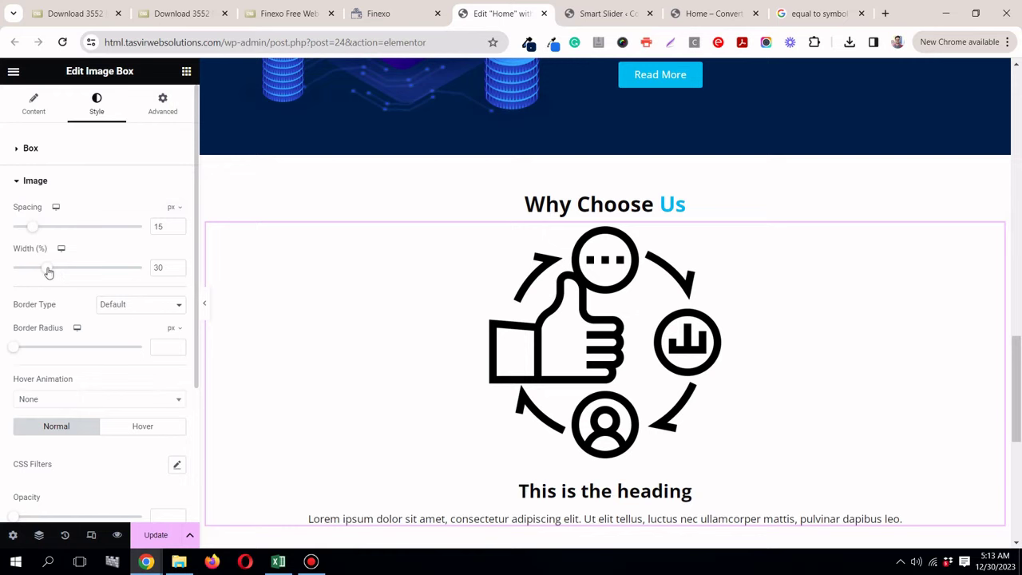
drag(48, 269, 18, 269)
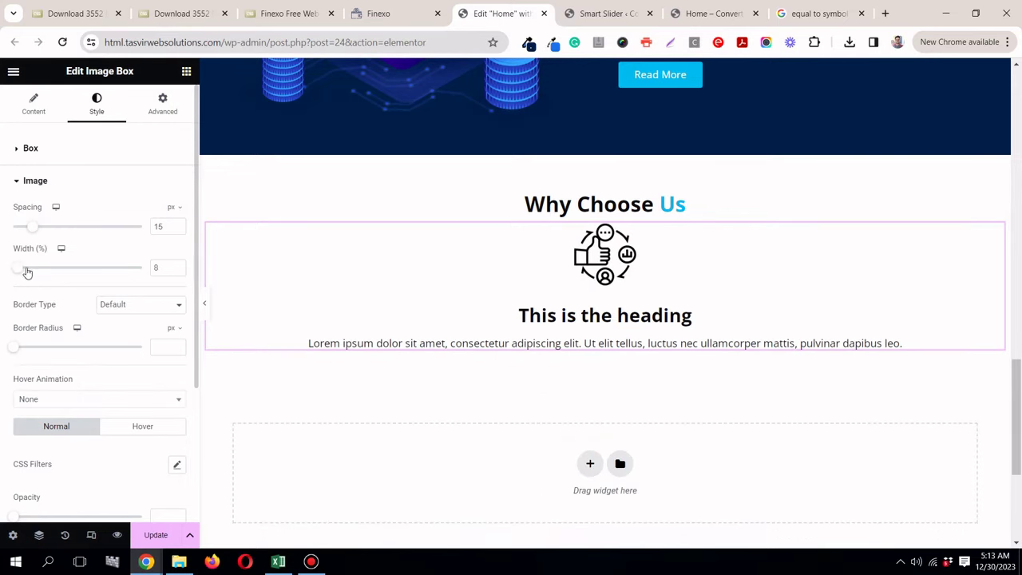
Step: Give the icon image a solid border 4 px wide on all sides, checking it against the original page
click(136, 306)
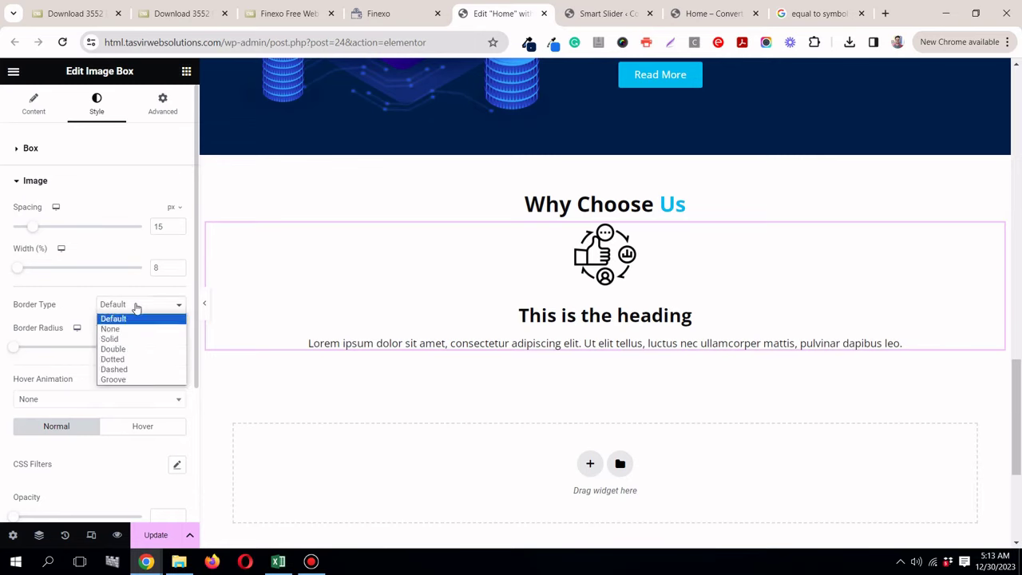
click(110, 339)
click(379, 13)
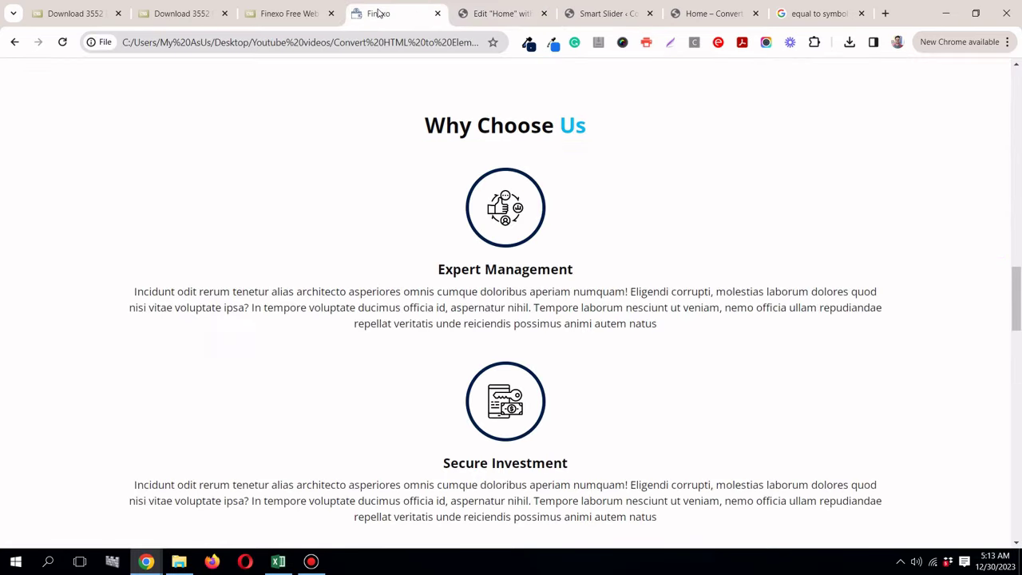
click(485, 13)
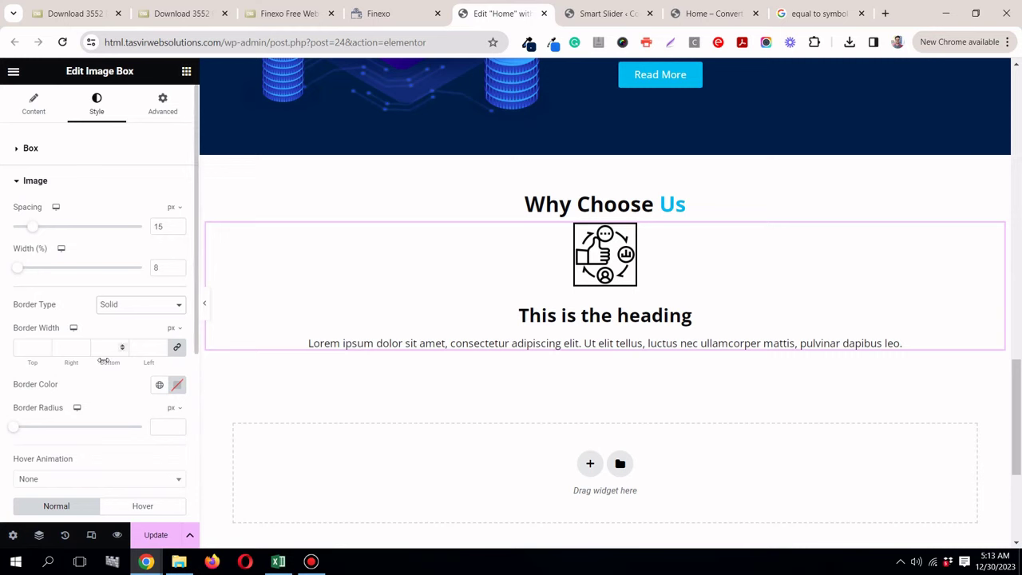
click(27, 348)
text(2)
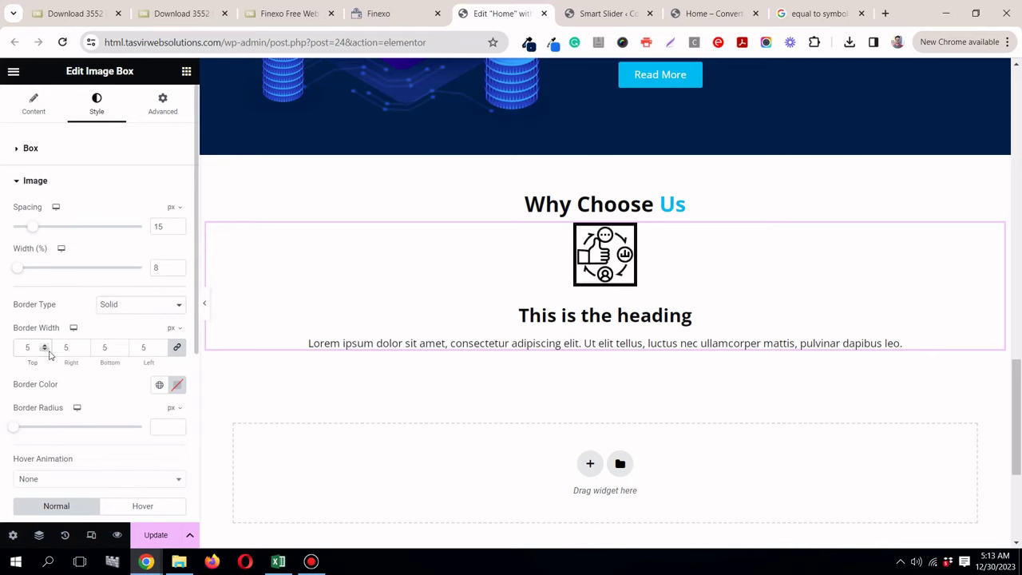
click(44, 351)
click(45, 350)
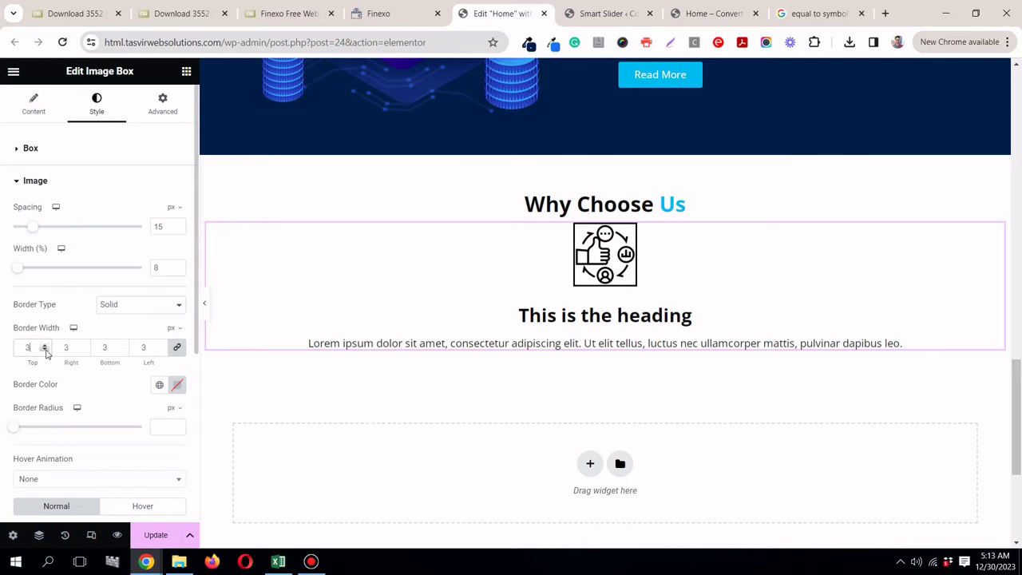
click(45, 346)
Step: Set the icon's border radius to 100 px and its spacing to 0, and compare it with the original section
scroll(45, 351, down, 1)
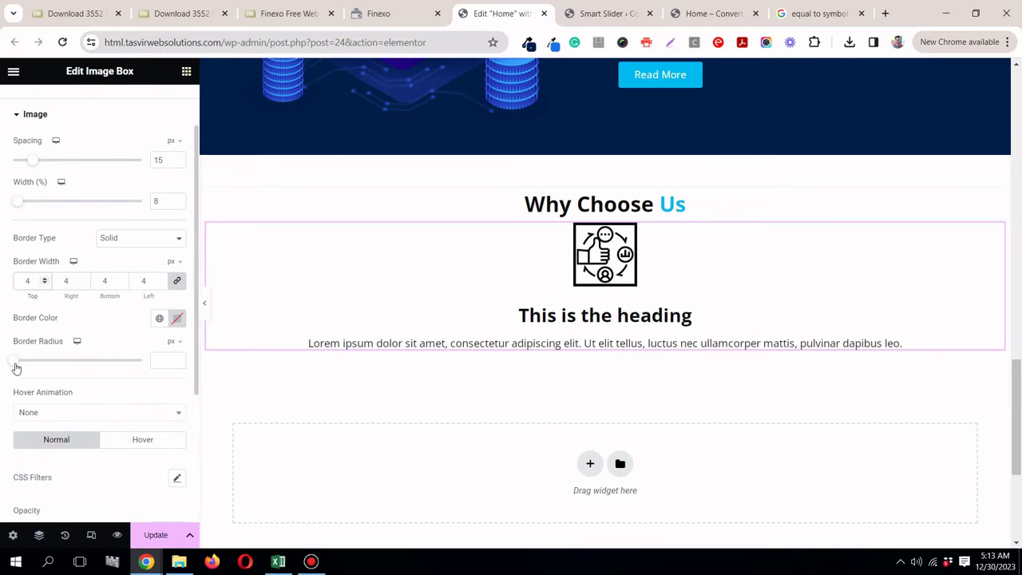
drag(11, 365, 141, 356)
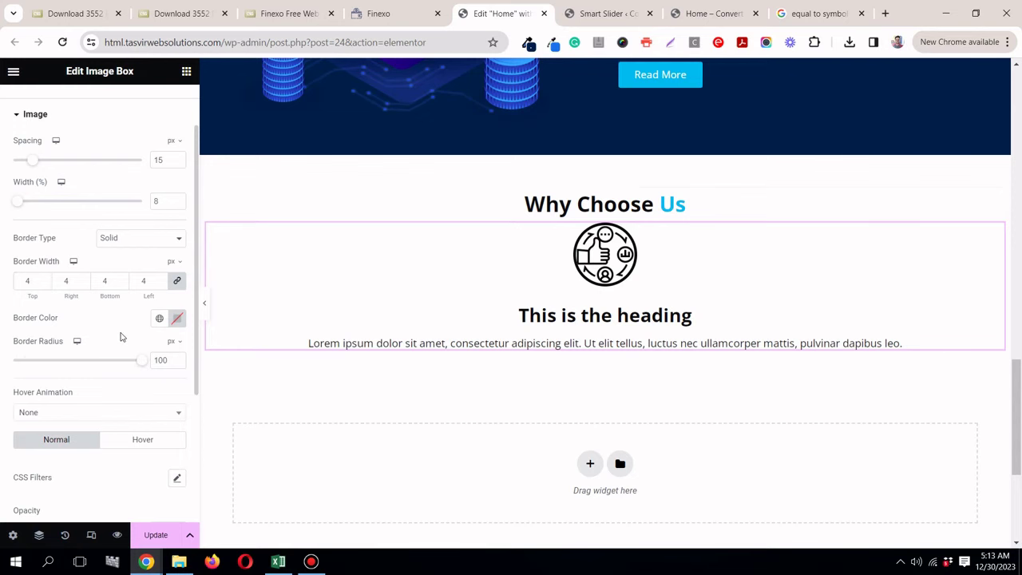
scroll(121, 337, down, 1)
scroll(121, 336, up, 2)
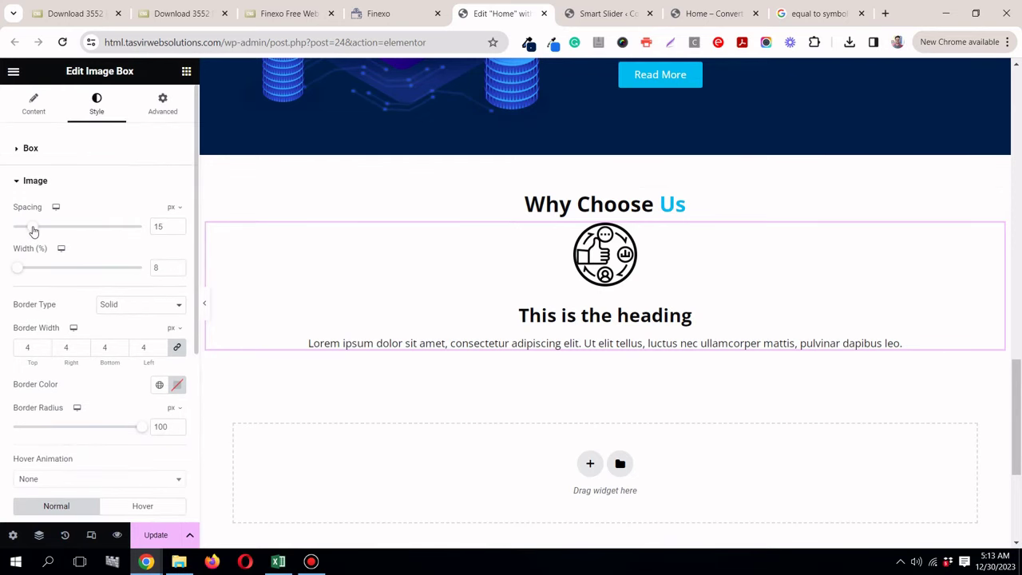
drag(34, 231, 6, 226)
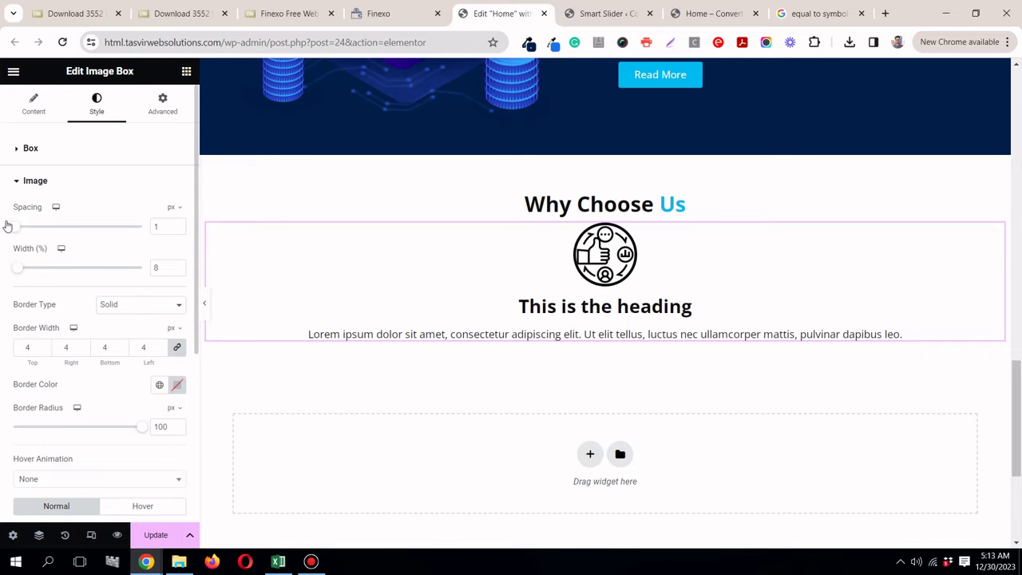
click(396, 14)
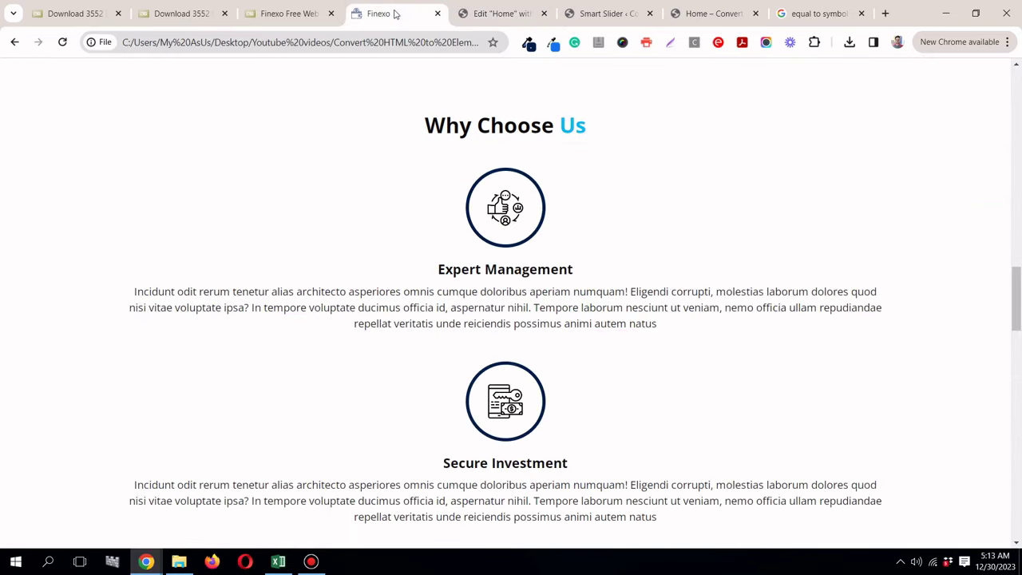
click(514, 13)
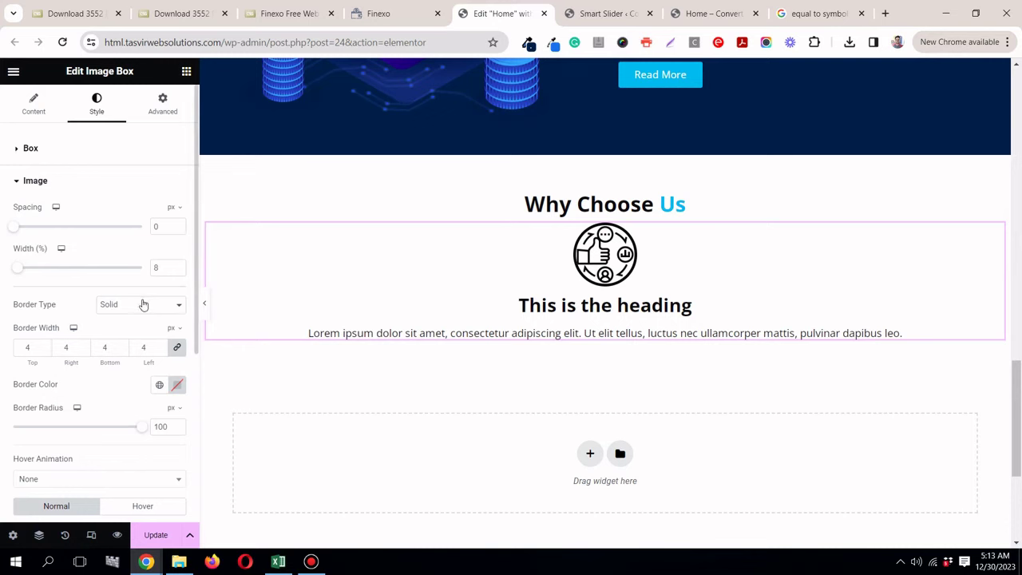
Step: Check the image box's content and image style options for a way to adjust the gaps around the icon
scroll(125, 400, down, 1)
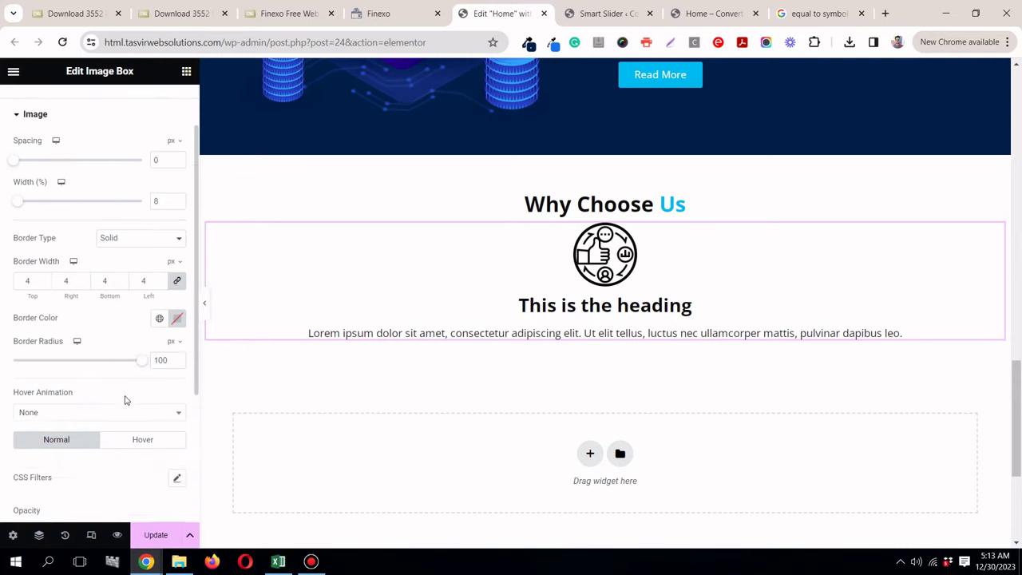
scroll(125, 400, down, 3)
click(38, 425)
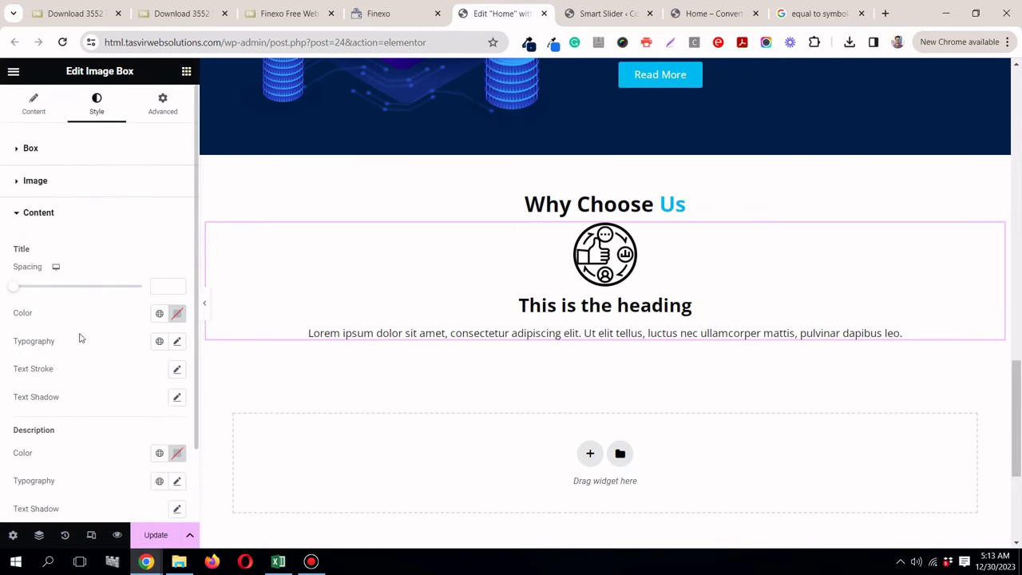
click(53, 174)
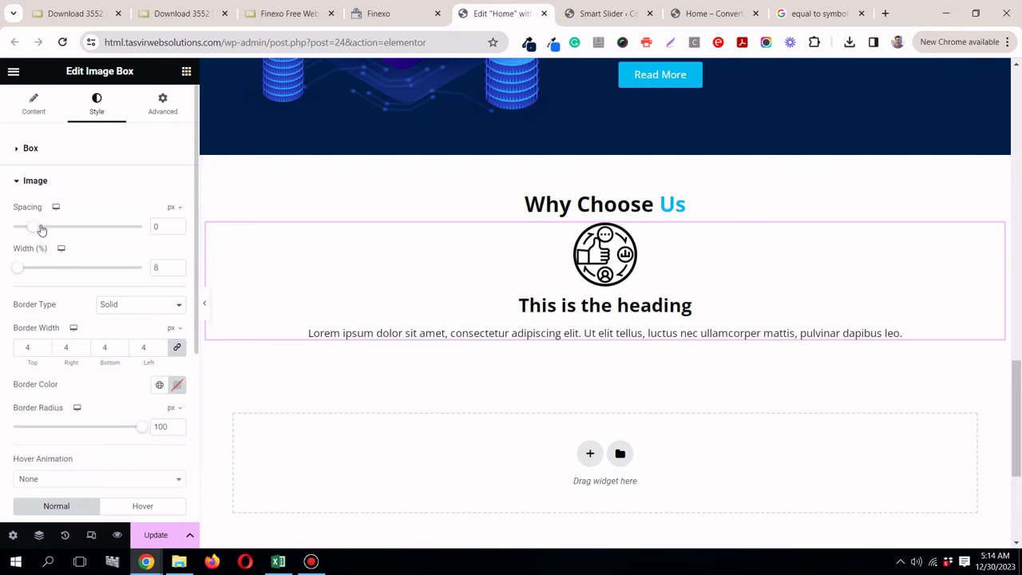
drag(42, 229, 3, 227)
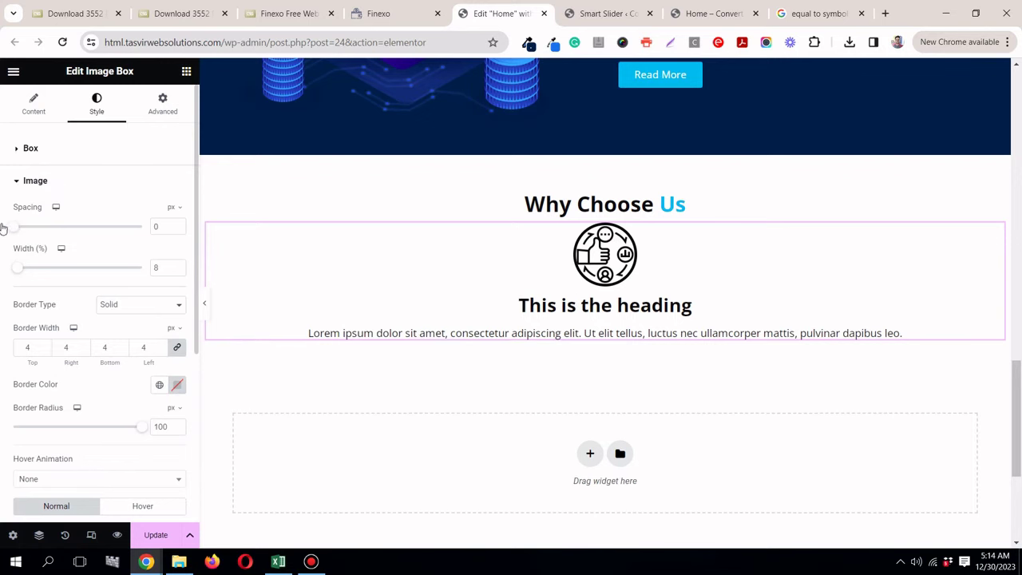
click(83, 152)
click(34, 115)
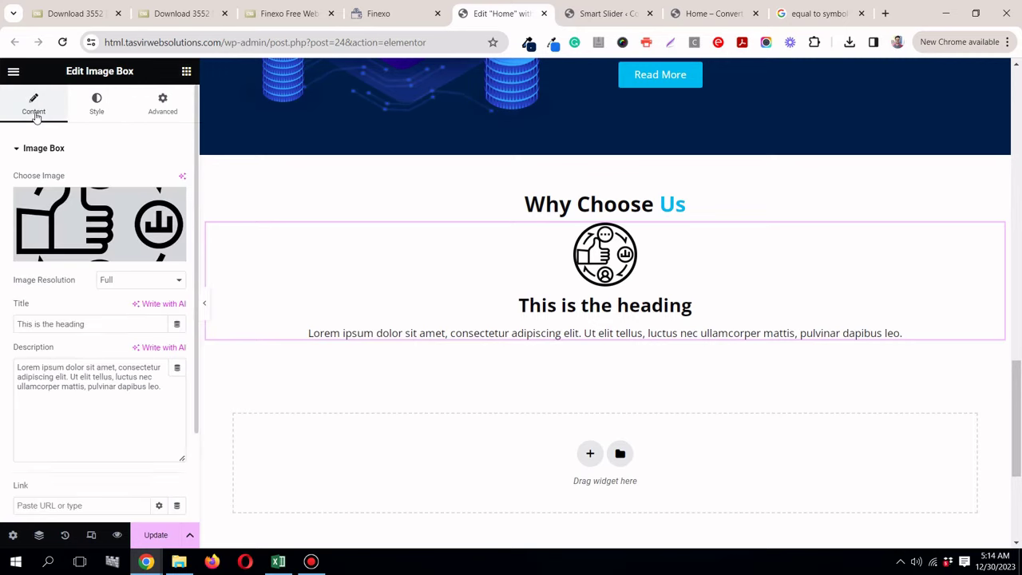
Step: Inspect the "Expert Management" heading on the Finexo reference page to find its HTML tag
click(399, 10)
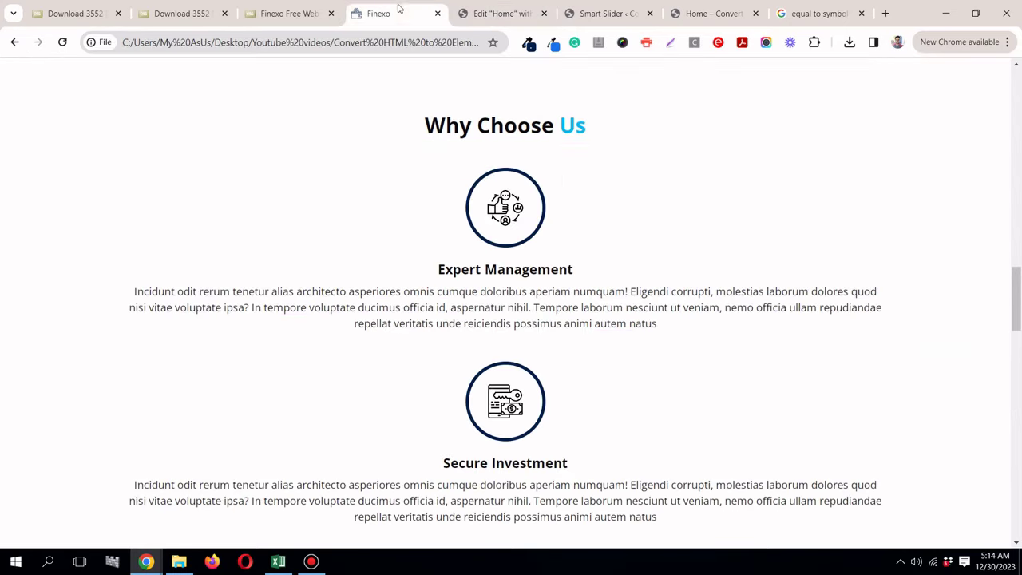
right_click(509, 269)
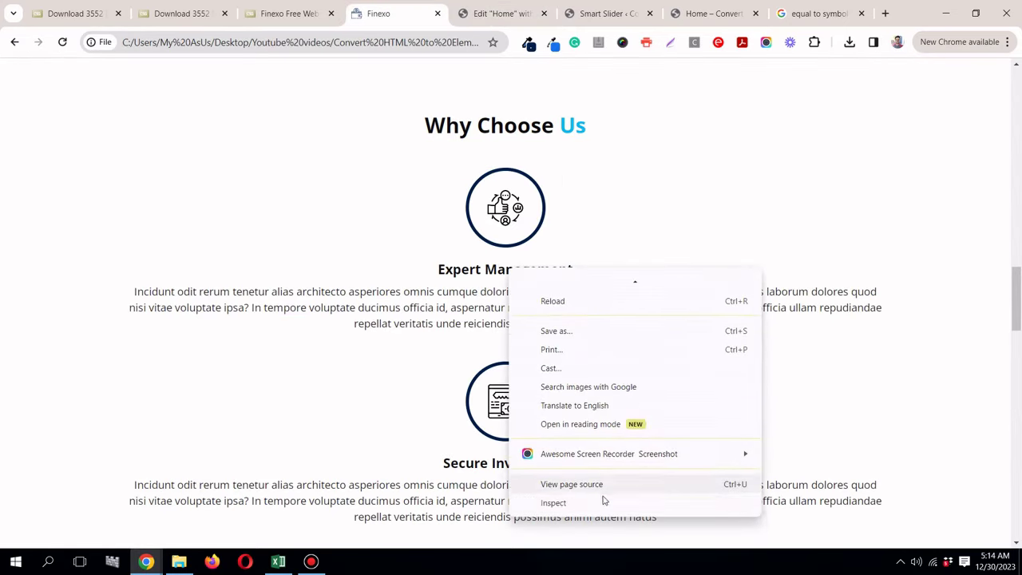
click(605, 502)
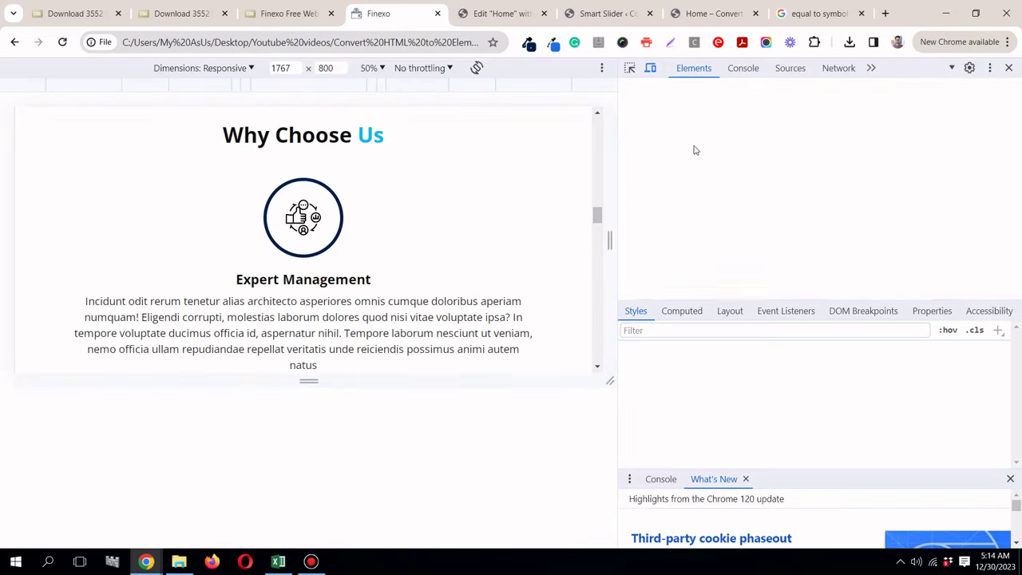
click(629, 68)
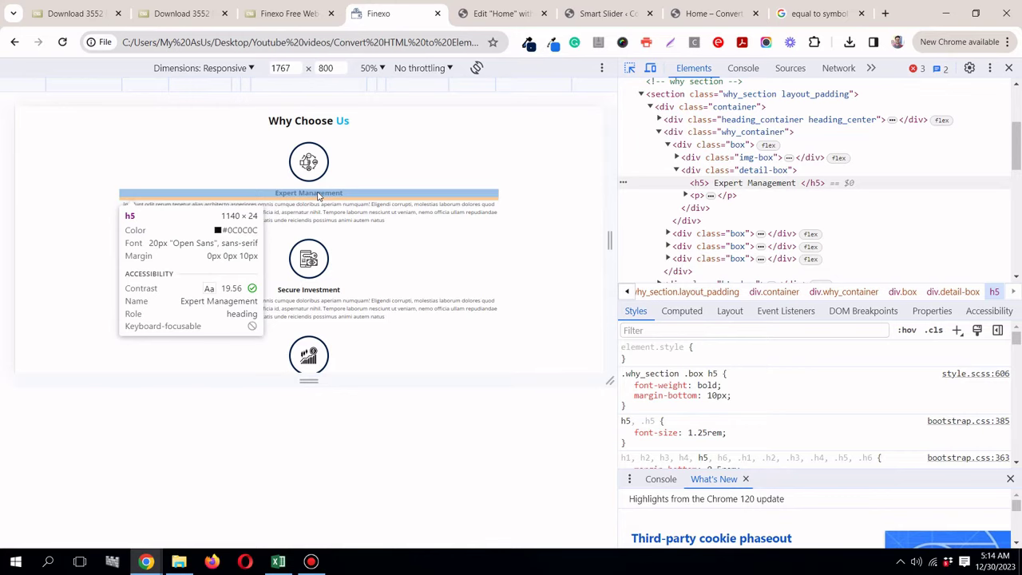
Step: Switch back to the Elementor editor and set the image box's title HTML tag to H5
click(499, 13)
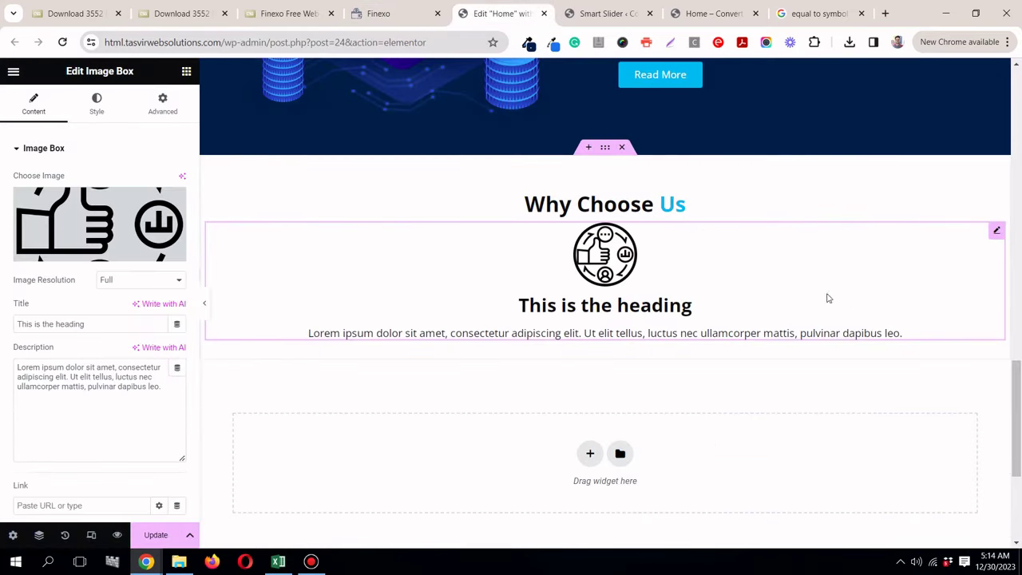
scroll(55, 378, down, 1)
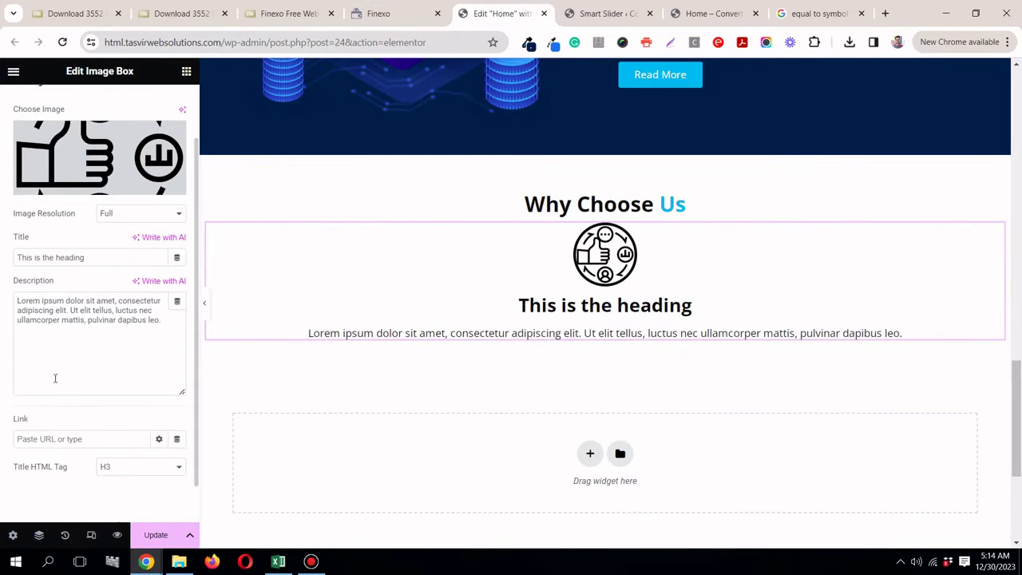
click(137, 471)
click(136, 412)
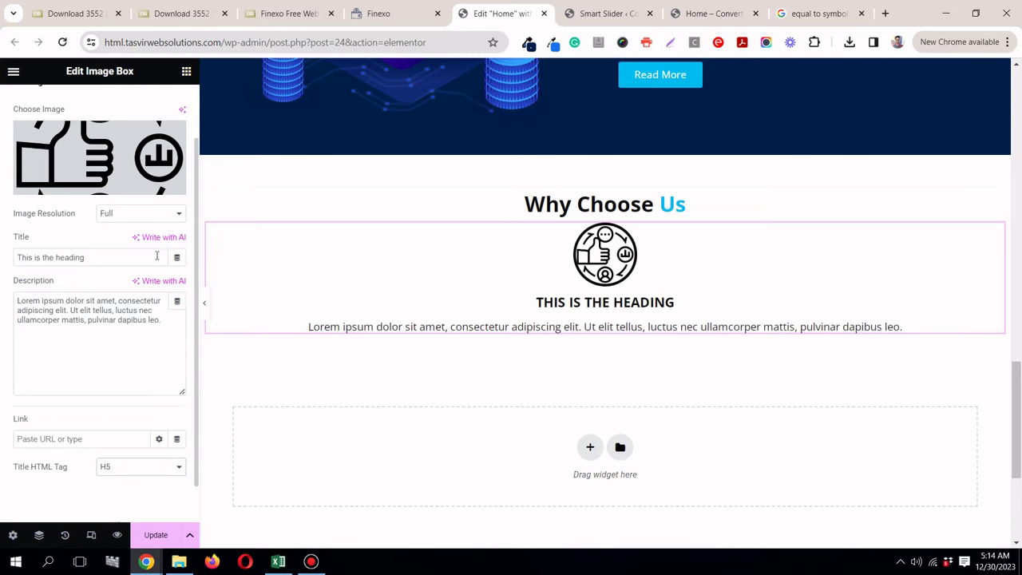
Step: Set the text transform in the image box title's typography to Normal
scroll(104, 101, up, 1)
click(98, 103)
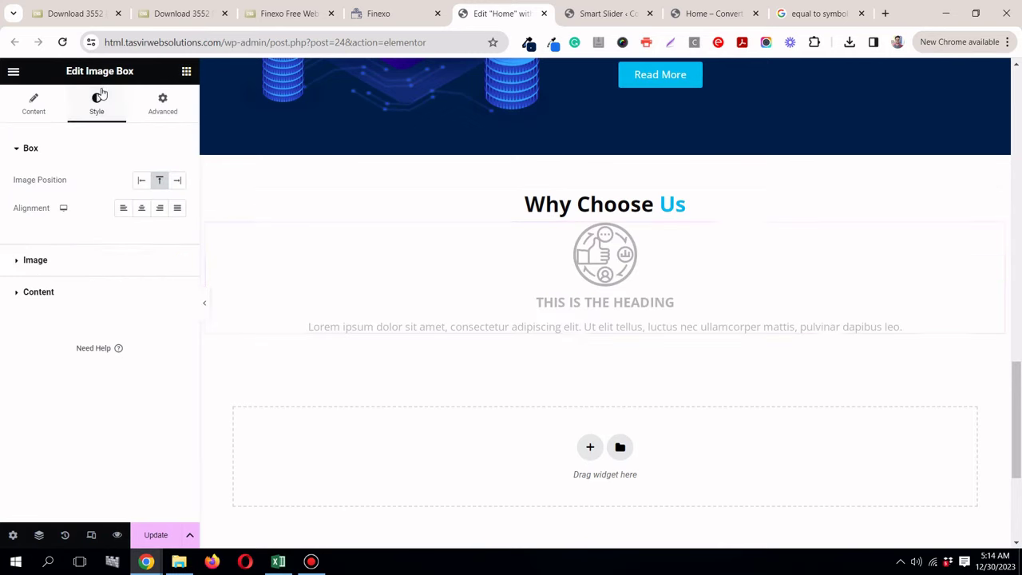
click(94, 292)
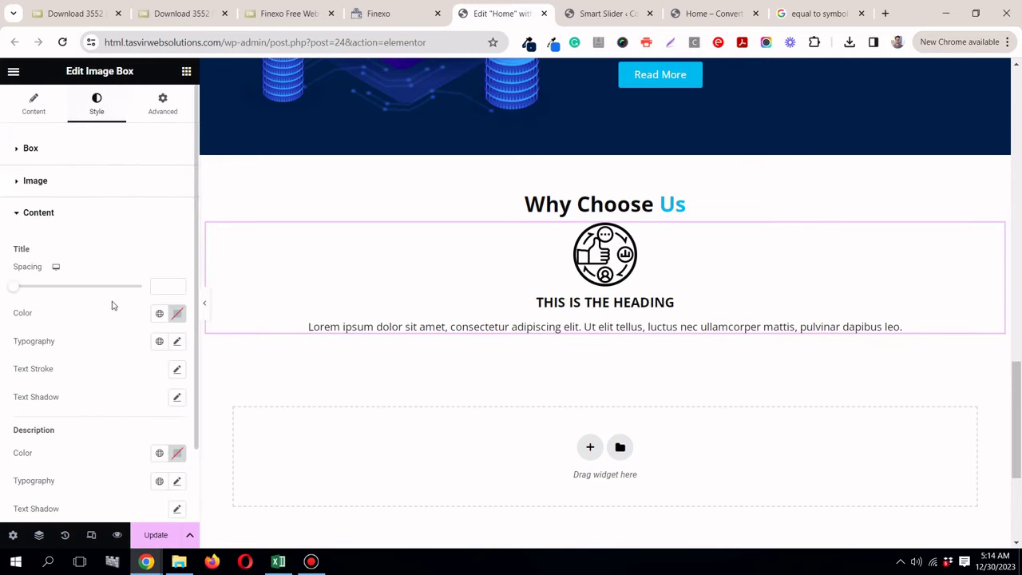
click(178, 342)
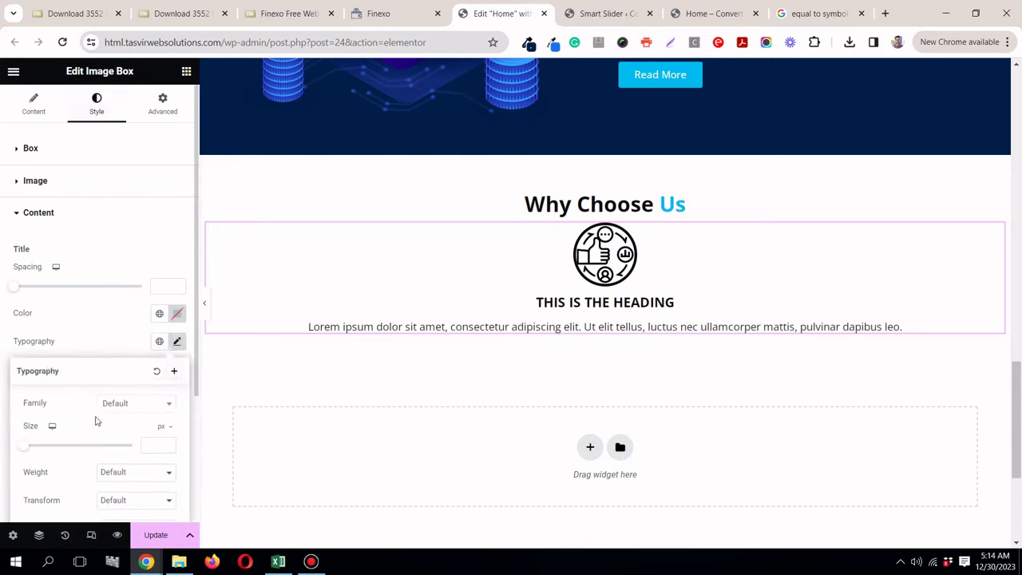
scroll(96, 420, down, 1)
click(119, 435)
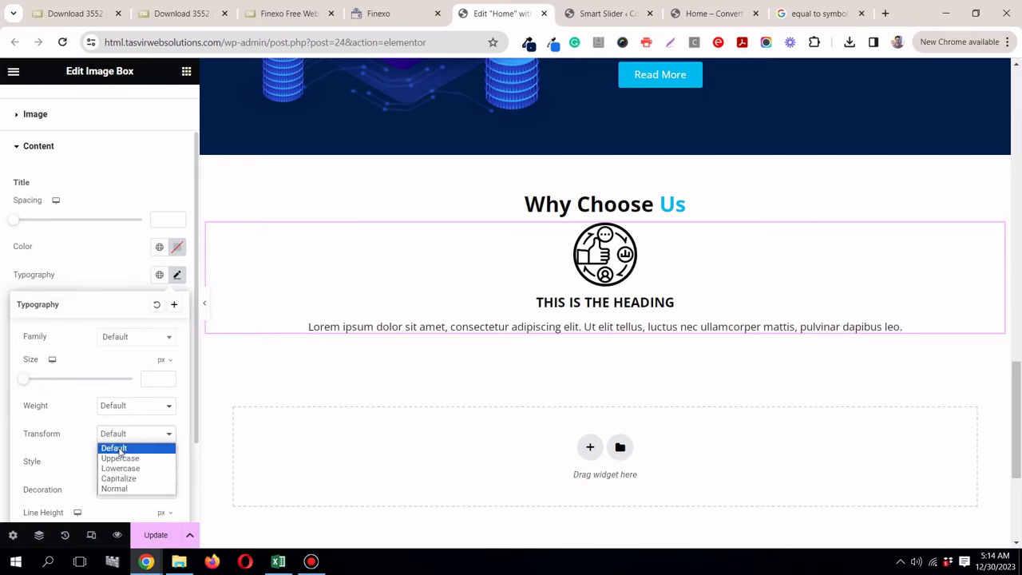
click(120, 487)
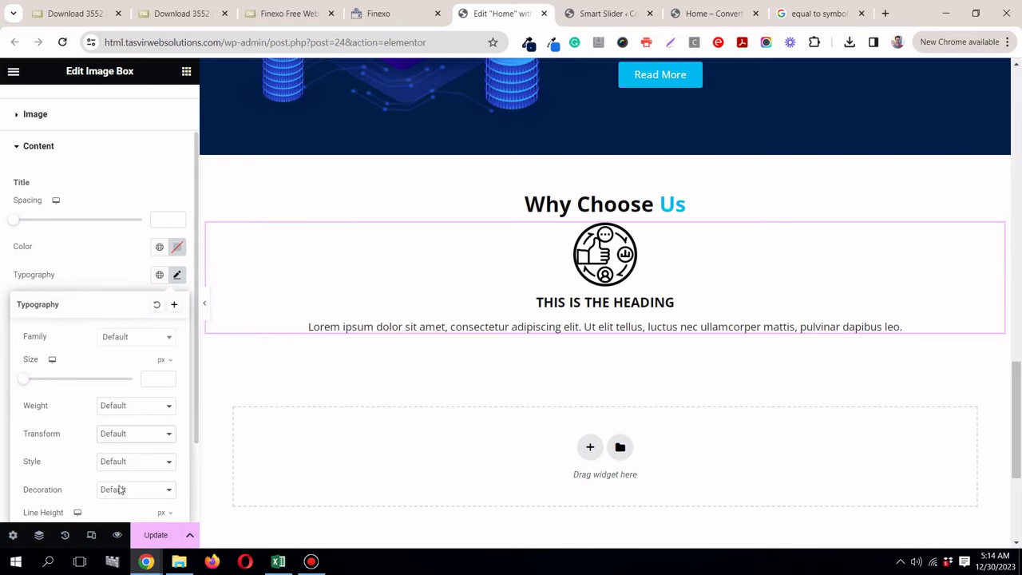
Step: Close the page inspector on the Finexo page and copy the "Expert Management" heading text
click(352, 13)
click(1008, 68)
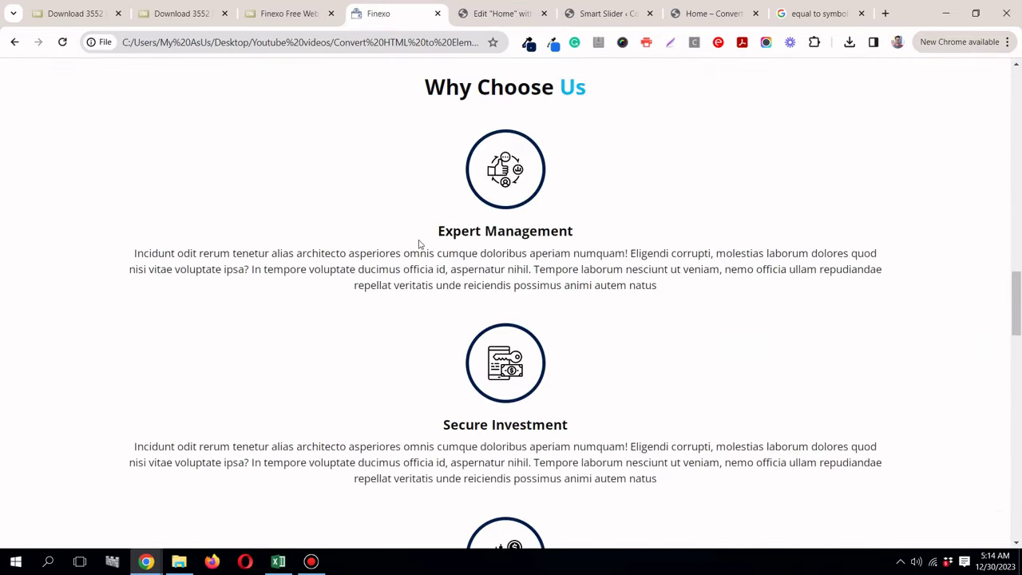
triple_click(491, 231)
right_click(511, 229)
click(543, 238)
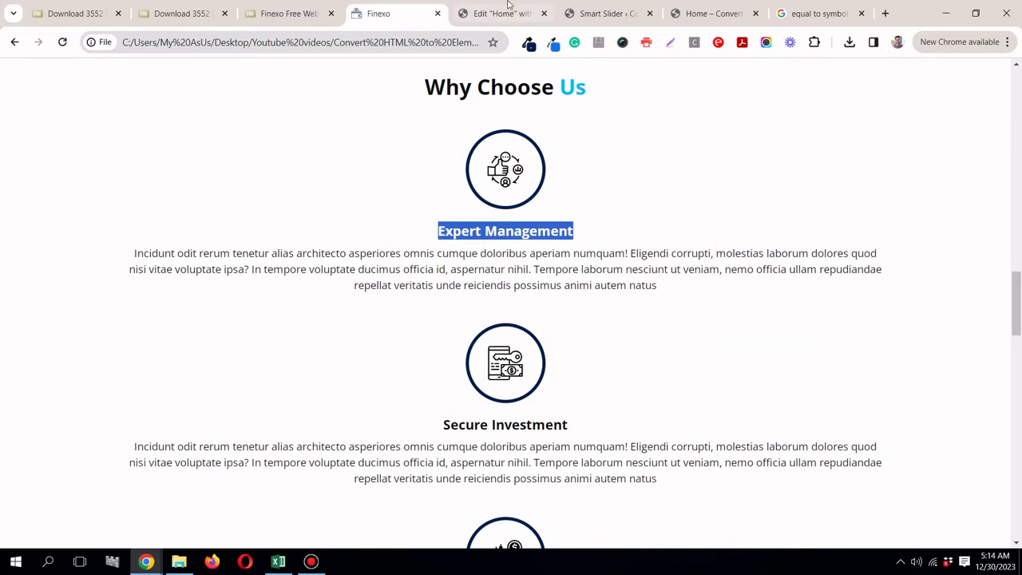
Step: Replace the image box title in the Elementor editor with the copied text "Expert Management"
click(503, 14)
scroll(29, 120, up, 2)
click(32, 108)
scroll(116, 246, down, 1)
double_click(109, 259)
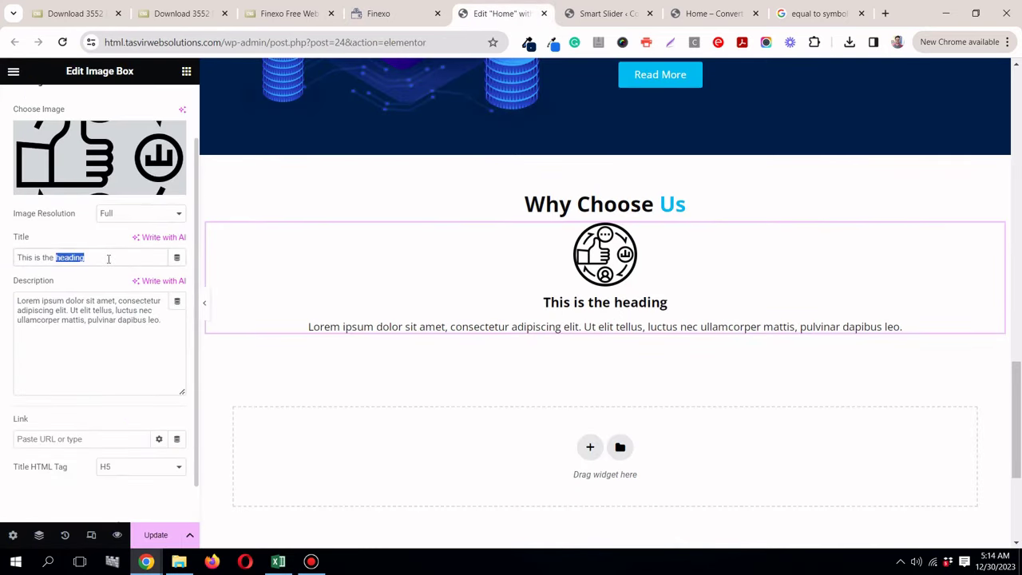
triple_click(108, 259)
right_click(106, 258)
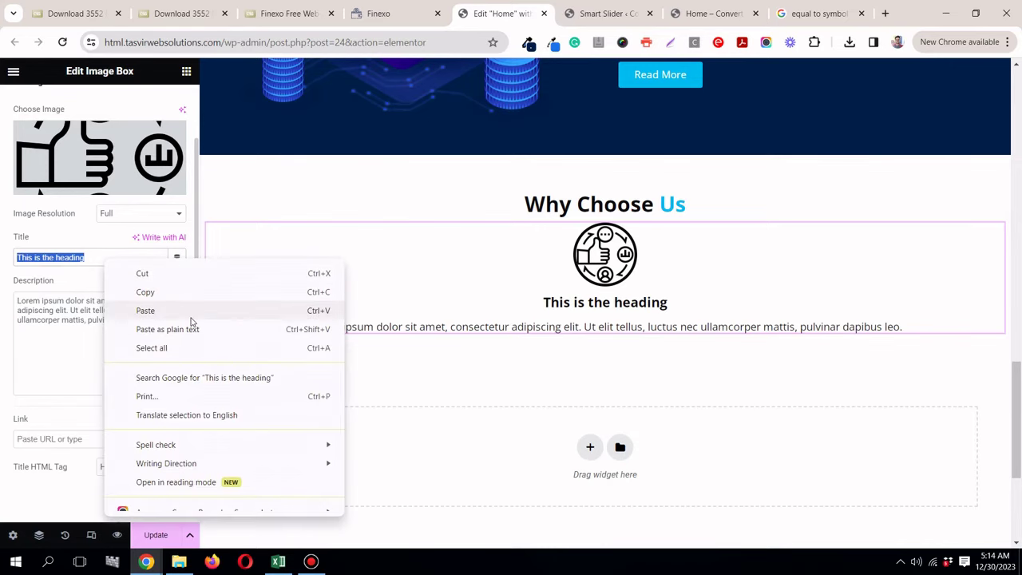
click(190, 318)
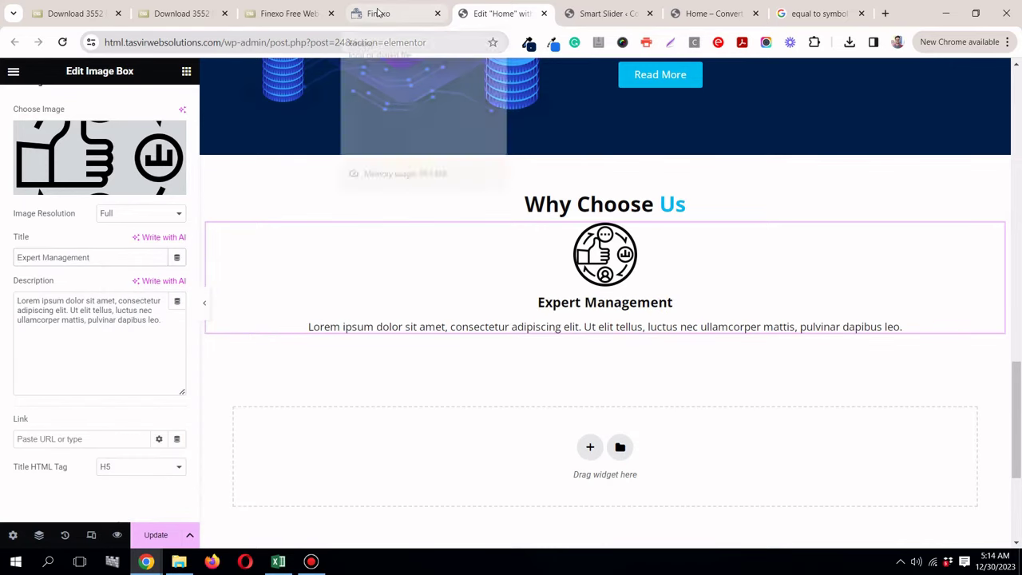
Step: Copy the paragraph under "Expert Management" on the Finexo page and replace the image box description with it
click(379, 14)
triple_click(428, 272)
right_click(427, 272)
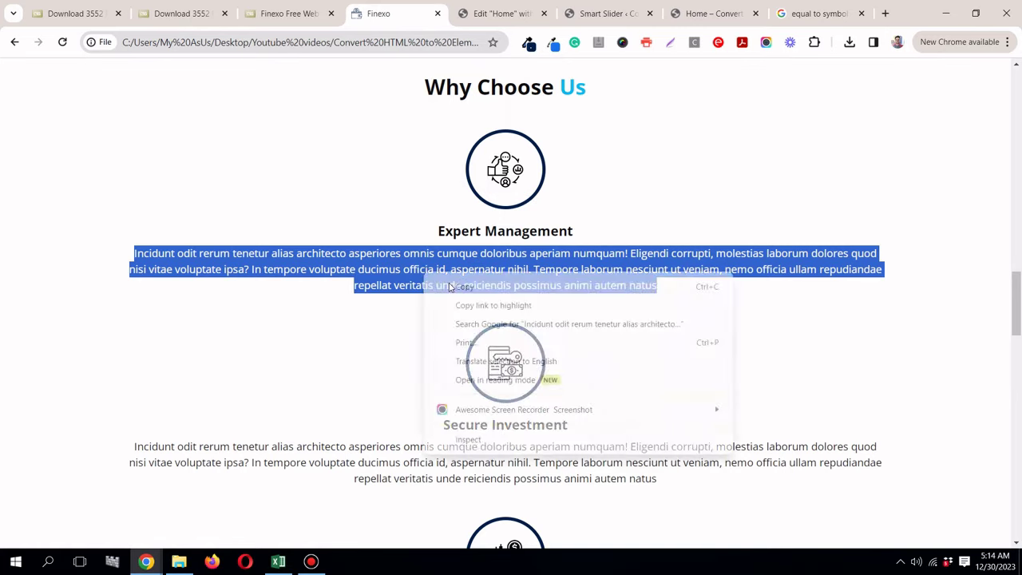
click(447, 285)
click(500, 13)
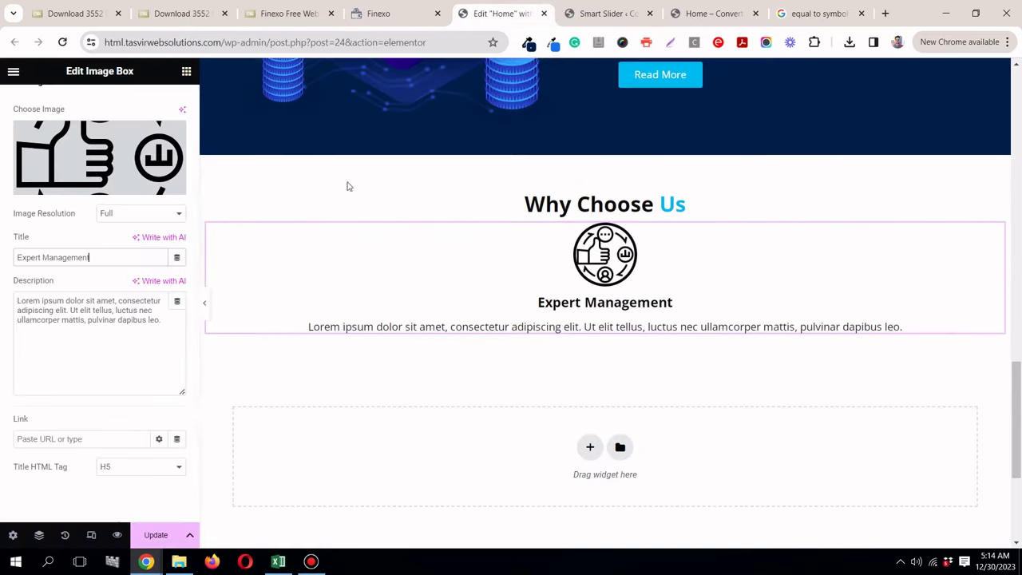
triple_click(148, 319)
right_click(147, 319)
click(235, 113)
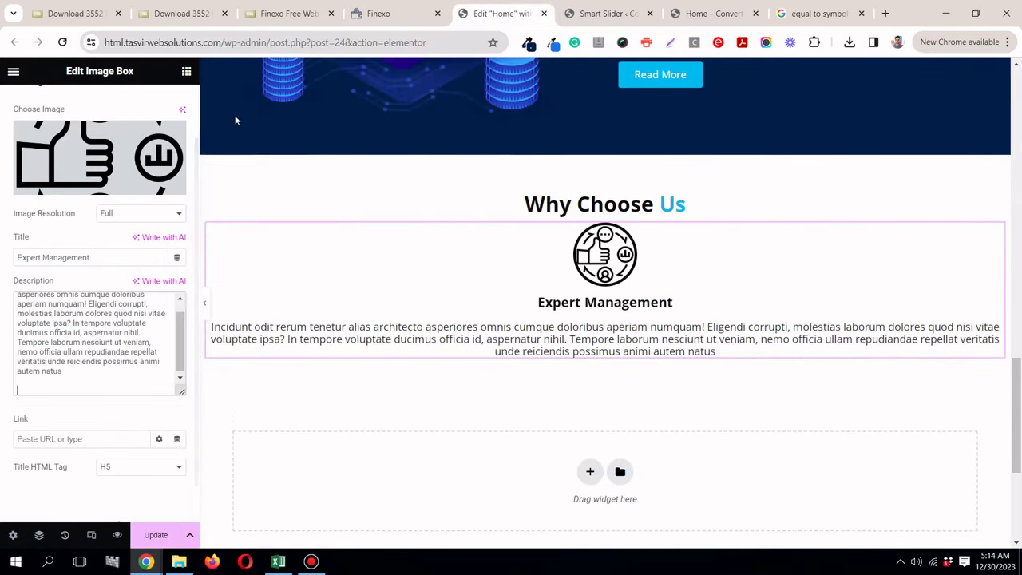
Step: Compare the text width and spacing of the "Expert Management" block on the Finexo page with the Elementor version
click(373, 15)
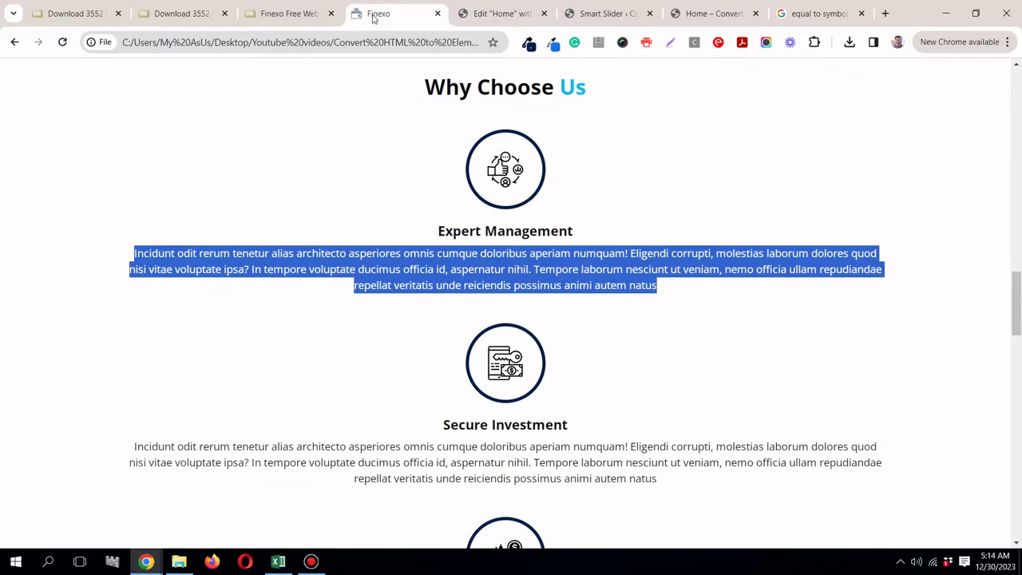
click(729, 331)
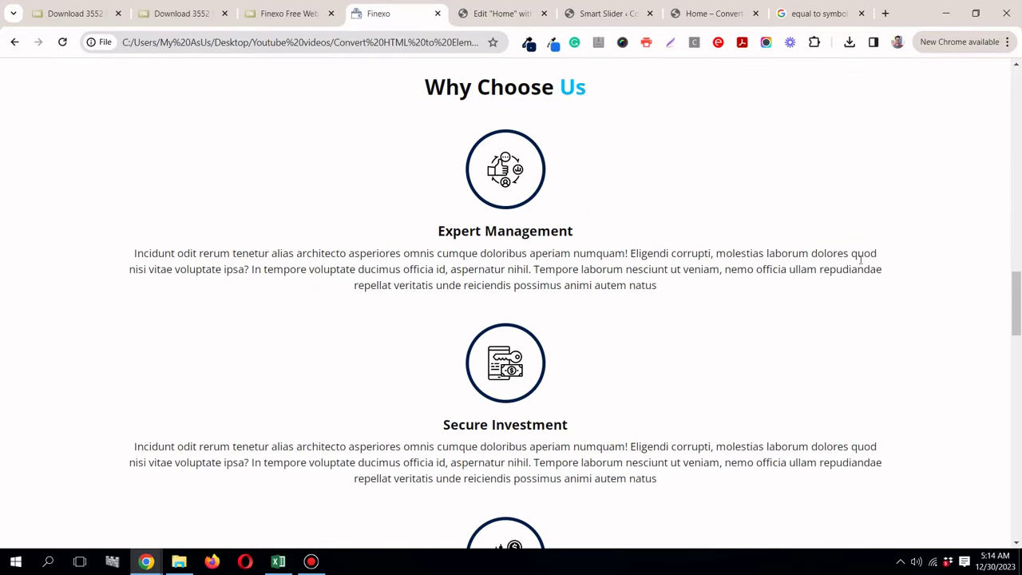
click(503, 13)
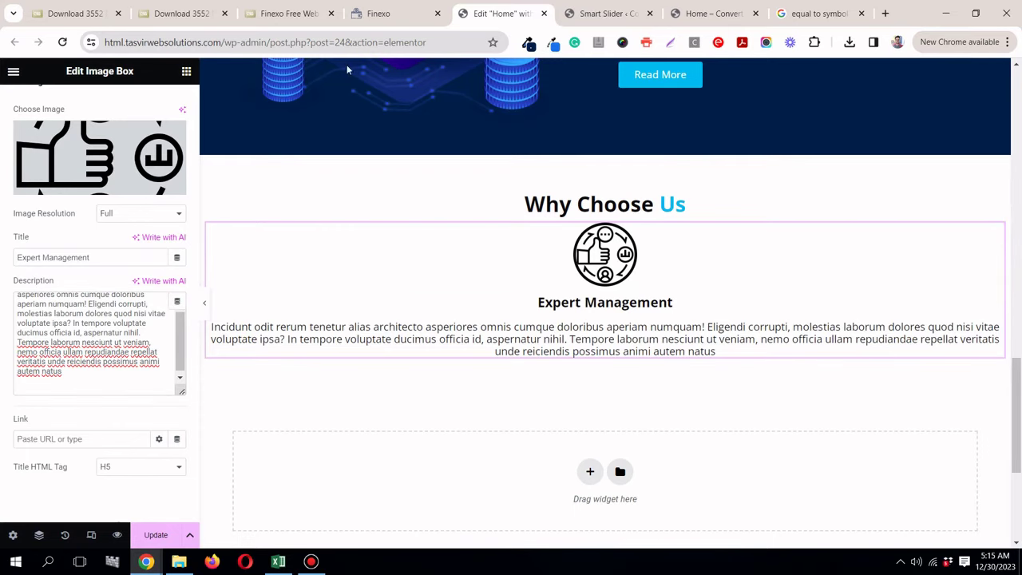
click(396, 14)
scroll(440, 126, up, 1)
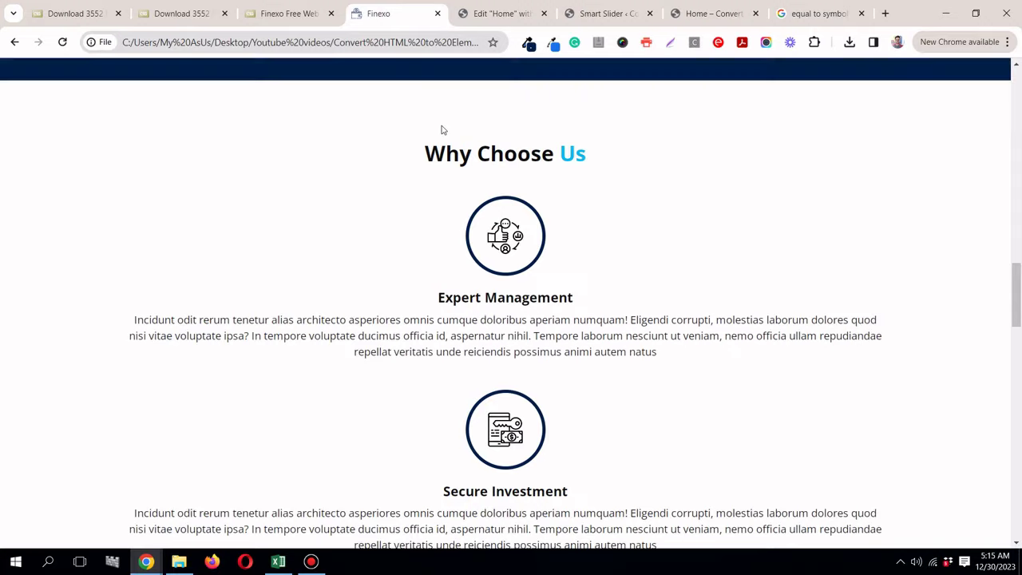
scroll(442, 128, down, 2)
Step: Unlink the image box's margin values in the Elementor editor and set the top margin to 30 px
click(487, 13)
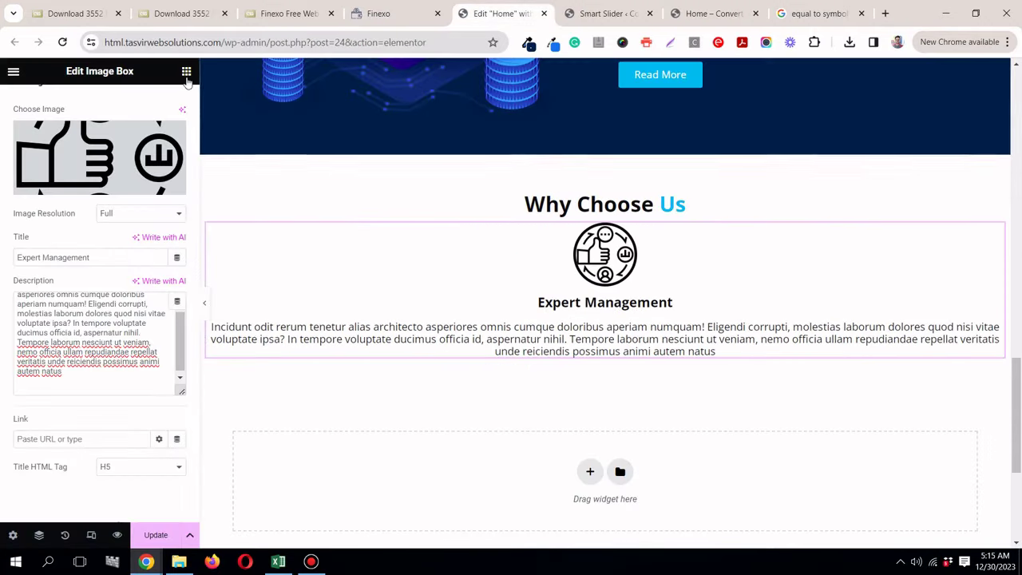
scroll(163, 176, up, 3)
click(168, 108)
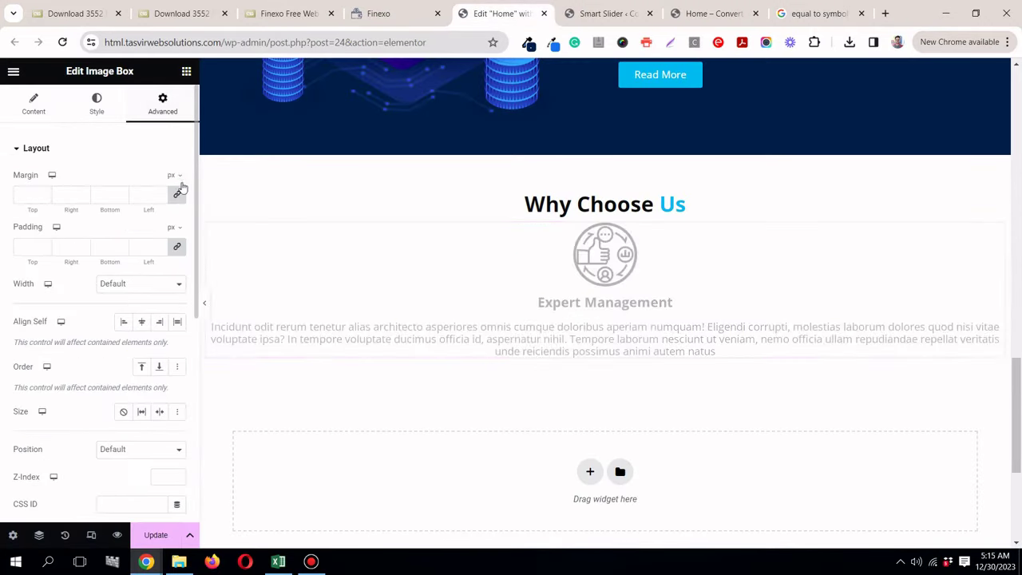
click(181, 199)
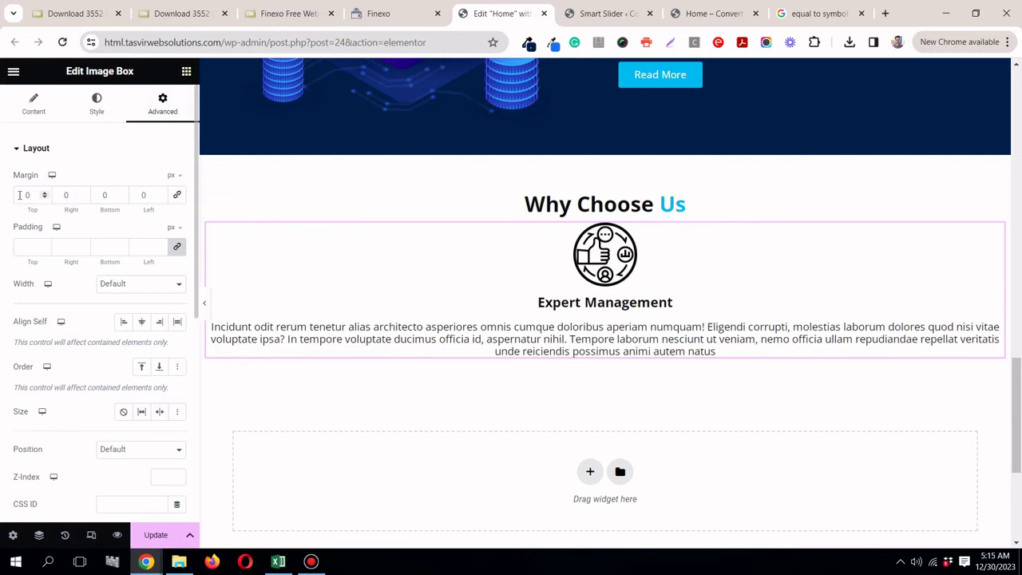
click(19, 195)
text(30)
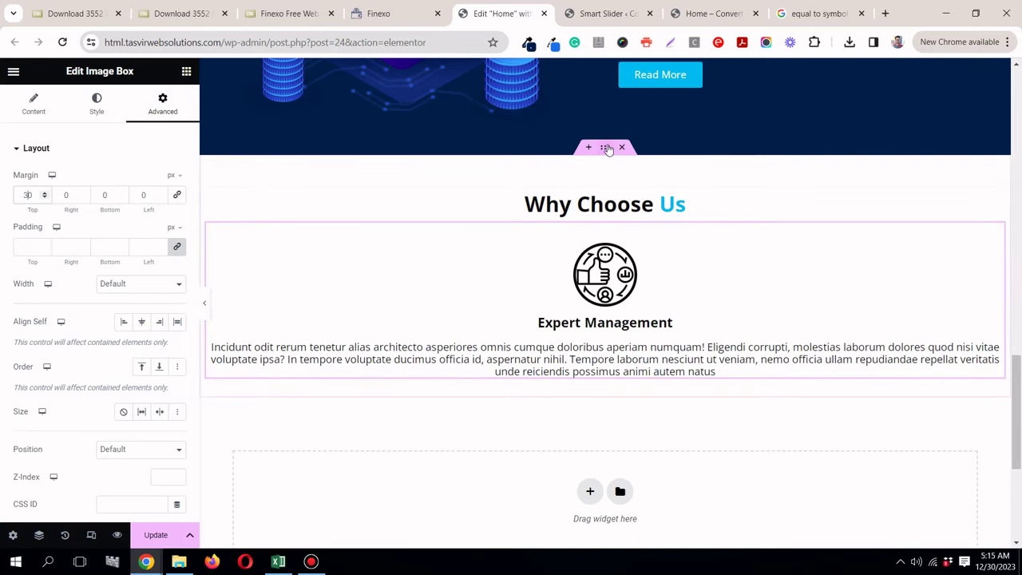
Step: Try boxed widths of 1100 and 1150 px for the "Why Choose Us" container, reduce it to about 1145 px, and preview without the editing panel
click(605, 148)
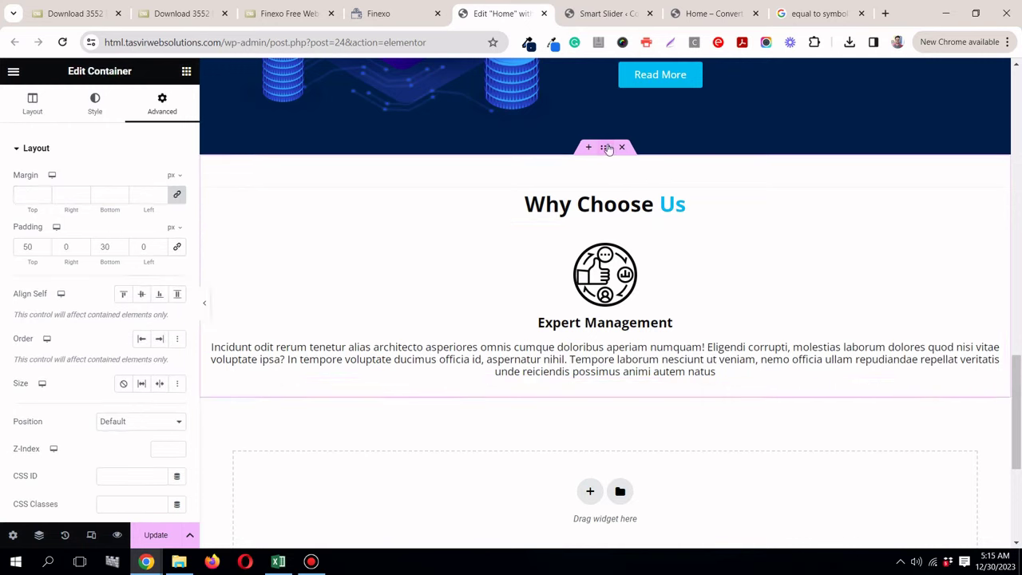
click(32, 104)
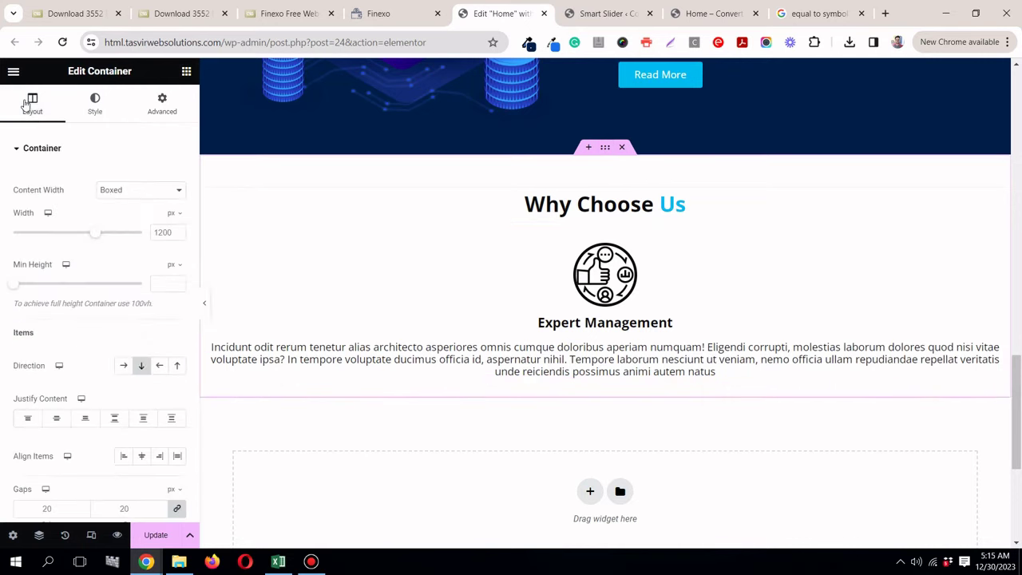
double_click(157, 231)
text(100)
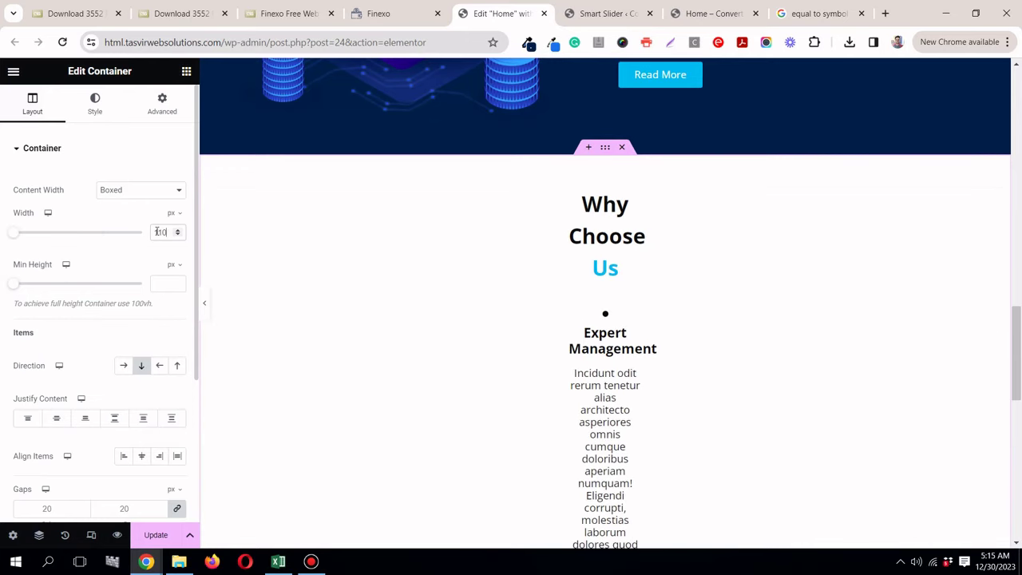
text(0)
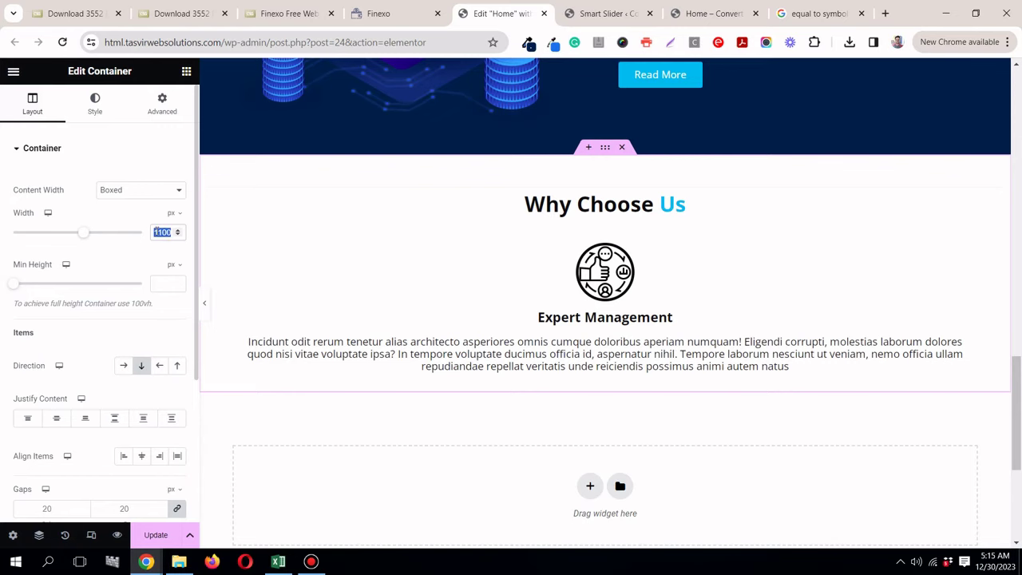
text(1150)
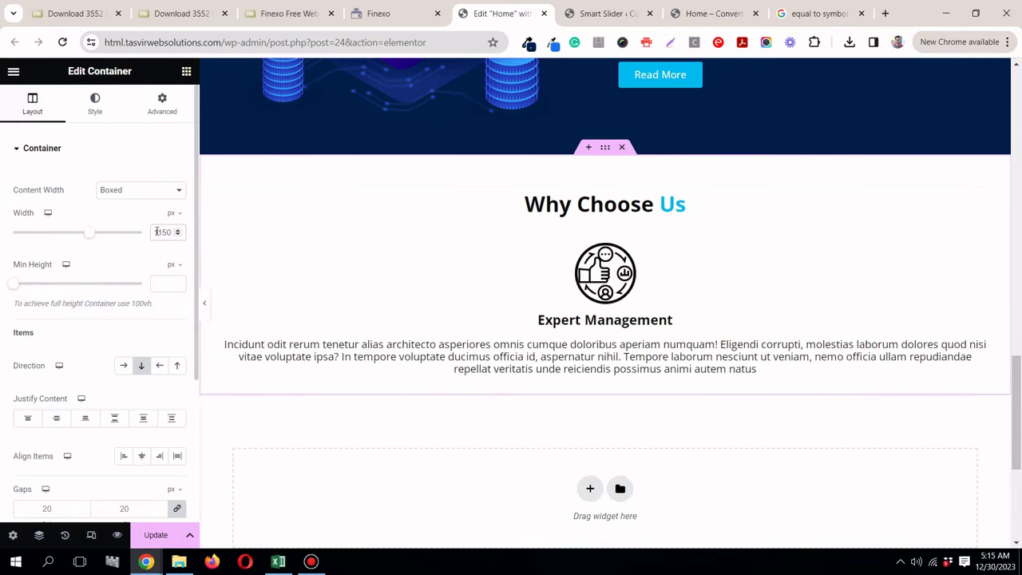
click(177, 235)
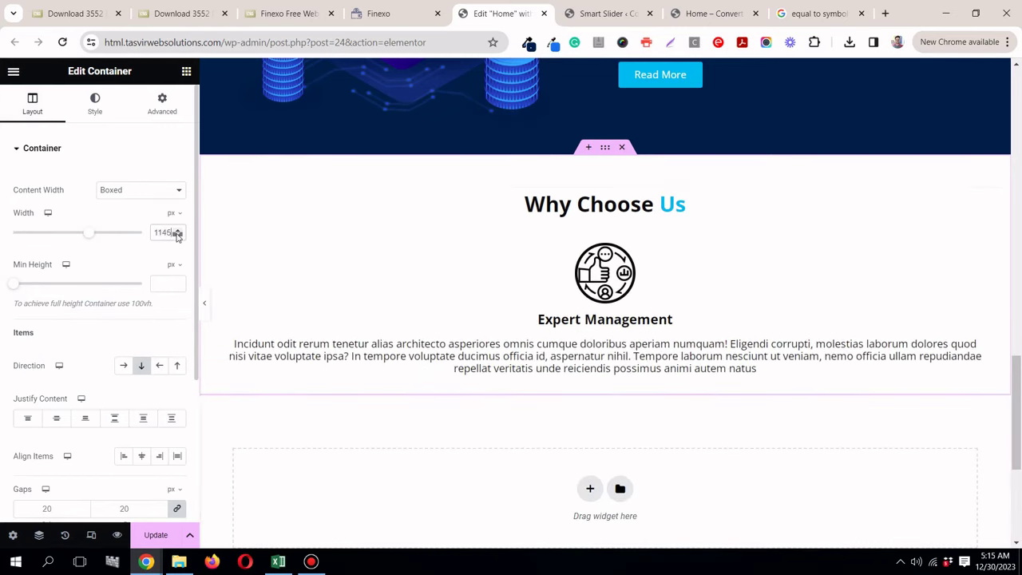
click(202, 300)
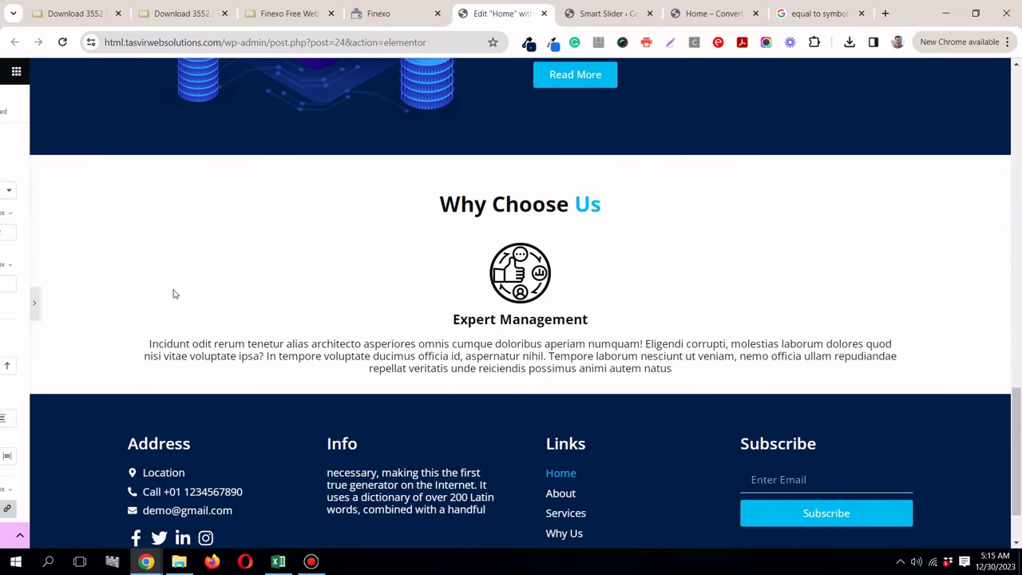
Step: Restore the editing panel and examine the blocks listed under "Why Choose Us" on the Finexo page
click(3, 296)
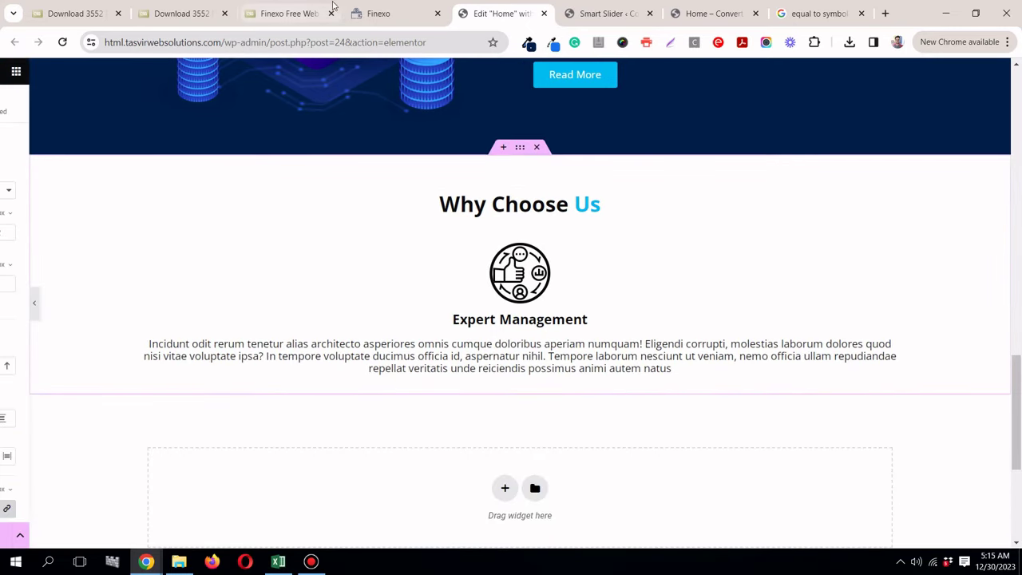
click(383, 14)
scroll(538, 202, down, 4)
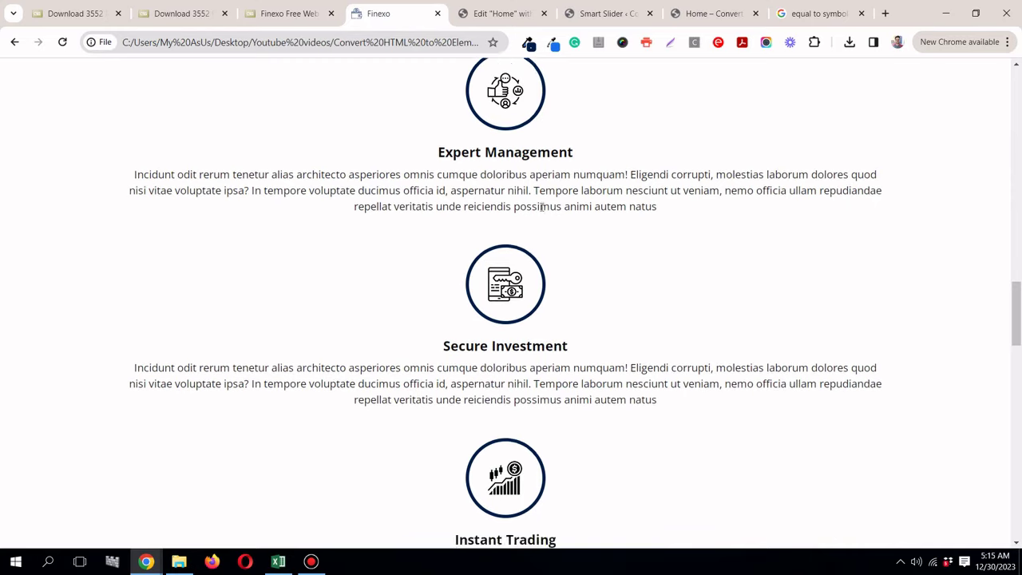
scroll(542, 206, up, 3)
scroll(542, 206, up, 1)
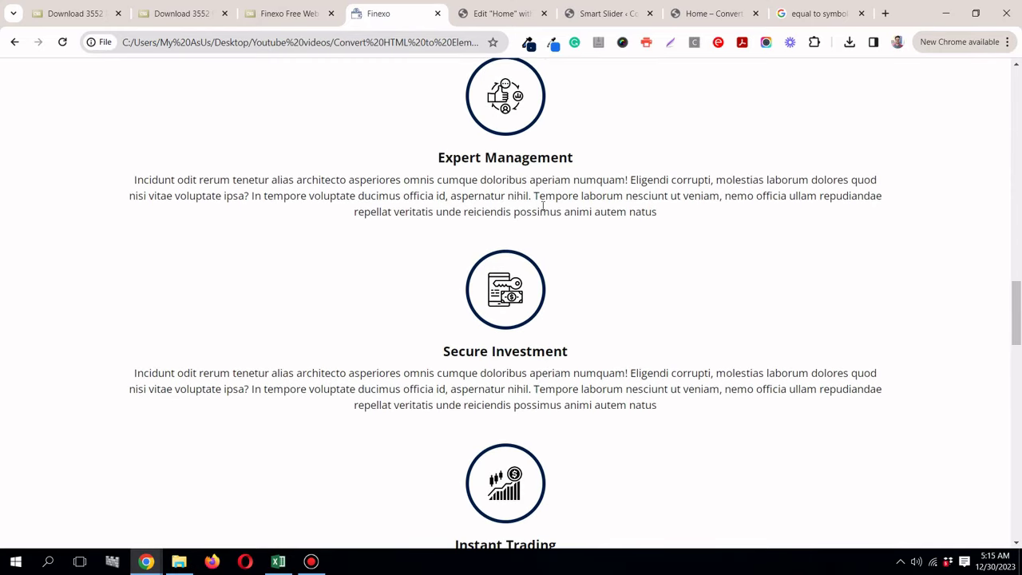
scroll(542, 206, down, 4)
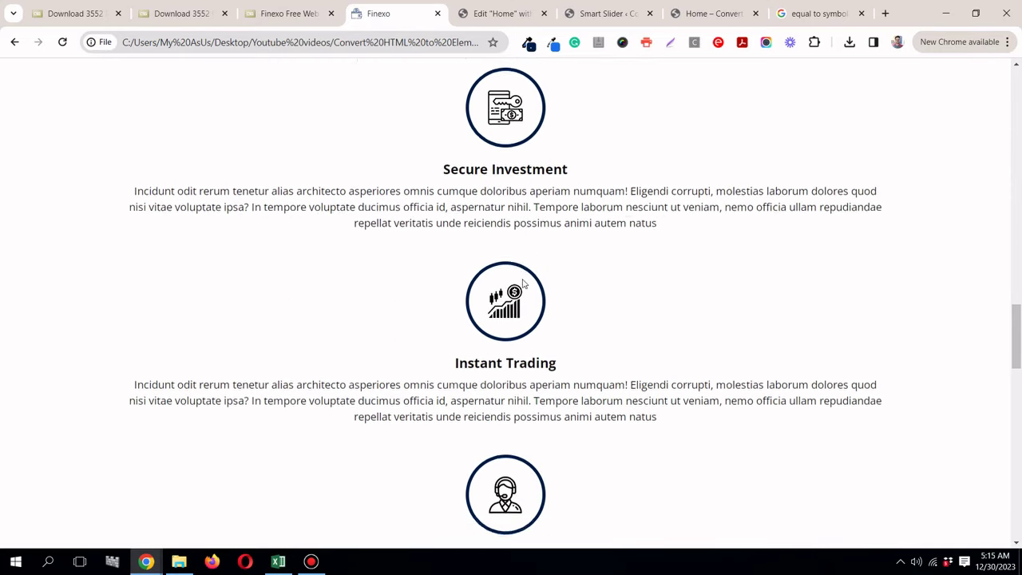
scroll(514, 263, up, 6)
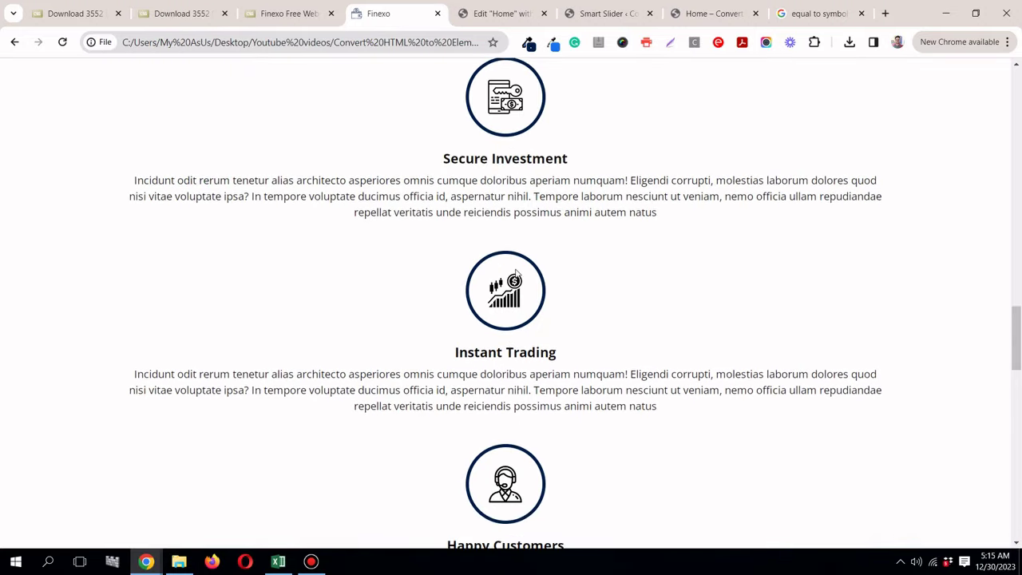
scroll(516, 272, down, 5)
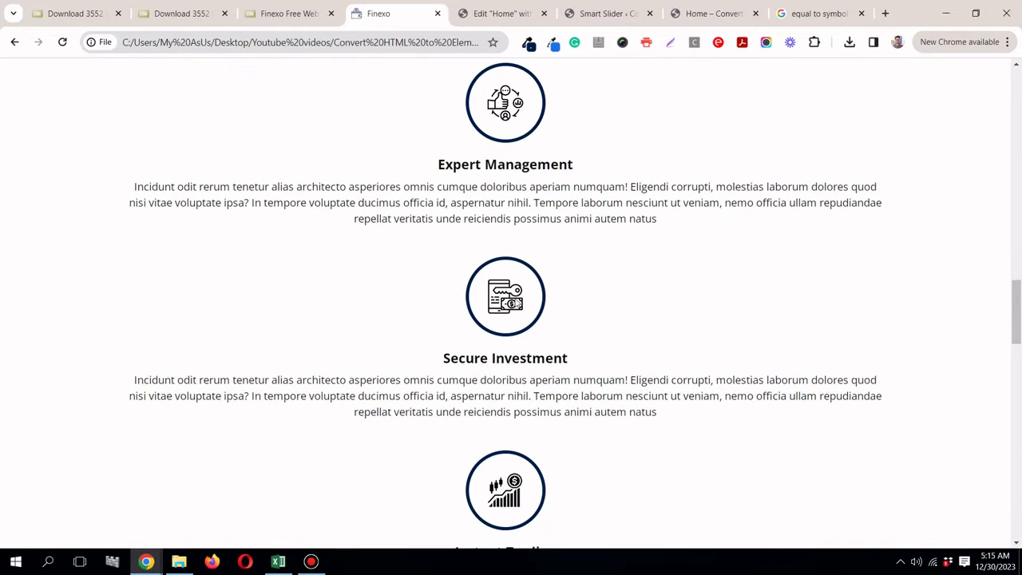
Step: Duplicate the "Expert Management" image box three times within the Elementor "Why Choose Us" section
click(491, 20)
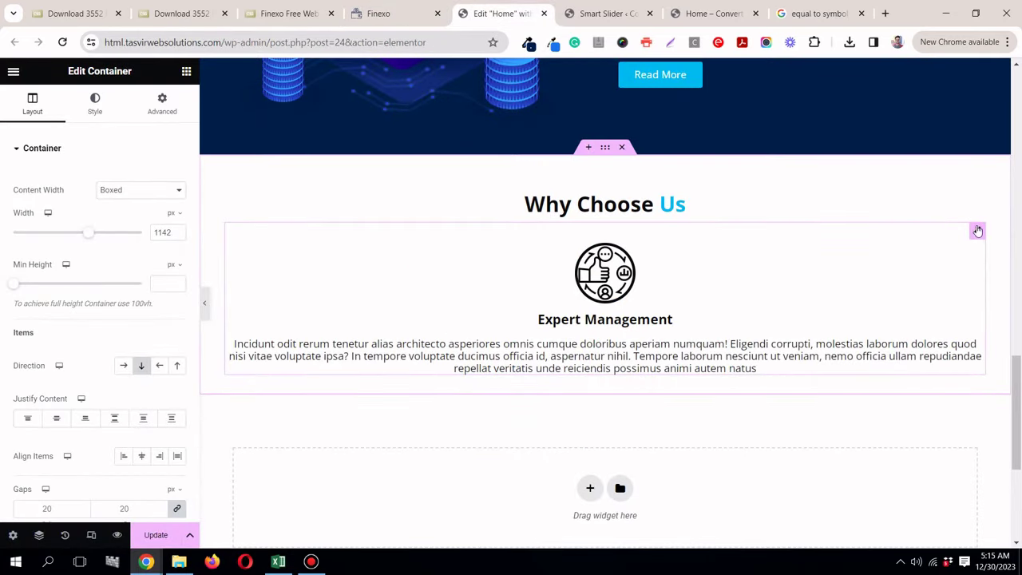
right_click(978, 231)
click(959, 267)
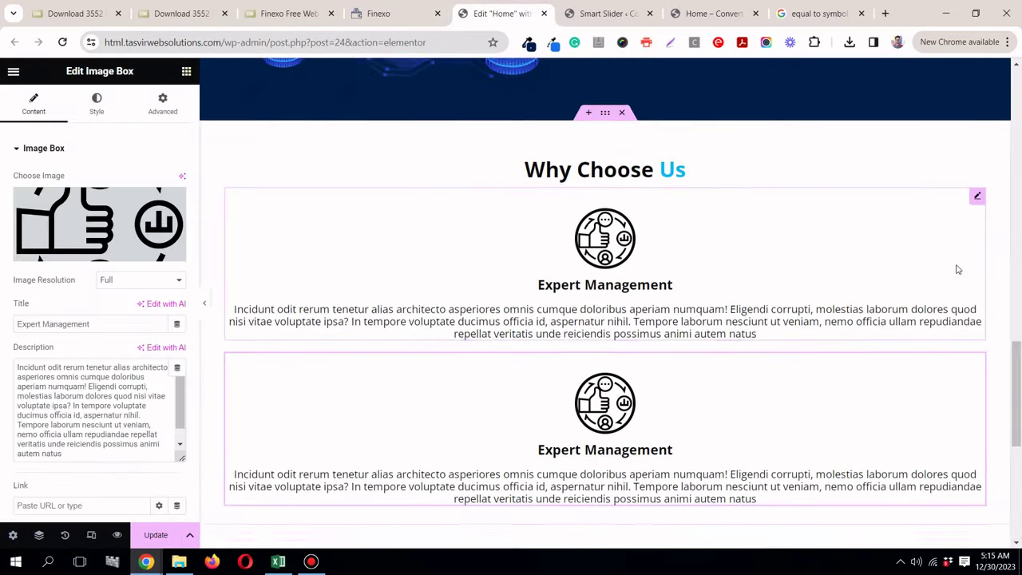
scroll(959, 269, down, 3)
right_click(978, 133)
click(969, 171)
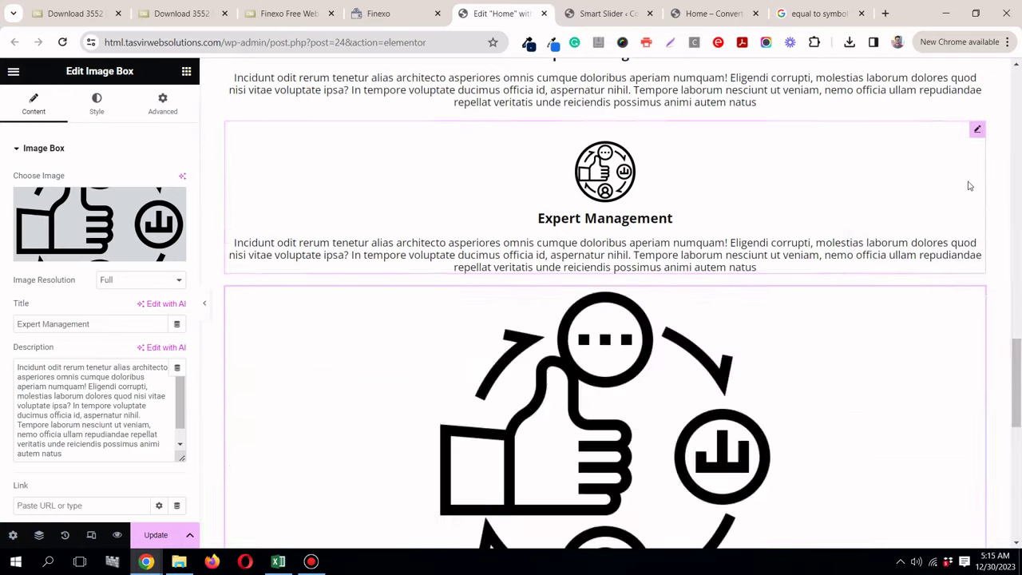
right_click(976, 163)
click(978, 203)
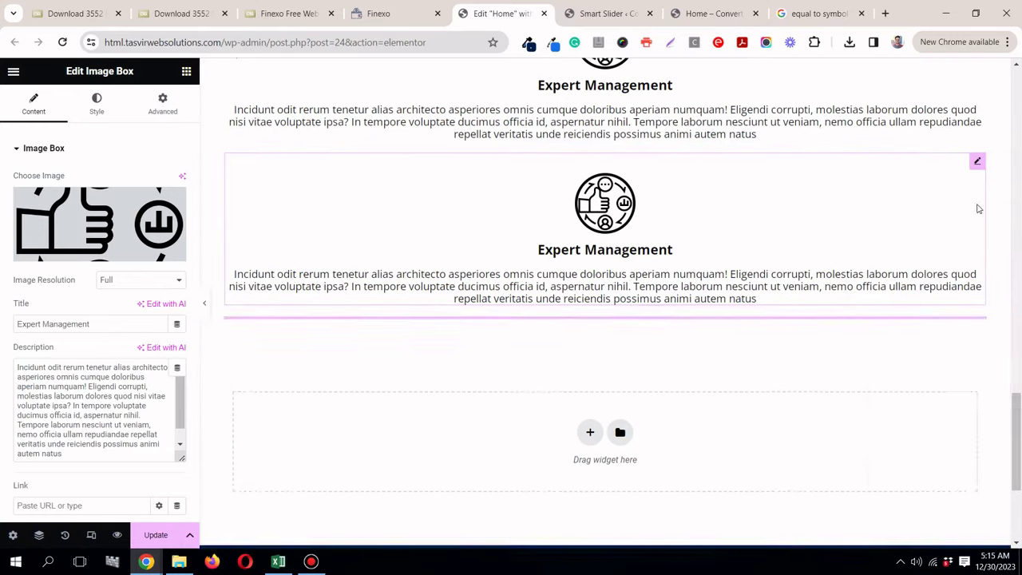
scroll(789, 223, up, 2)
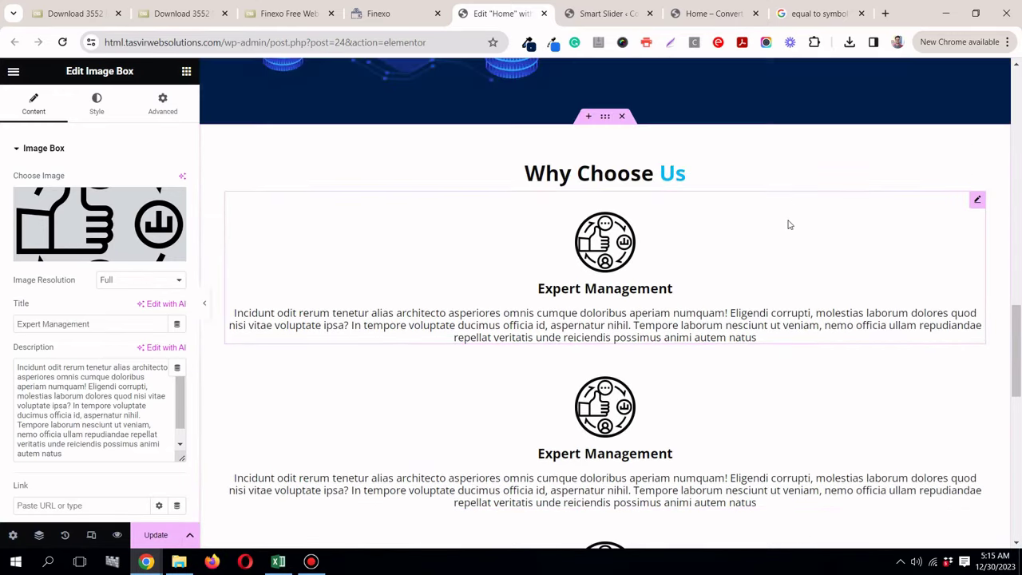
scroll(789, 223, down, 3)
Step: Copy the "Secure Investment" heading from the Finexo page
click(392, 13)
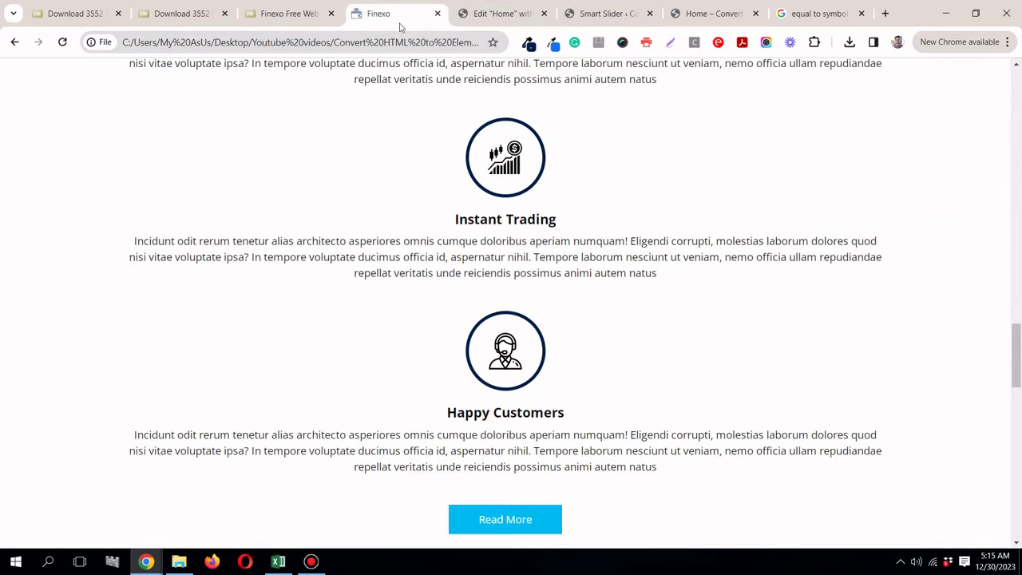
scroll(511, 304, up, 5)
scroll(496, 311, up, 2)
scroll(495, 312, down, 3)
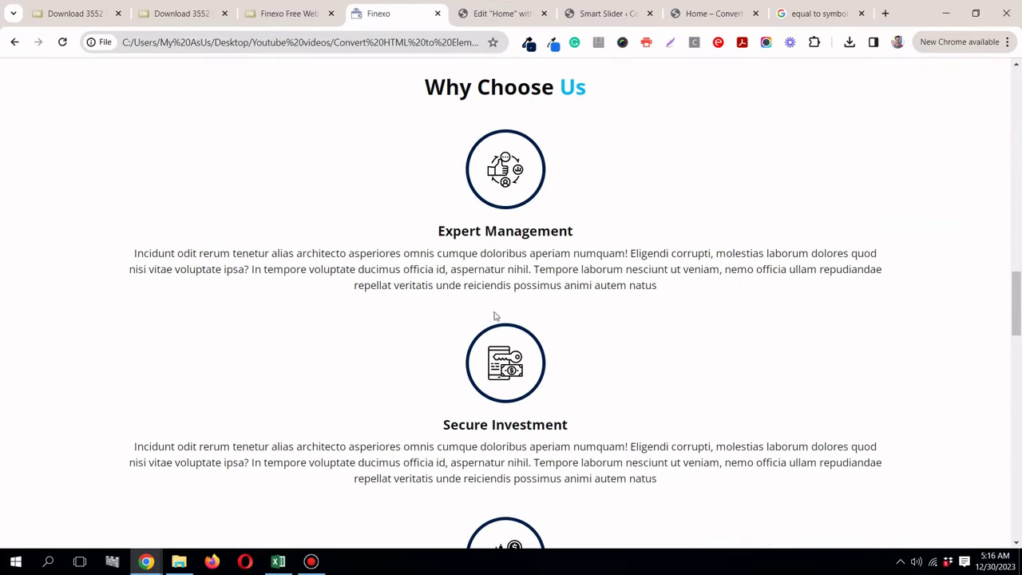
triple_click(512, 297)
right_click(535, 320)
click(550, 365)
Step: Replace the second image box's title in the Elementor editor with "Secure Investment"
click(499, 14)
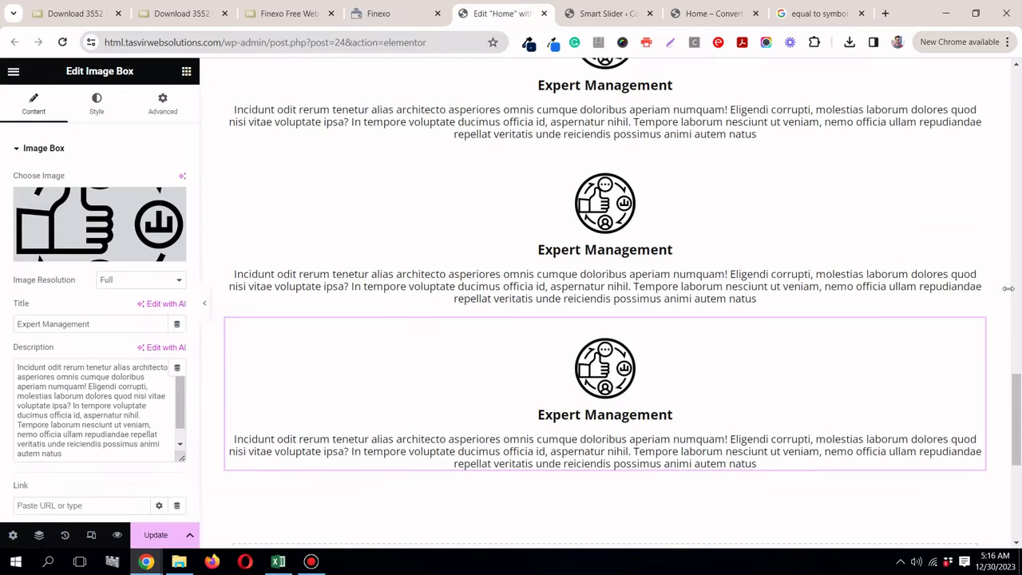
scroll(960, 194, up, 1)
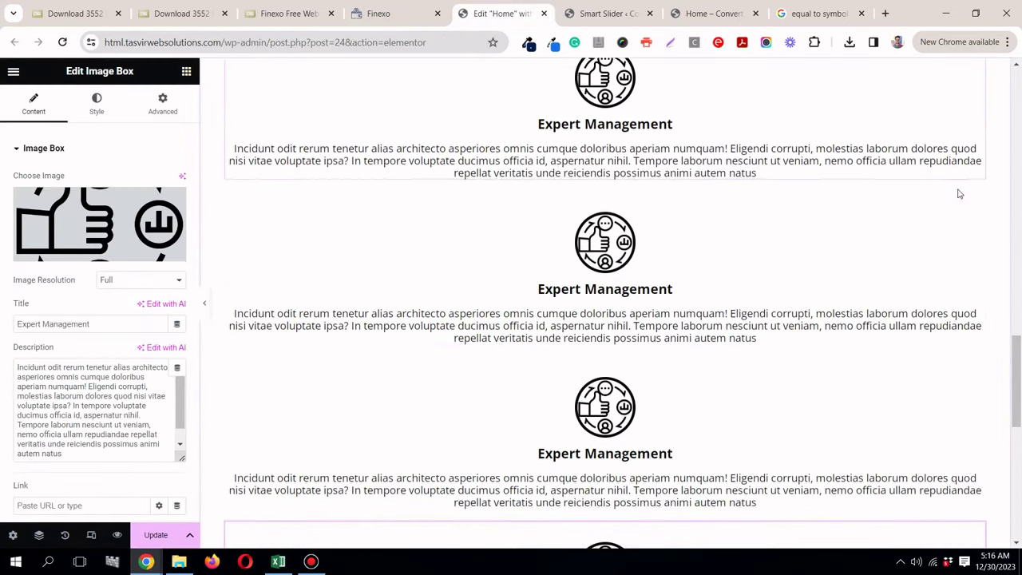
click(976, 199)
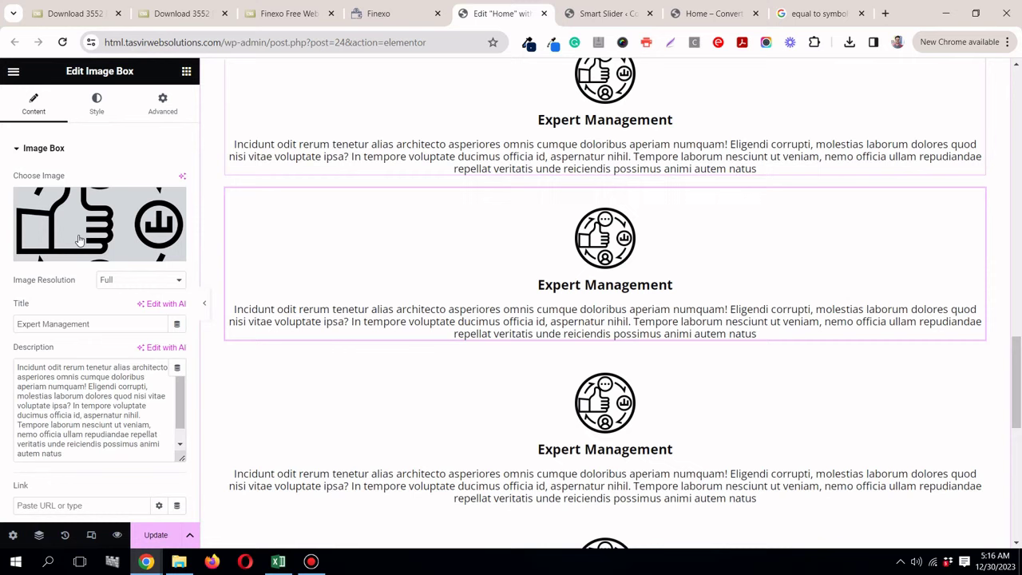
triple_click(101, 327)
right_click(101, 327)
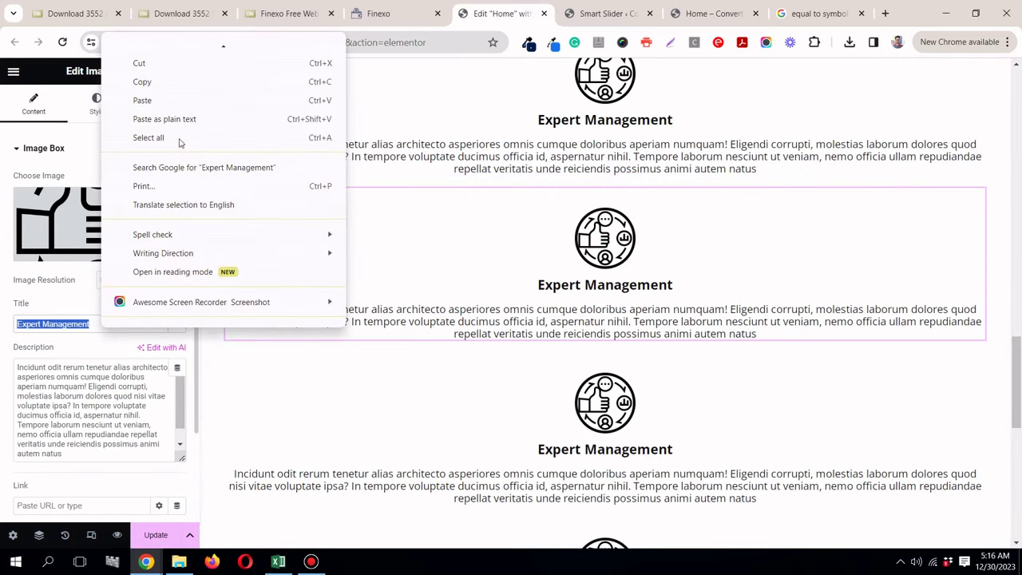
click(181, 127)
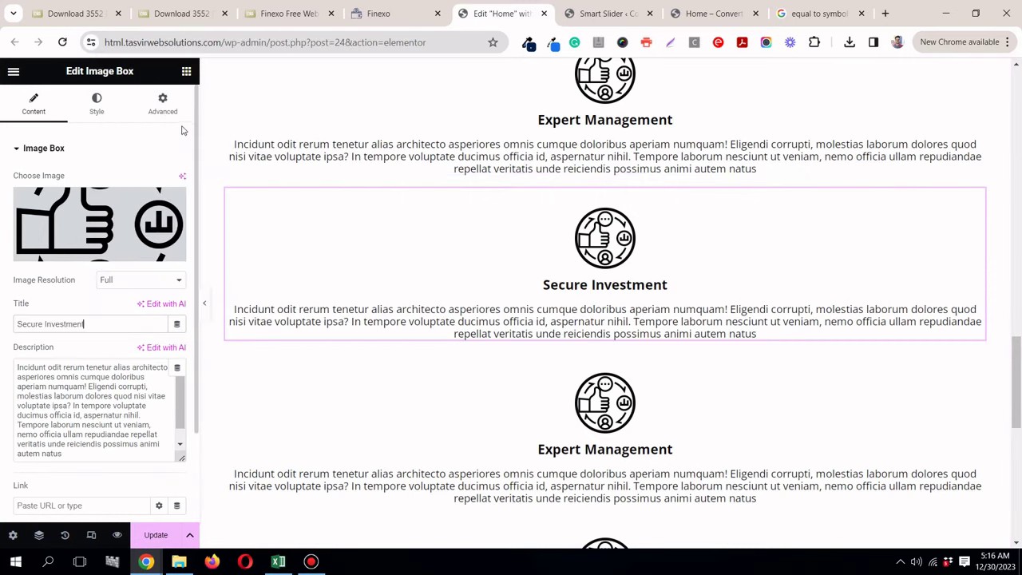
Step: Save the "Secure Investment" icon from the Finexo page to disk as w2.png
click(390, 10)
click(561, 258)
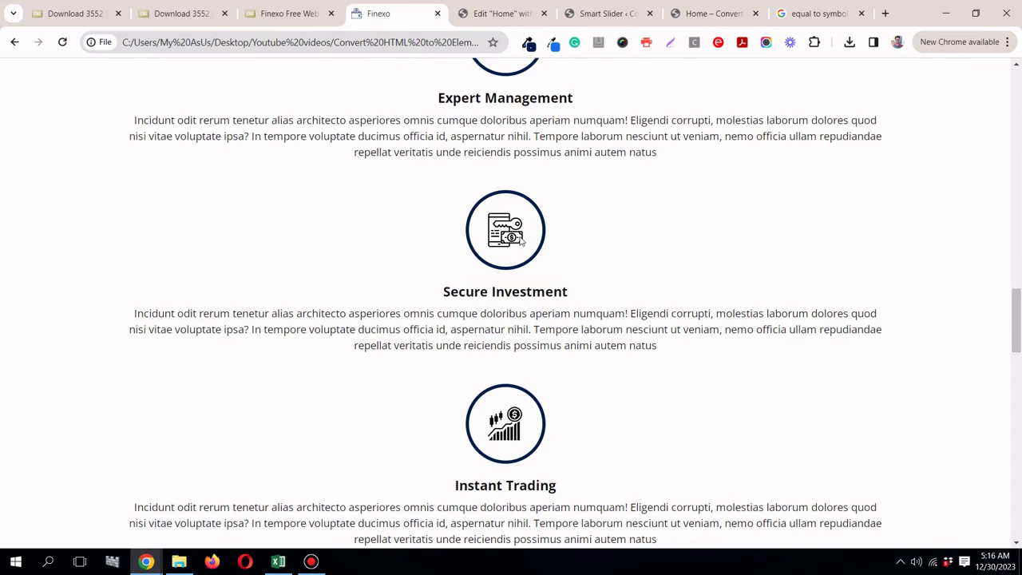
right_click(522, 240)
click(549, 272)
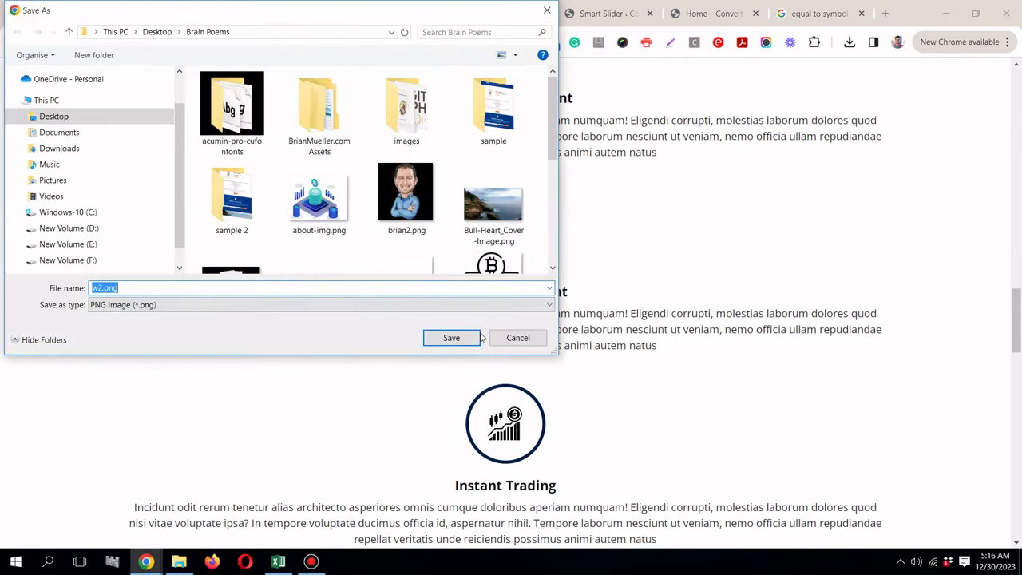
click(450, 336)
Step: Upload w2.png to the media library in the Elementor editor and use it as the "Secure Investment" box's image
click(495, 13)
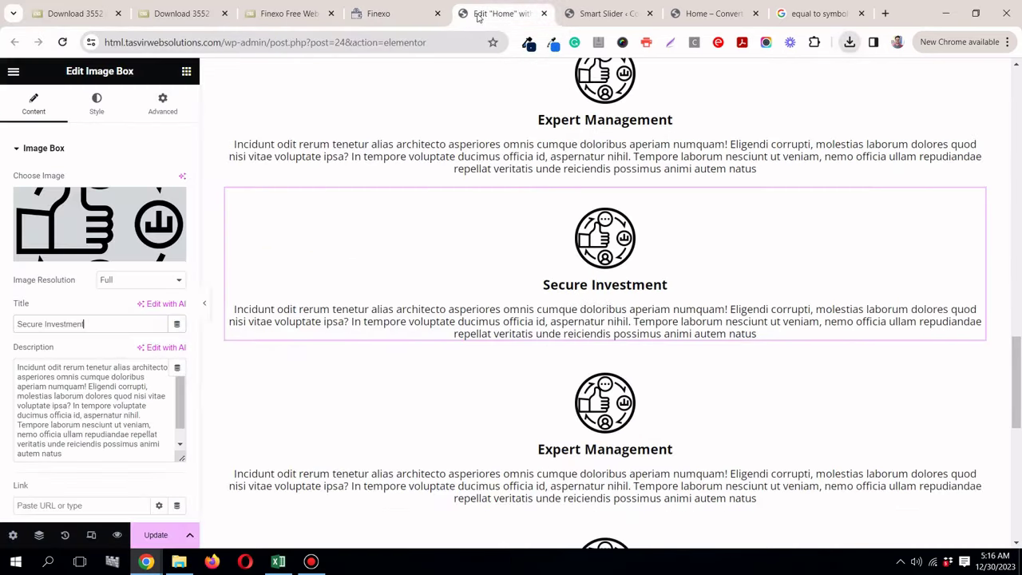
click(51, 216)
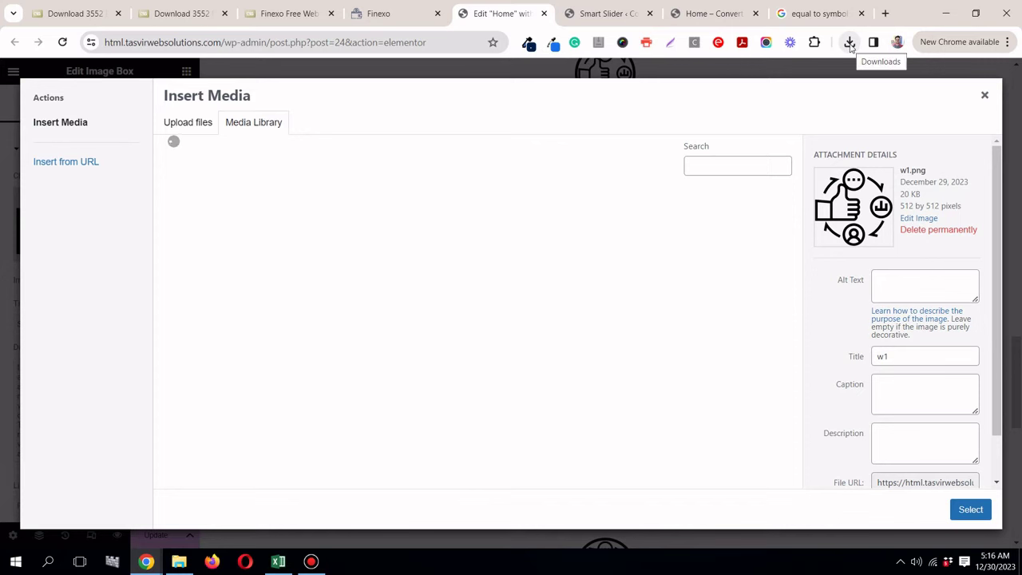
click(850, 46)
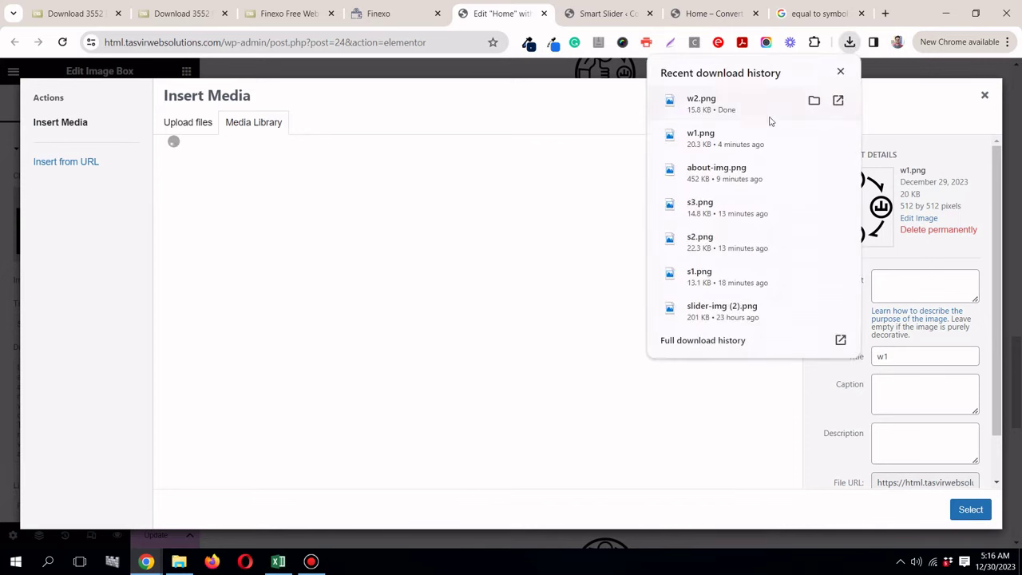
drag(767, 108, 350, 156)
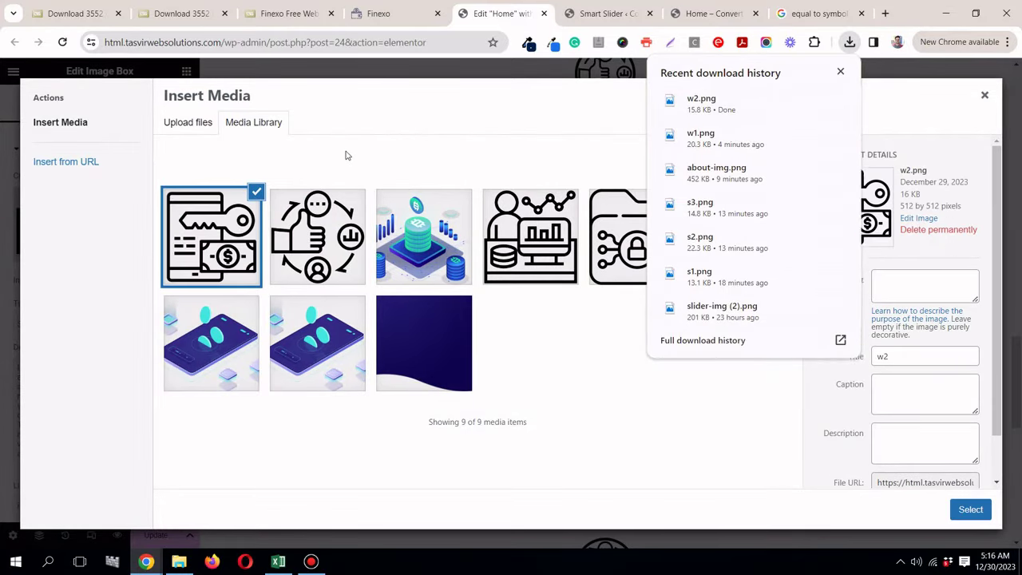
click(963, 513)
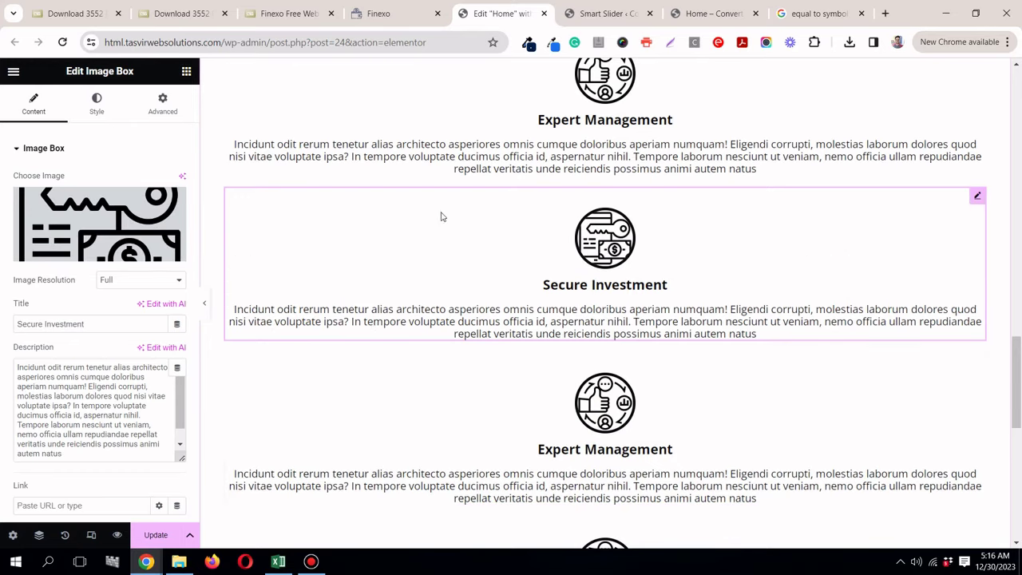
Step: Check the block order on the Finexo page and open the third image box for editing in Elementor
click(394, 27)
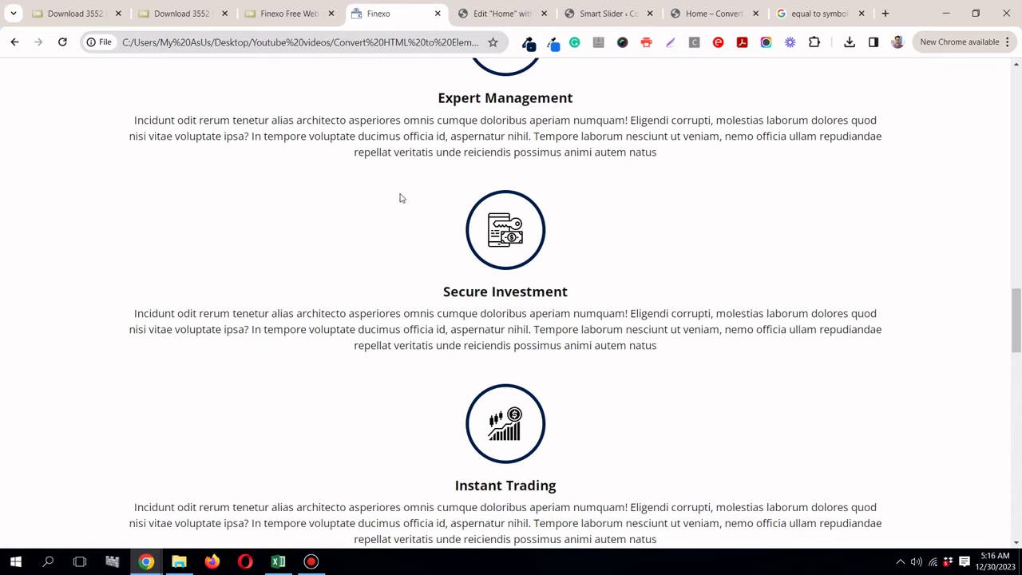
scroll(551, 347, down, 3)
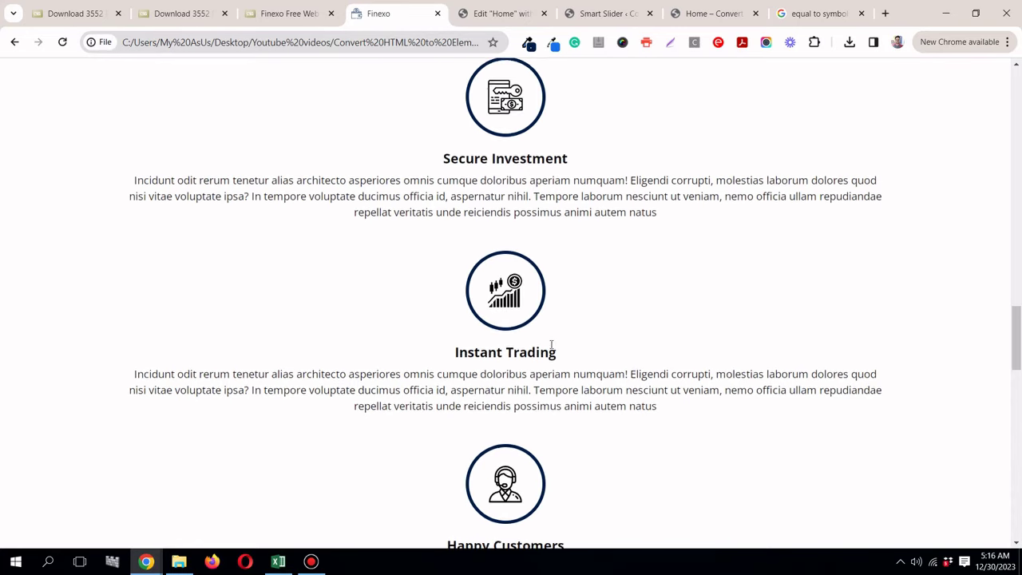
scroll(550, 319, up, 5)
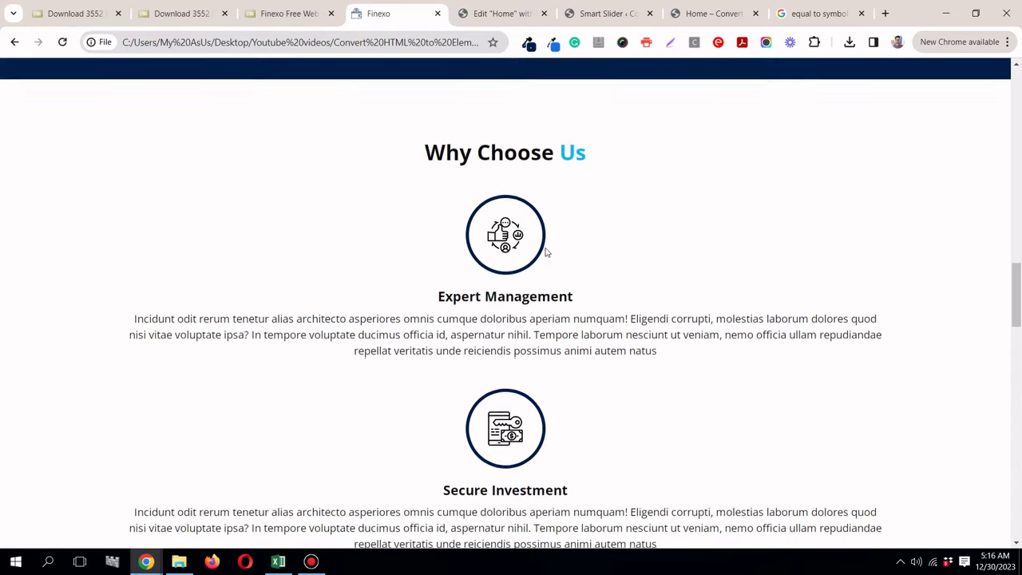
scroll(540, 283, down, 5)
click(502, 14)
scroll(666, 284, down, 2)
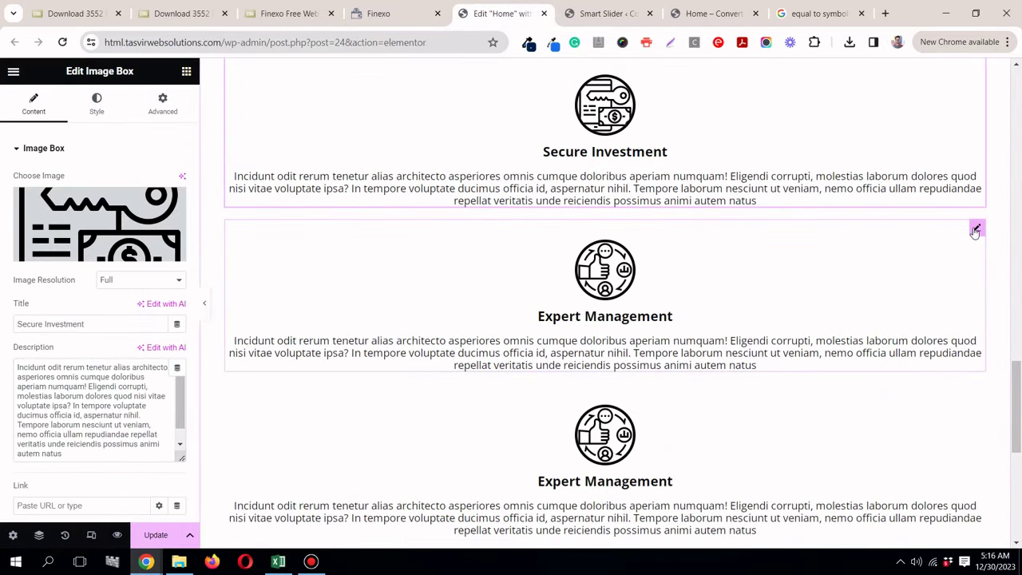
click(975, 230)
Step: Copy the "Instant Trading" heading from the Finexo page
click(386, 22)
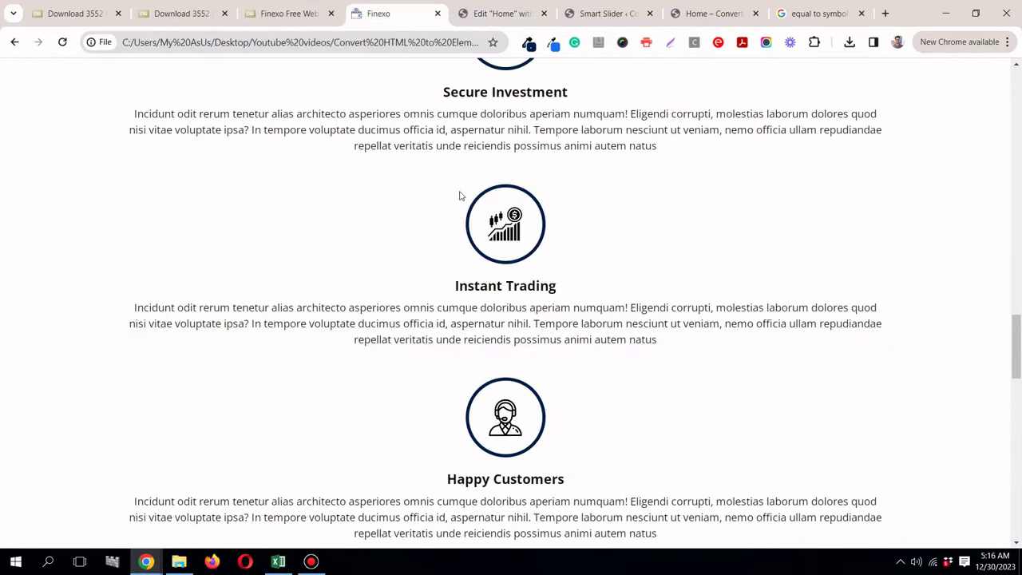
scroll(460, 193, up, 4)
scroll(463, 194, down, 5)
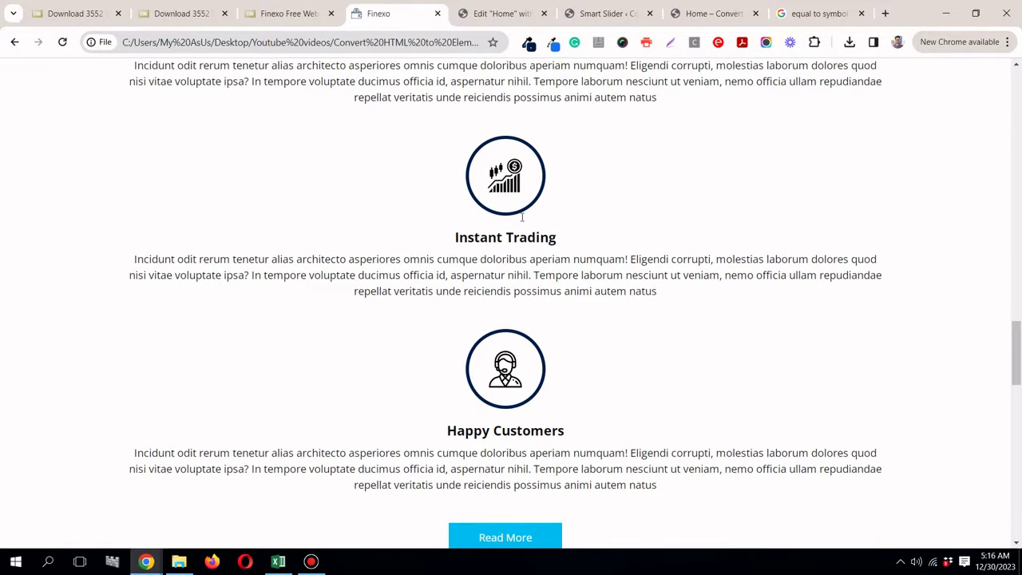
scroll(523, 218, up, 5)
scroll(523, 226, down, 2)
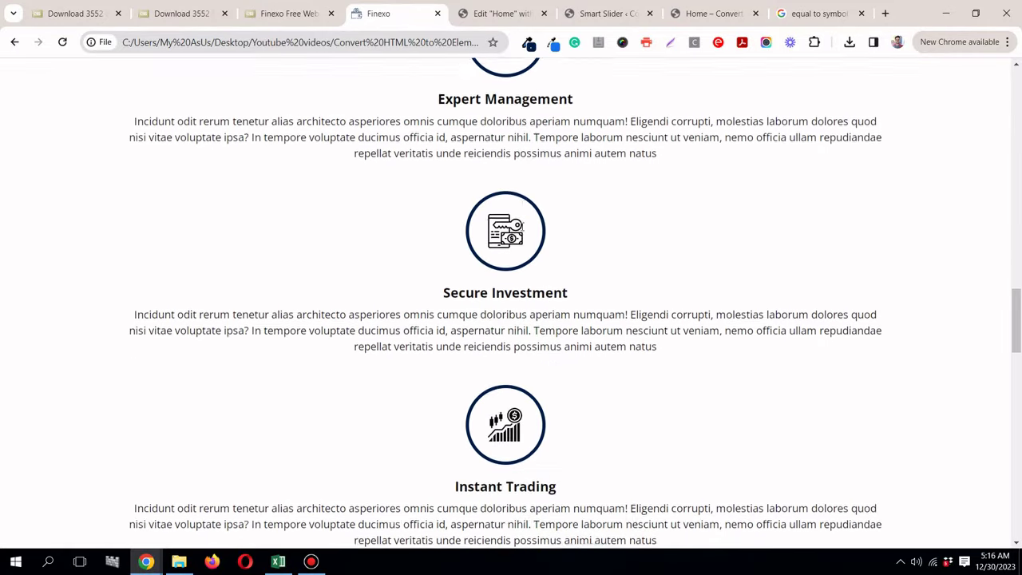
scroll(524, 223, down, 4)
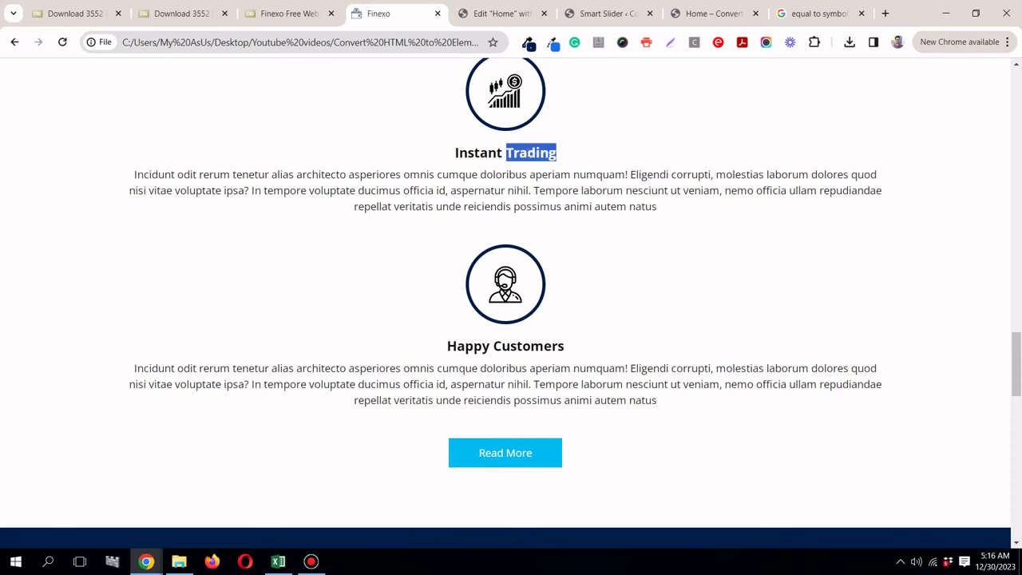
triple_click(527, 152)
right_click(541, 162)
click(563, 173)
Step: Replace the third image box's title in the Elementor editor with the copied text "Instant Trading"
click(477, 12)
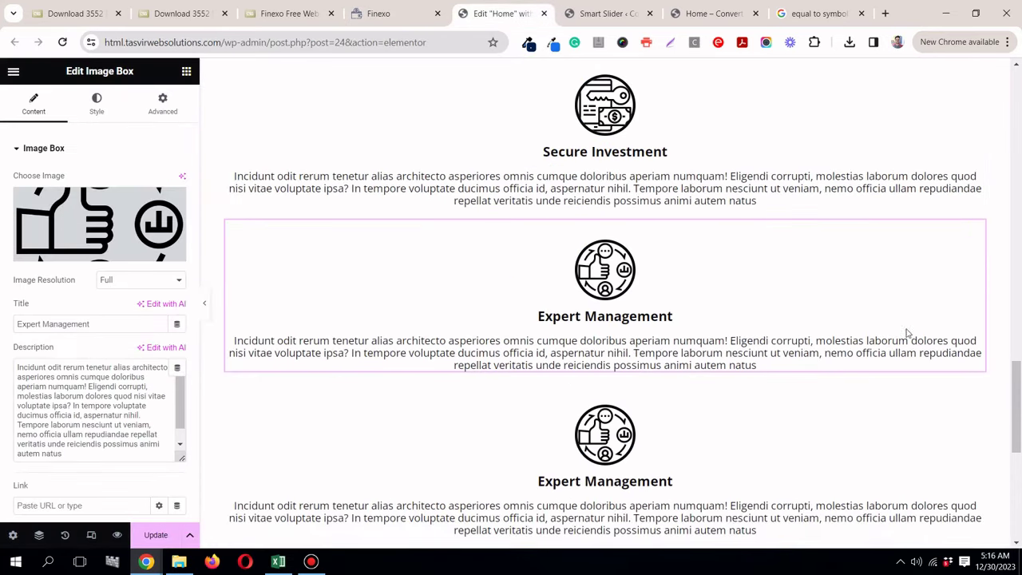
mouse_move(977, 231)
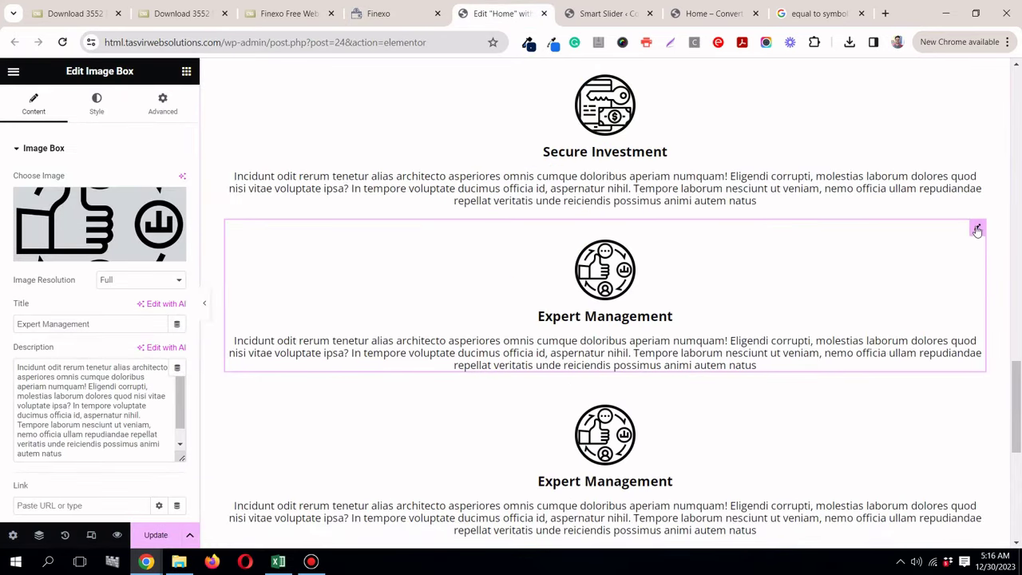
triple_click(72, 324)
right_click(70, 328)
click(158, 128)
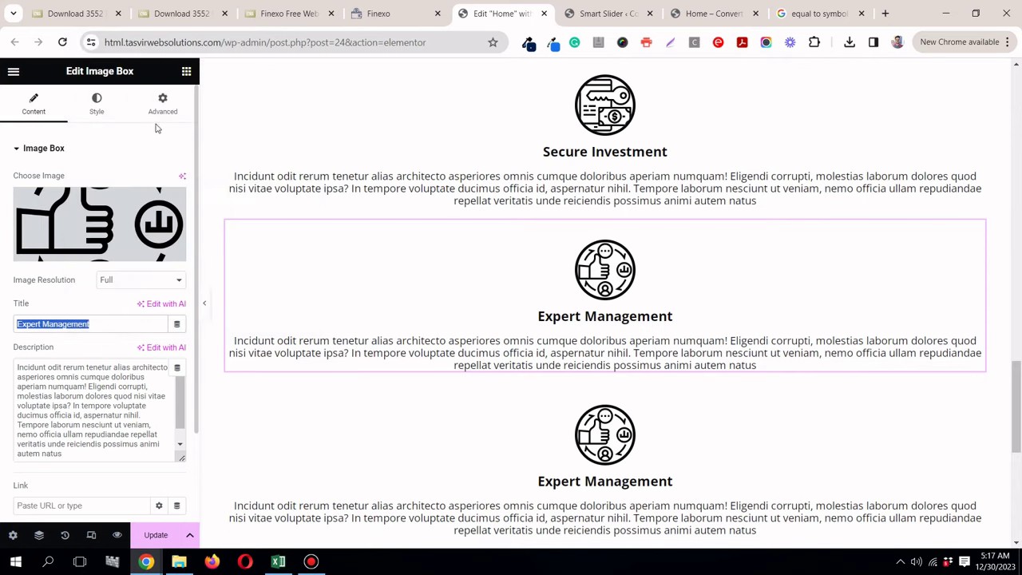
key(ctrl+v)
Step: Save the "Instant Trading" icon from the Finexo page to disk as w3.png
click(414, 17)
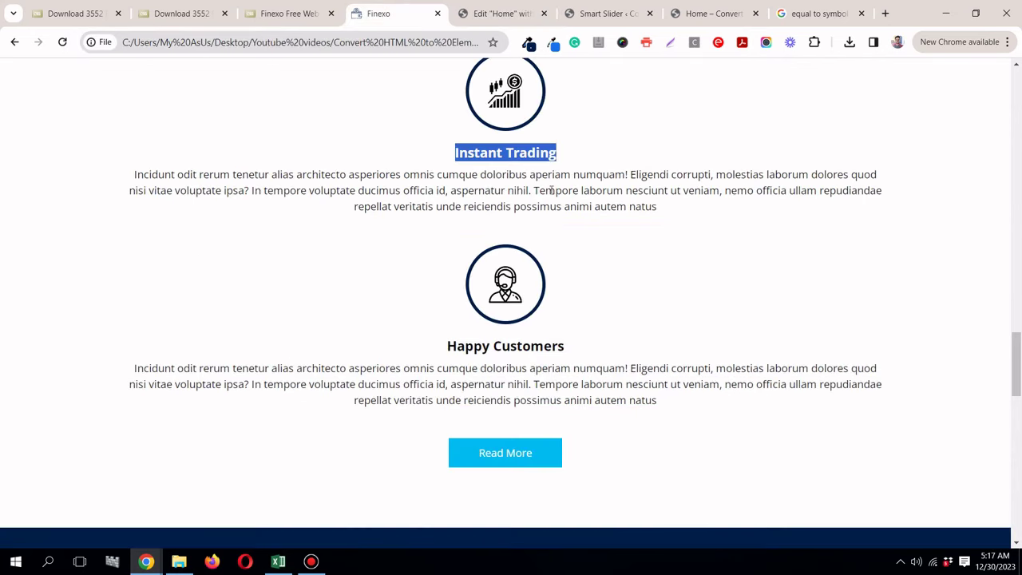
scroll(565, 179, up, 2)
right_click(516, 210)
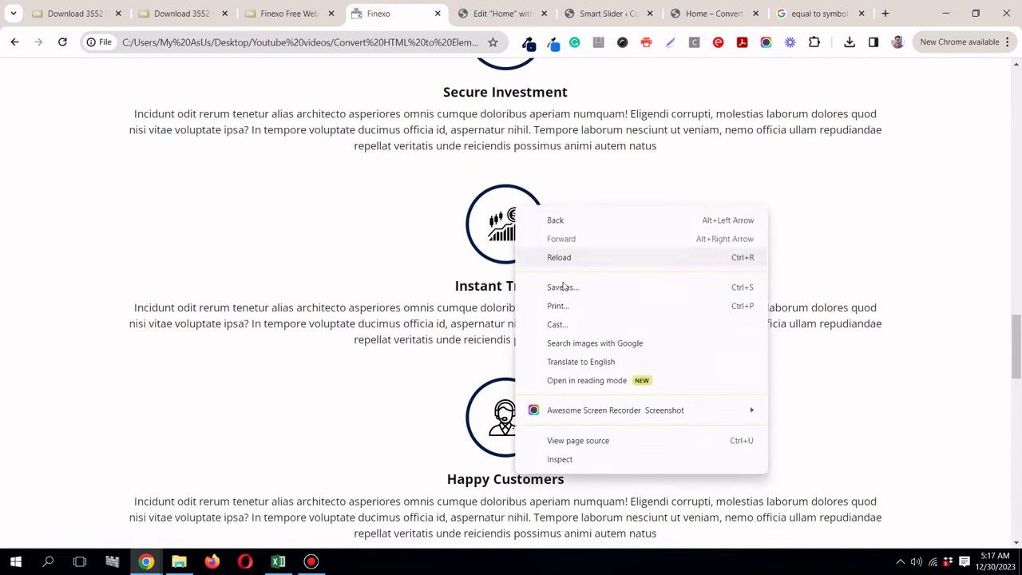
click(509, 256)
right_click(517, 230)
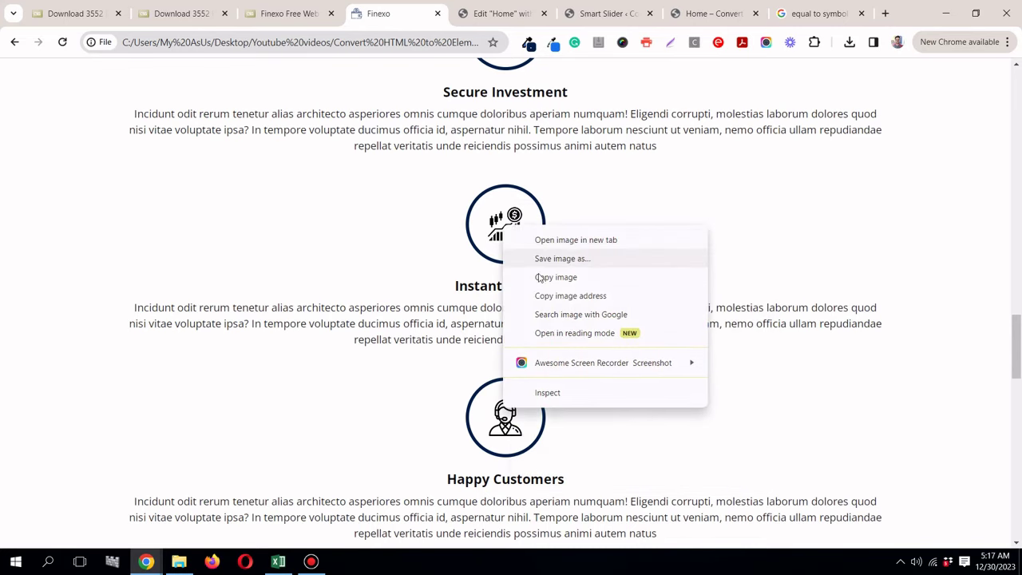
click(543, 260)
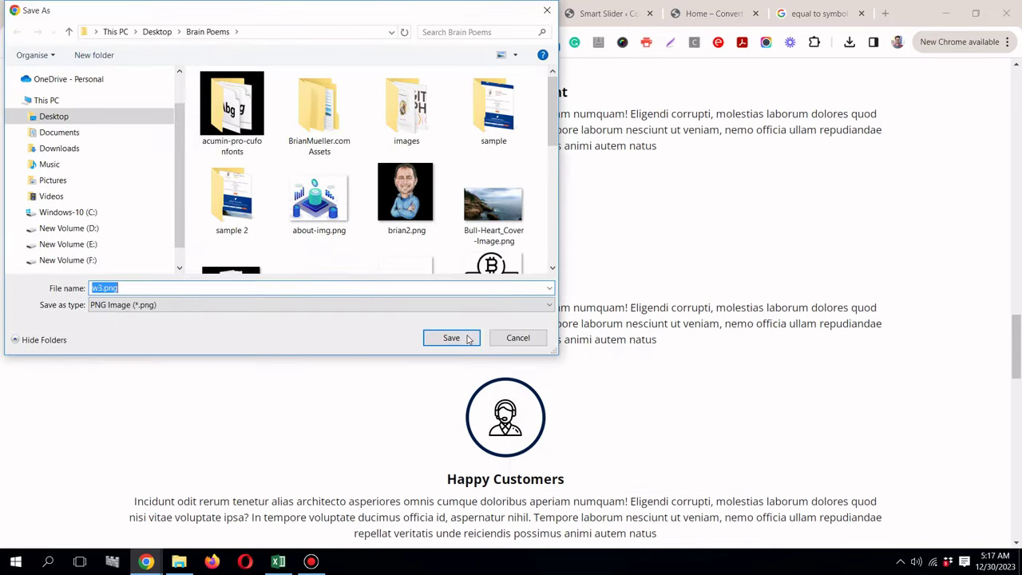
click(469, 339)
Step: Upload w3.png to the media library in the Elementor editor and use it as the "Instant Trading" box's image
click(500, 14)
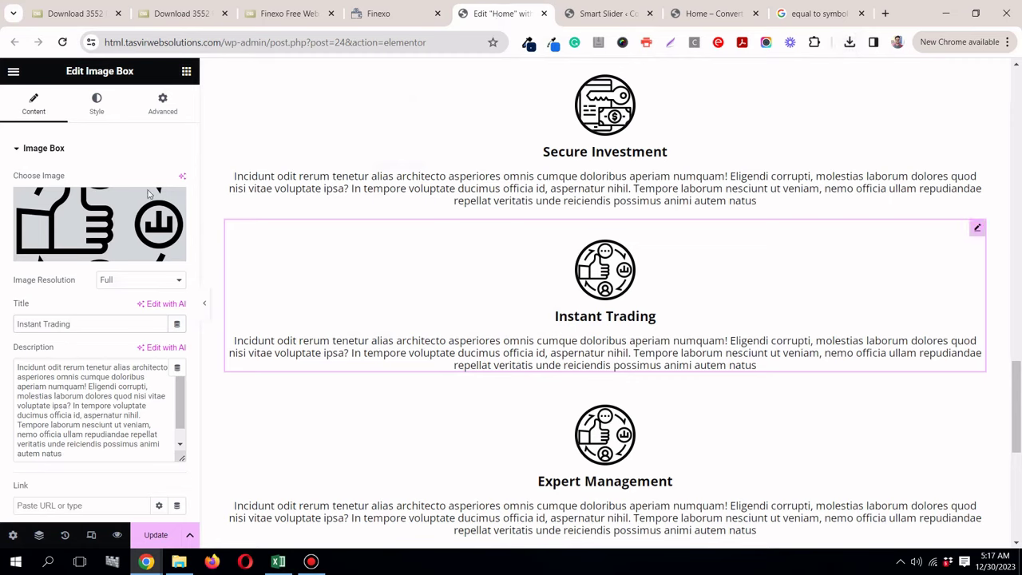
click(28, 209)
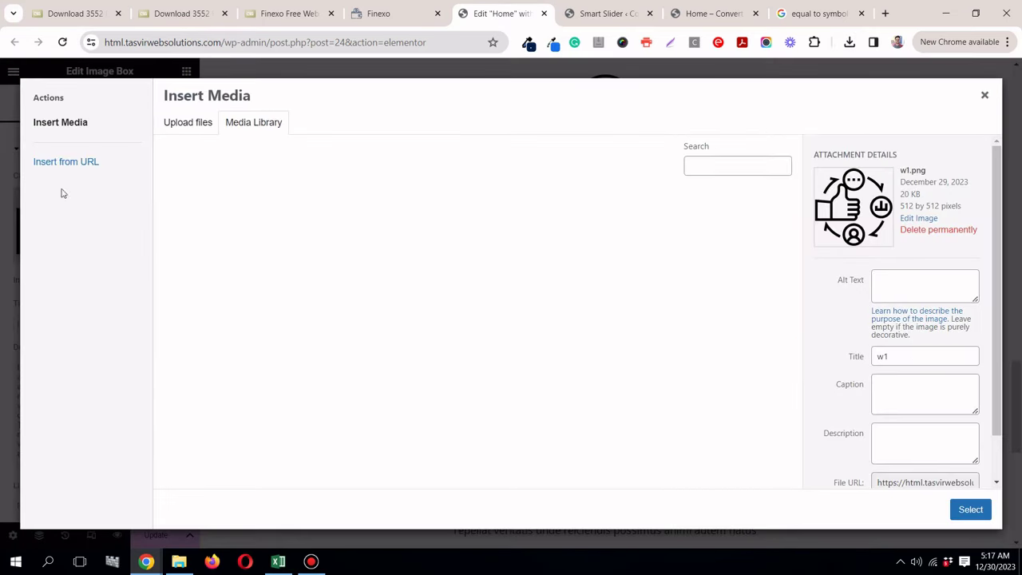
click(849, 42)
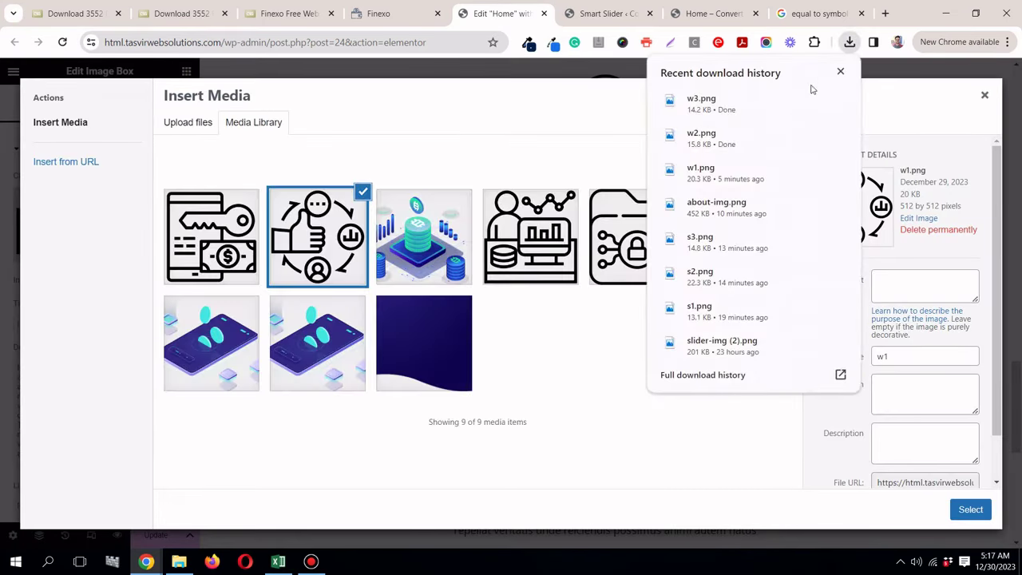
drag(702, 104, 523, 157)
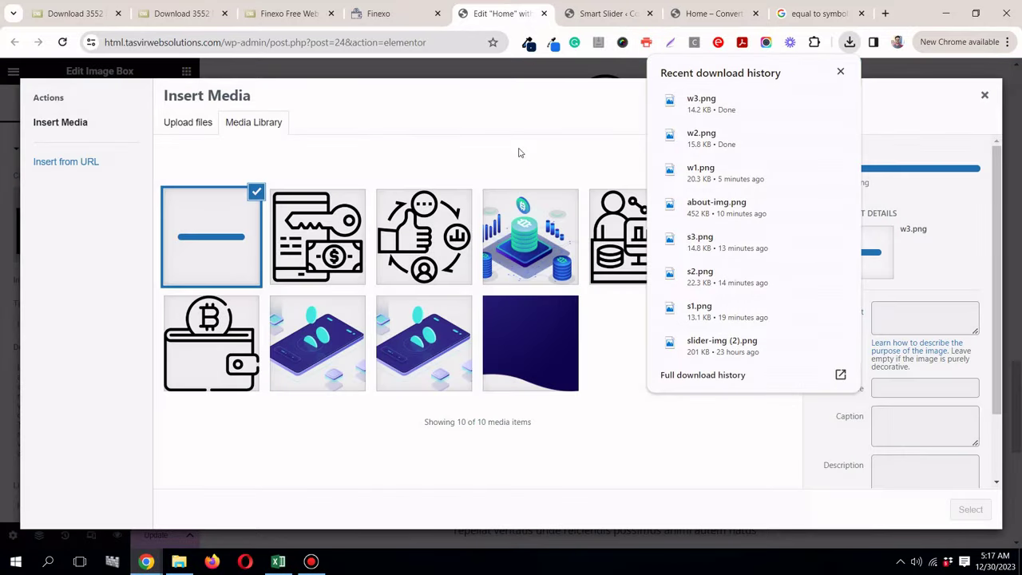
click(519, 153)
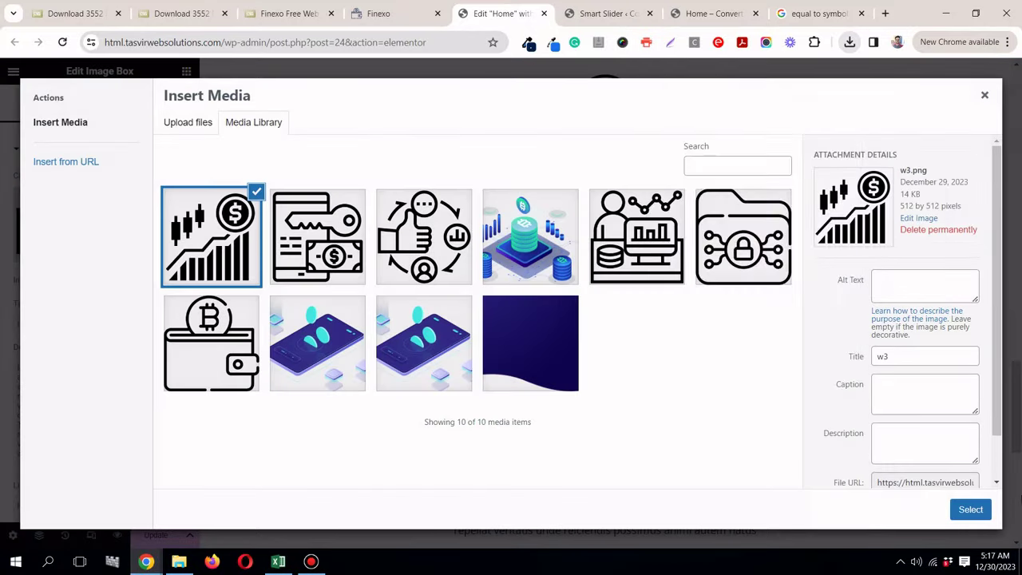
click(970, 509)
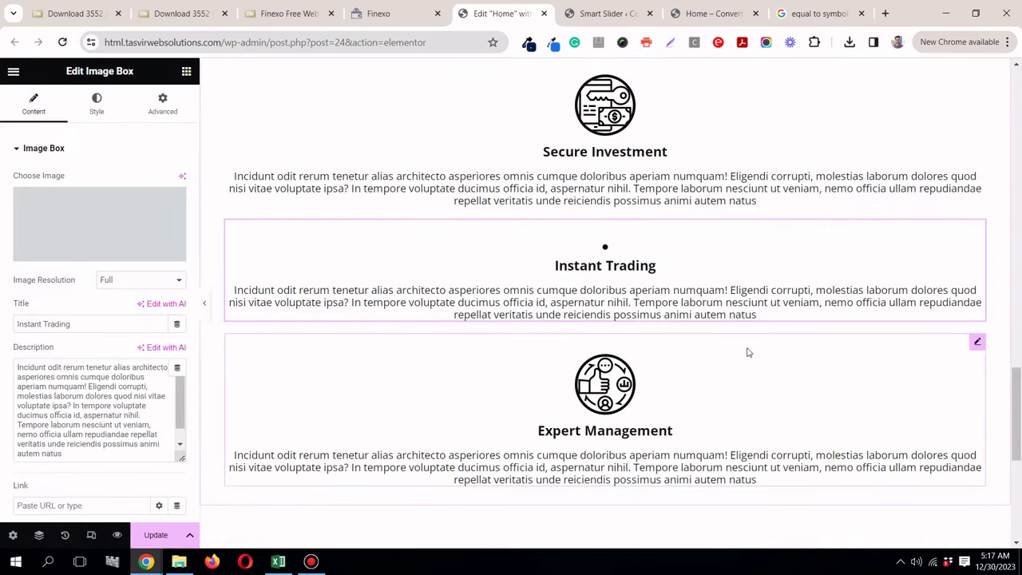
Step: Copy the "Happy Customers" heading from the Finexo page
scroll(719, 333, down, 2)
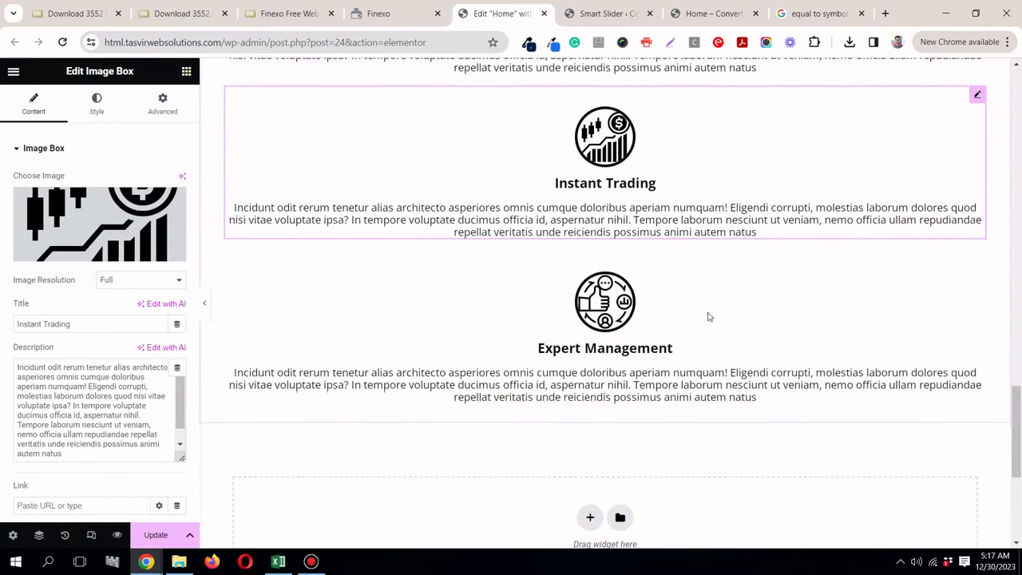
click(399, 11)
scroll(536, 249, down, 3)
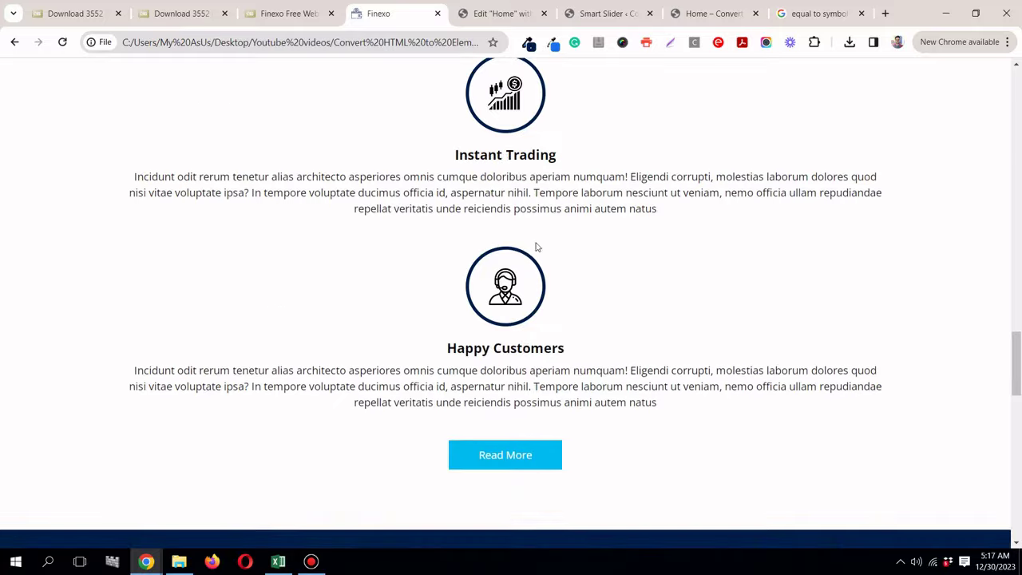
triple_click(533, 214)
right_click(532, 214)
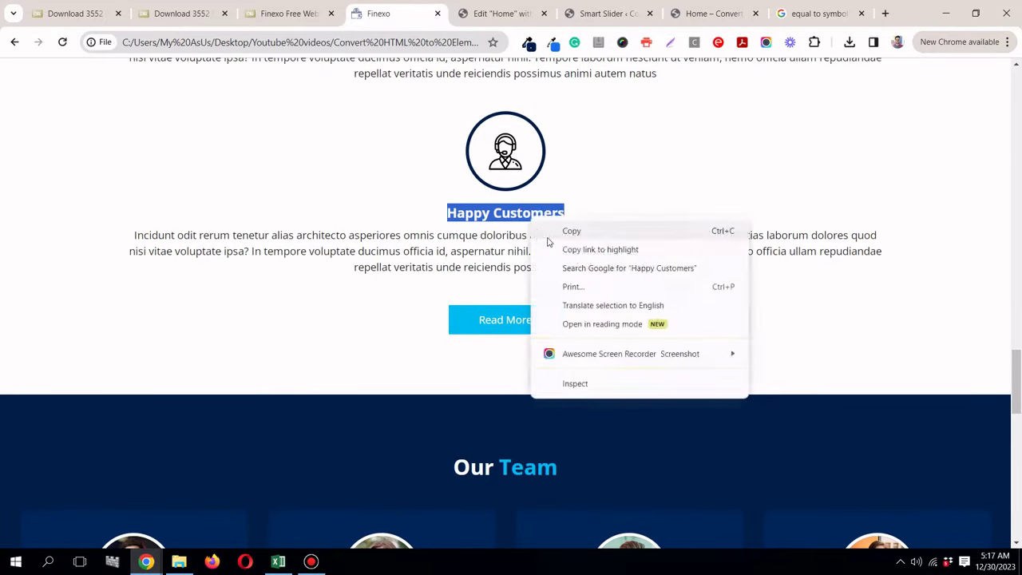
click(570, 228)
Step: Open the fourth image box in the Elementor editor and replace its title with the copied text "Happy Customers"
click(499, 14)
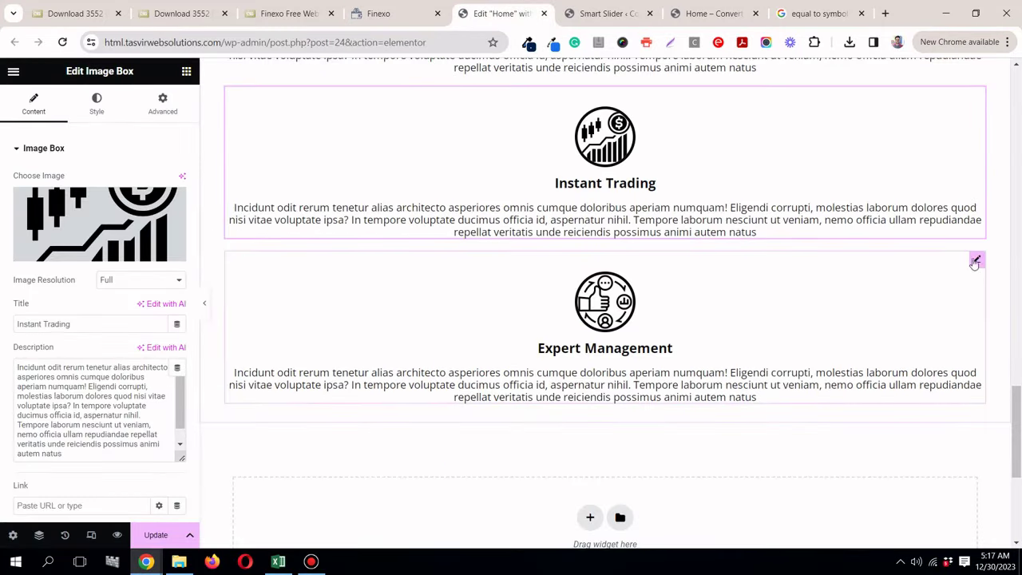
click(977, 260)
click(89, 323)
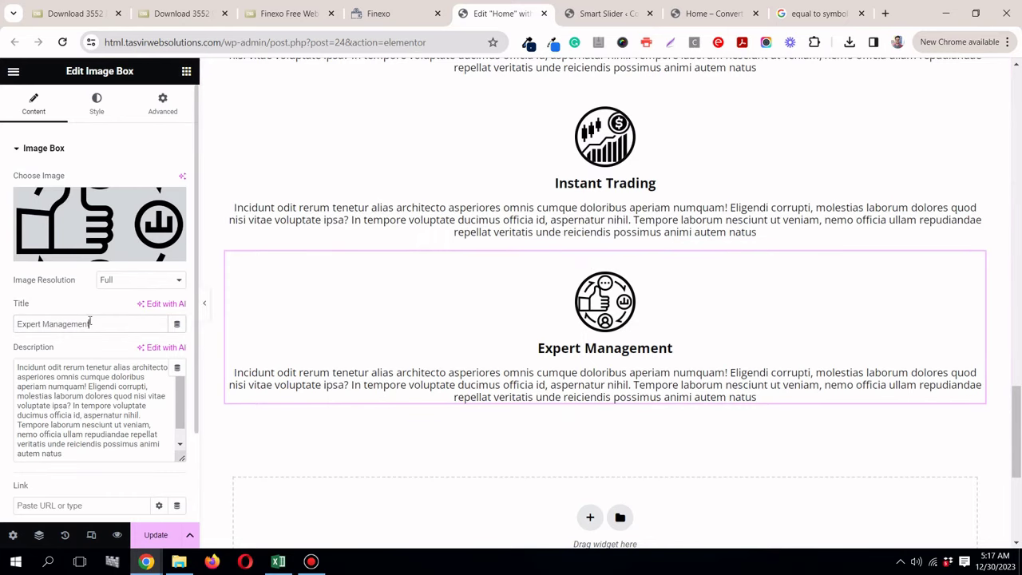
triple_click(89, 324)
right_click(112, 323)
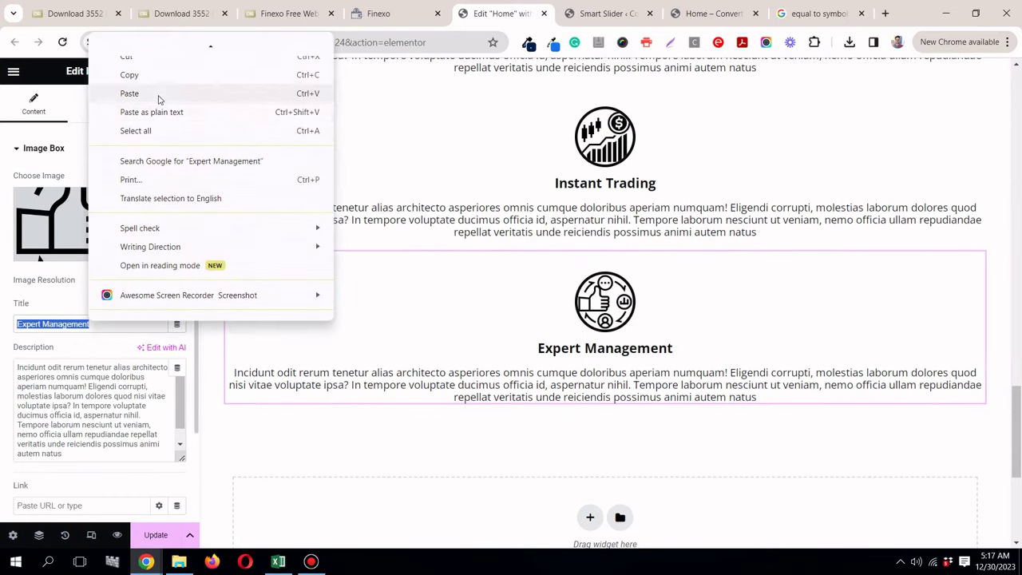
click(159, 92)
Step: Save the "Happy Customers" icon from the Finexo page to disk as w4.png
click(403, 14)
click(559, 172)
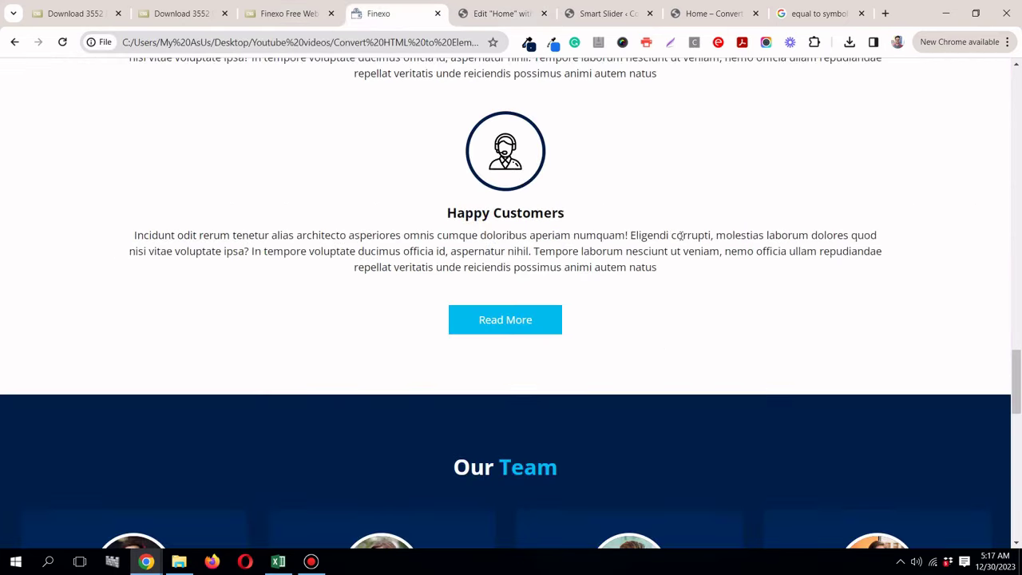
right_click(506, 153)
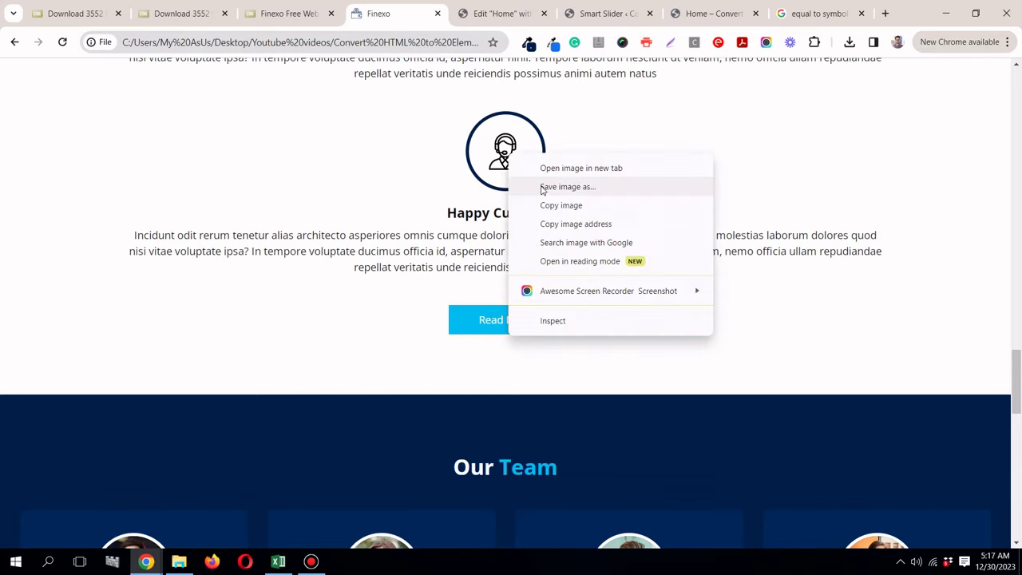
click(541, 186)
click(471, 339)
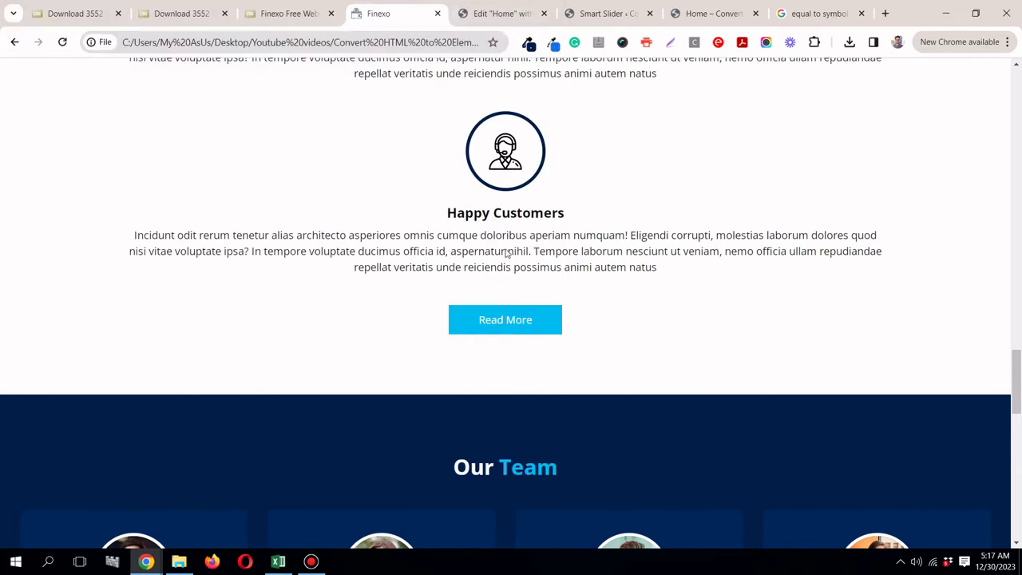
Step: Upload w4.png to the media library in the Elementor editor and use it as the "Happy Customers" box's image
click(499, 14)
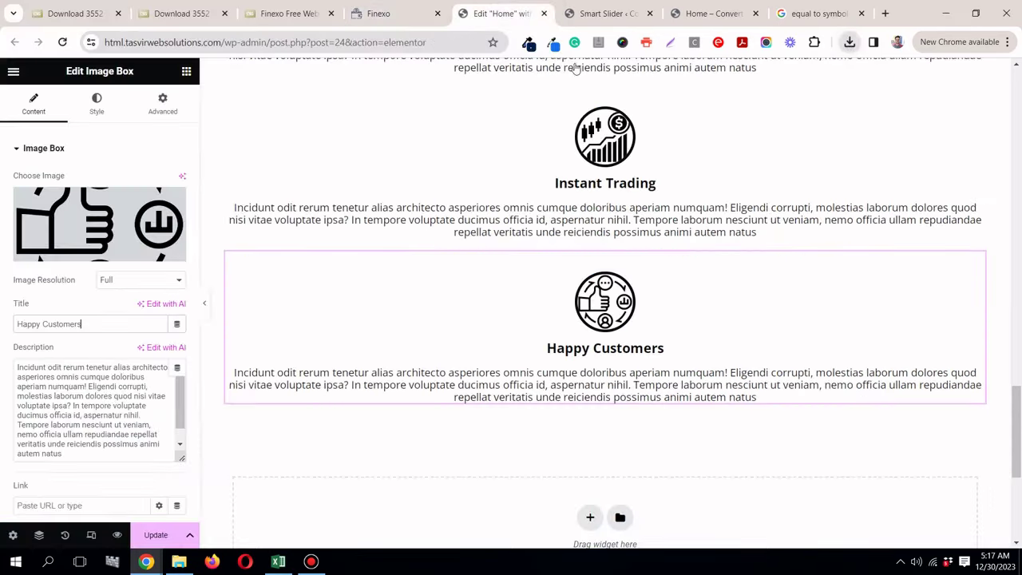
click(117, 224)
click(851, 46)
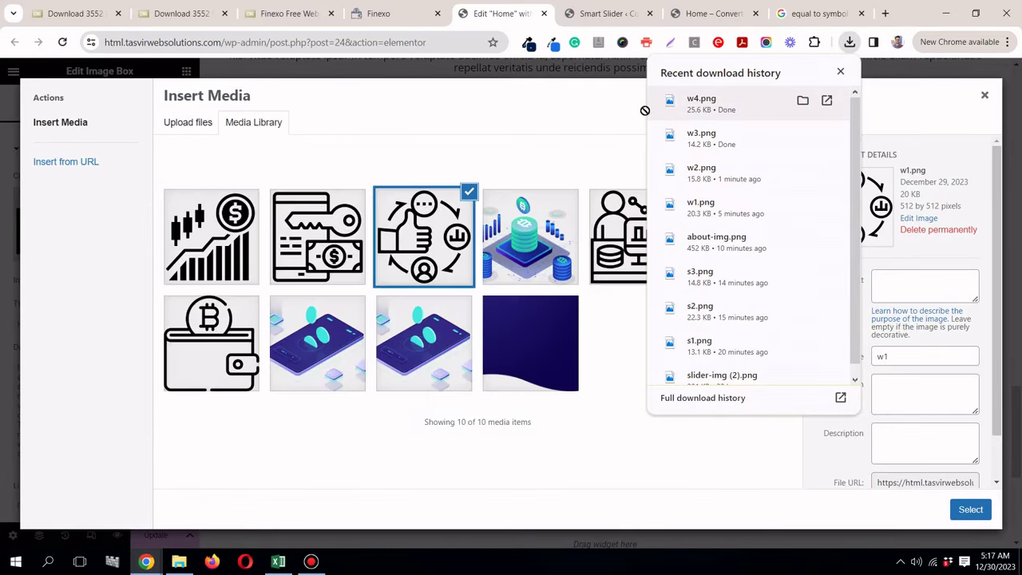
drag(749, 108, 423, 177)
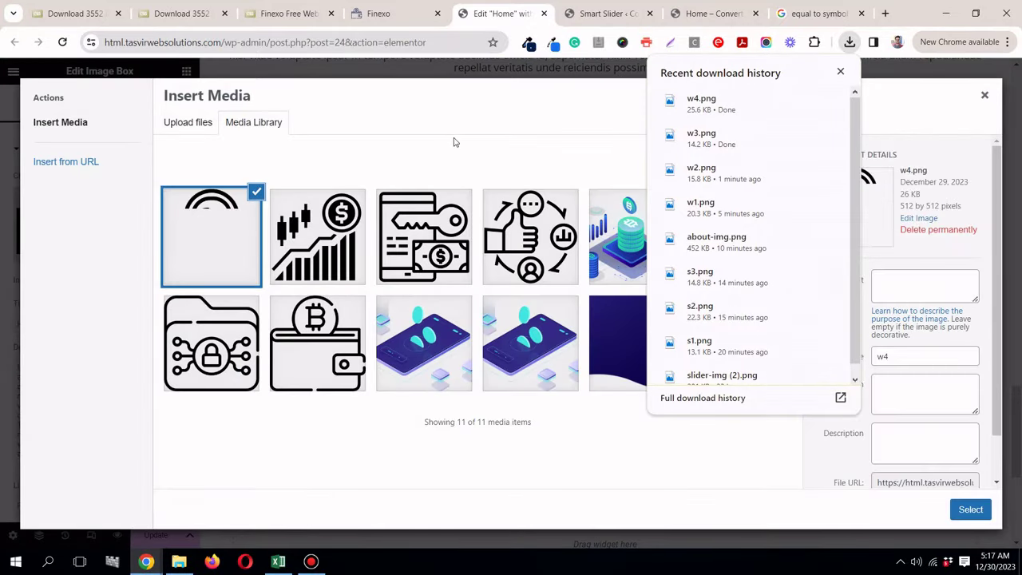
click(453, 142)
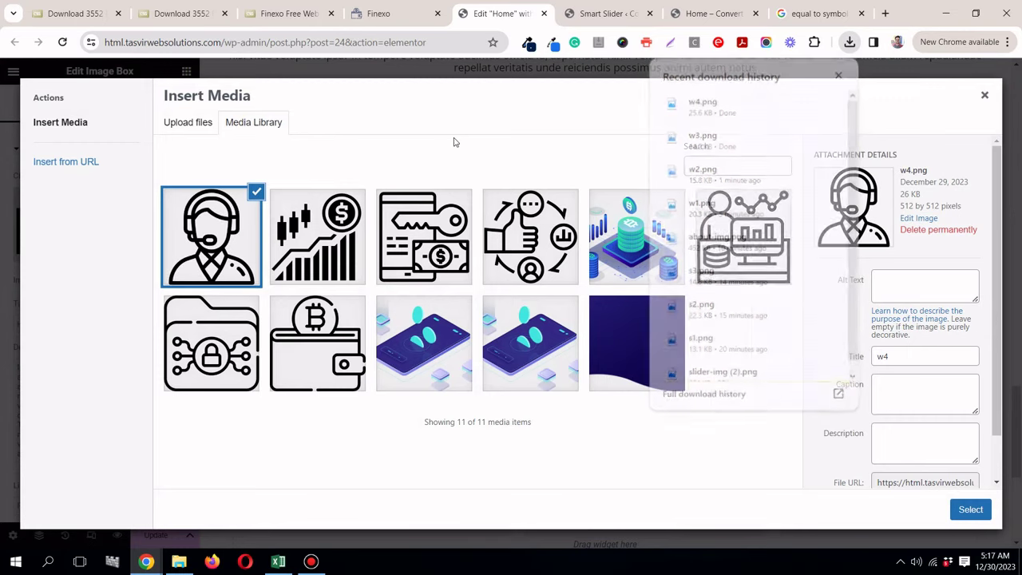
click(981, 510)
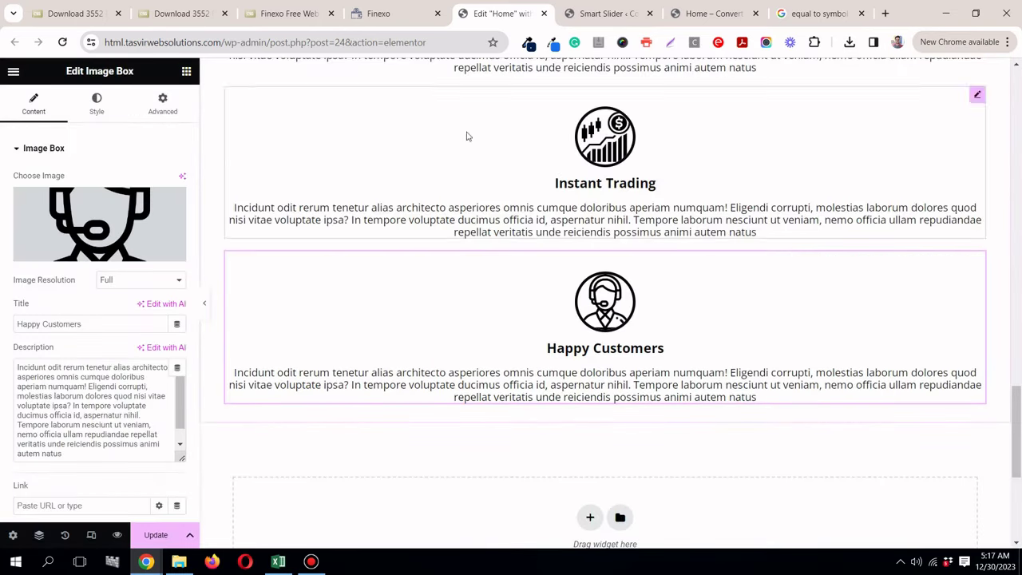
Step: Add a centre-aligned Button widget below the "Happy Customers" box and set its text to "Read More"
click(396, 16)
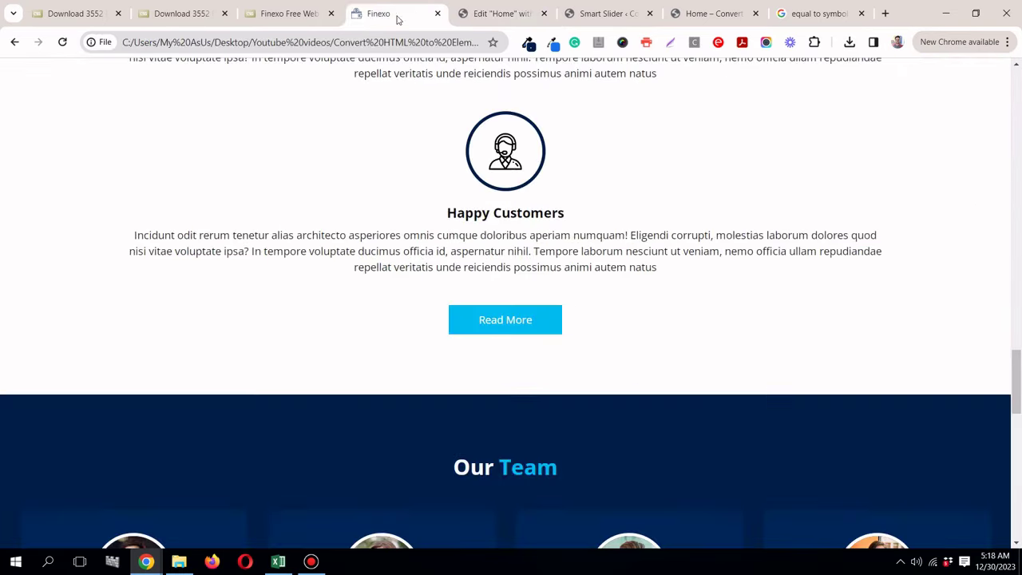
click(495, 17)
click(186, 71)
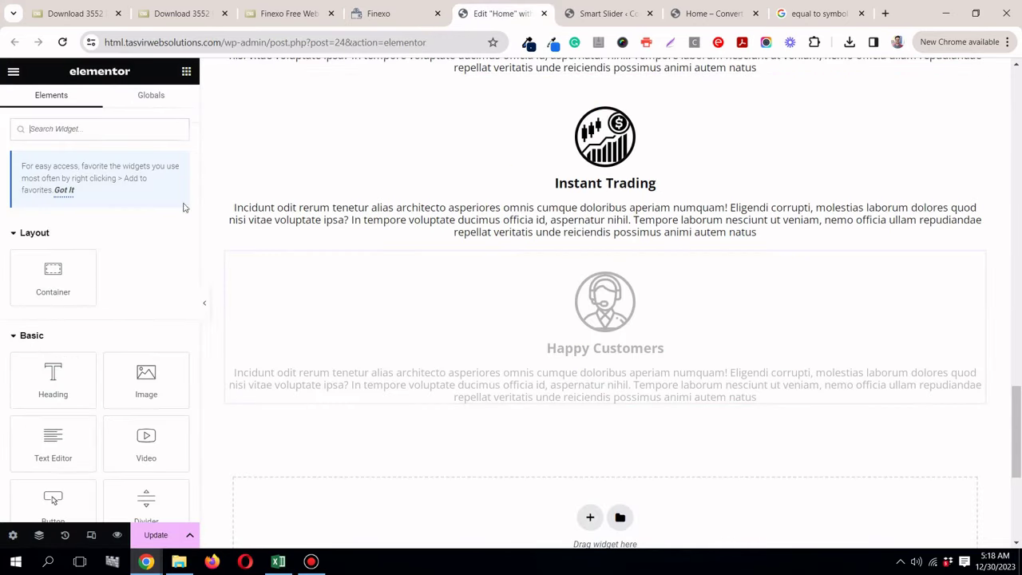
drag(52, 499, 627, 373)
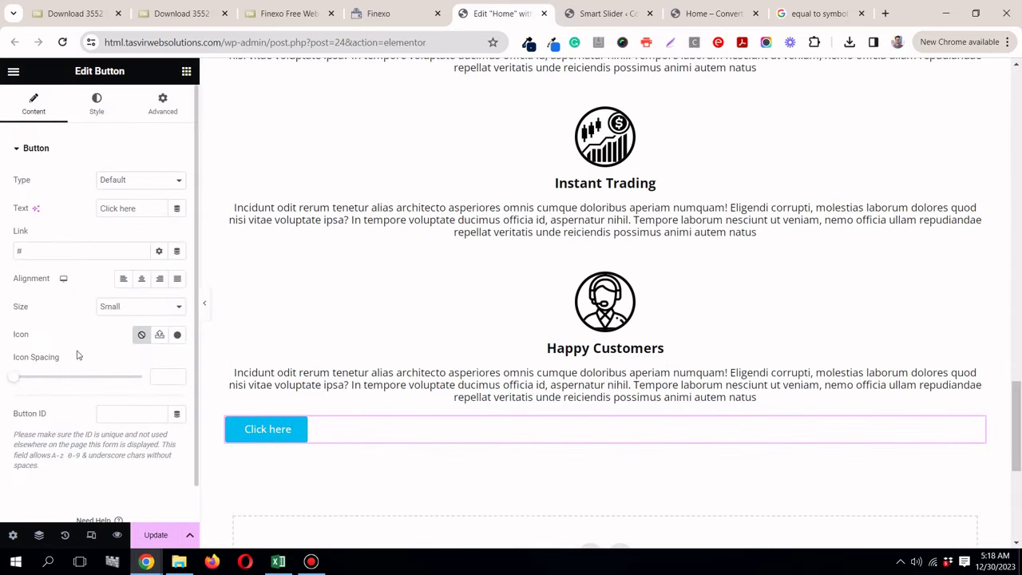
click(142, 280)
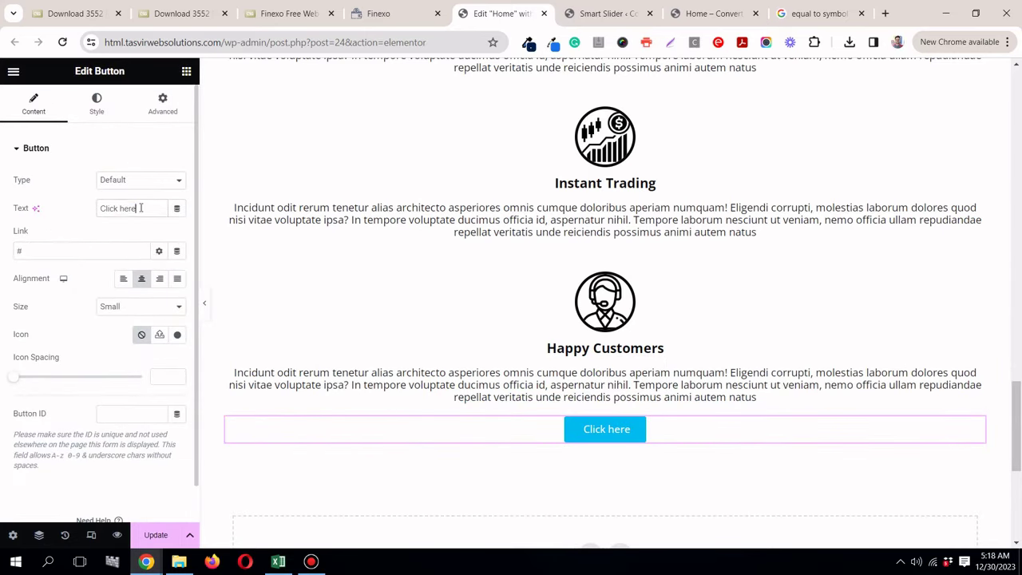
text(Read More)
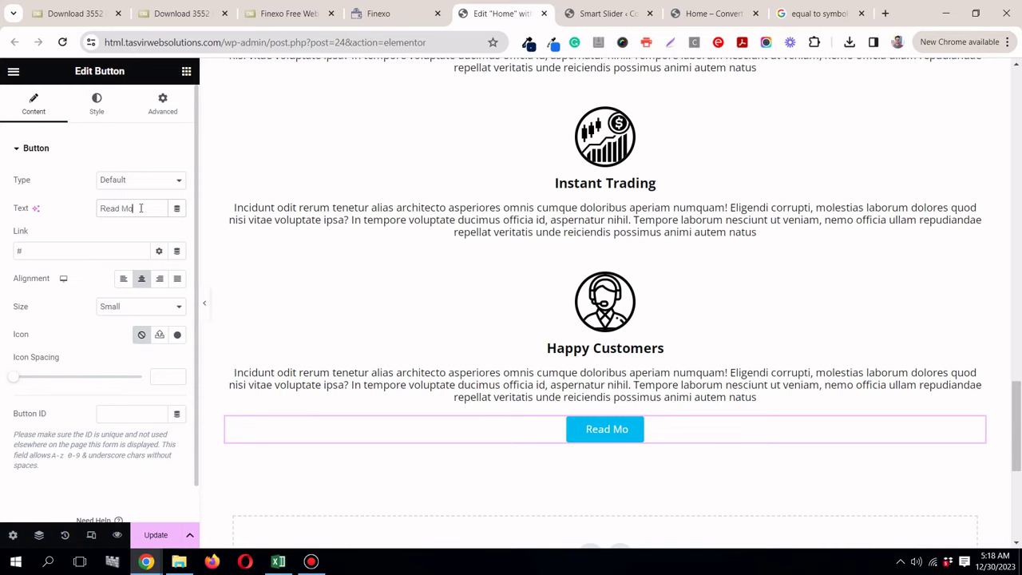
click(311, 562)
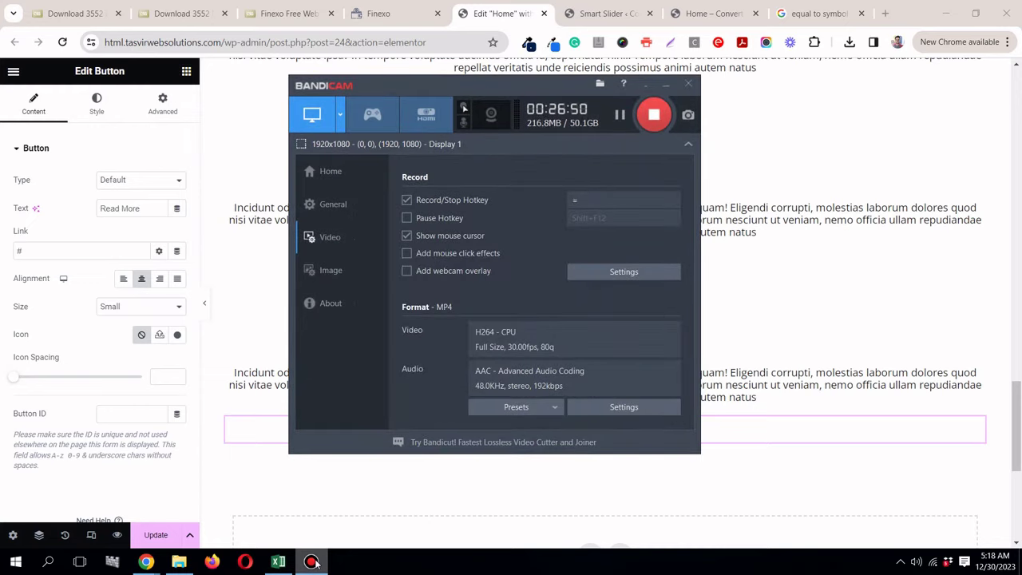
click(312, 562)
Step: Update the page and collapse the widget settings to preview the section at full width
click(164, 534)
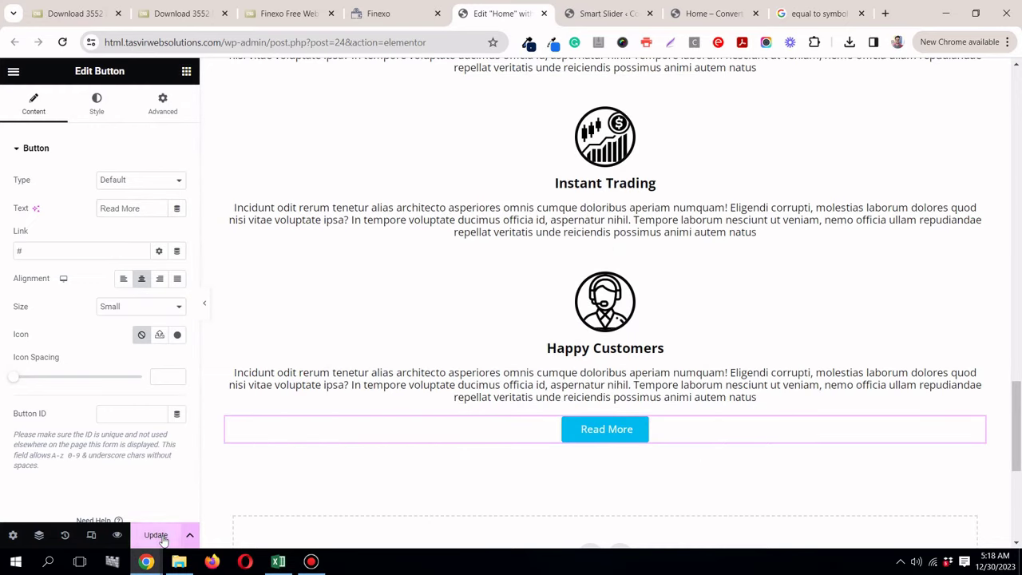
click(202, 304)
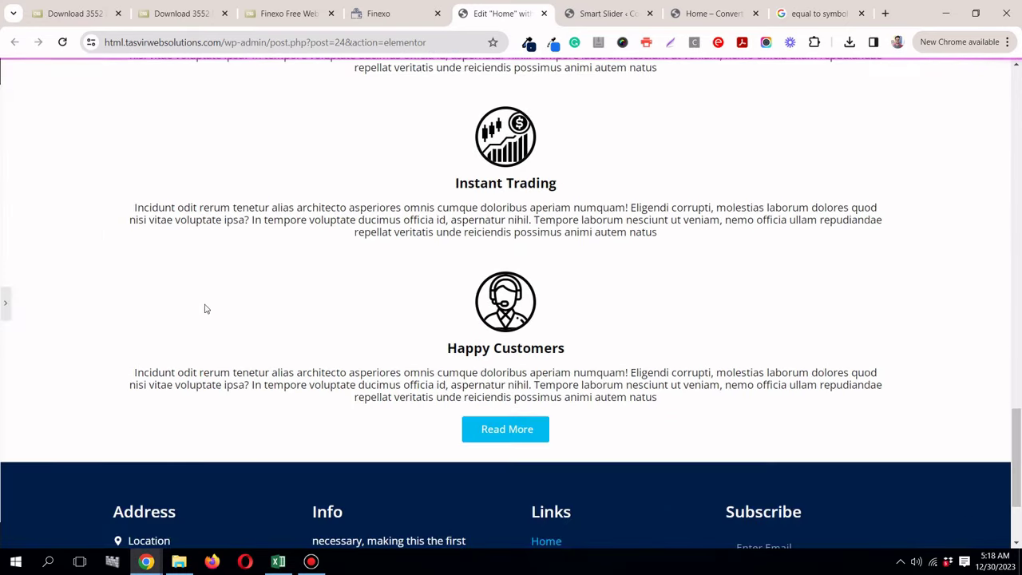
Step: Review the "Why Choose Us" section from its heading down to the footer and compare it with the Finexo page
scroll(204, 310, up, 5)
scroll(203, 308, up, 3)
scroll(203, 309, down, 4)
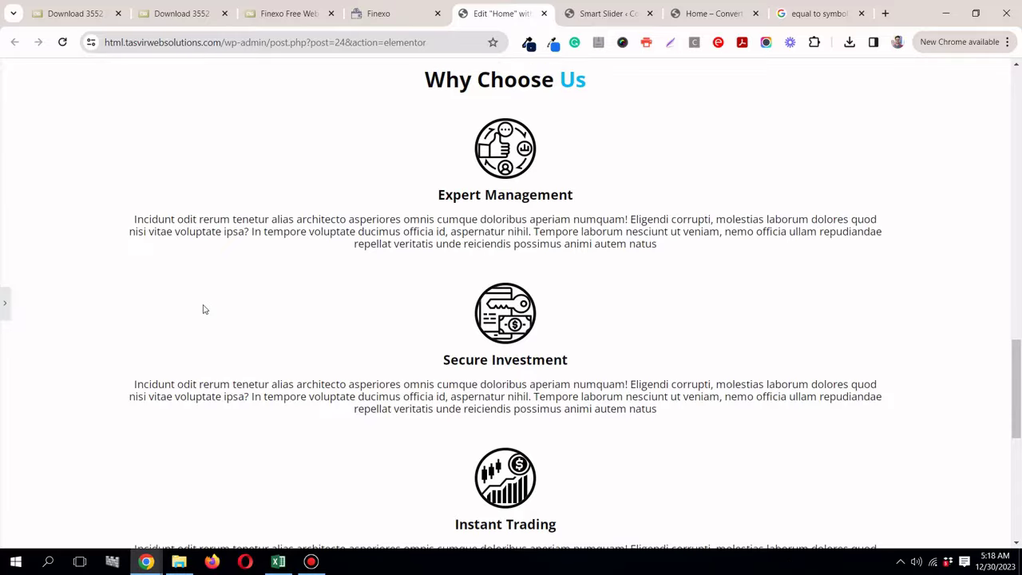
scroll(203, 309, up, 1)
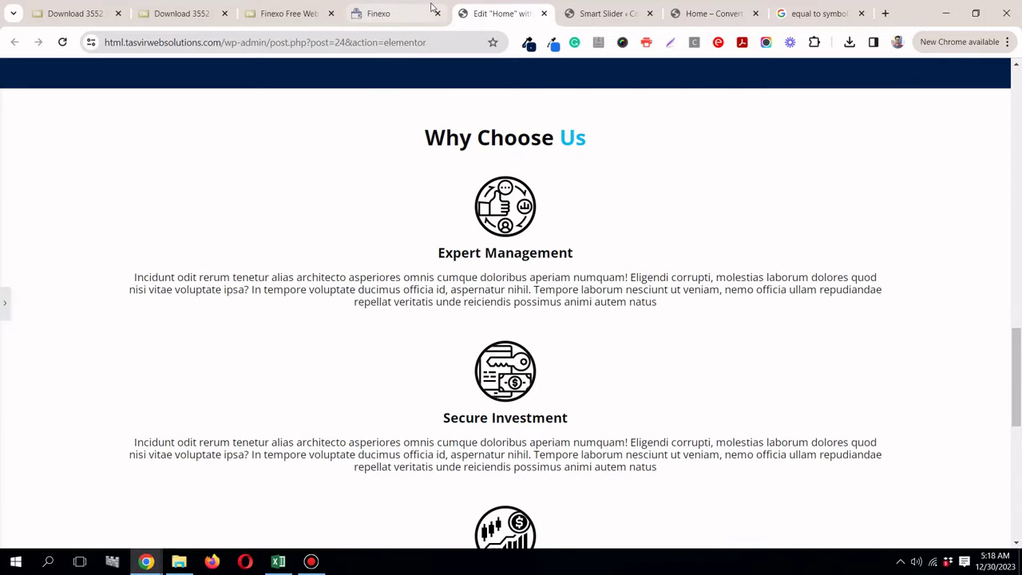
click(384, 14)
click(502, 13)
scroll(612, 312, down, 8)
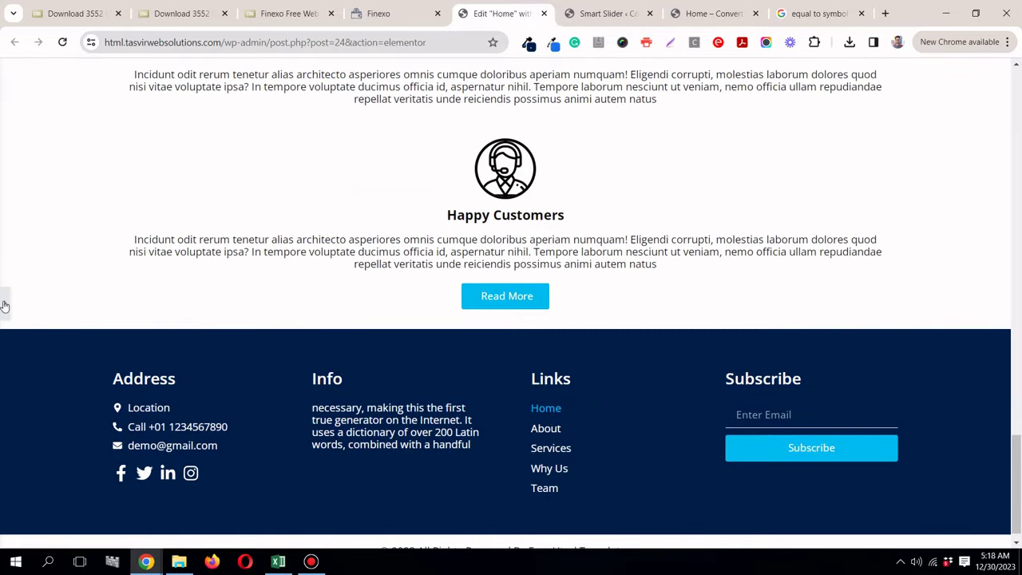
Step: Set the "Why Choose Us" container's bottom padding to 50 px and update the page
click(4, 306)
scroll(599, 355, up, 6)
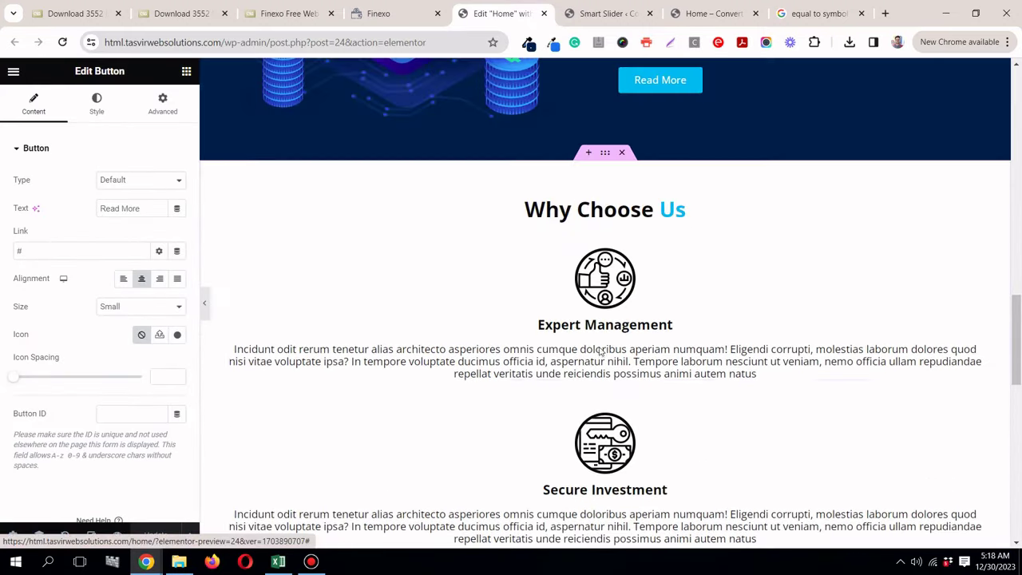
click(605, 153)
click(167, 118)
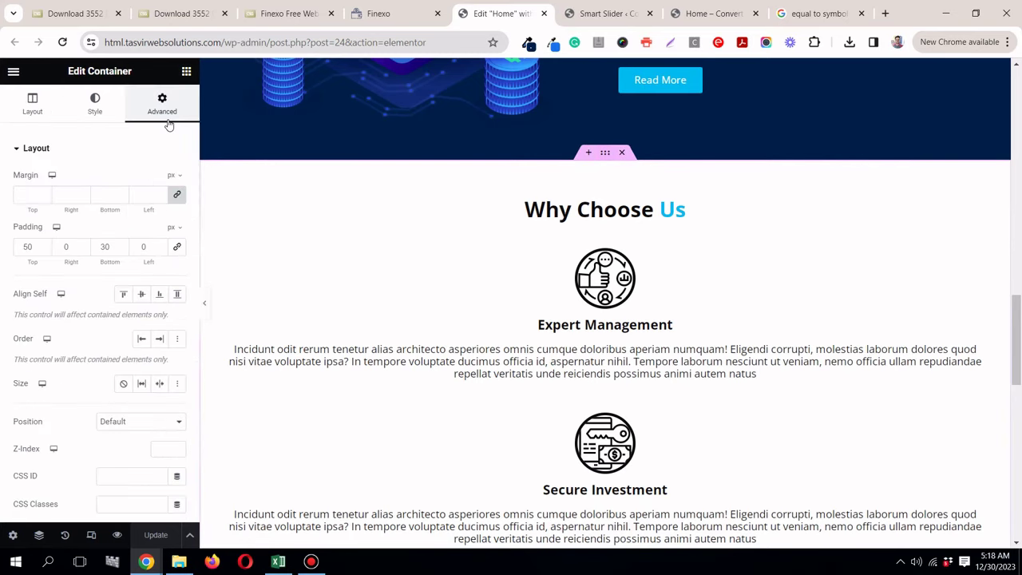
scroll(392, 251, down, 10)
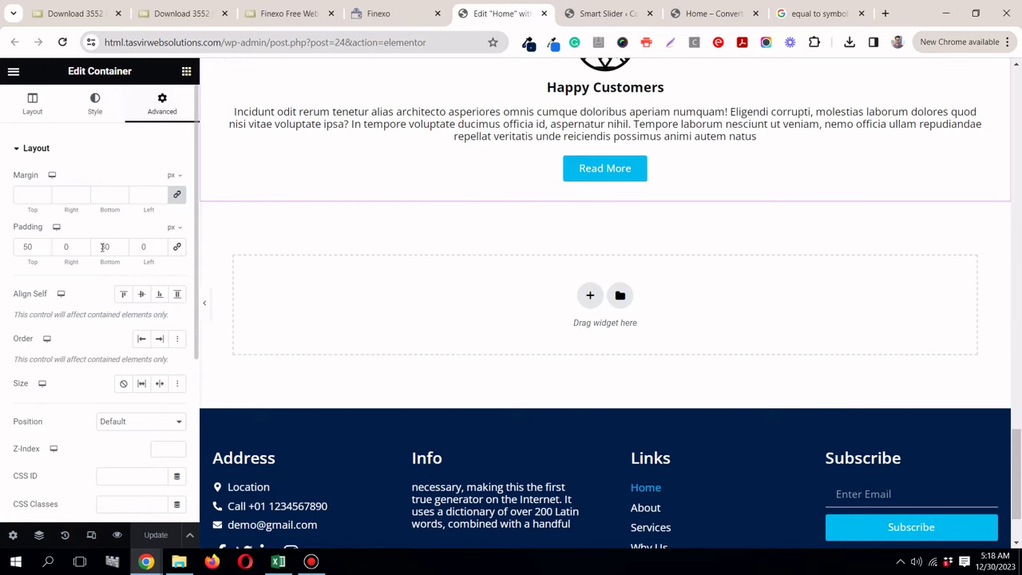
key(BackSpace)
text(3)
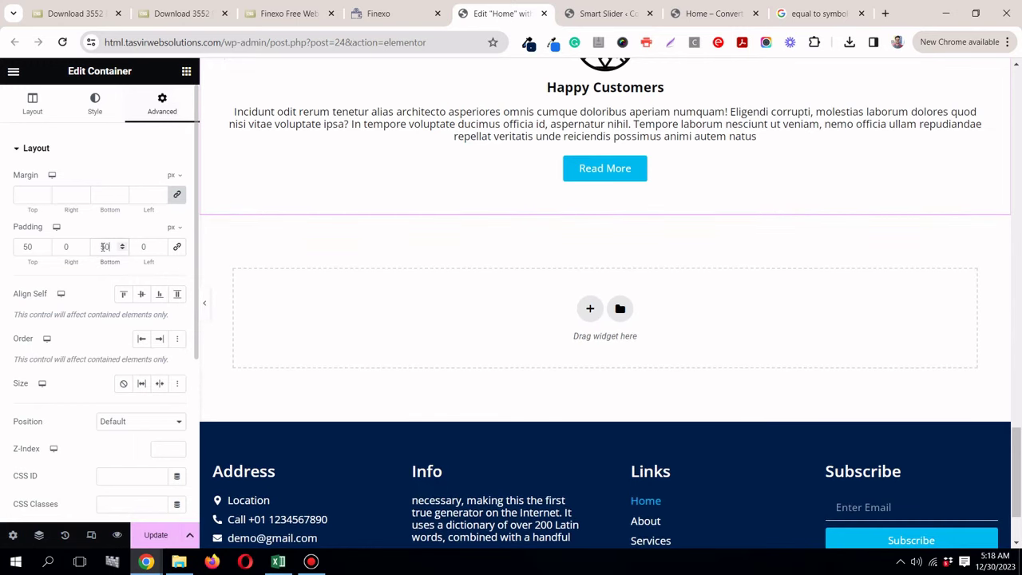
click(156, 534)
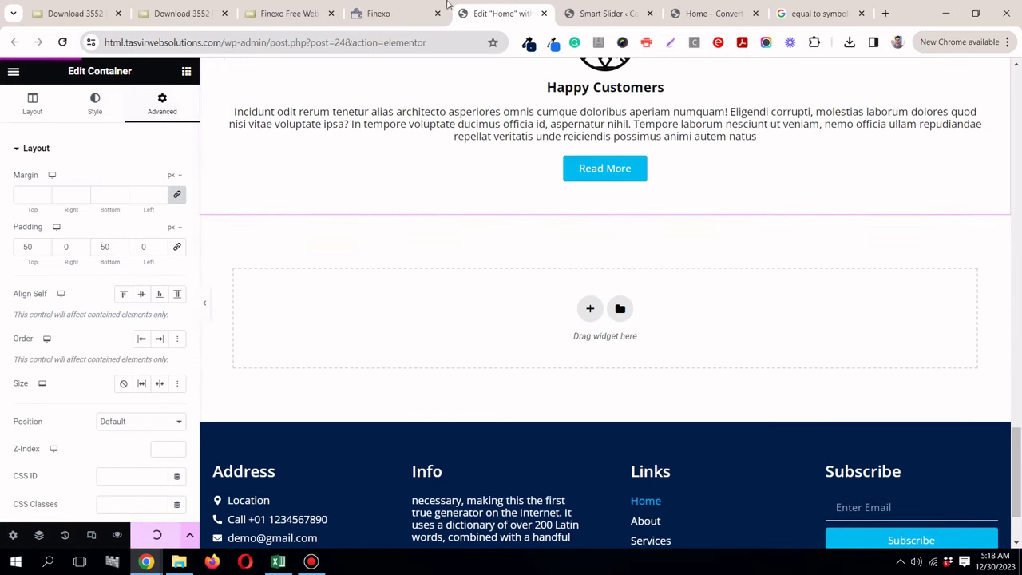
Step: Check the spacing around the Finexo page's "Read More" button and preview the Elementor "Why Choose Us" section at full width
click(389, 10)
scroll(686, 269, down, 4)
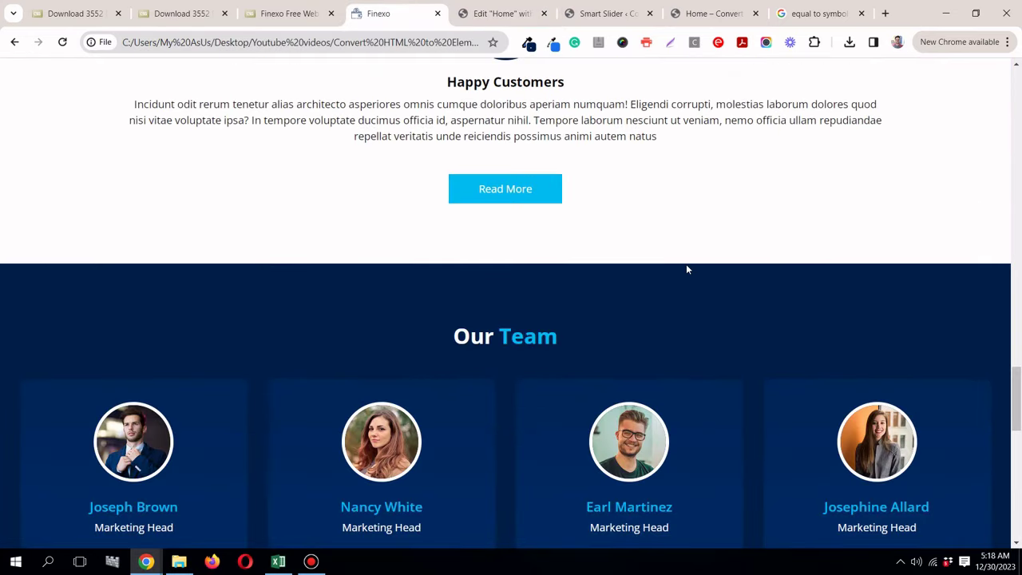
scroll(343, 190, up, 2)
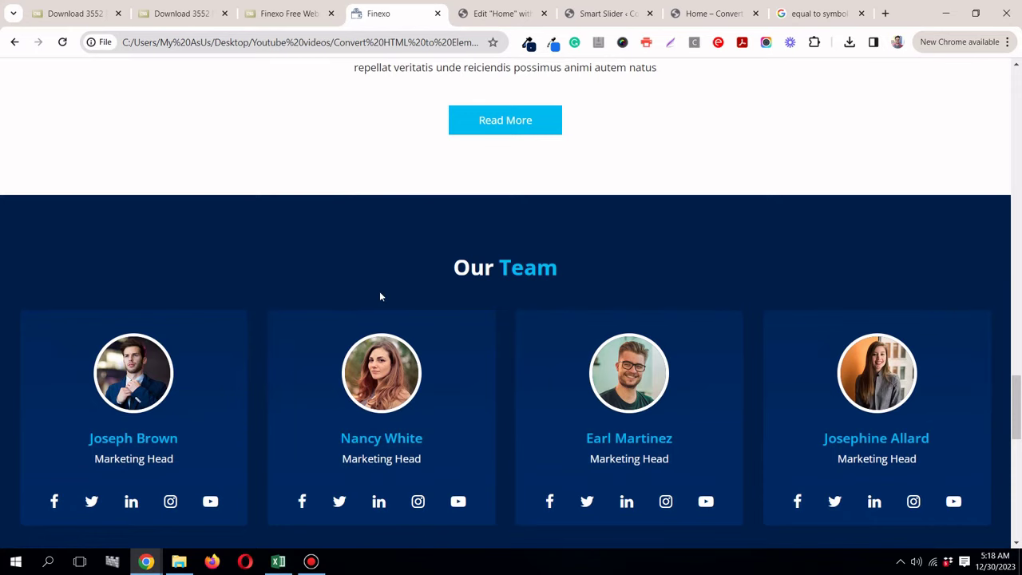
click(476, 15)
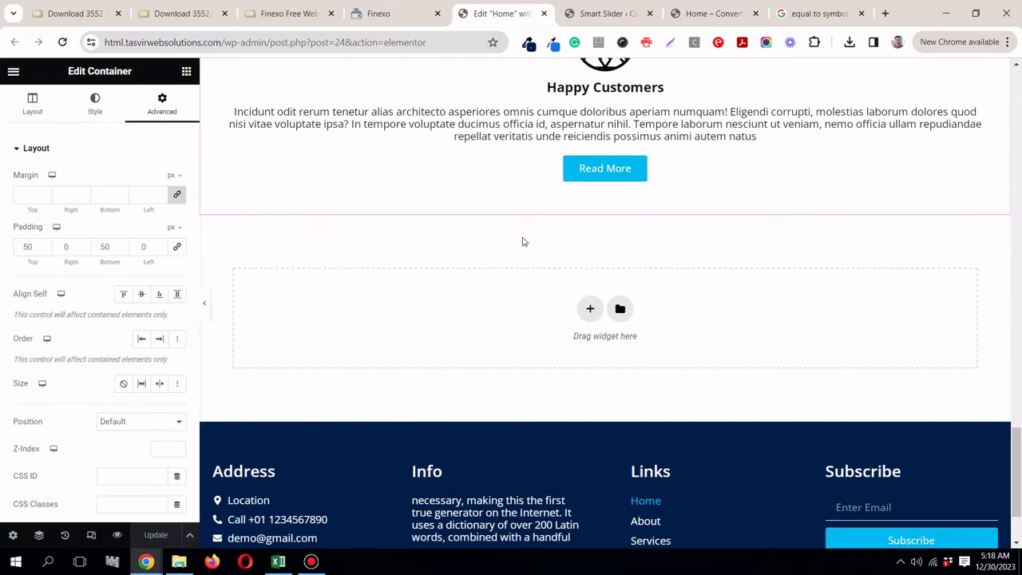
scroll(523, 242, up, 3)
click(205, 306)
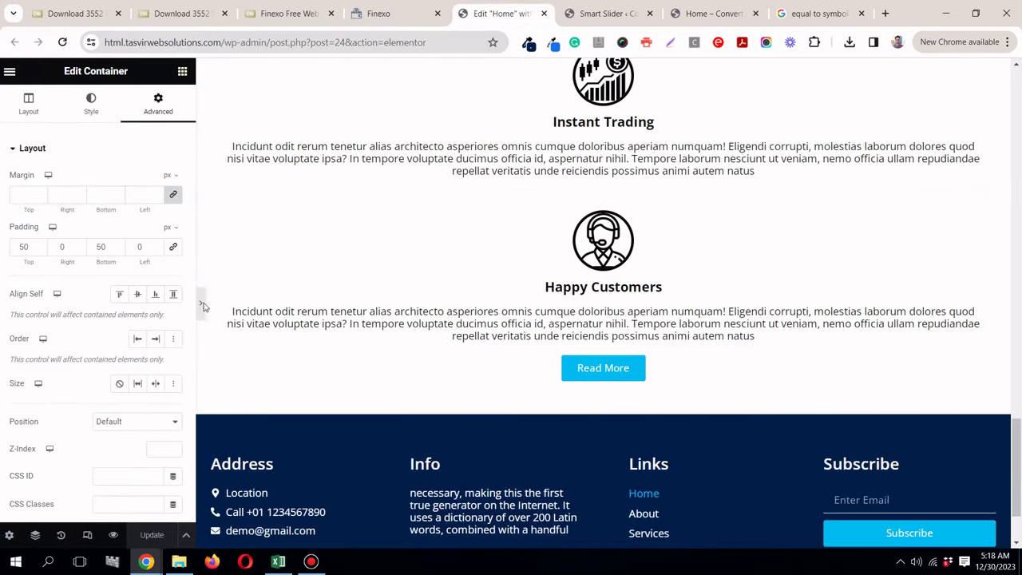
scroll(203, 307, up, 7)
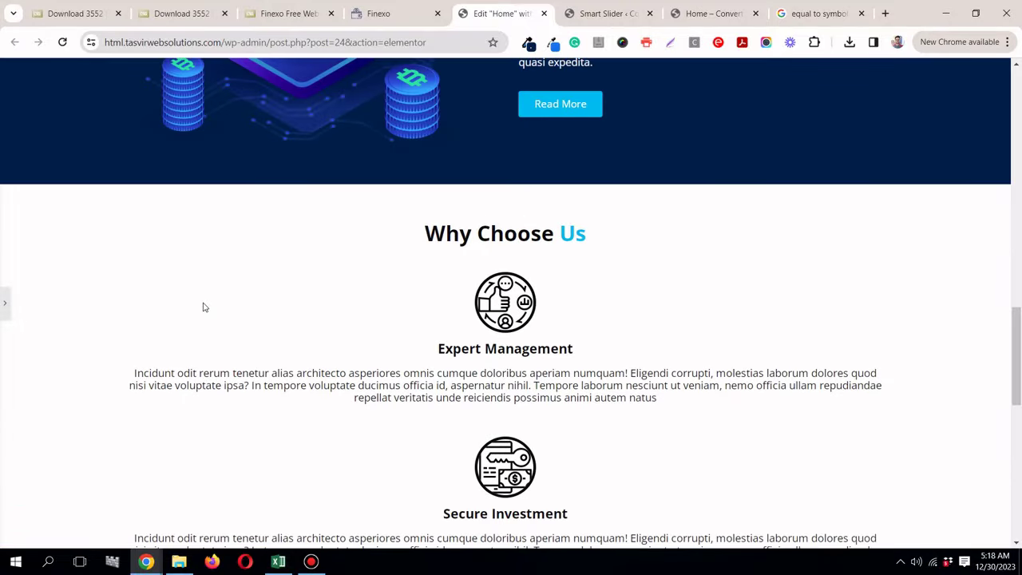
scroll(203, 307, down, 7)
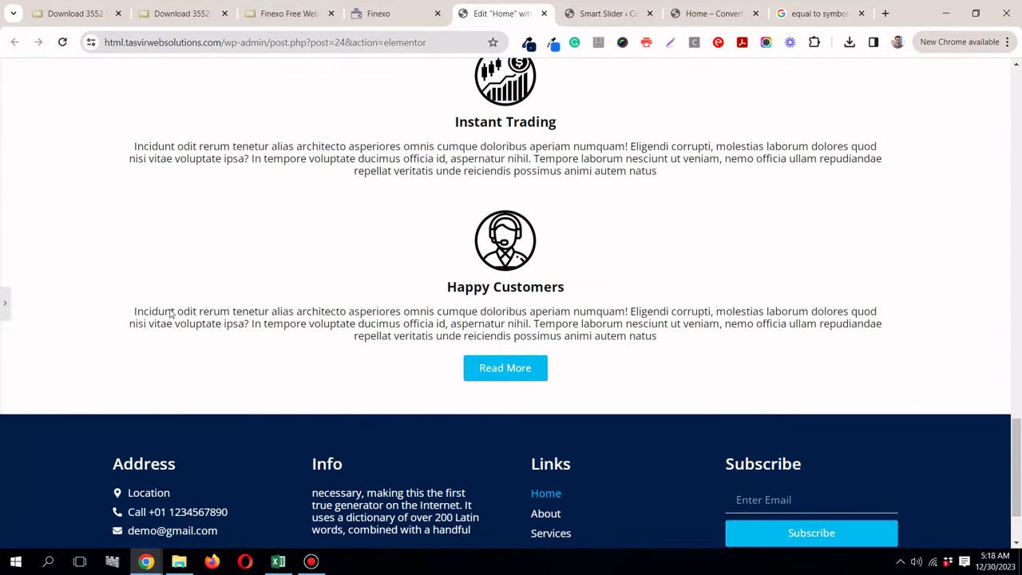
click(4, 304)
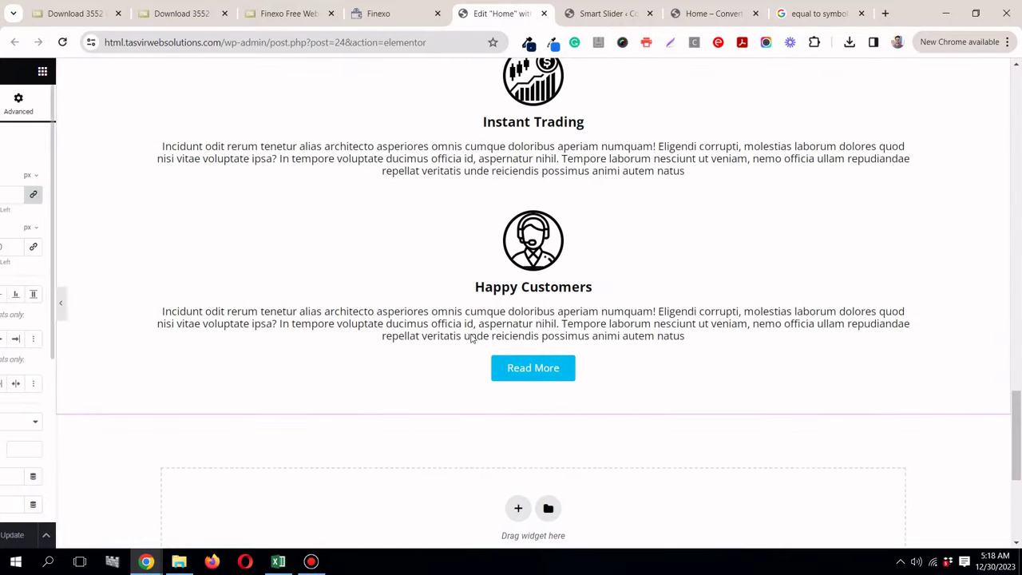
scroll(479, 335, down, 2)
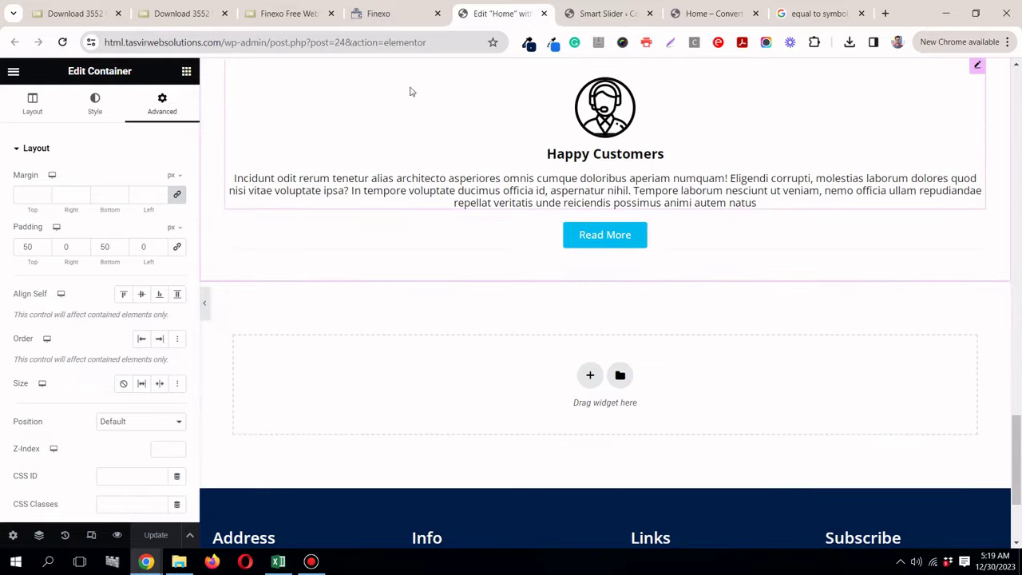
Step: Add a single-column container below the "Why Choose Us" section and examine the "Our Team" heading on the Finexo page
click(590, 376)
click(437, 411)
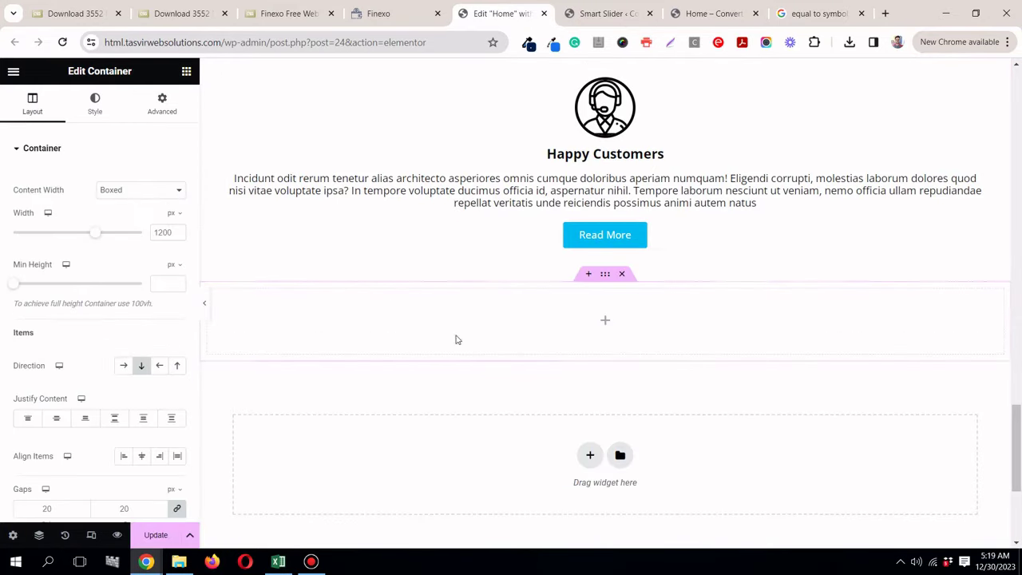
click(379, 13)
scroll(518, 273, up, 1)
scroll(519, 273, down, 2)
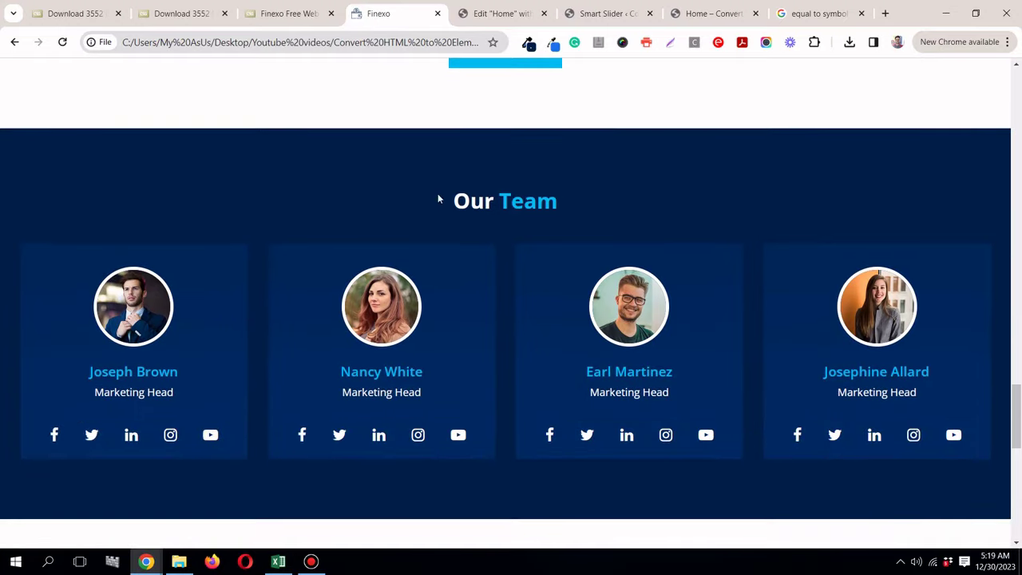
drag(455, 197, 562, 201)
click(562, 202)
mouse_move(491, 8)
click(527, 13)
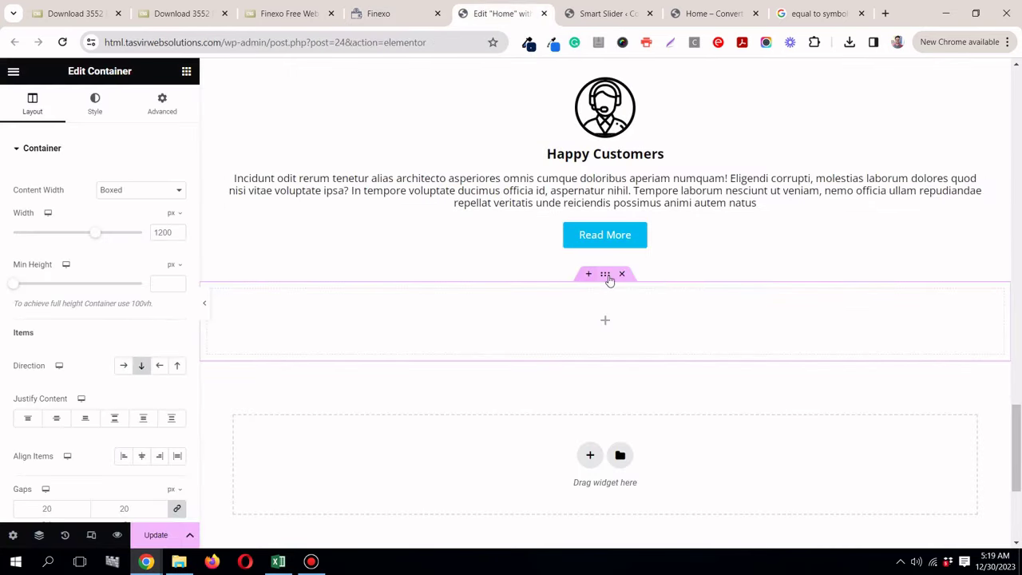
Step: Sample the dark blue background colour of the Finexo page's "Our Team" section with the page color picker and return to Elementor
click(401, 19)
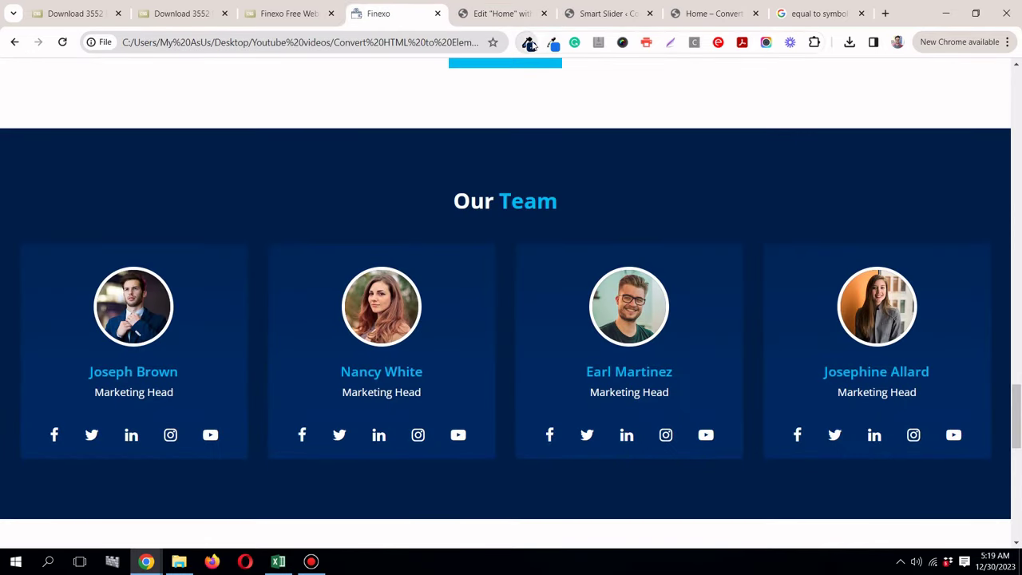
click(529, 43)
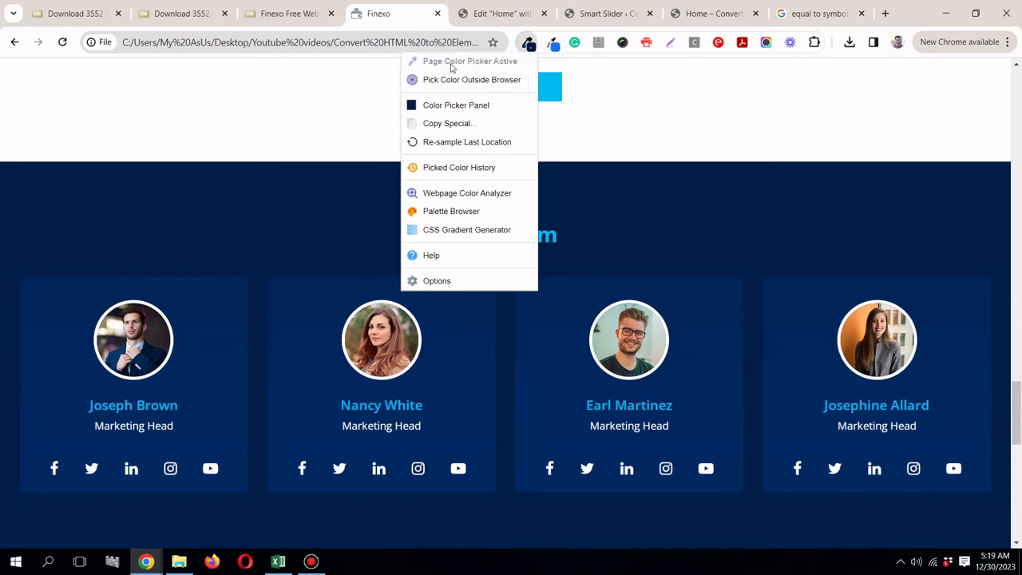
click(451, 65)
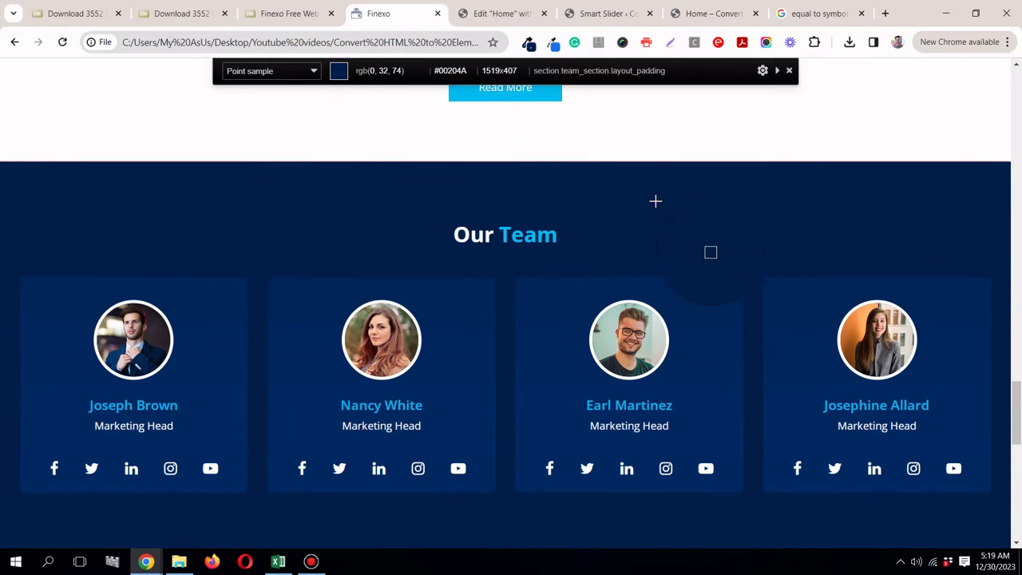
click(655, 200)
click(499, 13)
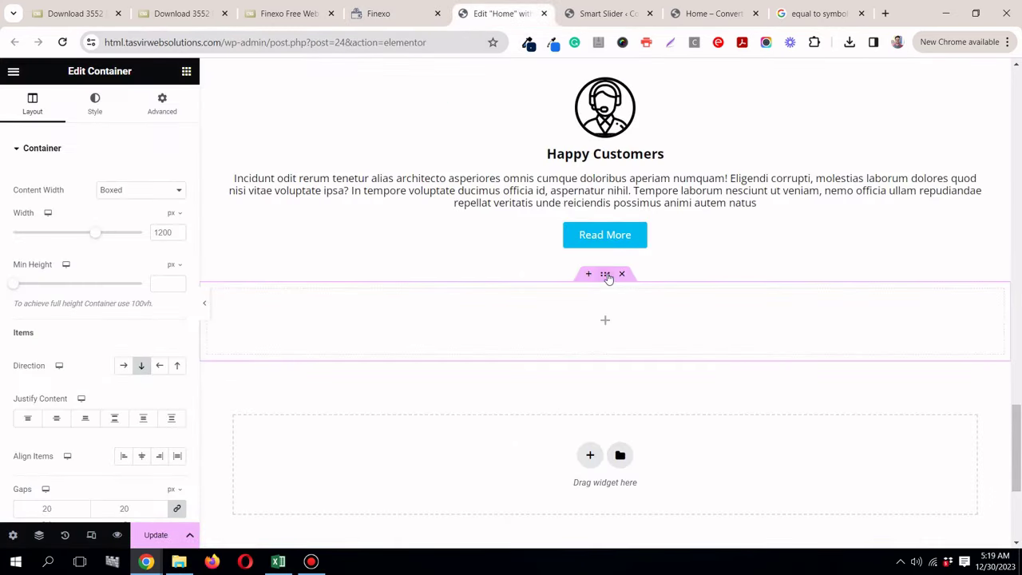
Step: Give the new empty container a classic background in the sampled dark blue colour
click(110, 112)
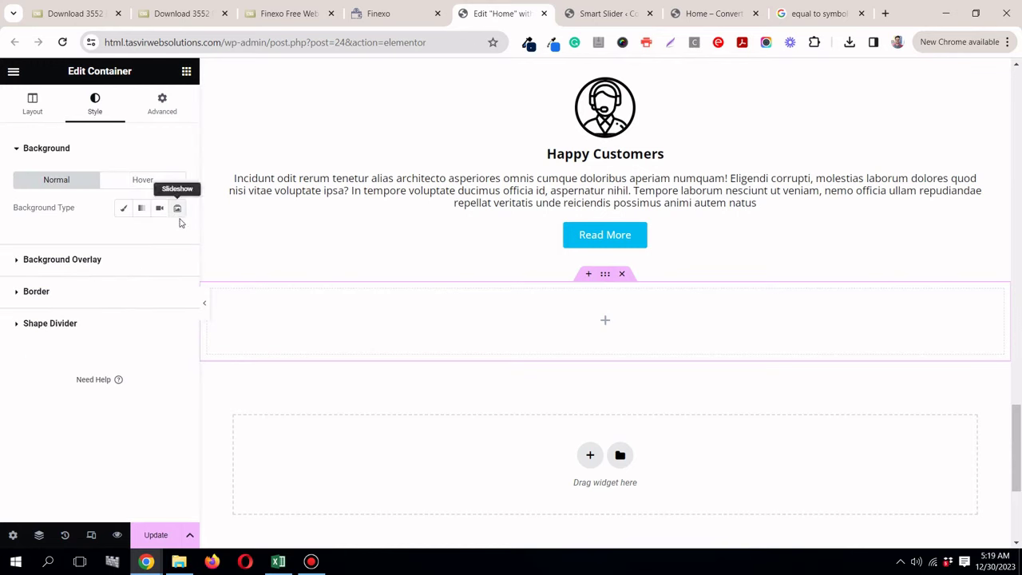
click(123, 208)
click(178, 236)
drag(102, 428, 160, 429)
right_click(159, 429)
click(202, 186)
Step: Set the dark blue container's padding to 50 px at the top and 0 on the other sides
click(166, 121)
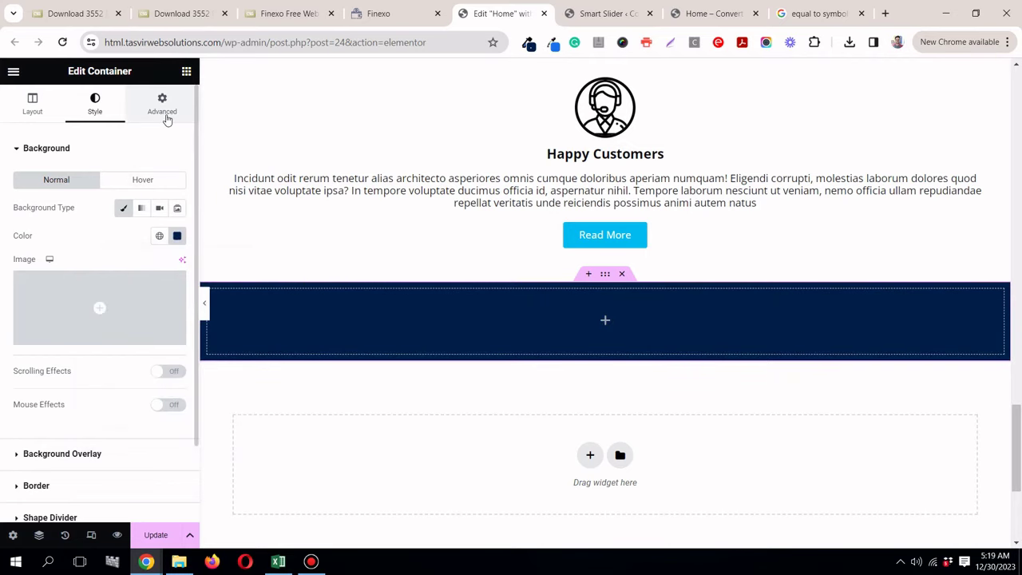
click(166, 117)
click(24, 248)
text(0)
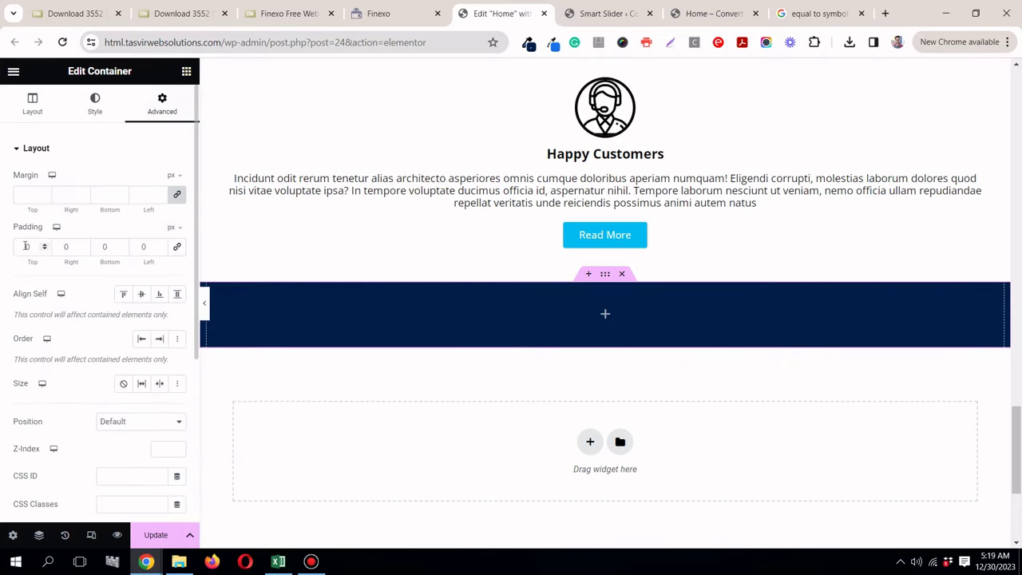
text(5)
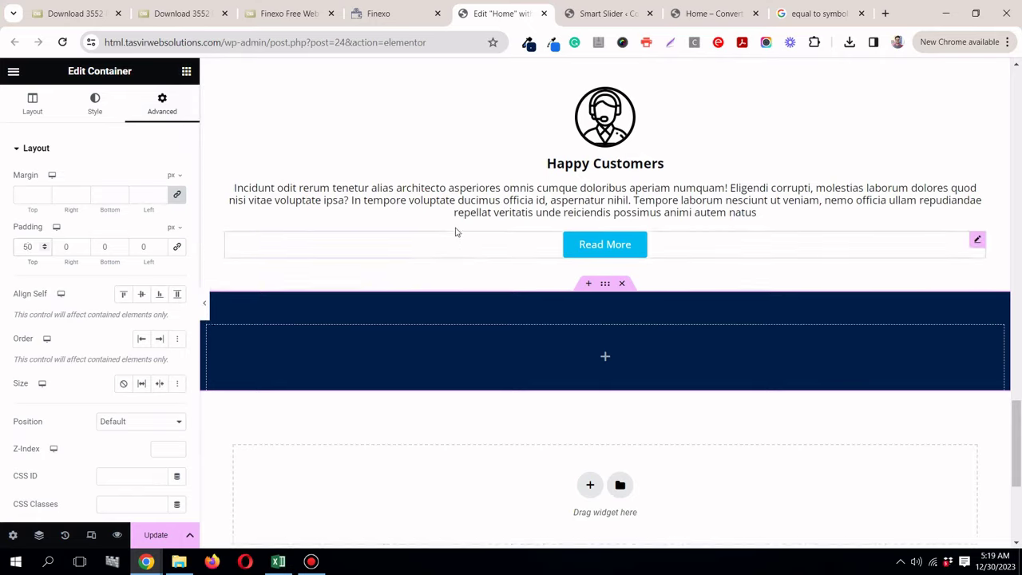
Step: Copy the "Why Choose Us" heading and paste it into the dark blue container
scroll(456, 231, up, 7)
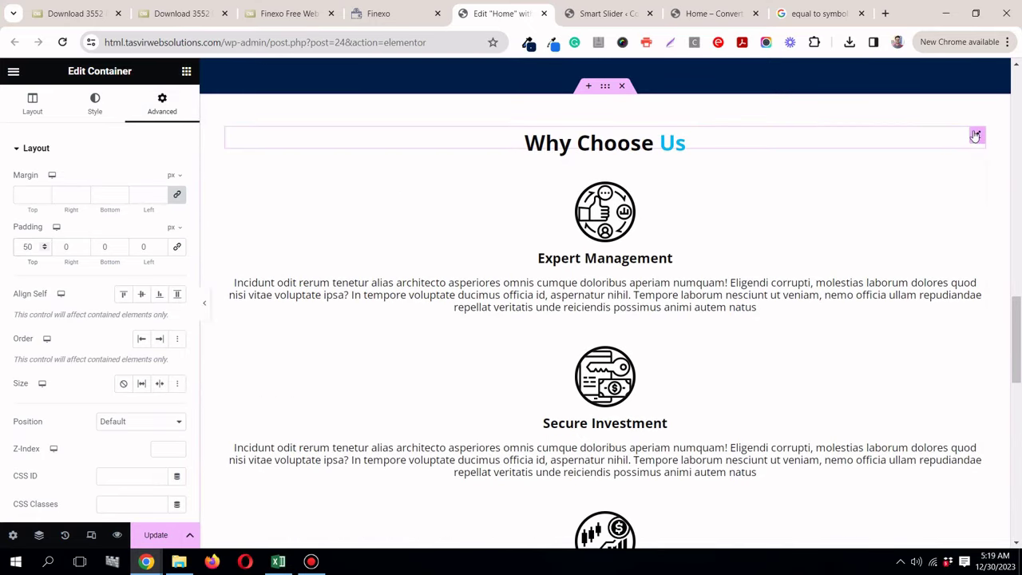
right_click(975, 136)
click(919, 198)
scroll(919, 202, down, 5)
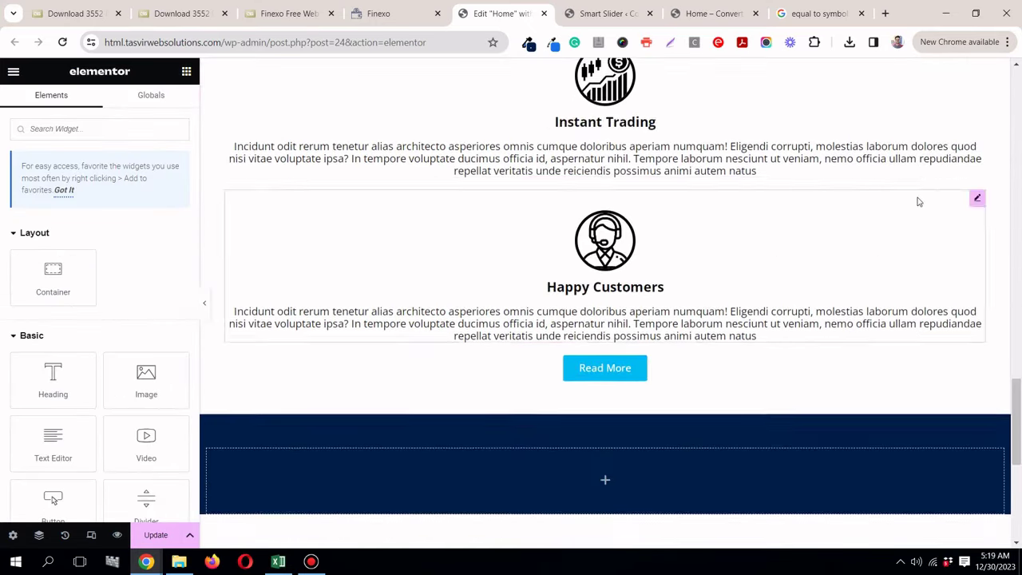
scroll(919, 202, down, 2)
right_click(706, 271)
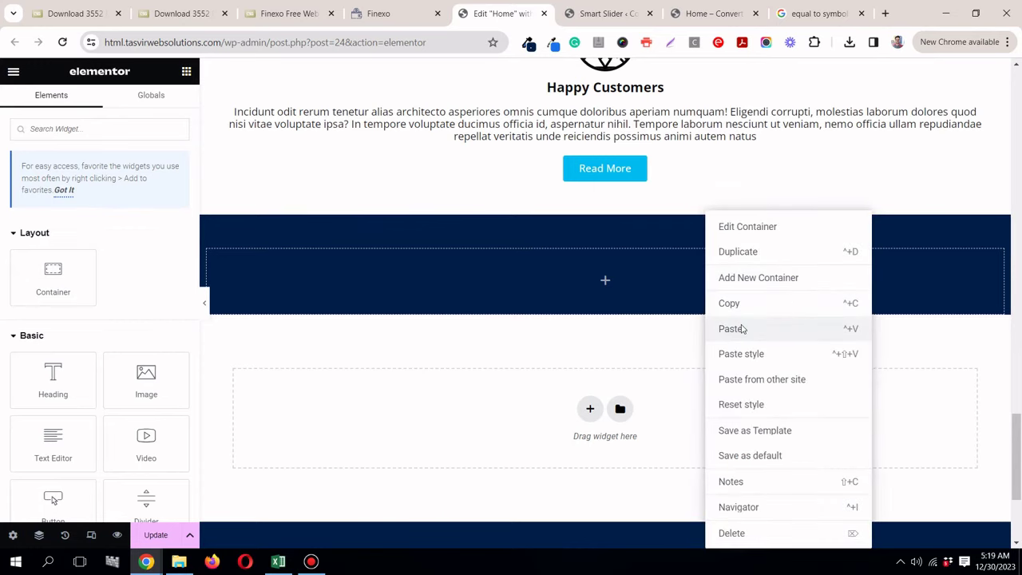
click(732, 329)
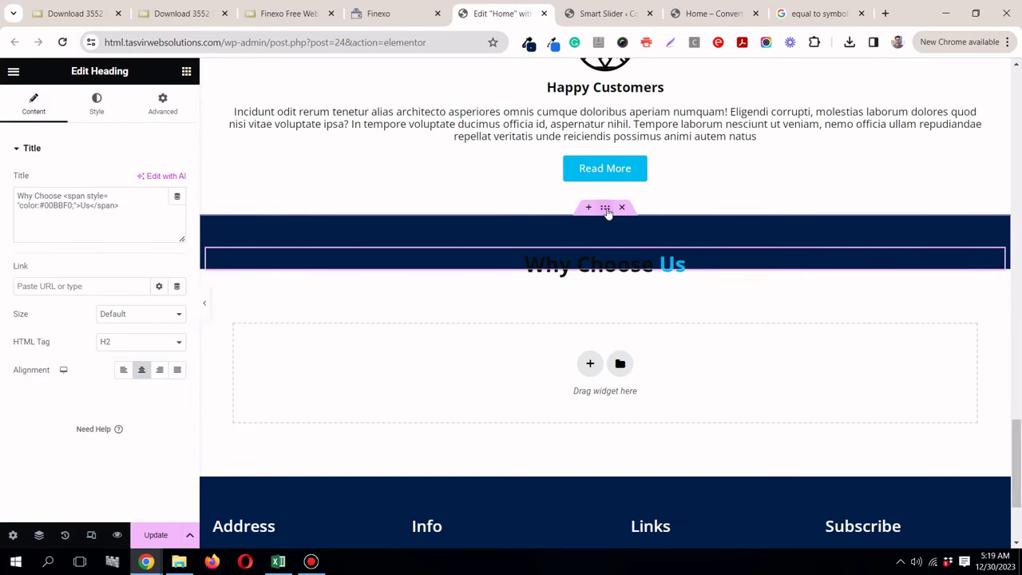
Step: Set the dark blue container's bottom padding to 30 px and open its background style settings
click(607, 209)
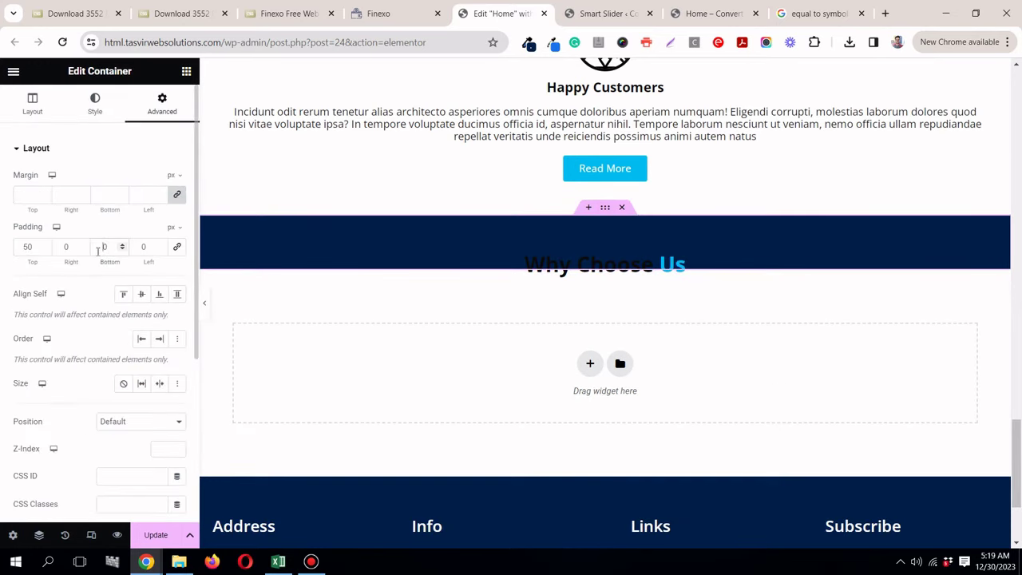
text(3)
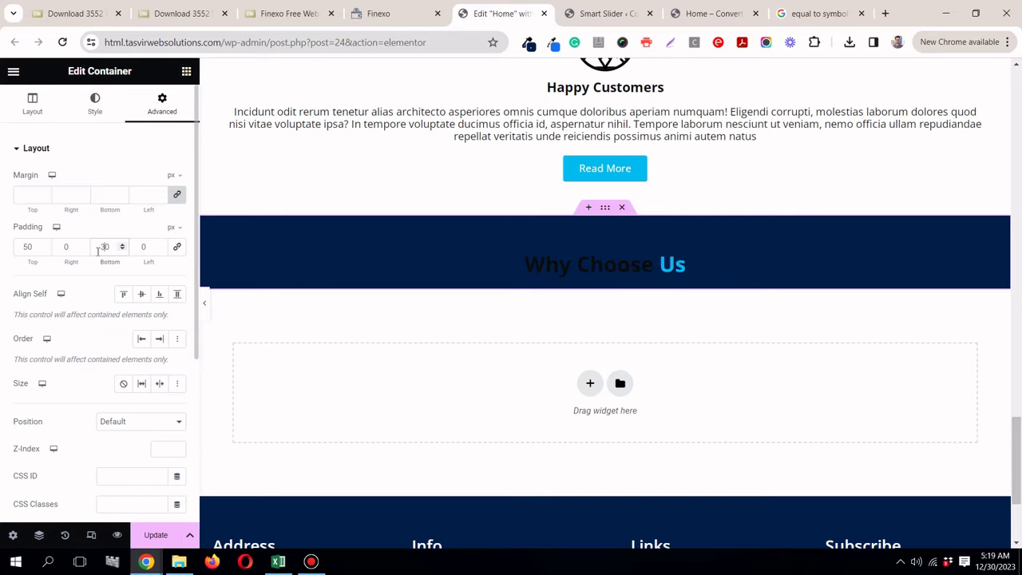
click(399, 14)
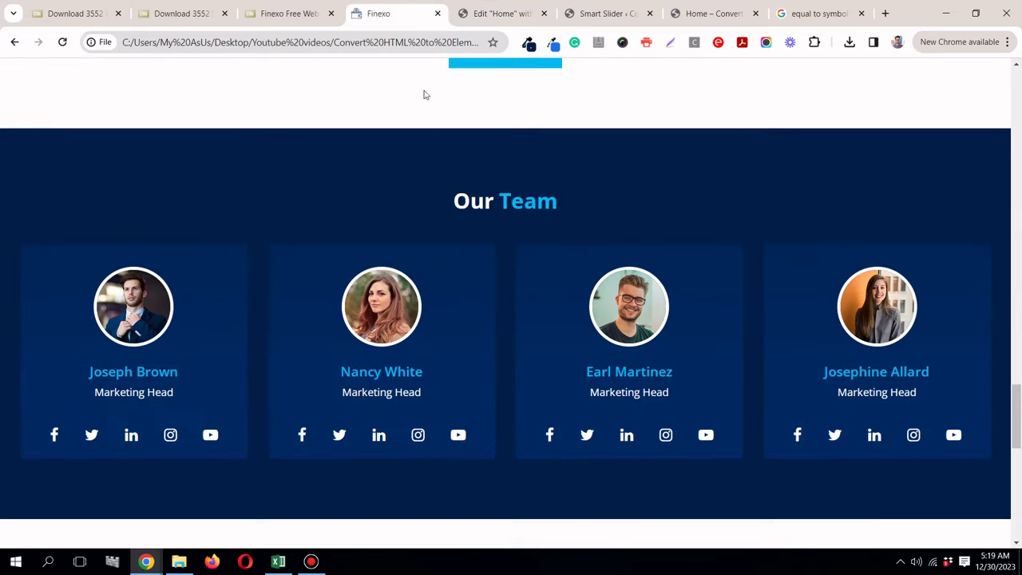
click(502, 14)
click(95, 104)
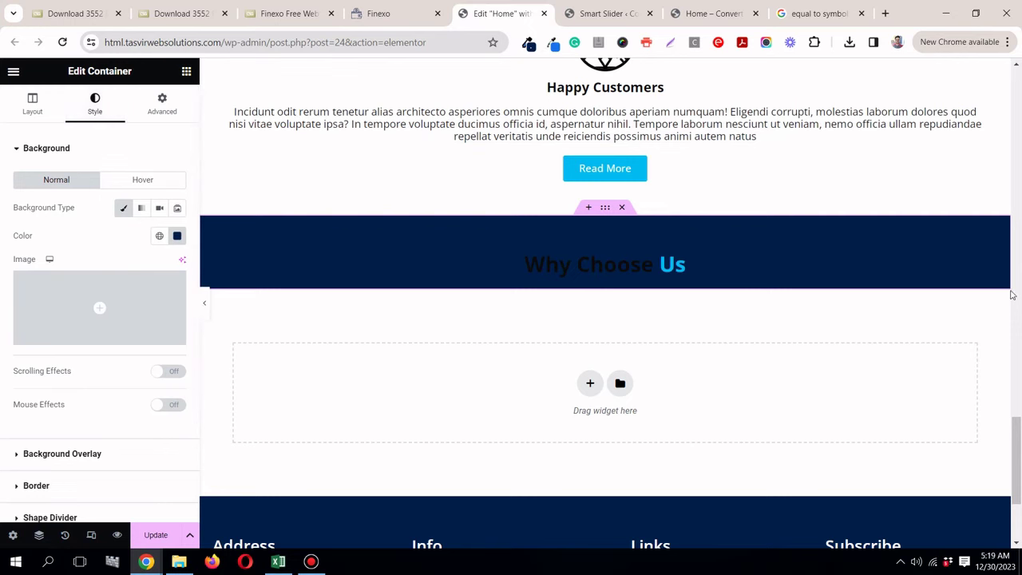
Step: Set the text colour of the heading in the dark blue container to the global white
click(996, 258)
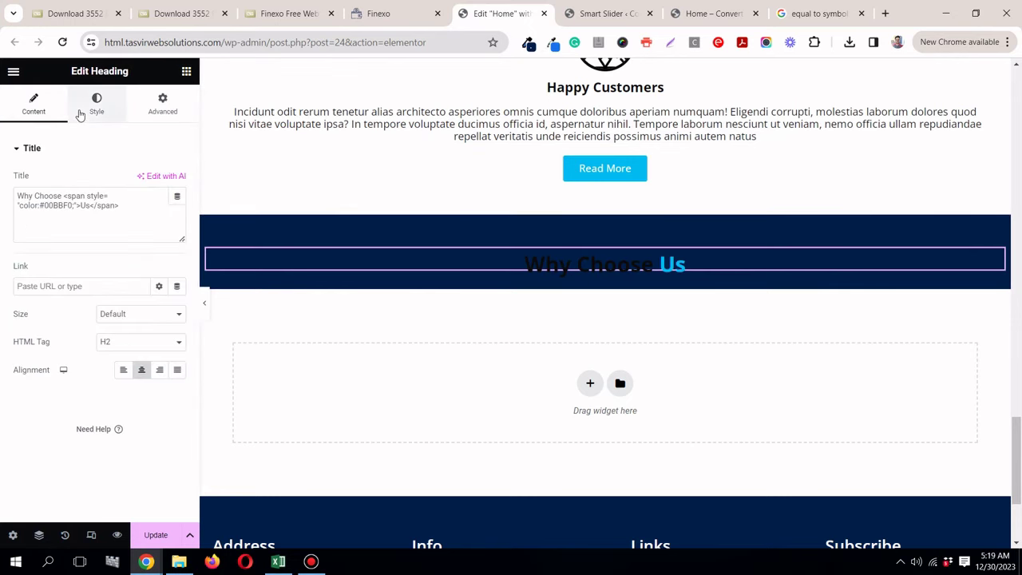
click(85, 112)
click(159, 183)
scroll(107, 322, down, 2)
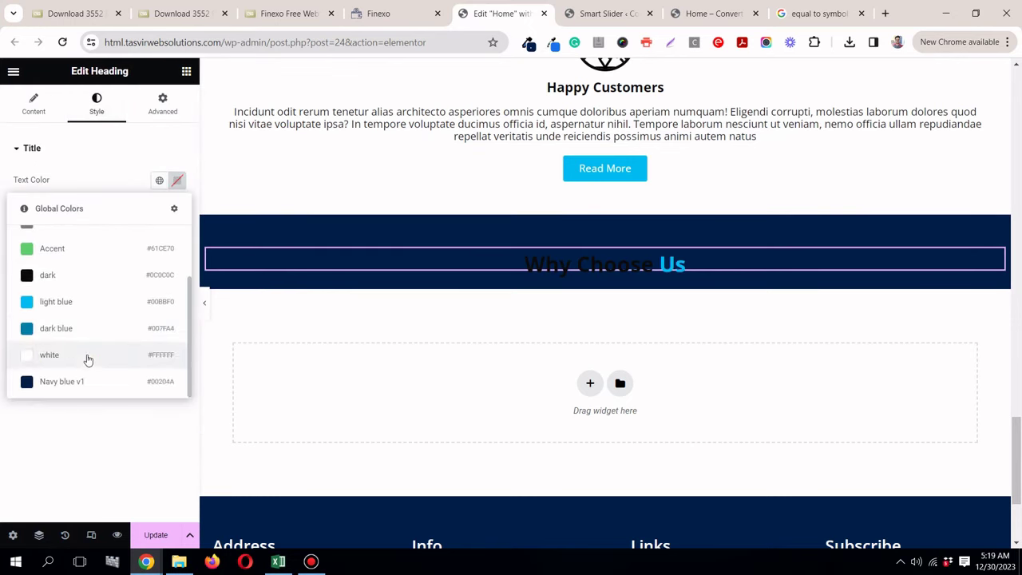
click(87, 357)
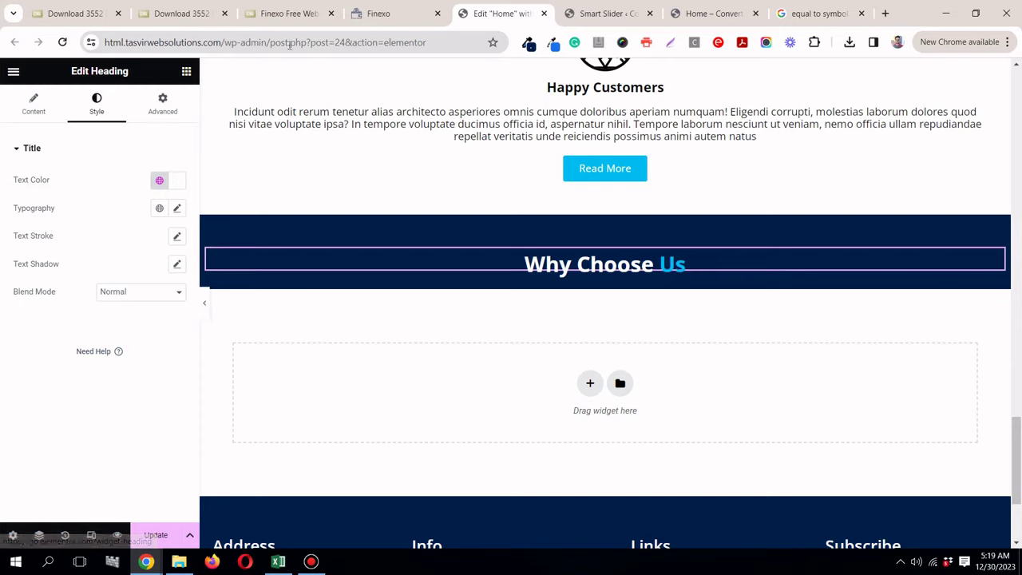
Step: Copy "Our" from the Finexo template's team heading and replace "Why Choose" with it in the dark blue container's heading
click(356, 13)
drag(489, 203, 451, 202)
key(ctrl+c)
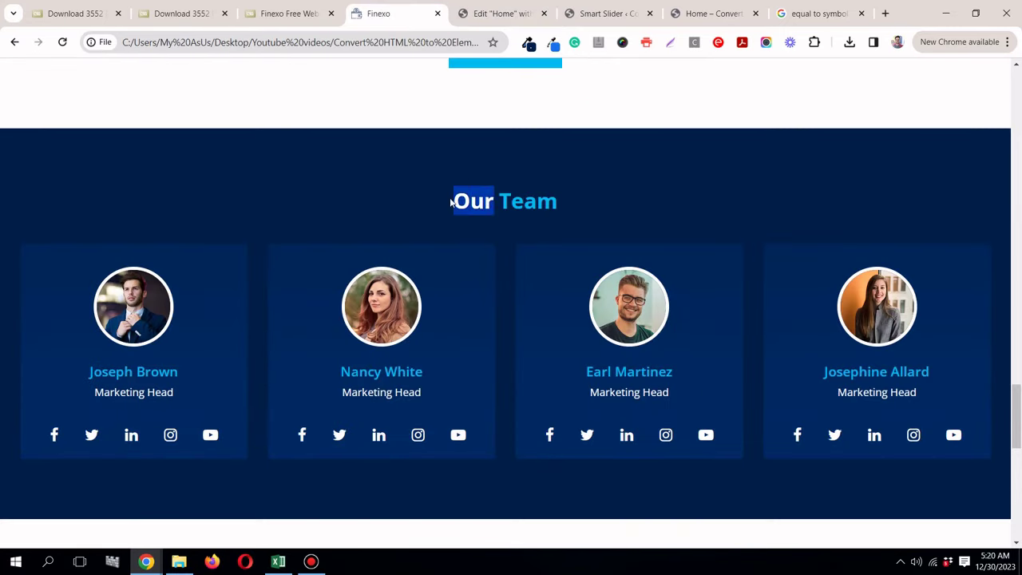
click(503, 14)
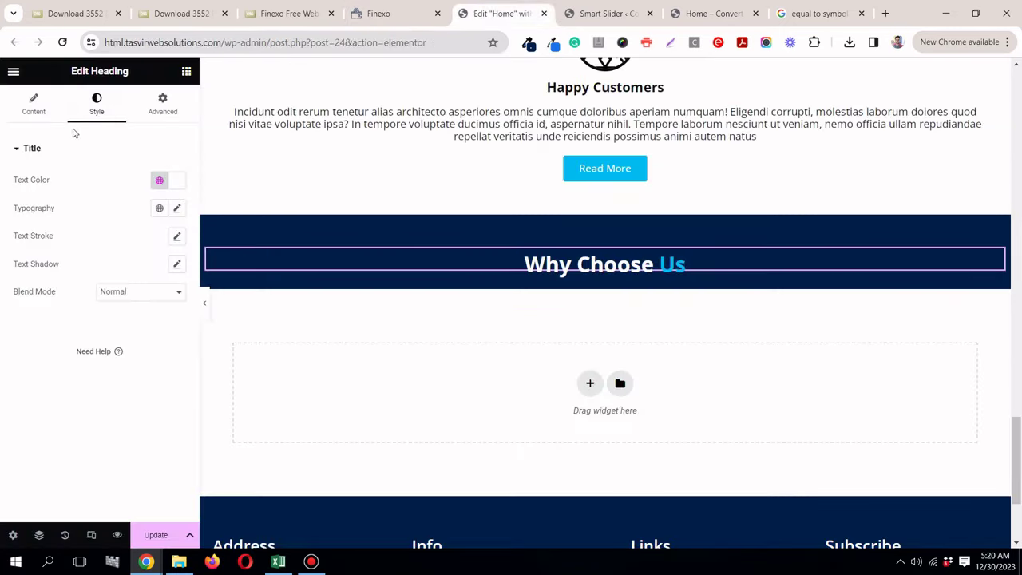
click(35, 104)
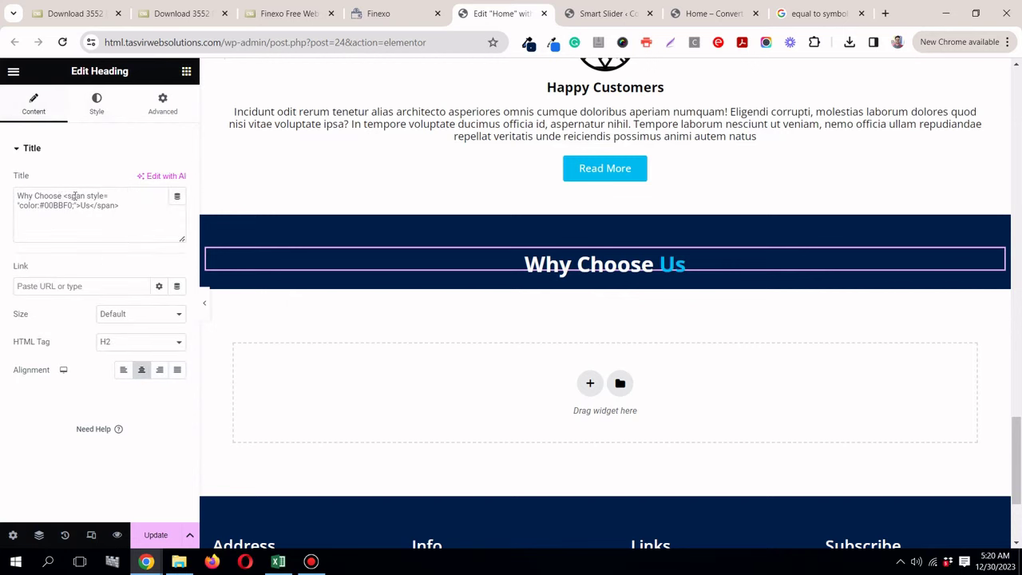
drag(61, 195, 26, 196)
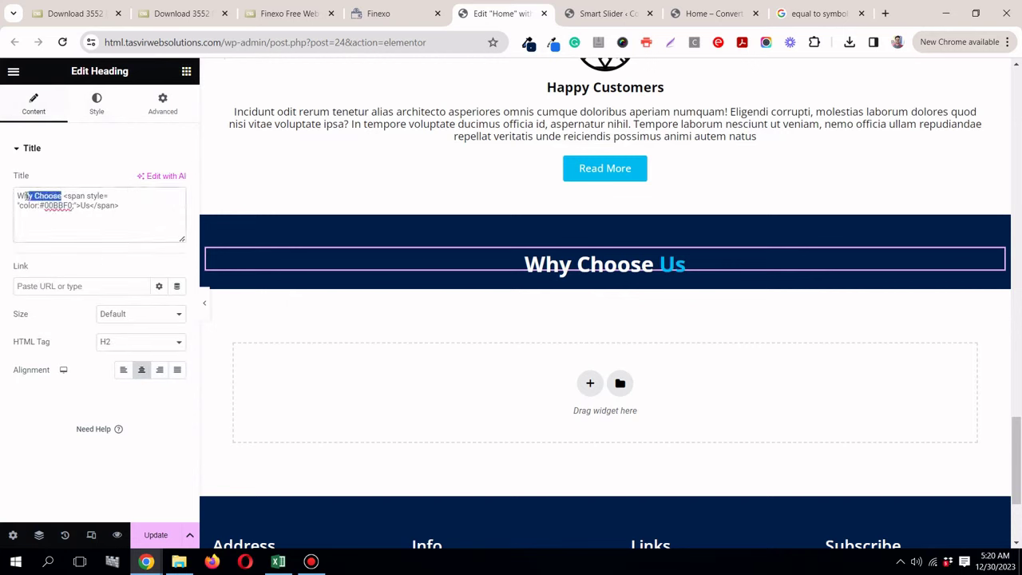
right_click(32, 200)
click(80, 246)
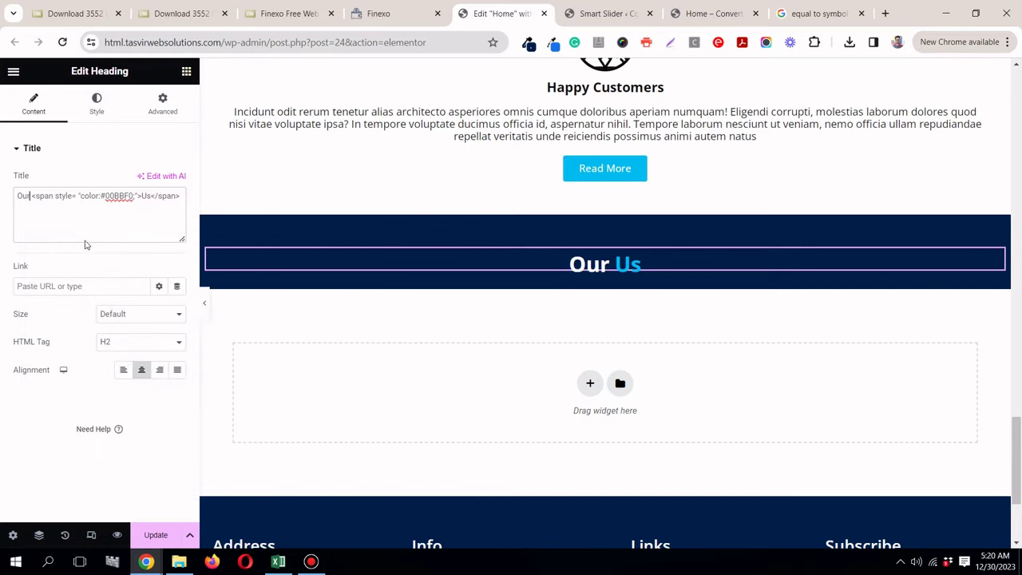
Step: Copy "Team" from the Finexo template and replace "Us" inside the heading's coloured span with it
click(378, 16)
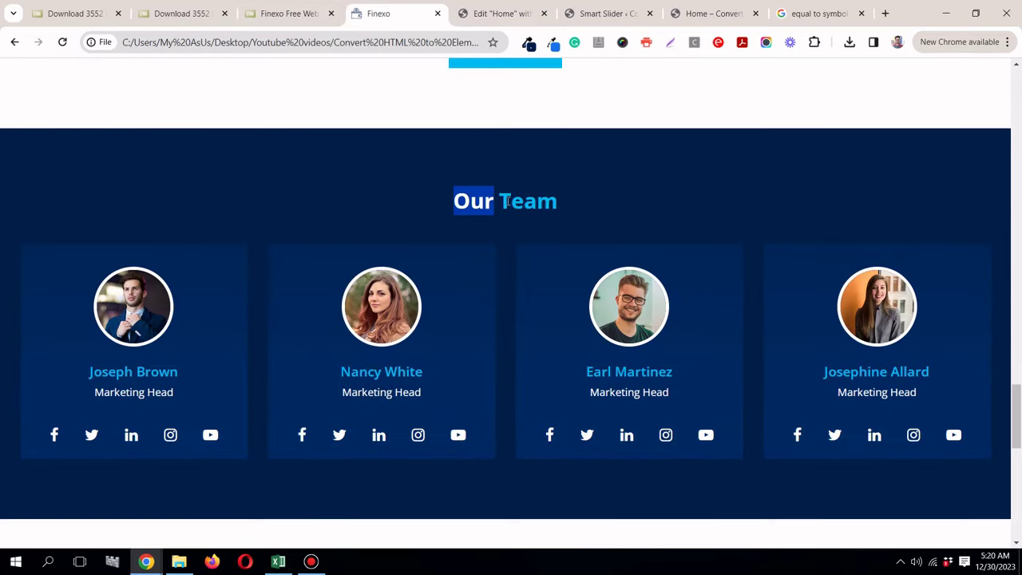
drag(500, 202, 575, 204)
right_click(529, 207)
click(555, 221)
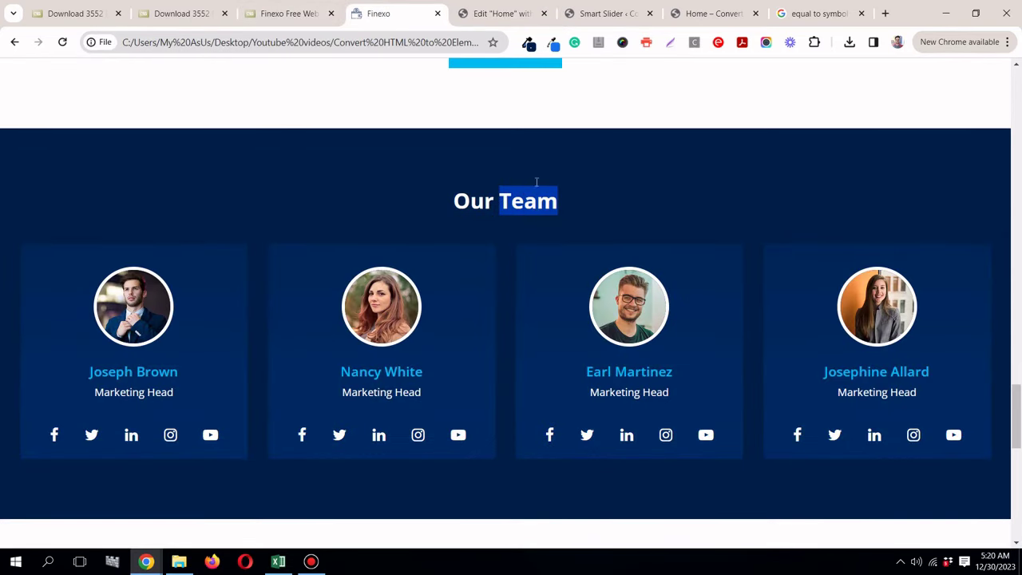
click(501, 14)
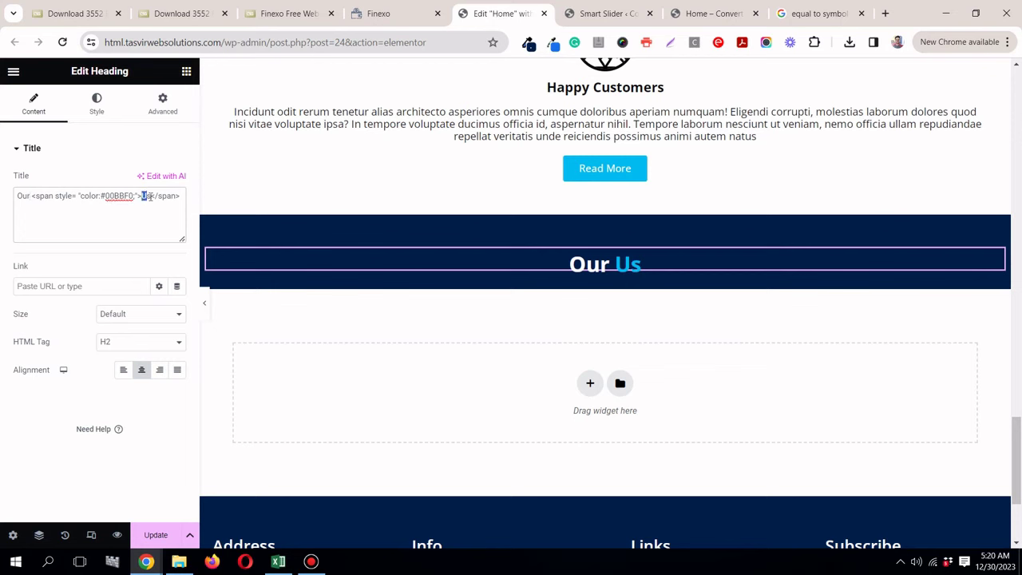
right_click(147, 197)
click(189, 246)
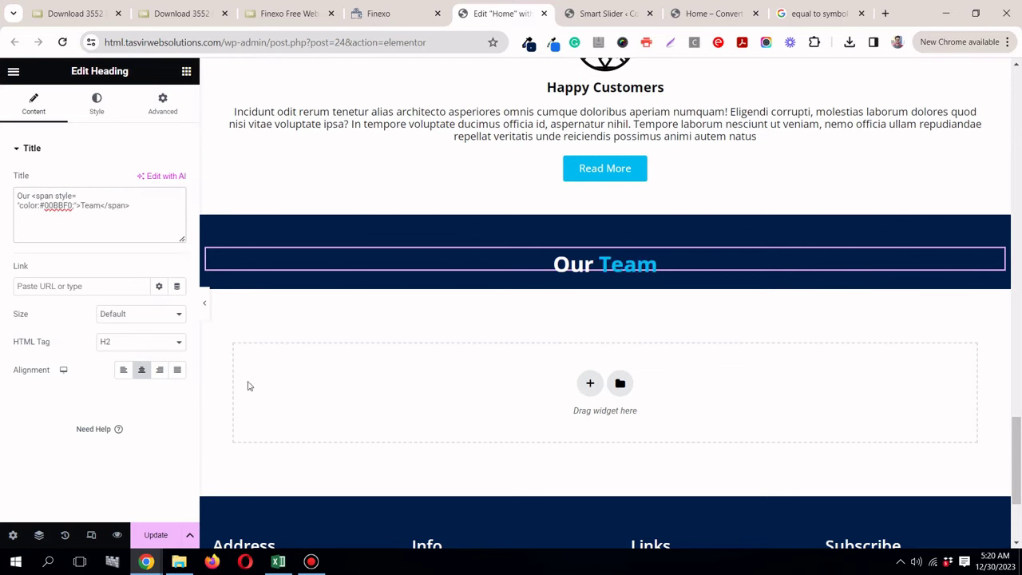
Step: Save the page and briefly preview the "Our Team" section at full width
click(164, 537)
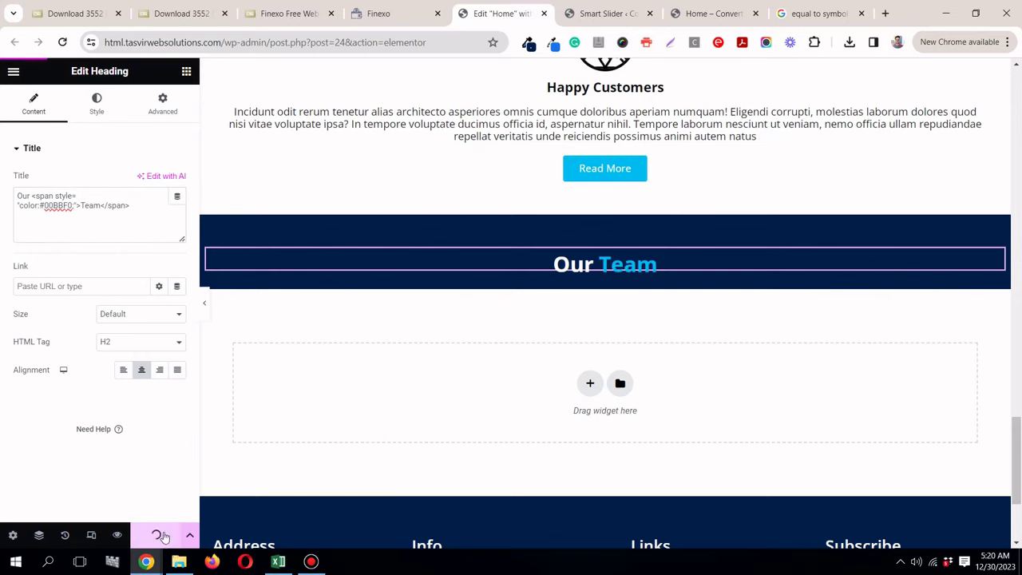
click(204, 309)
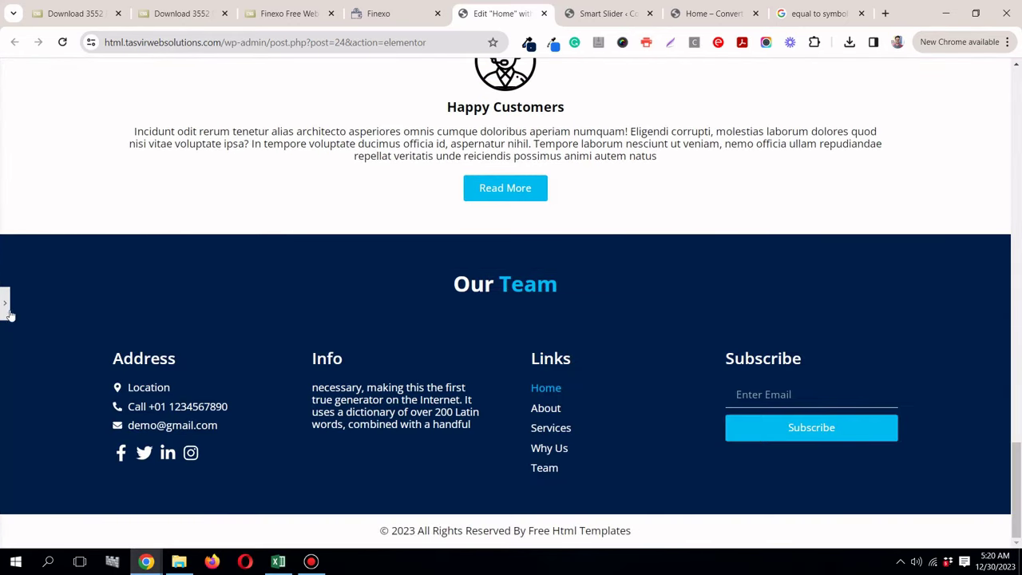
click(7, 308)
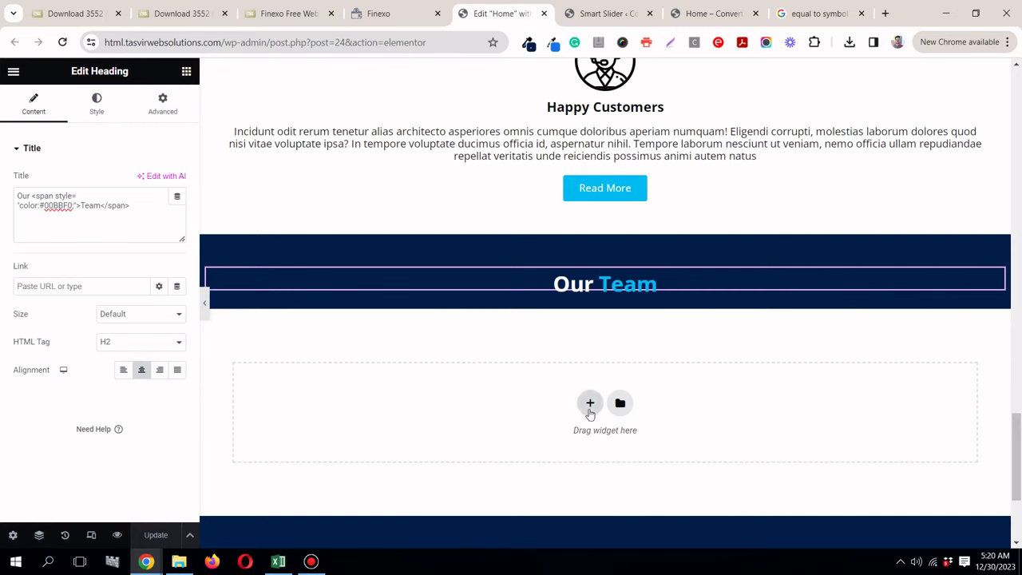
click(590, 404)
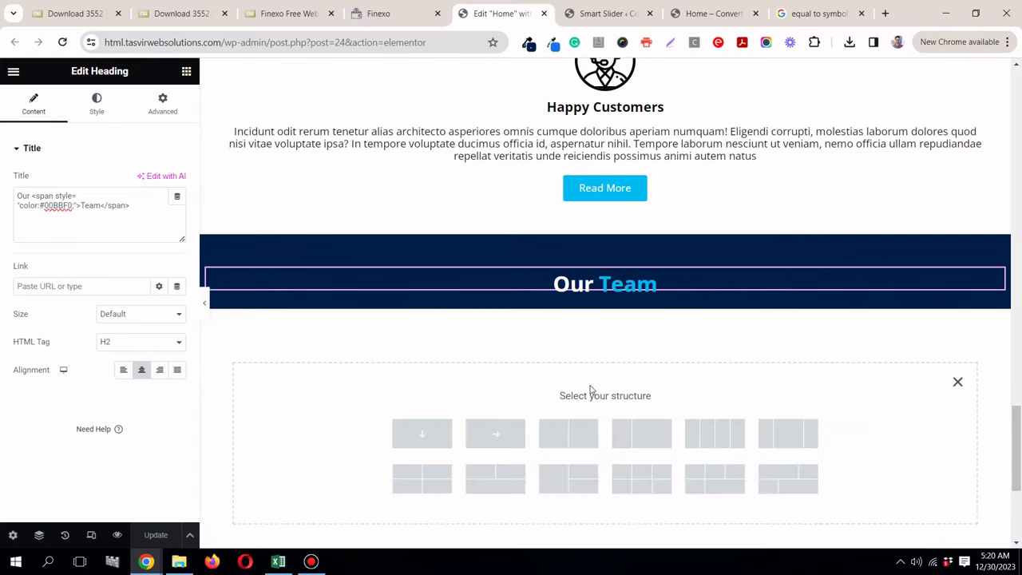
click(450, 438)
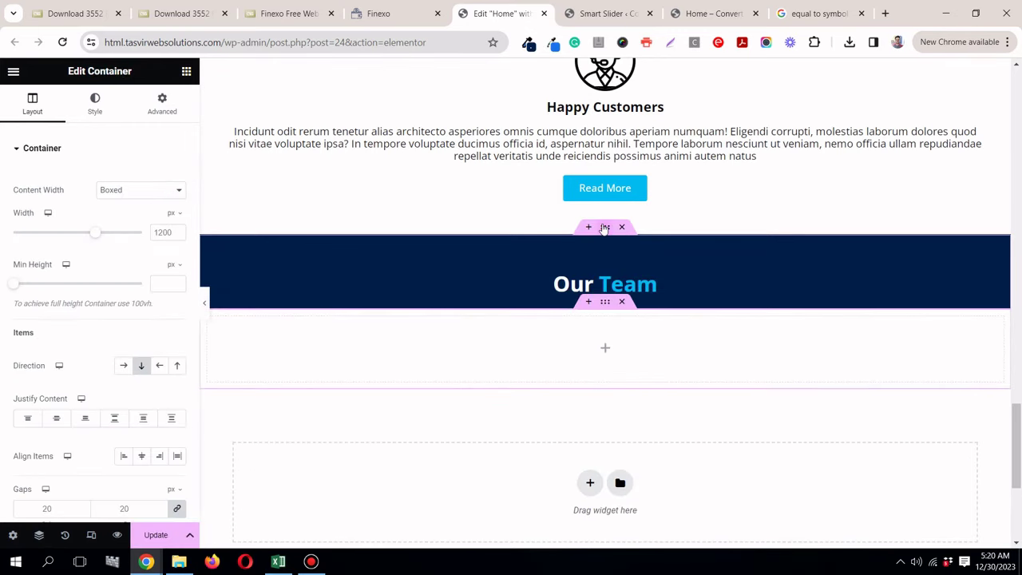
right_click(604, 230)
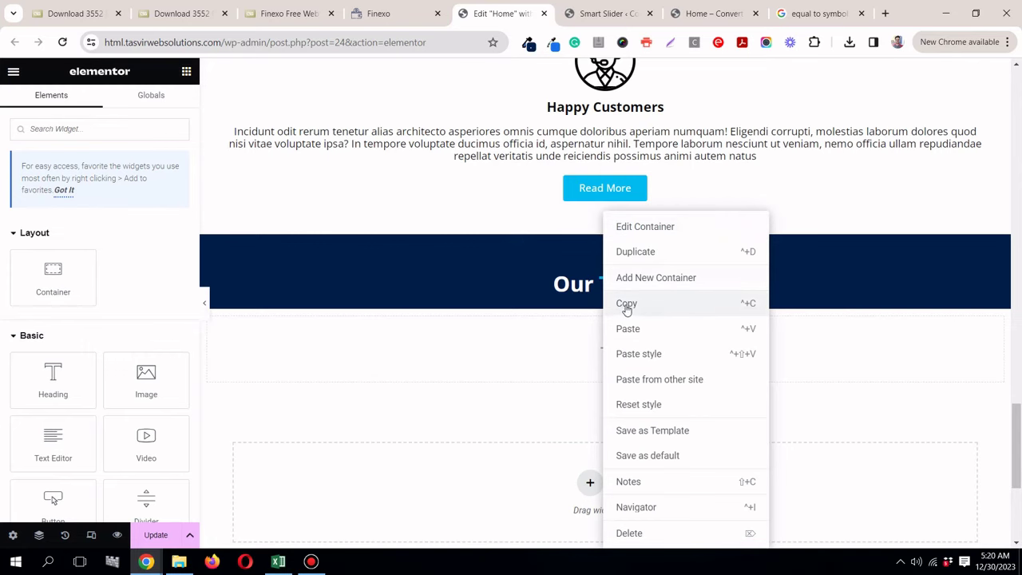
click(627, 310)
right_click(604, 304)
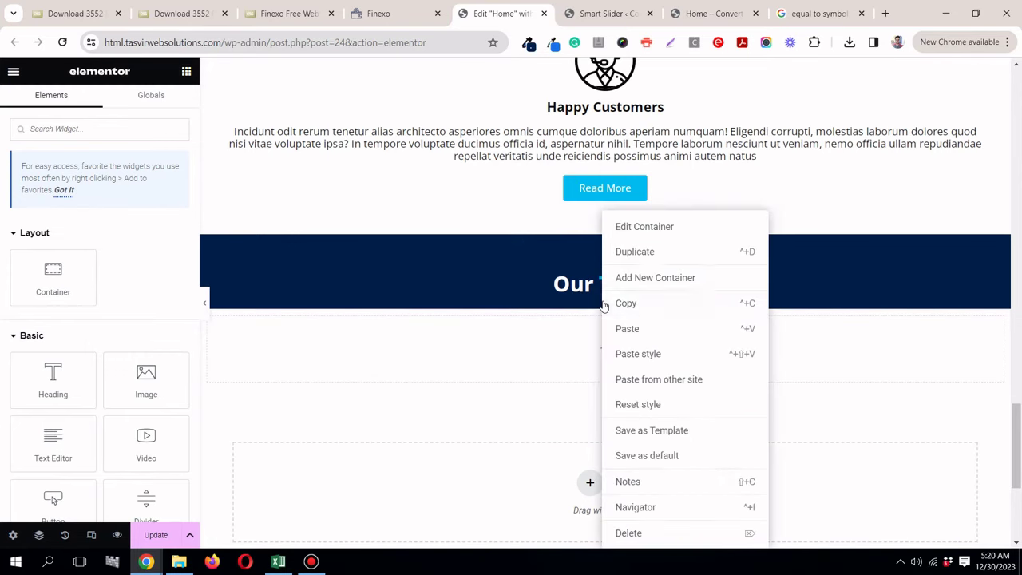
click(642, 330)
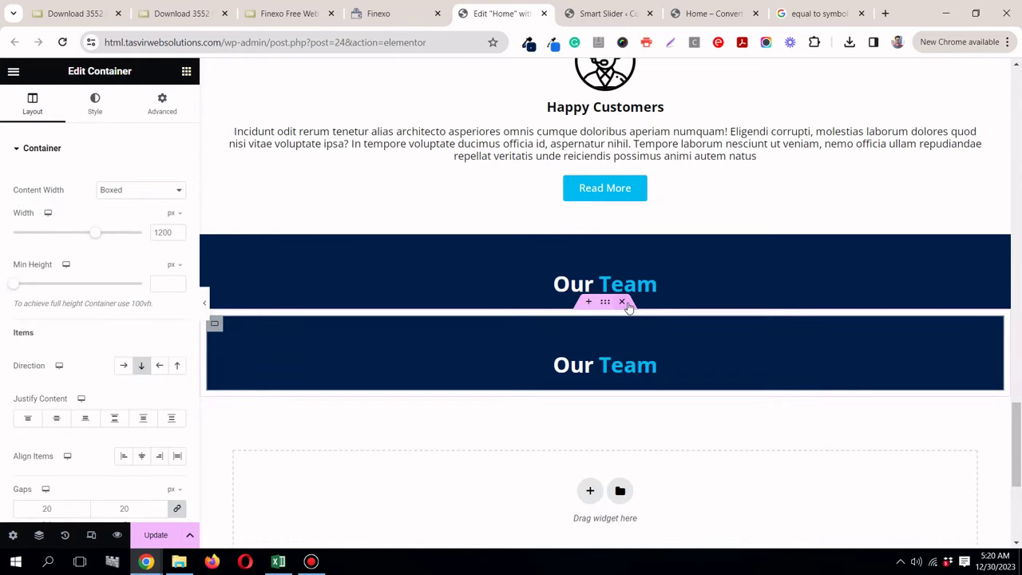
click(622, 303)
Step: Add a single-column container below the "Our Team" heading container and paste that container's style onto it
click(589, 404)
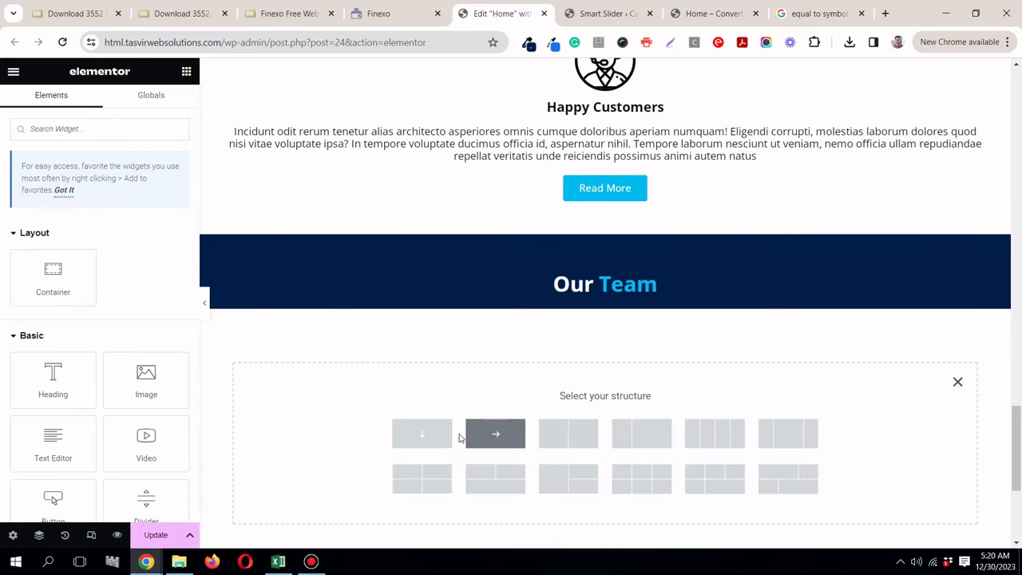
click(437, 438)
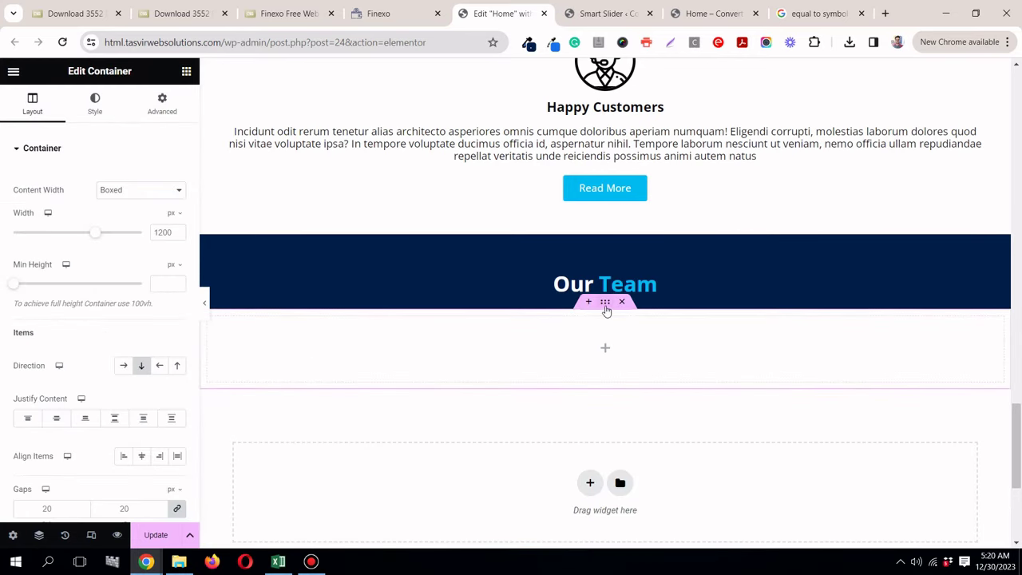
right_click(607, 229)
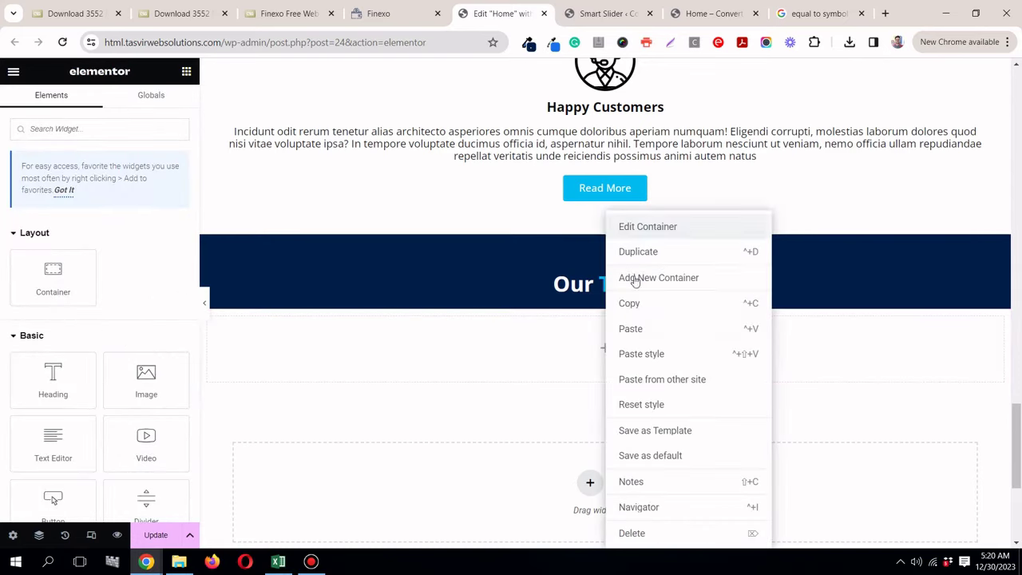
click(631, 305)
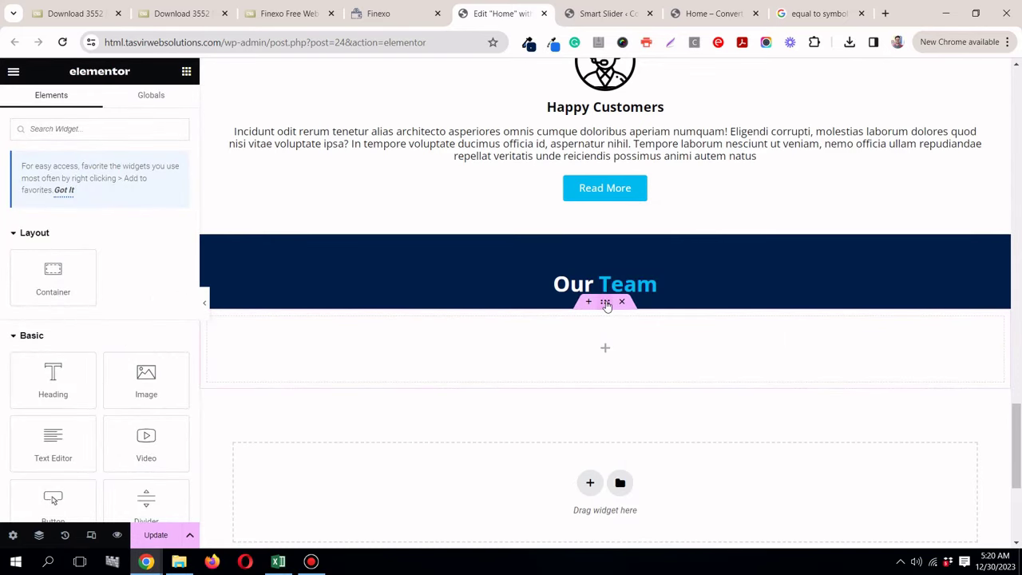
right_click(606, 305)
click(615, 356)
scroll(623, 381, up, 1)
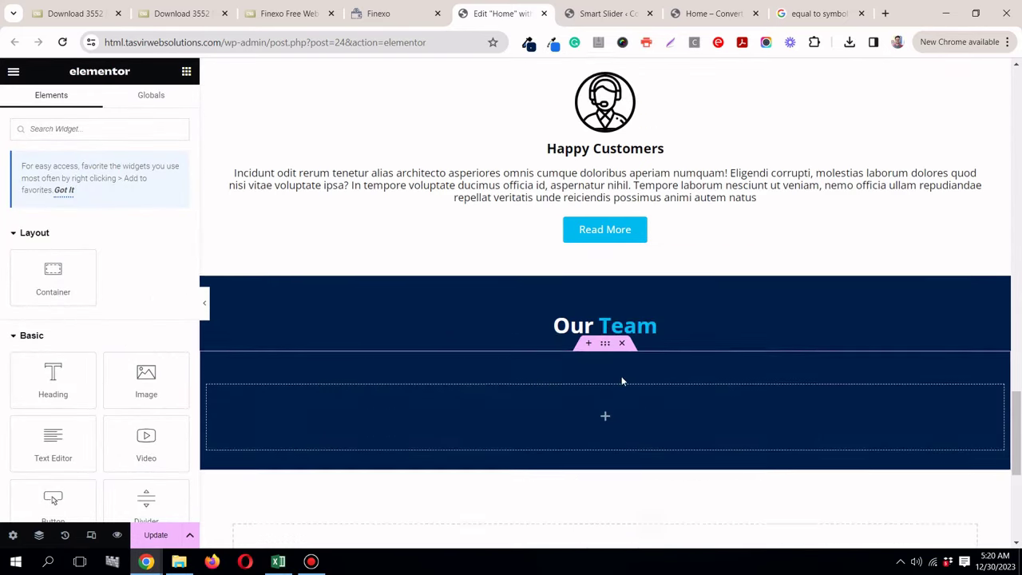
scroll(622, 381, down, 4)
scroll(617, 382, up, 3)
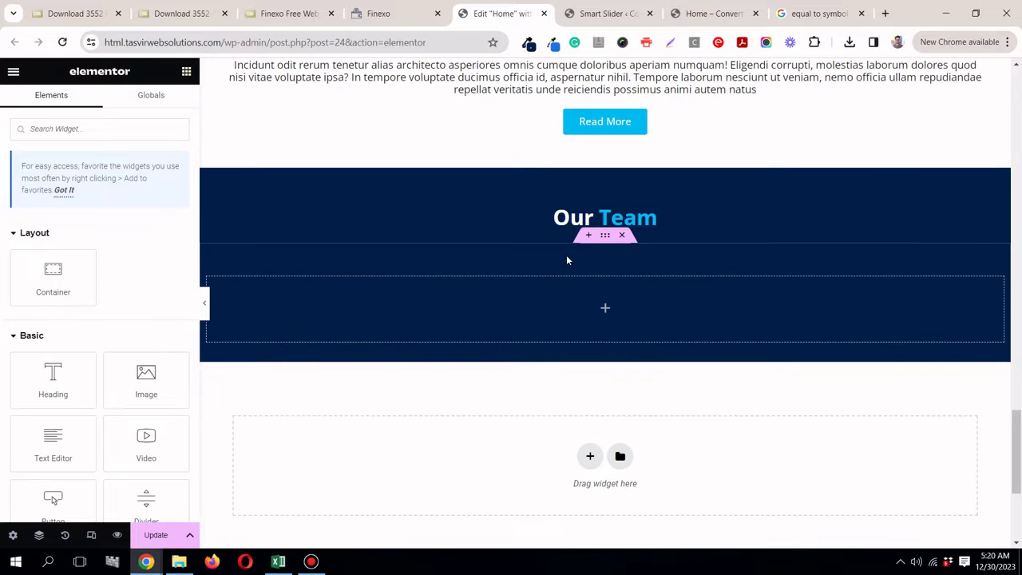
Step: Examine the layout of the four team member cards in the Finexo template
click(426, 10)
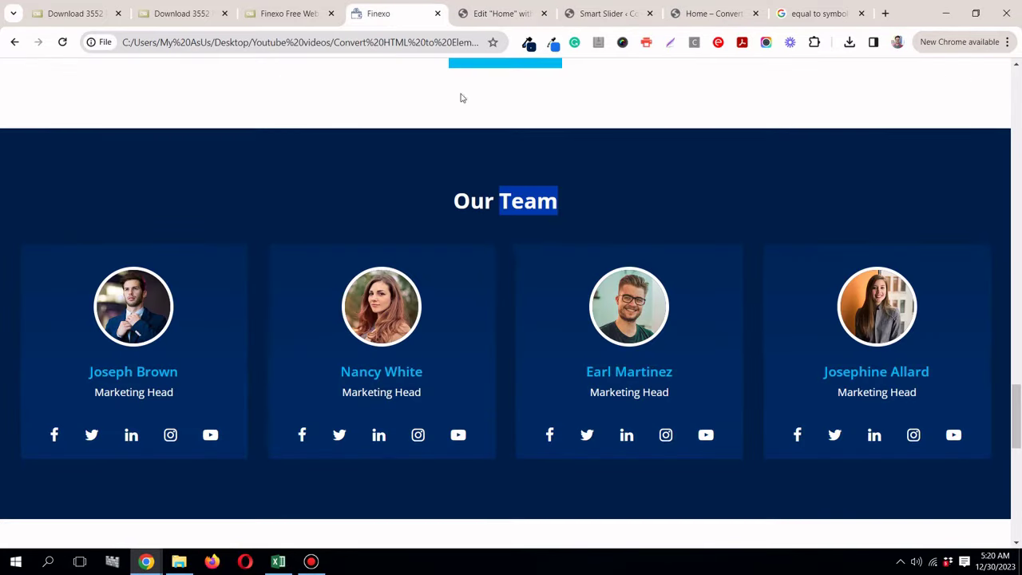
click(179, 272)
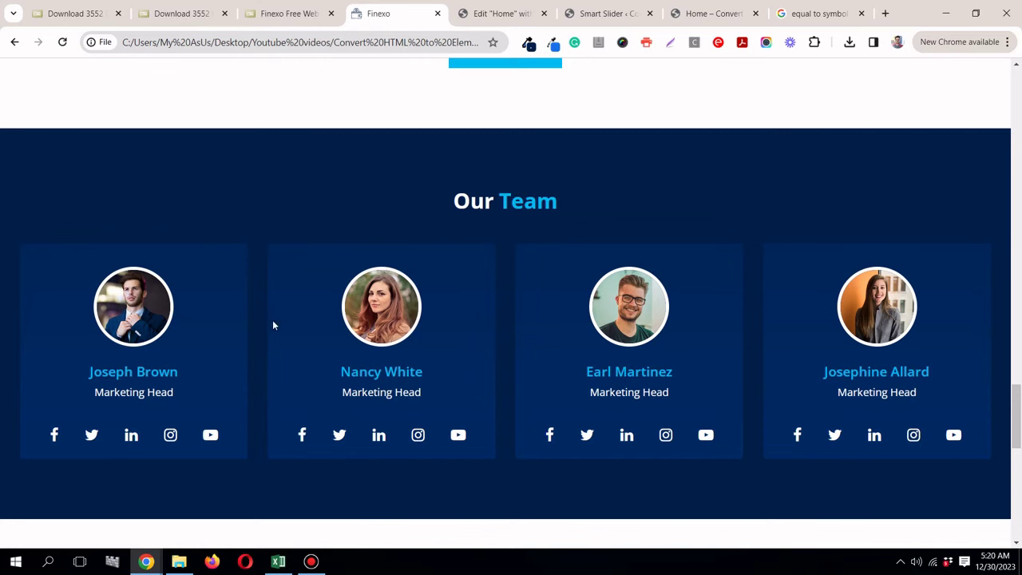
drag(119, 312, 250, 179)
drag(166, 281, 280, 251)
scroll(281, 250, down, 2)
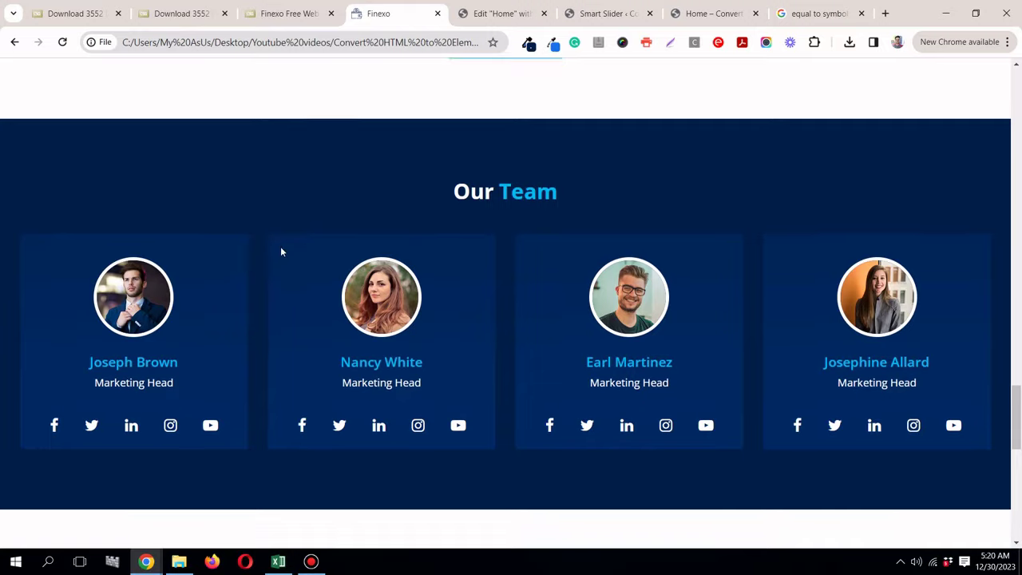
scroll(281, 251, up, 2)
scroll(272, 263, down, 1)
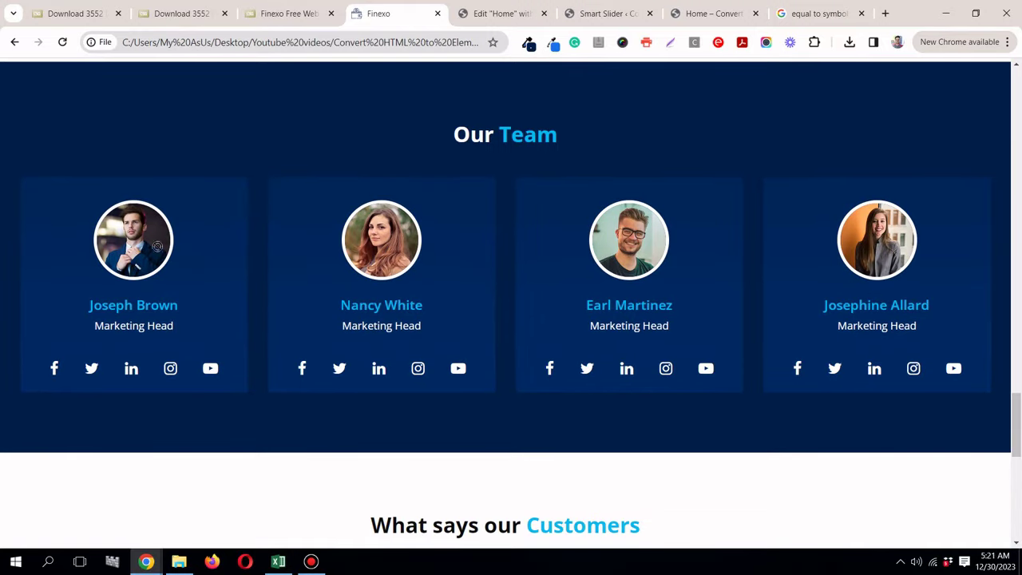
drag(158, 248, 192, 237)
click(476, 14)
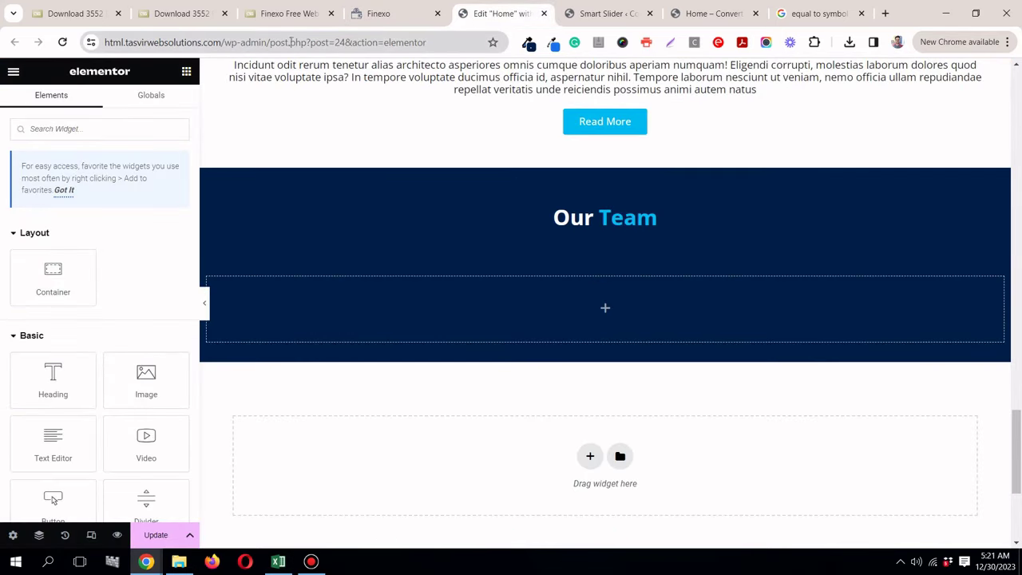
click(389, 16)
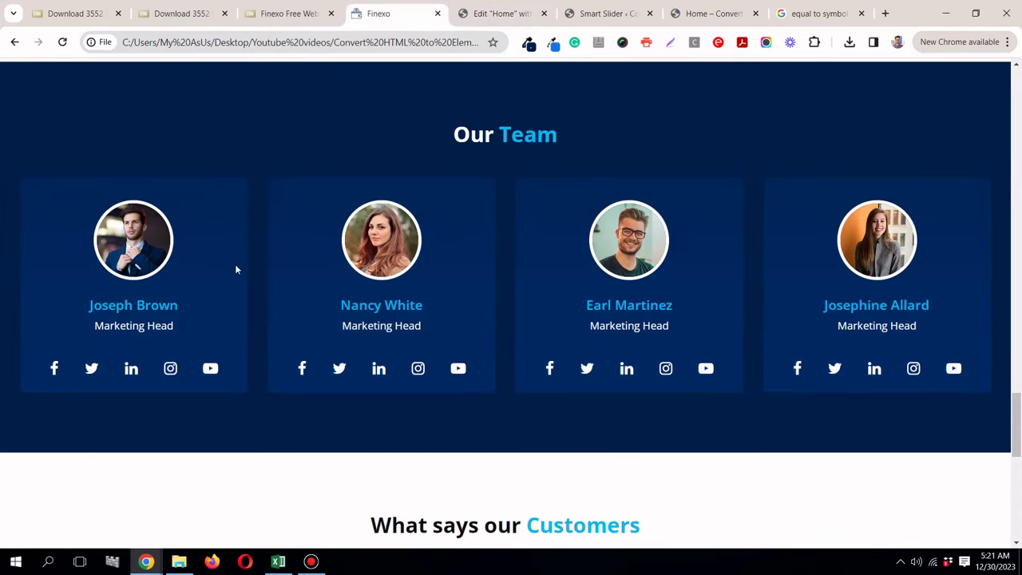
Step: Insert a nested container inside the empty dark blue container, and return to the Finexo template's team cards for reference
click(503, 13)
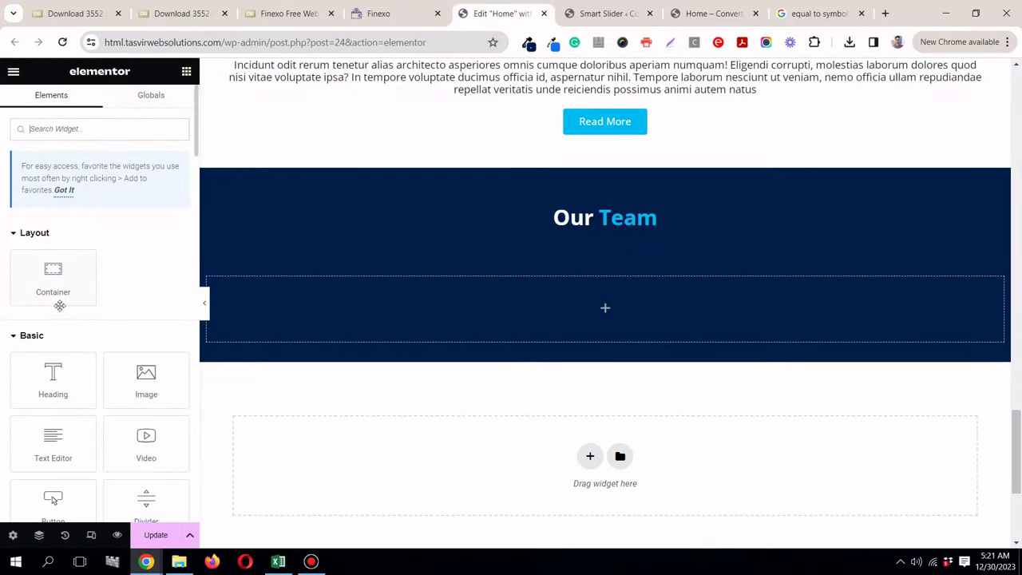
drag(52, 280, 470, 315)
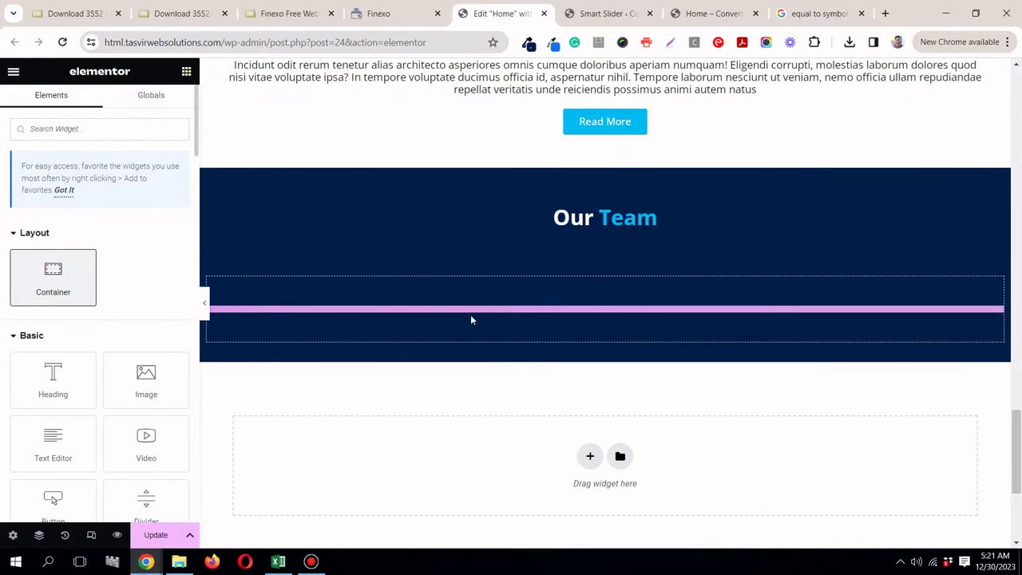
click(374, 13)
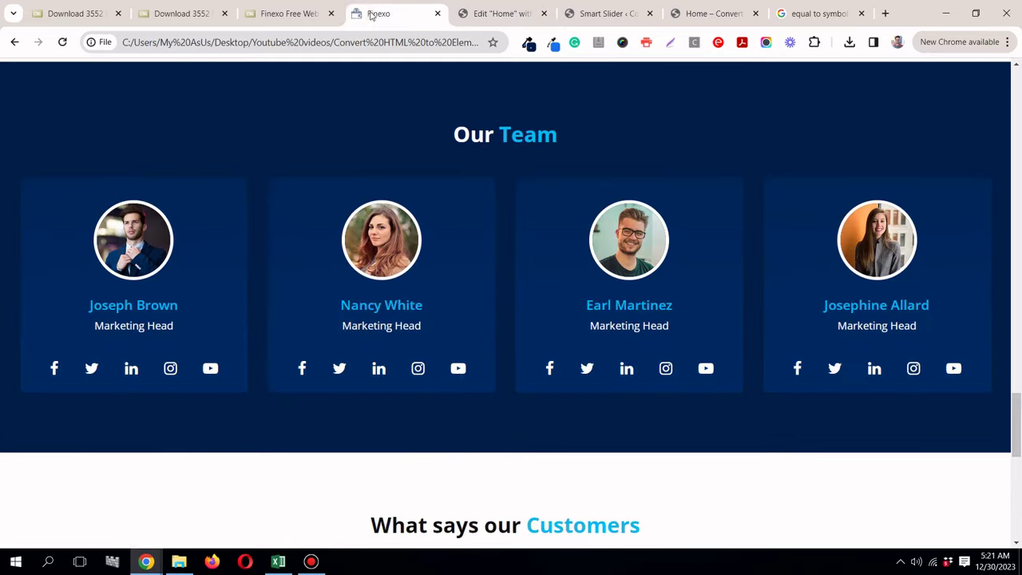
Step: Sample the background color of the first team member card in the Finexo template with the page color picker
click(528, 41)
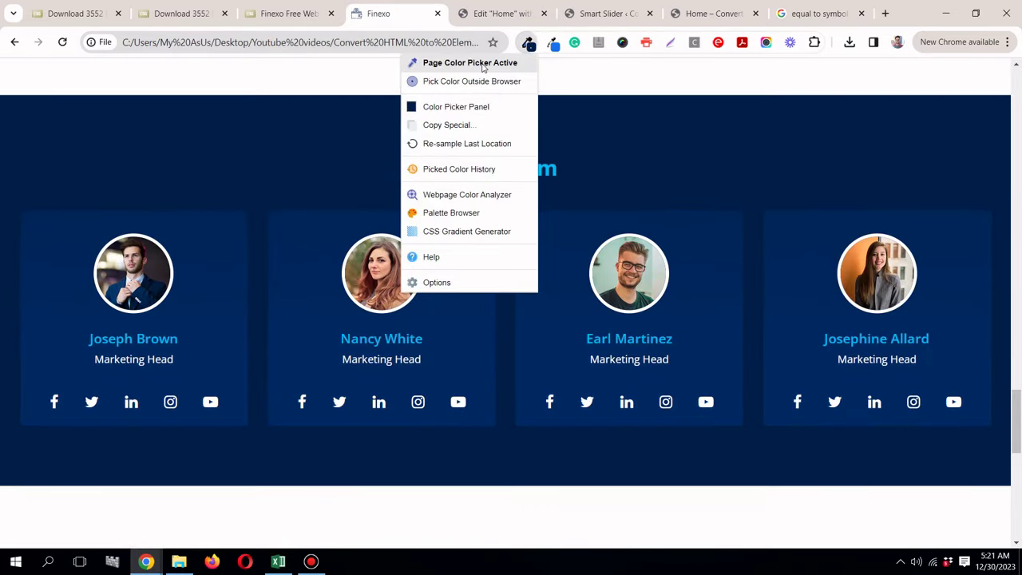
click(482, 66)
click(228, 245)
click(477, 14)
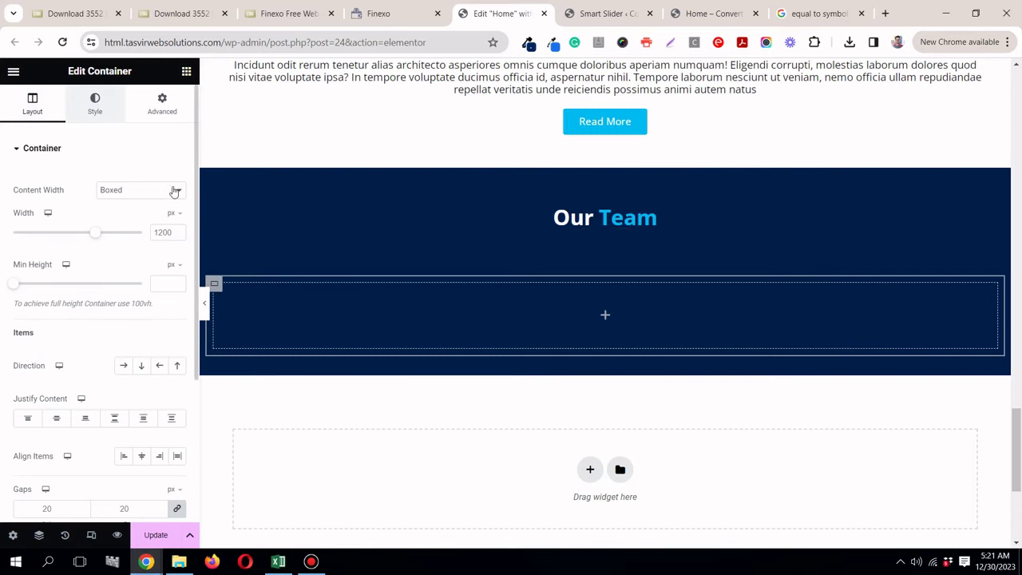
Step: Give the nested container a classic background in the sampled card color #00285B and compare it with the template
click(95, 104)
click(123, 208)
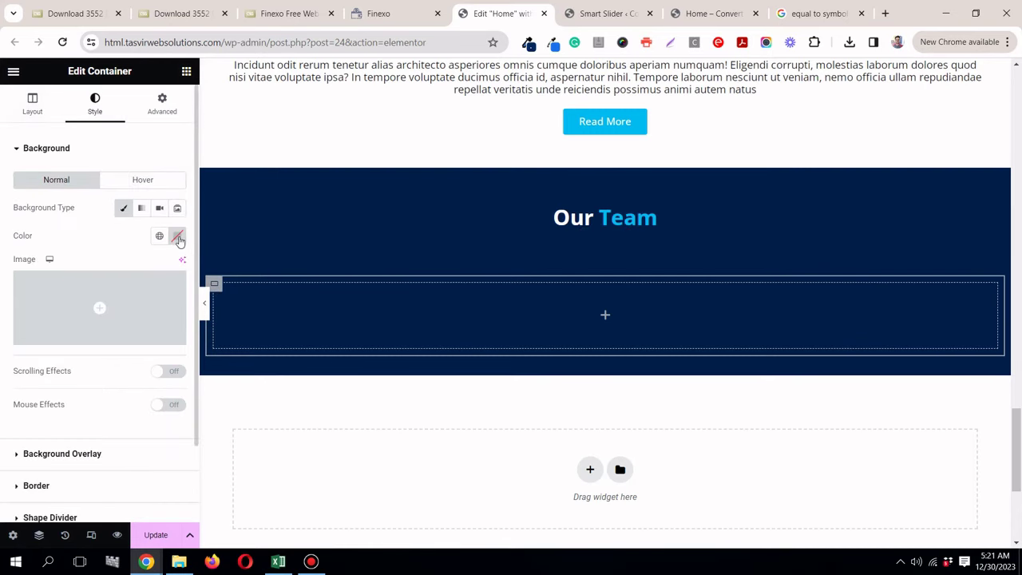
click(177, 236)
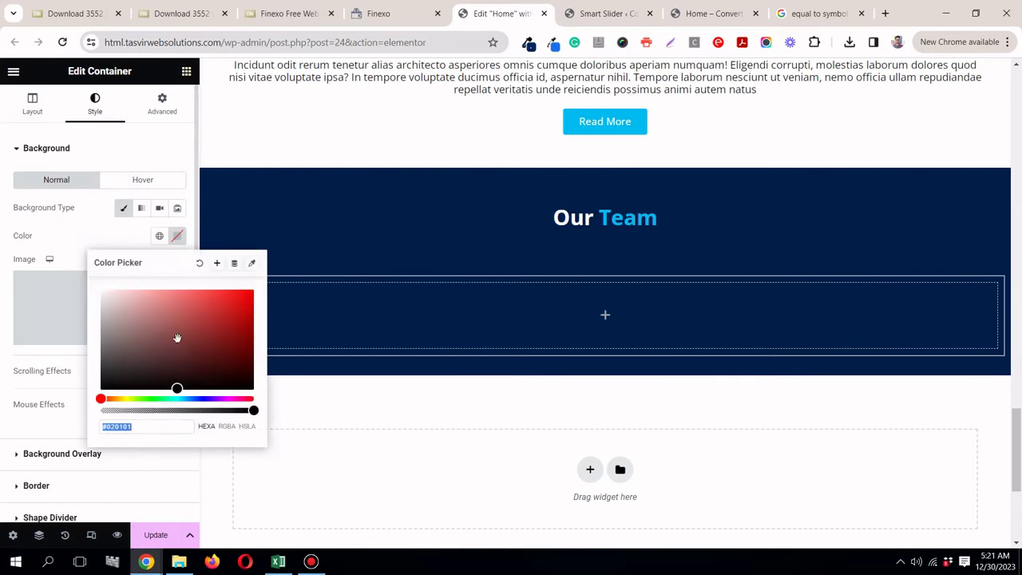
right_click(151, 431)
click(209, 183)
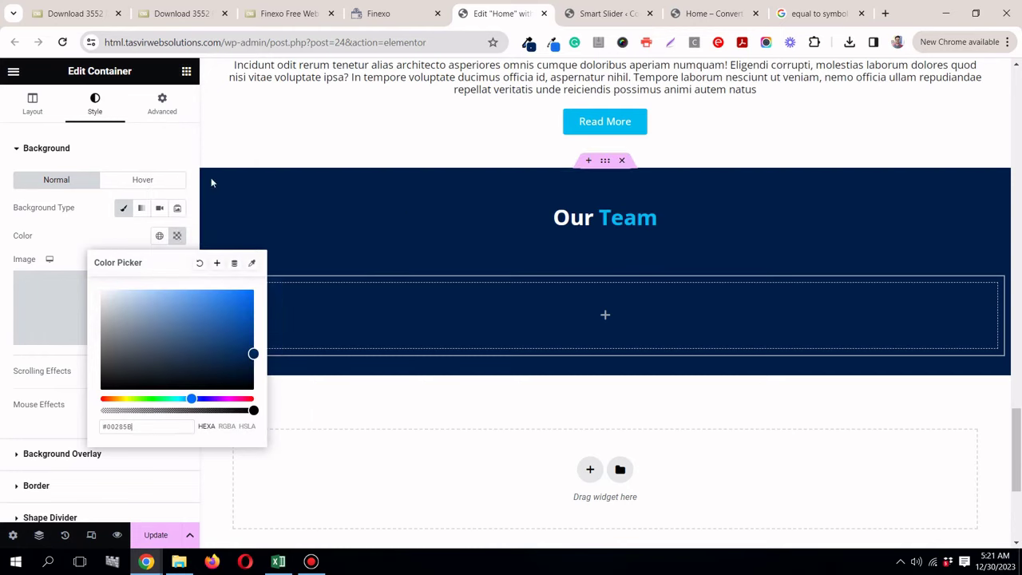
click(88, 221)
click(380, 15)
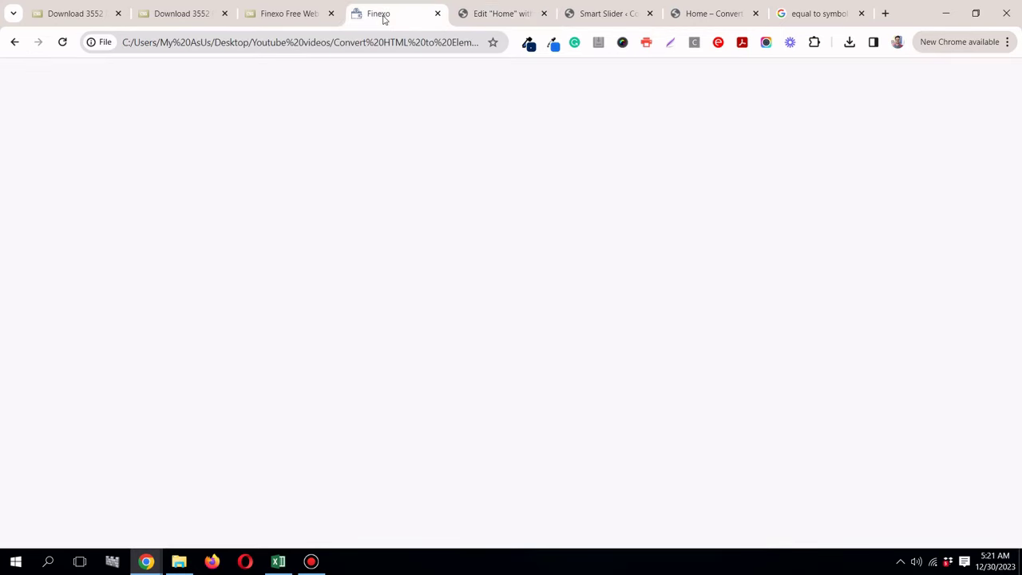
click(495, 13)
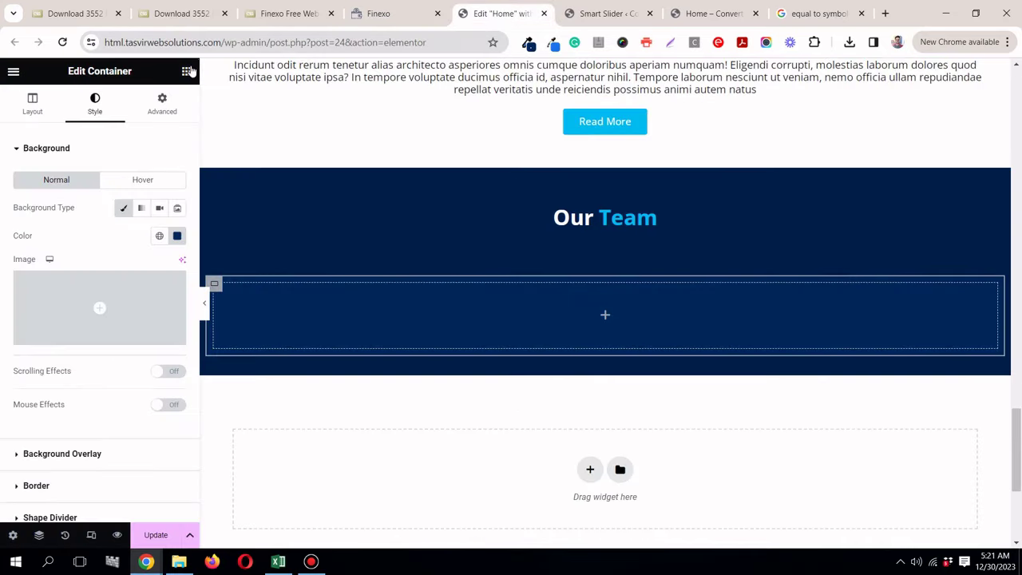
Step: Find the Image Box widget and place it inside the nested container below the "Our Team" heading
click(188, 72)
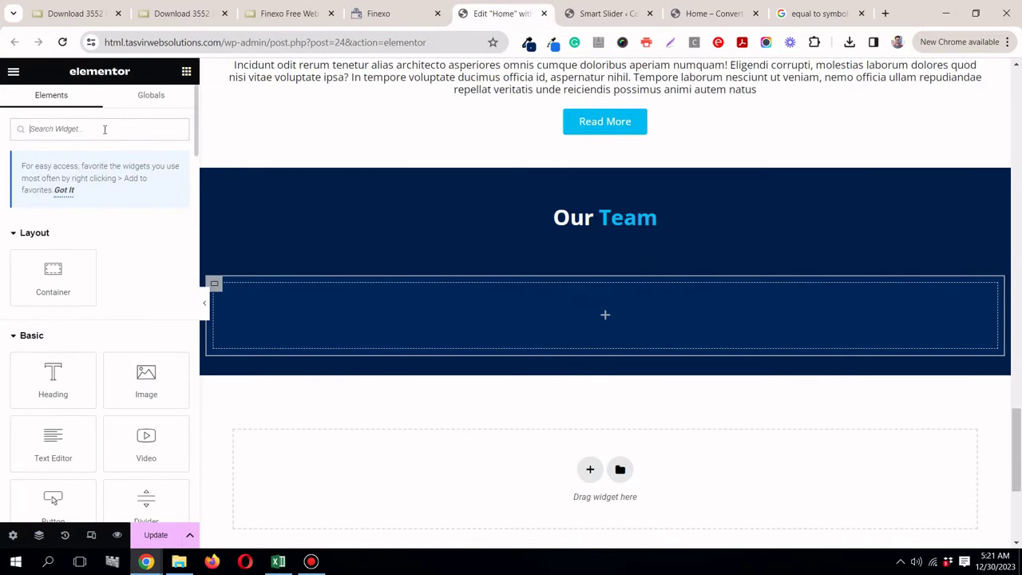
text(imag)
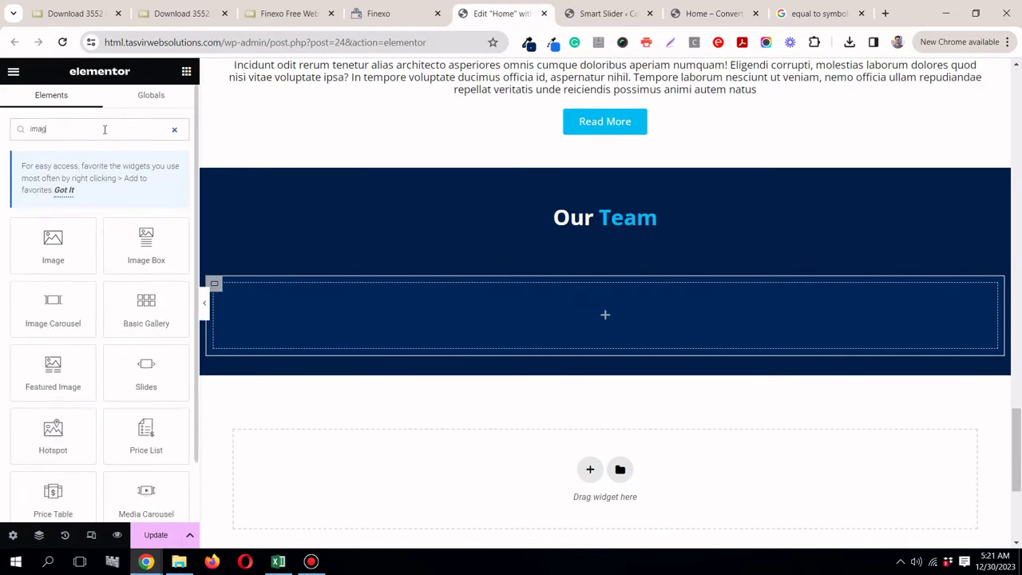
text(ee)
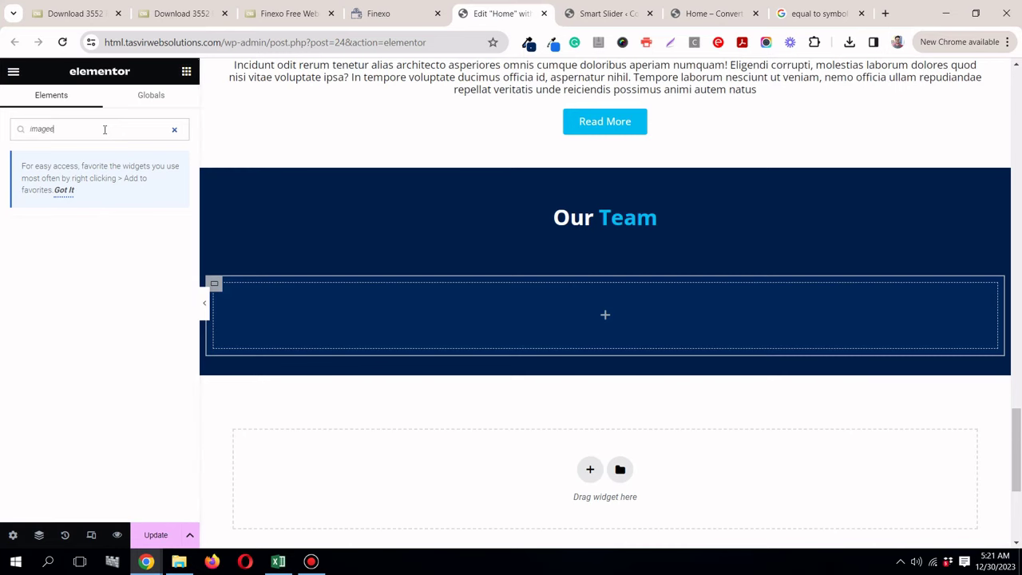
key(BackSpace)
drag(156, 255, 469, 337)
click(320, 559)
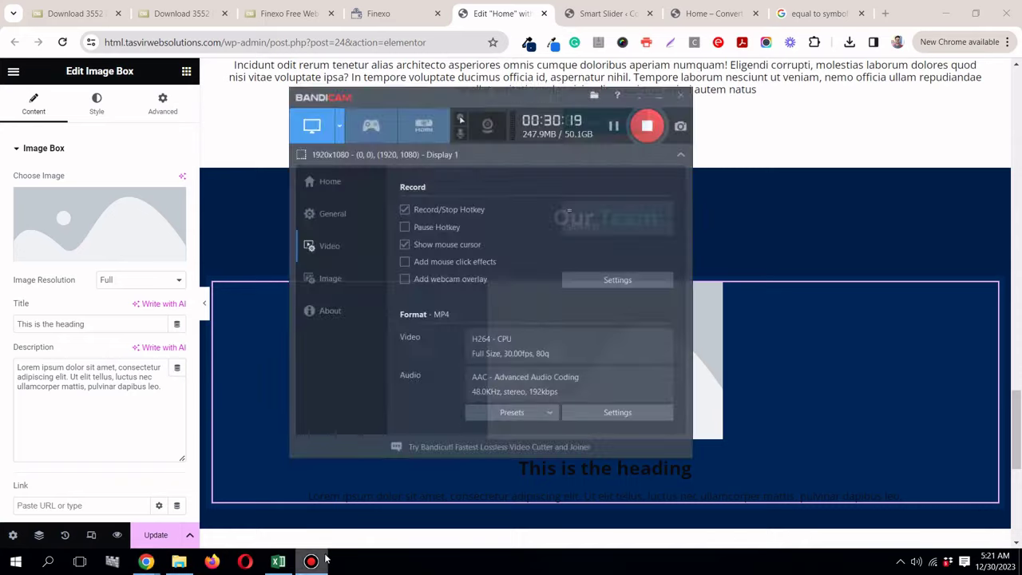
click(323, 555)
Step: Open the image box's image chooser and save the first team member's photo from the Finexo template as team-1.jpg
click(130, 228)
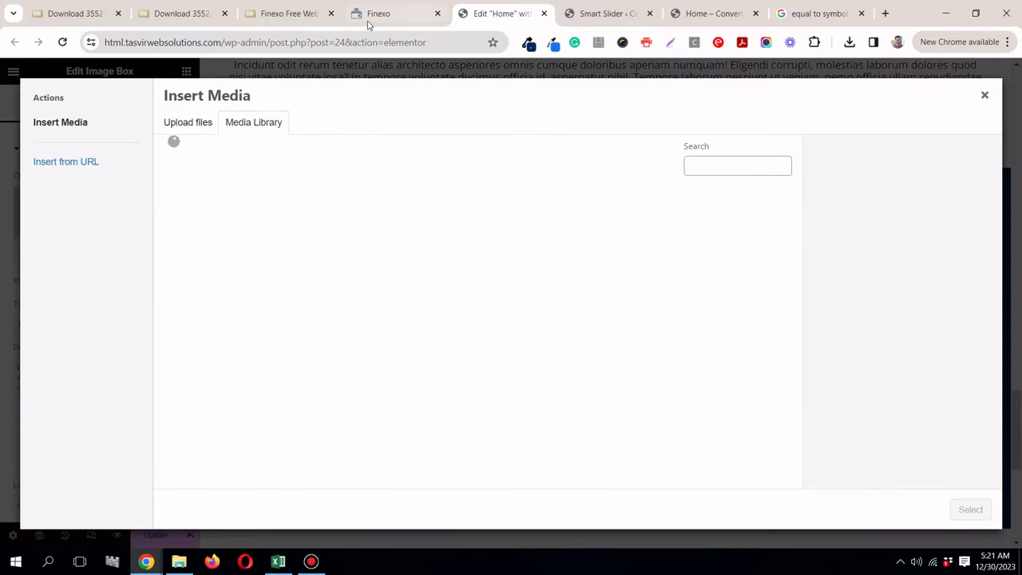
click(377, 17)
right_click(152, 249)
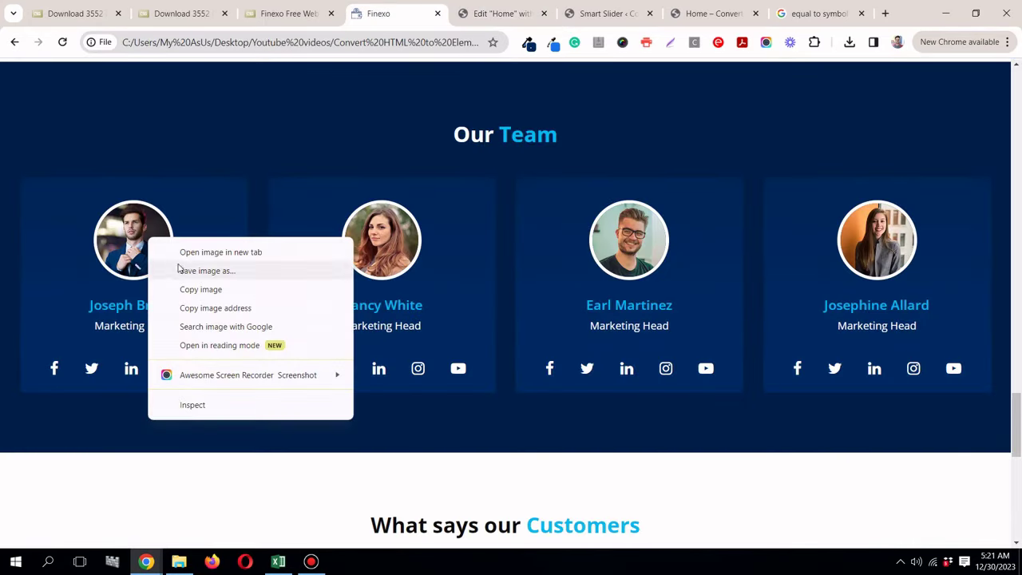
click(179, 268)
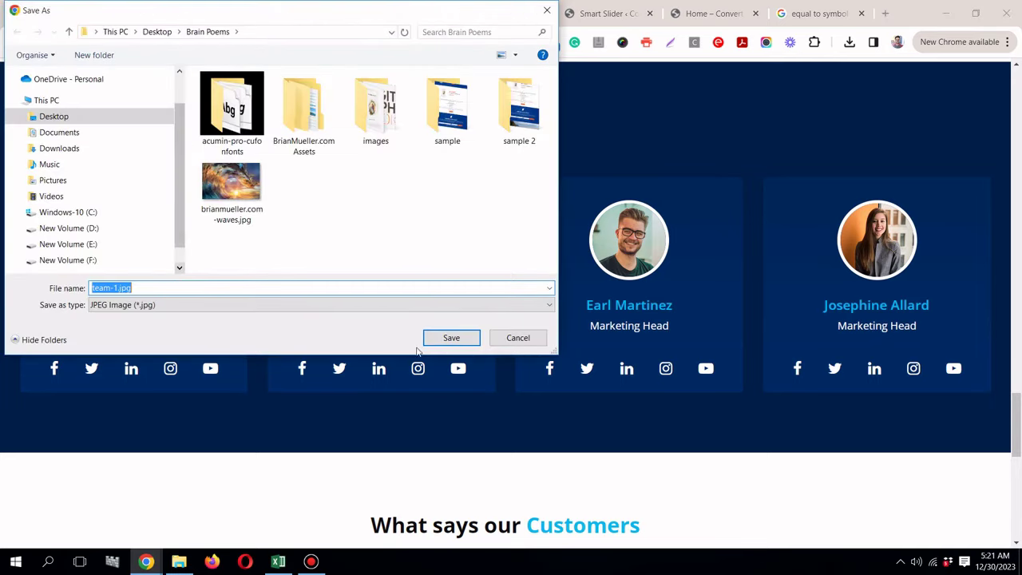
click(509, 12)
Step: Upload the downloaded team-1.jpg to the media library and select it as the image box's picture
click(850, 42)
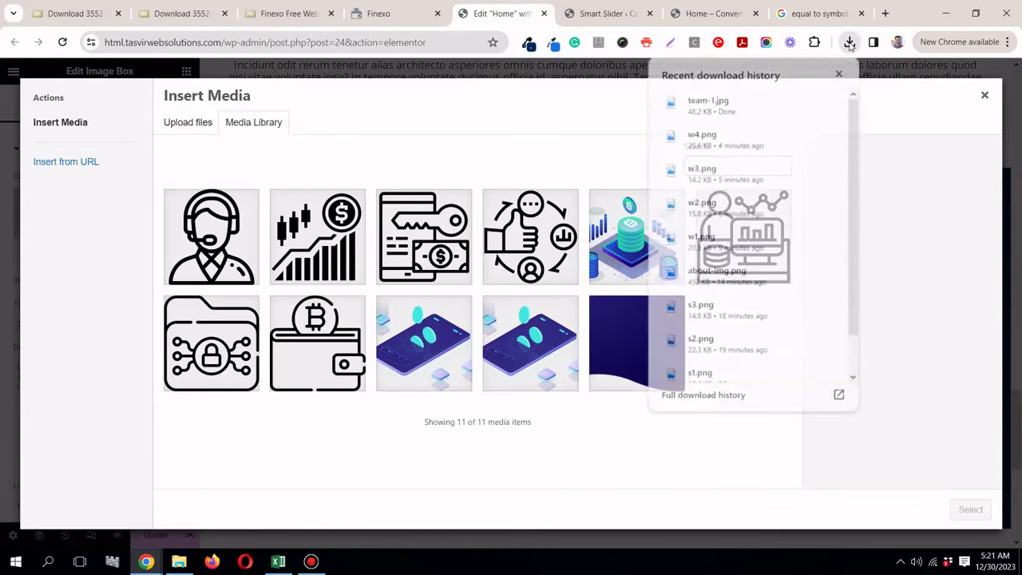
drag(778, 101, 457, 177)
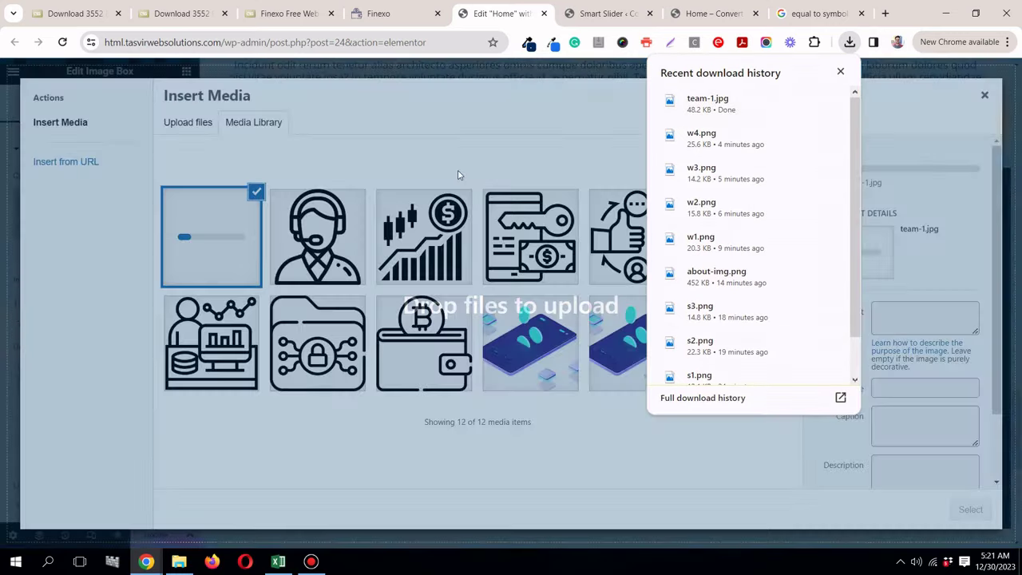
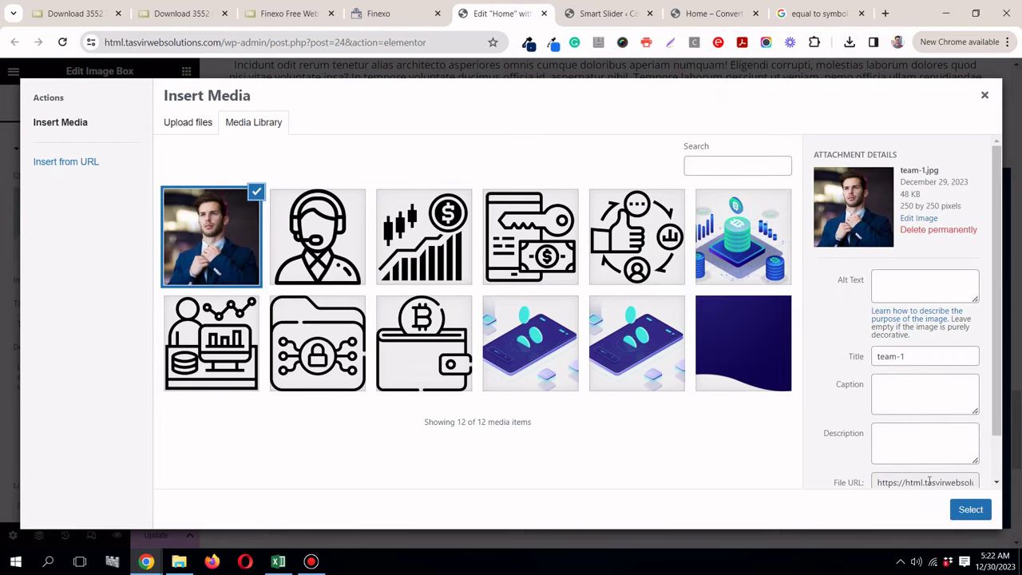
click(971, 509)
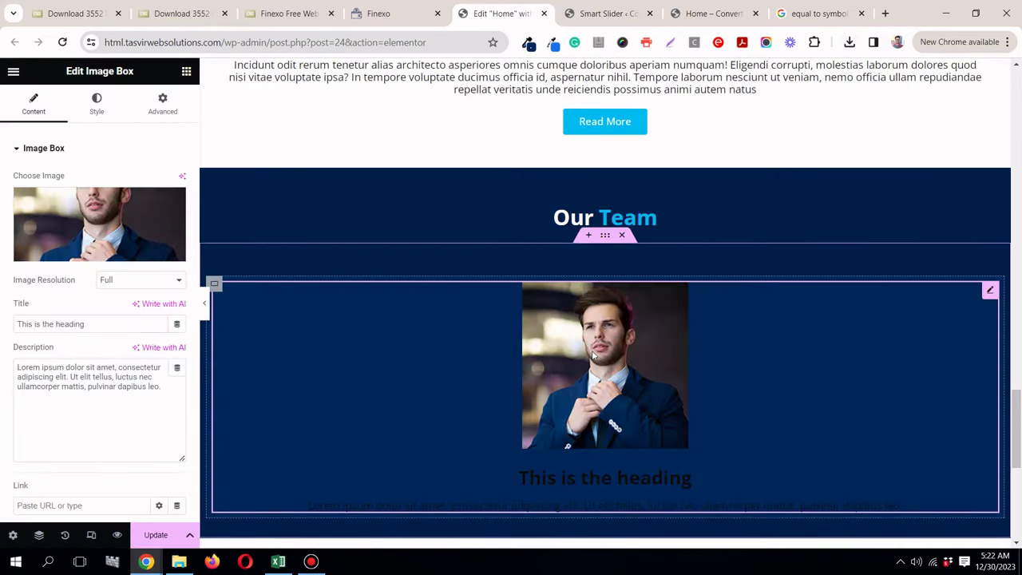
Step: Check the photo size in the Finexo template and set the image box's image width to 10%
click(424, 14)
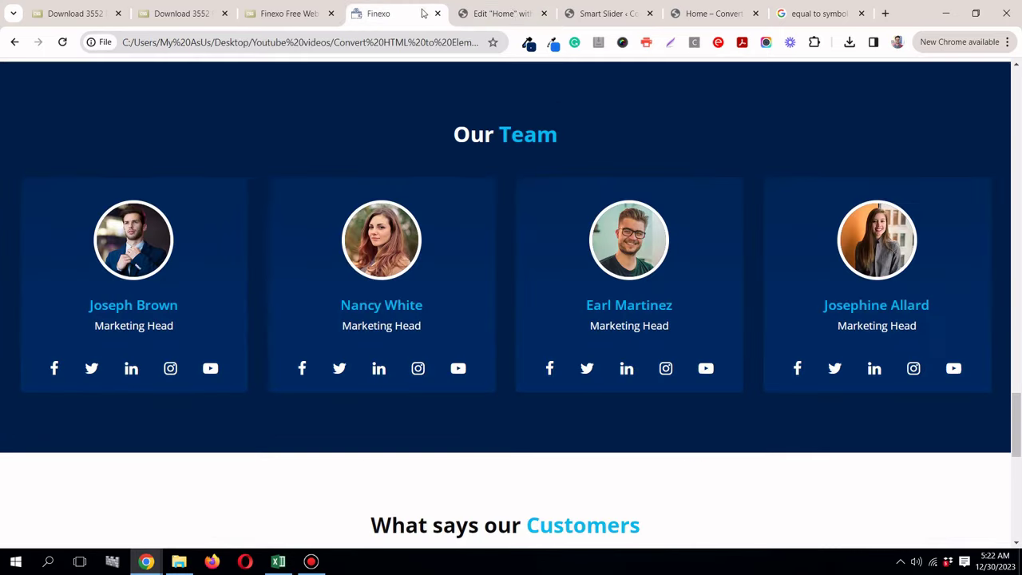
click(496, 14)
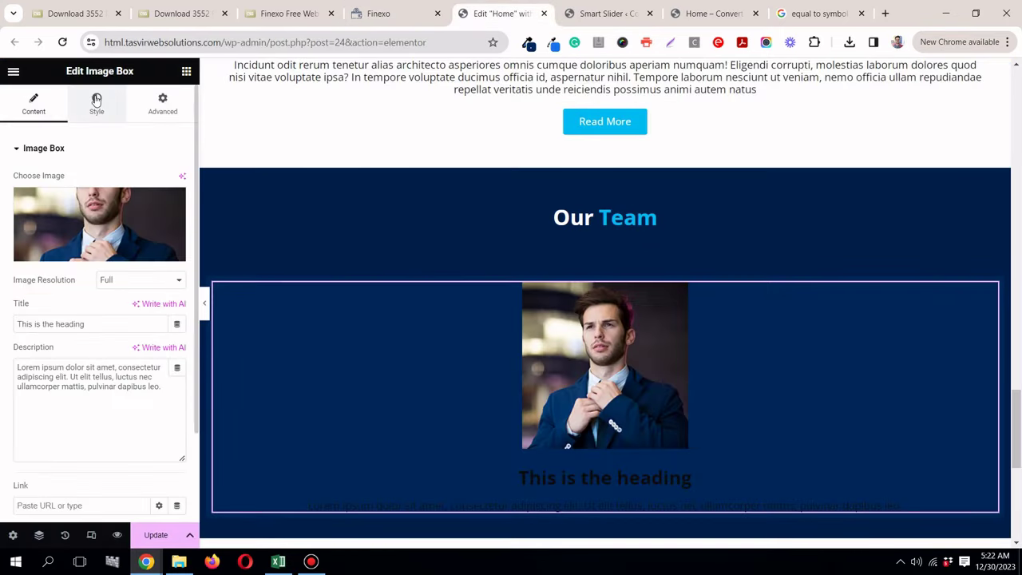
click(96, 99)
click(99, 268)
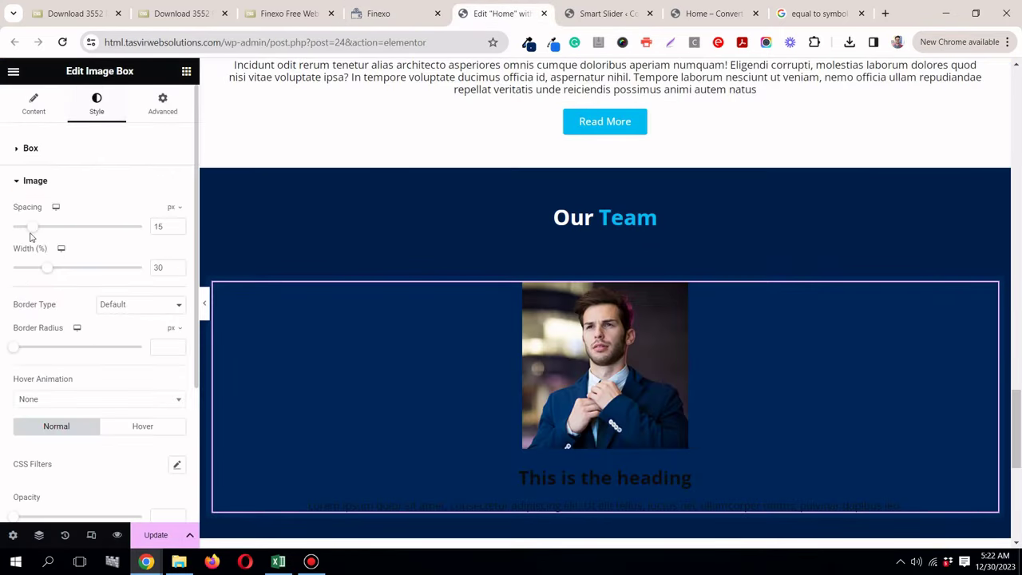
drag(49, 272, 21, 267)
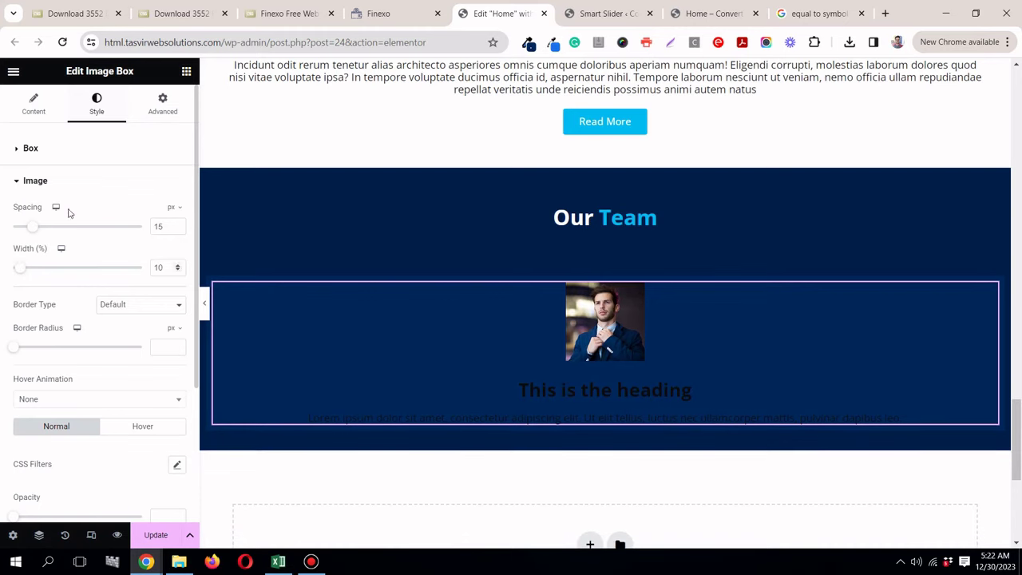
scroll(69, 324, down, 1)
scroll(70, 324, up, 1)
Step: Add a solid 4 px border to the team photo using the white global color
click(132, 306)
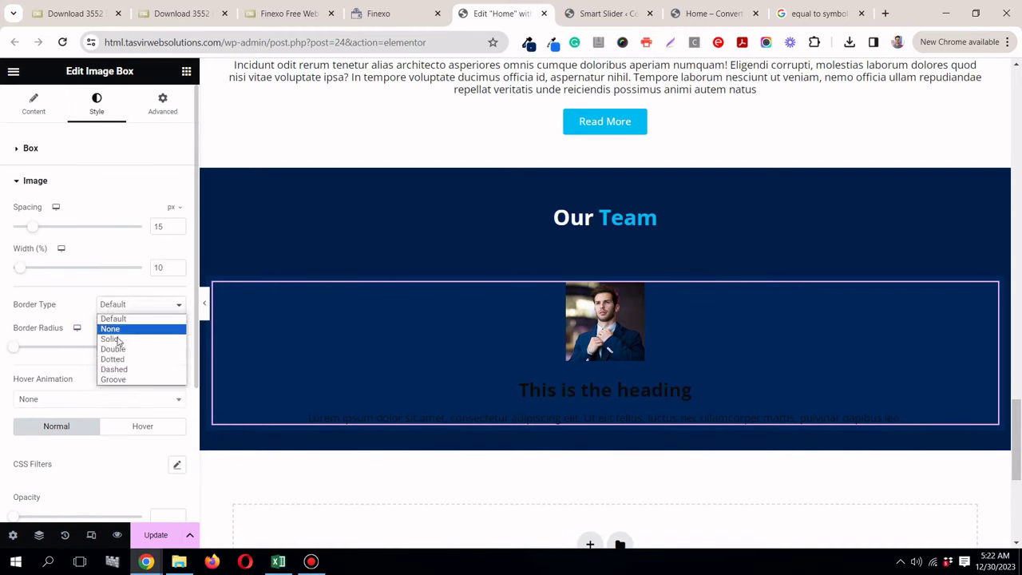
click(120, 335)
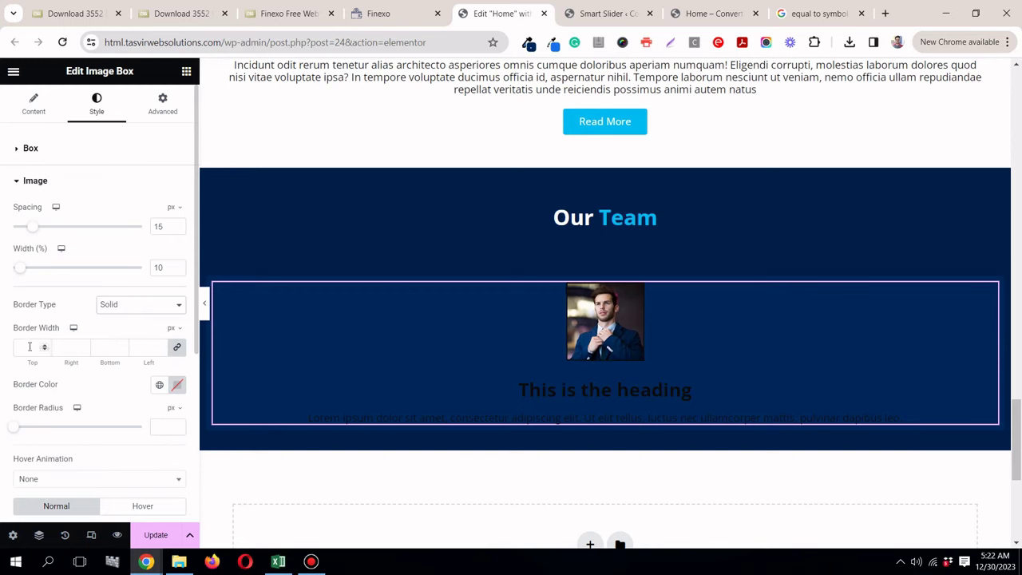
click(159, 384)
scroll(67, 345, down, 3)
click(64, 329)
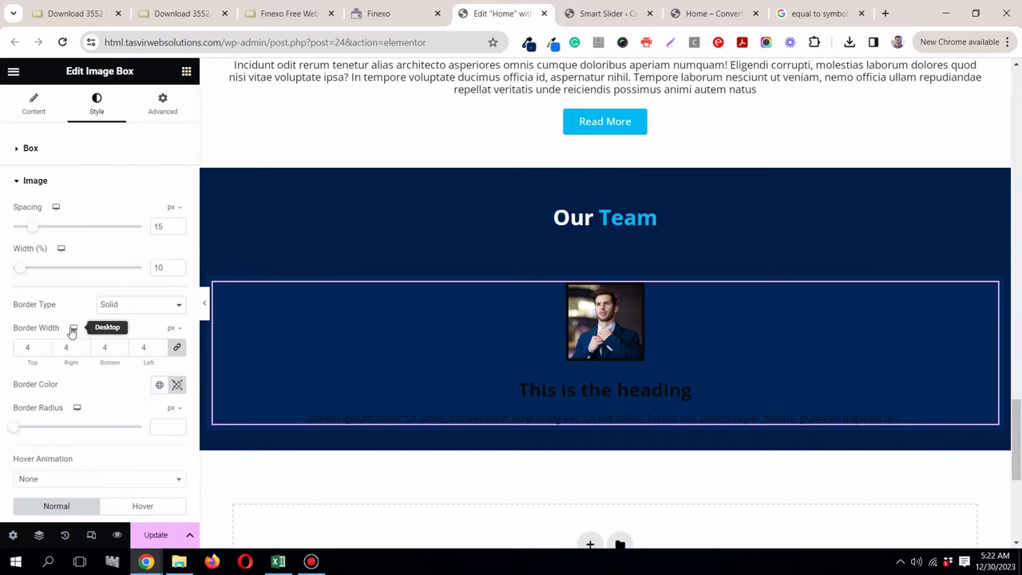
Step: Compare the photo shape with the Finexo template and set the image's border radius to 75 px
click(392, 13)
click(490, 14)
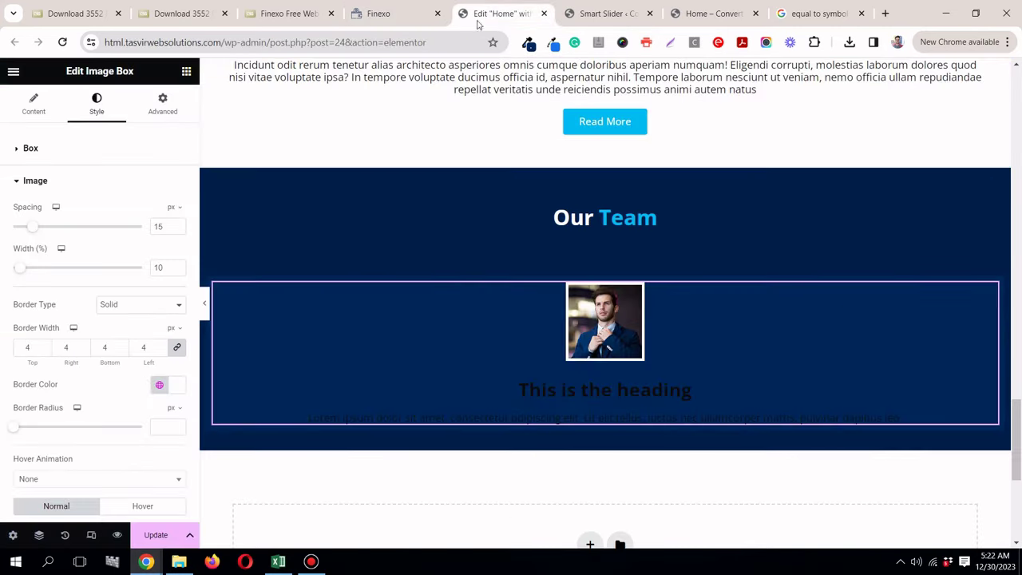
drag(15, 431, 111, 433)
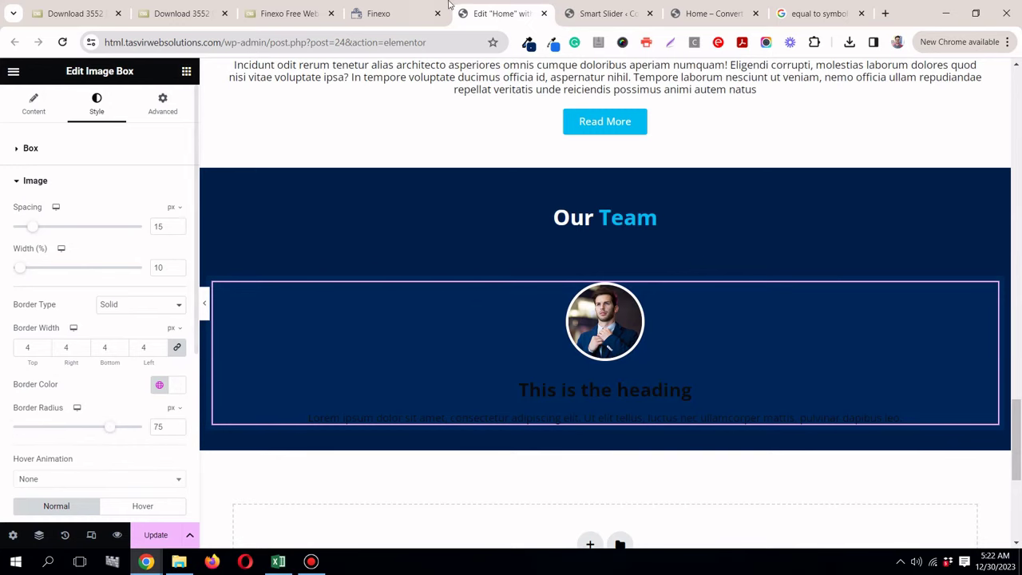
Step: Inspect the first team member's name in the Finexo template to check its heading tag and text styling
click(392, 14)
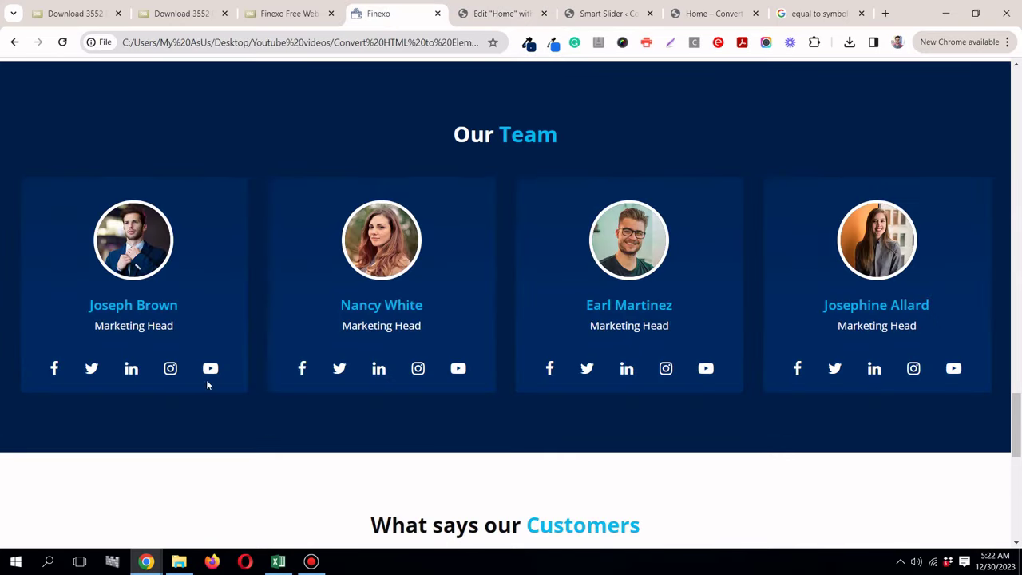
right_click(175, 311)
click(216, 292)
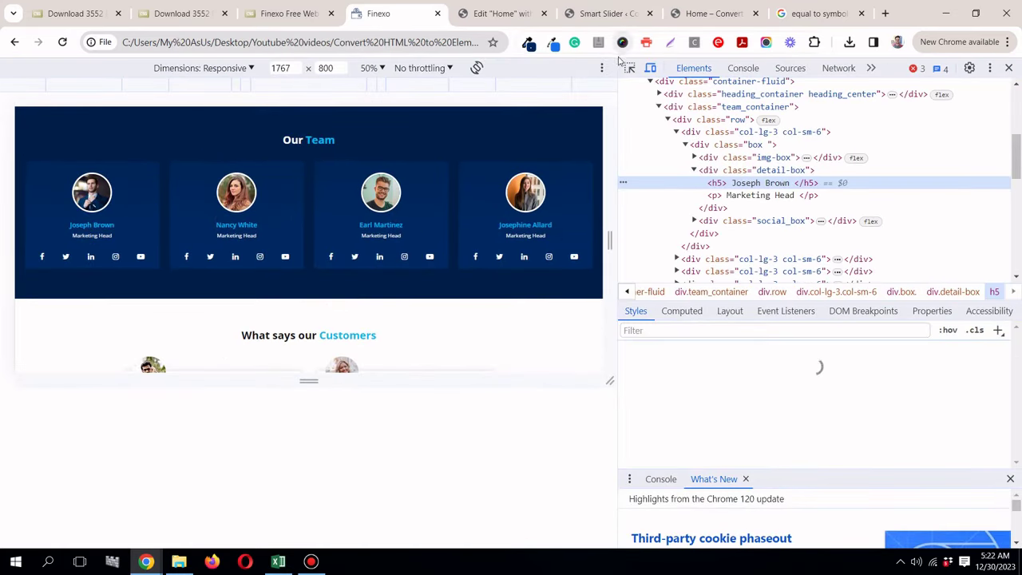
click(629, 68)
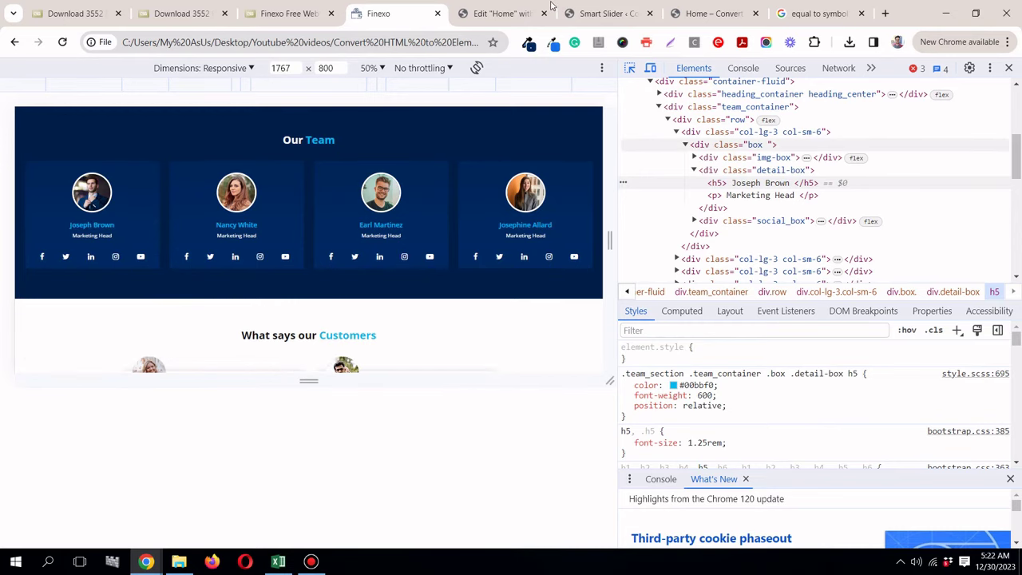
click(502, 12)
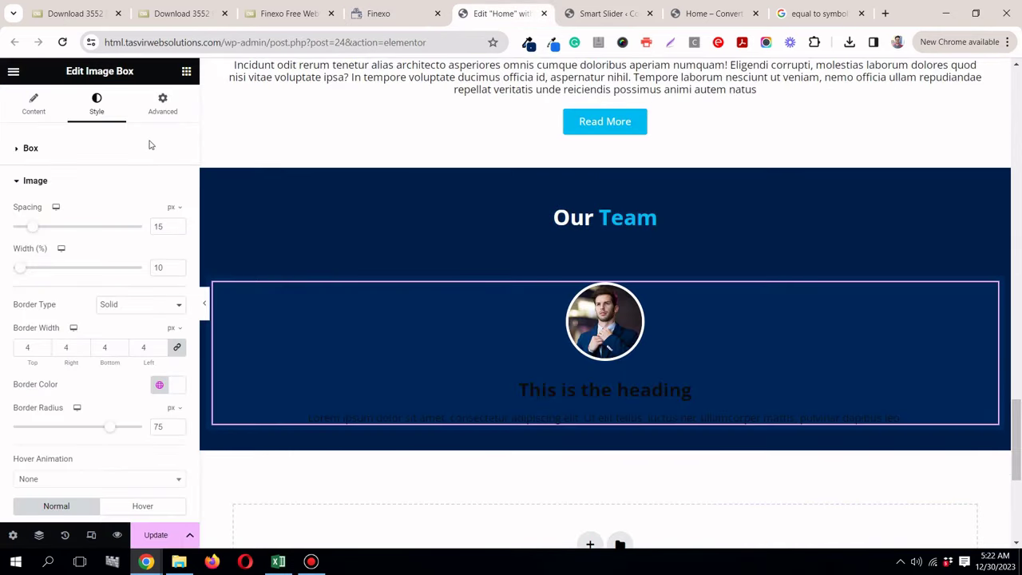
Step: Set the image box's title HTML tag to H5 and open the widget's style settings
click(35, 108)
scroll(99, 368, down, 1)
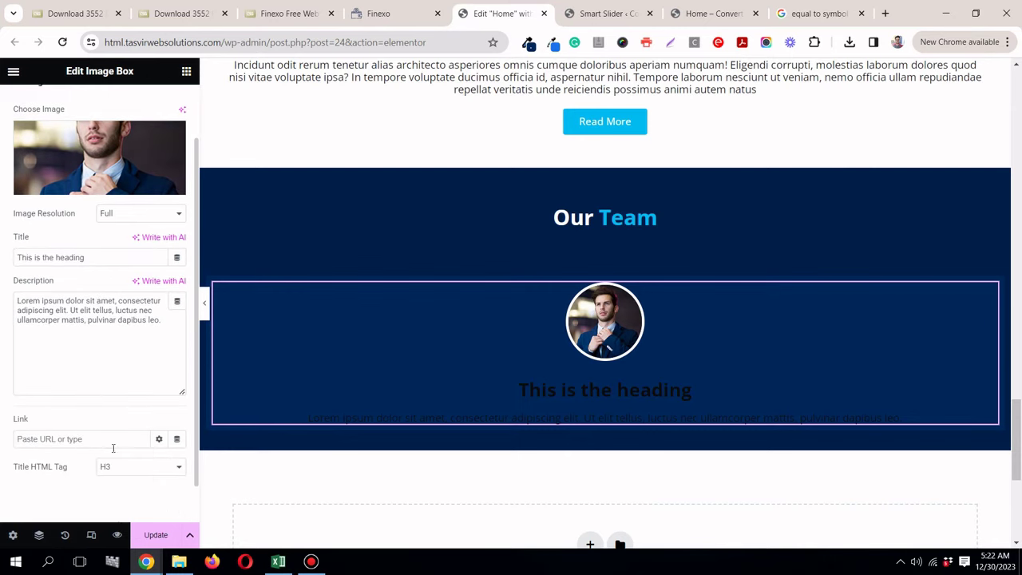
click(155, 471)
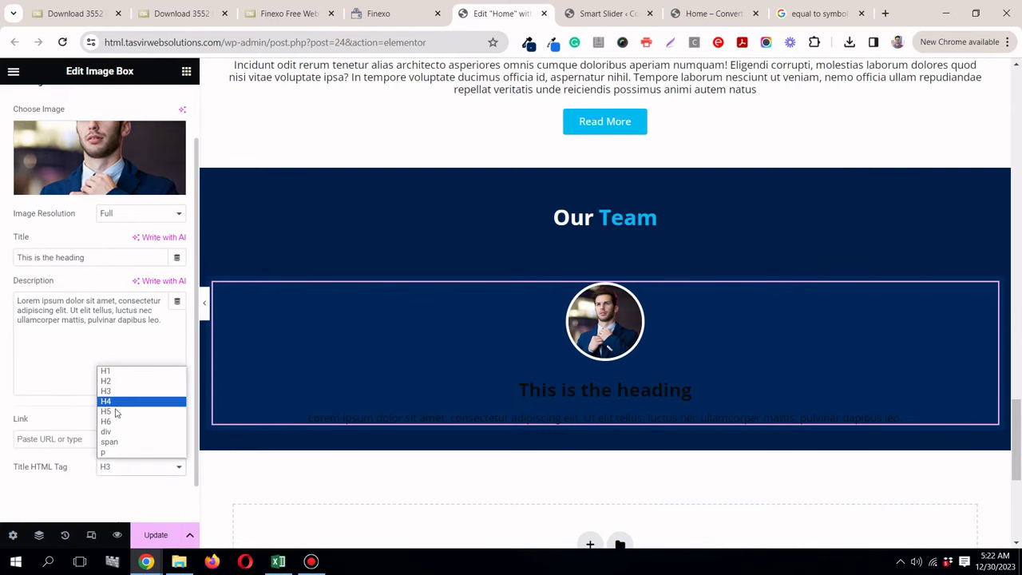
click(118, 410)
scroll(120, 127, up, 1)
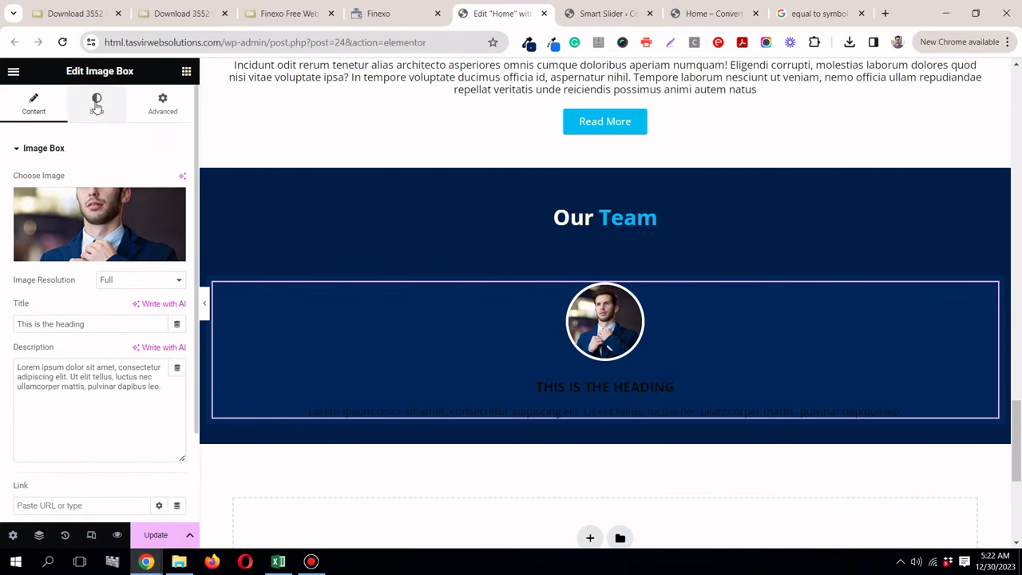
click(96, 103)
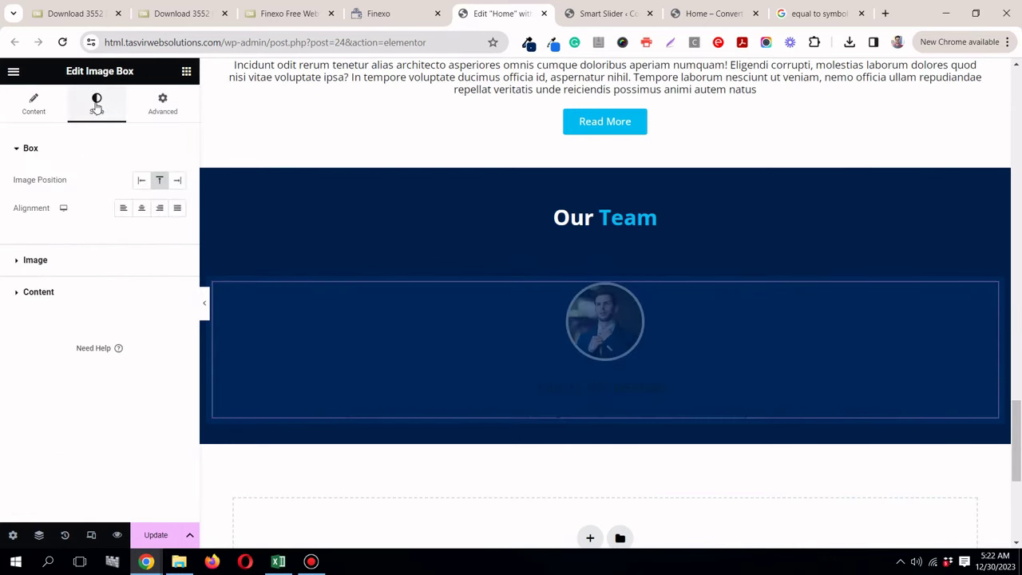
Step: Apply the light blue global color to the image box title and compare it with the Finexo template
click(91, 289)
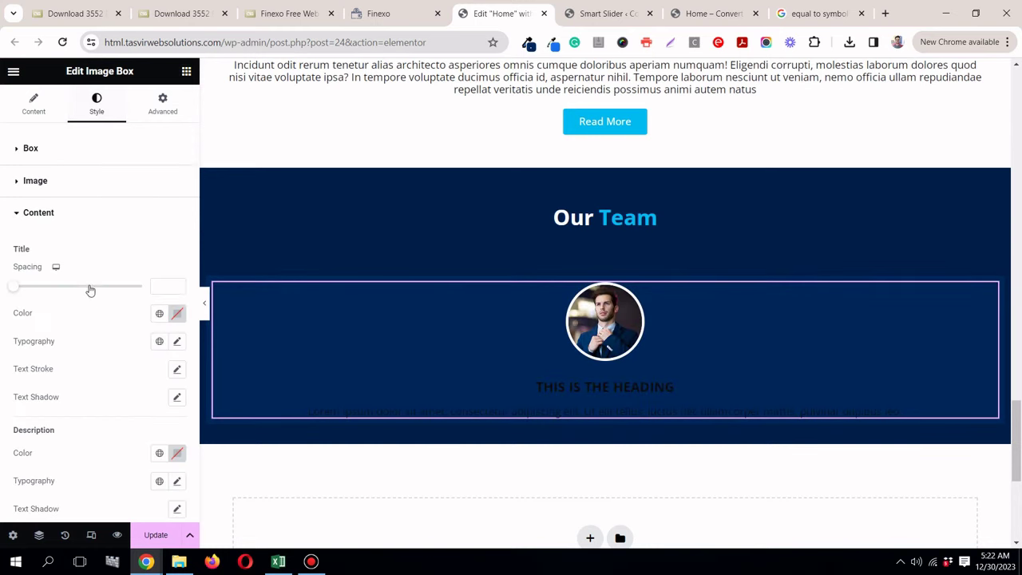
click(159, 313)
scroll(120, 432, down, 1)
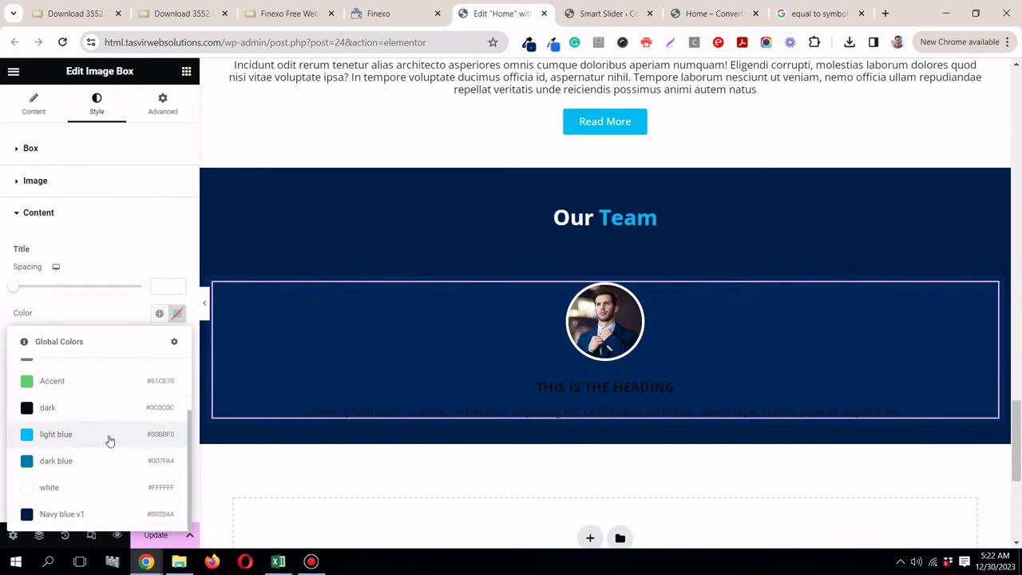
click(109, 440)
click(402, 16)
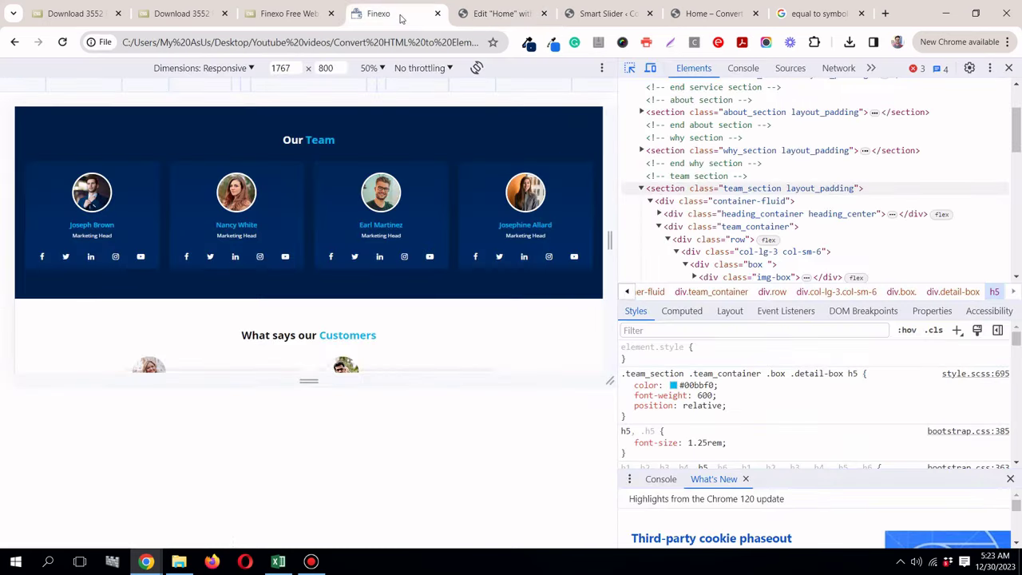
click(502, 16)
Step: Set the text transform of the image box title to Normal in its typography settings
scroll(25, 477, down, 1)
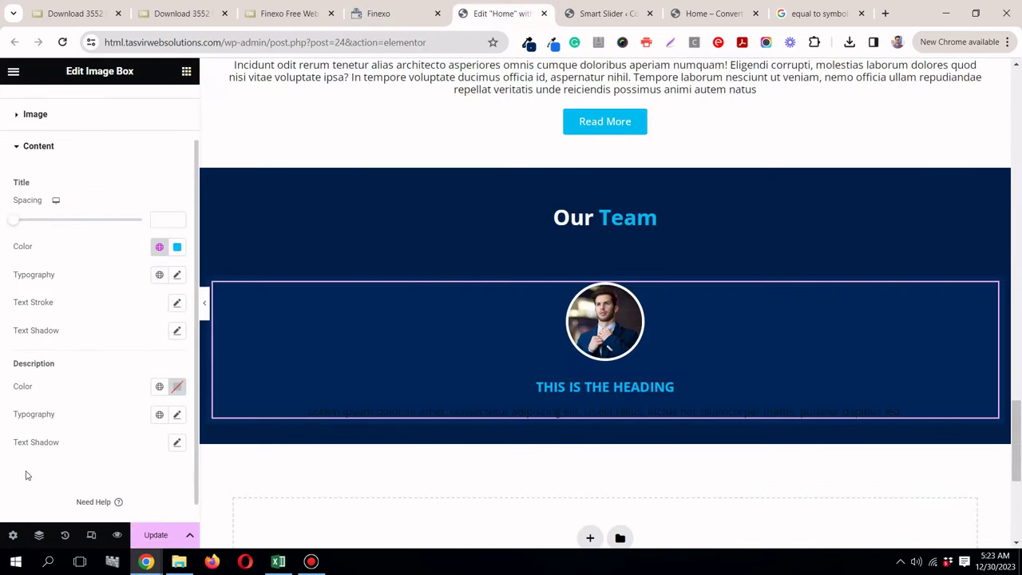
click(177, 275)
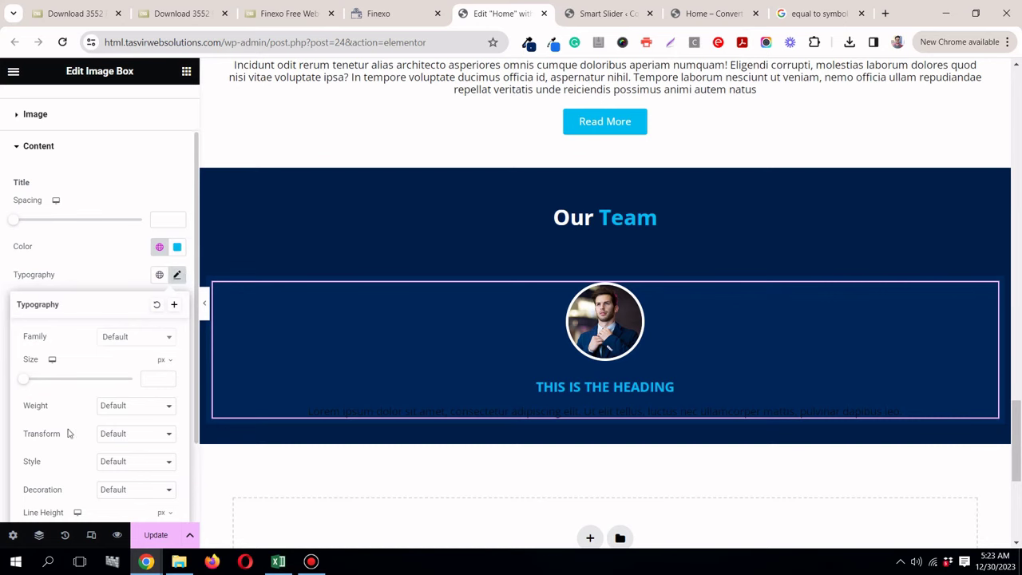
click(136, 432)
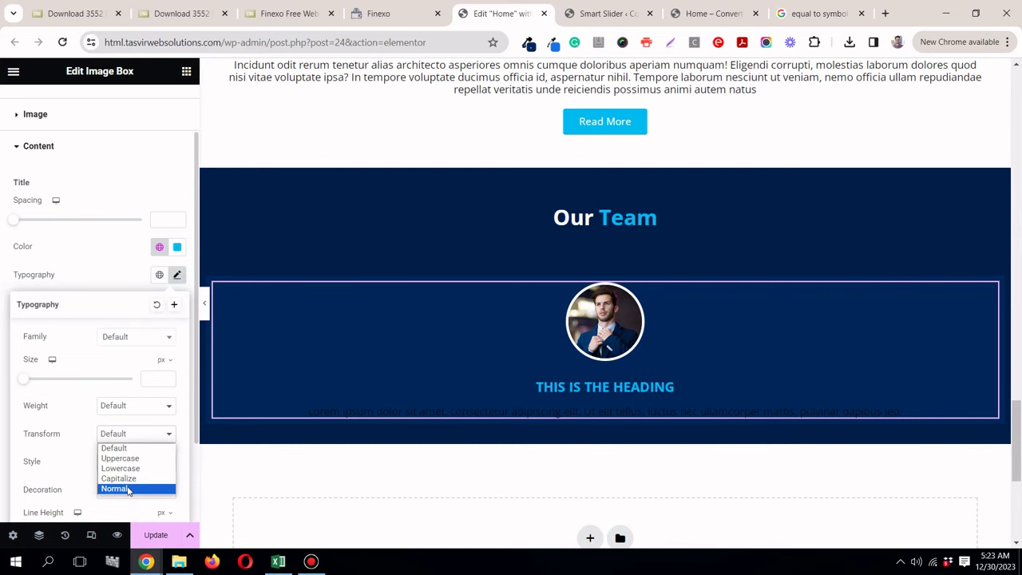
click(120, 489)
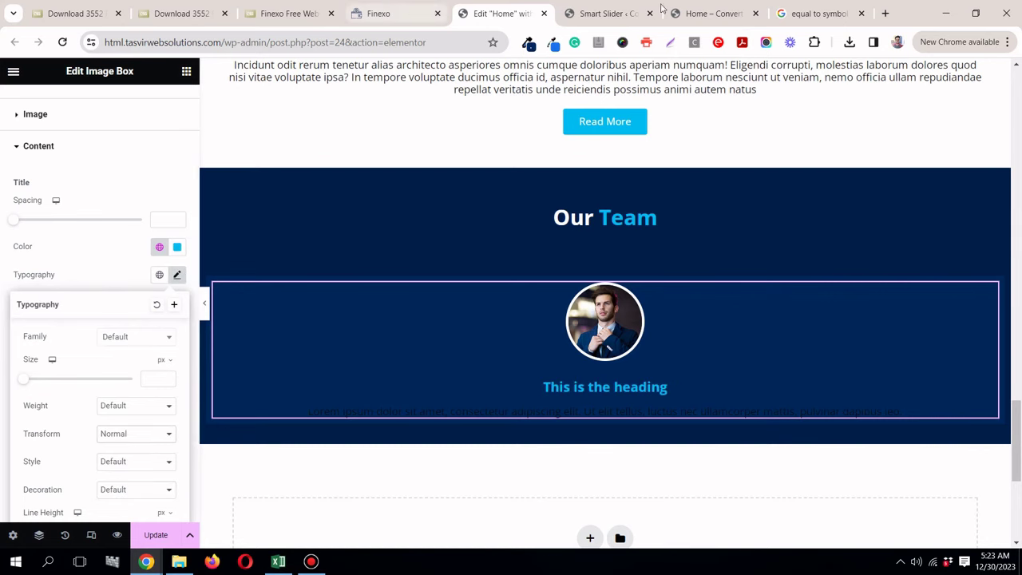
Step: Copy the first team member's name from the Finexo template and replace the image box title with it
click(397, 11)
click(1011, 68)
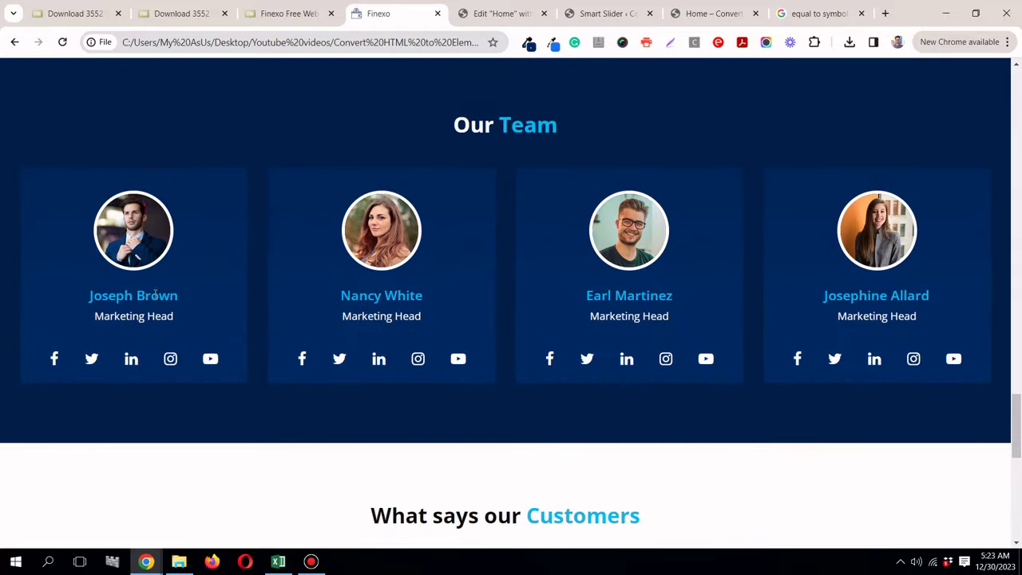
triple_click(154, 295)
right_click(154, 295)
click(181, 310)
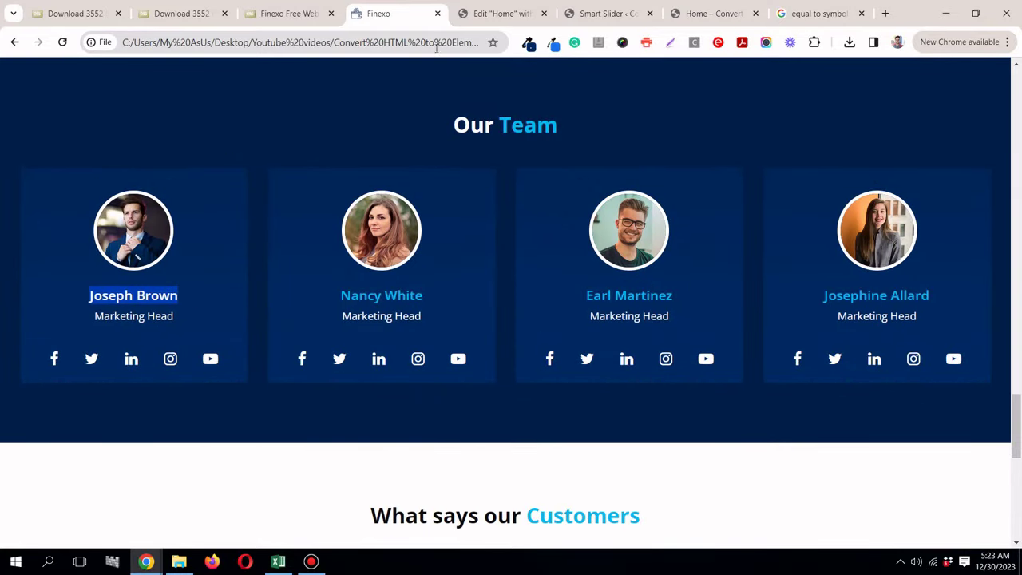
click(480, 13)
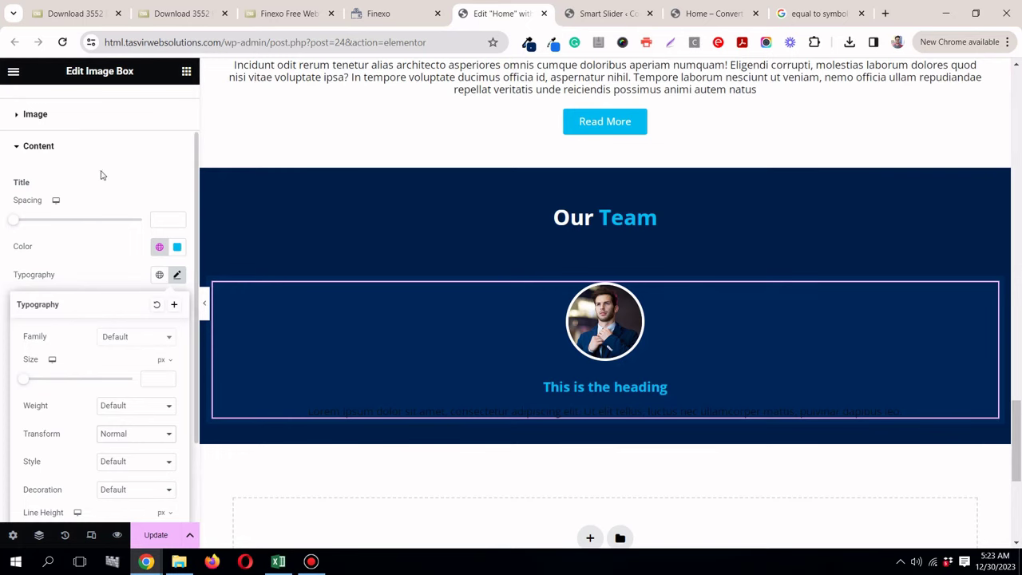
scroll(101, 173, up, 2)
click(29, 104)
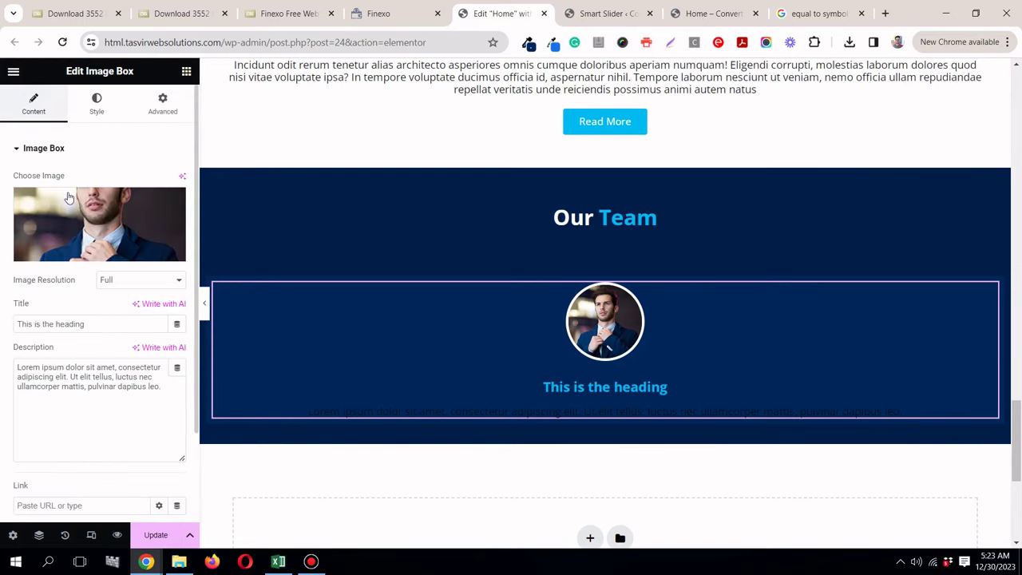
drag(84, 325, 16, 325)
right_click(80, 328)
click(127, 117)
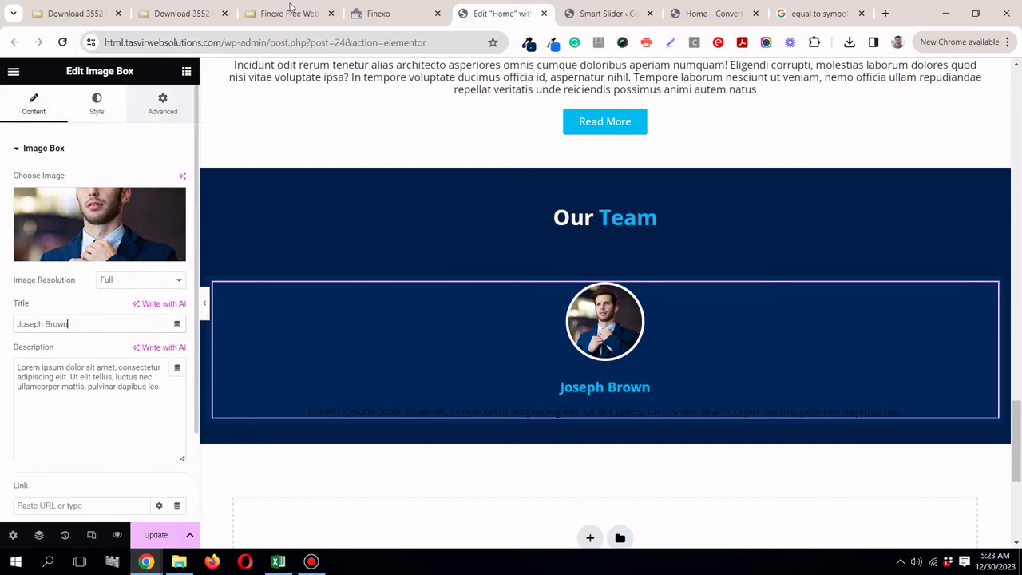
Step: Copy the job title "Marketing Head" from the Finexo template's first card and replace the image box description with it
click(388, 14)
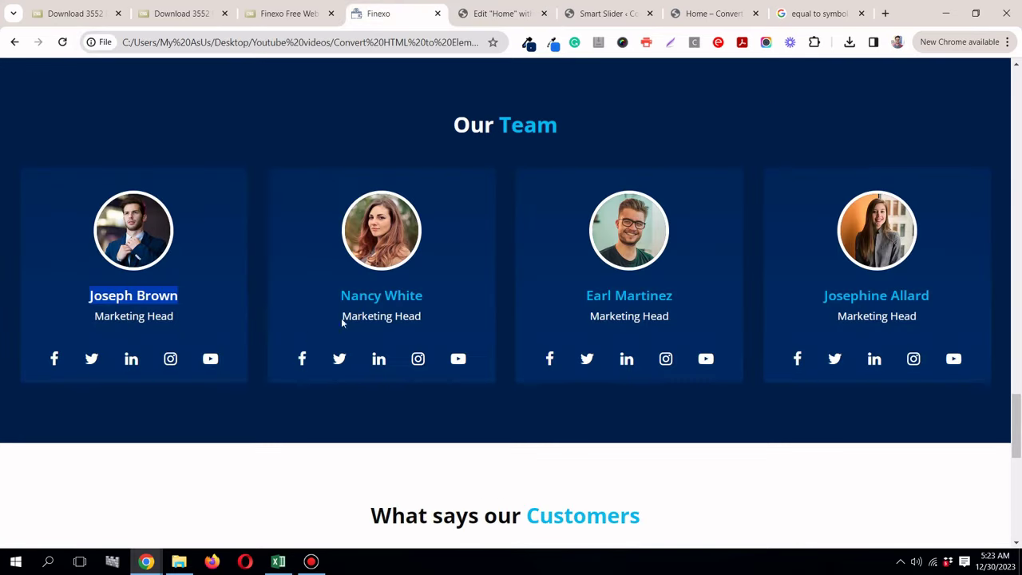
triple_click(158, 316)
right_click(159, 321)
click(181, 331)
click(495, 13)
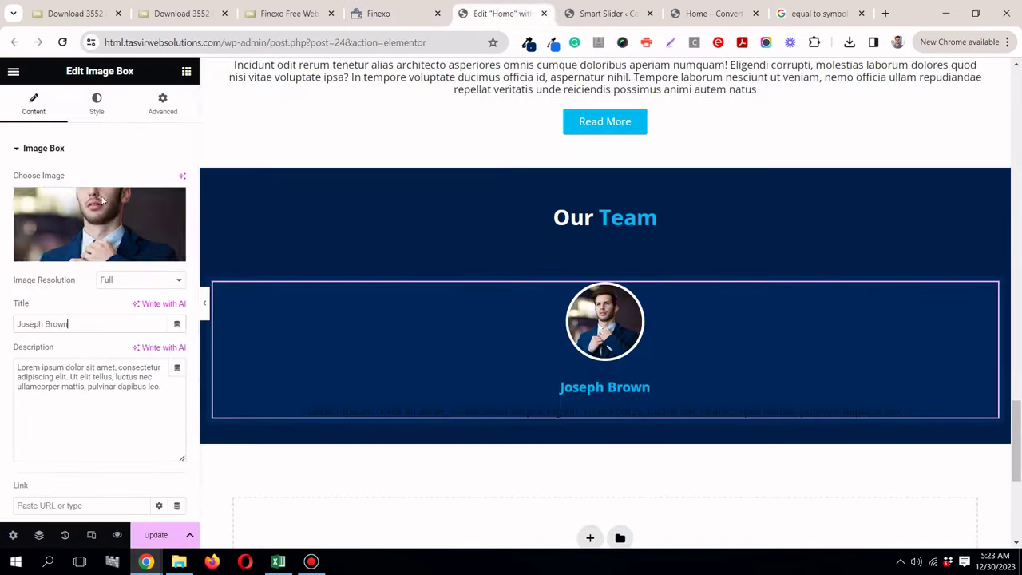
triple_click(79, 376)
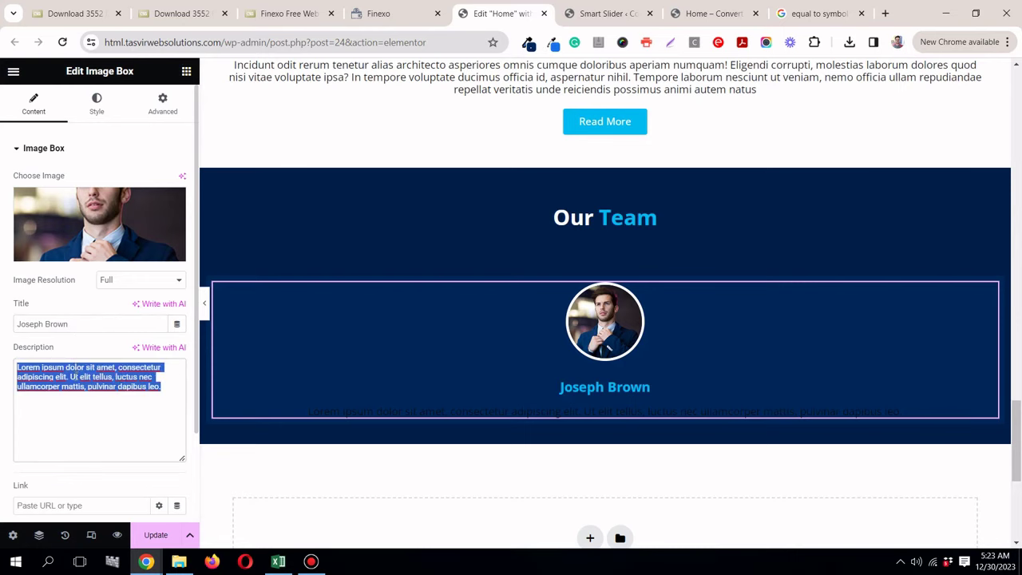
right_click(76, 375)
click(163, 150)
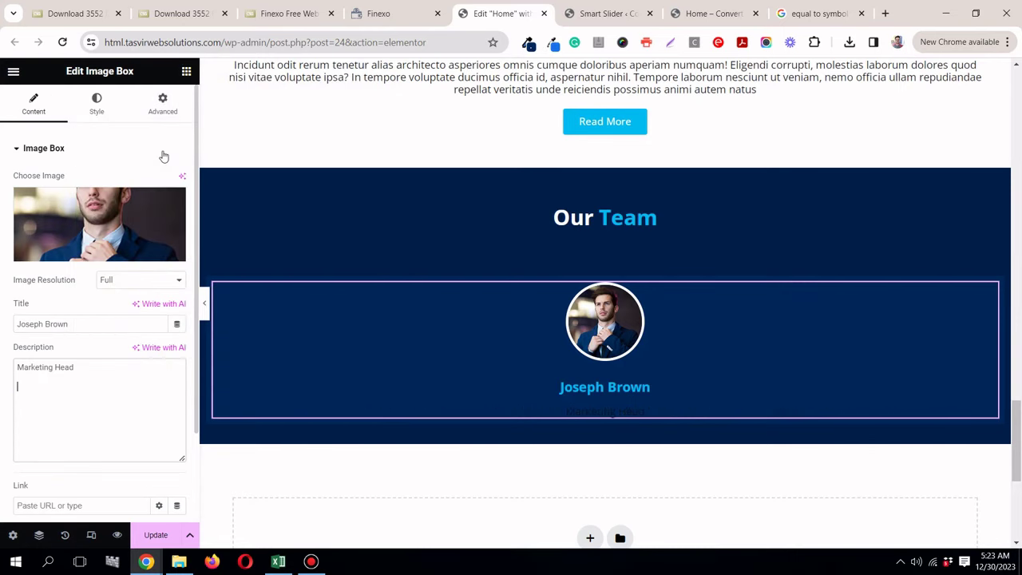
Step: Check the job title's color in the Finexo template and apply the white global color to the image box description
click(364, 11)
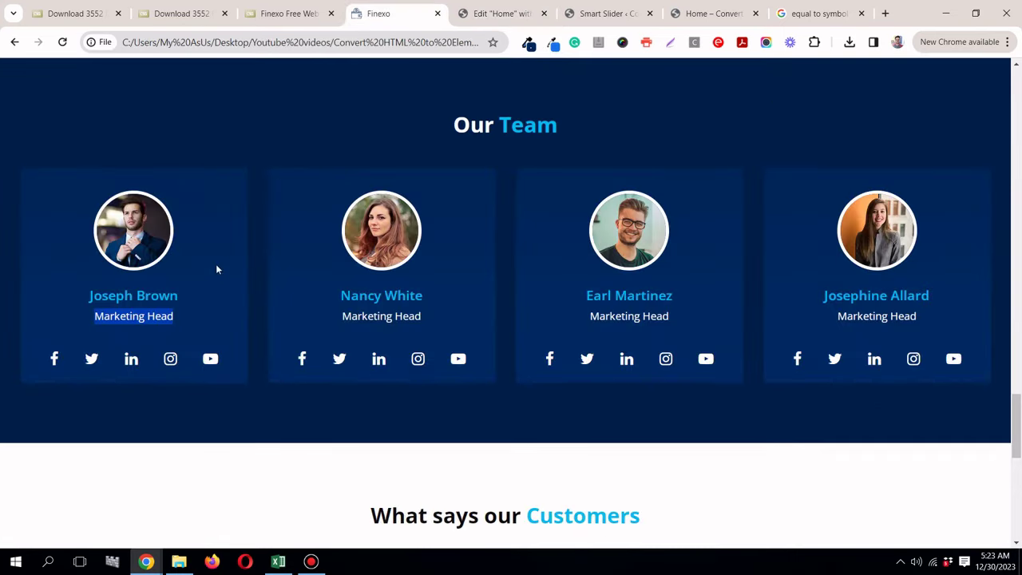
click(145, 333)
click(460, 10)
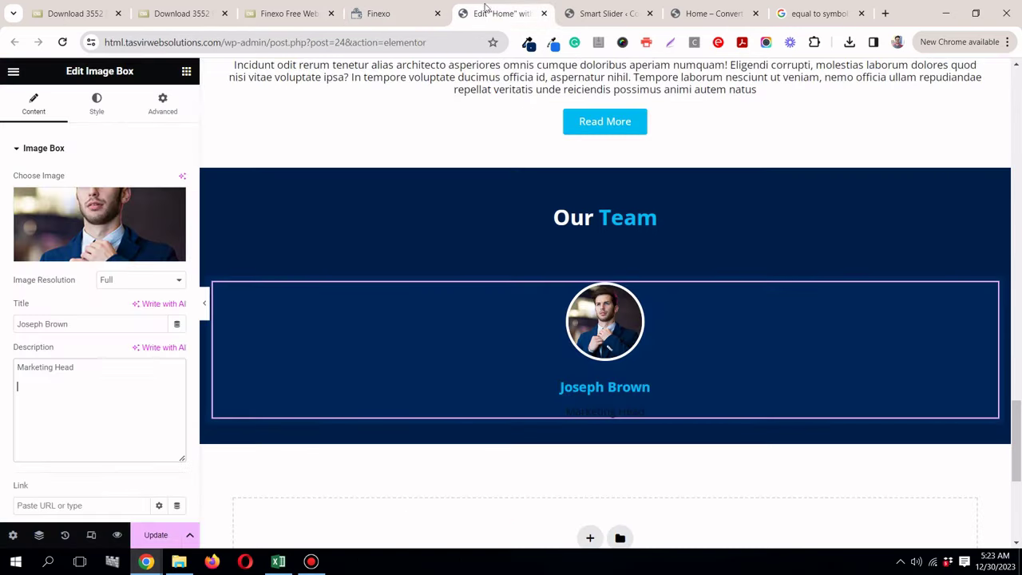
click(96, 103)
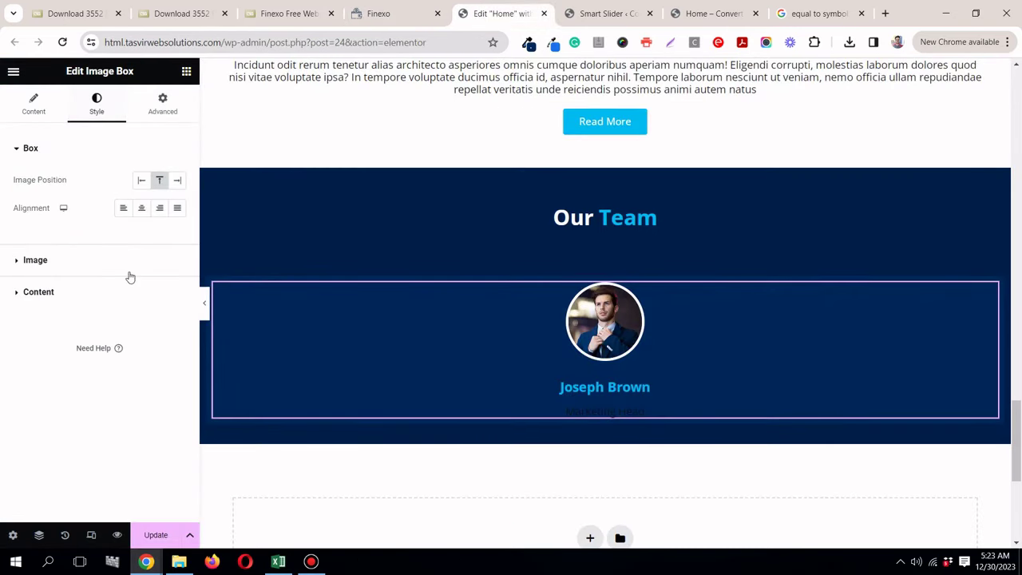
click(117, 297)
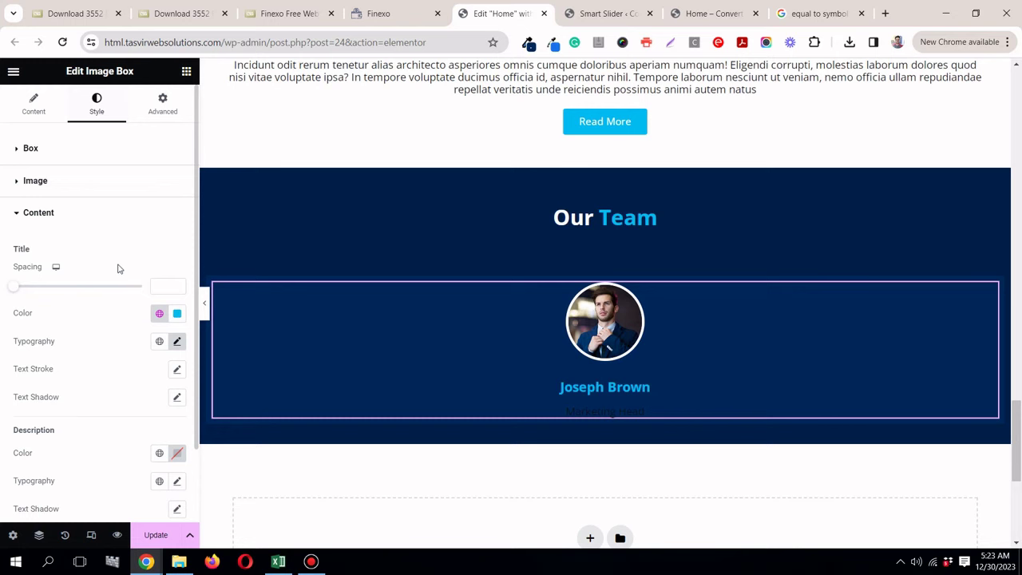
scroll(112, 312, down, 1)
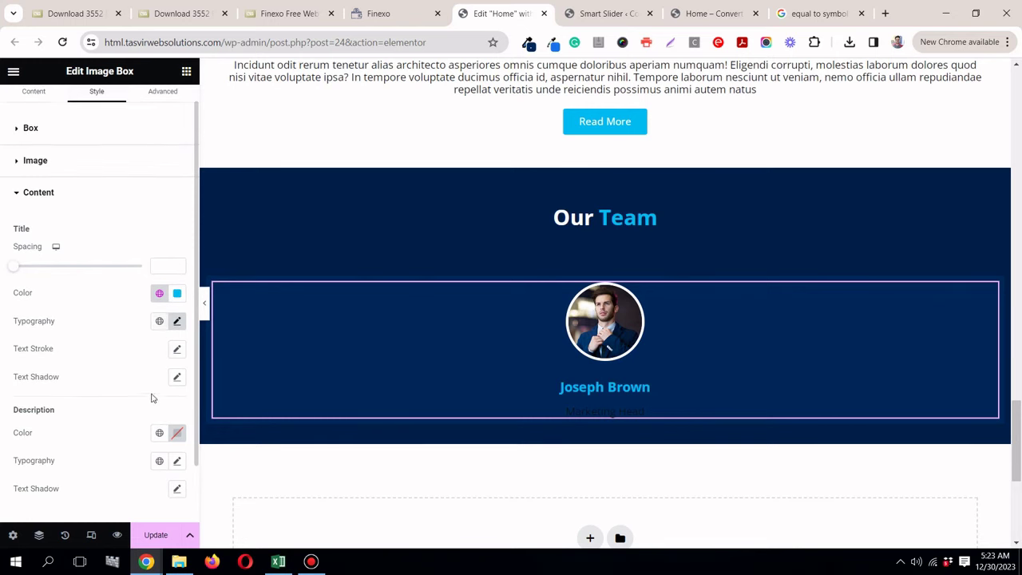
click(160, 436)
scroll(100, 376, down, 3)
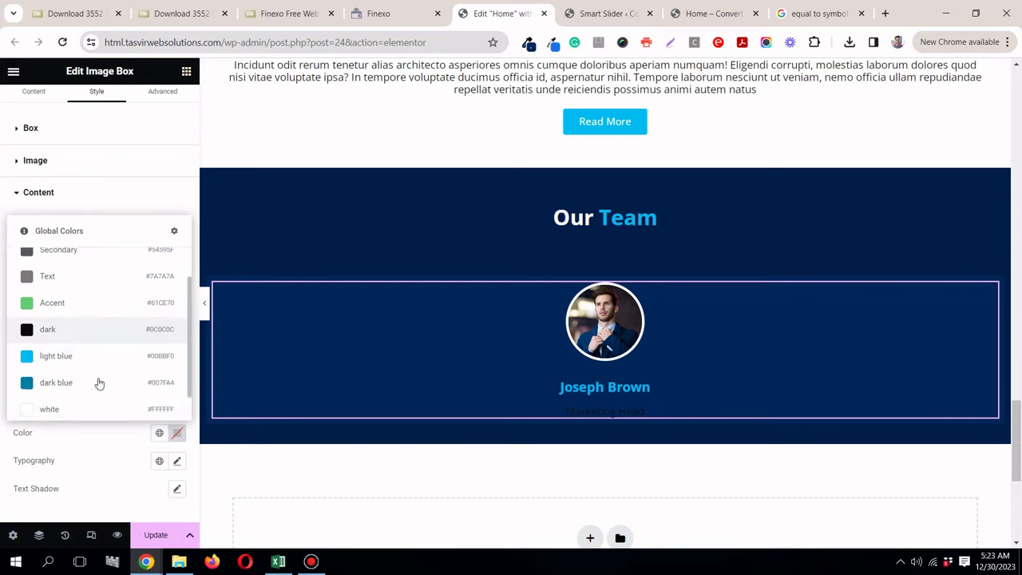
click(88, 389)
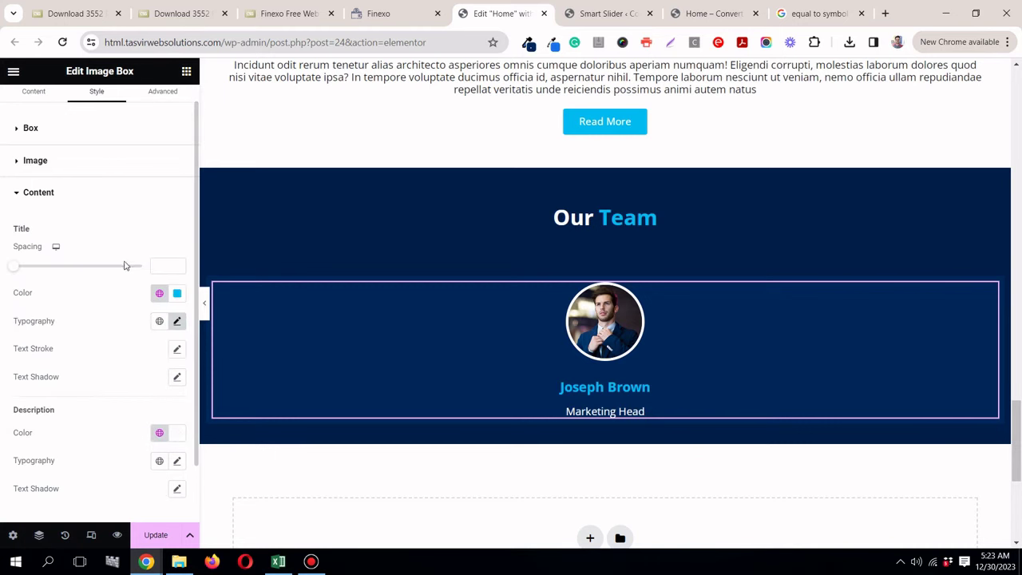
Step: Set the title spacing to 7 and the image spacing to 3 px, comparing the card with the Finexo template
scroll(123, 267, up, 1)
drag(14, 294, 23, 294)
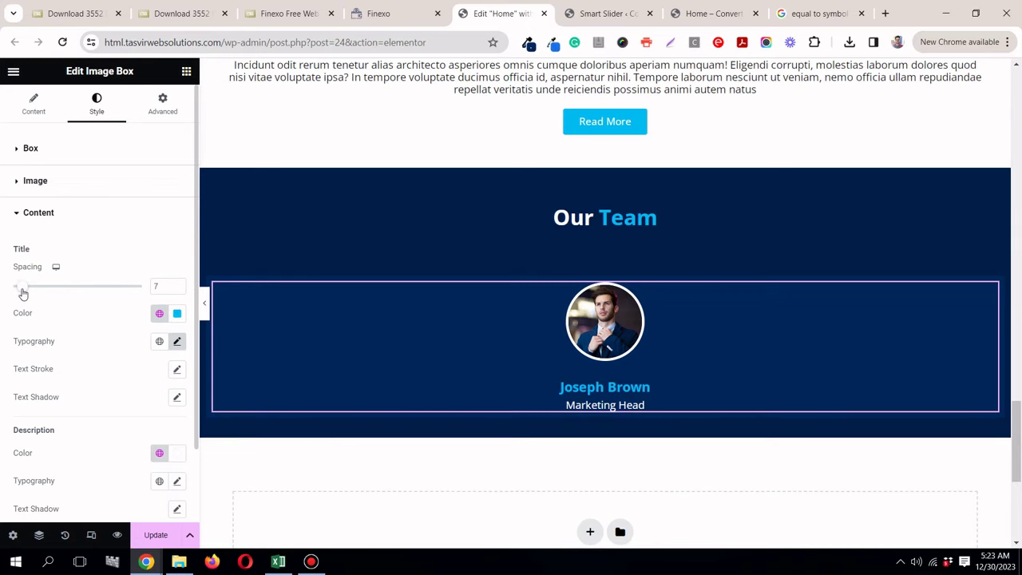
click(379, 14)
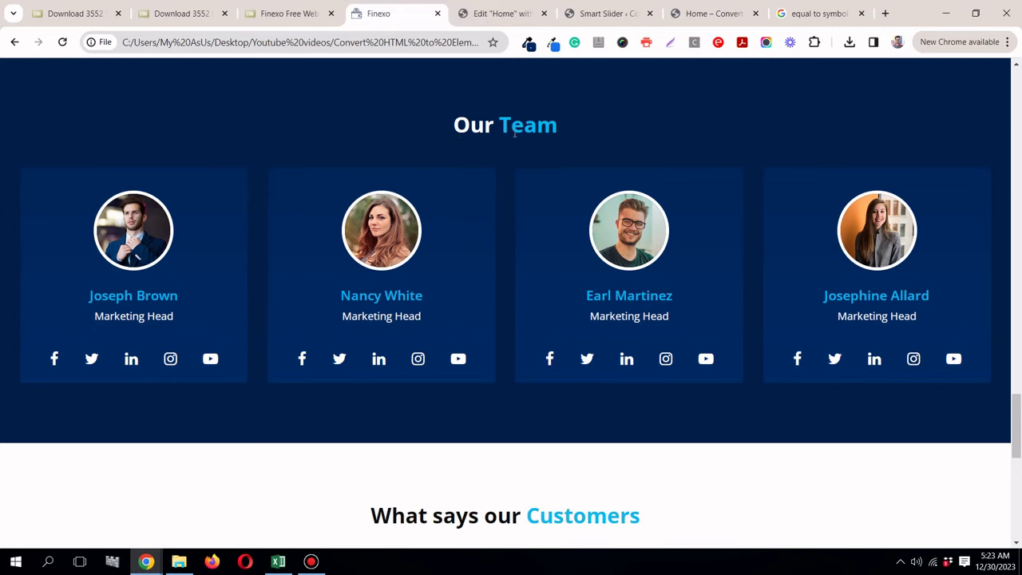
click(325, 567)
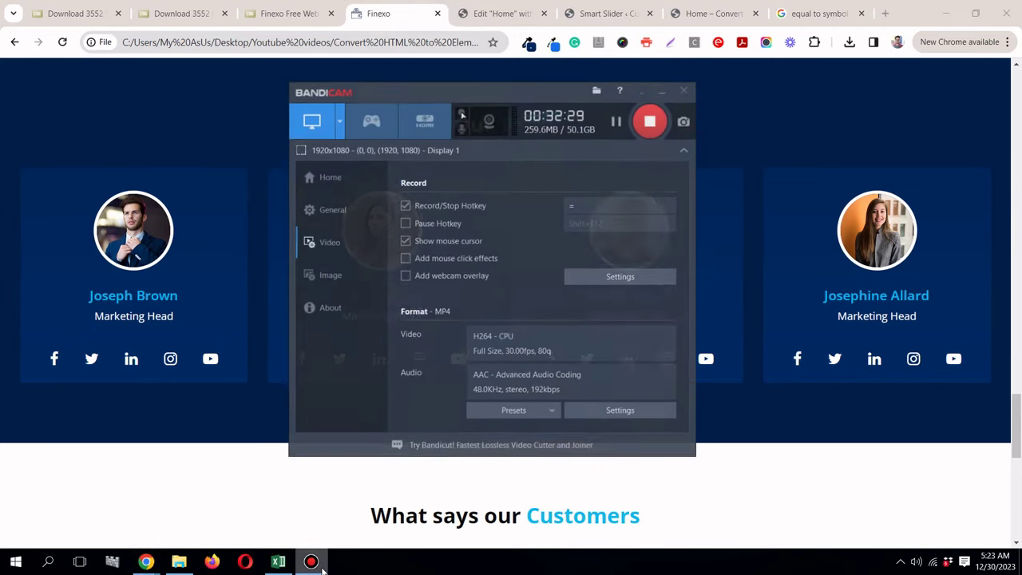
click(323, 567)
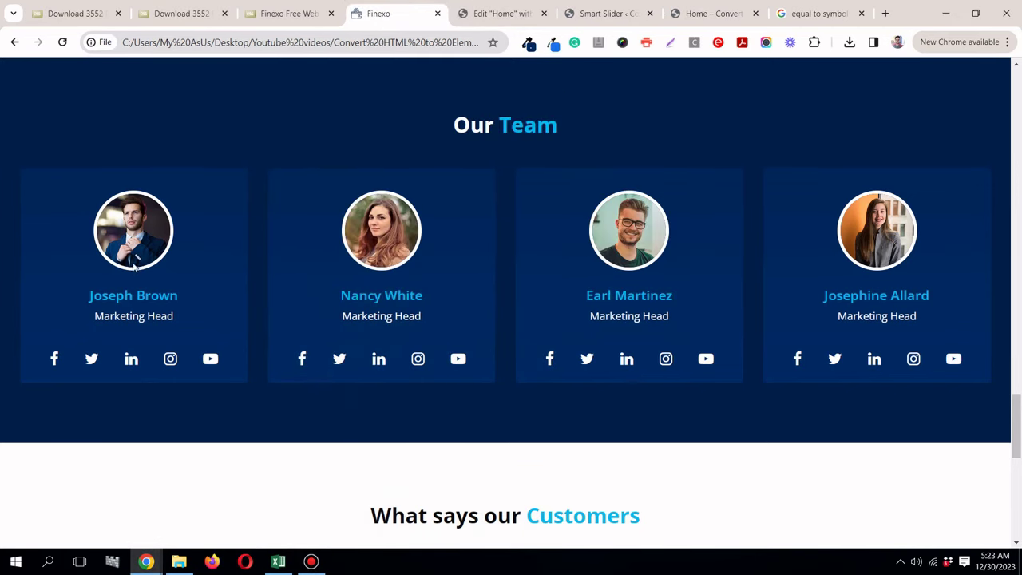
click(511, 22)
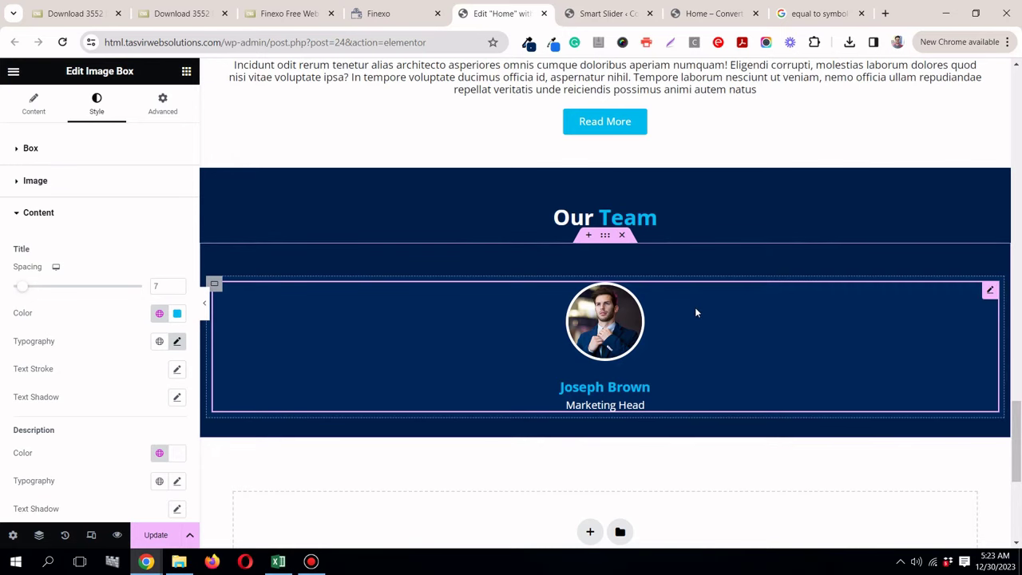
click(98, 188)
drag(33, 230, 18, 229)
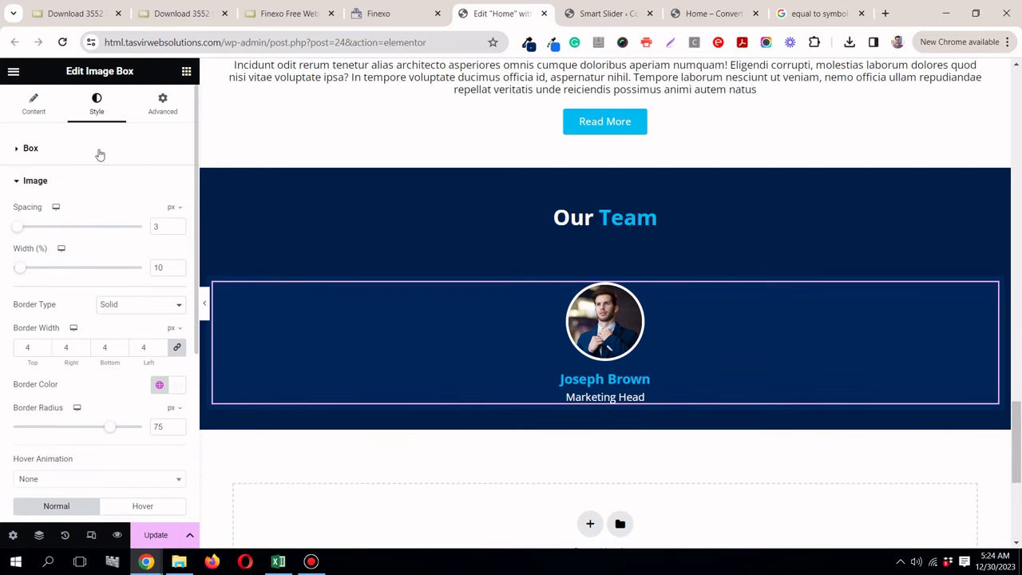
Step: Find the Social Icons widget and add it below the team member's image box
click(186, 73)
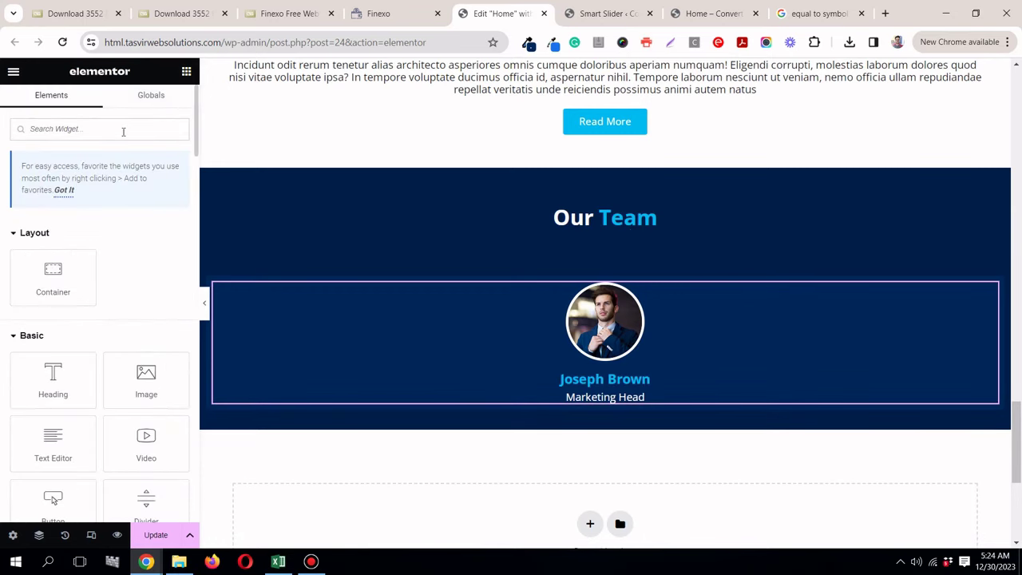
text(socia)
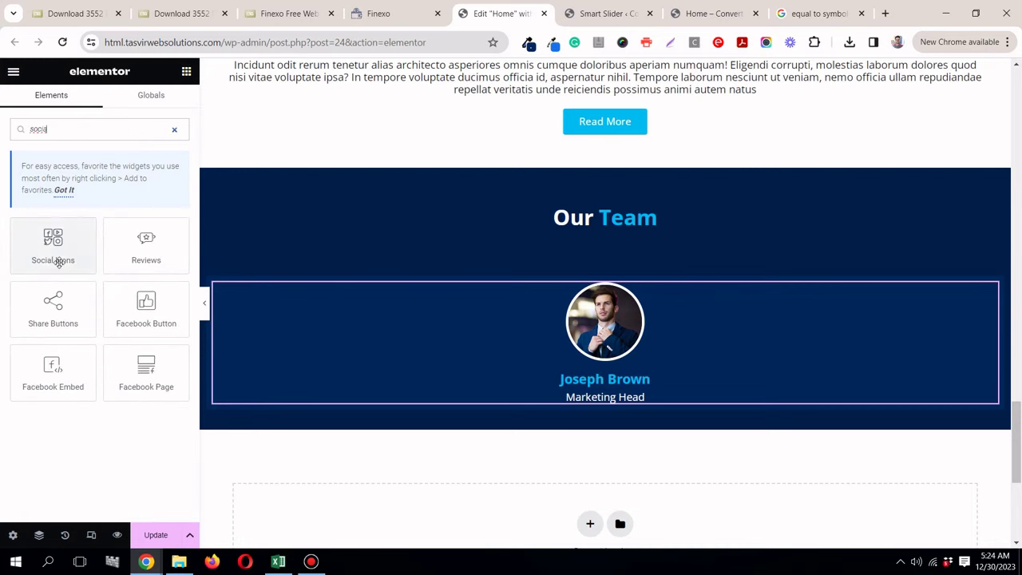
drag(51, 260, 587, 410)
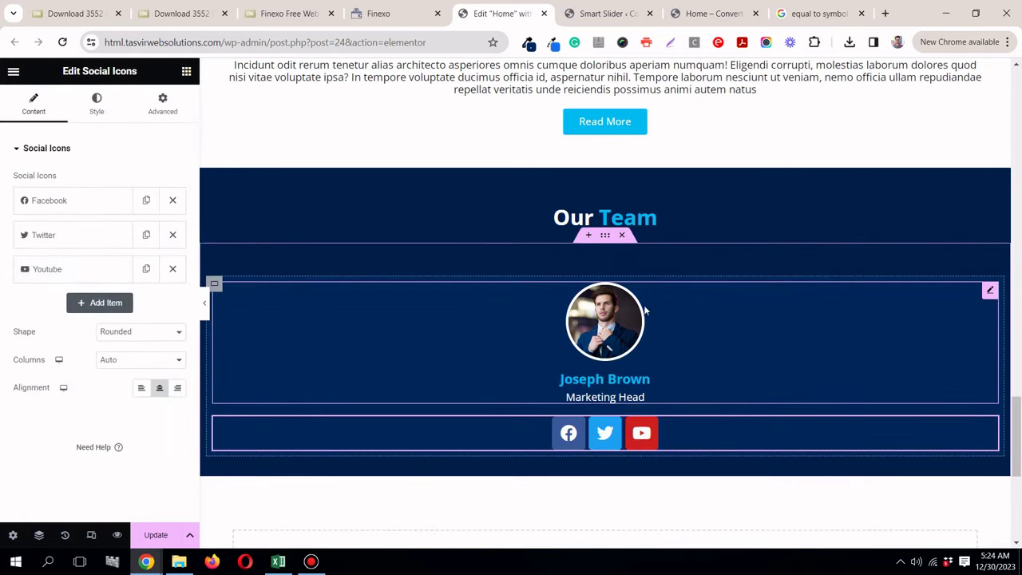
Step: Check the social icons in the Finexo template and set the Social Icons widget's icon padding to 0
click(406, 20)
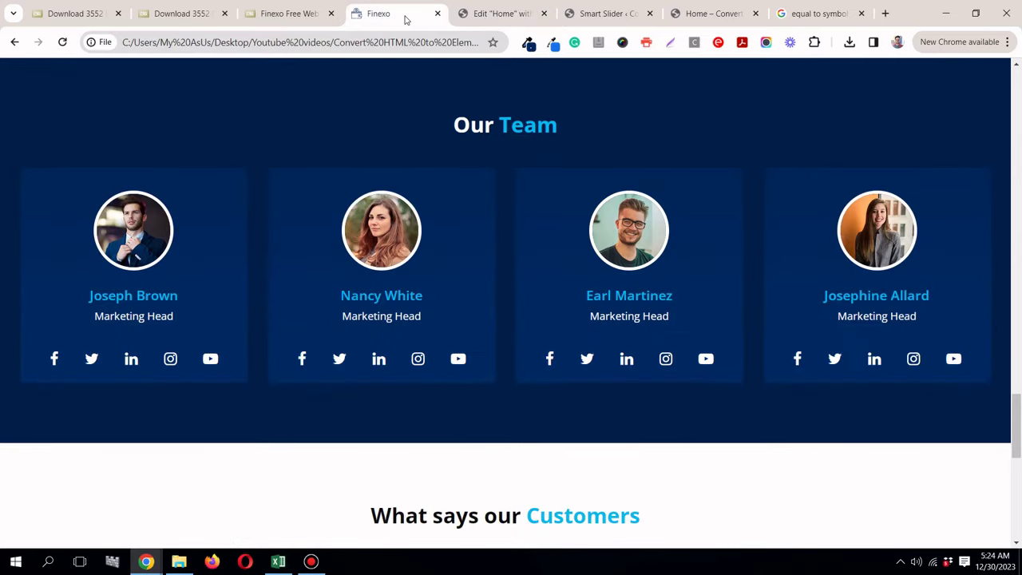
click(491, 16)
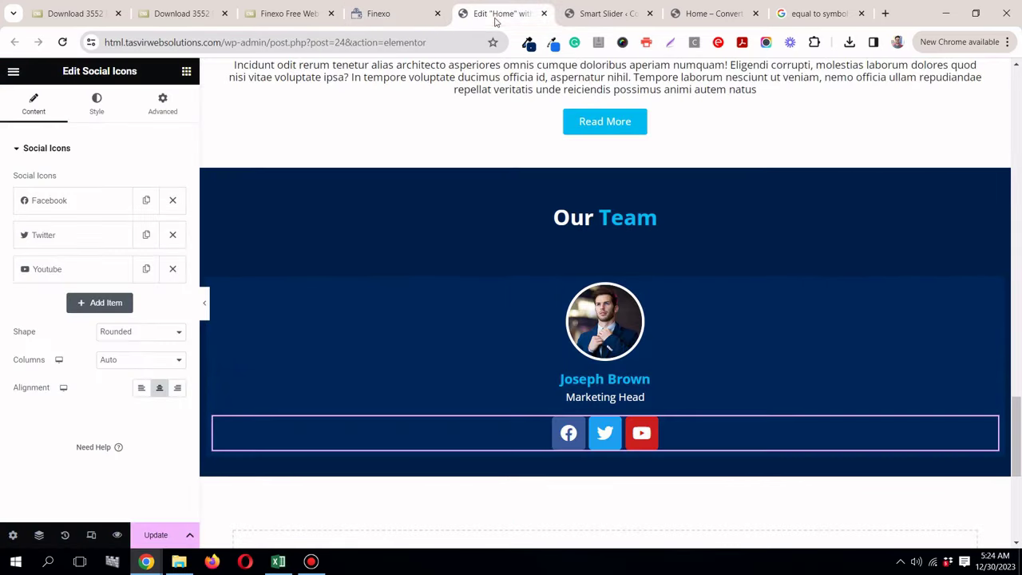
click(115, 113)
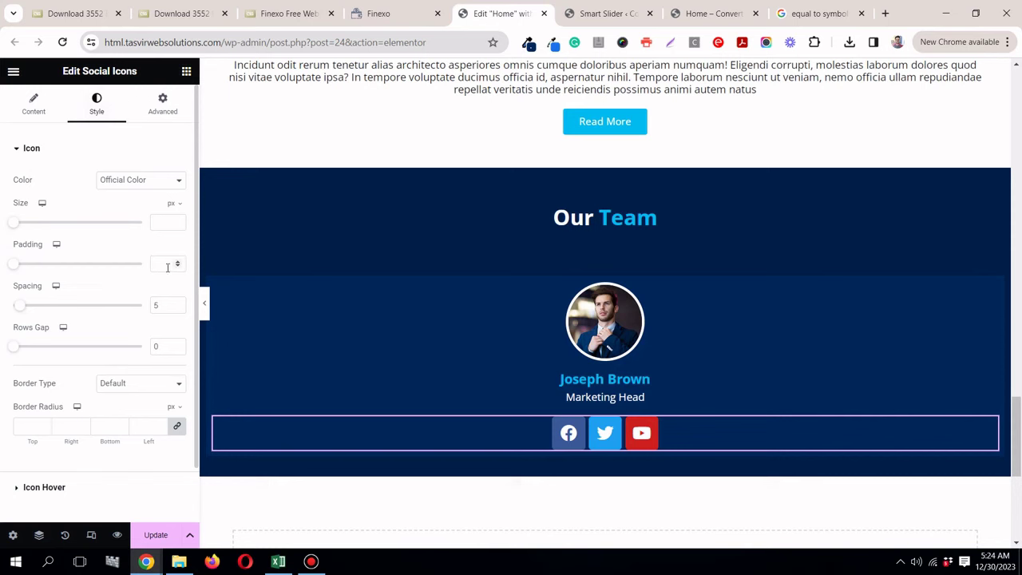
text(0)
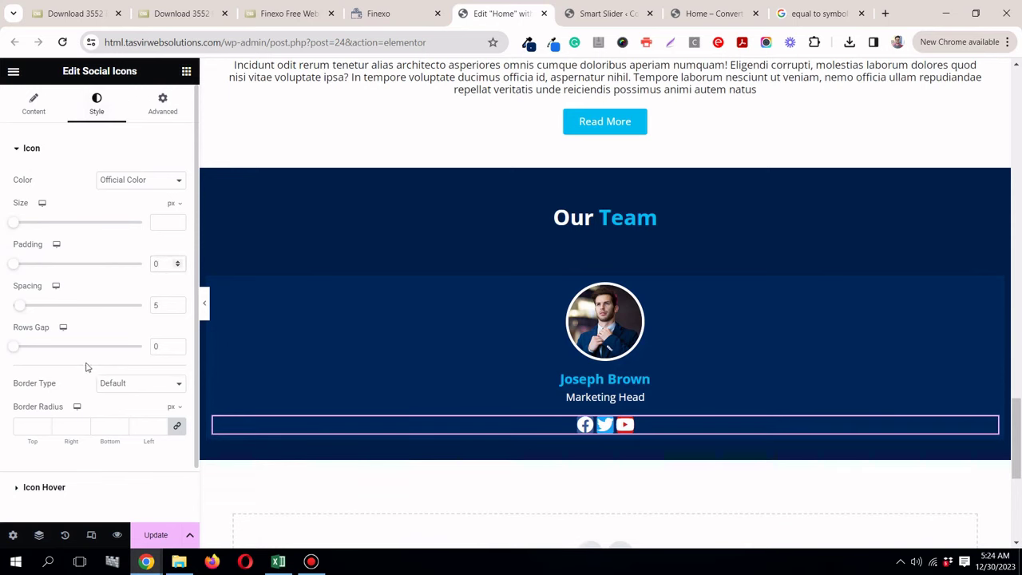
scroll(87, 367, down, 1)
scroll(68, 425, up, 1)
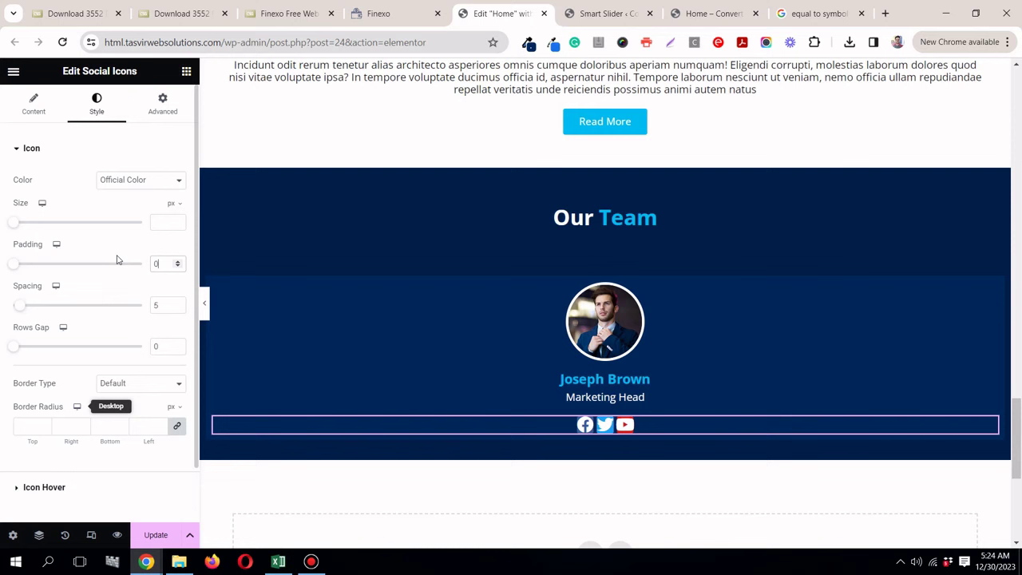
Step: Switch the social icons to custom color and make their primary color fully transparent
click(132, 183)
click(128, 204)
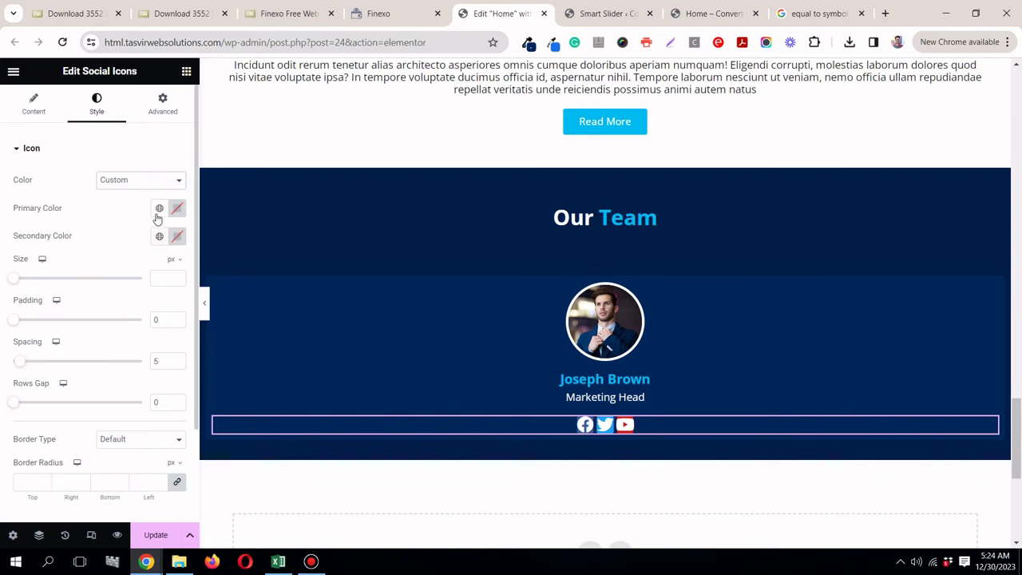
click(160, 208)
scroll(133, 339, down, 2)
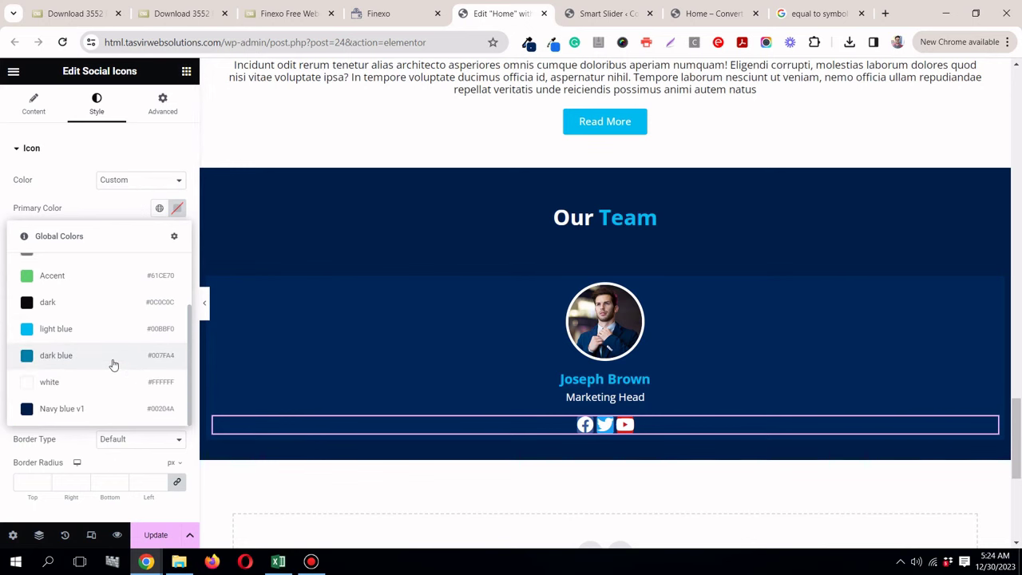
click(114, 363)
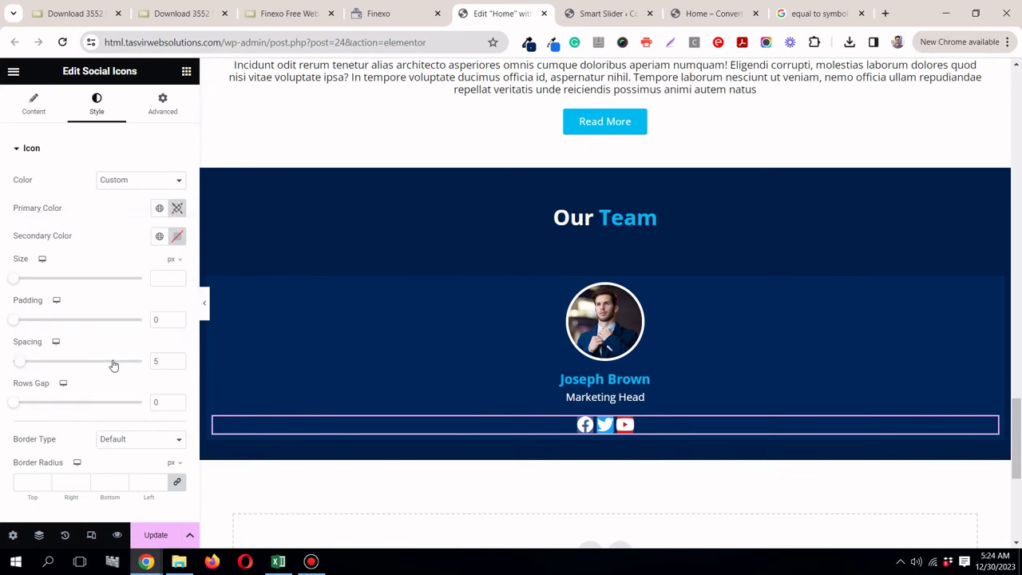
click(177, 208)
drag(249, 383, 41, 387)
click(93, 205)
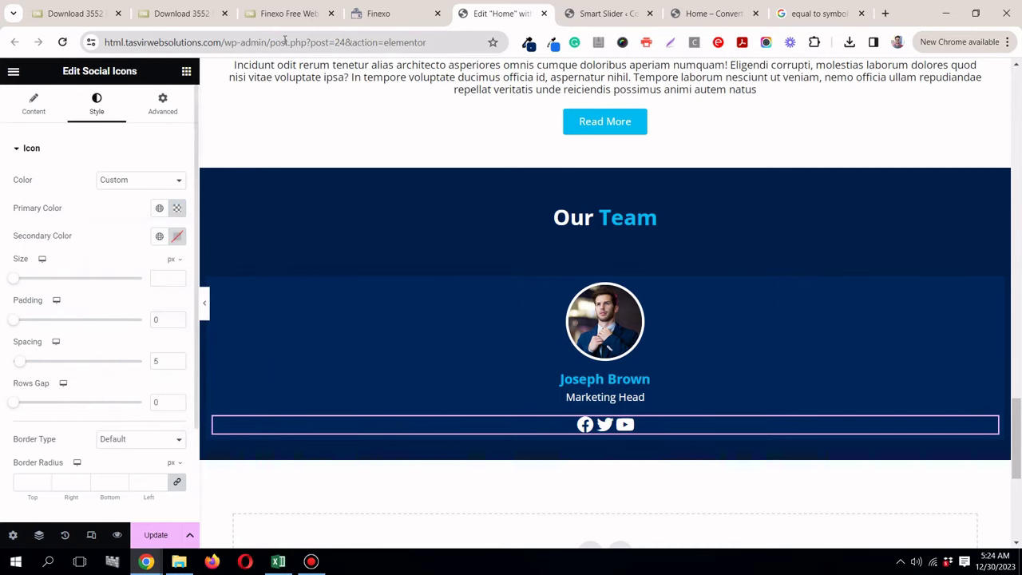
Step: Check the template's Facebook icon and replace the widget's Facebook icon with Facebook F from the full icon library
click(369, 15)
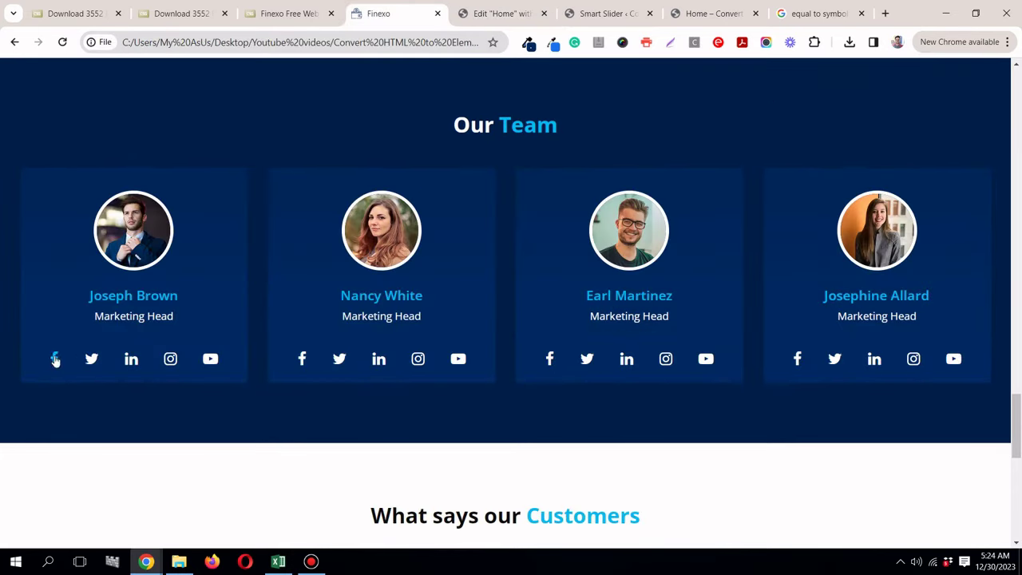
click(467, 14)
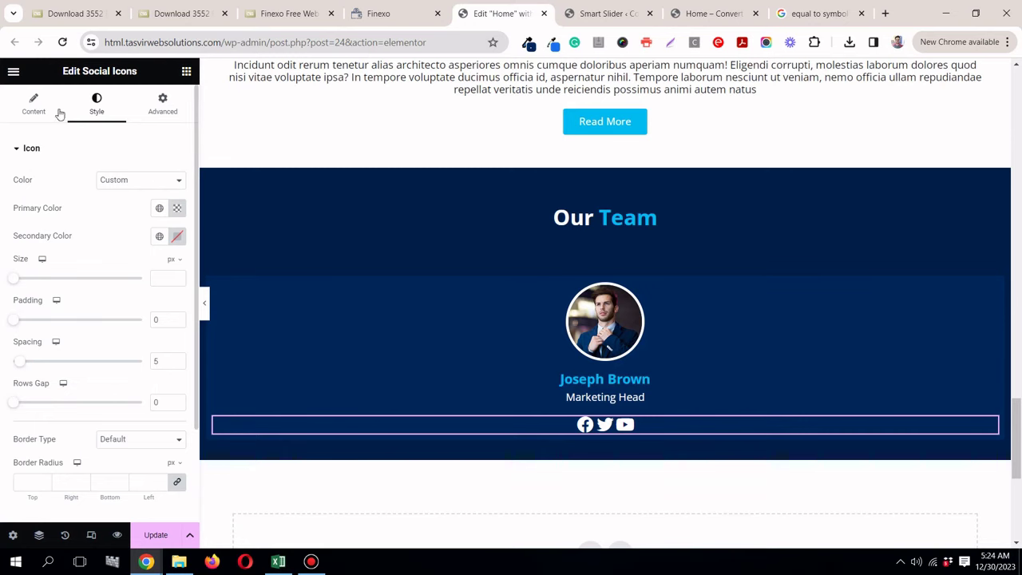
click(33, 103)
click(87, 205)
click(96, 274)
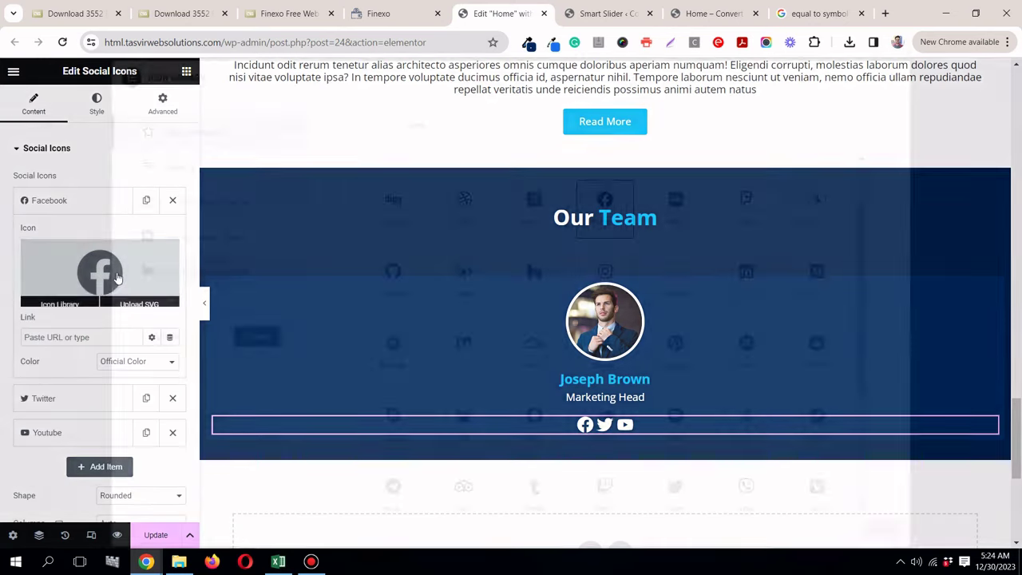
click(200, 171)
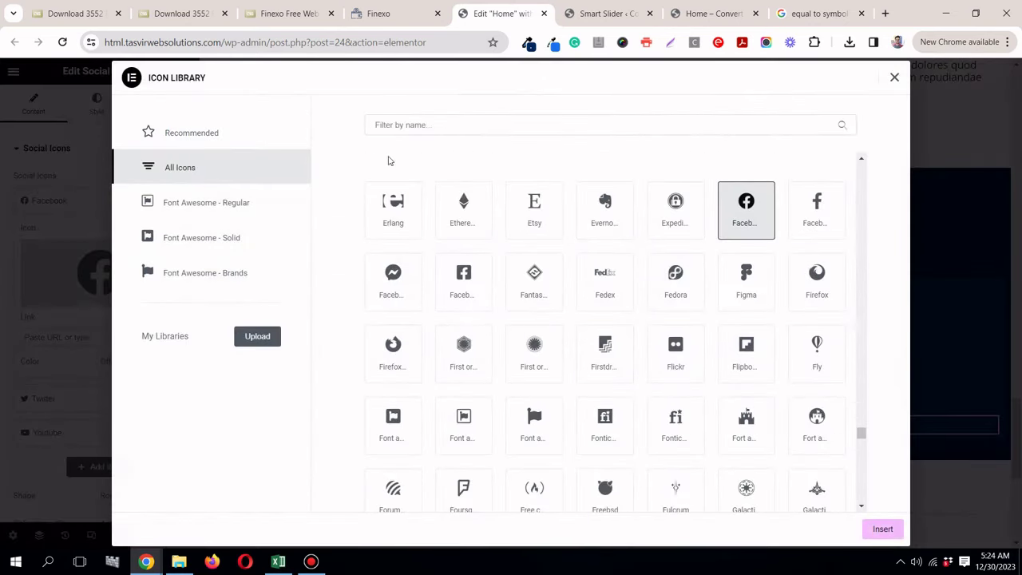
click(447, 129)
text(face)
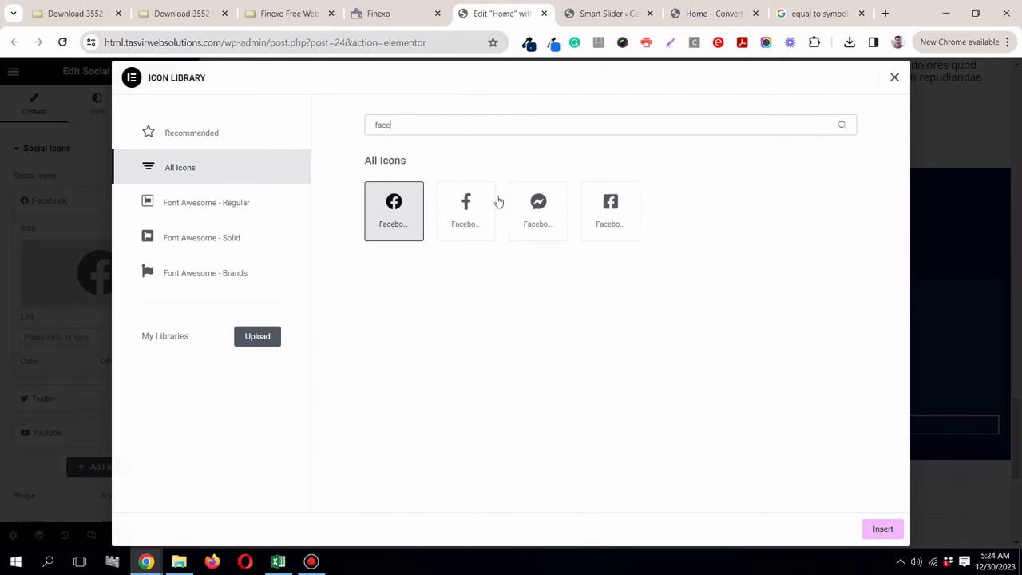
click(466, 211)
click(891, 537)
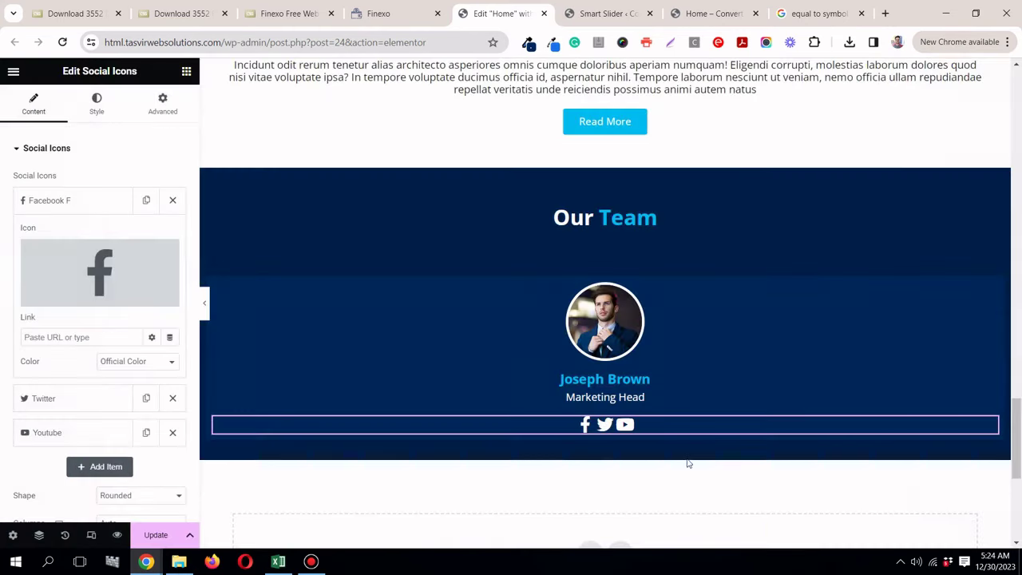
click(36, 205)
Step: Check the icon order in the Finexo template and replace the Youtube icon in the third item with Linkedin In
click(376, 13)
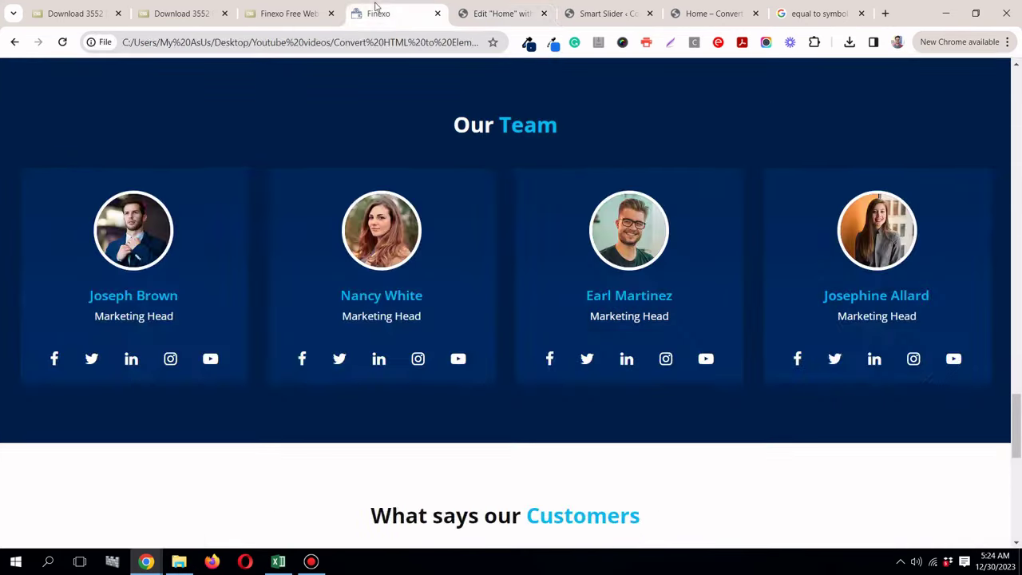
click(495, 13)
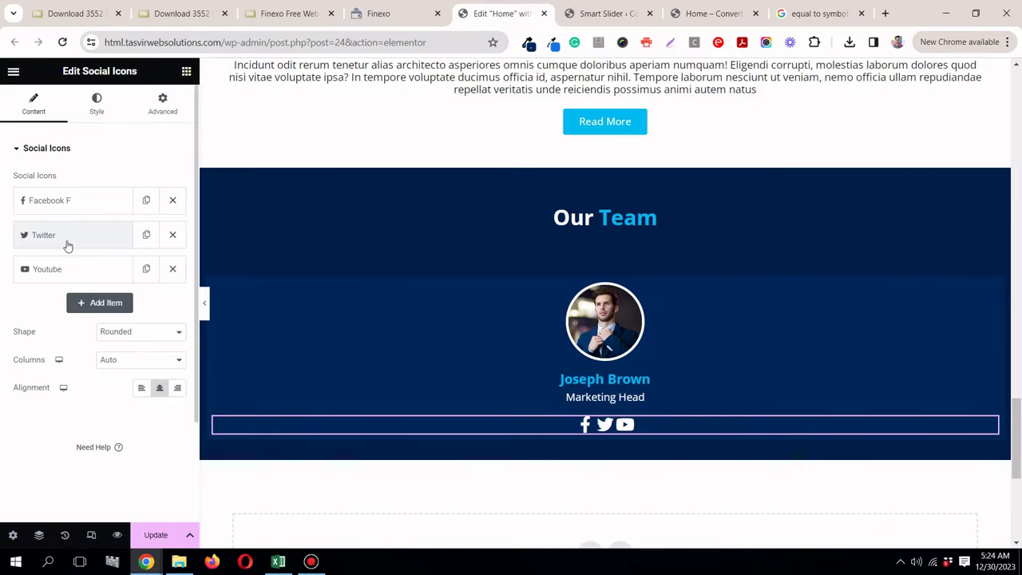
click(361, 14)
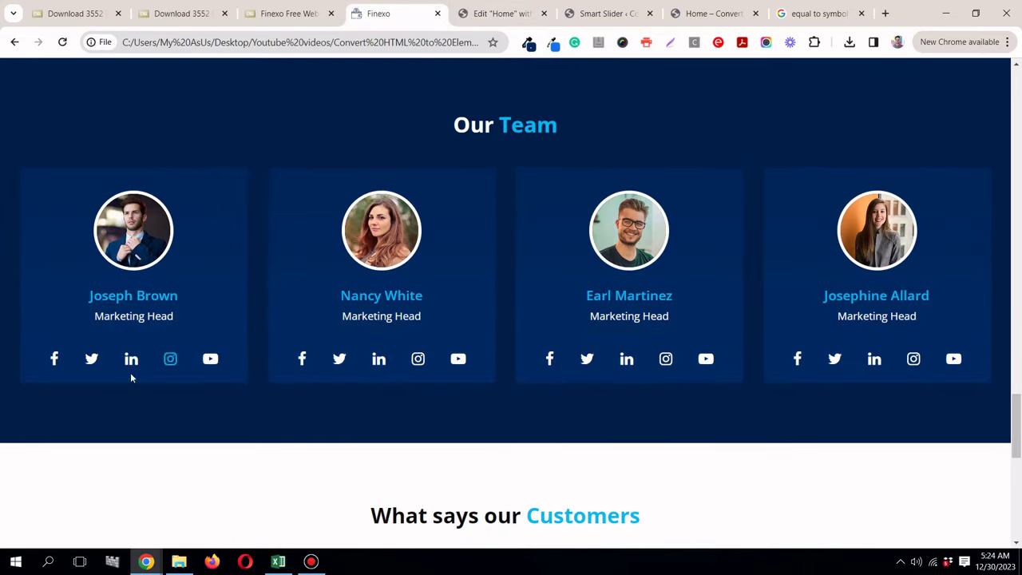
click(515, 15)
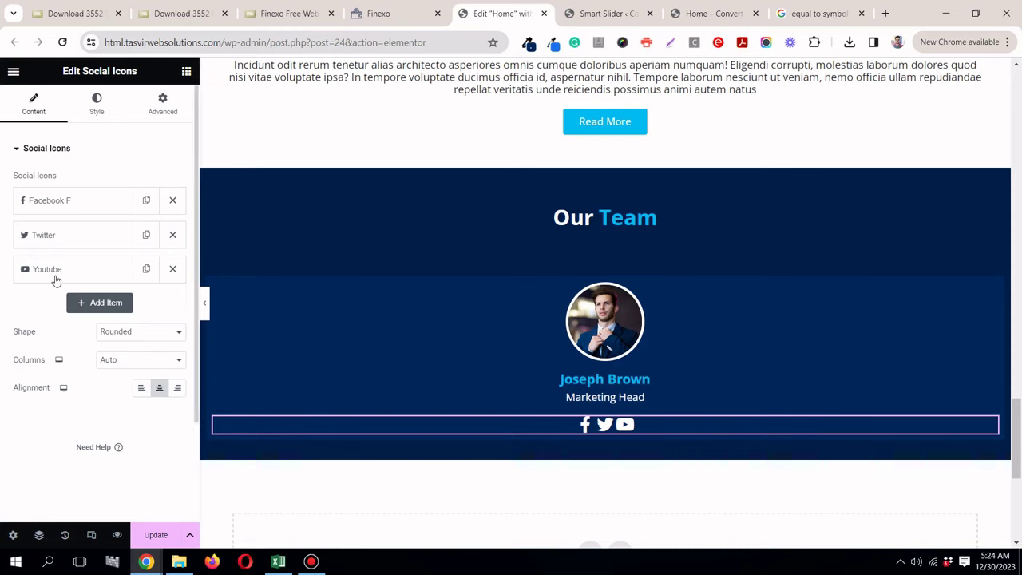
click(54, 276)
click(57, 363)
click(415, 119)
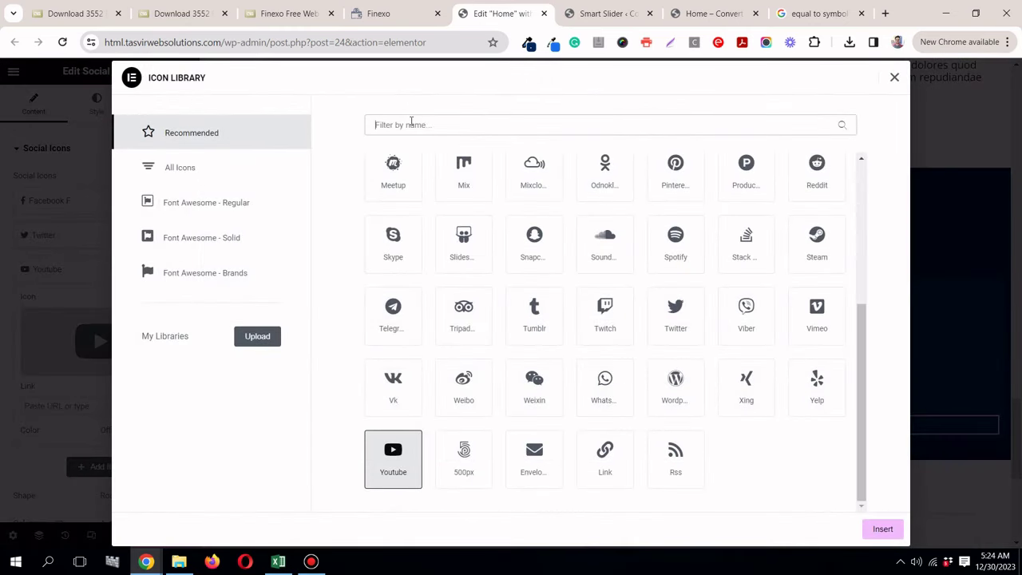
text(l)
click(244, 176)
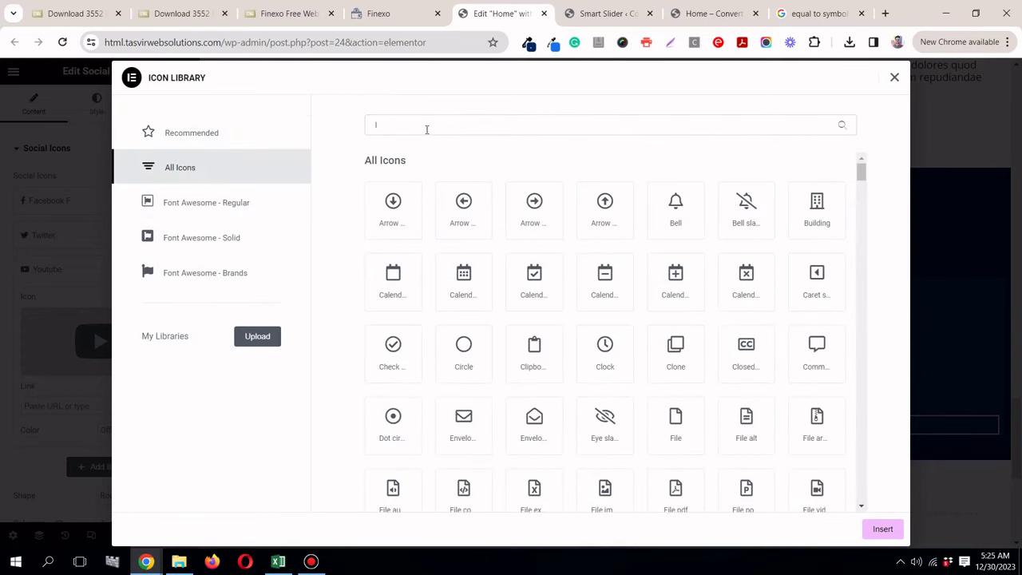
text(in)
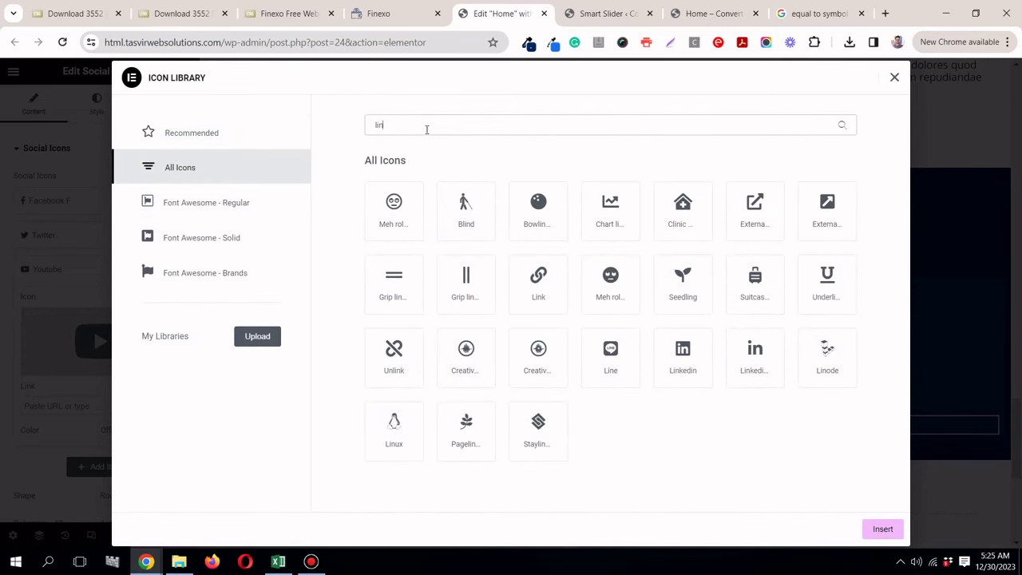
text(k)
click(755, 228)
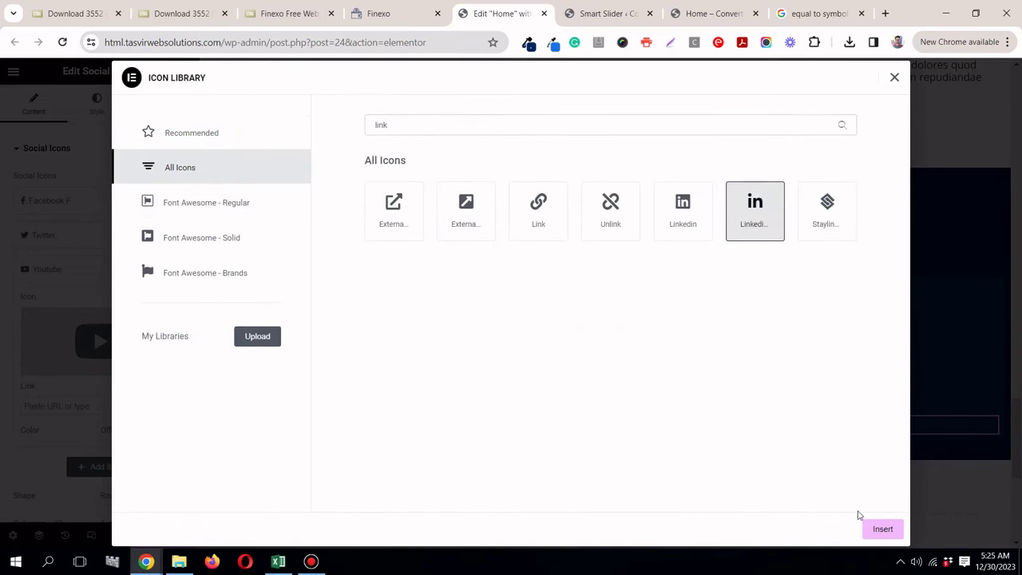
click(884, 532)
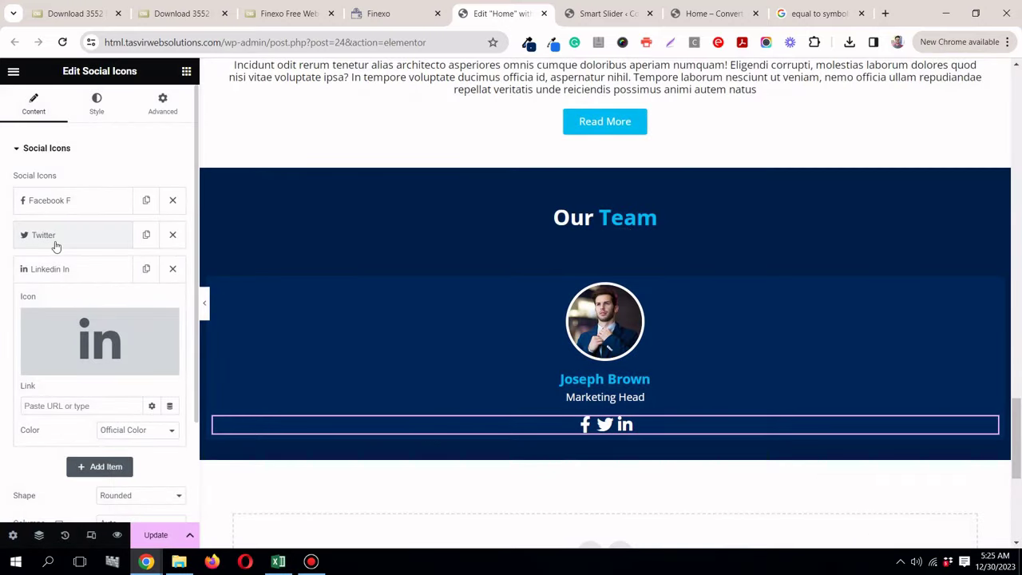
click(75, 271)
Step: Duplicate the Linkedin In item and change the copy's icon to Instagram, following the Finexo template's order
click(146, 269)
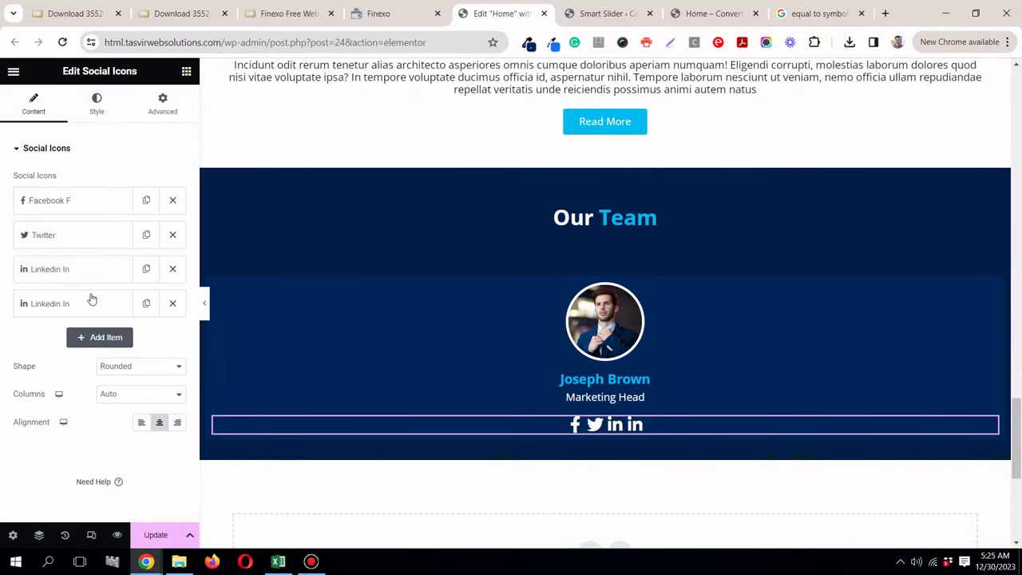
click(91, 303)
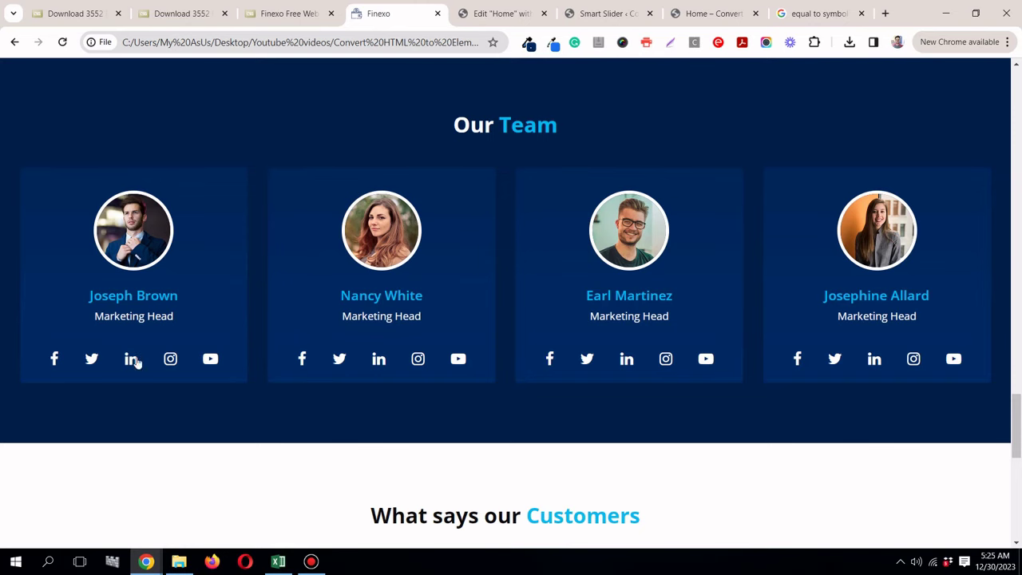
key(ctrl+Tab)
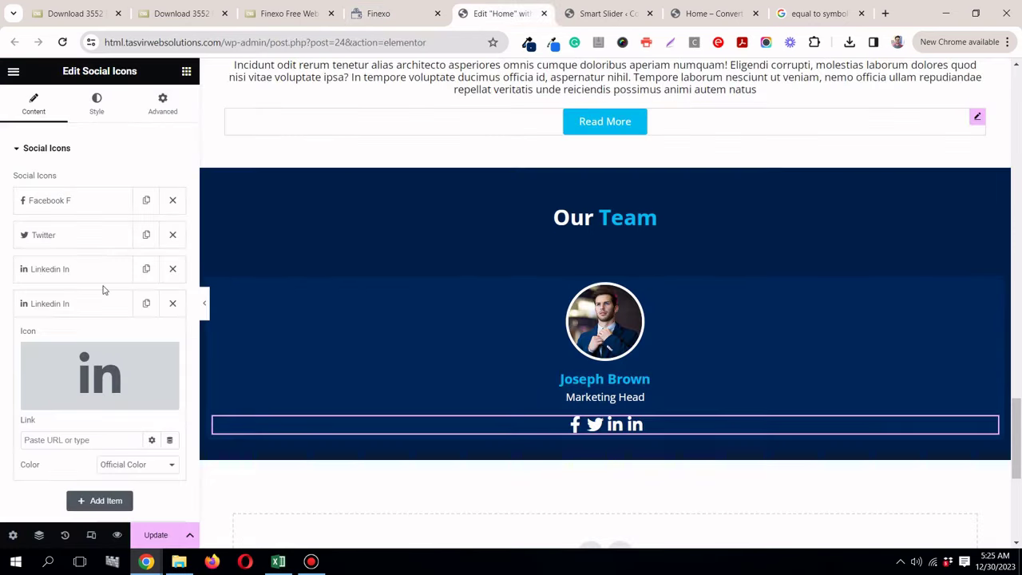
click(80, 380)
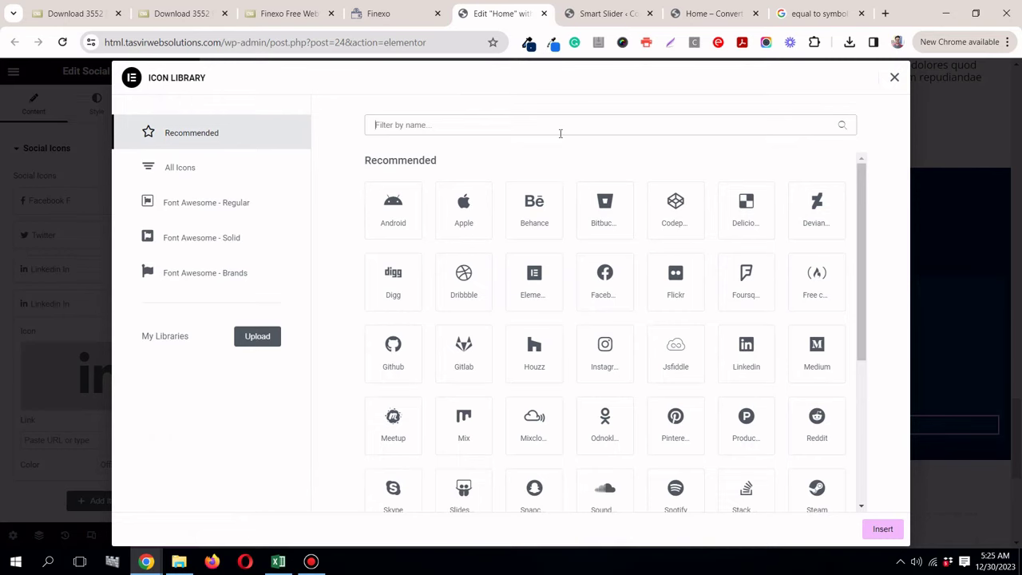
text(ins)
click(413, 210)
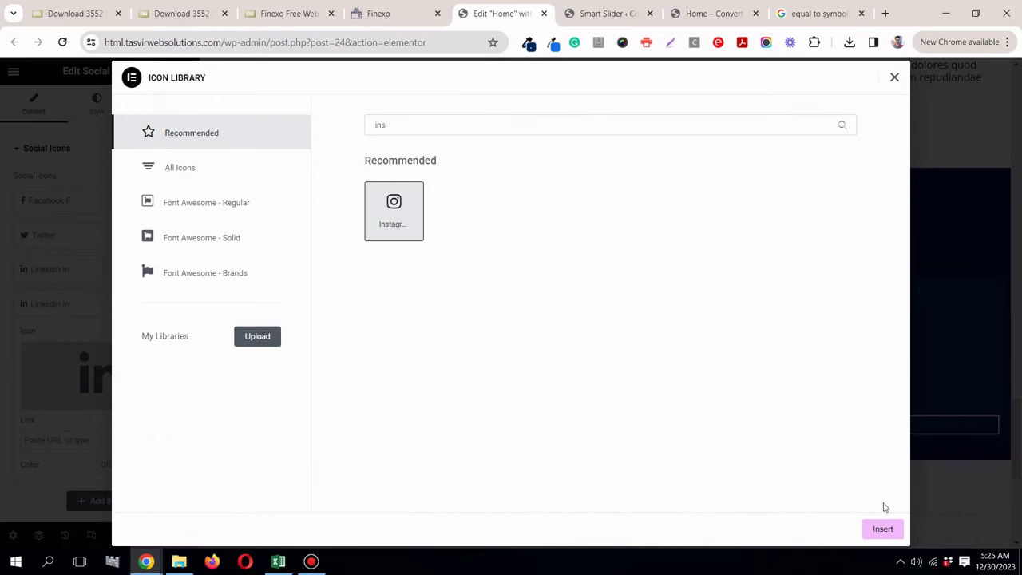
click(898, 530)
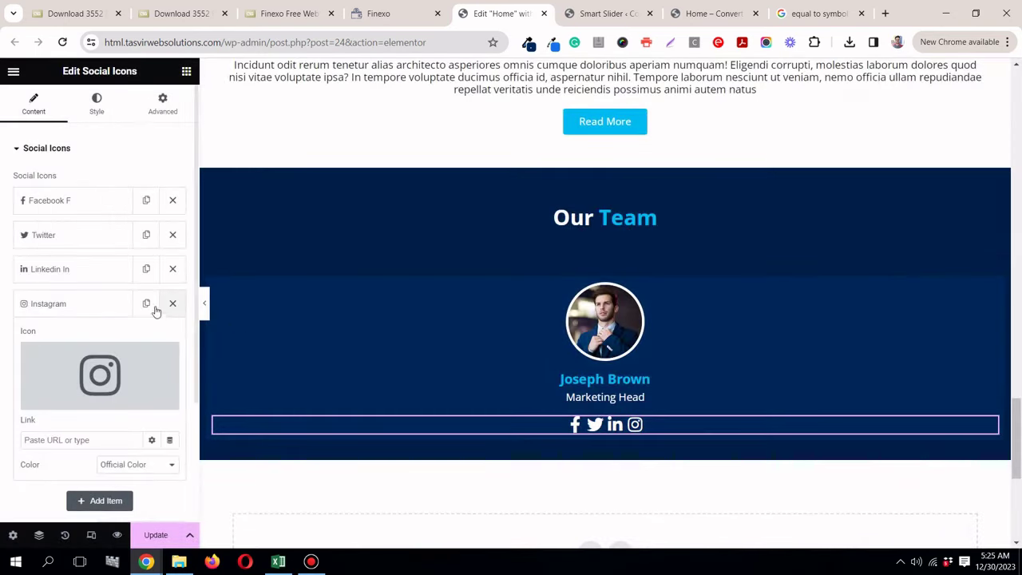
click(116, 305)
Step: Add a fifth social icon item and set its icon to Youtube, as in the Finexo template
click(107, 341)
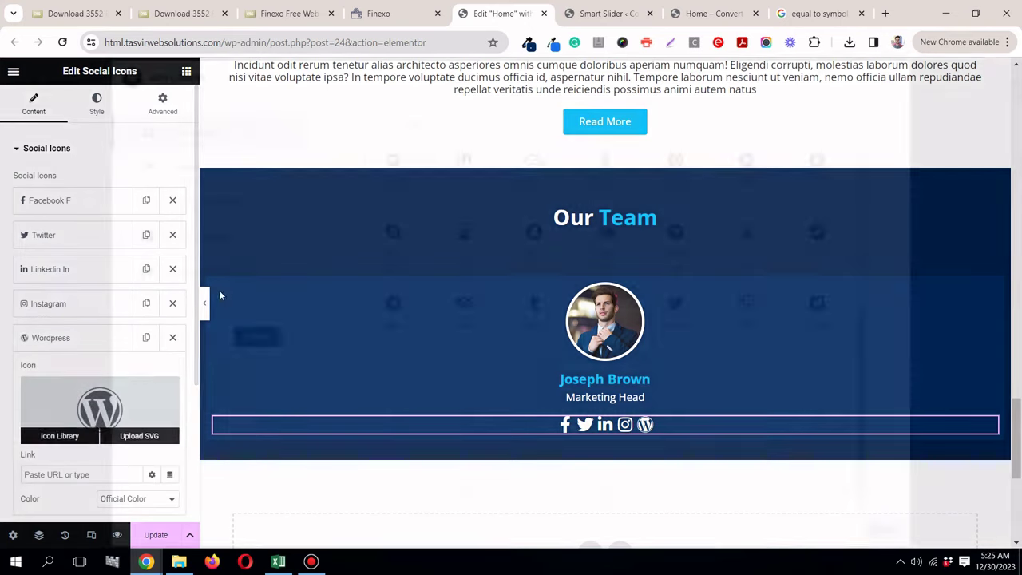
click(60, 434)
click(383, 13)
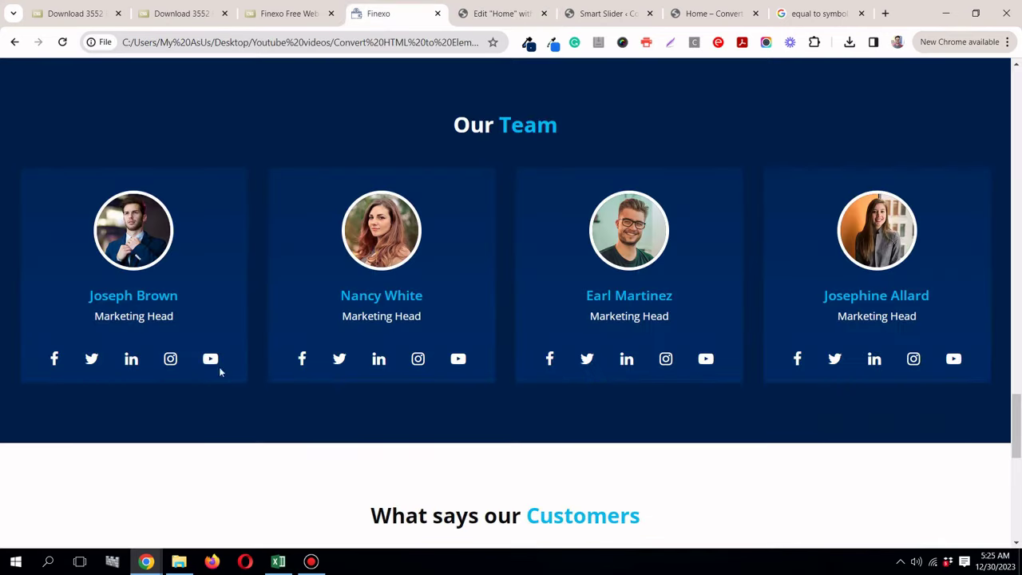
click(501, 13)
click(442, 119)
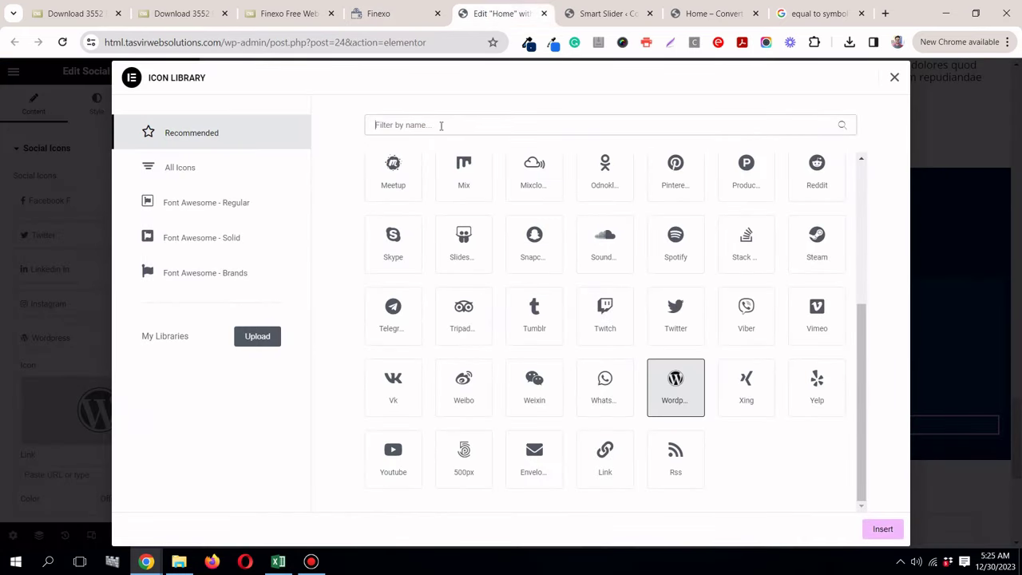
text(you)
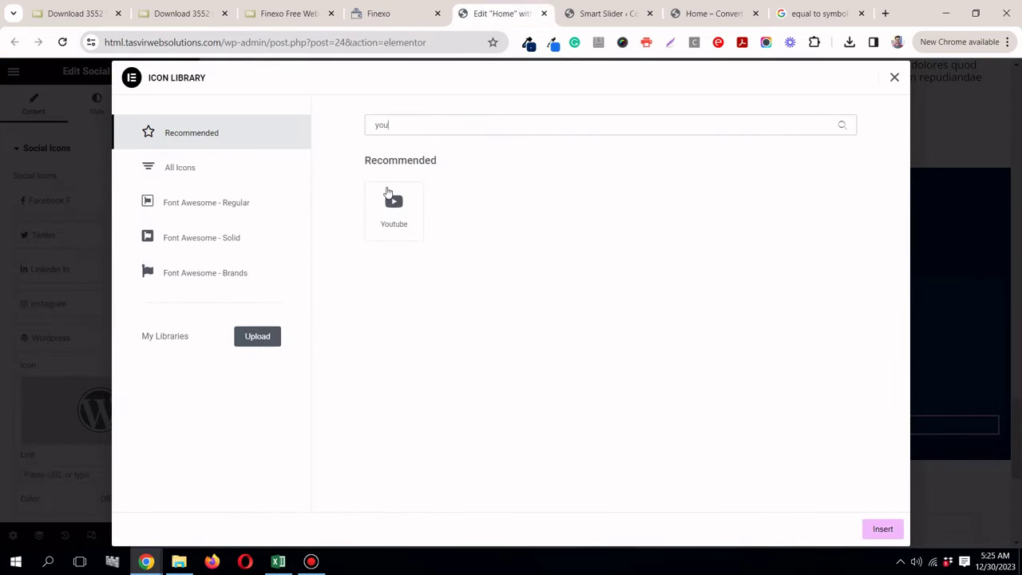
click(394, 217)
click(888, 532)
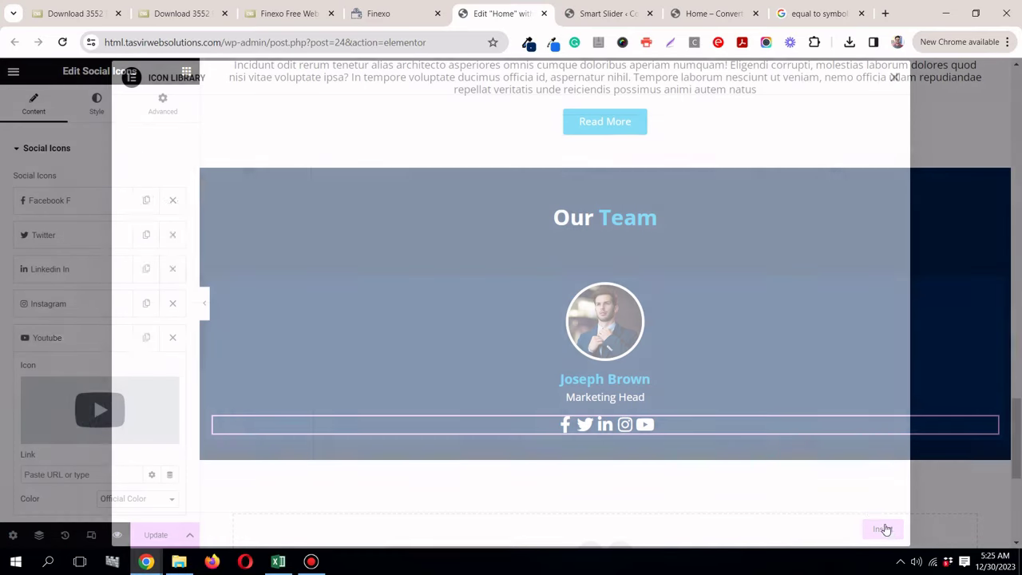
Step: Set the social icons' spacing to 32 px and compare the row with the Finexo template
click(97, 112)
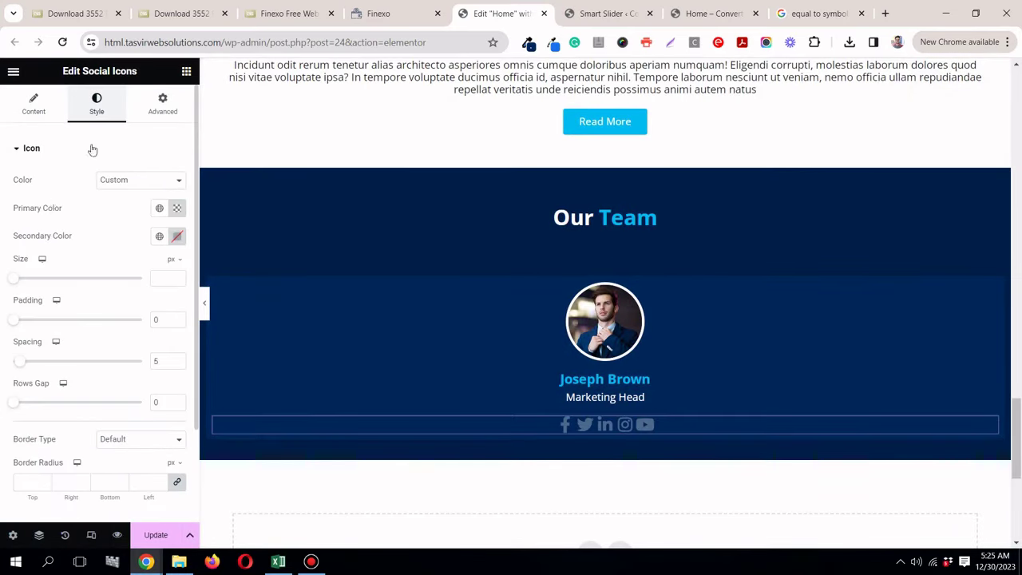
scroll(46, 333, down, 2)
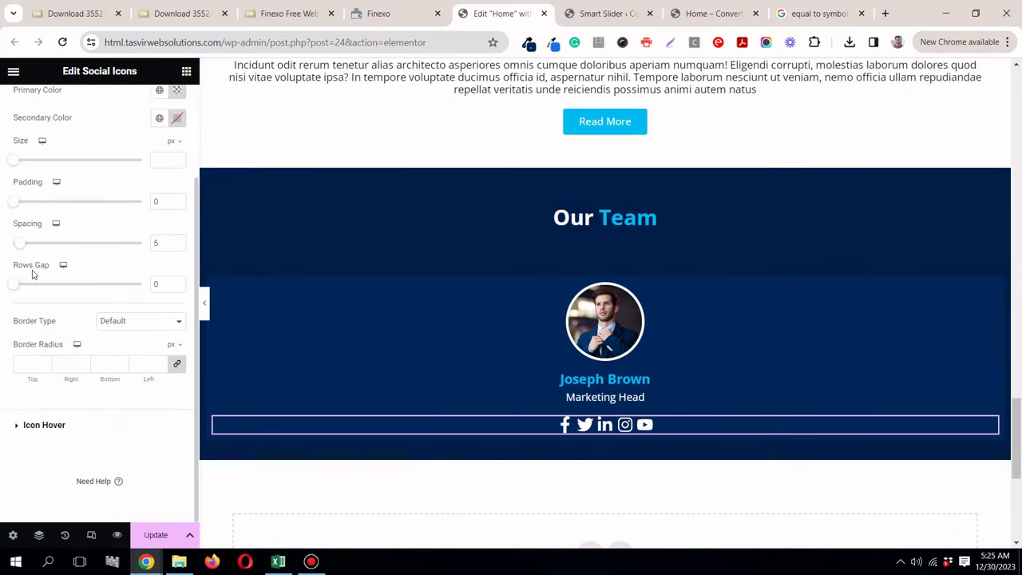
drag(19, 245, 55, 254)
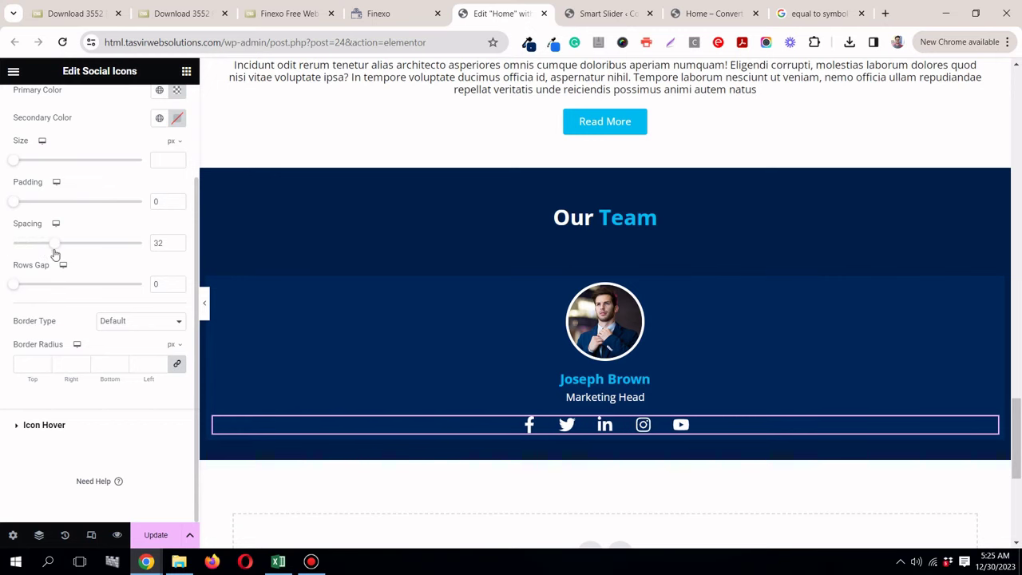
click(373, 15)
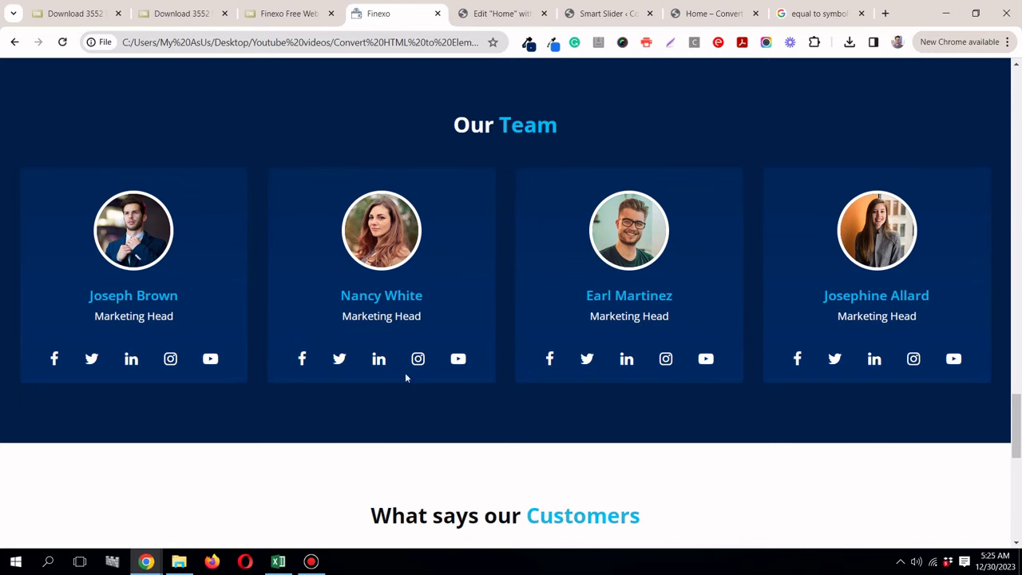
click(500, 13)
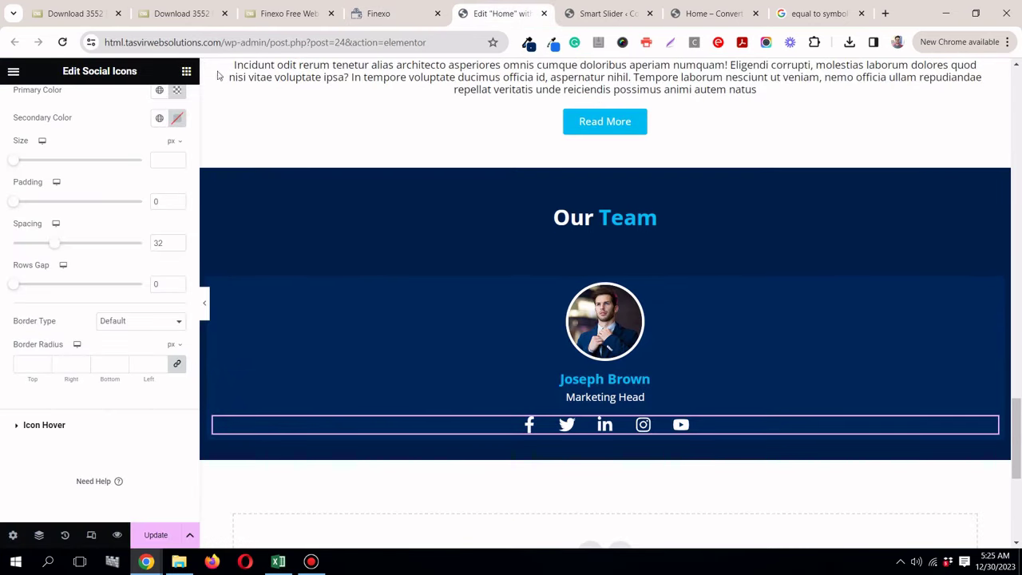
Step: Set the social icons' hover secondary color to the site's global light blue
scroll(91, 133, up, 3)
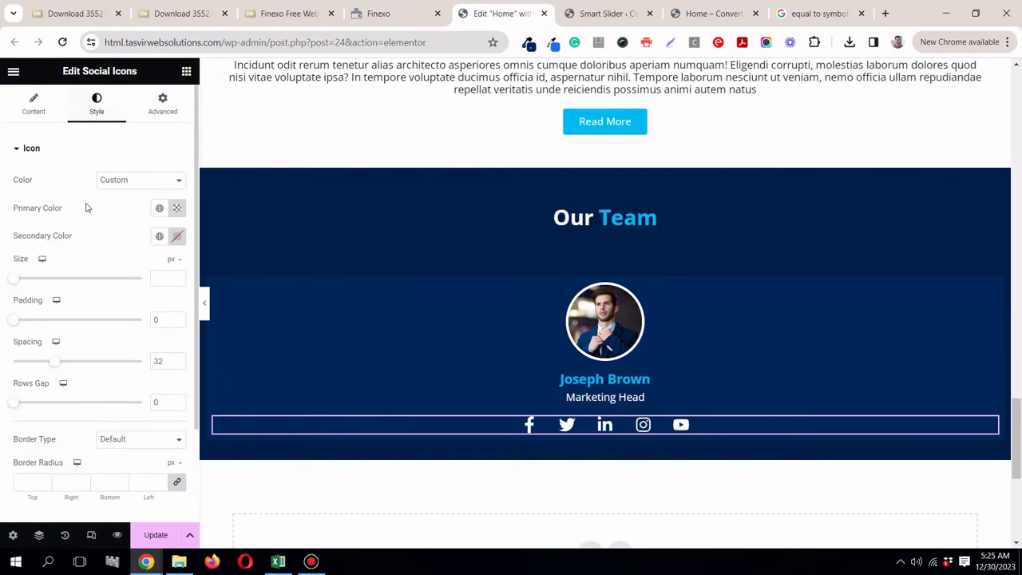
scroll(59, 410, down, 2)
click(44, 425)
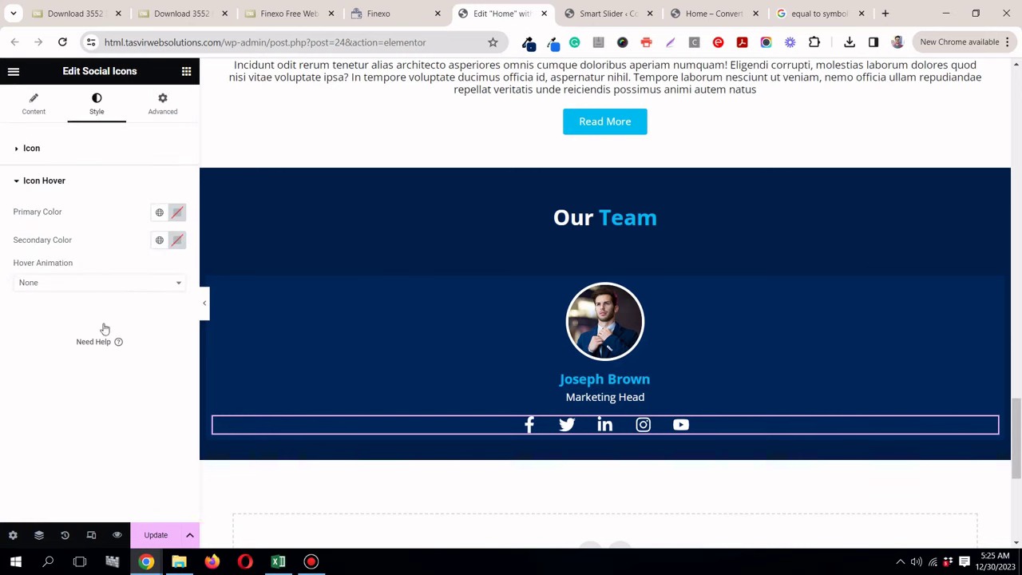
click(158, 240)
scroll(120, 375, down, 1)
click(123, 365)
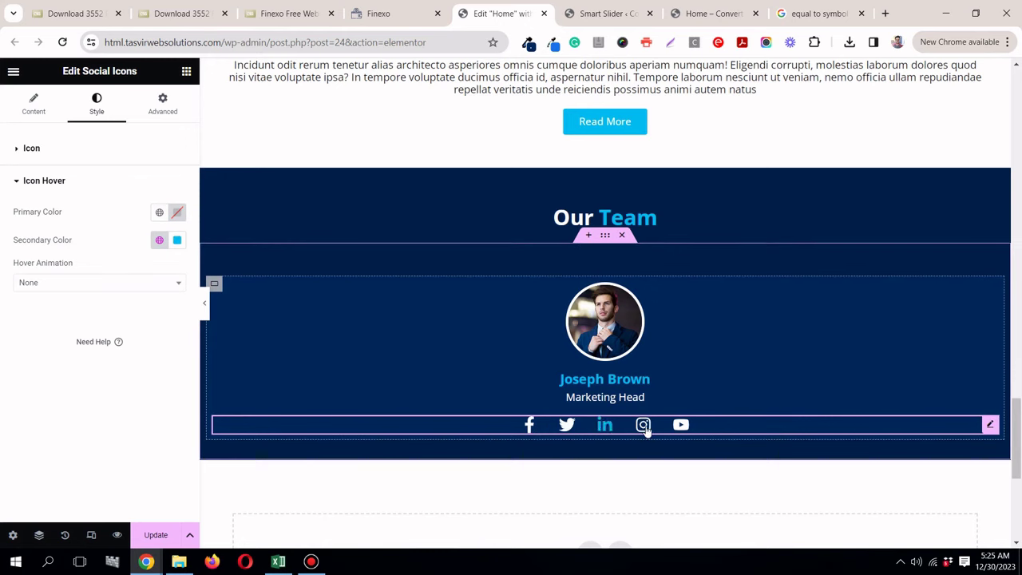
Step: Check the number of team cards in the Finexo template and duplicate the first member card container three times
click(214, 285)
click(393, 14)
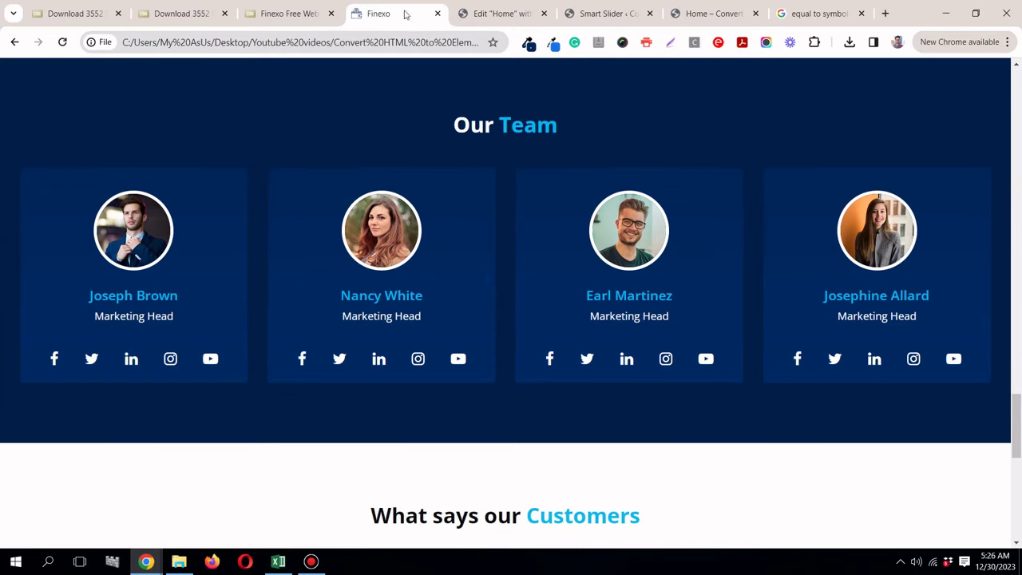
click(499, 14)
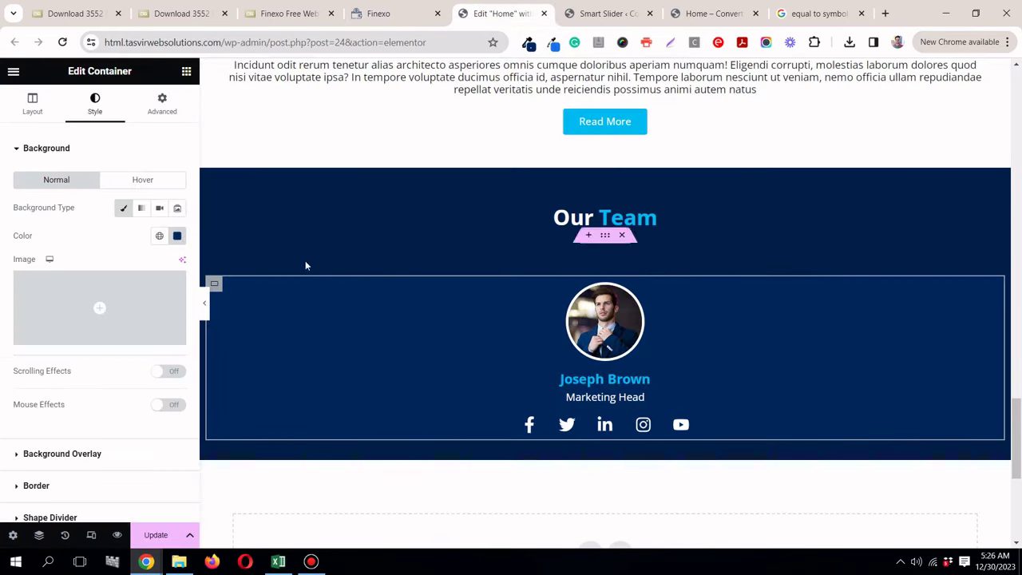
right_click(214, 285)
click(260, 274)
scroll(241, 288, down, 2)
right_click(214, 329)
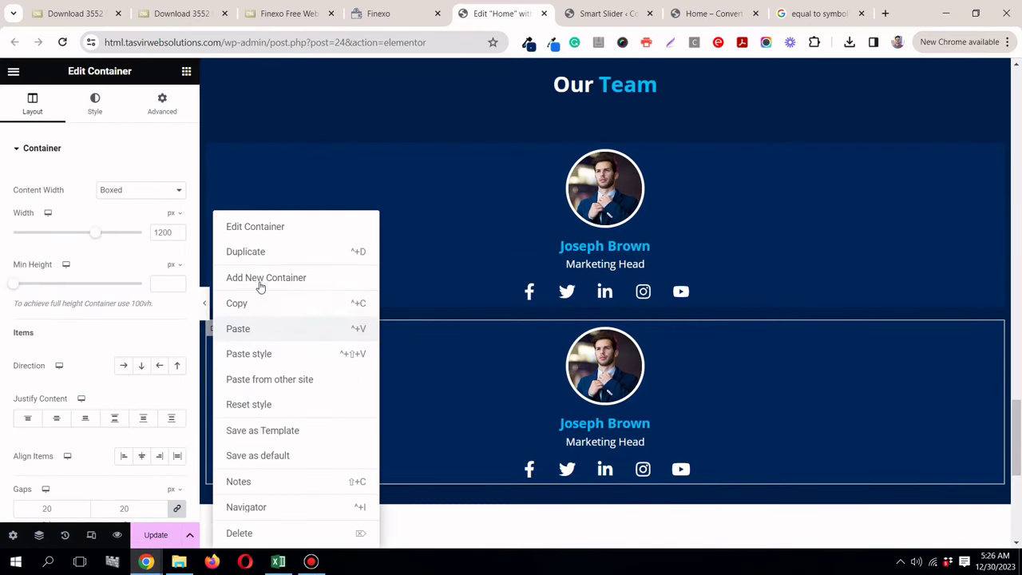
click(261, 254)
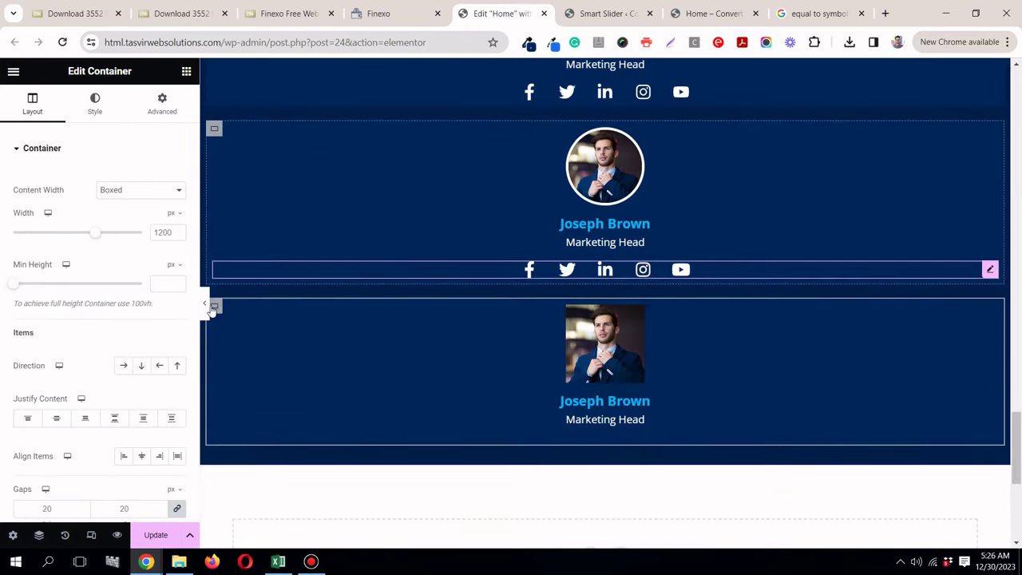
right_click(216, 306)
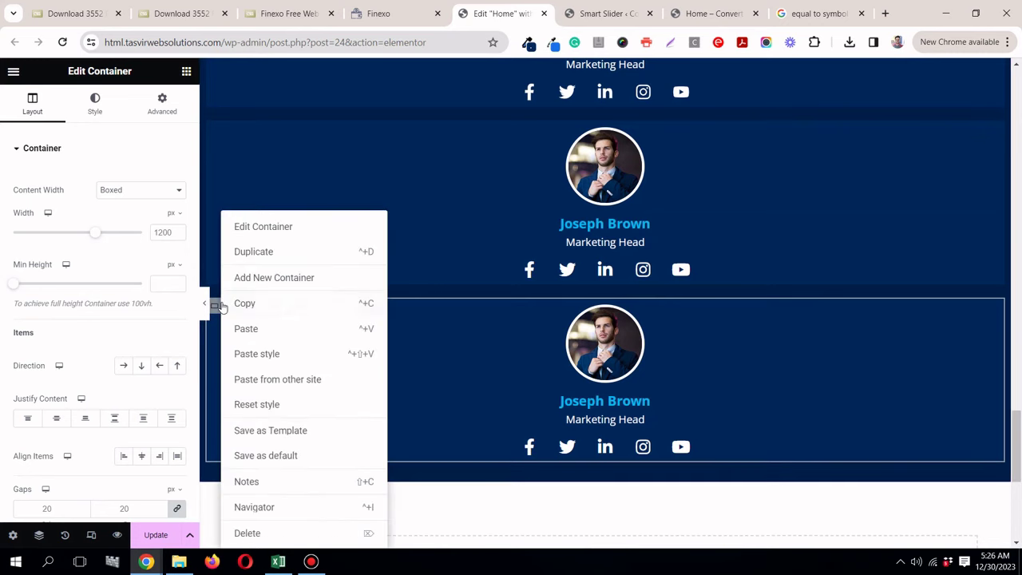
click(257, 262)
Step: Arrange the four member cards in a row by setting the parent container's direction to horizontal, and preview the full-width layout
scroll(334, 291, up, 5)
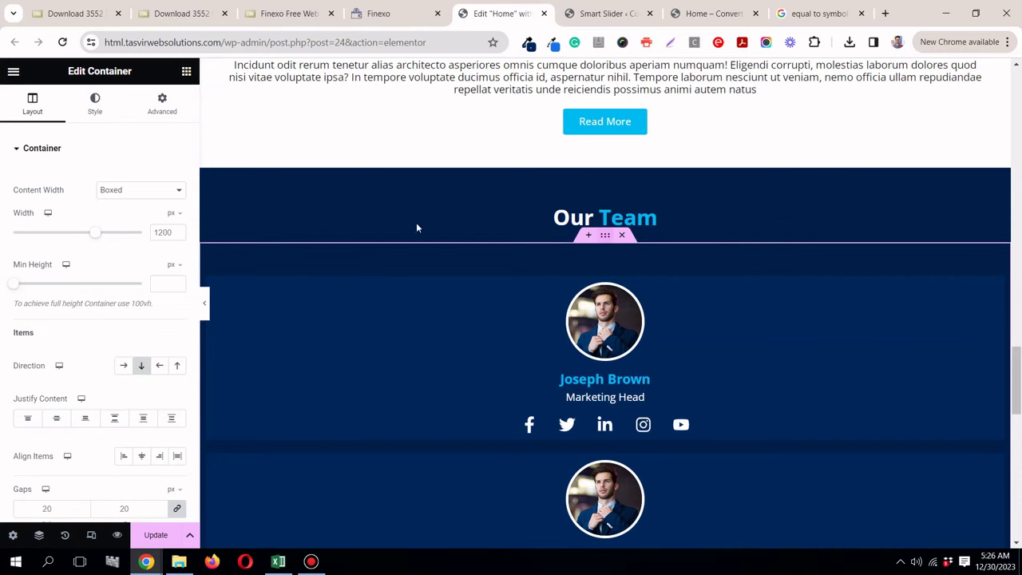
scroll(50, 348, down, 3)
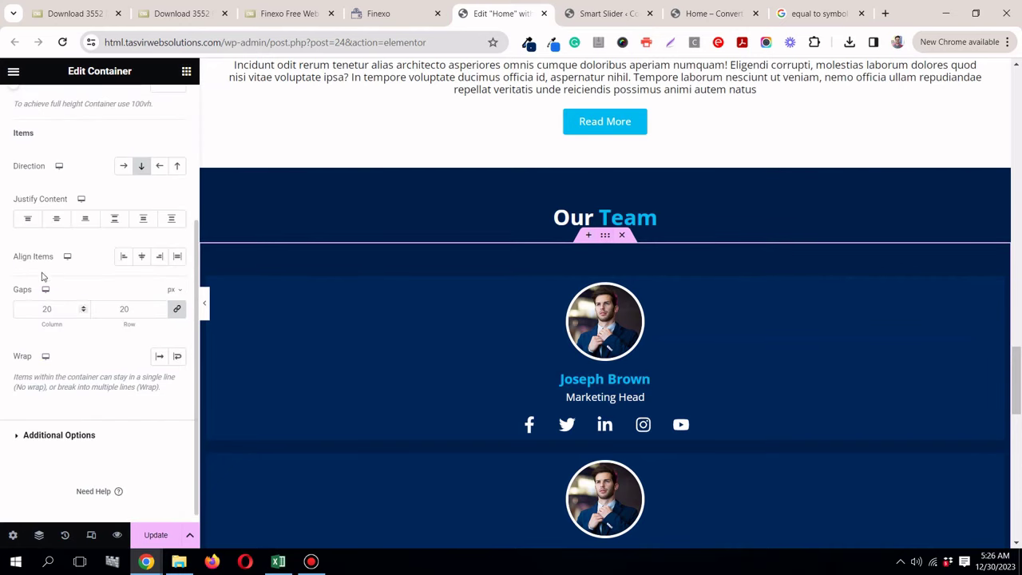
click(124, 165)
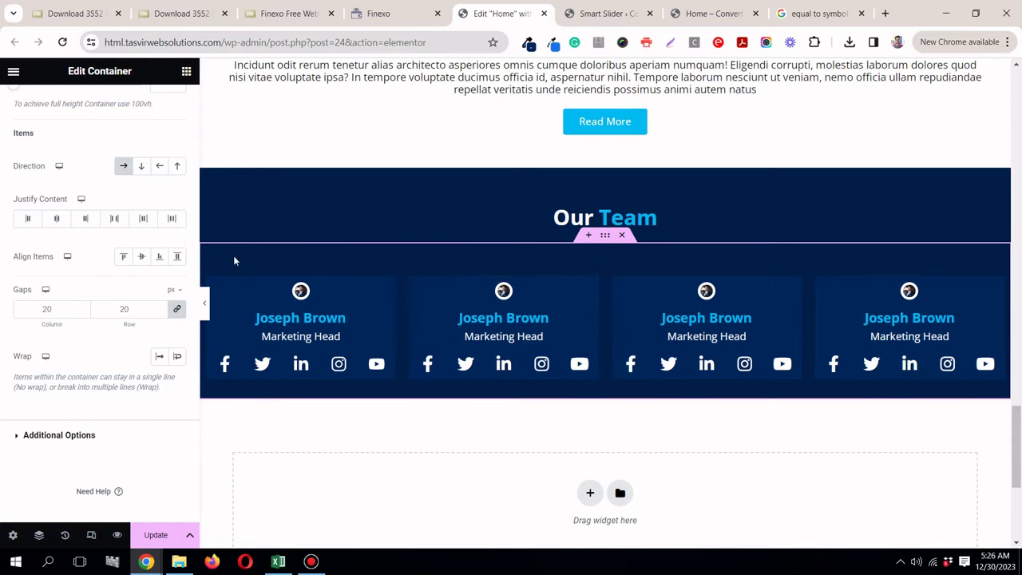
click(206, 304)
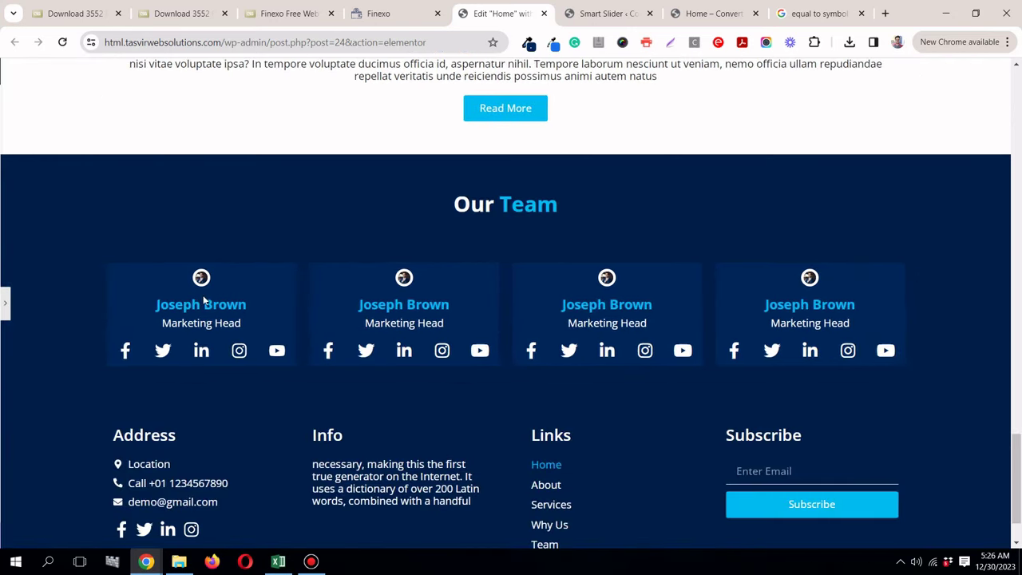
click(2, 306)
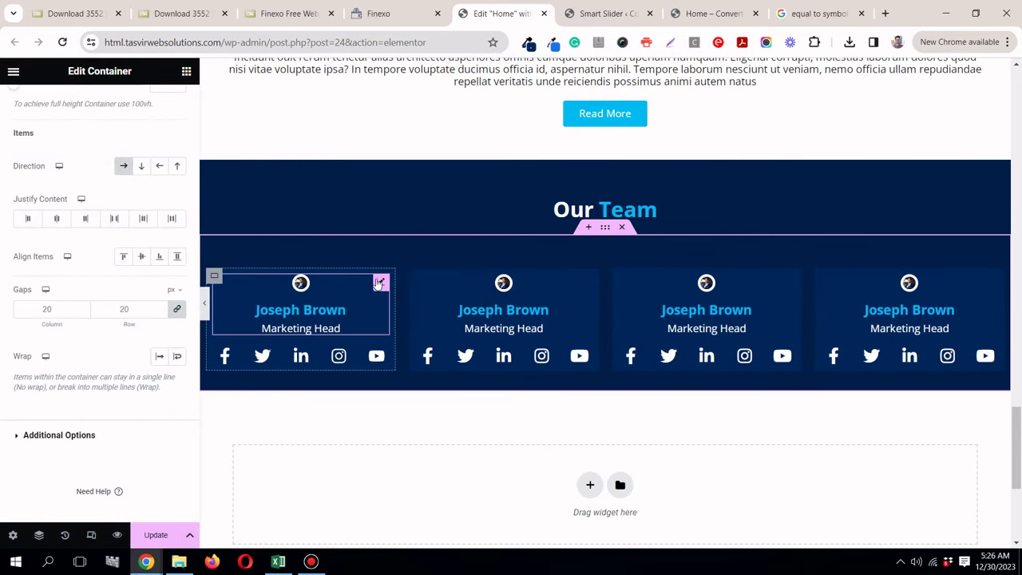
Step: Set the first member card's image width to 44% and compare the card with the Finexo template
click(379, 284)
click(57, 267)
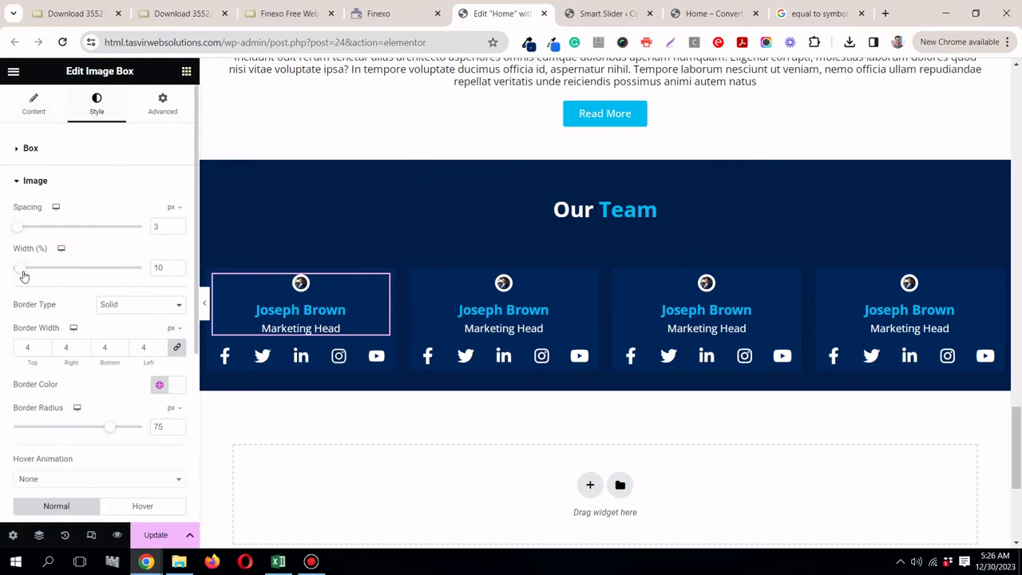
drag(24, 274, 73, 282)
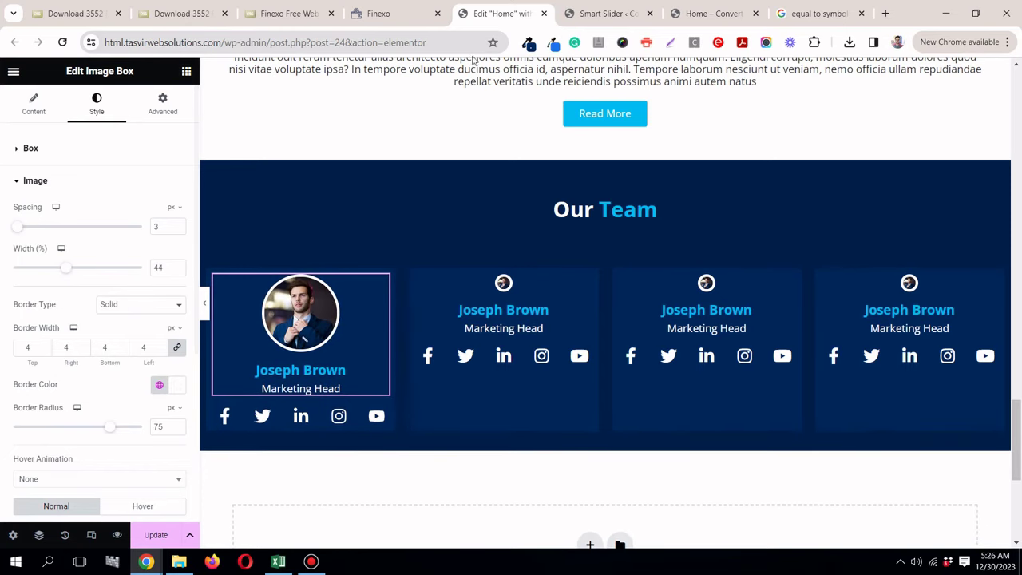
click(383, 14)
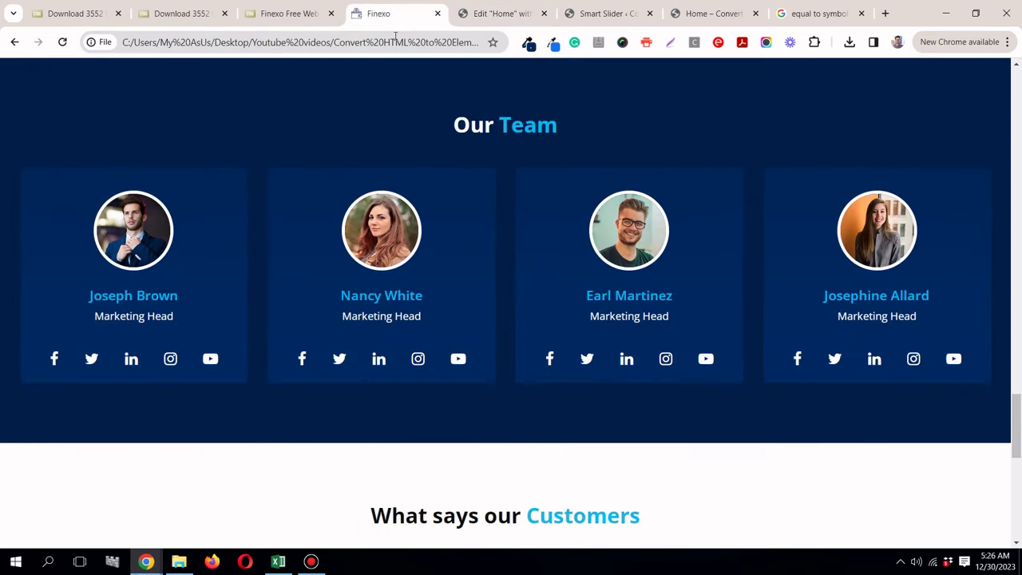
click(500, 11)
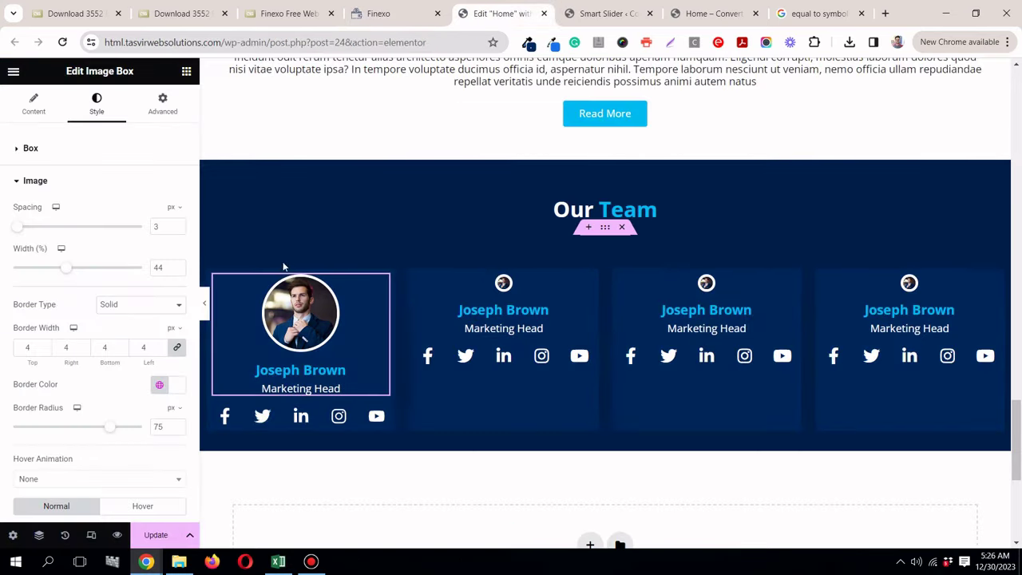
click(204, 308)
click(4, 308)
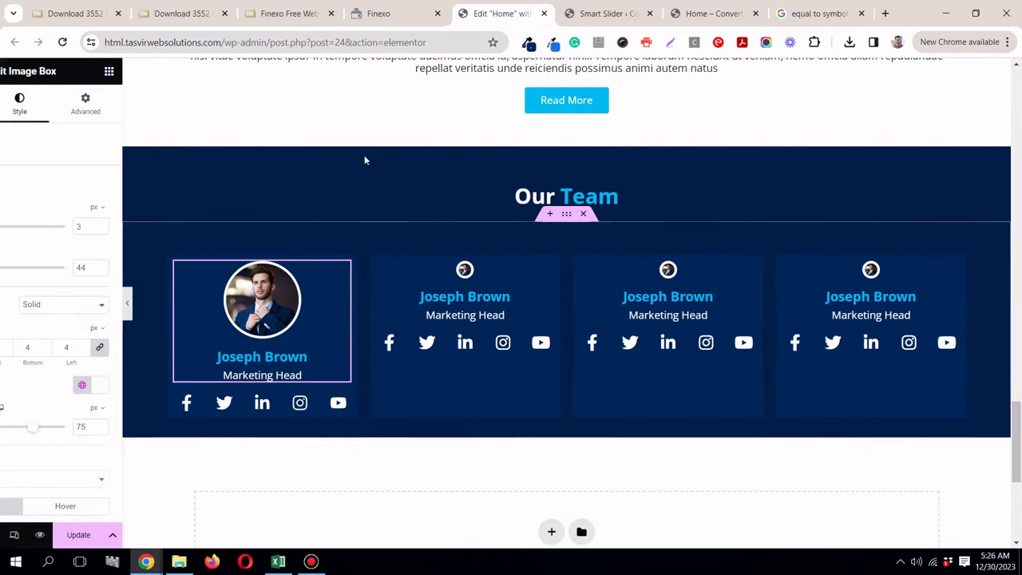
Step: Compare the card widths with the Finexo template and set the team cards' parent container to Full Width content
click(410, 9)
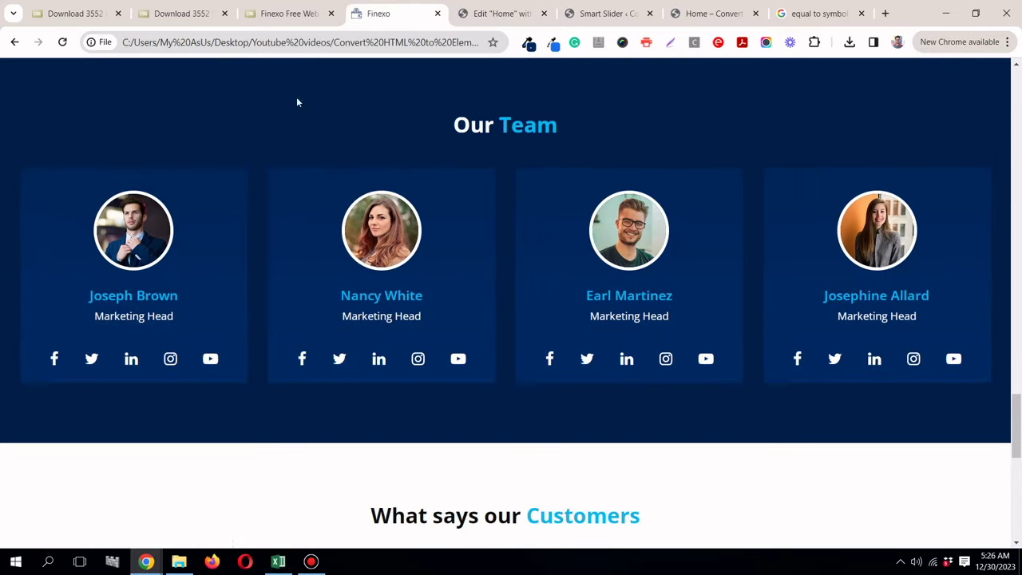
click(479, 15)
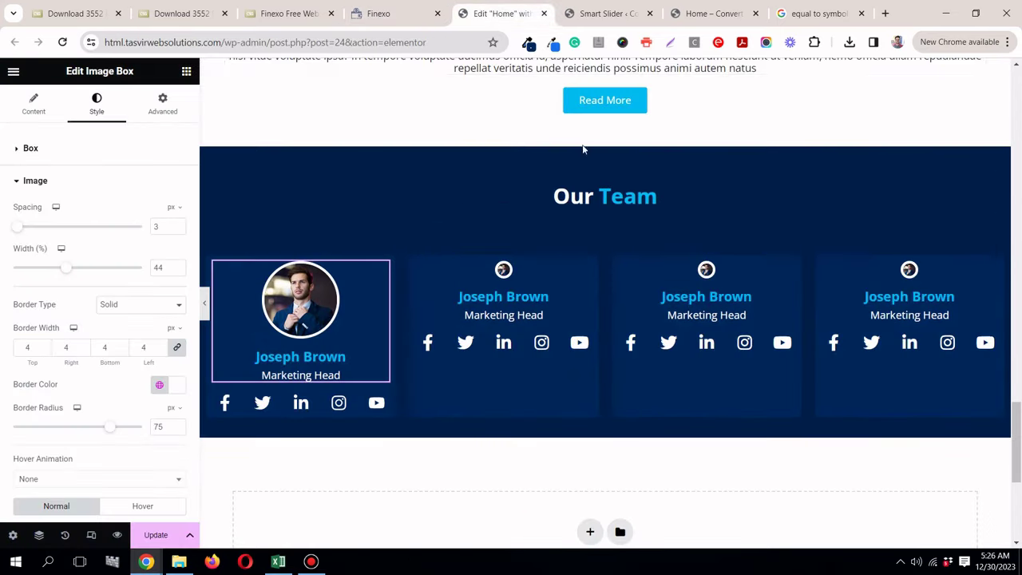
click(606, 215)
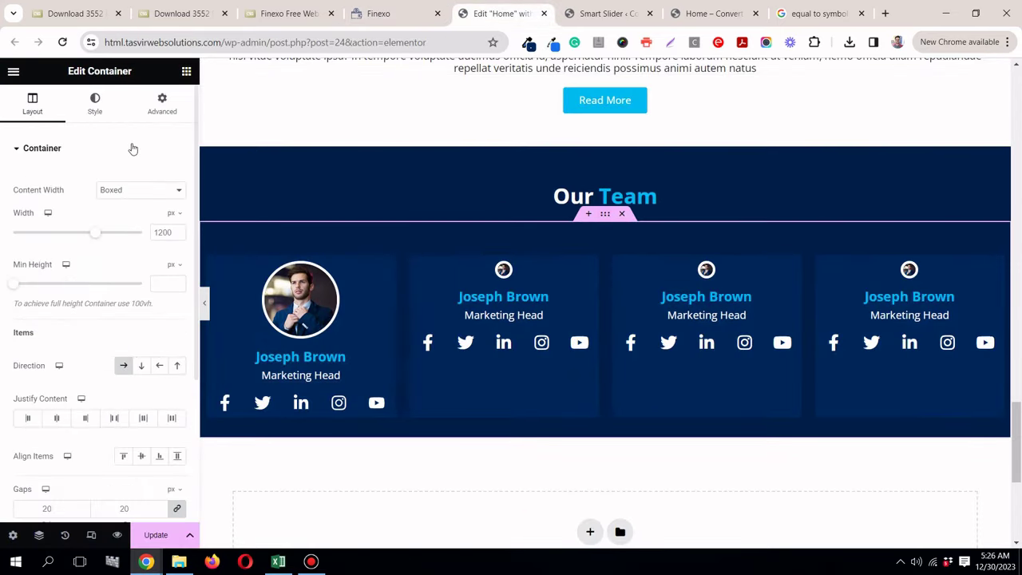
click(126, 192)
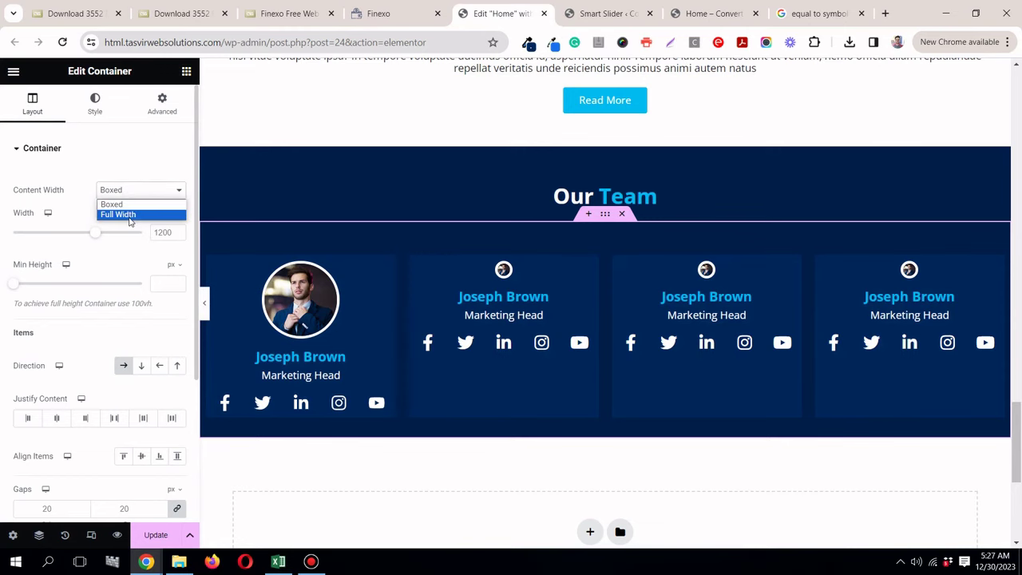
click(129, 215)
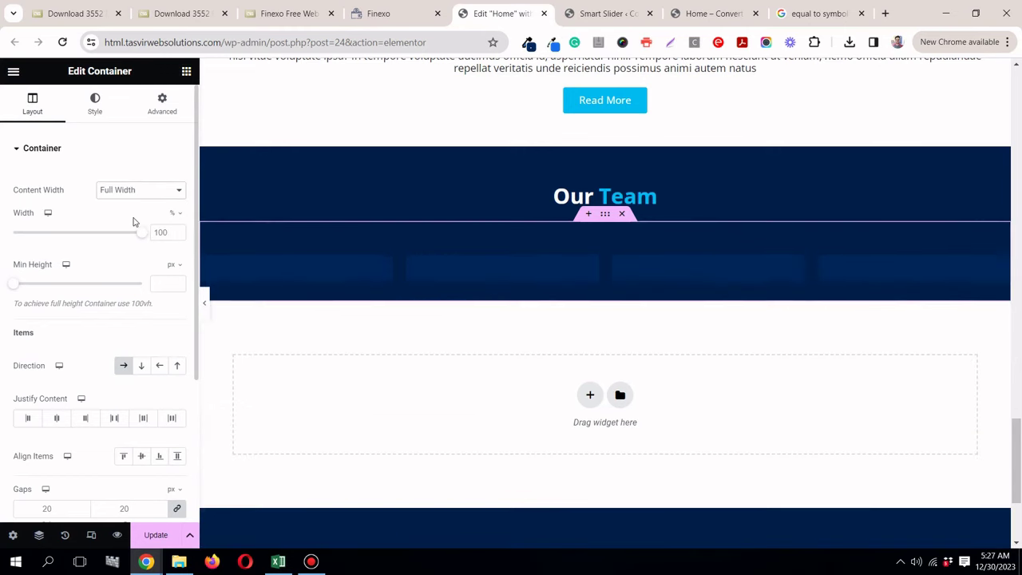
click(209, 314)
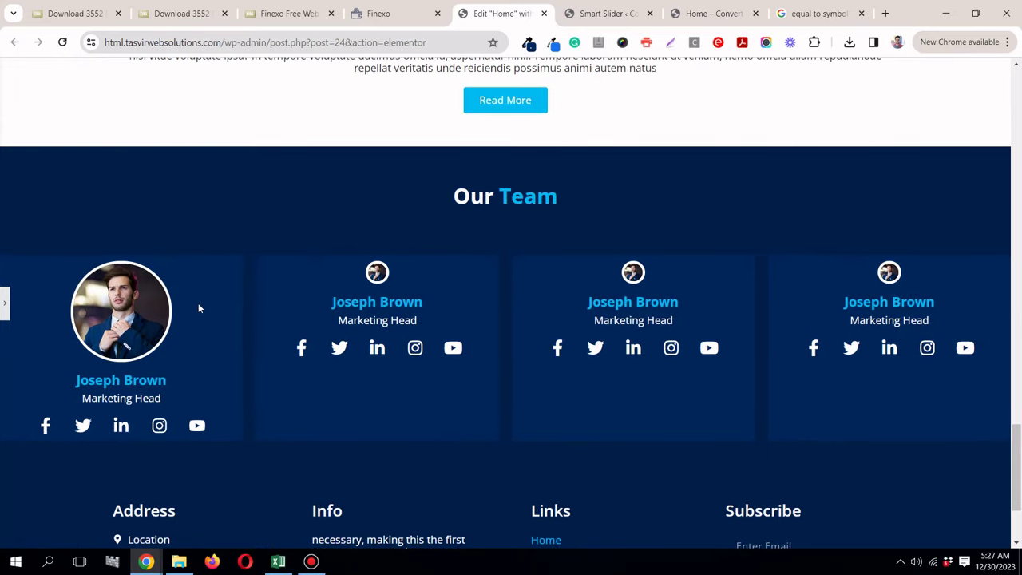
click(4, 304)
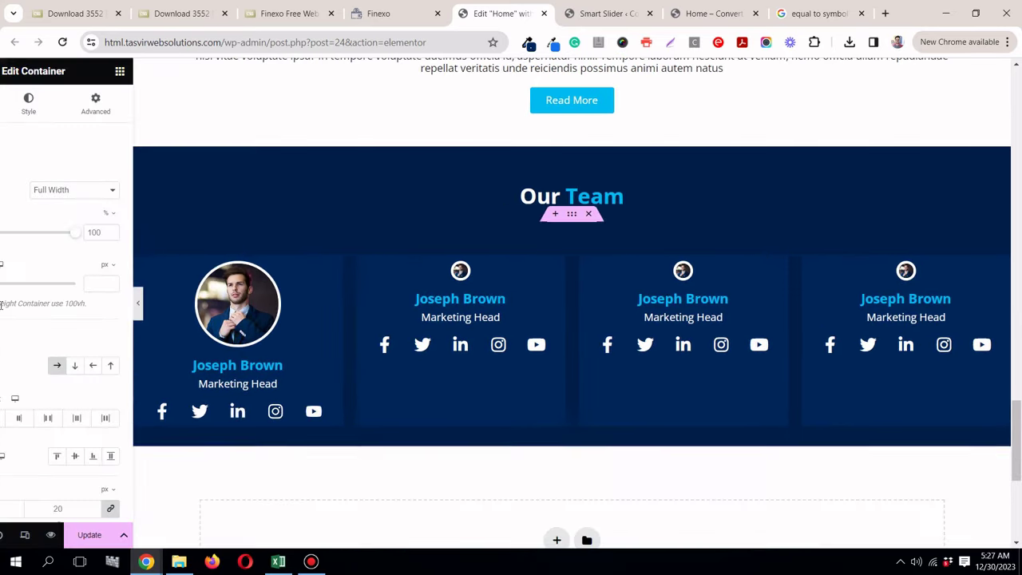
Step: Set the team cards' parent container padding to 20 px on its left and right sides
click(161, 102)
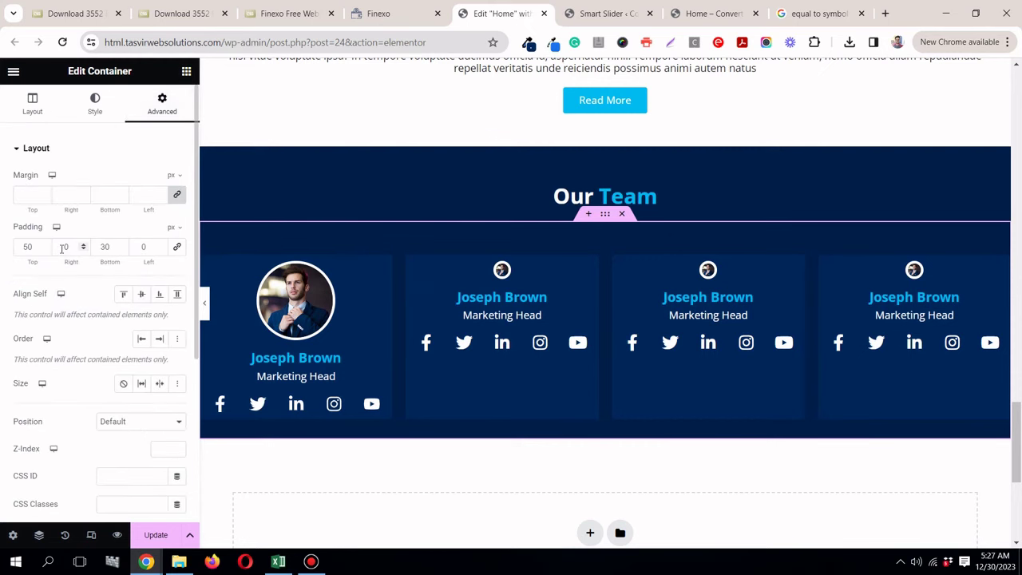
text(2)
click(135, 246)
text(2)
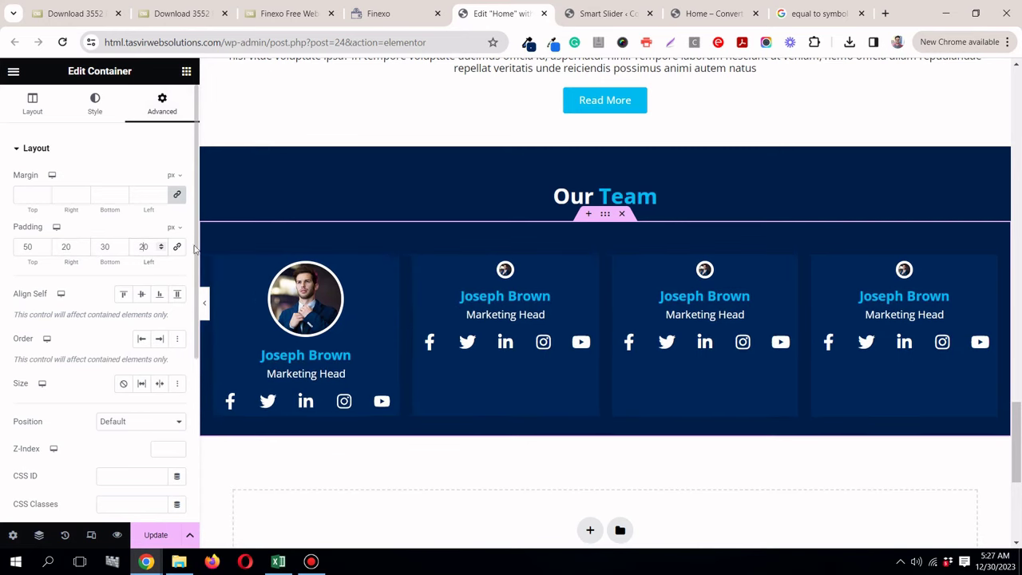
Step: Set the size of the first member card's social icons to 18 px
click(384, 401)
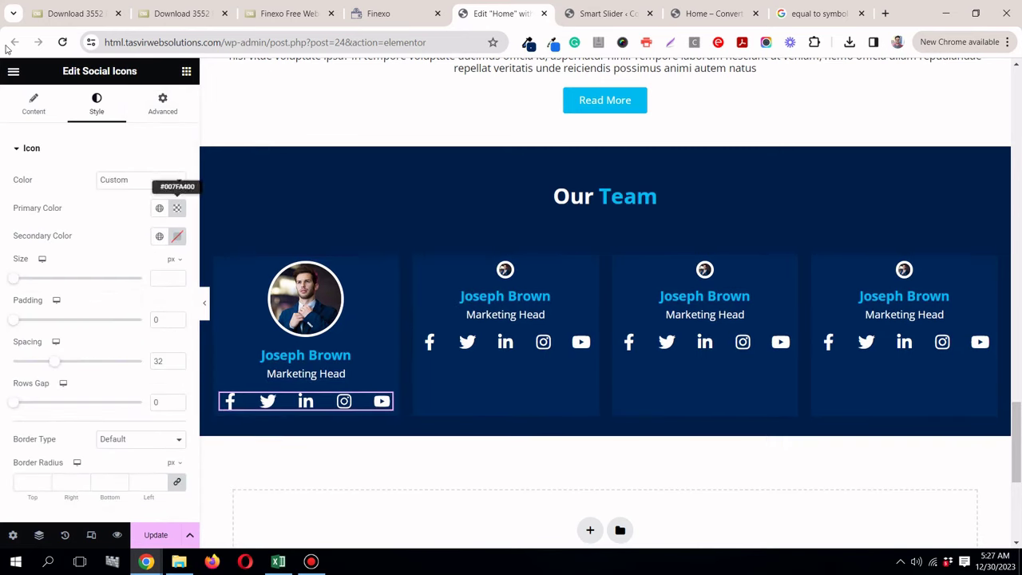
click(162, 278)
text(15)
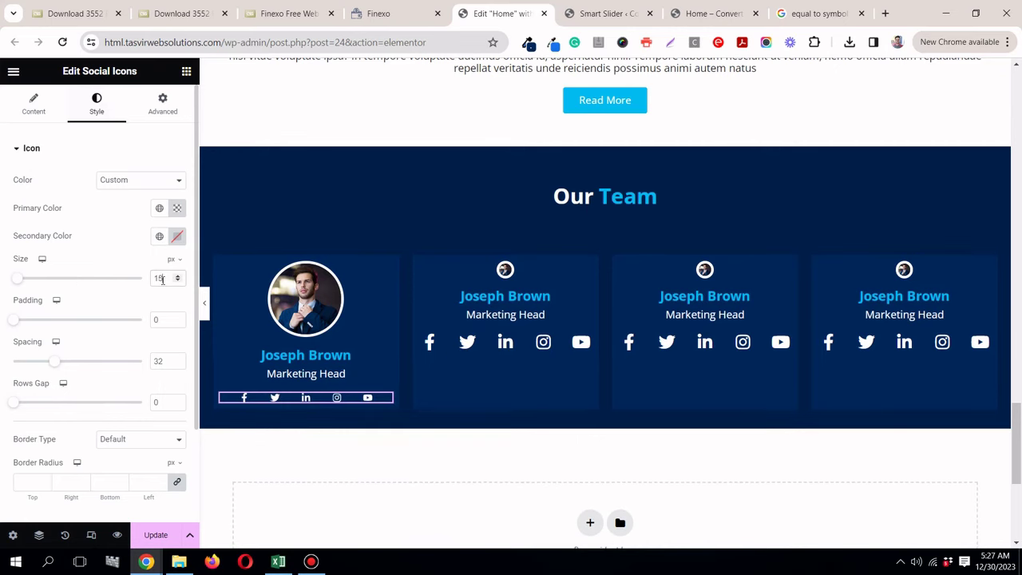
click(178, 276)
click(178, 276)
click(177, 275)
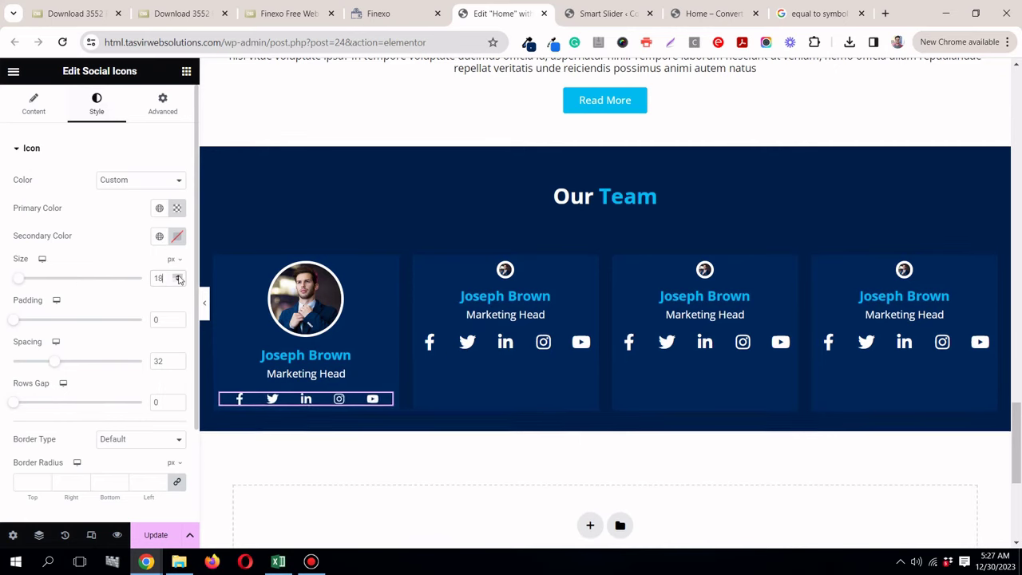
Step: Set the first member card's social icons to 20 px and its container padding to 25 px on all sides
click(177, 276)
click(177, 275)
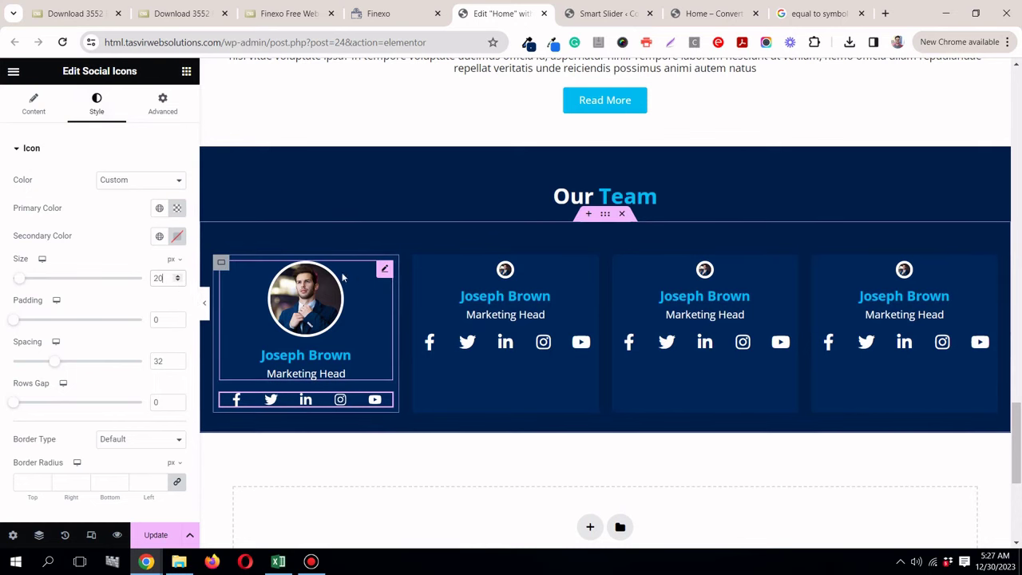
click(161, 110)
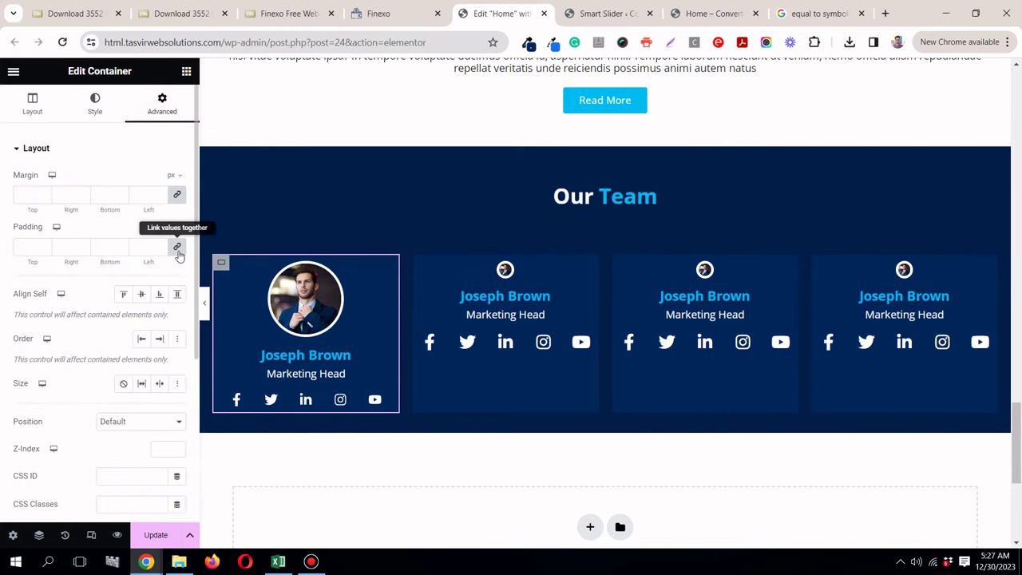
click(176, 246)
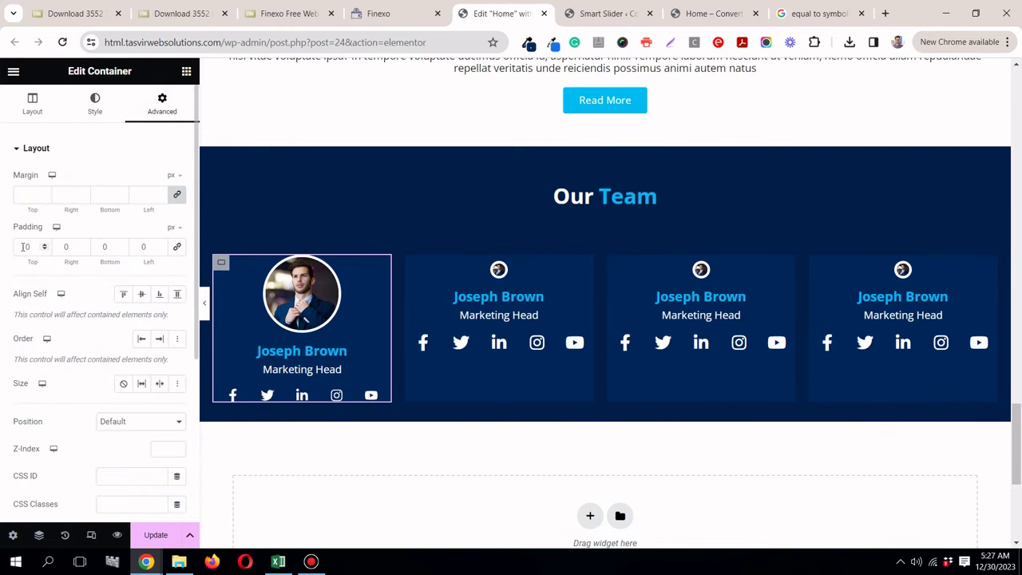
click(176, 246)
click(16, 246)
text(2)
click(45, 245)
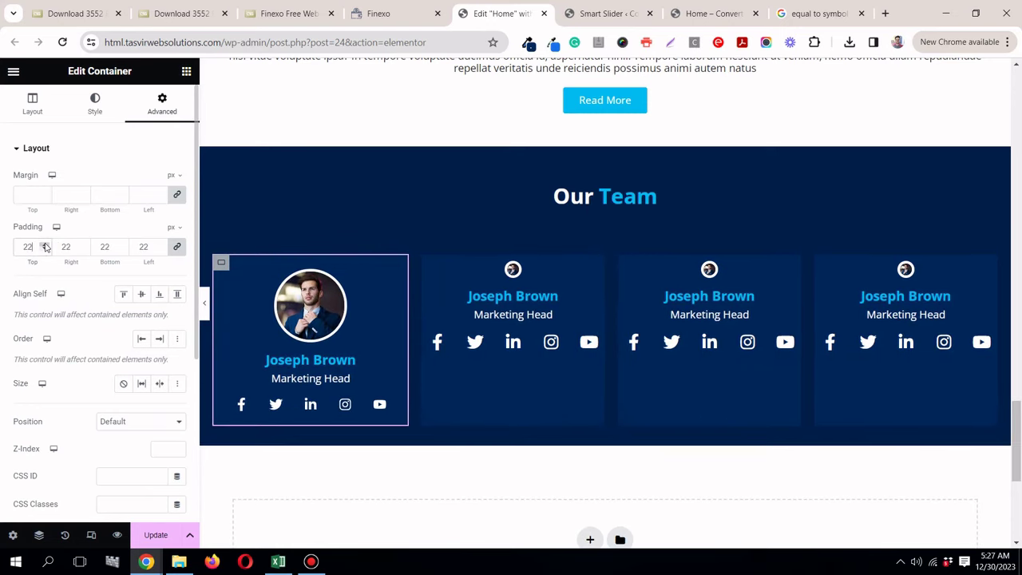
click(44, 245)
click(44, 244)
click(44, 245)
click(45, 245)
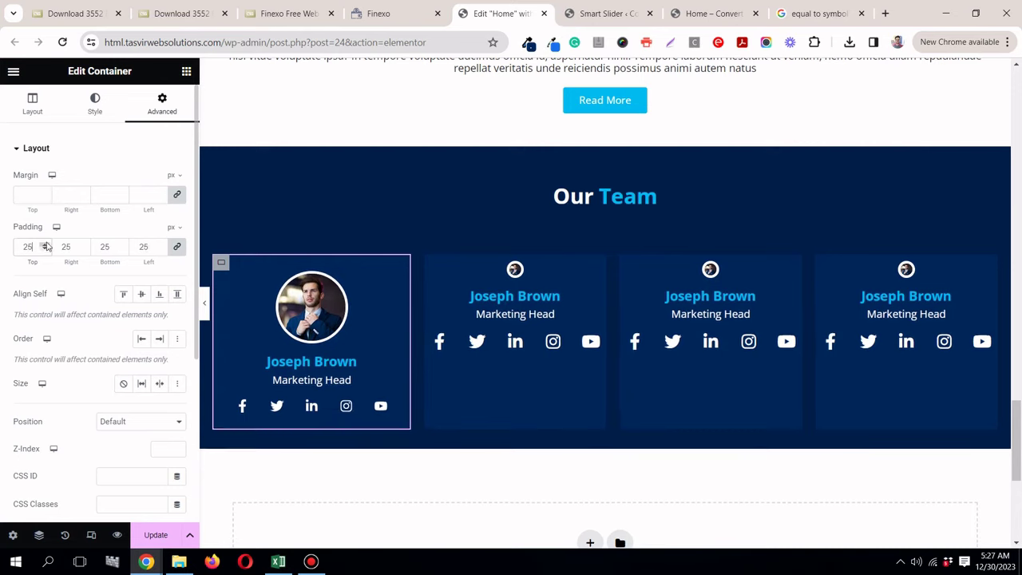
Step: Compare the first member card with the Finexo template and give its social icons a 30 px top margin only
click(204, 302)
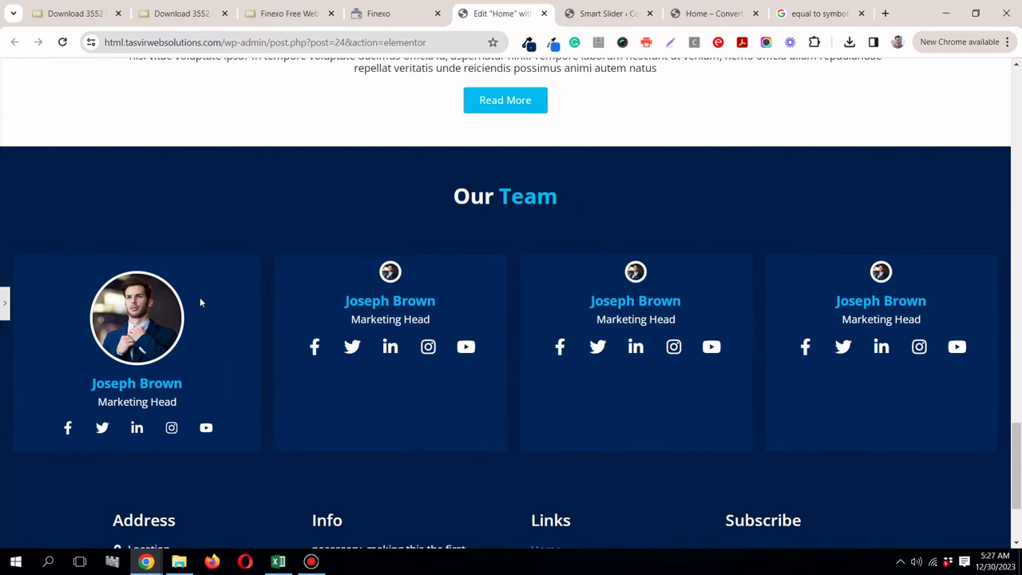
click(381, 19)
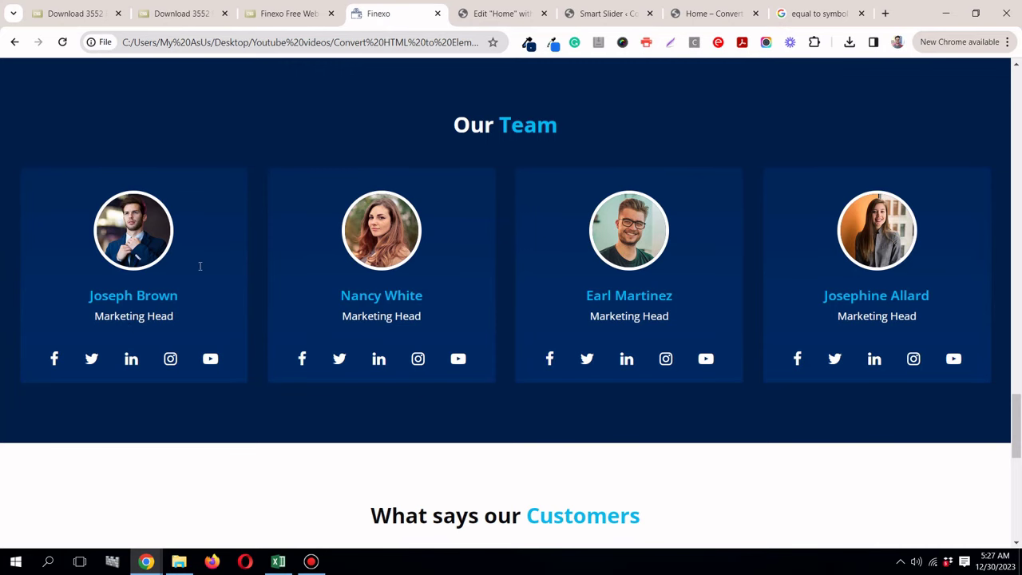
click(481, 16)
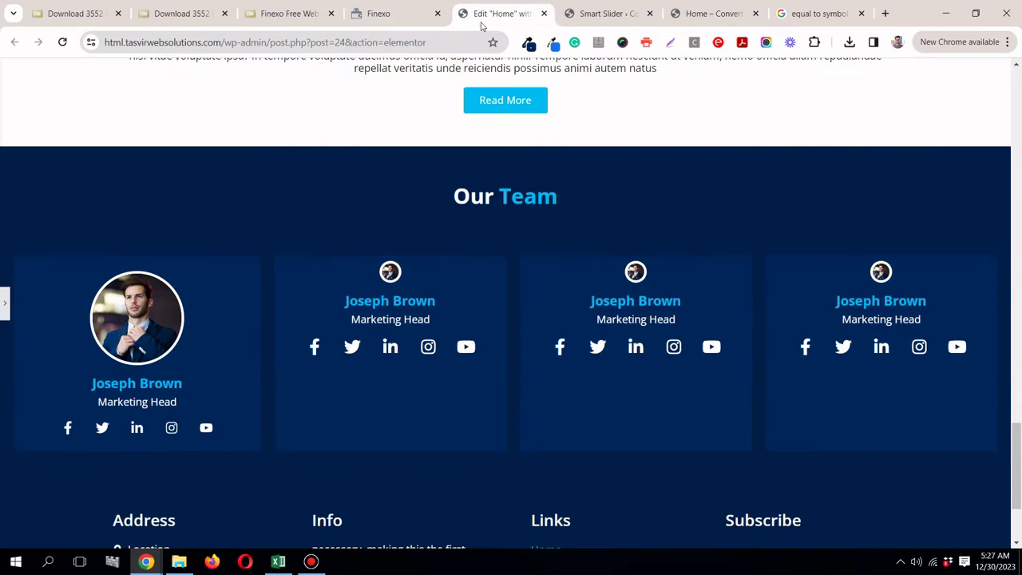
click(3, 306)
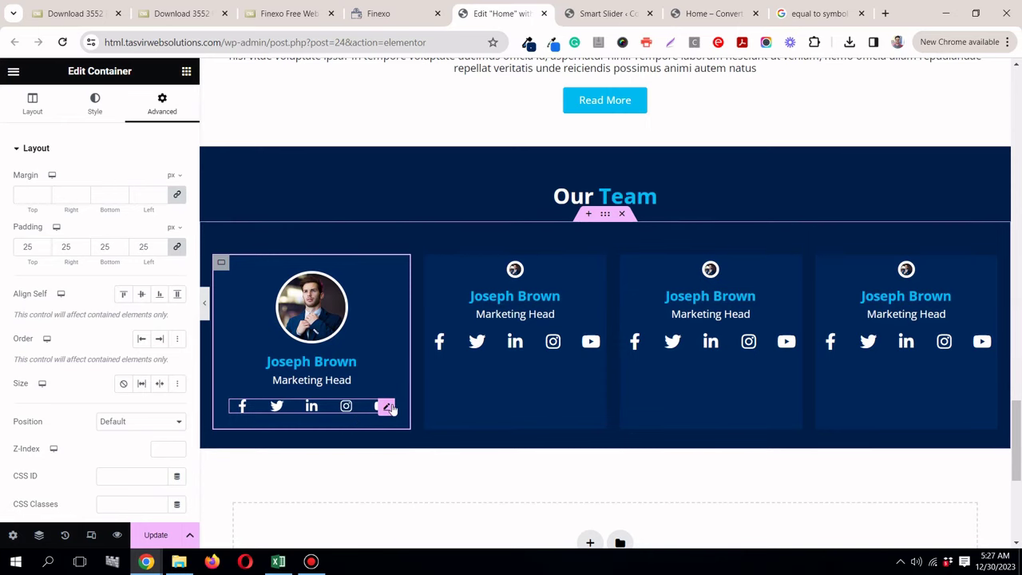
click(388, 407)
click(163, 104)
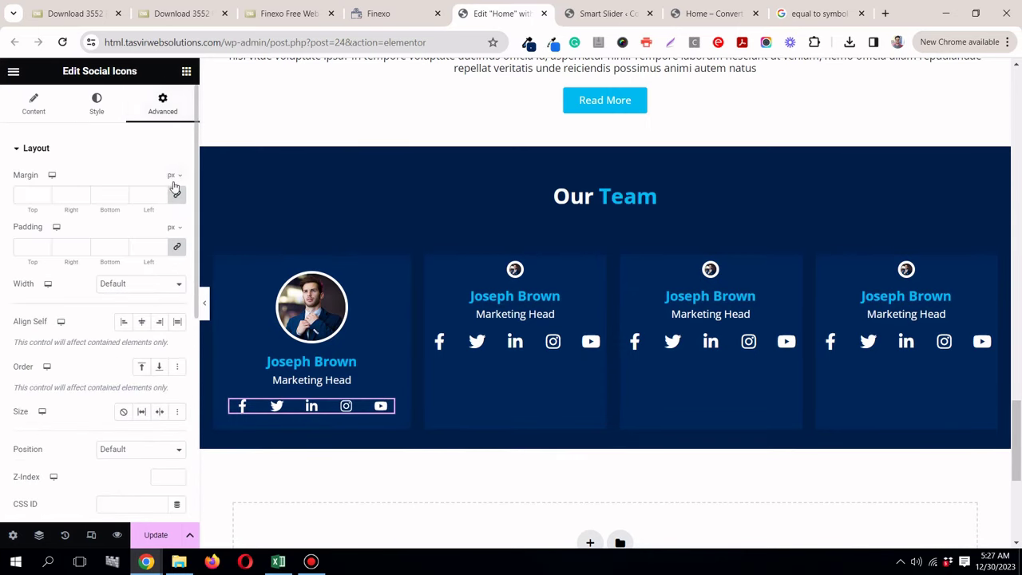
click(175, 192)
text(30)
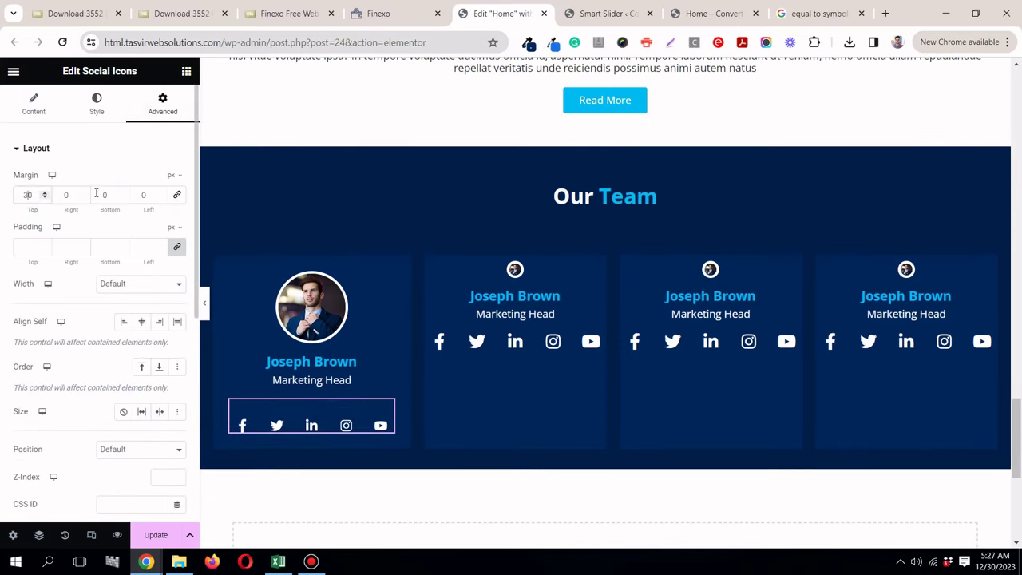
Step: Check the icon spacing against the Finexo template and give the first member card's container a 5 px border radius on all corners
click(205, 303)
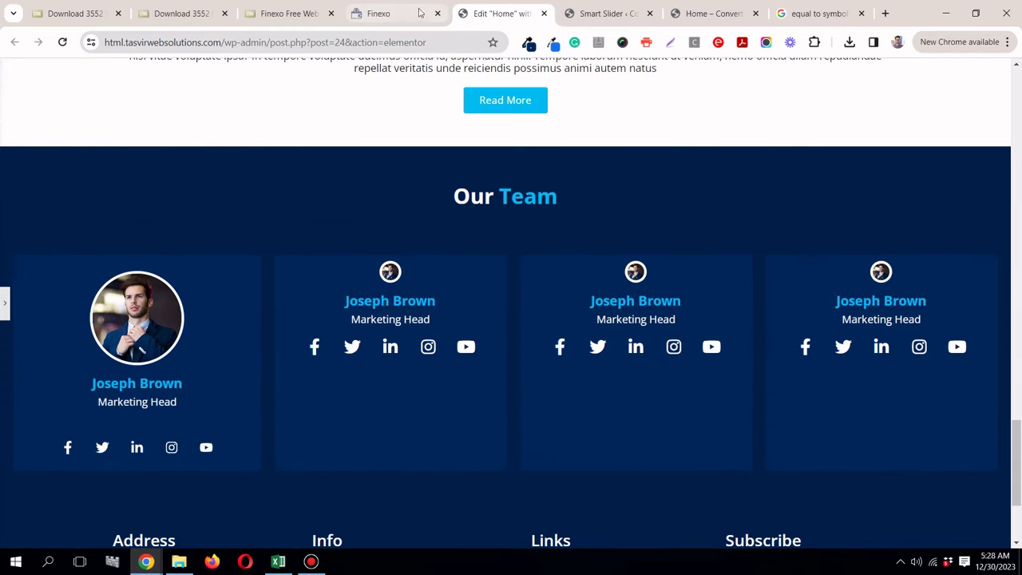
click(404, 21)
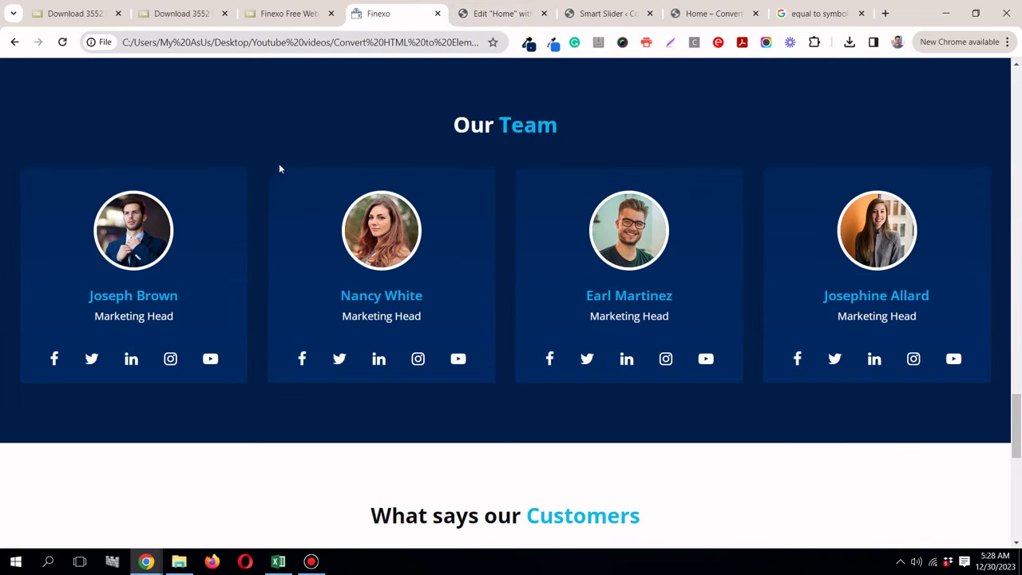
key(ctrl+Tab)
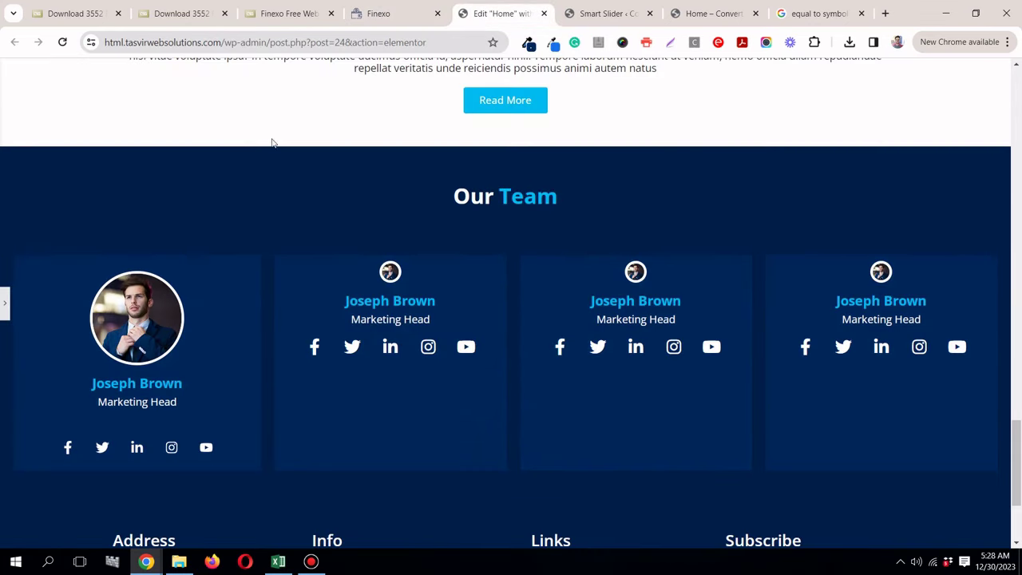
click(3, 295)
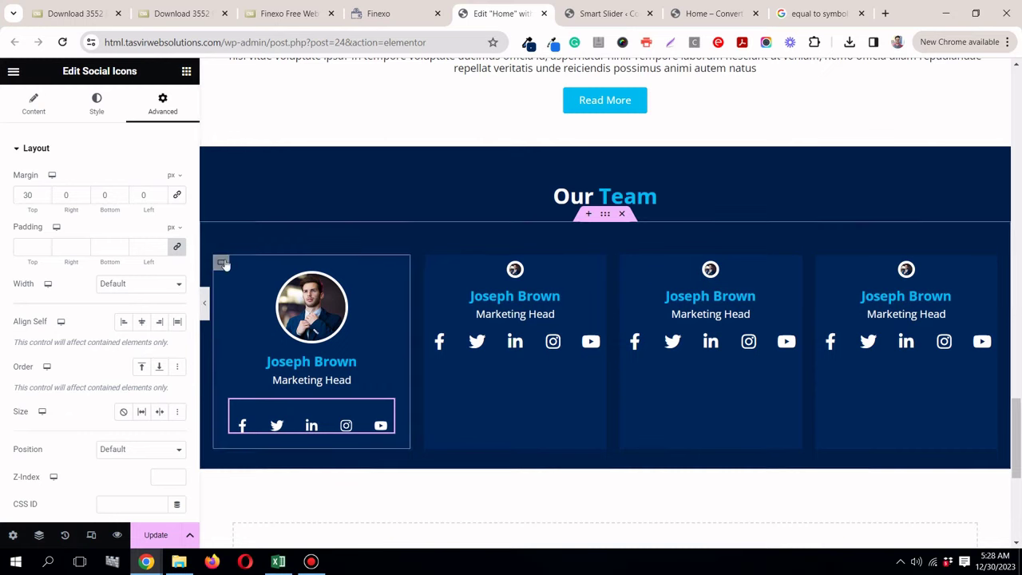
click(222, 263)
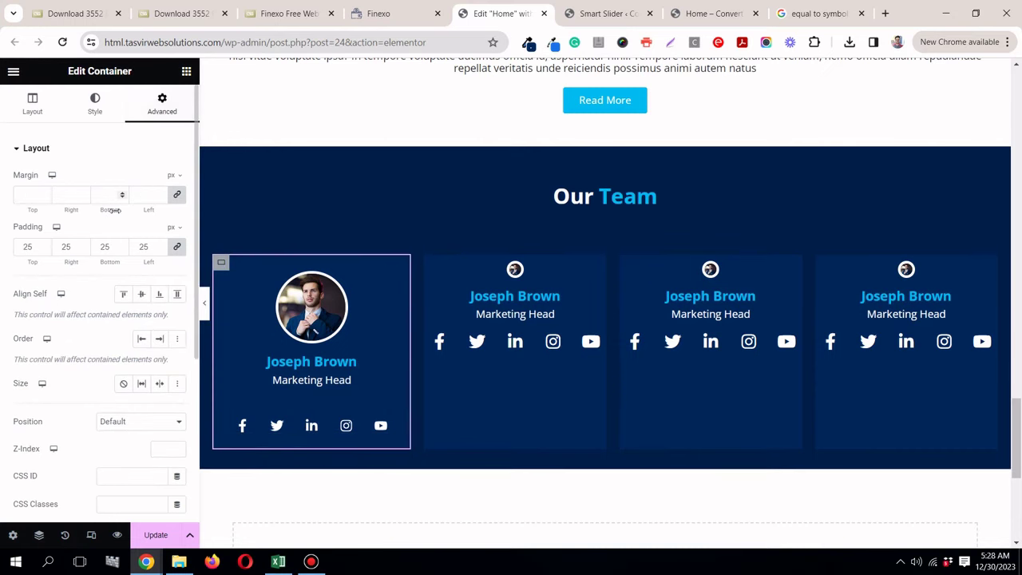
click(97, 118)
scroll(77, 335, down, 2)
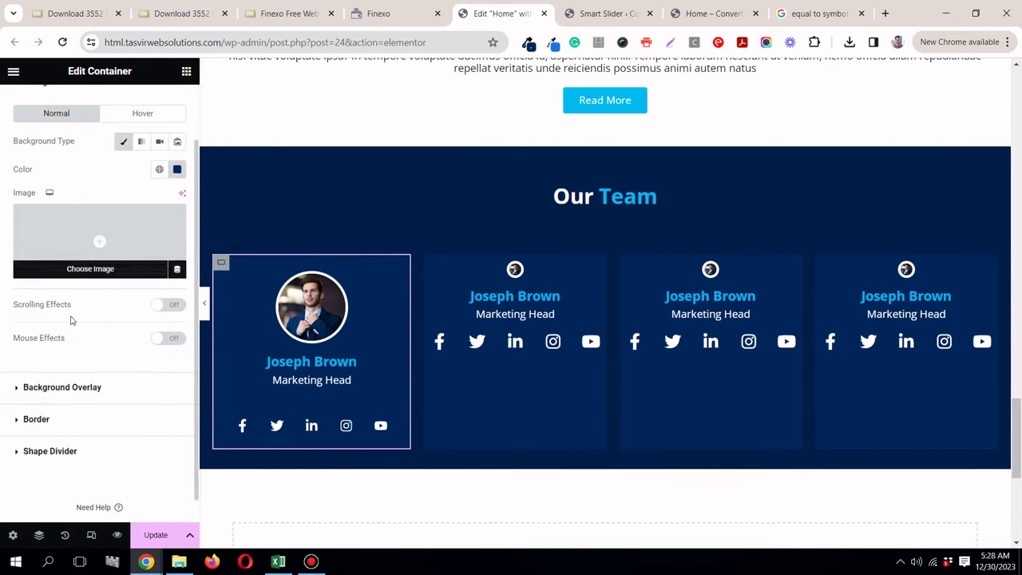
click(83, 390)
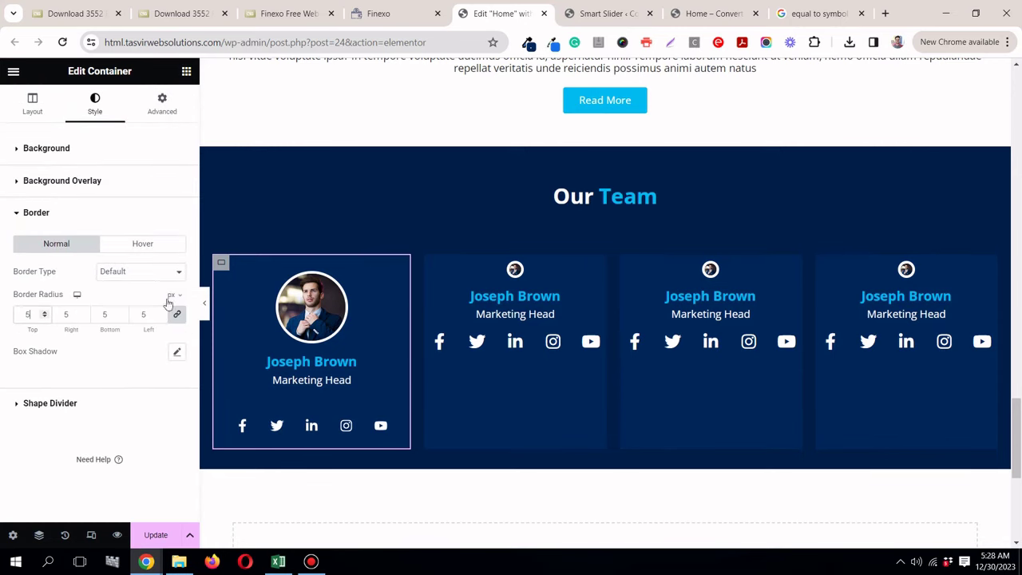
Step: Compare the first member card's corners and overall look with the Finexo template at full page width
click(204, 302)
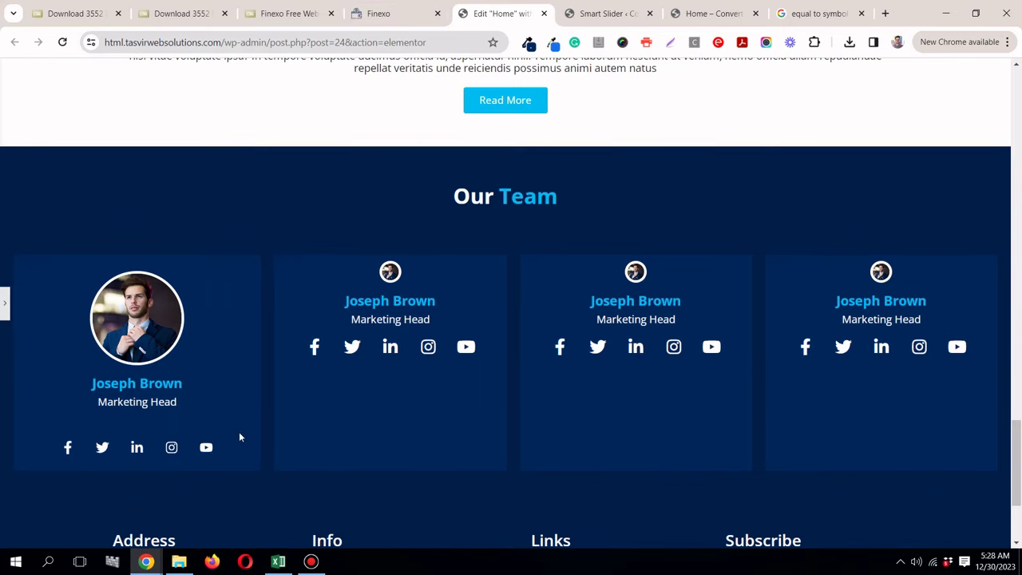
click(379, 13)
click(497, 14)
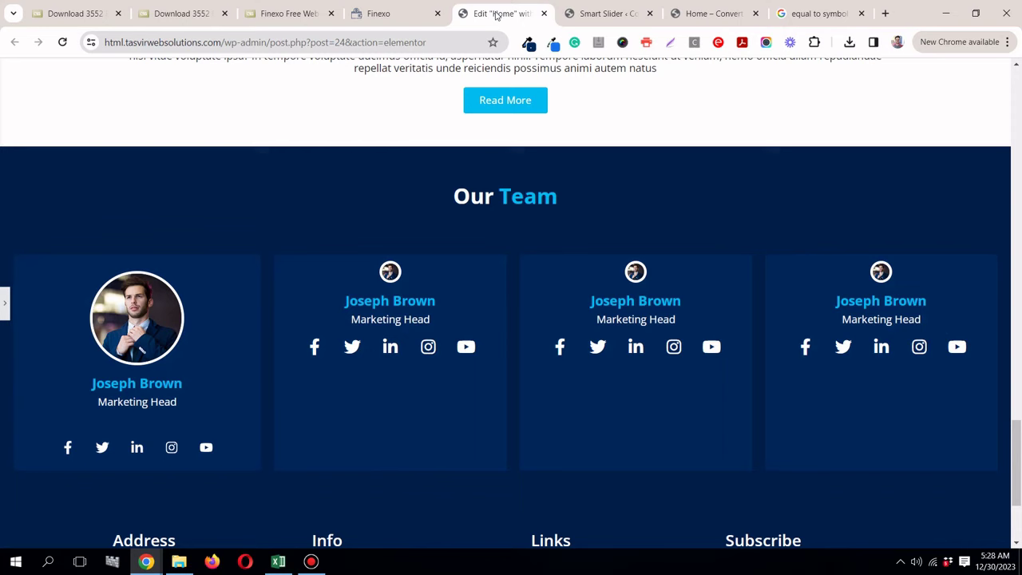
click(3, 302)
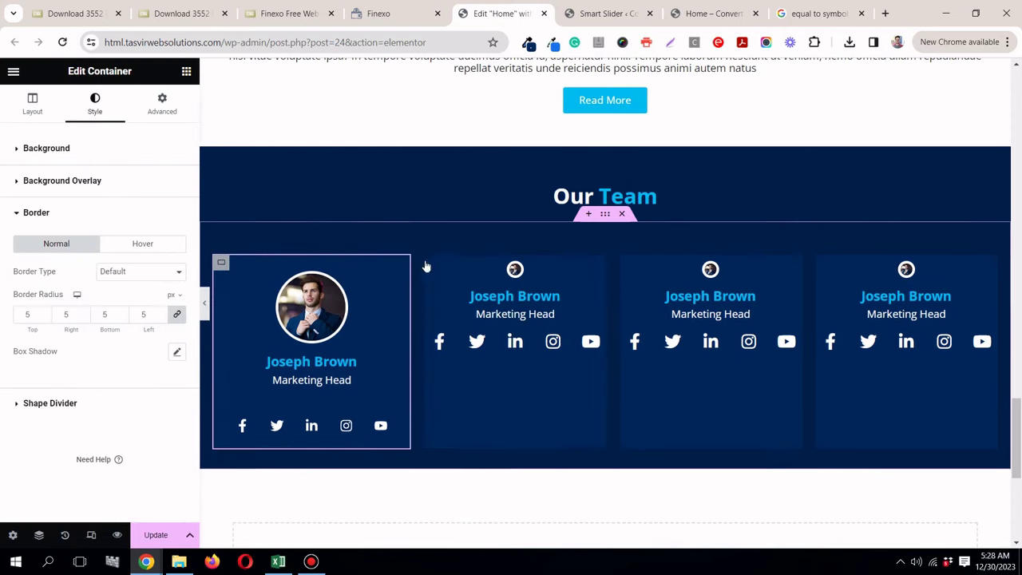
Step: Delete the three outdated member cards beside the styled first card
right_click(430, 265)
click(480, 537)
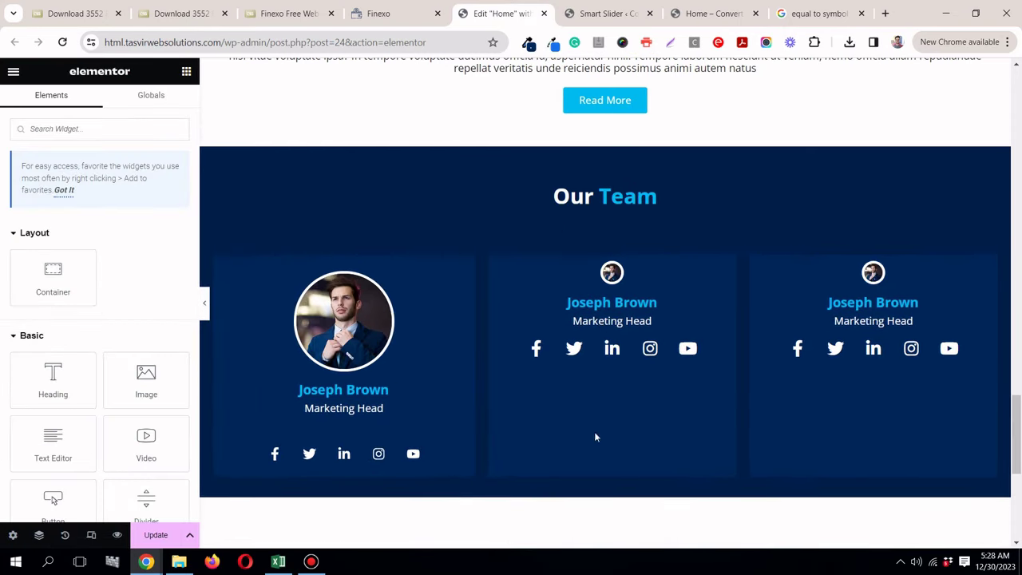
right_click(496, 262)
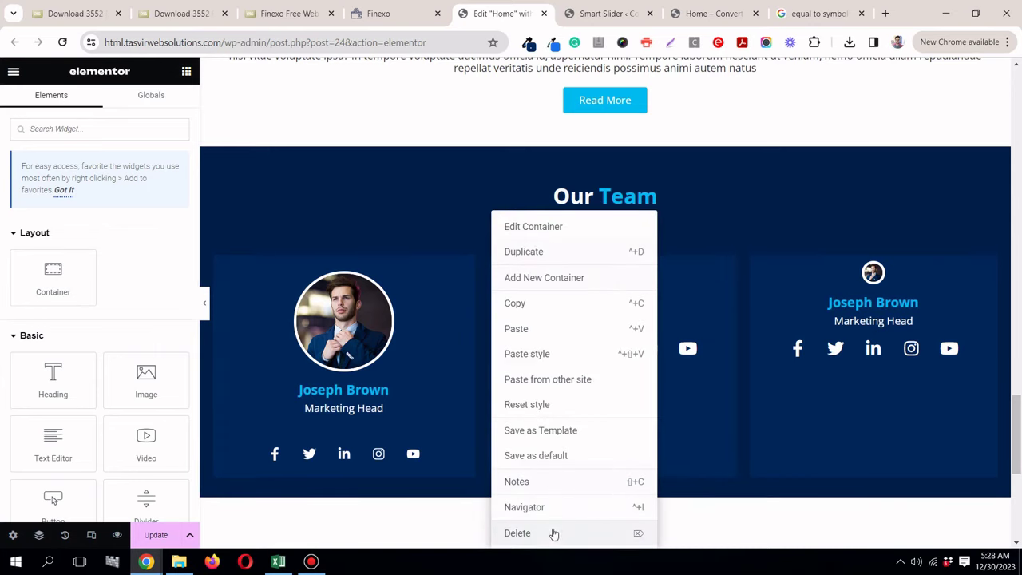
click(552, 531)
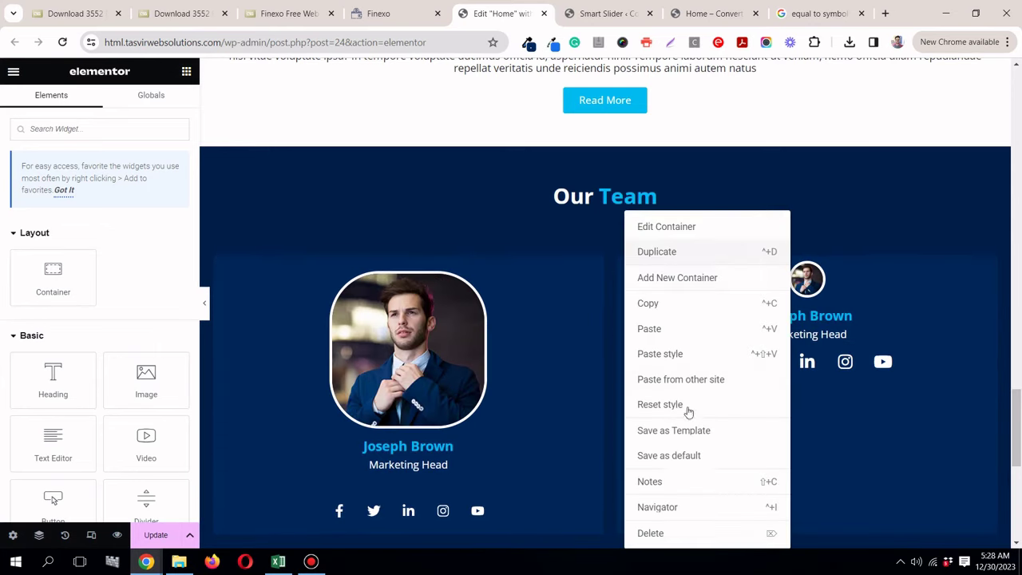
click(680, 535)
Step: Duplicate the styled member card three times to make a row of four cards
right_click(217, 261)
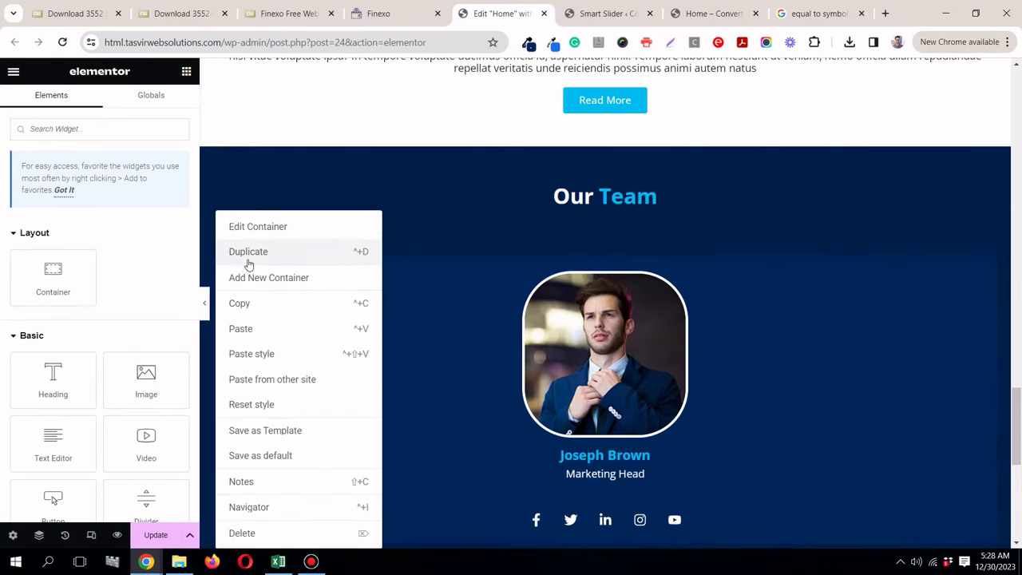
click(264, 264)
right_click(619, 260)
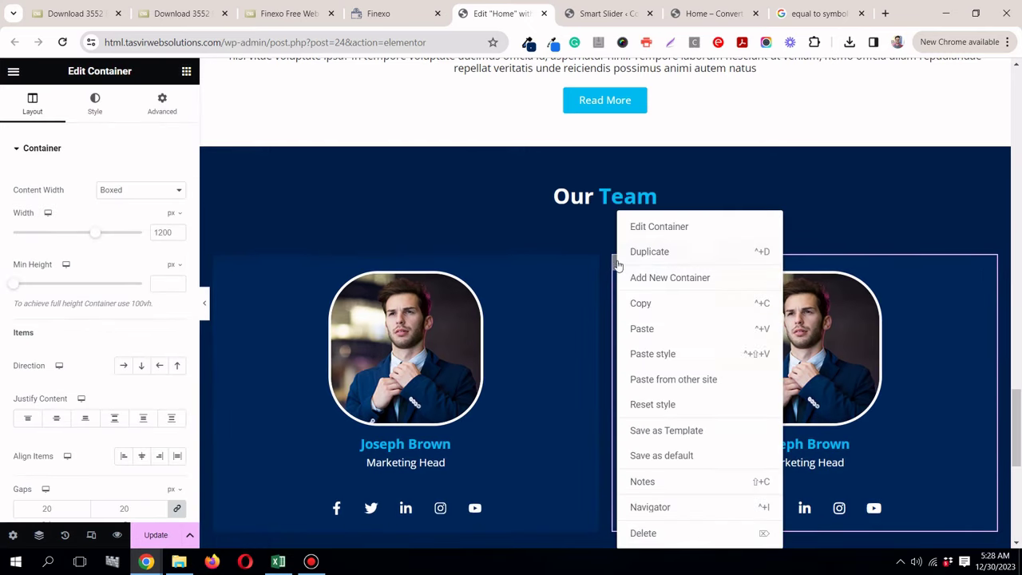
click(655, 261)
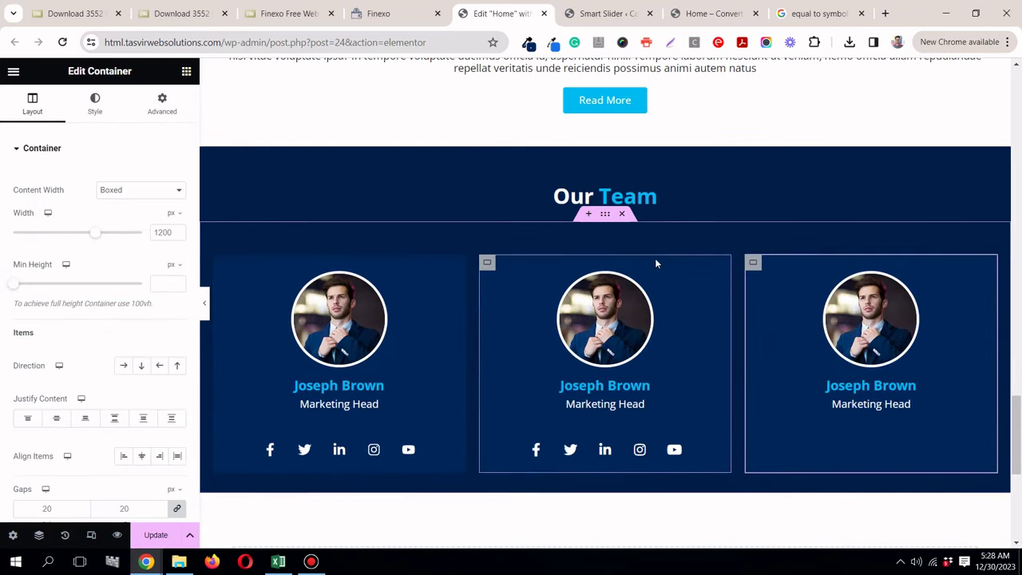
right_click(752, 263)
click(776, 254)
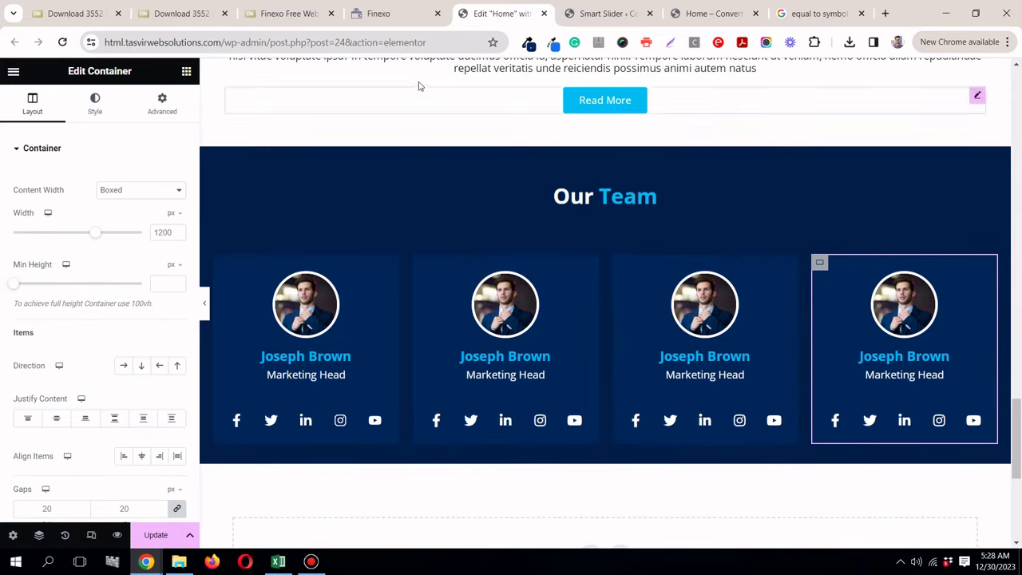
Step: Save the second team member's photo from the Finexo template as team-2.jpg in the Brain Poems folder
click(394, 16)
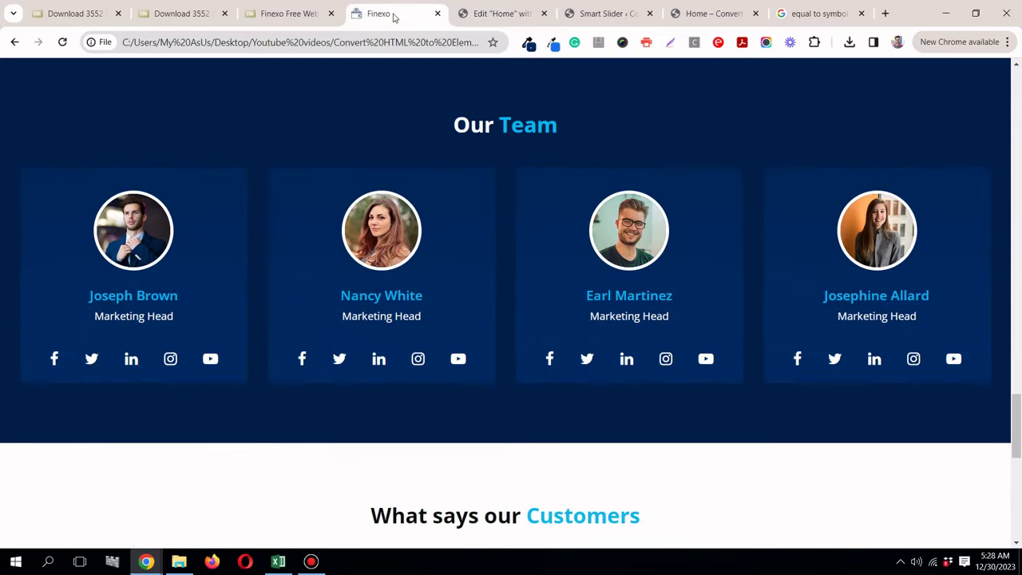
right_click(394, 227)
click(426, 252)
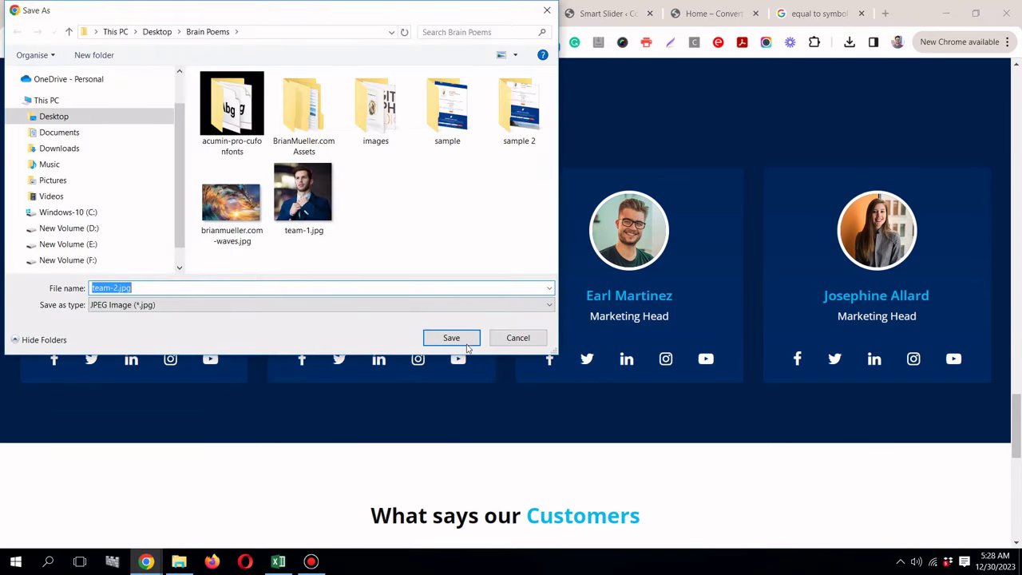
click(467, 339)
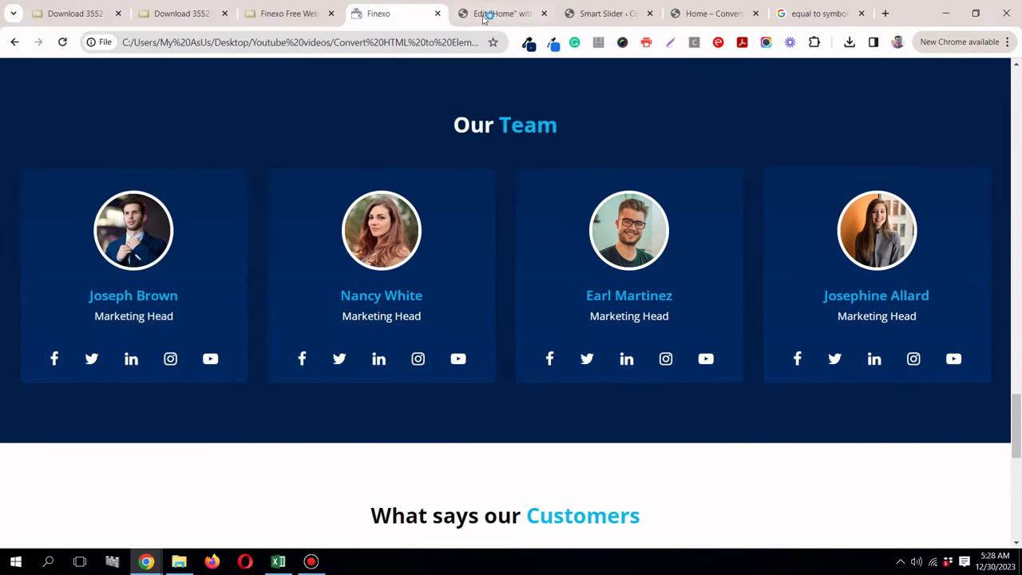
Step: Replace the second team card's photo in the Elementor page with the downloaded team-2.jpg
click(489, 14)
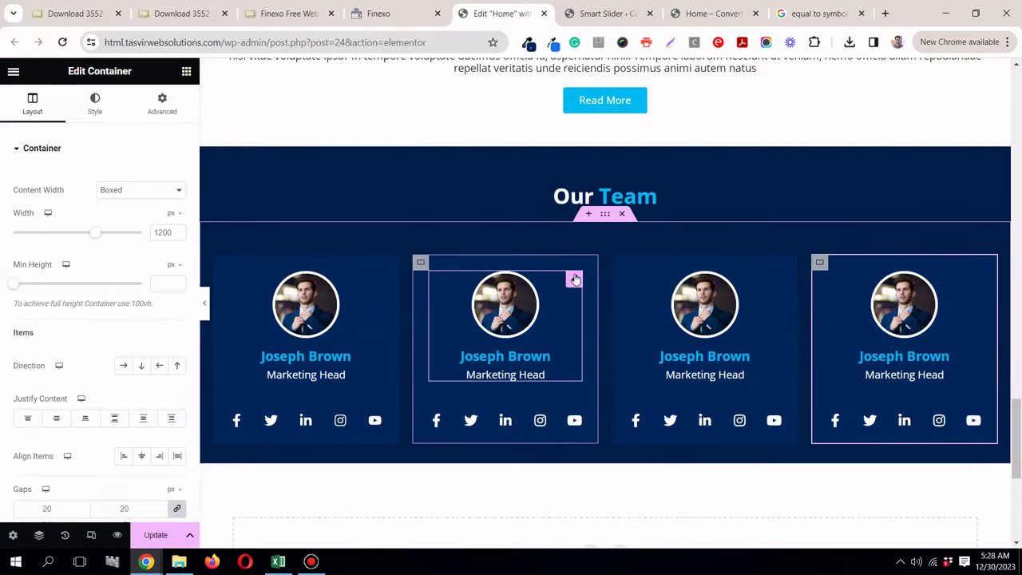
click(574, 278)
click(96, 232)
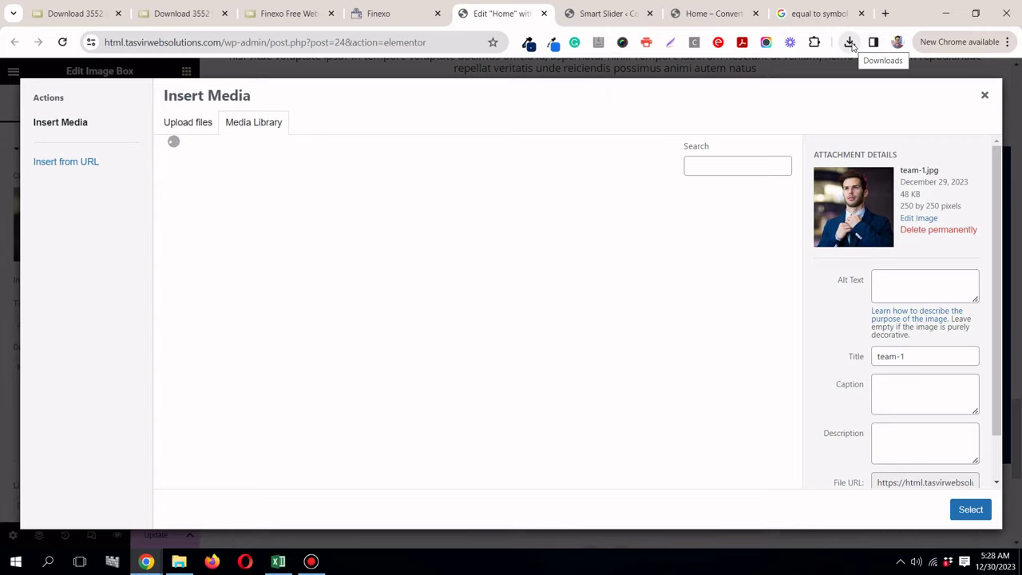
click(849, 41)
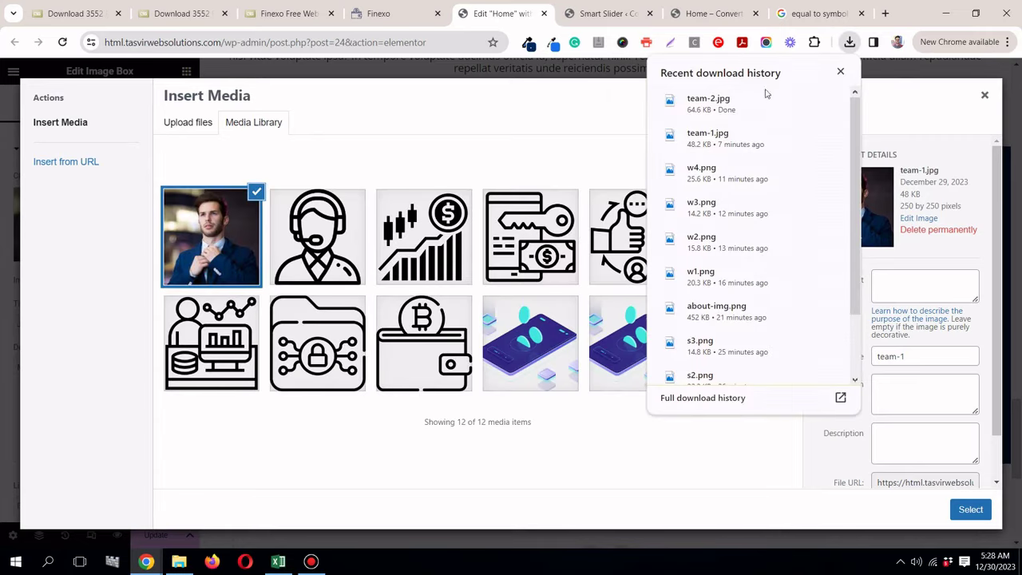
drag(743, 96, 253, 217)
drag(394, 132, 395, 133)
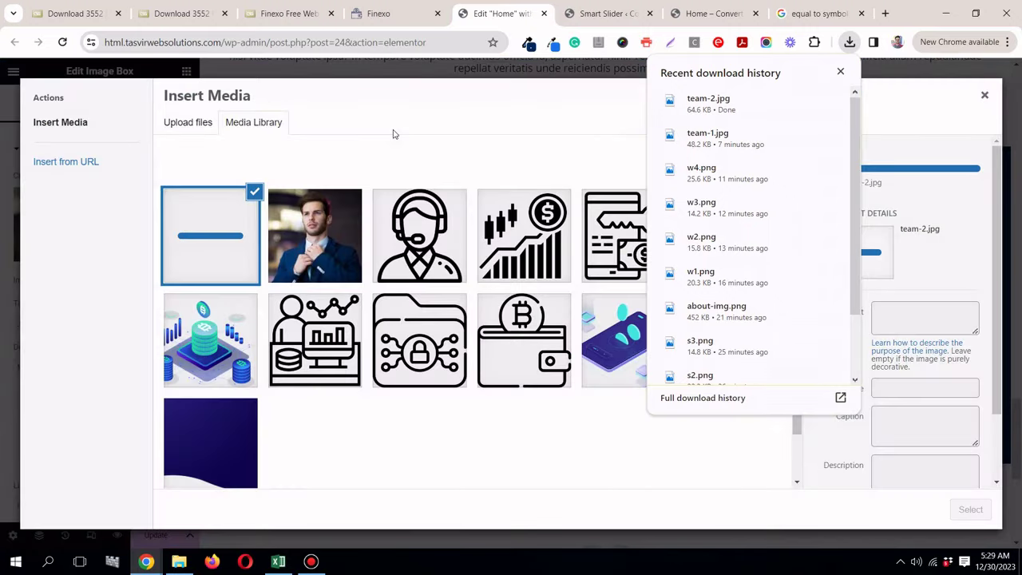
click(973, 509)
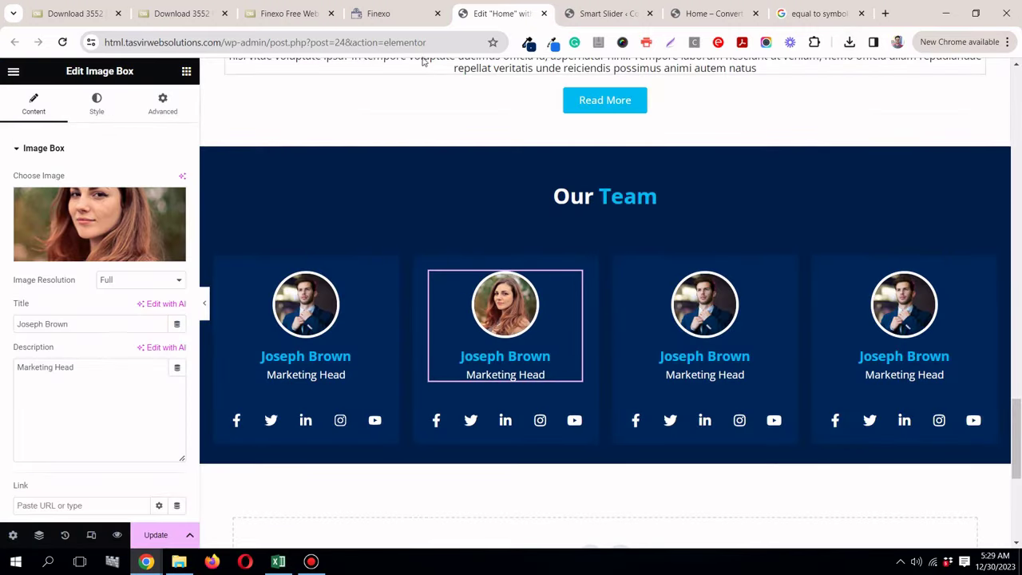
Step: Copy the second member's name from the Finexo template into the title of the second team card
click(404, 14)
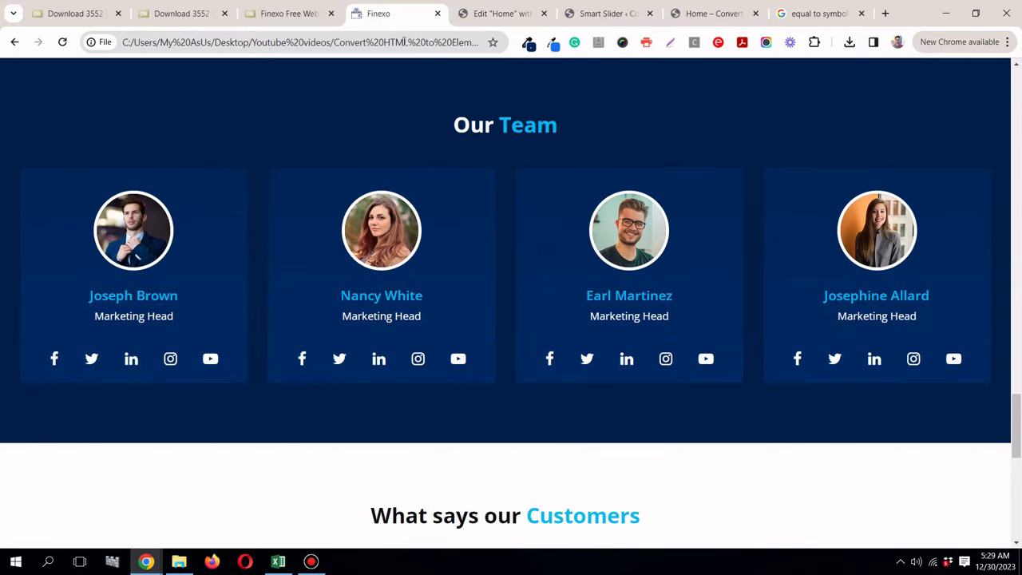
triple_click(407, 298)
right_click(405, 296)
click(439, 302)
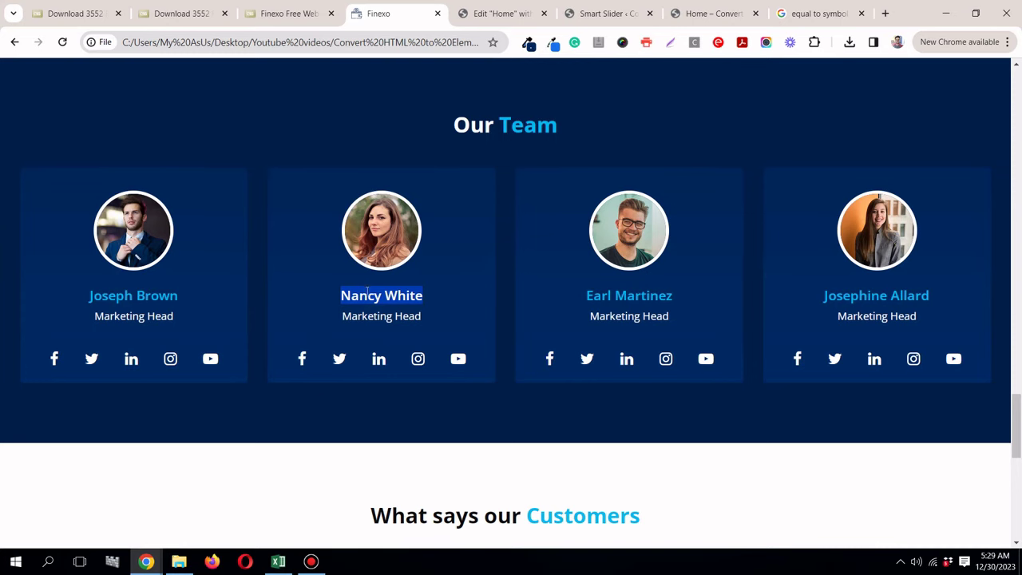
click(501, 14)
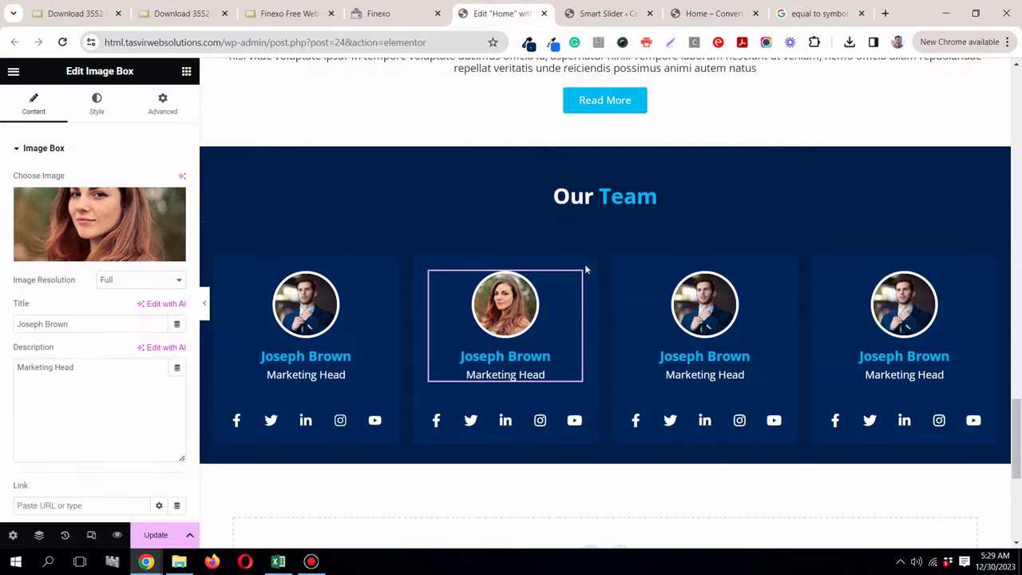
triple_click(107, 325)
right_click(107, 324)
click(220, 104)
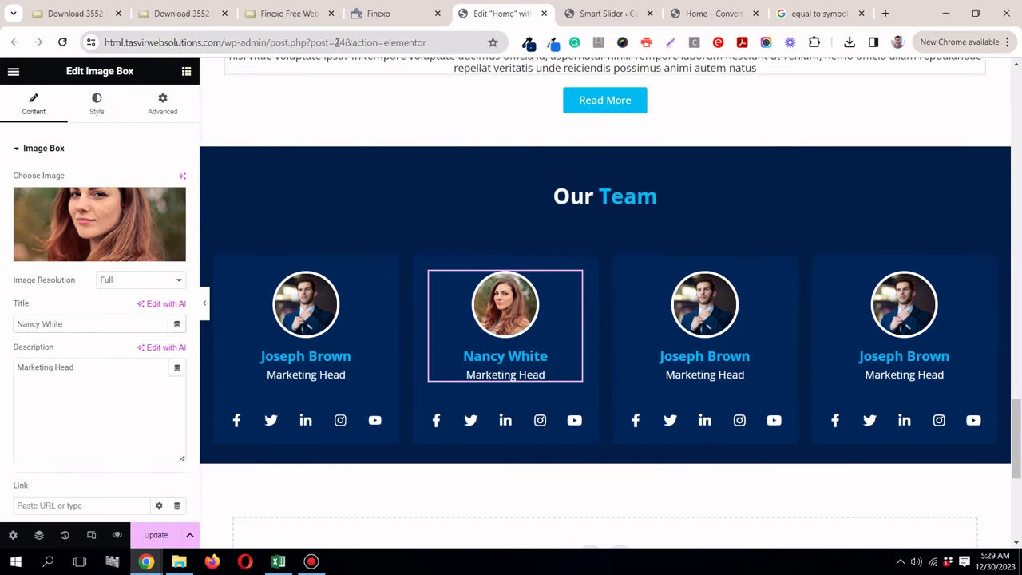
Step: Save the third team member's photo from the Finexo template as team-3.jpg in the Brain Poems folder
click(362, 16)
click(588, 237)
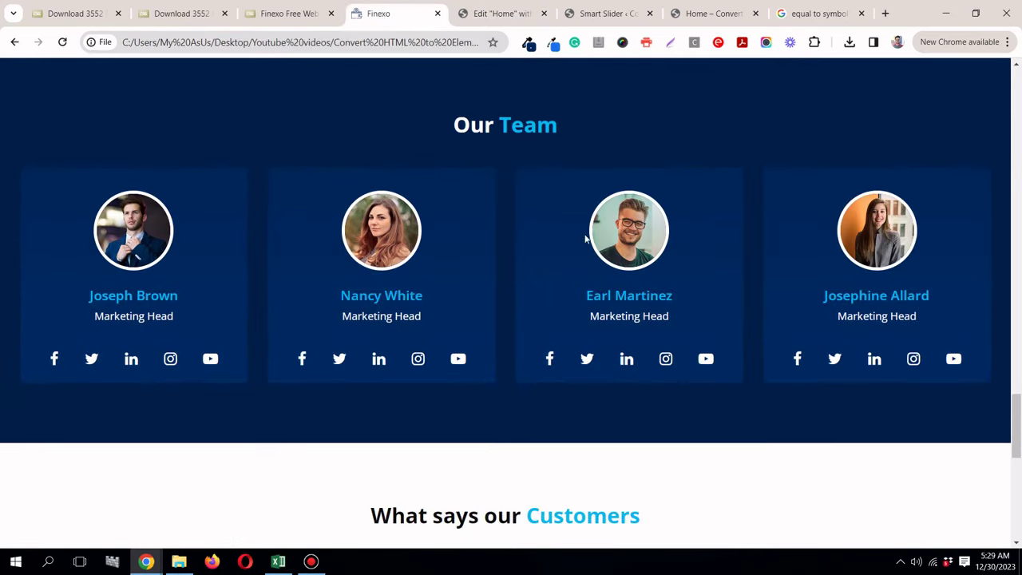
right_click(632, 233)
click(662, 266)
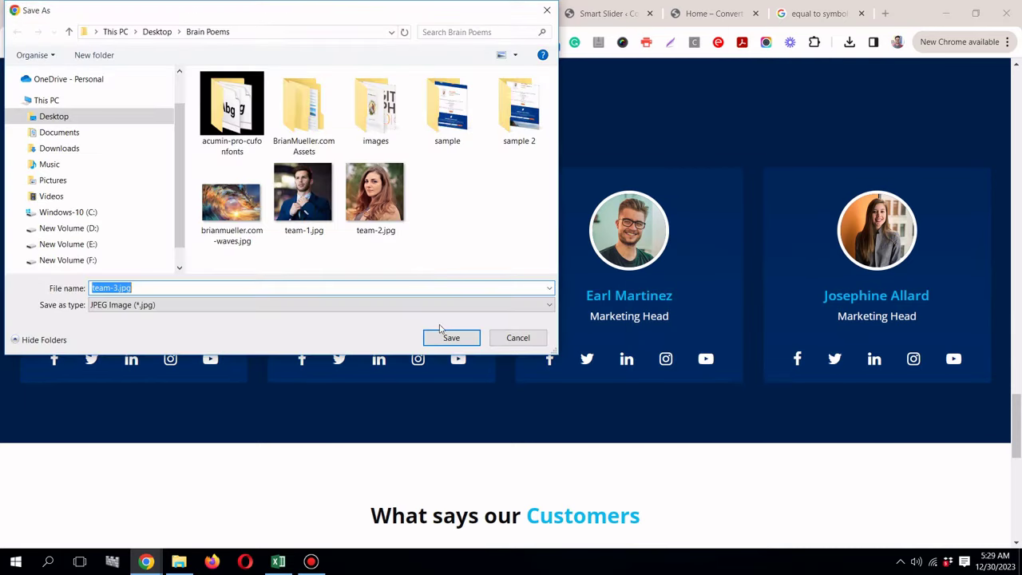
click(441, 331)
Step: Upload team-3.jpg to the media library and set it as the third team card's photo
click(499, 14)
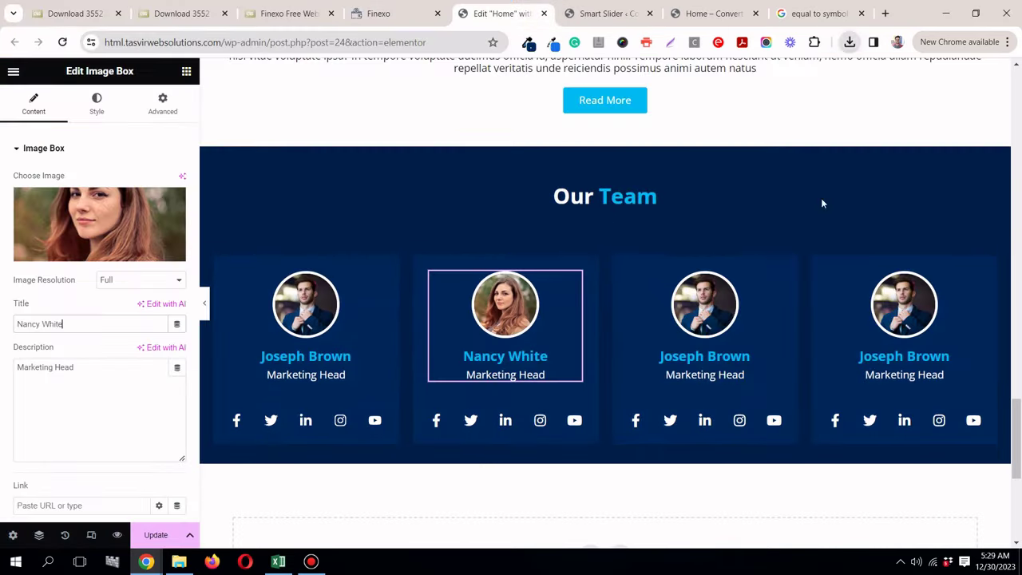
click(771, 280)
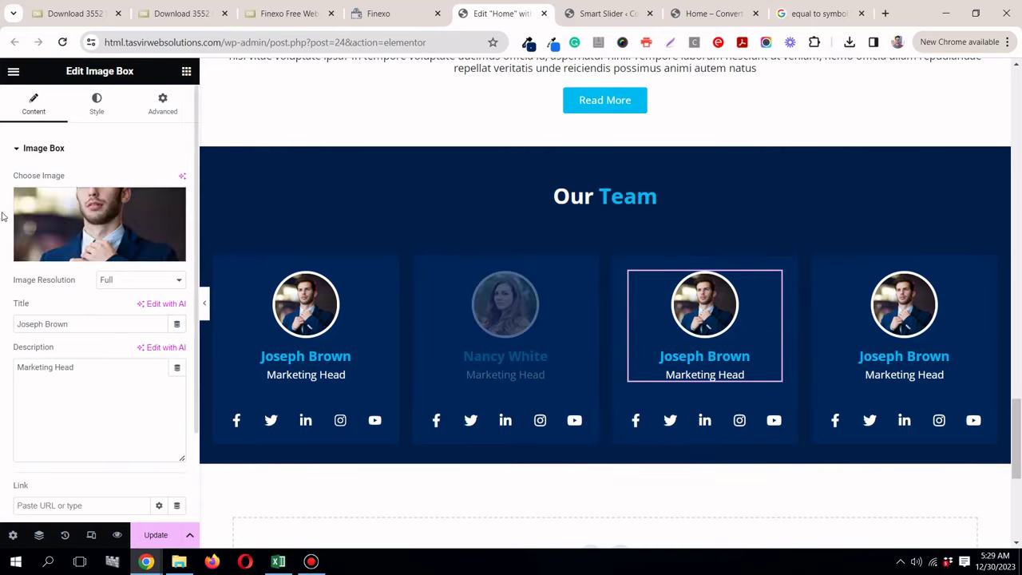
click(56, 215)
click(851, 44)
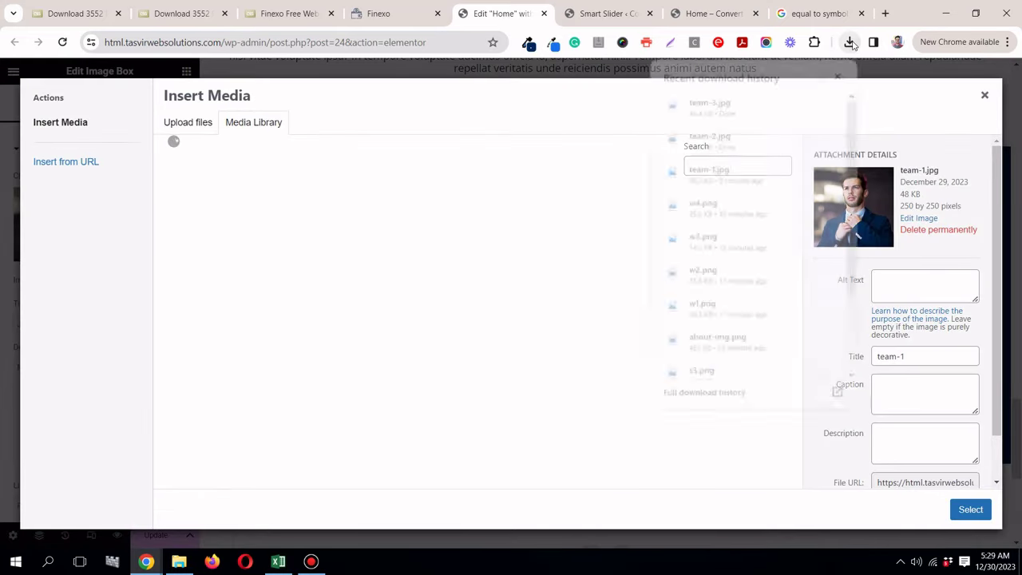
drag(753, 110, 383, 126)
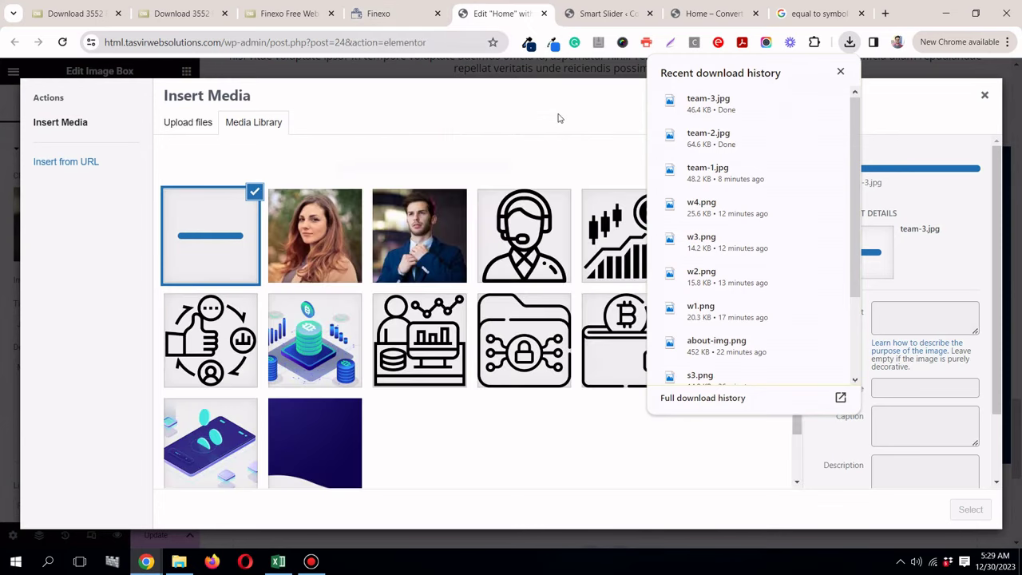
click(558, 116)
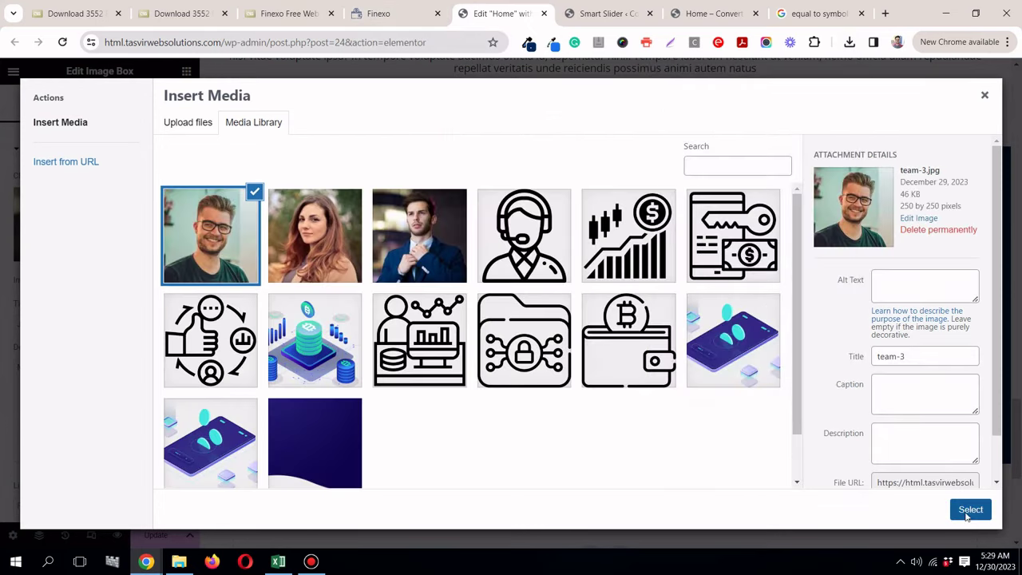
click(970, 511)
Step: Replace the third team card's title with the third member's name copied from the Finexo template
click(408, 16)
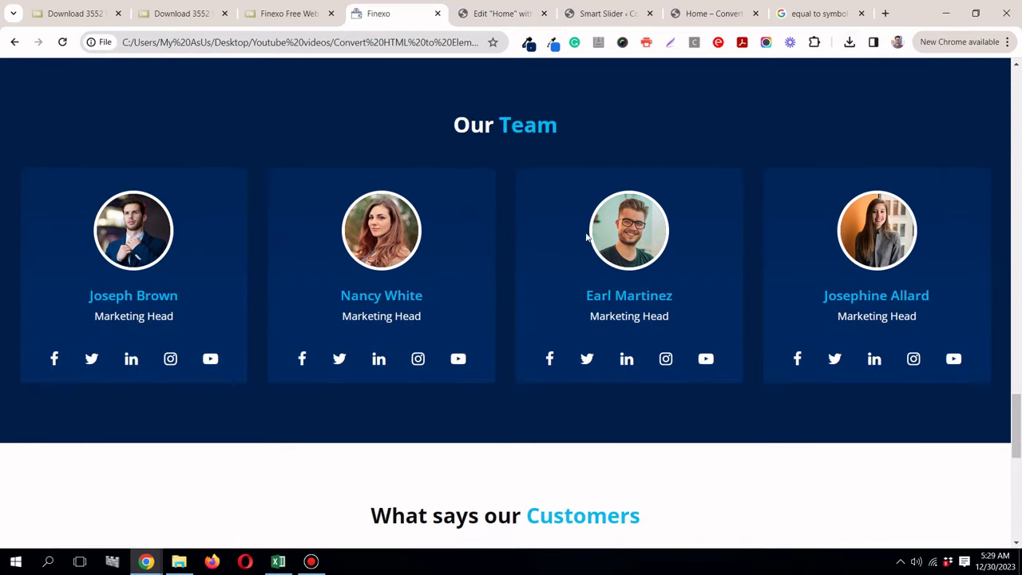
triple_click(655, 296)
right_click(655, 296)
click(679, 310)
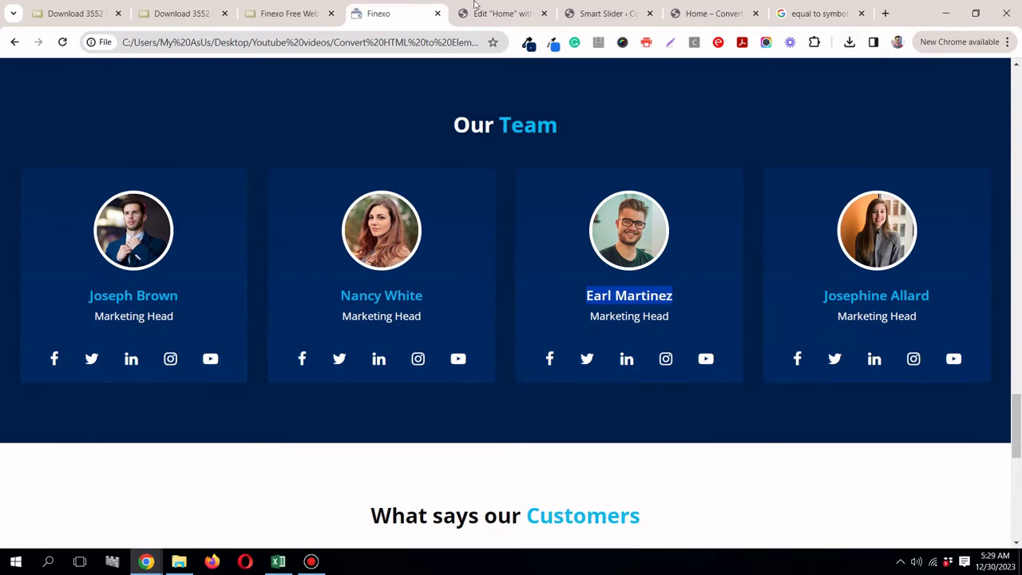
click(495, 13)
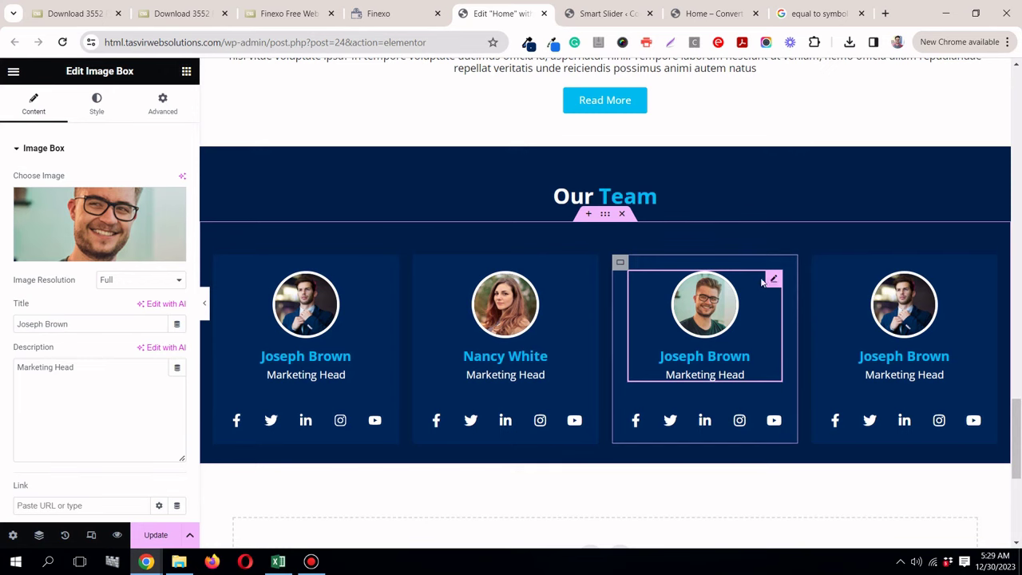
triple_click(71, 325)
right_click(71, 325)
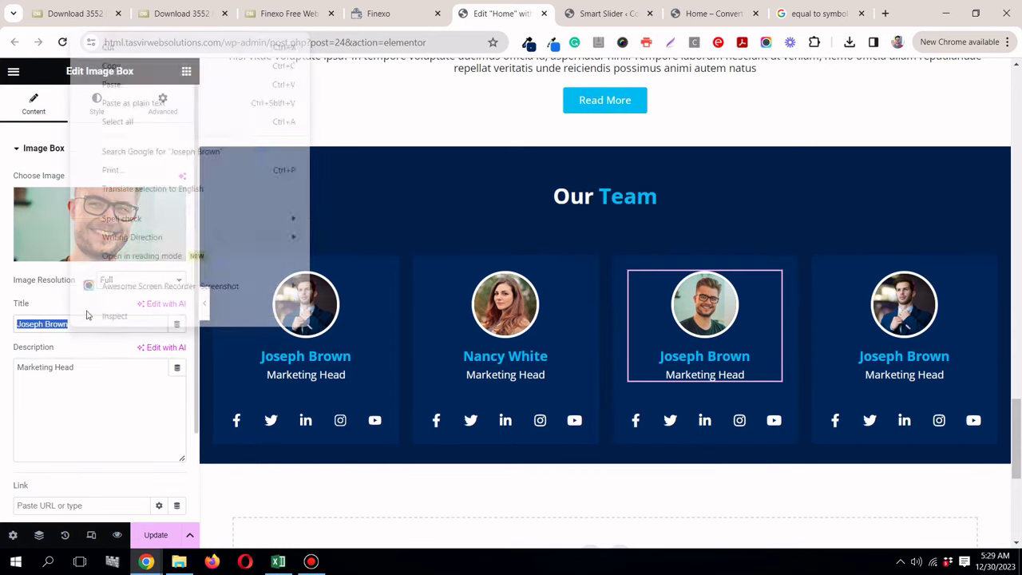
click(158, 119)
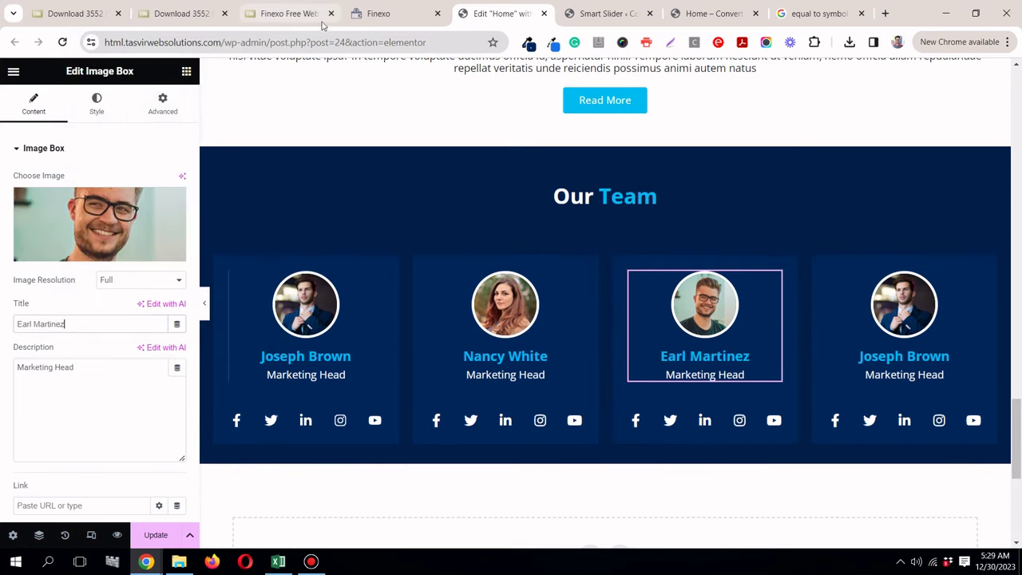
Step: Save the fourth team member's photo from the Finexo template as team-4.jpg in the Brain Poems folder
click(375, 19)
click(815, 259)
right_click(872, 227)
click(826, 261)
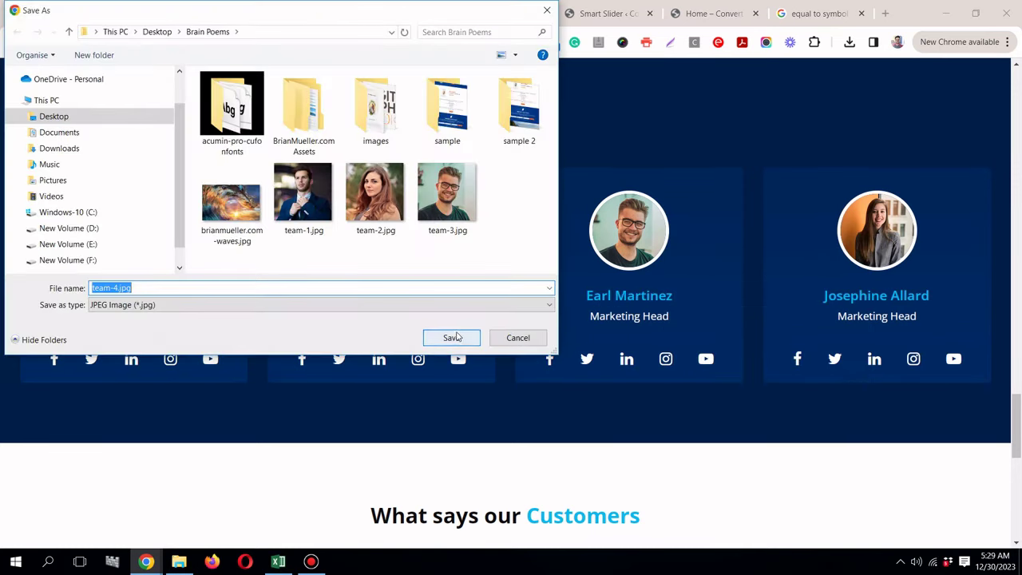
click(452, 336)
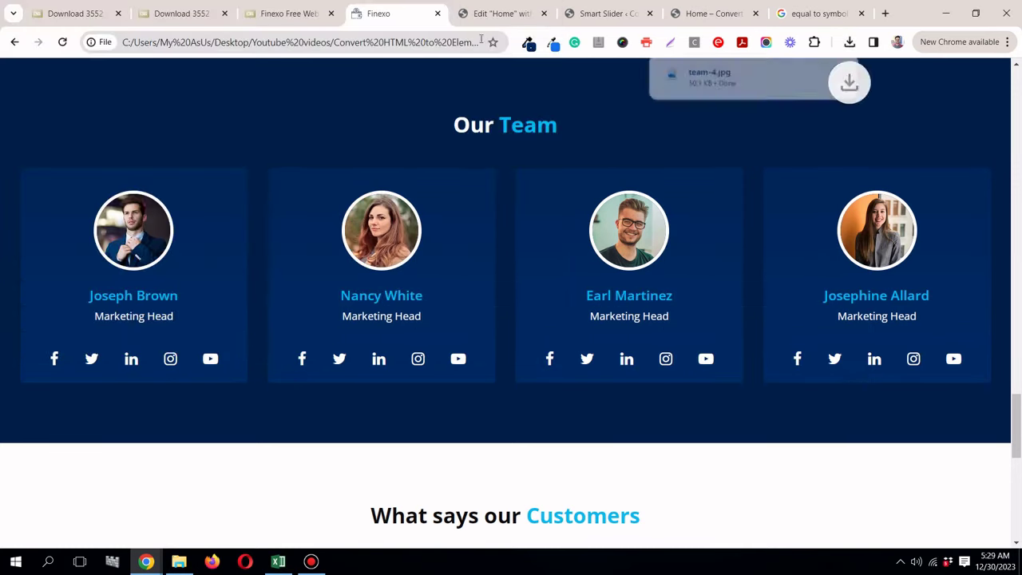
Step: Upload team-4.jpg to the media library as the new photo for the fourth team card
click(495, 13)
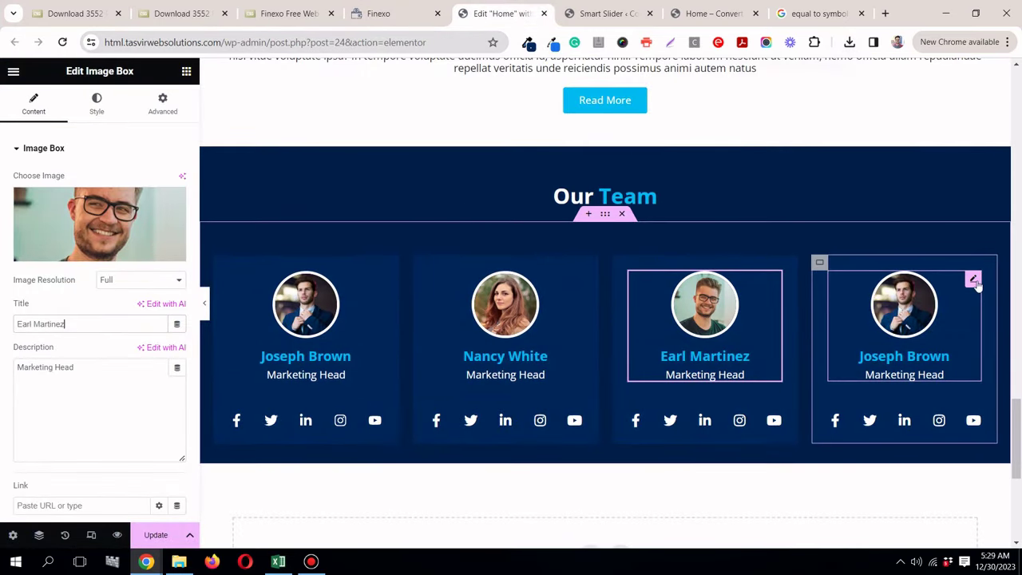
click(973, 279)
click(49, 243)
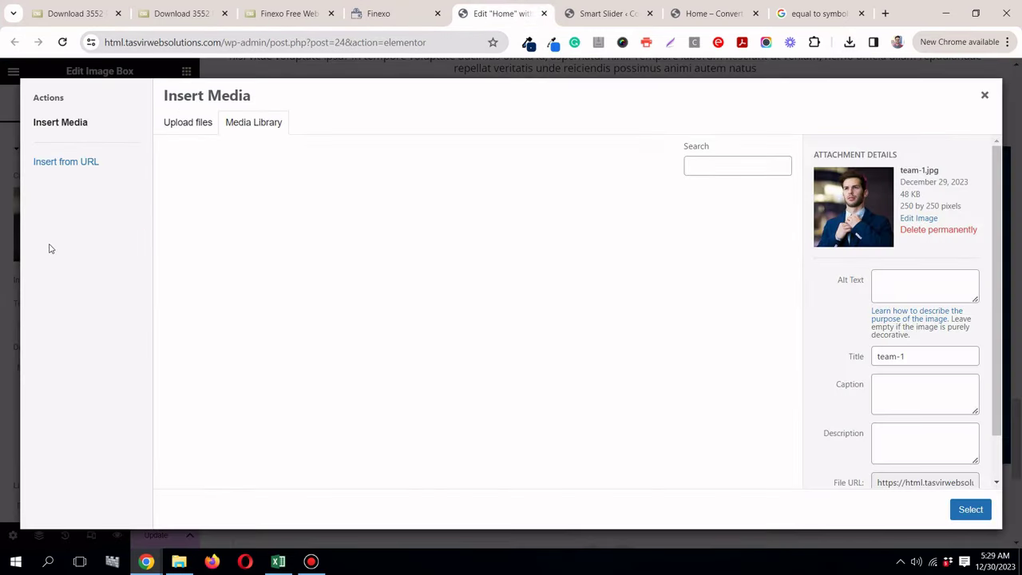
click(849, 42)
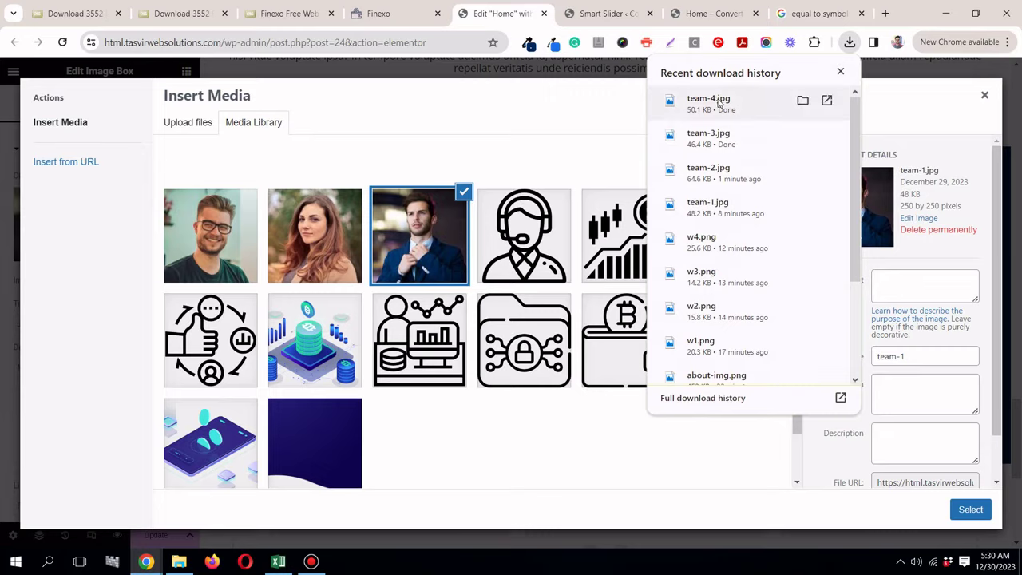
drag(724, 106, 225, 222)
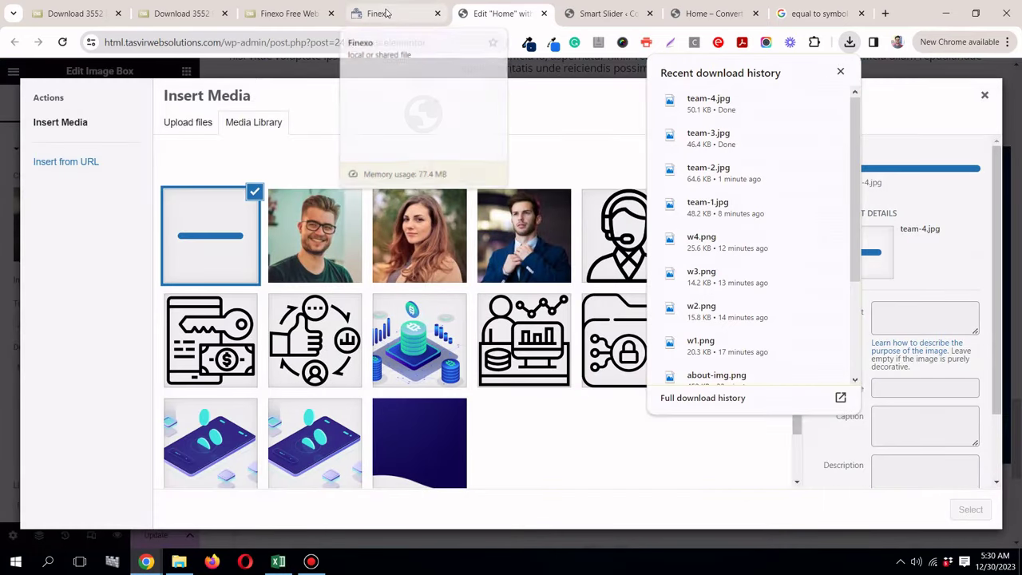
click(386, 13)
click(507, 14)
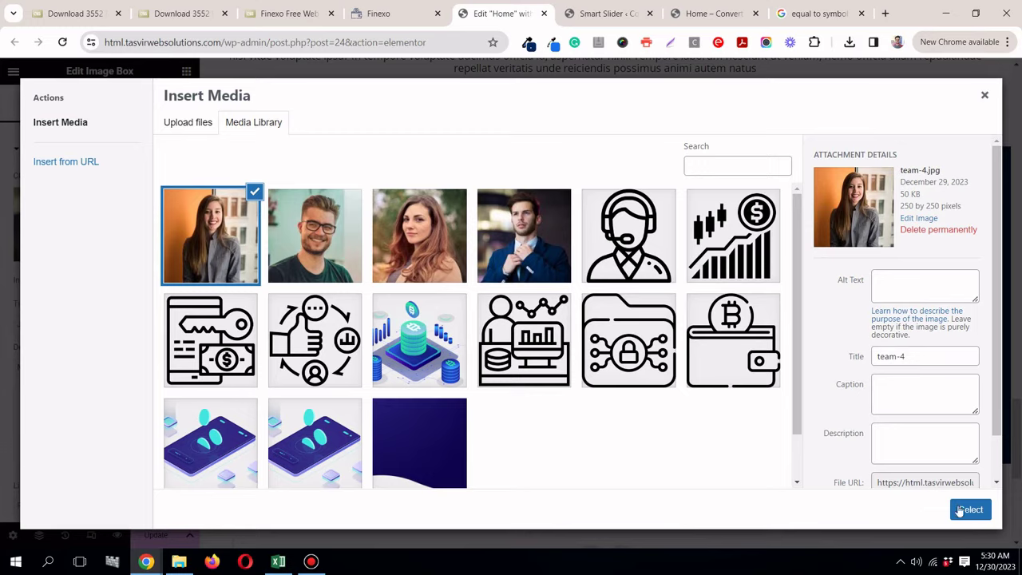
Step: Insert team-4.jpg into the fourth team card and replace its title with the fourth member's name copied from the Finexo template
click(966, 510)
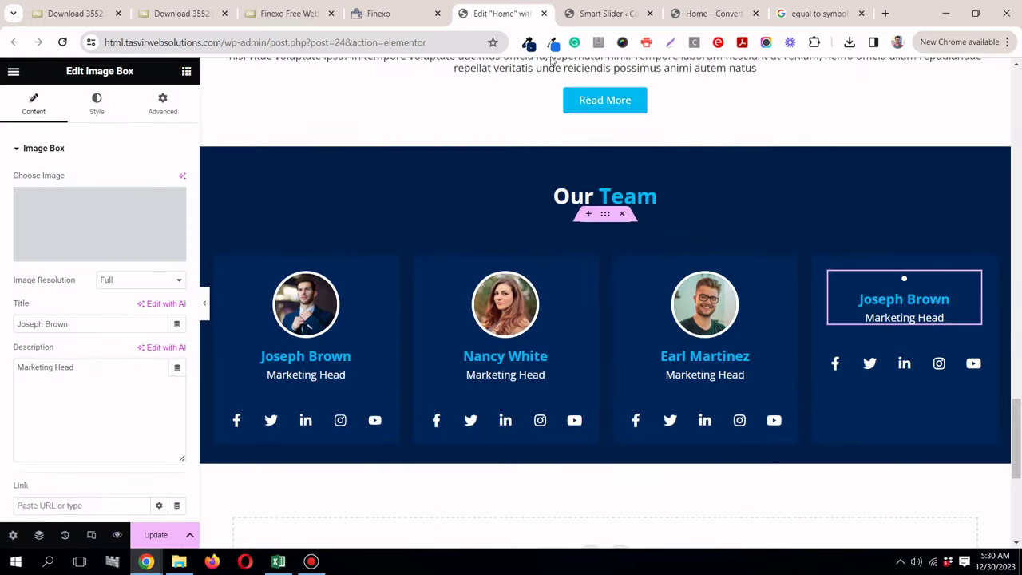
click(419, 14)
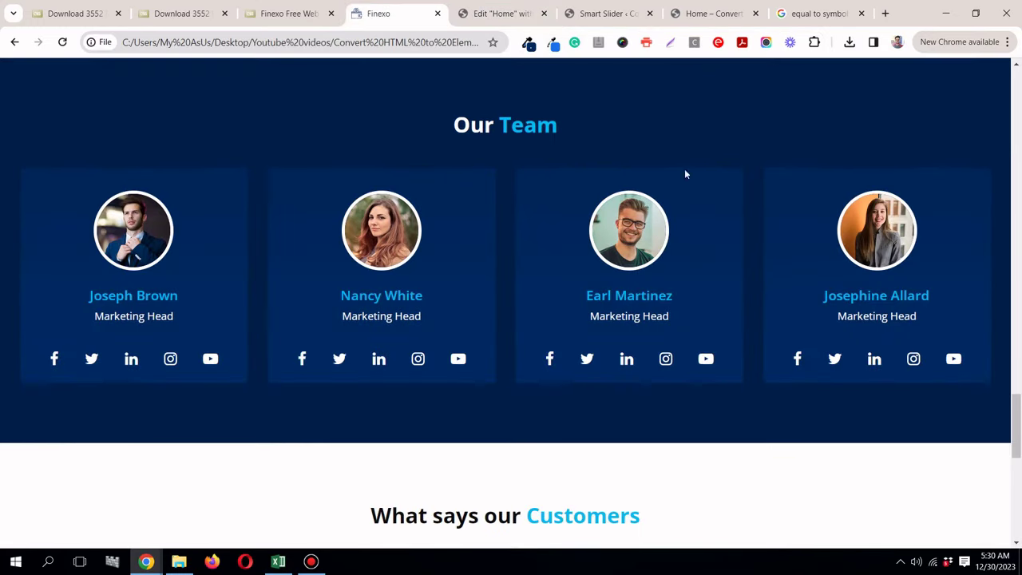
triple_click(865, 300)
right_click(867, 301)
click(844, 315)
click(513, 16)
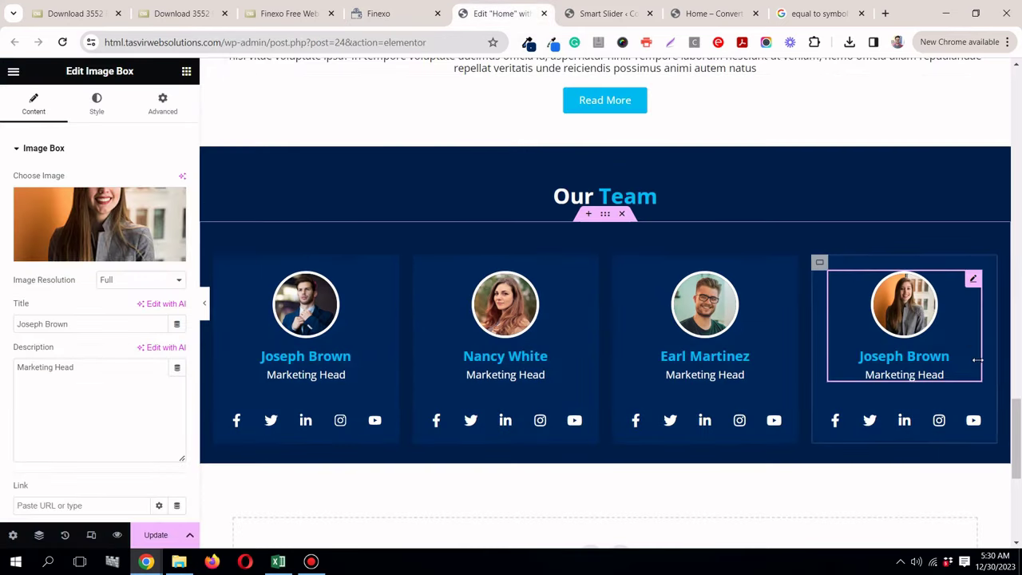
click(78, 327)
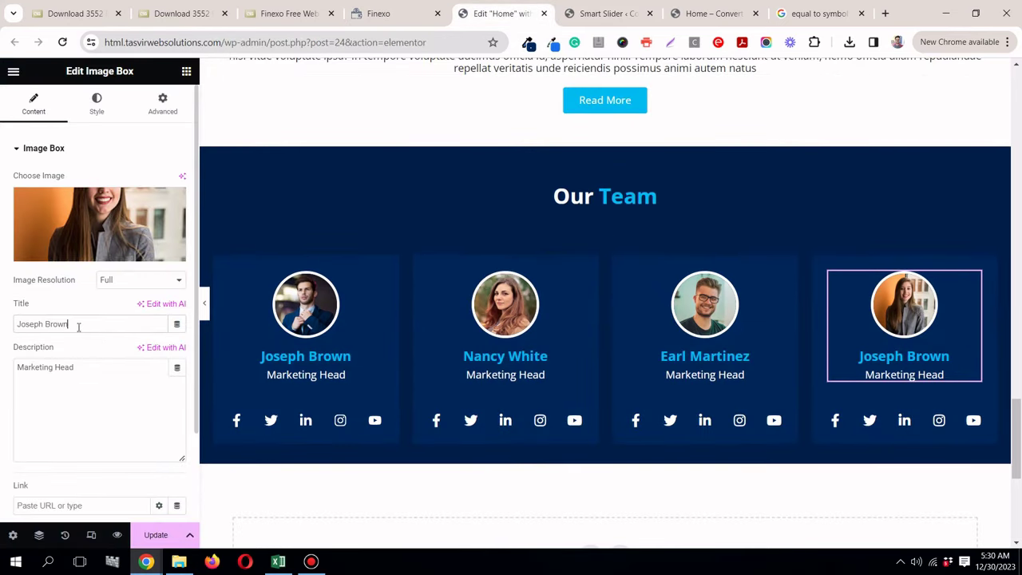
triple_click(79, 326)
right_click(78, 326)
click(173, 120)
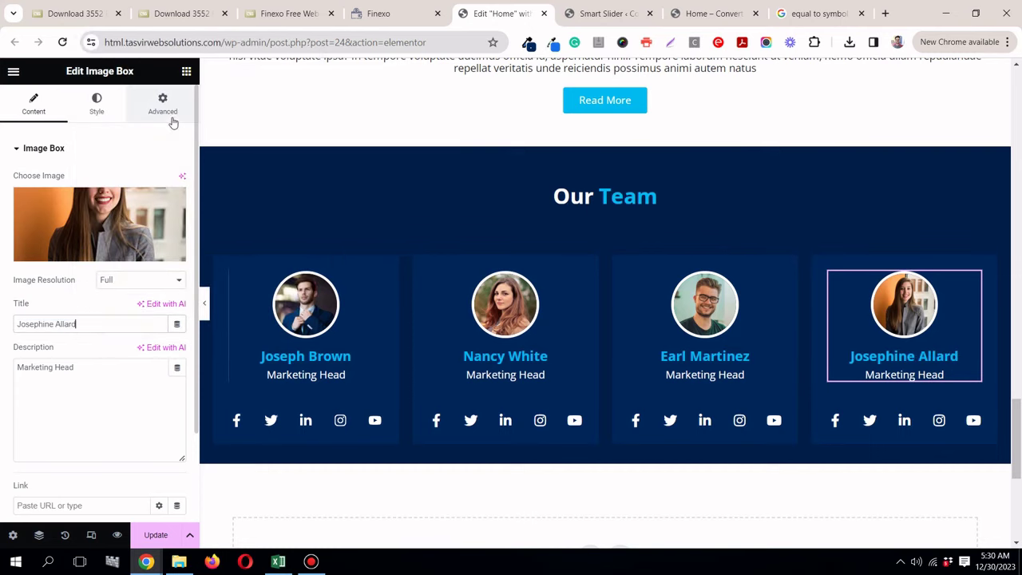
Step: Preview the Our Team section with the editor panel hidden, restore the panel, and update the page
click(206, 304)
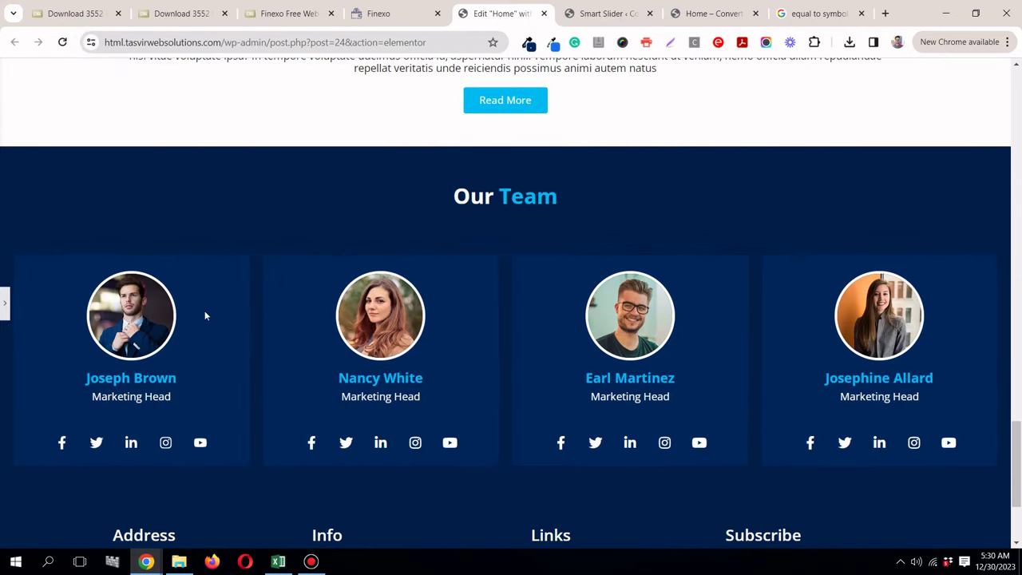
key(ctrl+p)
click(203, 302)
click(4, 306)
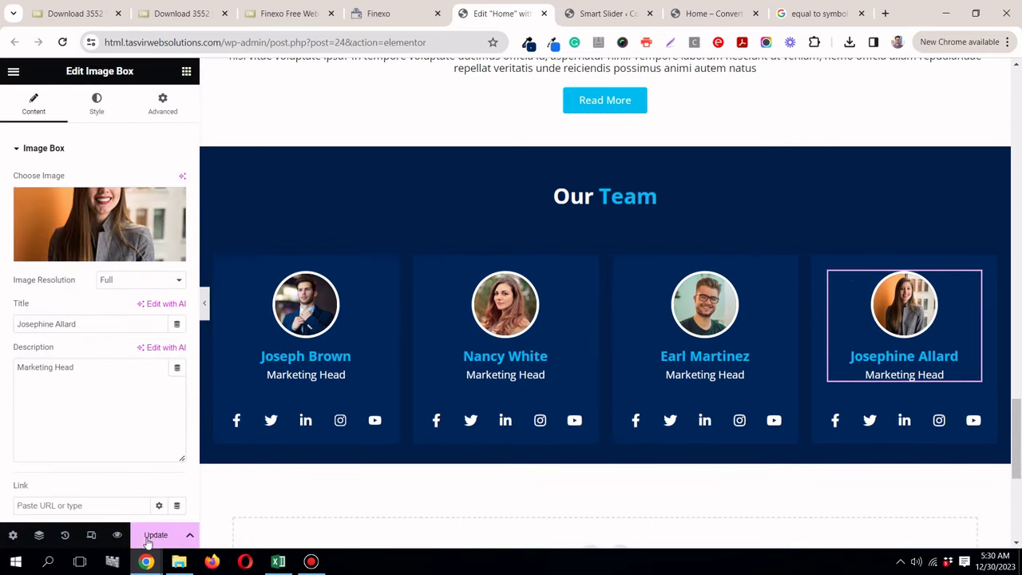
Step: Check the Customers section in the Finexo template and add a single-column container below the Our Team section
click(348, 10)
scroll(452, 263, down, 8)
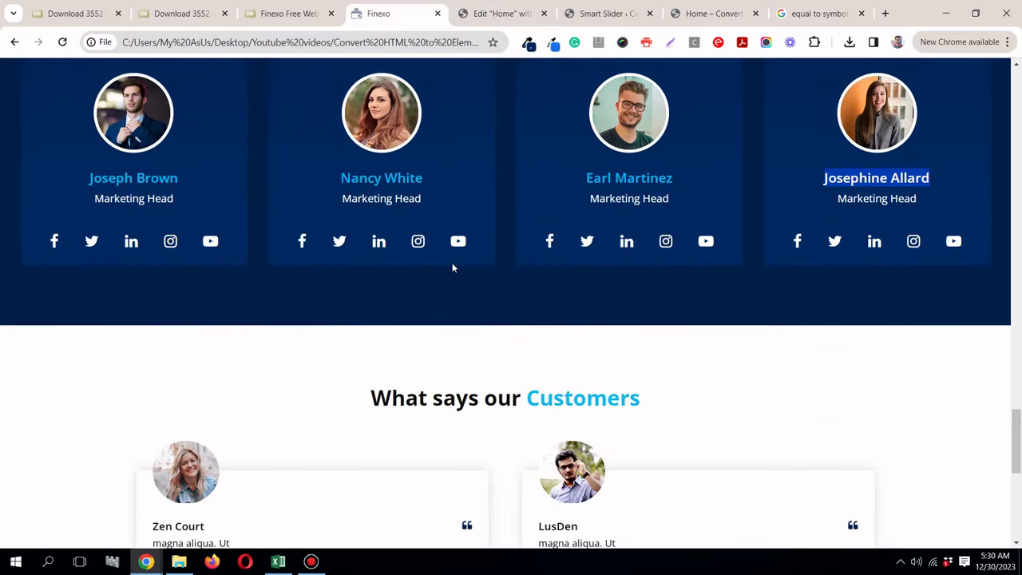
scroll(454, 263, up, 4)
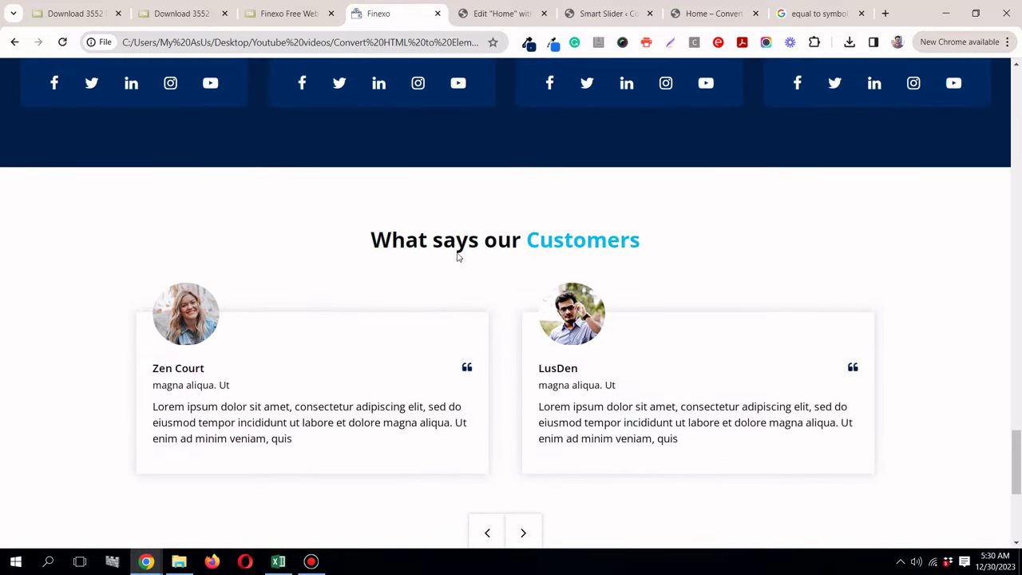
click(511, 14)
scroll(557, 287, down, 3)
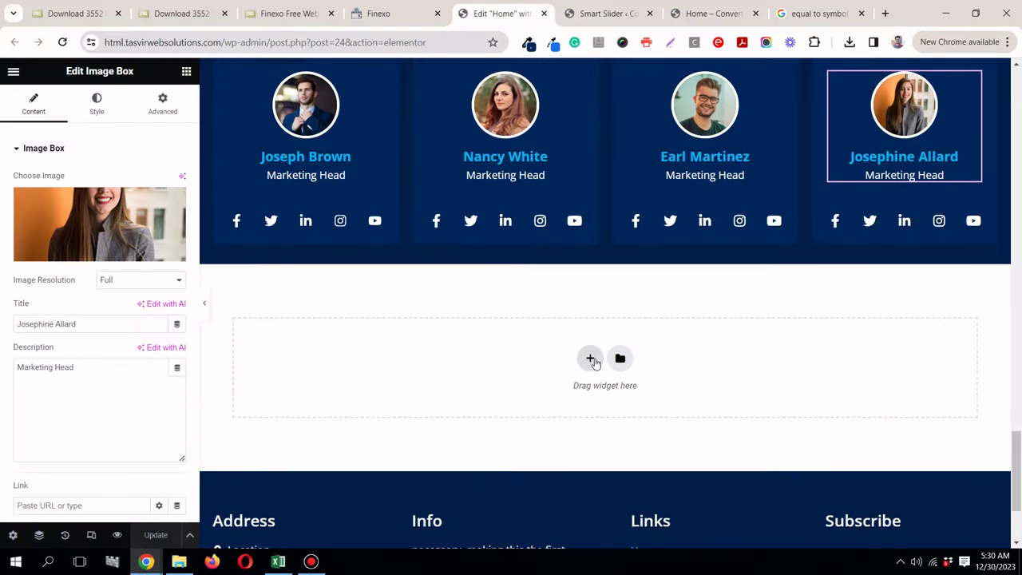
click(591, 360)
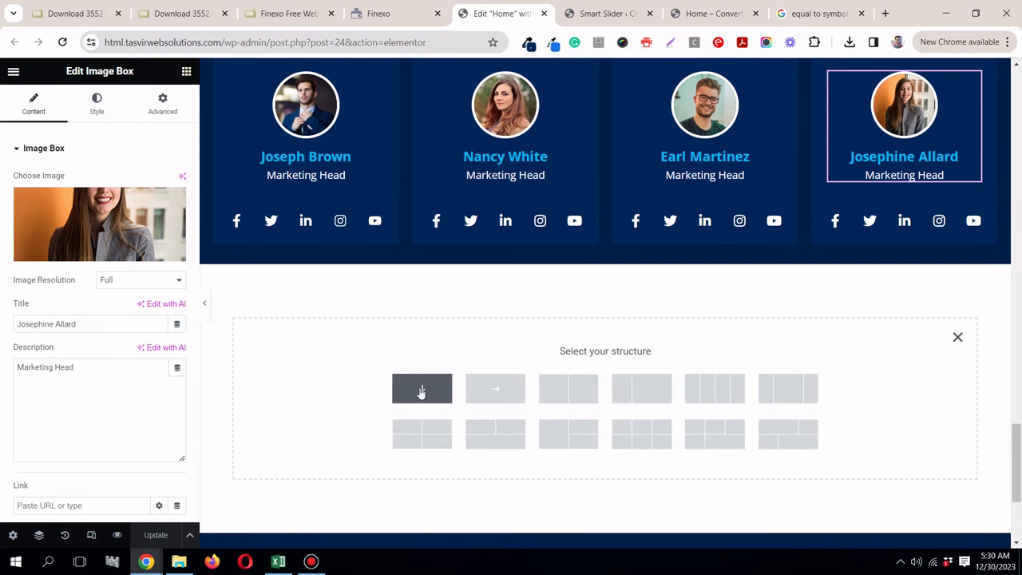
click(420, 389)
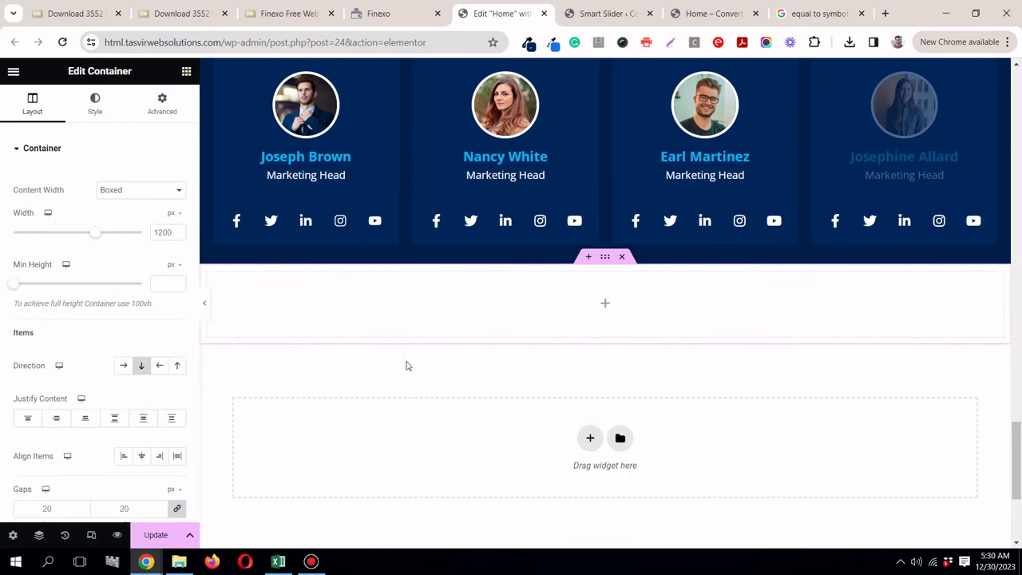
Step: Examine how the Customers testimonial slider in the Finexo template advances and return to the Elementor page
click(391, 14)
scroll(468, 200, up, 2)
scroll(468, 200, down, 3)
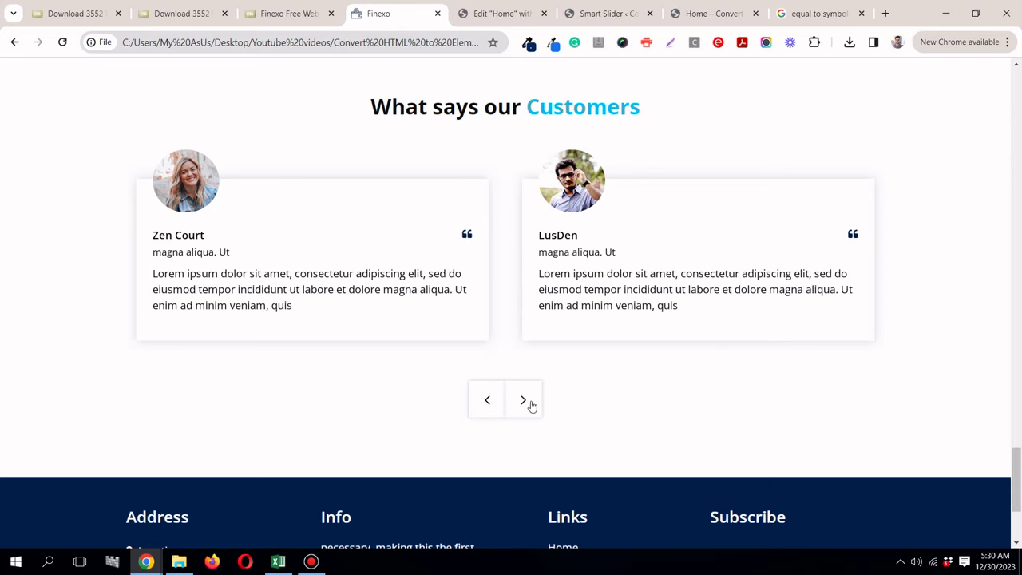
click(532, 405)
click(532, 405)
click(479, 14)
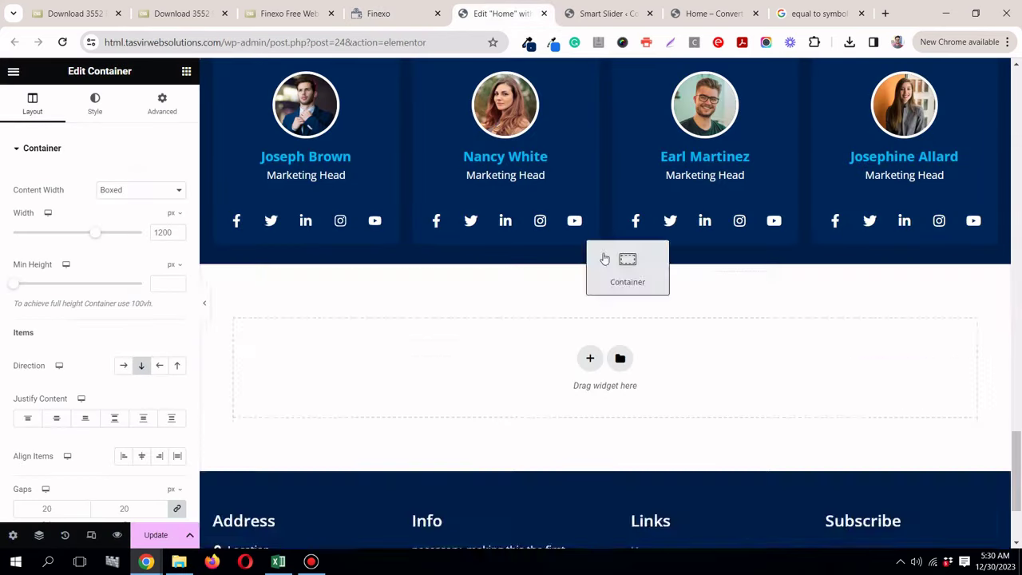
Step: Unlink the new container's padding and set its top and bottom padding to 50 px
click(162, 104)
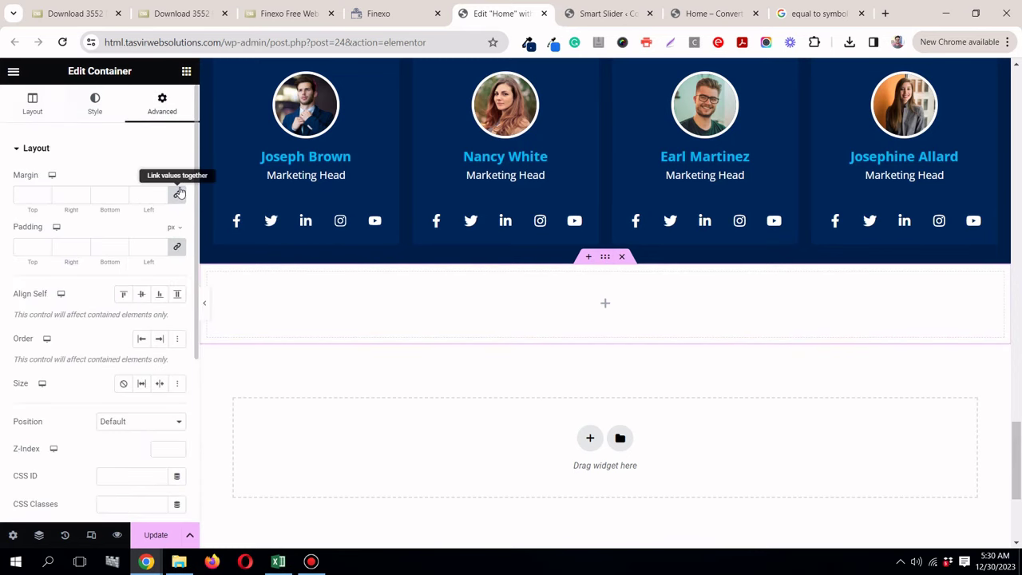
click(177, 246)
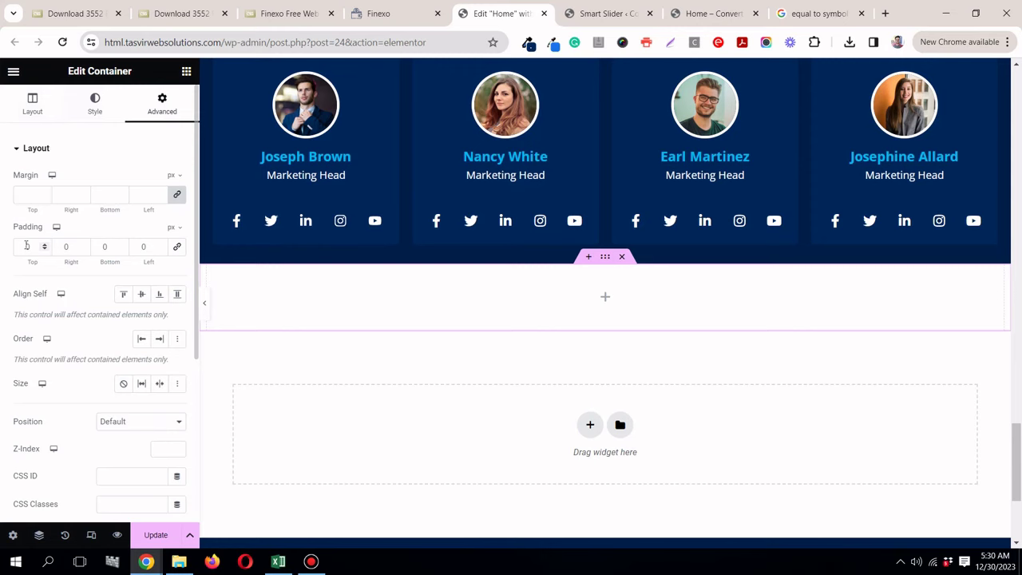
click(26, 246)
text(50)
click(98, 246)
text(50)
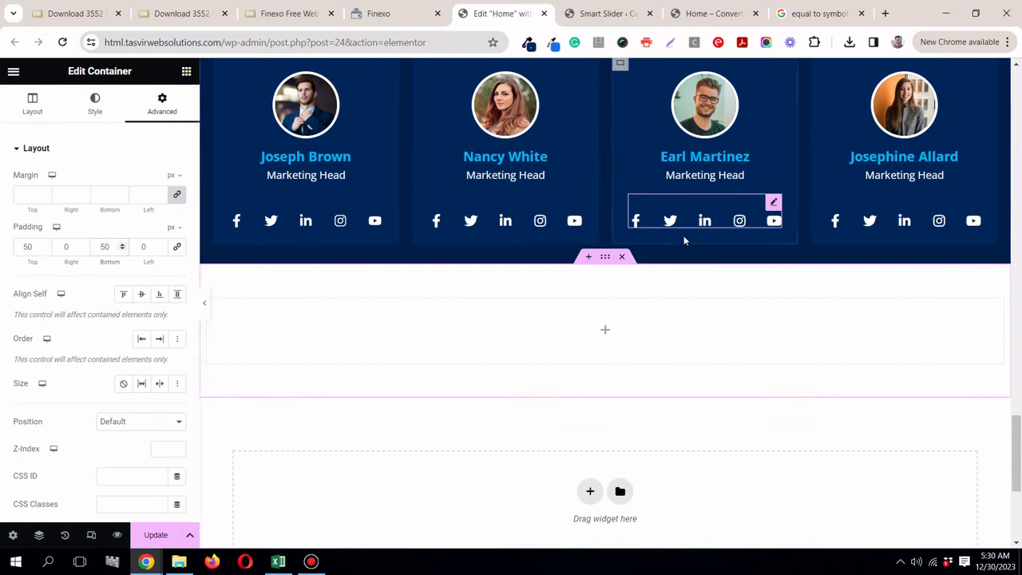
Step: Copy the "Why Choose Us" heading and paste it into the new container below the Our Team section
scroll(695, 239, up, 6)
scroll(803, 246, up, 6)
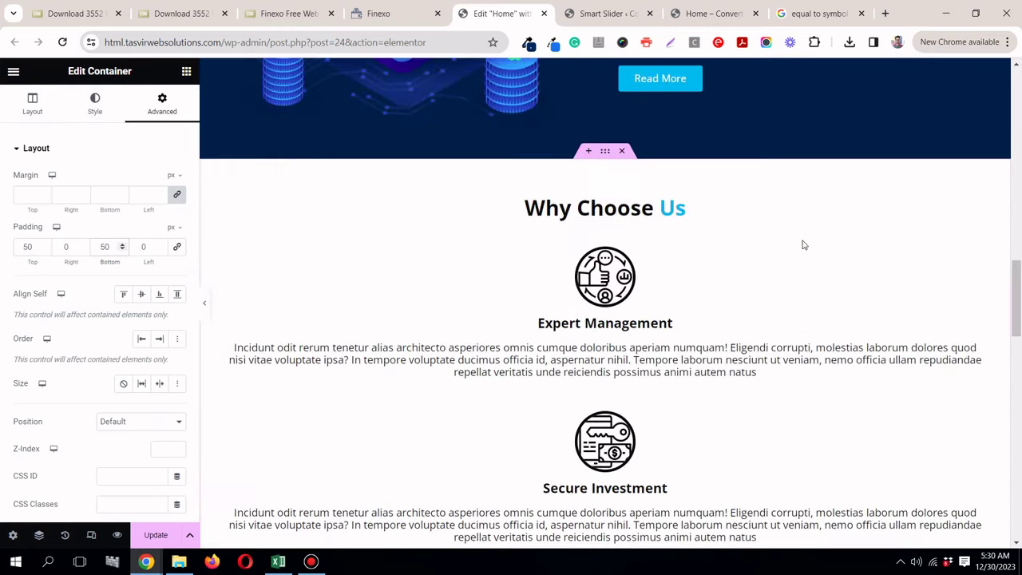
right_click(979, 206)
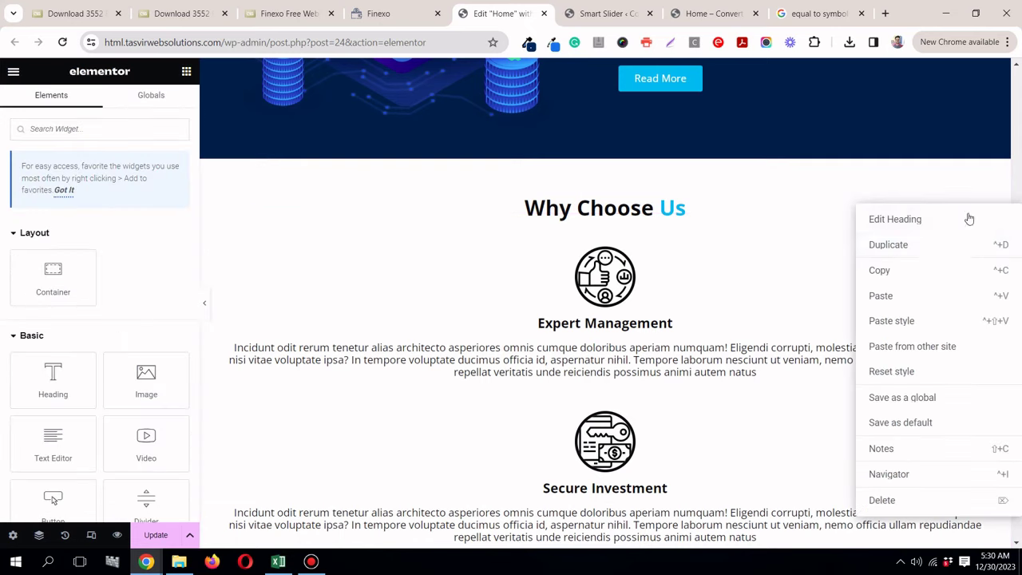
click(921, 269)
scroll(922, 270, down, 4)
scroll(919, 269, down, 10)
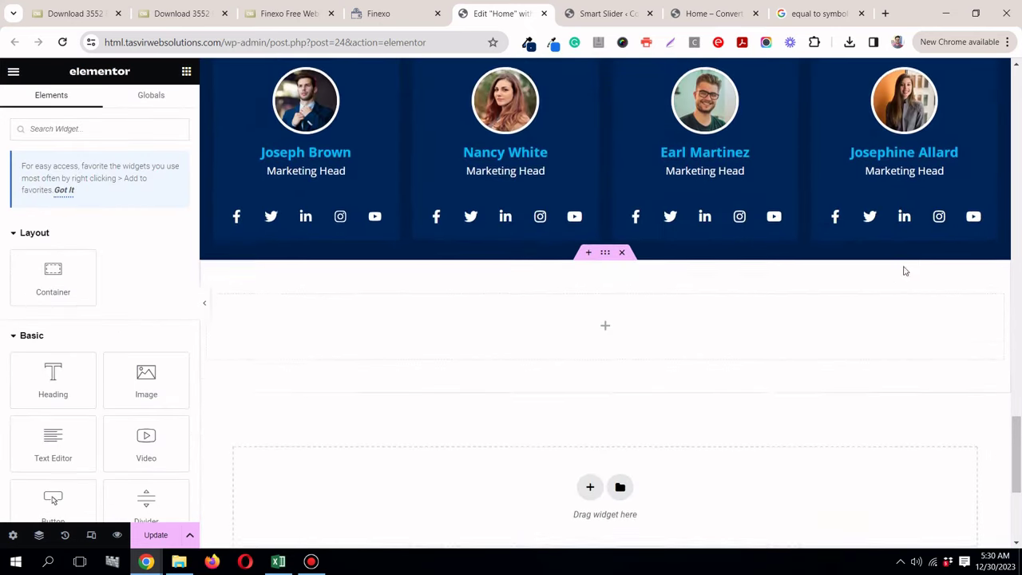
right_click(673, 265)
click(706, 327)
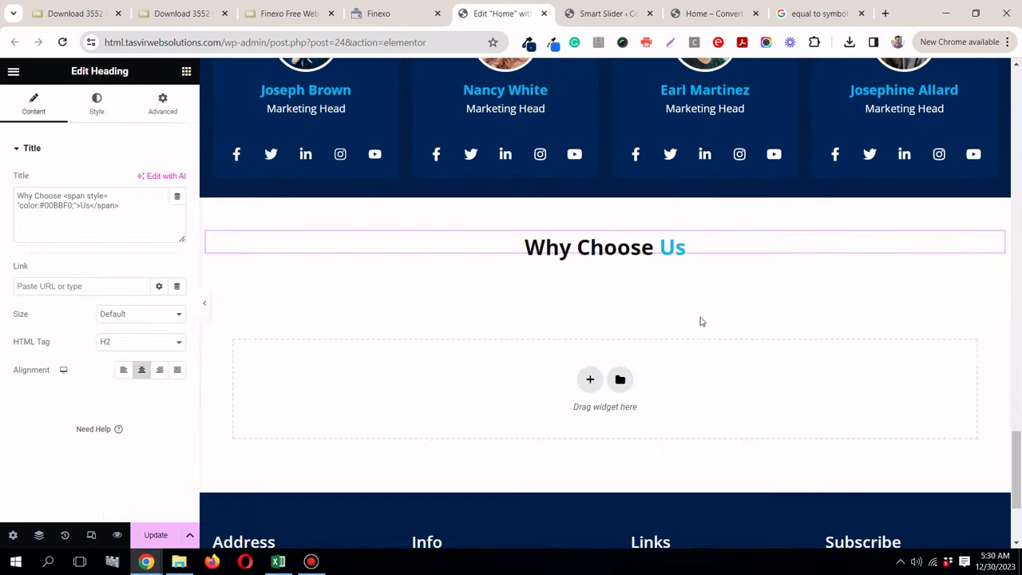
Step: Replace "Why Choose" in the pasted heading with "What says our" copied from the Finexo template
click(396, 11)
scroll(382, 246, up, 2)
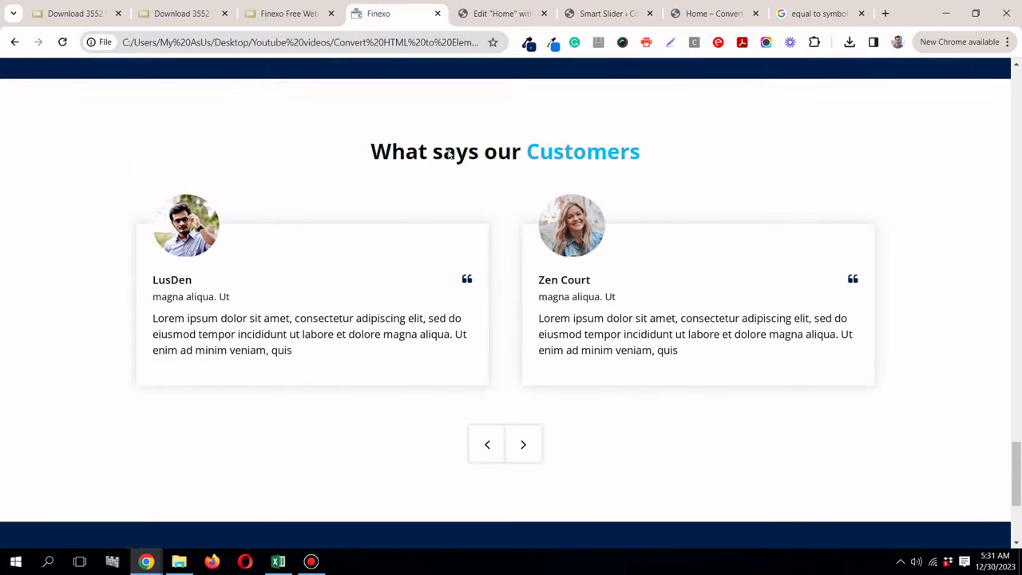
drag(373, 240, 531, 242)
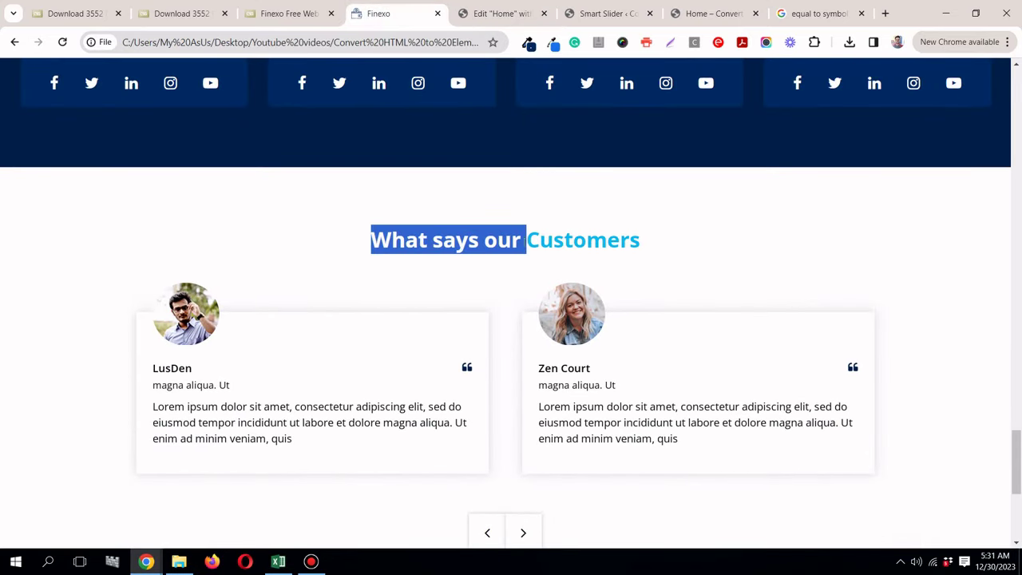
right_click(494, 240)
click(511, 253)
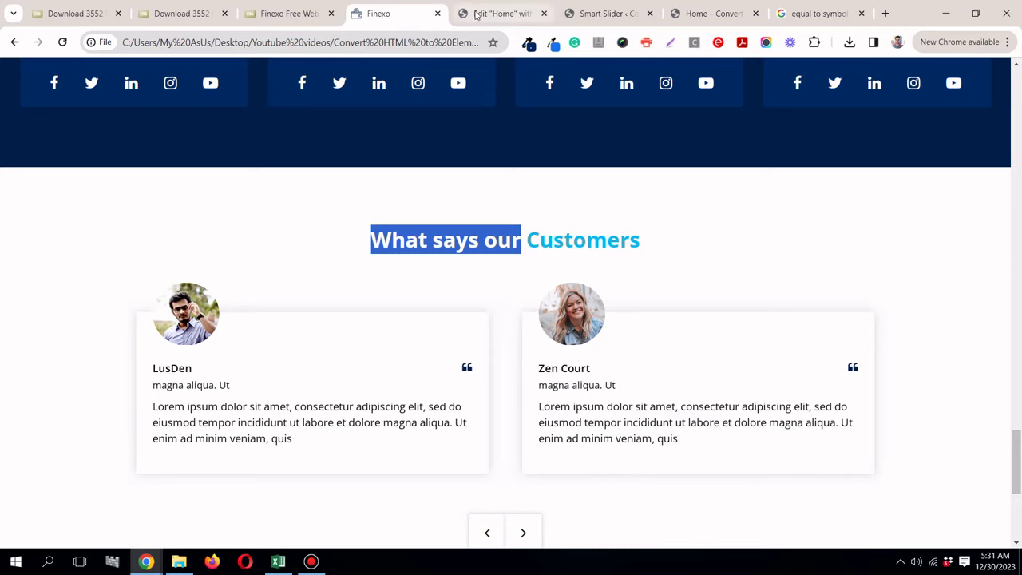
click(476, 15)
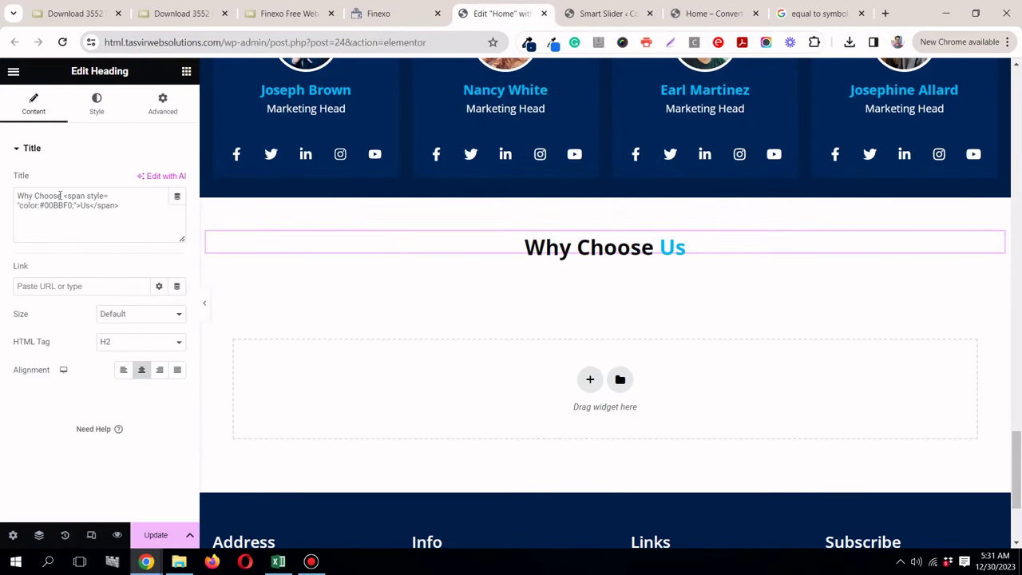
right_click(29, 190)
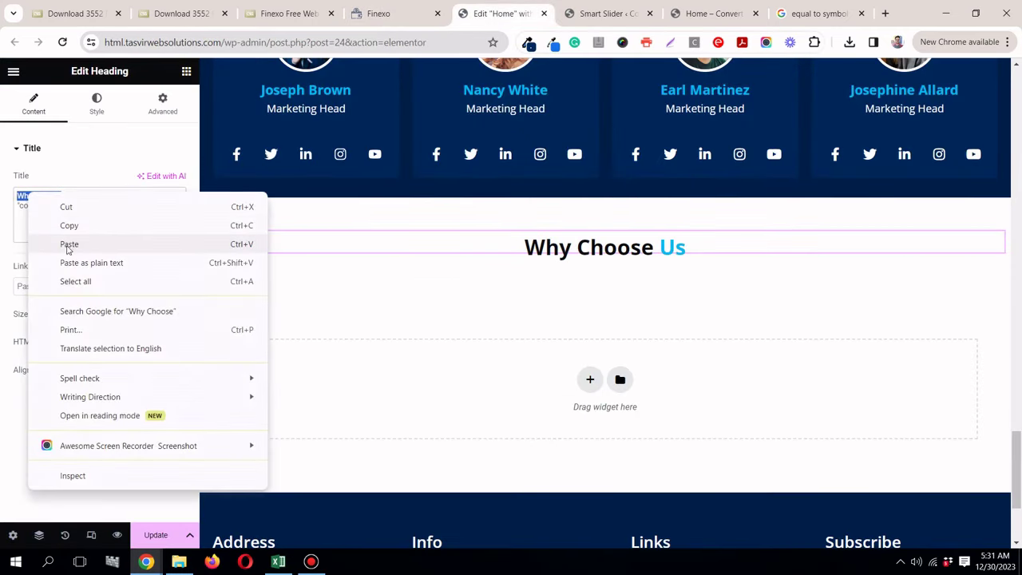
click(65, 244)
Step: Replace "Us" inside the heading's coloured span with "Customers" copied from the Finexo template
click(401, 9)
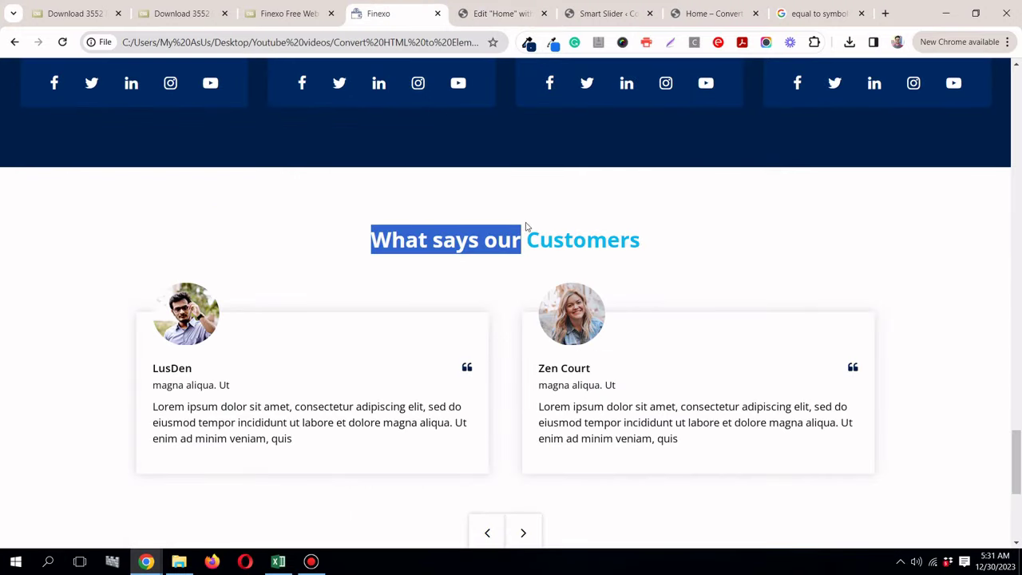
drag(525, 240, 648, 247)
right_click(619, 250)
click(624, 257)
click(511, 14)
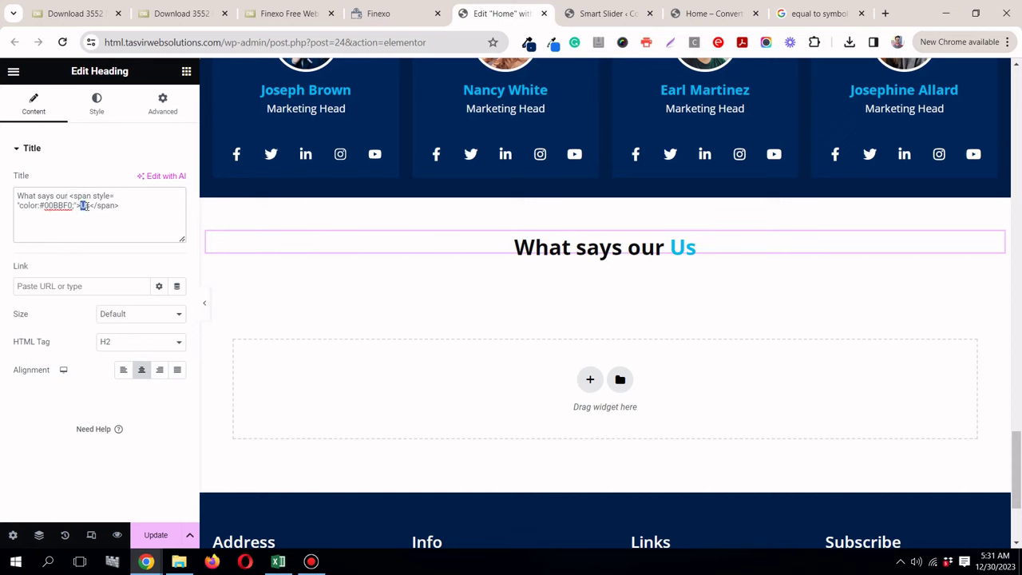
right_click(85, 206)
click(137, 256)
Step: Find the Testimonial Carousel widget by searching "test" and place it directly below the "What says our Customers" heading
click(186, 74)
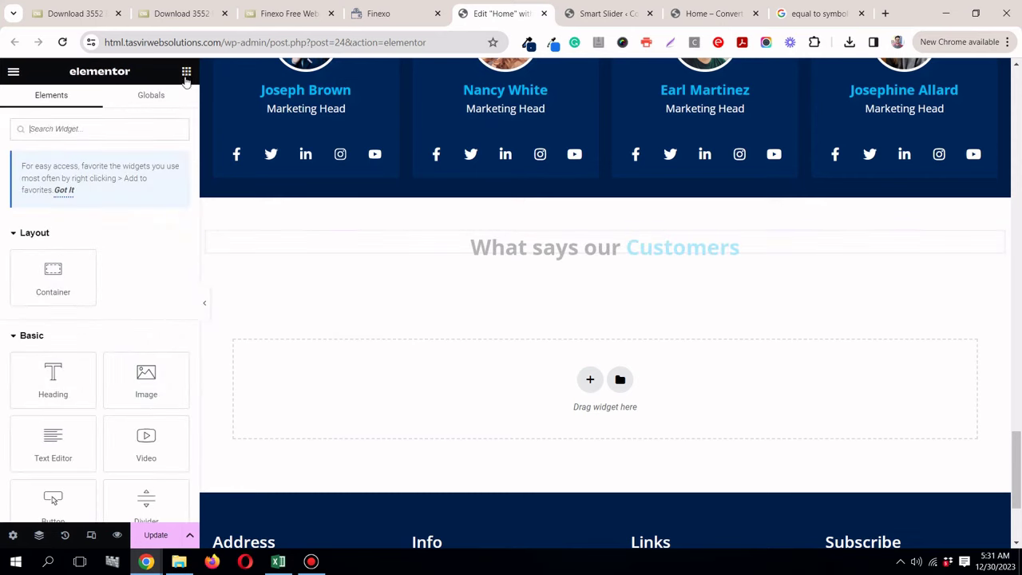
click(152, 131)
text(test)
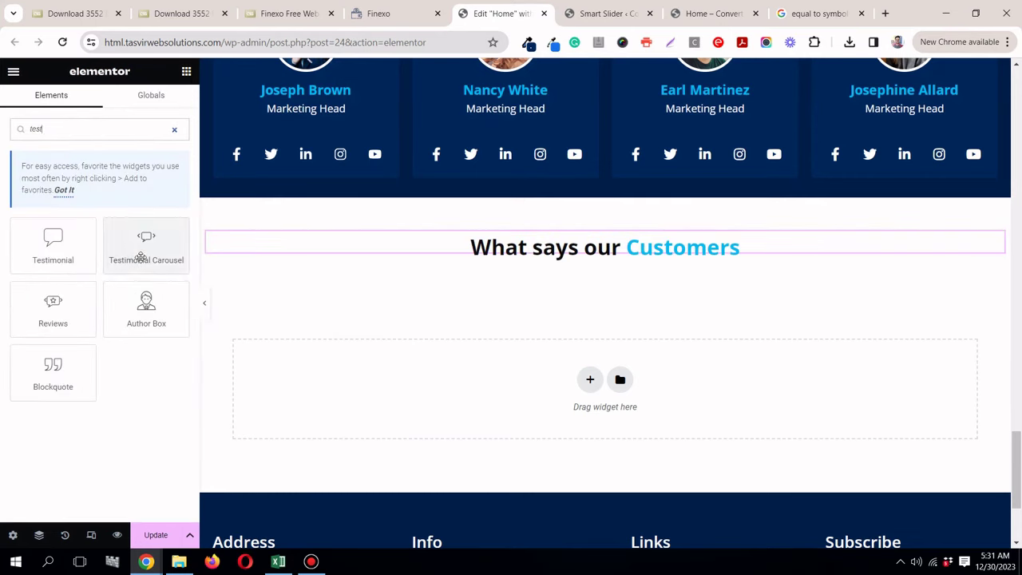
drag(144, 254, 539, 262)
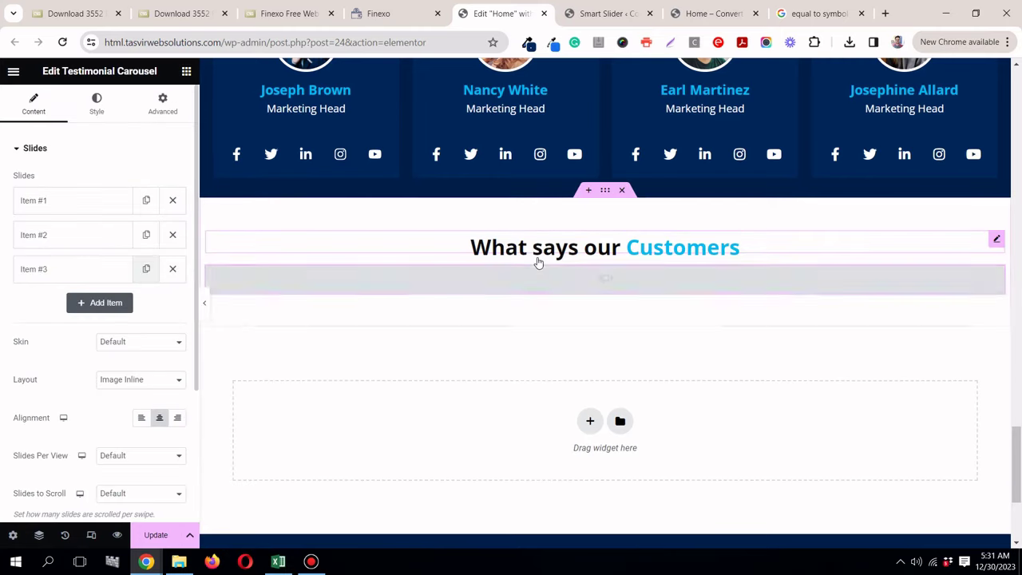
Step: Set the bottom margin of the "What says our Customers" heading to 0
click(997, 238)
click(160, 108)
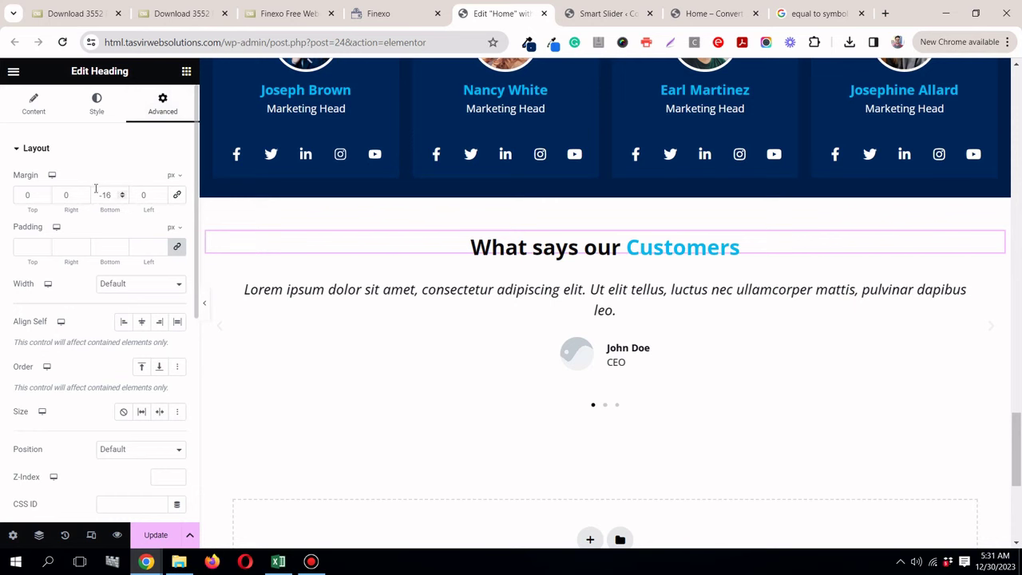
text(0)
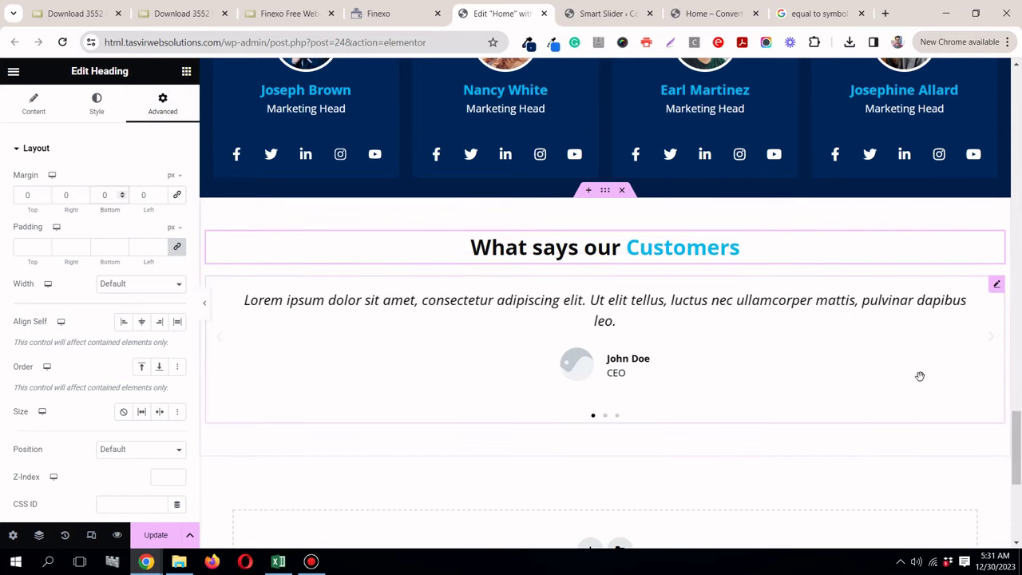
Step: Open the testimonial carousel for editing and delete its third slide, matching the Finexo template's customers section
click(996, 286)
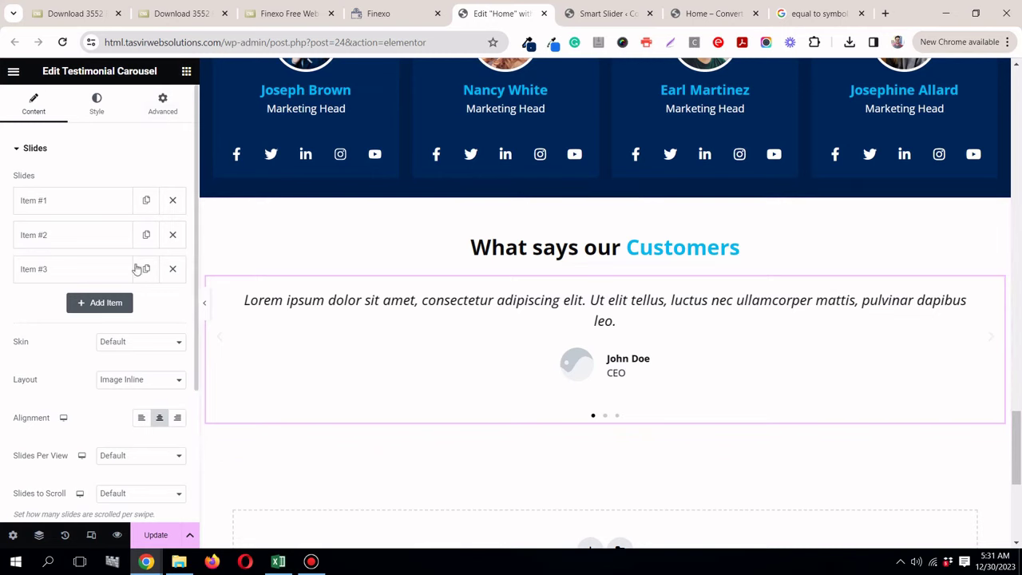
click(355, 16)
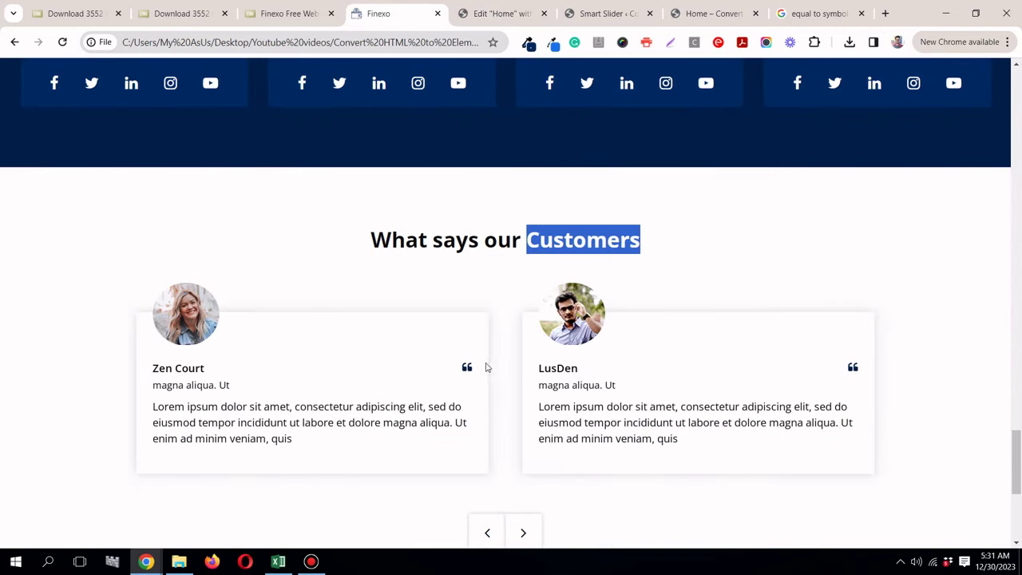
click(499, 13)
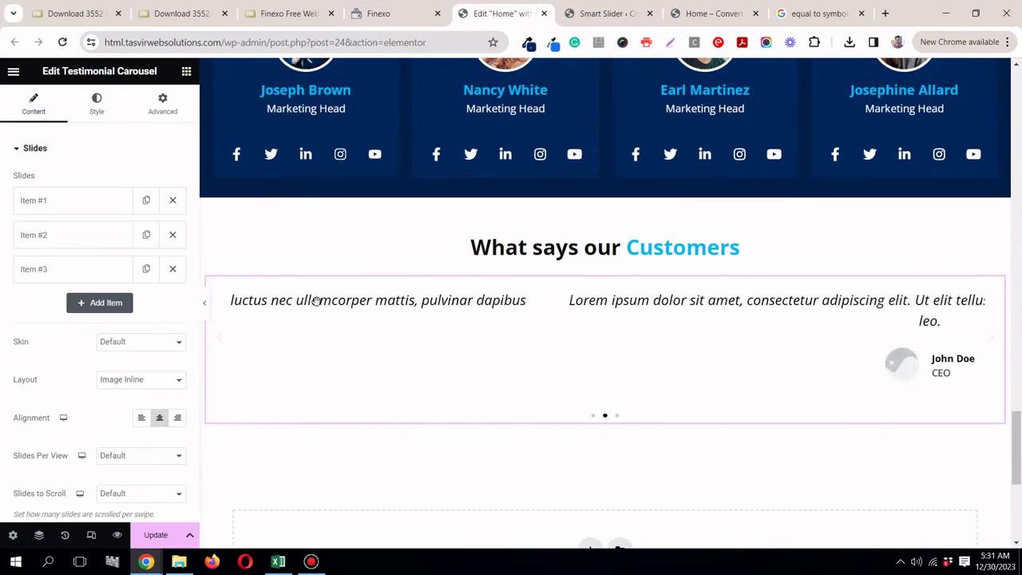
click(178, 268)
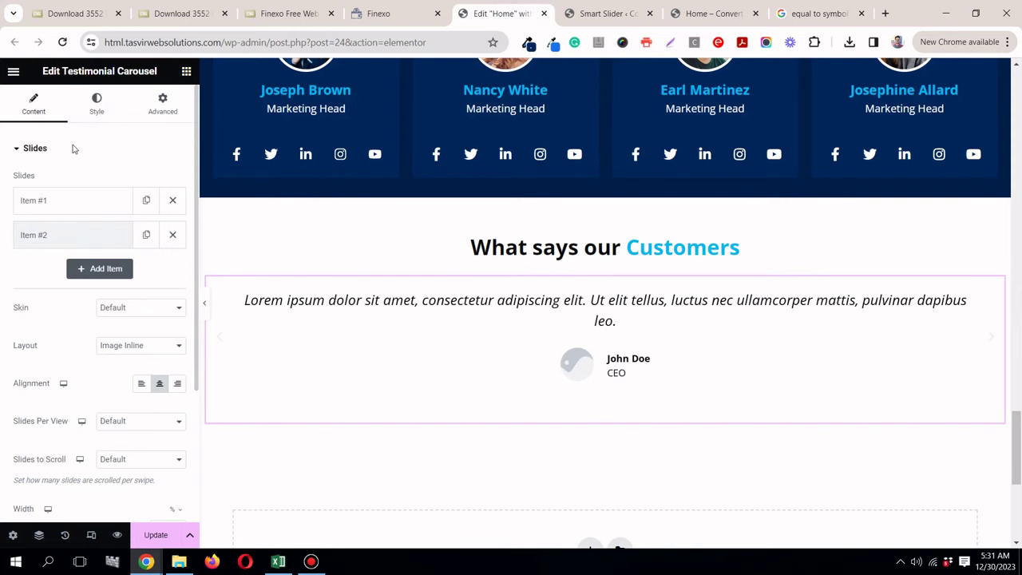
Step: Align the testimonial carousel's content to the left
click(96, 108)
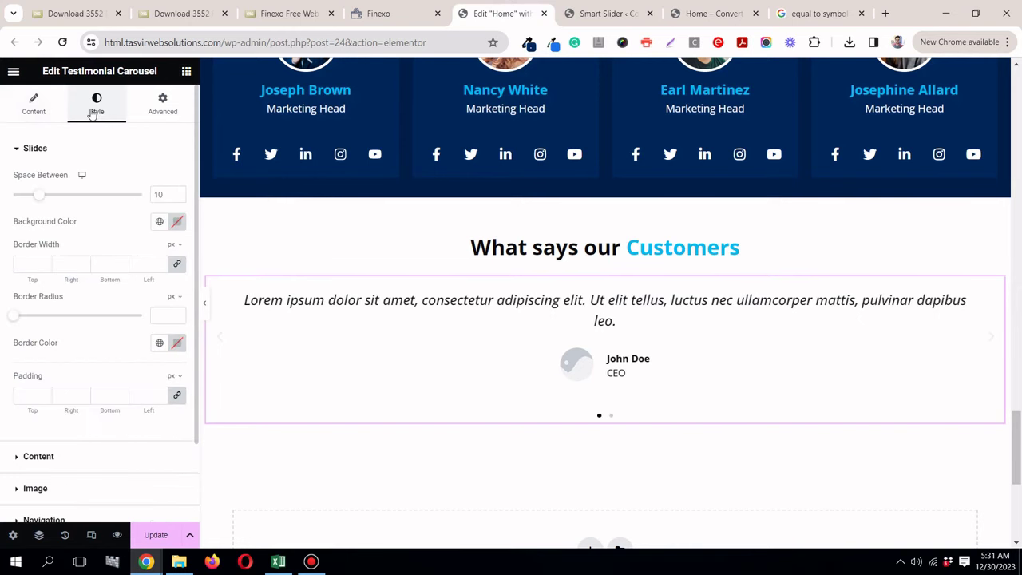
click(34, 104)
scroll(147, 286, down, 2)
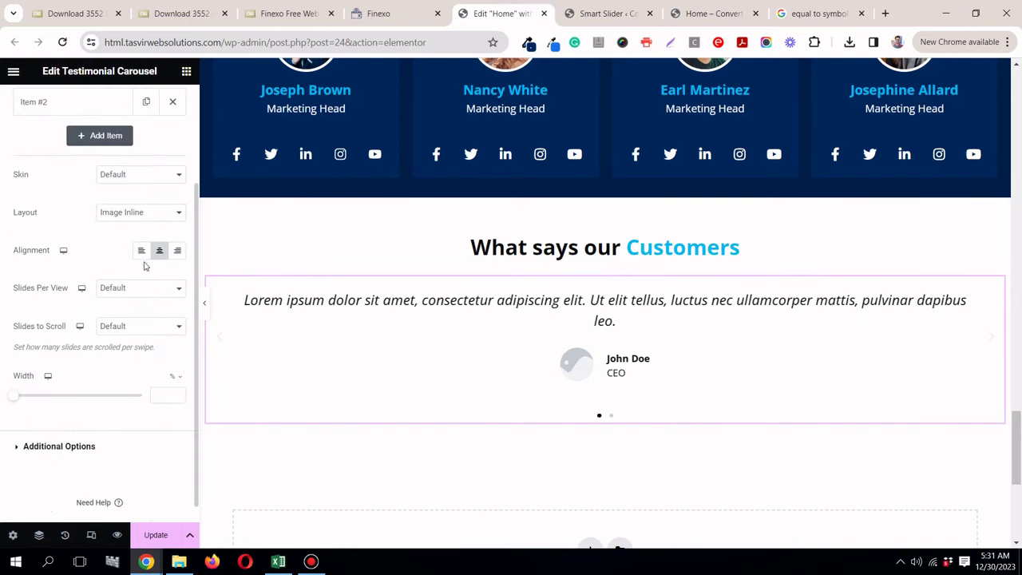
click(139, 251)
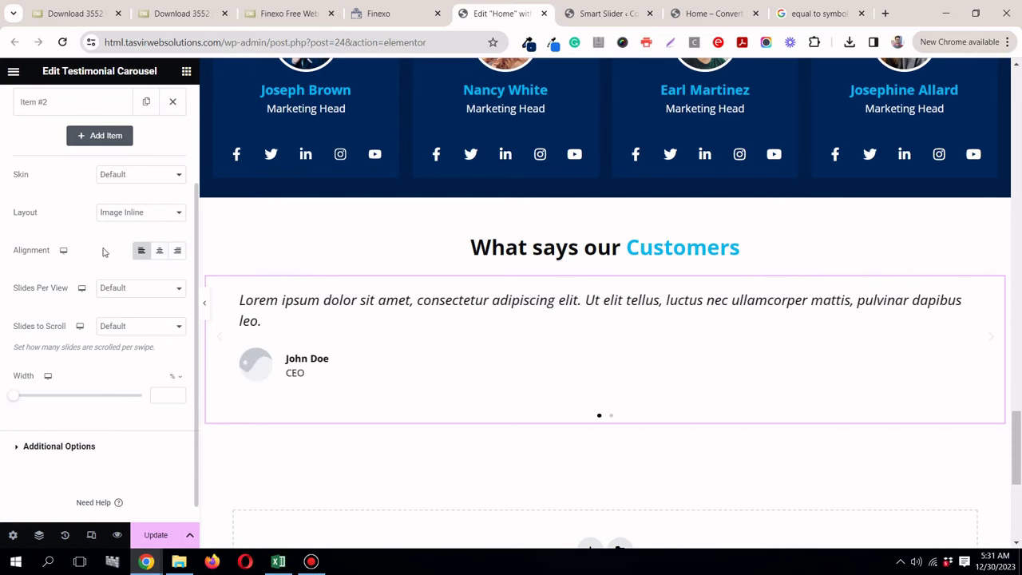
scroll(102, 252, up, 3)
Step: Check the Finexo template's testimonial layout and set the carousel to 2 slides per view
click(379, 13)
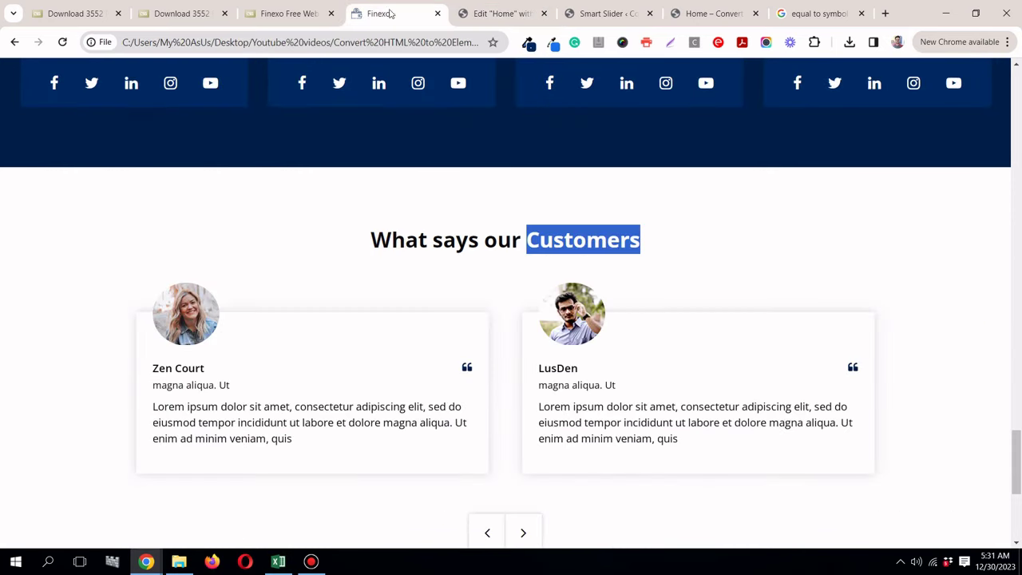
click(493, 16)
click(112, 122)
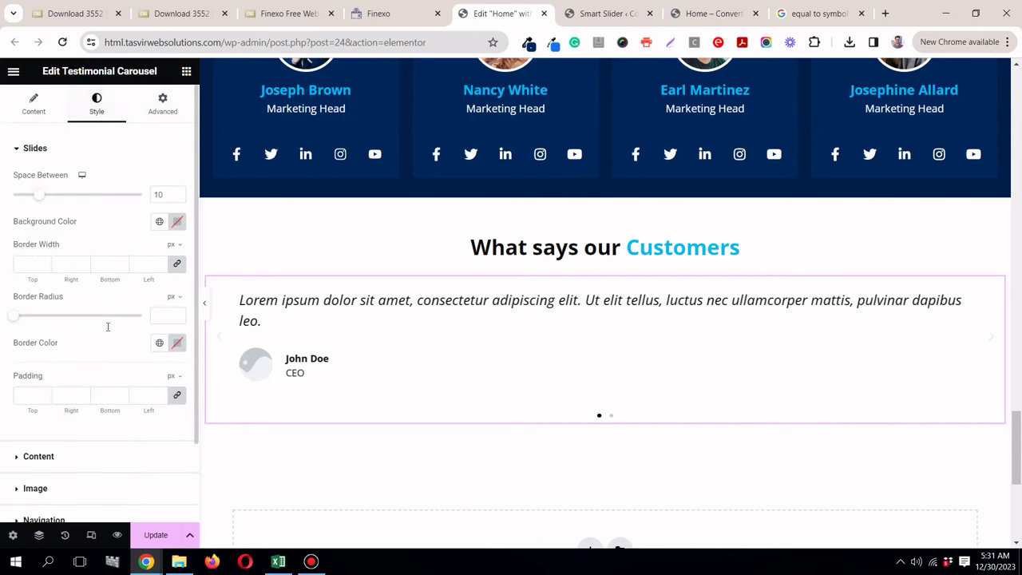
scroll(96, 368, down, 2)
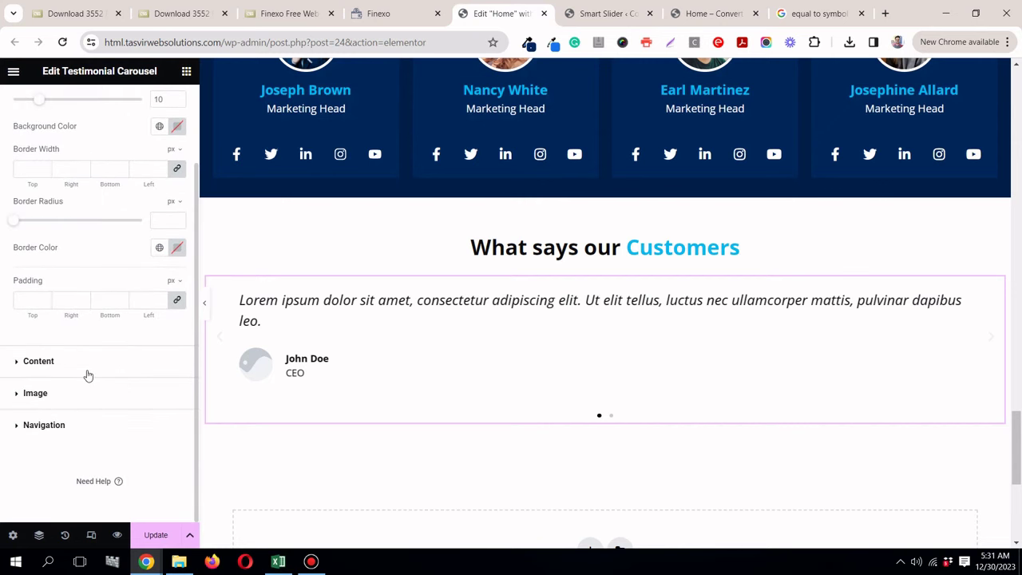
click(87, 373)
scroll(88, 370, down, 2)
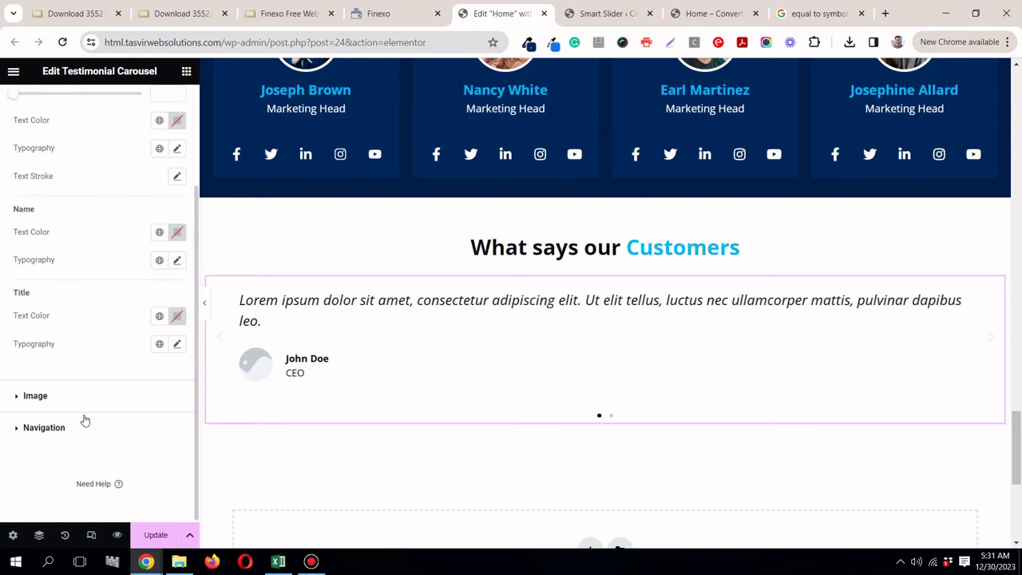
scroll(77, 366, up, 2)
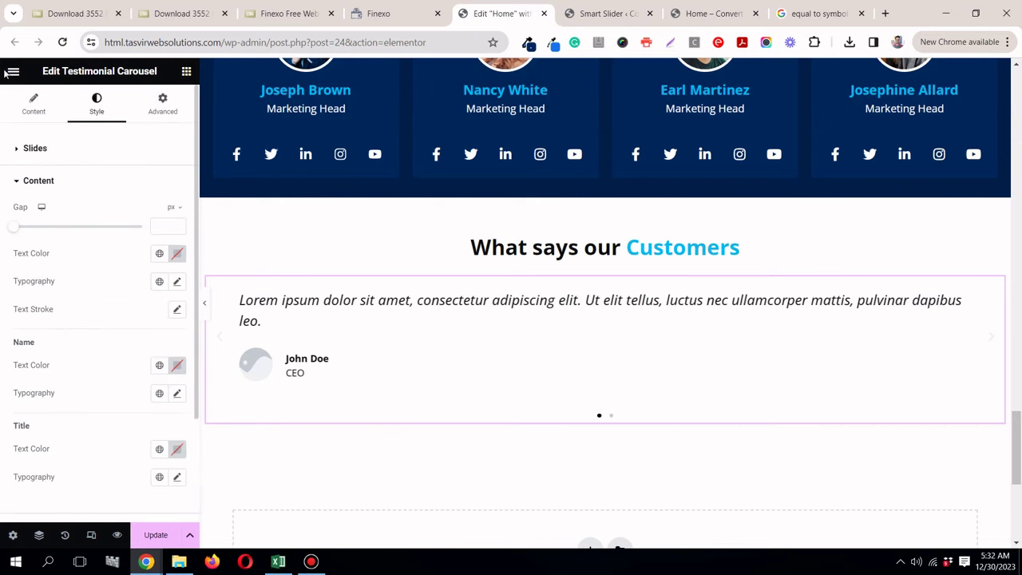
click(20, 113)
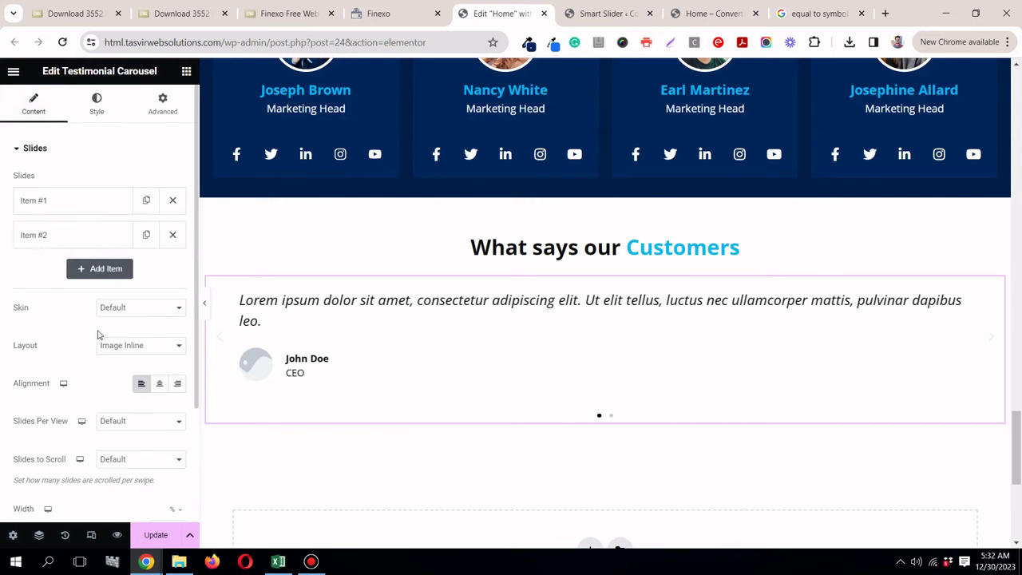
click(120, 427)
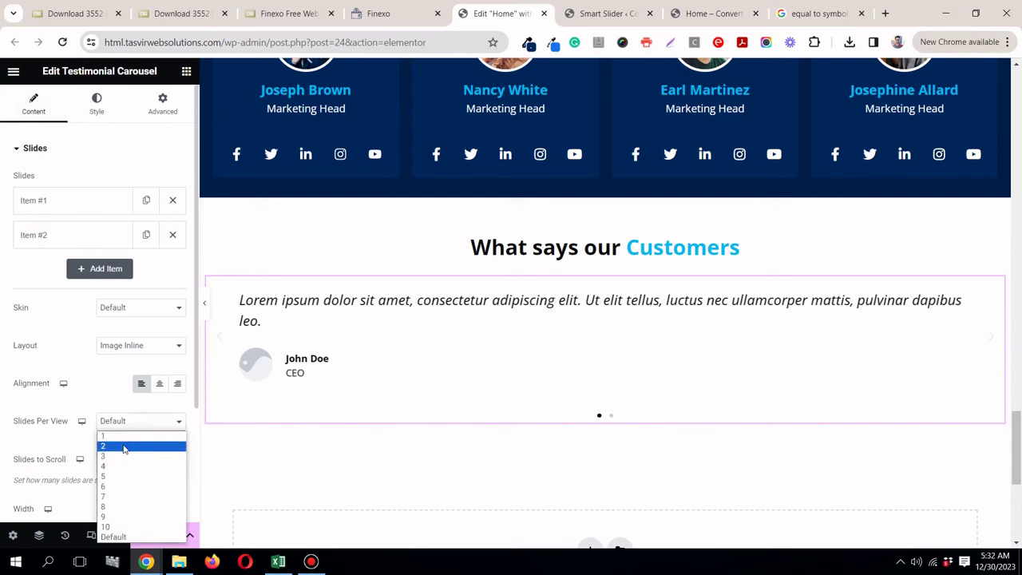
click(124, 448)
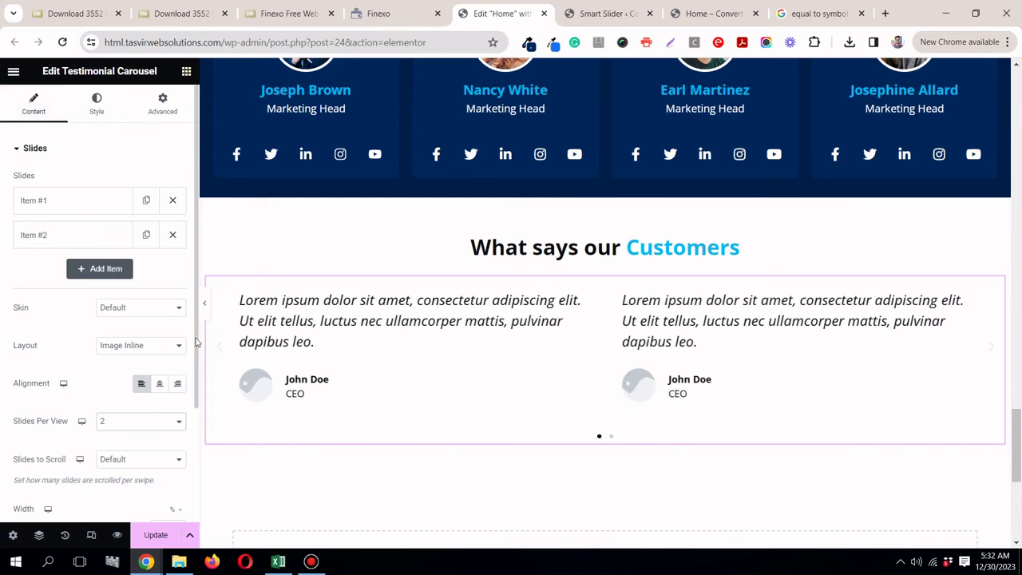
Step: Compare the full-width two-slide carousel with the customer testimonials section of the Finexo template
click(385, 14)
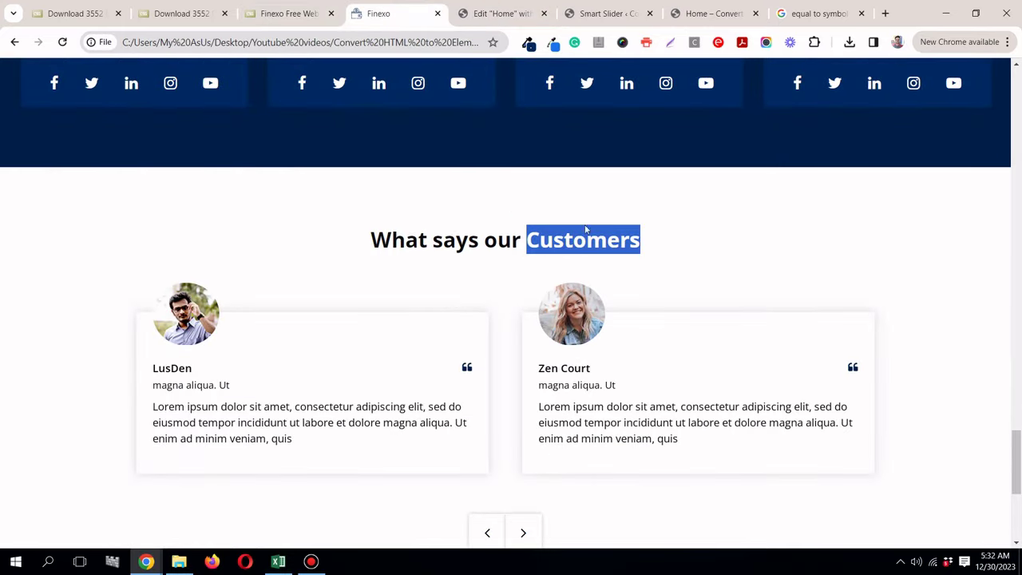
click(502, 14)
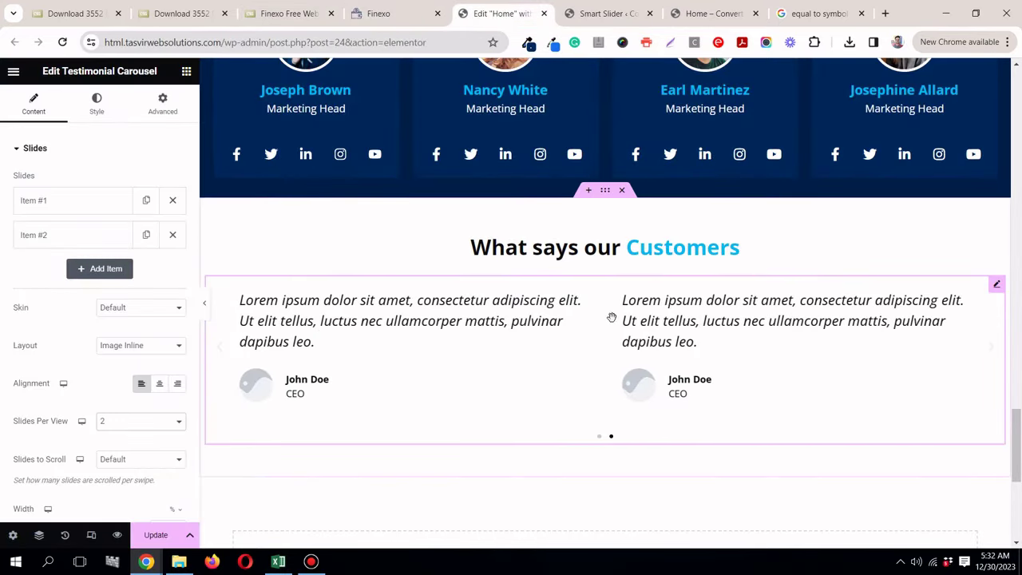
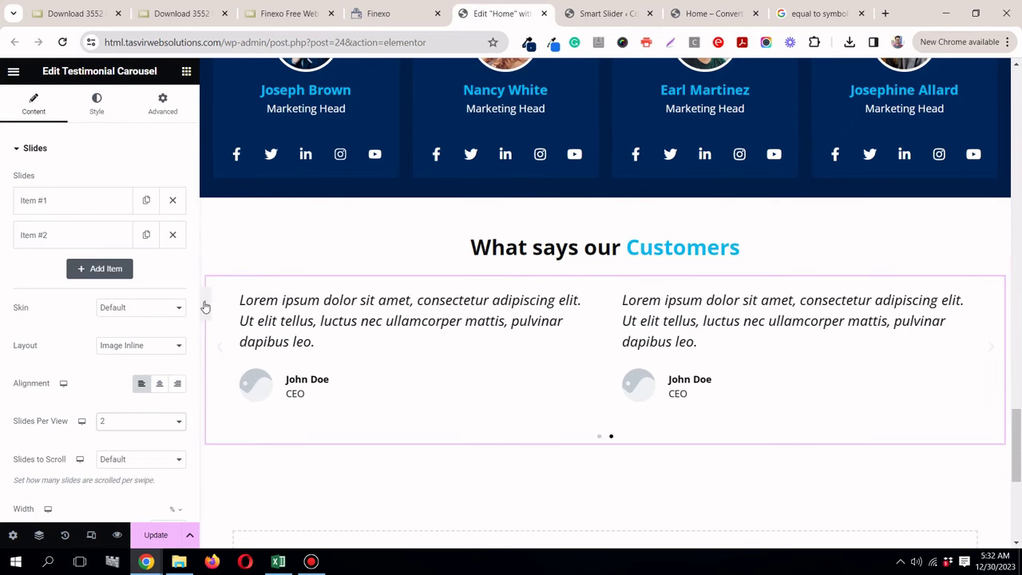
click(201, 298)
scroll(276, 279, down, 2)
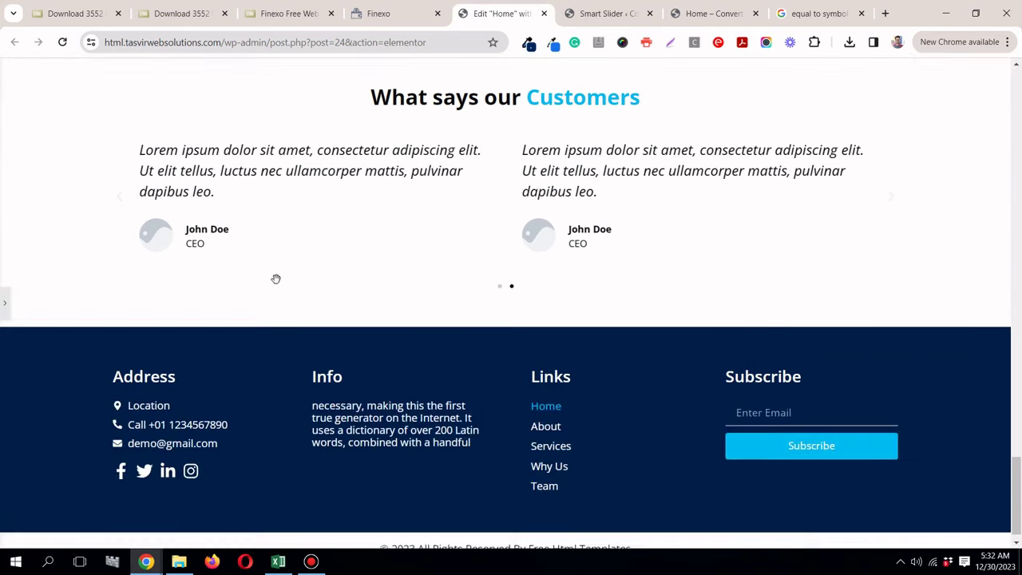
scroll(276, 279, up, 1)
click(4, 295)
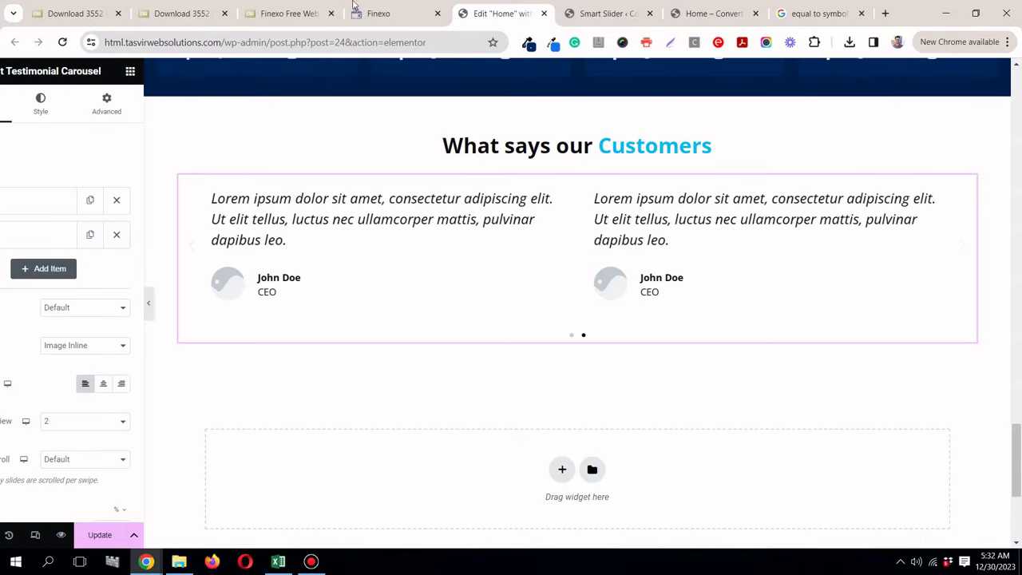
click(378, 14)
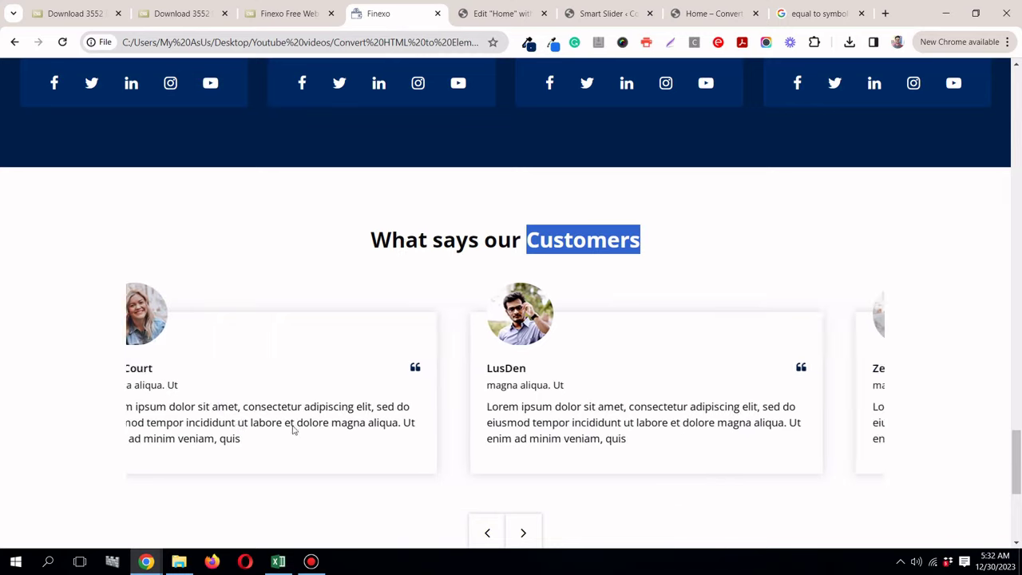
scroll(331, 372, up, 5)
scroll(330, 372, down, 7)
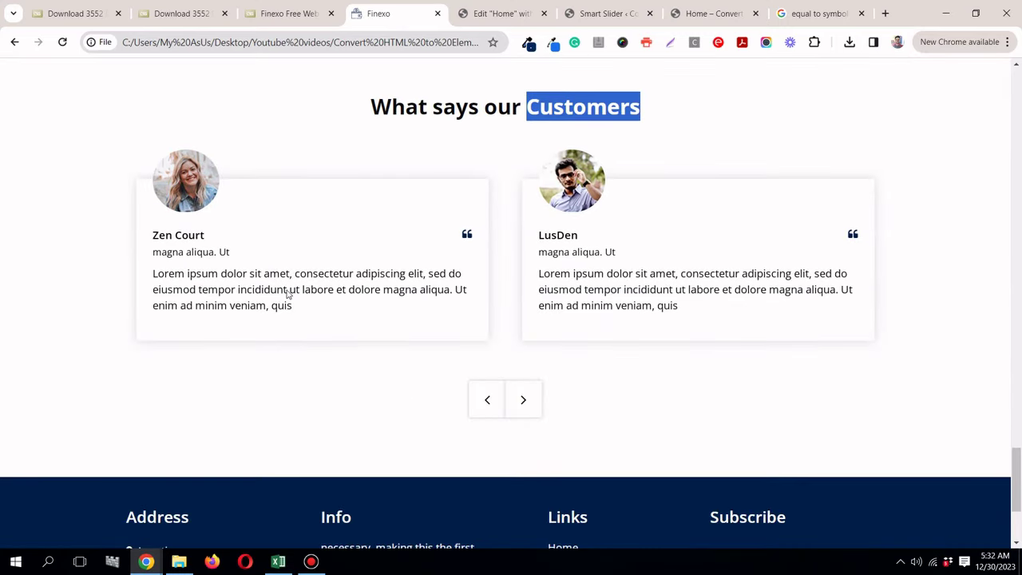
Step: Inspect the first customer testimonial in the Finexo template and copy its paragraph text from the page code
right_click(288, 293)
scroll(314, 270, down, 1)
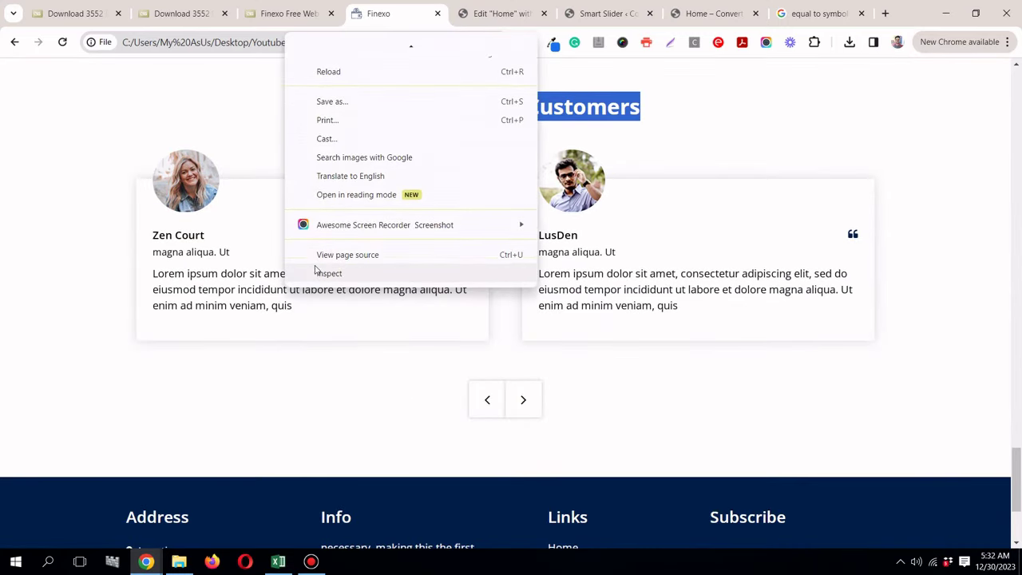
click(325, 274)
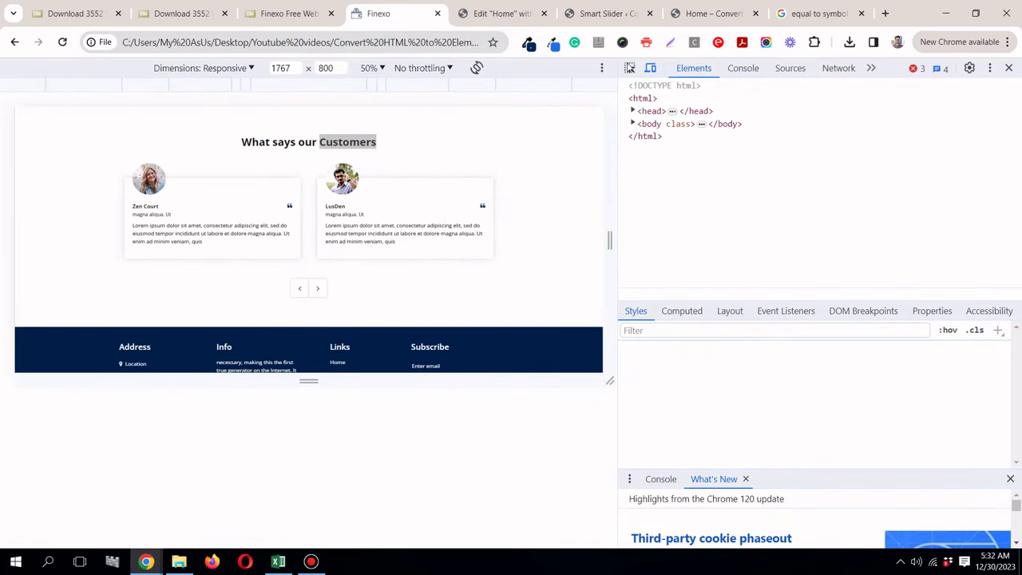
click(156, 227)
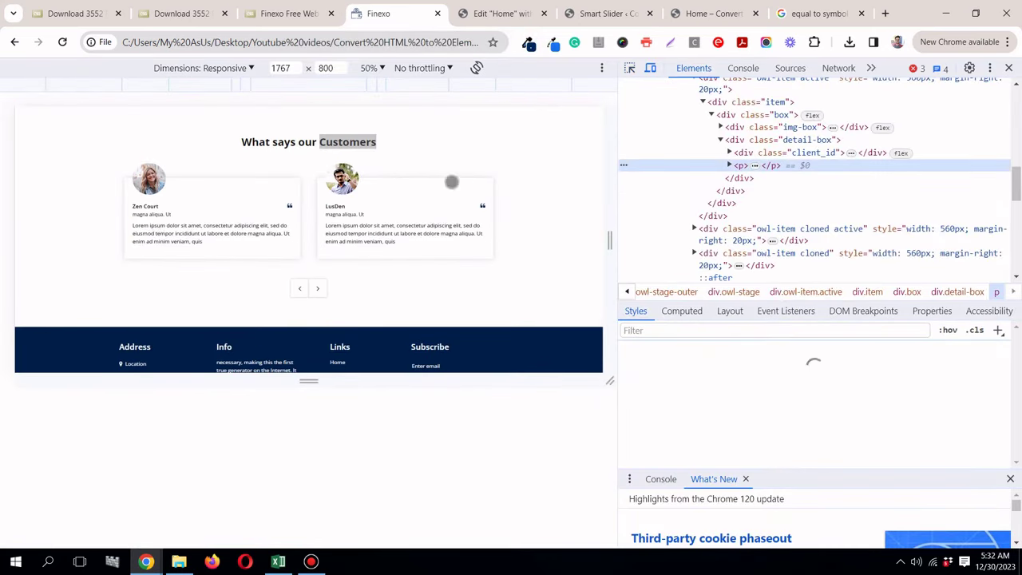
click(729, 165)
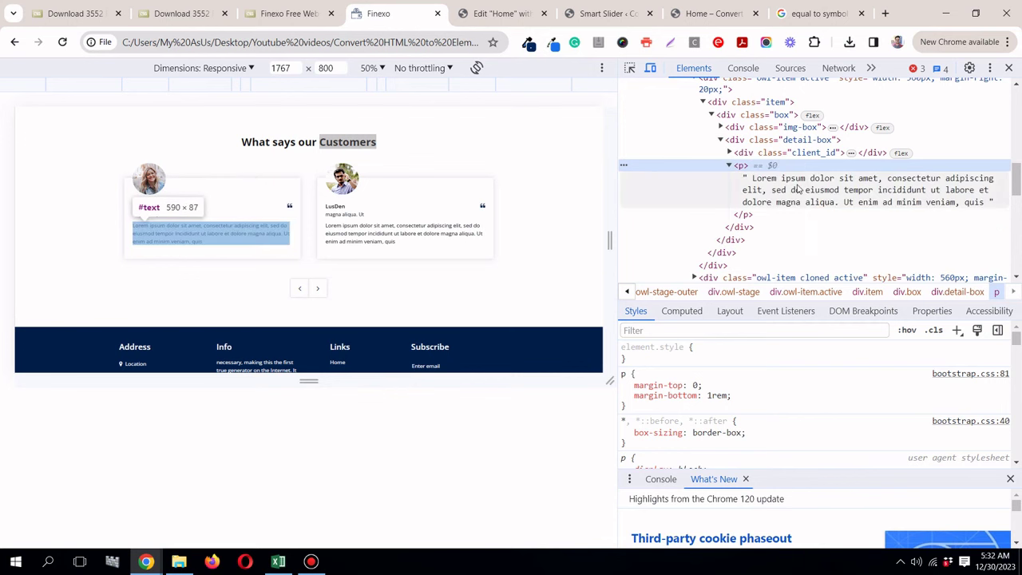
click(797, 188)
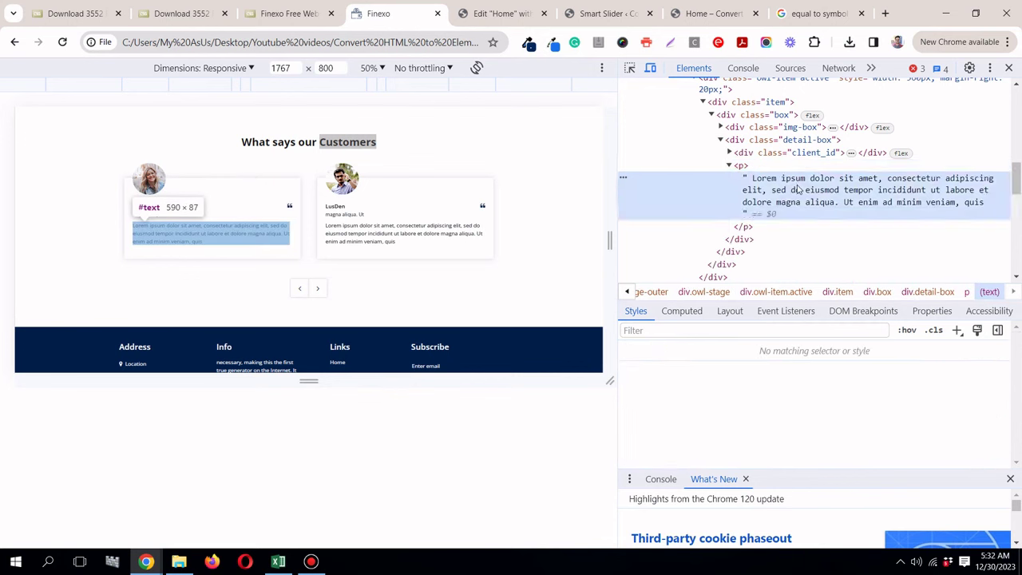
double_click(797, 188)
key(ctrl+c)
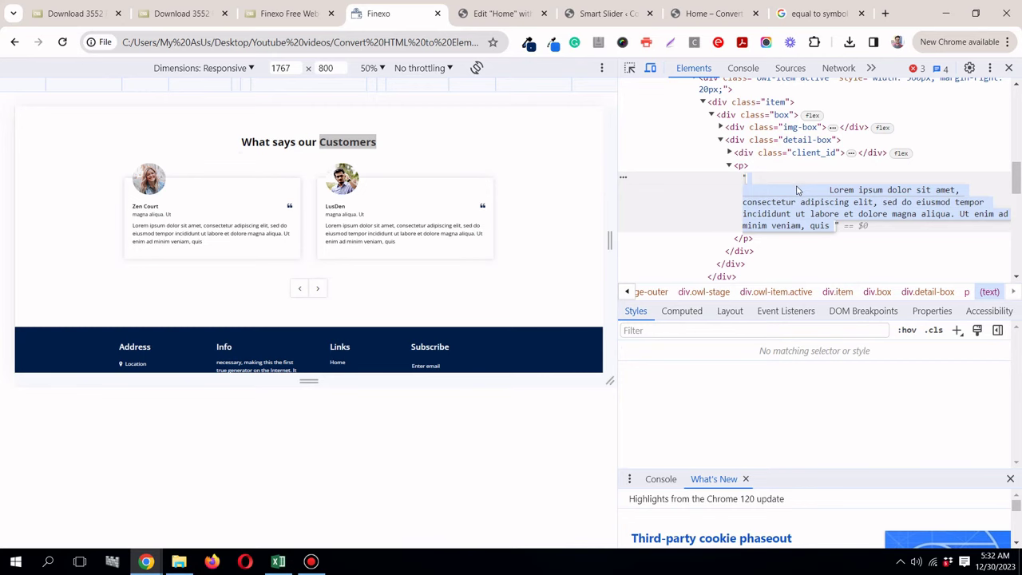
Step: Replace the content of carousel Item #1 with the copied testimonial paragraph and remove the extra spaces before "Lorem ipsum"
click(503, 14)
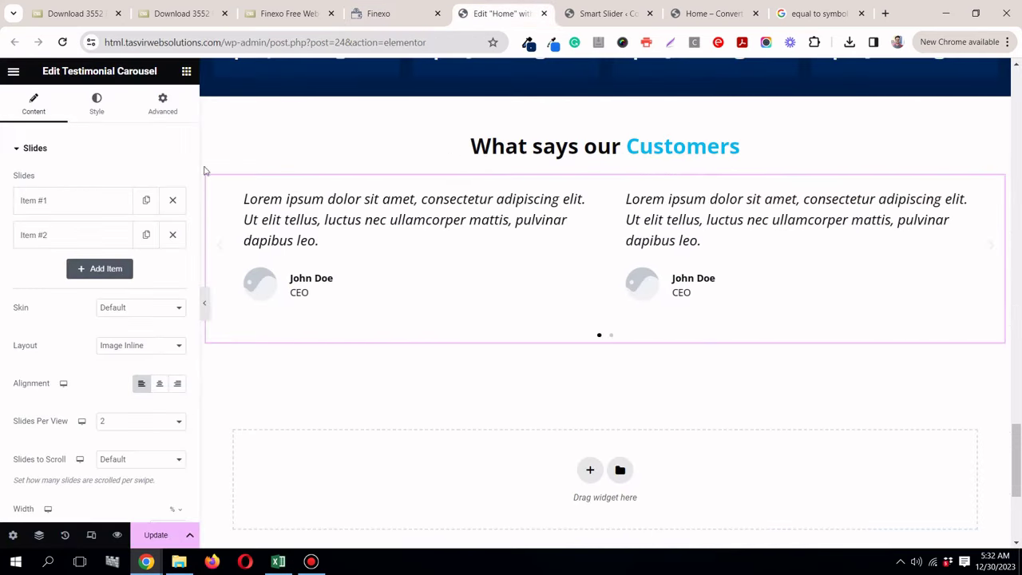
click(84, 209)
drag(166, 268, 24, 249)
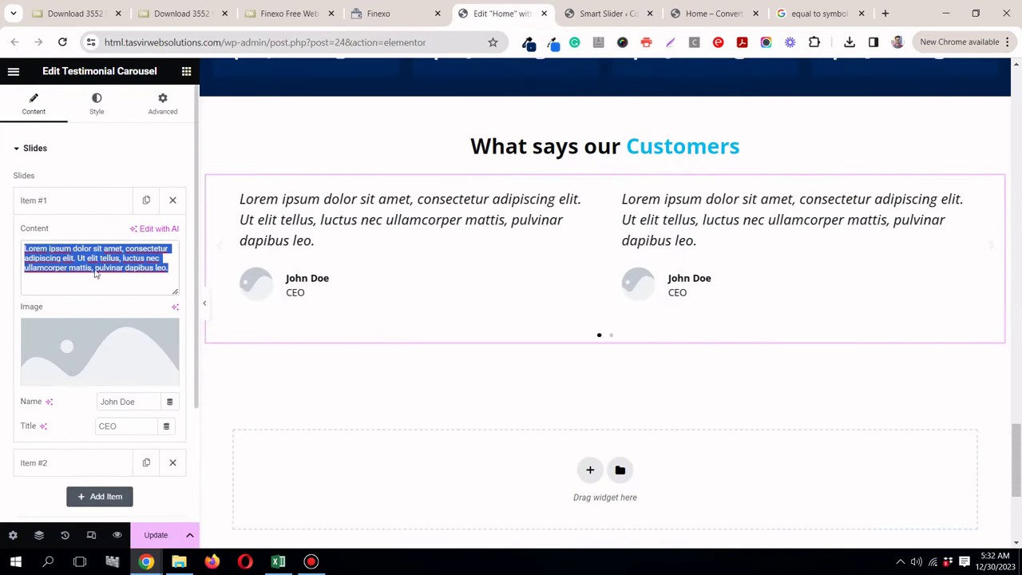
right_click(94, 273)
click(160, 340)
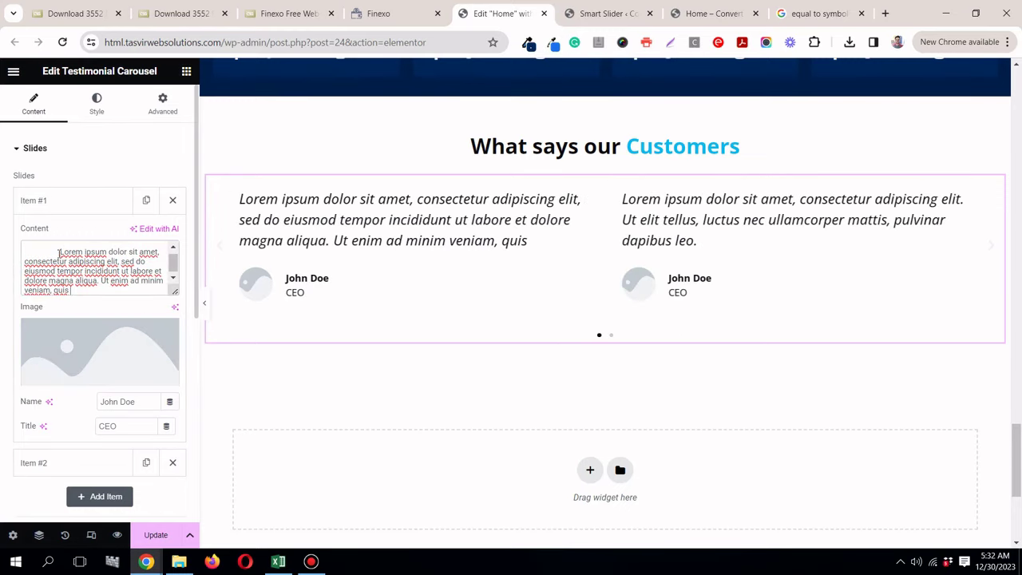
key(BackSpace)
key(BackSpace)
key(BackSpace)
key(BackSpace)
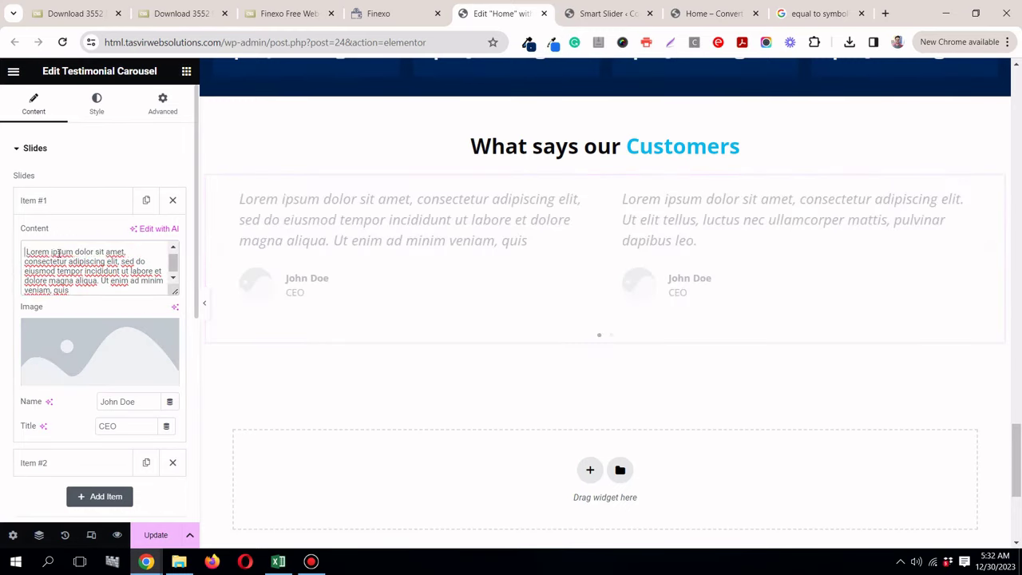
click(311, 561)
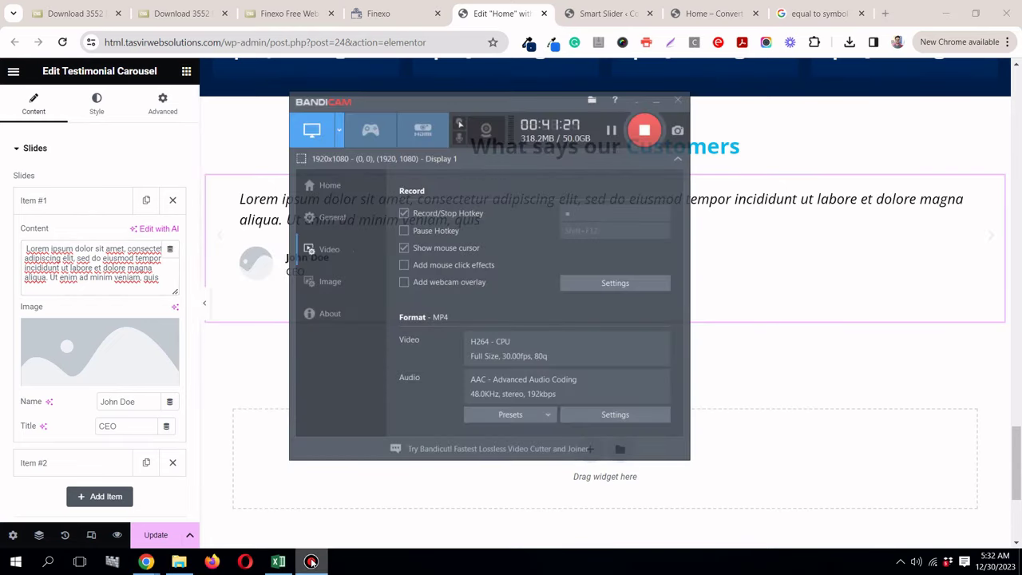
click(312, 561)
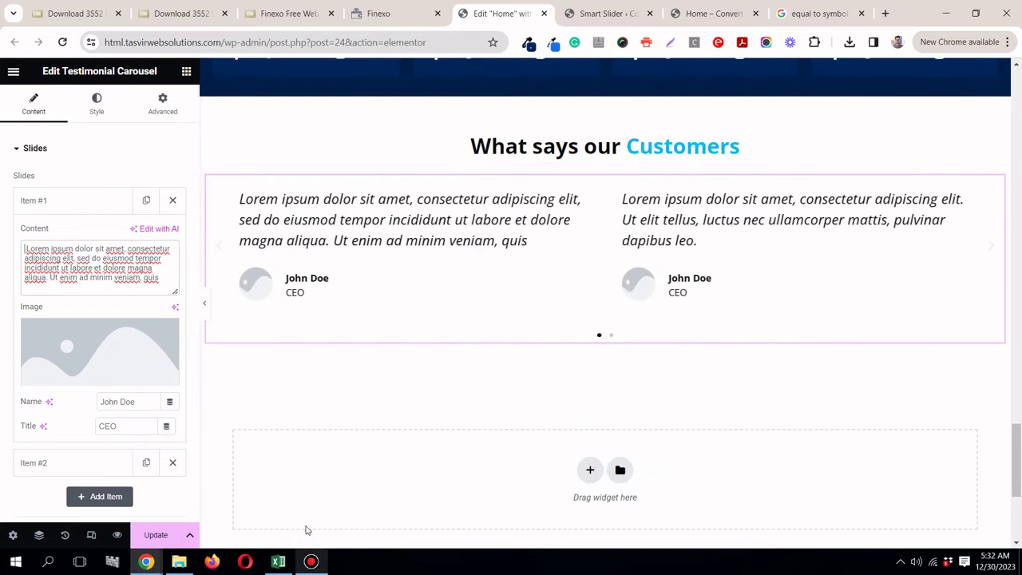
Step: Inspect the testimonials in the Finexo template's page code, expanding a cloned carousel item down to its client_info block
click(381, 13)
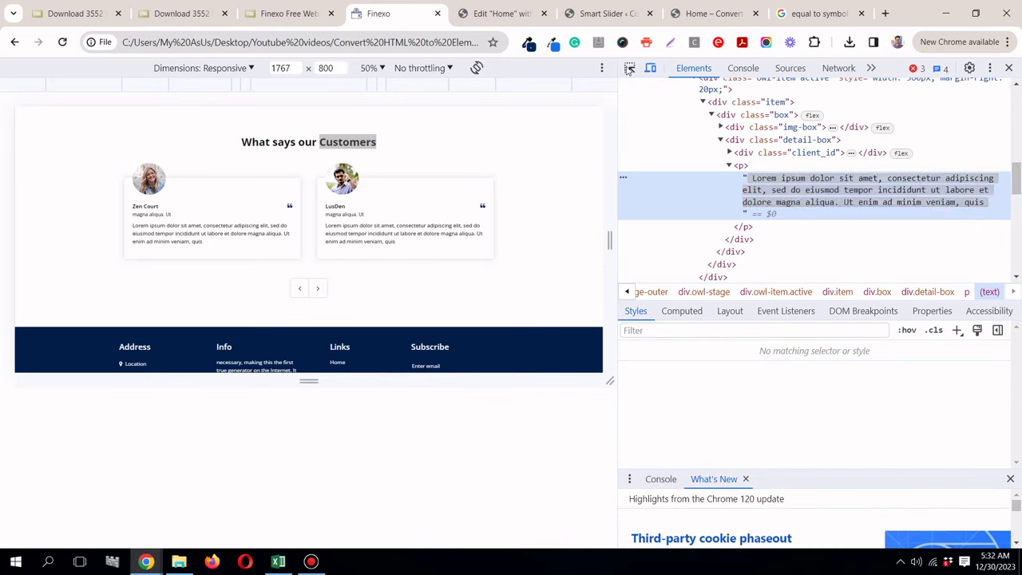
click(145, 206)
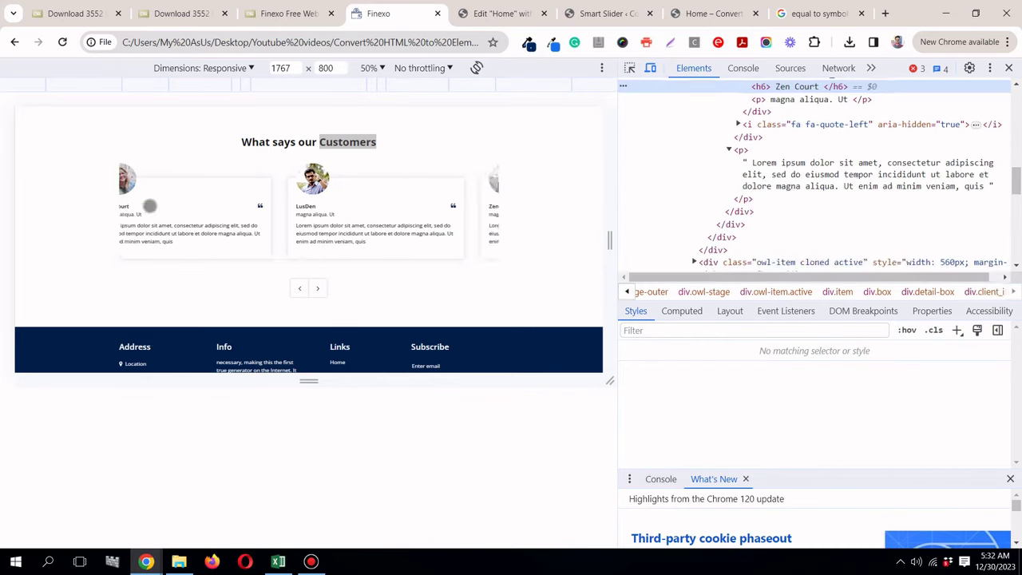
click(694, 262)
scroll(698, 224, down, 1)
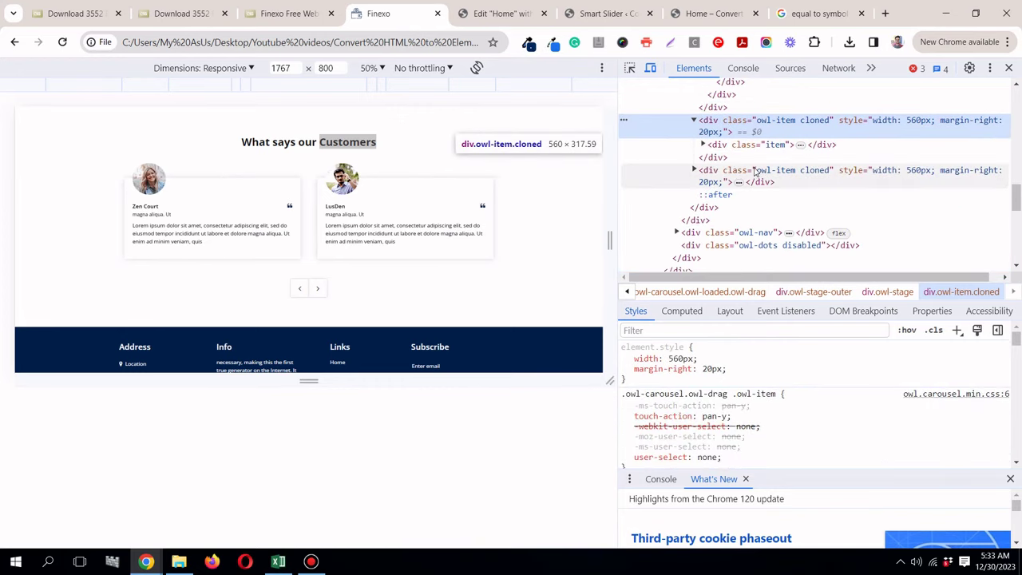
click(703, 145)
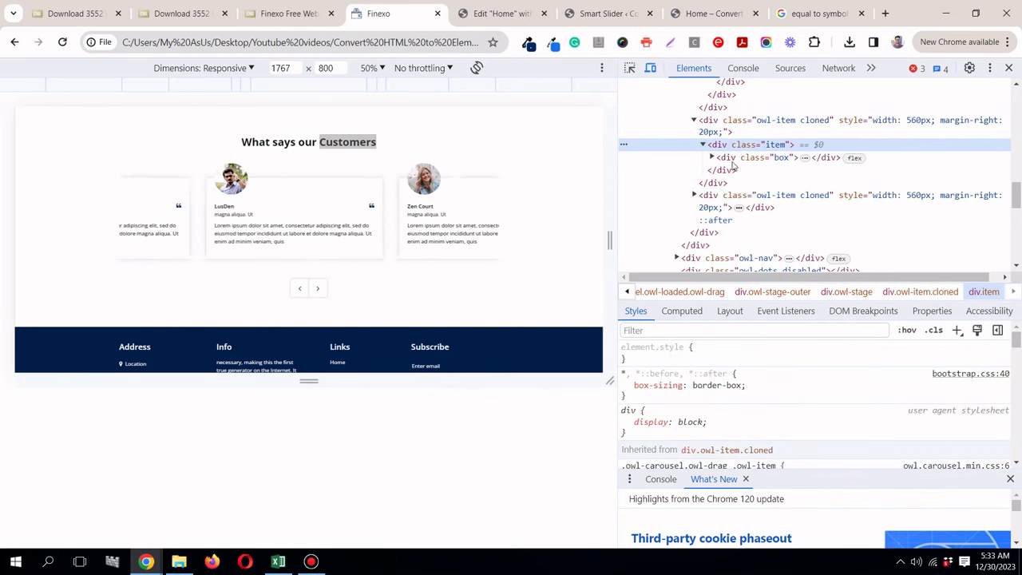
click(714, 157)
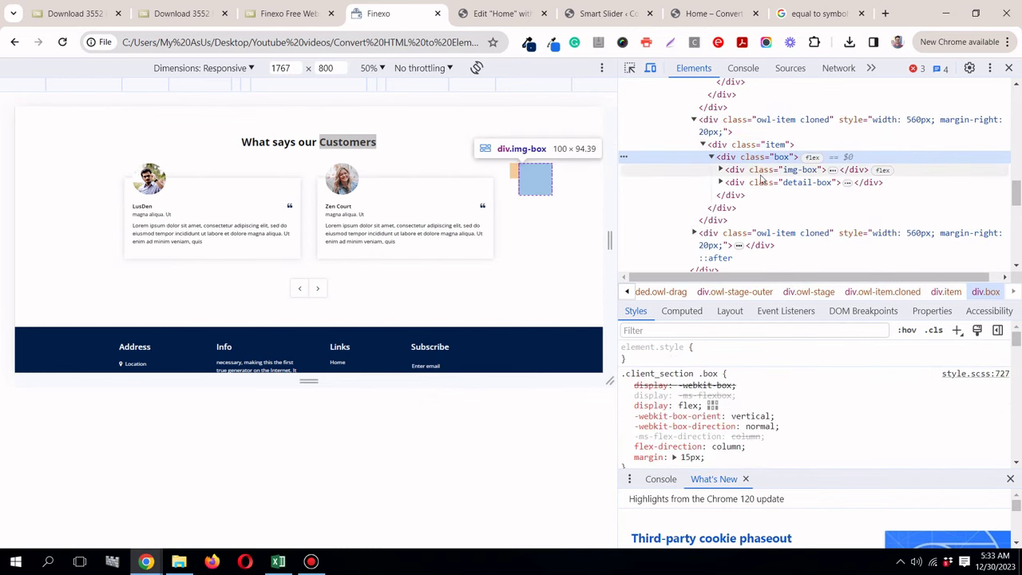
click(723, 182)
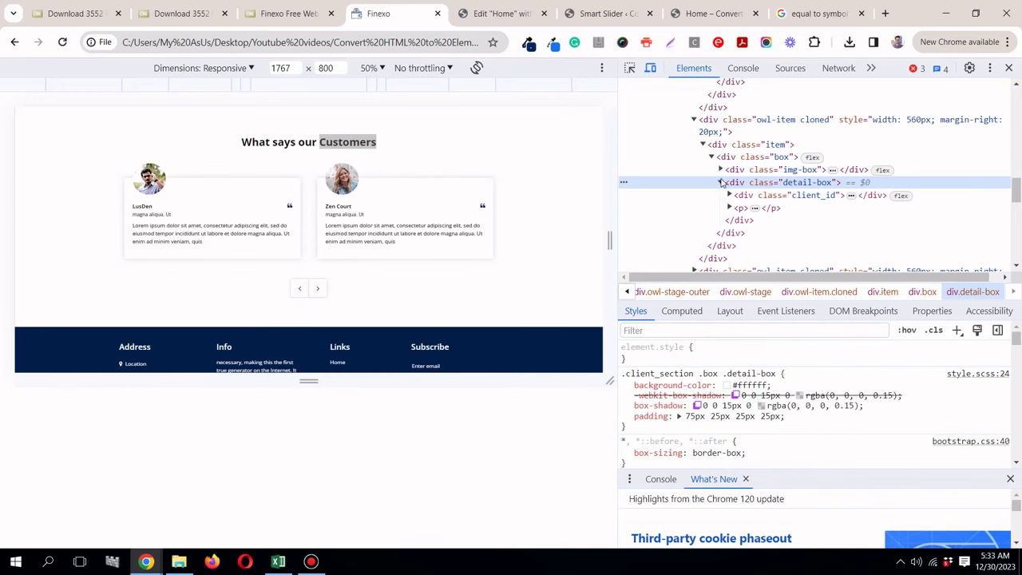
click(722, 183)
click(730, 195)
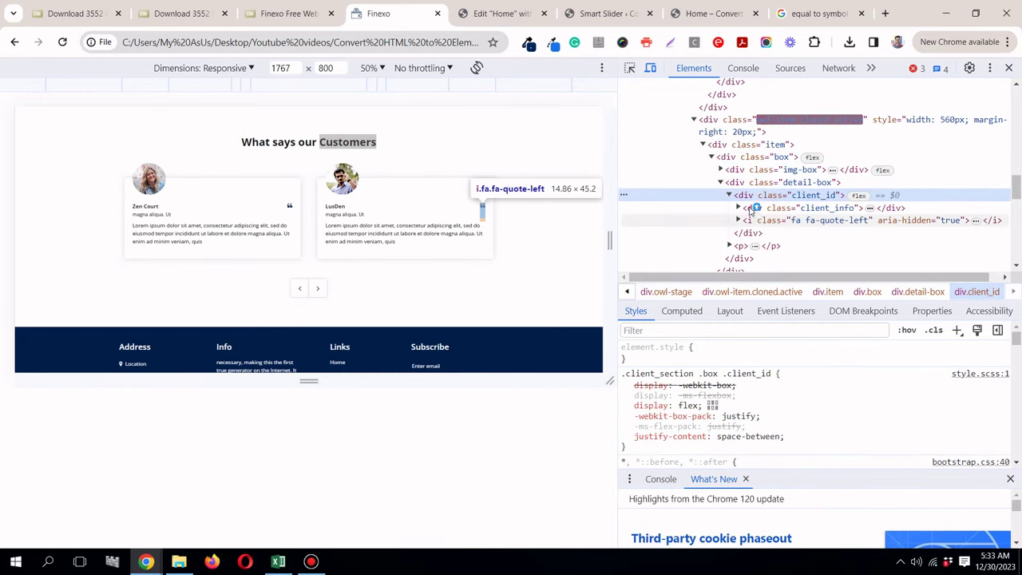
scroll(754, 206, down, 2)
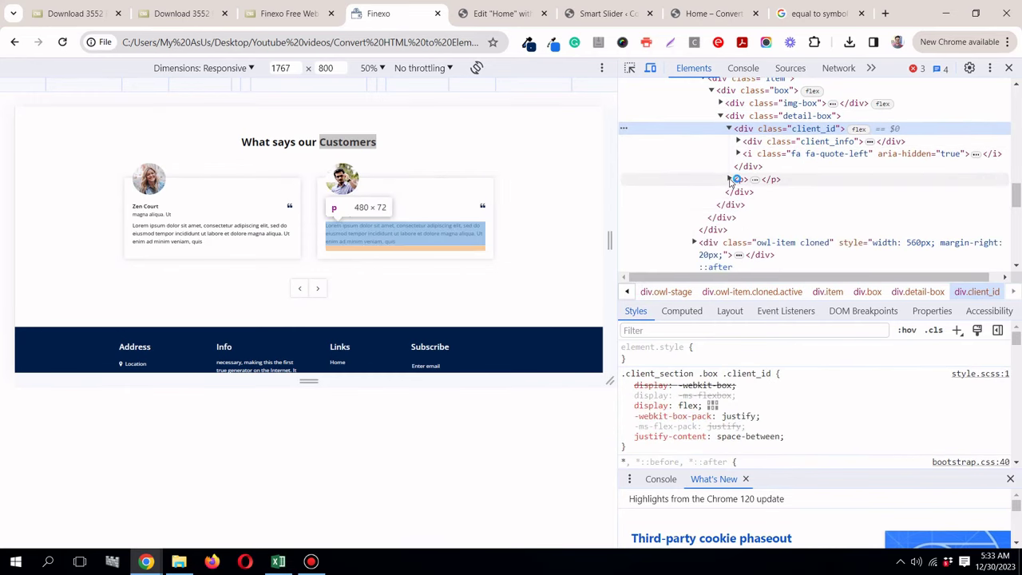
click(730, 179)
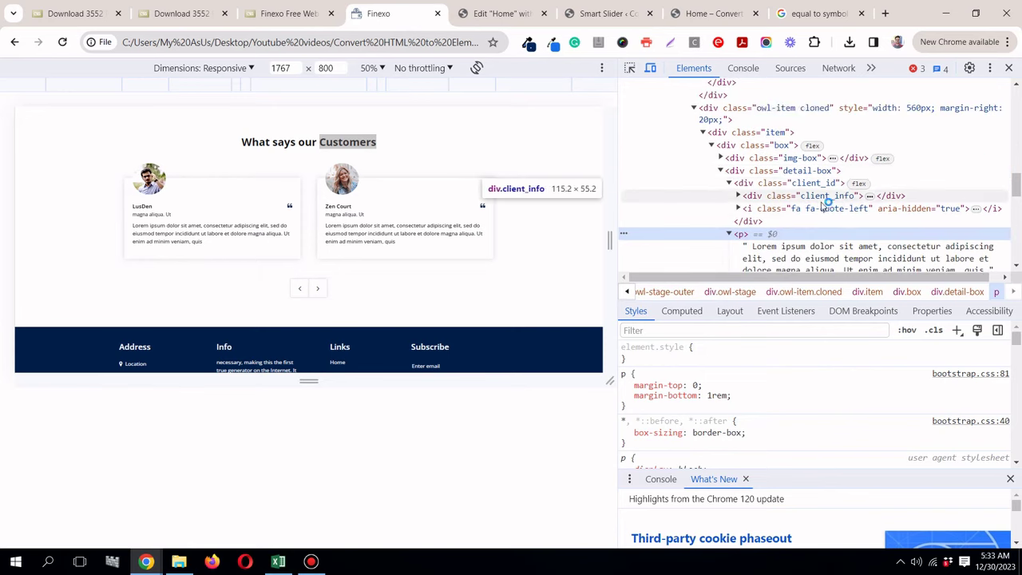
click(739, 196)
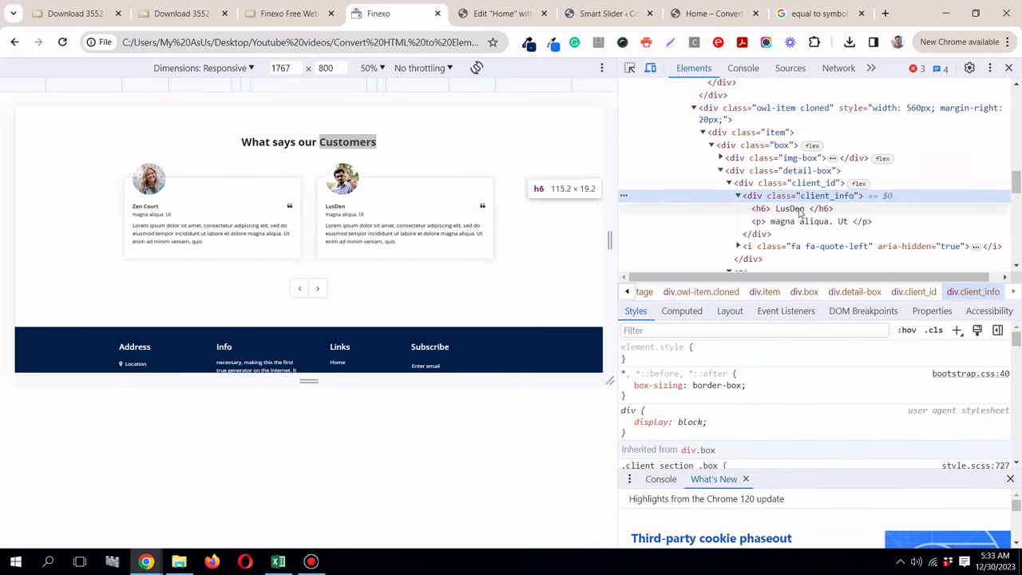
Step: Copy the customer's name from the h6 heading in the template code and paste it as the Name of carousel Item #1
click(799, 210)
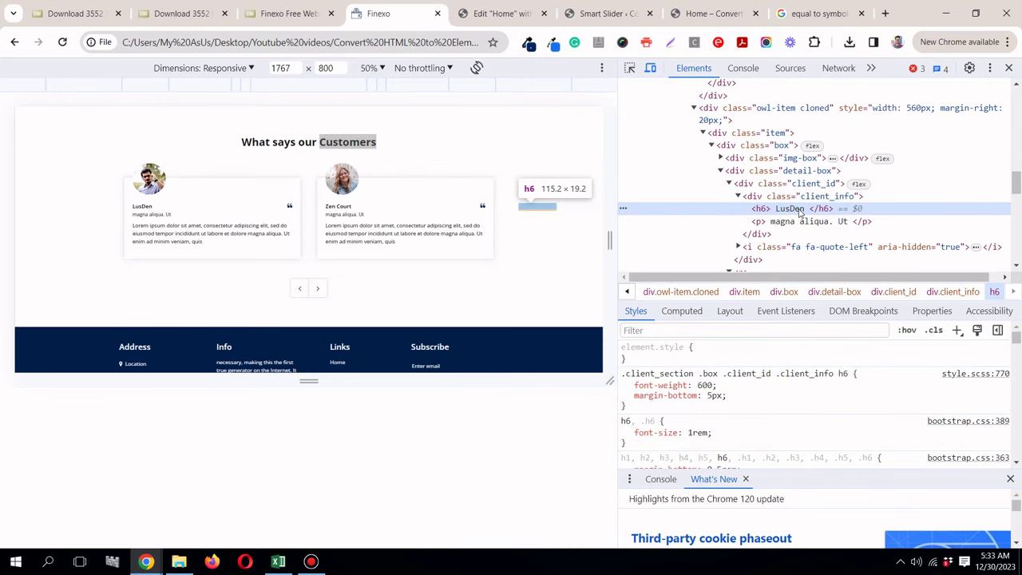
double_click(800, 210)
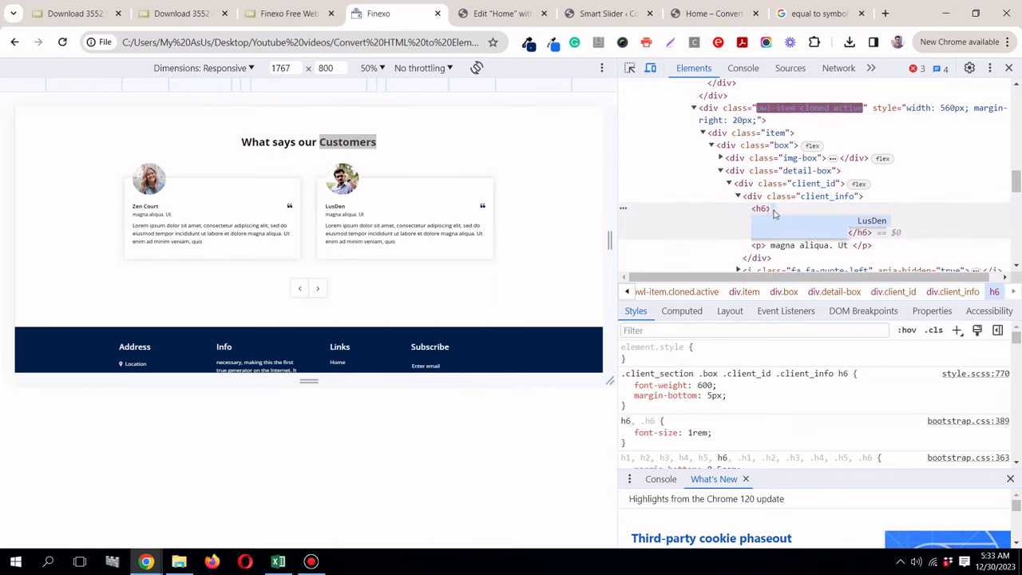
right_click(885, 227)
click(818, 255)
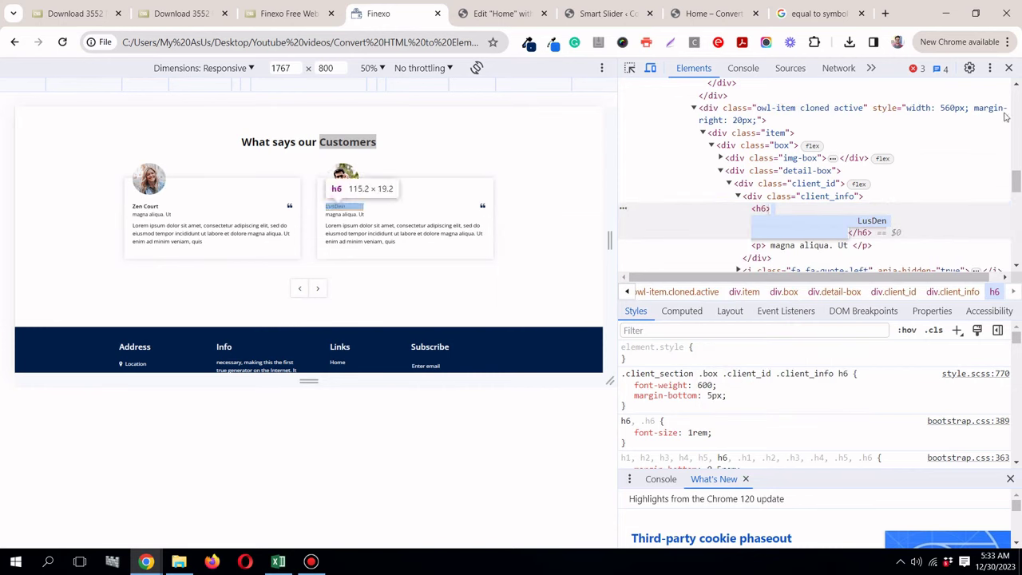
click(464, 14)
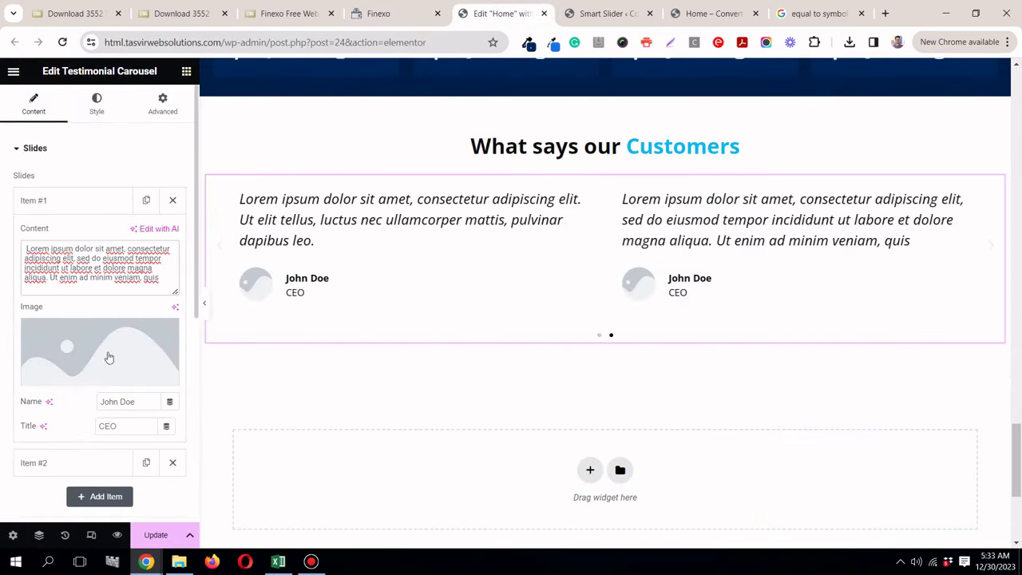
double_click(130, 400)
right_click(130, 399)
click(198, 167)
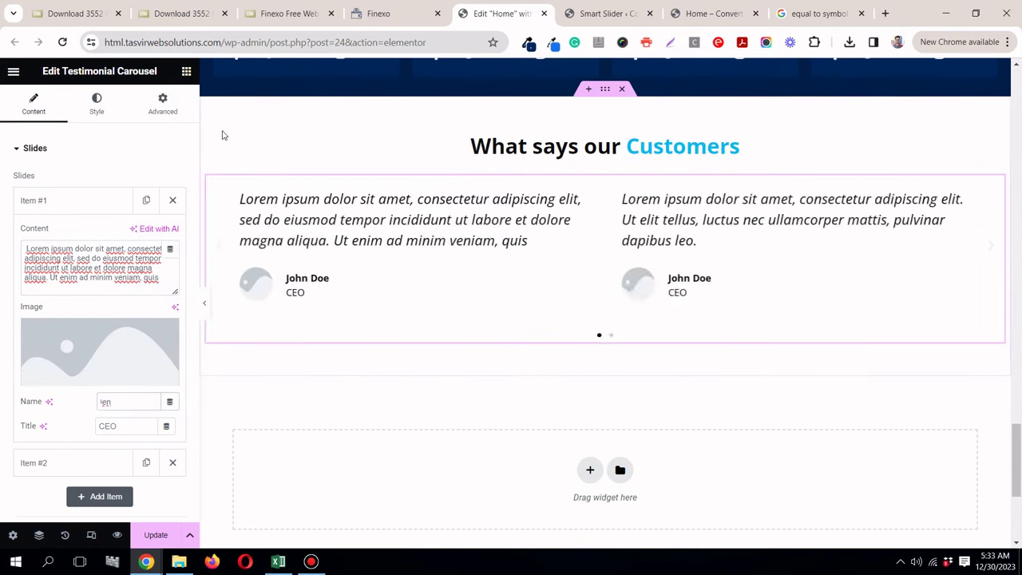
Step: Copy the subtitle "magna aliqua. Ut" from the template code and paste it as the Title of Item #1 as plain text
click(390, 15)
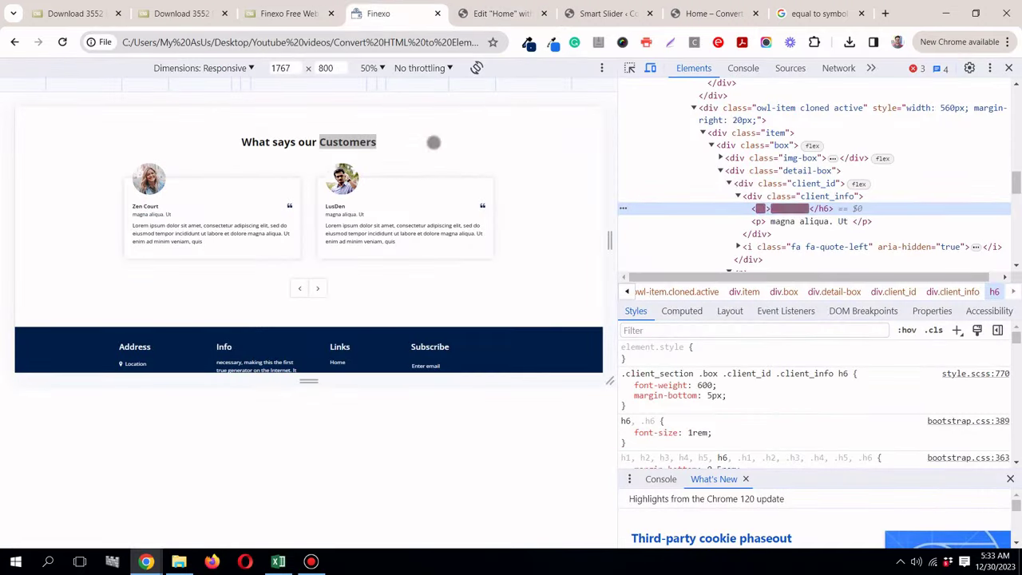
double_click(816, 226)
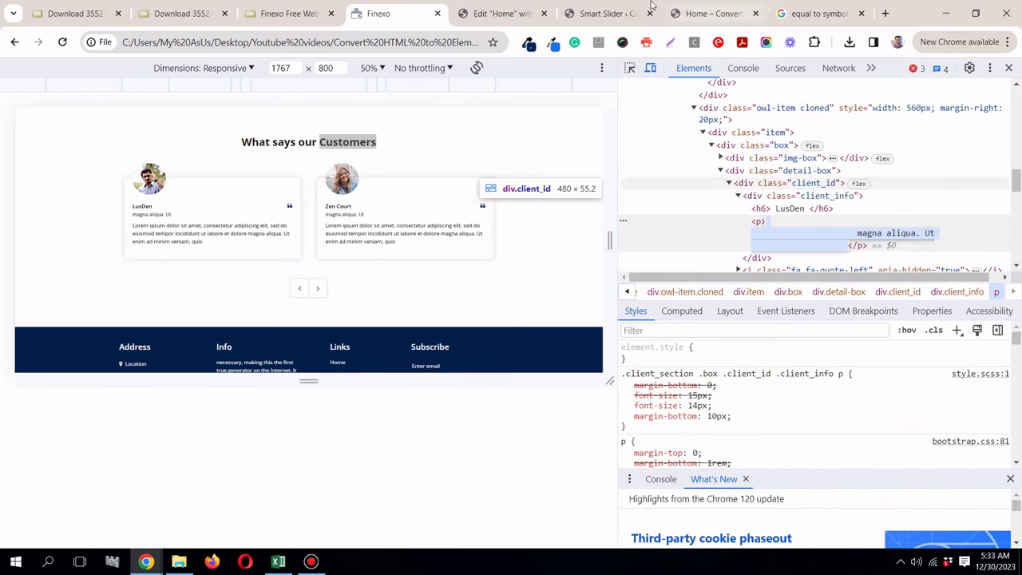
click(524, 15)
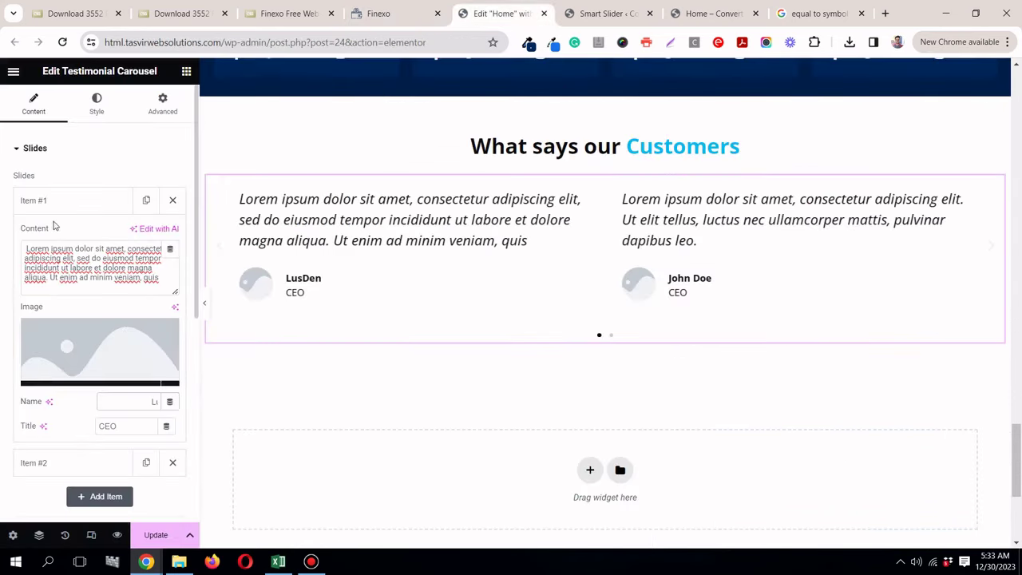
right_click(136, 430)
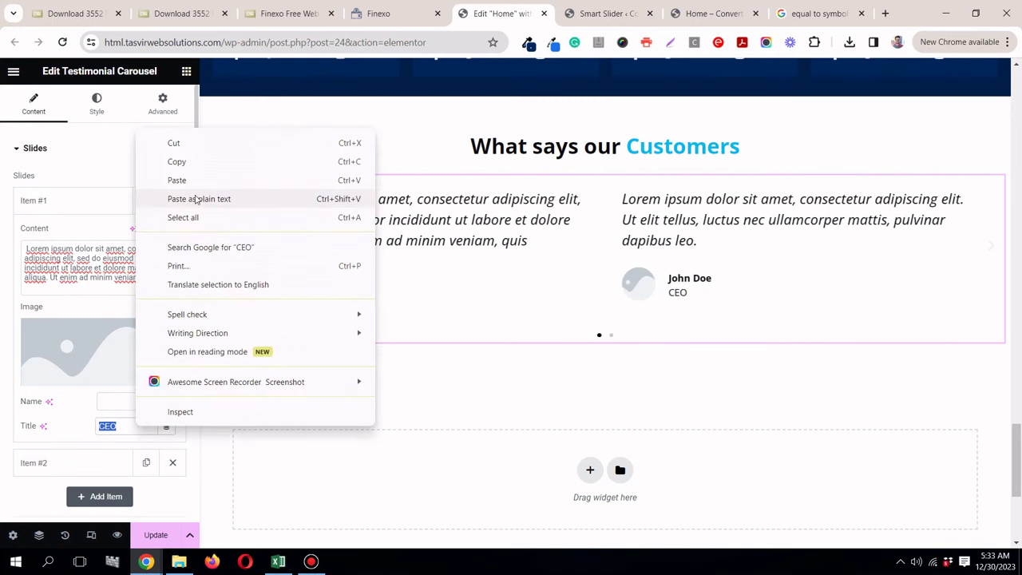
click(194, 199)
Step: Close the template's developer tools and save the male customer's photo as client1.jpg in the Brain Poems folder
click(376, 14)
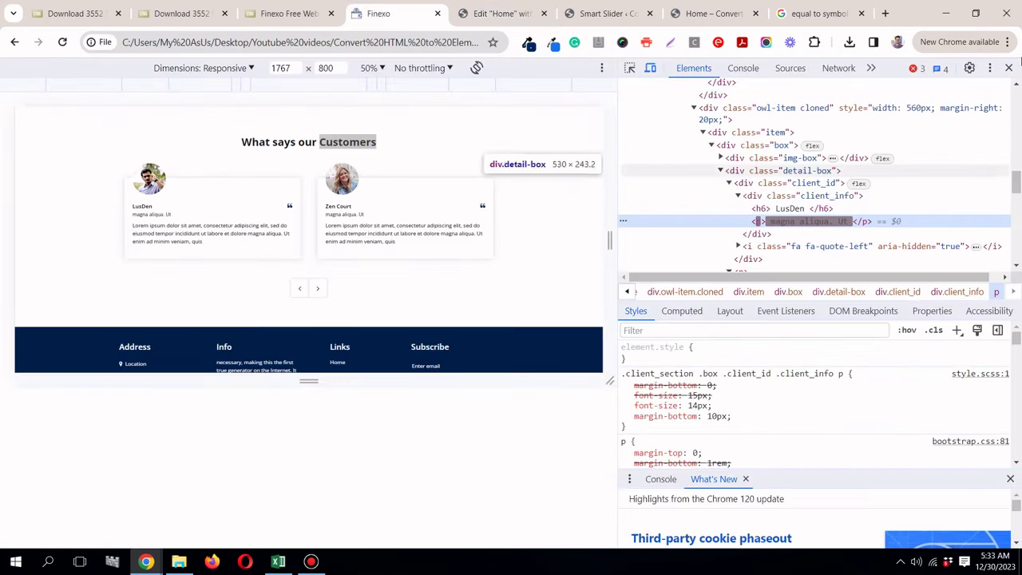
key(F12)
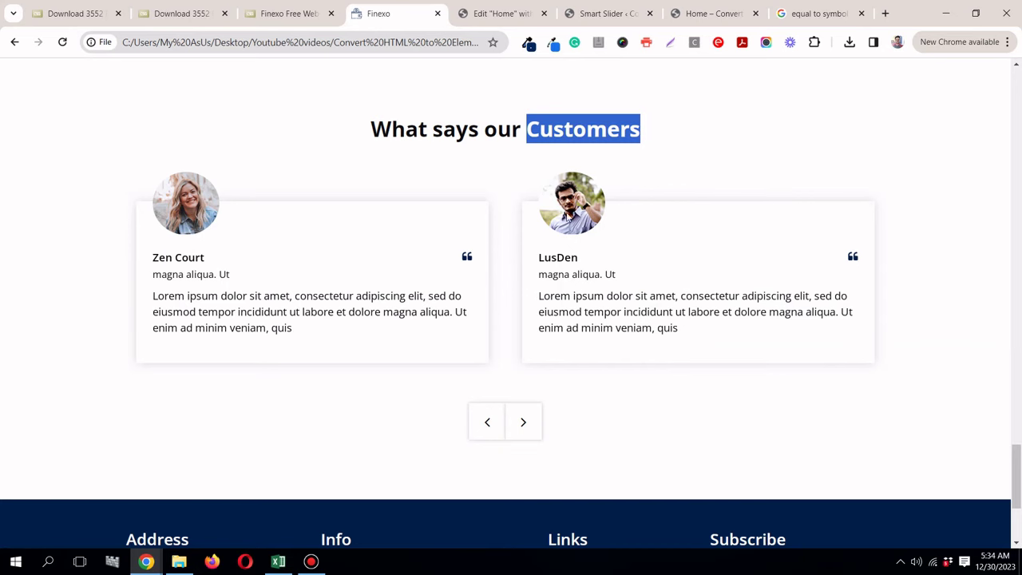
right_click(570, 216)
click(583, 250)
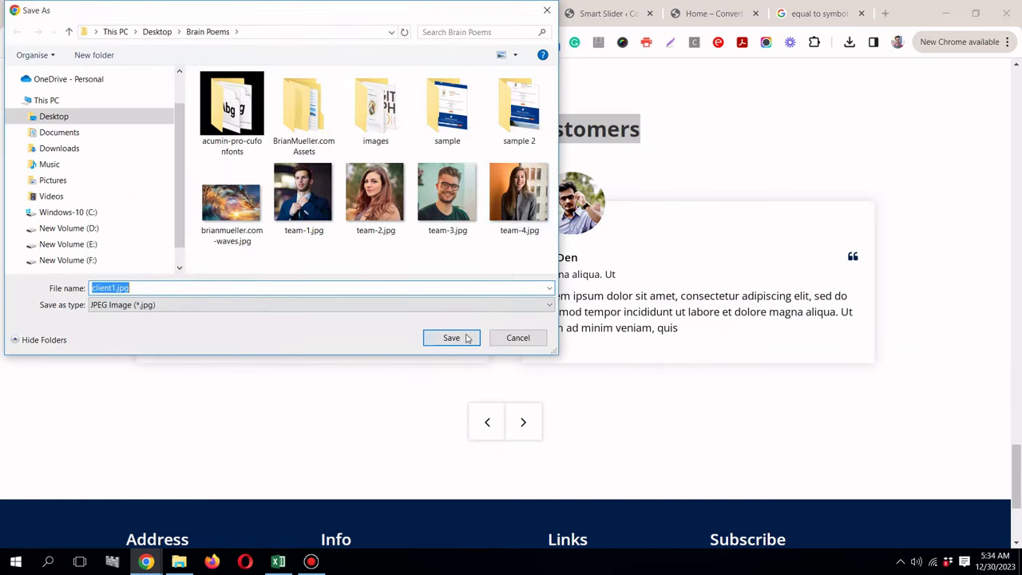
click(468, 337)
Step: Upload client1.jpg to the media library and set it as the image of carousel Item #1
click(497, 14)
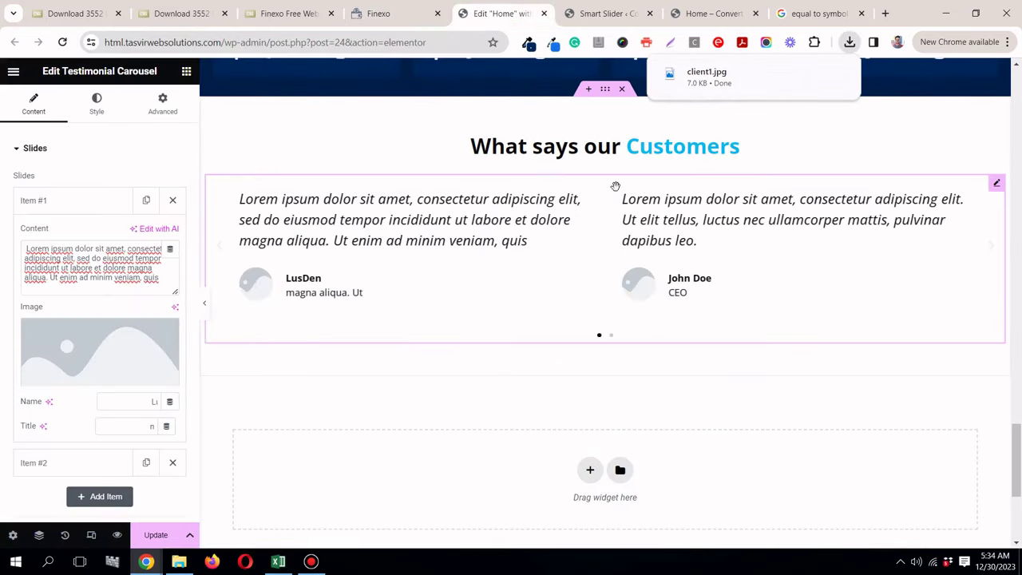
click(75, 351)
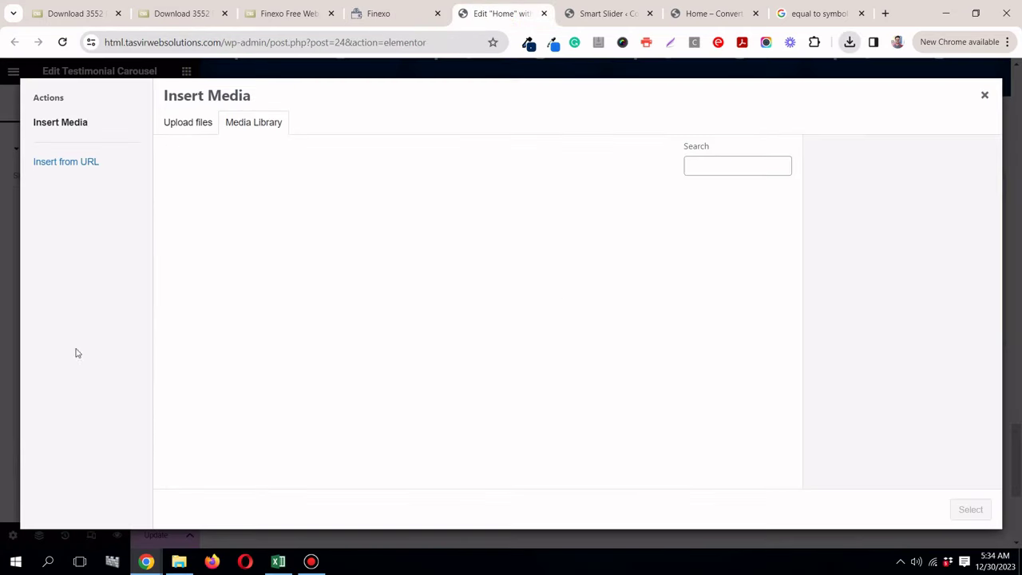
click(849, 42)
drag(746, 105, 475, 197)
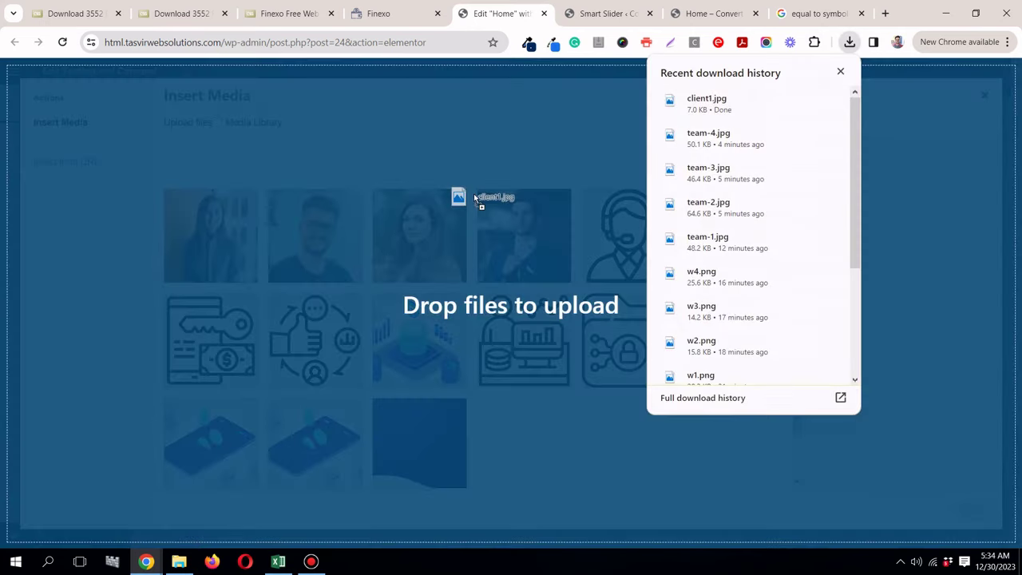
drag(513, 146, 514, 142)
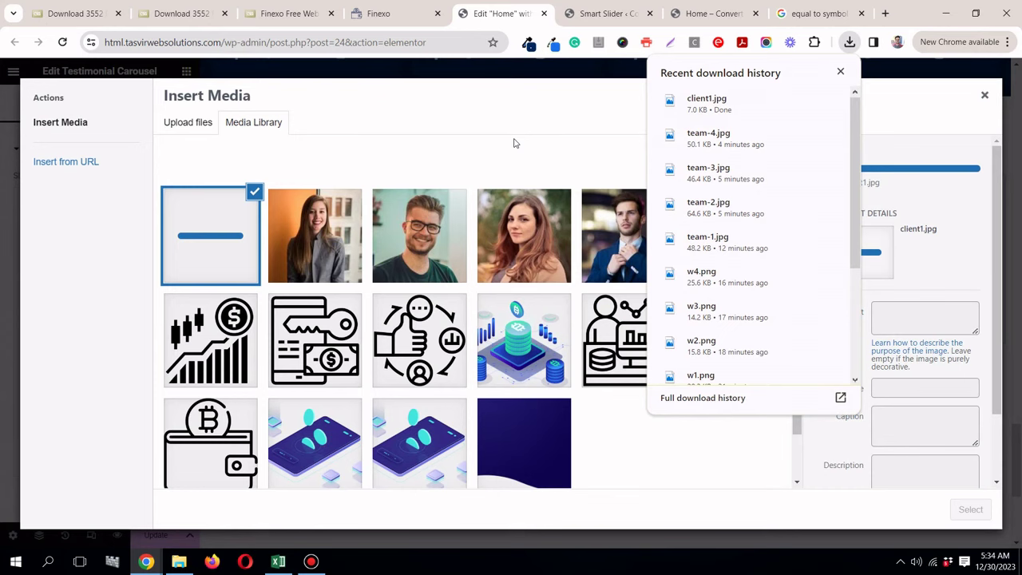
click(514, 143)
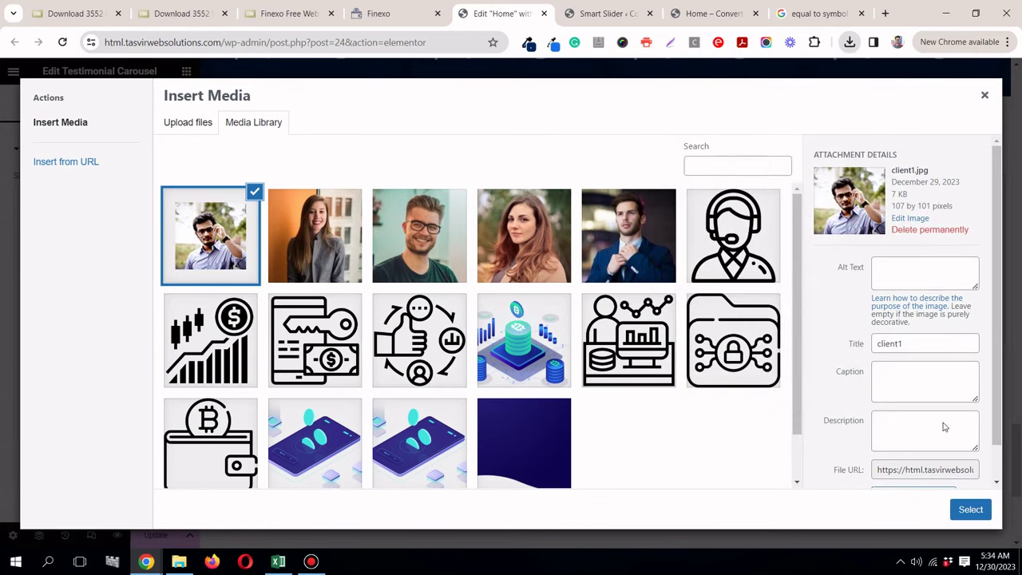
click(968, 511)
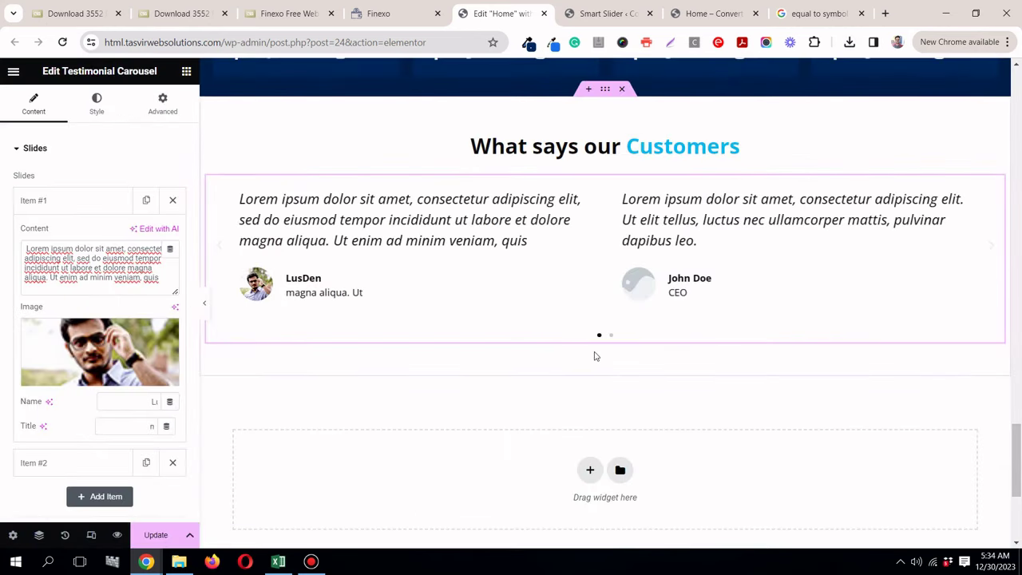
Step: Delete the placeholder Item #2, duplicate Item #1 in its place, and expand the duplicate for editing
click(103, 200)
click(173, 232)
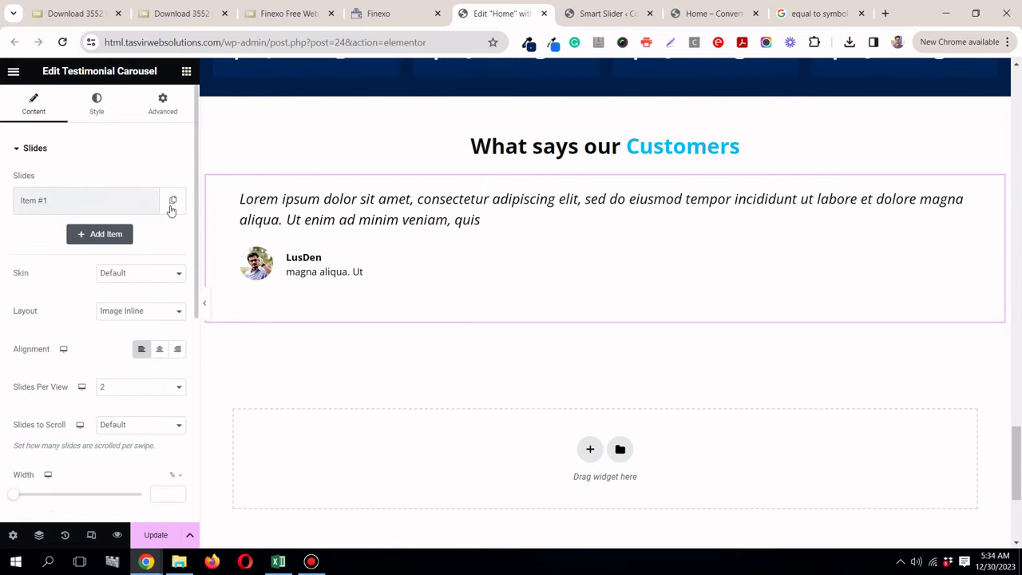
click(171, 203)
click(98, 238)
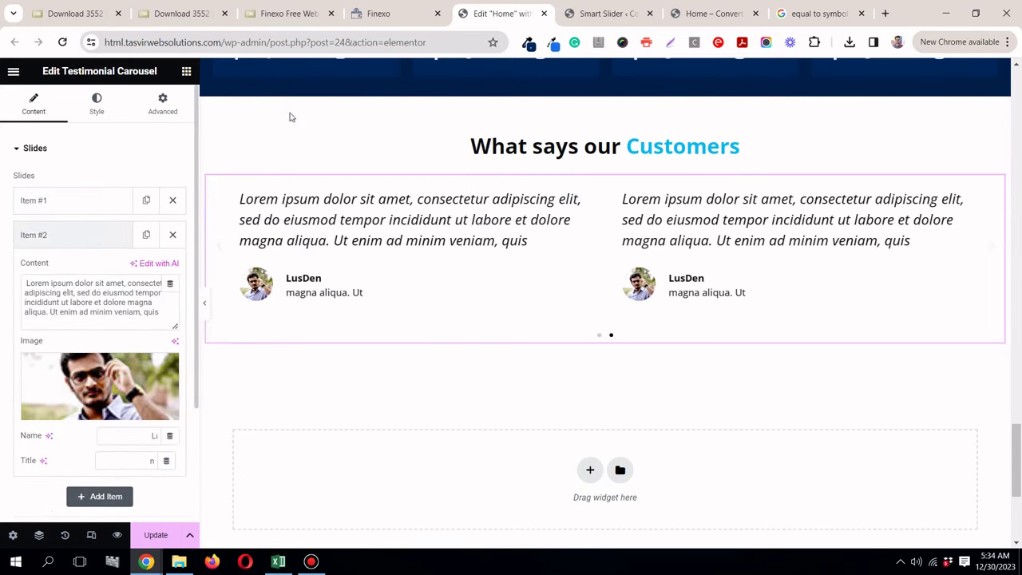
Step: Save the female customer's photo from the Finexo template as client2.jpg
click(410, 18)
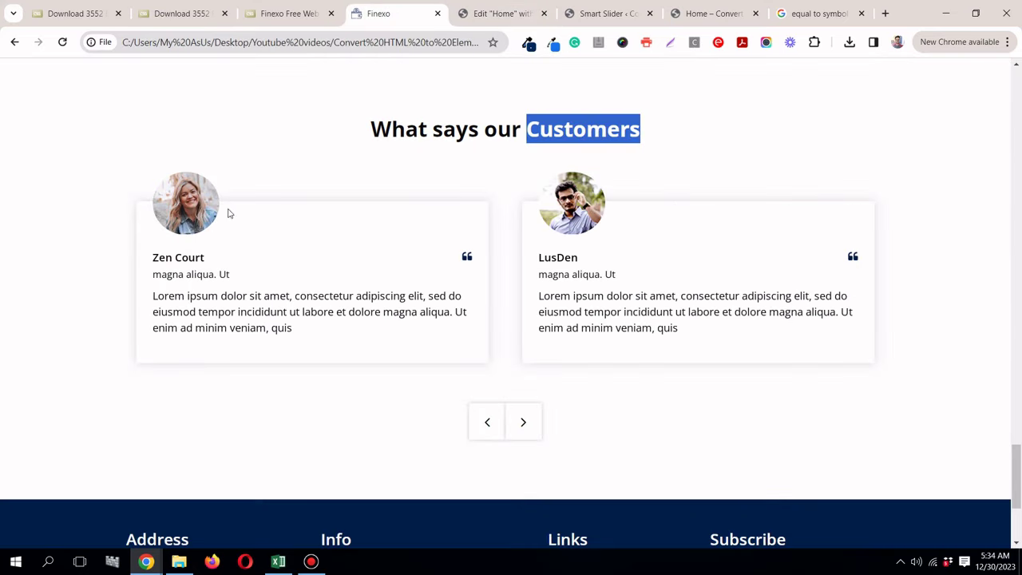
right_click(198, 206)
click(247, 232)
click(457, 340)
Step: Upload client2.jpg to the media library and set it as the image of carousel Item #2
click(482, 12)
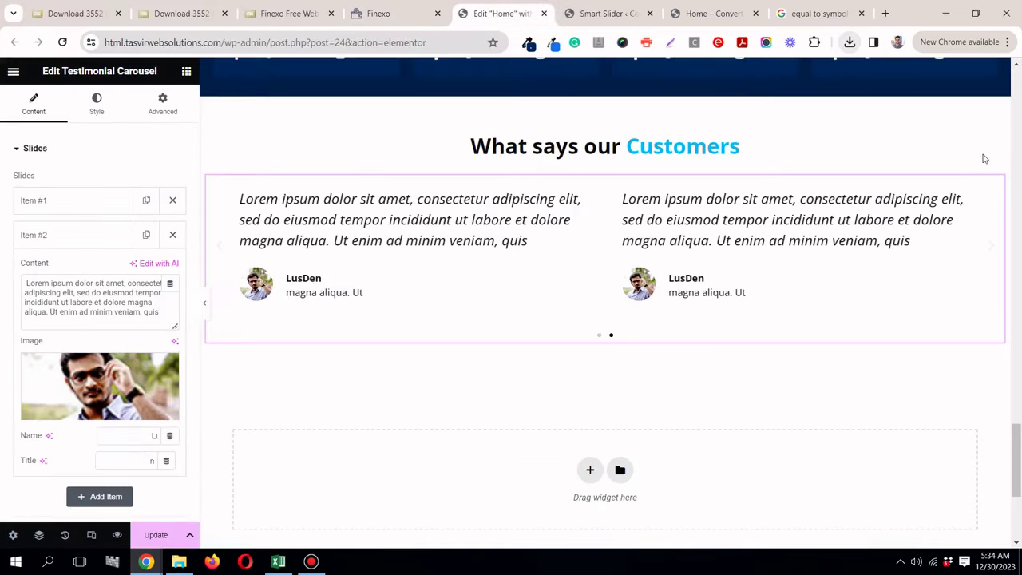
click(137, 373)
click(850, 44)
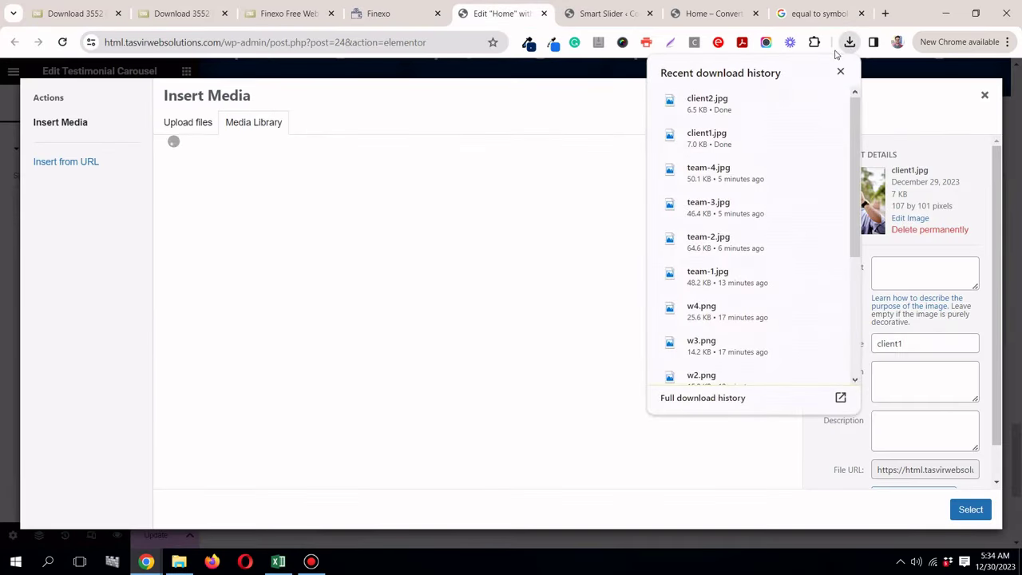
drag(700, 102, 442, 114)
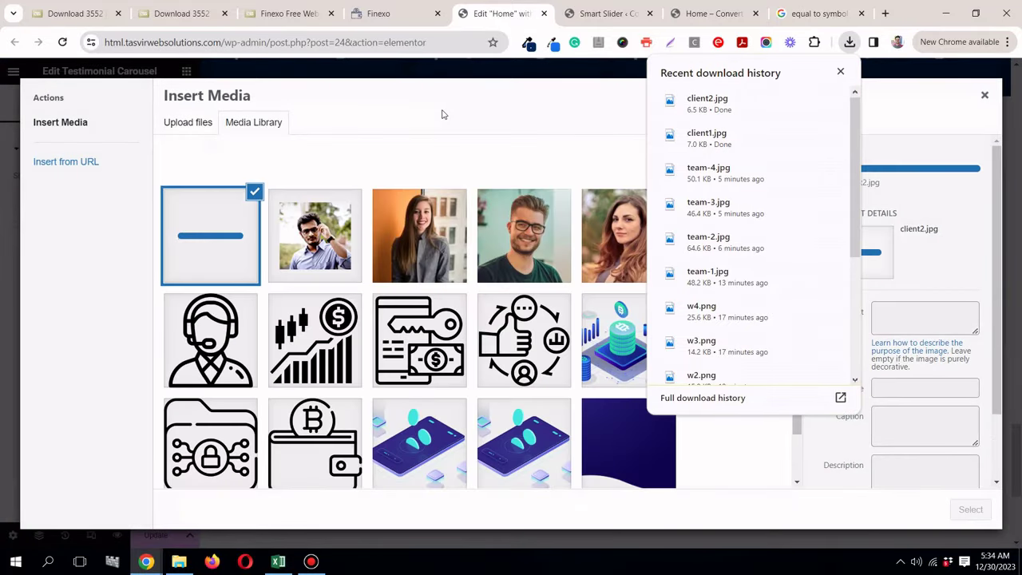
click(442, 114)
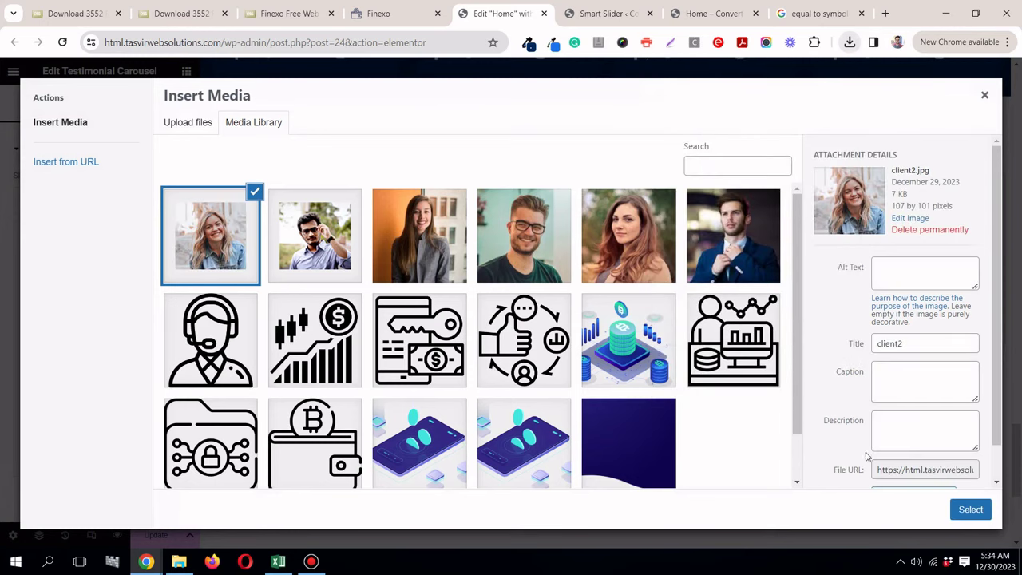
click(971, 510)
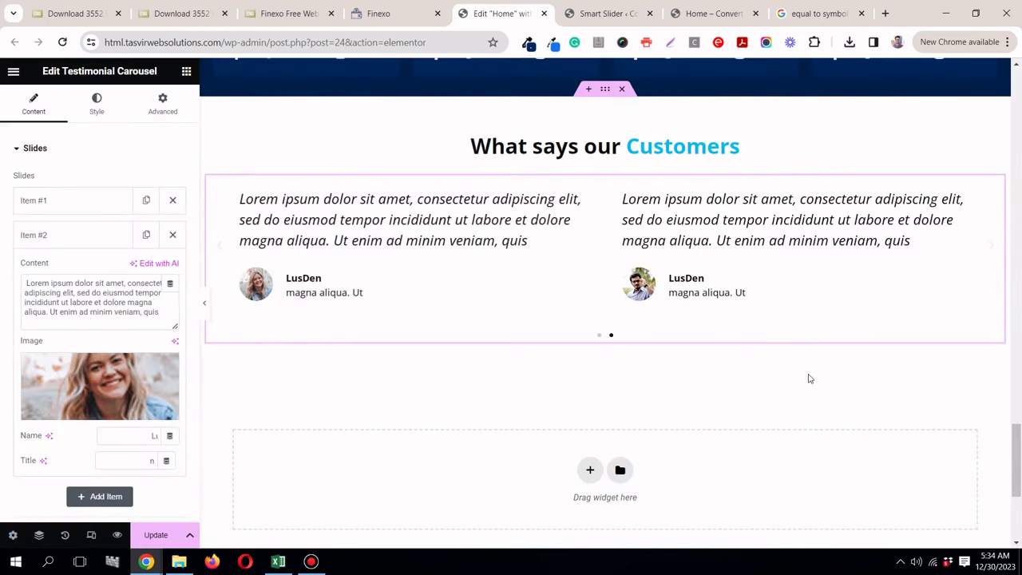
Step: Replace the name in carousel Item #2 with the female customer's name from the Finexo template
click(414, 11)
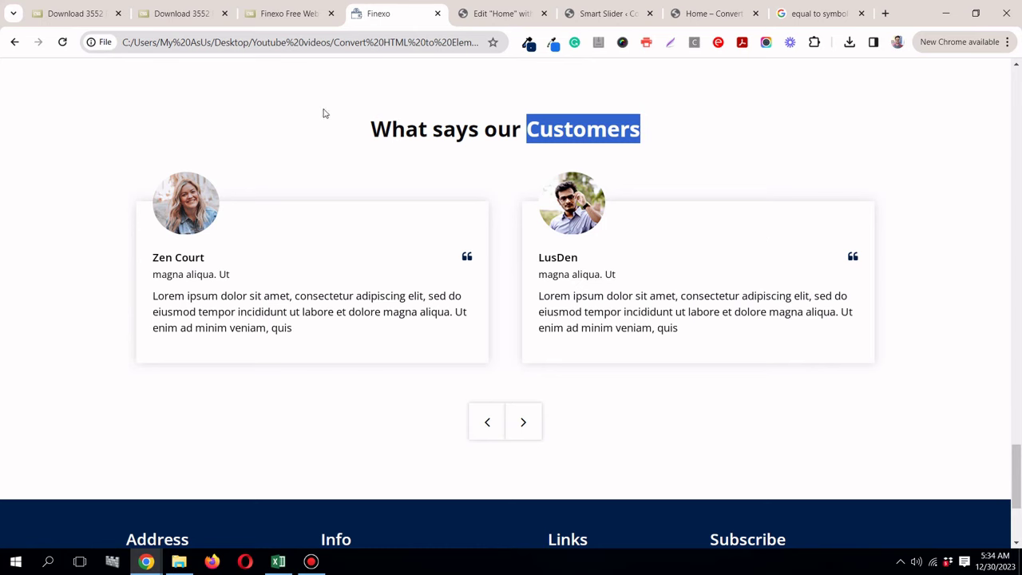
click(483, 14)
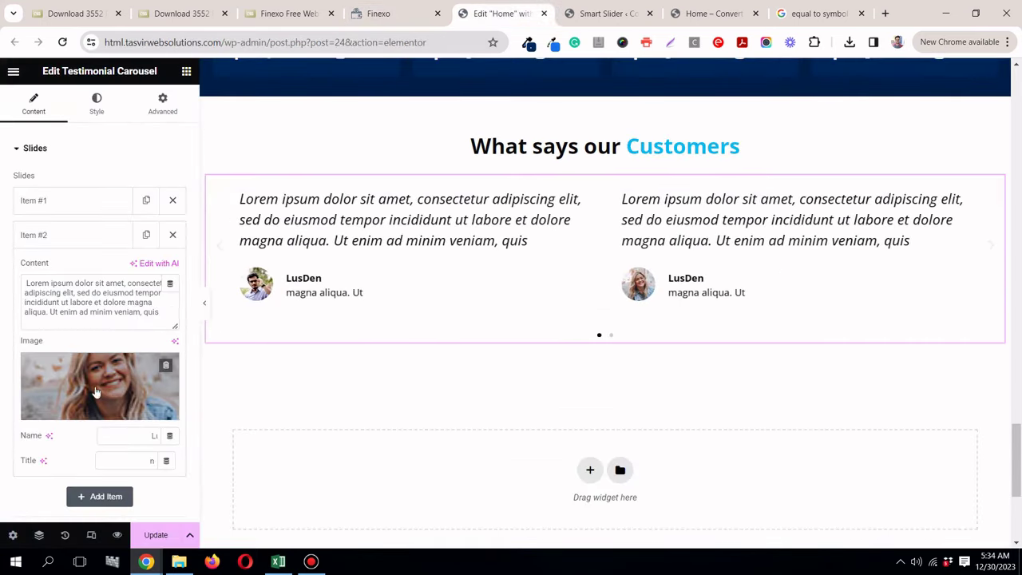
scroll(88, 255, down, 1)
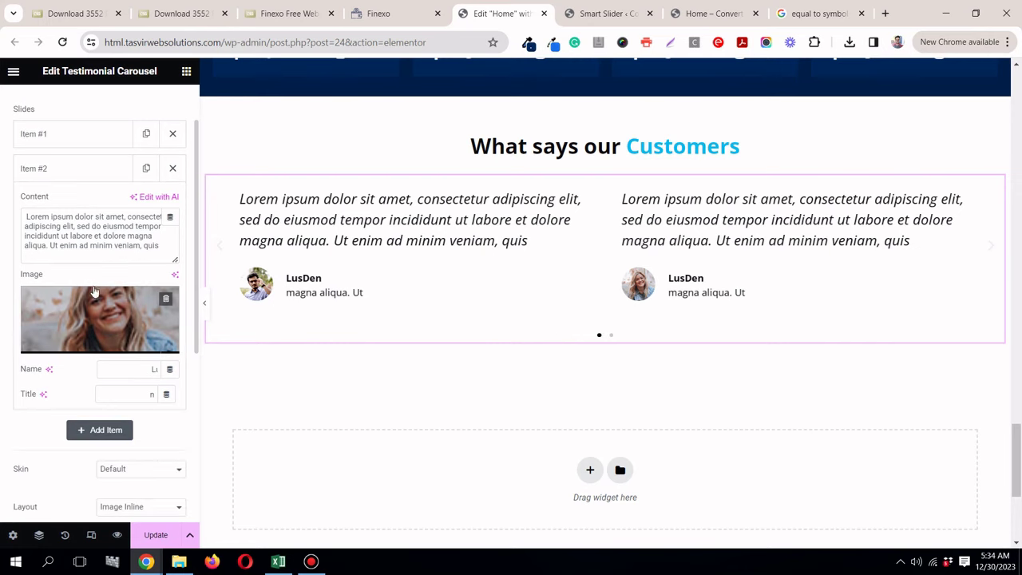
double_click(135, 365)
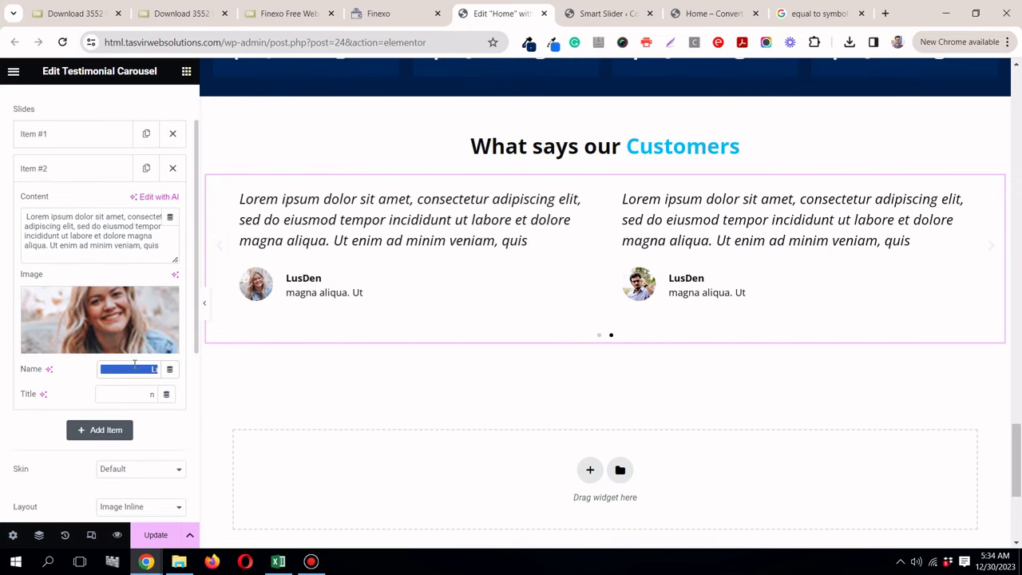
key(BackSpace)
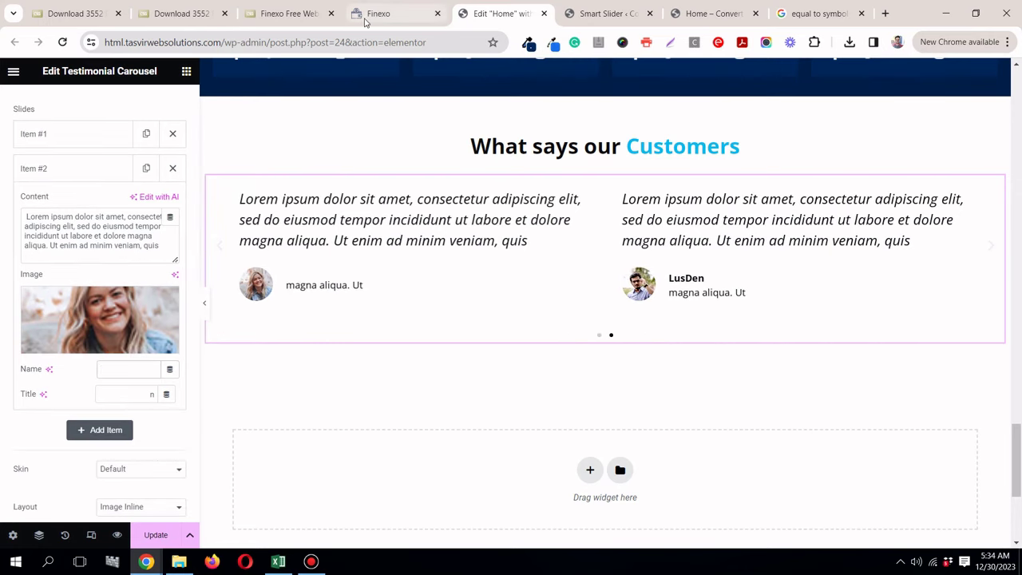
click(365, 22)
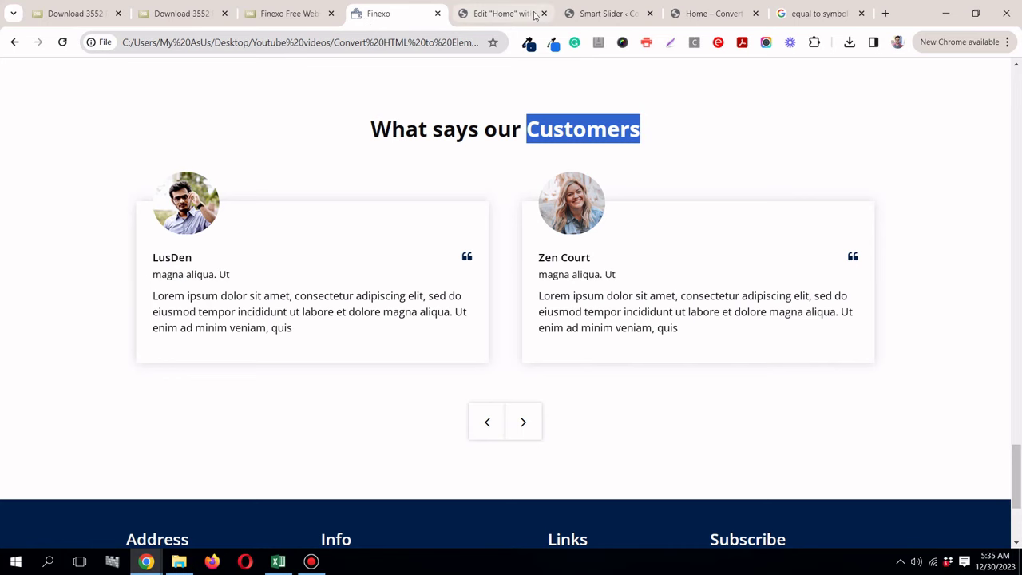
click(497, 11)
click(117, 373)
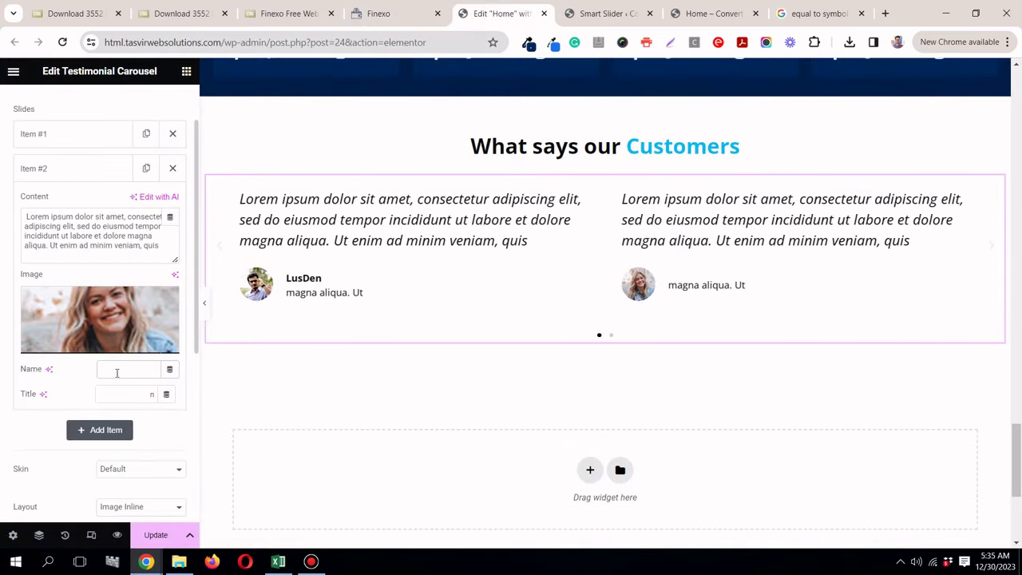
text(Zeri)
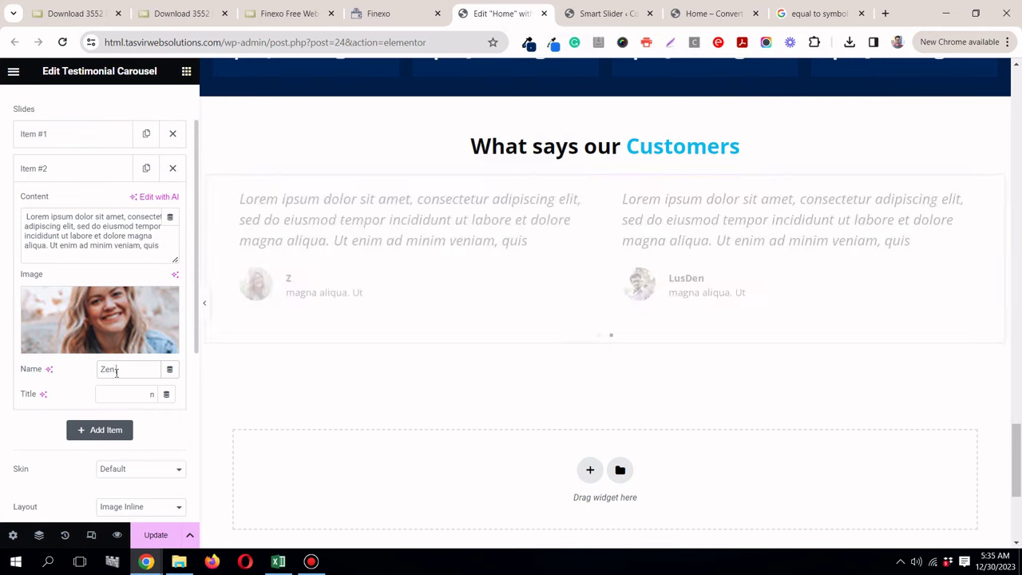
text( Court)
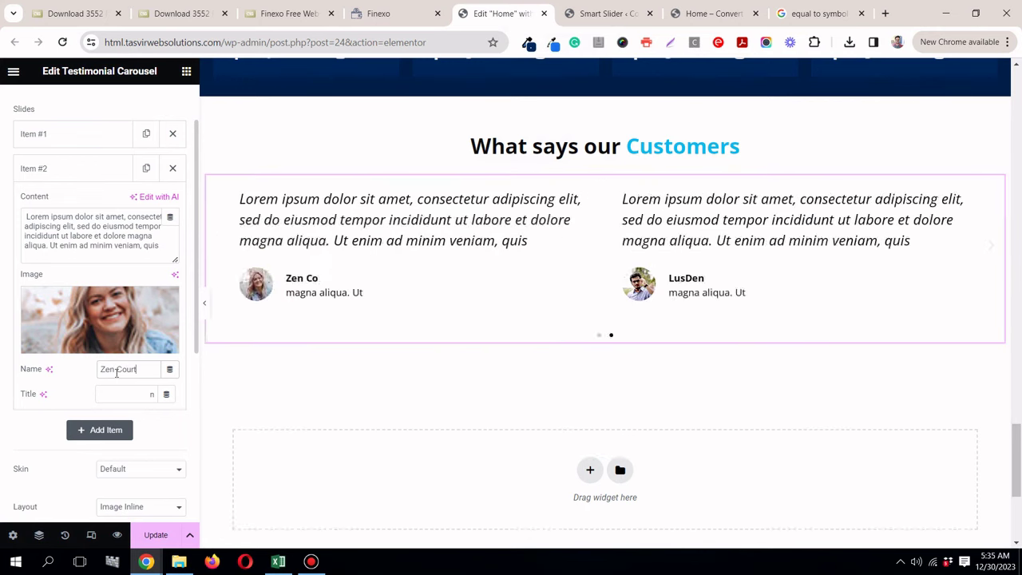
Step: Set the testimonial carousel's skin to Bubble and compare its slides with the template's customer cards
click(405, 14)
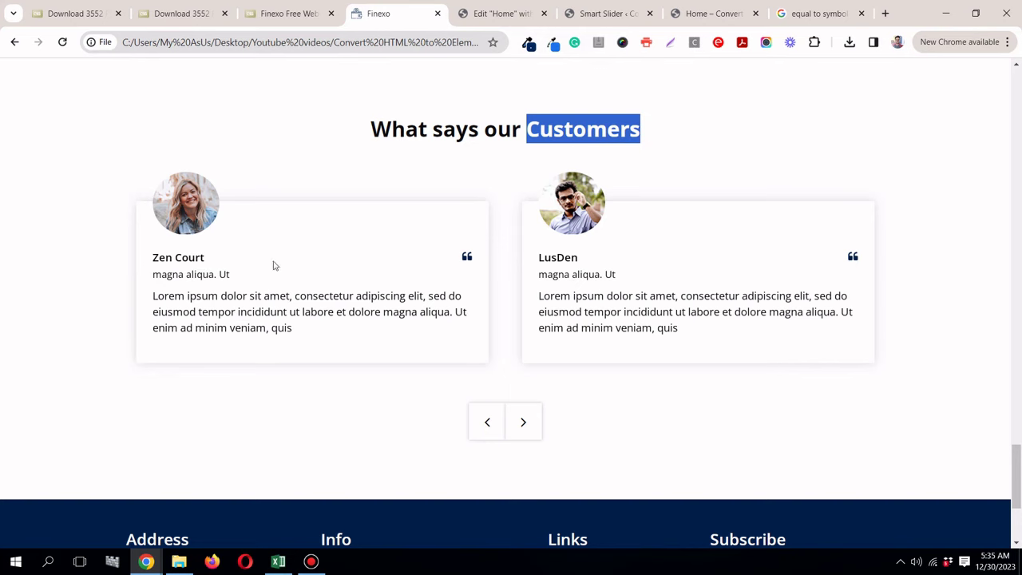
click(489, 14)
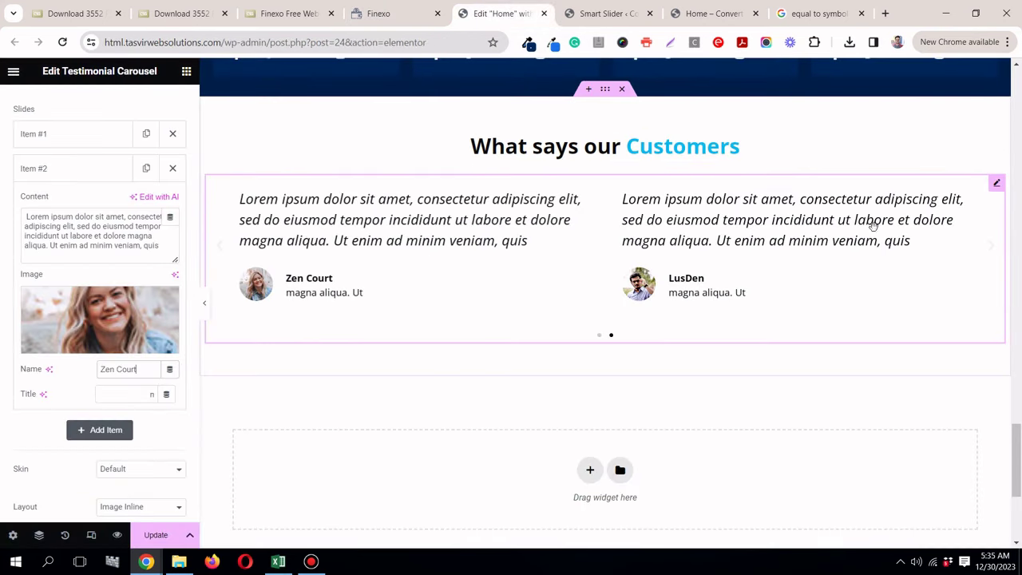
scroll(104, 233, down, 1)
scroll(119, 205, up, 3)
click(94, 112)
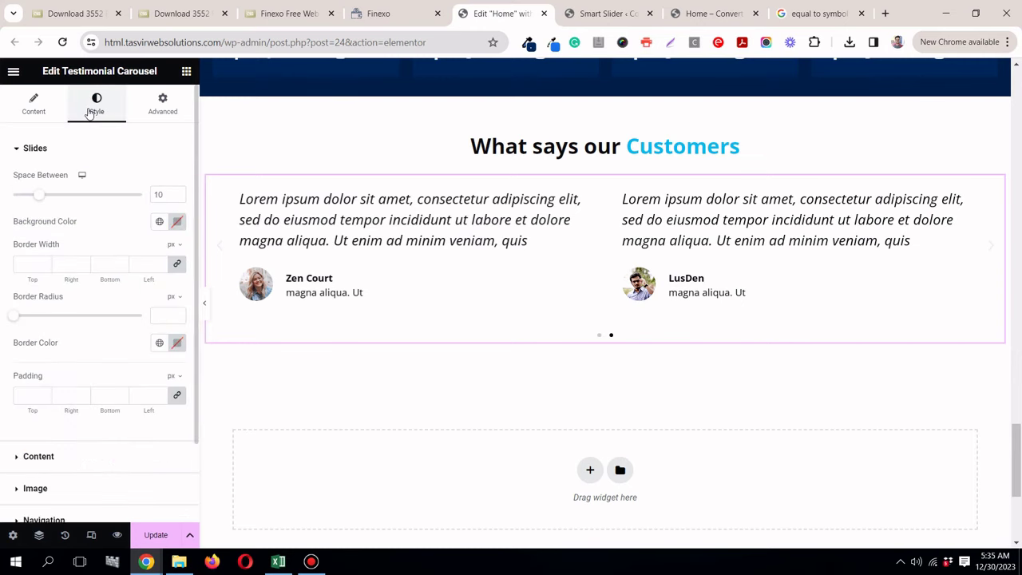
click(45, 110)
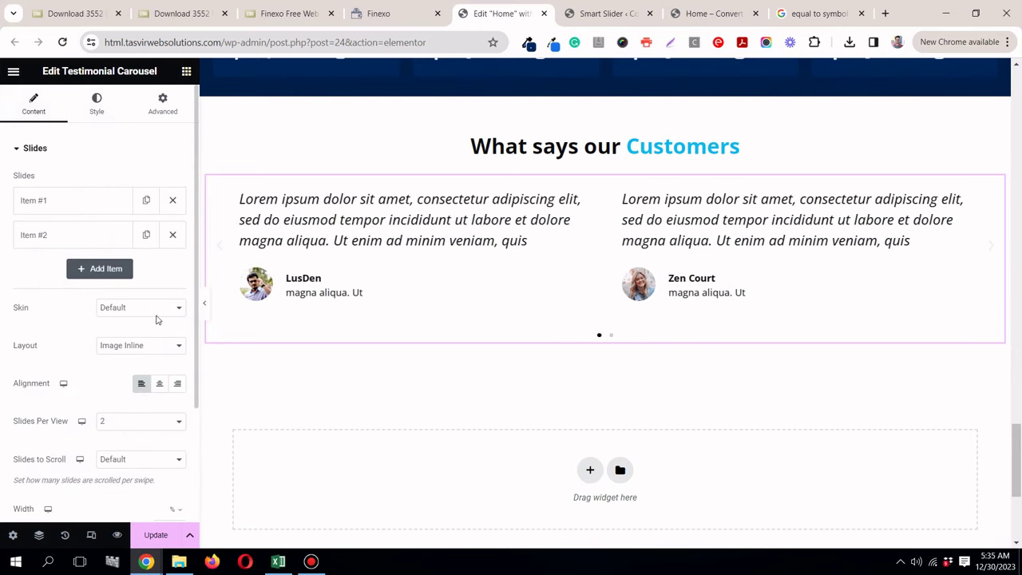
click(135, 332)
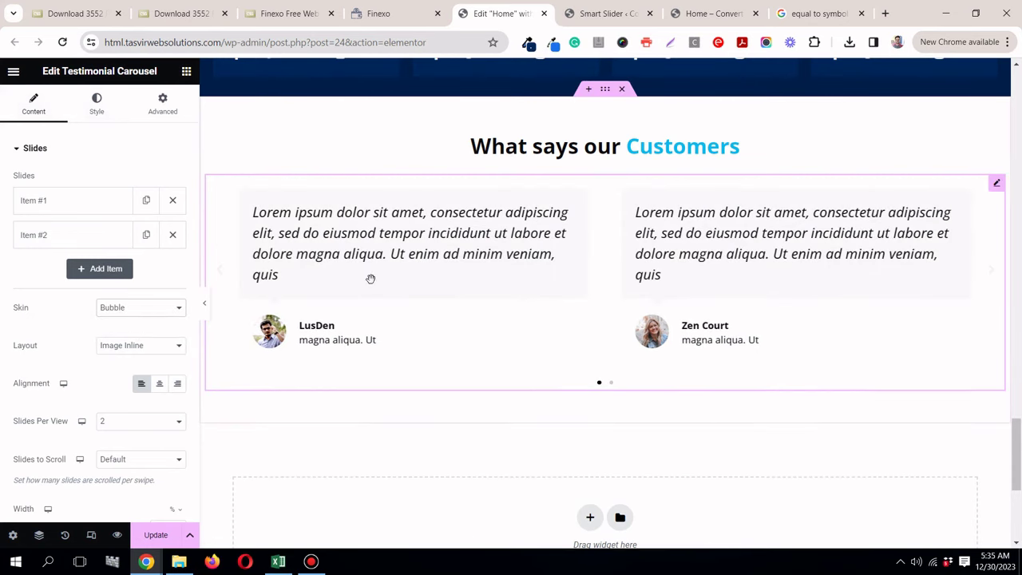
click(403, 16)
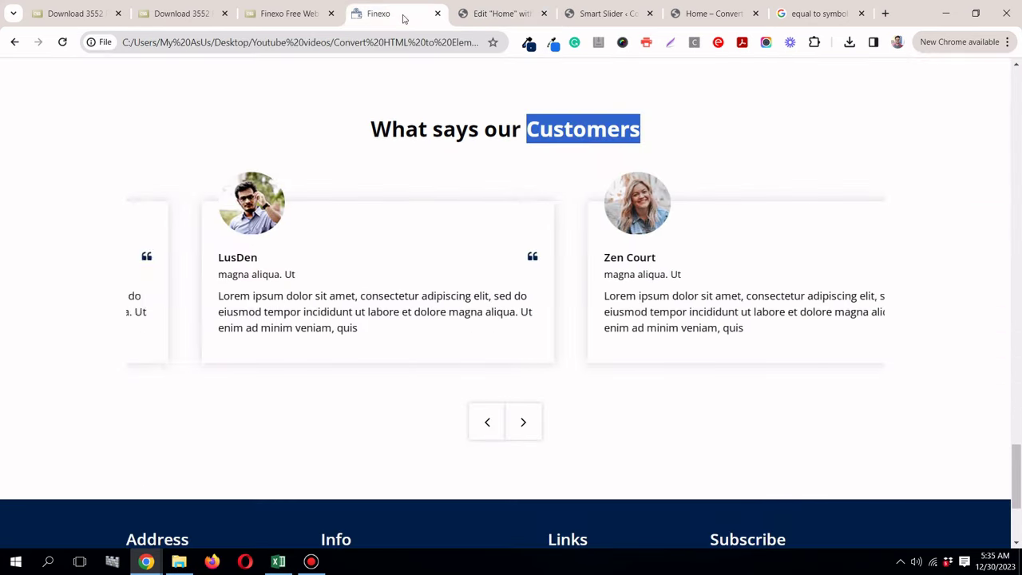
click(492, 13)
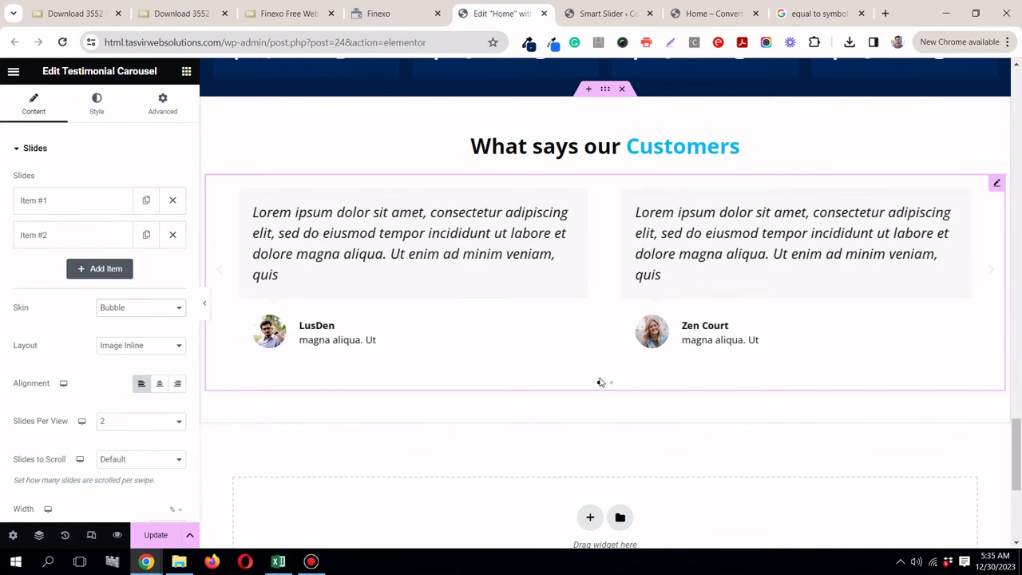
click(612, 384)
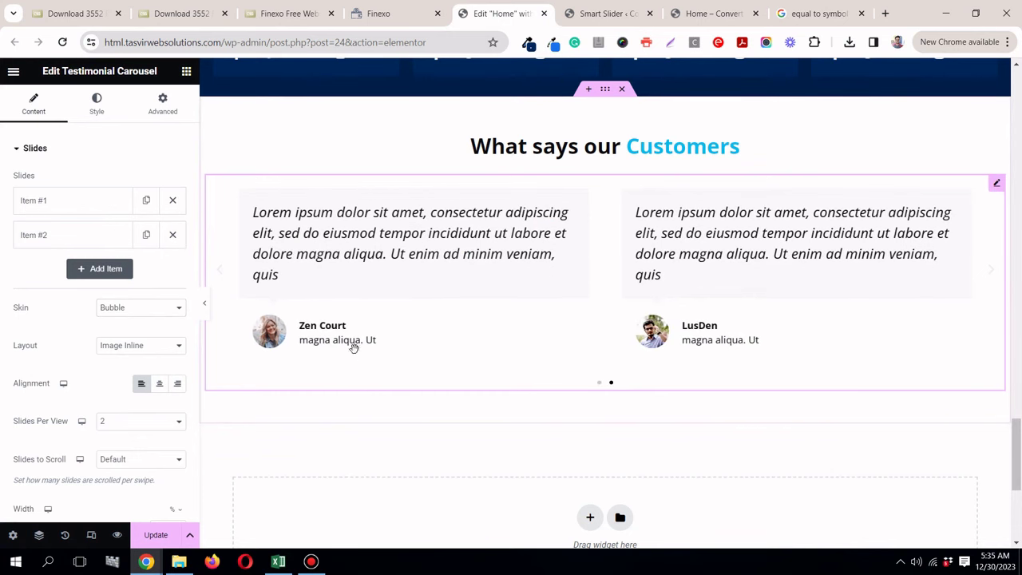
Step: Hide the editing panel and review the rebuilt home page from the testimonials up to the hero slider and About Us section
click(206, 307)
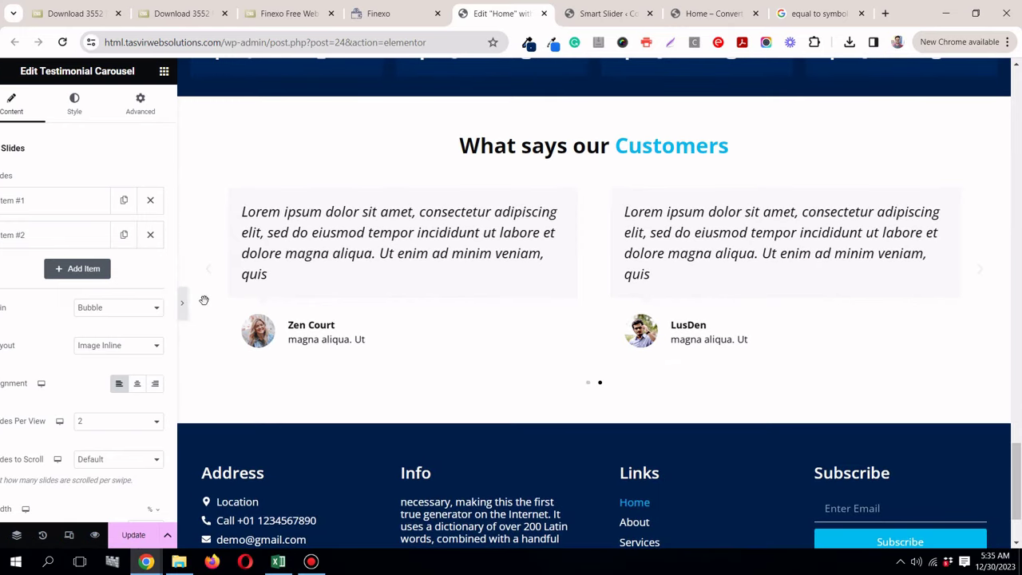
scroll(202, 301, up, 6)
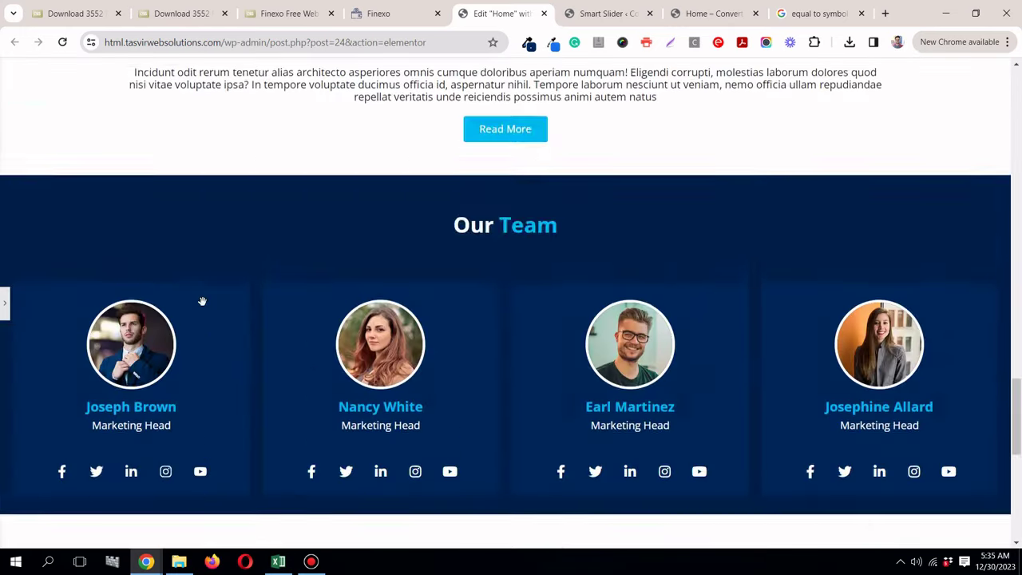
scroll(202, 301, up, 15)
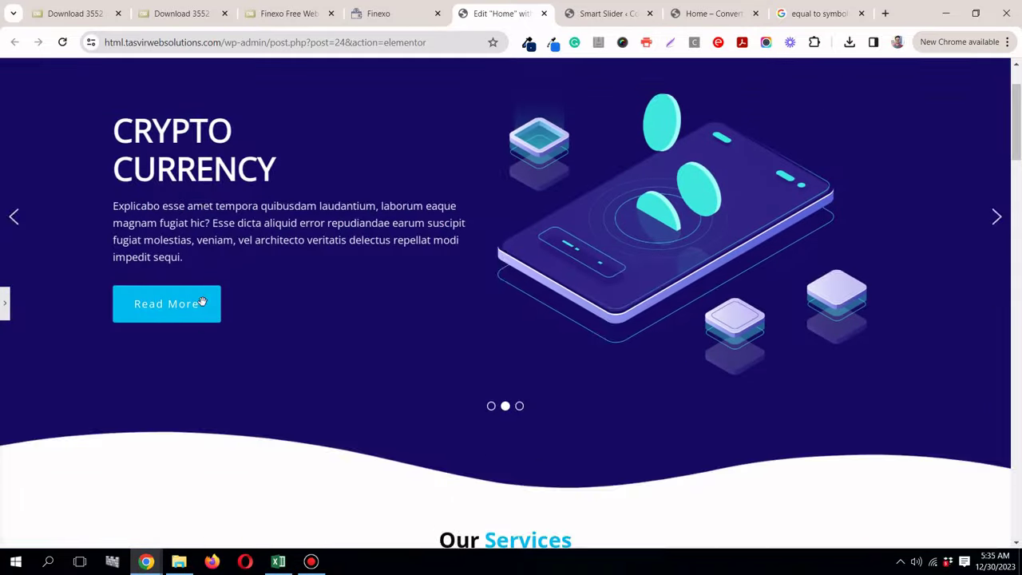
scroll(202, 301, up, 1)
scroll(202, 303, down, 8)
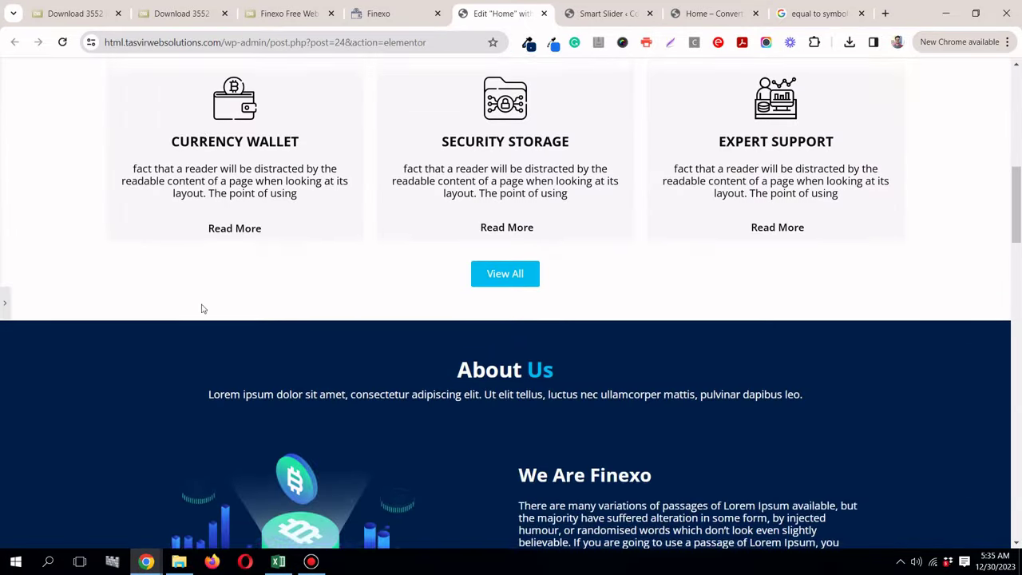
scroll(202, 309, up, 3)
scroll(202, 305, down, 6)
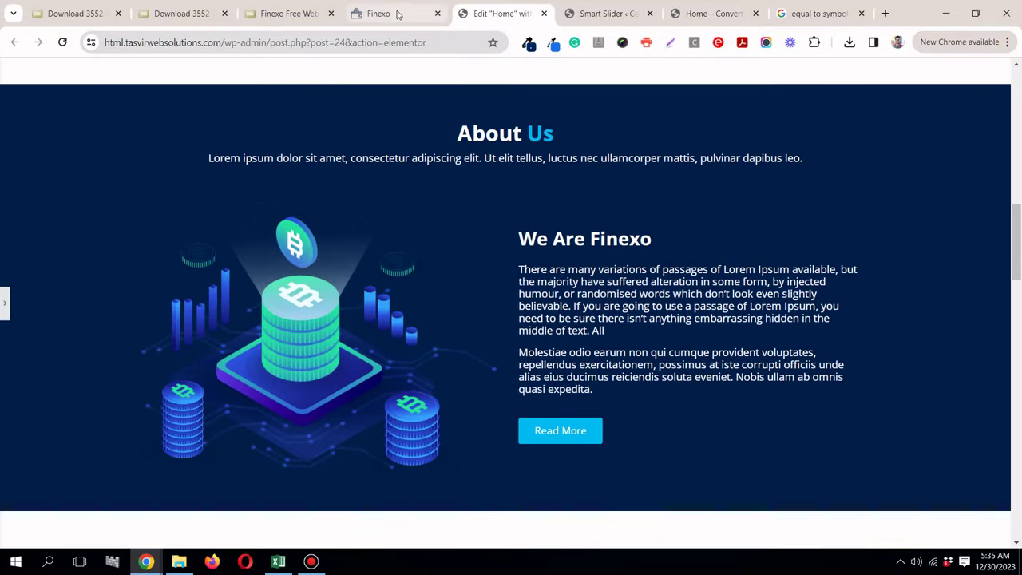
Step: Compare the rebuilt page's hero slider and Our Services section with the Finexo template, checking card layout and spacing
click(397, 13)
scroll(393, 246, up, 10)
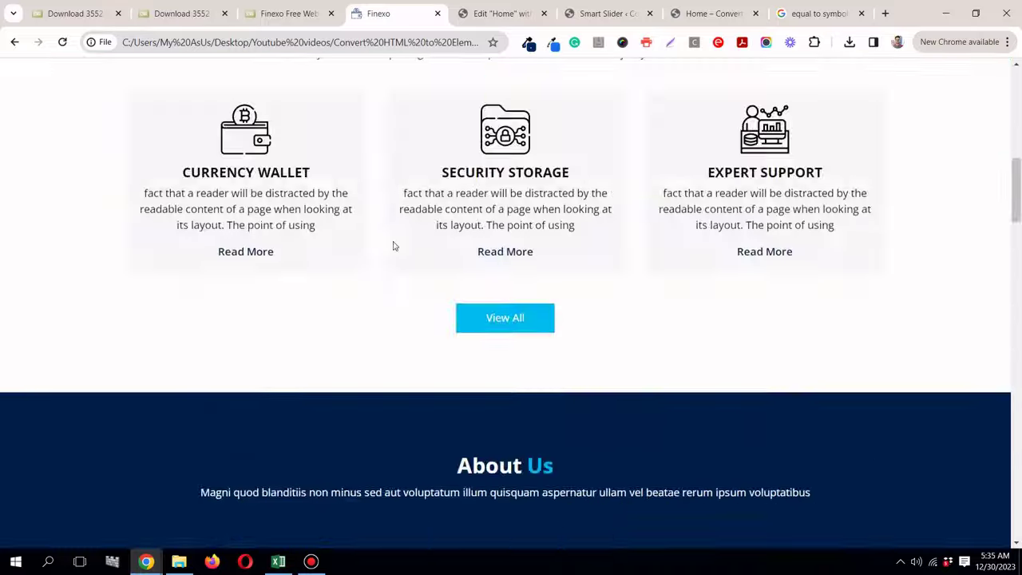
scroll(393, 246, up, 10)
click(499, 13)
scroll(474, 172, up, 10)
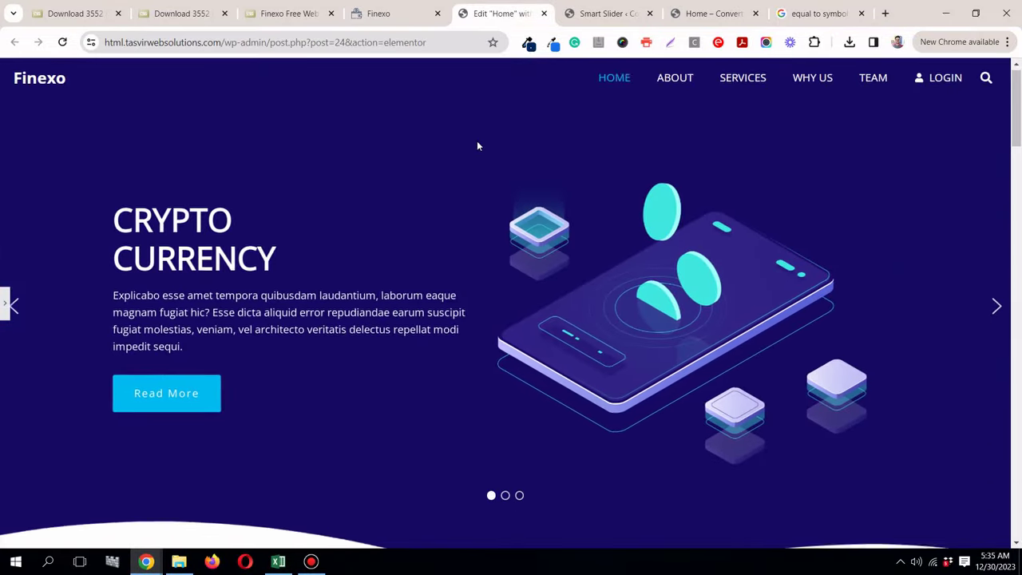
scroll(409, 105, down, 5)
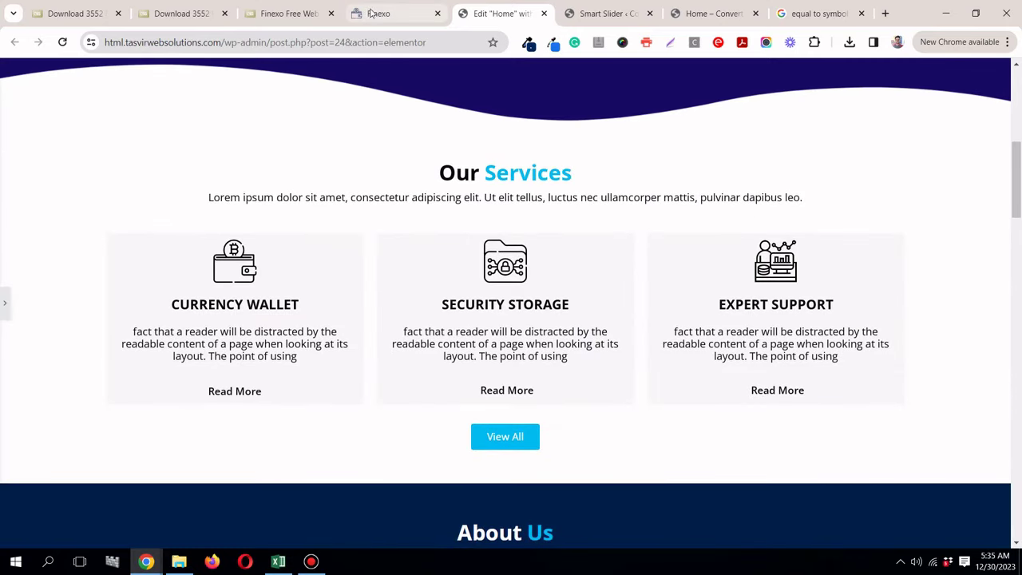
click(370, 14)
scroll(442, 183, down, 8)
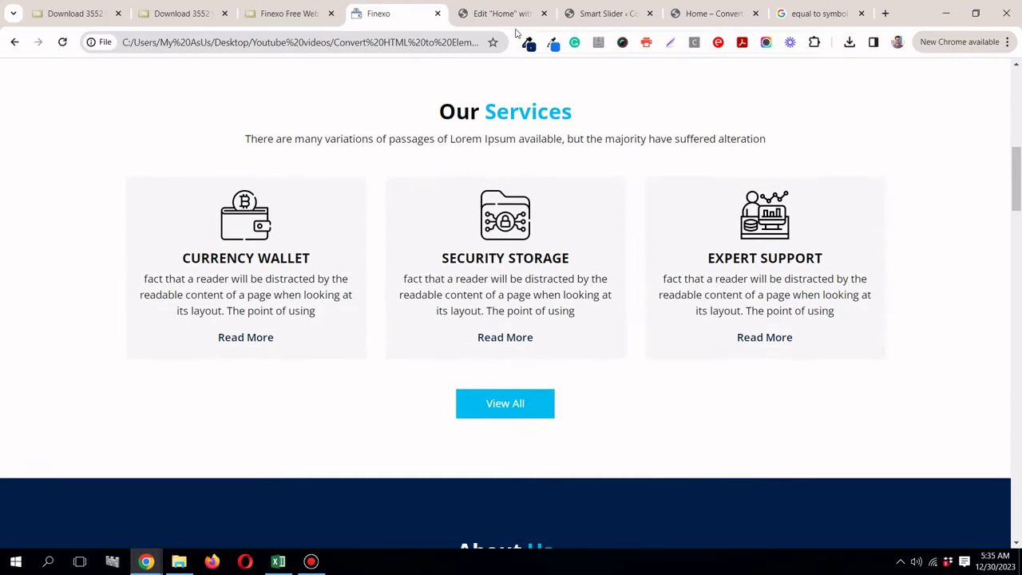
click(502, 14)
scroll(527, 221, down, 2)
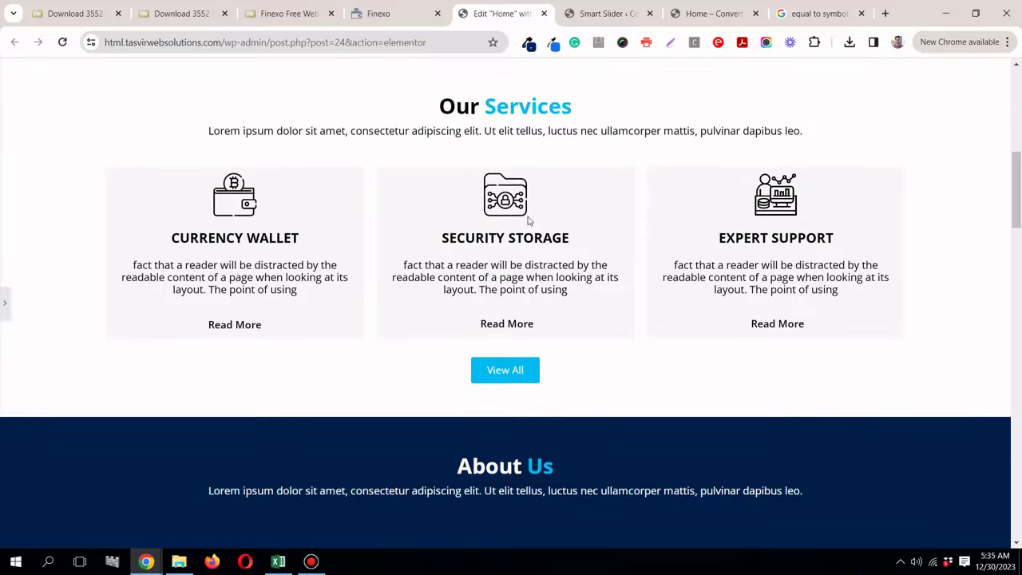
scroll(511, 199, up, 4)
click(375, 13)
scroll(471, 217, up, 2)
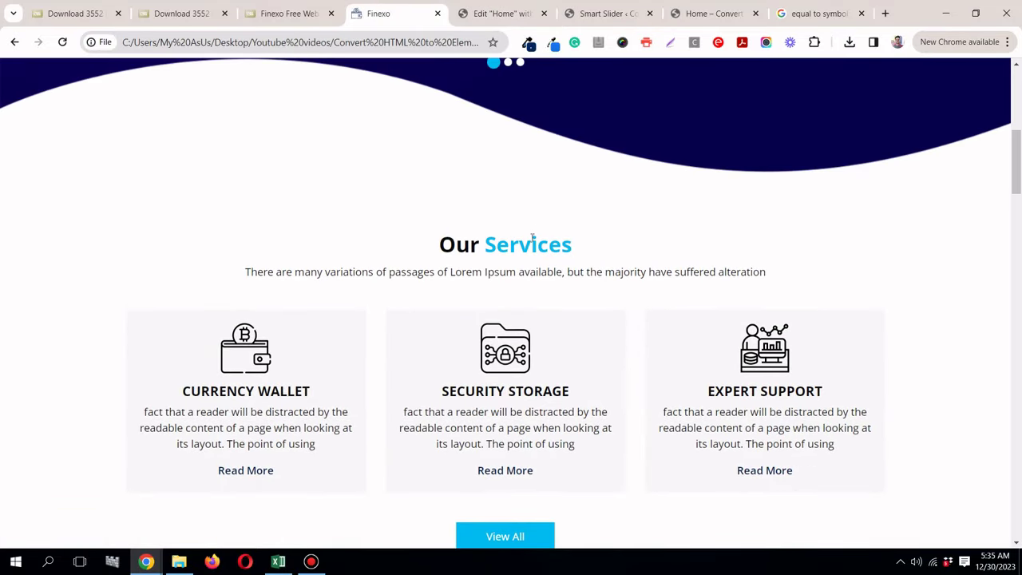
scroll(533, 238, down, 2)
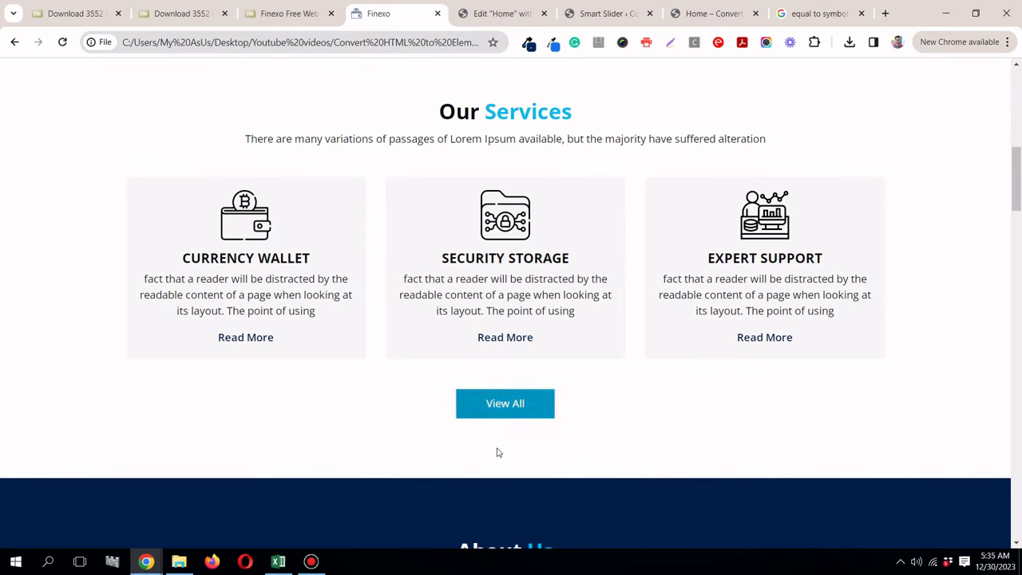
scroll(497, 440, up, 1)
click(491, 14)
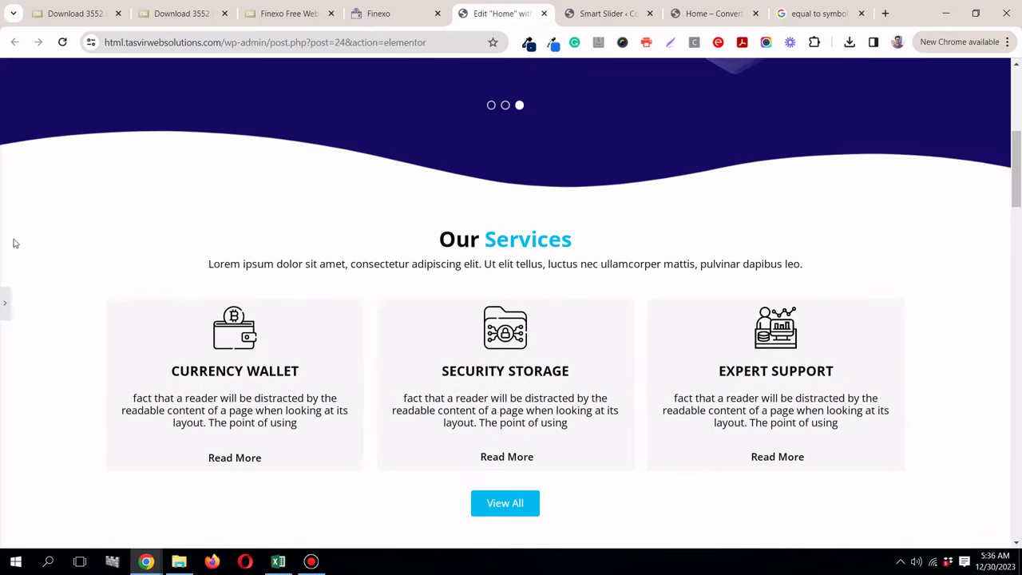
Step: Set the Our Services heading container's top padding to 80 px, keeping its bottom padding at 0
click(6, 302)
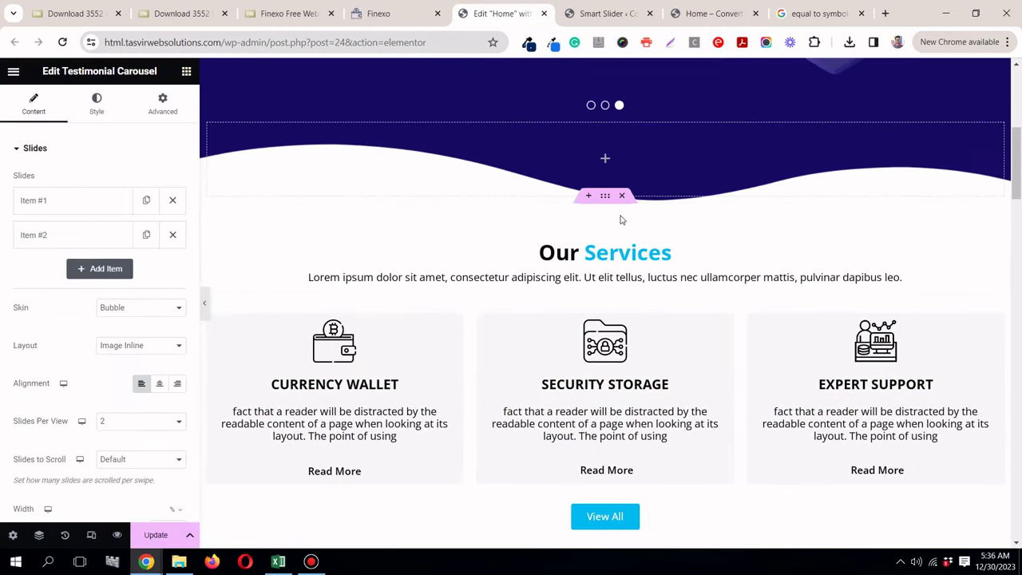
click(606, 197)
click(160, 107)
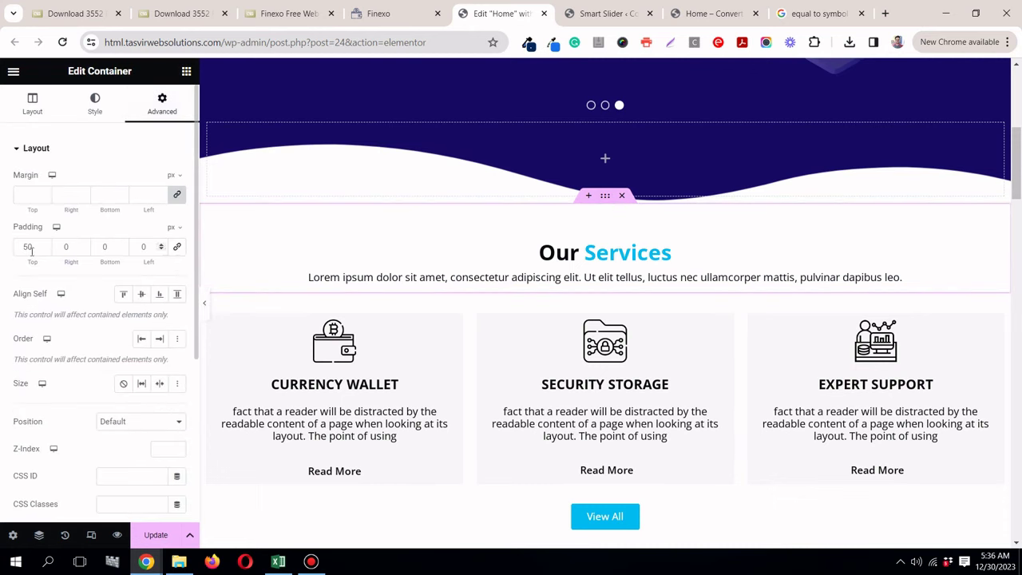
text(80)
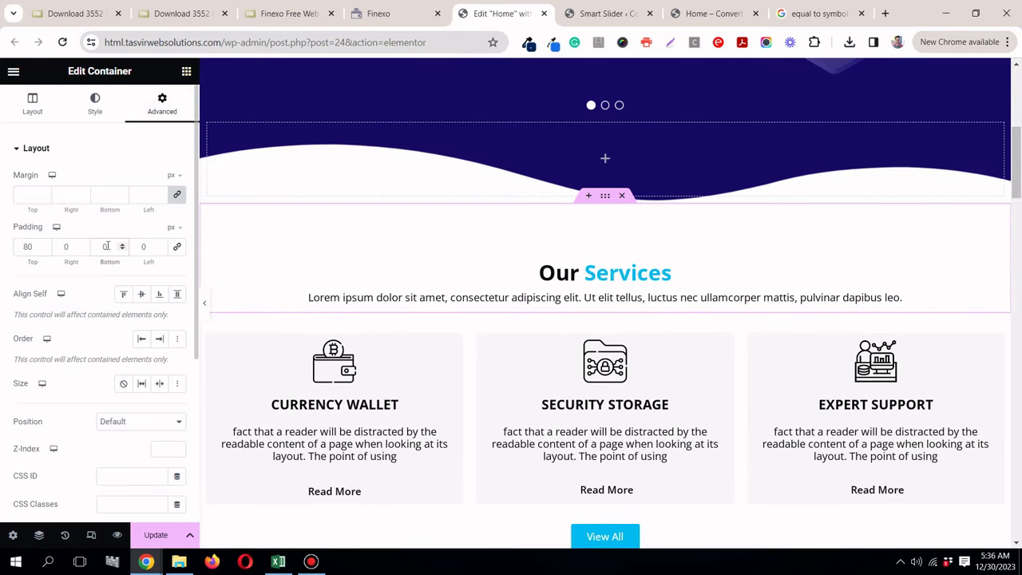
text(80)
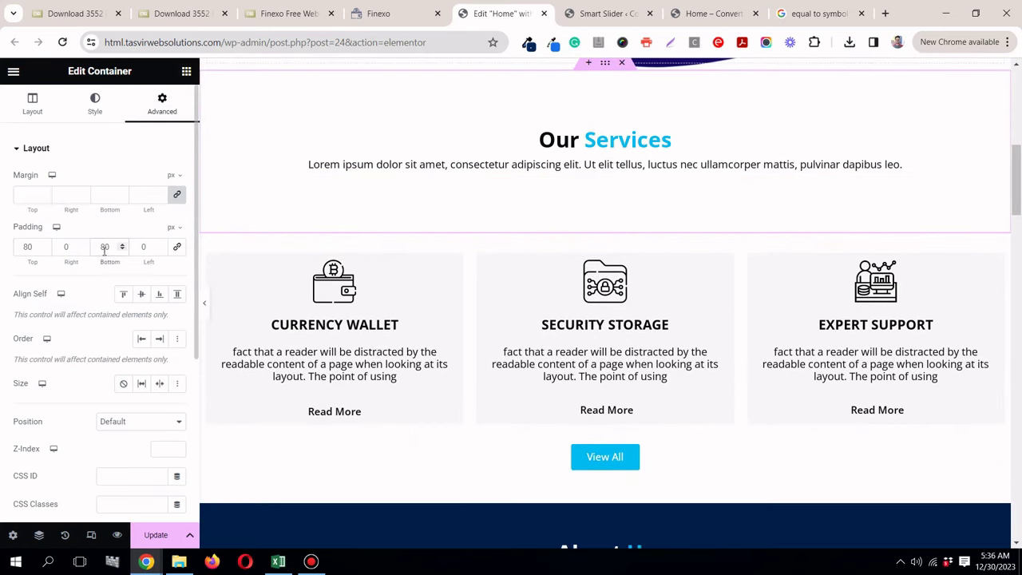
text(0)
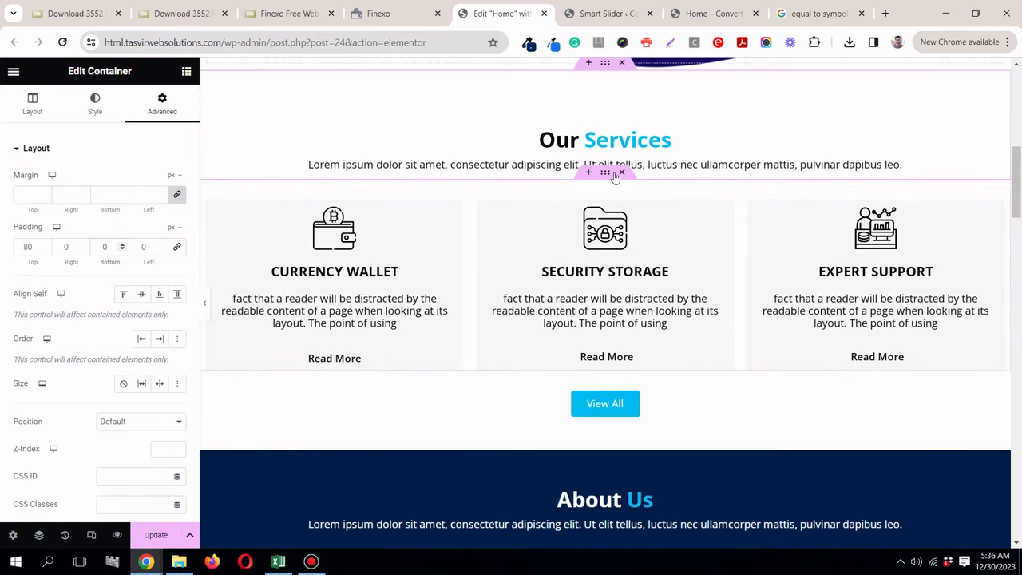
Step: Set the View All button container's bottom padding to 80 px and review the Our Services spacing with the editing panel hidden
click(605, 174)
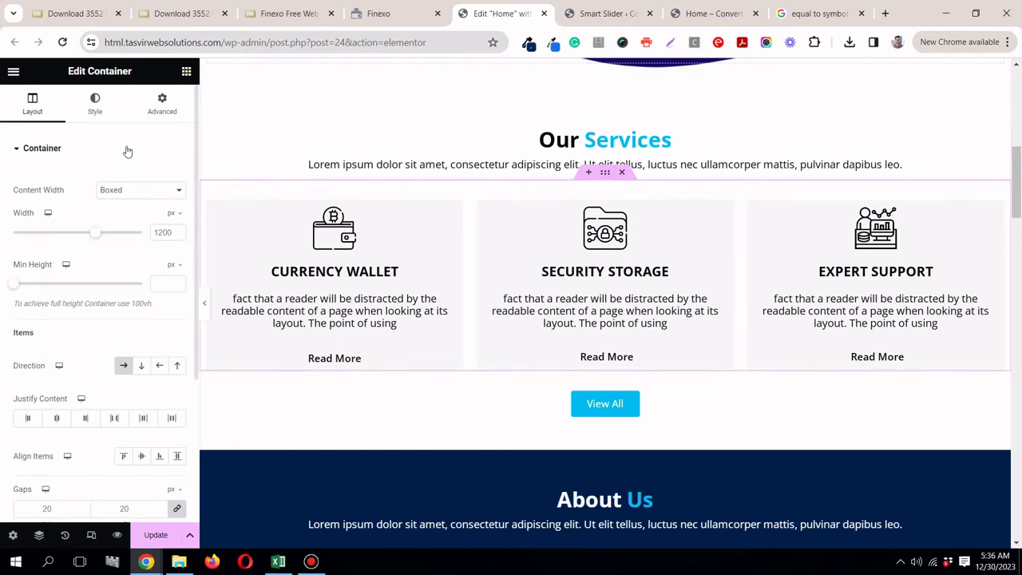
click(163, 108)
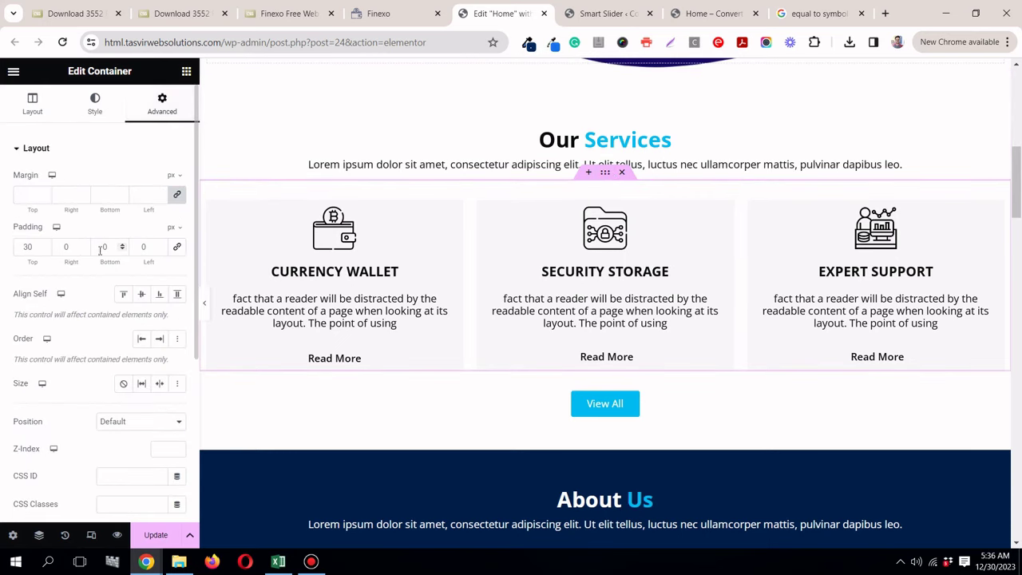
click(605, 383)
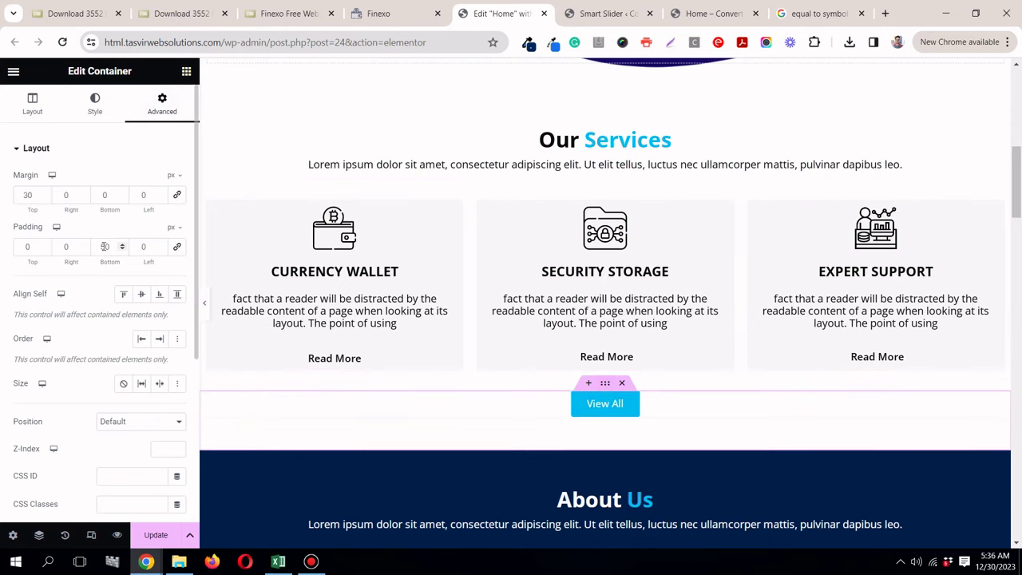
text(80)
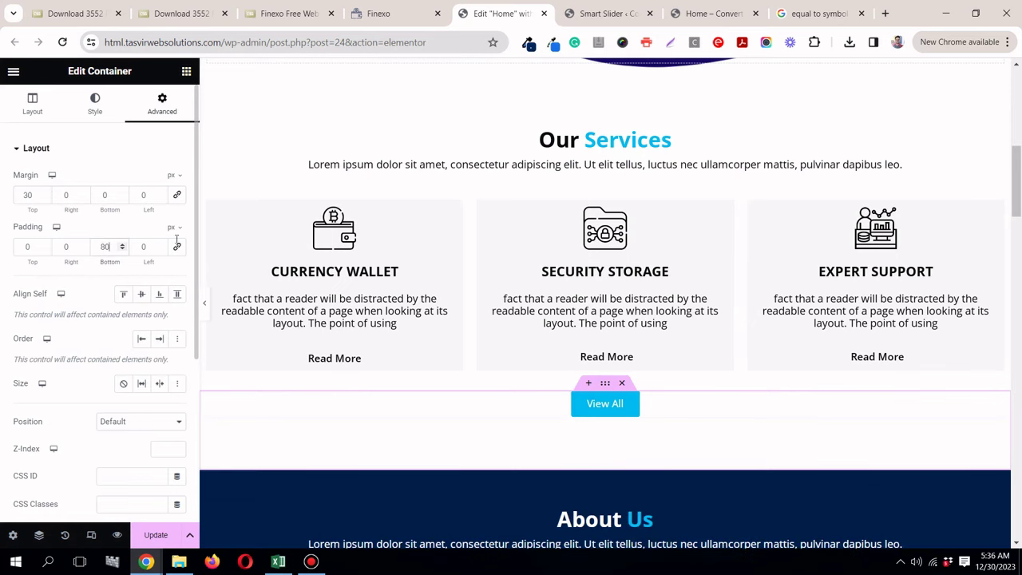
click(204, 303)
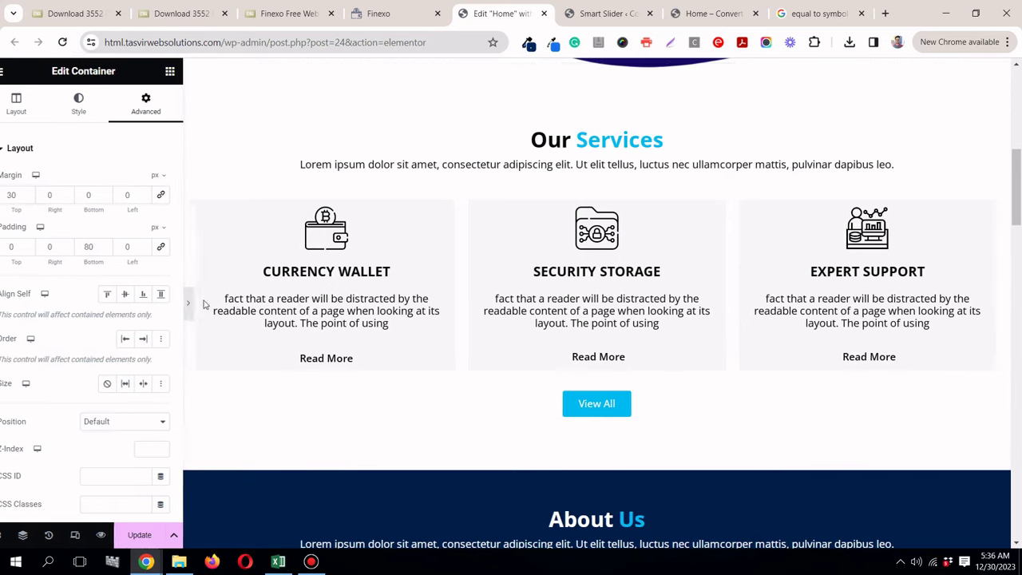
scroll(201, 302, up, 8)
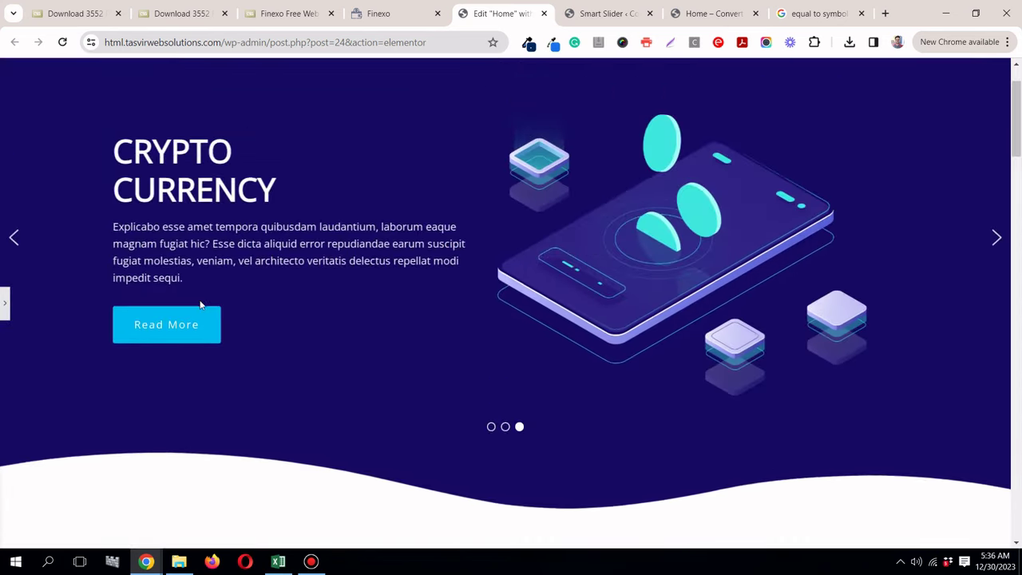
scroll(200, 304, down, 5)
scroll(200, 304, down, 2)
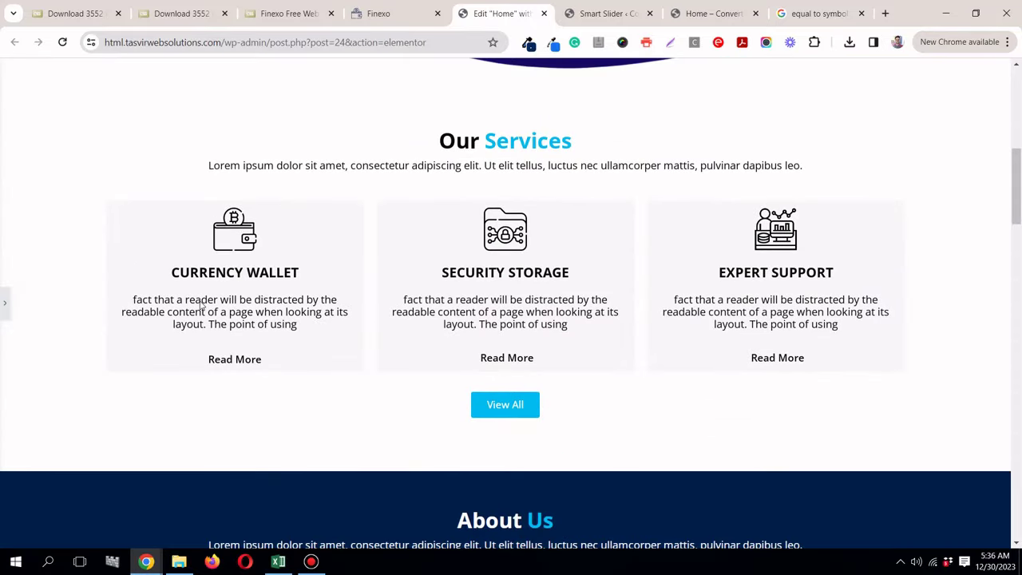
scroll(394, 359, down, 3)
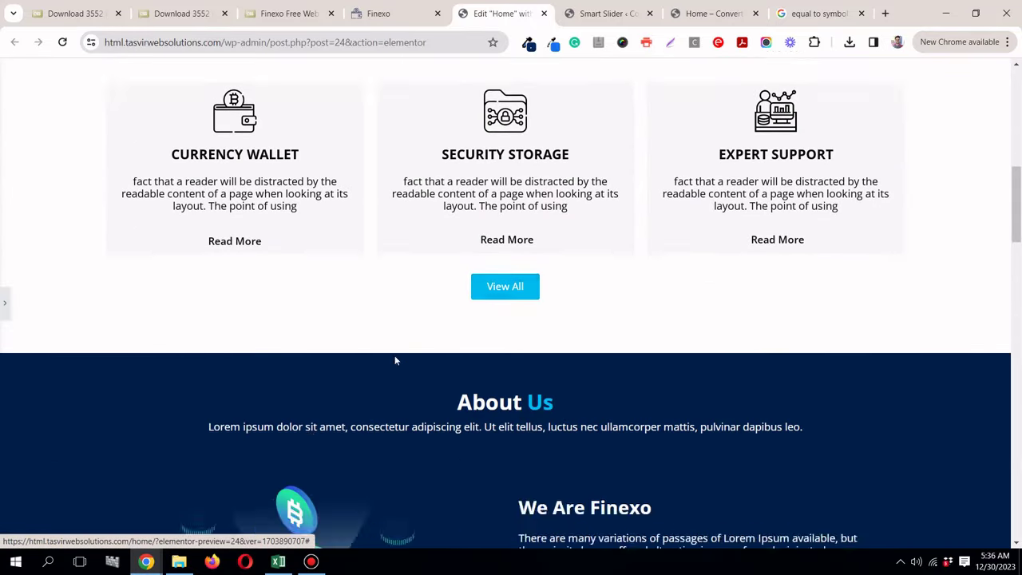
Step: Compare the spacing of the rebuilt About Us and Why Choose Us sections with the Finexo template
click(4, 304)
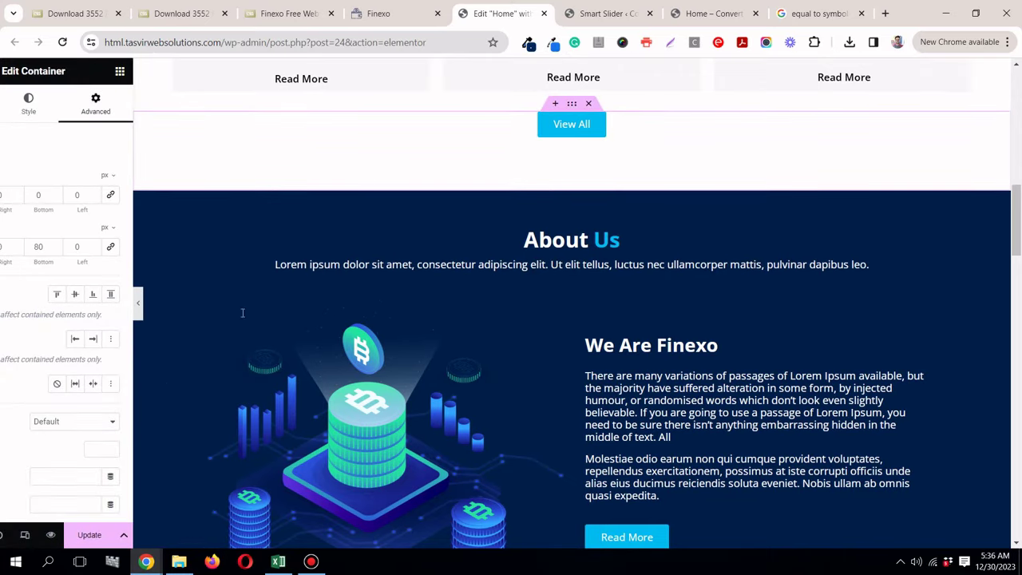
scroll(572, 297, down, 2)
click(400, 11)
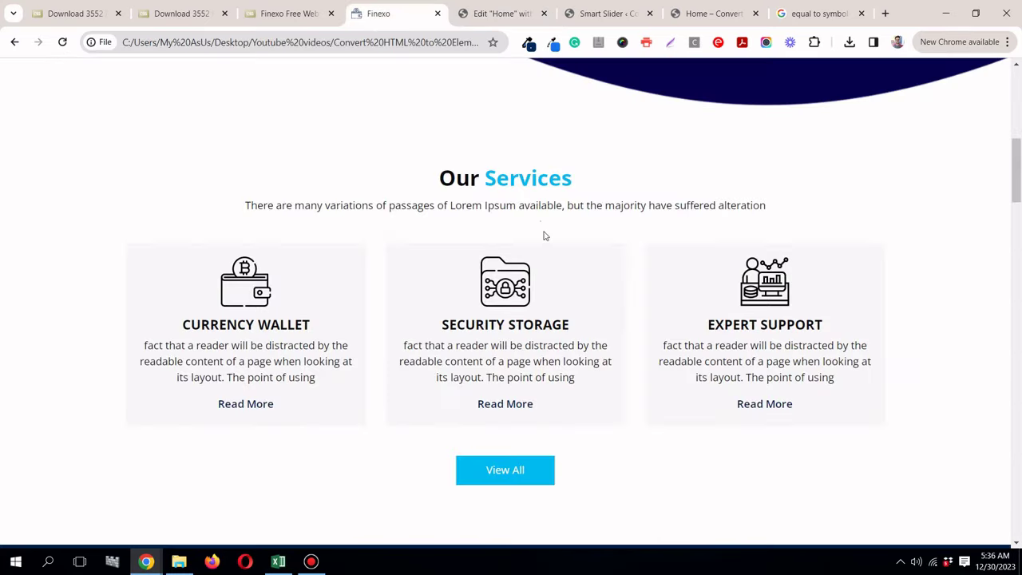
scroll(543, 231, down, 6)
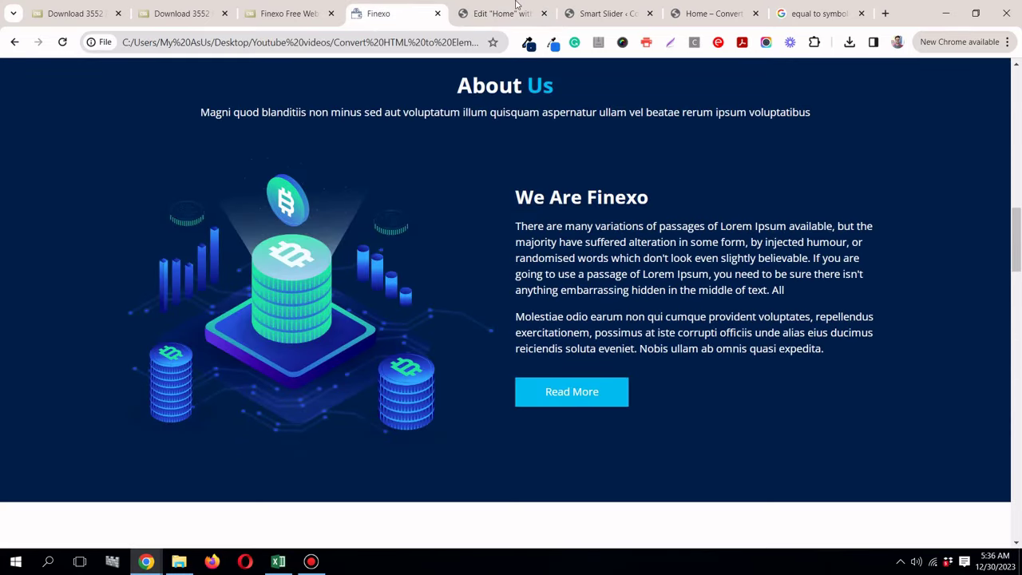
click(516, 7)
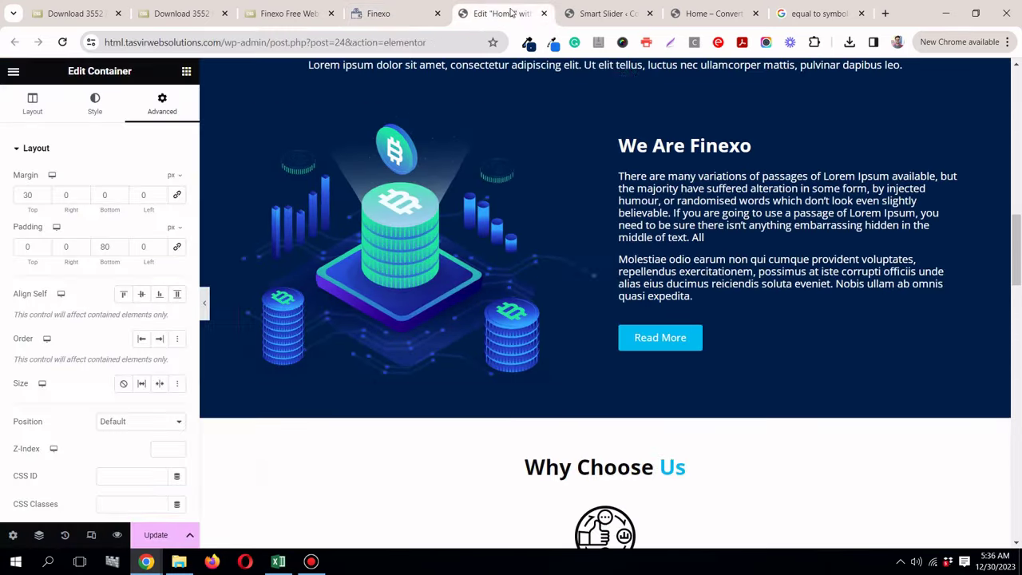
scroll(659, 203, down, 3)
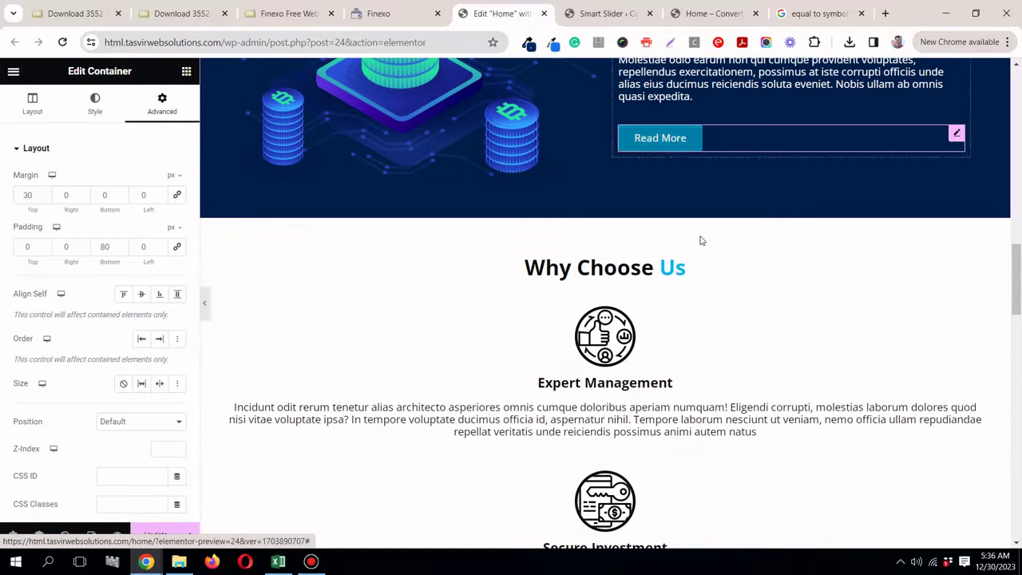
scroll(701, 240, down, 2)
click(382, 14)
scroll(485, 230, down, 7)
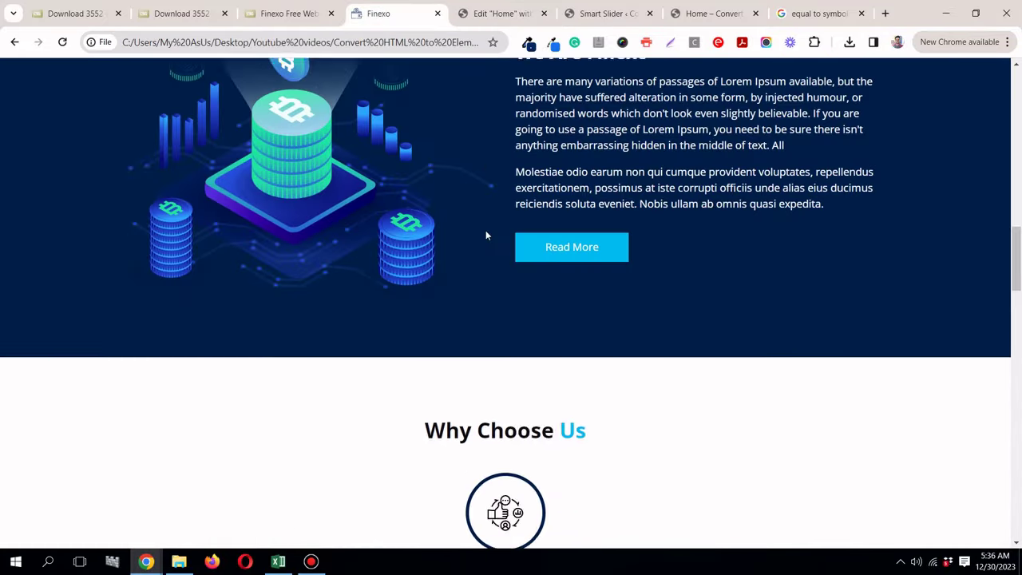
Step: Compare the rebuilt Our Team and customer testimonial sections with the Finexo template, checking the spacing around their headings and cards
click(483, 10)
scroll(537, 236, down, 7)
scroll(537, 237, down, 2)
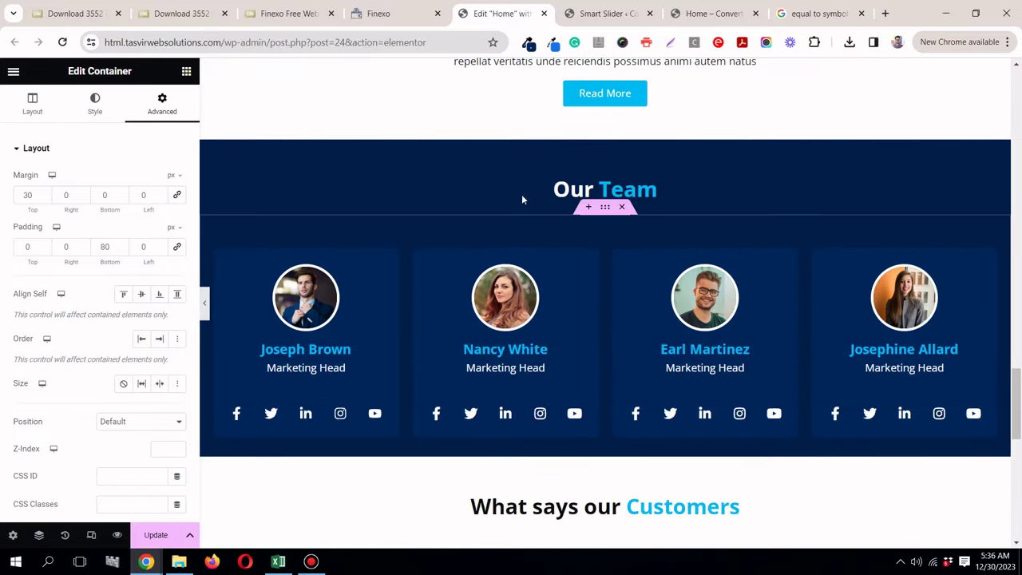
click(381, 14)
scroll(482, 273, down, 5)
scroll(482, 273, down, 4)
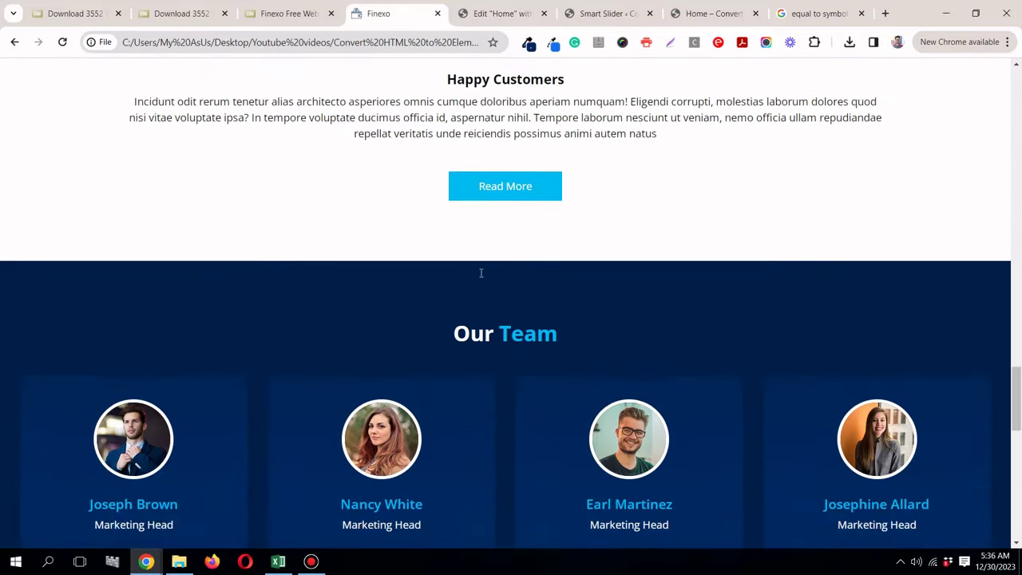
click(461, 10)
scroll(506, 221, down, 5)
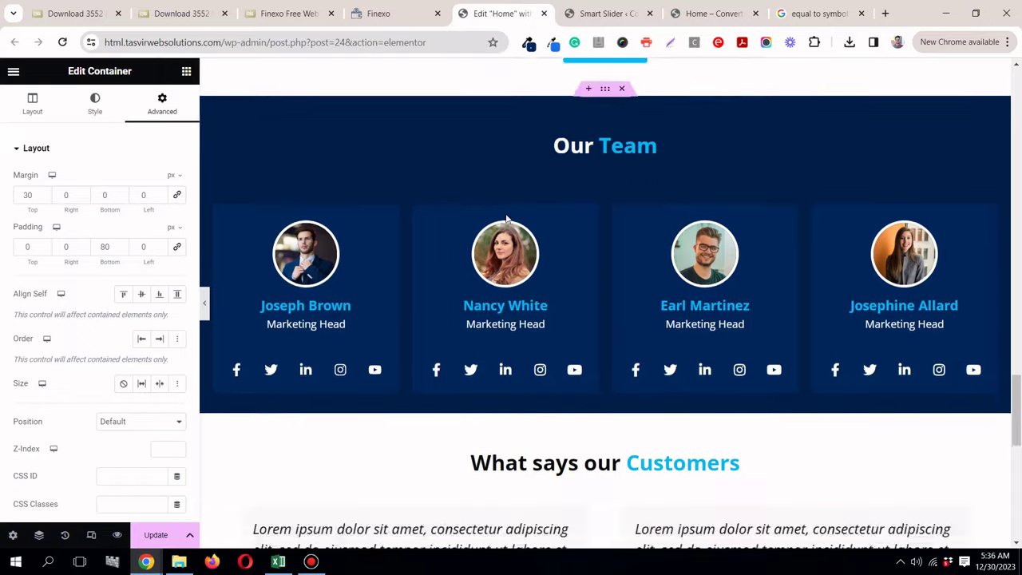
click(384, 6)
scroll(452, 304, down, 9)
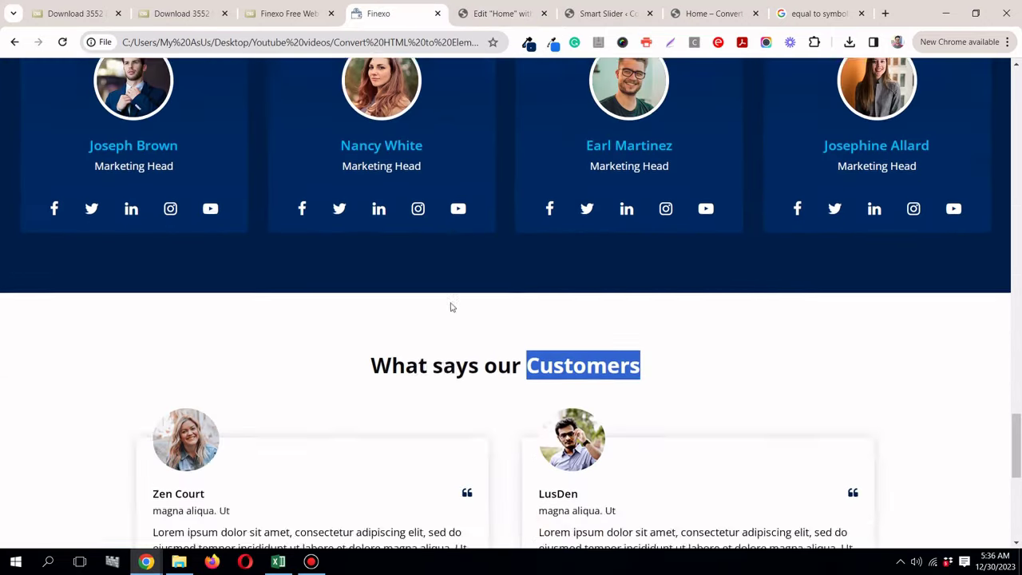
scroll(453, 308, up, 5)
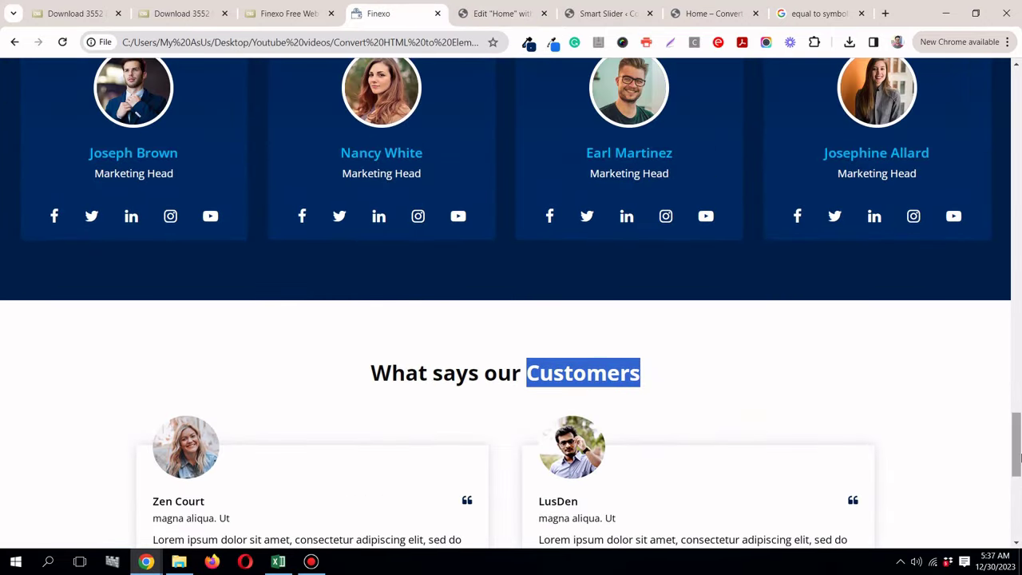
key(F5)
Step: Save the home page in Elementor and switch to the Tablet Portrait preview to check the Our Services section
click(477, 15)
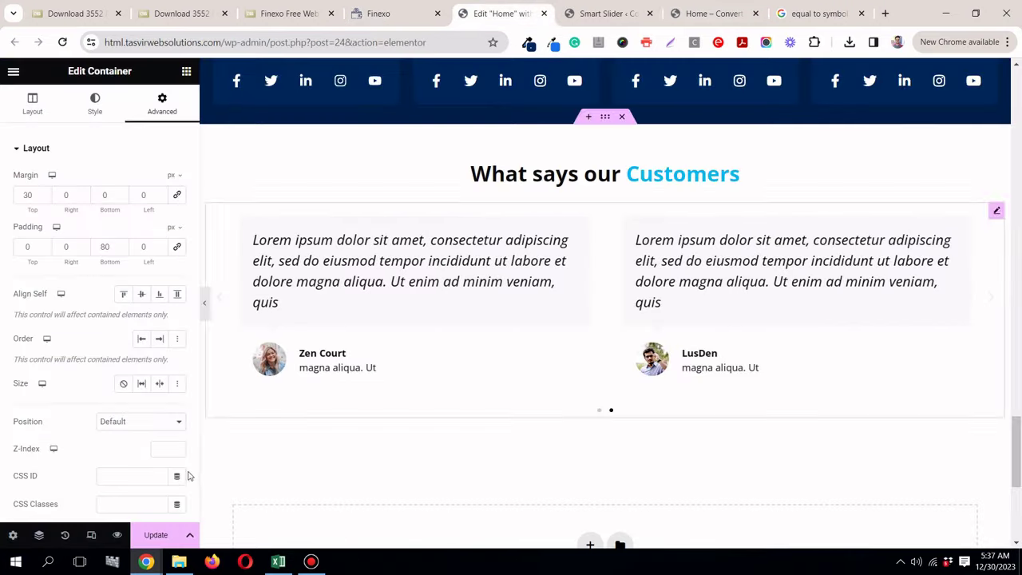
click(158, 535)
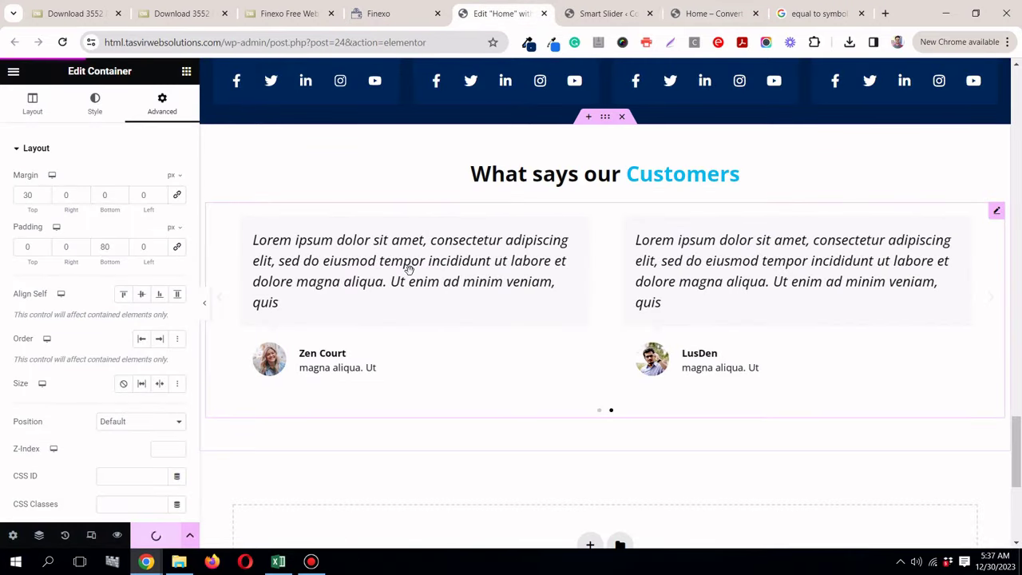
scroll(409, 269, up, 20)
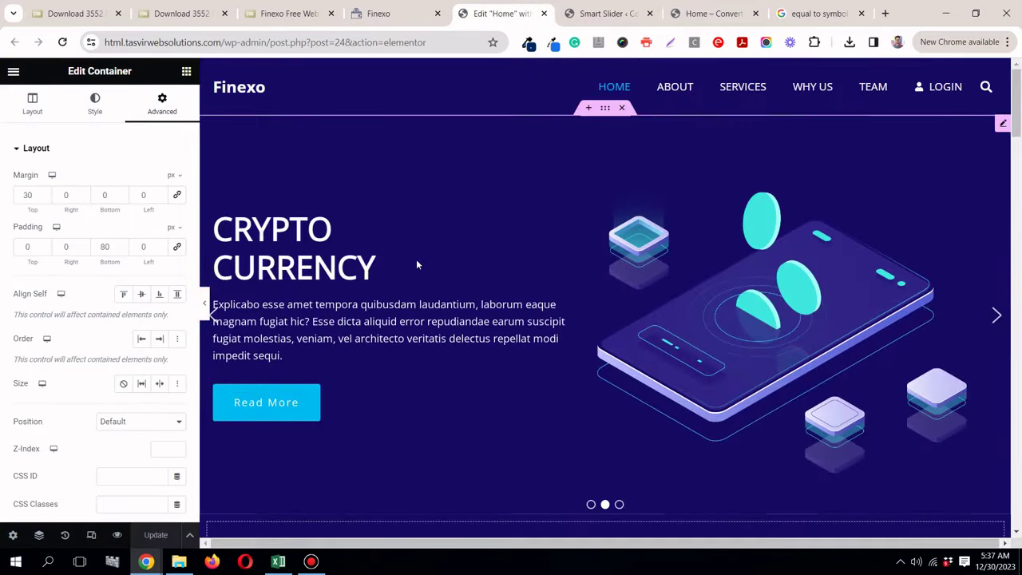
click(91, 535)
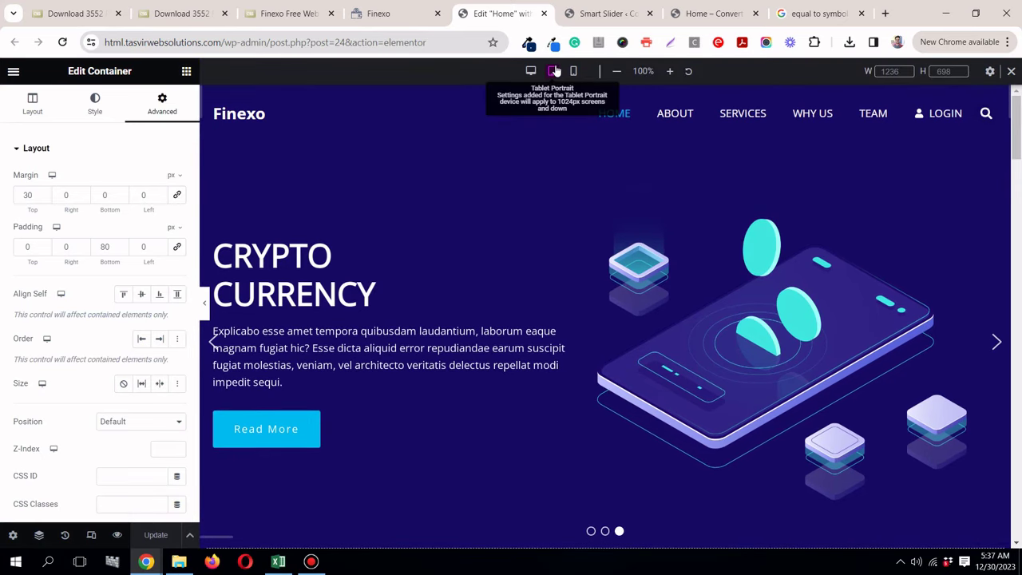
click(553, 71)
scroll(528, 164, down, 8)
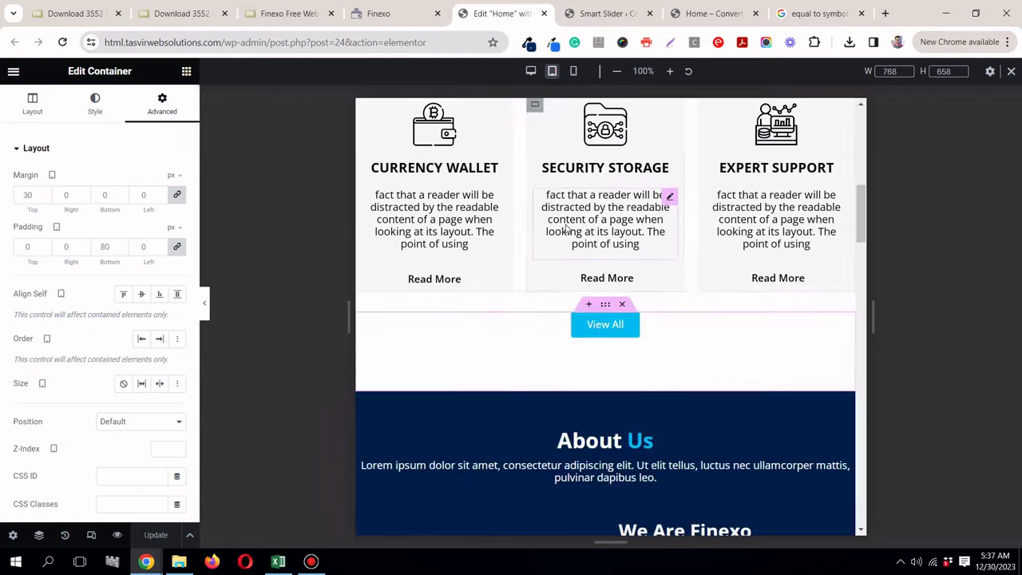
scroll(569, 229, up, 4)
scroll(577, 230, down, 3)
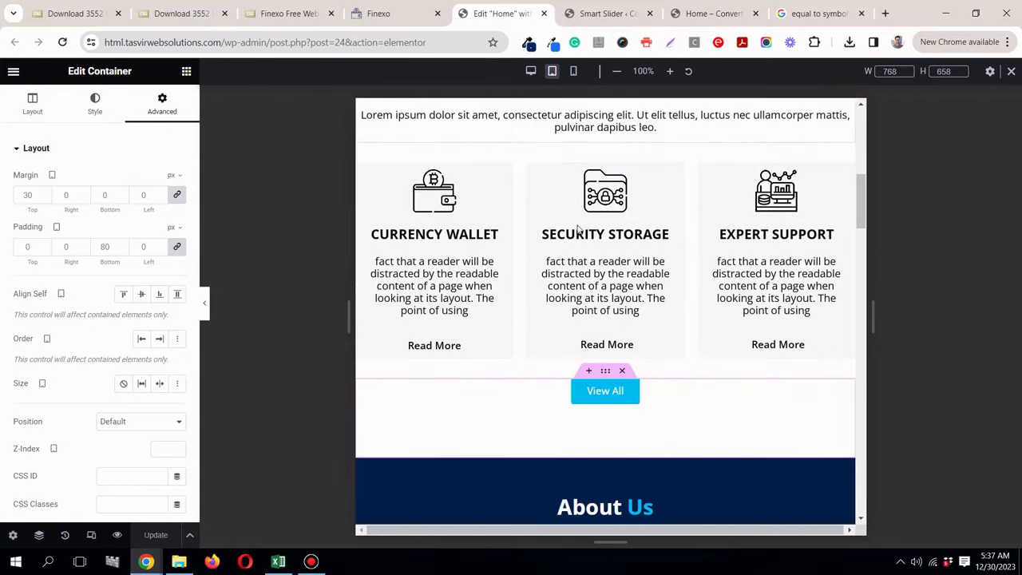
scroll(607, 240, up, 1)
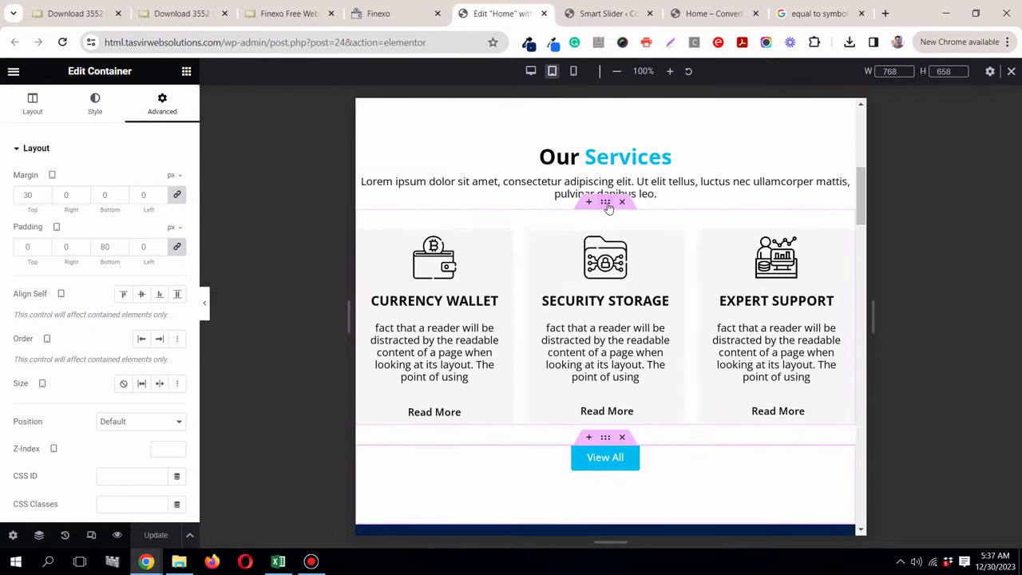
Step: Set the service cards container to Wrap for the tablet layout
click(11, 111)
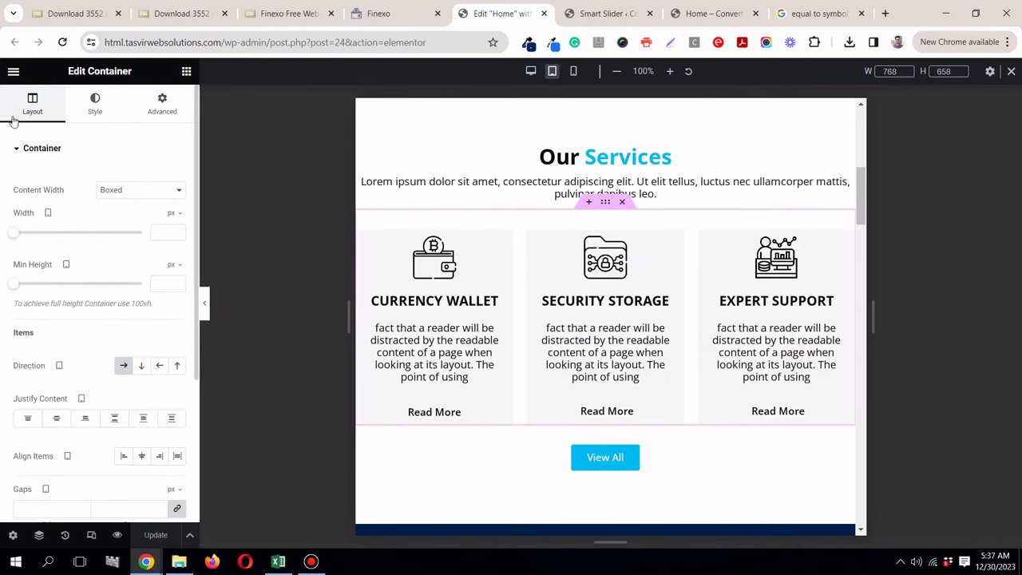
scroll(132, 401, down, 2)
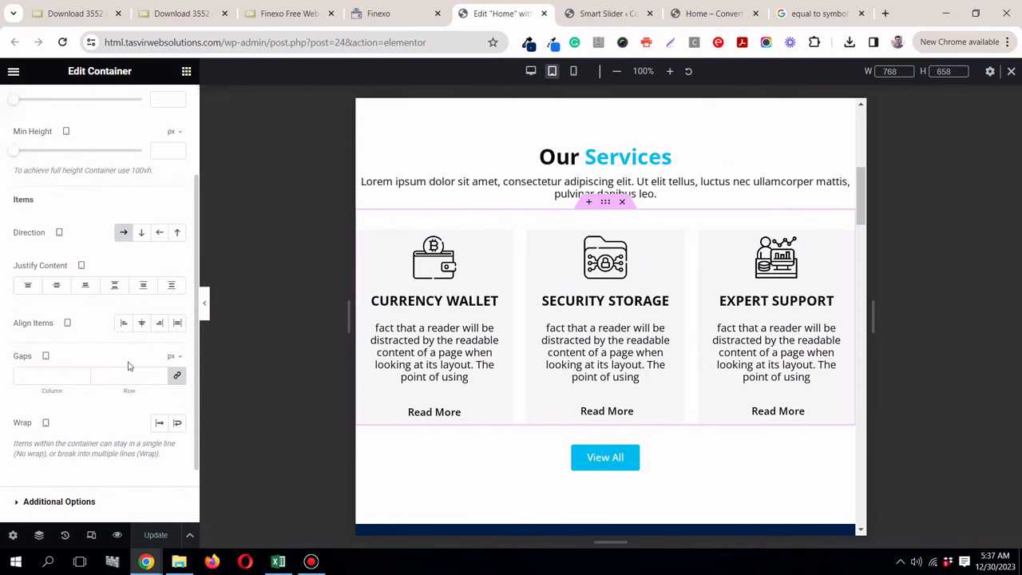
click(180, 429)
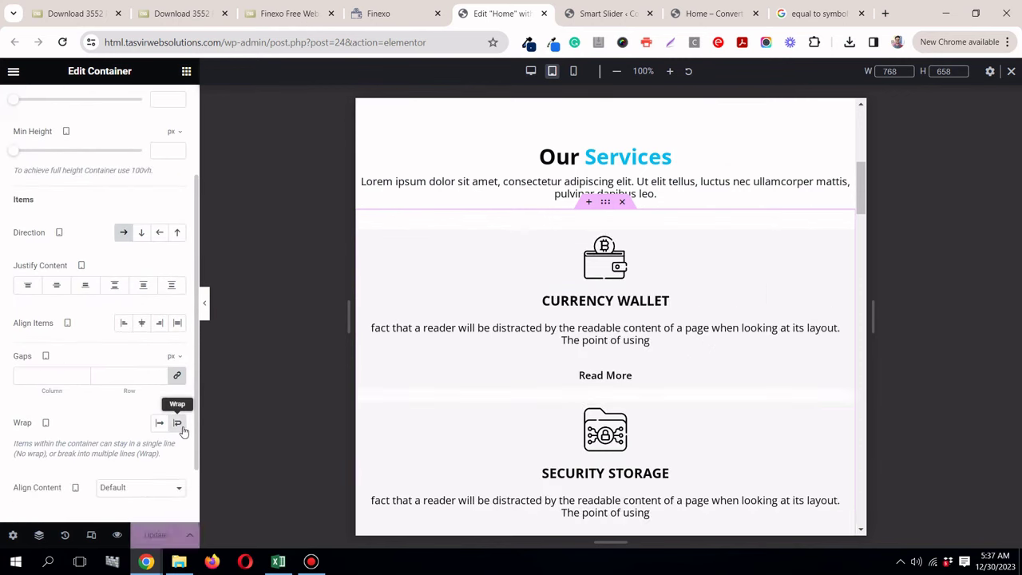
scroll(629, 220, up, 1)
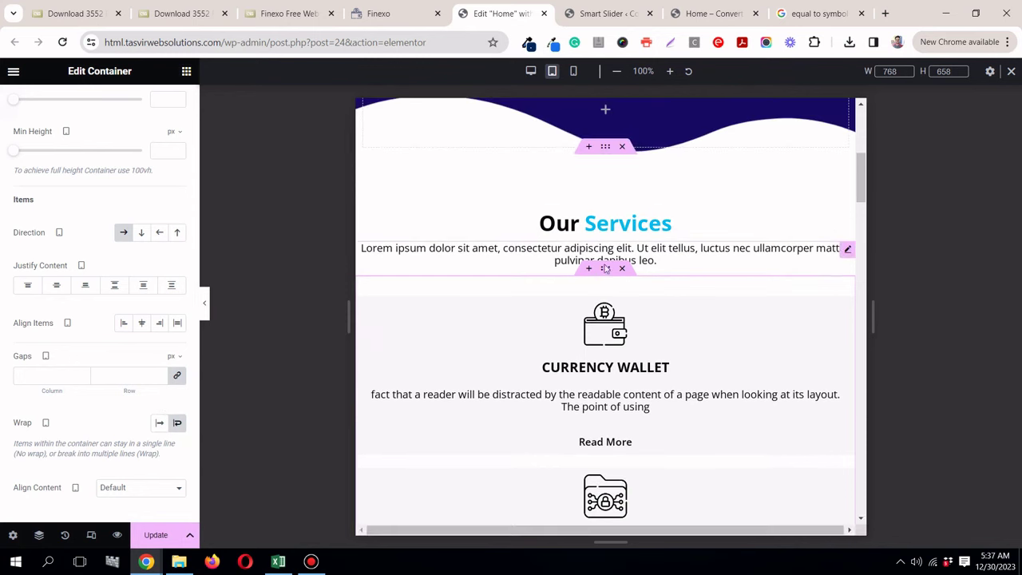
Step: Unlink the service cards container's tablet padding and set it to 30 px top, 20 px right, 0 bottom and 20 px left
scroll(147, 137, up, 3)
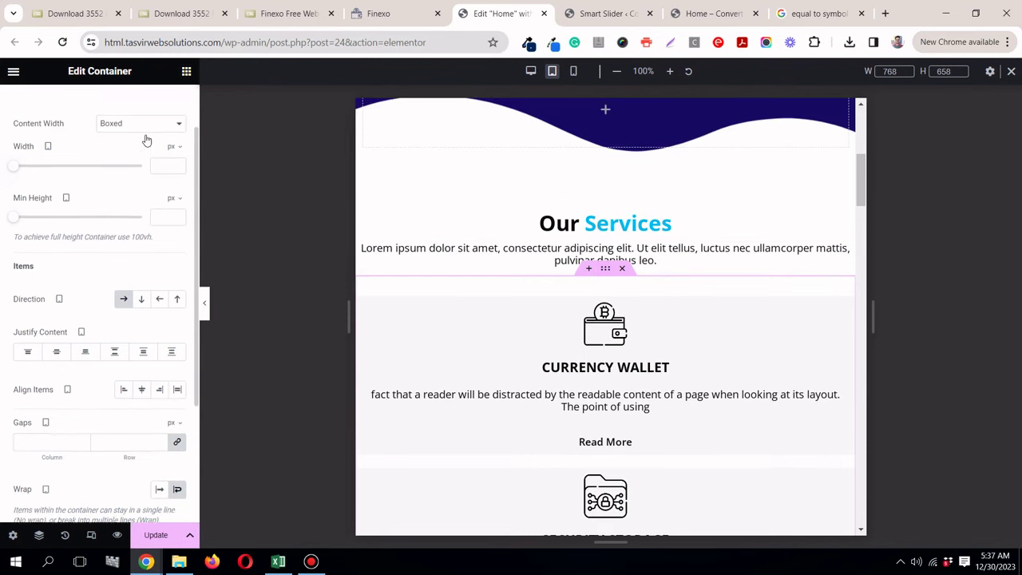
click(161, 109)
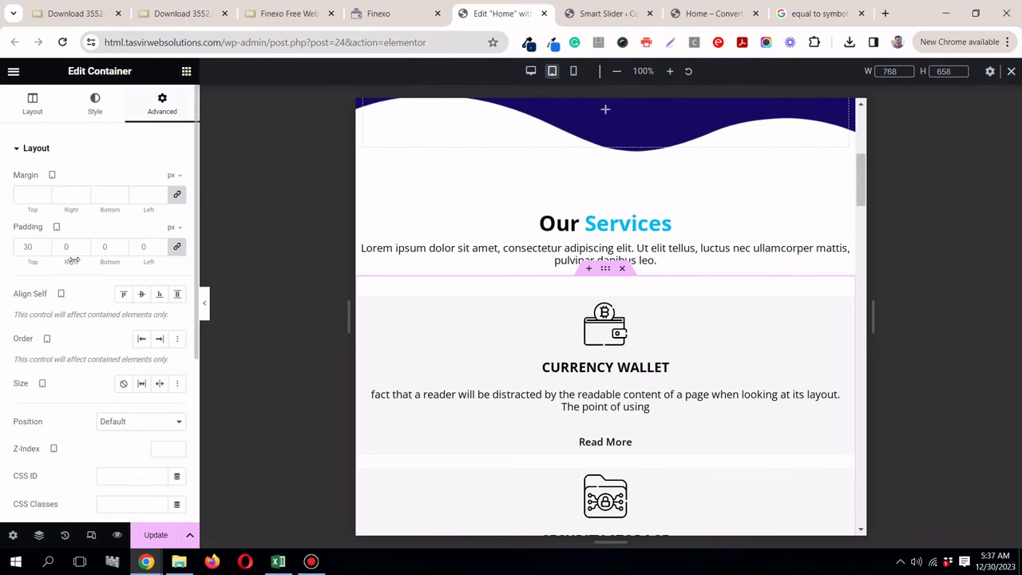
click(175, 249)
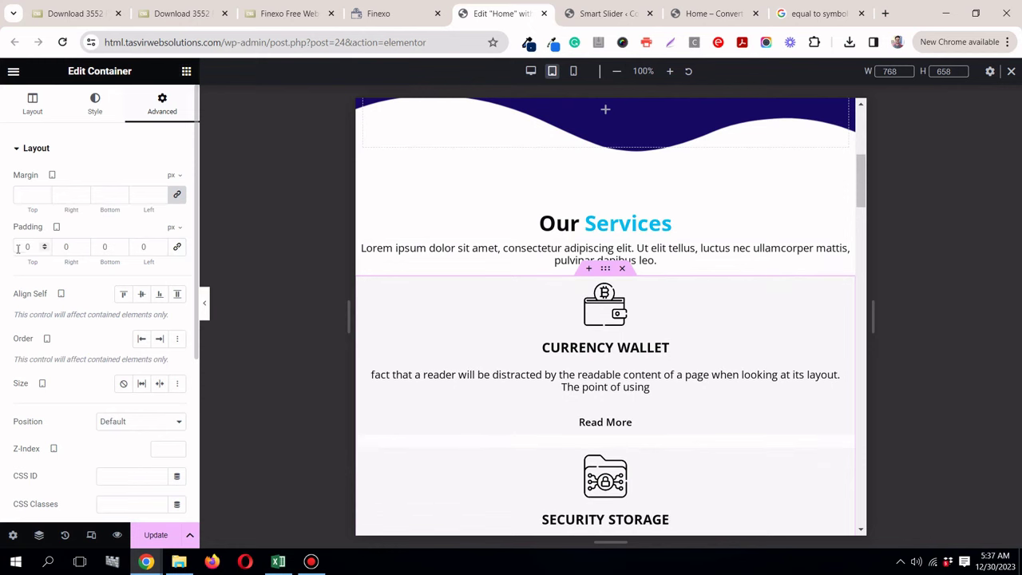
click(19, 246)
text(3)
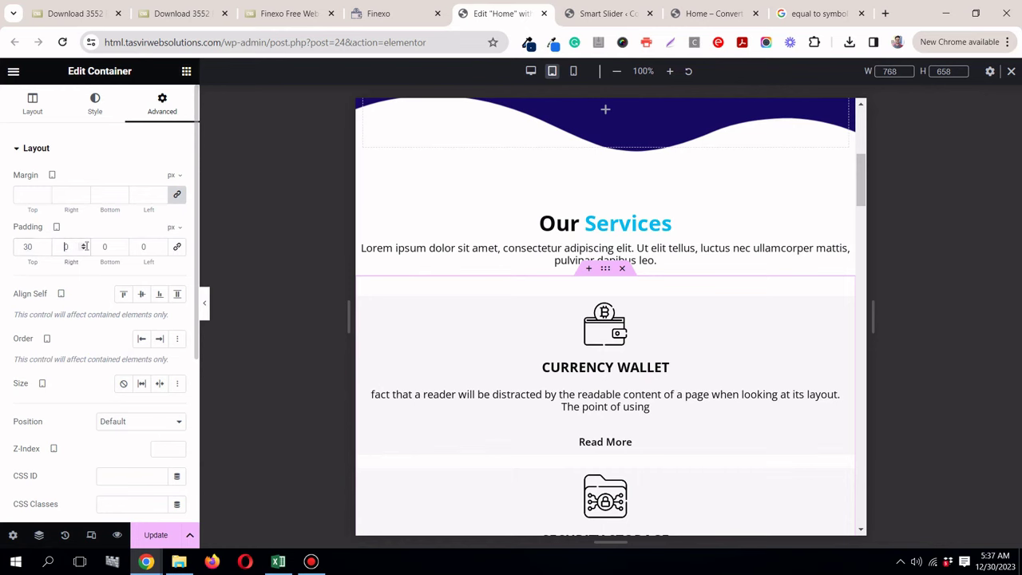
text(2)
text(2)
Step: Check the tablet layout of the About Us, Why Choose Us and Our Team sections
scroll(699, 239, down, 7)
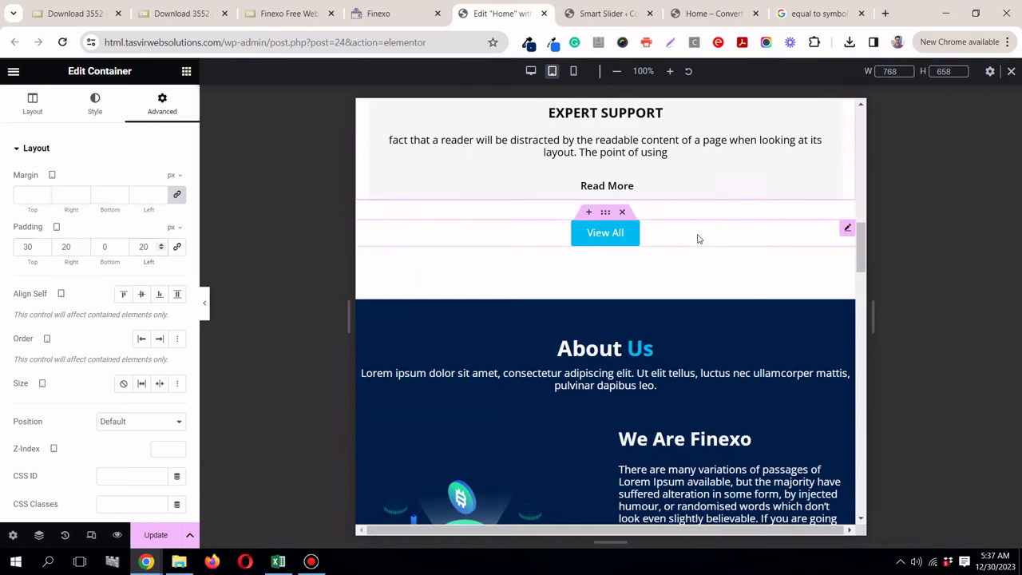
scroll(699, 238, down, 3)
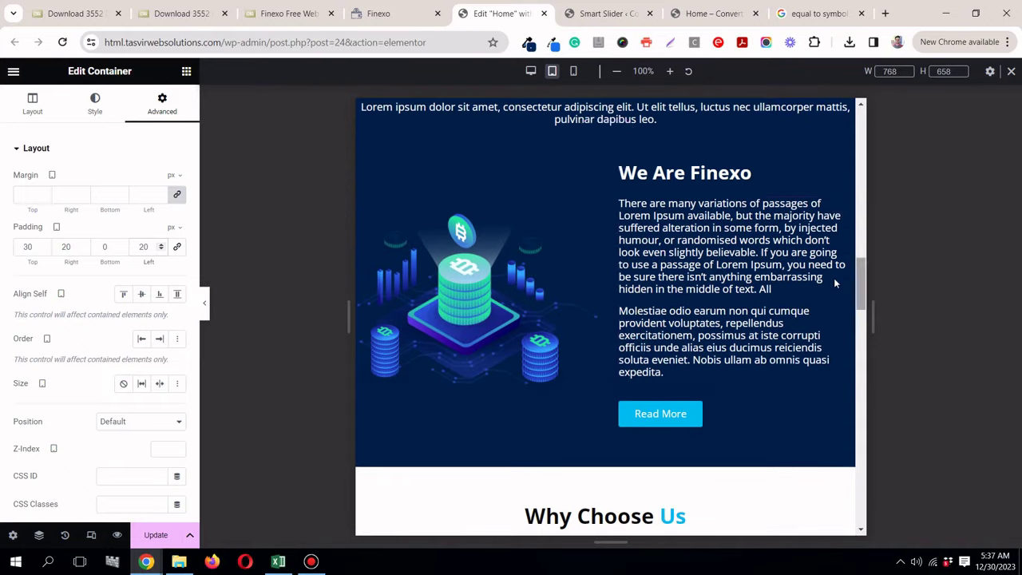
scroll(836, 283, up, 1)
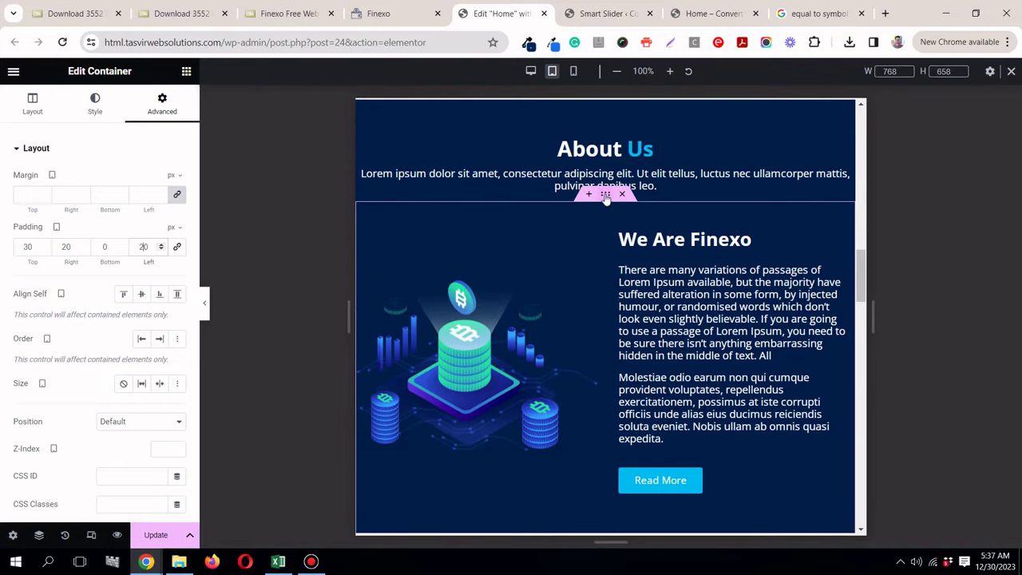
scroll(747, 227, down, 3)
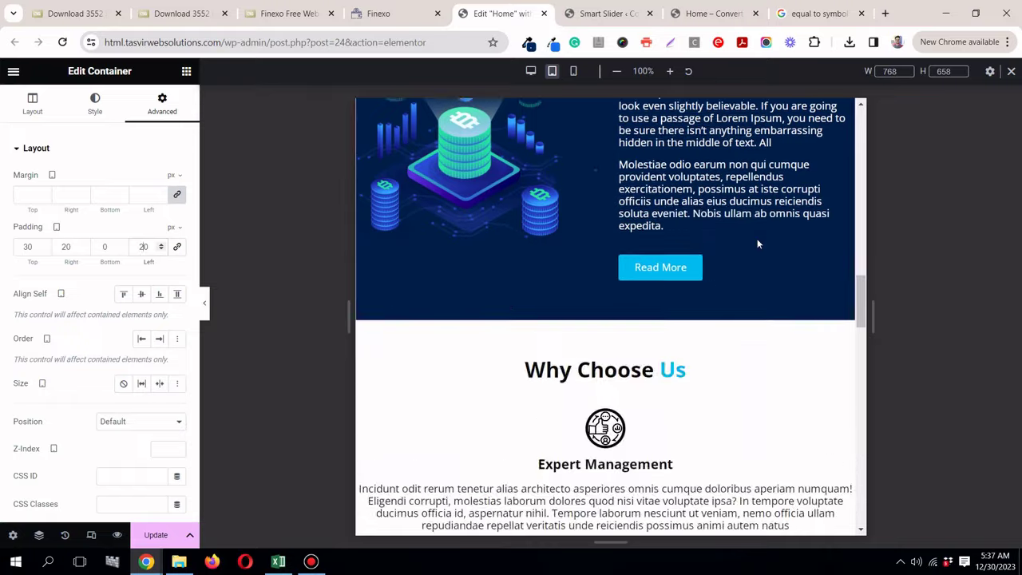
scroll(757, 239, up, 4)
scroll(758, 245, down, 5)
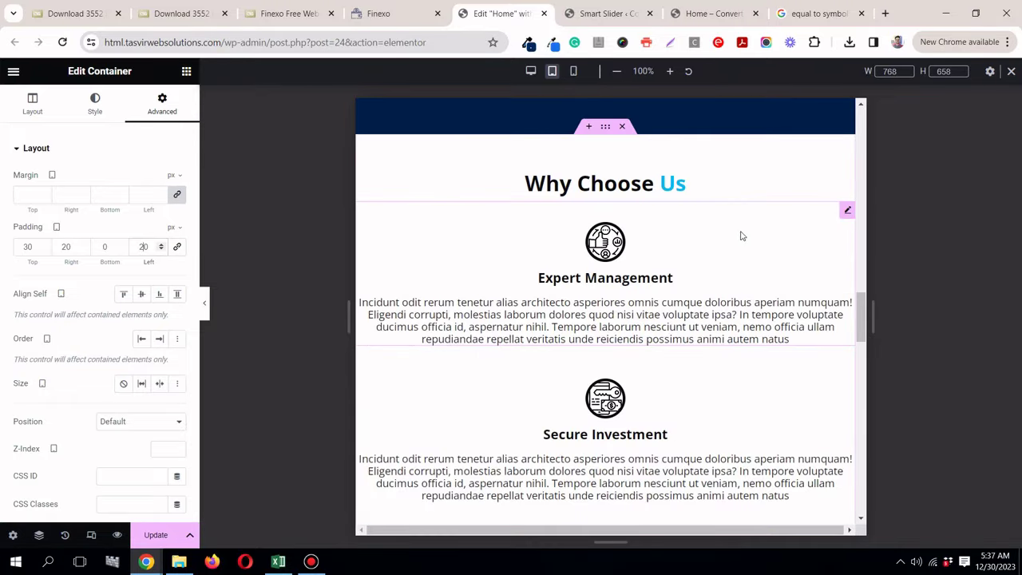
scroll(740, 235, down, 10)
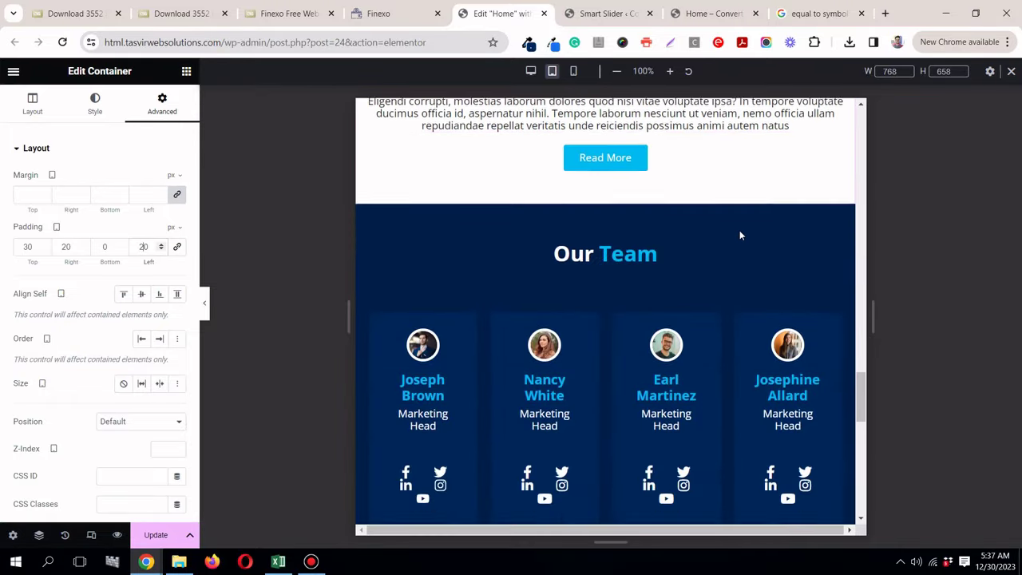
scroll(739, 234, down, 1)
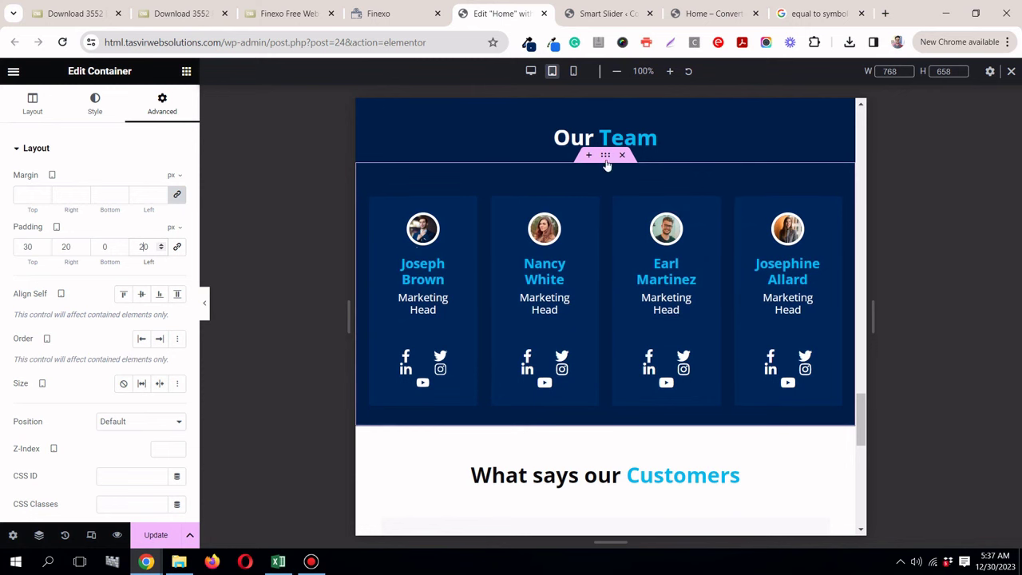
Step: Set the Our Team cards container to Wrap for the tablet layout
click(605, 156)
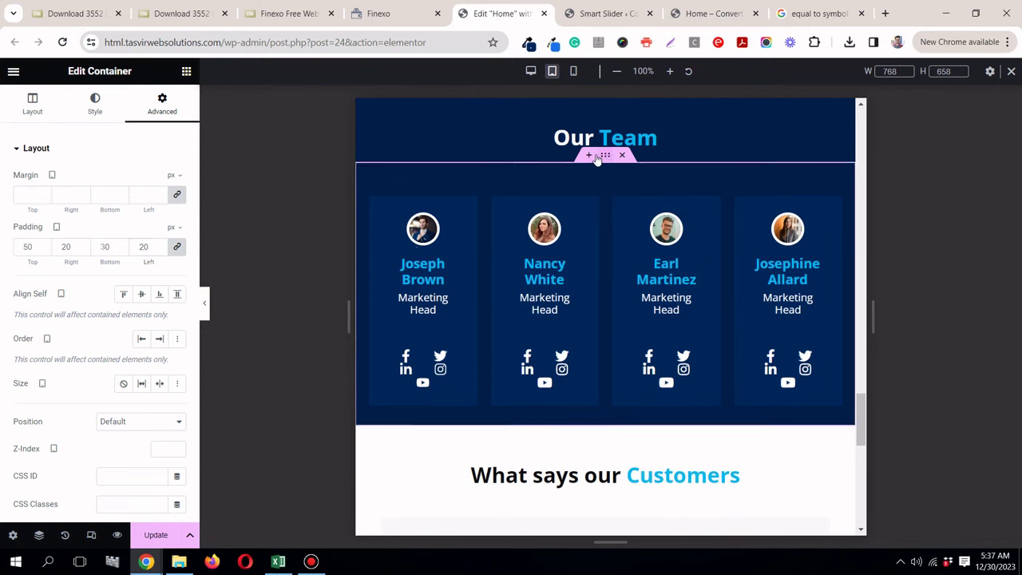
click(33, 112)
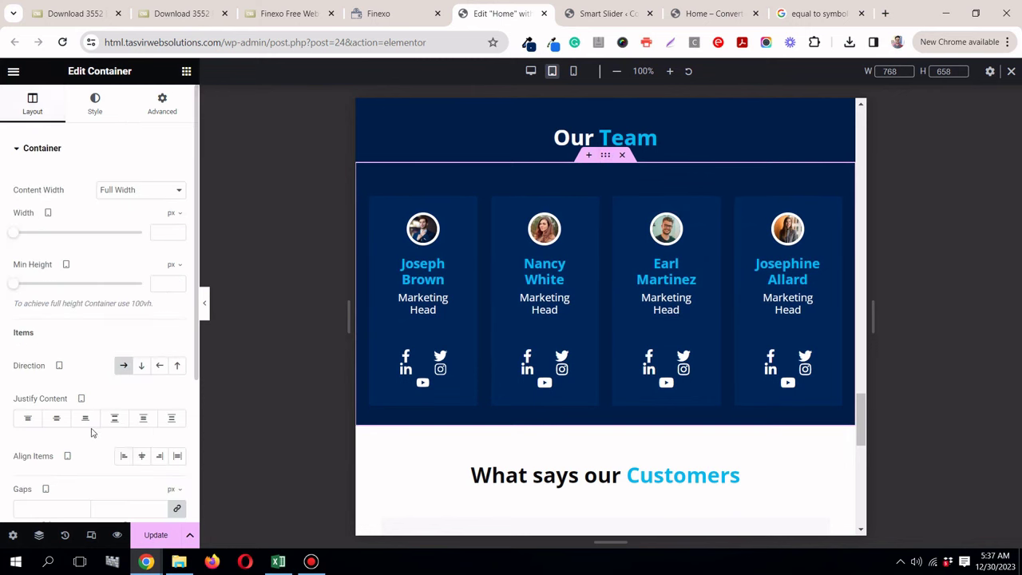
scroll(92, 432, down, 2)
click(177, 424)
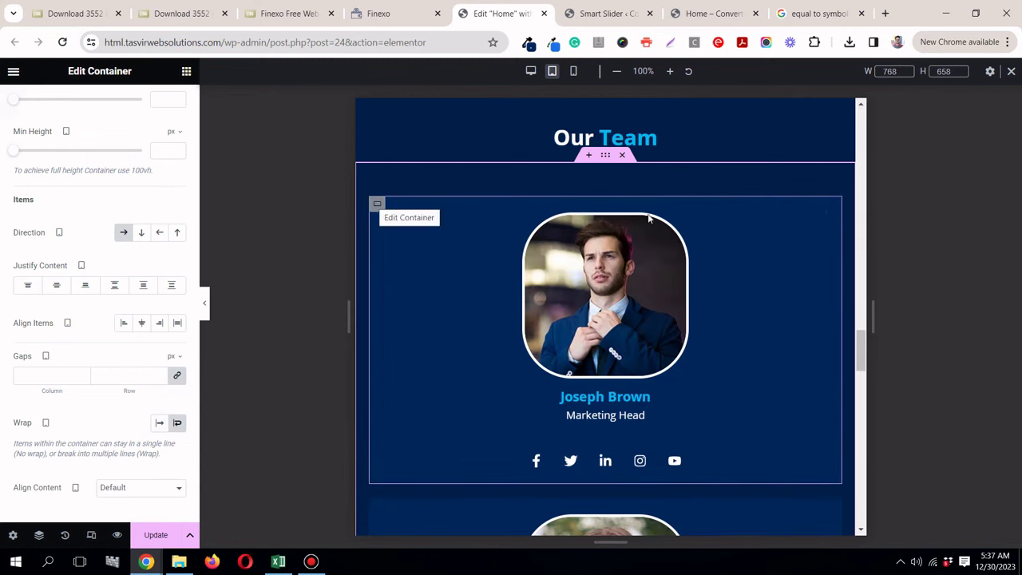
Step: Set the image border radius of the first team member's image box to 200 px
click(815, 221)
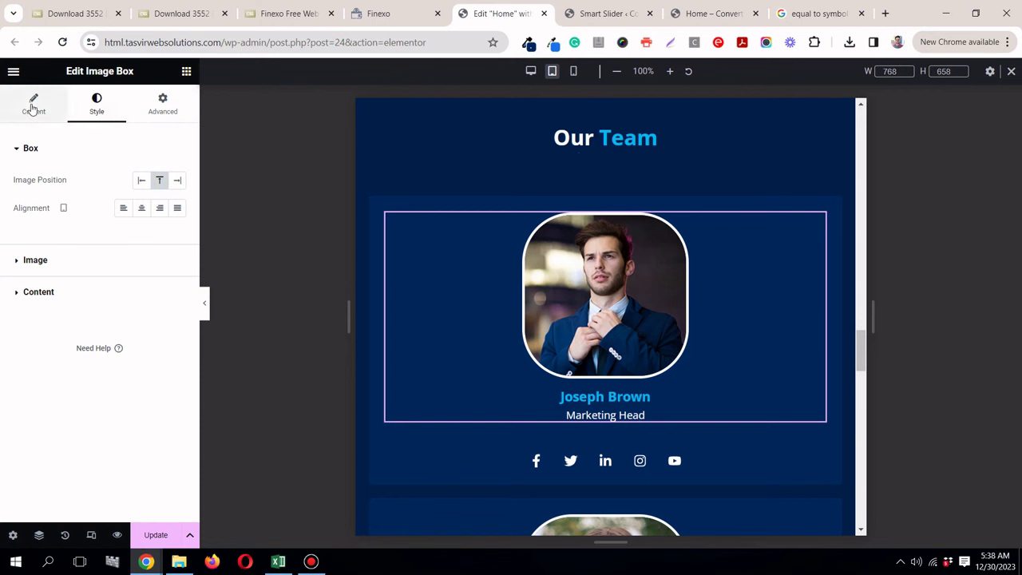
click(28, 260)
scroll(46, 289, down, 2)
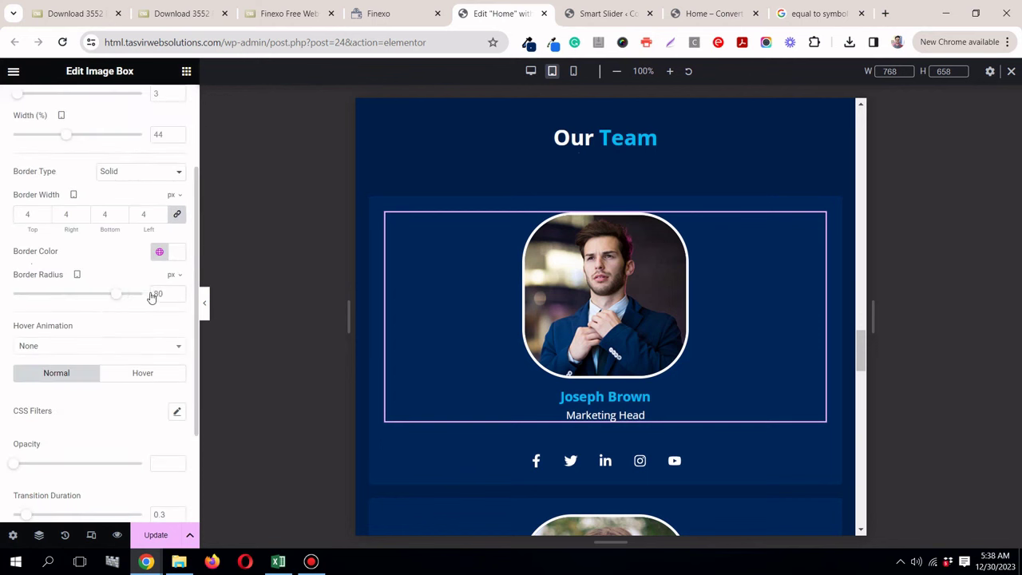
drag(152, 296, 175, 295)
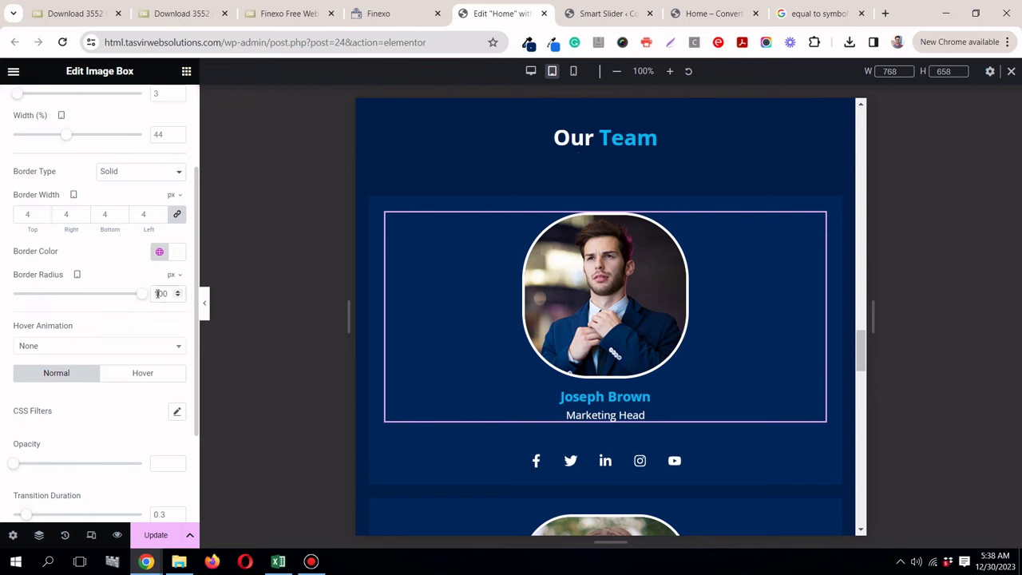
text(0)
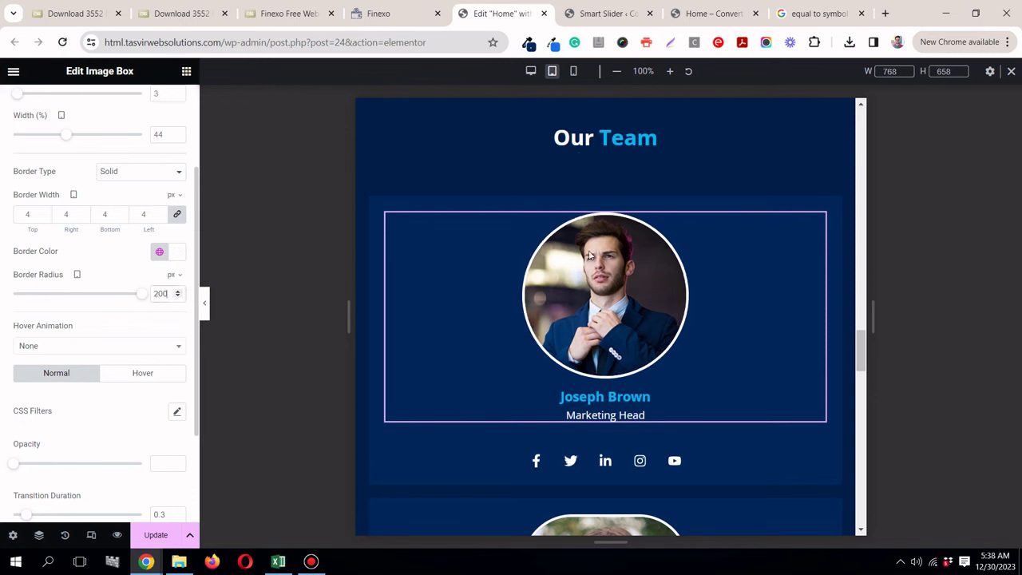
Step: Copy the first team member's image box and paste its style onto the second member's image box
scroll(797, 329, down, 4)
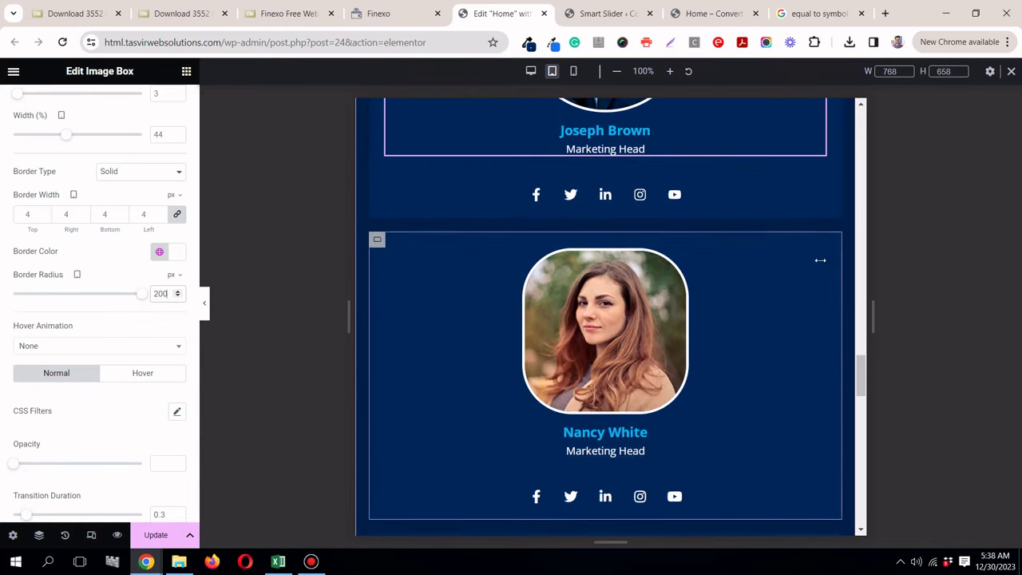
scroll(811, 257, up, 3)
right_click(817, 157)
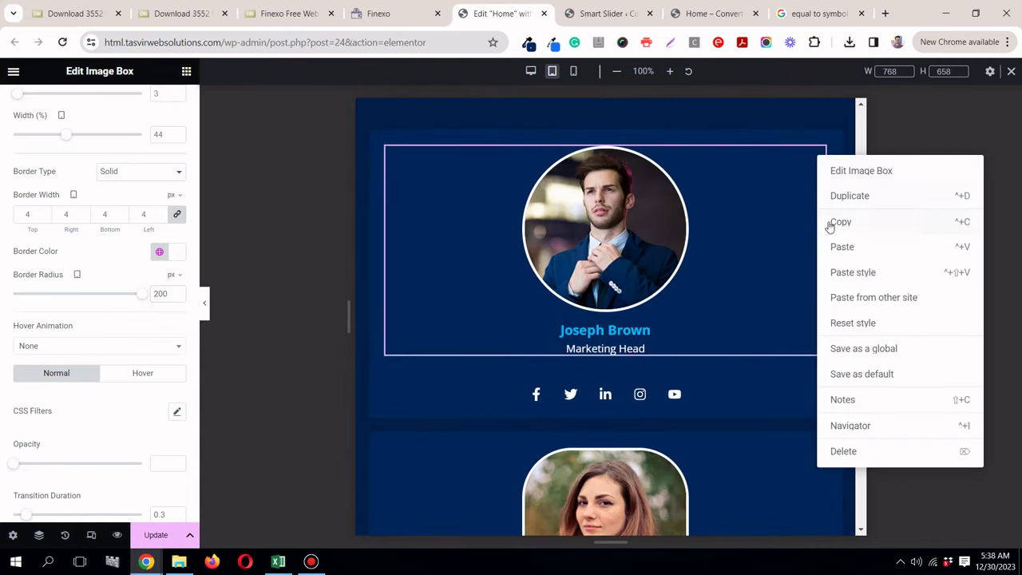
click(829, 221)
scroll(829, 220, down, 3)
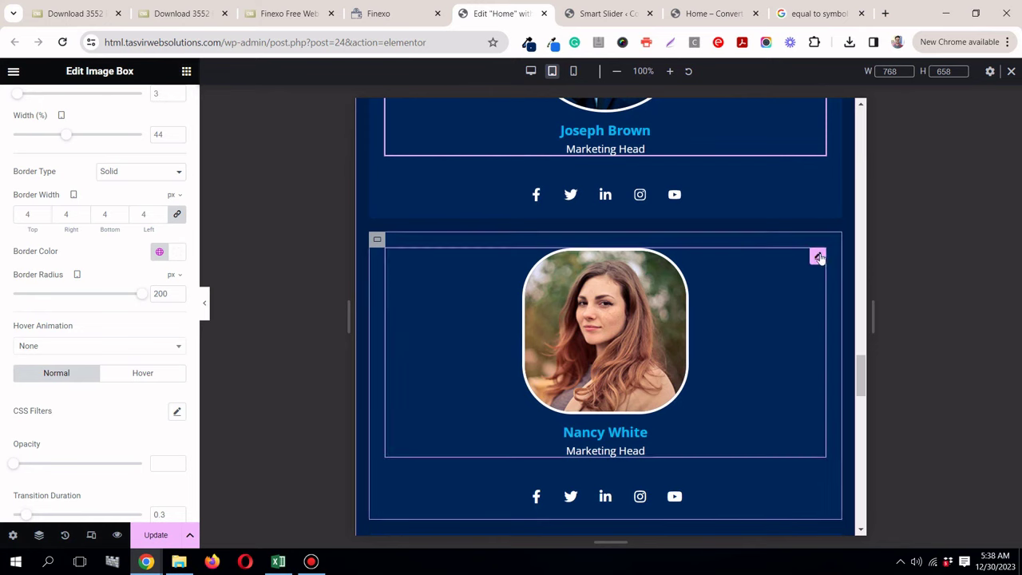
right_click(827, 261)
click(844, 354)
Step: Paste the copied image box style onto the third and fourth team members' image boxes
scroll(848, 353, down, 3)
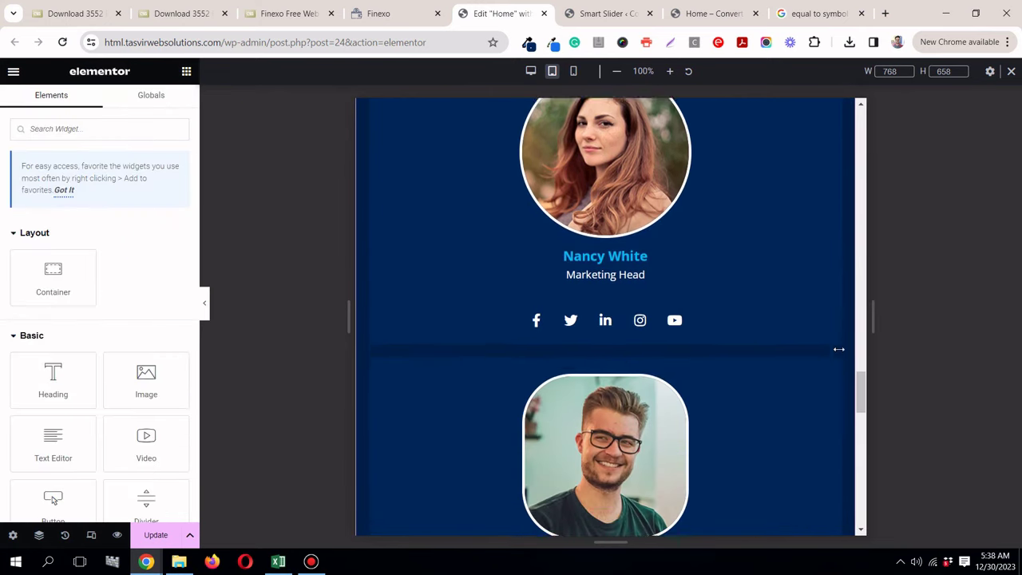
right_click(818, 297)
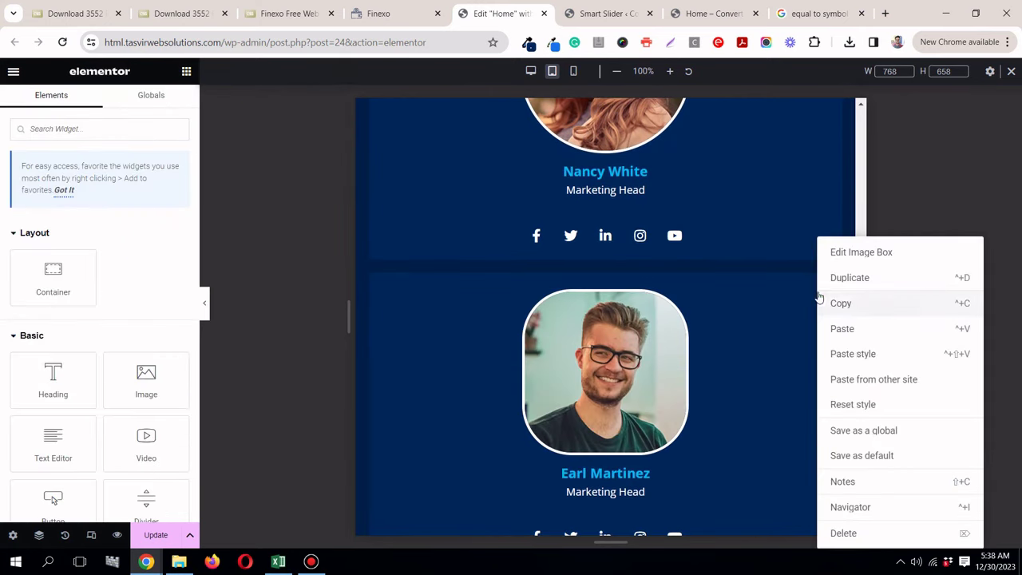
click(848, 353)
scroll(817, 349, down, 5)
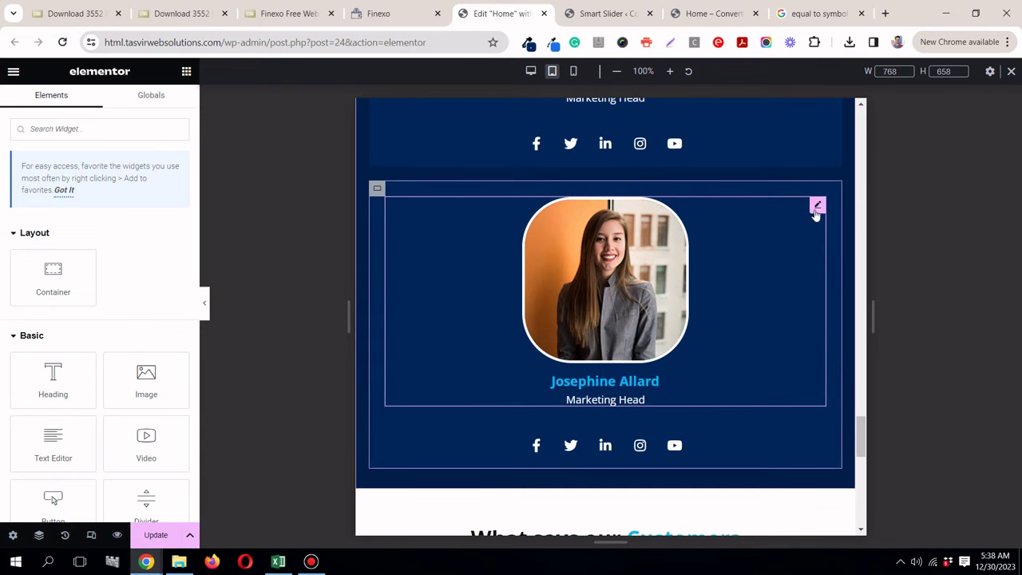
right_click(818, 209)
click(864, 318)
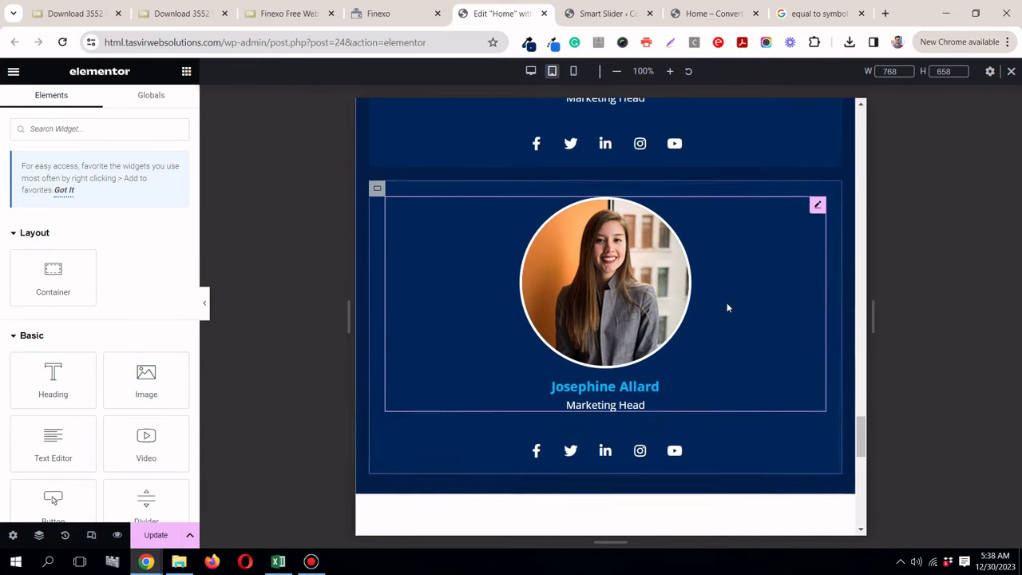
Step: Look over the rest of the tablet layout and switch to the mobile preview to check the hero and Our Services sections
scroll(727, 306, down, 5)
scroll(725, 303, down, 3)
scroll(727, 306, up, 12)
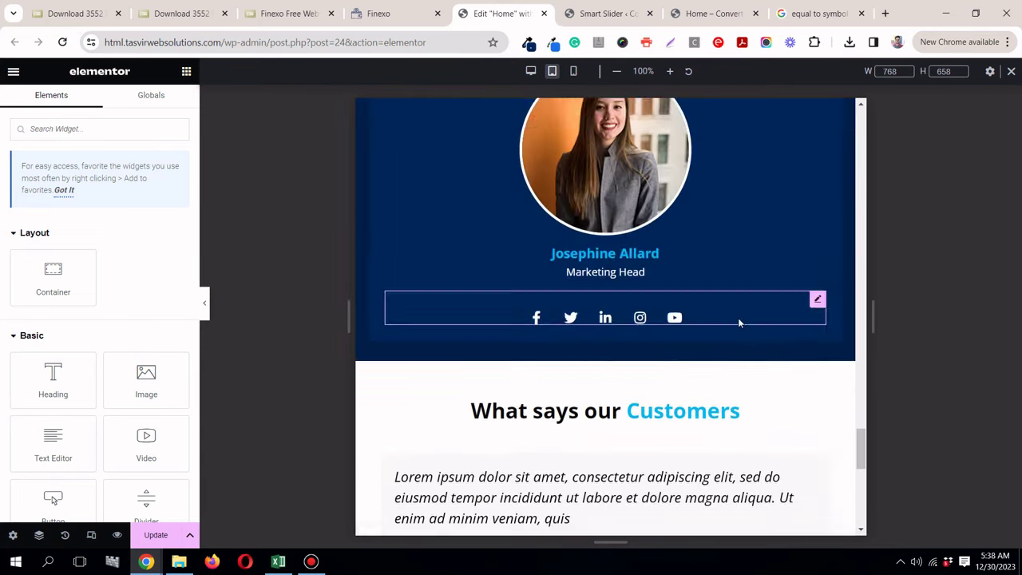
scroll(746, 330, up, 15)
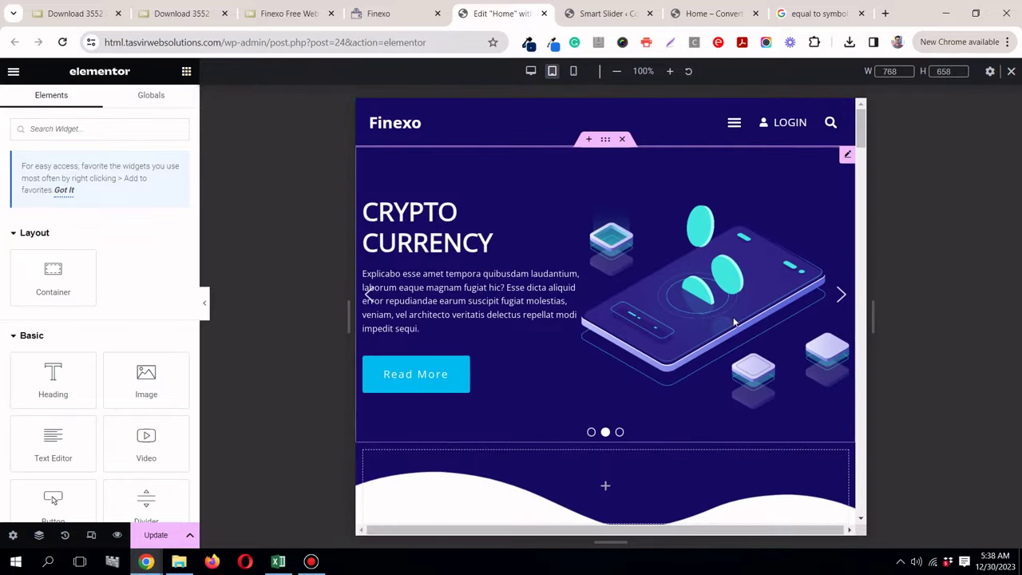
click(573, 71)
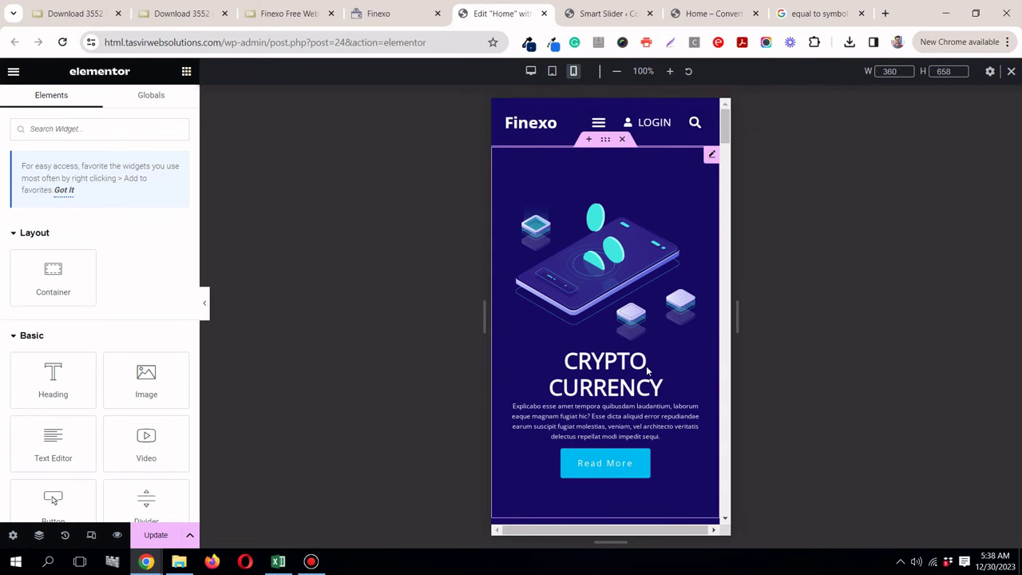
scroll(649, 369, down, 5)
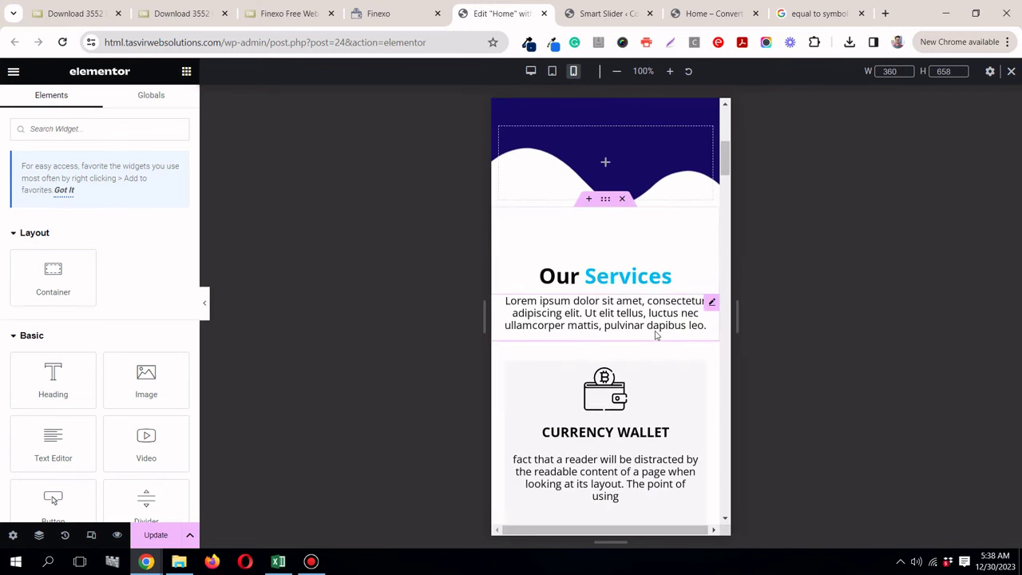
scroll(651, 352, up, 4)
scroll(631, 304, down, 3)
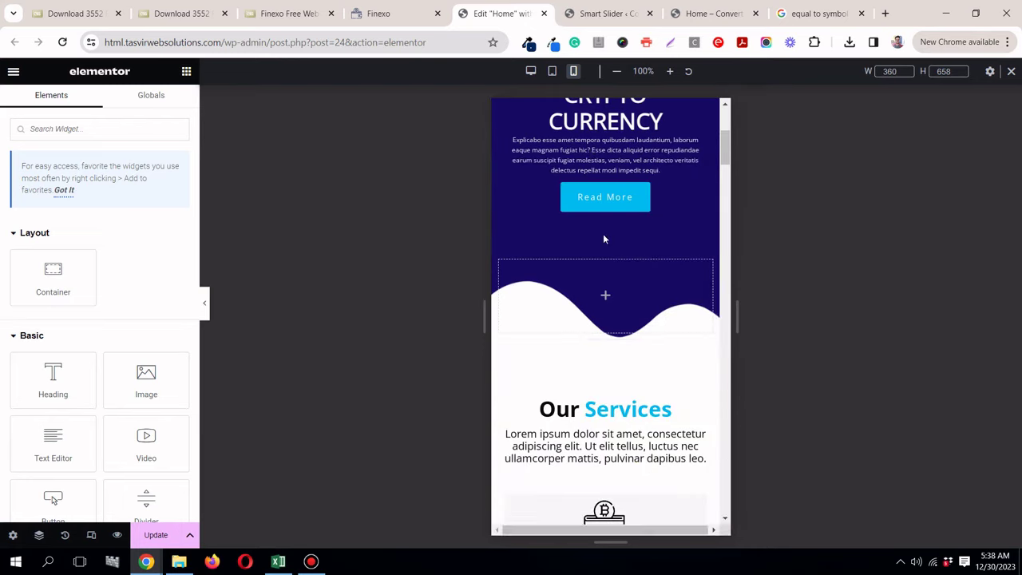
Step: Set the mobile width of the bottom wave shape divider to about 157 on the container below the hero
click(606, 245)
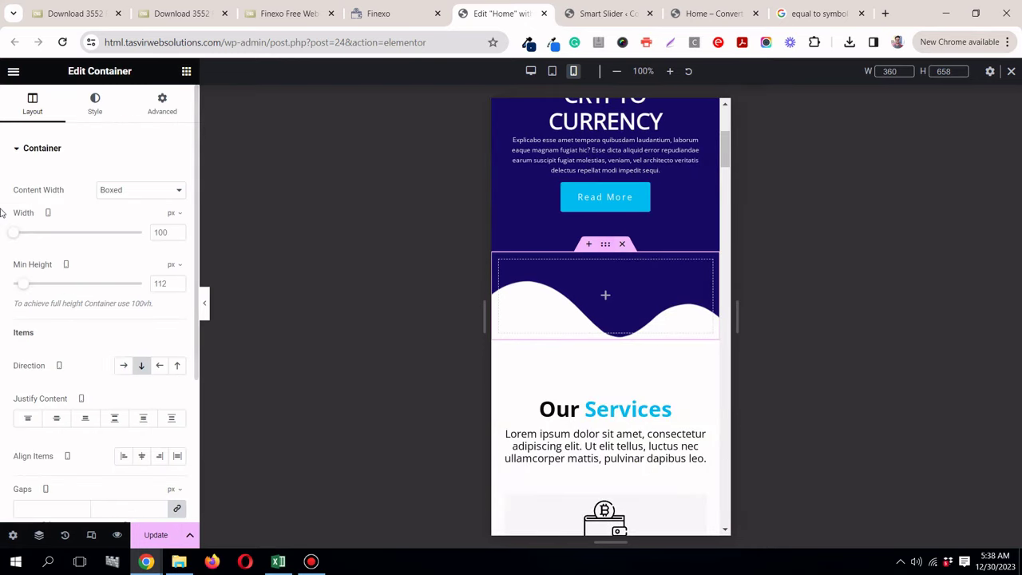
click(105, 103)
scroll(84, 395, down, 1)
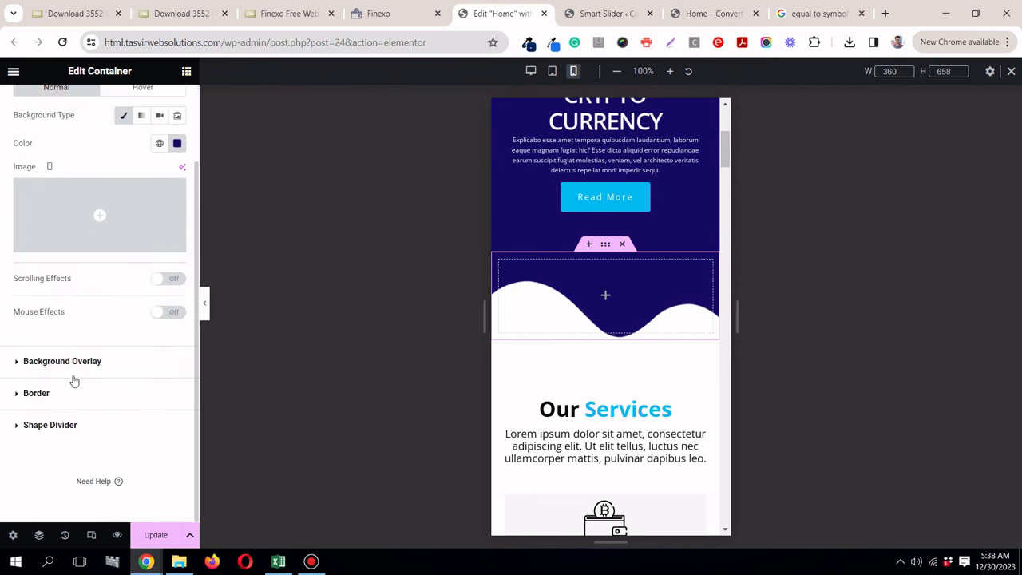
click(50, 425)
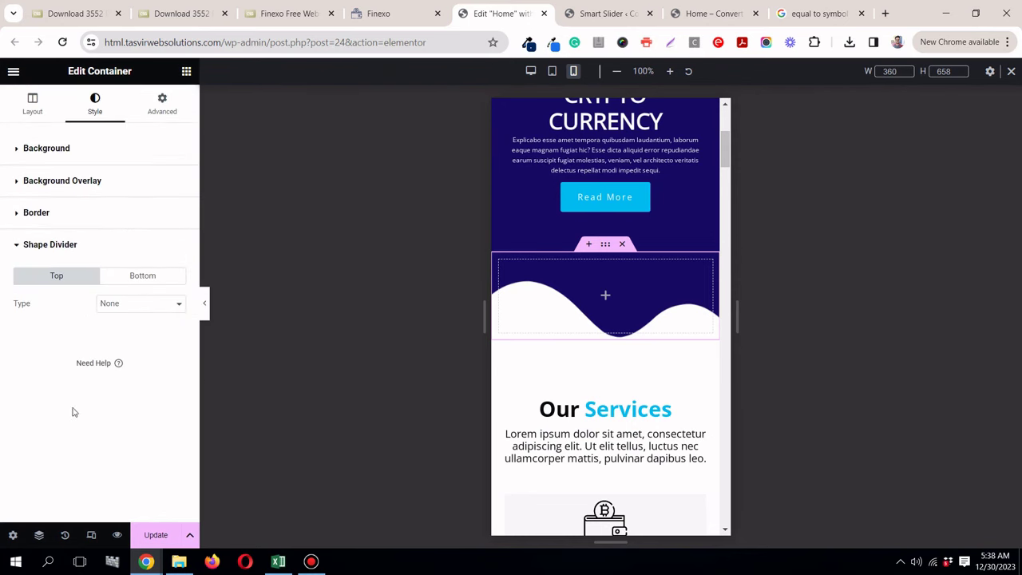
click(119, 276)
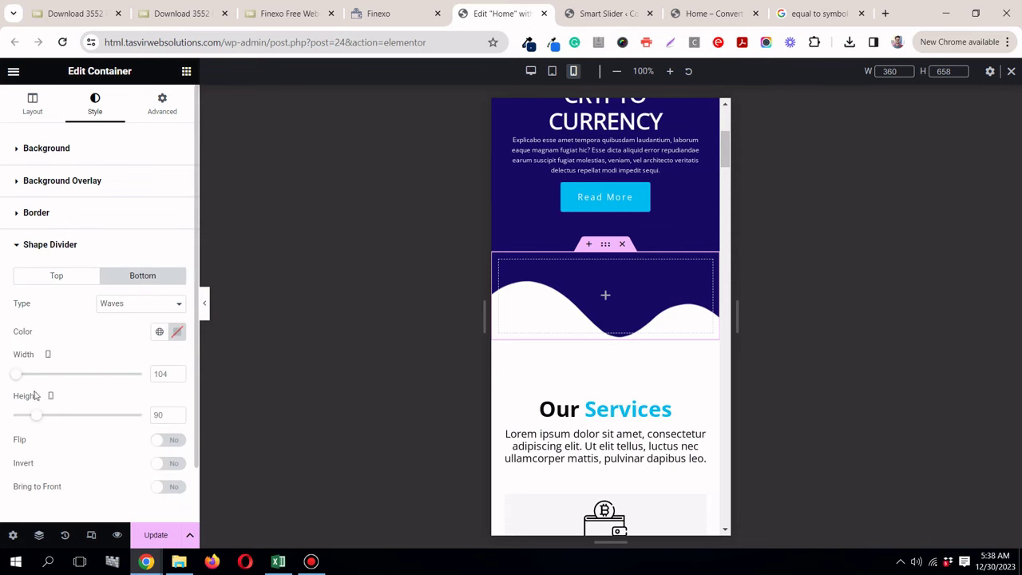
scroll(19, 319, down, 1)
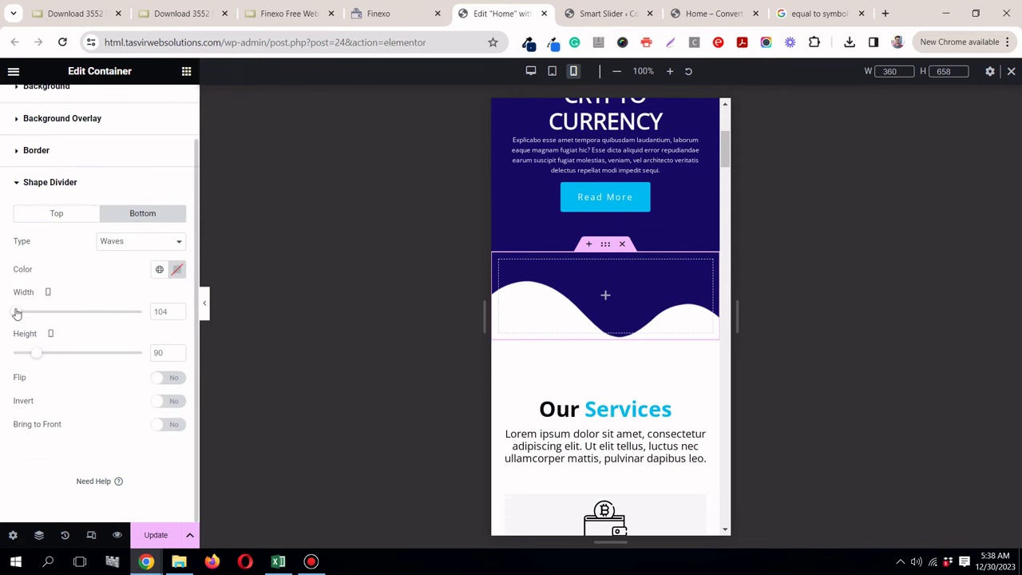
drag(75, 317, 97, 321)
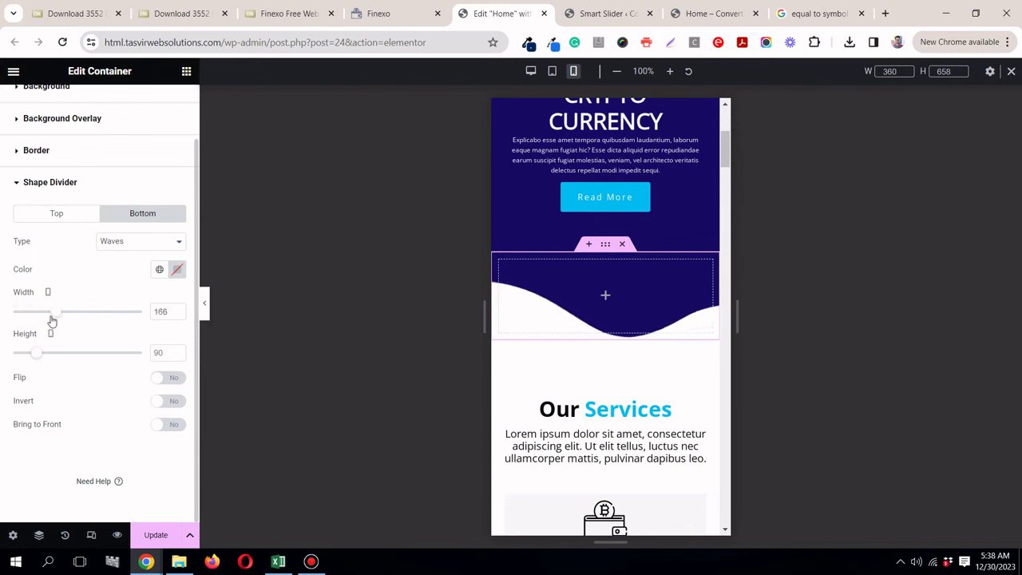
Step: Set the About Us section's image to a custom width of 100% for mobile
scroll(631, 304, down, 7)
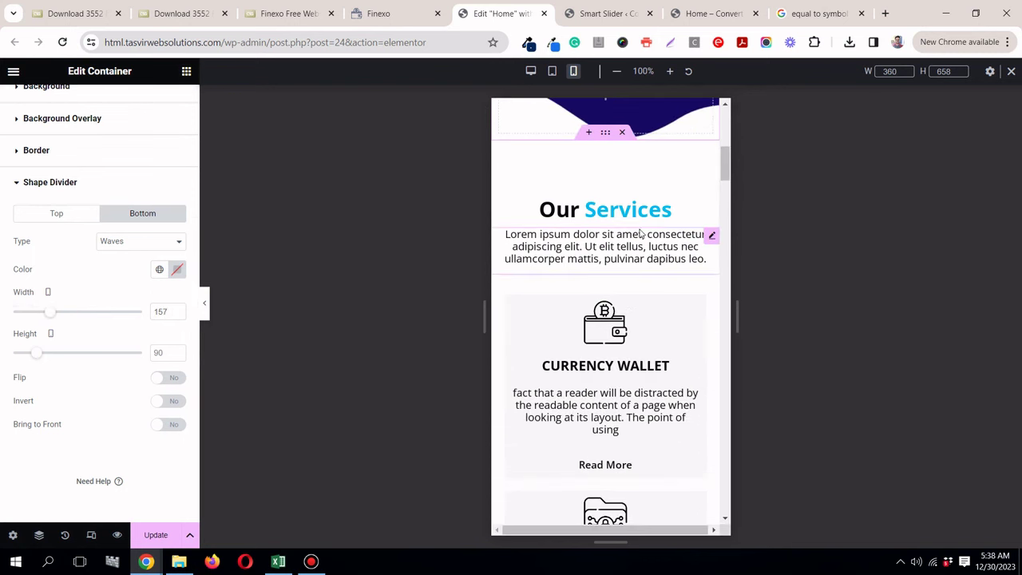
scroll(641, 234, down, 7)
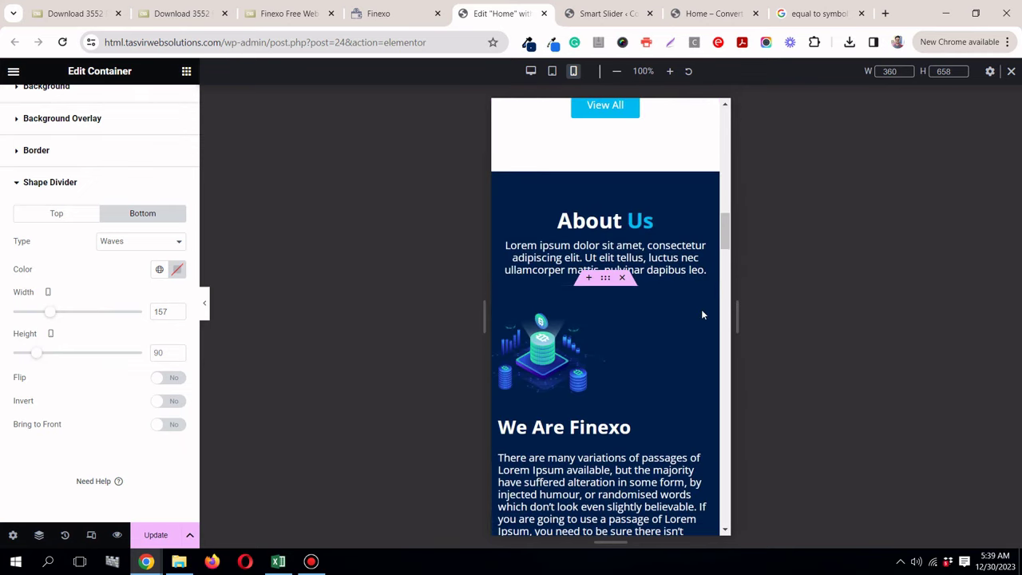
scroll(703, 315, up, 2)
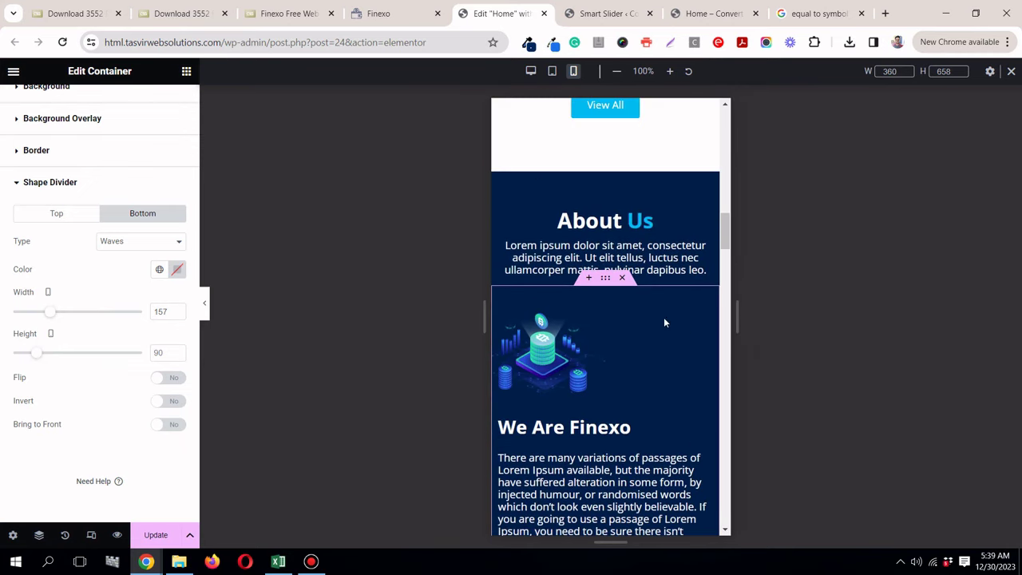
click(596, 314)
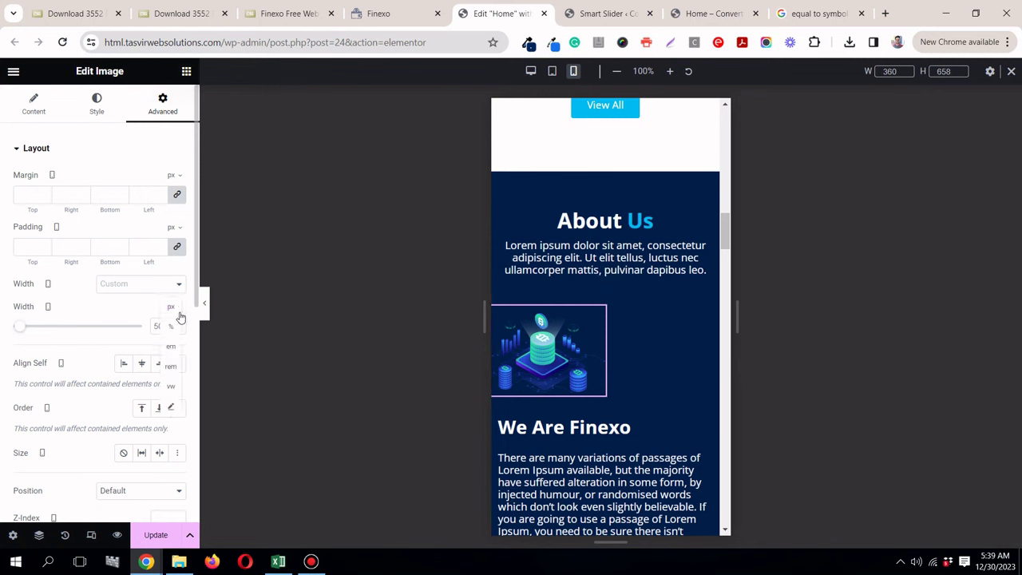
click(171, 327)
click(168, 326)
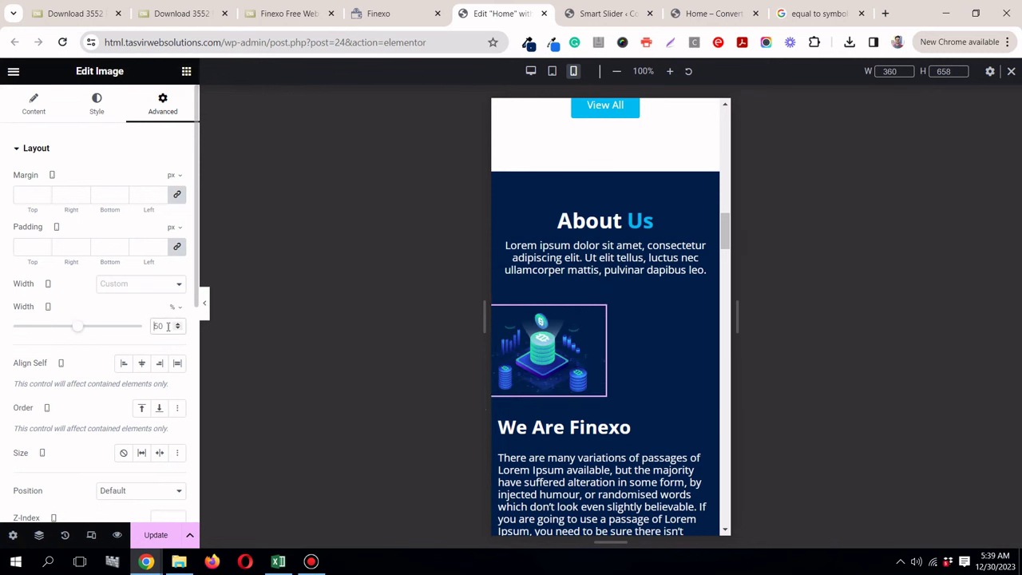
text(10)
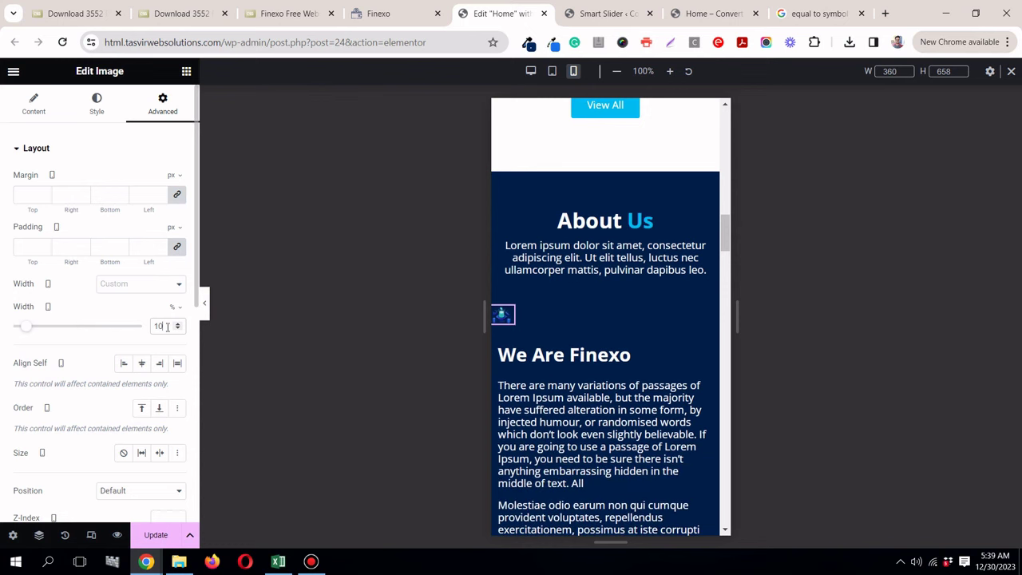
text(0)
Step: Set the Expert Management image box's image width to about 34% for mobile in the Why Choose Us section
scroll(576, 344, down, 2)
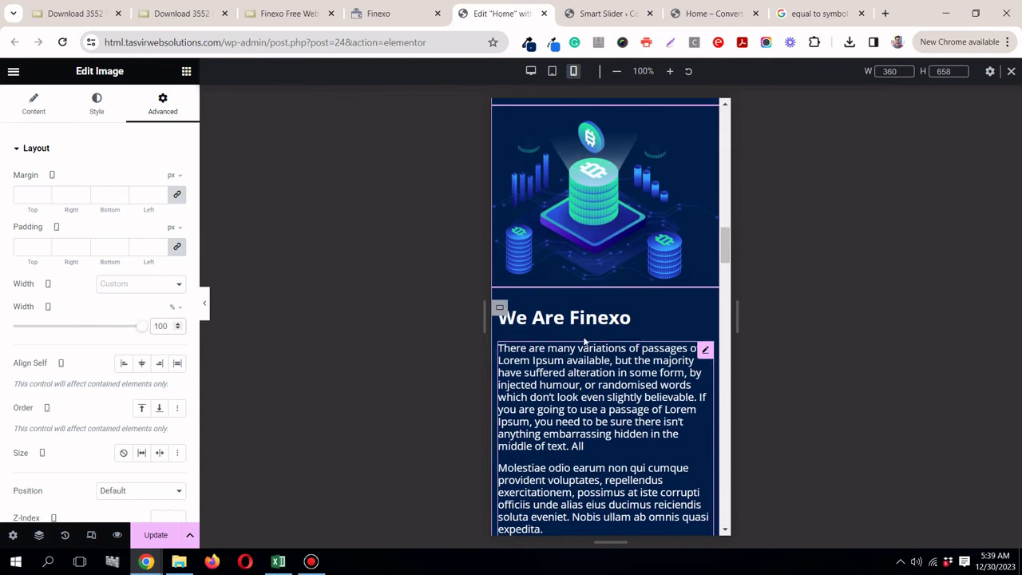
scroll(697, 304, down, 10)
scroll(699, 307, up, 5)
click(710, 302)
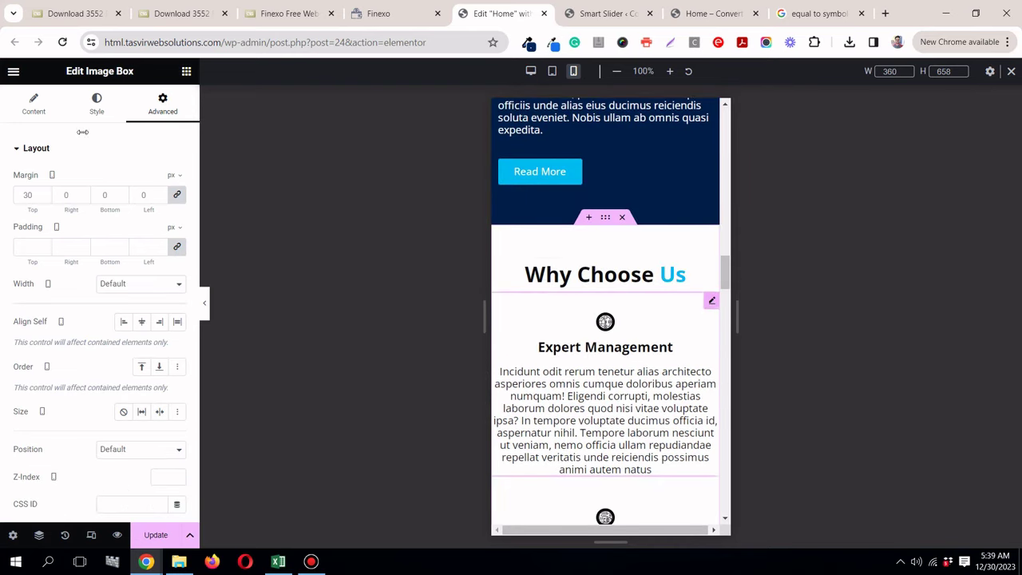
click(96, 104)
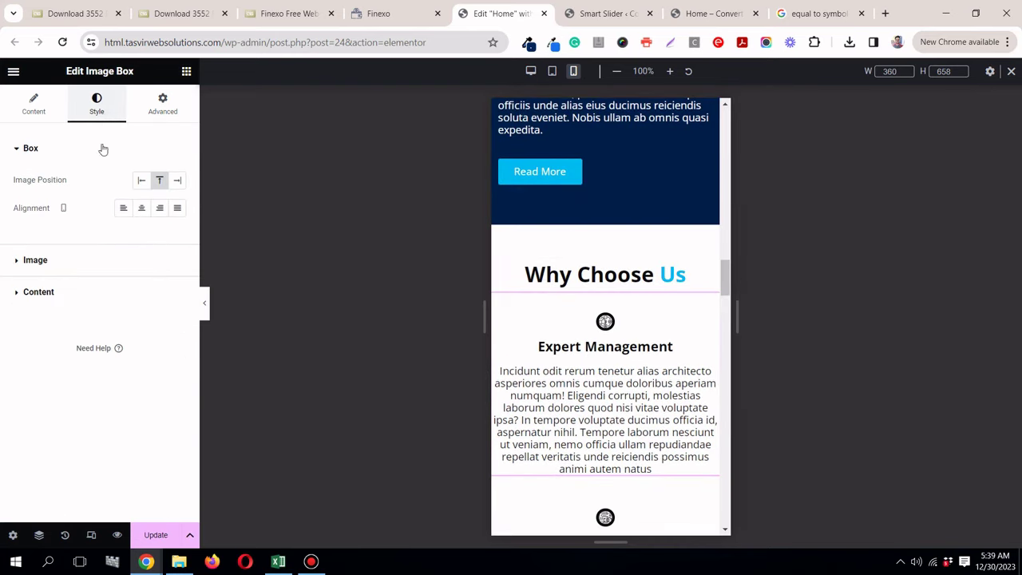
click(76, 261)
click(75, 261)
click(76, 260)
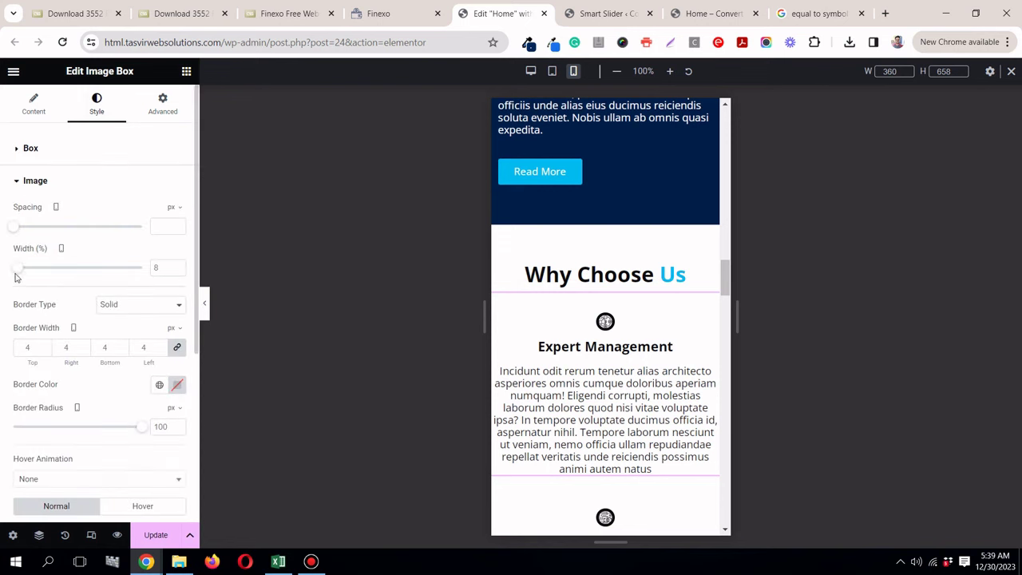
drag(19, 273, 56, 272)
Step: Copy the Expert Management image box and paste its style onto the Secure Investment image box
scroll(711, 186, down, 2)
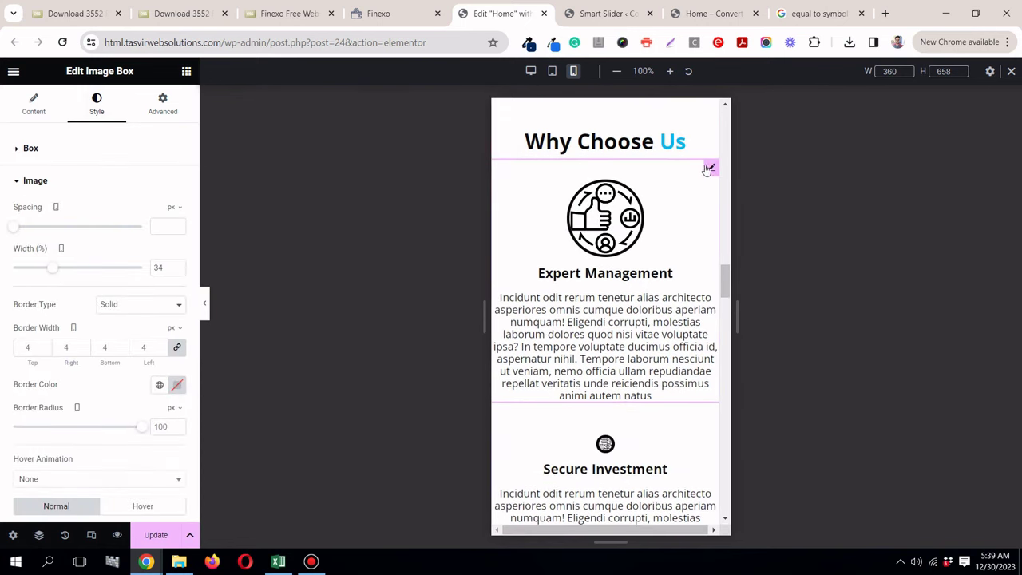
right_click(711, 168)
click(759, 232)
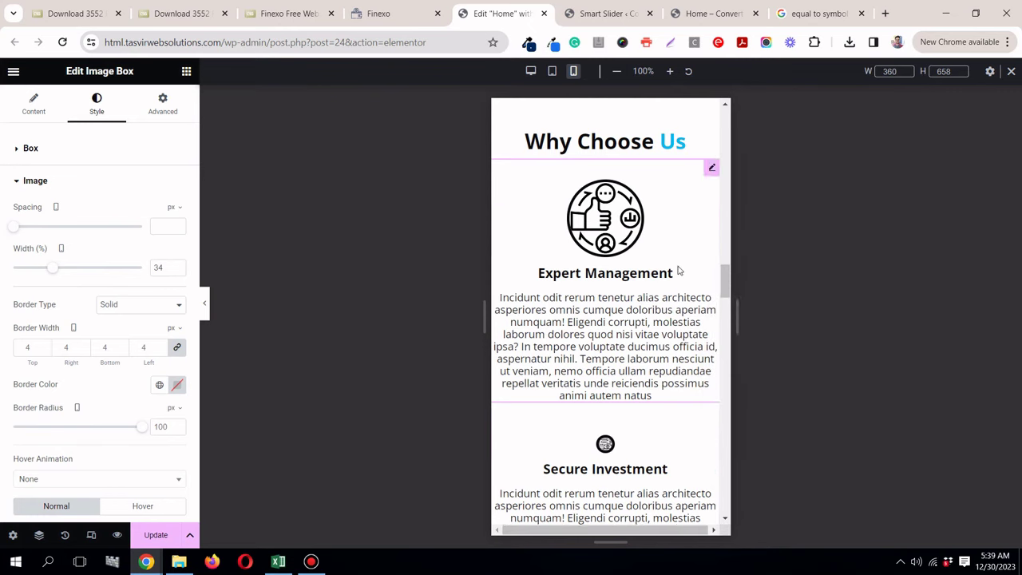
scroll(675, 267, down, 2)
right_click(710, 227)
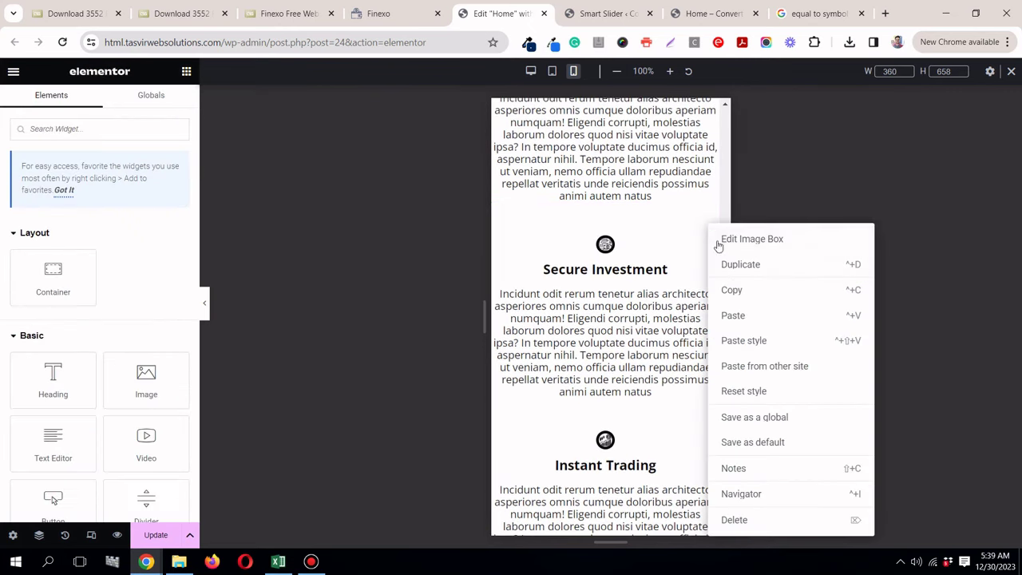
click(763, 342)
Step: Paste the copied image box style onto the Instant Trading and Happy Customers image boxes
scroll(714, 338, down, 4)
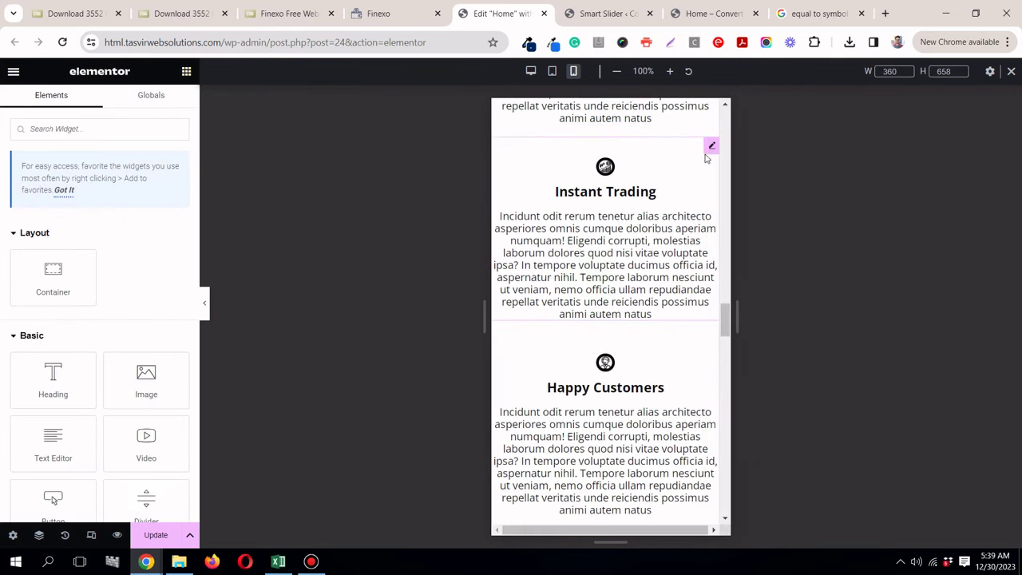
right_click(709, 150)
click(751, 264)
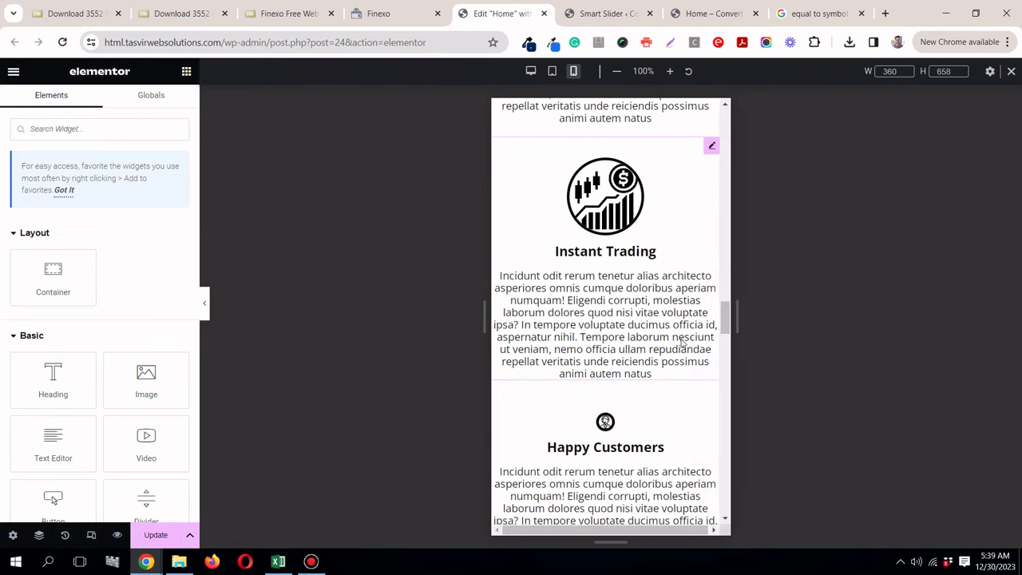
scroll(697, 285, down, 3)
right_click(713, 203)
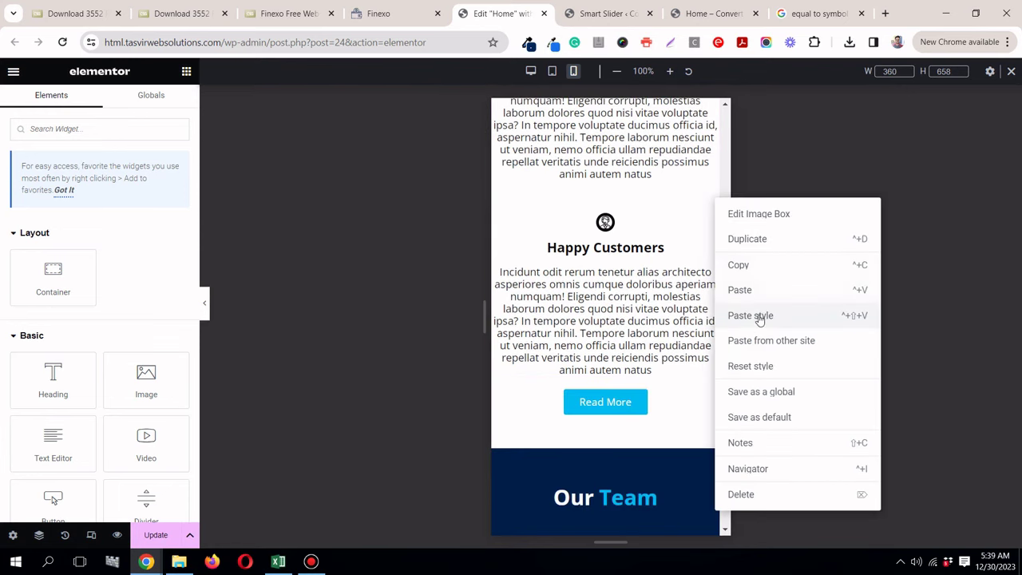
click(766, 316)
Step: Check the remaining mobile sections from the team down to the footer, return to the hero and update the page
scroll(643, 286, down, 3)
scroll(643, 286, down, 10)
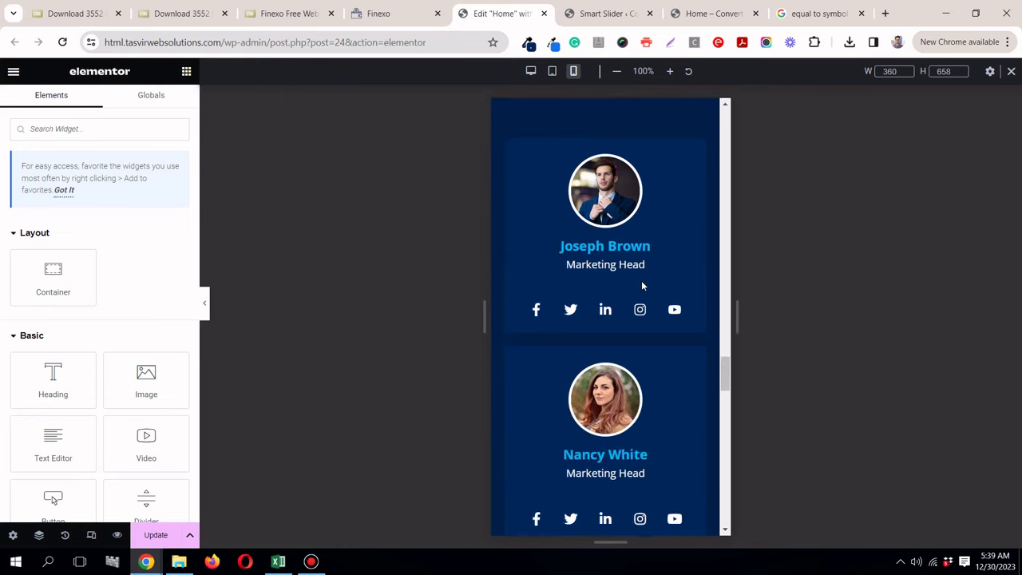
scroll(641, 280, up, 2)
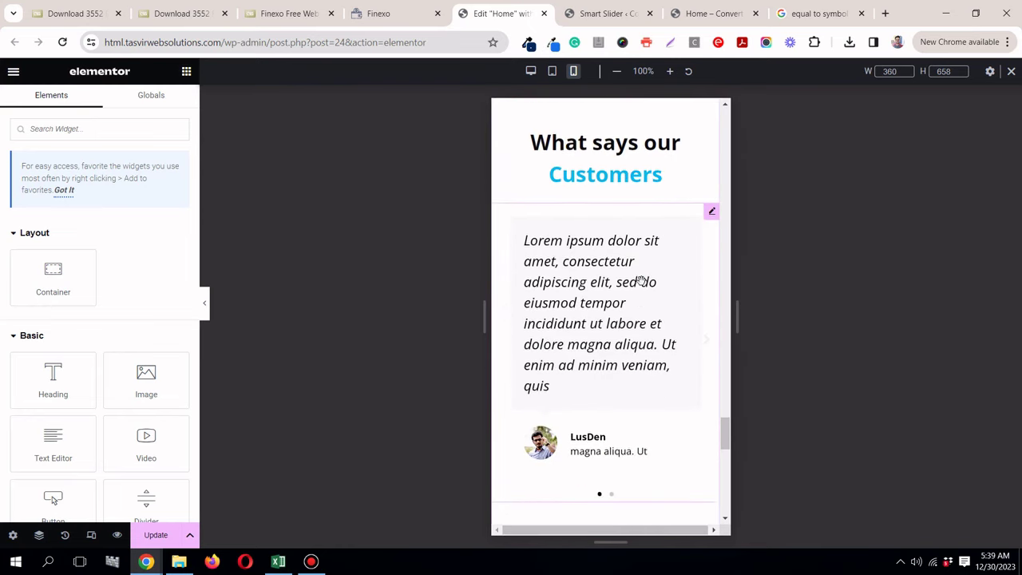
scroll(640, 280, down, 6)
scroll(640, 281, down, 5)
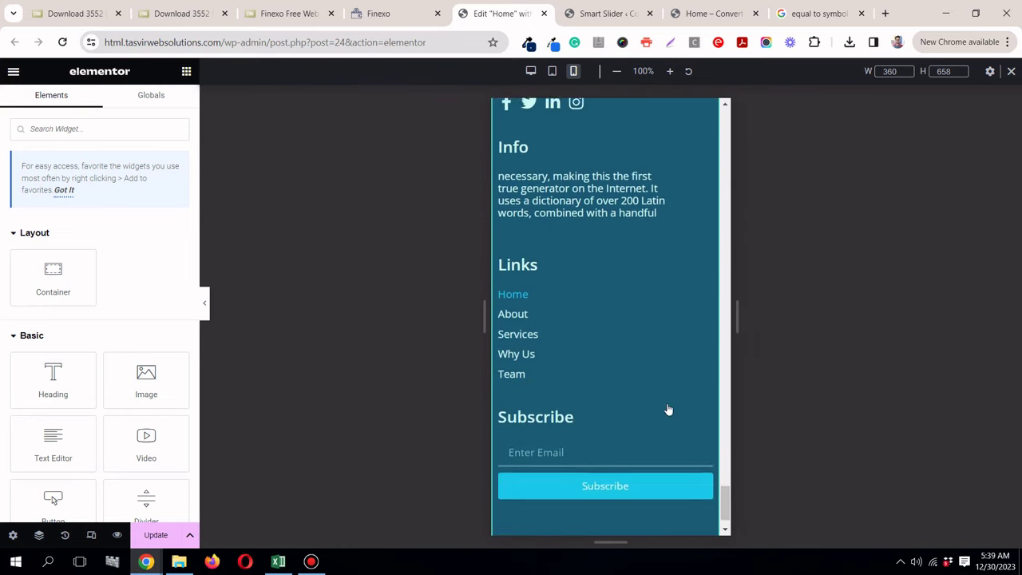
drag(724, 507, 708, 99)
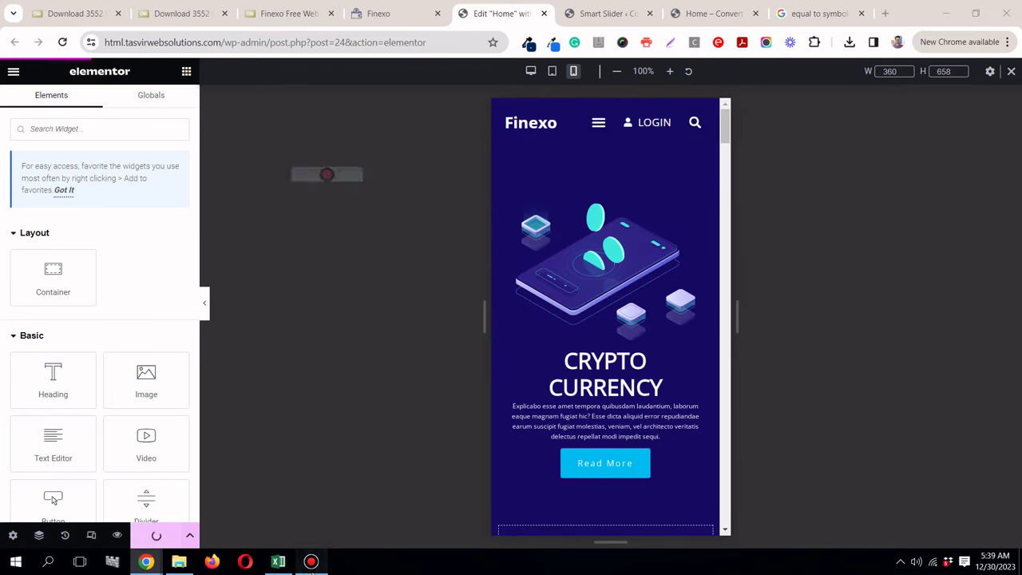
click(310, 561)
click(312, 561)
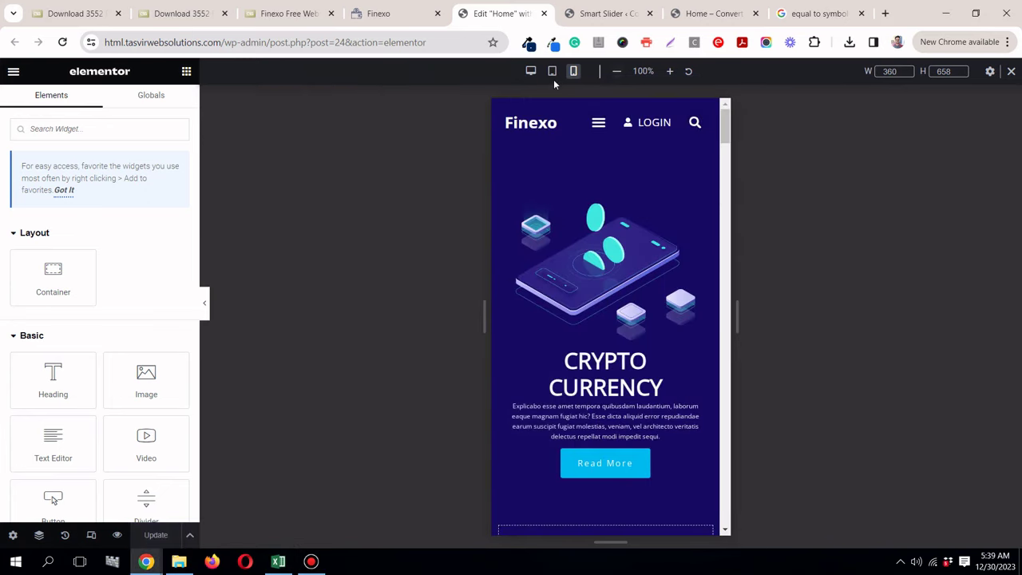
Step: Switch to the desktop preview, hide the editing panel and check the hero and Our Services sections
click(527, 73)
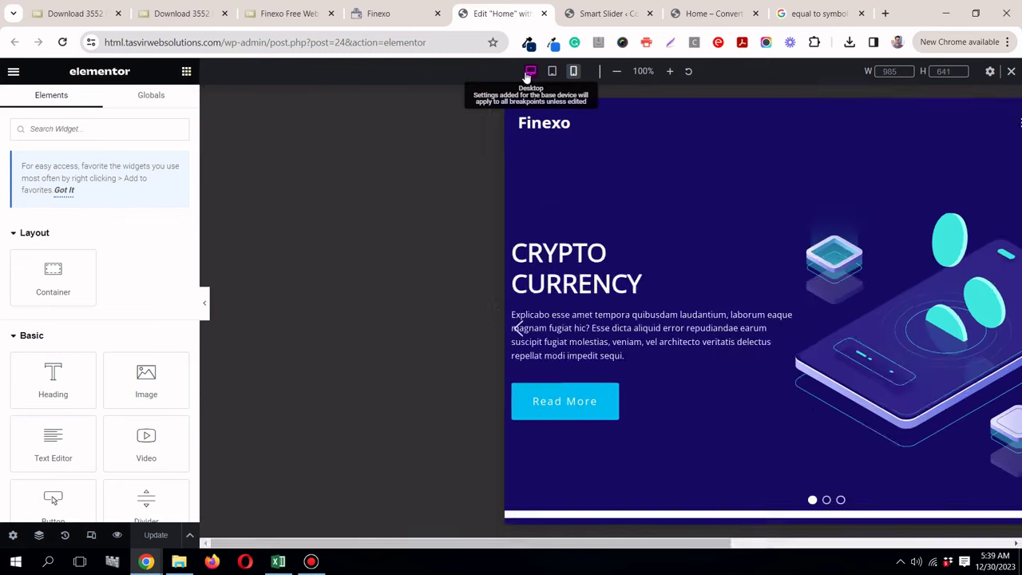
click(205, 308)
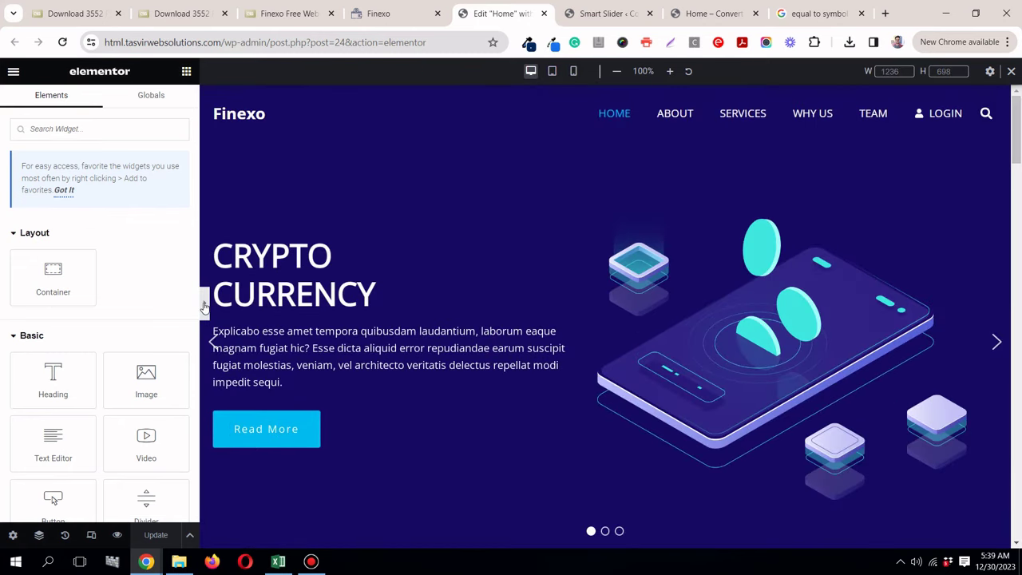
scroll(370, 168, down, 5)
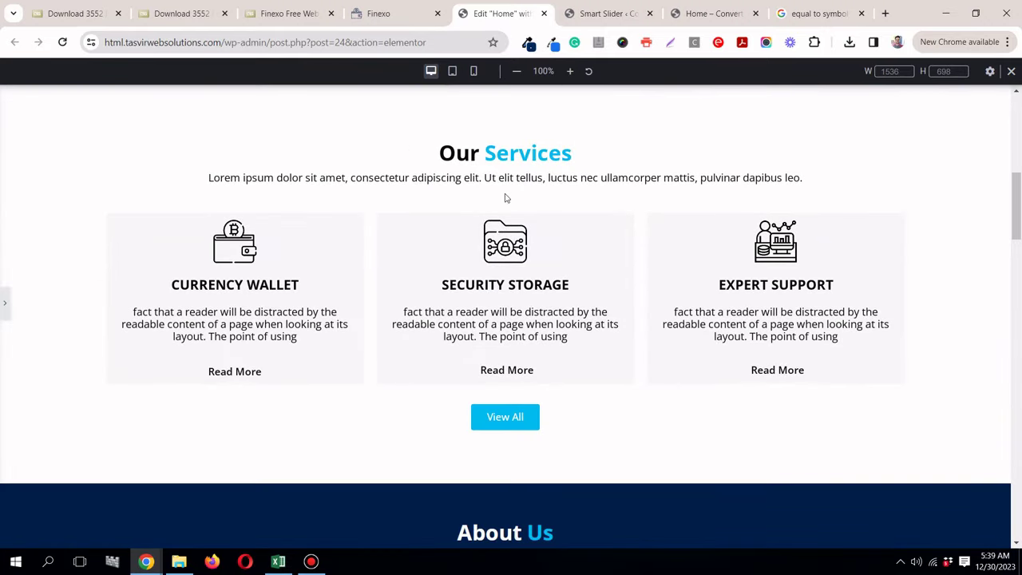
scroll(504, 197, down, 2)
scroll(479, 208, up, 3)
Step: Review the original Finexo HTML page down to its footer and compare it with the Elementor page's hero and Our Services sections
key(ctrl+shift+Tab)
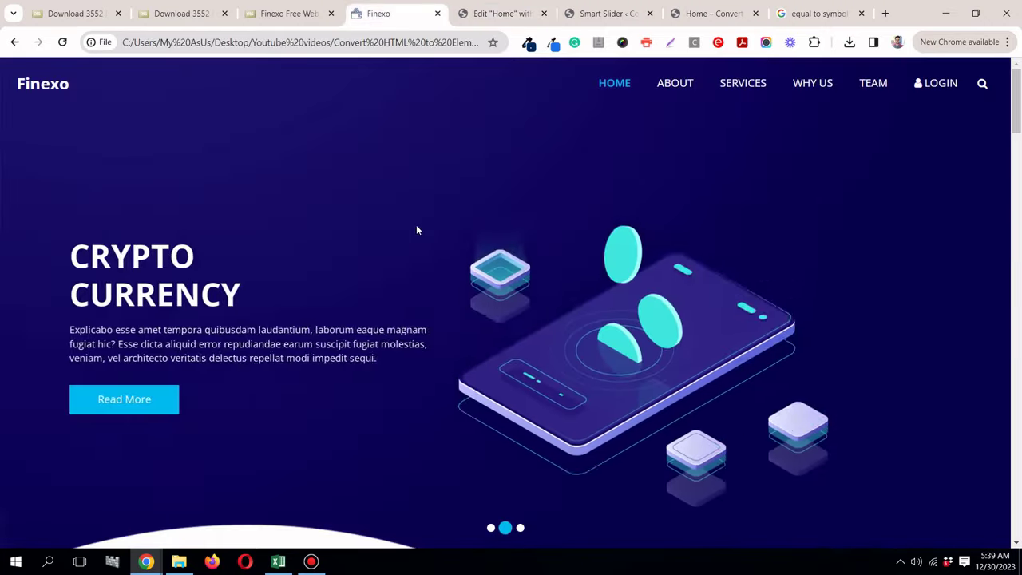
scroll(417, 232, down, 5)
scroll(417, 234, down, 7)
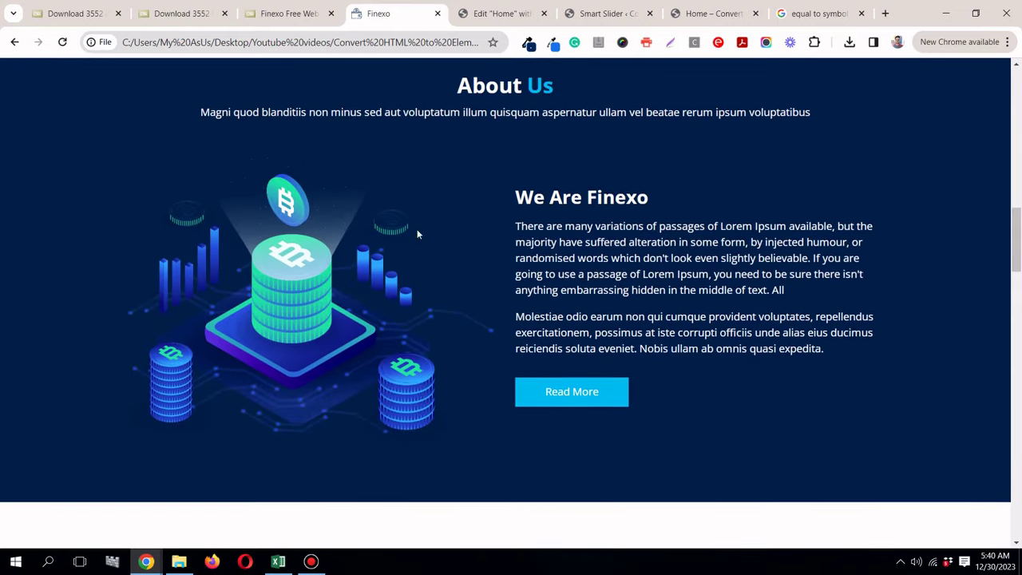
scroll(417, 231, down, 12)
scroll(417, 232, down, 12)
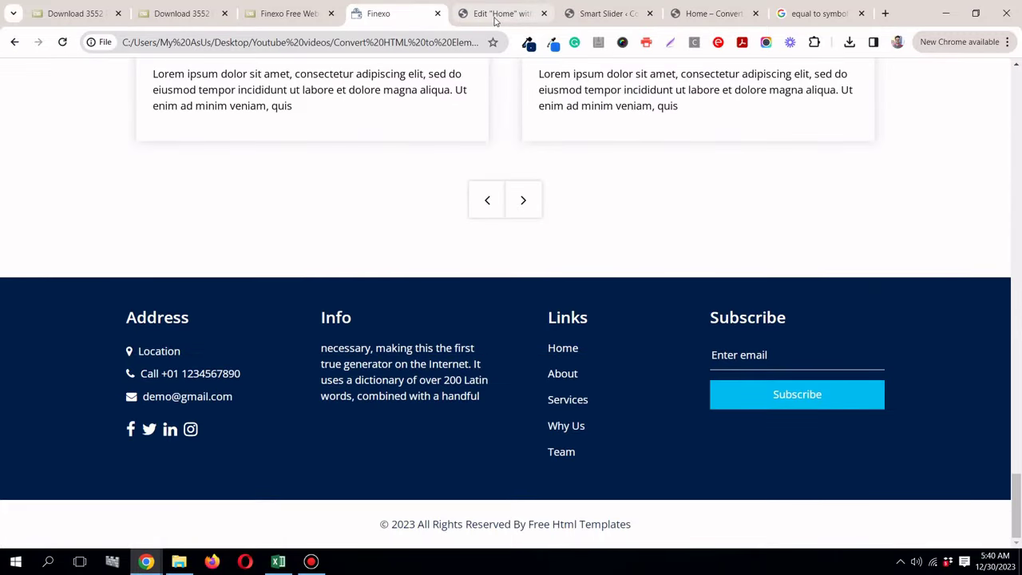
click(495, 13)
scroll(441, 215, up, 6)
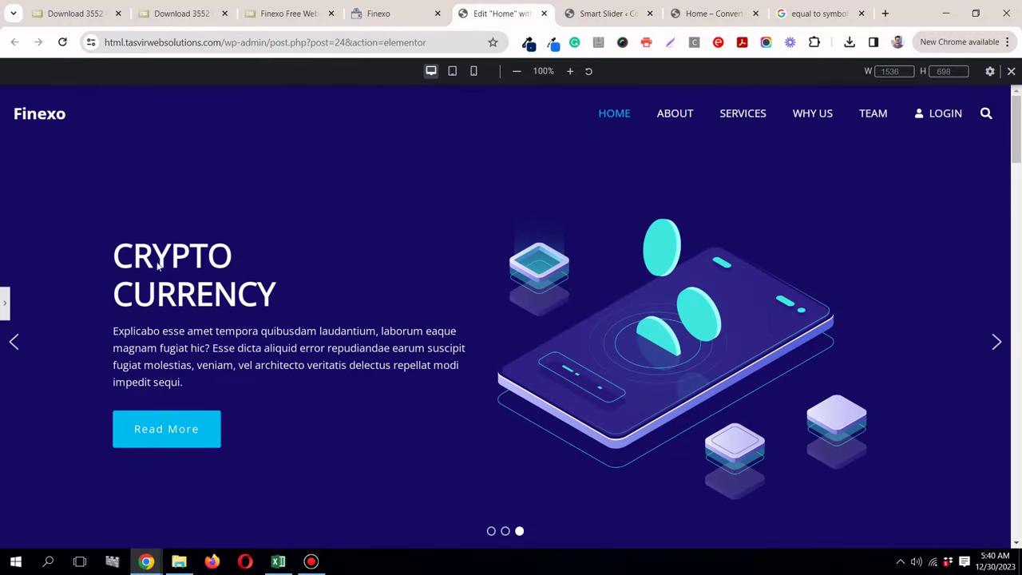
scroll(162, 268, down, 5)
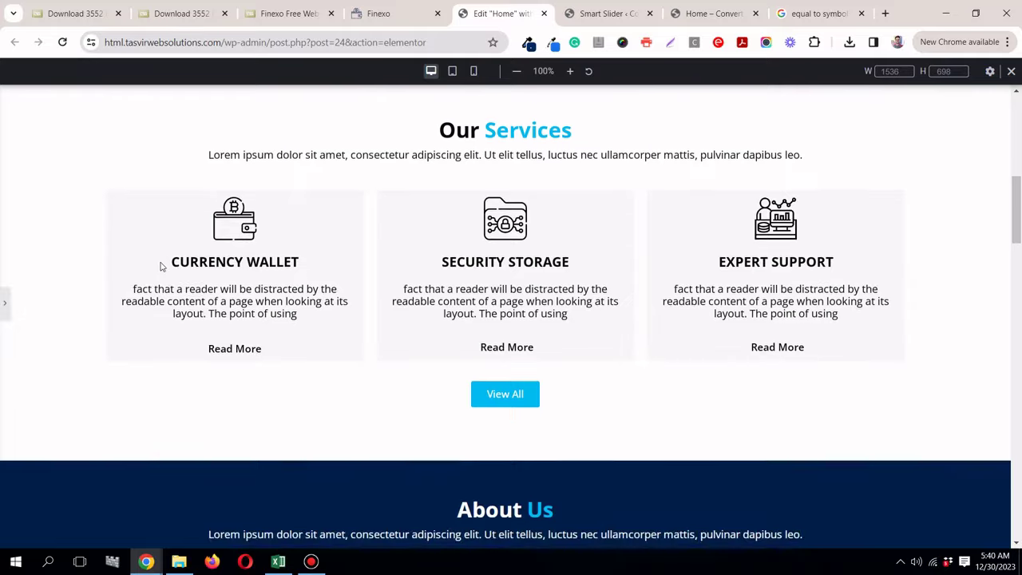
Step: Check the desktop preview of the Elementor home page from About Us down to the footer and return to the hero
scroll(922, 220, down, 5)
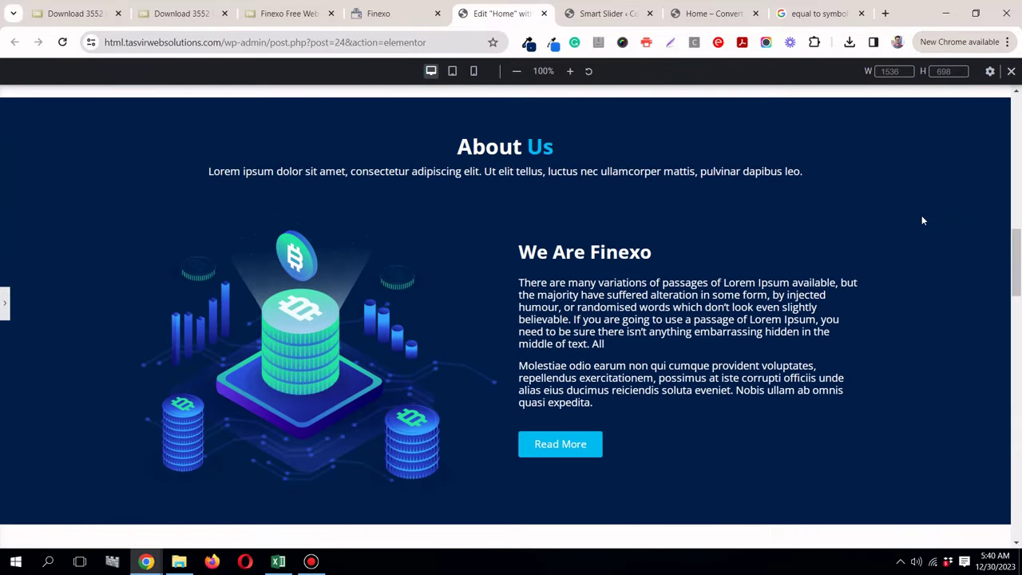
scroll(922, 221, down, 8)
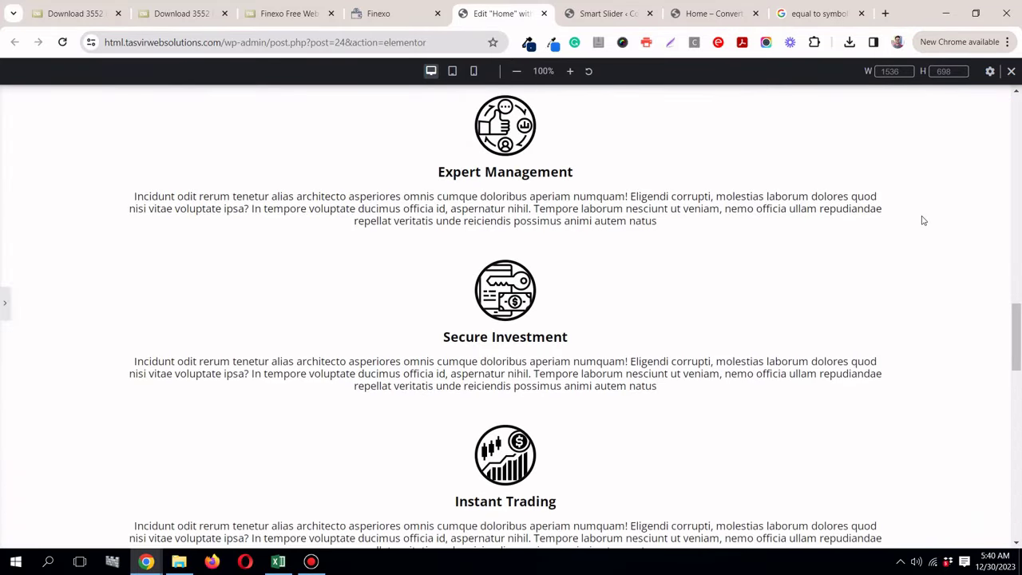
scroll(923, 220, up, 1)
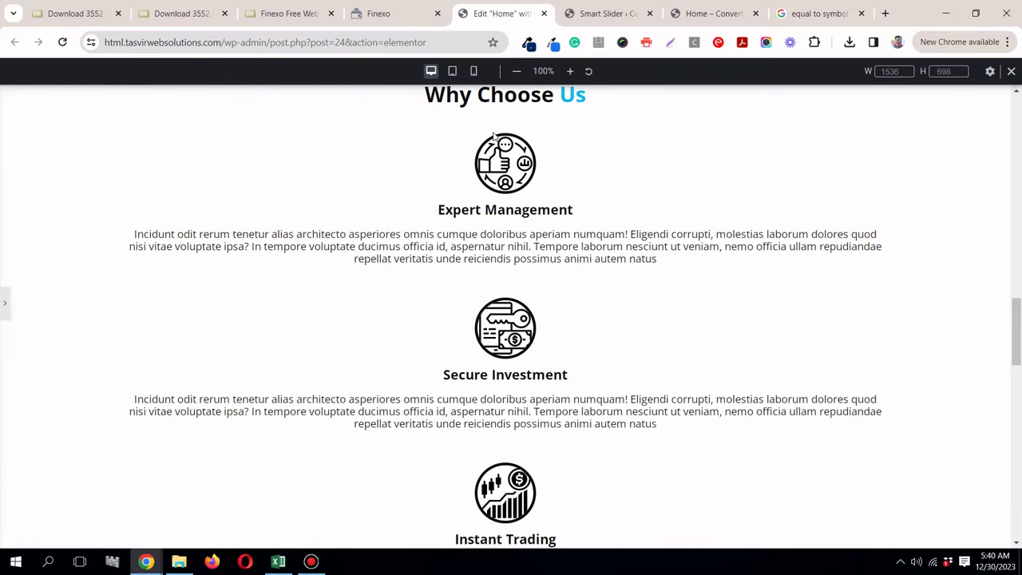
scroll(512, 208, up, 1)
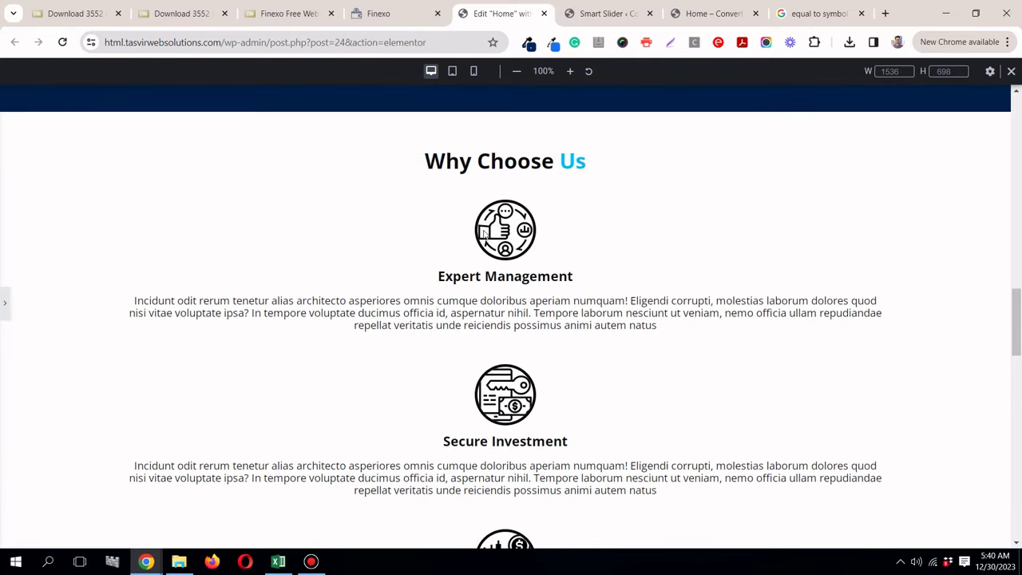
scroll(950, 229, down, 8)
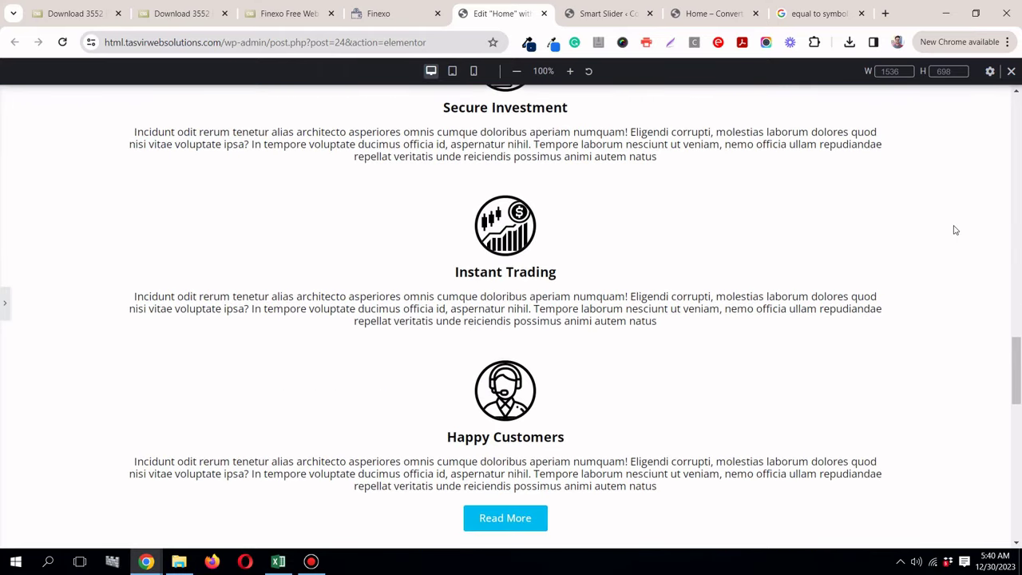
scroll(749, 198, down, 3)
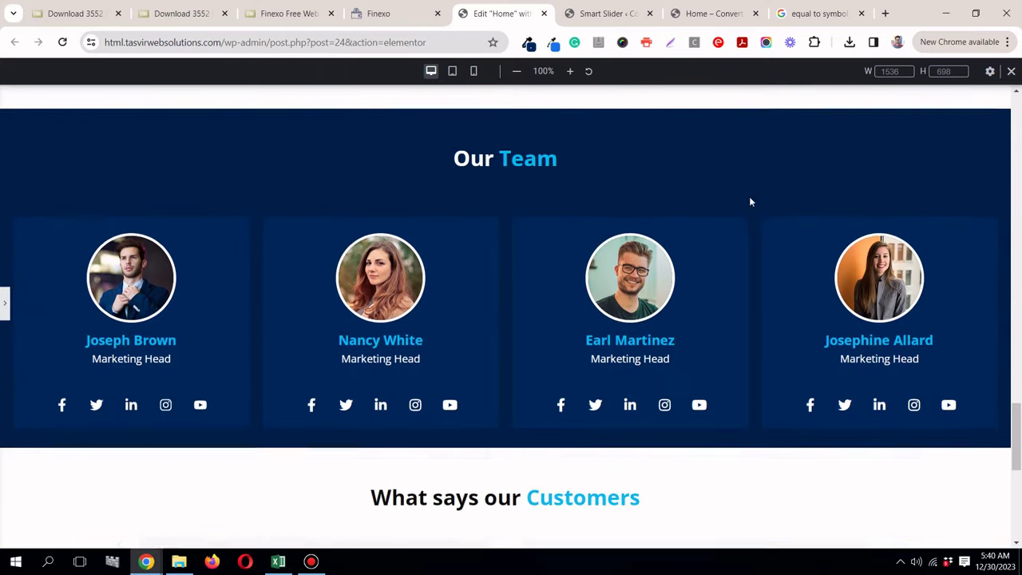
scroll(968, 179, up, 1)
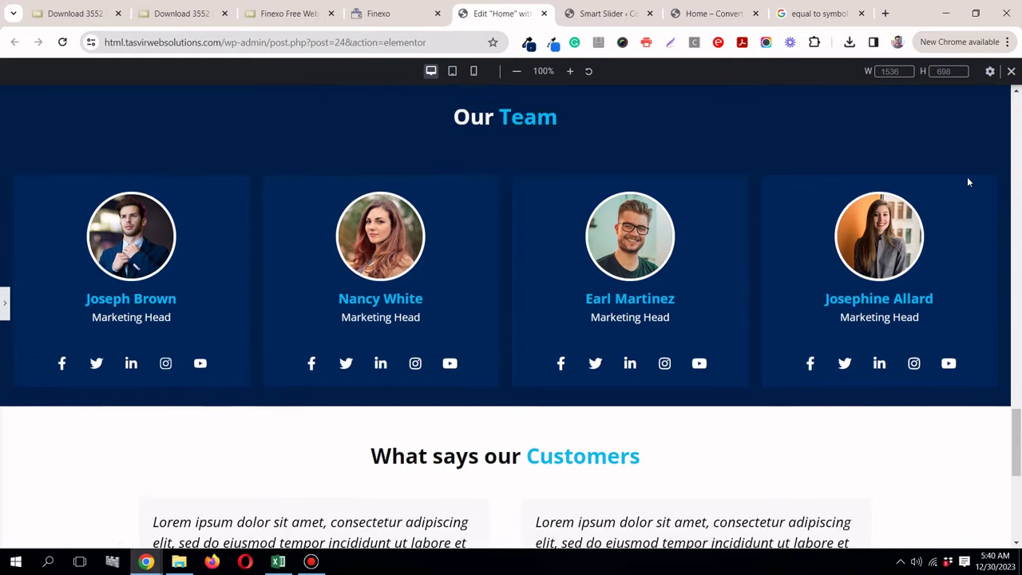
scroll(967, 179, down, 5)
scroll(966, 184, up, 3)
scroll(967, 187, down, 2)
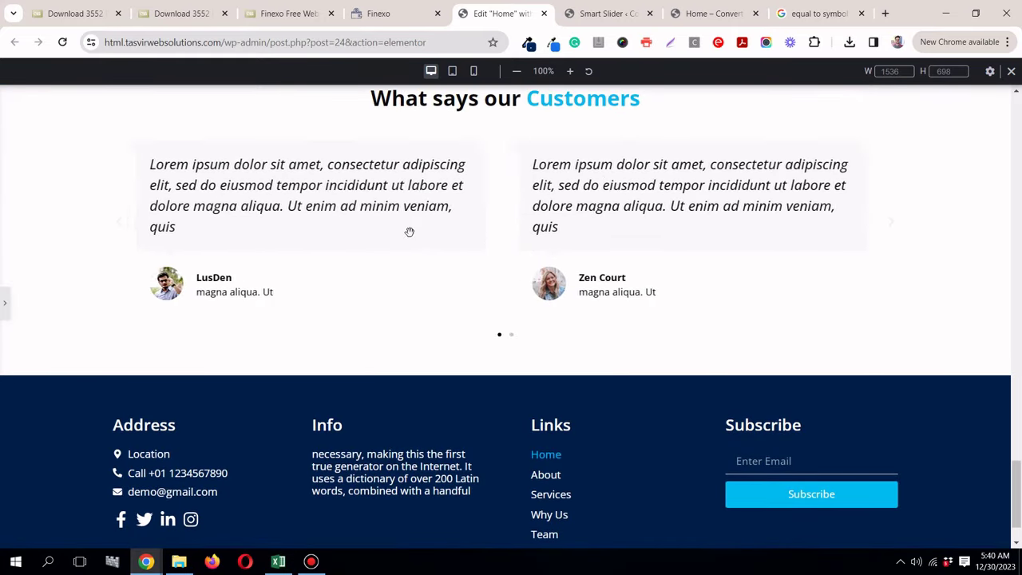
scroll(409, 236, down, 1)
drag(1019, 488, 876, 100)
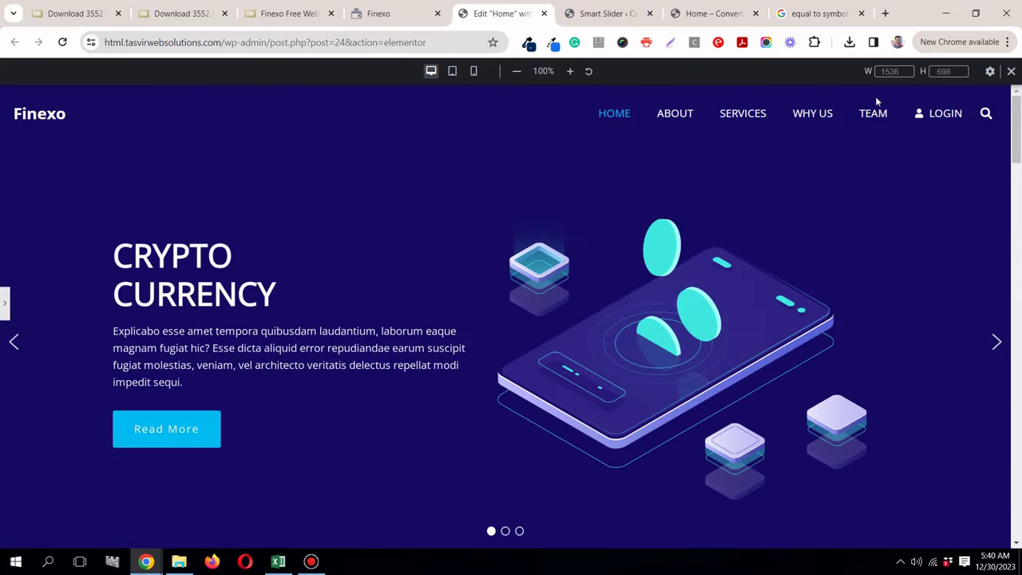
Step: Show the editing panel again and review the live home page from the header down to the customer testimonials and footer
click(4, 305)
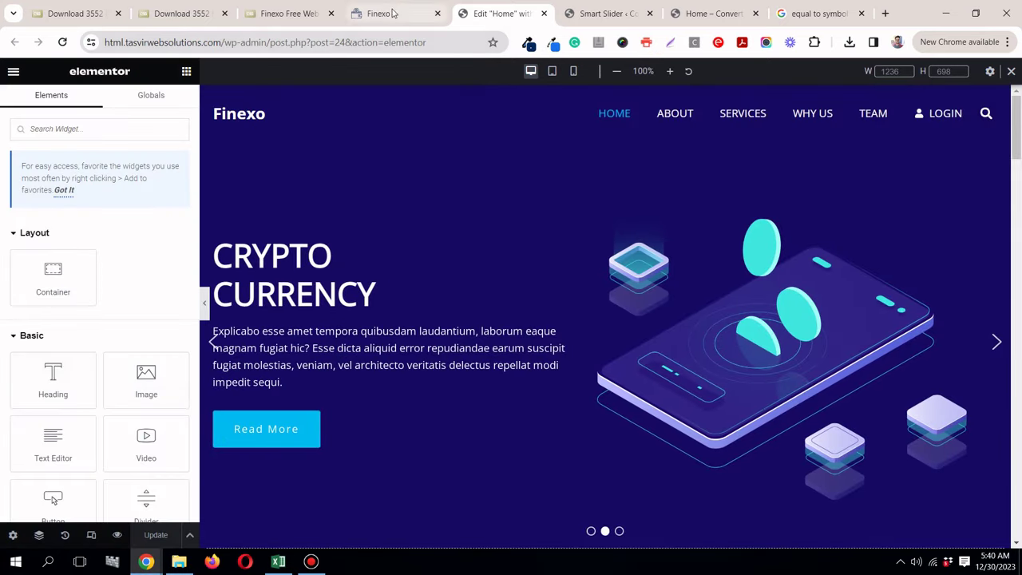
click(393, 13)
click(498, 14)
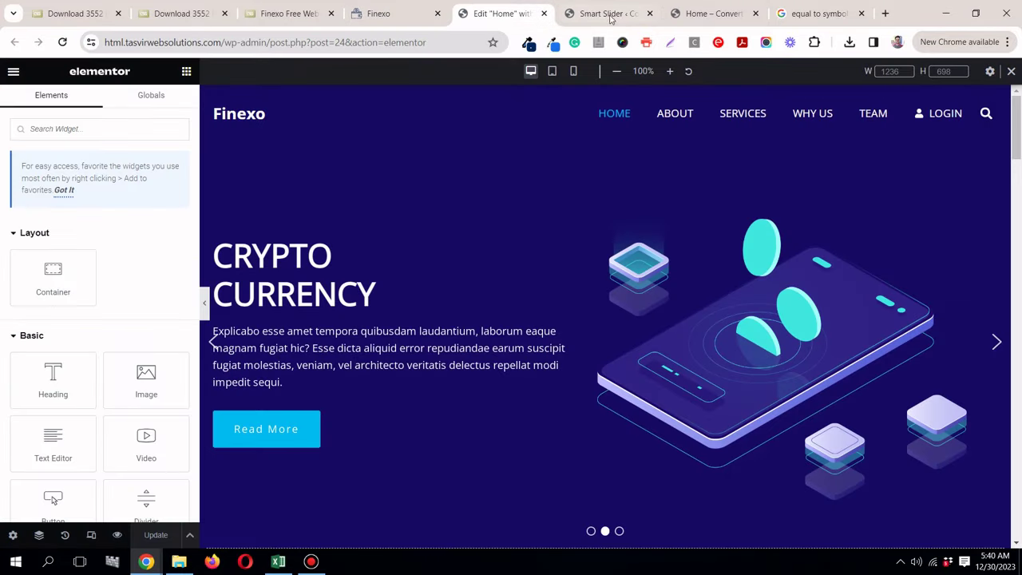
click(713, 13)
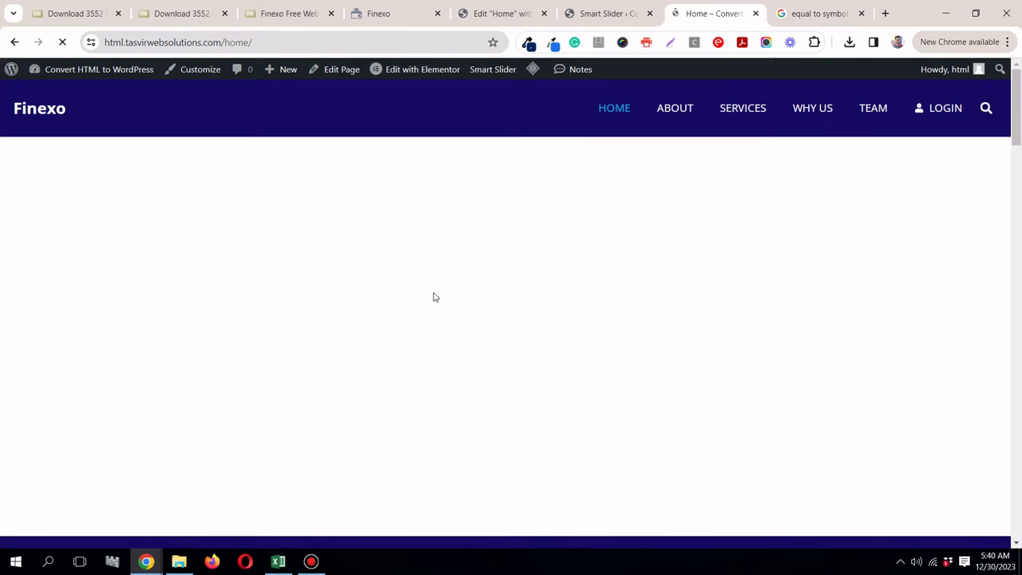
scroll(451, 241, down, 4)
scroll(448, 246, up, 2)
scroll(447, 246, down, 10)
scroll(447, 249, up, 1)
scroll(447, 249, down, 15)
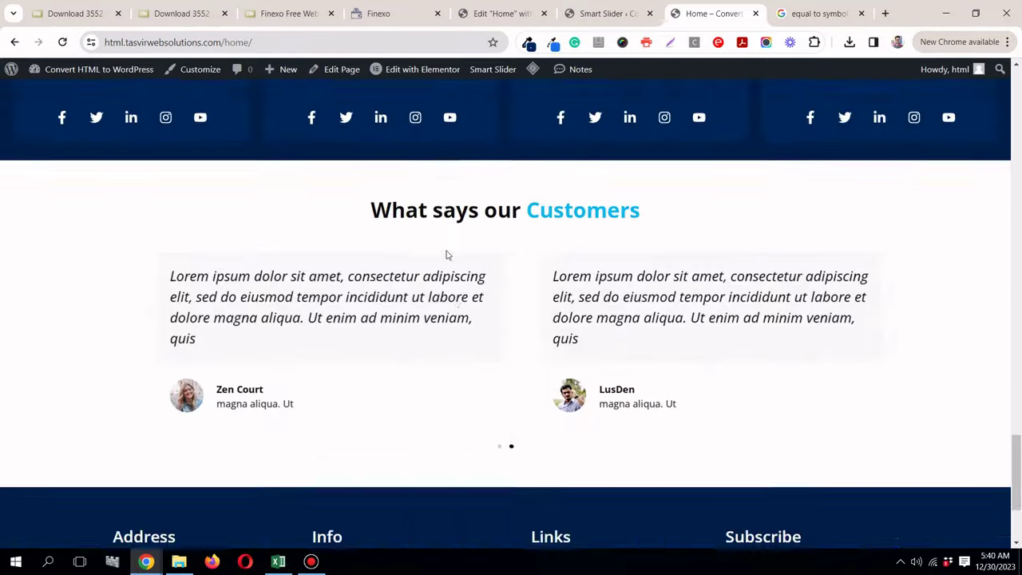
scroll(445, 252, down, 3)
scroll(443, 254, up, 15)
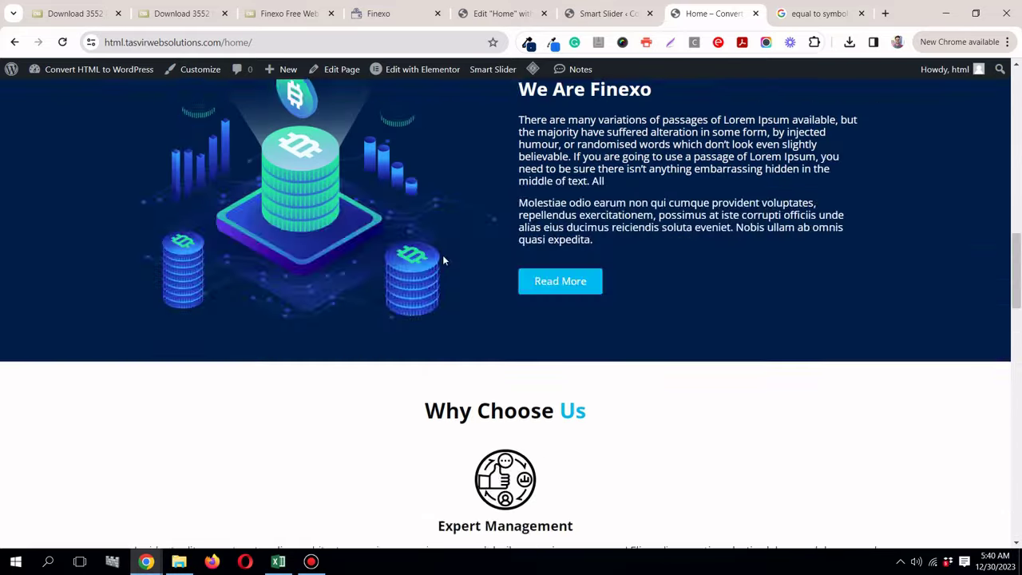
scroll(443, 257, up, 5)
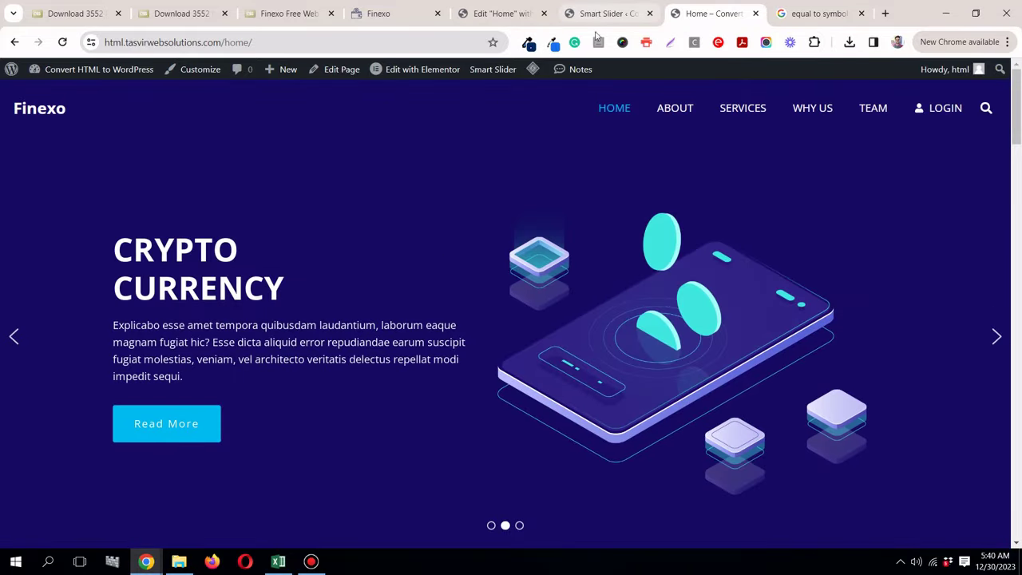
Step: Return to the original Finexo HTML page's hero and examine the template's About page
click(381, 19)
scroll(605, 312, up, 15)
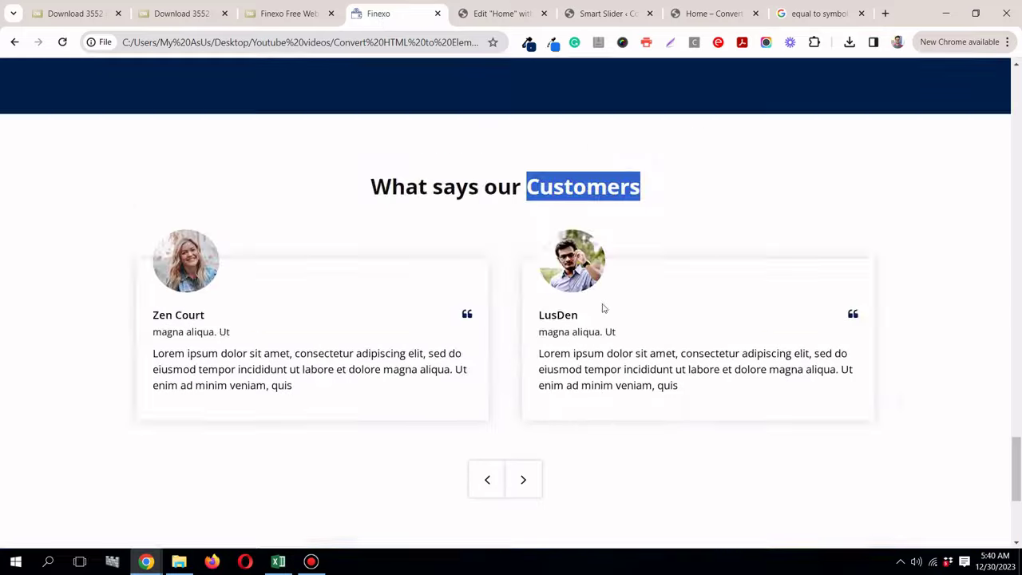
scroll(608, 318, up, 10)
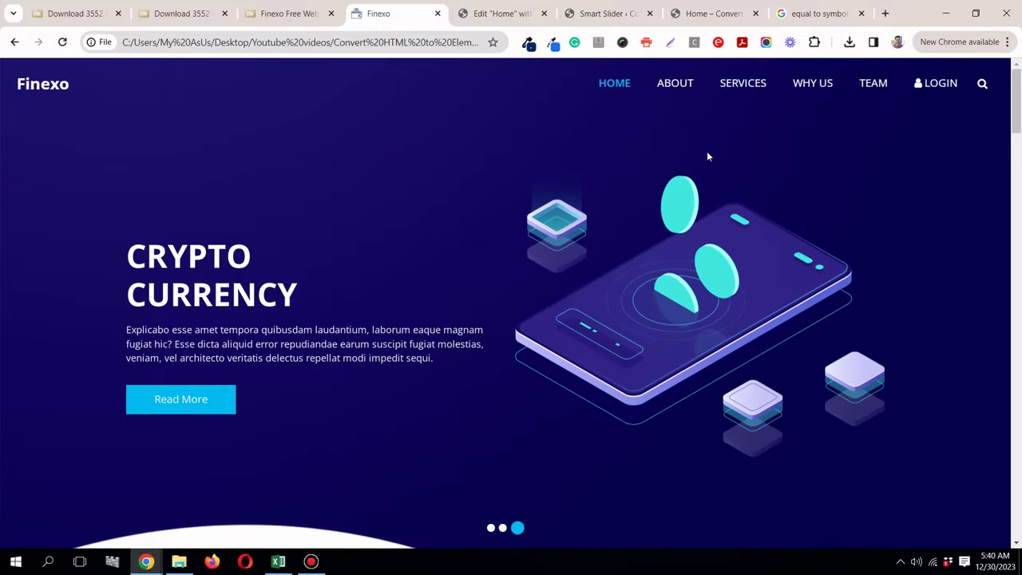
click(675, 85)
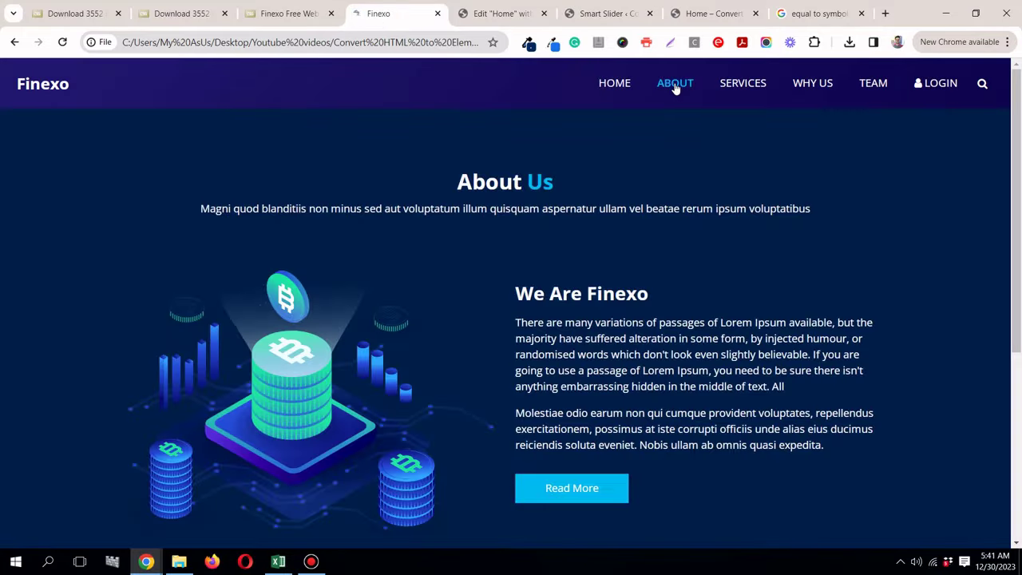
scroll(444, 268, down, 3)
scroll(444, 268, up, 3)
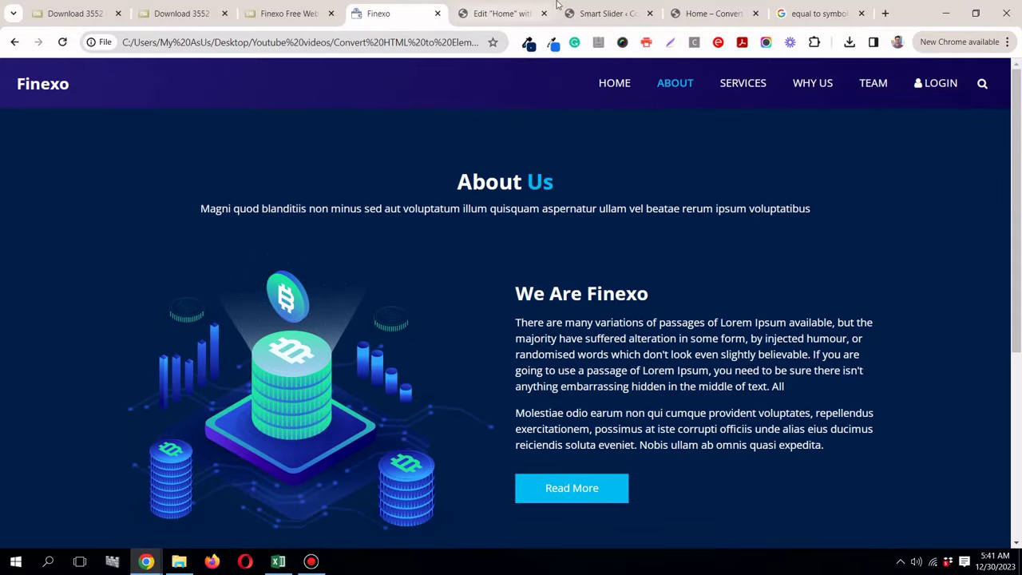
Step: Go to the About page on the live WordPress site and open its page editor in a new tab
click(685, 16)
click(674, 108)
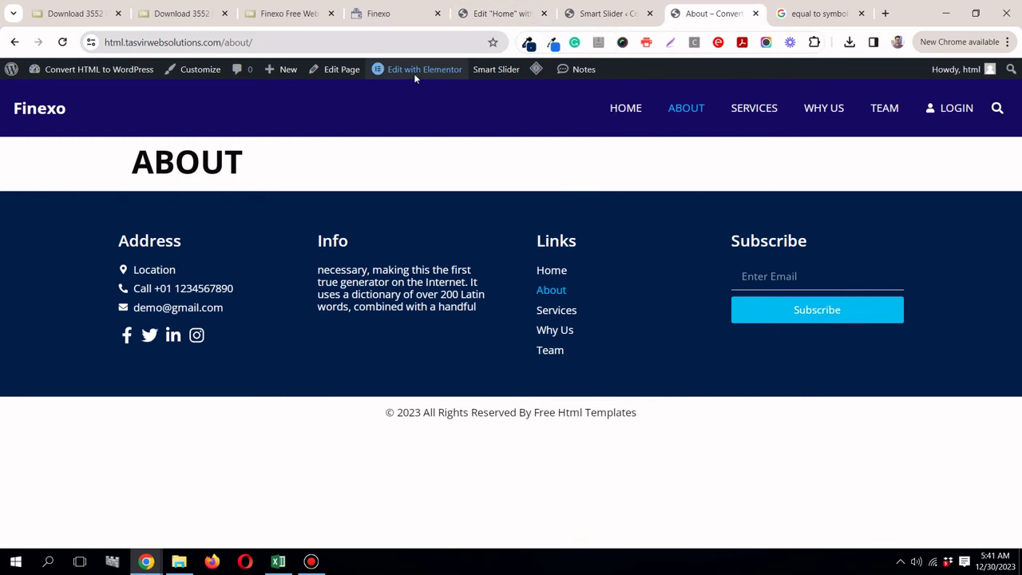
right_click(330, 75)
click(358, 85)
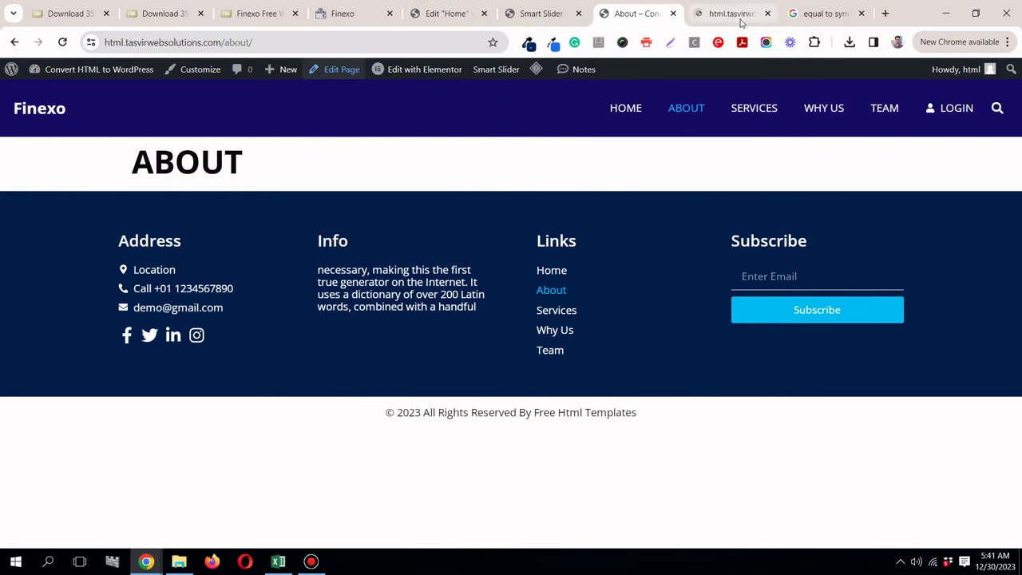
Step: Locate the About Us section in the Home page editor and load the About page in Elementor
click(468, 23)
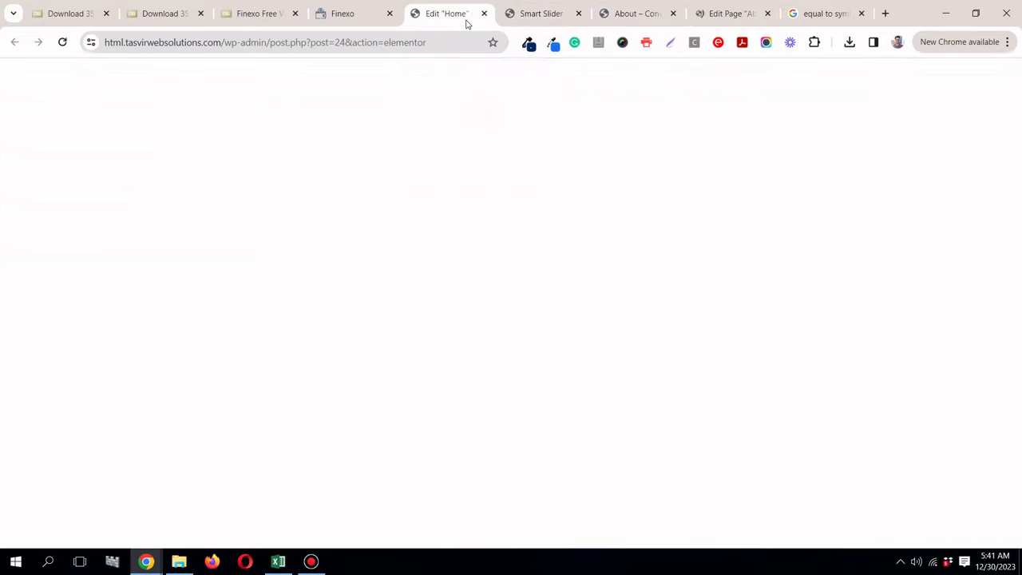
scroll(578, 246, down, 10)
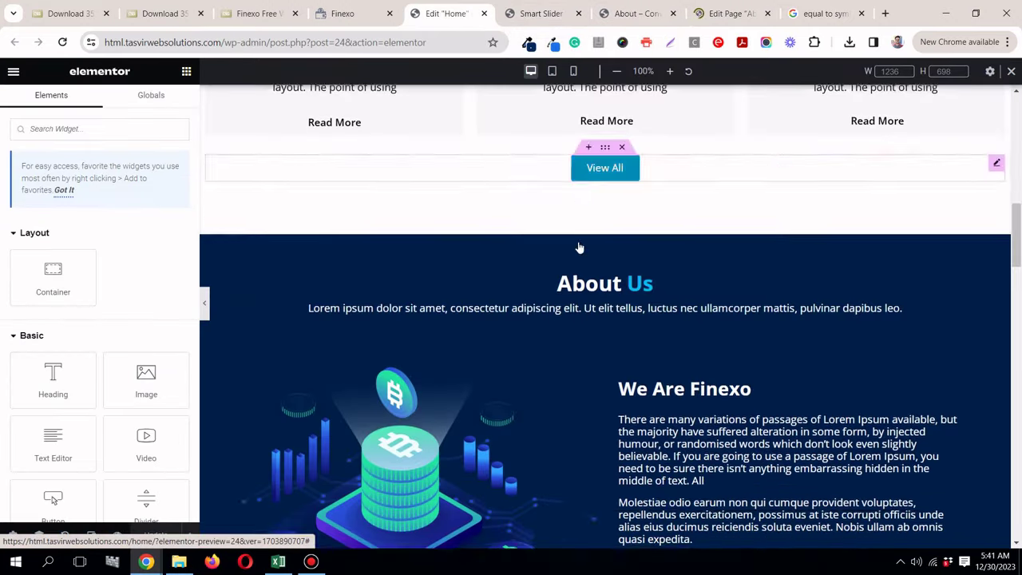
scroll(580, 248, down, 2)
click(722, 14)
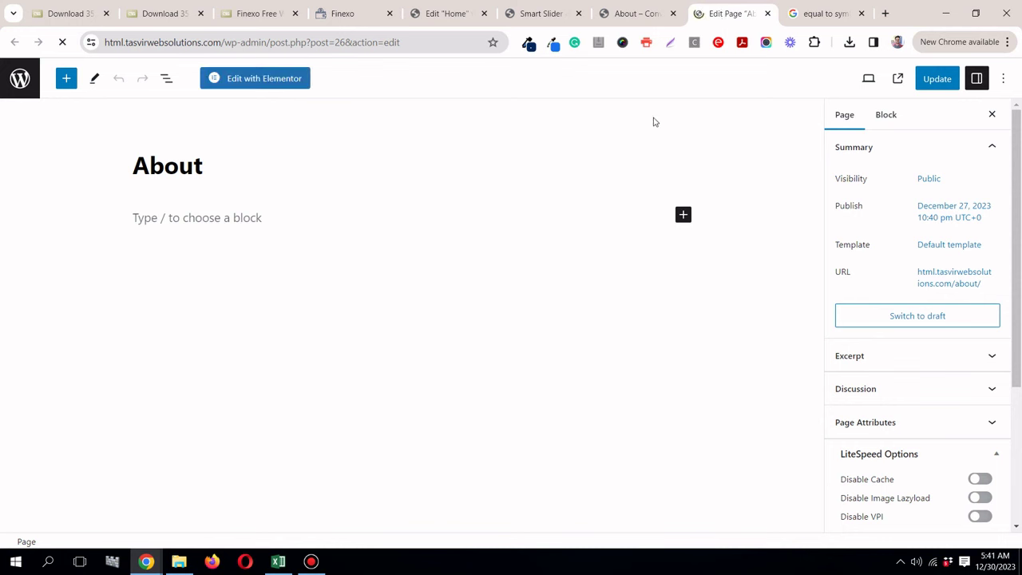
click(258, 80)
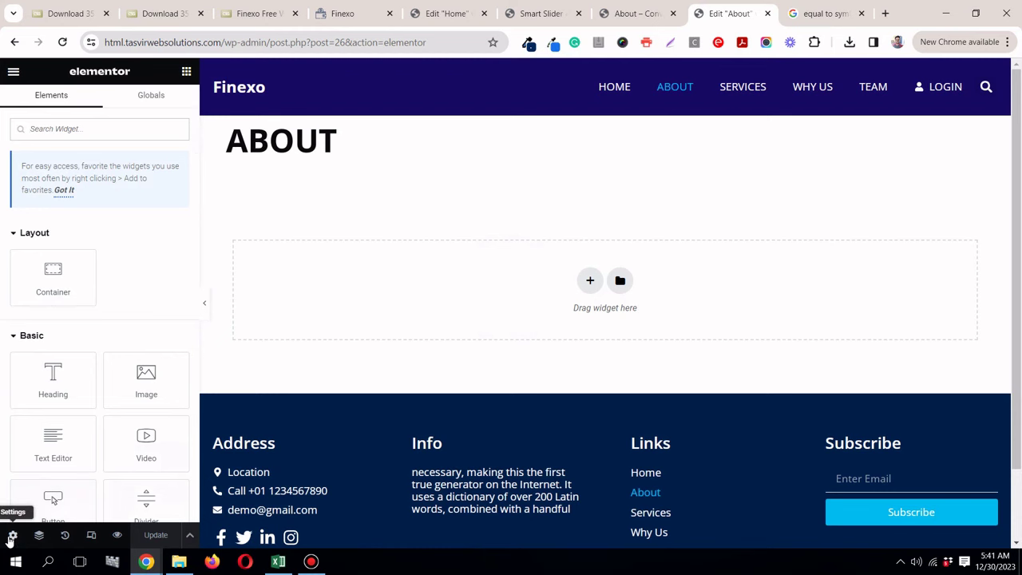
Step: Hide the page title in the About page's settings
click(11, 537)
scroll(143, 425, down, 3)
click(174, 422)
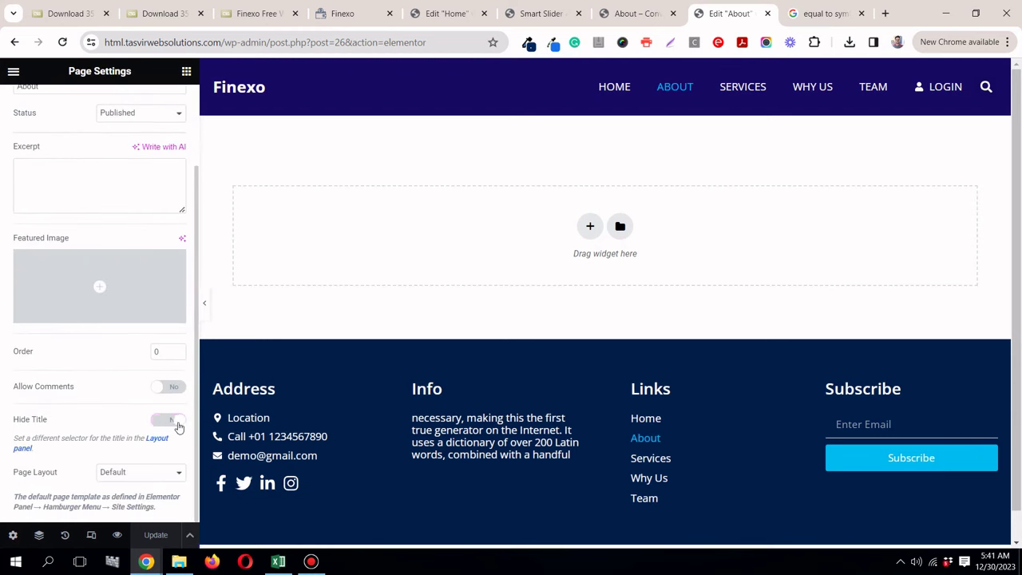
Step: Copy the About Us heading container from the Home page and paste it into the empty About page
click(449, 11)
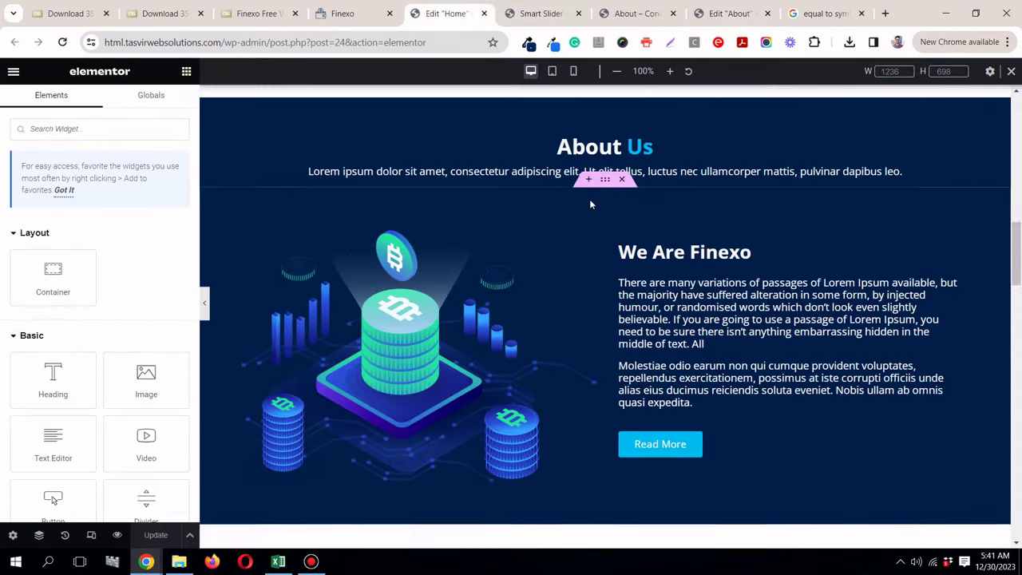
scroll(591, 199, up, 2)
right_click(605, 226)
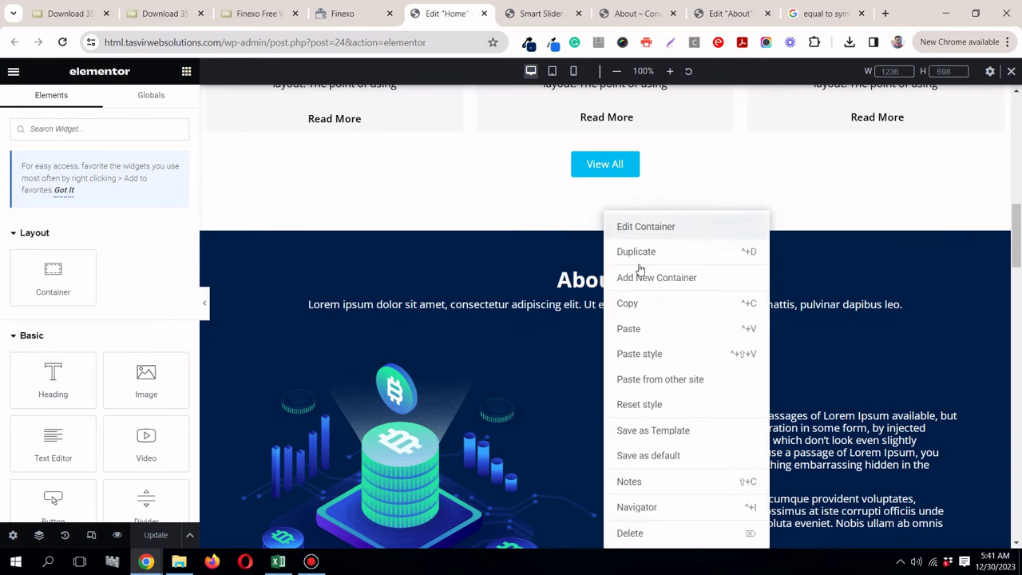
click(636, 301)
click(706, 13)
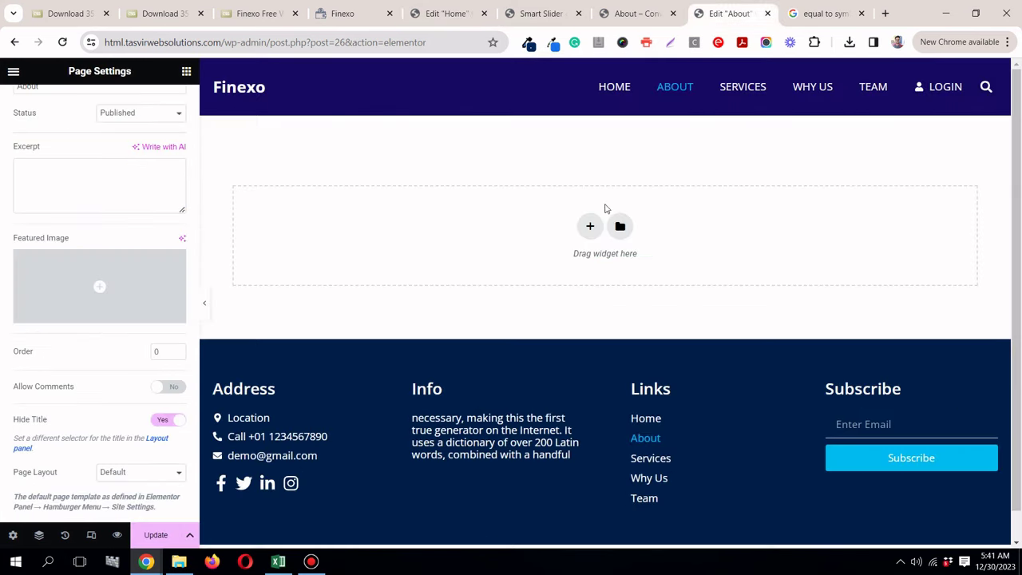
right_click(520, 209)
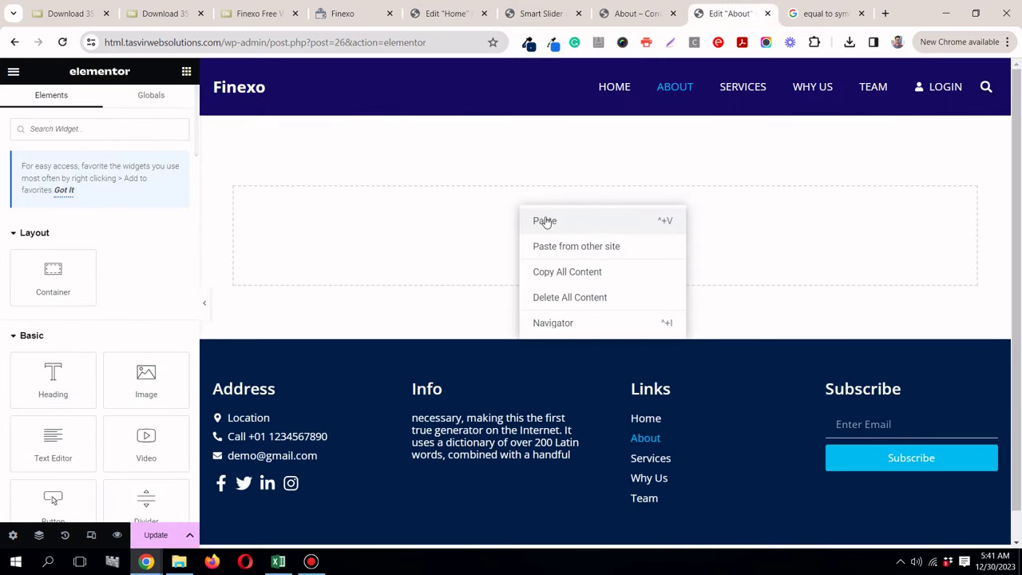
click(546, 221)
Step: Copy the Home page's We Are Finexo container and paste it below the heading container on the About page
click(460, 13)
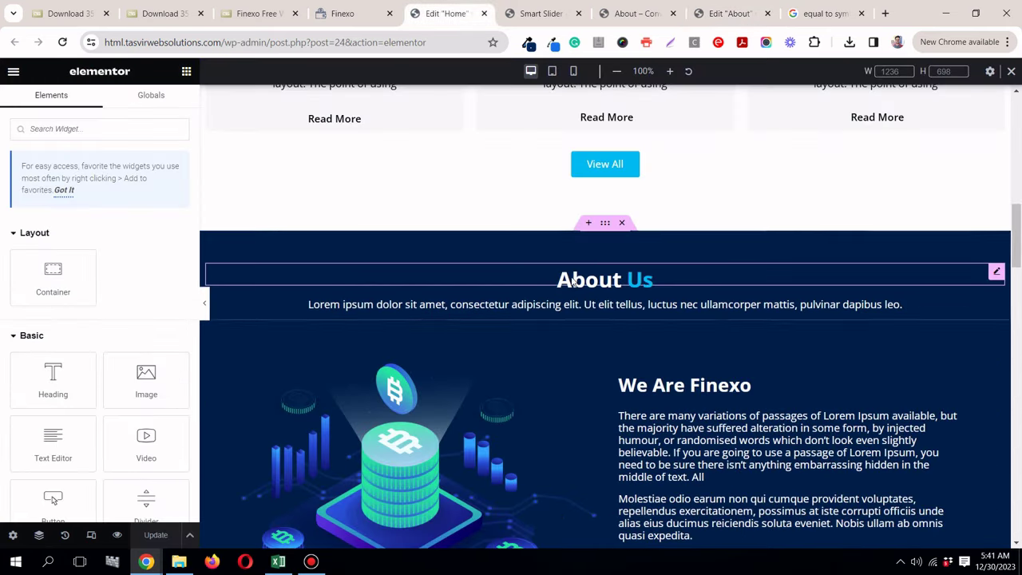
scroll(630, 163, down, 3)
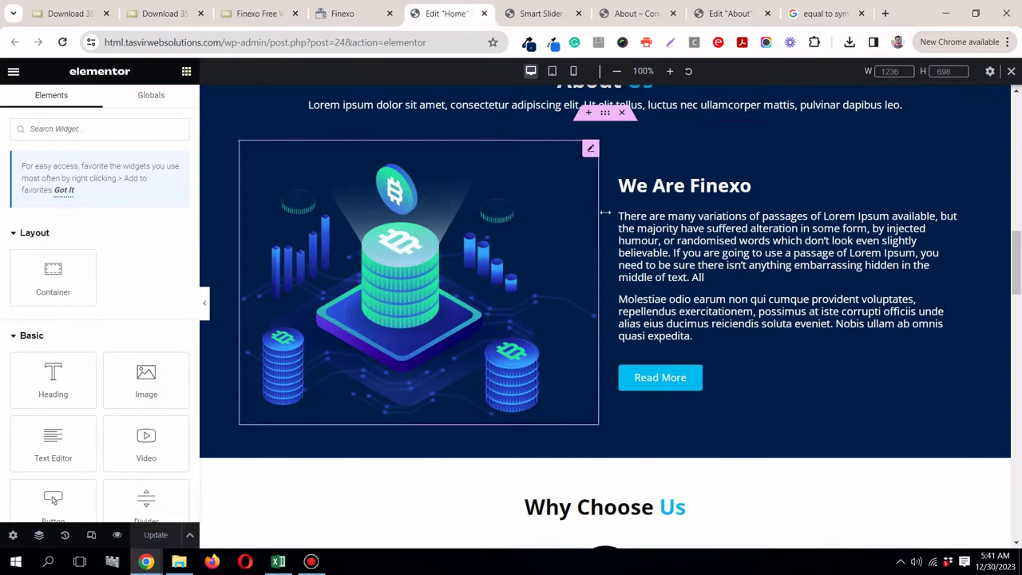
right_click(605, 115)
click(643, 203)
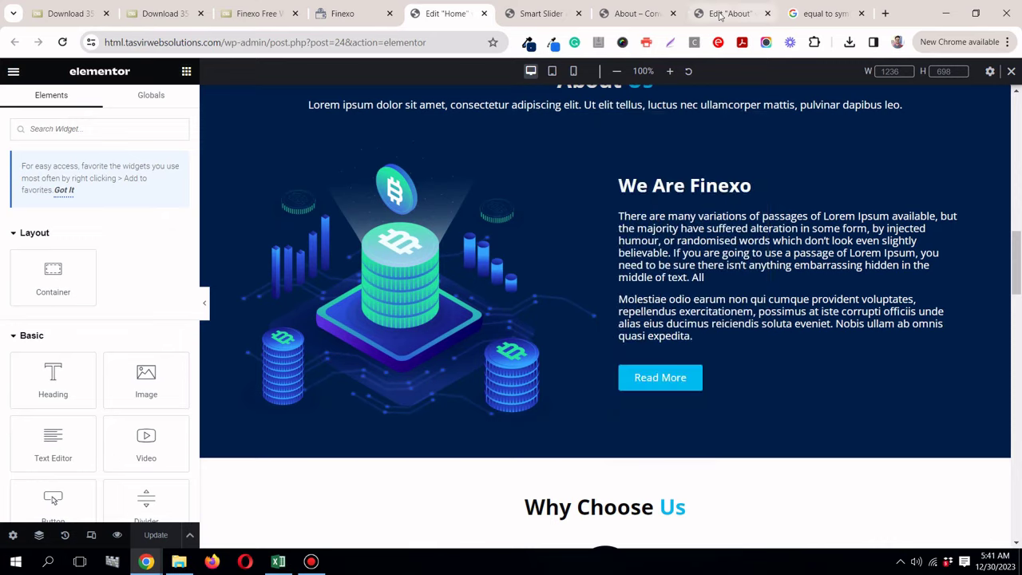
click(727, 14)
right_click(505, 302)
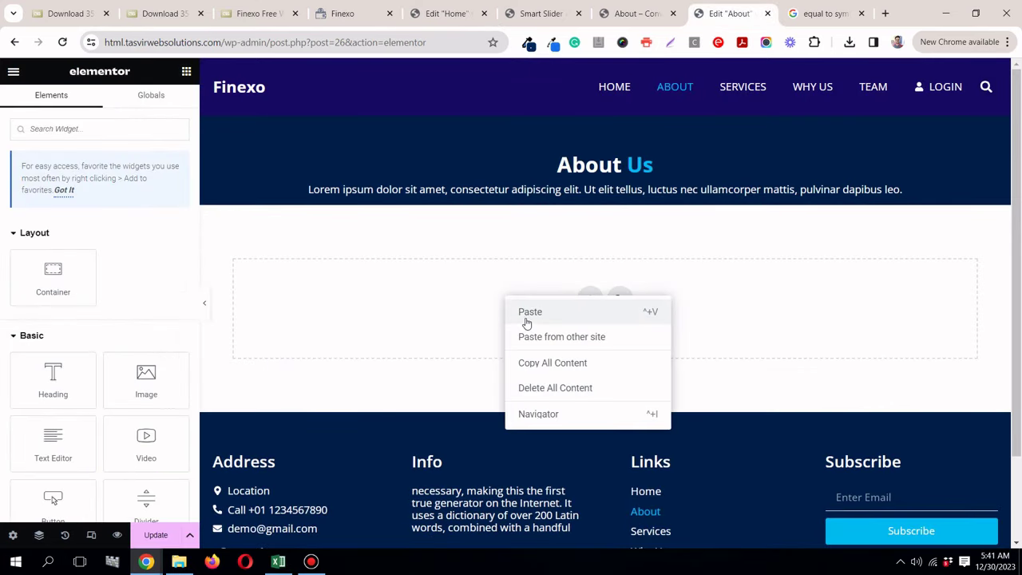
click(524, 315)
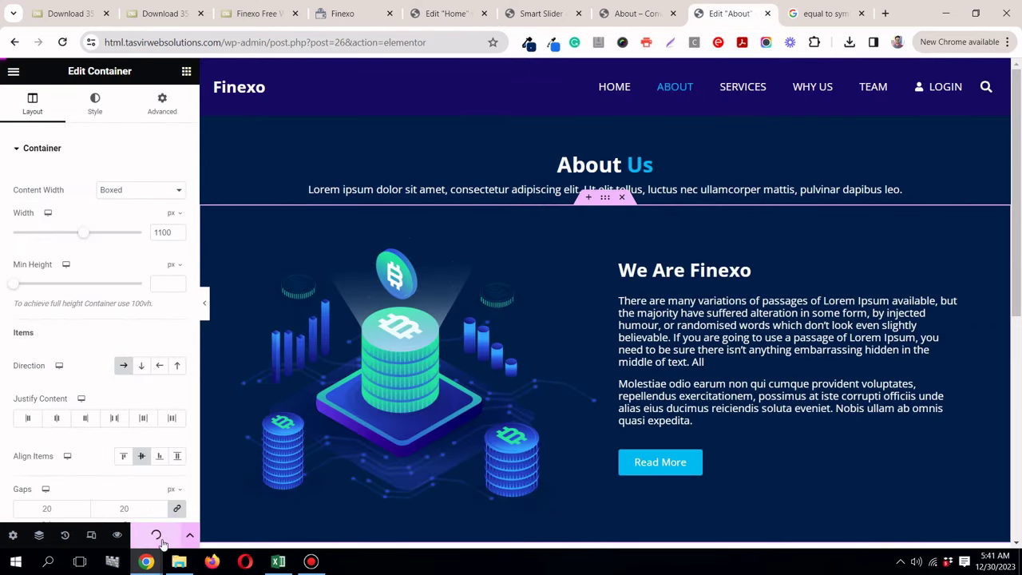
Step: Preview the About page at full width in the editor
click(205, 306)
scroll(206, 301, down, 2)
scroll(206, 301, up, 2)
click(4, 303)
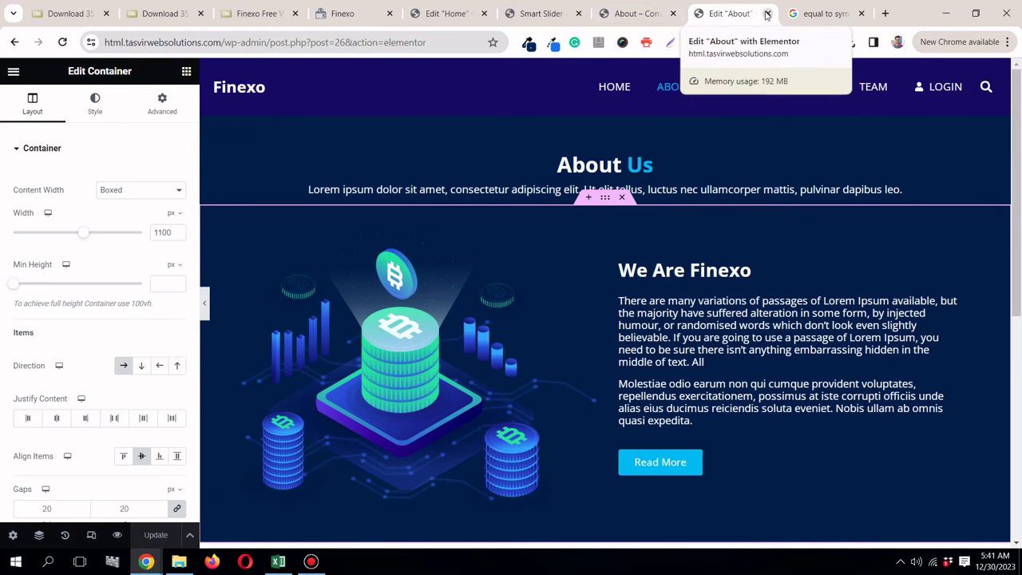
Step: Close the About page's editor and review the live About page down to its footer
click(767, 14)
click(624, 17)
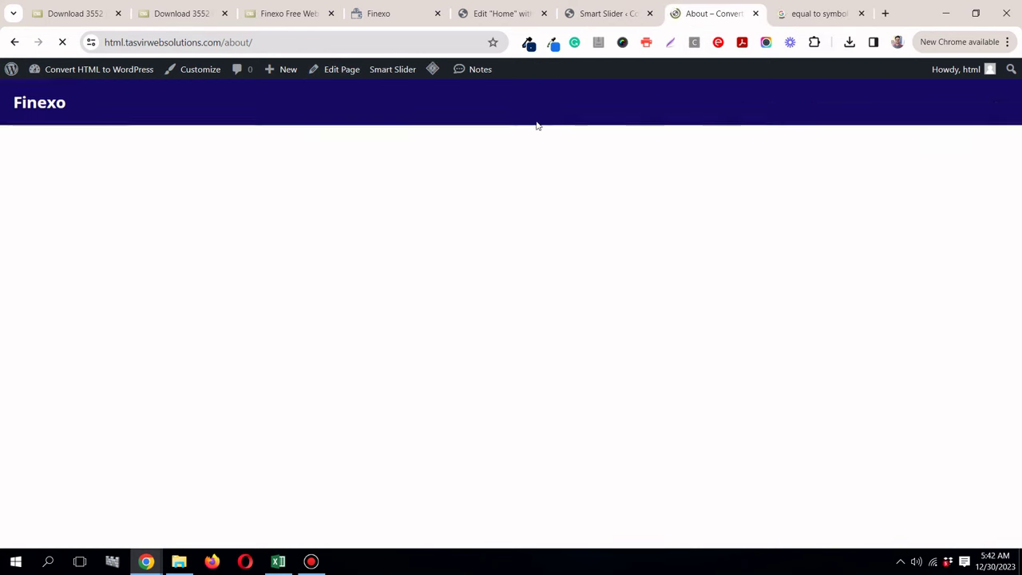
scroll(536, 123, down, 3)
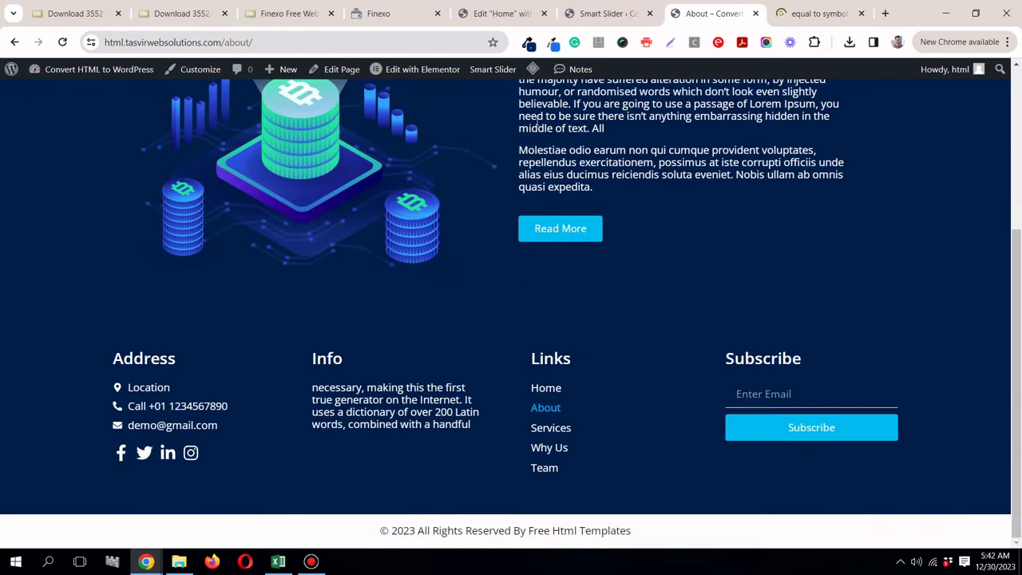
scroll(539, 128, up, 3)
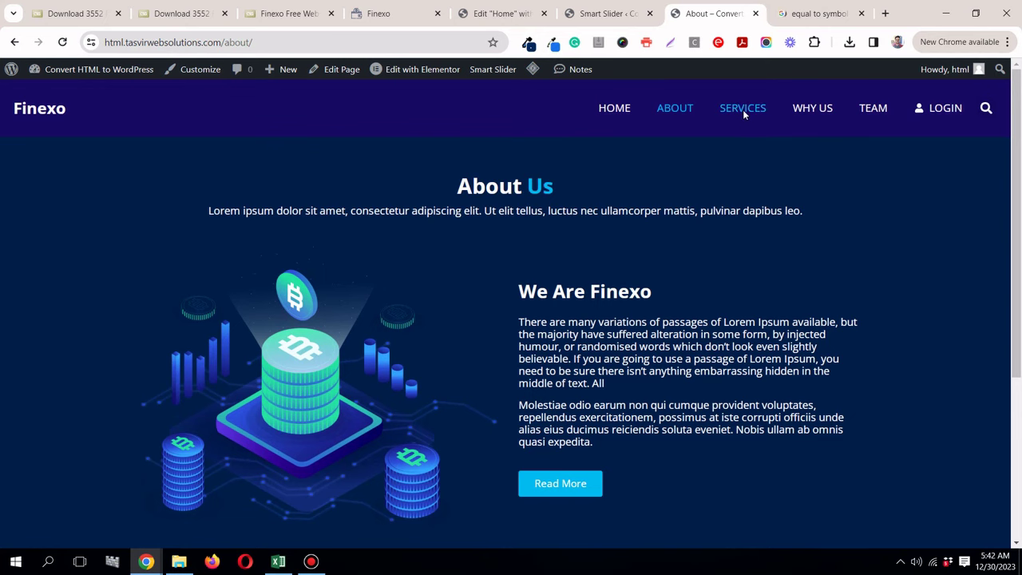
Step: Go to the live Services page and open its WordPress page editor in a new tab
click(743, 109)
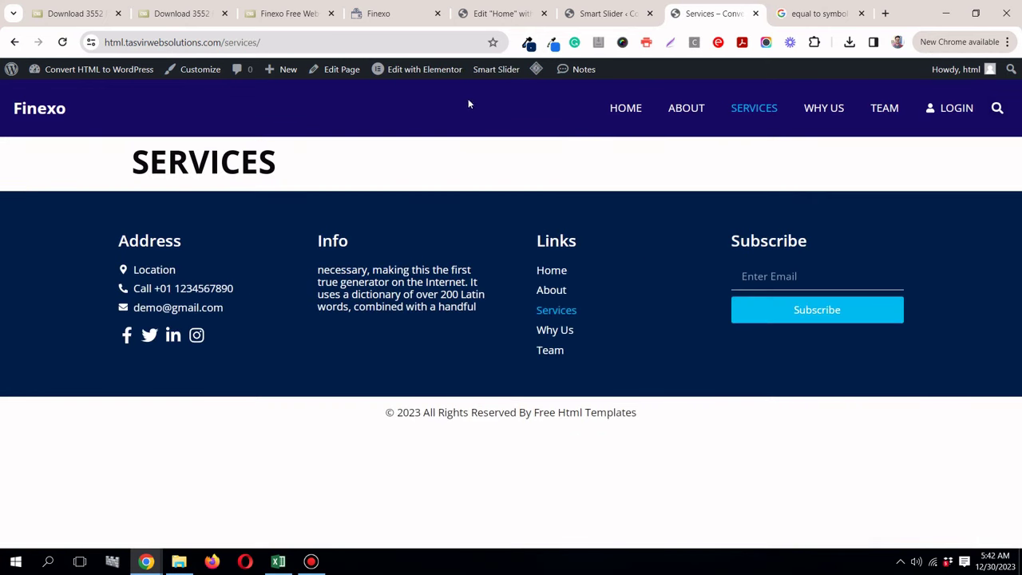
middle_click(356, 72)
click(741, 16)
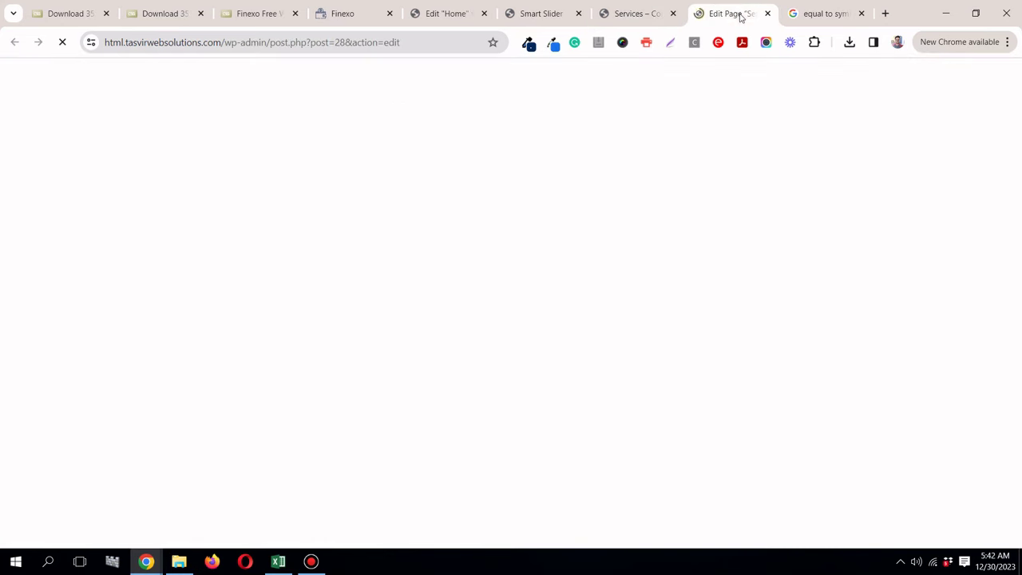
Step: View the Services page of the original Finexo HTML template for reference
click(533, 16)
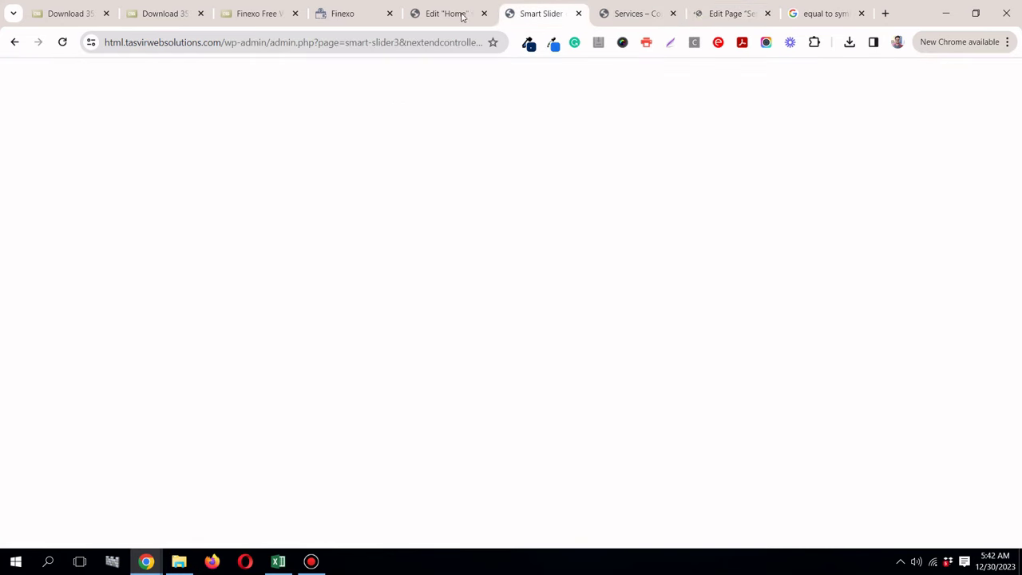
click(460, 14)
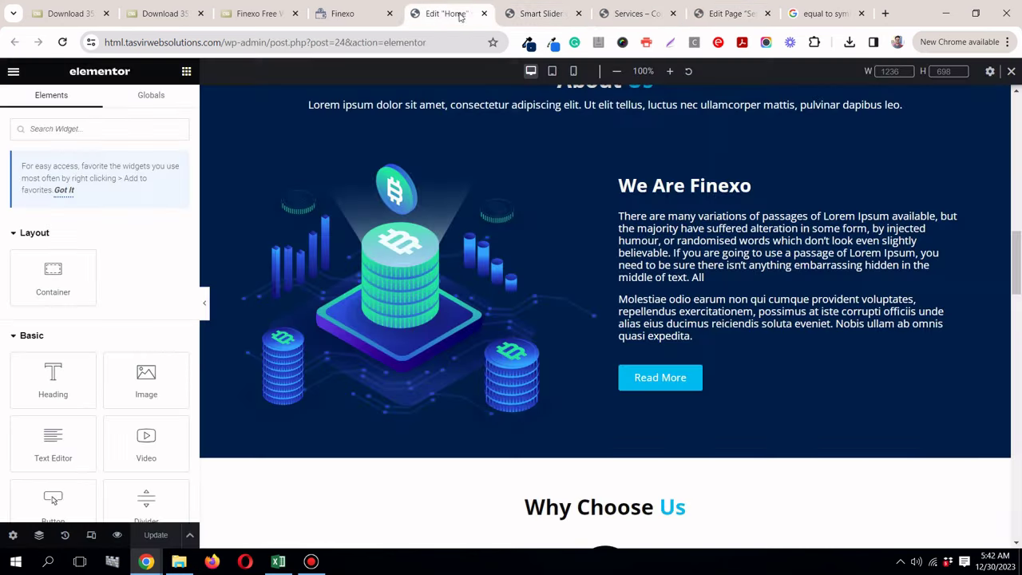
click(365, 12)
click(755, 87)
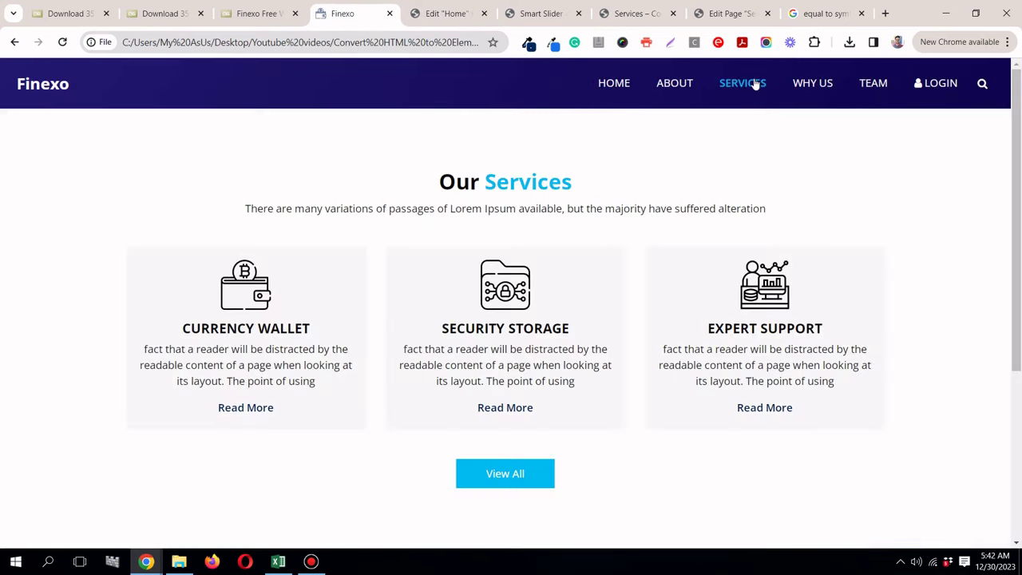
Step: Load the Services page in Elementor and hide its title in the page settings
click(731, 14)
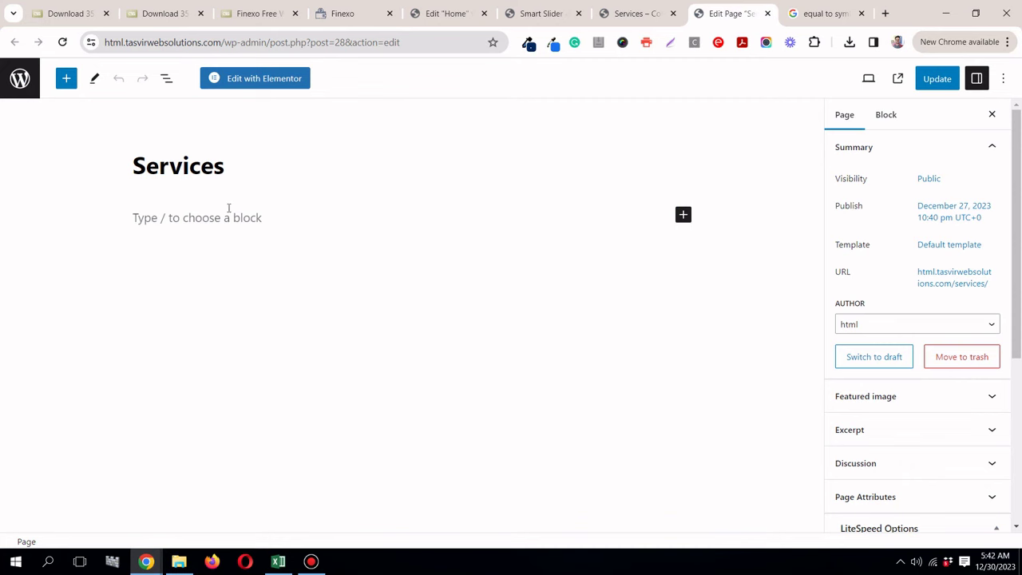
click(262, 86)
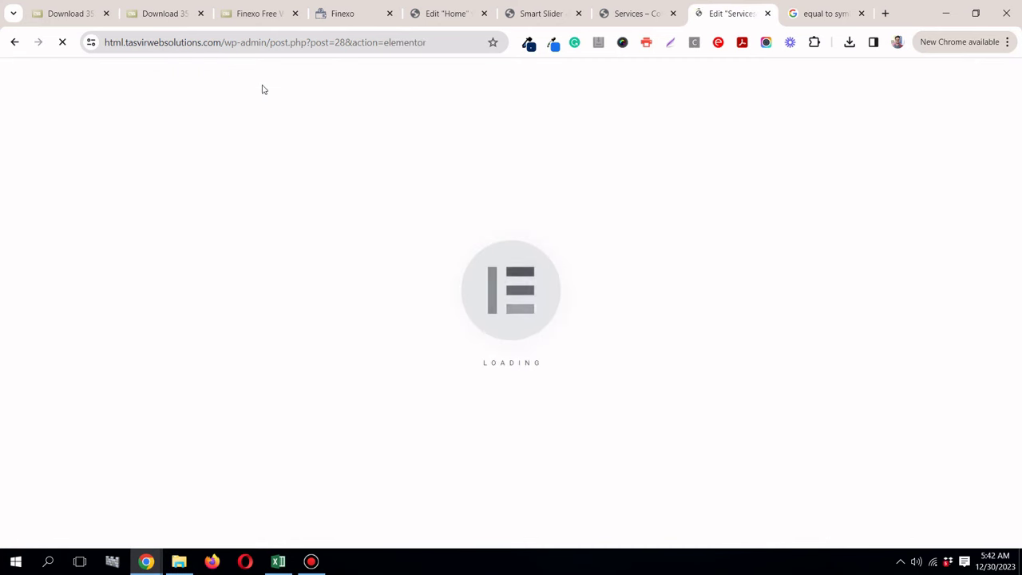
click(633, 18)
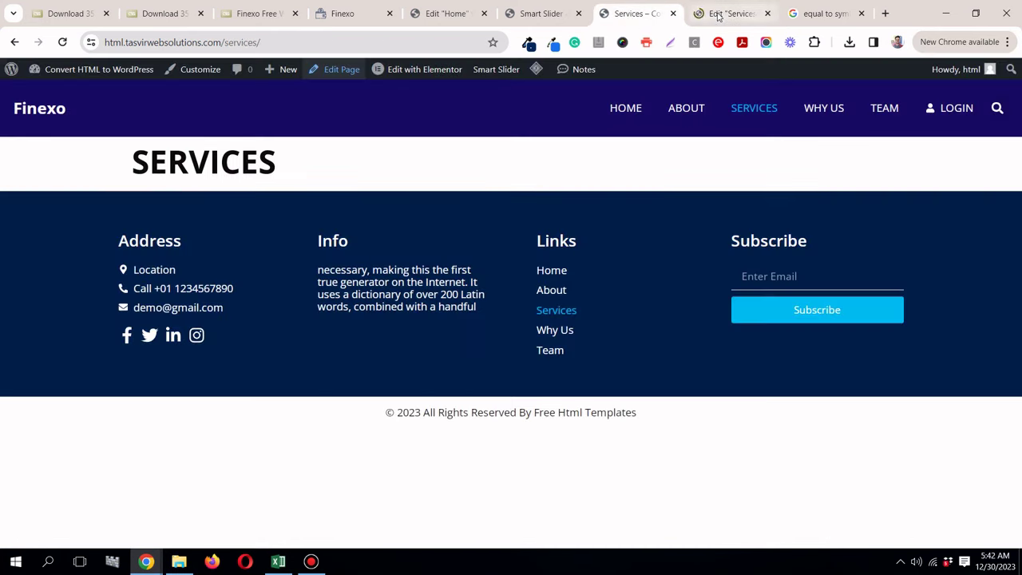
click(718, 17)
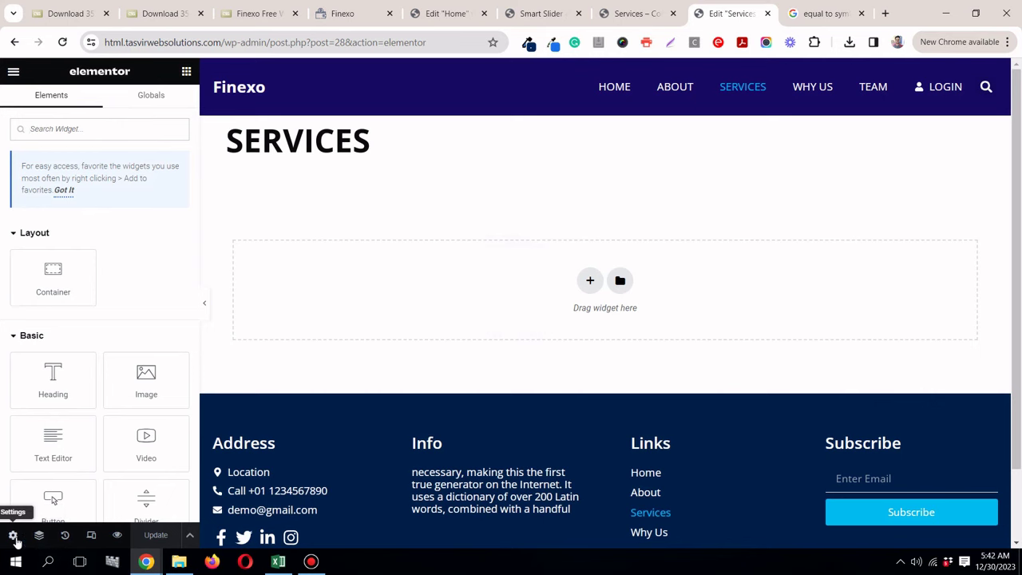
scroll(148, 426, down, 2)
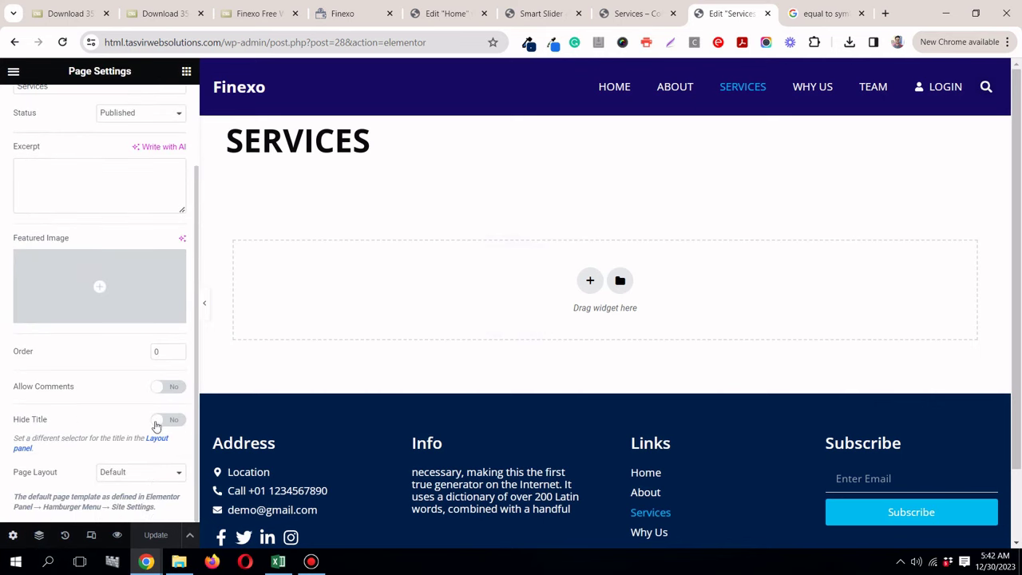
click(163, 422)
Step: Copy the Our Services heading container from the Home page and paste it into the empty Services page
click(543, 15)
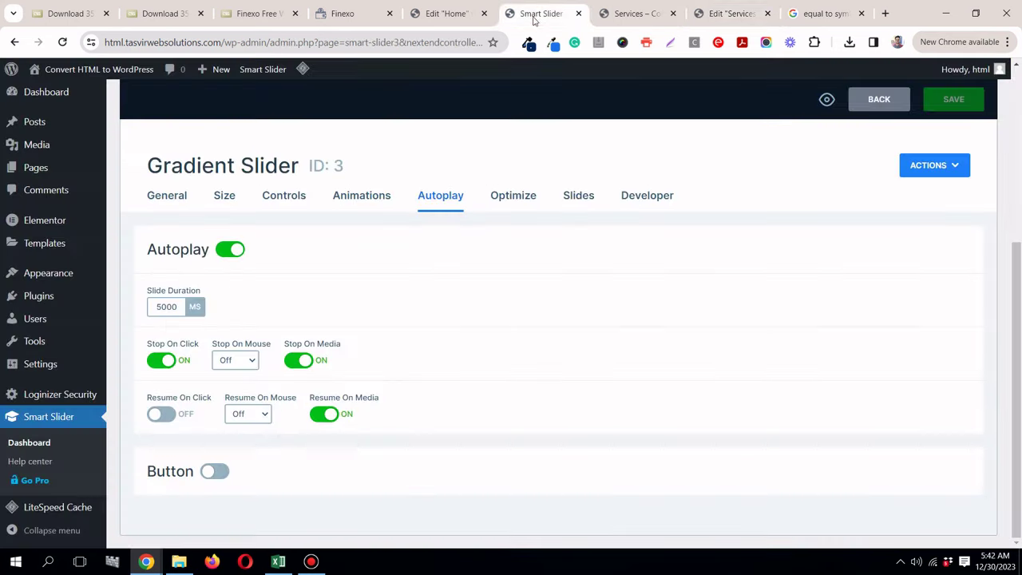
click(417, 22)
scroll(573, 189, down, 3)
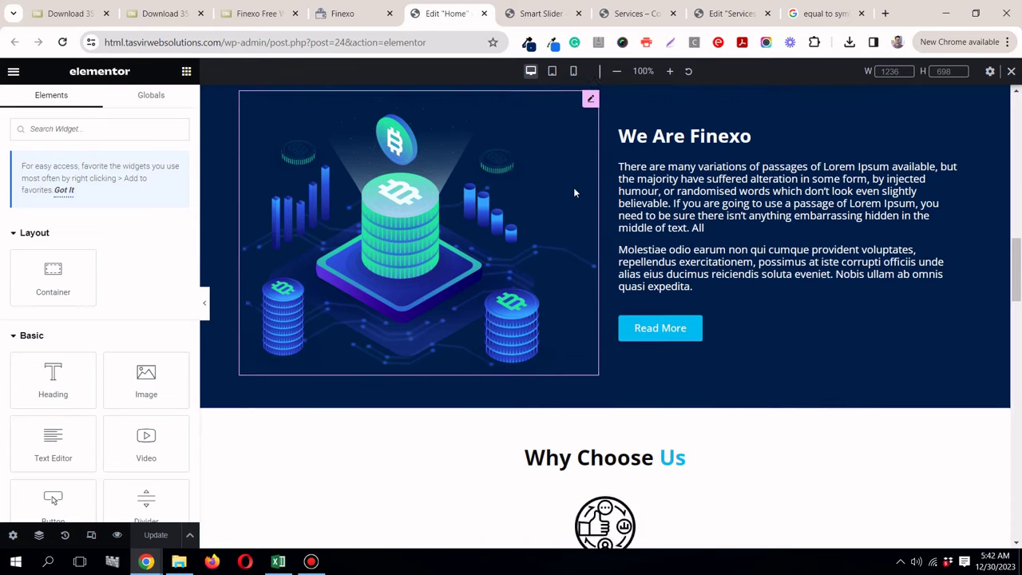
scroll(573, 190, down, 10)
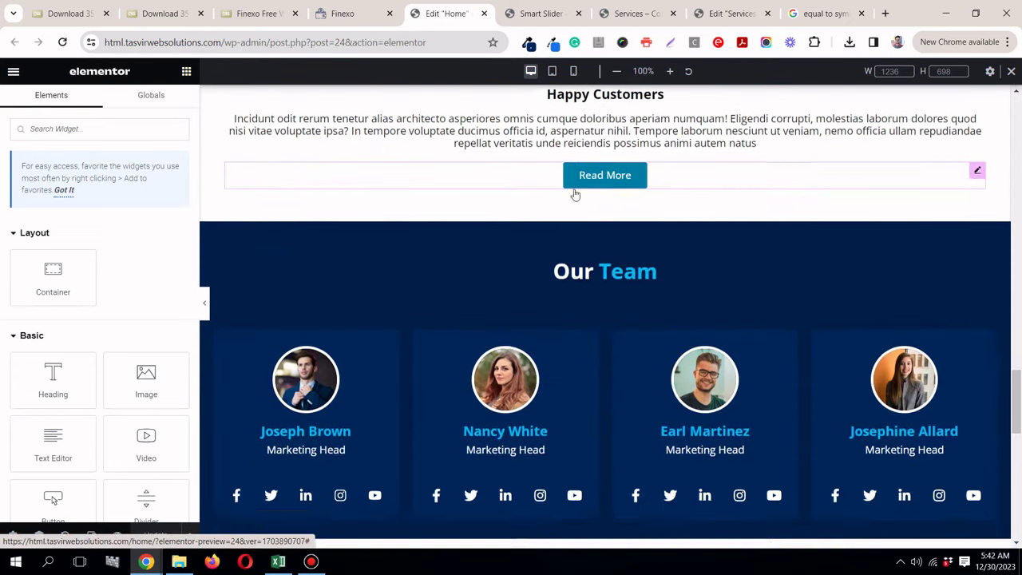
scroll(574, 188, up, 15)
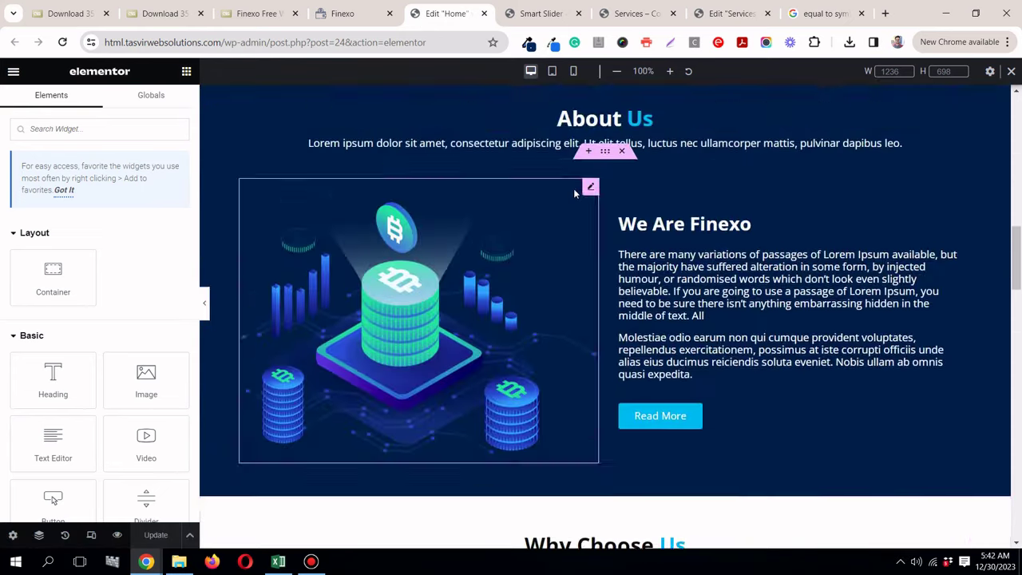
scroll(573, 193, up, 2)
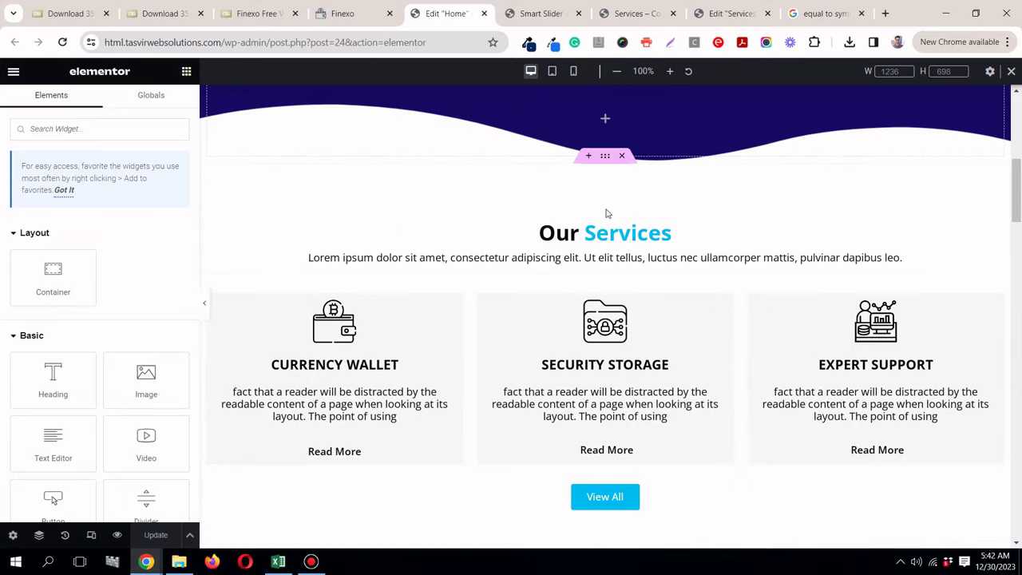
right_click(608, 159)
click(646, 246)
click(718, 15)
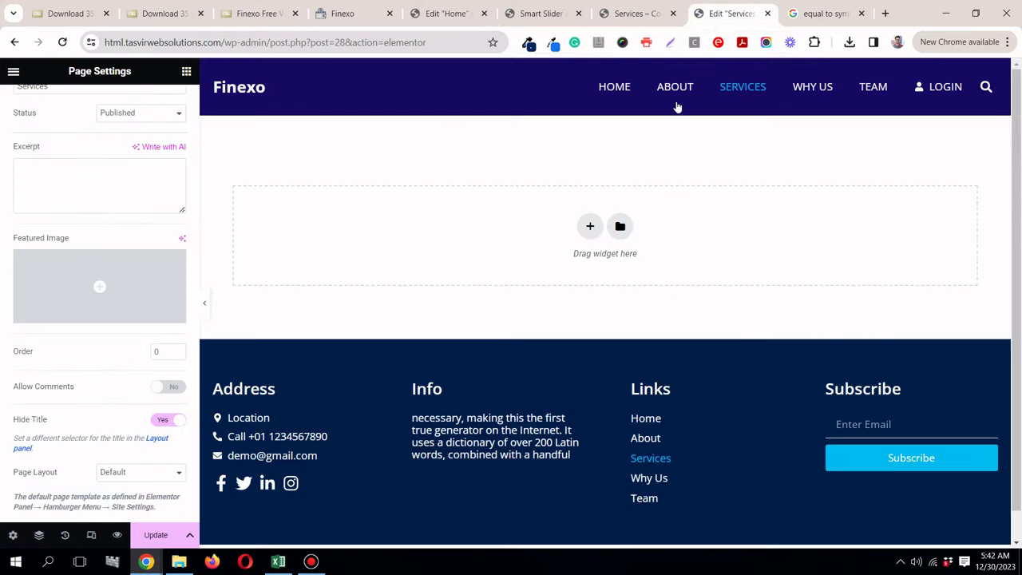
right_click(481, 249)
click(520, 265)
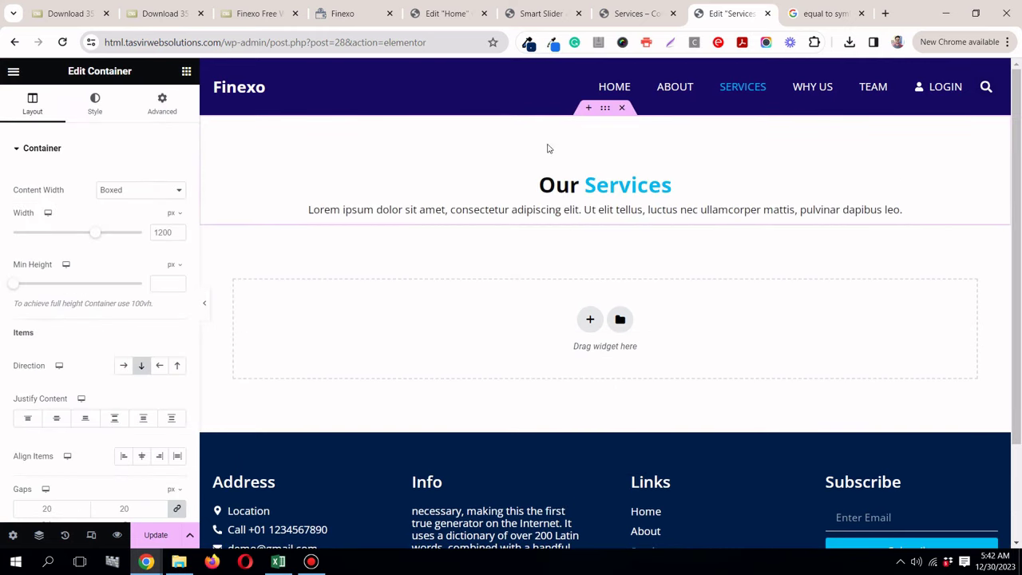
Step: Copy the Home page's container with the three service cards and paste it below the heading on the Services page
click(449, 16)
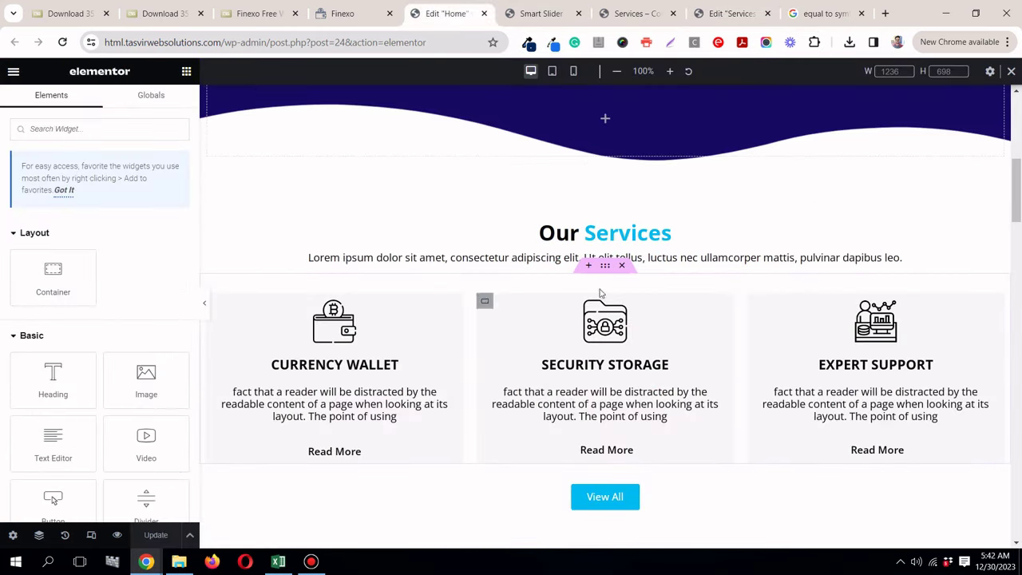
right_click(605, 266)
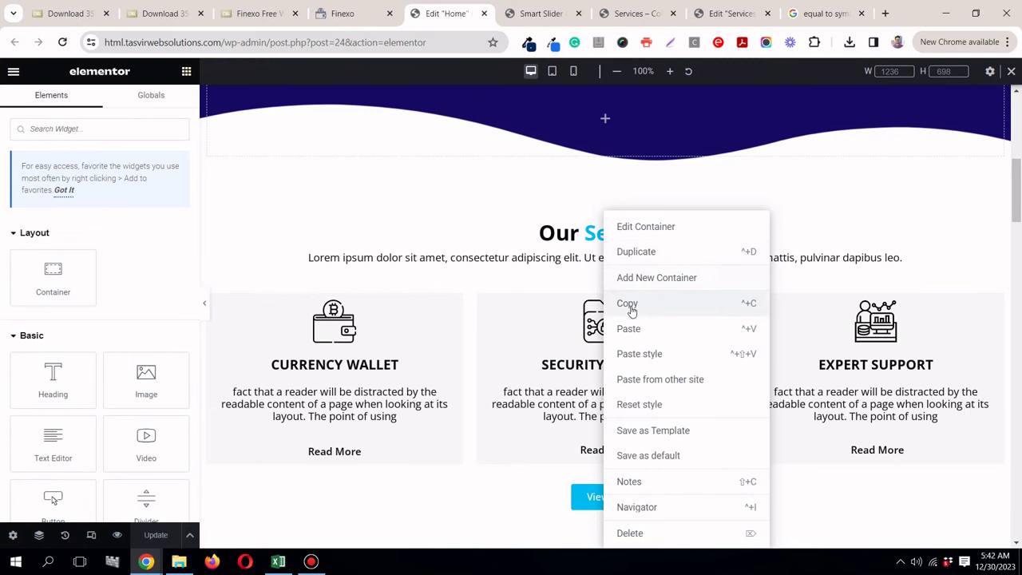
click(738, 12)
right_click(511, 346)
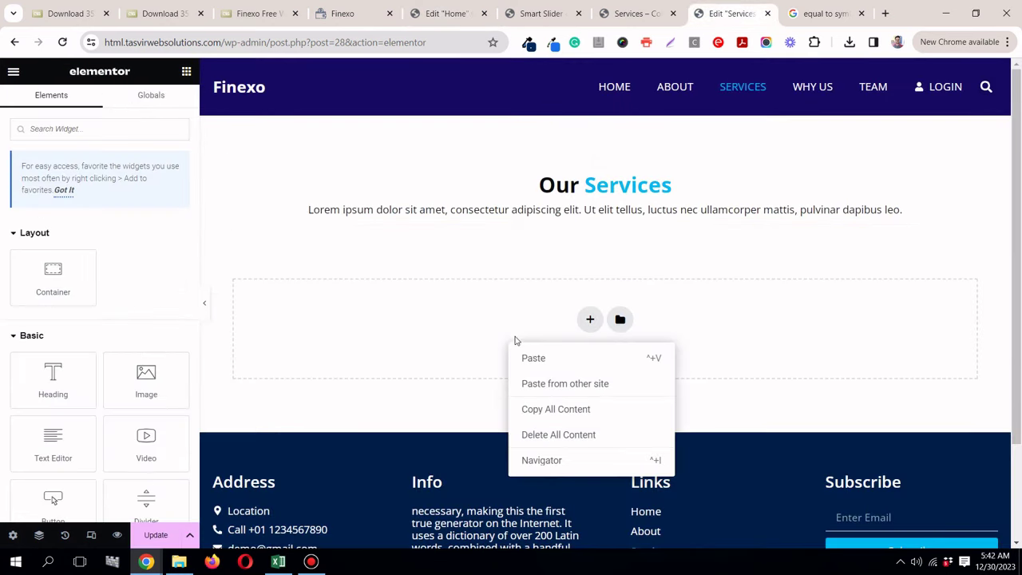
click(534, 359)
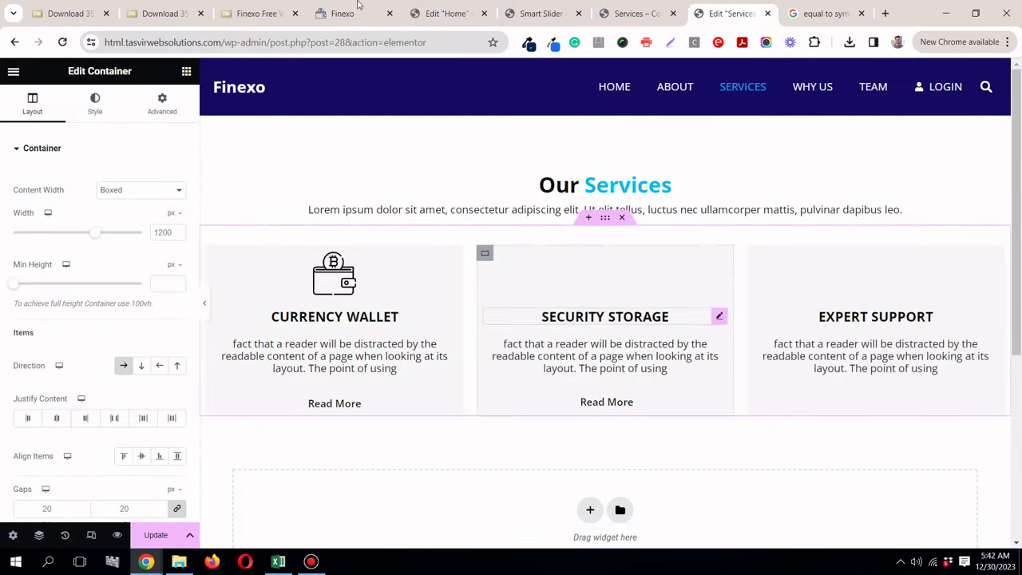
Step: Compare the original template's Services page with the Elementor version to check which sections are still missing
click(432, 16)
click(352, 14)
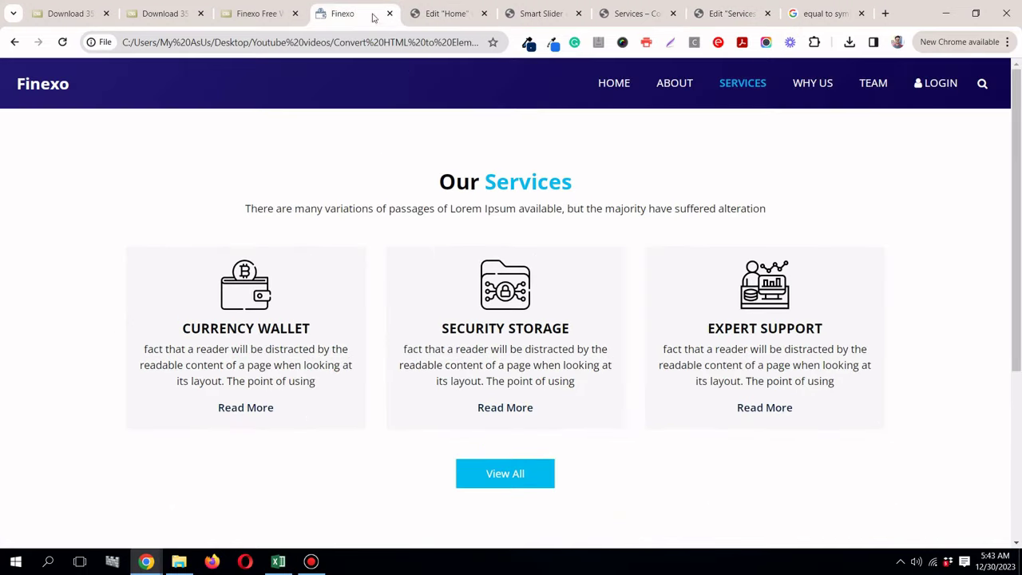
scroll(477, 163, down, 2)
scroll(487, 156, up, 1)
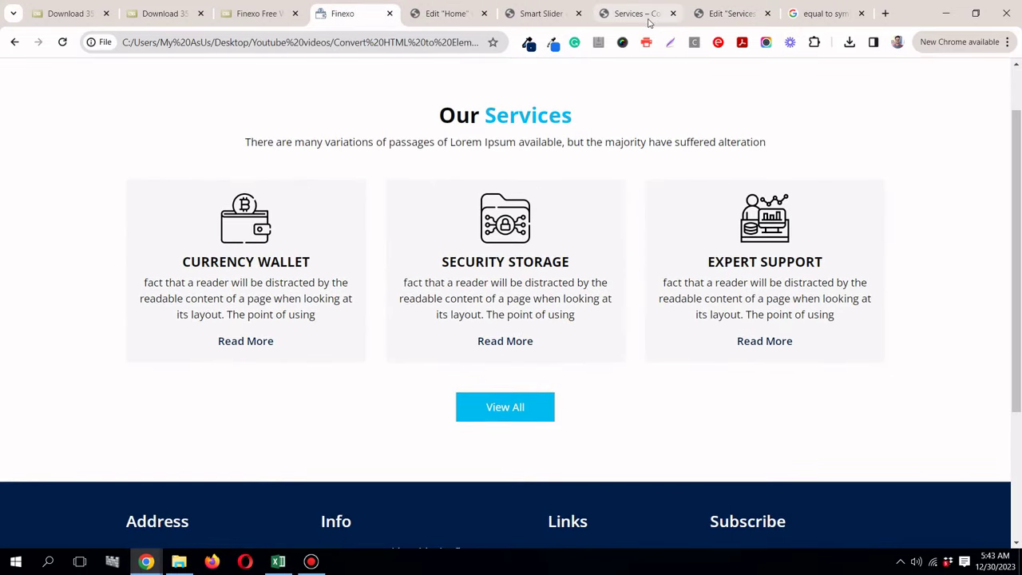
click(639, 15)
click(726, 14)
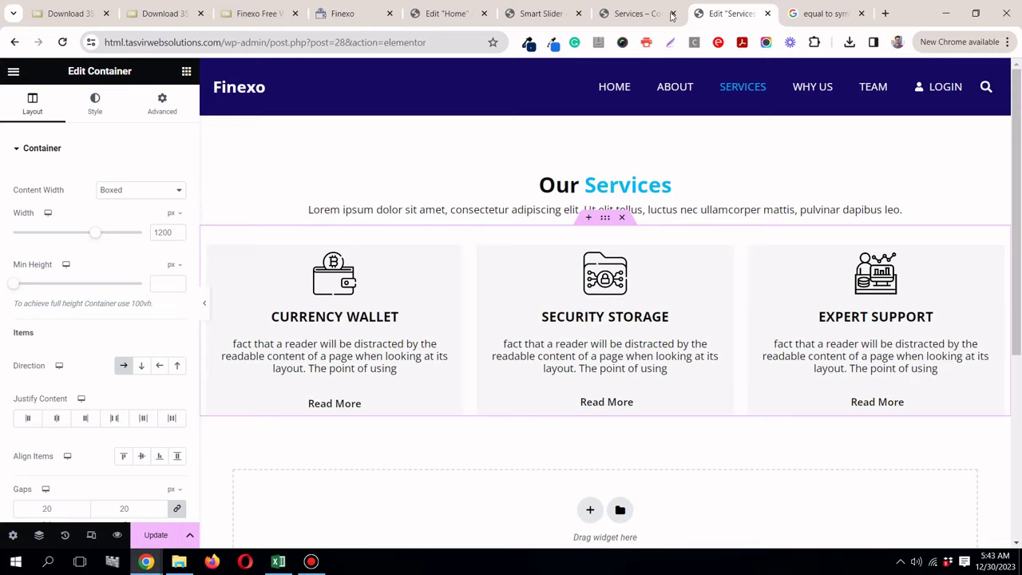
Step: Copy the Home page's View All button container and paste it below the service cards on the Services page
click(542, 14)
click(447, 14)
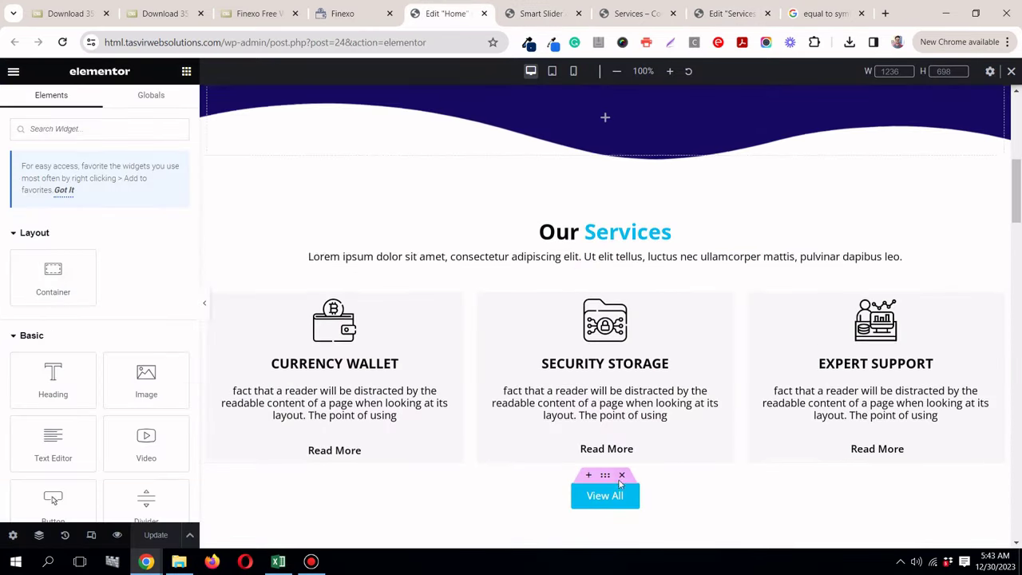
scroll(621, 482, down, 3)
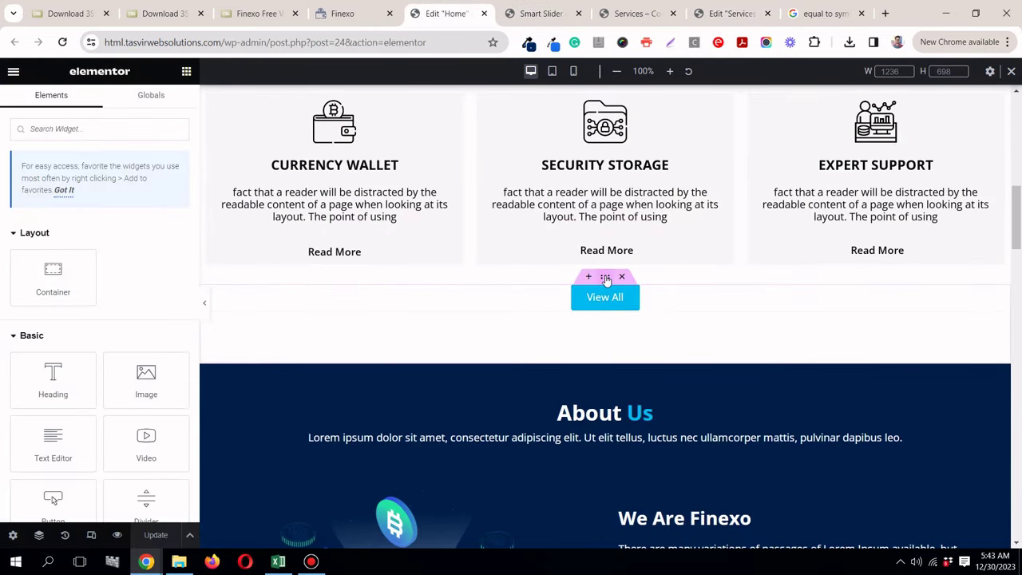
right_click(605, 278)
click(652, 302)
click(726, 13)
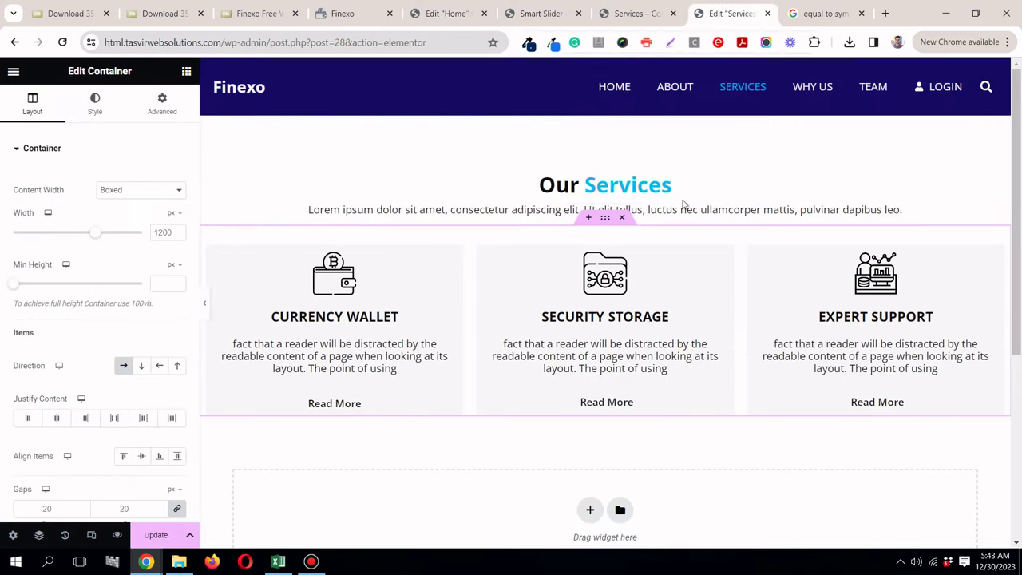
scroll(646, 322, down, 2)
right_click(525, 392)
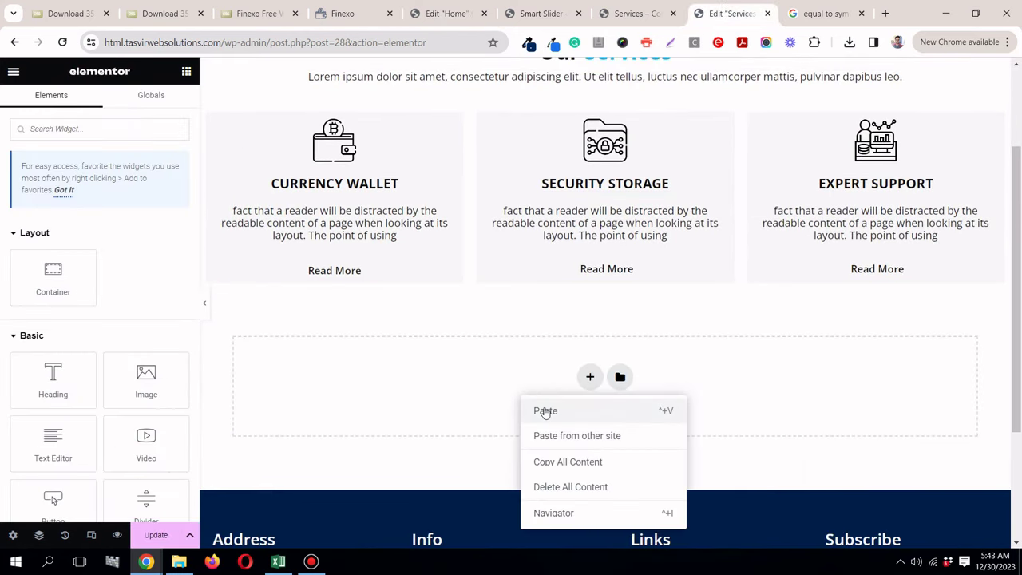
click(546, 411)
Step: Save the Services page and preview it at full width
scroll(561, 361, up, 2)
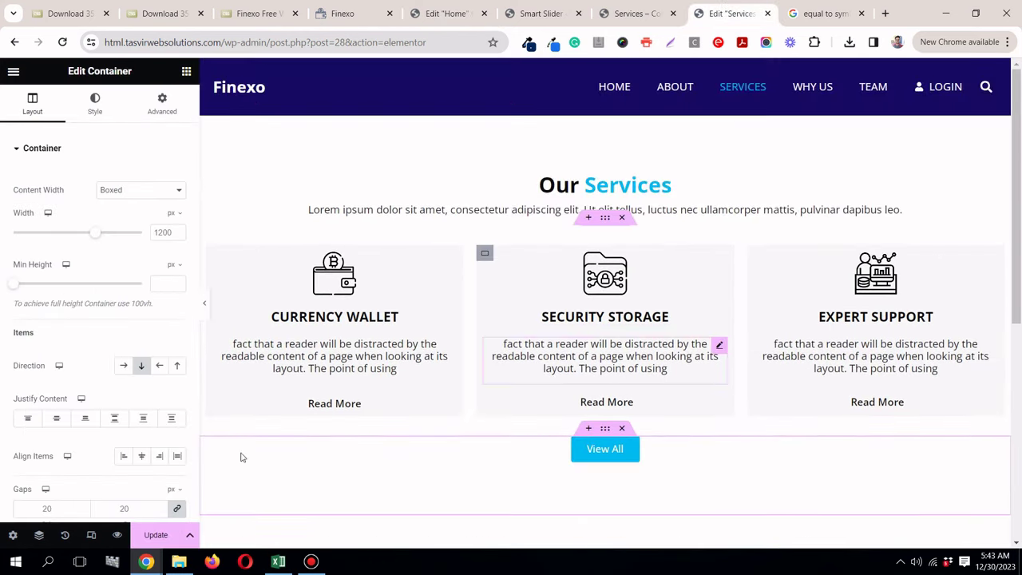
click(156, 534)
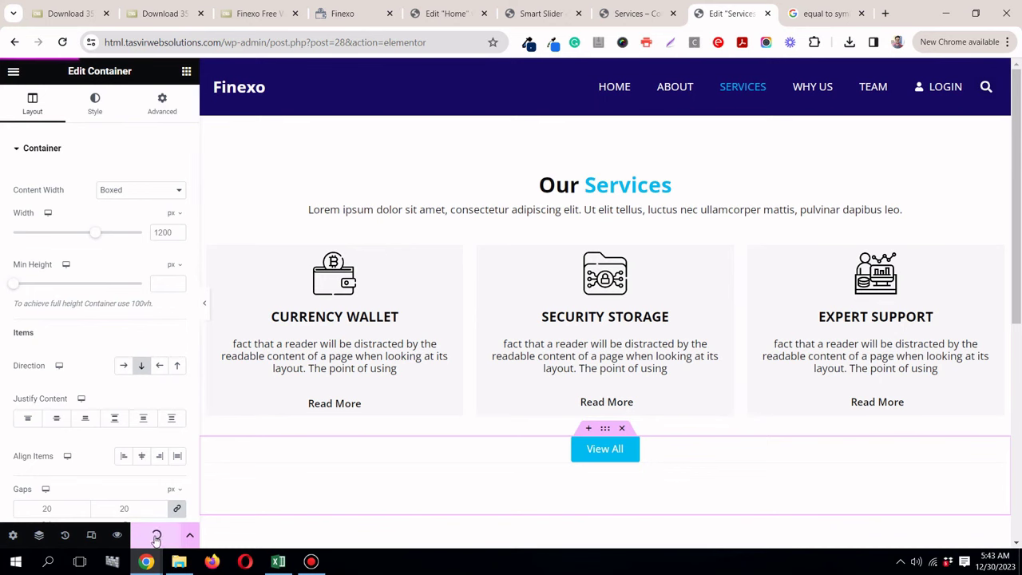
click(204, 303)
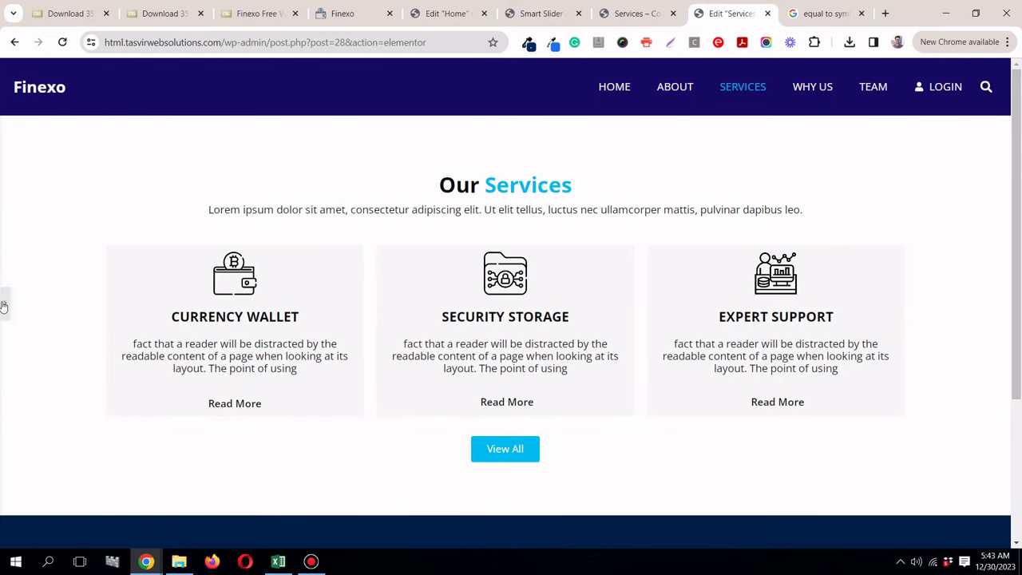
Step: Close the Elementor editor of the Services page
click(3, 306)
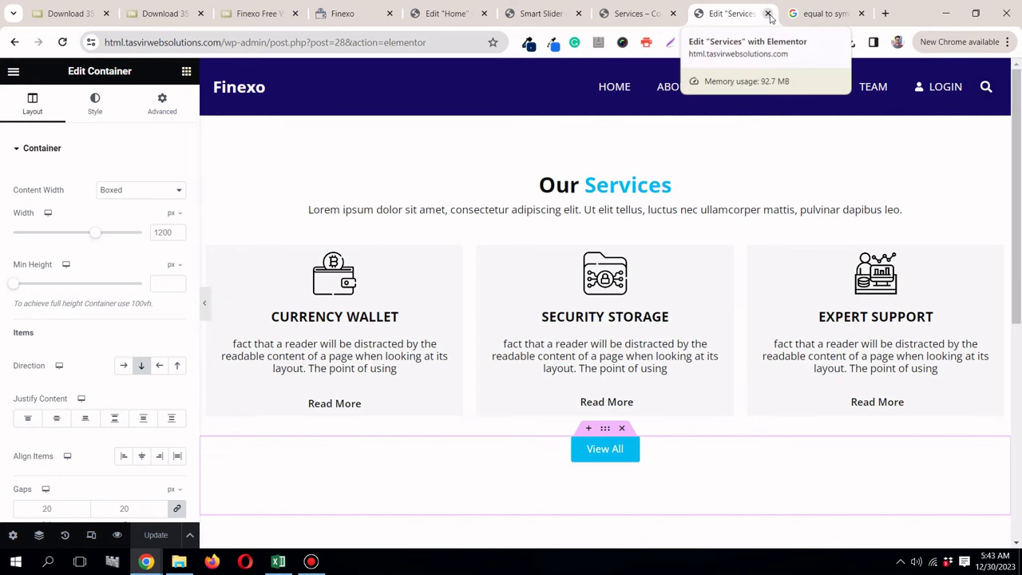
click(769, 13)
click(517, 19)
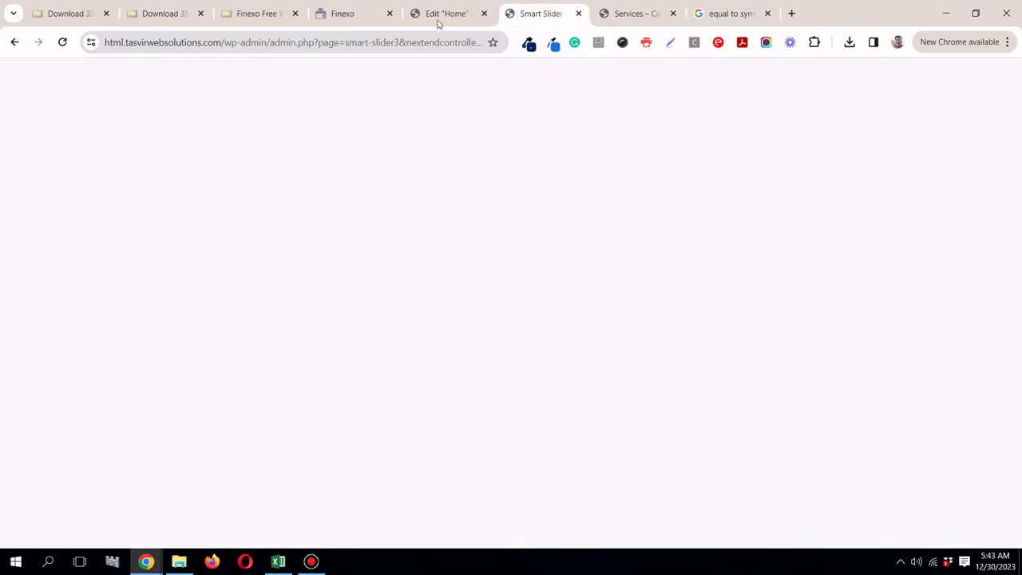
Step: Review the original template's Why Us page from its heading down to the footer
click(421, 18)
click(348, 18)
scroll(602, 202, up, 1)
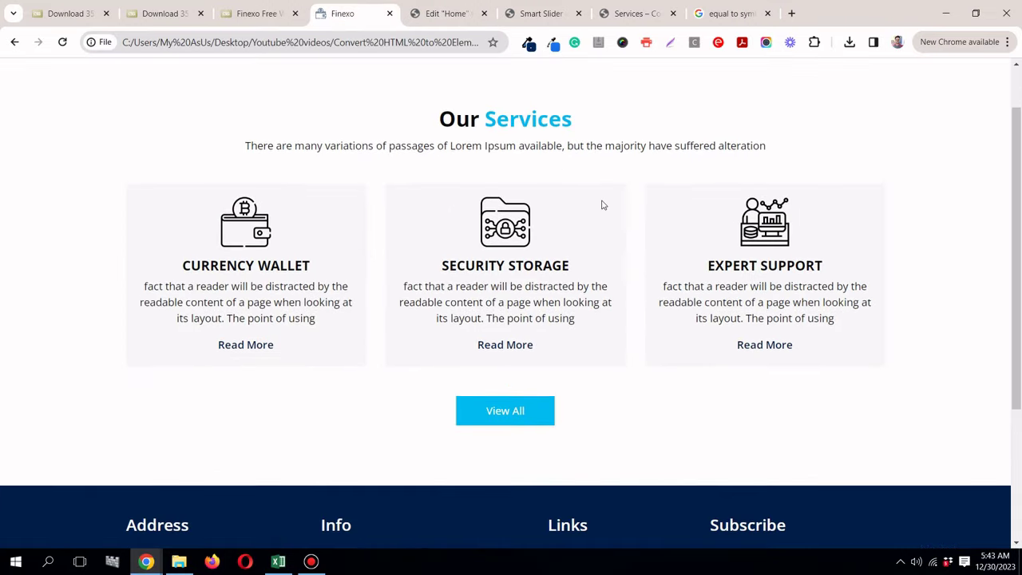
click(827, 85)
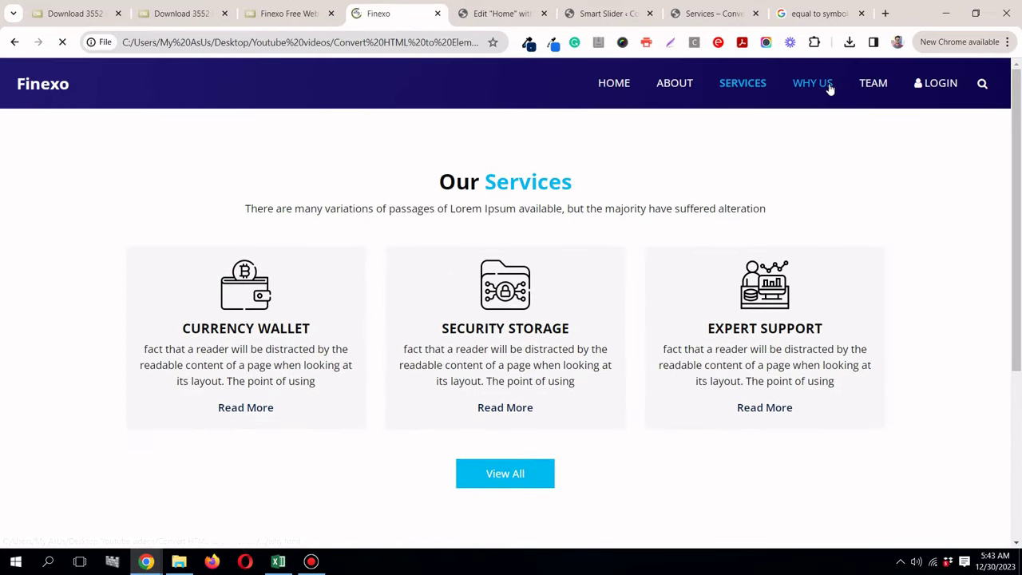
scroll(600, 192, down, 10)
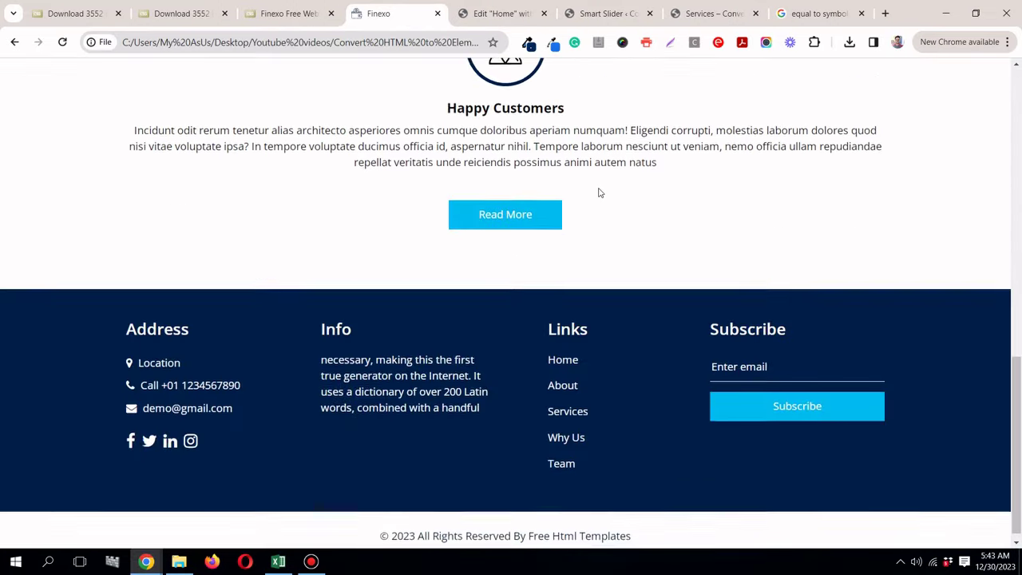
scroll(600, 192, up, 7)
scroll(600, 193, up, 3)
Step: Reload the live Services page to check the pasted sections
click(489, 14)
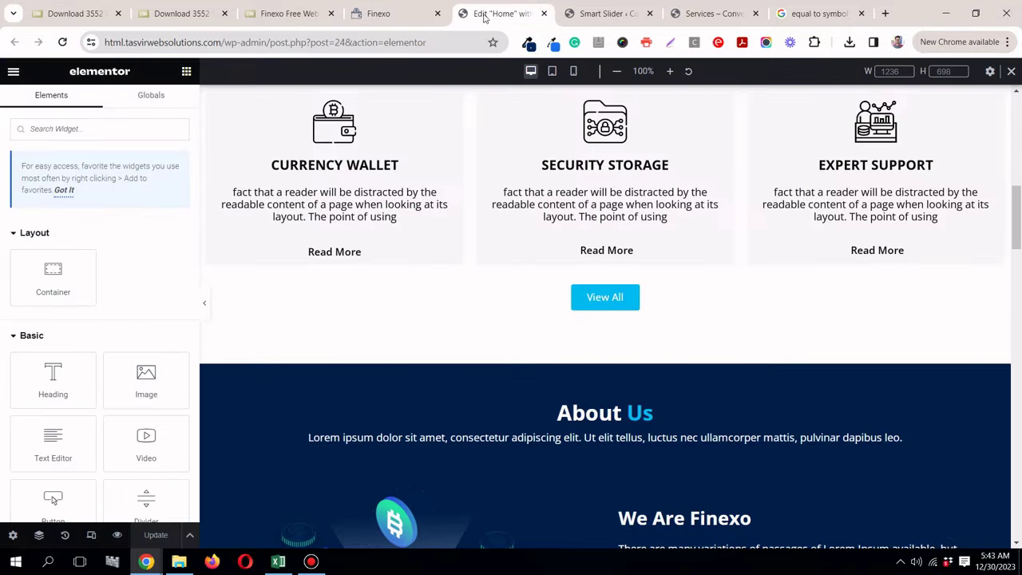
click(702, 16)
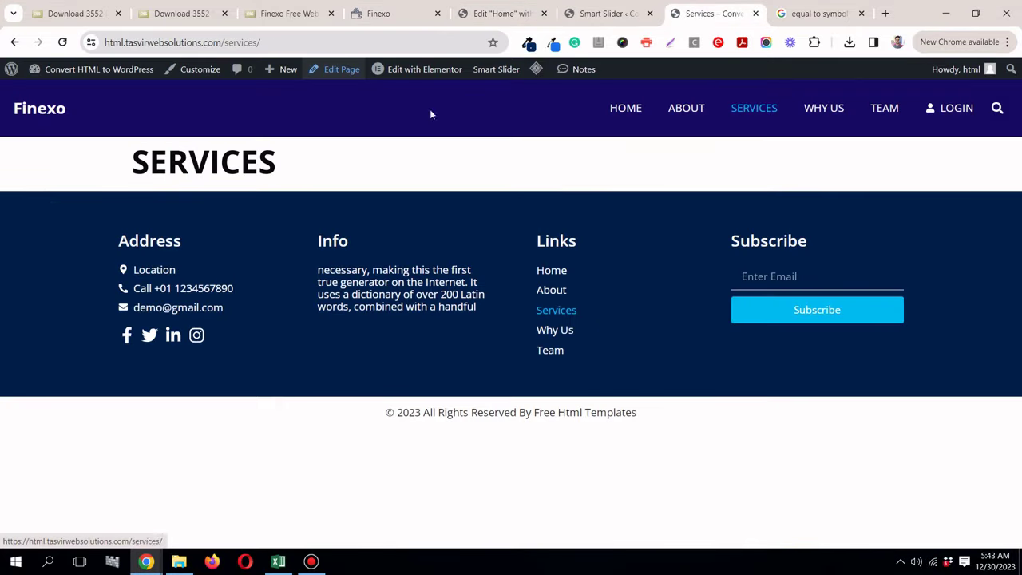
click(63, 42)
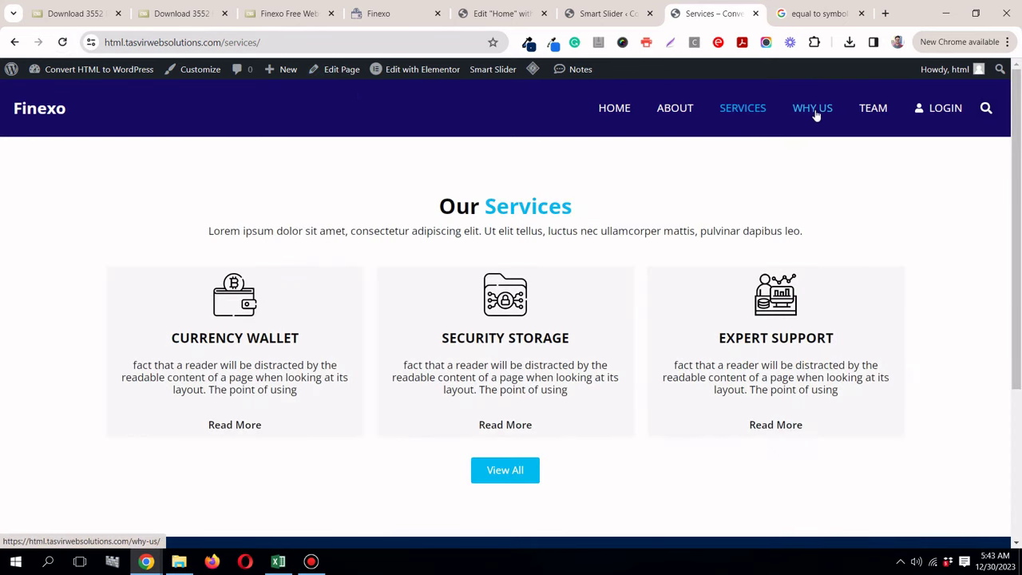
Step: Go to the live Why Us page and open its edit screen in a new tab
click(815, 108)
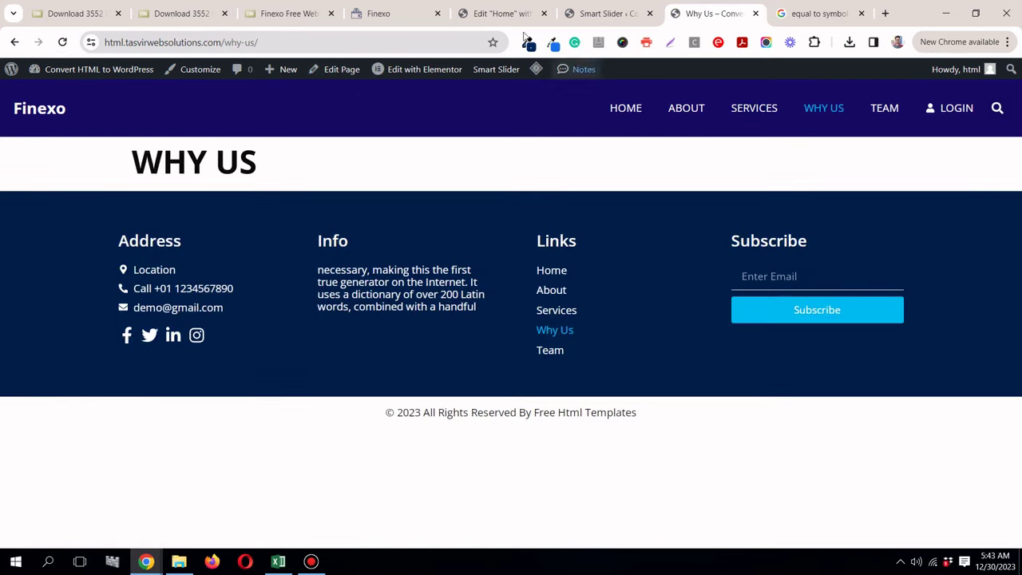
right_click(347, 71)
click(379, 86)
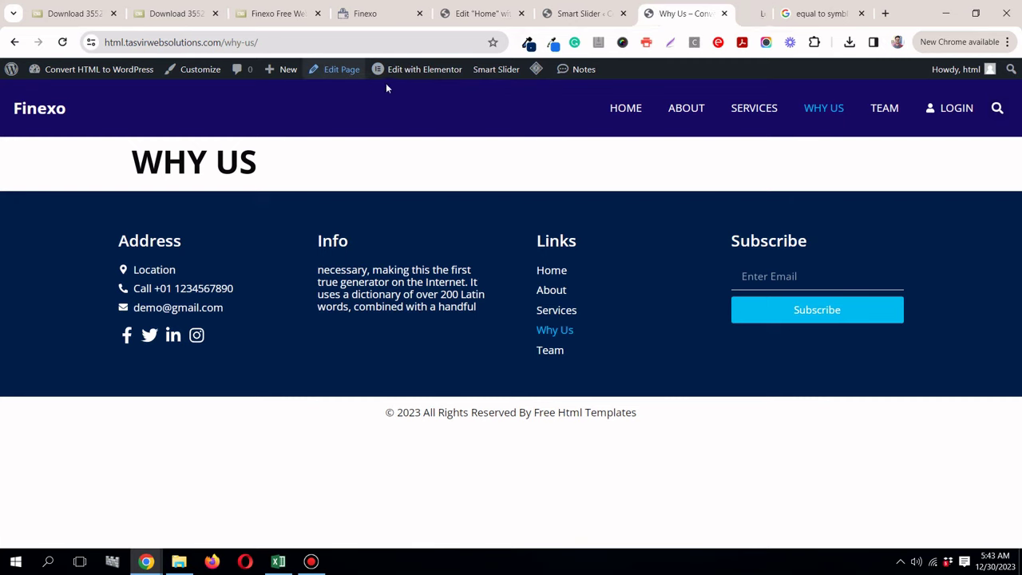
Step: Check the original Why Us layout and copy the Home page's whole Why Choose Us container
click(426, 14)
scroll(519, 189, down, 8)
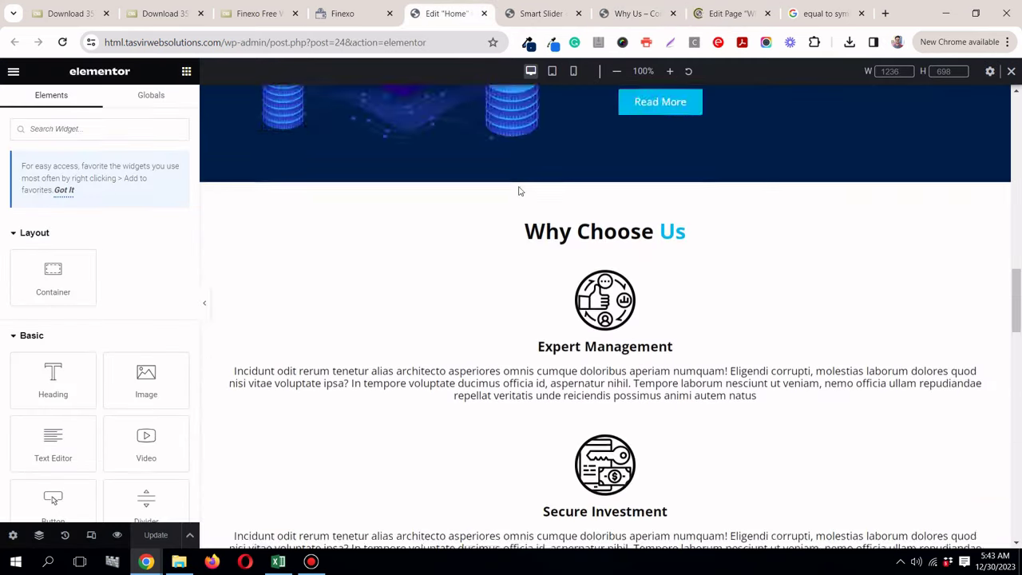
scroll(520, 189, up, 5)
click(361, 16)
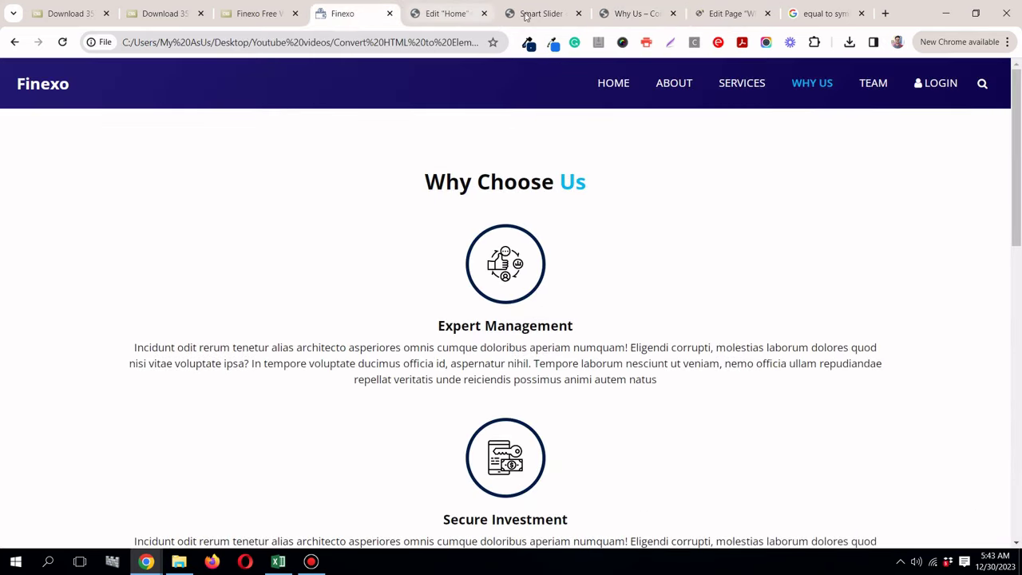
click(512, 16)
click(447, 13)
scroll(588, 184, down, 5)
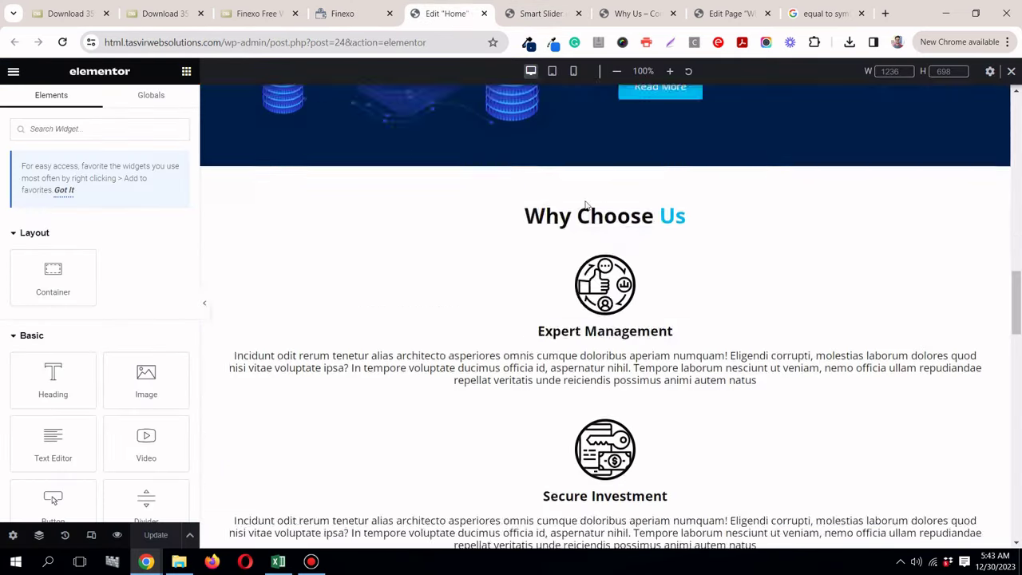
scroll(612, 194, up, 2)
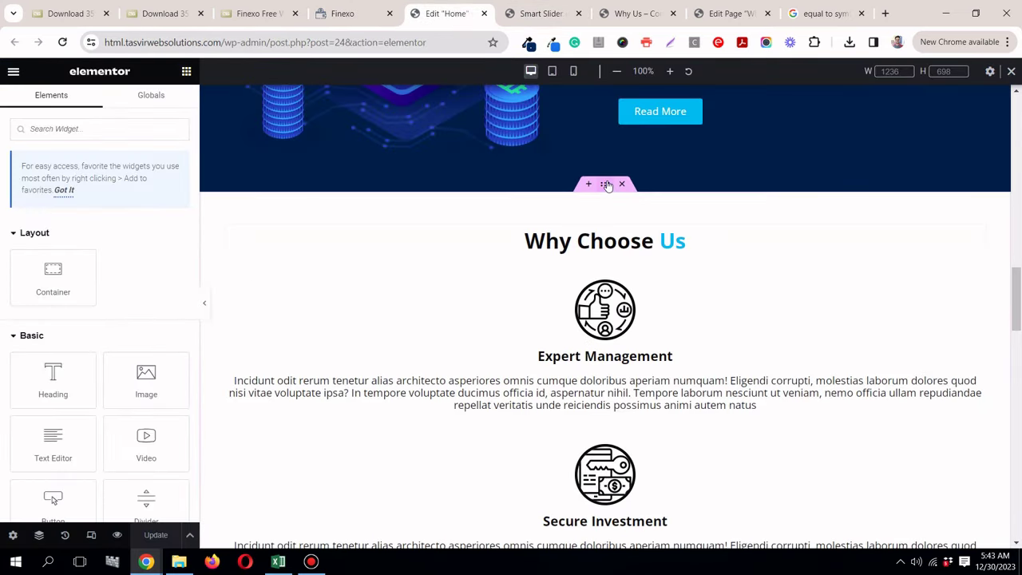
right_click(606, 186)
click(636, 275)
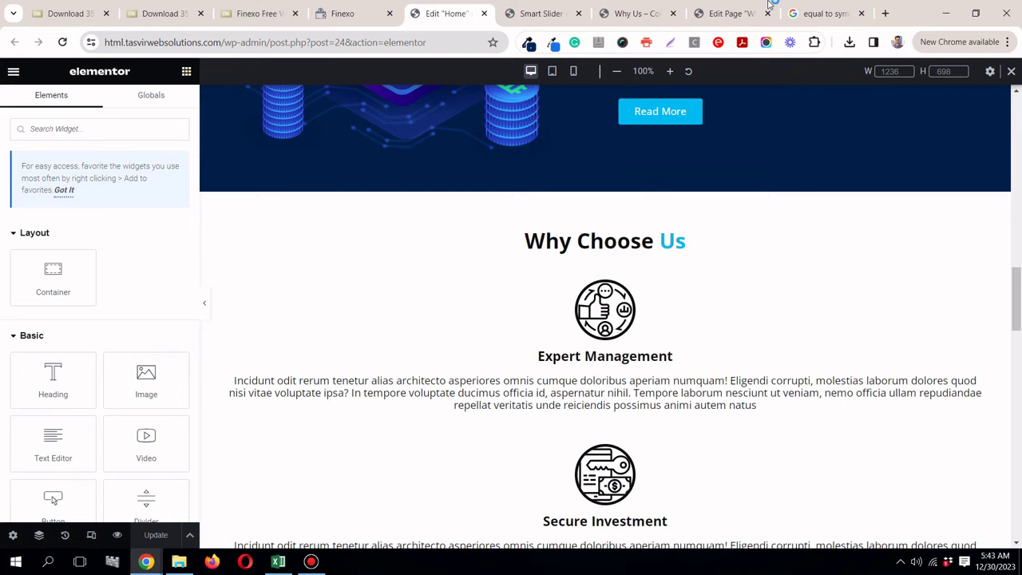
Step: Open the Why Us page in Elementor and turn on Hide Title in its page settings
click(729, 15)
click(267, 80)
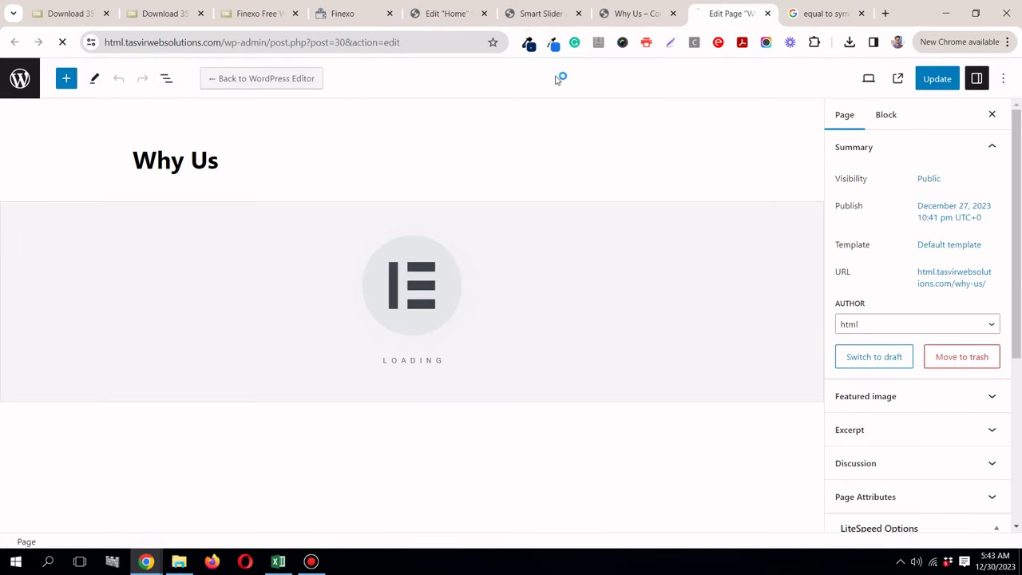
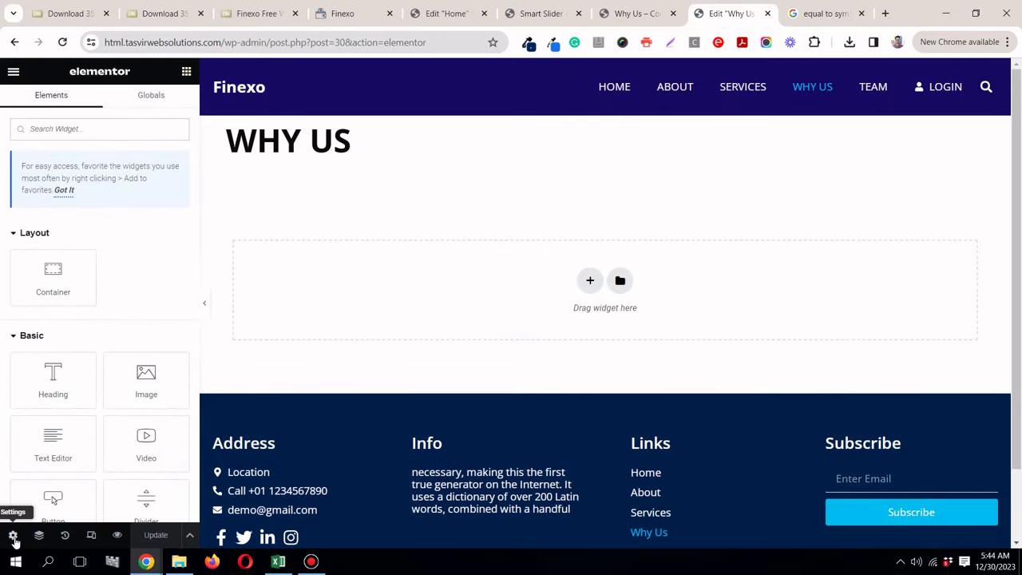
click(13, 541)
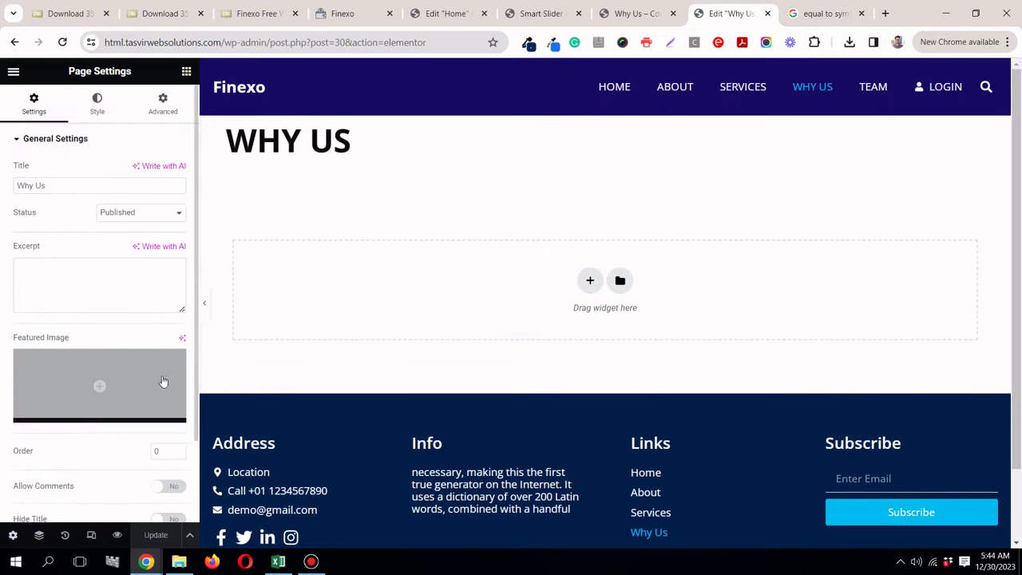
scroll(175, 395, down, 2)
click(171, 420)
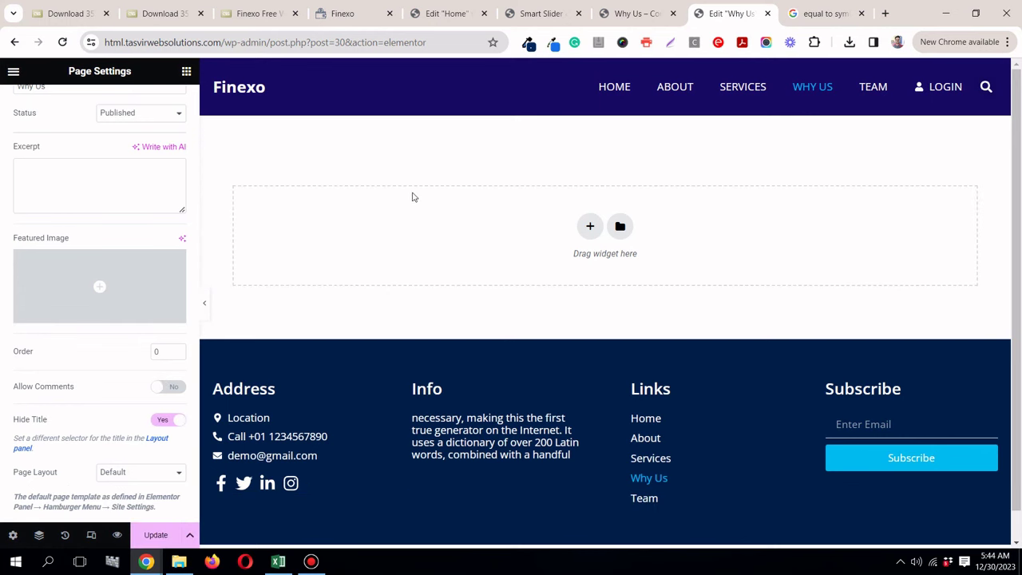
Step: Paste the Why Choose Us container onto the Why Us page and preview it at full width
right_click(402, 216)
click(423, 228)
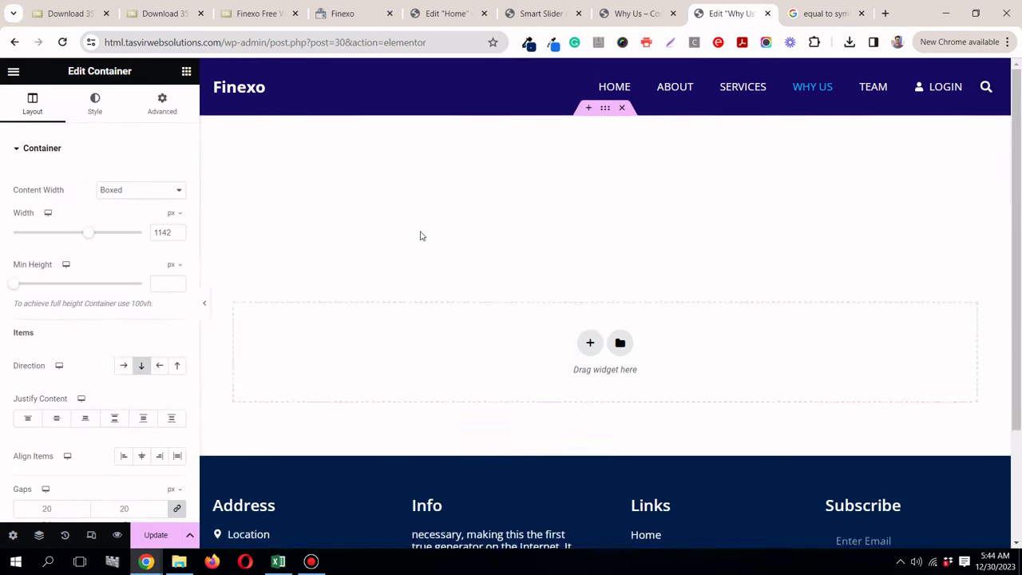
scroll(426, 217, down, 8)
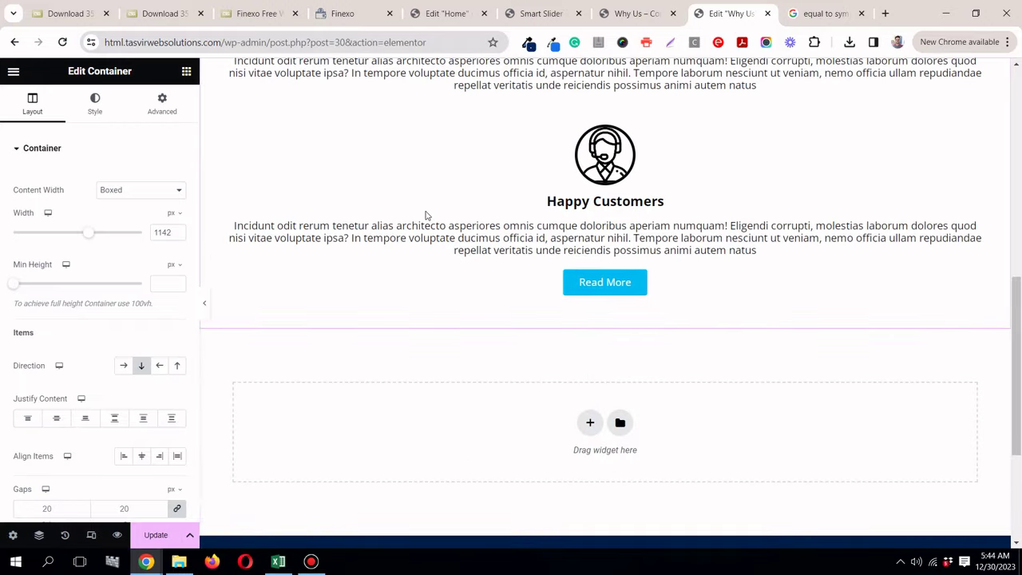
scroll(427, 215, up, 5)
scroll(426, 216, up, 4)
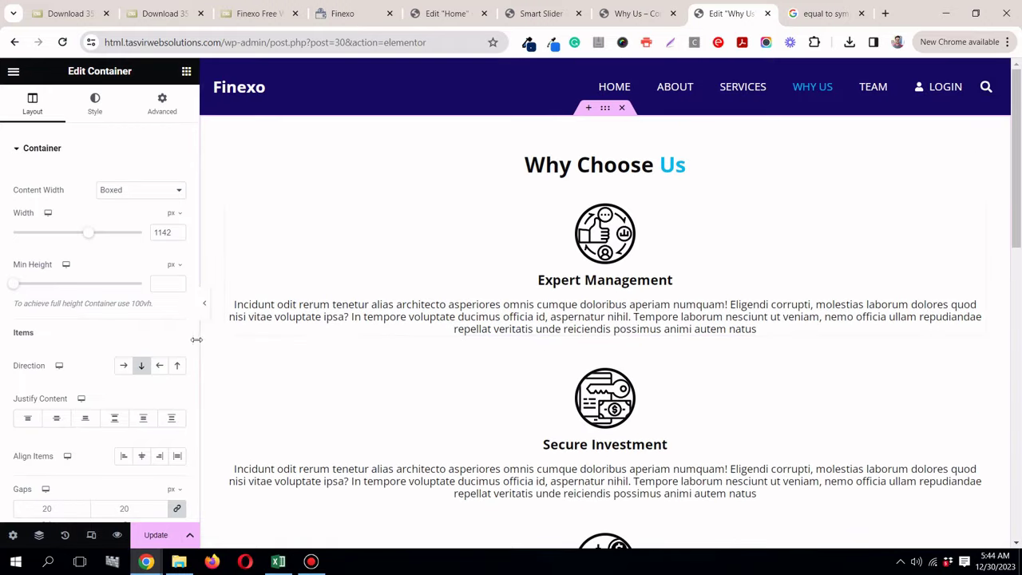
click(206, 307)
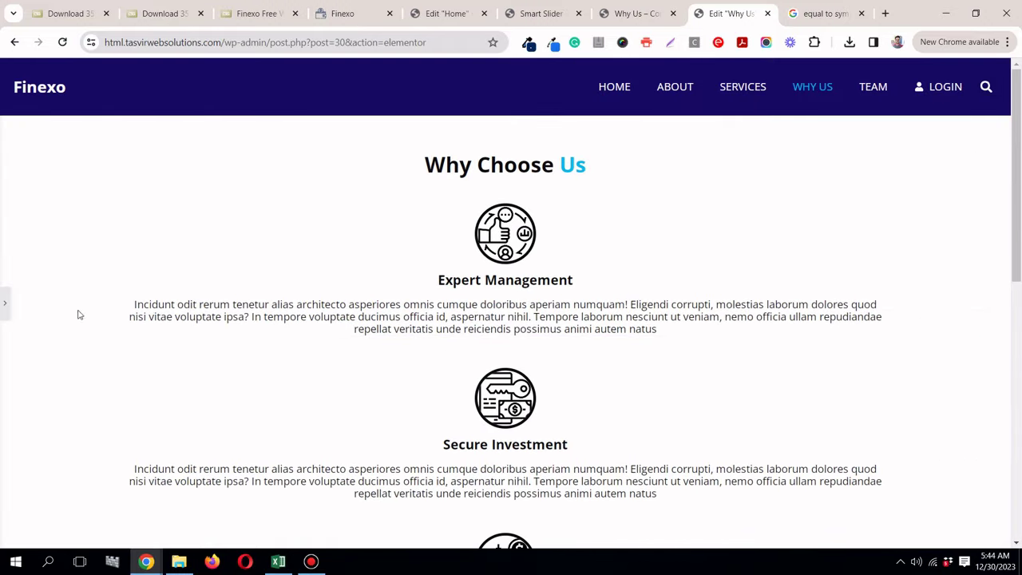
click(3, 313)
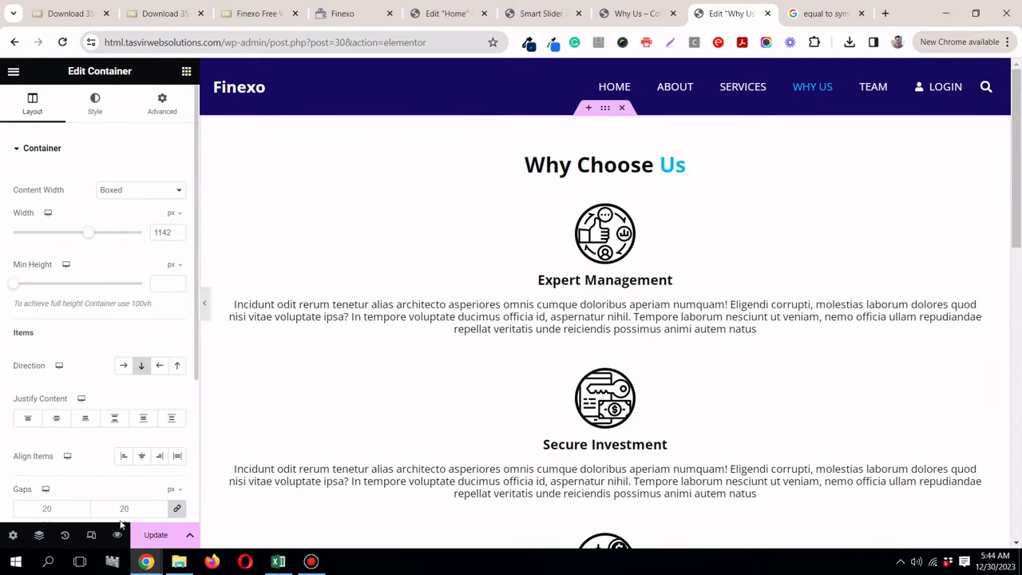
Step: Save the Why Us page and reload its live version to review it down to the footer
click(641, 14)
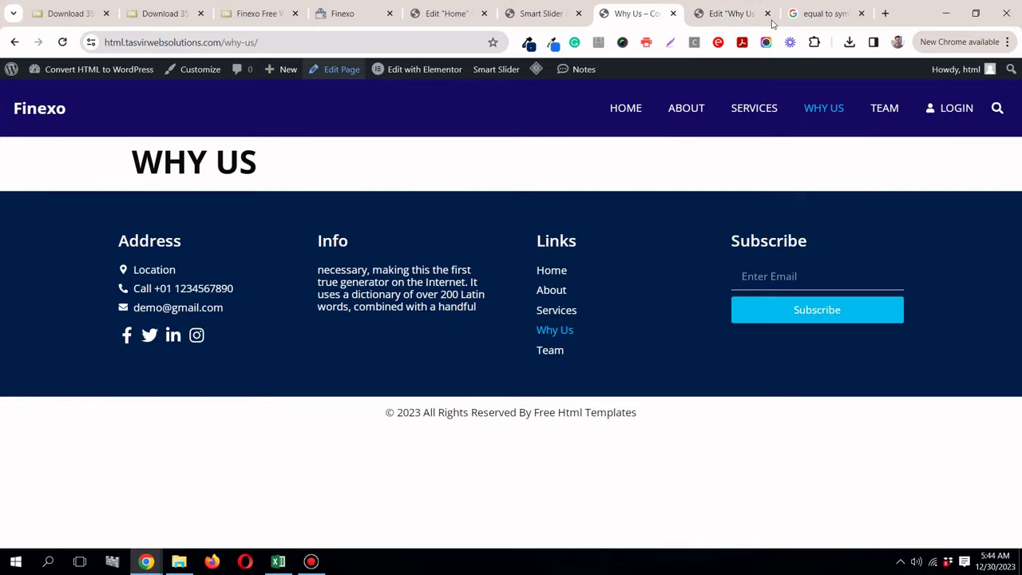
click(729, 16)
click(535, 16)
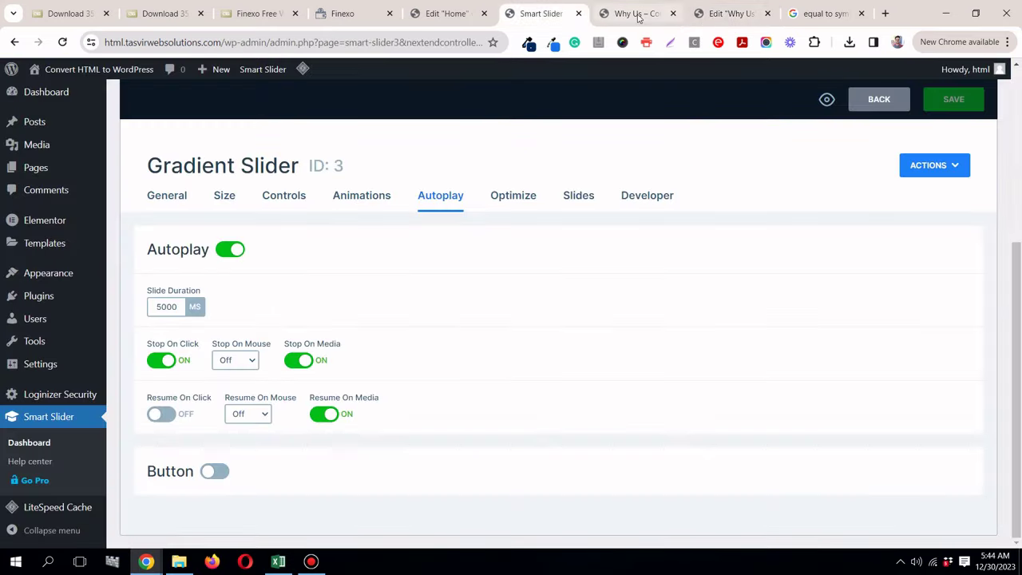
click(639, 16)
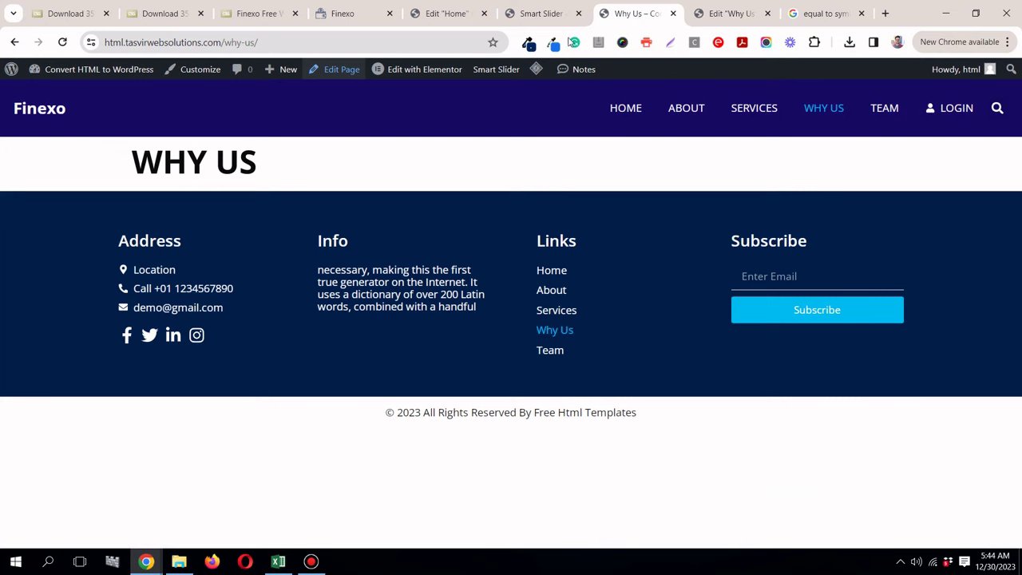
click(69, 45)
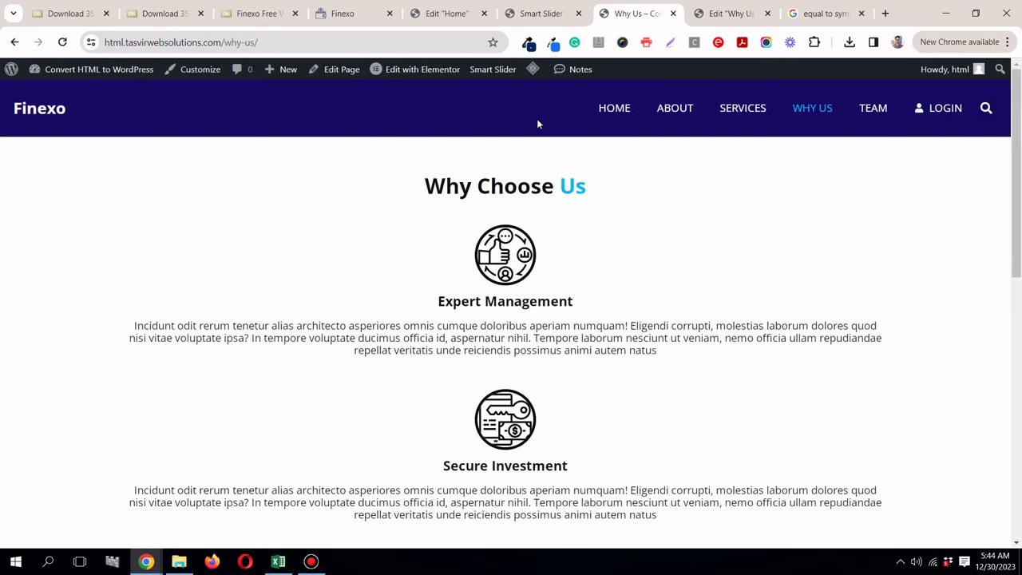
scroll(538, 124, down, 10)
scroll(538, 124, up, 10)
Step: Close the Why Us page's Elementor editor and go to the live Team page
click(717, 16)
click(669, 21)
click(706, 16)
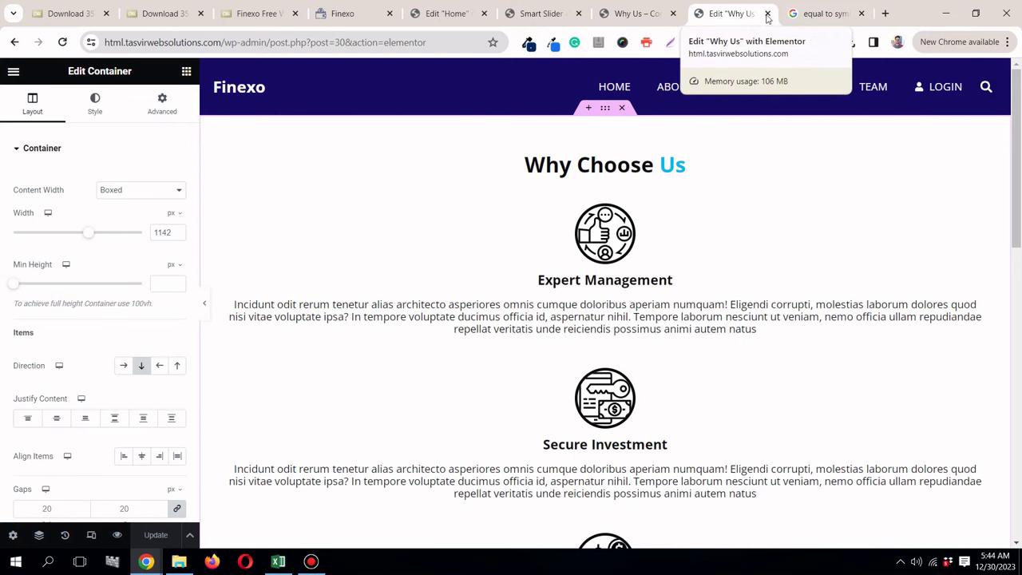
click(766, 13)
click(644, 16)
click(873, 109)
Step: Review the team member section on the original template's Team page
click(495, 16)
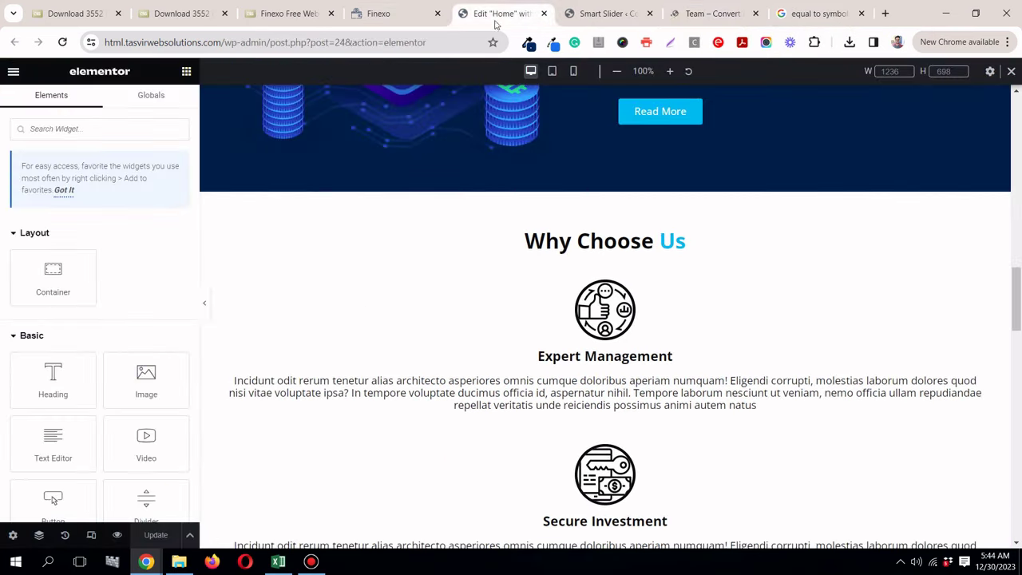
click(423, 19)
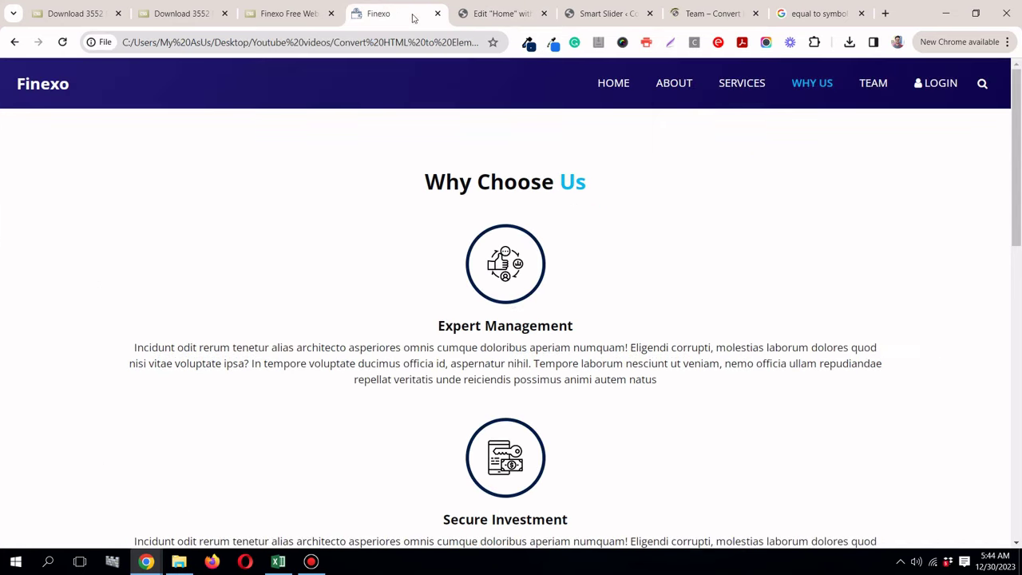
click(875, 85)
scroll(698, 199, down, 3)
scroll(697, 199, up, 3)
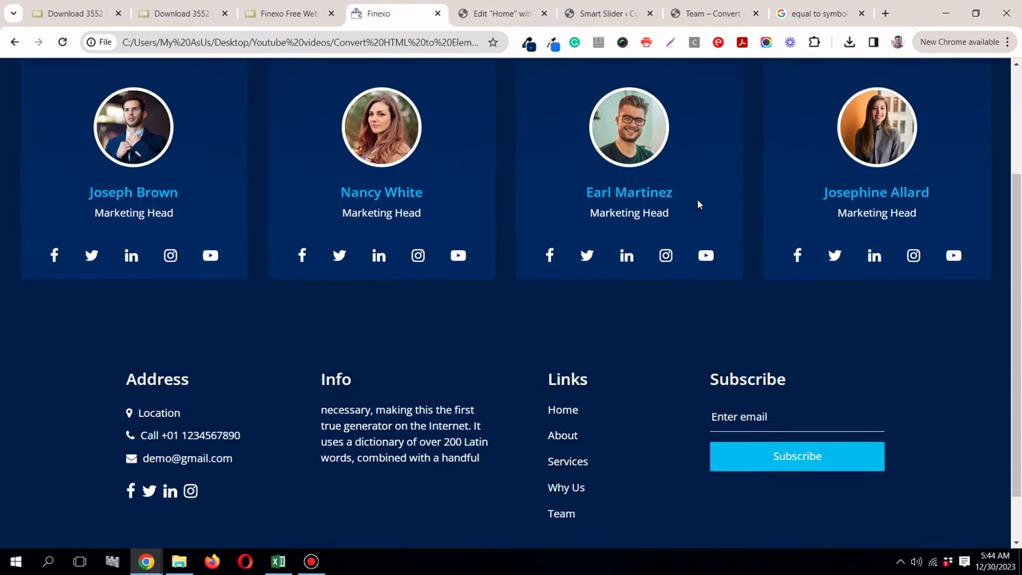
Step: Open the live Team page's edit screen in a new tab
click(708, 19)
click(600, 19)
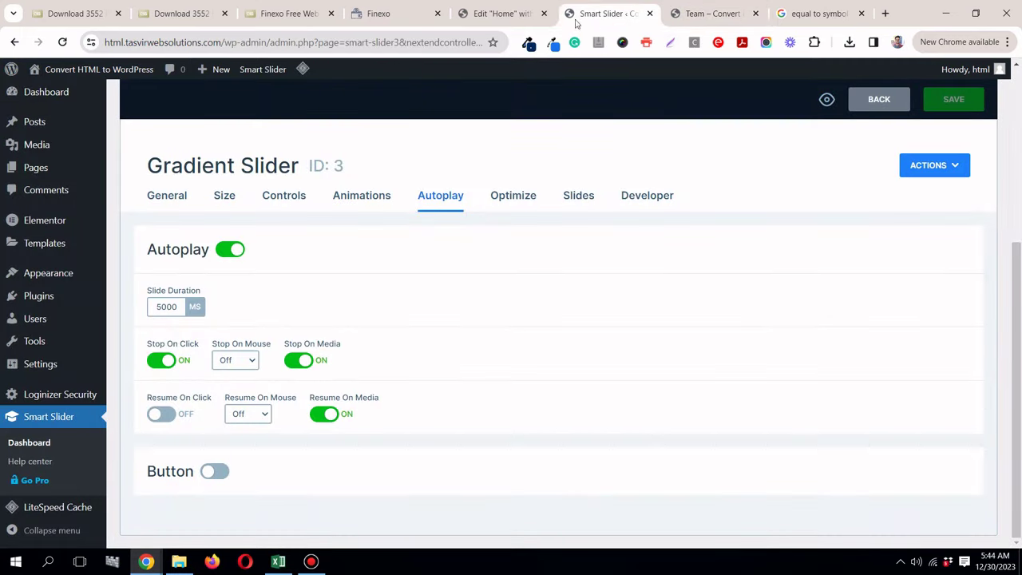
click(524, 20)
click(713, 15)
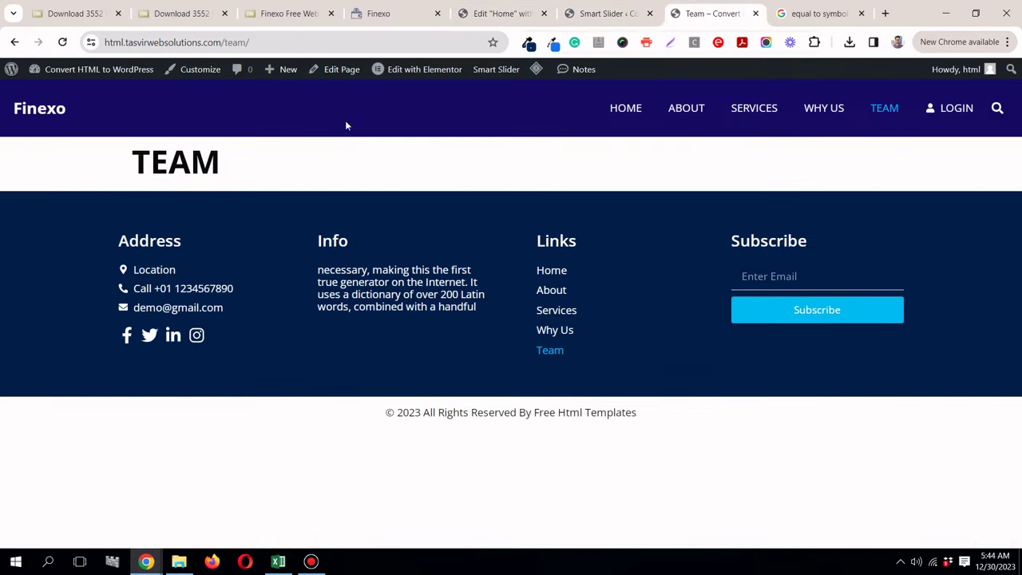
middle_click(359, 75)
click(724, 15)
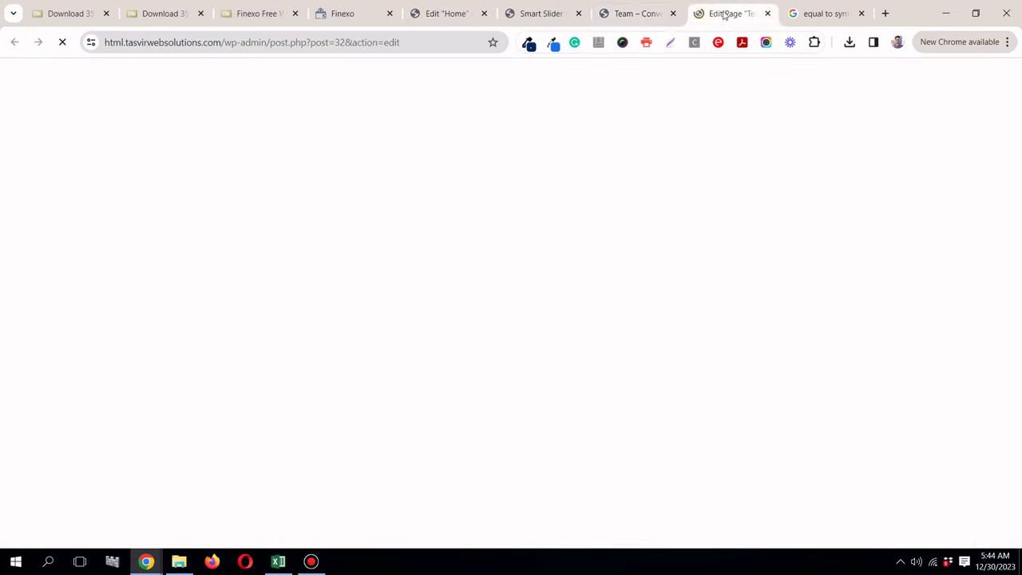
Step: Copy the "Our Team" heading container from the Home page and return to the Team page's edit screen
drag(724, 14, 623, 16)
click(447, 23)
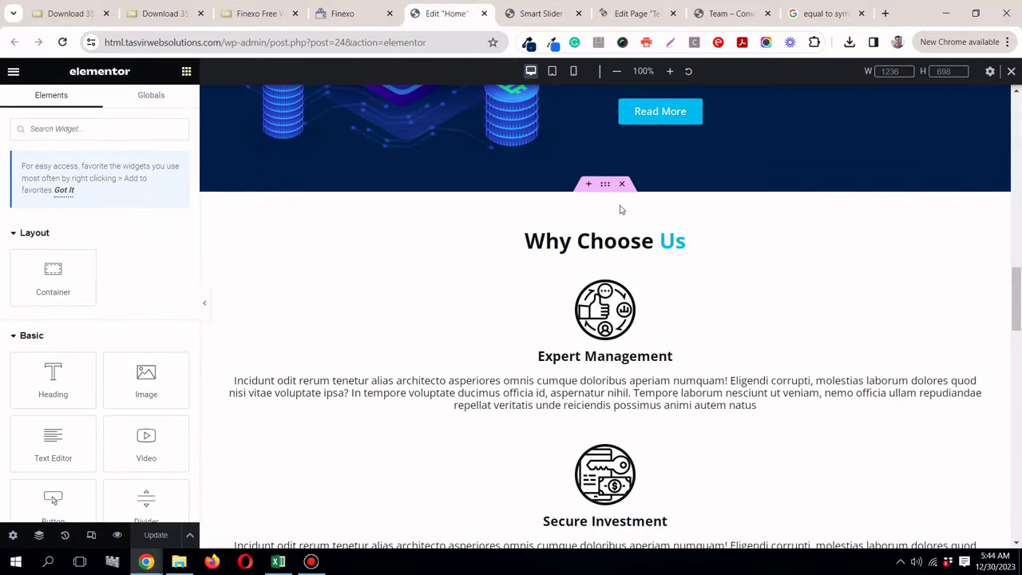
scroll(621, 206, down, 10)
scroll(623, 202, up, 3)
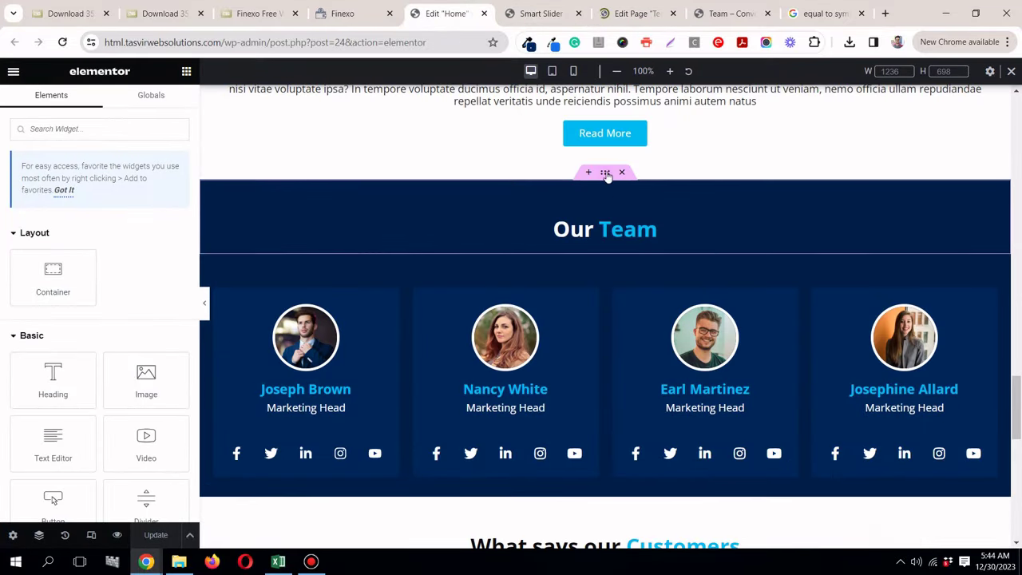
right_click(607, 174)
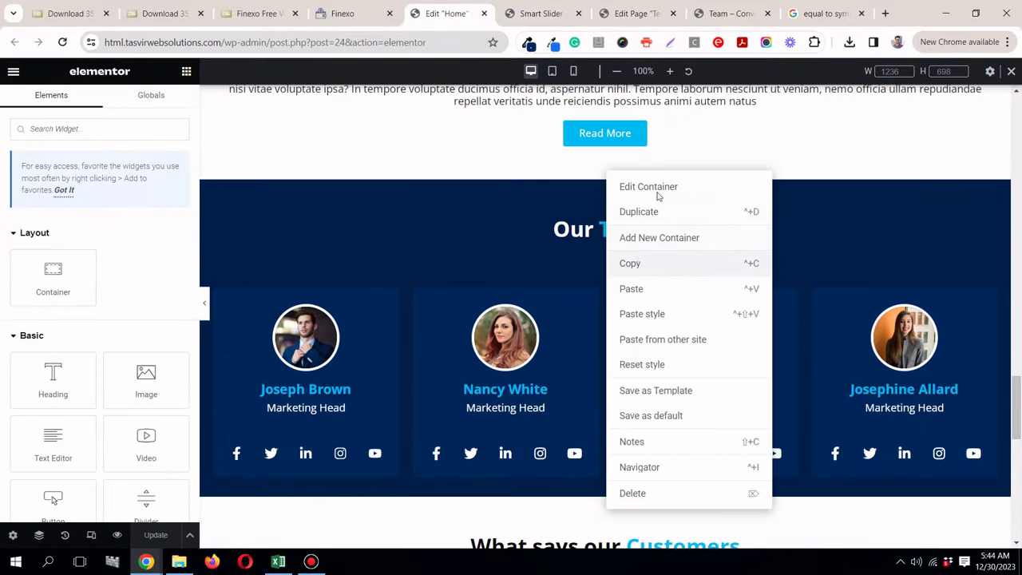
click(729, 14)
click(635, 13)
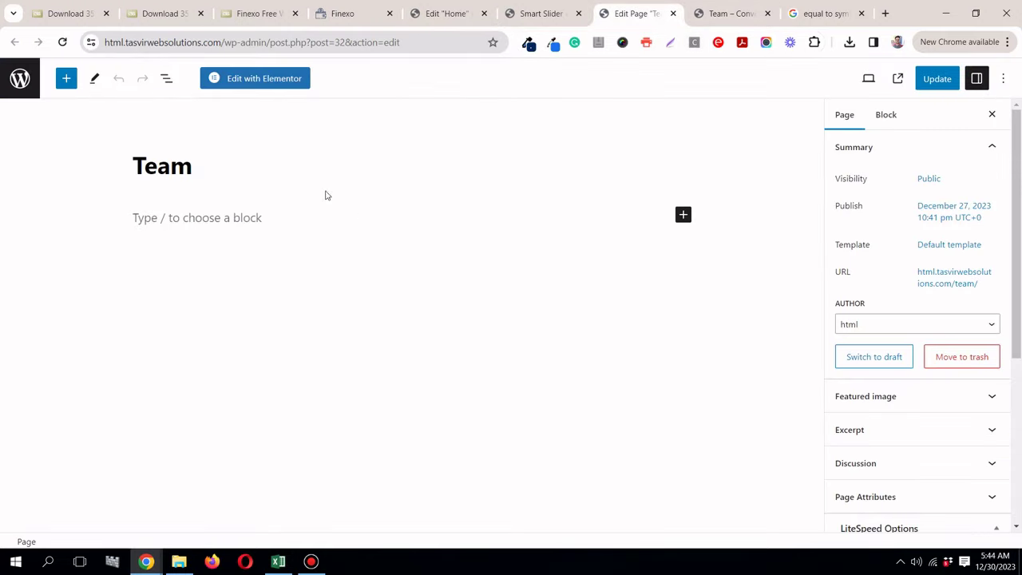
Step: Open the Team page in Elementor and hide its page title
click(264, 79)
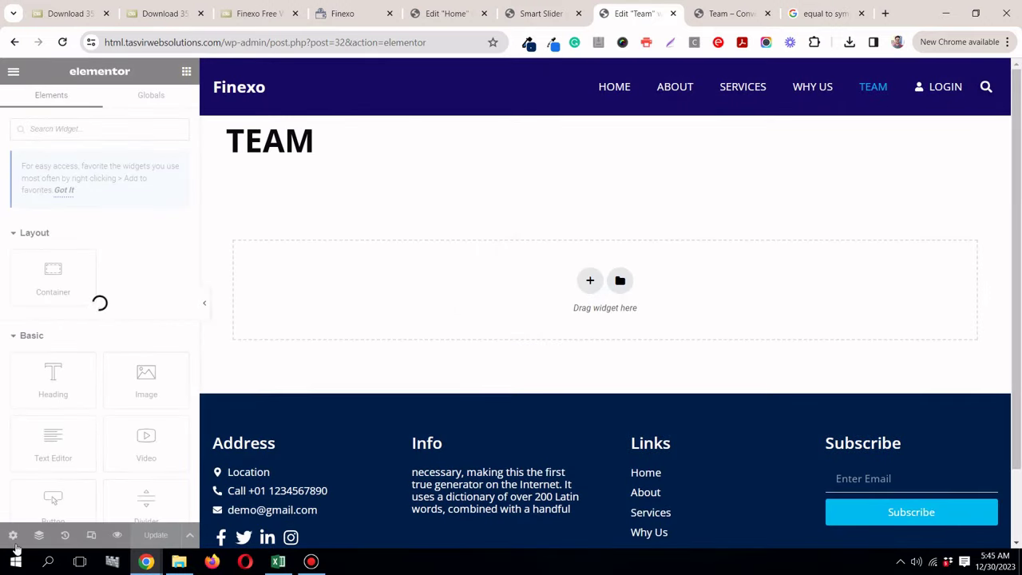
click(12, 535)
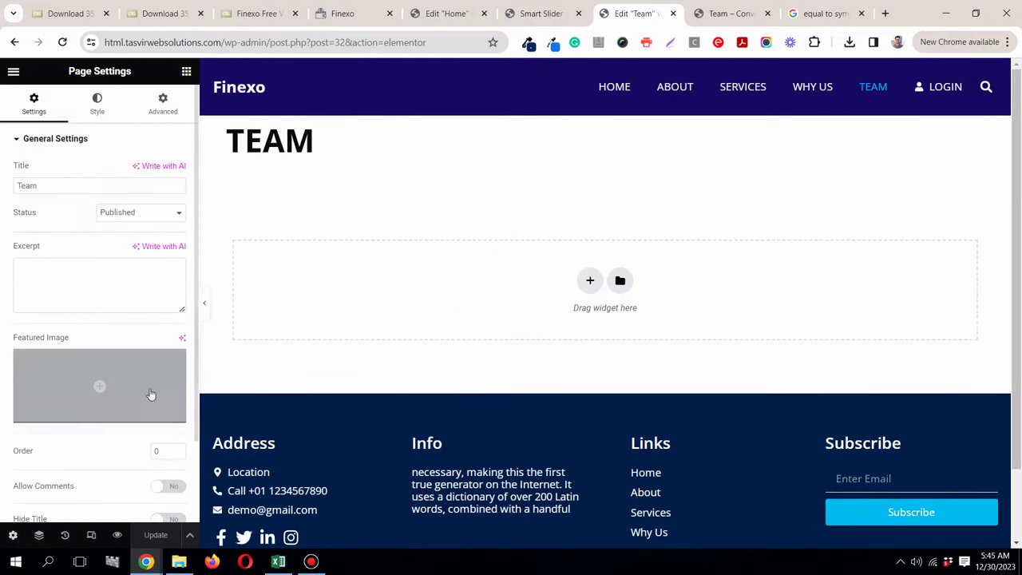
scroll(160, 395, down, 1)
click(167, 421)
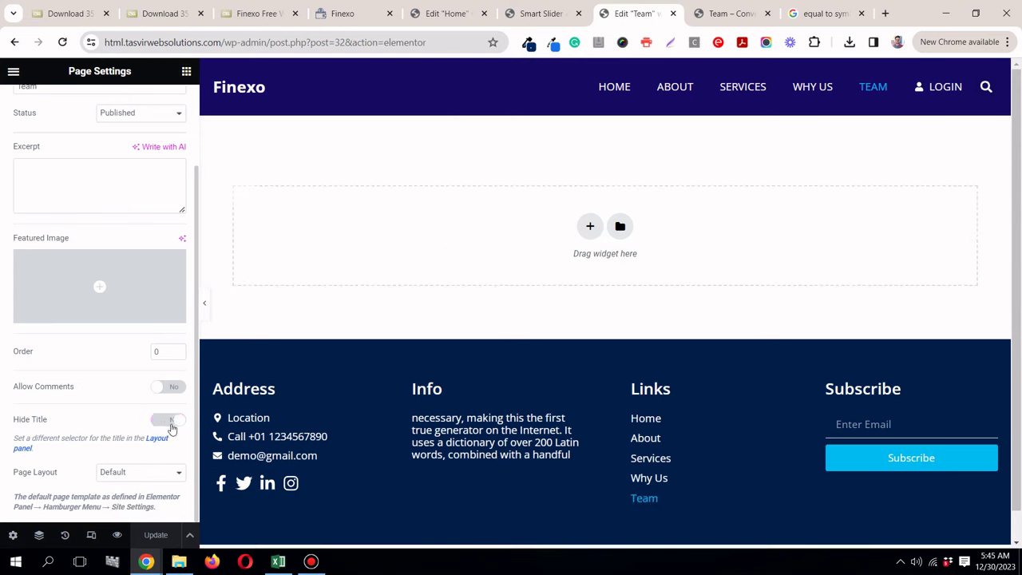
Step: Paste the "Our Team" heading container into the Team page and add a copy of Home's team member cards container below it
right_click(366, 217)
click(393, 233)
click(431, 15)
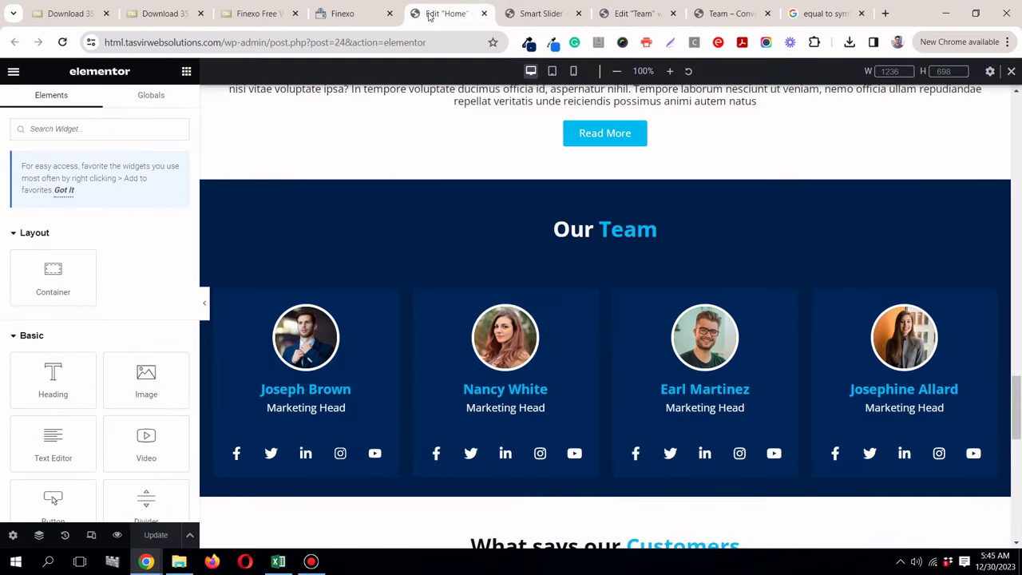
scroll(610, 274, down, 2)
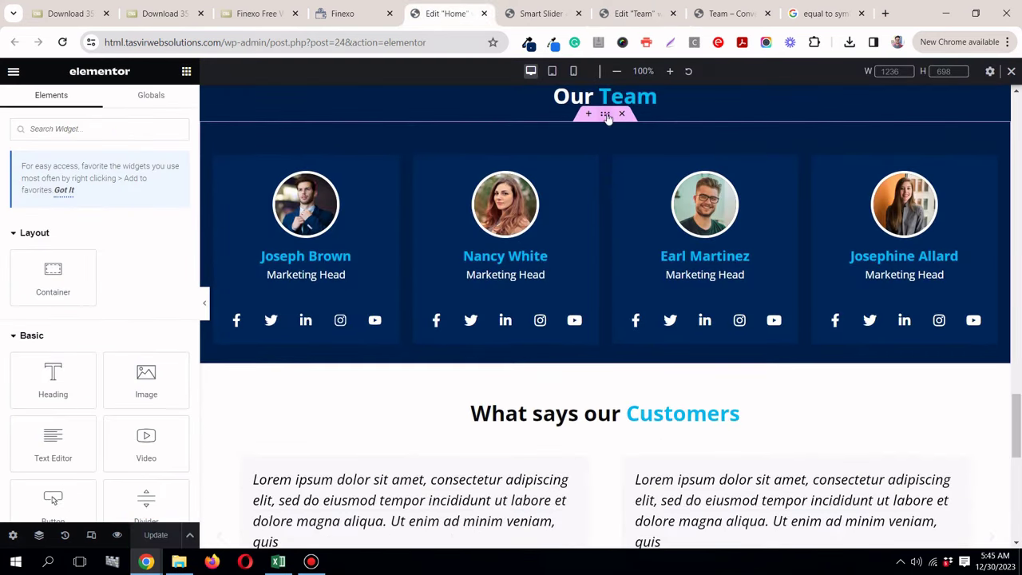
right_click(606, 117)
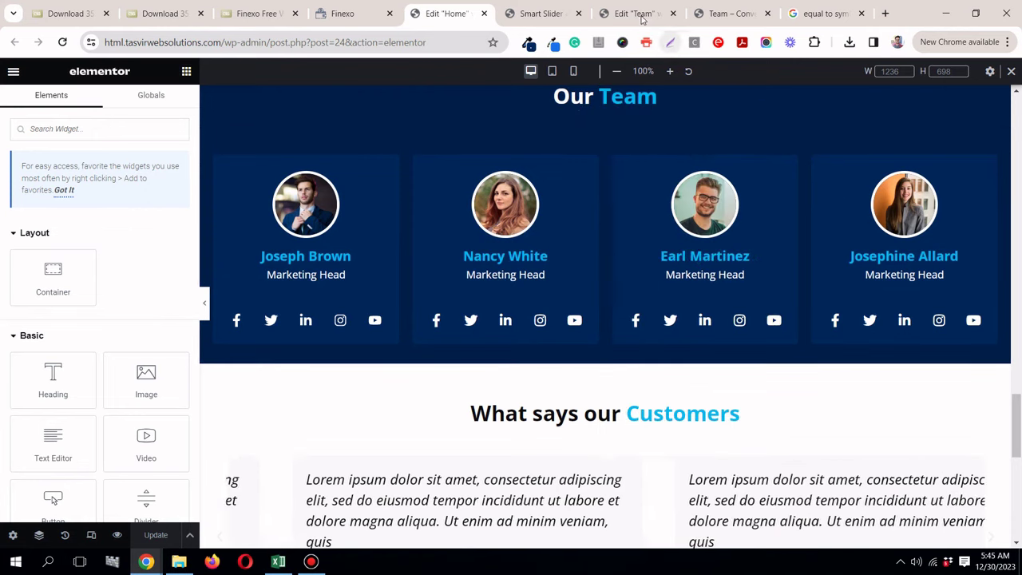
click(636, 14)
right_click(484, 257)
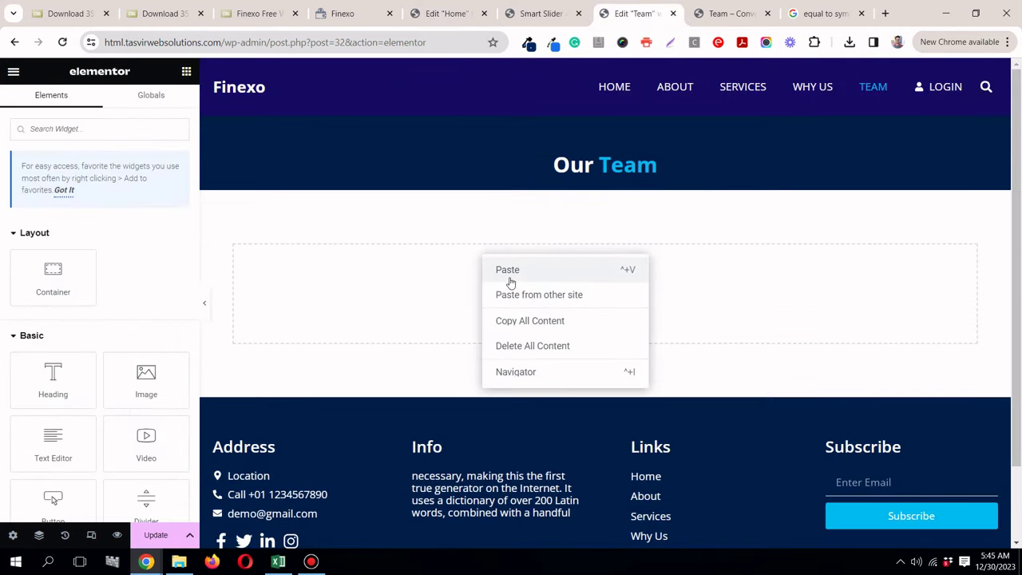
click(511, 272)
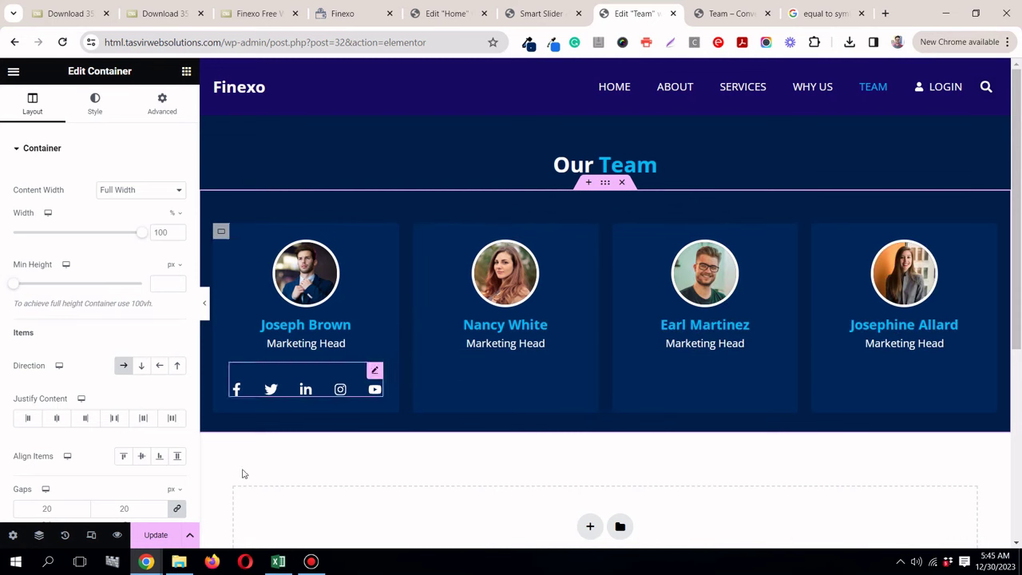
Step: Save the Team page, check its layout at full width and close its Elementor editor
click(205, 304)
click(206, 307)
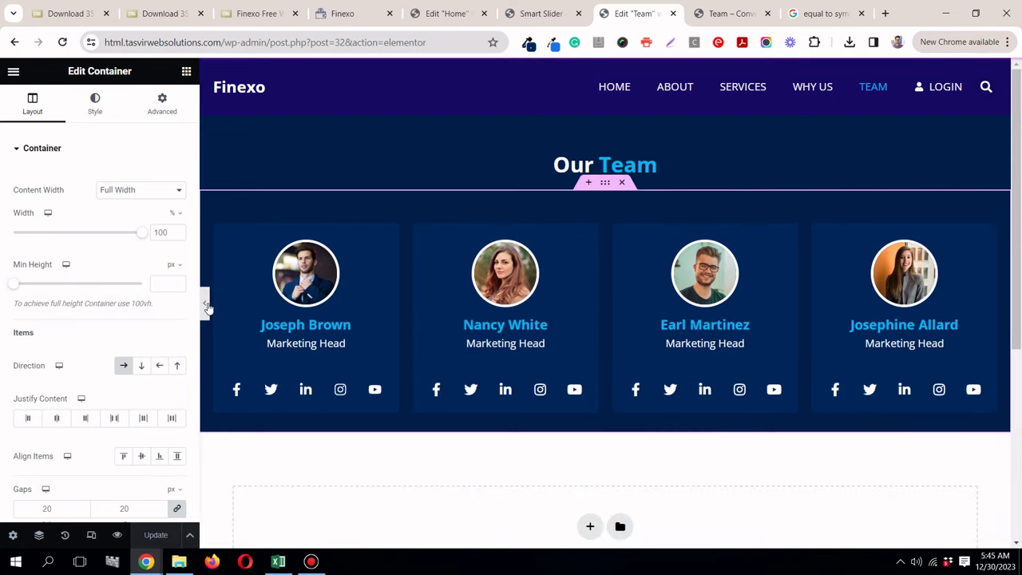
click(205, 305)
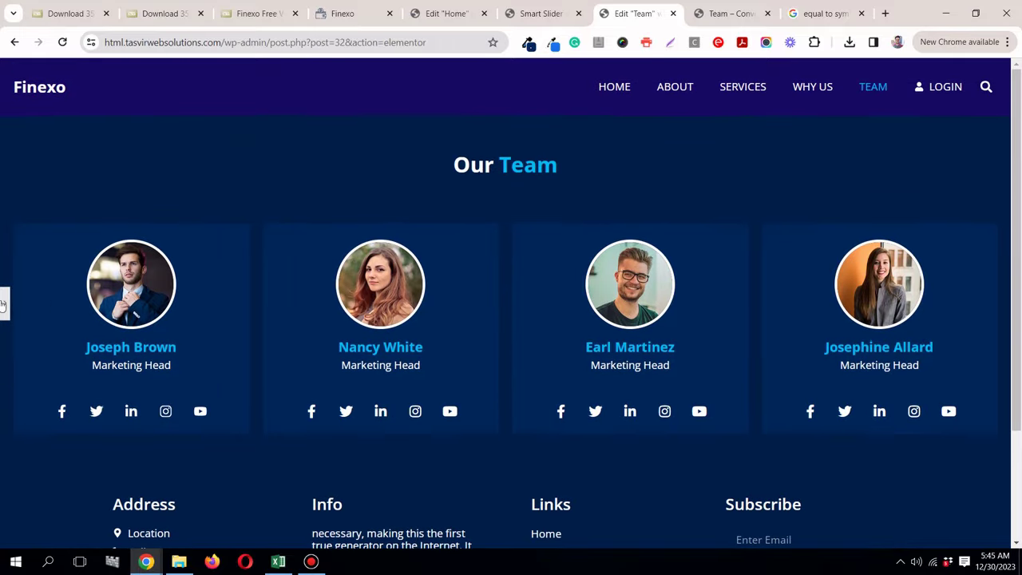
click(416, 191)
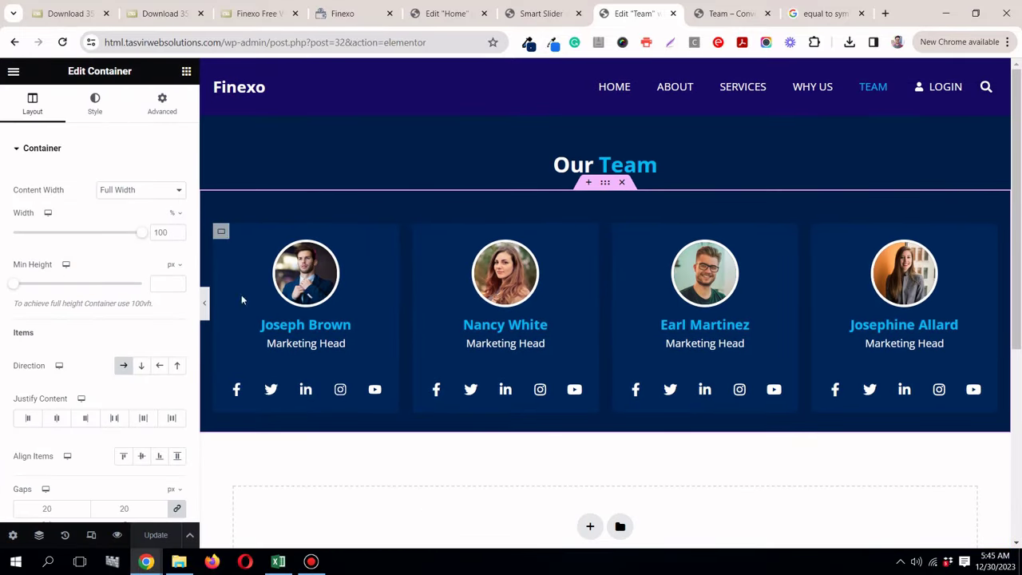
click(207, 300)
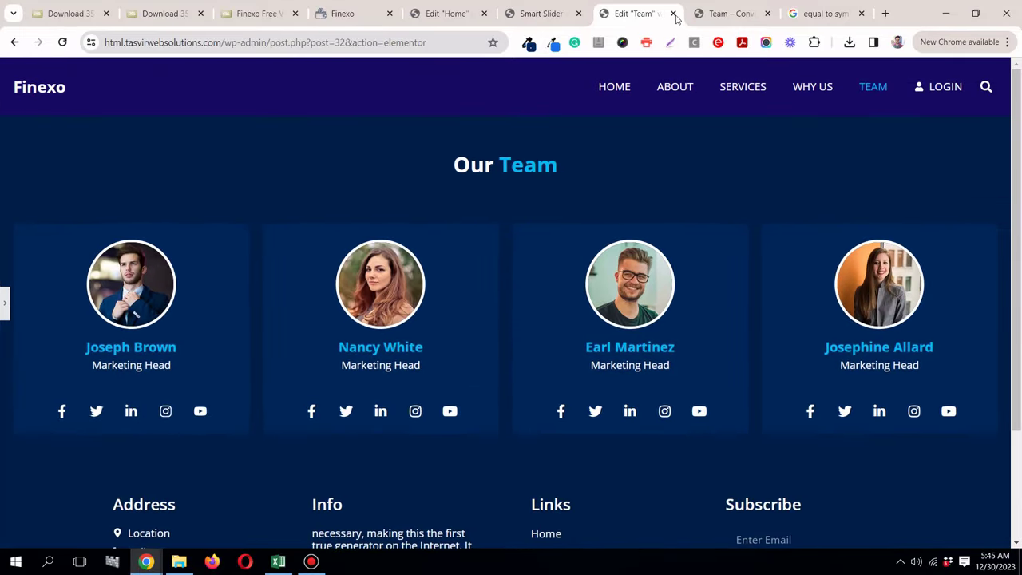
click(673, 13)
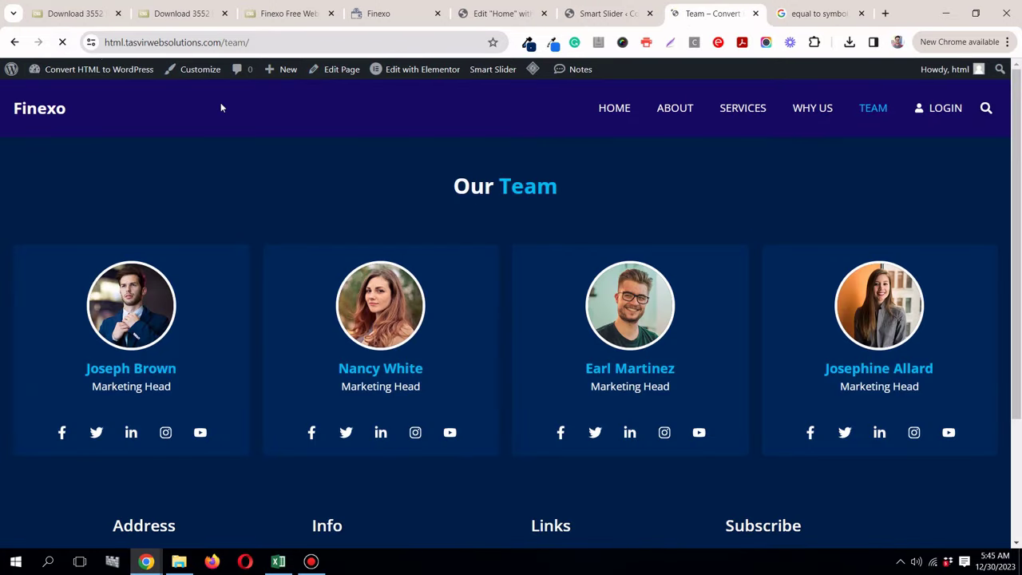
Step: Review the live Home page from the hero slider down to the footer
click(619, 111)
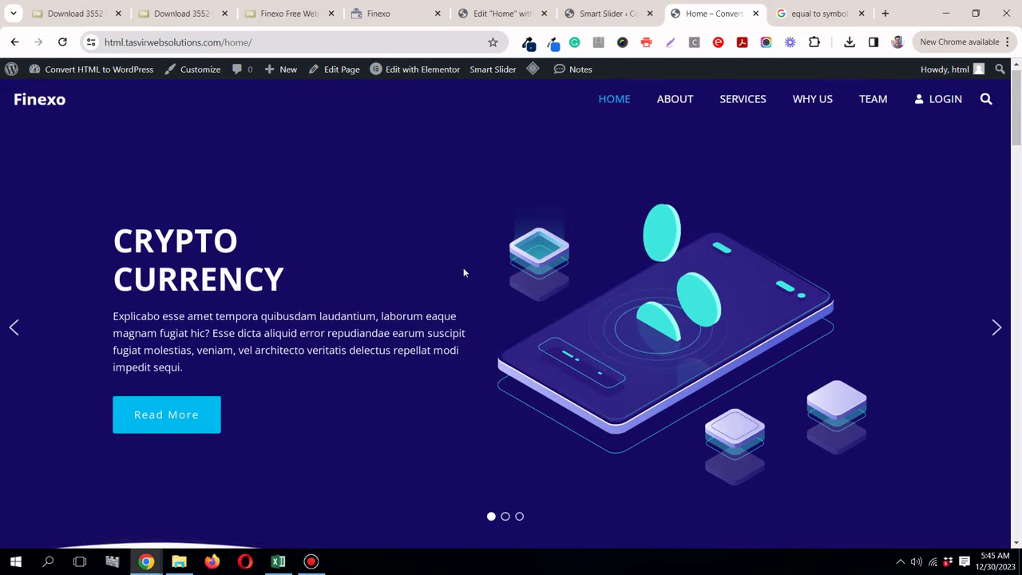
scroll(463, 269, down, 7)
scroll(463, 270, down, 5)
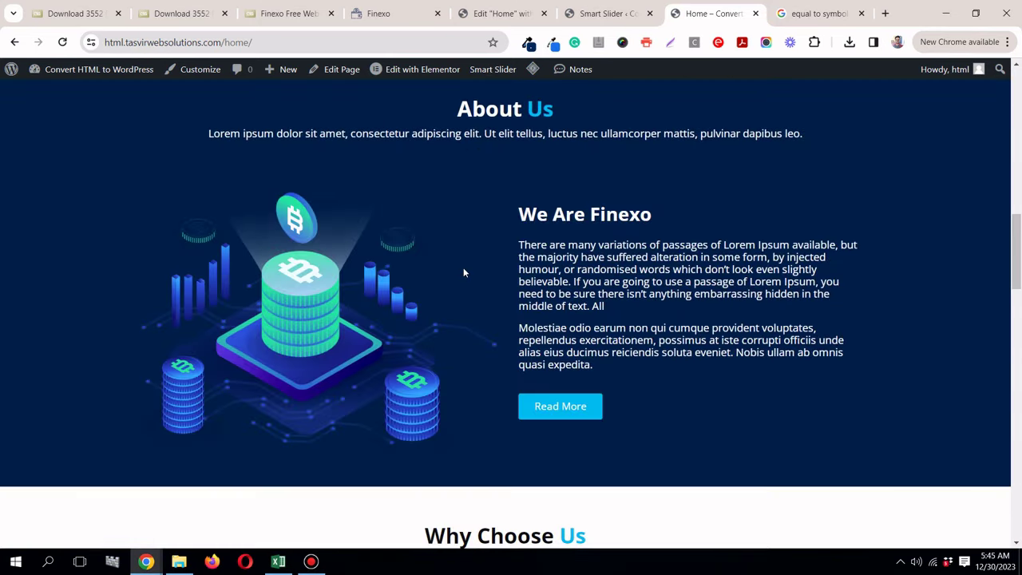
scroll(463, 270, up, 1)
scroll(463, 272, down, 10)
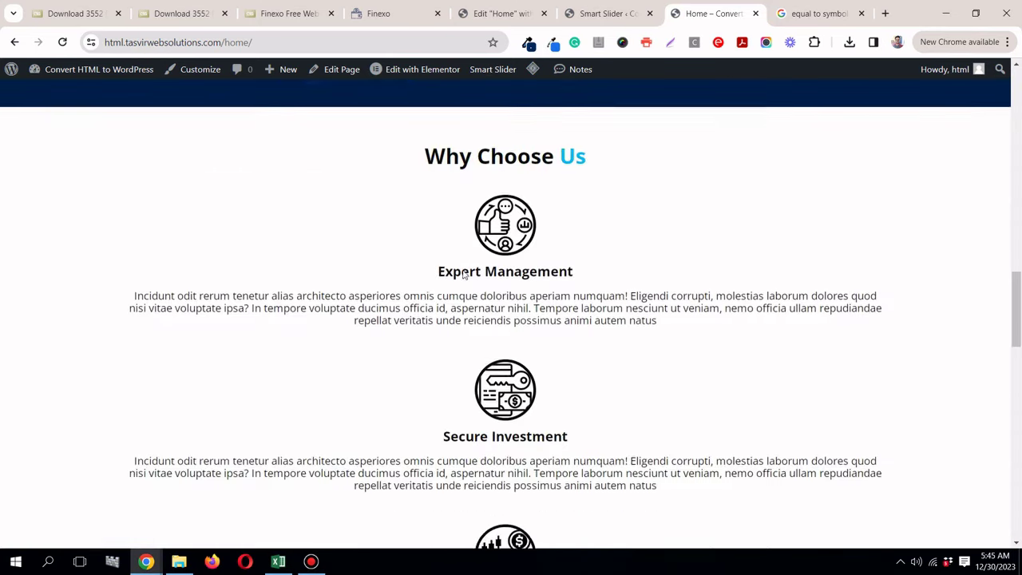
scroll(463, 269, down, 7)
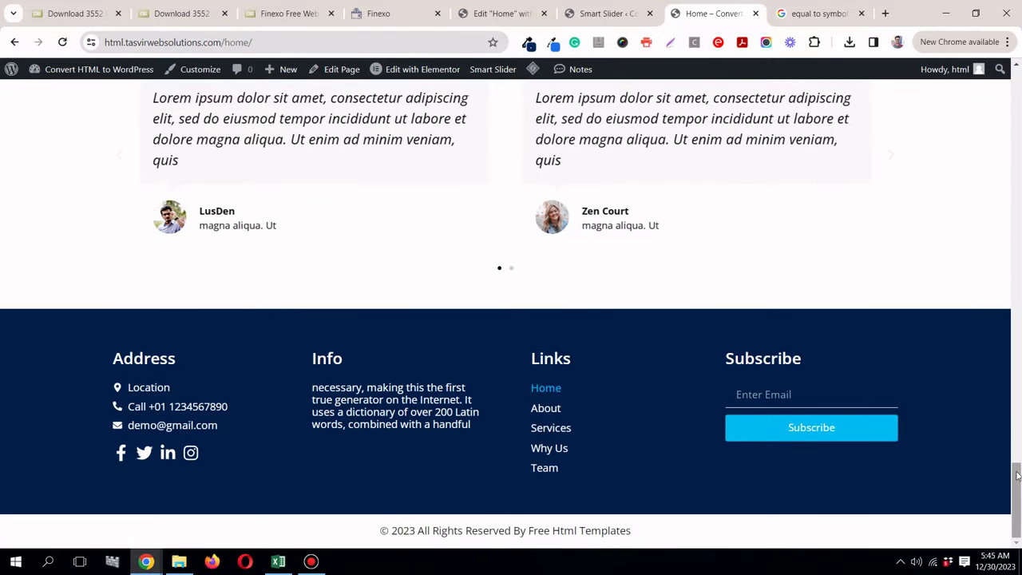
drag(1017, 476, 1018, 88)
Step: Review the content of the live About and Services pages
click(674, 106)
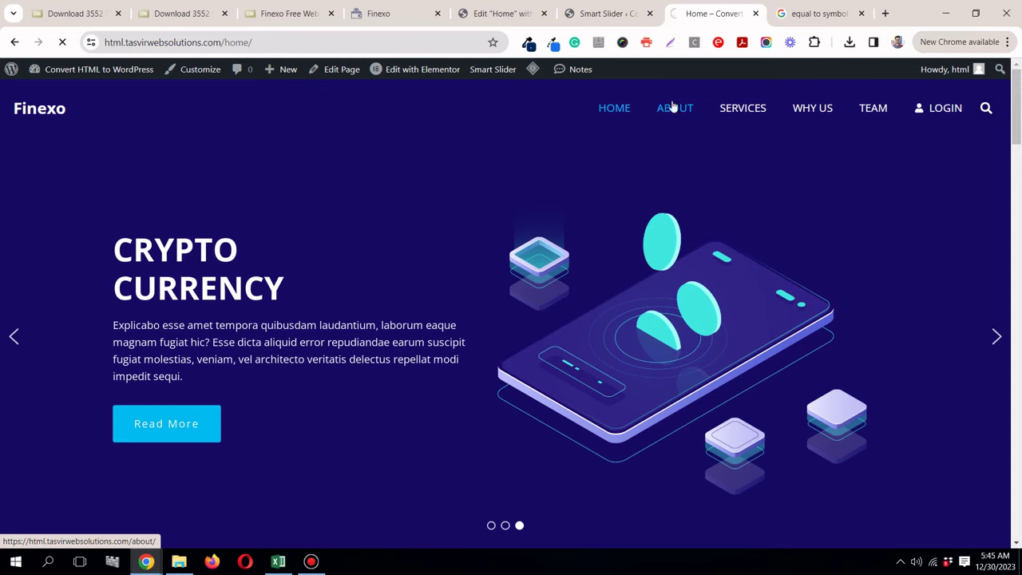
scroll(733, 249, down, 3)
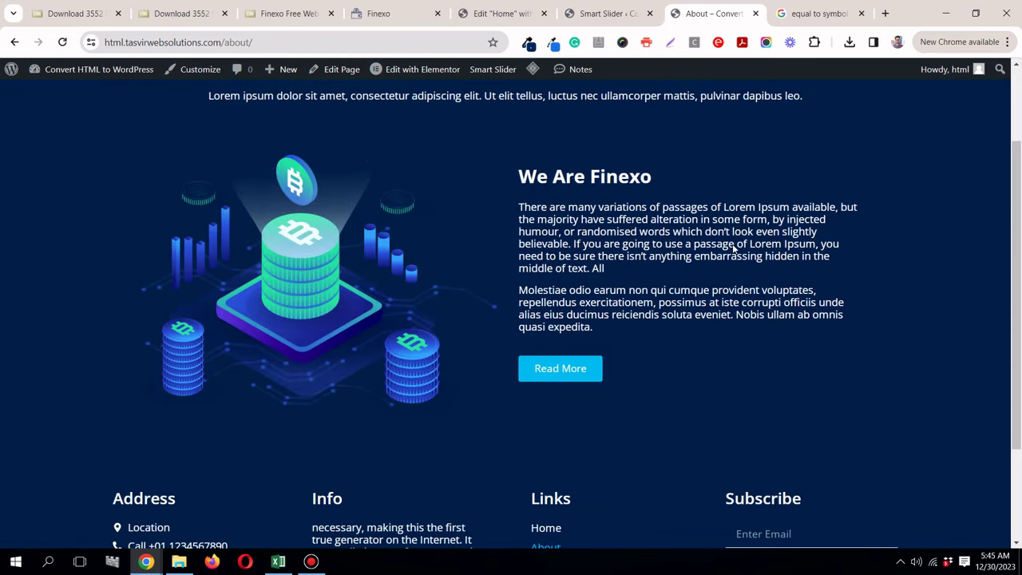
scroll(732, 250, up, 3)
click(748, 109)
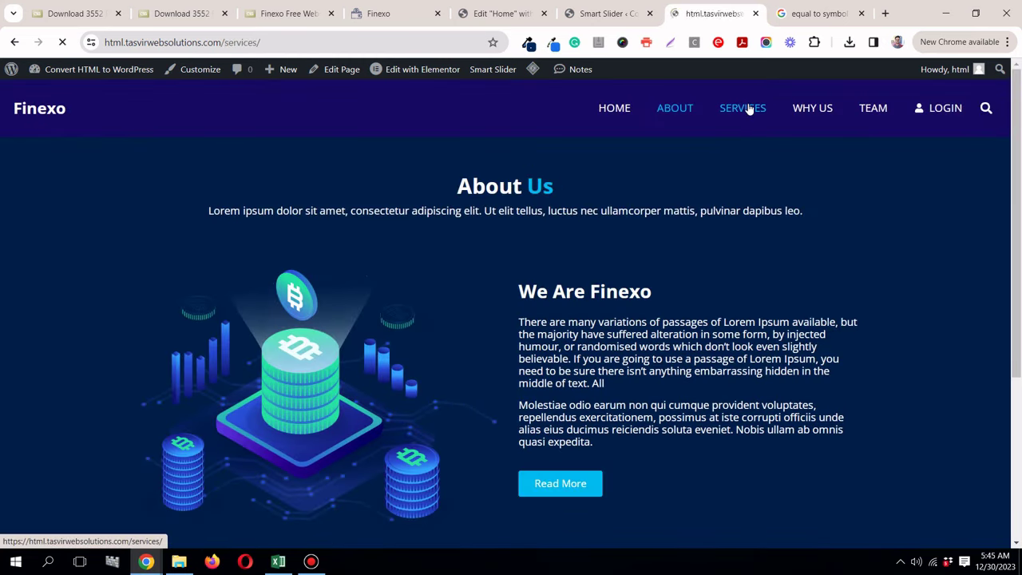
scroll(782, 212, down, 5)
scroll(782, 211, up, 5)
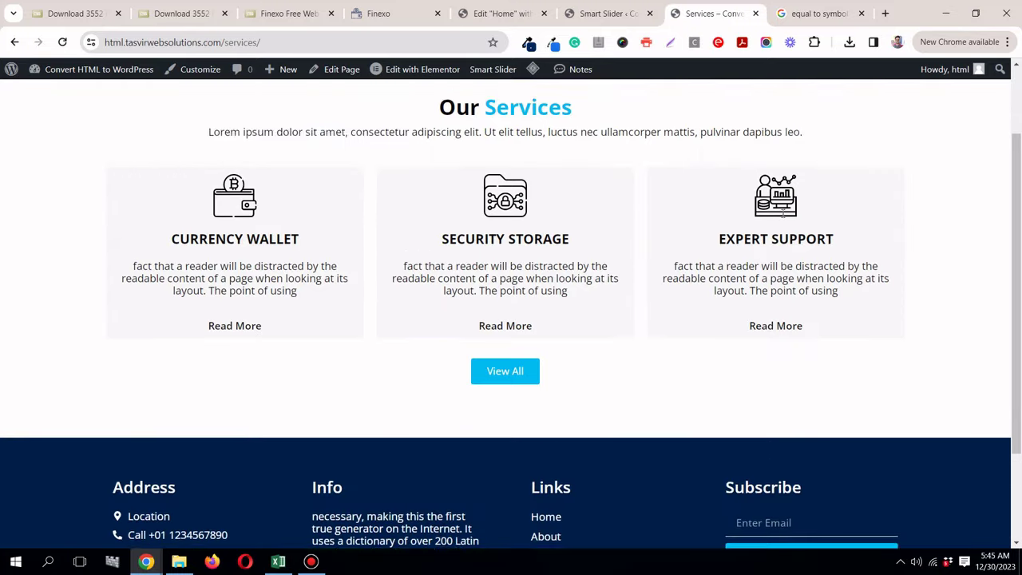
Step: Review the content of the live Why Us and Team pages and return to the live Home page
click(816, 110)
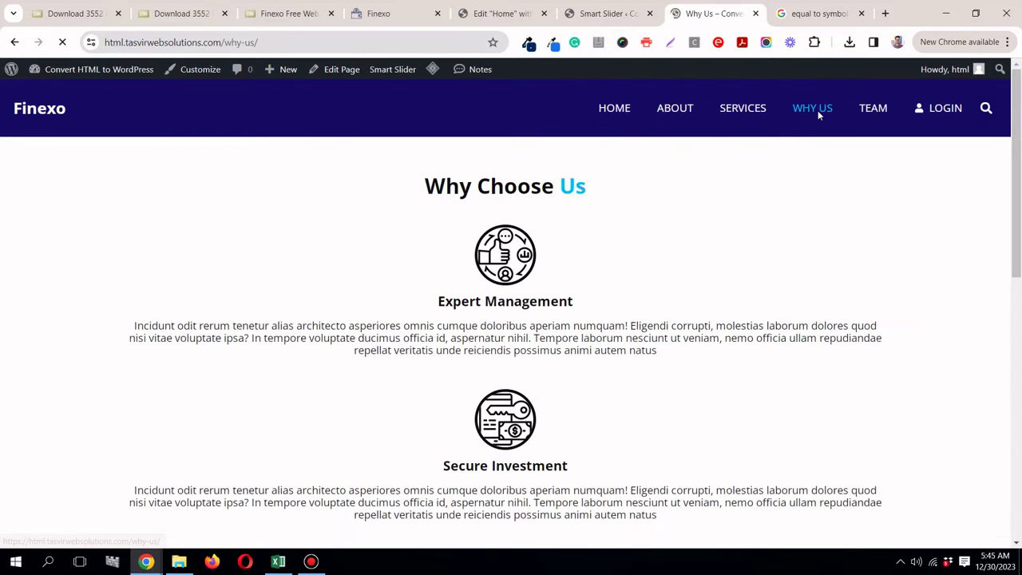
scroll(807, 226, down, 5)
scroll(807, 232, up, 5)
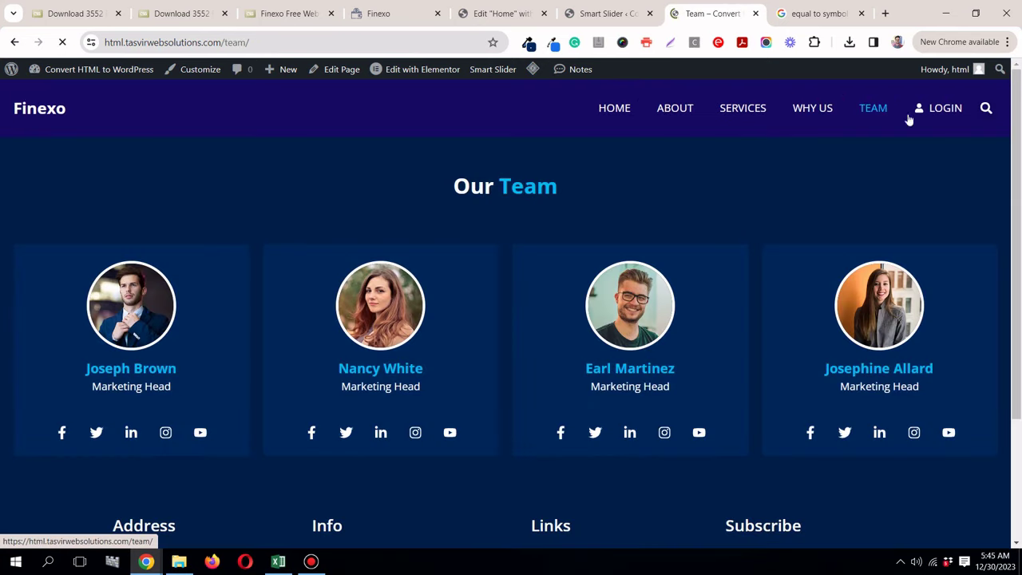
scroll(1021, 249, down, 1)
scroll(1021, 250, down, 5)
scroll(746, 207, up, 5)
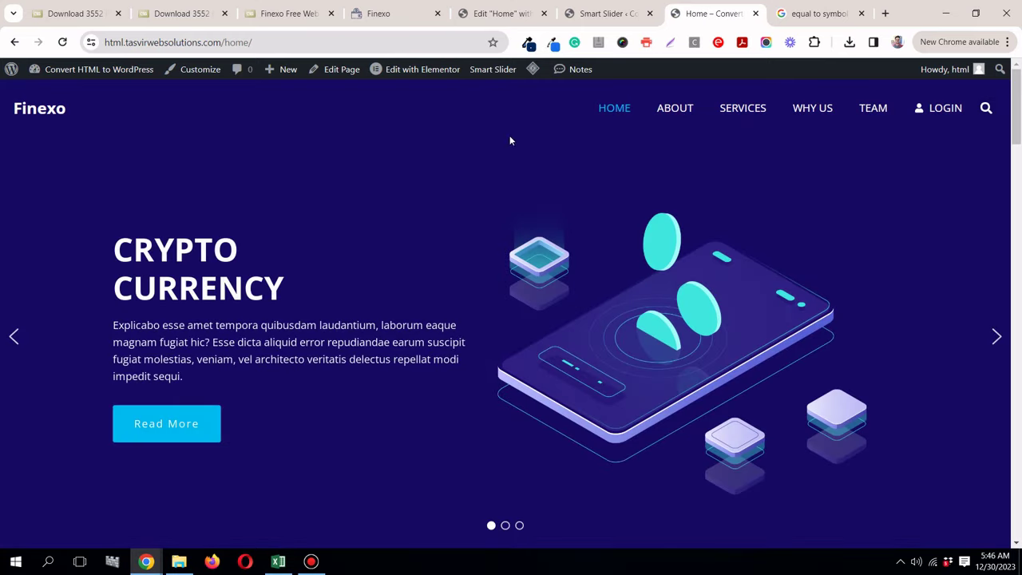
scroll(509, 142, down, 3)
scroll(500, 142, up, 2)
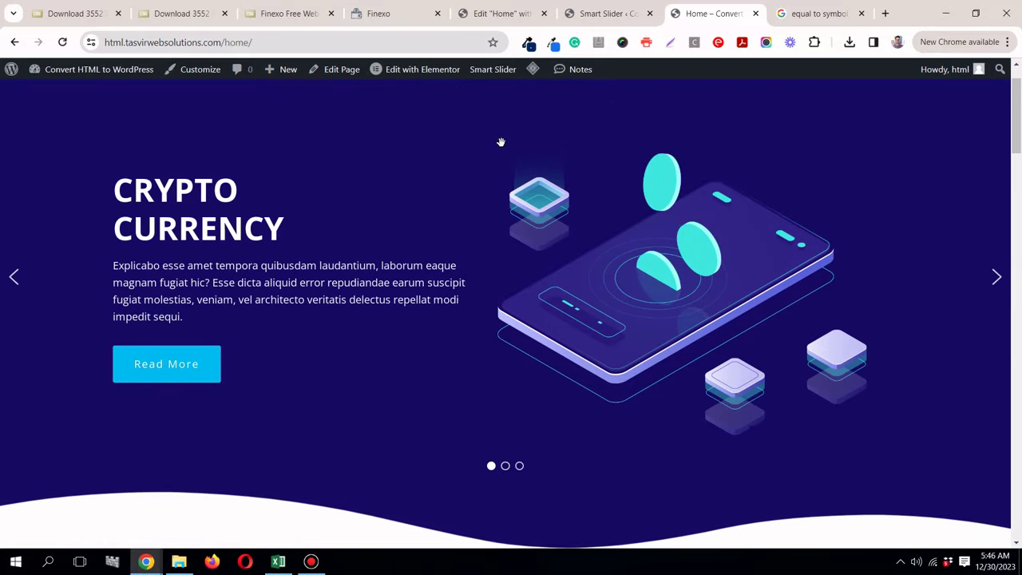
scroll(501, 142, down, 3)
scroll(501, 142, up, 4)
scroll(501, 142, down, 3)
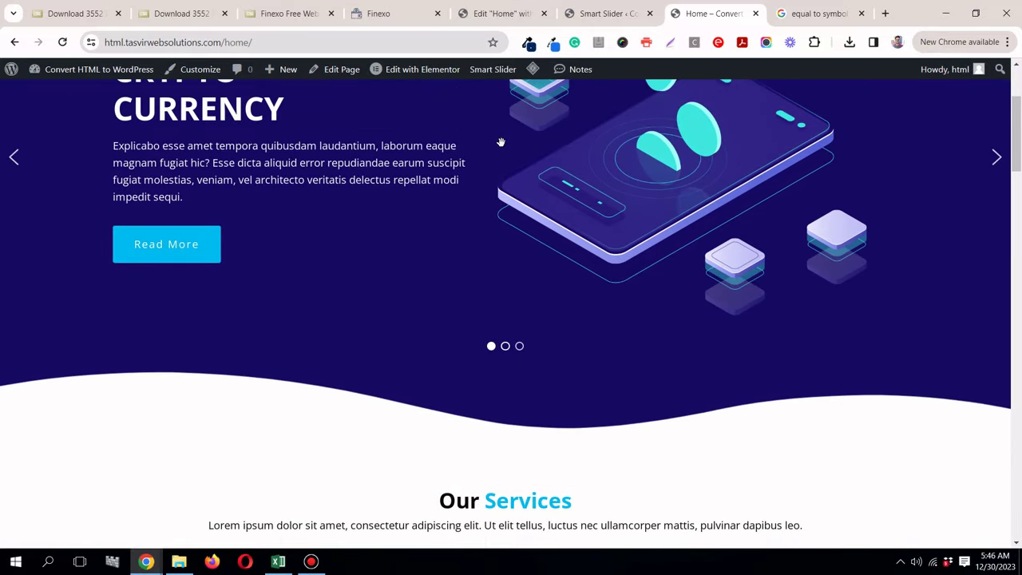
scroll(500, 142, up, 2)
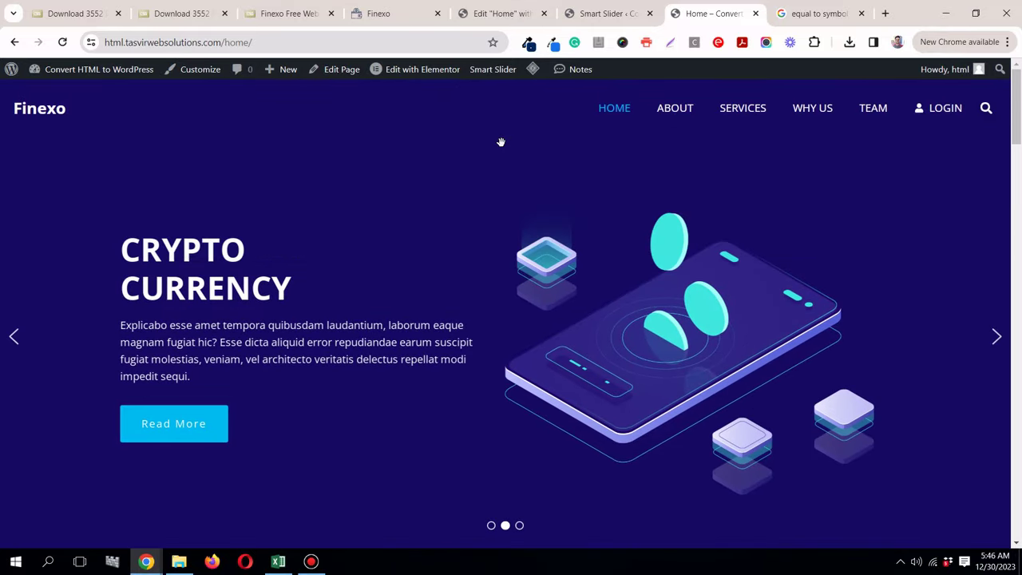
click(313, 563)
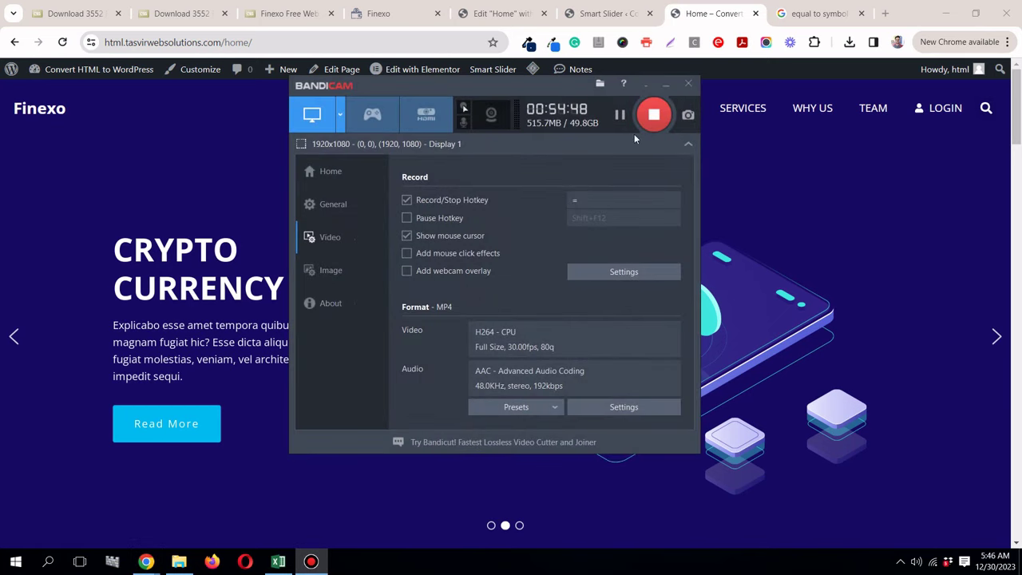